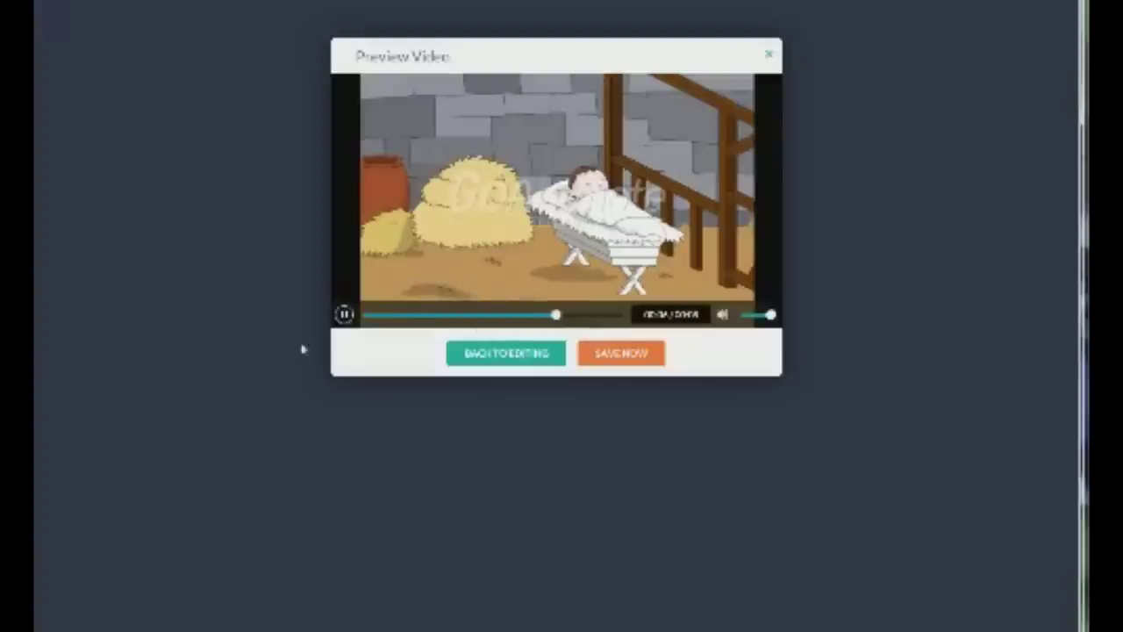
Close the video preview and set the volume of the second scene's voice clip to 100%
click(506, 352)
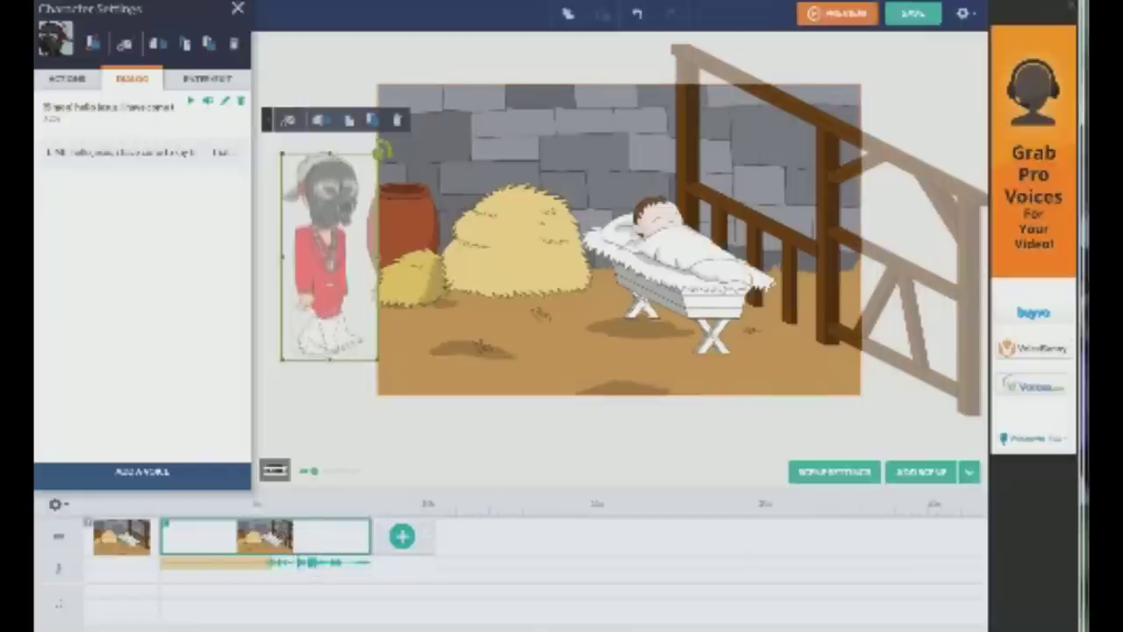
right_click(280, 532)
mouse_move(332, 487)
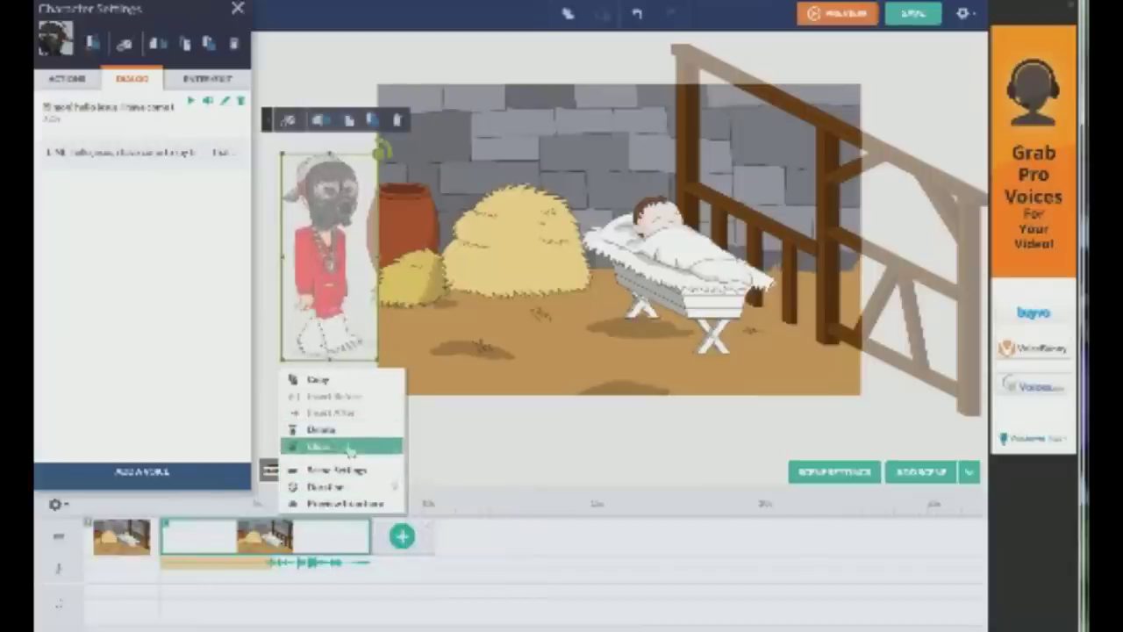
right_click(318, 563)
mouse_move(258, 466)
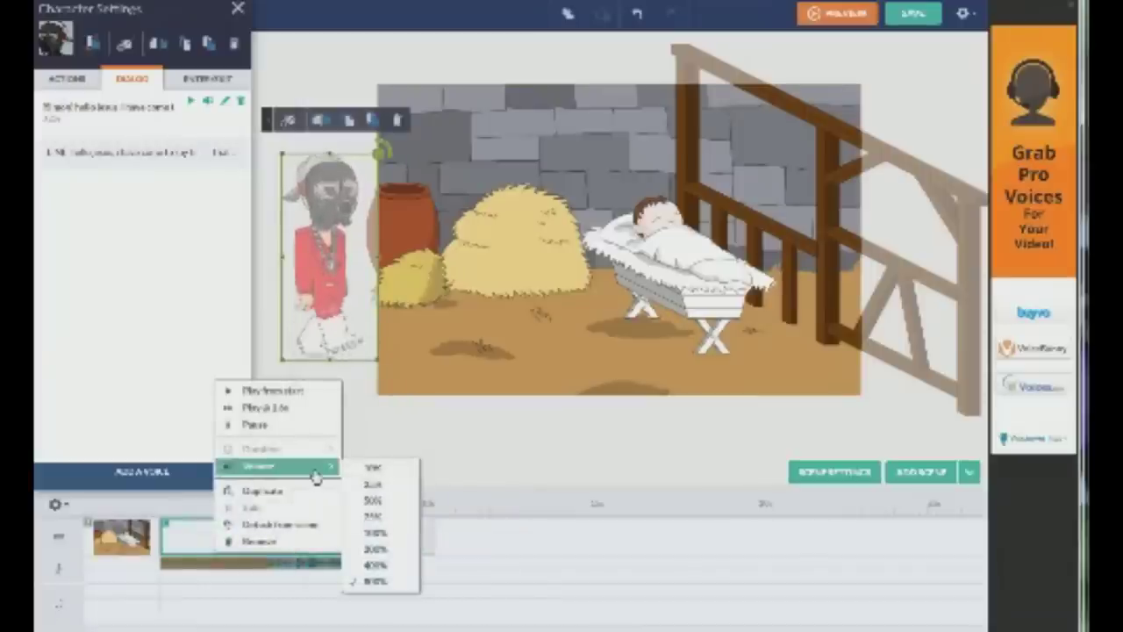
click(386, 537)
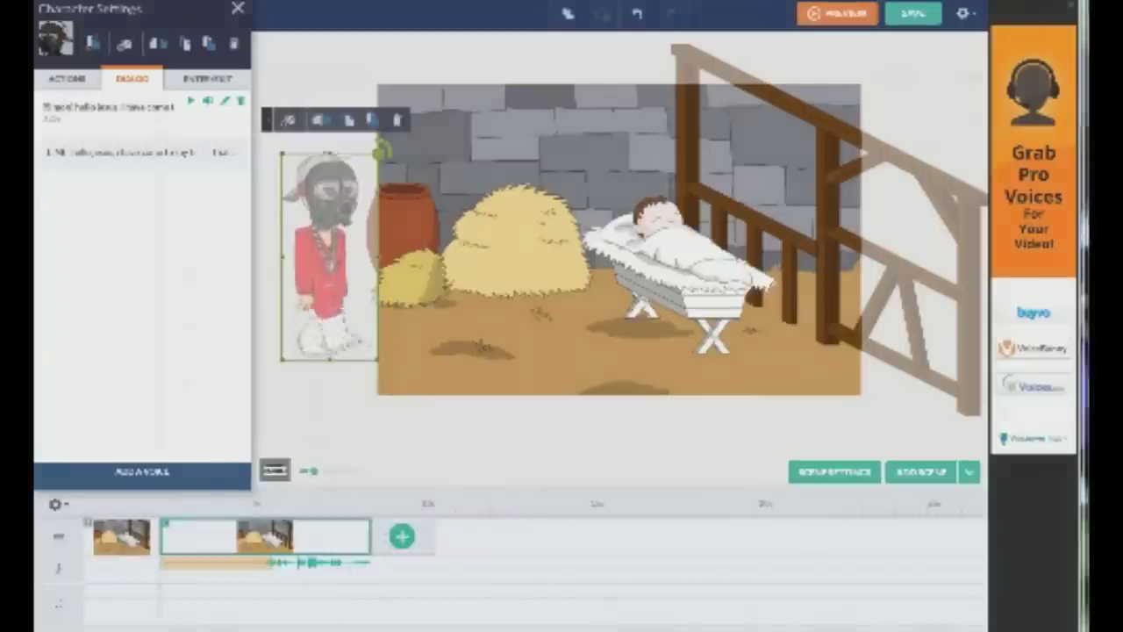
Switch to the open media player and music folder windows and close both to return to the video editor
key(alt+Tab)
key(alt+Tab)
click(510, 3)
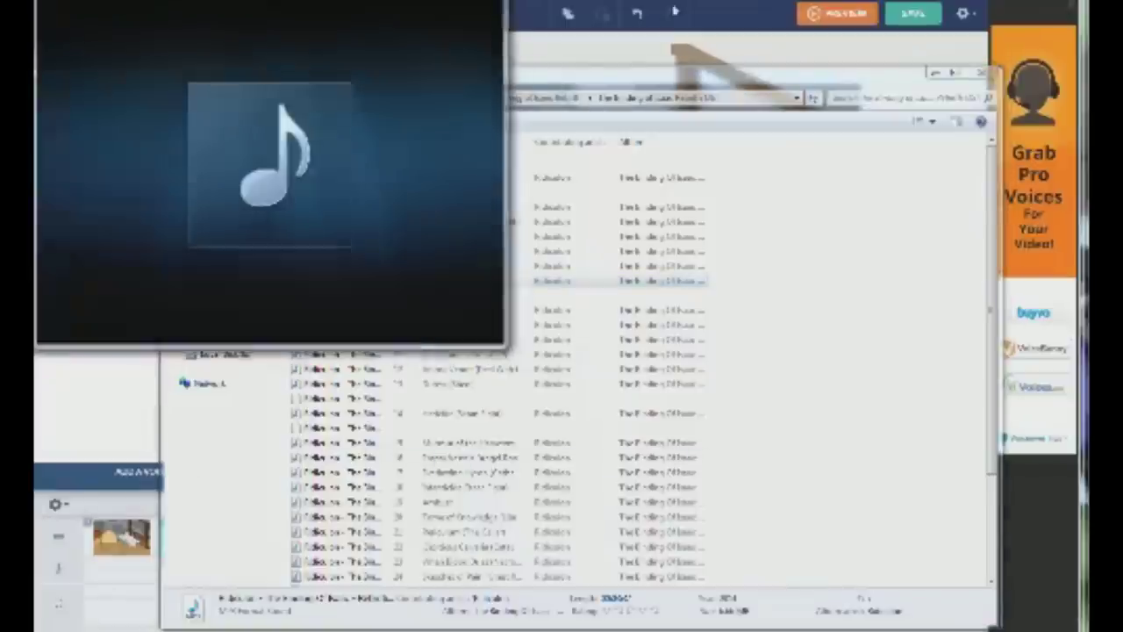
click(979, 75)
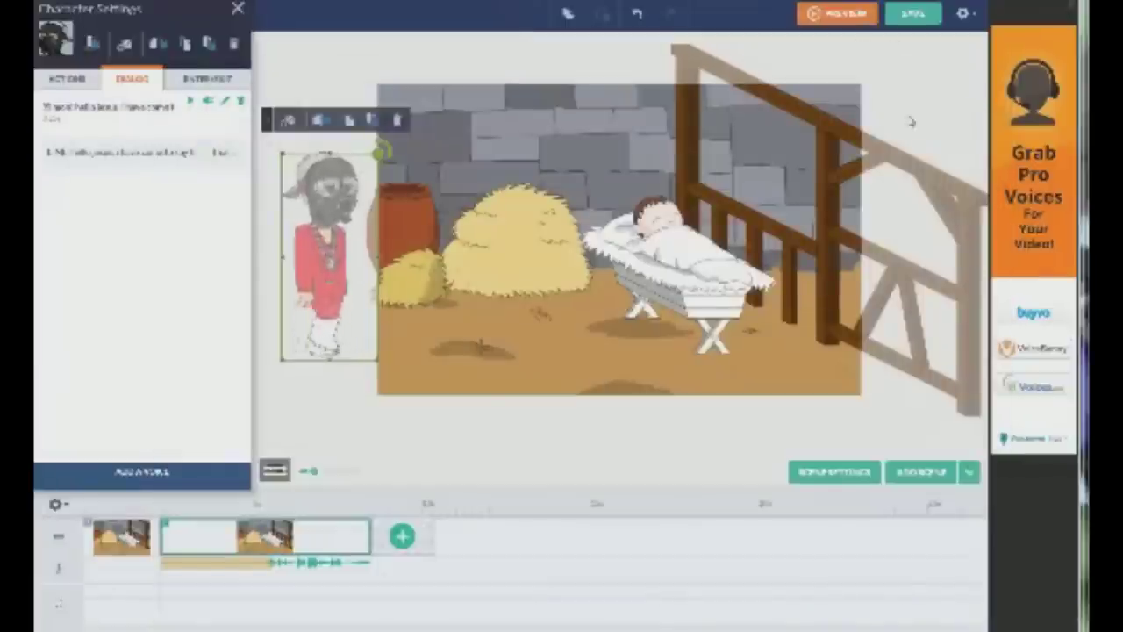
Move the masked character in the second scene from off stage to a spot in front of the haystack beside the manger
mouse_move(317, 319)
mouse_down()
mouse_move(493, 320)
mouse_move(303, 319)
mouse_up()
right_click(210, 537)
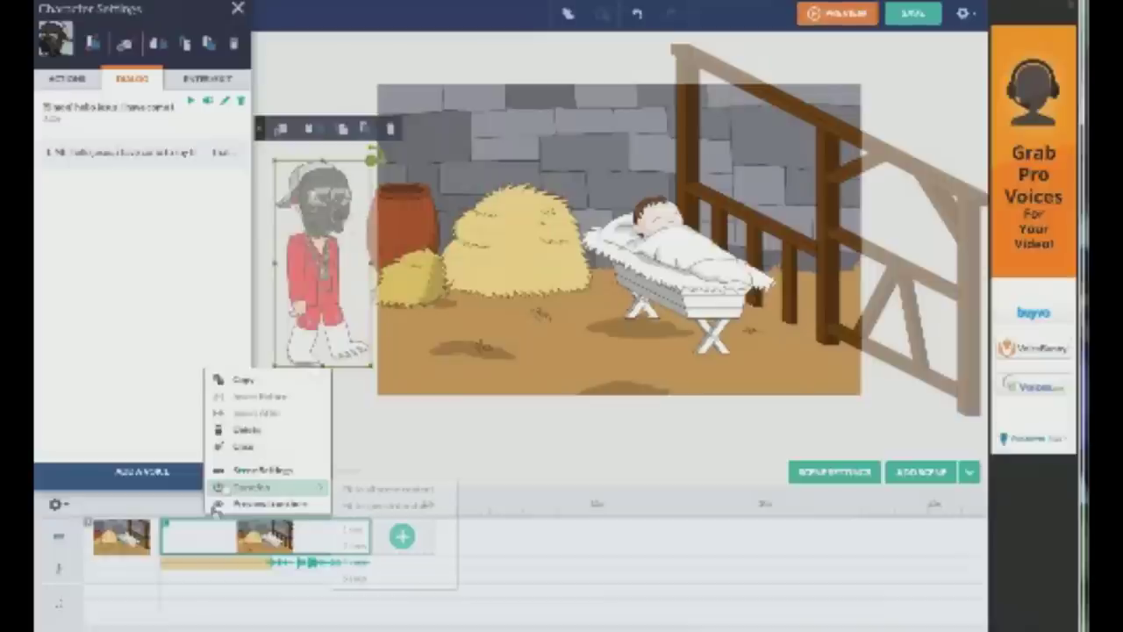
click(216, 534)
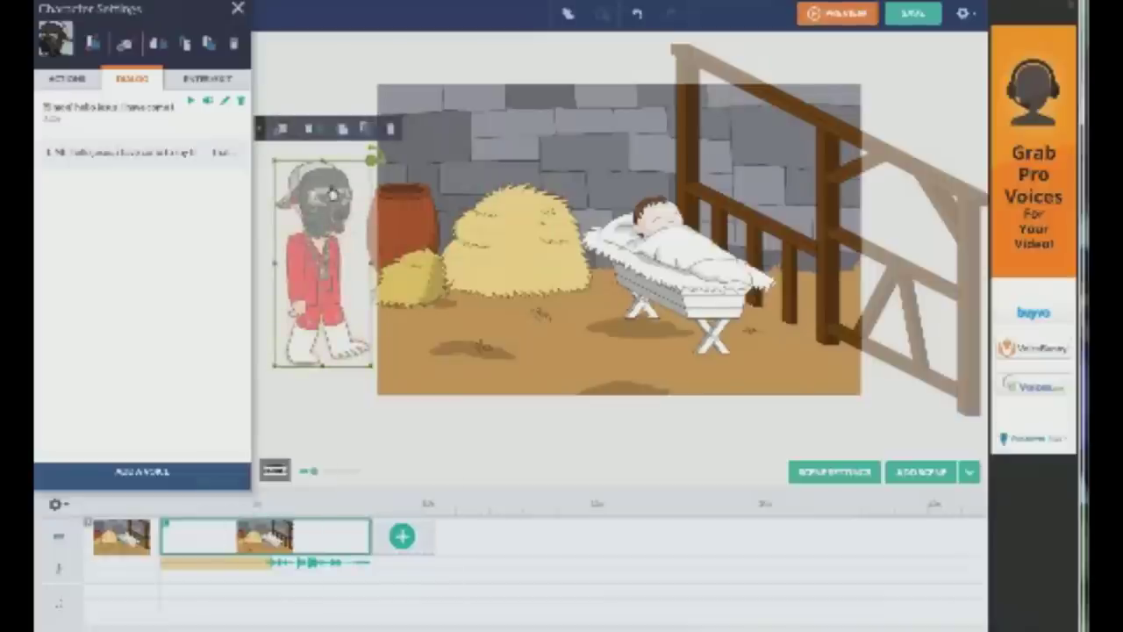
drag(332, 291, 569, 251)
click(404, 334)
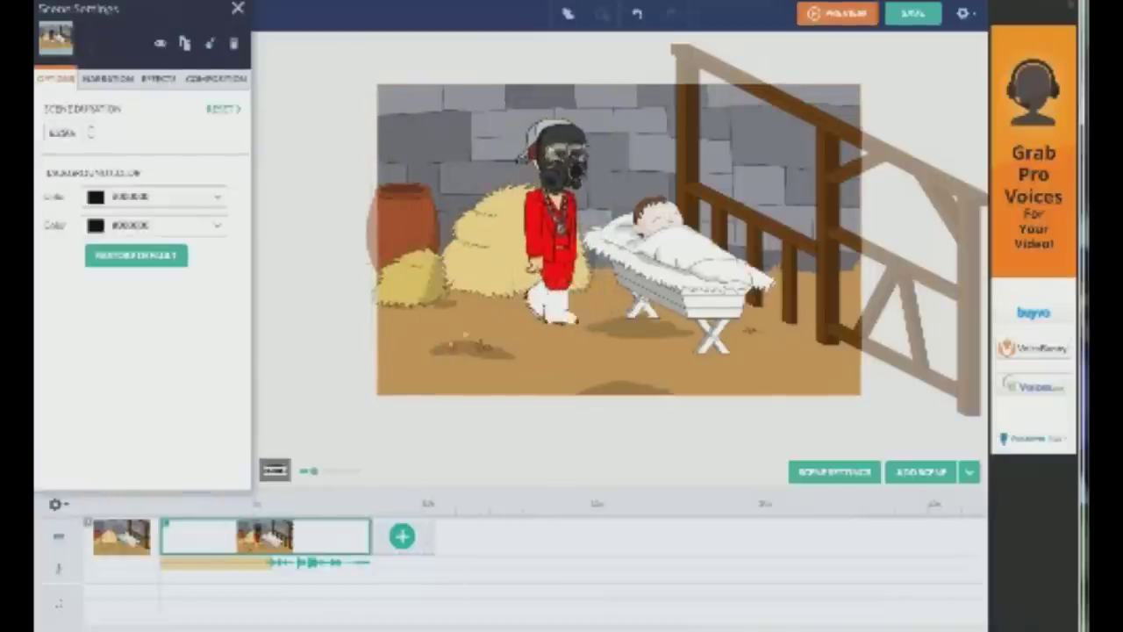
Preview the whole video with the repositioned character, and return to editing
click(575, 180)
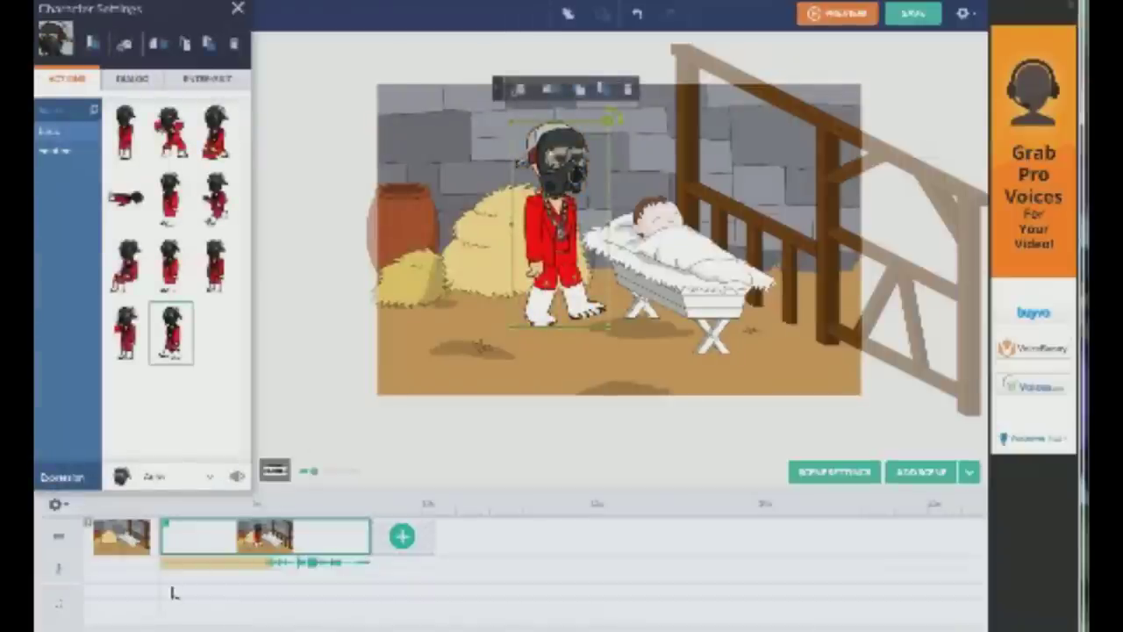
right_click(284, 537)
click(293, 541)
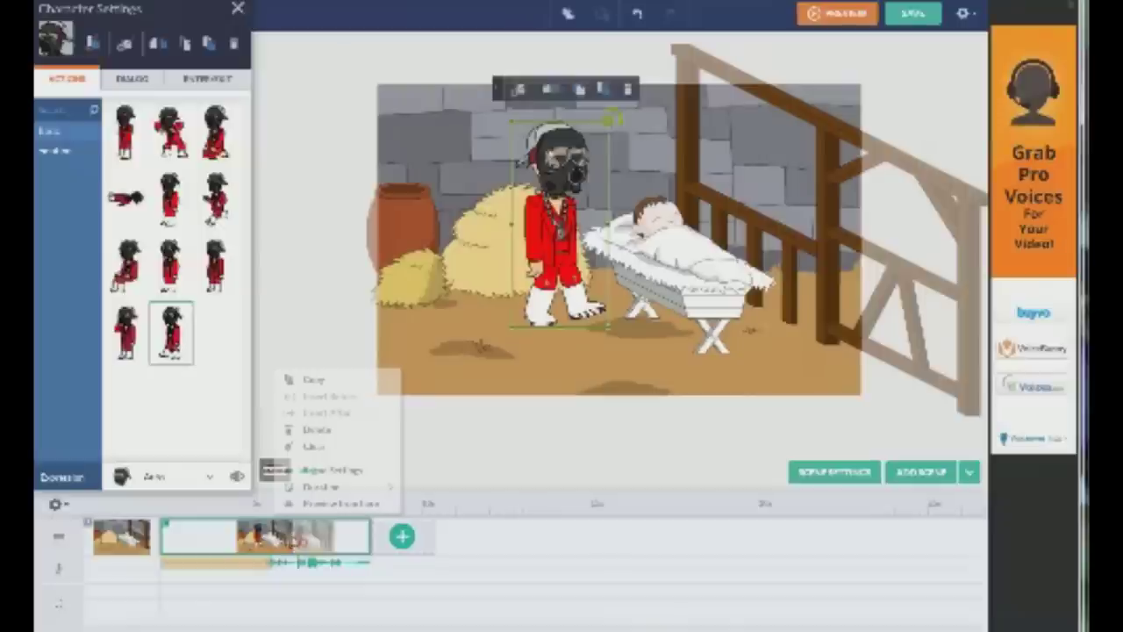
right_click(296, 541)
click(293, 570)
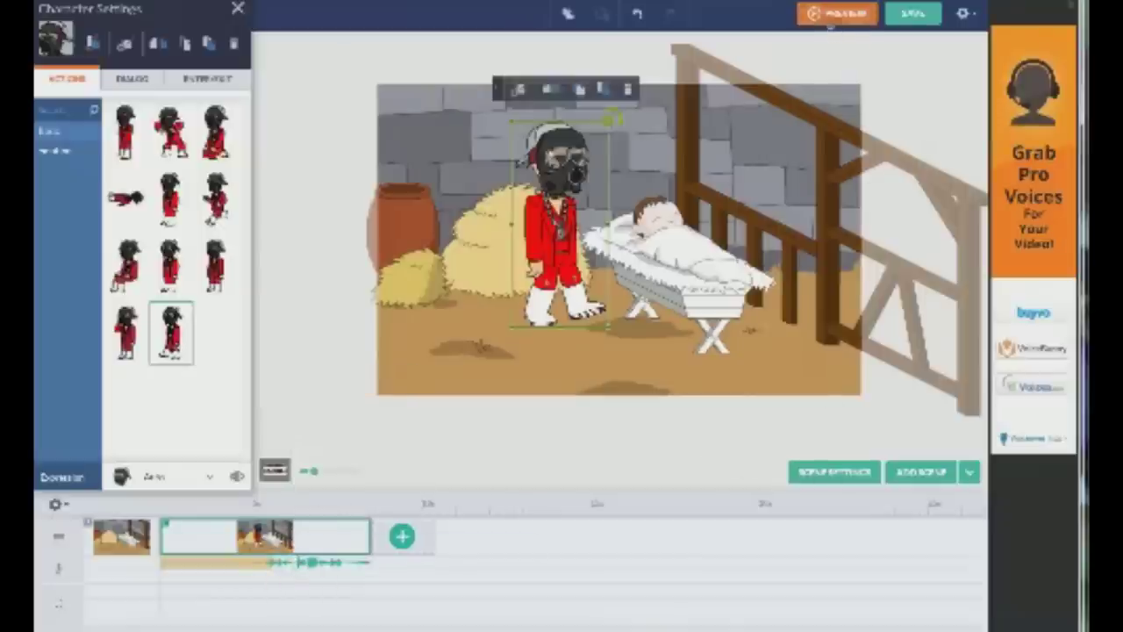
click(834, 15)
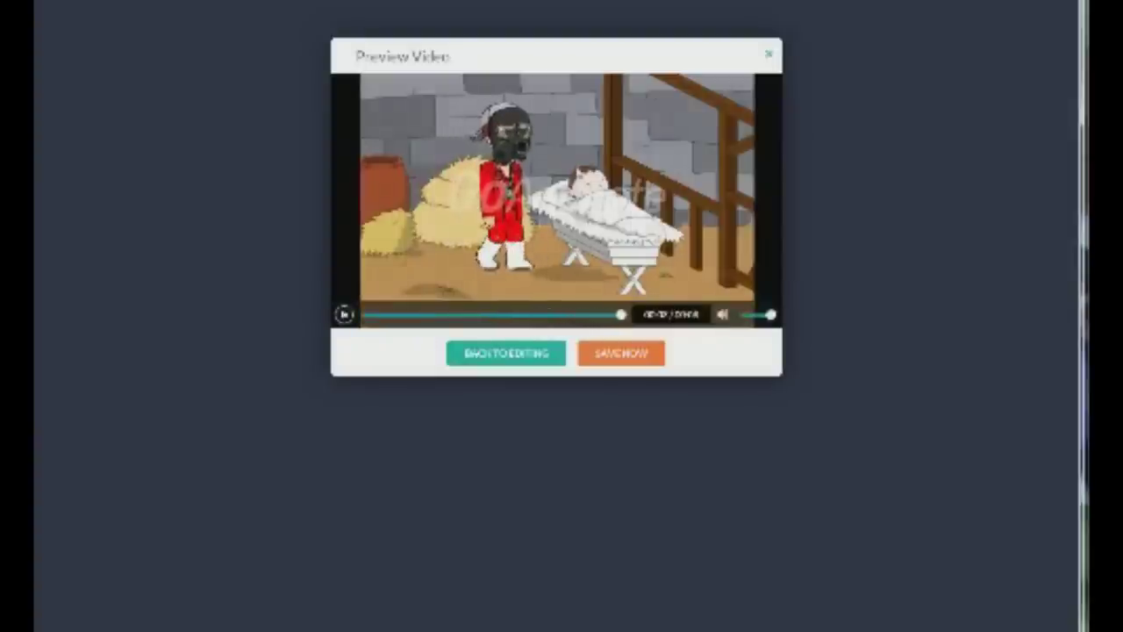
click(514, 355)
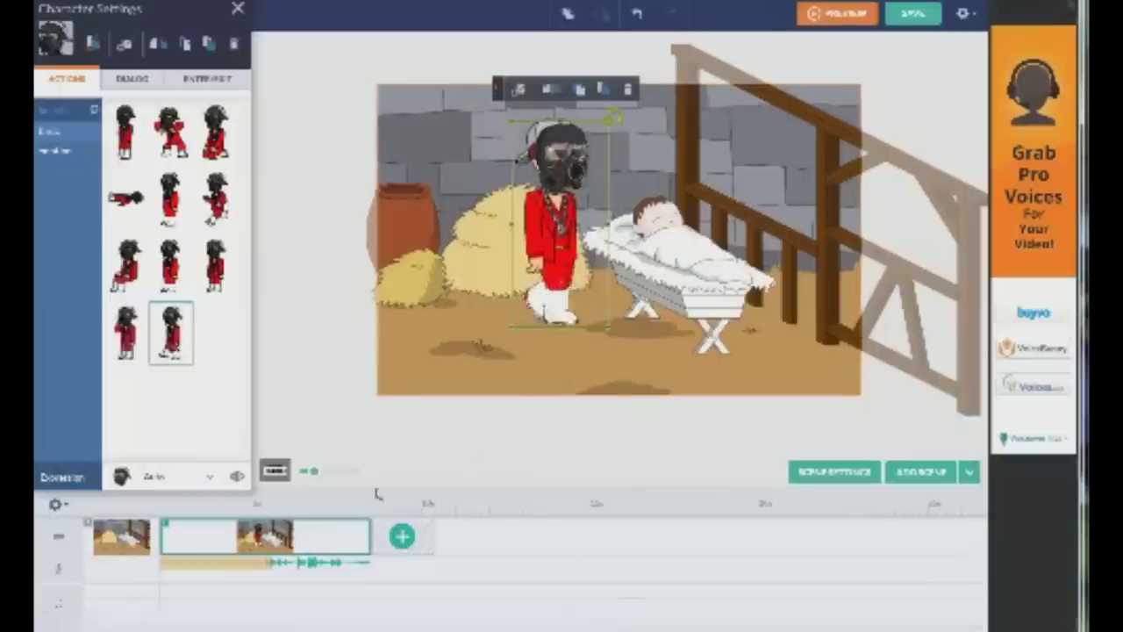
Add a third scene continuing from the second and give the masked character the running action
click(389, 549)
click(392, 545)
click(556, 241)
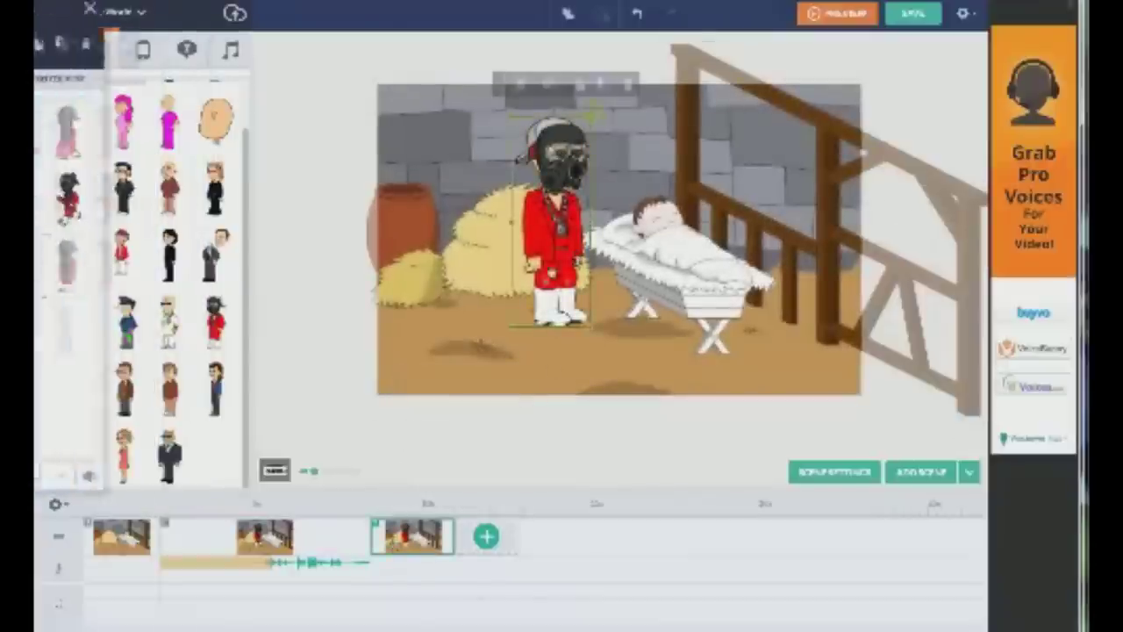
click(217, 200)
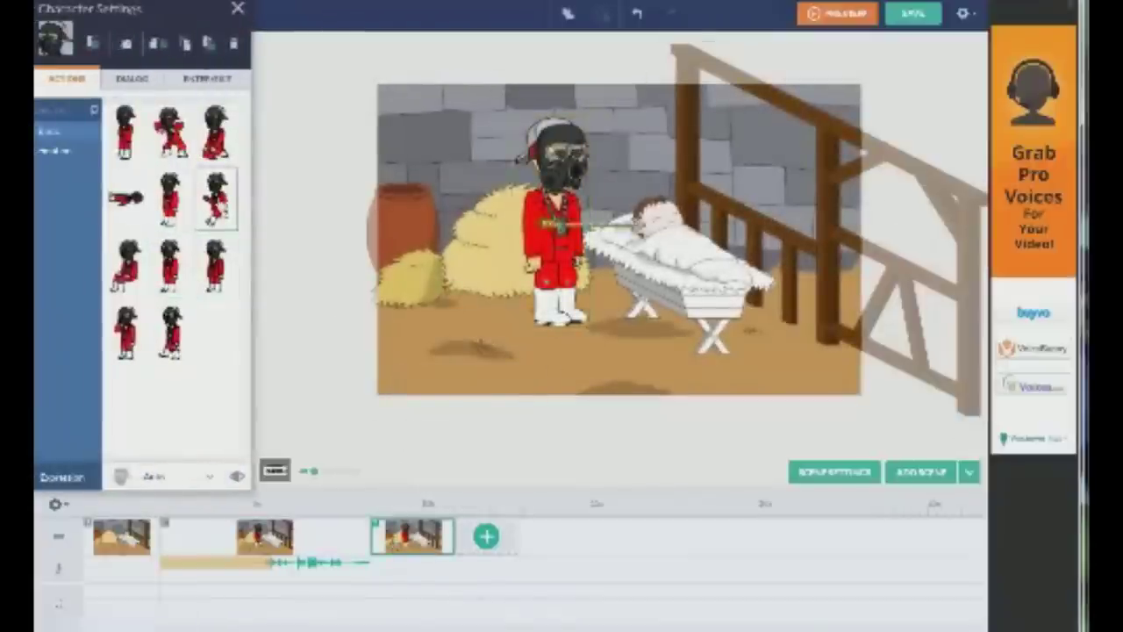
Route the running character's motion path from beside the manger to off stage past the wooden railing
drag(638, 230, 549, 430)
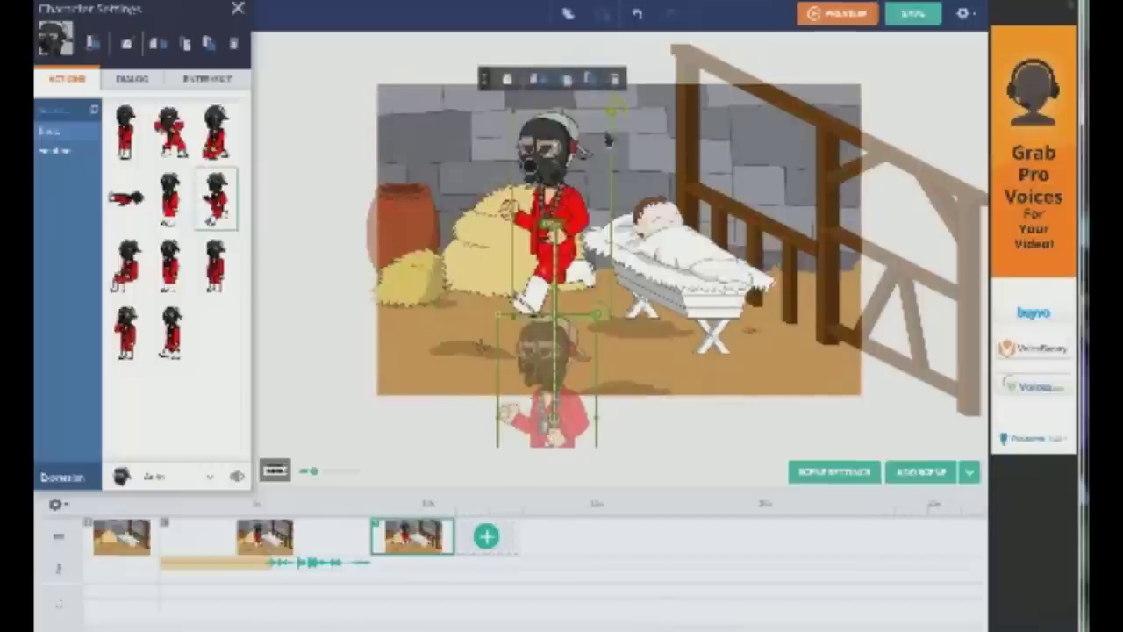
drag(549, 430, 605, 123)
drag(589, 75, 930, 227)
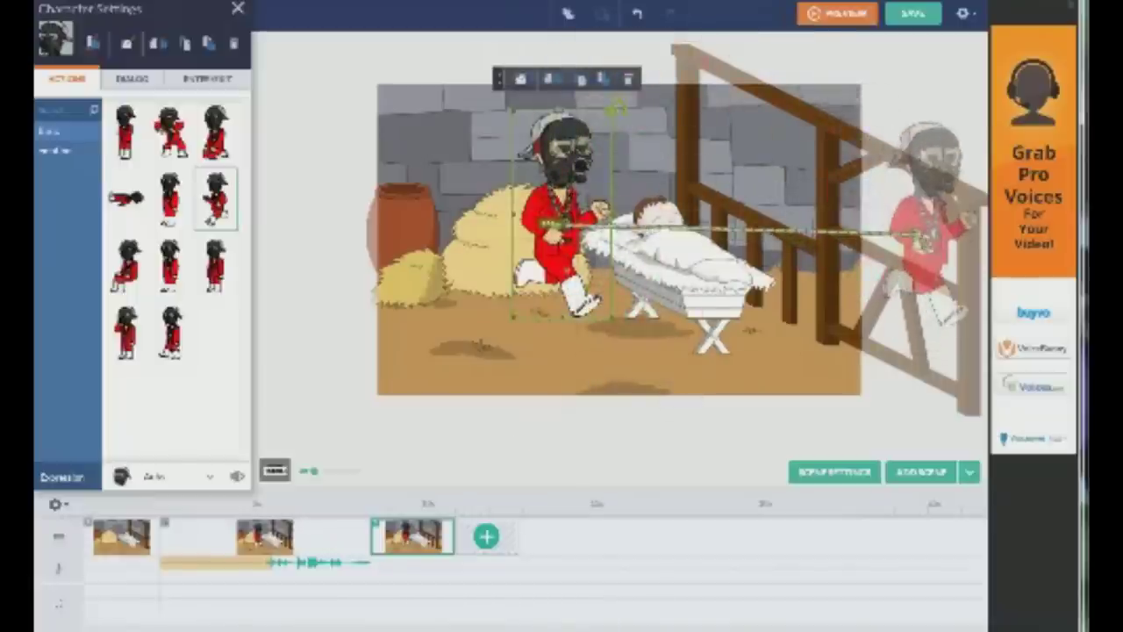
Select the manger with the baby in the third scene and add an enter motion to it
click(702, 294)
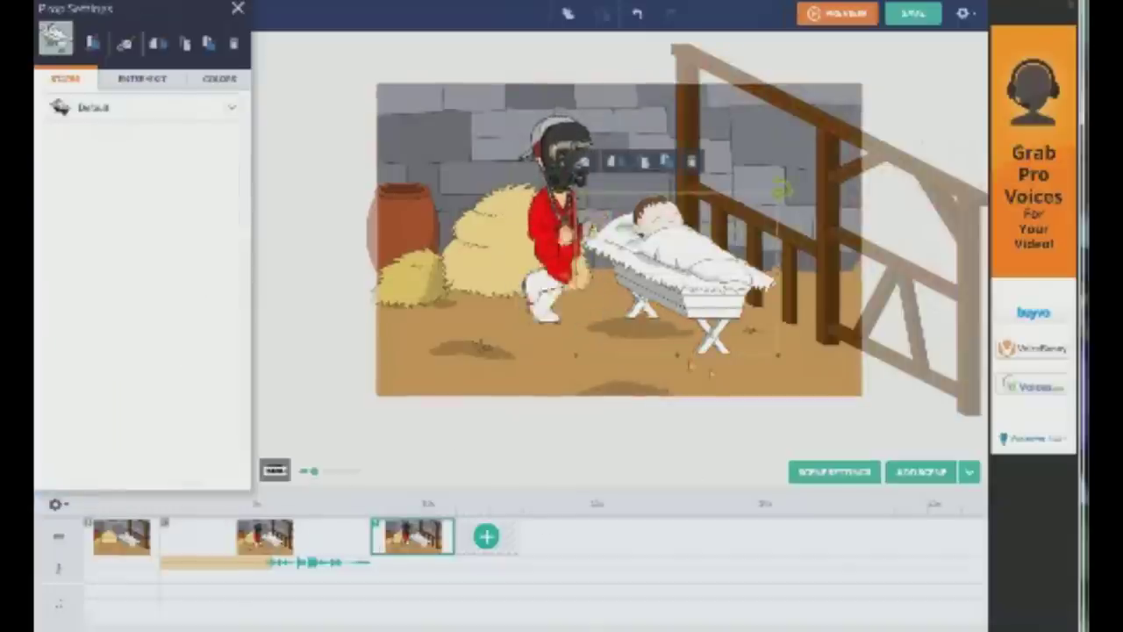
mouse_move(687, 284)
mouse_down()
mouse_move(742, 274)
mouse_move(685, 285)
mouse_up()
click(697, 279)
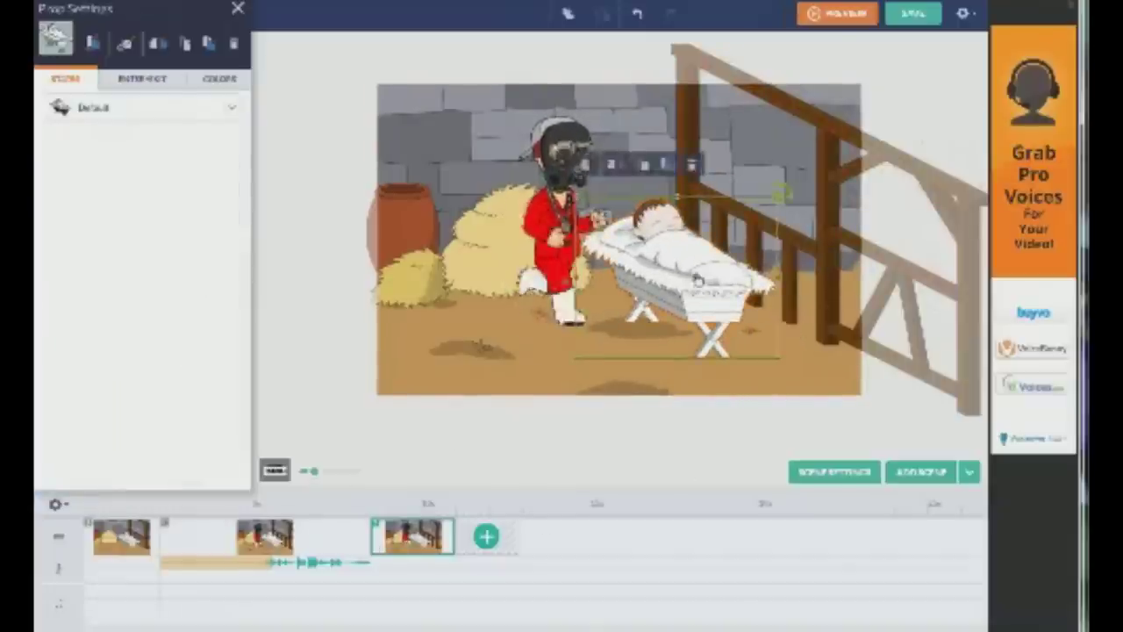
click(149, 79)
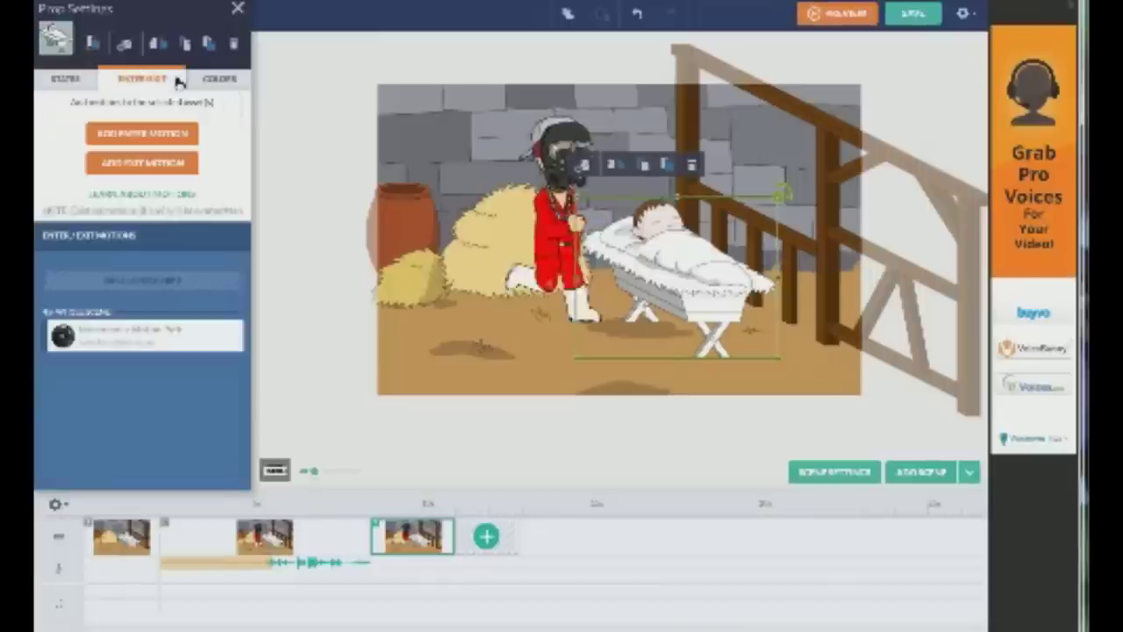
click(145, 135)
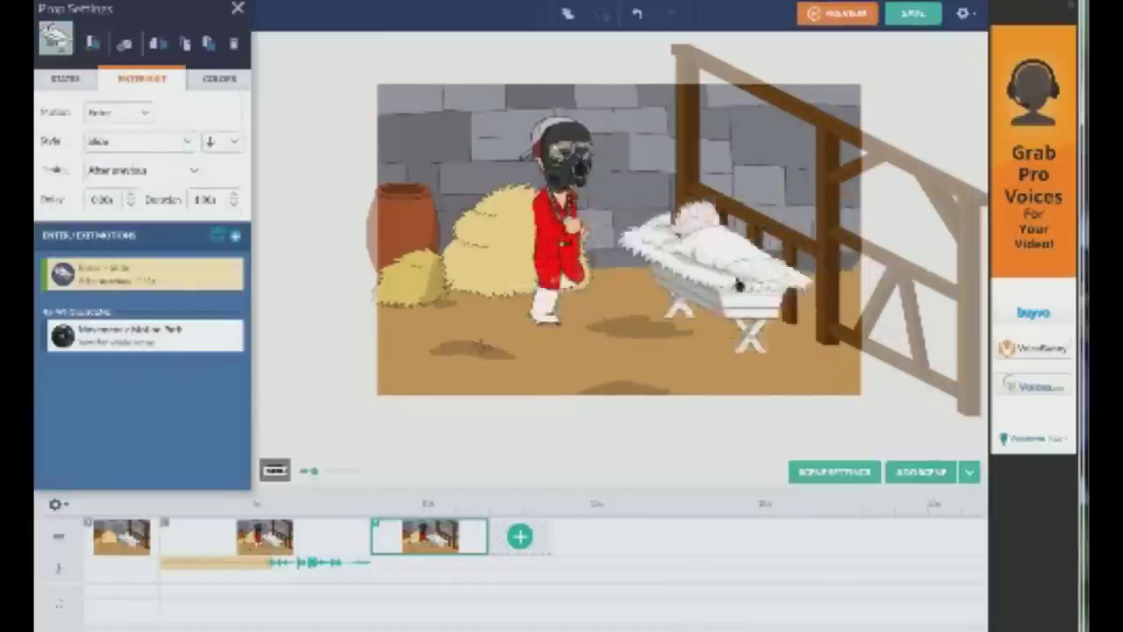
Set the manger's Slide motion to a rightward direction and look through the other motion styles
click(140, 141)
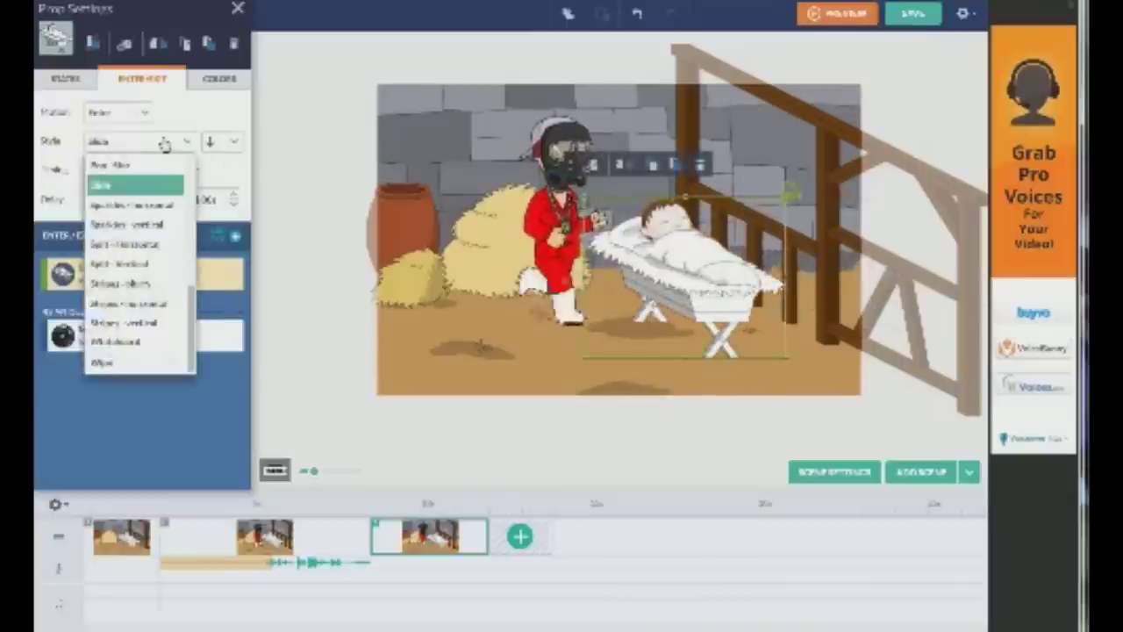
click(226, 140)
click(218, 235)
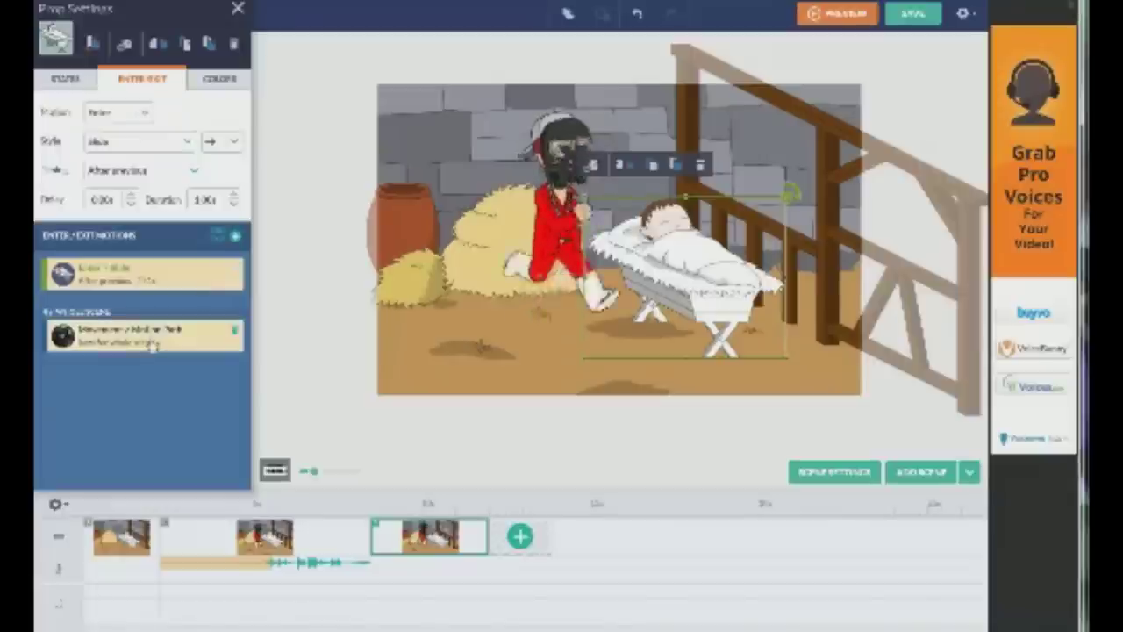
click(161, 149)
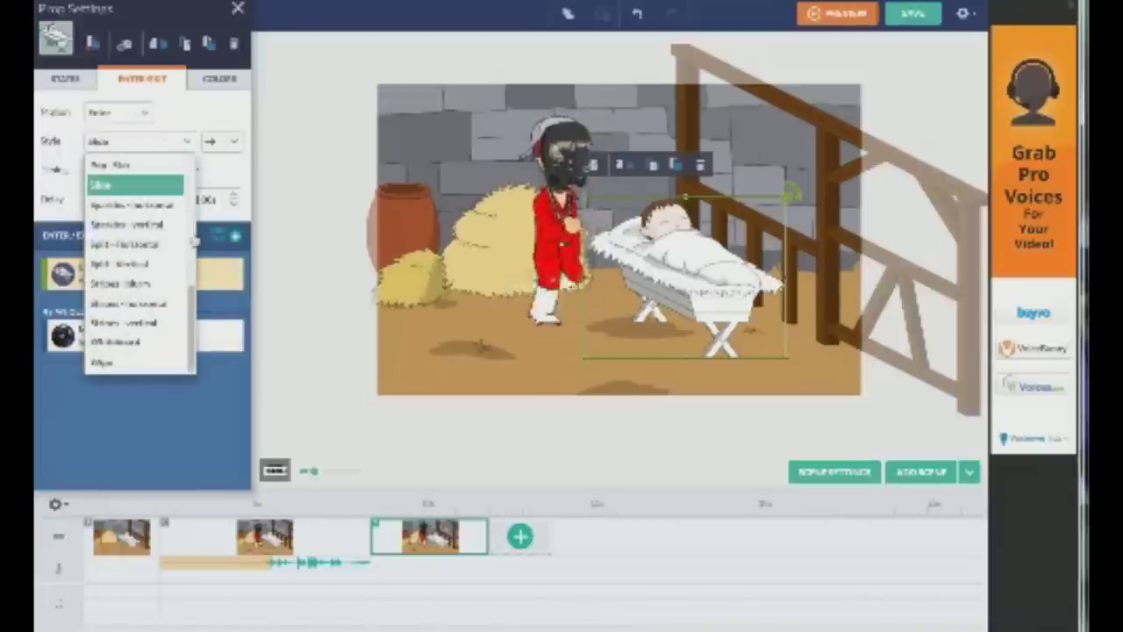
drag(193, 302, 194, 166)
click(165, 140)
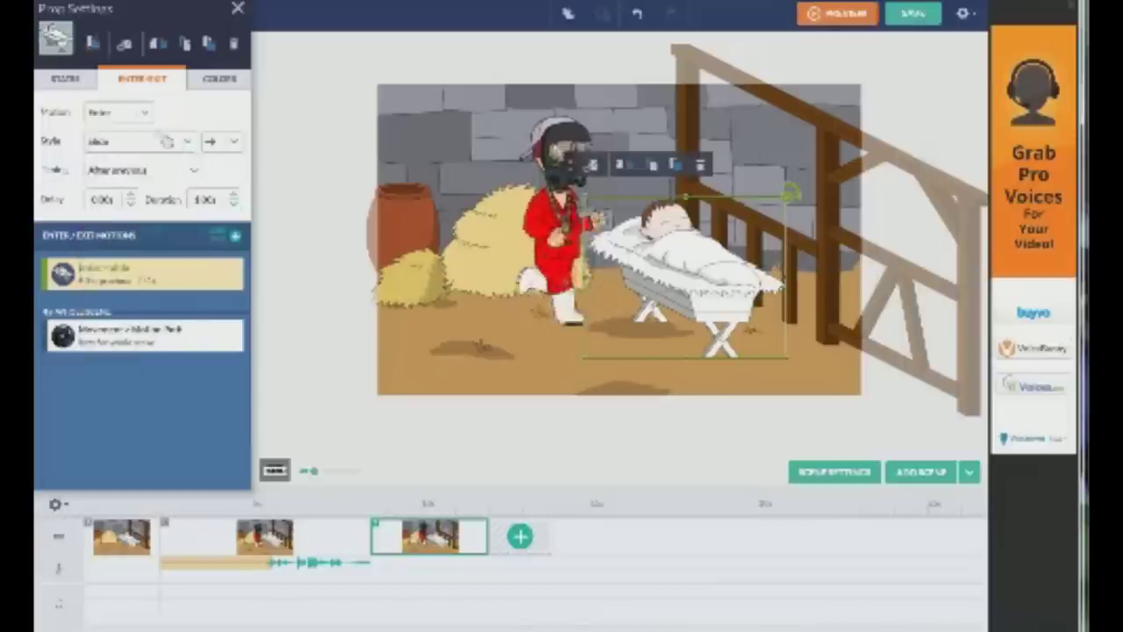
Change the manger's motion to Movement and route its path from near the railing to off stage past the clay pot
click(143, 114)
click(130, 175)
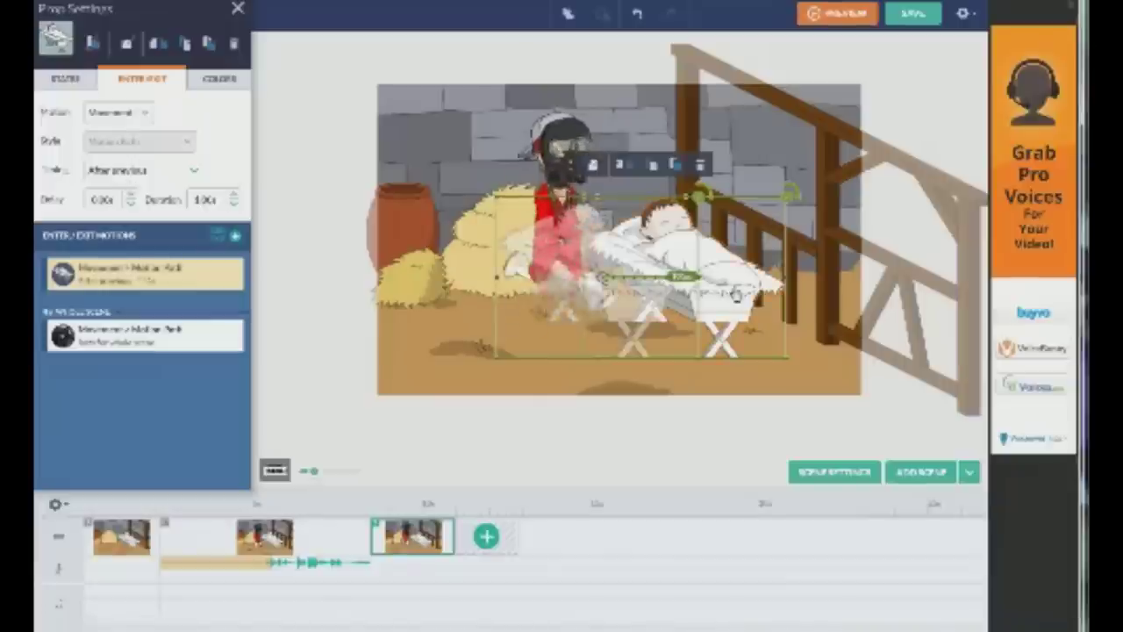
drag(701, 292, 759, 292)
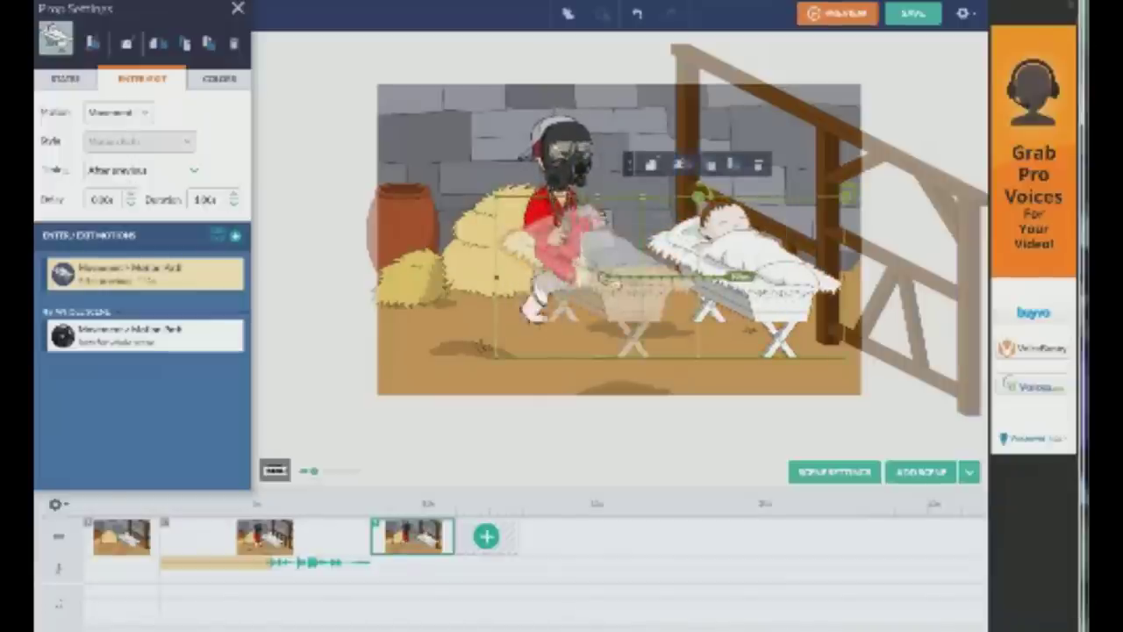
drag(633, 285, 294, 276)
drag(762, 282, 719, 276)
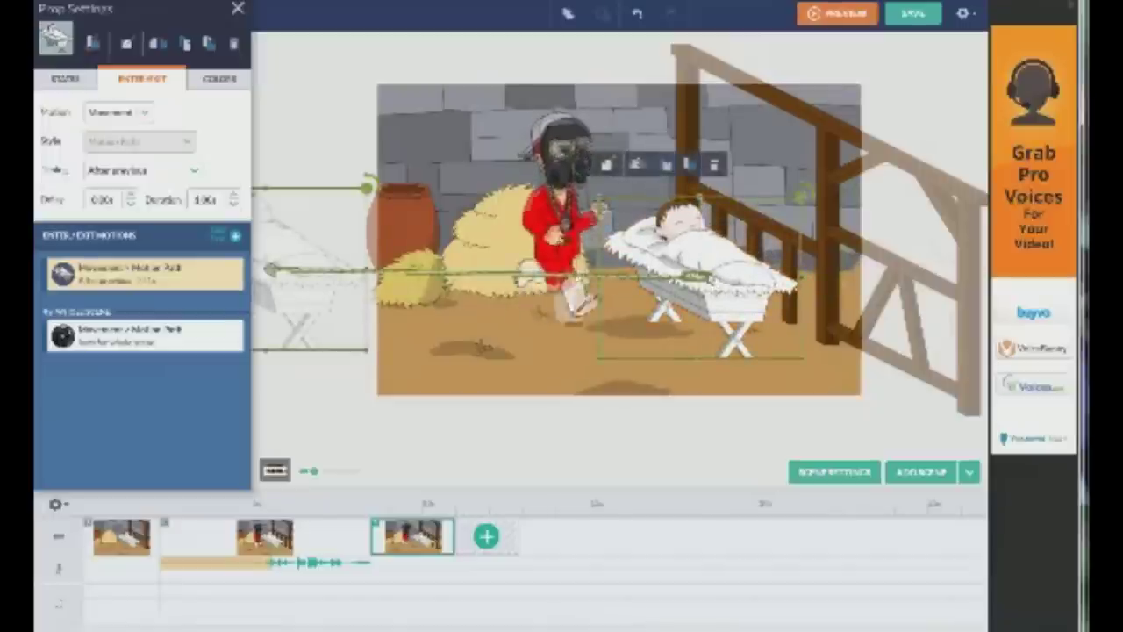
Deselect the manger, preview the full video including the new motions, and return to editing
click(515, 385)
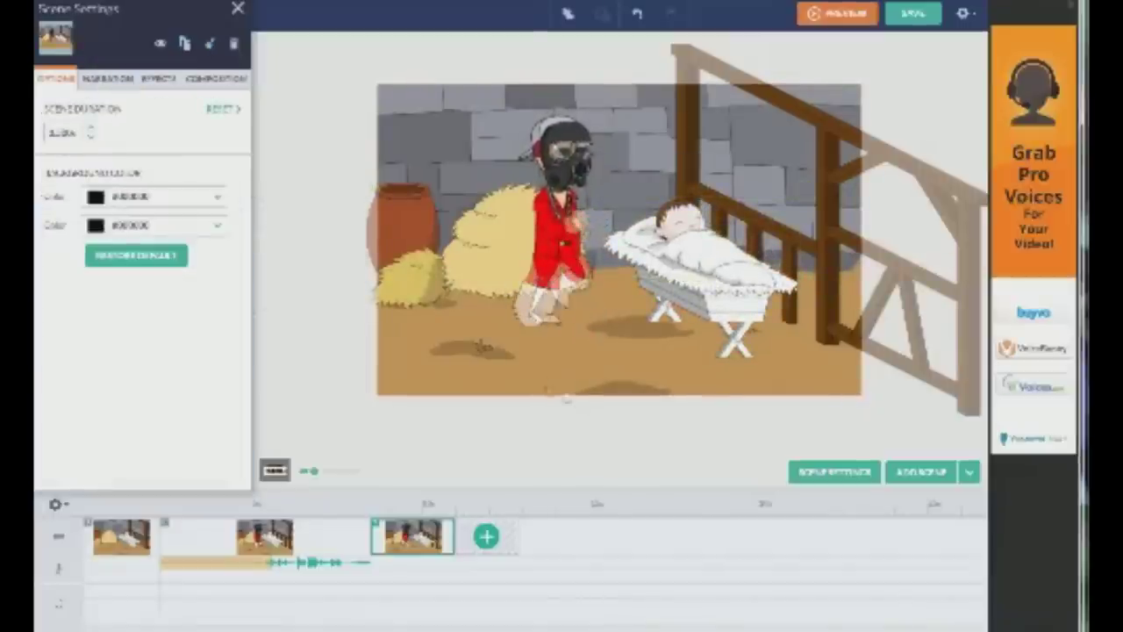
click(837, 14)
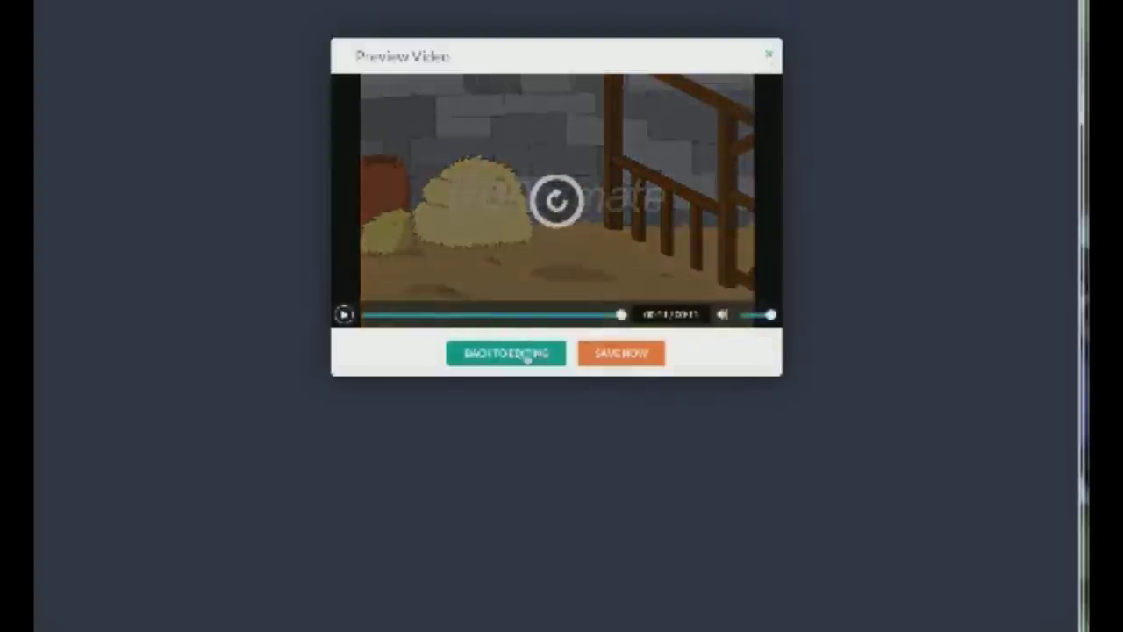
click(531, 356)
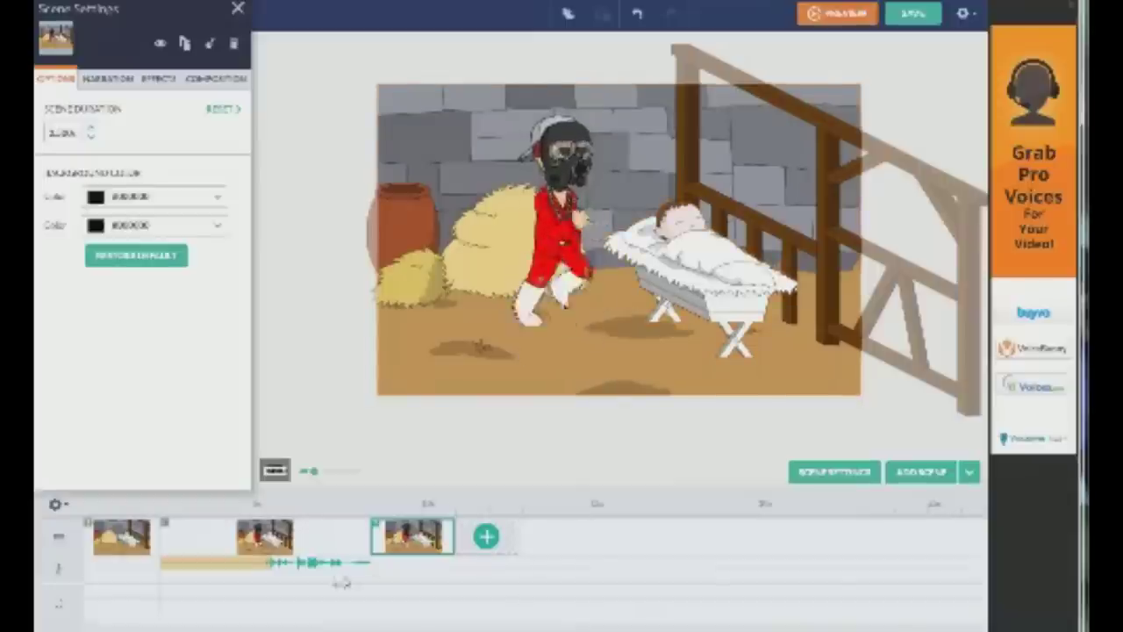
Add a fourth scene and change its background to the dark stone laboratory with the circular saw table
click(486, 536)
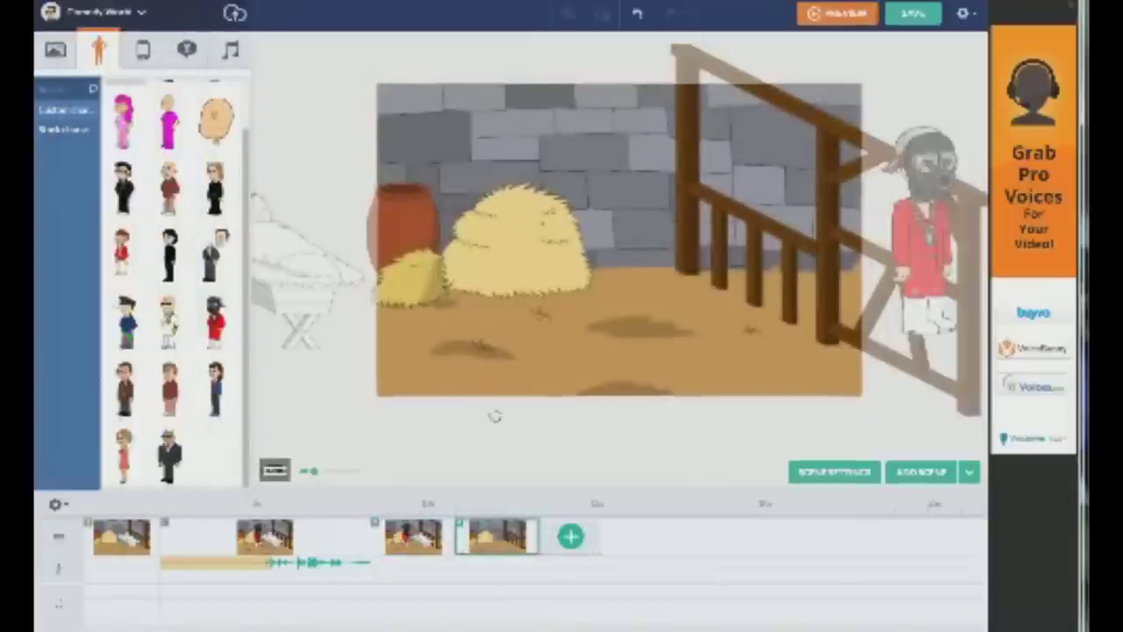
right_click(505, 544)
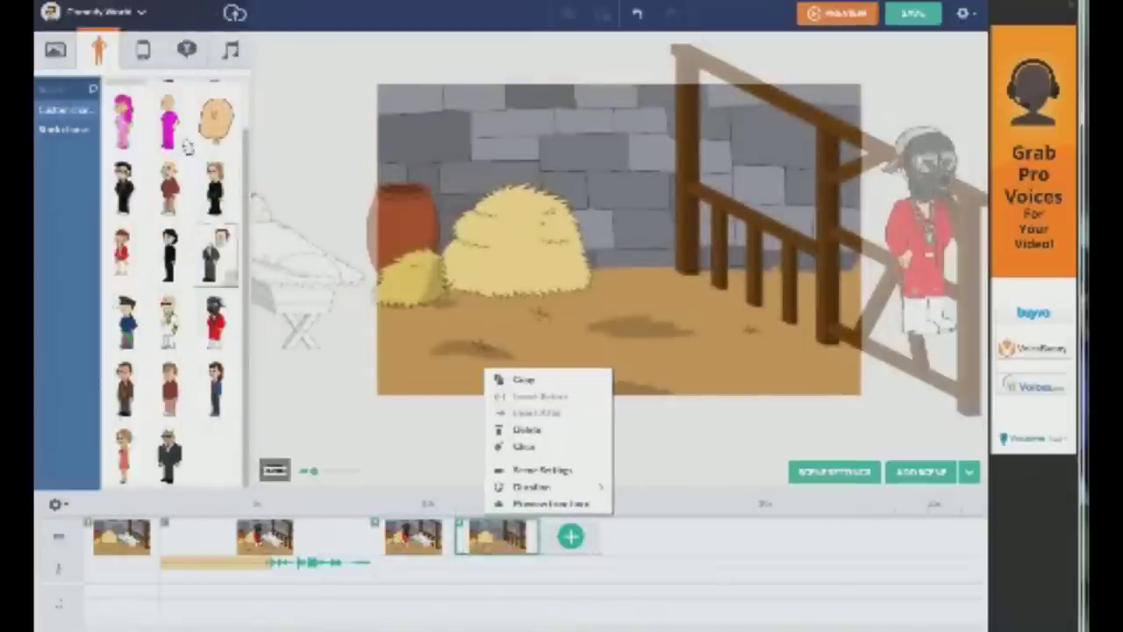
click(55, 52)
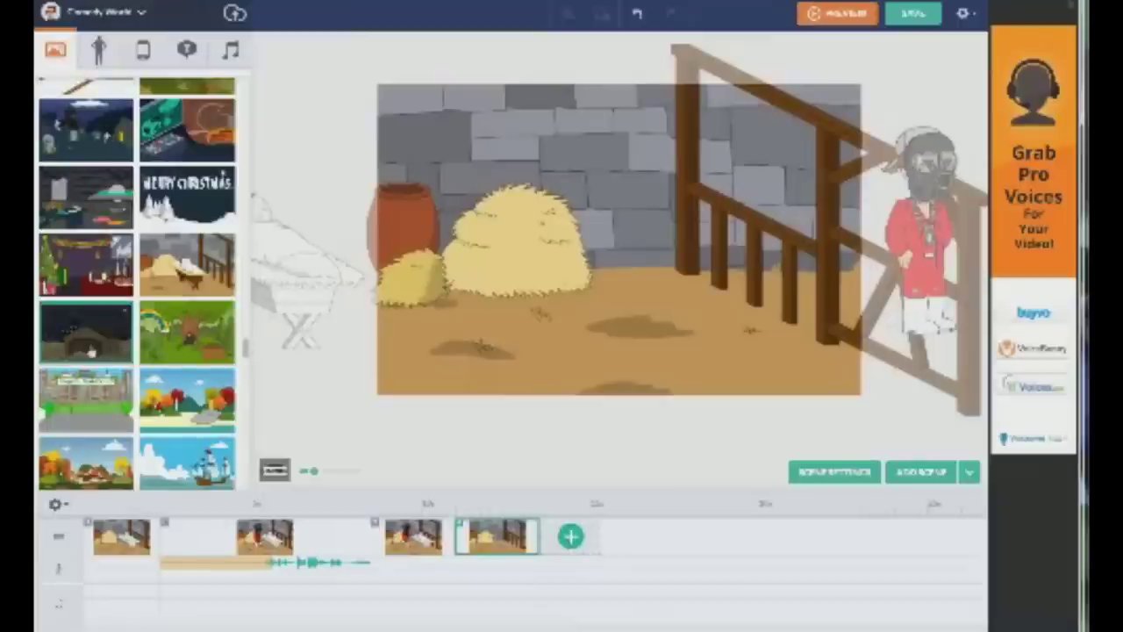
click(106, 211)
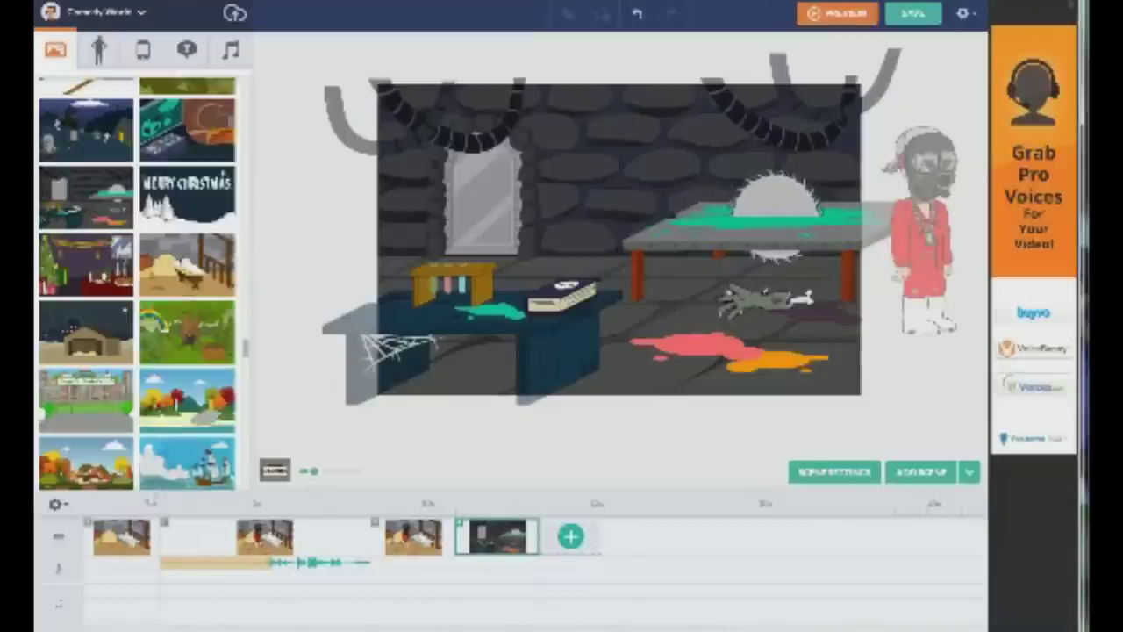
Duplicate the book on the front desk into a stack of four and deselect it
click(561, 296)
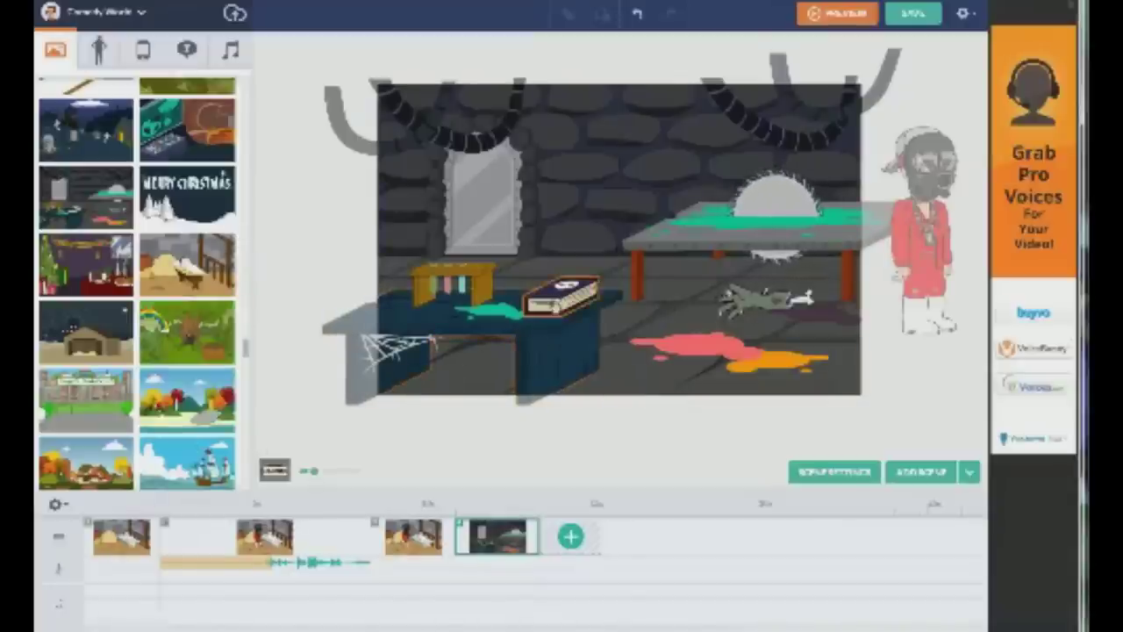
mouse_move(558, 308)
mouse_down()
mouse_move(527, 200)
mouse_move(587, 279)
mouse_move(565, 316)
mouse_up()
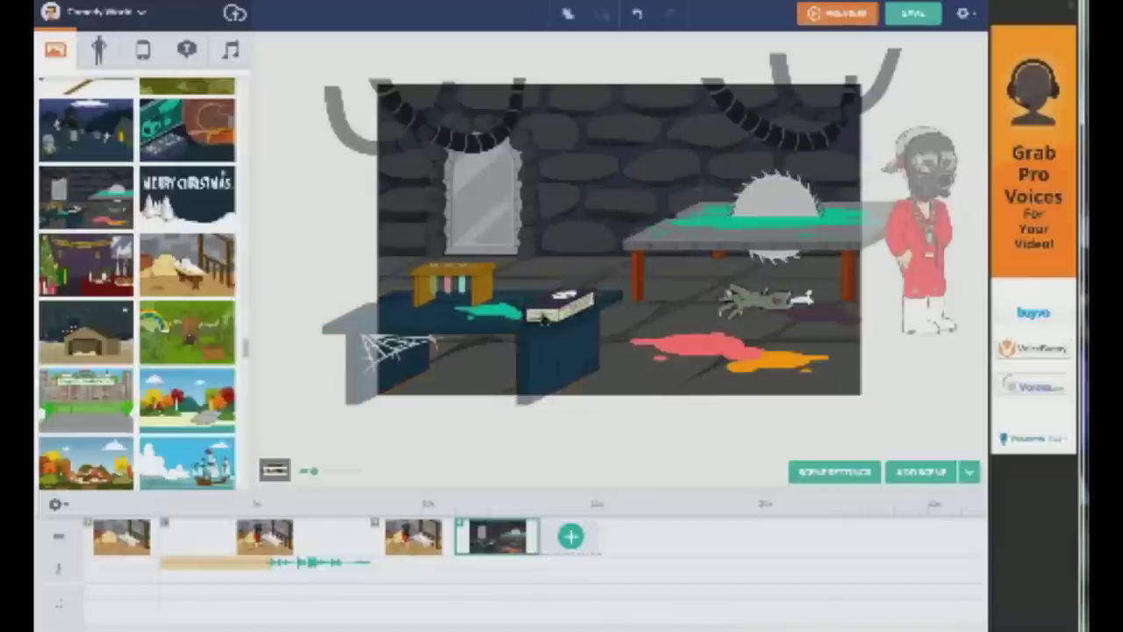
drag(565, 316, 558, 313)
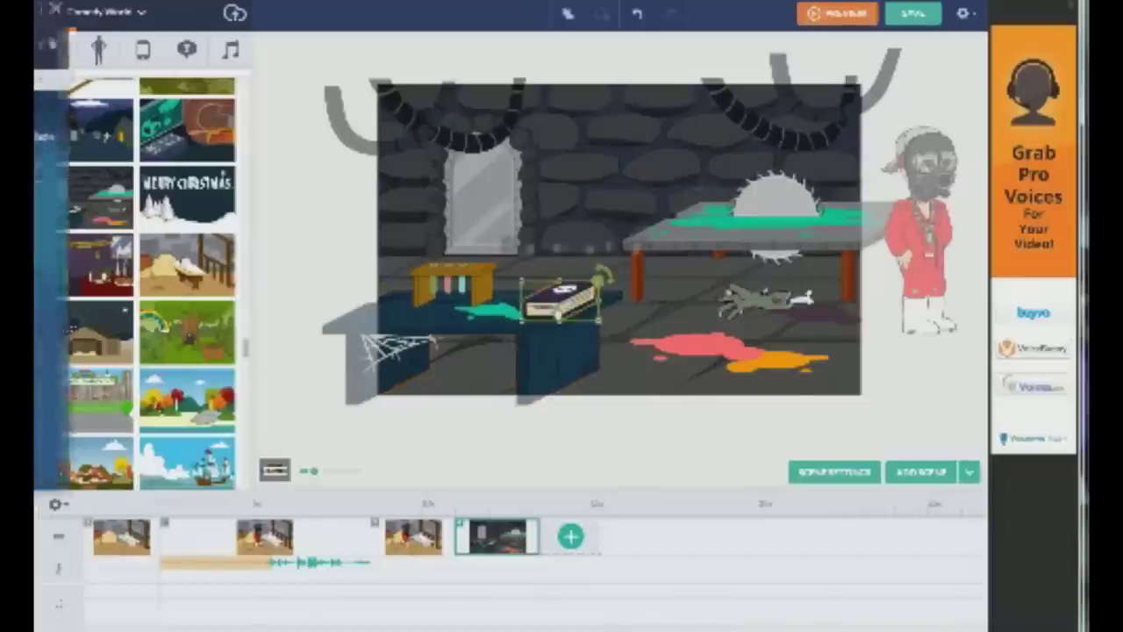
right_click(557, 310)
click(556, 309)
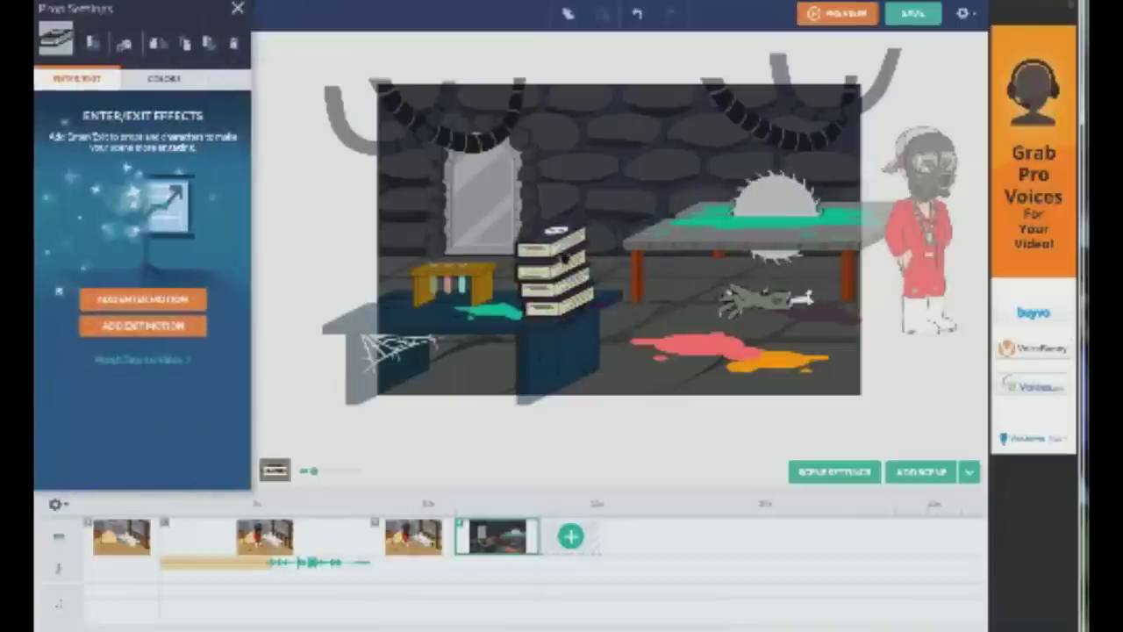
click(564, 257)
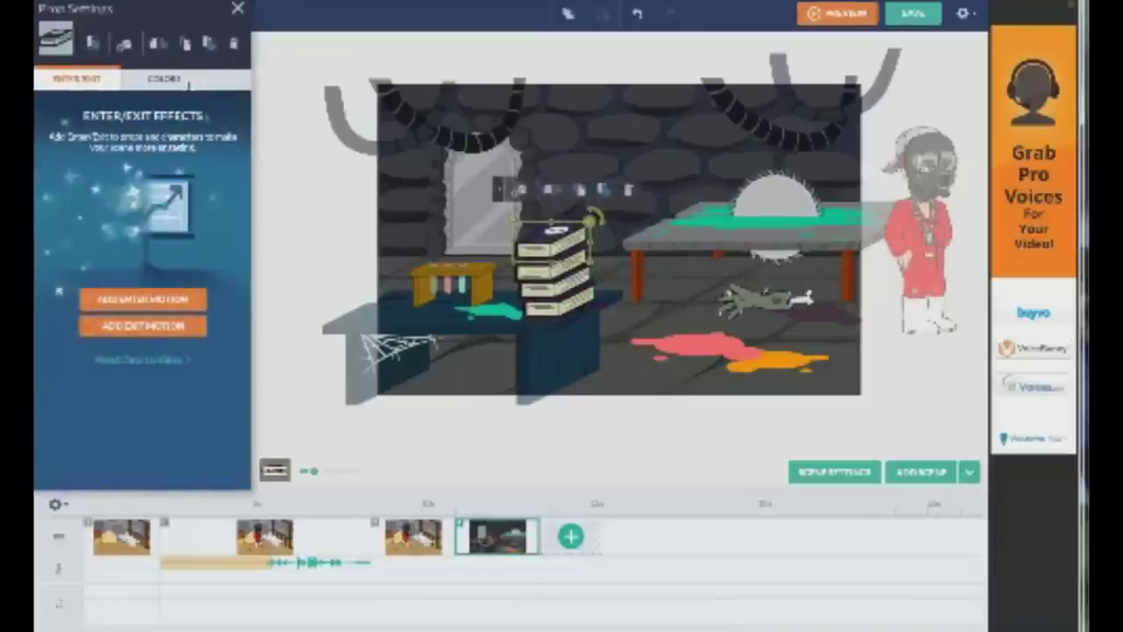
click(237, 9)
click(450, 339)
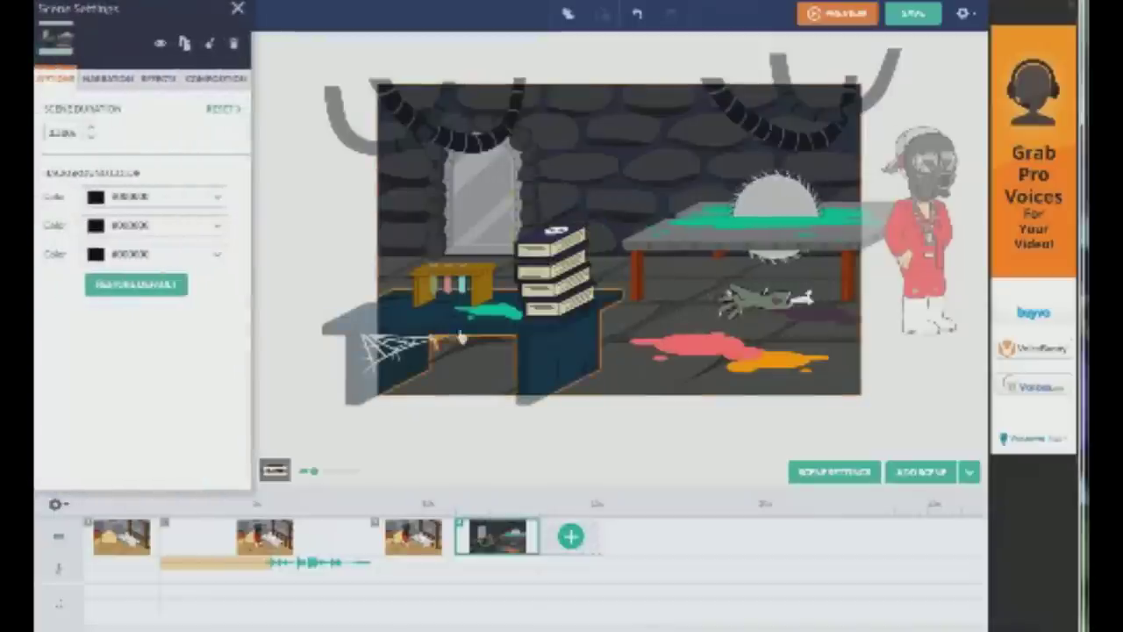
click(238, 10)
Add two pink-haired custom characters to the laboratory, one standing beside the books and one lying on the saw table
click(98, 50)
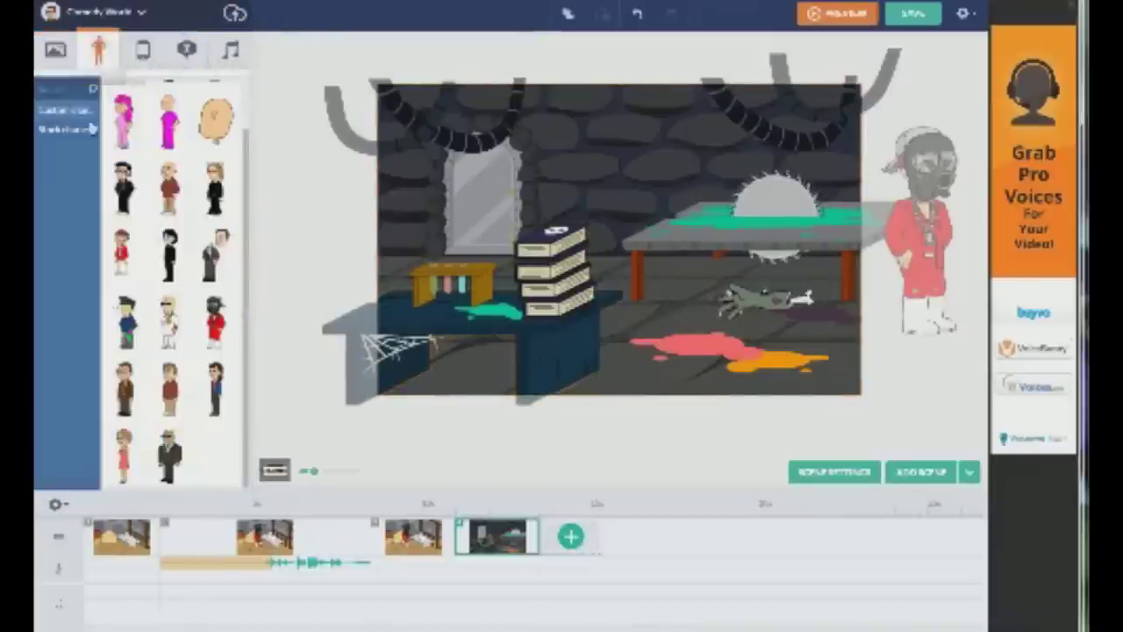
click(162, 127)
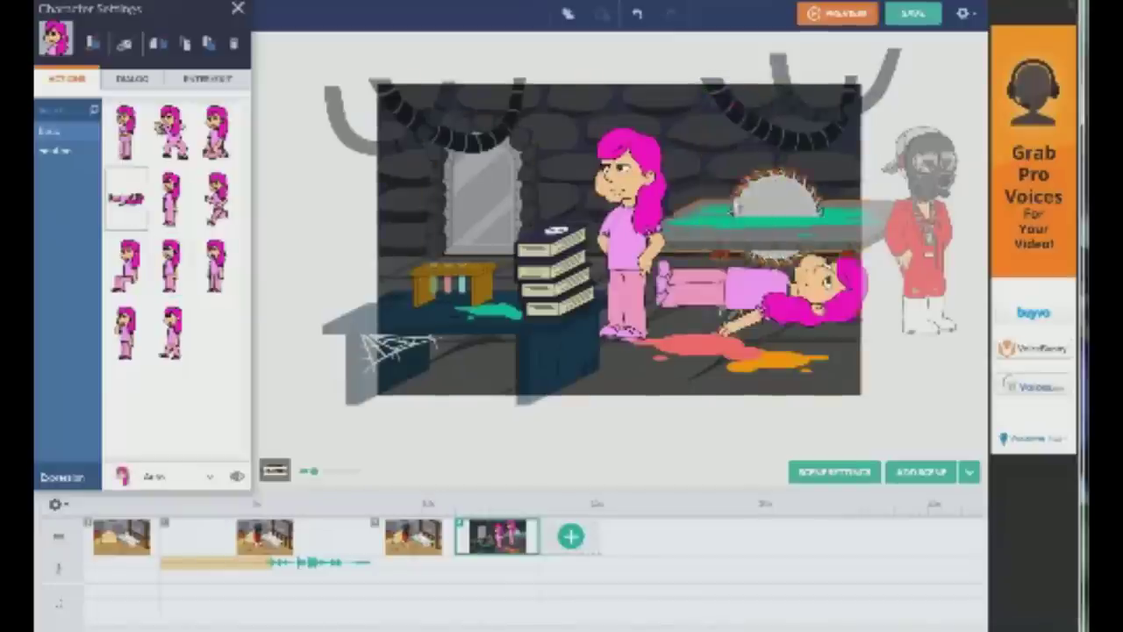
drag(756, 285, 782, 179)
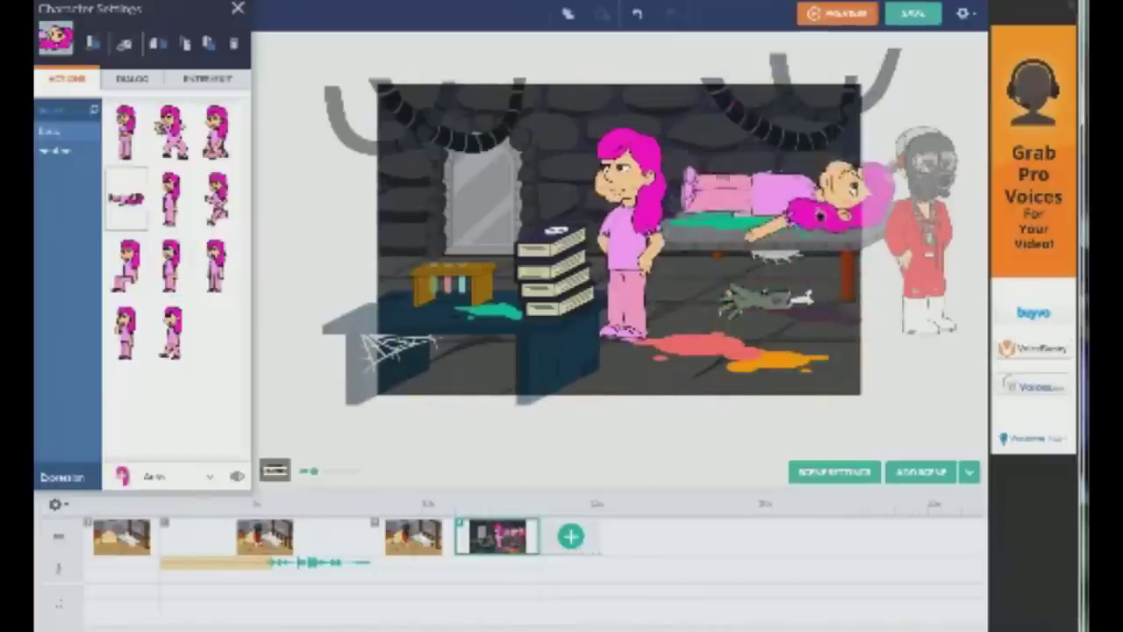
Try the Still and With goo - still states on the saw table and restore With goo - rotating
click(776, 200)
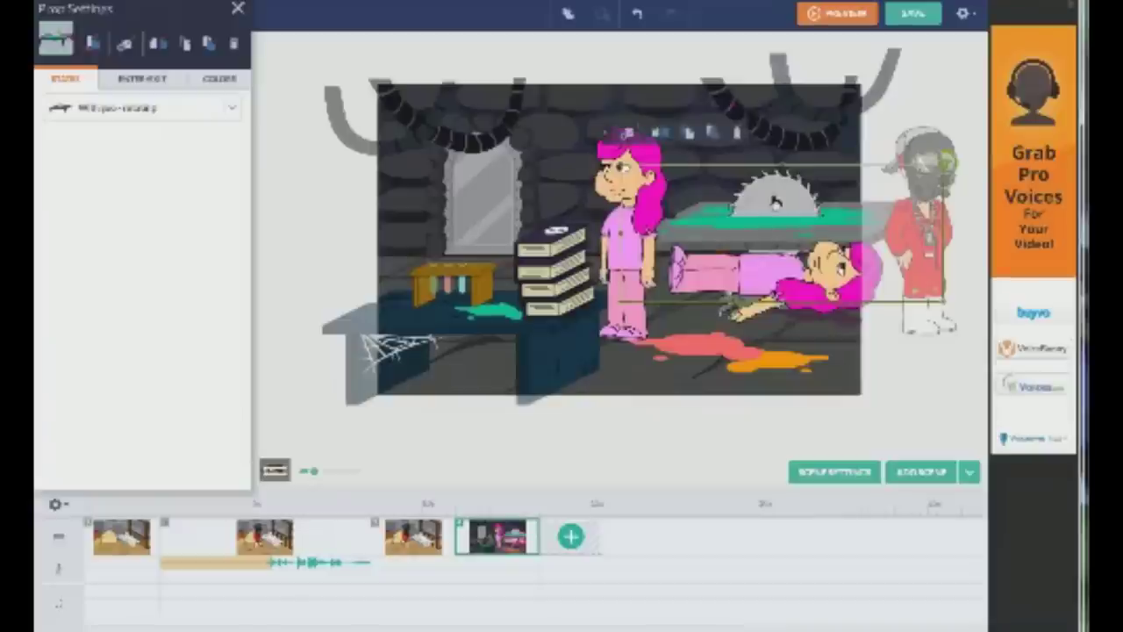
click(171, 114)
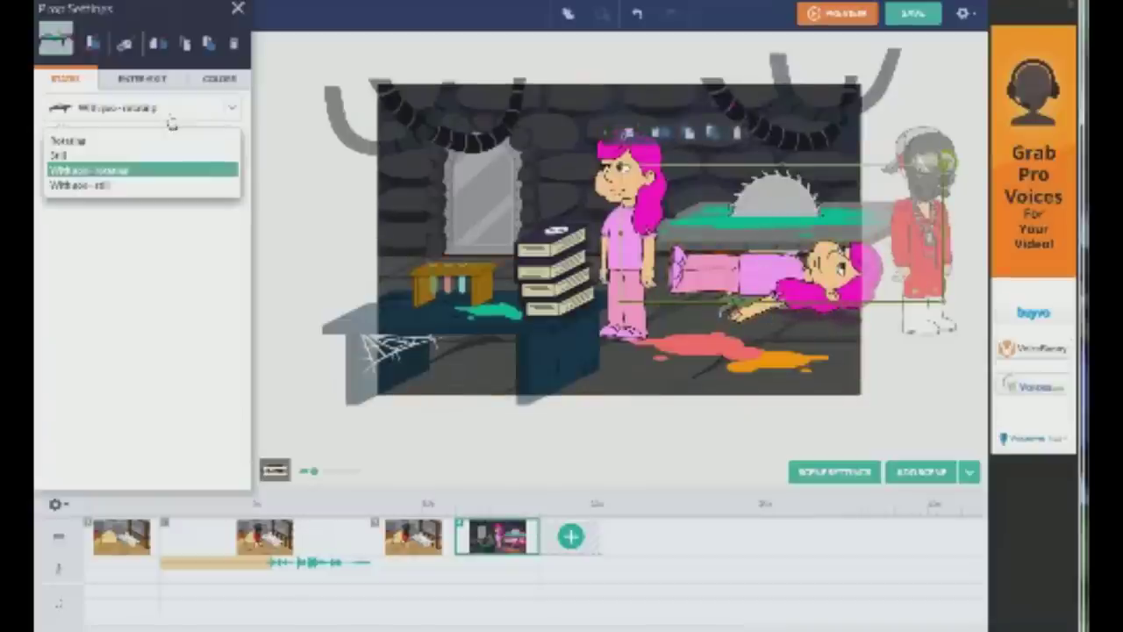
click(119, 157)
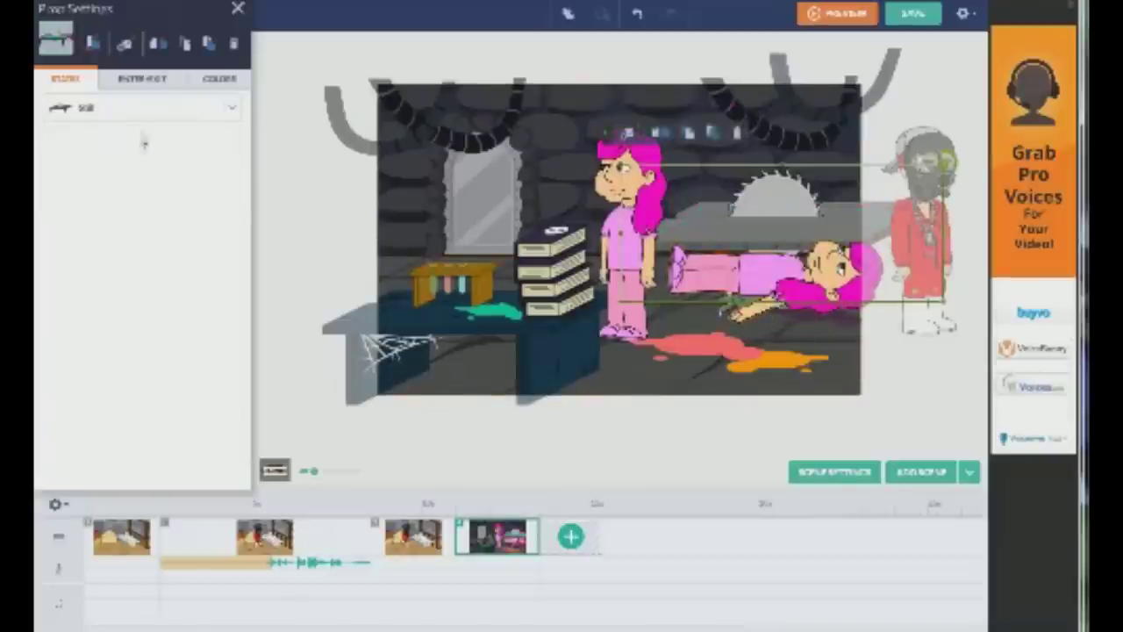
click(142, 121)
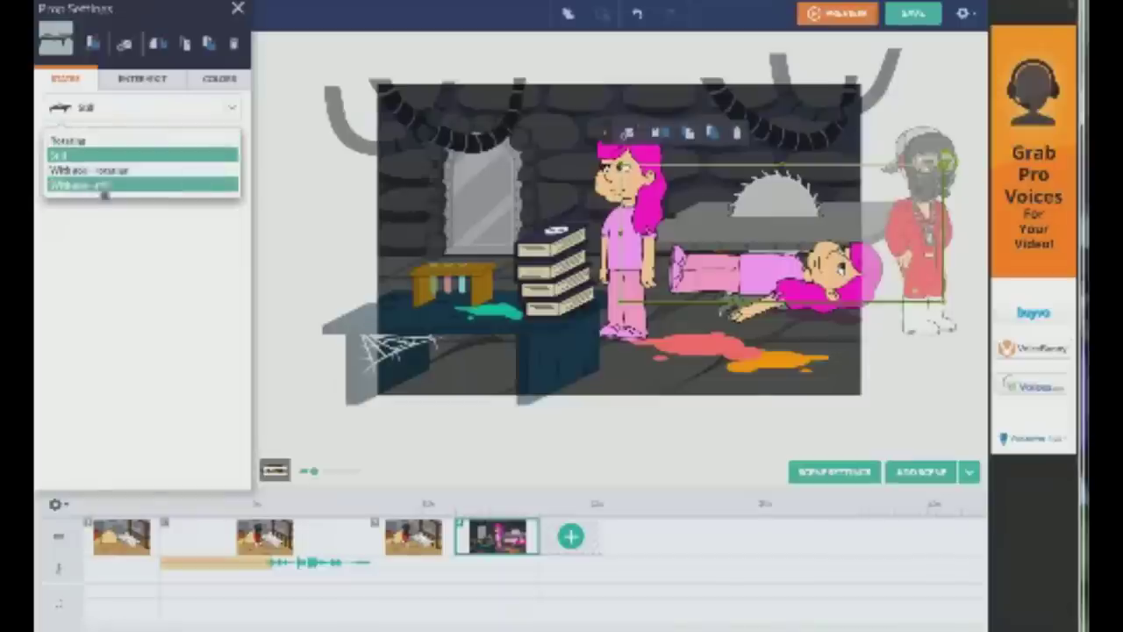
click(101, 186)
click(131, 116)
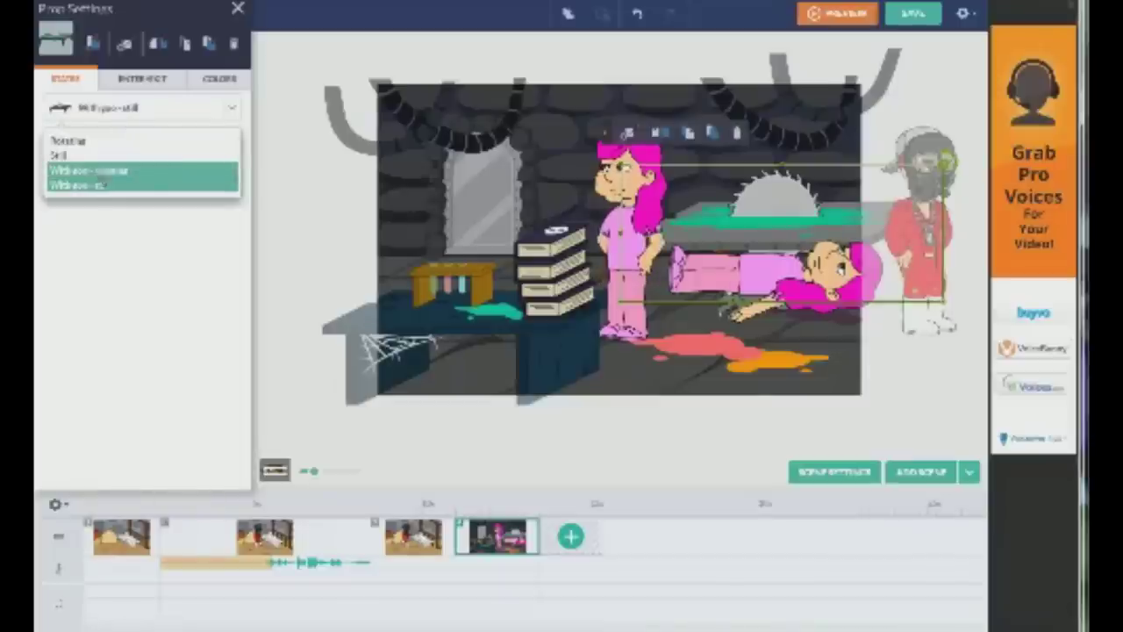
click(104, 175)
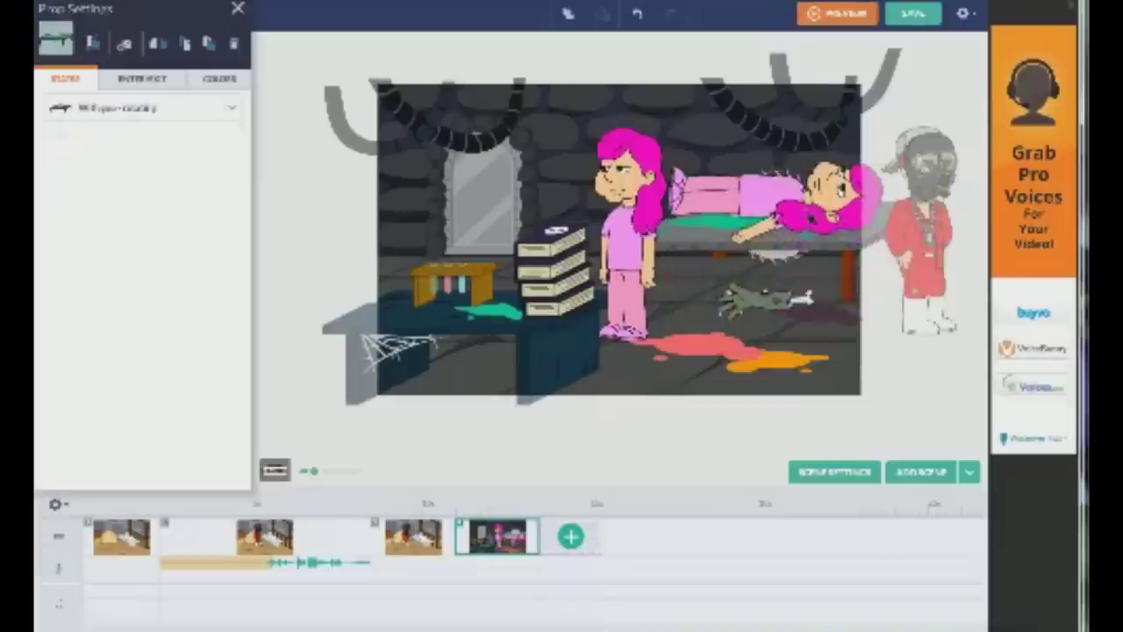
Select the lying pink-haired character on the saw table and give it the frightened emotion pose with raised hands
click(775, 210)
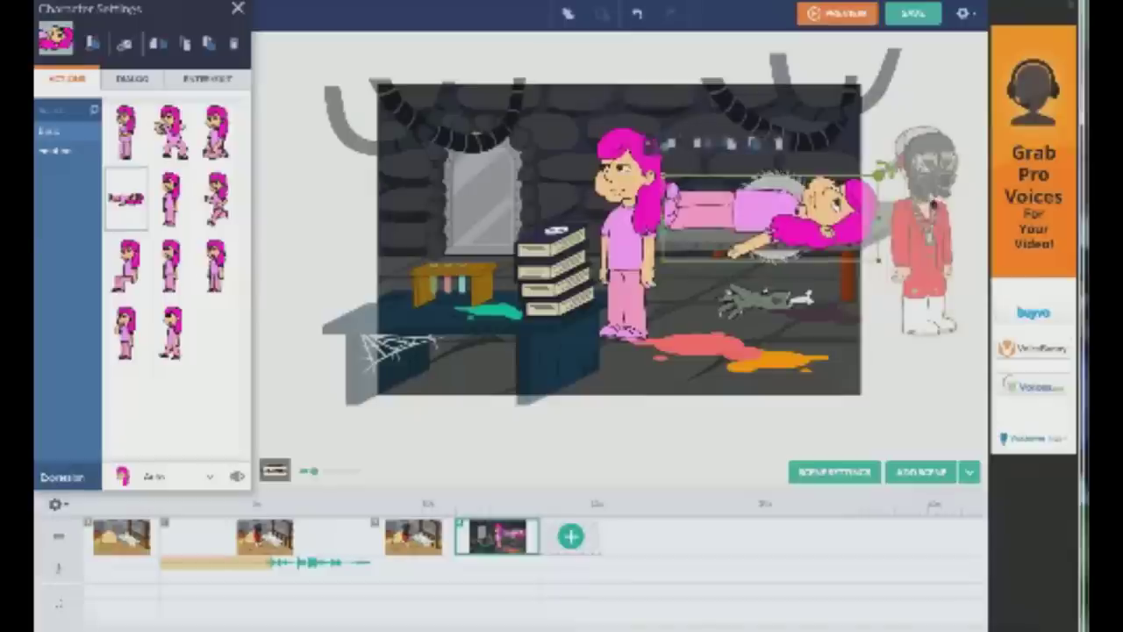
click(925, 219)
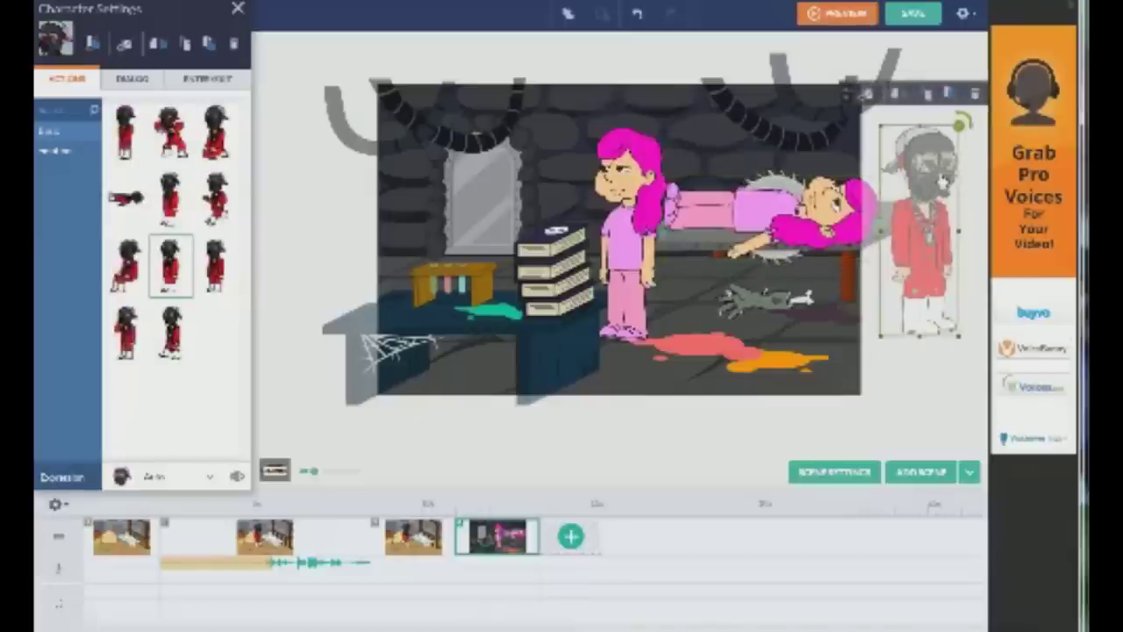
click(856, 210)
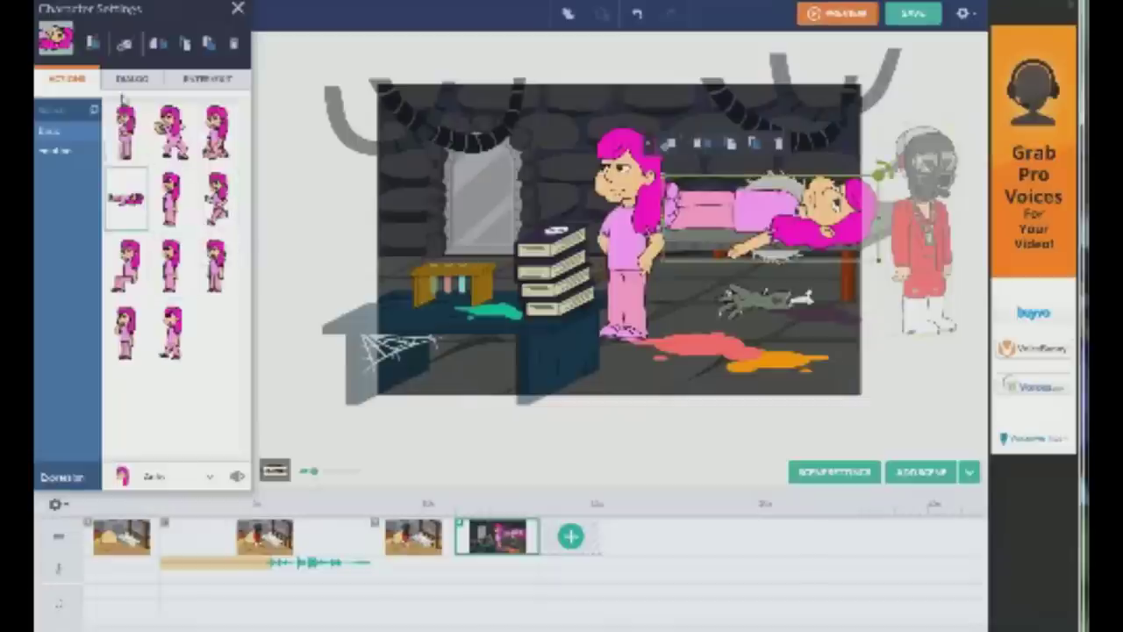
click(75, 153)
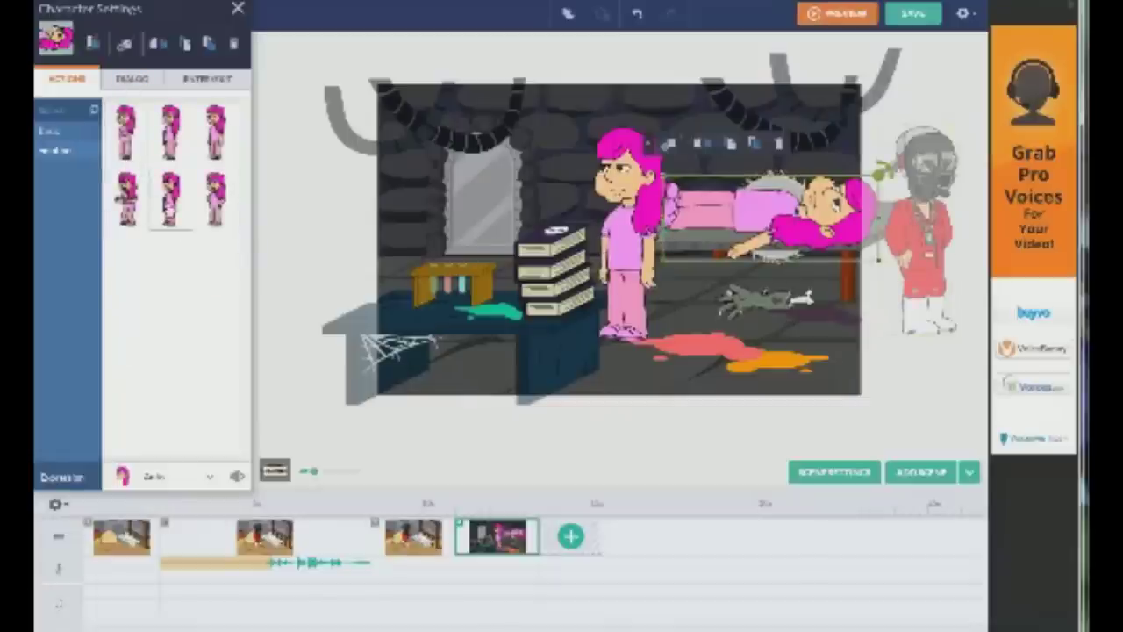
click(127, 200)
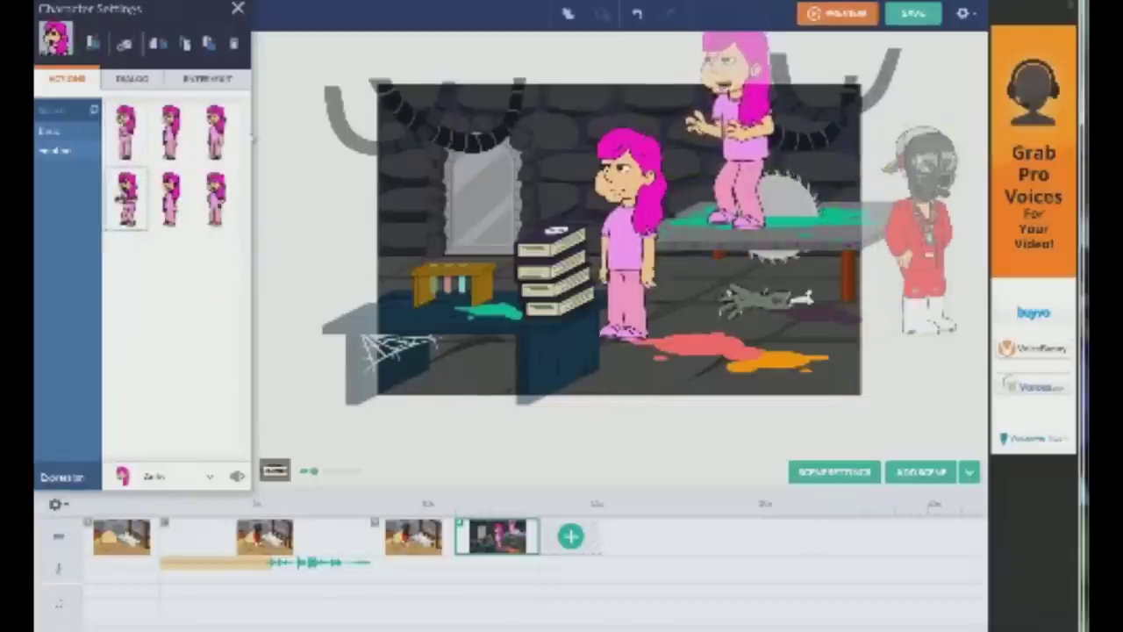
Try the other emotion poses on the character on the saw table and return to the frightened one
click(217, 209)
click(177, 209)
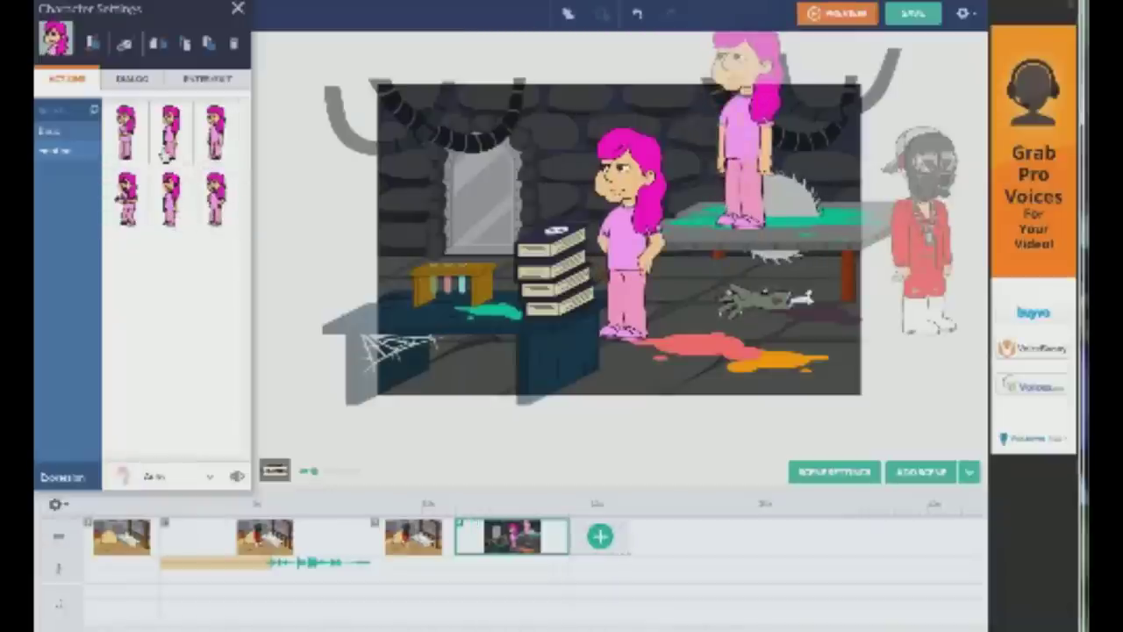
click(137, 154)
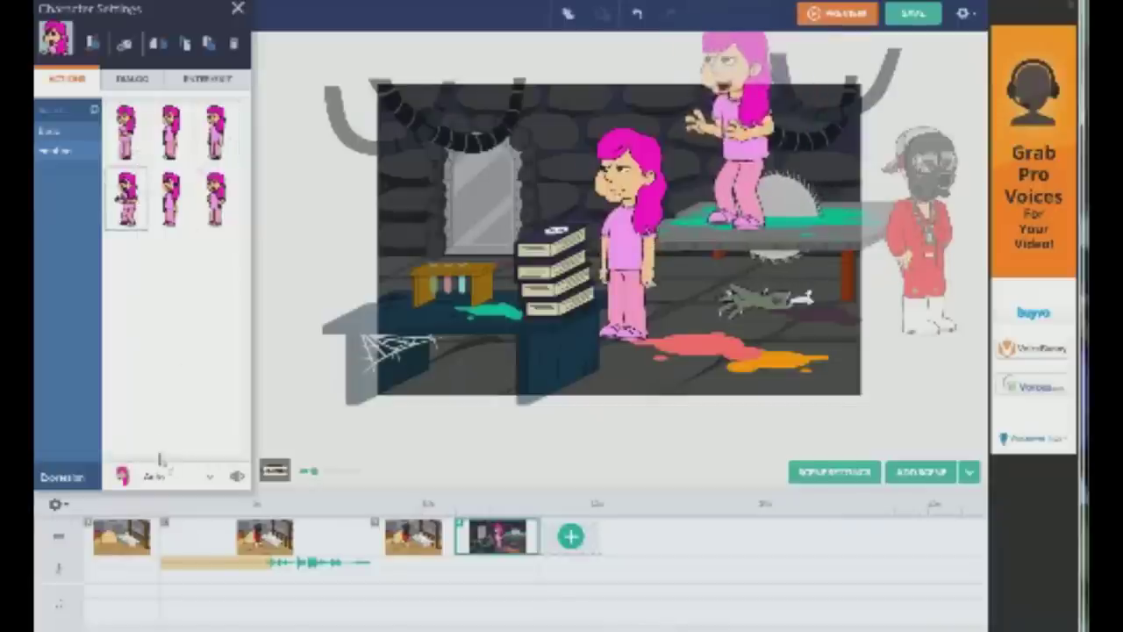
Try the Disgusted expression on the frightened character and set its facial expression to Yawn
click(175, 473)
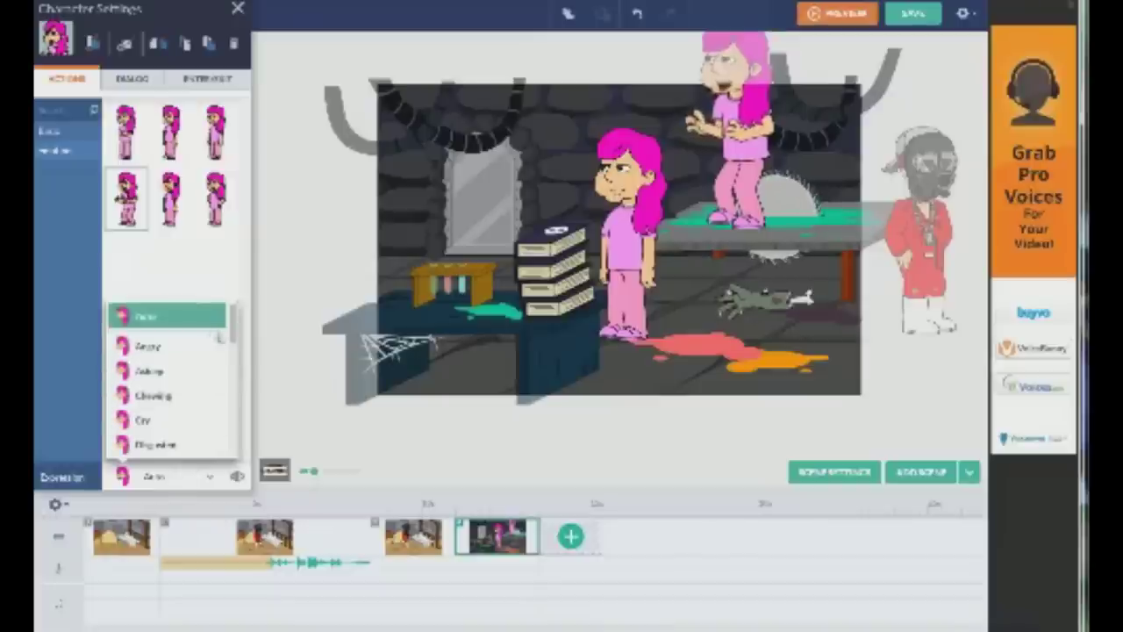
click(167, 446)
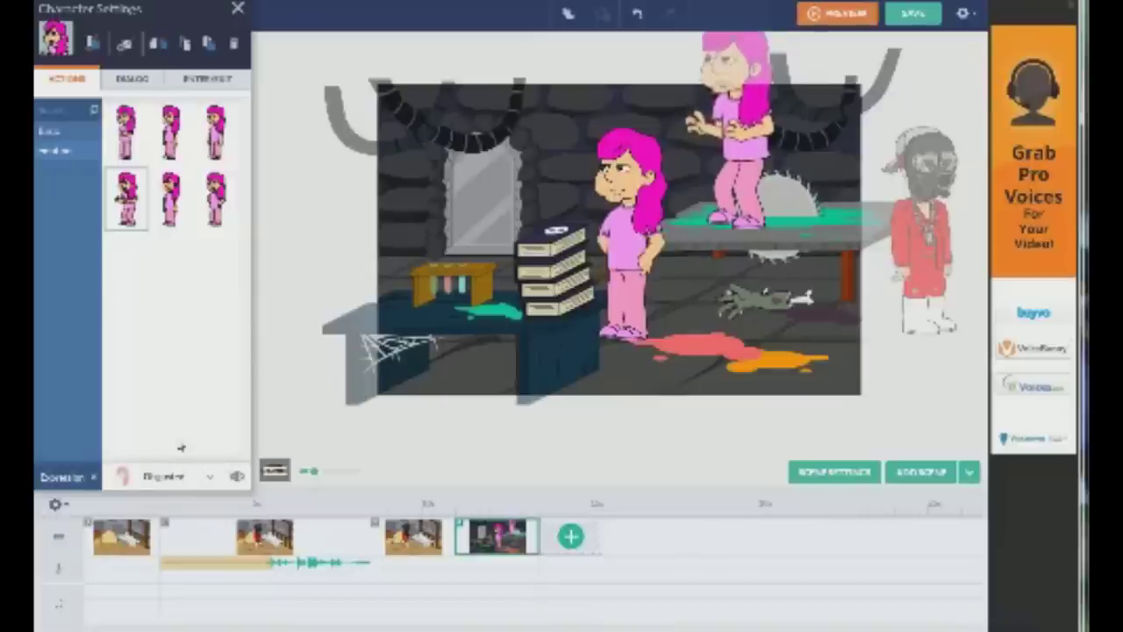
click(195, 475)
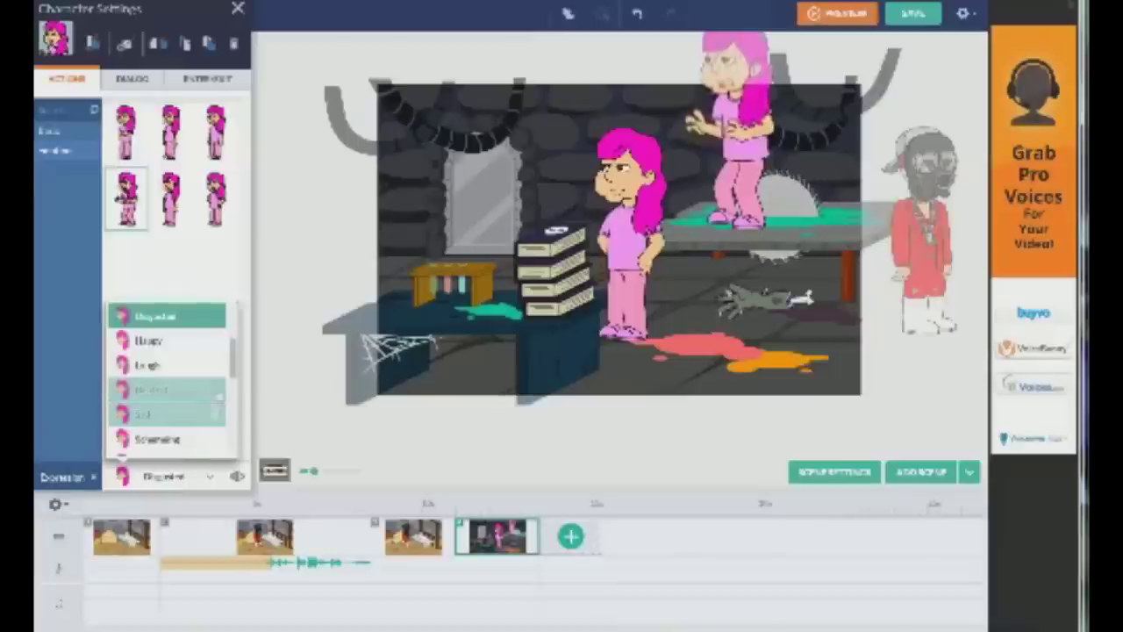
drag(234, 371, 234, 452)
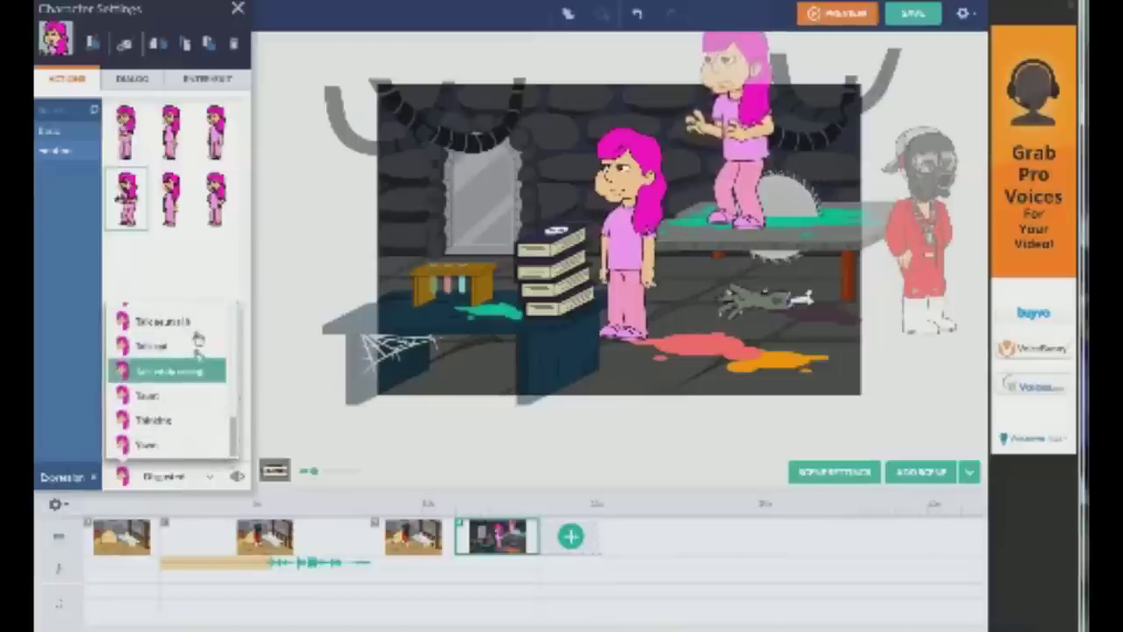
click(164, 446)
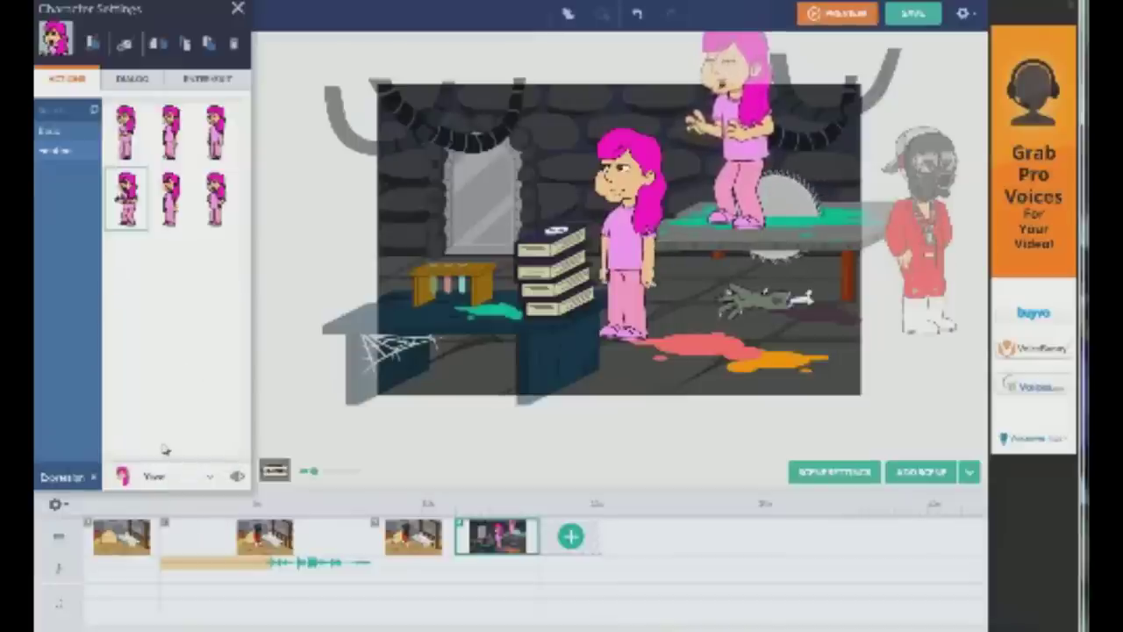
Try other emotion poses on the yawning character, give it the crossed-arms pose, and search its actions by keyword
click(170, 198)
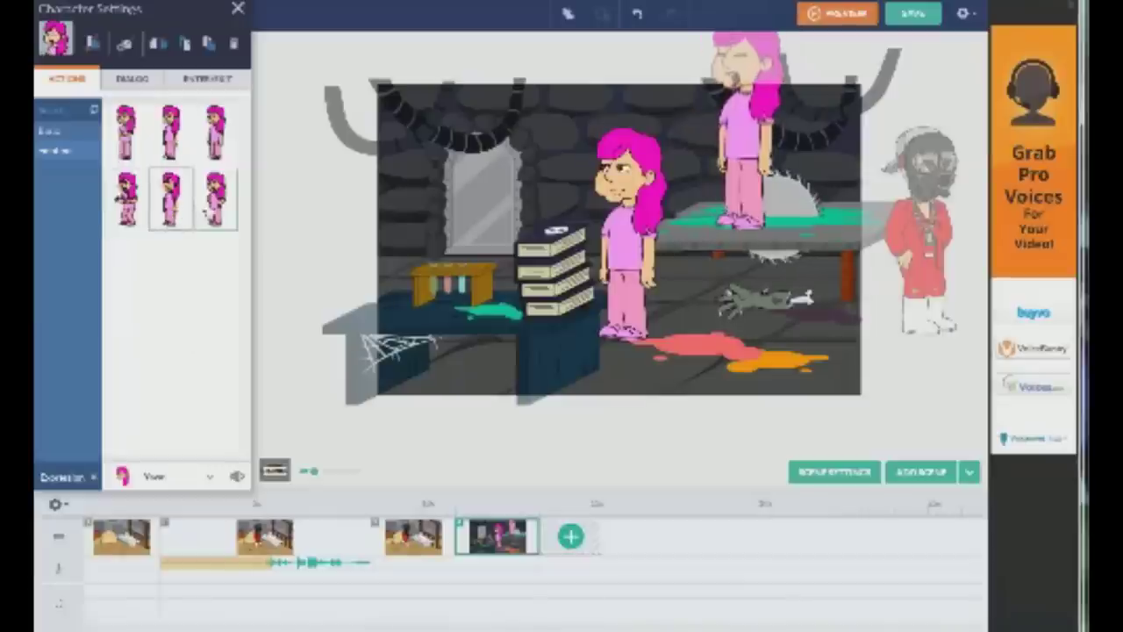
click(208, 213)
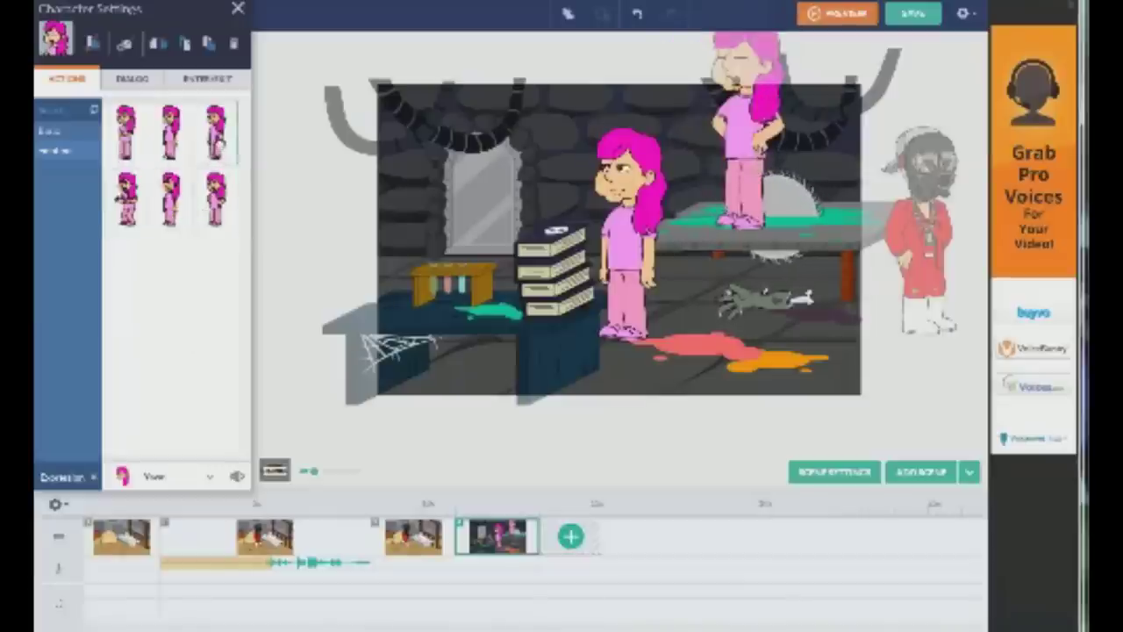
click(218, 140)
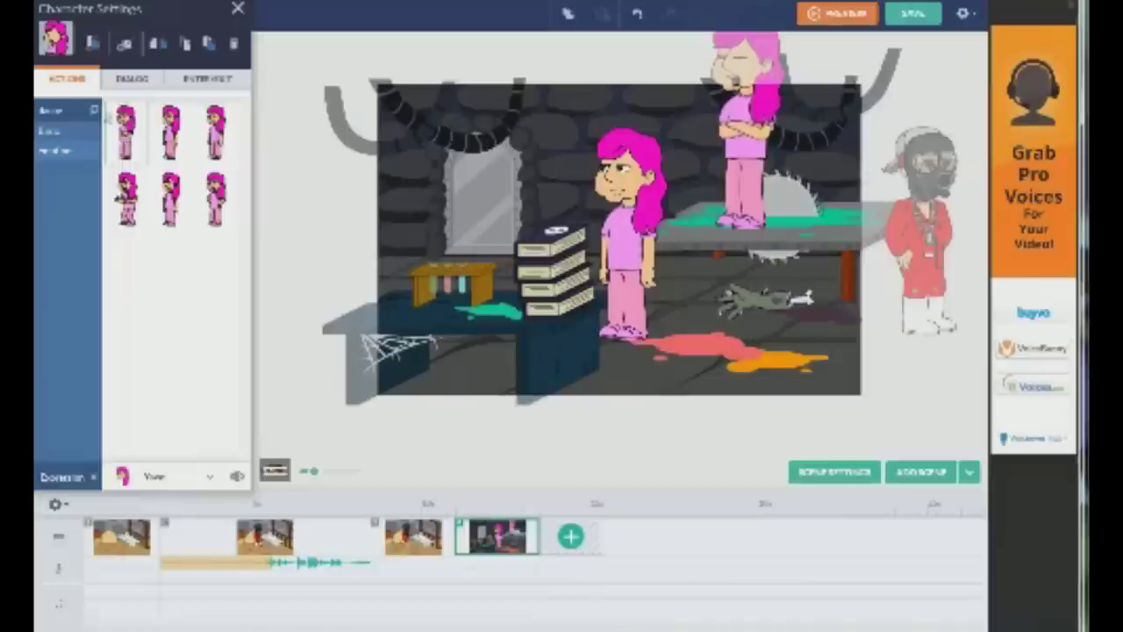
click(94, 111)
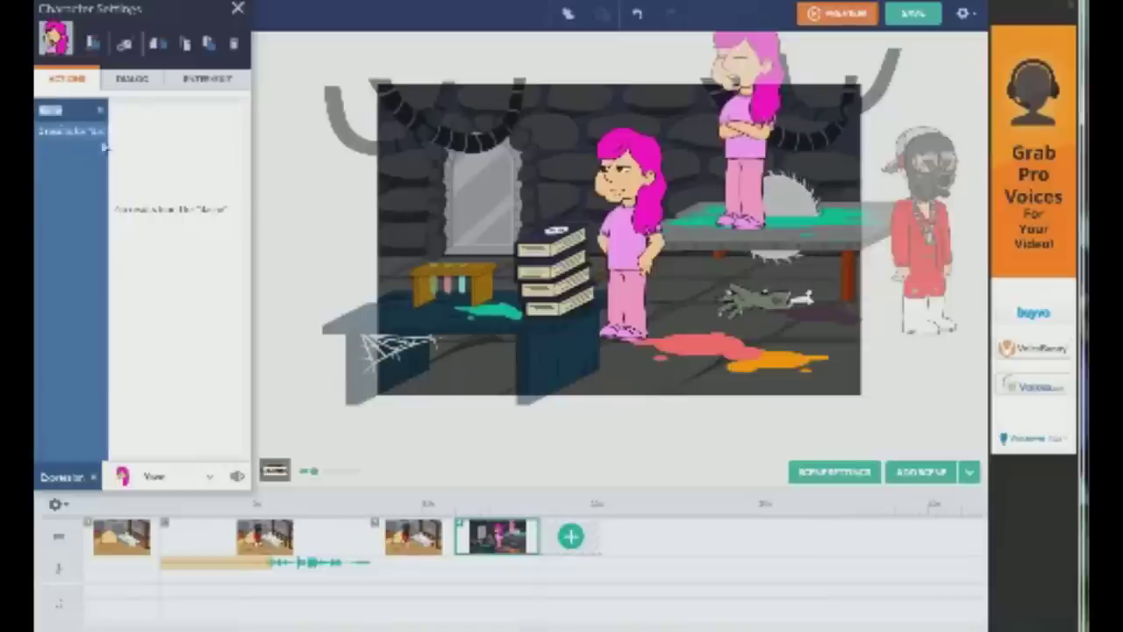
Give the yawning character the basic dancing pose and rotate it to lie on its back along the saw table
click(112, 113)
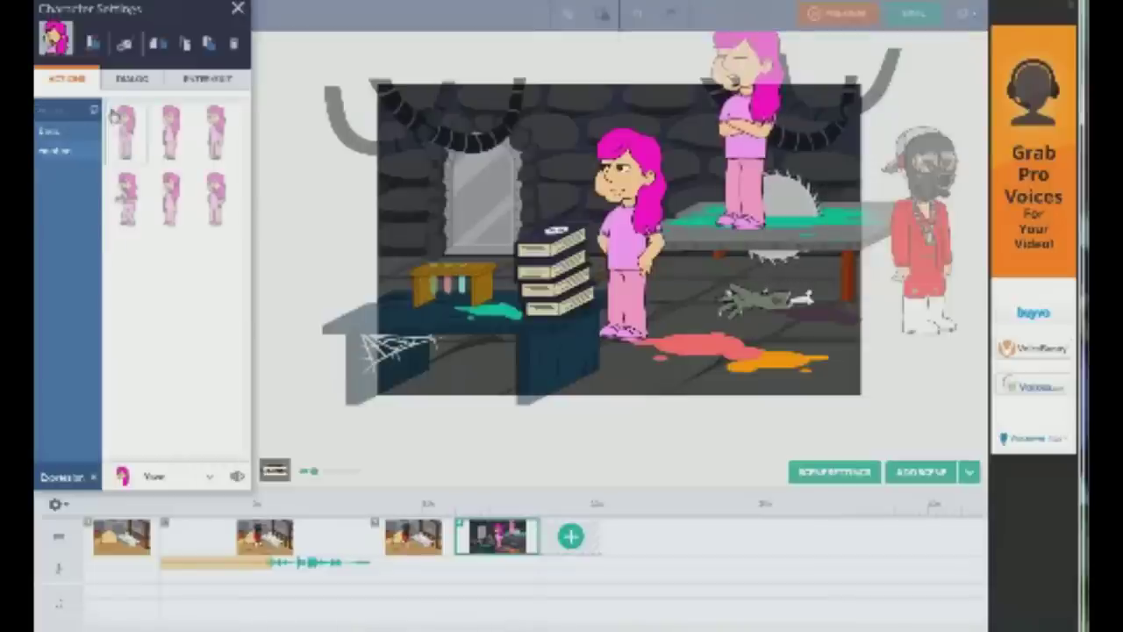
click(128, 156)
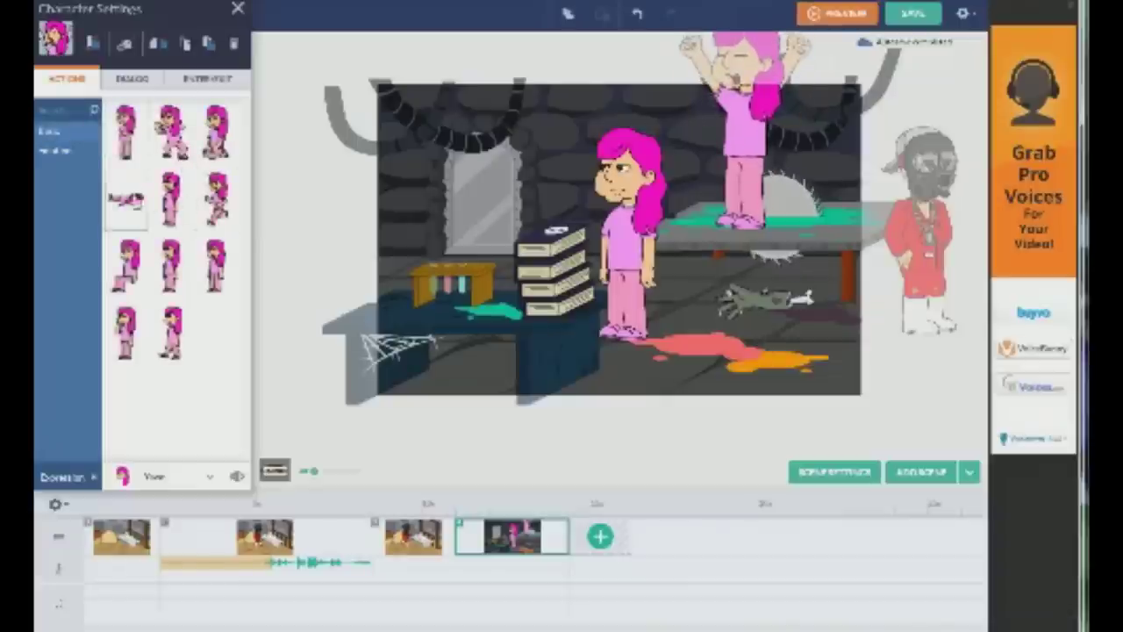
click(216, 141)
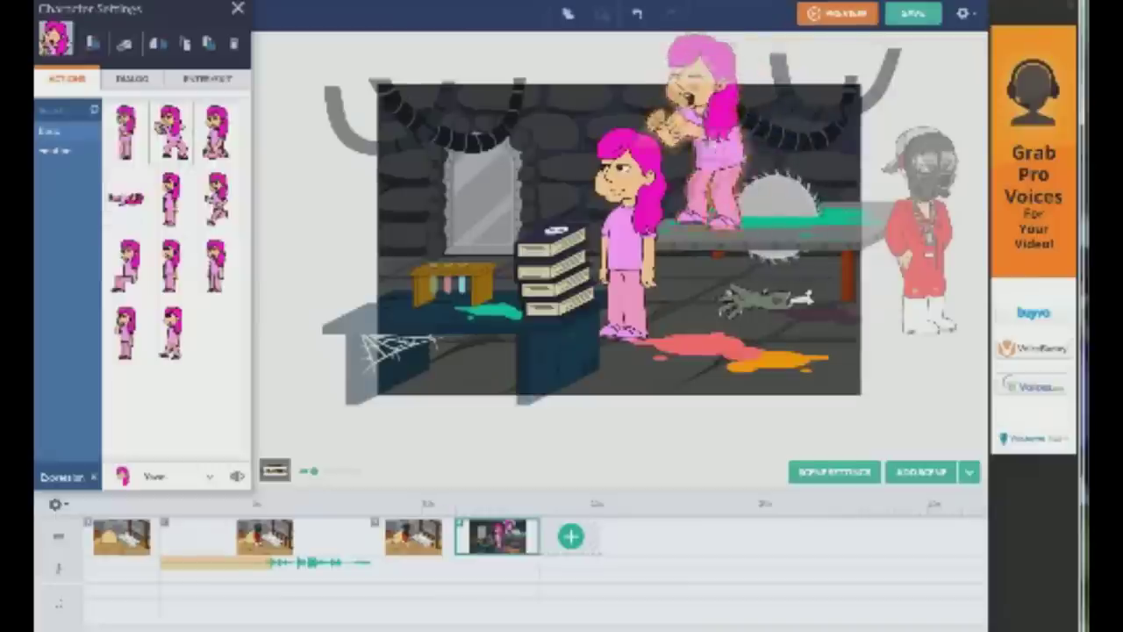
click(721, 136)
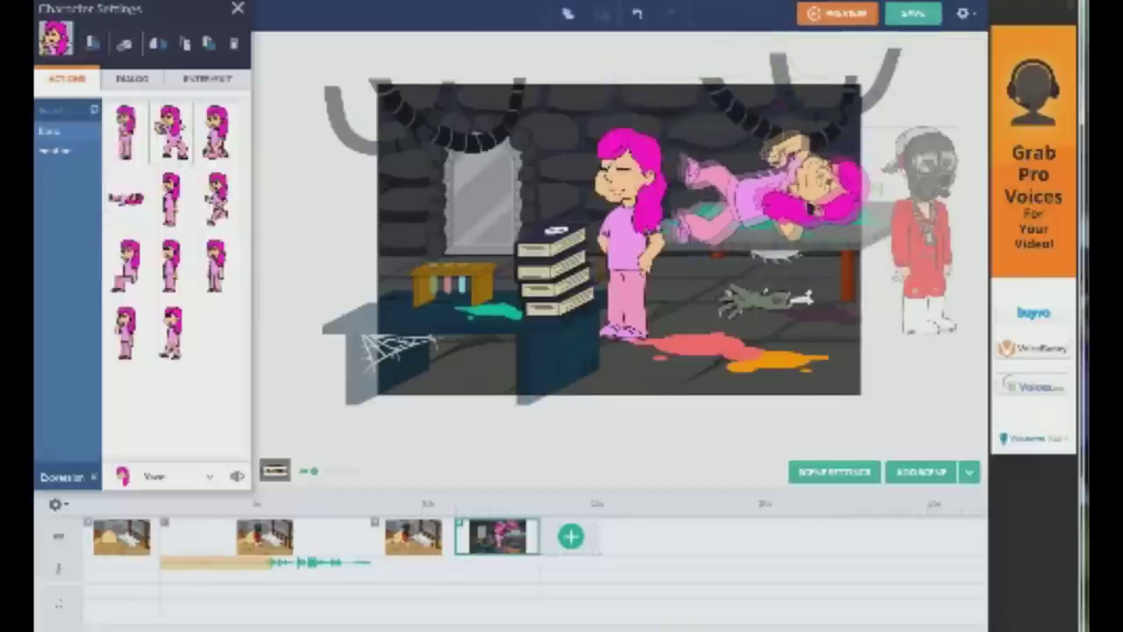
click(842, 379)
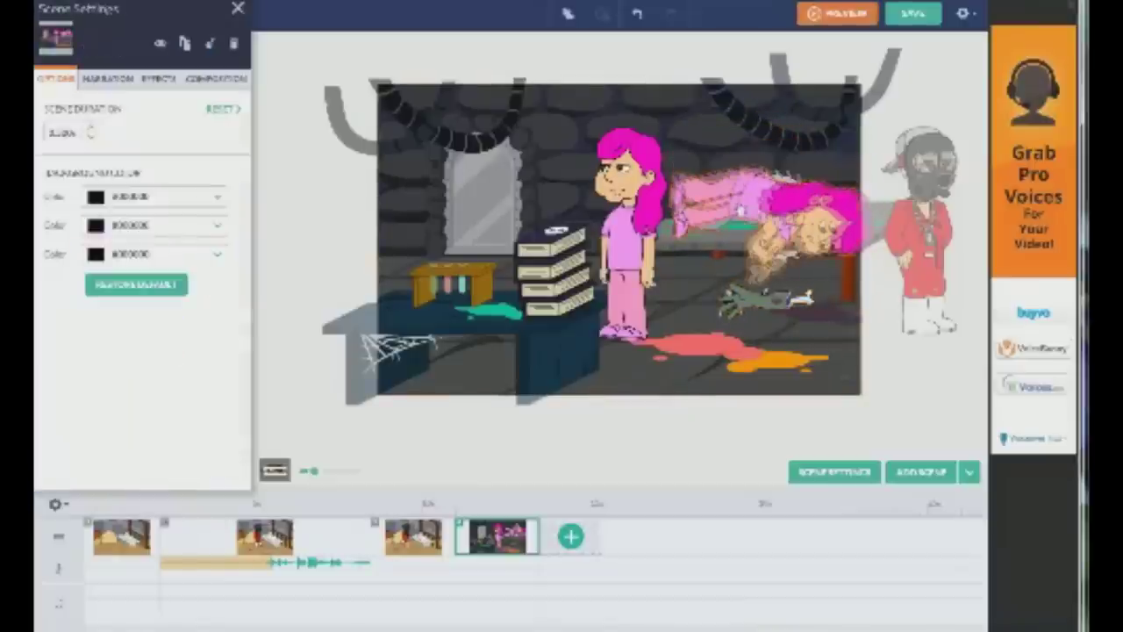
Set the facial expression of the dancing character on the saw table to Thinking
click(763, 206)
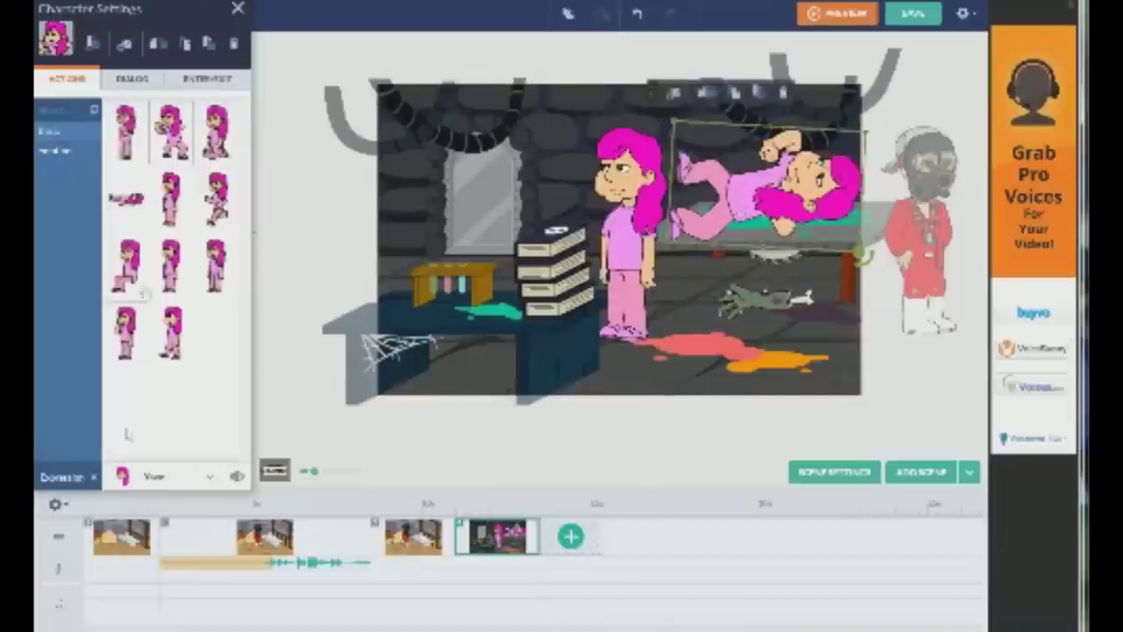
click(201, 476)
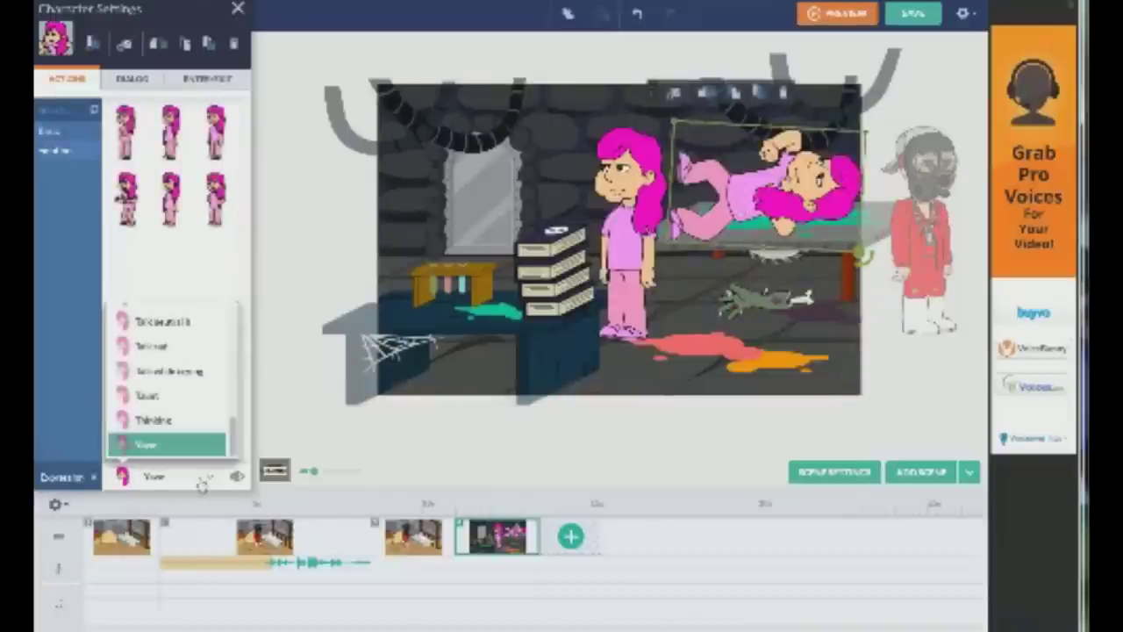
click(168, 424)
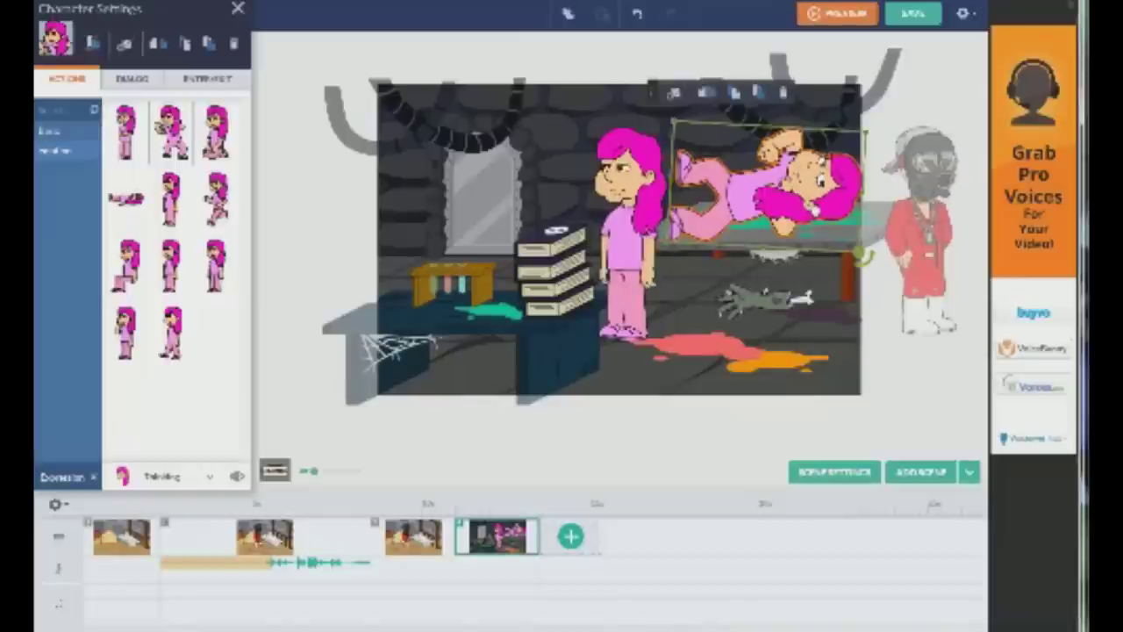
click(838, 348)
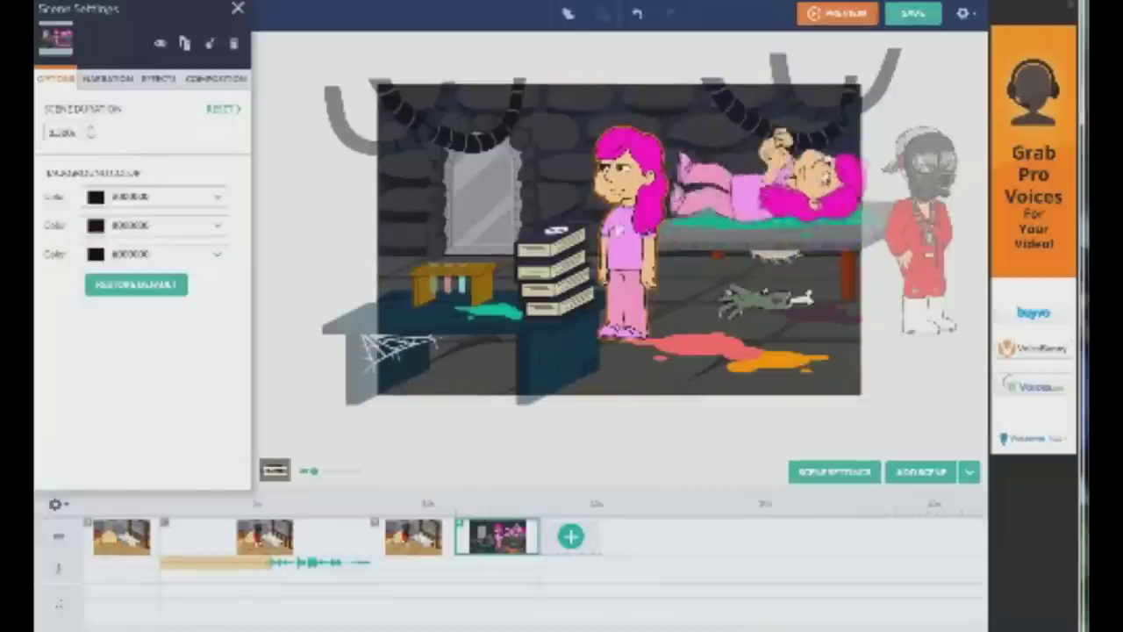
Flip the standing pink-haired character to face the saw table and move it slightly toward the table
click(625, 236)
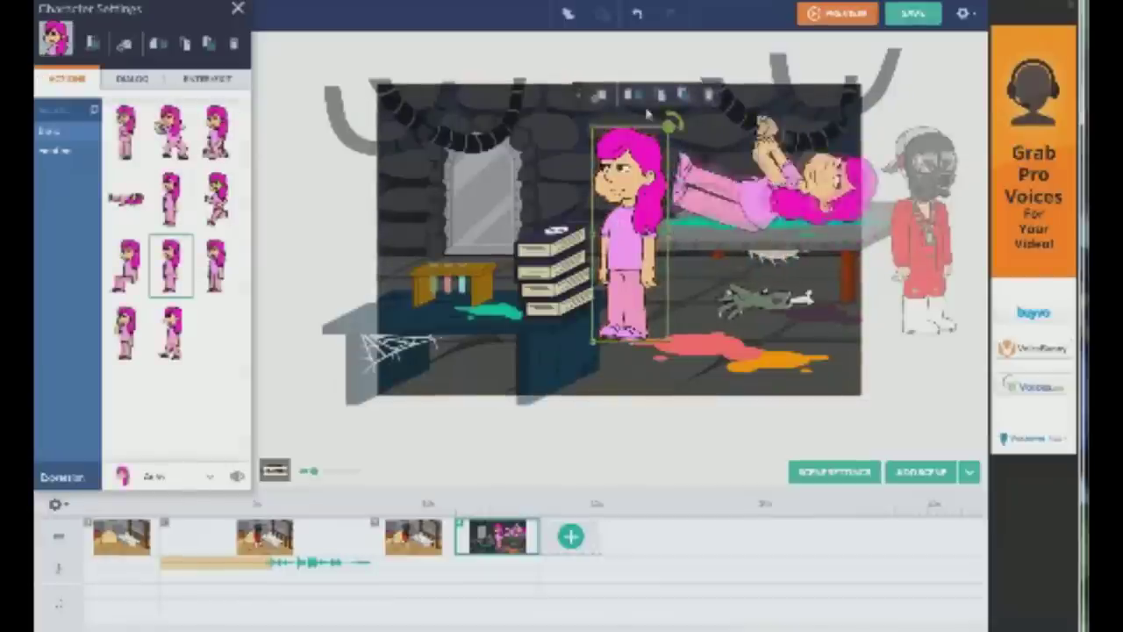
drag(633, 282, 653, 270)
click(647, 268)
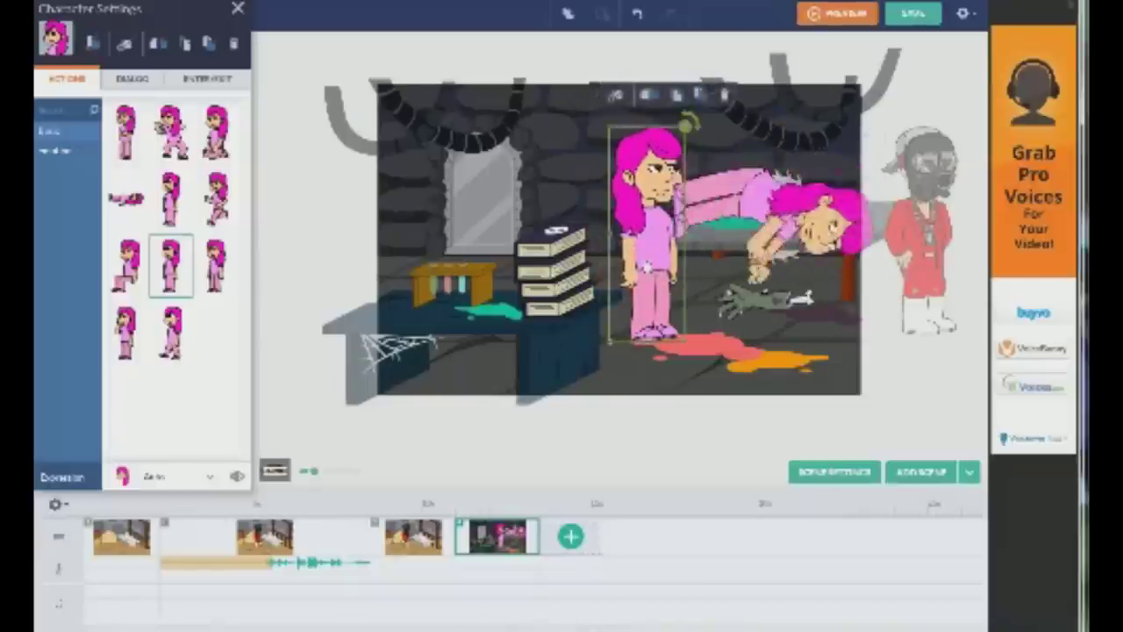
Delete the masked character beside the stage and shift the standing pink-haired character slightly back toward the stack of books
click(954, 167)
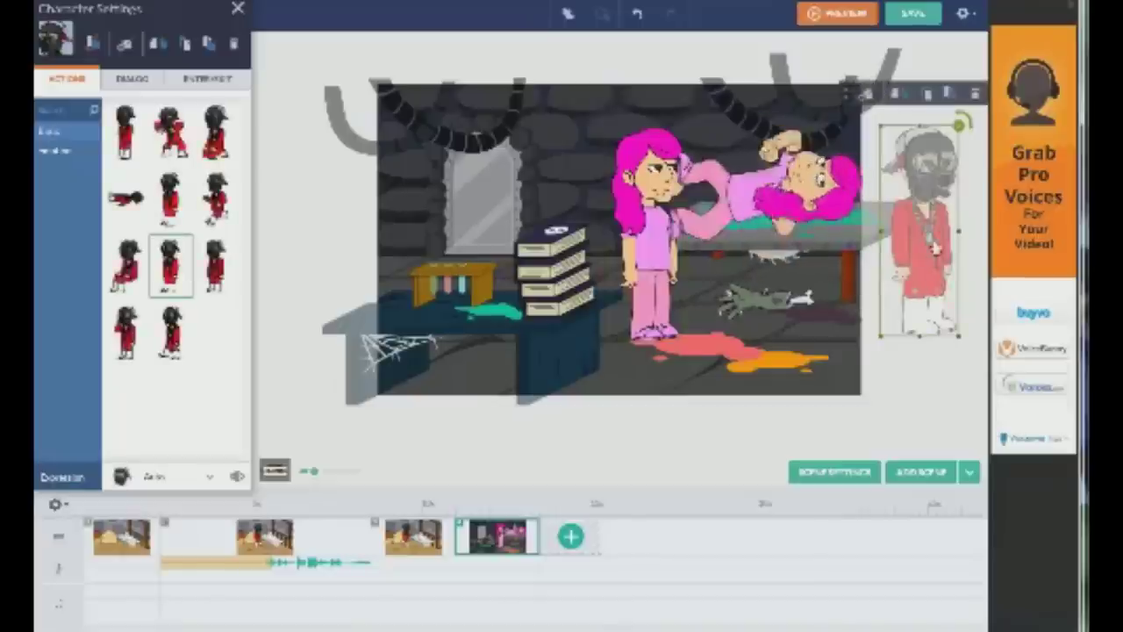
key(Delete)
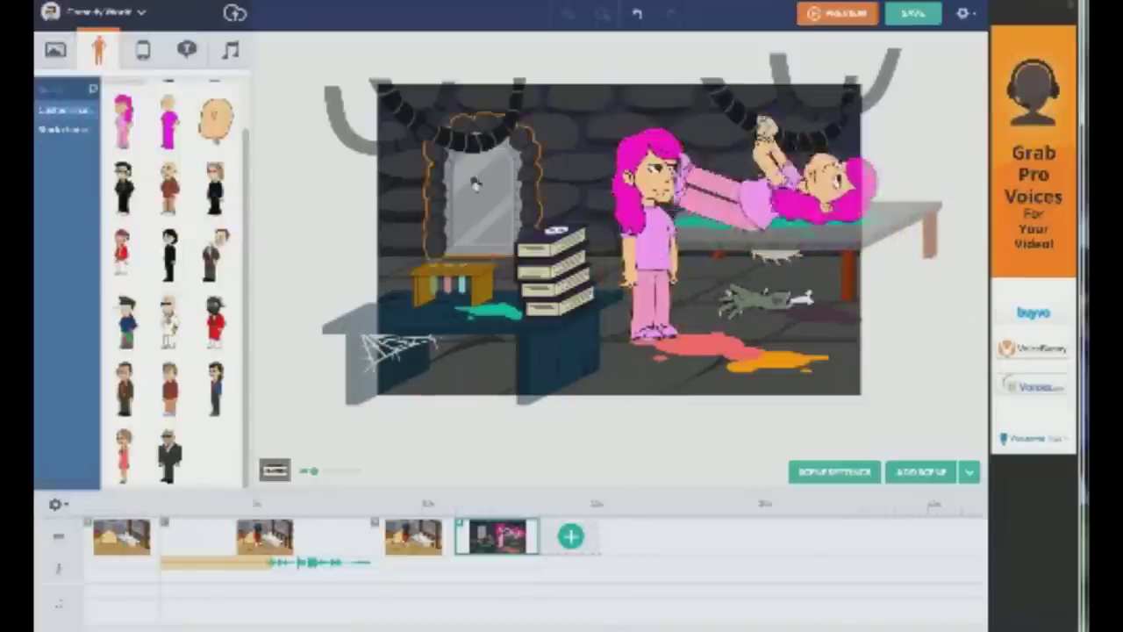
click(540, 219)
click(611, 230)
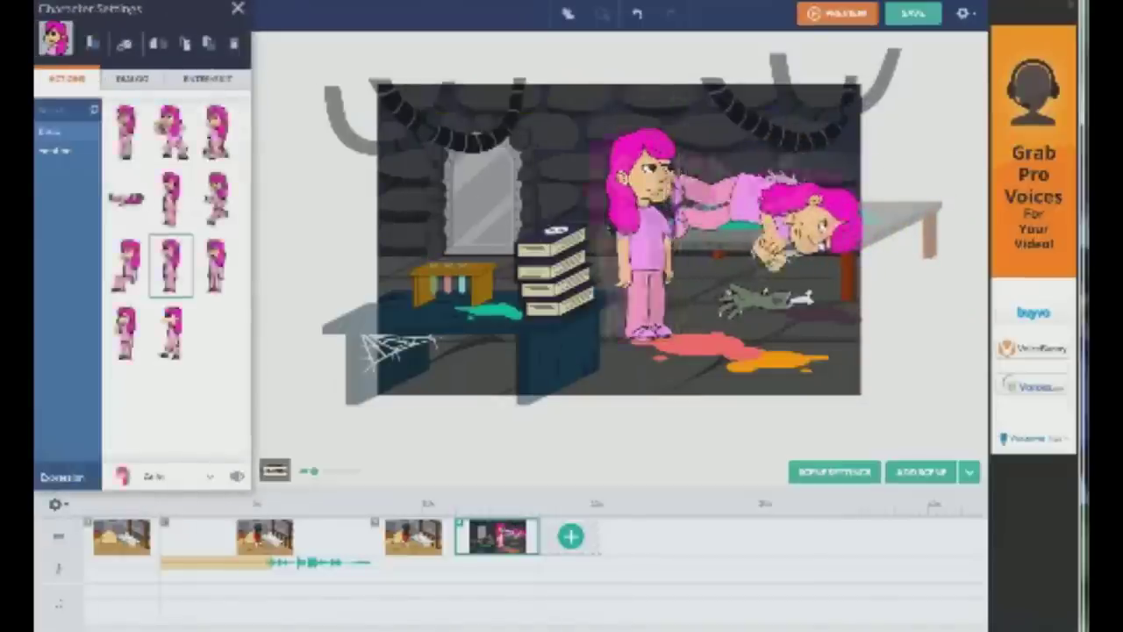
drag(612, 230, 627, 228)
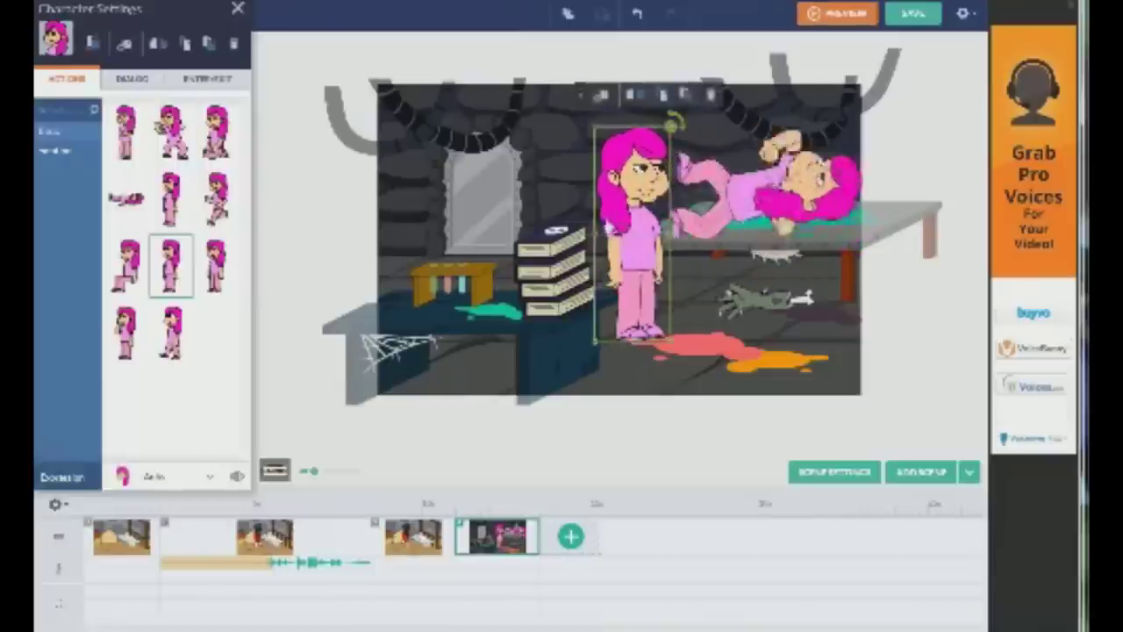
Start a text-to-speech line for the standing character and generate a short test with the male English voice Alan
click(136, 78)
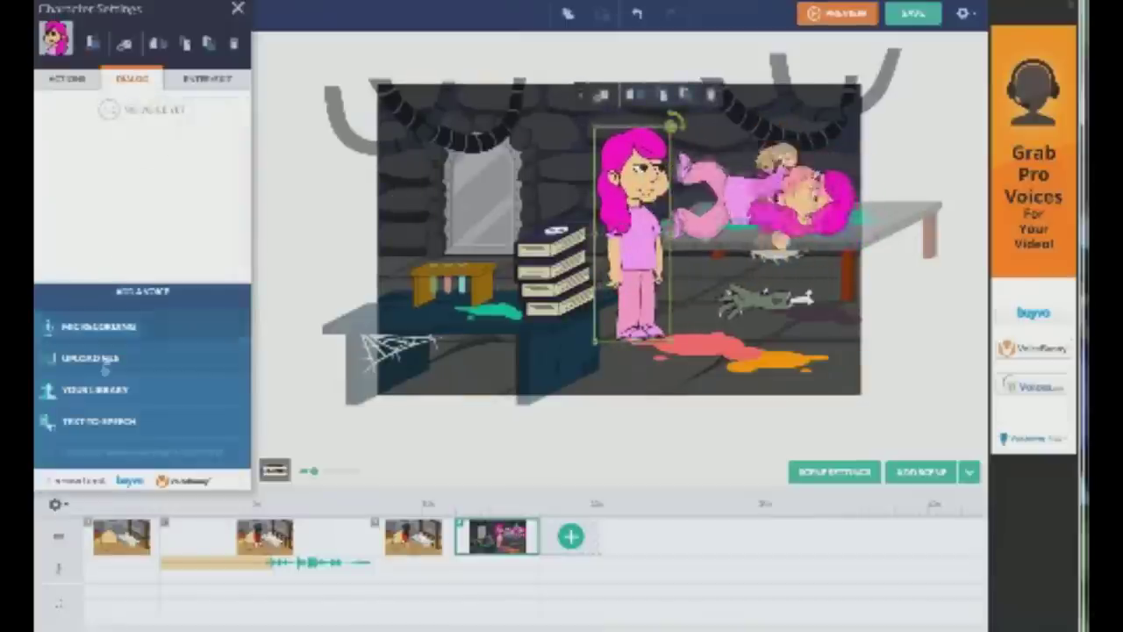
click(99, 421)
click(626, 314)
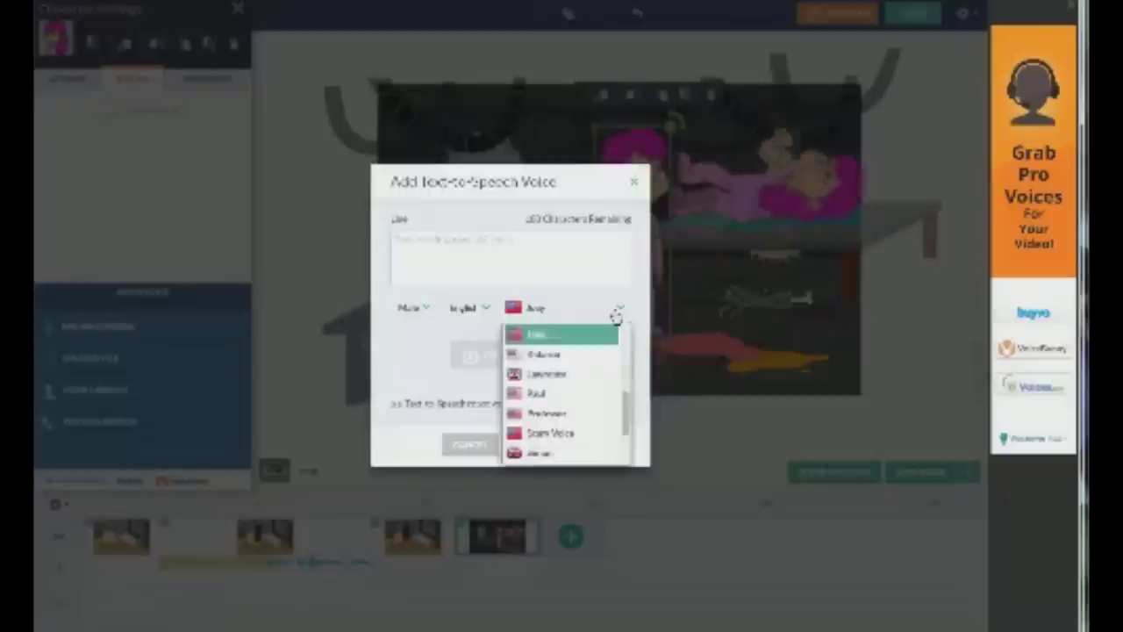
drag(626, 428, 616, 321)
click(588, 336)
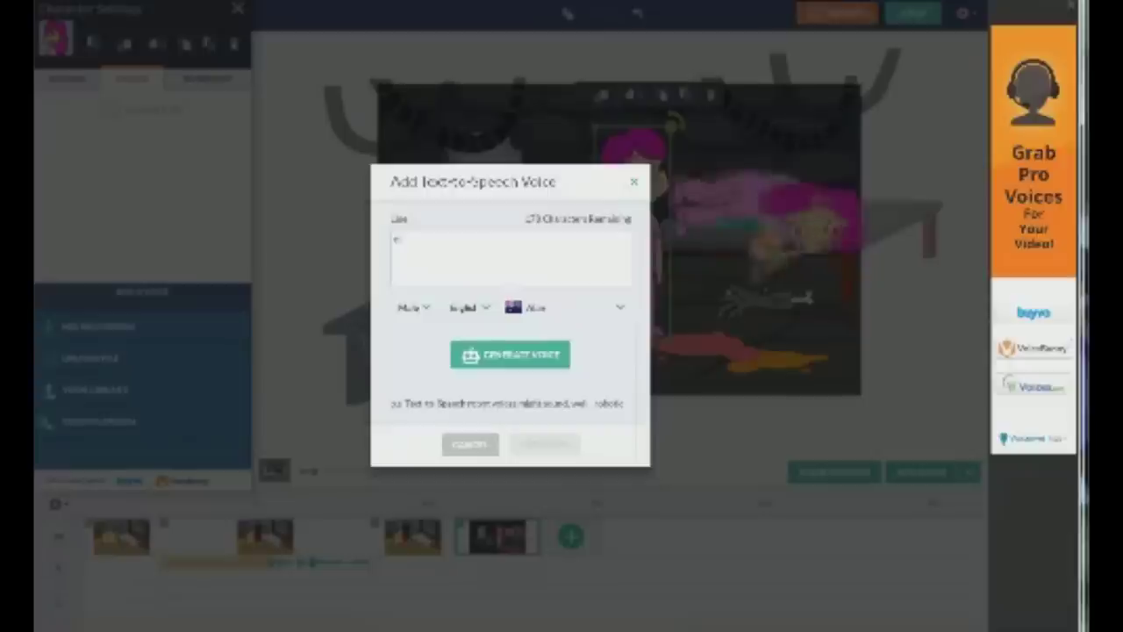
click(491, 351)
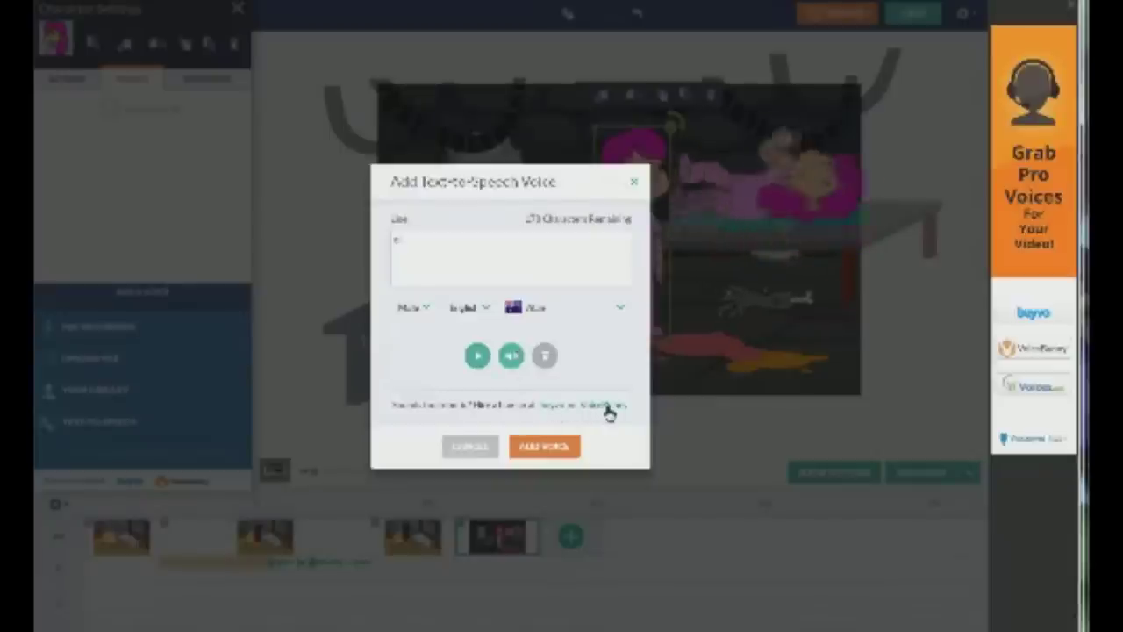
Switch to the female English voice Amy and add the line "what in the name of holy shit are you doing dancing on my thing"
click(469, 307)
click(430, 310)
click(428, 309)
click(414, 355)
click(567, 309)
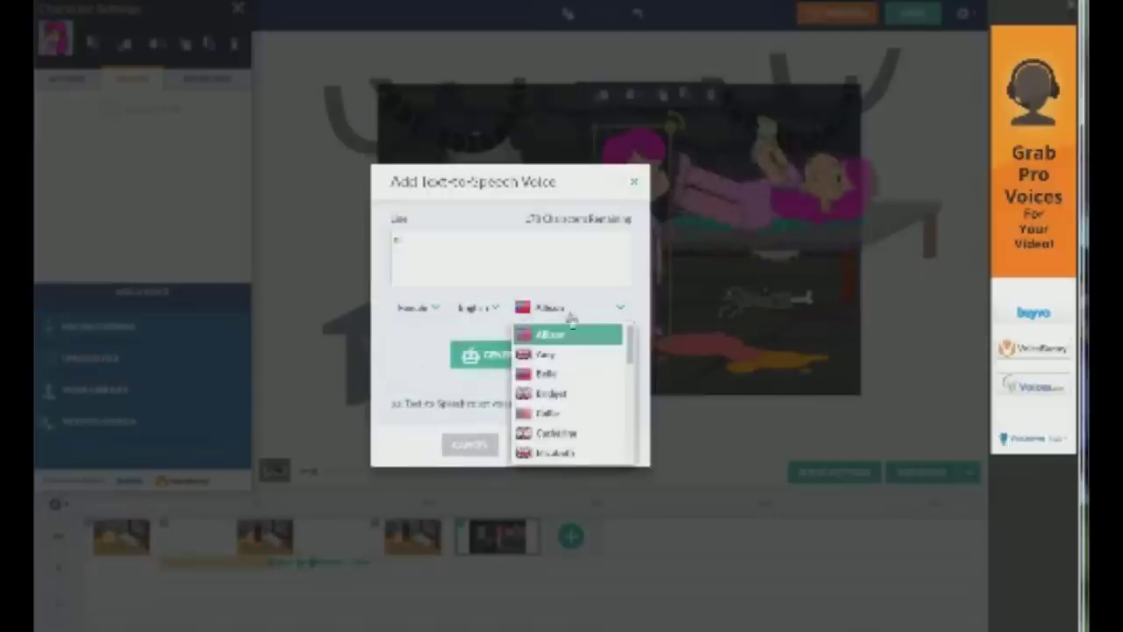
mouse_move(629, 350)
mouse_down()
mouse_move(616, 465)
mouse_move(623, 347)
mouse_up()
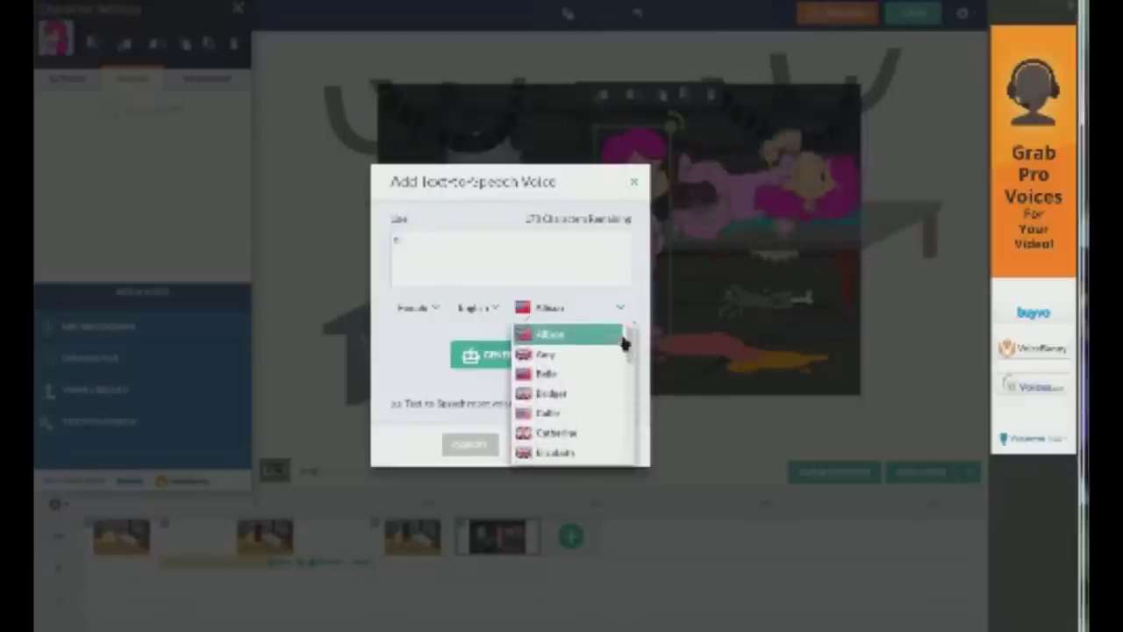
click(575, 356)
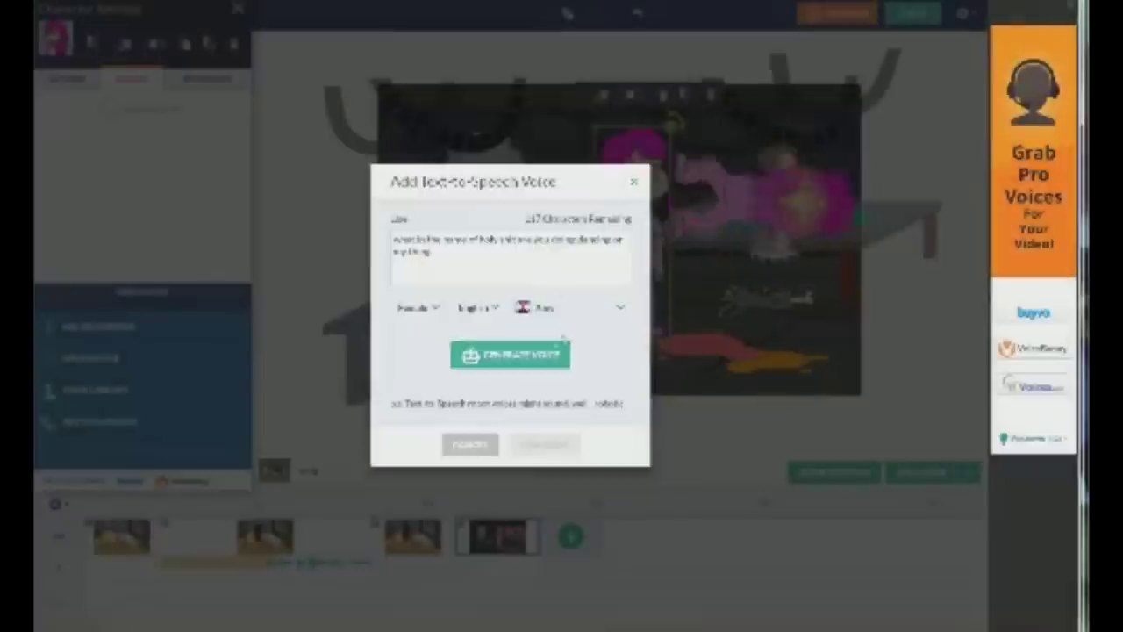
click(511, 355)
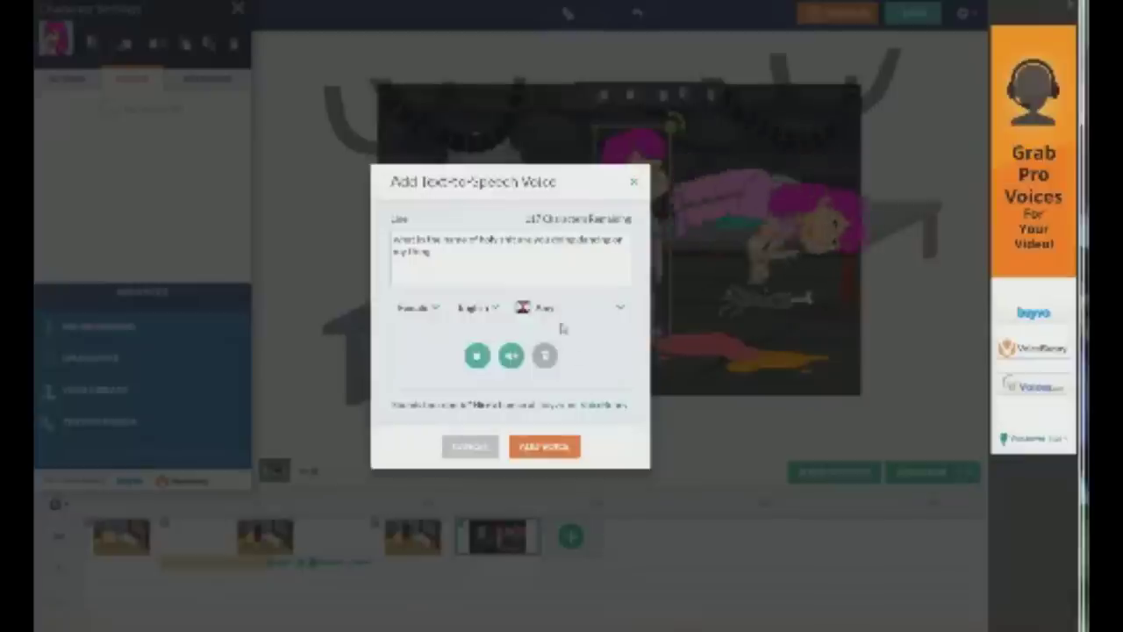
click(553, 456)
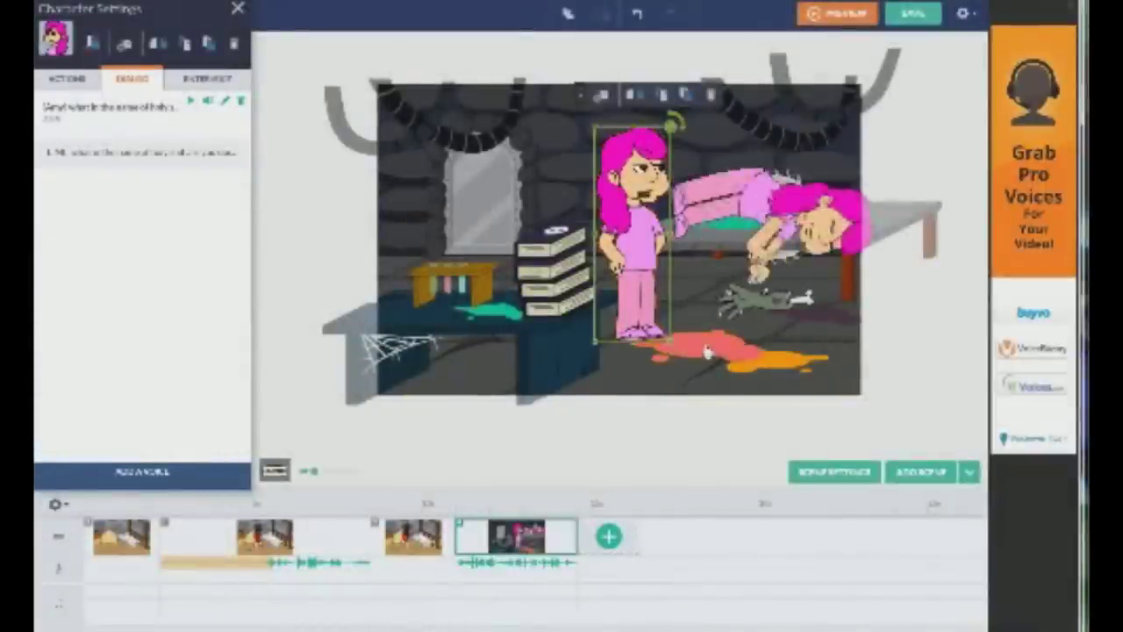
Add a scene after the laboratory scene that continues with the same background and characters
click(609, 536)
right_click(607, 531)
click(762, 232)
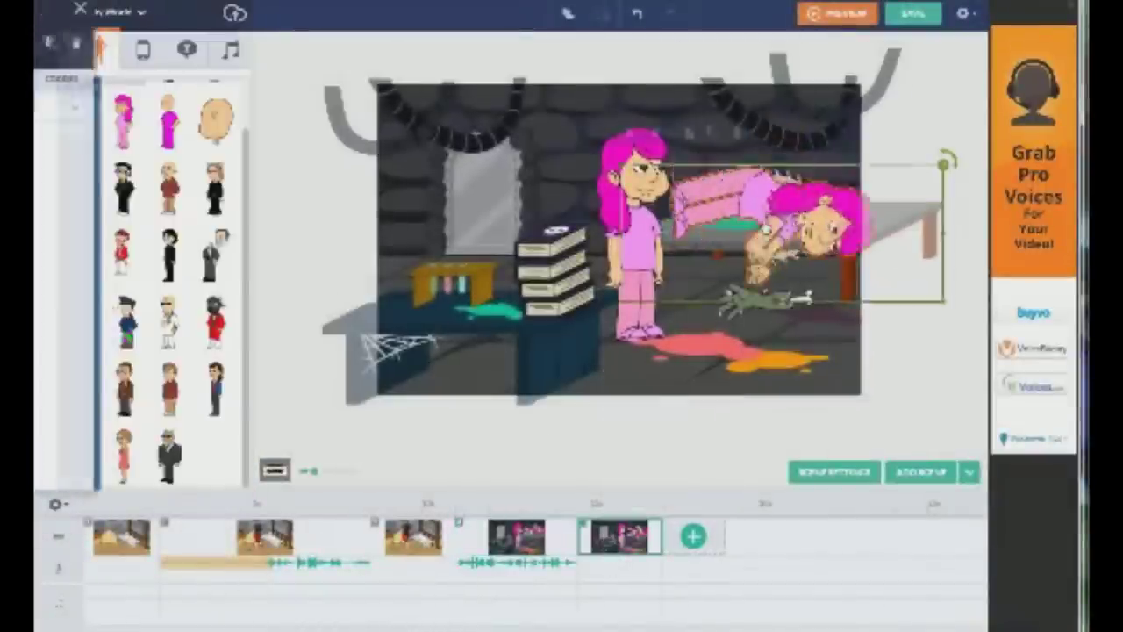
Start a text-to-speech line for the character lying on the saw table, using the female English voice Allison
click(761, 200)
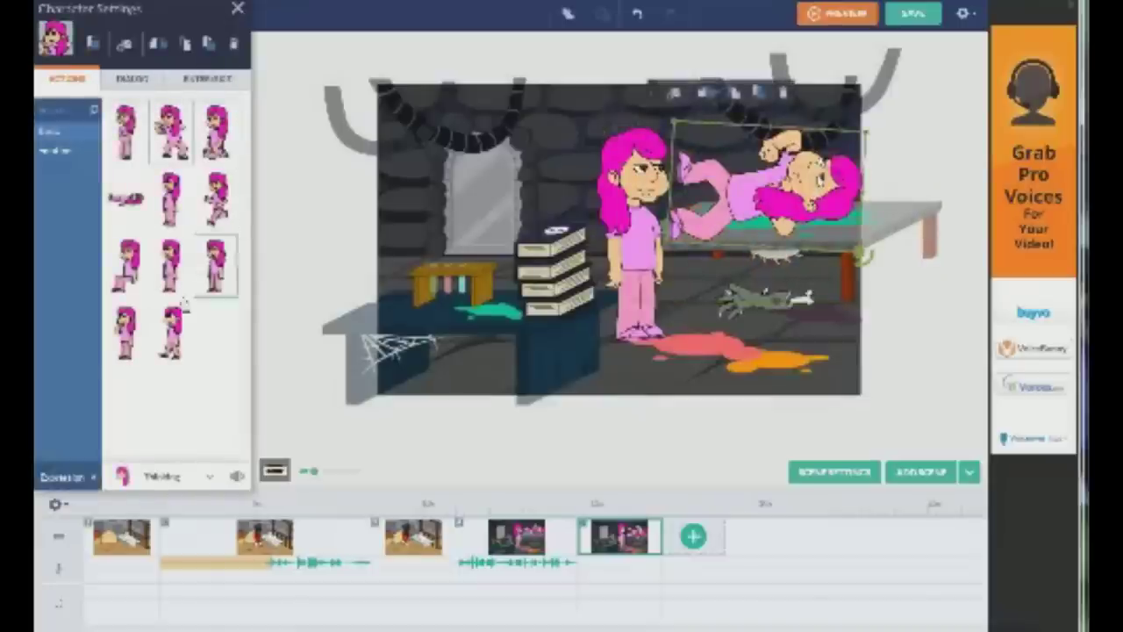
click(131, 78)
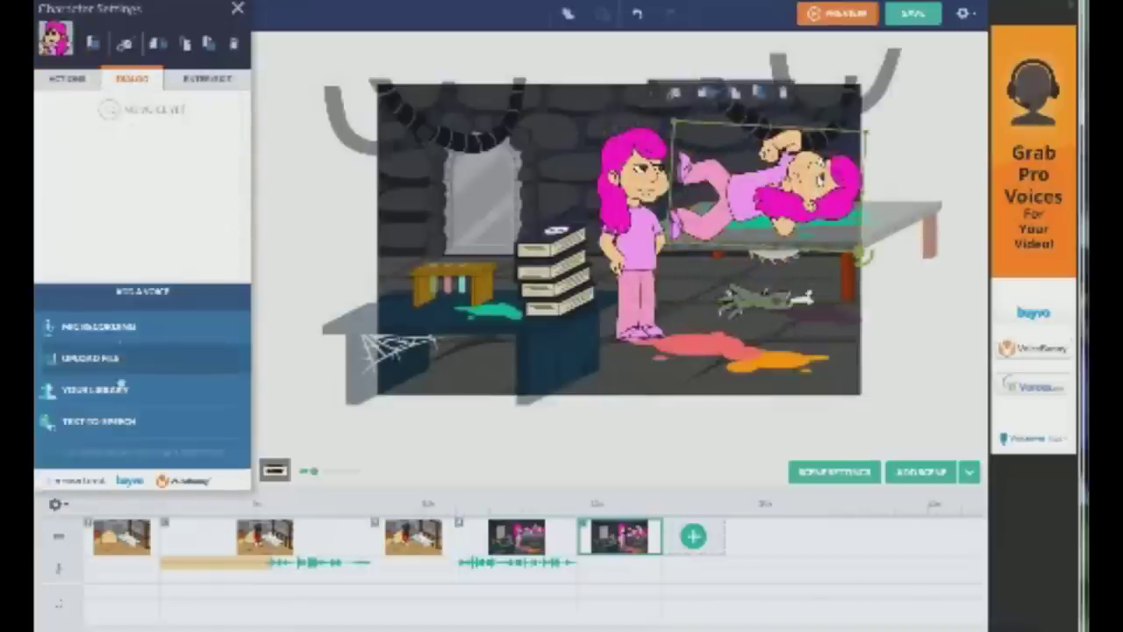
click(117, 423)
click(412, 309)
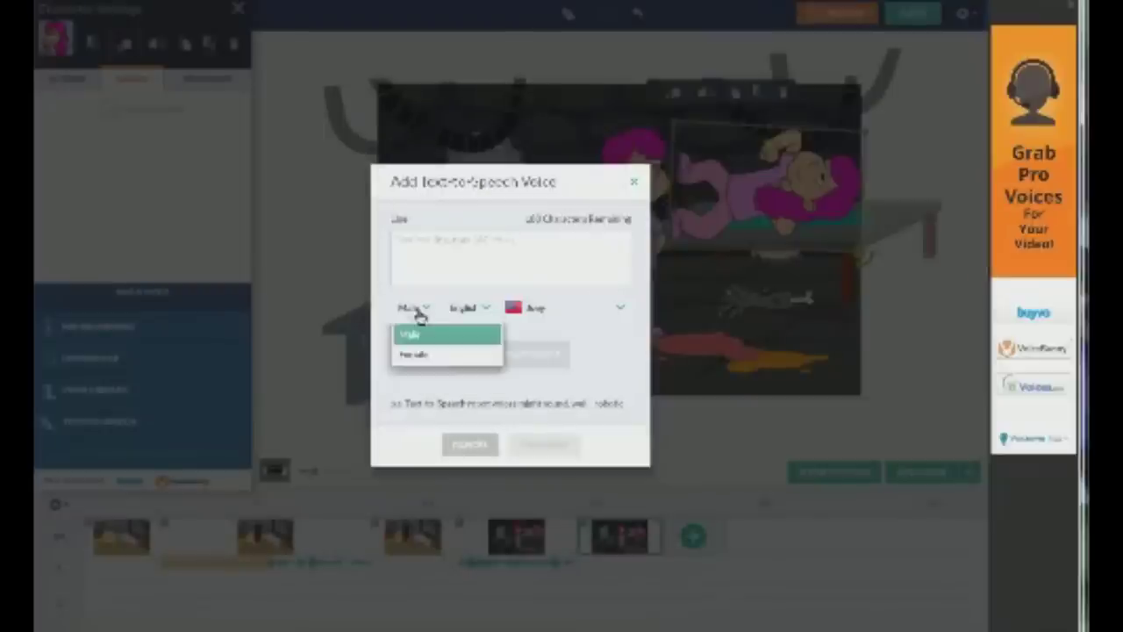
click(408, 354)
click(580, 308)
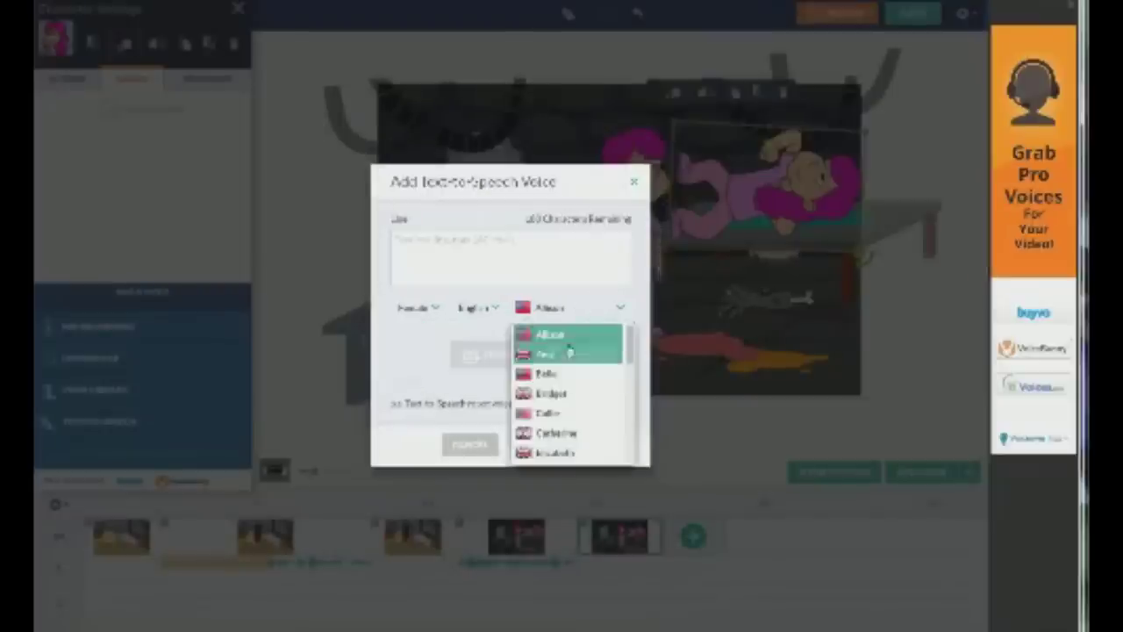
click(566, 337)
Enter the line "Happy Feet, Wombo Combo, That ain't Falco", generate its voice and add it to the lying character
text(Hazel Feet Wonde)
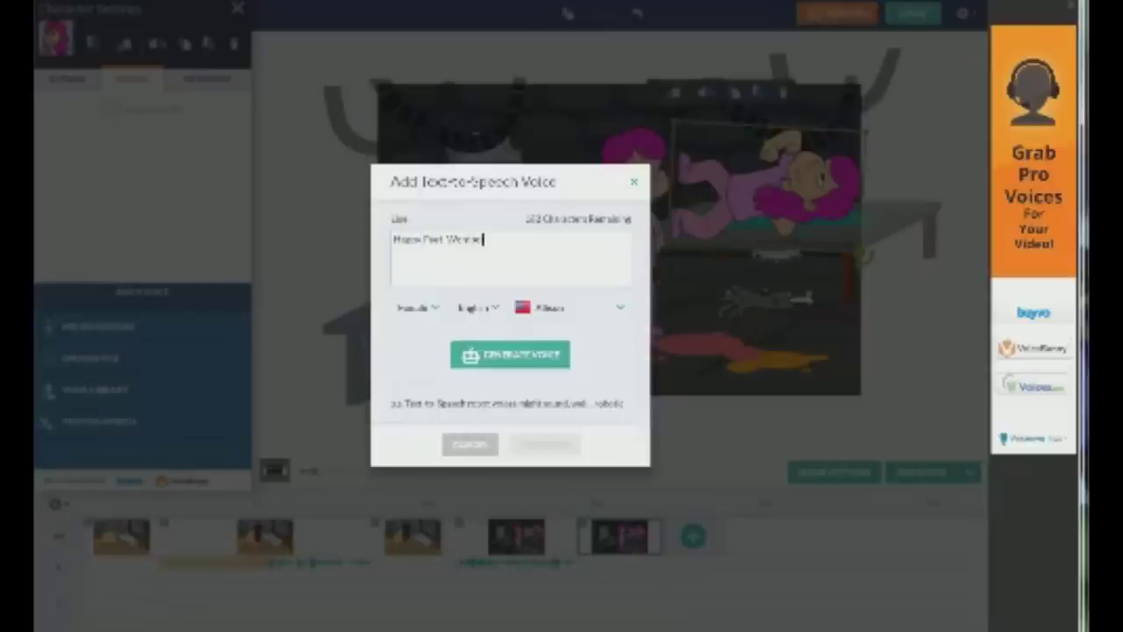
text(ombo. That ain't F)
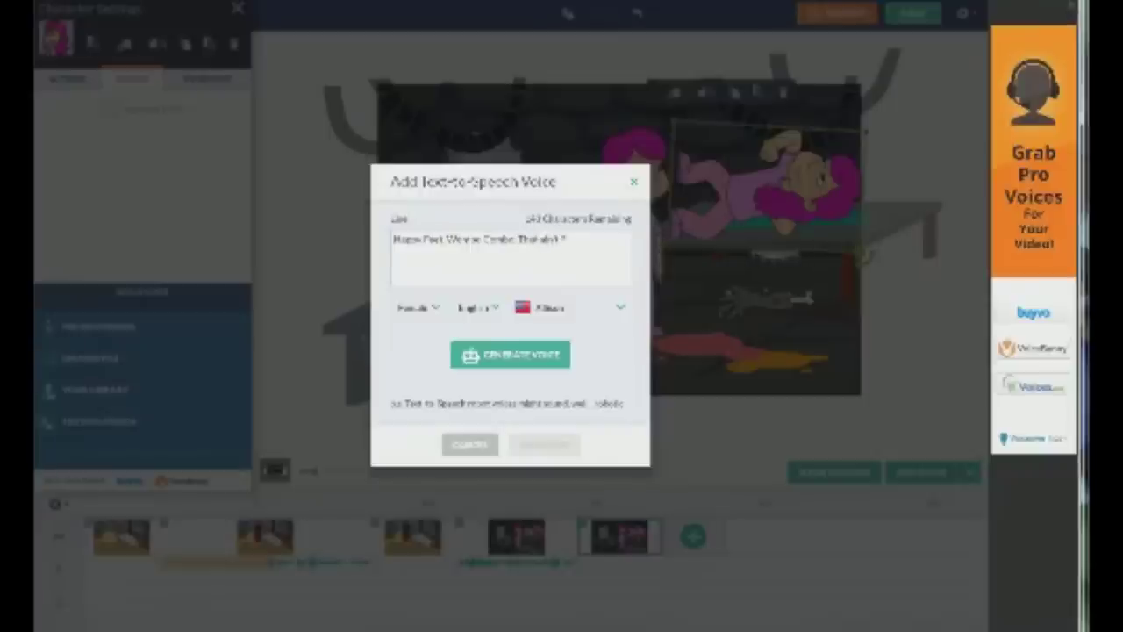
text(air)
click(501, 357)
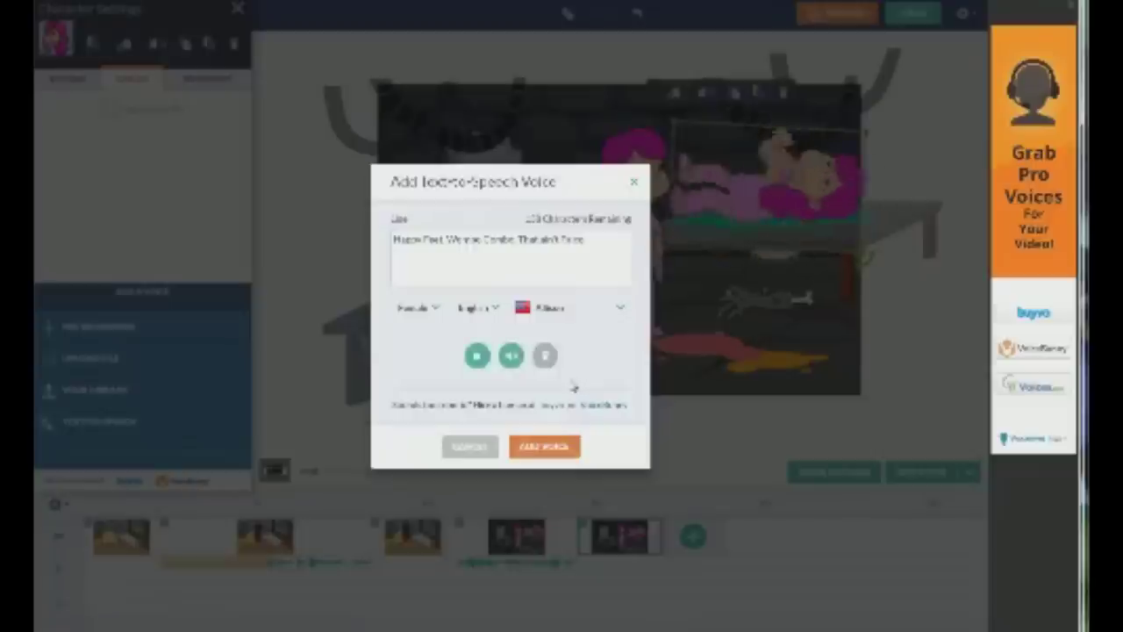
click(556, 447)
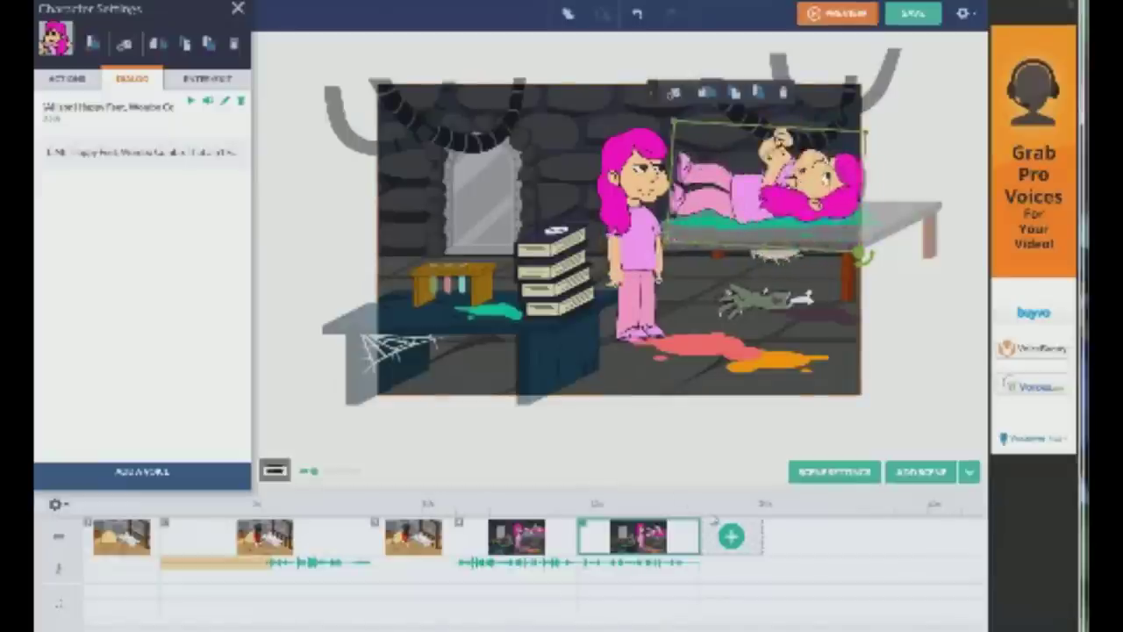
Add another scene that continues the laboratory setup and open the emotion actions for the standing pink-haired character
click(731, 536)
click(633, 237)
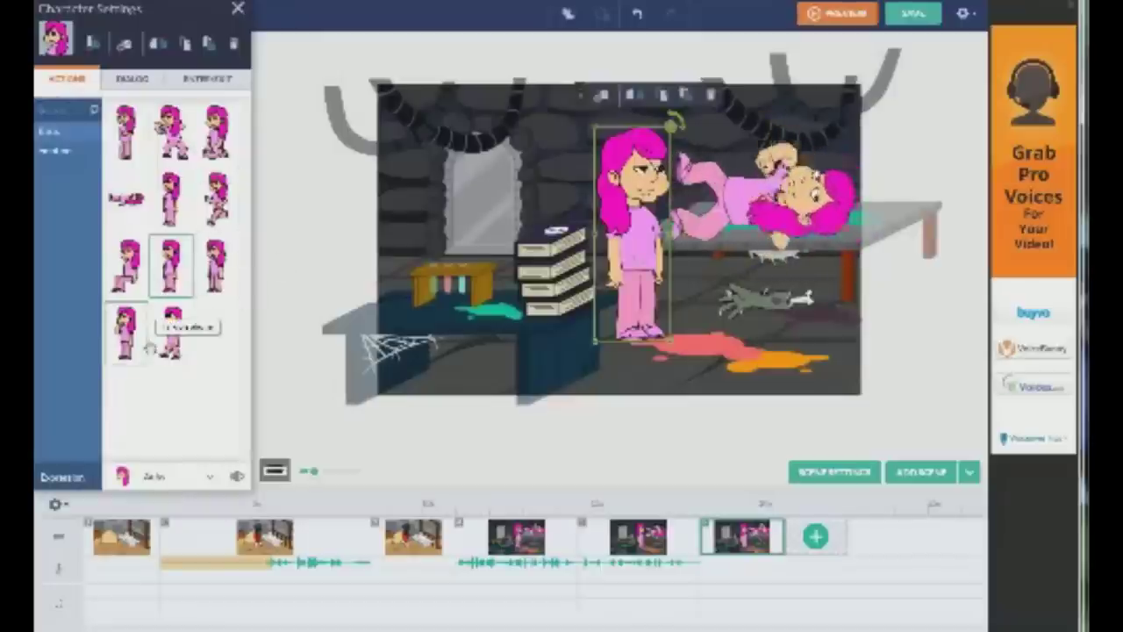
click(52, 150)
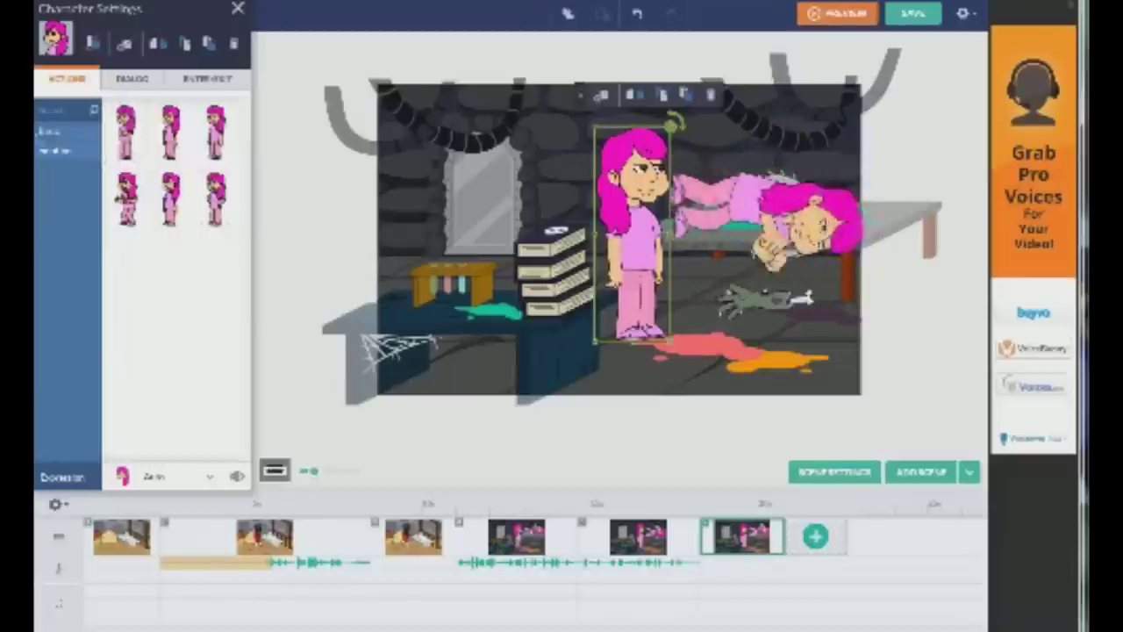
click(82, 132)
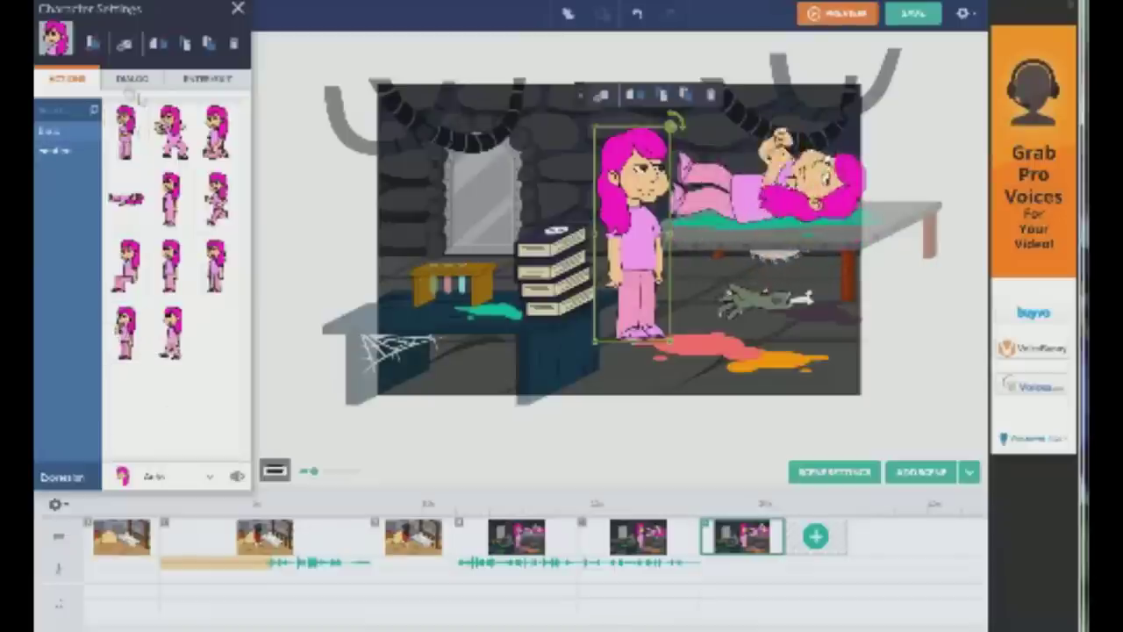
click(168, 144)
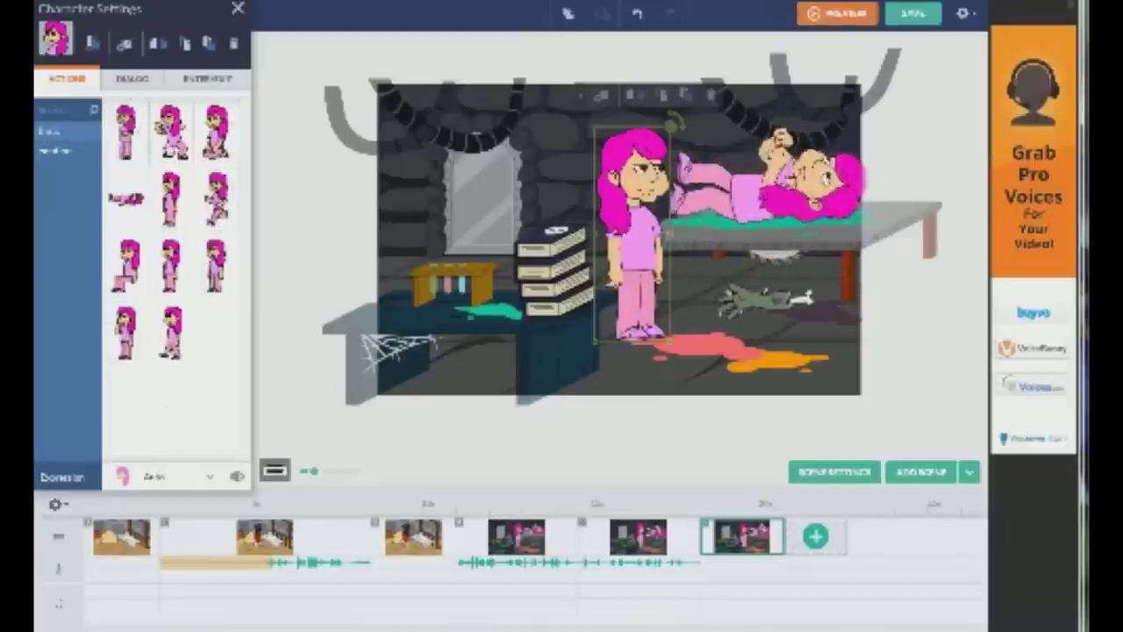
click(85, 156)
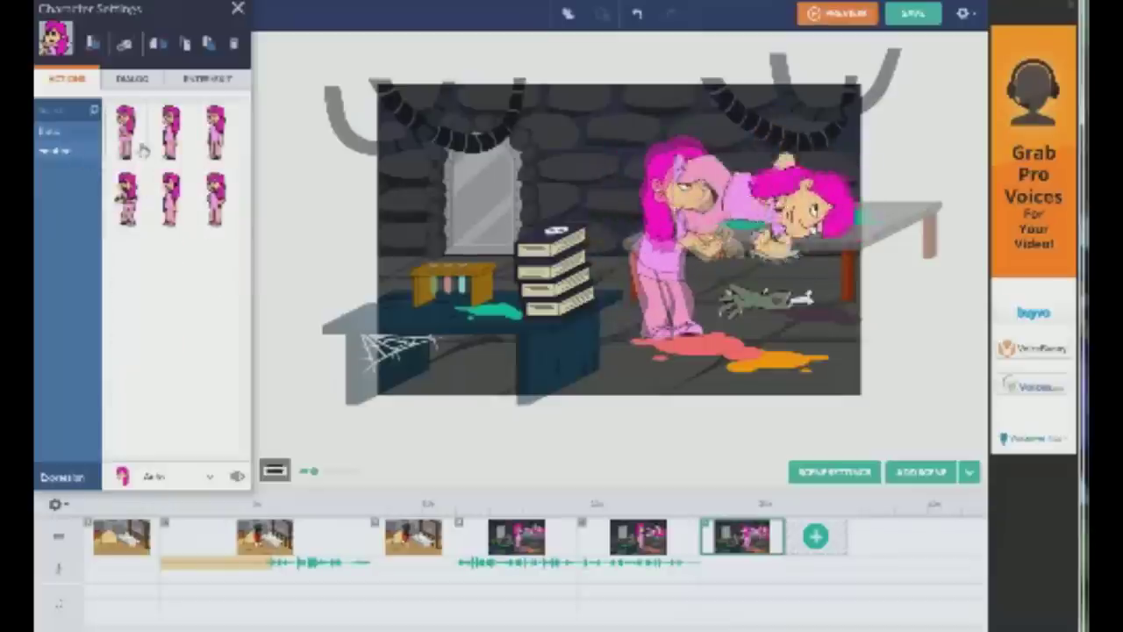
Give the standing character the emotion action with both fists raised and set the facial expression to Angry
click(212, 141)
click(169, 145)
click(210, 139)
click(165, 144)
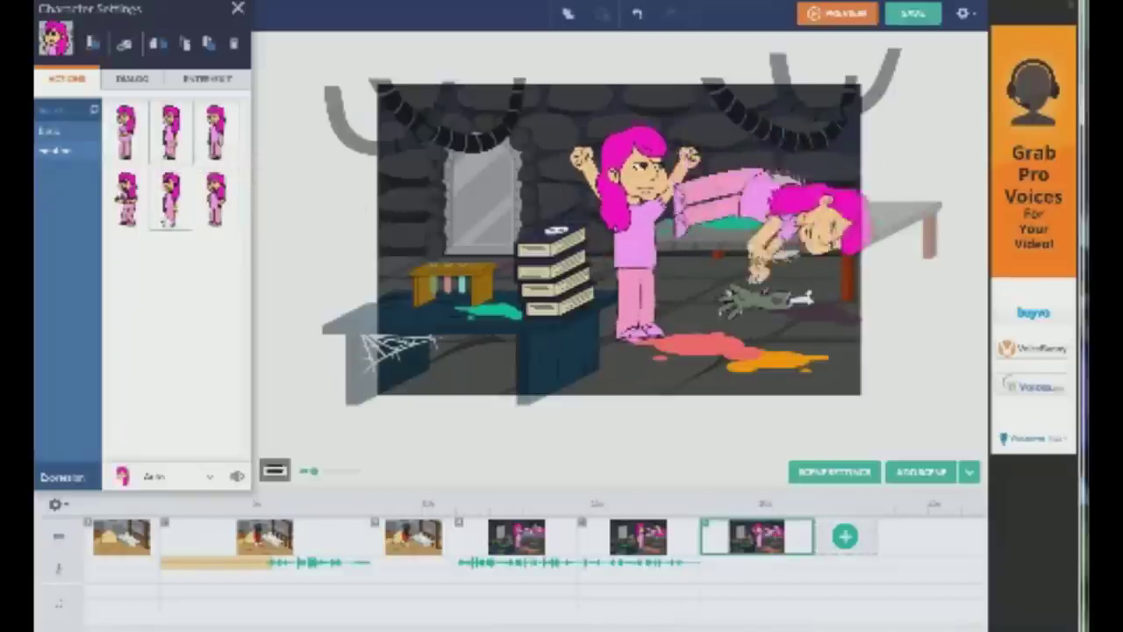
click(174, 479)
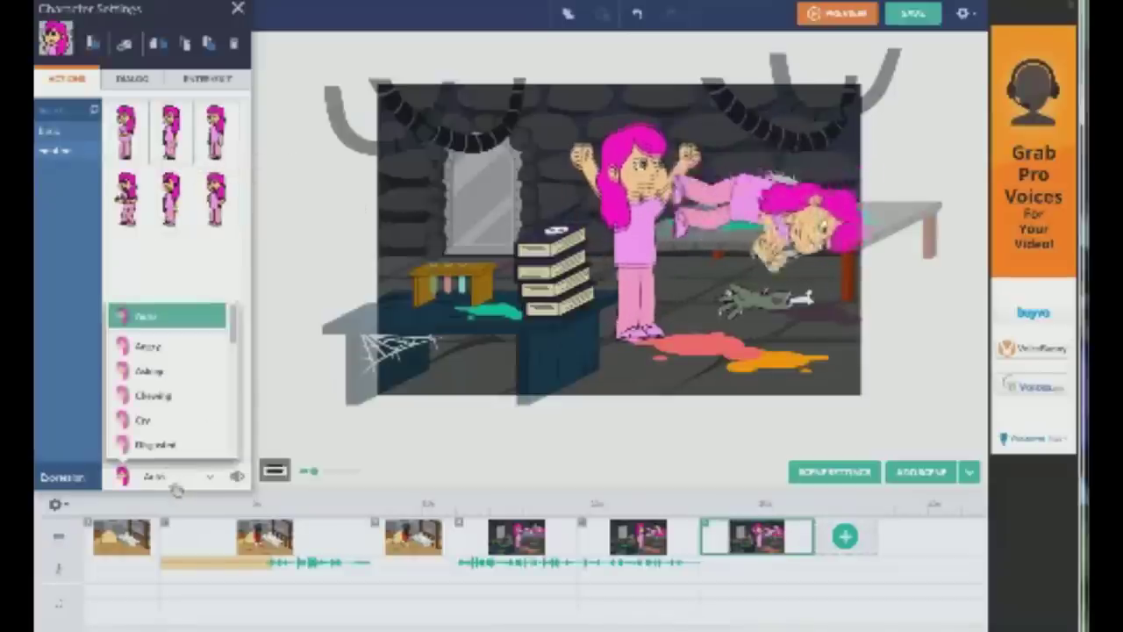
click(184, 350)
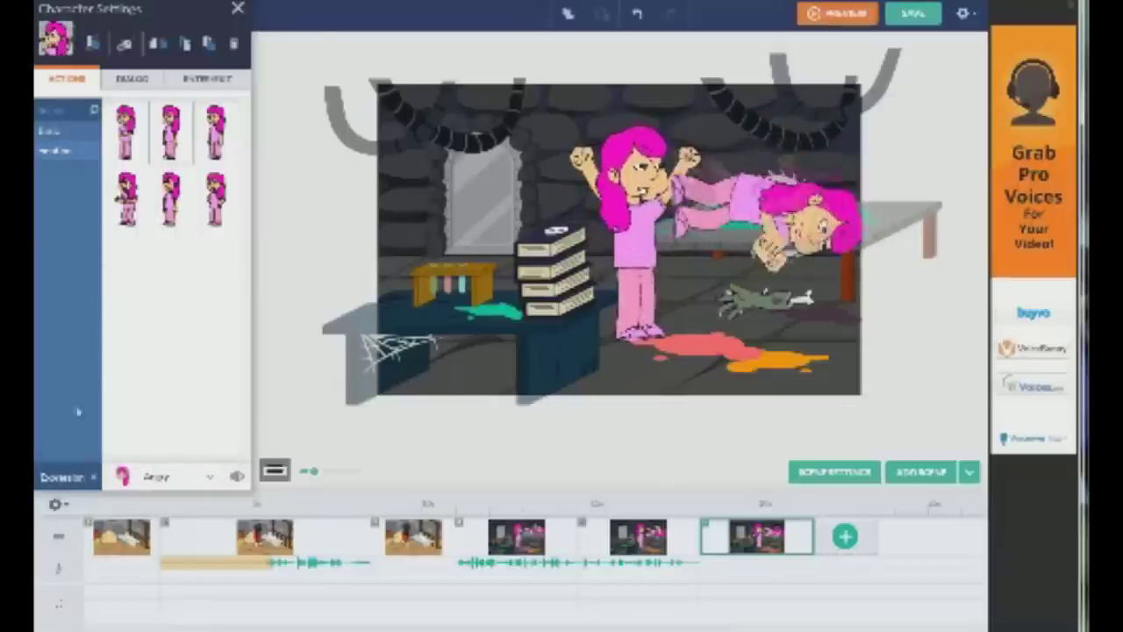
Start a text-to-speech line for the standing character with the female English voice Amy and generate a trial of one repeated letter
click(131, 78)
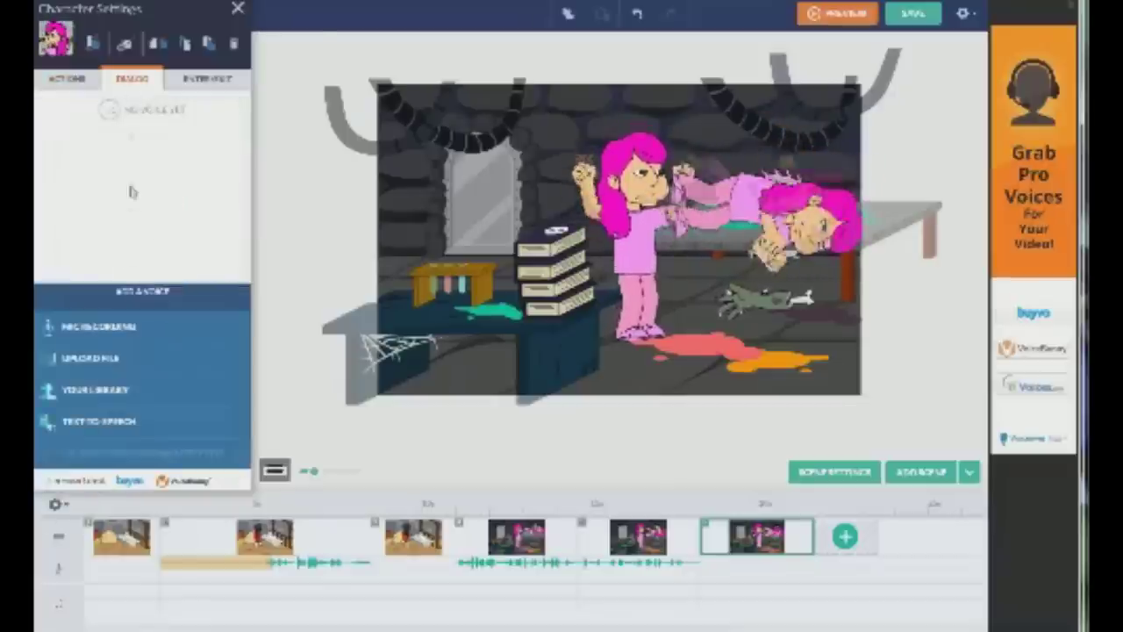
click(102, 424)
text(c)
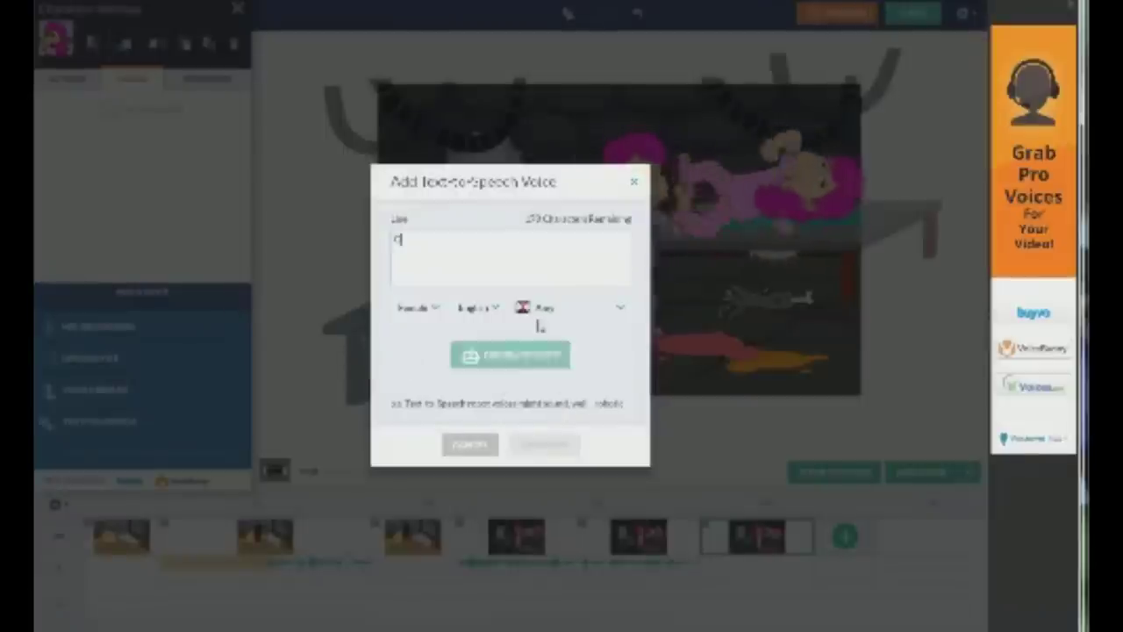
text(cccccccccccccccccccccccccccccccccccccccccccccccccccc)
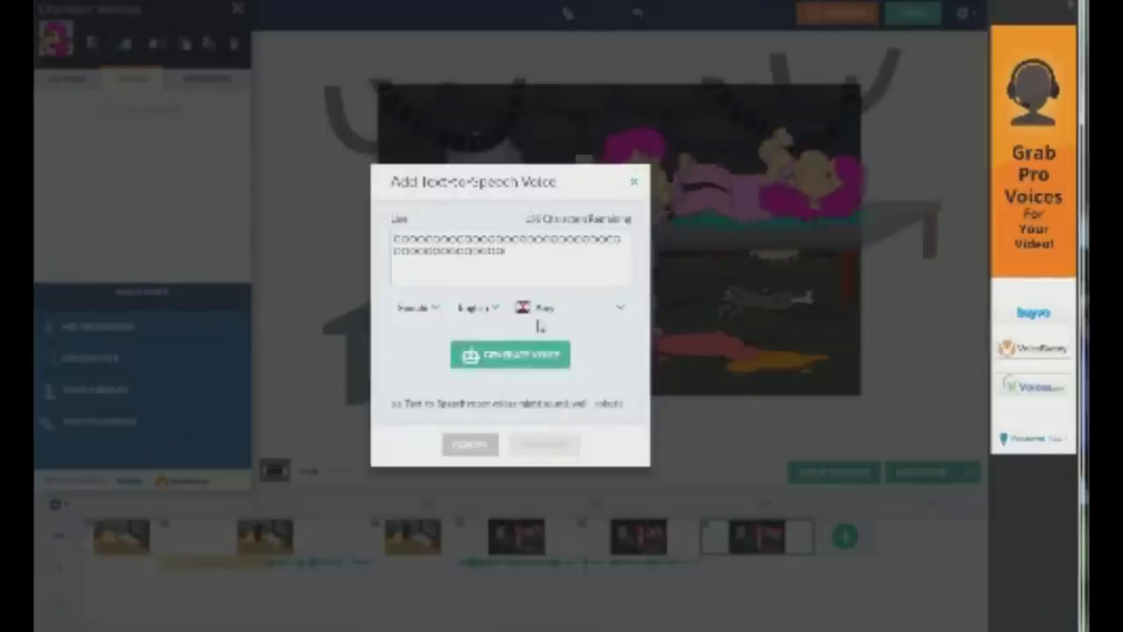
click(522, 357)
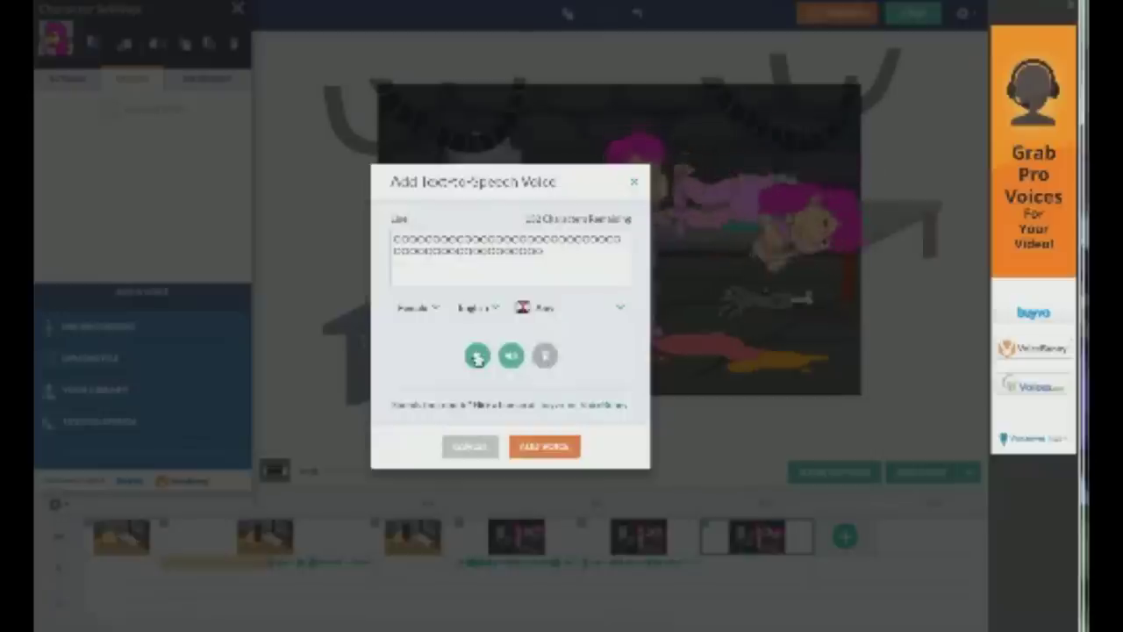
Try a long run of the letter "A" and another drawn-out sound as the line, generating a voice from it
key(ctrl+a)
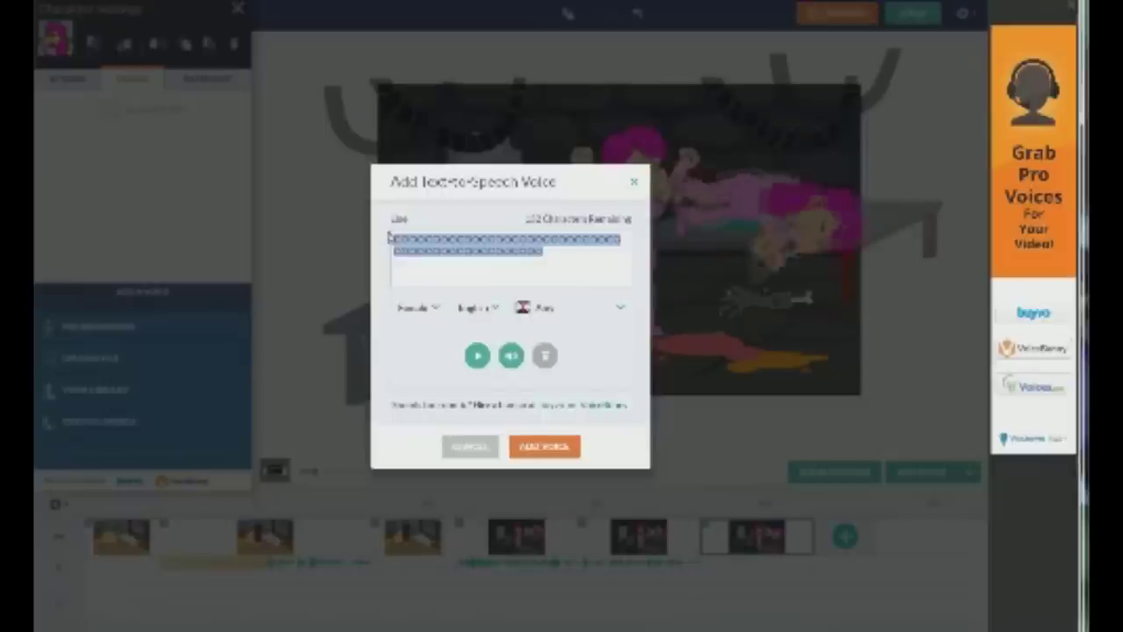
text(AAAAAAAAAAAAAAAAAAAAAAAAAAAAAAAAAAAAAAAAAAAAA)
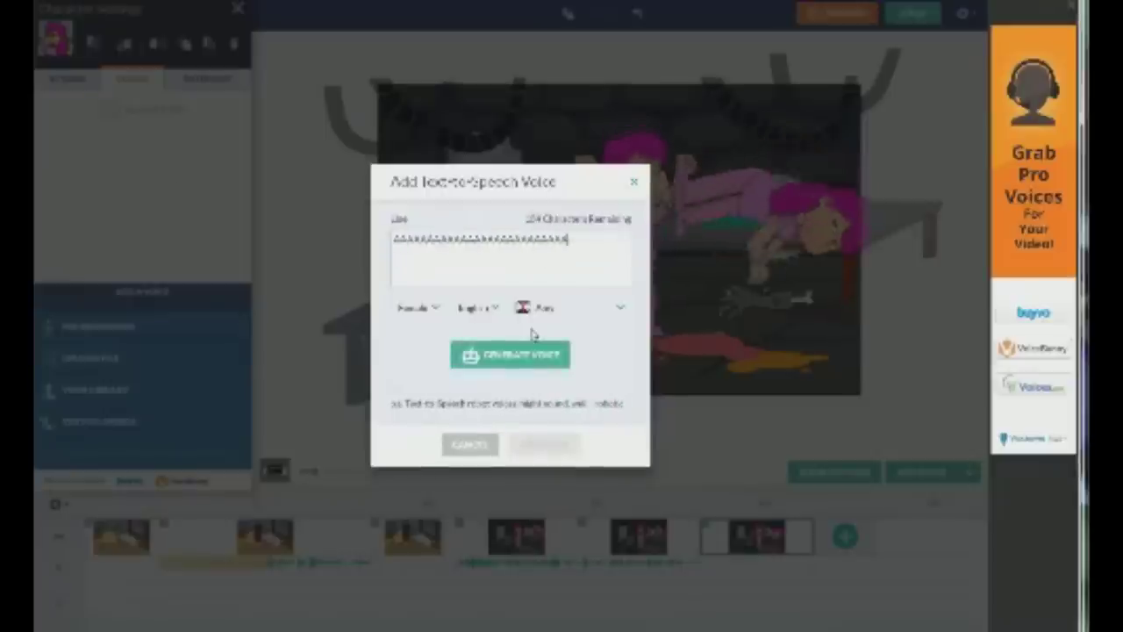
click(498, 367)
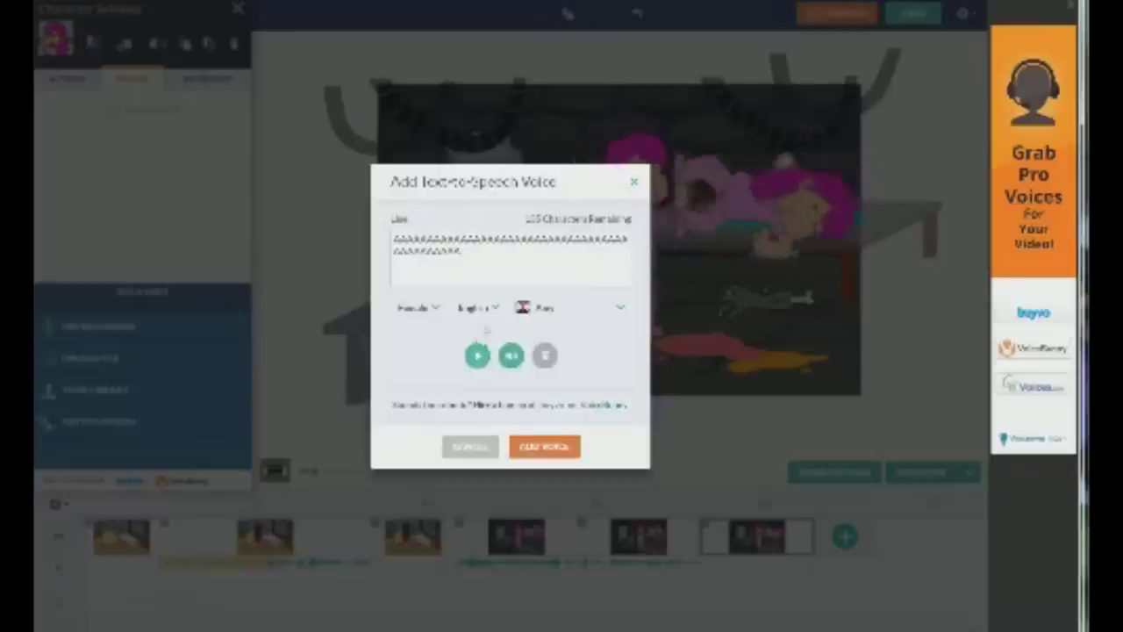
text(AAAAAAAAAA)
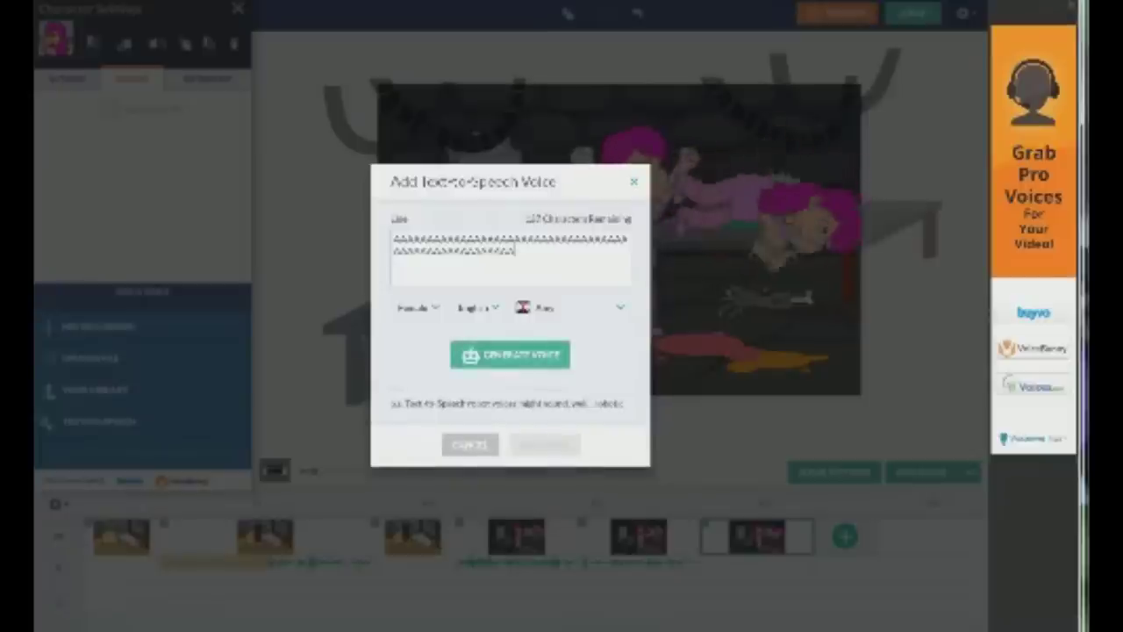
drag(516, 253, 293, 223)
text(noooooooooooooooooooooooooooooooooo)
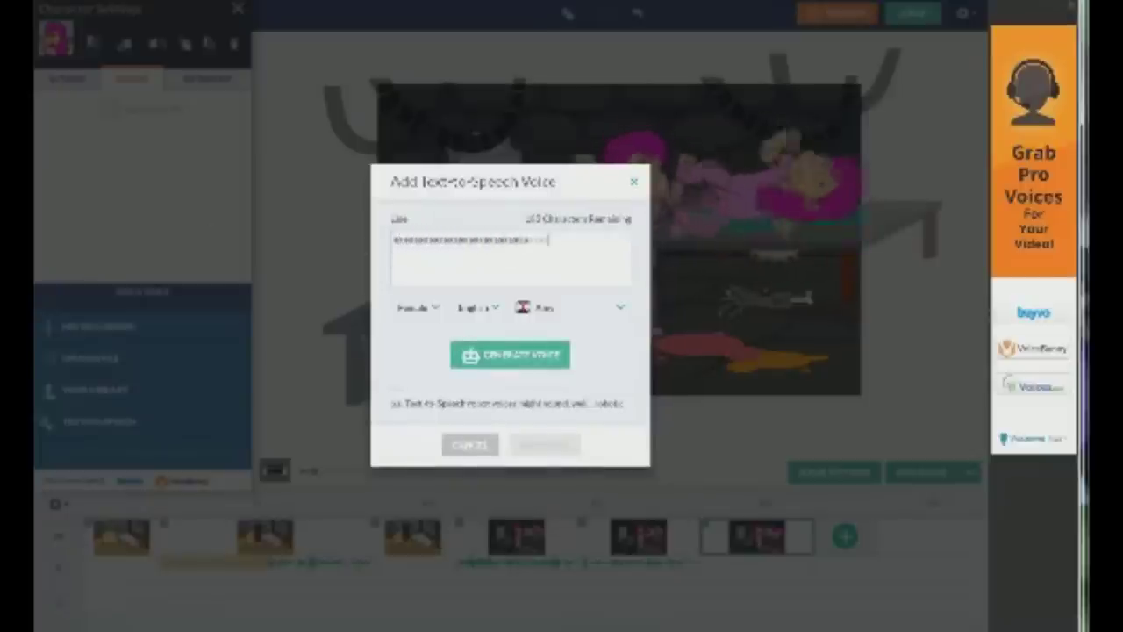
click(469, 352)
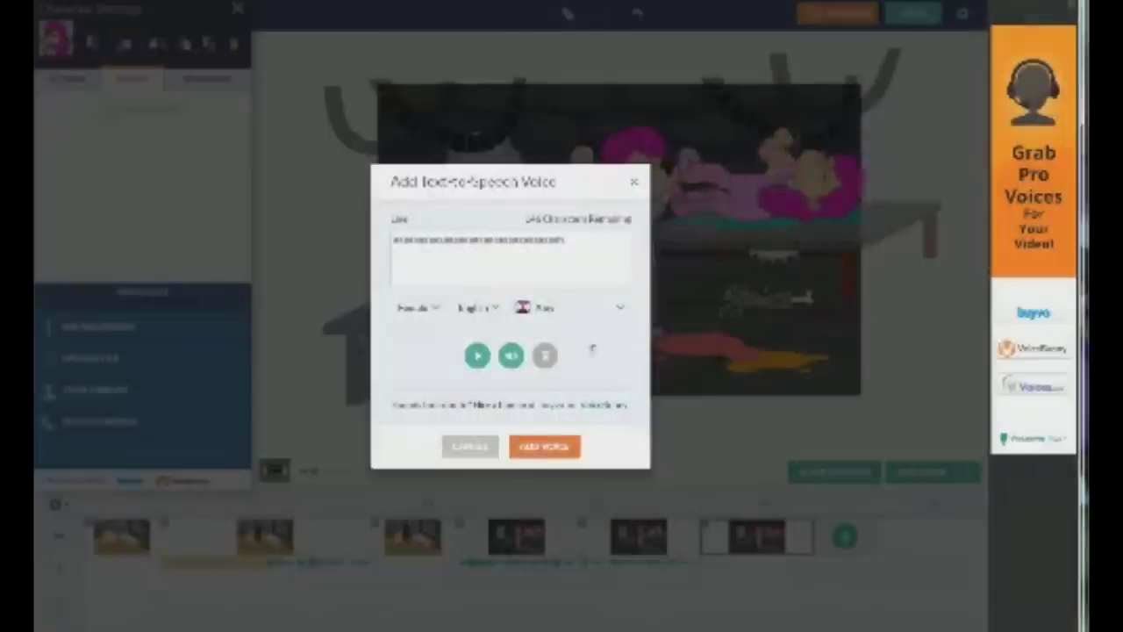
Replace the line with a long run of repeated "oh", generate its voice and play it back
drag(566, 238, 362, 247)
key(BackSpace)
text(shshshshshshshshshshshshsh)
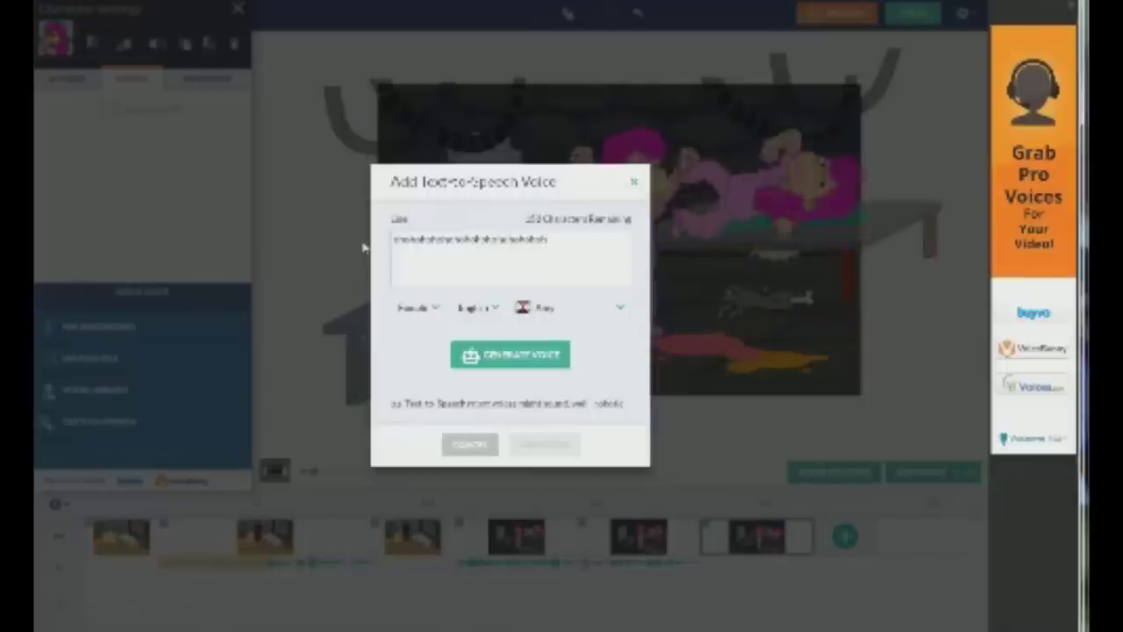
text(sh)
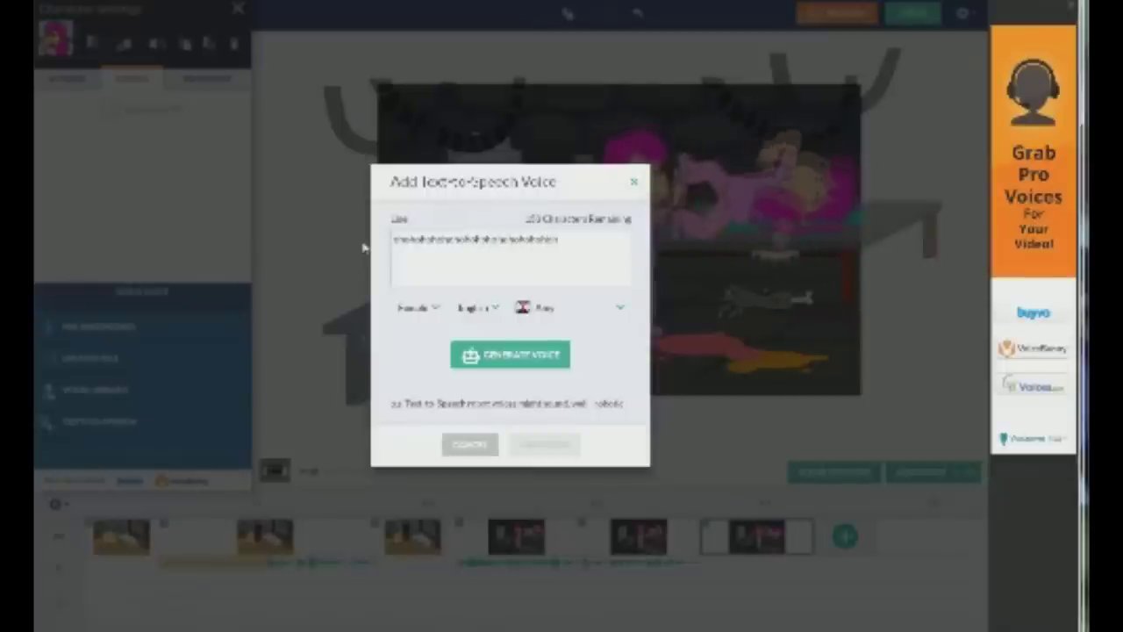
click(493, 353)
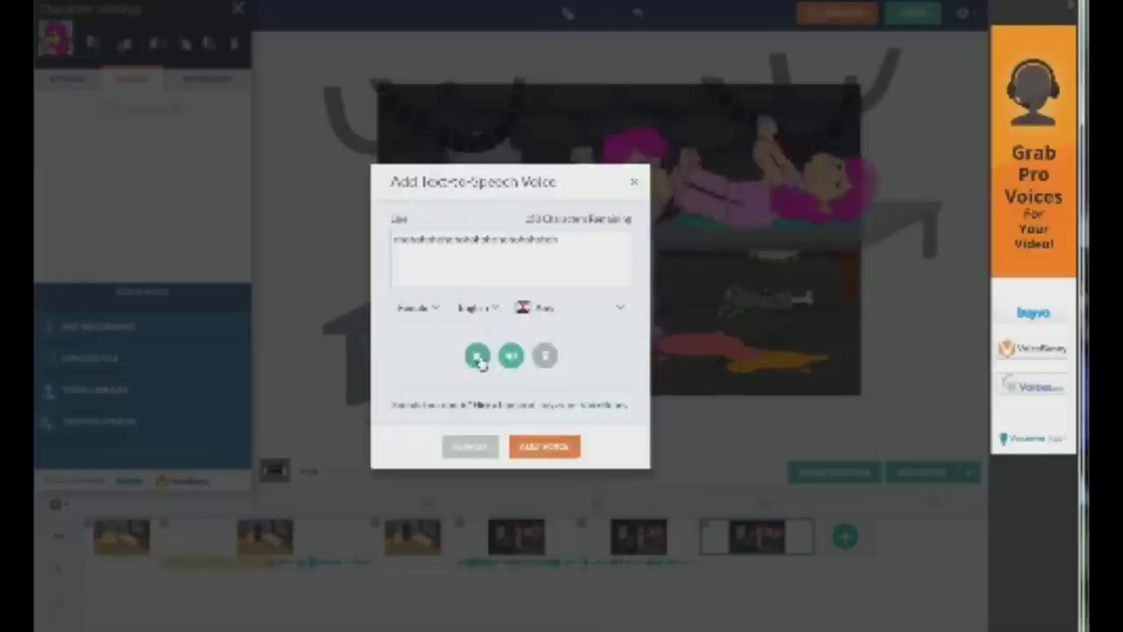
click(478, 356)
Add "get out of my life, and into my dreams" on a second row of the line and generate the voice again
text(get out of my life and into)
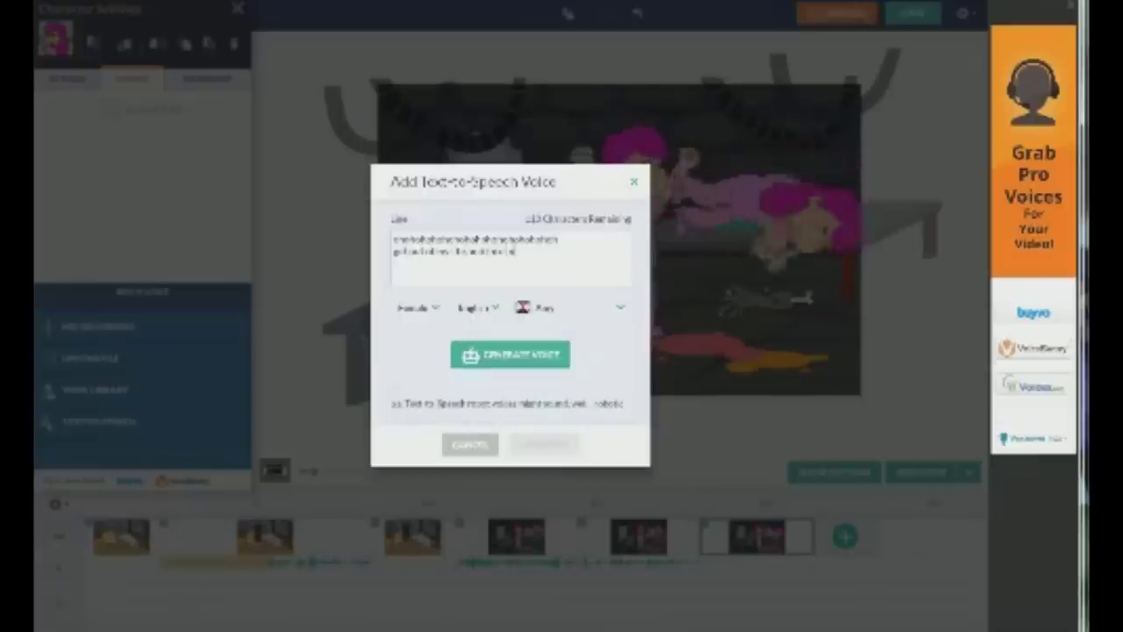
text(ms)
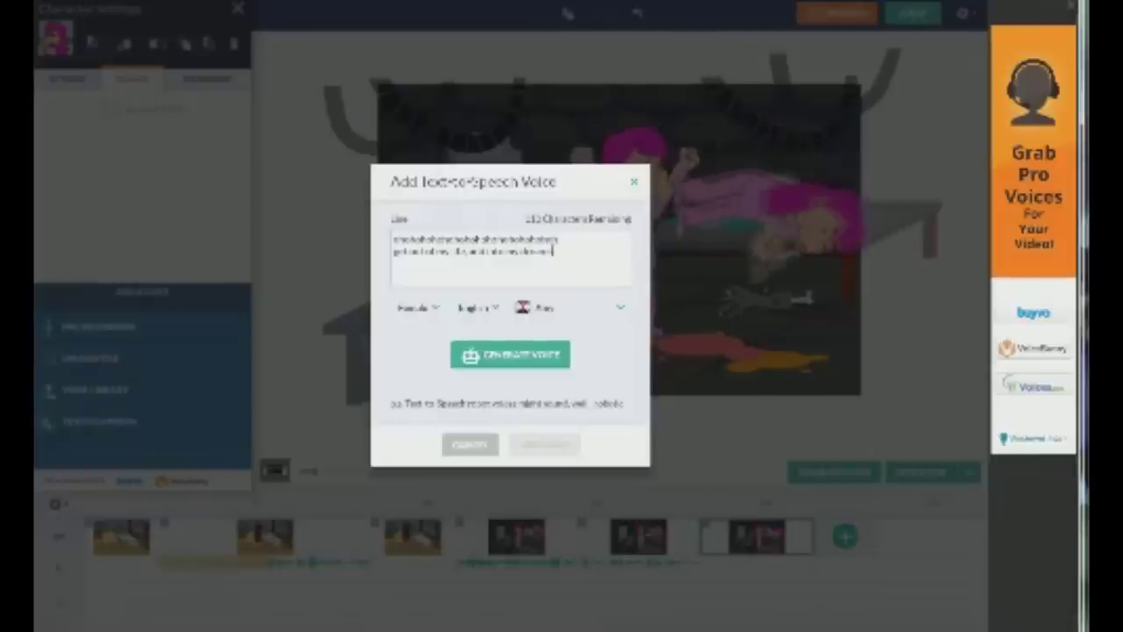
click(509, 363)
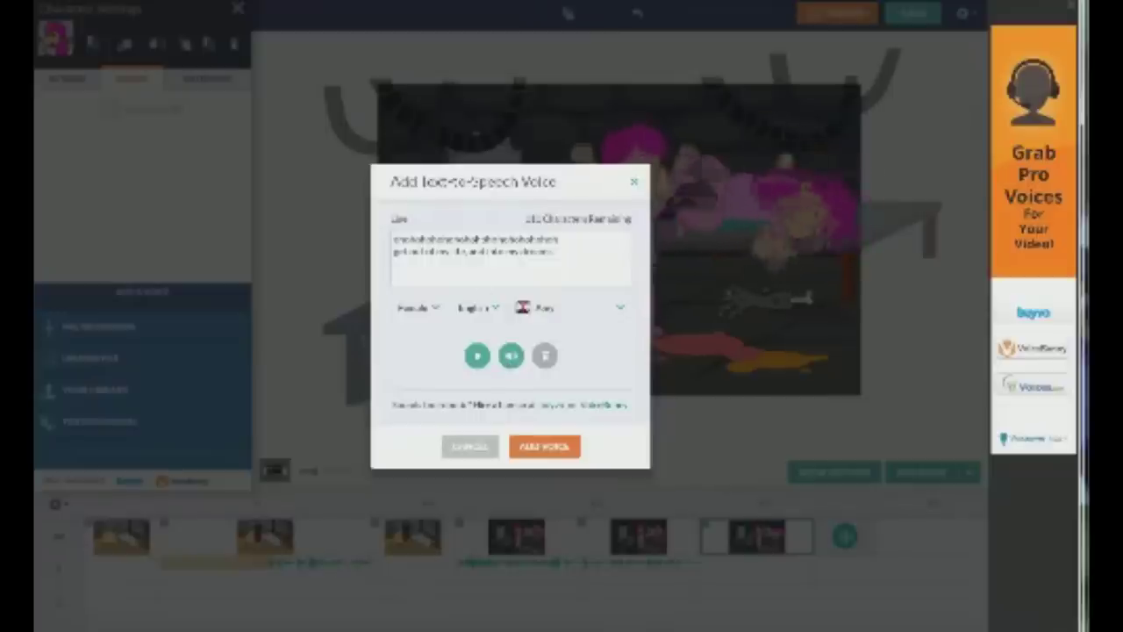
Append a third row of repeated "so" to the line, regenerate the Amy voice and add it to the standing character
text(.)
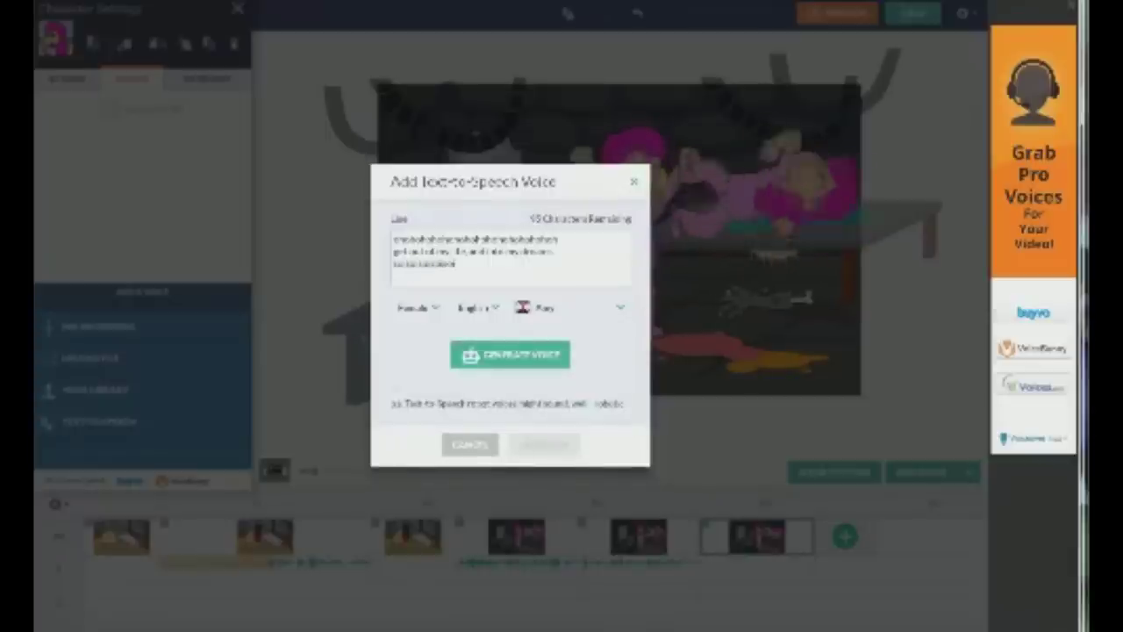
text(o s)
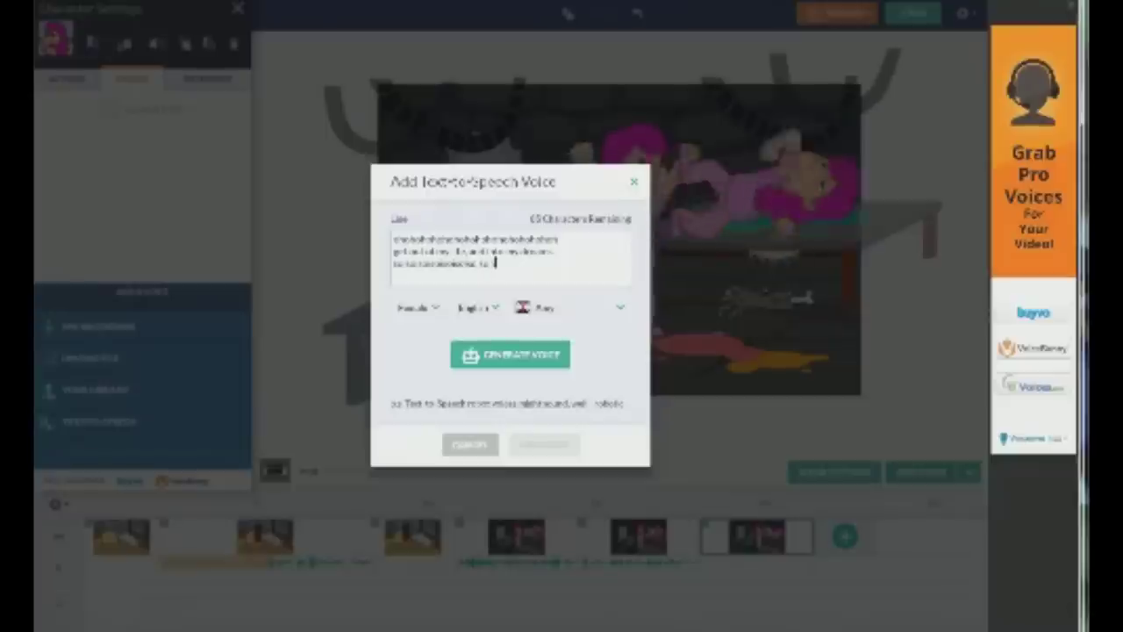
click(526, 360)
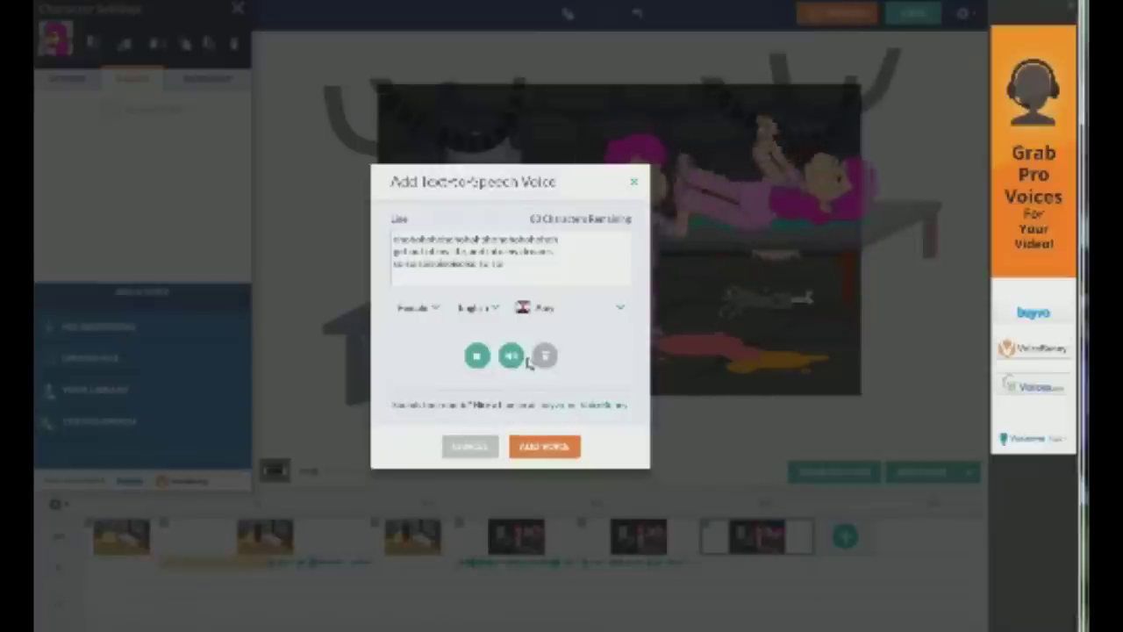
click(543, 447)
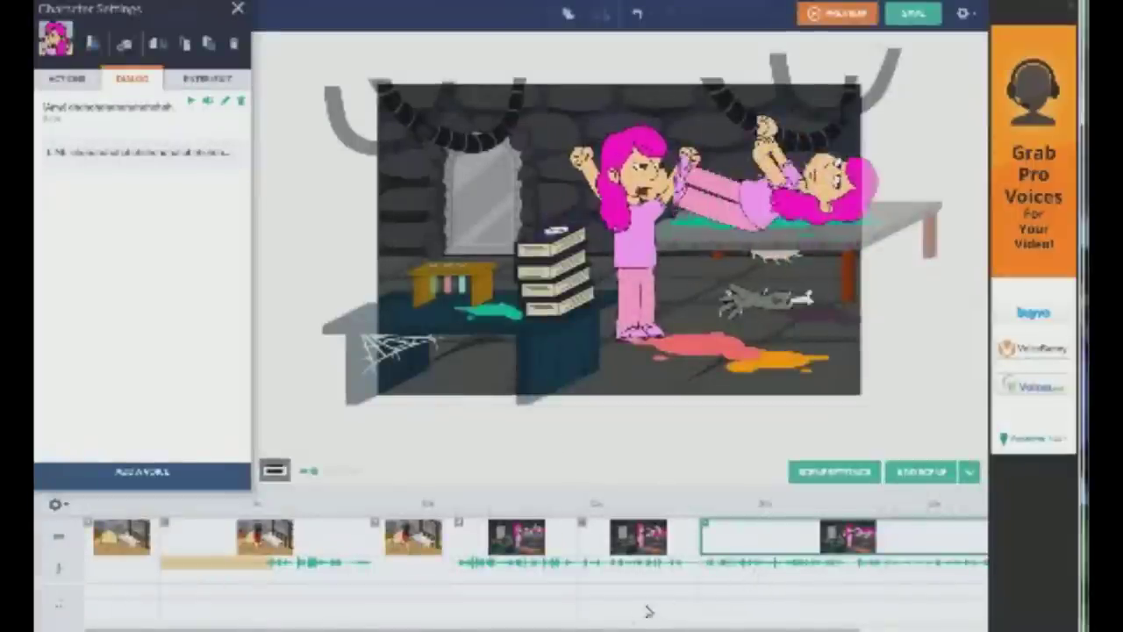
Preview the video through the new laboratory dialogue scene and return to editing
drag(608, 629, 737, 630)
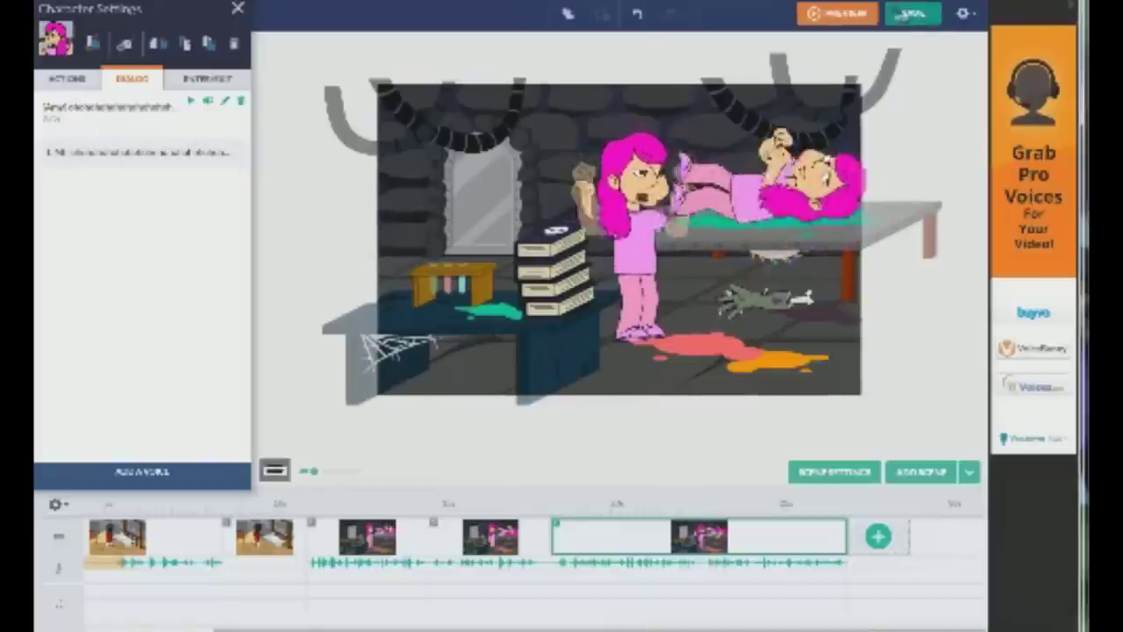
click(855, 13)
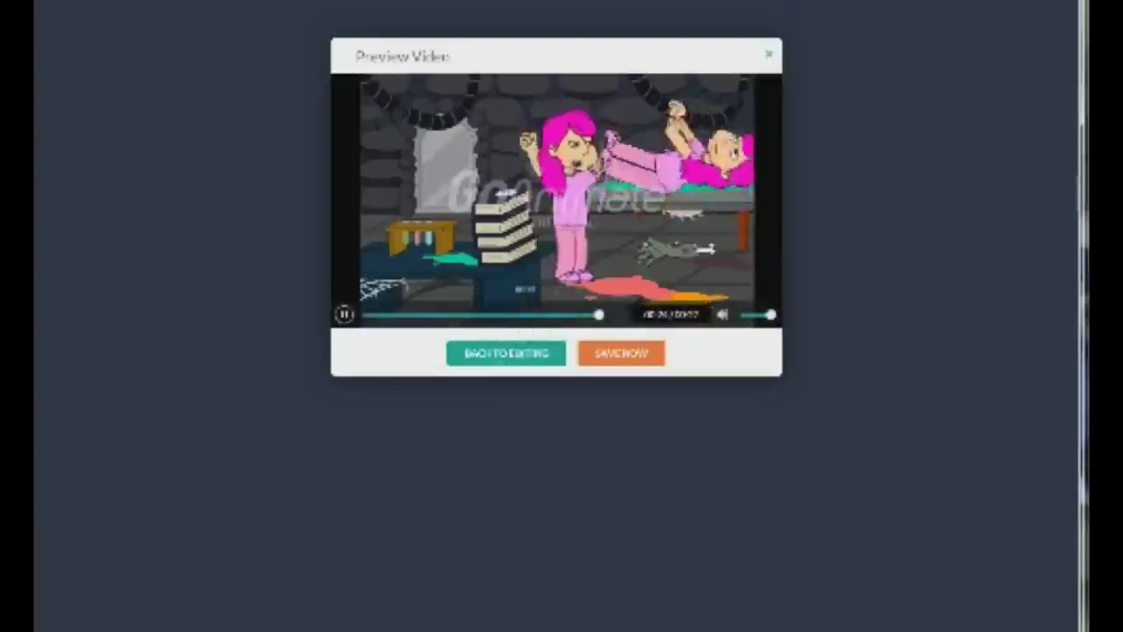
click(504, 353)
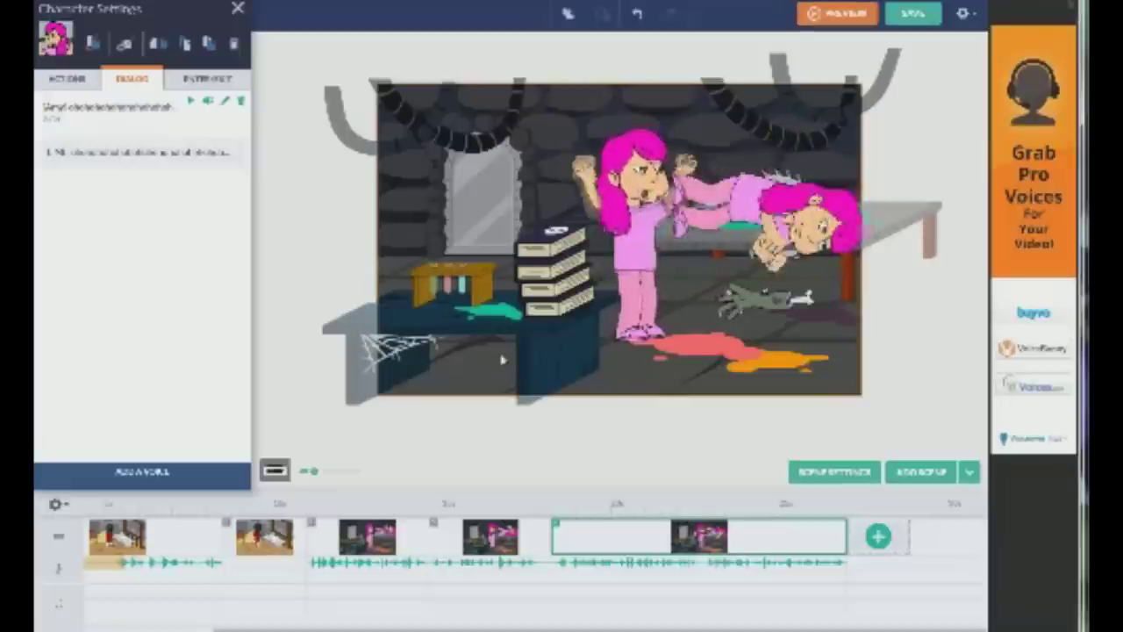
Add another laboratory scene and spread five extra left-facing pink-haired characters across the room
click(875, 537)
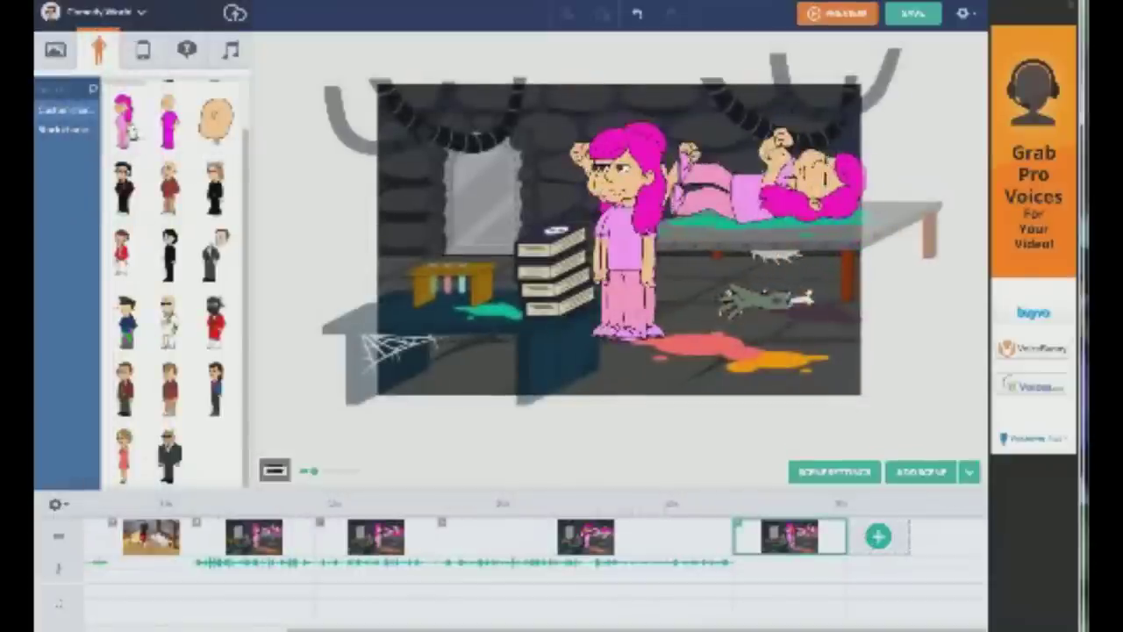
drag(497, 258, 474, 252)
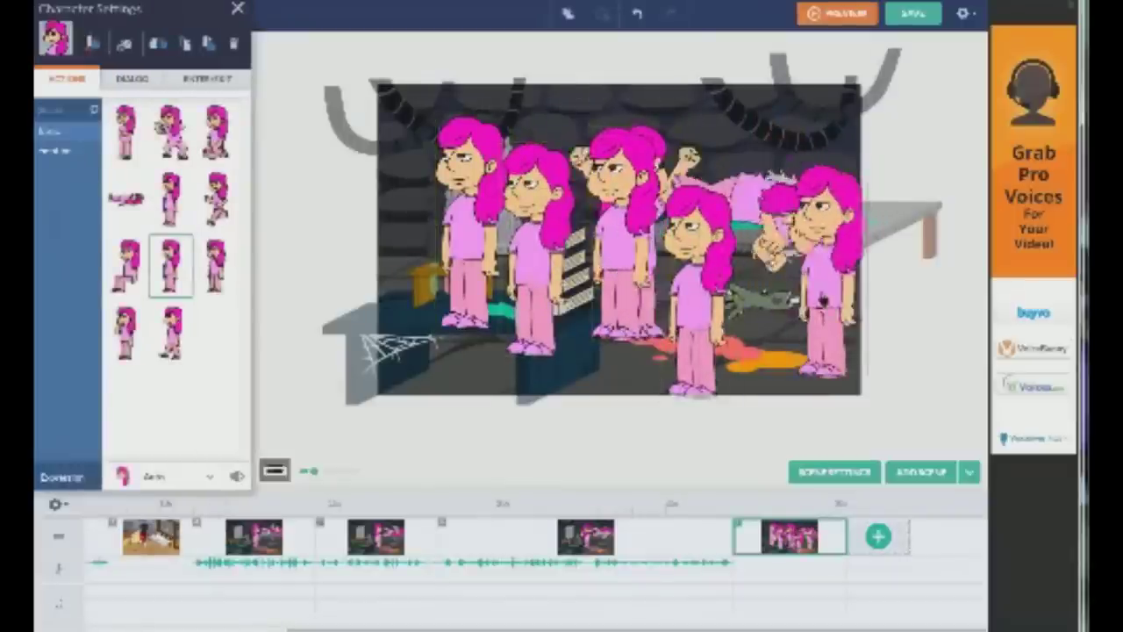
drag(512, 299, 406, 346)
Give the left-facing pink-haired characters the running action, and set the standing middle character to an angry emotional pose
click(216, 198)
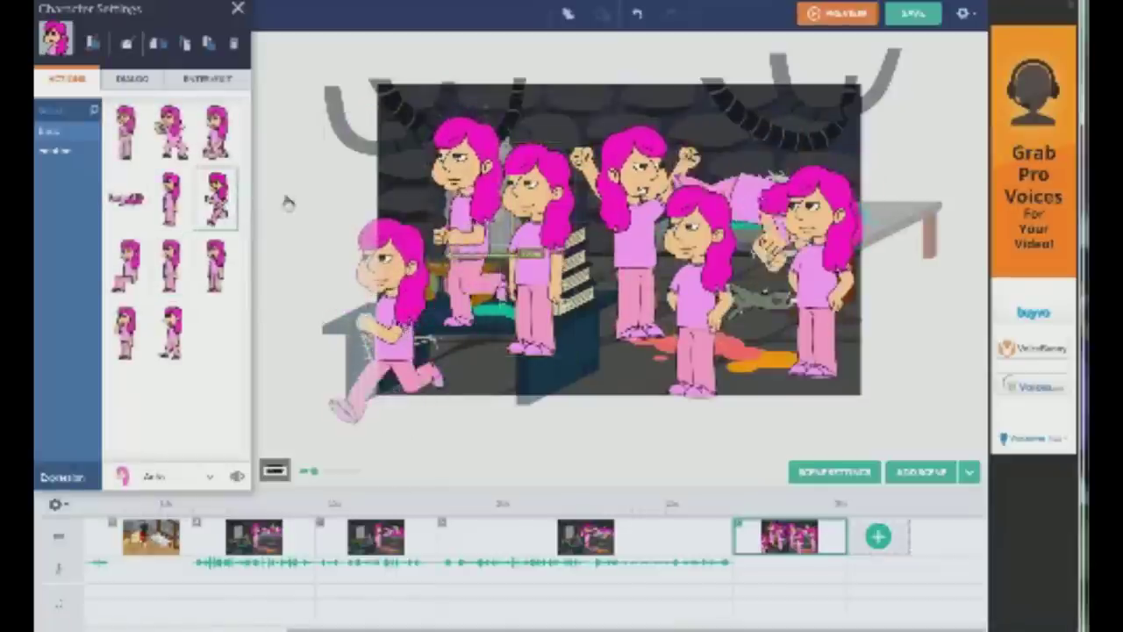
click(643, 246)
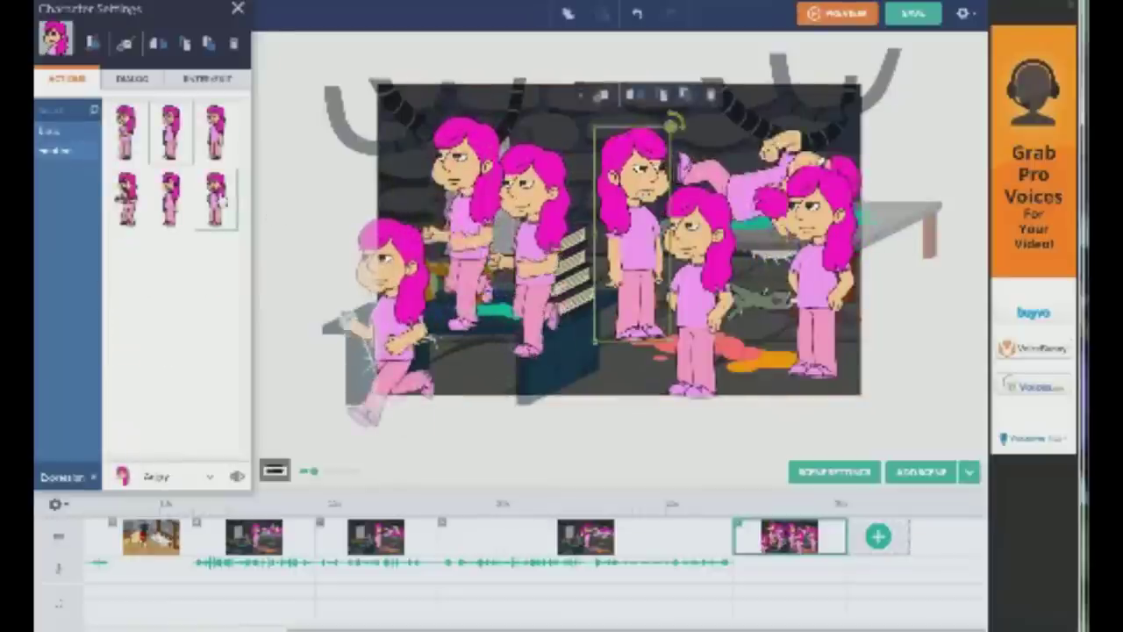
click(221, 201)
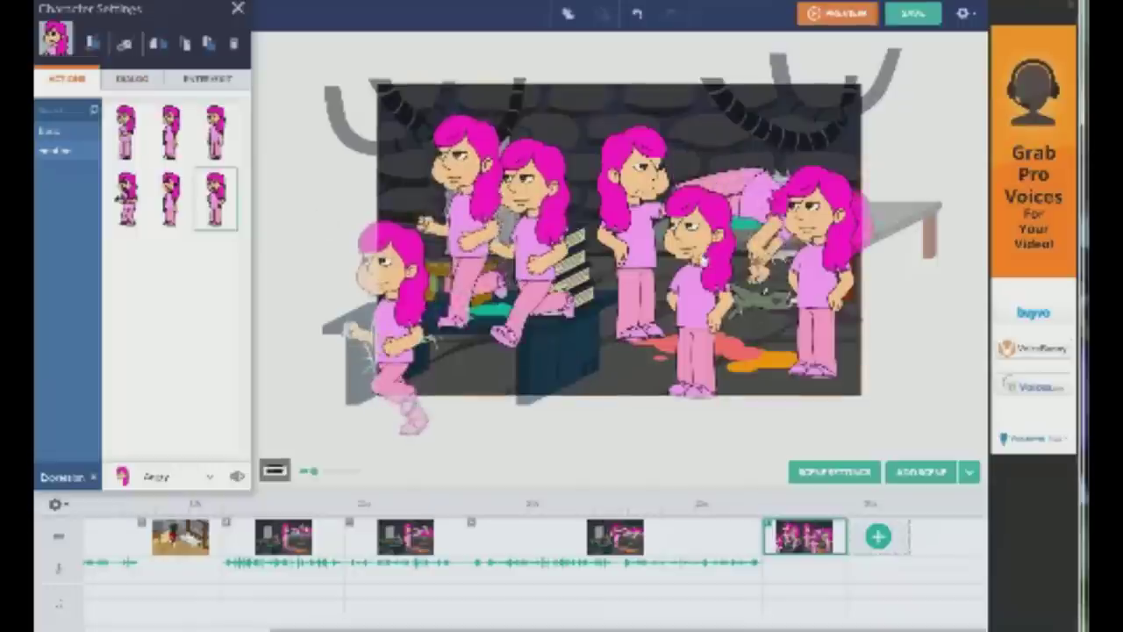
click(700, 275)
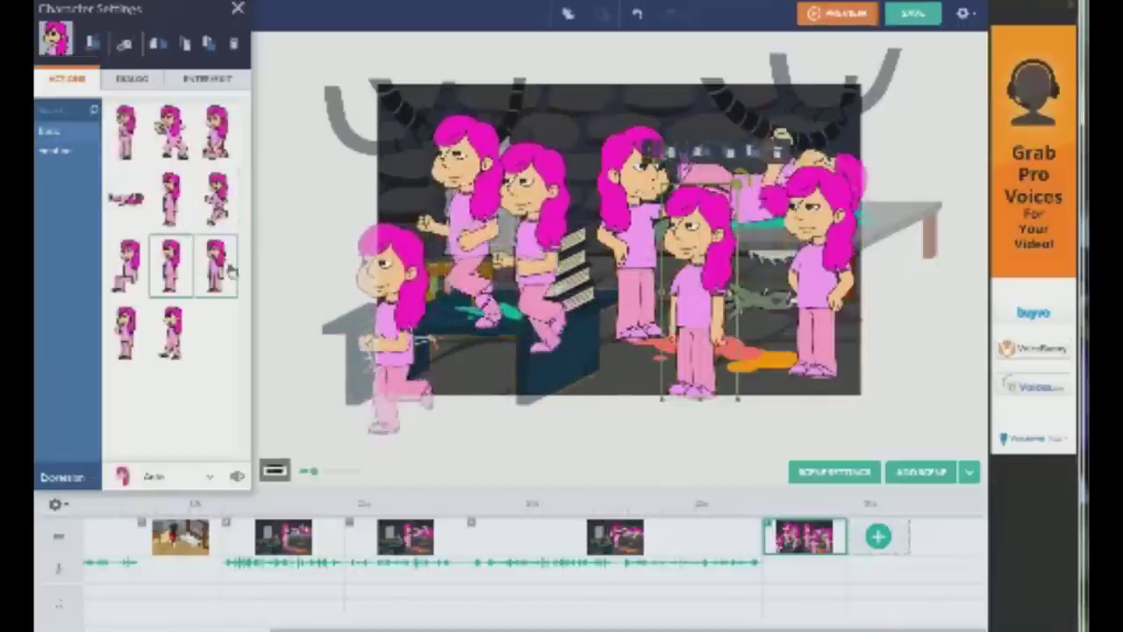
click(221, 217)
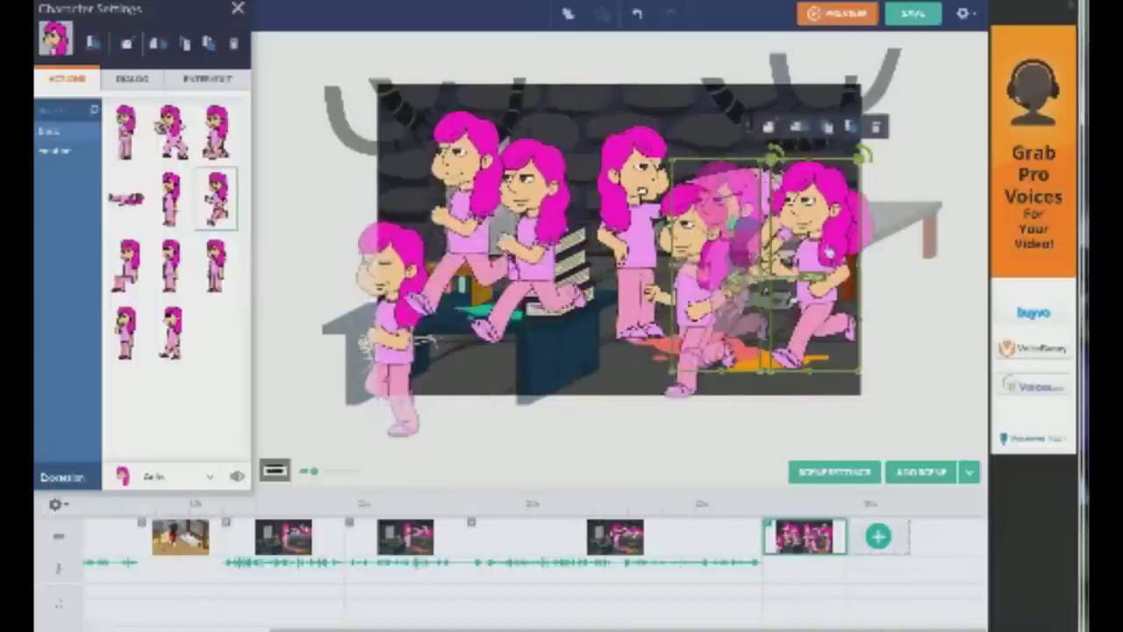
Start a text-to-speech line for the rightmost running character, opening with "holy shit you guys" and ending in a long drawn-out "free"
click(132, 78)
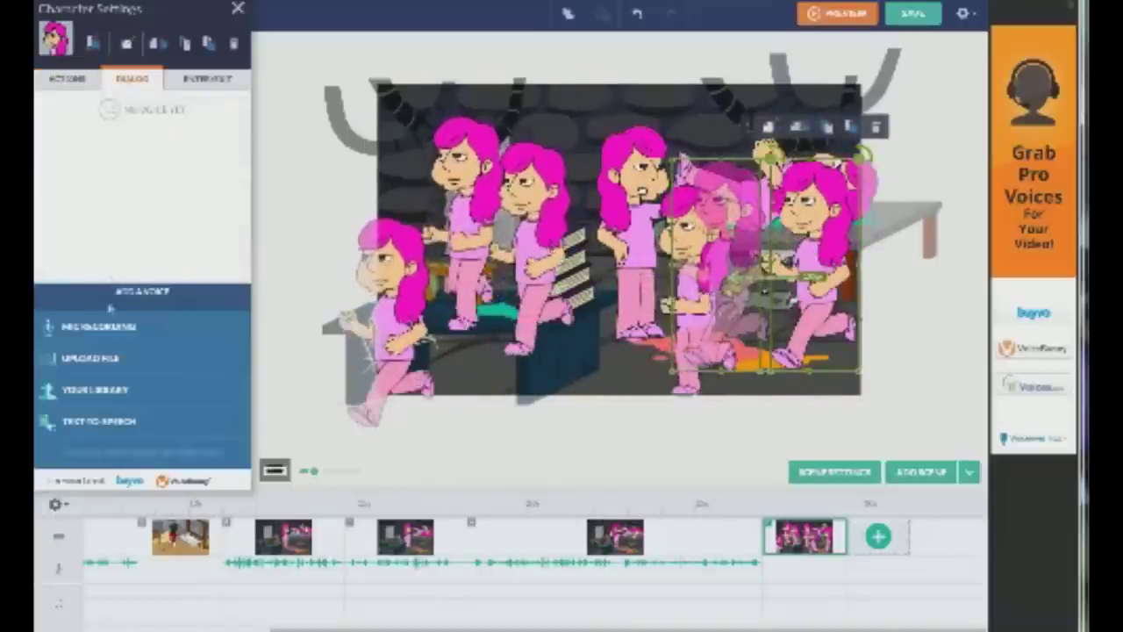
click(103, 421)
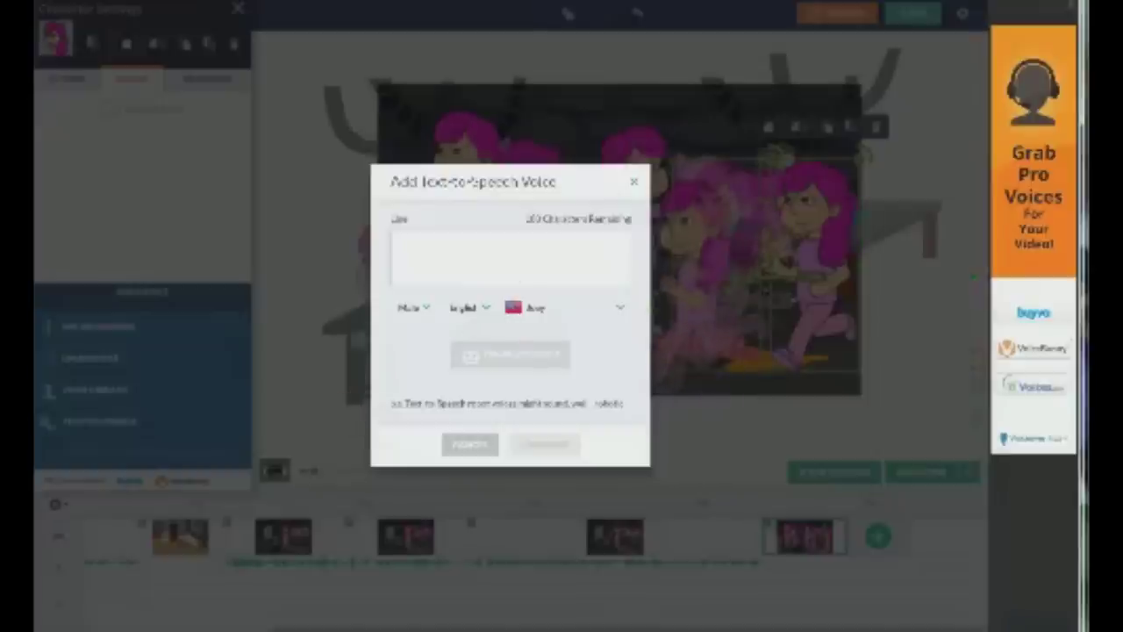
text(holy moly guys, I found a wedding cake for fr)
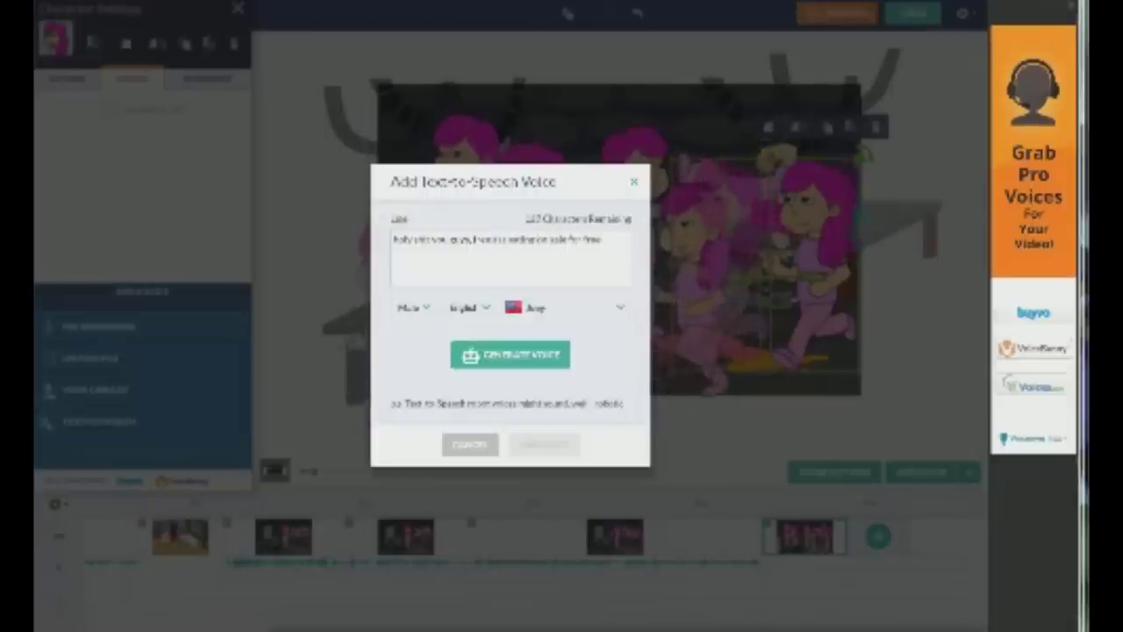
text(eeeeeeeeeeeeeeeeeeeeeeeeeeeeeeeeeee)
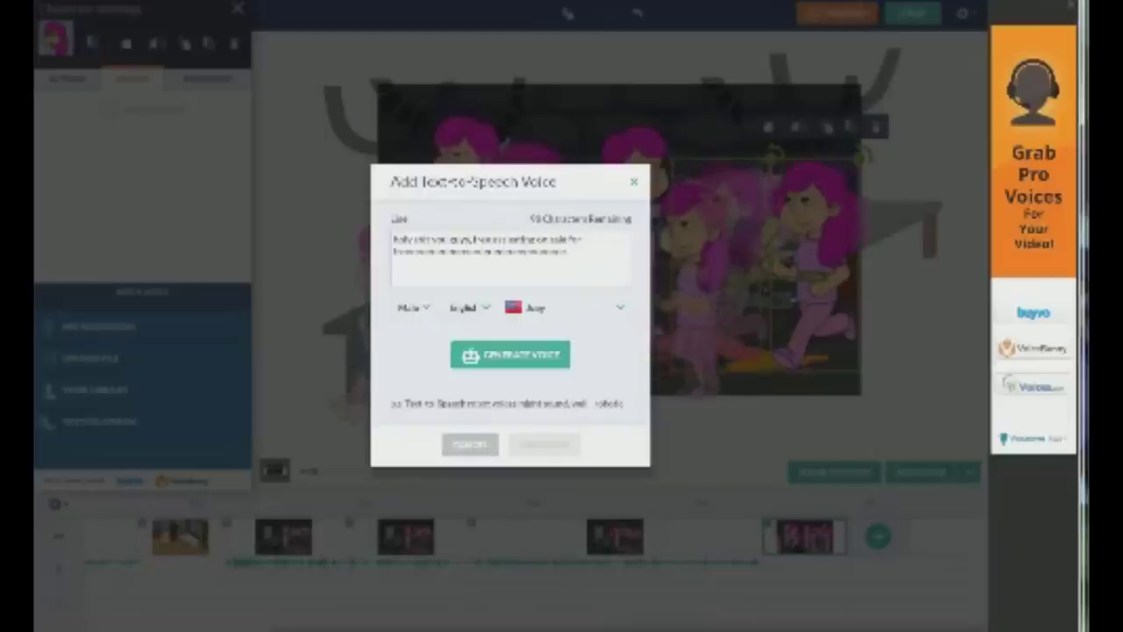
Use the female English voice Callie for the line, generate it and add it to the character
click(432, 316)
click(409, 351)
click(585, 318)
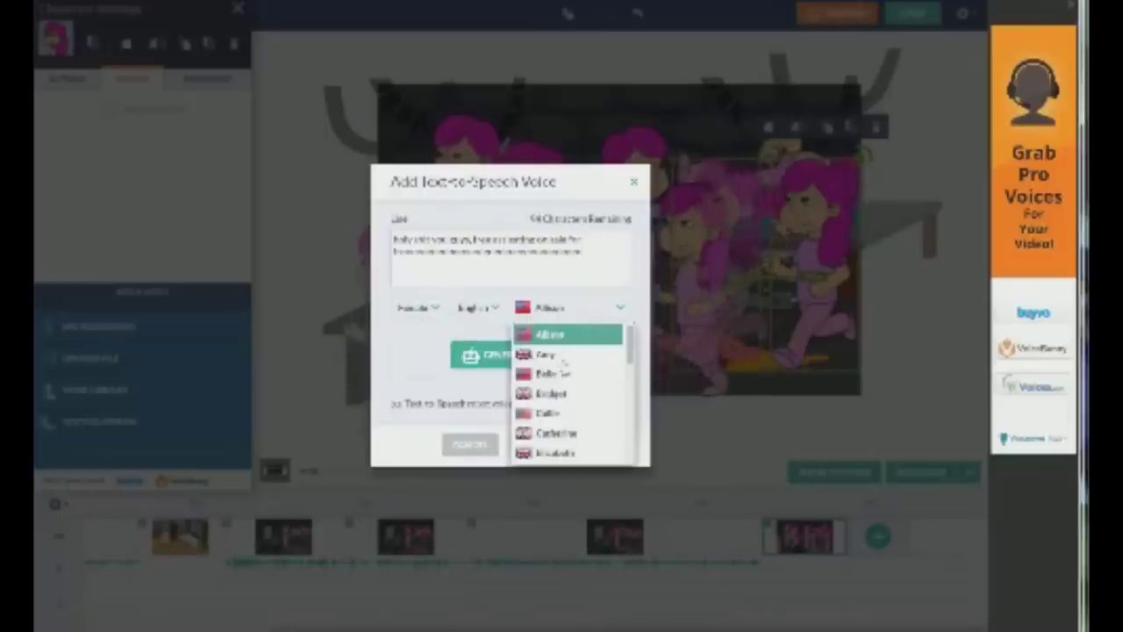
click(562, 413)
click(527, 365)
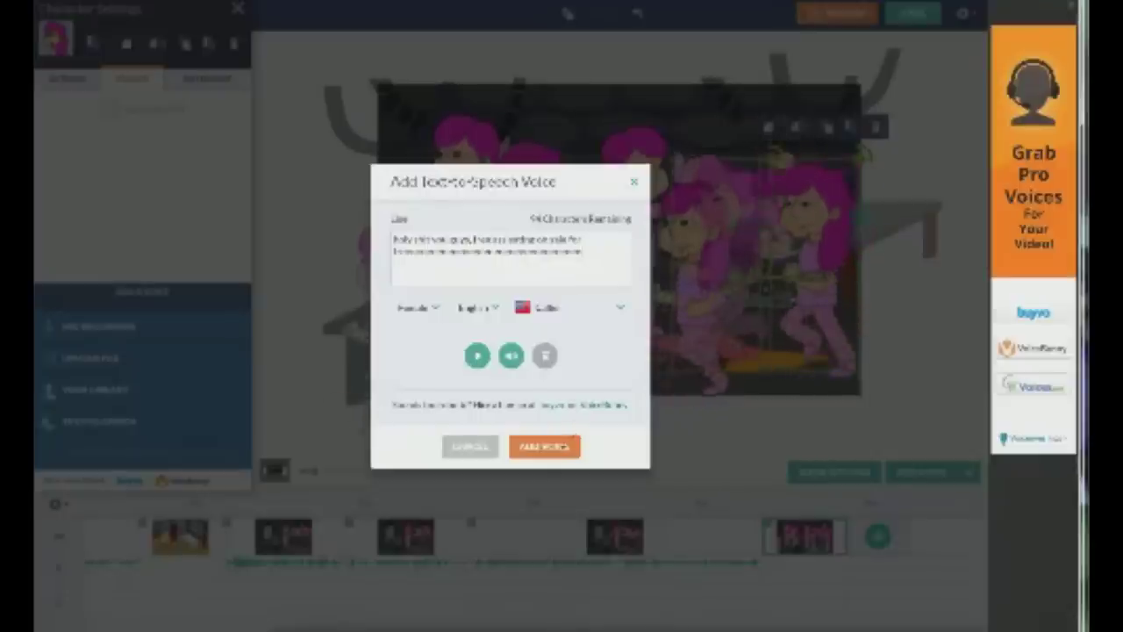
click(543, 448)
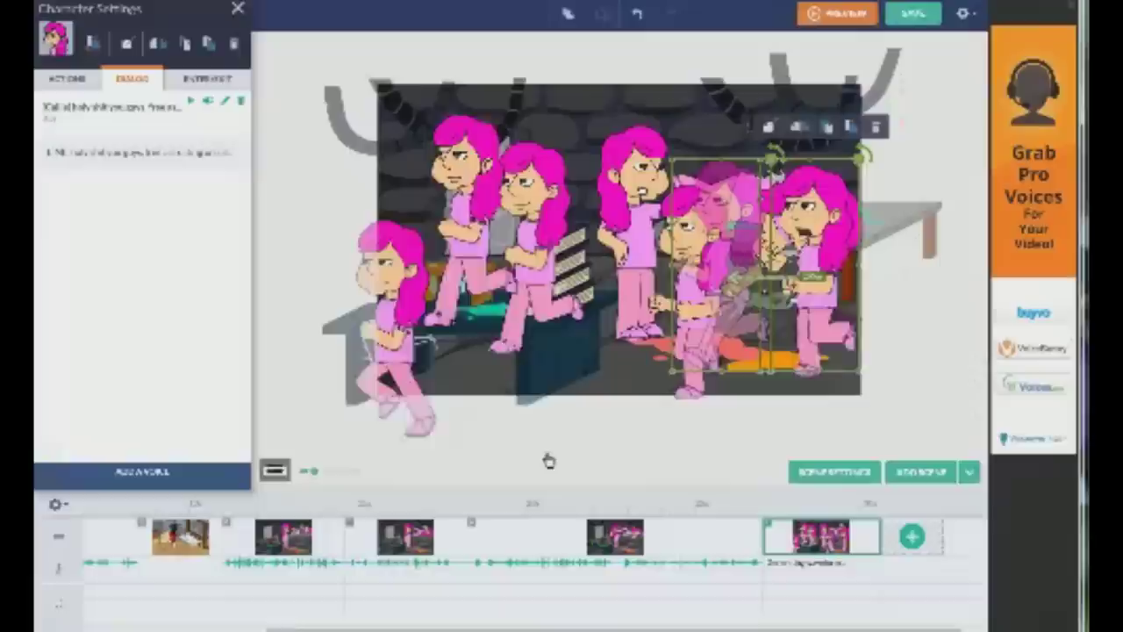
Add another scene and replace its laboratory background with the dark blue gradient that is lighter across the middle
click(912, 536)
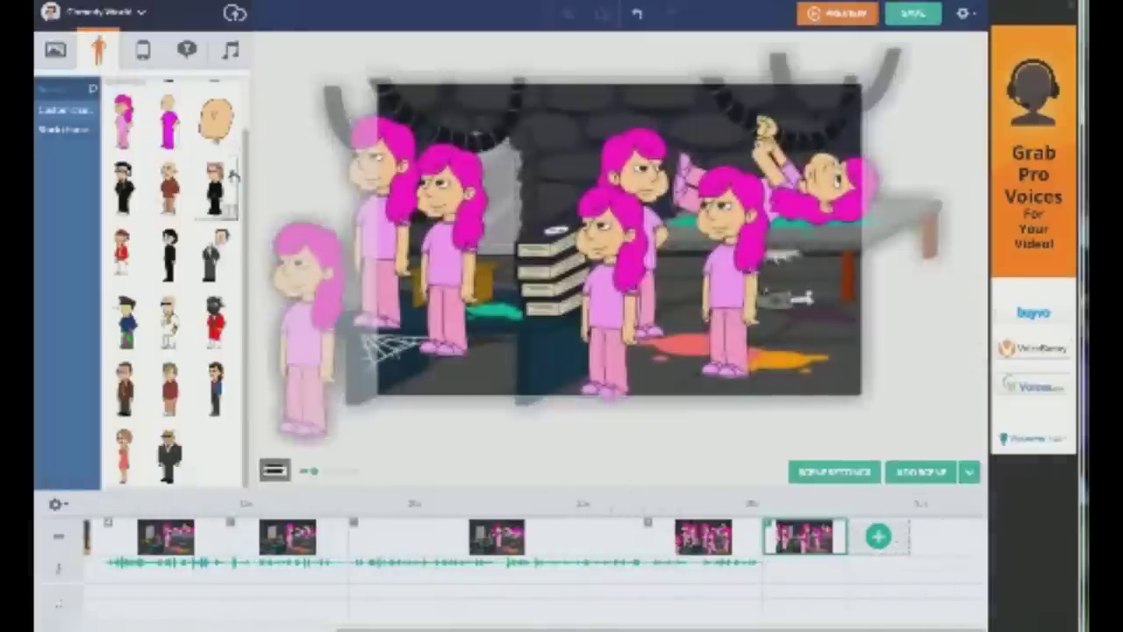
click(186, 50)
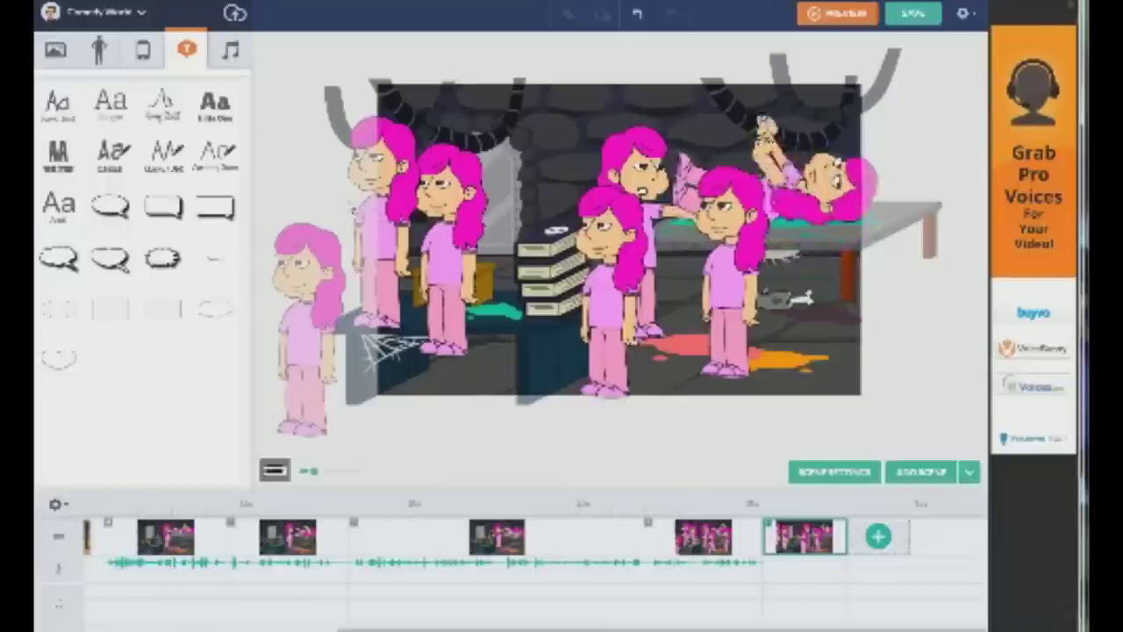
click(42, 51)
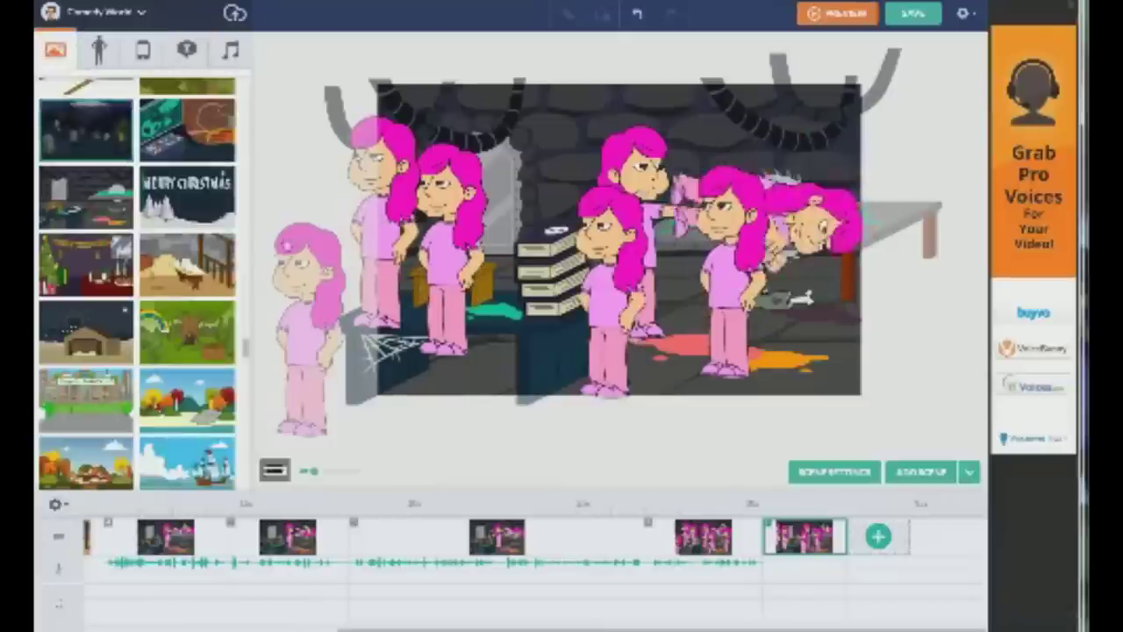
drag(248, 355, 249, 509)
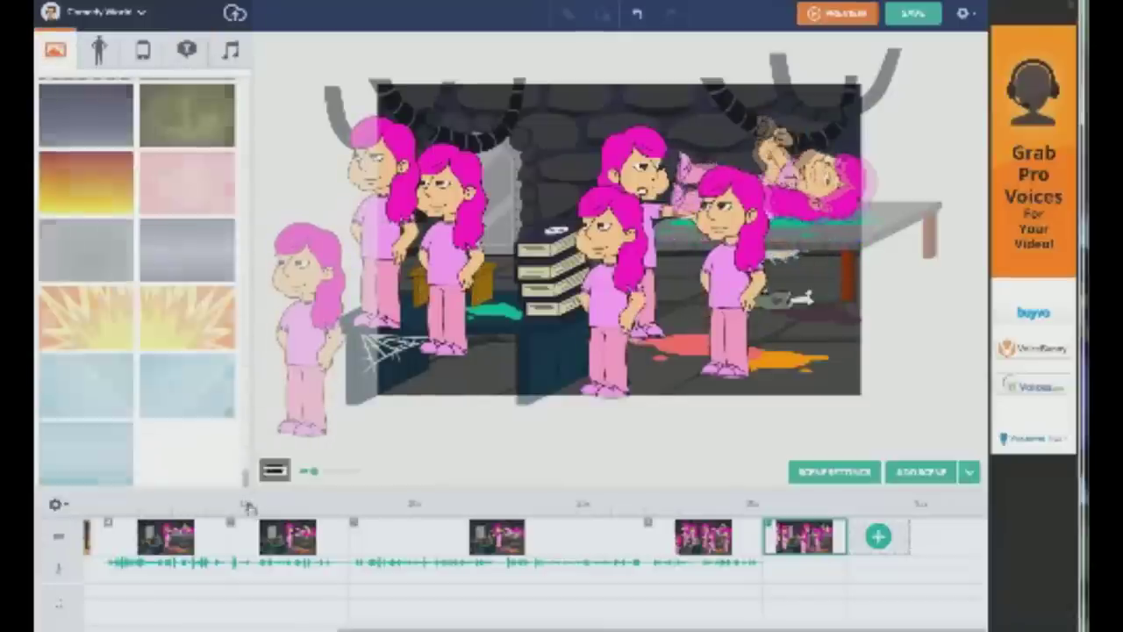
click(173, 258)
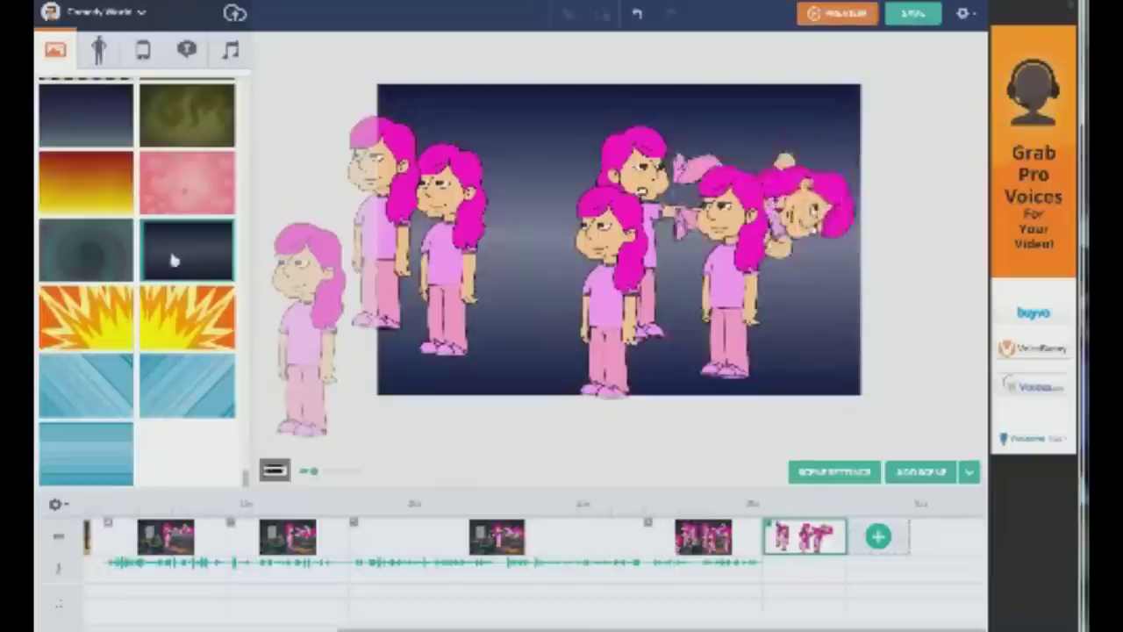
Delete the gradient background and the four pink-haired characters in the right half of the new scene
click(532, 267)
key(Delete)
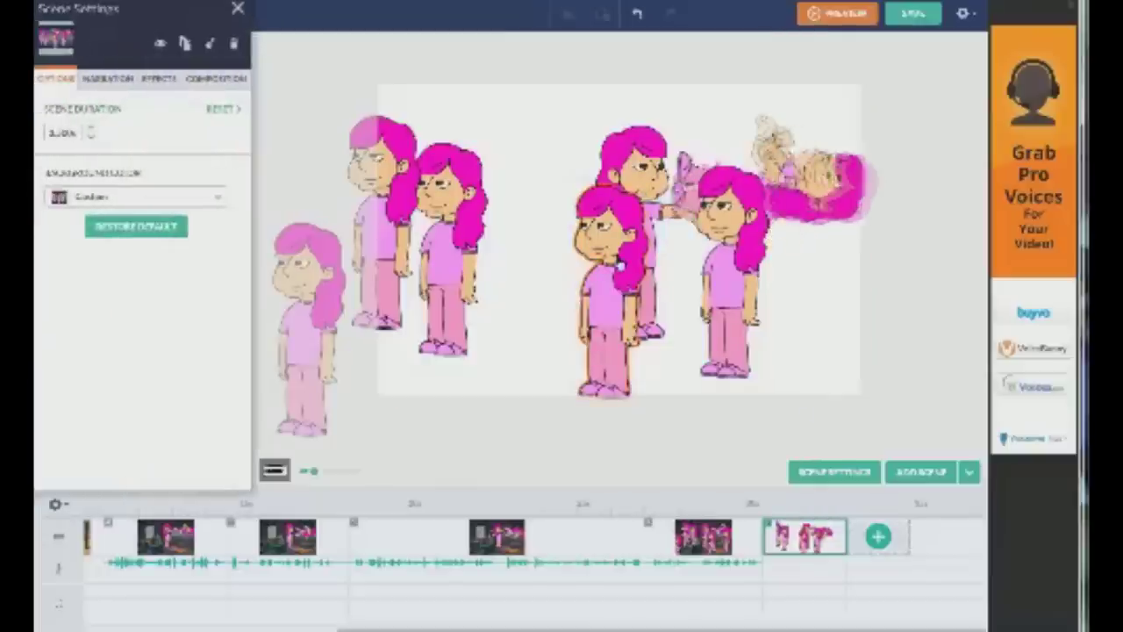
click(620, 264)
key(Delete)
click(641, 257)
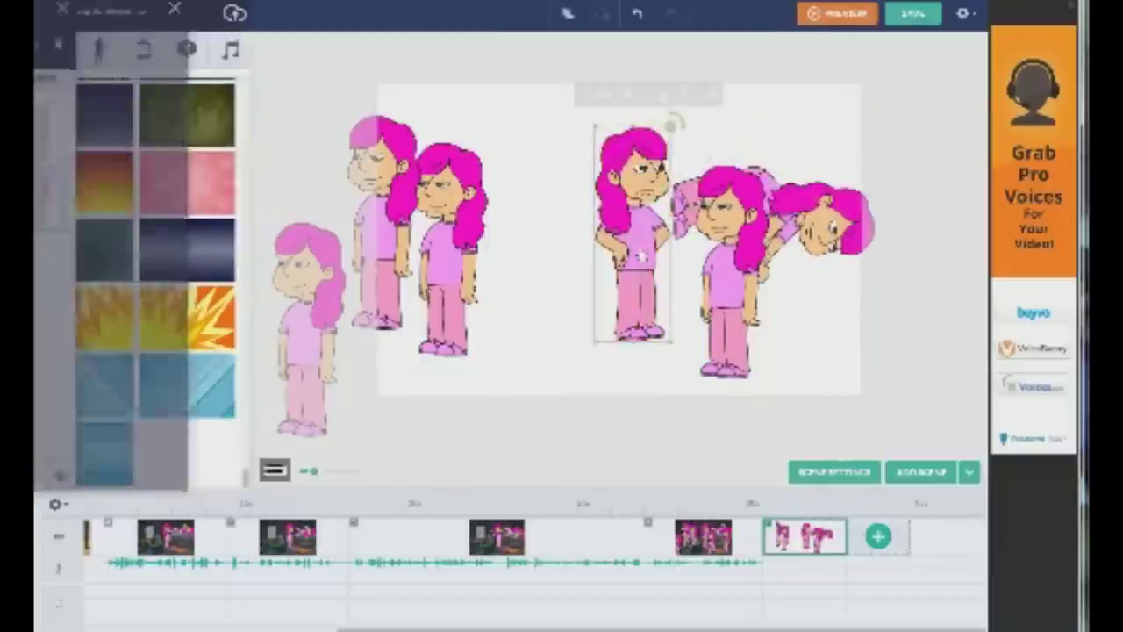
key(Delete)
click(712, 273)
key(Delete)
click(739, 200)
key(Delete)
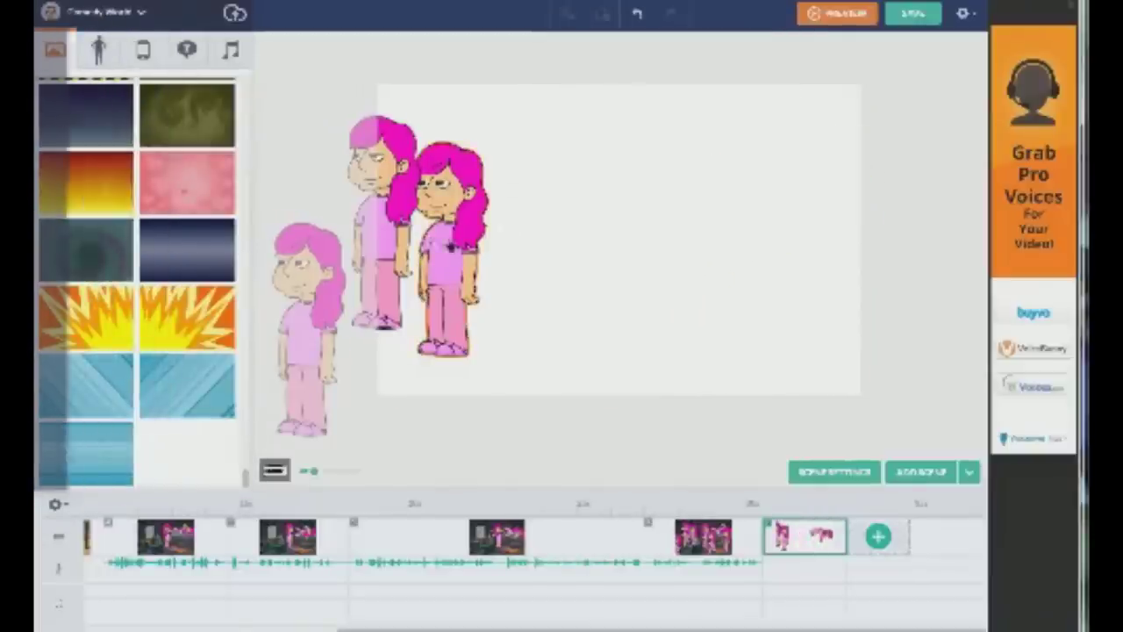
Delete the remaining three characters on the left and reapply the dark blue gradient background to the empty scene
click(451, 246)
key(Delete)
click(410, 237)
key(Delete)
click(321, 304)
key(Delete)
drag(190, 258, 220, 264)
click(220, 233)
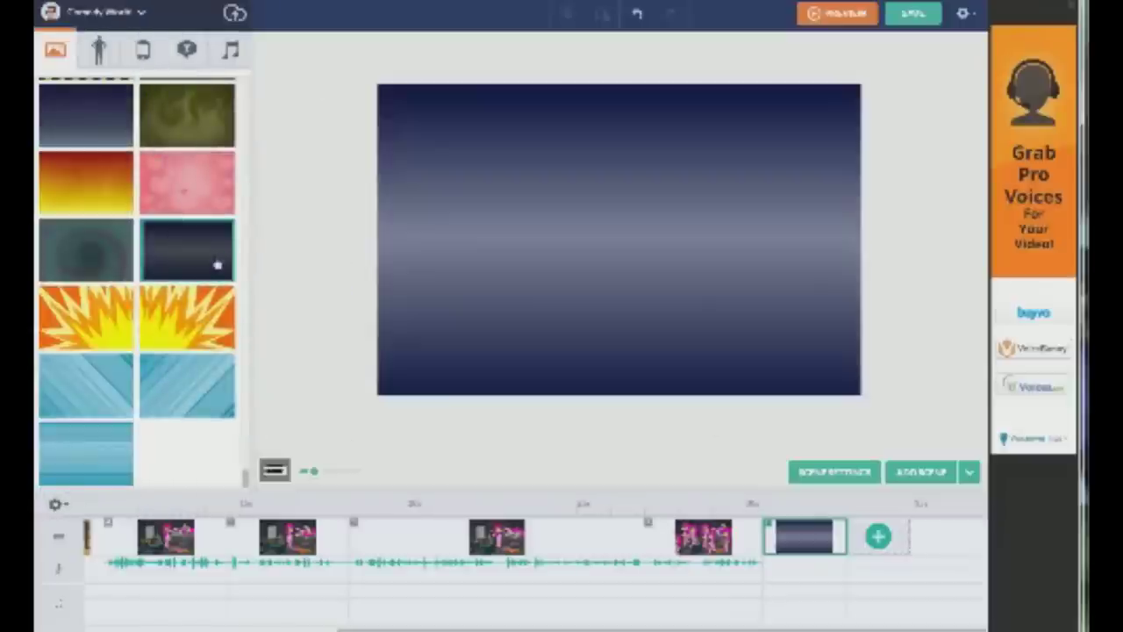
Try to add several music tracks from the library to the blue scene, including the one above Carol of the Bells
click(230, 50)
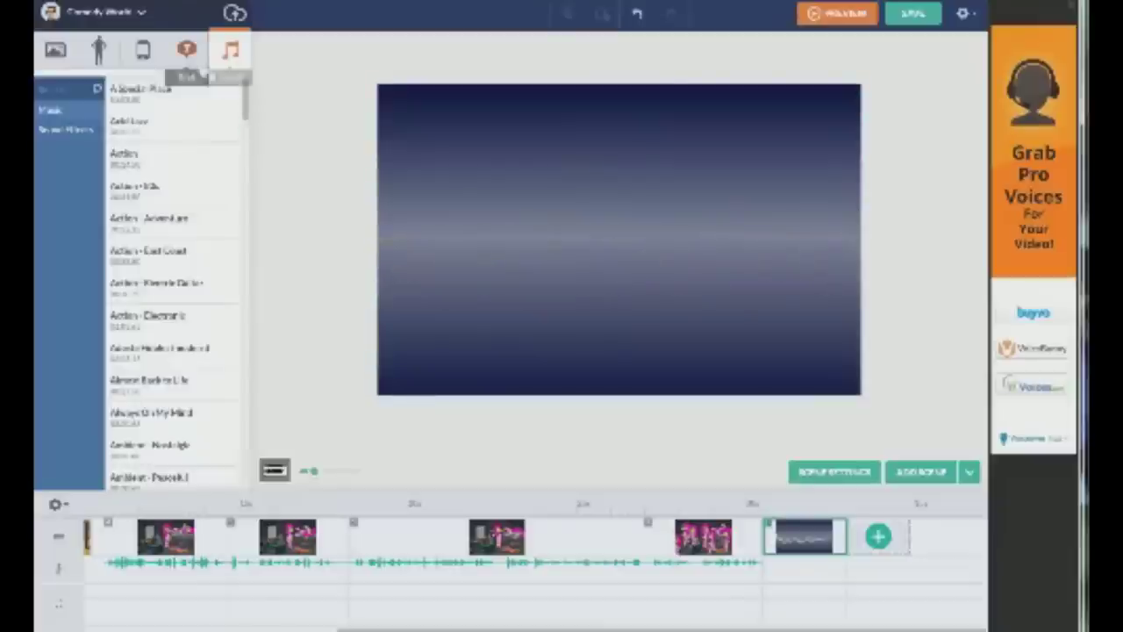
click(158, 97)
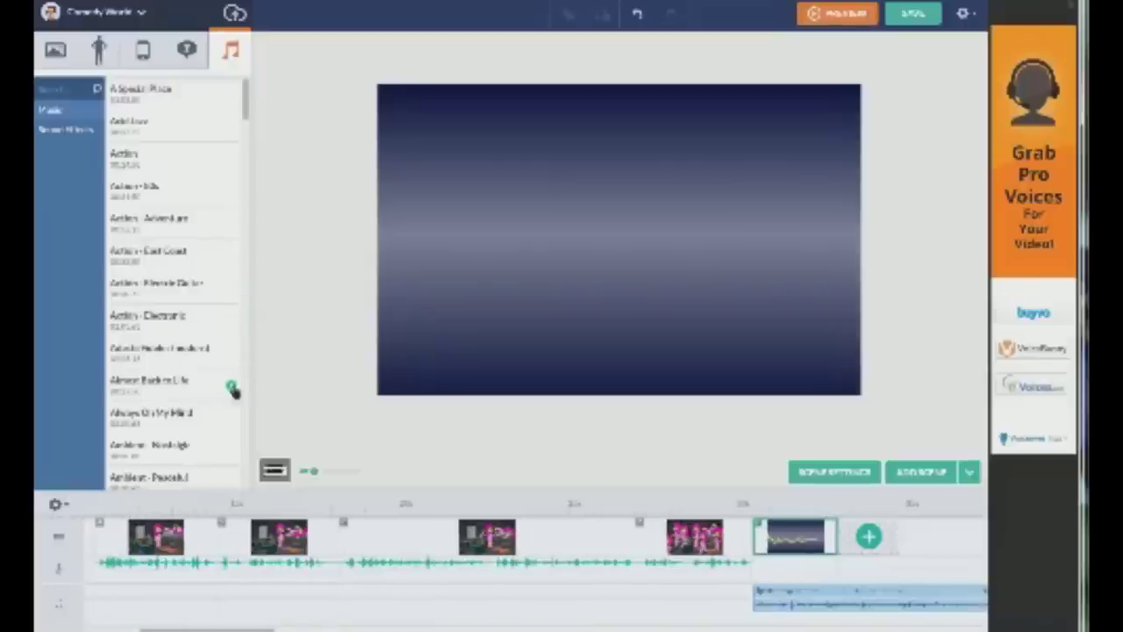
scroll(252, 127, down, 10)
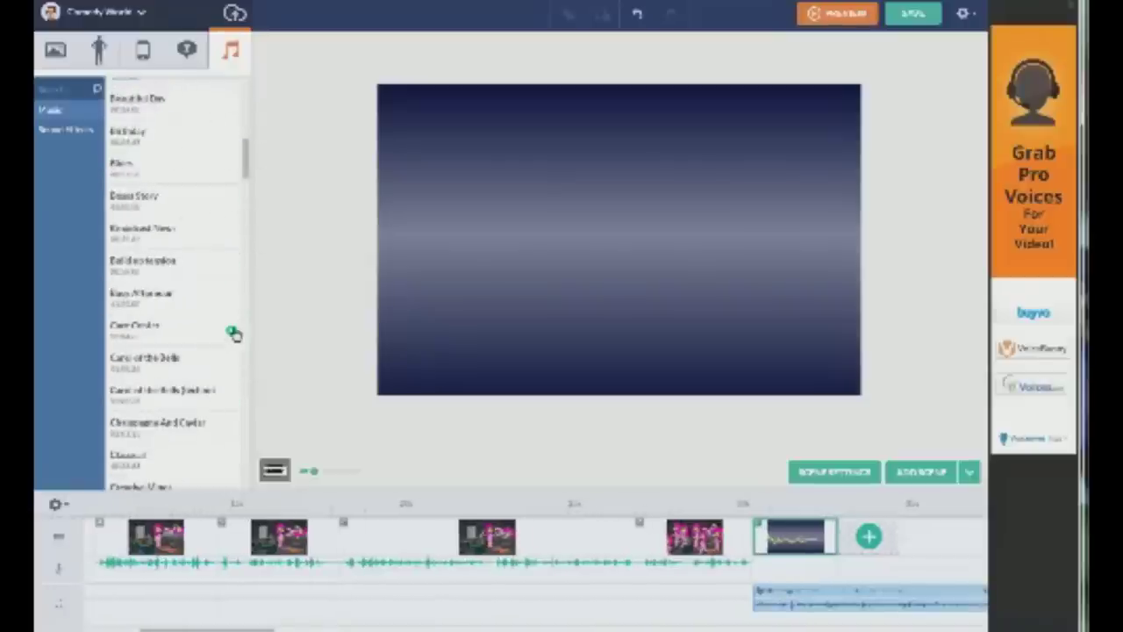
click(233, 334)
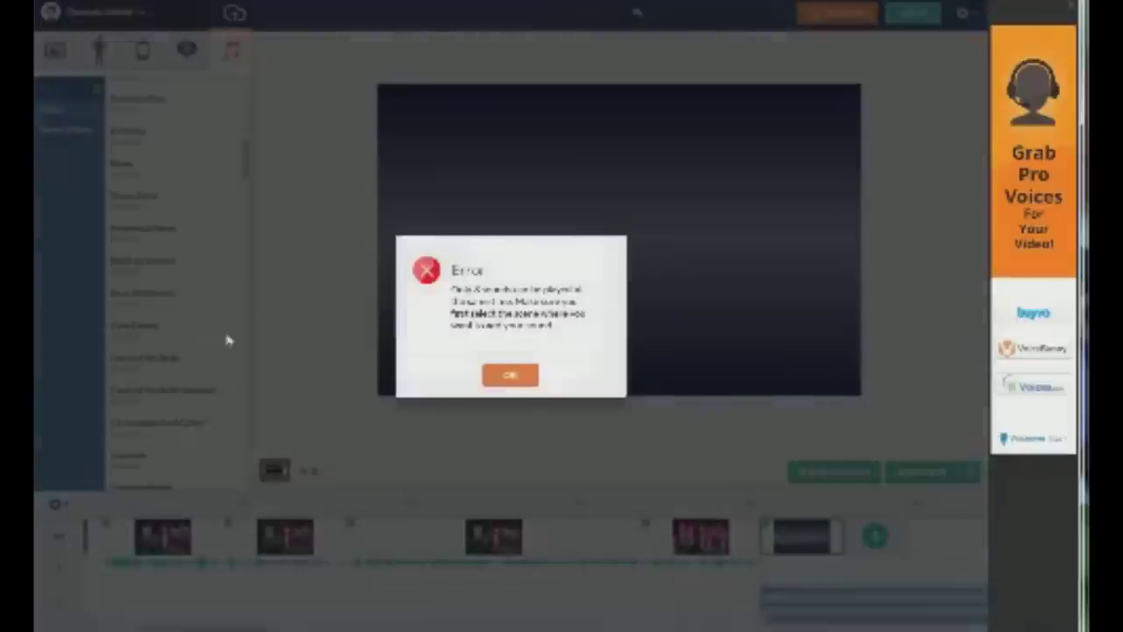
click(512, 376)
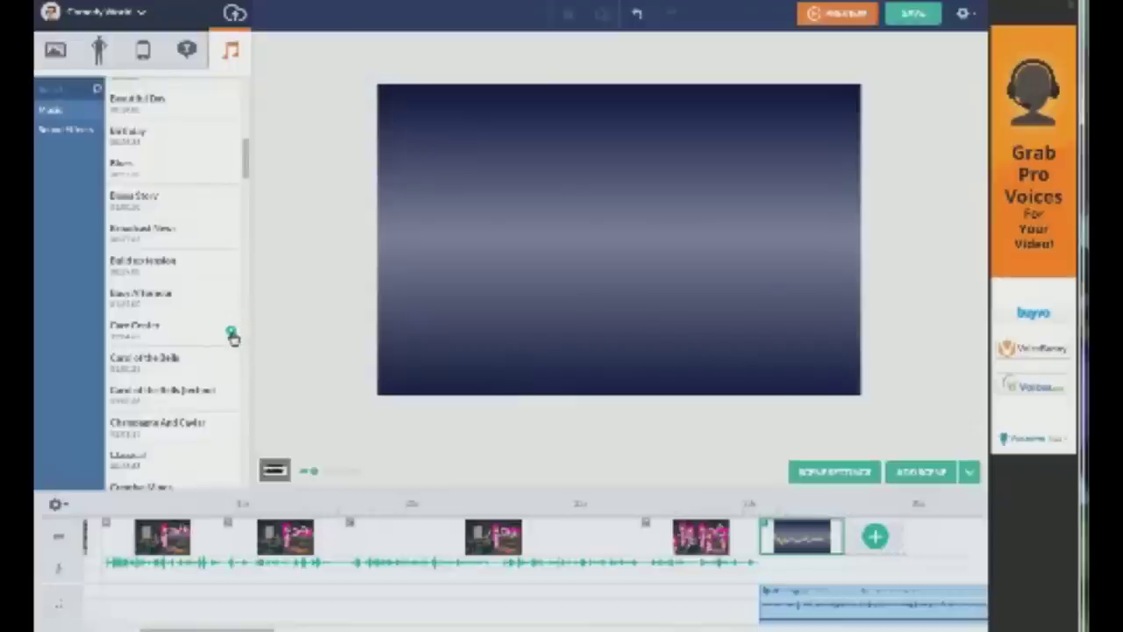
Remove the stacked music tracks beneath the blue scene from the timeline
right_click(803, 598)
click(819, 571)
right_click(808, 597)
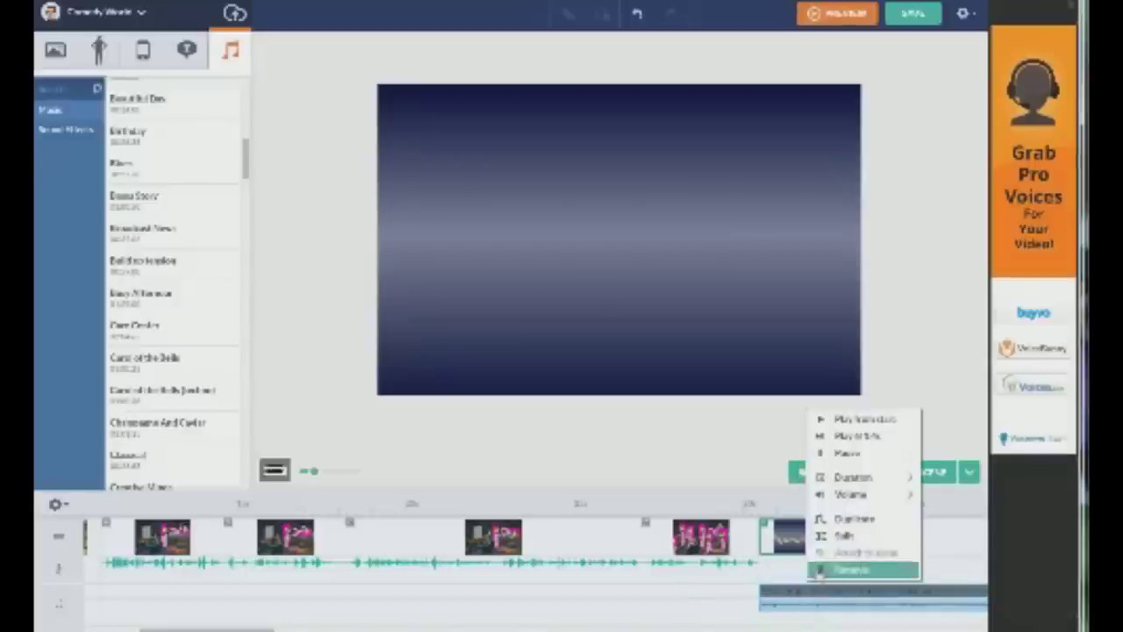
click(820, 571)
right_click(807, 589)
click(822, 568)
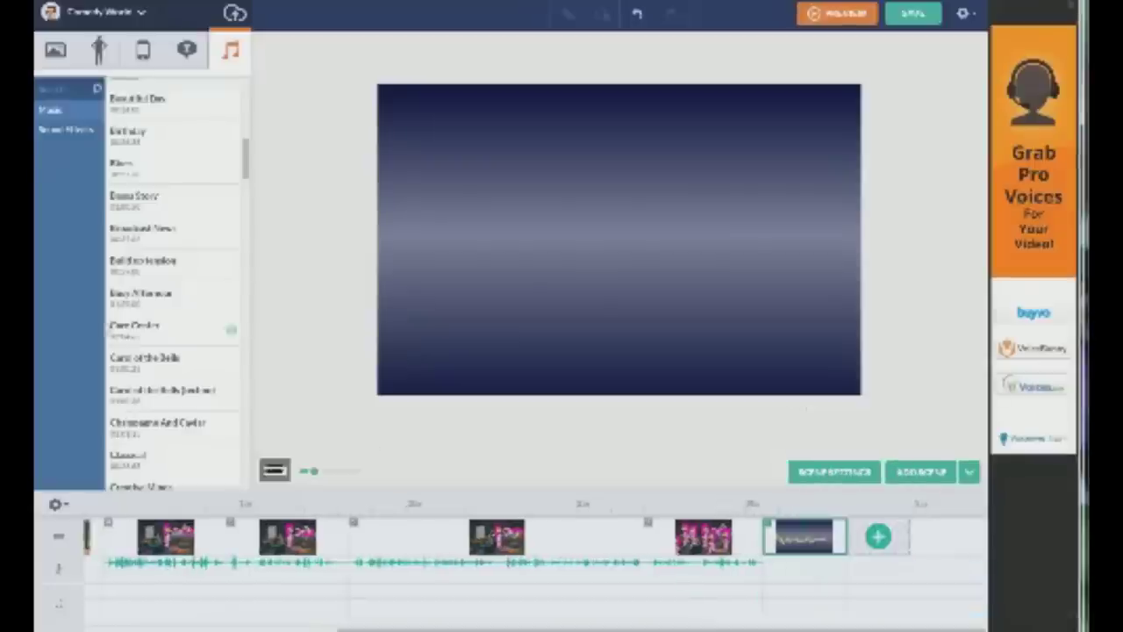
Place the music track listed just above Carol of the Bells on the timeline and shift it to the video's beginning
drag(177, 335, 787, 593)
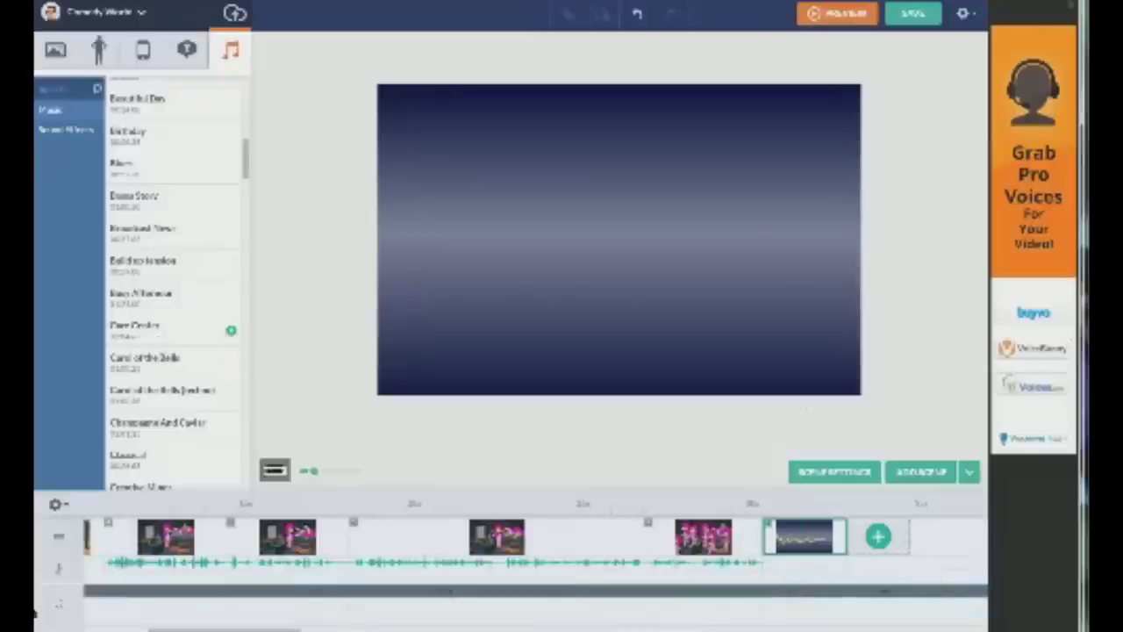
drag(34, 612, 36, 611)
drag(248, 628, 136, 629)
drag(375, 593, 37, 592)
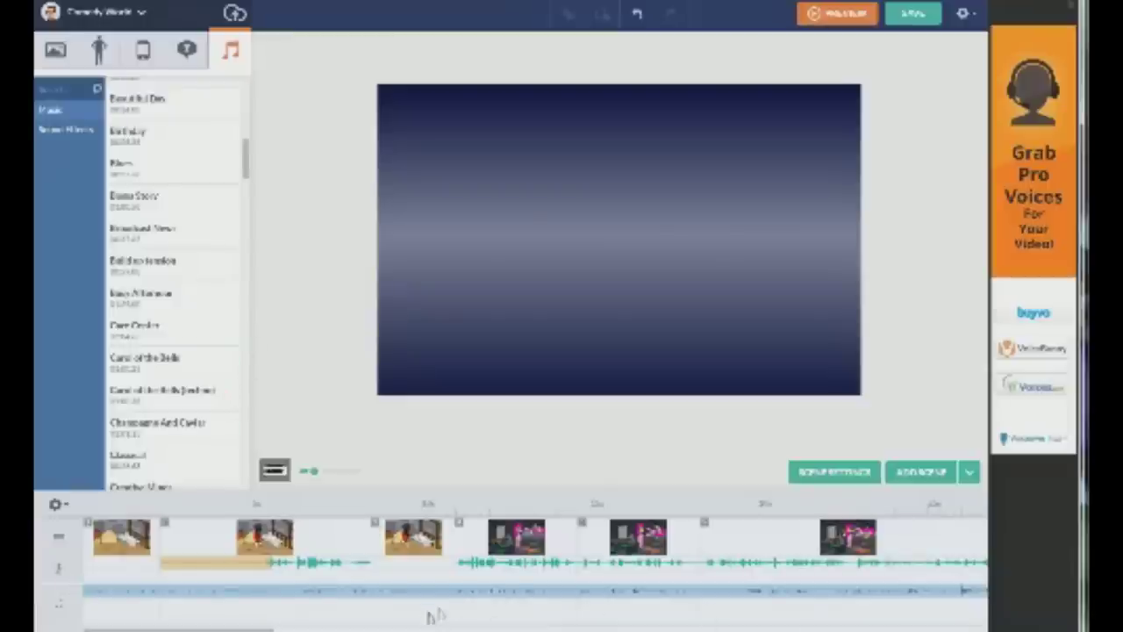
Trim the end of the music track back to just before the first laboratory scene
drag(176, 628, 985, 625)
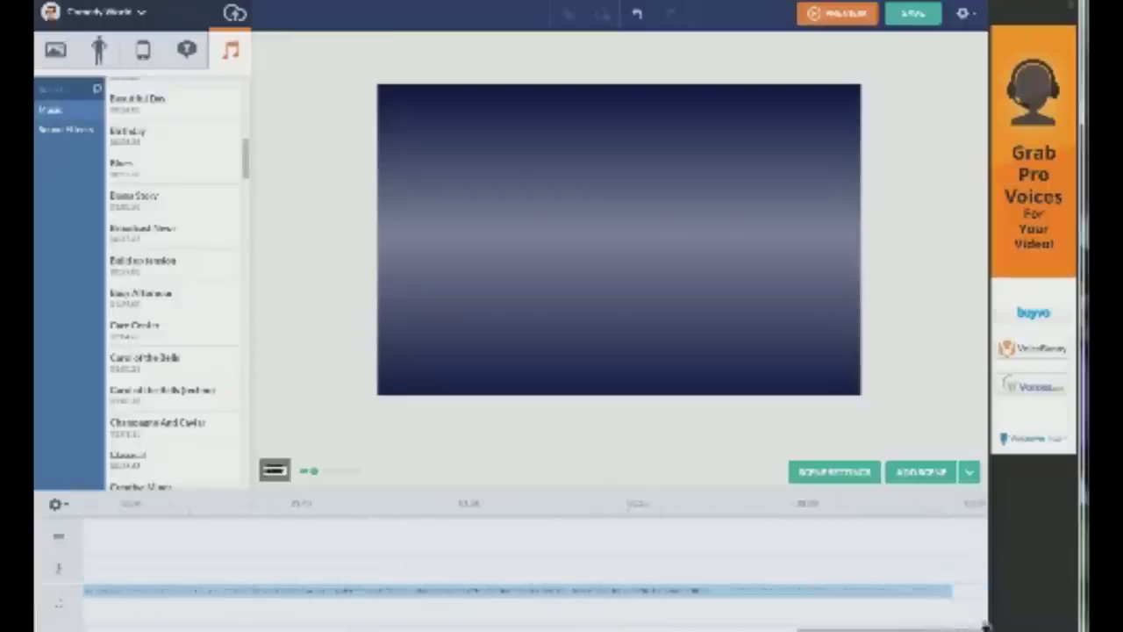
drag(954, 591, 35, 591)
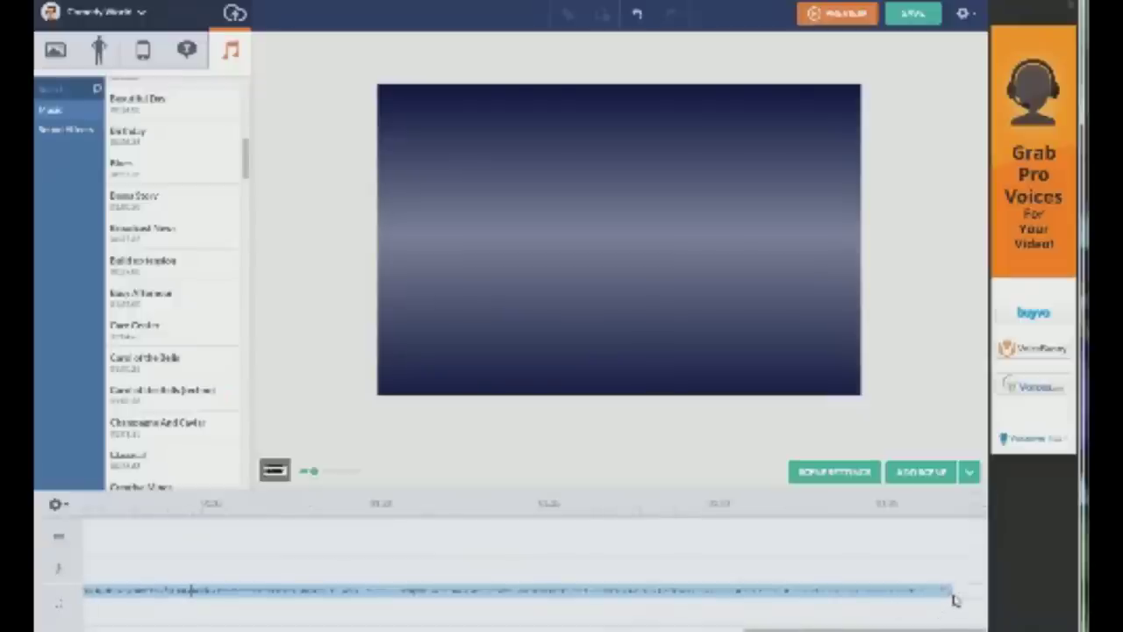
drag(952, 592, 35, 591)
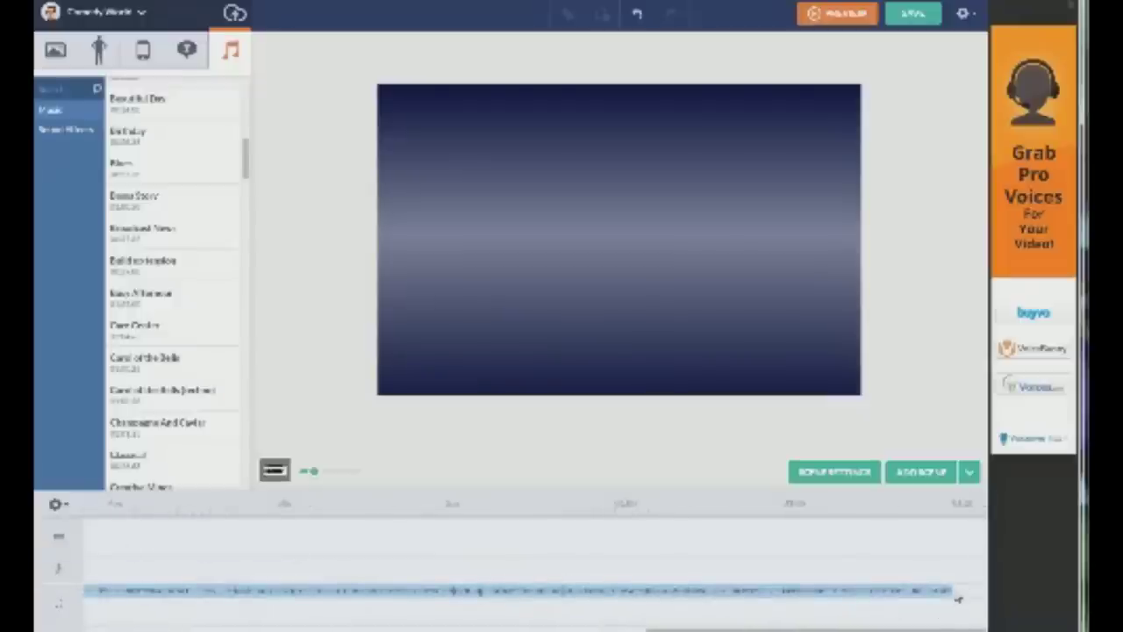
drag(952, 592, 35, 592)
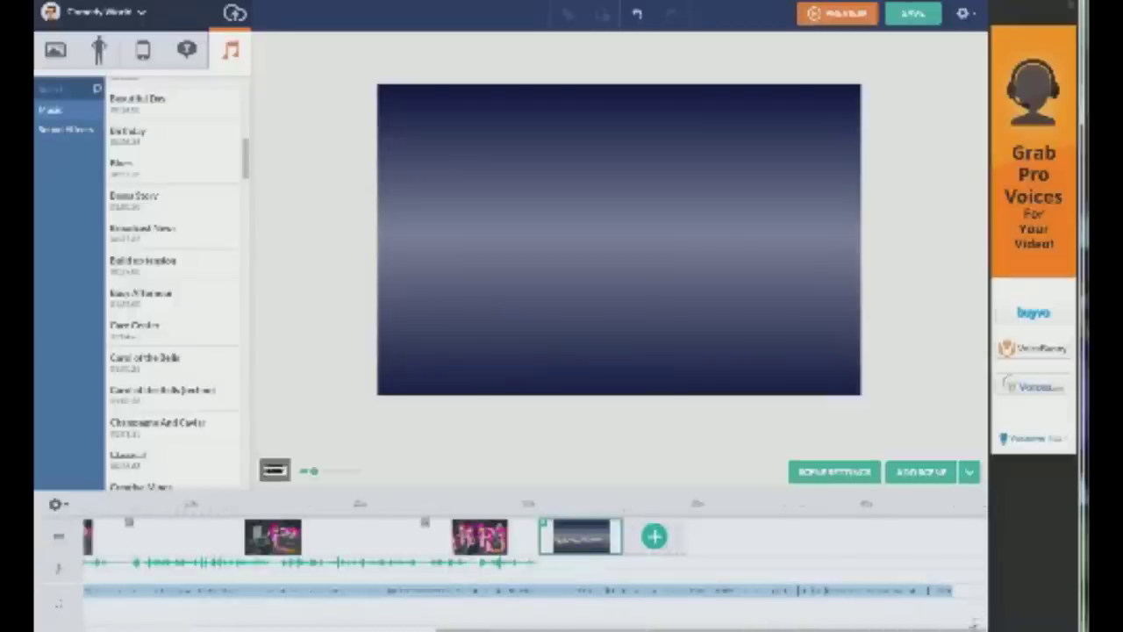
drag(955, 594, 125, 586)
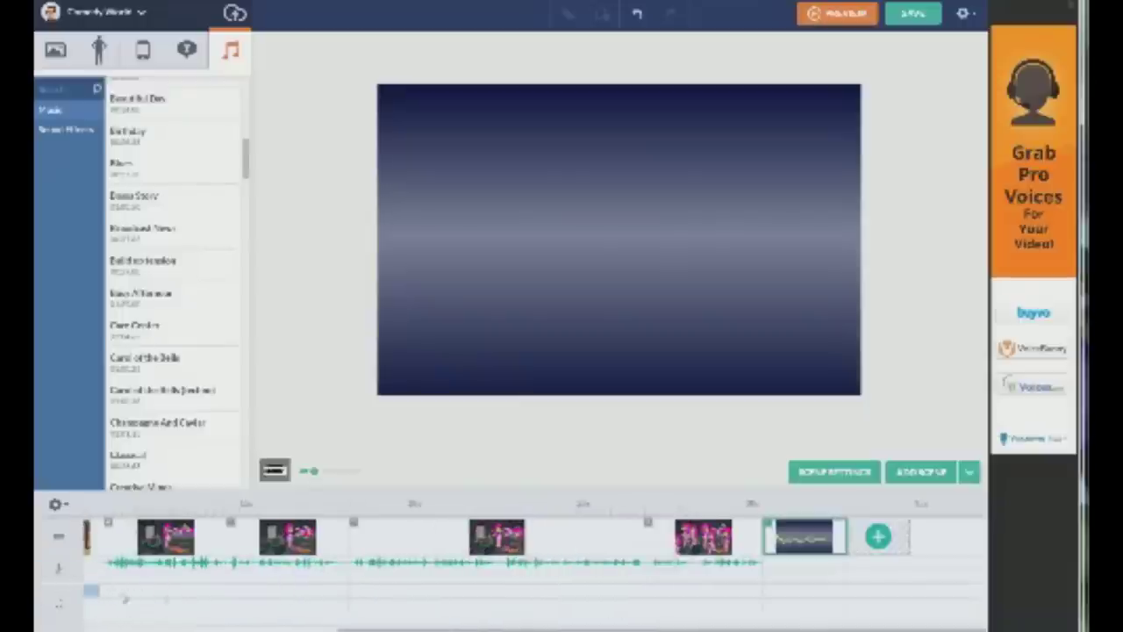
Remove the blue gradient background from the last scene, leaving the scene blank
drag(746, 629, 491, 629)
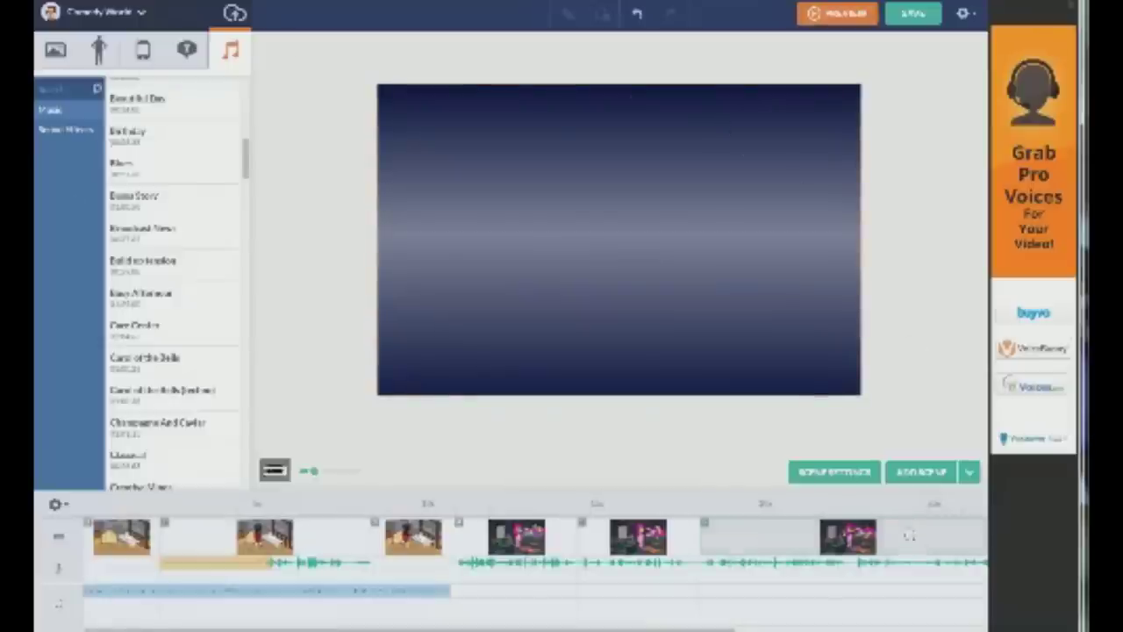
drag(578, 614, 825, 614)
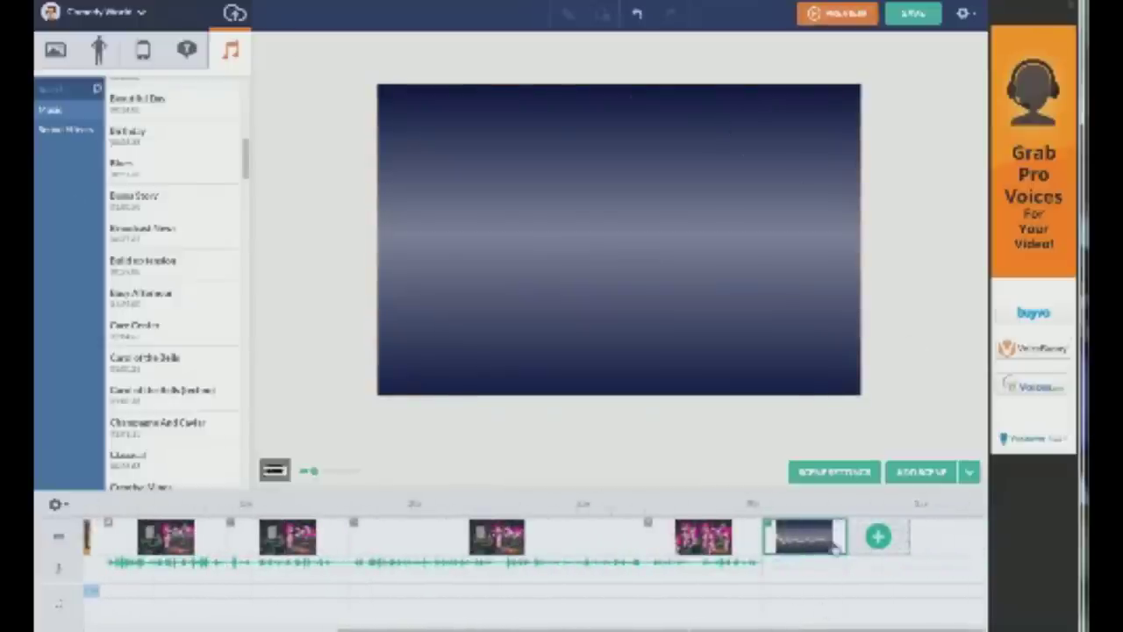
right_click(820, 530)
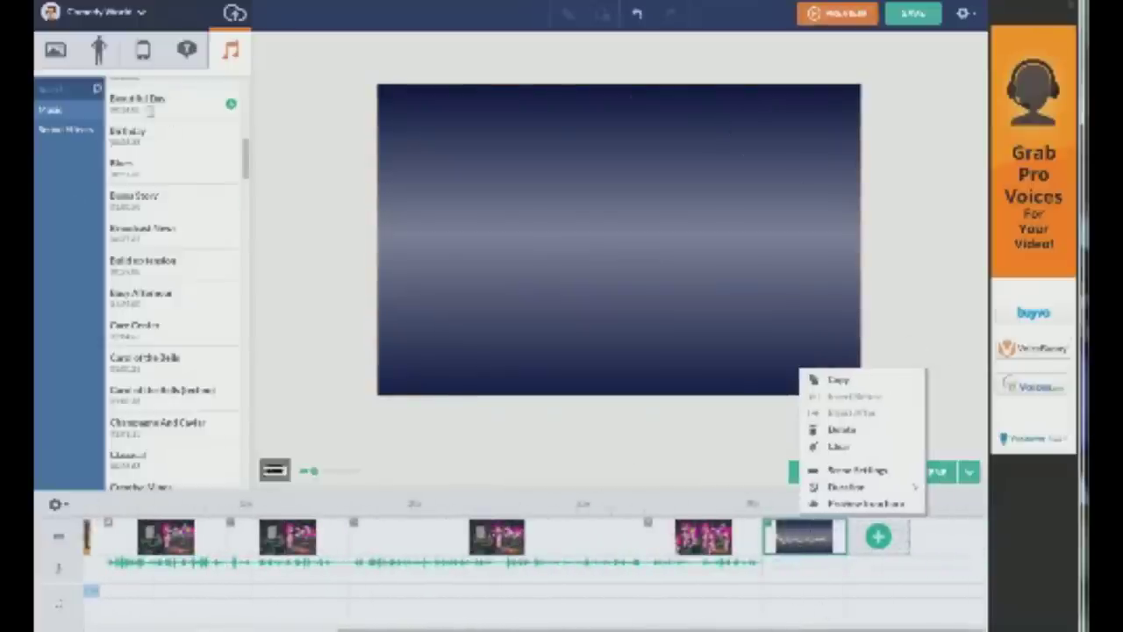
click(187, 50)
click(606, 243)
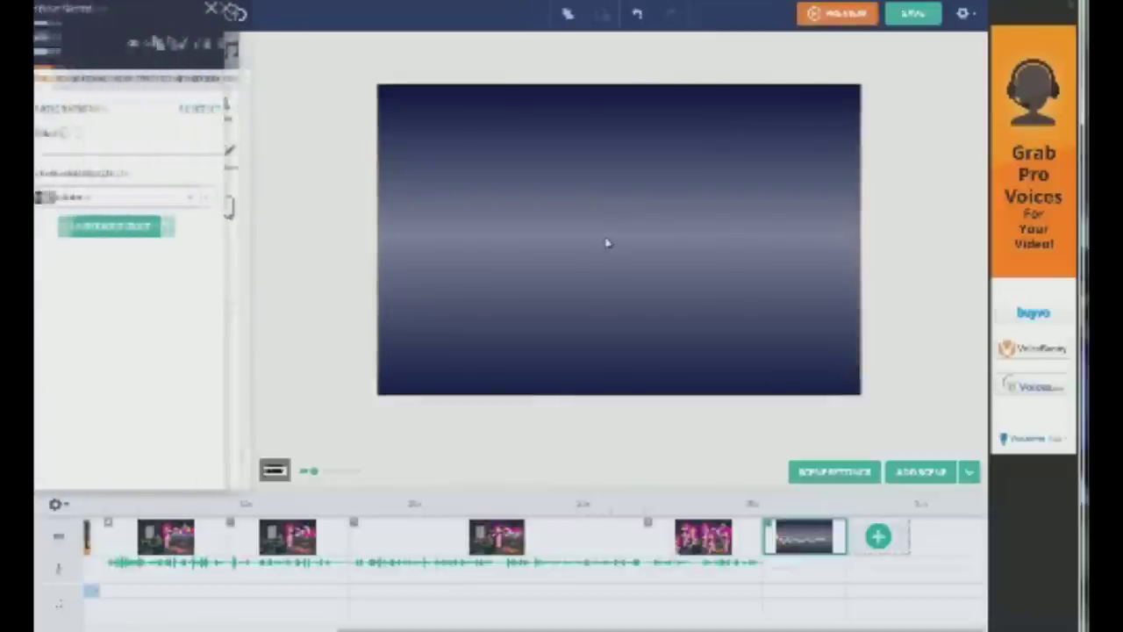
click(185, 206)
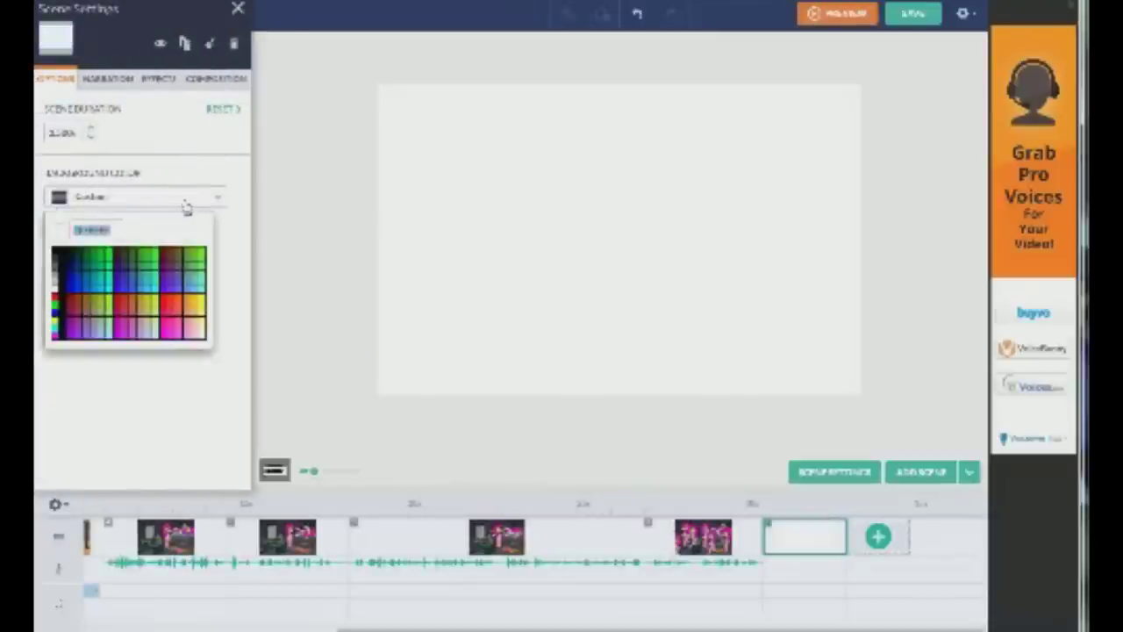
click(186, 205)
click(238, 13)
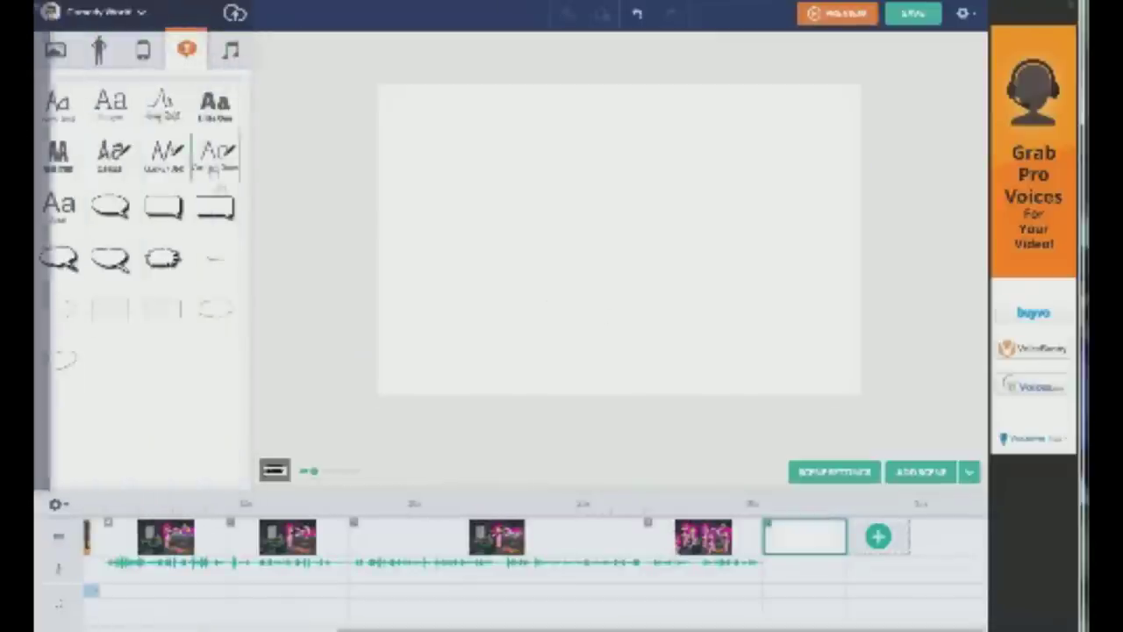
Add a text box in the I hate Comic Sans font to the blank scene and set its font size to 32 px
click(58, 110)
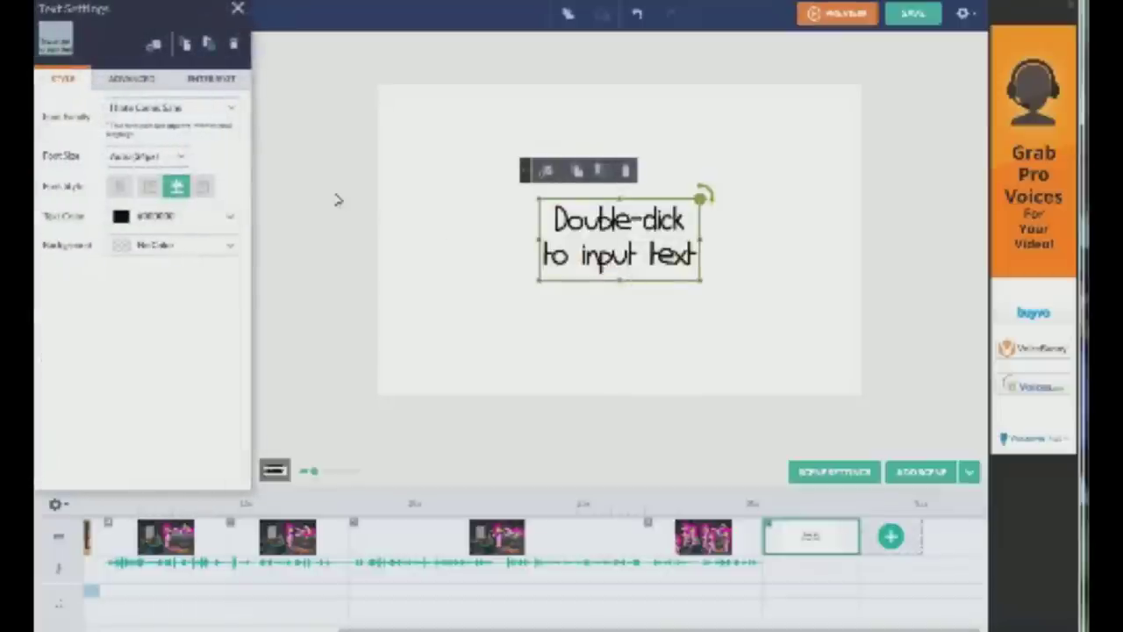
click(180, 109)
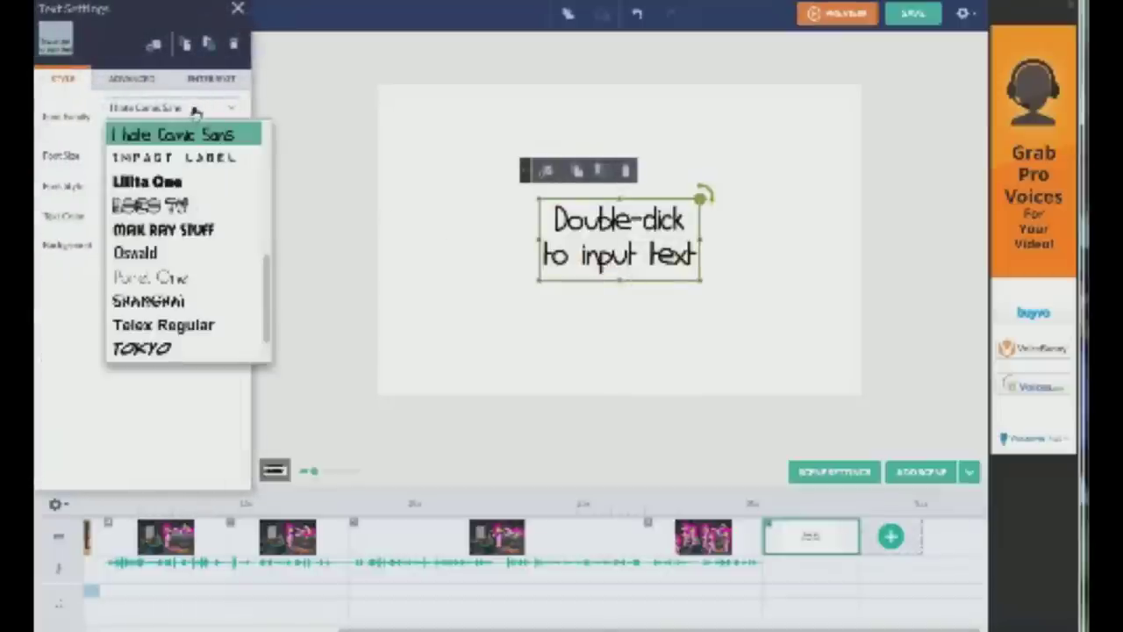
click(196, 134)
click(182, 157)
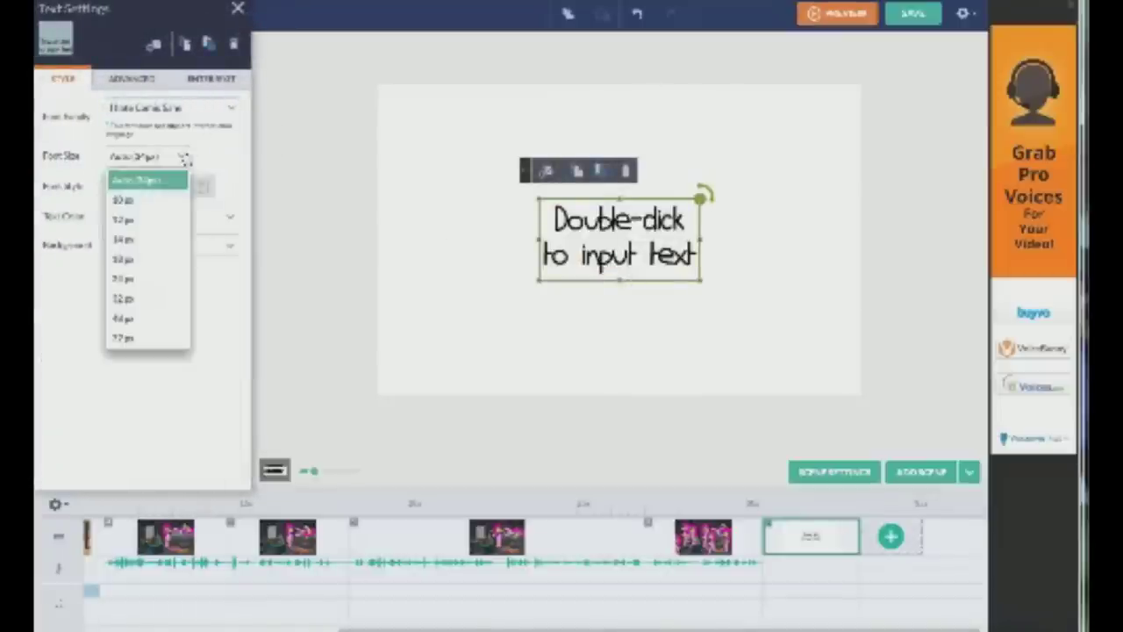
click(132, 338)
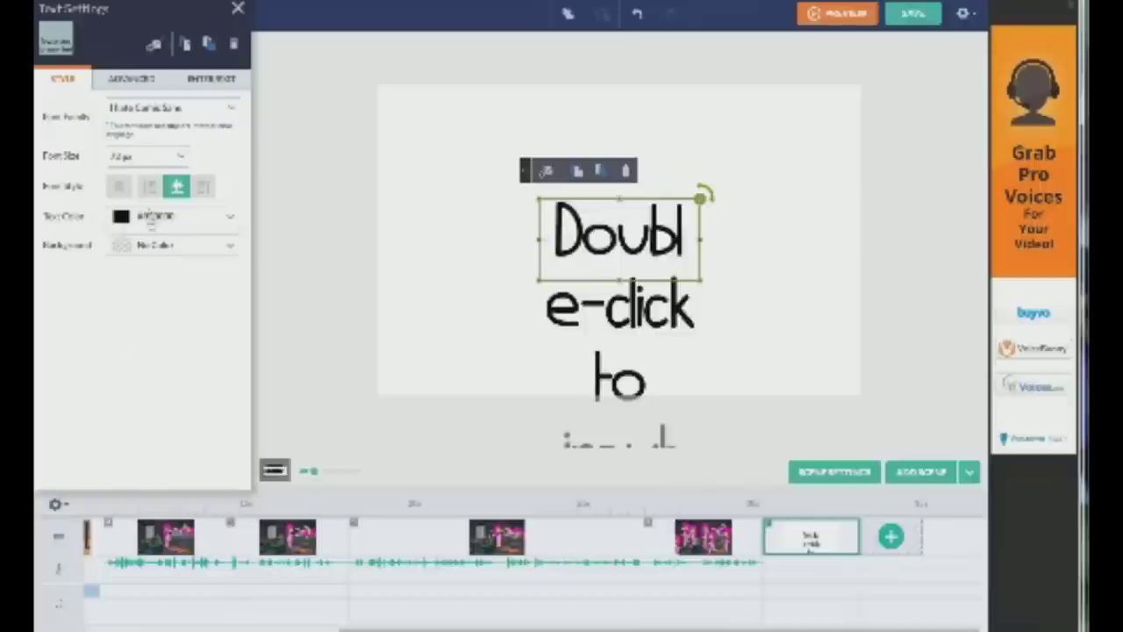
click(179, 158)
click(167, 179)
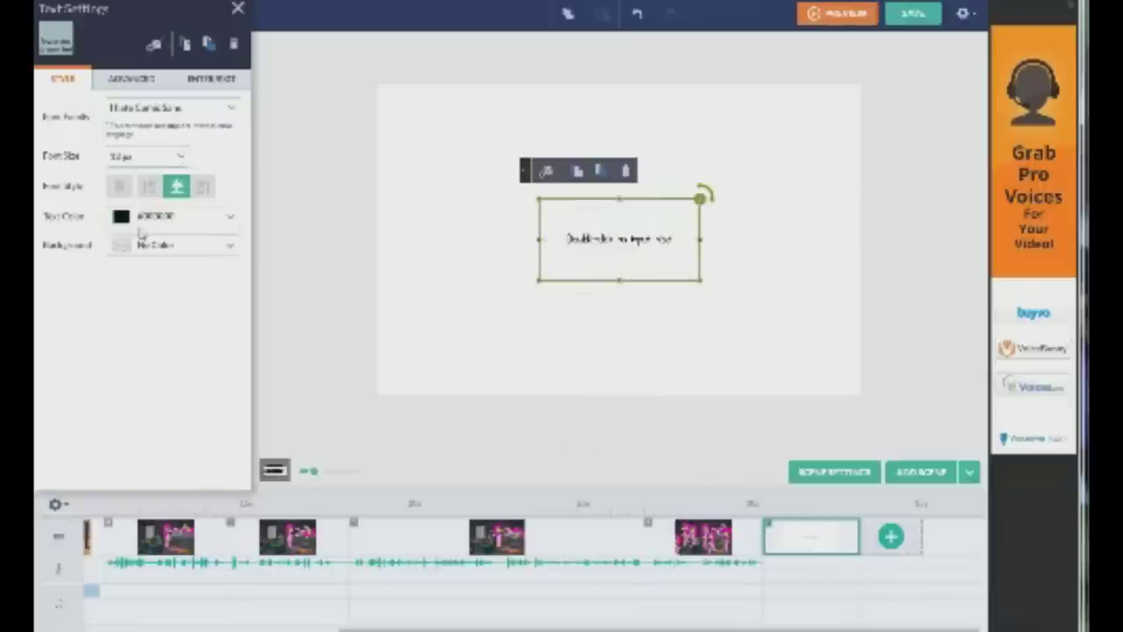
click(169, 158)
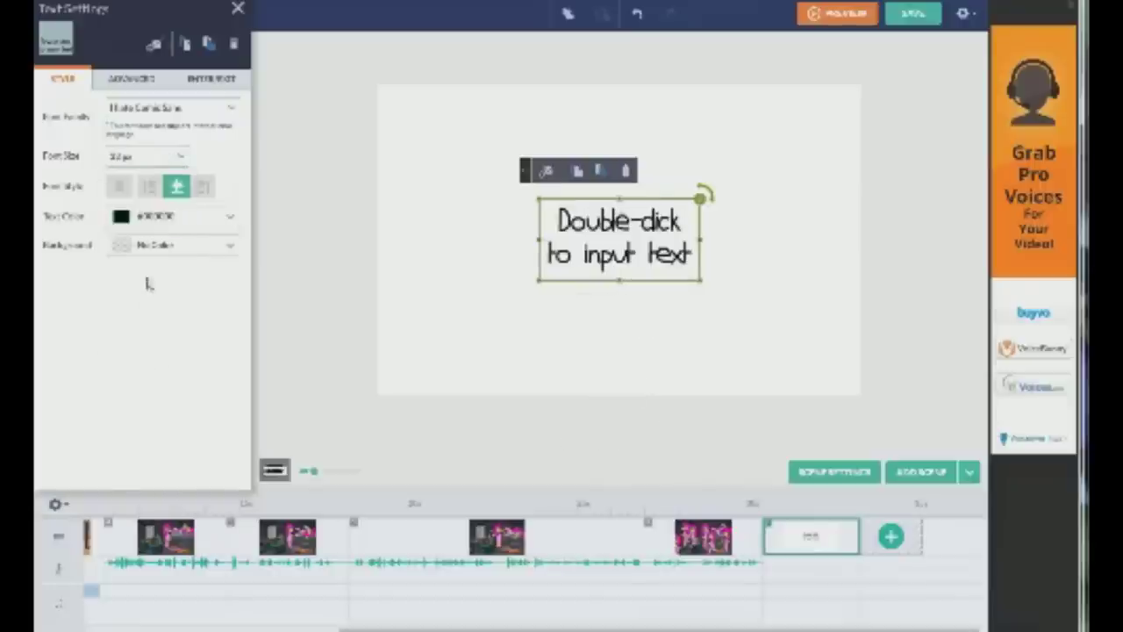
Replace the placeholder wording in the text box with "Sample Text"
double_click(618, 280)
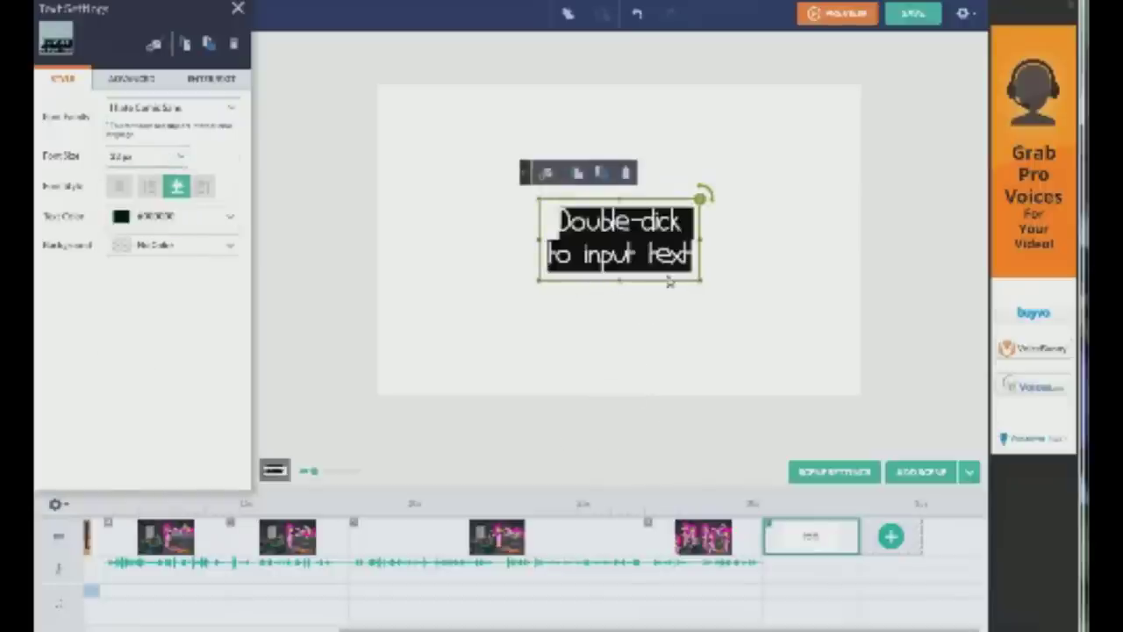
text(Sample)
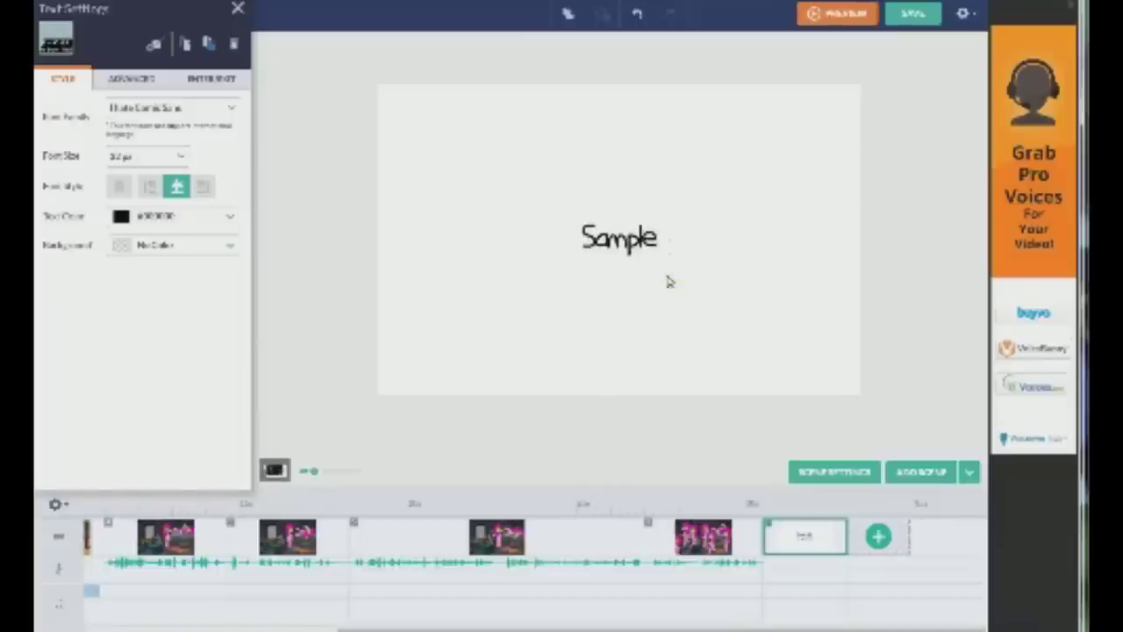
text( Text)
click(180, 257)
click(177, 254)
click(727, 325)
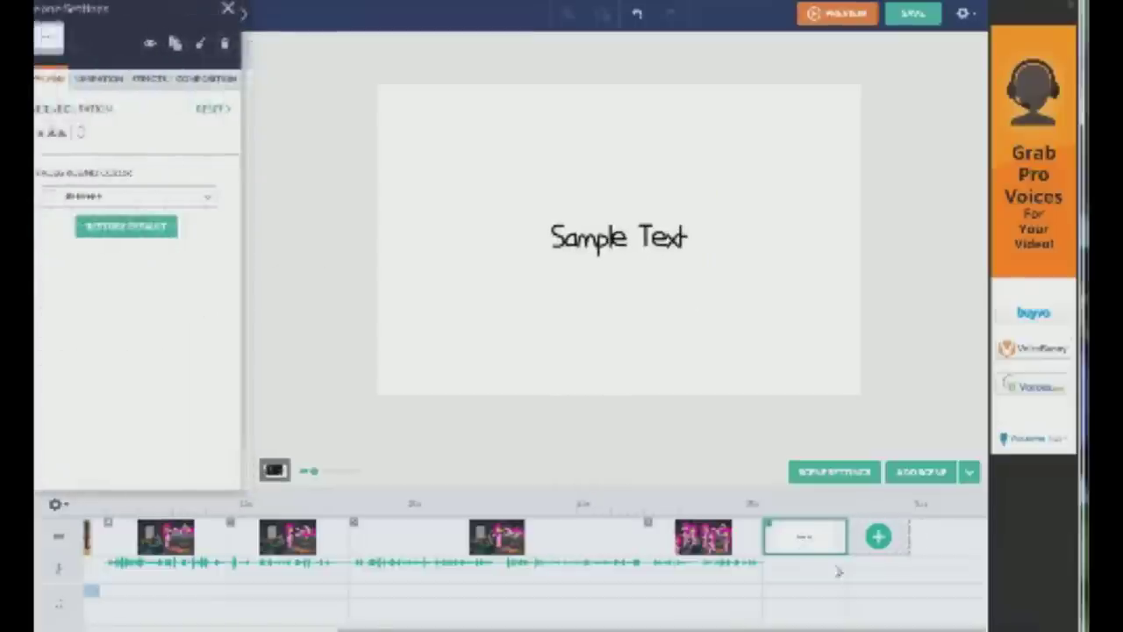
Add a new scene after the text scene and delete the text carried over into it
click(880, 539)
click(819, 551)
click(644, 234)
key(Delete)
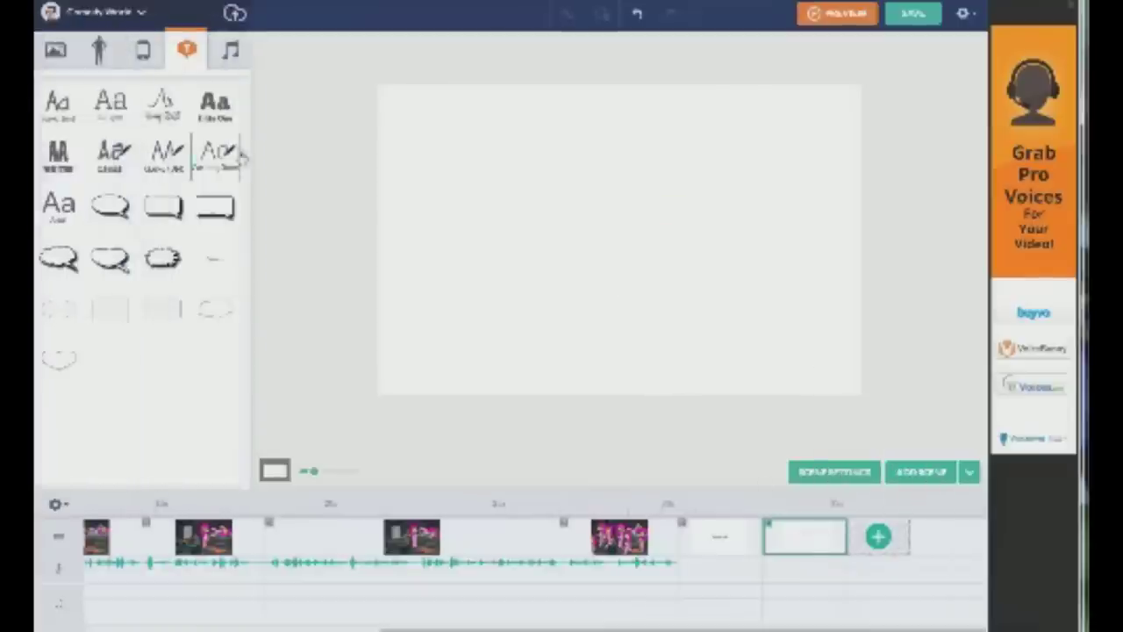
Try the grey-suited man with the detached head in the blank scene with a crouching action, and remove him
click(143, 50)
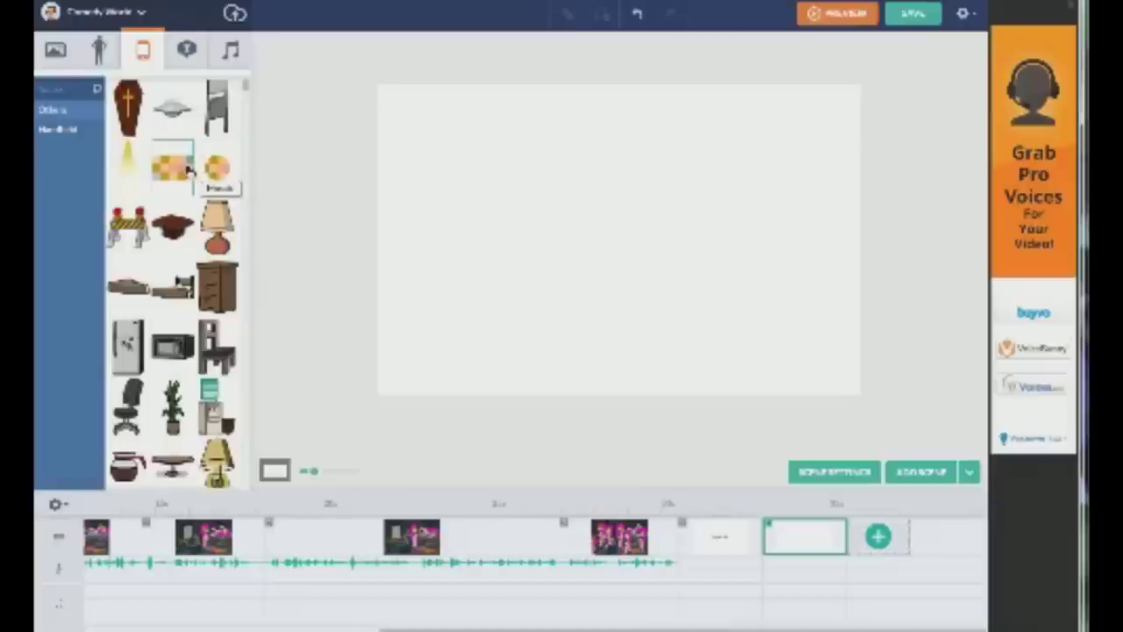
mouse_move(247, 92)
mouse_down()
mouse_move(246, 168)
mouse_move(248, 73)
mouse_up()
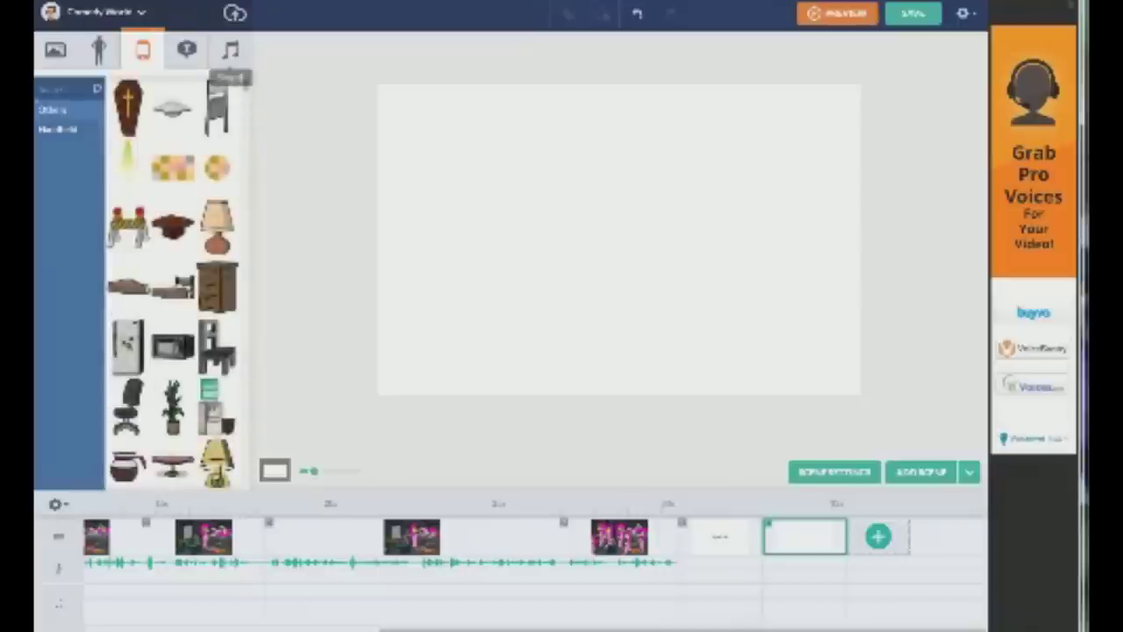
click(100, 50)
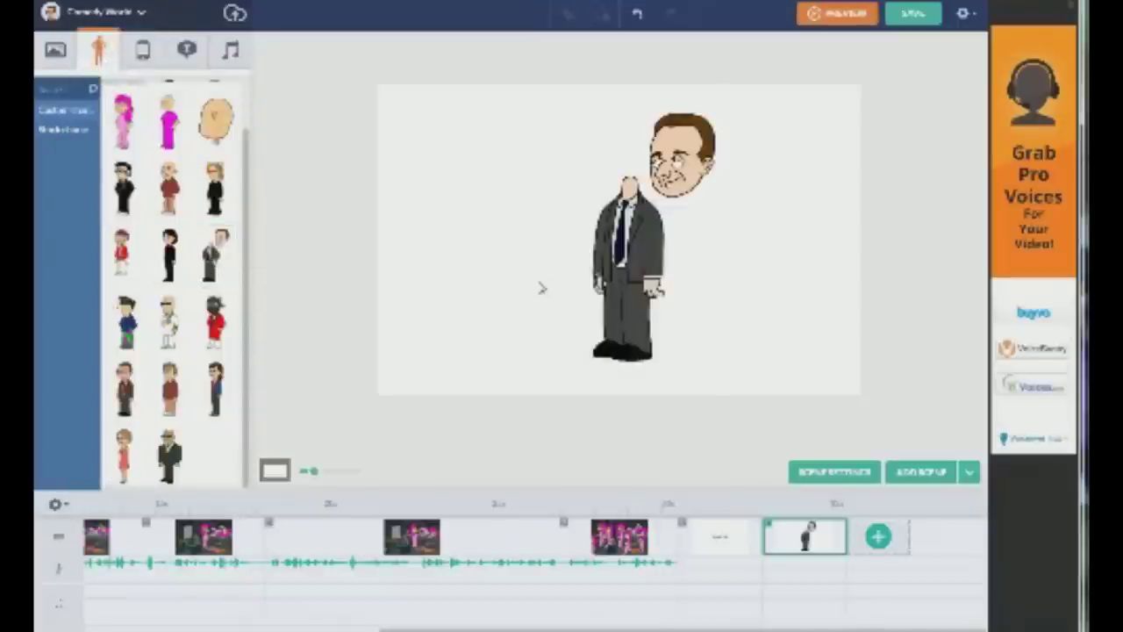
click(626, 291)
key(Delete)
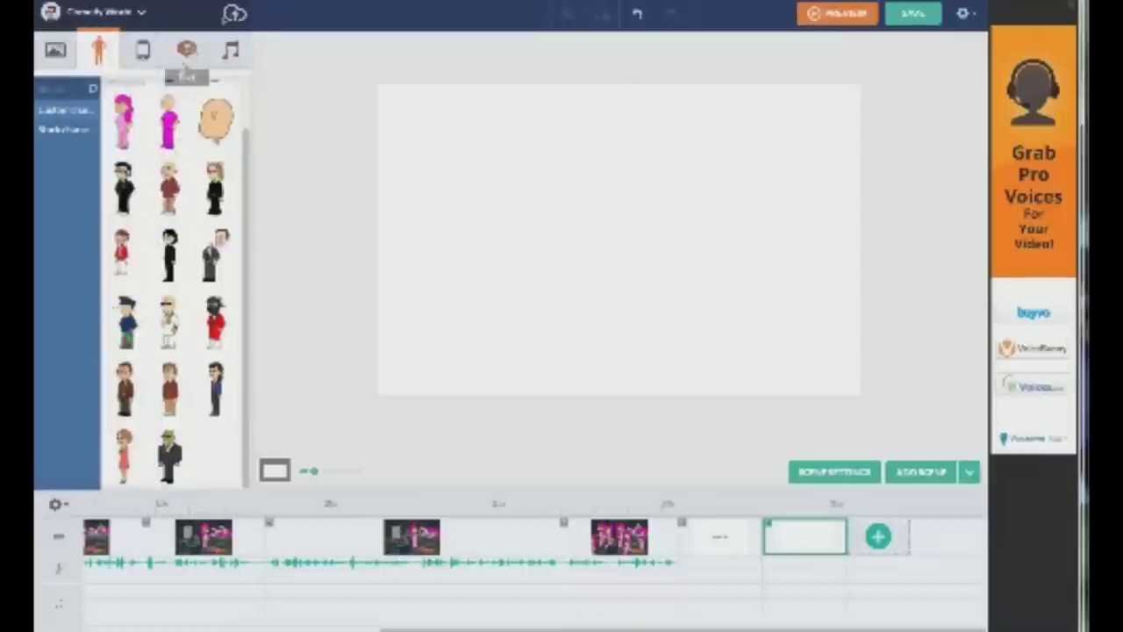
click(219, 272)
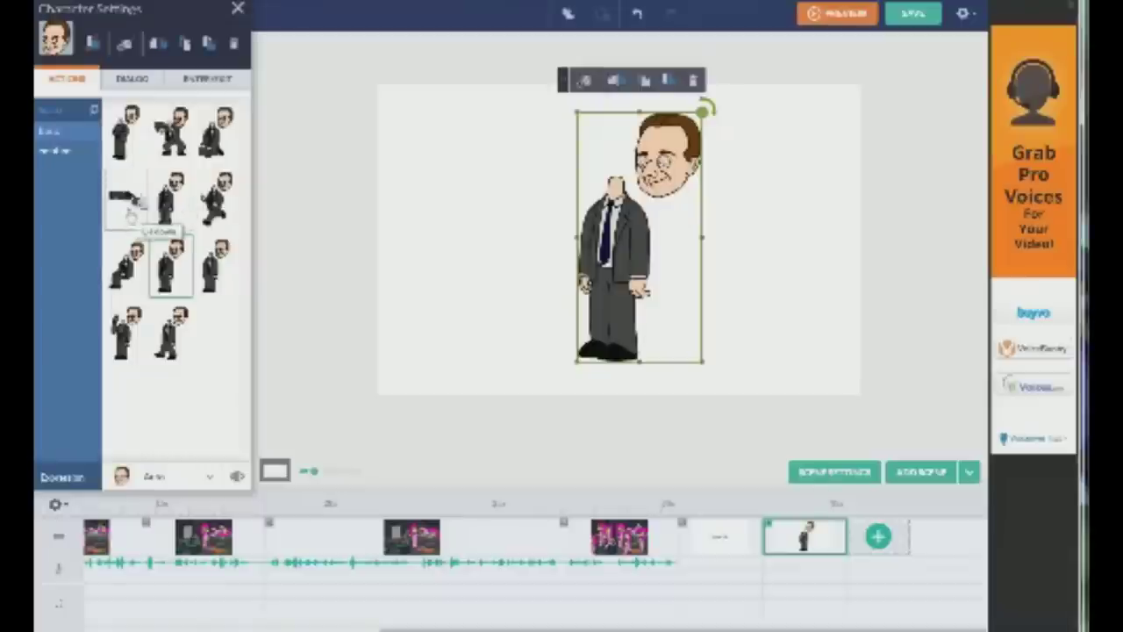
click(171, 132)
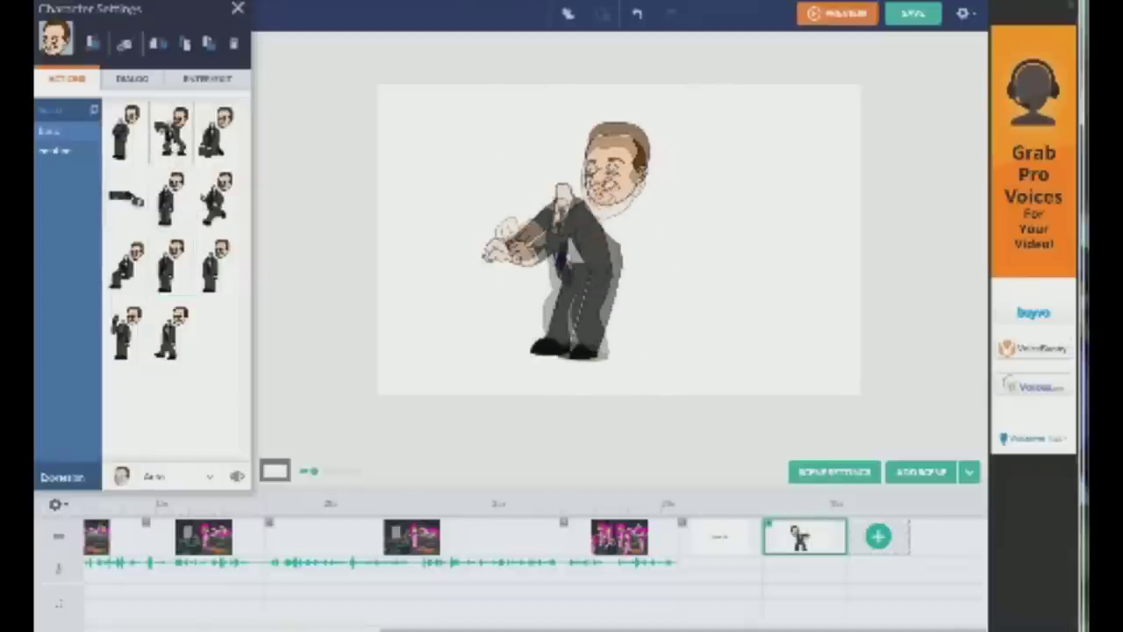
click(747, 287)
click(611, 257)
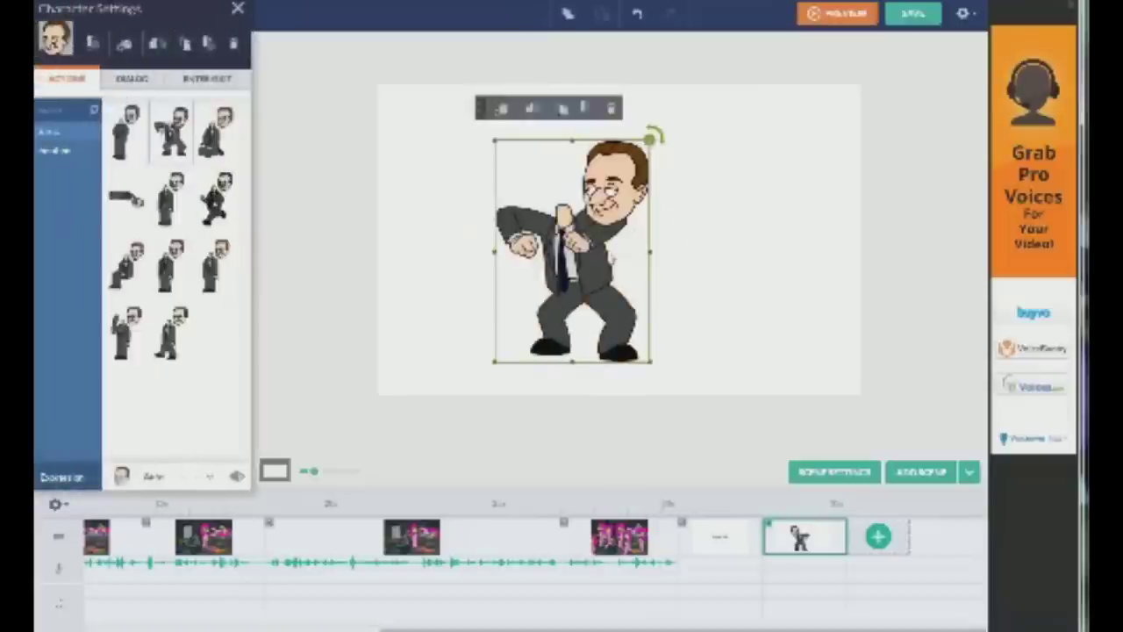
key(Delete)
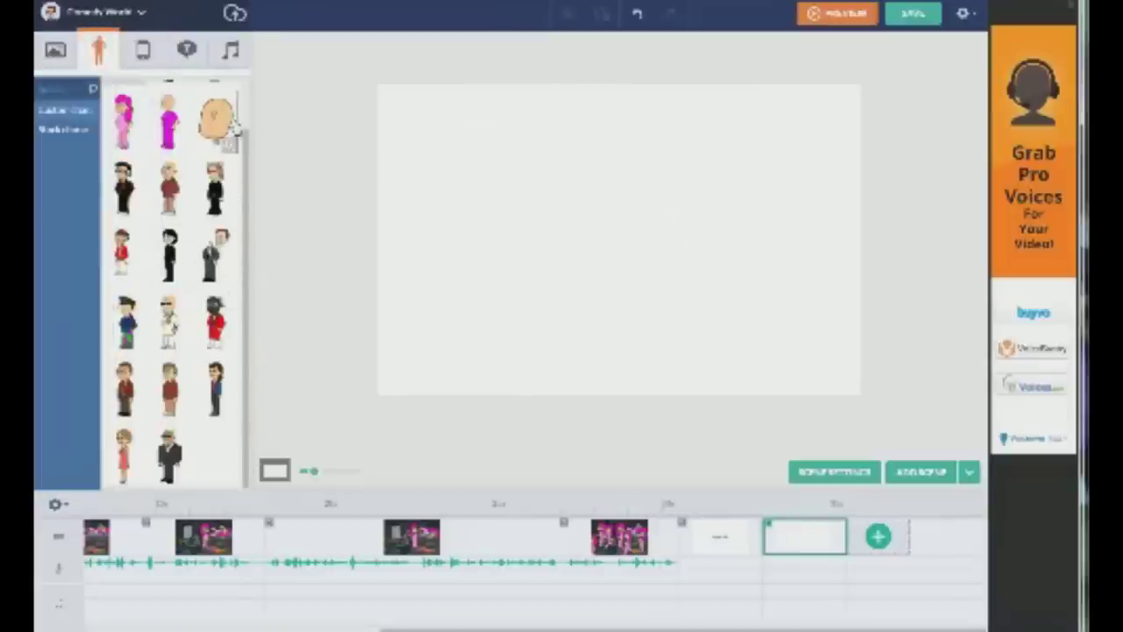
Set the classroom with the blackboard, teacher's desk and student tables as the new scene's background
click(54, 49)
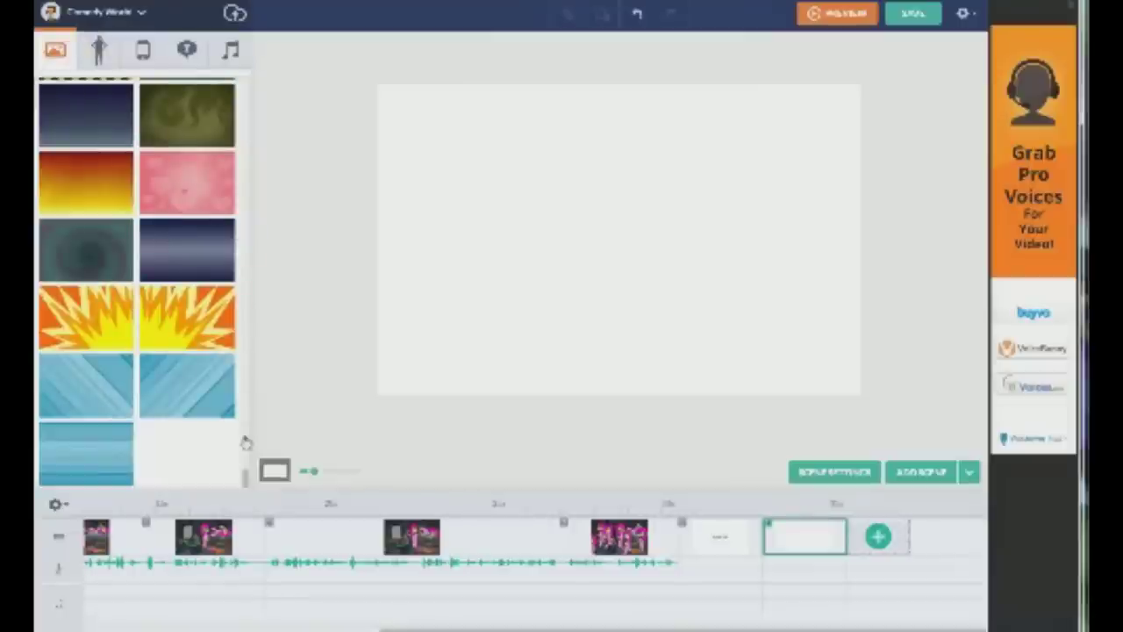
drag(246, 482, 241, 129)
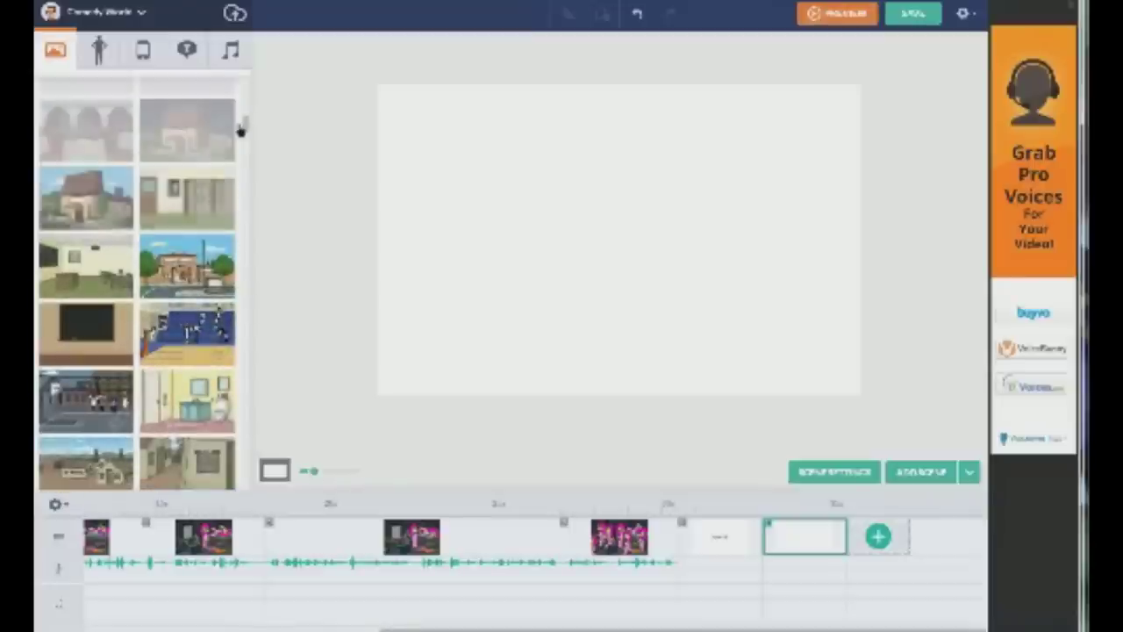
click(86, 264)
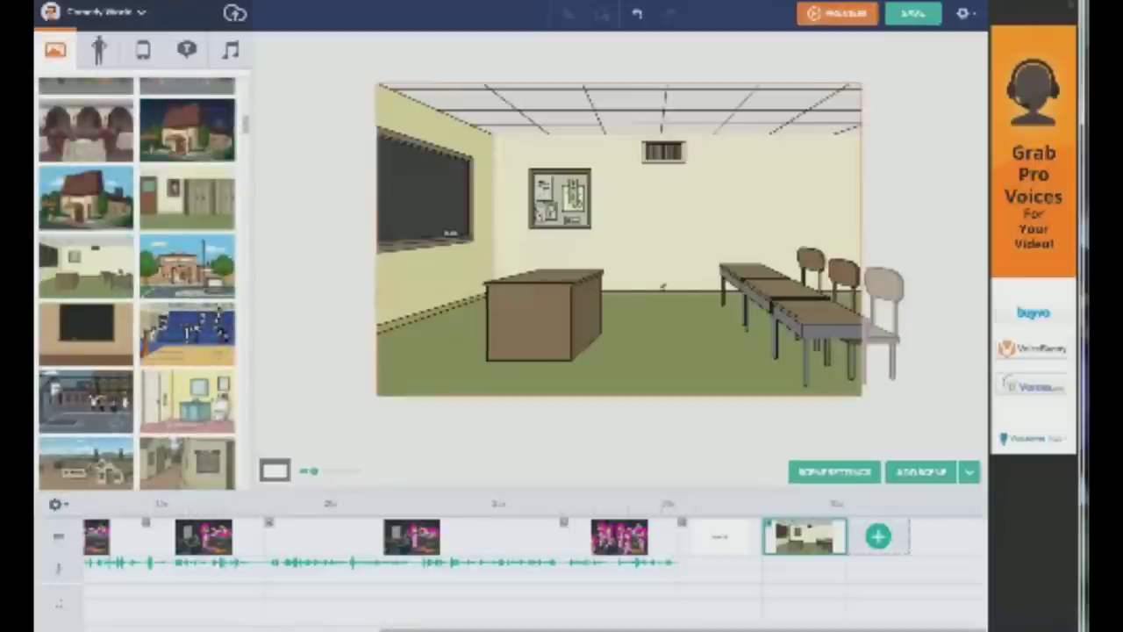
Place the blond man in sunglasses and dark suit before the teacher's desk, facing the student tables, and deny the local storage request
click(98, 50)
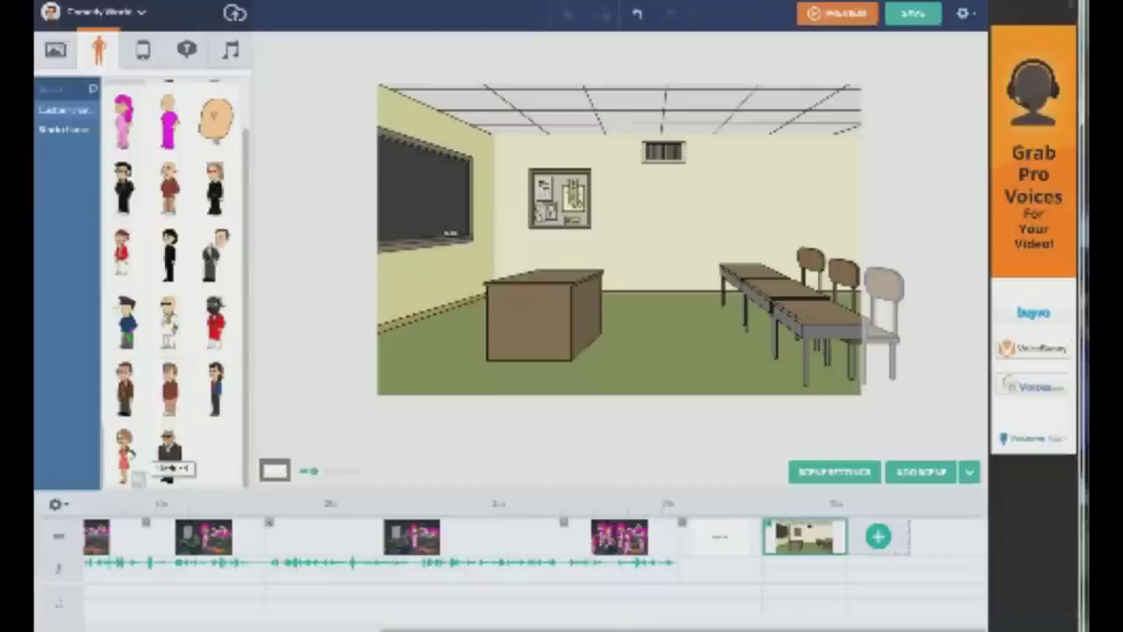
click(169, 455)
drag(634, 241, 469, 251)
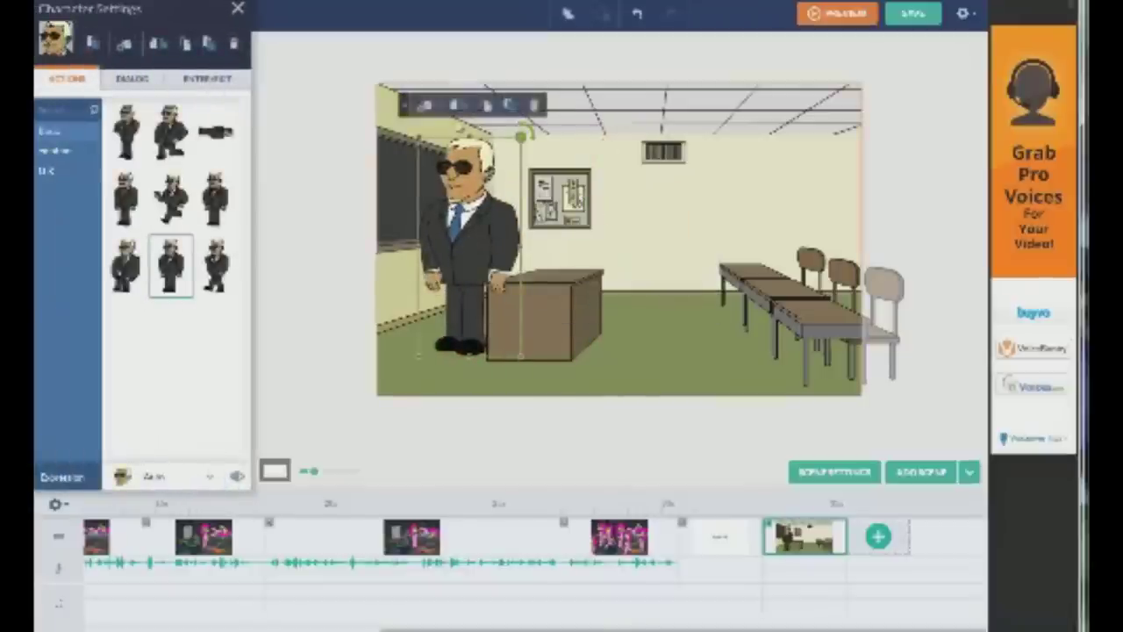
drag(472, 263, 553, 267)
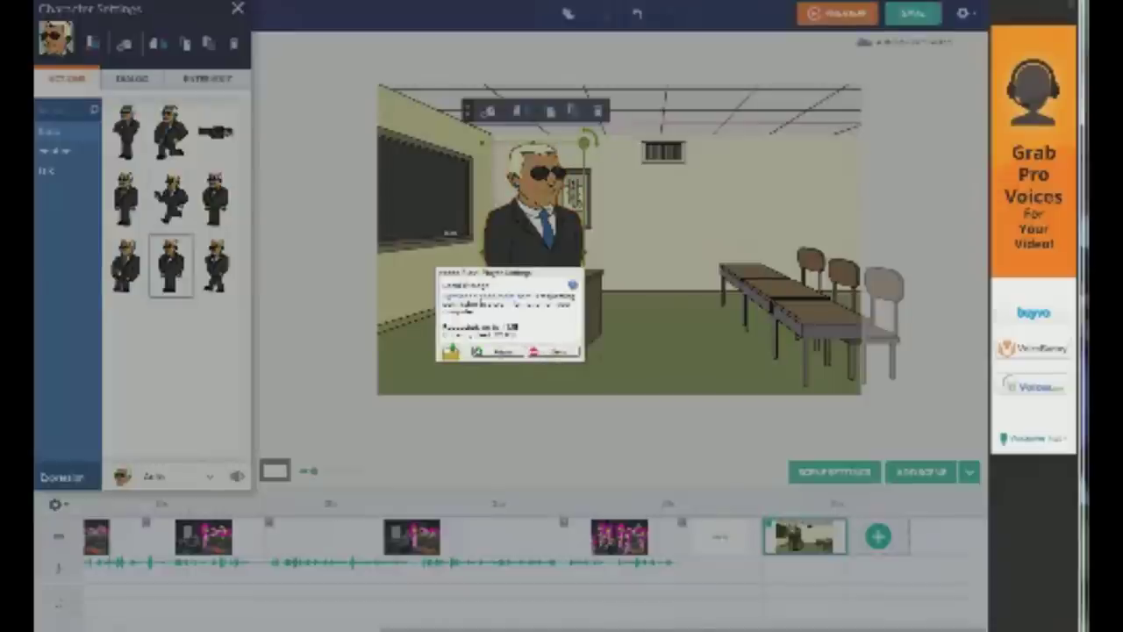
click(544, 352)
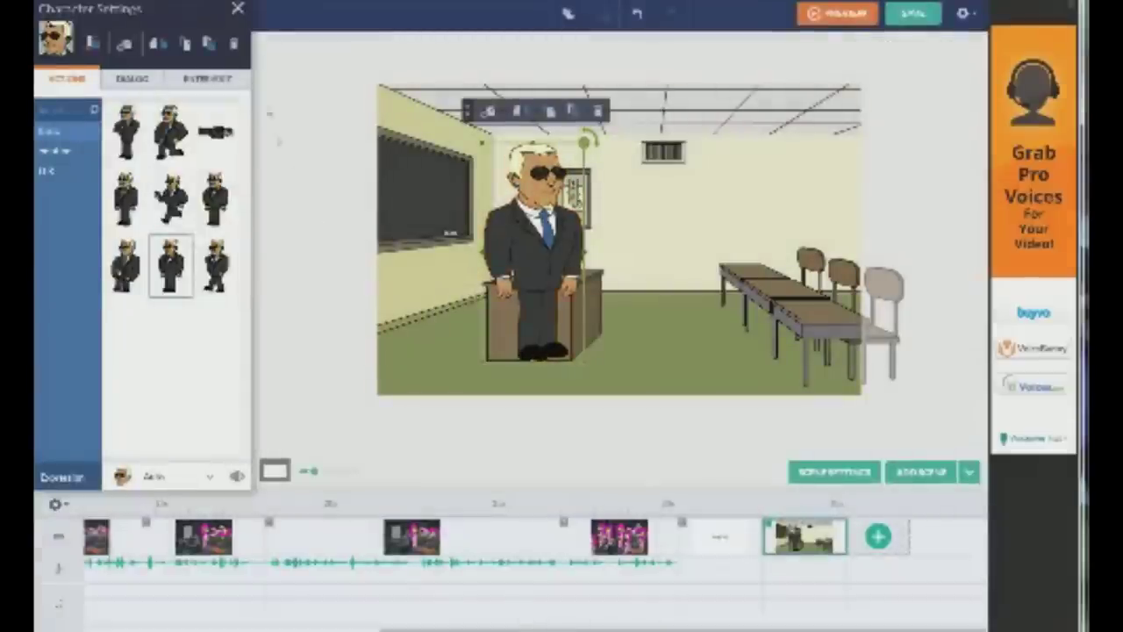
Give the man in sunglasses the muscle-flexing action from the emotion actions
click(80, 156)
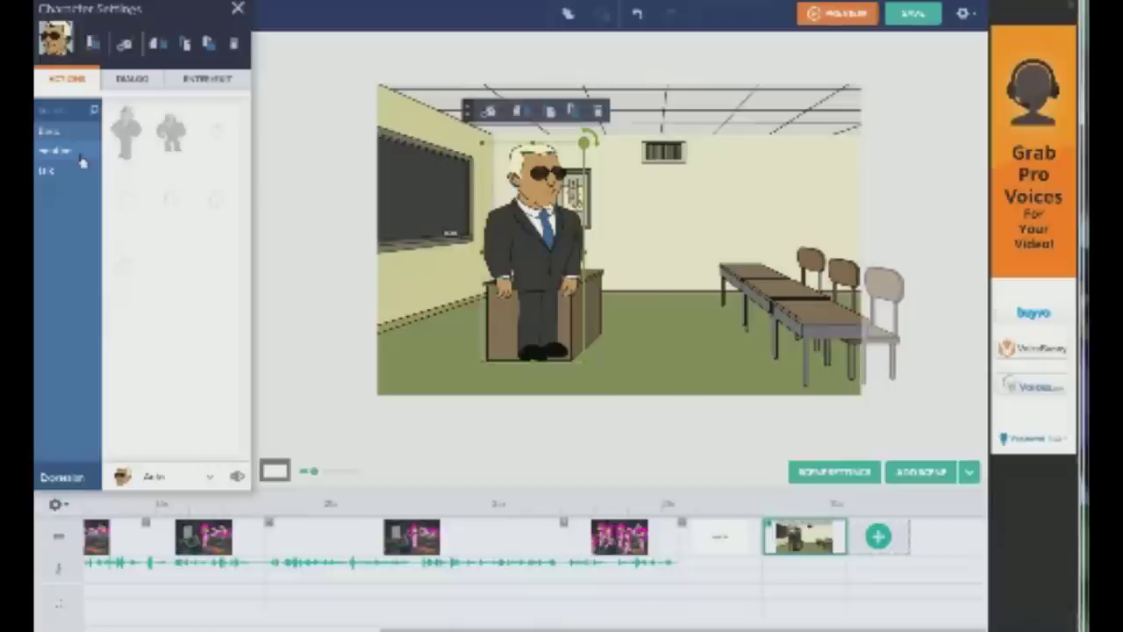
click(167, 144)
click(171, 127)
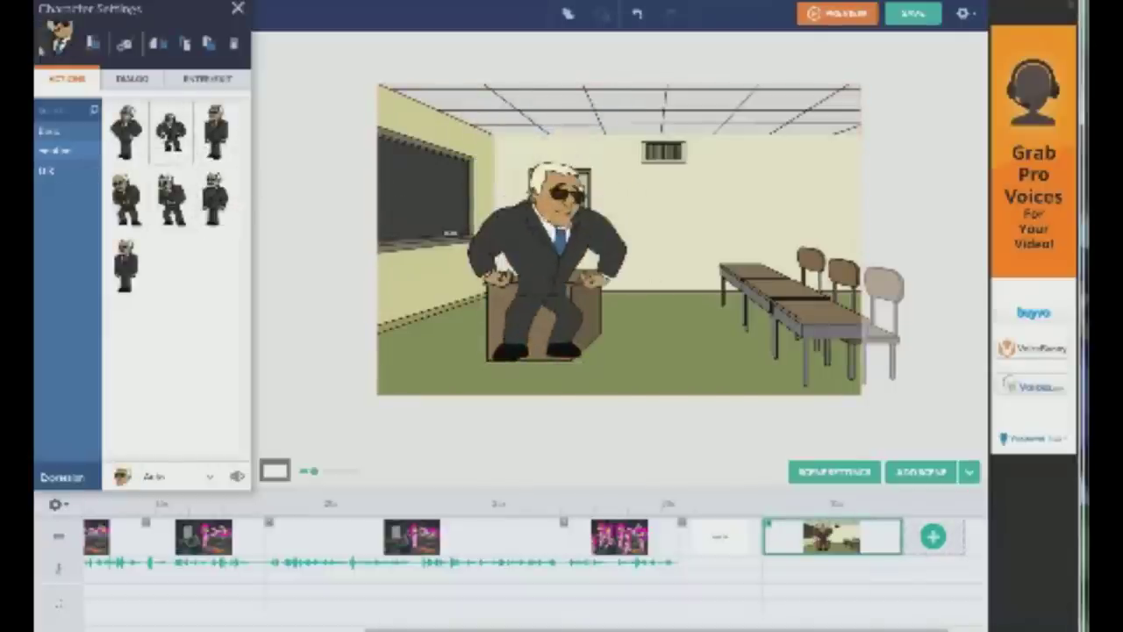
Try "nooooooooo" as a text-to-speech line in the Scary Voice for the man in sunglasses and generate it
click(46, 170)
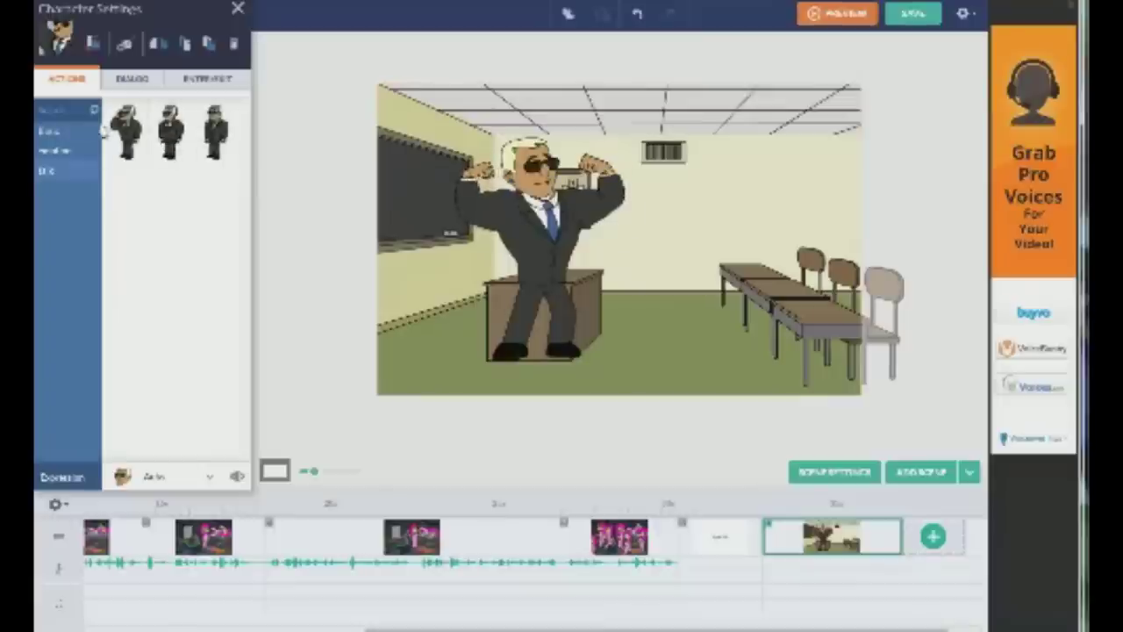
click(48, 131)
click(138, 81)
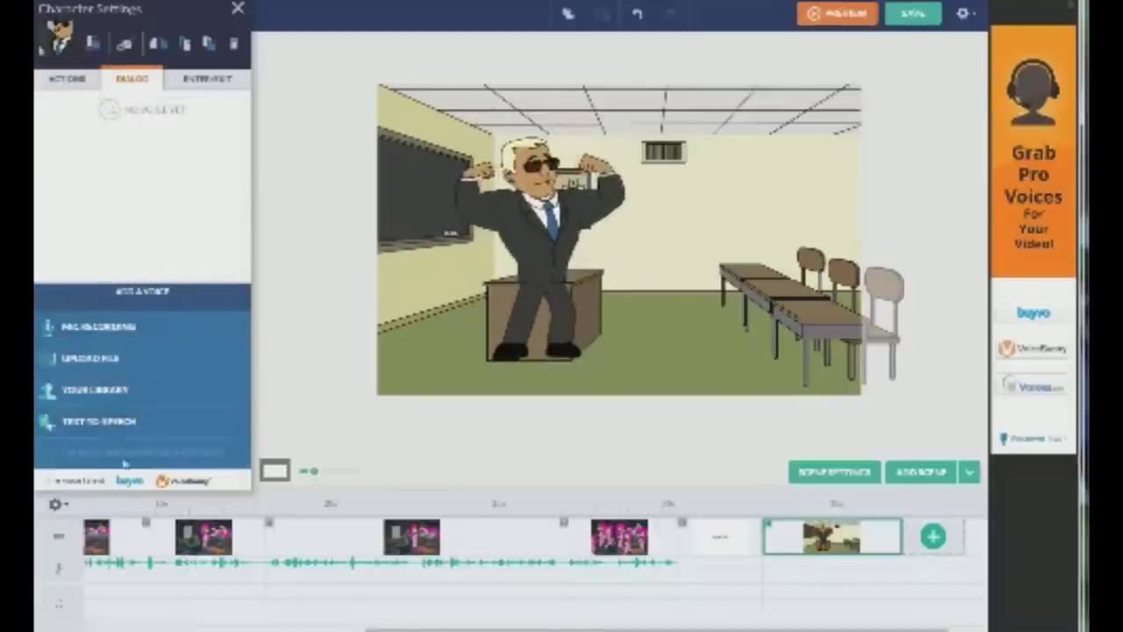
click(170, 424)
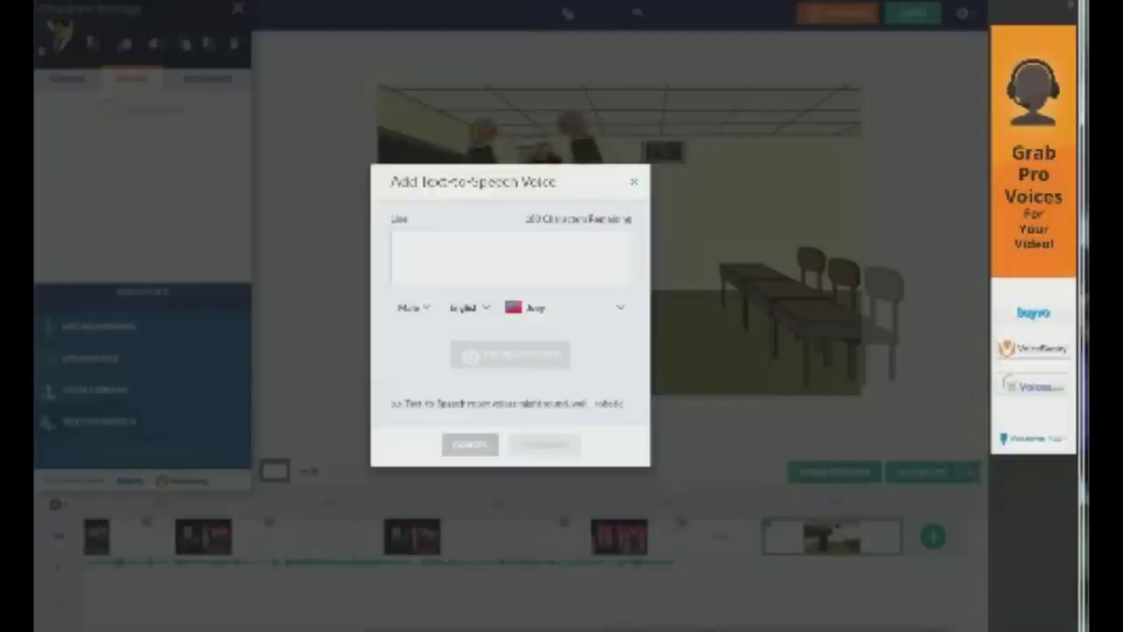
click(556, 311)
scroll(564, 421, down, 3)
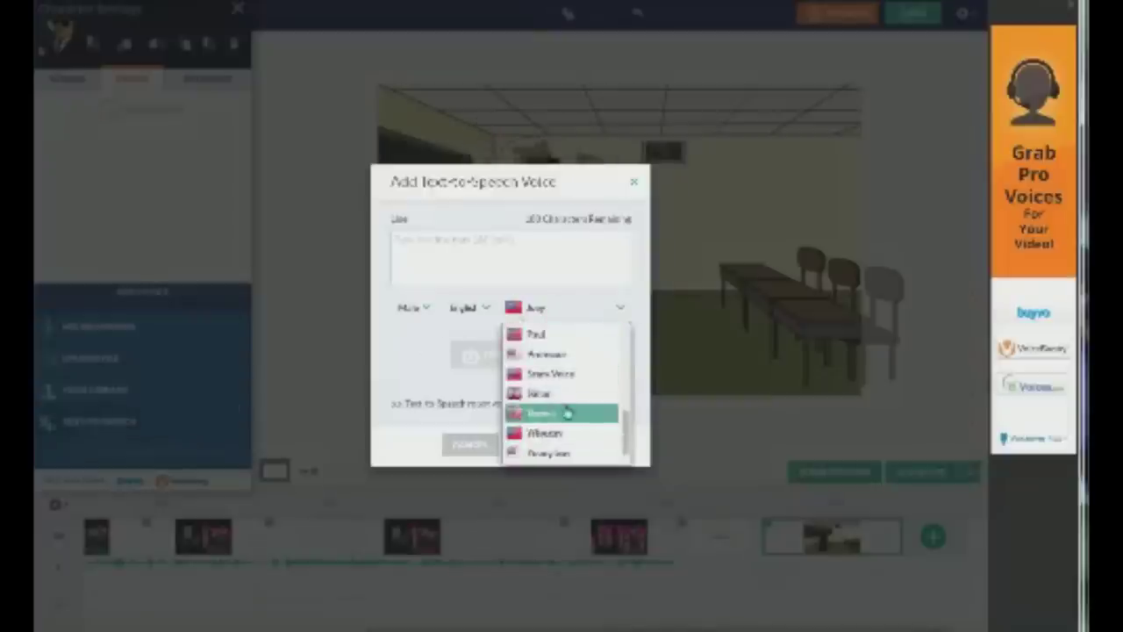
click(564, 376)
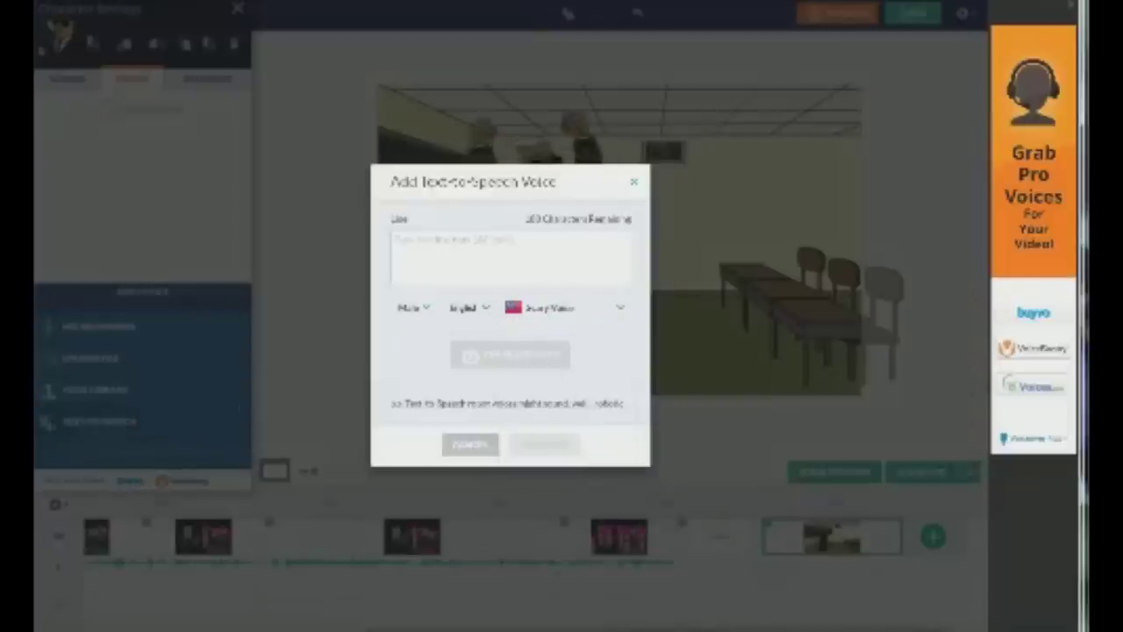
click(508, 237)
text(nooooooooo)
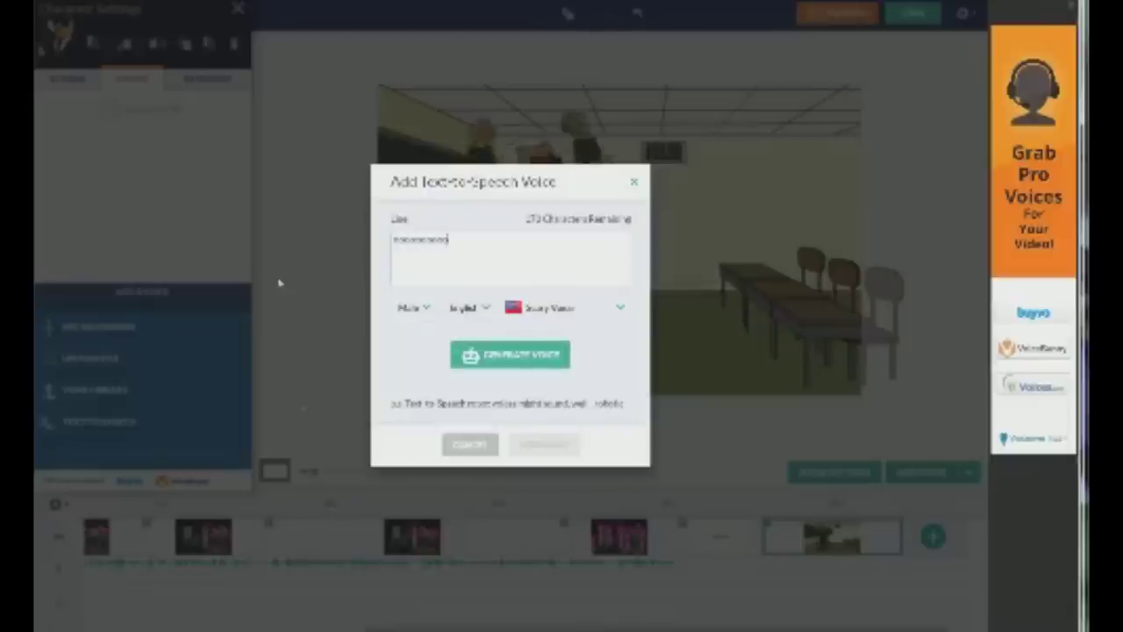
click(485, 364)
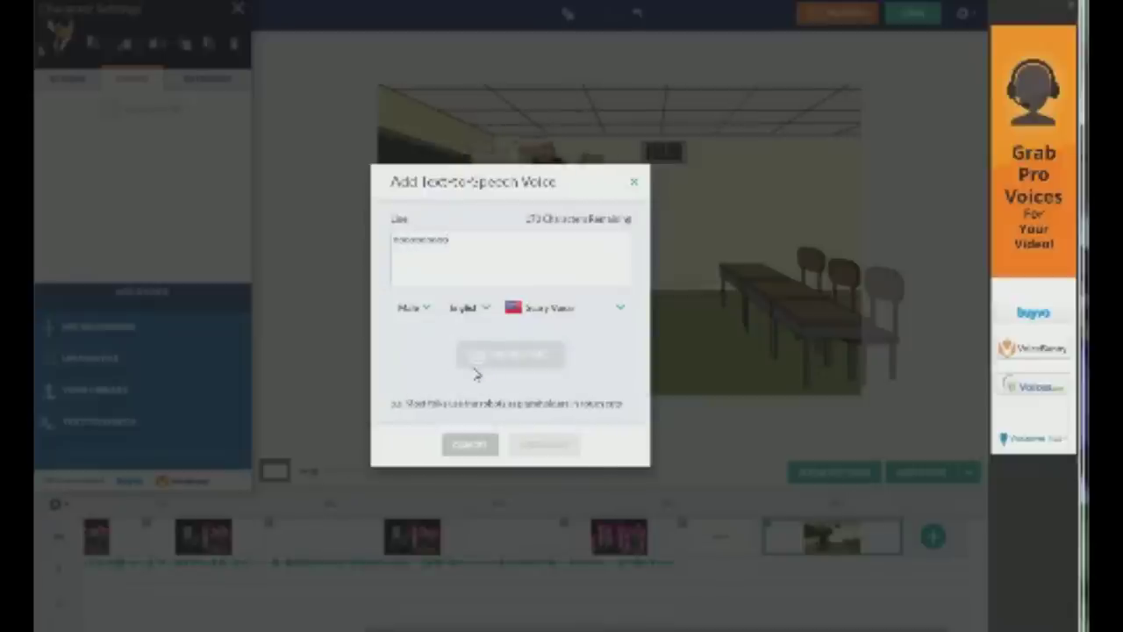
Switch the speech voice to Wiseguy and replace the line with "THIS IS THAT GUY FROM BOSTON AND IM HERE TO"
click(555, 312)
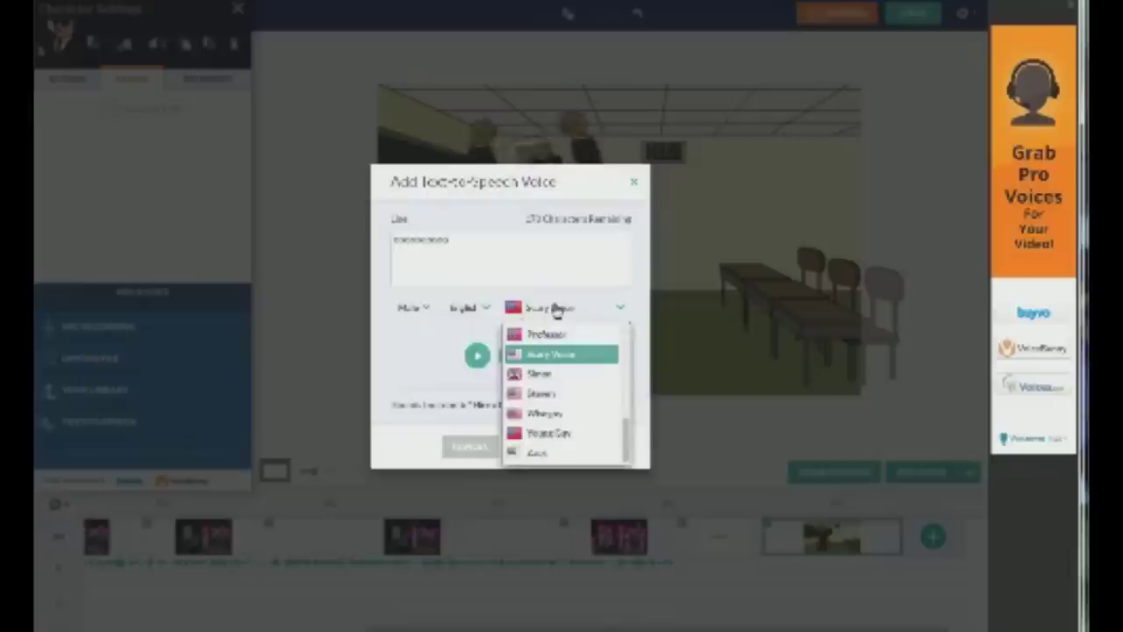
click(557, 414)
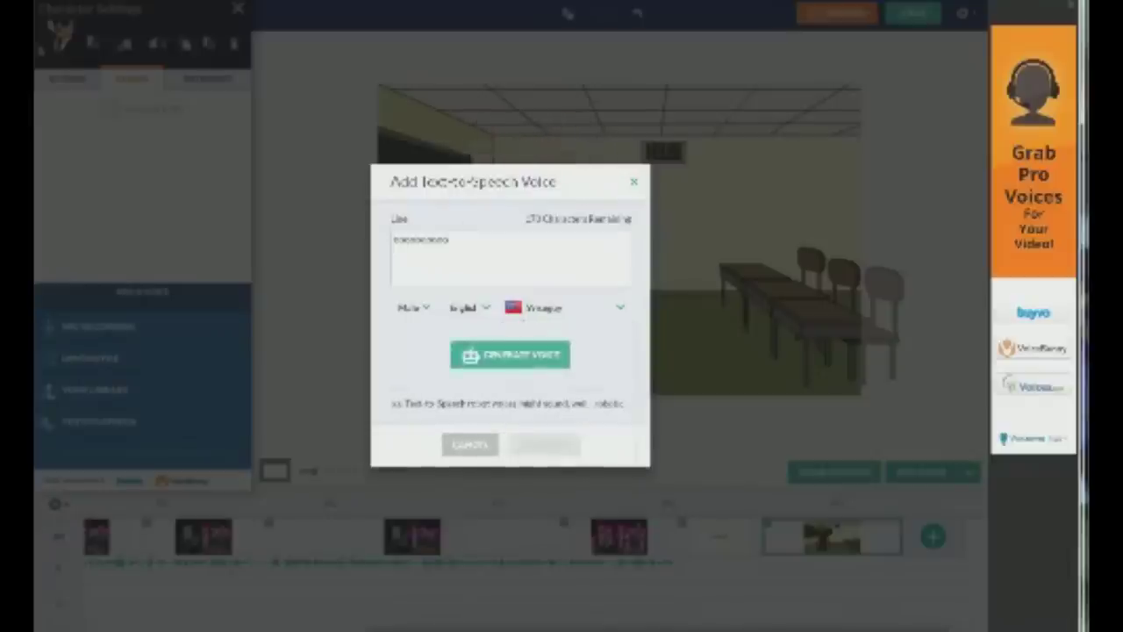
drag(455, 243, 296, 228)
key(BackSpace)
text(This is that)
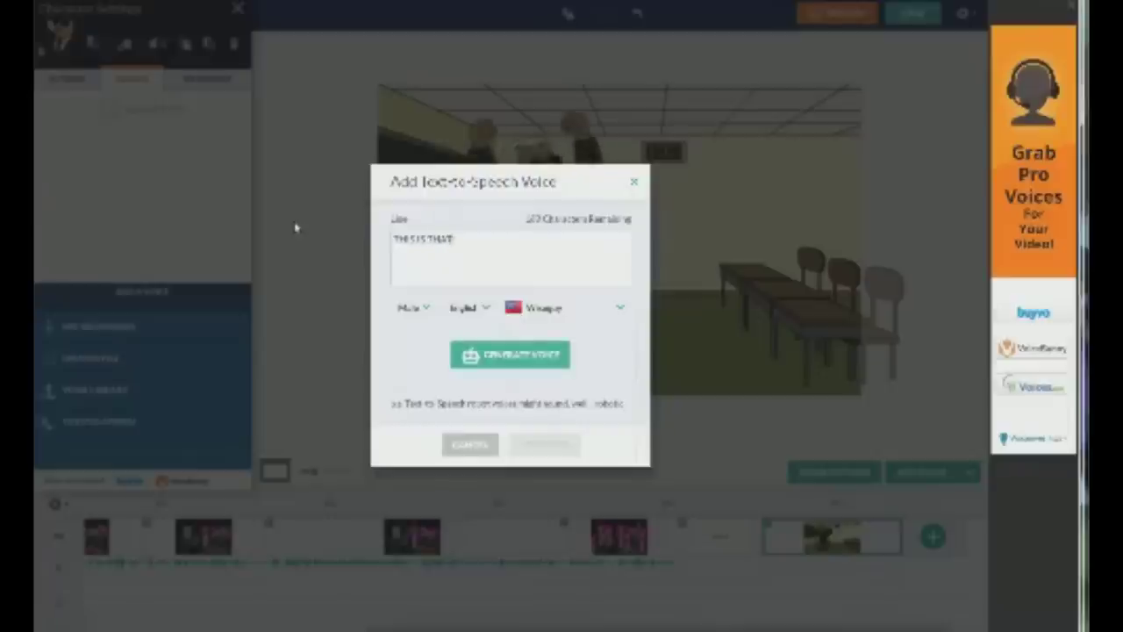
text( guy from)
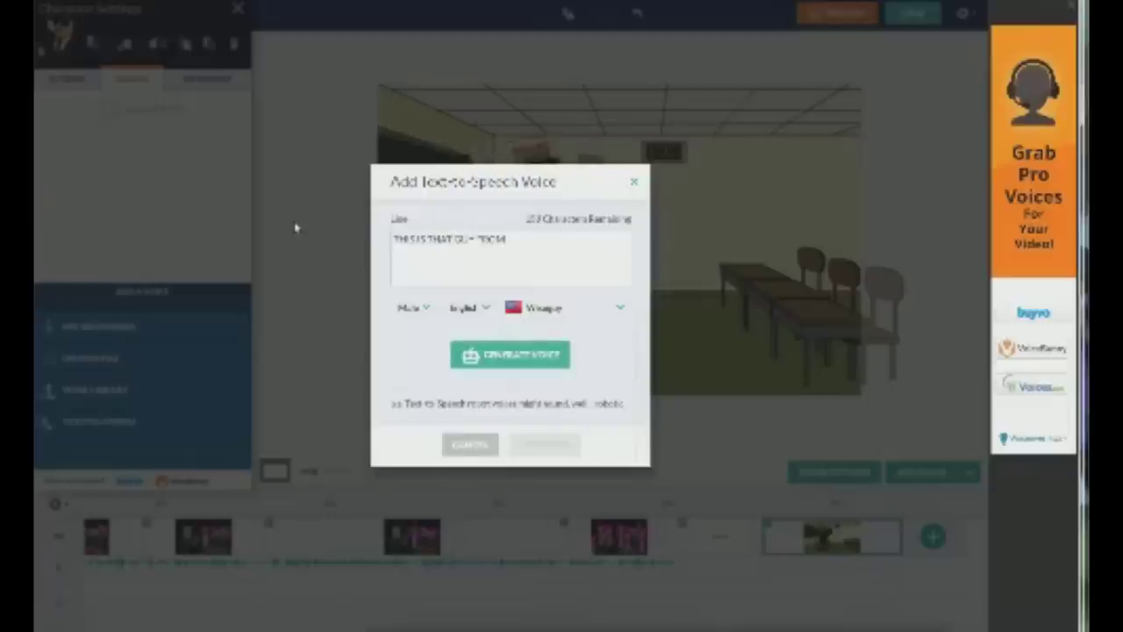
text( boston and I'm here to)
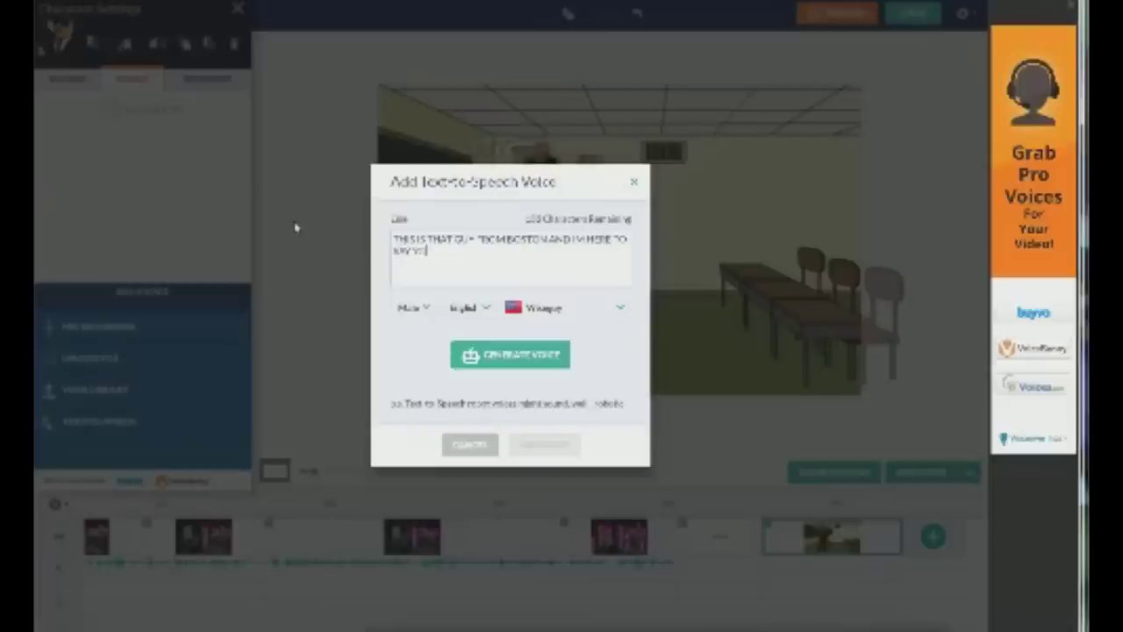
Finish the line with "SAY YOU ALL FAILED TO DO YOUR SHIT, GO HOME NOW AND NEVER RETURN", generate the voice and add it
text( SAY YOU ALL B and he)
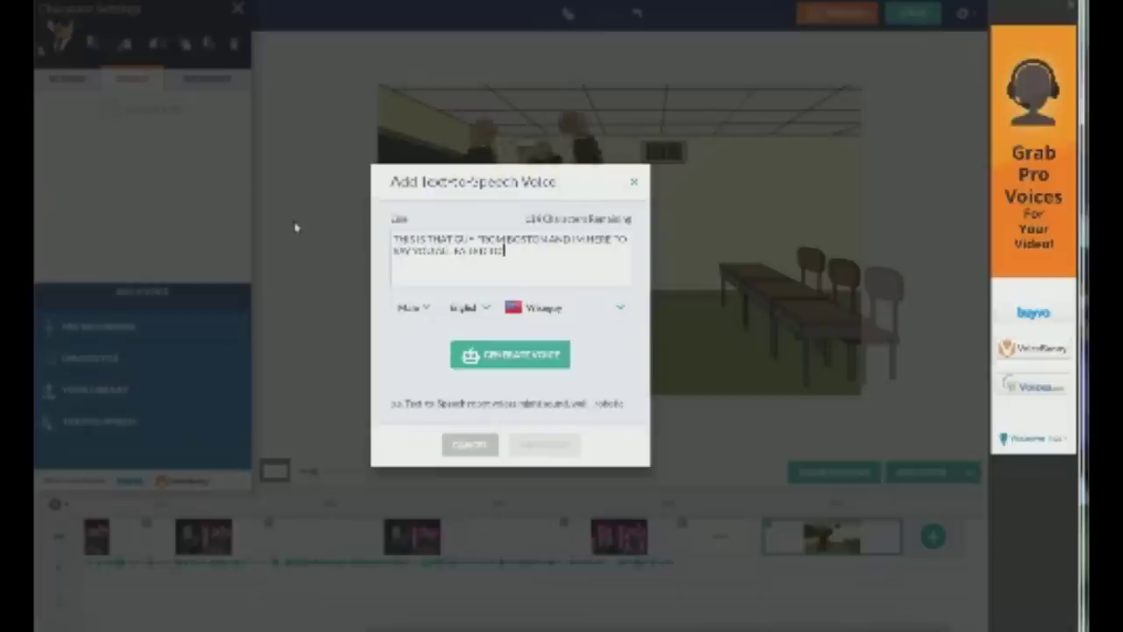
text(y your shi)
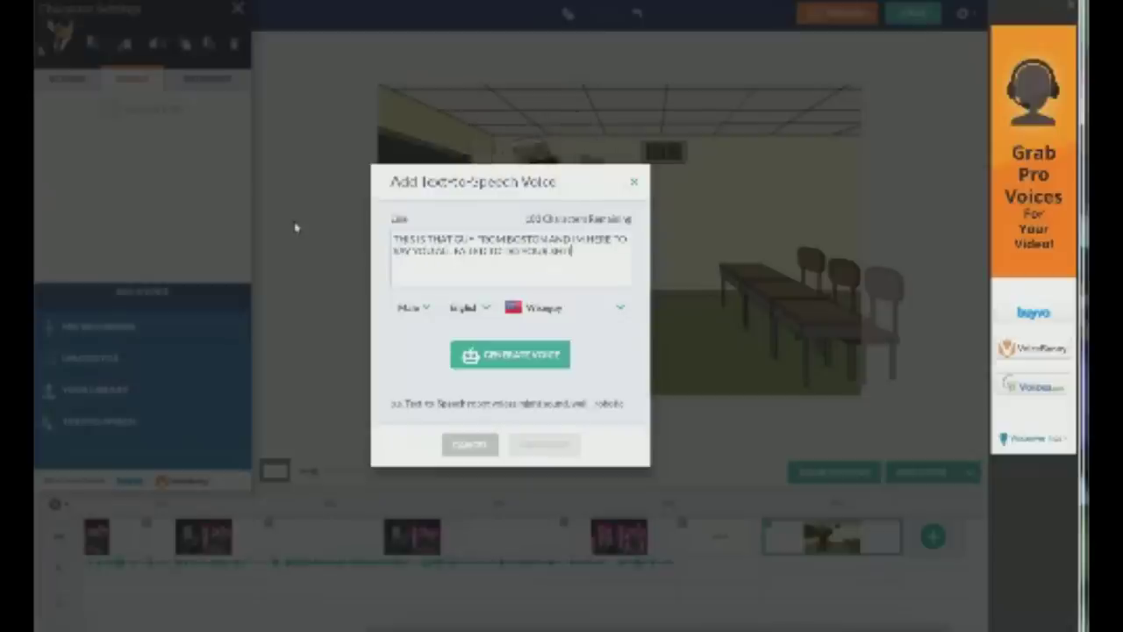
text(t go home now an)
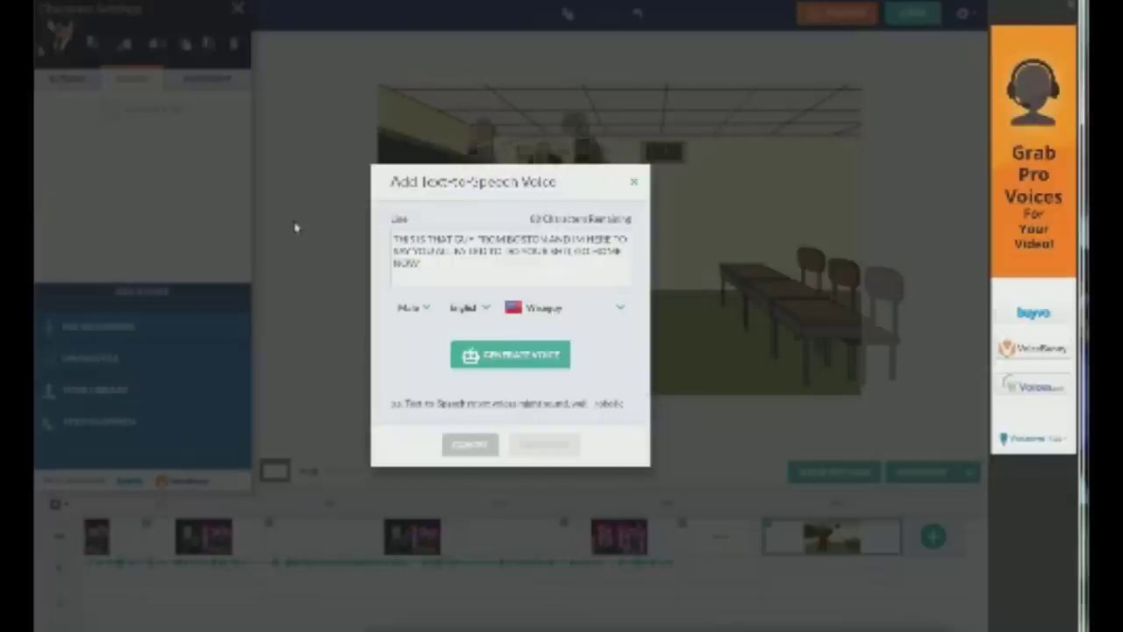
text(D NEVER RETURN)
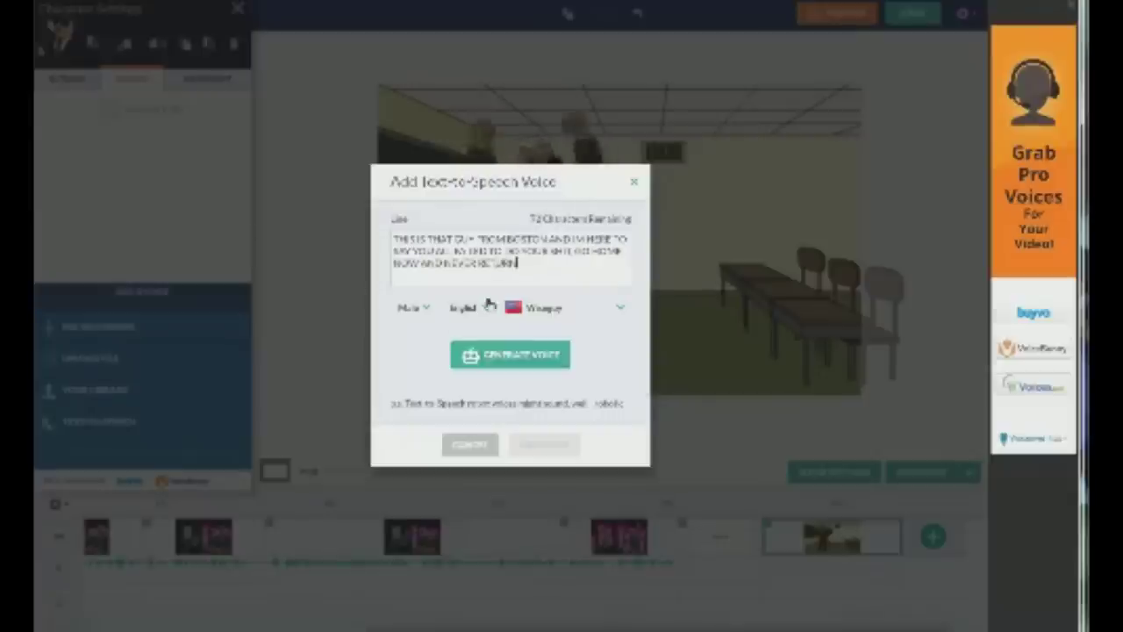
click(518, 360)
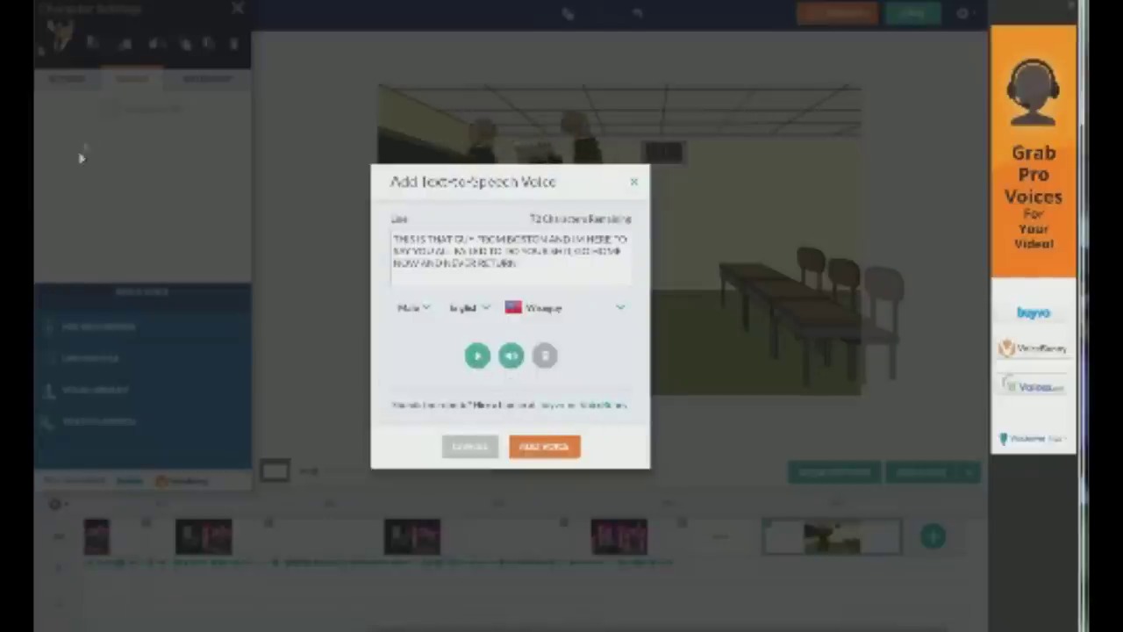
click(545, 450)
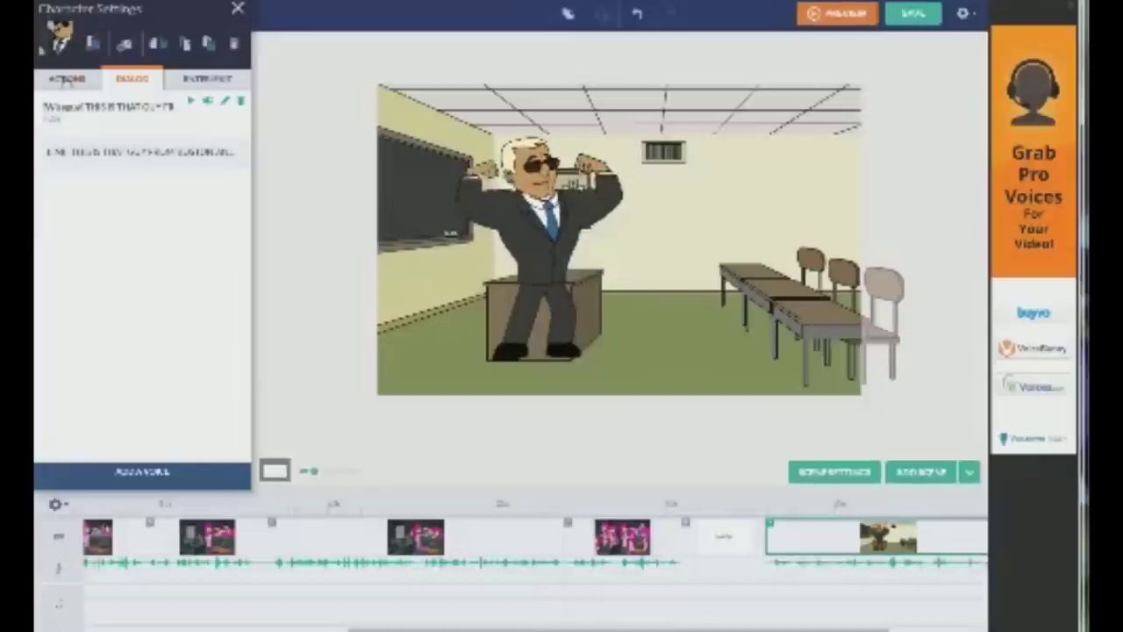
click(238, 11)
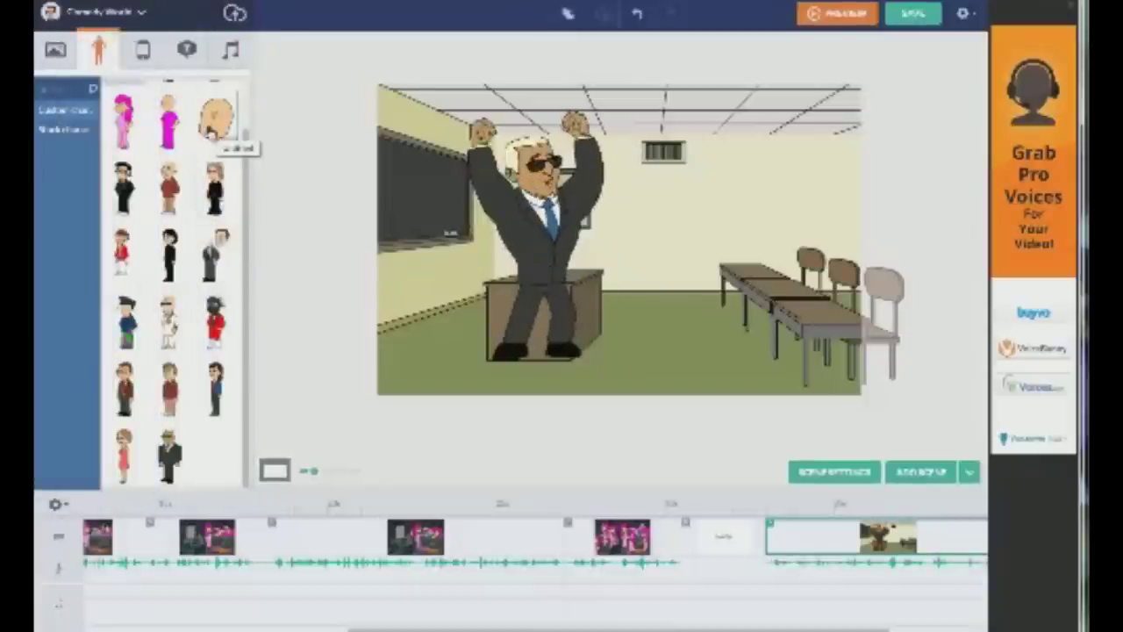
Place the bald egg-shaped character between the man in sunglasses and the chairs, and try the lying-down action on it
drag(609, 246, 763, 295)
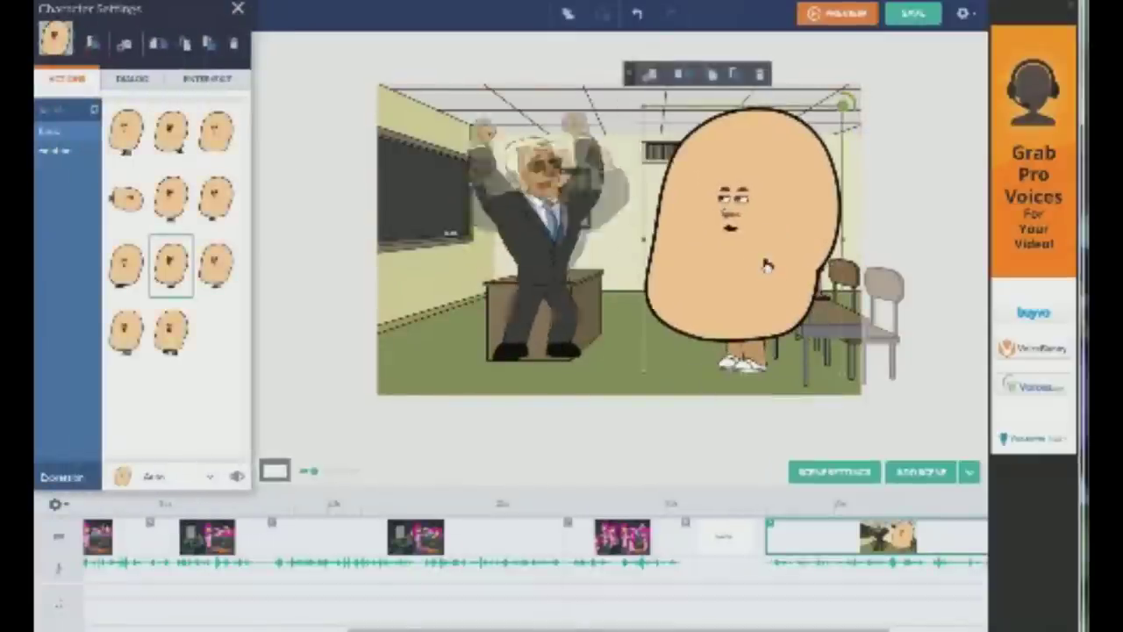
click(125, 199)
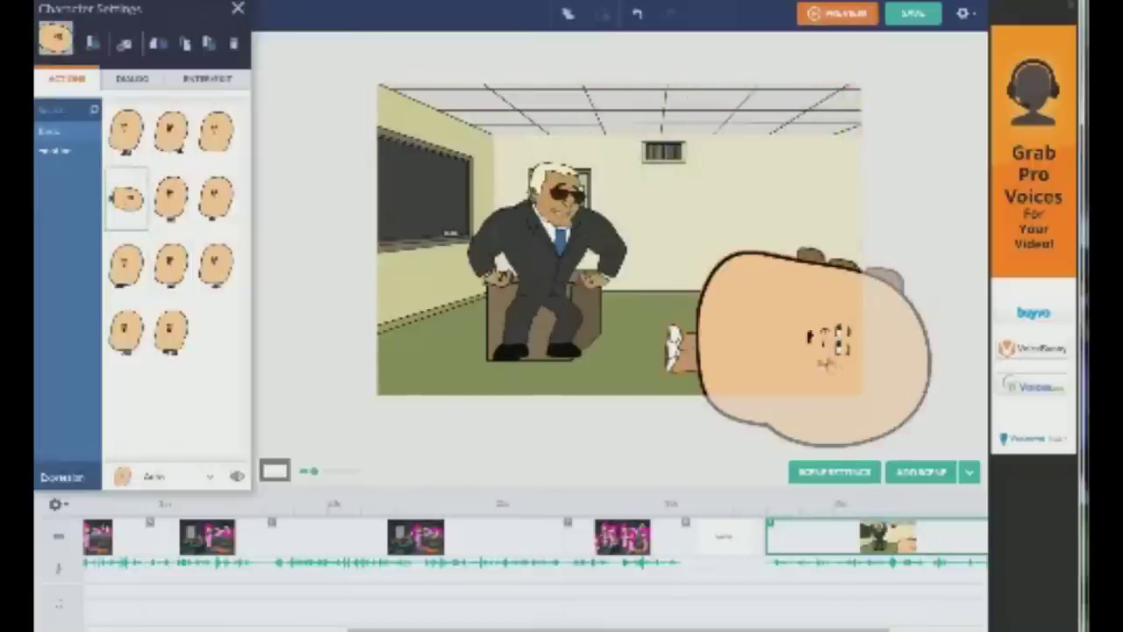
drag(767, 327, 716, 352)
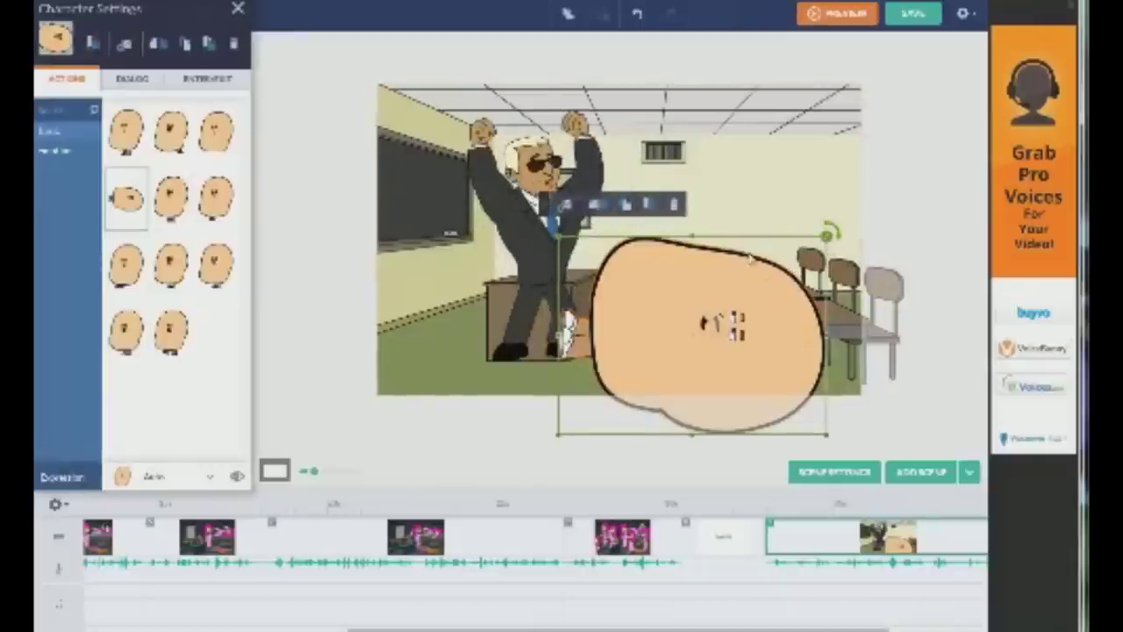
drag(706, 323, 730, 289)
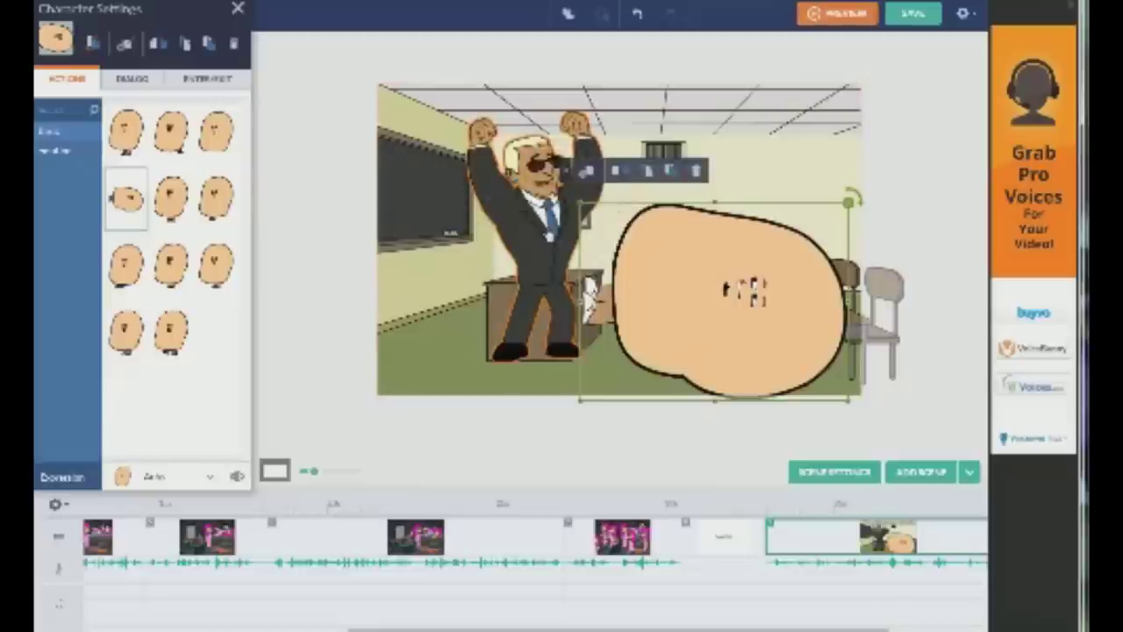
Give the egg-shaped character the running action along a motion path across the classroom, with both ends outside the scene
click(170, 197)
click(216, 198)
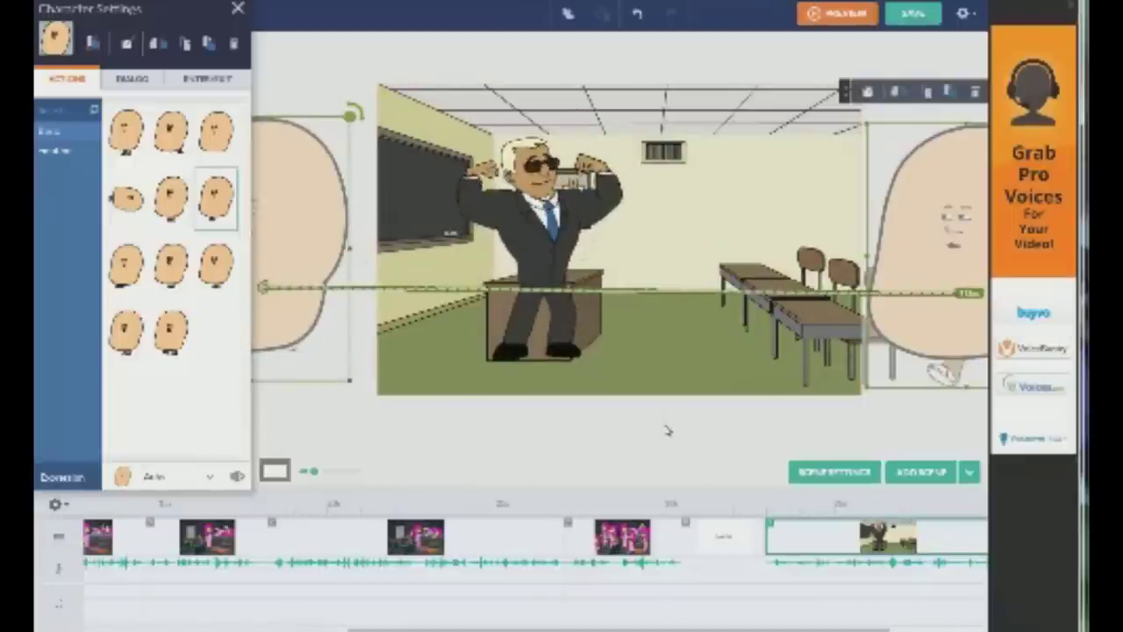
click(668, 430)
drag(315, 472, 300, 472)
drag(761, 269, 854, 270)
drag(472, 278, 476, 281)
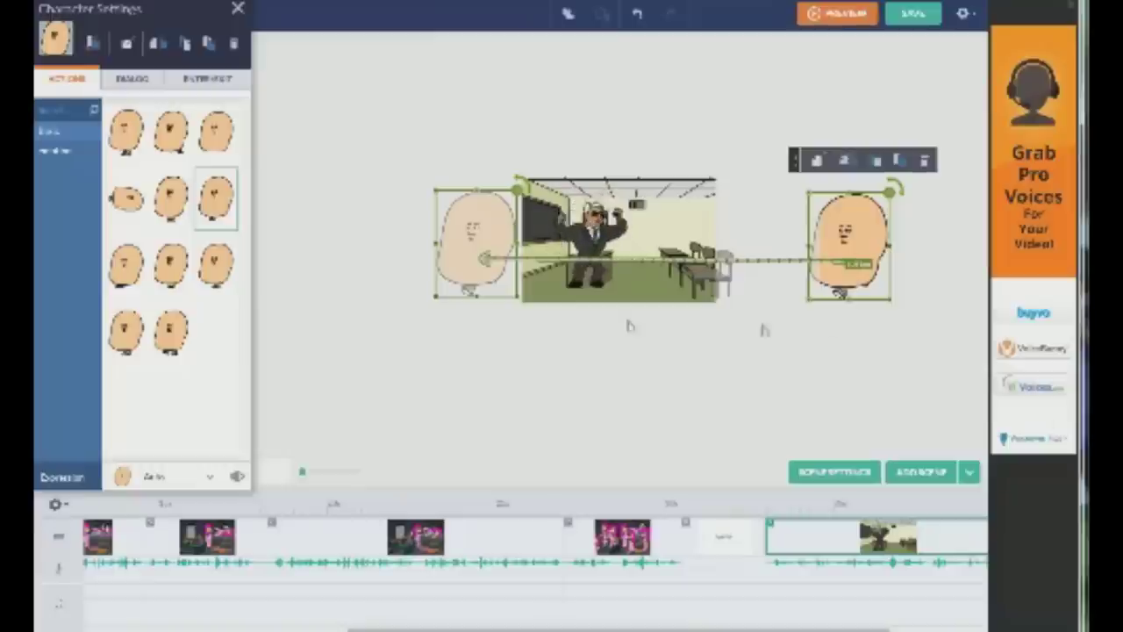
drag(303, 474, 307, 476)
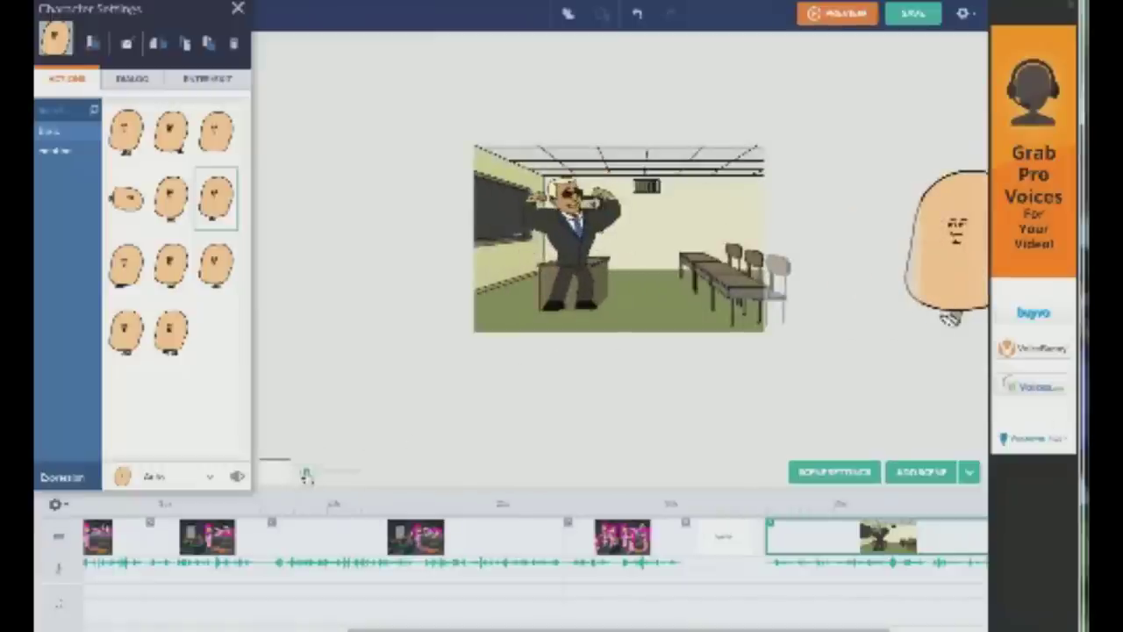
click(238, 11)
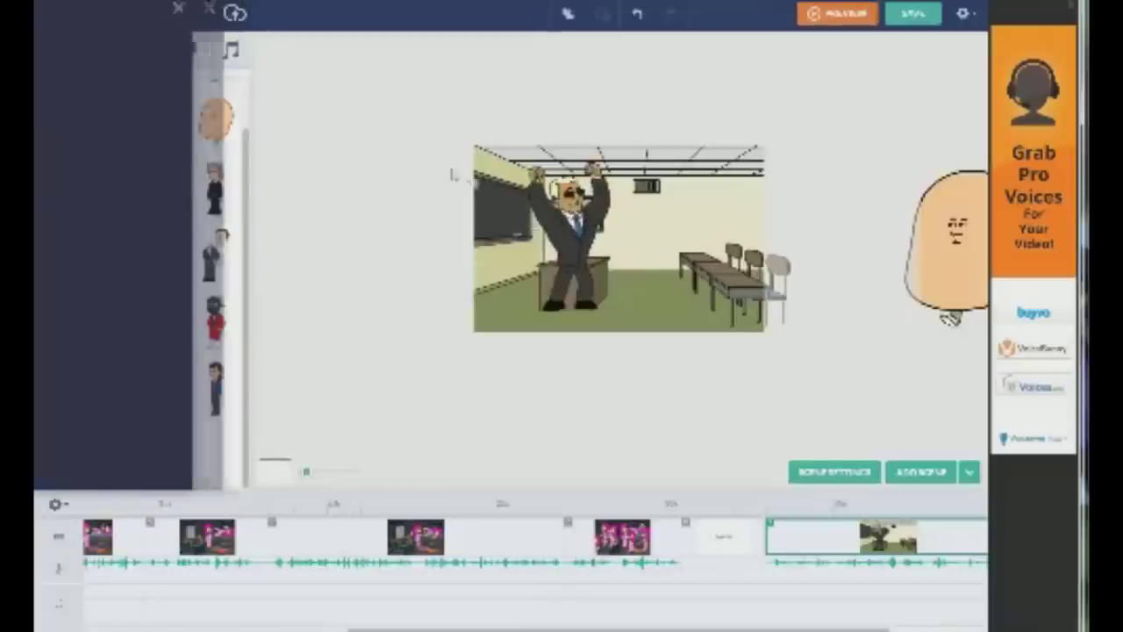
click(574, 238)
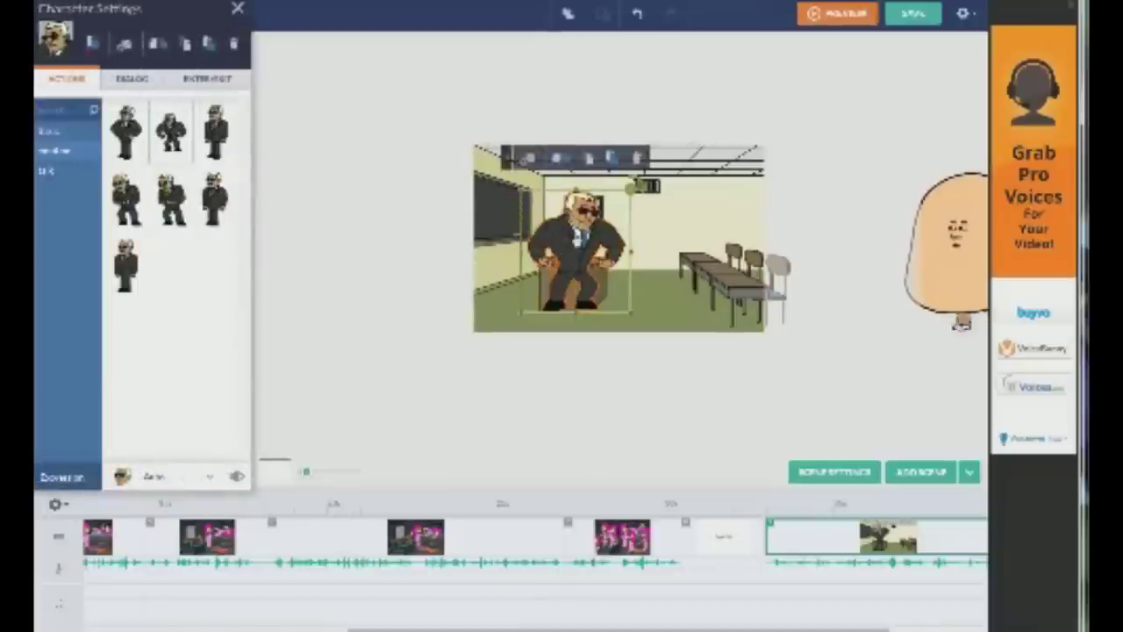
click(667, 233)
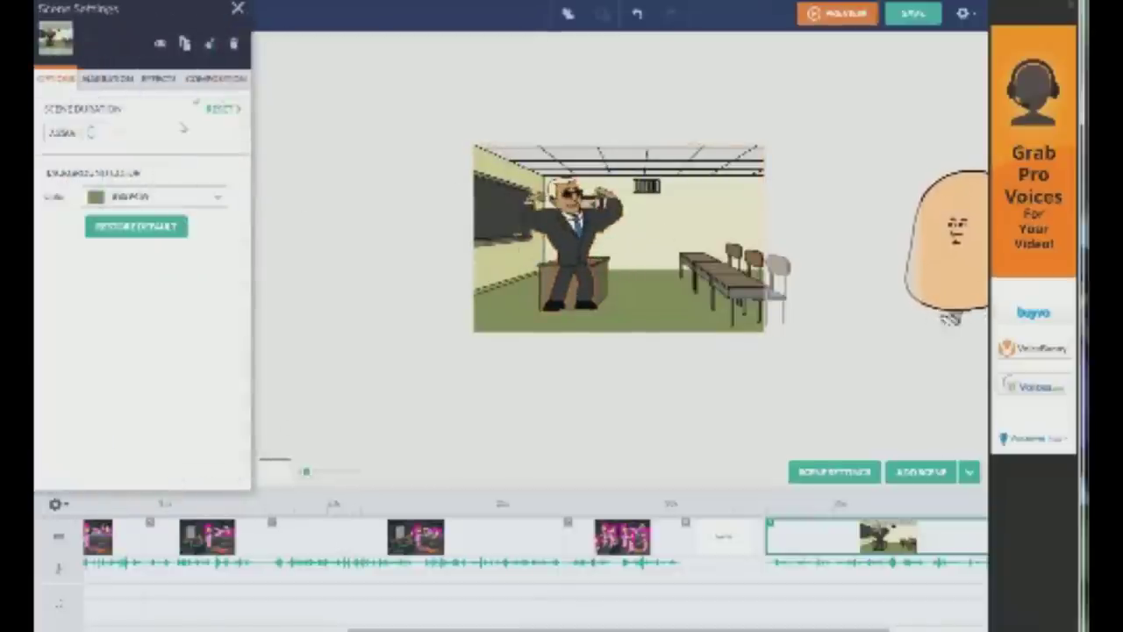
click(236, 11)
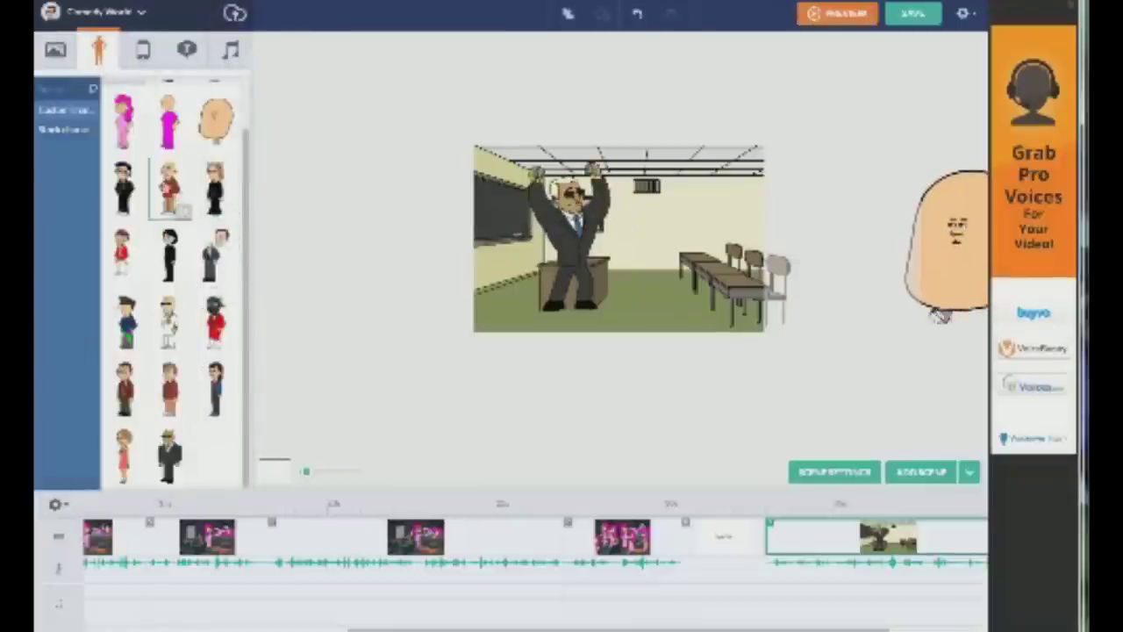
Add the bald man in the red hoodie to the classroom and place him by the student tables, facing the man in sunglasses
click(169, 186)
mouse_move(305, 471)
mouse_down()
mouse_move(318, 480)
mouse_move(321, 471)
mouse_move(290, 466)
mouse_move(303, 467)
mouse_up()
click(619, 254)
drag(619, 254, 735, 241)
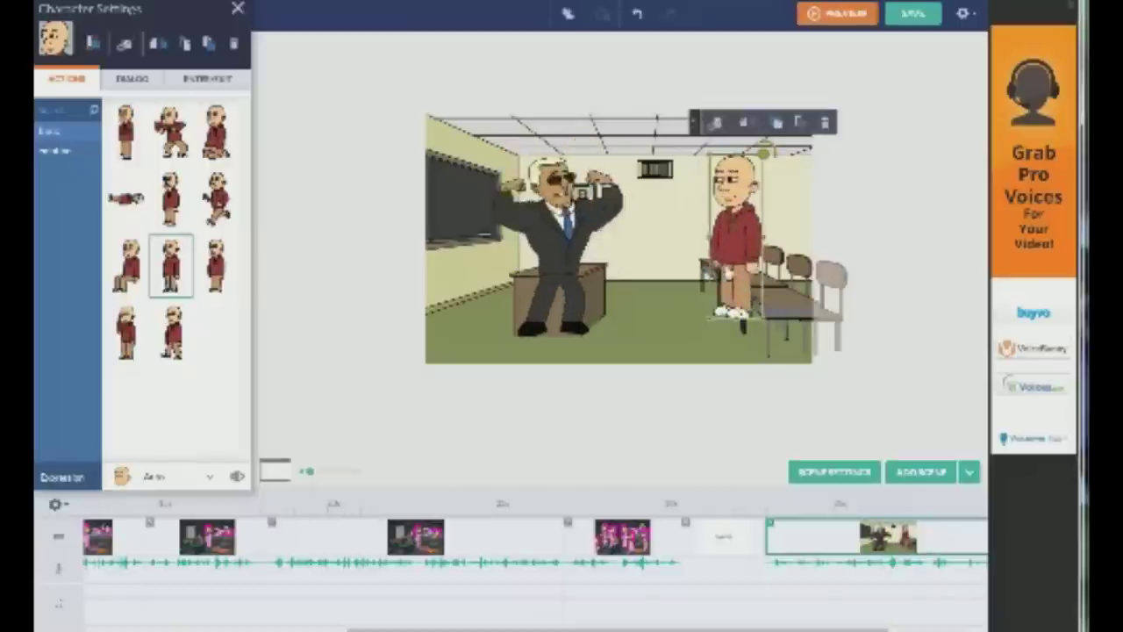
Send the man in the red hoodie backward behind the student tables and shift him slightly toward the chairs
click(798, 123)
click(798, 123)
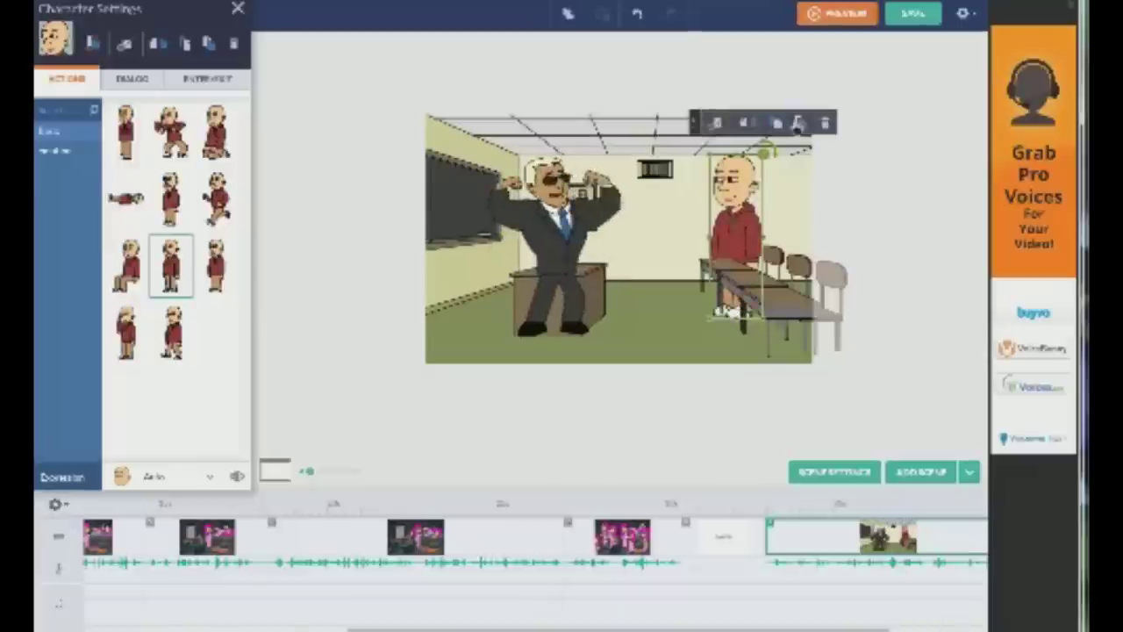
mouse_move(733, 222)
mouse_down()
mouse_move(751, 238)
mouse_move(755, 221)
mouse_up()
click(751, 309)
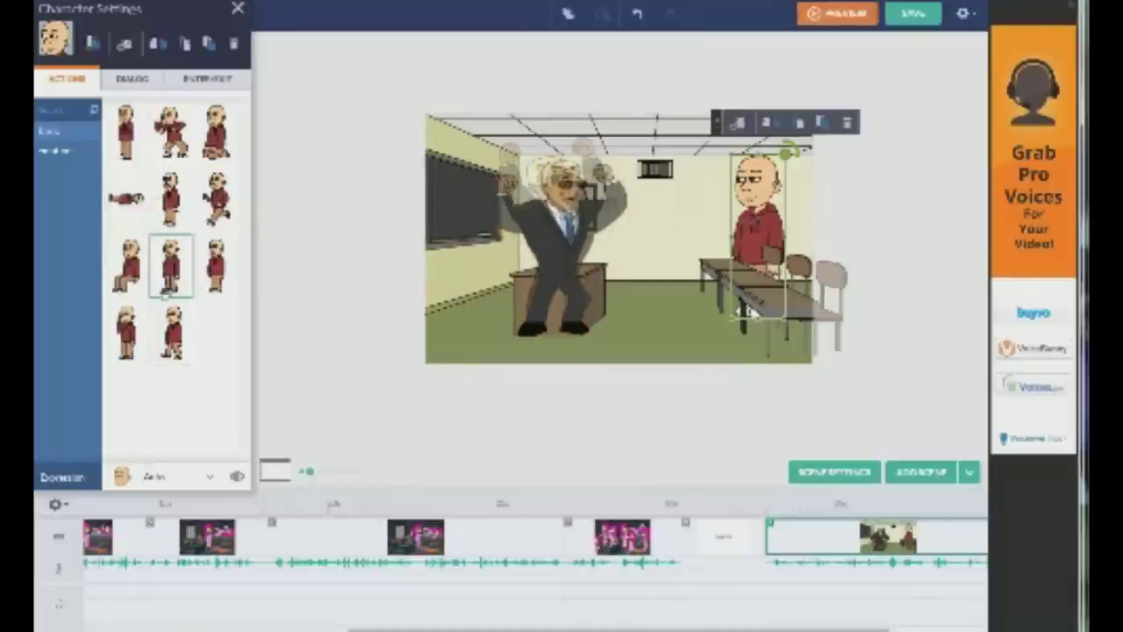
key(Escape)
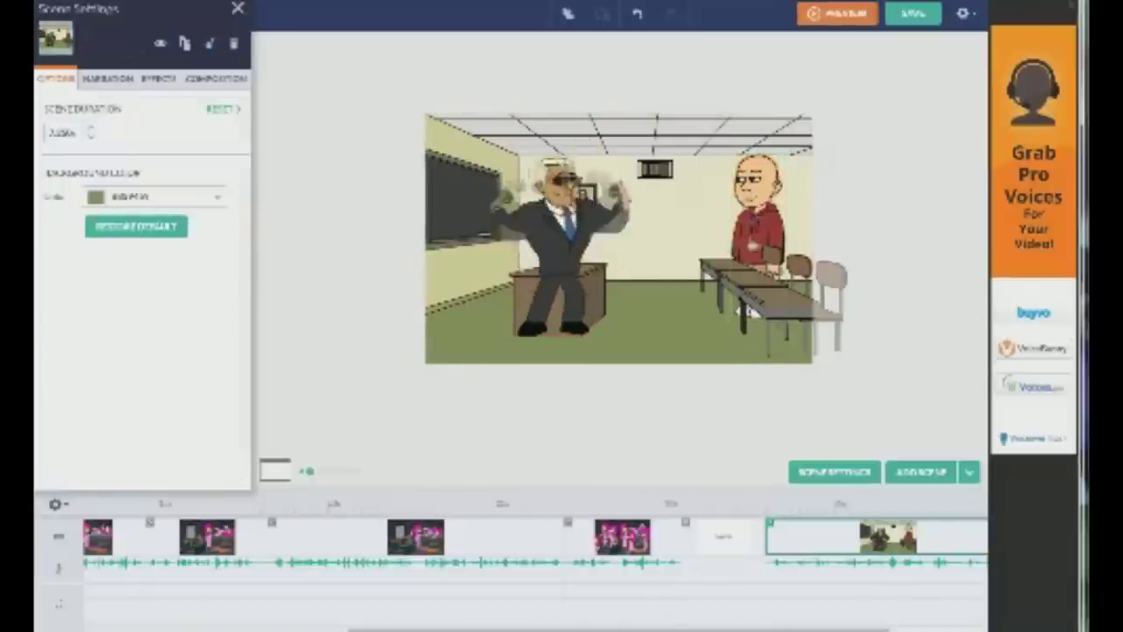
click(746, 309)
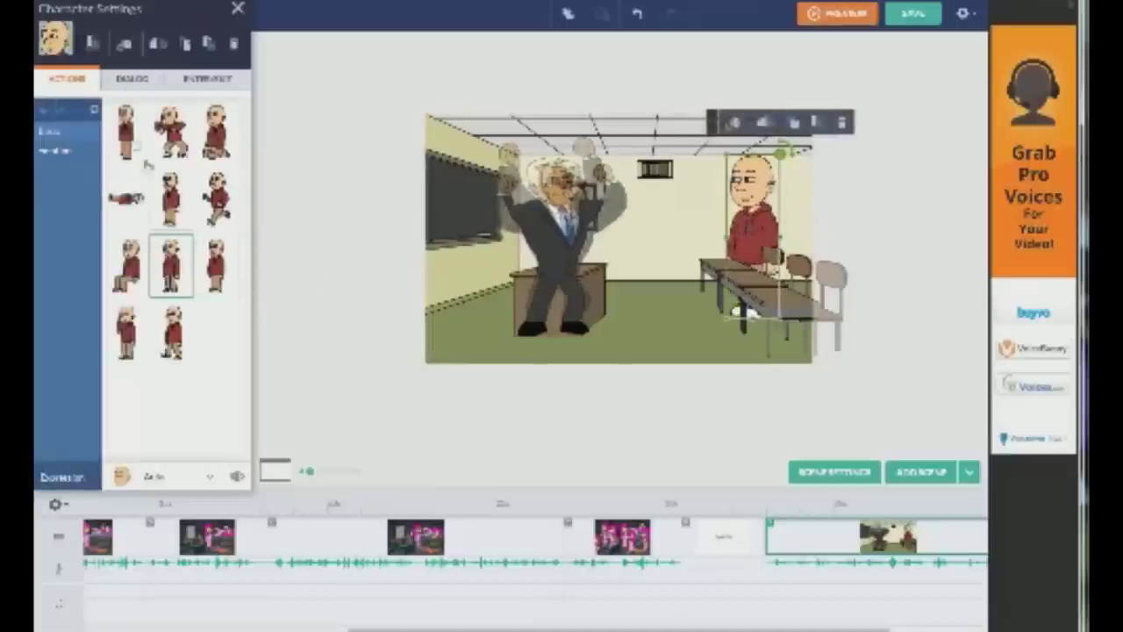
Add a second bald man in the red hoodie, place him behind the student tables beside the first, and adjust both men's layering and positions
click(237, 8)
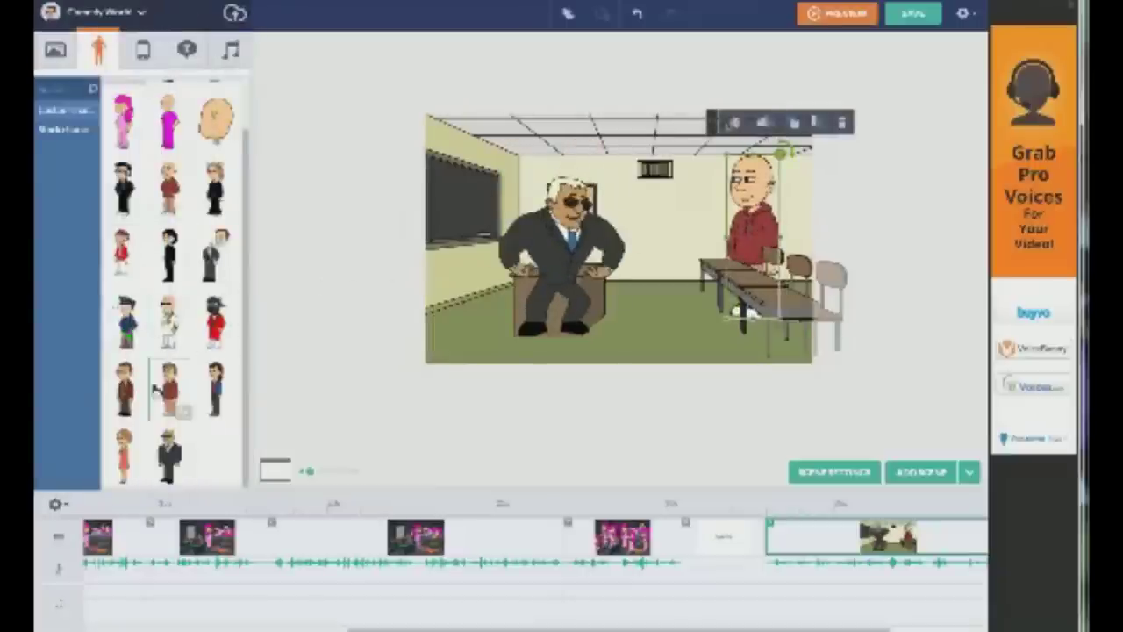
click(169, 186)
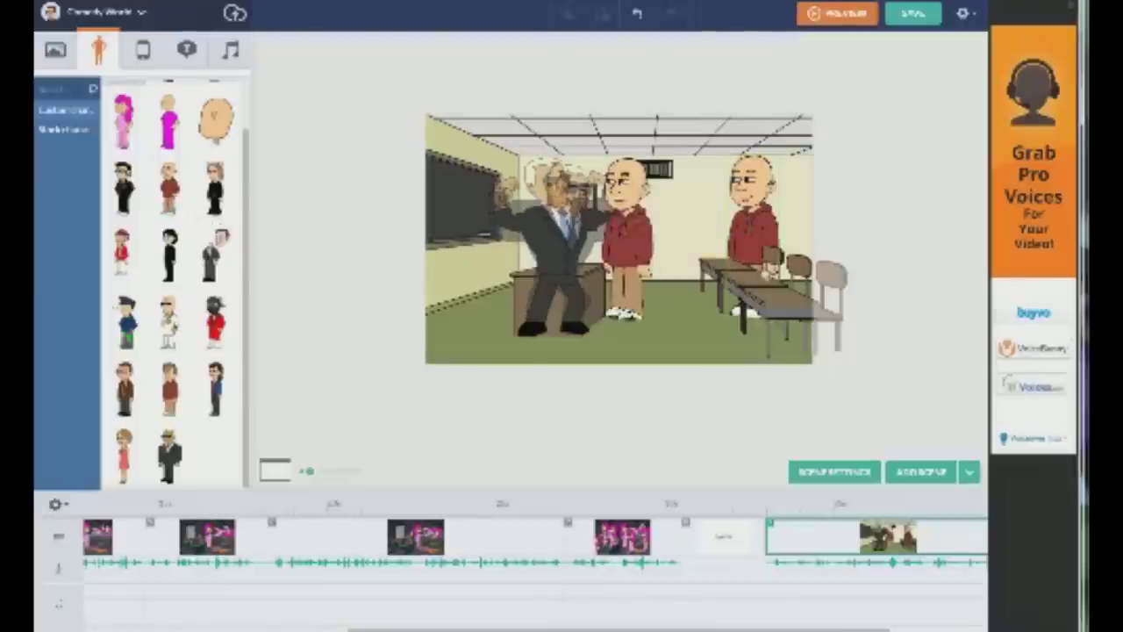
drag(627, 237, 787, 237)
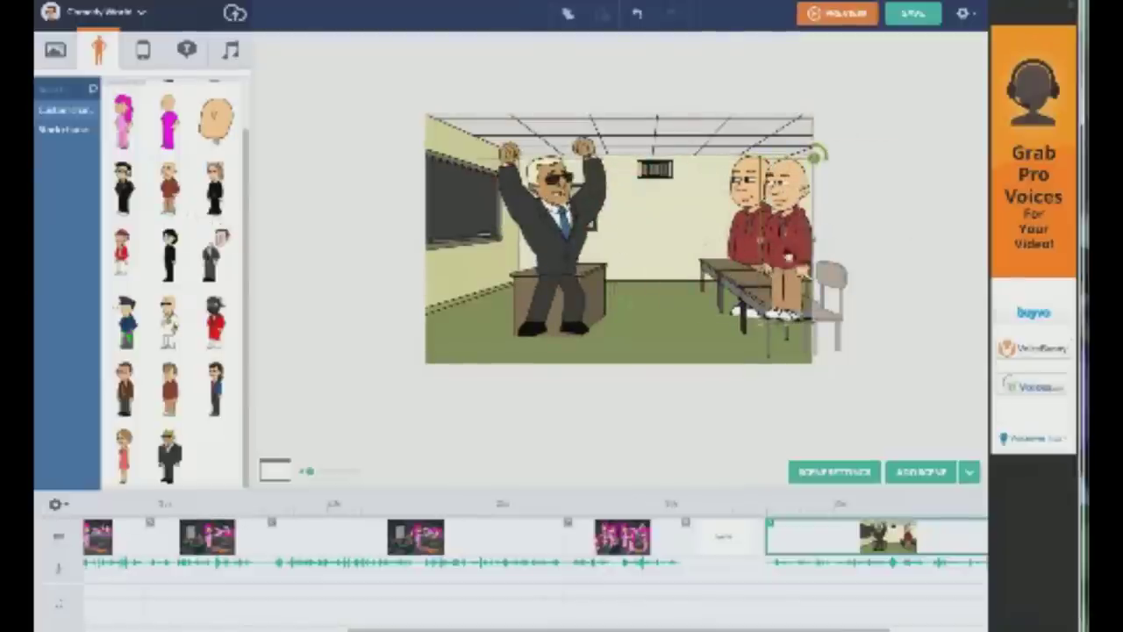
click(788, 237)
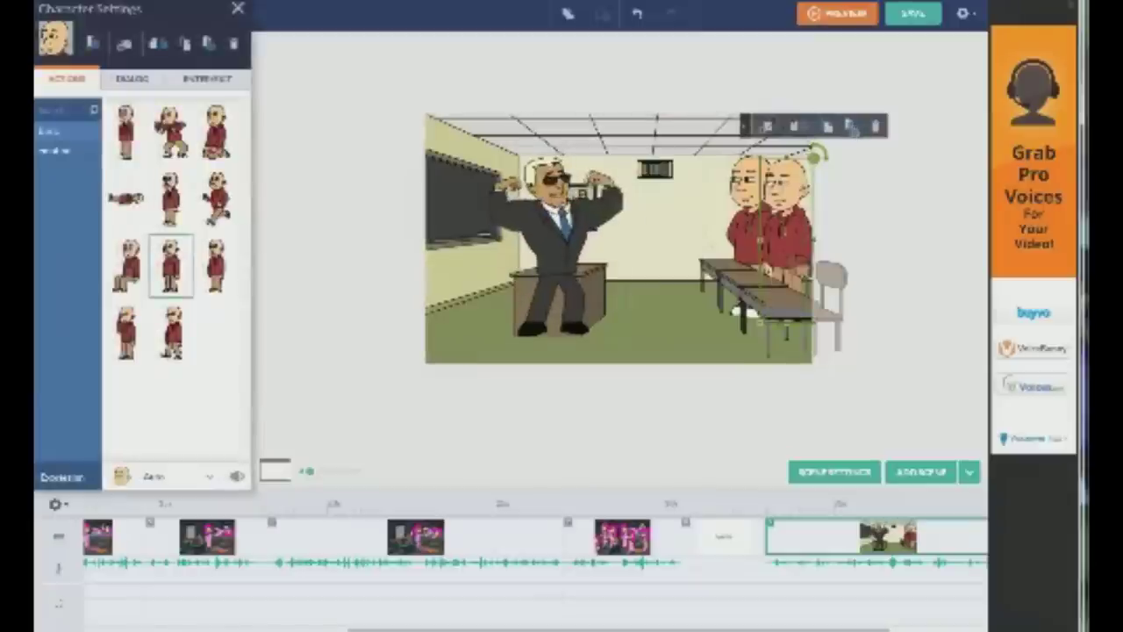
drag(791, 218, 799, 232)
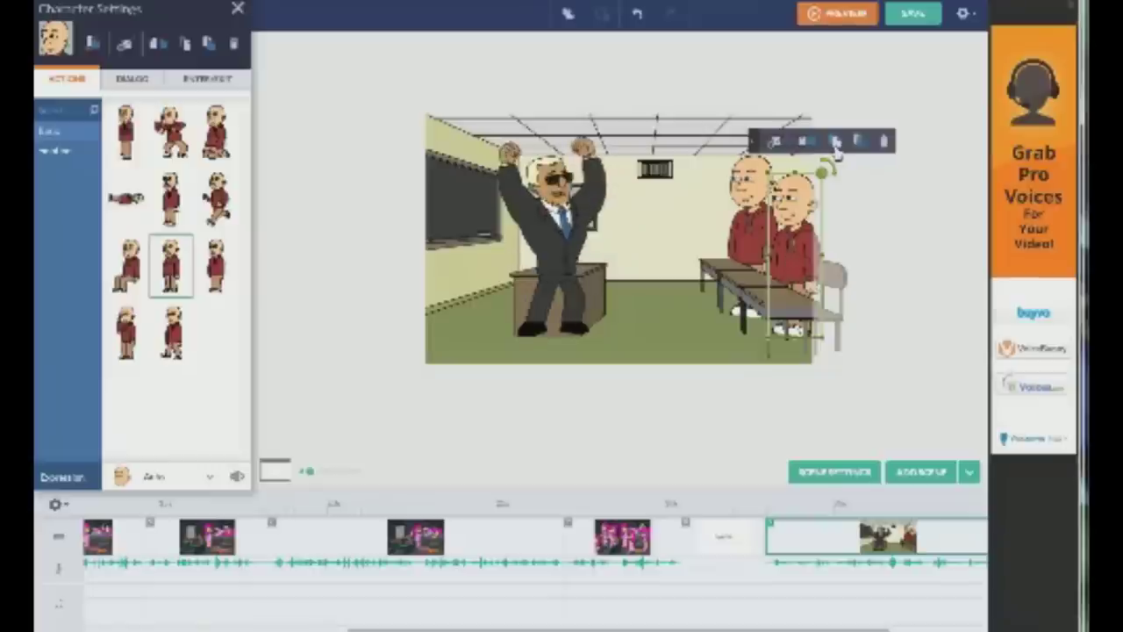
drag(796, 244, 755, 229)
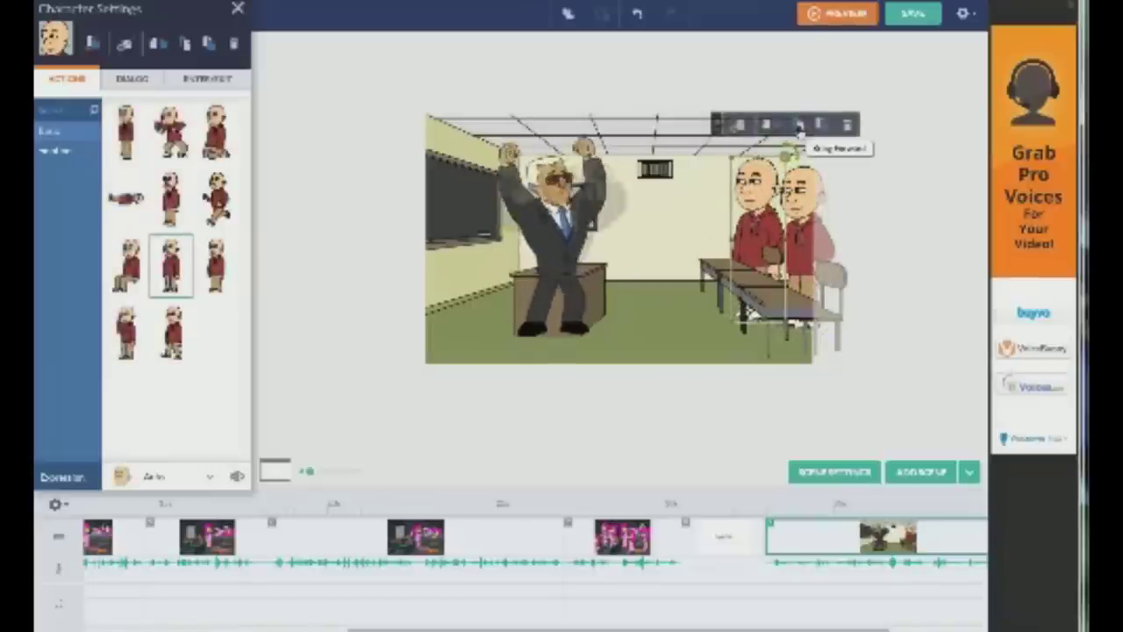
drag(804, 264, 794, 264)
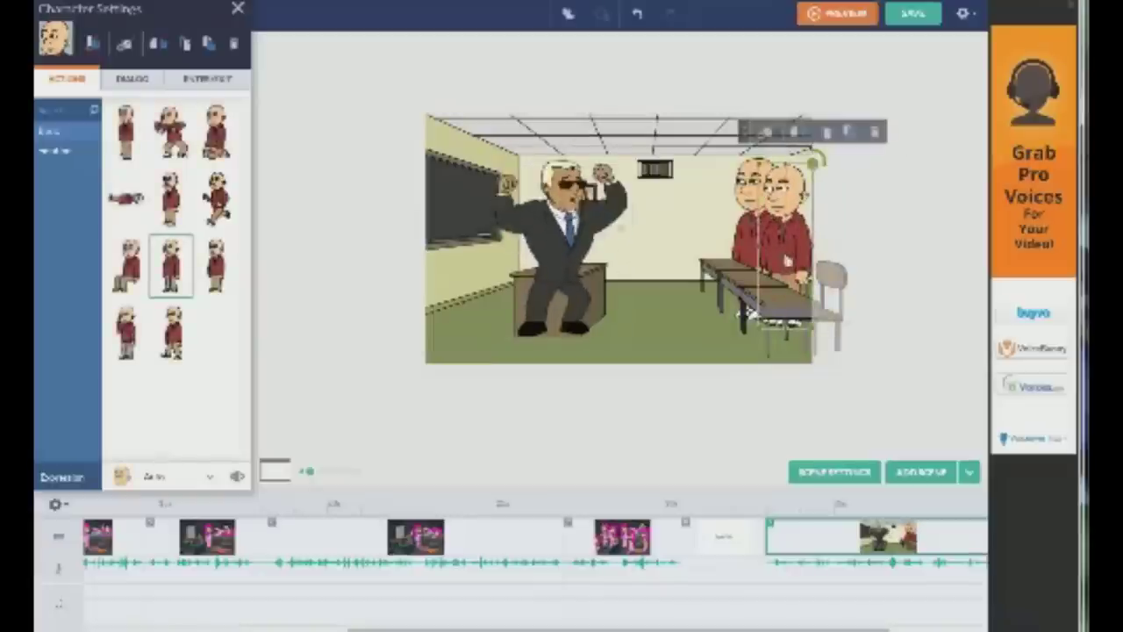
Add a third bald man in the red hoodie at the near end of the row and layer him behind the tables and chairs
click(237, 12)
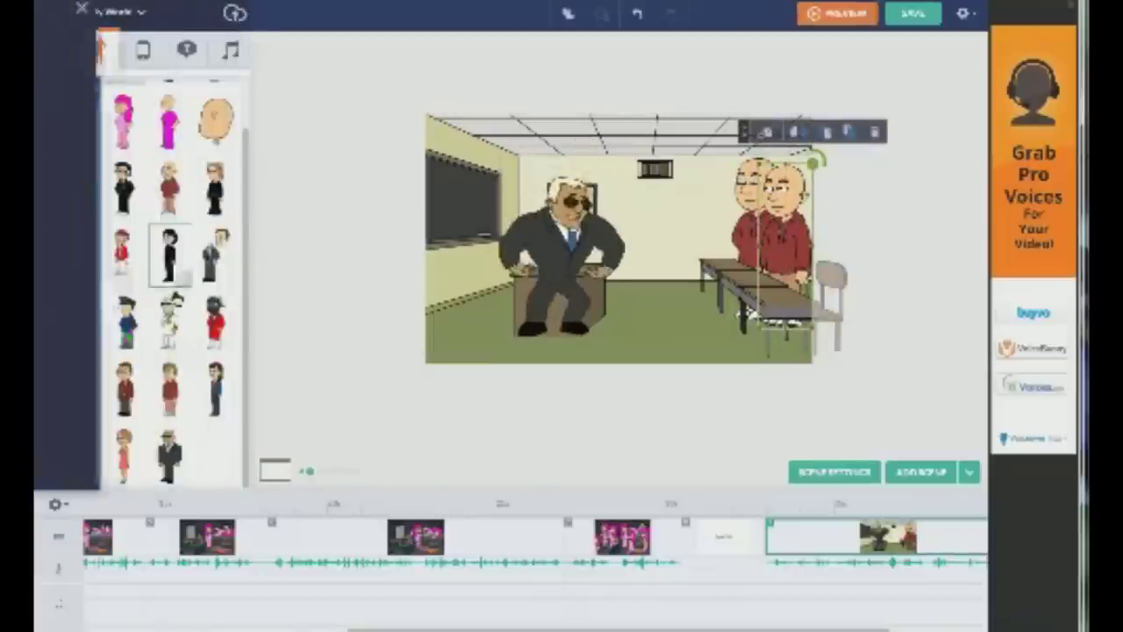
click(174, 195)
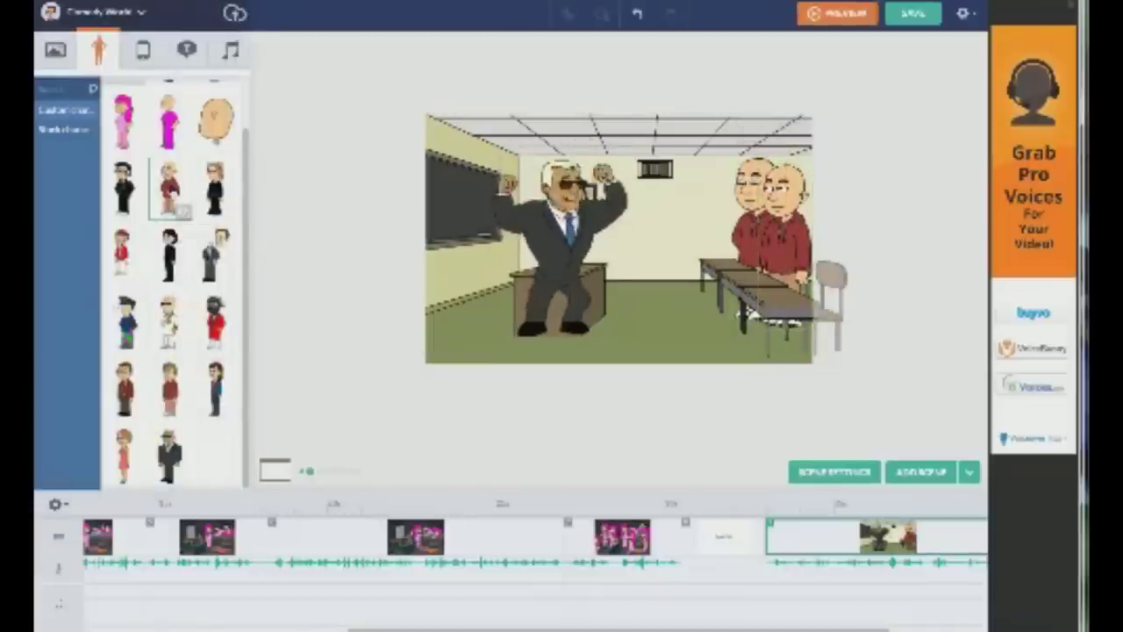
drag(612, 263, 815, 285)
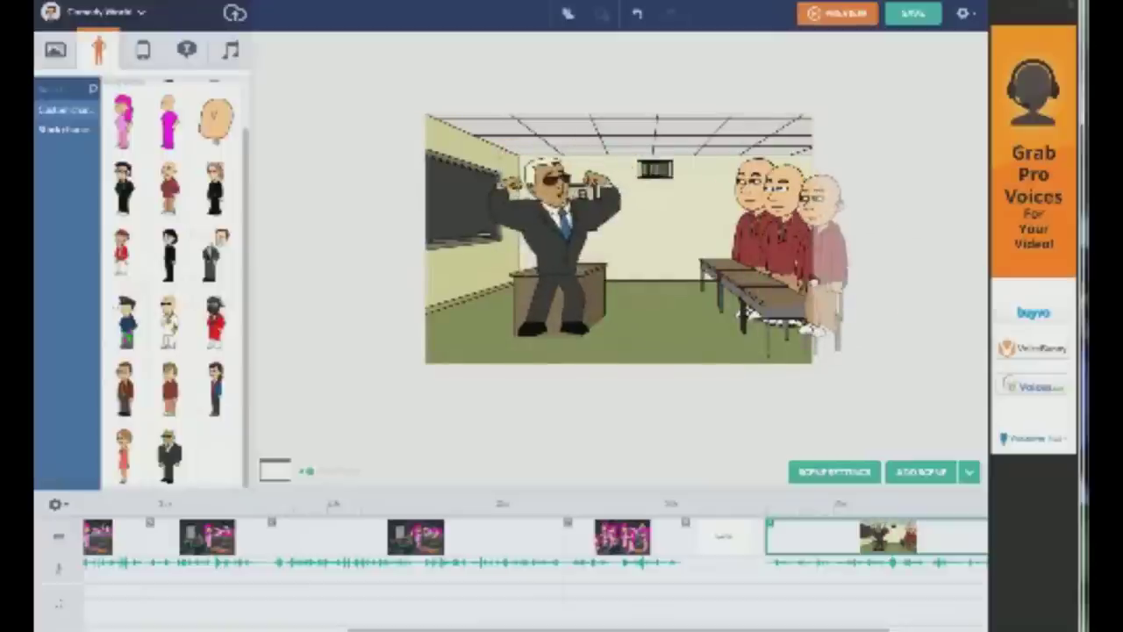
click(818, 272)
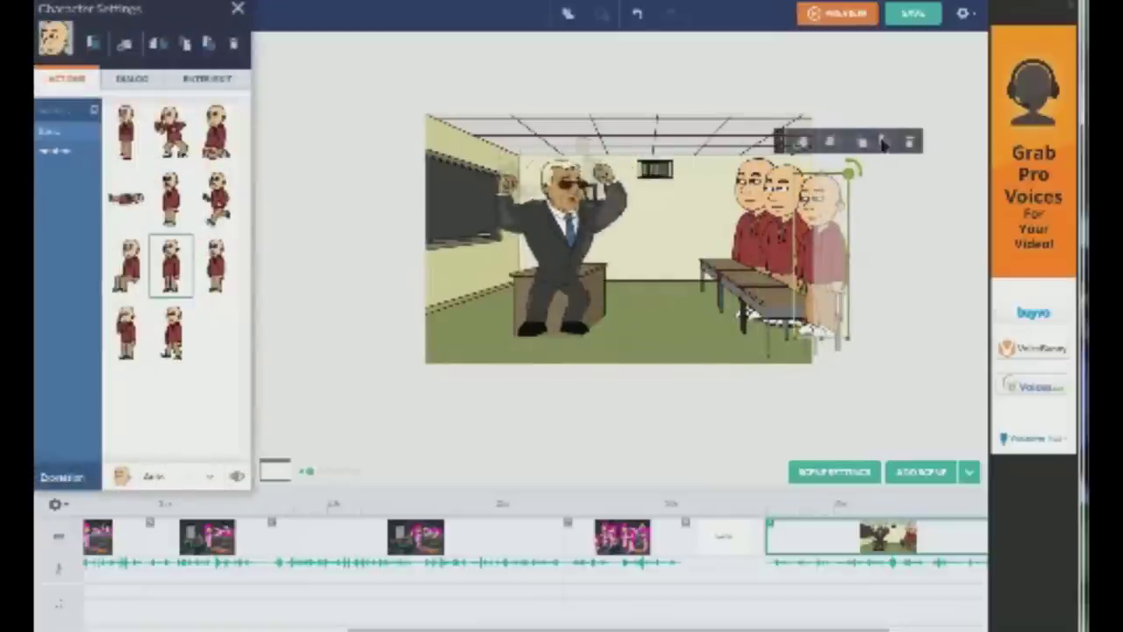
drag(829, 242, 825, 247)
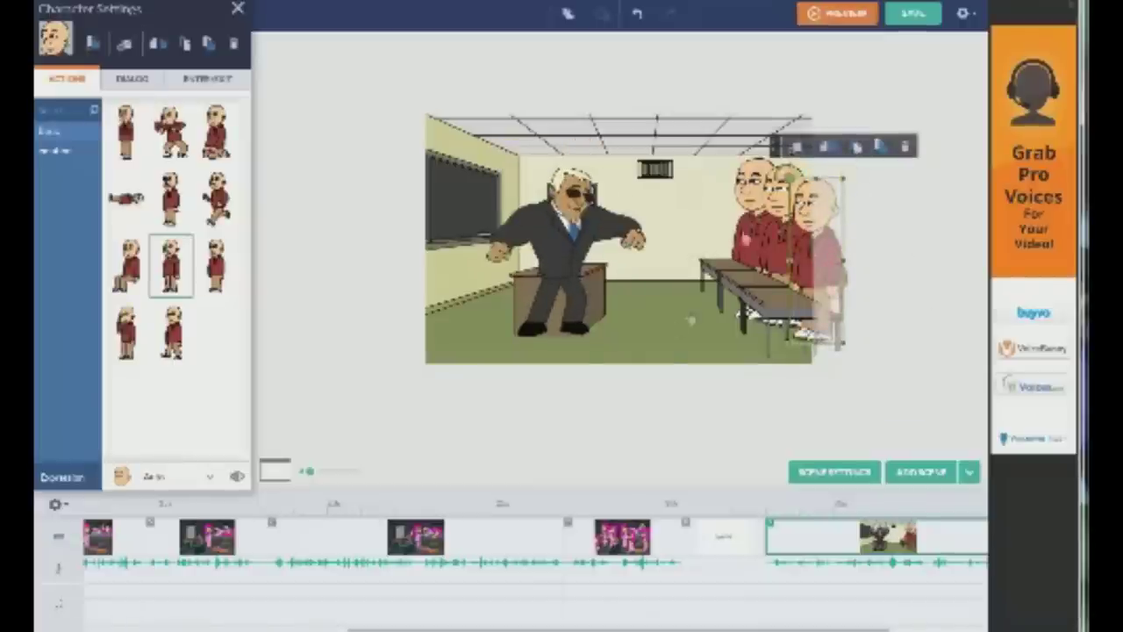
Shift the man in sunglasses slightly toward the student tables
click(712, 344)
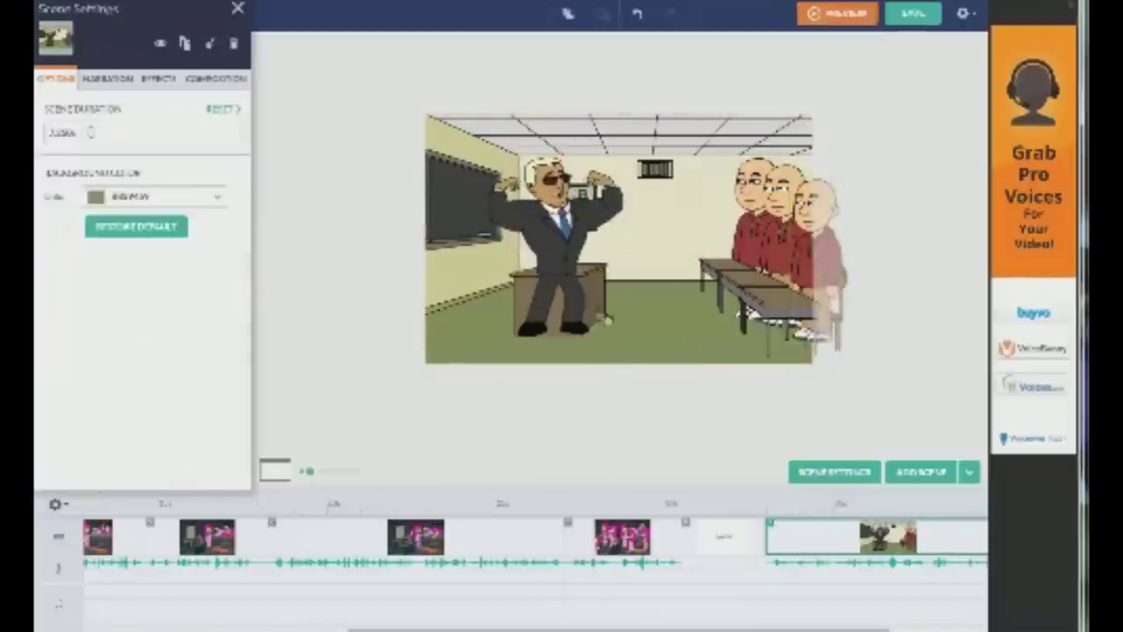
click(562, 245)
drag(573, 247, 575, 244)
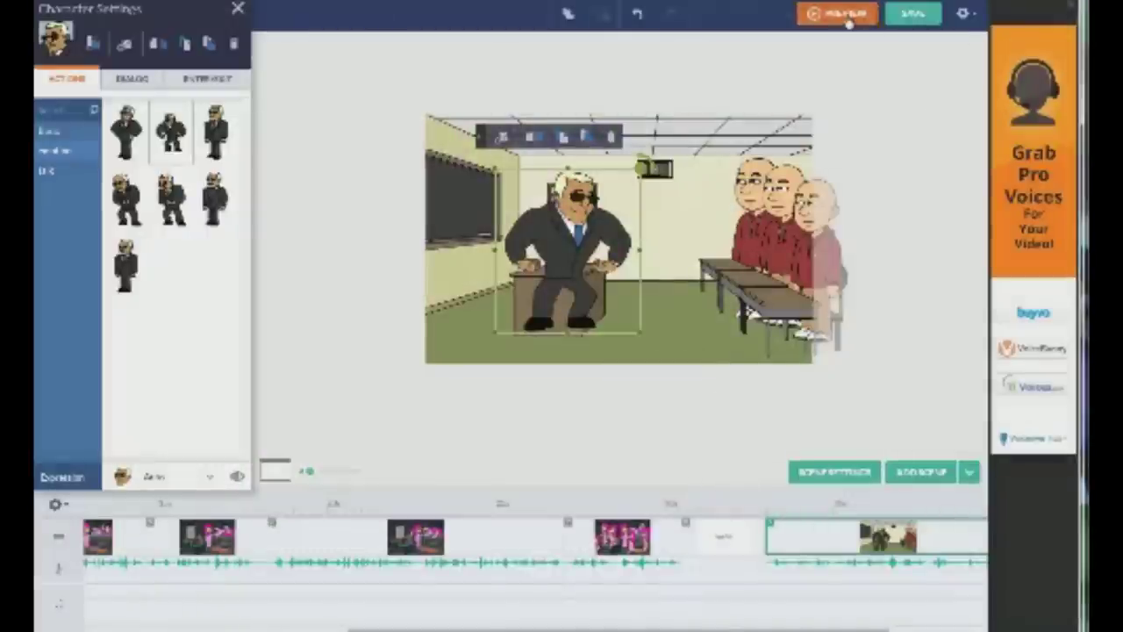
Preview the video, replay the classroom scene with the running egg-shaped character, and return to editing
click(838, 14)
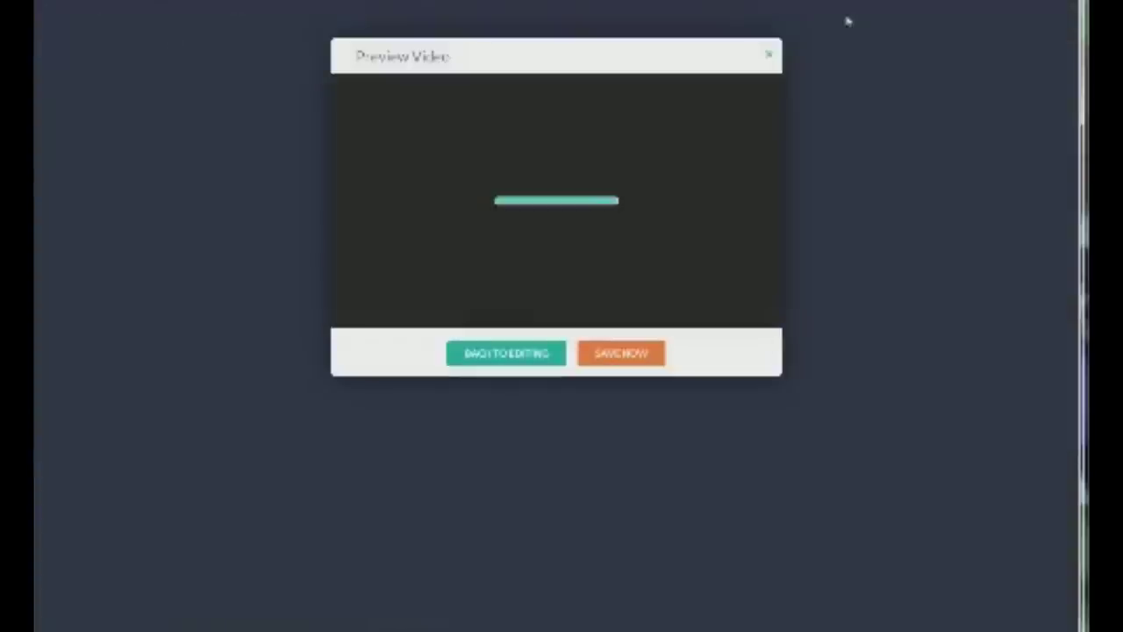
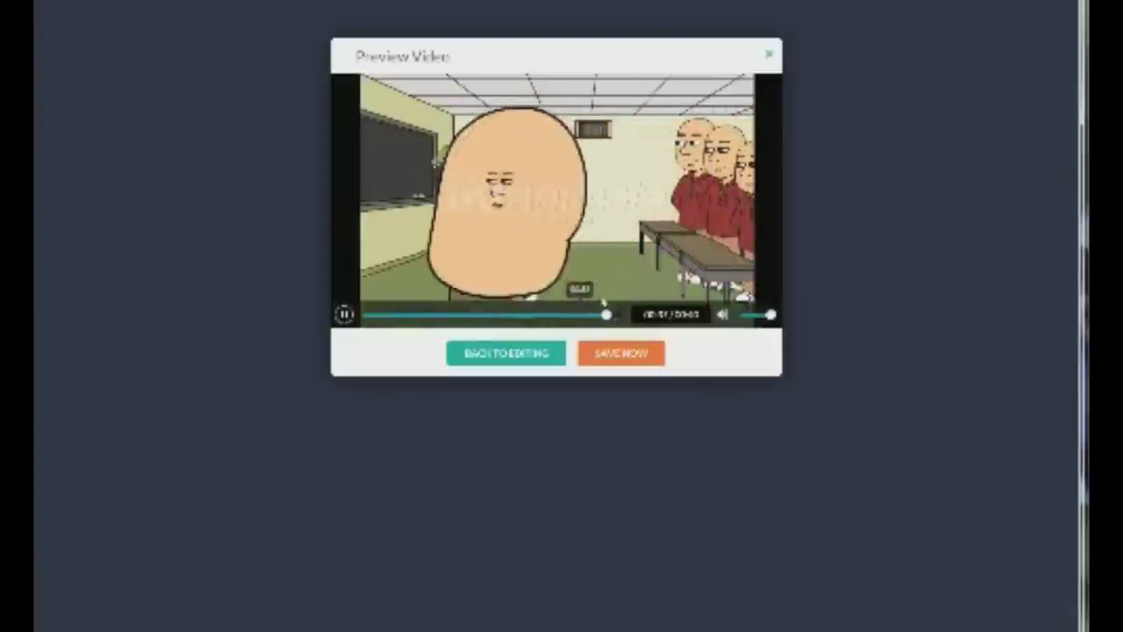
click(599, 325)
click(592, 324)
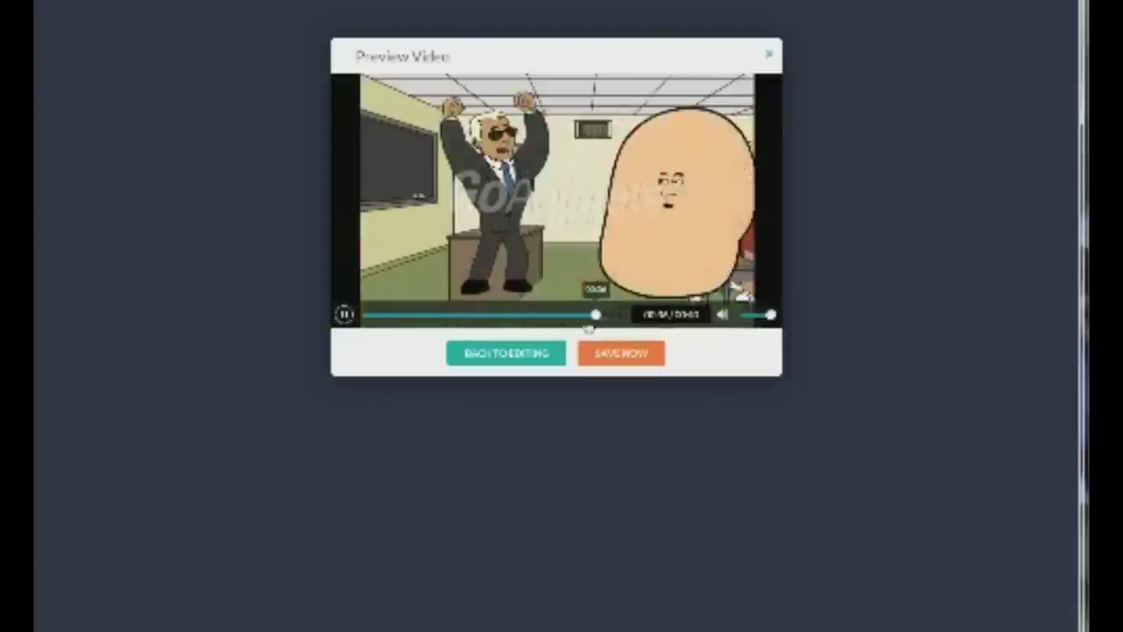
click(574, 325)
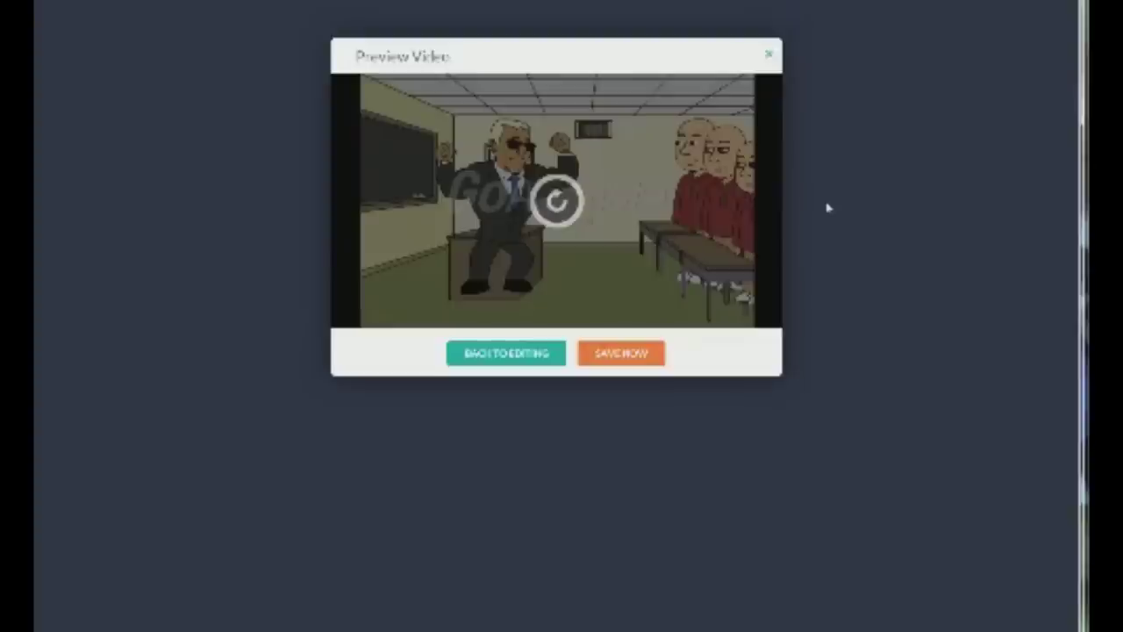
click(494, 353)
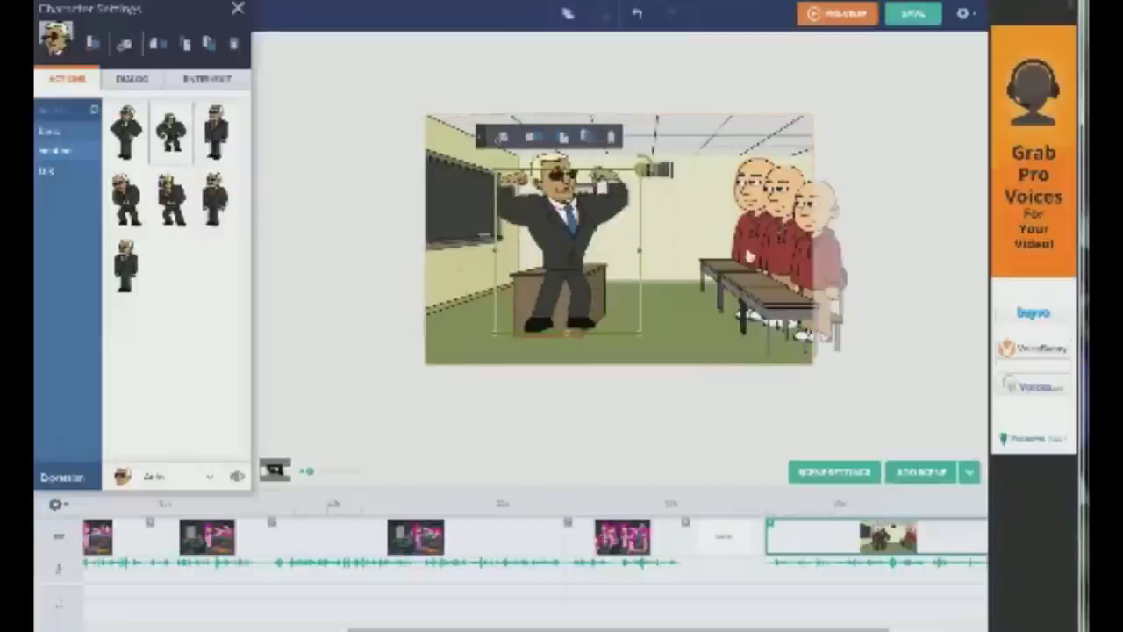
Add a new scene after the classroom scene that continues it, and delete the egg-shaped character standing outside the frame
click(750, 253)
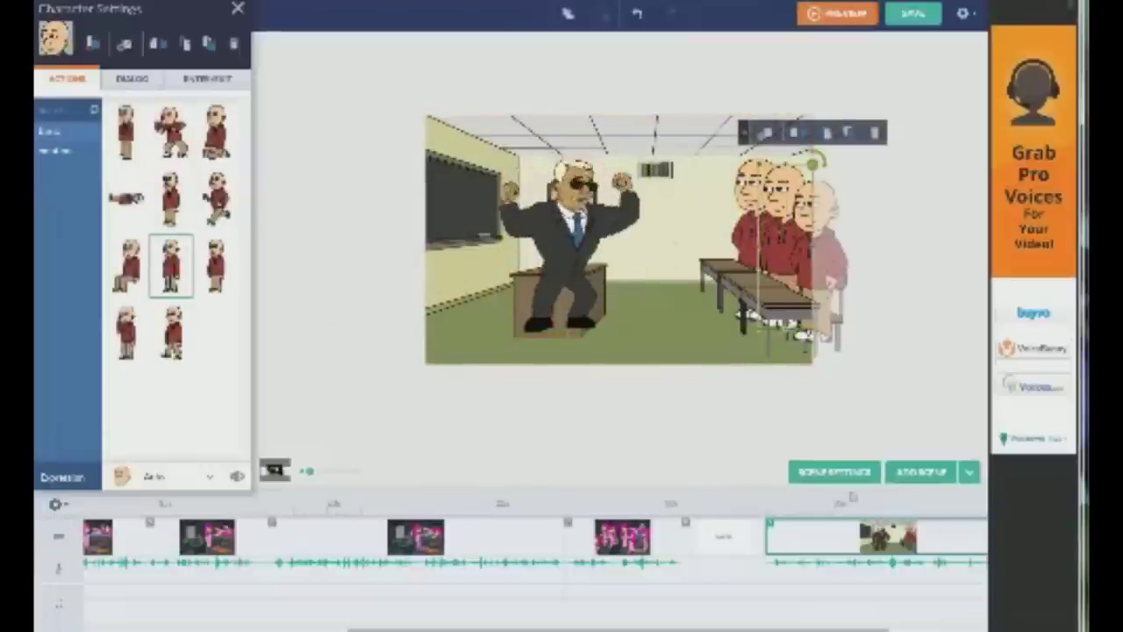
drag(715, 629, 813, 629)
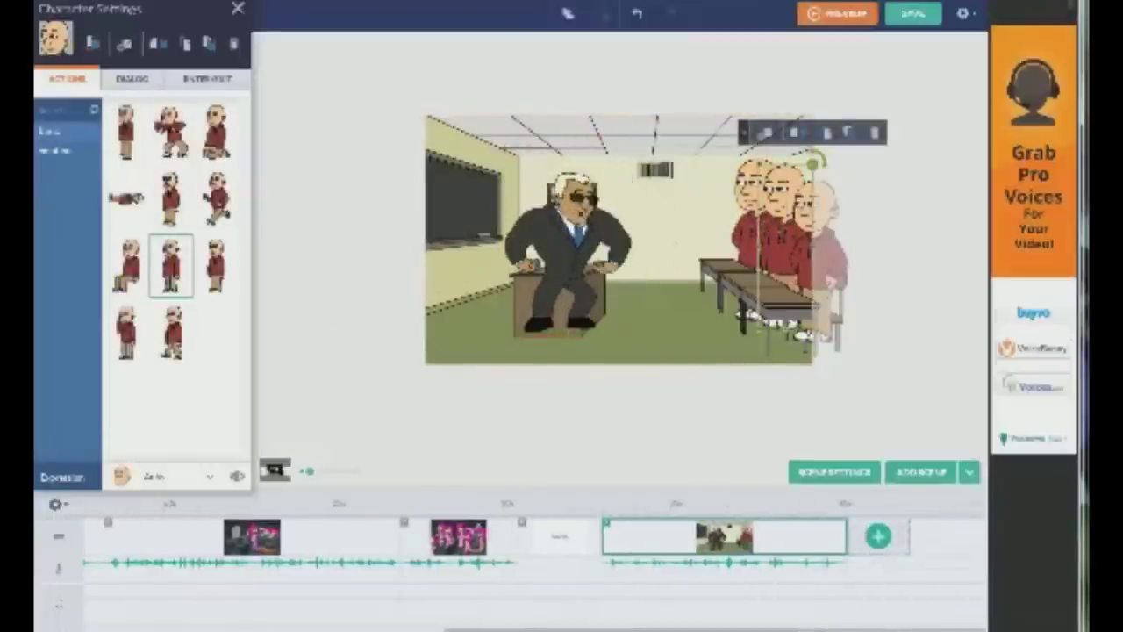
click(881, 538)
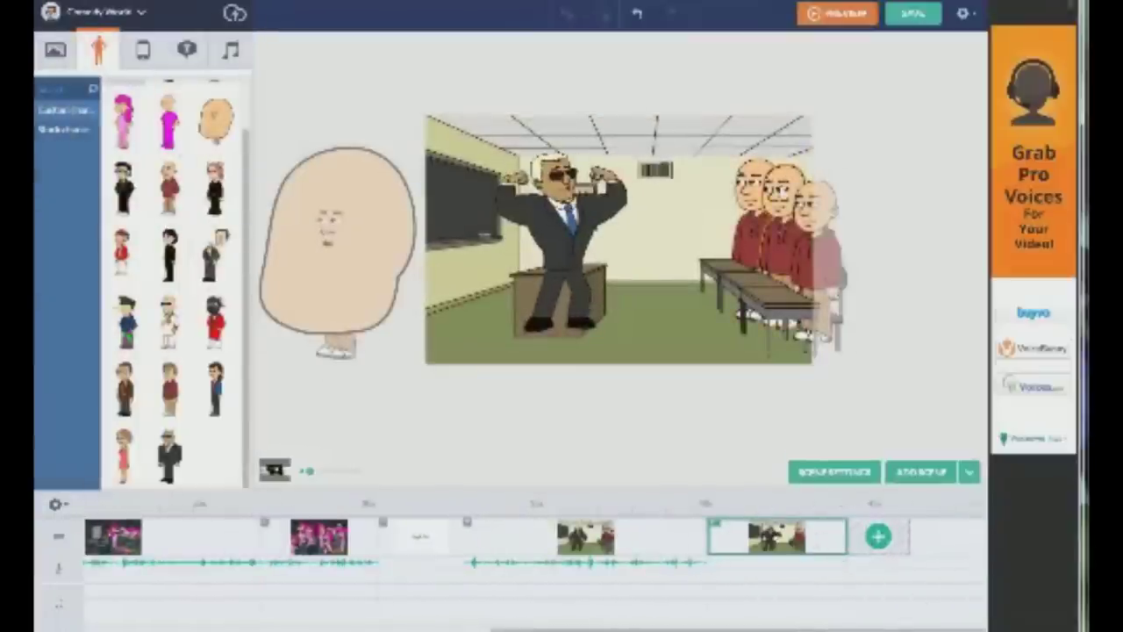
click(763, 228)
click(348, 244)
key(Delete)
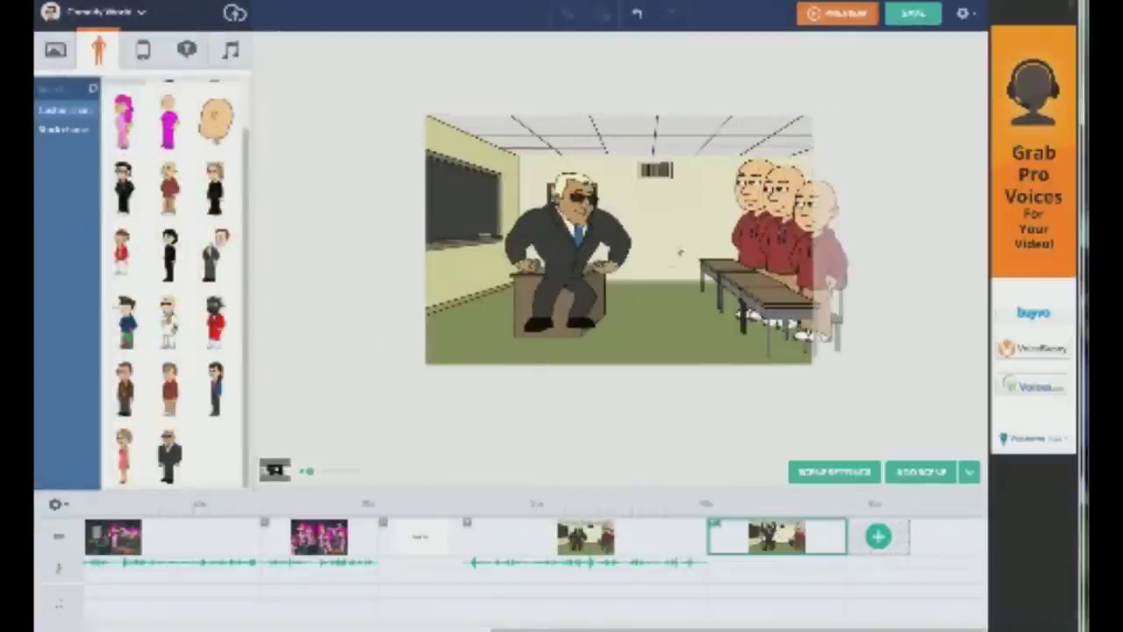
Start a text-to-speech line for the middle man in the red hoodie, beginning "Don't Worry guys, it's not a" and continuing "but we will get"
click(763, 224)
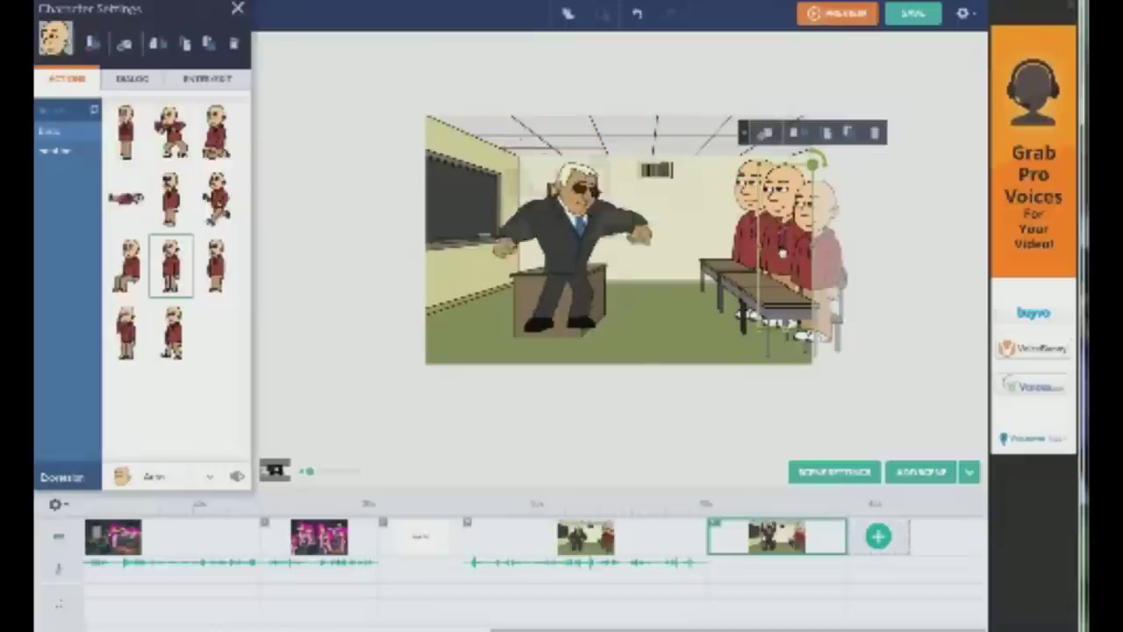
click(130, 79)
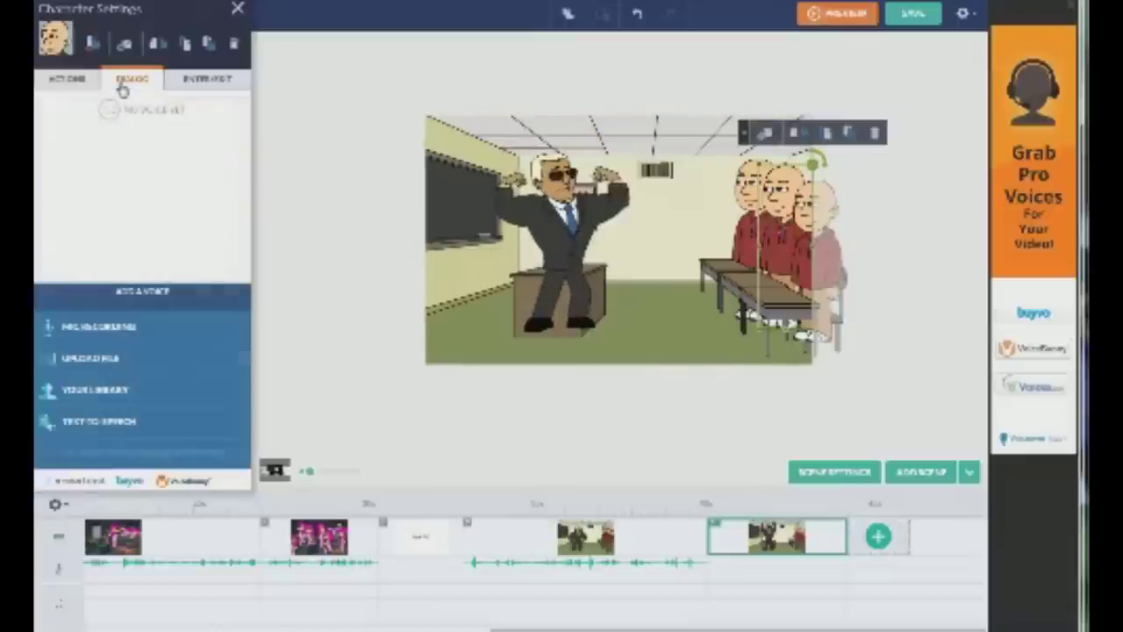
click(112, 436)
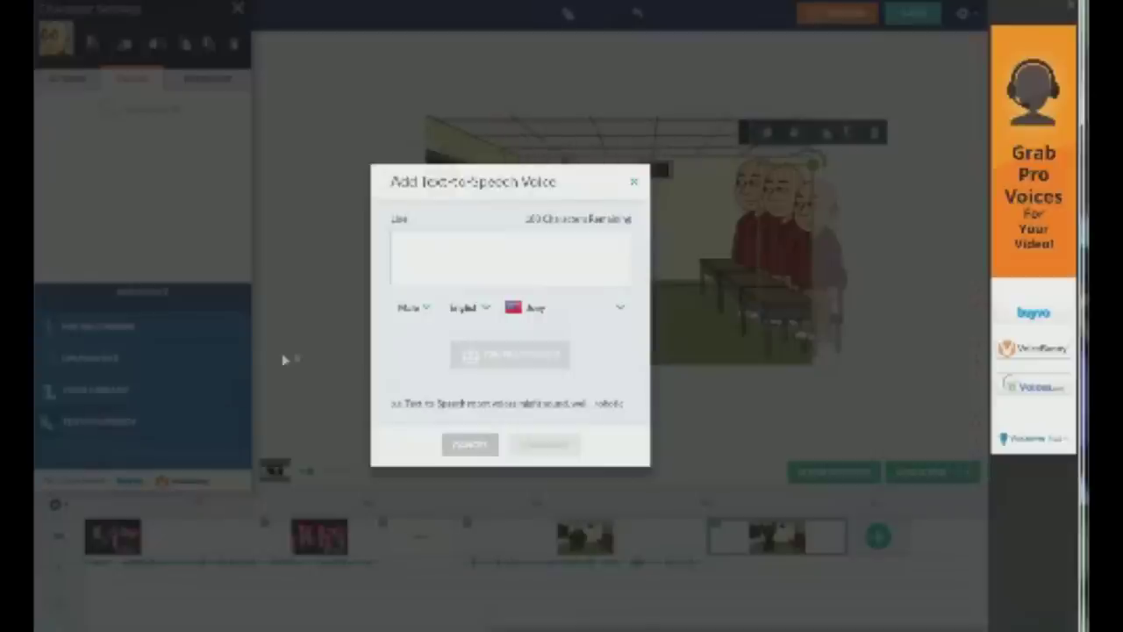
text(Don't Worry ab)
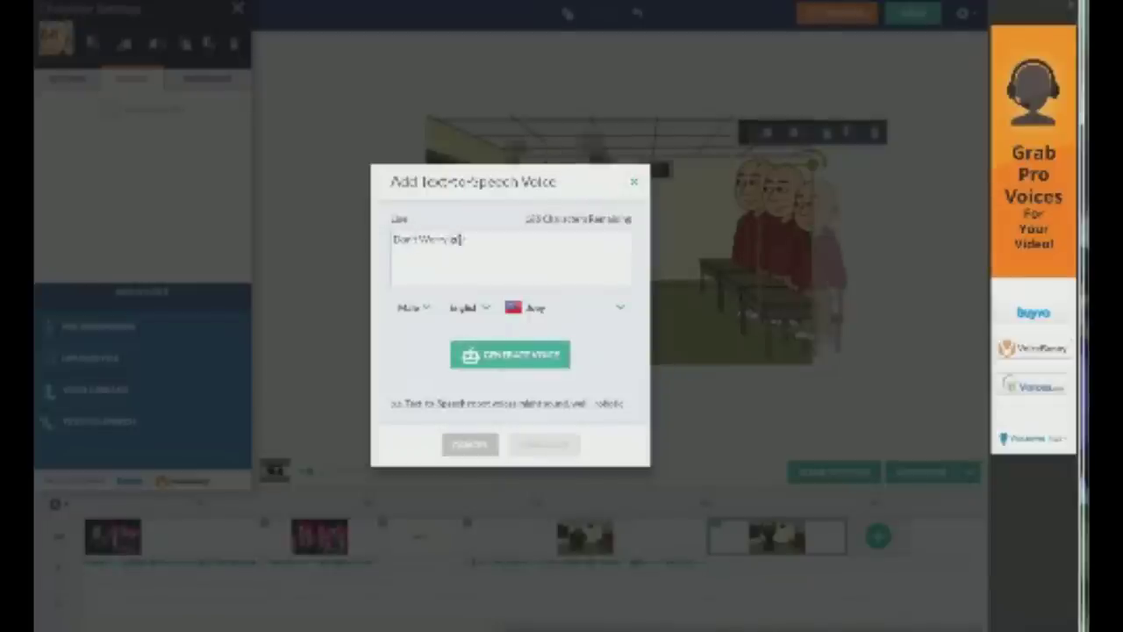
text(m)
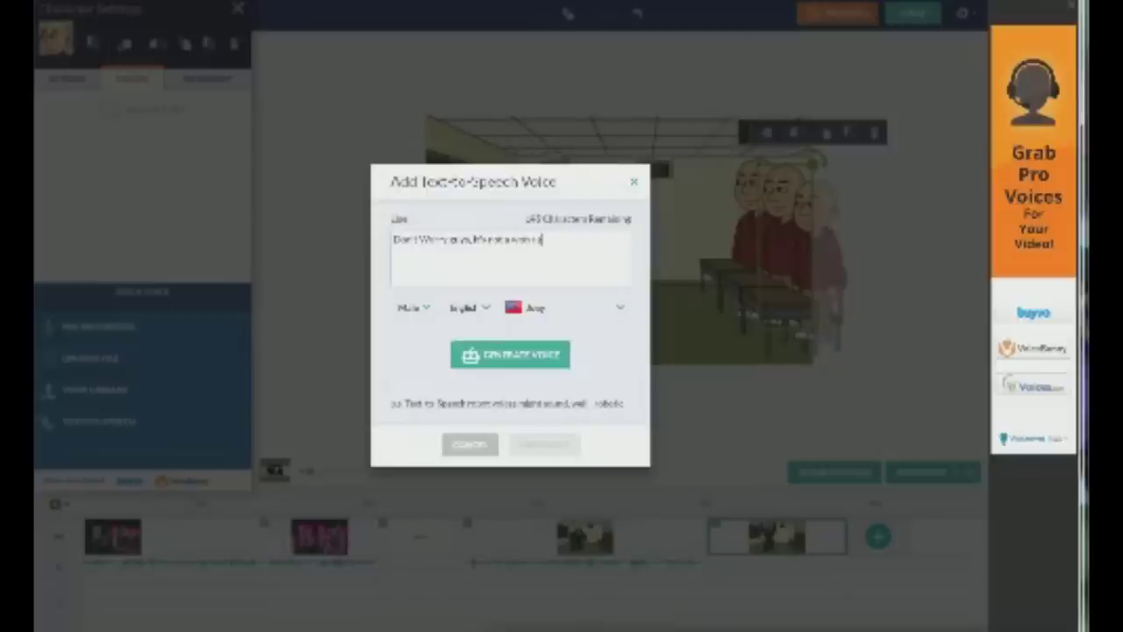
text(, but)
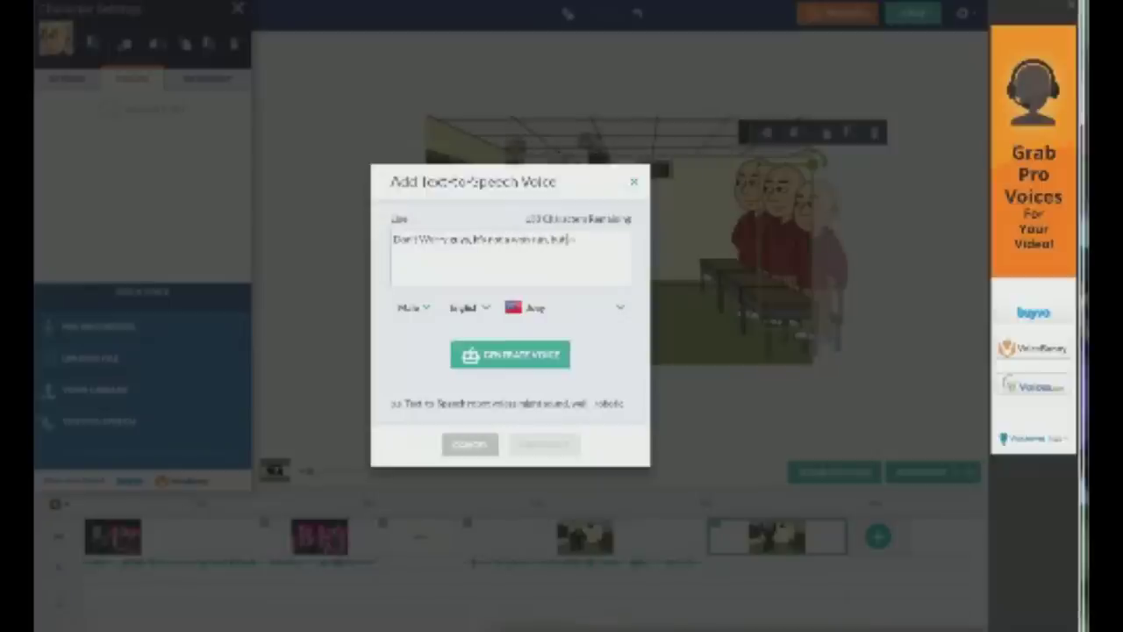
text( we will get)
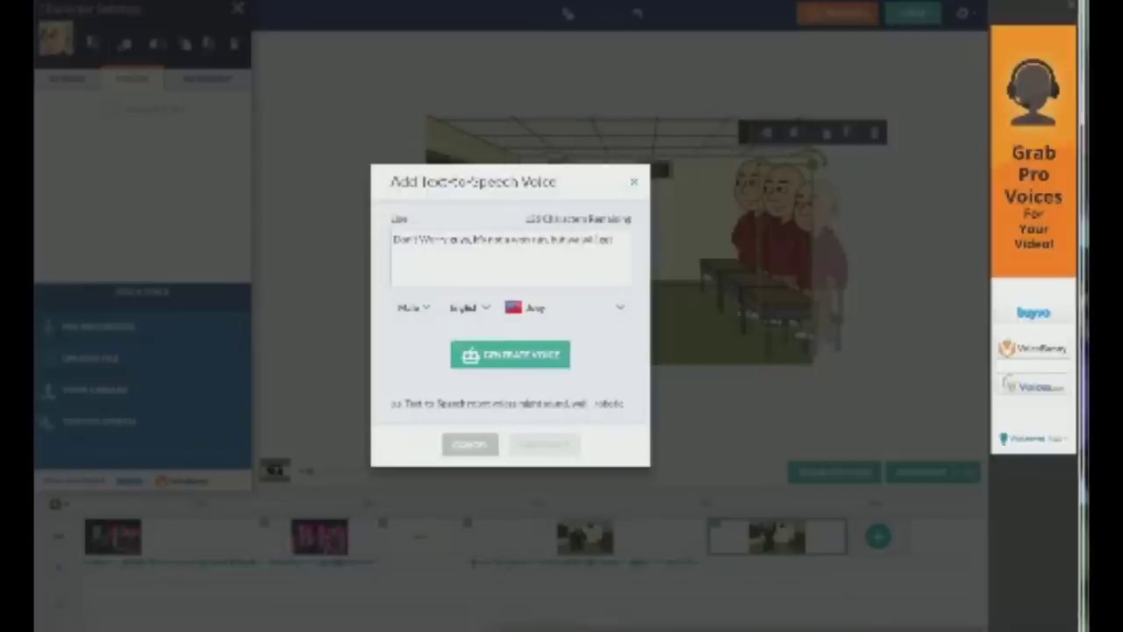
text(et)
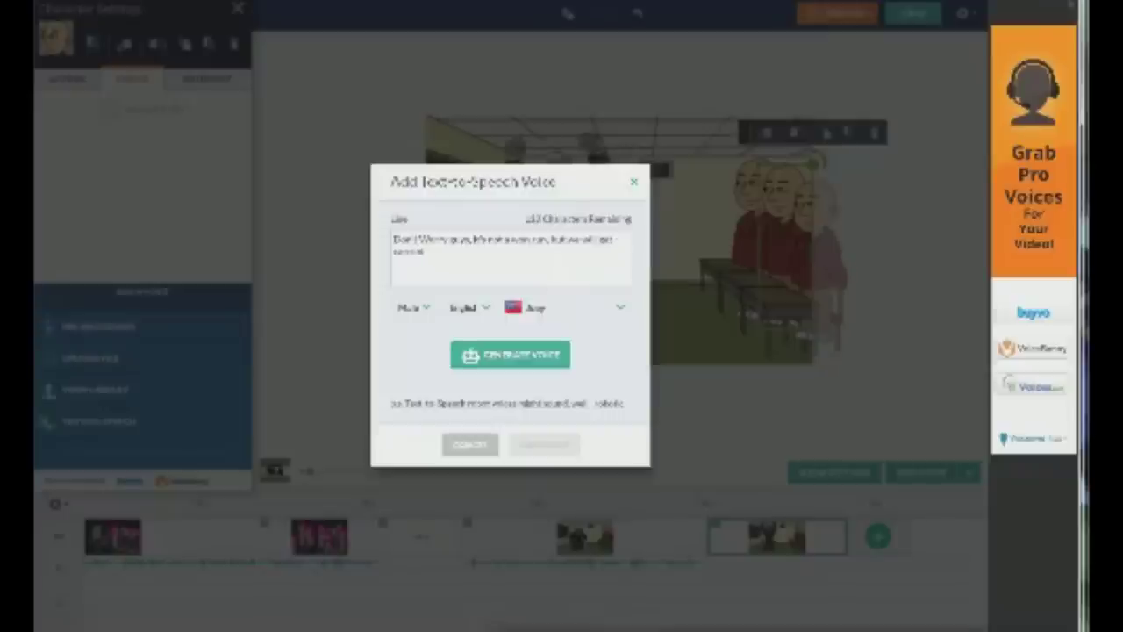
Generate the student's line with the Steven voice, and try the Paul voice as an alternative
click(556, 307)
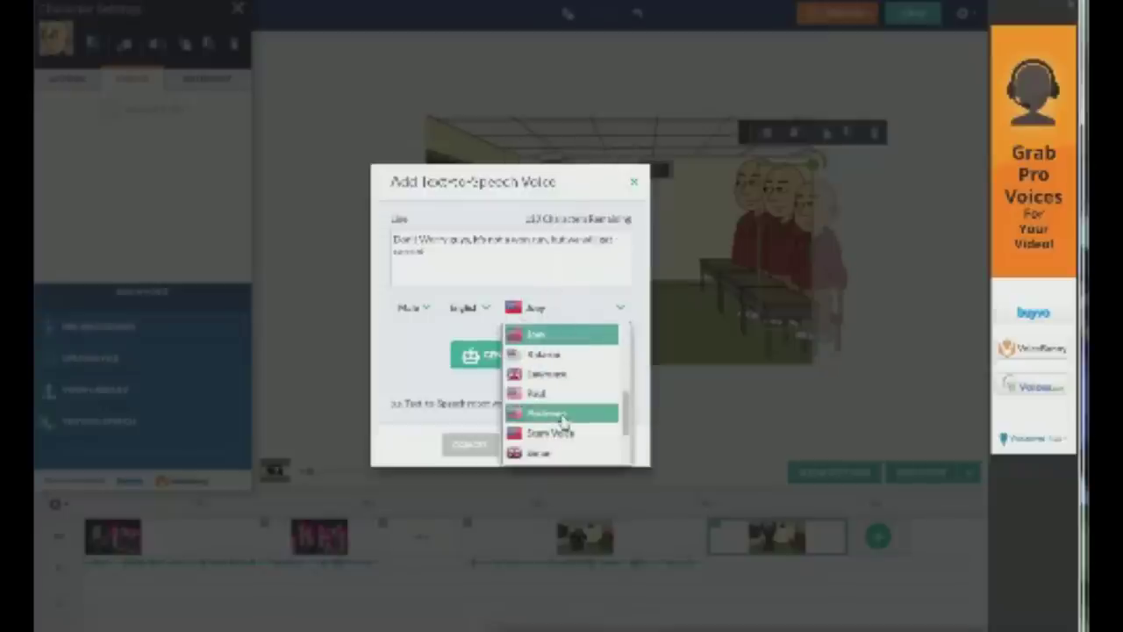
scroll(563, 422, down, 2)
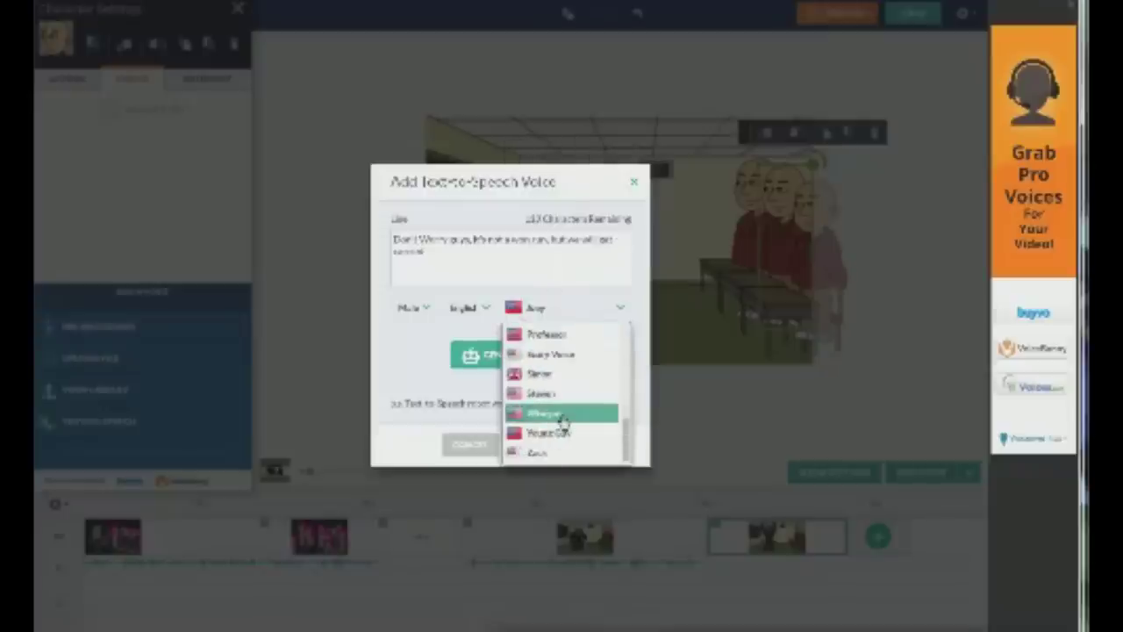
click(554, 375)
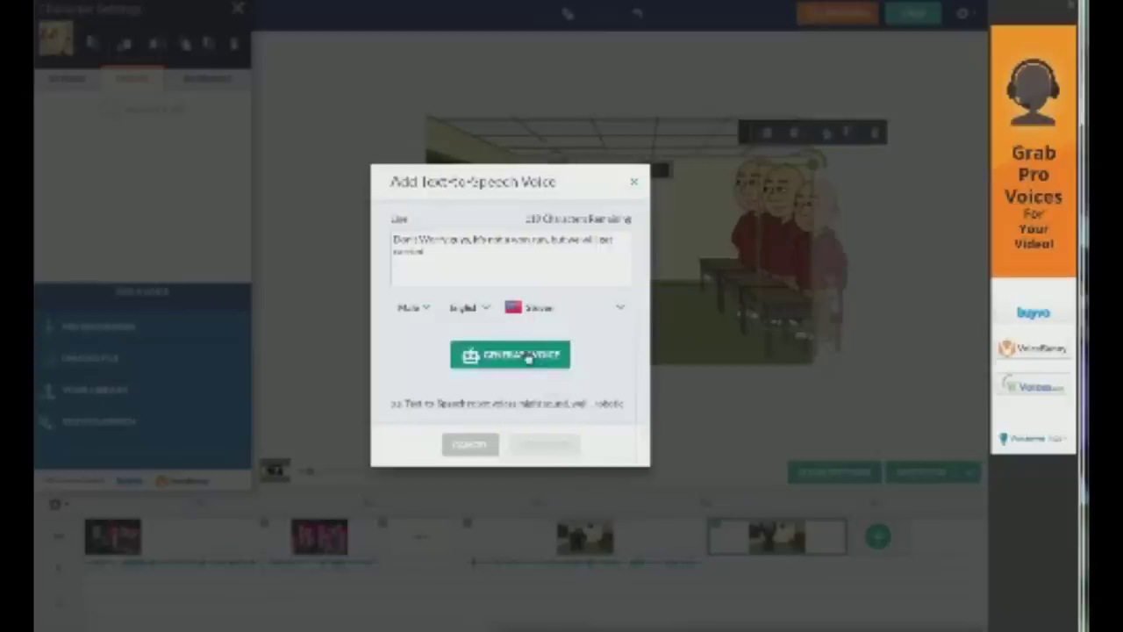
click(529, 355)
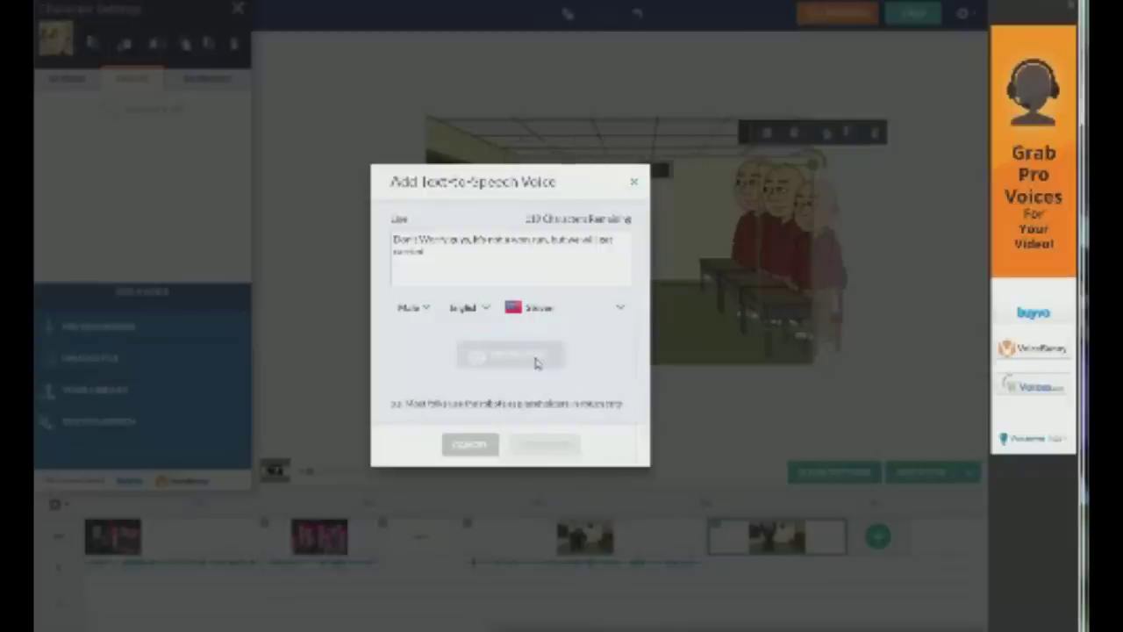
click(542, 314)
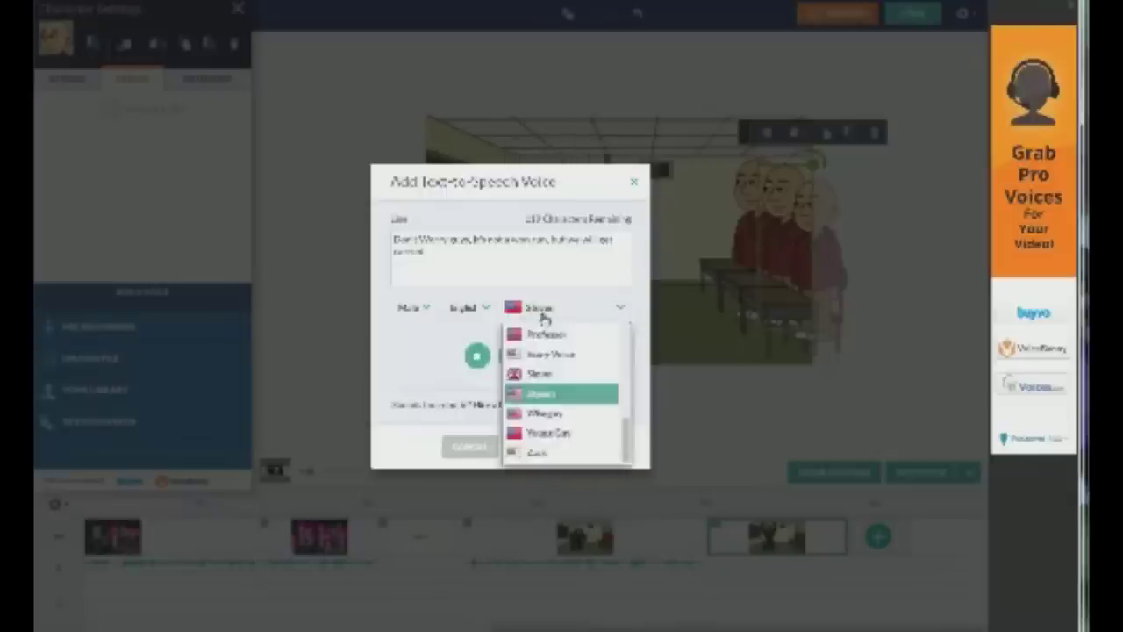
scroll(561, 360, up, 3)
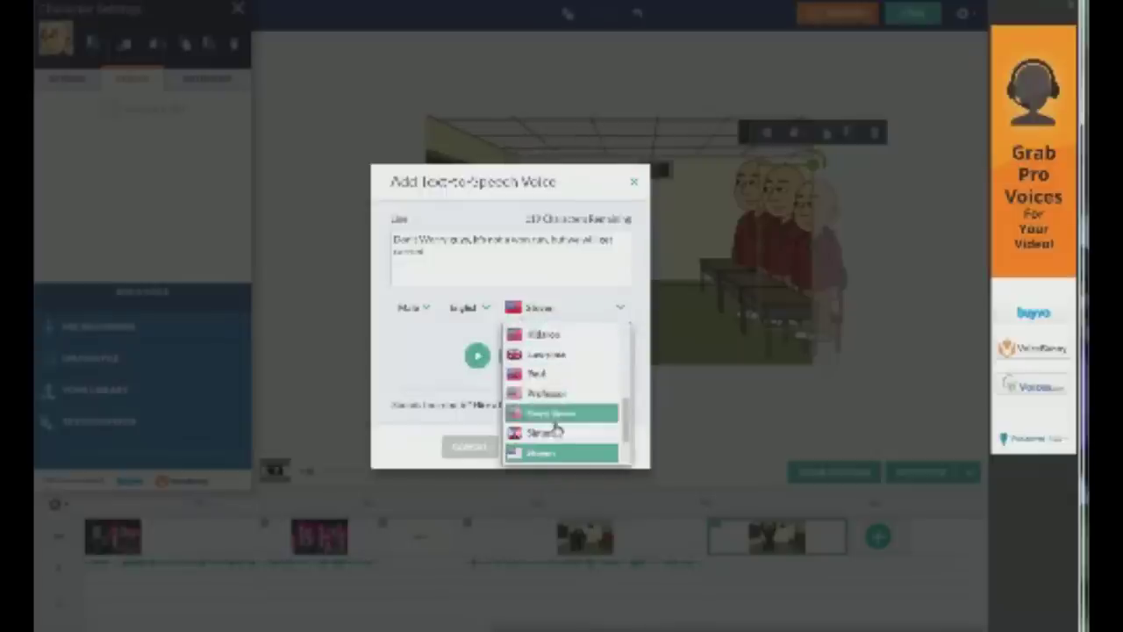
click(556, 375)
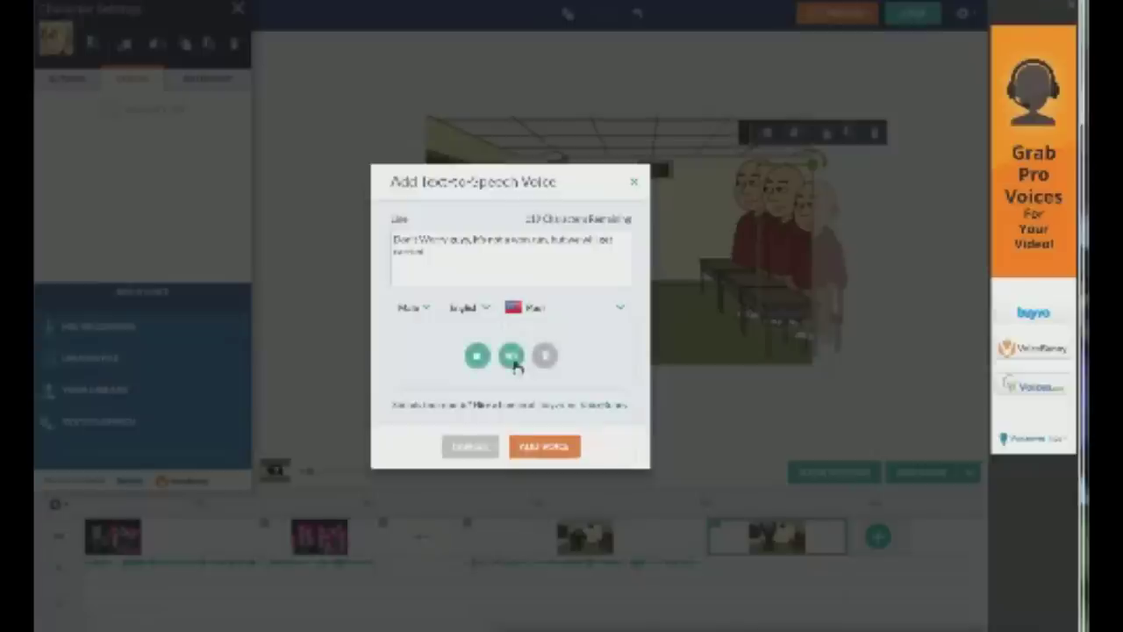
Try to generate the student's line with the Kidaroo voice, and retry the generation
click(576, 308)
scroll(562, 354, up, 2)
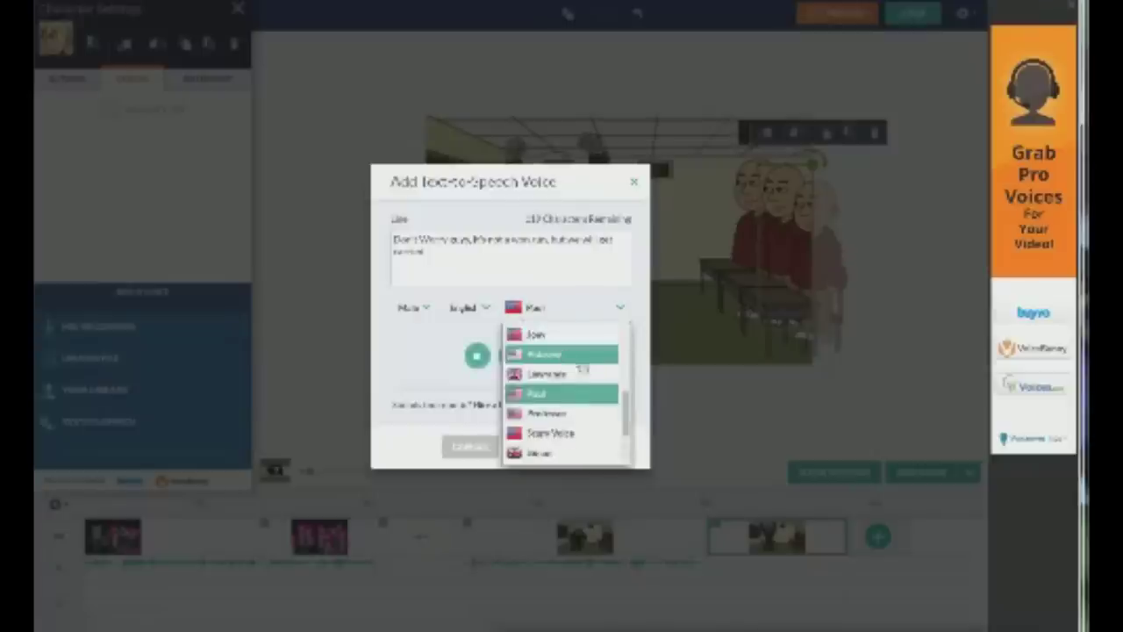
click(579, 354)
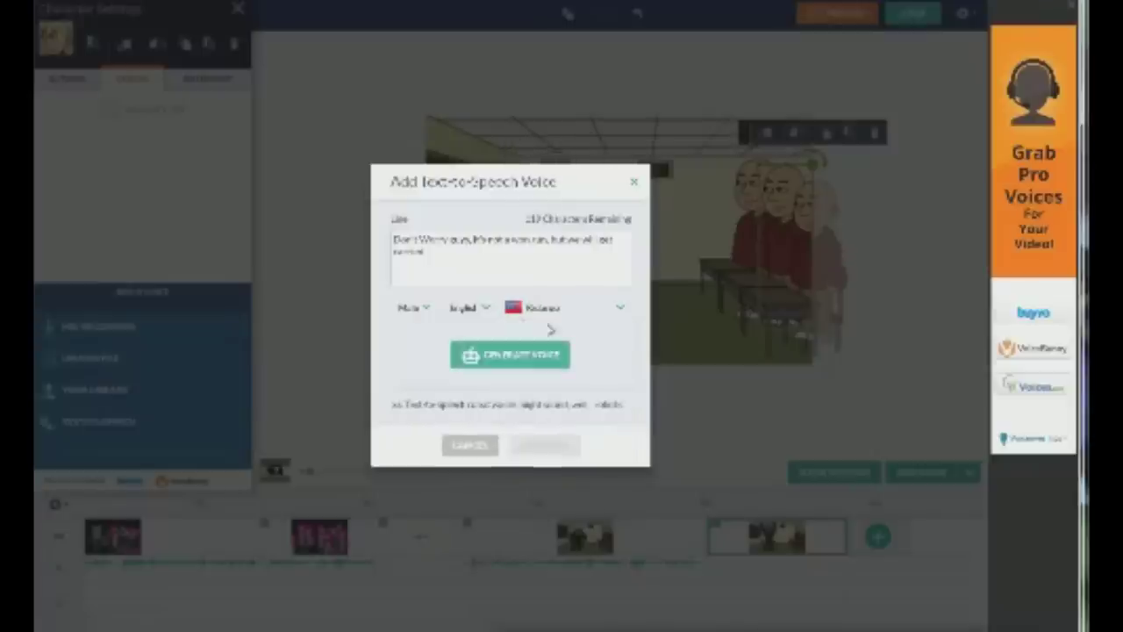
click(539, 356)
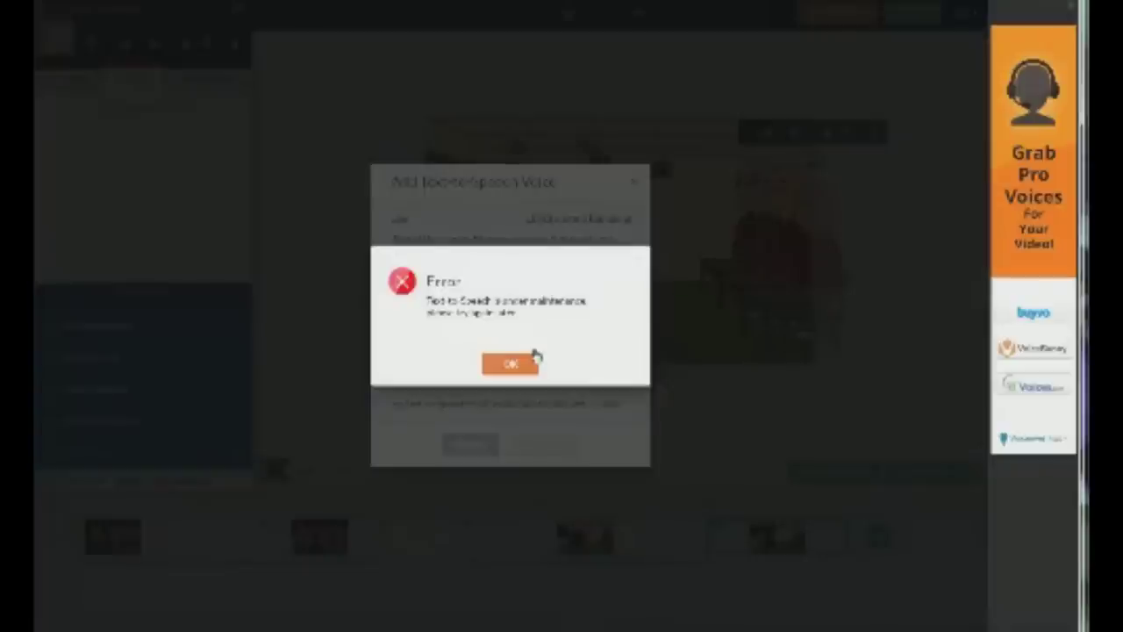
click(516, 366)
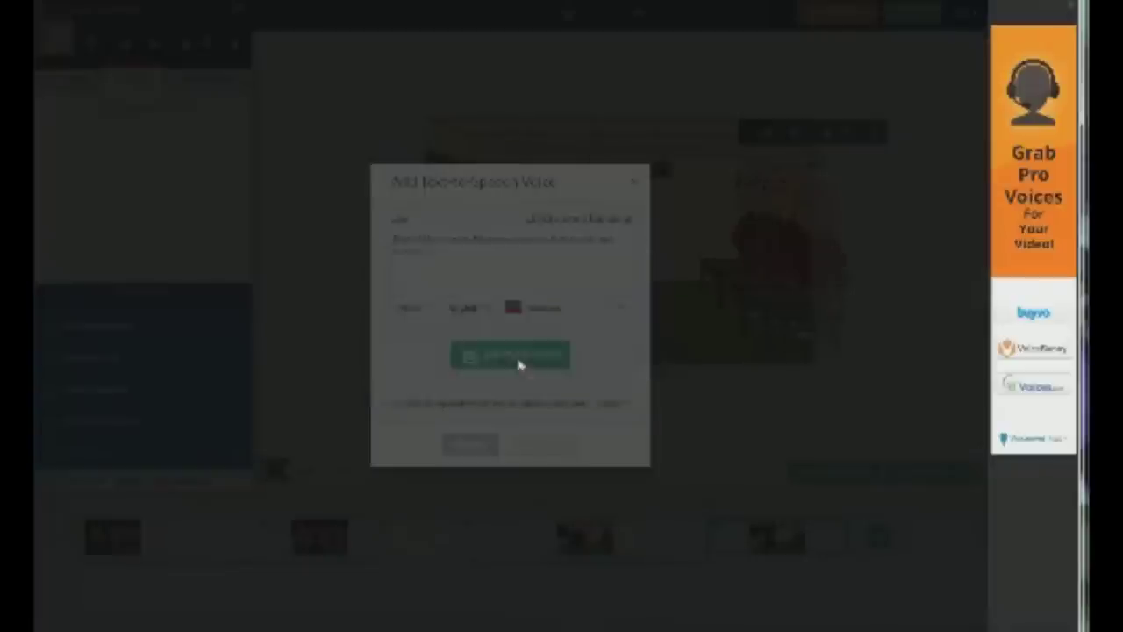
click(525, 364)
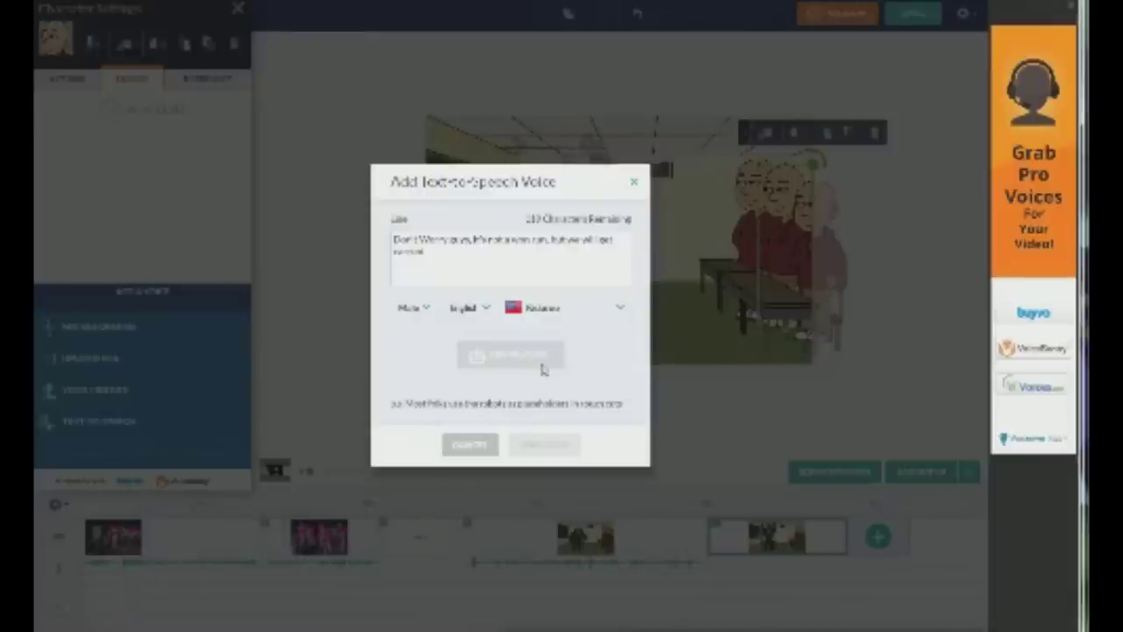
Switch the line's voice to Joey and generate the speech
click(569, 308)
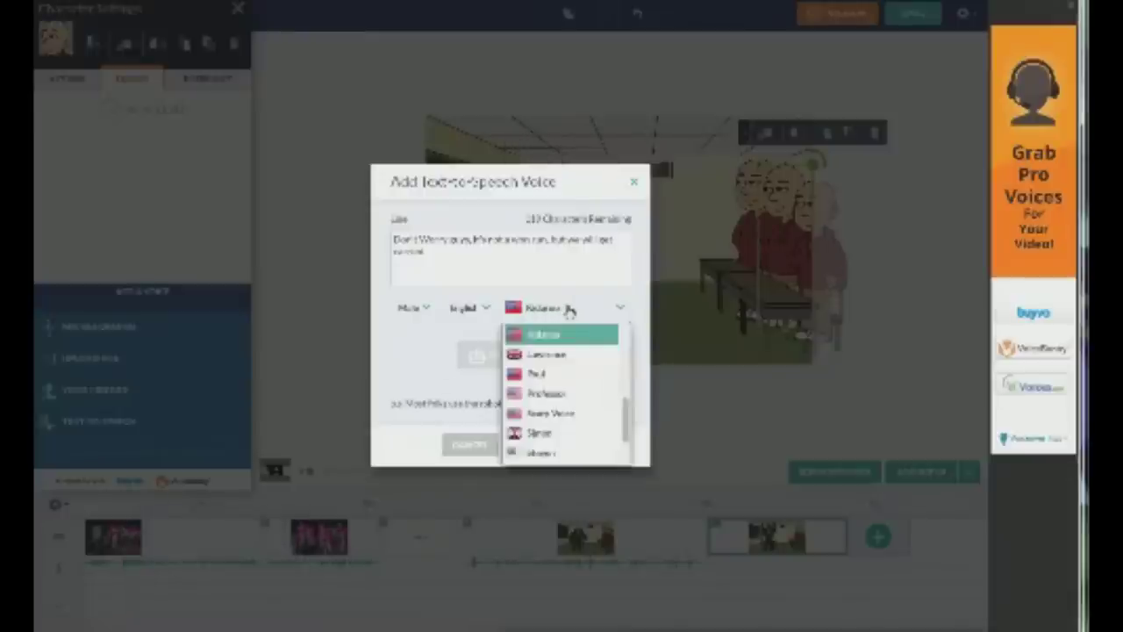
scroll(562, 386, up, 2)
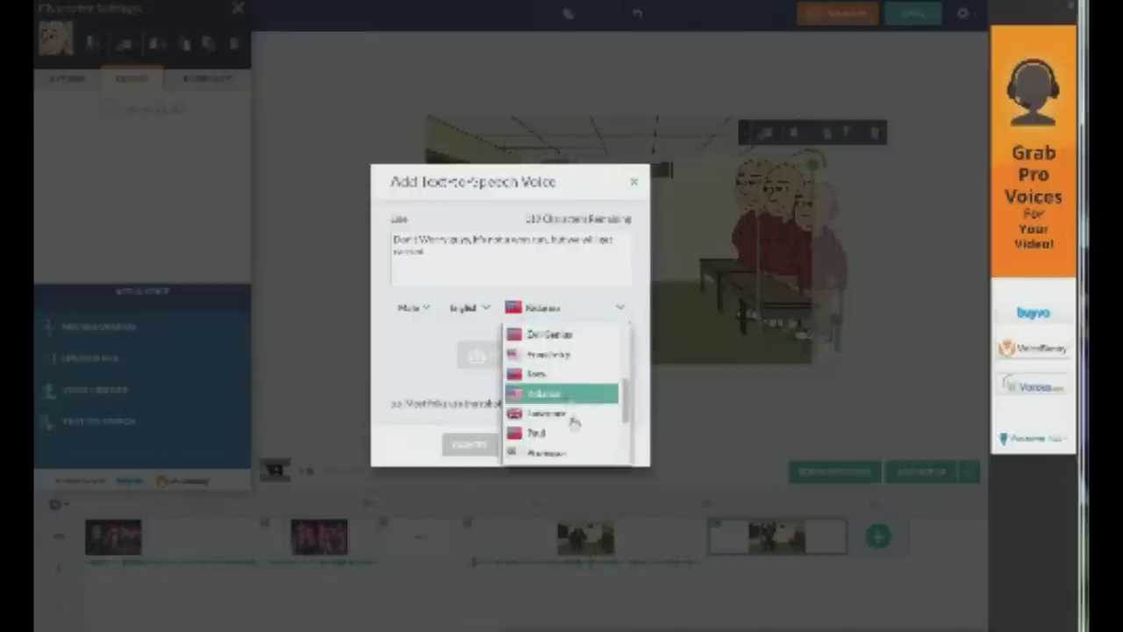
click(551, 377)
click(524, 356)
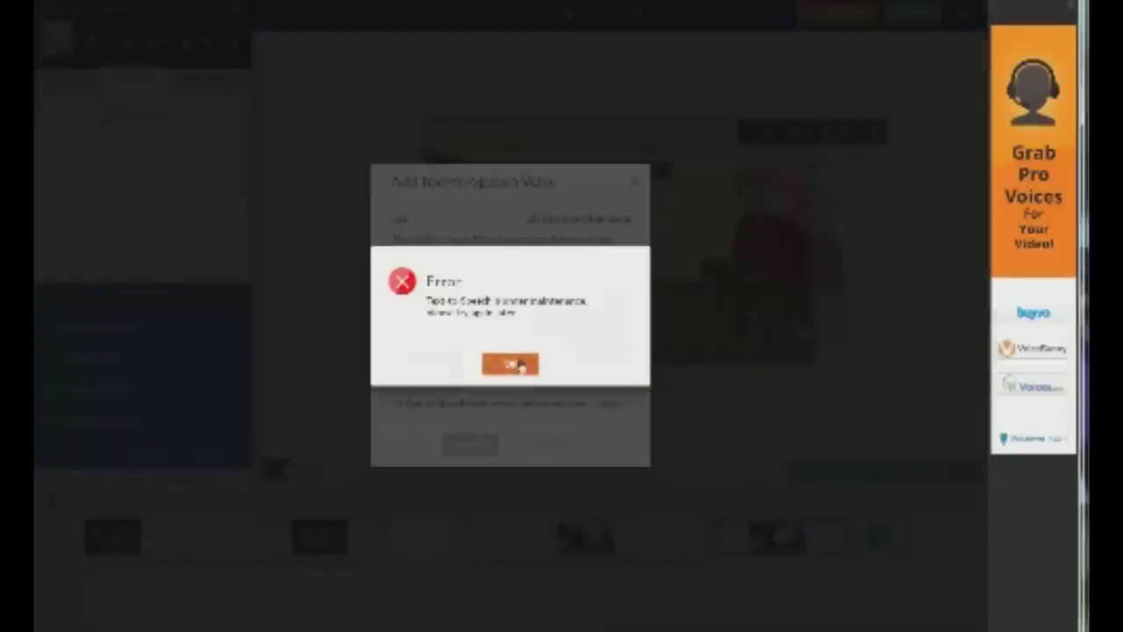
click(518, 365)
click(566, 314)
click(569, 318)
click(571, 313)
click(571, 311)
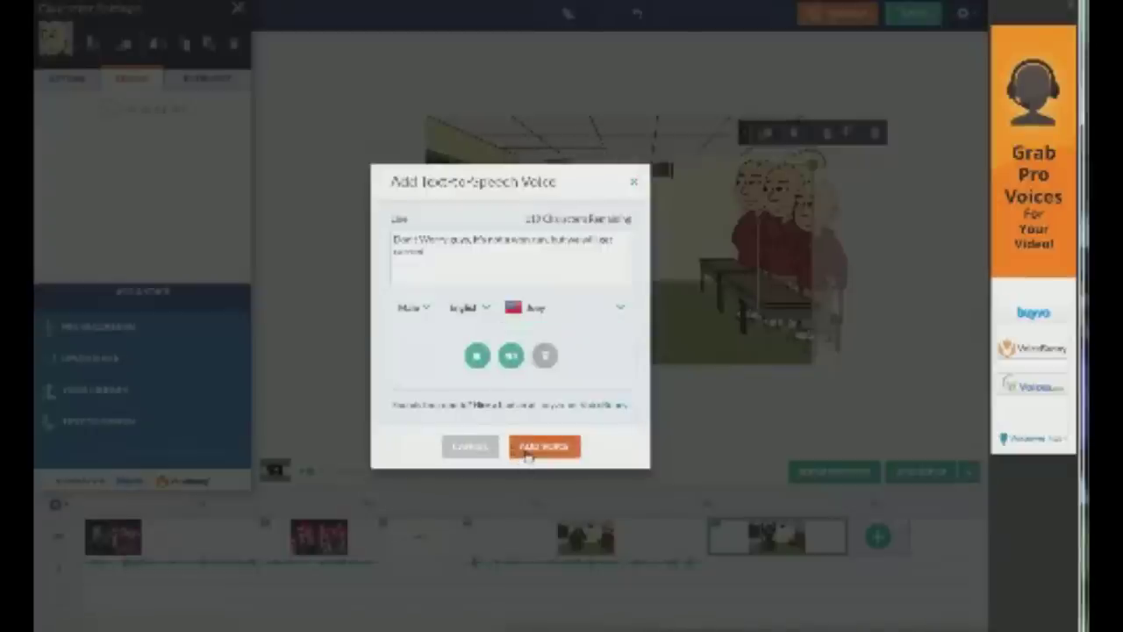
Browse the available languages, keep English, and add the generated Joey voice line to the middle student
click(469, 309)
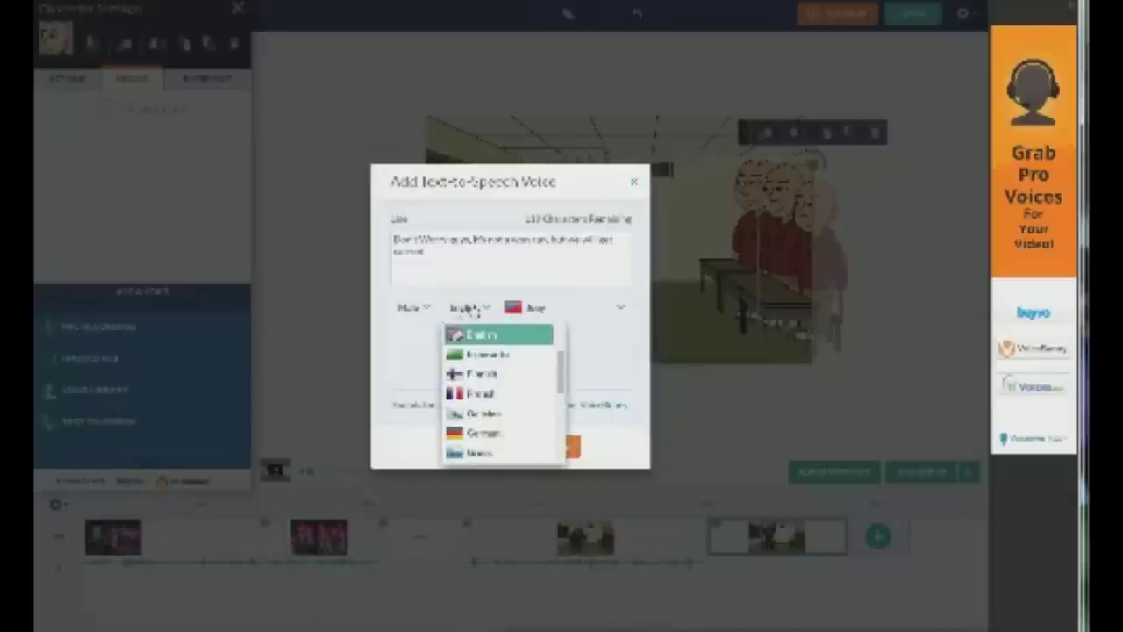
drag(558, 381, 564, 452)
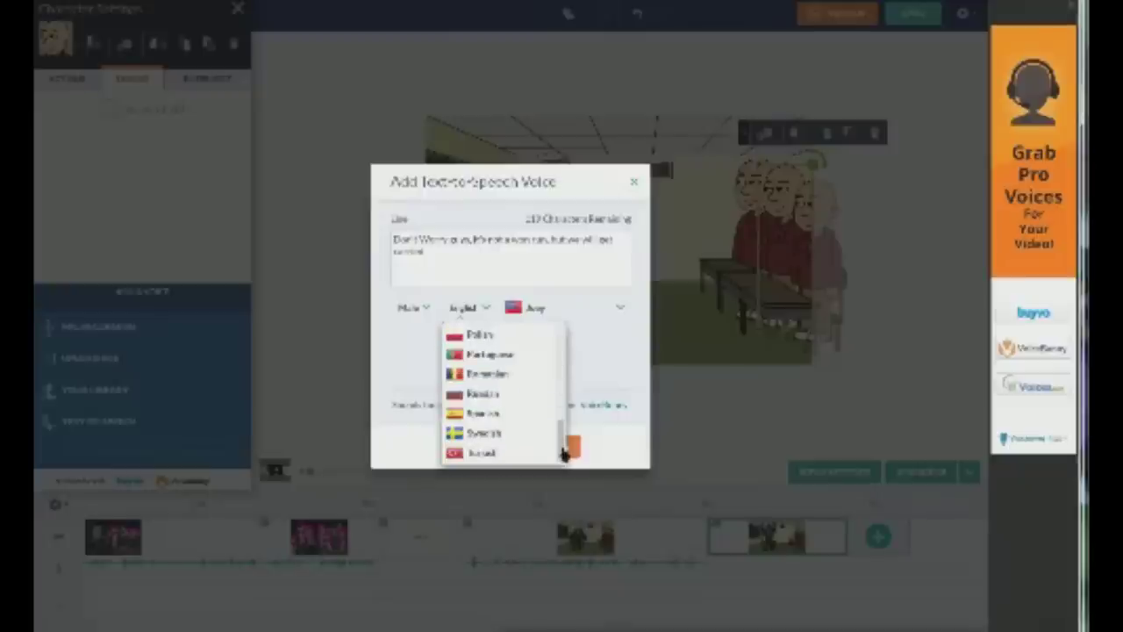
click(634, 352)
click(544, 447)
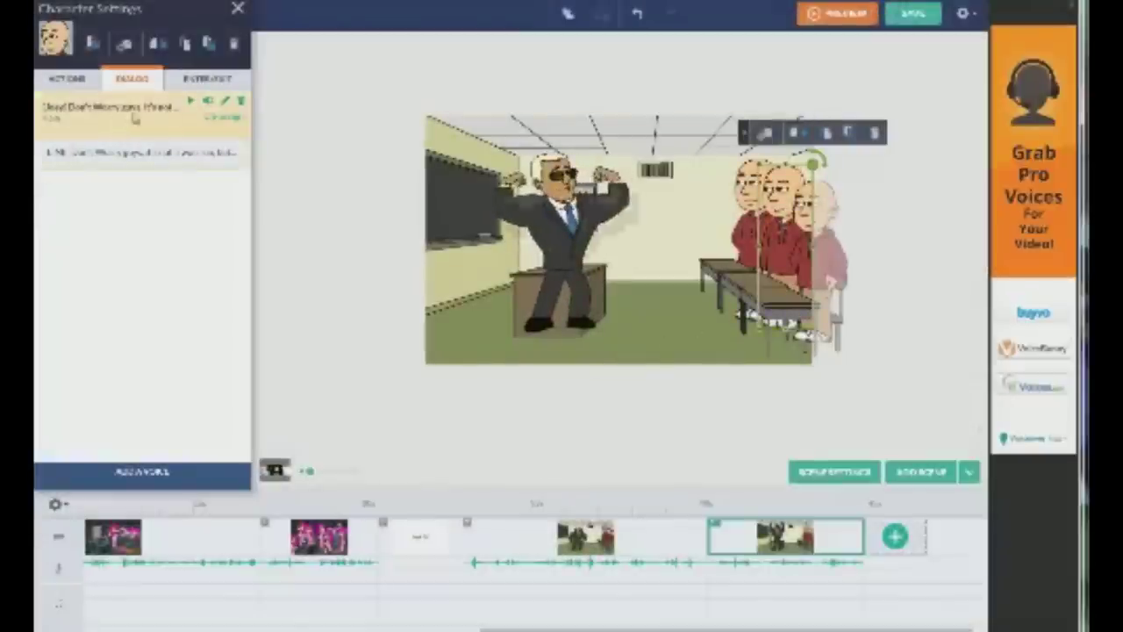
Give the middle student in the red hoodie a Happy expression and a leaning-forward emotion action, and close his settings
click(66, 78)
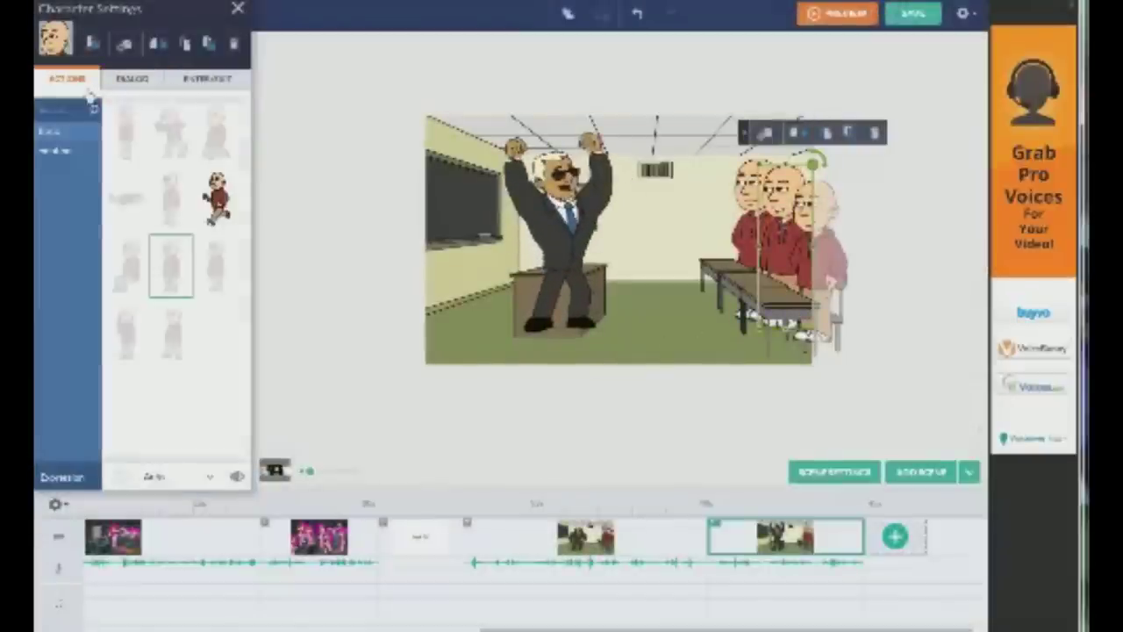
click(56, 151)
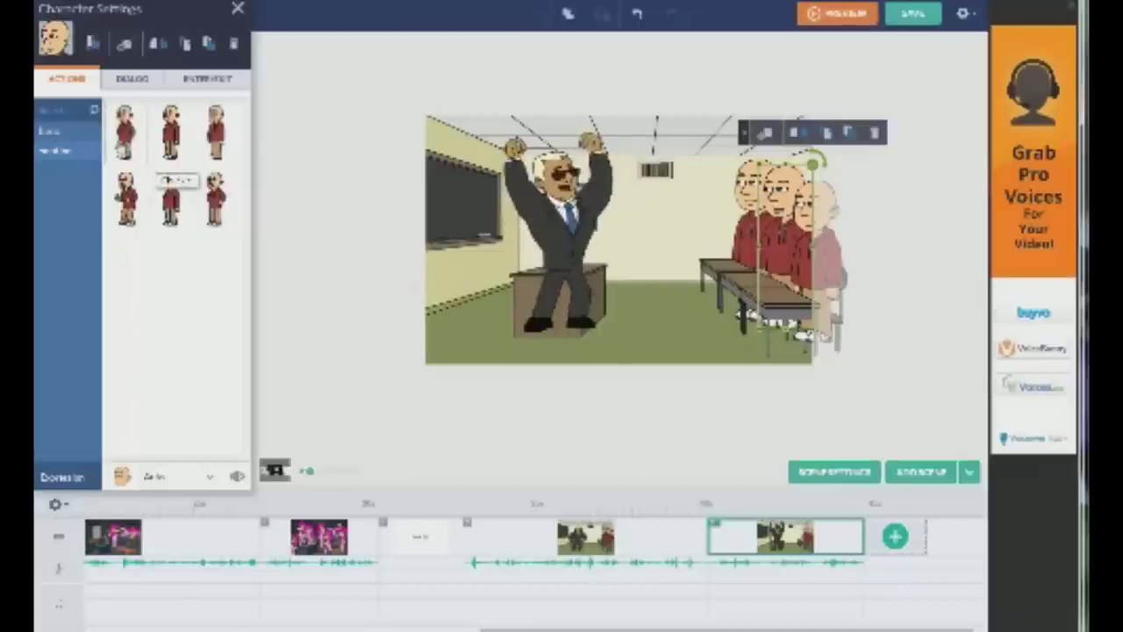
click(172, 189)
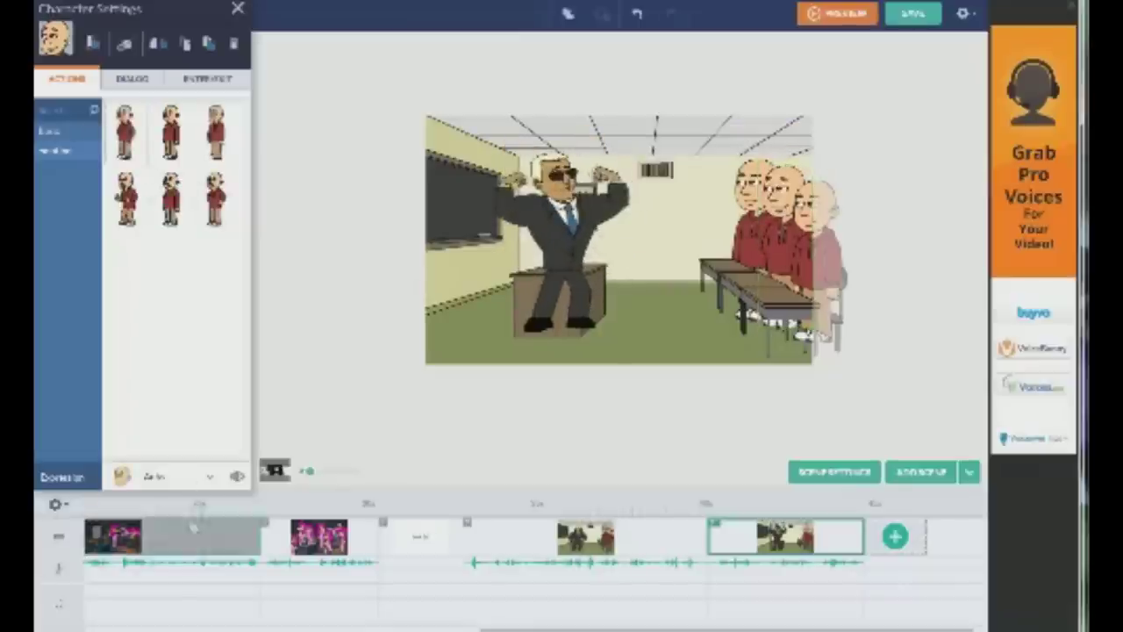
click(158, 478)
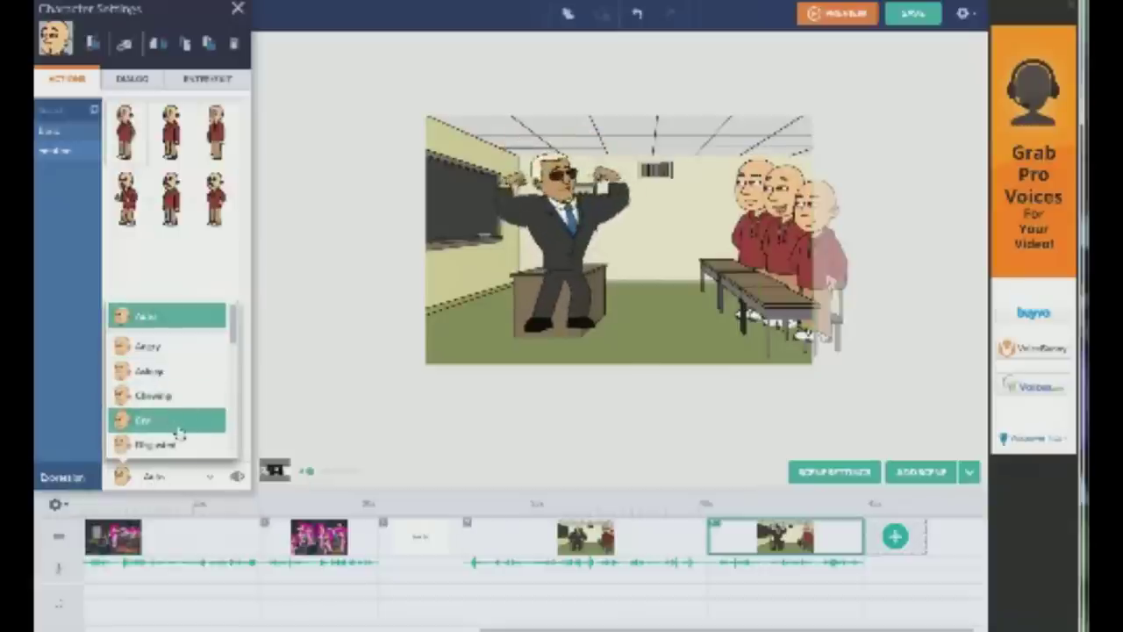
drag(234, 342, 231, 369)
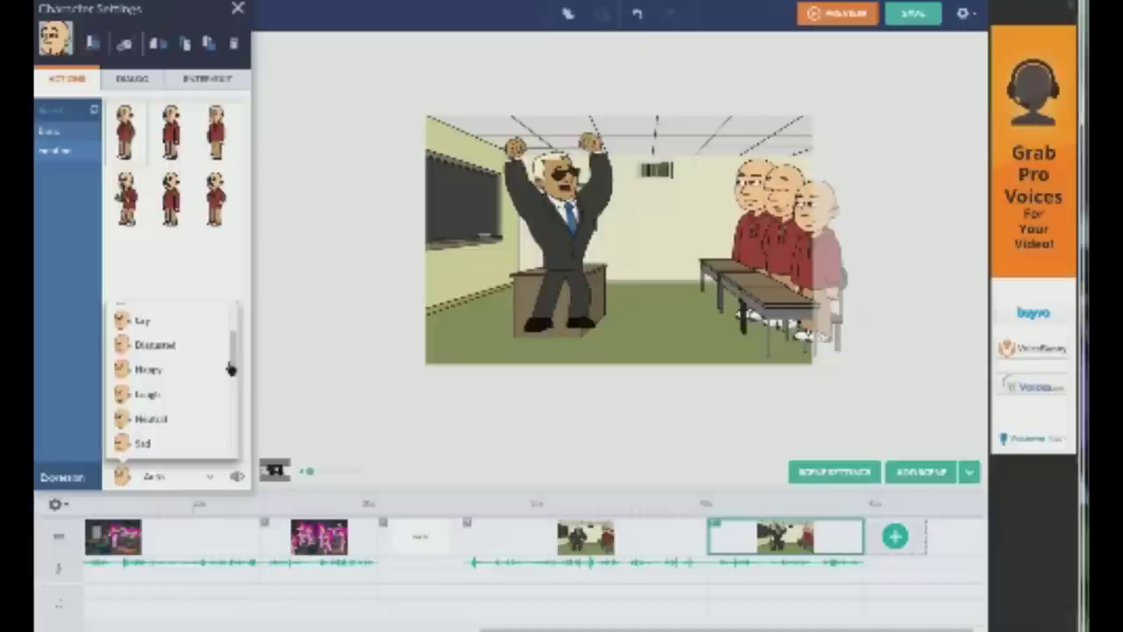
click(170, 374)
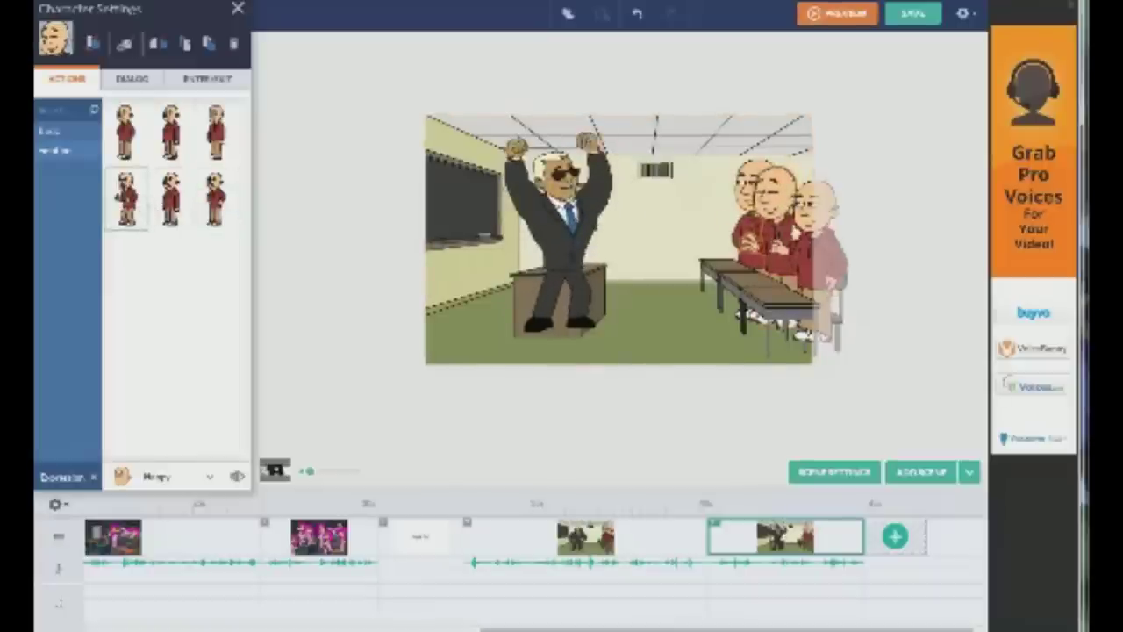
click(170, 197)
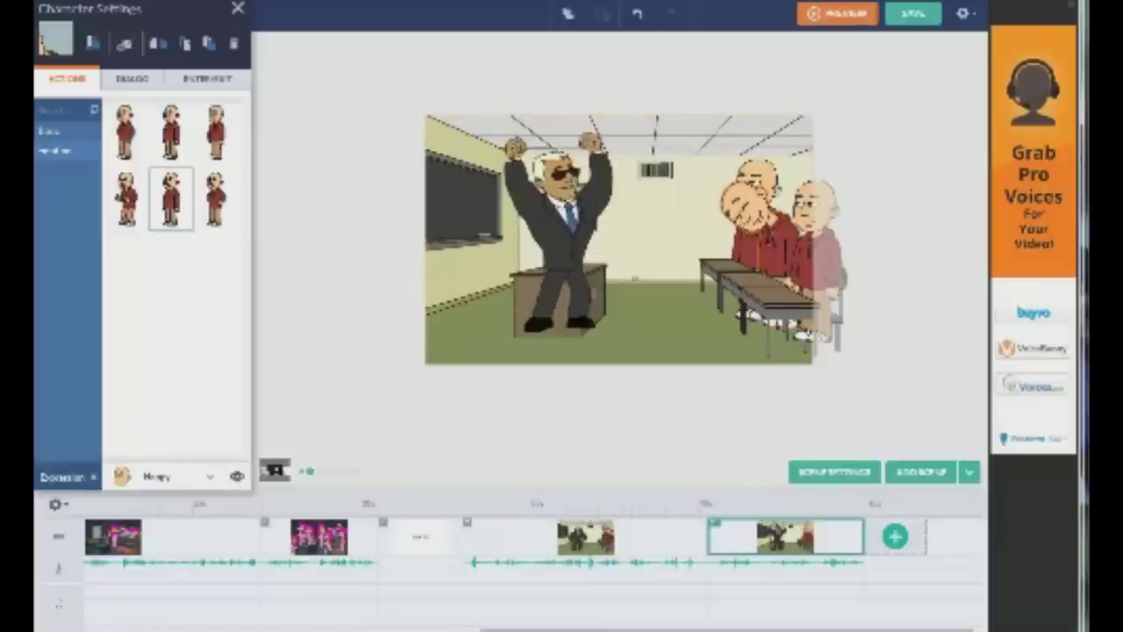
click(136, 79)
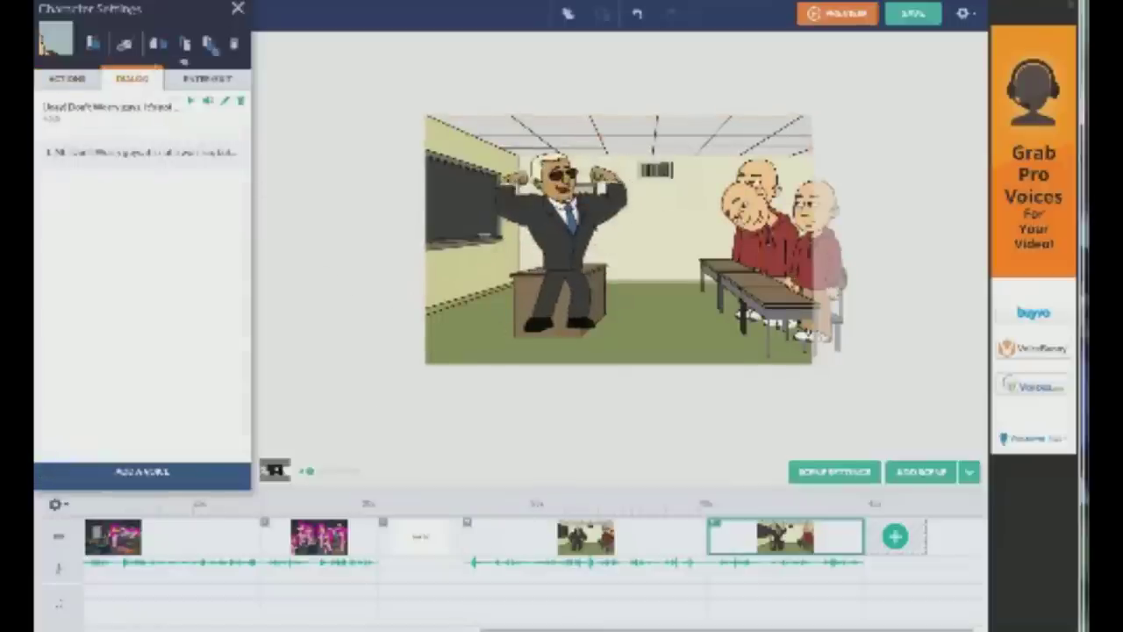
click(238, 9)
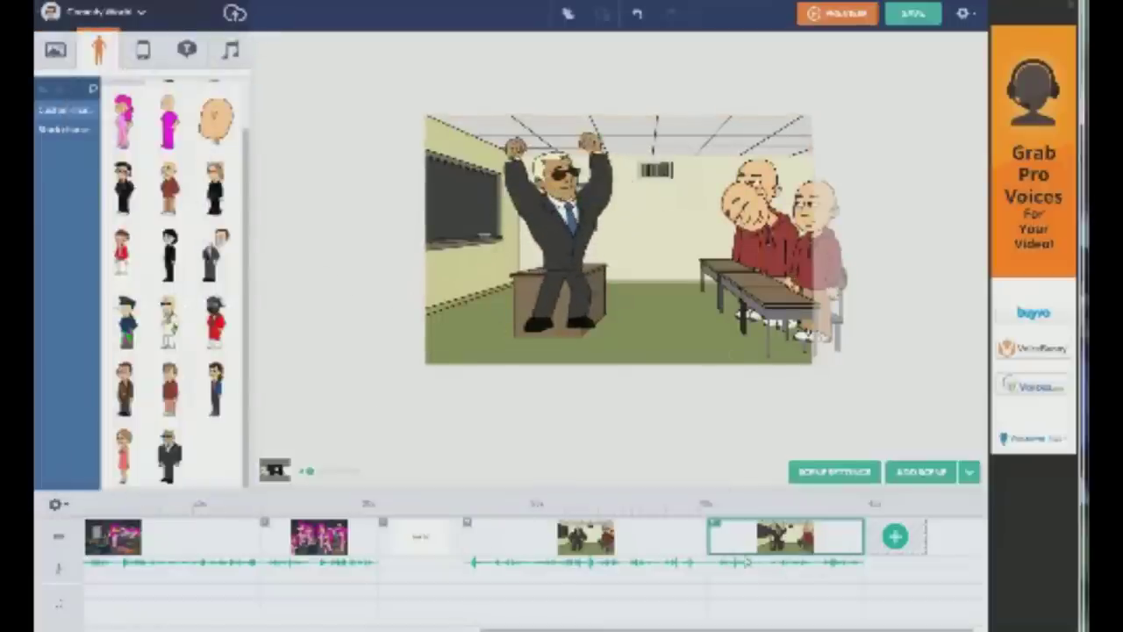
Preview the video from the last classroom scene and return to editing
right_click(714, 554)
right_click(751, 537)
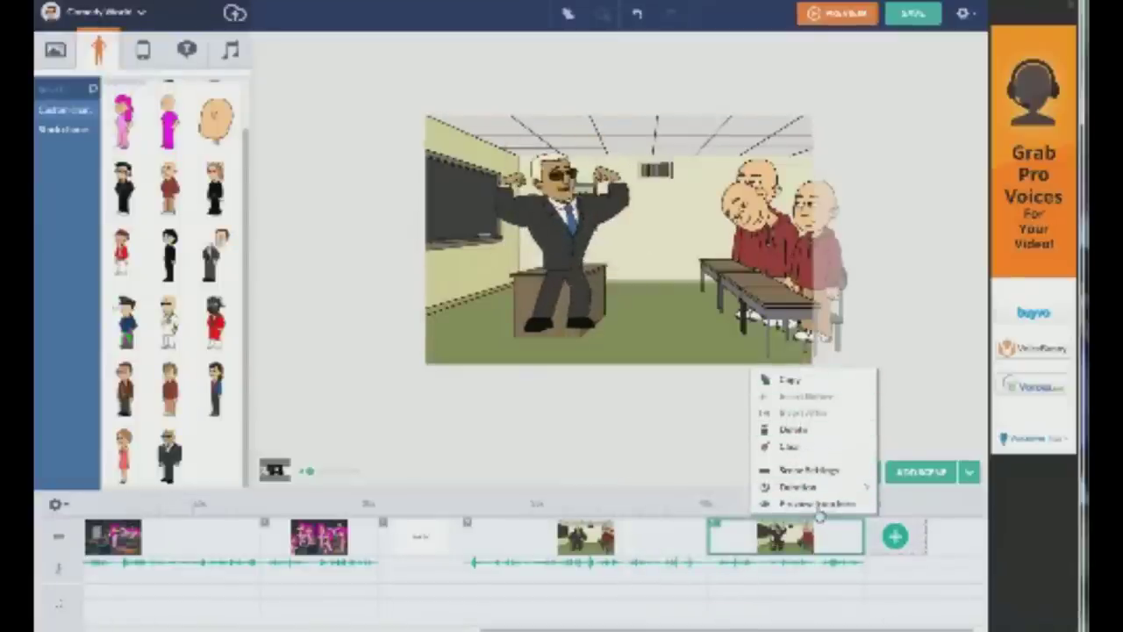
click(817, 506)
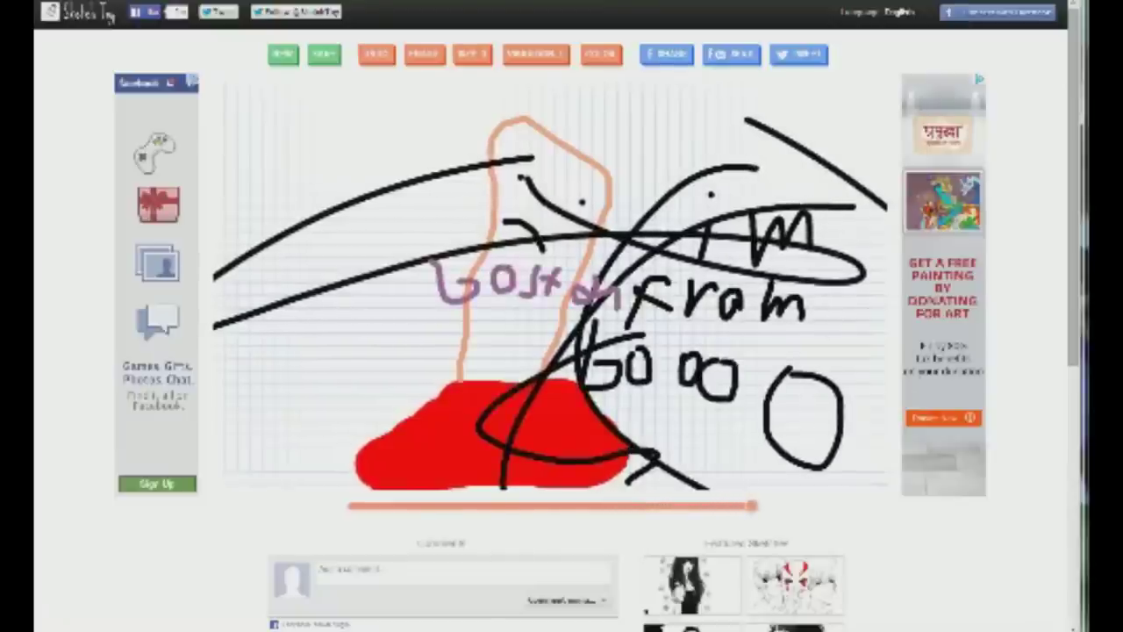
key(F5)
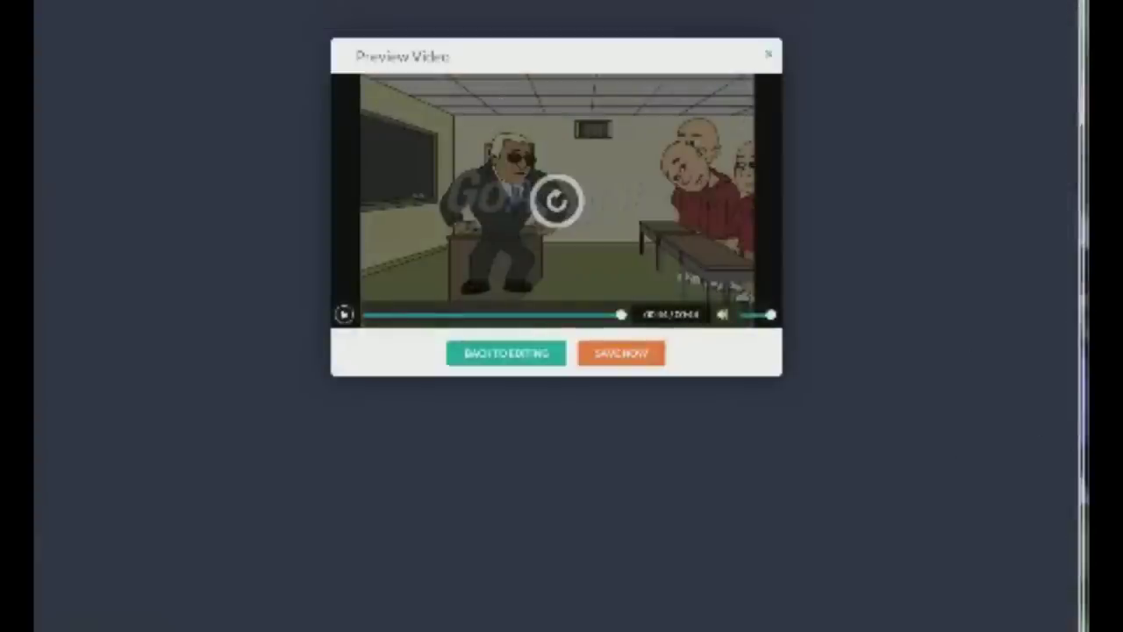
click(496, 352)
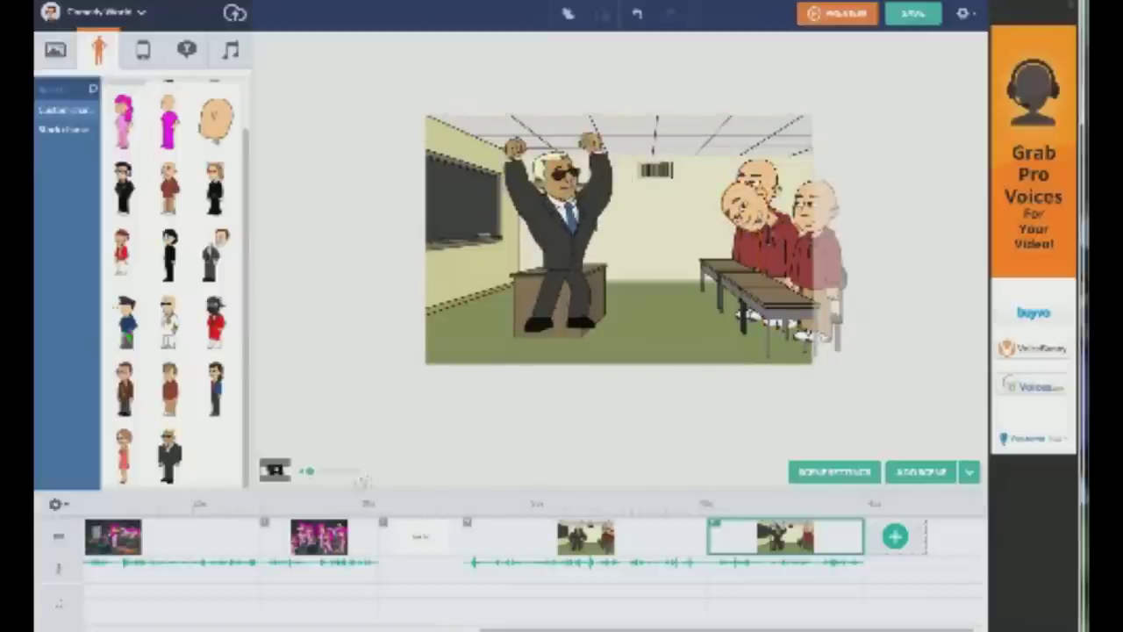
drag(307, 470, 345, 468)
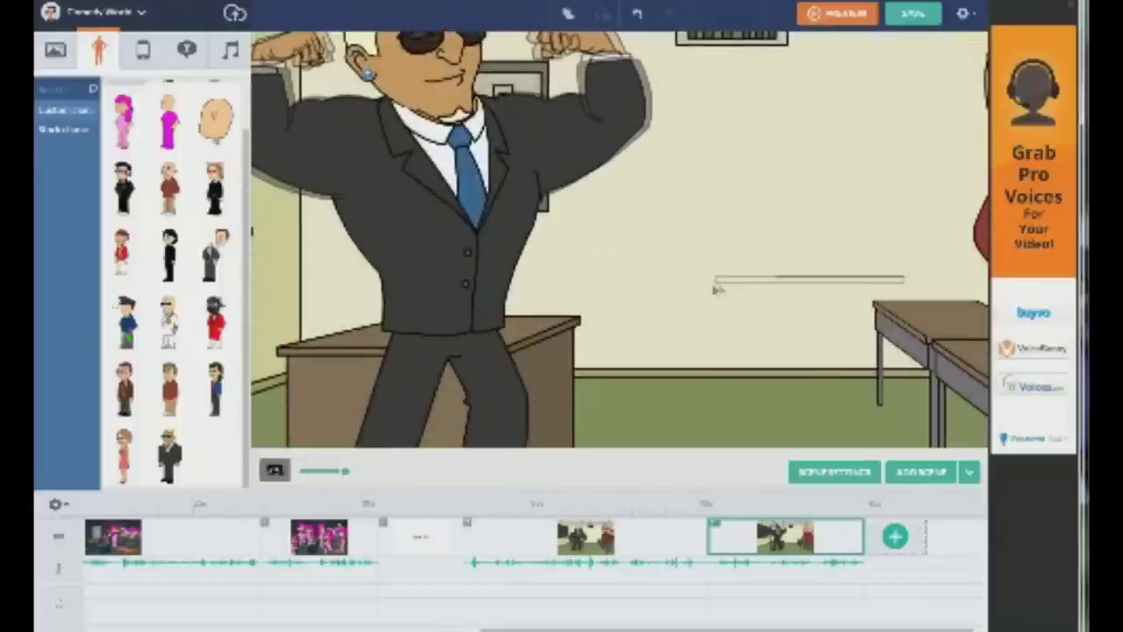
click(711, 291)
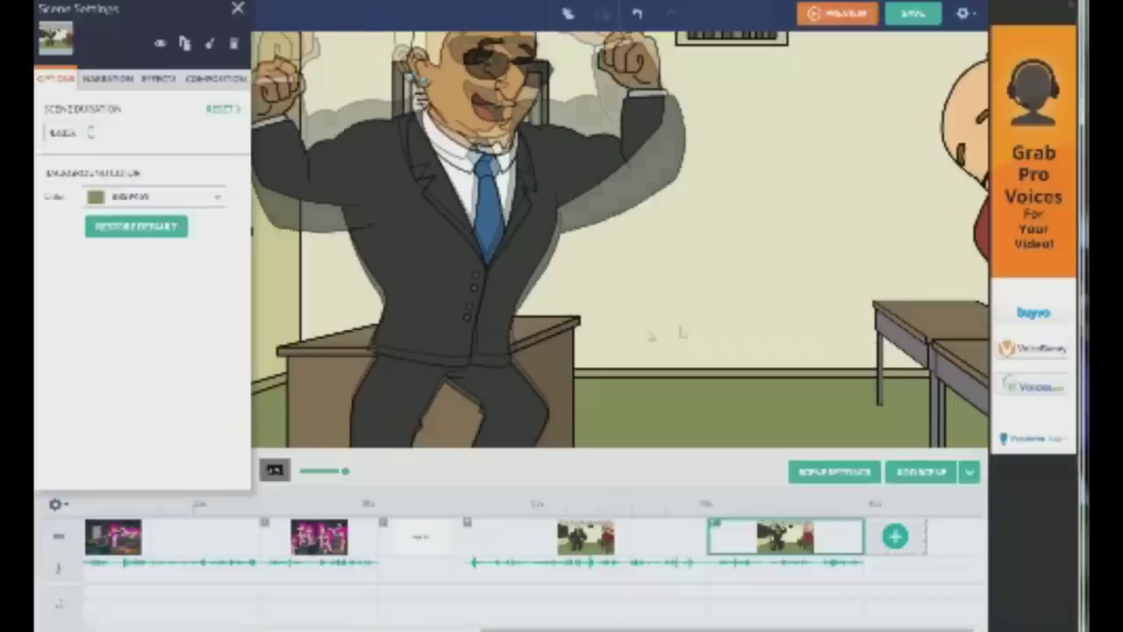
drag(344, 470, 312, 470)
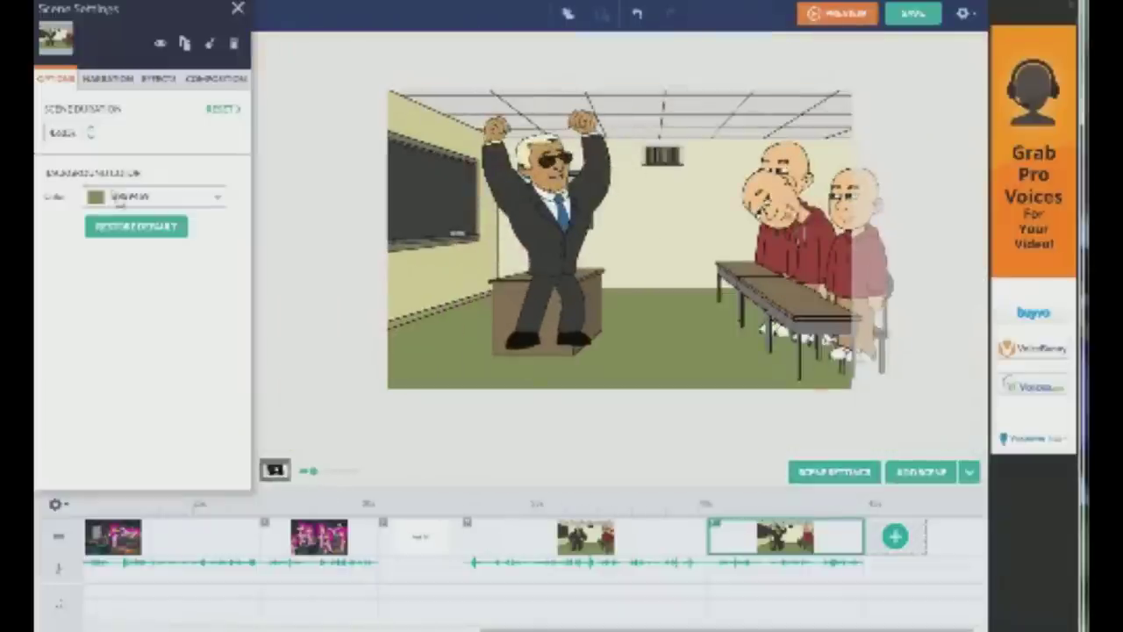
Set the last classroom scene's background color to black (000000)
click(136, 201)
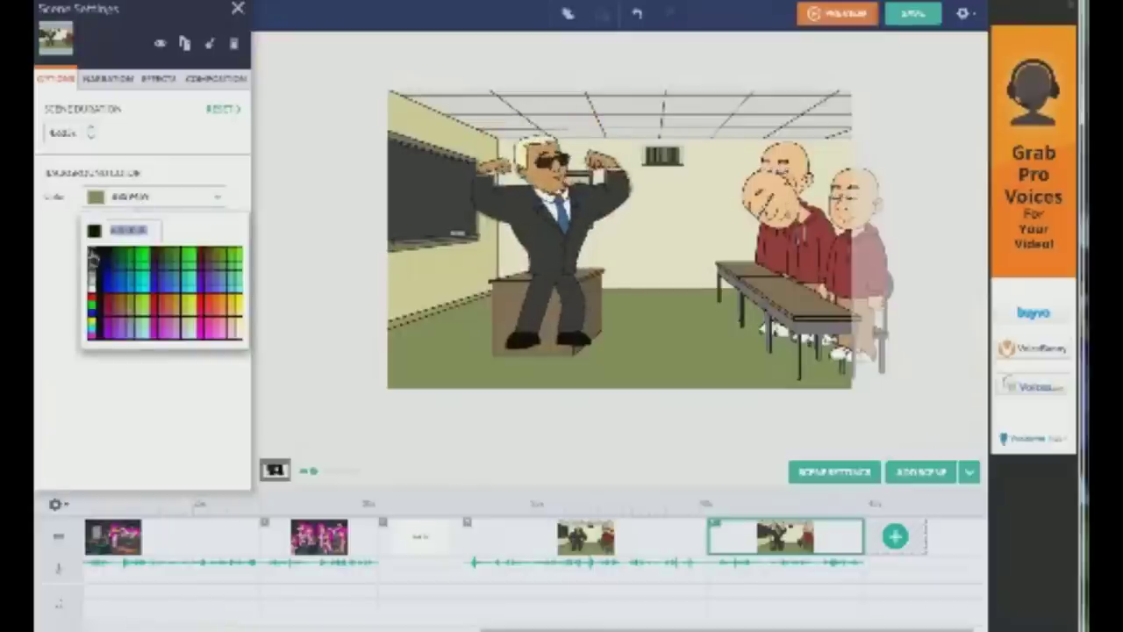
click(93, 256)
click(128, 200)
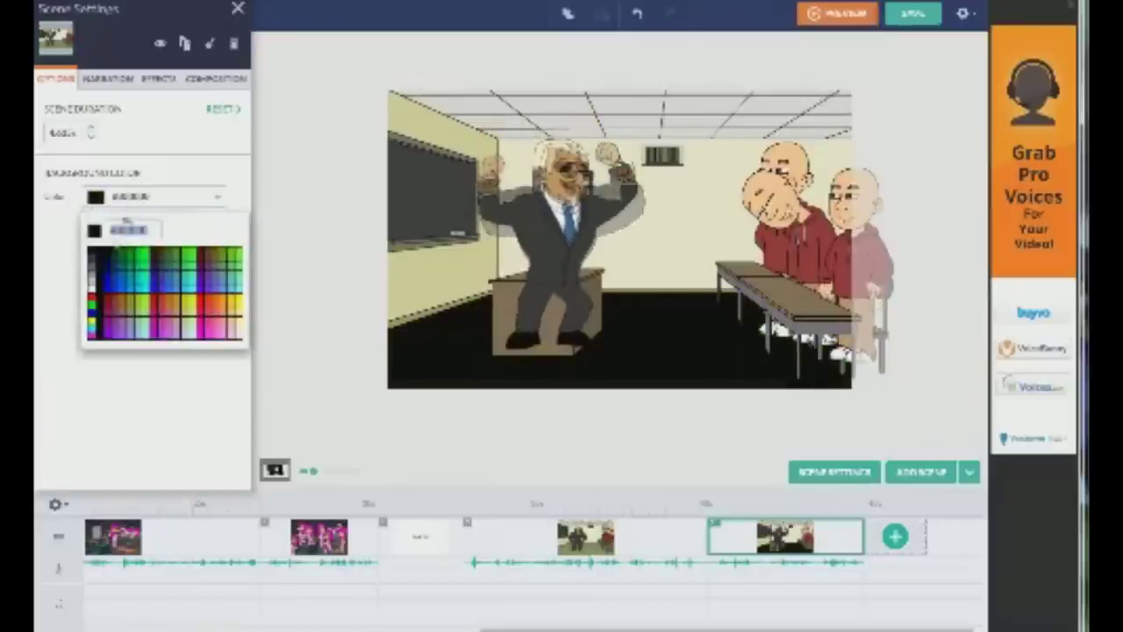
click(93, 258)
Adjust the last classroom scene's duration until the scene is shorter than before
click(87, 131)
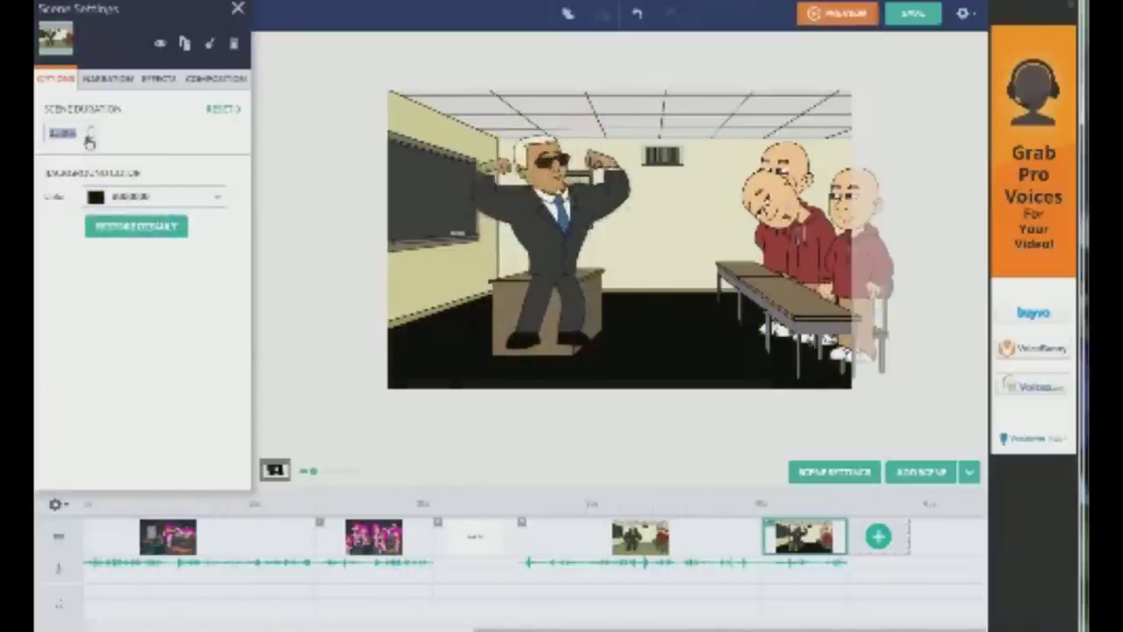
click(87, 130)
click(88, 131)
click(88, 131)
click(88, 130)
click(89, 130)
click(89, 130)
click(89, 131)
click(89, 131)
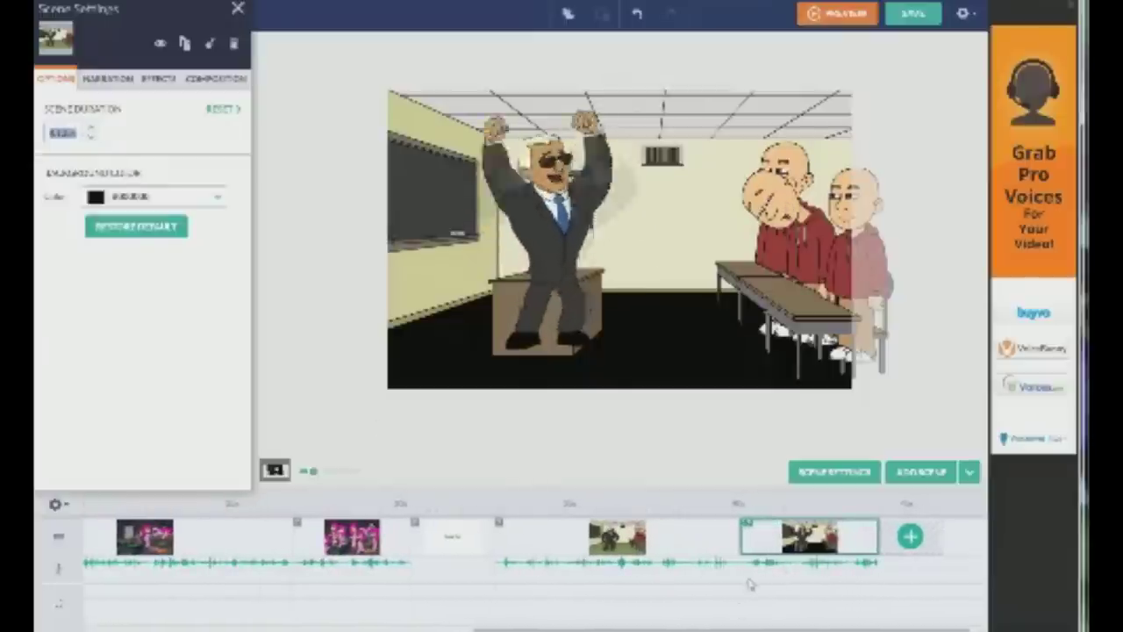
right_click(827, 547)
click(881, 471)
click(89, 138)
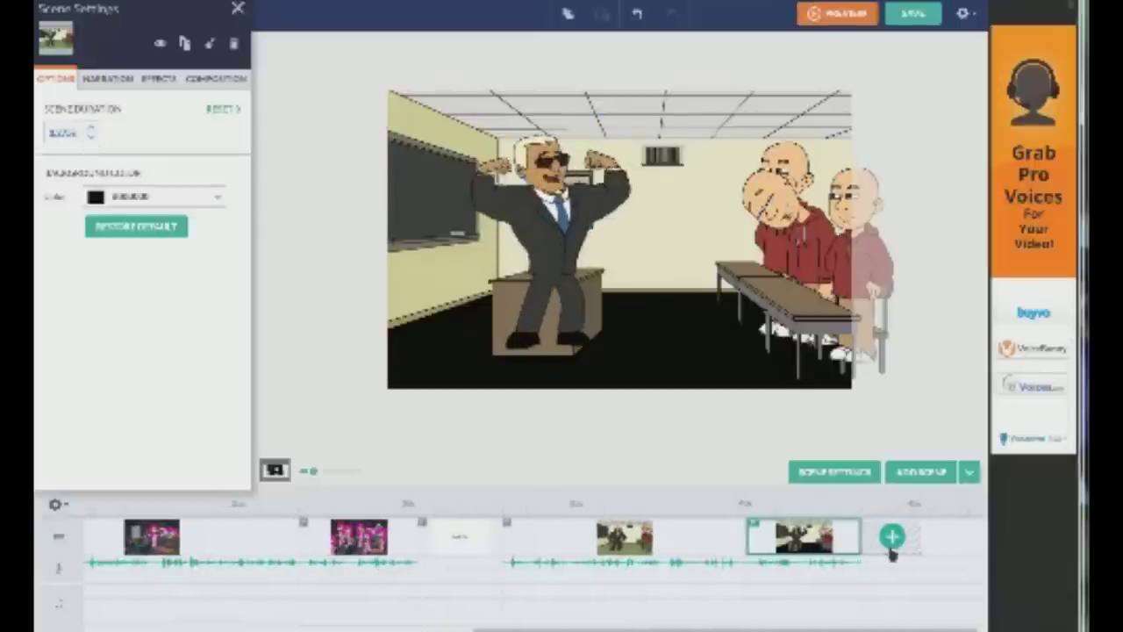
Add a new scene after the last classroom scene and open the suited man's action choices
click(891, 548)
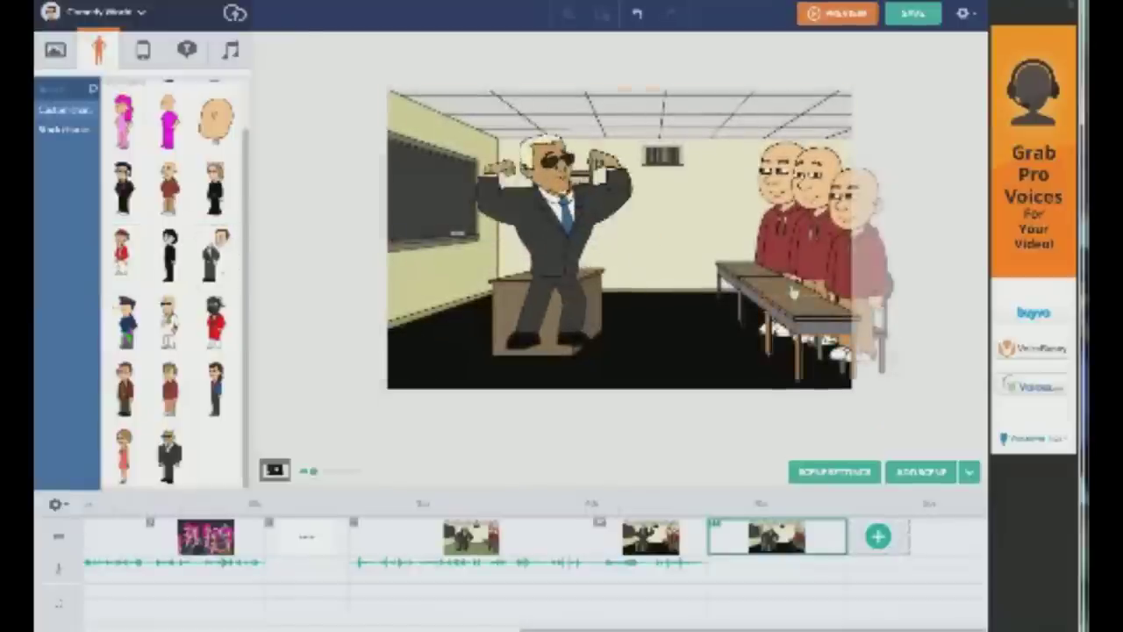
click(227, 255)
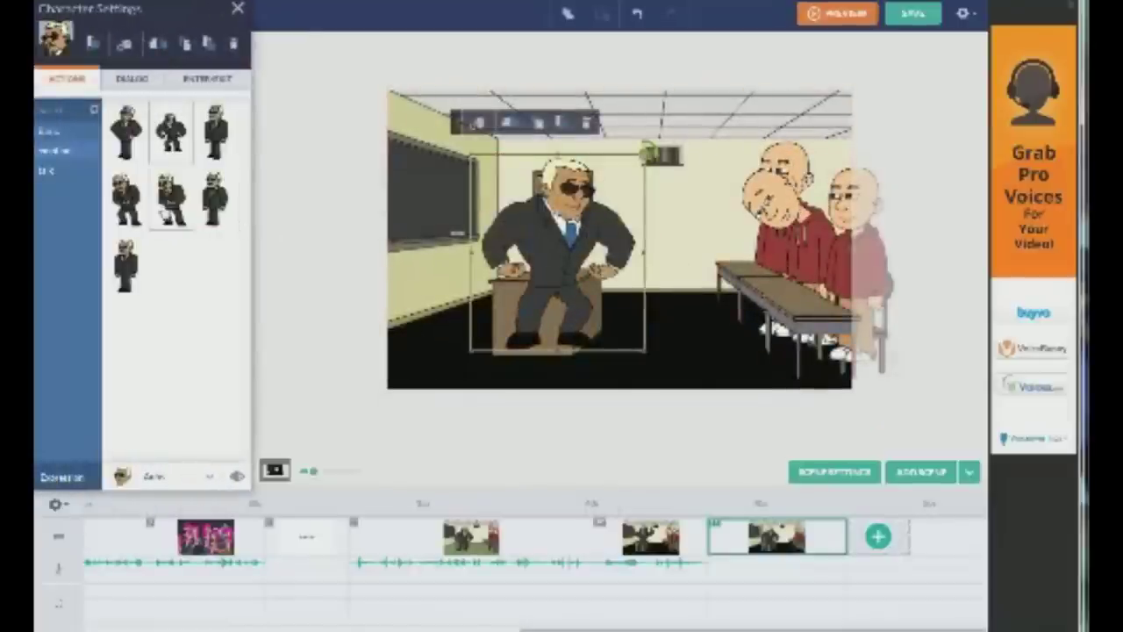
Try several emotion and basic actions on the suited man in the new scene
click(215, 197)
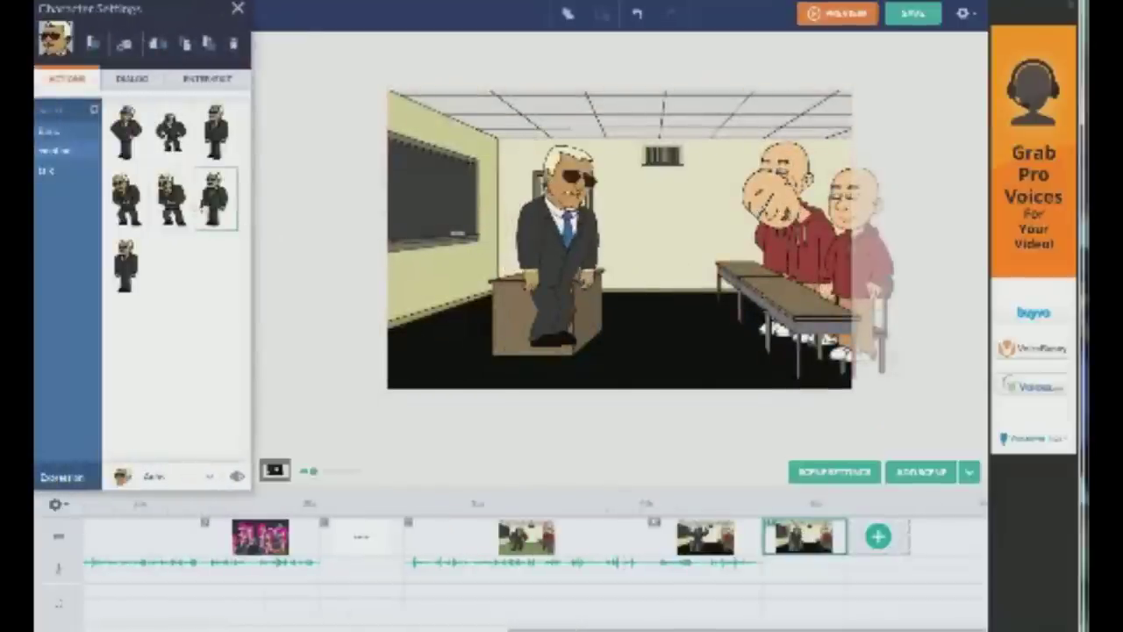
click(117, 292)
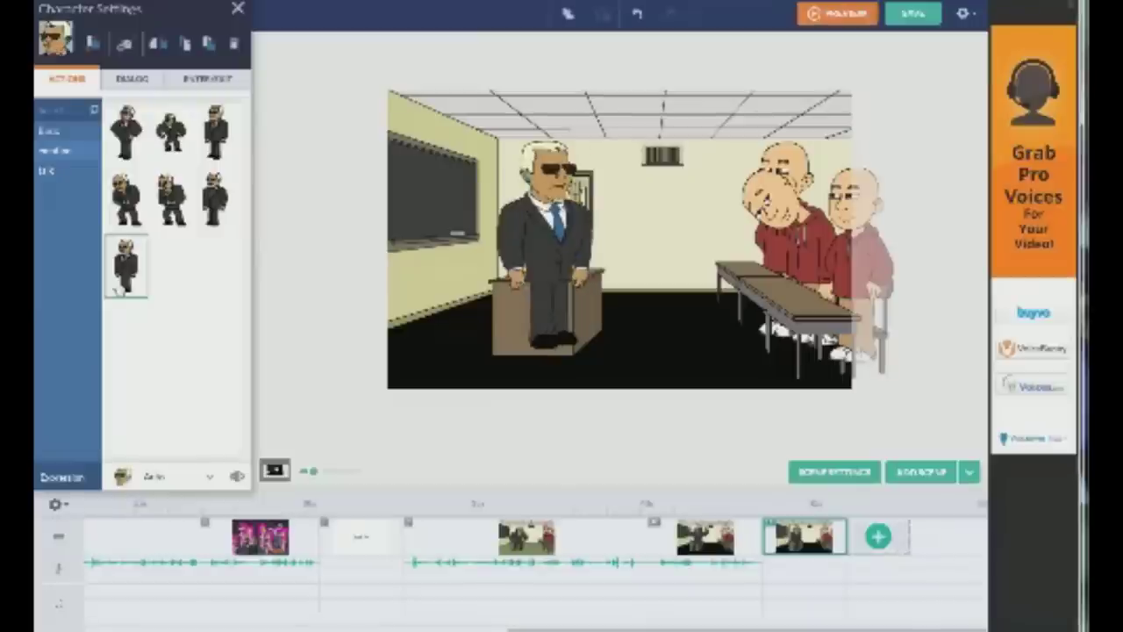
click(174, 138)
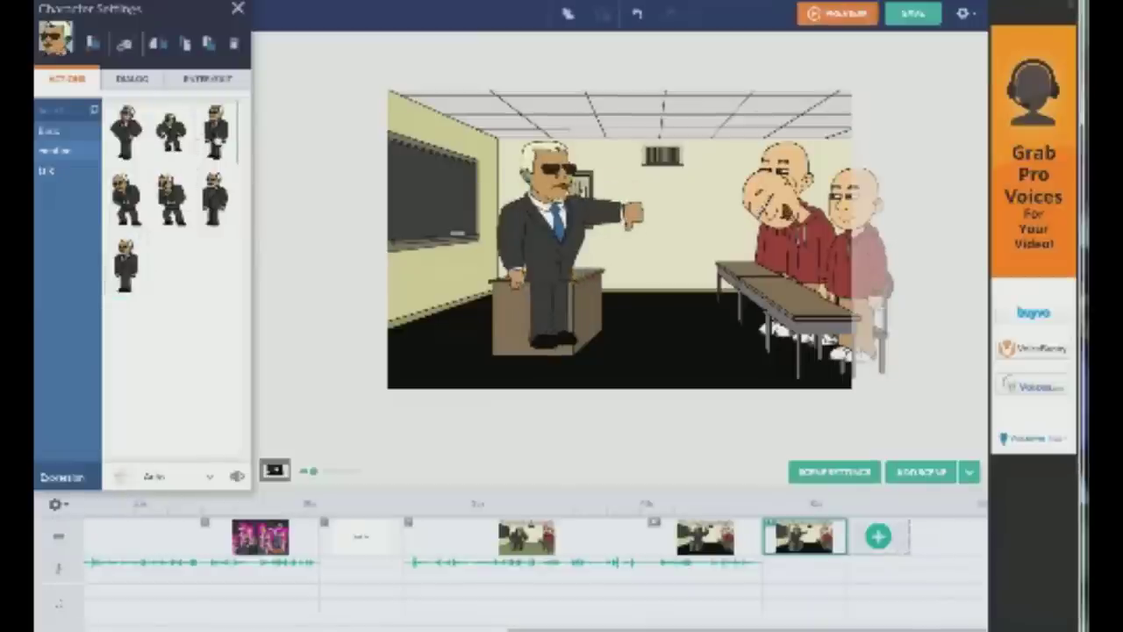
click(178, 143)
click(127, 142)
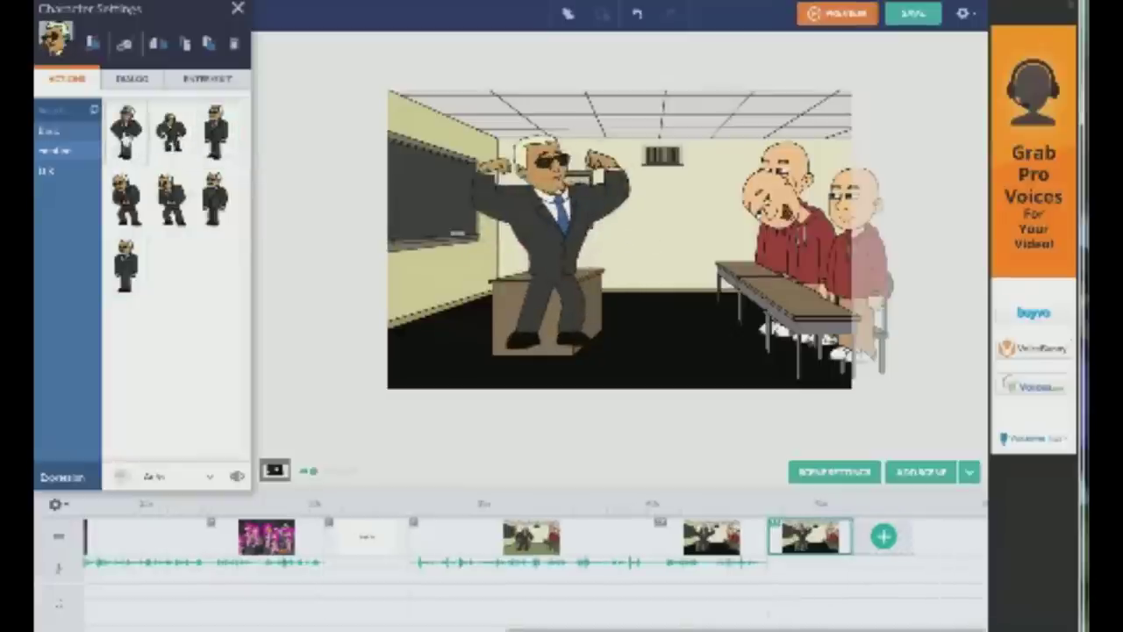
click(49, 131)
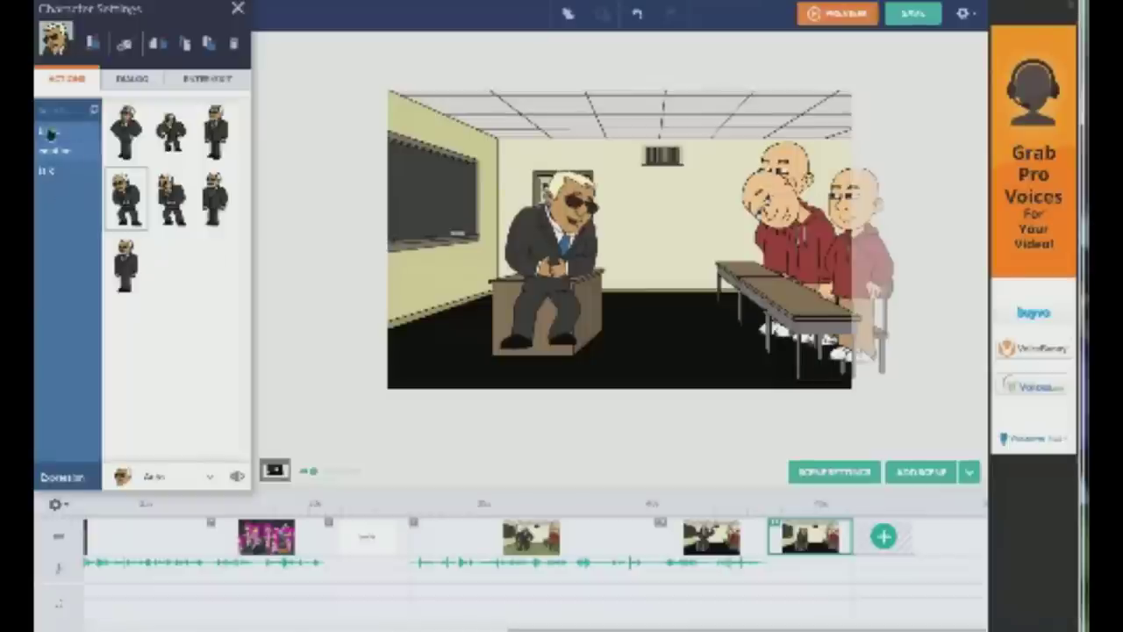
click(219, 200)
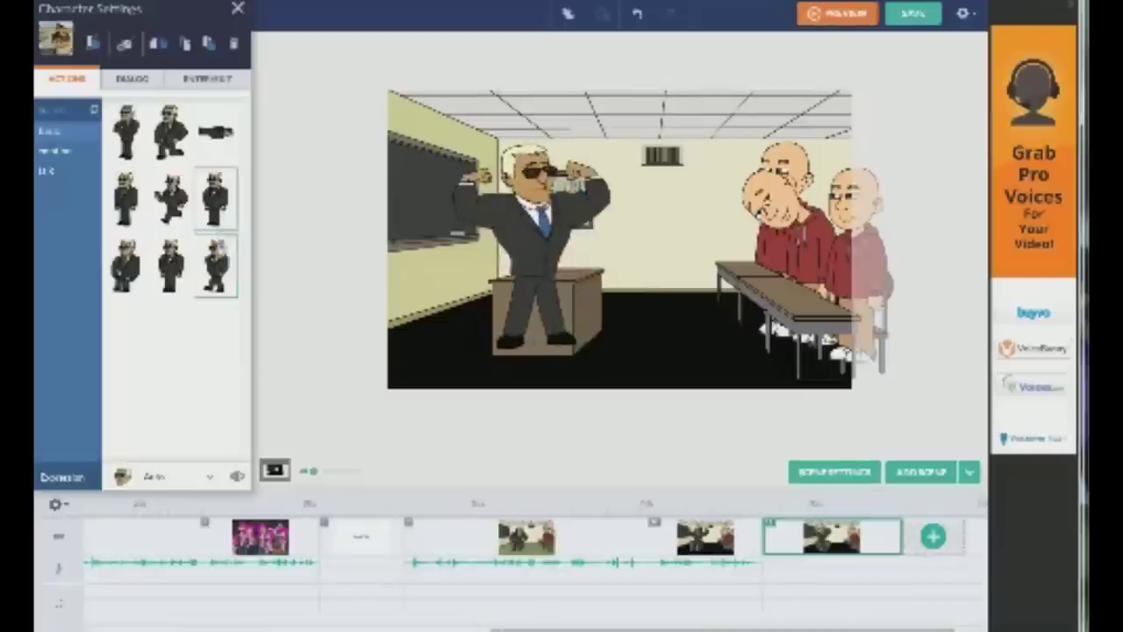
Give the suited man the walking action and move him from the blackboard to just in front of the students
click(215, 265)
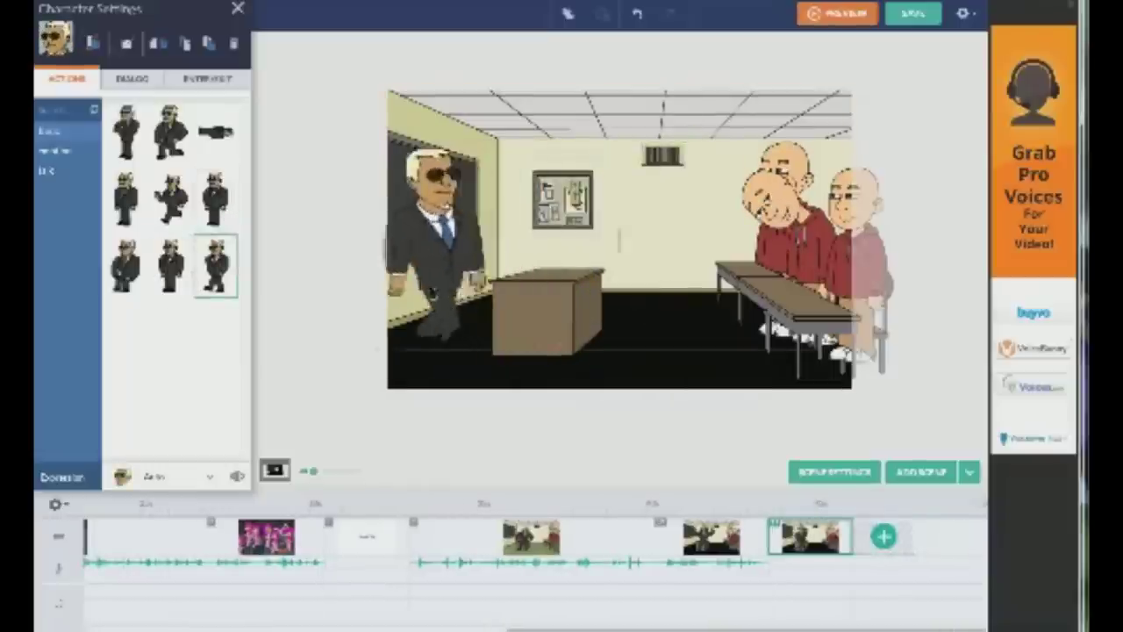
drag(636, 292, 674, 284)
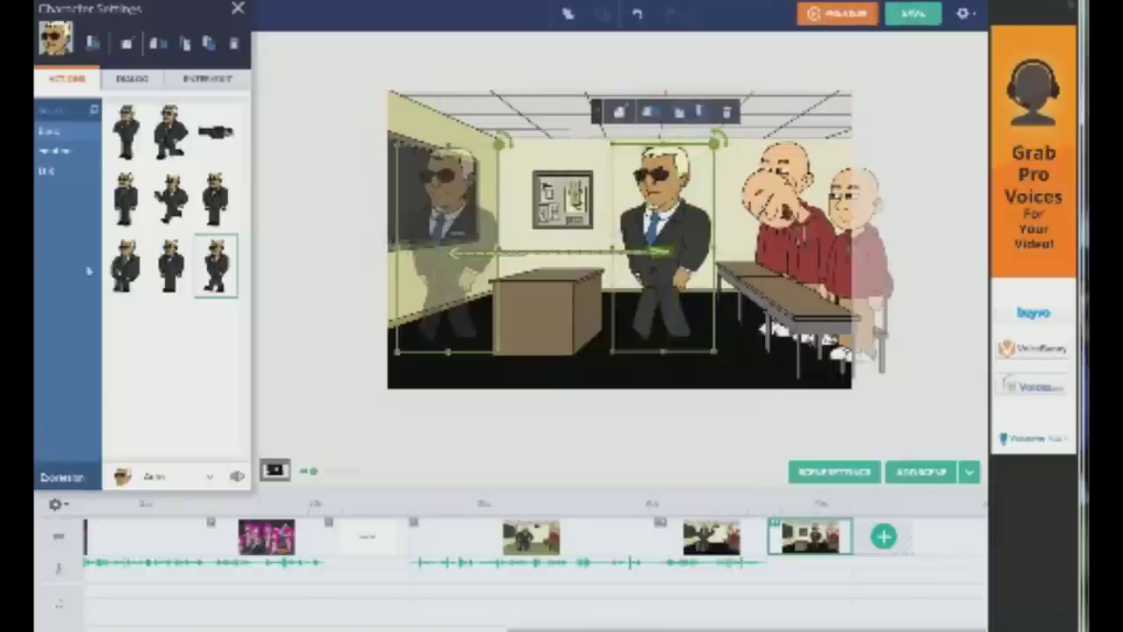
Try the phone-call talk action and several emotion actions on the suited man beside the students
click(74, 172)
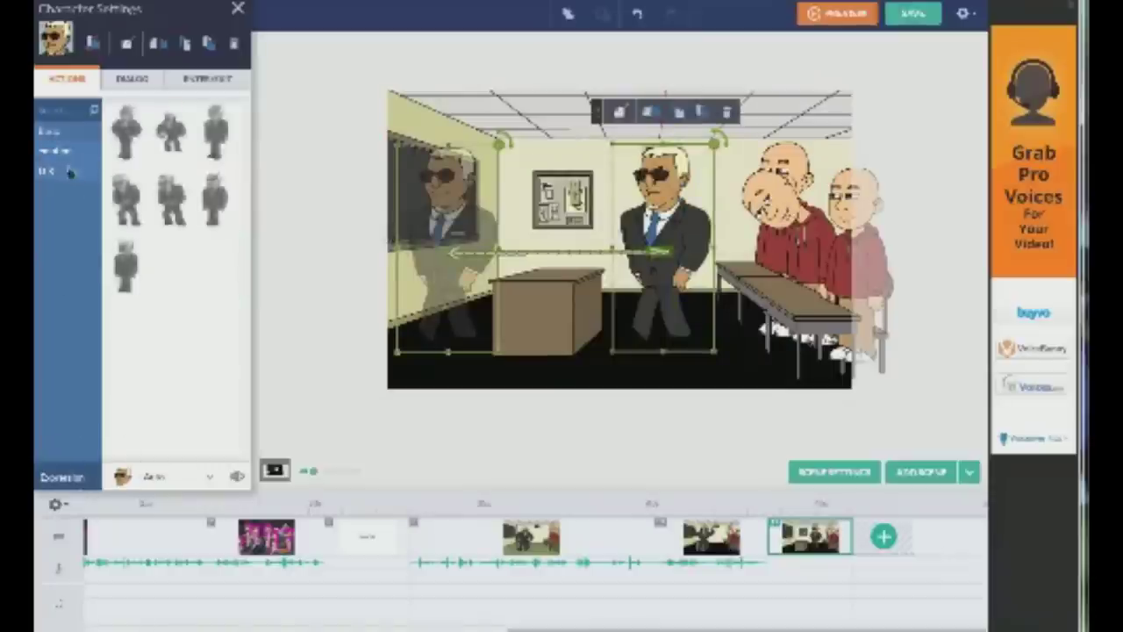
click(191, 149)
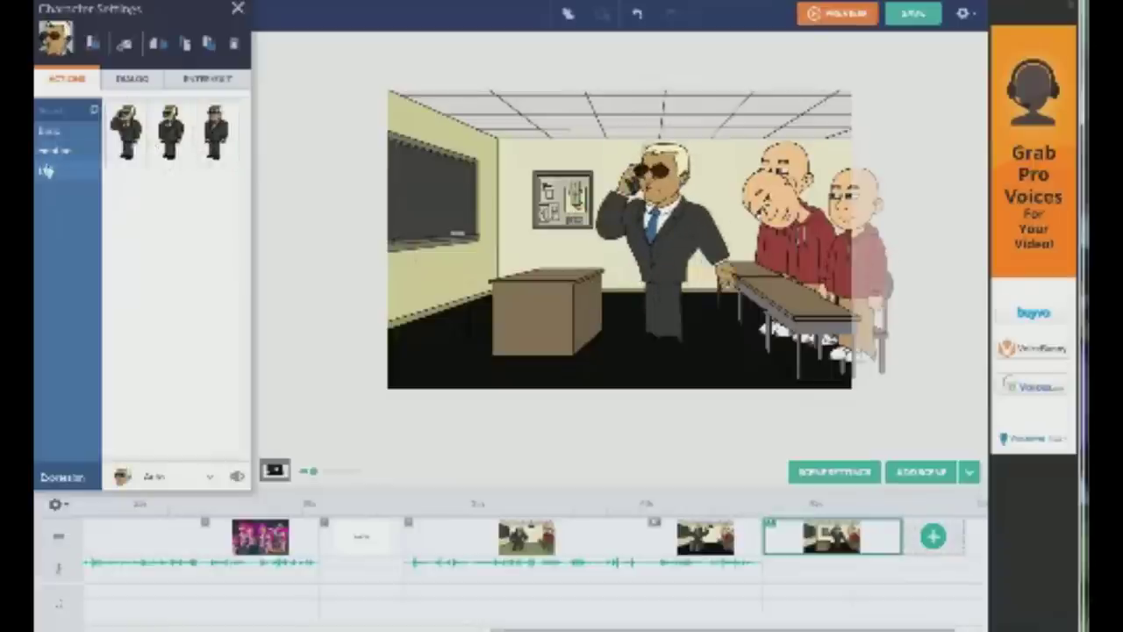
click(50, 153)
click(215, 197)
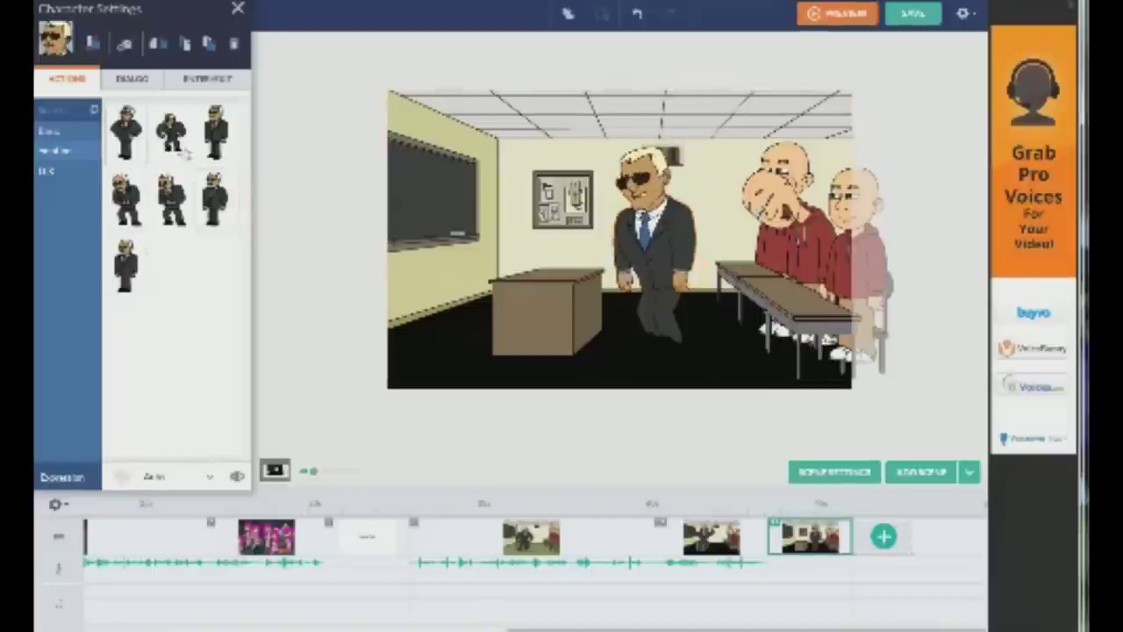
click(171, 197)
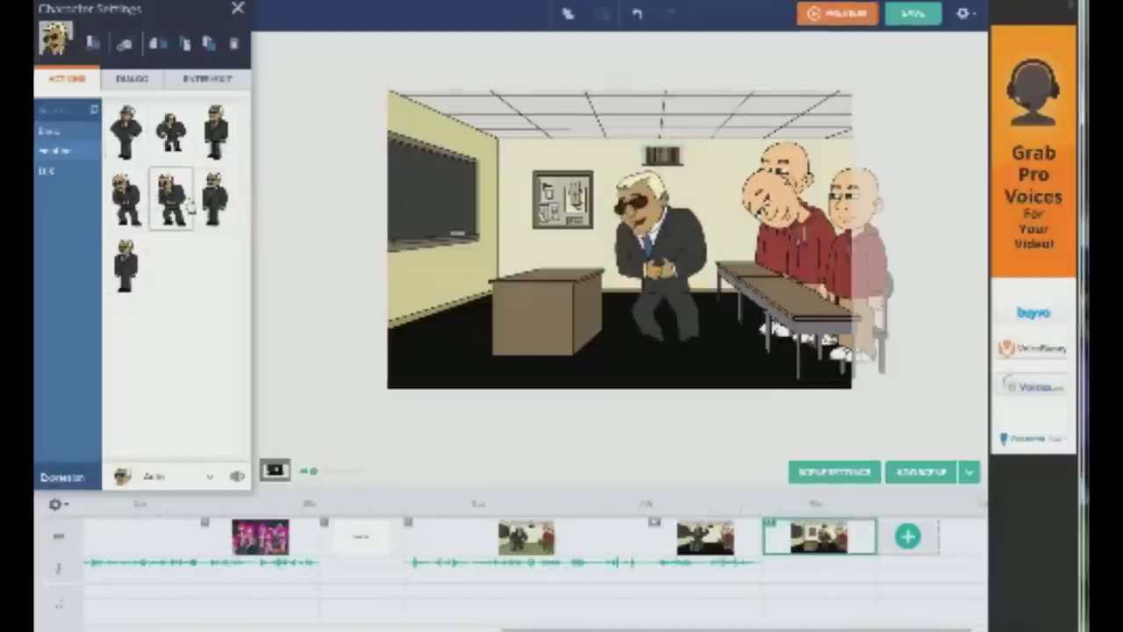
click(126, 265)
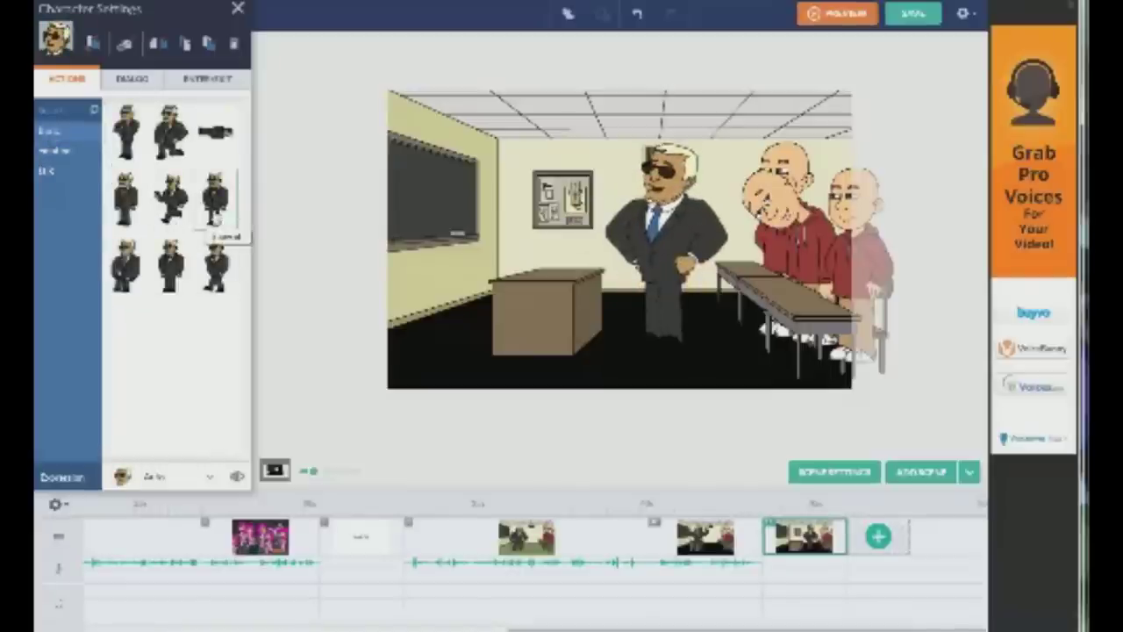
Apply the walking action to the suited man again, with a movement path between the blackboard and the students
click(217, 265)
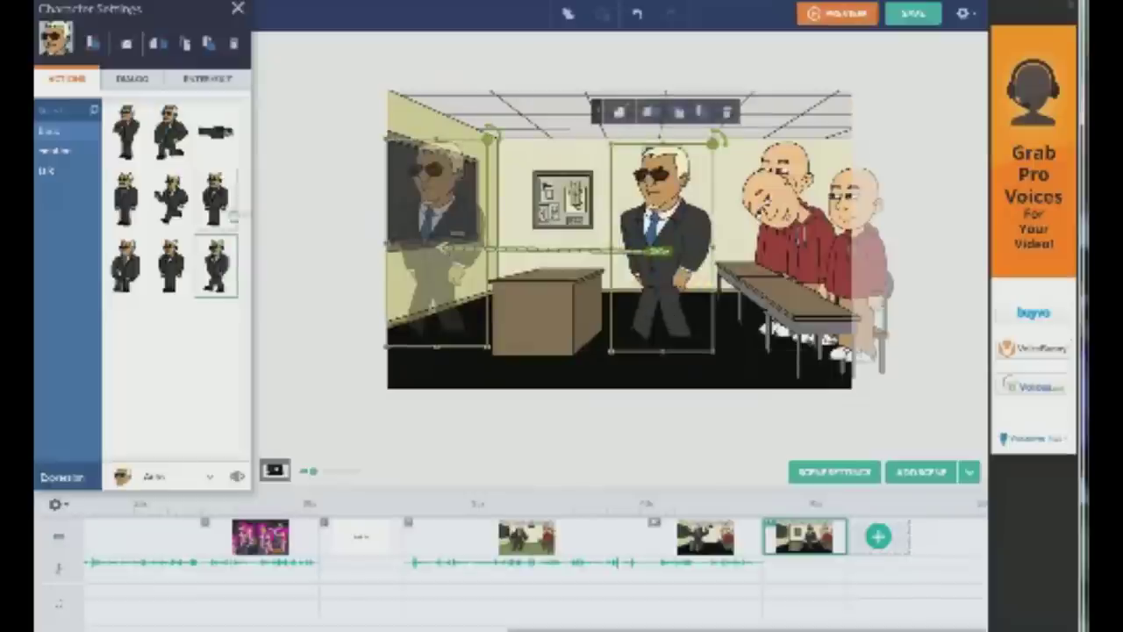
Start a text-to-speech line for the suited man, deny the storage request, and enter "I am the one who knocks in the night"
click(134, 78)
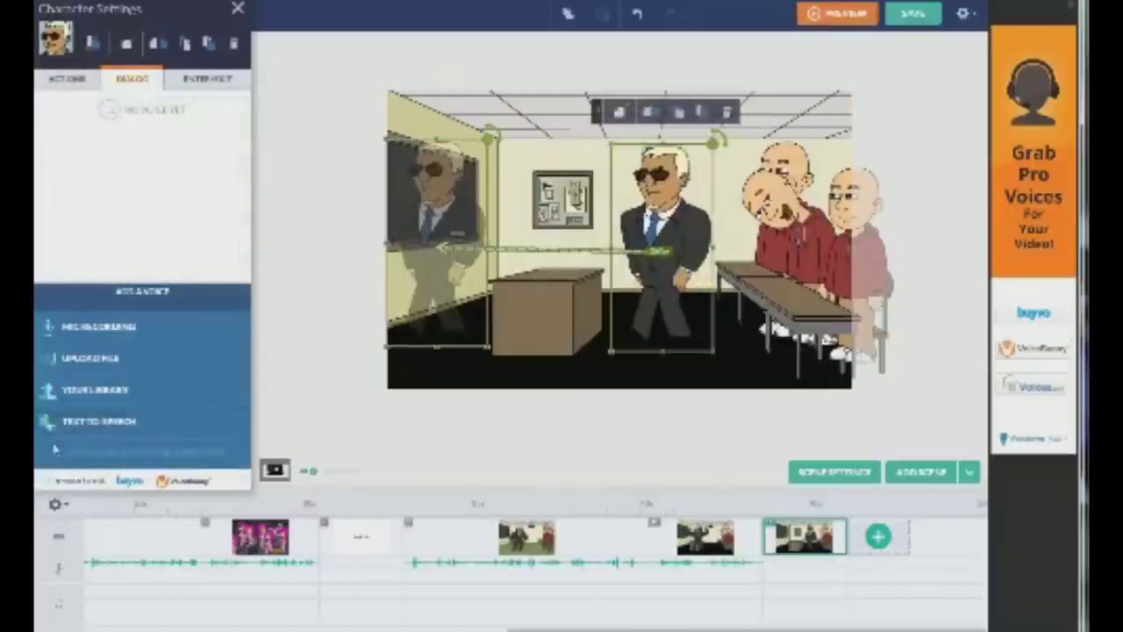
click(113, 422)
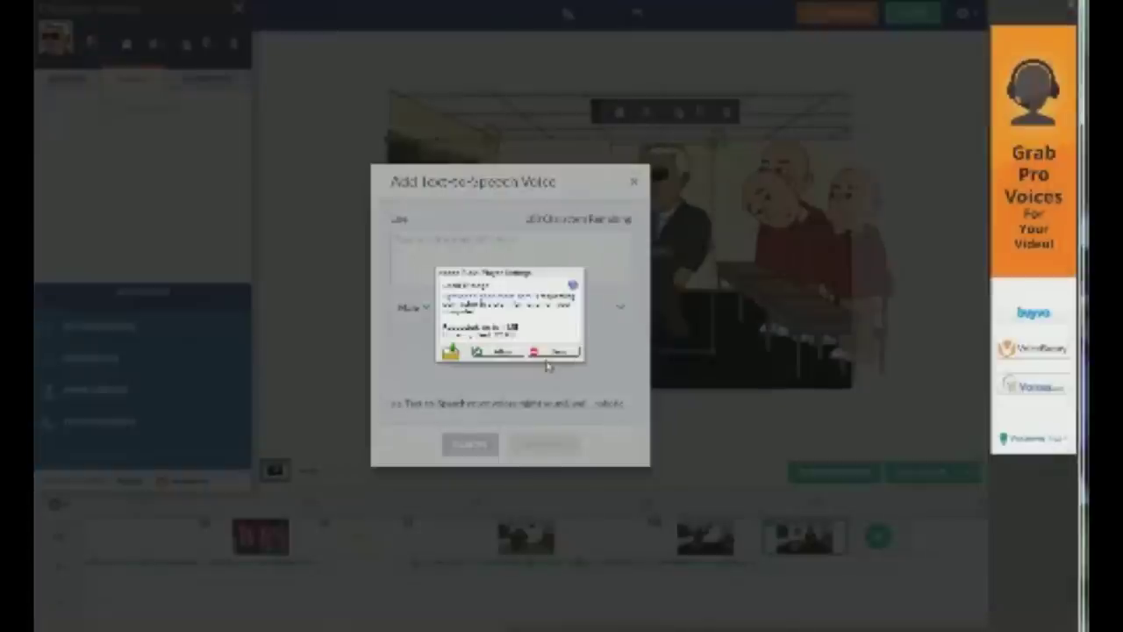
click(555, 355)
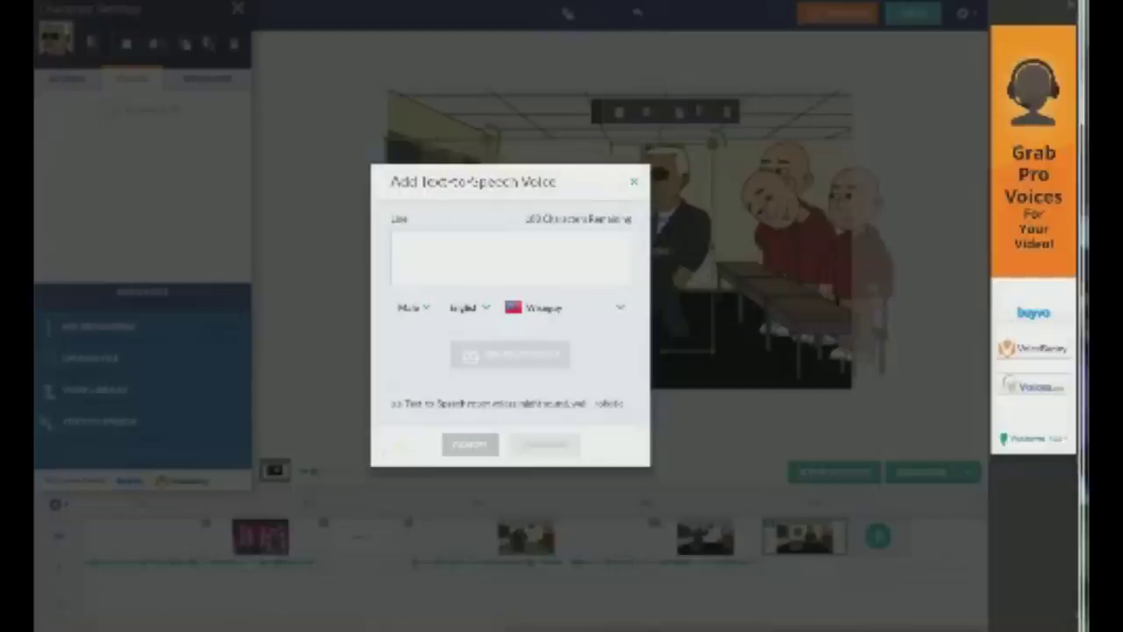
text(Item)
text( one who knocks in the night)
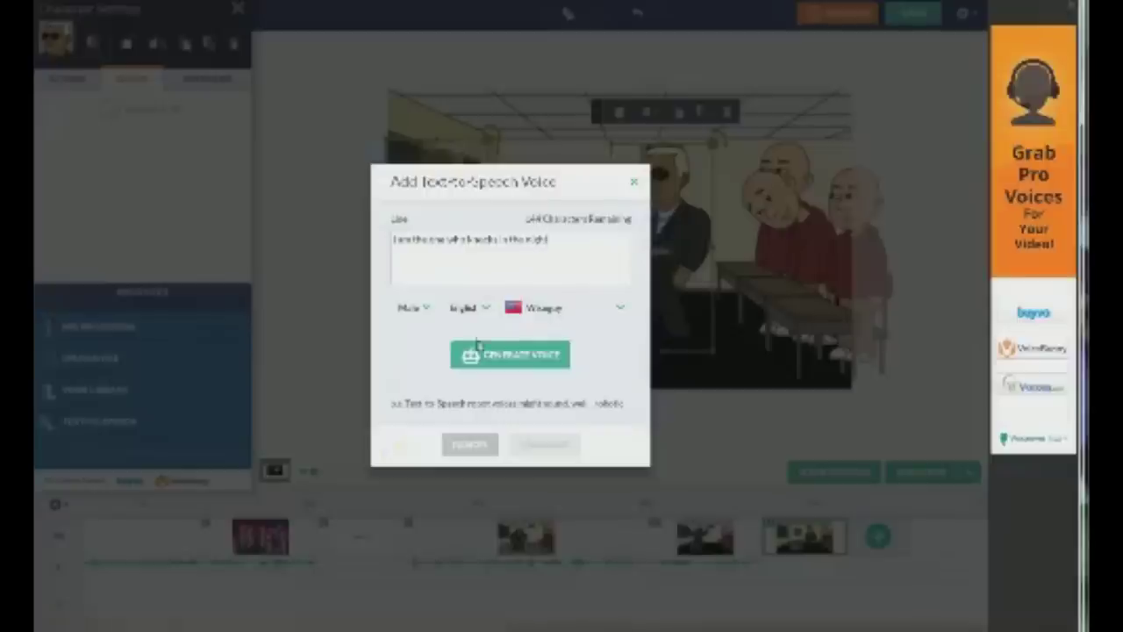
Generate the line with the Wiseguy voice and add a comma at the end of its text
click(536, 354)
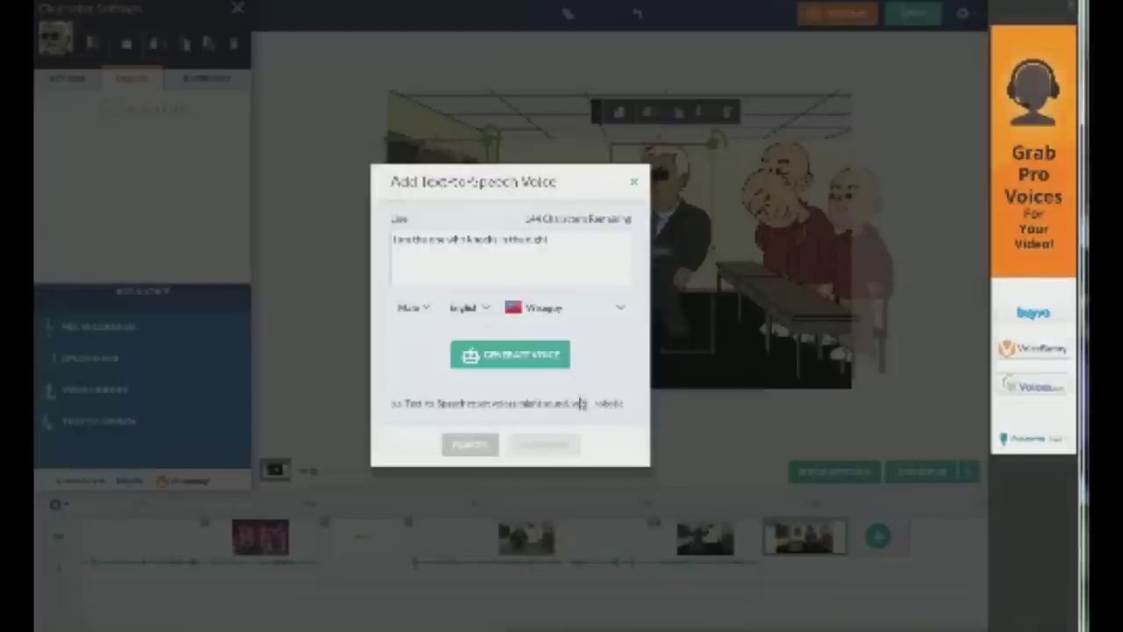
click(547, 360)
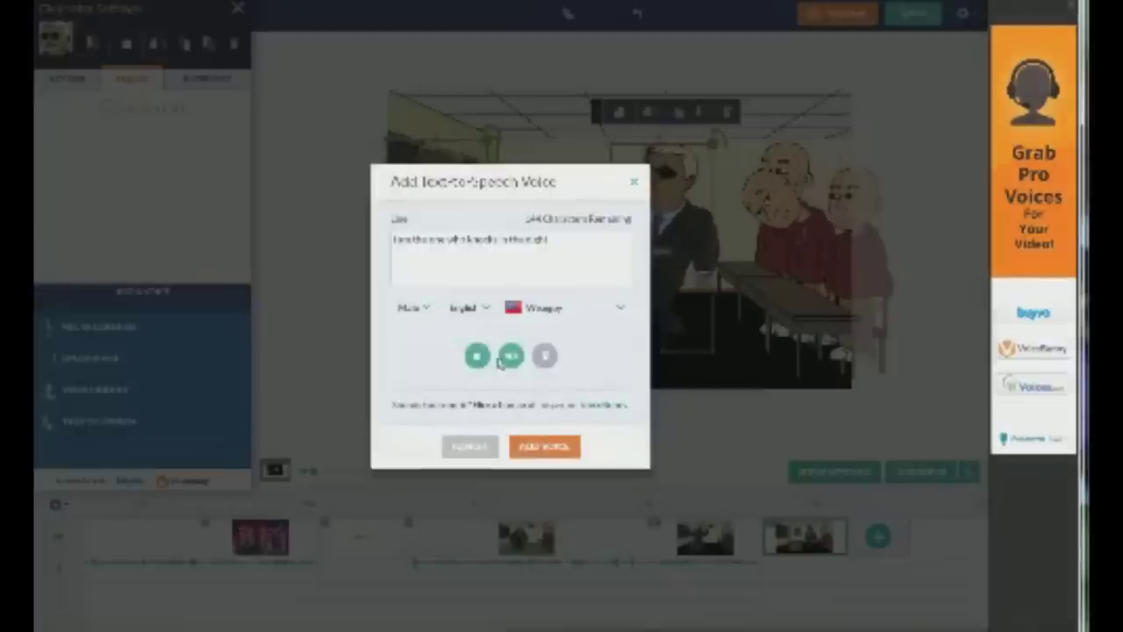
text(,)
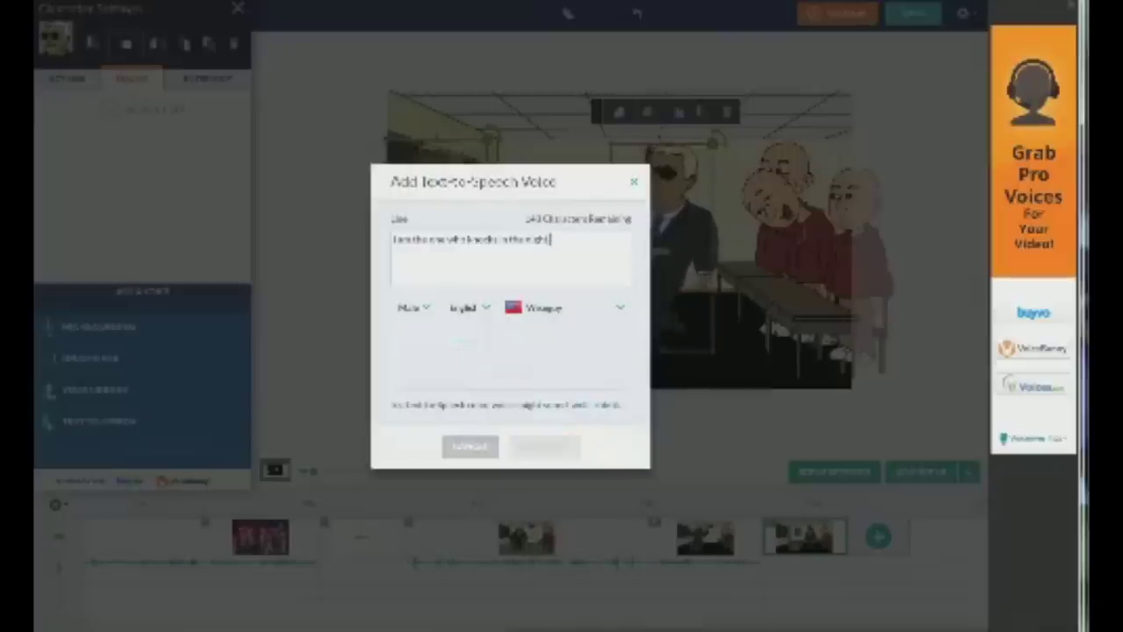
Finish the suited man's line with "good bye all of you" and its closing words, generate it in the Wiseguy voice and add it
text( youd bye)
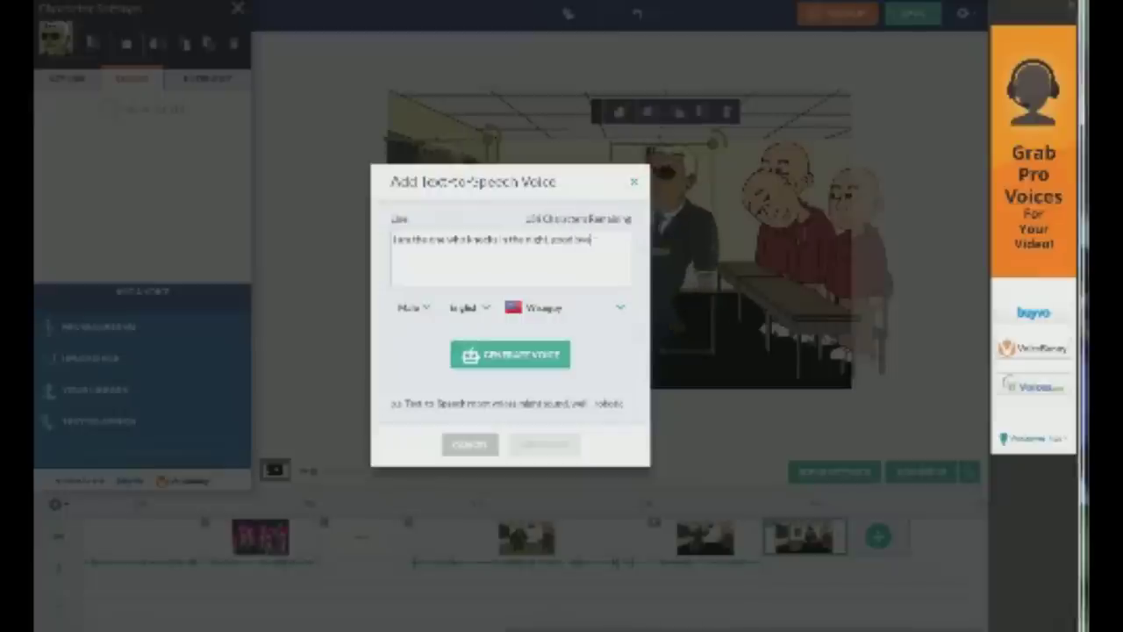
text(fools die like)
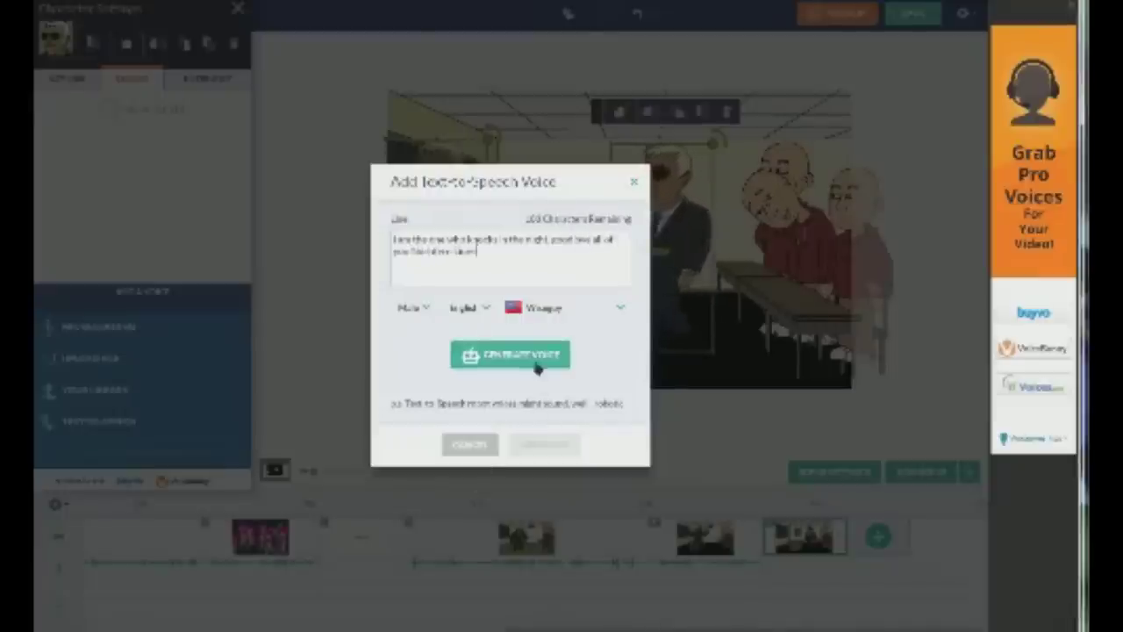
click(537, 366)
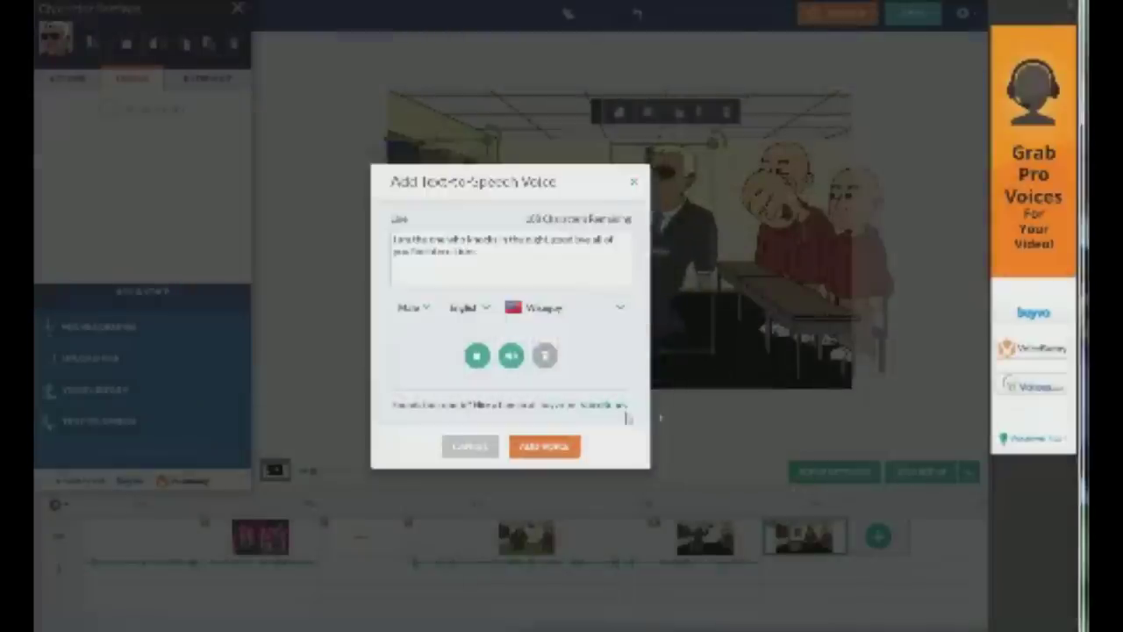
click(545, 450)
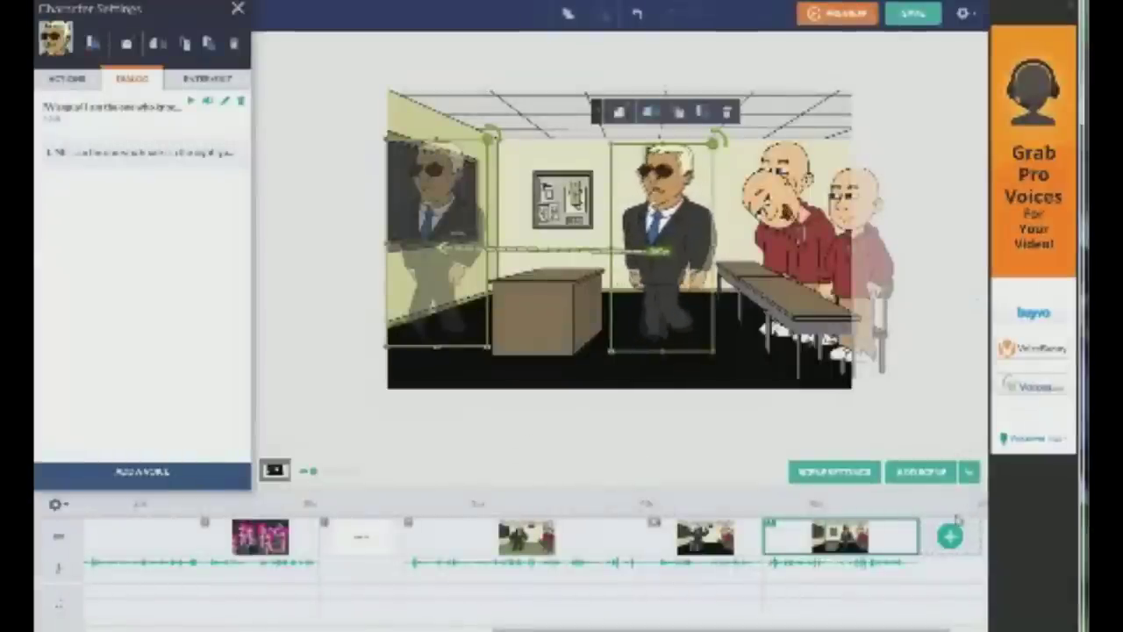
Add a new scene at the end of the timeline and clear the suited man and the classroom group from it
click(950, 534)
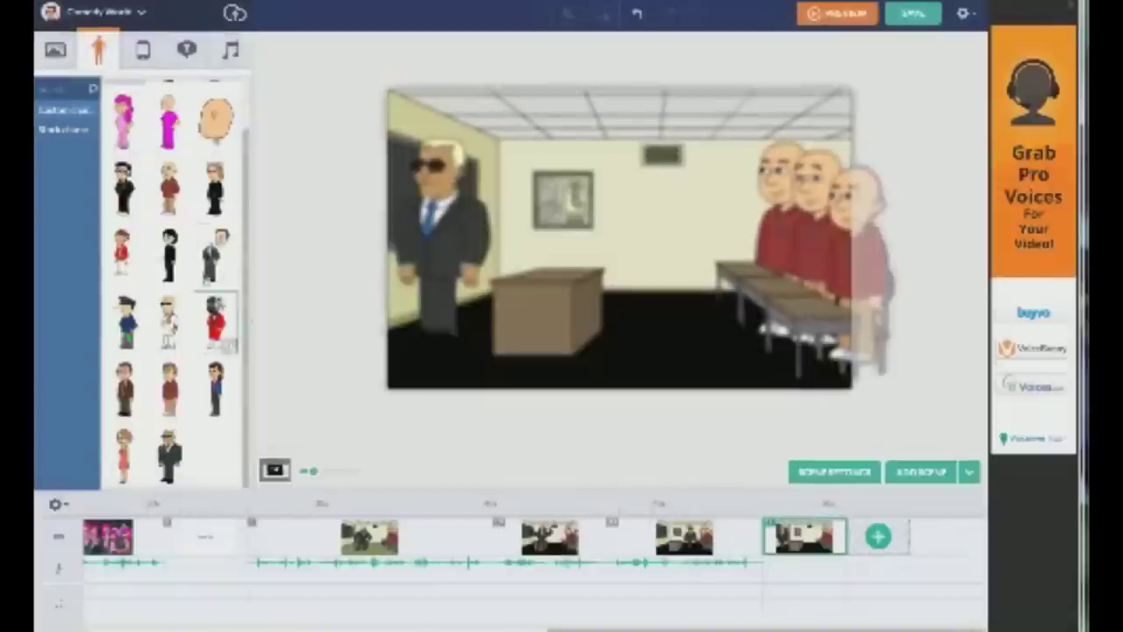
click(443, 241)
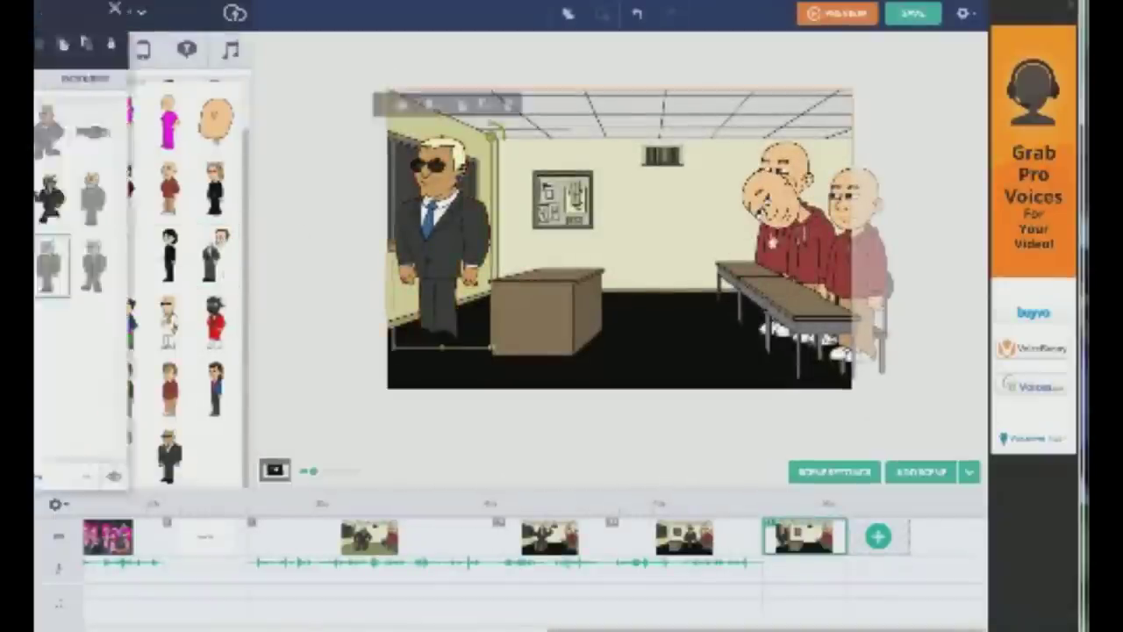
key(Delete)
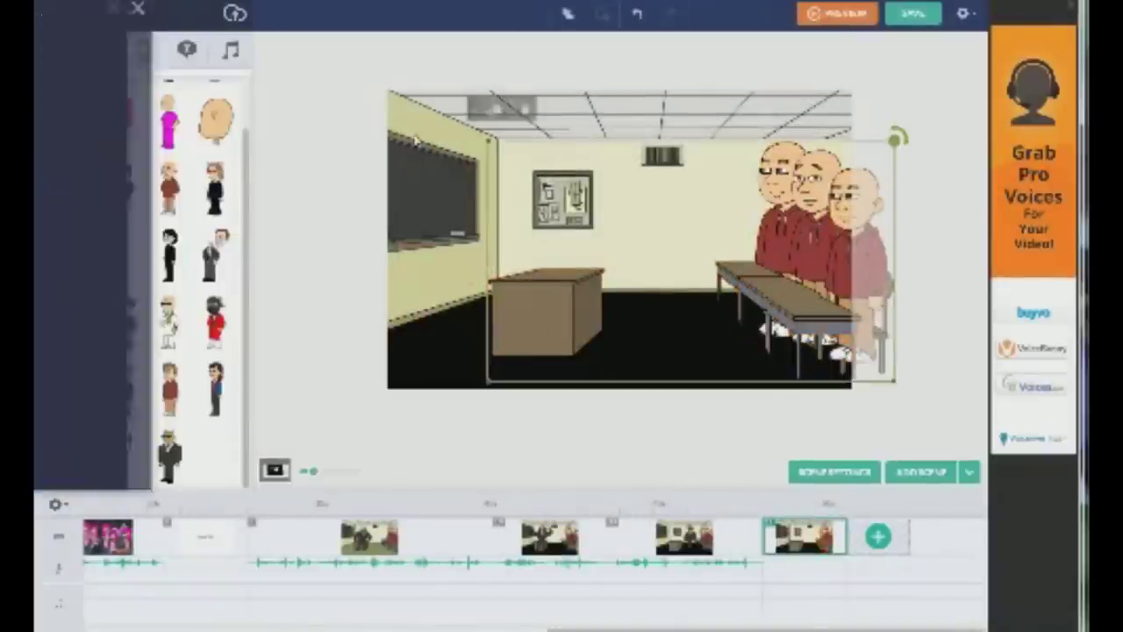
Try the basketball gym background in the new scene and inspect its crowd prop
click(55, 49)
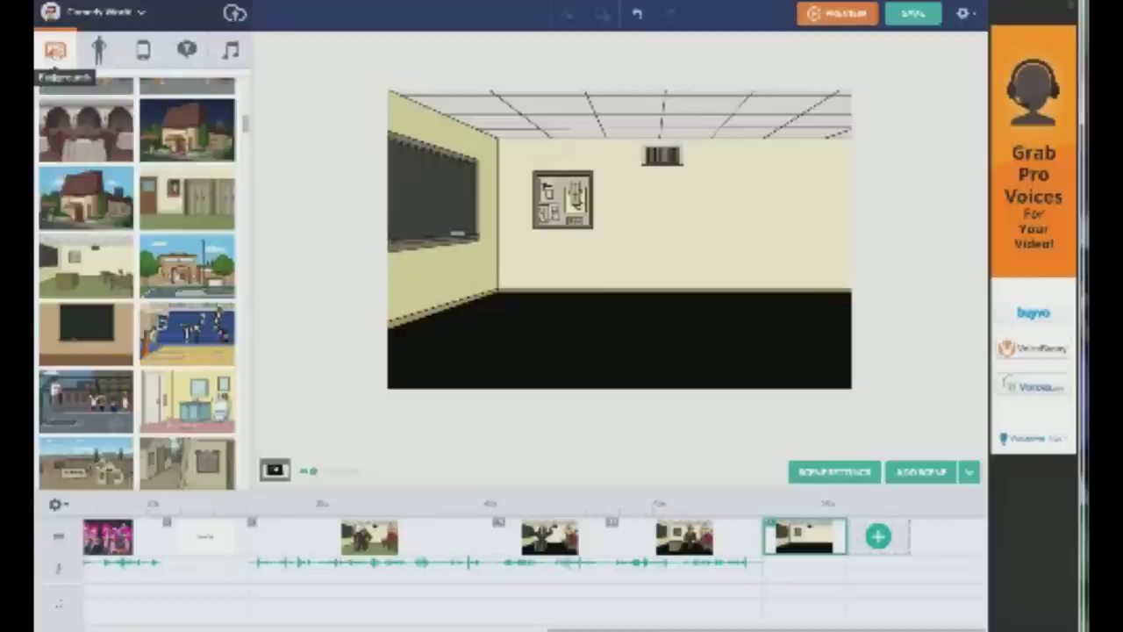
click(186, 354)
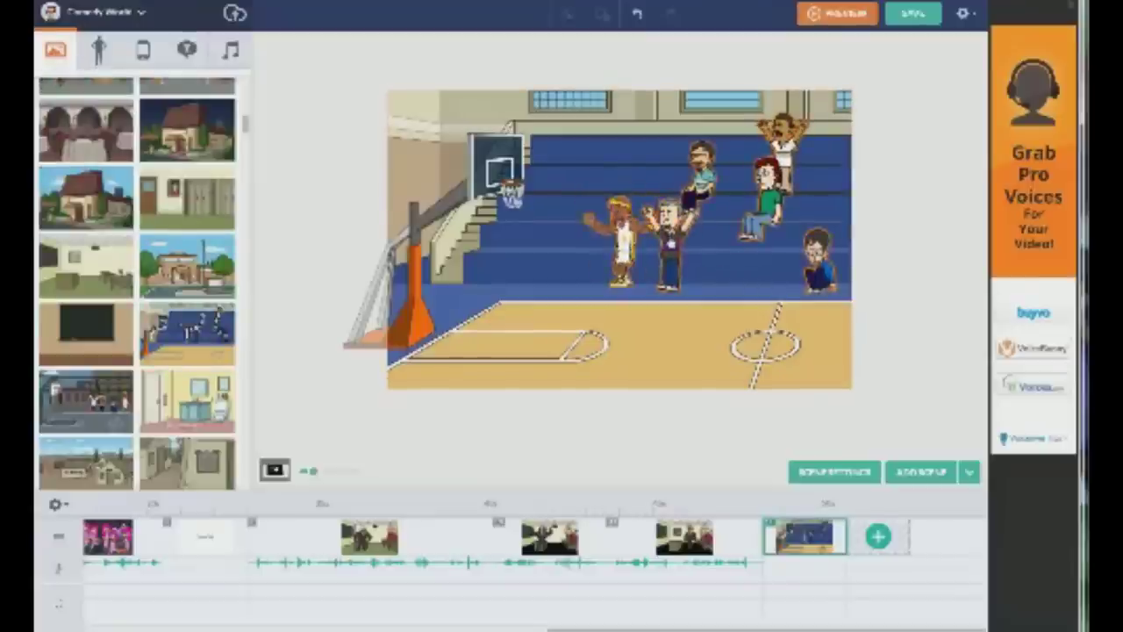
click(668, 266)
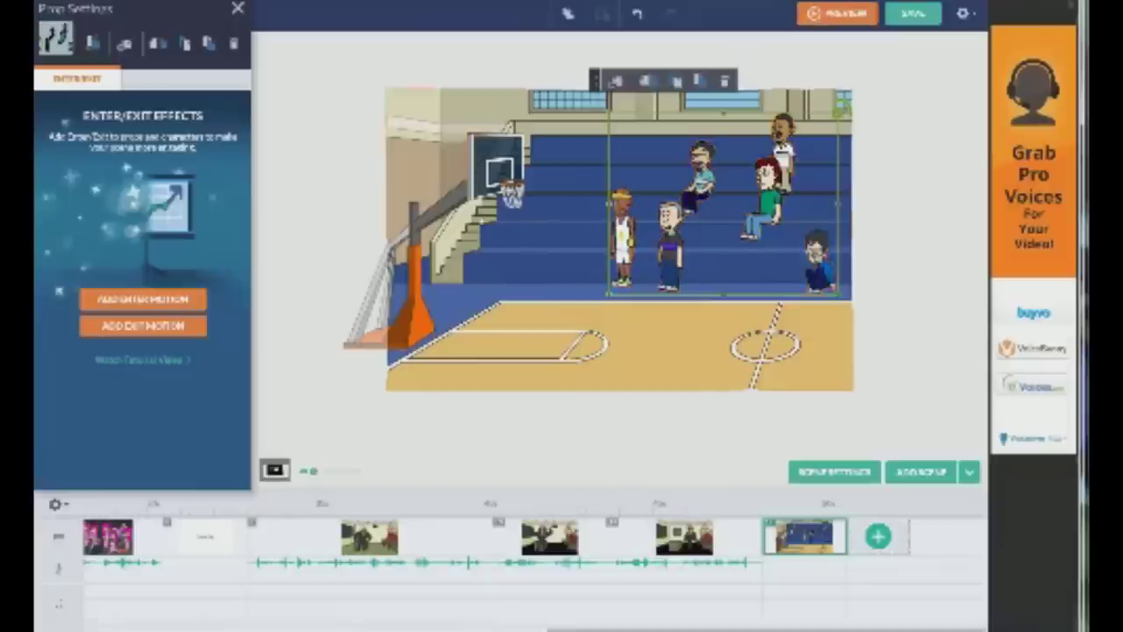
click(235, 11)
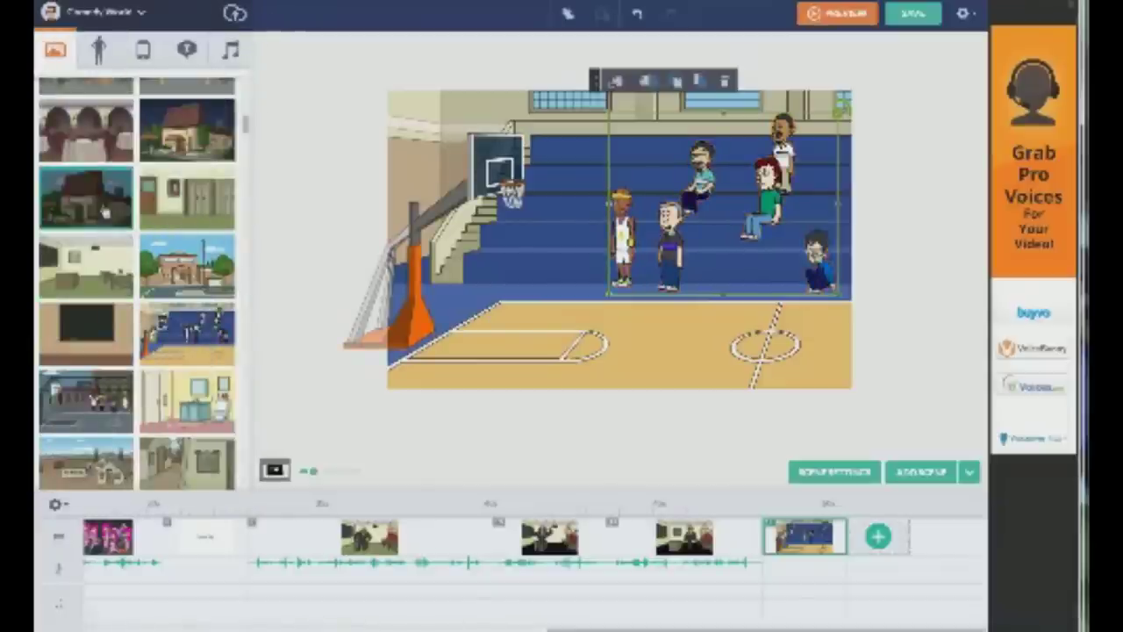
Apply the daytime restaurant exterior background, mirror its entrance with awning and door, and fit it back against the front wall
click(102, 201)
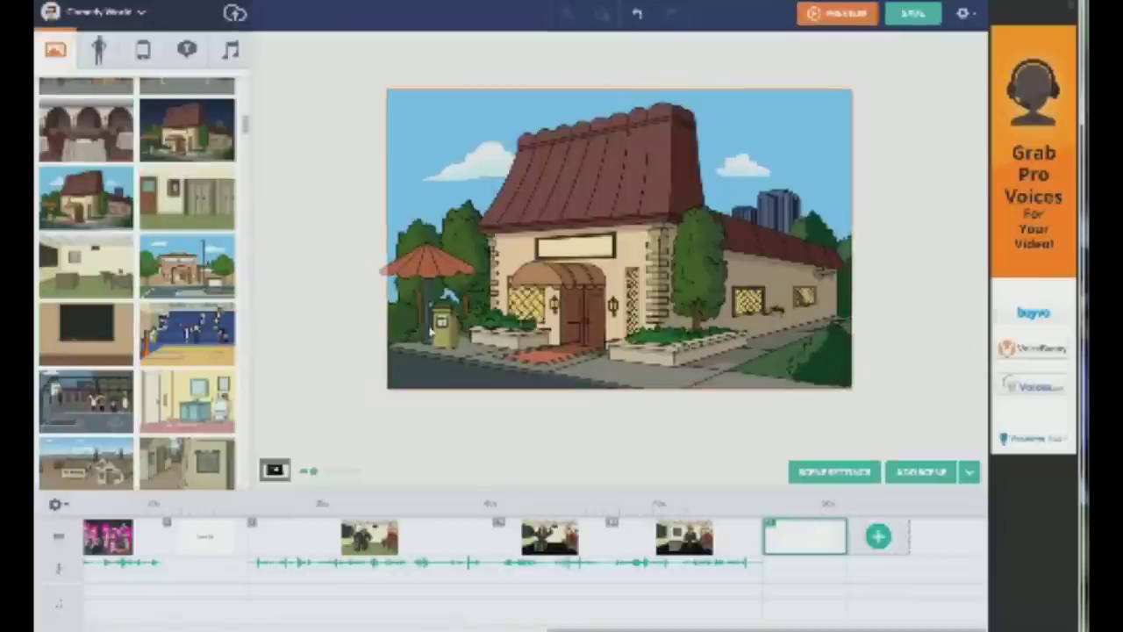
click(576, 314)
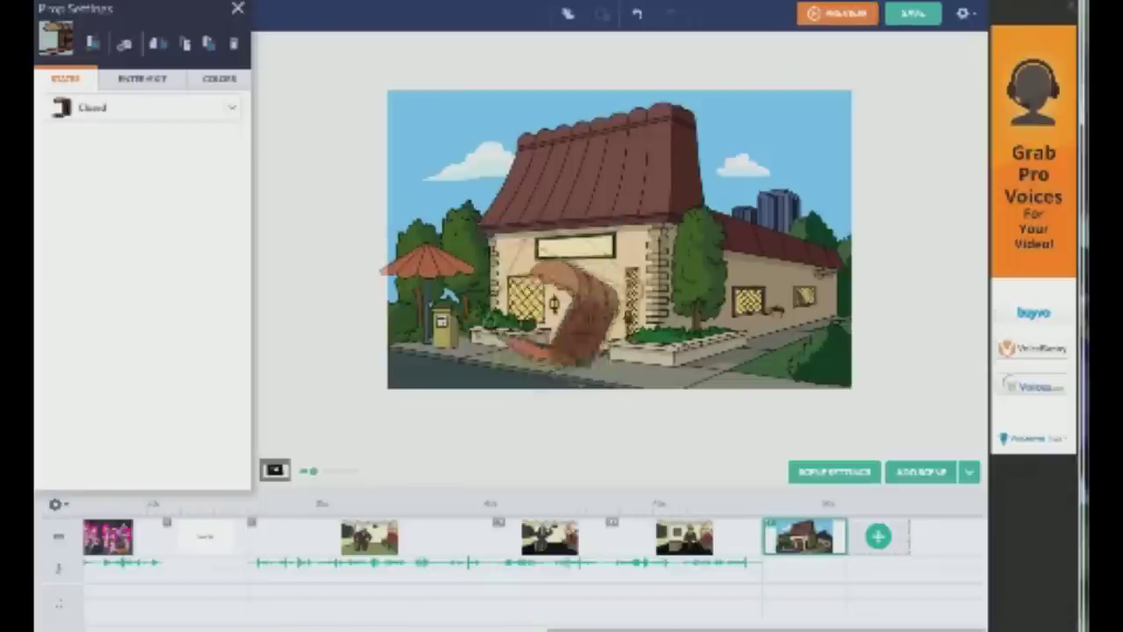
drag(605, 348, 613, 344)
click(602, 223)
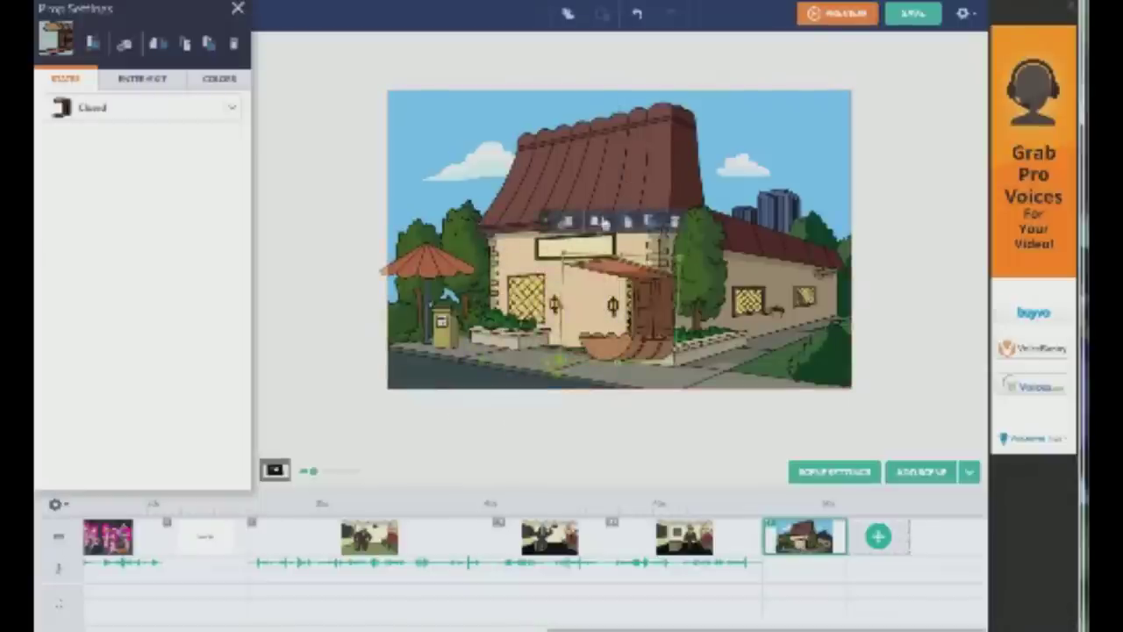
drag(632, 348, 563, 347)
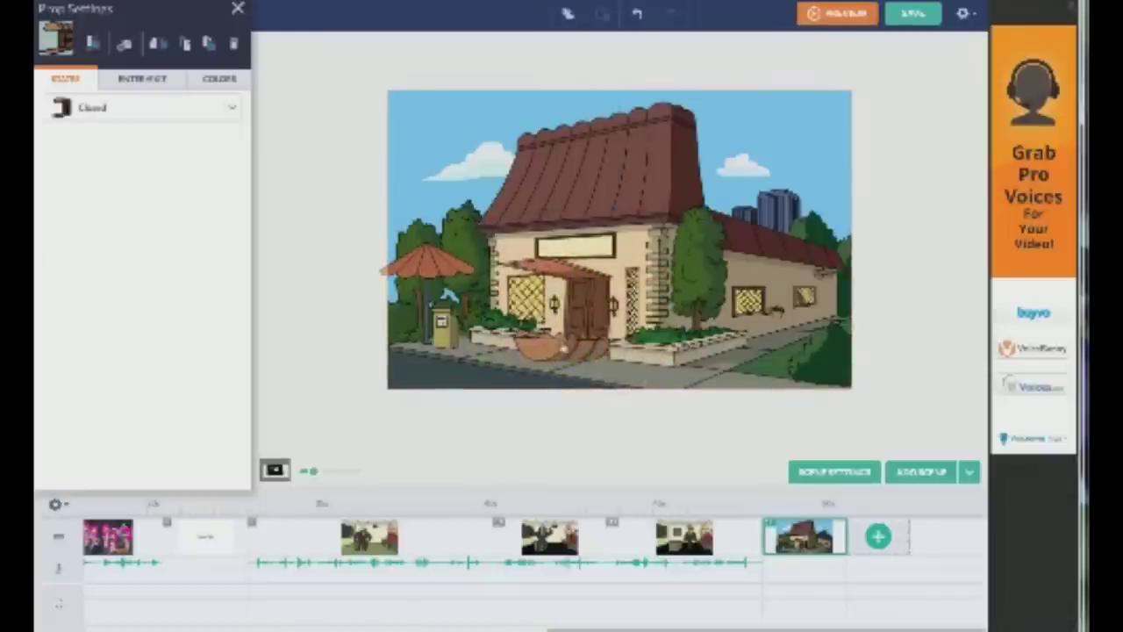
click(514, 427)
drag(308, 474, 318, 472)
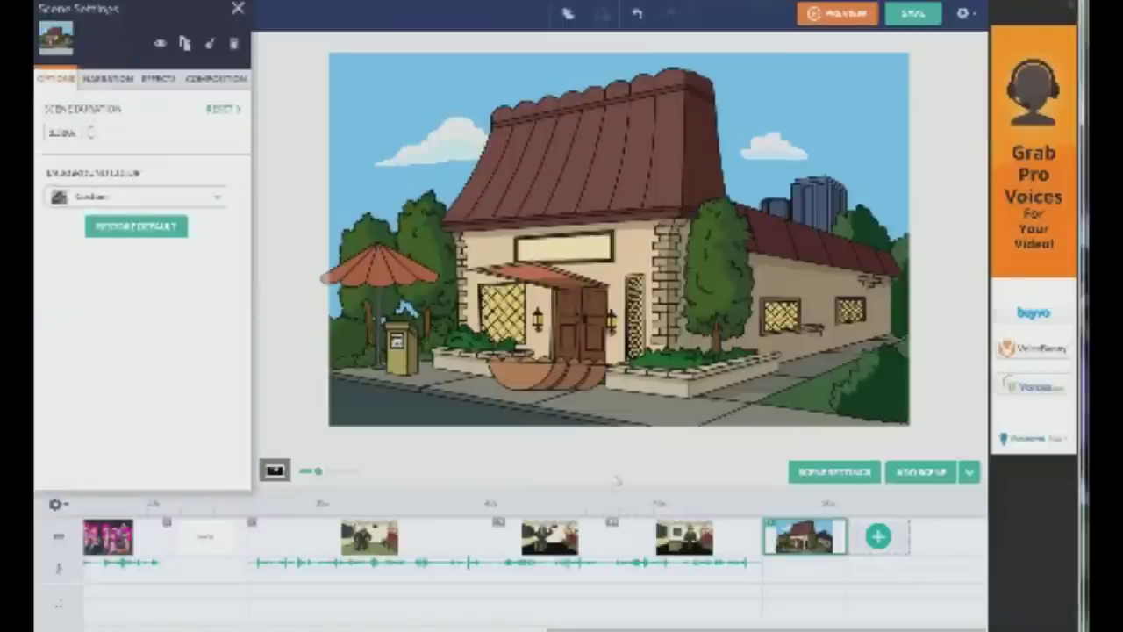
click(237, 8)
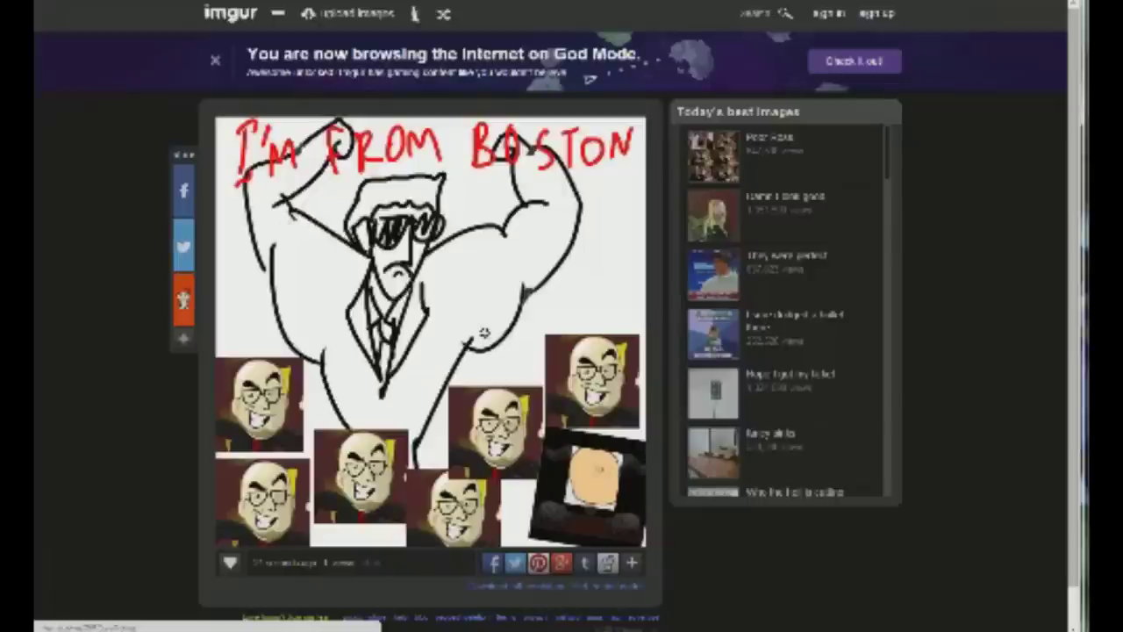
right_click(486, 331)
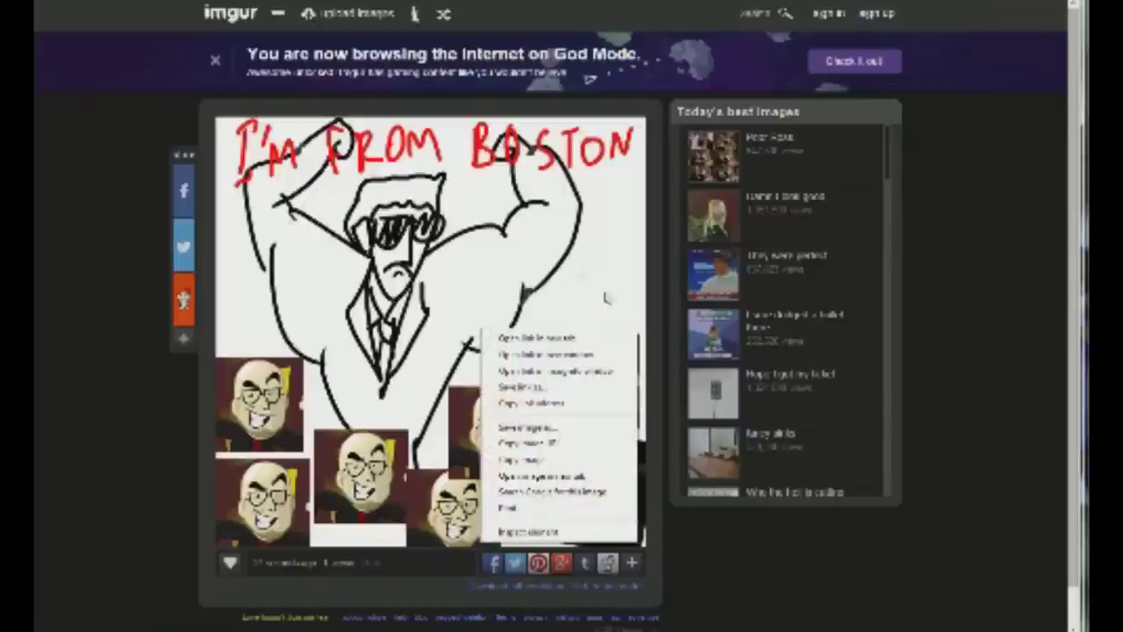
click(763, 570)
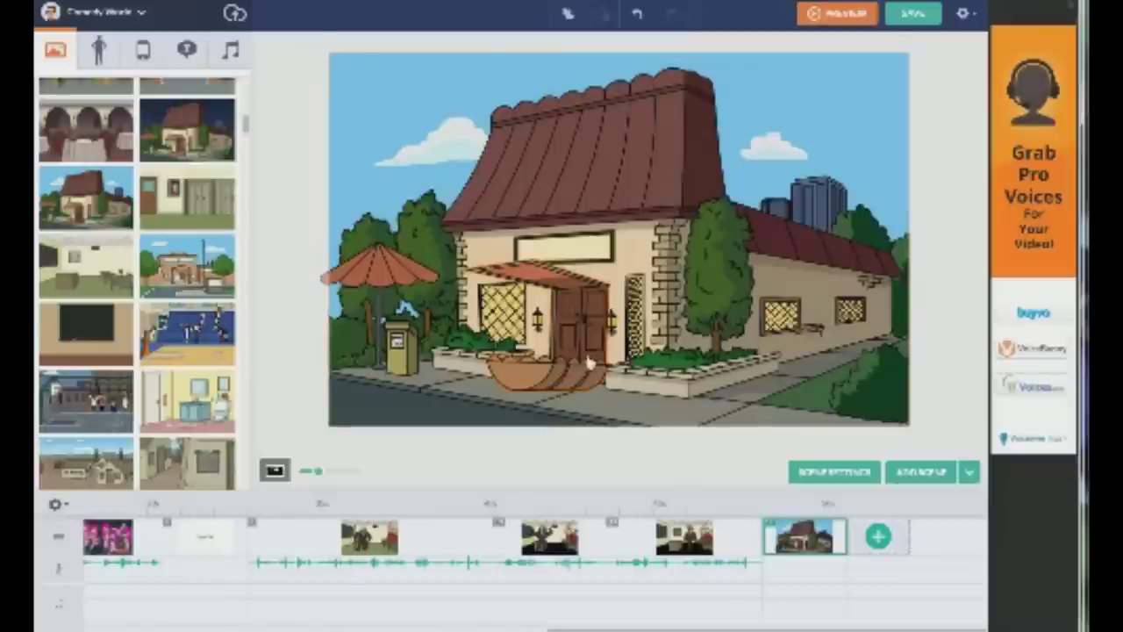
Place the custom character with the black cap and blue hoodie on the grass at the right end of the restaurant
click(95, 61)
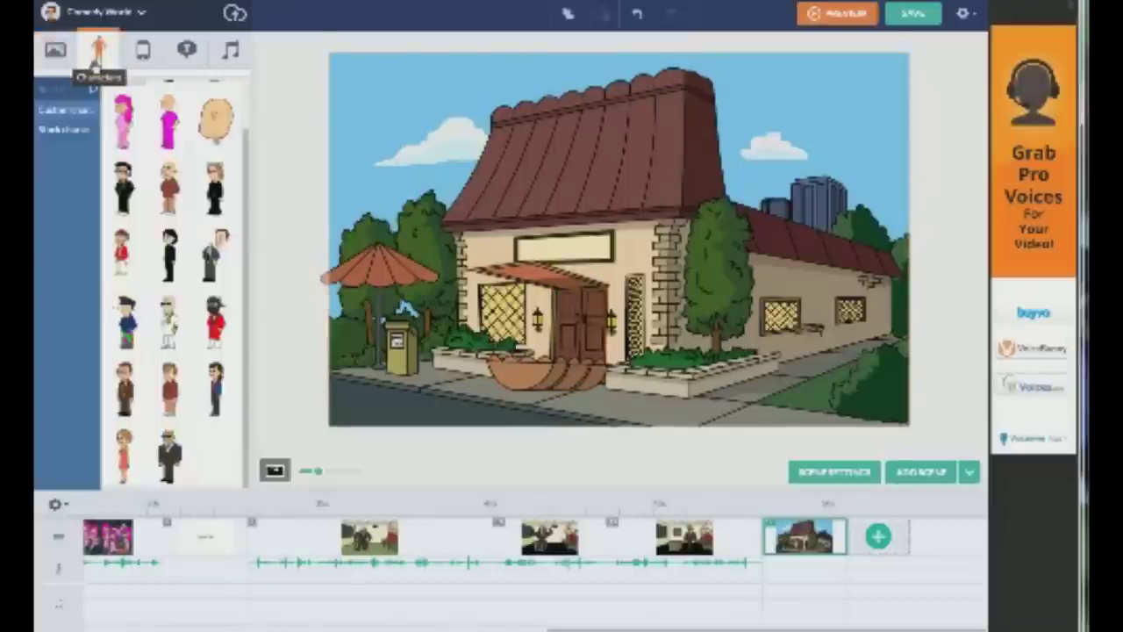
drag(127, 320, 842, 290)
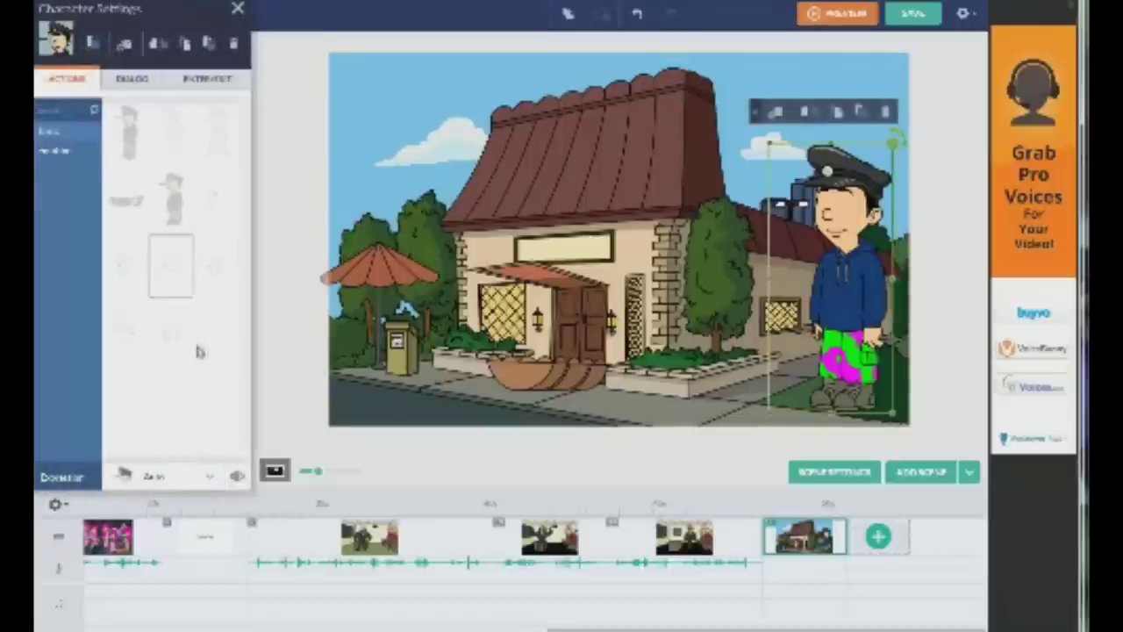
click(238, 8)
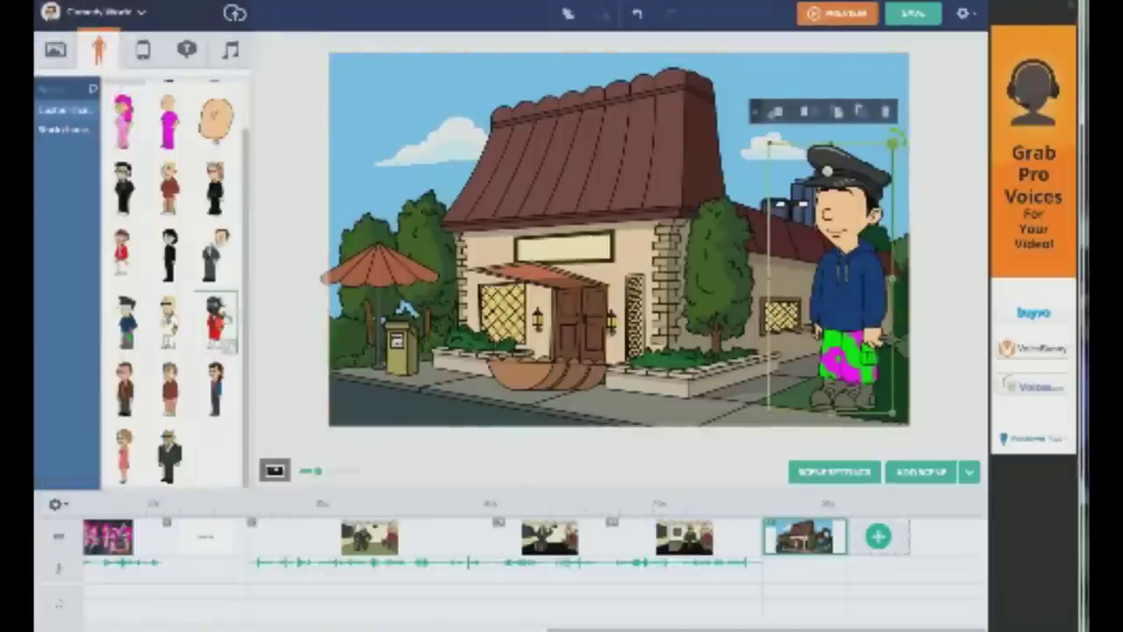
Place the bald custom character in white and sunglasses left of the restaurant, mirror him, and set him walking toward the entrance
click(171, 325)
drag(618, 245, 406, 247)
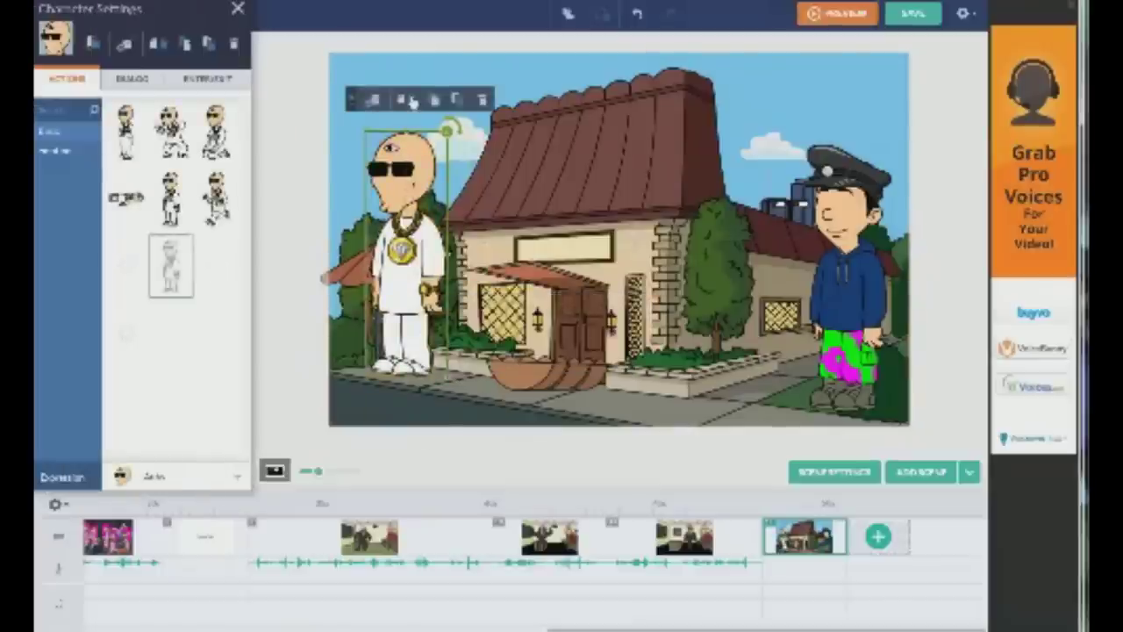
click(412, 324)
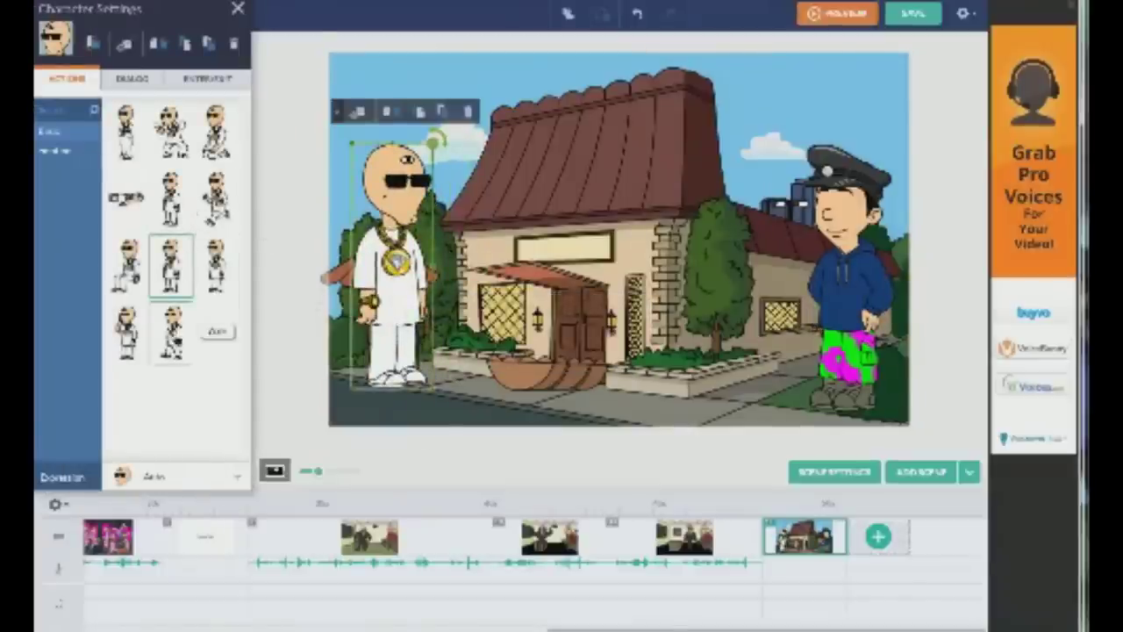
click(172, 333)
drag(485, 307, 530, 307)
Give the capped character the walking action and a movement path ending in front of the restaurant's corner
click(864, 311)
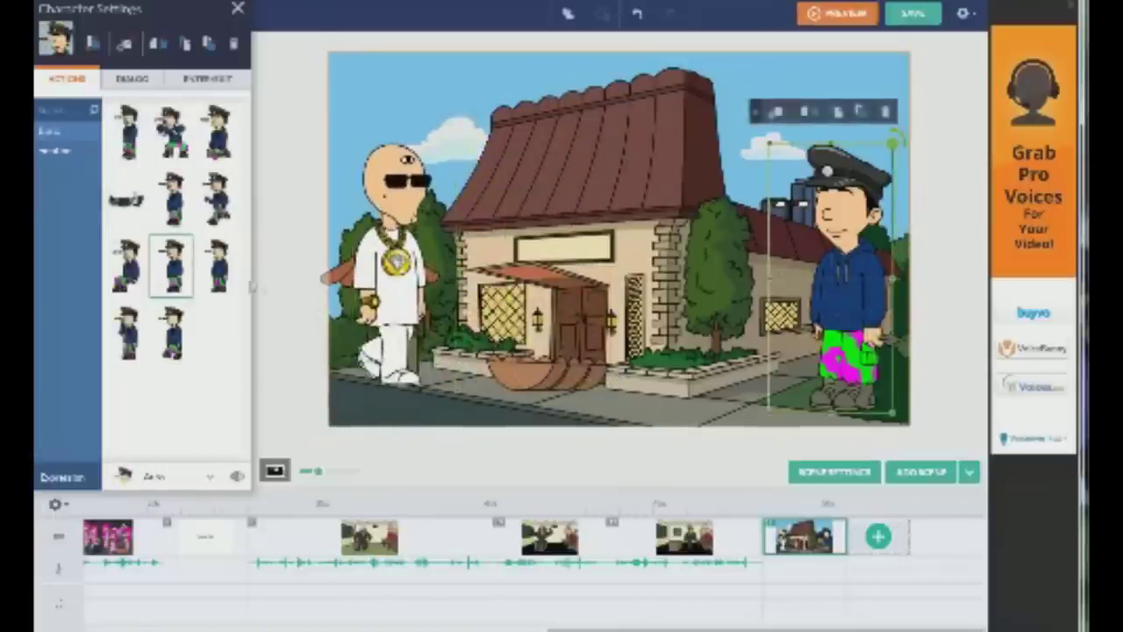
click(172, 332)
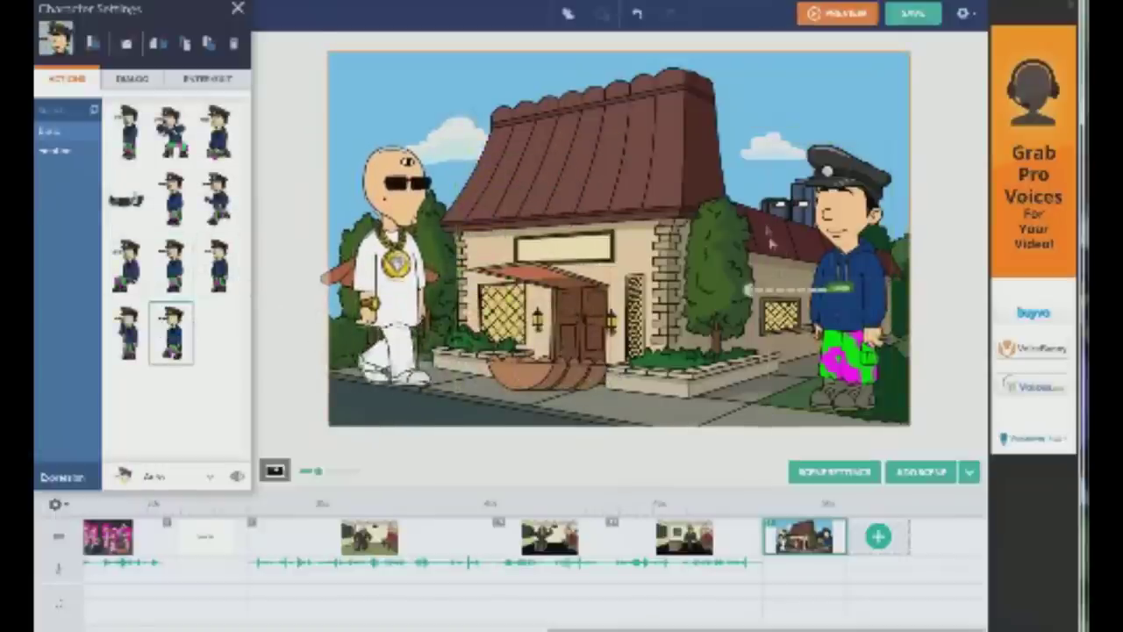
drag(750, 288, 682, 280)
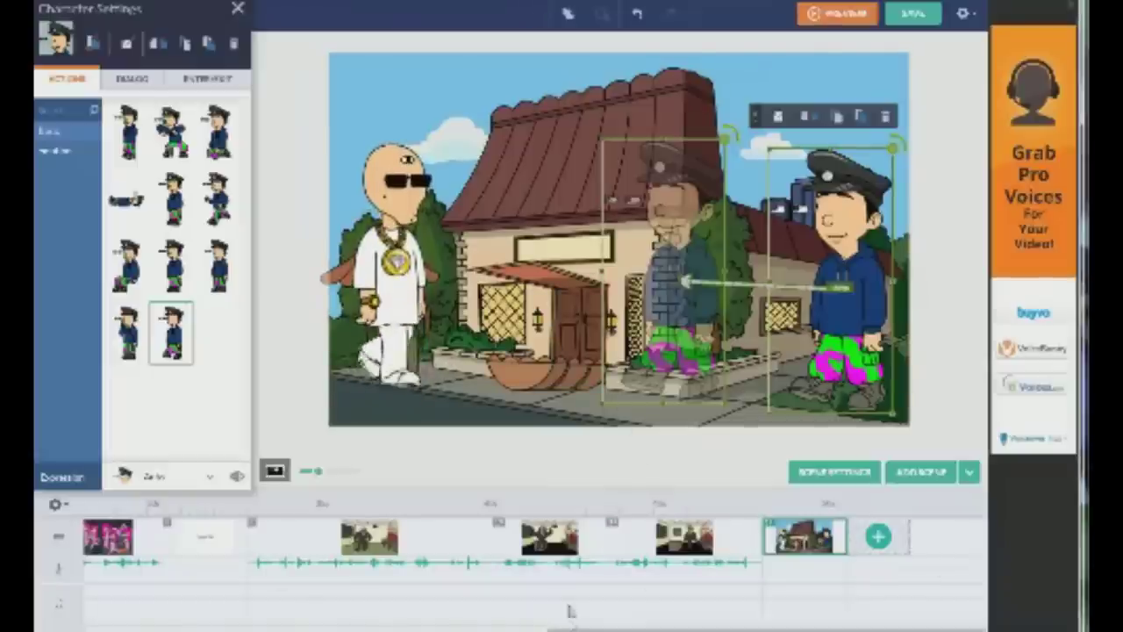
Try the Blues music track under the restaurant scene and remove it again
drag(576, 628, 161, 591)
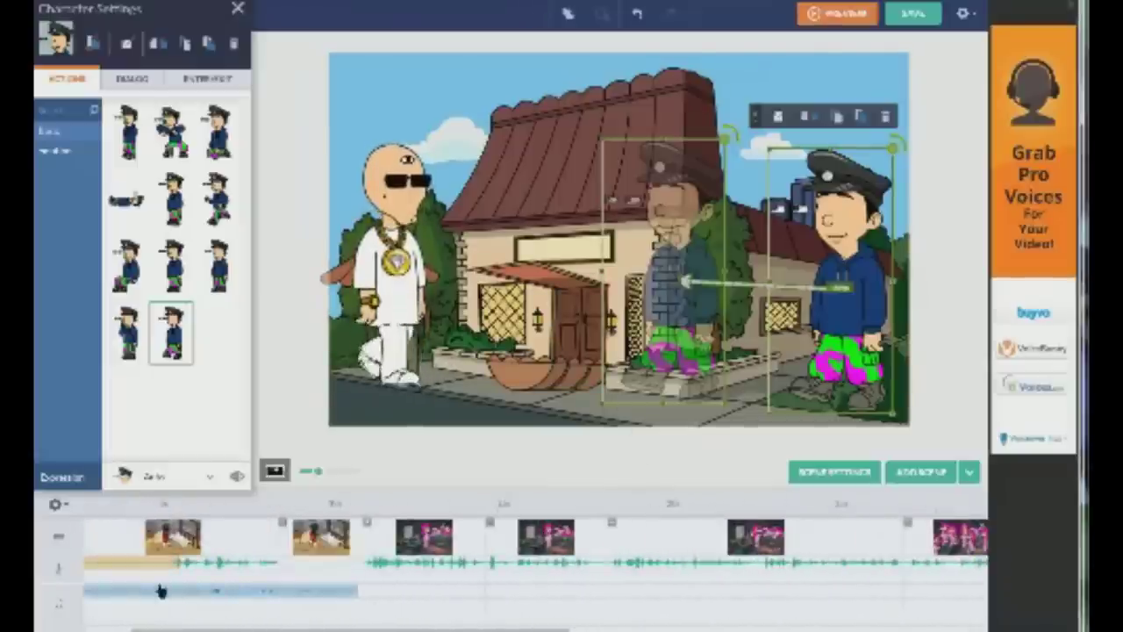
drag(364, 595, 411, 627)
scroll(801, 610, right, 15)
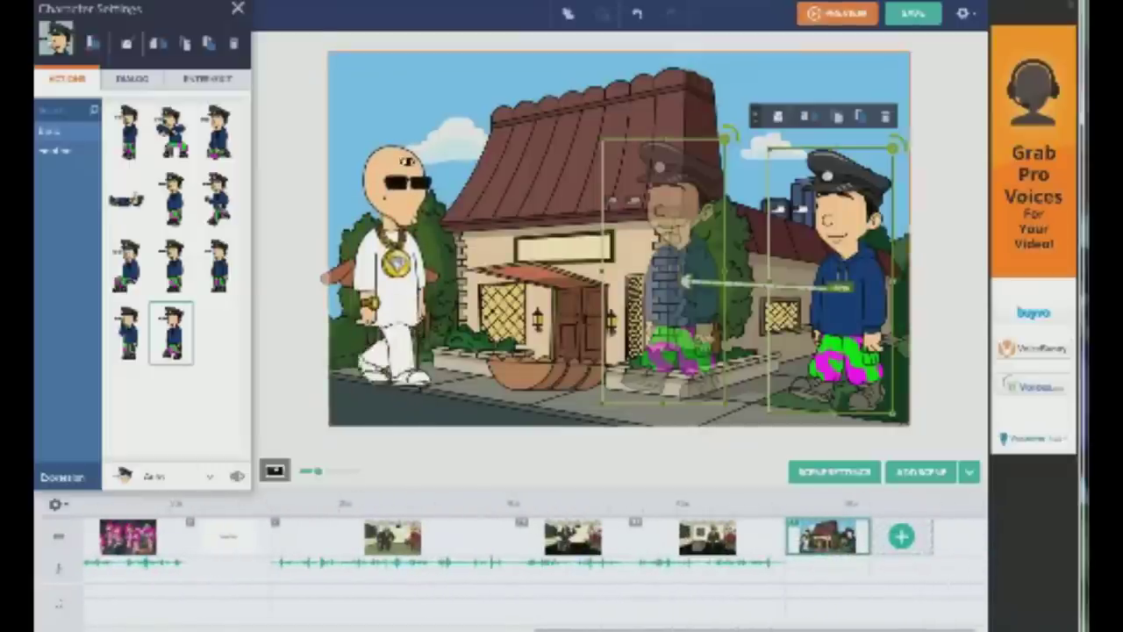
click(237, 9)
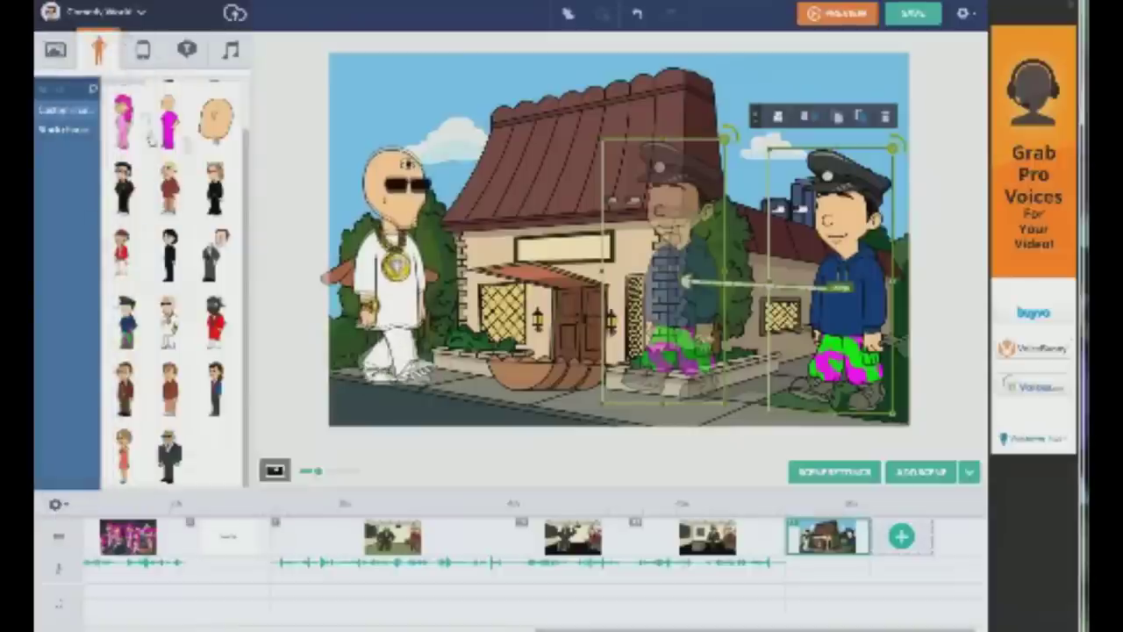
click(230, 50)
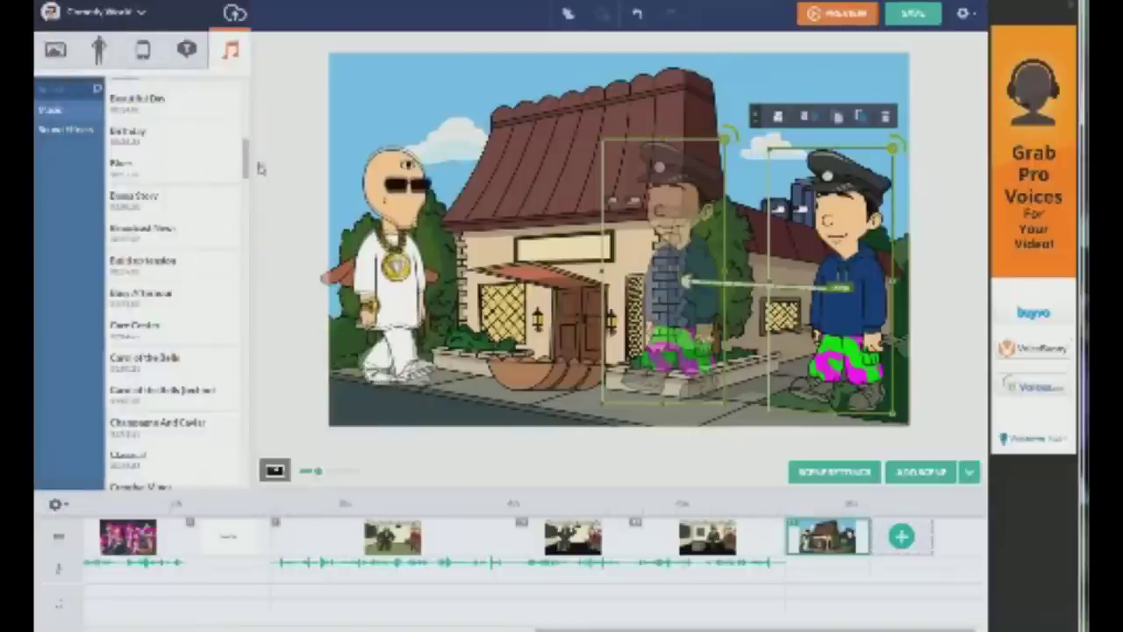
click(230, 168)
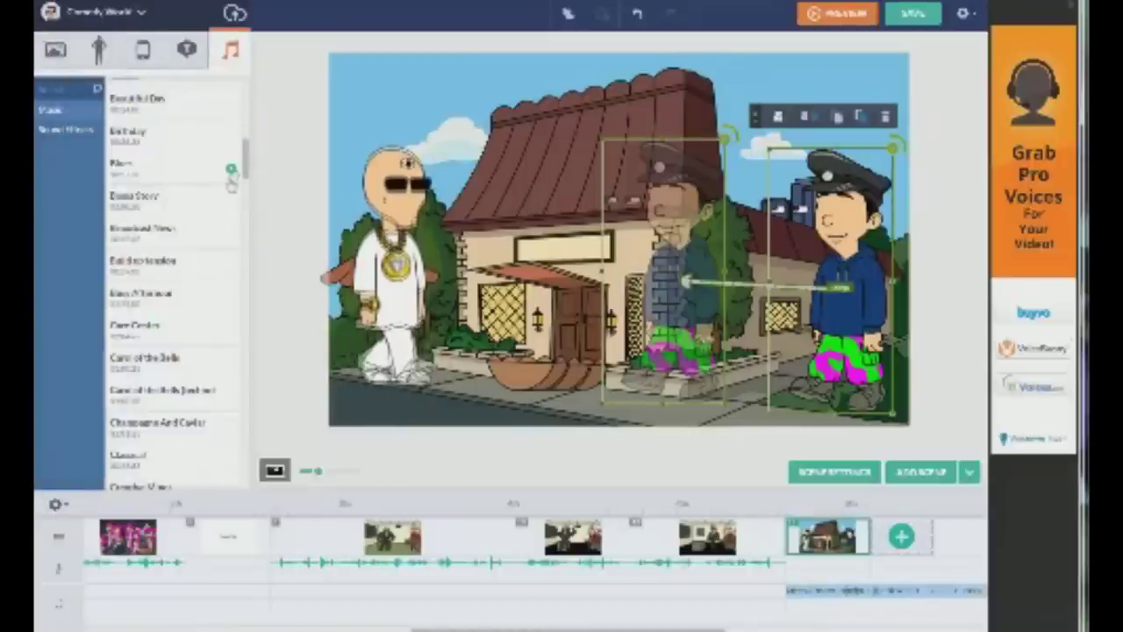
right_click(844, 598)
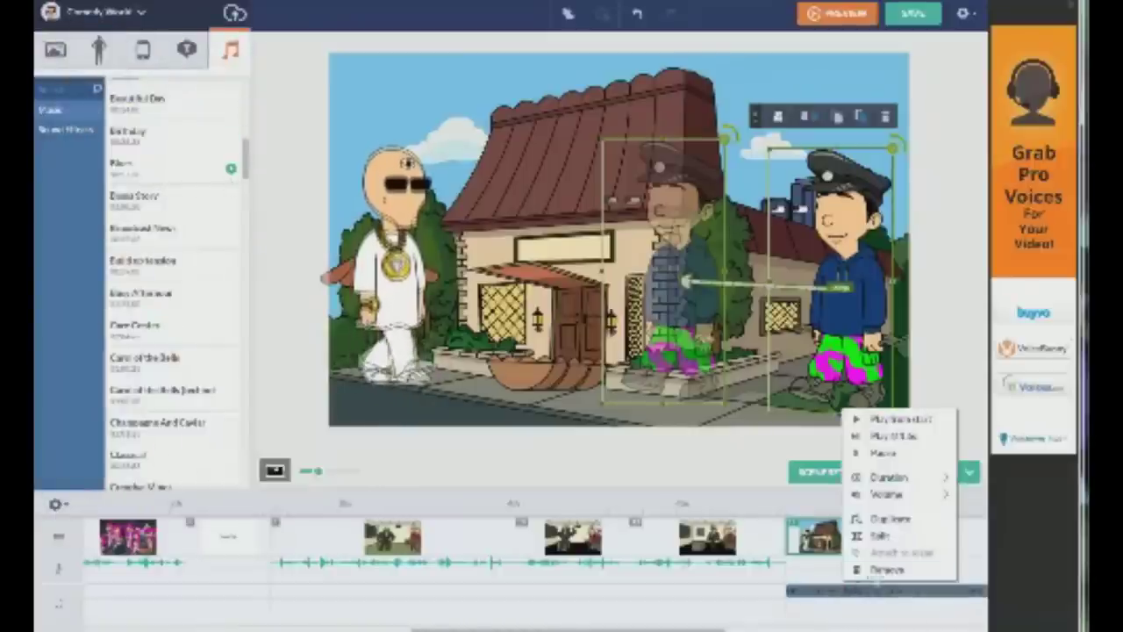
click(884, 570)
Try the Bossa Story music track under the restaurant scene and remove it again
click(230, 202)
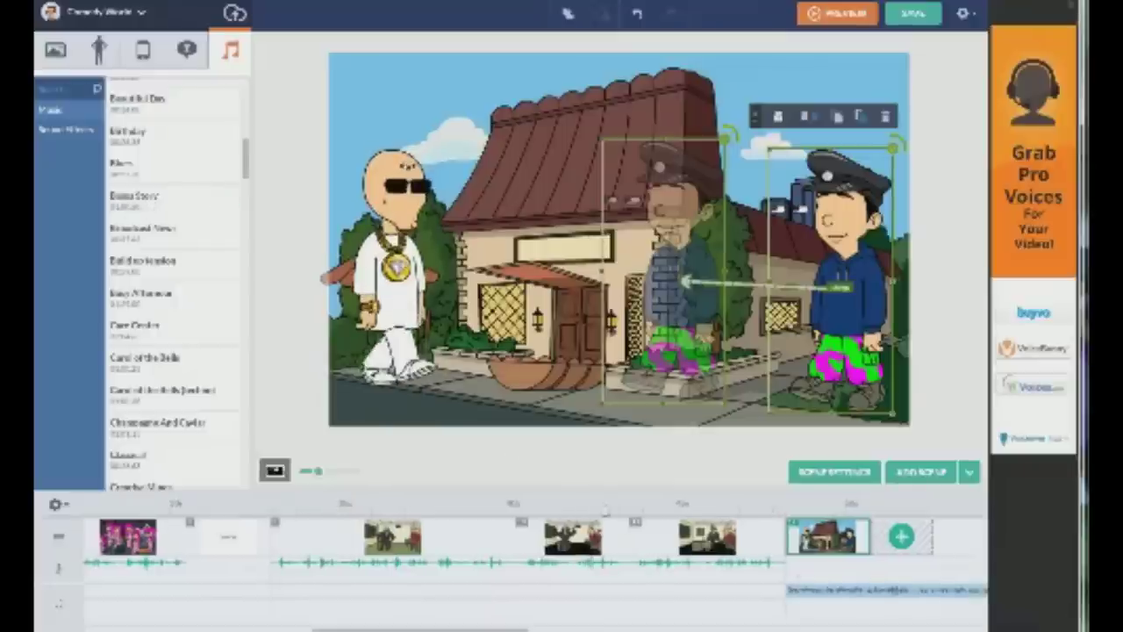
right_click(807, 604)
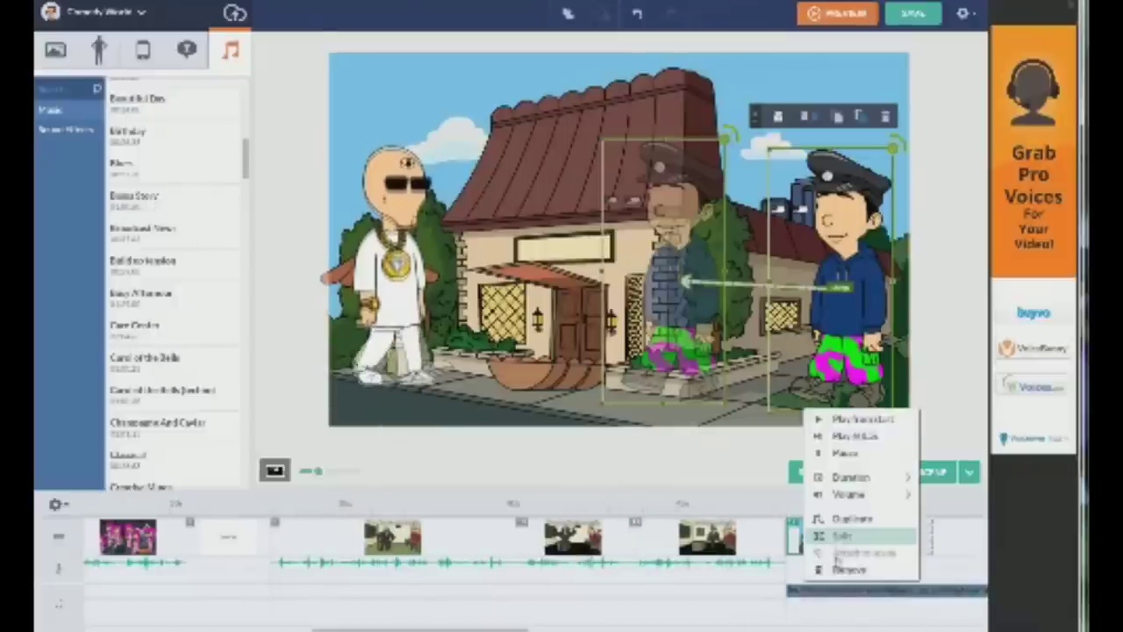
click(816, 569)
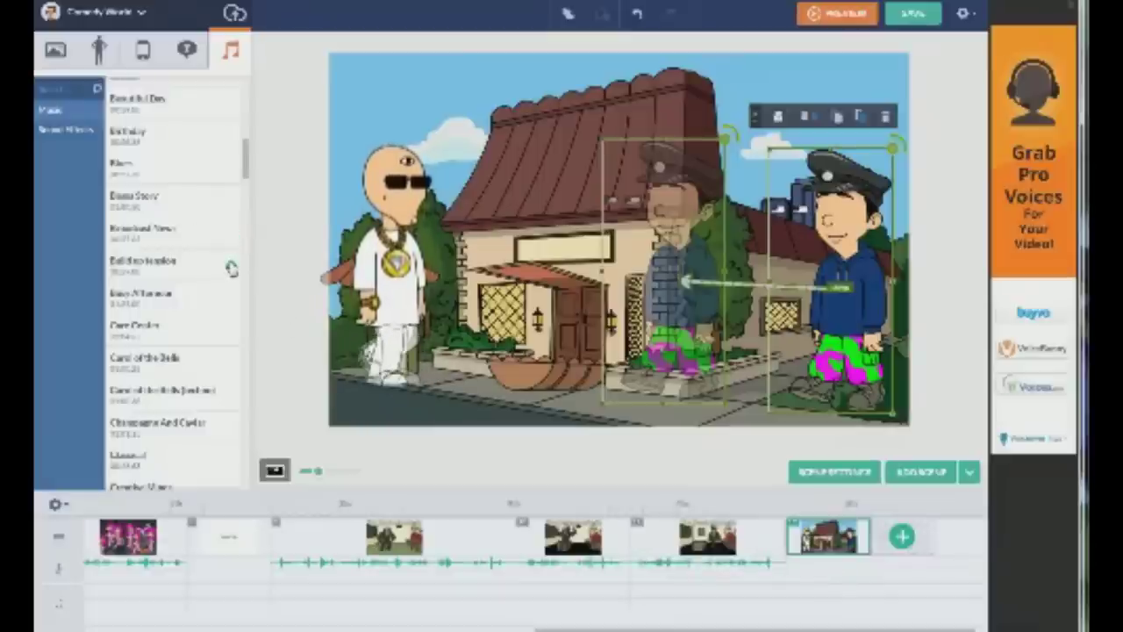
Browse further through the music library and add the Soul Mate track under the restaurant scene
scroll(247, 180, down, 5)
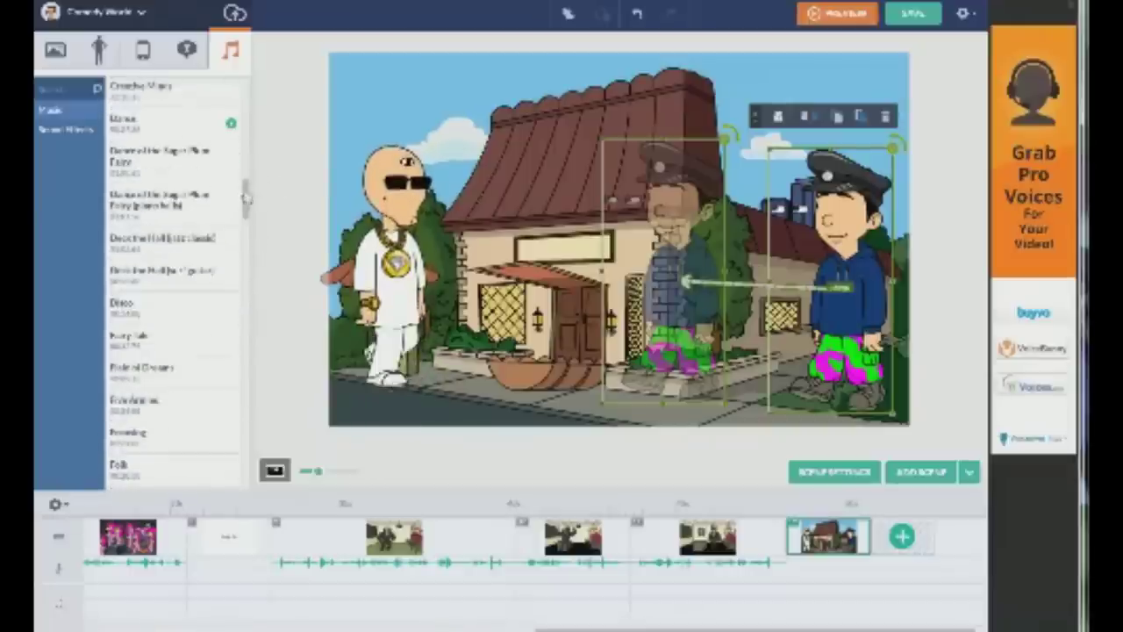
scroll(246, 186, up, 2)
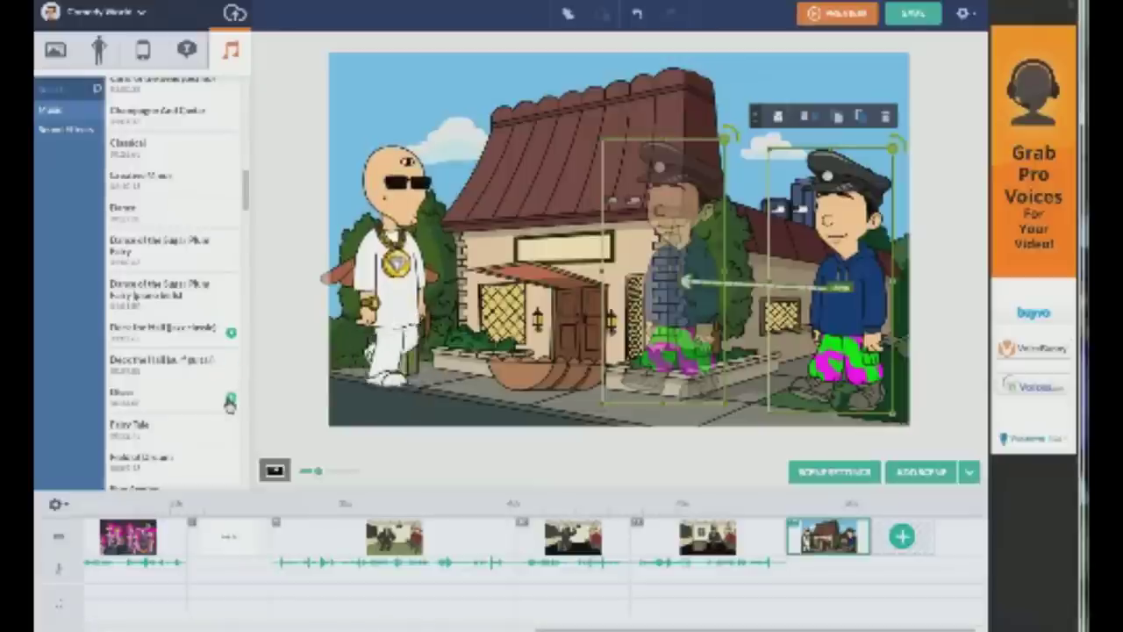
drag(249, 203, 245, 222)
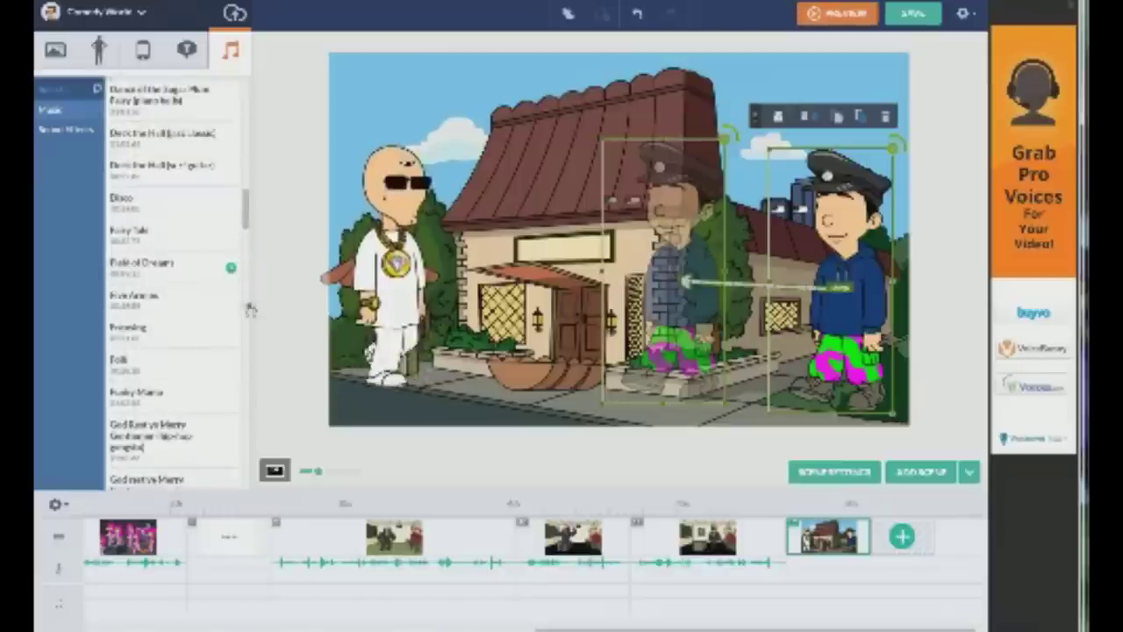
drag(249, 223, 246, 230)
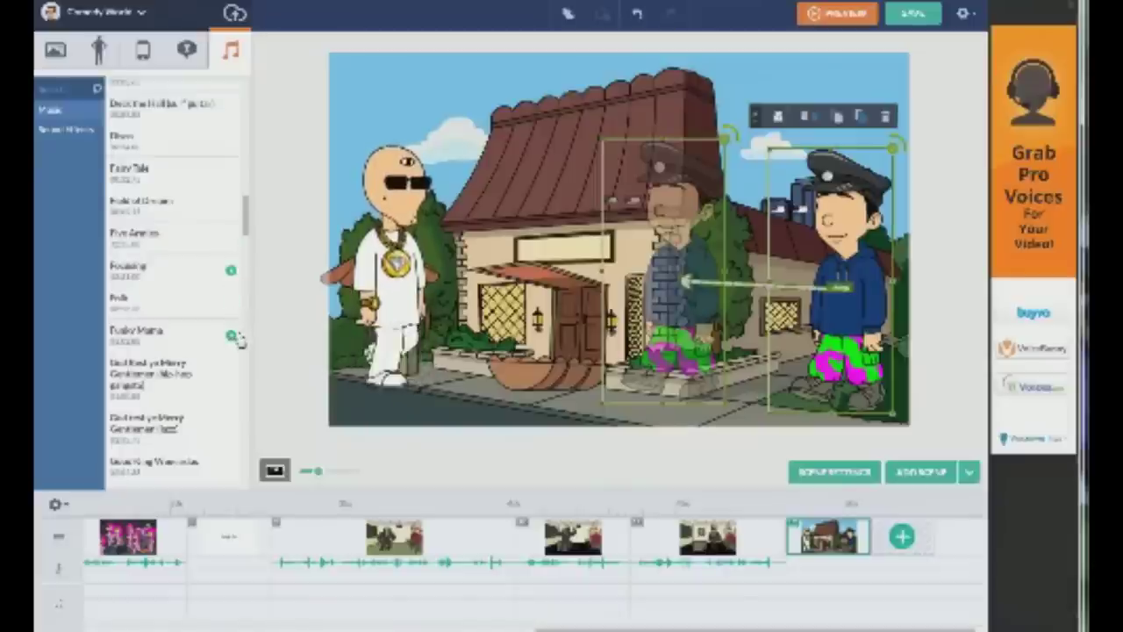
drag(245, 220, 246, 232)
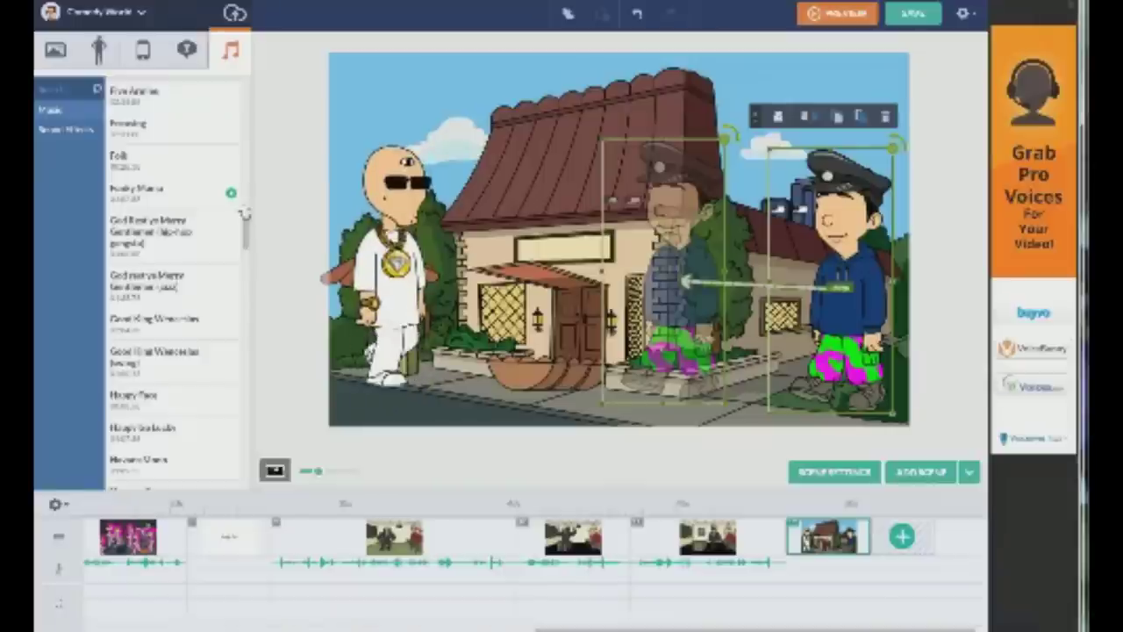
drag(245, 224, 226, 423)
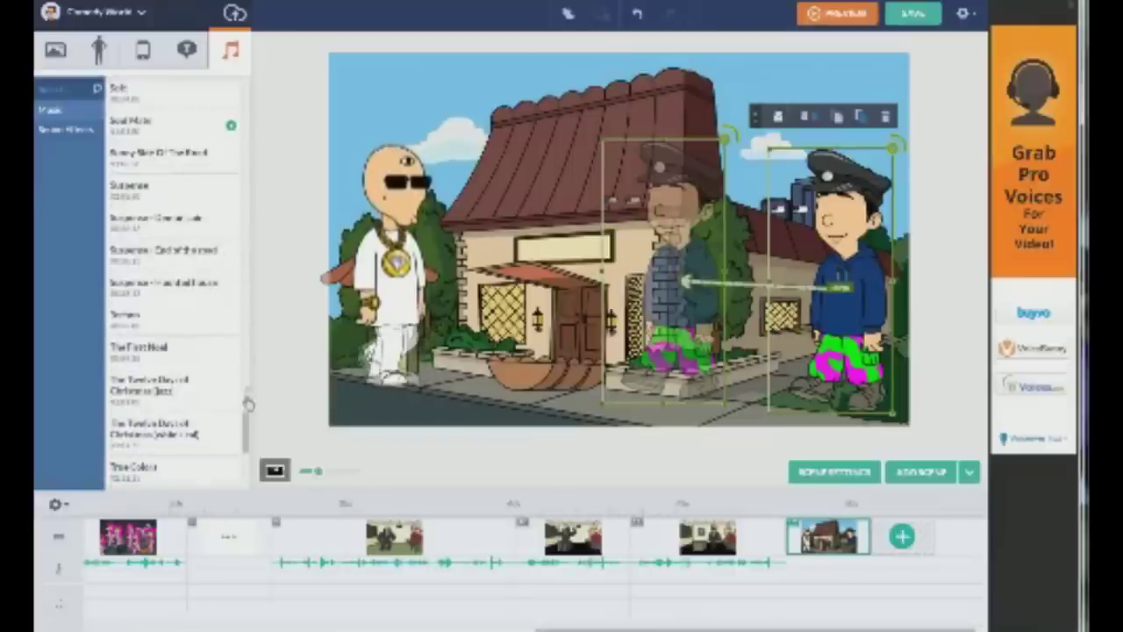
drag(248, 447, 248, 418)
click(231, 412)
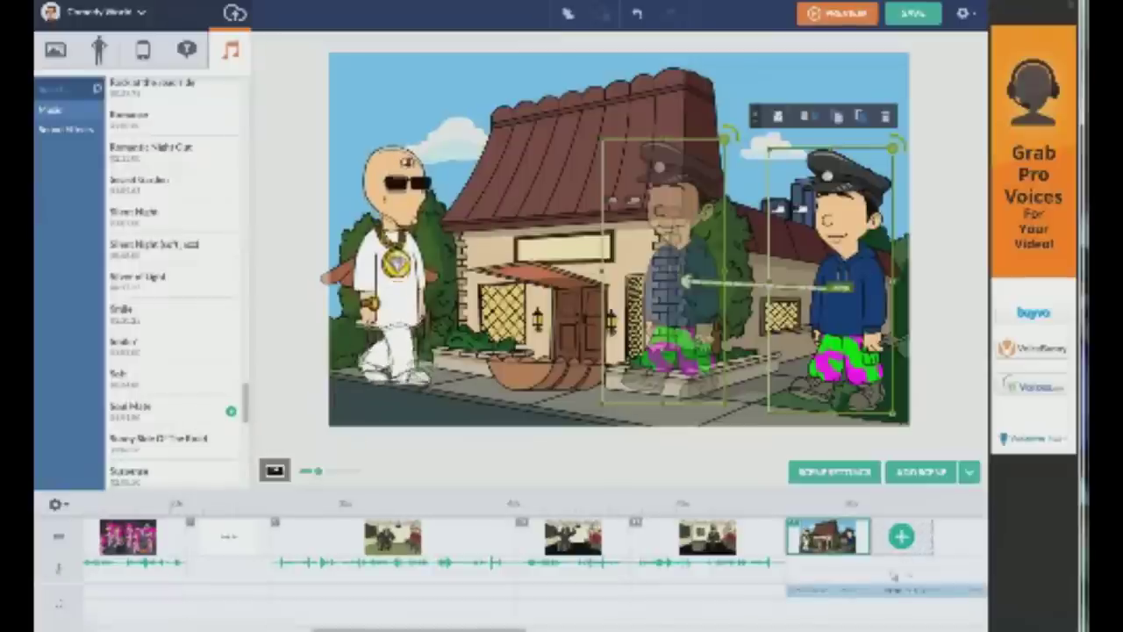
right_click(569, 569)
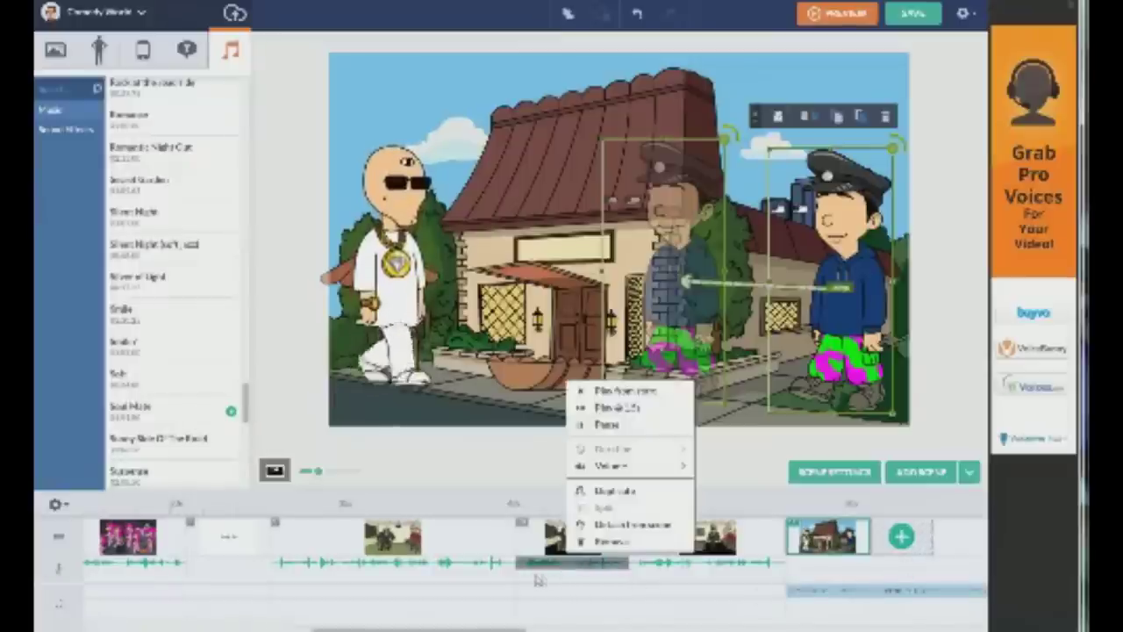
click(593, 596)
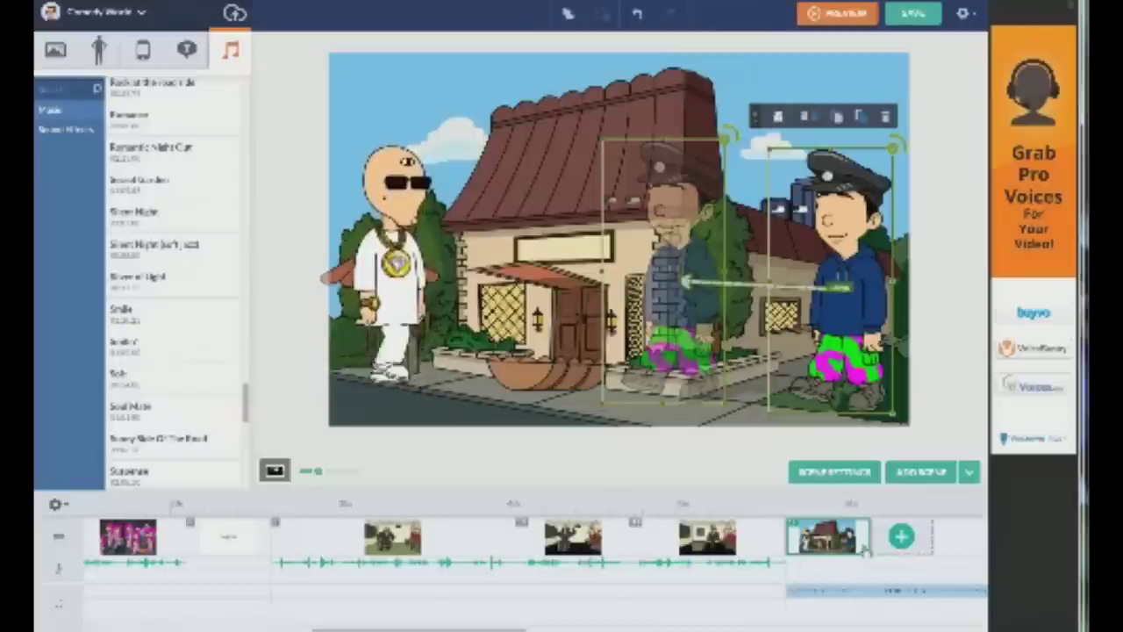
Add a follow-up scene in front of the restaurant and give the capped character the running action
click(897, 539)
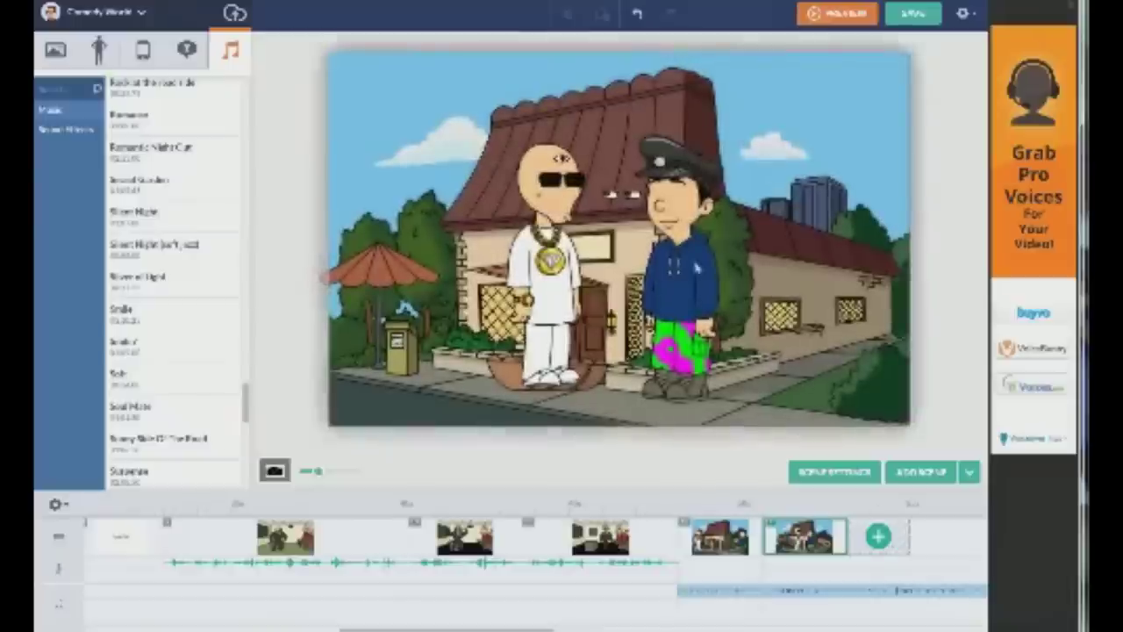
click(689, 267)
click(131, 78)
click(83, 81)
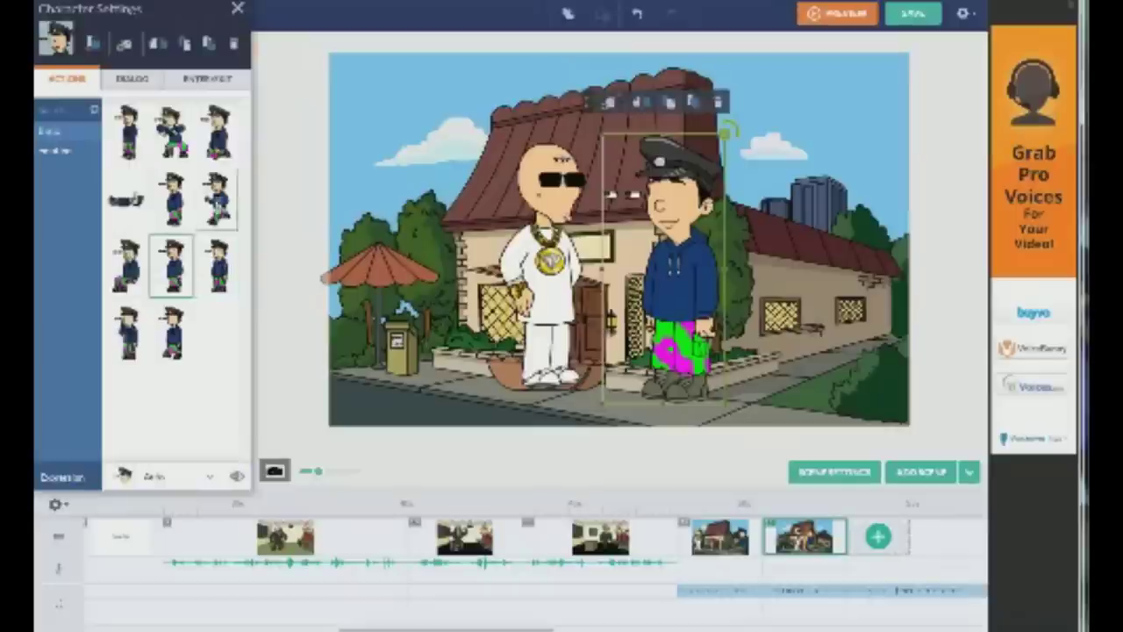
click(179, 158)
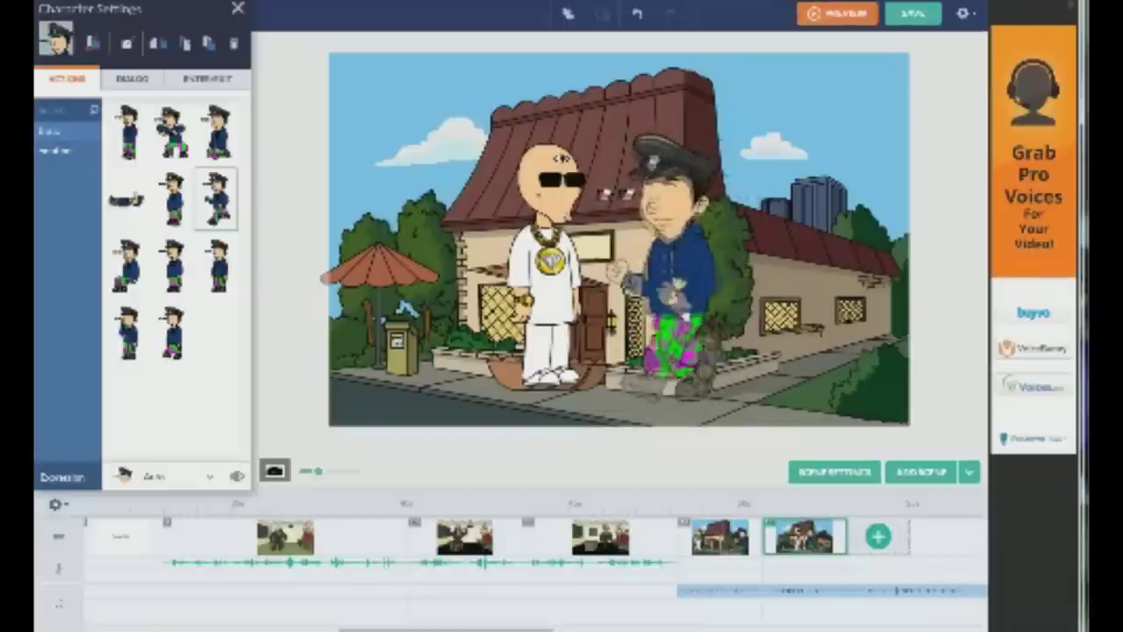
Write the capped character's text-to-speech line greeting his idol as "the biggest fan" and generate it with the default male English voice
click(133, 78)
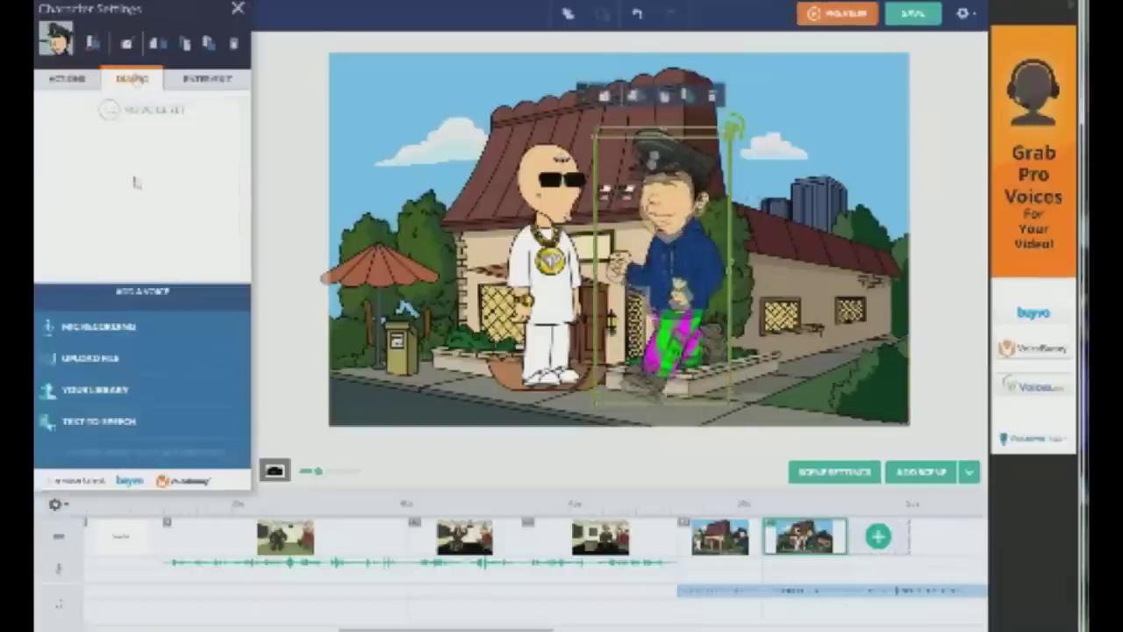
click(104, 422)
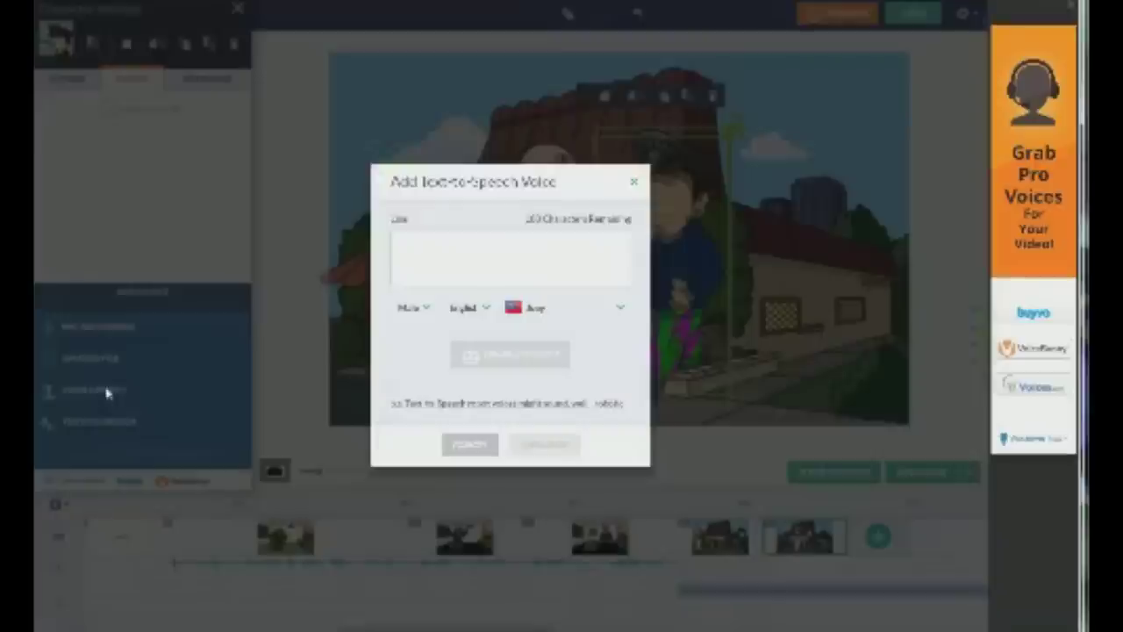
text(hello)
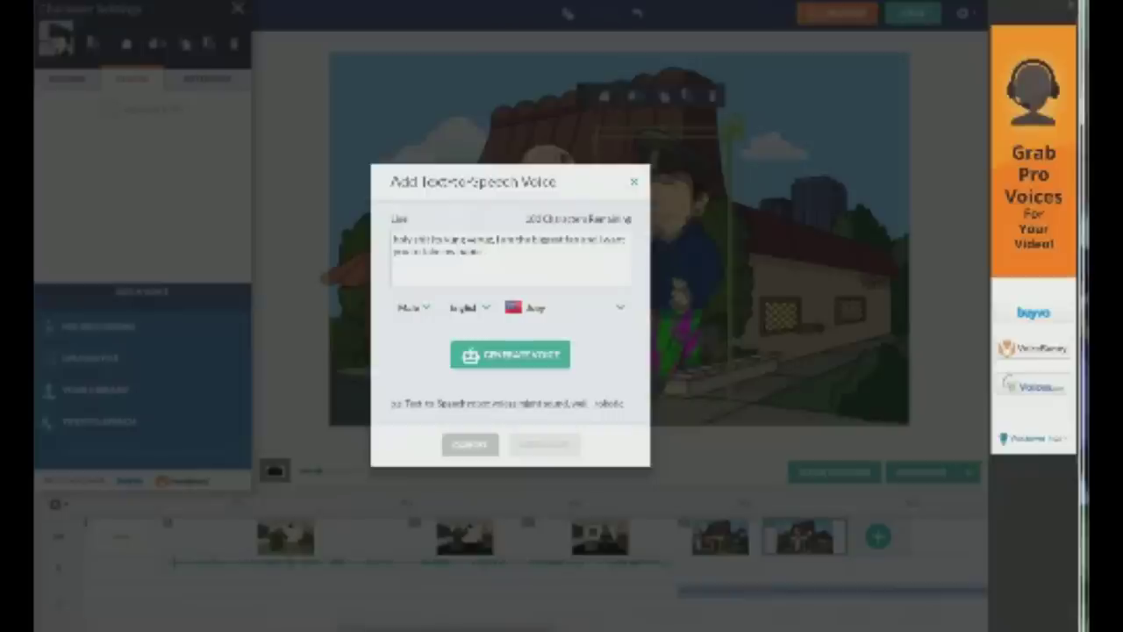
click(517, 355)
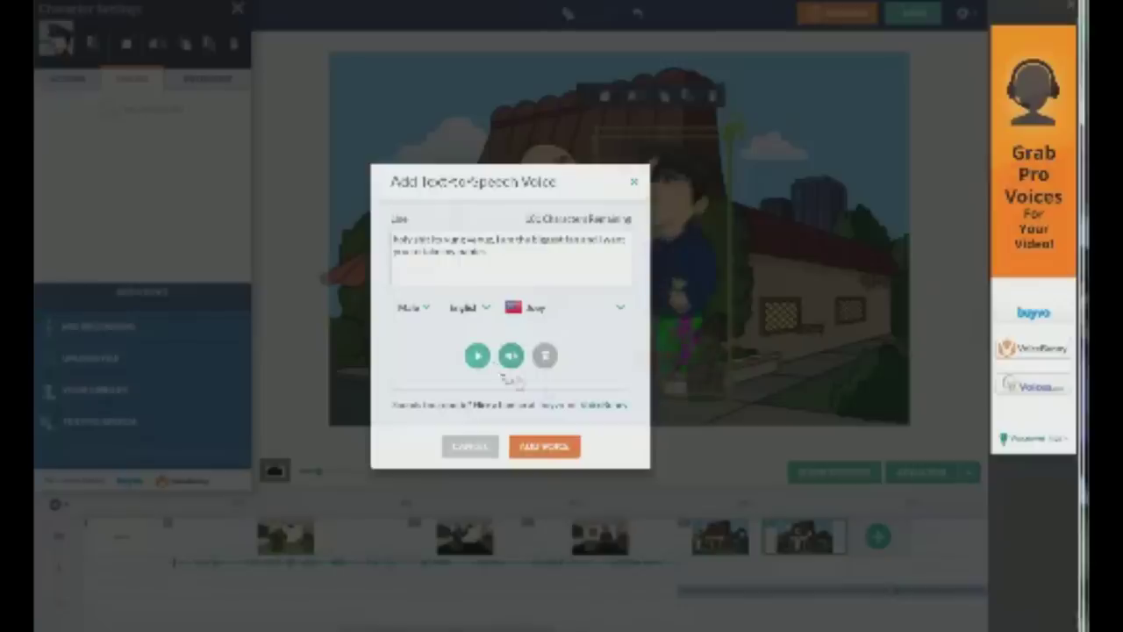
Try the Kidaroo voice for the capped character's line
click(601, 314)
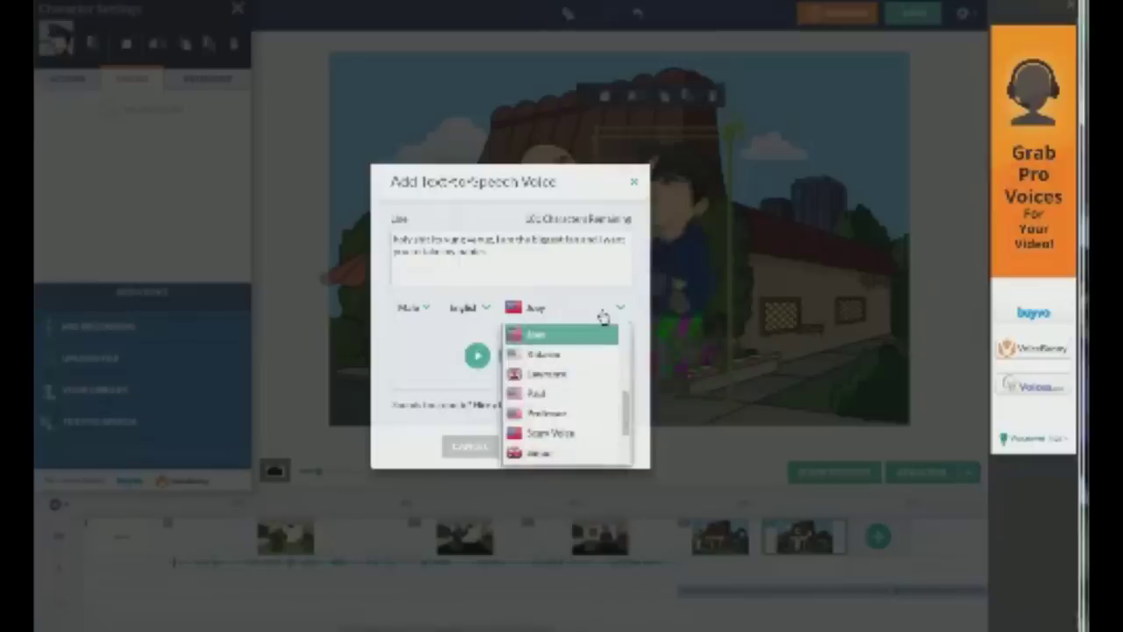
click(548, 354)
click(513, 358)
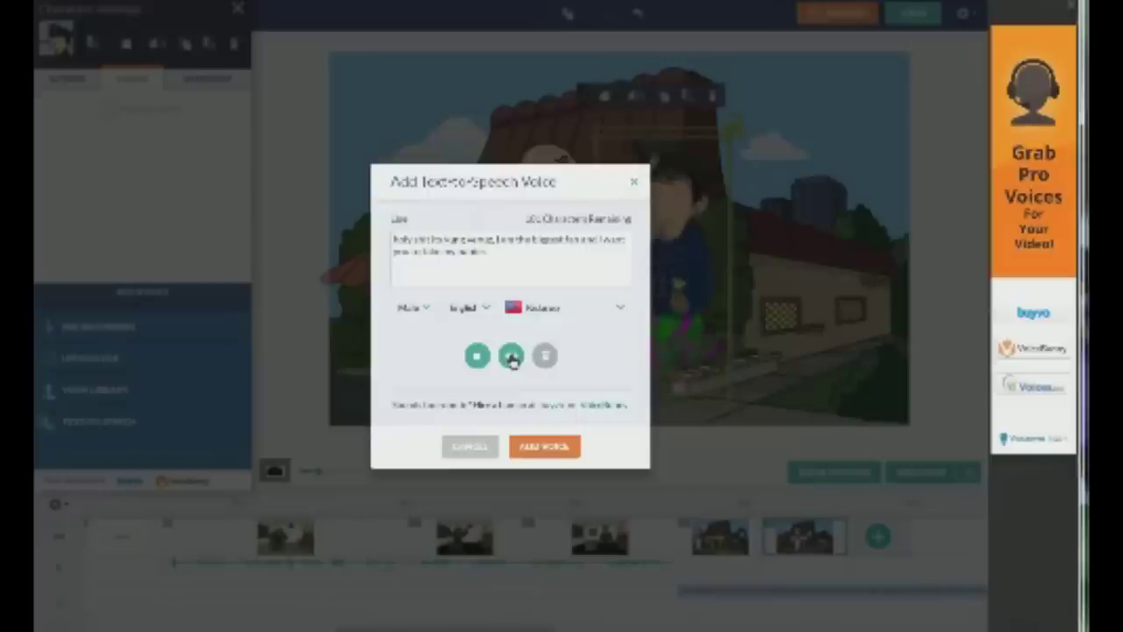
Generate the line with the Zack voice and add it as the capped character's dialogue
click(576, 317)
scroll(583, 386, down, 3)
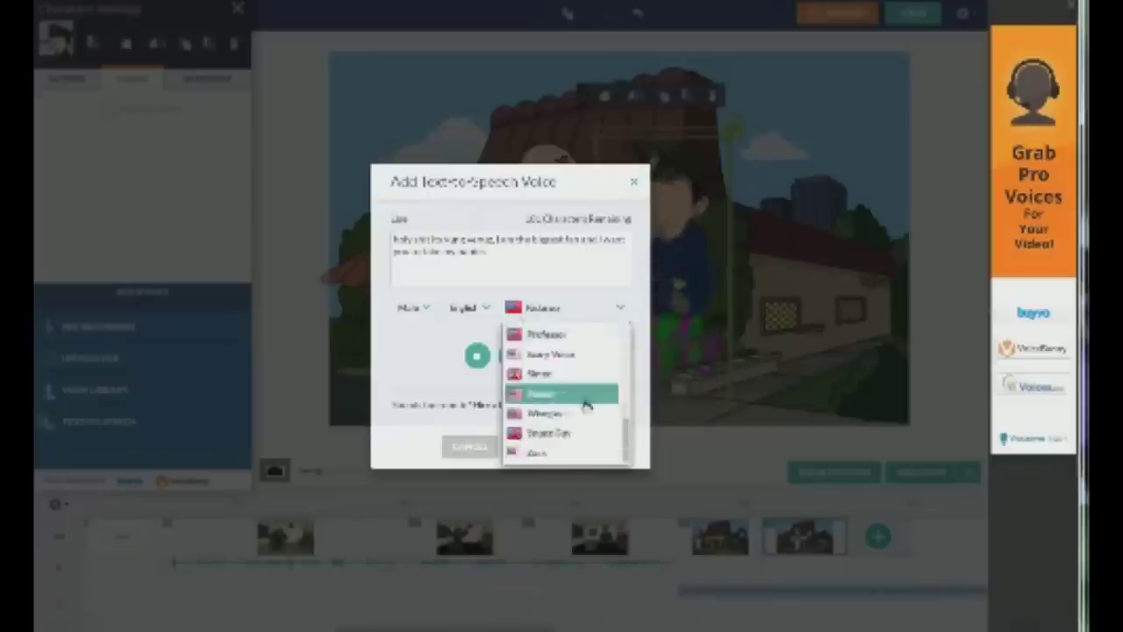
click(556, 454)
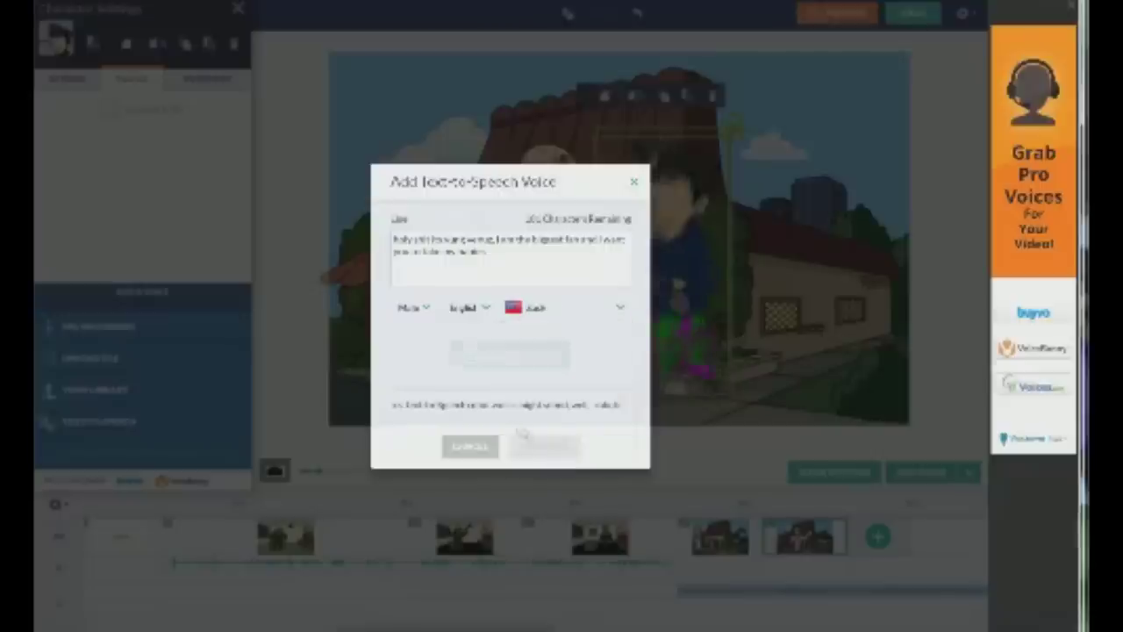
click(509, 361)
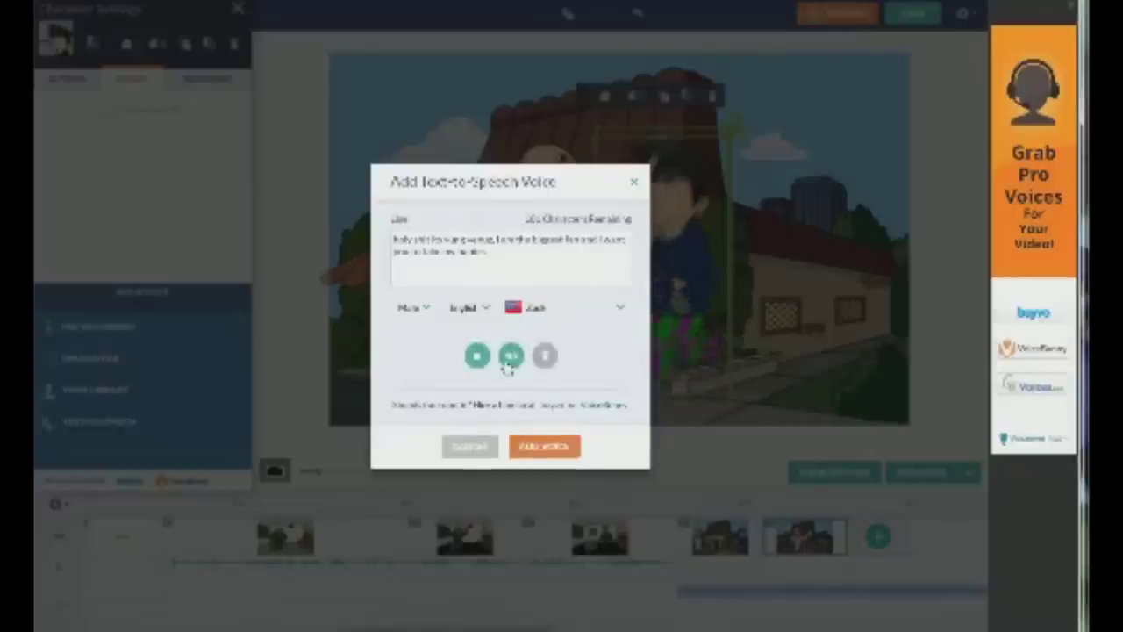
click(545, 447)
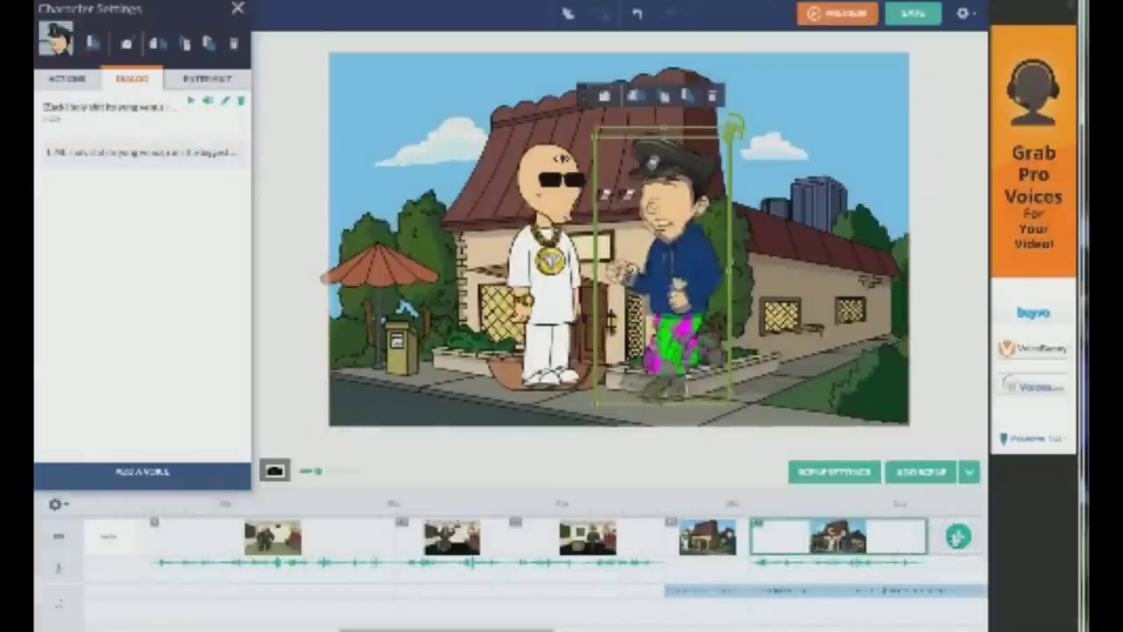
Add another restaurant scene and give the capped character the sitting action
click(957, 537)
click(654, 297)
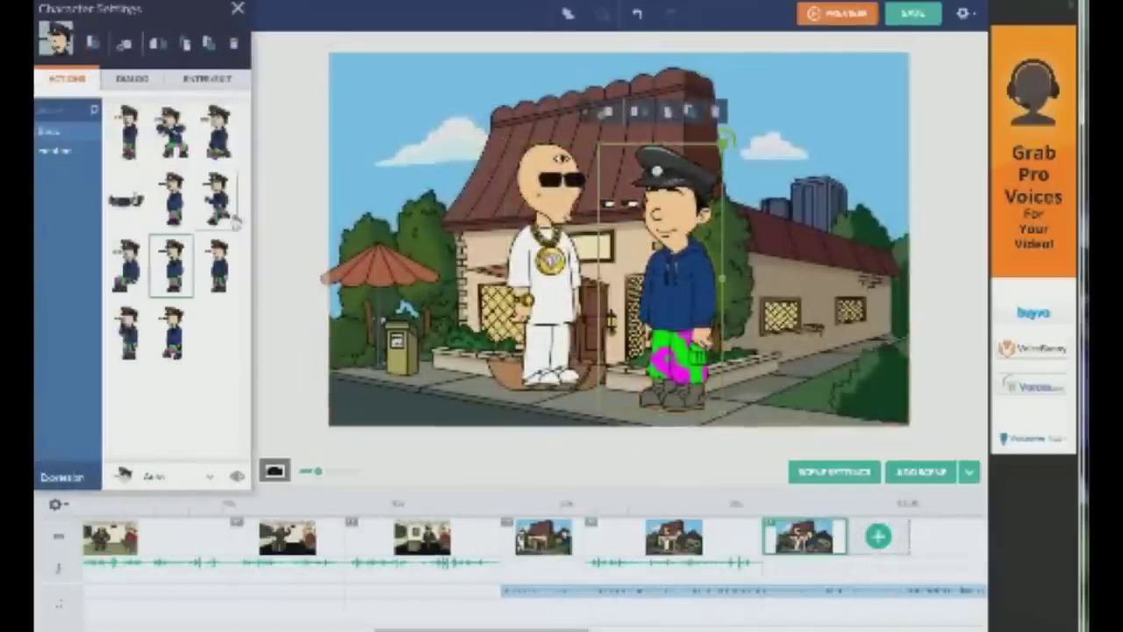
click(130, 290)
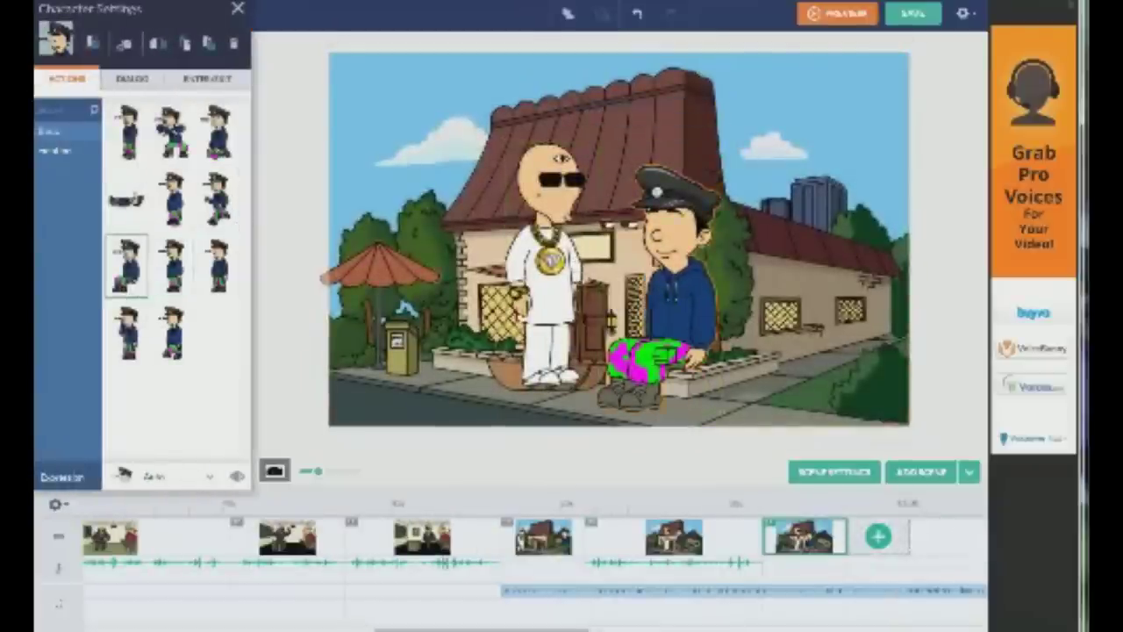
Give the bald character in white the emotion action that bends him forward toward the seated capped character
click(551, 275)
click(545, 281)
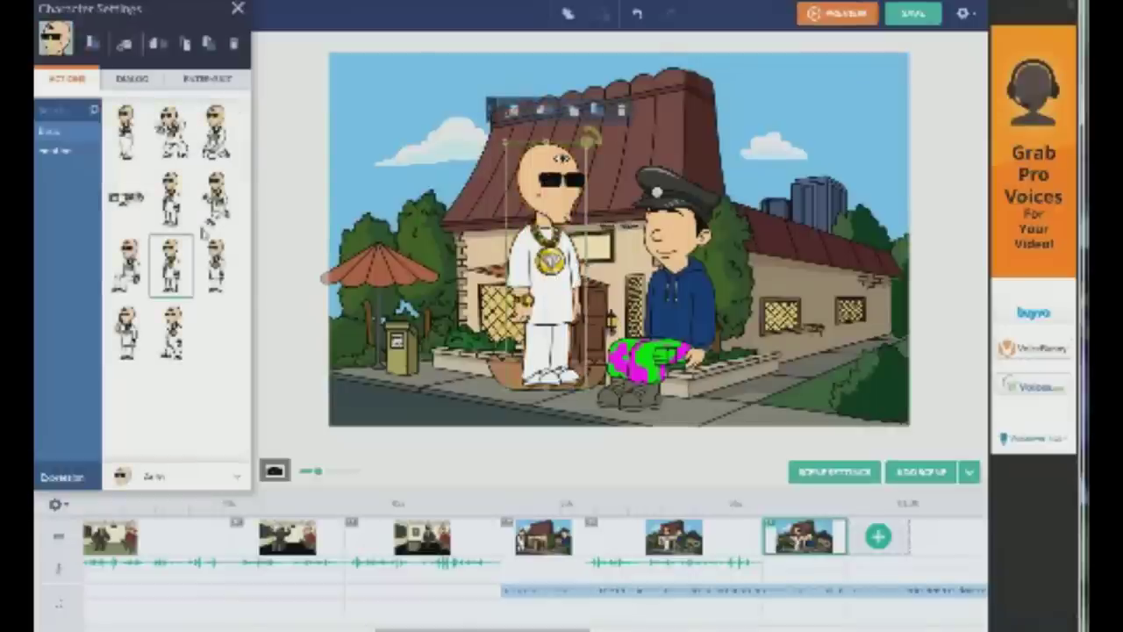
click(60, 151)
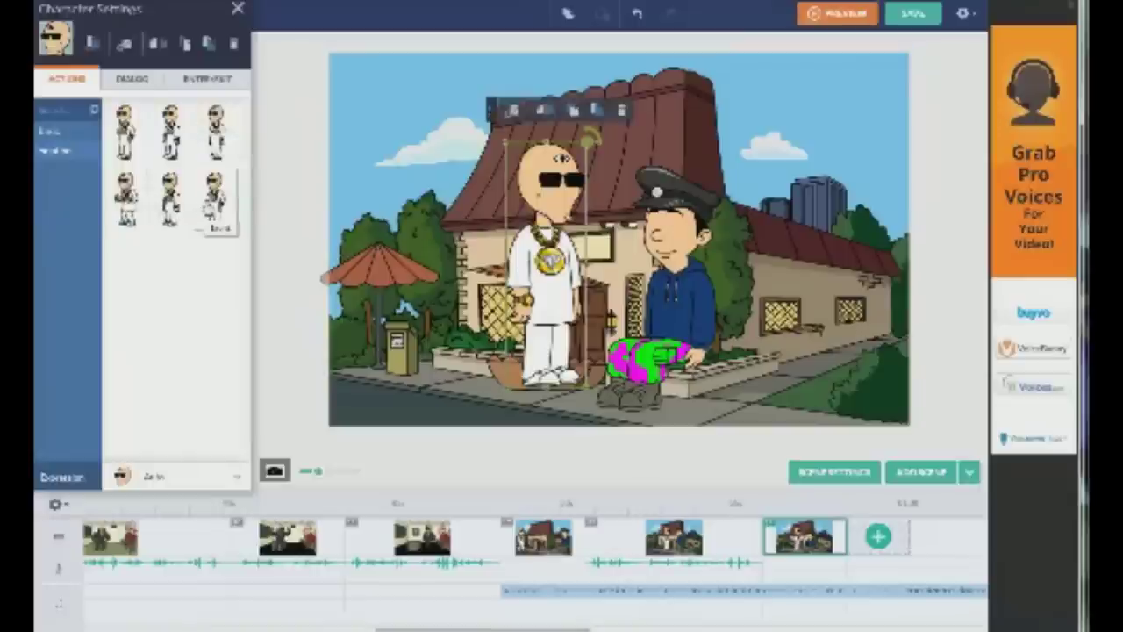
click(215, 197)
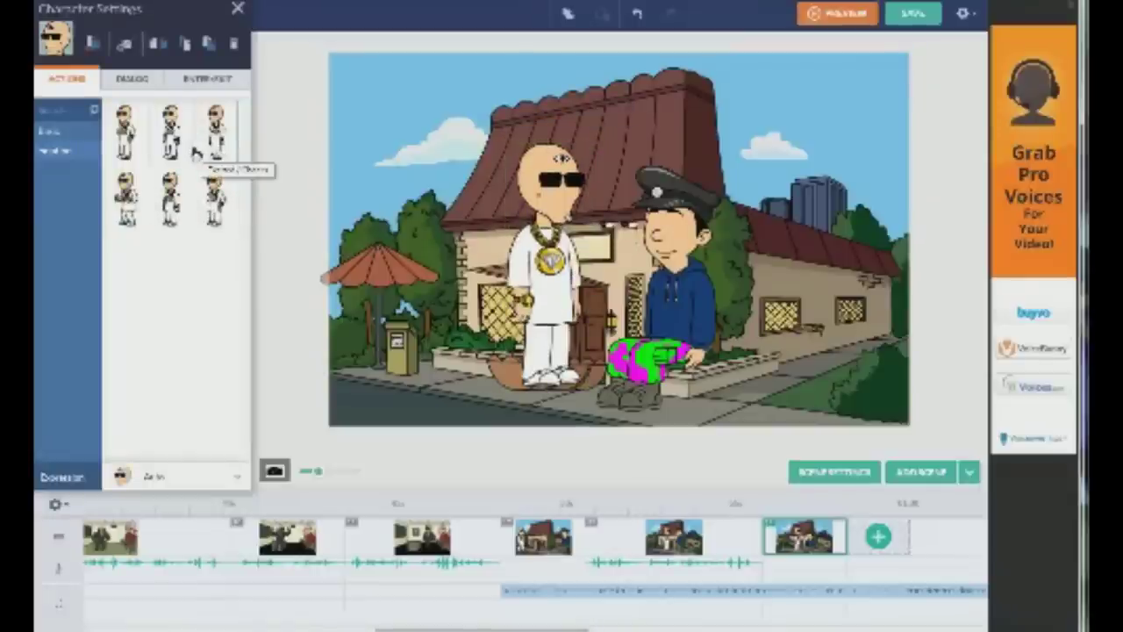
click(194, 152)
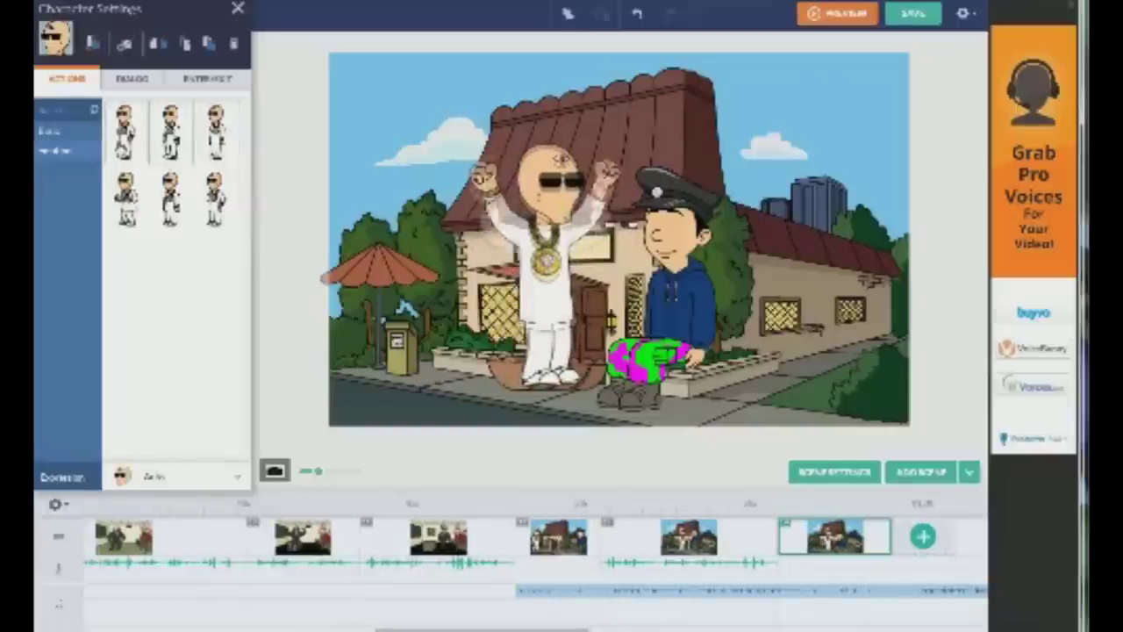
click(132, 203)
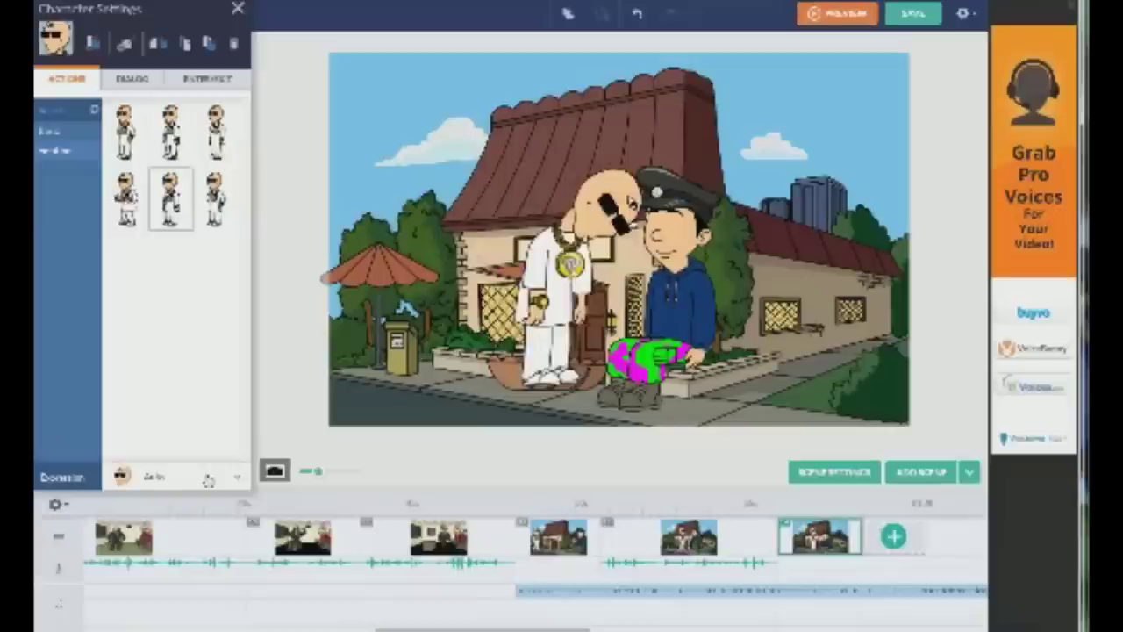
Return the bald character in white to the standing action and set his facial expression to Cry
click(237, 8)
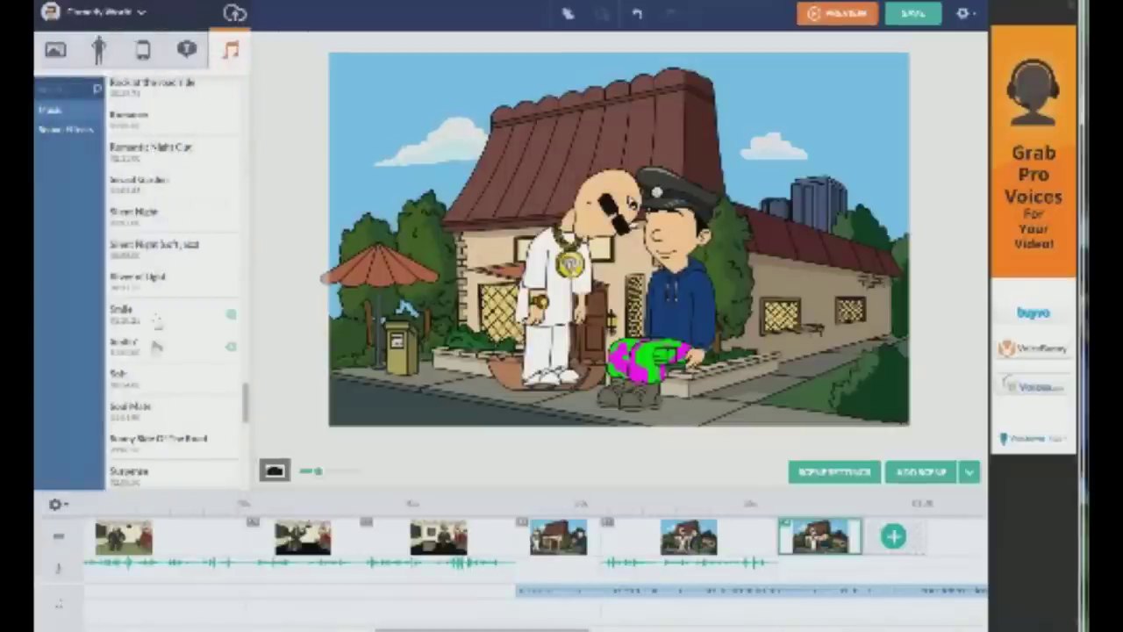
click(99, 51)
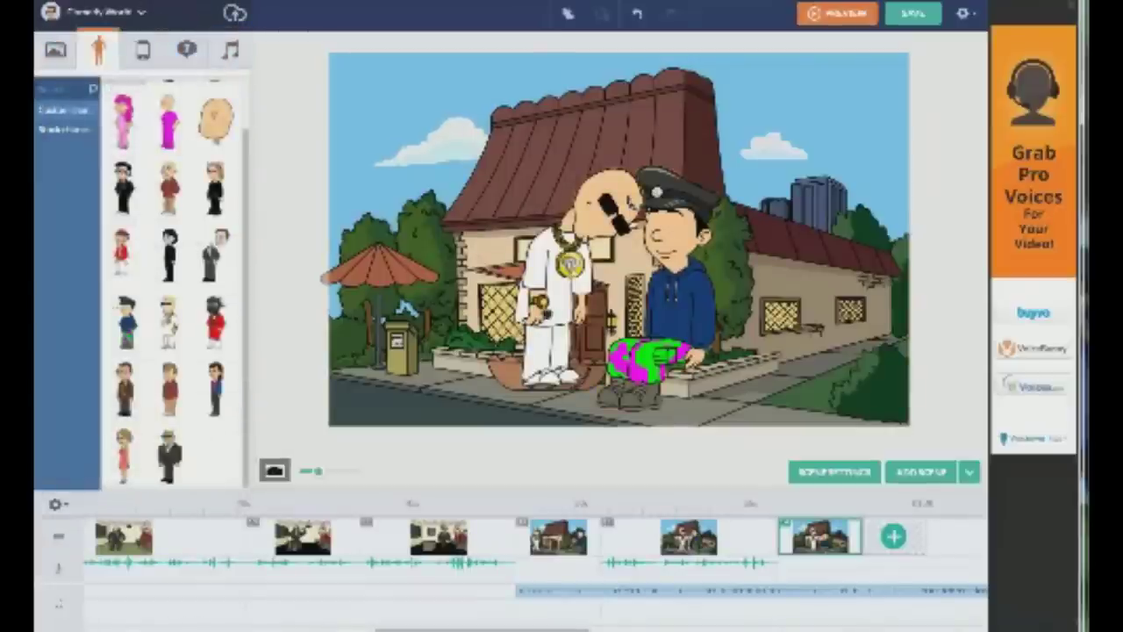
click(551, 272)
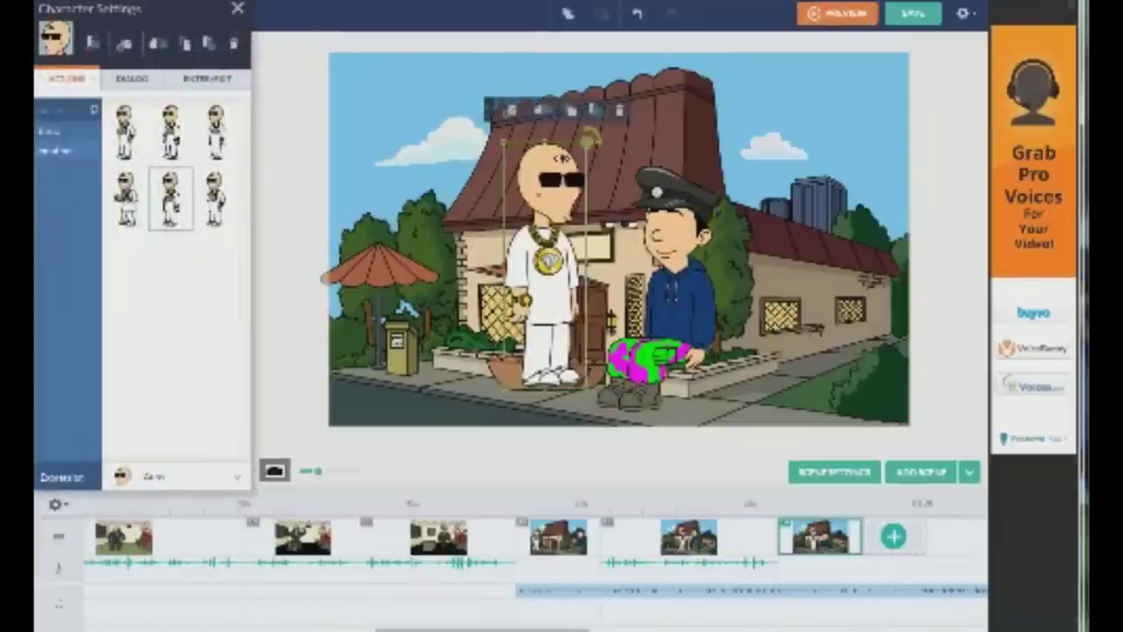
click(68, 150)
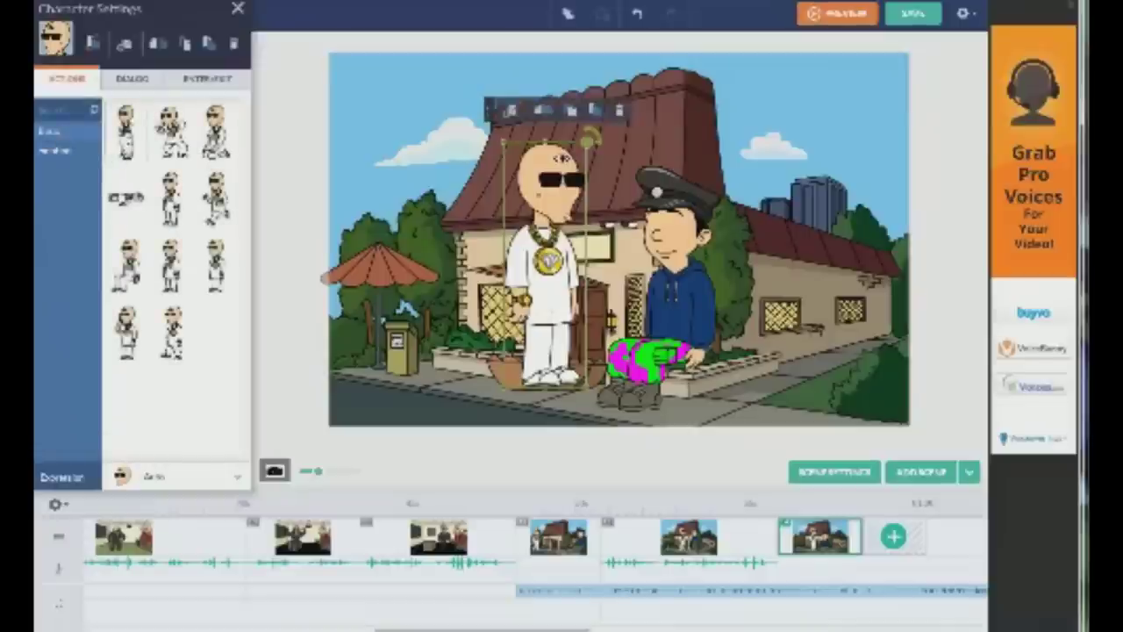
click(171, 265)
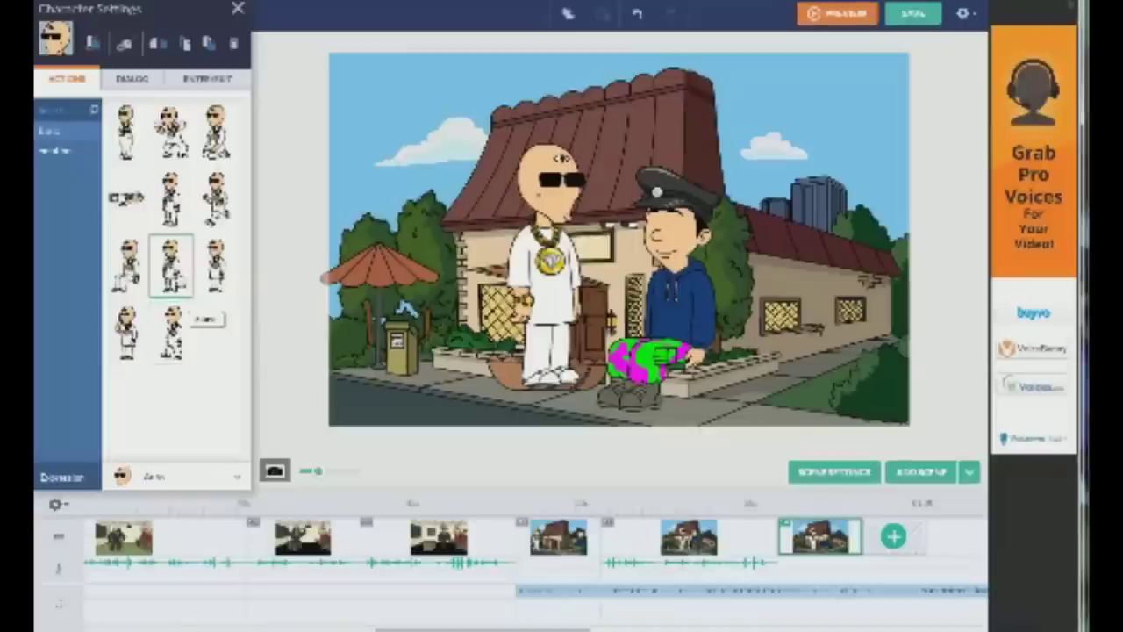
click(175, 478)
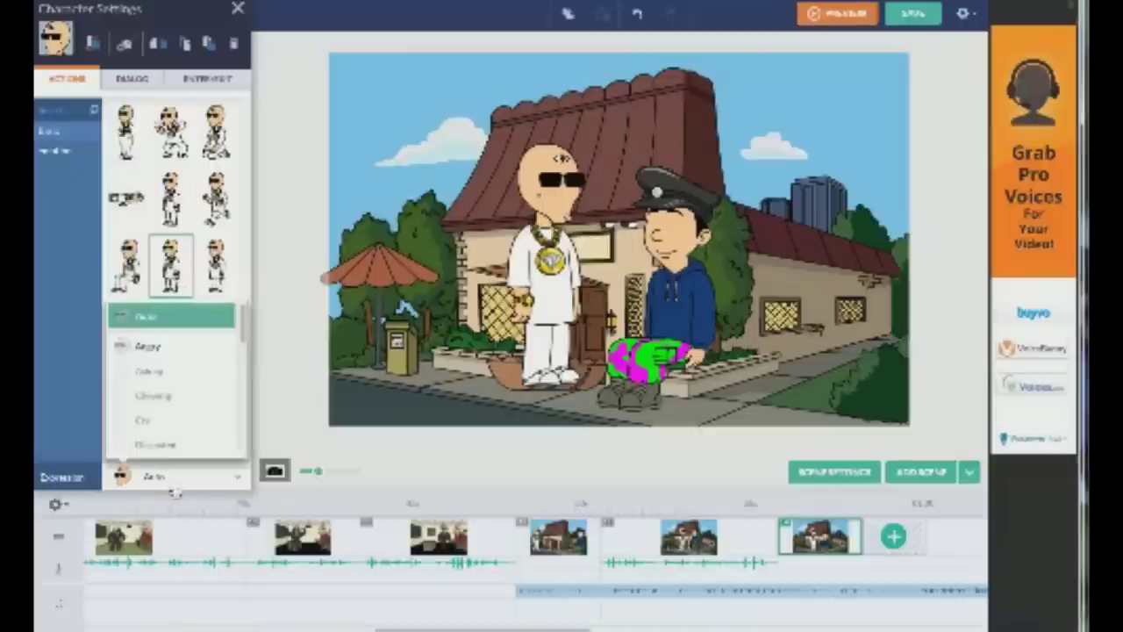
click(185, 423)
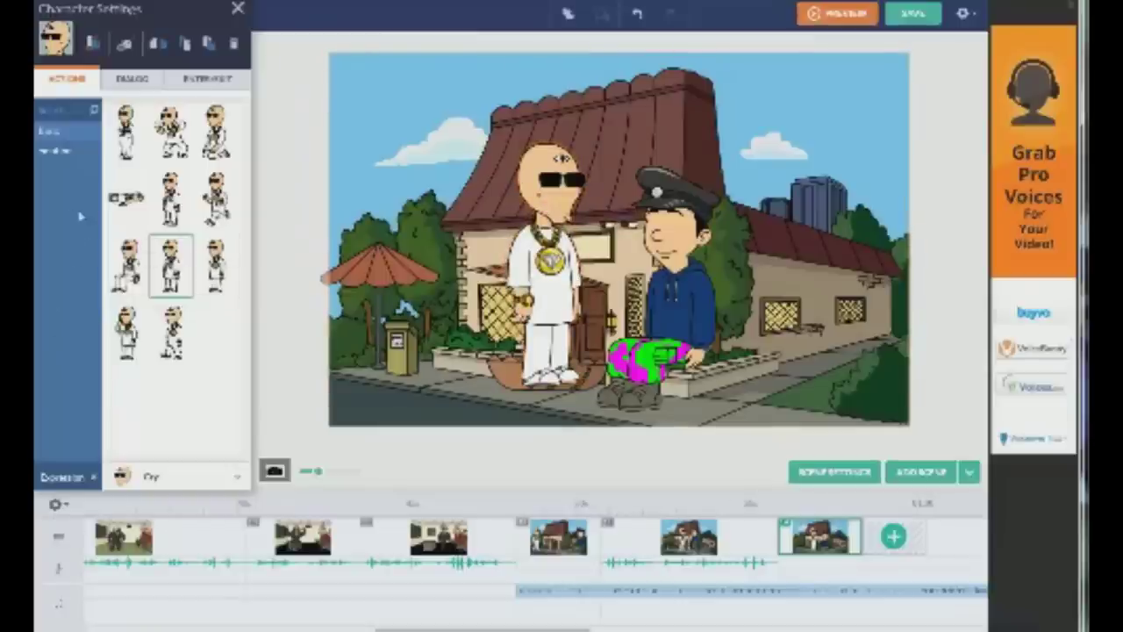
Write a new text-to-speech line for the standing bald character
click(132, 78)
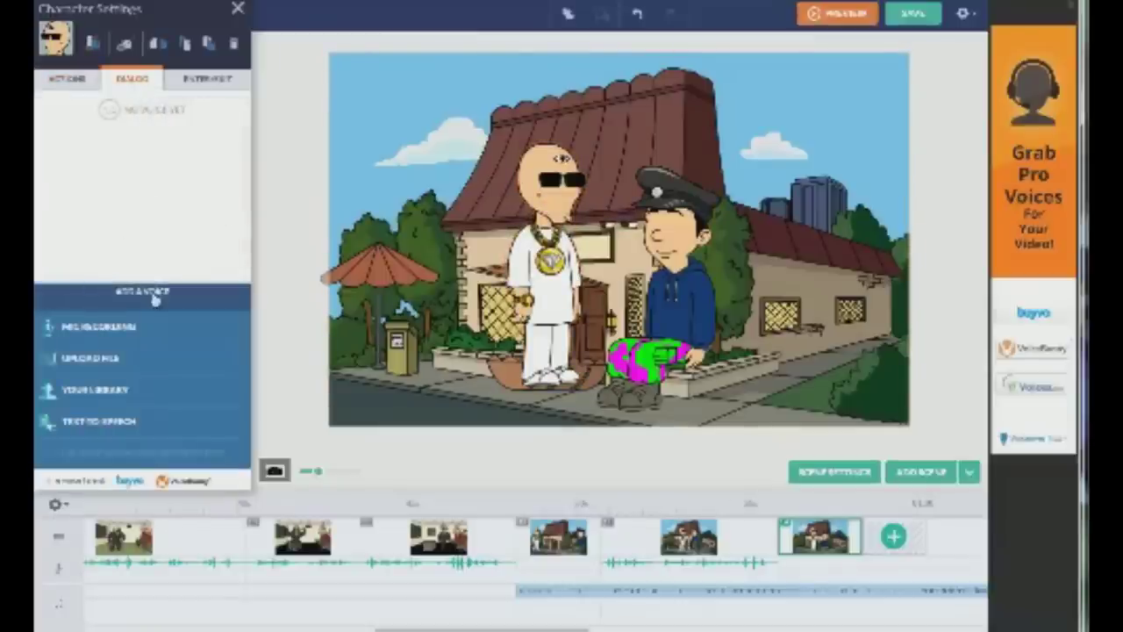
click(104, 423)
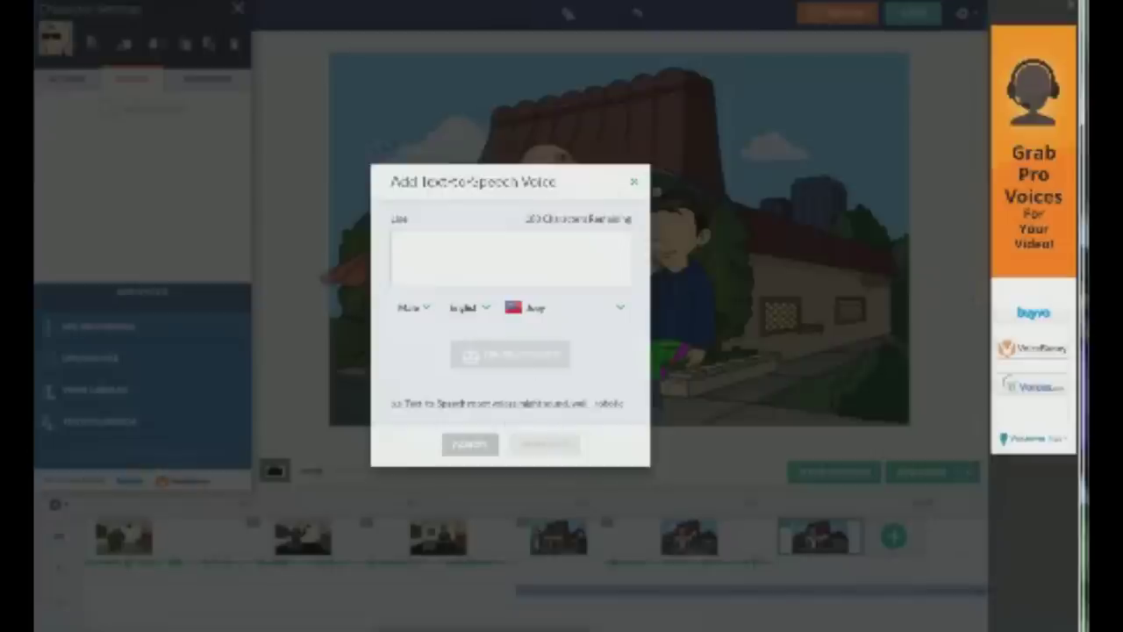
text(hey! well, I'll take the bus now)
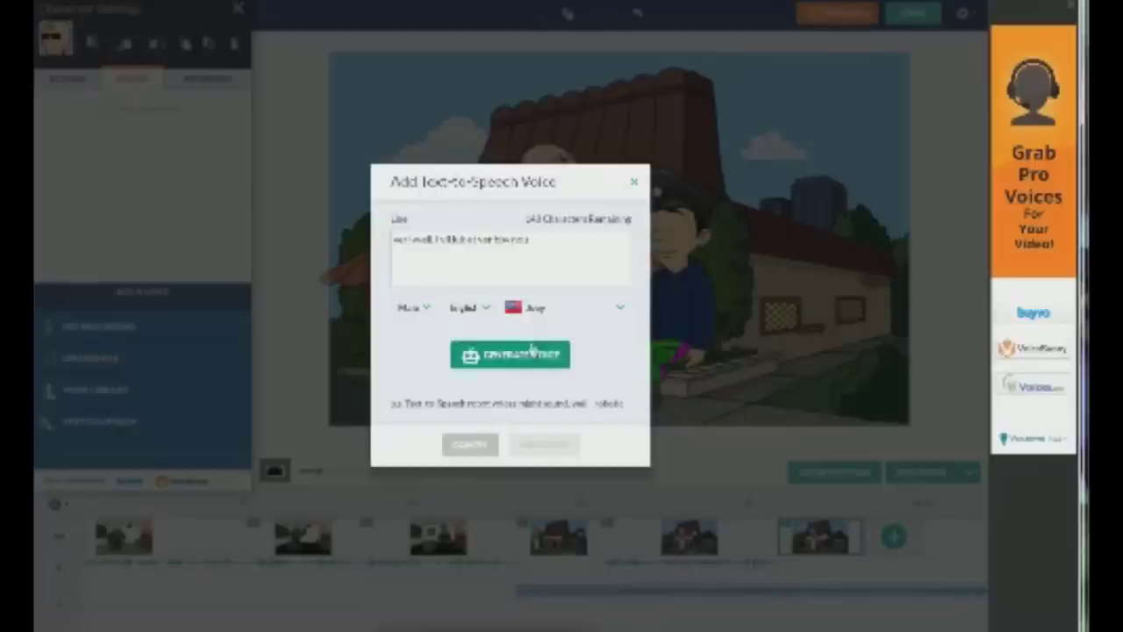
Try the Lawrence voice for the bald character's line
click(561, 308)
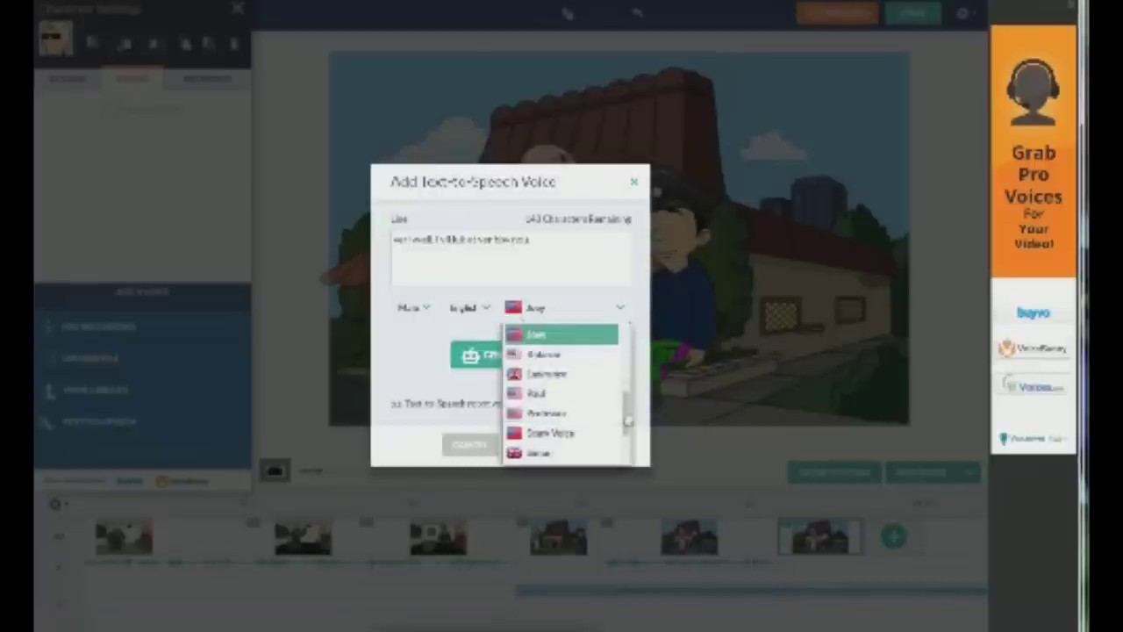
scroll(626, 430, down, 2)
scroll(626, 429, down, 2)
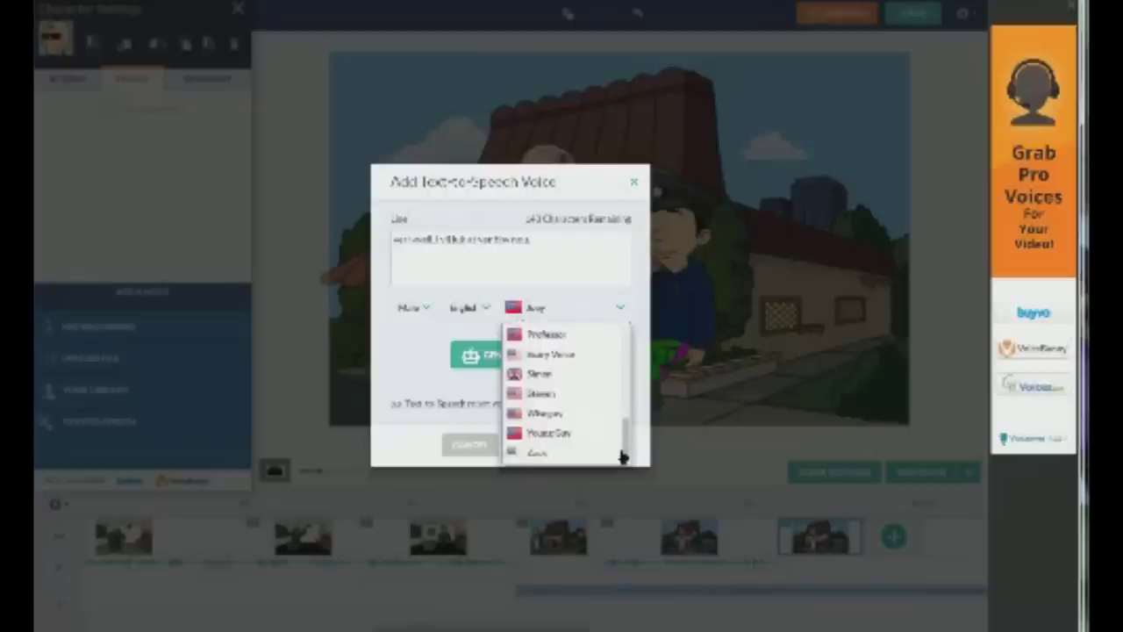
scroll(621, 443, up, 3)
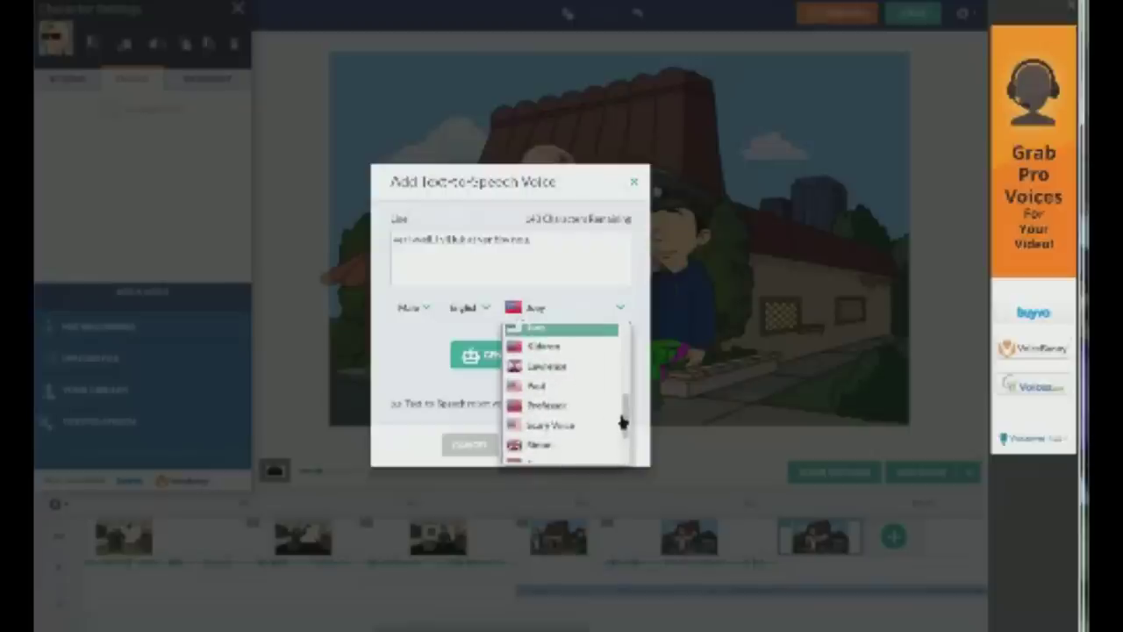
click(597, 387)
click(493, 360)
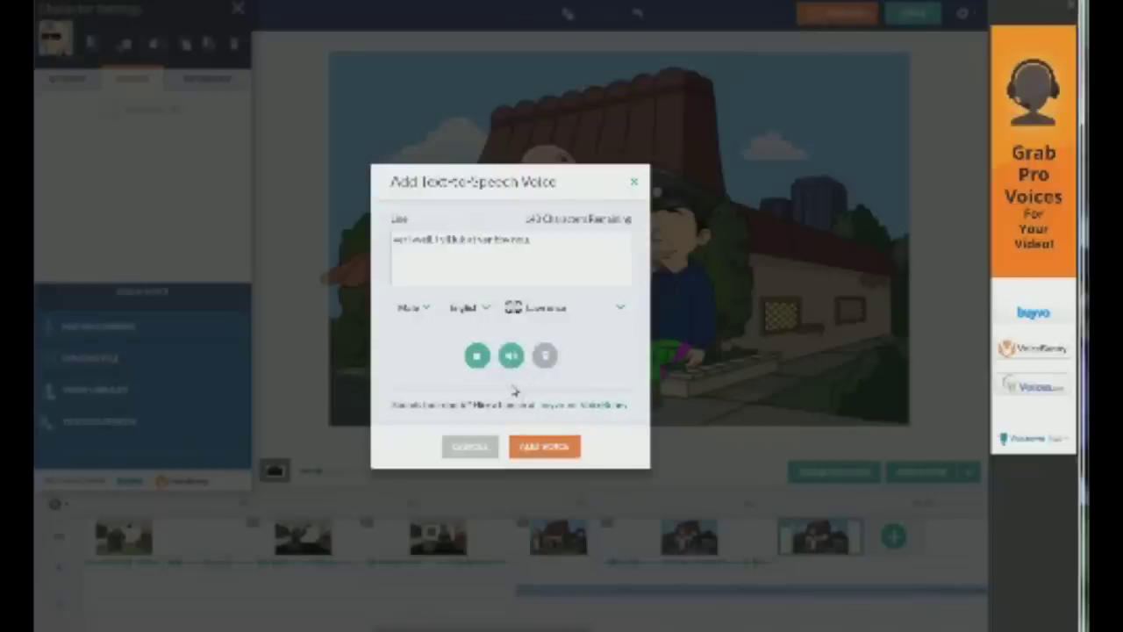
Generate the line with the Paul voice and add it as the bald character's dialogue
click(584, 309)
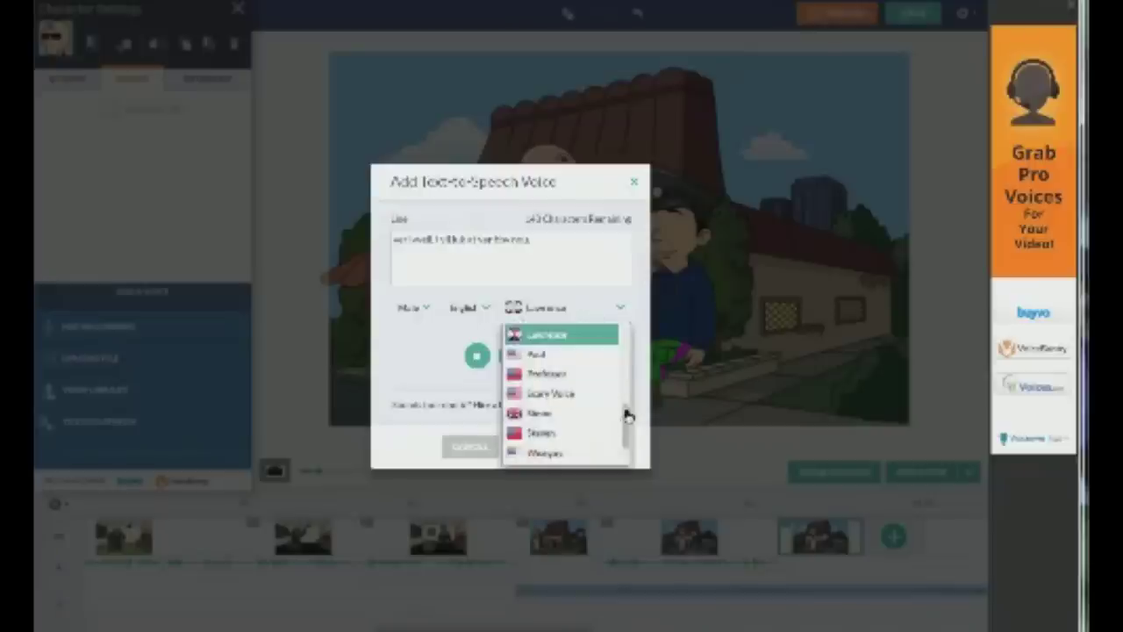
scroll(629, 413, up, 1)
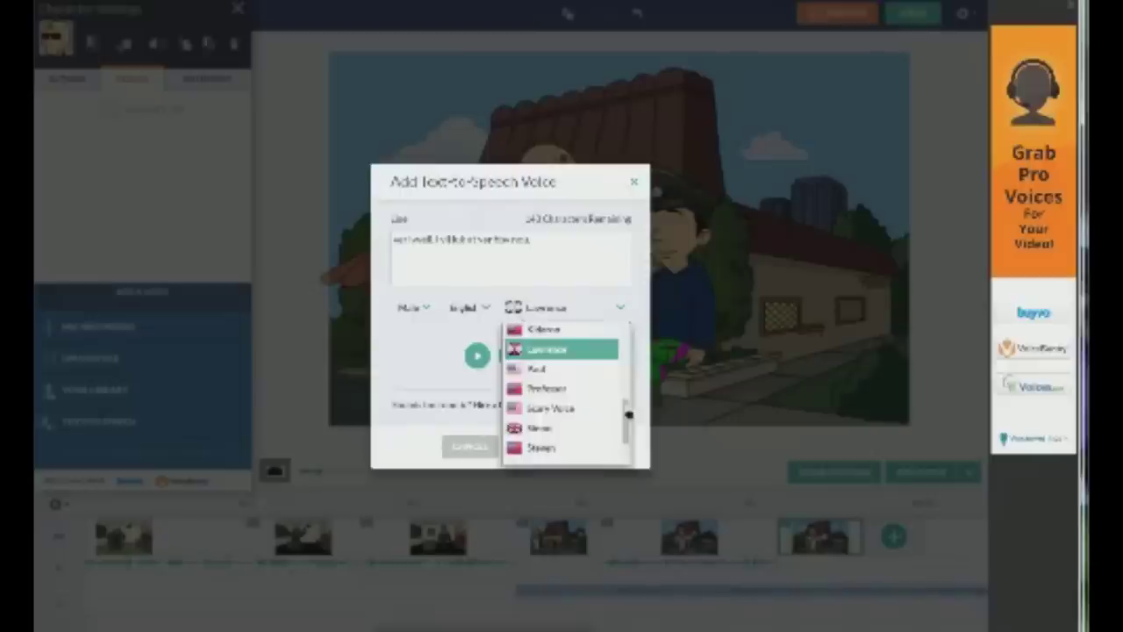
click(581, 372)
click(472, 357)
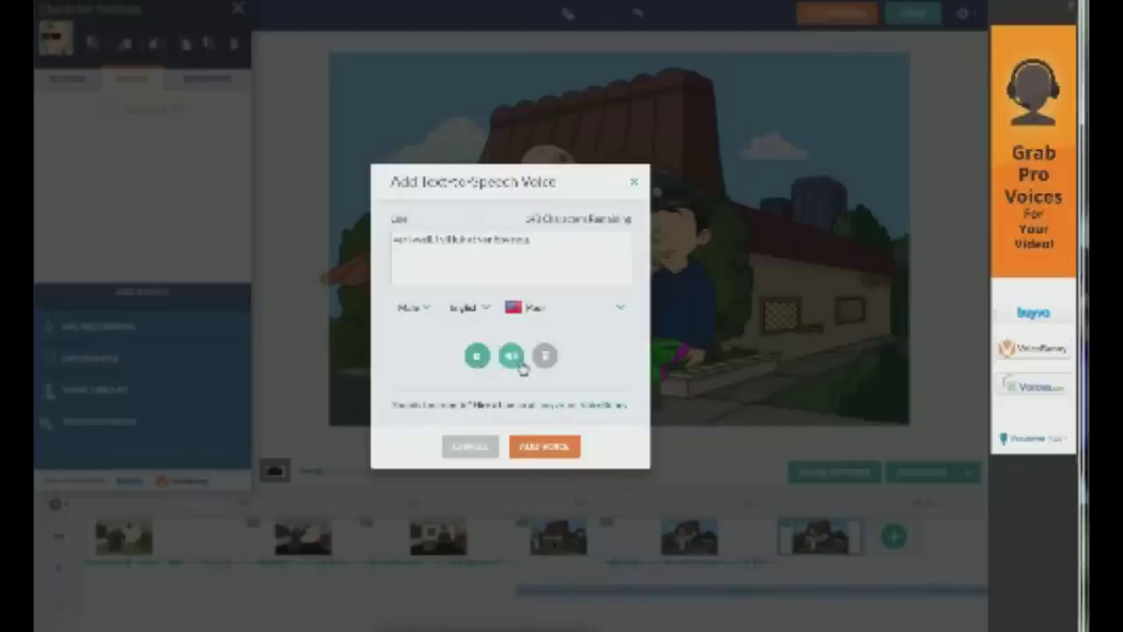
click(543, 448)
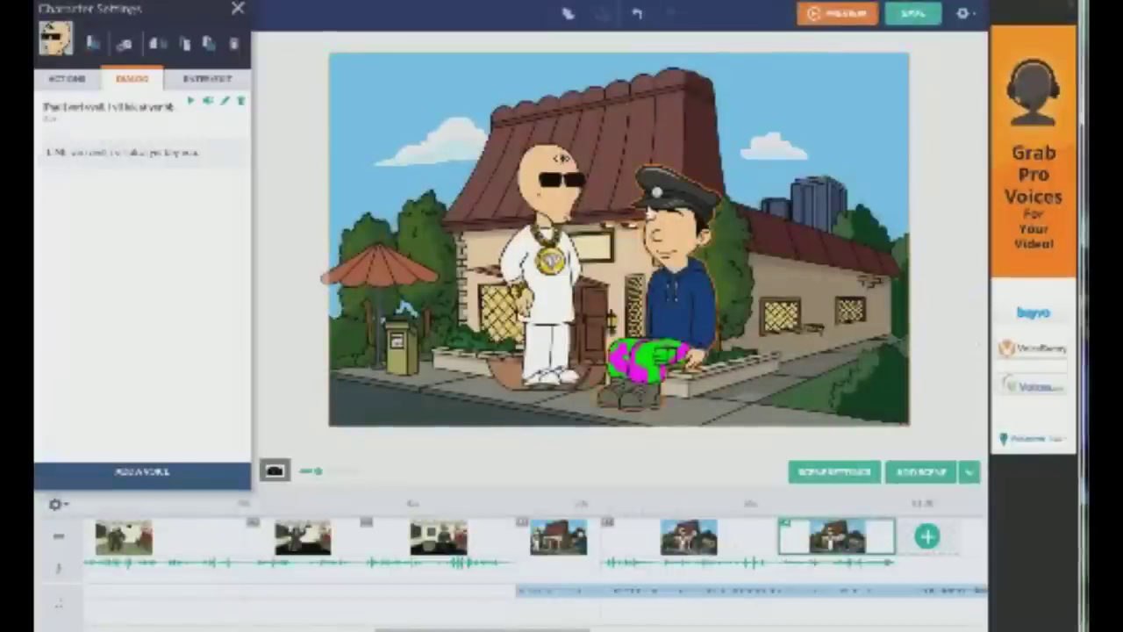
Add another restaurant scene and make the bald character run along a motion path off the scene's left side
click(920, 543)
click(545, 241)
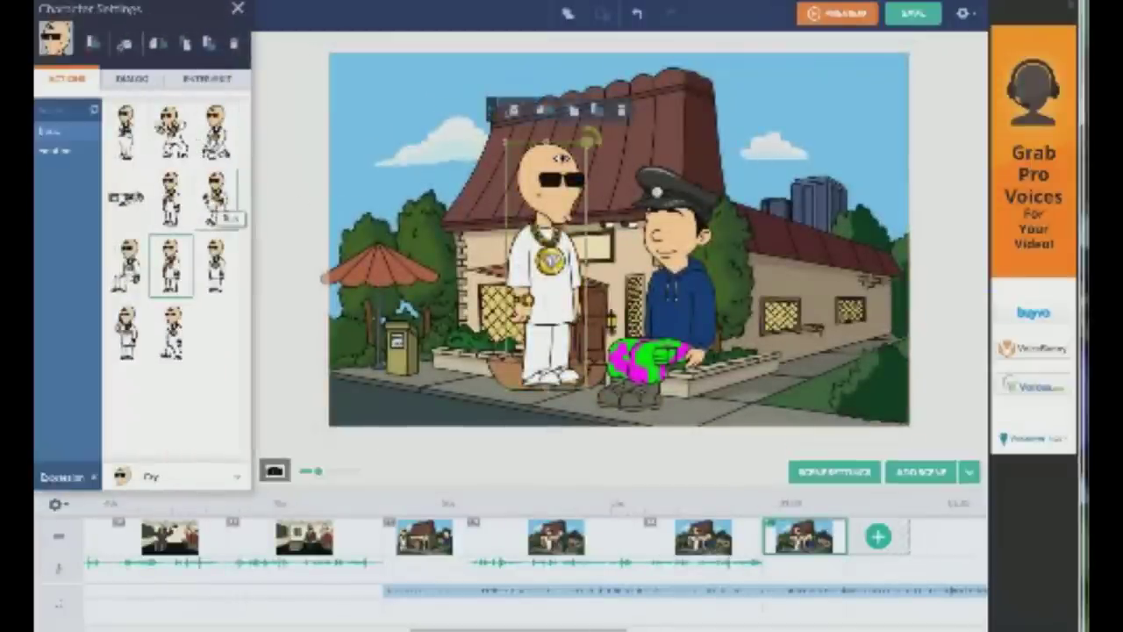
click(217, 203)
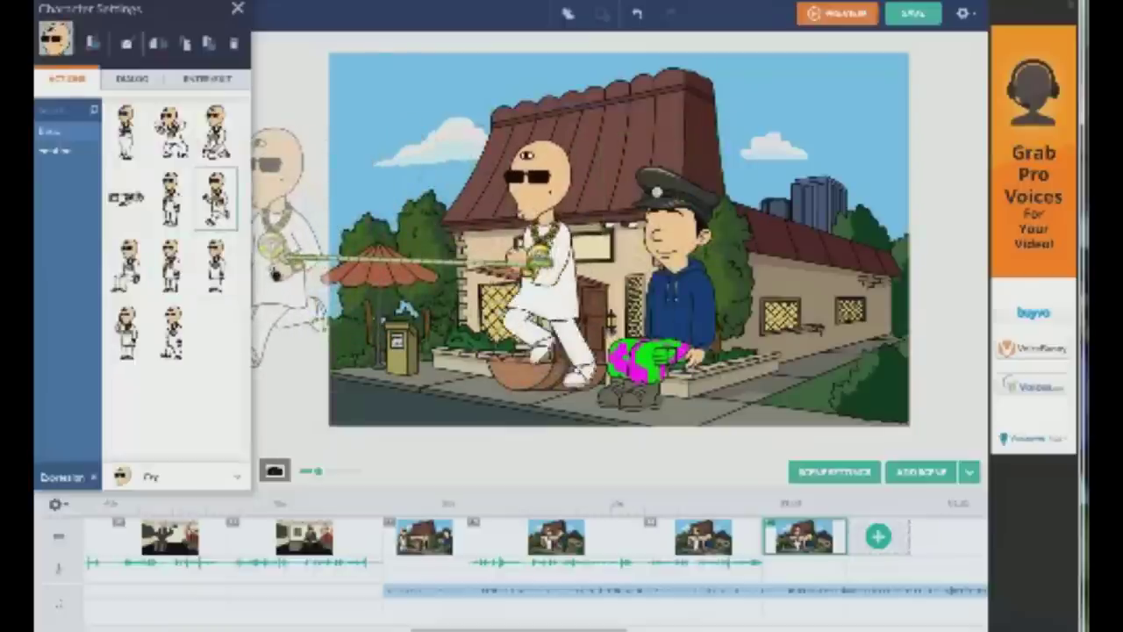
Give the seated capped character a Movement motion path, timed After previous, that carries him off the scene's left side
click(681, 321)
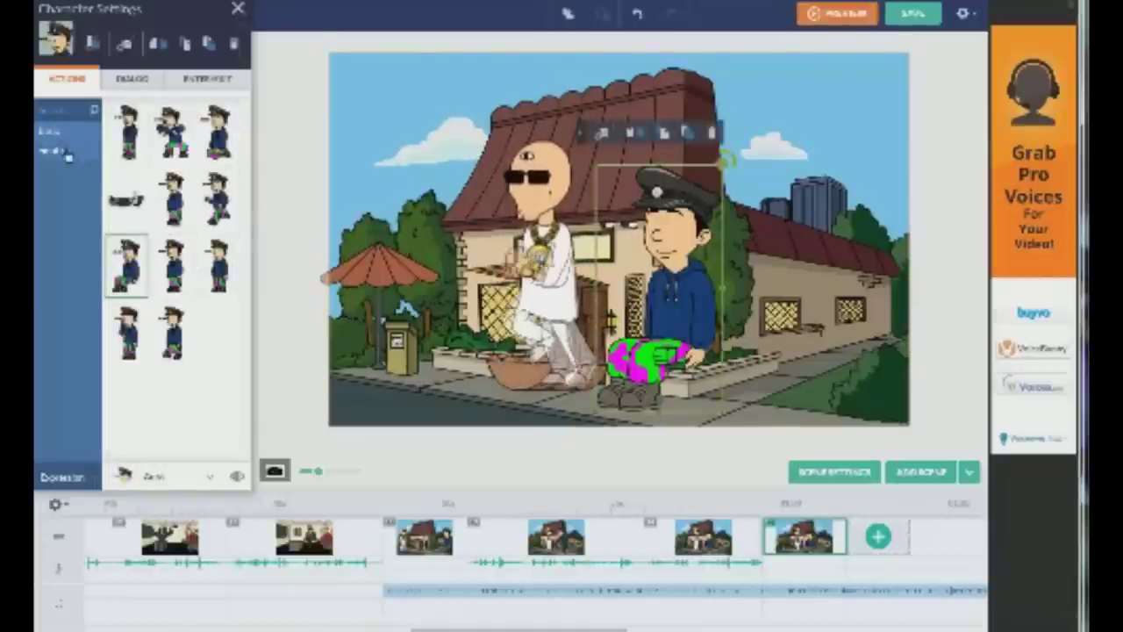
click(207, 81)
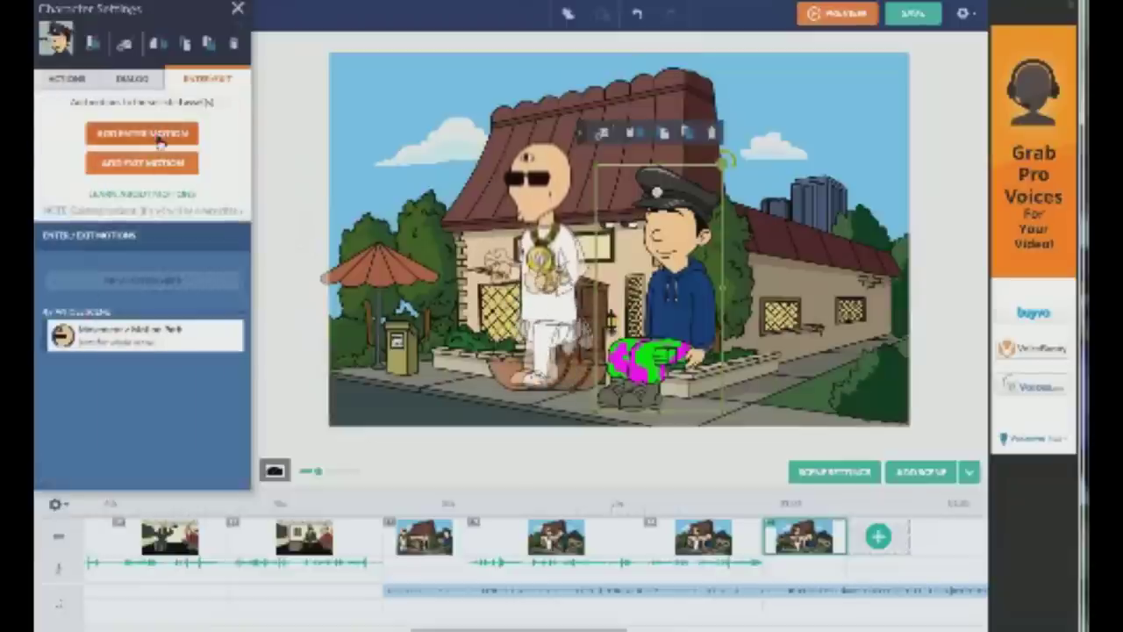
click(142, 133)
click(146, 150)
click(146, 149)
click(124, 121)
click(118, 175)
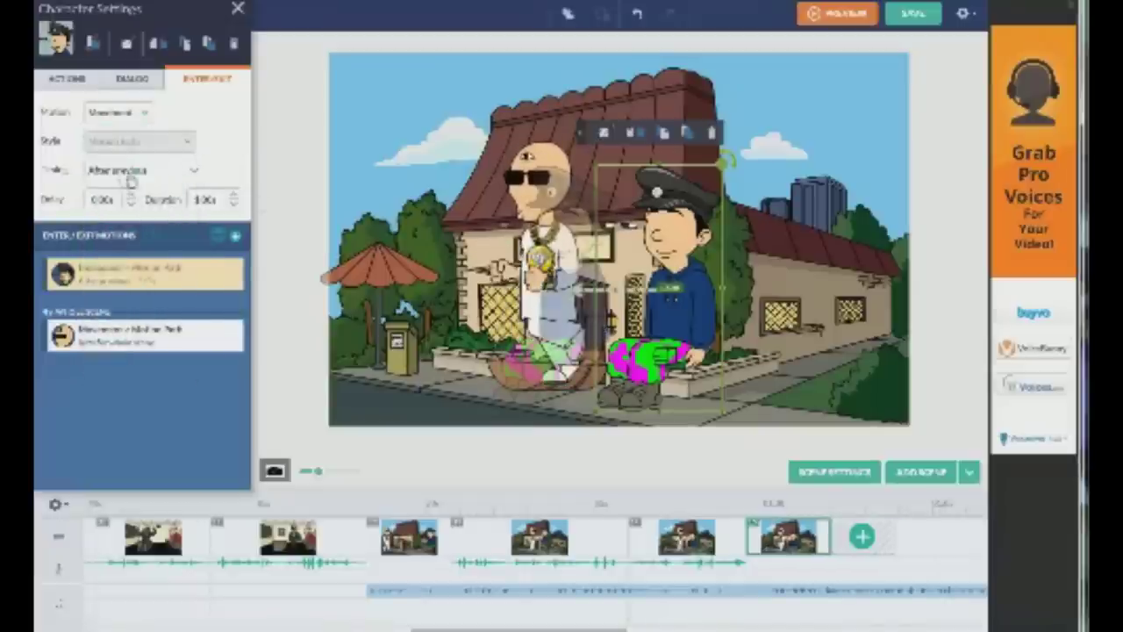
drag(590, 314, 293, 314)
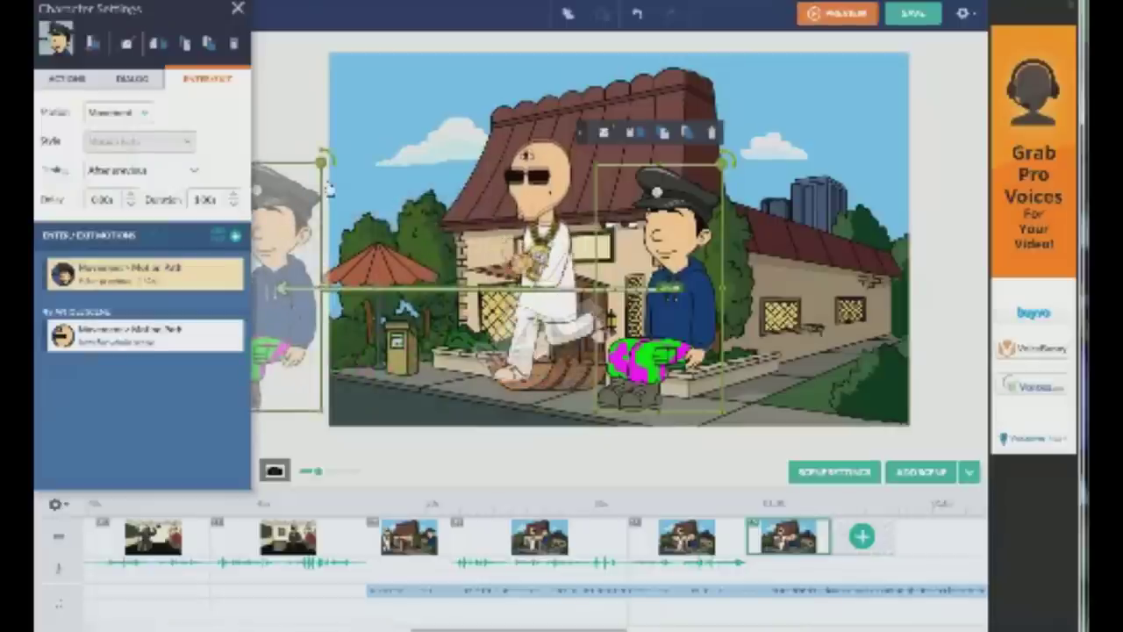
click(238, 11)
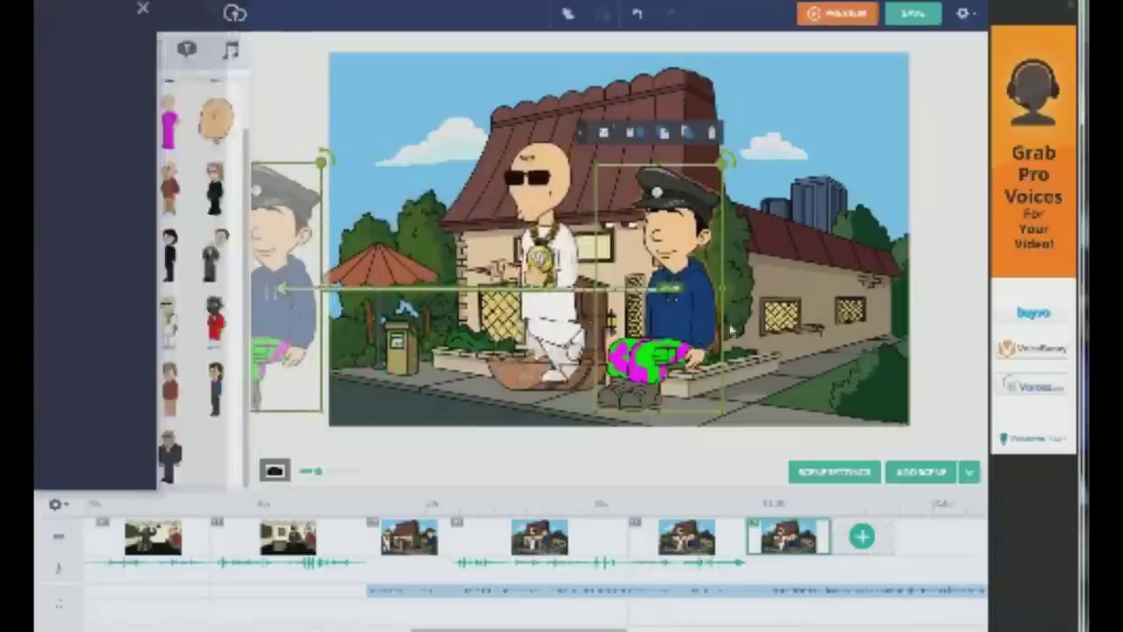
click(737, 353)
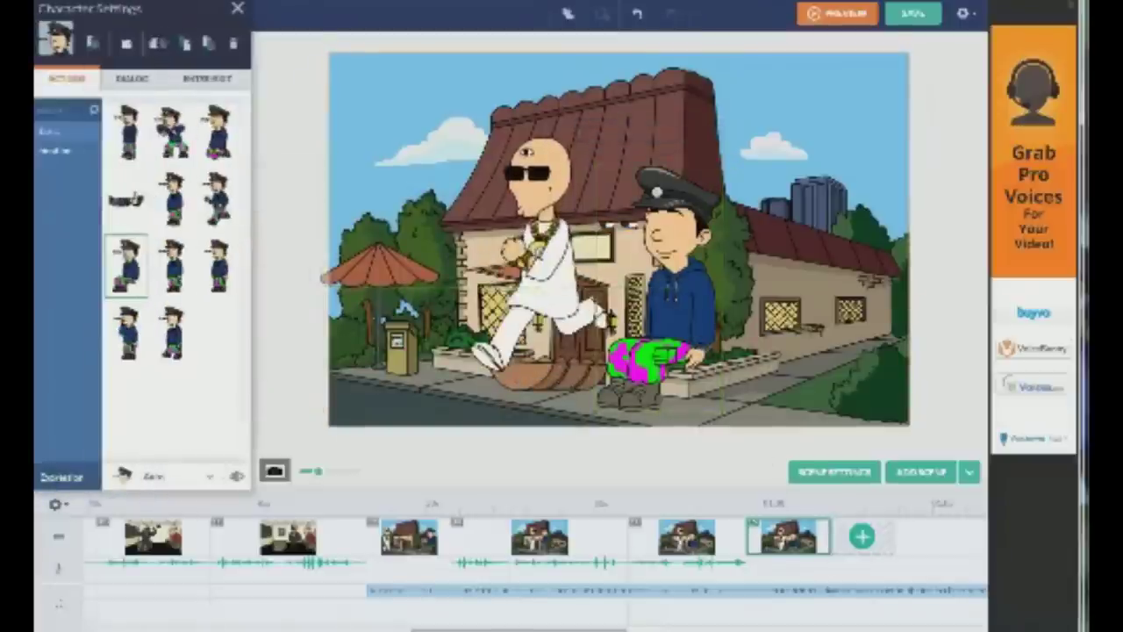
Add the woman in the pink dress, shrink her and place her on the sidewalk just behind the seated capped character
click(237, 10)
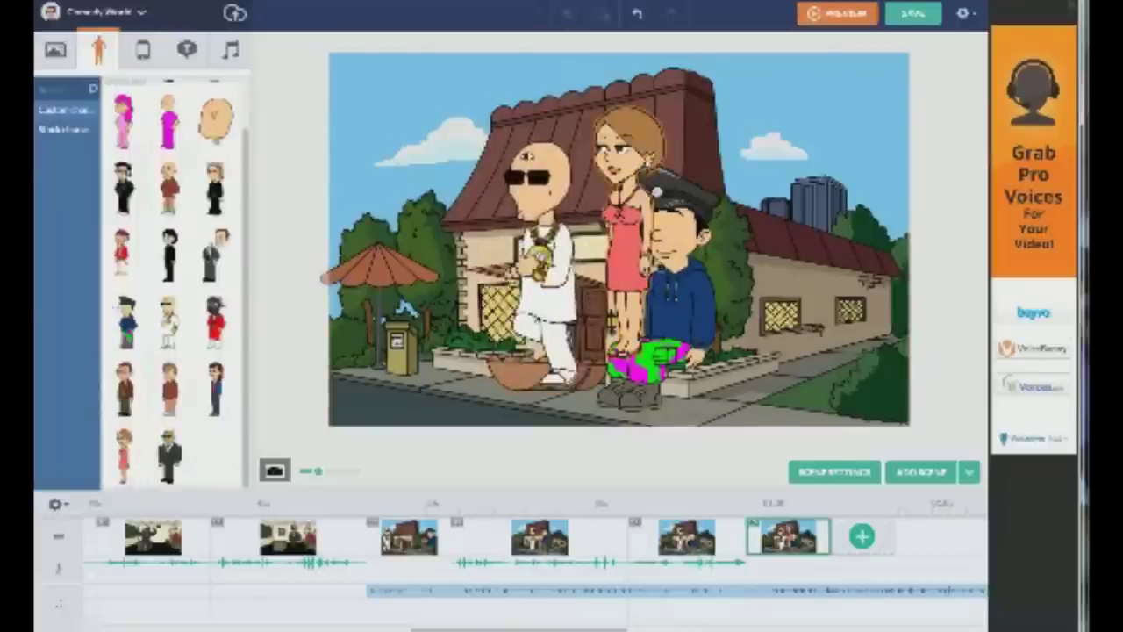
click(805, 307)
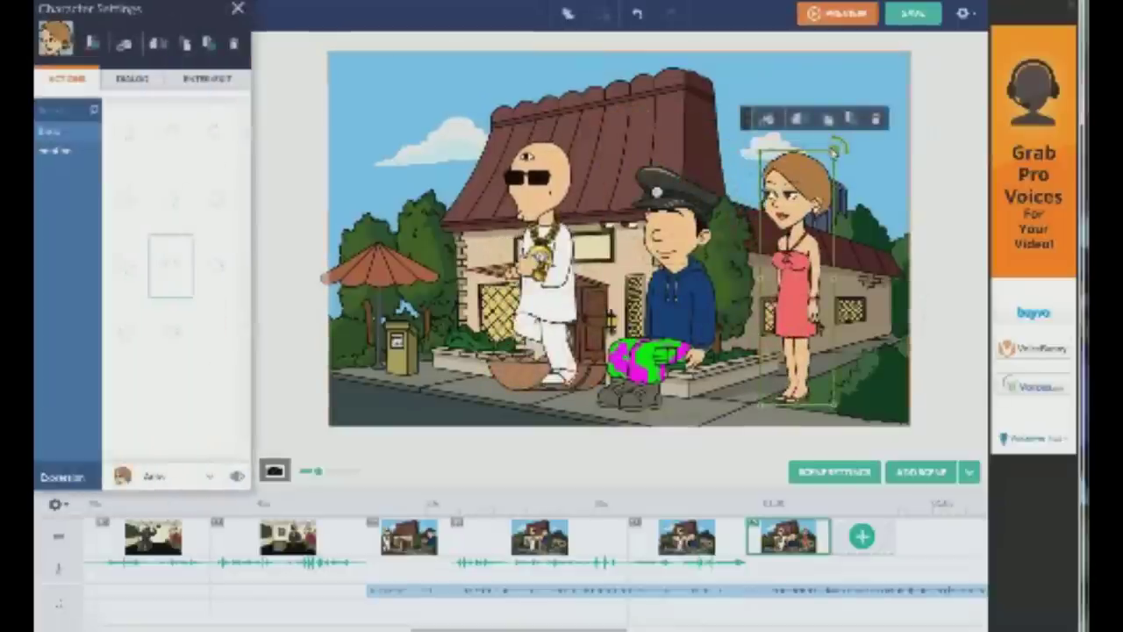
drag(835, 149, 812, 232)
drag(812, 282, 830, 296)
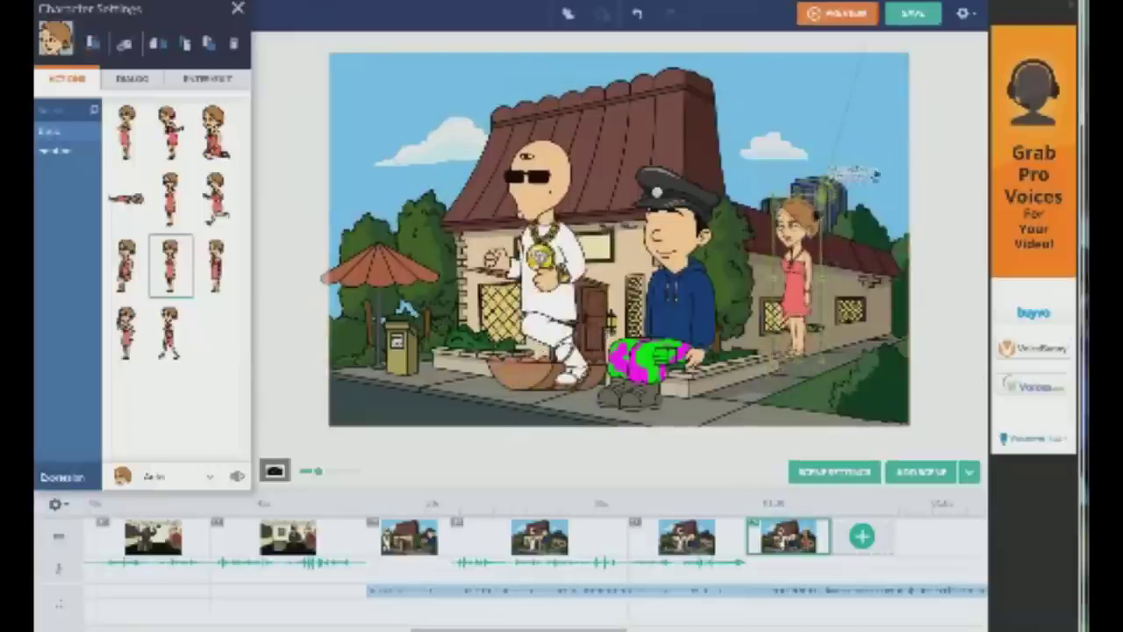
drag(814, 224, 772, 356)
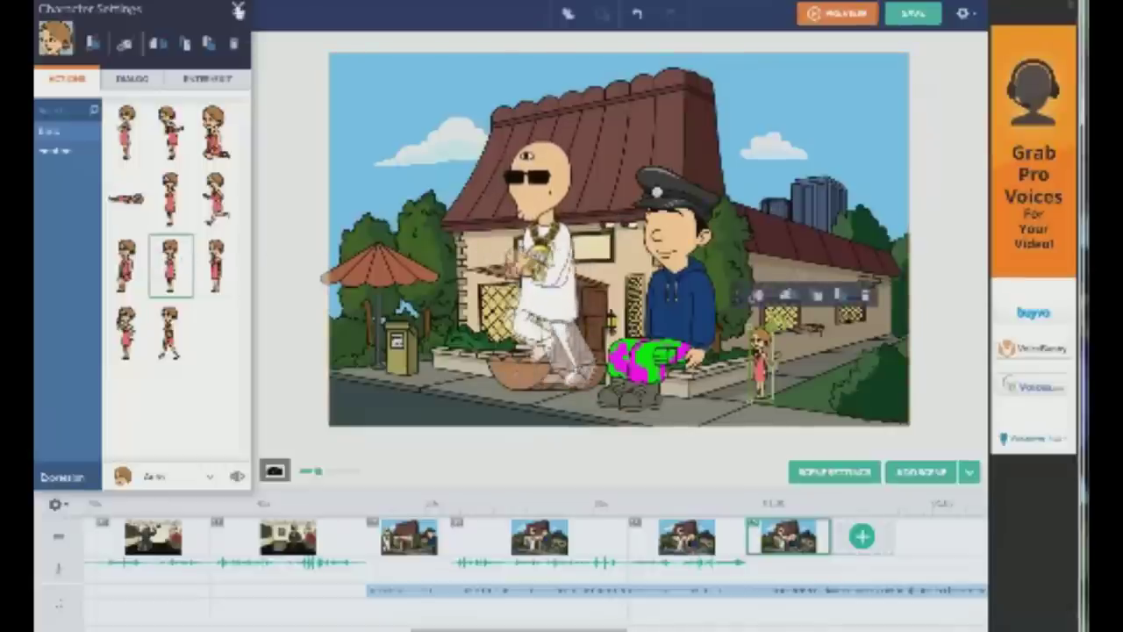
click(238, 8)
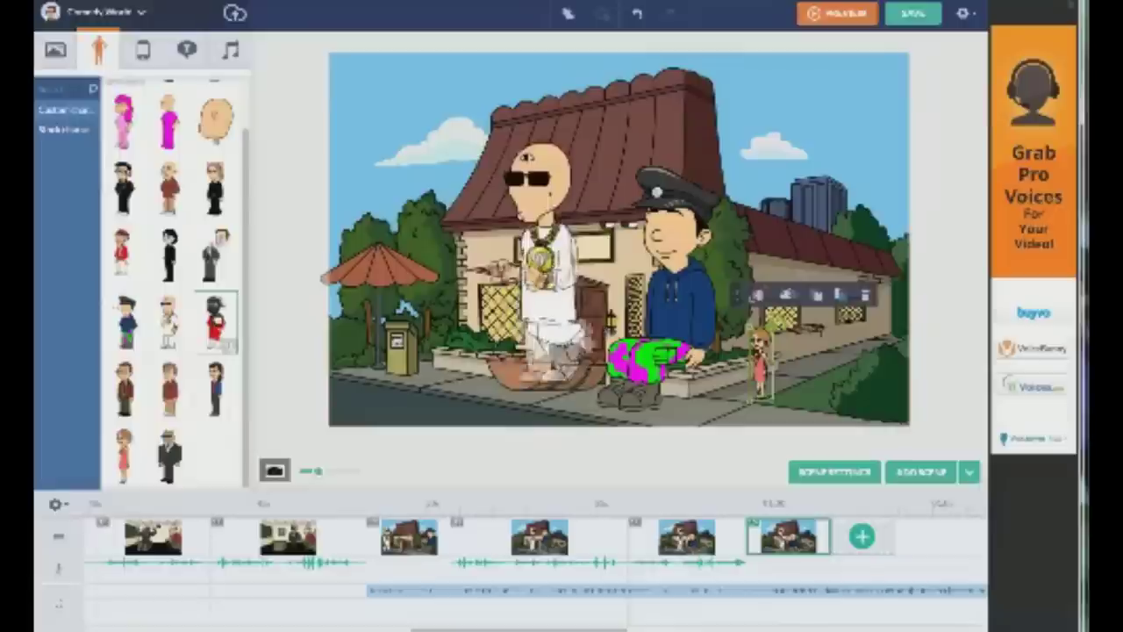
Add two more copies of the woman in pink, shrink them and line them up beside the first one
click(124, 455)
drag(619, 211, 806, 270)
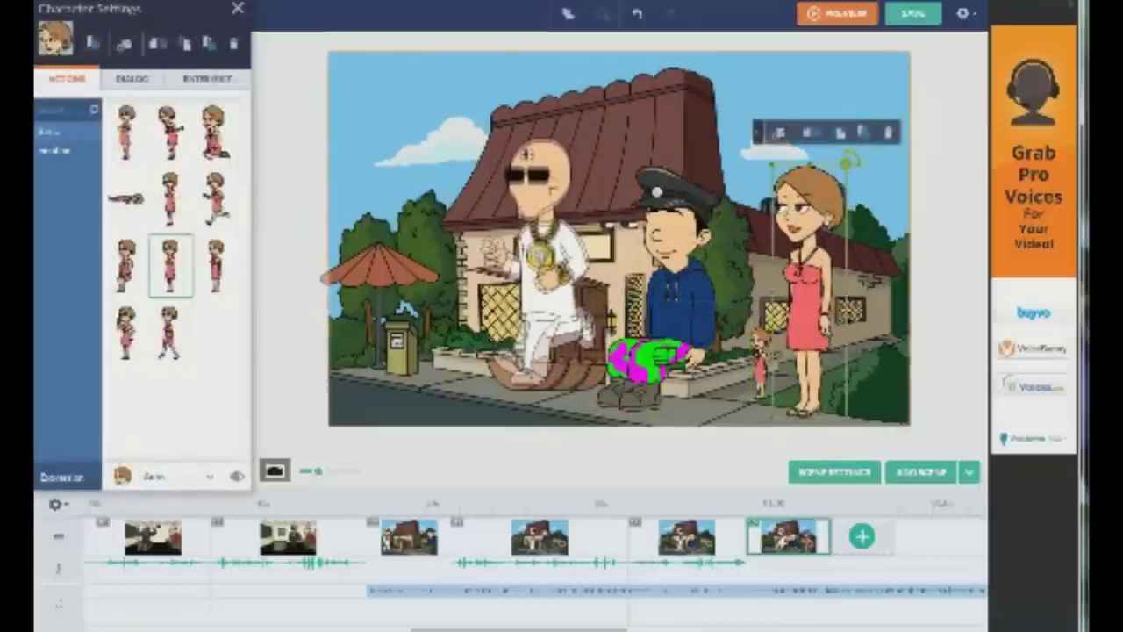
click(238, 9)
drag(136, 445, 880, 312)
drag(922, 164, 844, 368)
click(812, 308)
drag(850, 165, 825, 246)
drag(809, 290, 804, 358)
Give the running bald character a text-to-speech voice line made of a long run of repeated "NU", using the English male voice
click(539, 263)
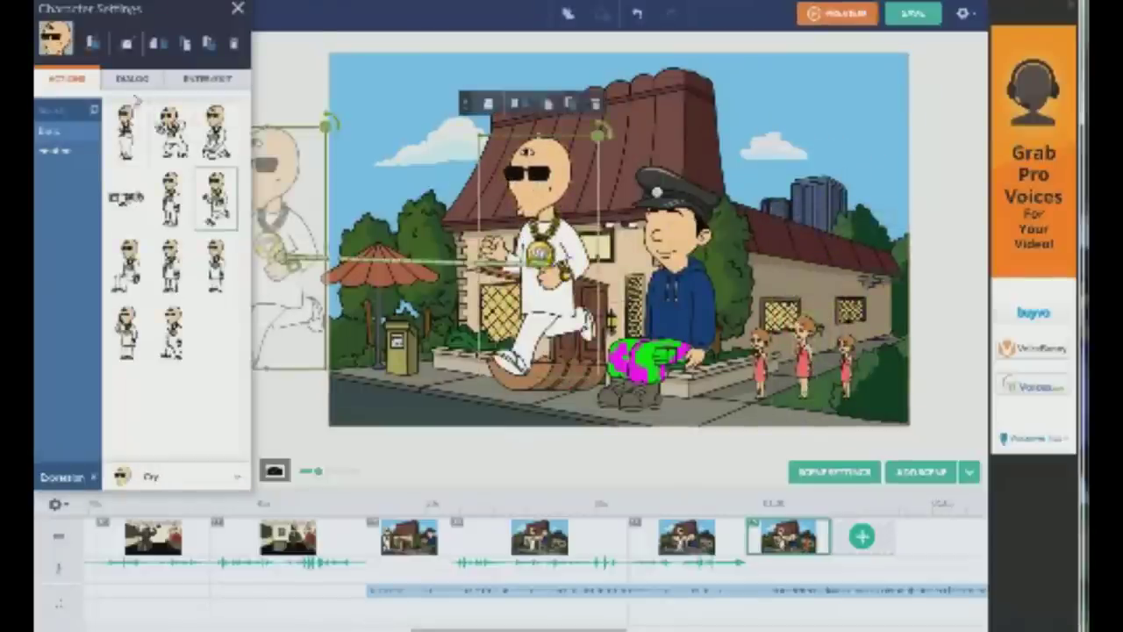
click(132, 84)
click(109, 421)
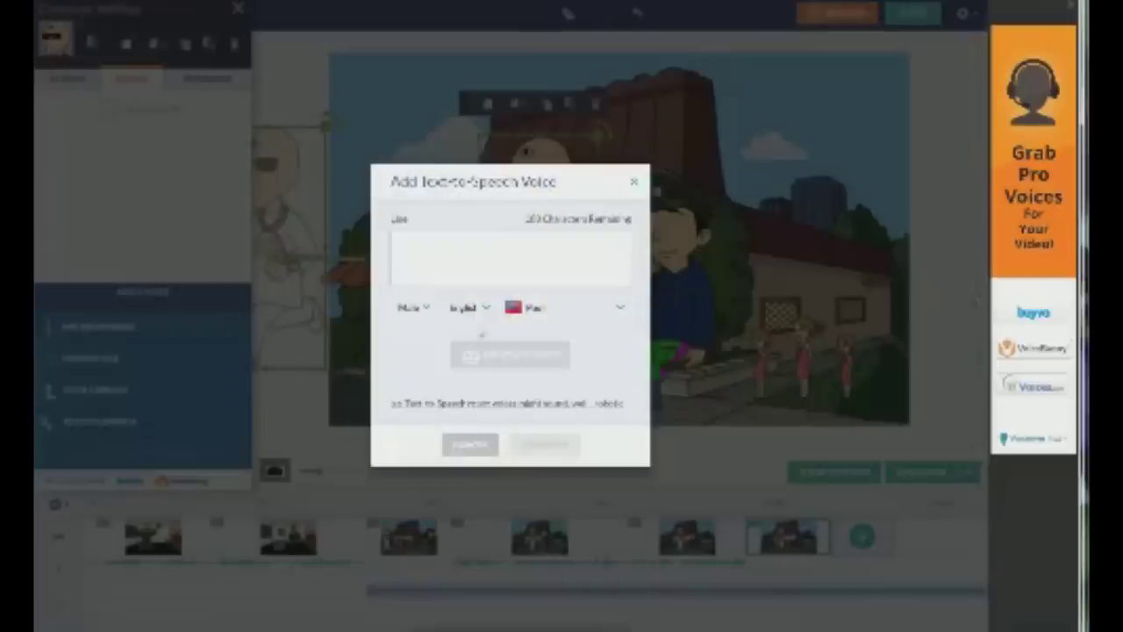
text(hi hi hi hi)
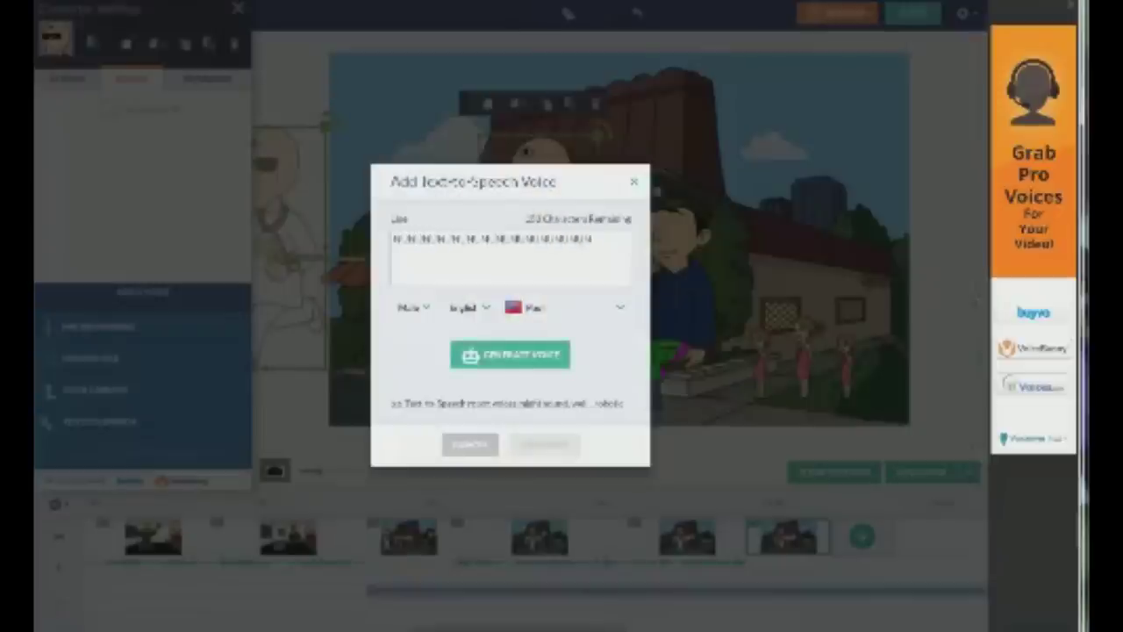
text( hi hi)
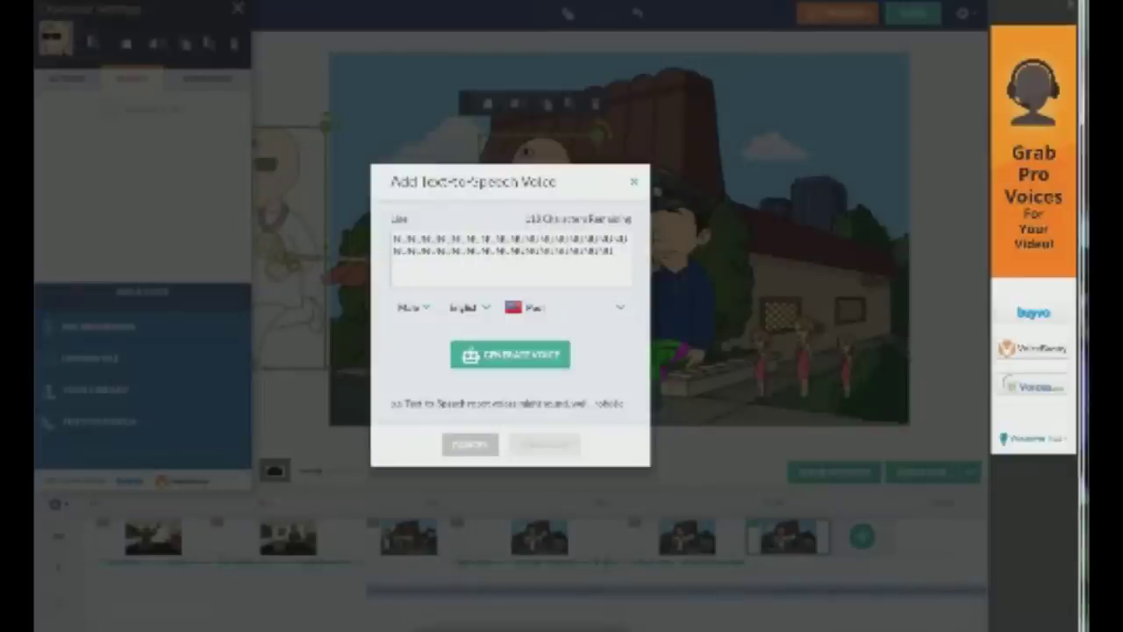
click(473, 354)
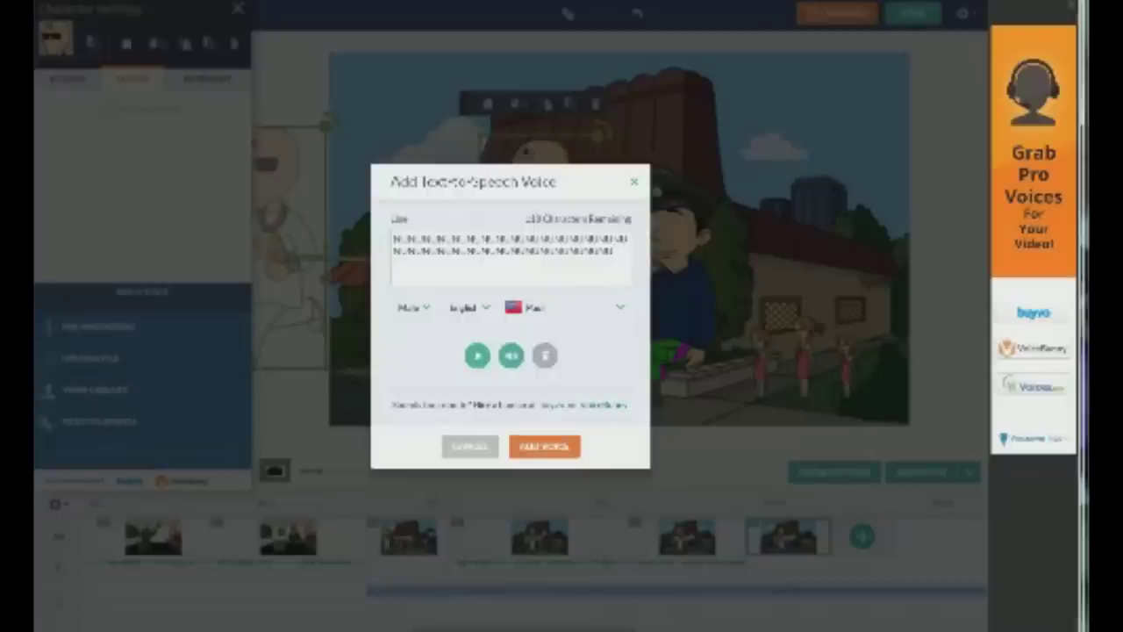
text(NUNUNUNUNUNUNUNUNUNUNUNUNUNUNUNU)
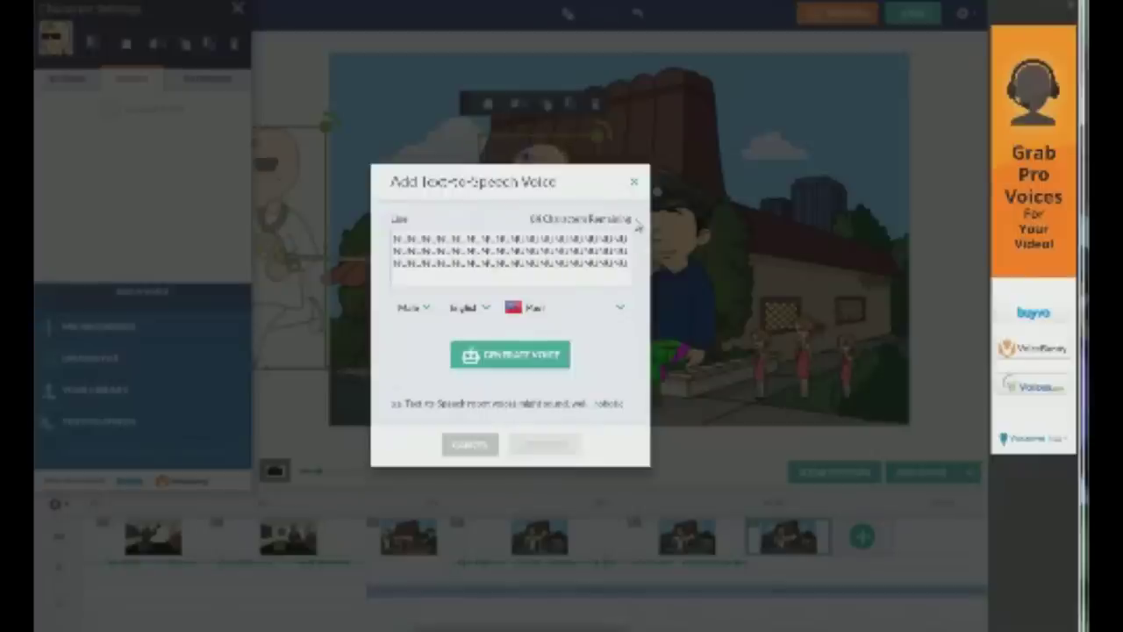
click(536, 353)
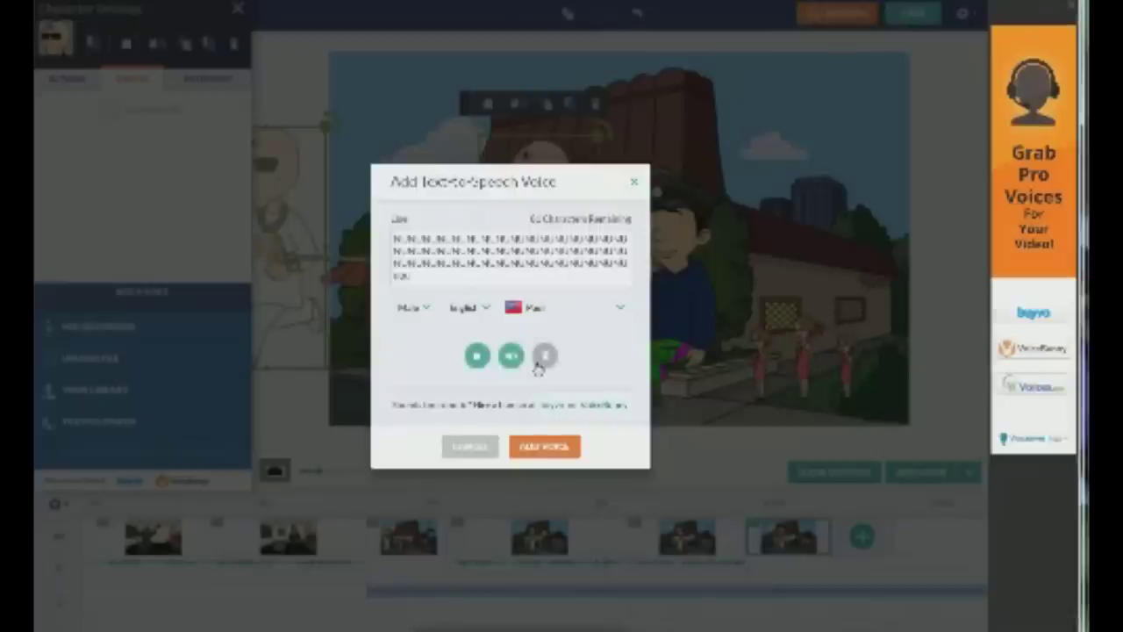
click(545, 447)
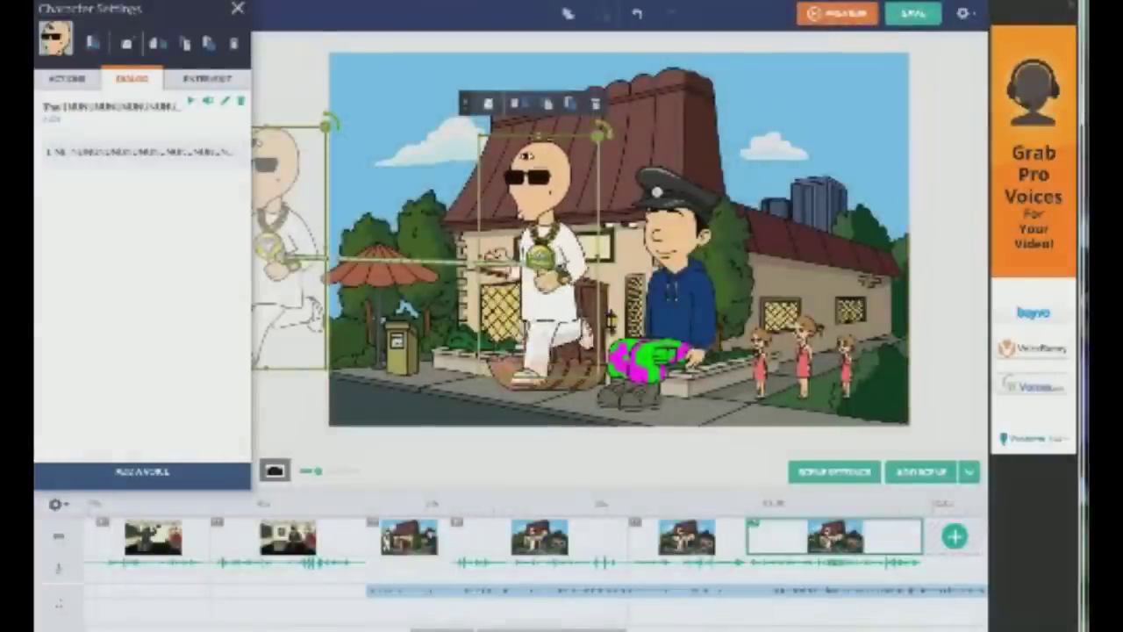
Shorten the background music to end with the last scene, and preview the video
drag(616, 629, 161, 602)
drag(953, 599, 357, 598)
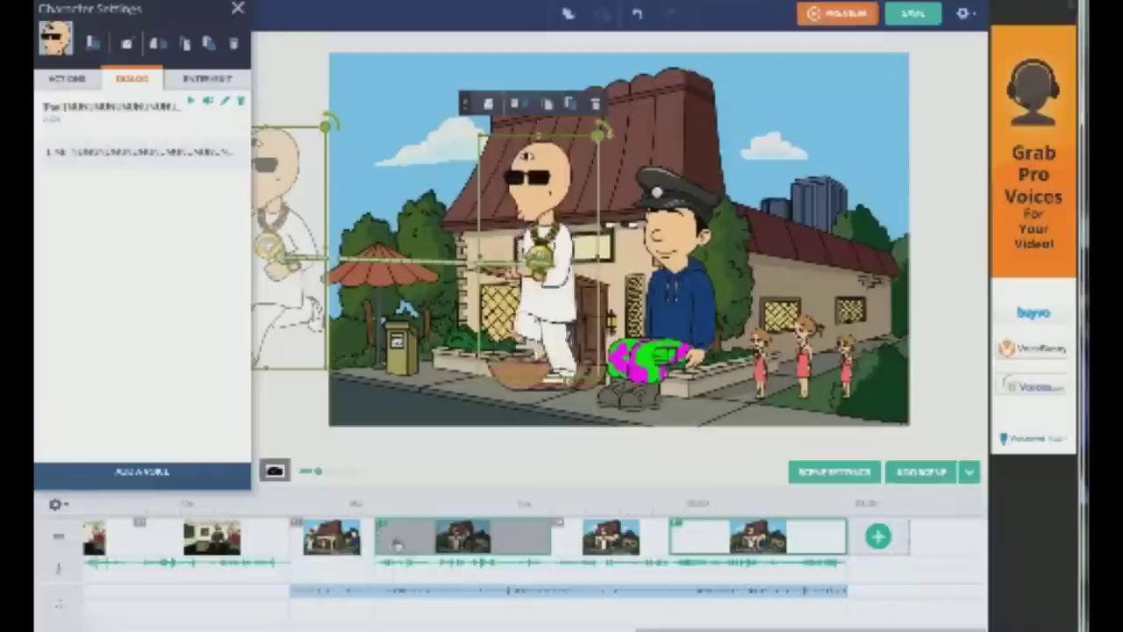
click(836, 14)
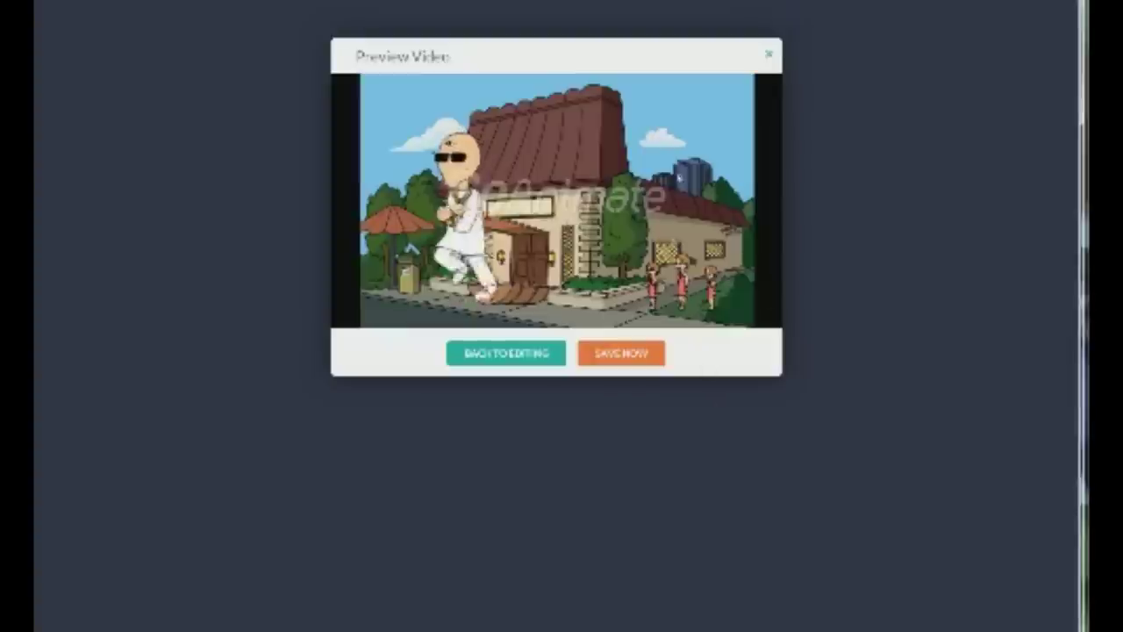
click(602, 319)
click(589, 317)
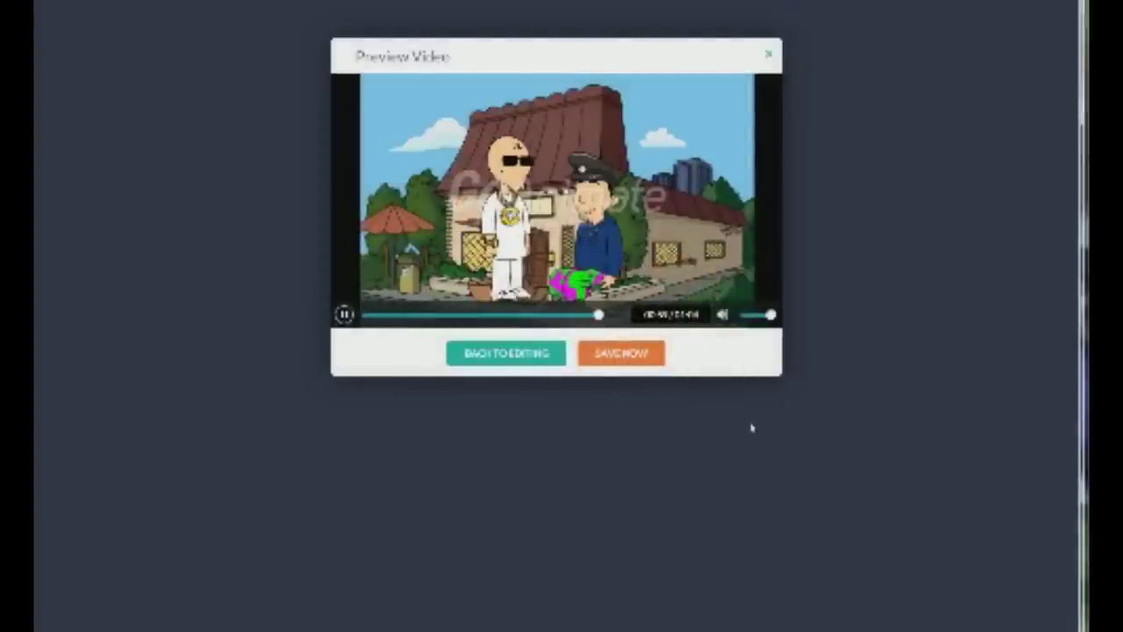
click(507, 355)
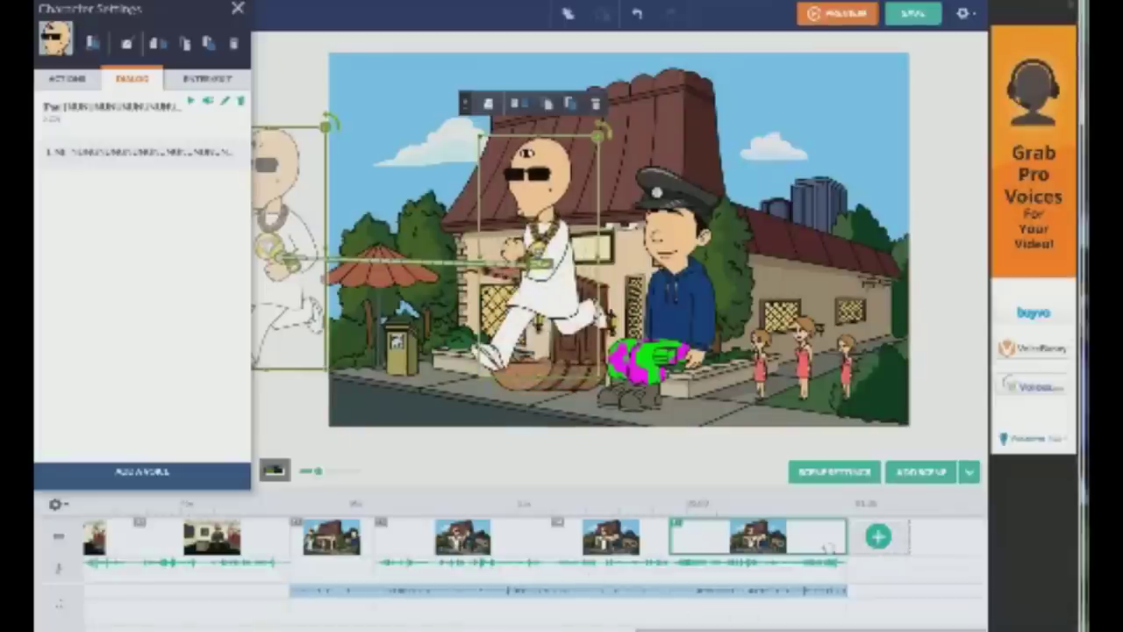
Add a new scene and replace its restaurant background with the backyard that has lounge chairs and a barbecue grill
click(870, 542)
click(54, 51)
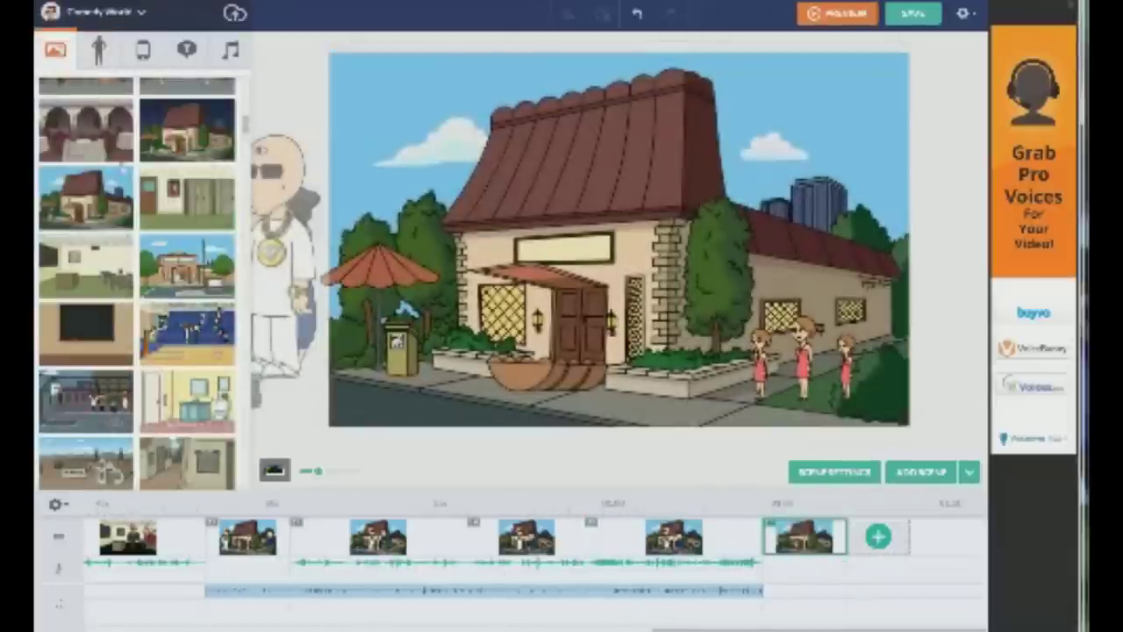
drag(248, 129, 247, 207)
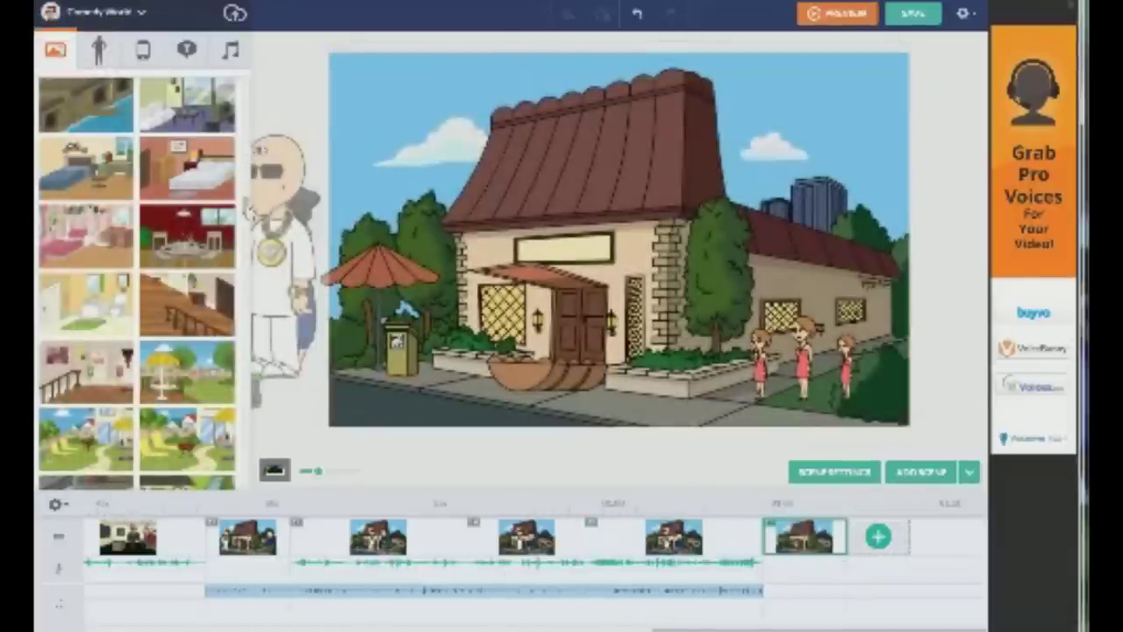
scroll(248, 213, down, 1)
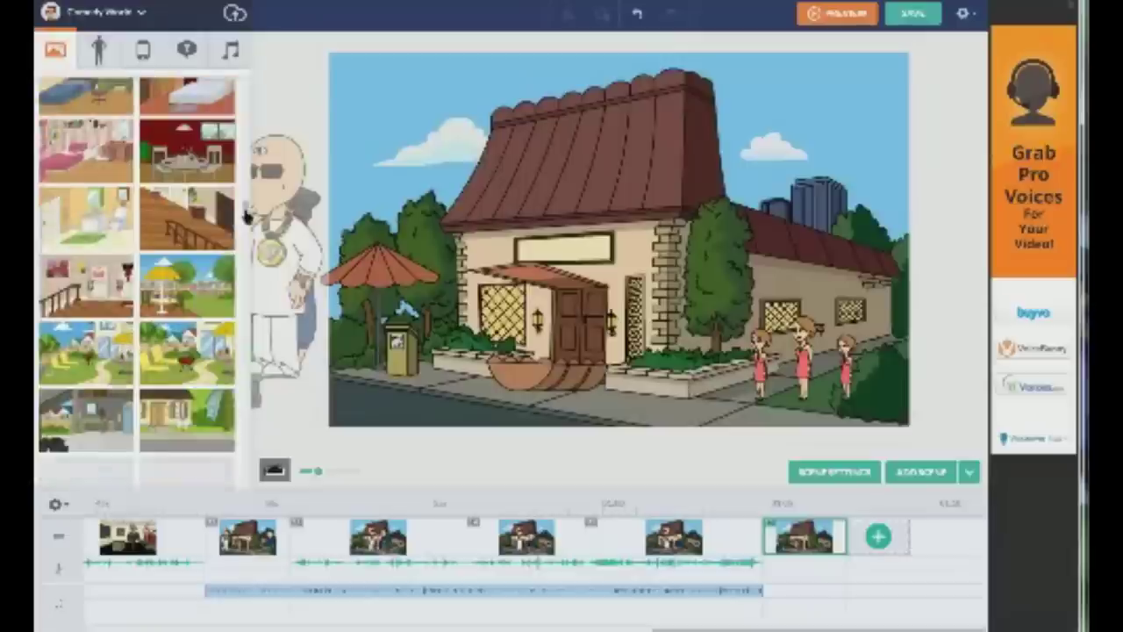
click(167, 350)
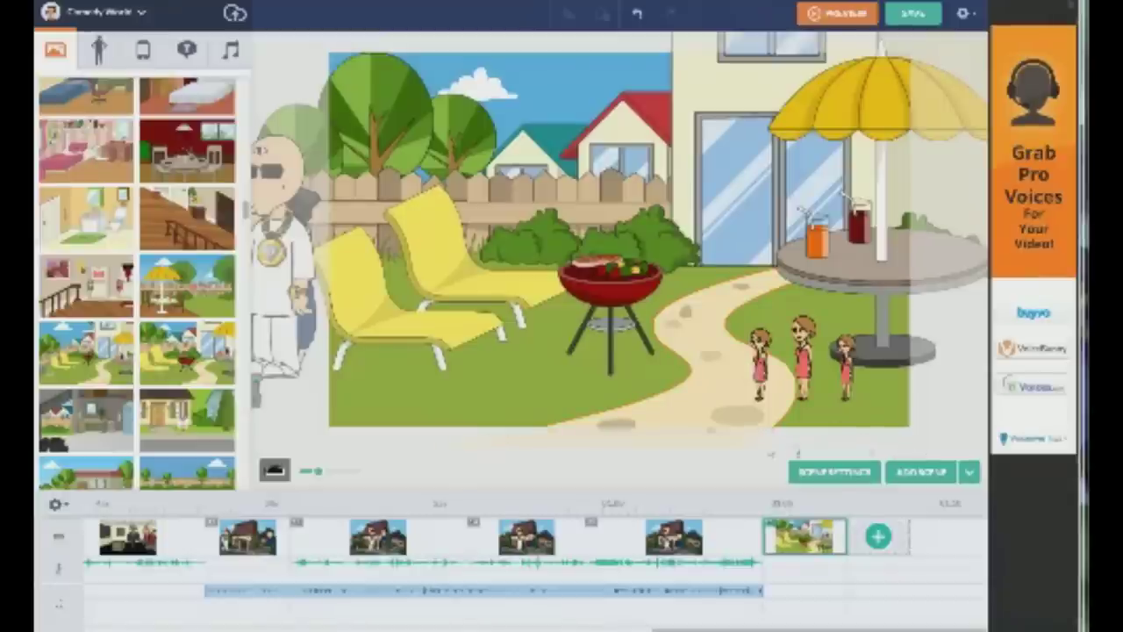
Delete the three small women in pink and the two characters standing off the left side of the backyard scene
click(764, 383)
key(Delete)
click(805, 372)
key(Delete)
click(849, 372)
key(Delete)
click(299, 289)
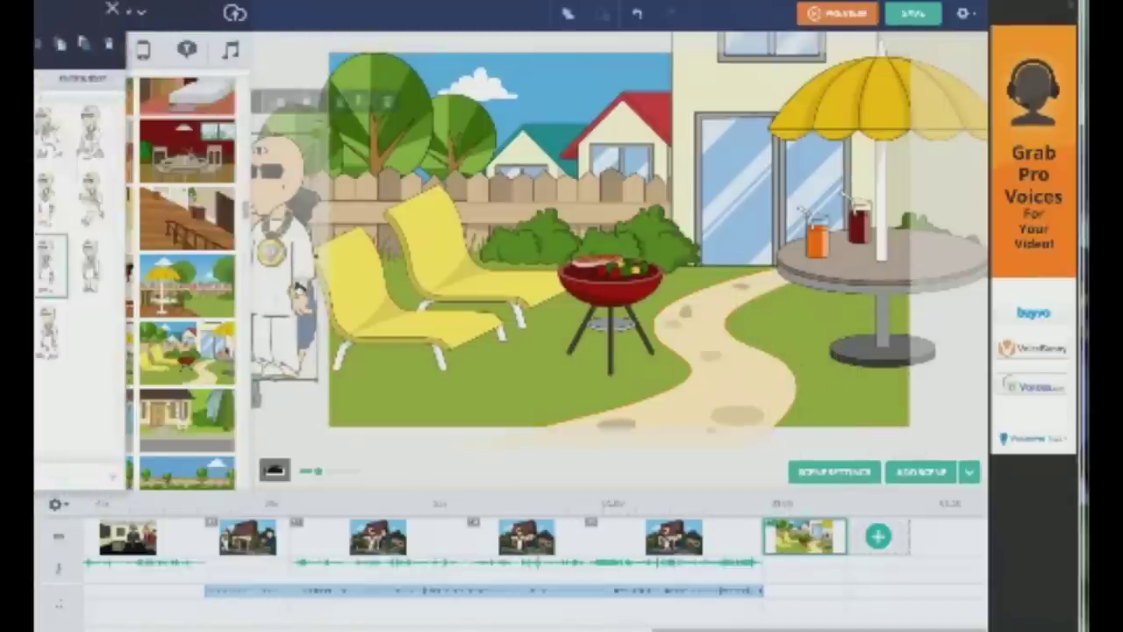
key(Delete)
click(298, 293)
key(Delete)
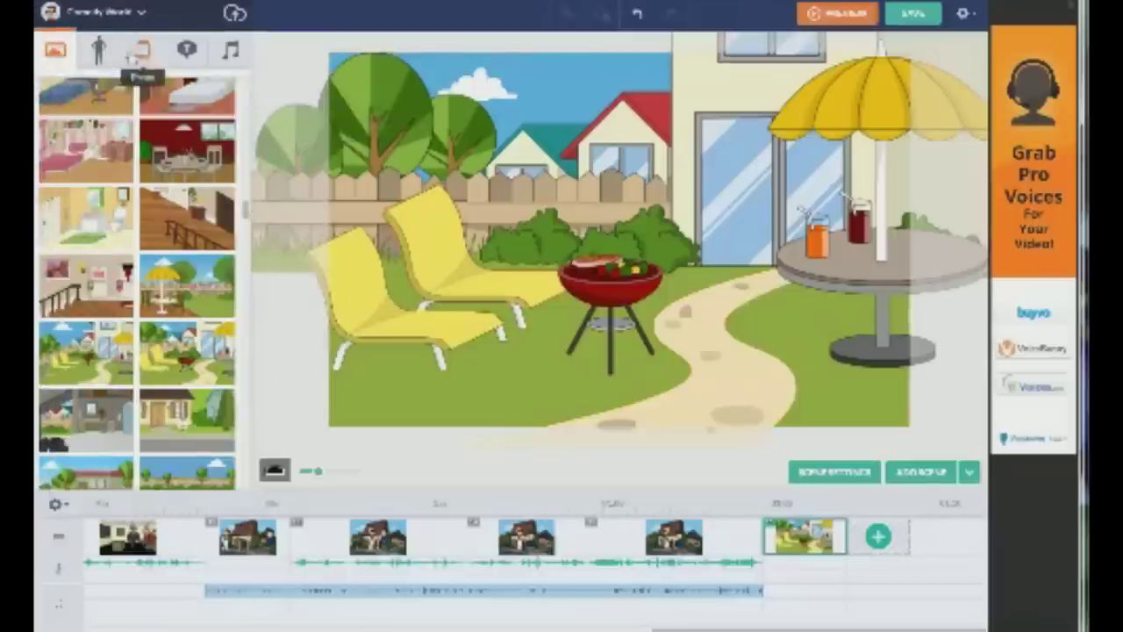
Add two copies of the black-haired character in black and stand them side by side in front of the lounge chairs
click(98, 50)
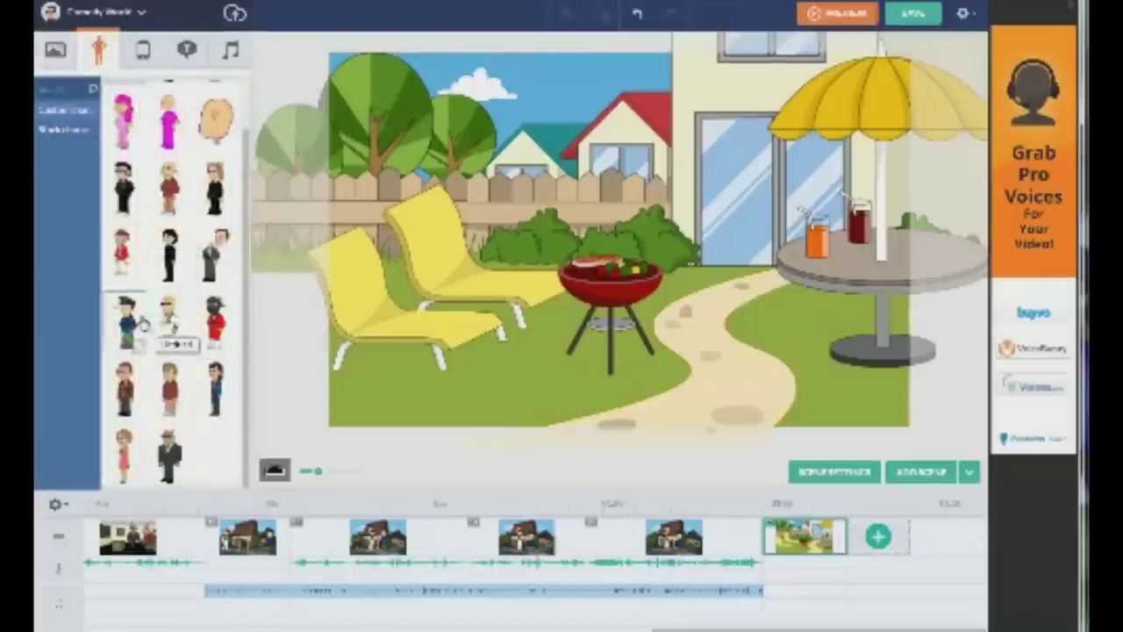
click(170, 254)
drag(579, 209, 437, 235)
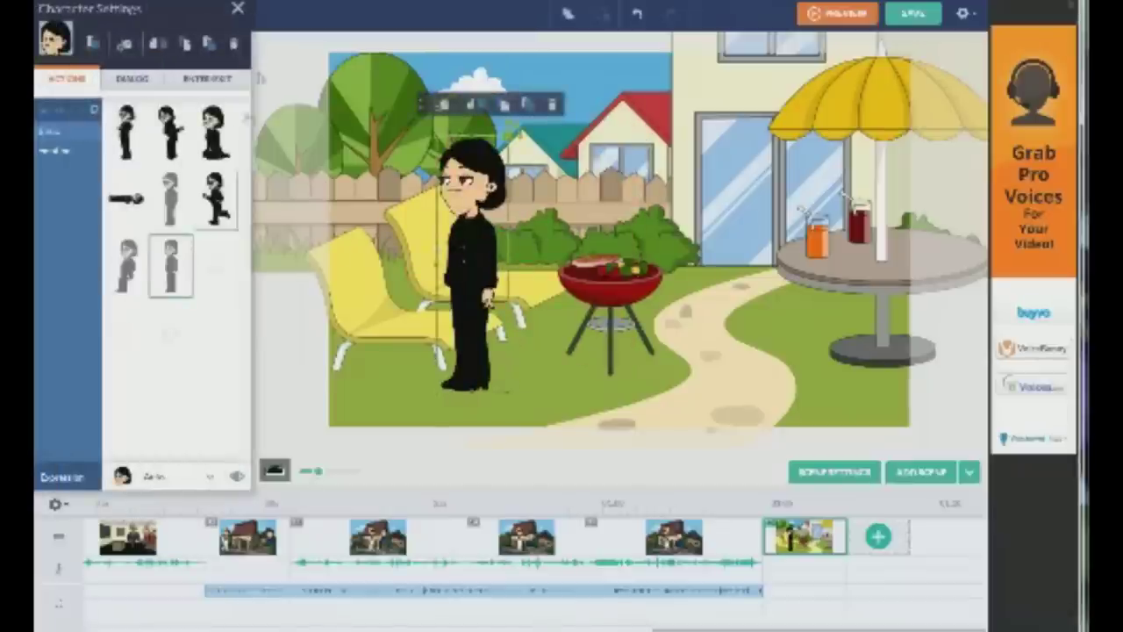
click(238, 9)
click(169, 254)
drag(621, 206, 552, 237)
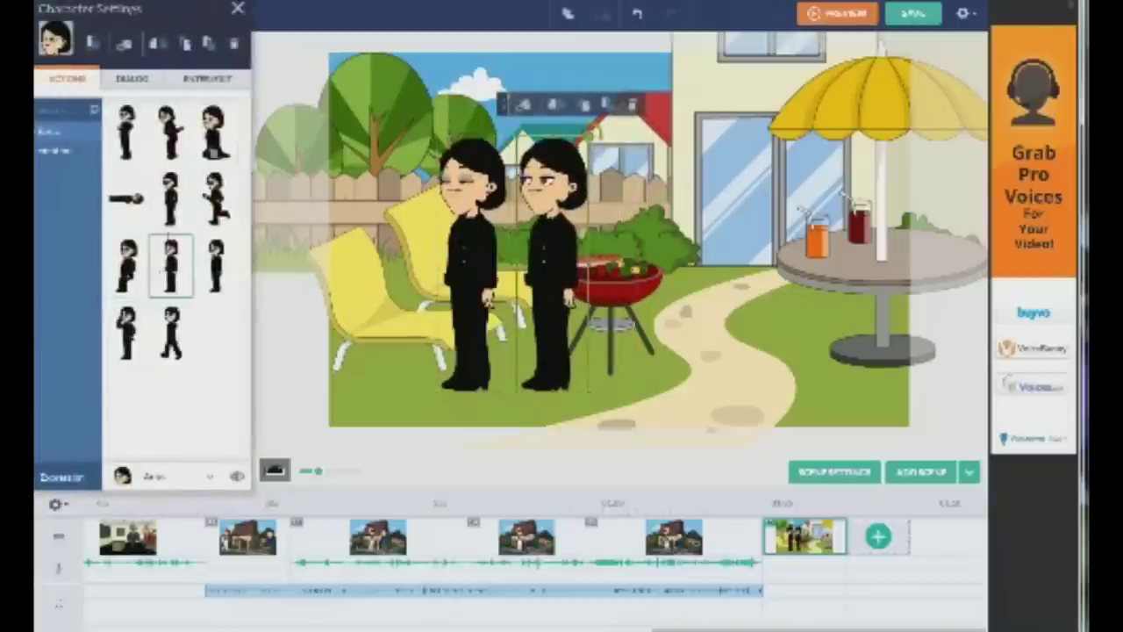
Add three more copies of the character in black and extend the row across the garden path toward the umbrella table
click(238, 9)
click(169, 255)
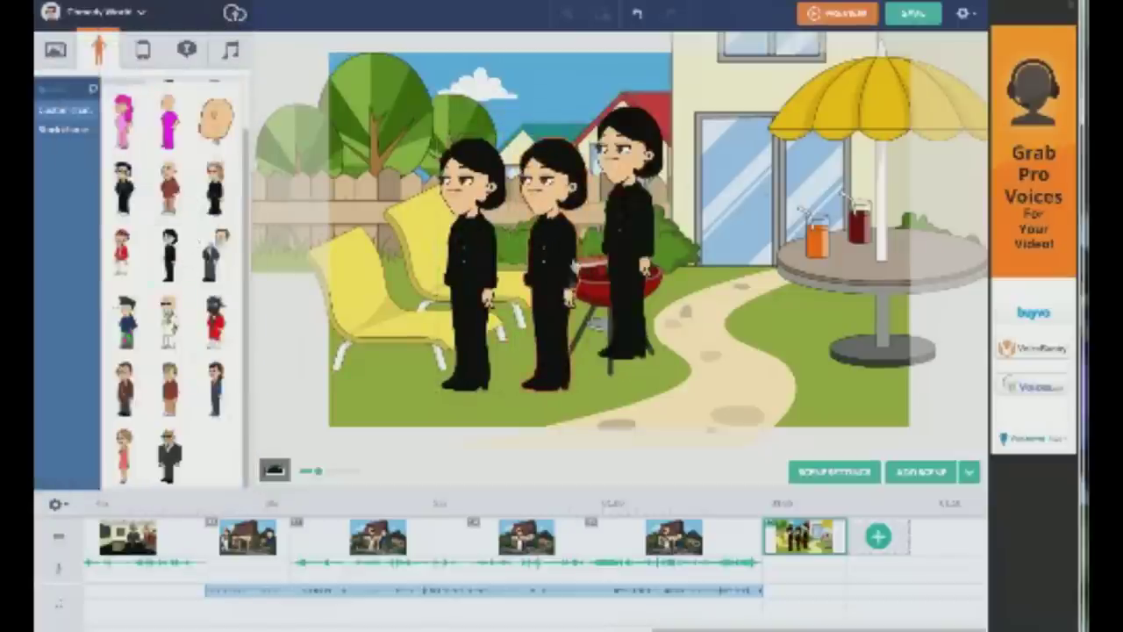
drag(643, 266, 643, 300)
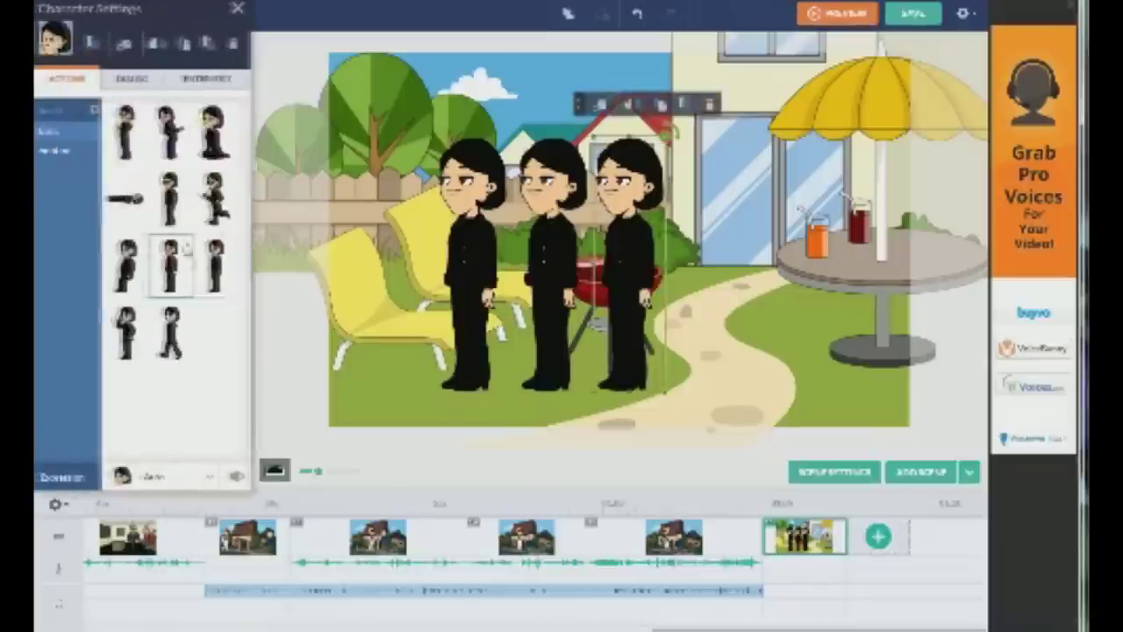
click(238, 9)
click(176, 270)
drag(623, 255, 719, 264)
click(238, 9)
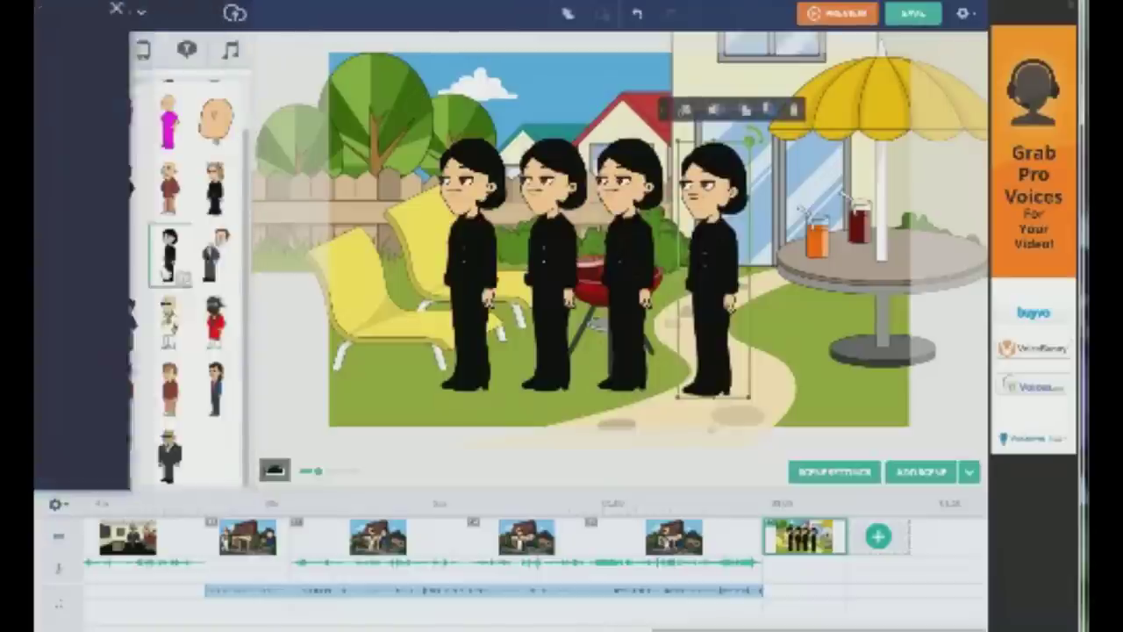
drag(620, 241, 804, 275)
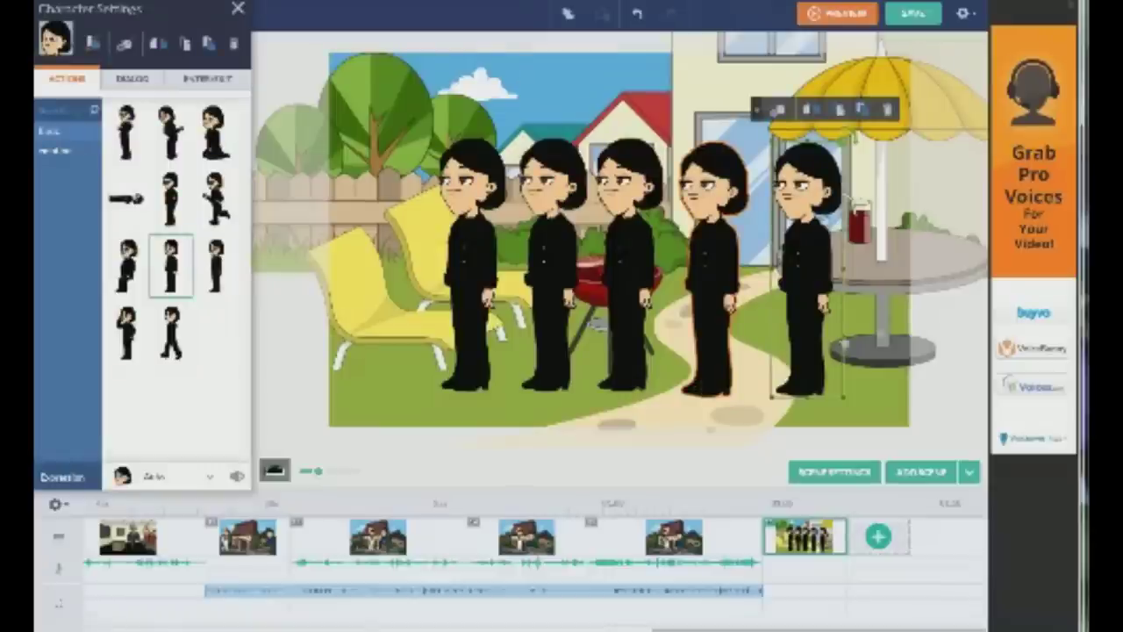
Give the leftmost character in black a Movement motion path, timed After previous, off the scene's left side, and adjust its duration
click(406, 397)
click(474, 246)
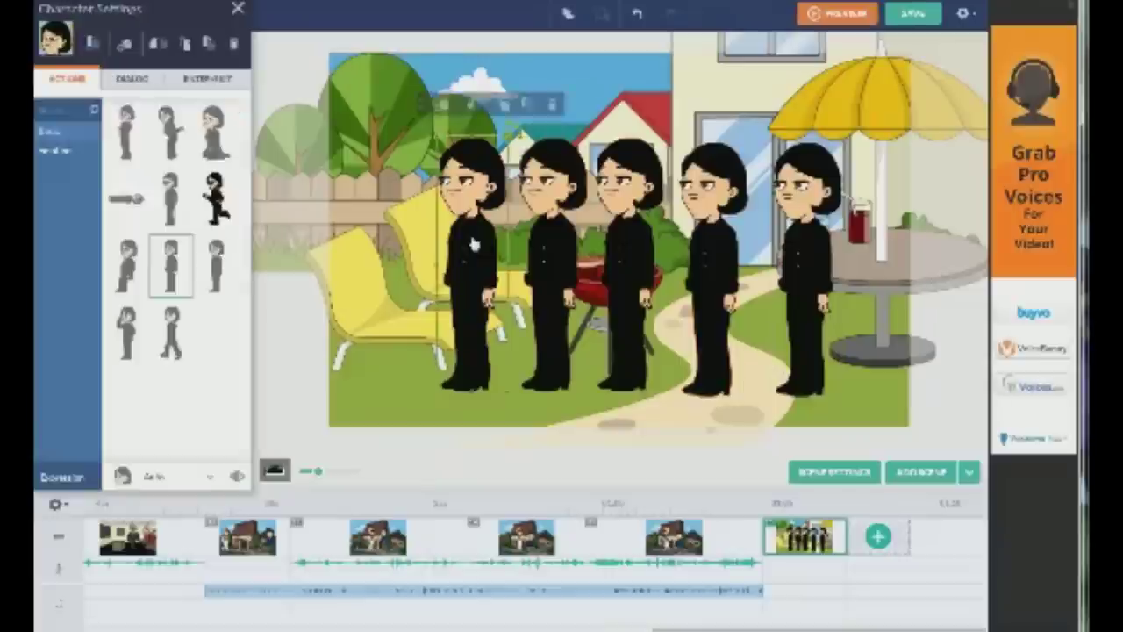
click(200, 79)
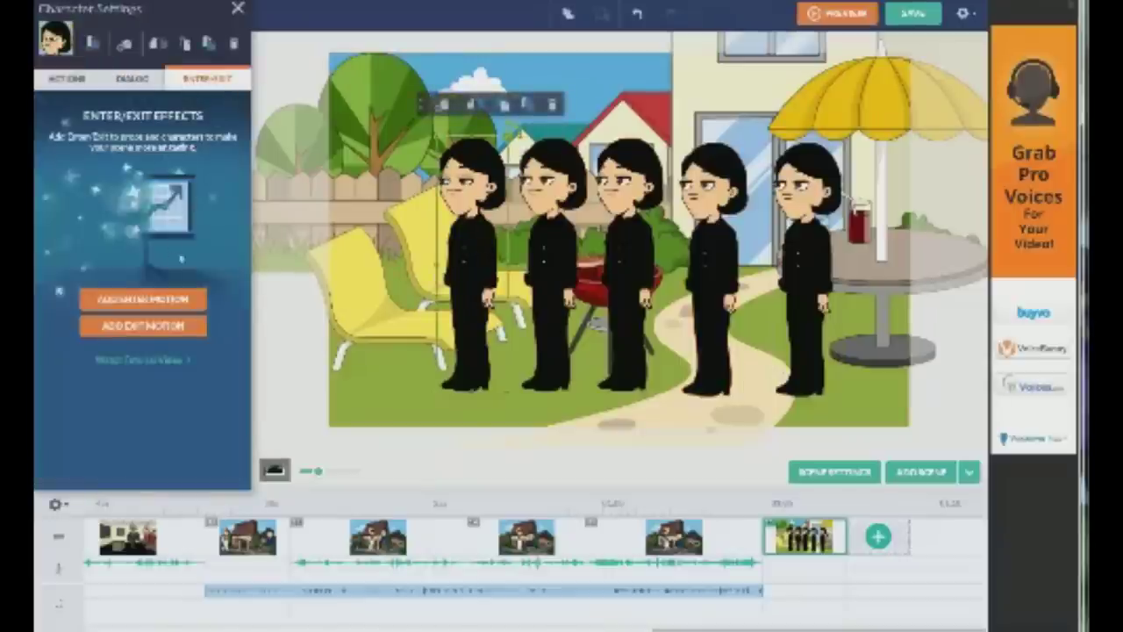
click(160, 299)
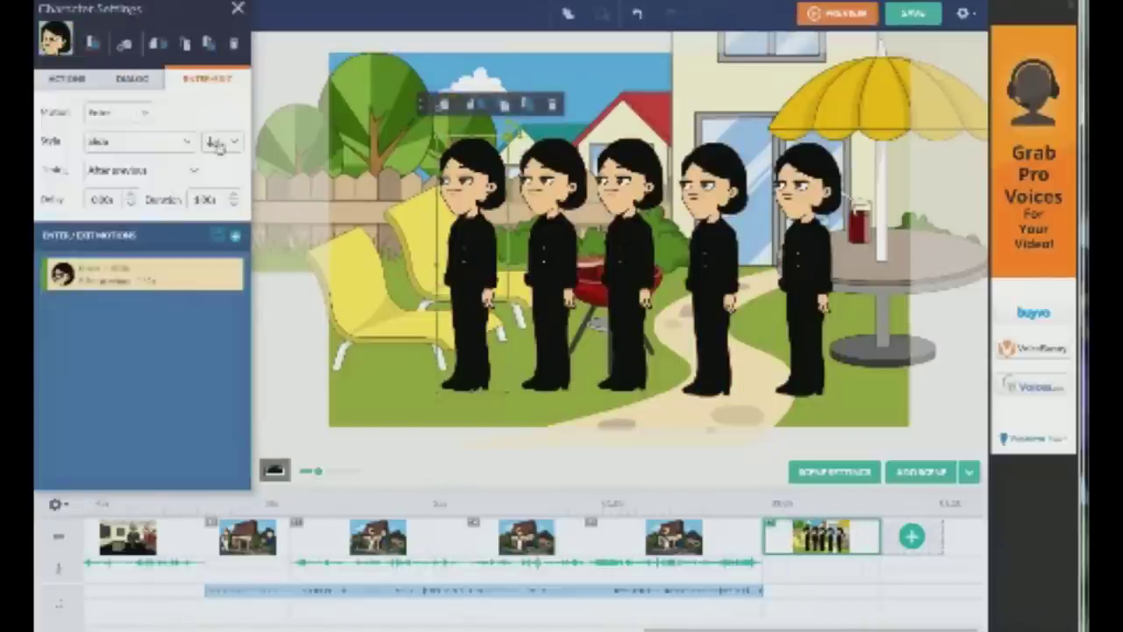
click(147, 123)
click(114, 173)
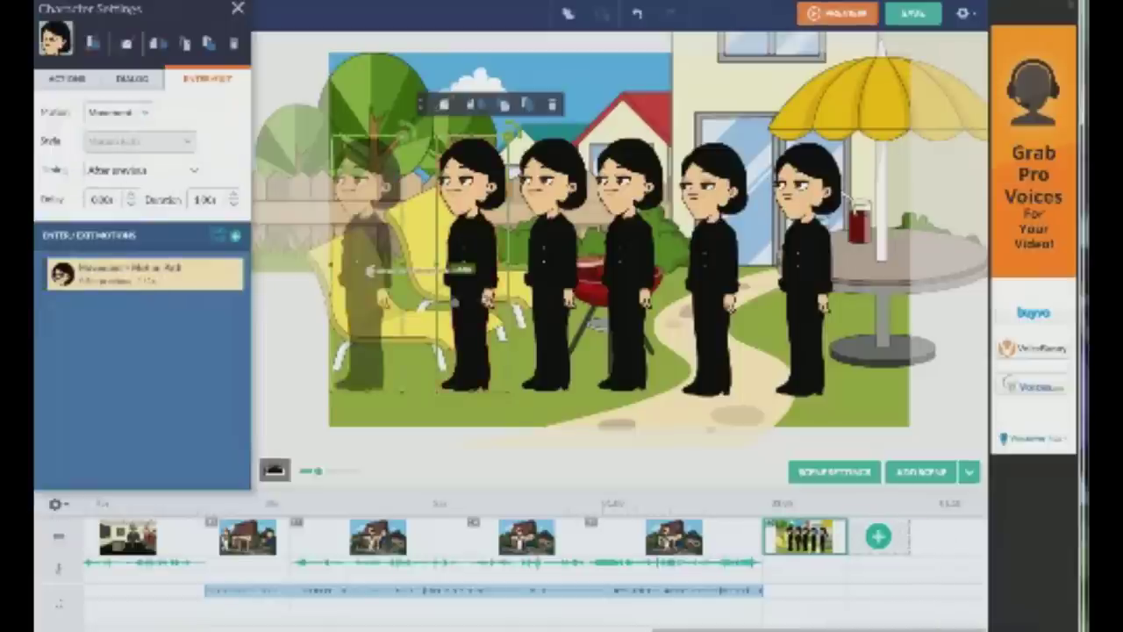
drag(373, 289, 278, 294)
click(234, 197)
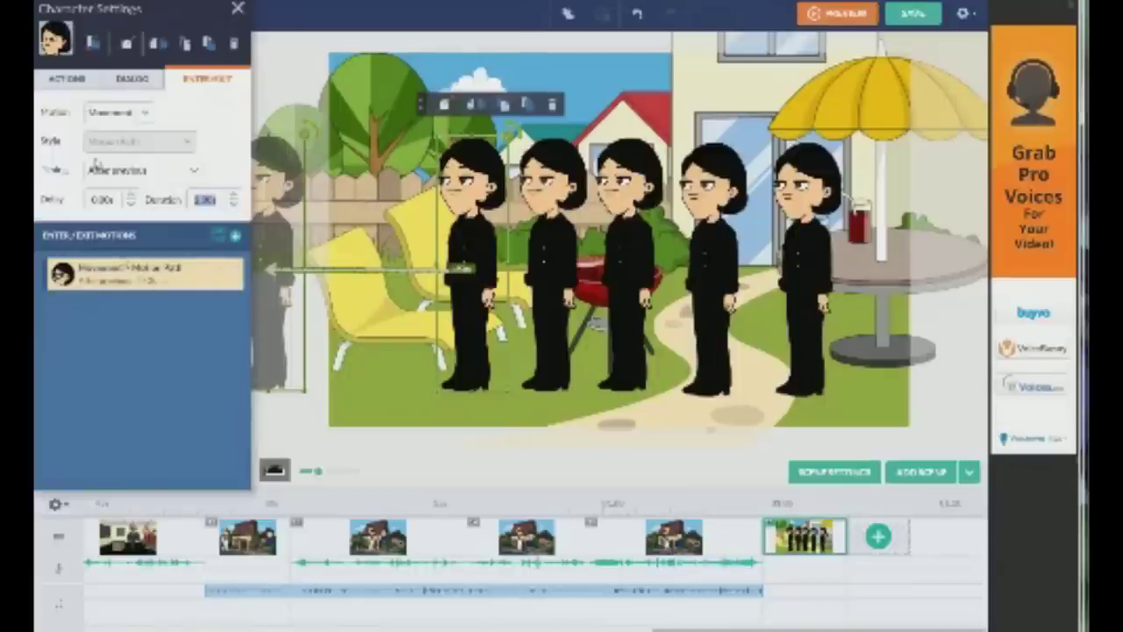
Set the leftmost character in black to the Dance action
click(118, 81)
click(189, 83)
click(145, 80)
click(71, 80)
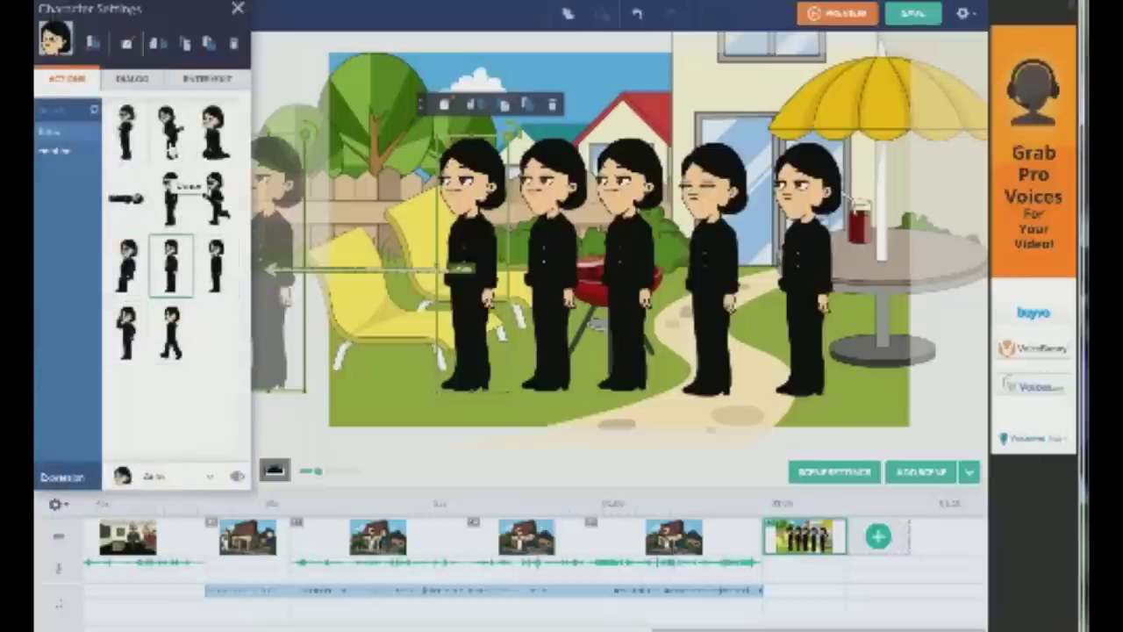
click(172, 151)
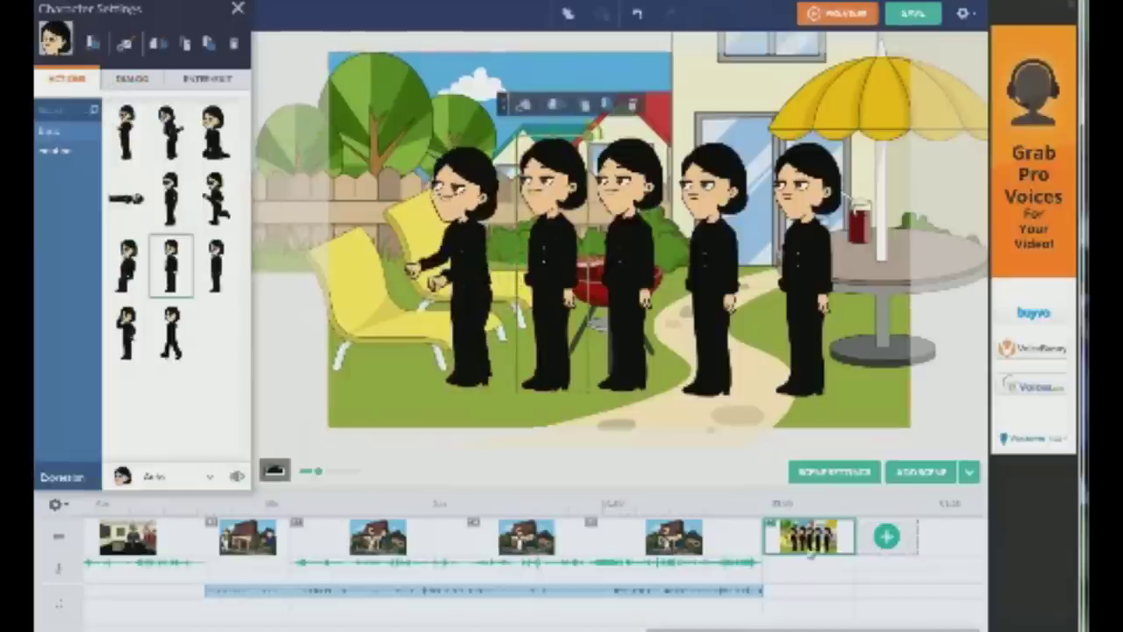
Add another backyard scene and remove the character standing beyond its left edge, leaving four characters in black
click(884, 537)
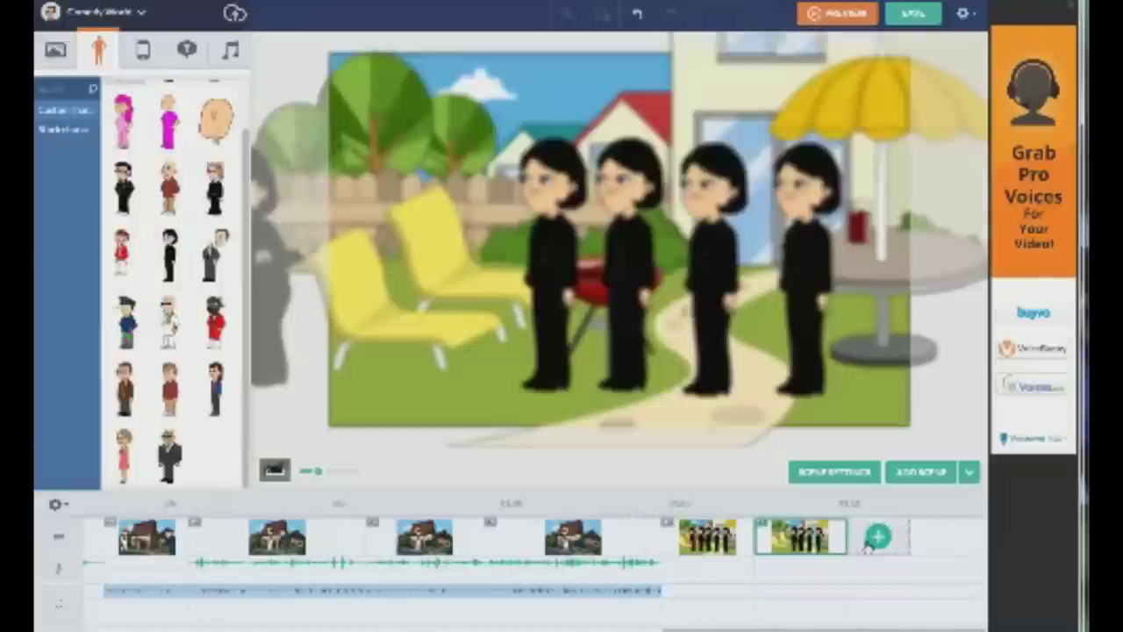
click(274, 285)
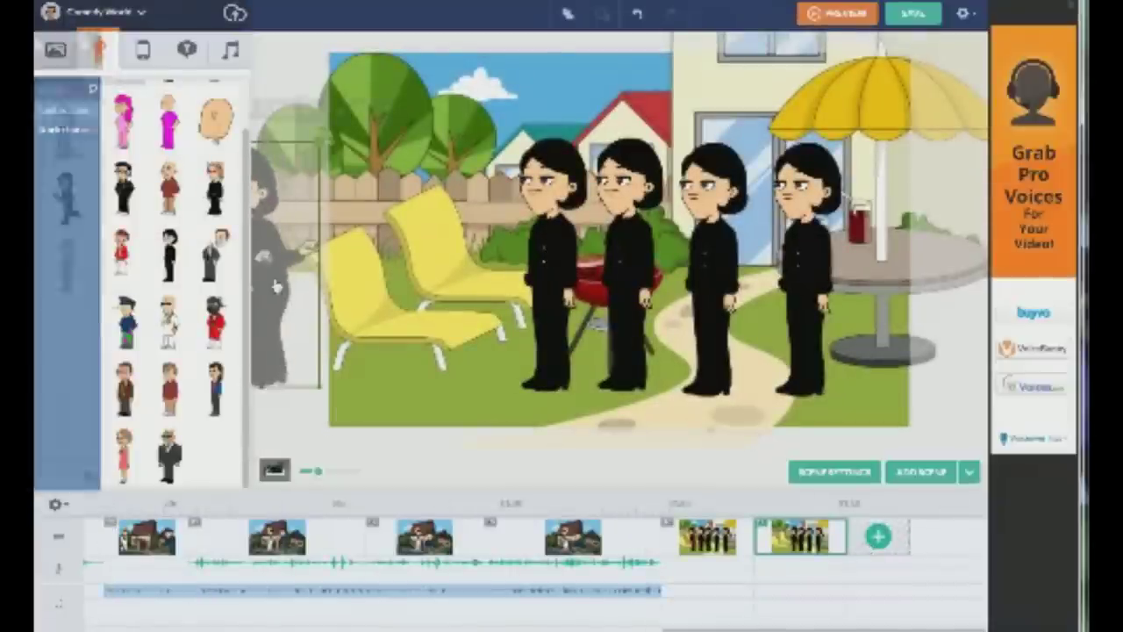
Enter the text-to-speech line "hell" for the leftmost character in black and set the voice gender to Female
click(539, 252)
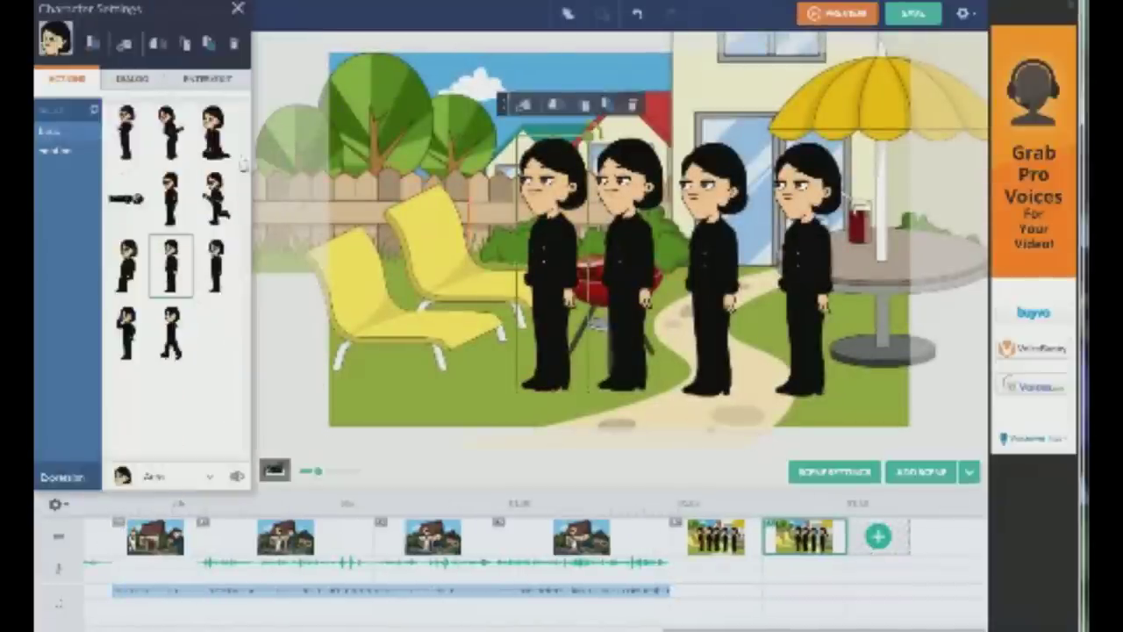
click(131, 79)
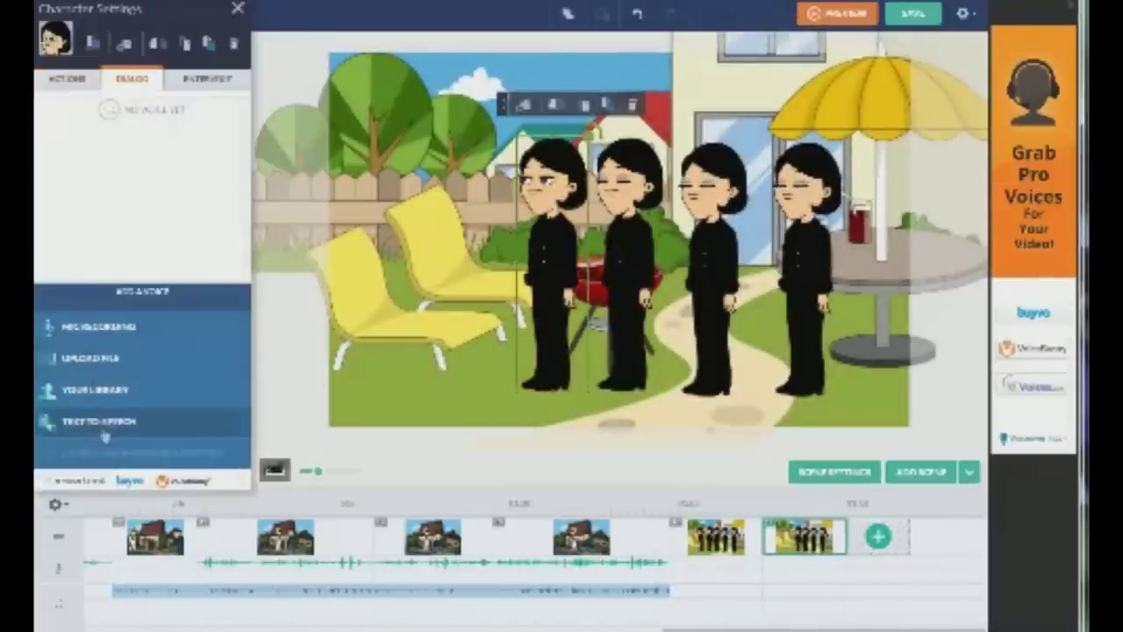
click(101, 422)
text(ell)
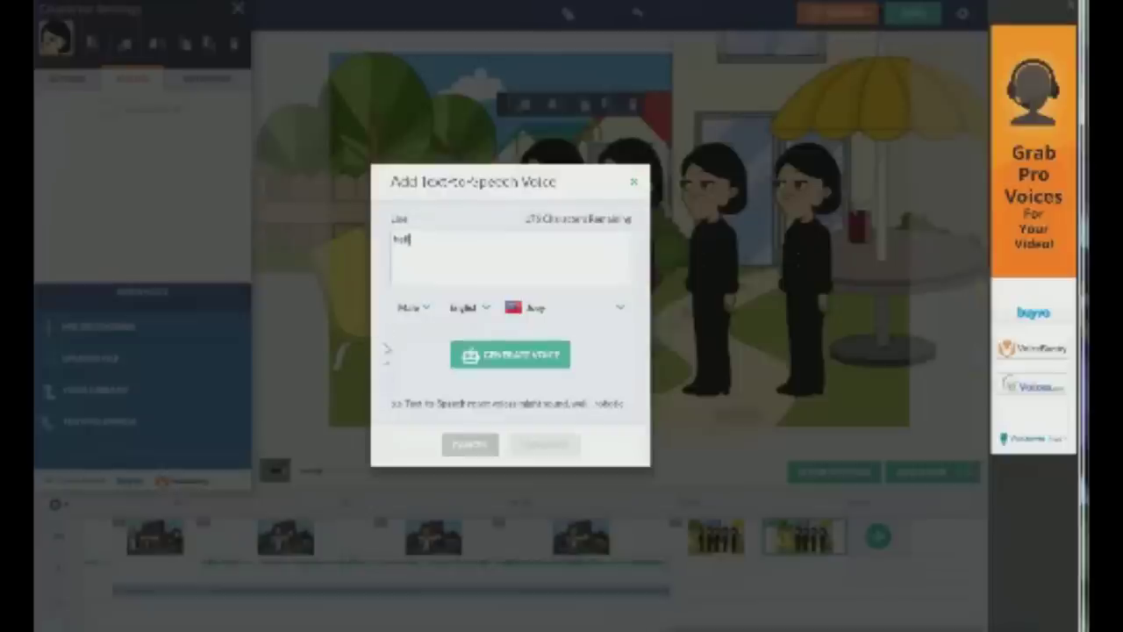
click(425, 308)
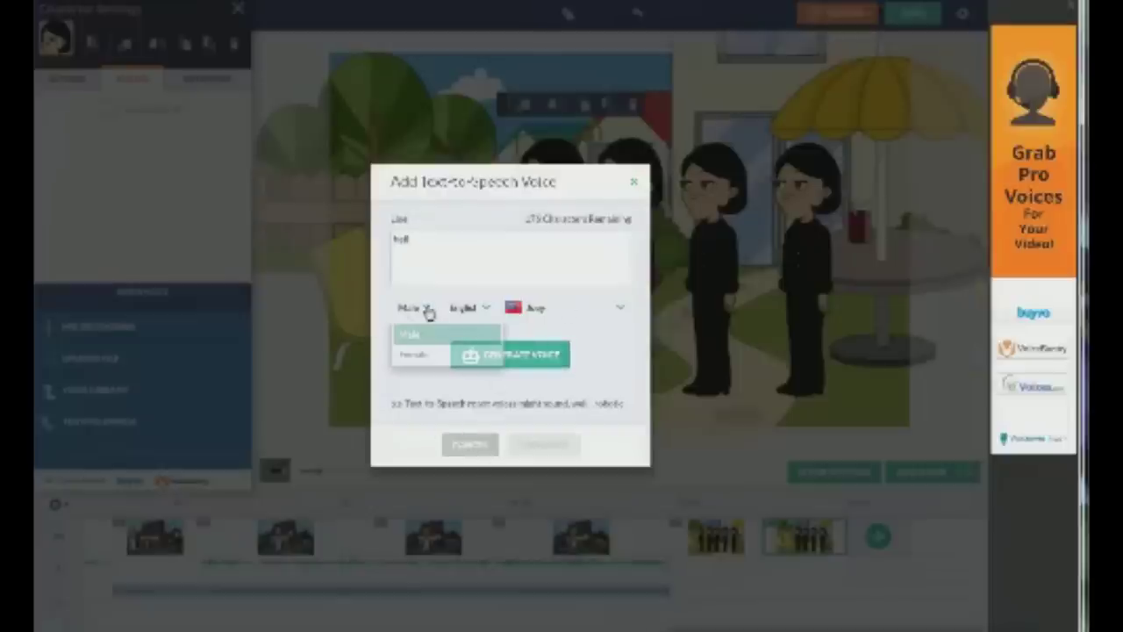
click(429, 354)
Try generating the line with the Belle, Bridget and Callie voices
click(558, 314)
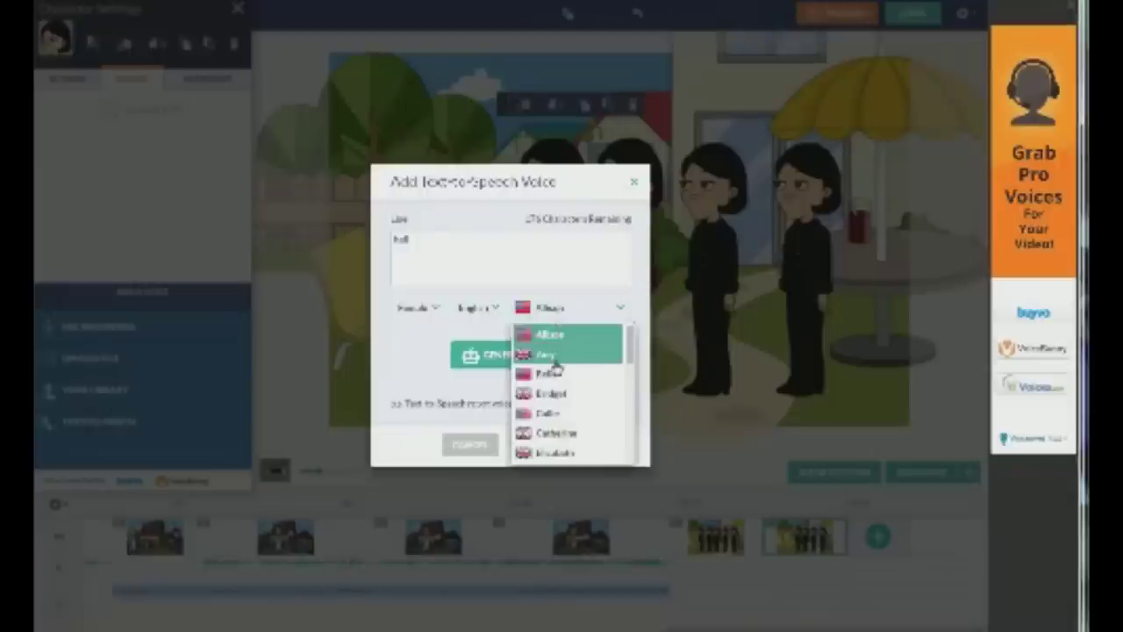
click(557, 373)
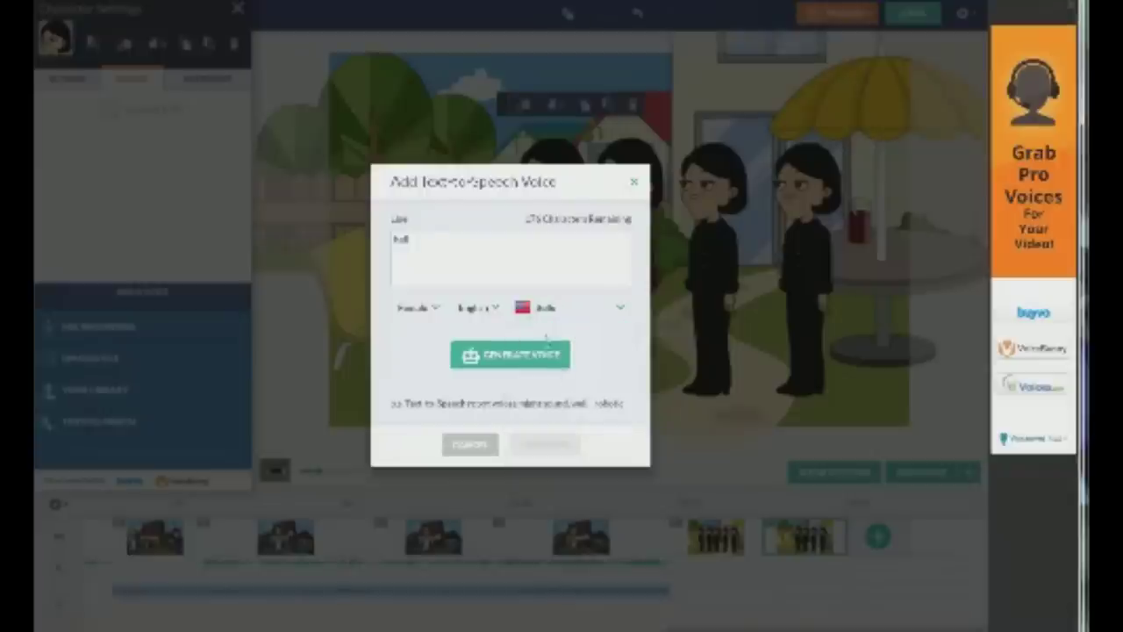
click(527, 360)
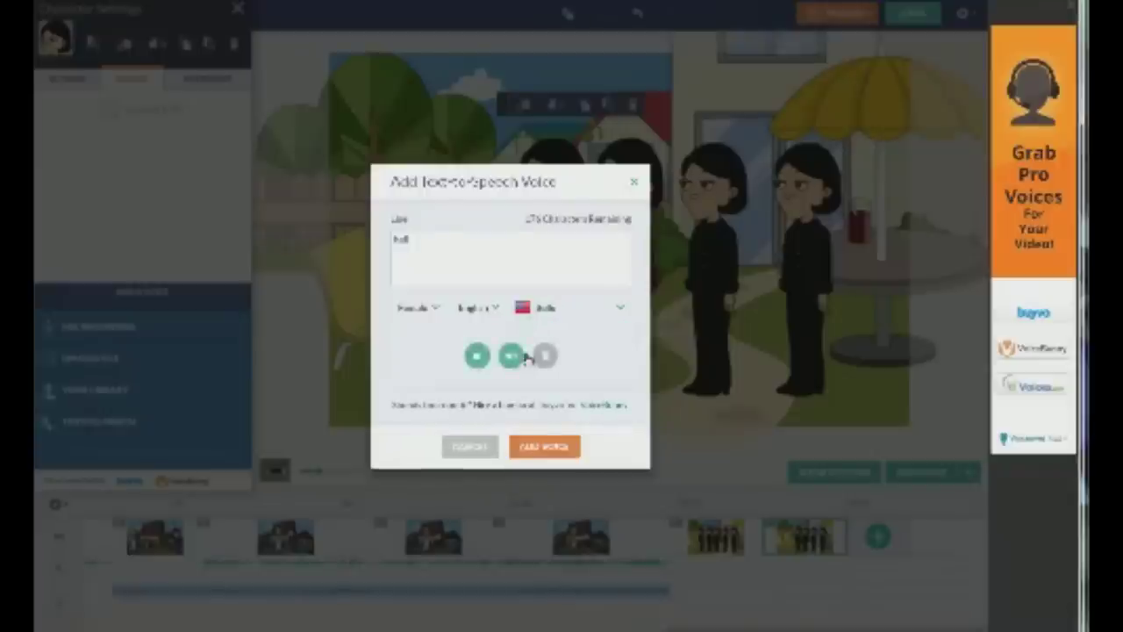
click(538, 314)
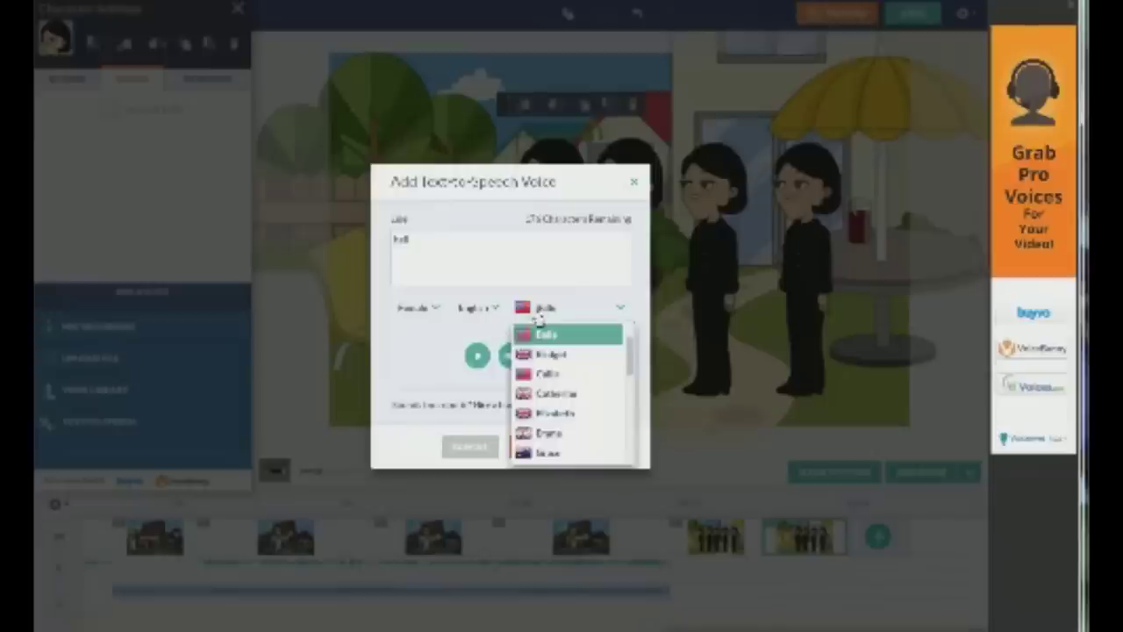
click(550, 353)
click(537, 353)
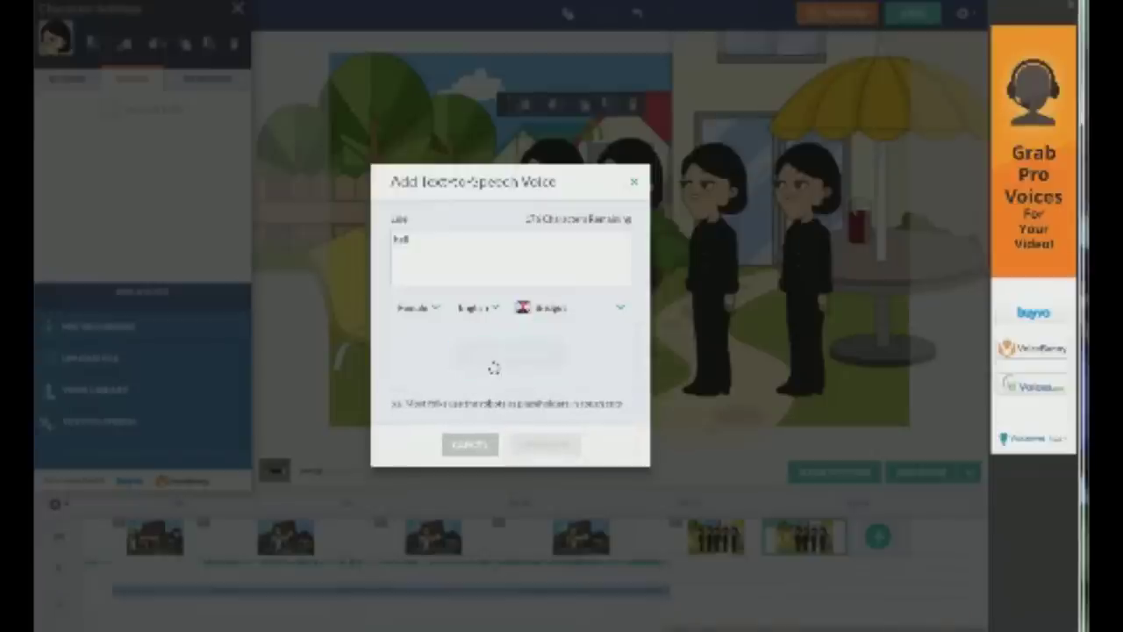
click(573, 318)
click(551, 355)
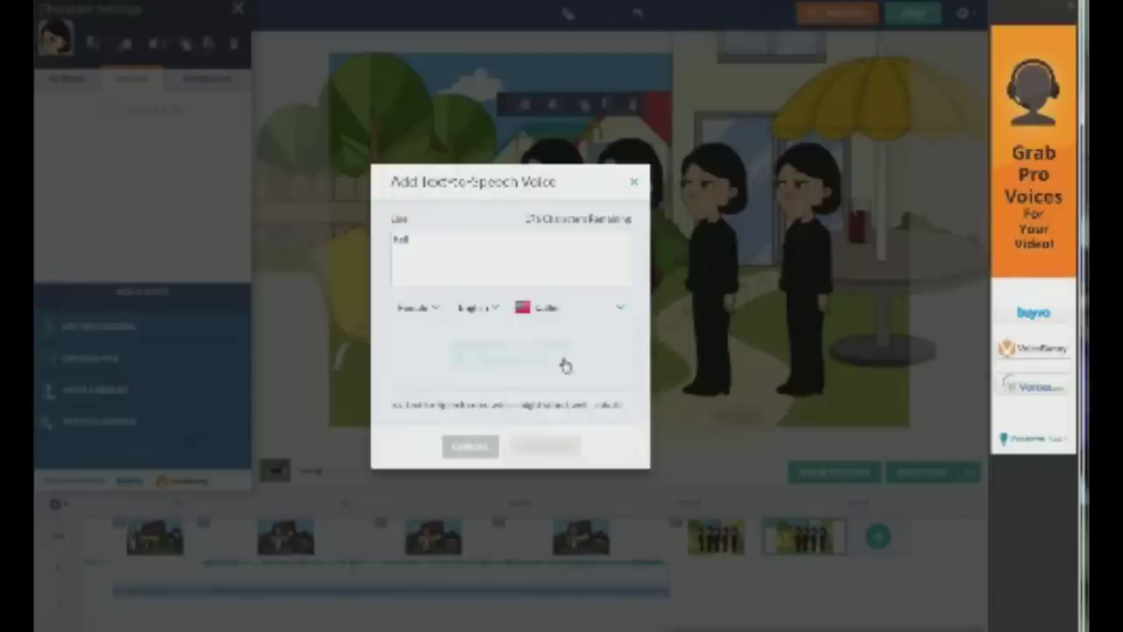
click(491, 364)
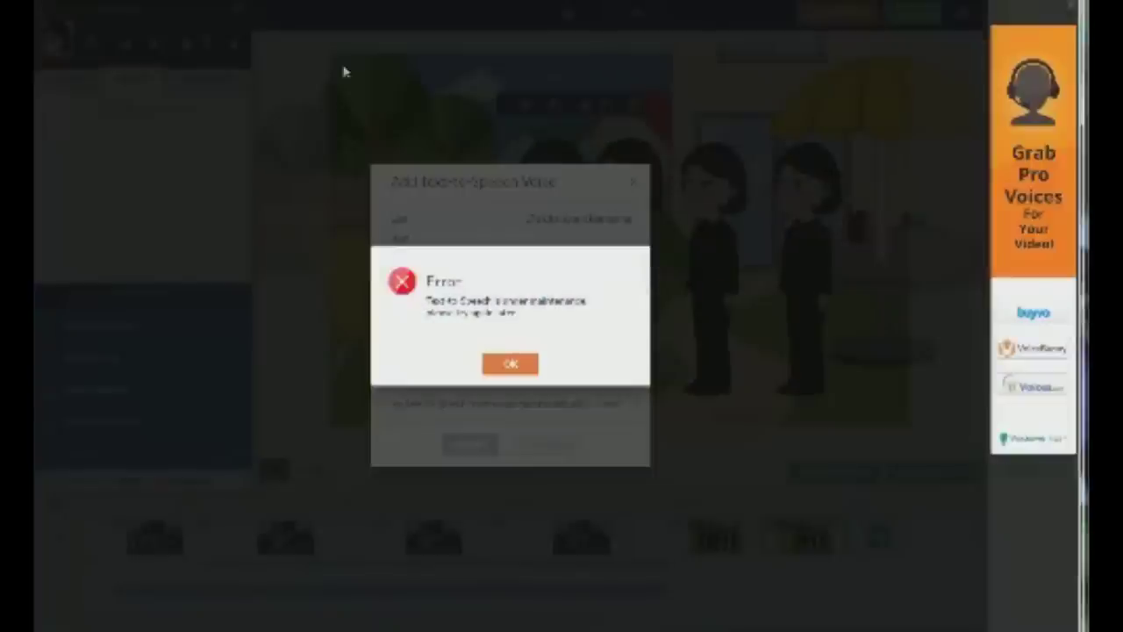
click(509, 363)
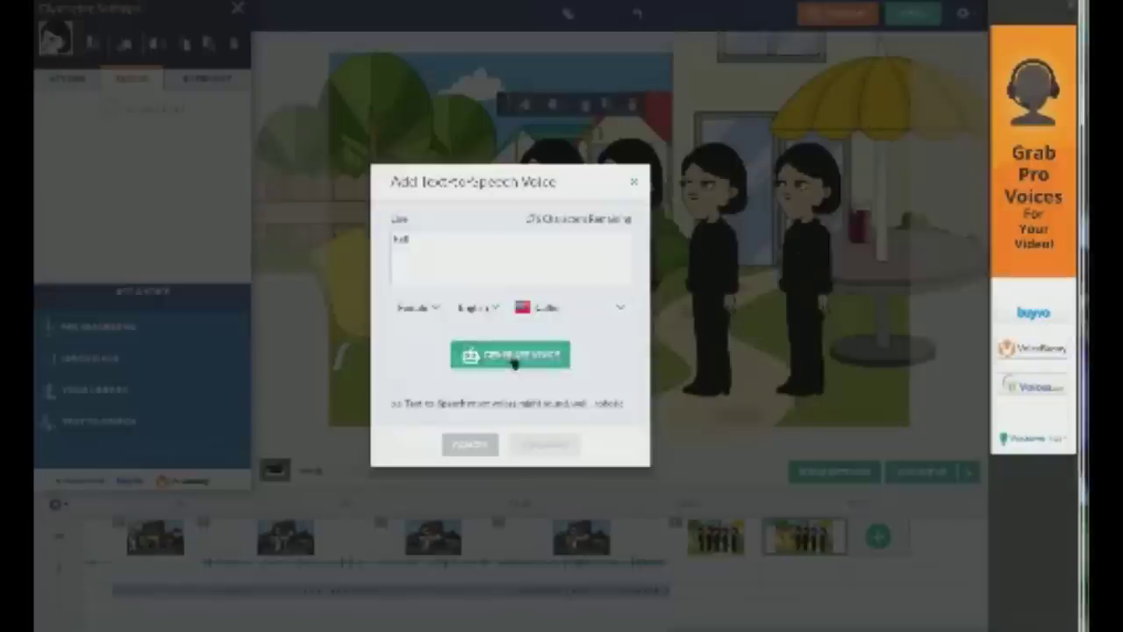
Try generating the line with the Catherine and Ivy voices
click(599, 314)
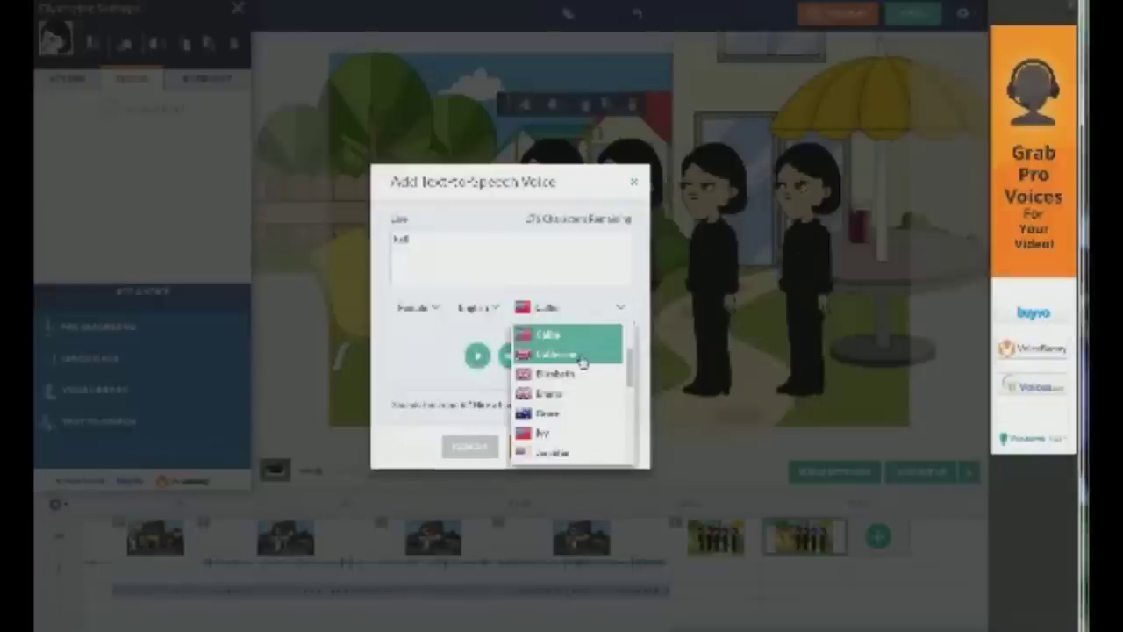
click(575, 349)
click(502, 356)
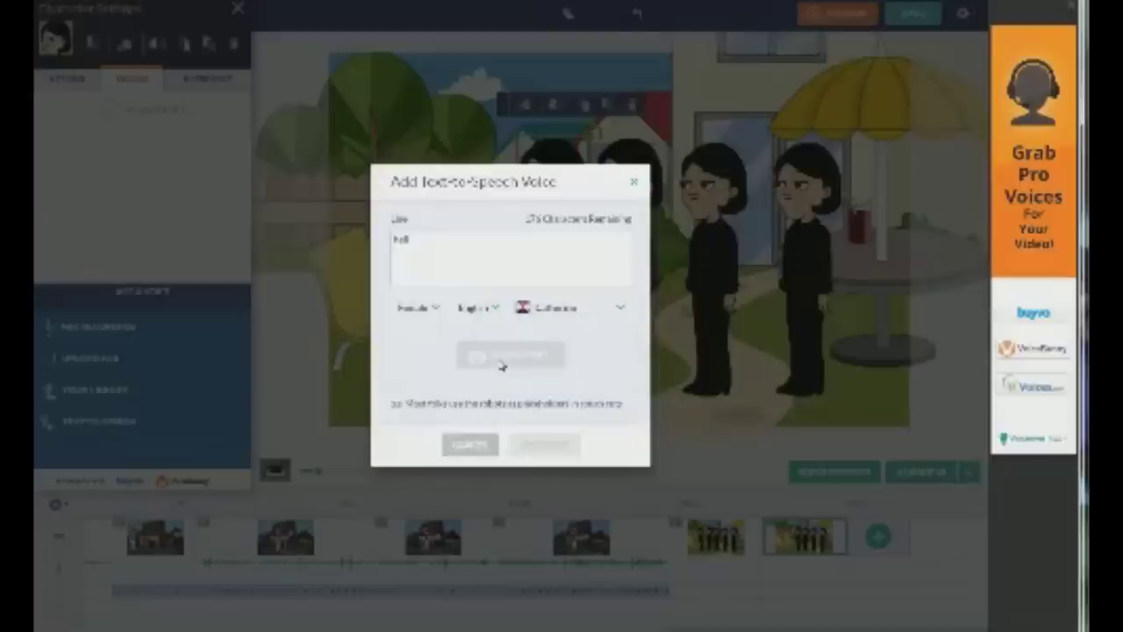
click(574, 308)
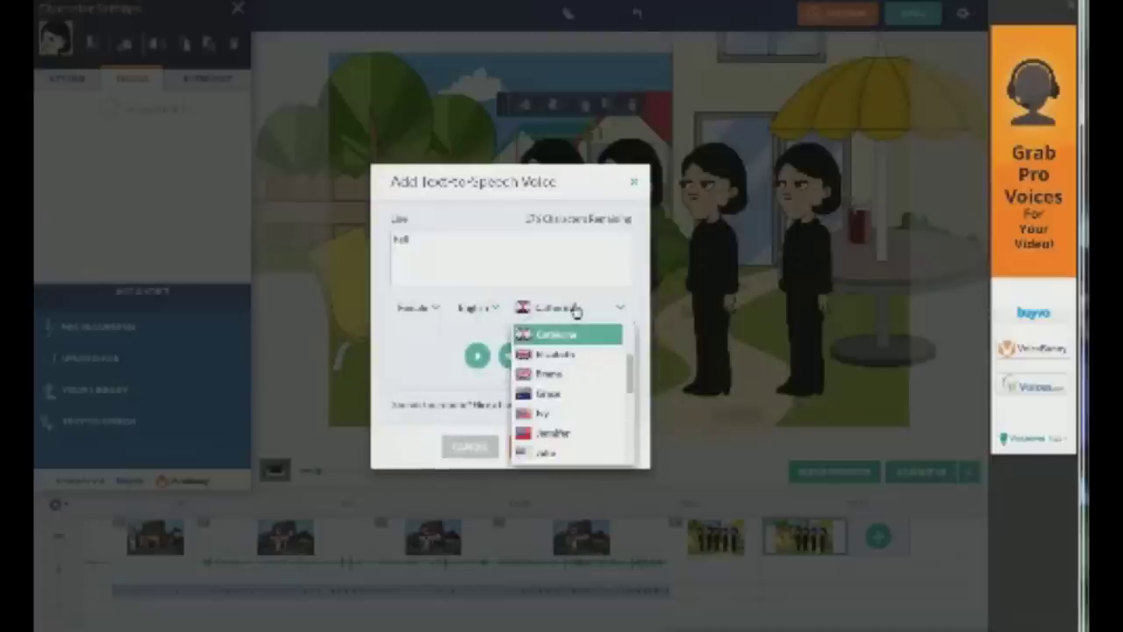
click(574, 424)
click(508, 360)
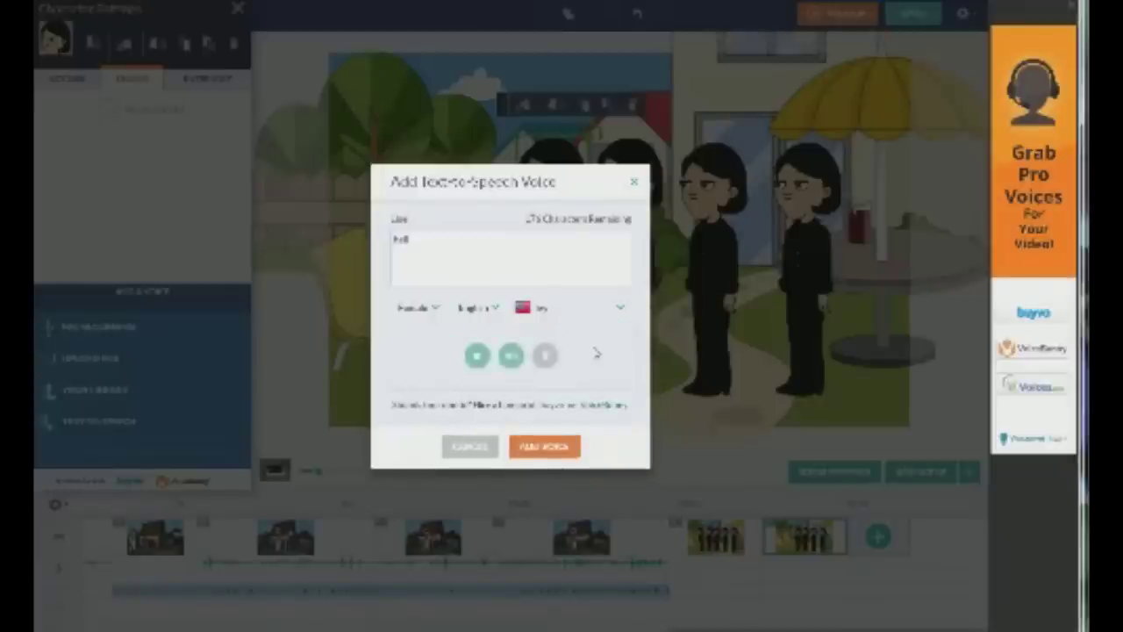
Generate the line with the Jennifer voice and add it to the leftmost character in black
click(581, 310)
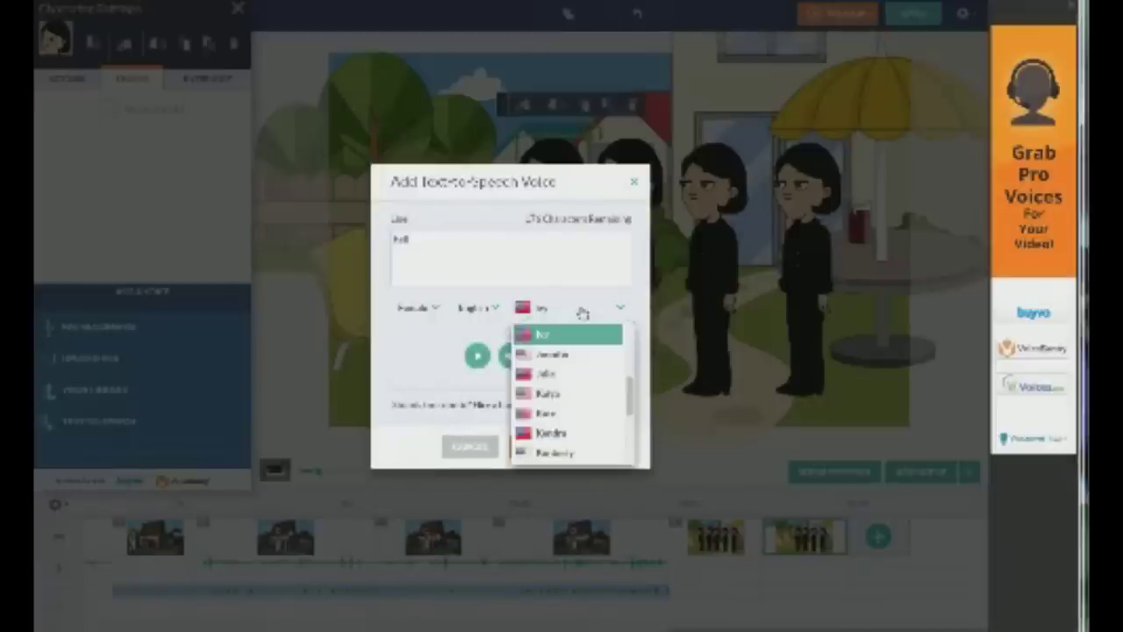
click(571, 354)
click(558, 355)
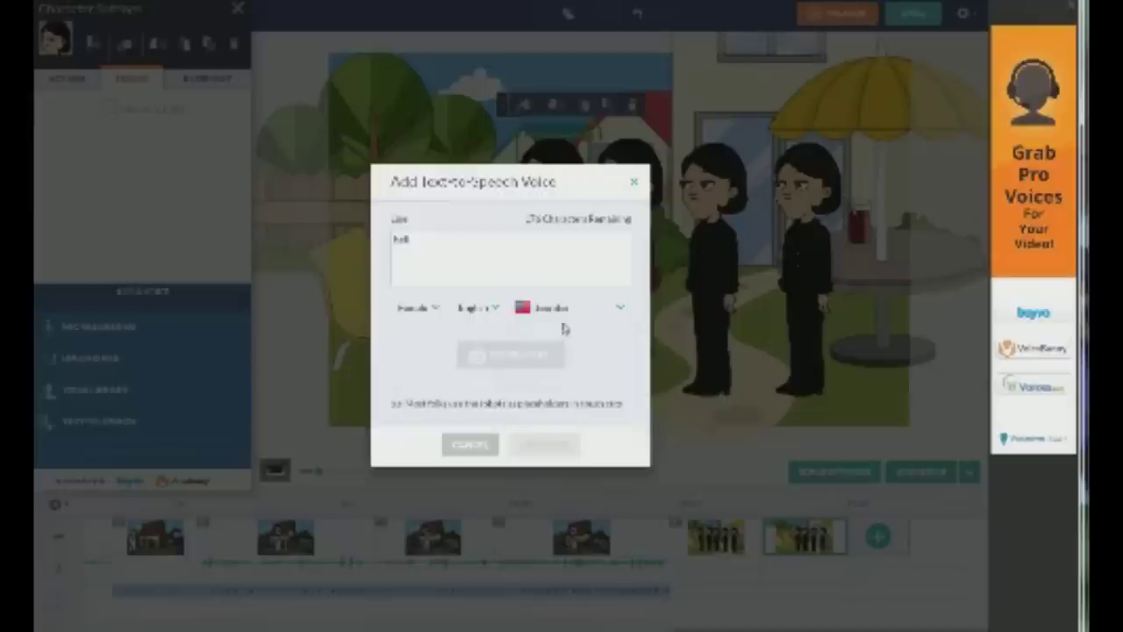
click(543, 447)
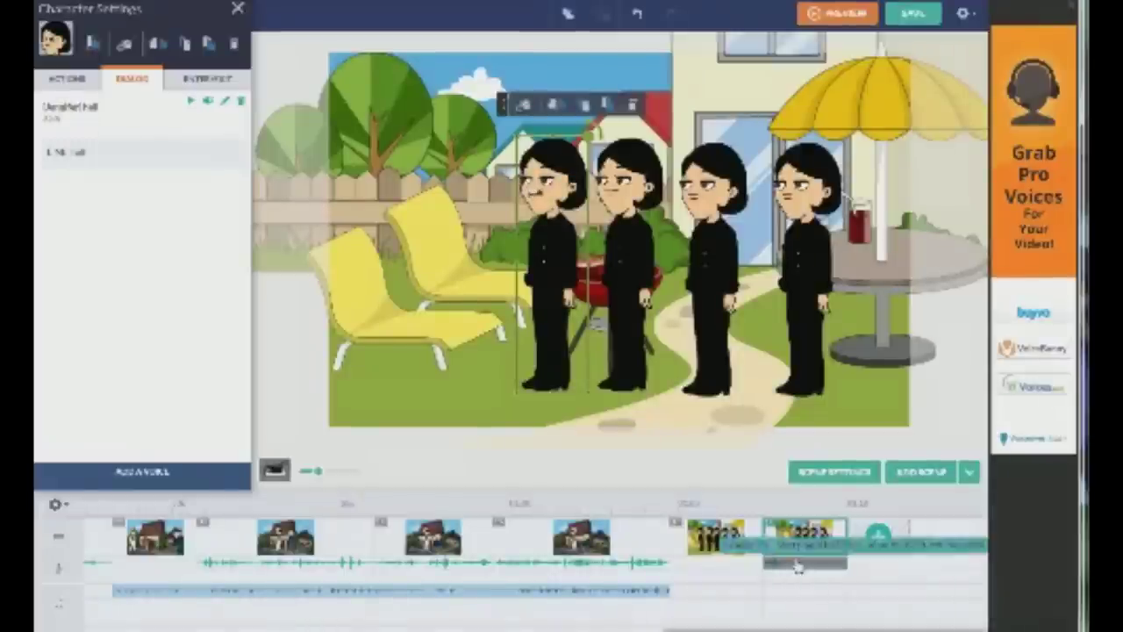
Add another backyard scene and open the dialog settings of the second character in black from the left
click(877, 537)
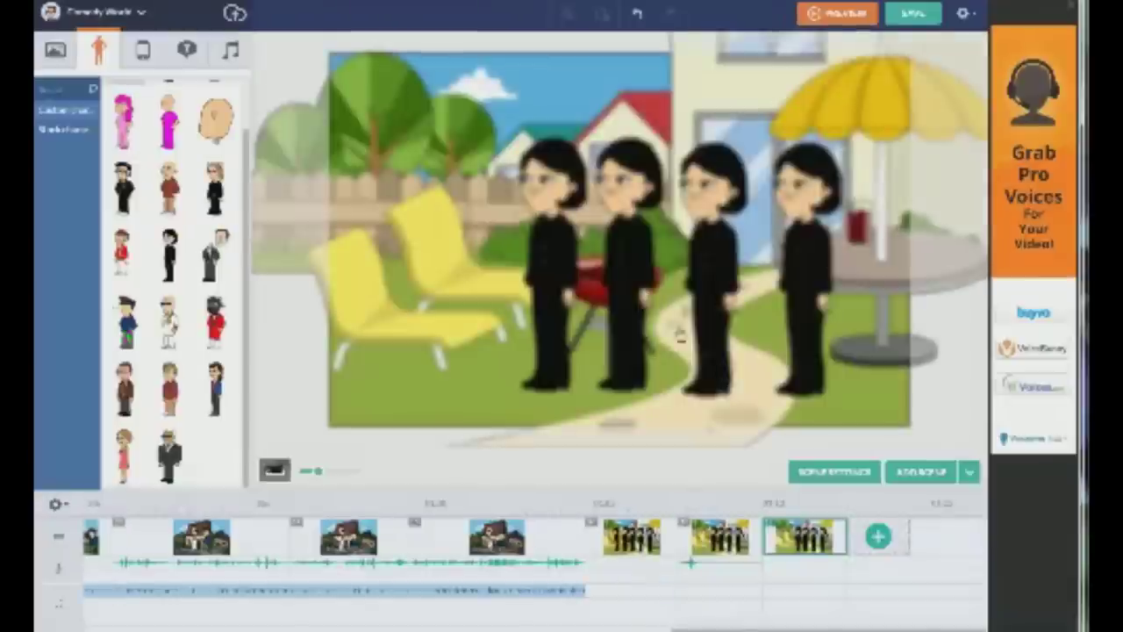
click(605, 280)
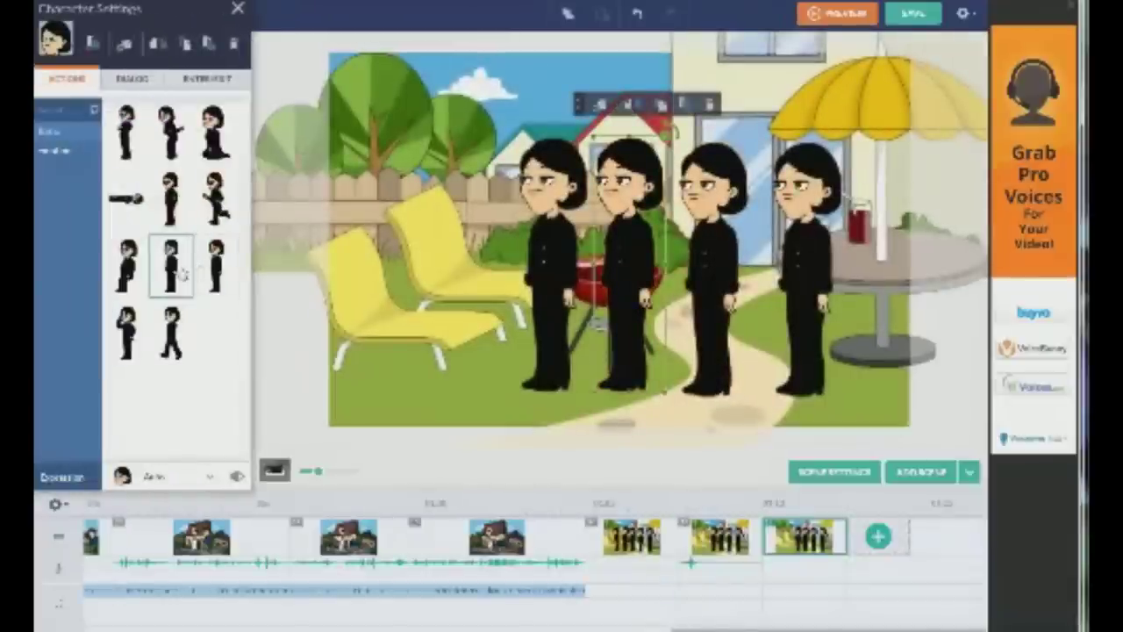
click(139, 81)
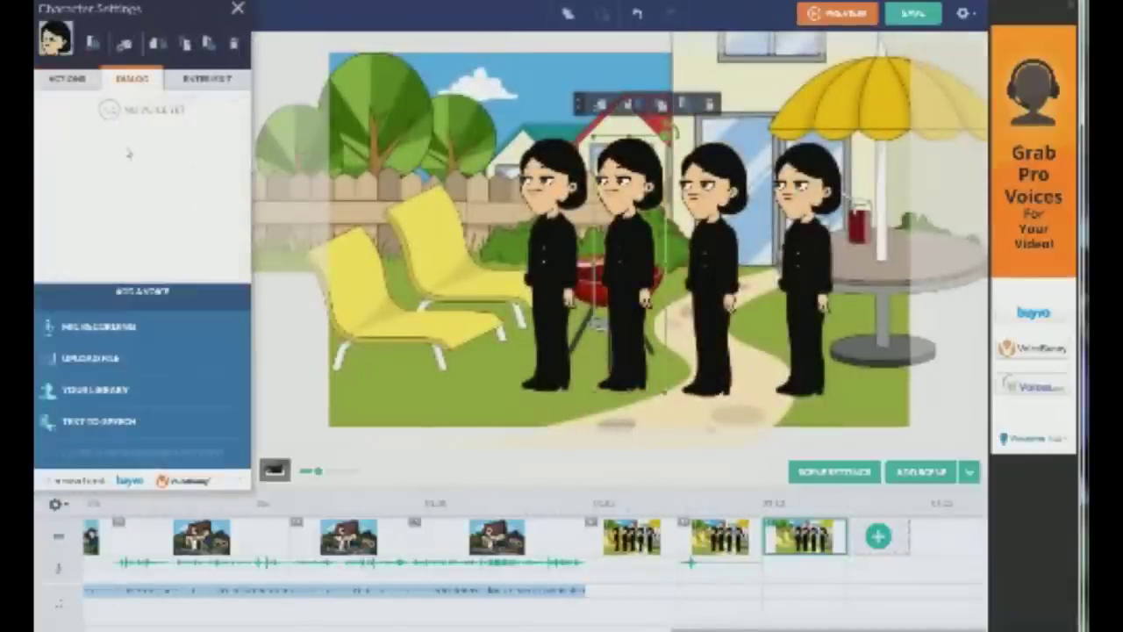
click(108, 329)
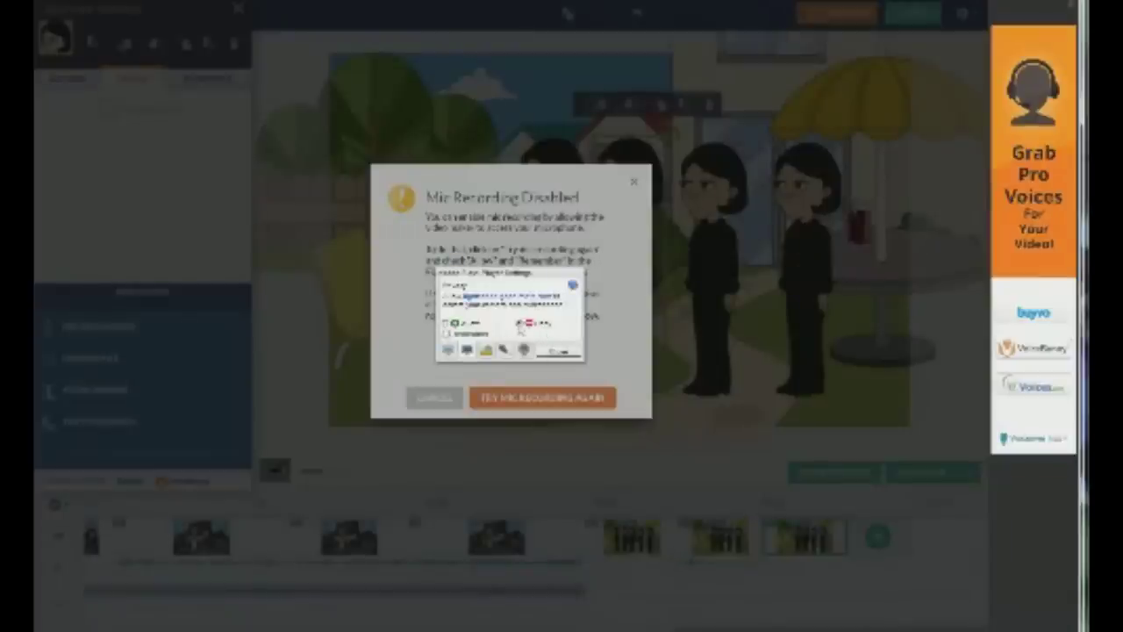
click(567, 353)
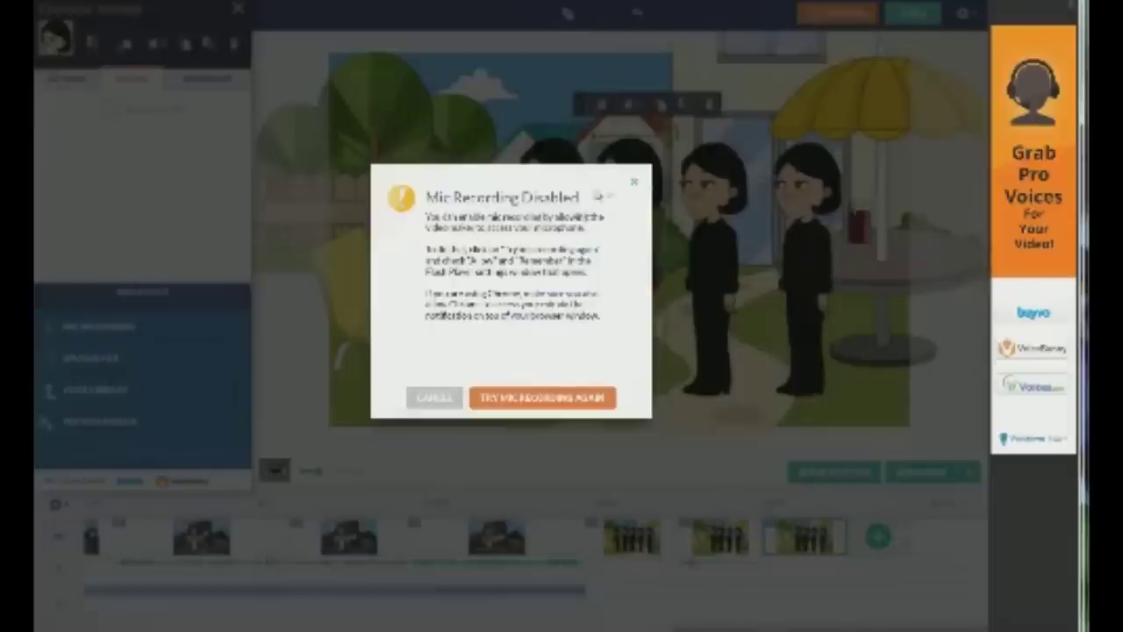
click(632, 186)
Give the second character in black the text-to-speech line "hell" in the female English voice Jennifer
click(97, 421)
text(Hi)
click(414, 334)
click(419, 377)
click(530, 335)
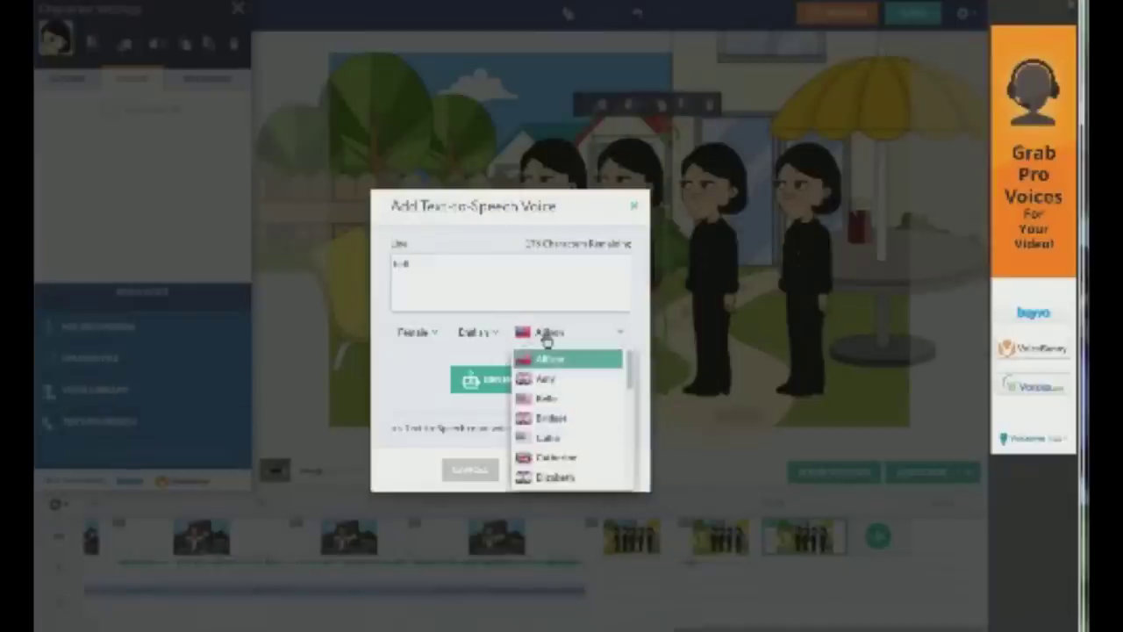
drag(630, 373, 608, 409)
click(572, 407)
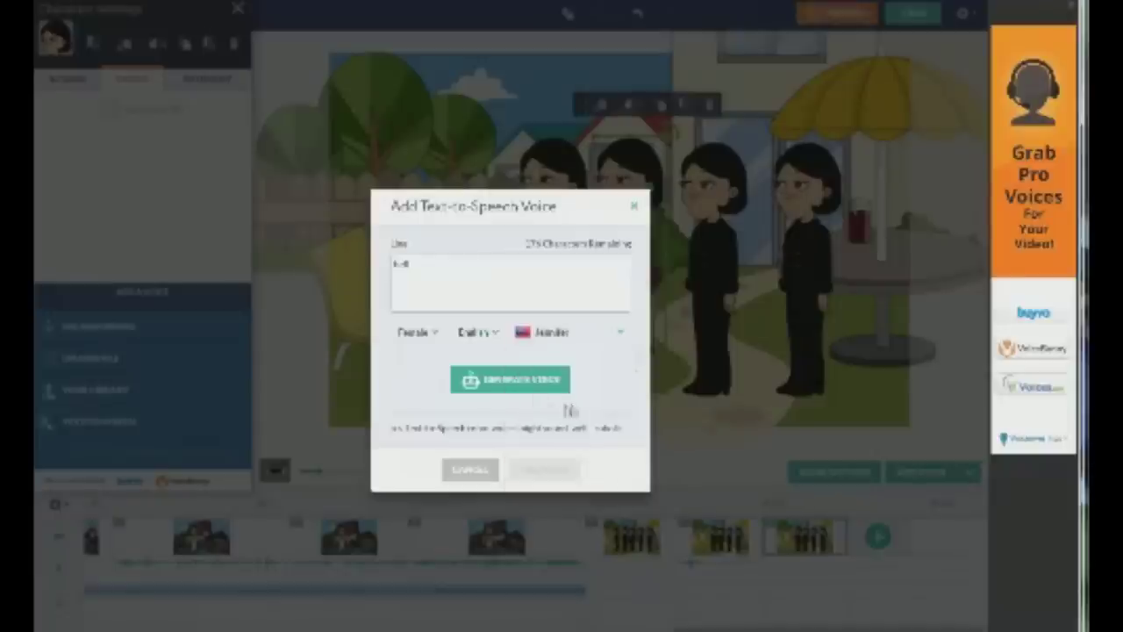
click(518, 386)
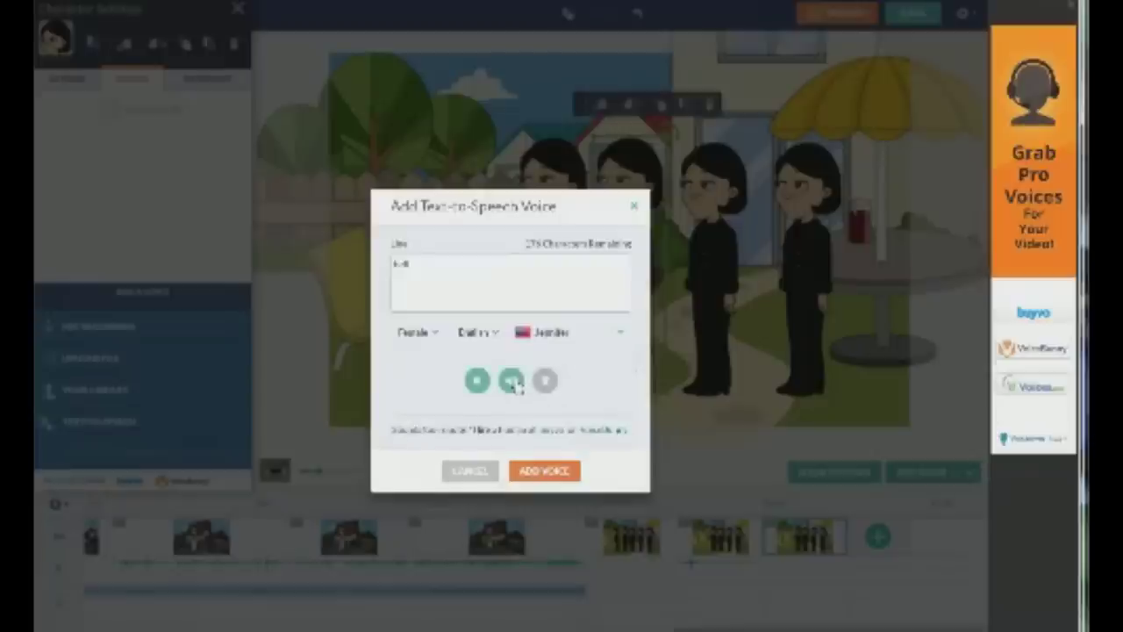
click(519, 470)
Add another backyard scene and enter the text-to-speech line "hell" for the third character in black from the left
click(879, 537)
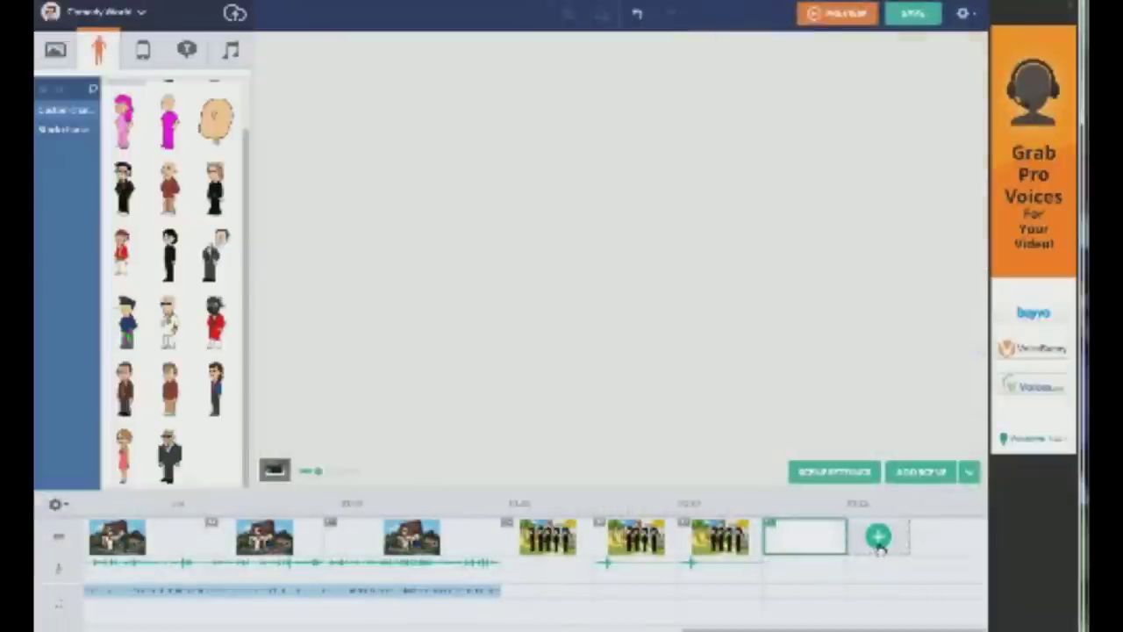
click(715, 253)
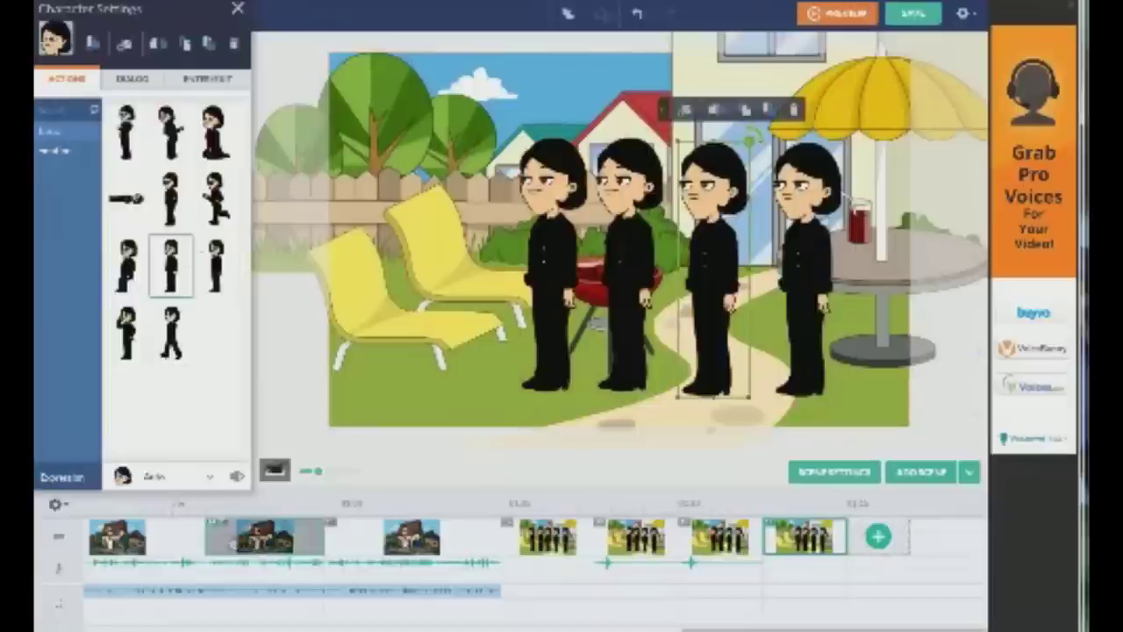
click(136, 79)
click(97, 421)
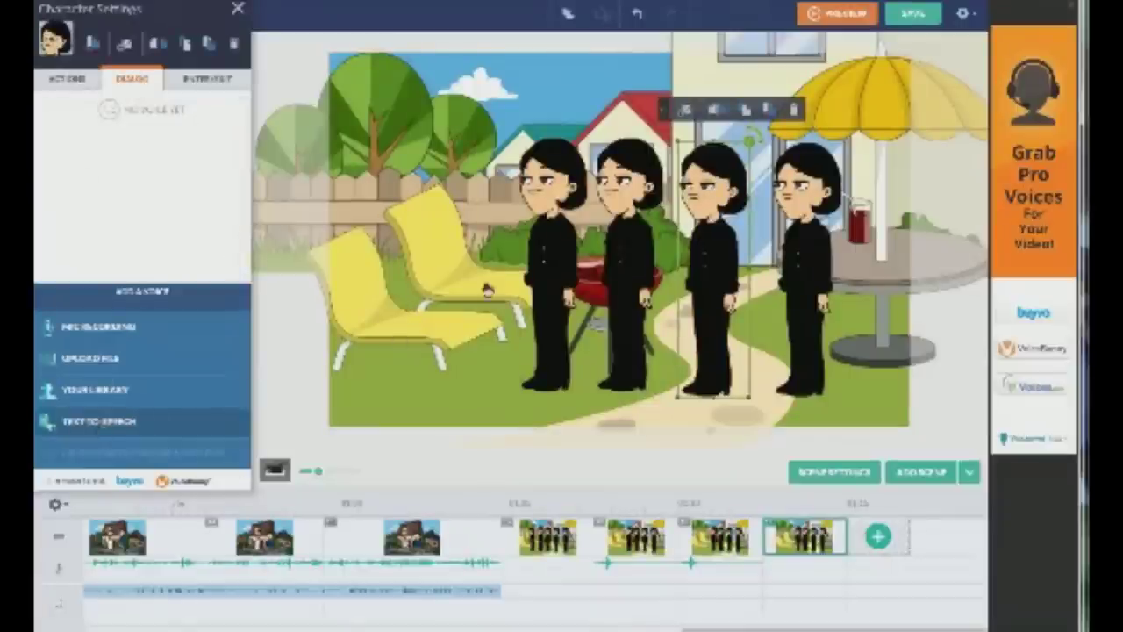
text(hell)
Generate the third character's line in the female voice Jennifer and add it to the scene
click(414, 308)
click(427, 354)
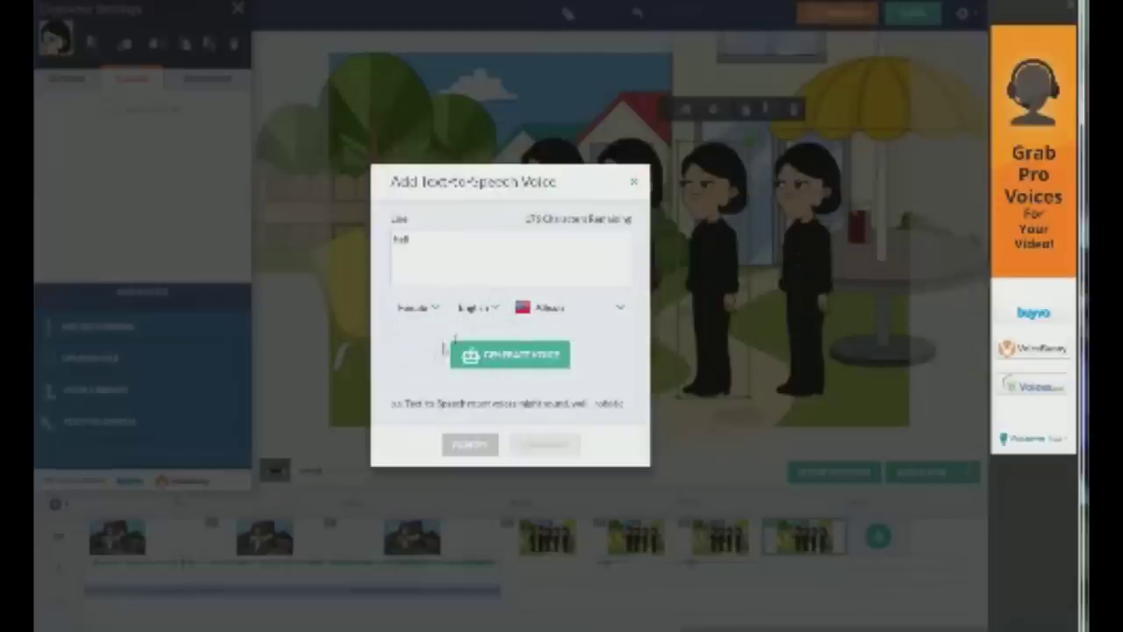
click(540, 312)
drag(628, 350, 608, 403)
click(605, 402)
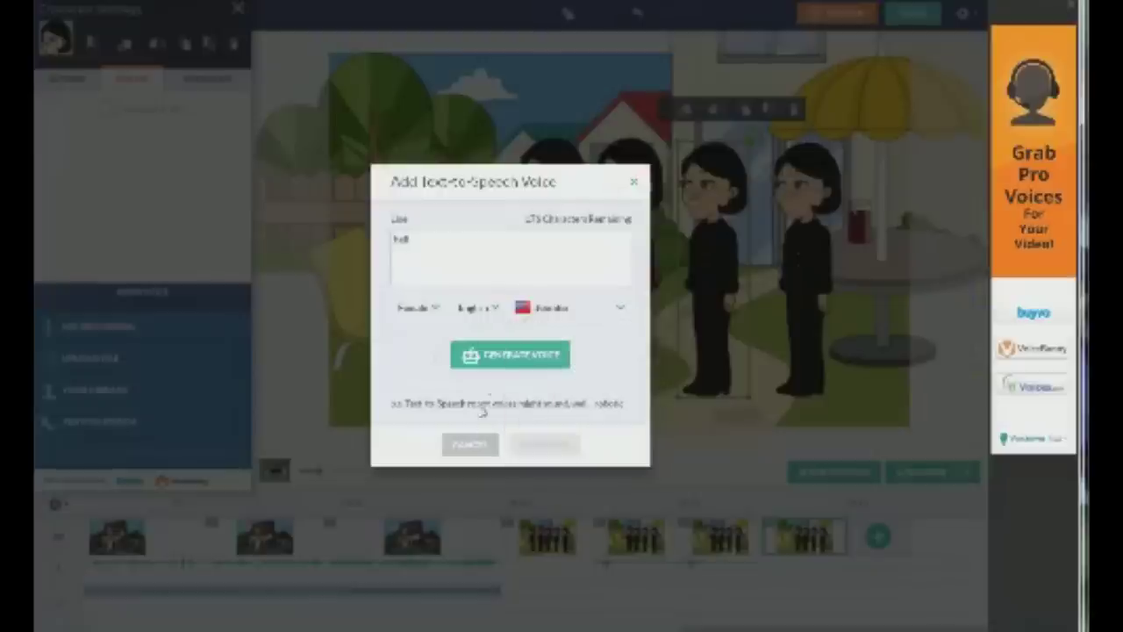
click(553, 445)
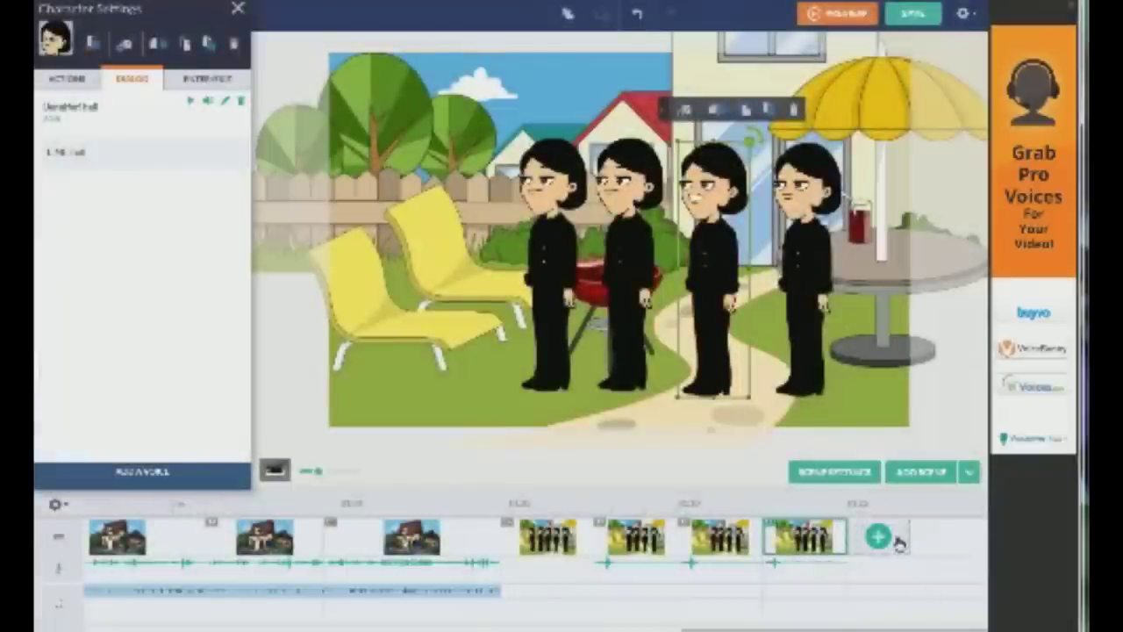
Add another backyard scene and enter the text-to-speech line "there's no rest for us" for the fourth character in black from the left
click(895, 538)
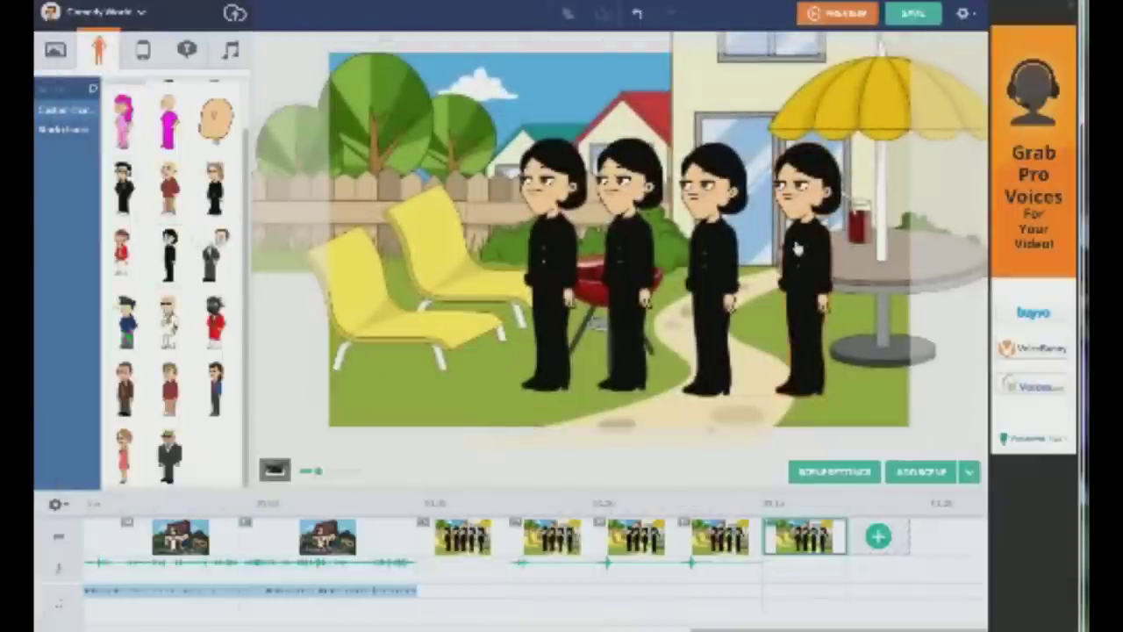
click(796, 250)
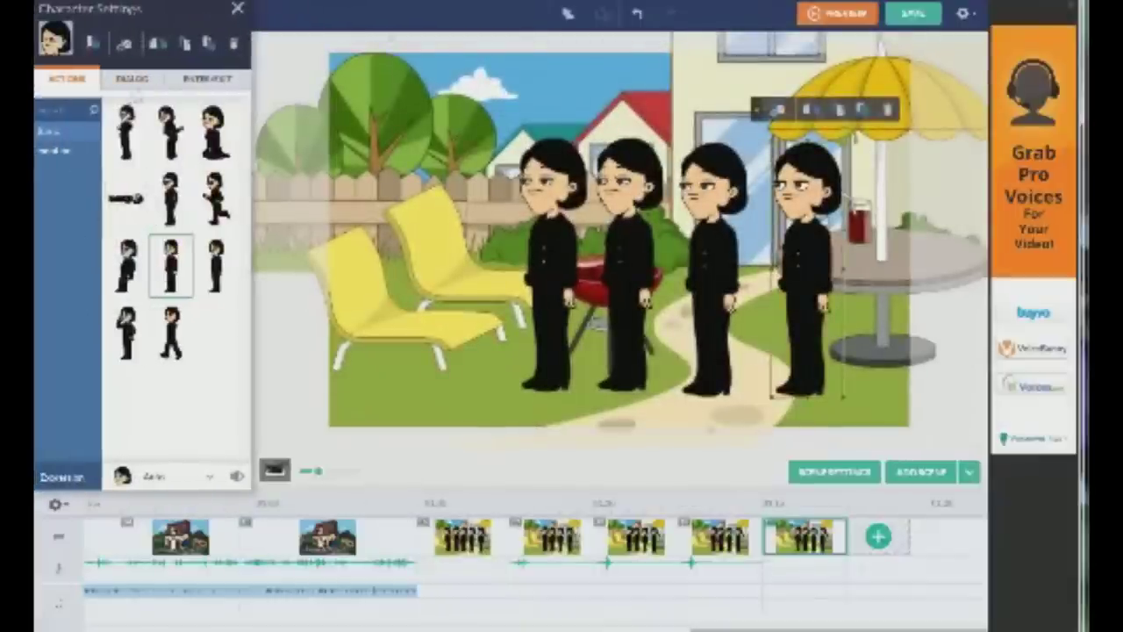
click(133, 82)
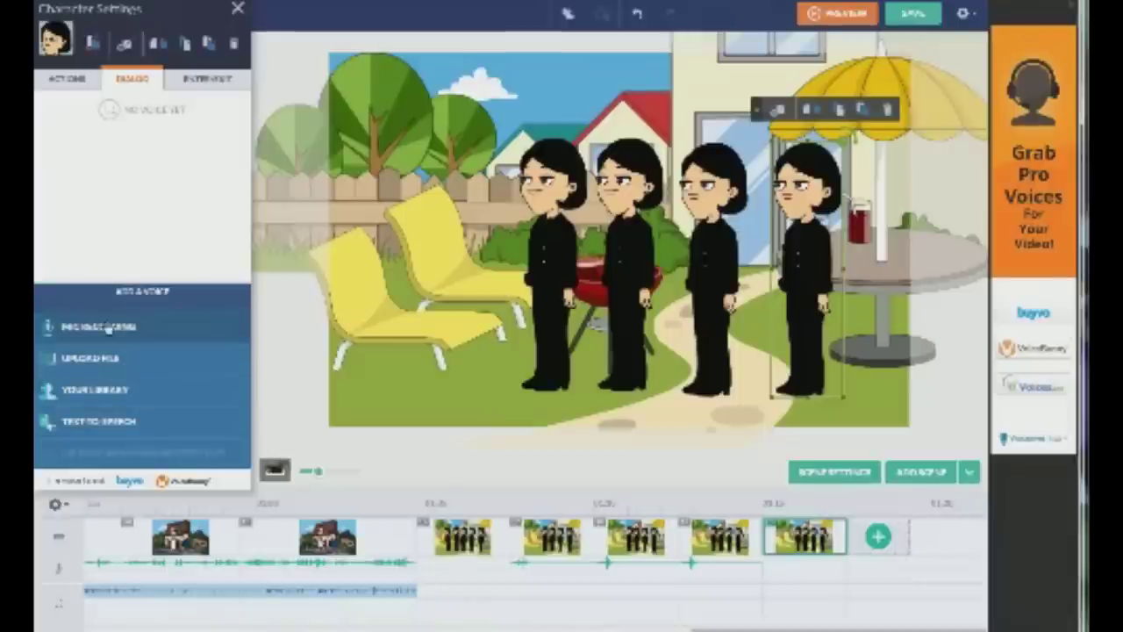
click(98, 421)
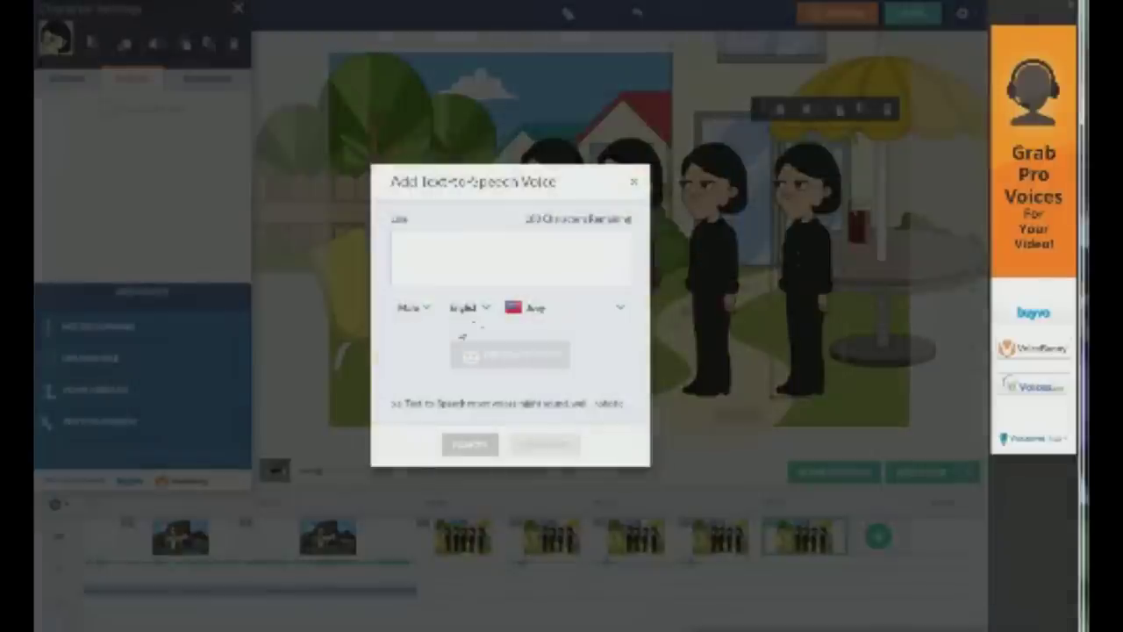
text(Hello)
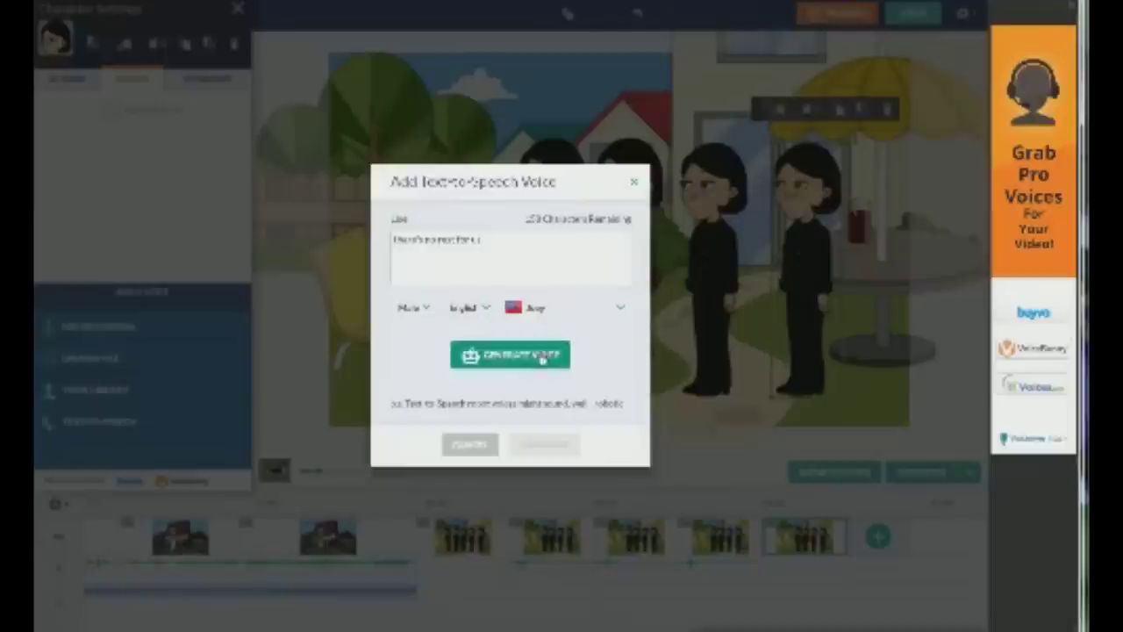
Generate the fourth character's line in the male English voice Wiseguy and add it to the scene
click(541, 318)
scroll(624, 429, down, 3)
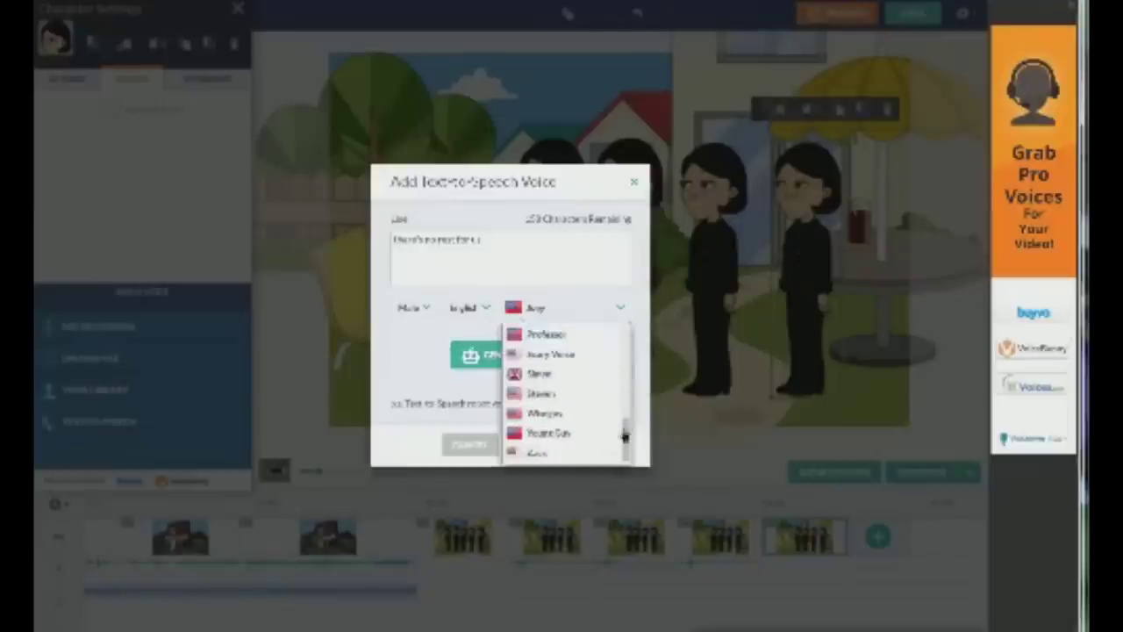
click(544, 414)
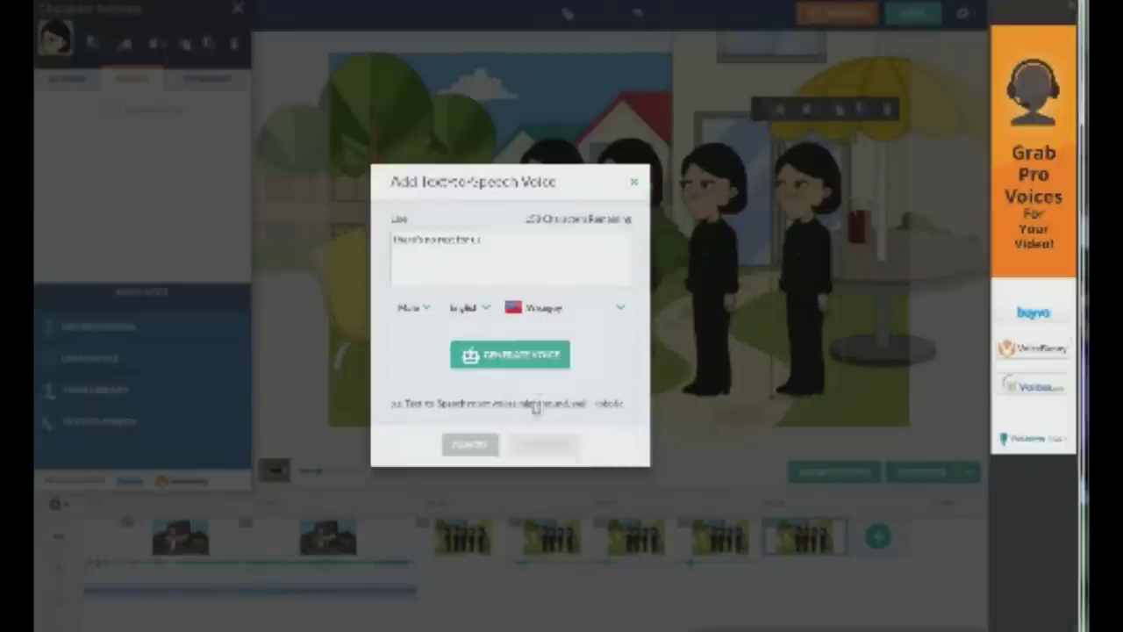
click(524, 365)
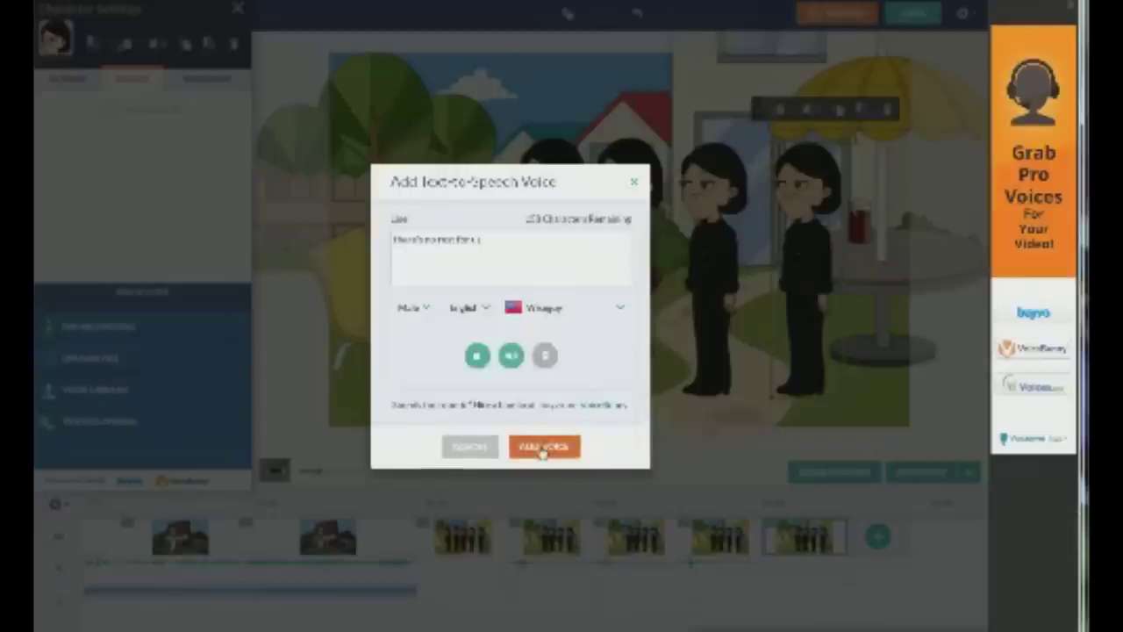
click(540, 449)
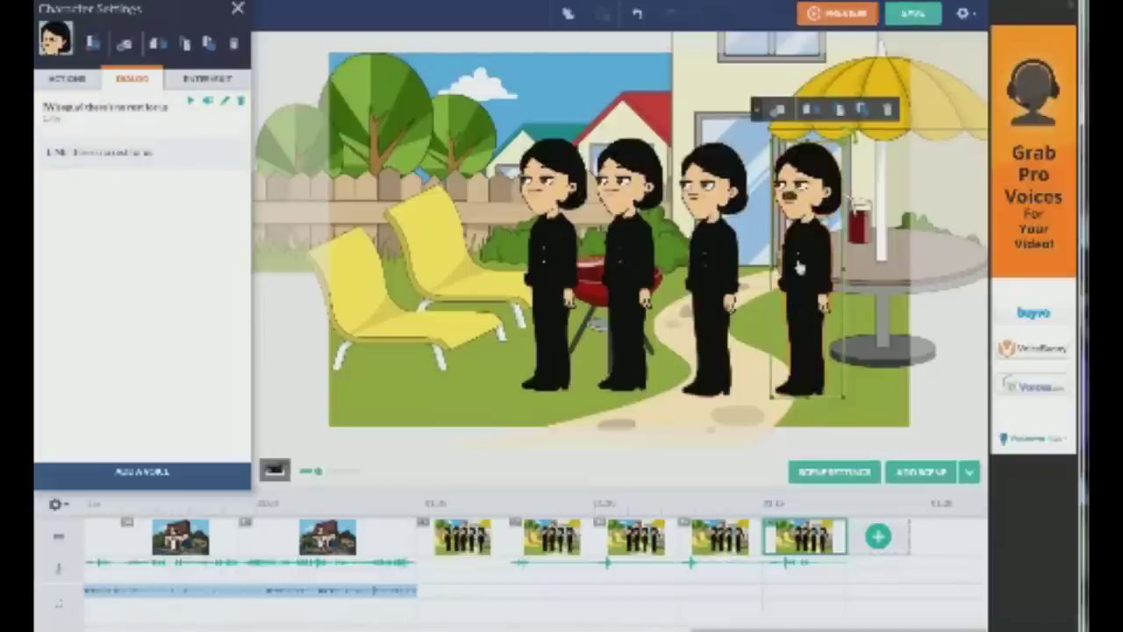
Add another backyard scene and place the man in the grey suit in front of the row of characters in black
click(878, 537)
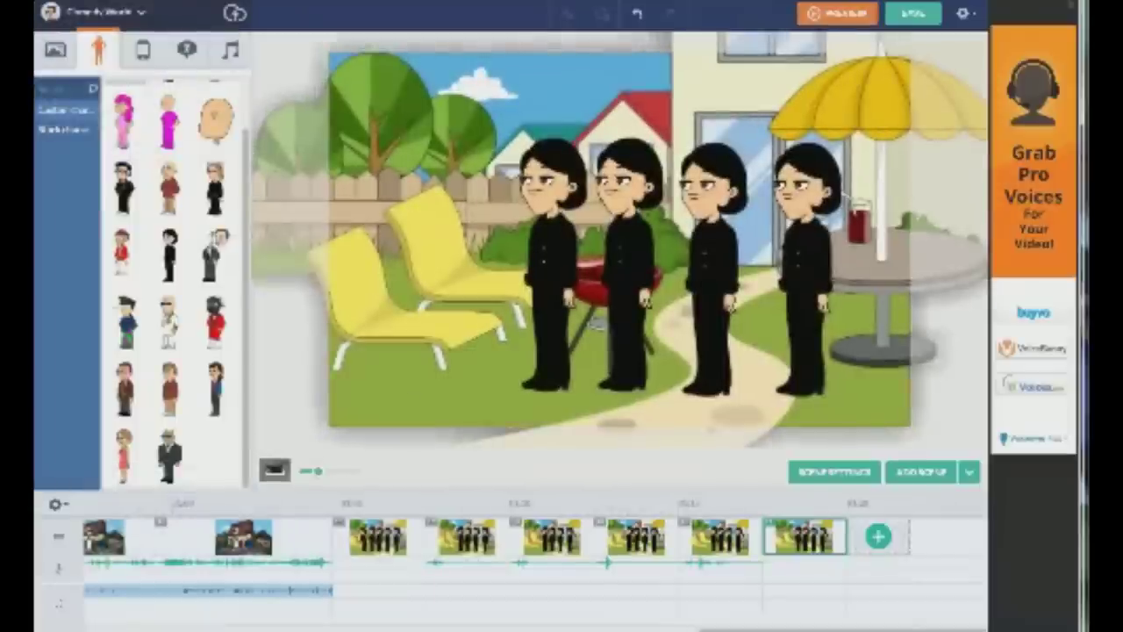
click(215, 256)
drag(635, 263, 457, 277)
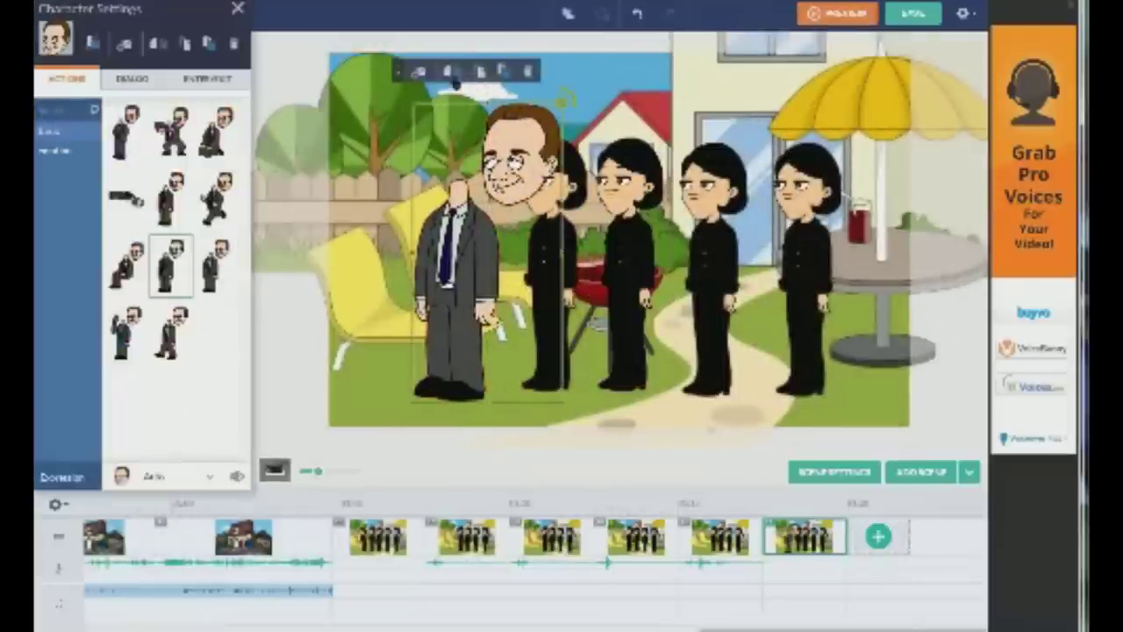
Flip the man in the grey suit to face the characters in black and give him the pointing pose
click(456, 80)
mouse_move(457, 300)
mouse_down()
mouse_move(472, 304)
mouse_move(462, 301)
mouse_up()
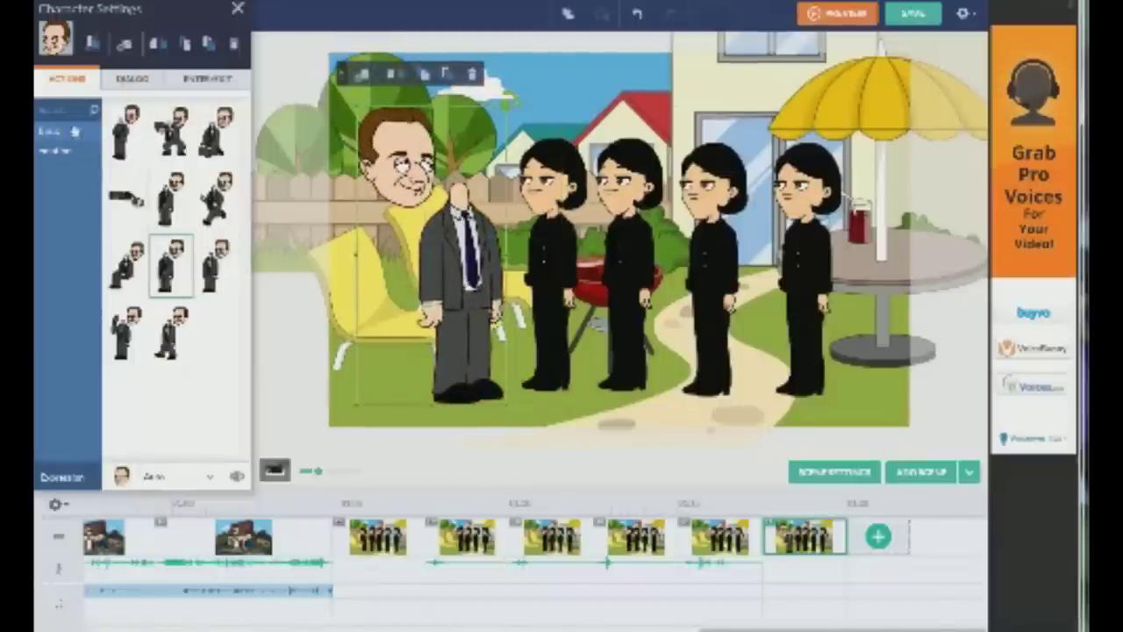
click(178, 209)
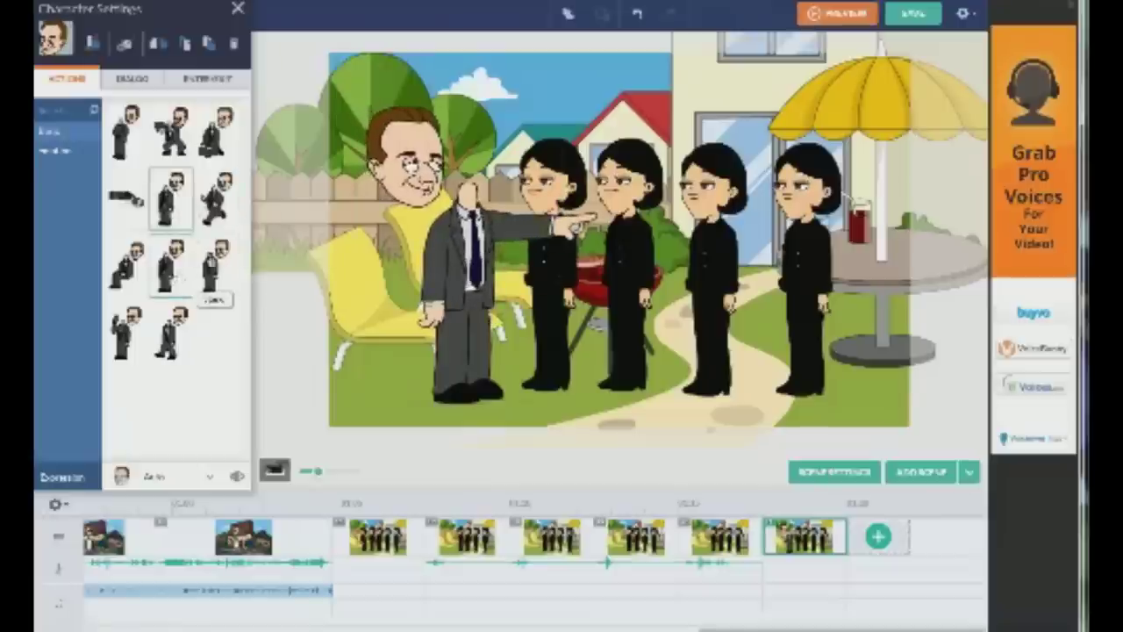
Enter the text-to-speech line "I will use my evil powers on you" for the man in the grey suit
click(131, 78)
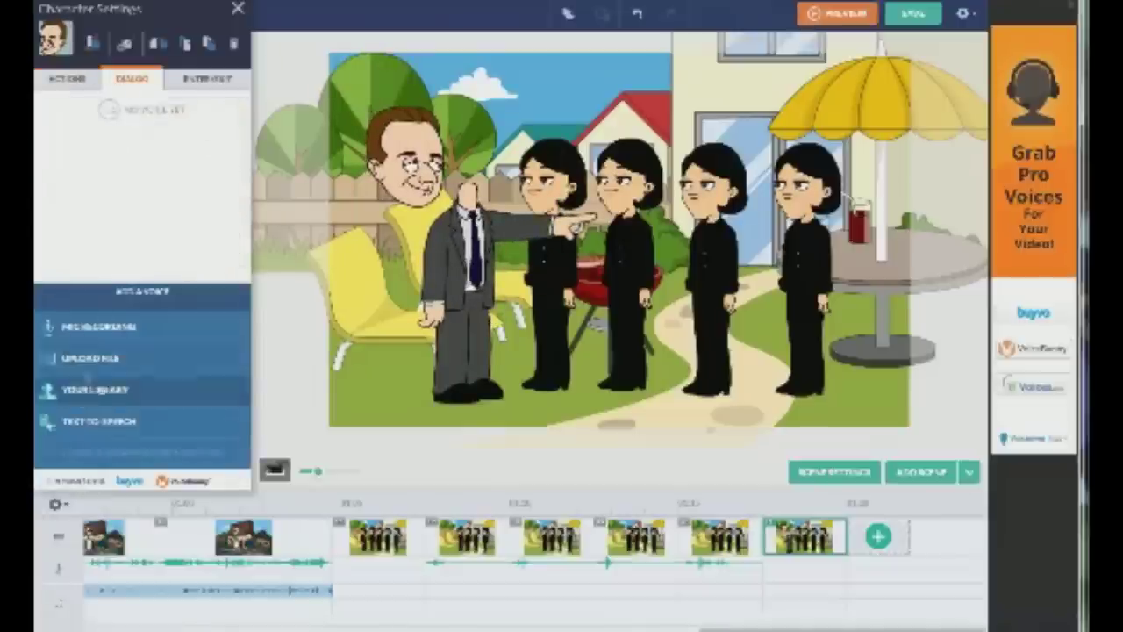
click(104, 421)
text(I will)
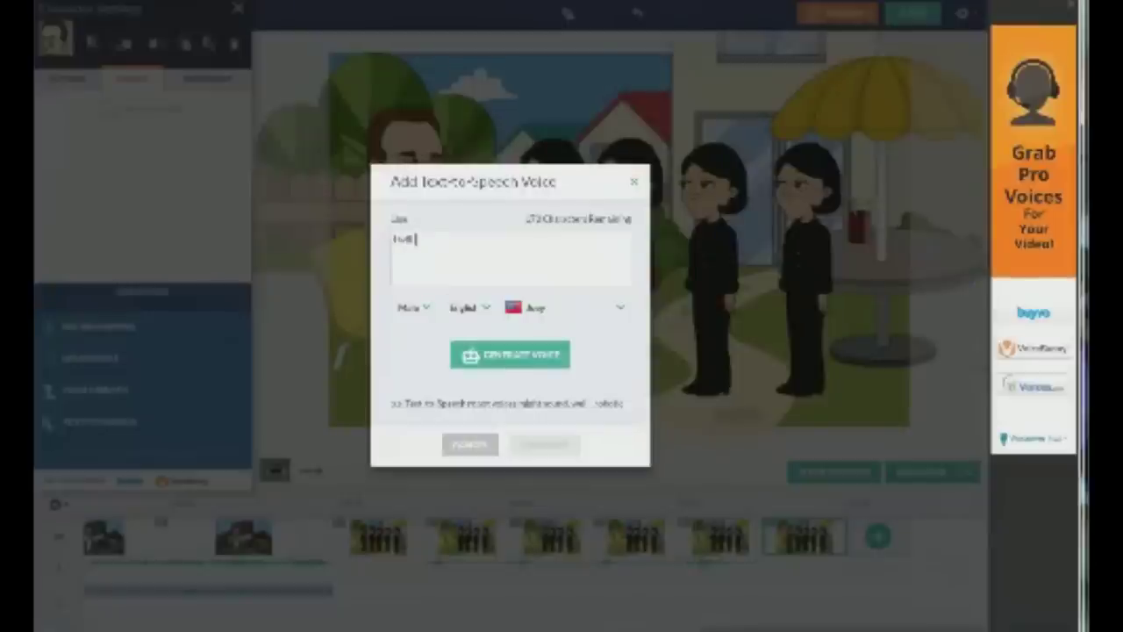
text( use my own )
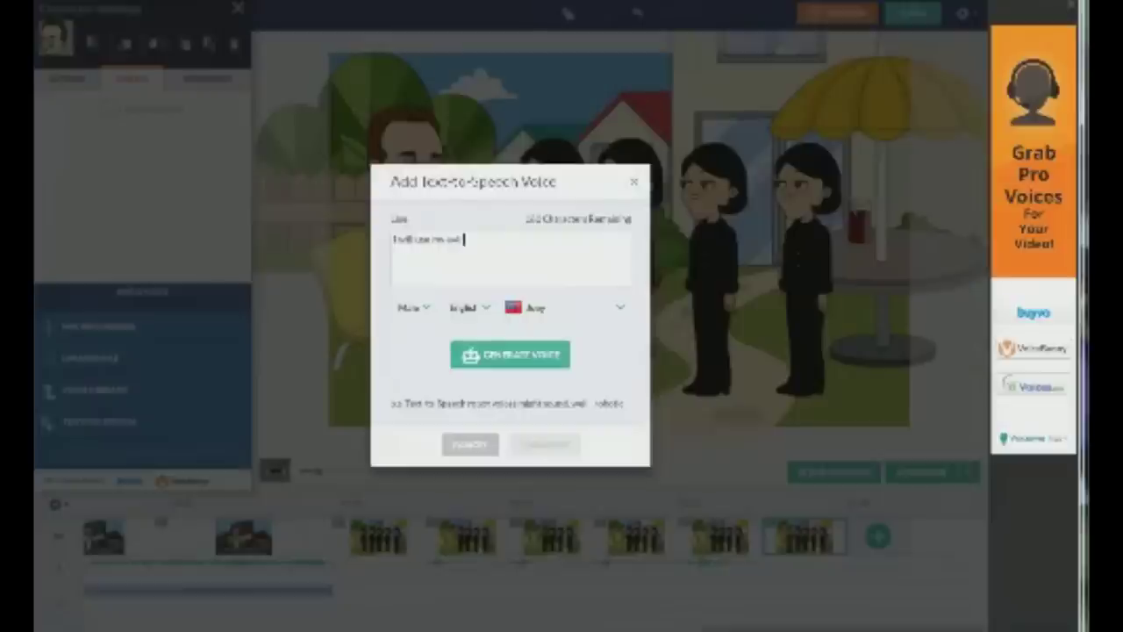
text(powers on you)
Generate the man's line in the male English voice Joey and add it to the scene
click(514, 360)
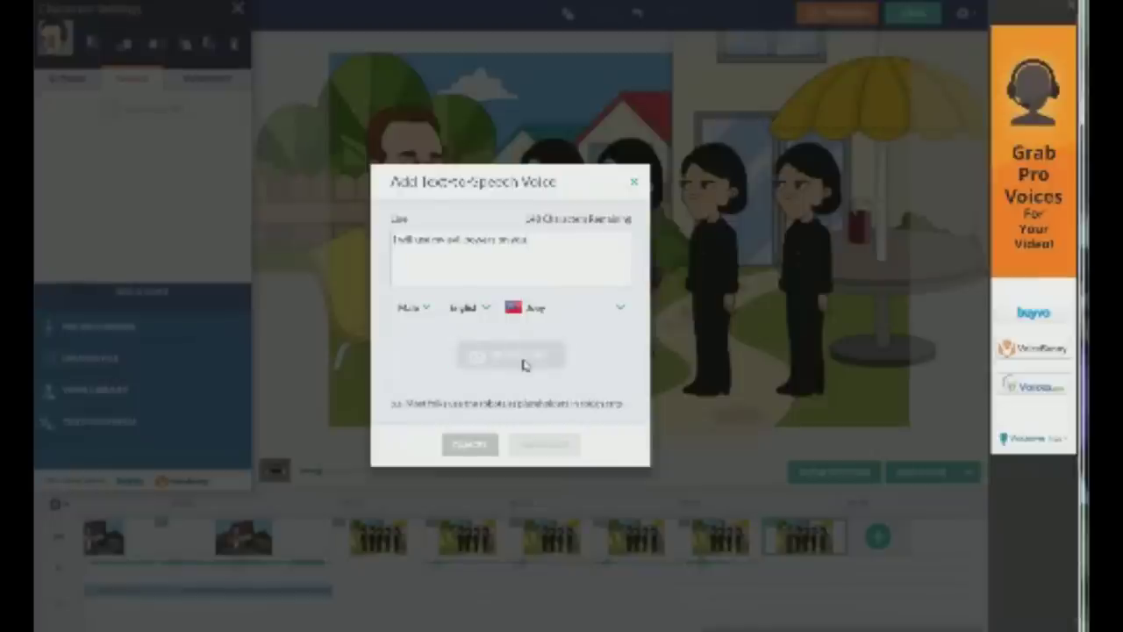
click(596, 315)
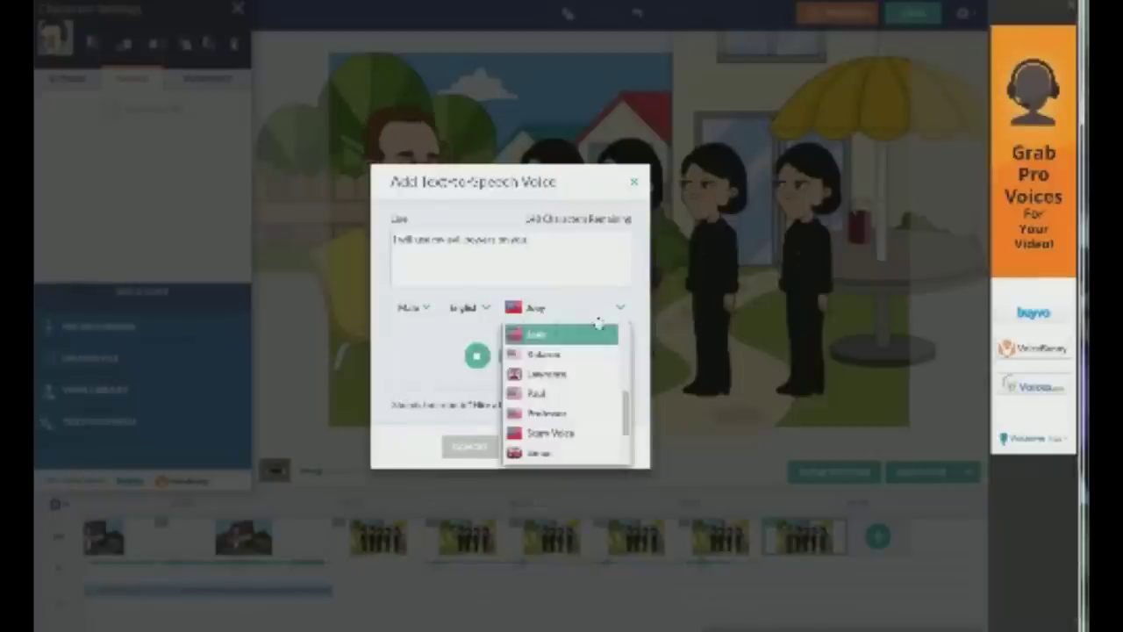
click(570, 455)
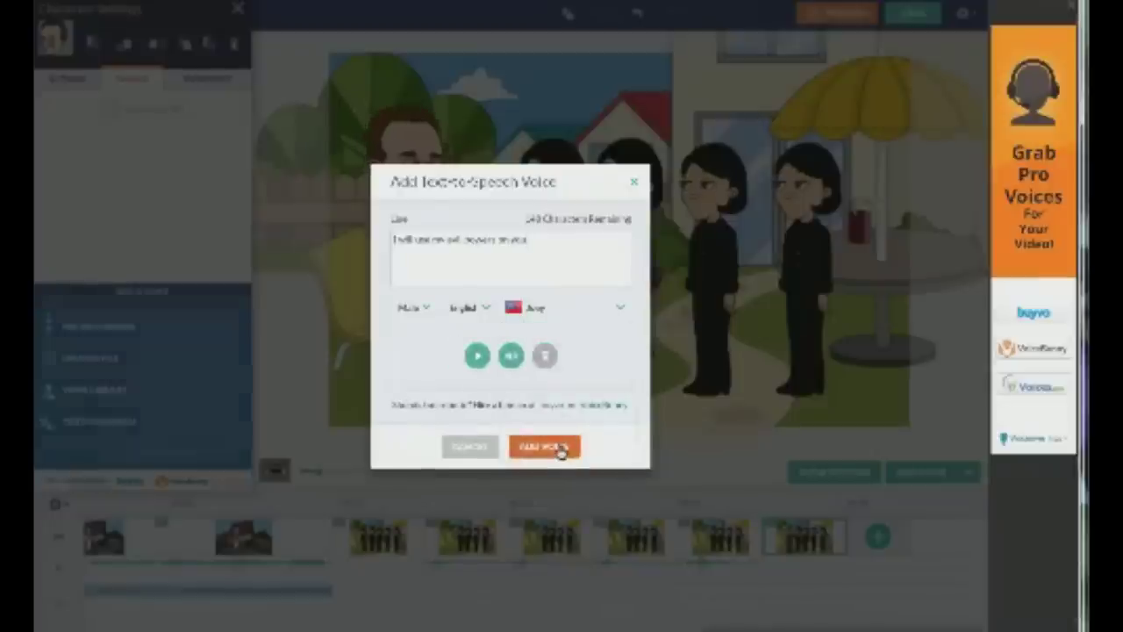
click(559, 448)
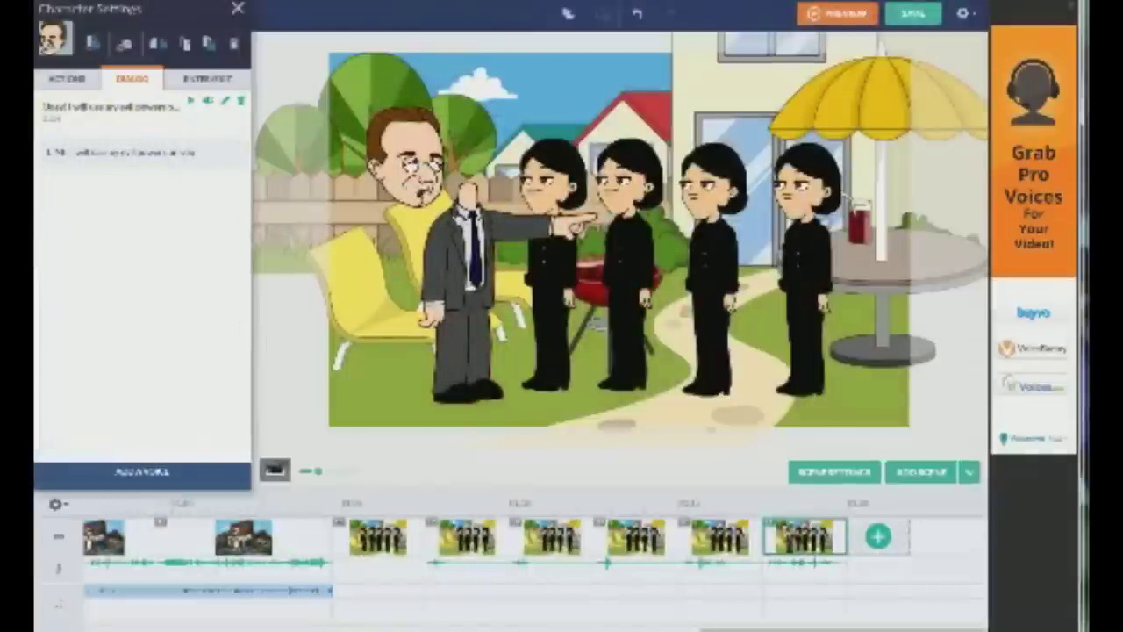
Try the Chewing expression on the man in the grey suit
click(70, 79)
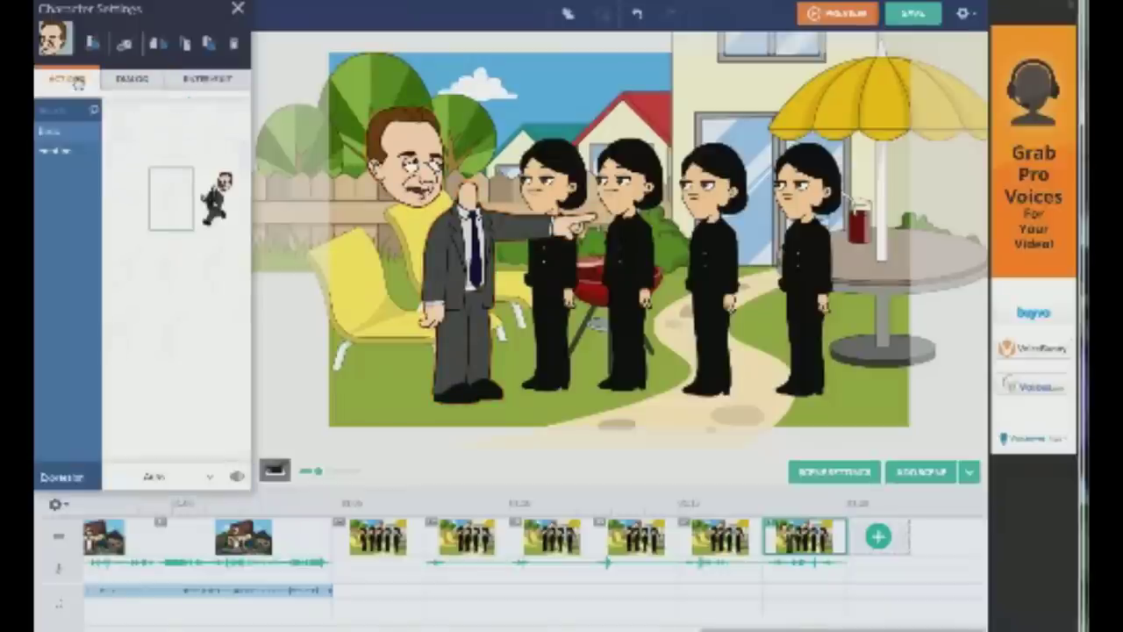
click(42, 155)
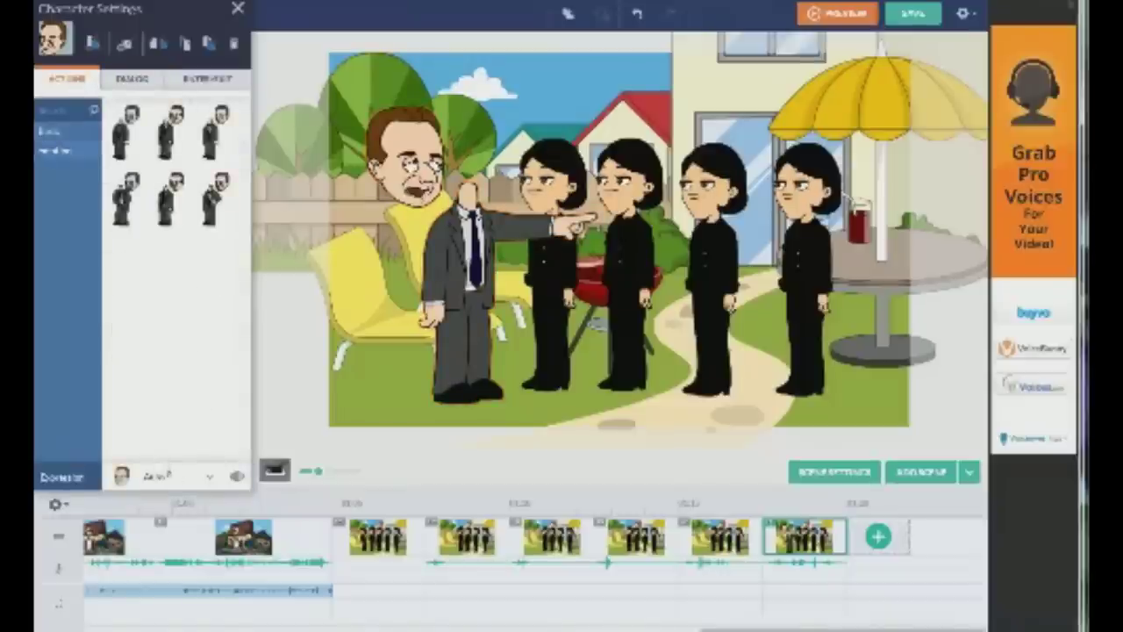
click(182, 474)
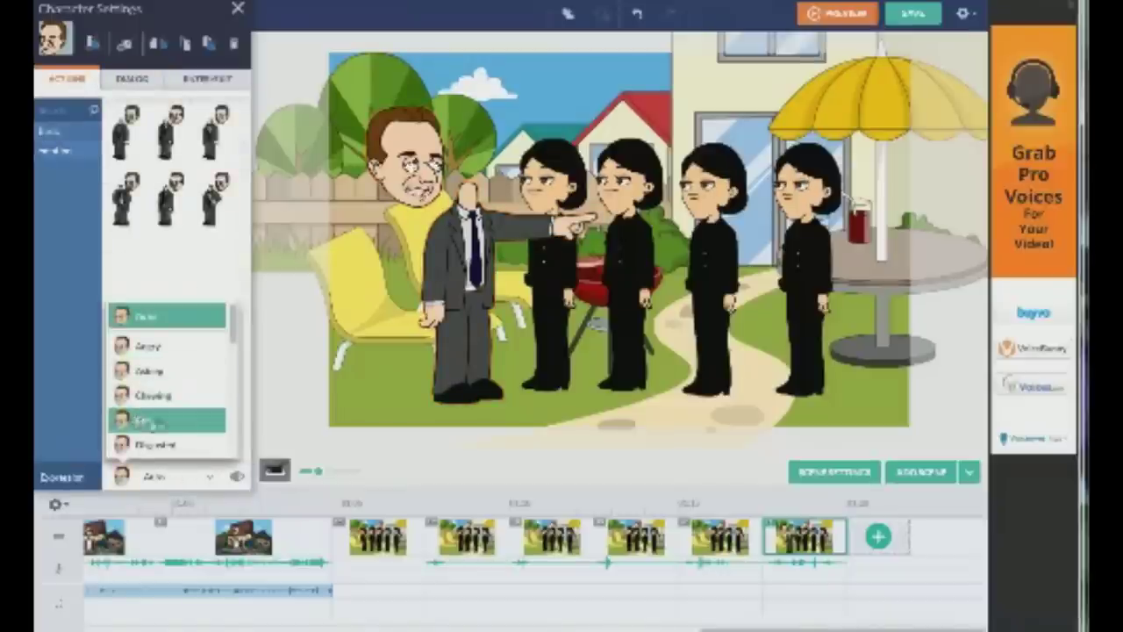
click(149, 396)
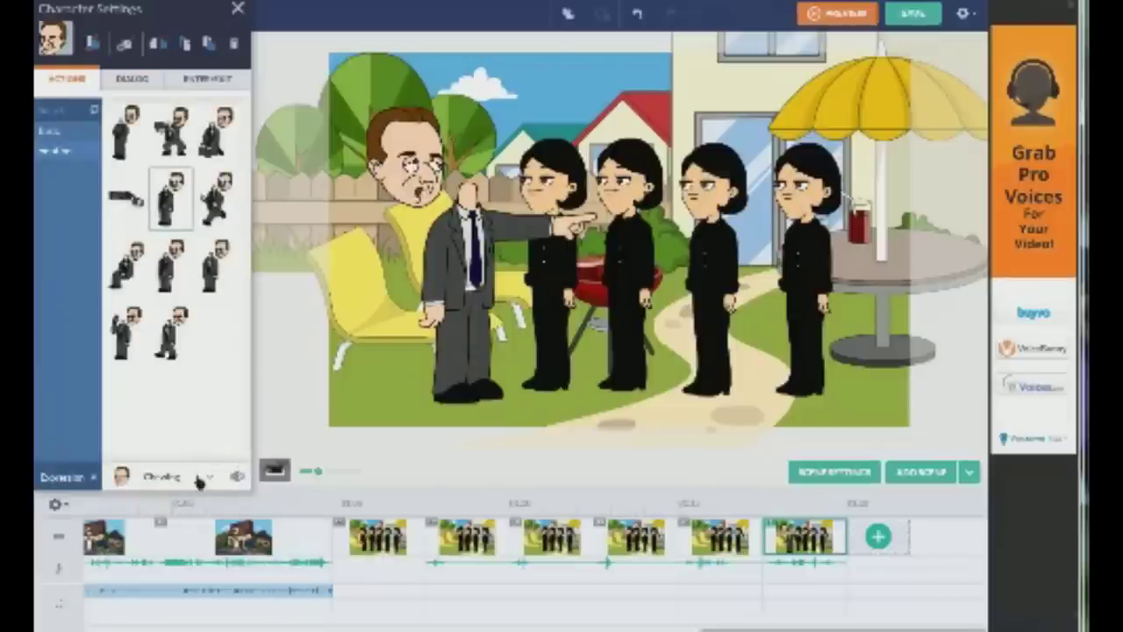
Try the Sad and the Talk while crying expressions on the man in the grey suit
click(198, 482)
scroll(198, 446, down, 3)
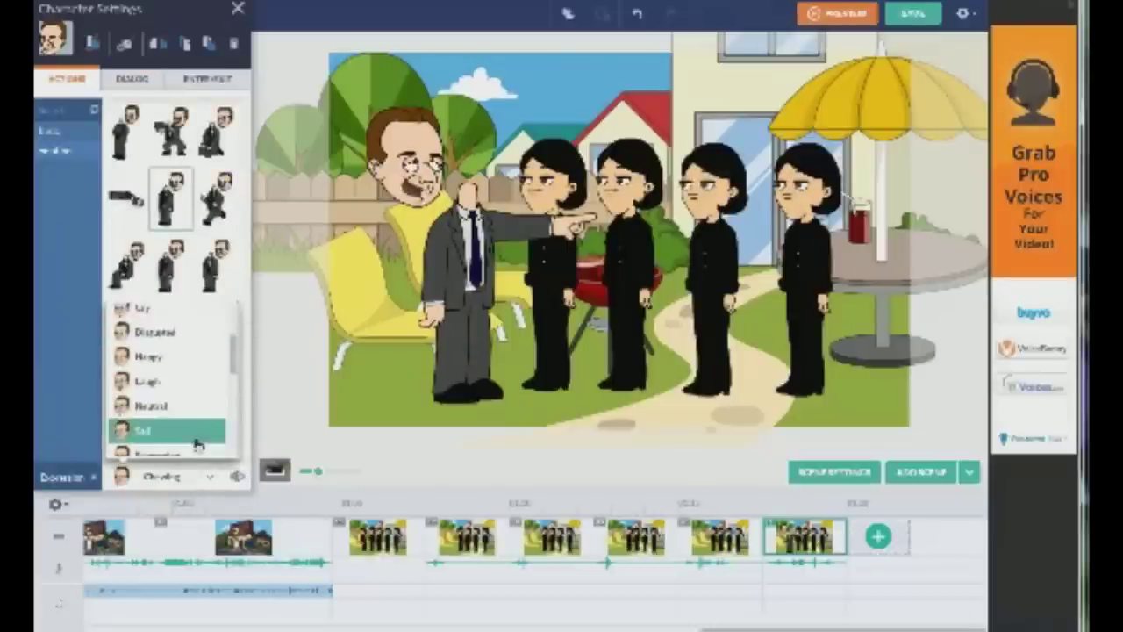
click(166, 430)
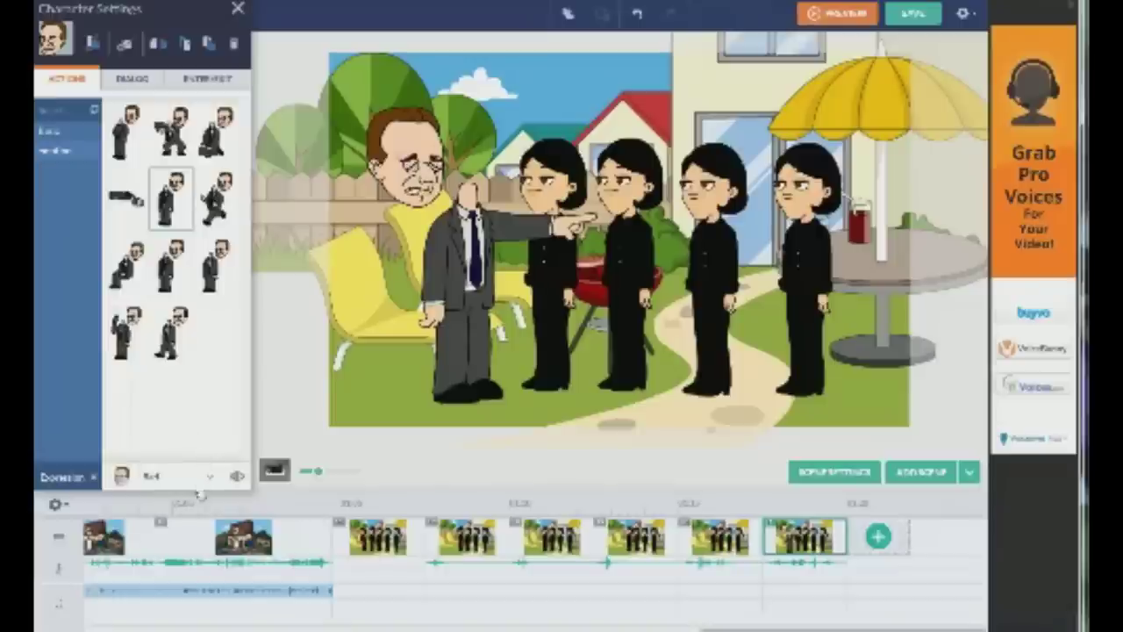
click(199, 478)
scroll(205, 437, down, 5)
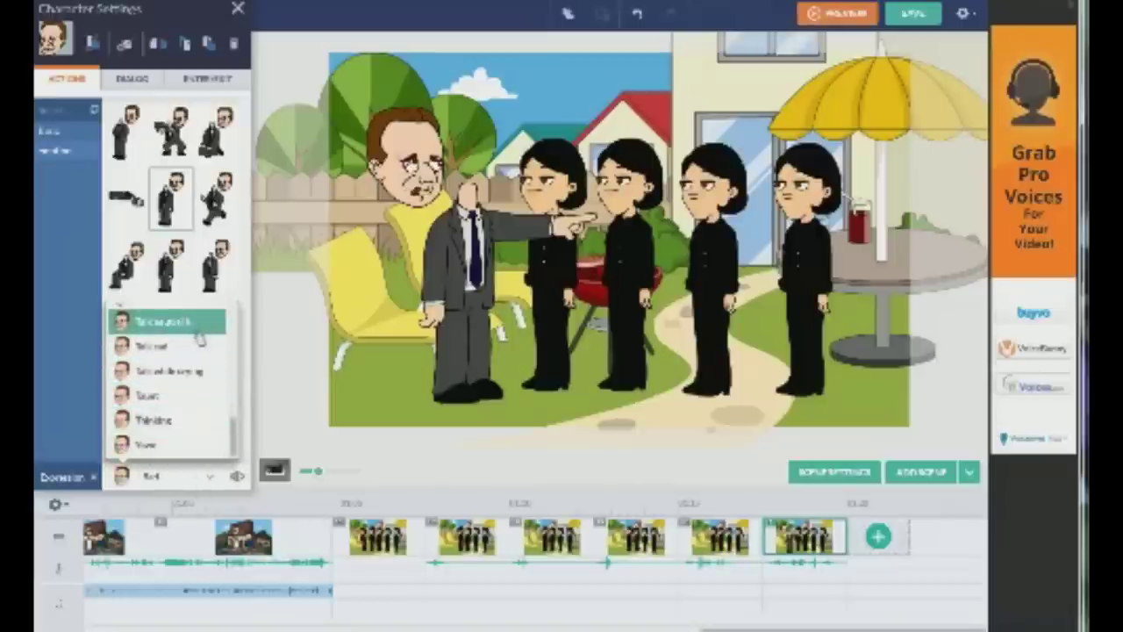
click(195, 372)
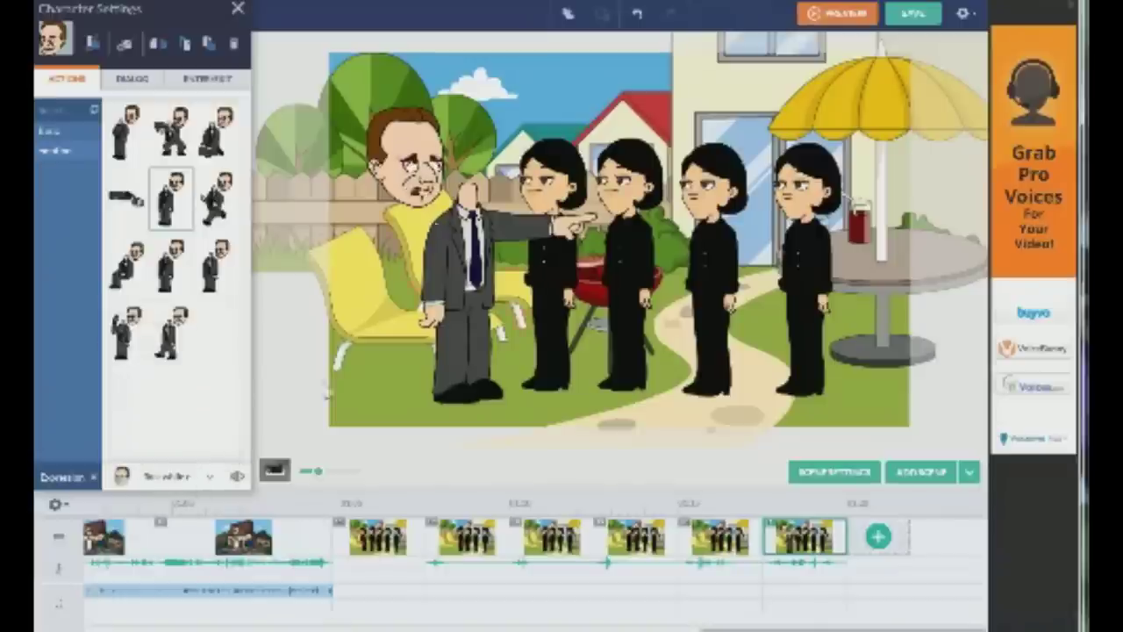
Set the facial expression of the man in the grey suit to Talk angry
click(210, 477)
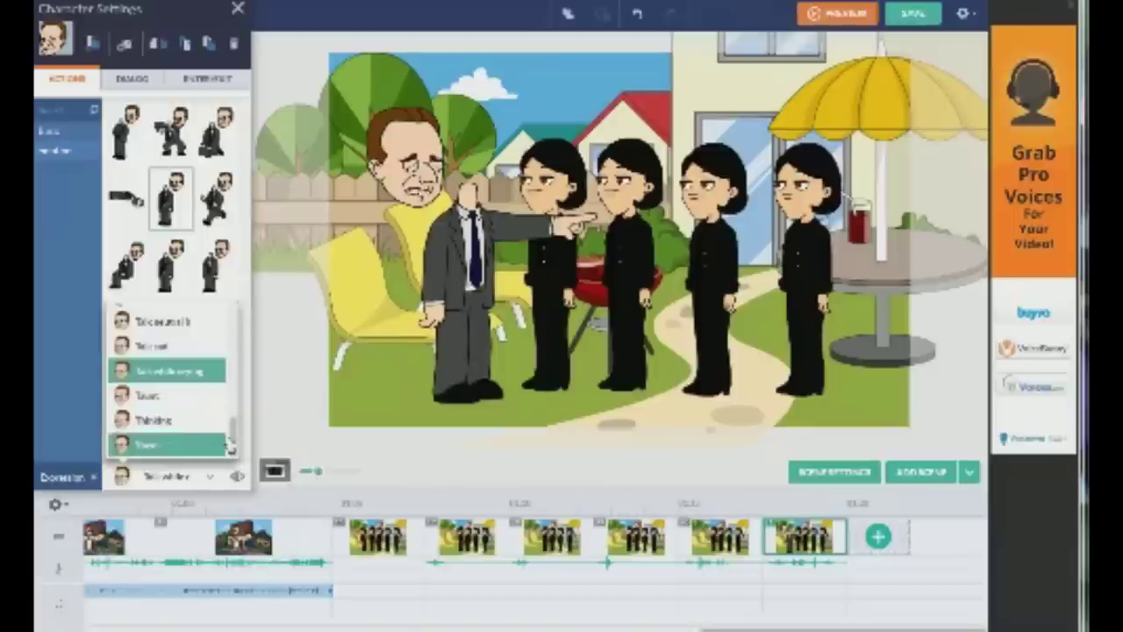
drag(232, 428, 222, 402)
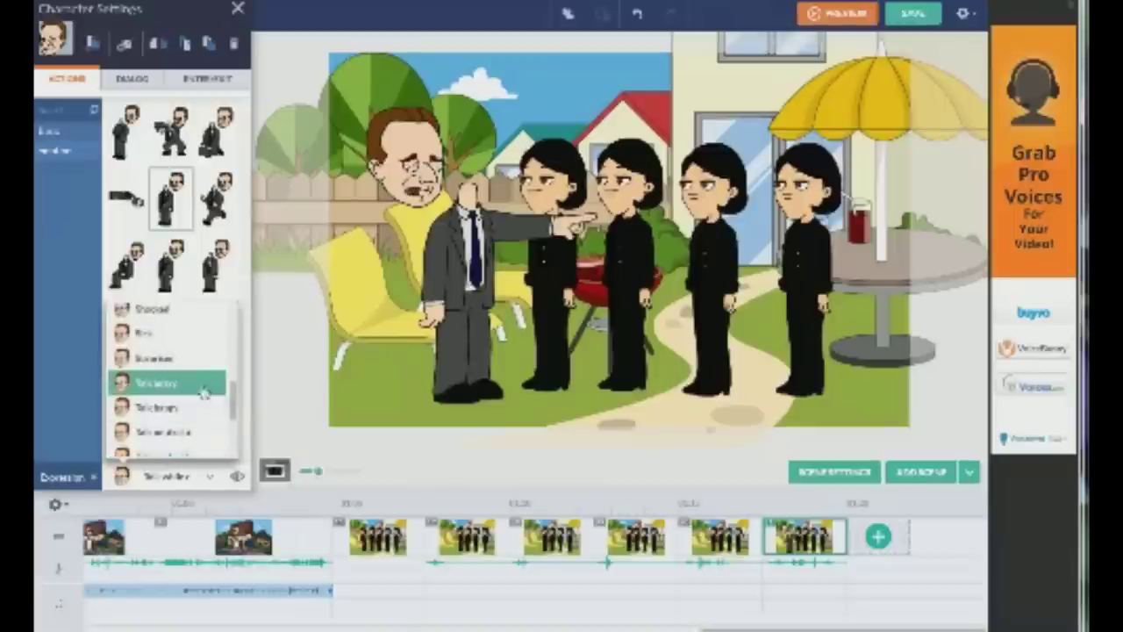
click(203, 383)
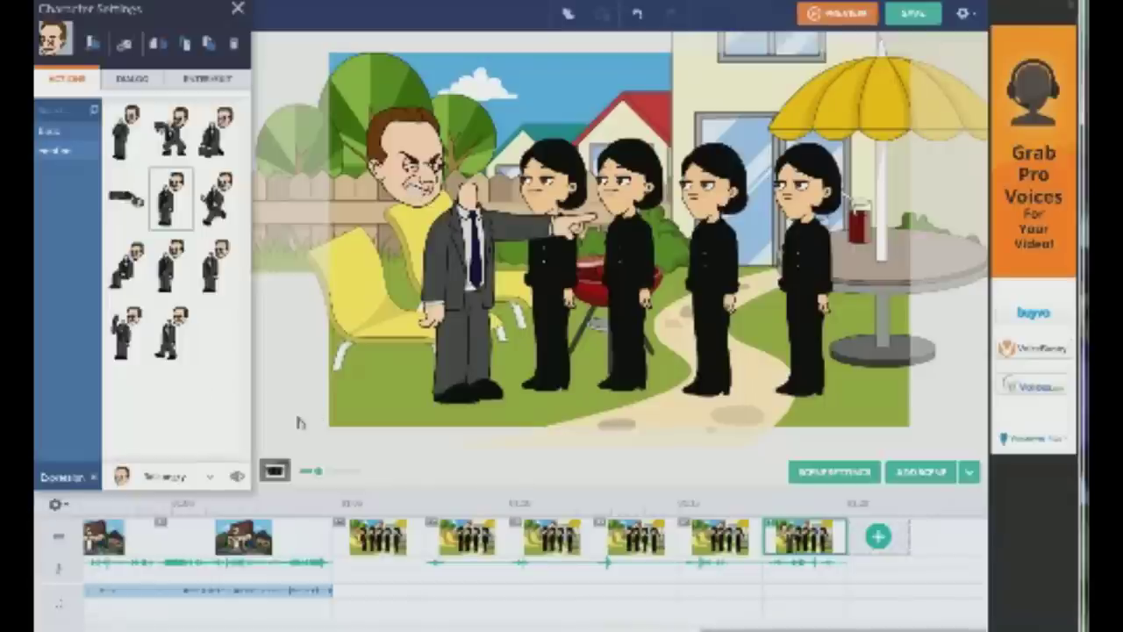
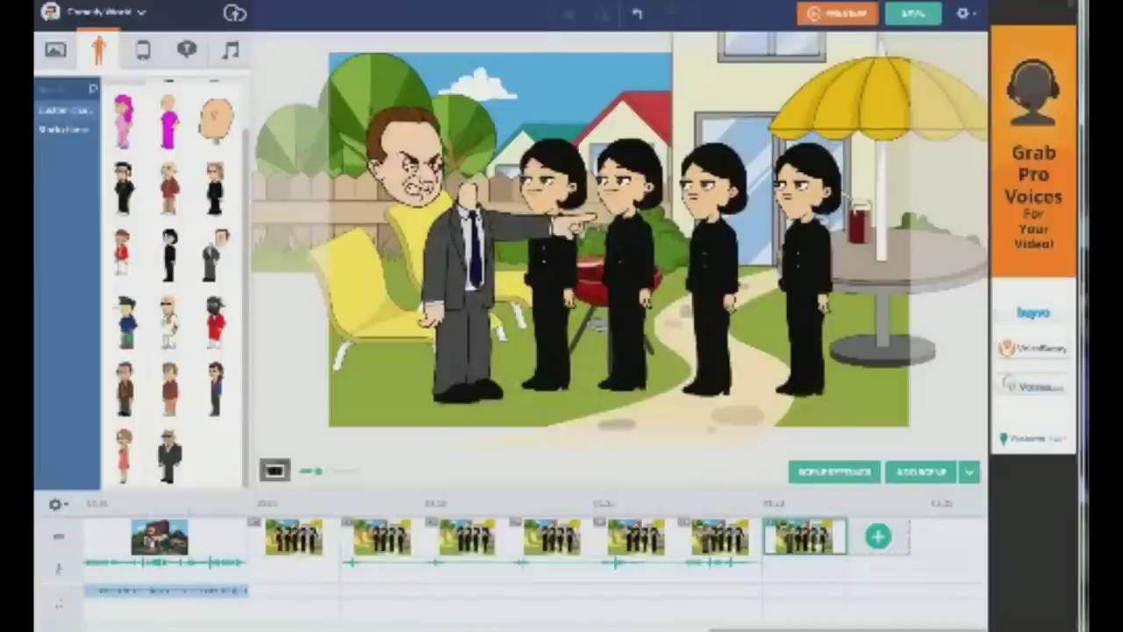
right_click(808, 532)
right_click(720, 537)
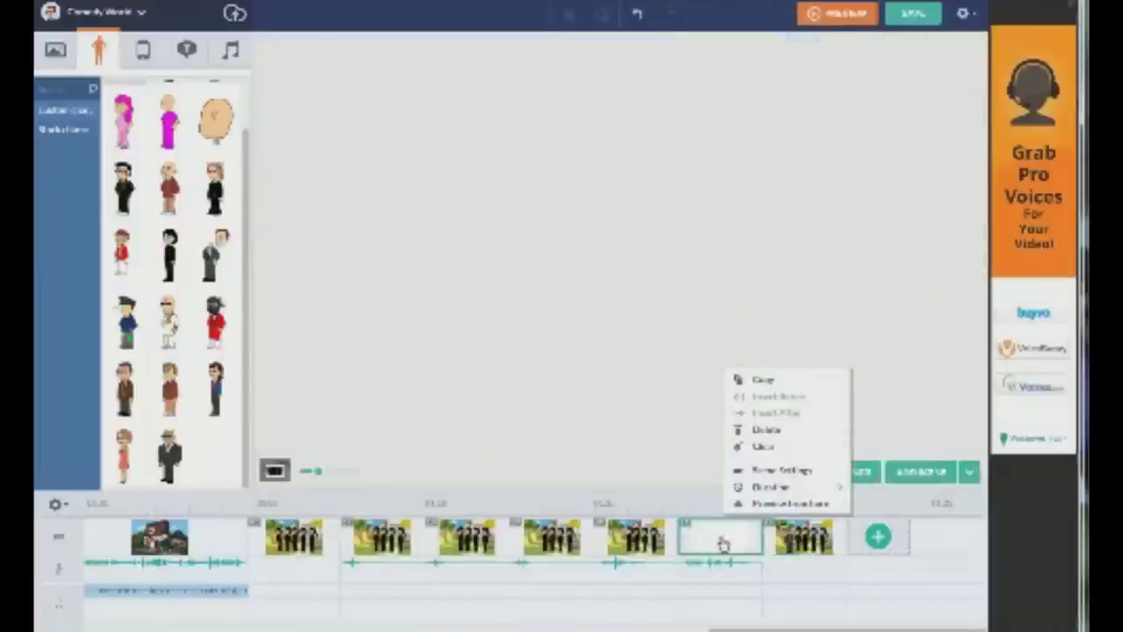
right_click(784, 533)
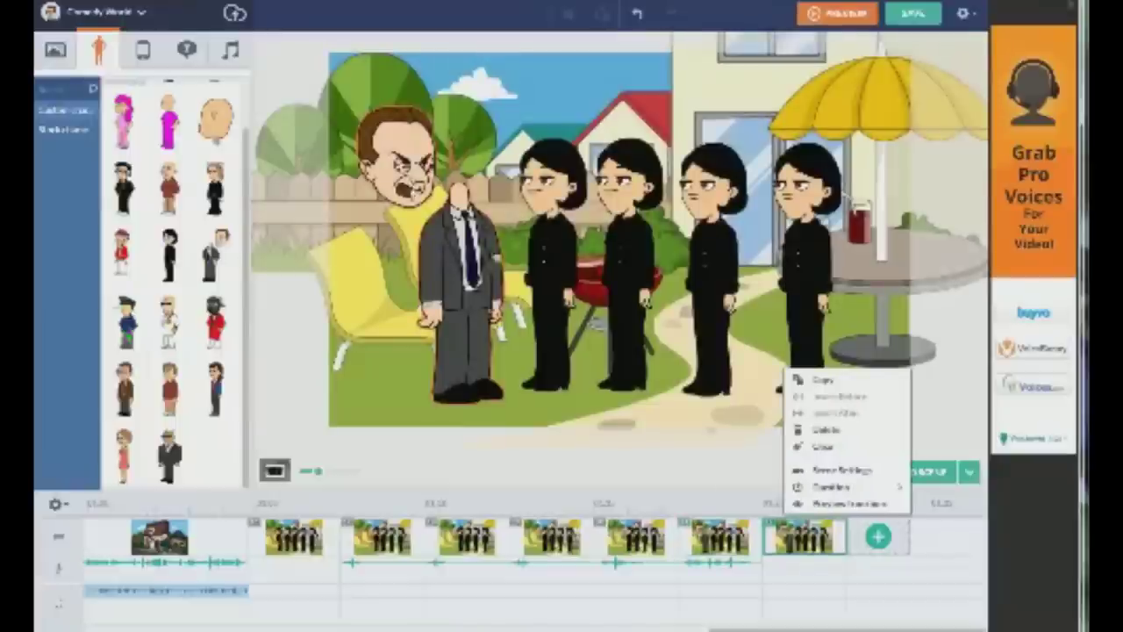
Give the woman in black nearest the man the text-to-speech line "fuck that shit" in the female English voice Jennifer
click(554, 184)
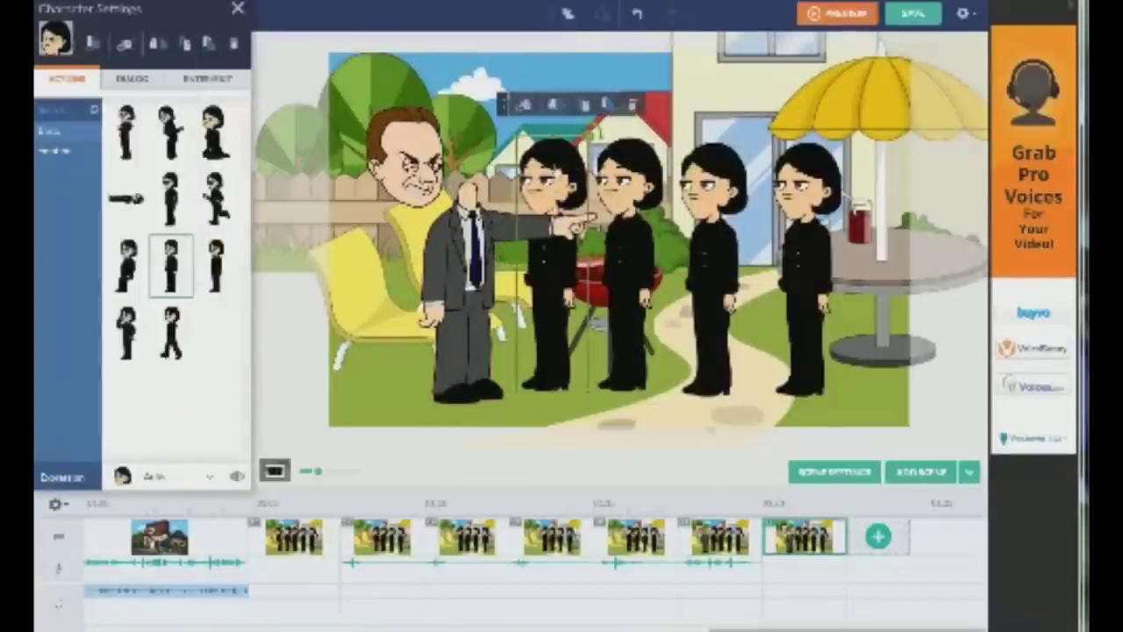
click(180, 476)
click(186, 479)
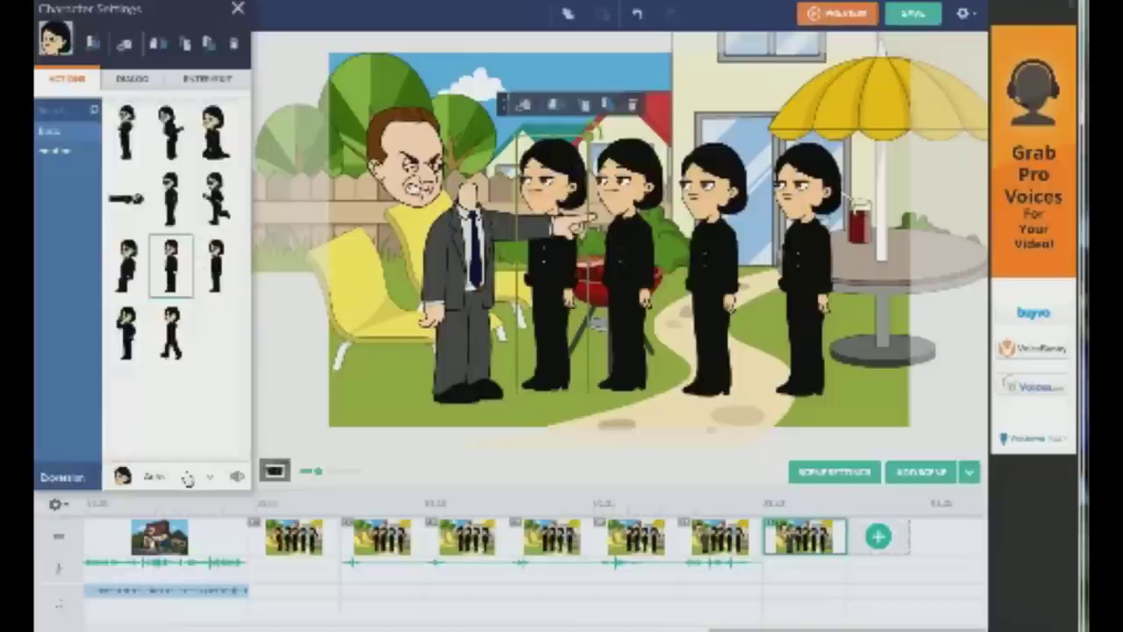
click(128, 79)
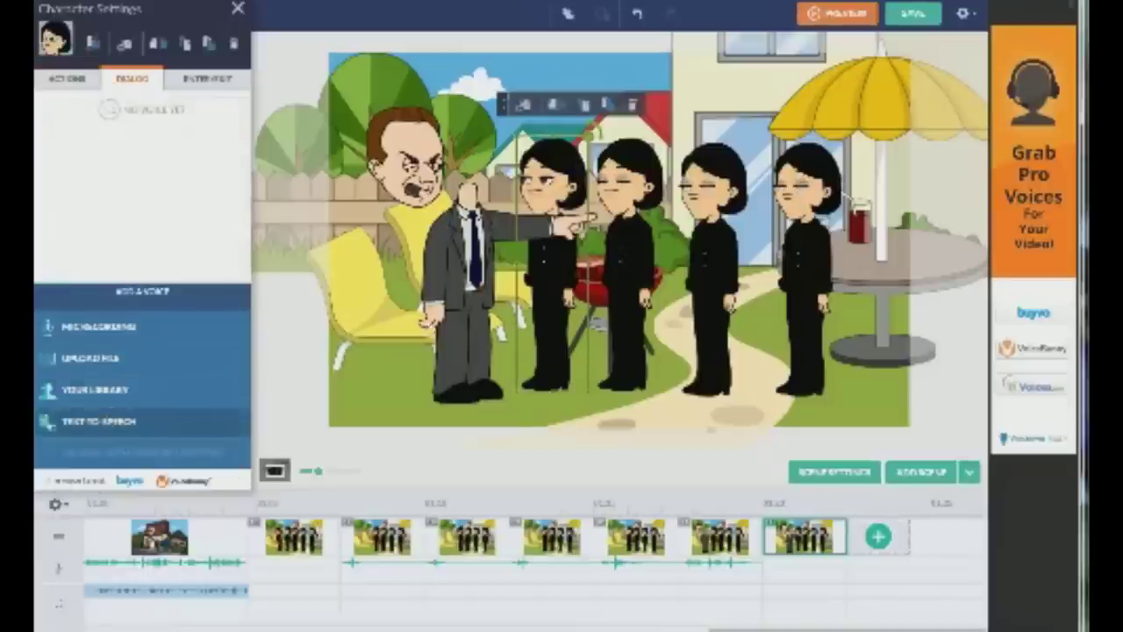
click(106, 423)
text(Hello)
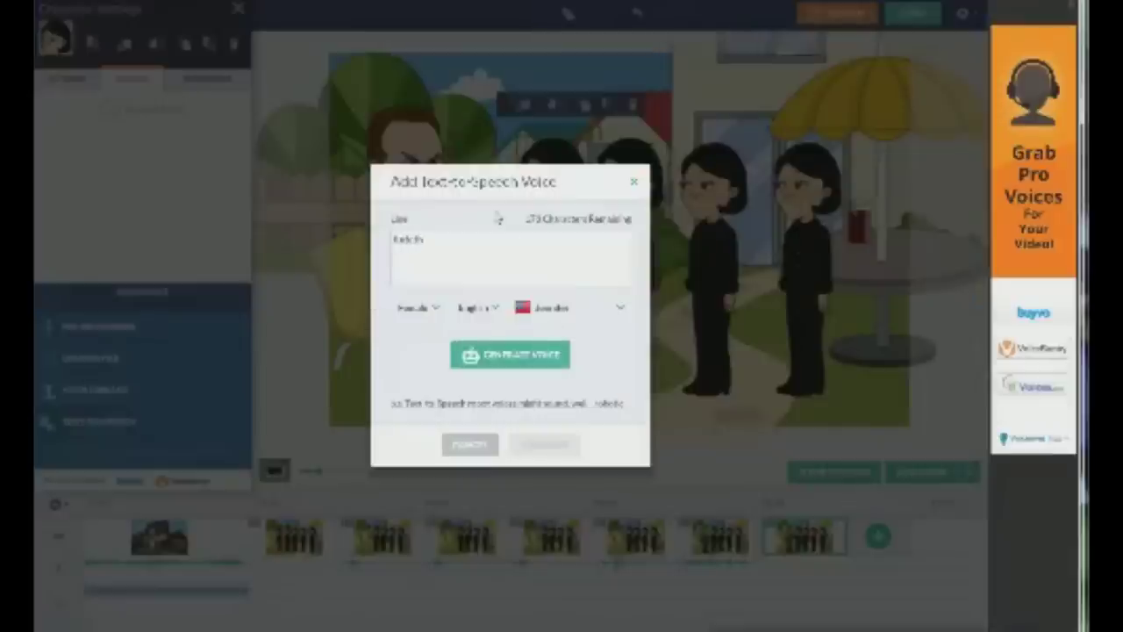
click(530, 361)
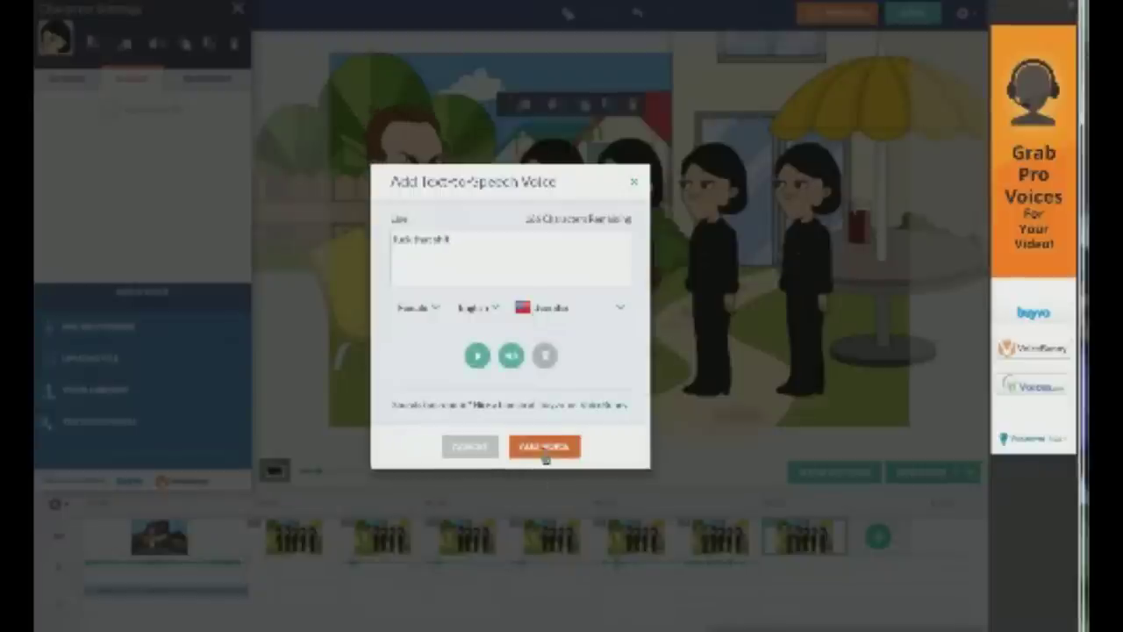
click(544, 447)
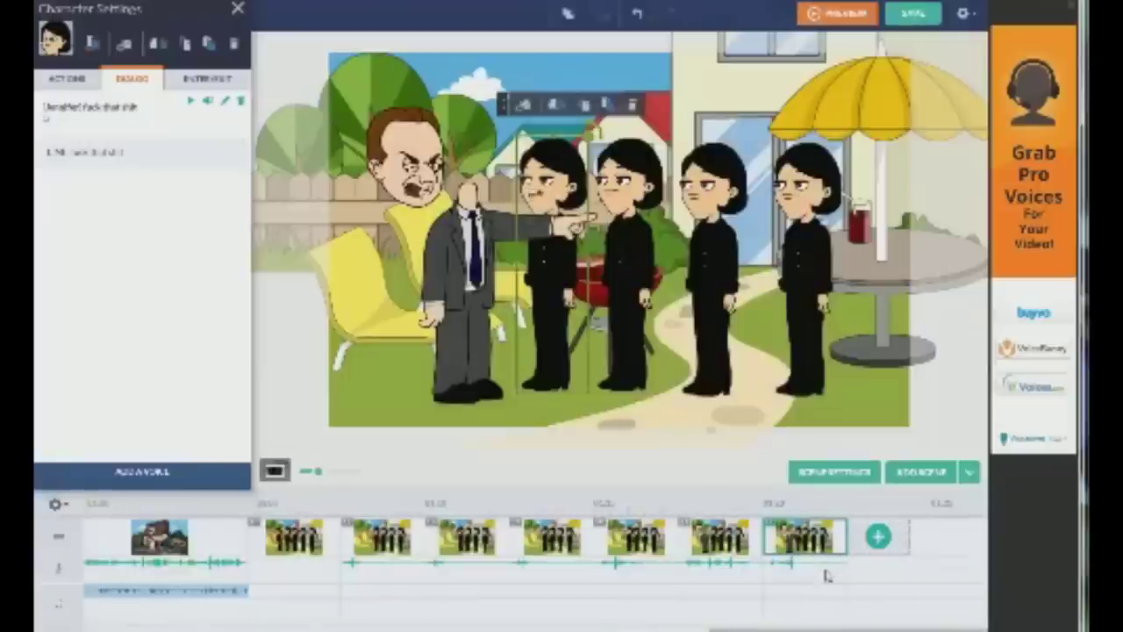
mouse_move(829, 570)
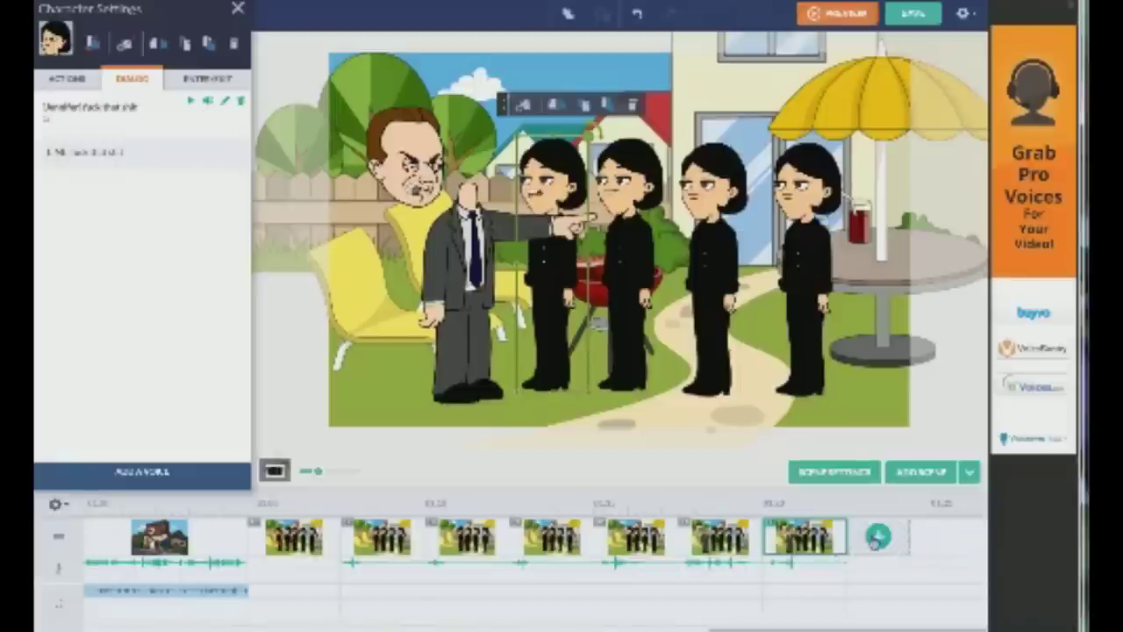
Add a new scene after the last one and delete the man in the suit and all four women in black from it
click(878, 536)
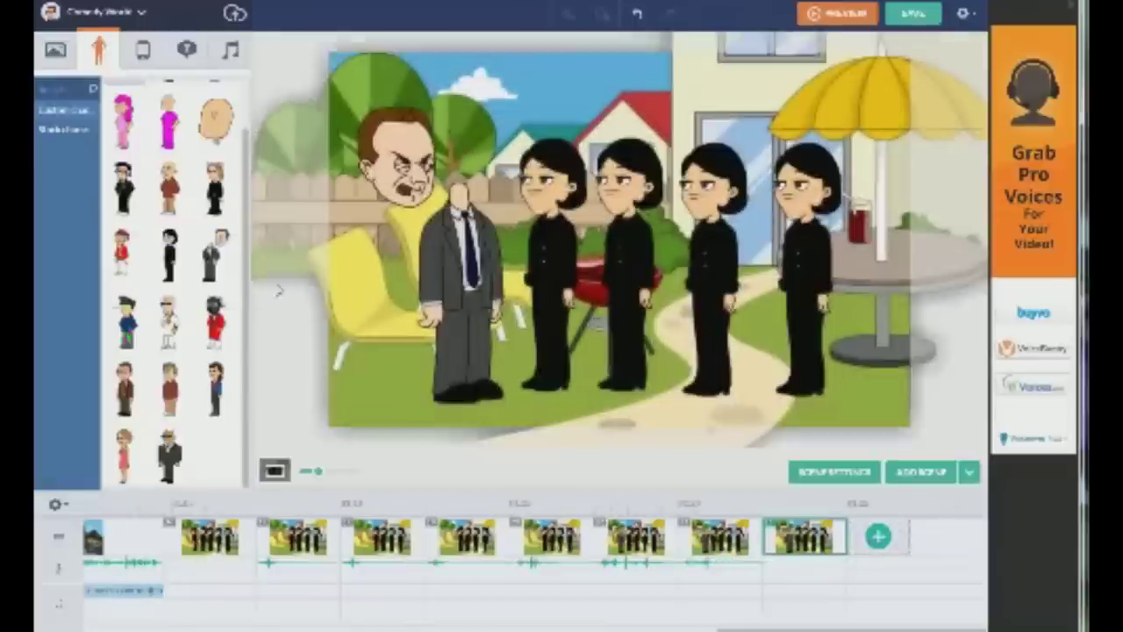
click(456, 269)
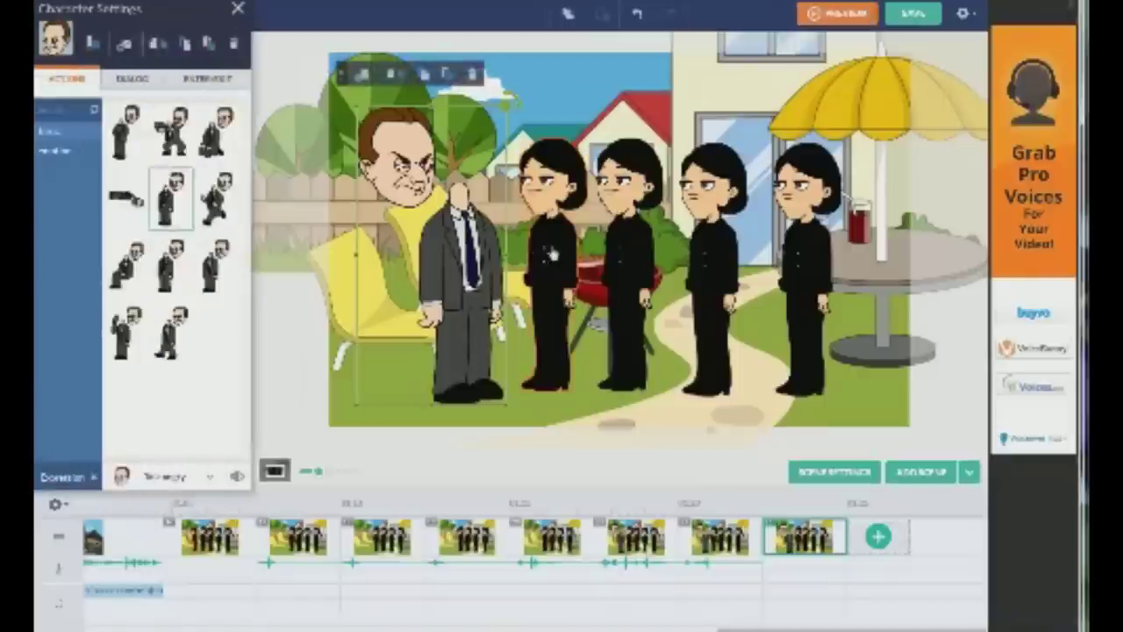
key(Delete)
click(551, 253)
key(Delete)
click(619, 253)
key(Delete)
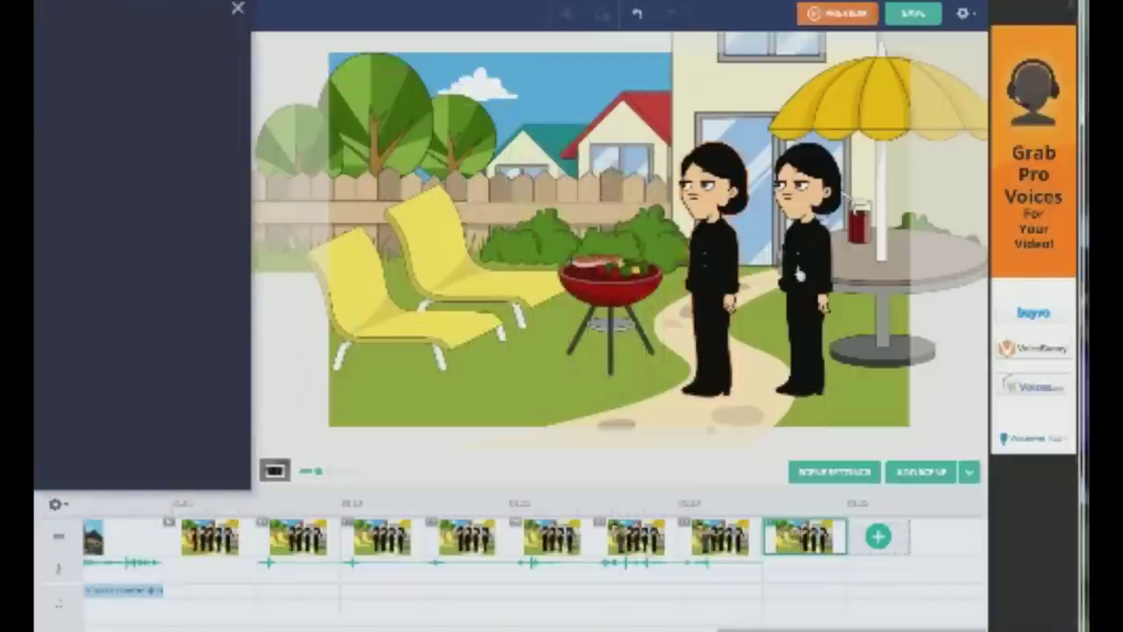
click(727, 342)
key(Delete)
click(799, 274)
key(Delete)
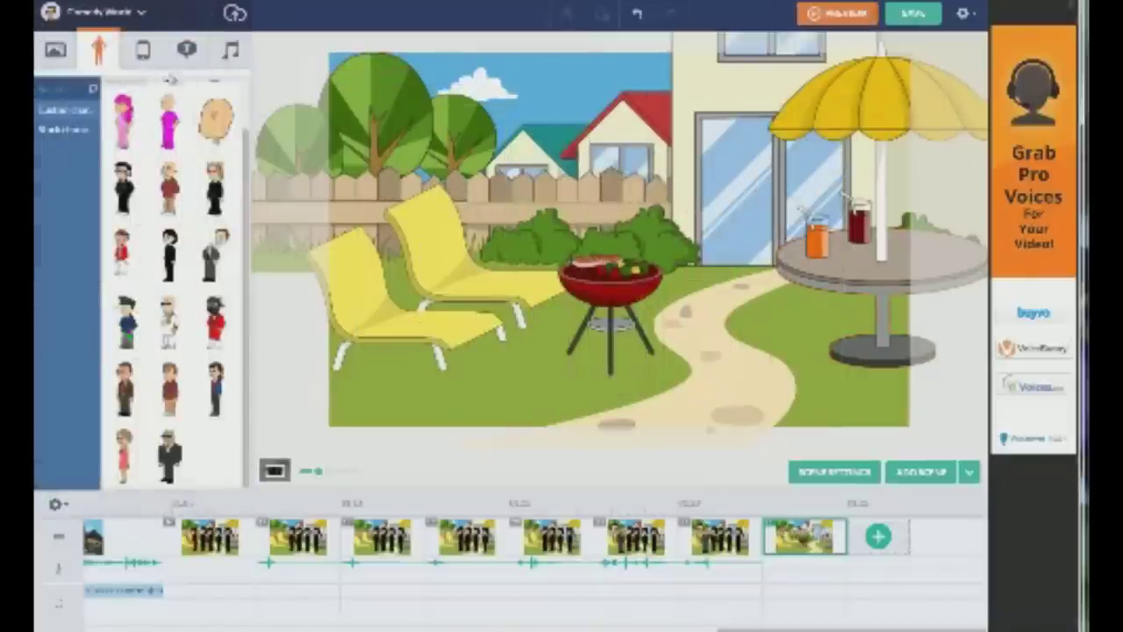
Add a white rounded text box over the barbecue in the empty backyard scene, reading "meanwhle at sample text"
click(186, 52)
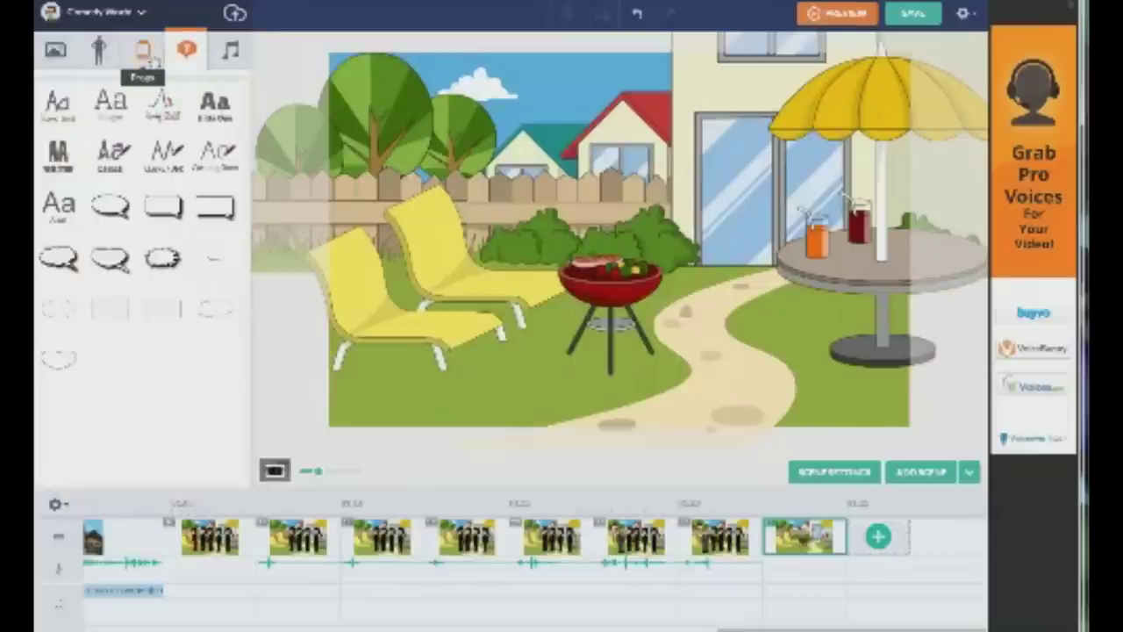
click(107, 307)
drag(674, 253, 656, 251)
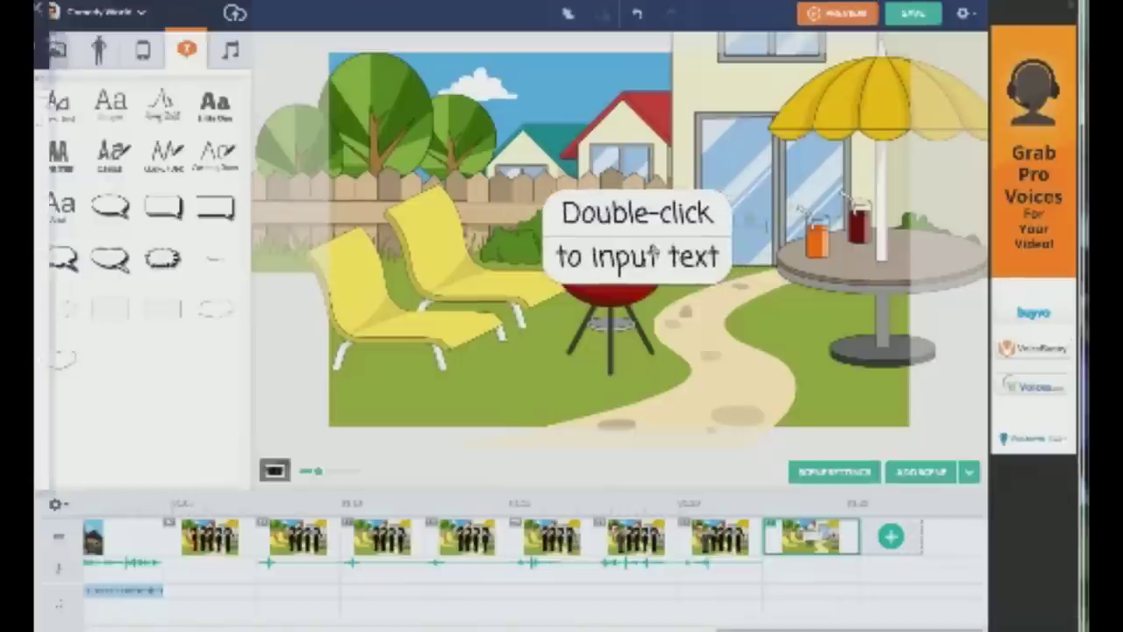
text(meanw)
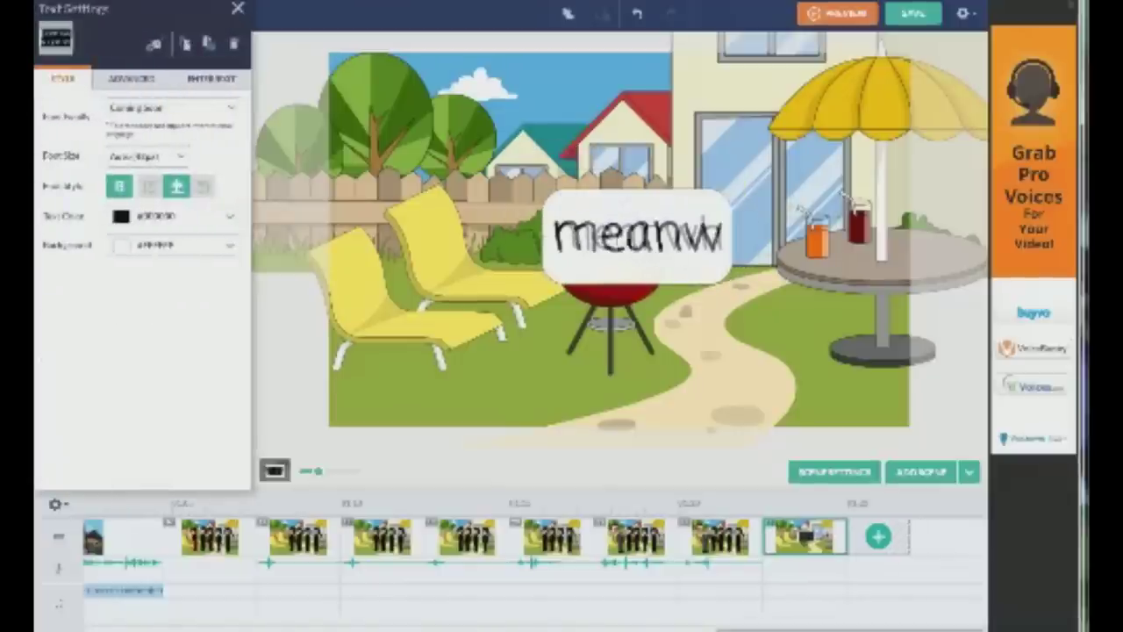
text(hle at)
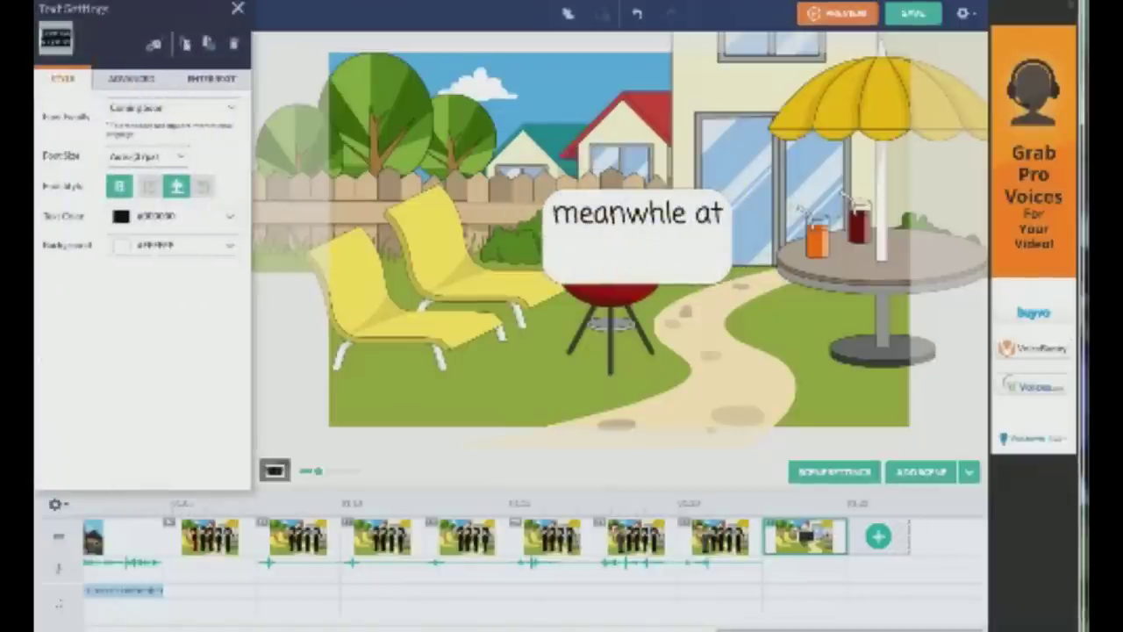
text( sample text)
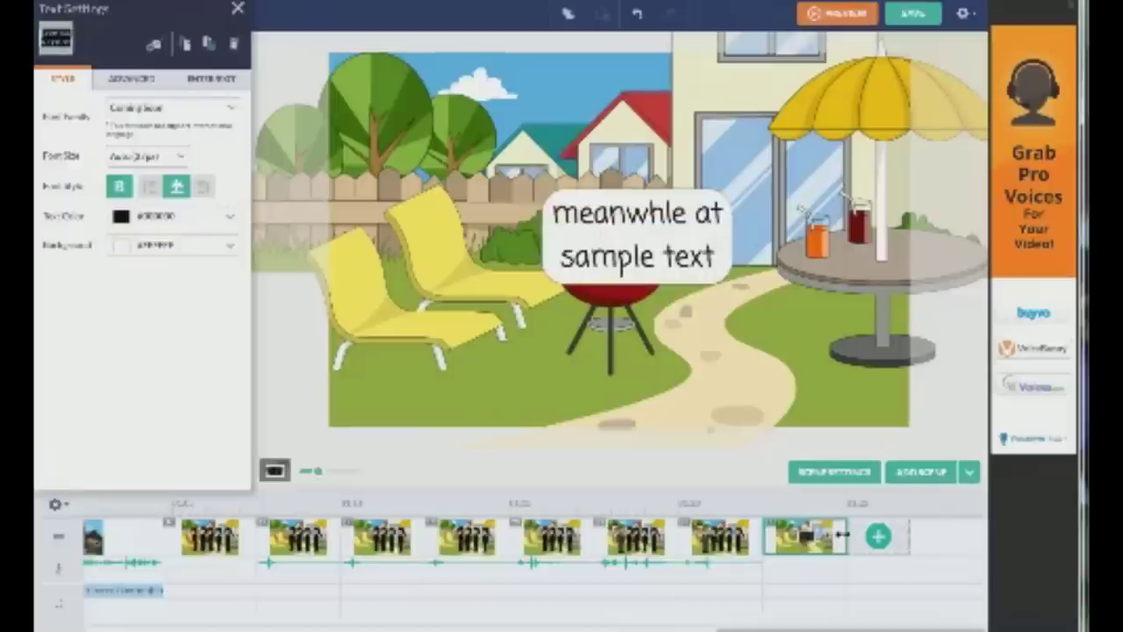
Shorten the caption scene on the timeline and continue it with a new backyard scene that has no caption
drag(842, 534, 805, 534)
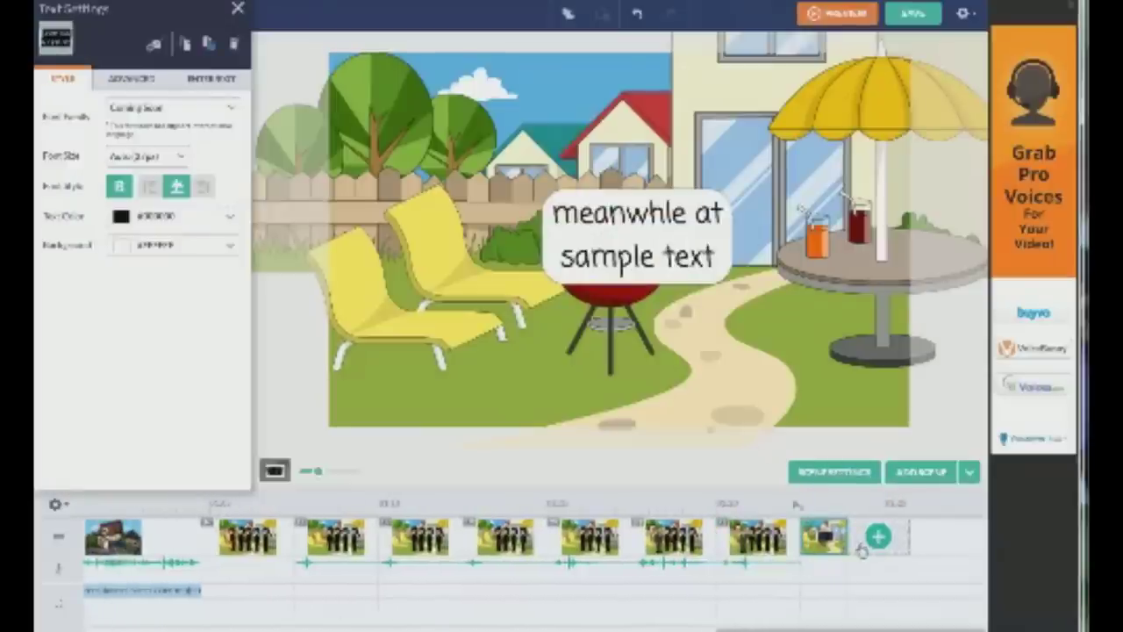
click(879, 537)
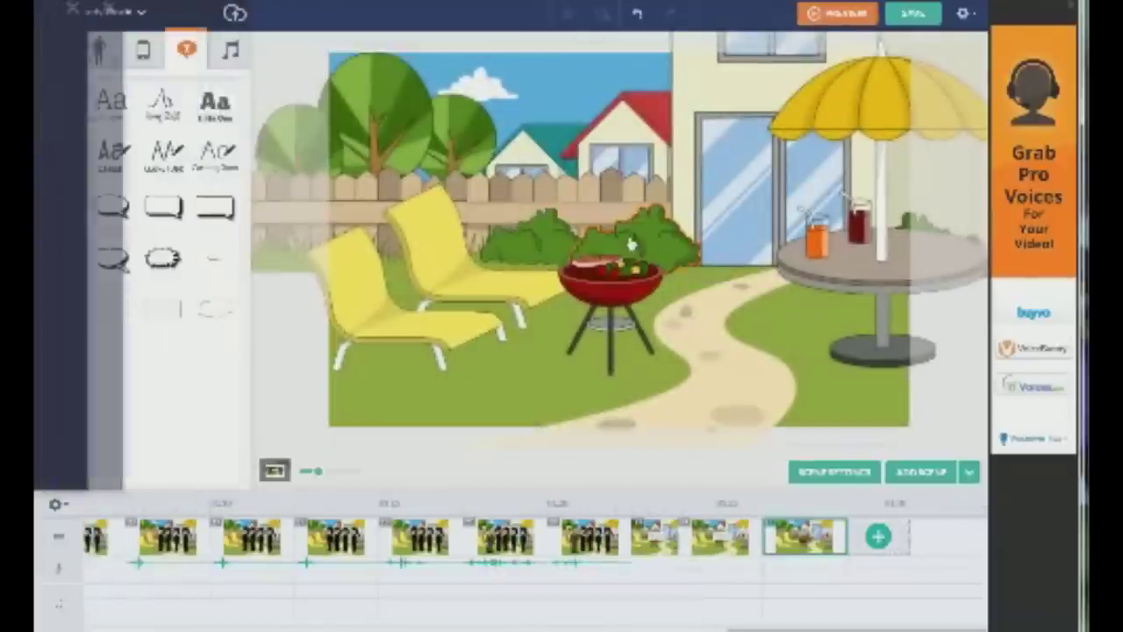
Try the wide backyard, the upstairs hallway and the bedroom with a desk as backgrounds for the new scene
click(56, 50)
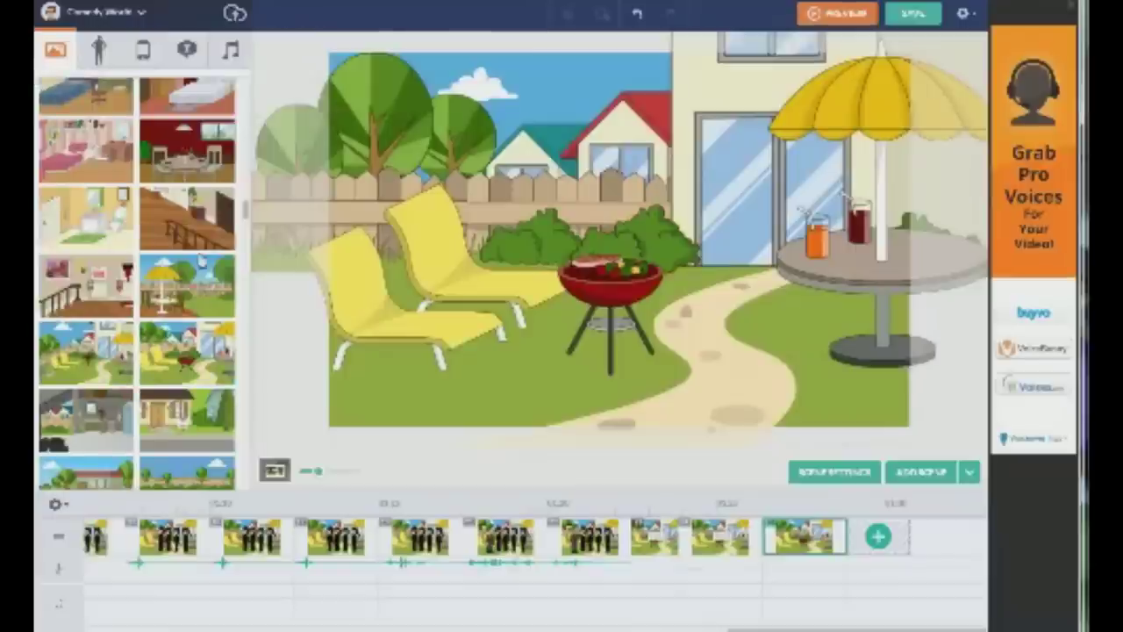
click(112, 349)
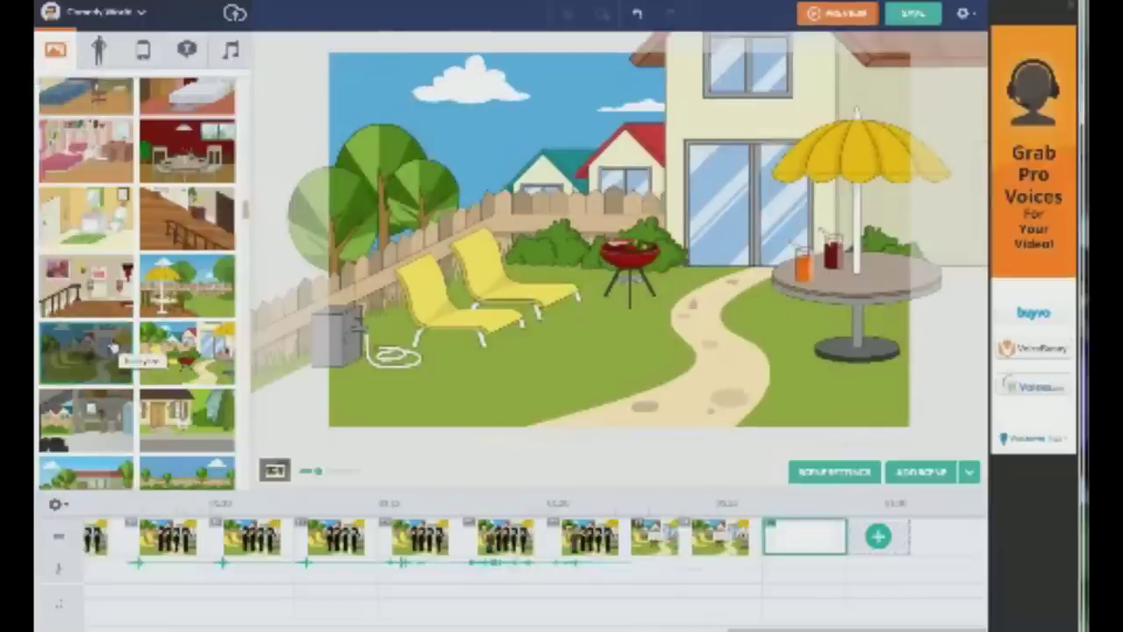
click(114, 285)
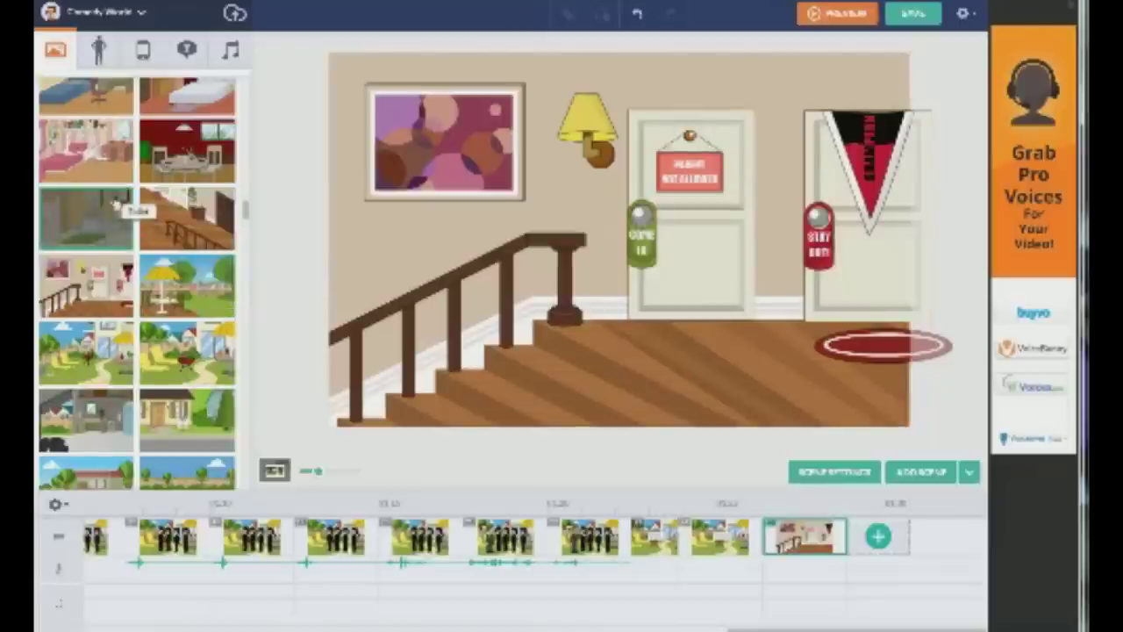
scroll(245, 214, up, 3)
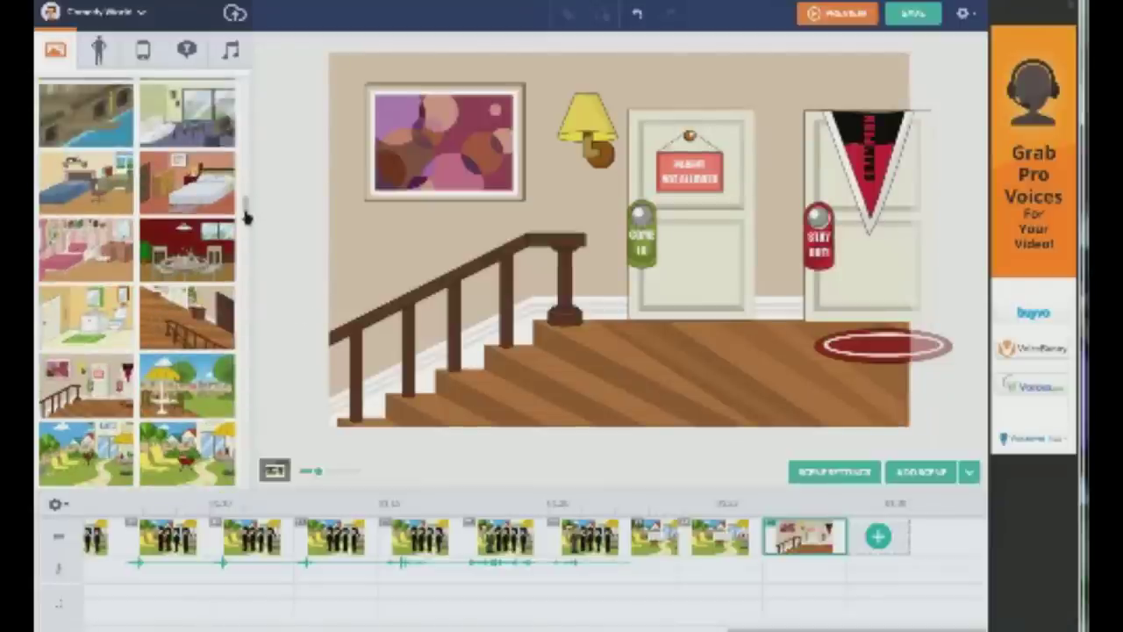
scroll(243, 211, up, 3)
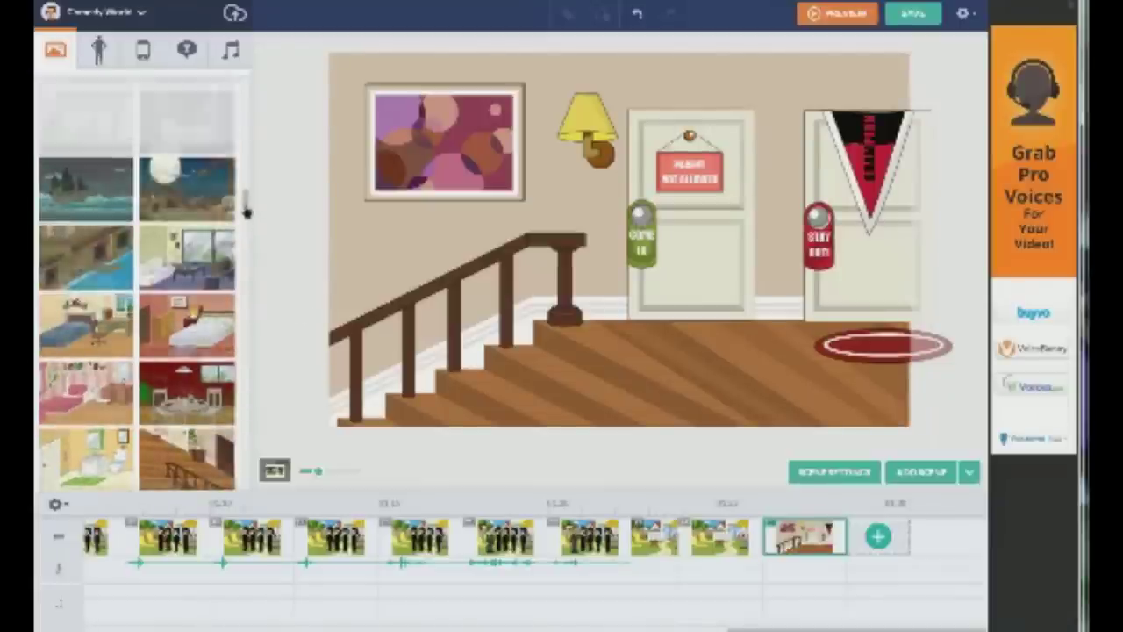
click(111, 327)
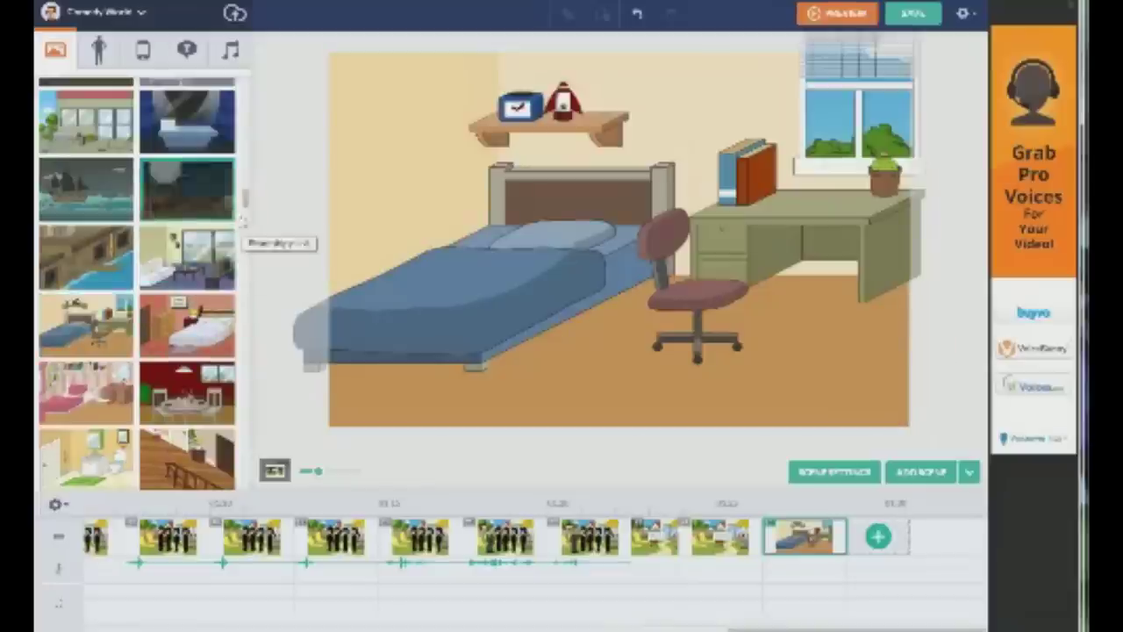
Set the new scene's background to the boy's bedroom with the blue bed, guitar and wall posters
scroll(245, 188, up, 4)
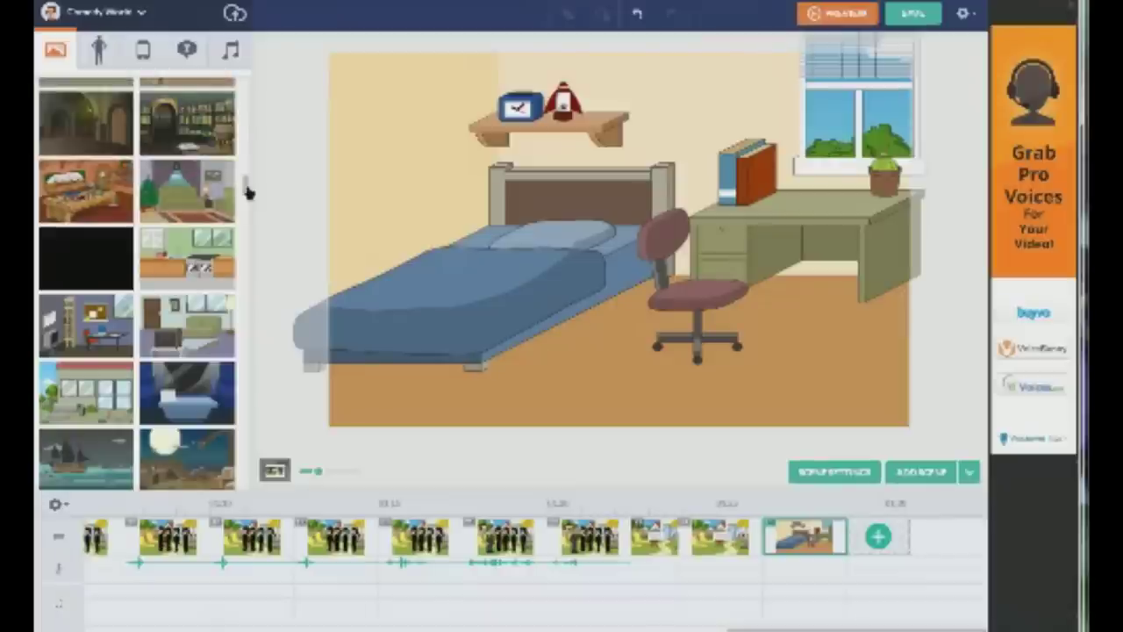
scroll(249, 179, up, 5)
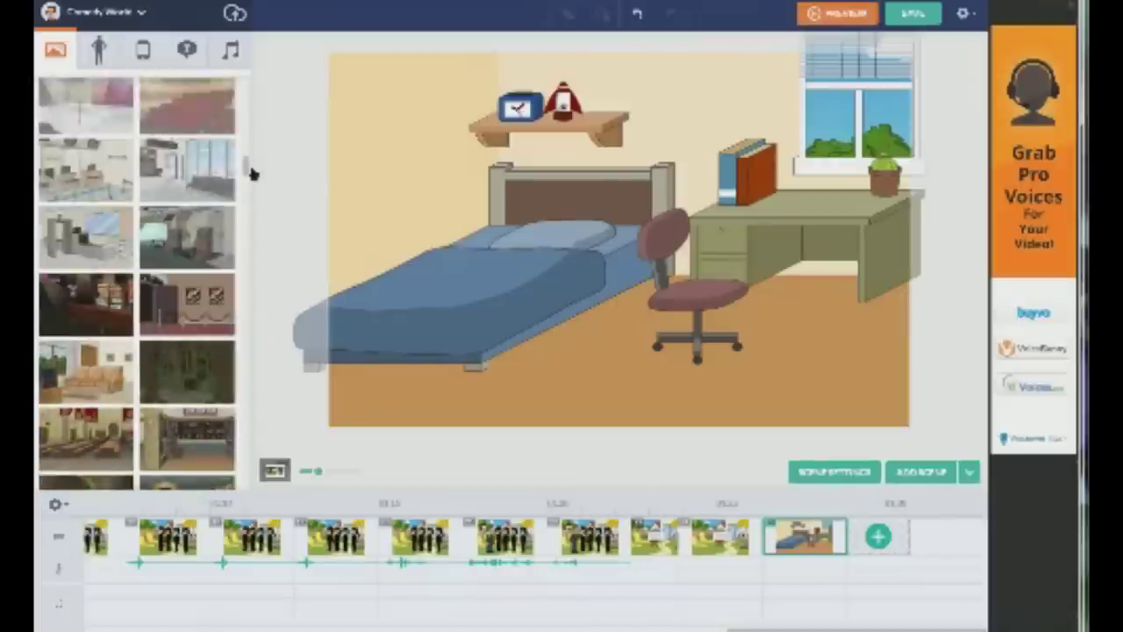
scroll(251, 171, up, 3)
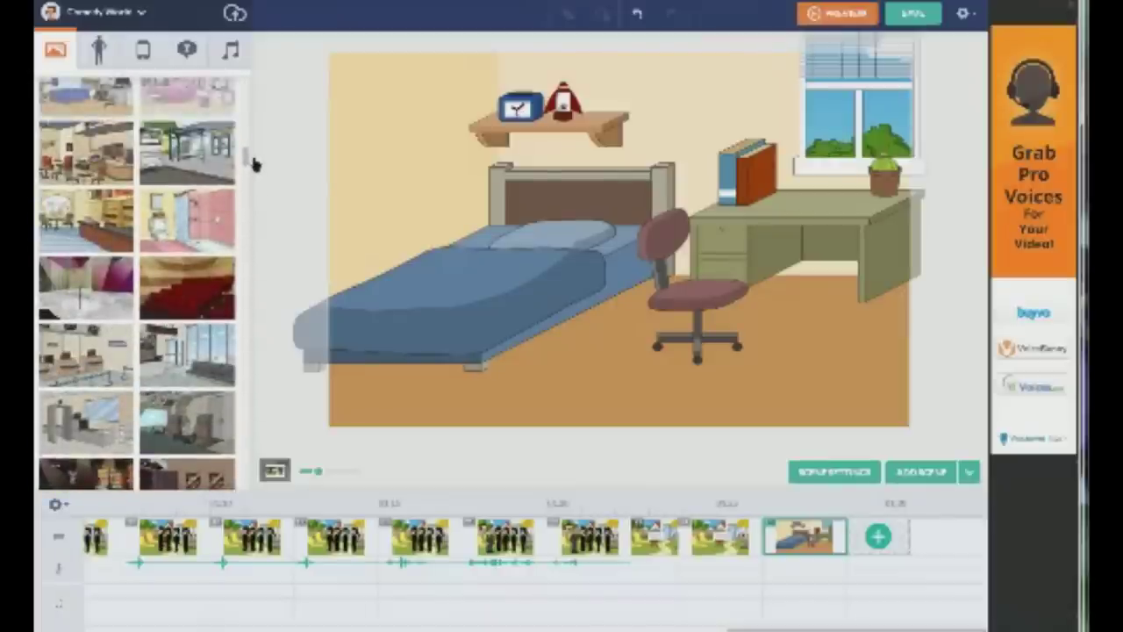
scroll(255, 158, up, 5)
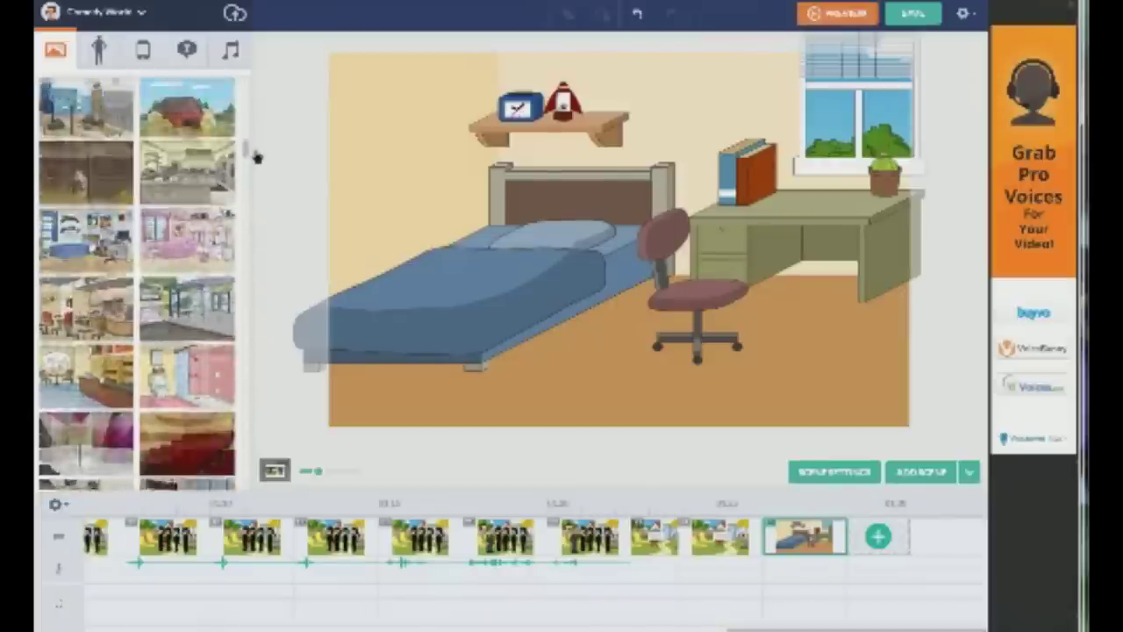
scroll(257, 144, up, 5)
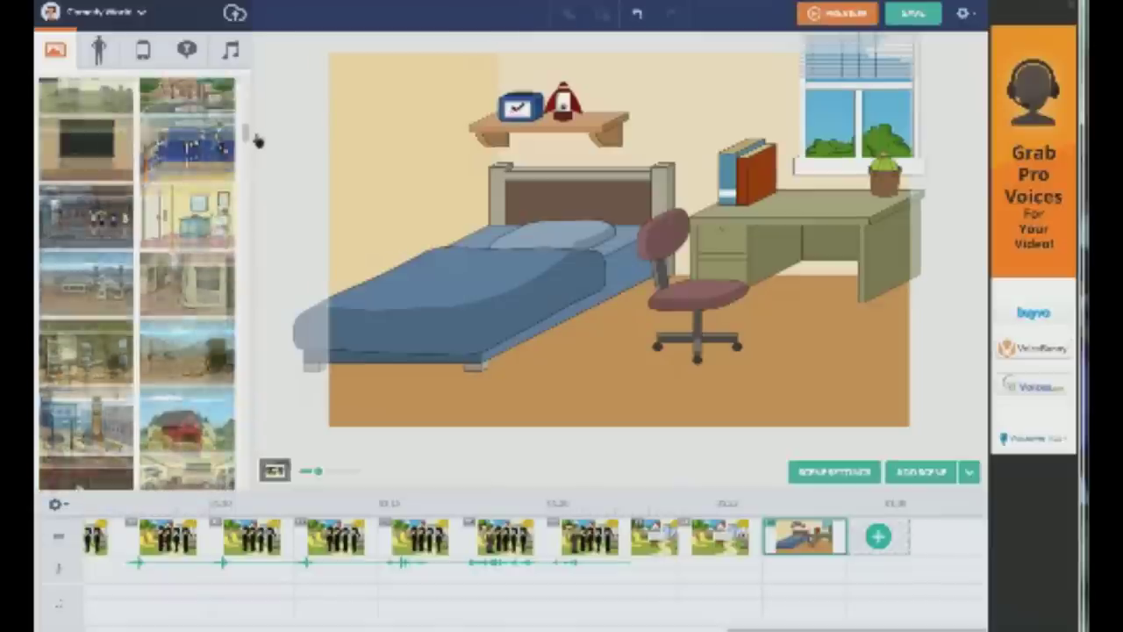
scroll(257, 136, up, 4)
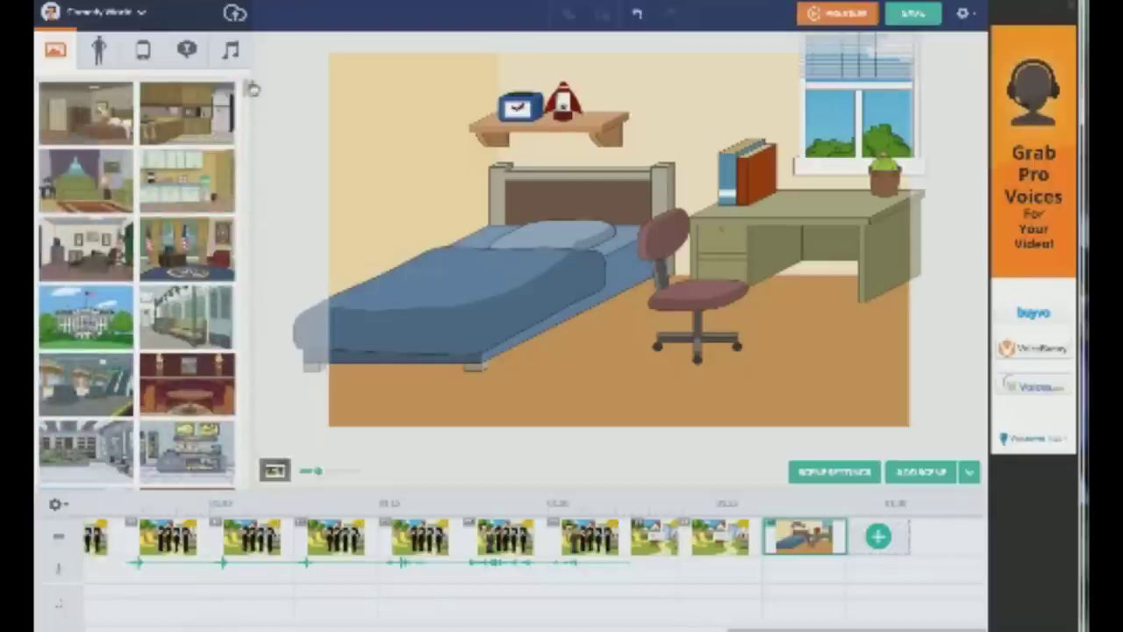
drag(247, 91, 231, 143)
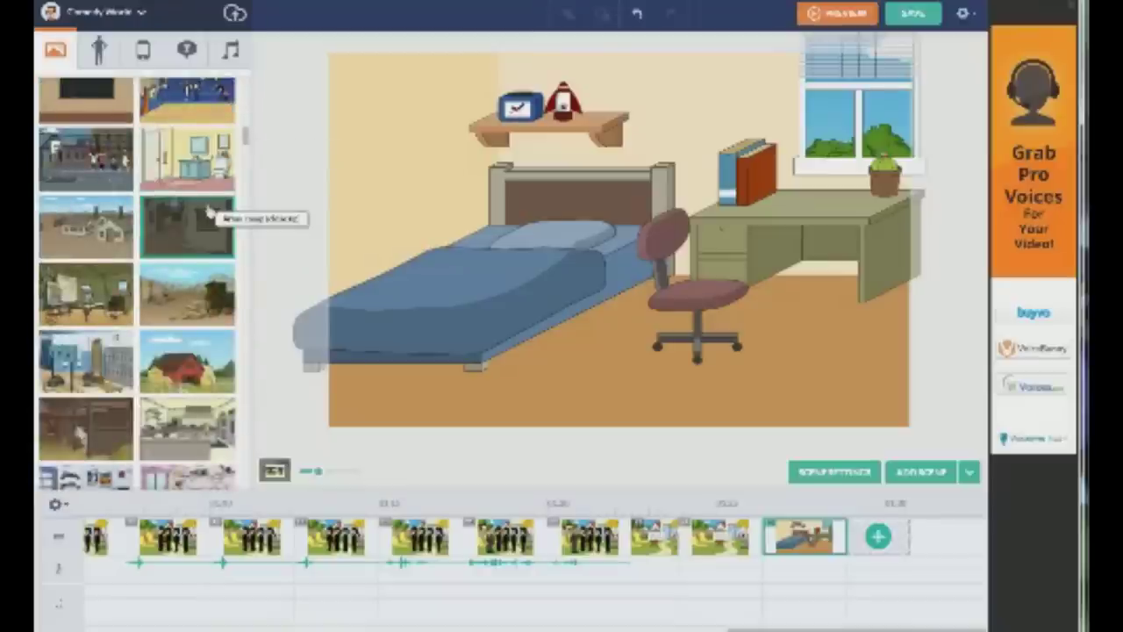
scroll(131, 211, down, 2)
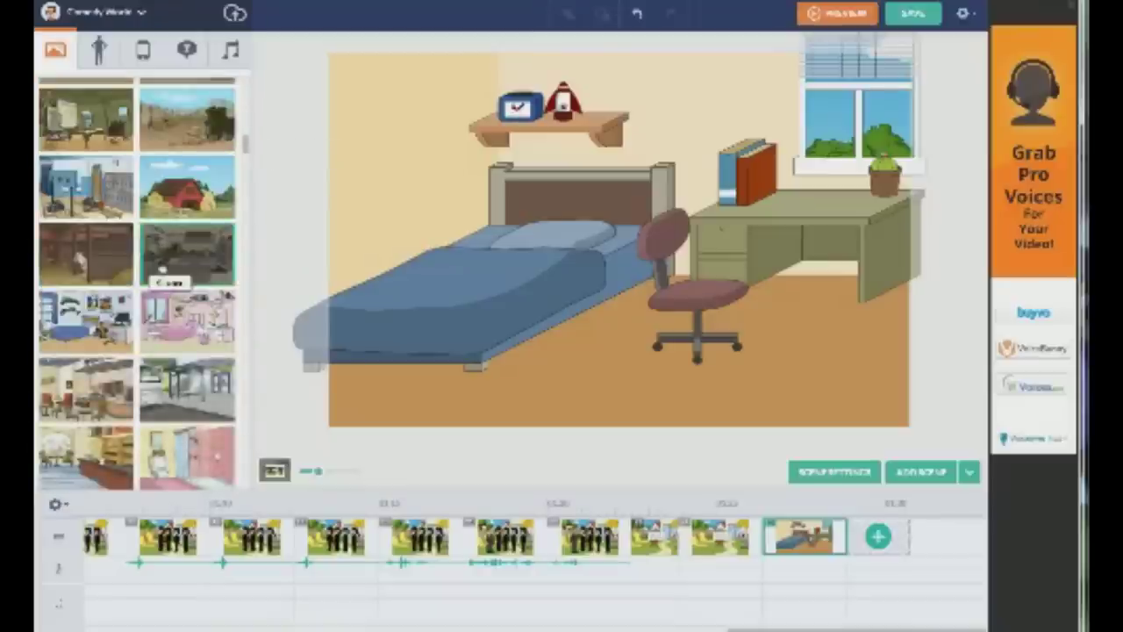
scroll(87, 252, down, 3)
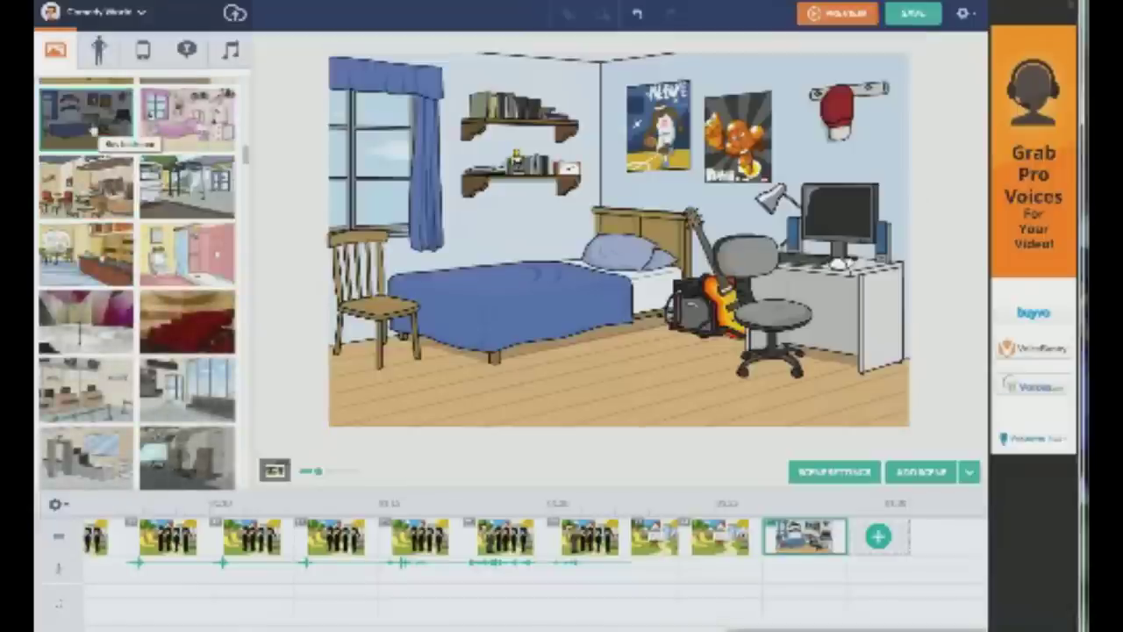
Try a turquoise background colour on the bedroom scene and restore the default colours
click(824, 200)
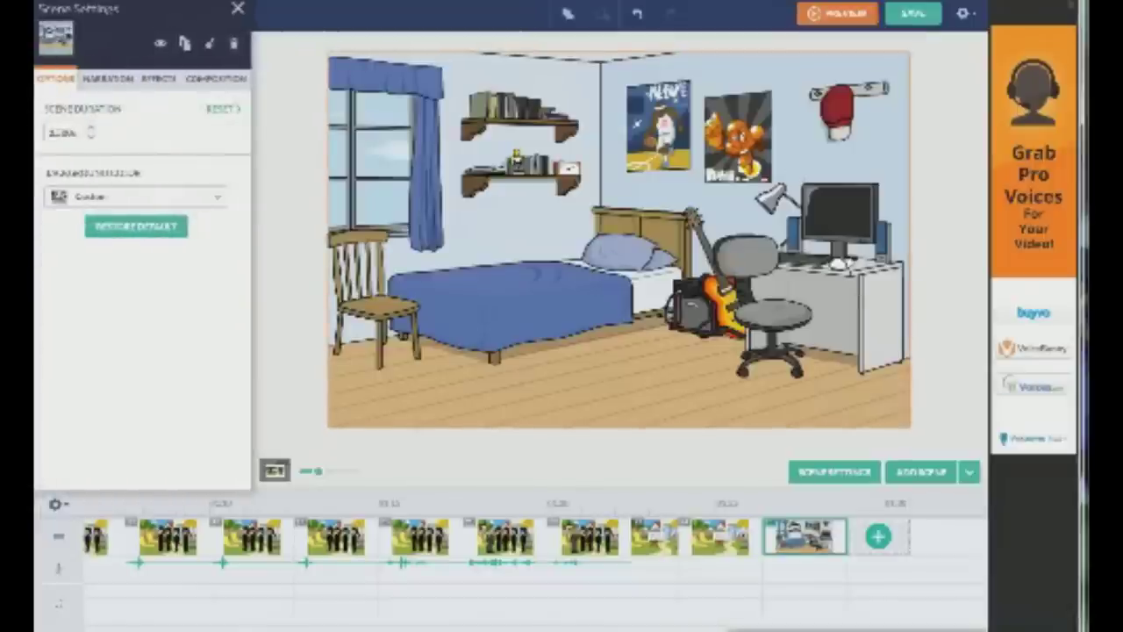
click(219, 197)
click(114, 291)
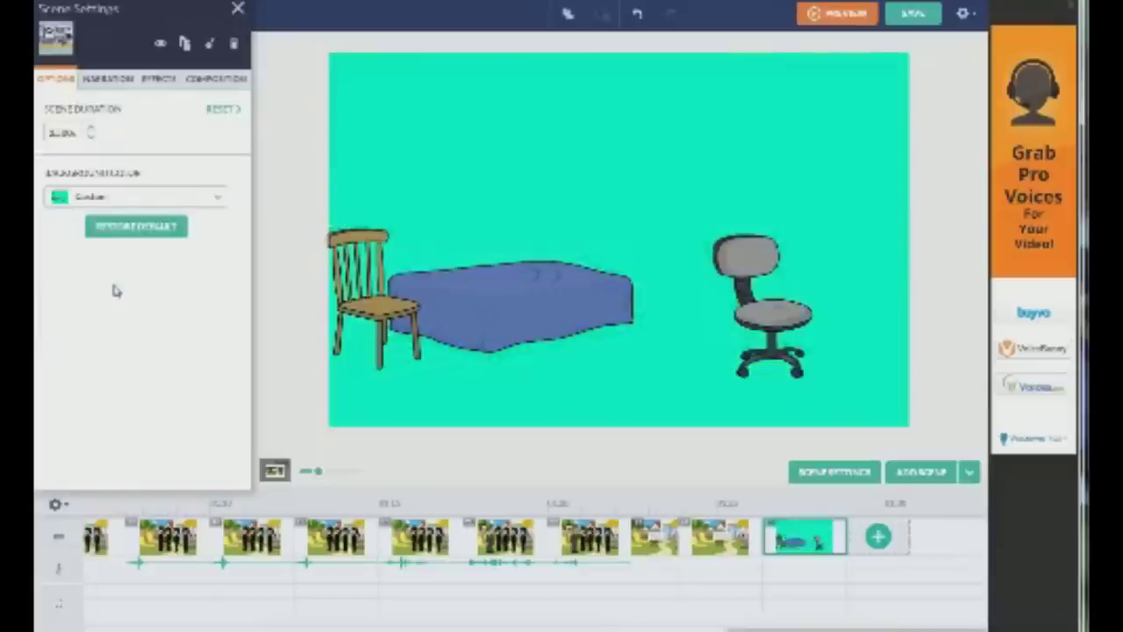
click(138, 226)
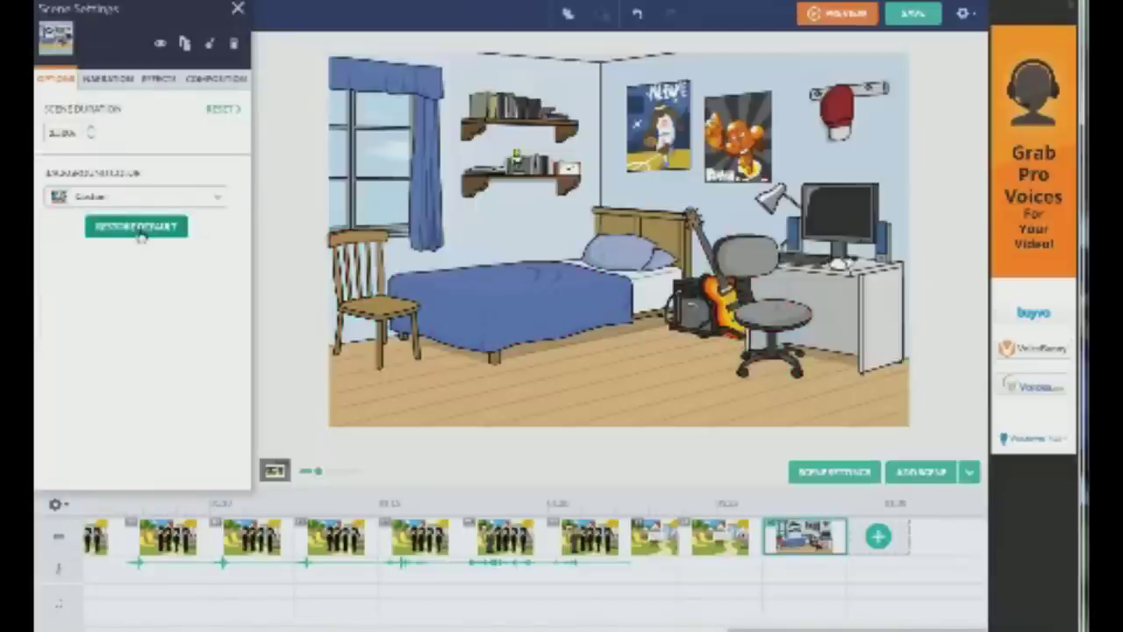
Set the blue bed's state to Occupied
click(505, 307)
click(84, 110)
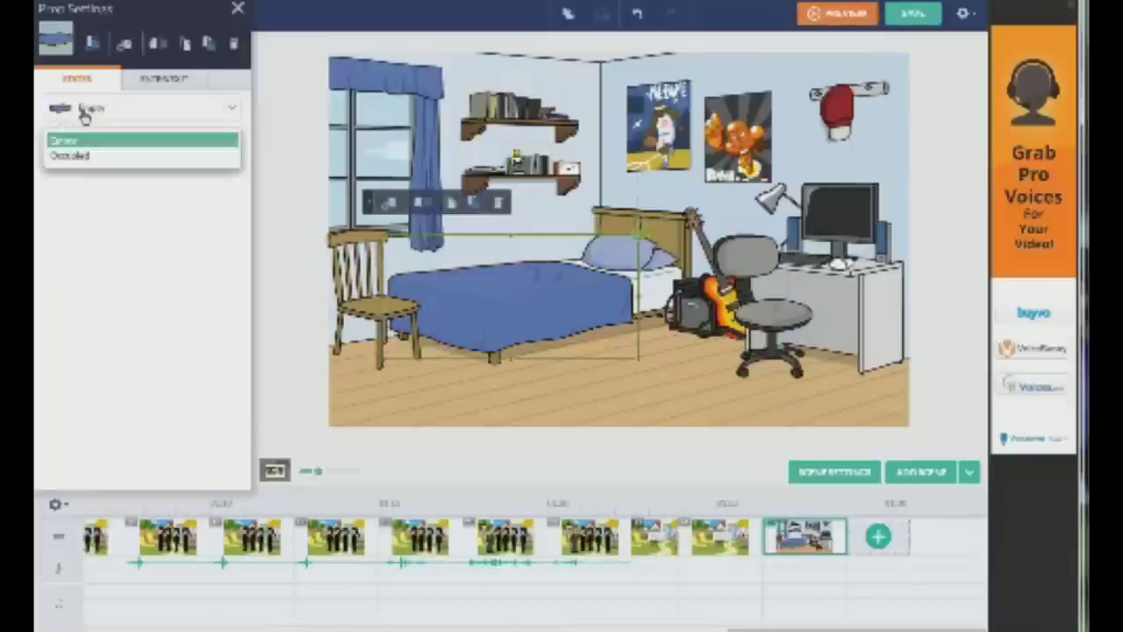
click(81, 156)
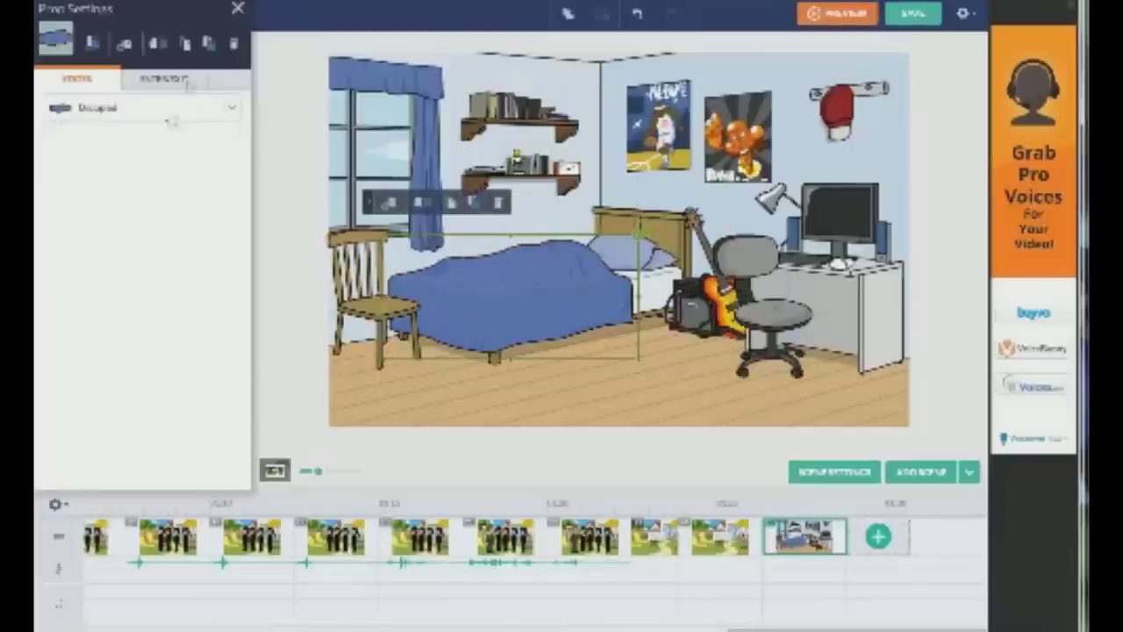
click(238, 10)
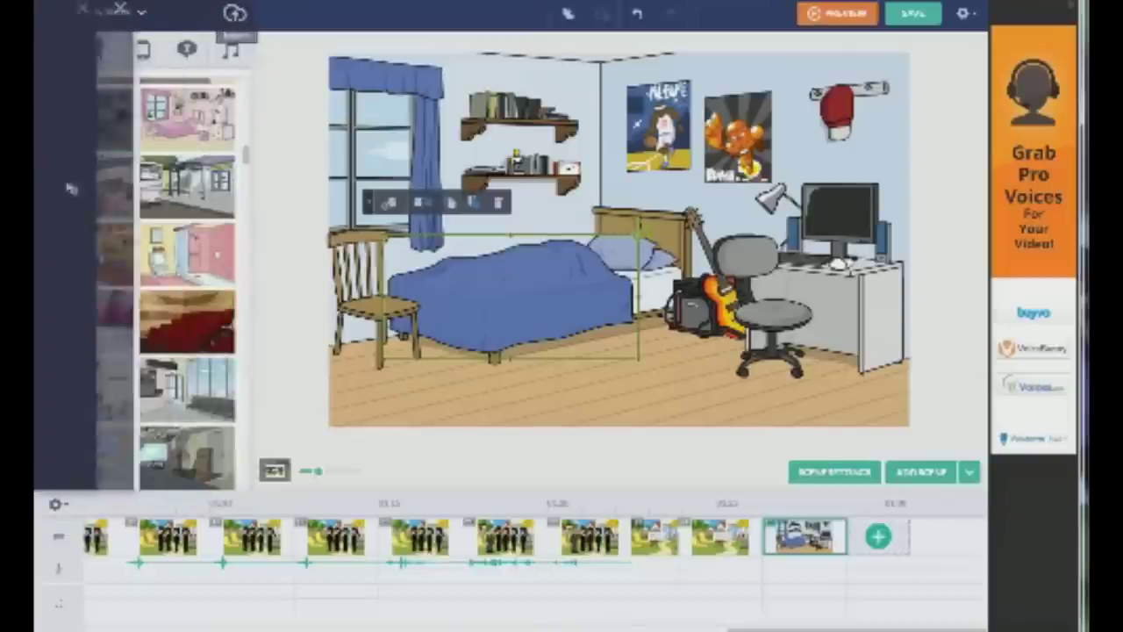
Add the character in the red jacket and headband in front of the bed, with an Angry expression
click(98, 50)
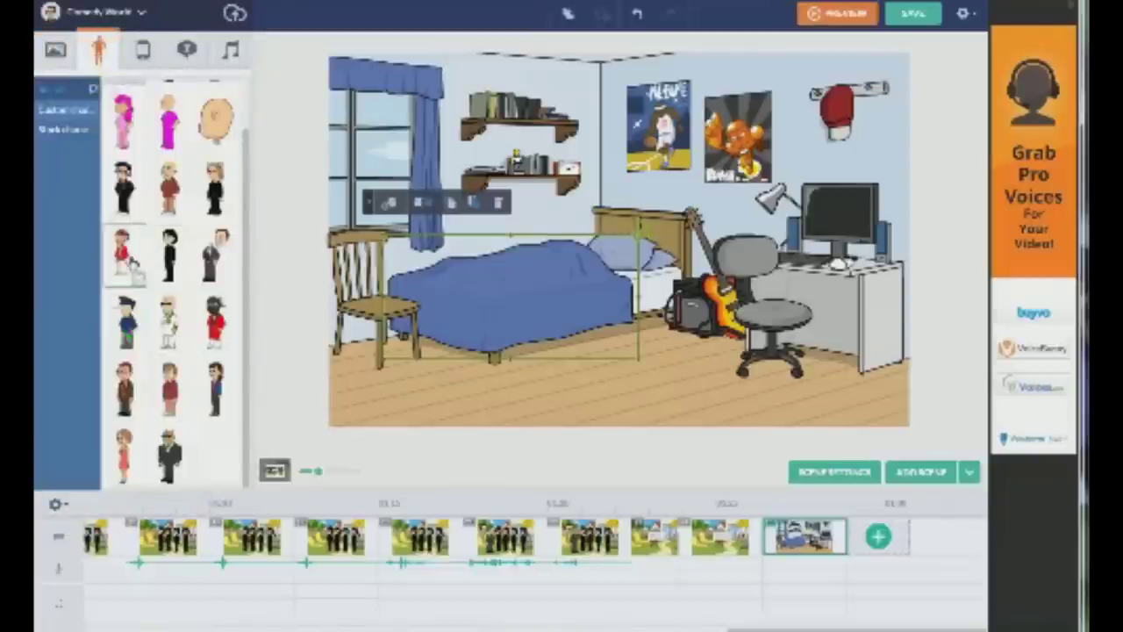
click(129, 262)
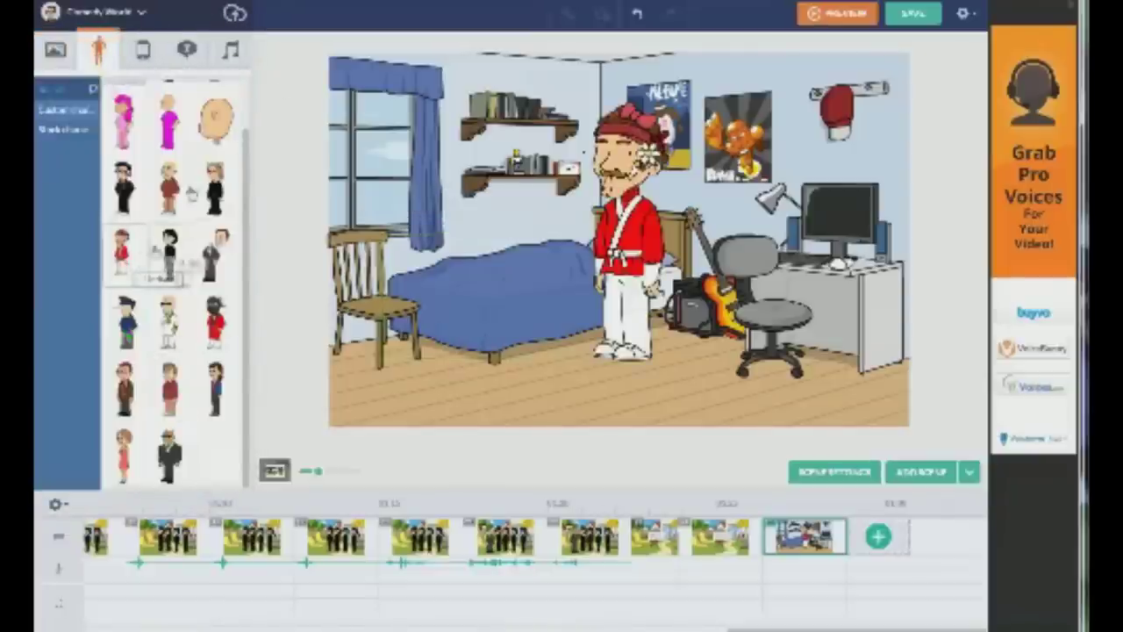
drag(624, 224, 658, 268)
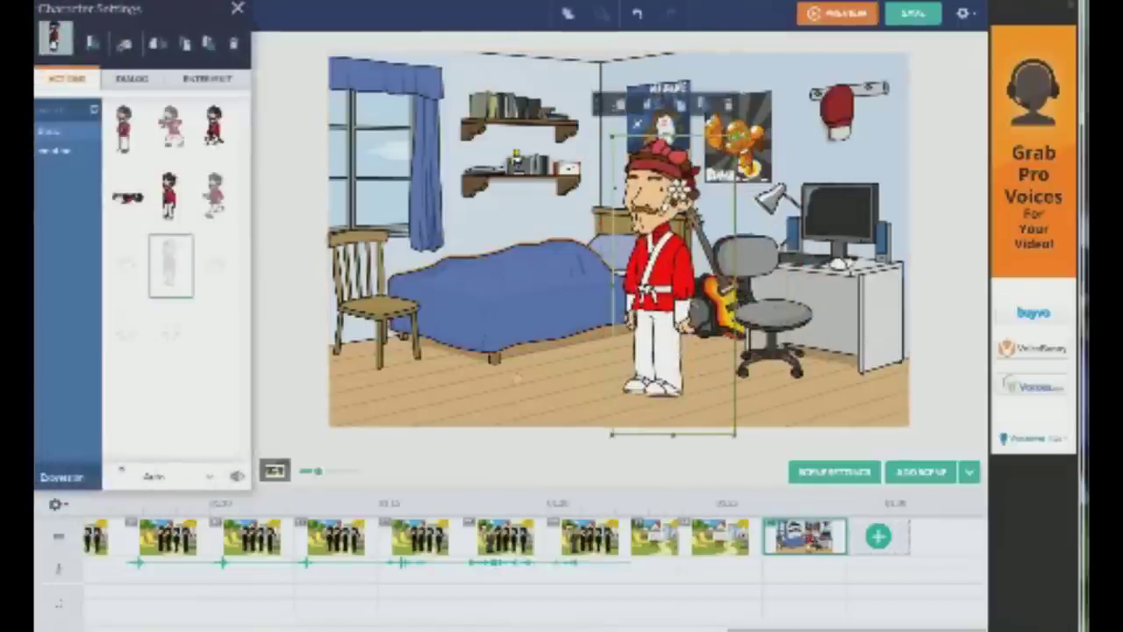
click(165, 478)
click(145, 349)
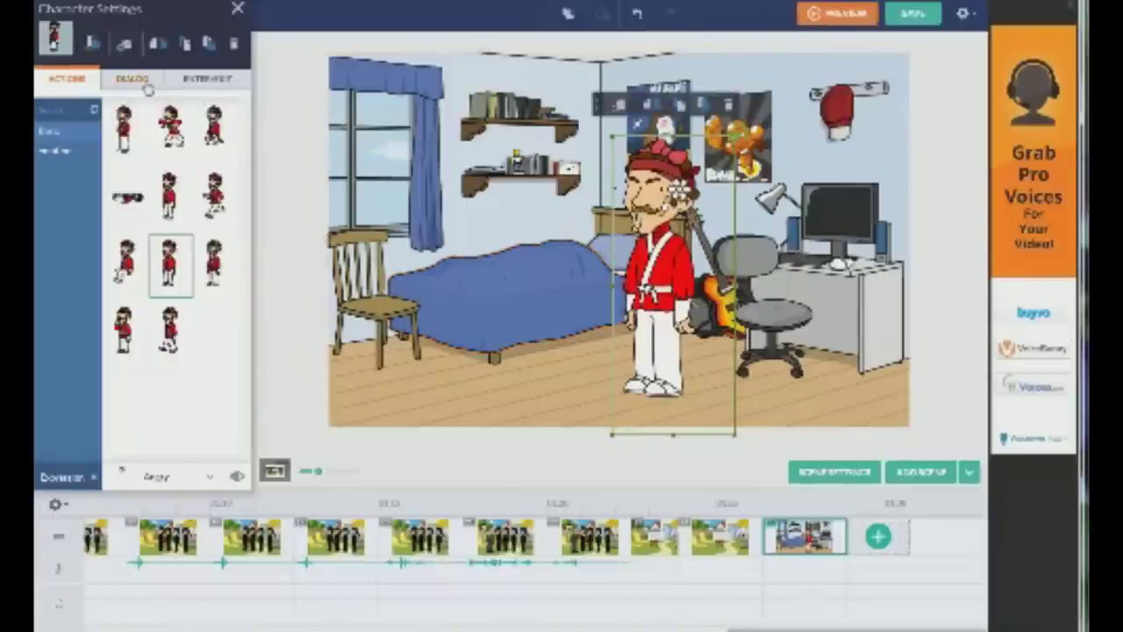
Continue with a new bedroom scene and place the bearded man in the cap just outside the window side, facing into the room
click(878, 535)
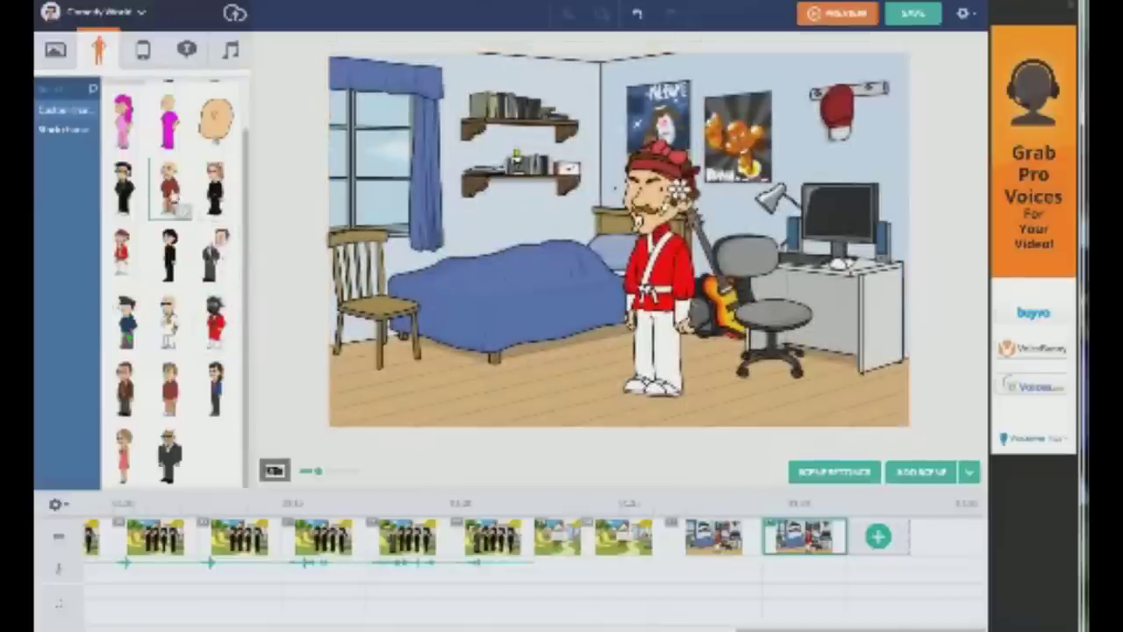
scroll(175, 200, up, 2)
drag(216, 121, 287, 252)
click(273, 271)
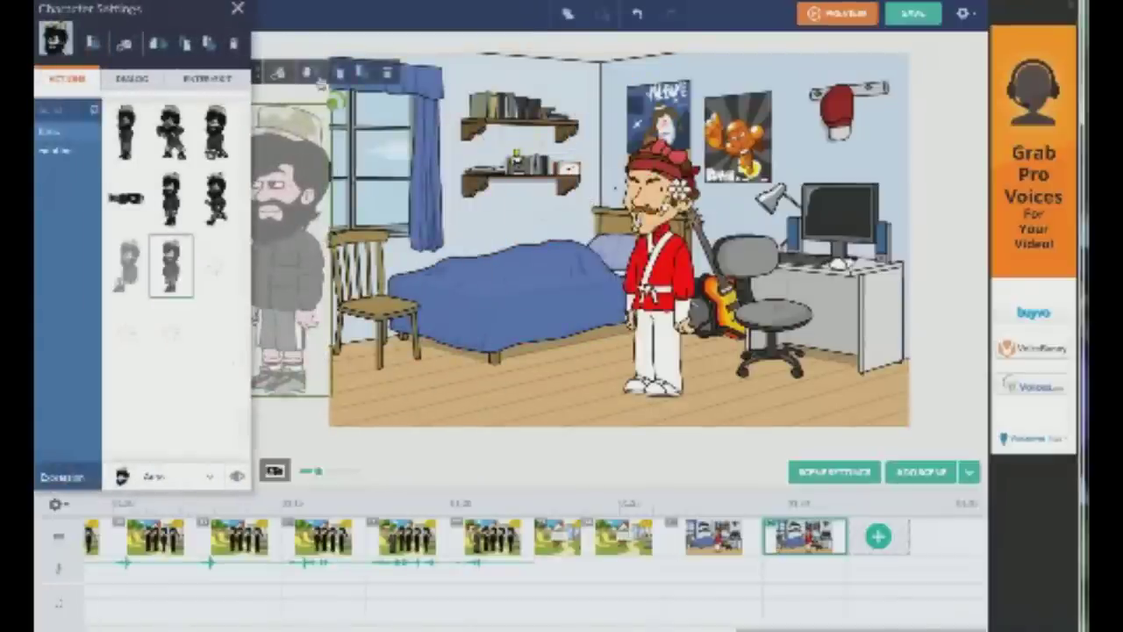
click(309, 73)
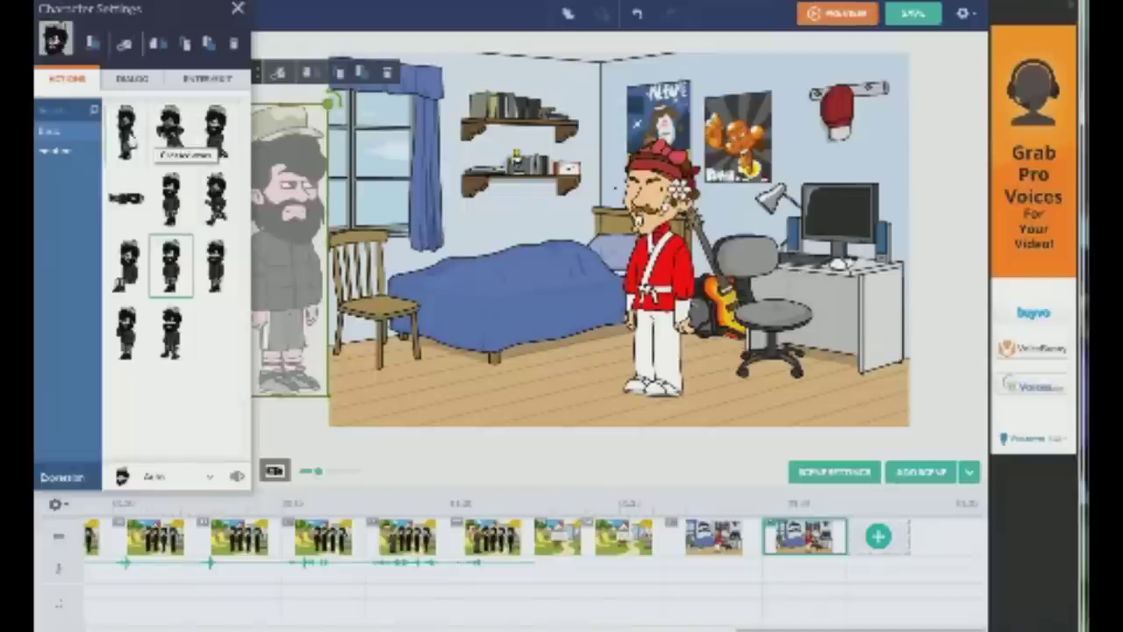
Give the bearded character the "Talk on phone" action and the Chewing expression, declining the Flash storage request
click(160, 211)
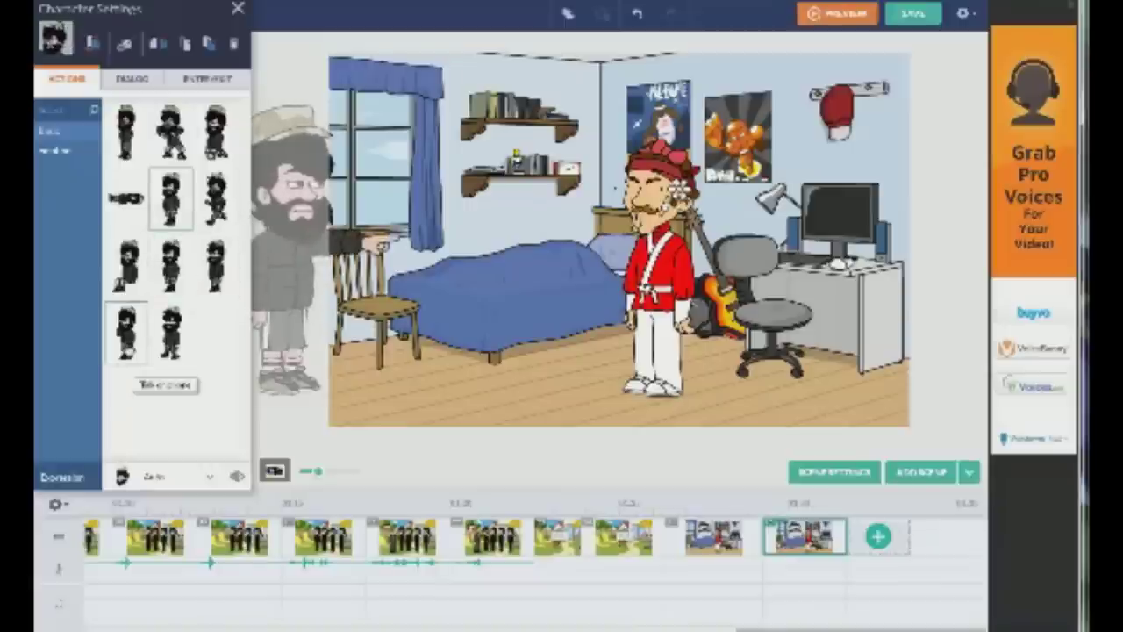
click(126, 331)
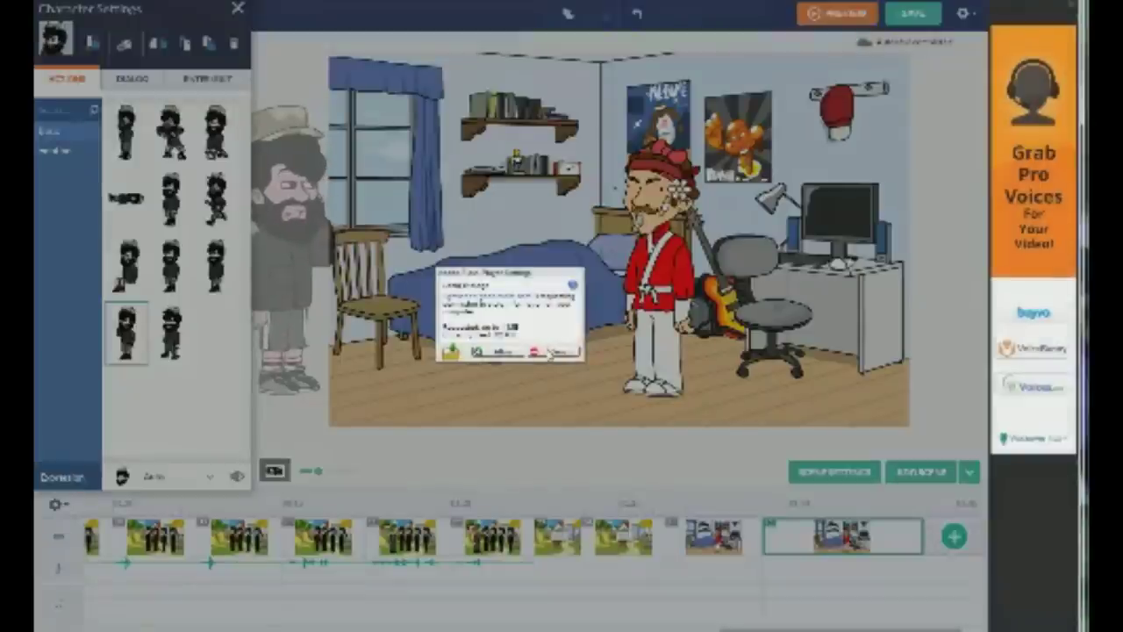
click(549, 352)
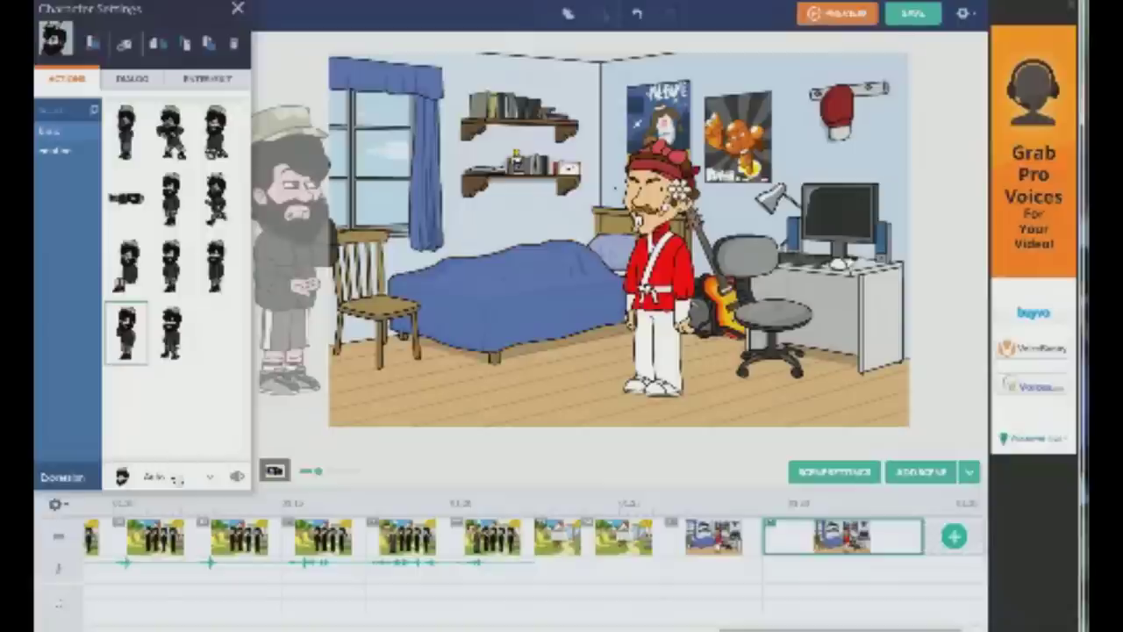
click(176, 476)
click(163, 397)
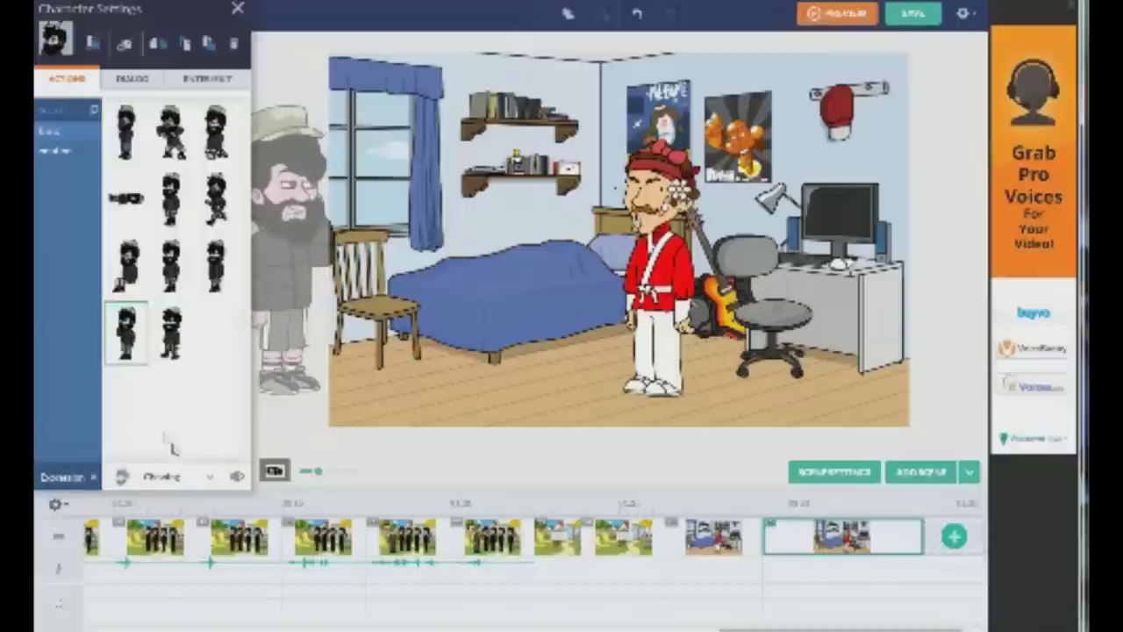
Write a text-to-speech line for the bearded character that repeats the word "enter" eight times
click(134, 82)
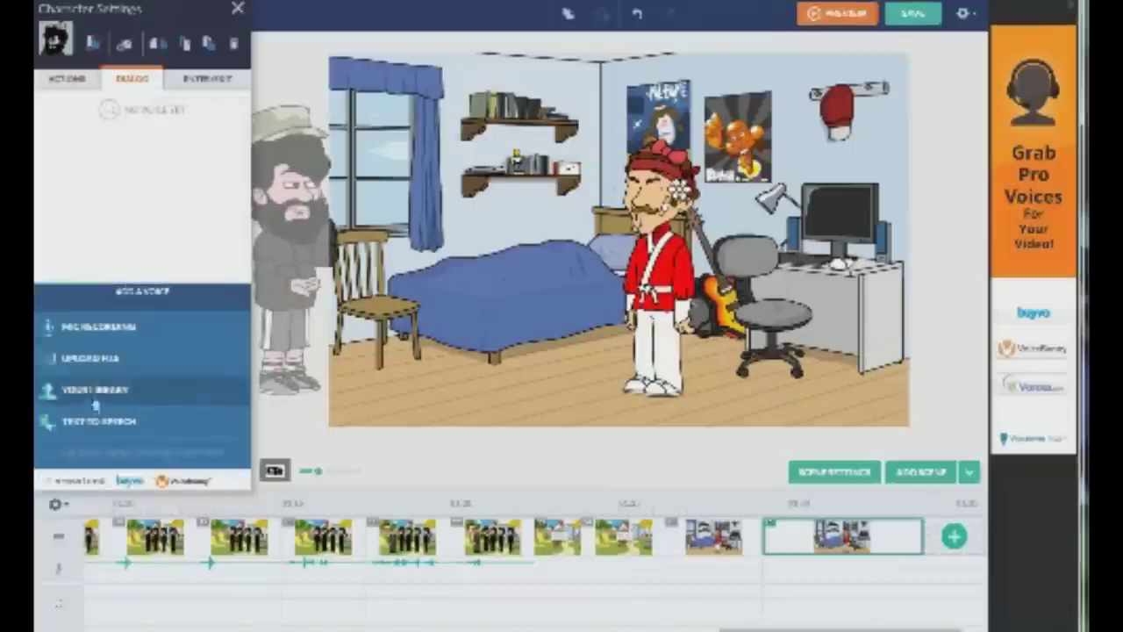
click(114, 421)
text(enter a)
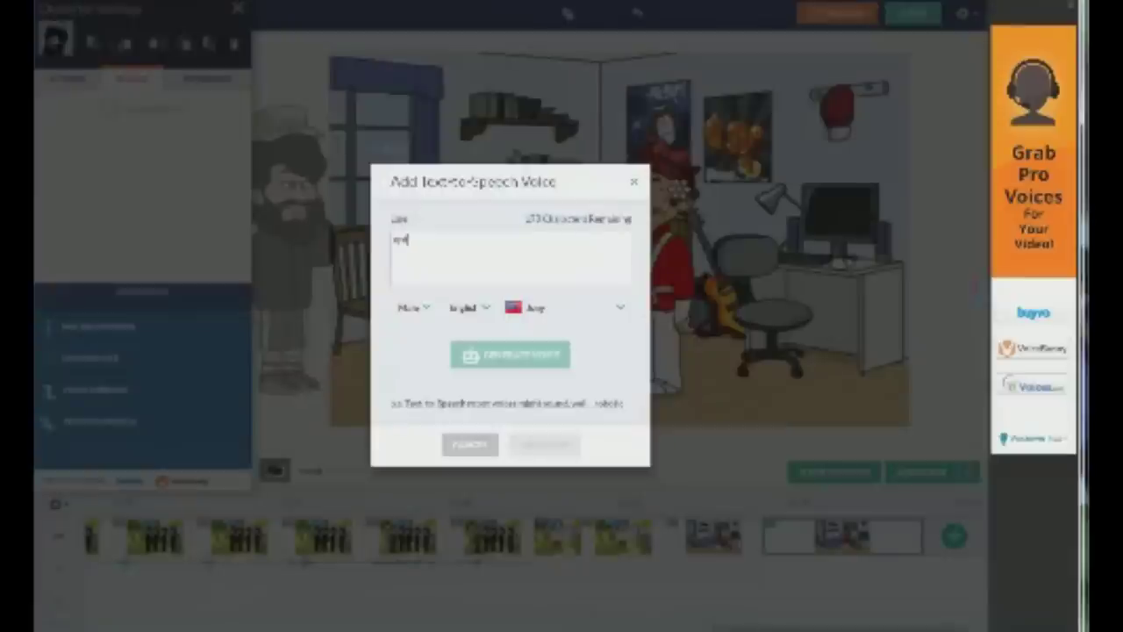
text(nter enter enter ent)
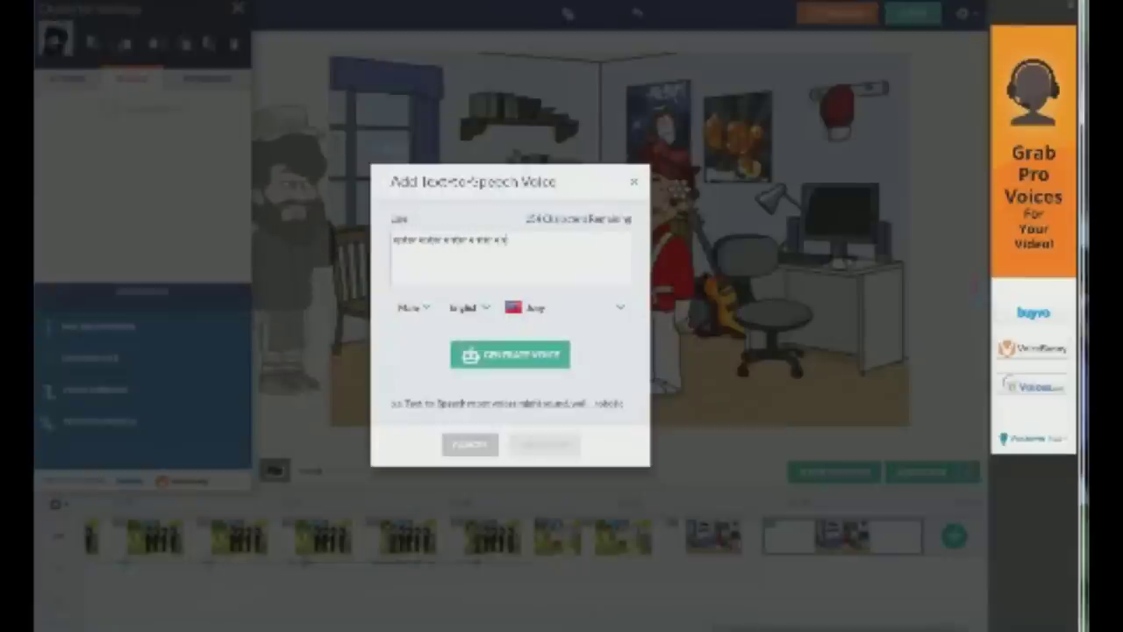
text(er enter enter enter enter)
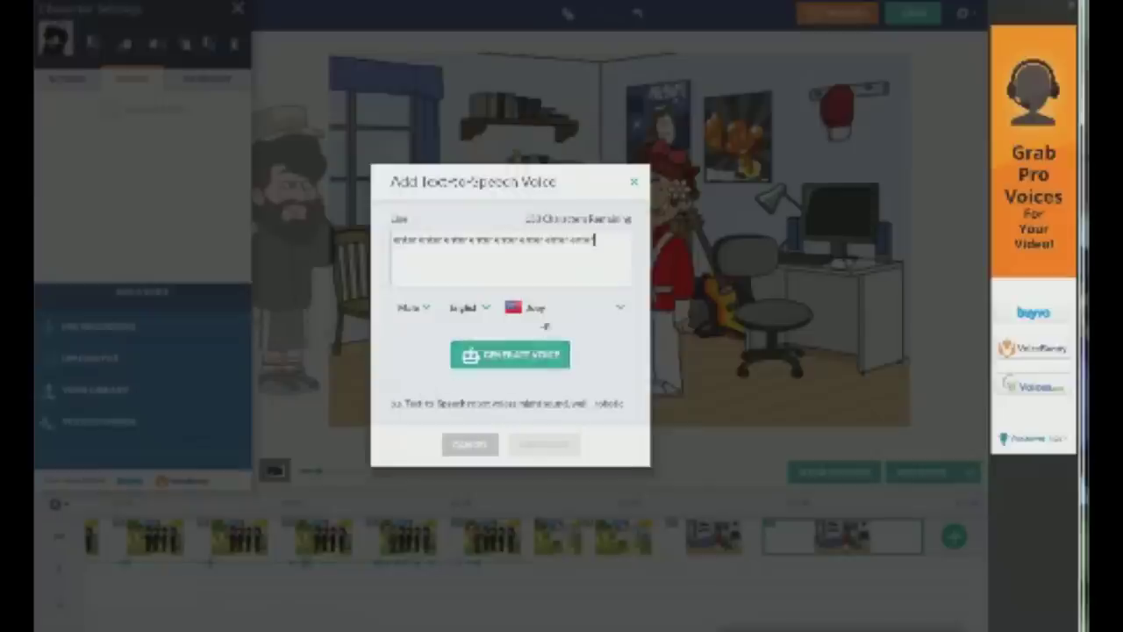
Generate the line with the Wiseguy voice and add it to the bearded character's dialogue
click(544, 308)
scroll(555, 379, down, 3)
scroll(554, 386, down, 1)
click(557, 411)
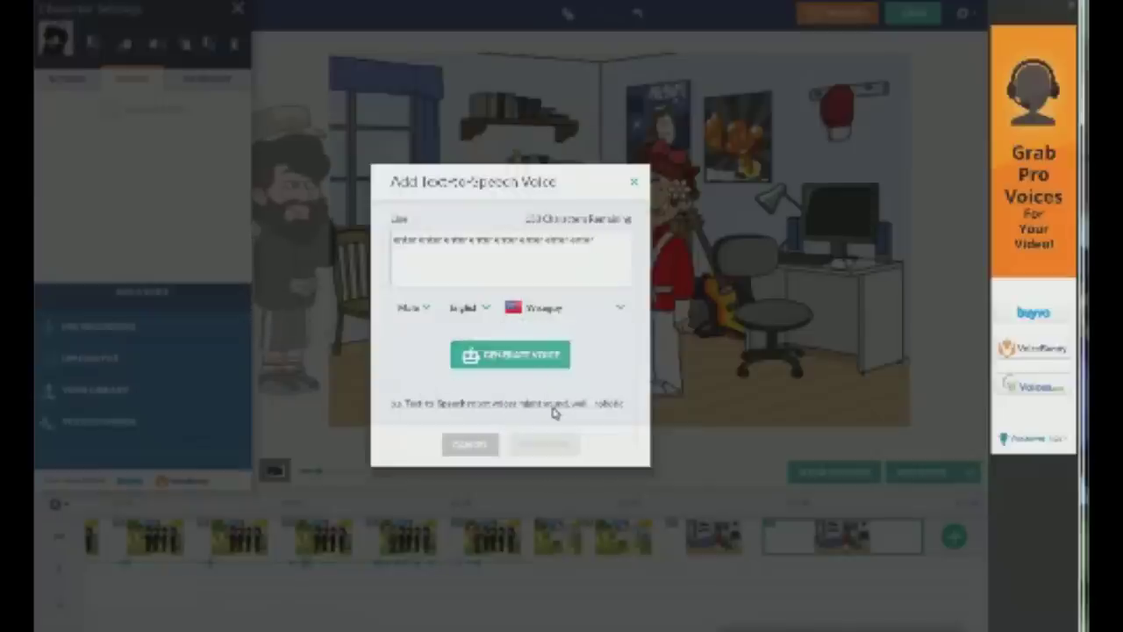
click(514, 356)
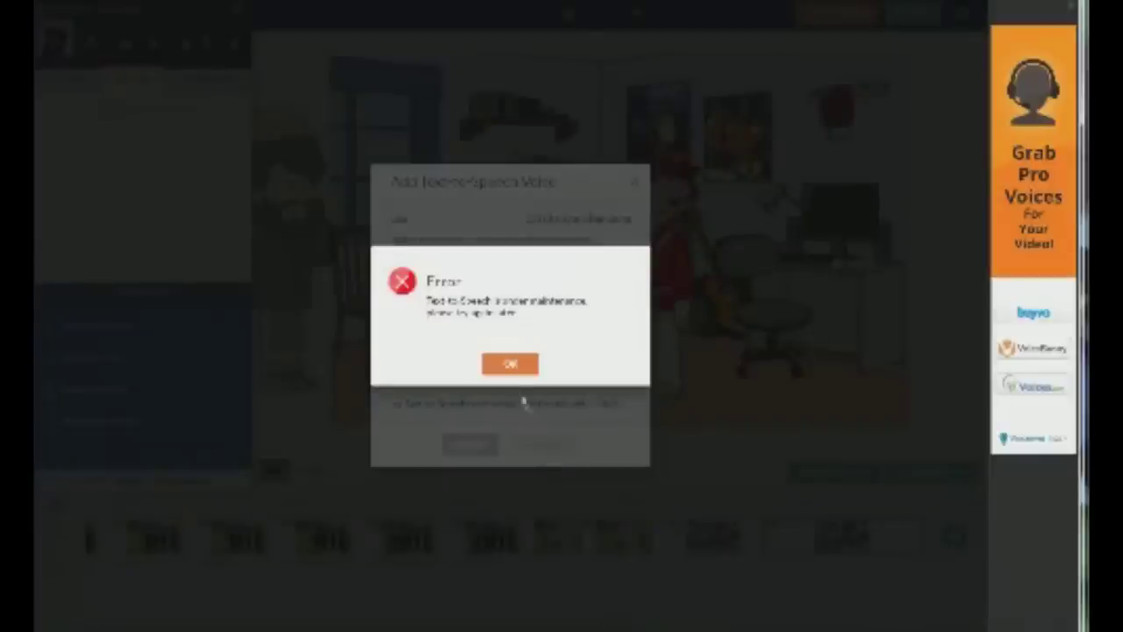
click(511, 367)
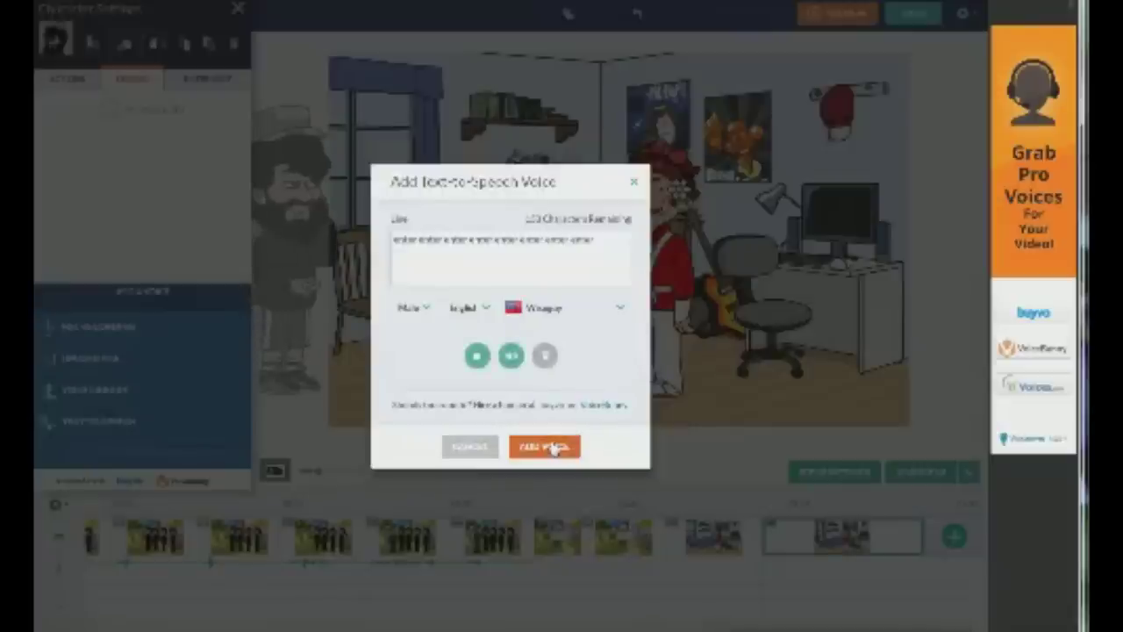
click(553, 448)
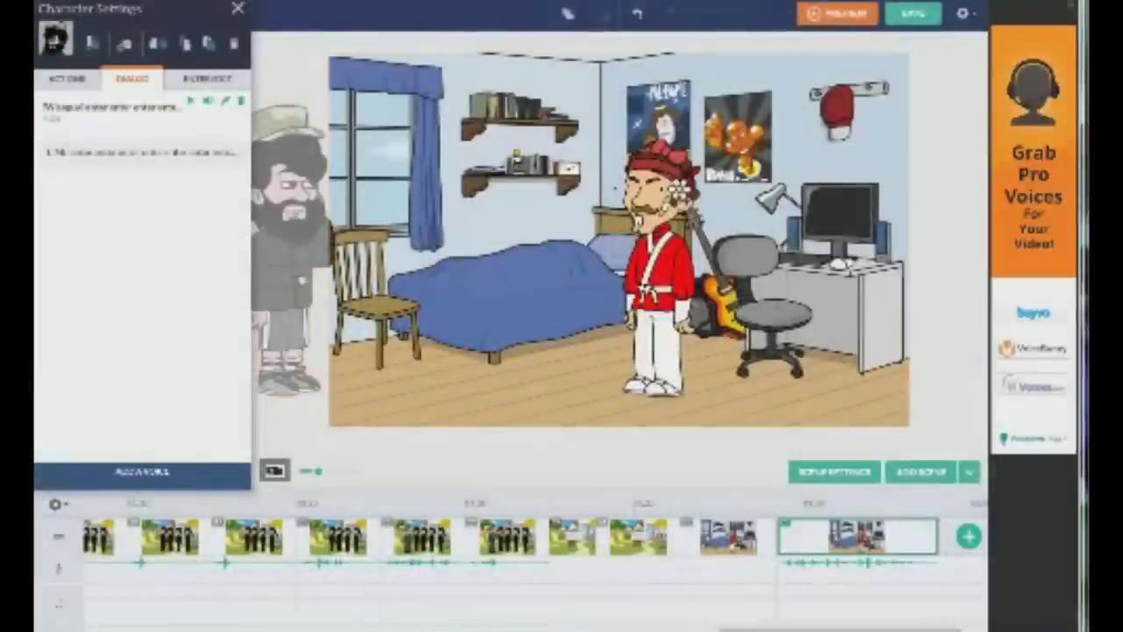
Add a motion to the bearded character, set to Movement along a motion path with narration
click(301, 281)
click(209, 80)
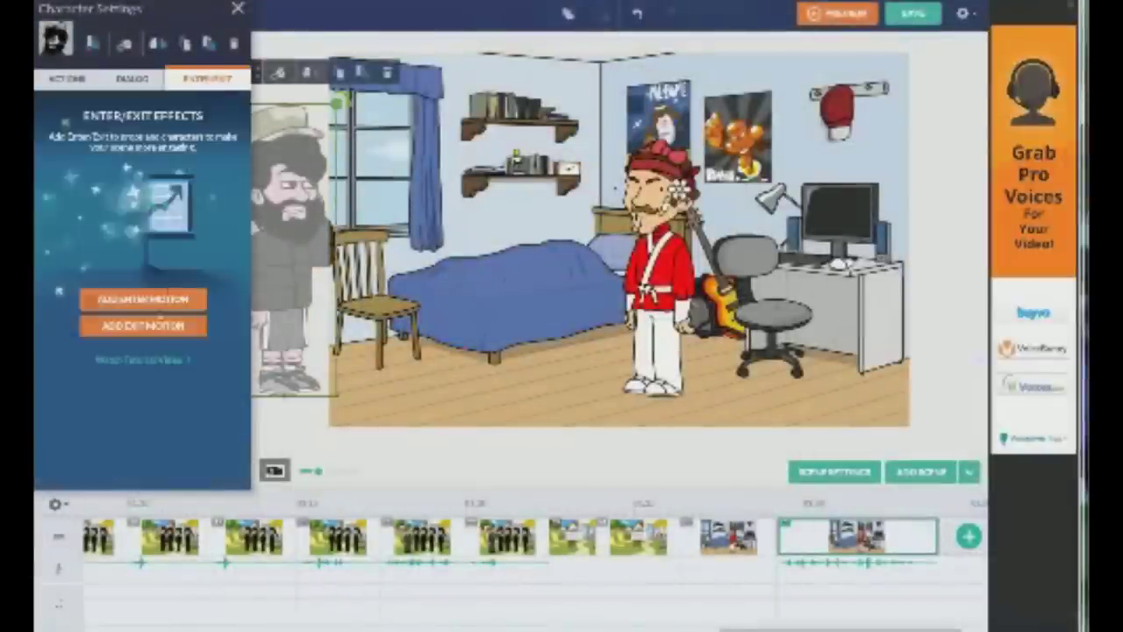
click(166, 299)
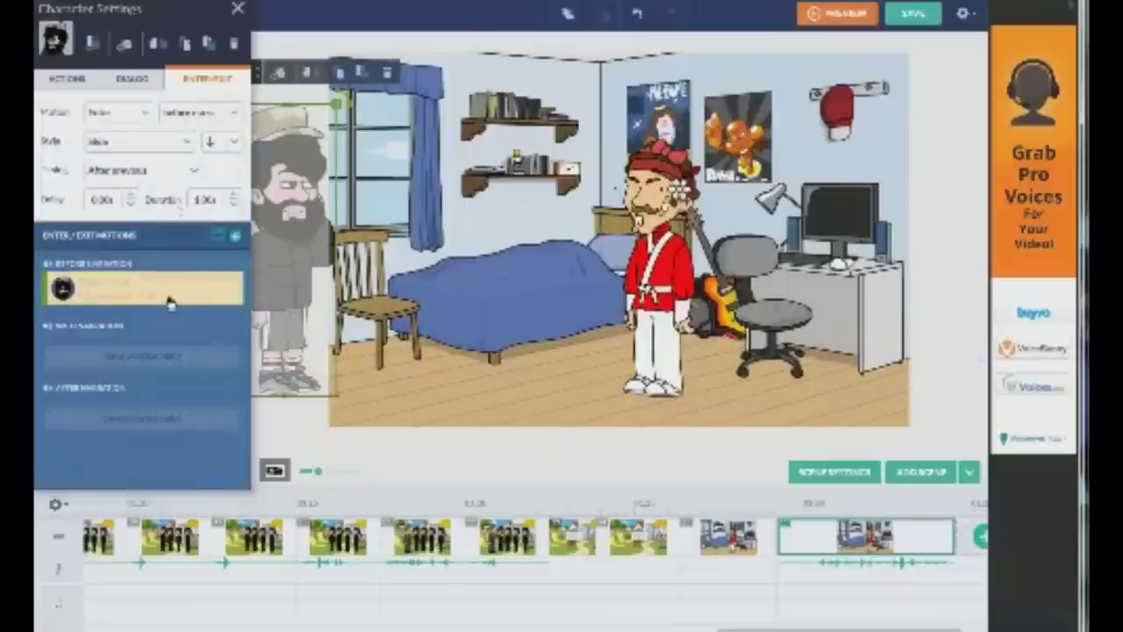
click(195, 115)
click(219, 117)
click(145, 114)
click(174, 119)
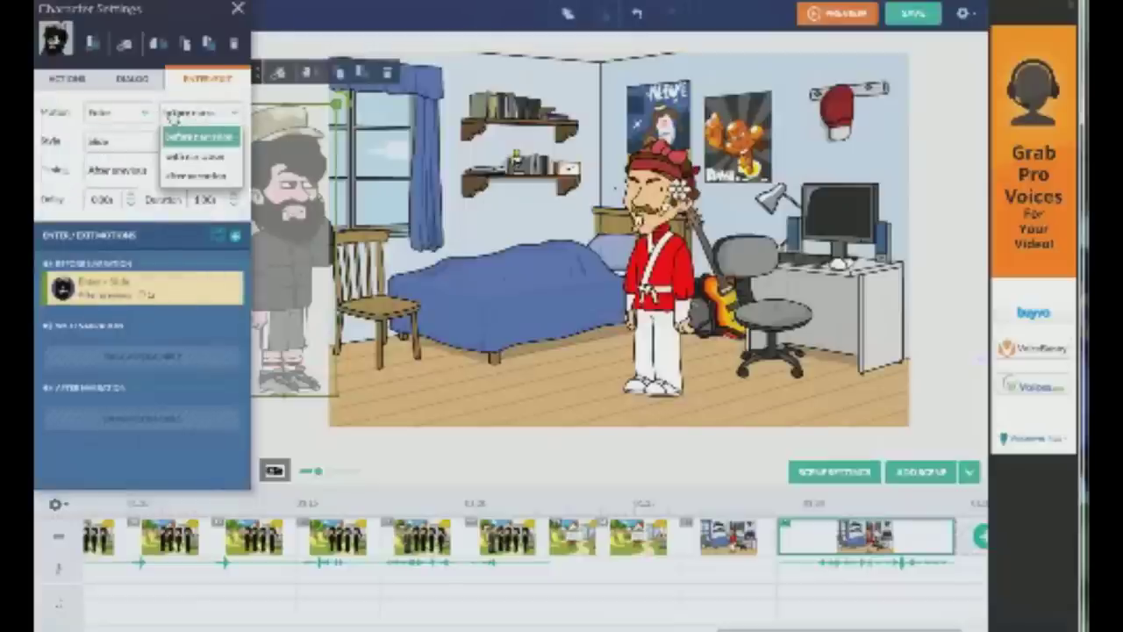
click(195, 156)
click(140, 114)
click(127, 178)
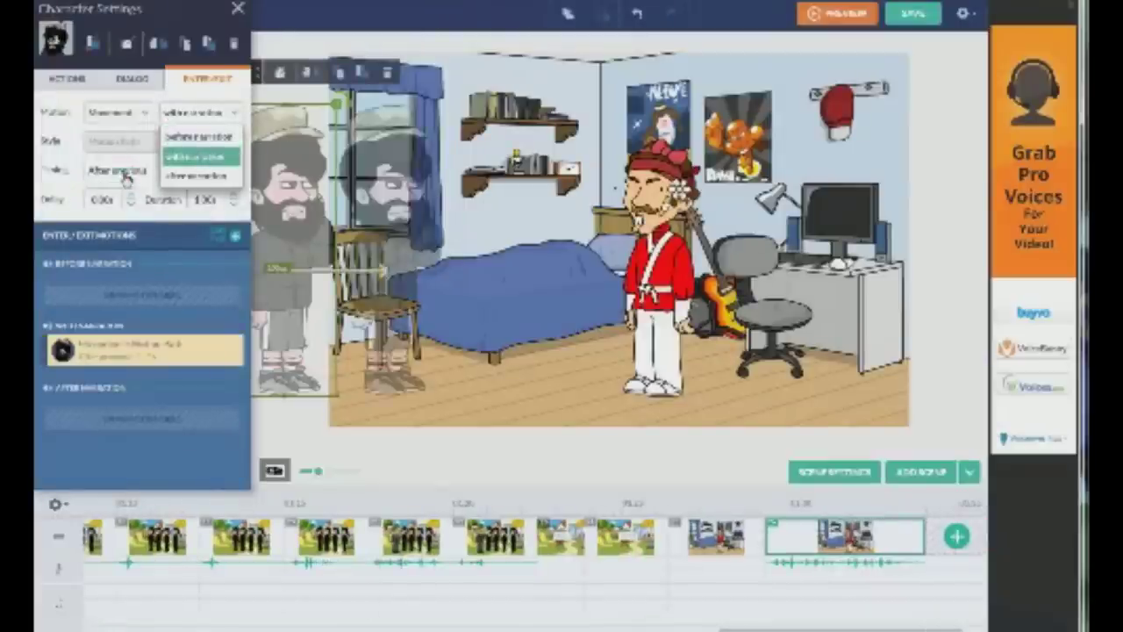
Extend the motion path so the bearded character ends facing the man in red, and lengthen the movement's duration
drag(386, 268, 546, 276)
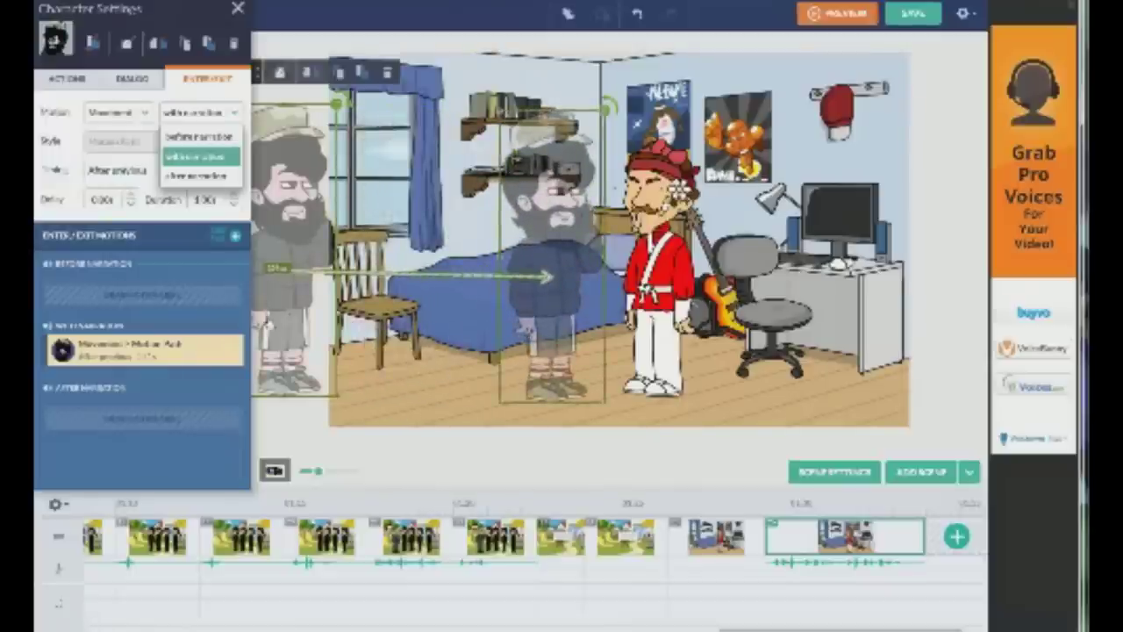
click(230, 200)
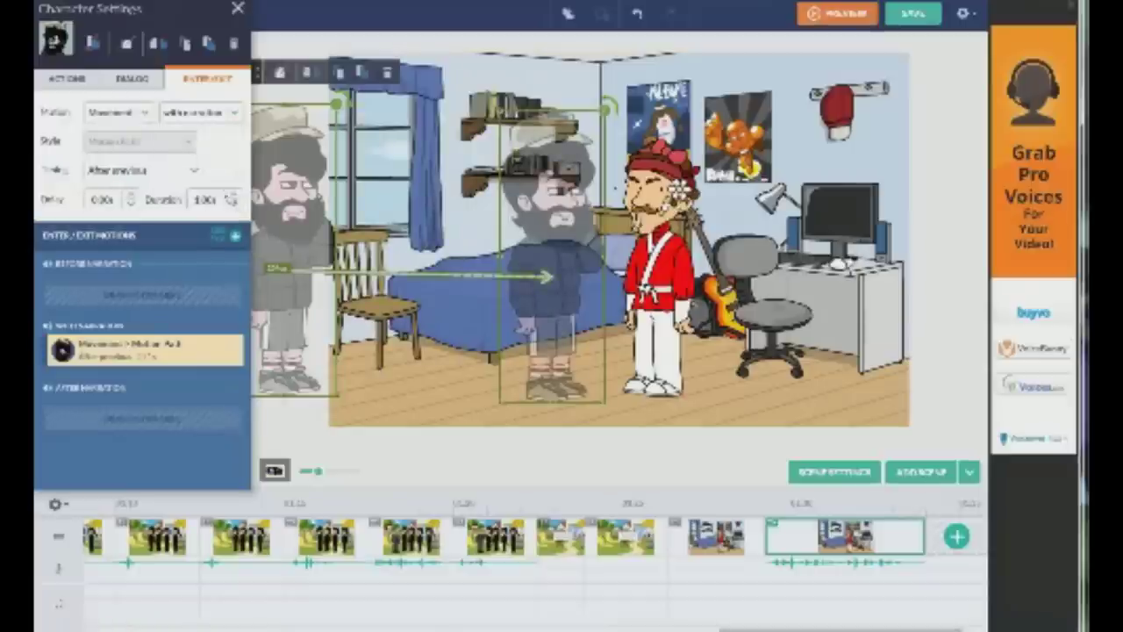
click(234, 203)
click(234, 203)
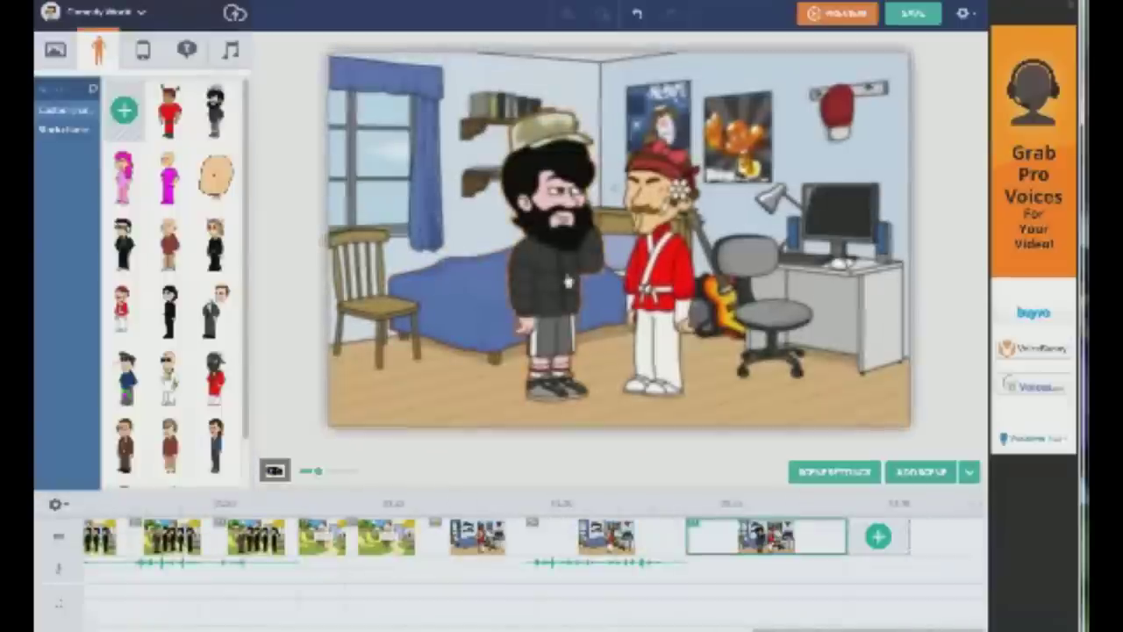
Change the bearded character's facial expression from the expression list to Shocked
click(574, 279)
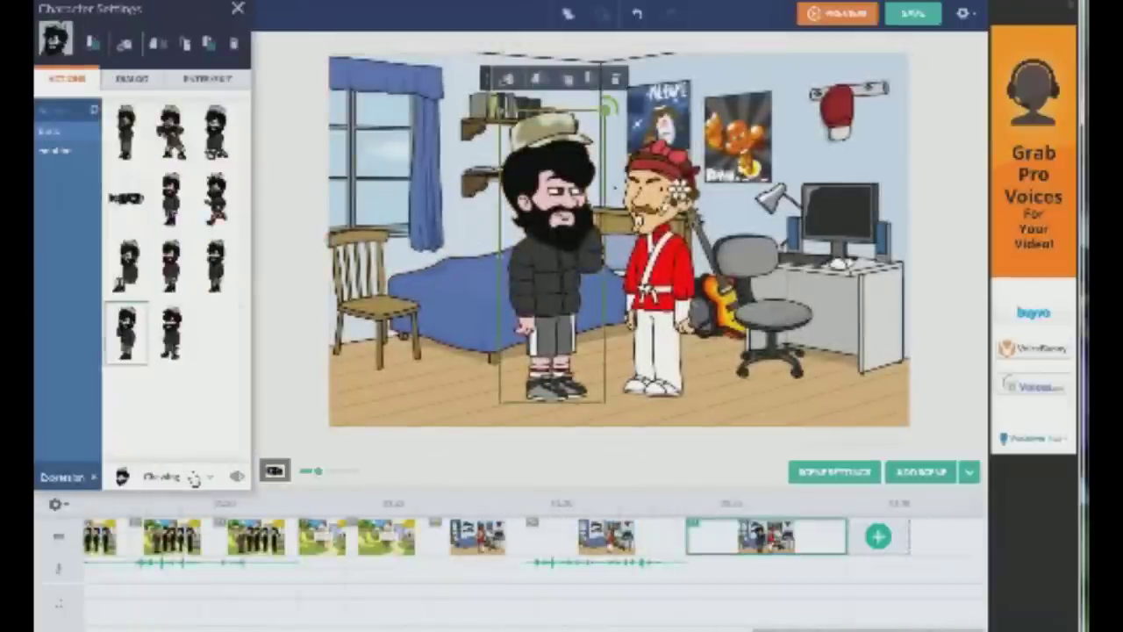
click(194, 478)
scroll(167, 377, down, 2)
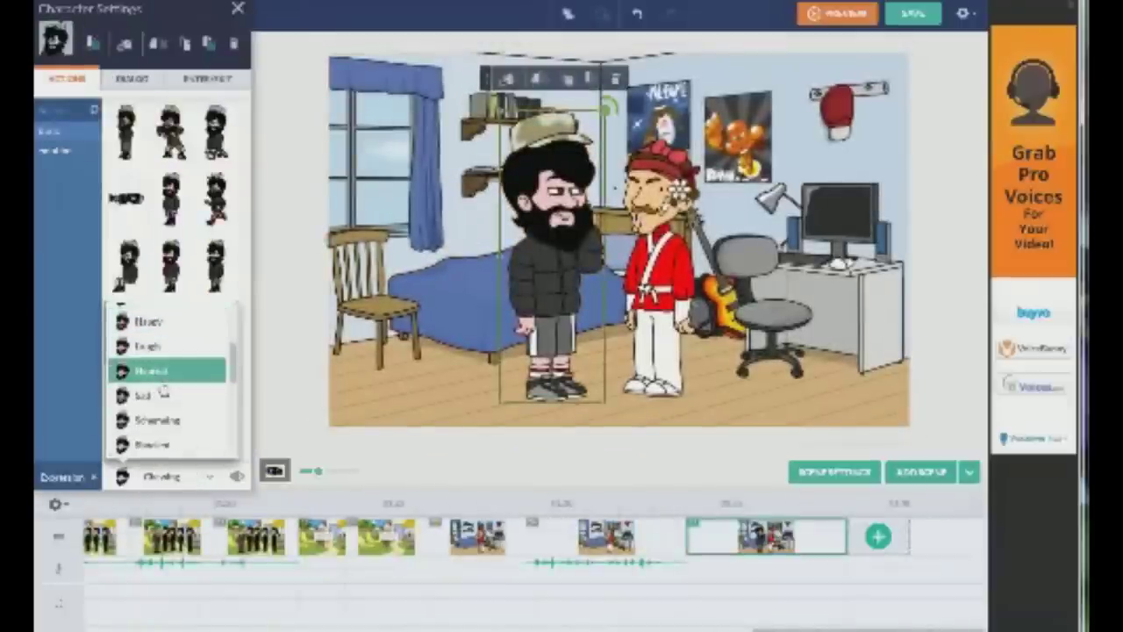
scroll(178, 419, down, 1)
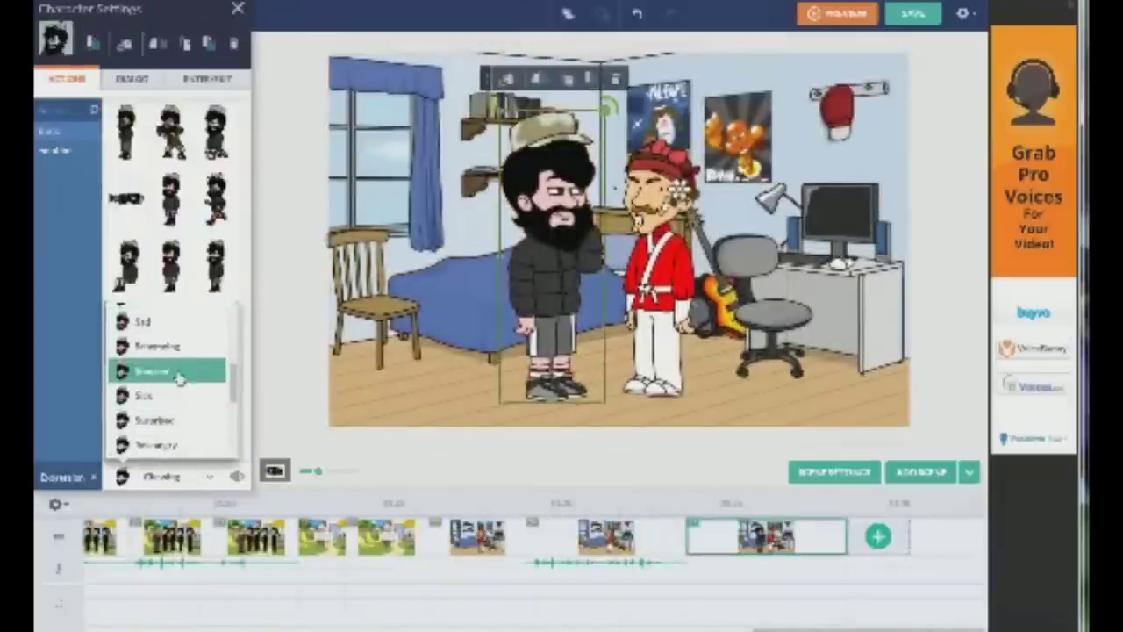
click(178, 375)
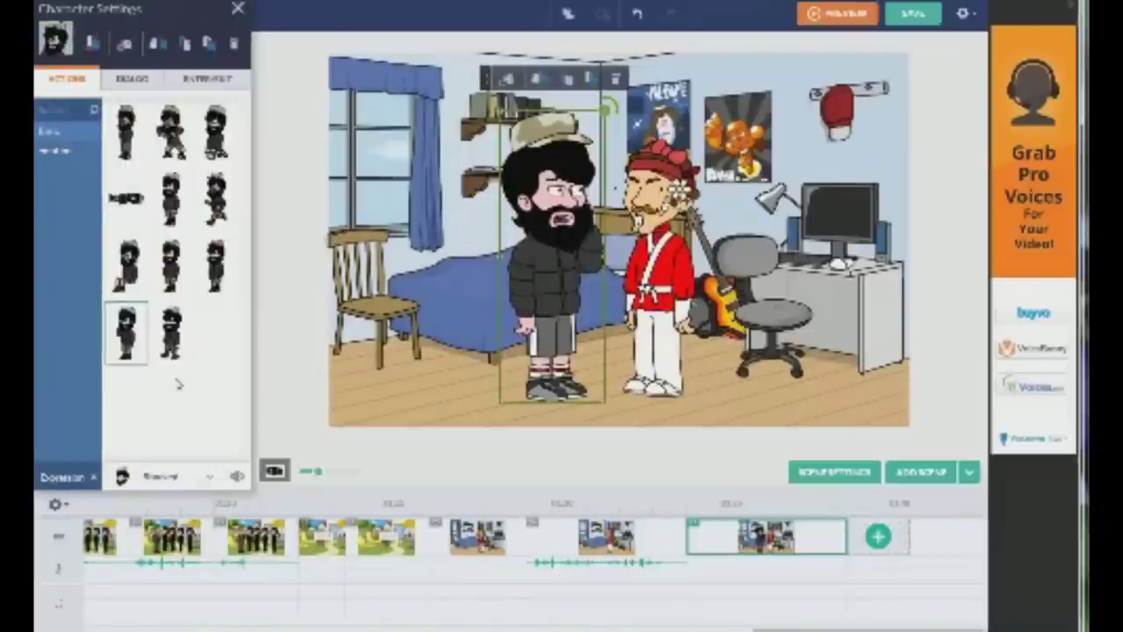
click(211, 478)
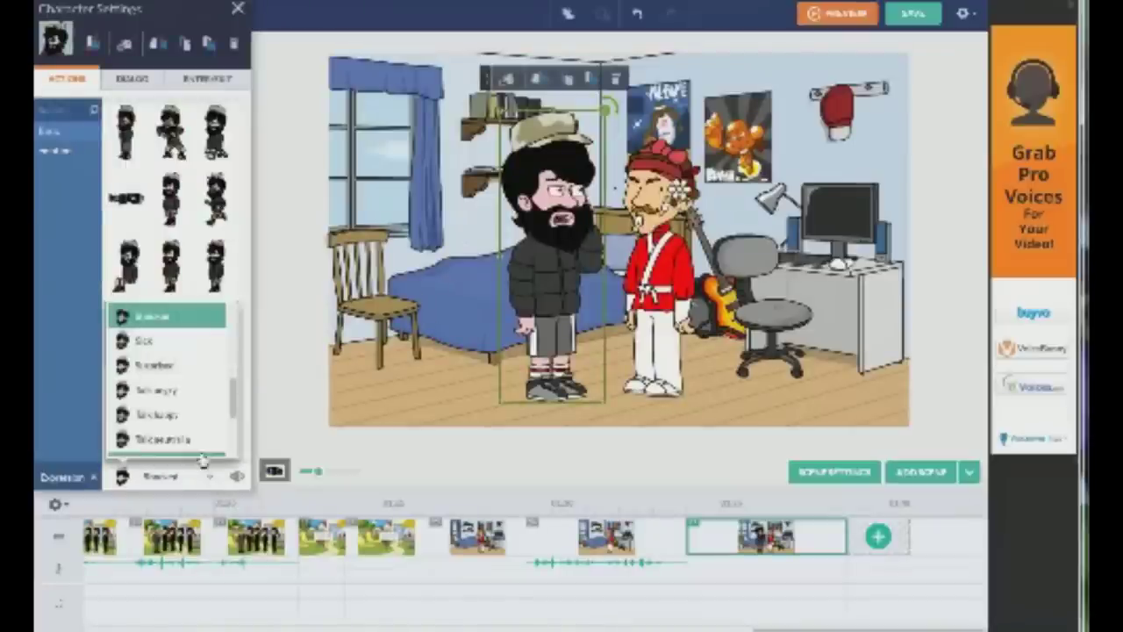
click(206, 478)
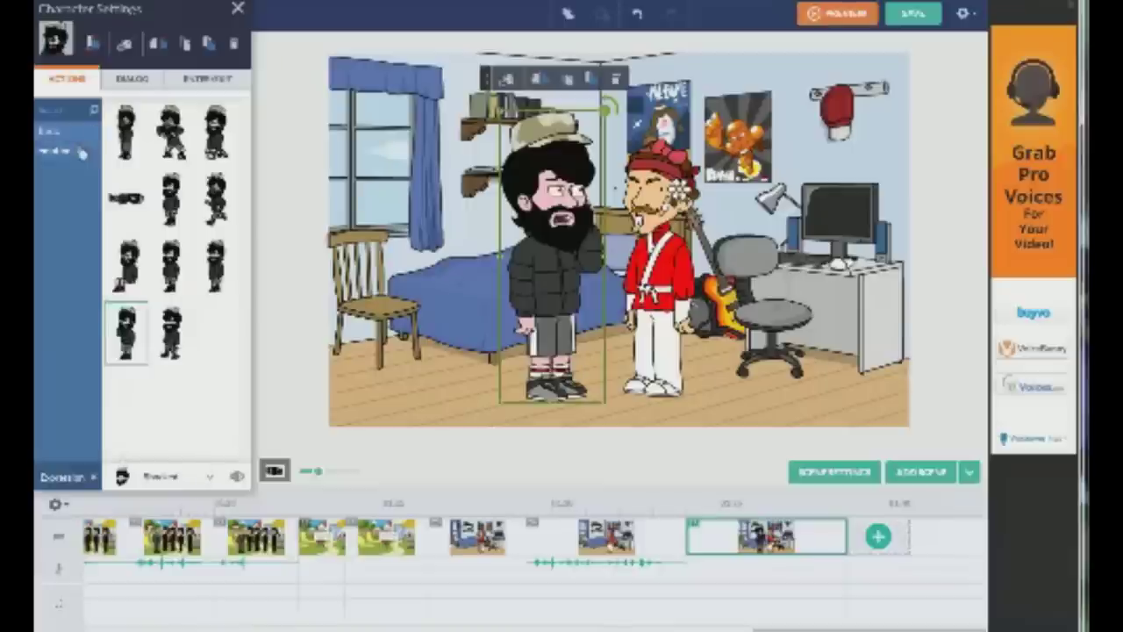
Add a Wiseguy text-to-speech line to the bearded character: "my fucking god. this is not my house", with the final word drawn out
click(131, 78)
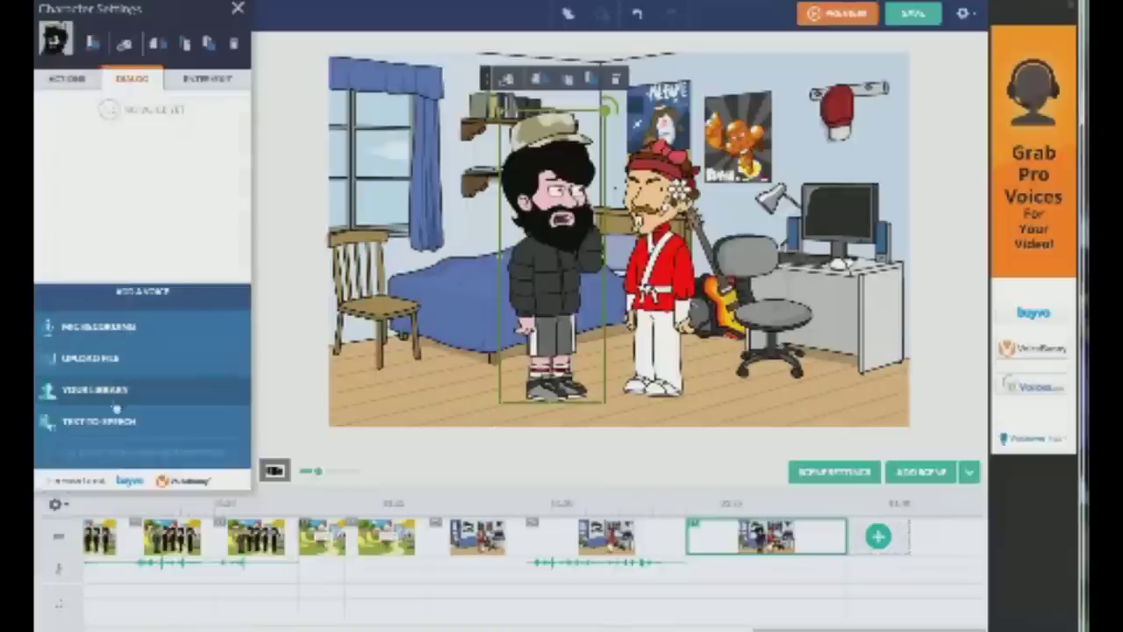
click(139, 422)
text(my food doe)
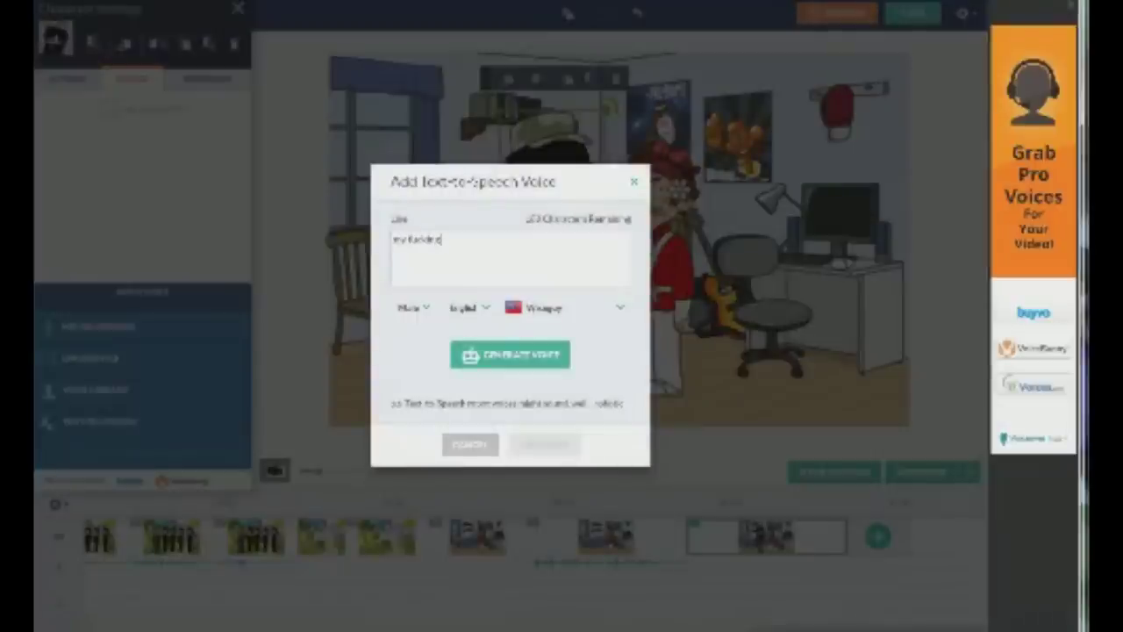
text(s not. this is not my foooooooooood)
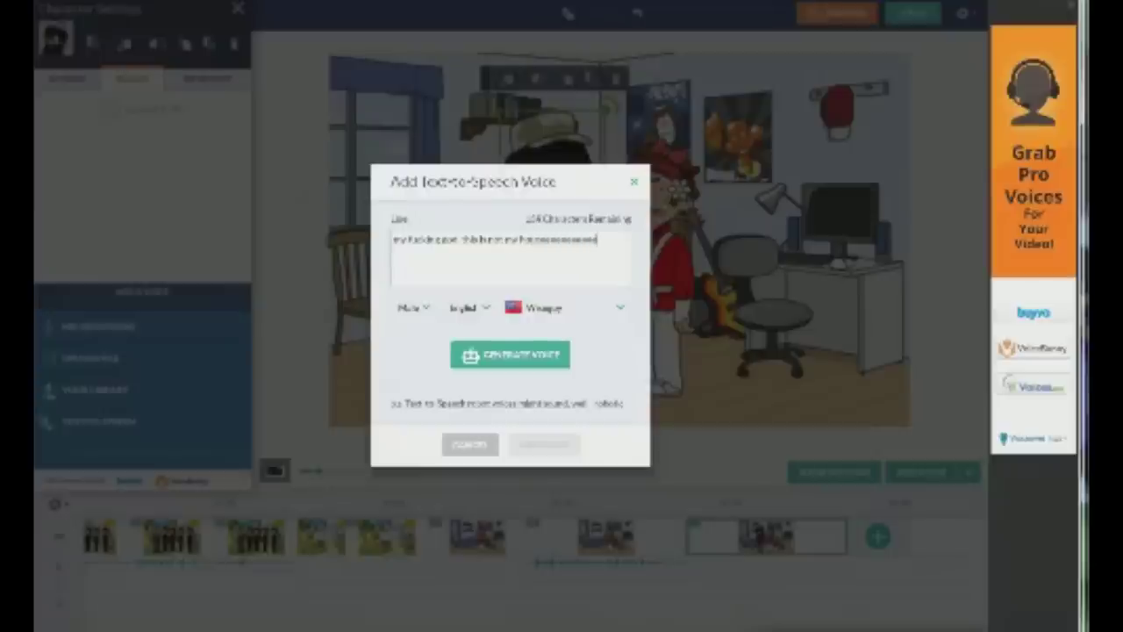
click(501, 358)
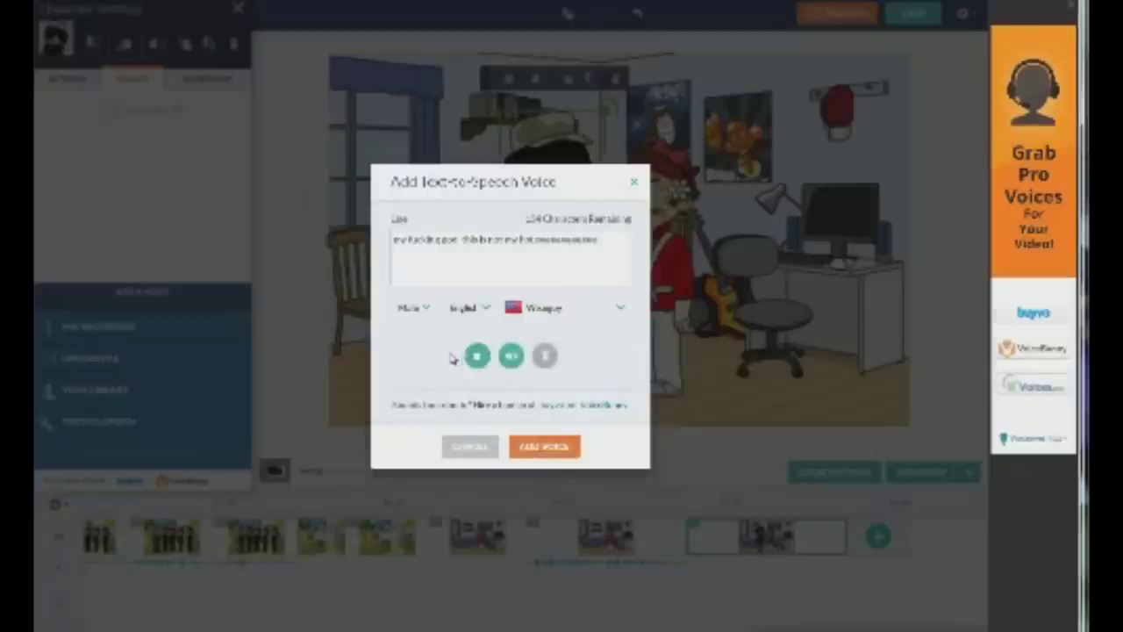
click(565, 448)
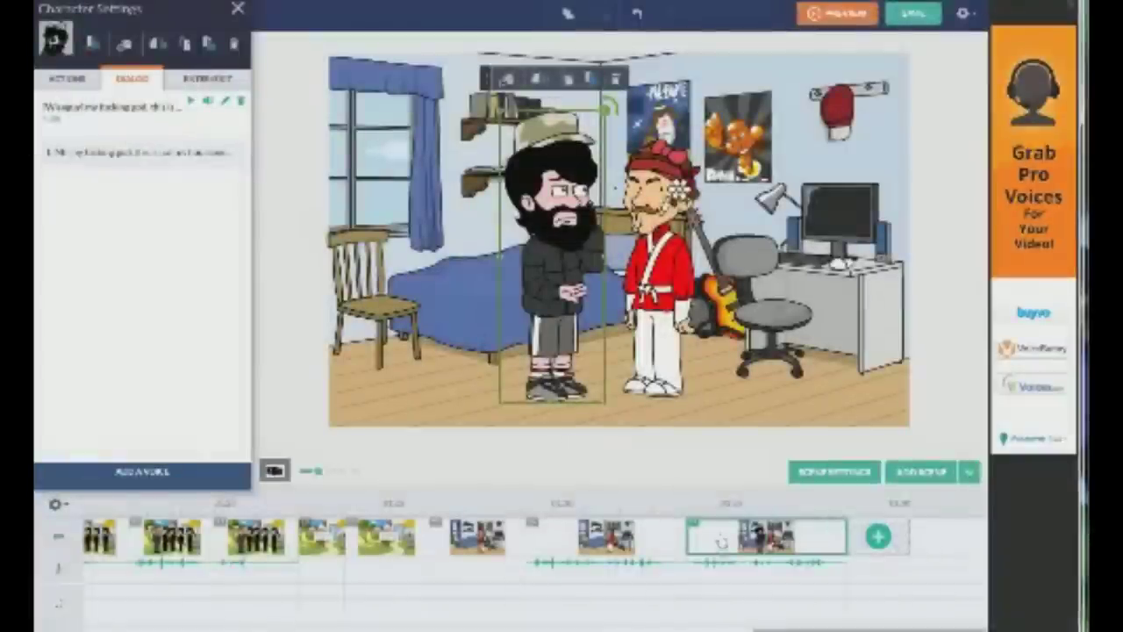
Preview the video from the bearded character's latest bedroom scene and return to editing
right_click(706, 558)
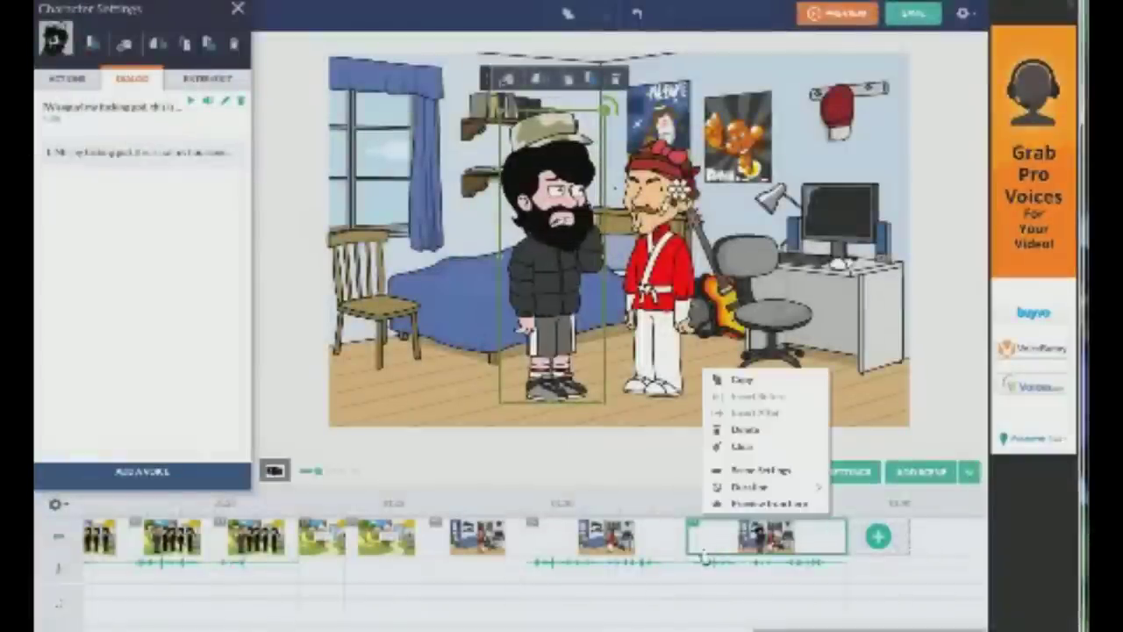
click(781, 507)
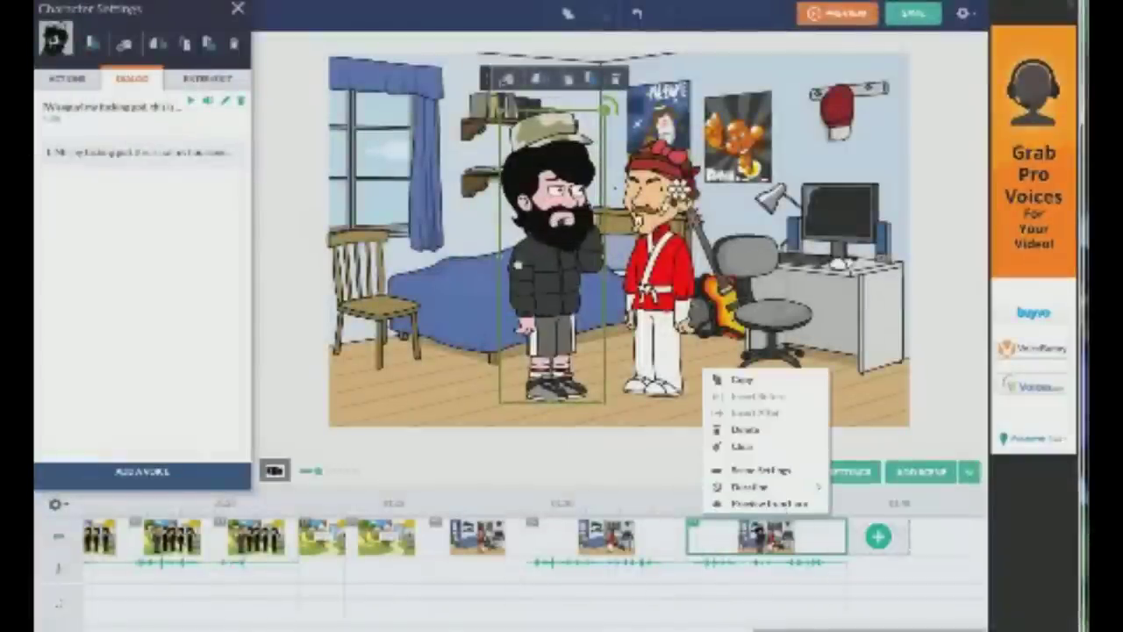
click(750, 504)
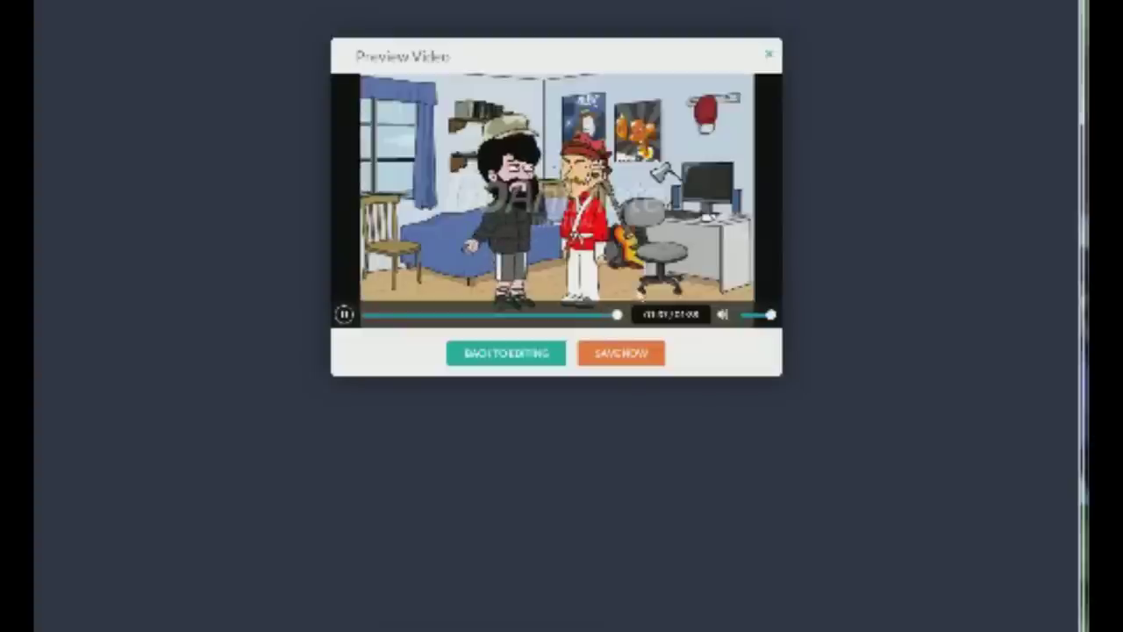
click(519, 355)
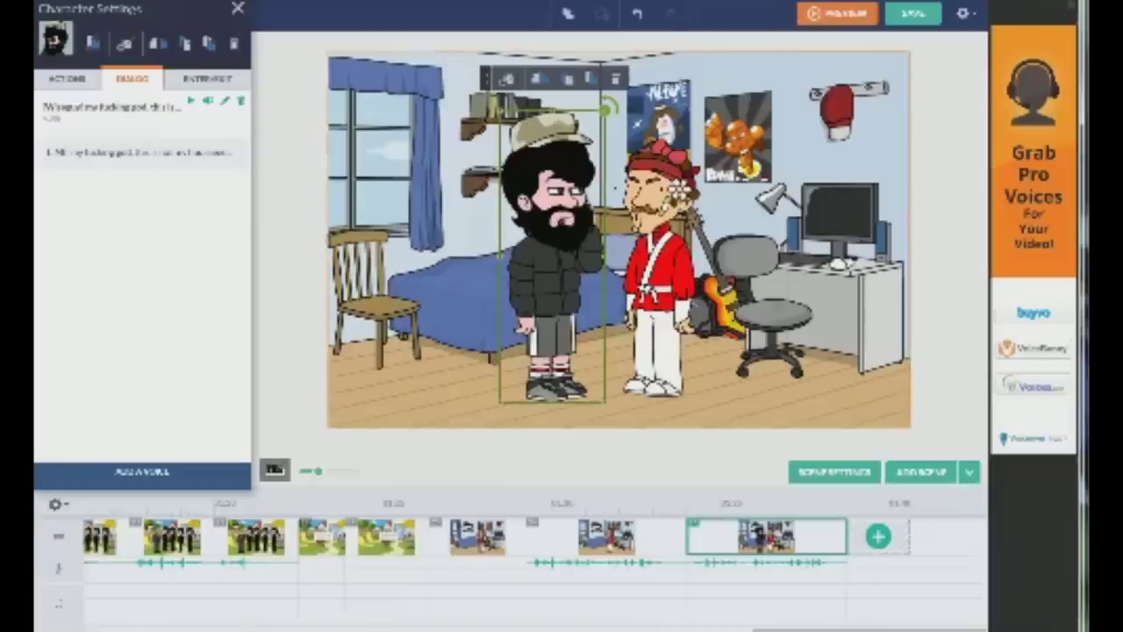
Add a new bedroom scene after the bearded character's line
click(669, 273)
click(141, 471)
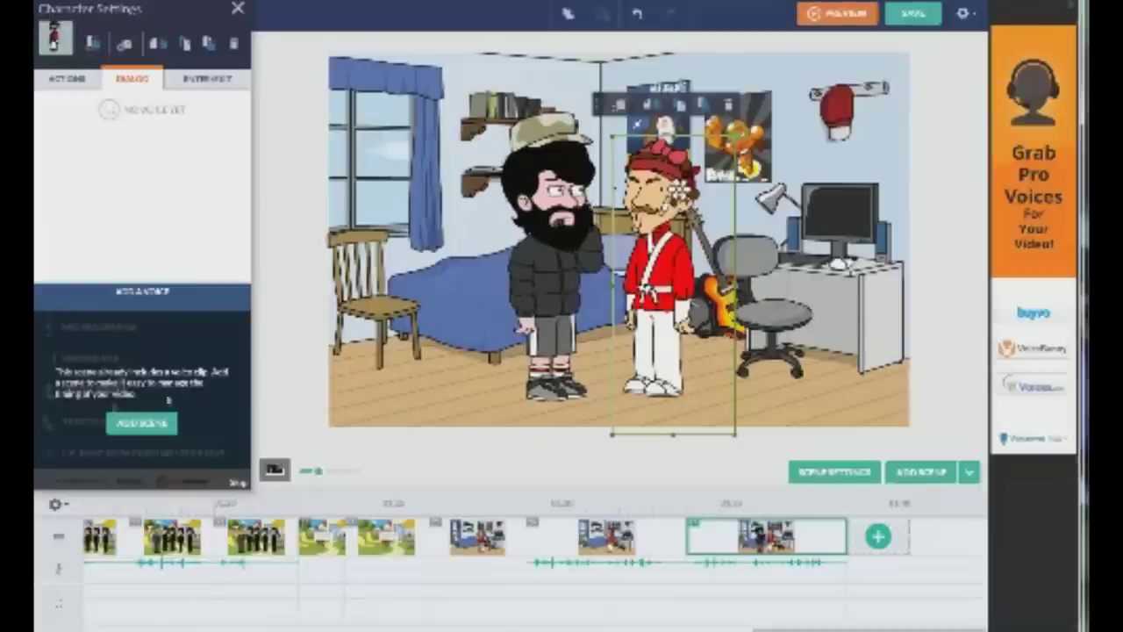
click(857, 544)
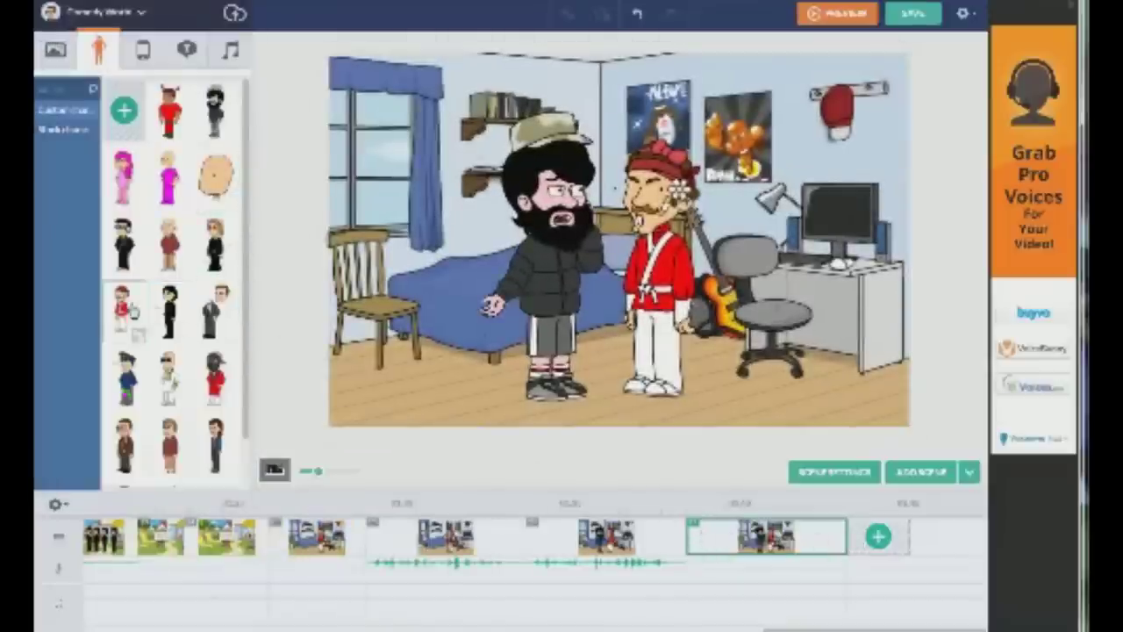
Add the bald character in magenta to the new scene, enlarged and standing in front of the desk
click(171, 180)
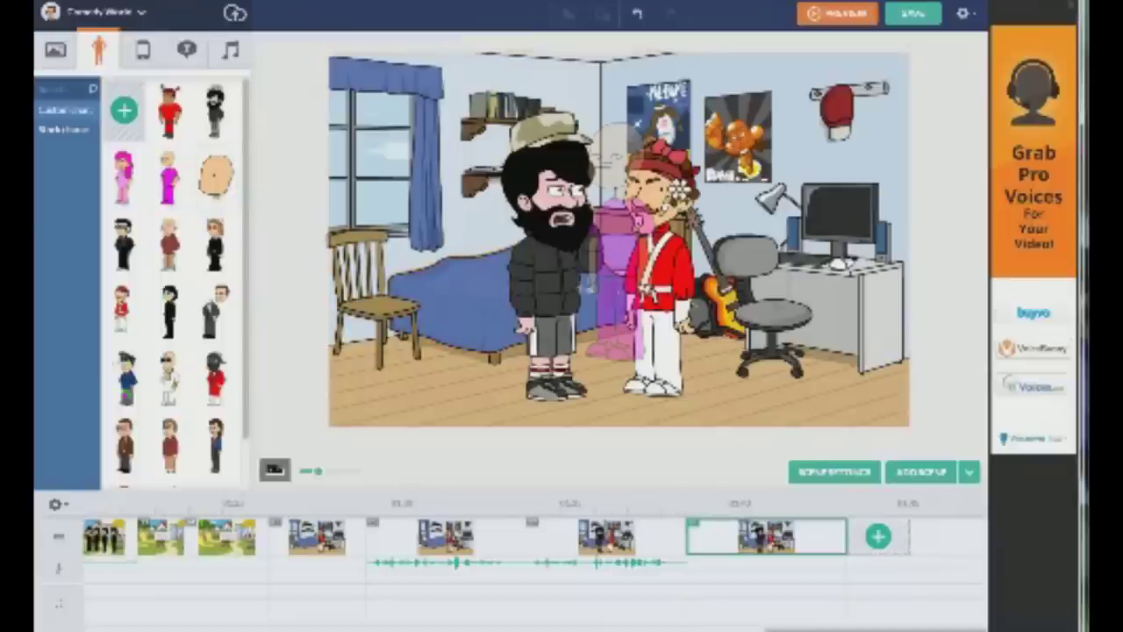
drag(621, 245, 804, 291)
drag(844, 165, 921, 72)
drag(824, 249, 839, 266)
Write a "Hello I am here now" text-to-speech line for the bald character and generate it with the Kidaroo voice
click(132, 78)
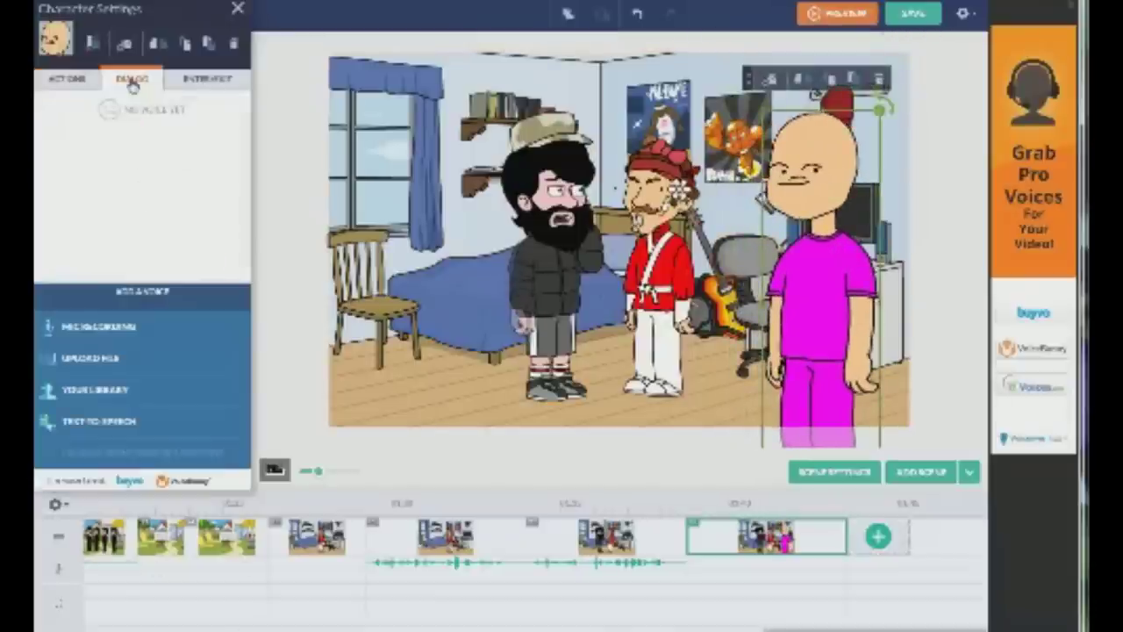
click(98, 422)
text(Hello)
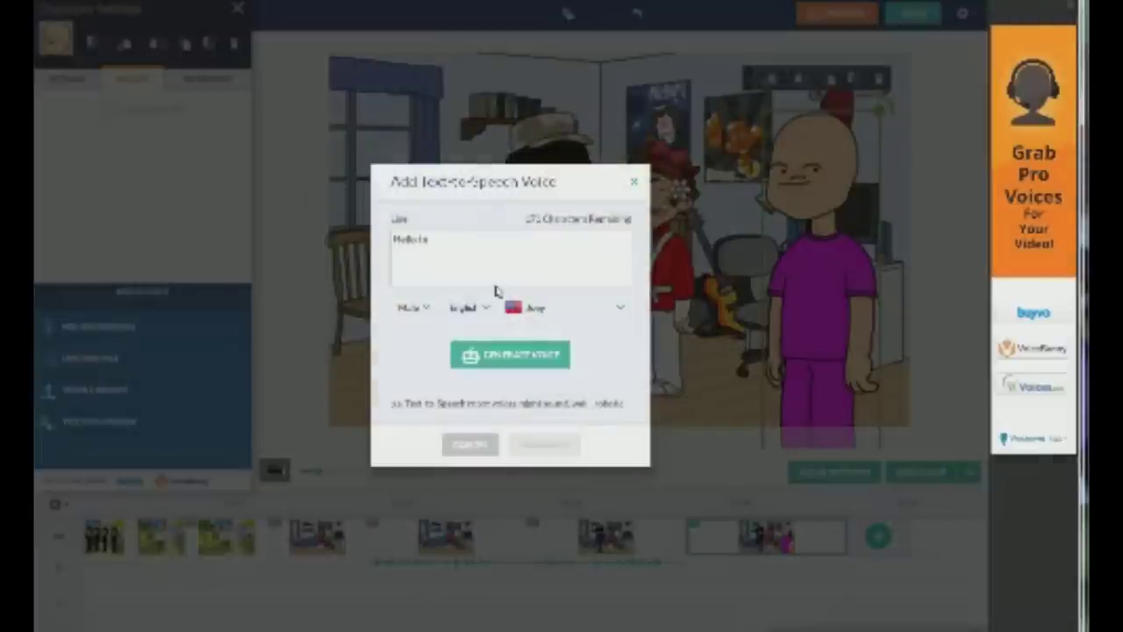
text( I am here t)
click(547, 317)
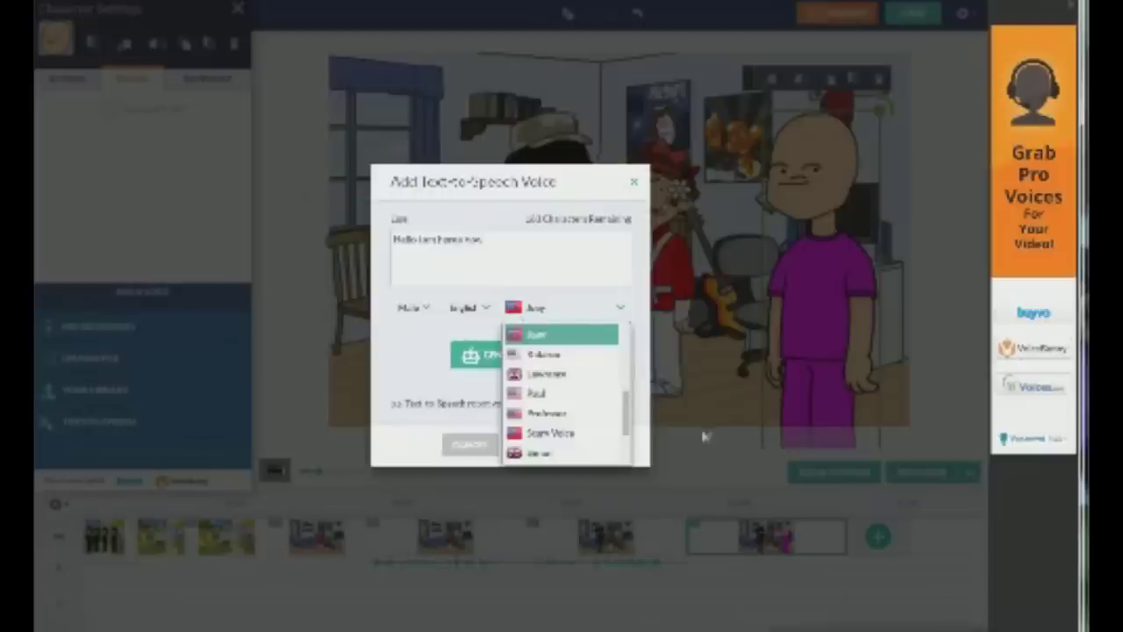
click(545, 355)
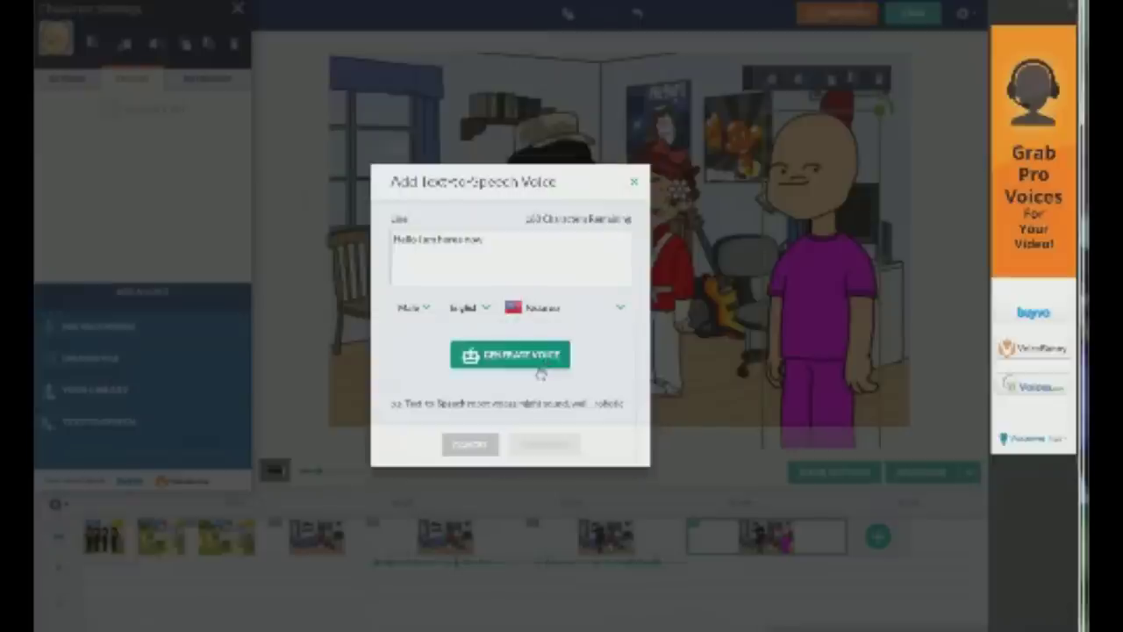
click(524, 367)
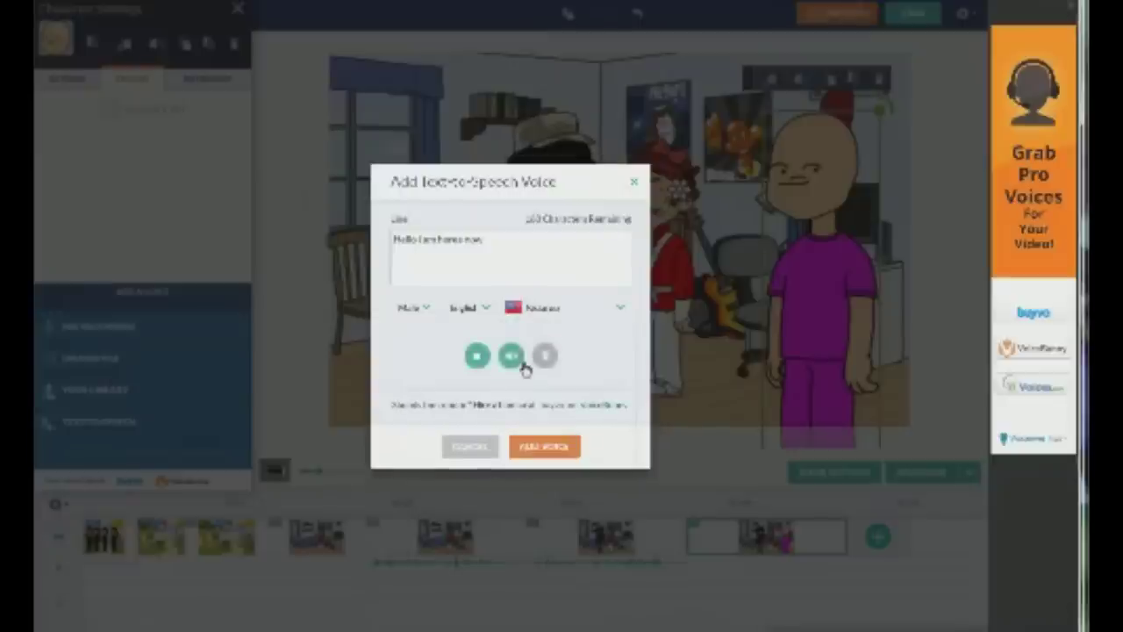
Correct the typo in "here", add the regenerated line to the bald character's dialogue, and shorten the scene to fit the clip
click(462, 239)
key(BackSpace)
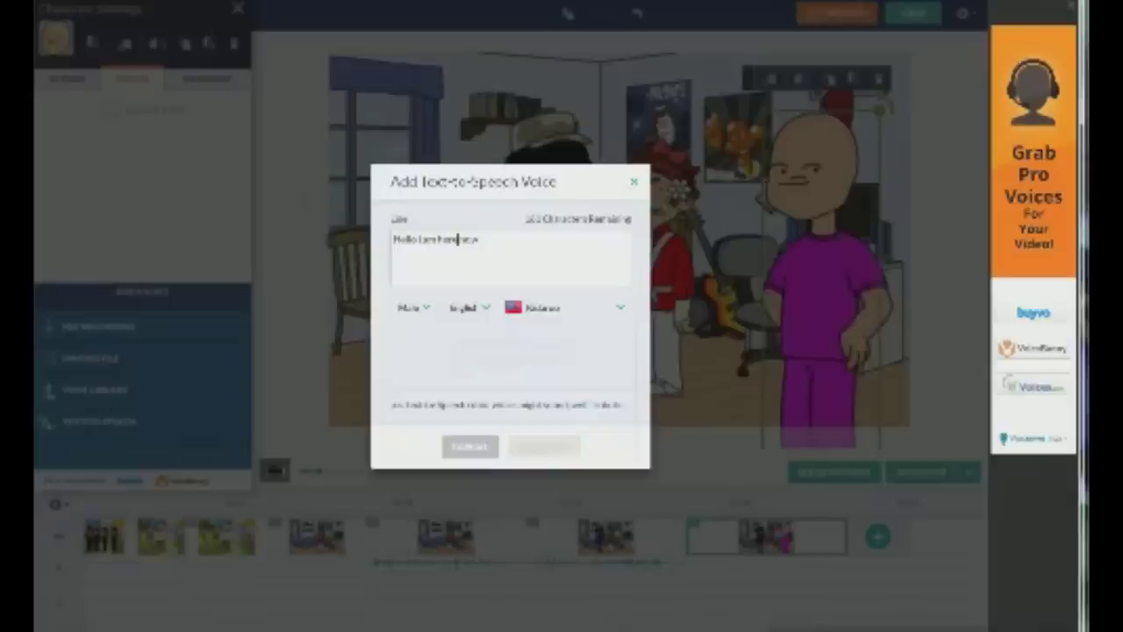
click(521, 349)
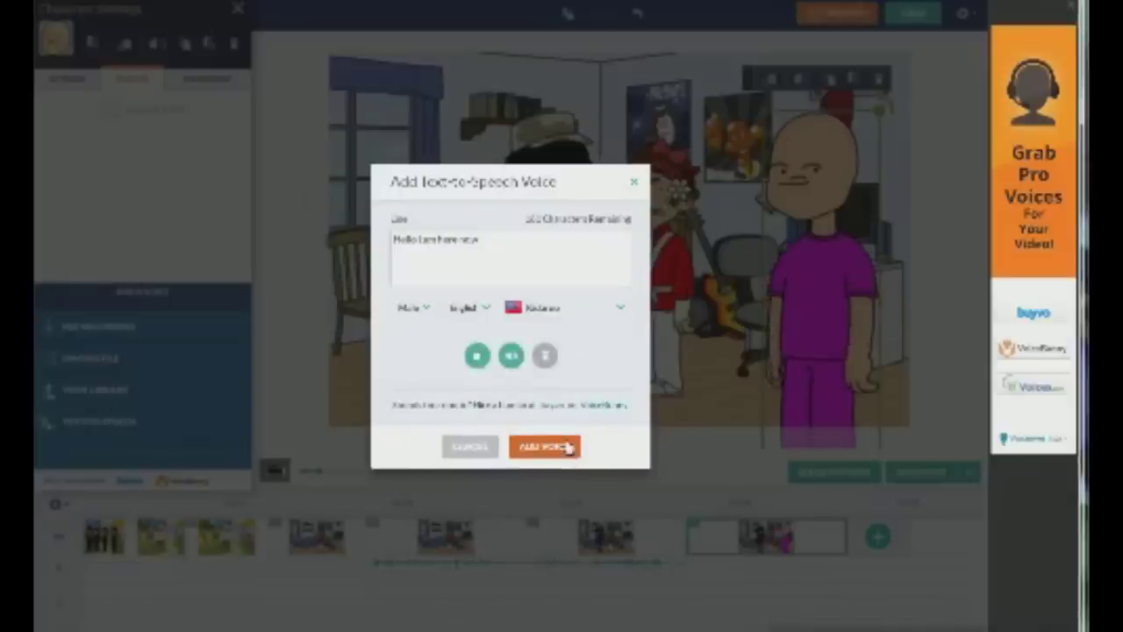
click(567, 447)
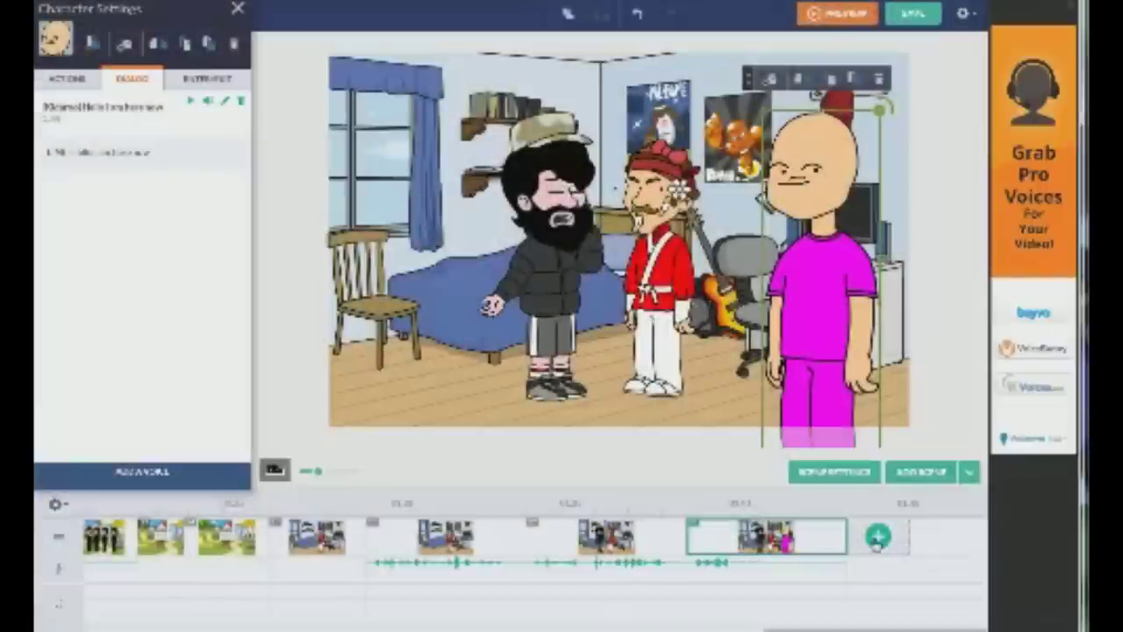
drag(842, 539, 904, 550)
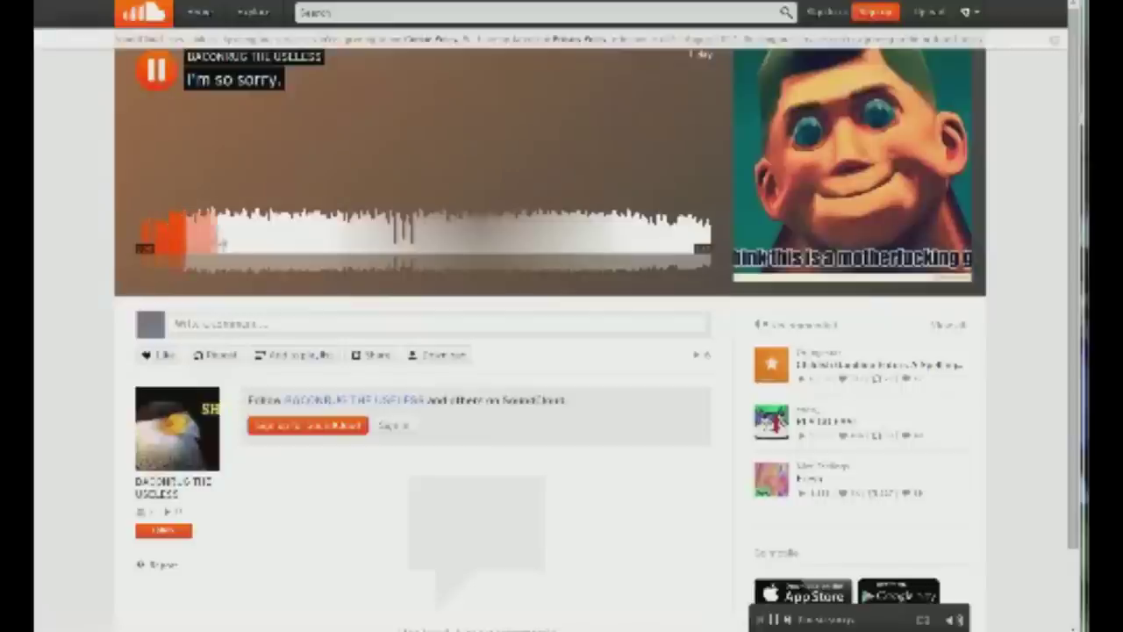
Switch to SoundCloud, sample several points of the track "I'm so sorry." and pause it
click(279, 242)
click(339, 244)
click(354, 246)
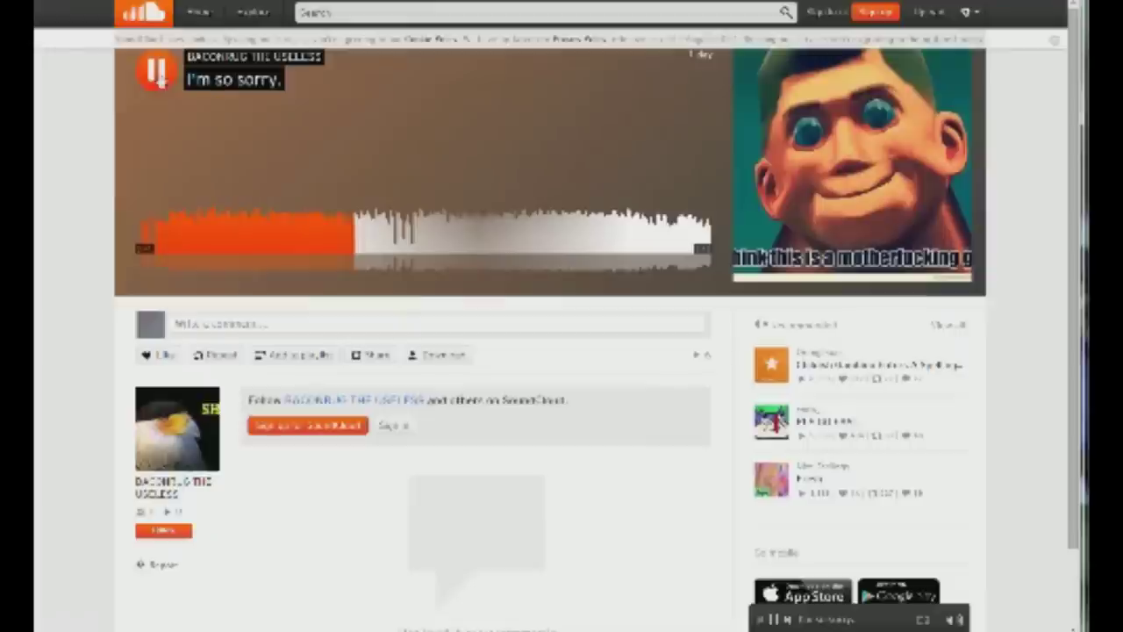
click(421, 247)
click(481, 249)
click(550, 245)
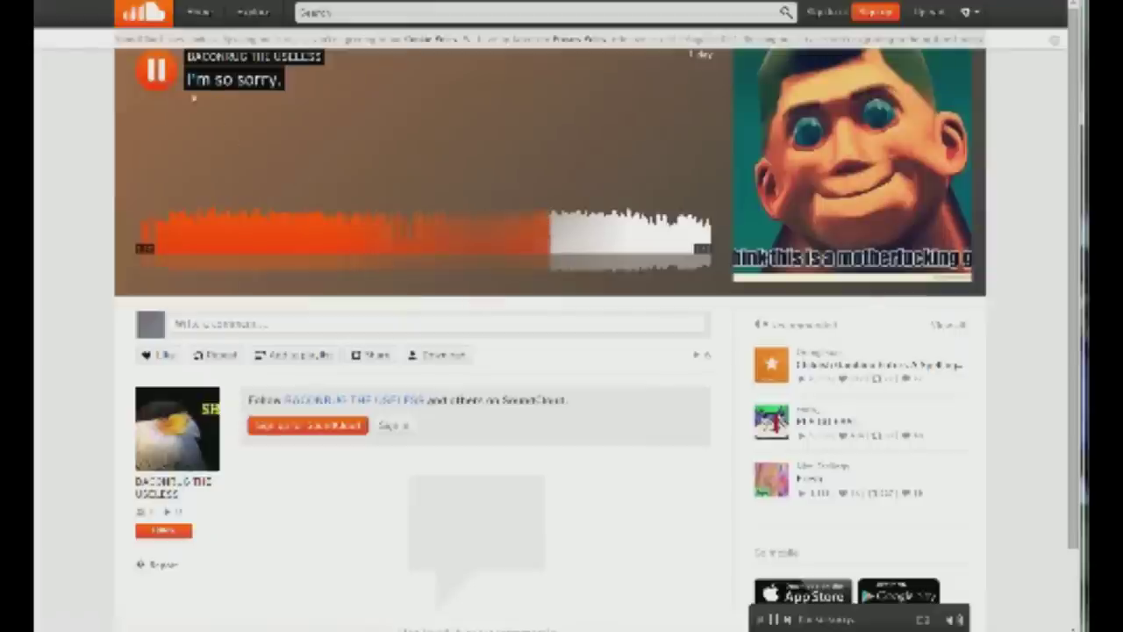
click(153, 70)
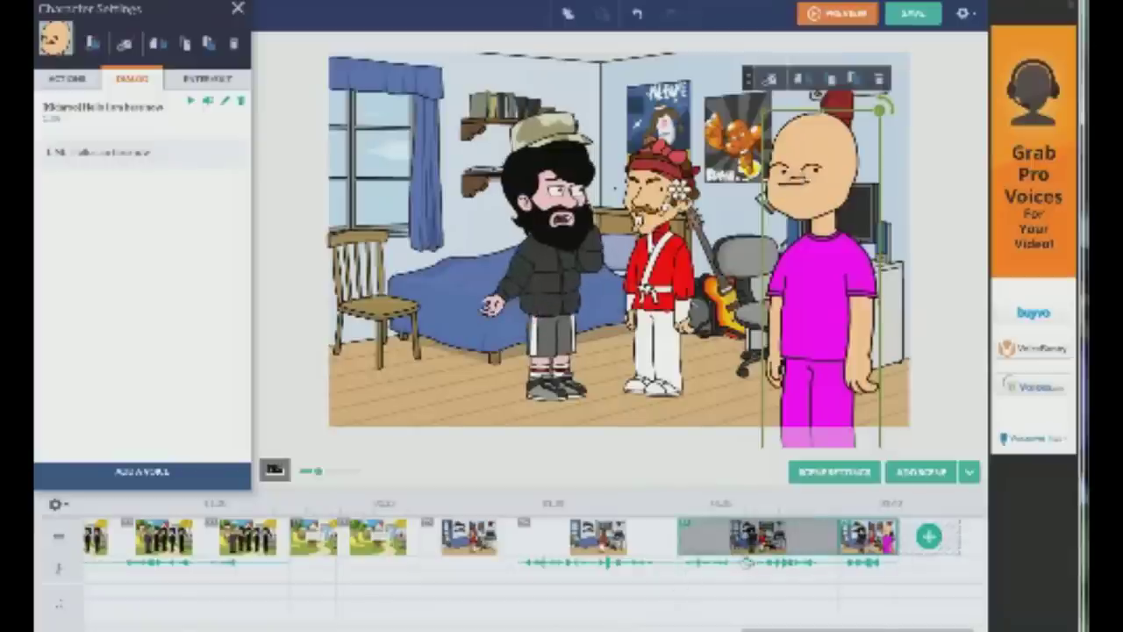
Add another bedroom scene and open a new text-to-speech voice for the man in red
click(928, 536)
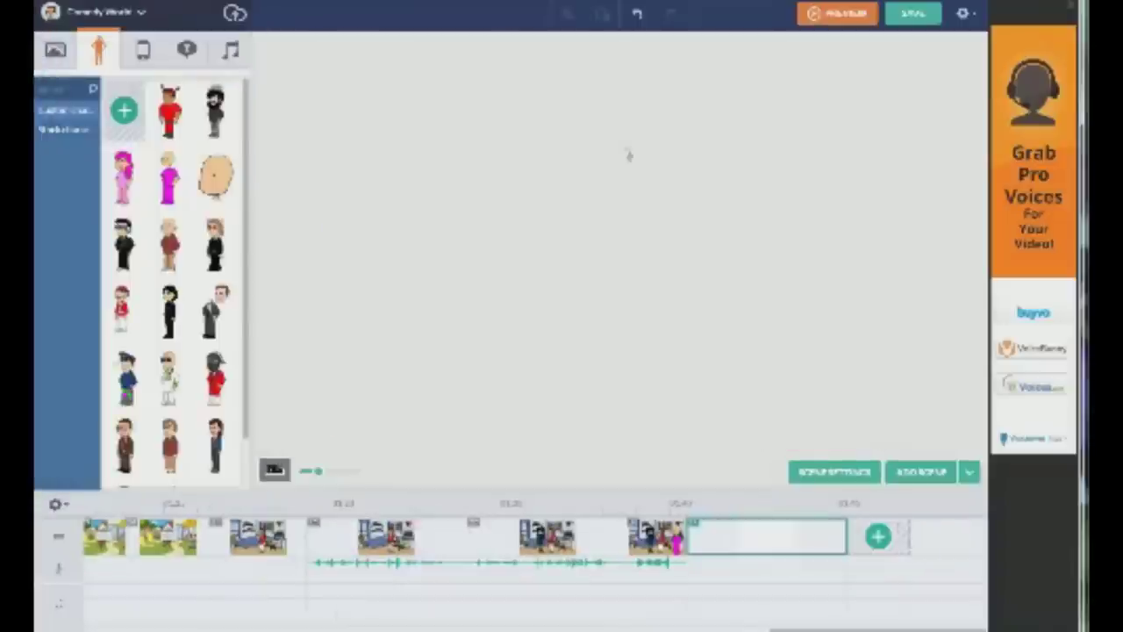
click(627, 158)
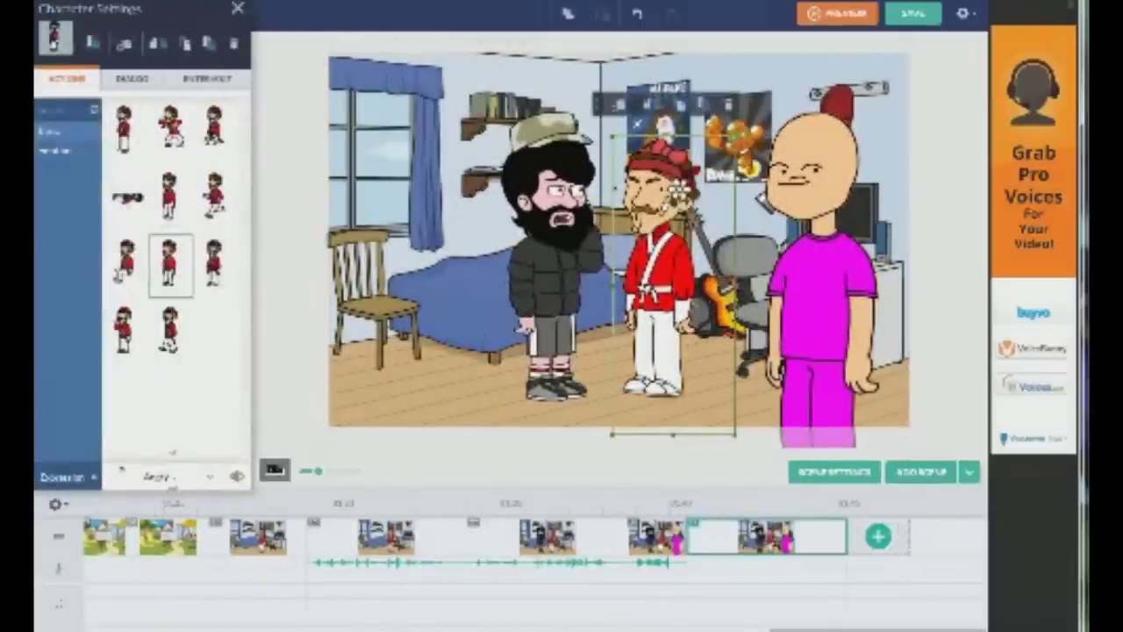
click(131, 78)
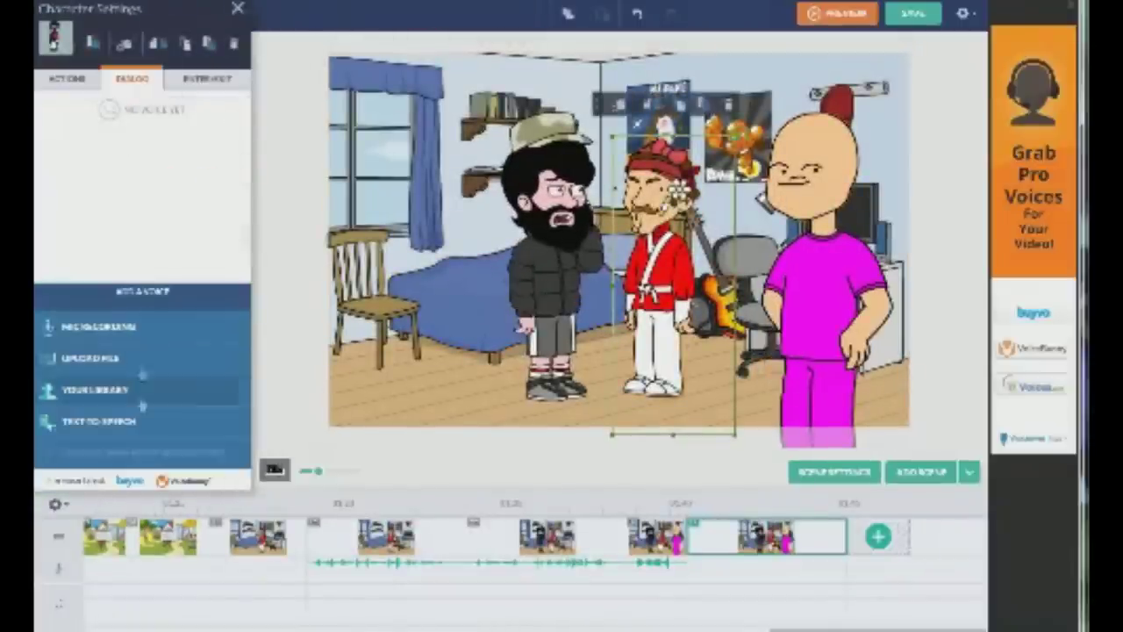
click(112, 421)
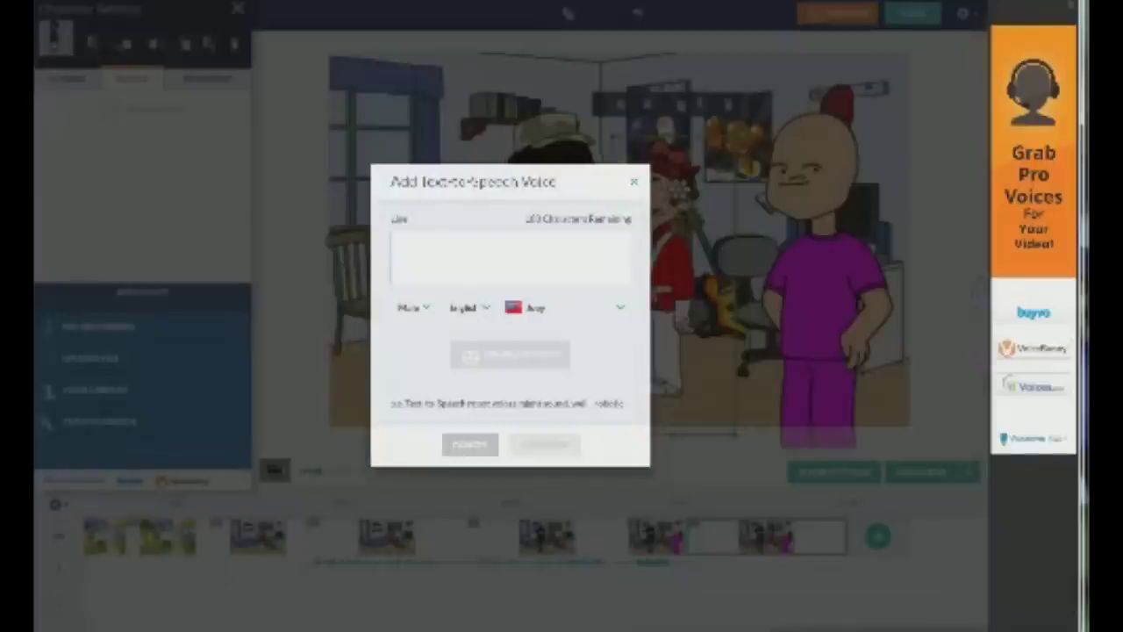
Write the man in red's line, starting "dont fockin look at me like you've never seen a man try" and ending "i am here"
text(meet)
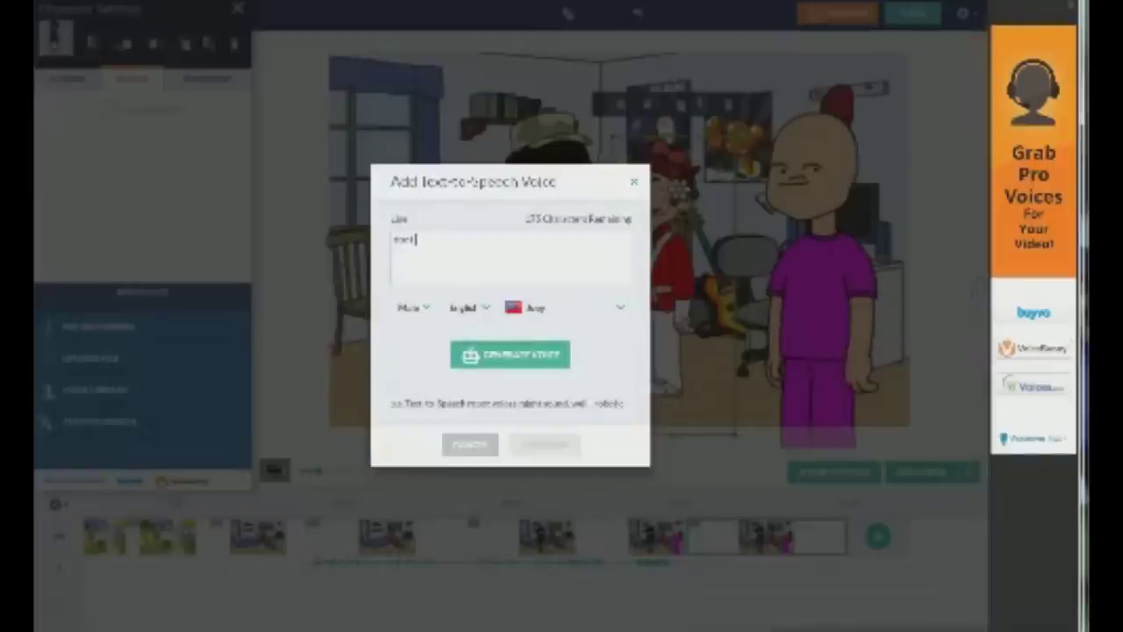
text(ook)
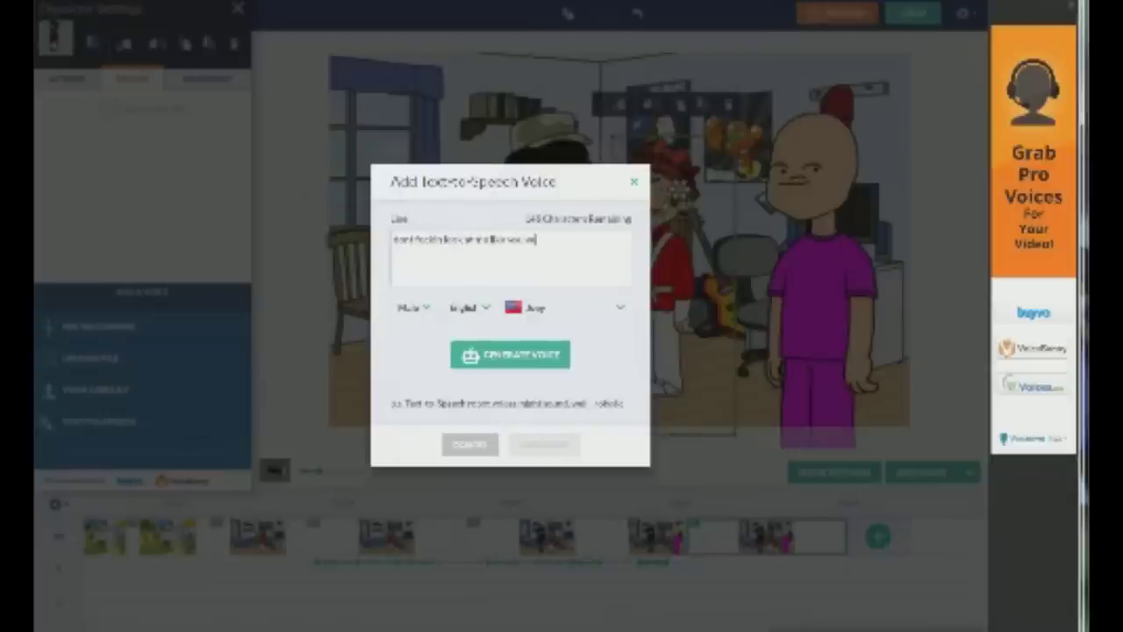
text( seen)
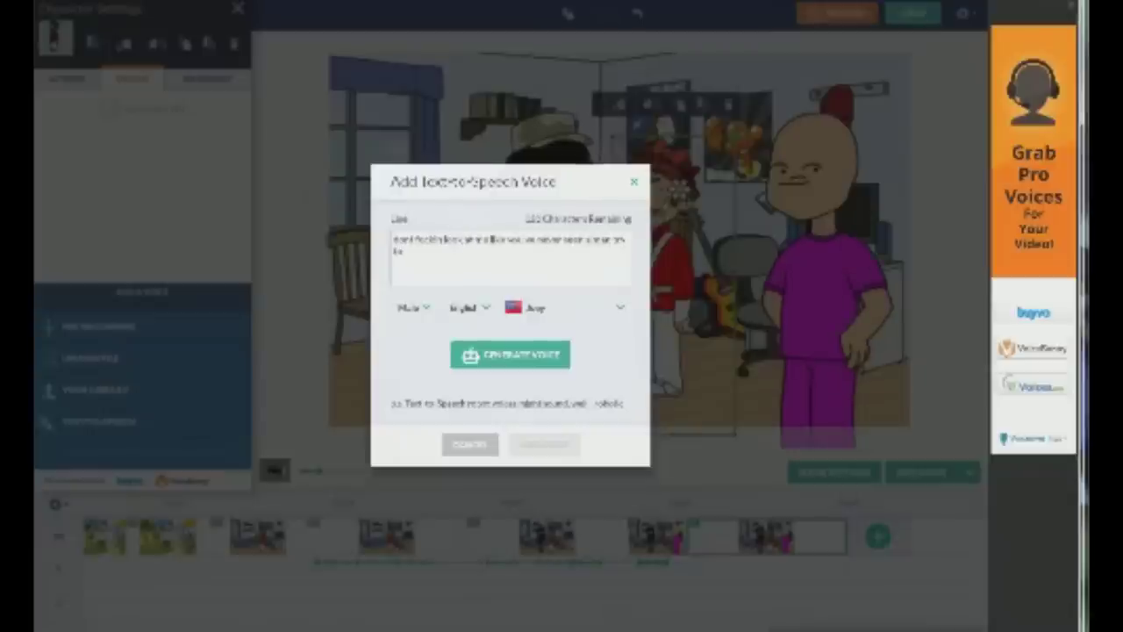
text(ds)
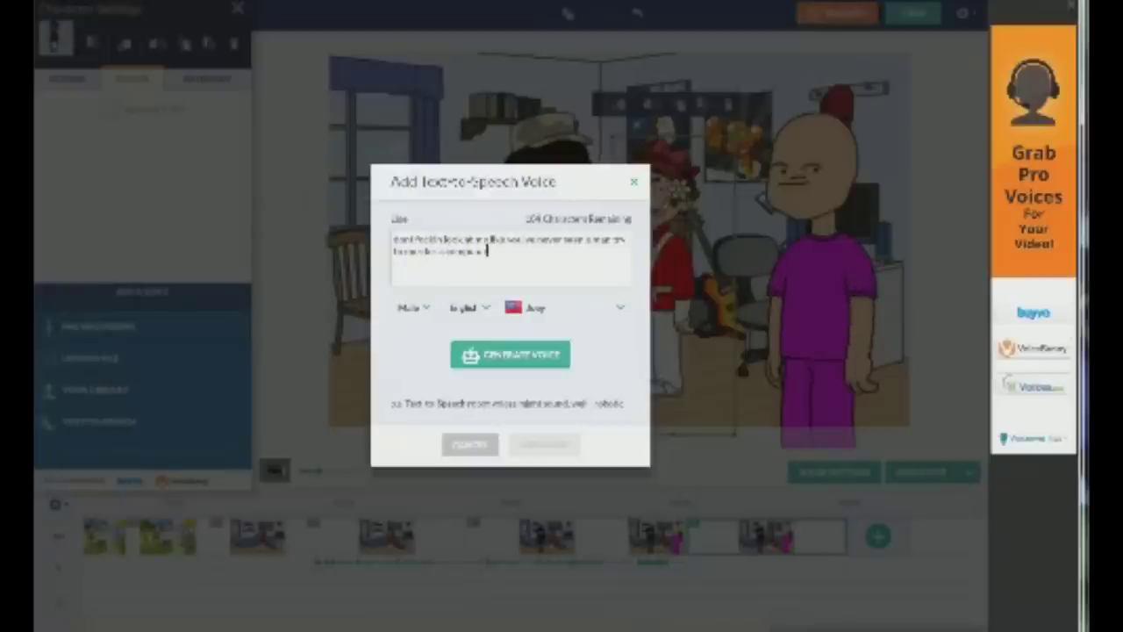
text(e with my)
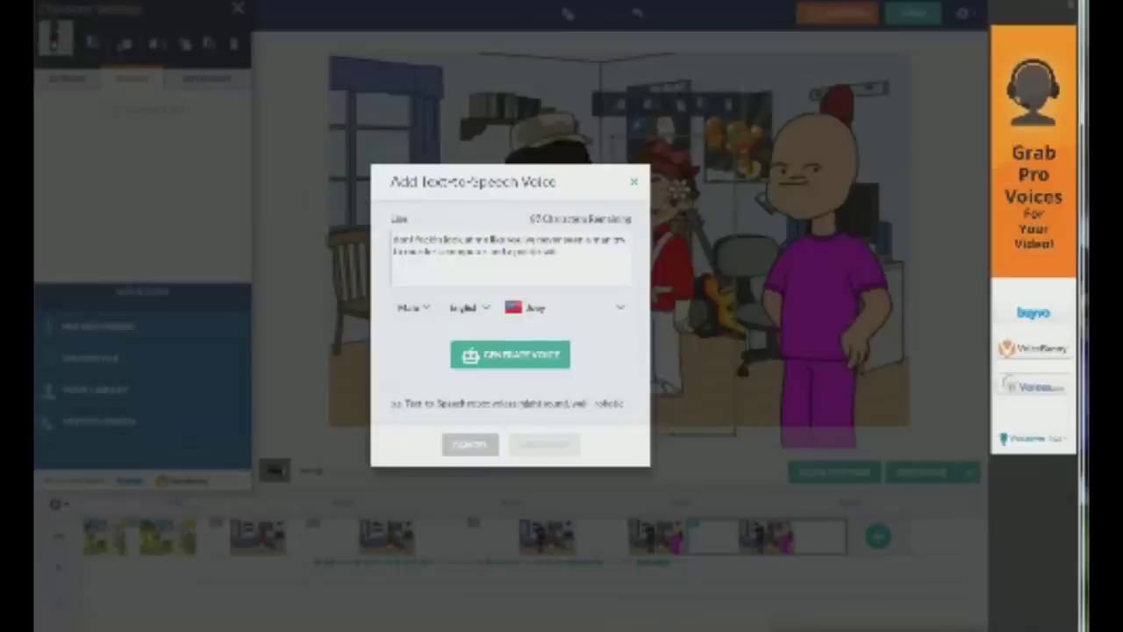
text( bare hanor)
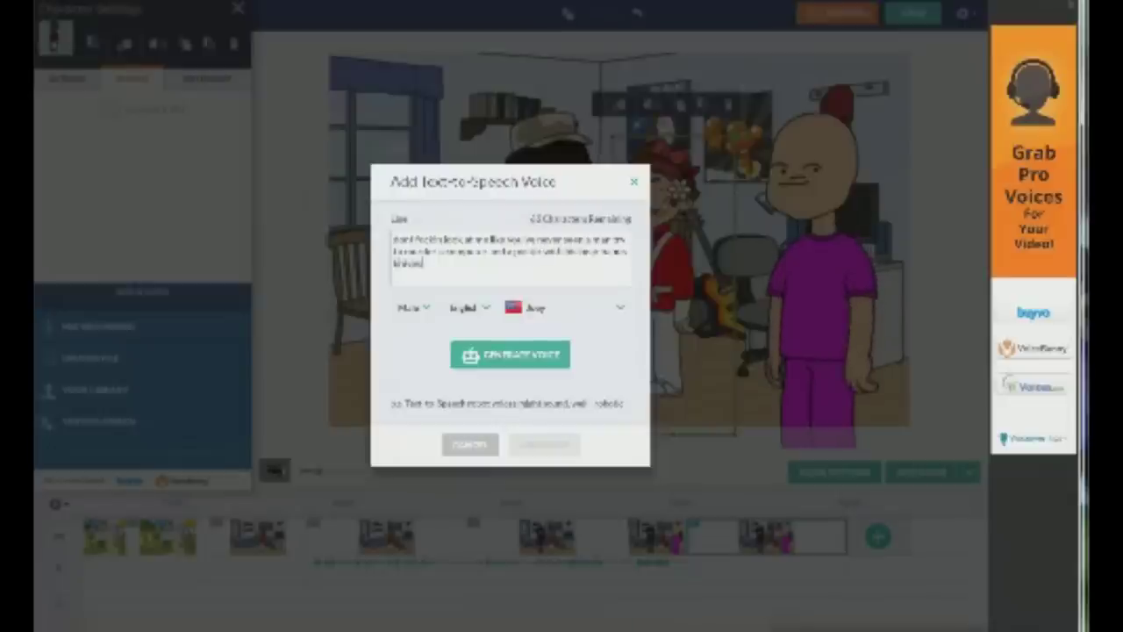
text( life)
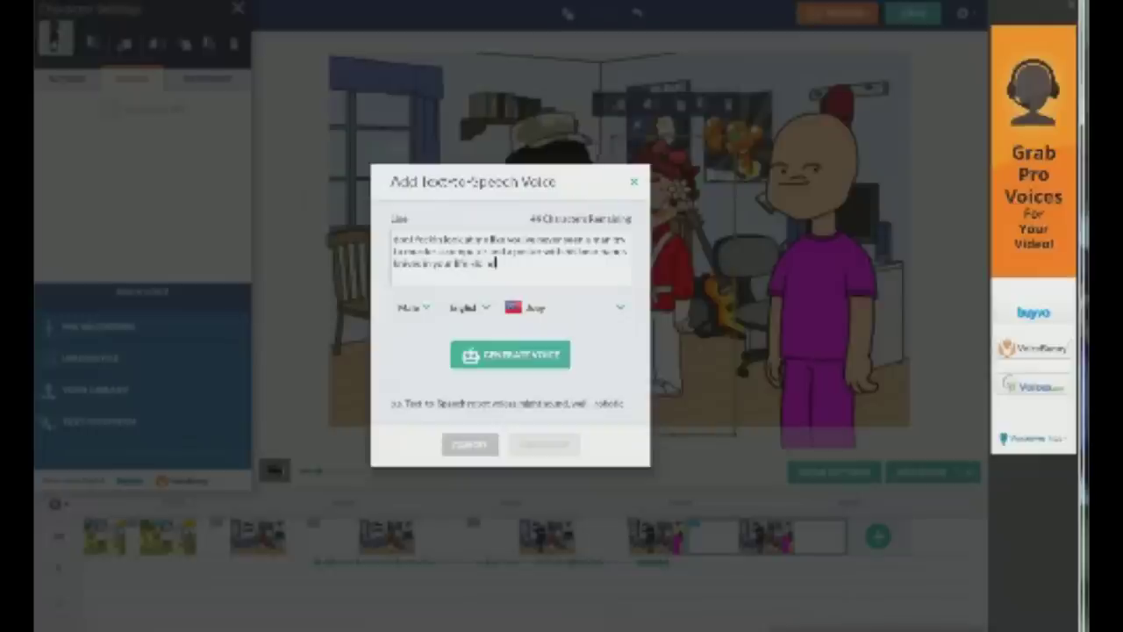
text(, you will)
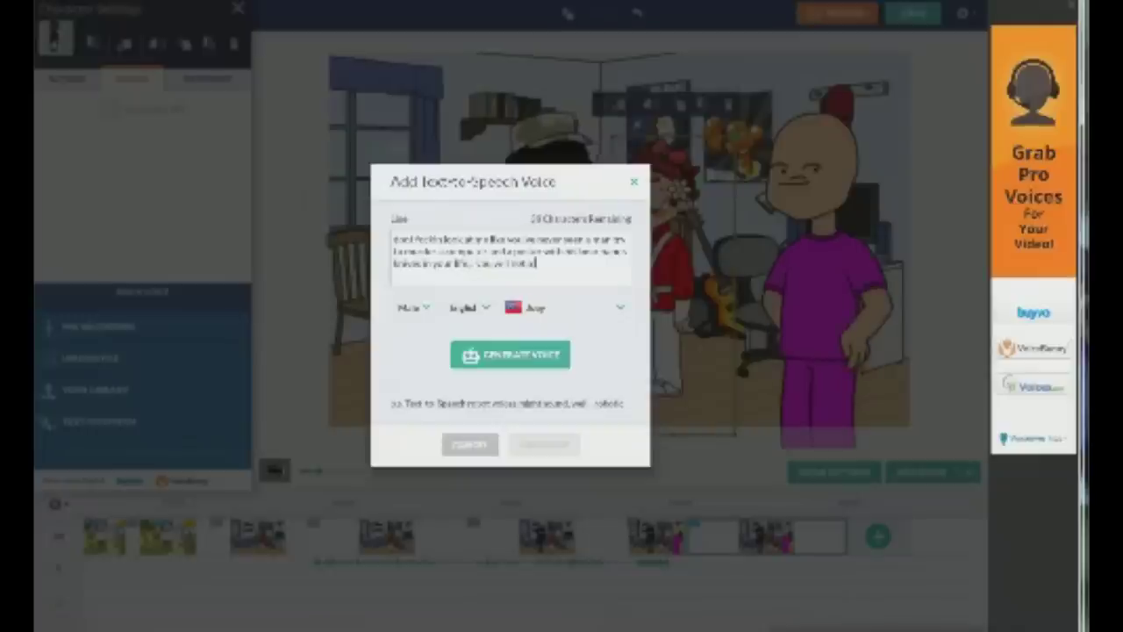
text(rself)
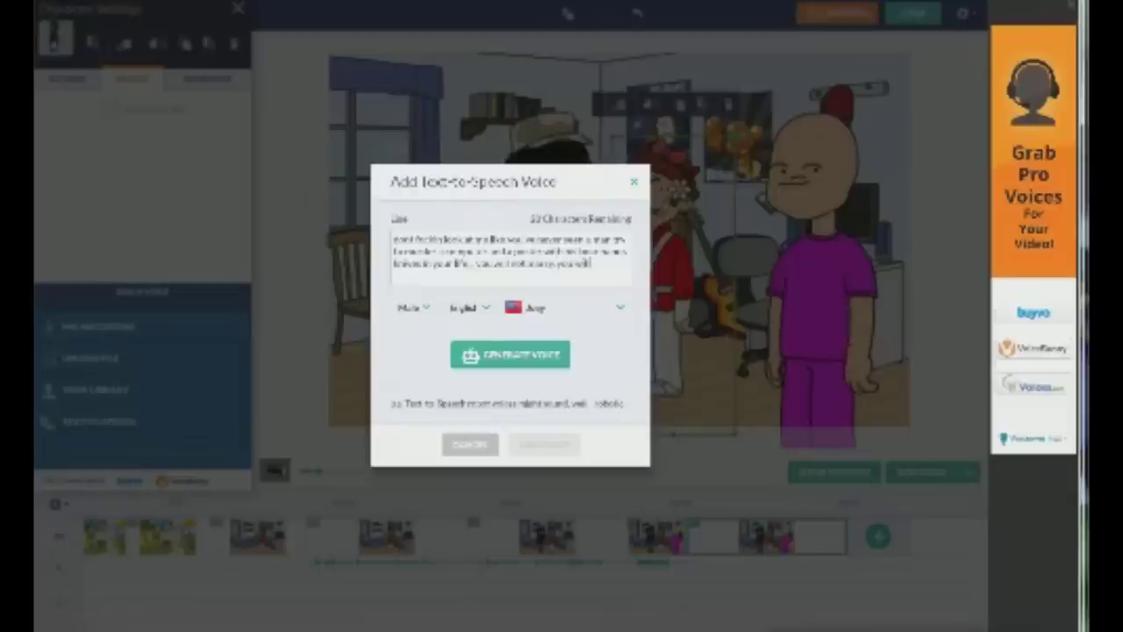
text( c)
Generate the line with the Steven voice and add it to the man in red's dialogue
click(551, 308)
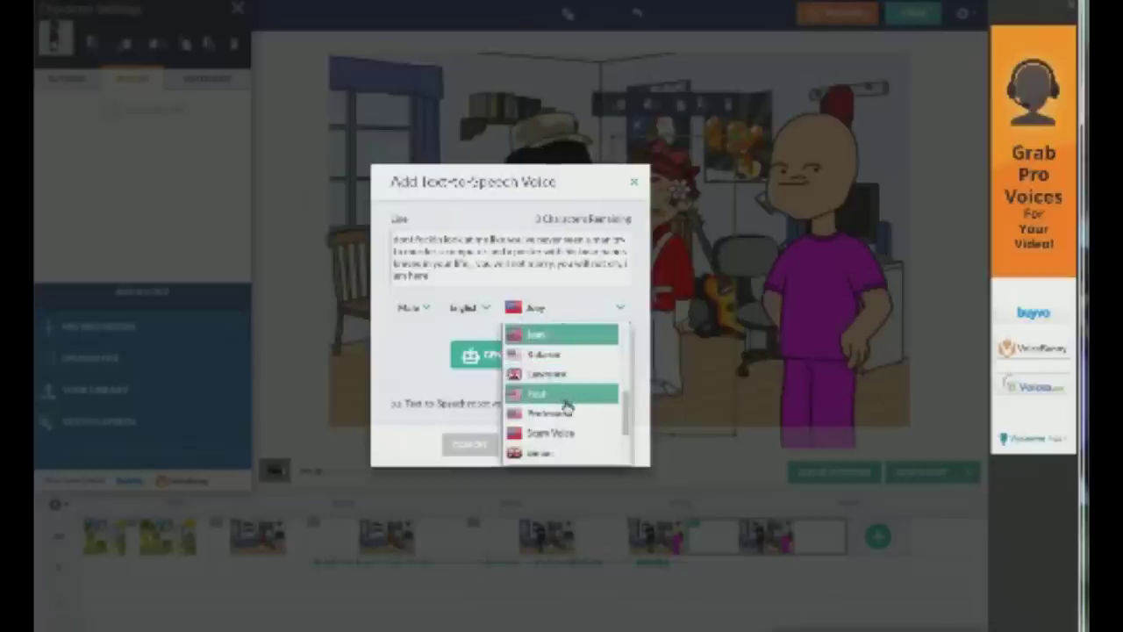
scroll(574, 428, down, 1)
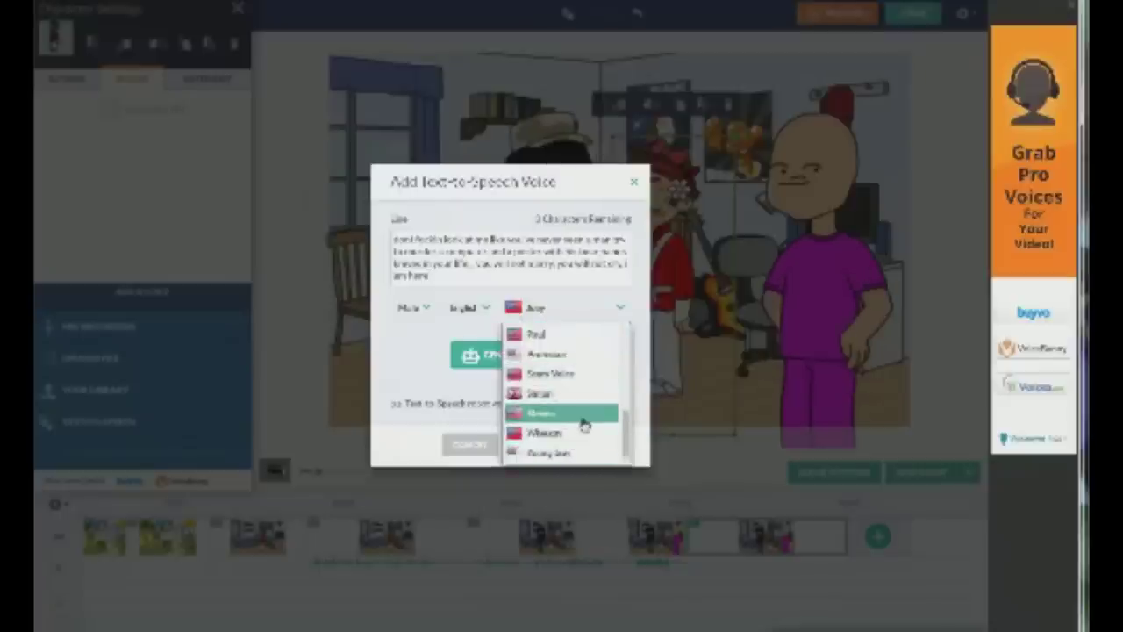
scroll(583, 425, down, 1)
click(568, 395)
click(519, 350)
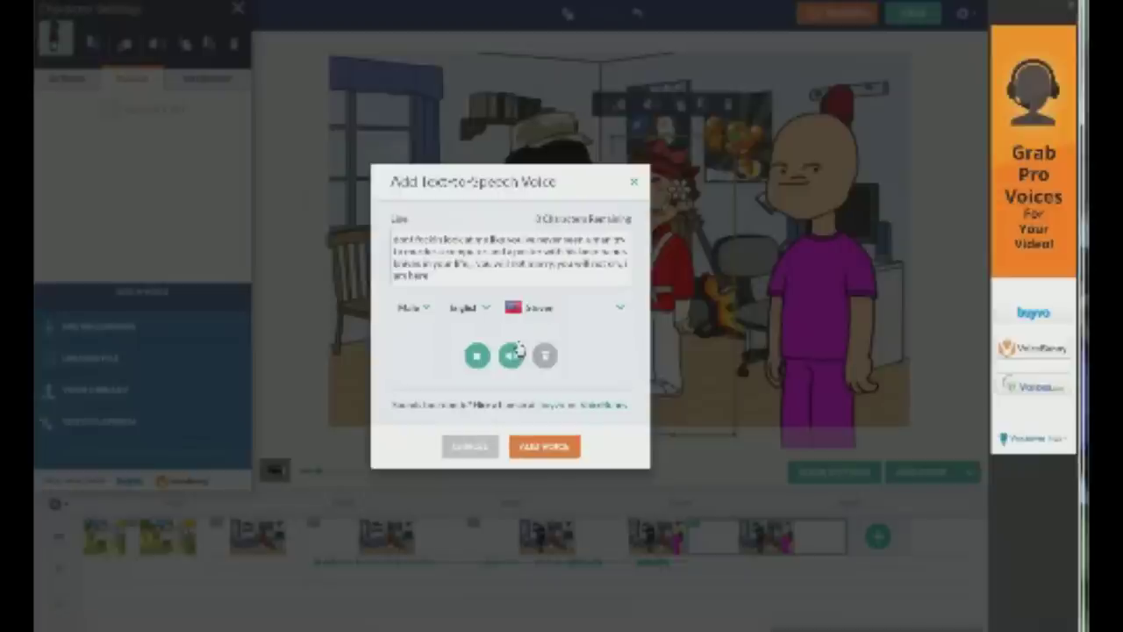
click(550, 445)
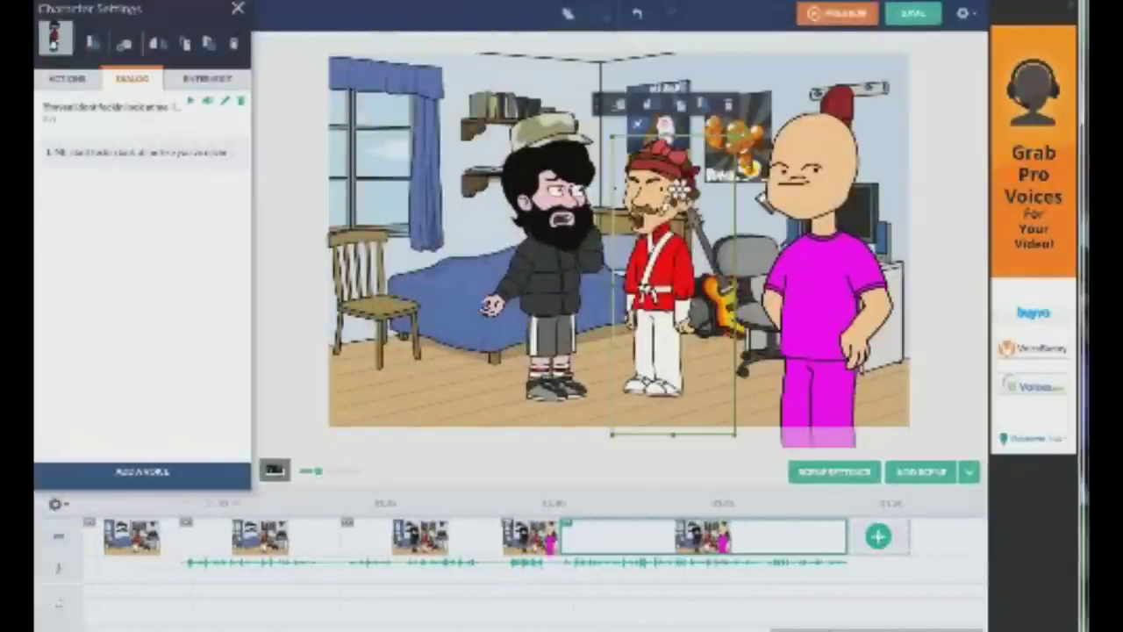
Add two more bedroom scenes after the man in red's line and shorten the first one to a brief pause
click(877, 535)
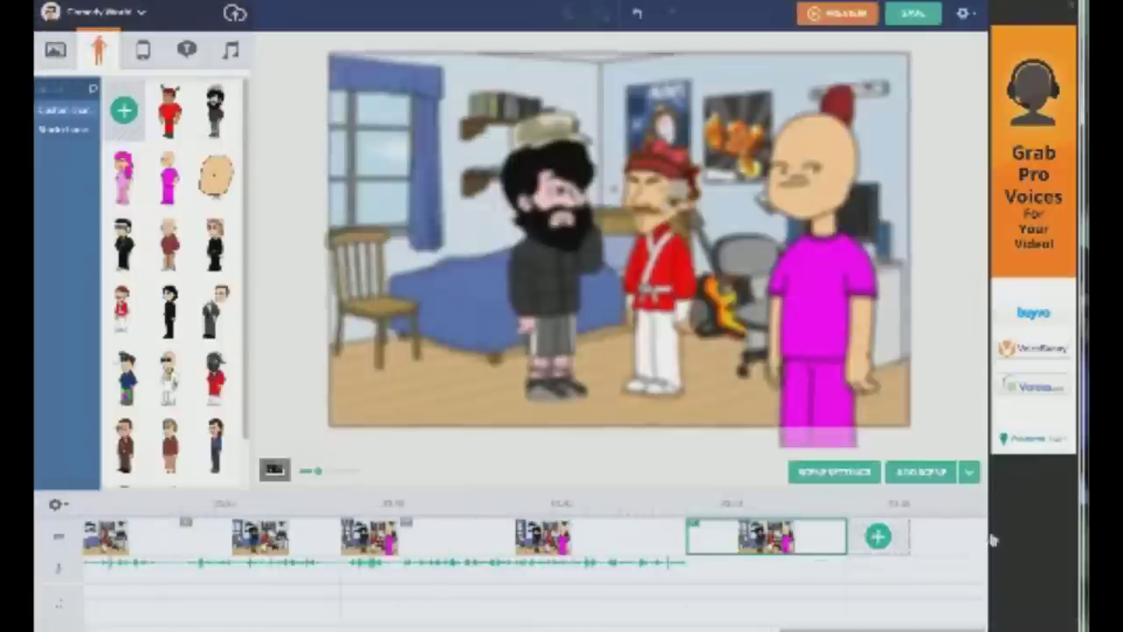
click(561, 278)
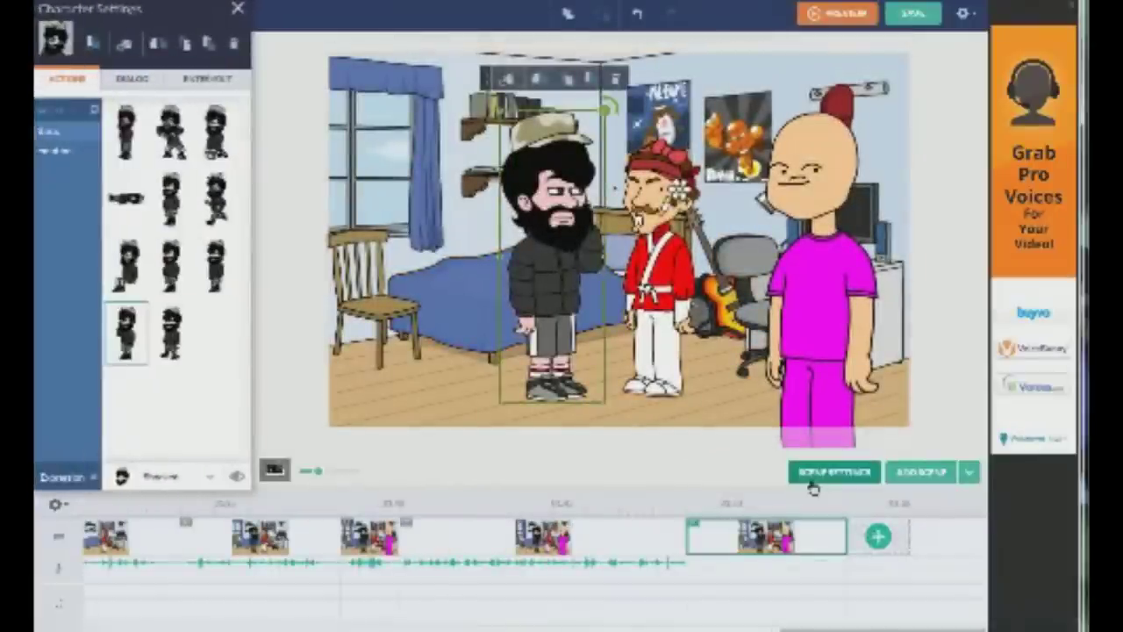
click(912, 472)
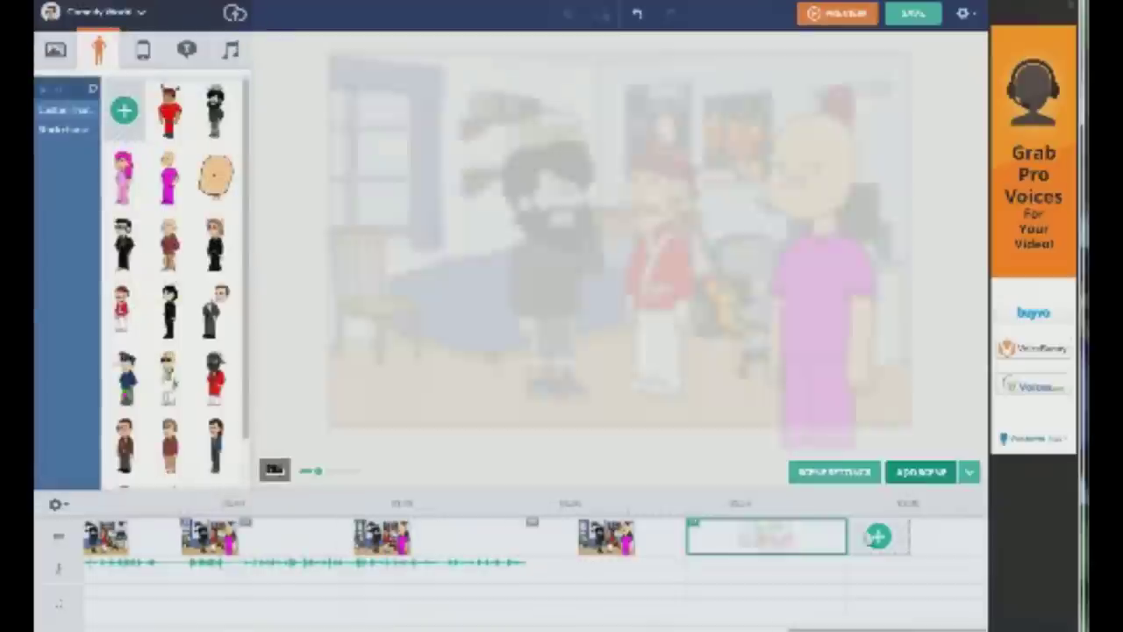
click(676, 540)
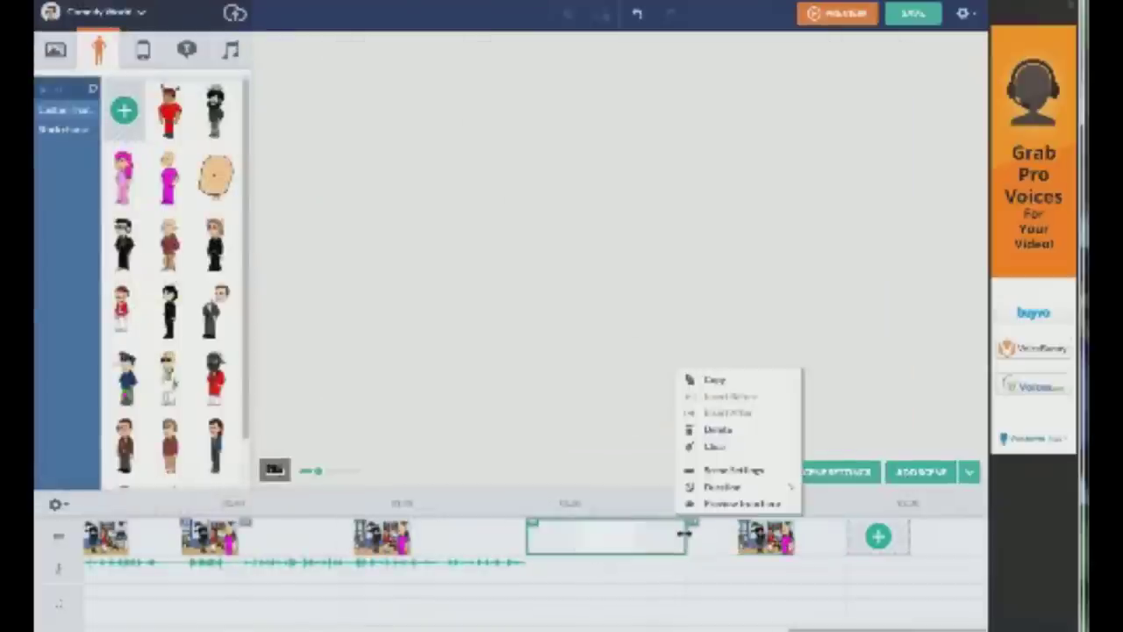
drag(685, 533, 624, 533)
drag(720, 534, 636, 535)
right_click(738, 550)
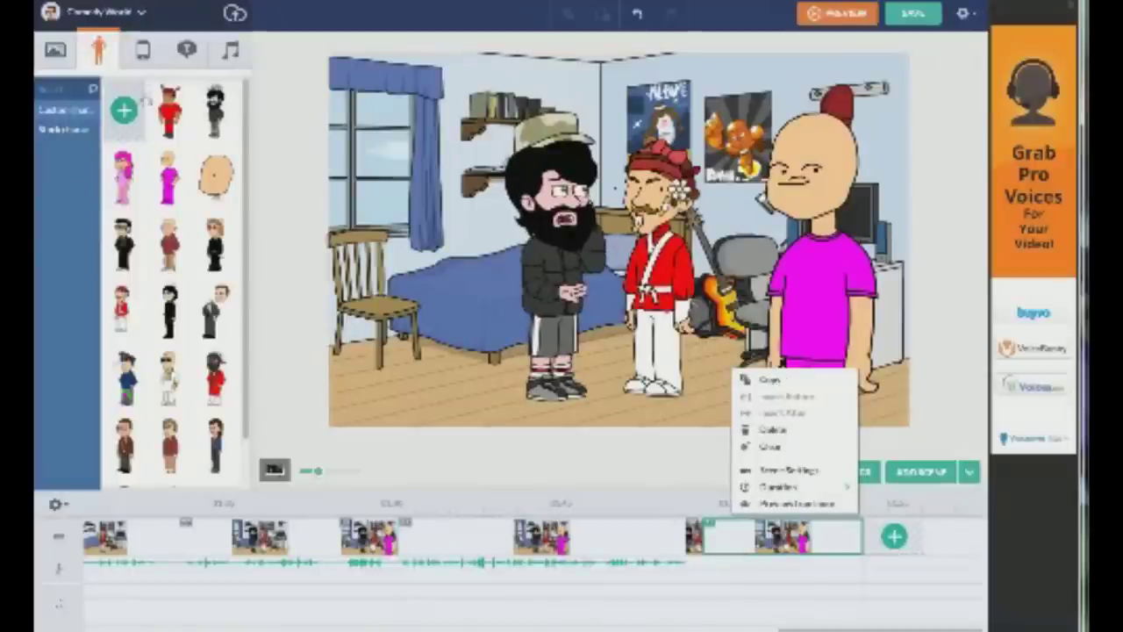
Open a new text-to-speech voice for the bearded man in the last scene
click(549, 263)
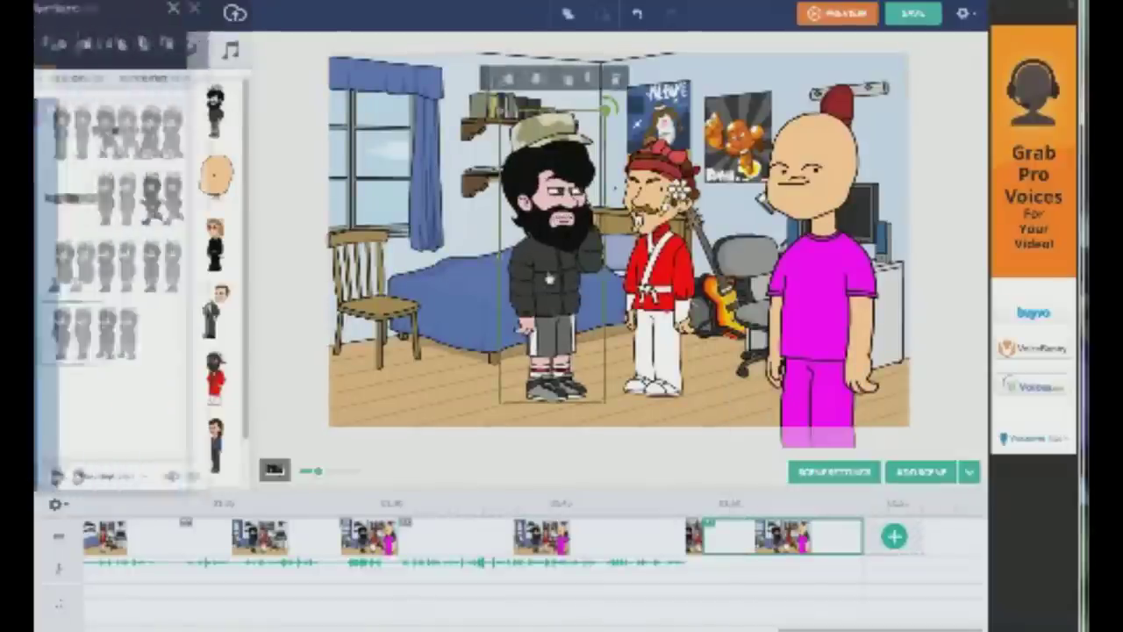
click(132, 78)
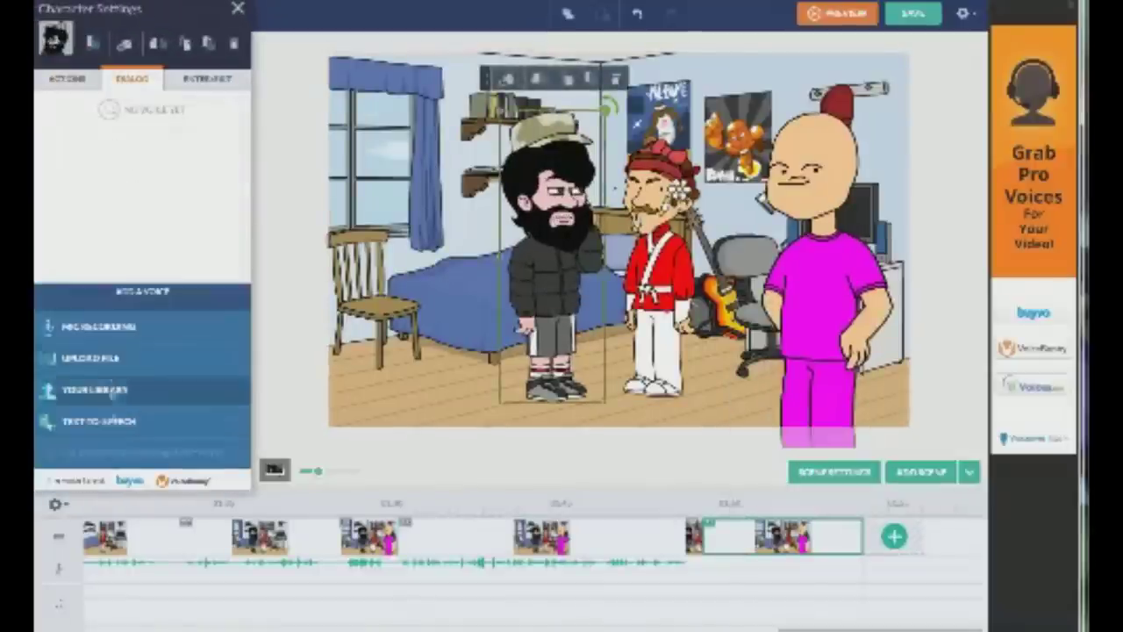
click(110, 421)
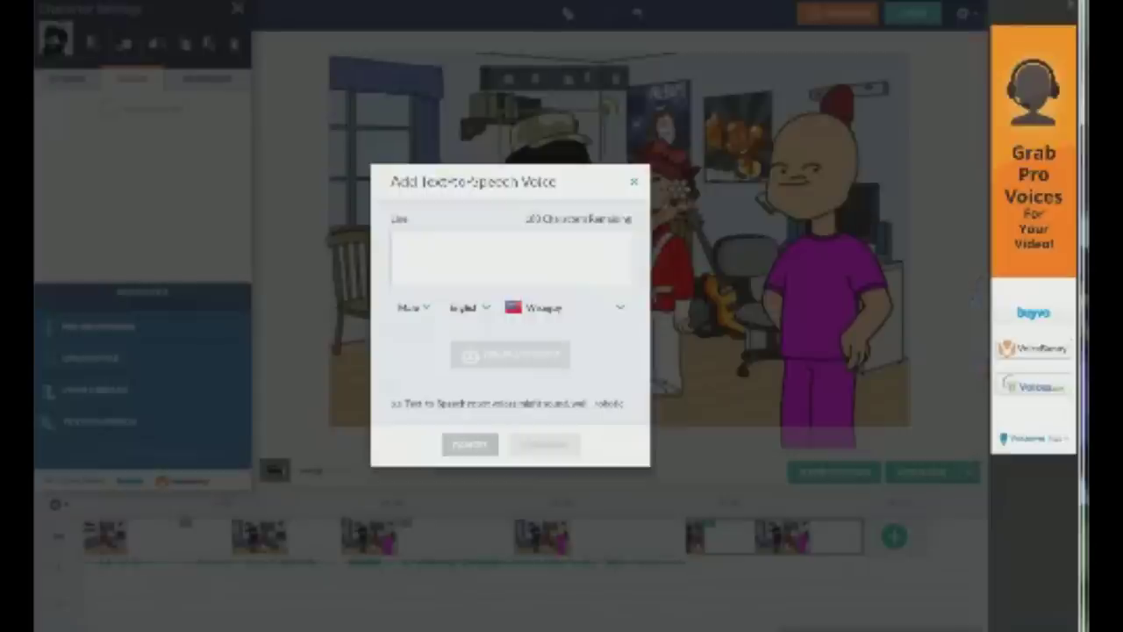
Fill the bearded man's line with "oh no" repeated many times
text(med)
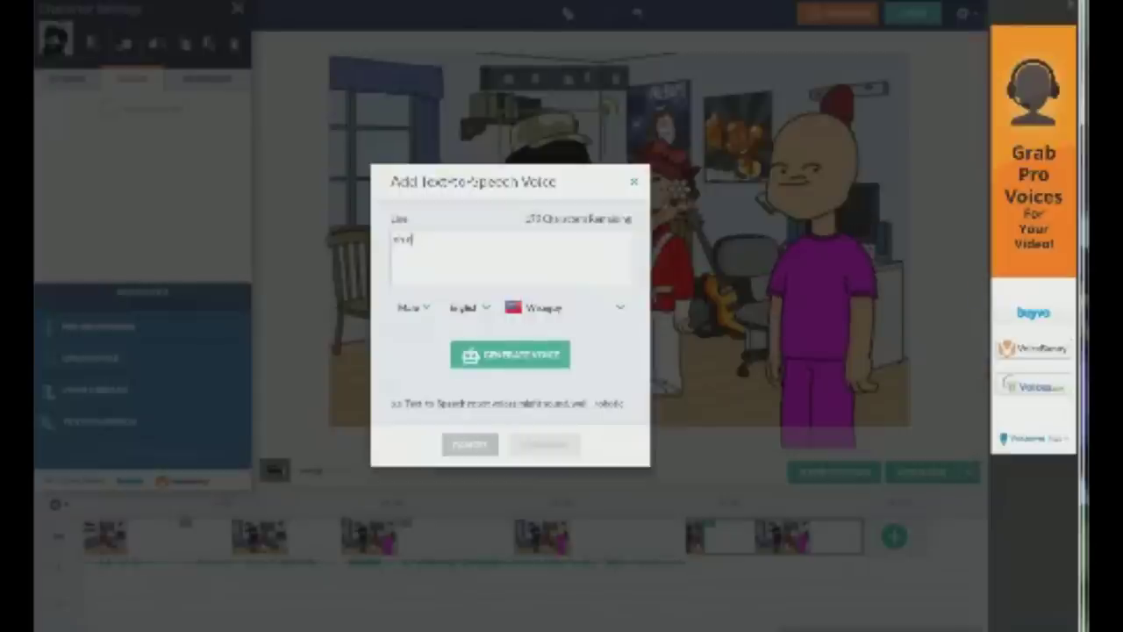
key(ctrl+a)
key(ctrl+c)
key(Right)
key(ctrl+v)
drag(444, 241, 412, 240)
key(ctrl+c)
key(Right)
key(ctrl+v)
key(ctrl+v)
key(ctrl+v)
key(ctrl+v)
key(ctrl+v)
text(m disco oh oh ah ah oh no to the end of the)
key(ctrl+v)
key(ctrl+v)
key(ctrl+v)
key(ctrl+v)
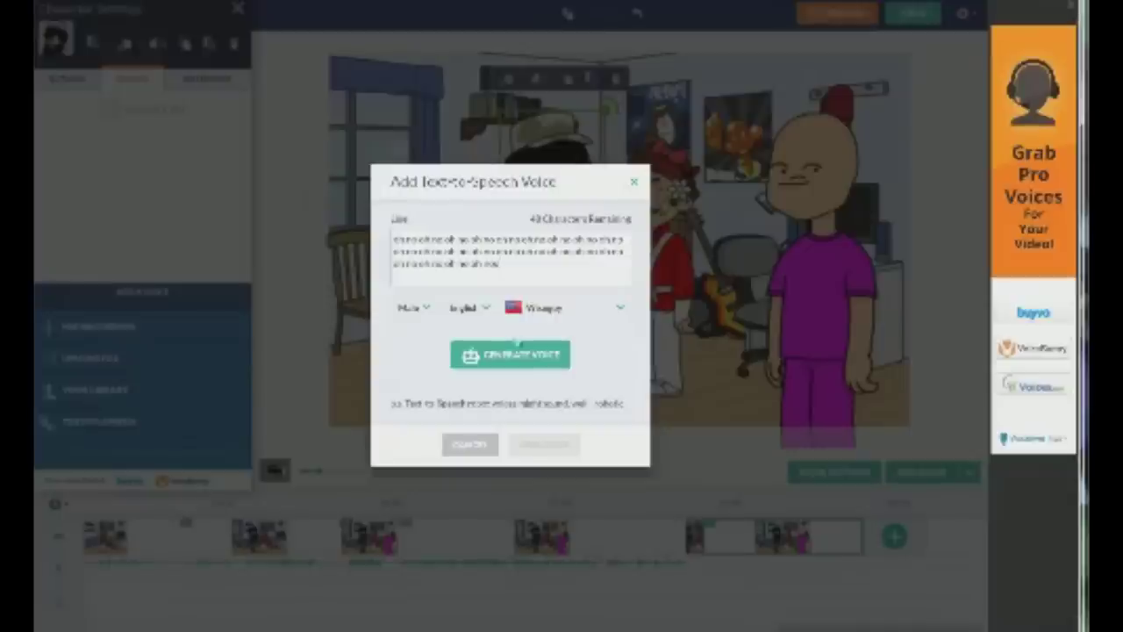
Try to generate the repeated "oh no" line with the Wiseguy voice
click(516, 353)
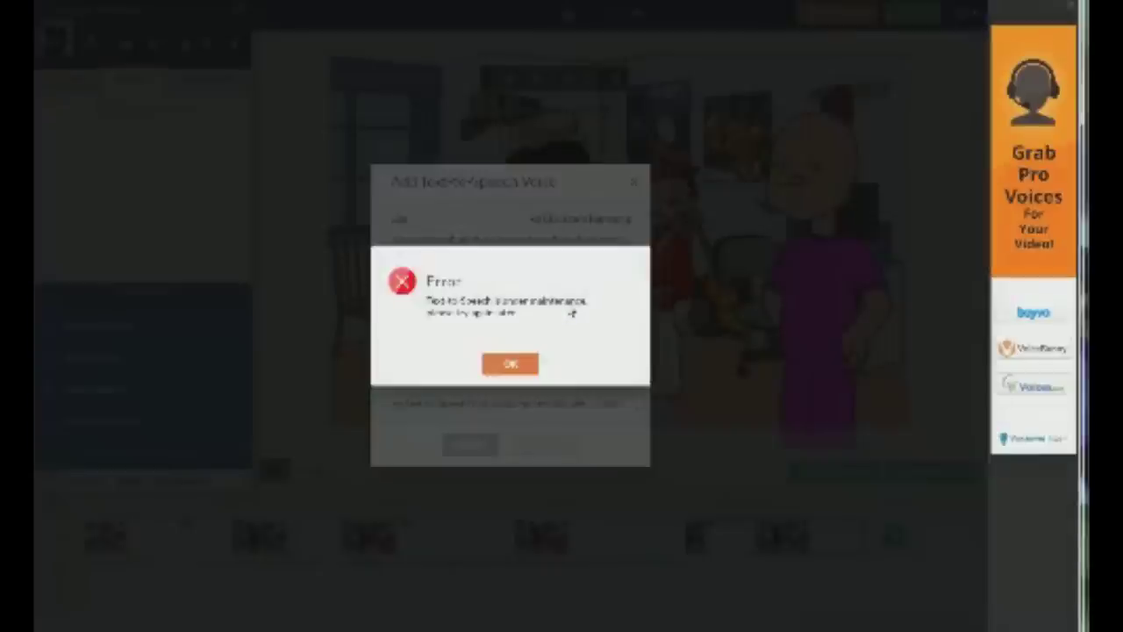
click(512, 364)
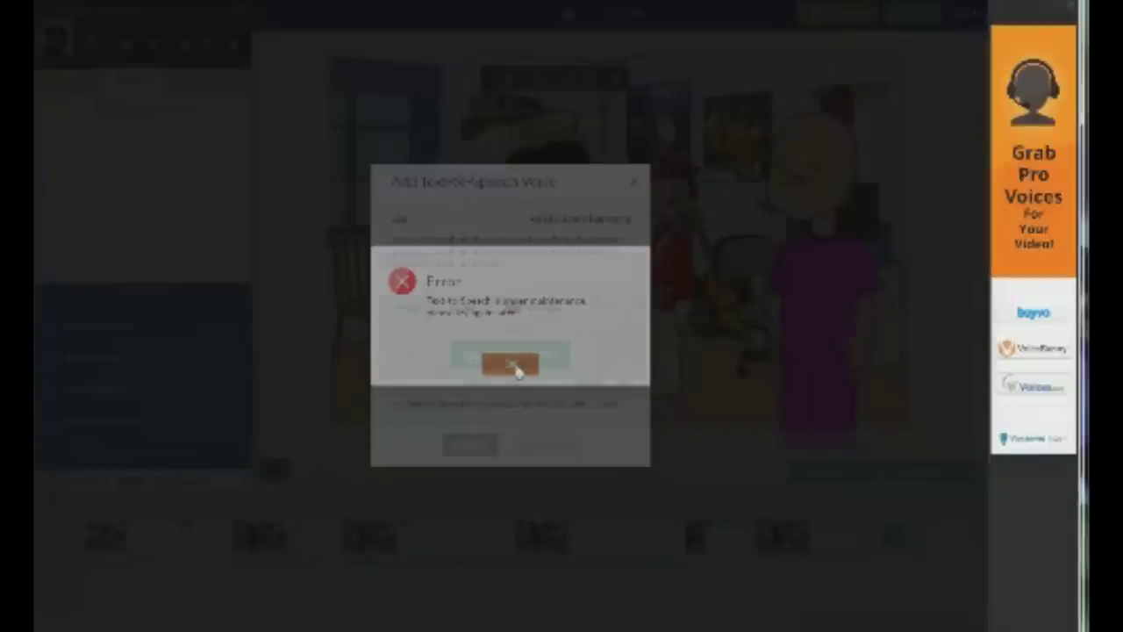
click(524, 365)
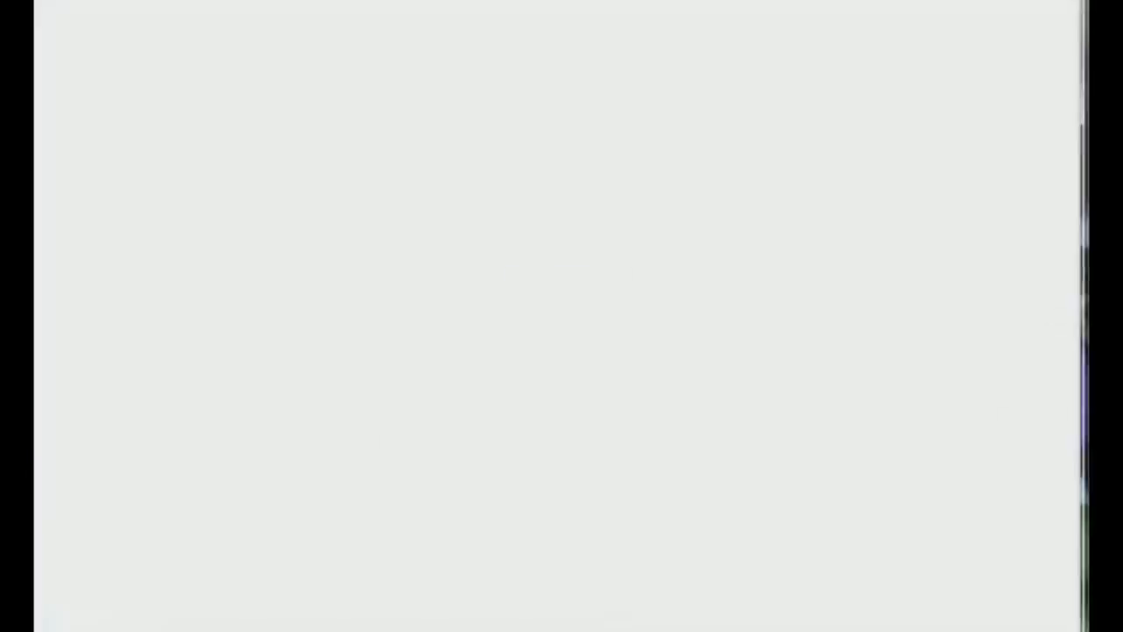
Look up the Lenny face in a new browser tab to copy the emoticon
text(nny f)
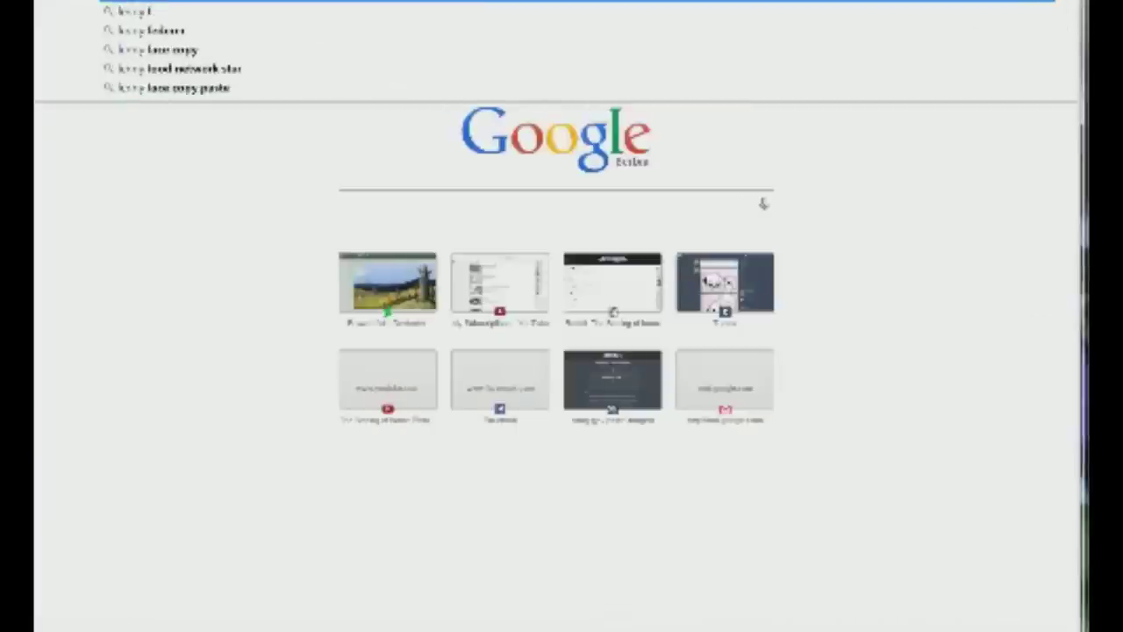
key(BackSpace)
key(BackSpace)
key(BackSpace)
key(BackSpace)
key(BackSpace)
key(BackSpace)
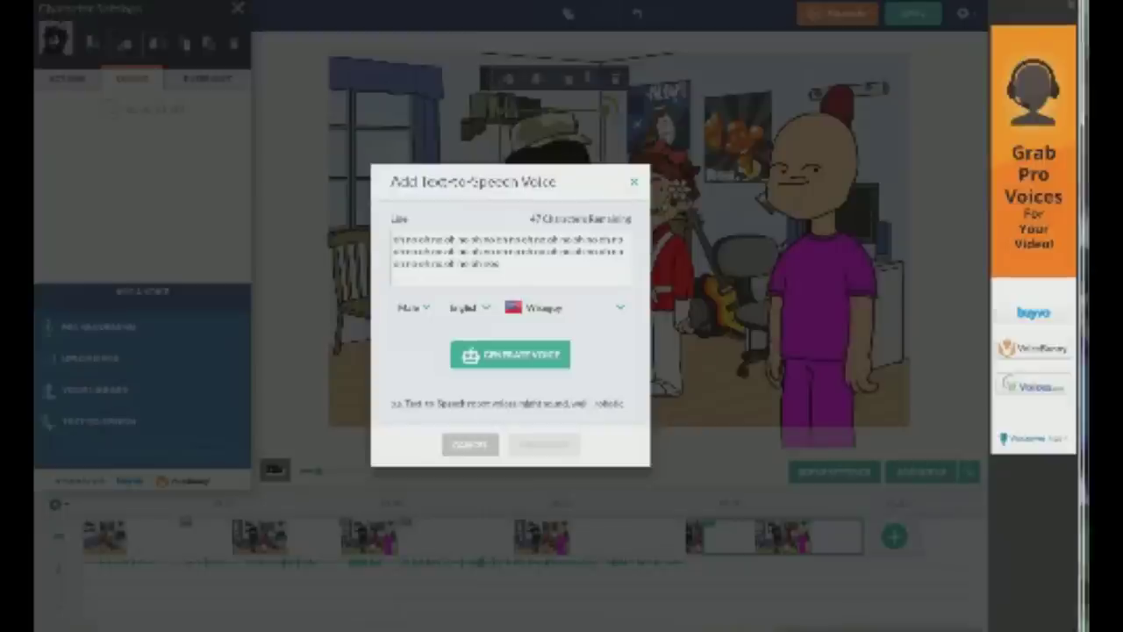
Replace the bearded man's line with a row of repeated Lenny face emoticons and generate it with the Wiseguy voice
key(ctrl+a)
text(I'm)
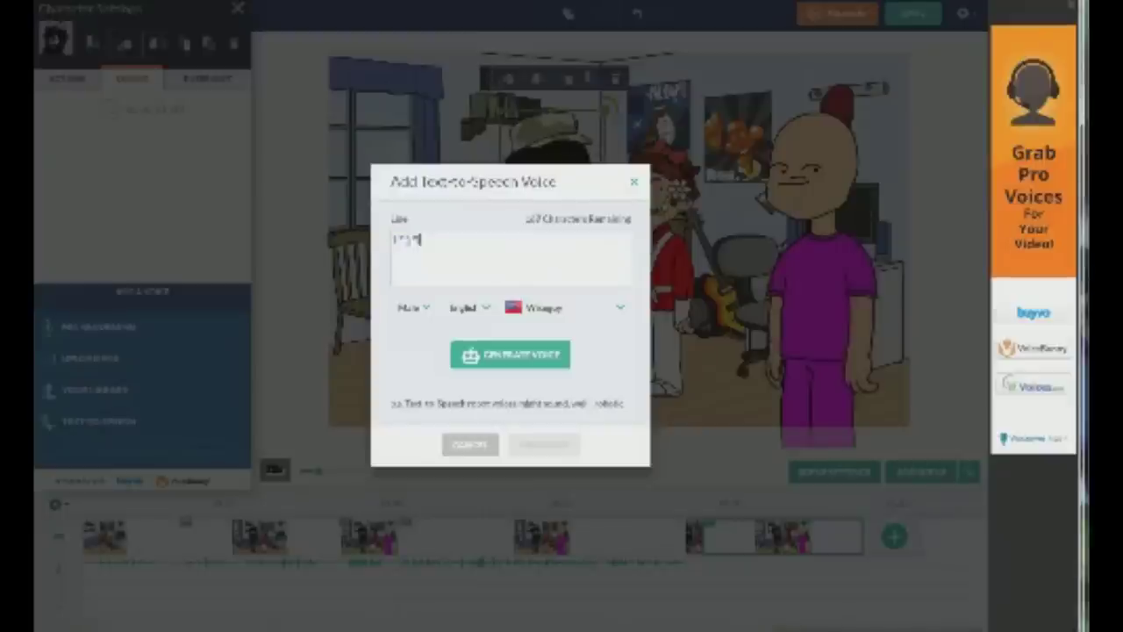
text(l';l';l';l';l';l';l';l';l';l';l';l)
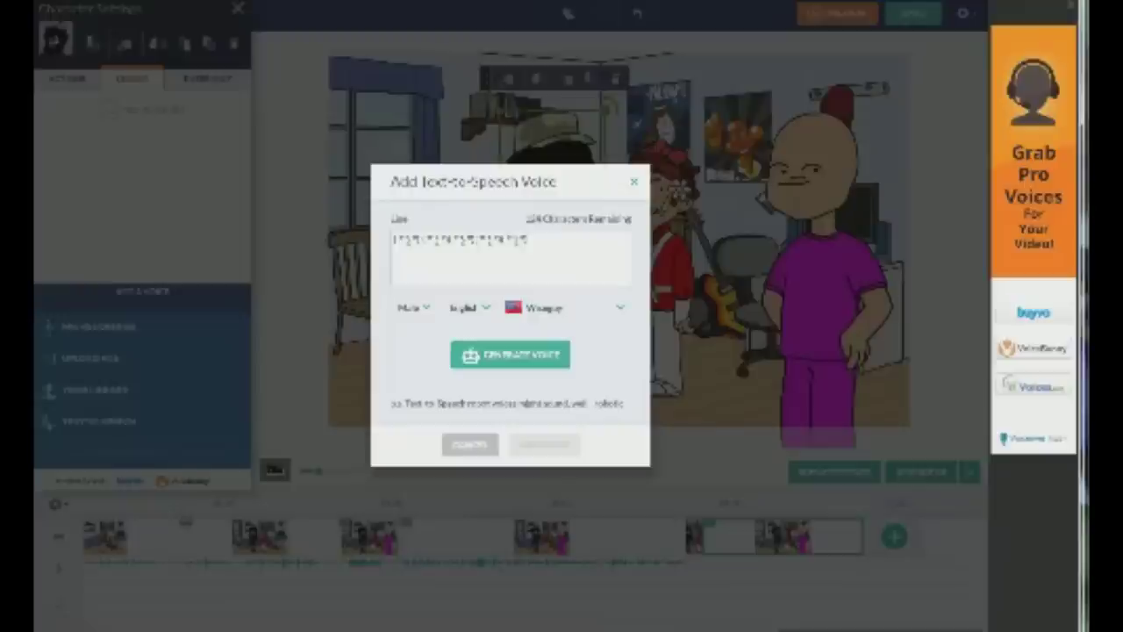
drag(530, 239, 453, 240)
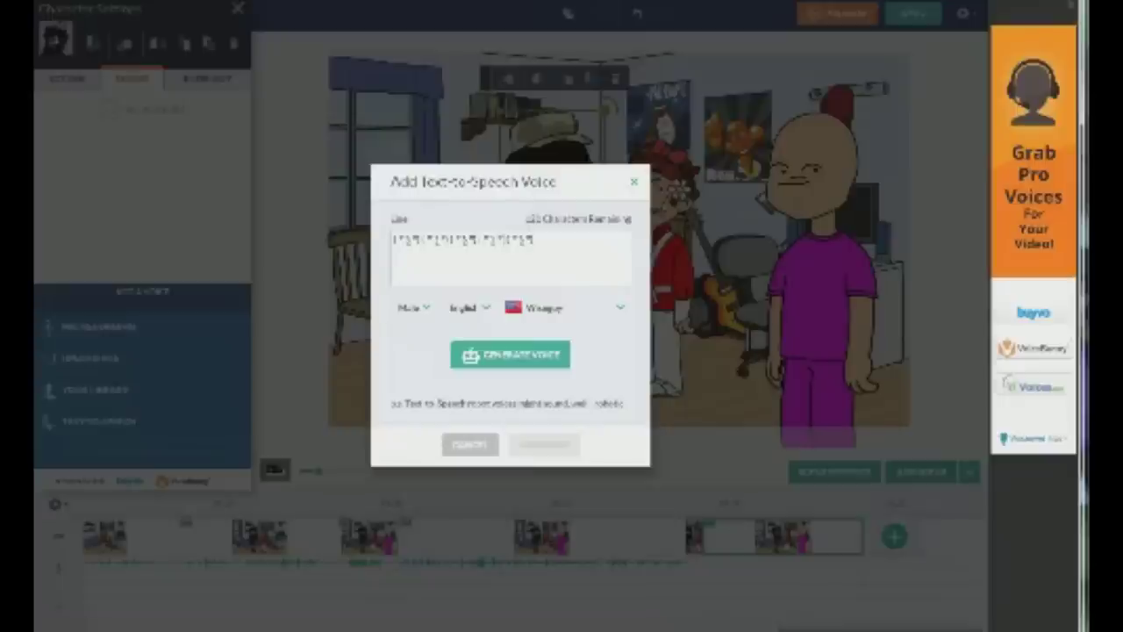
click(519, 356)
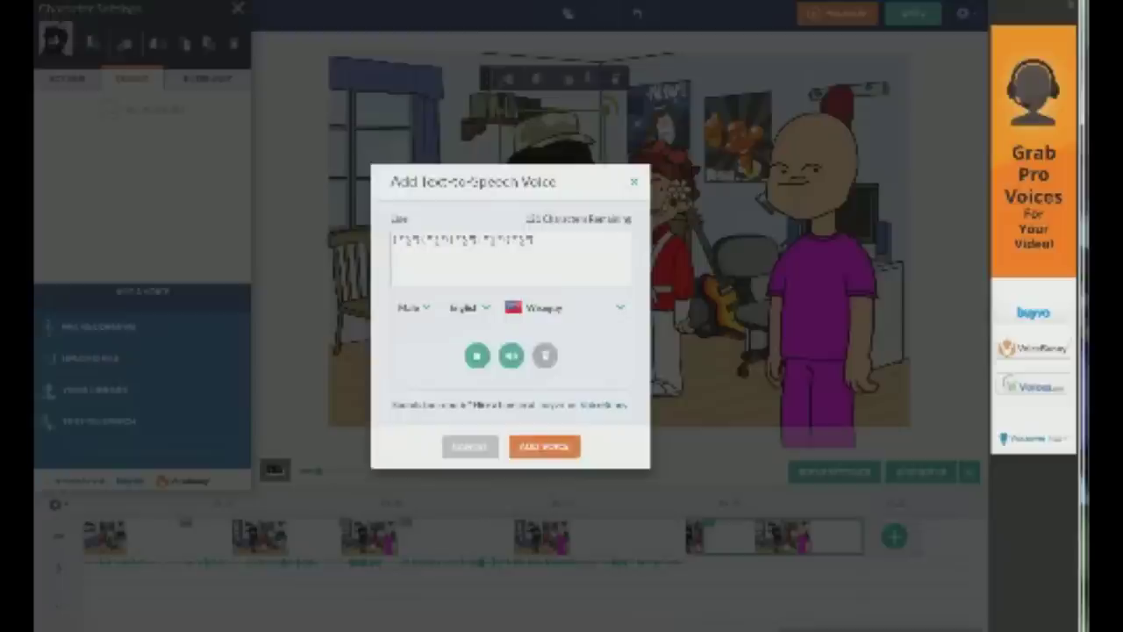
Put an "oh no" phrase in front of the Lenny faces and try to regenerate the voice
text(oh no lol)
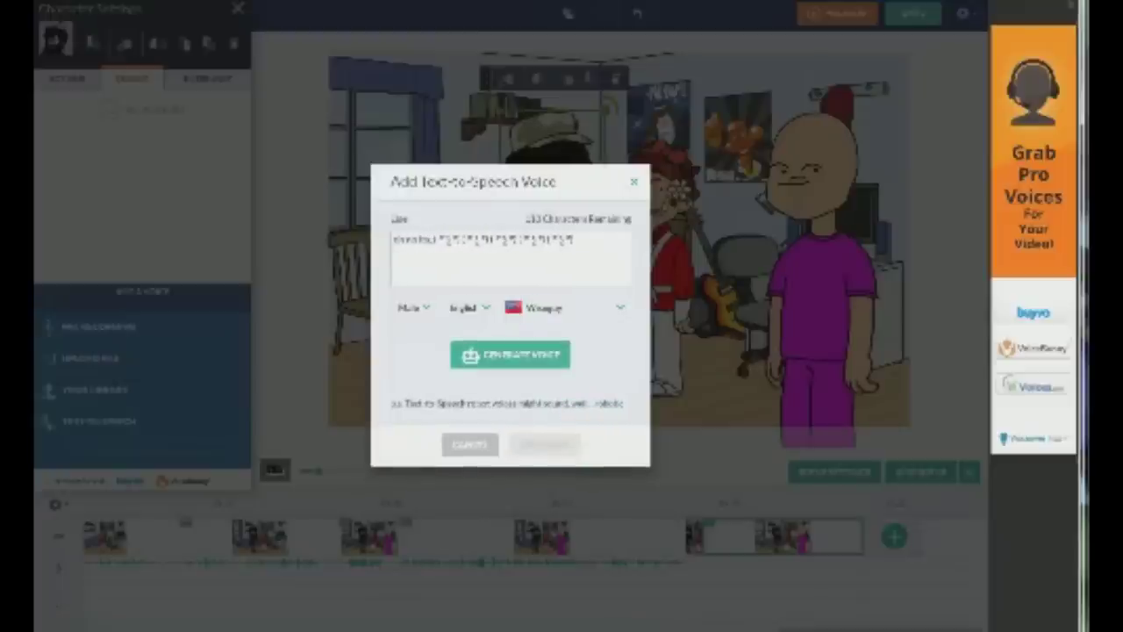
click(539, 355)
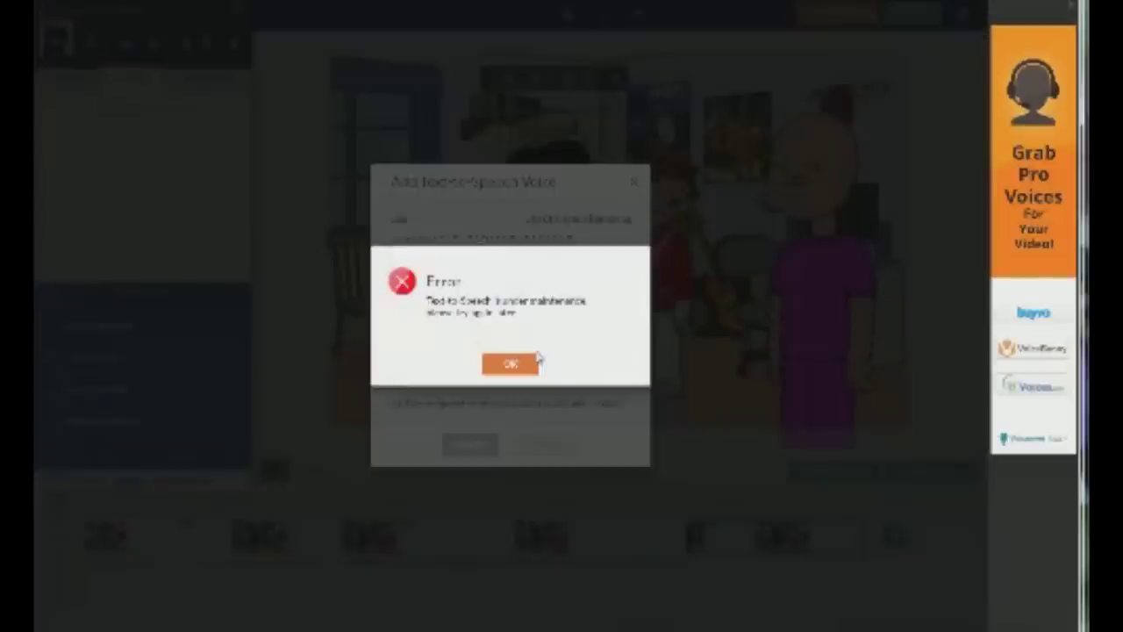
Dismiss the speech error and add the generated Wiseguy line to the bearded character
click(516, 366)
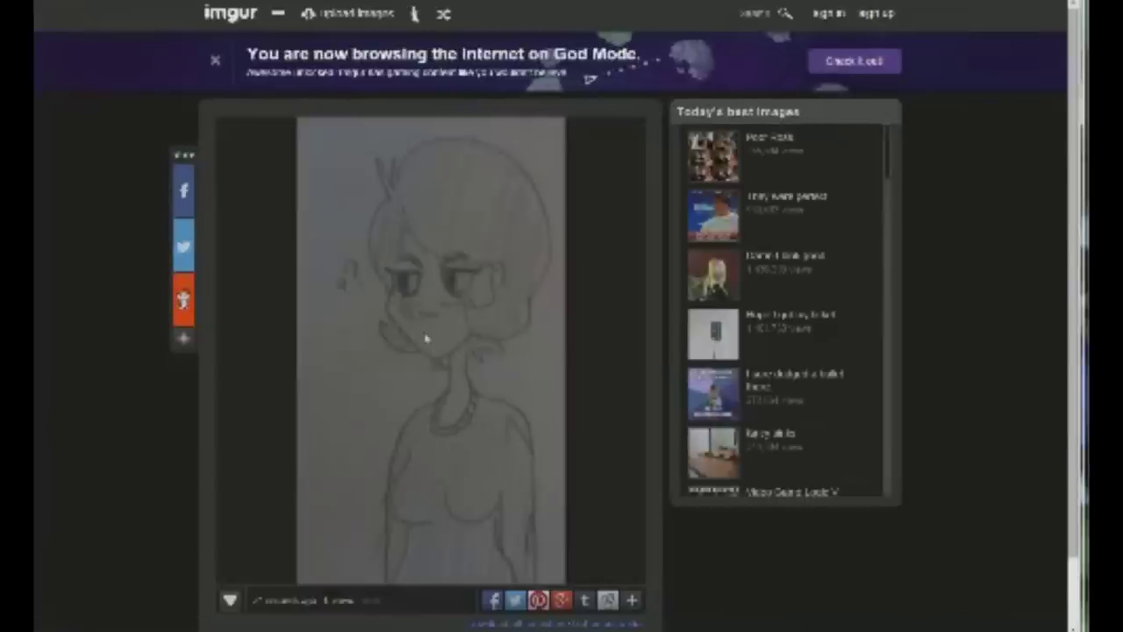
scroll(425, 349, down, 2)
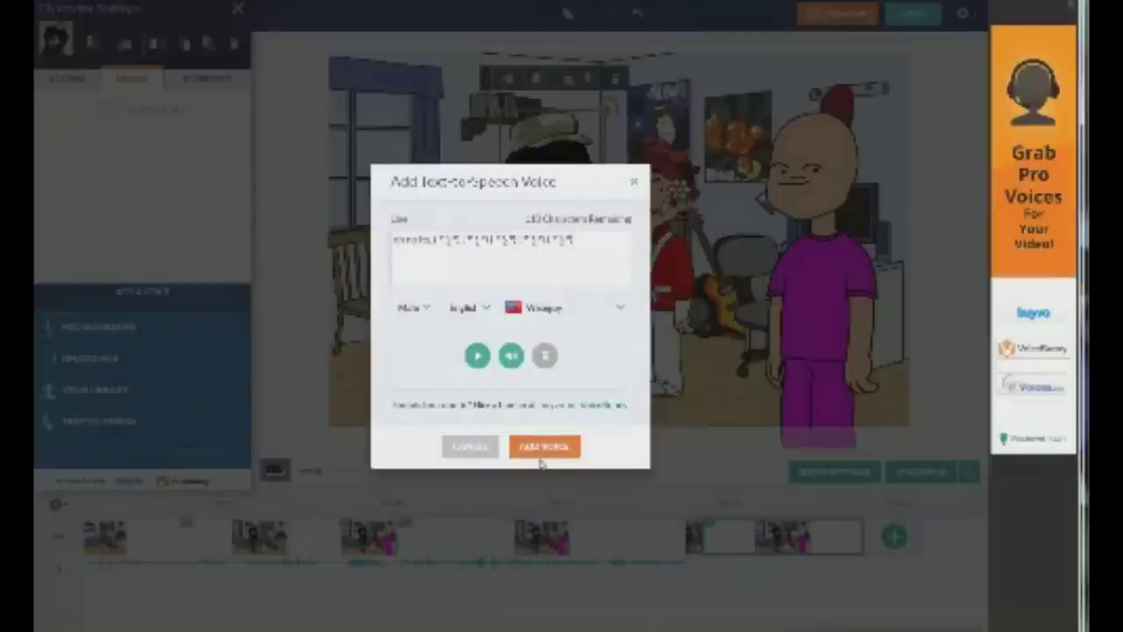
click(544, 460)
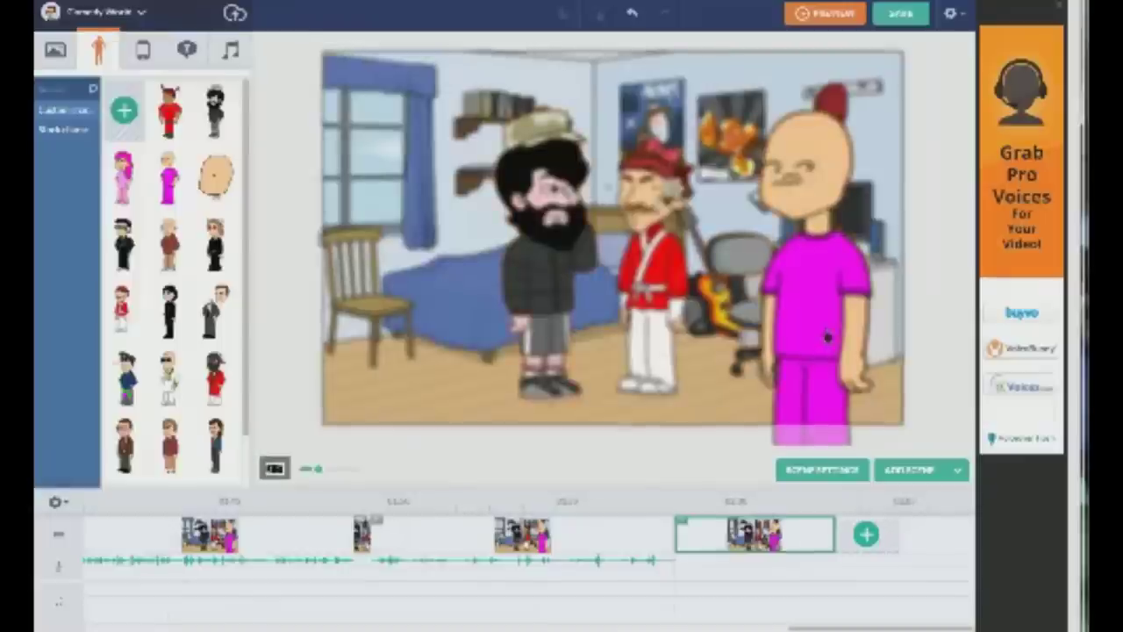
Give the bald character in purple the Kidaroo text-to-speech line "I have been spotted"
click(826, 332)
click(132, 78)
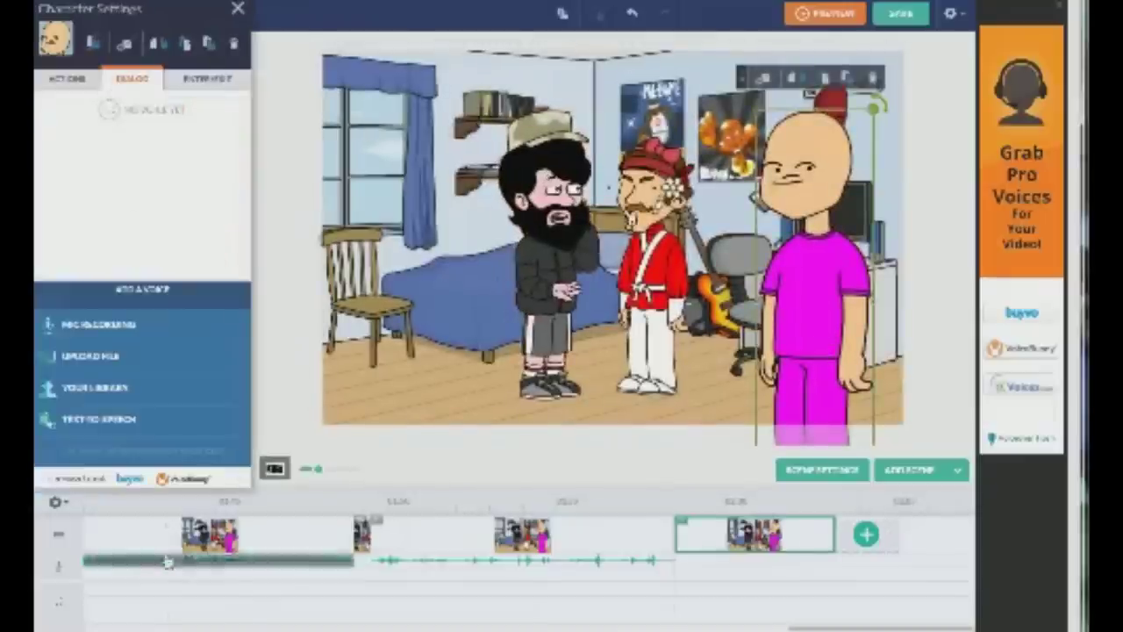
click(99, 419)
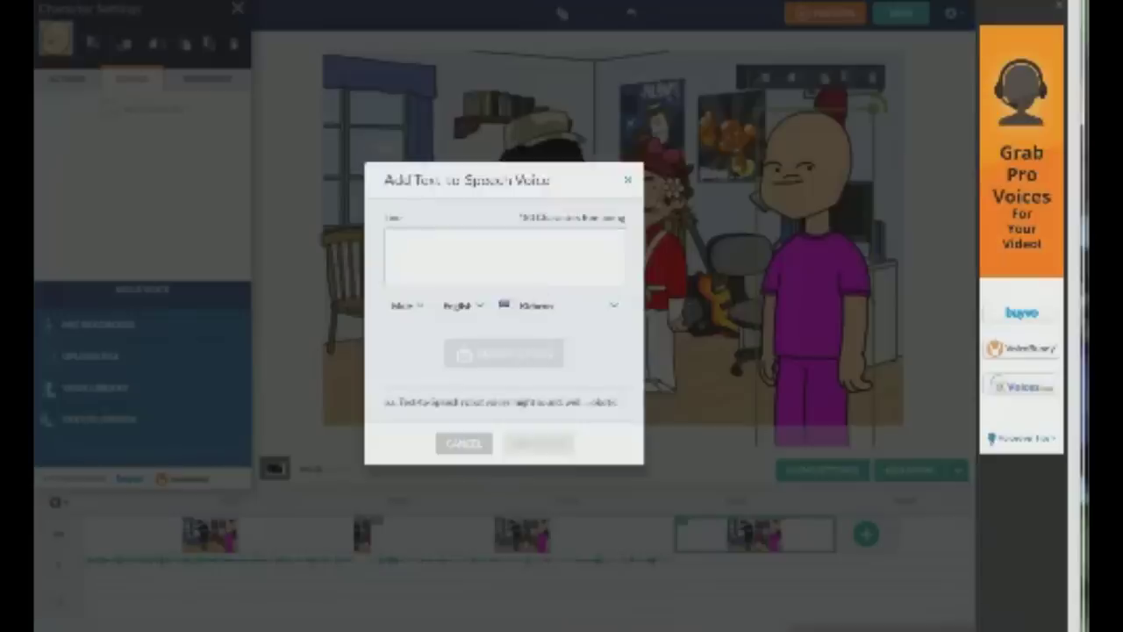
text(There)
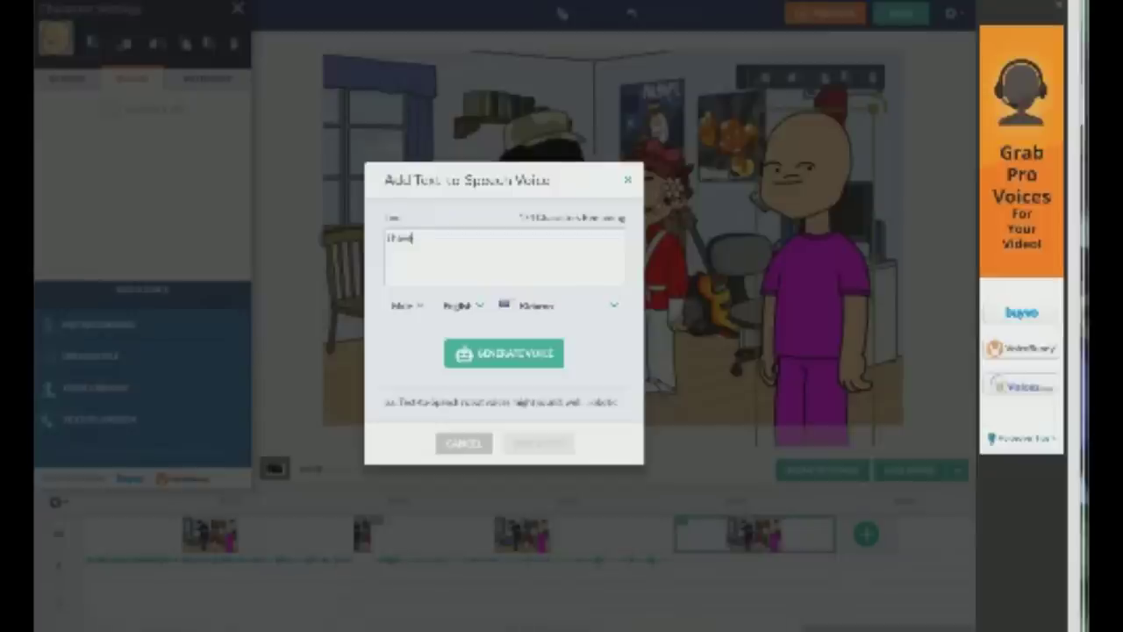
text( been too)
click(503, 358)
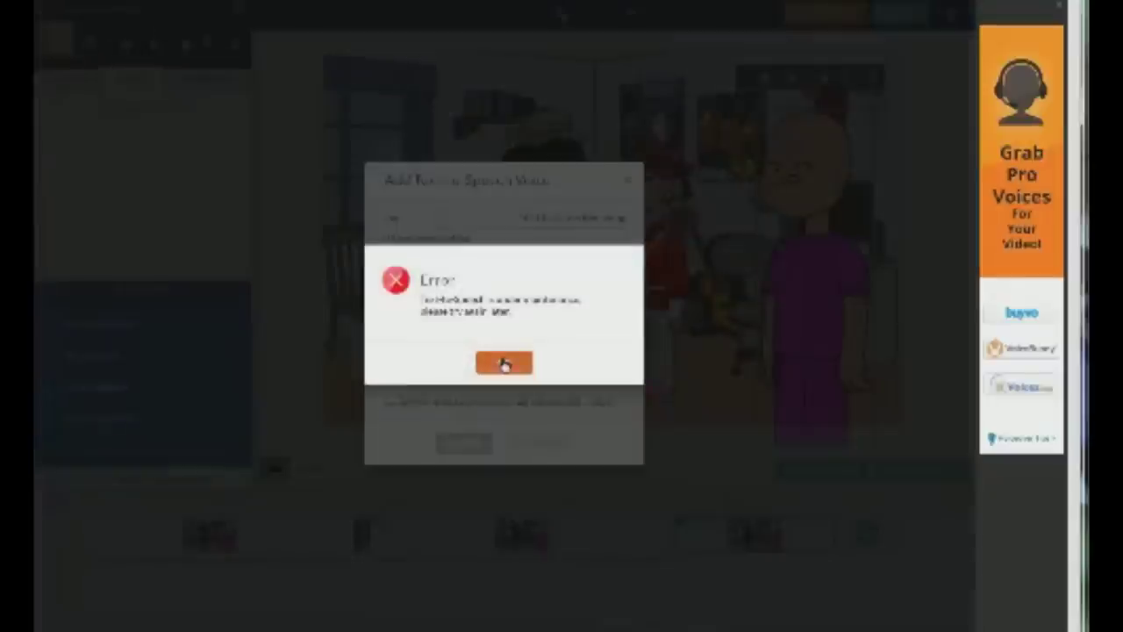
click(504, 362)
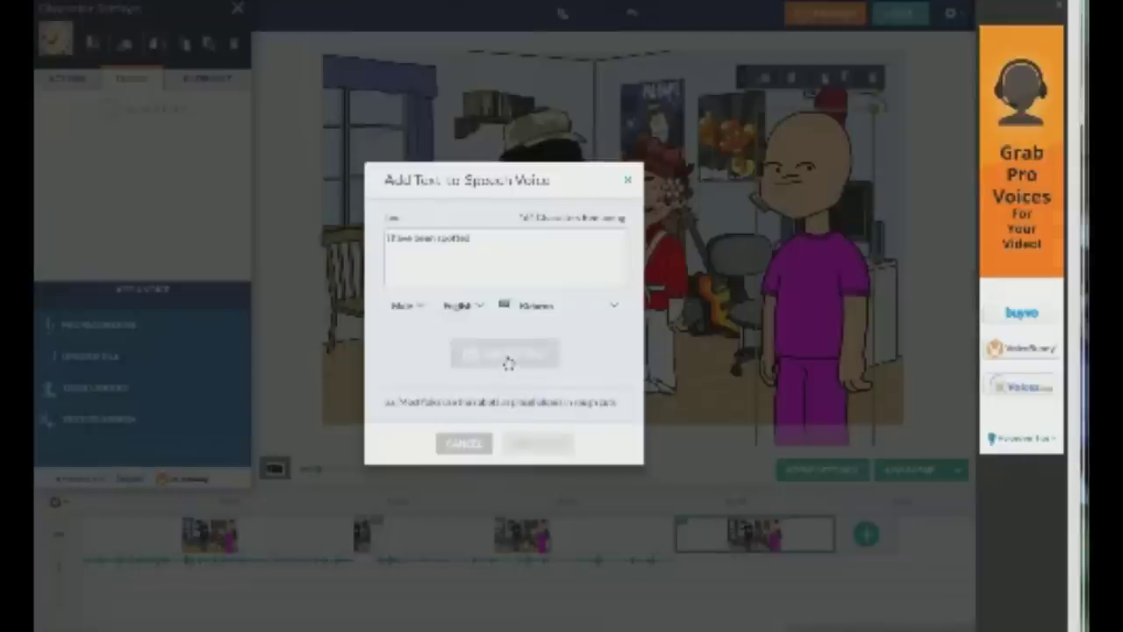
click(537, 443)
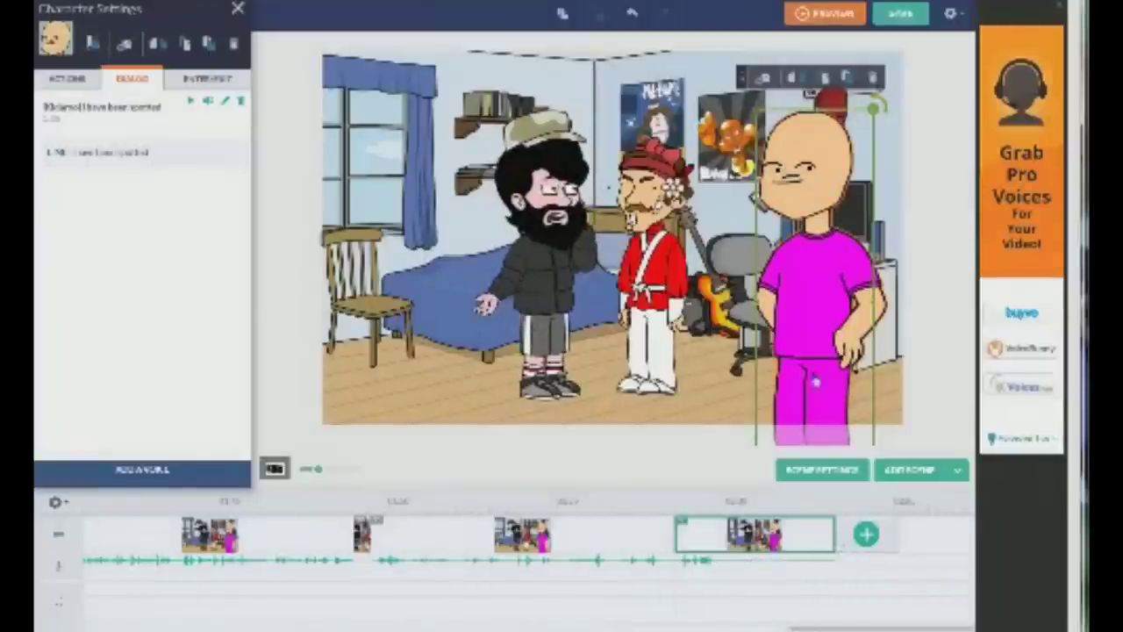
In a new scene, give the red-clad character the Steven line "I dont want to hear about it, next scene." and trim the scene's duration
click(870, 542)
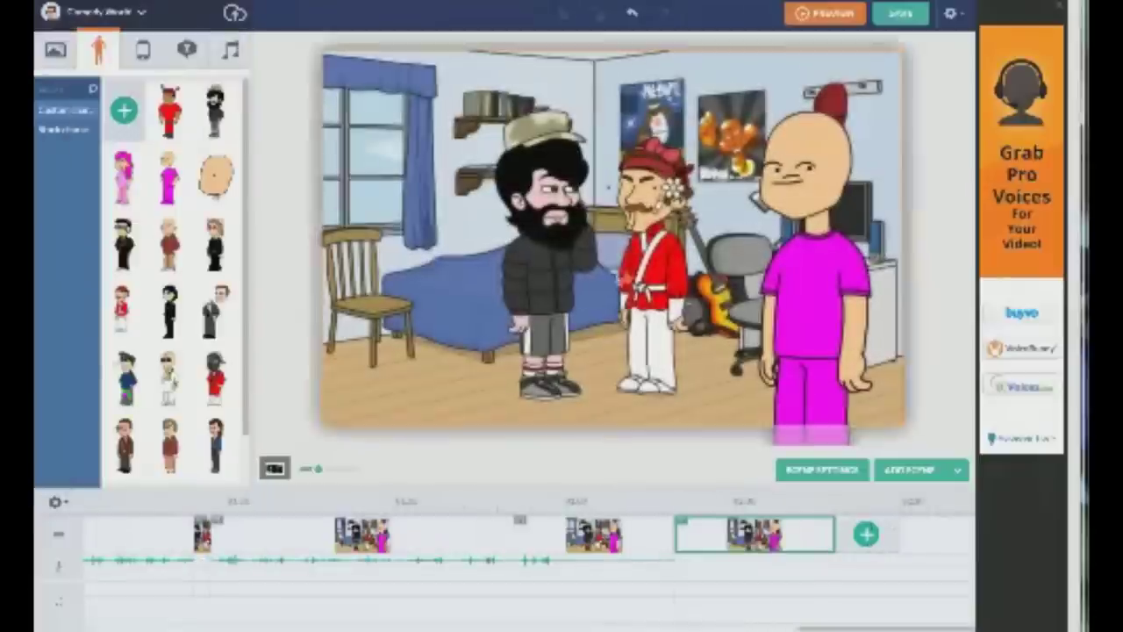
click(650, 272)
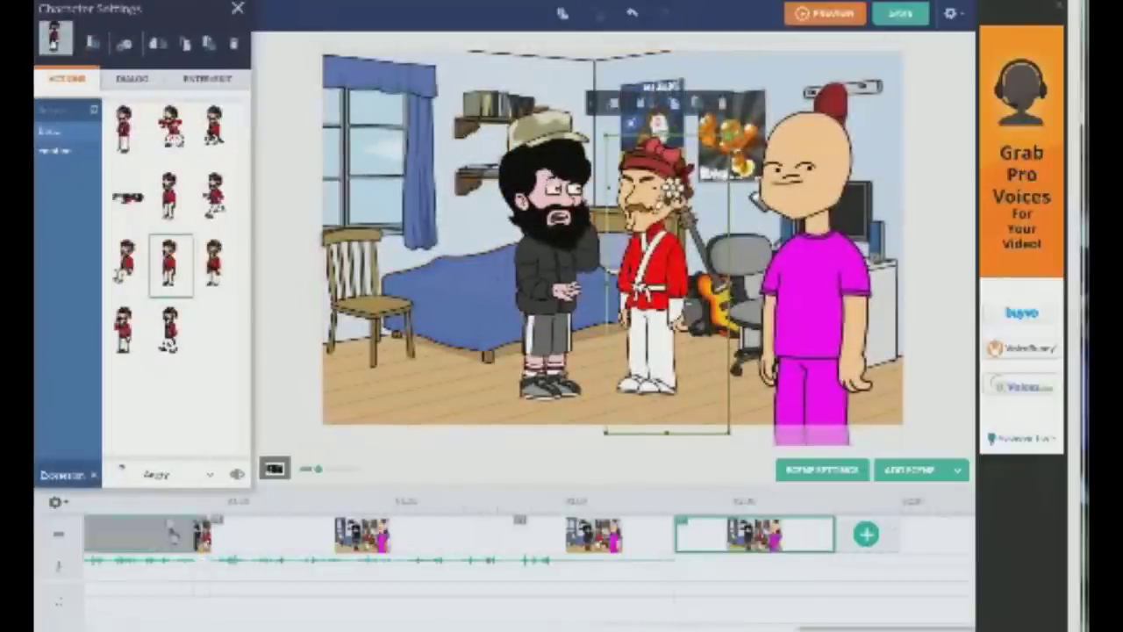
click(133, 78)
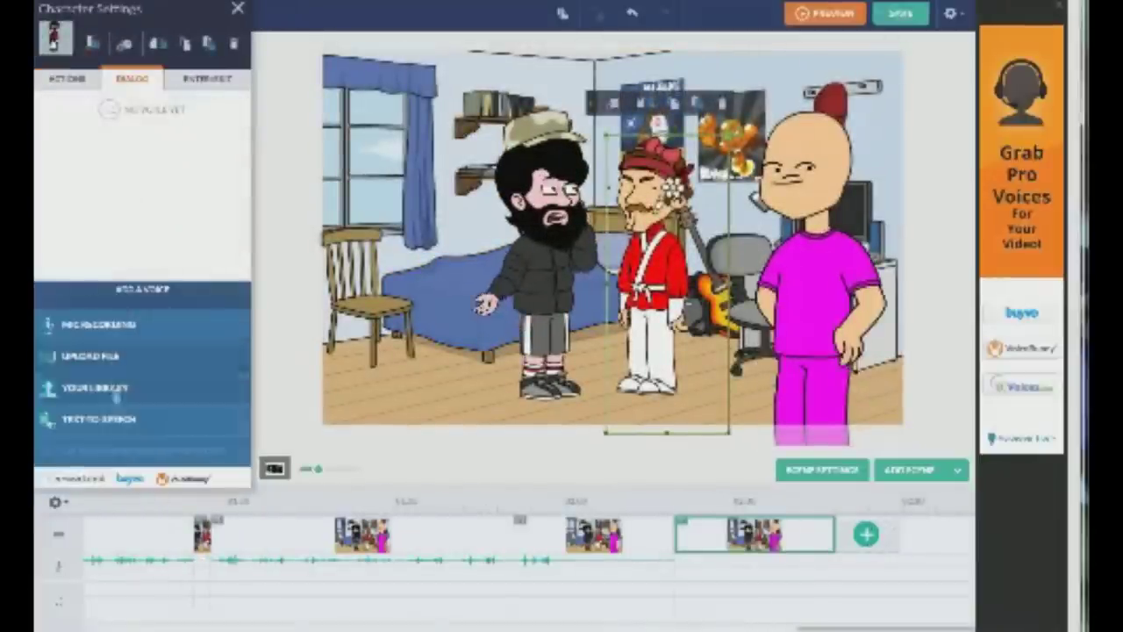
click(103, 419)
text(I dont want)
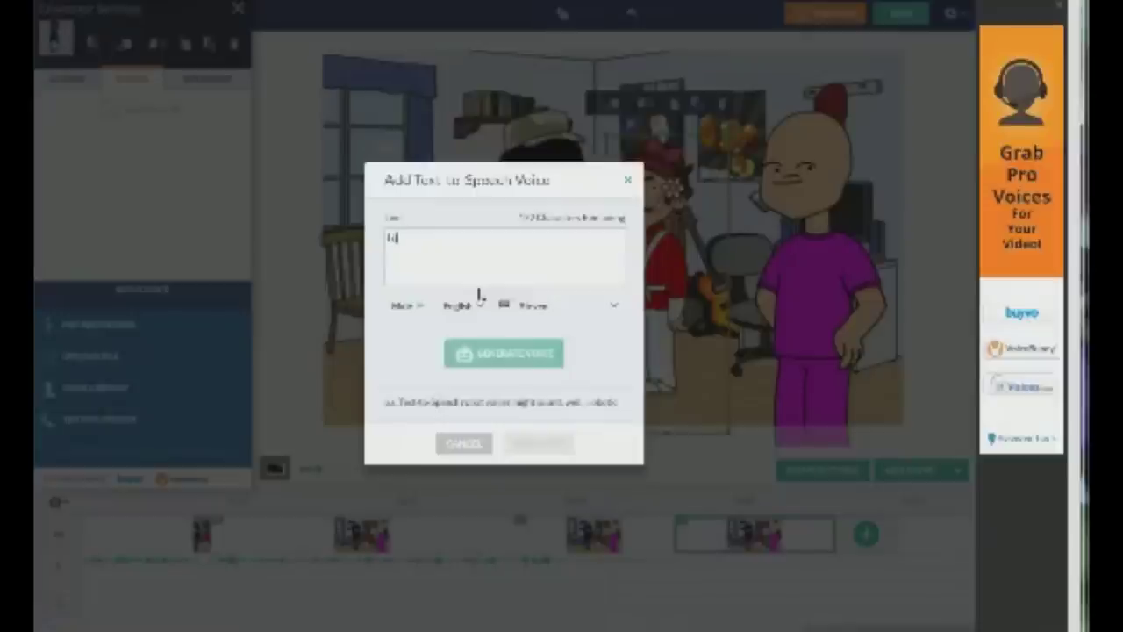
text( to hear about)
text( it, not anymor)
text( ever)
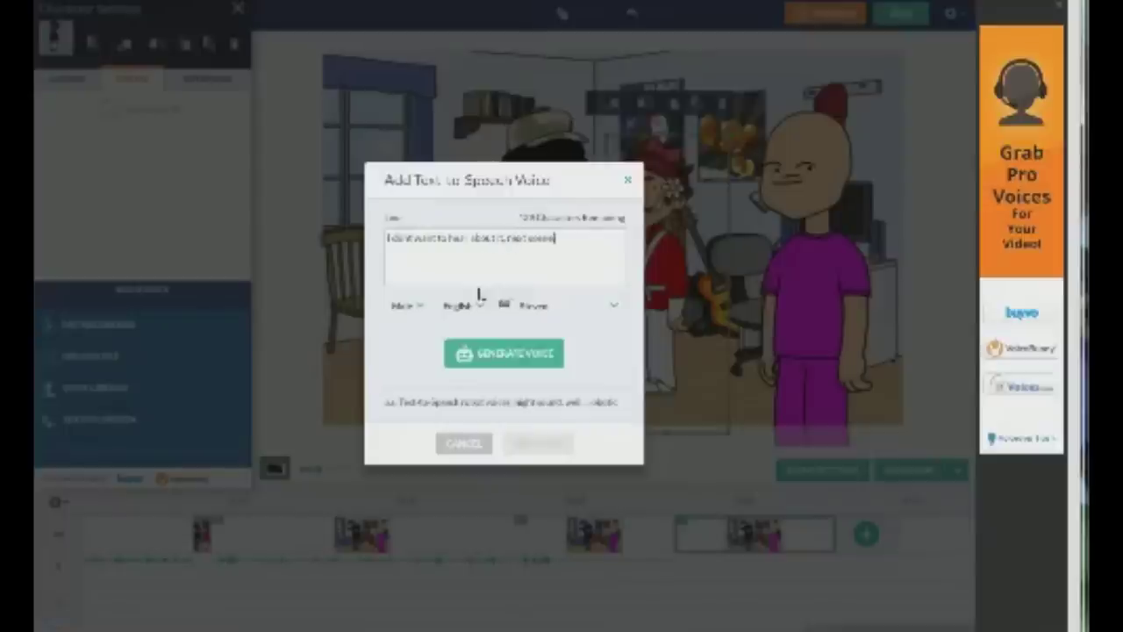
click(514, 366)
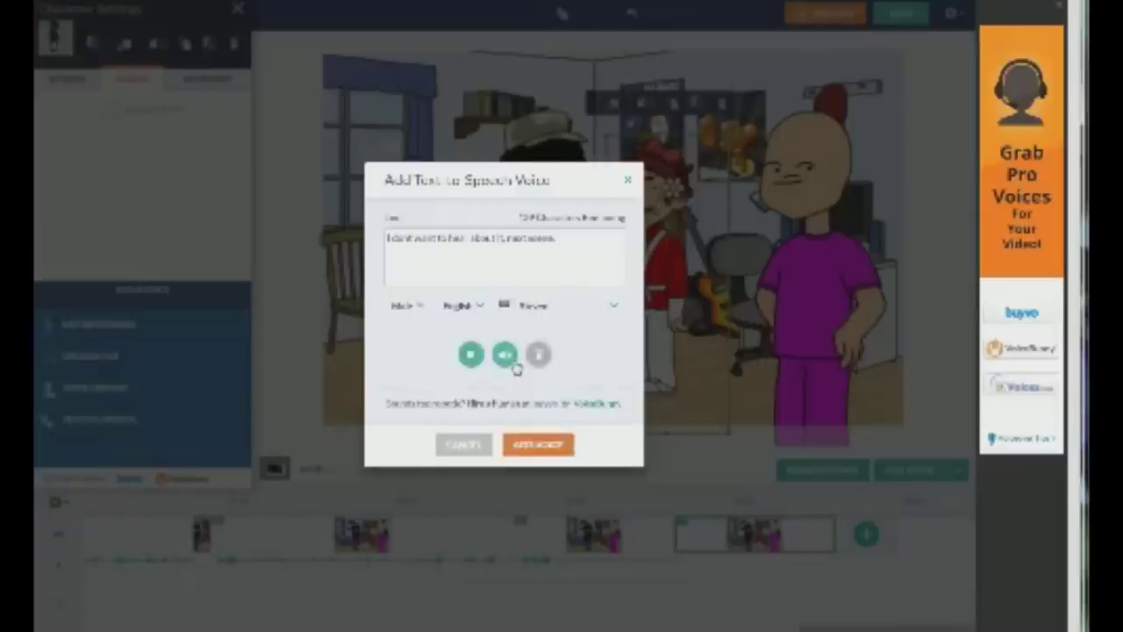
click(538, 444)
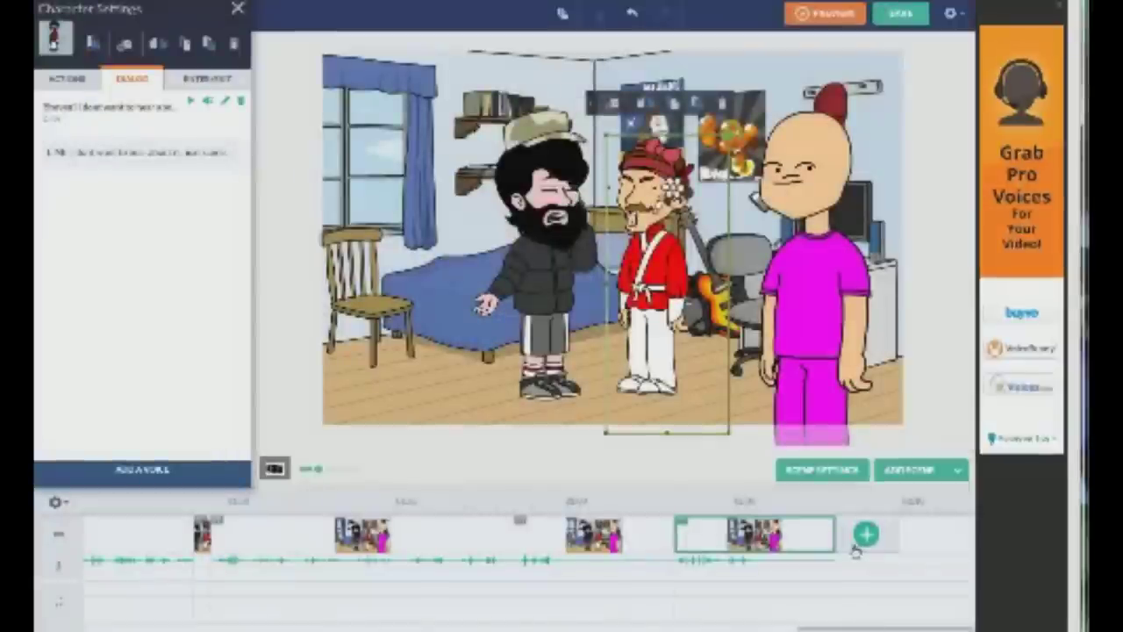
drag(836, 535, 823, 535)
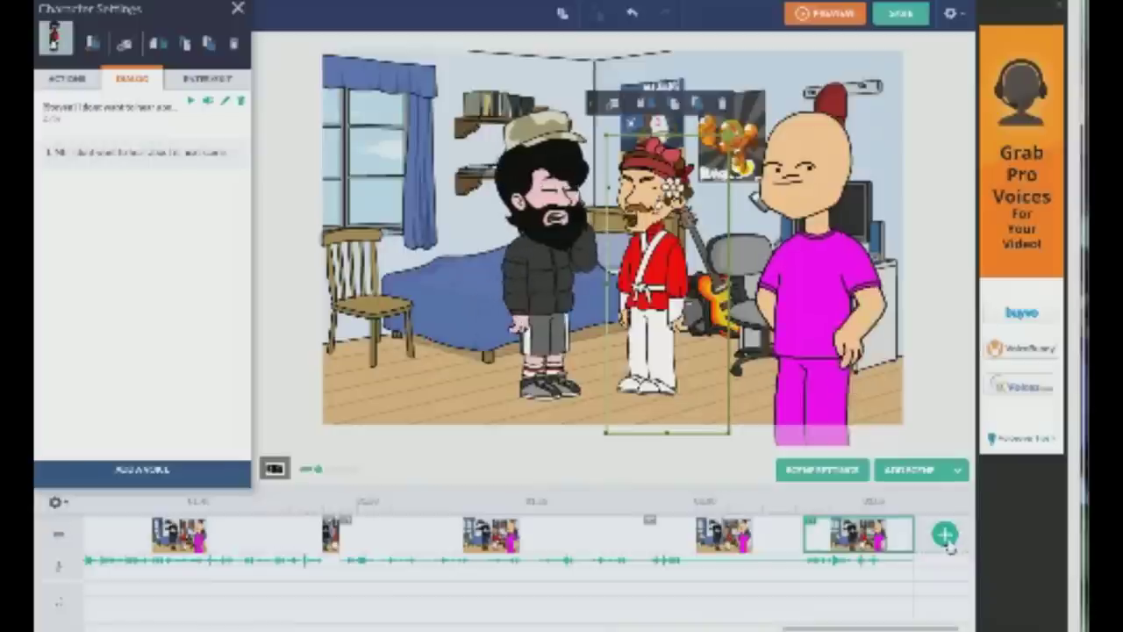
Add another scene and give the bearded character the Wiseguy text-to-speech line "doin your mom"
click(945, 534)
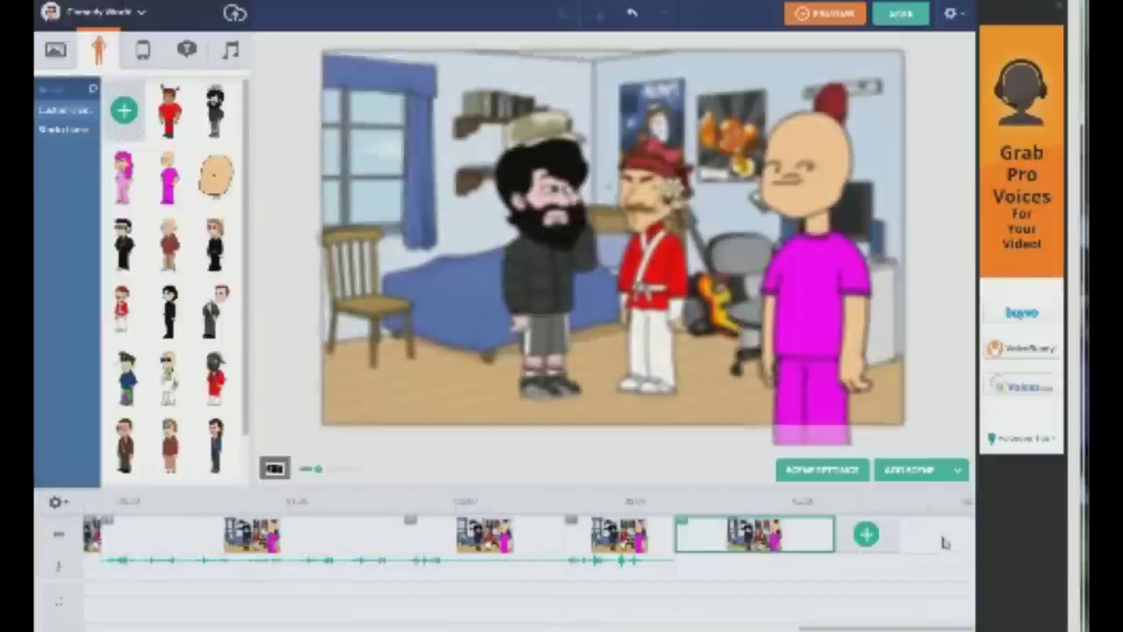
click(544, 263)
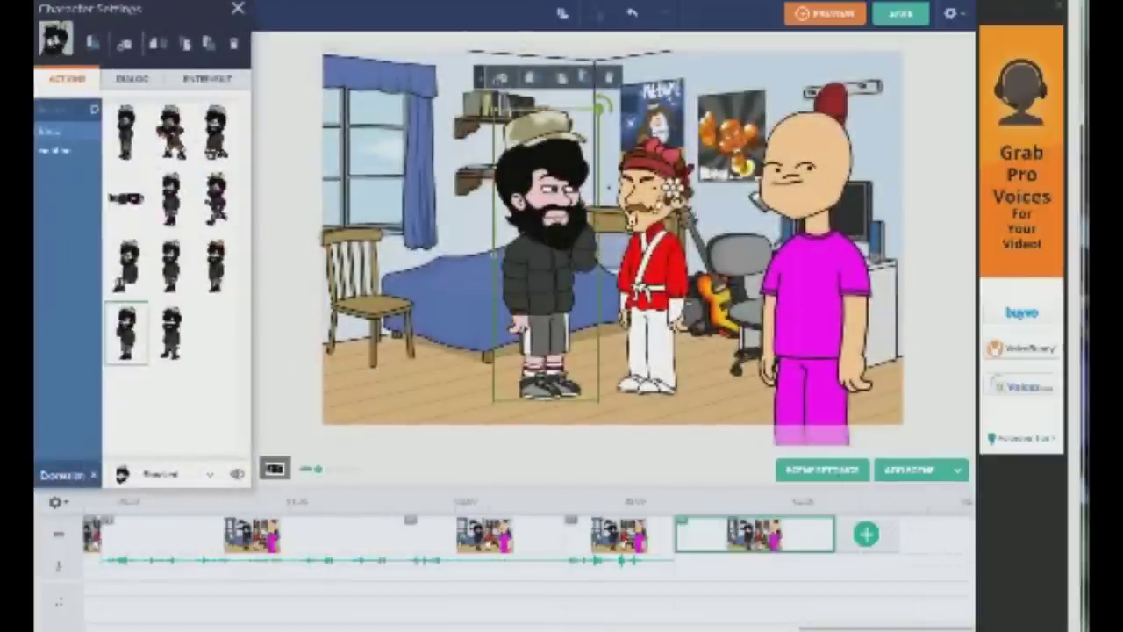
click(132, 79)
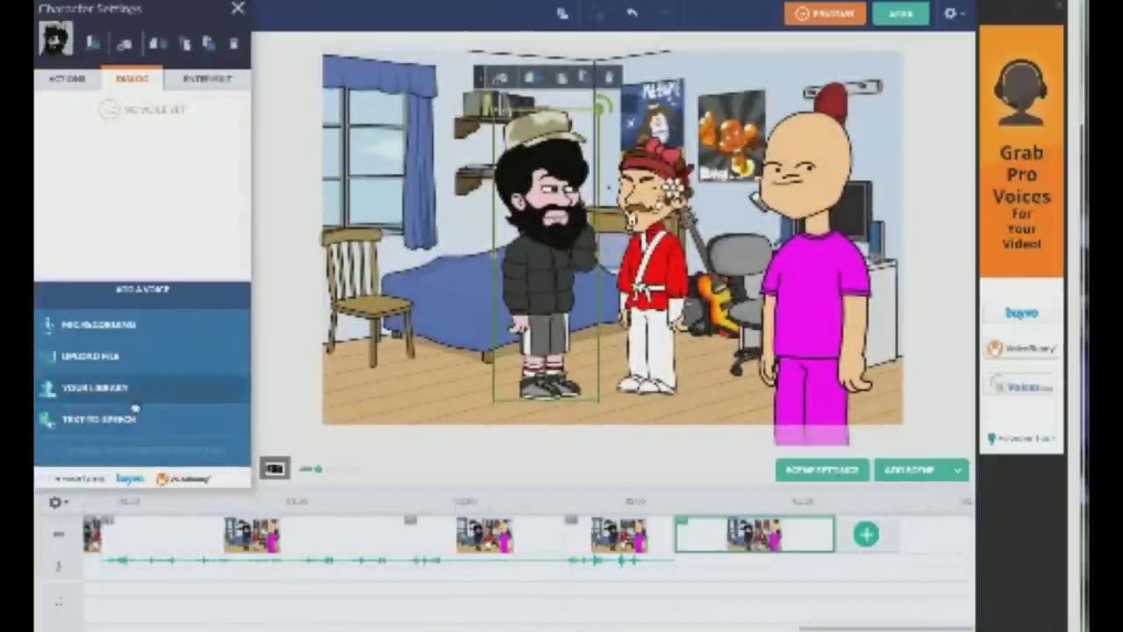
click(115, 420)
text(ok, your m)
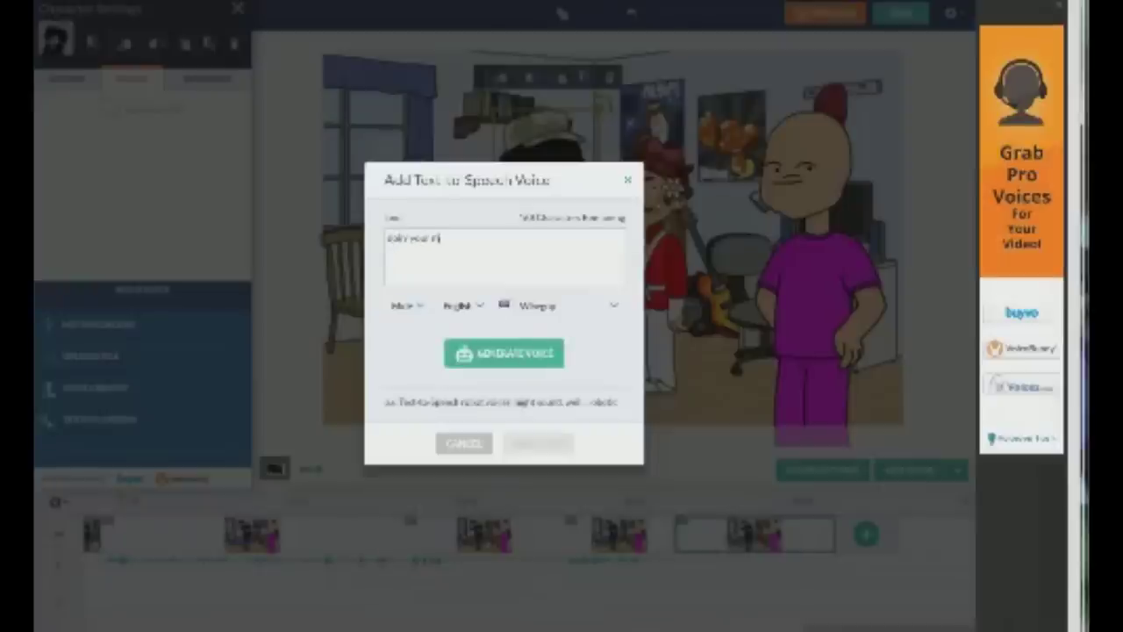
text(ind)
click(530, 354)
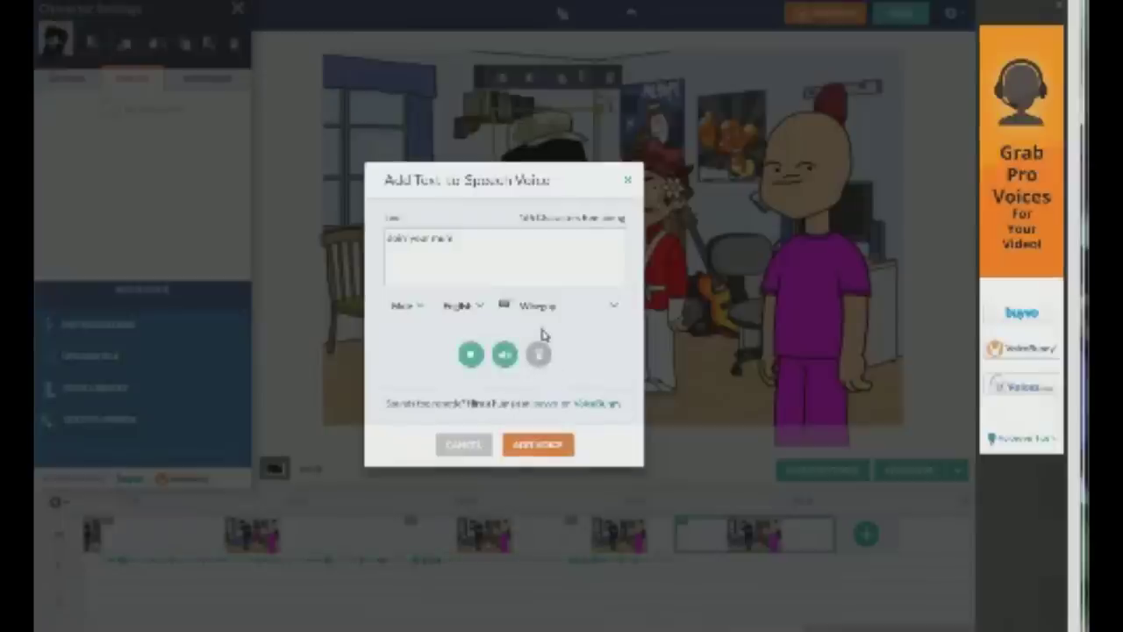
click(537, 445)
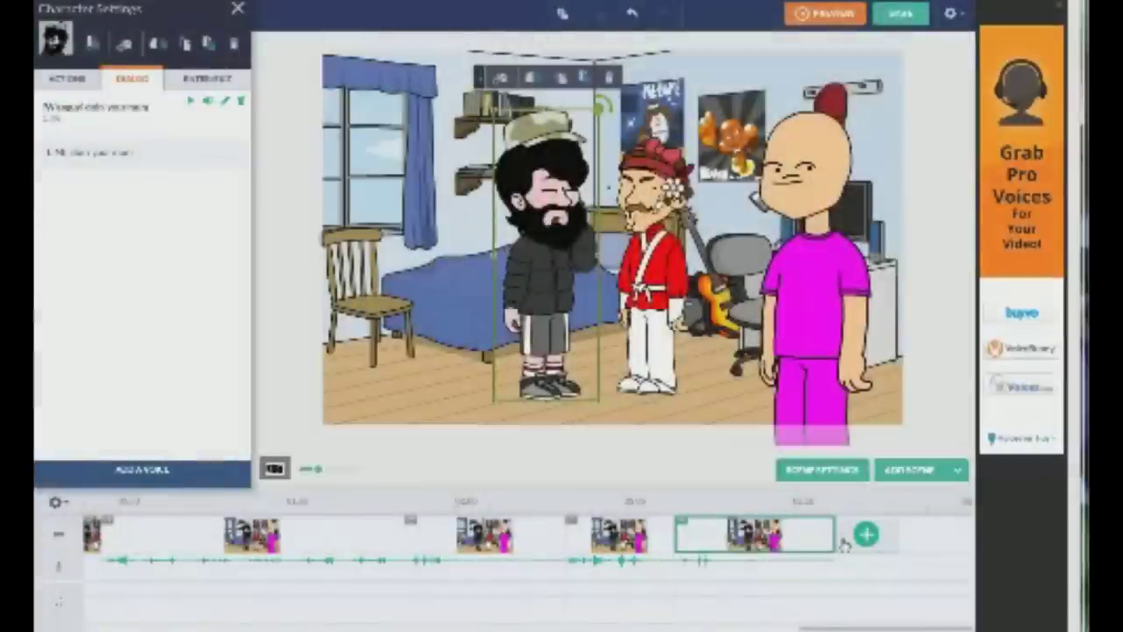
Shorten the bearded character's latest scene to fit his short line of speech
drag(834, 534, 711, 541)
drag(873, 526, 882, 526)
drag(711, 542, 712, 543)
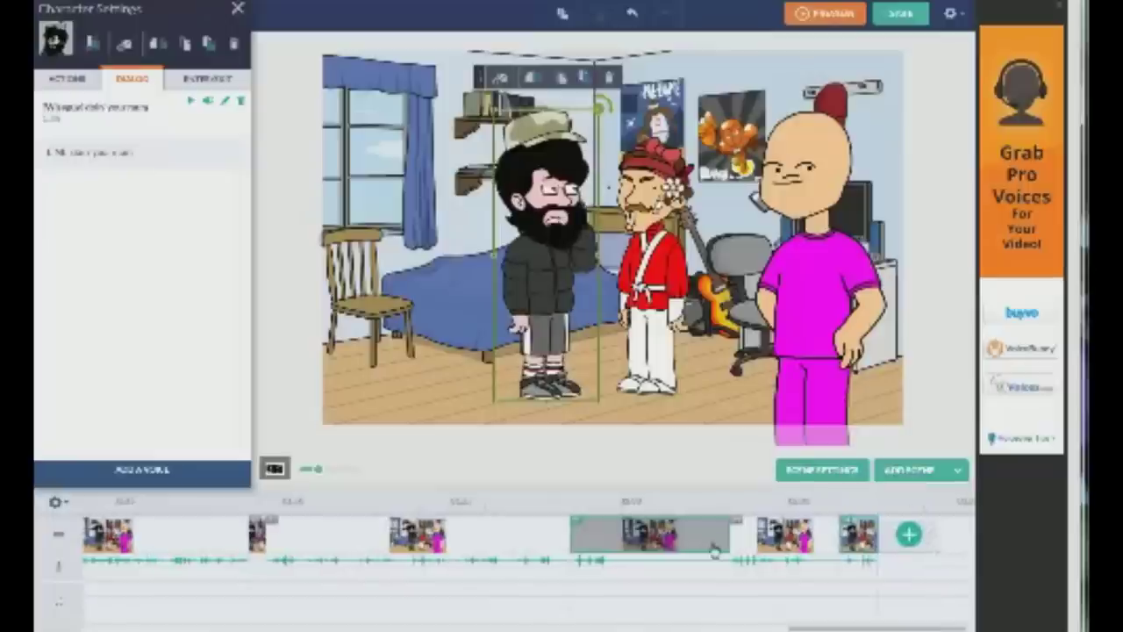
Add a new bedroom scene at the end of the timeline and delete all three characters from it
click(909, 535)
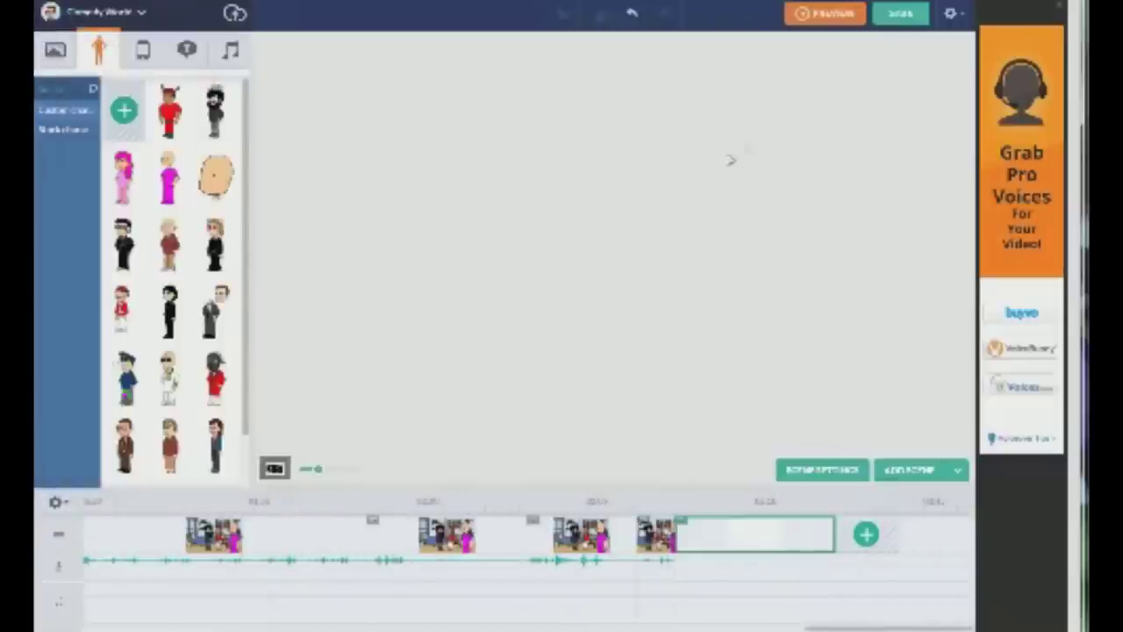
right_click(606, 538)
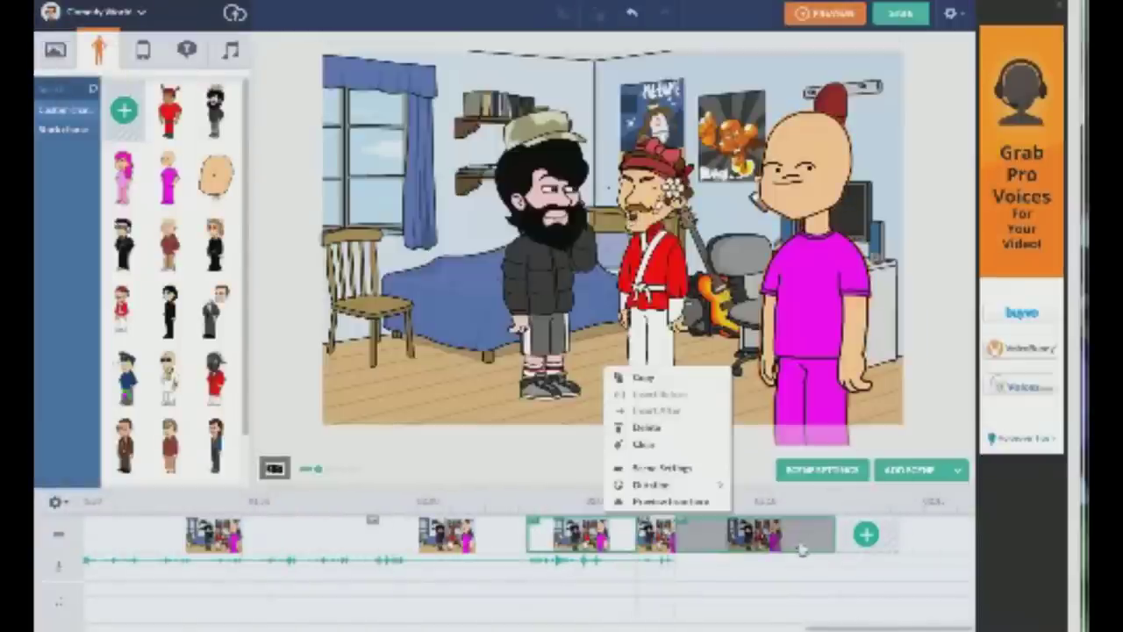
right_click(799, 548)
click(800, 283)
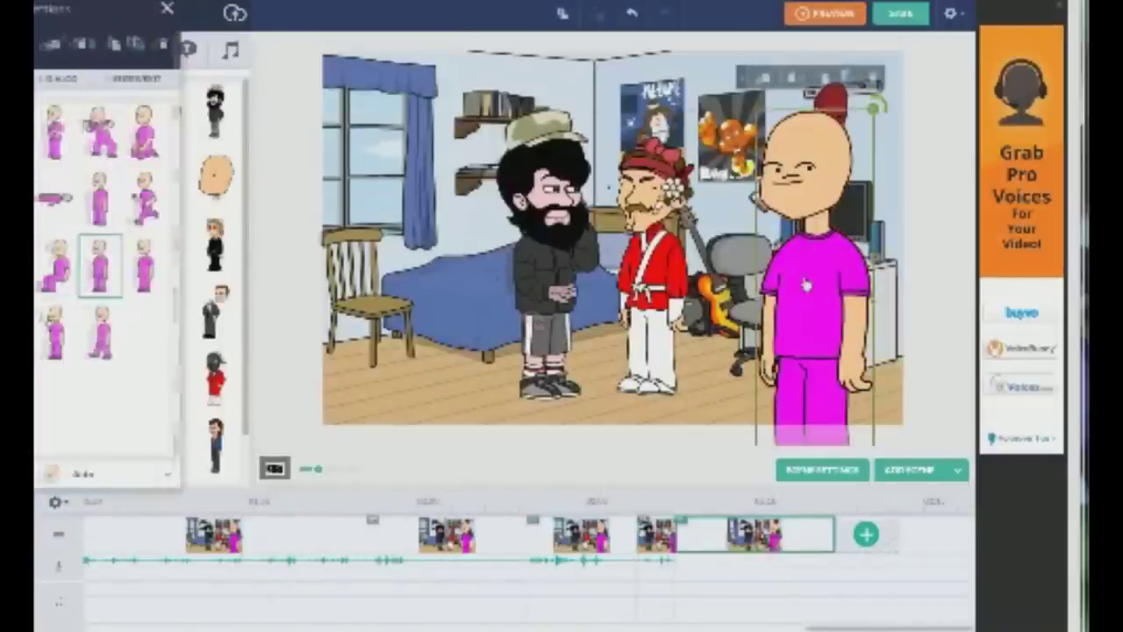
key(Delete)
click(651, 274)
key(Delete)
click(548, 274)
key(Delete)
Shift the office chair slightly closer to the desk and give it a Movement motion path ending in front of the window
click(746, 290)
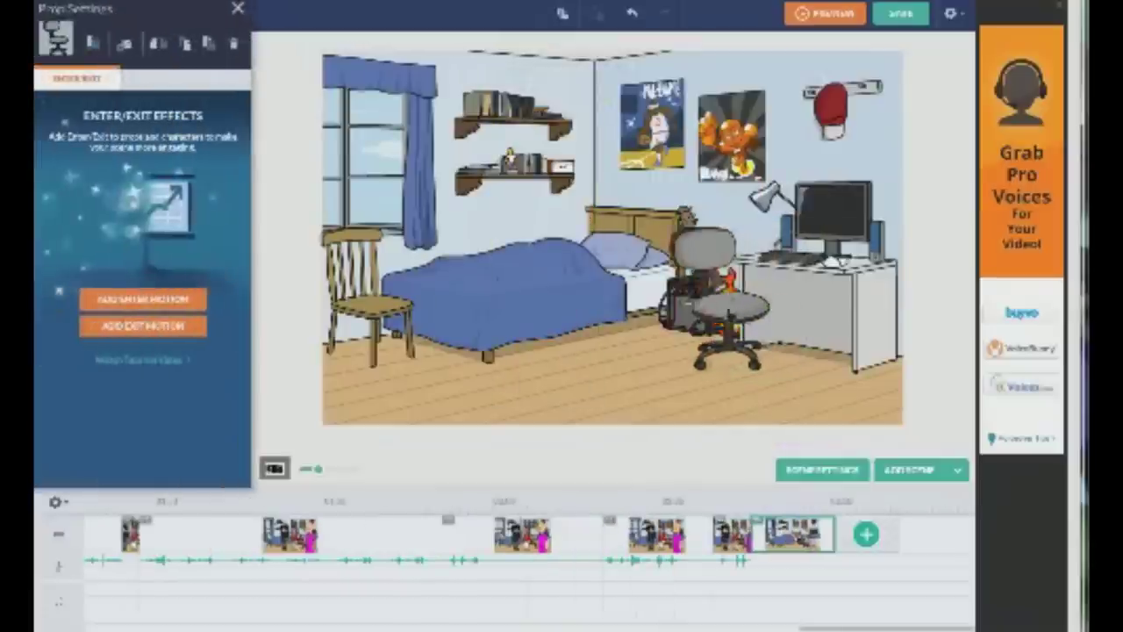
drag(778, 325, 770, 326)
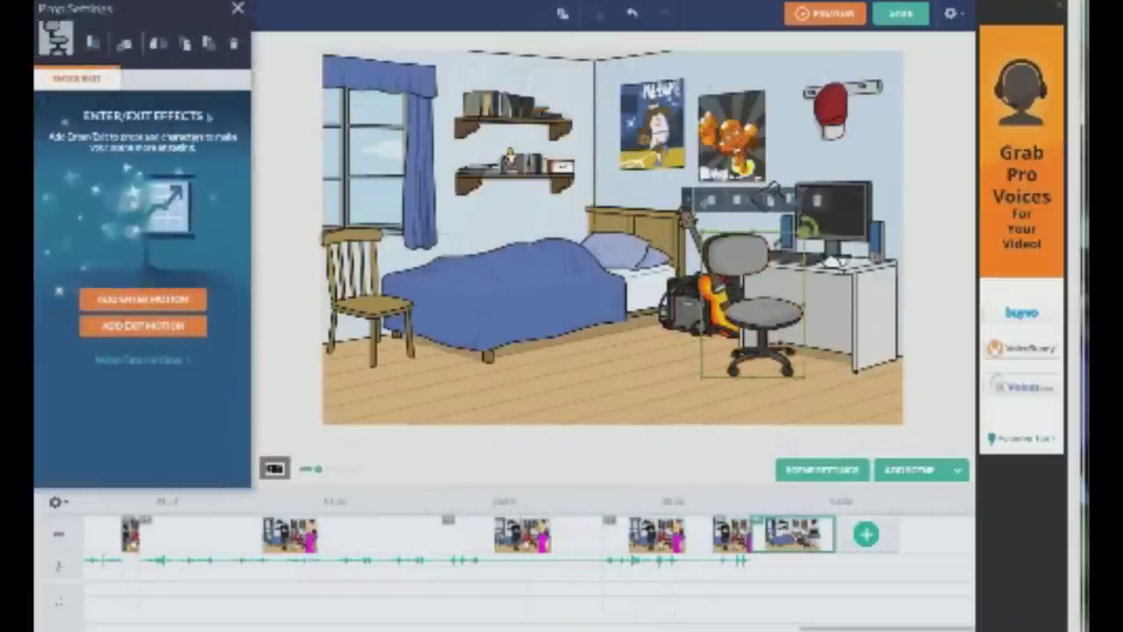
click(162, 303)
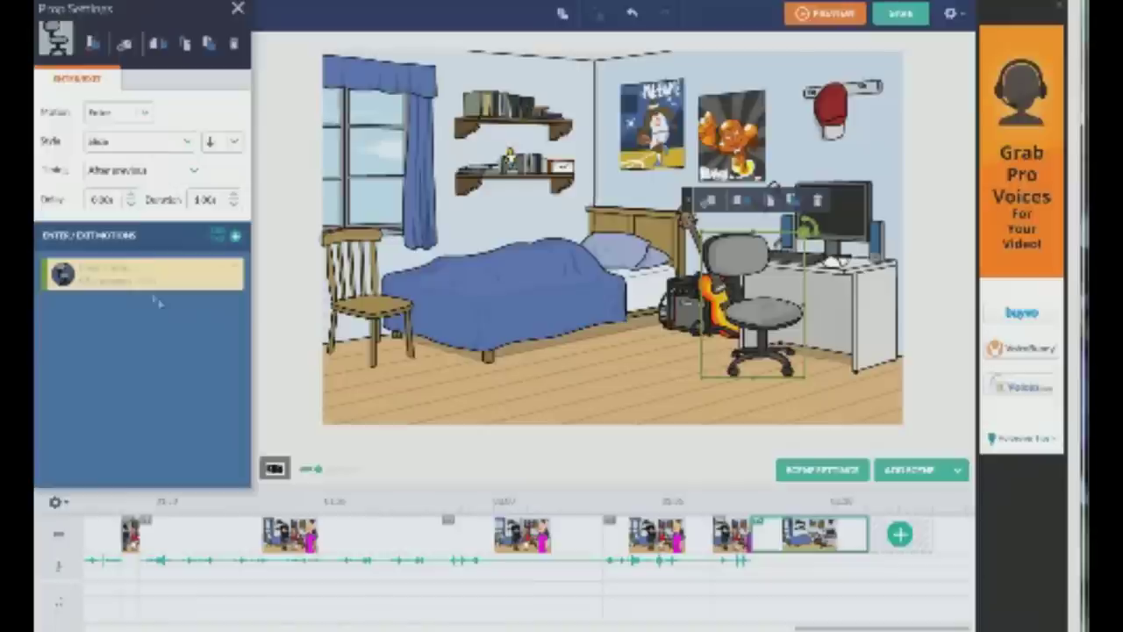
click(145, 115)
click(123, 177)
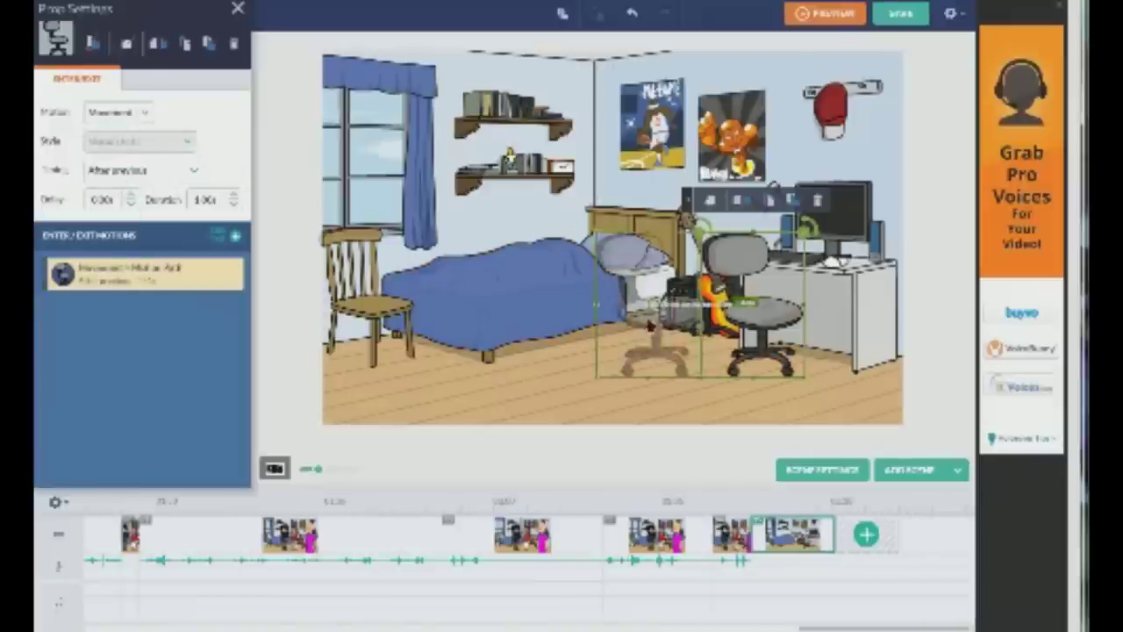
drag(502, 232, 360, 166)
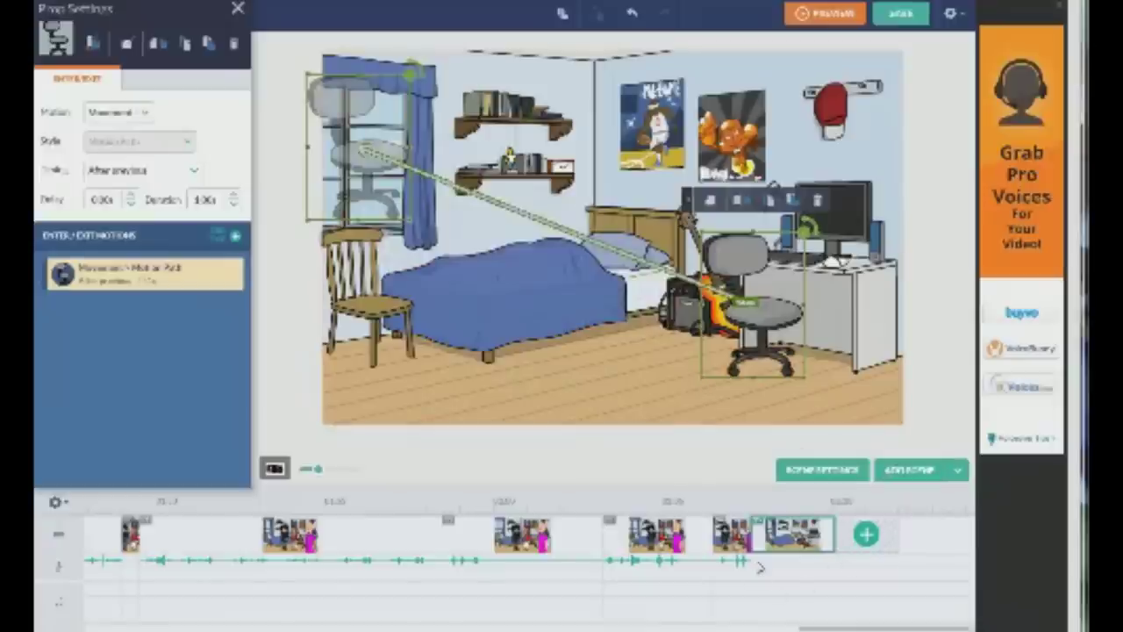
Add the Wedding music track to the empty bedroom scene and trim it to about the scene's length
click(237, 9)
click(229, 50)
drag(247, 410, 242, 446)
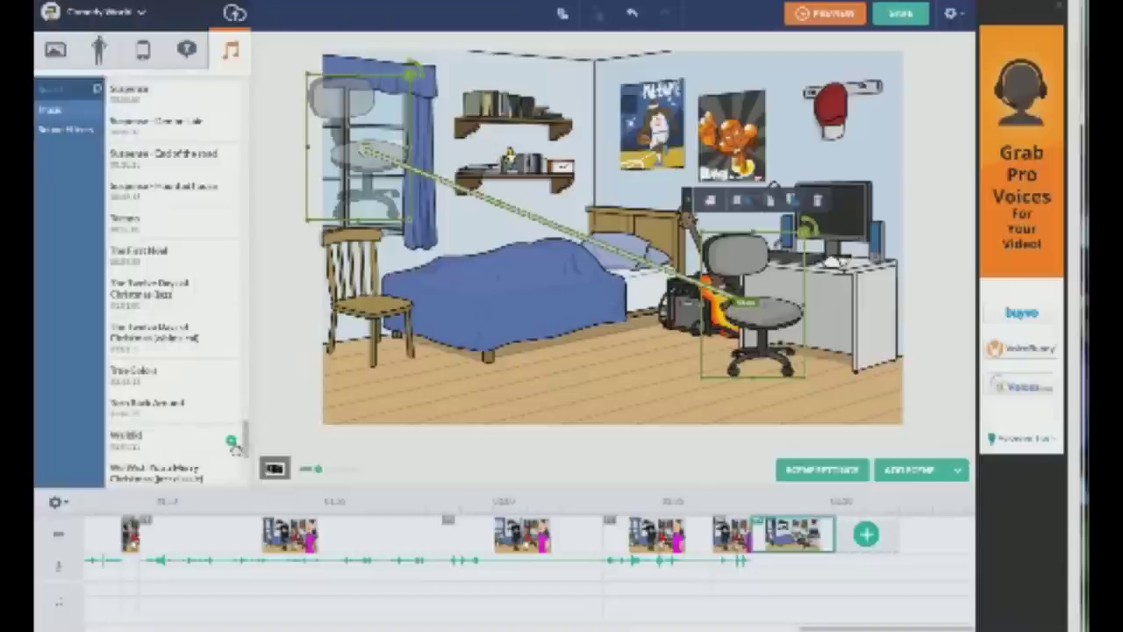
drag(252, 449, 246, 489)
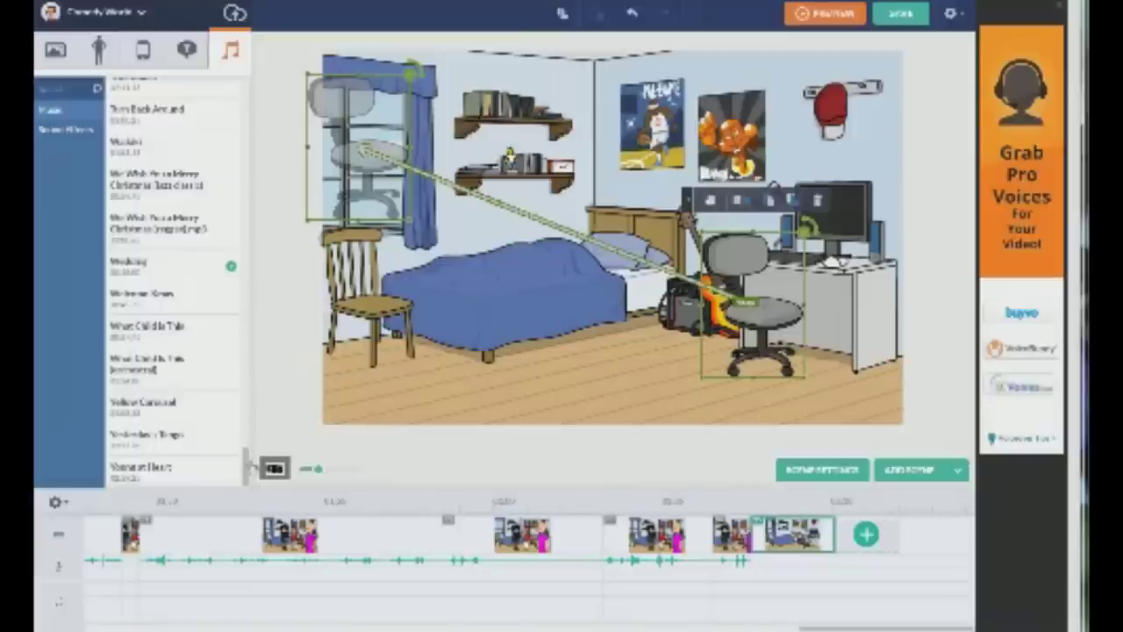
click(175, 269)
drag(886, 628, 520, 594)
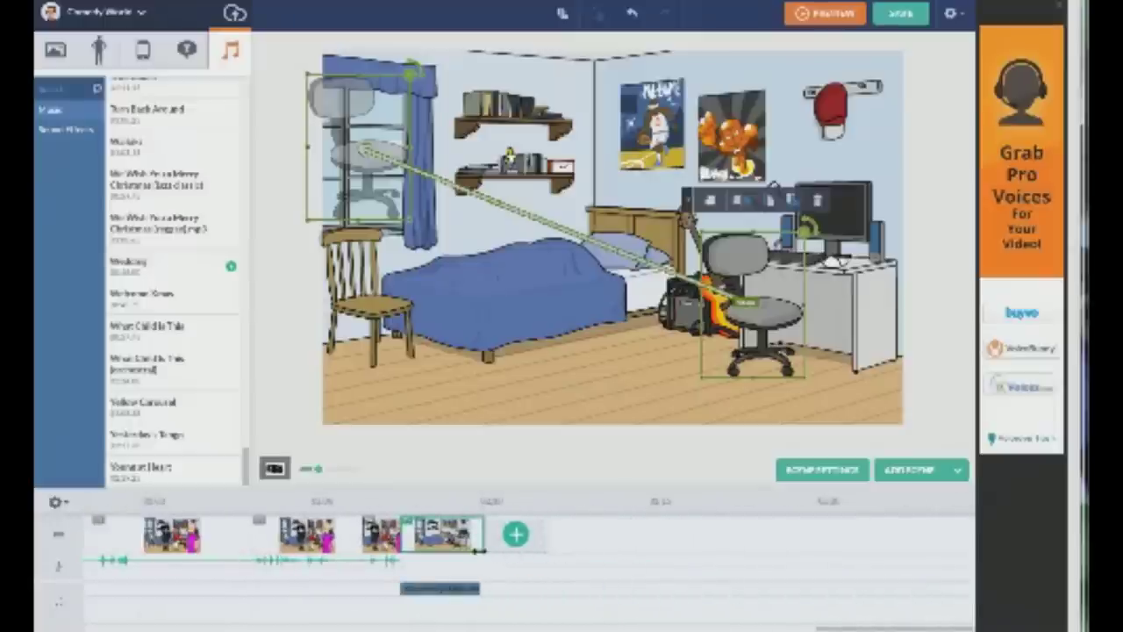
Lengthen the empty bedroom scene slightly, deny the local storage request, and extend the Wedding track to the end of the scene
drag(485, 548, 478, 555)
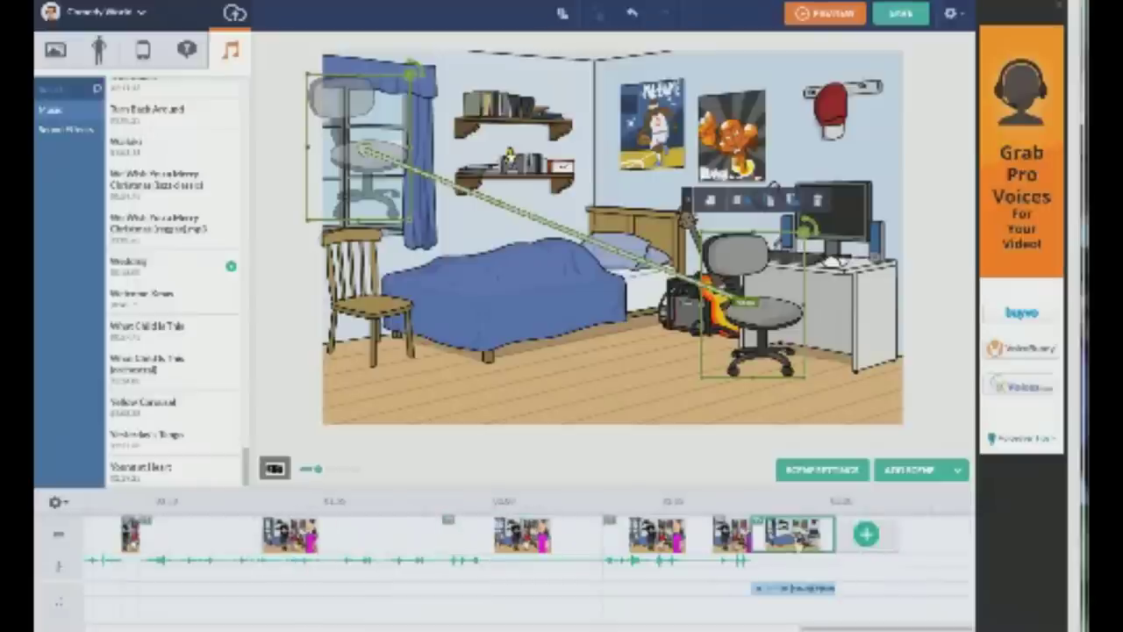
drag(834, 539, 869, 550)
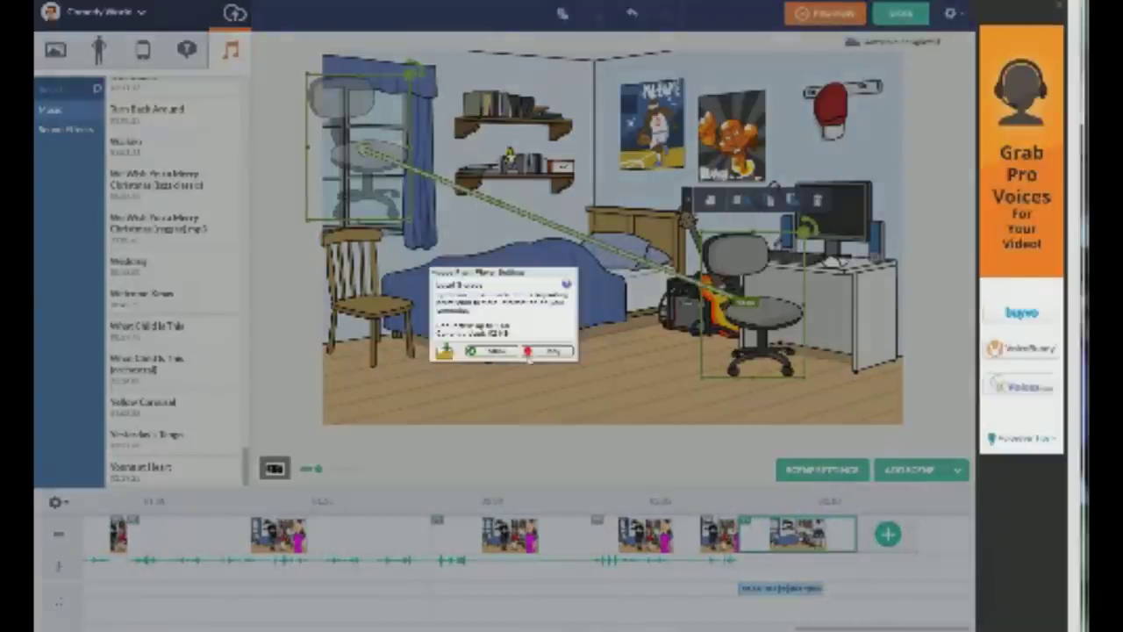
click(529, 353)
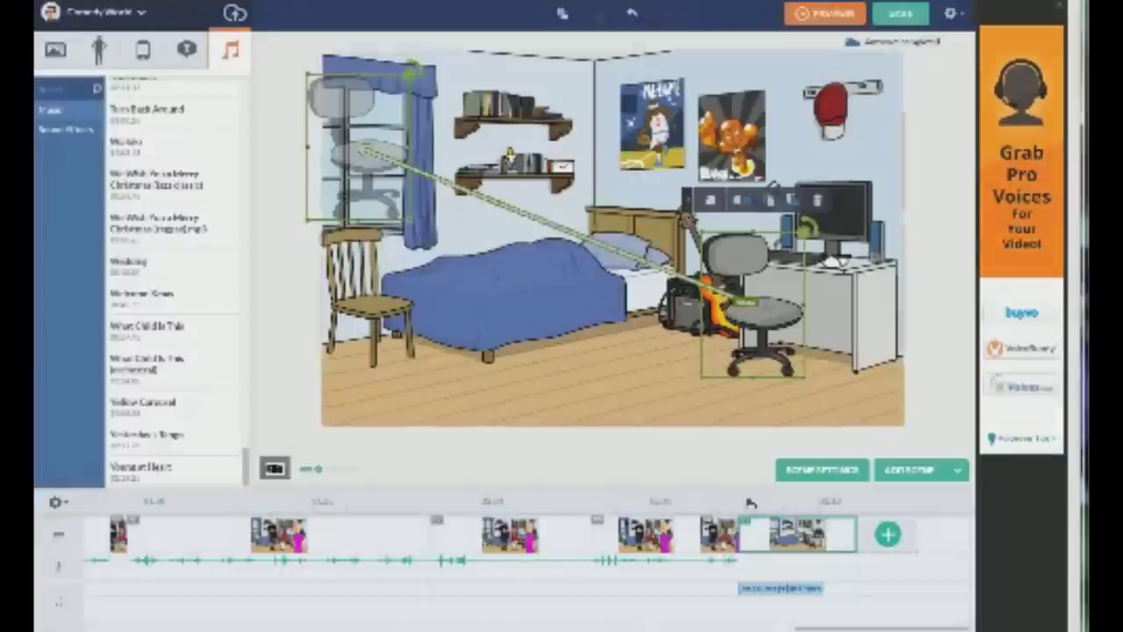
drag(827, 594, 856, 586)
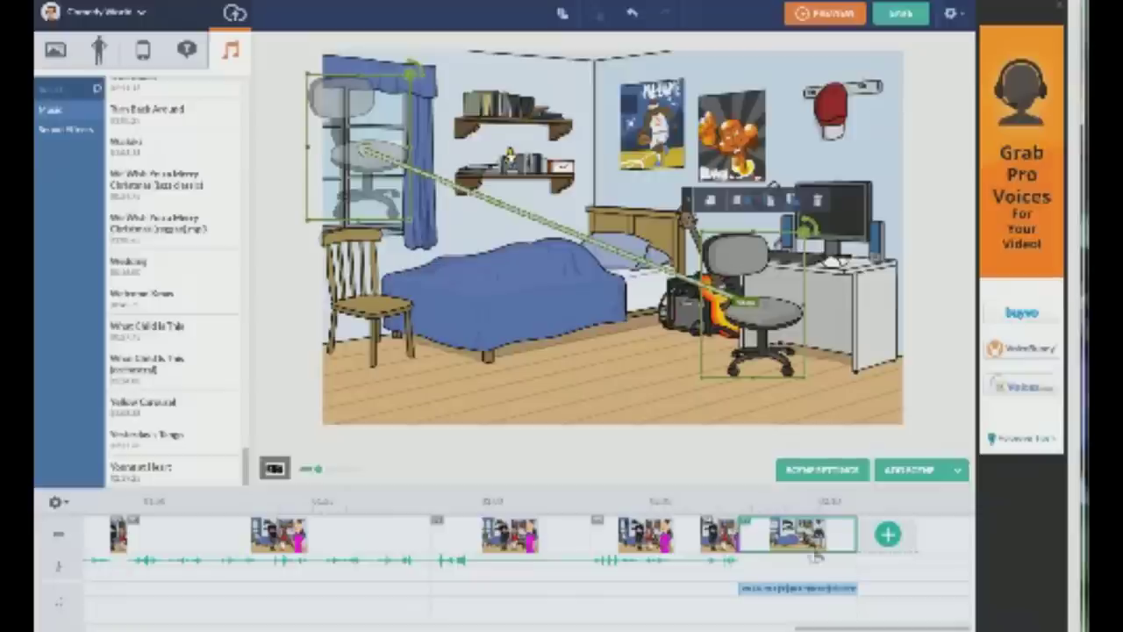
Add a new bedroom scene at the end of the timeline and place a striped barricade with red lights in front of the desk
click(880, 537)
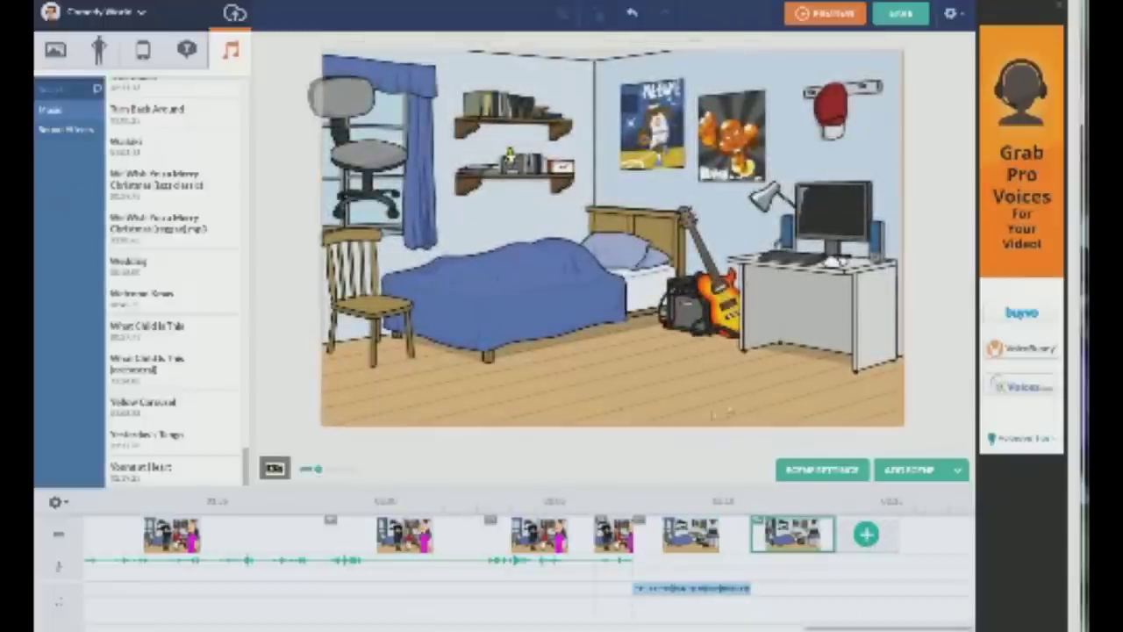
click(141, 51)
click(128, 226)
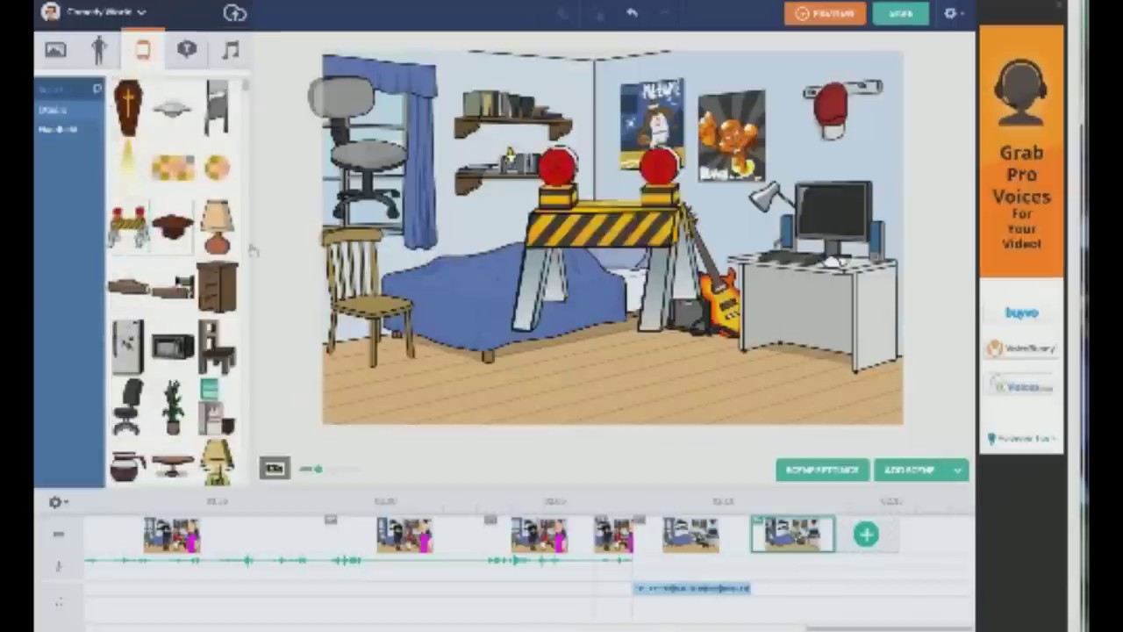
drag(600, 255, 711, 291)
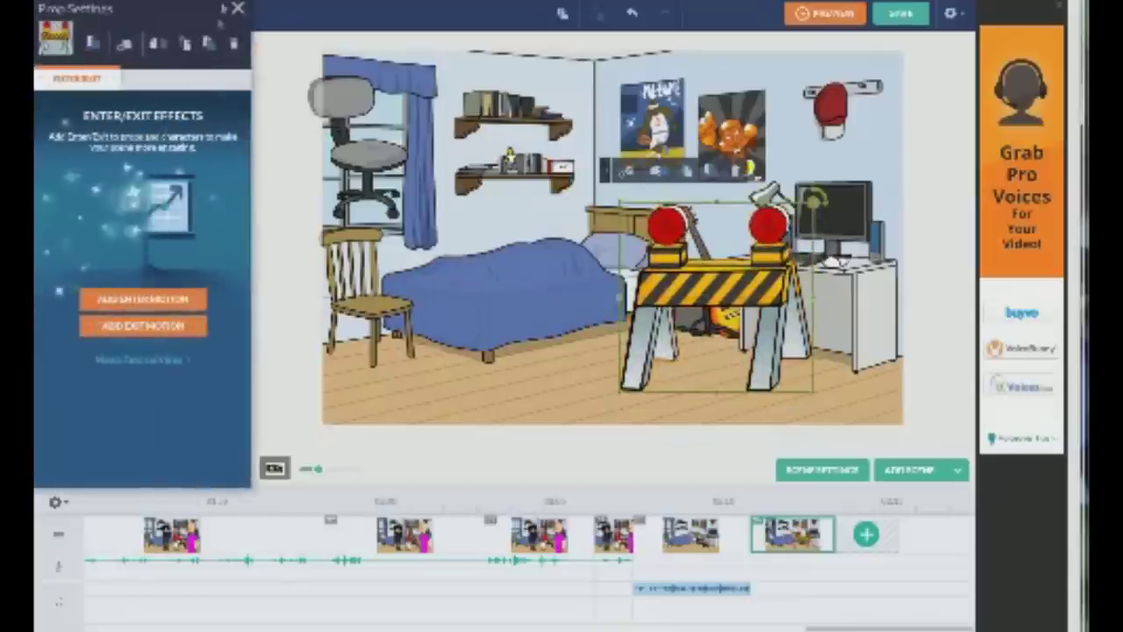
click(237, 8)
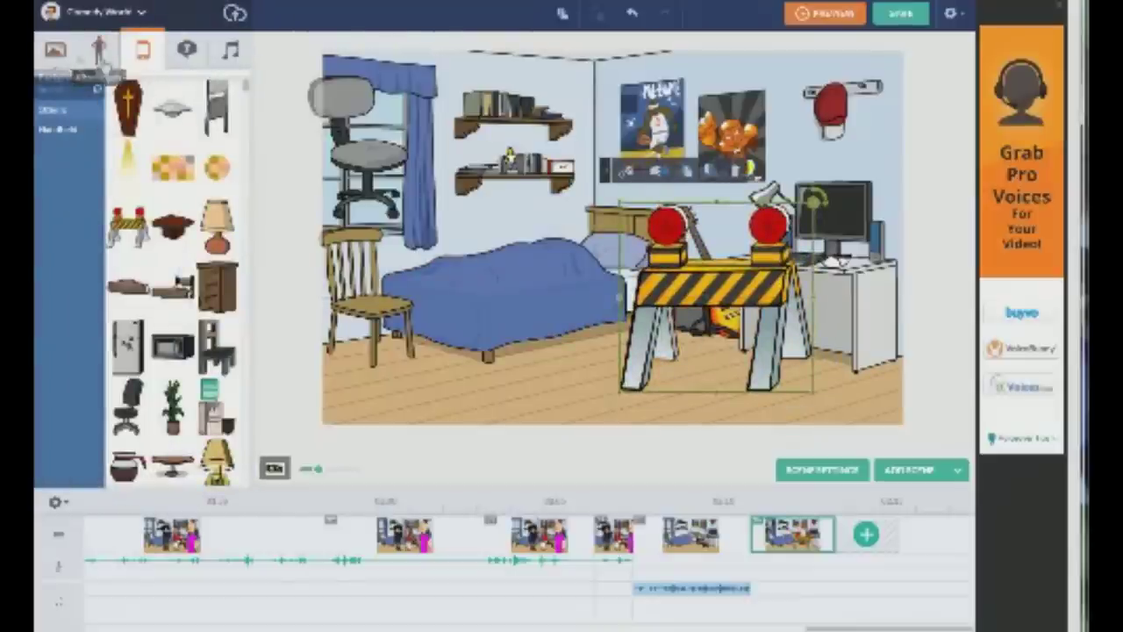
click(186, 55)
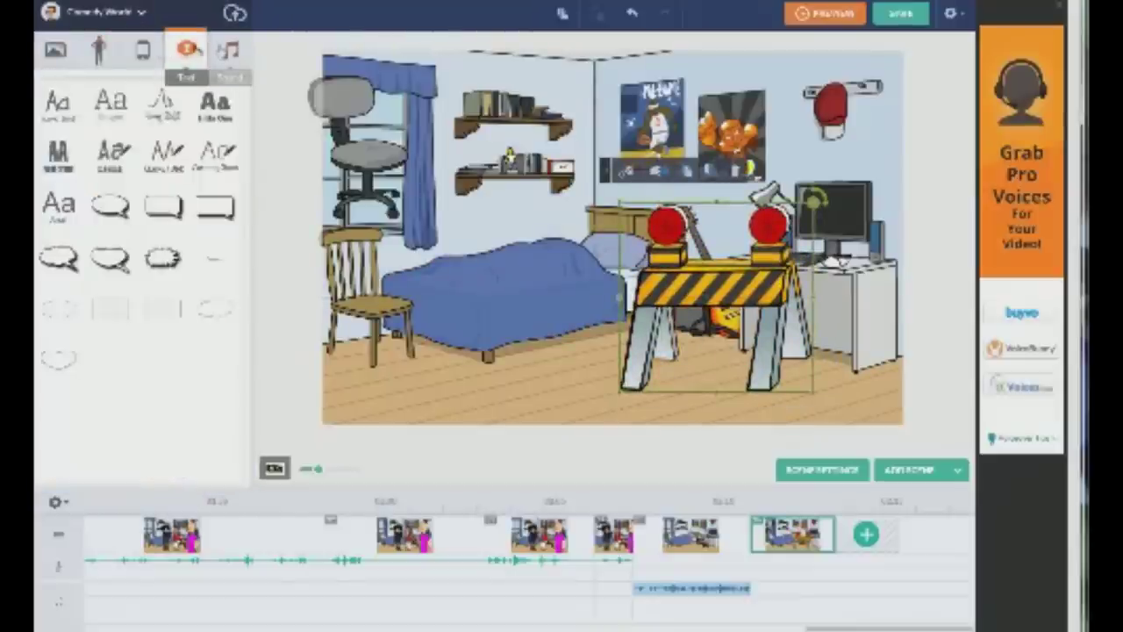
click(136, 51)
click(99, 50)
click(55, 50)
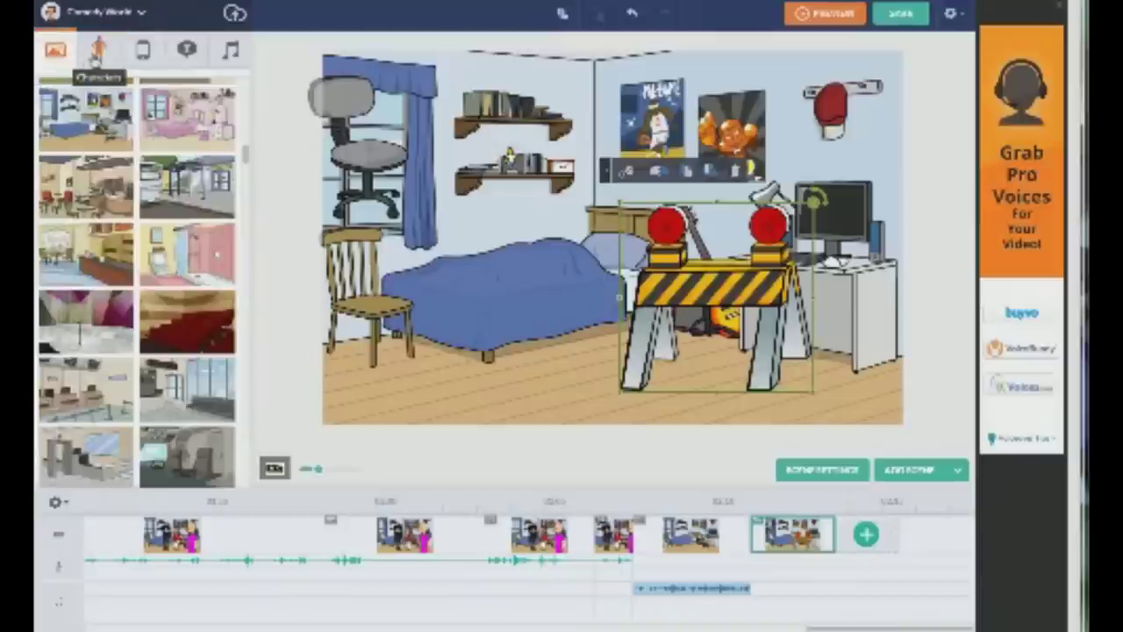
click(98, 50)
click(267, 234)
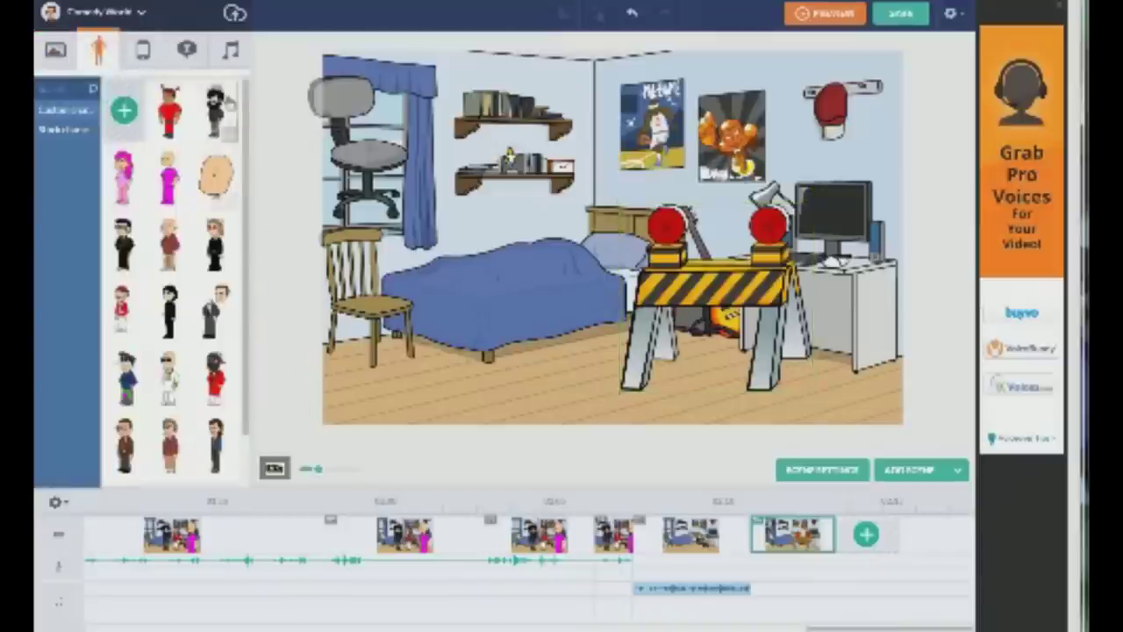
click(733, 289)
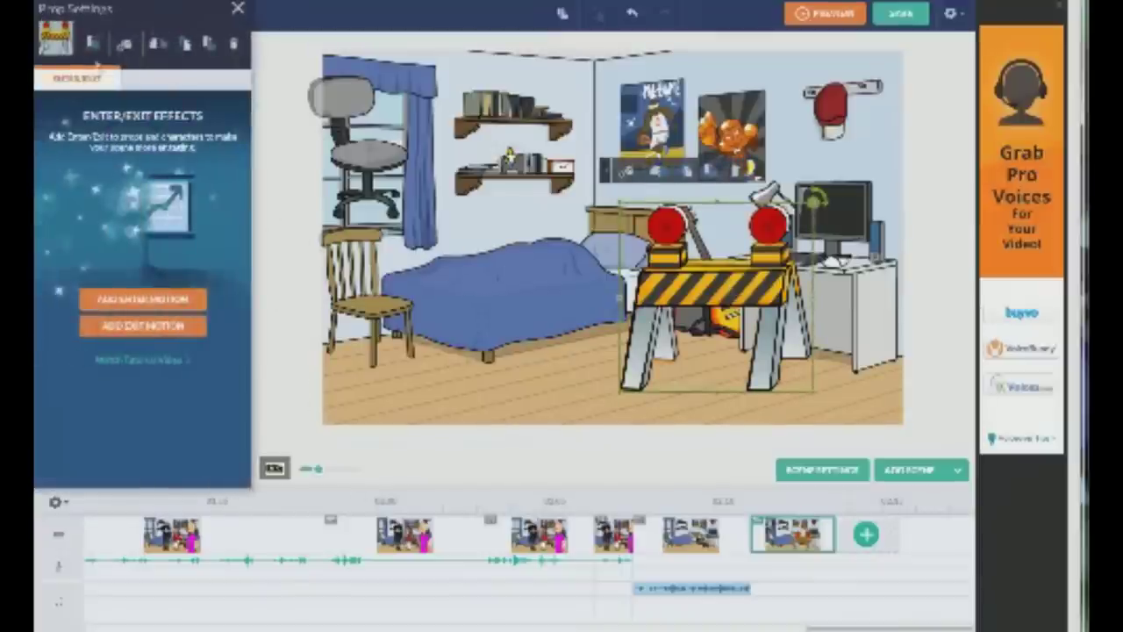
click(238, 8)
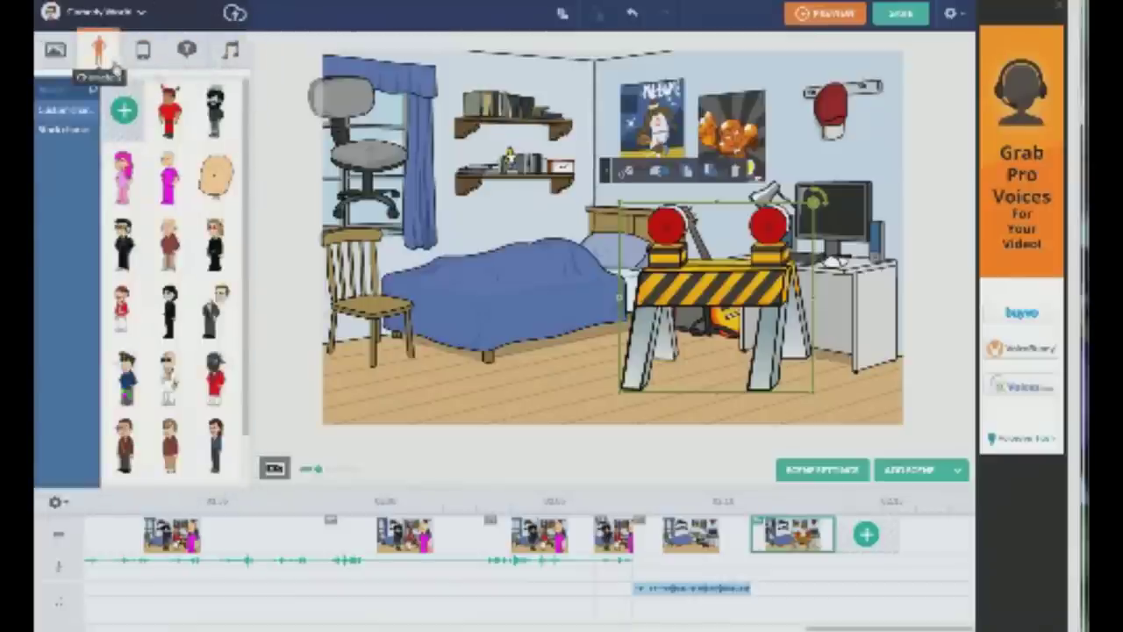
Add the custom antlered character in red and place him off stage, beyond the desk side of the bedroom
click(59, 112)
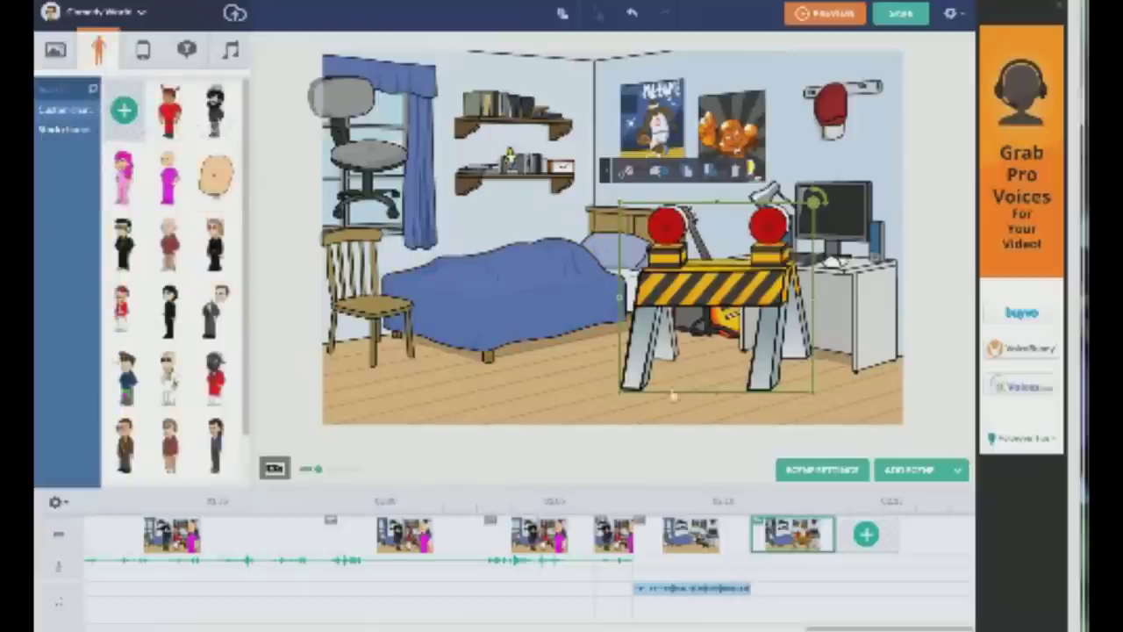
click(169, 112)
drag(613, 245, 971, 287)
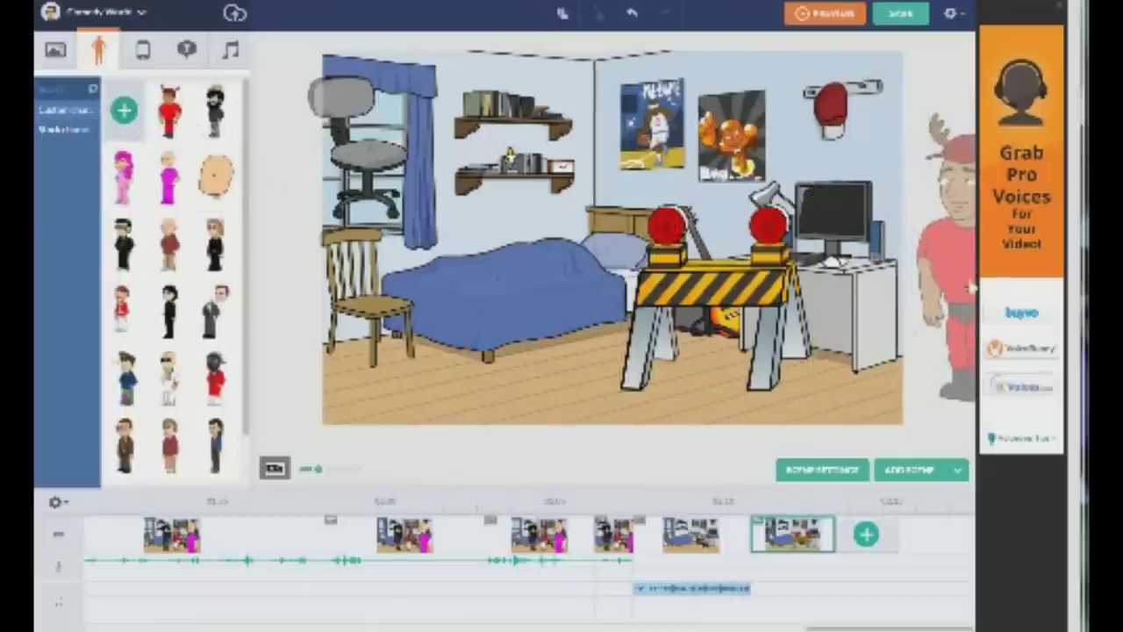
Give the off-stage antlered character the text-to-speech line "I love you too office chair" in the English male voice Paul
click(132, 79)
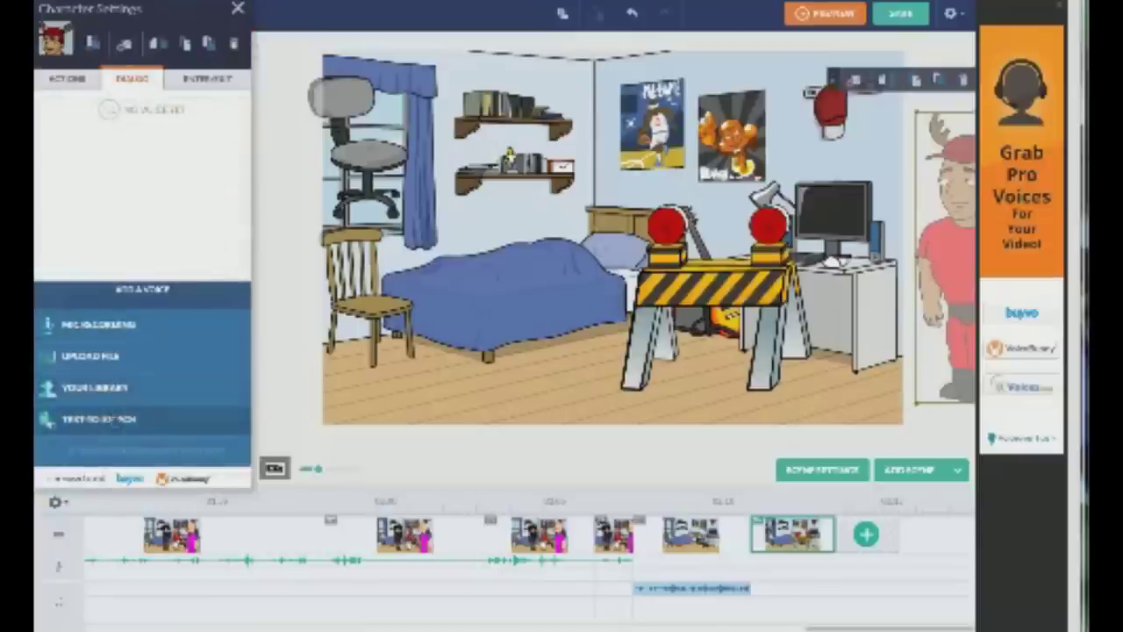
click(112, 420)
text(Hey you too c!)
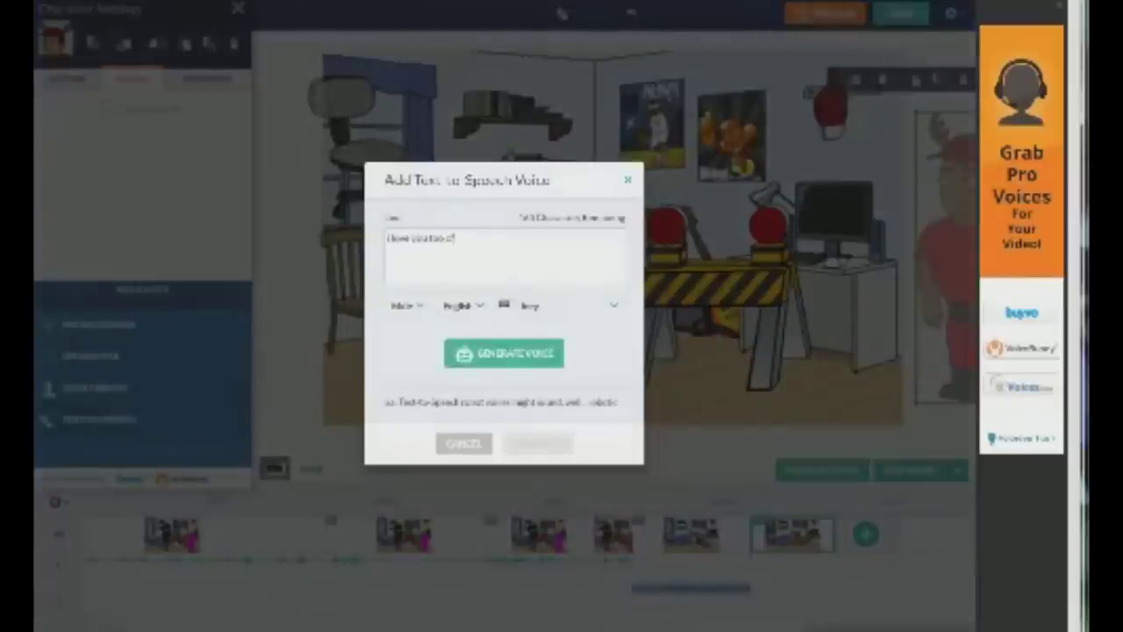
text(ir)
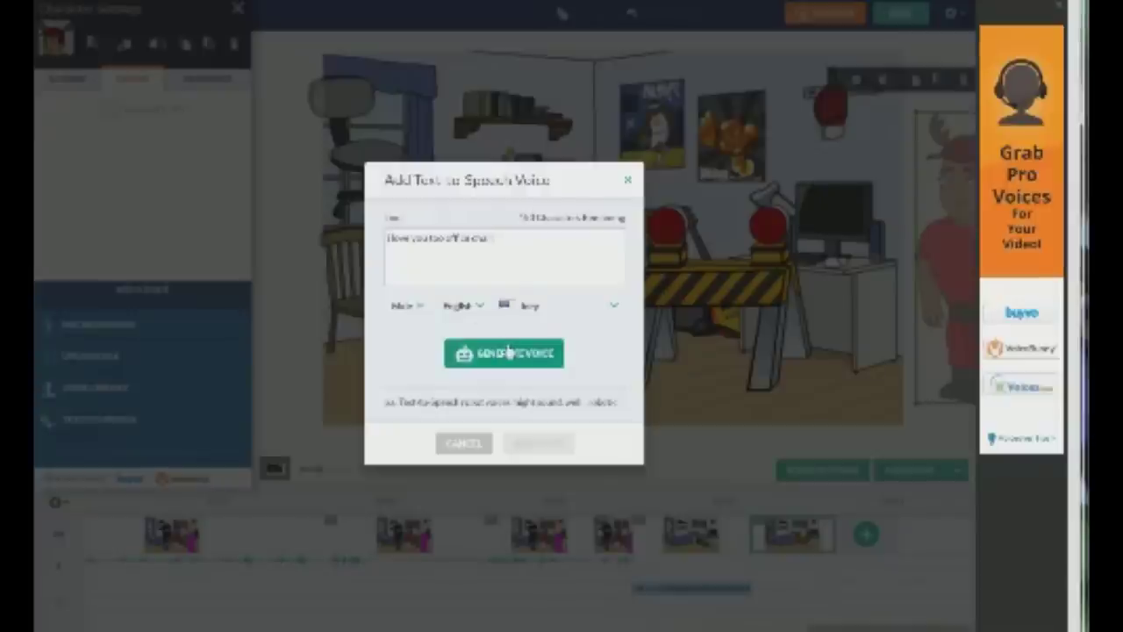
click(568, 302)
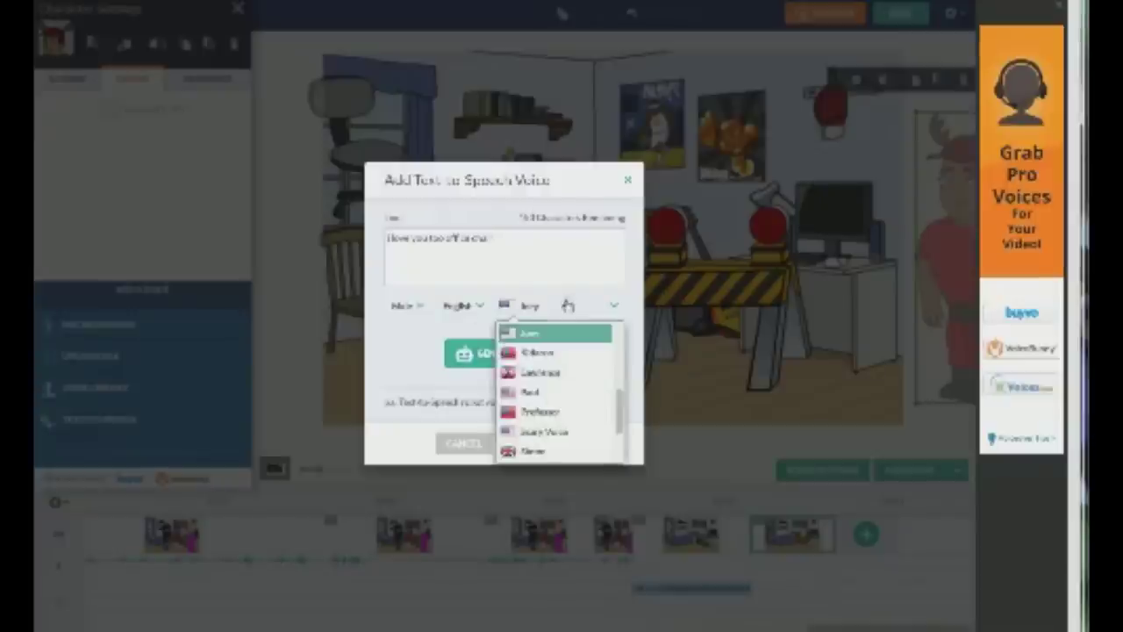
click(561, 393)
click(513, 363)
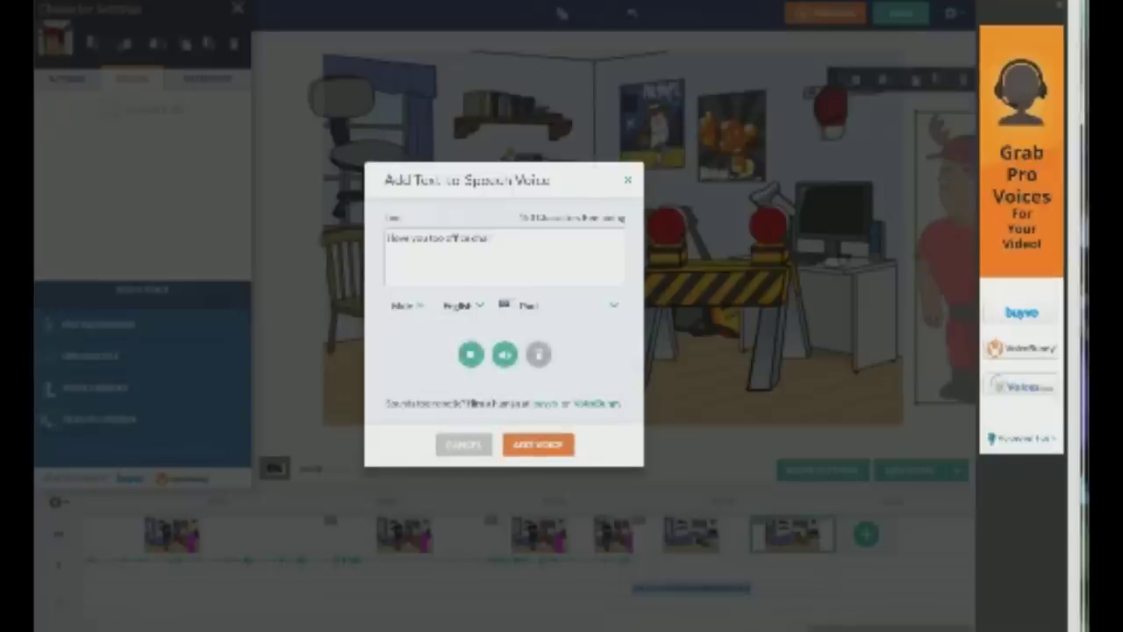
click(536, 444)
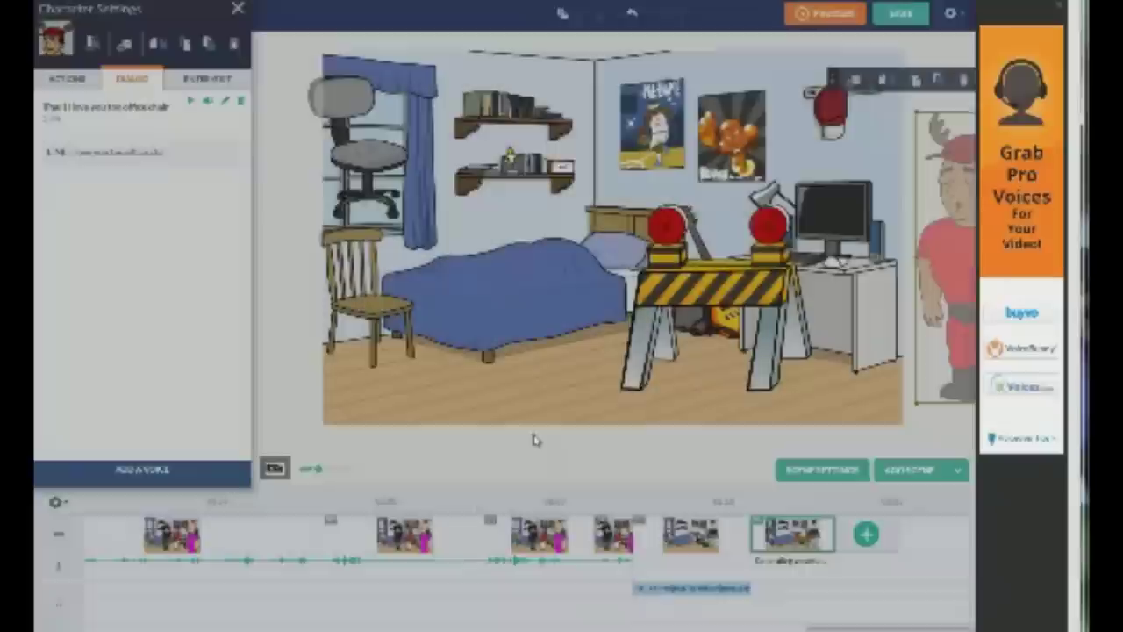
Add another bedroom scene at the end of the timeline and delete the barricade and the office chair from it
click(864, 538)
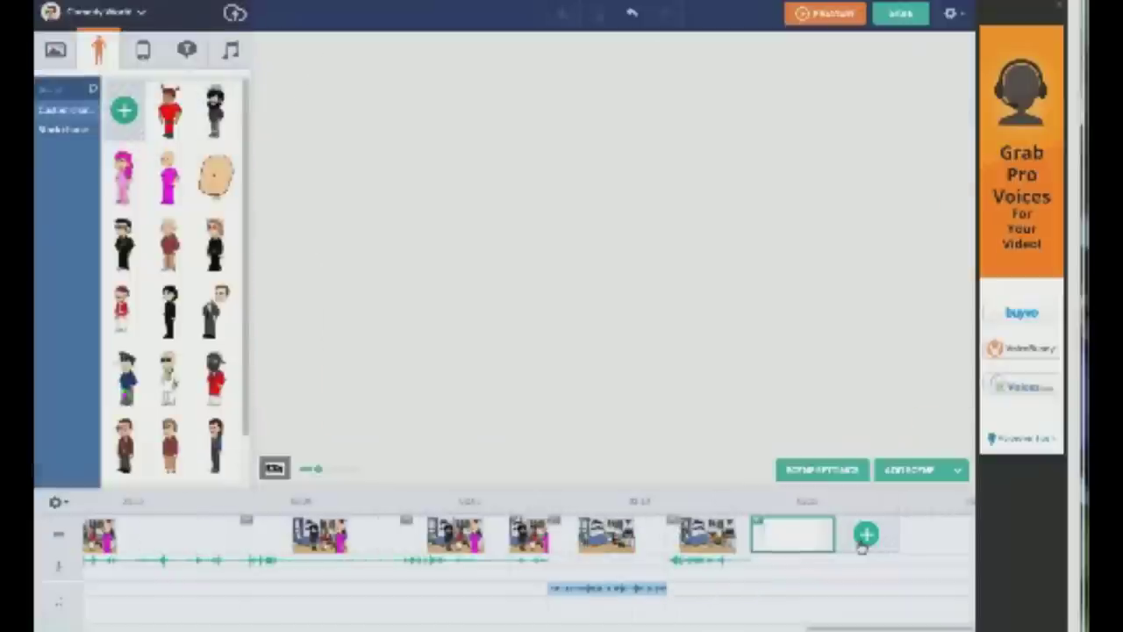
click(369, 173)
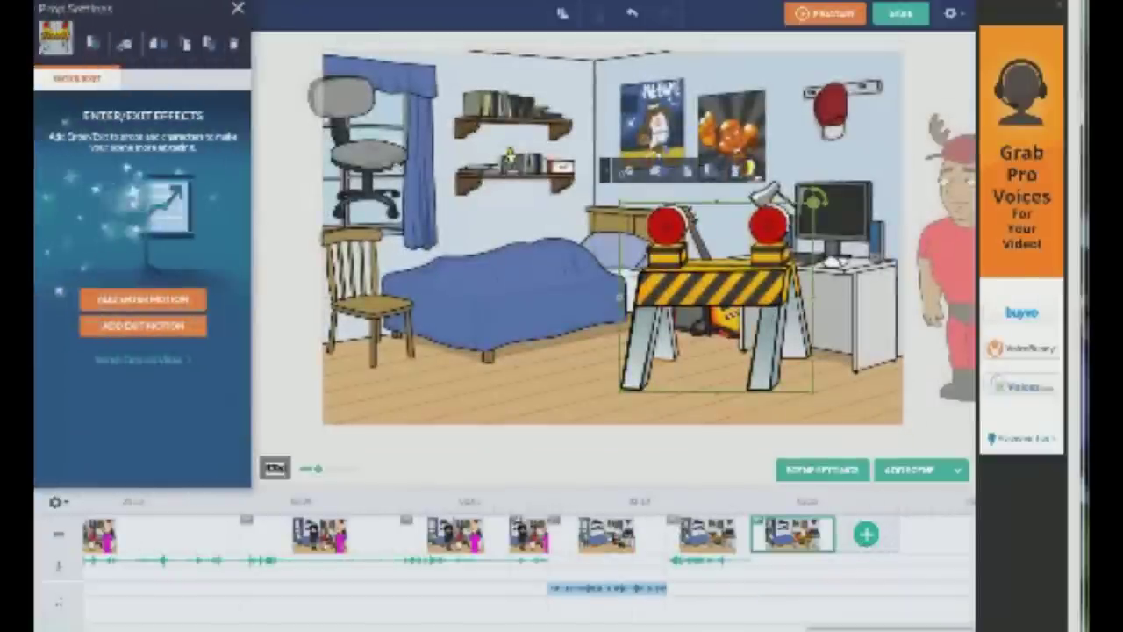
key(Delete)
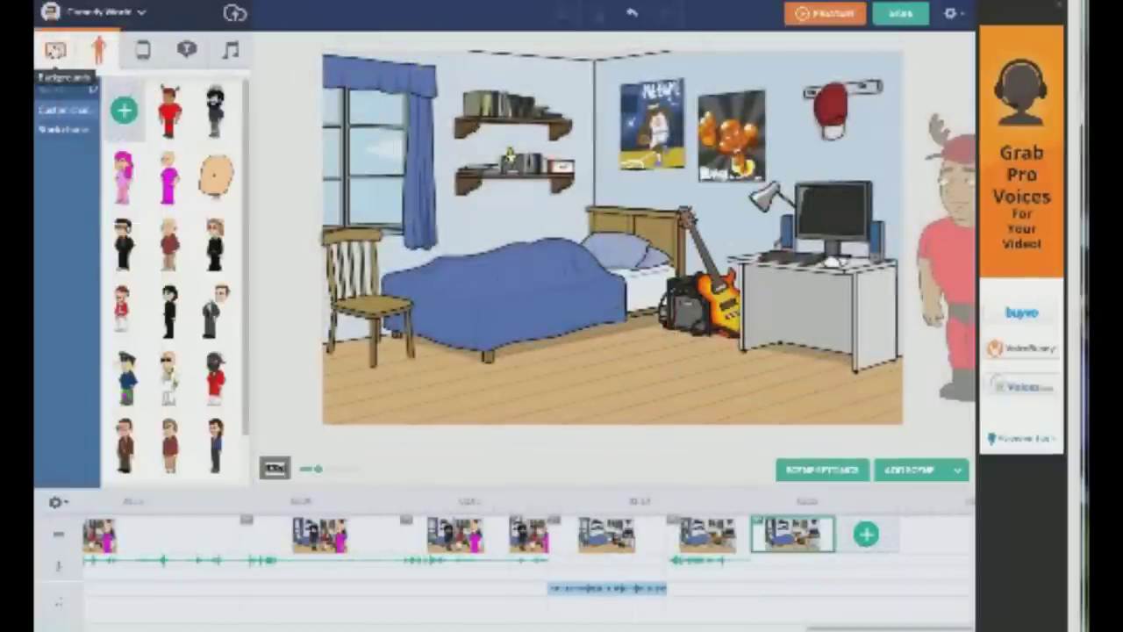
Move the antlered character into the new scene, change its background to the airplane cockpit, and stand him in front of the rear seat
click(56, 49)
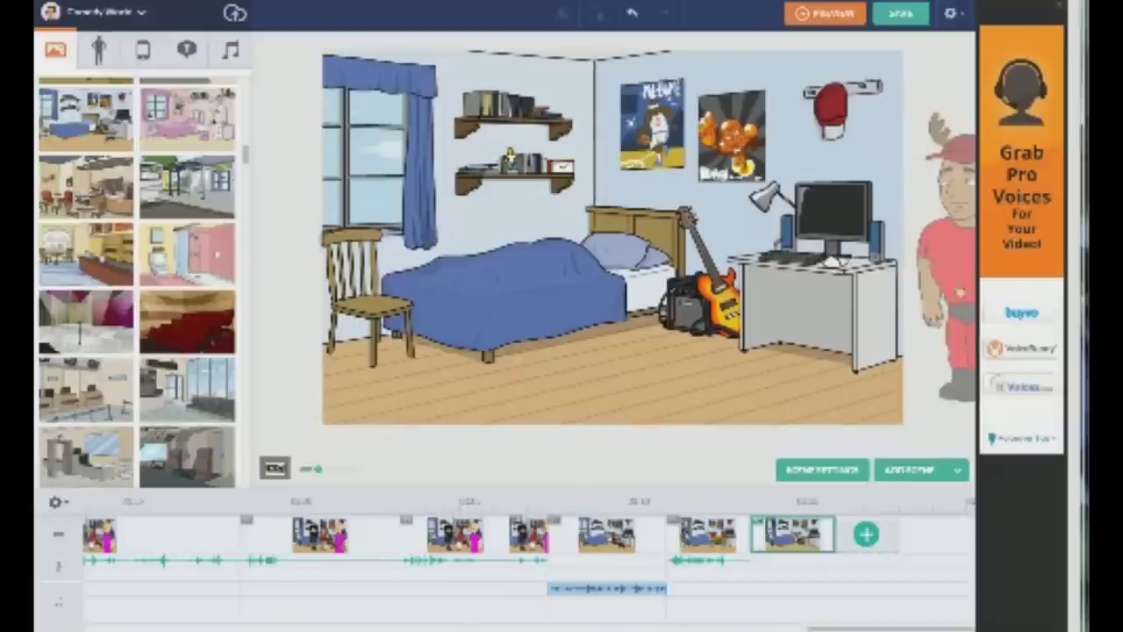
click(676, 301)
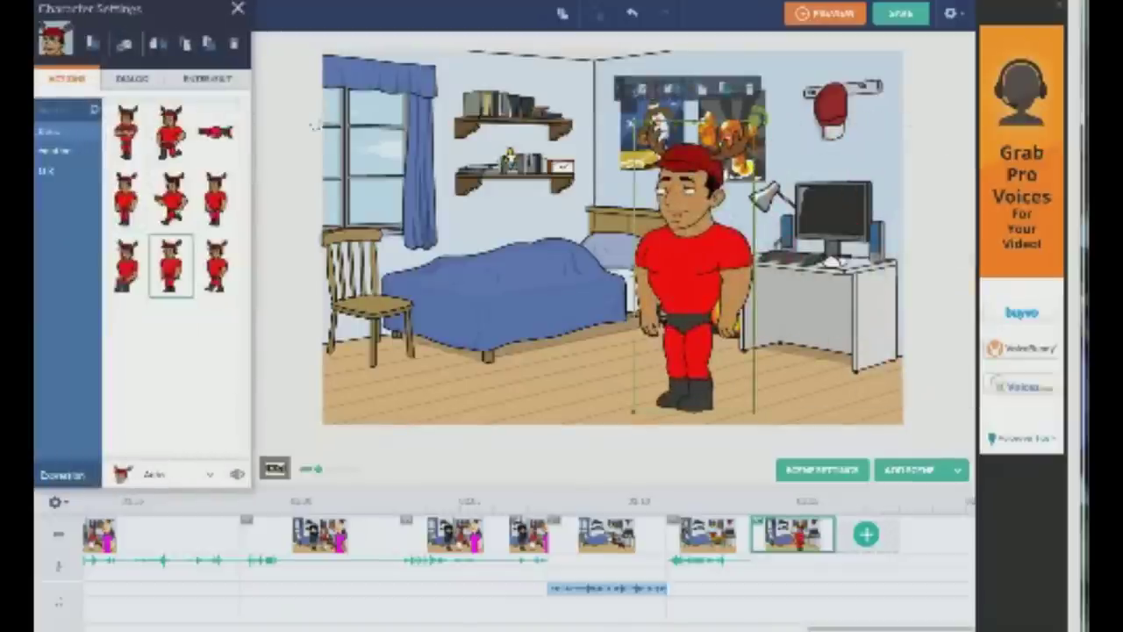
click(238, 11)
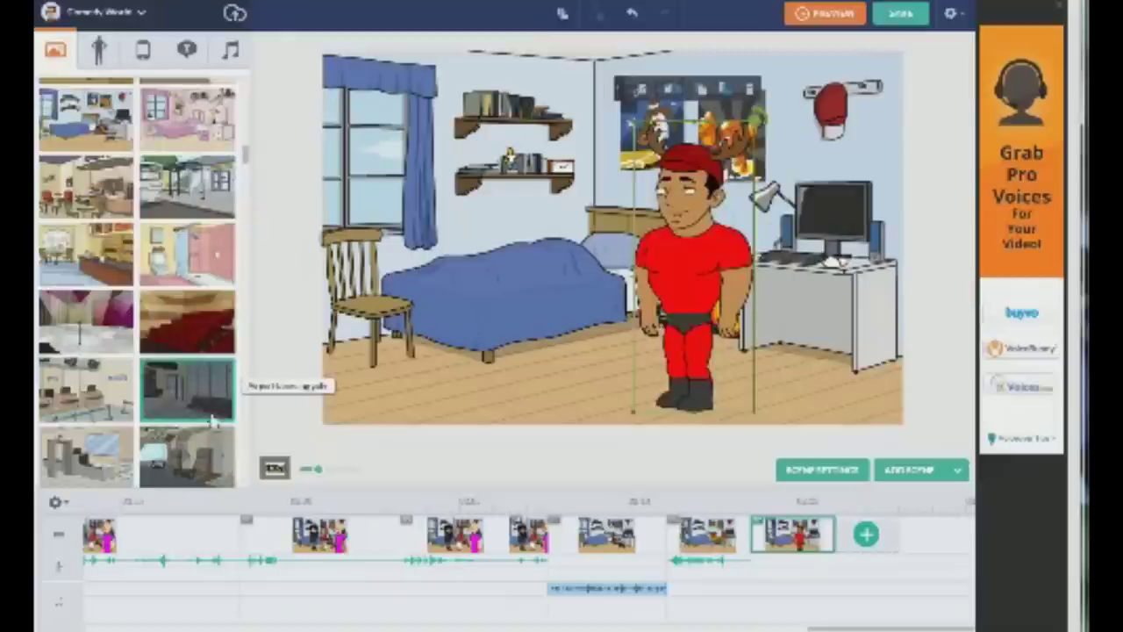
scroll(212, 421, down, 3)
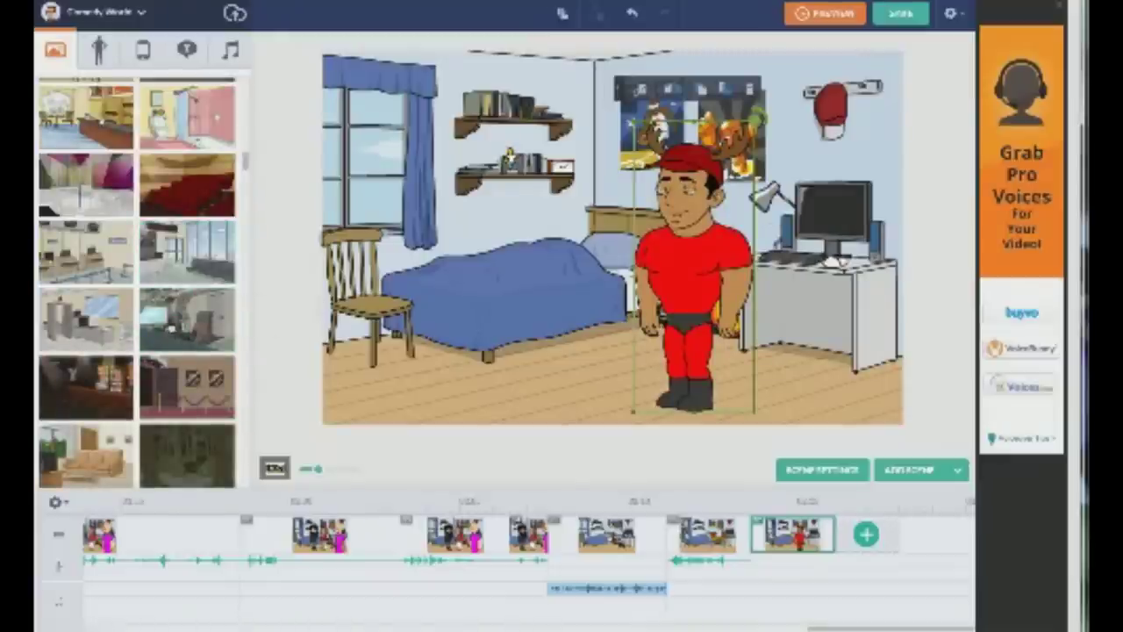
click(179, 323)
drag(678, 297, 628, 292)
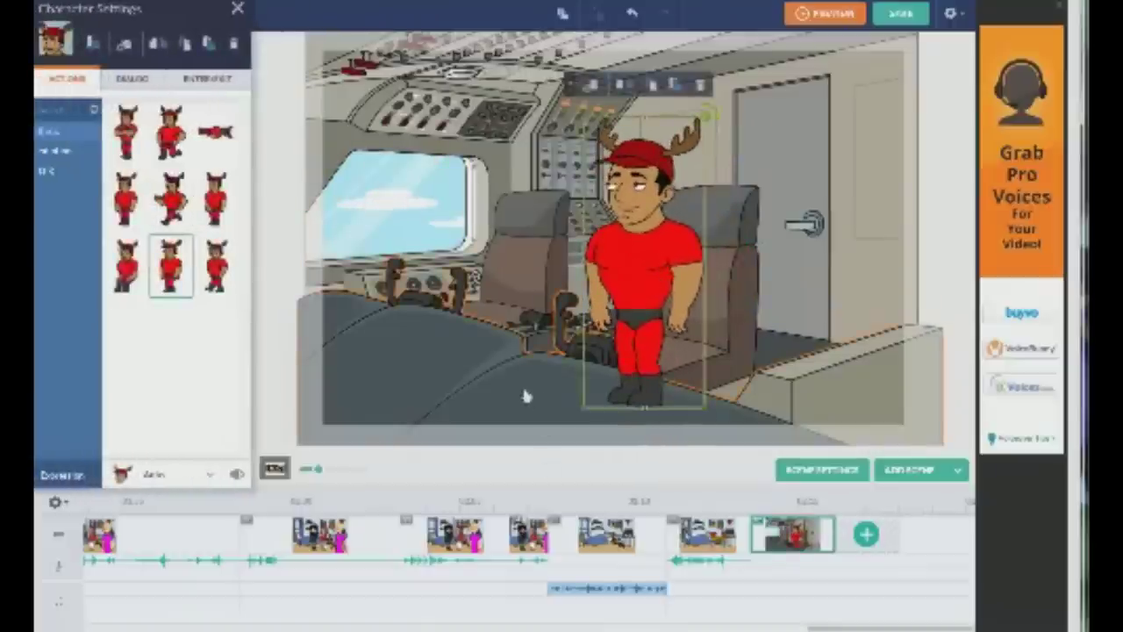
click(239, 10)
Add the custom potato-shaped character to the cockpit beside the antlered character, on the window side, and scale it down
click(100, 50)
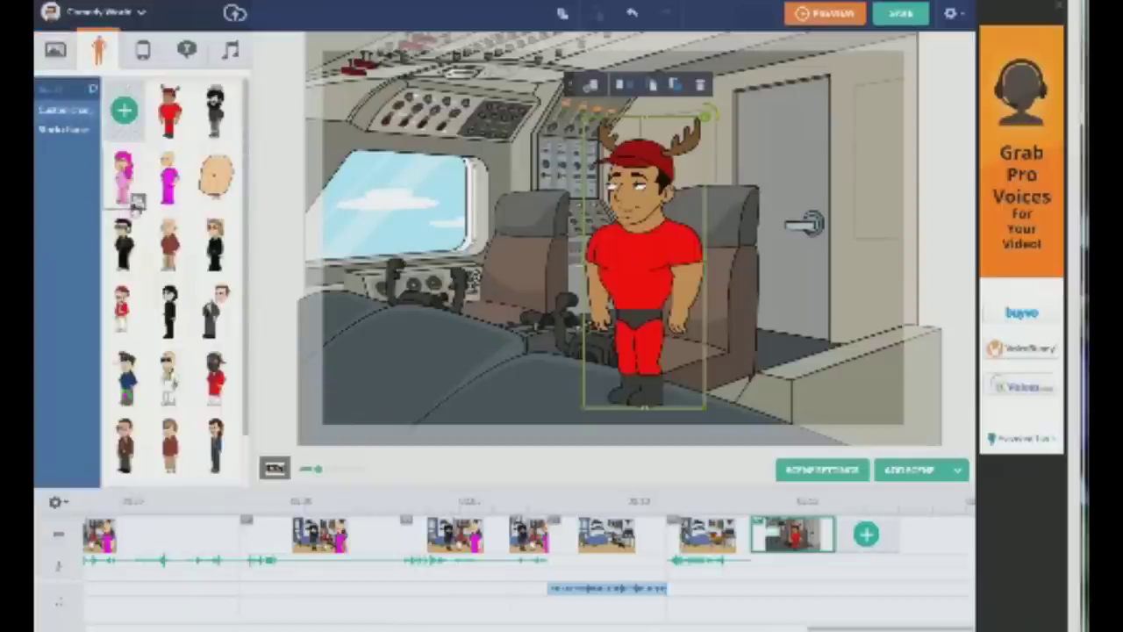
scroll(215, 325, down, 1)
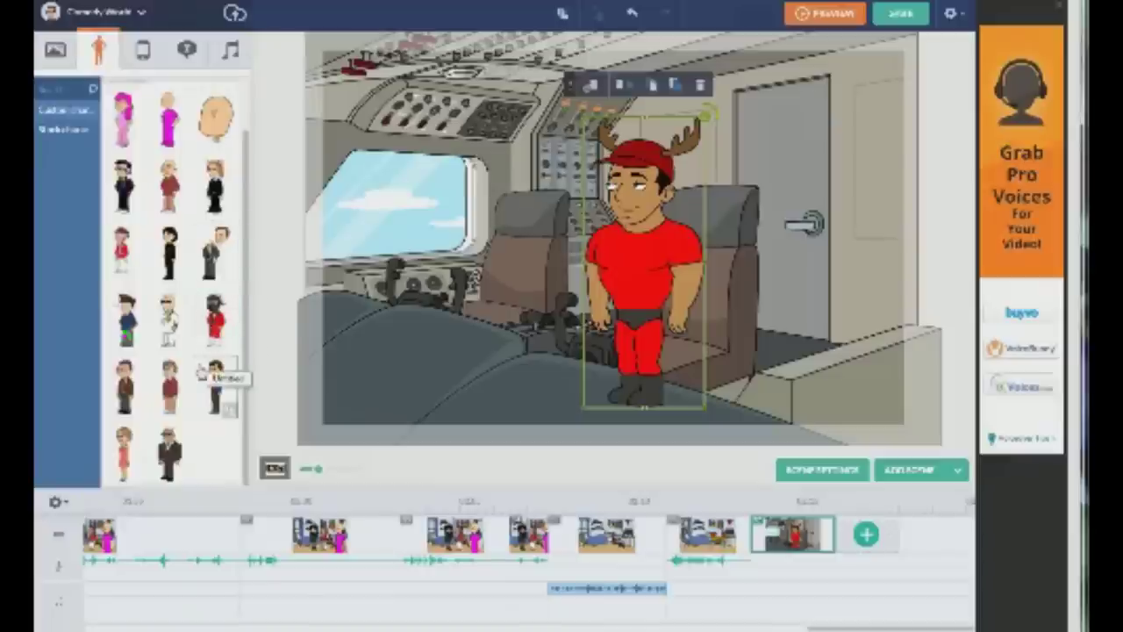
scroll(213, 263, up, 1)
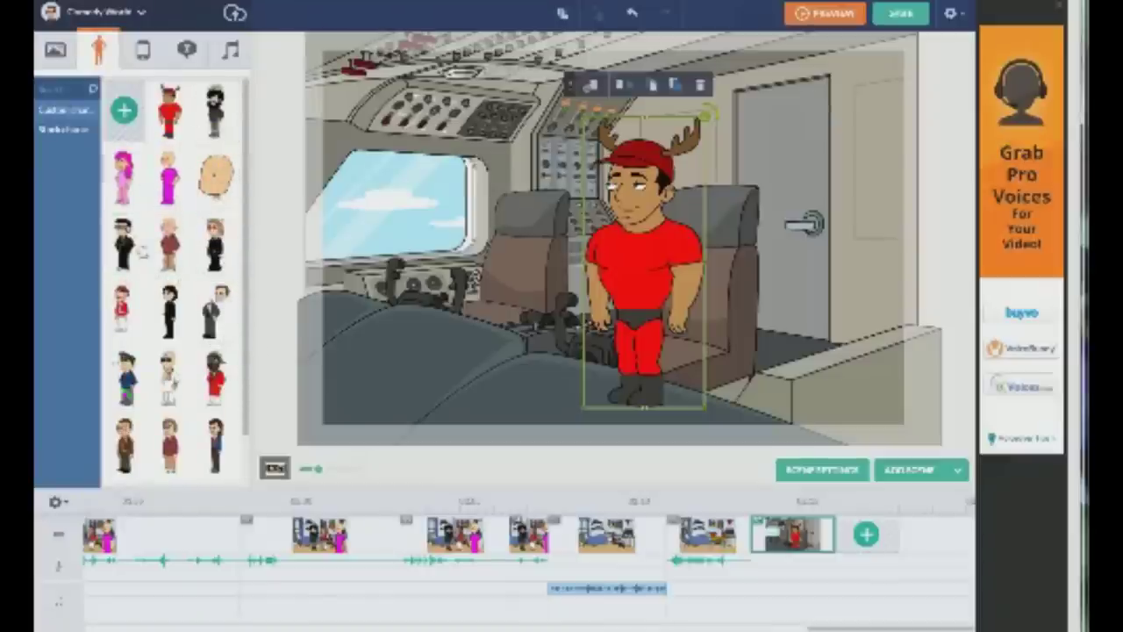
click(216, 180)
drag(652, 126, 541, 147)
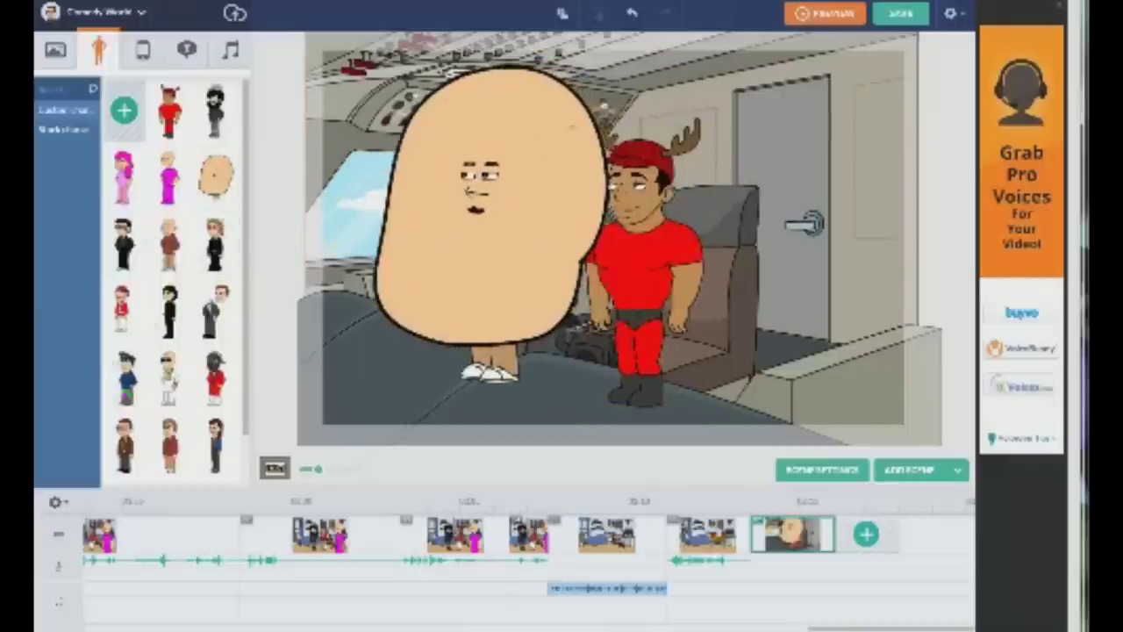
click(575, 130)
drag(609, 67, 573, 112)
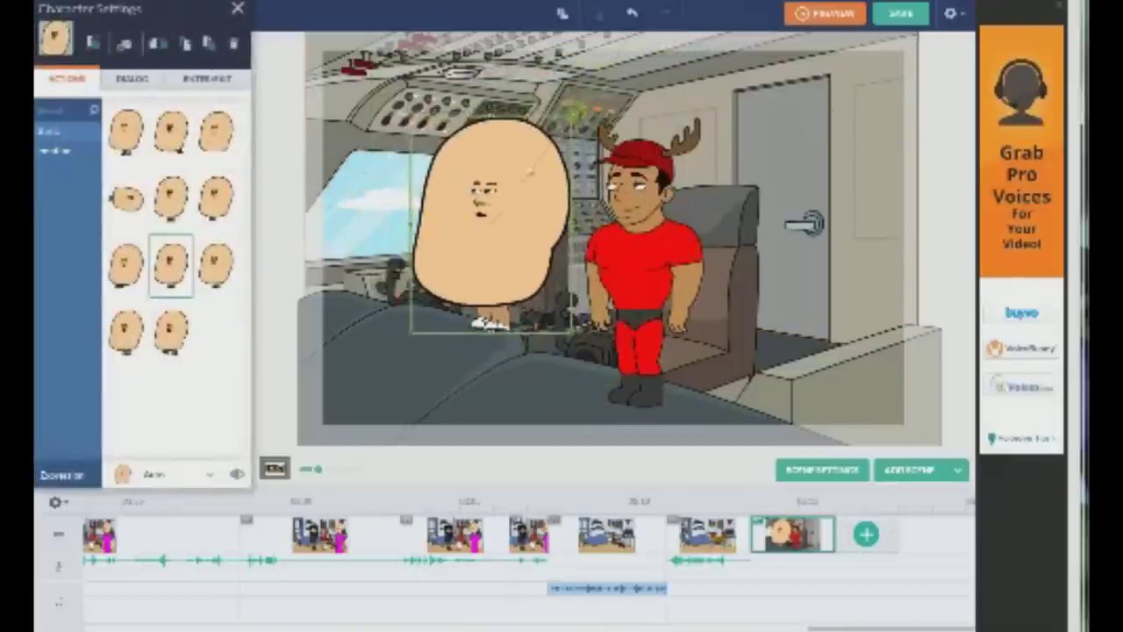
Send both characters behind the cockpit dashboard and controls, and raise the potato-shaped one in front of the seat by the window
click(639, 261)
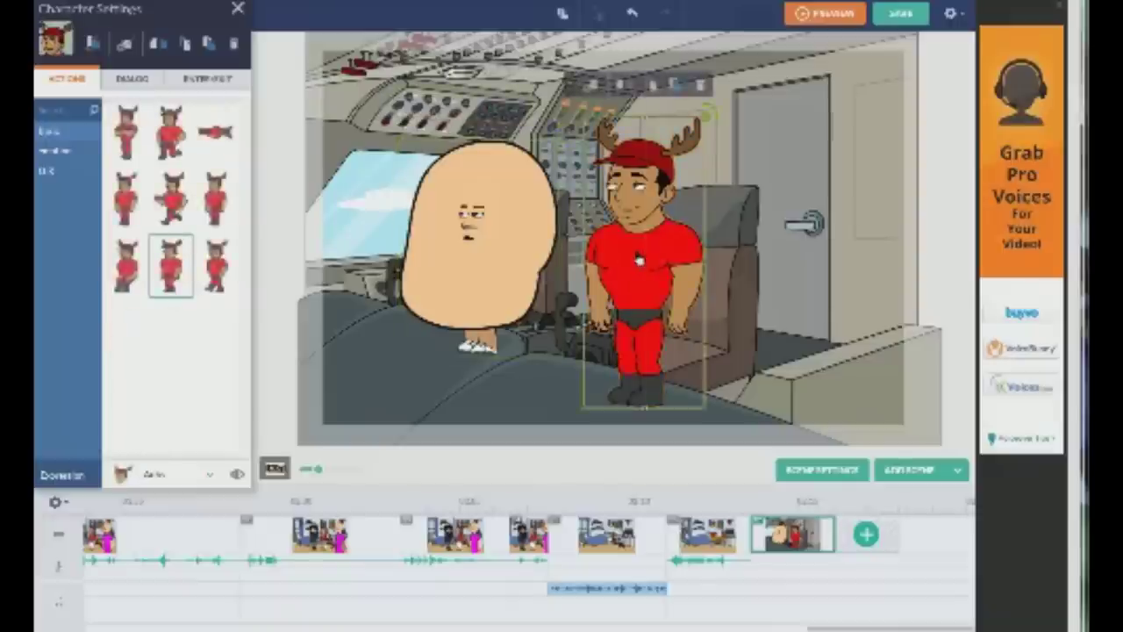
click(671, 85)
click(482, 162)
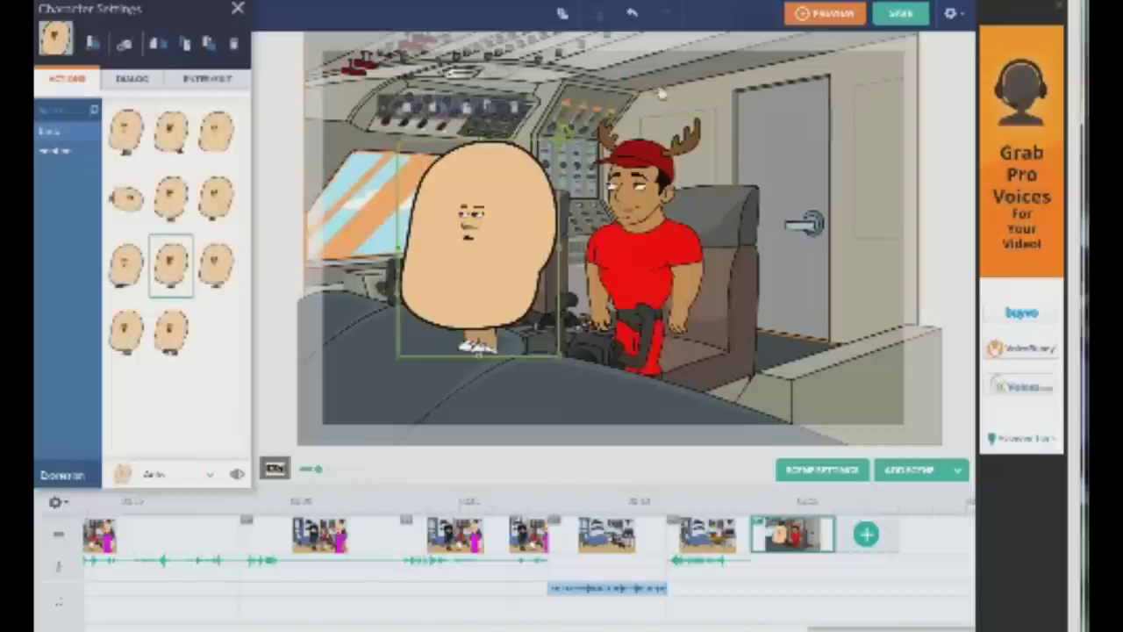
click(486, 114)
drag(489, 258, 501, 234)
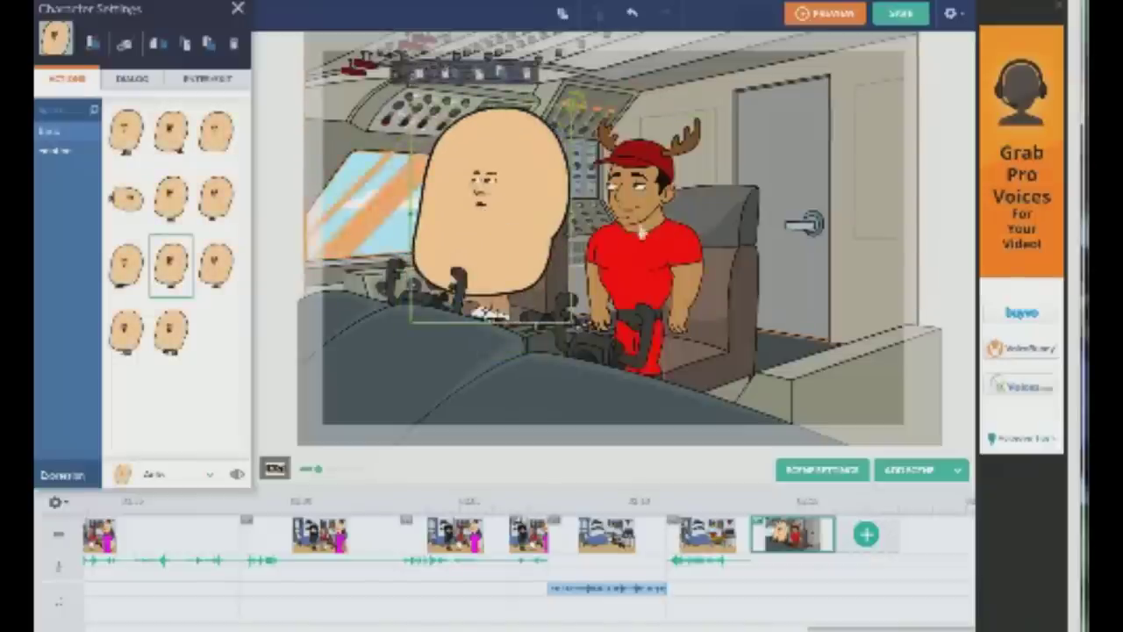
click(645, 263)
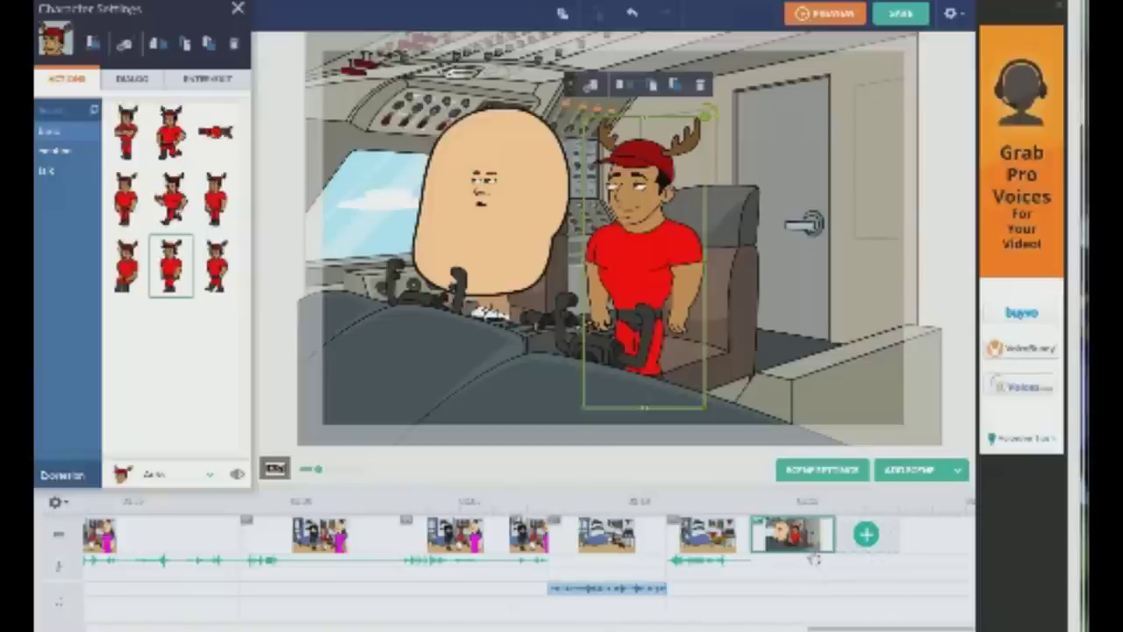
Shorten the cockpit scene to about 0.25 seconds and add another cockpit scene at the end of the timeline
drag(829, 542, 834, 537)
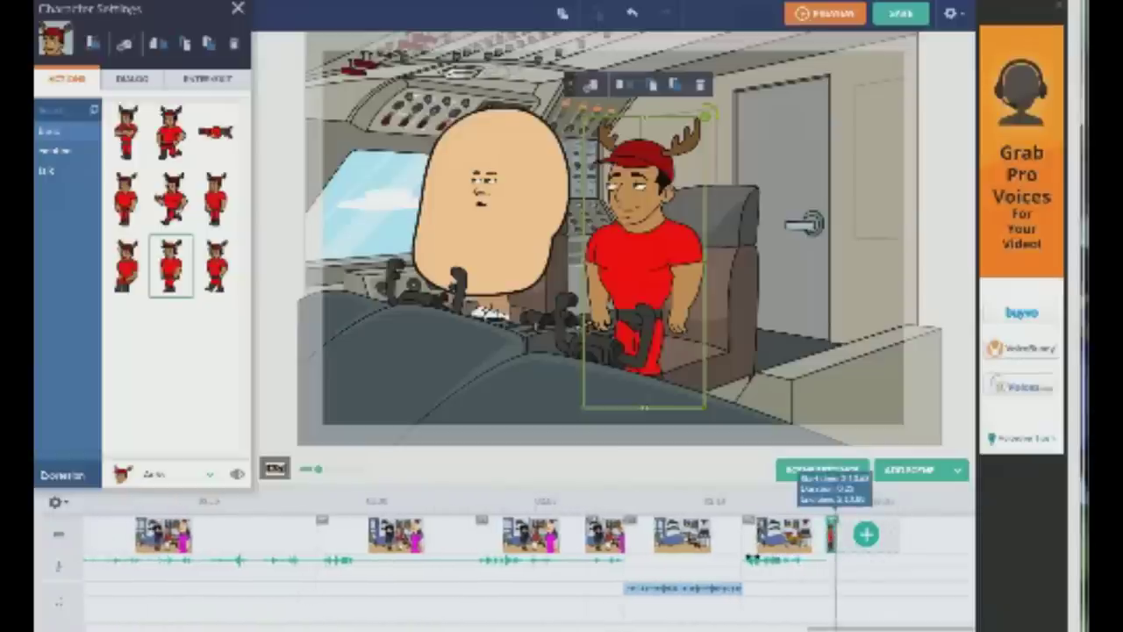
click(868, 537)
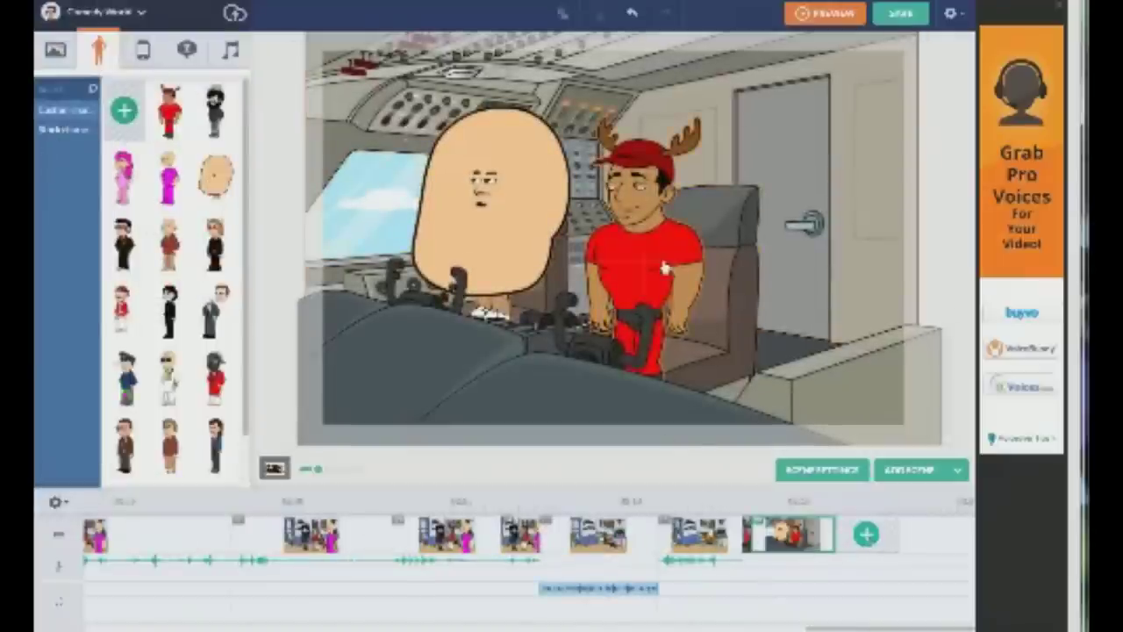
Start a text-to-speech voice for the antlered character with the line "so mega satan, what brings you here"
click(664, 266)
click(132, 78)
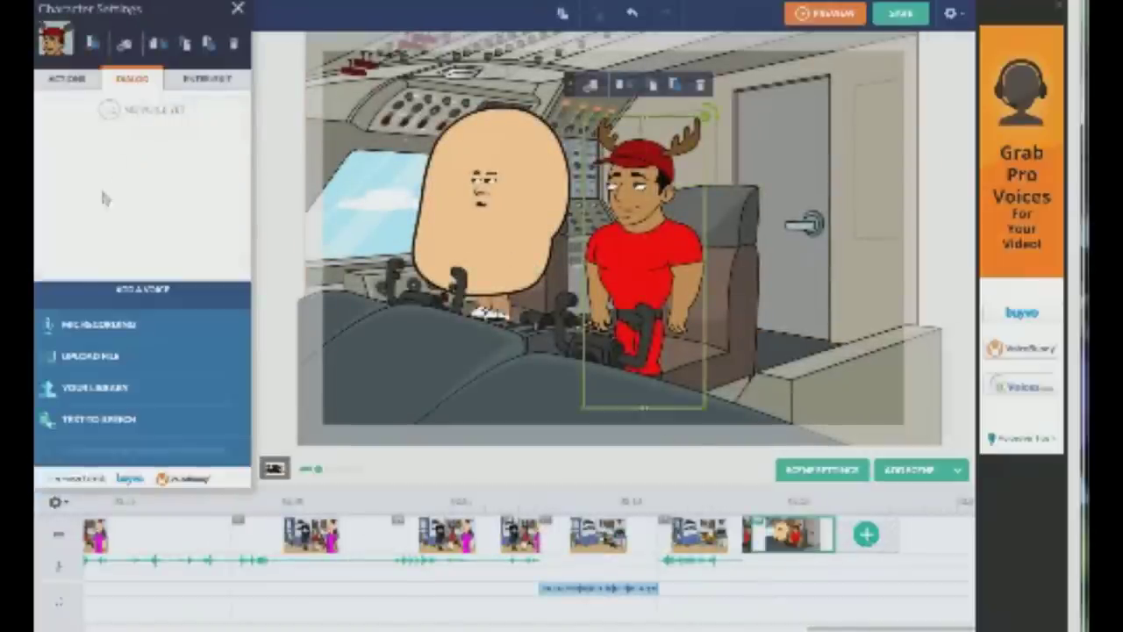
click(88, 425)
text(so mega satan what brings you here)
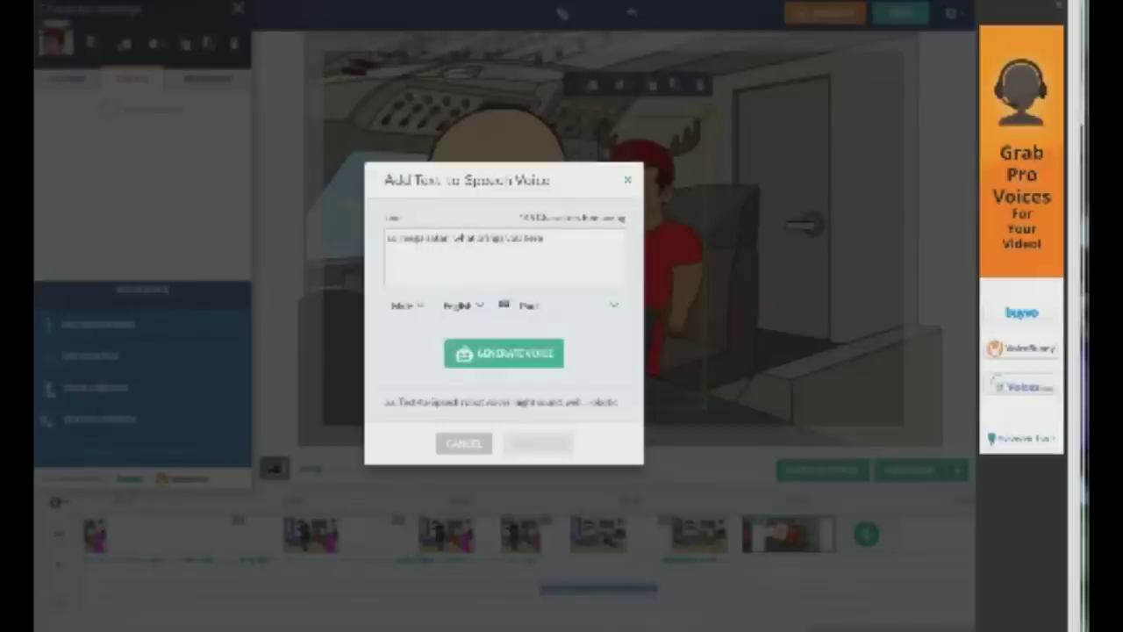
Try generating the antlered character's line in the English male voice French-fry
click(544, 304)
scroll(557, 394, down, 3)
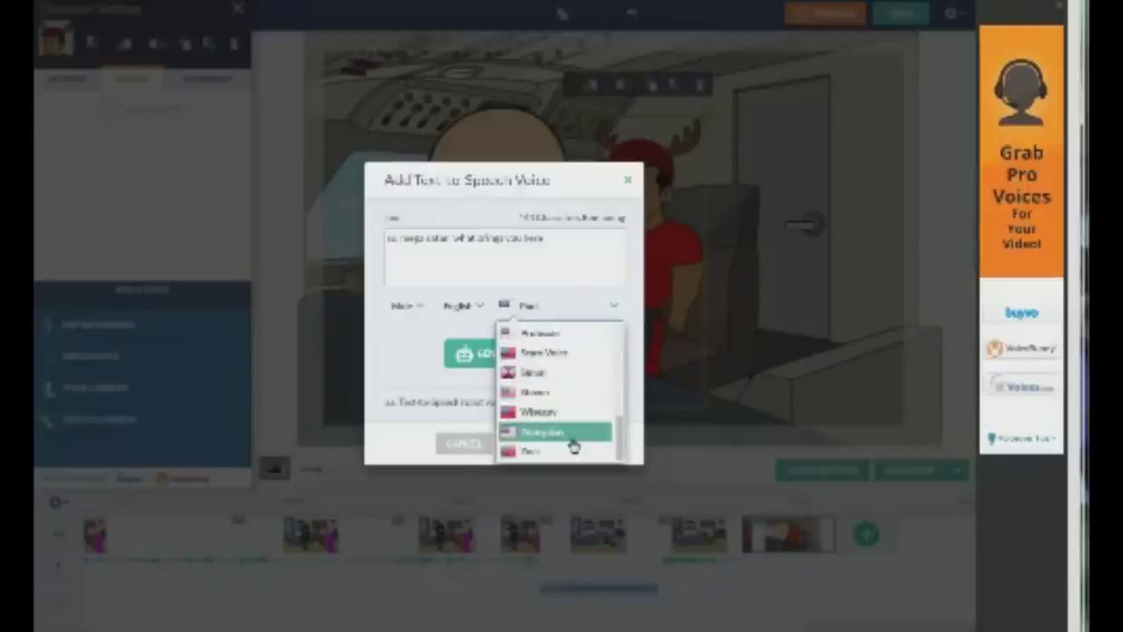
scroll(548, 452, up, 3)
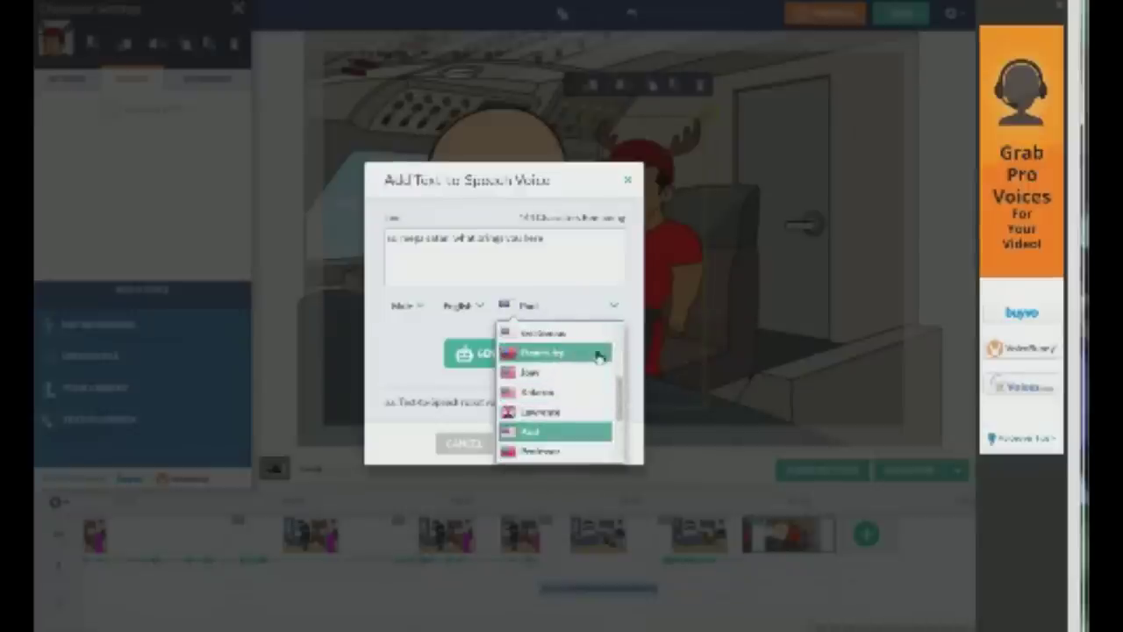
click(599, 355)
click(538, 363)
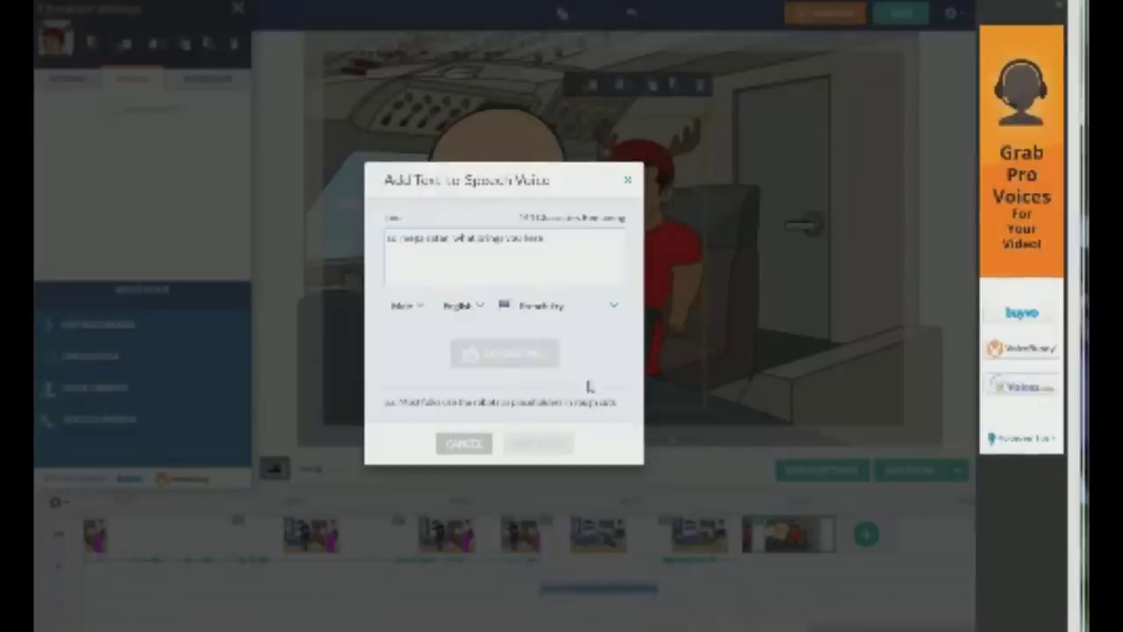
Generate the antlered character's line in the voice Evil Genius and add it to the scene
click(552, 309)
click(544, 331)
click(526, 308)
scroll(579, 364, up, 1)
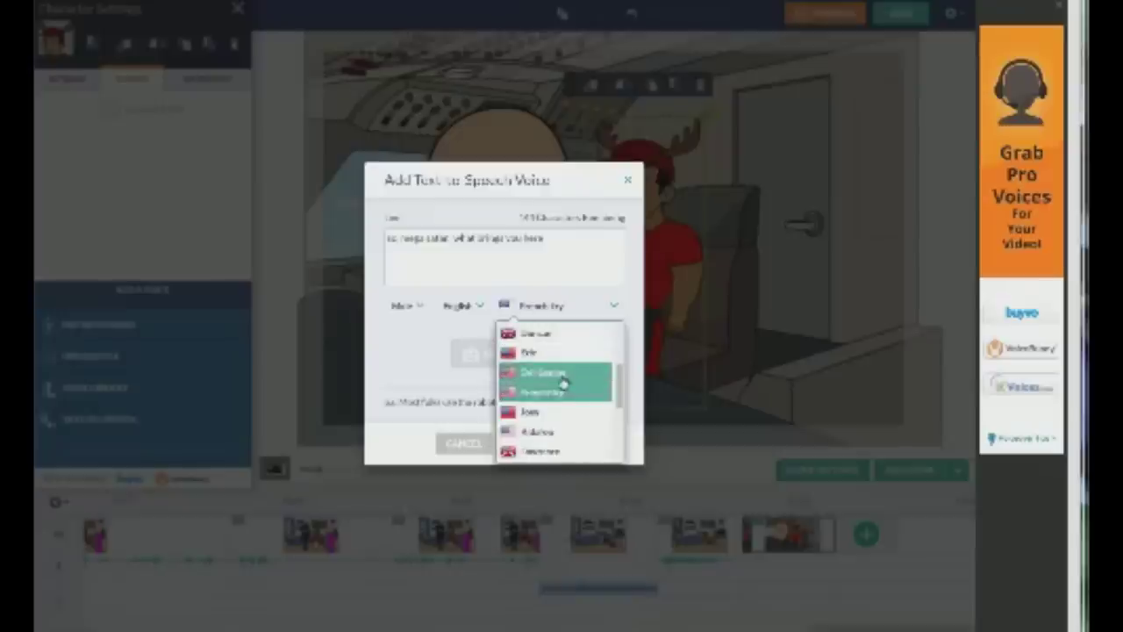
click(563, 378)
click(529, 365)
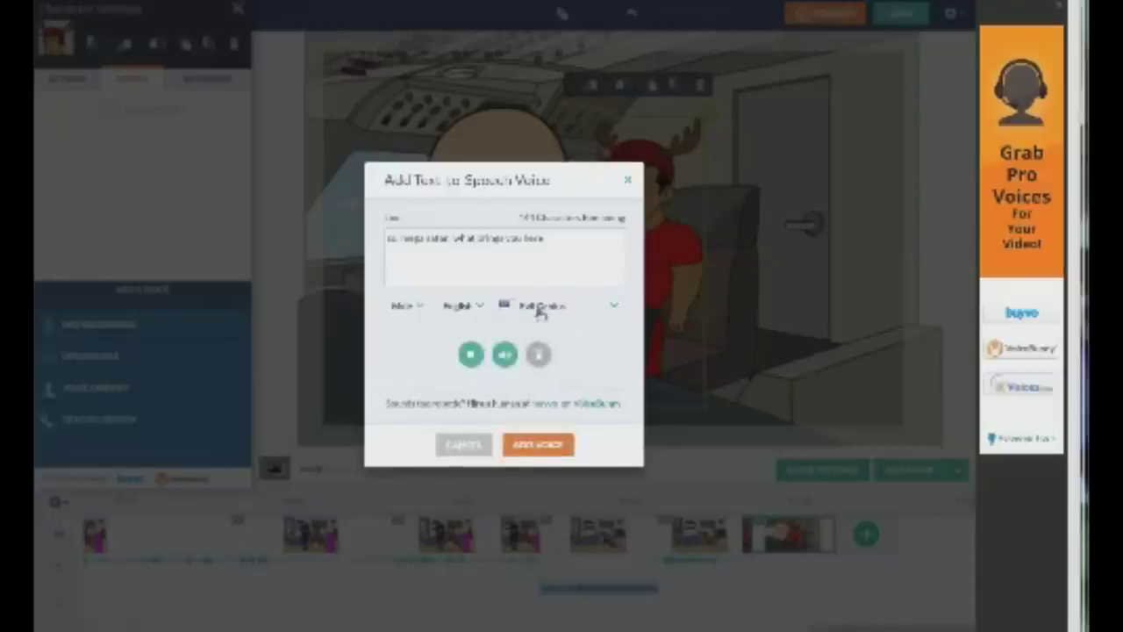
click(550, 448)
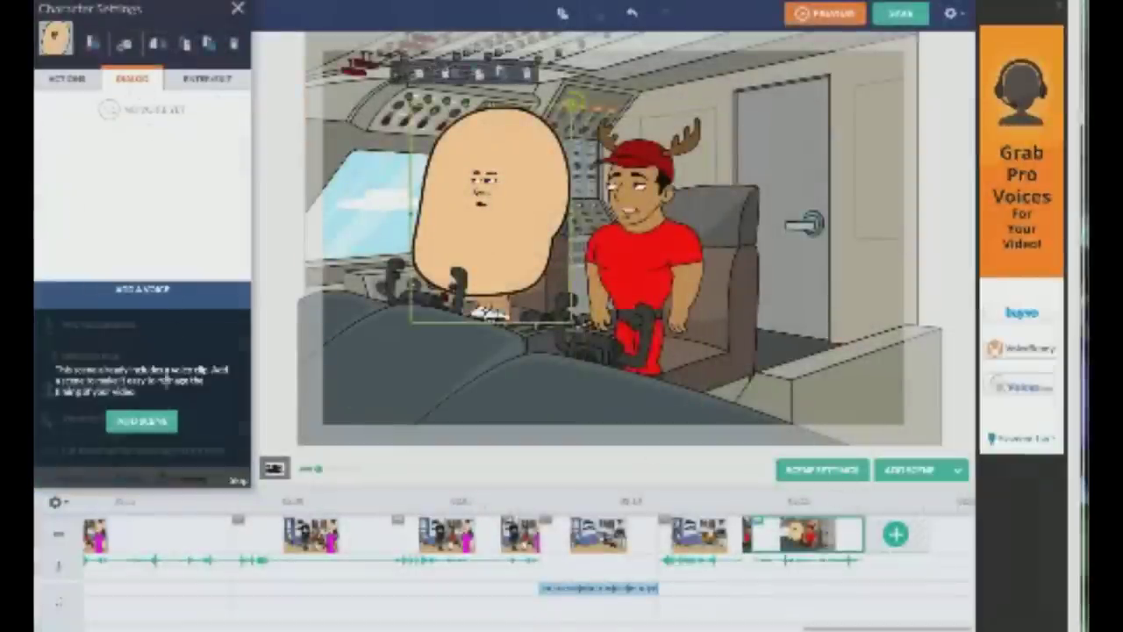
Add another cockpit scene at the end of the timeline and give the potato-shaped character the second basic action
click(891, 533)
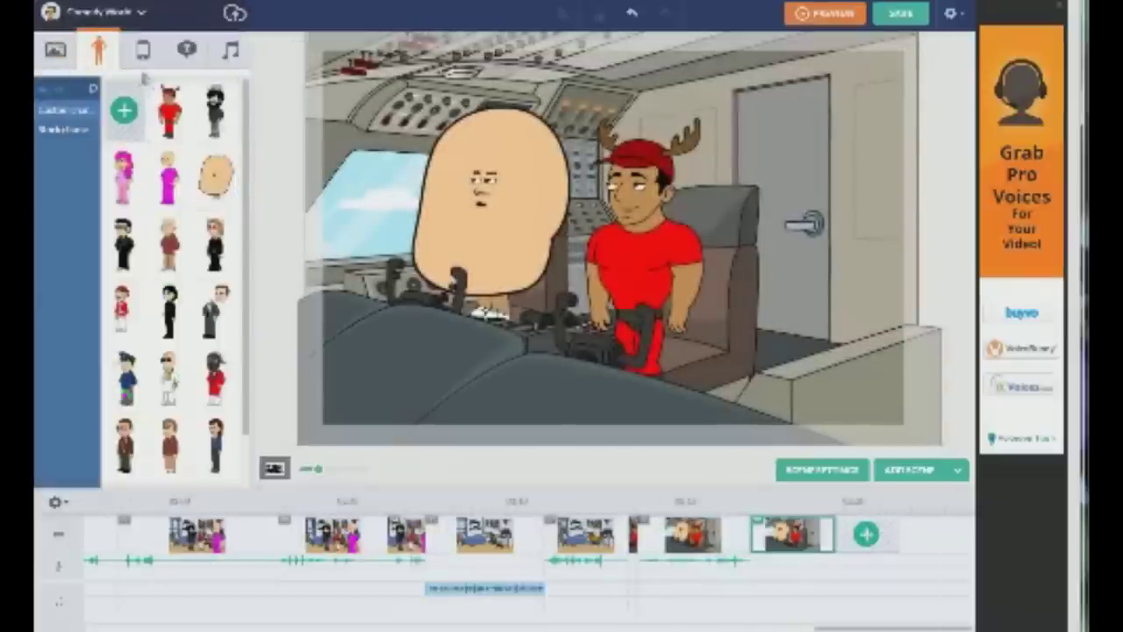
click(447, 220)
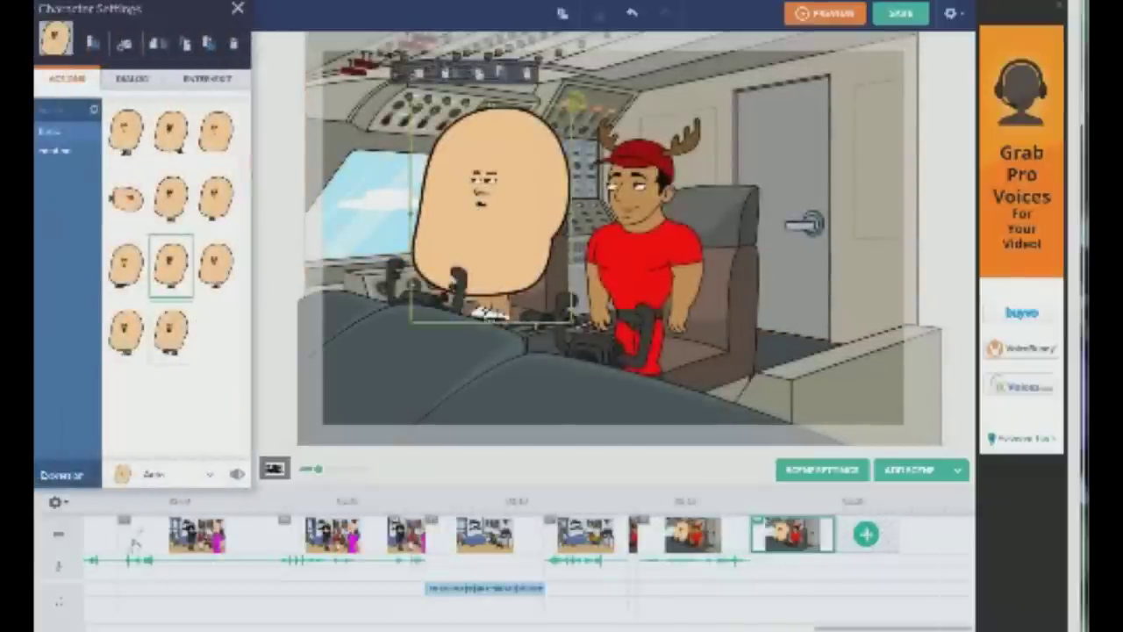
click(164, 478)
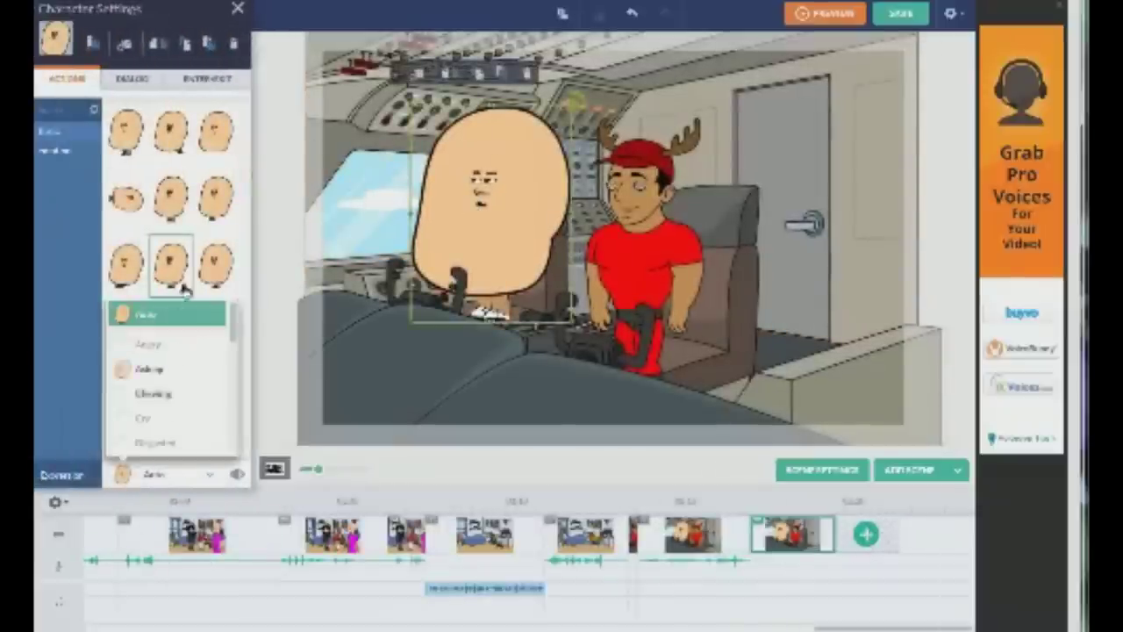
click(157, 138)
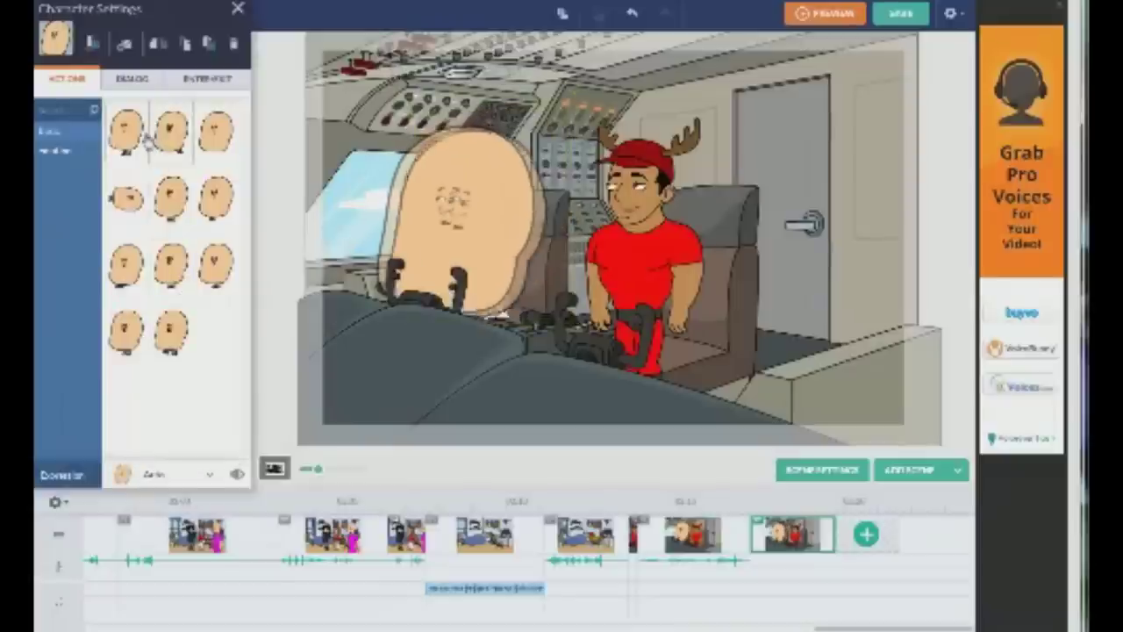
click(173, 127)
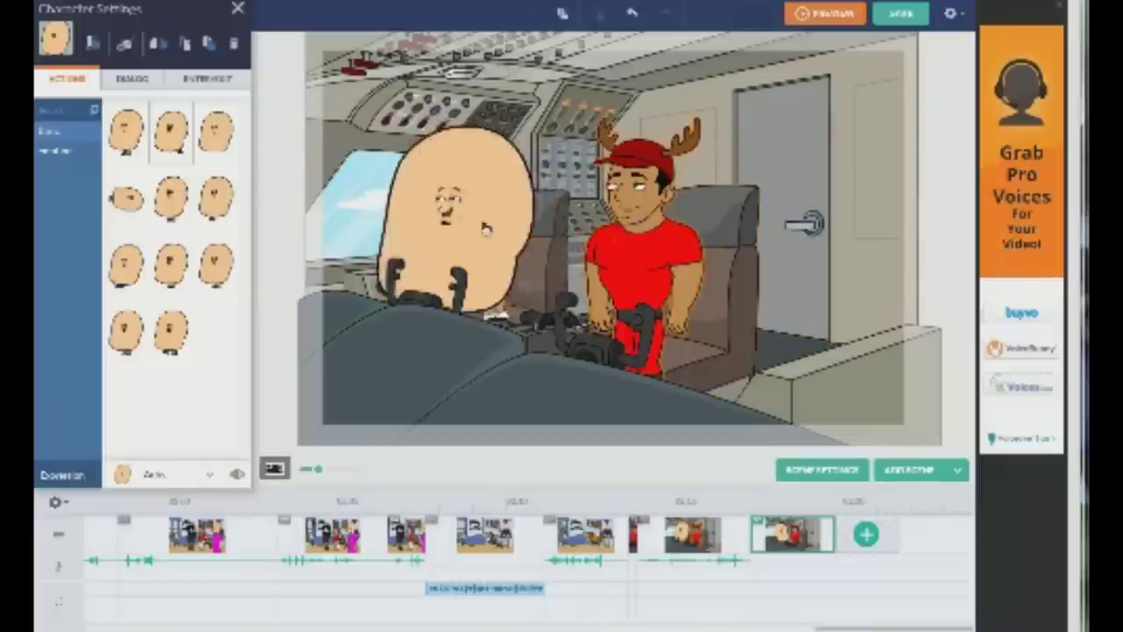
Give the potato-shaped character the text-to-speech line "i am here now, this is mah shot, i will make you proud dad" in the English male Scary Voice
click(132, 78)
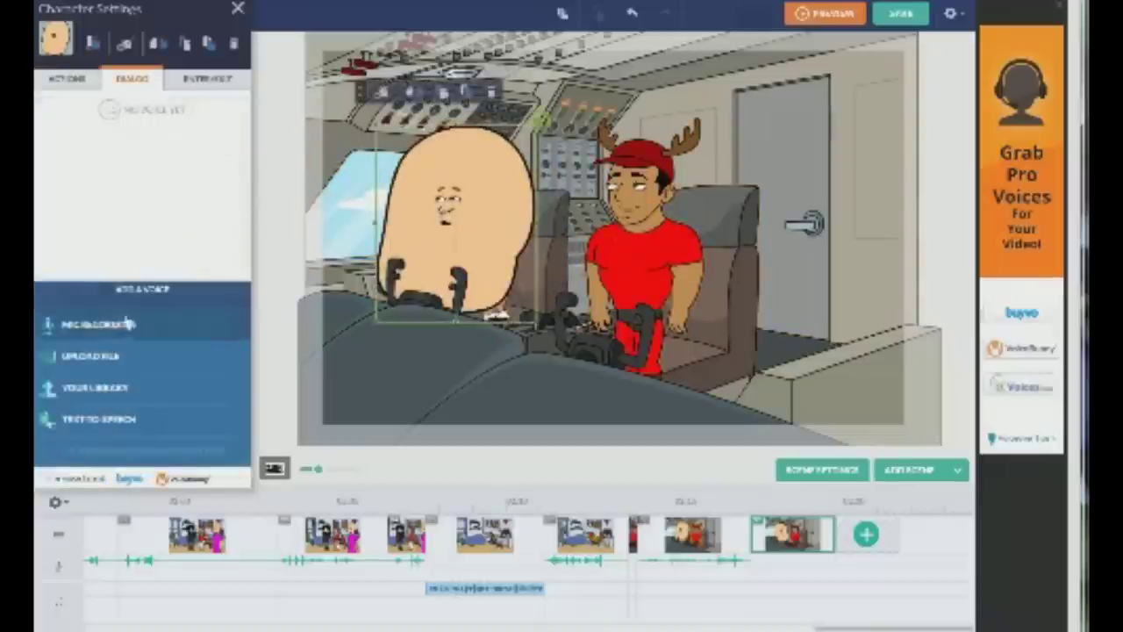
click(113, 419)
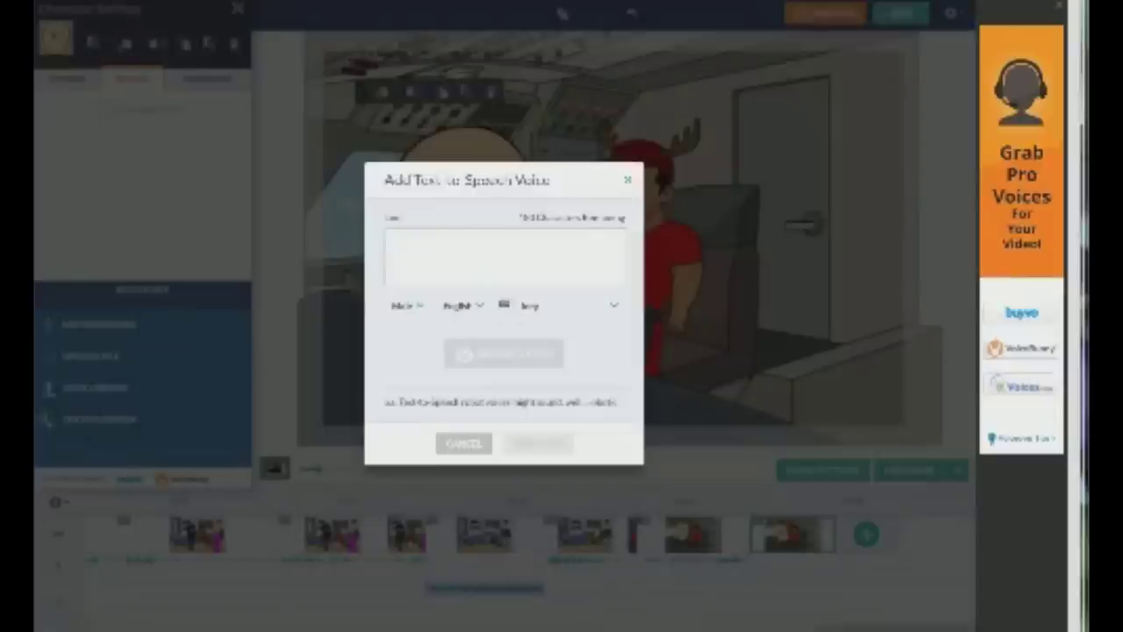
text(In)
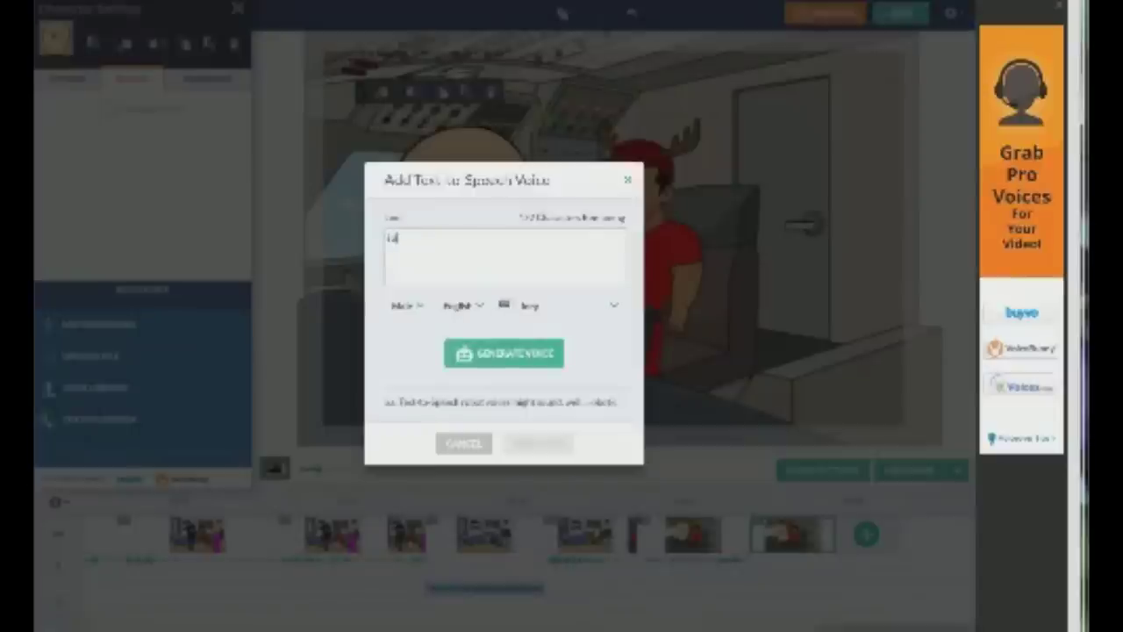
text(am here now, Oh I and then, I will make your product)
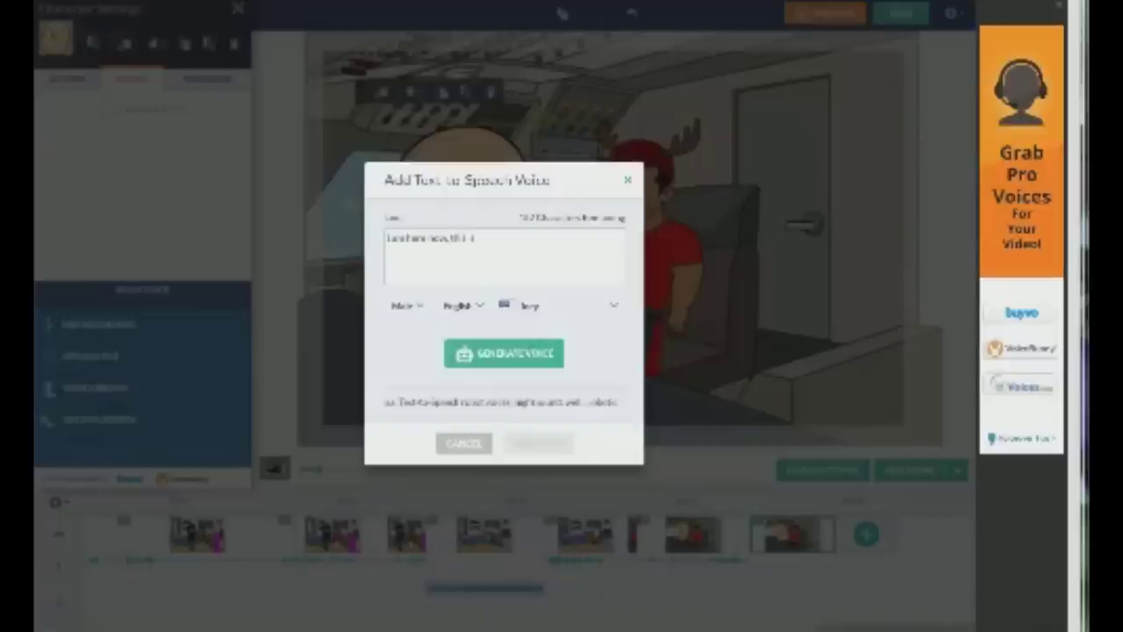
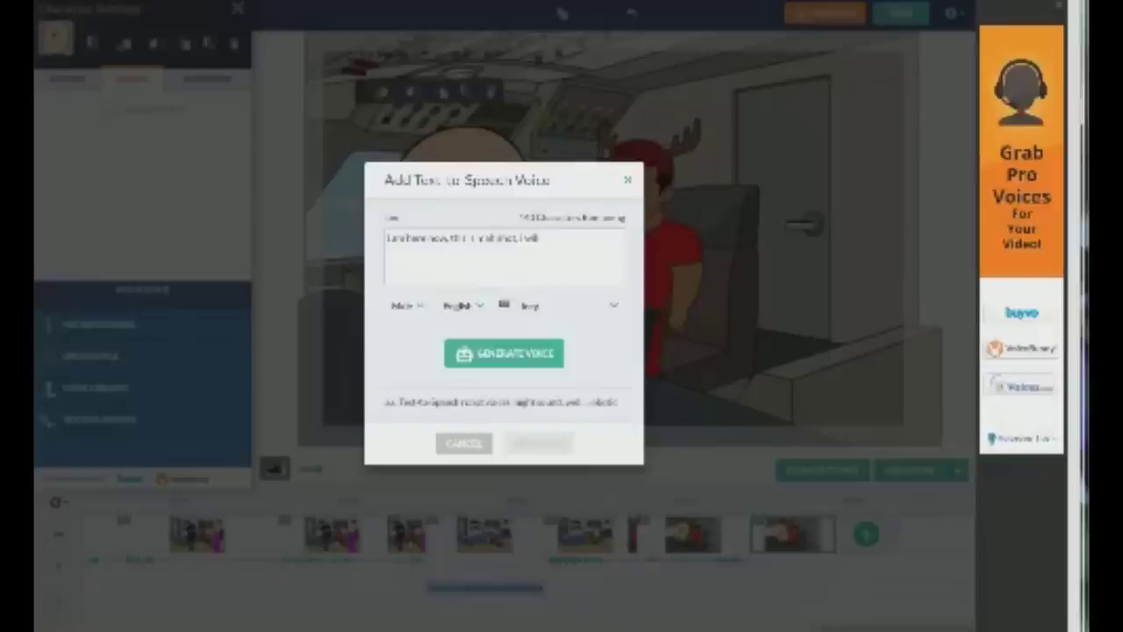
text(need)
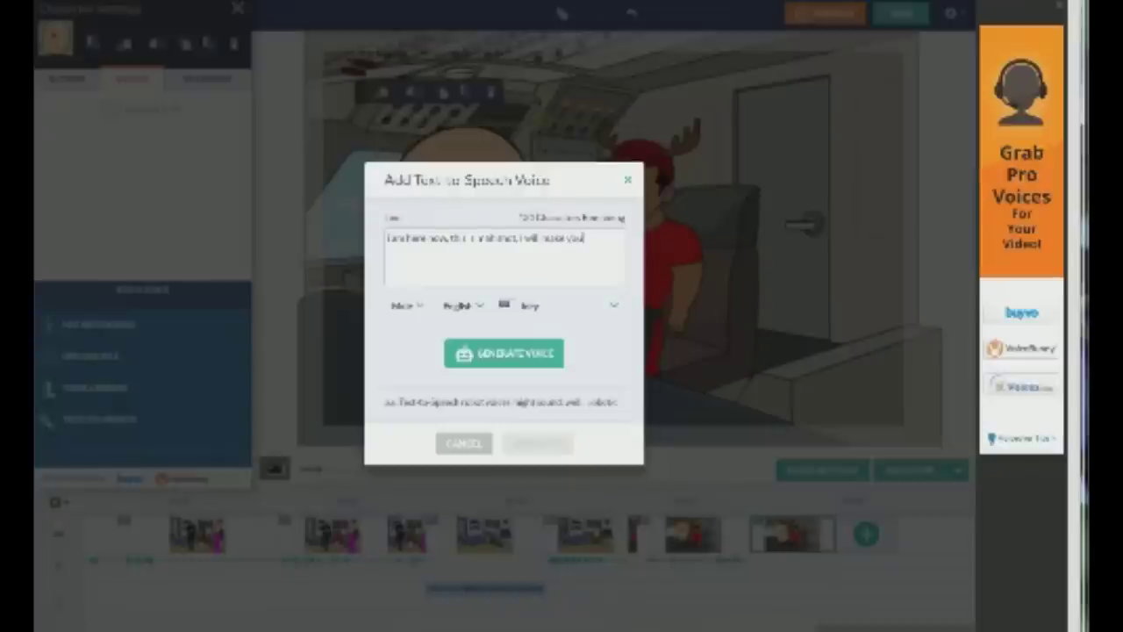
text( you proud dad)
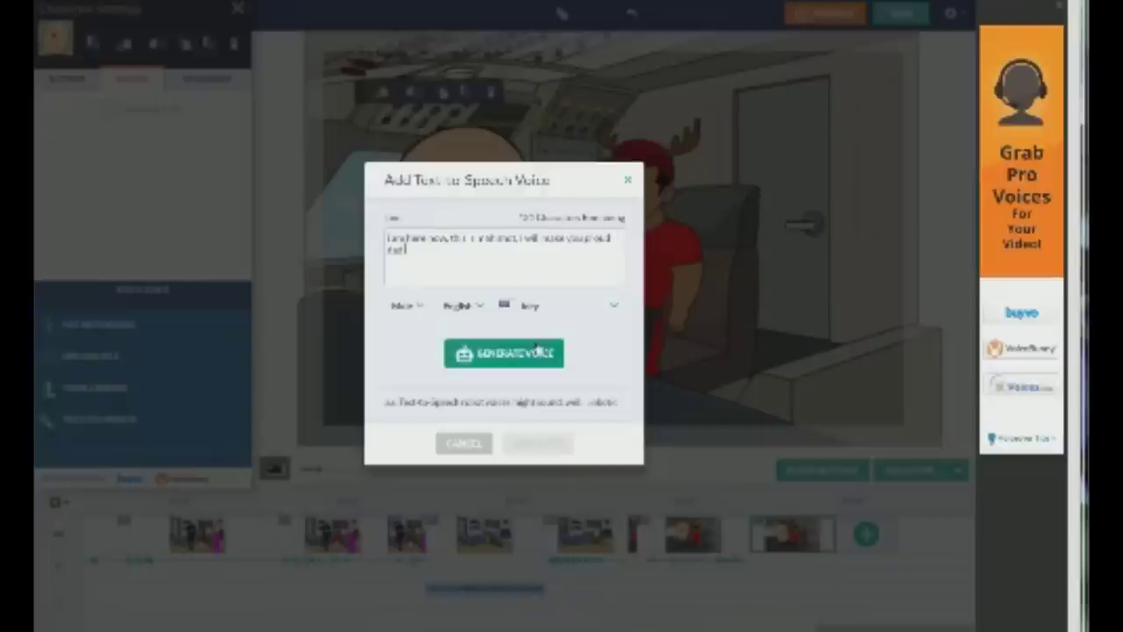
click(544, 307)
scroll(552, 400, down, 1)
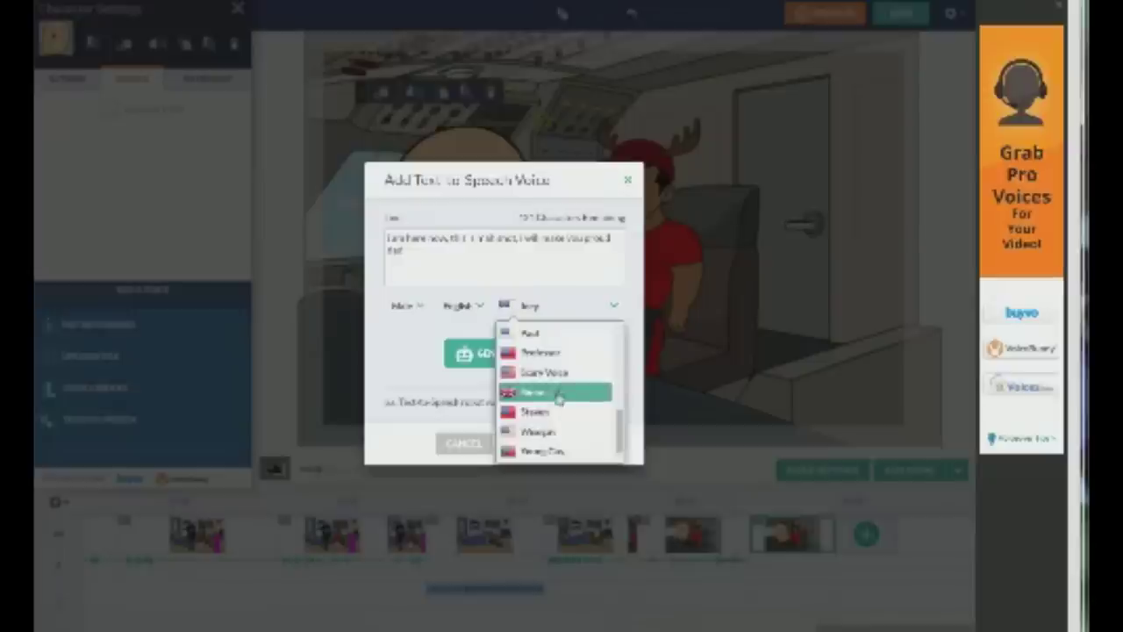
click(556, 395)
click(507, 354)
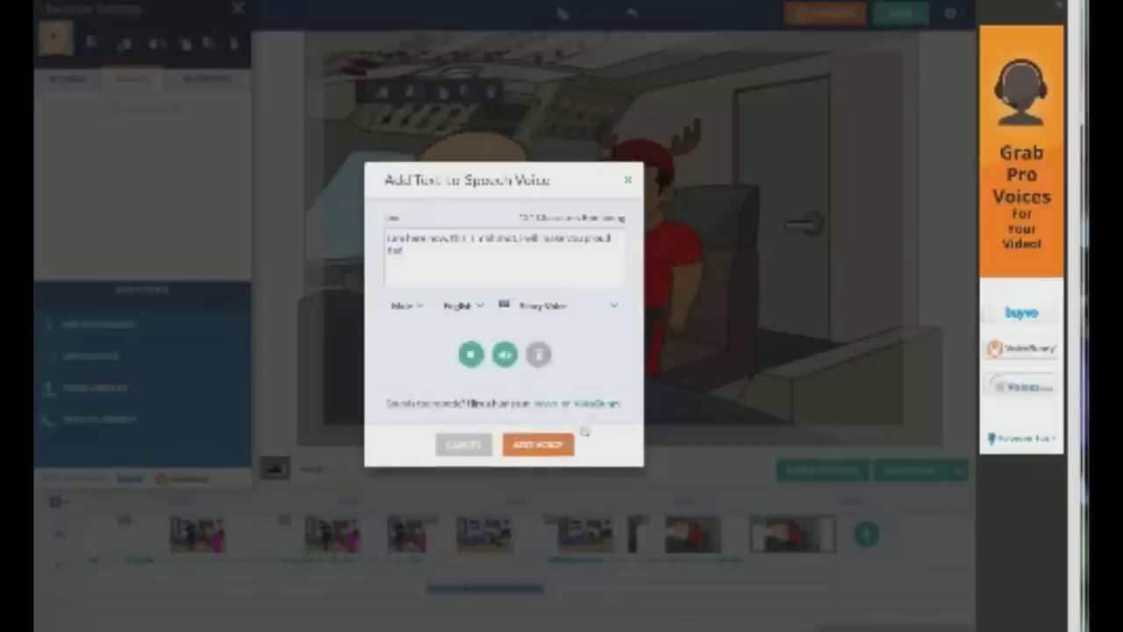
click(538, 445)
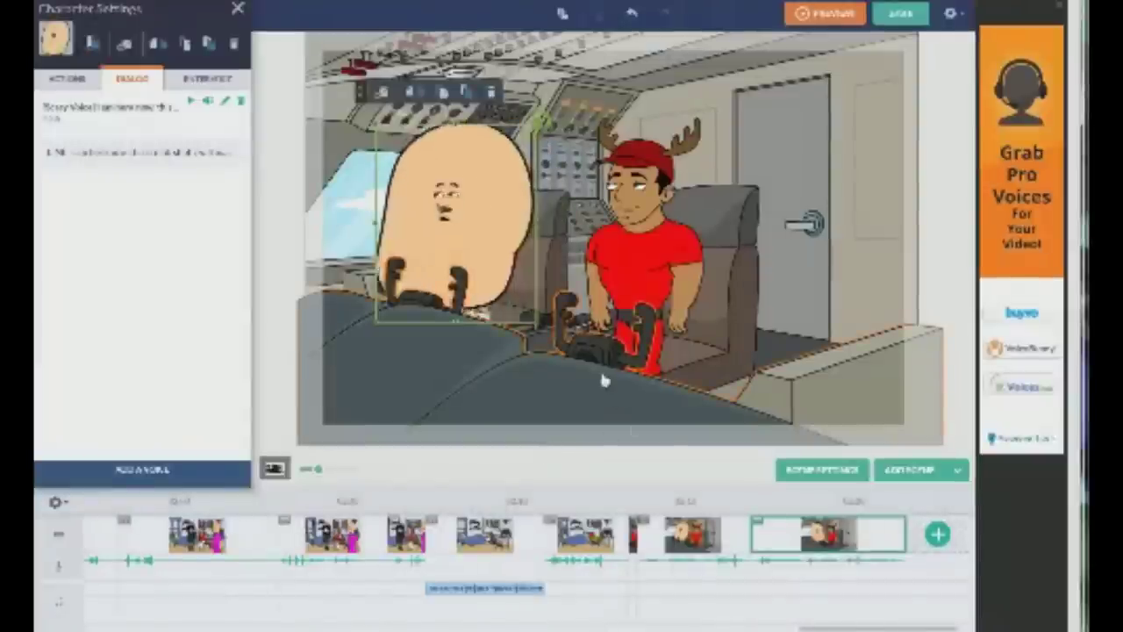
Add another cockpit scene at the end of the timeline and delete both characters from it
click(938, 536)
click(620, 274)
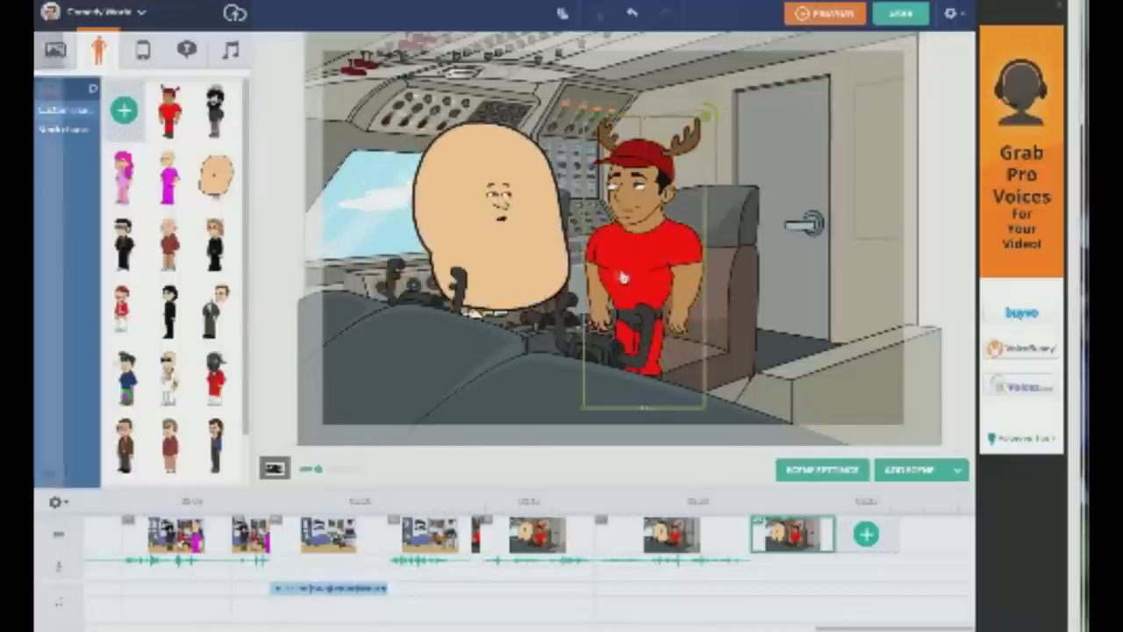
key(Delete)
click(485, 214)
key(Delete)
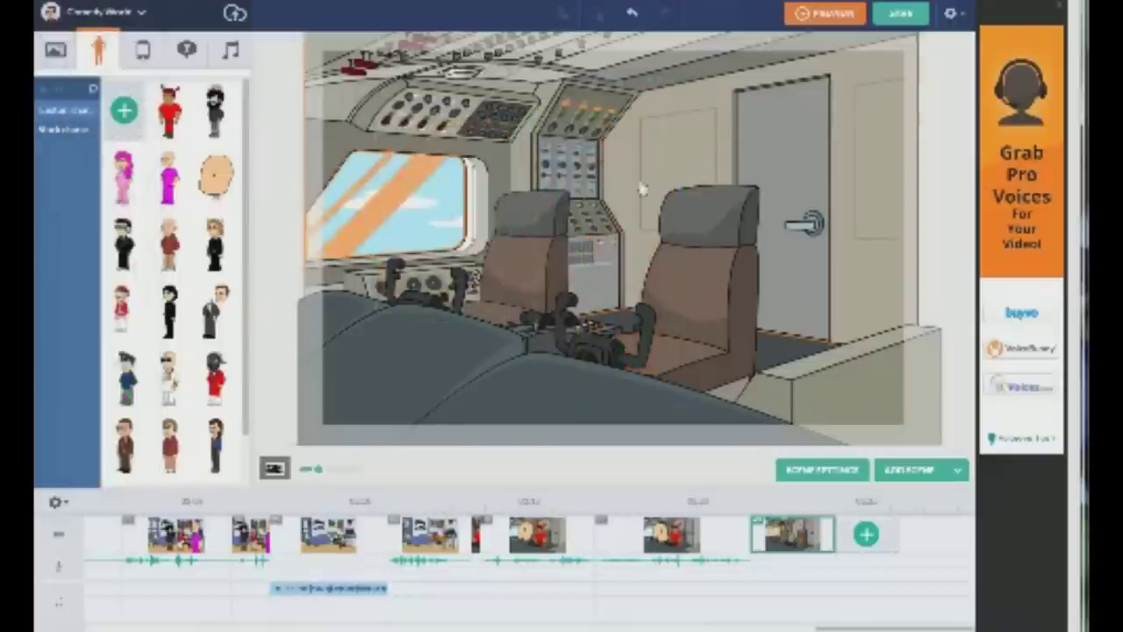
Delete the cockpit wall with its window, the seats and the dashboard from the new scene, leaving the plain background
click(641, 188)
key(Delete)
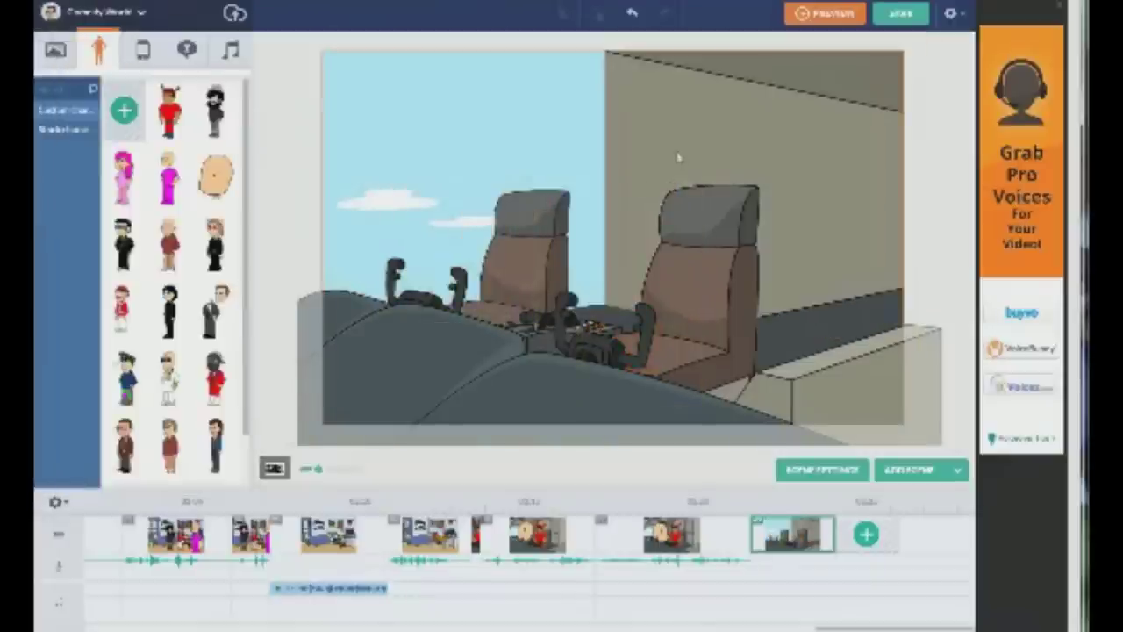
click(677, 158)
click(551, 255)
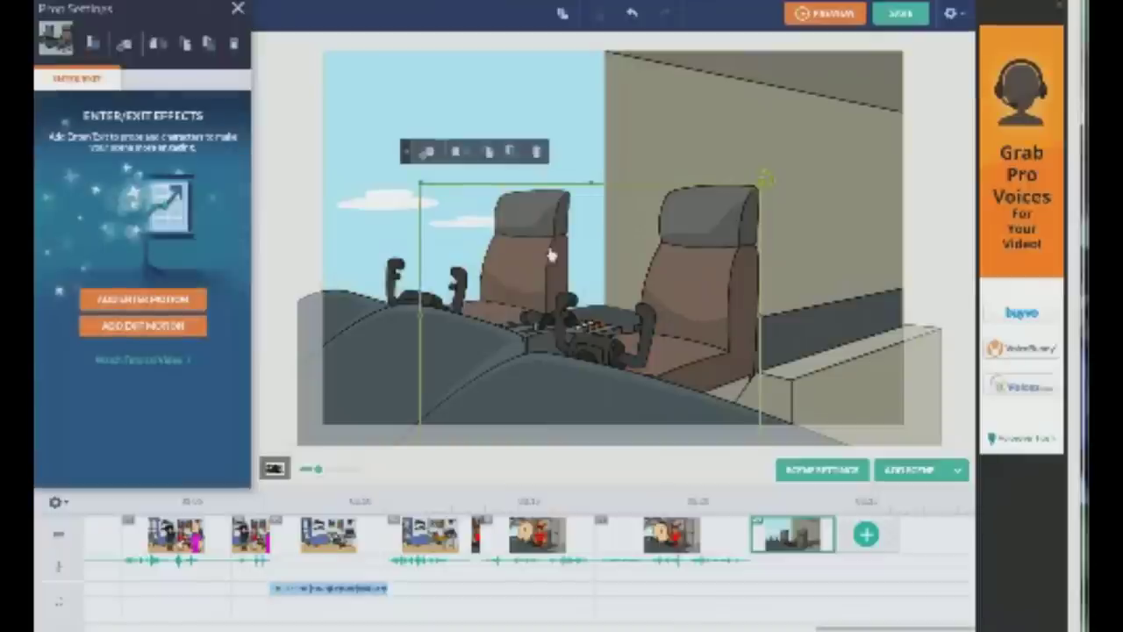
key(Delete)
click(558, 368)
key(Delete)
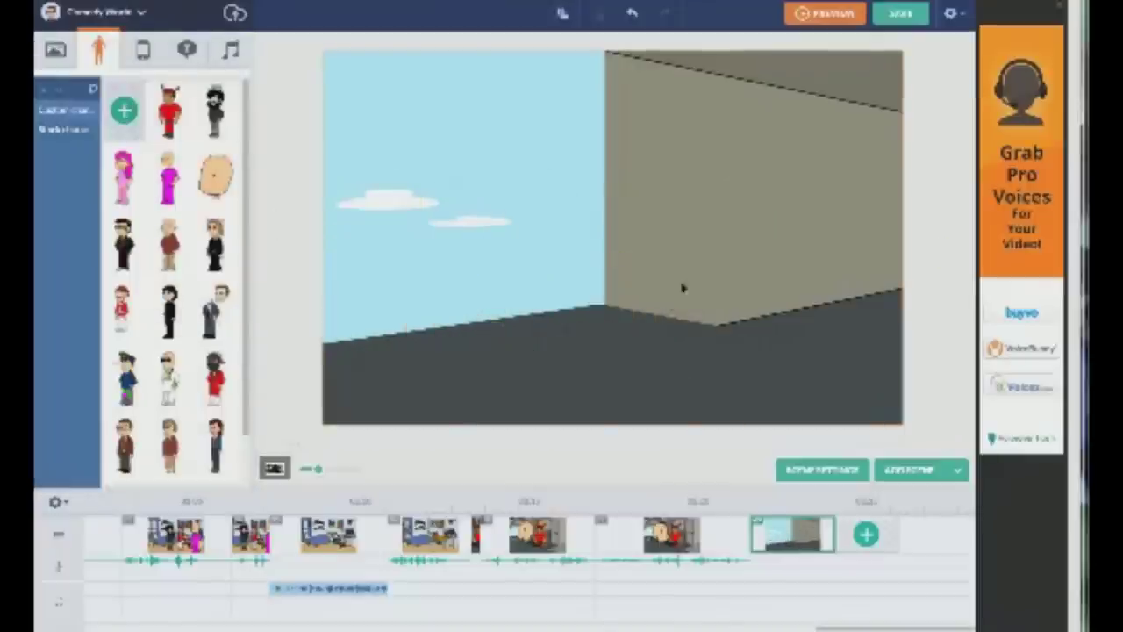
click(680, 286)
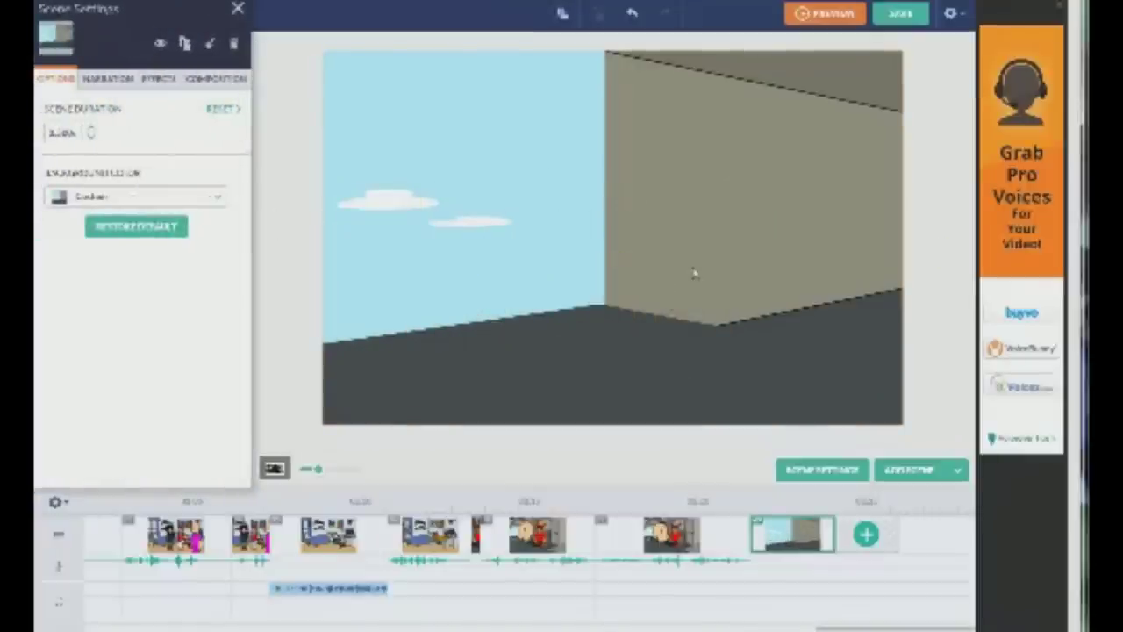
Clear the last scene's remaining background and give the scene the dark interrogation room with the lamp, table and two chairs
key(Delete)
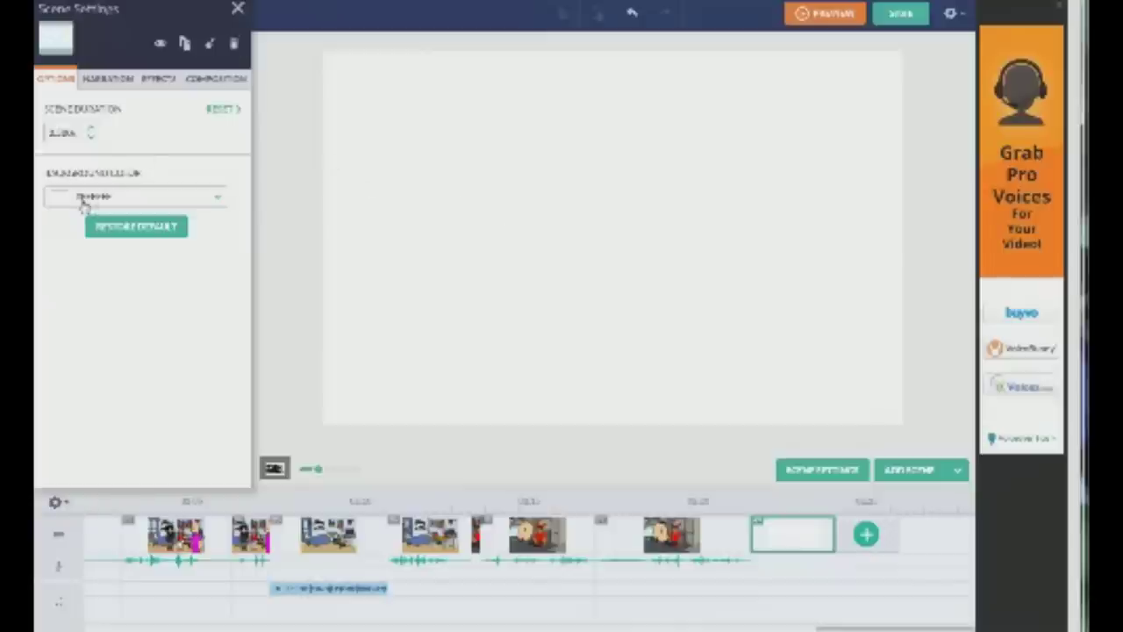
click(238, 9)
mouse_move(39, 172)
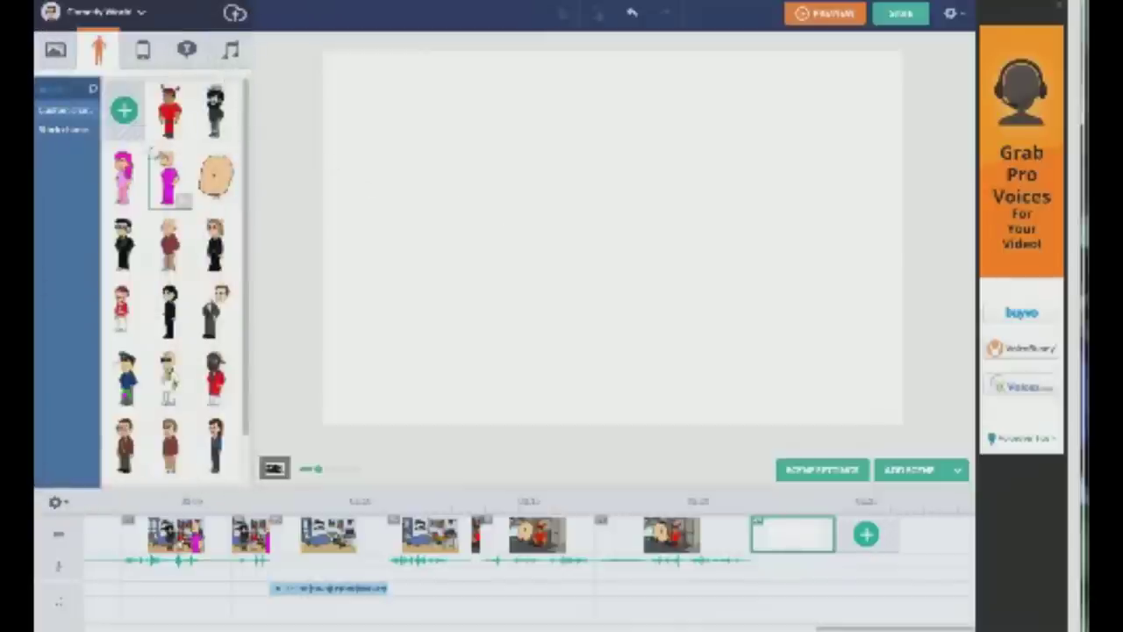
click(53, 47)
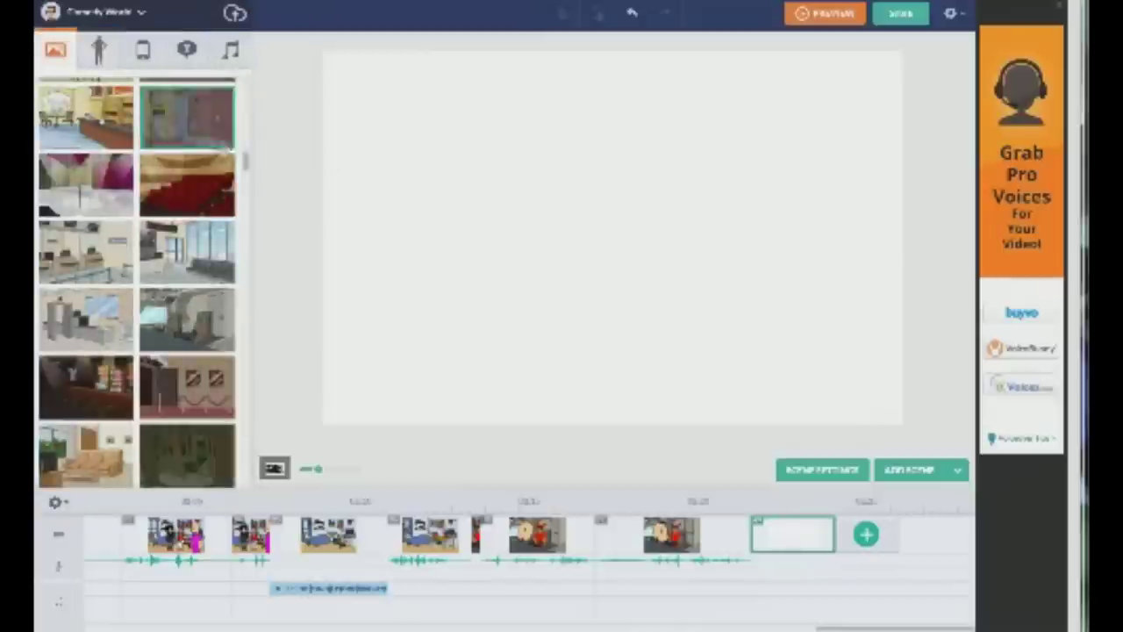
drag(248, 164, 247, 133)
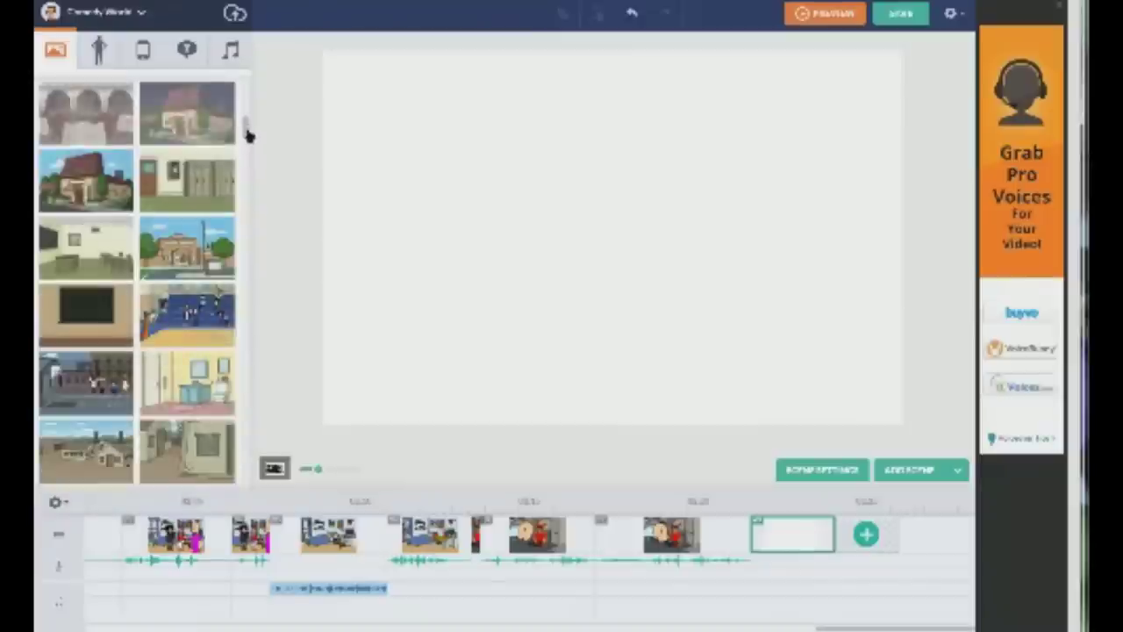
scroll(248, 127, up, 5)
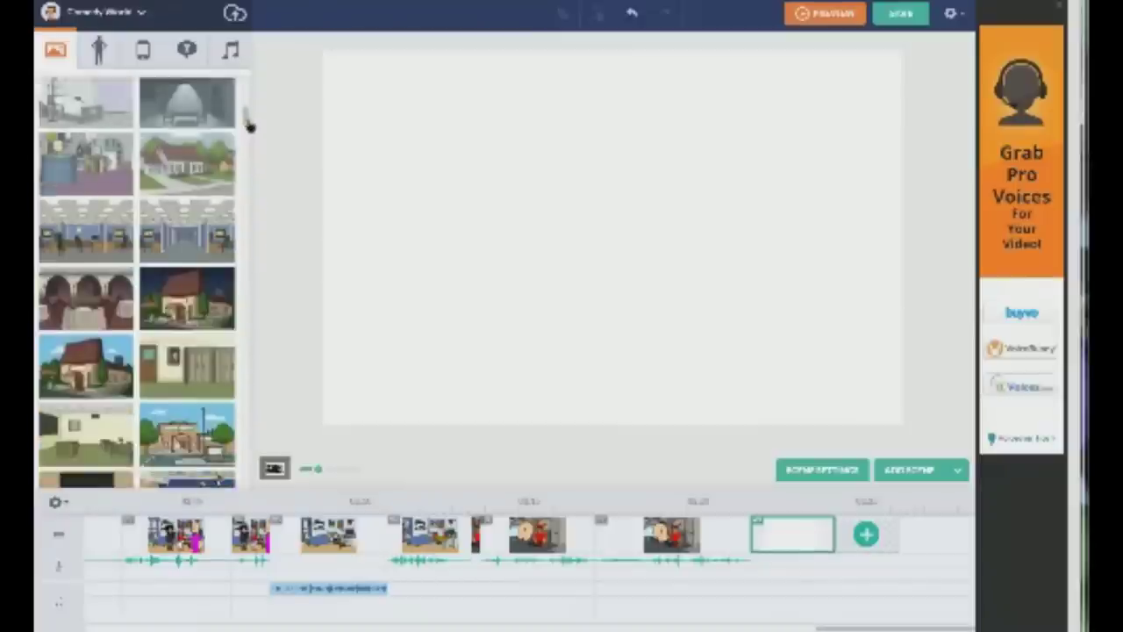
scroll(249, 123, up, 1)
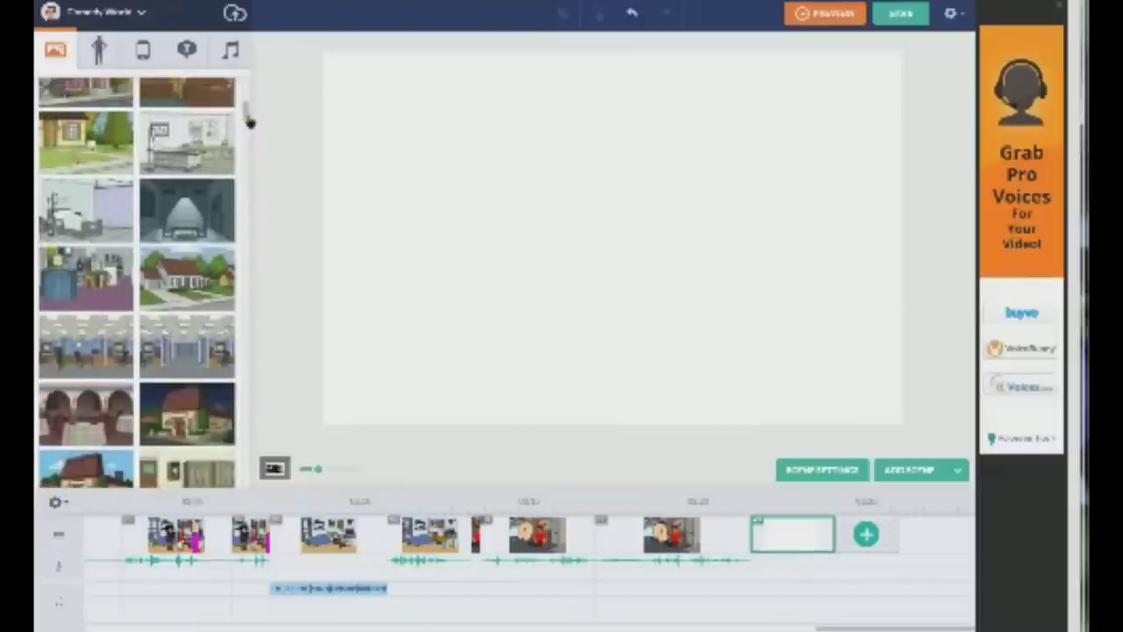
click(198, 219)
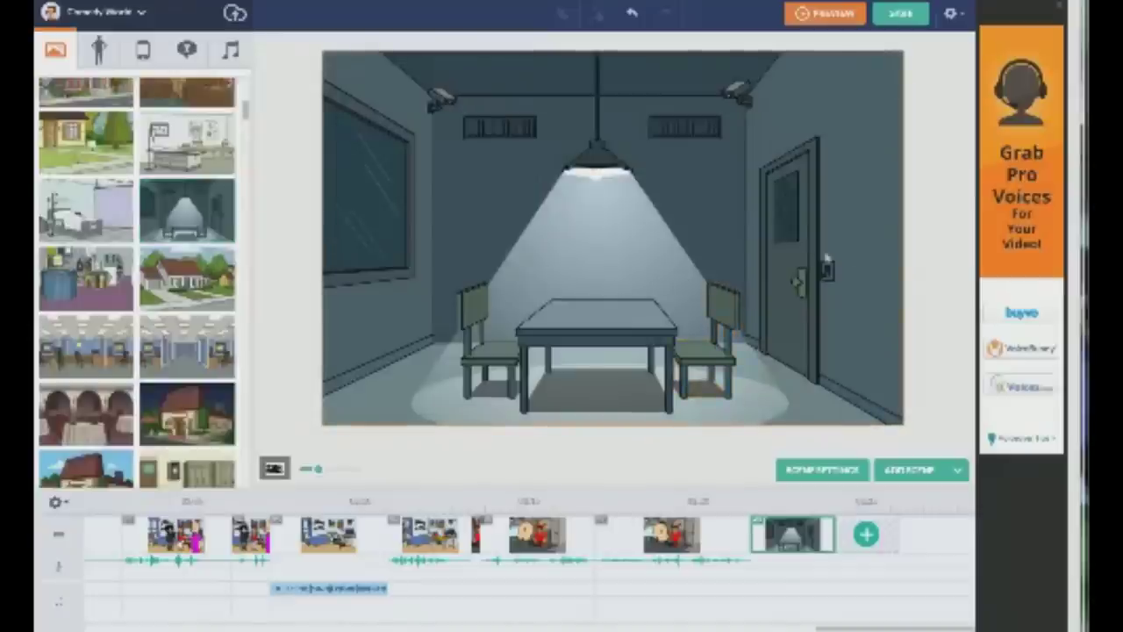
Place the three-quarter blue trouser leg prop with the white shoe over the window wall of the interrogation room
click(145, 53)
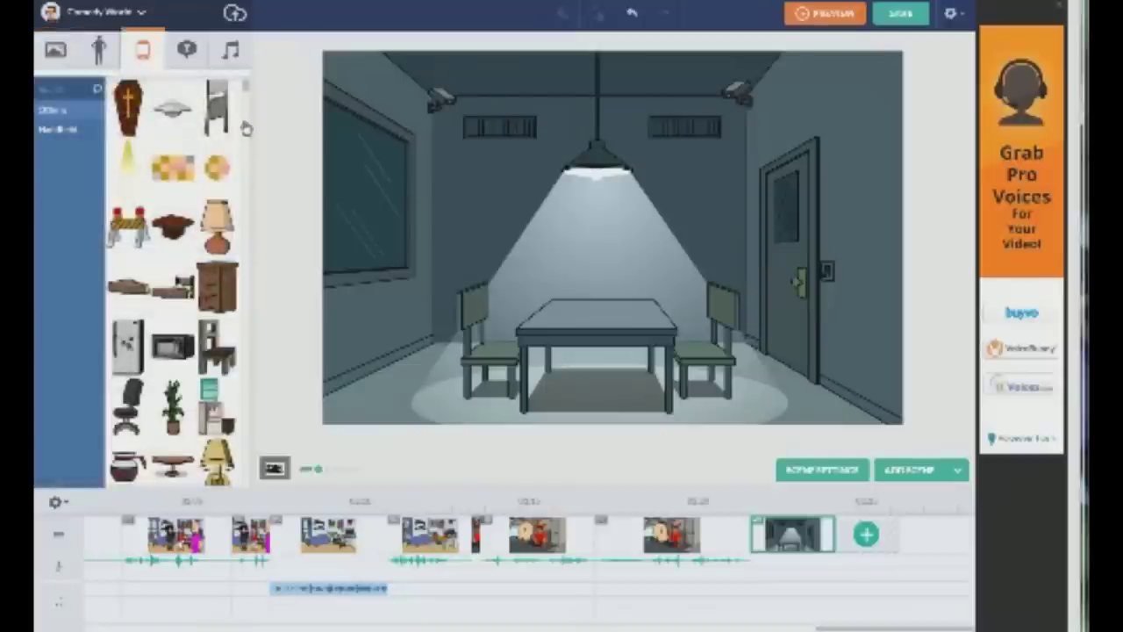
scroll(245, 94, down, 10)
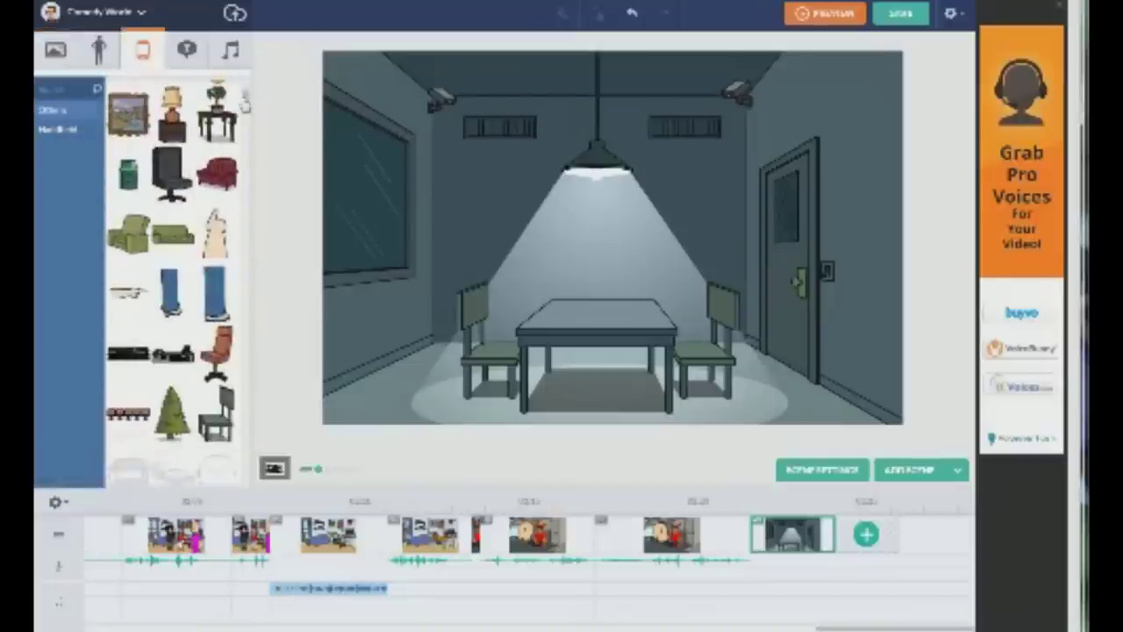
drag(223, 224, 680, 373)
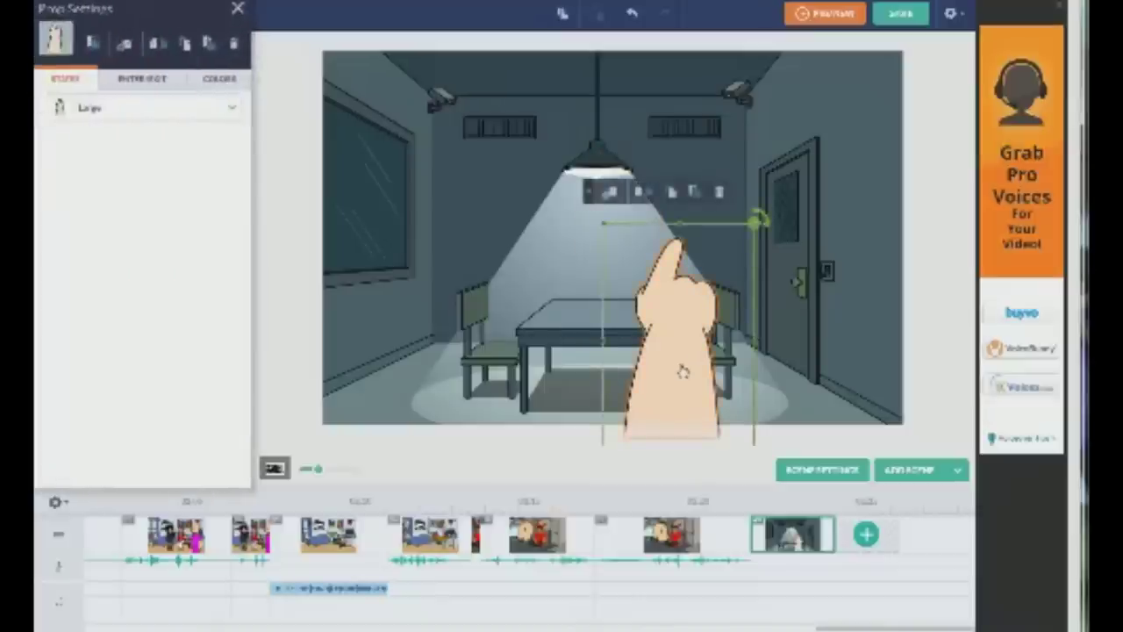
key(Delete)
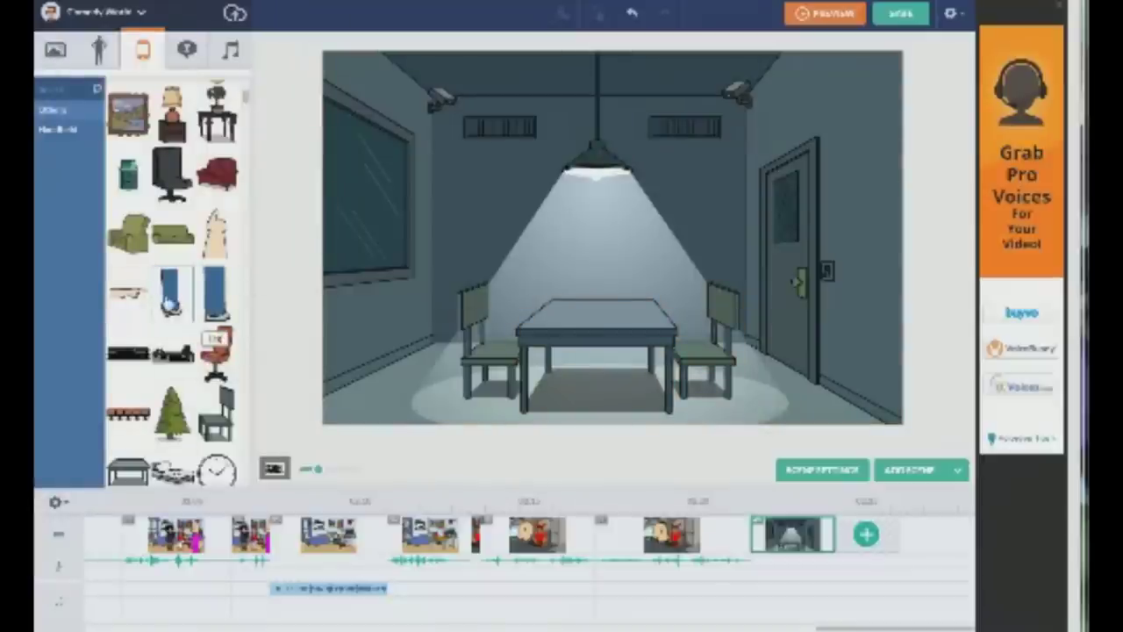
drag(215, 316, 387, 287)
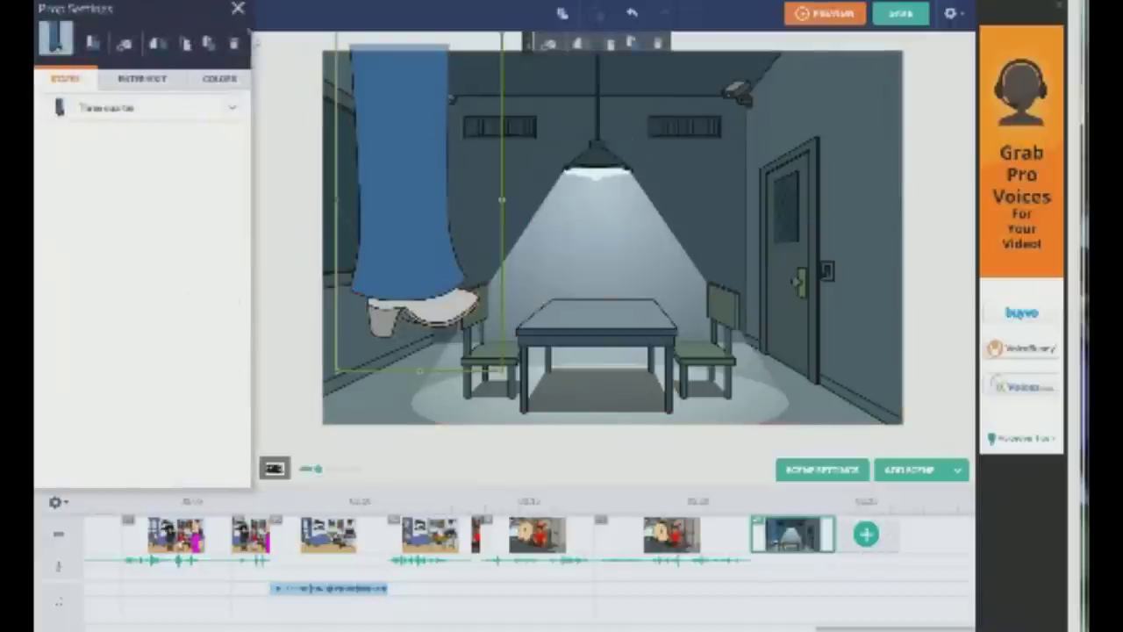
click(238, 10)
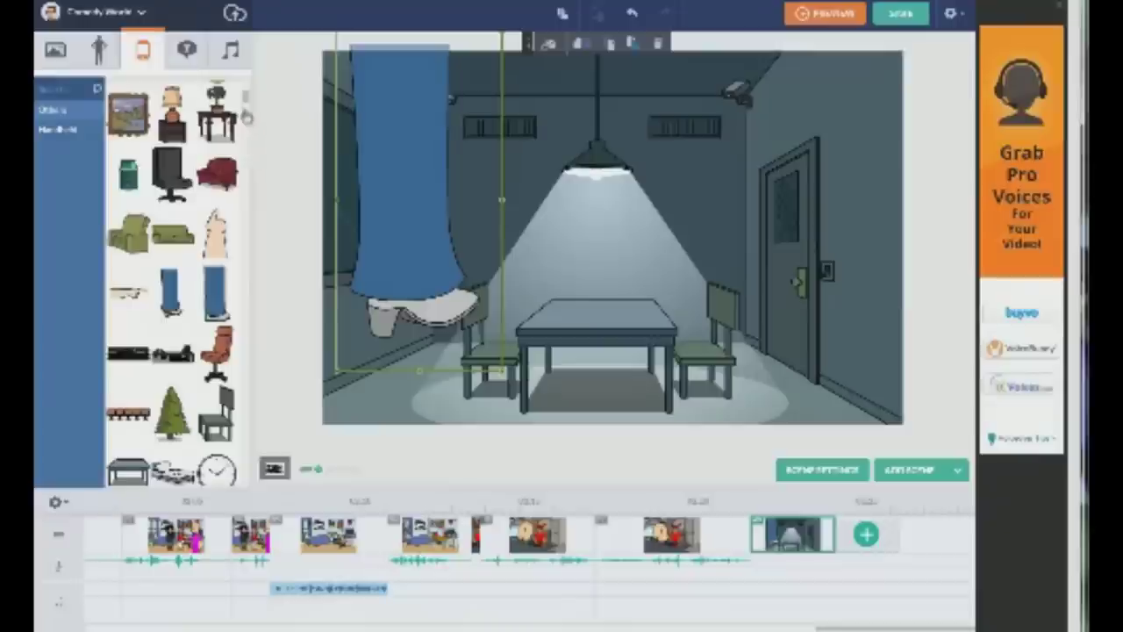
Try the gold-framed painting prop on the back wall above the table, then delete it from the scene
scroll(245, 104, down, 3)
scroll(245, 111, down, 4)
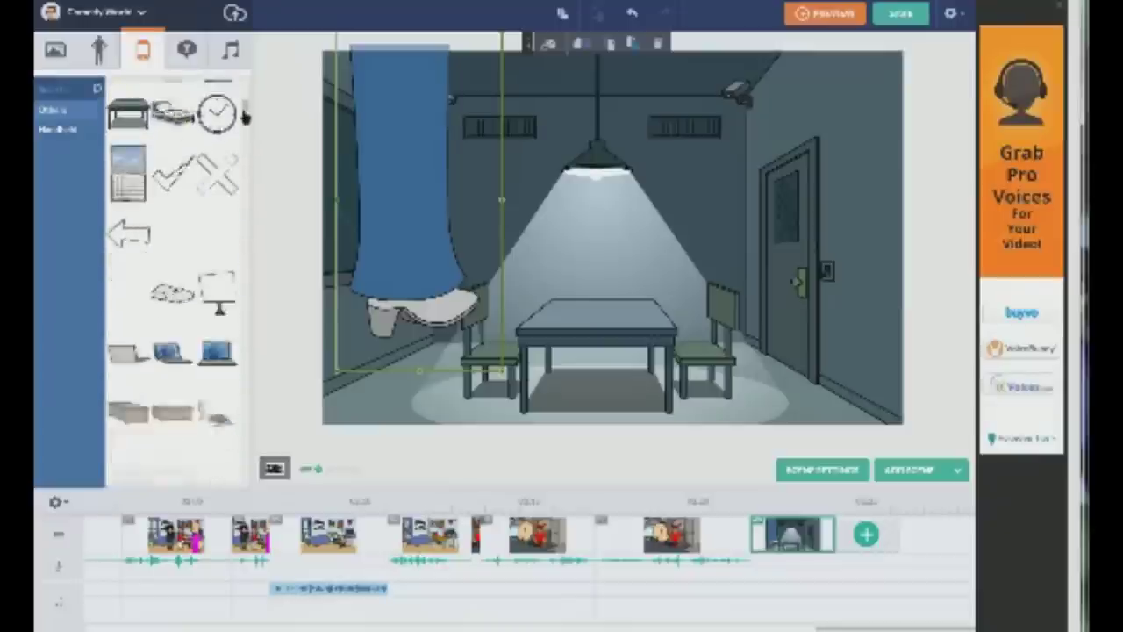
scroll(243, 121, down, 5)
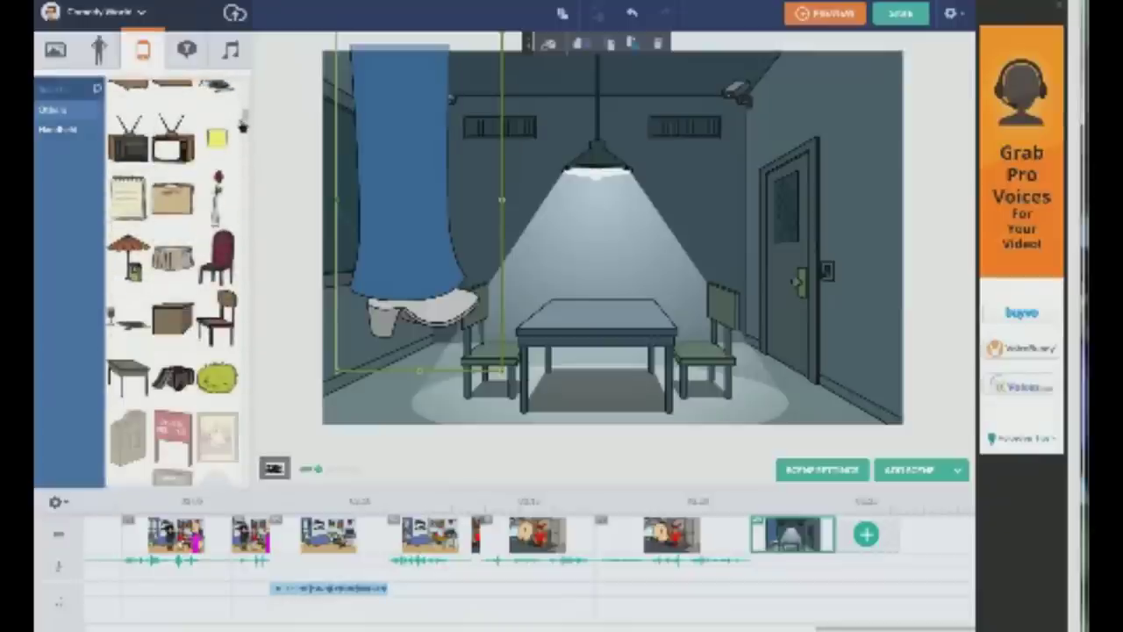
scroll(241, 125, down, 6)
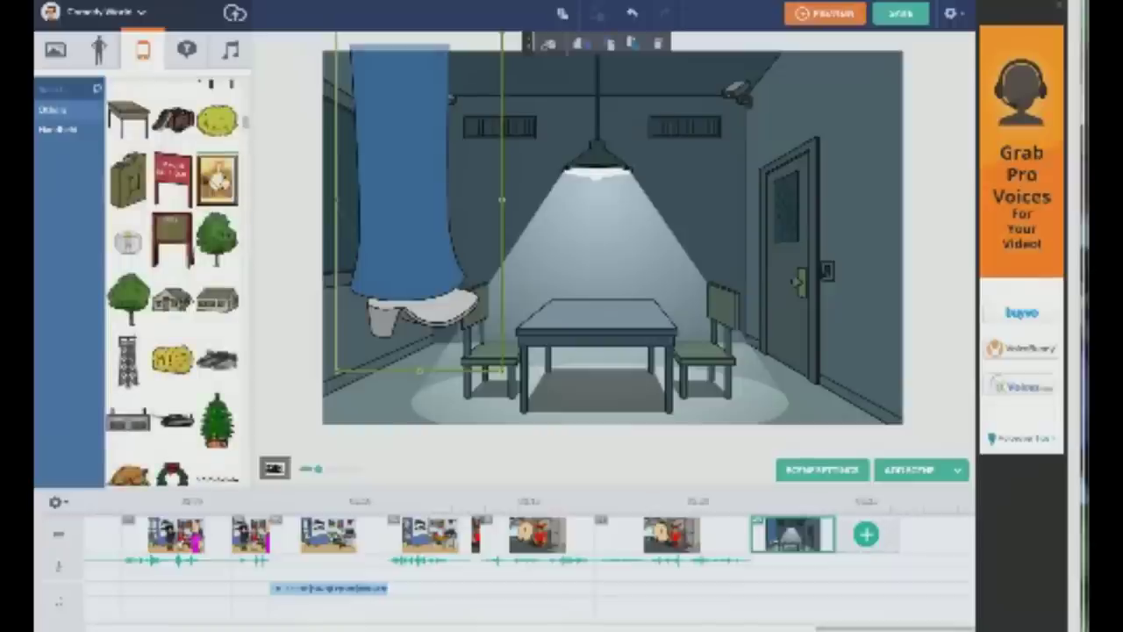
click(217, 180)
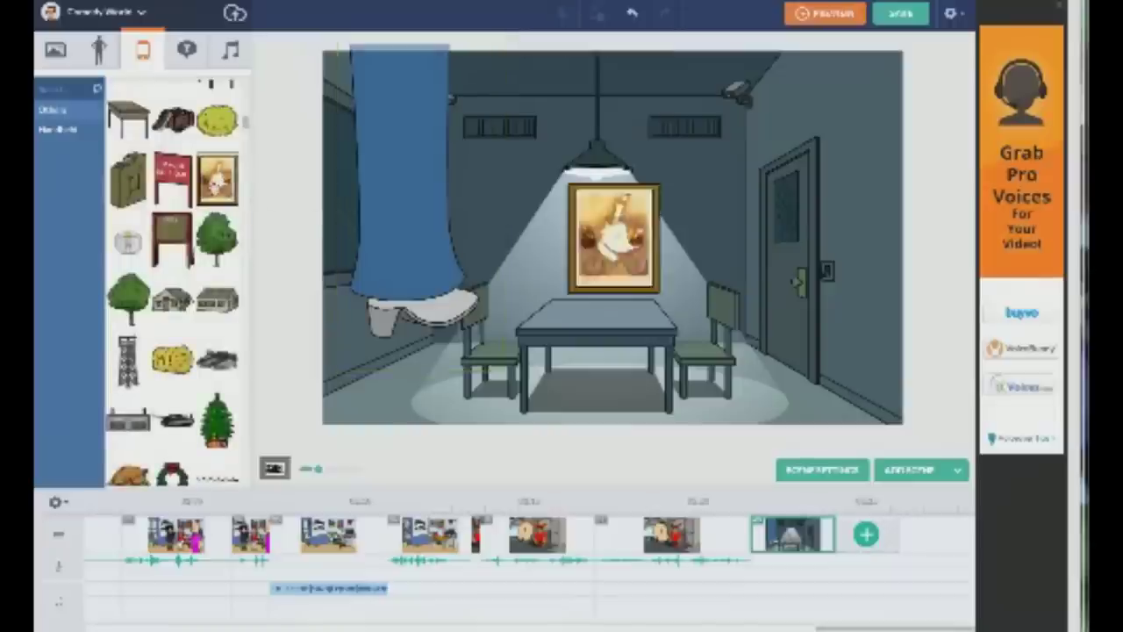
click(614, 237)
drag(614, 237, 657, 218)
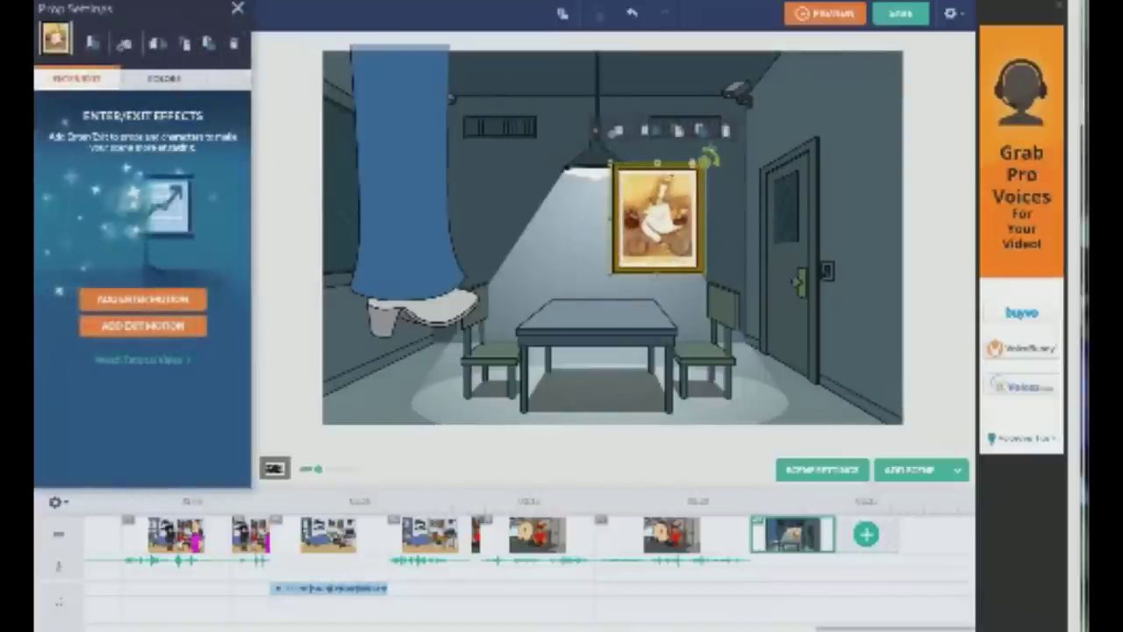
key(Delete)
Look through the Others props in the Comedy World library for another prop to put in the interrogation room
scroll(246, 126, down, 8)
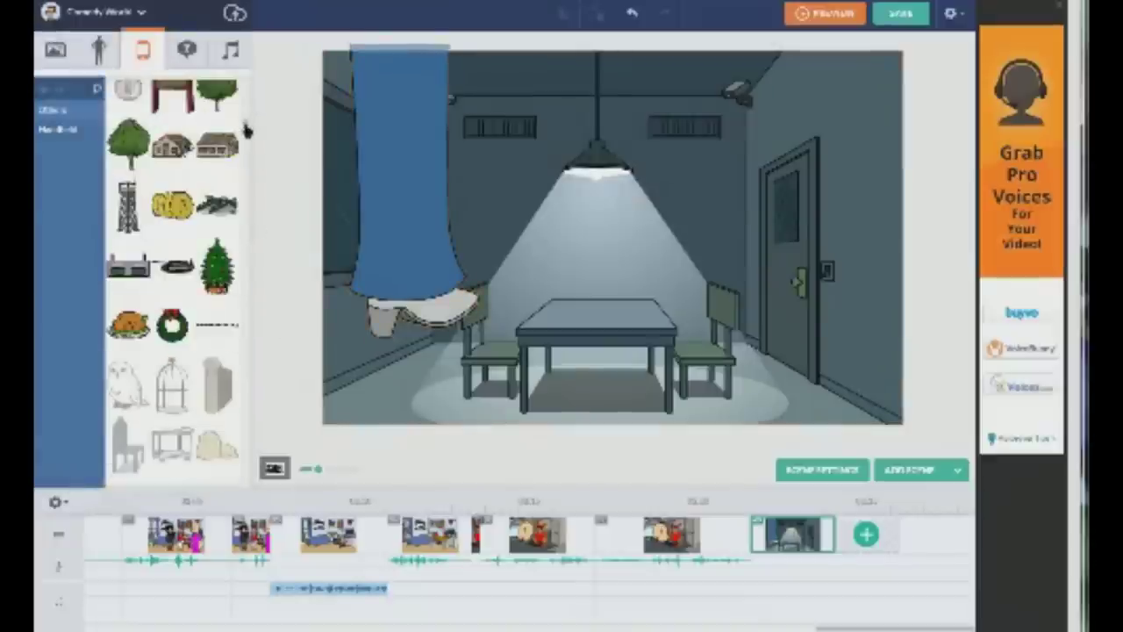
scroll(246, 136, down, 10)
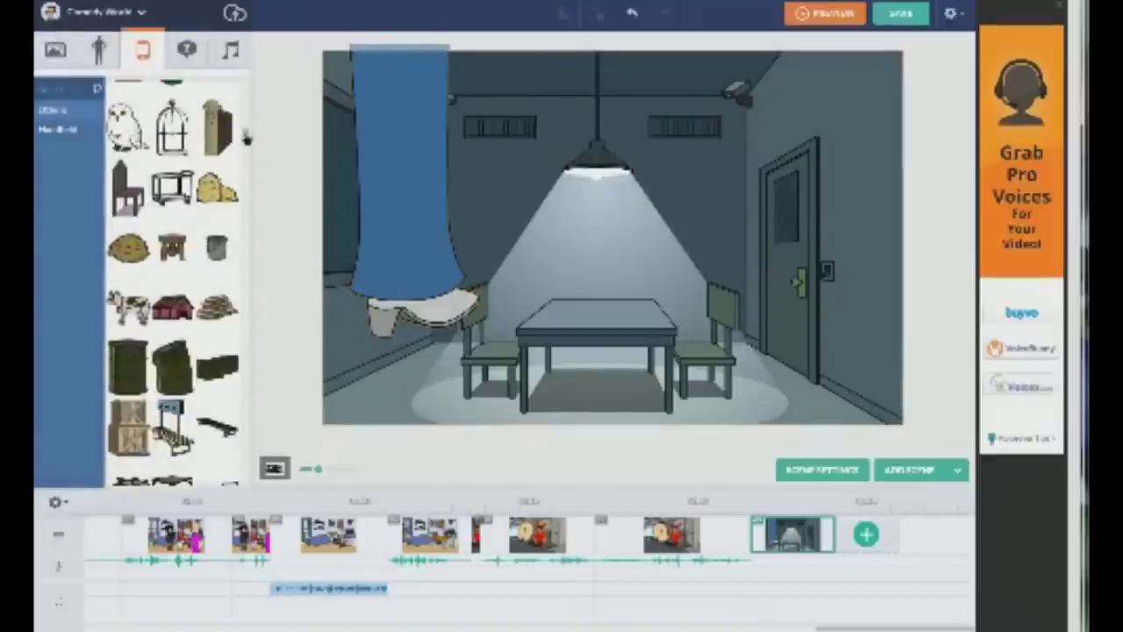
scroll(242, 151, down, 10)
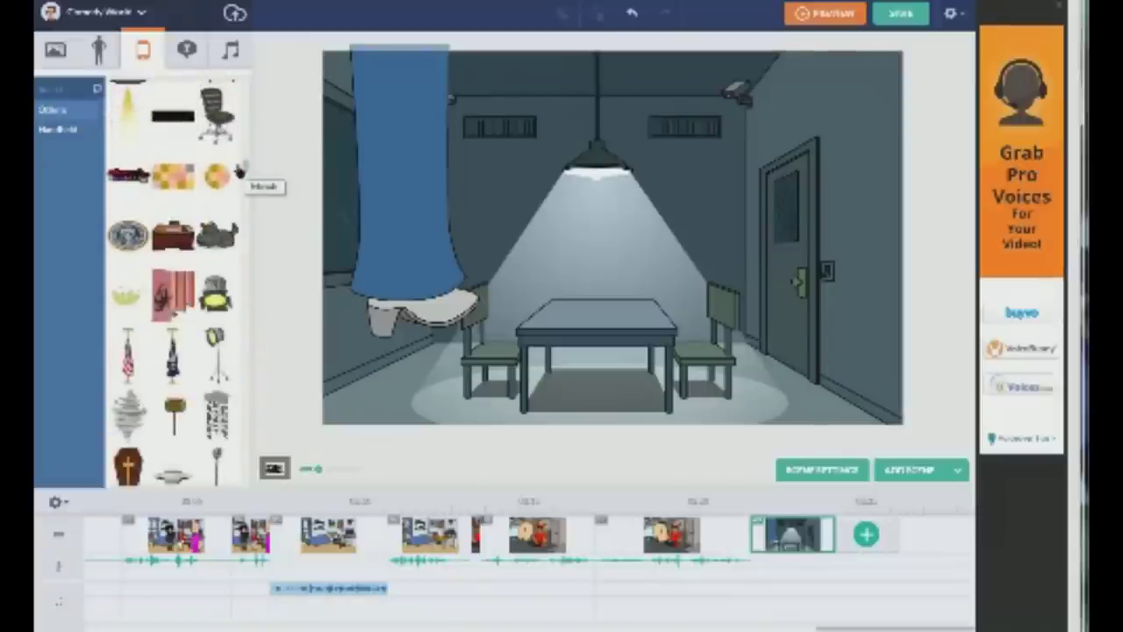
scroll(239, 171, down, 1)
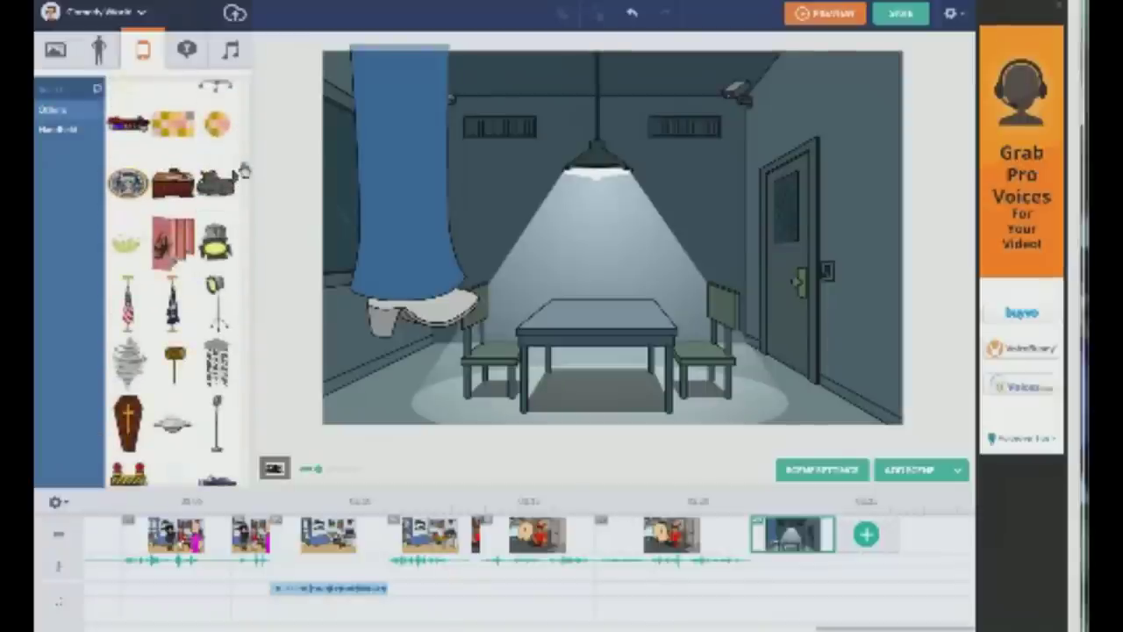
scroll(246, 172, down, 2)
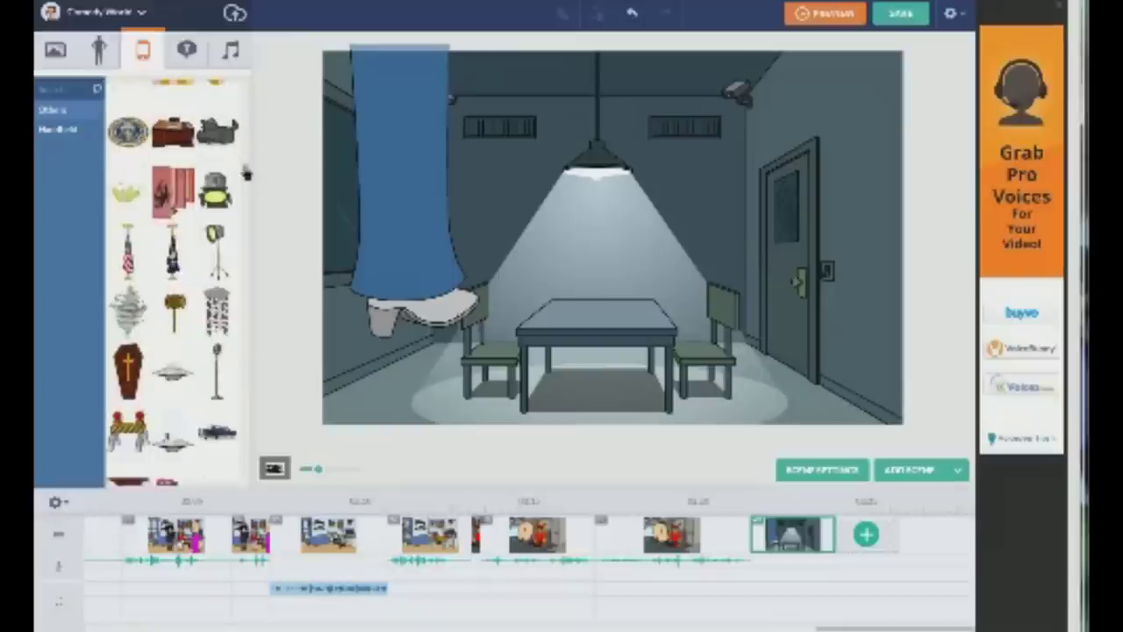
scroll(246, 174, down, 2)
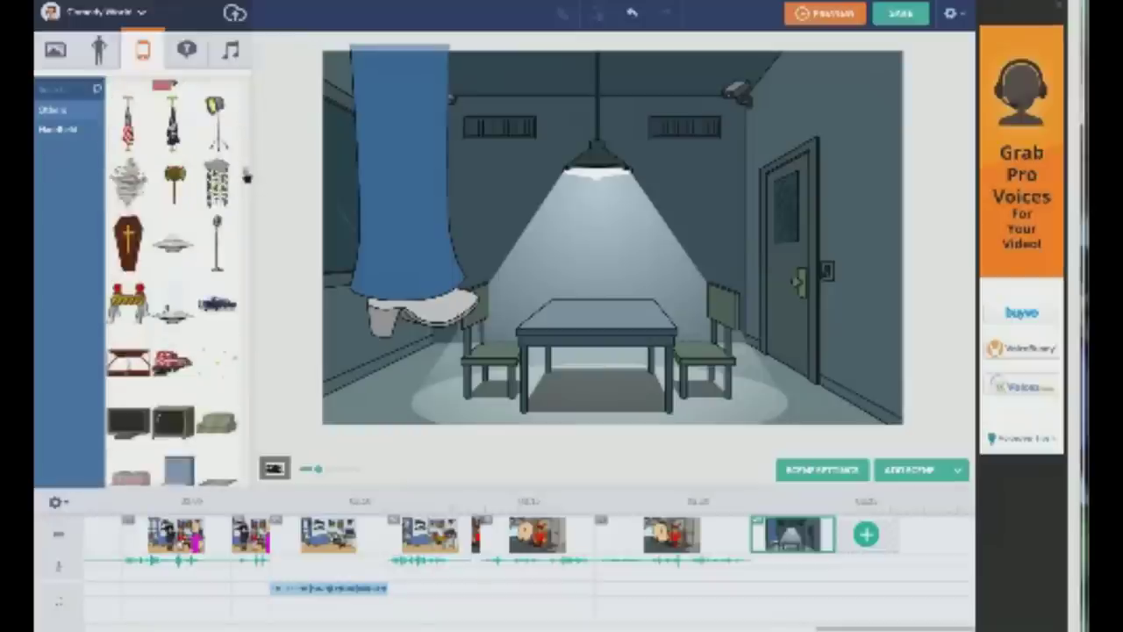
scroll(246, 175, down, 10)
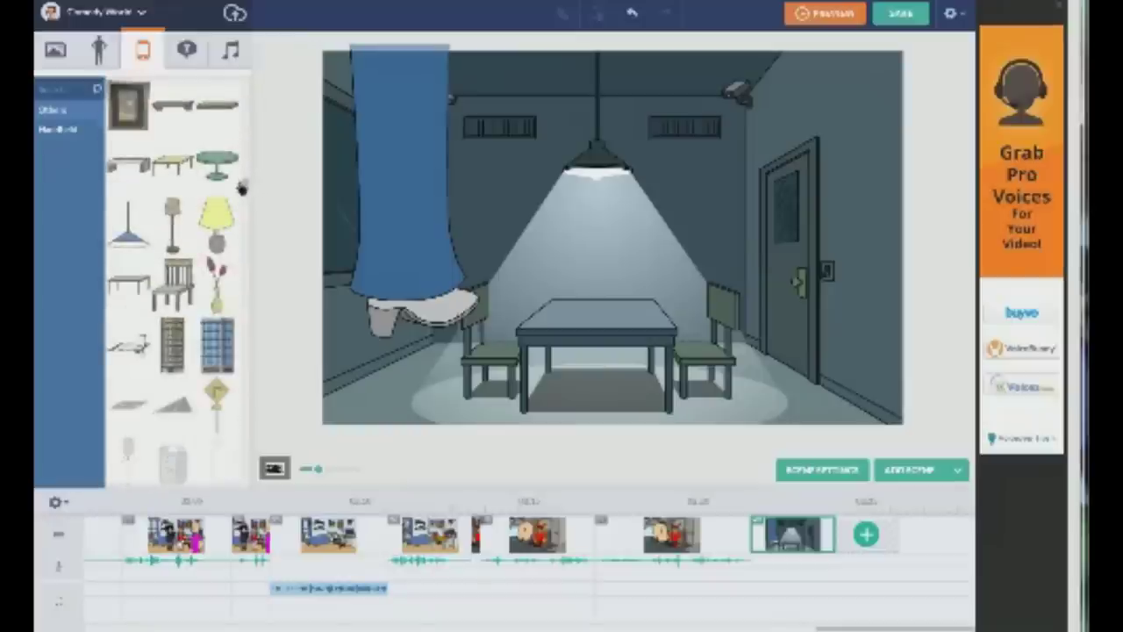
scroll(243, 195, down, 3)
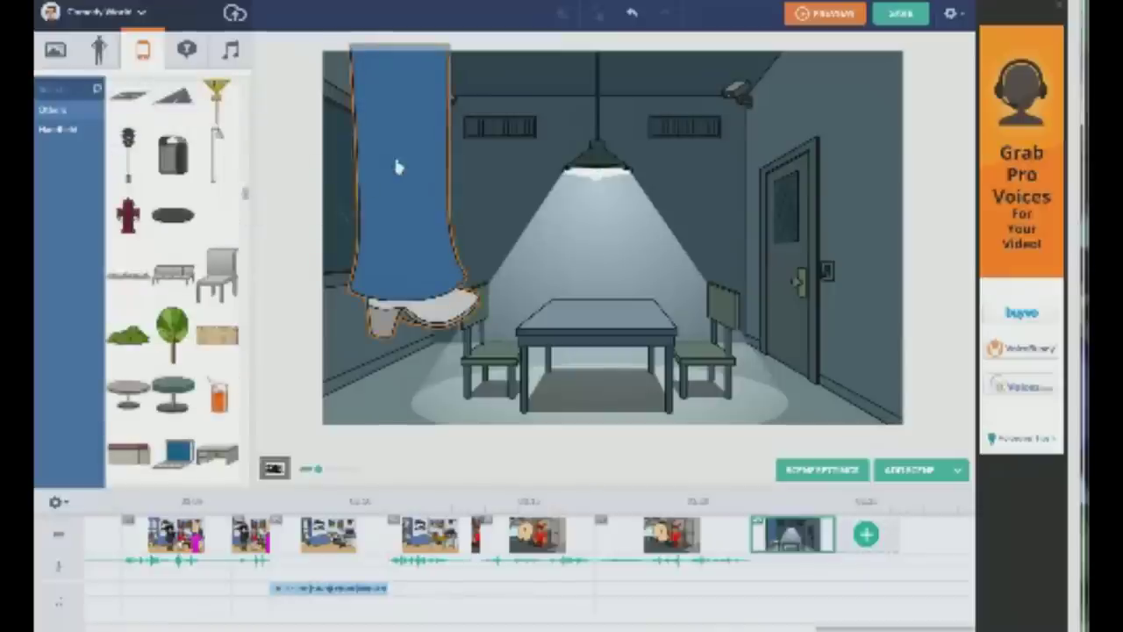
scroll(246, 200, down, 8)
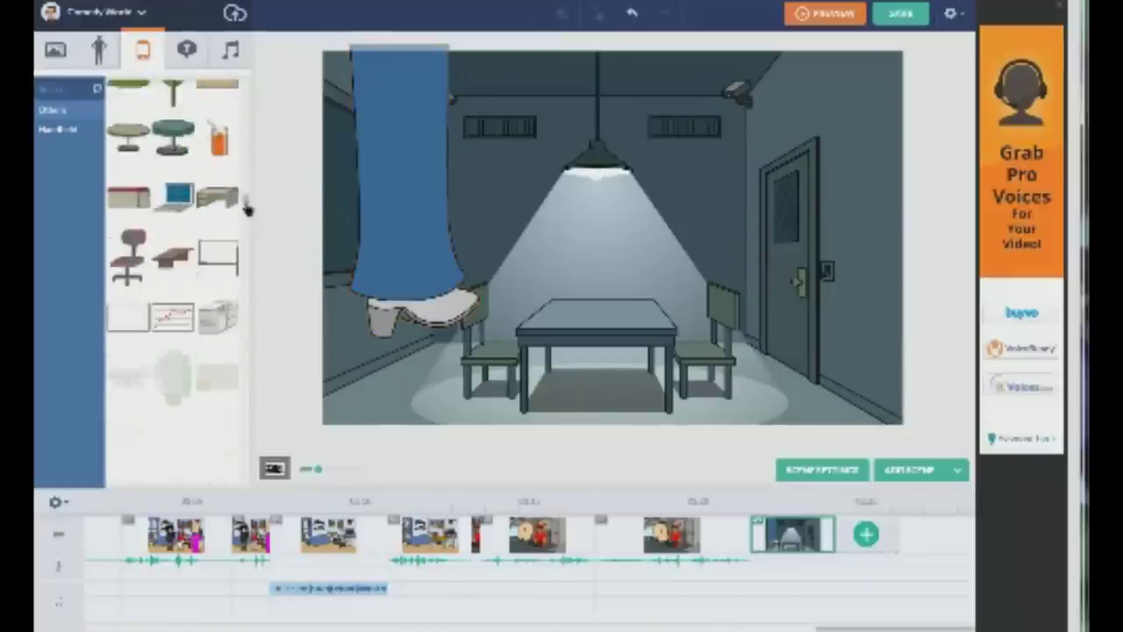
scroll(246, 213, down, 12)
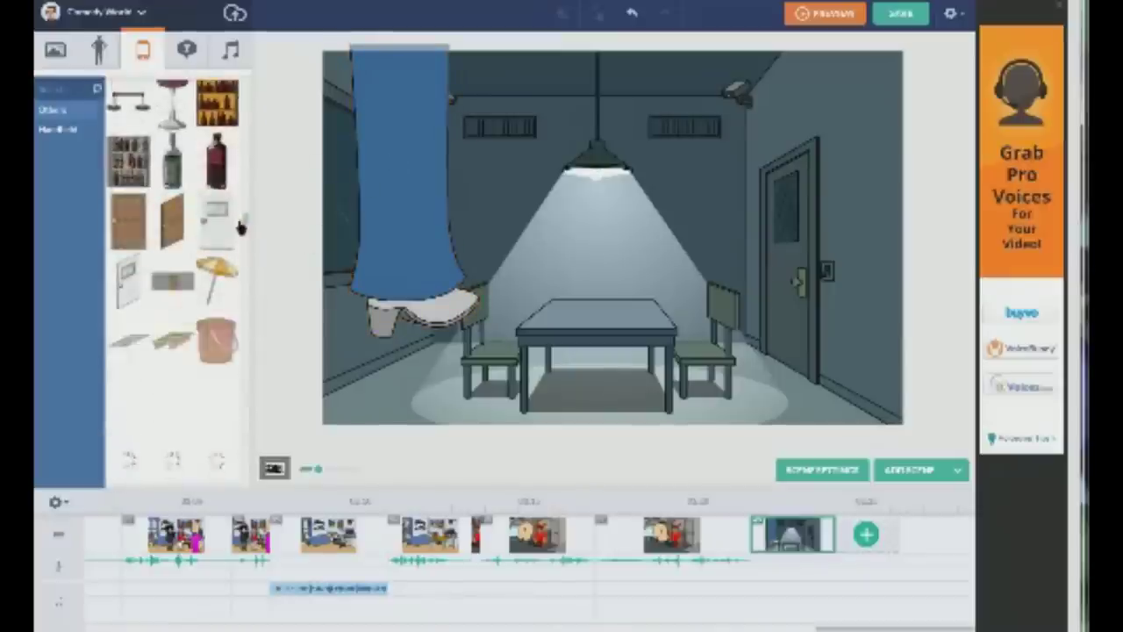
scroll(238, 233, down, 10)
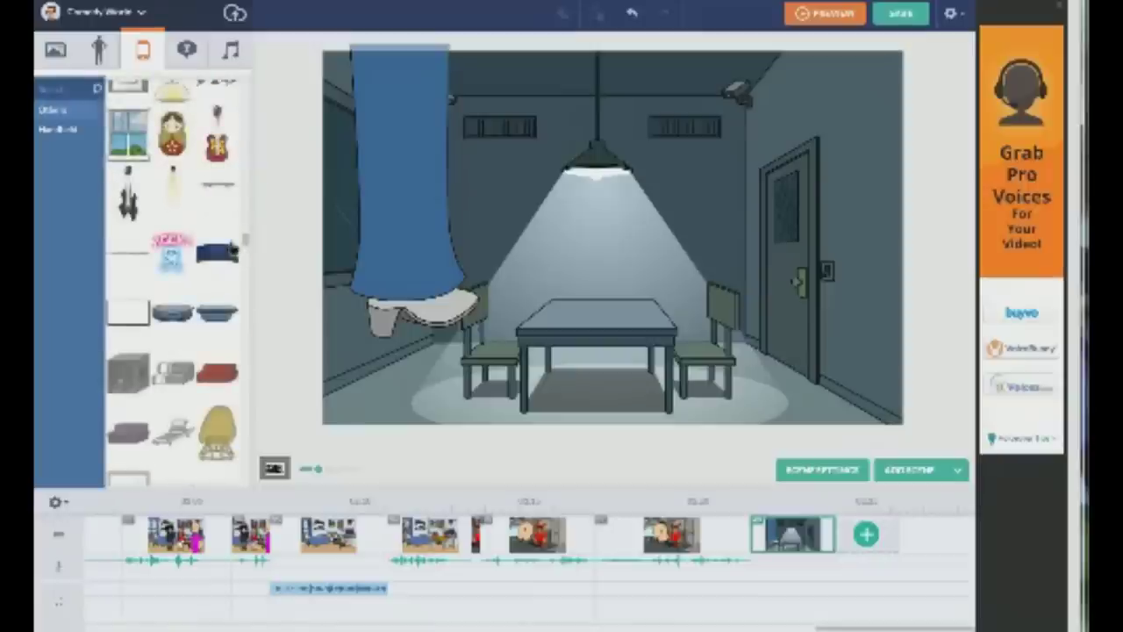
scroll(232, 250, down, 4)
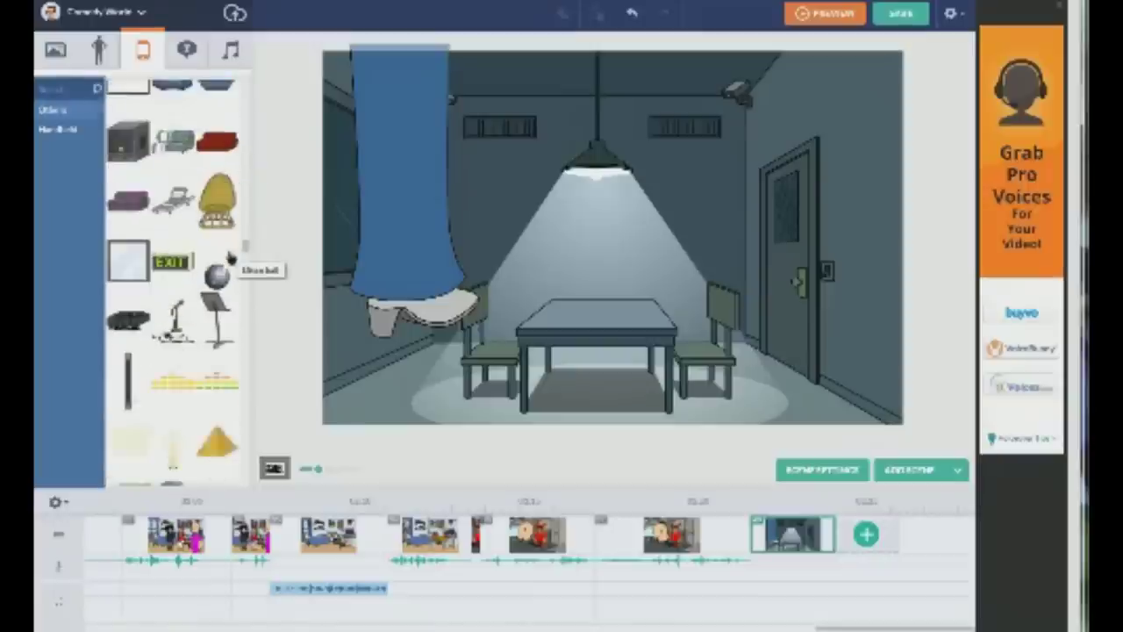
scroll(230, 256, down, 10)
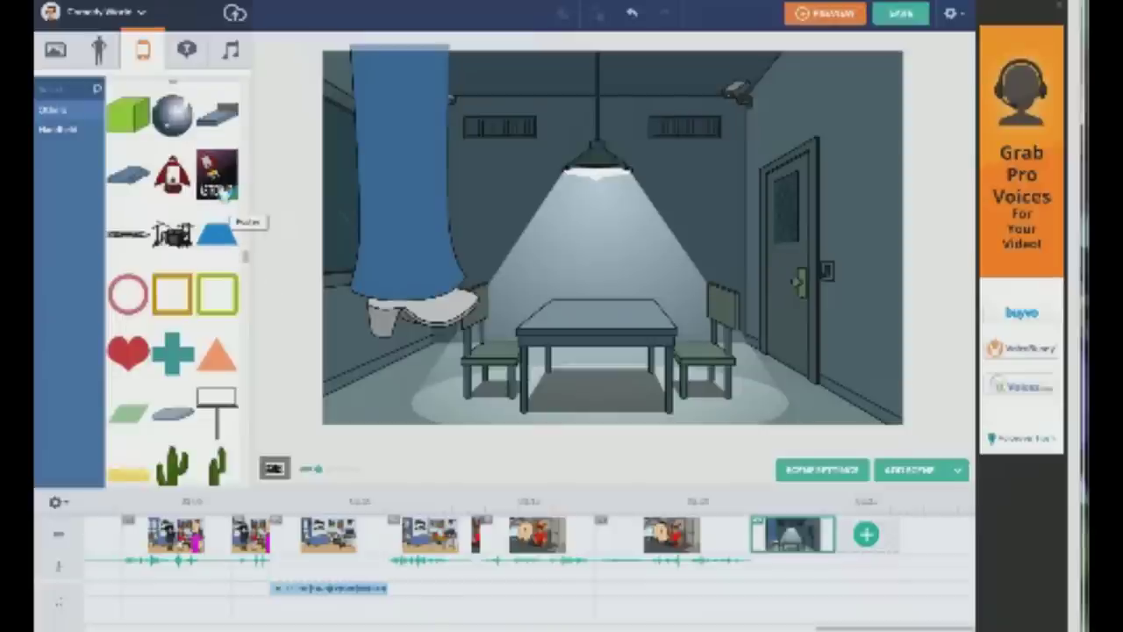
scroll(176, 208, down, 14)
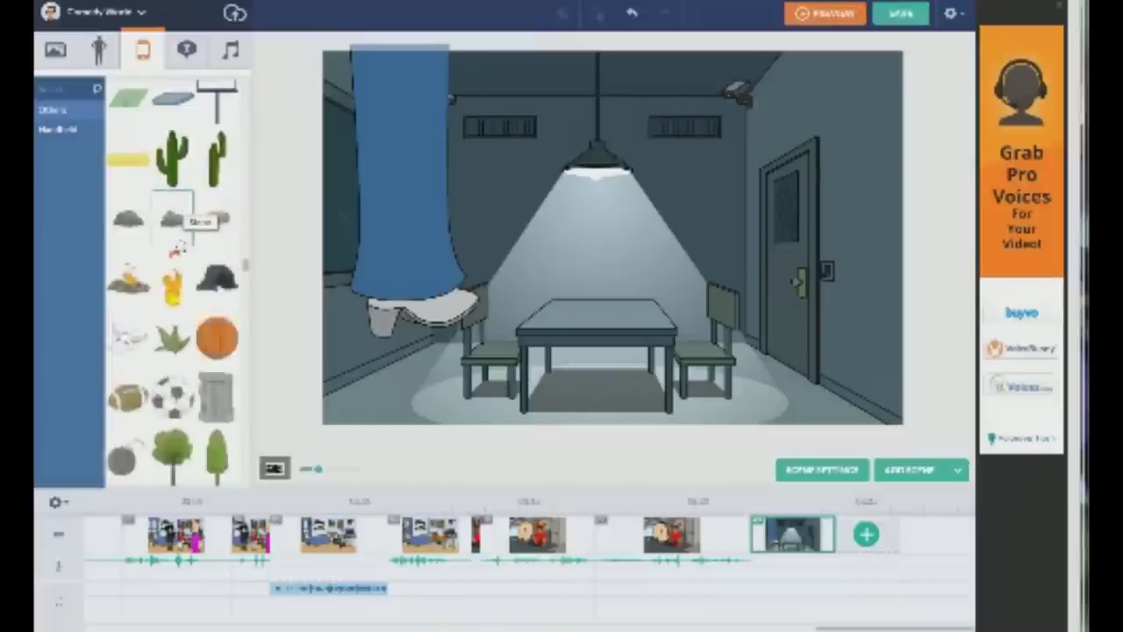
scroll(219, 279, down, 15)
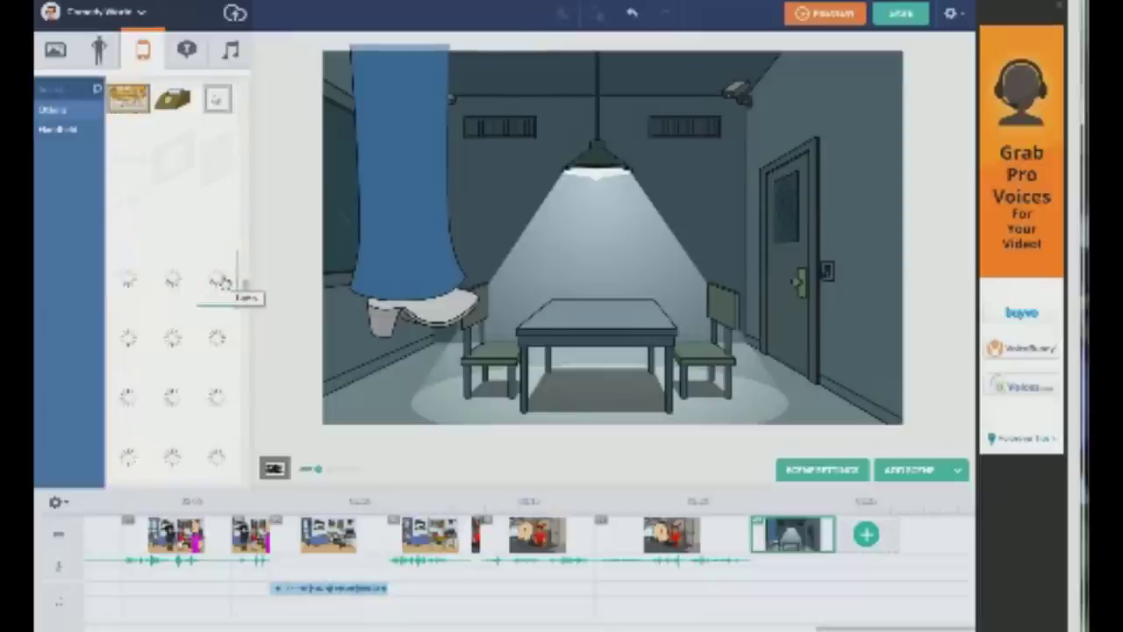
scroll(224, 283, down, 15)
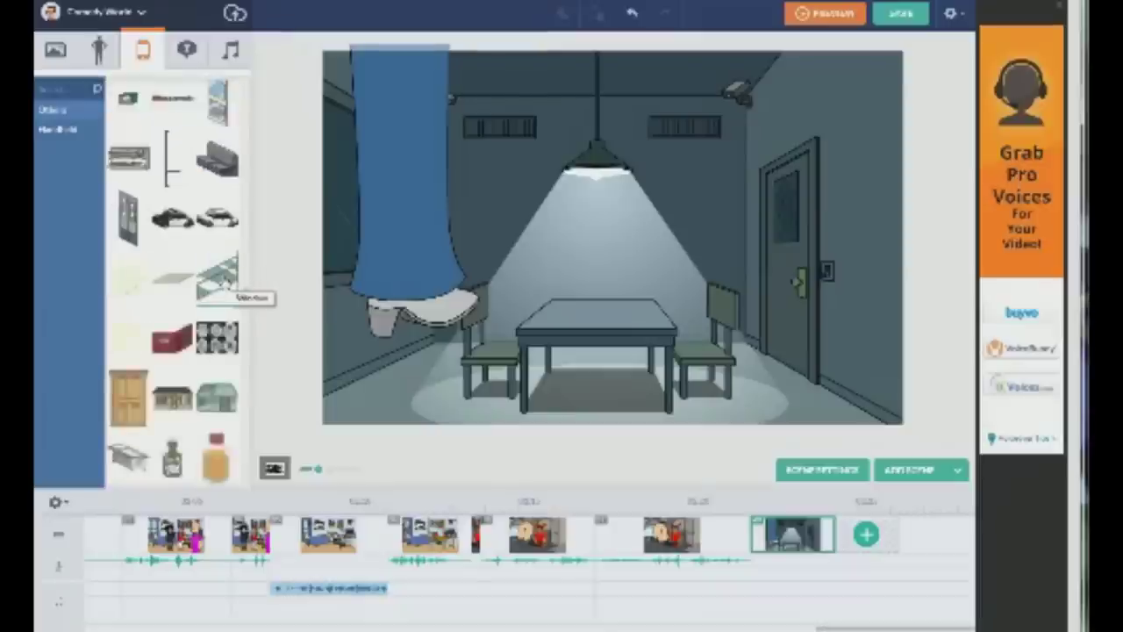
scroll(219, 279, down, 10)
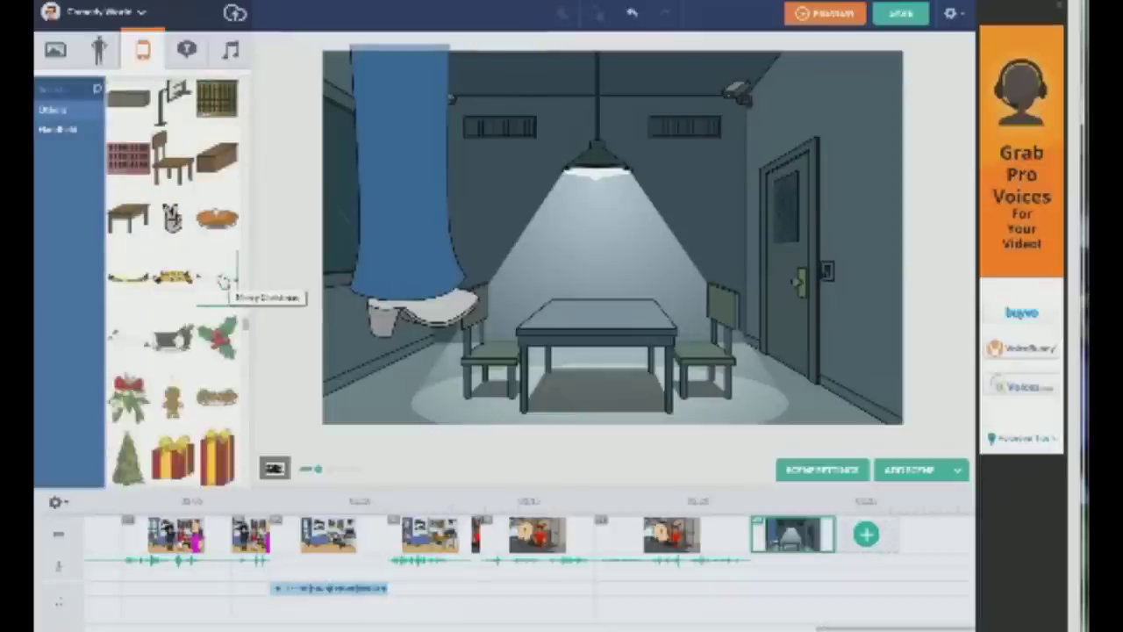
scroll(224, 280, down, 5)
scroll(221, 283, down, 5)
scroll(221, 279, down, 5)
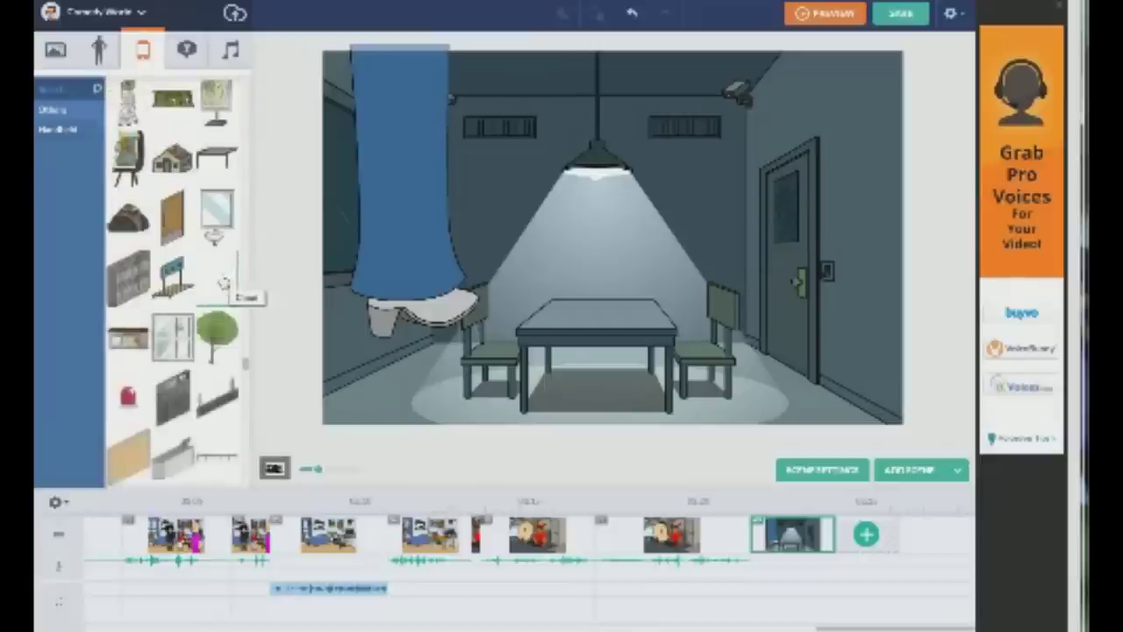
scroll(224, 281, down, 3)
scroll(221, 281, down, 5)
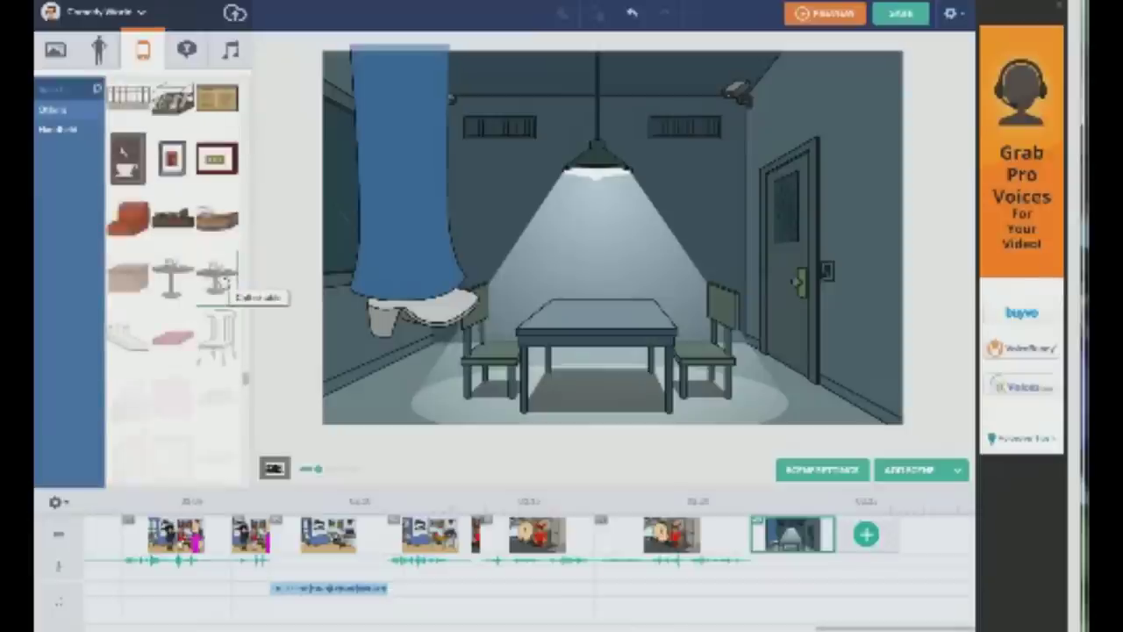
scroll(222, 279, down, 3)
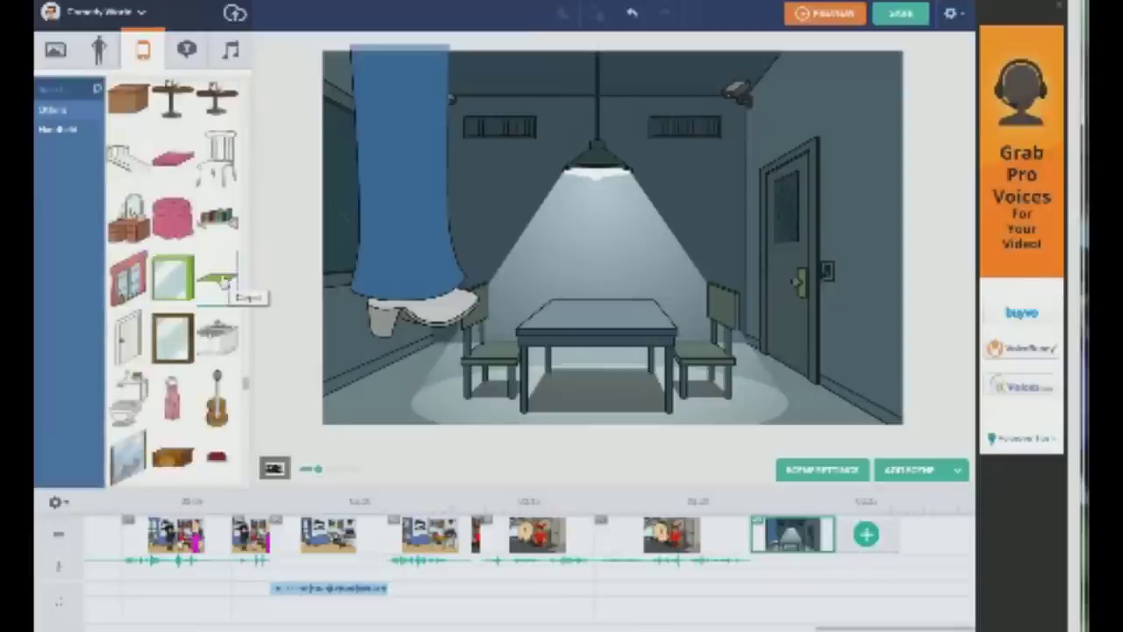
scroll(222, 280, down, 3)
scroll(219, 281, down, 3)
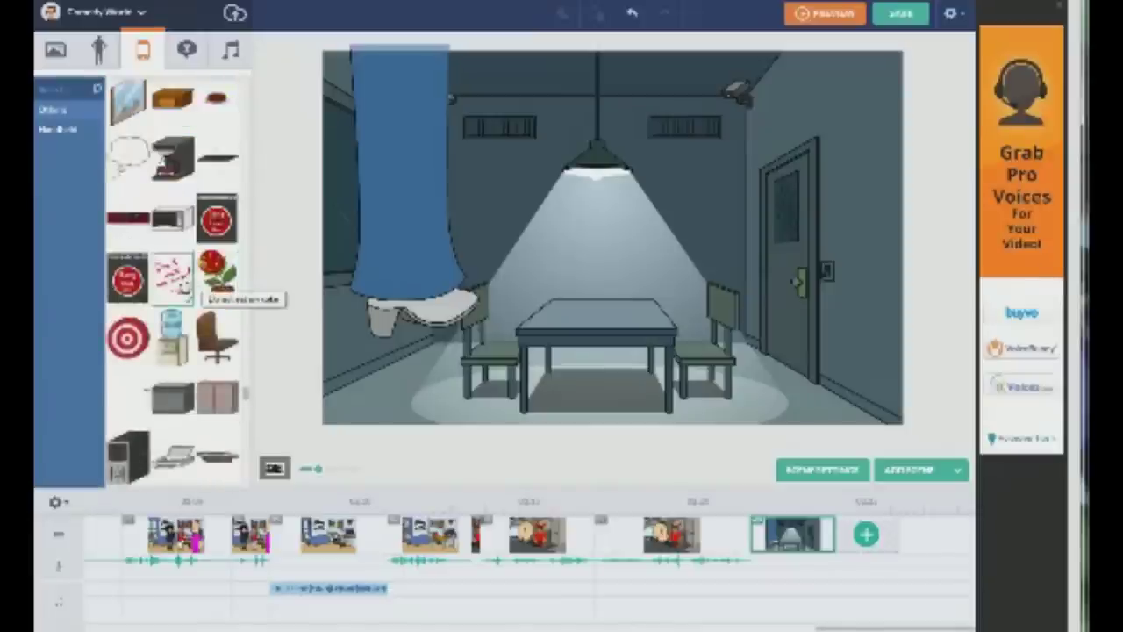
scroll(219, 281, down, 6)
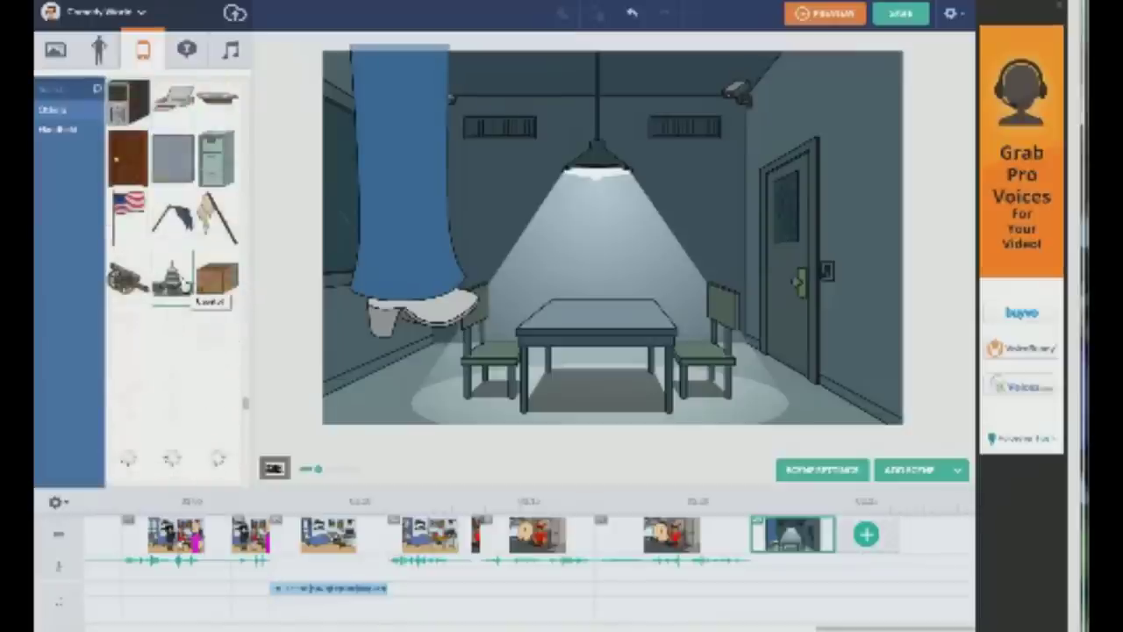
scroll(184, 285, down, 5)
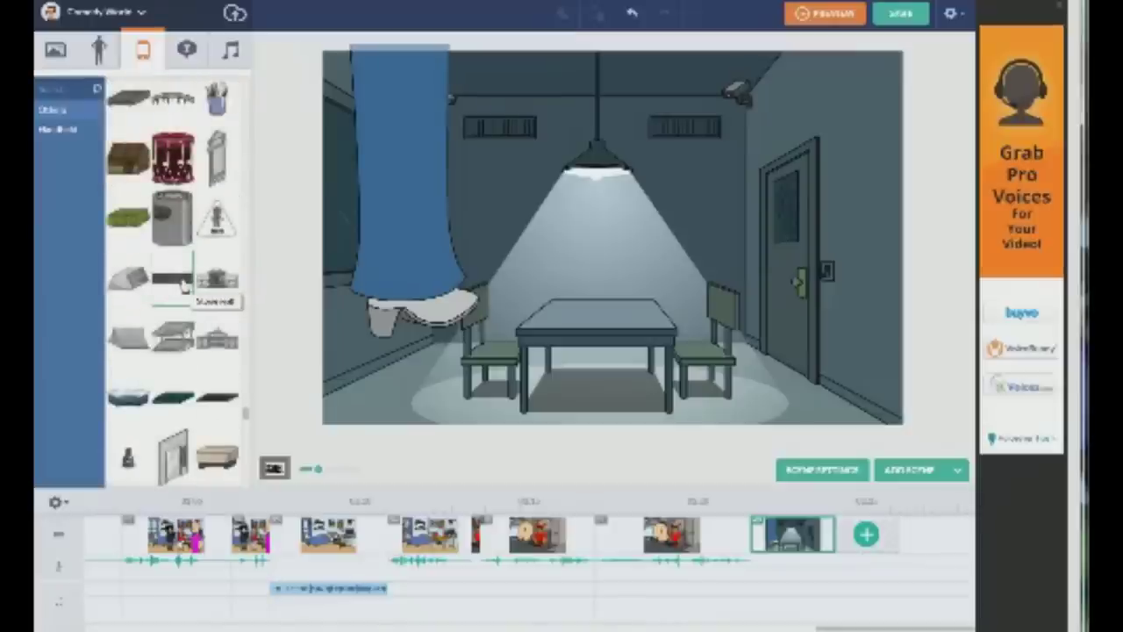
scroll(182, 282, down, 3)
scroll(184, 285, down, 9)
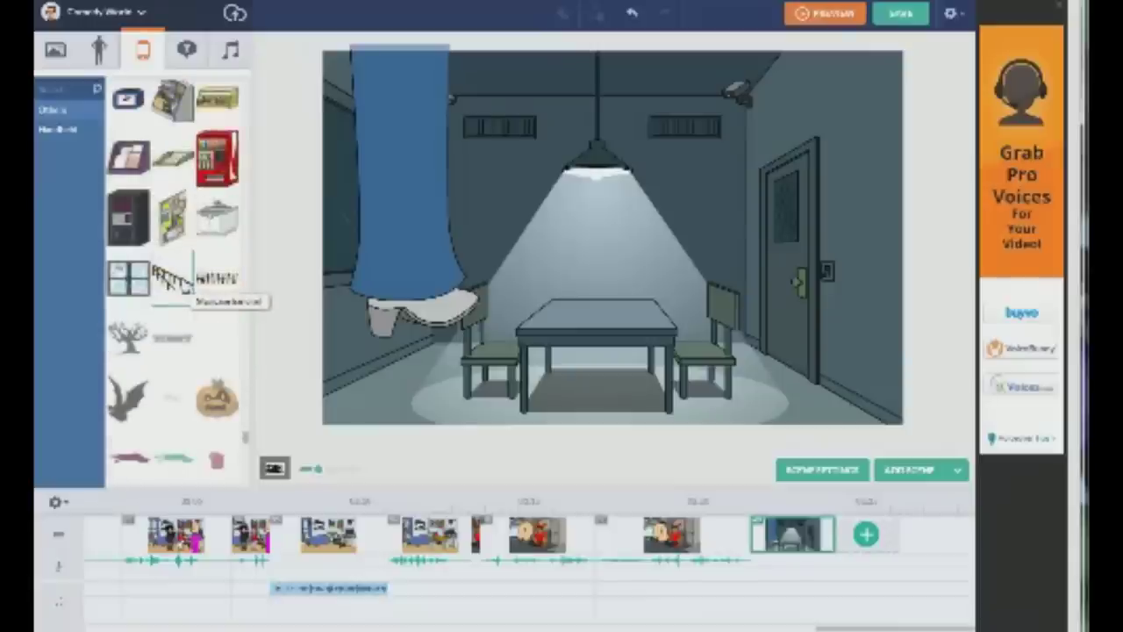
scroll(184, 285, down, 3)
scroll(210, 219, down, 6)
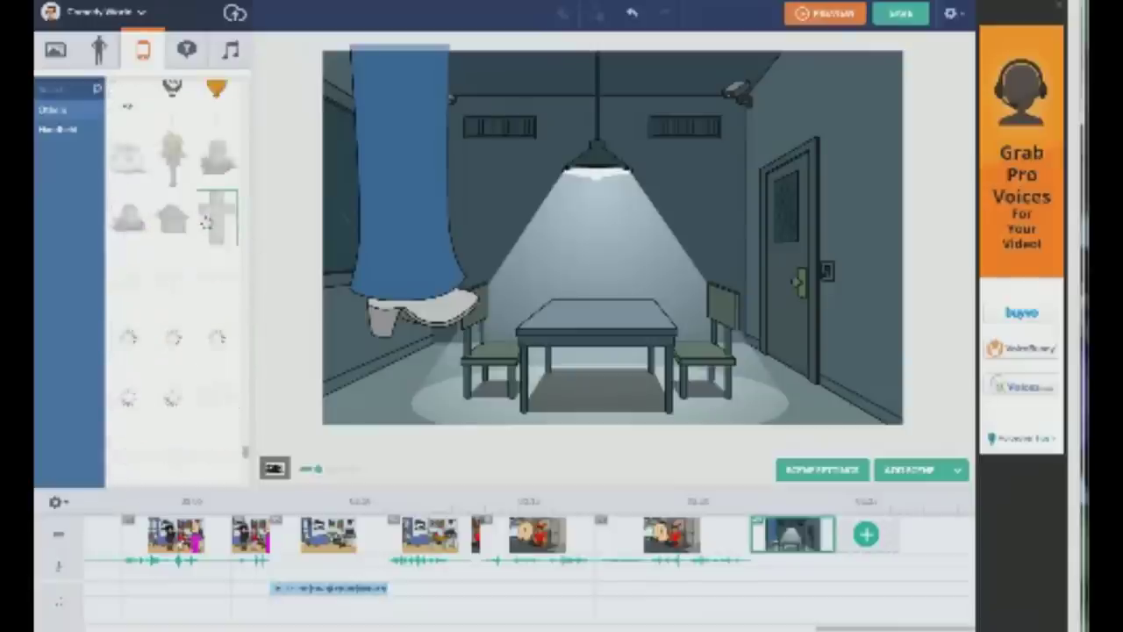
scroll(206, 221, down, 6)
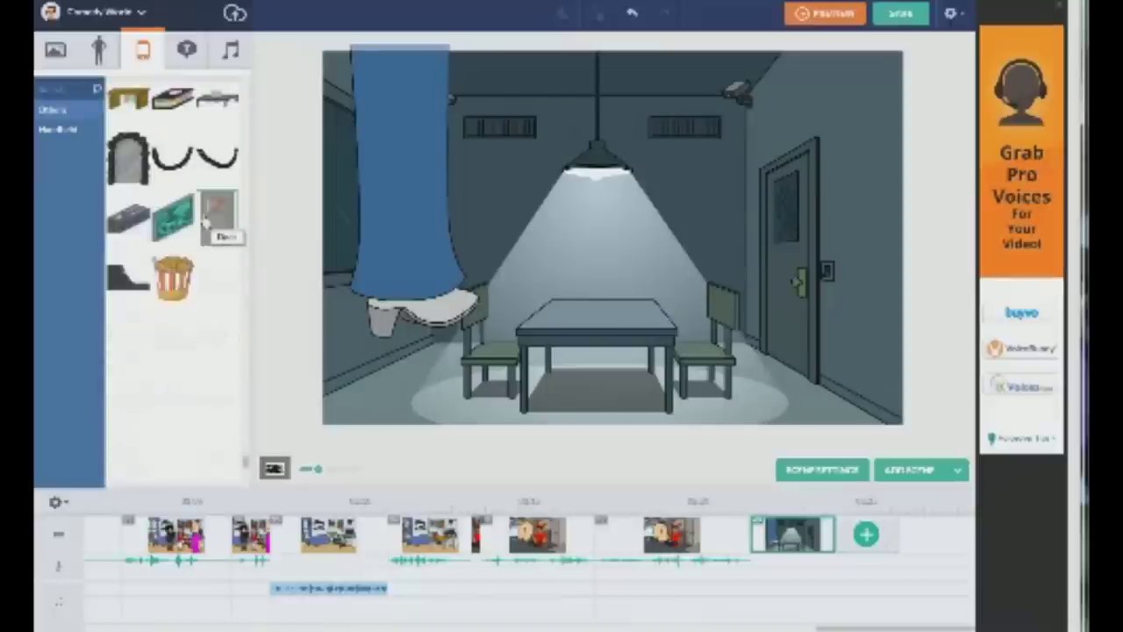
scroll(206, 224, down, 3)
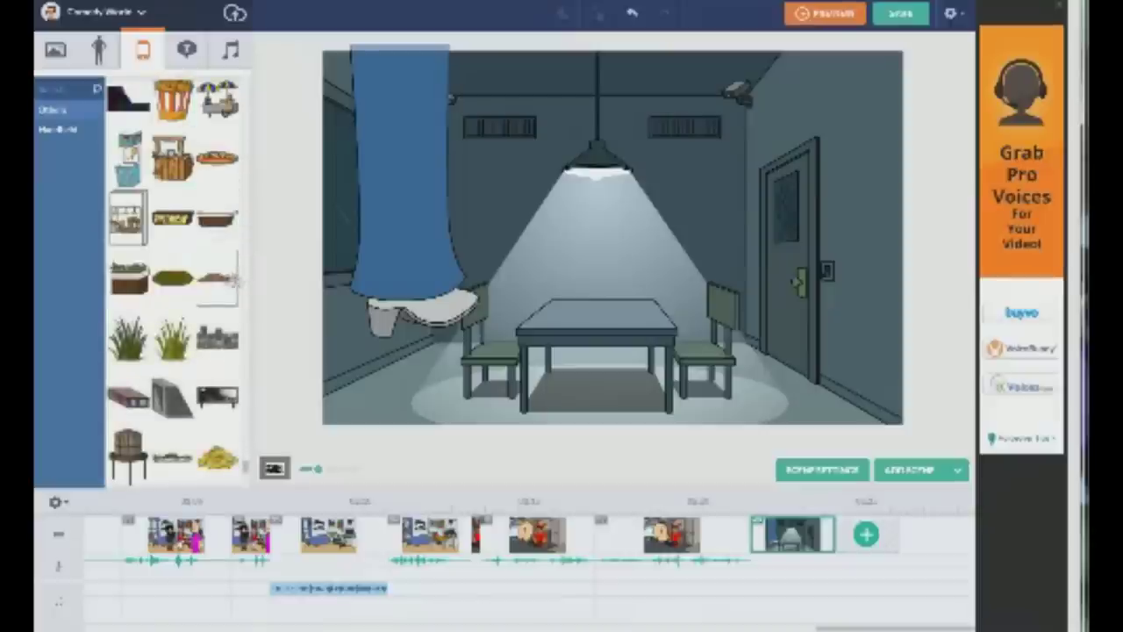
scroll(211, 219, down, 6)
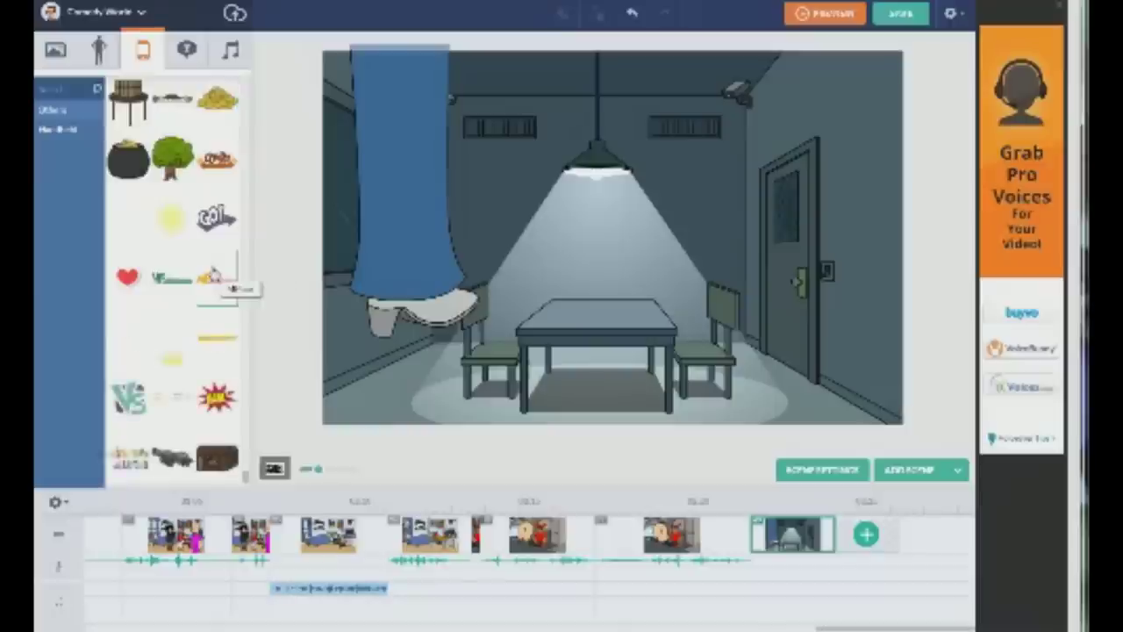
scroll(211, 277, down, 2)
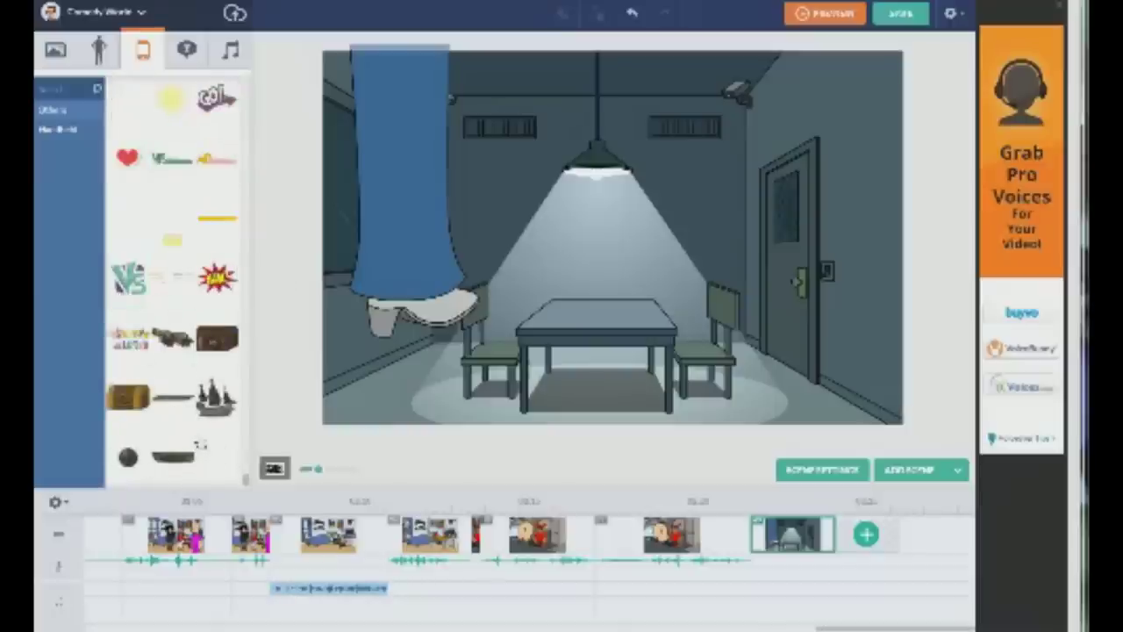
Find the red and white rocket among the Others props and add it to the interrogation room
scroll(201, 441, up, 20)
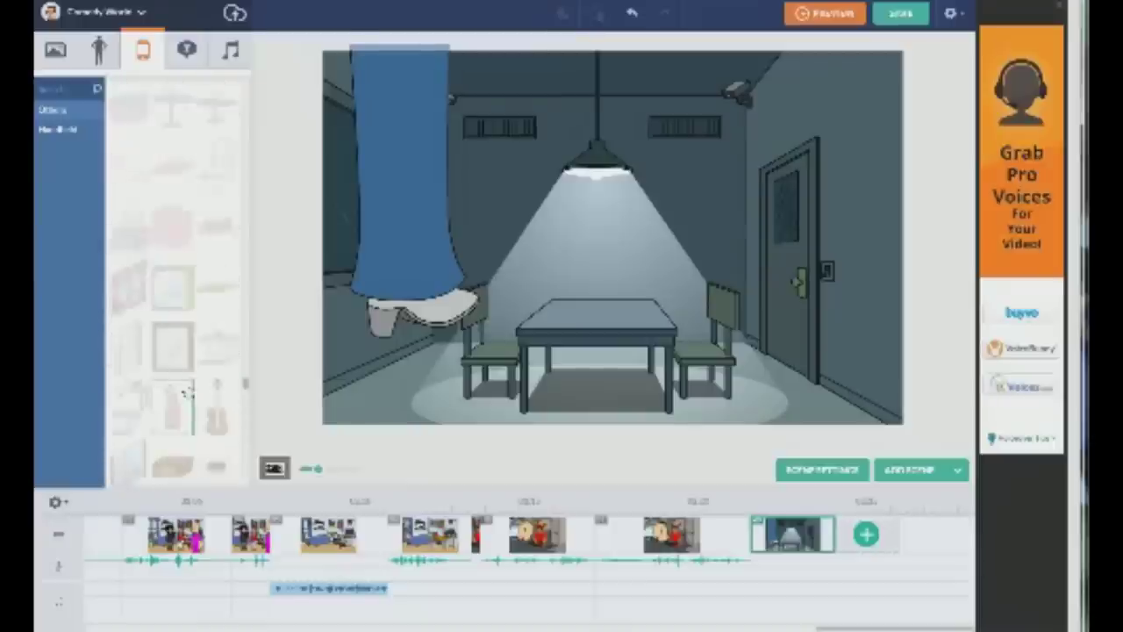
scroll(187, 393, up, 2)
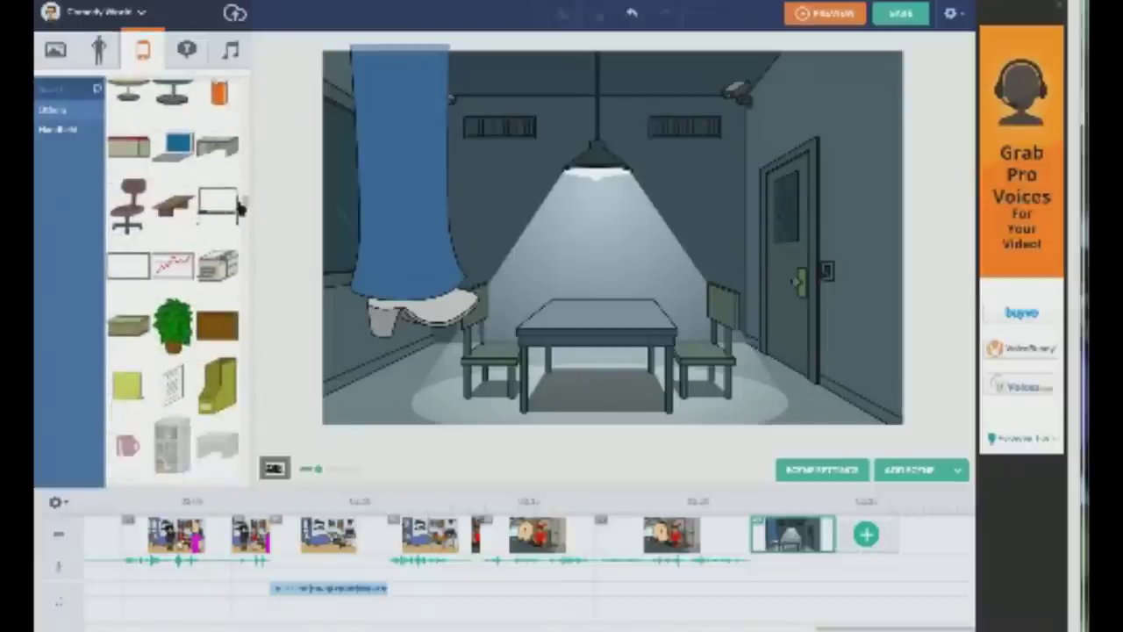
scroll(240, 209, down, 1)
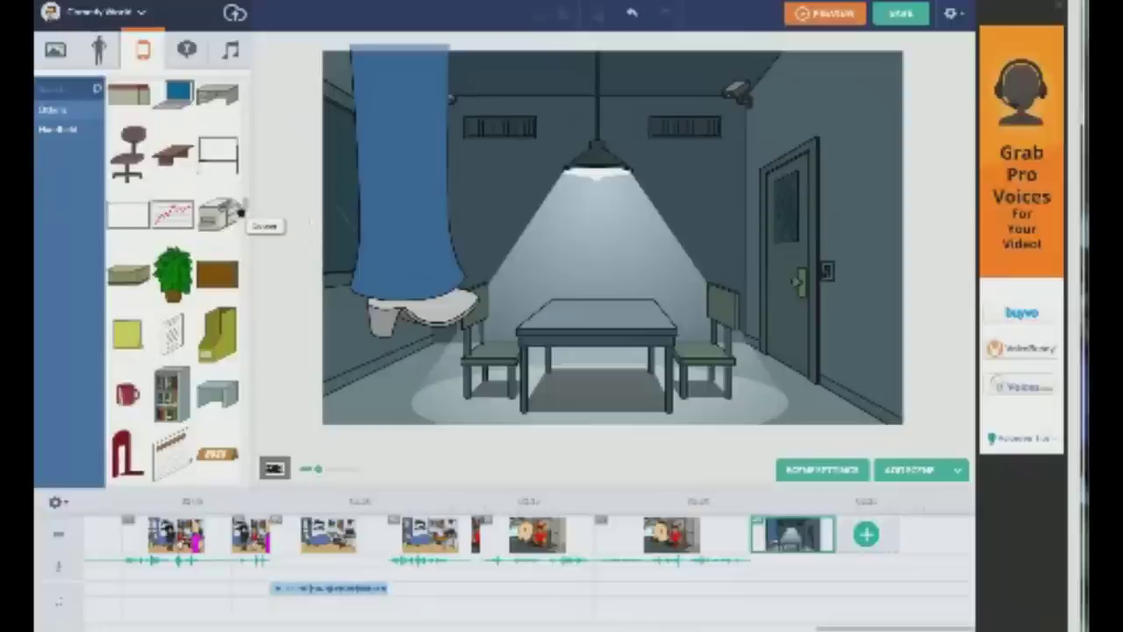
scroll(239, 210, down, 10)
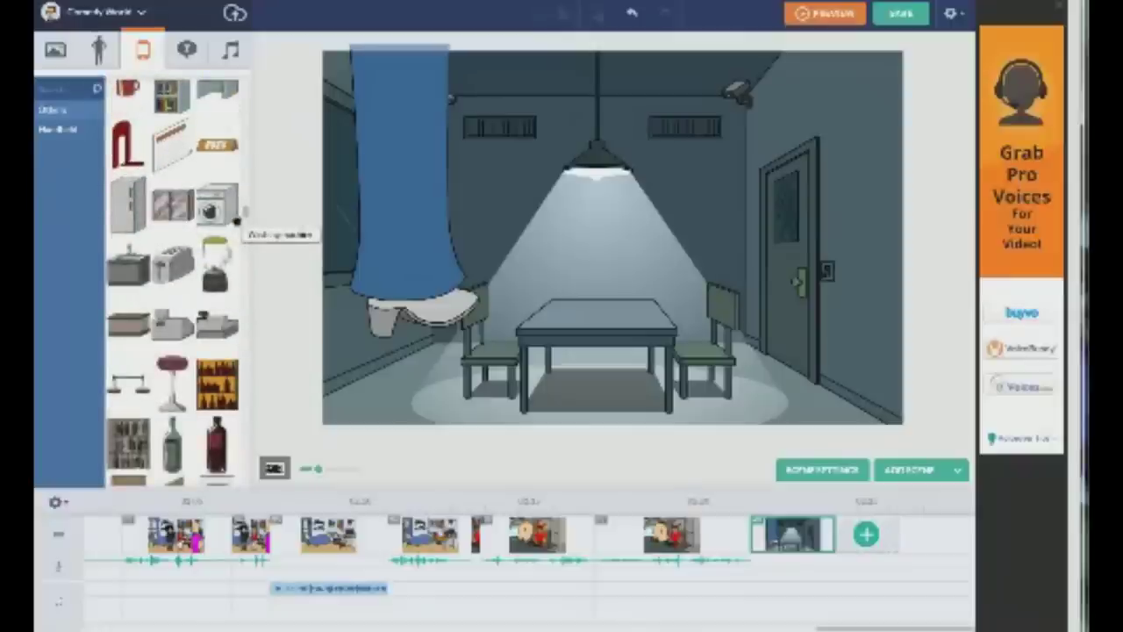
scroll(215, 167, down, 15)
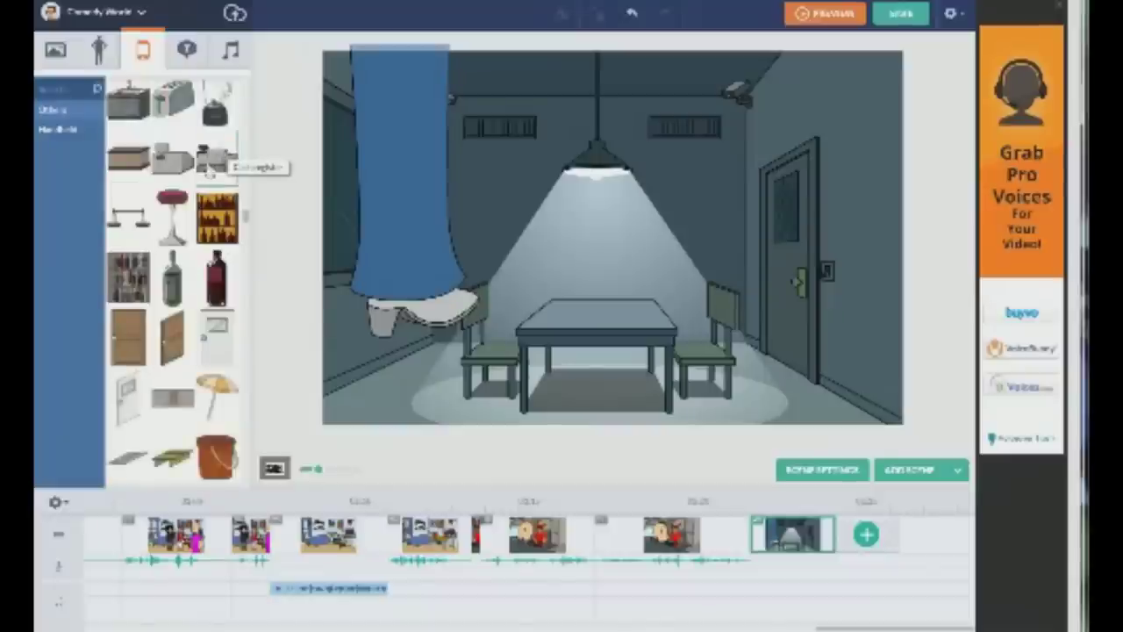
scroll(208, 194, down, 15)
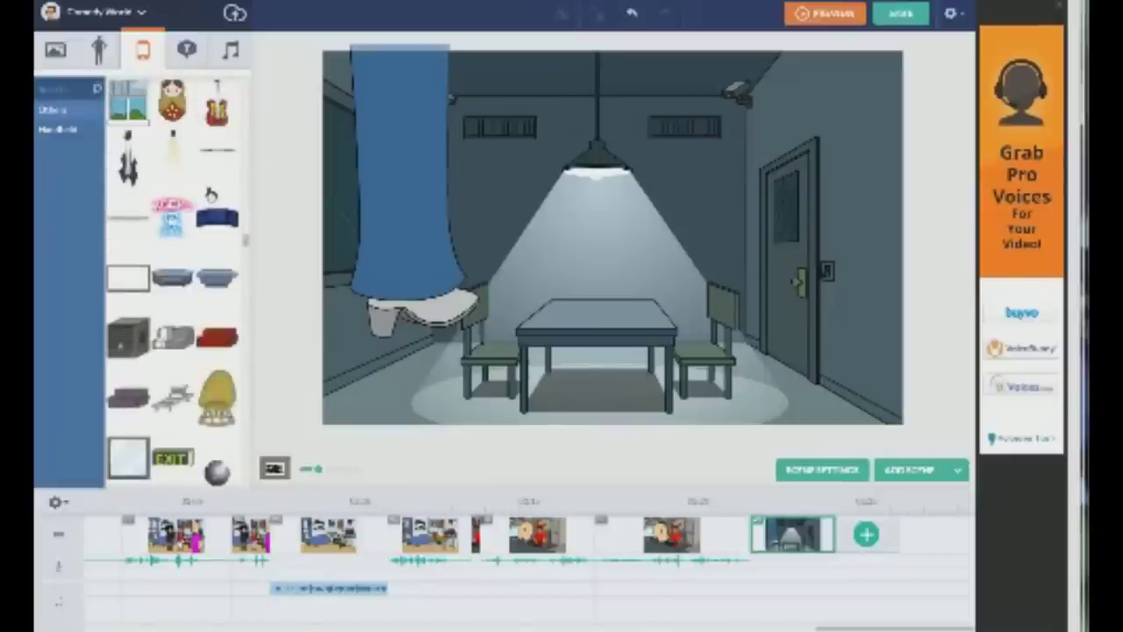
scroll(211, 195, up, 3)
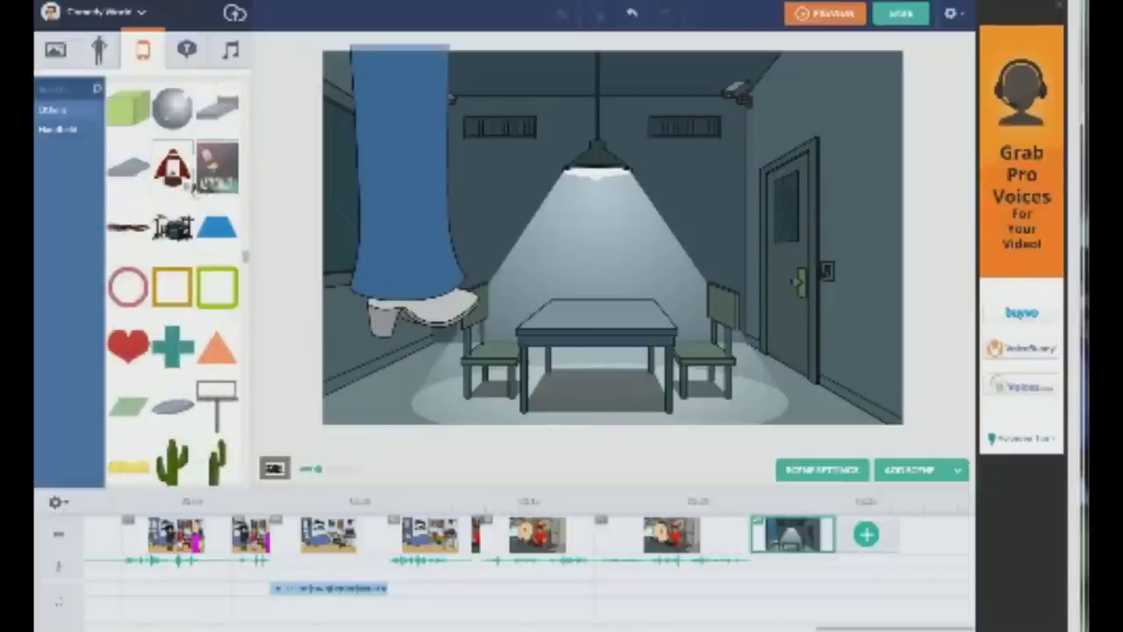
click(172, 167)
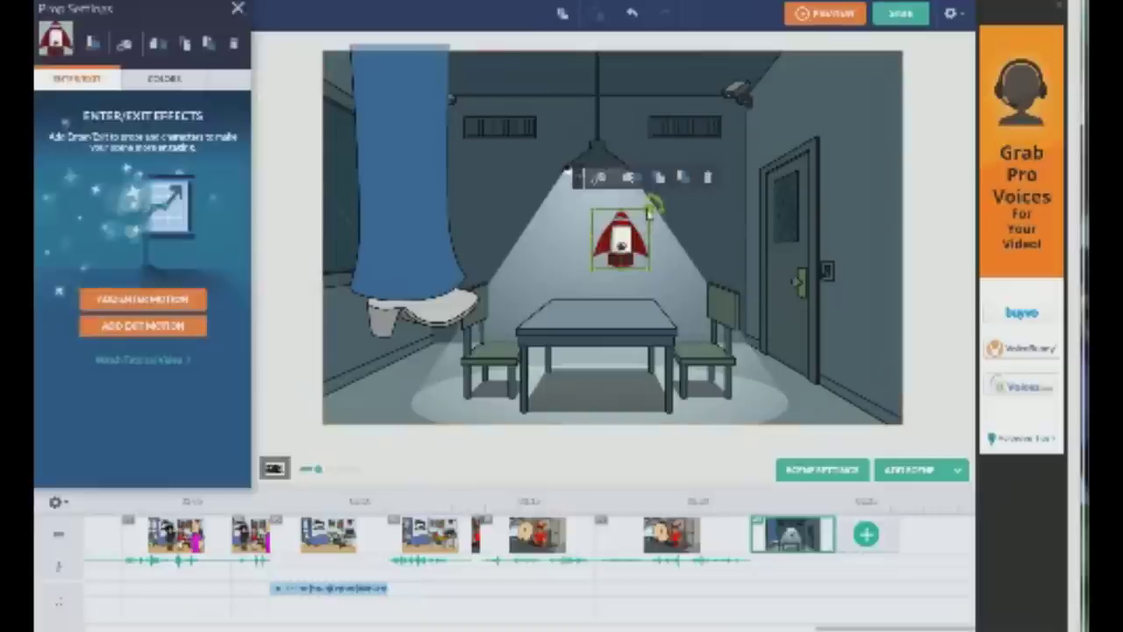
Enlarge the rocket, rotate its nose toward the blue trouser leg, and move it just outside the door side of the scene
drag(654, 203, 592, 103)
drag(753, 216, 730, 151)
drag(633, 270, 950, 301)
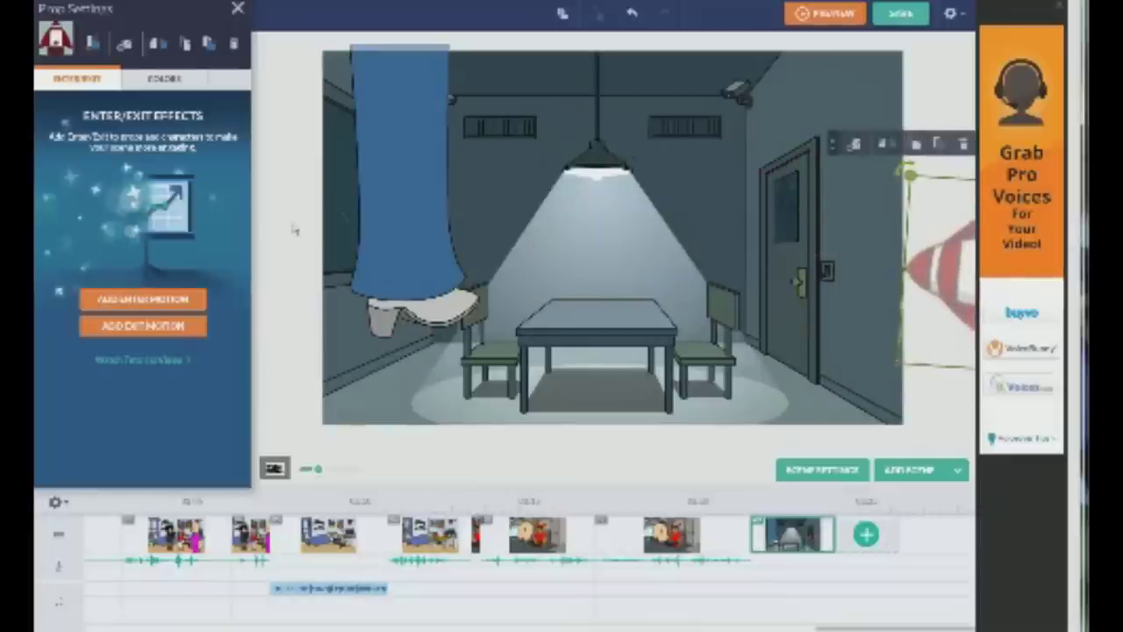
click(238, 11)
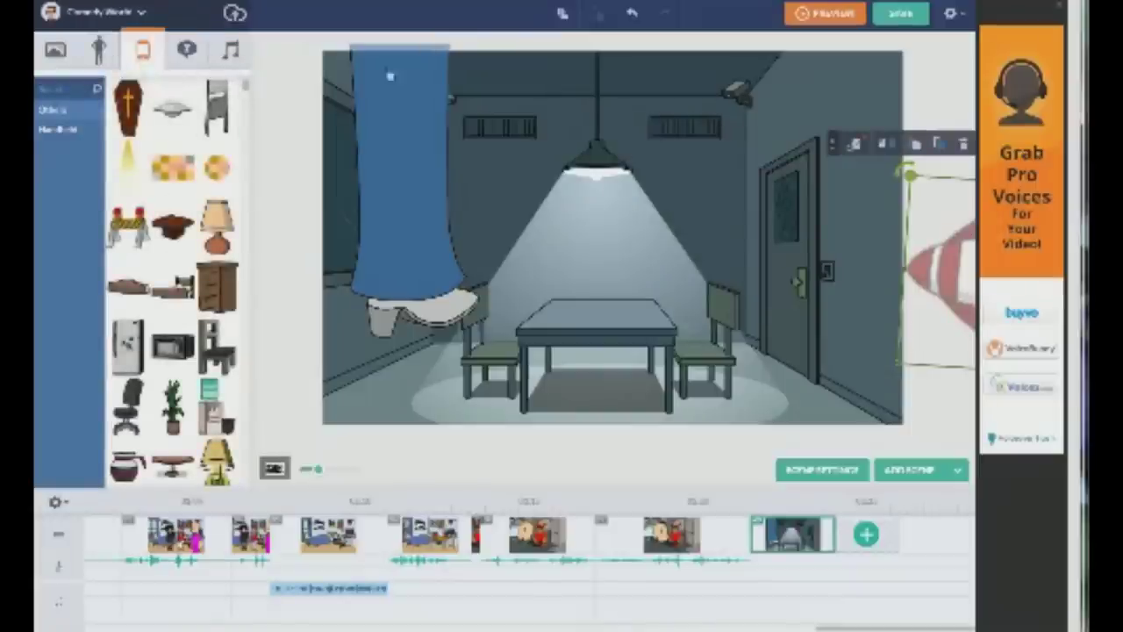
Give the rocket a Movement motion path ending with its nose at the blue trouser leg, and adjust the motion's duration
click(158, 165)
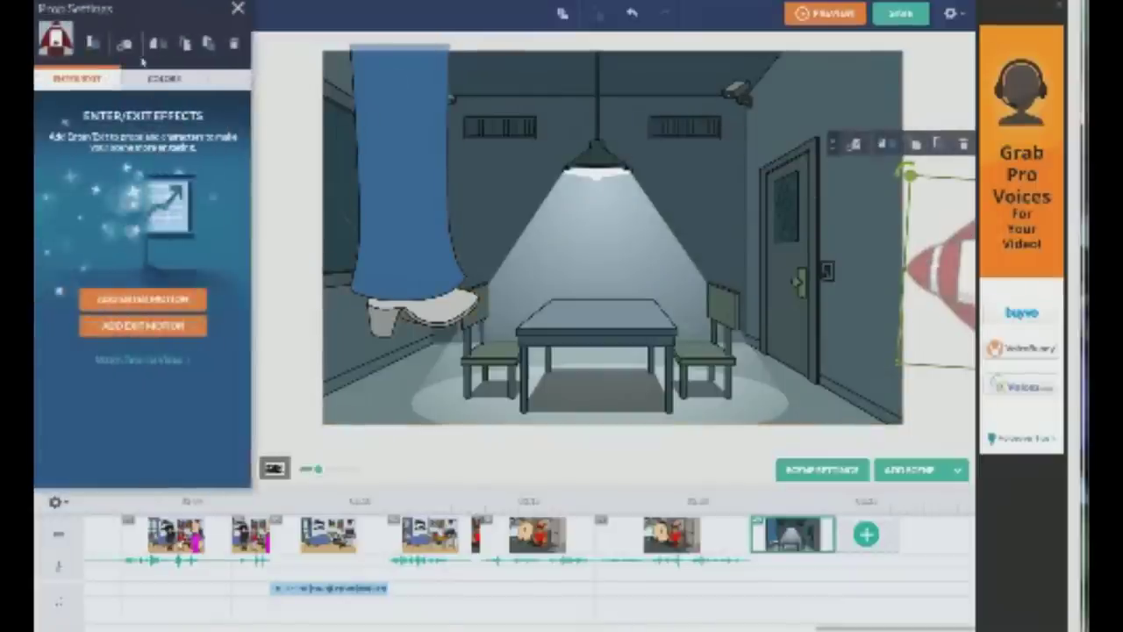
click(178, 325)
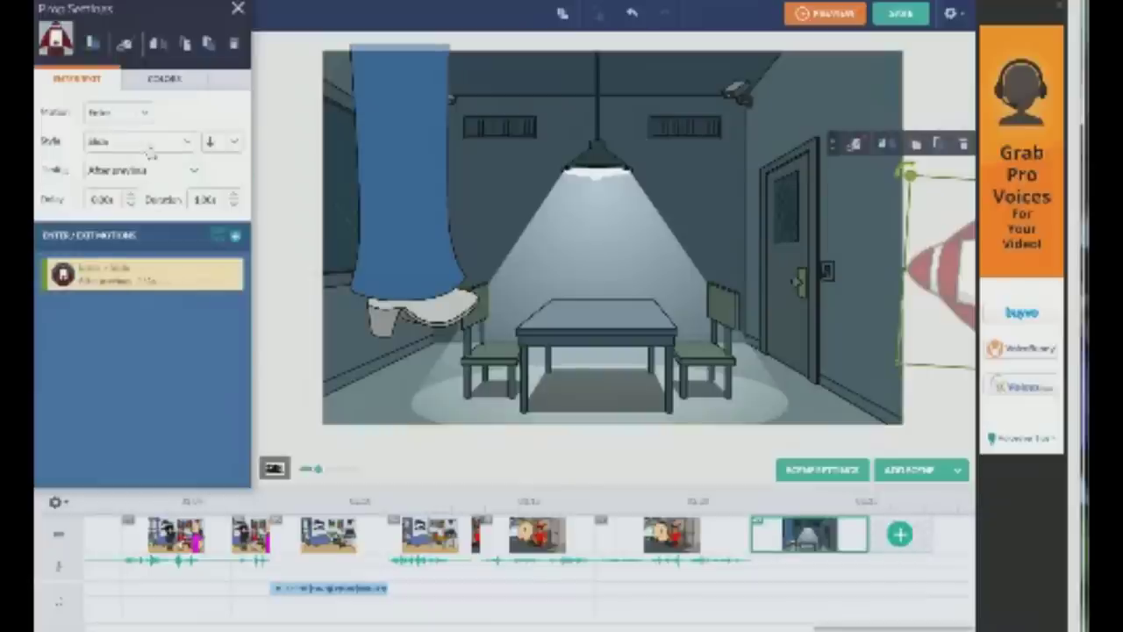
click(152, 119)
click(123, 175)
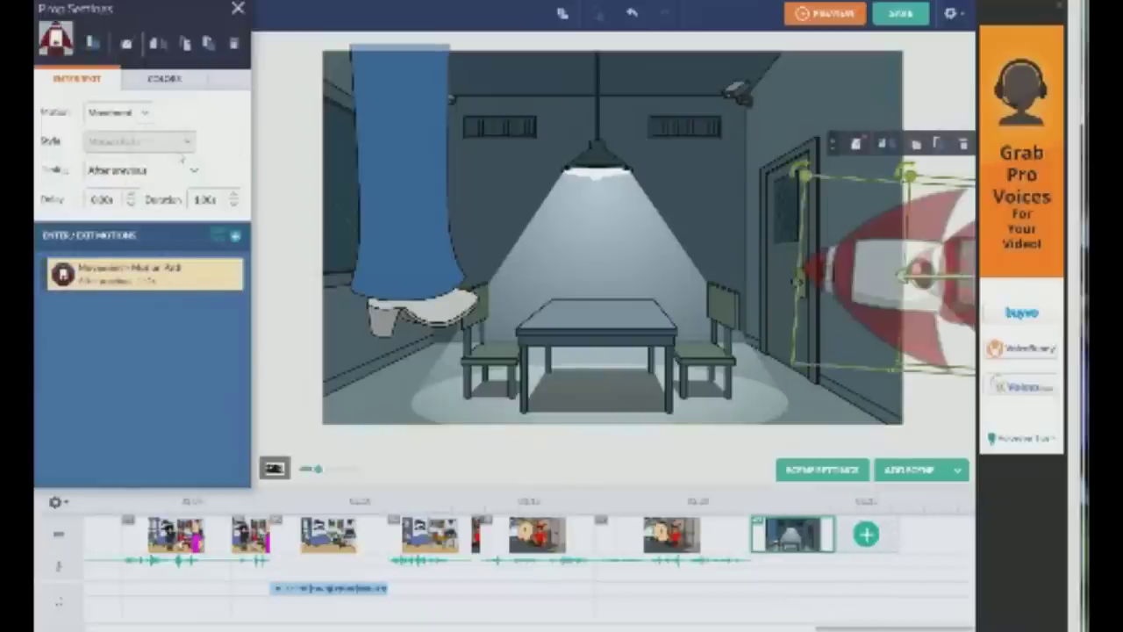
drag(914, 296, 493, 269)
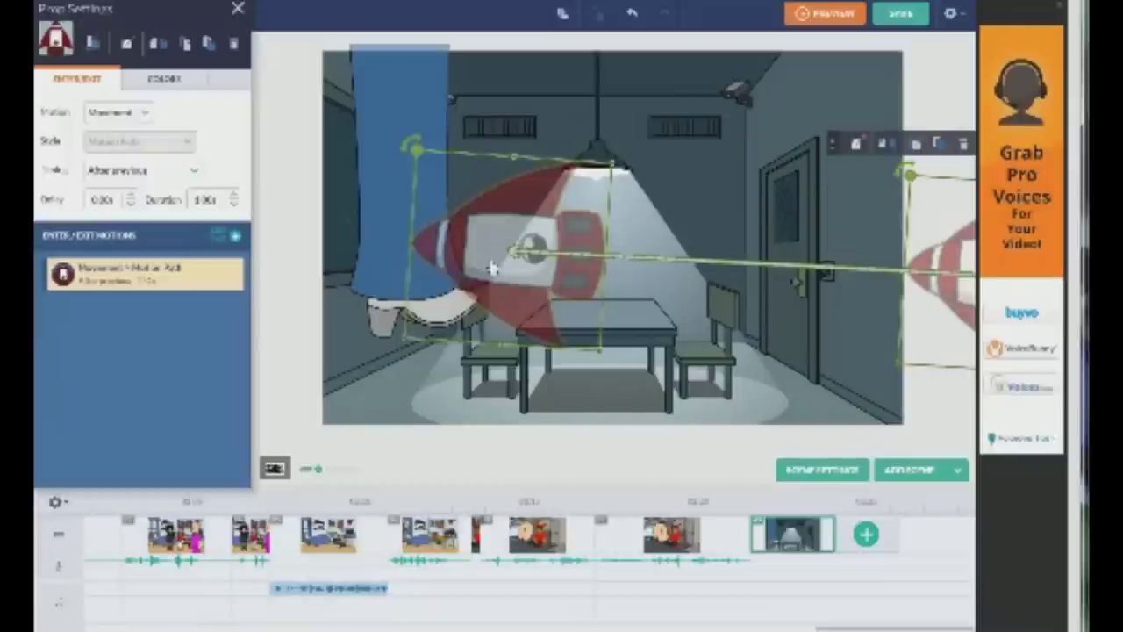
click(232, 195)
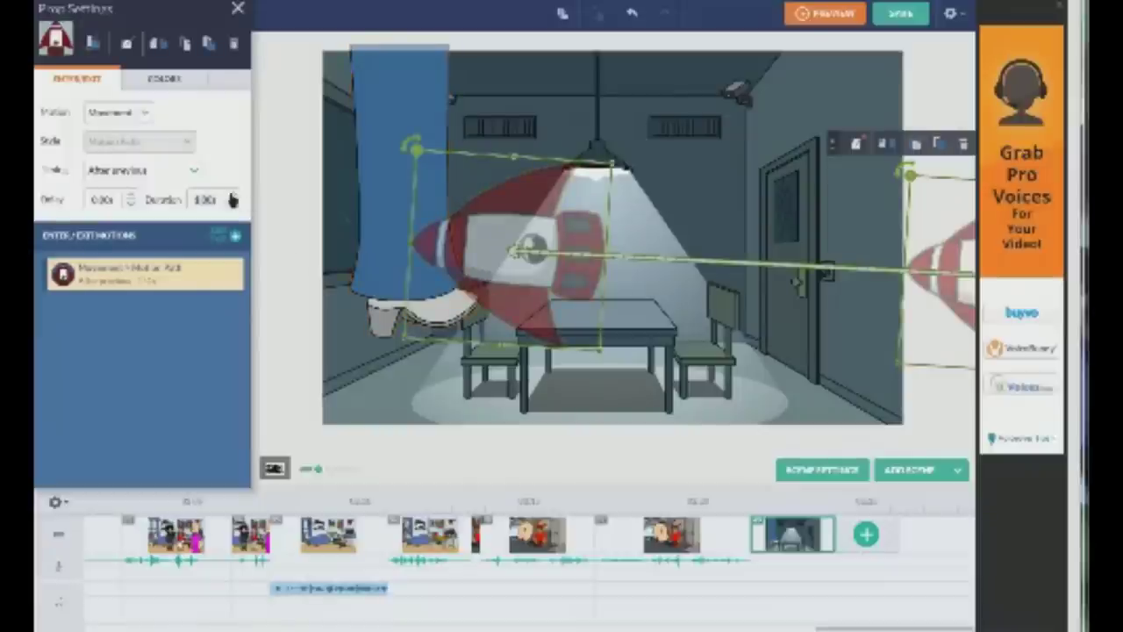
click(234, 198)
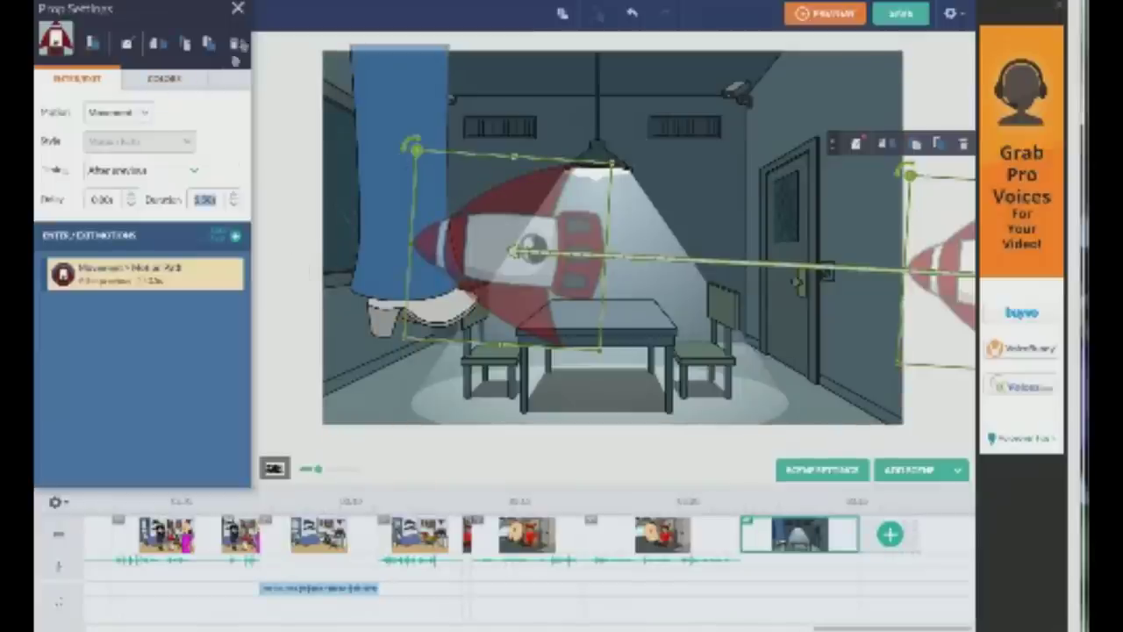
click(237, 9)
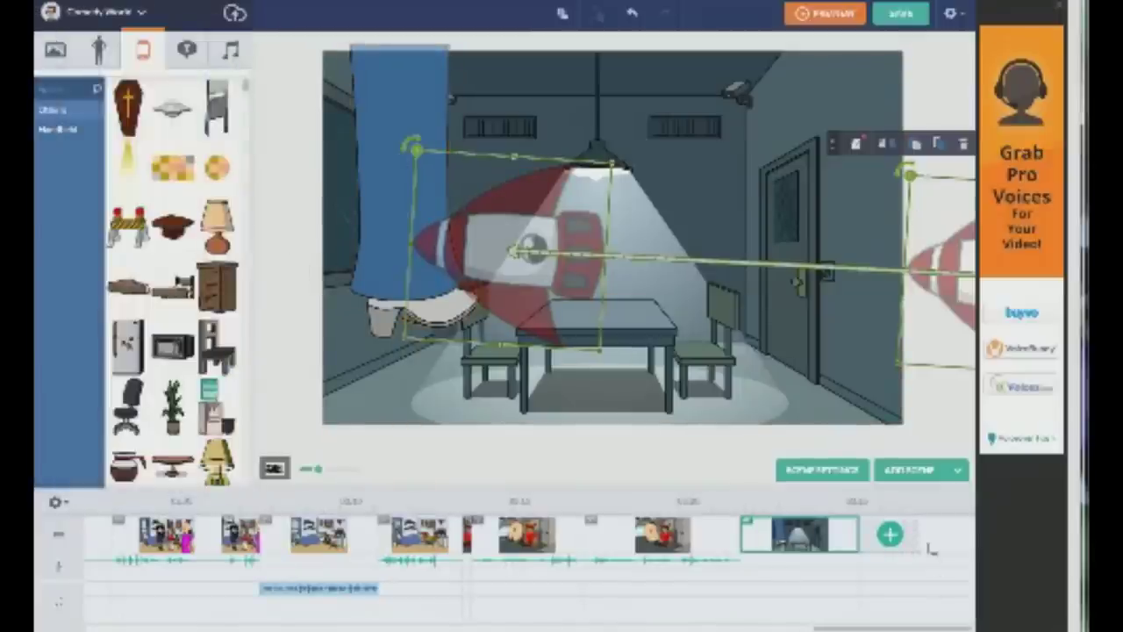
Add a scene continuing from the end of the rocket's flight, and return to the first interrogation room scene
click(895, 535)
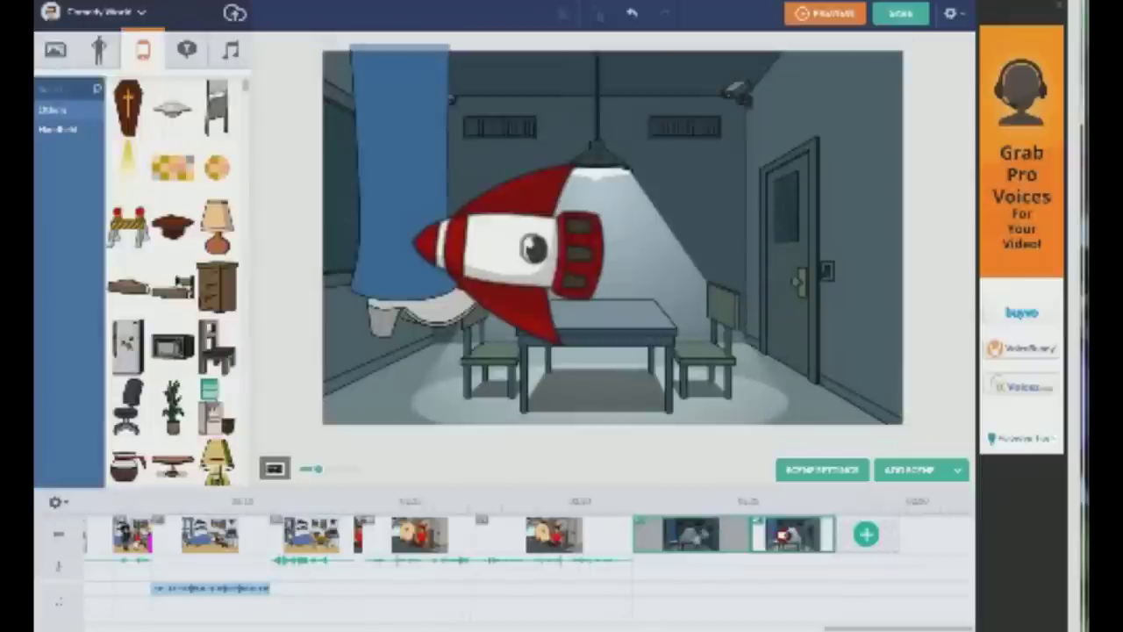
right_click(702, 531)
click(645, 573)
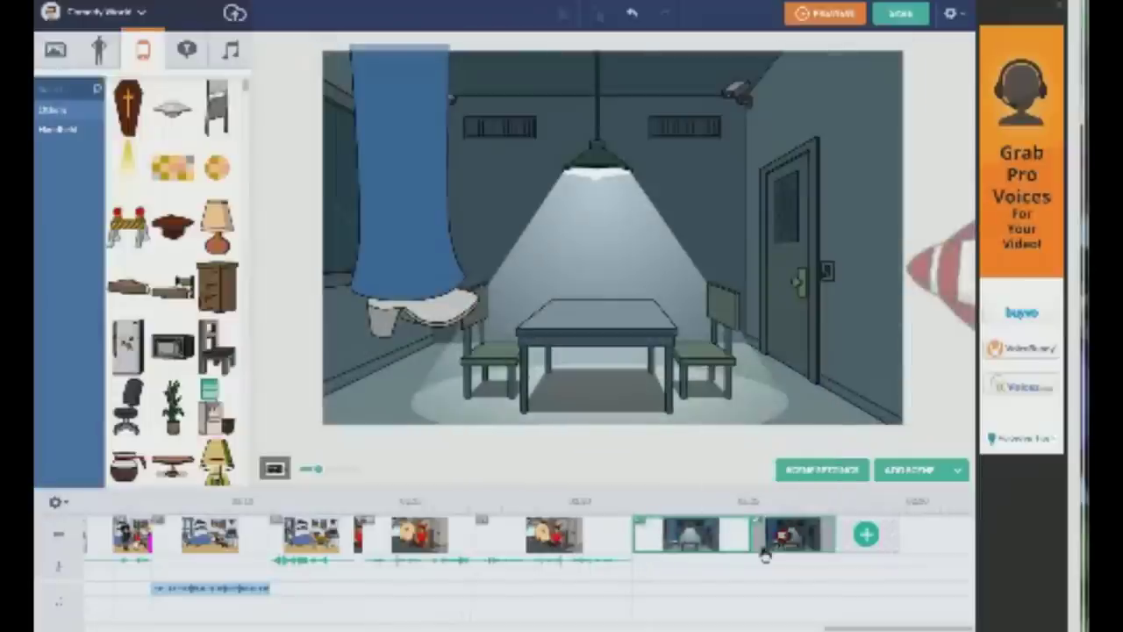
Add the Action - 80s music track starting at the first interrogation room scene
click(230, 50)
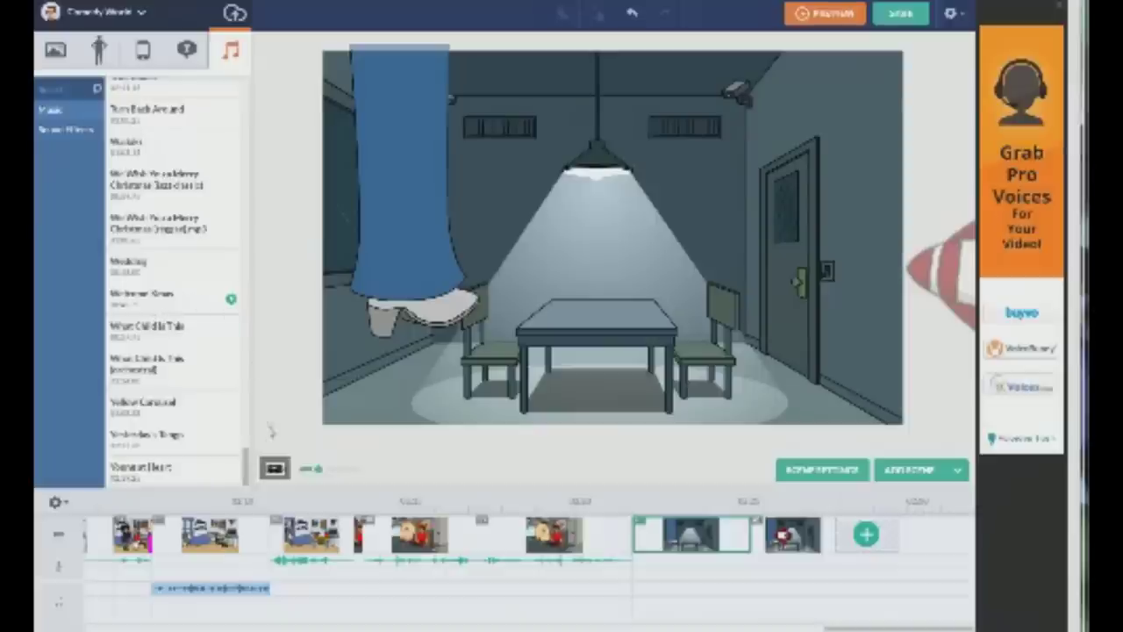
drag(246, 465, 263, 72)
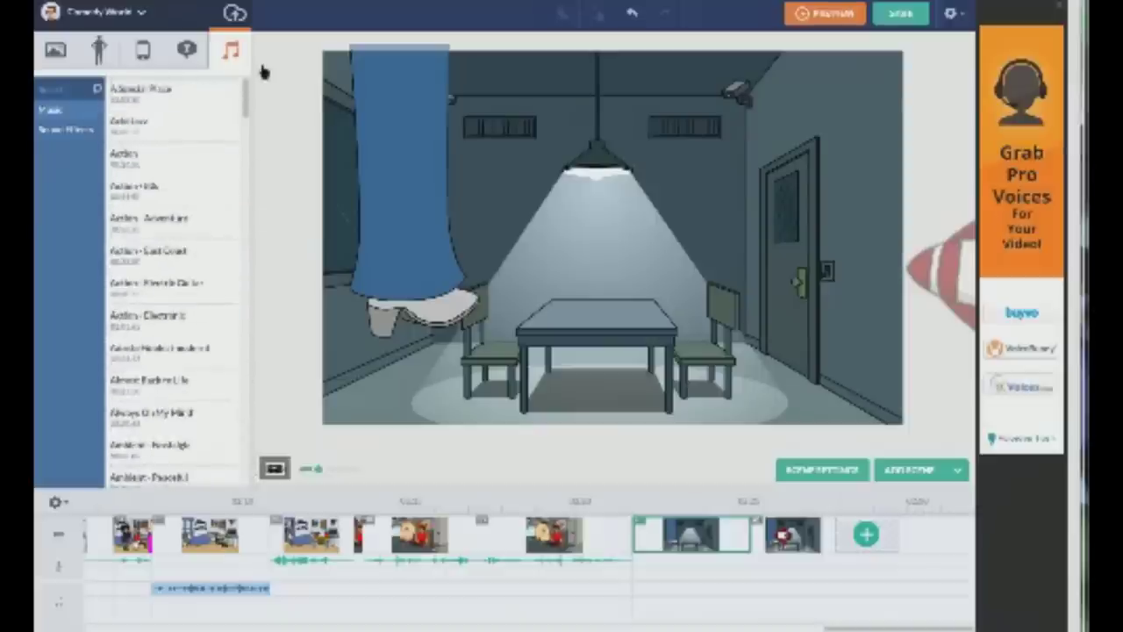
mouse_move(221, 195)
click(186, 195)
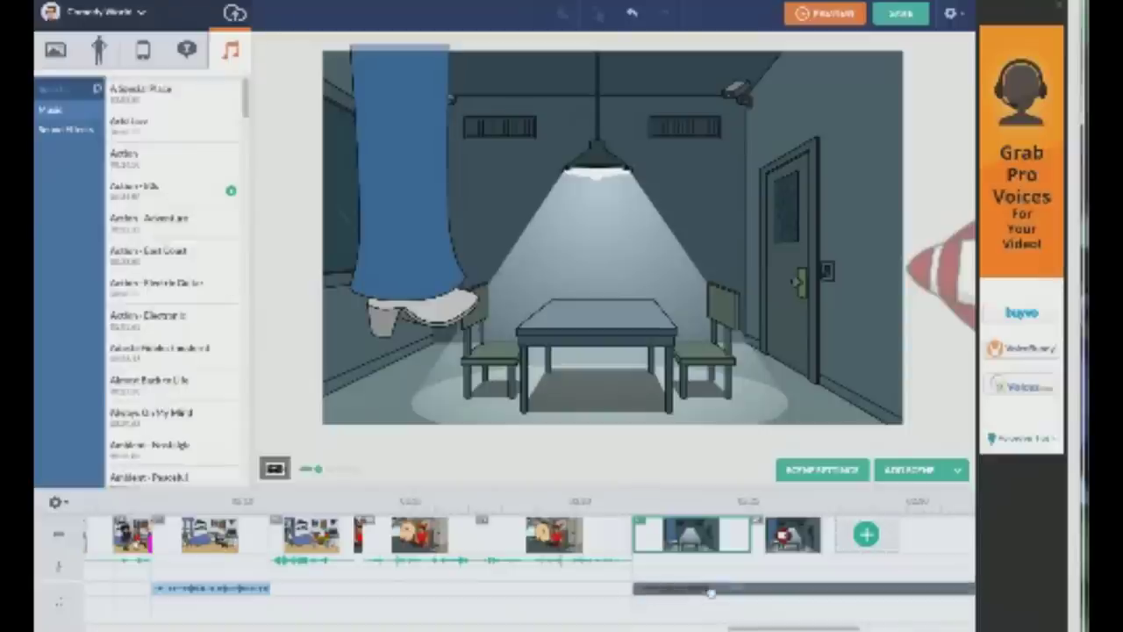
right_click(828, 601)
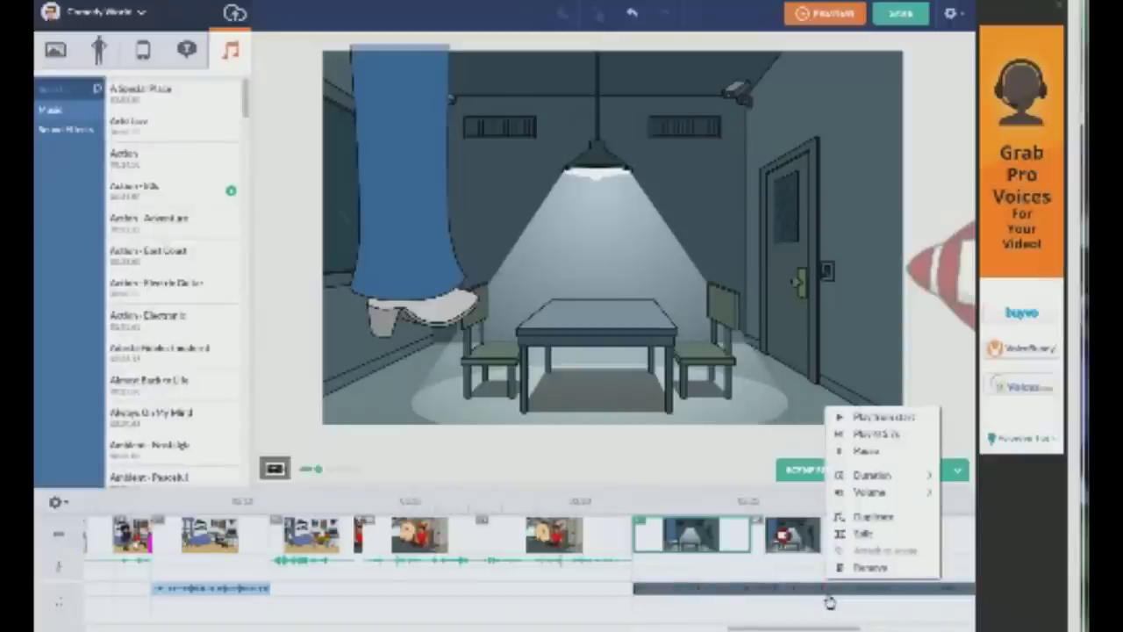
click(782, 597)
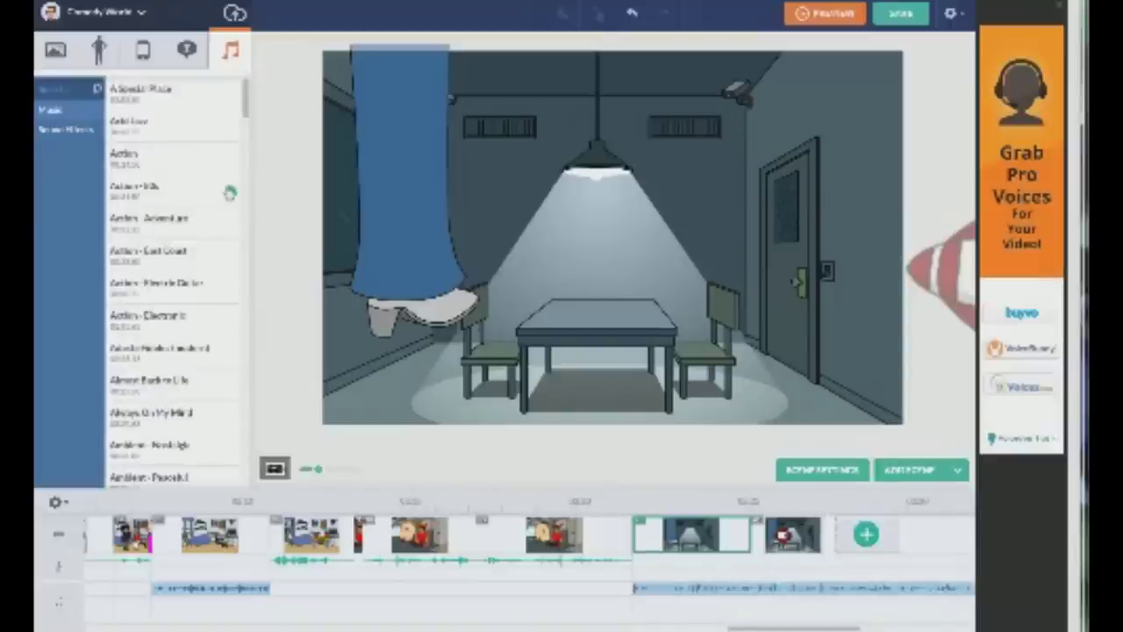
Trim the new music track to end together with the first interrogation room scene
click(68, 133)
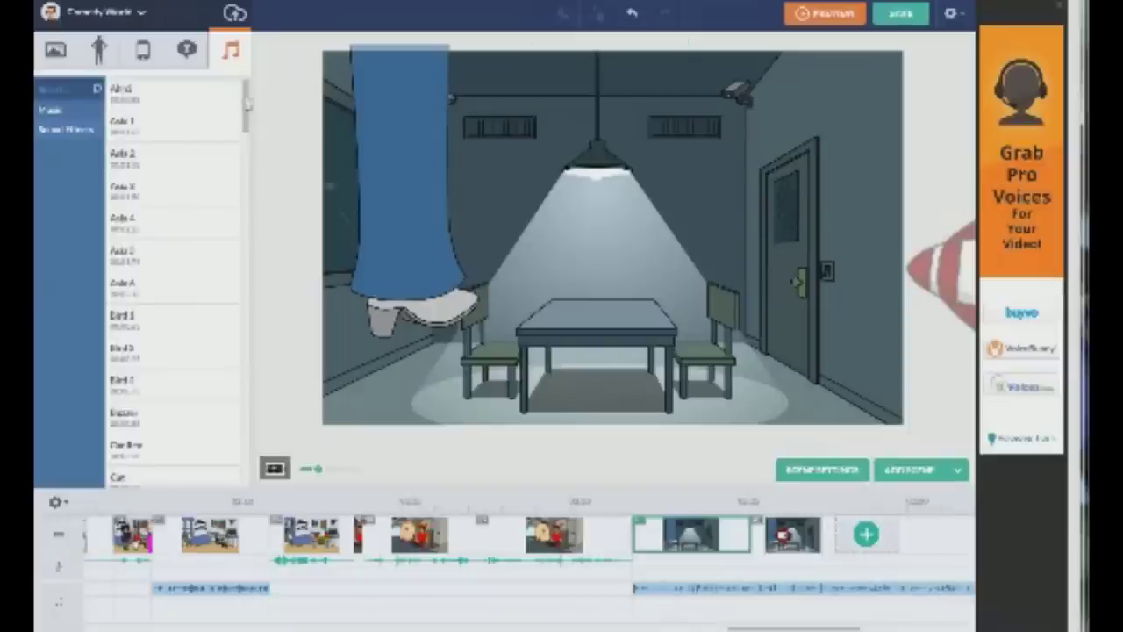
drag(787, 619, 912, 620)
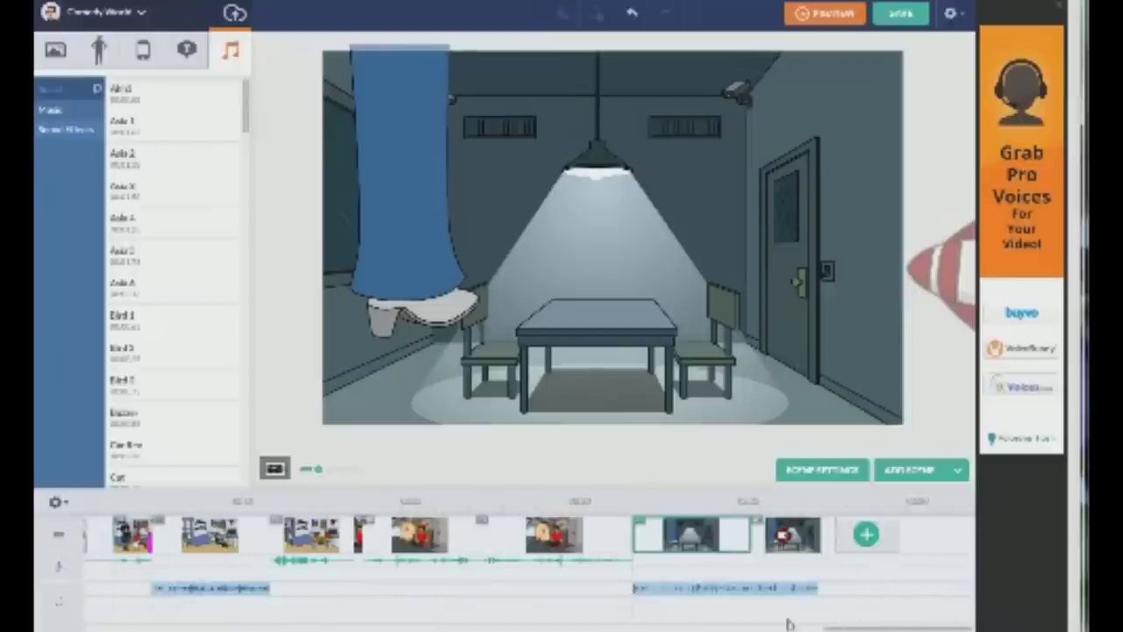
drag(822, 590, 747, 588)
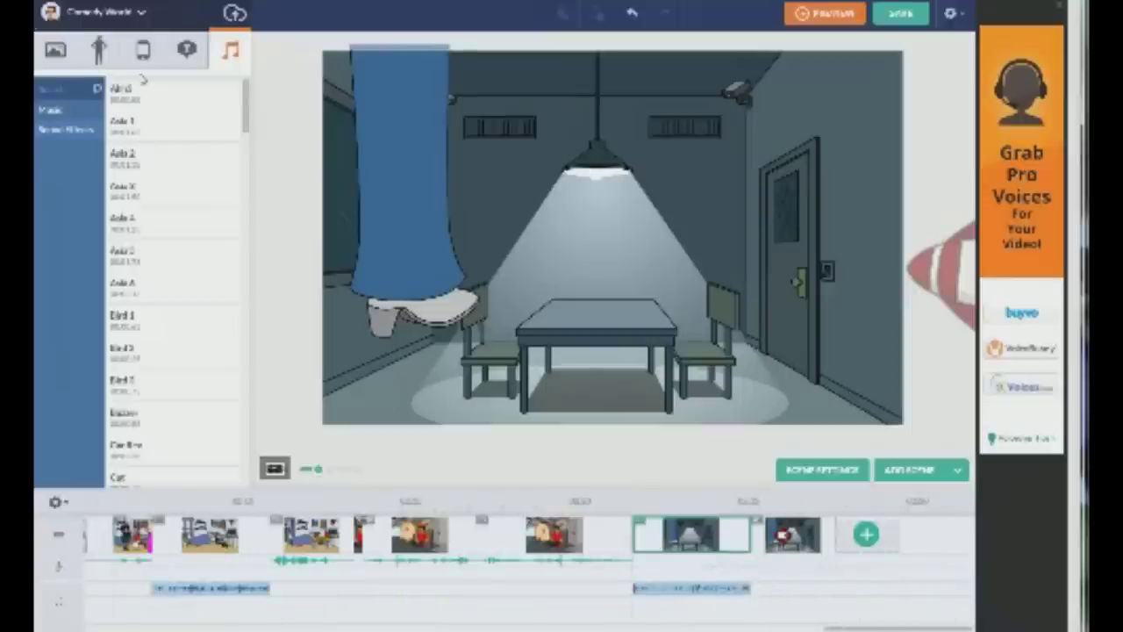
Place the first sound effect in the Sound Effects list directly after the trimmed music, under the last scene
drag(143, 93, 764, 612)
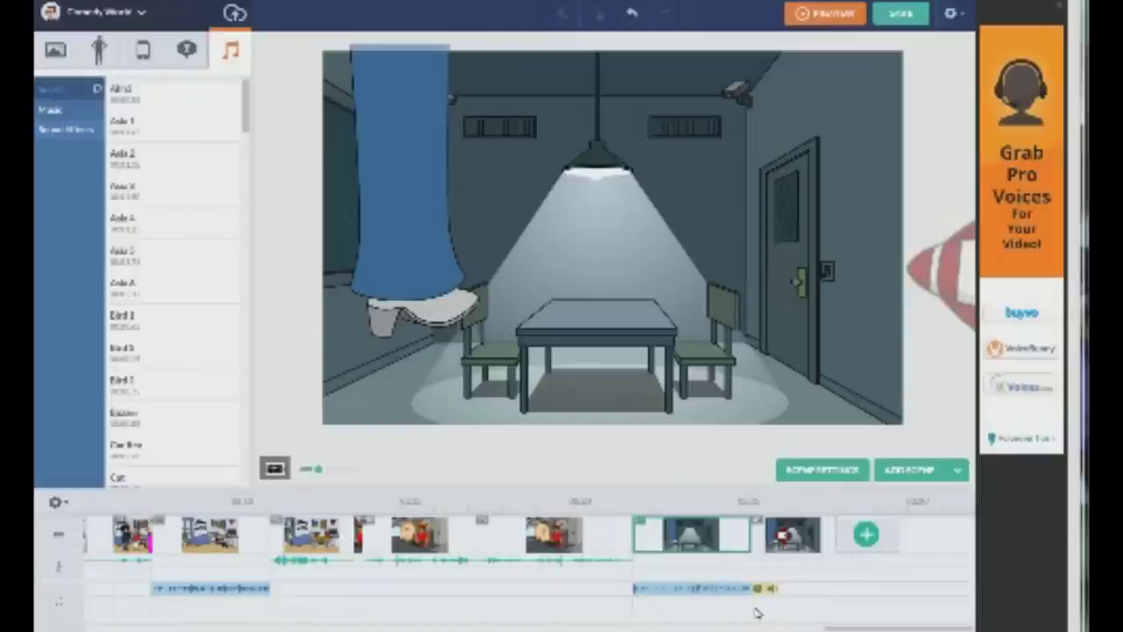
right_click(683, 594)
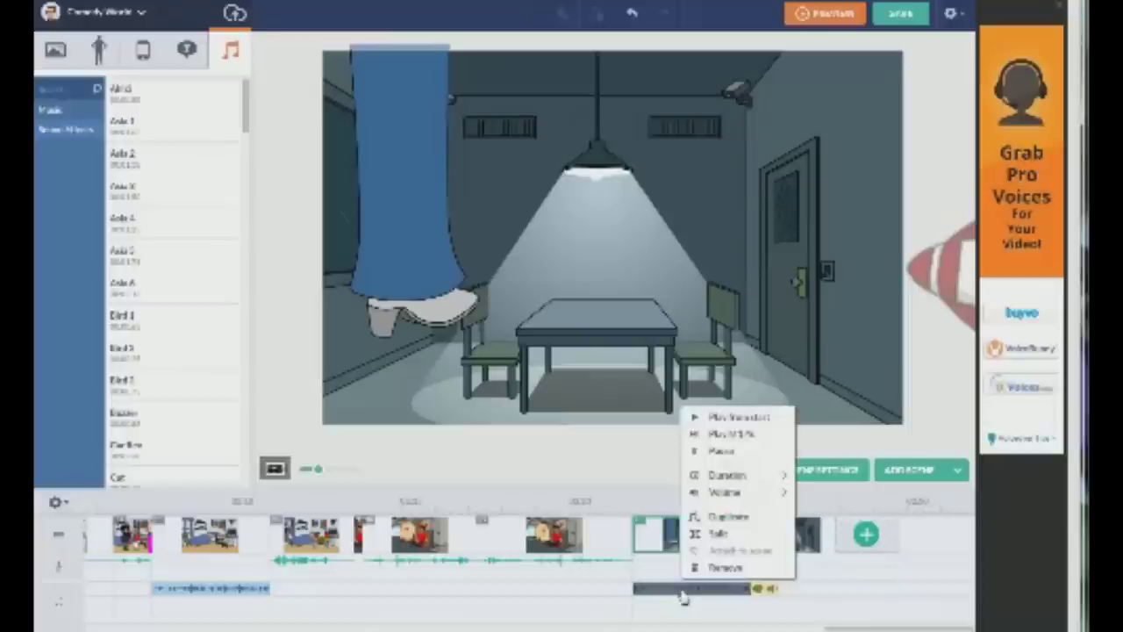
right_click(771, 589)
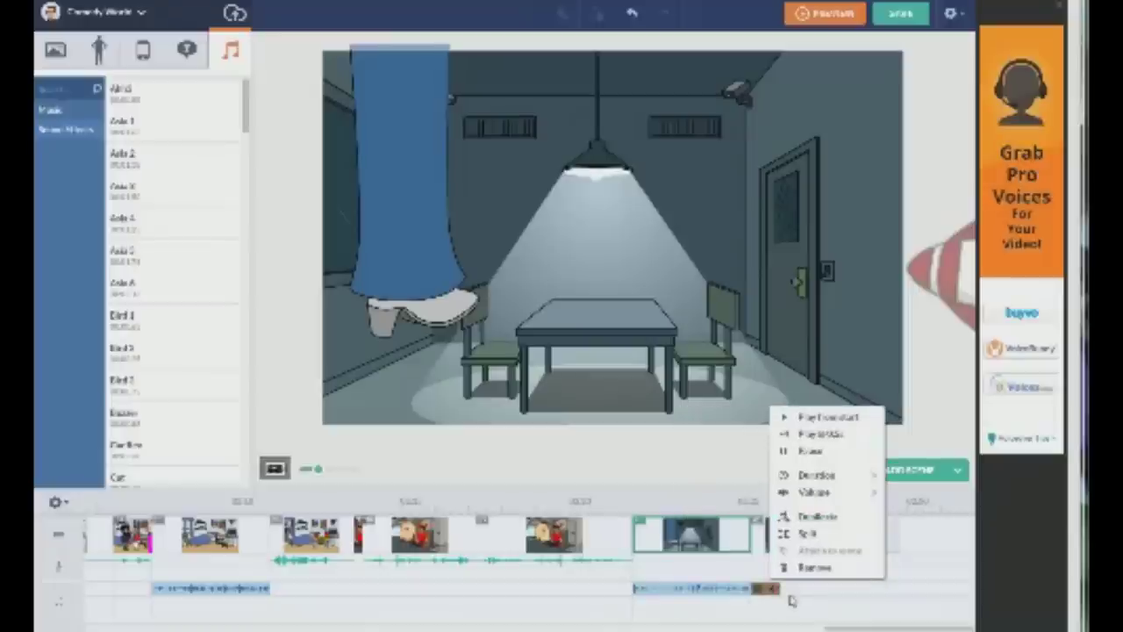
click(790, 596)
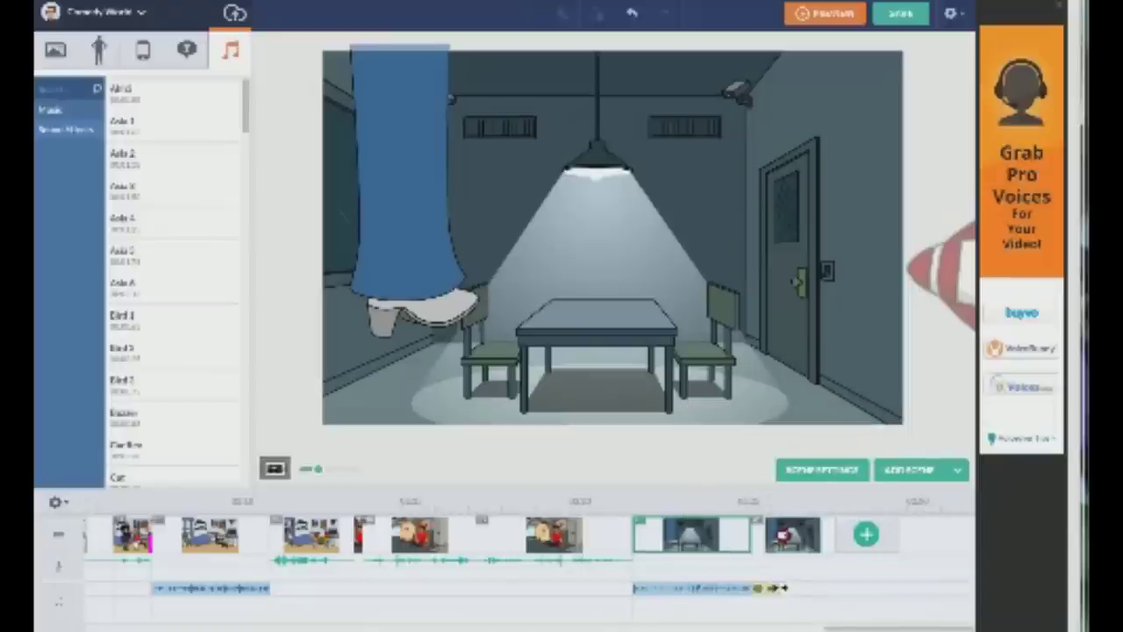
Line up two more copies of the sound effect after the first, and adjust the last scene's length to end with them
click(155, 100)
click(139, 97)
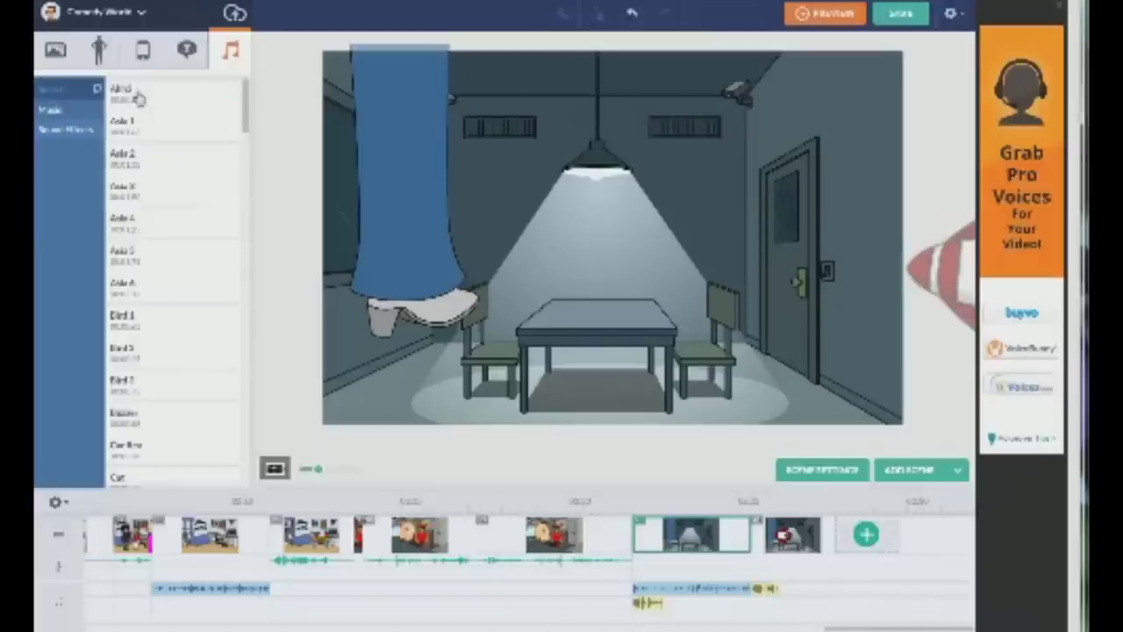
drag(647, 610, 794, 595)
drag(649, 604, 825, 588)
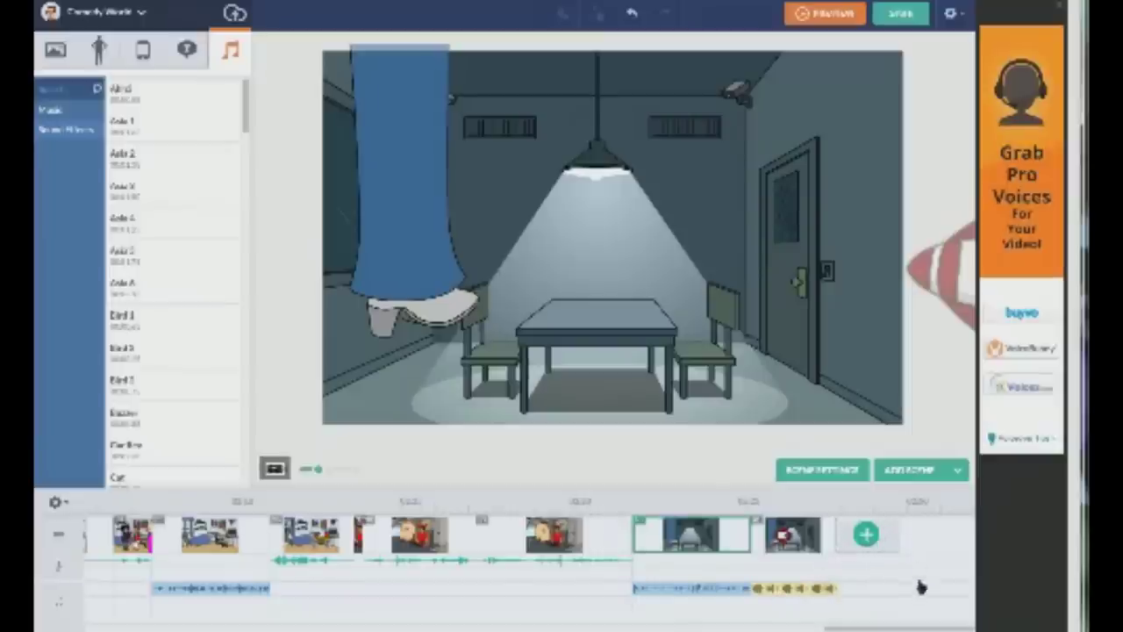
click(831, 536)
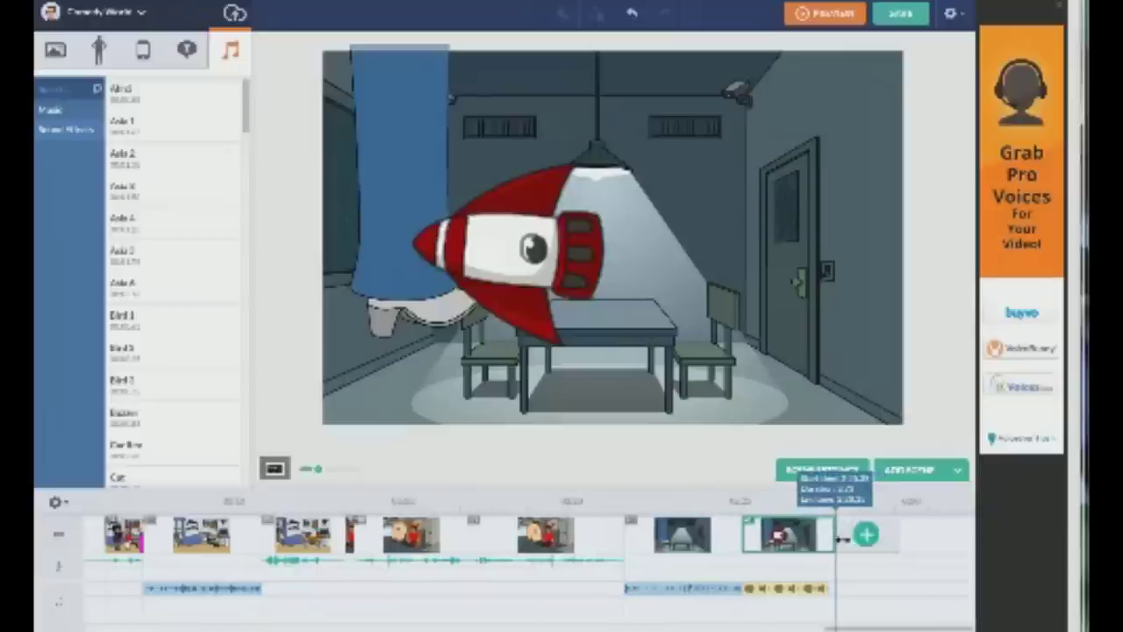
drag(832, 543, 835, 542)
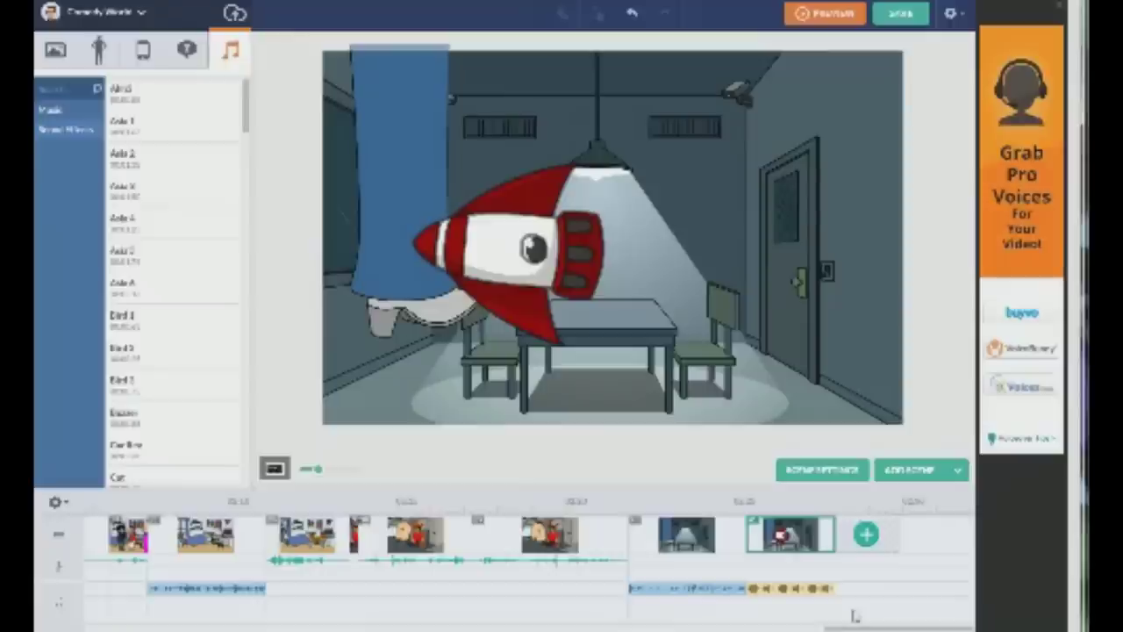
Add the red BAM! starburst prop to the last interrogation room scene, placing it over the rocket
right_click(688, 545)
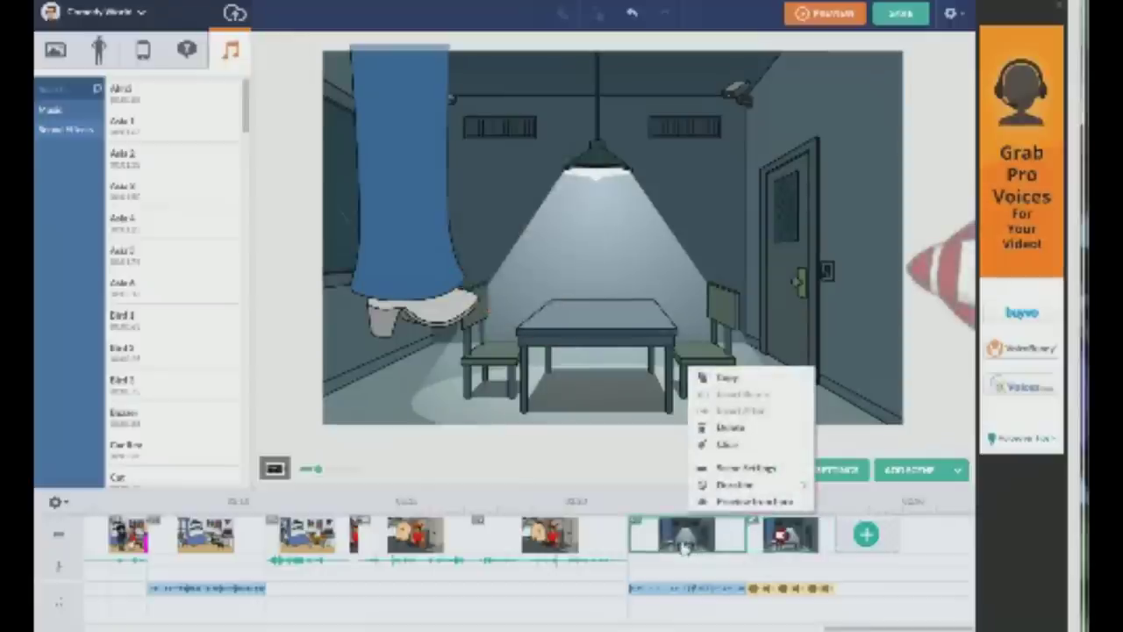
right_click(797, 540)
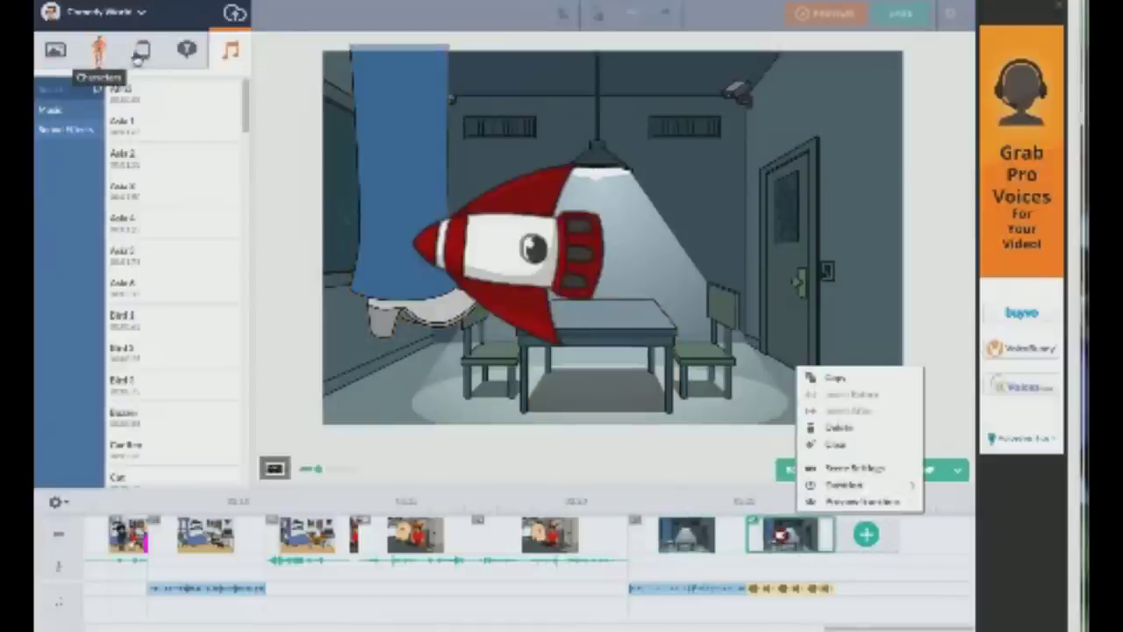
click(141, 50)
click(551, 351)
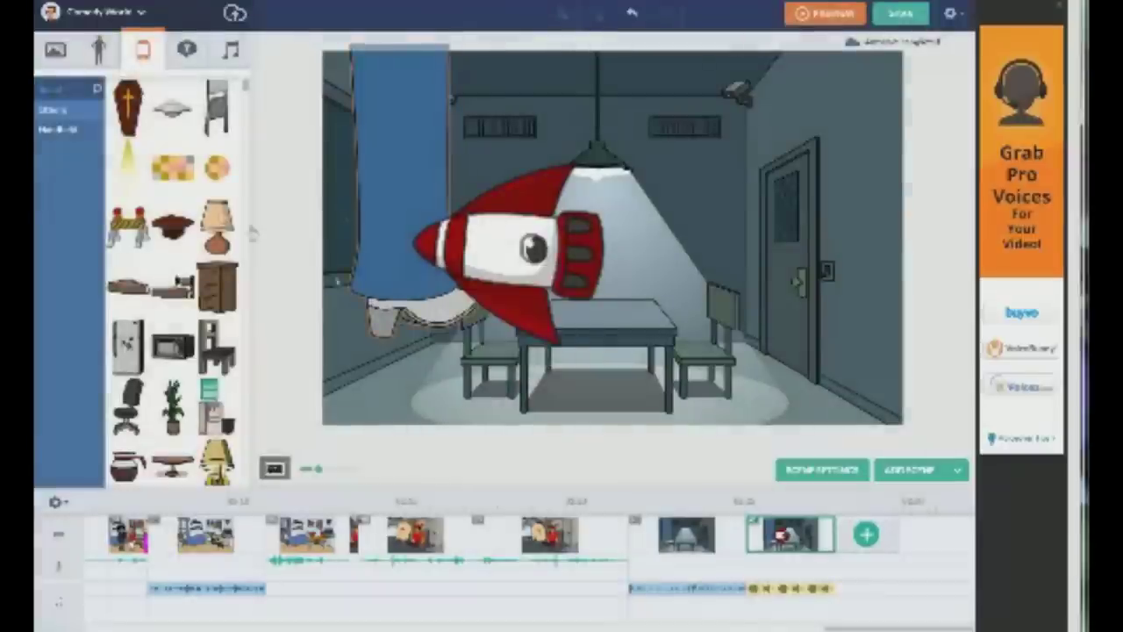
drag(247, 97, 235, 486)
click(219, 400)
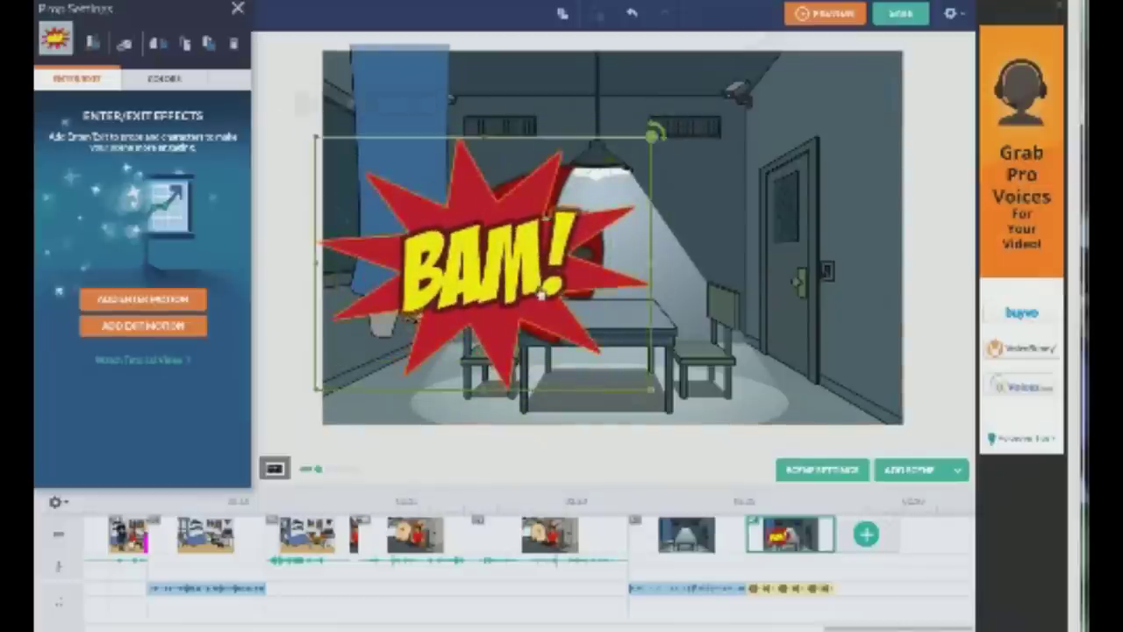
click(237, 9)
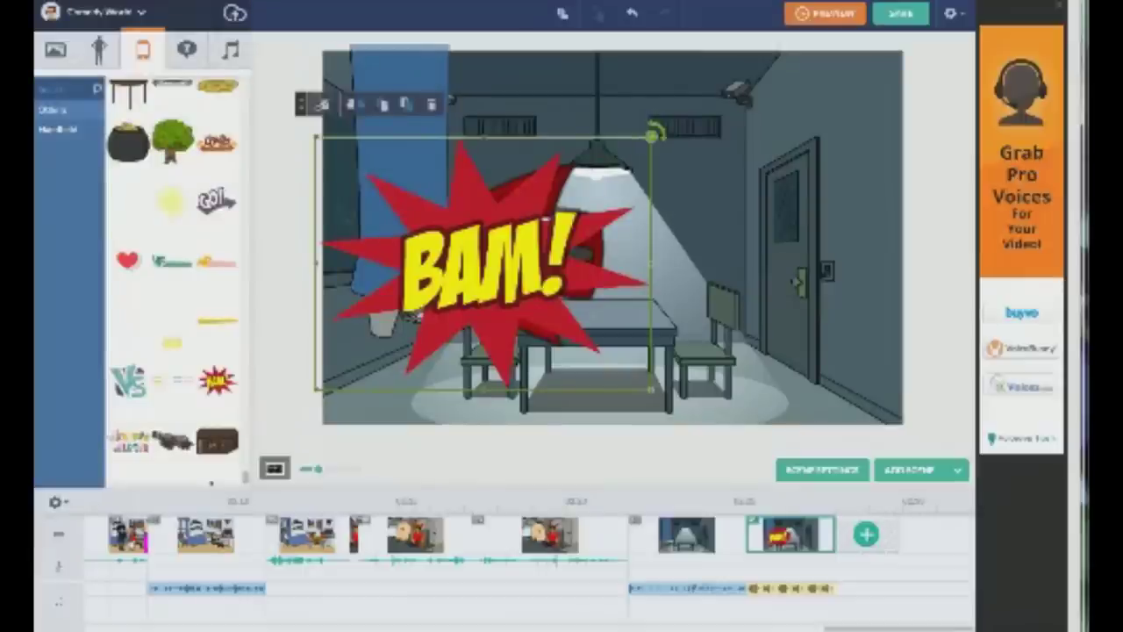
Add another interrogation room scene at the end and remove the starburst, rocket and leg from it, leaving only the background
click(865, 533)
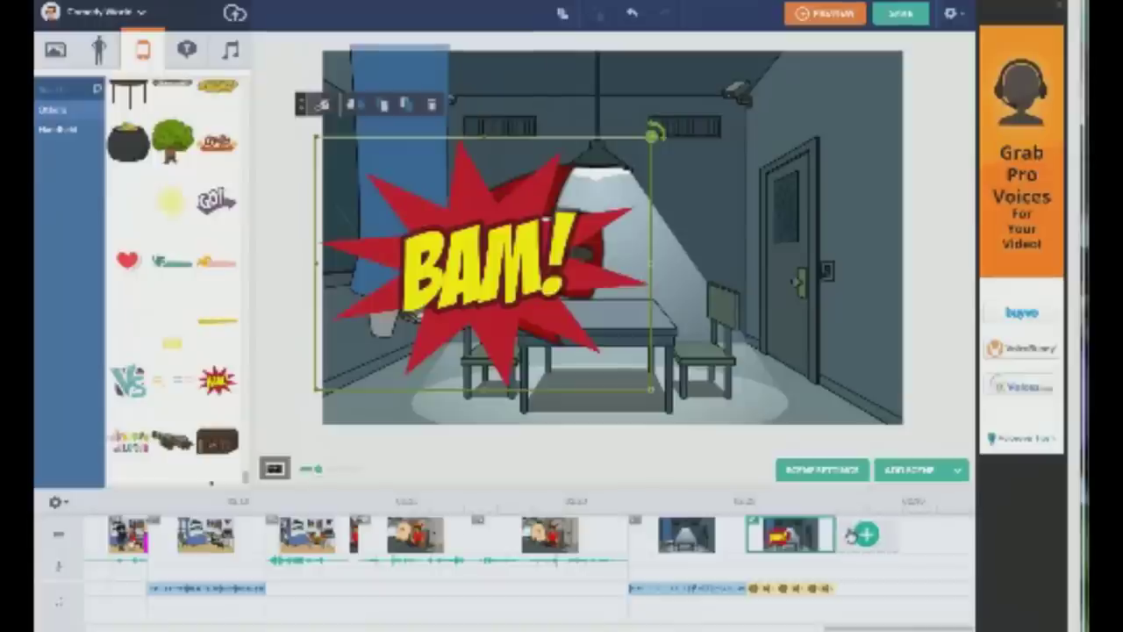
click(513, 276)
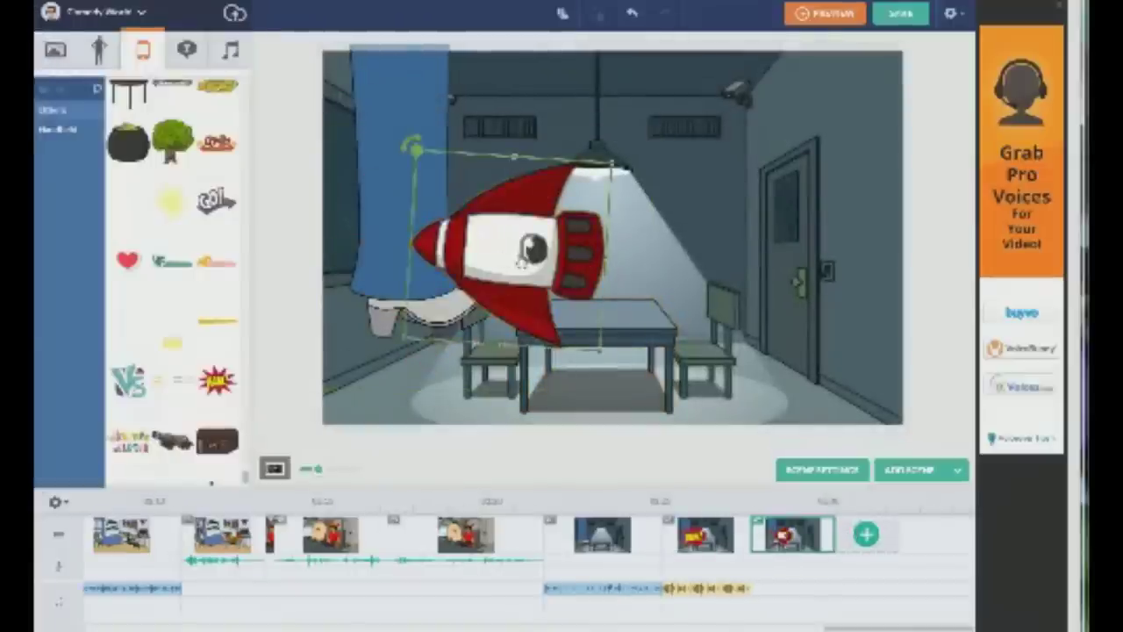
click(420, 262)
key(Delete)
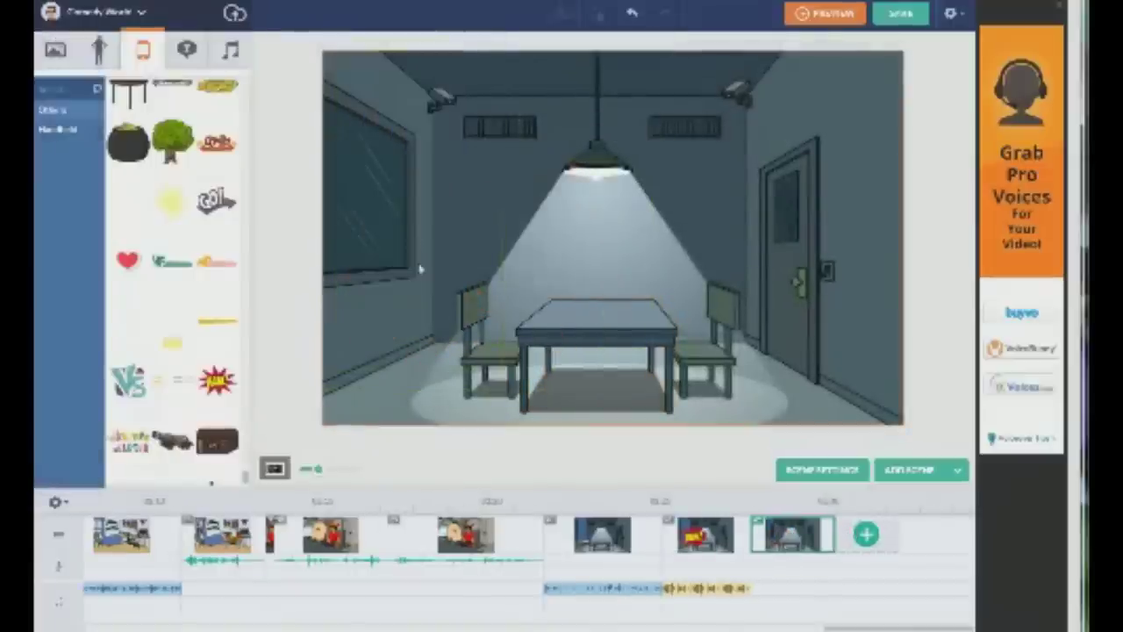
Add the large potato-shaped custom character to the new scene, standing at the right side of the table
click(98, 50)
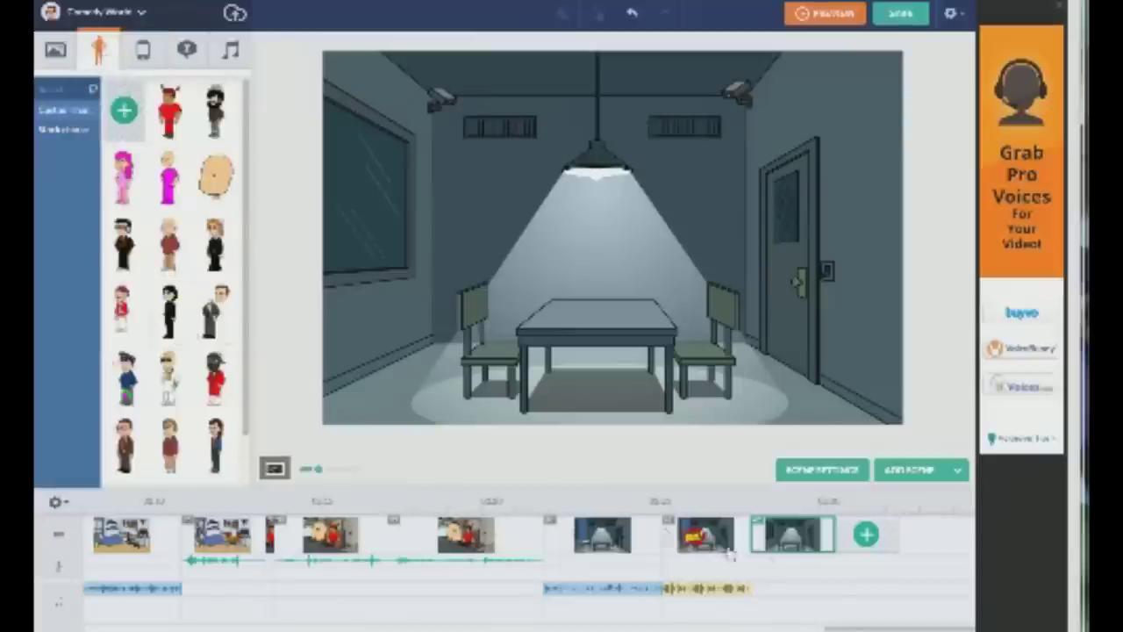
drag(834, 535, 830, 537)
drag(216, 177, 740, 318)
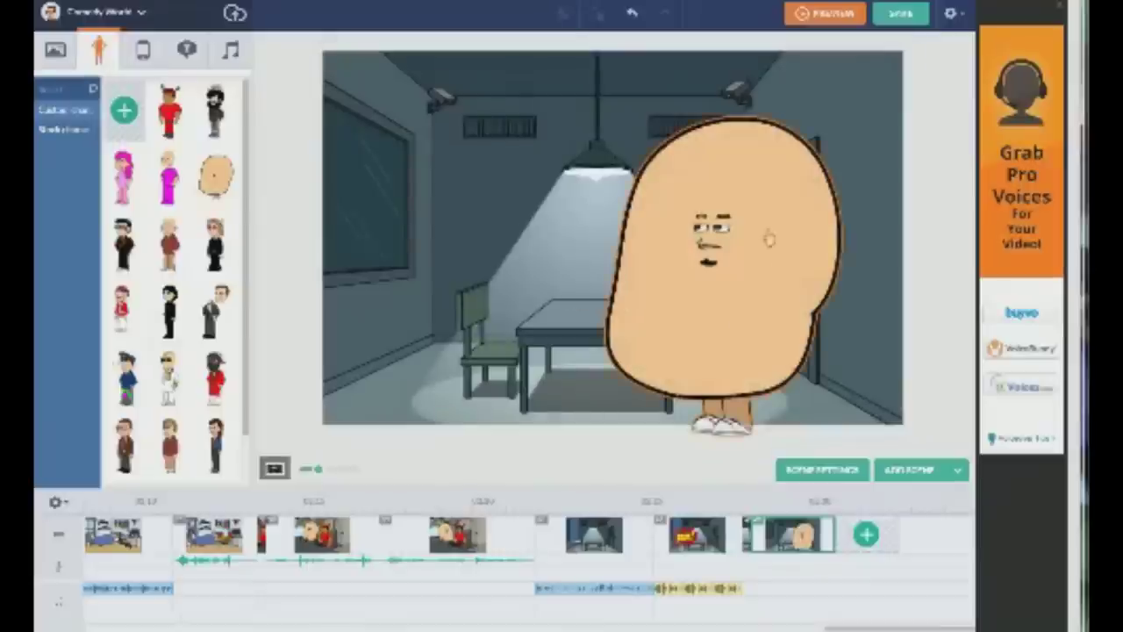
click(768, 238)
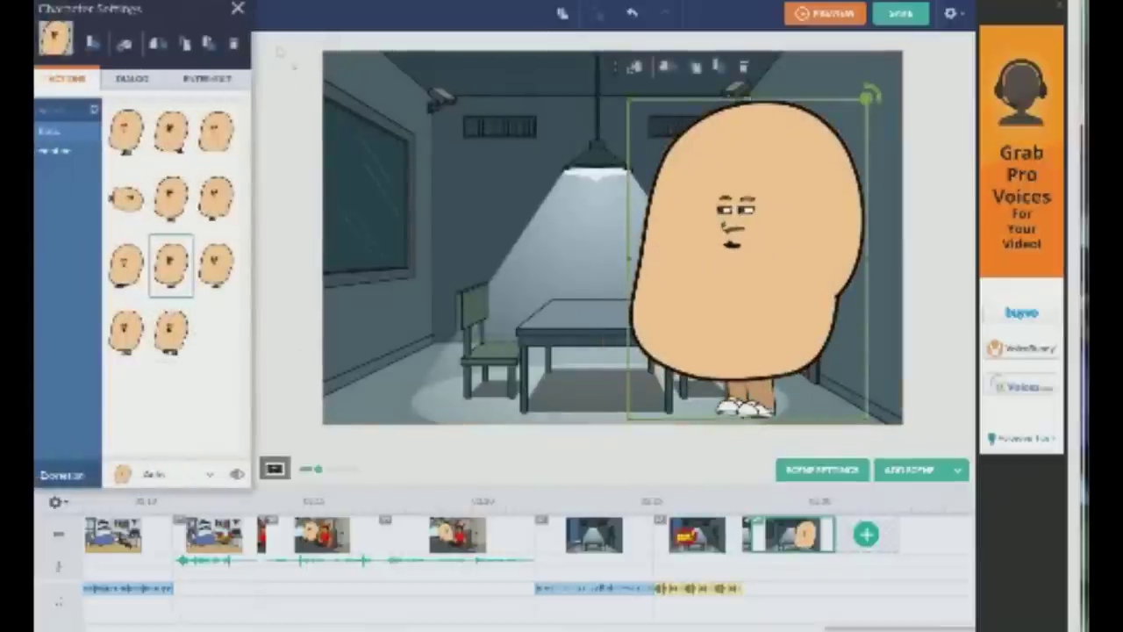
Give the potato-shaped character a text-to-speech line ending "told you it would work", generated with the male English Scary Voice
click(131, 78)
click(114, 419)
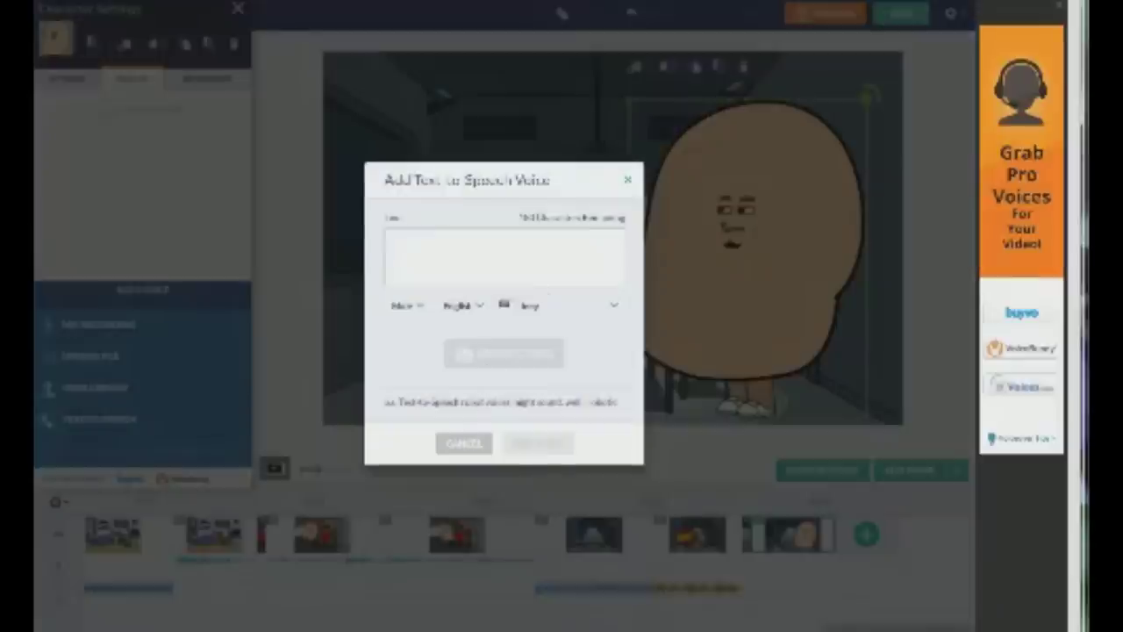
text(I'll see. I won't)
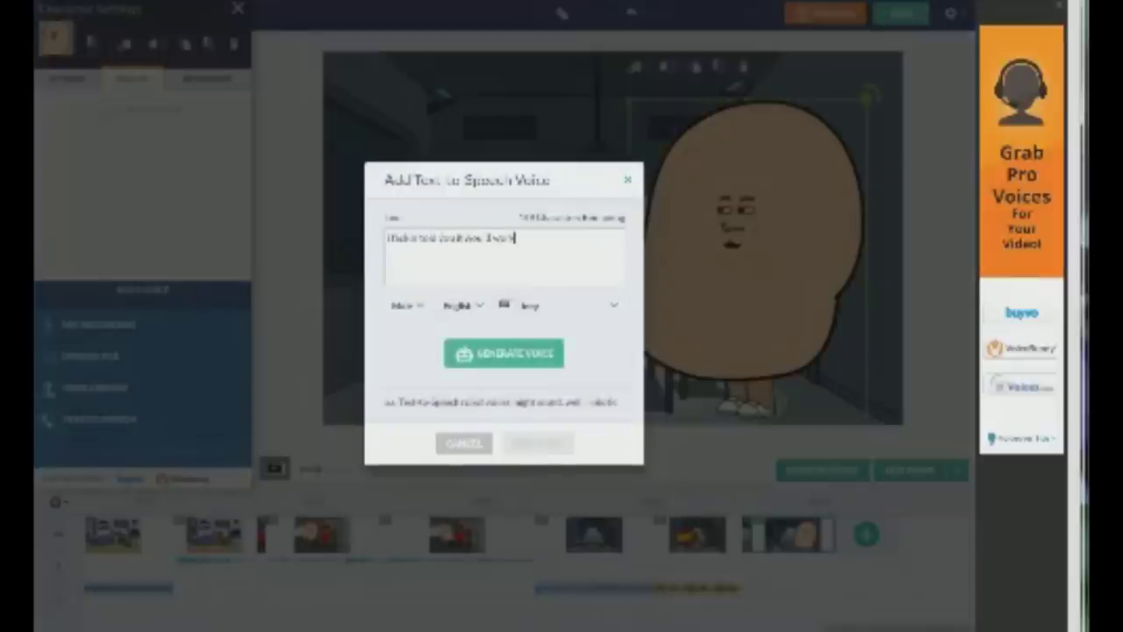
click(616, 308)
scroll(586, 399, down, 3)
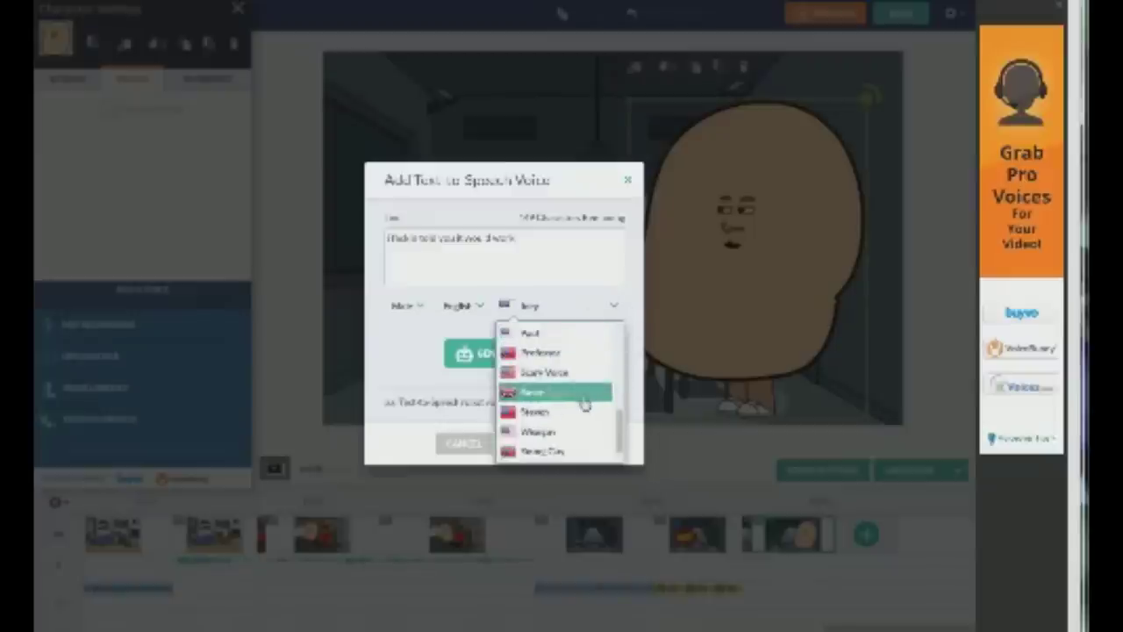
click(567, 372)
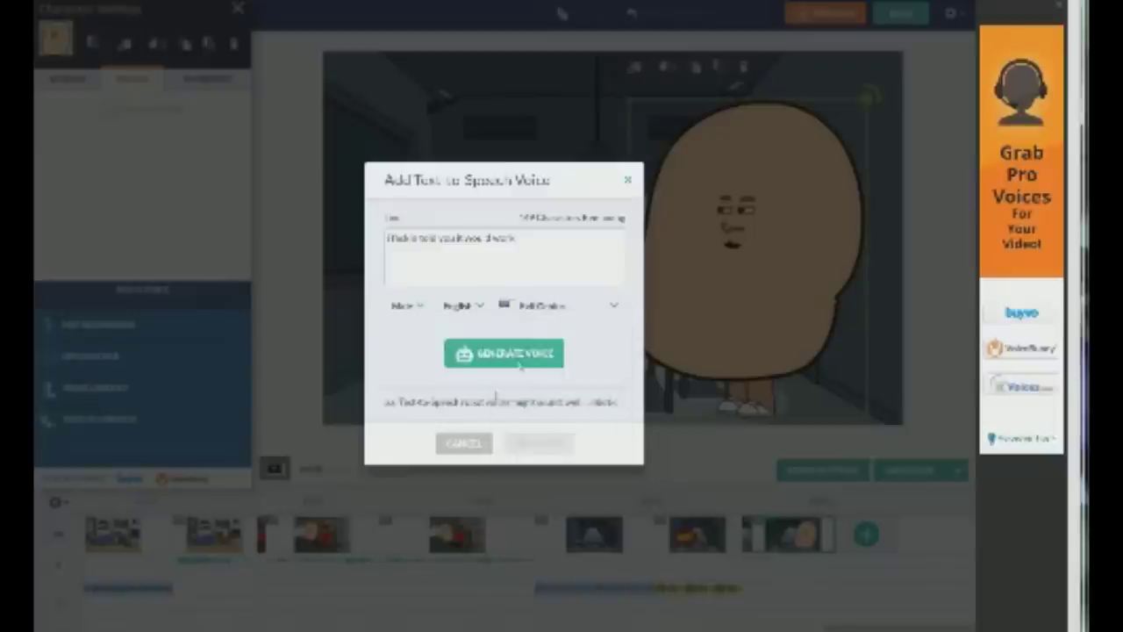
click(551, 308)
scroll(567, 382, down, 3)
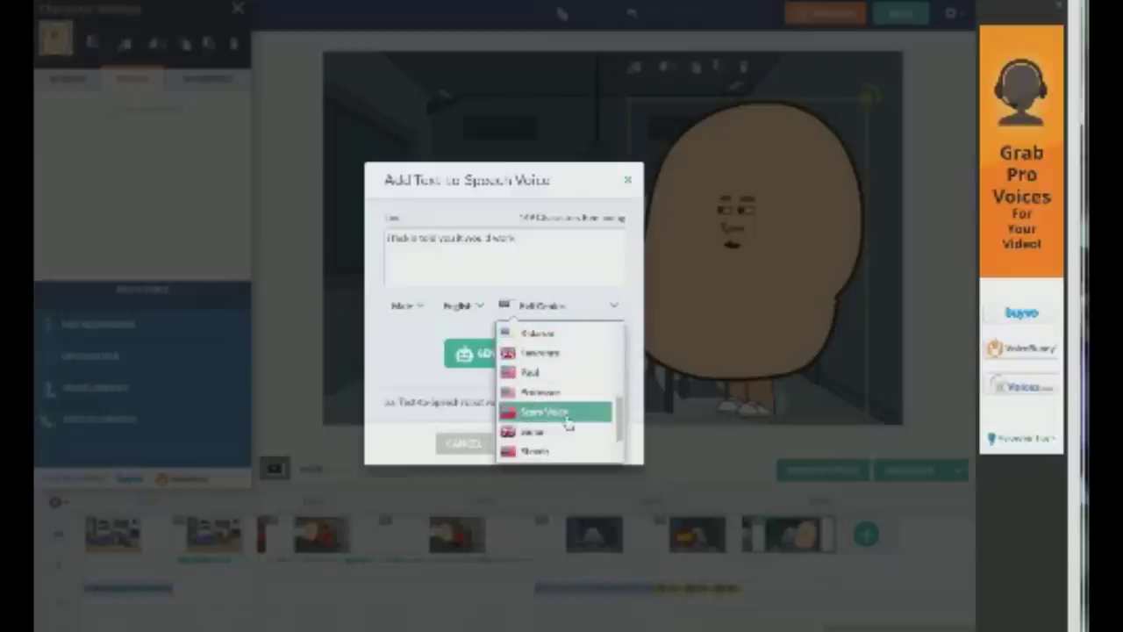
click(553, 413)
click(478, 354)
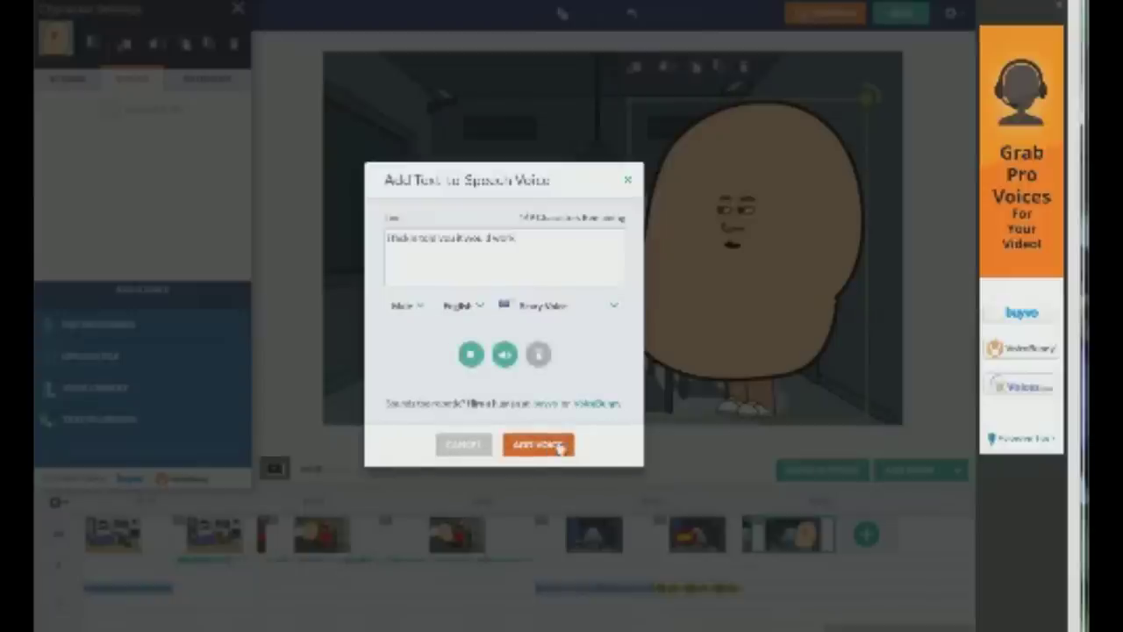
click(559, 446)
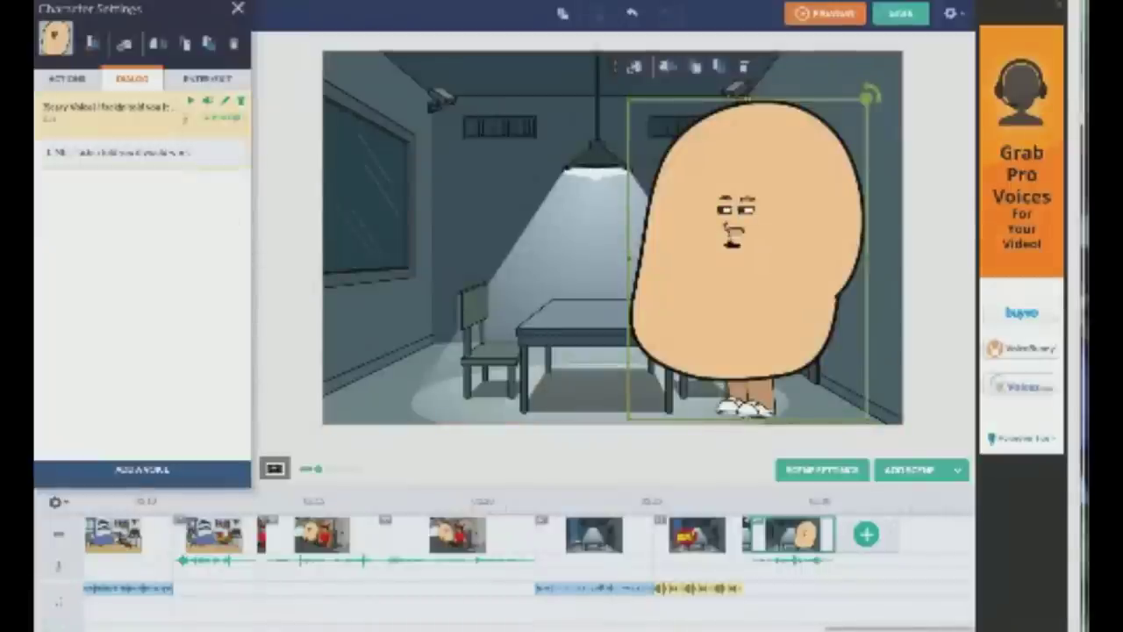
Switch the potato-shaped character to its lying-down action and shift it toward the lower right of the room
click(74, 79)
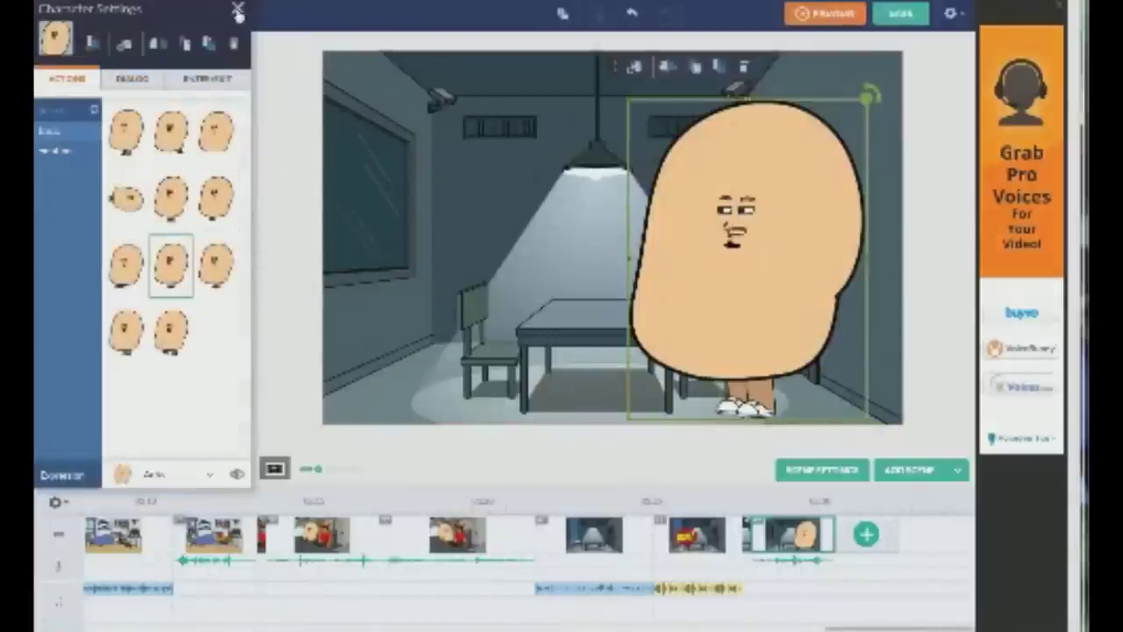
click(129, 200)
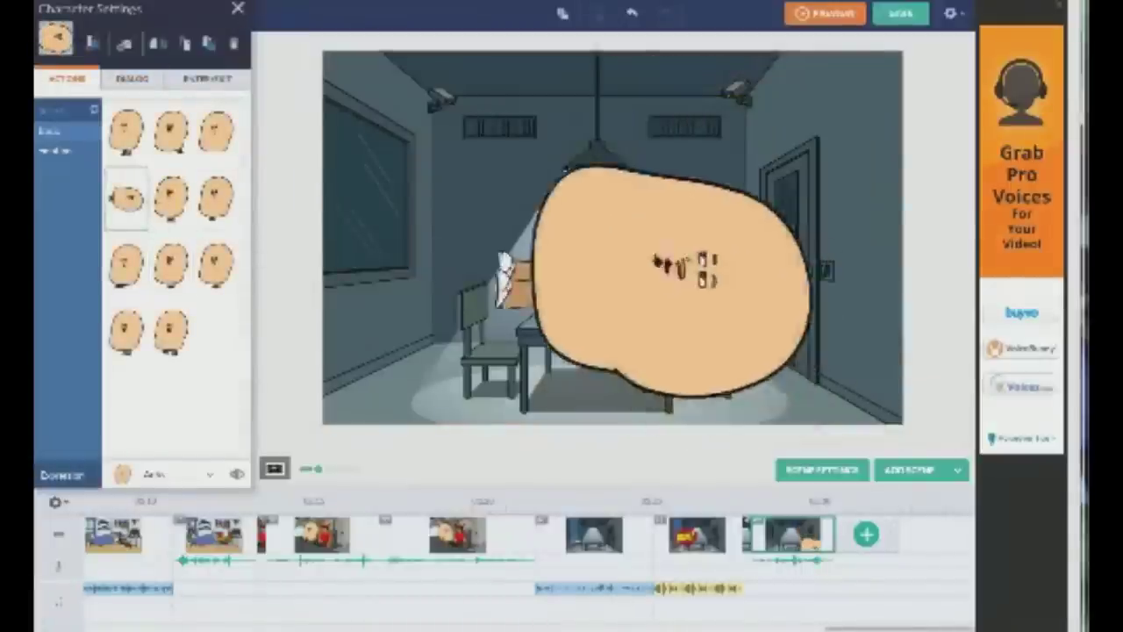
click(237, 8)
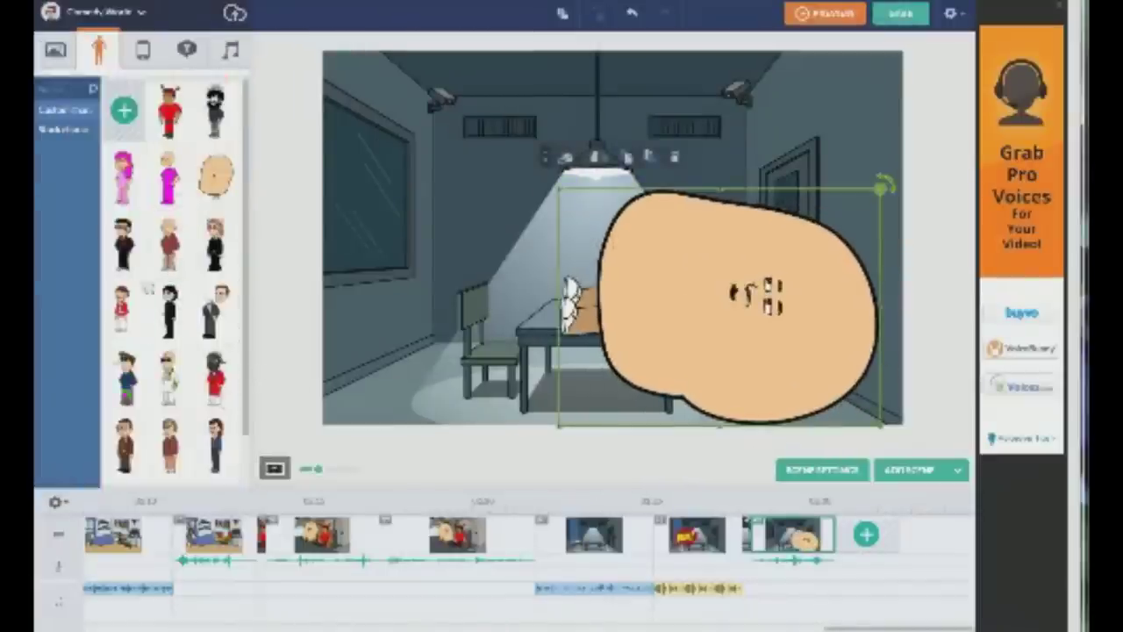
Add the antlered character in red beside the potato-shaped one, enlarged, left of the table and facing right
click(175, 118)
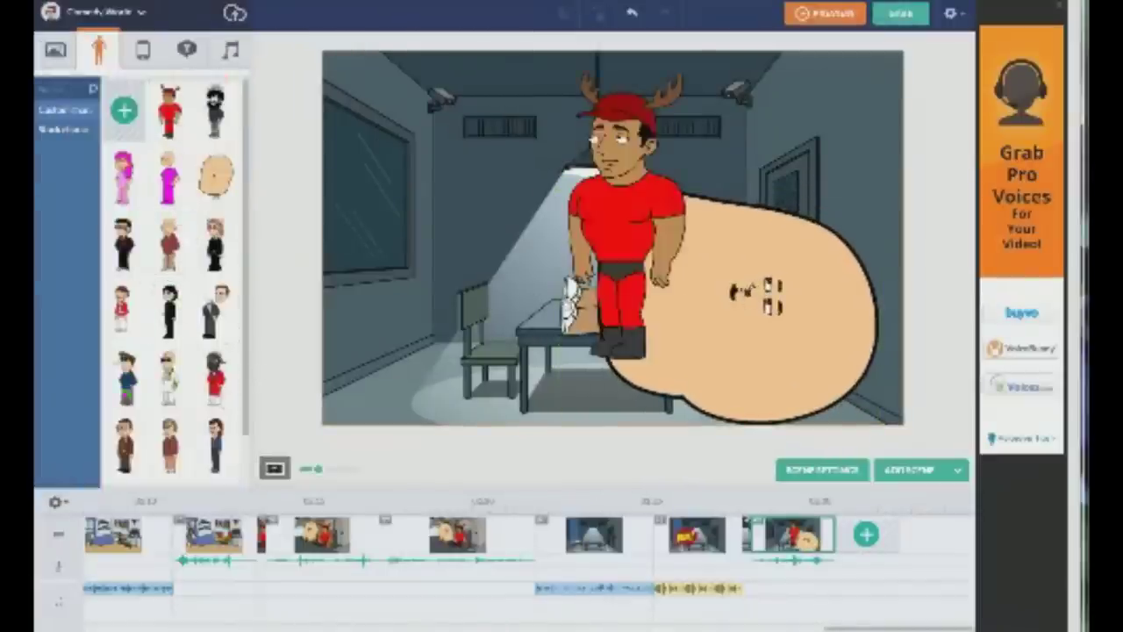
drag(538, 283, 398, 318)
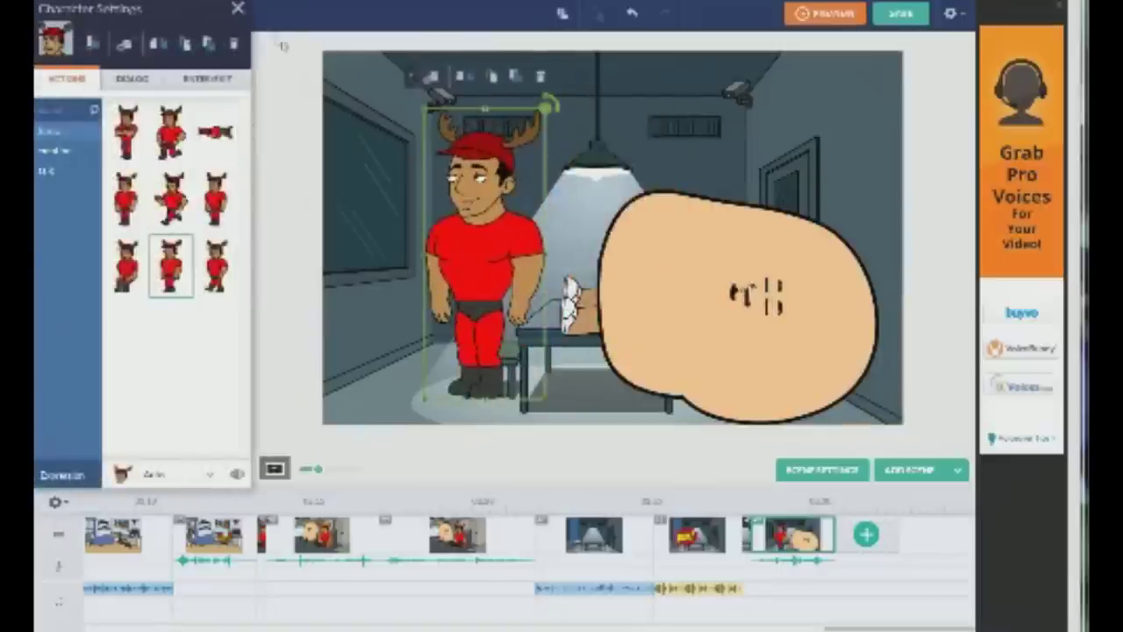
click(239, 12)
Set the antlered character to its lying-down action and move it up onto the floor beside the potato-shaped character
click(504, 230)
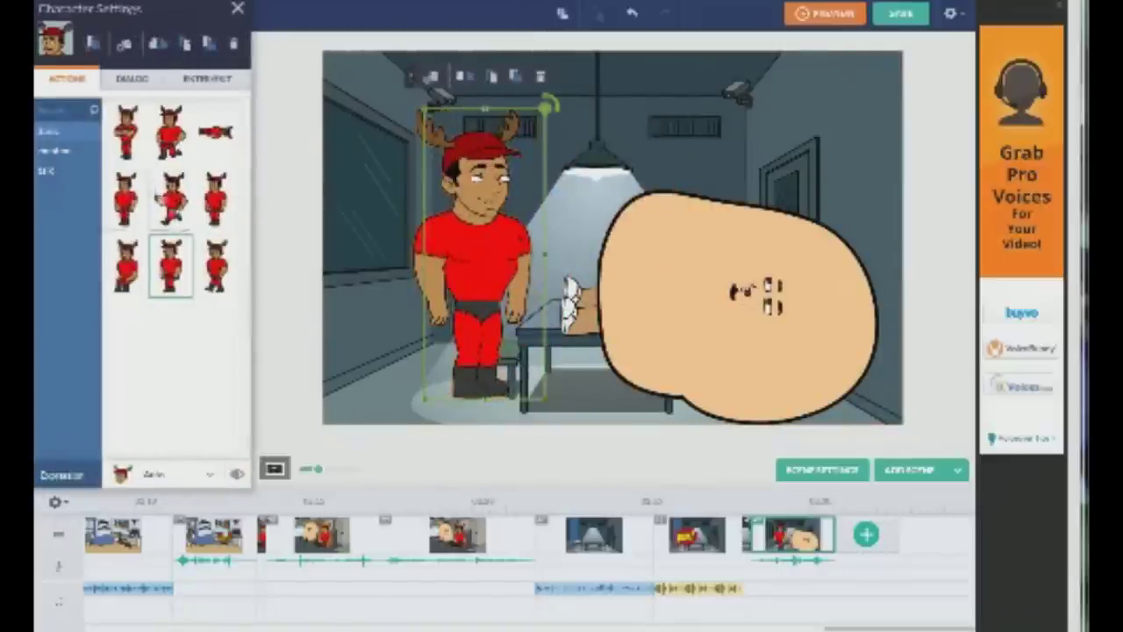
click(215, 131)
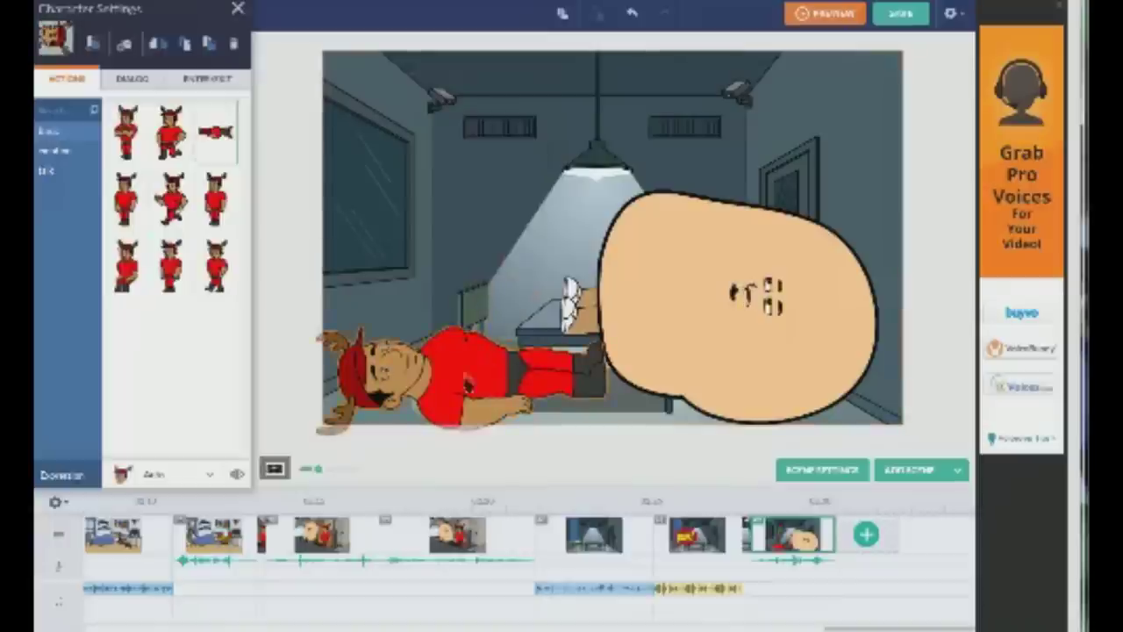
drag(470, 380, 472, 335)
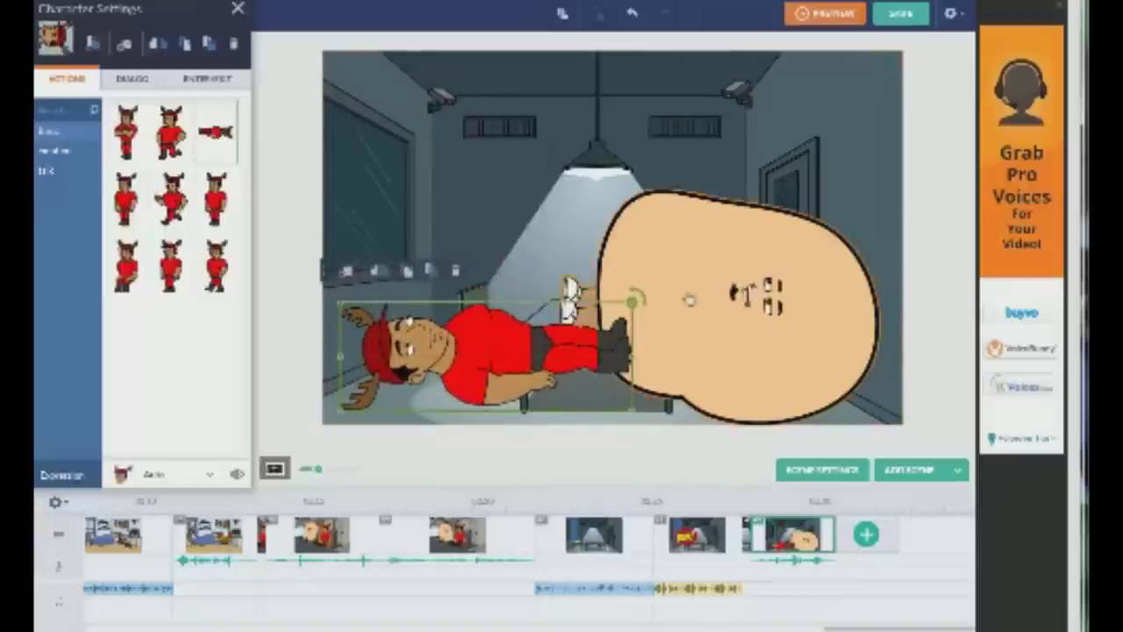
Add a follow-up scene at the end that keeps both lying characters, and select the antlered one
click(781, 544)
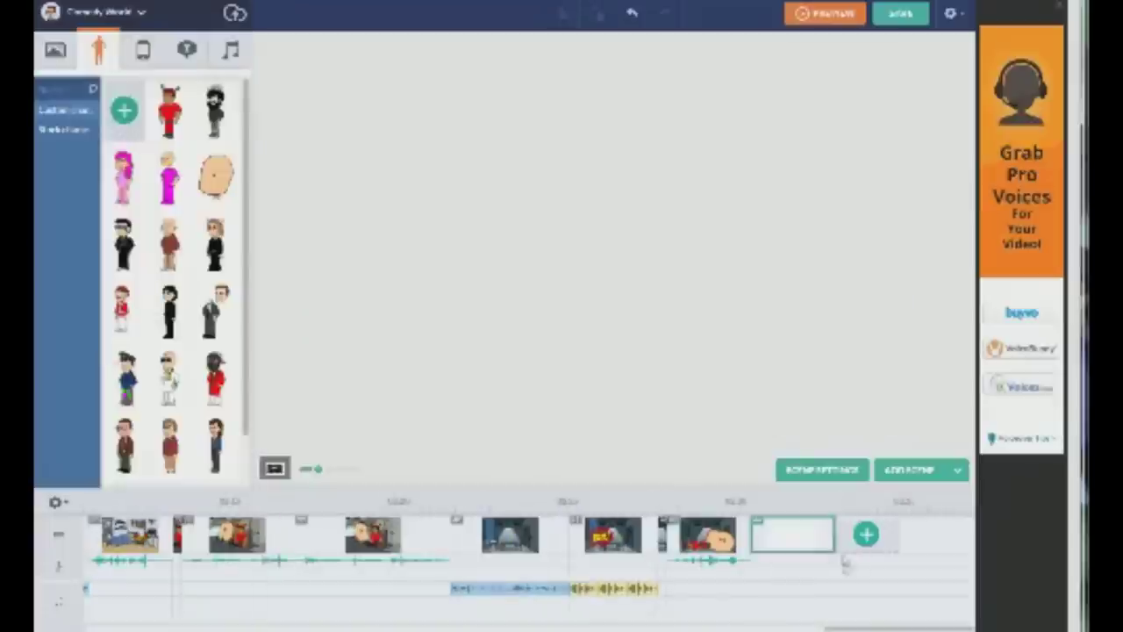
click(495, 363)
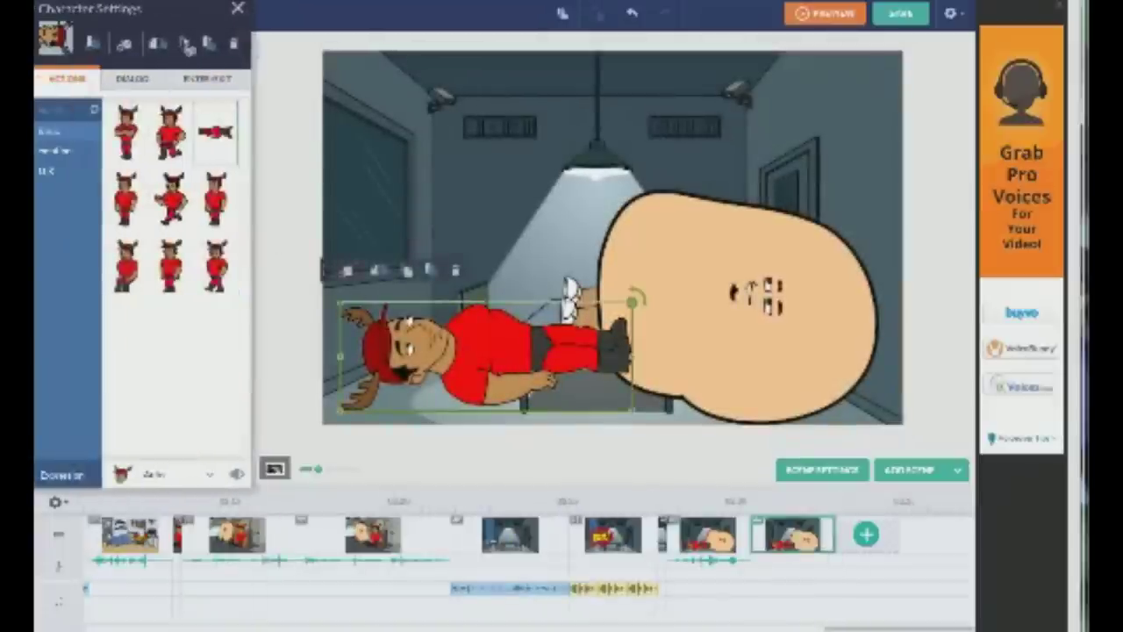
click(238, 9)
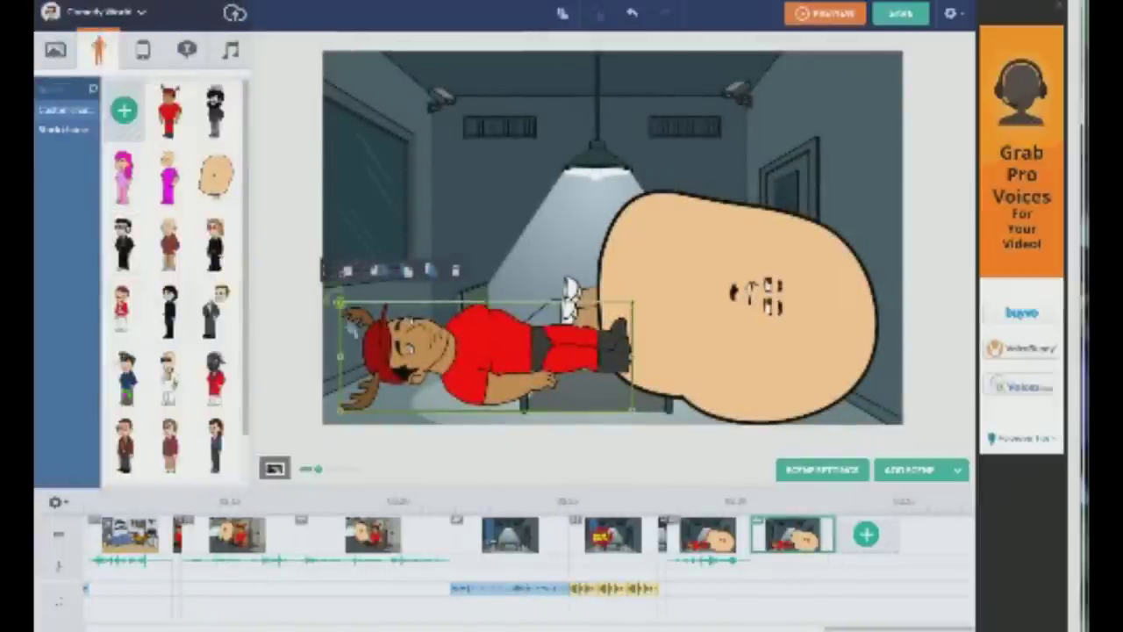
Start a text-to-speech line for the antlered character in which he tells his son he was right, ending "eat the souls of the damned"
click(132, 78)
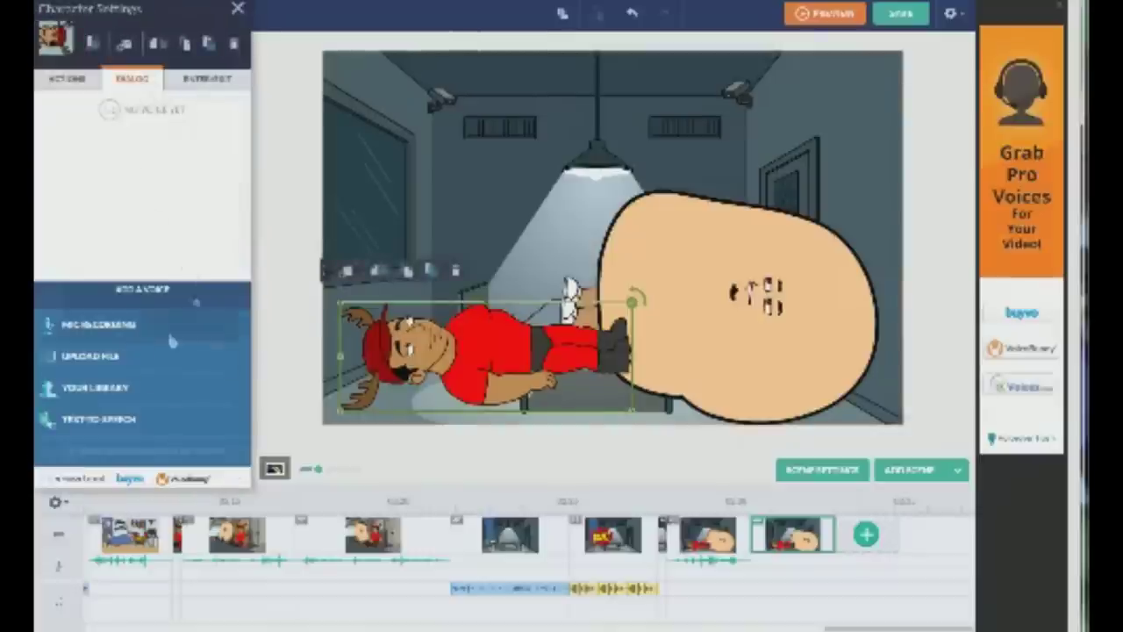
click(119, 419)
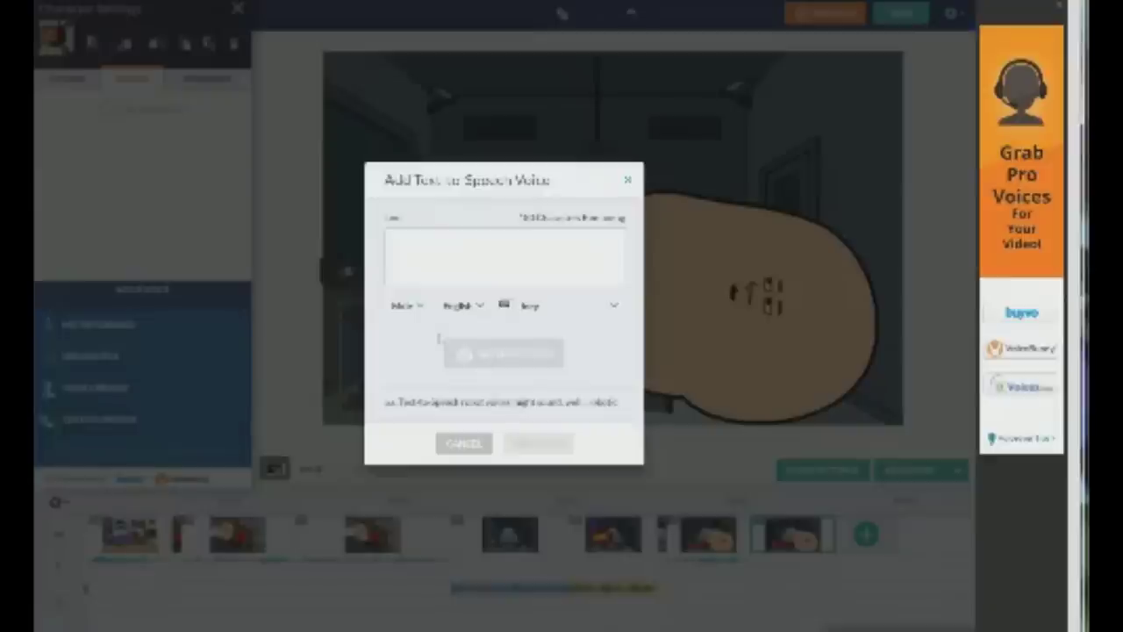
text(you b)
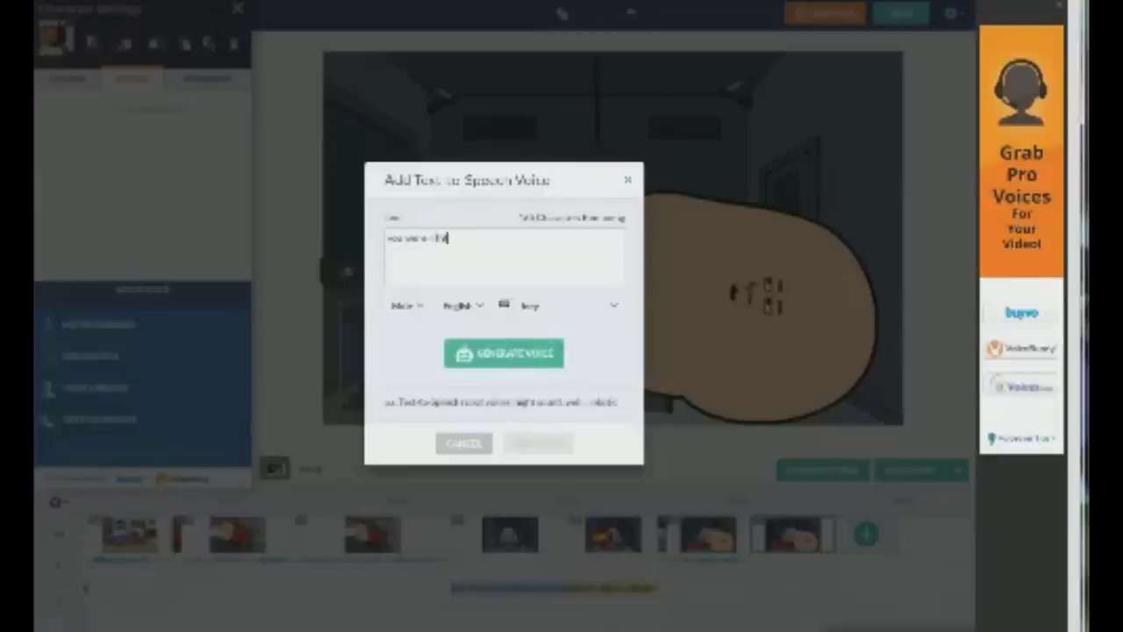
key(BackSpace)
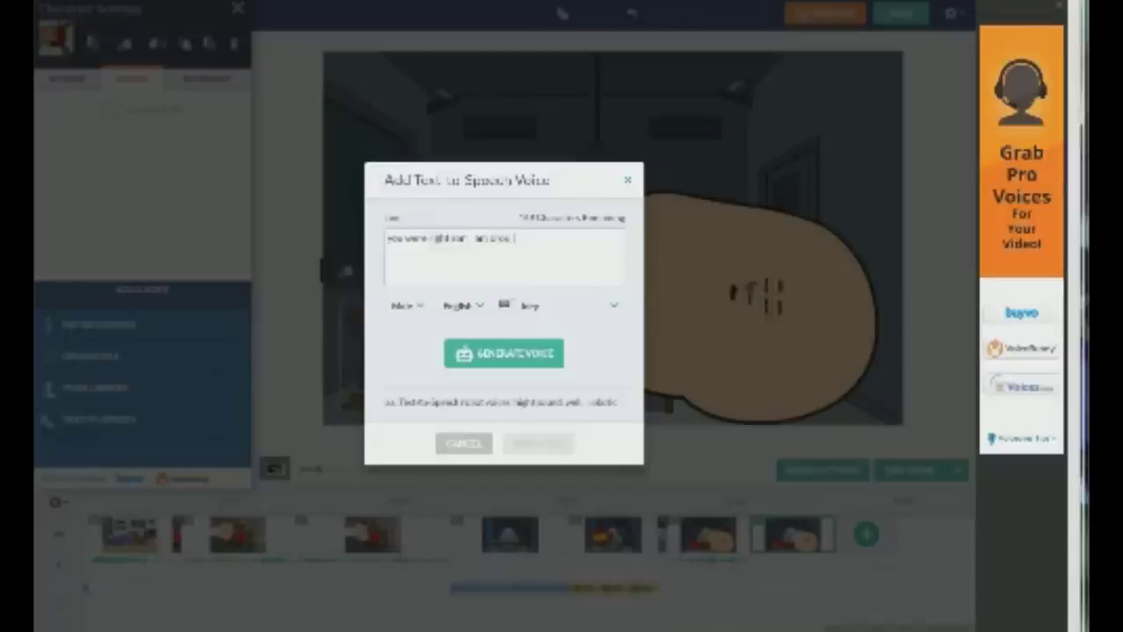
text(and eat the)
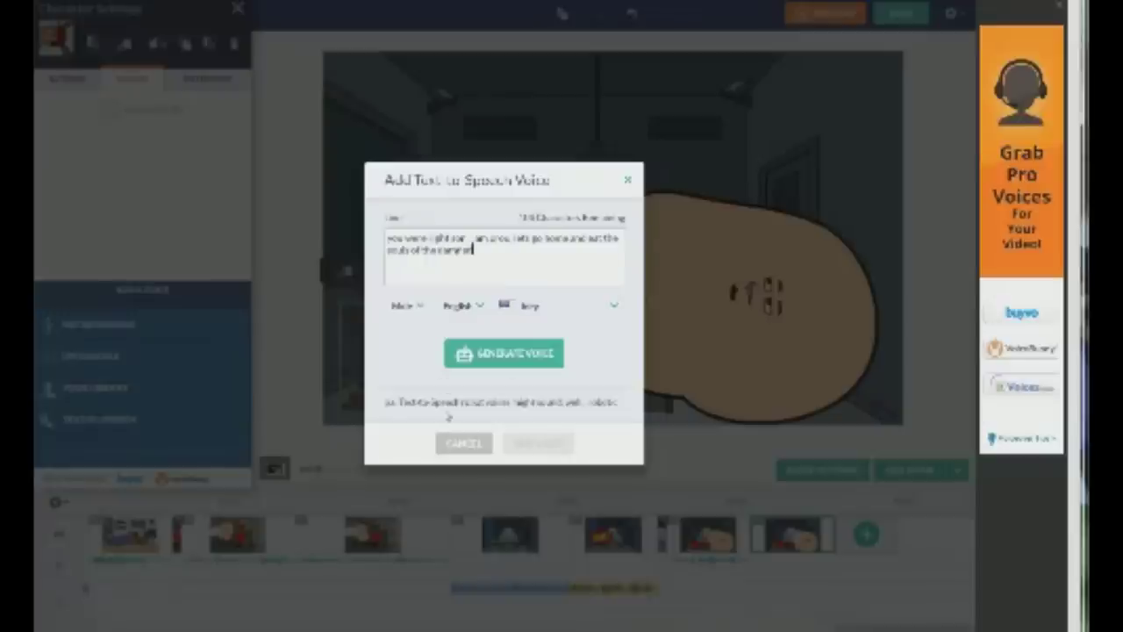
Generate the antlered character's line with the male English Evil Genius voice and add it to his dialogue
click(552, 304)
scroll(561, 430, down, 1)
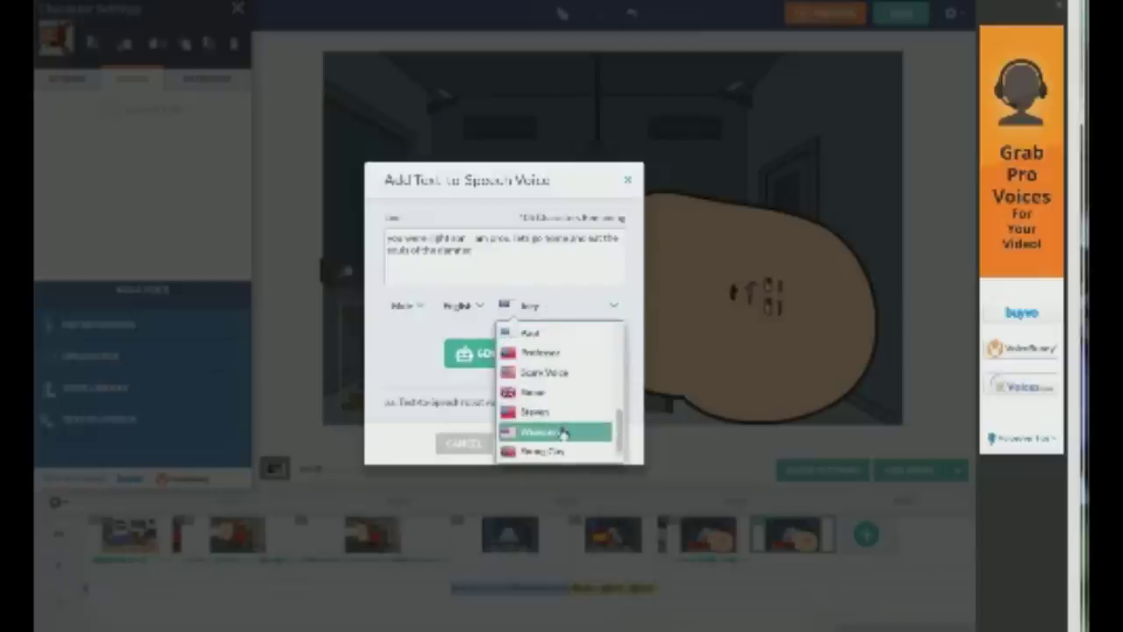
scroll(557, 427, down, 1)
scroll(550, 424, up, 3)
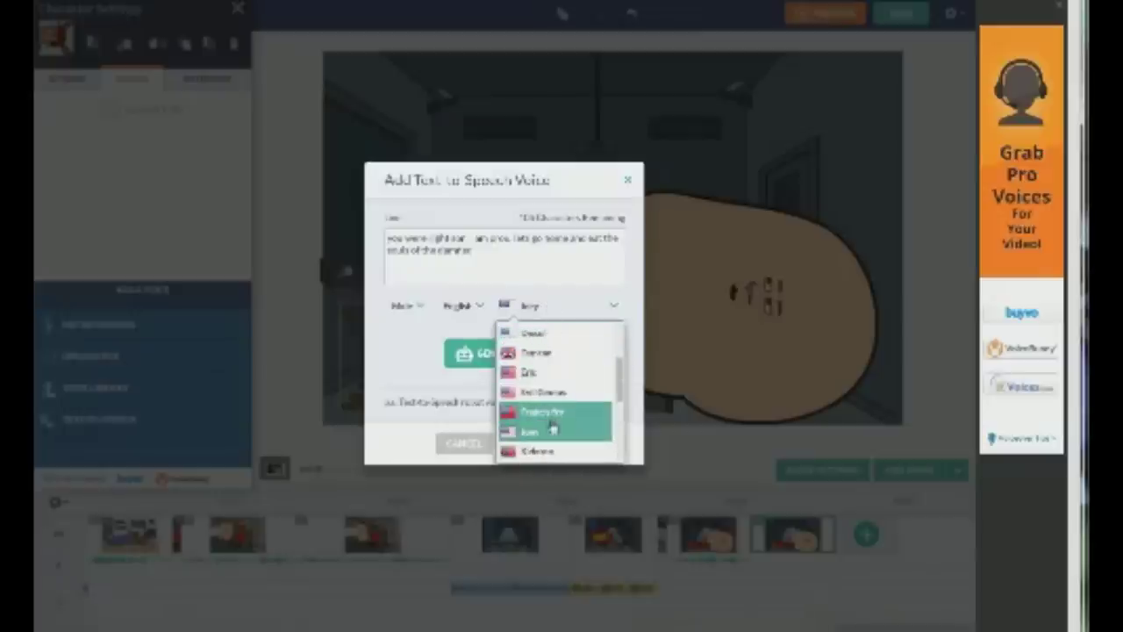
click(551, 420)
click(523, 365)
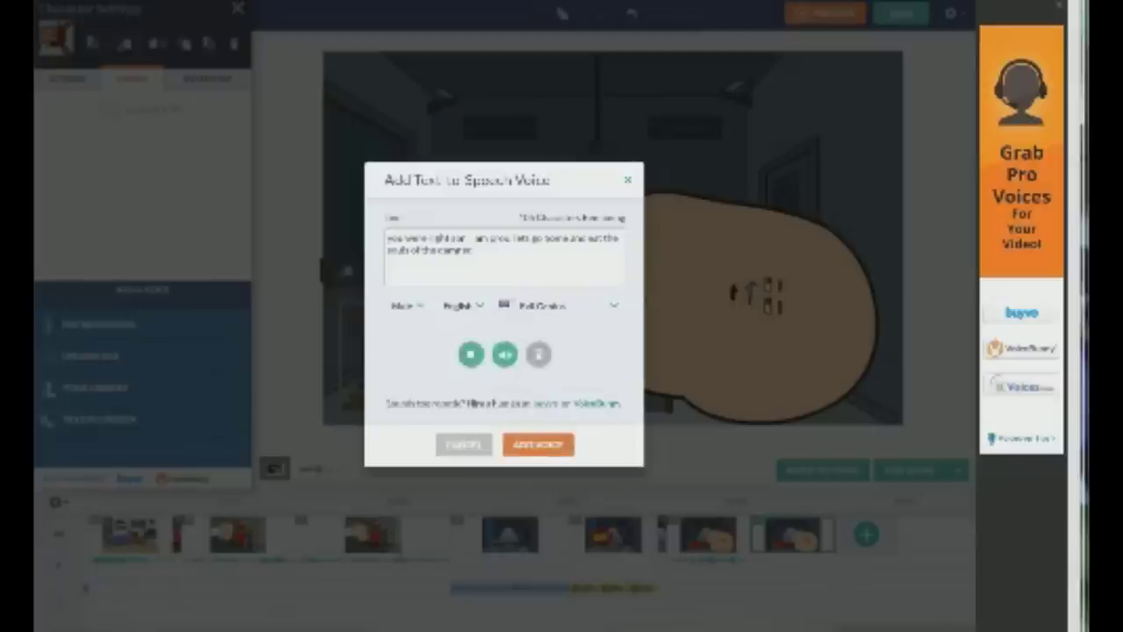
click(539, 445)
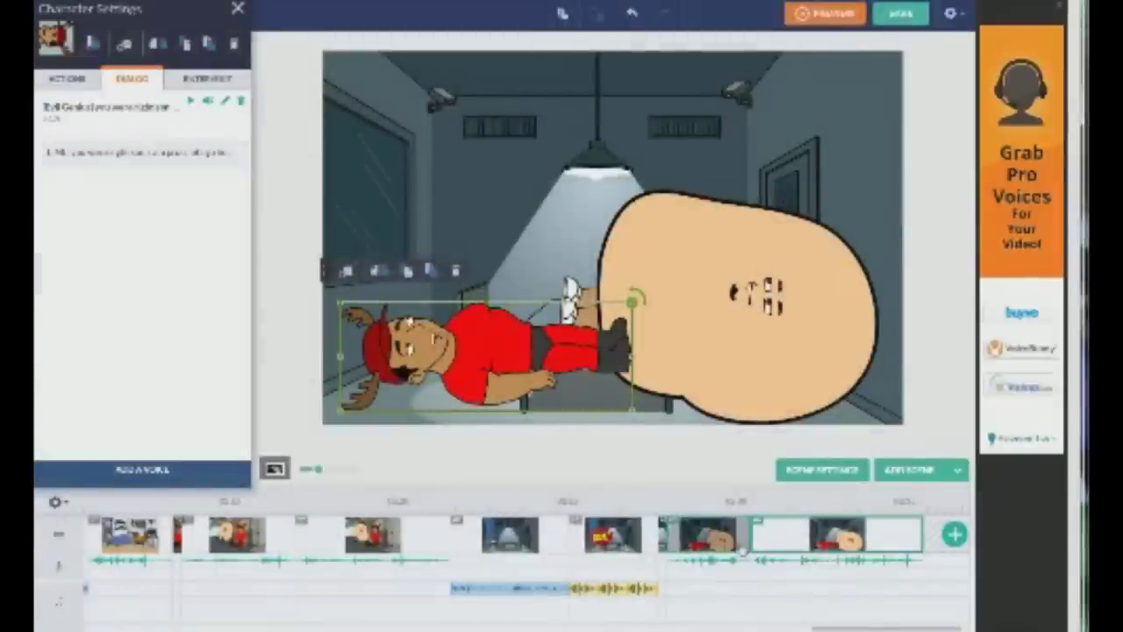
Add another scene at the end of the timeline that keeps both lying characters
click(612, 535)
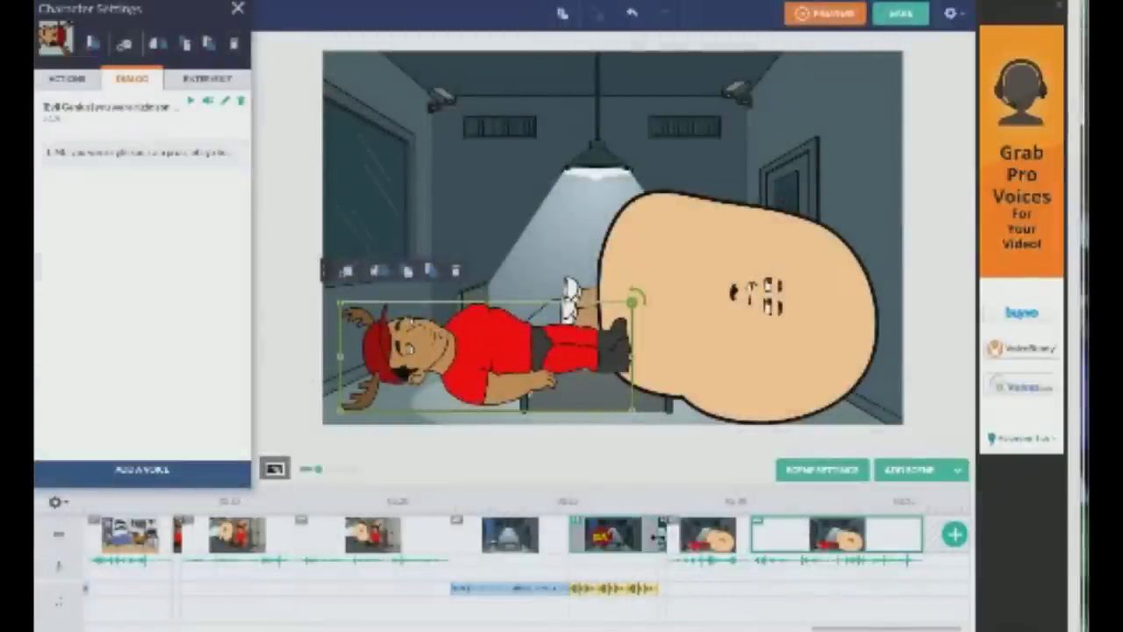
right_click(705, 549)
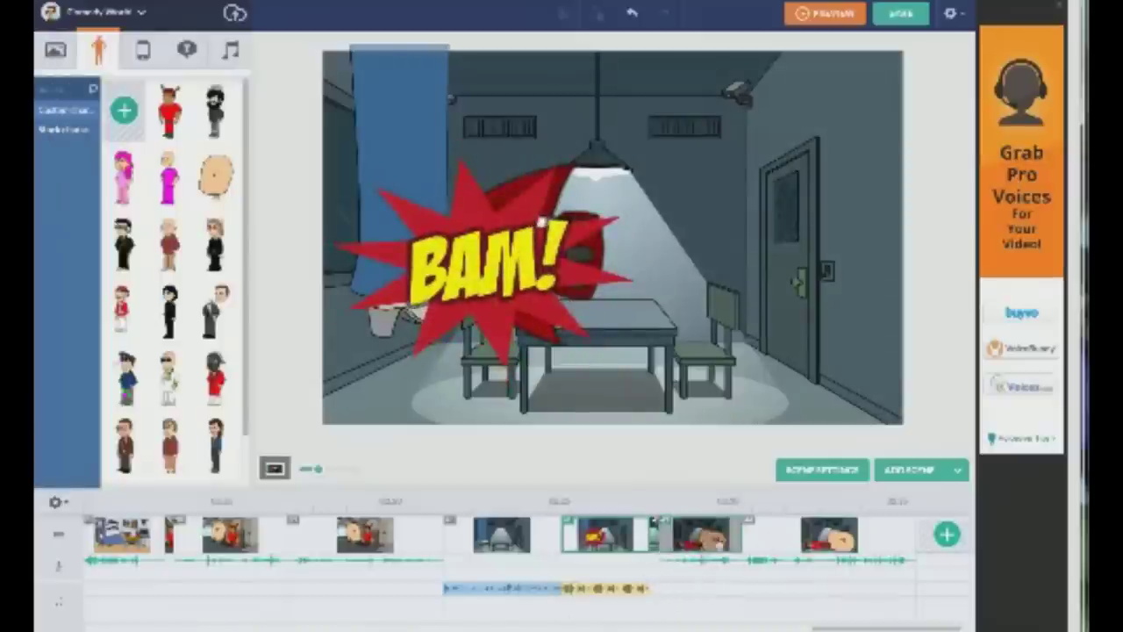
right_click(797, 538)
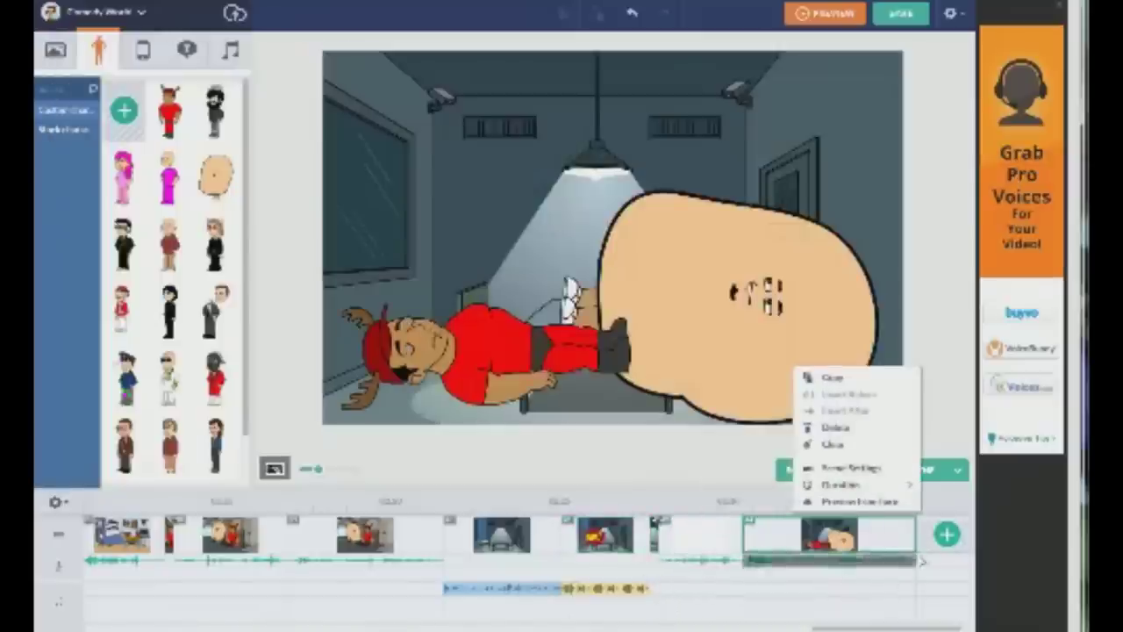
click(946, 535)
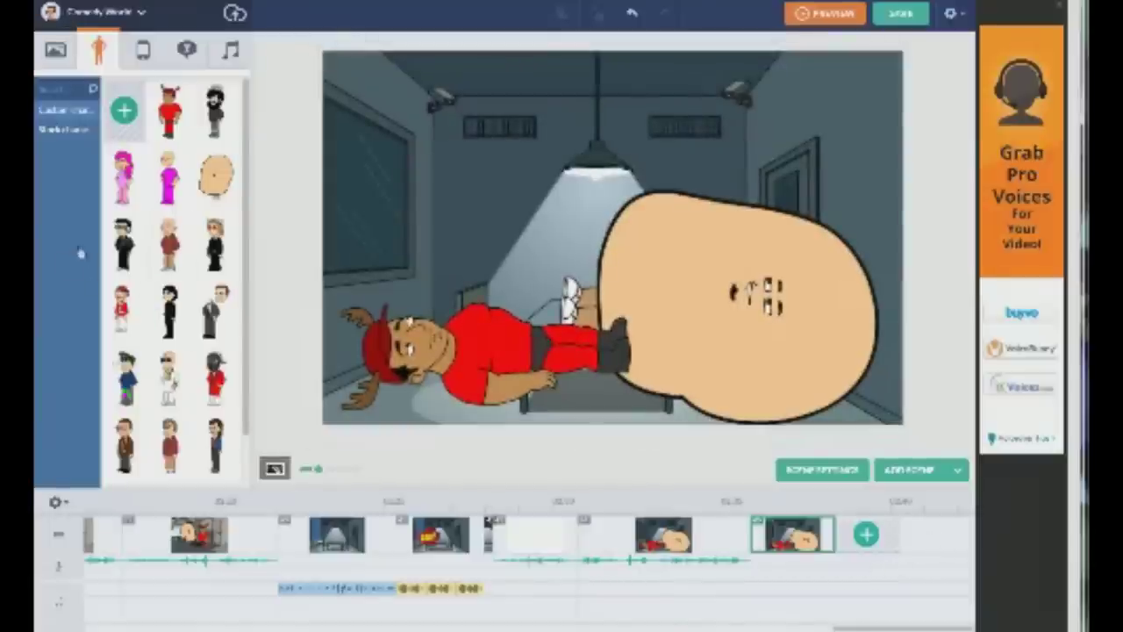
Add the cat-eared character in black, set it to its sitting action, and seat it on top of the potato-shaped character
drag(269, 249, 516, 259)
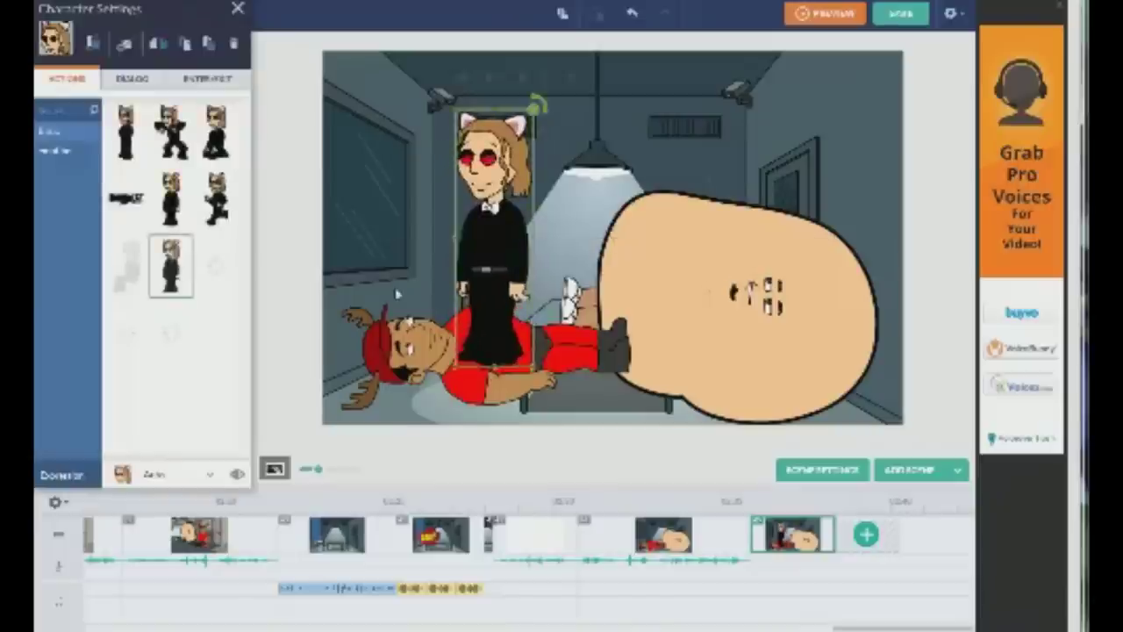
click(127, 265)
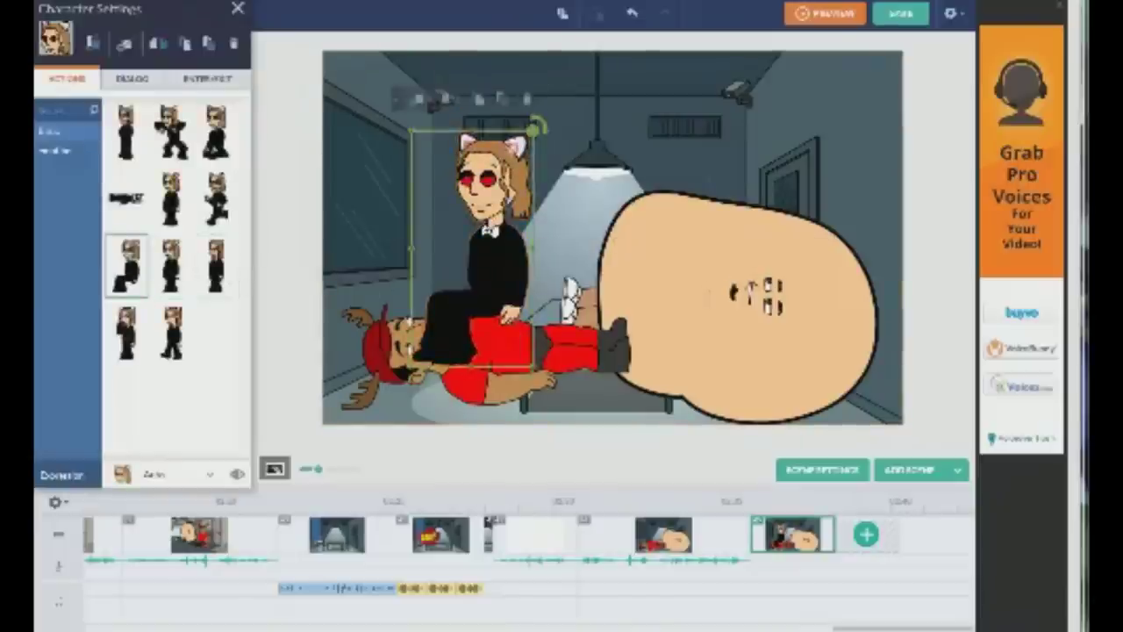
drag(493, 307, 688, 188)
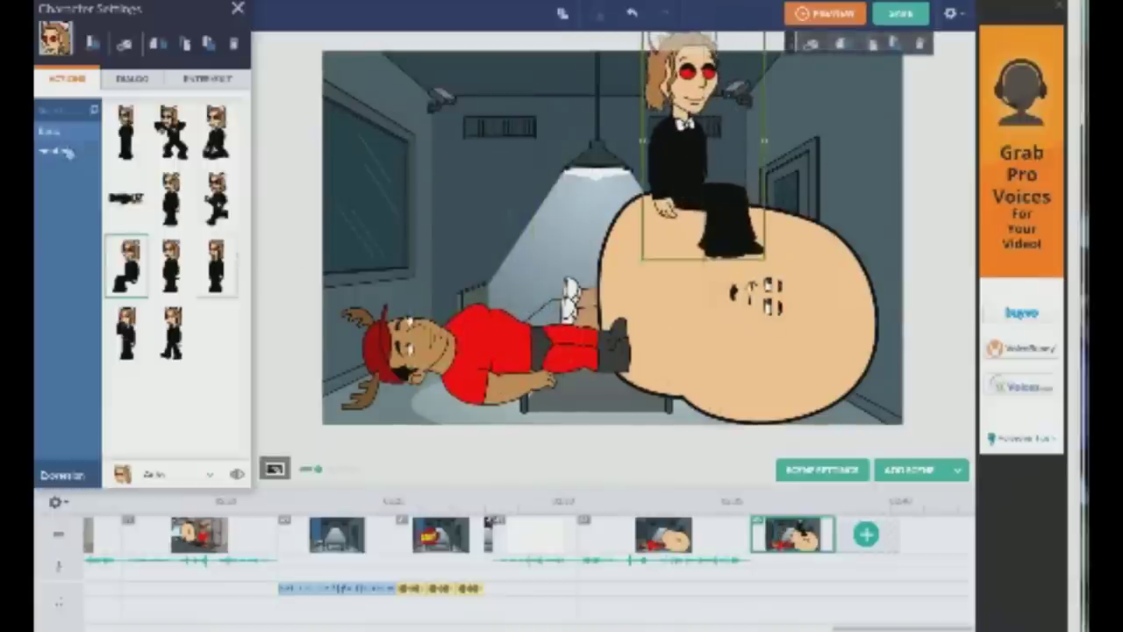
Write a text-to-speech line beginning "I am here now" for the cat-eared character and generate it with the Simon voice
click(125, 80)
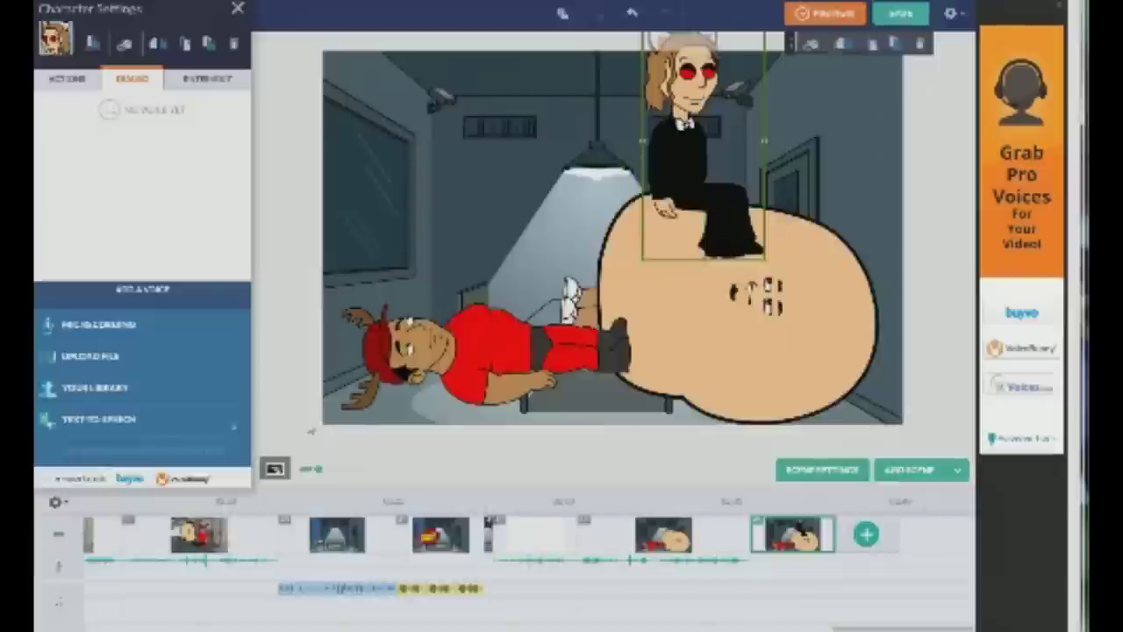
click(184, 422)
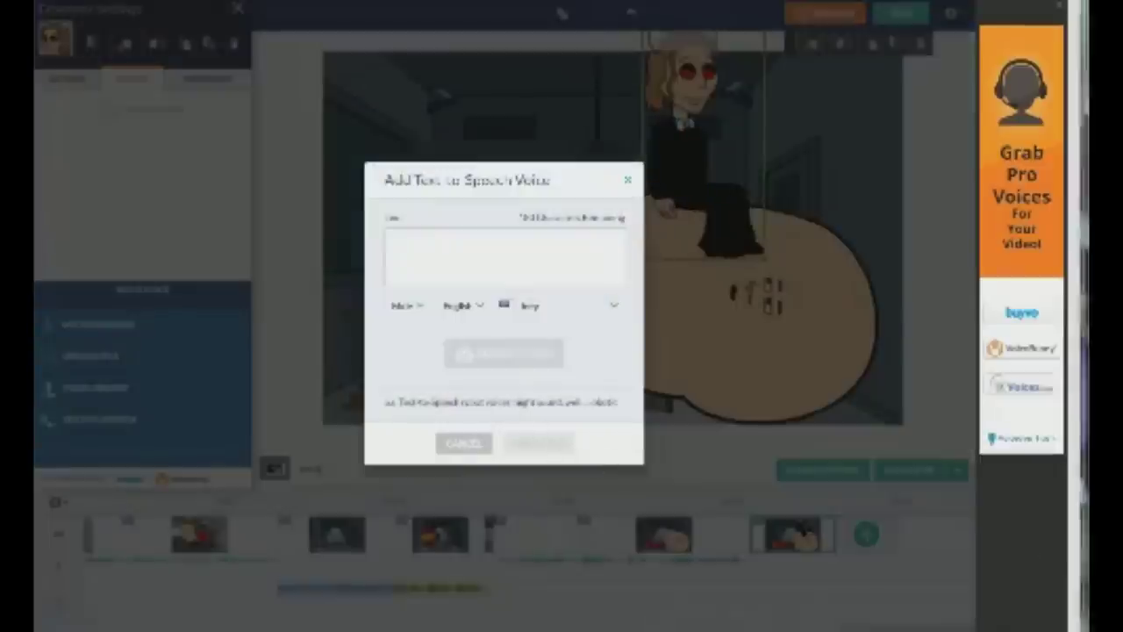
click(74, 1)
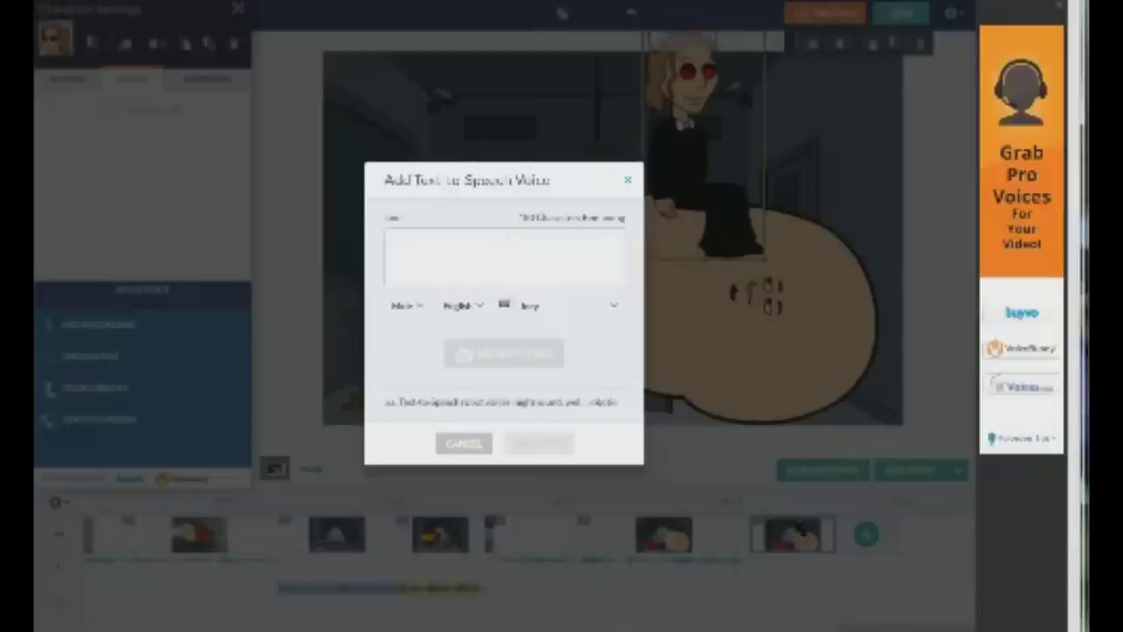
text(I am here now, you have become)
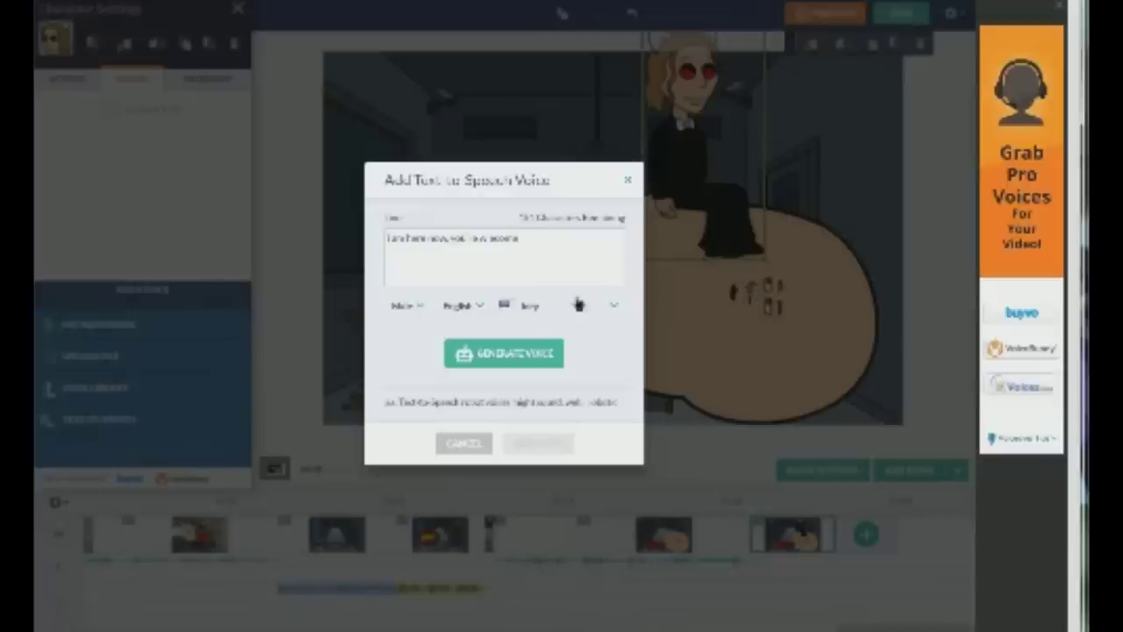
click(578, 304)
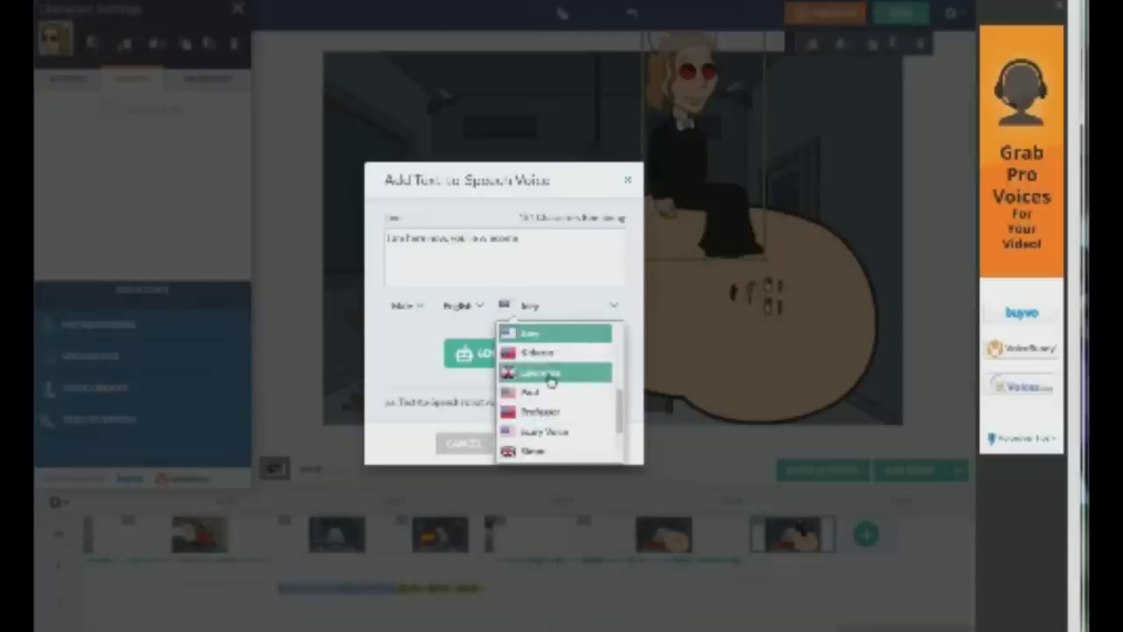
click(559, 452)
click(533, 364)
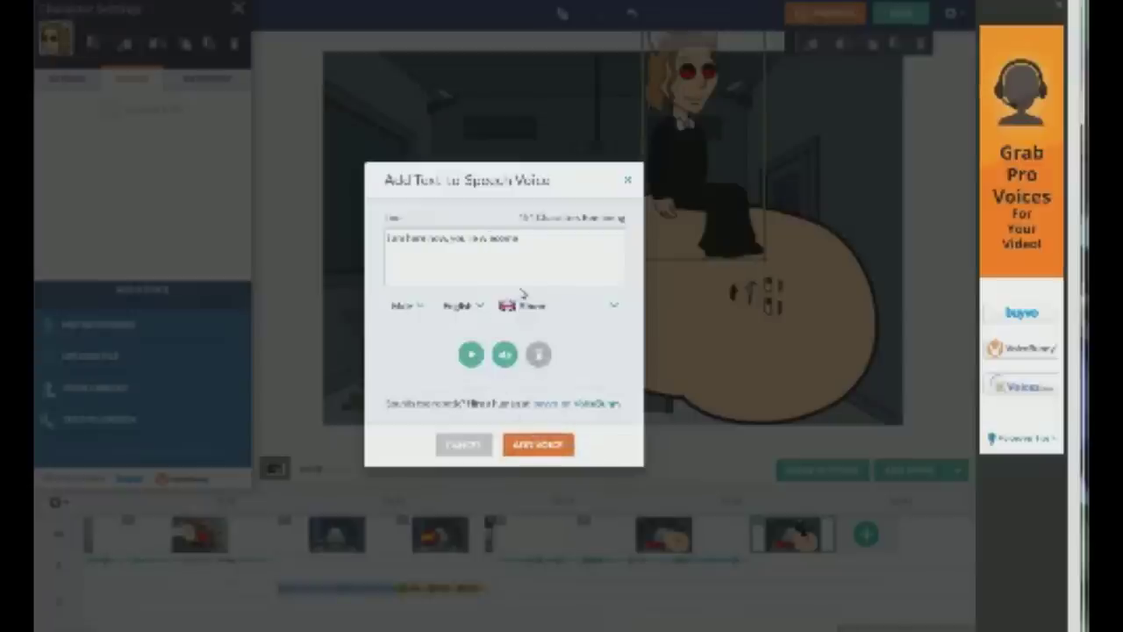
Correct the end of the line to "you're welcome", regenerate the voice, and add it to the cat-eared character
key(BackSpace)
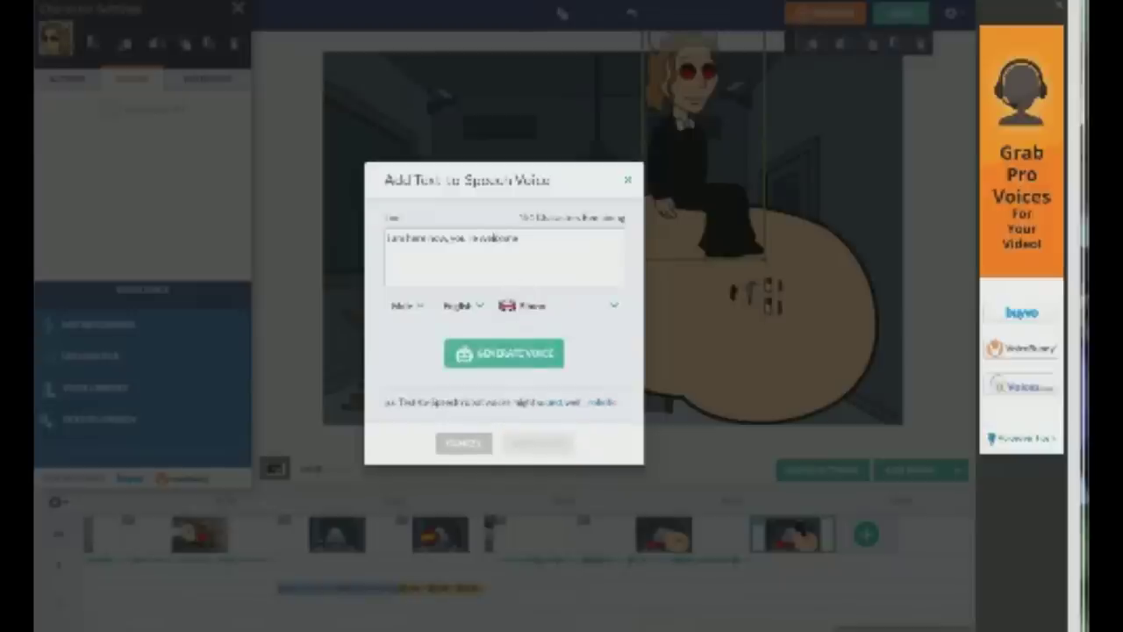
click(536, 349)
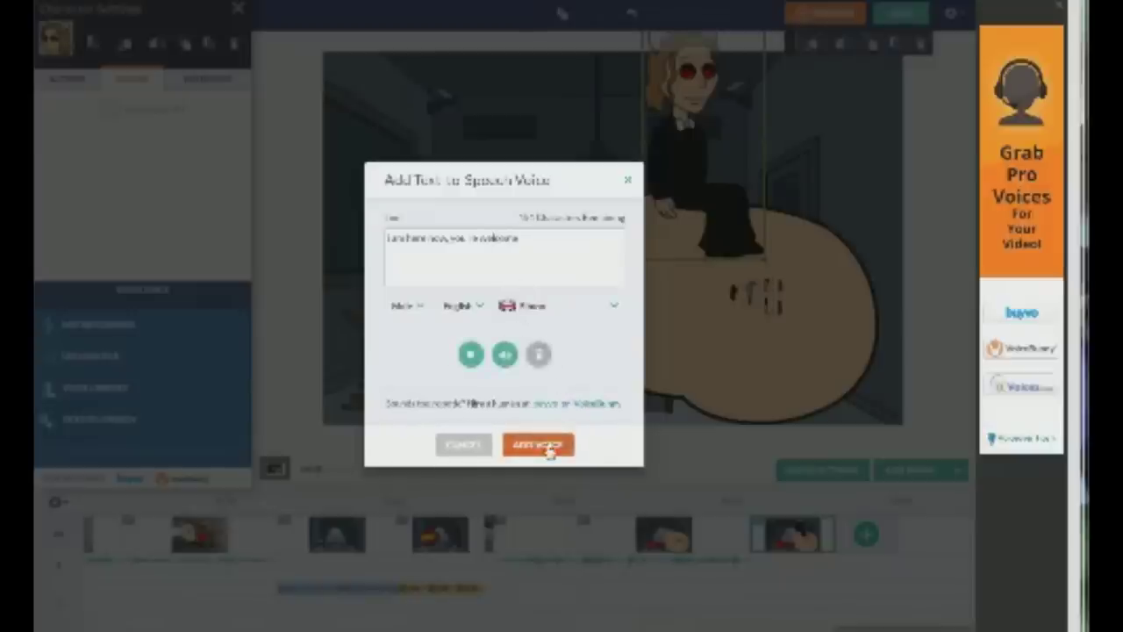
click(539, 446)
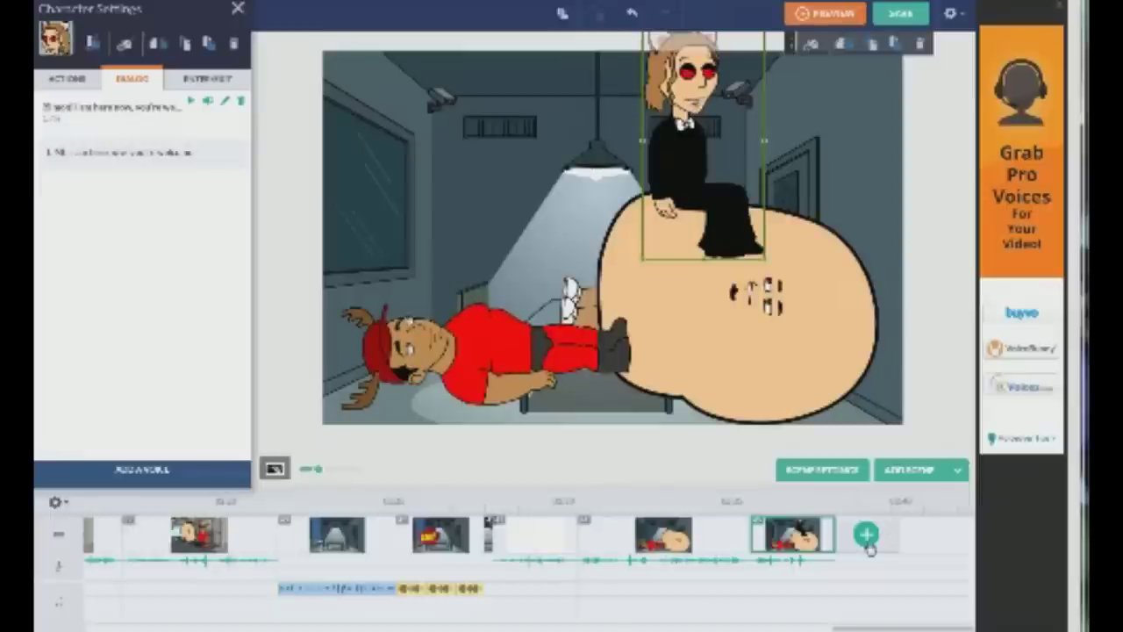
Add a further scene at the end and delete the potato-shaped and cat-eared characters from it
click(866, 533)
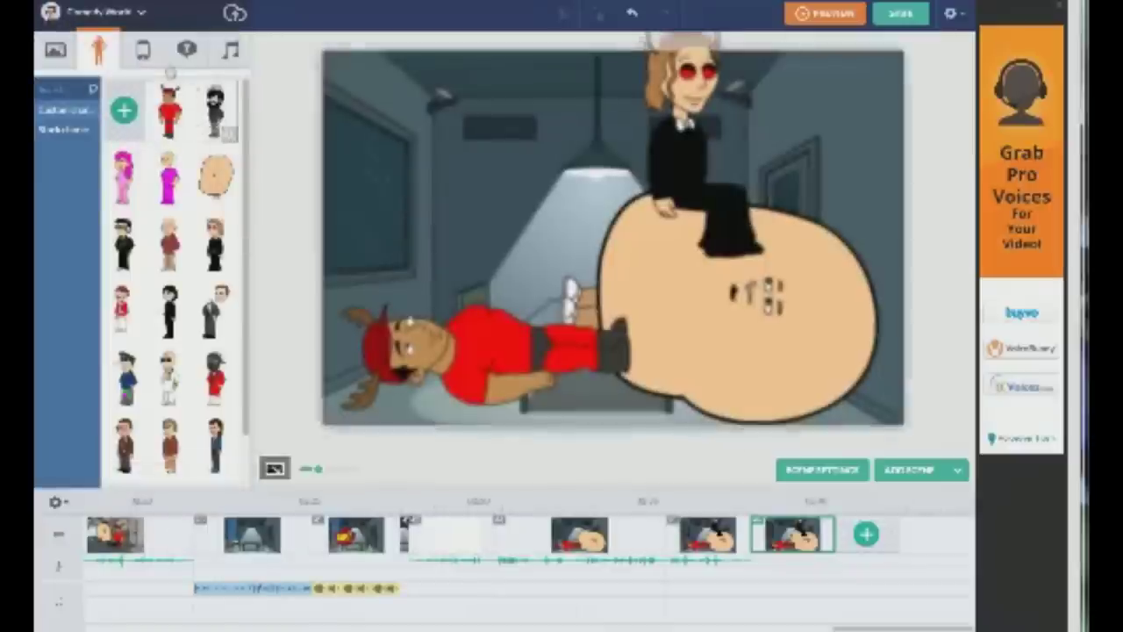
click(186, 50)
click(710, 335)
key(Delete)
click(490, 360)
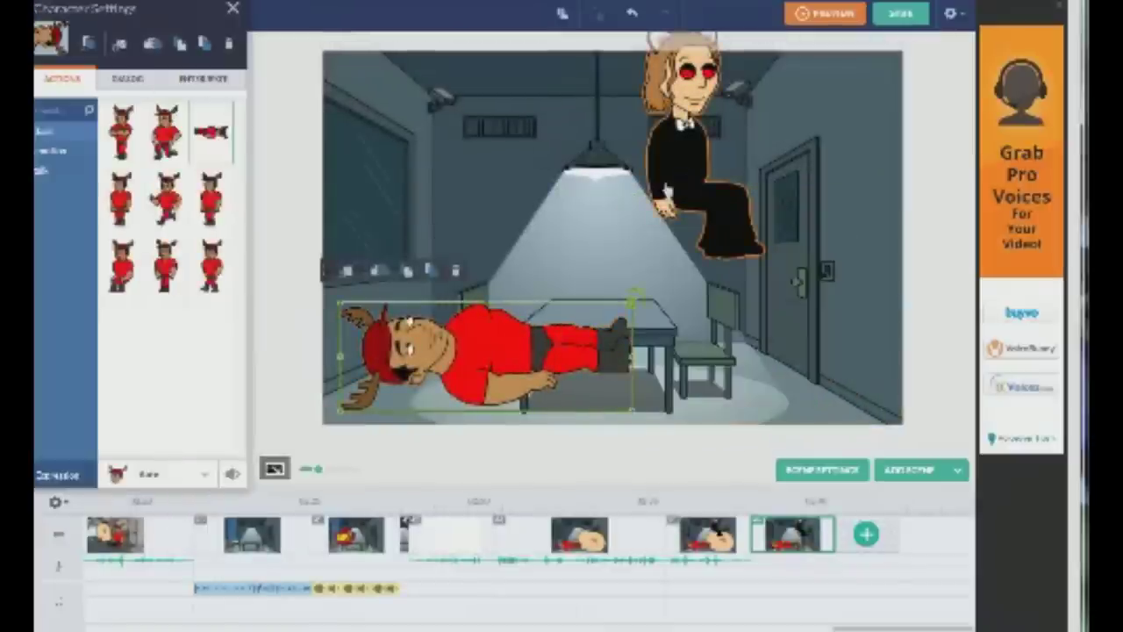
click(666, 190)
key(Delete)
Delete the table, the antlered character and the interrogation room background from the last scene
click(649, 316)
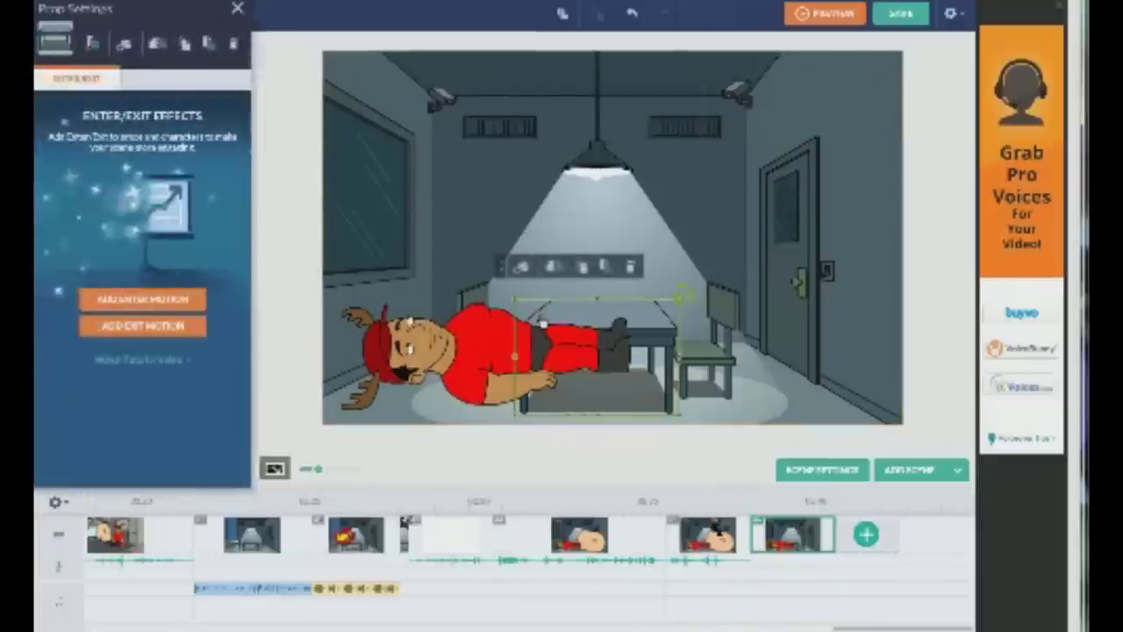
key(Delete)
click(535, 342)
key(Delete)
click(619, 251)
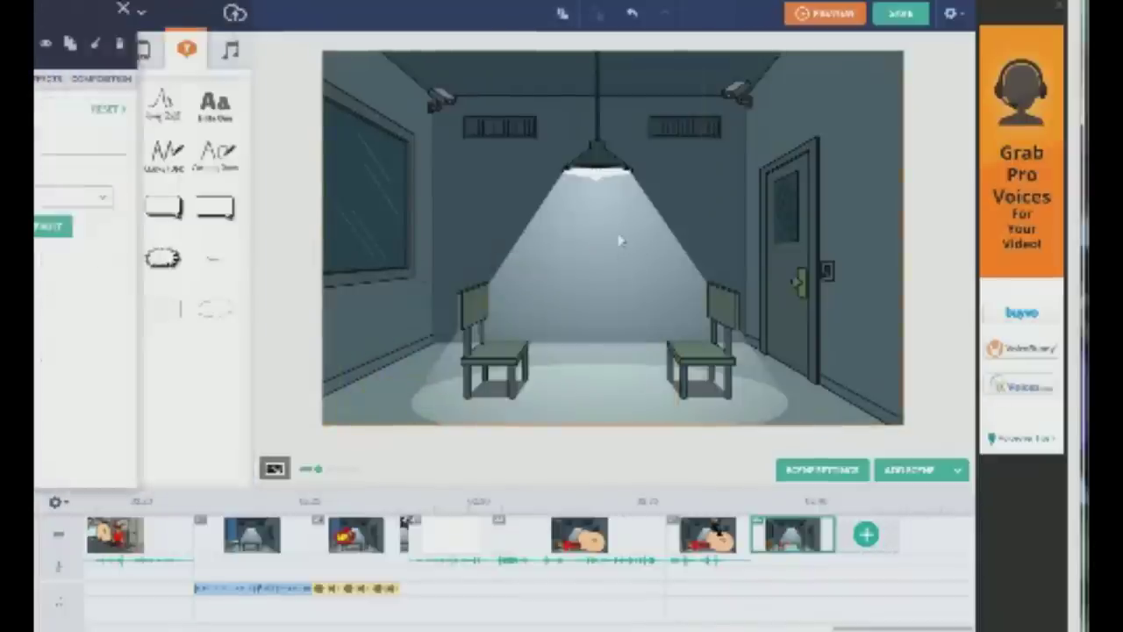
key(Delete)
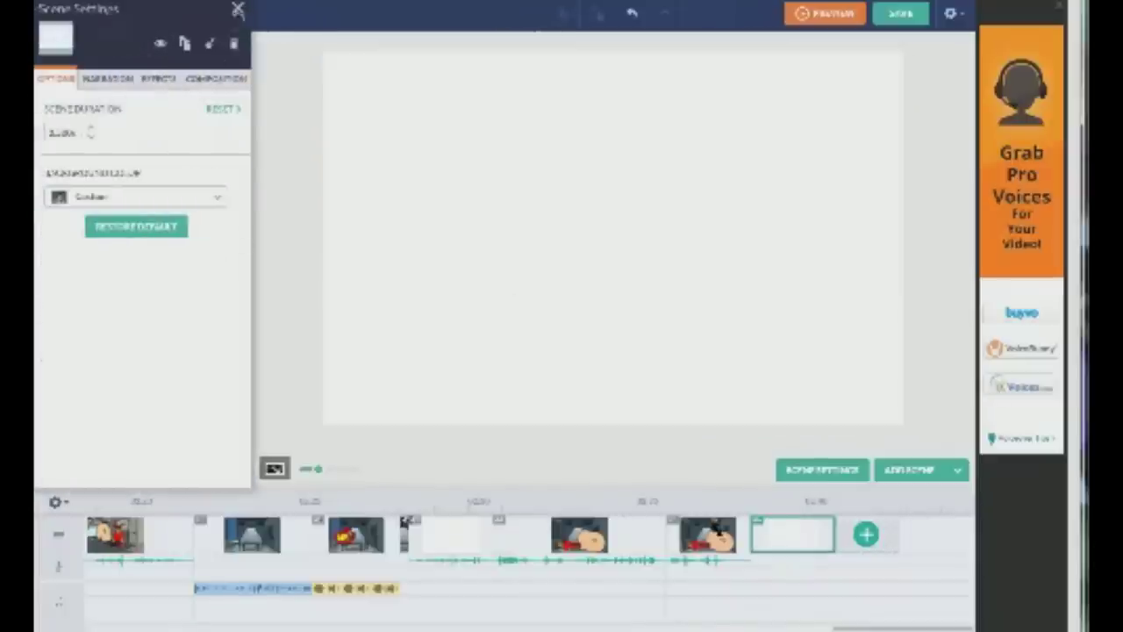
Add an I Hate Comic Sans text box to the middle of the empty scene and open its text for editing
click(237, 11)
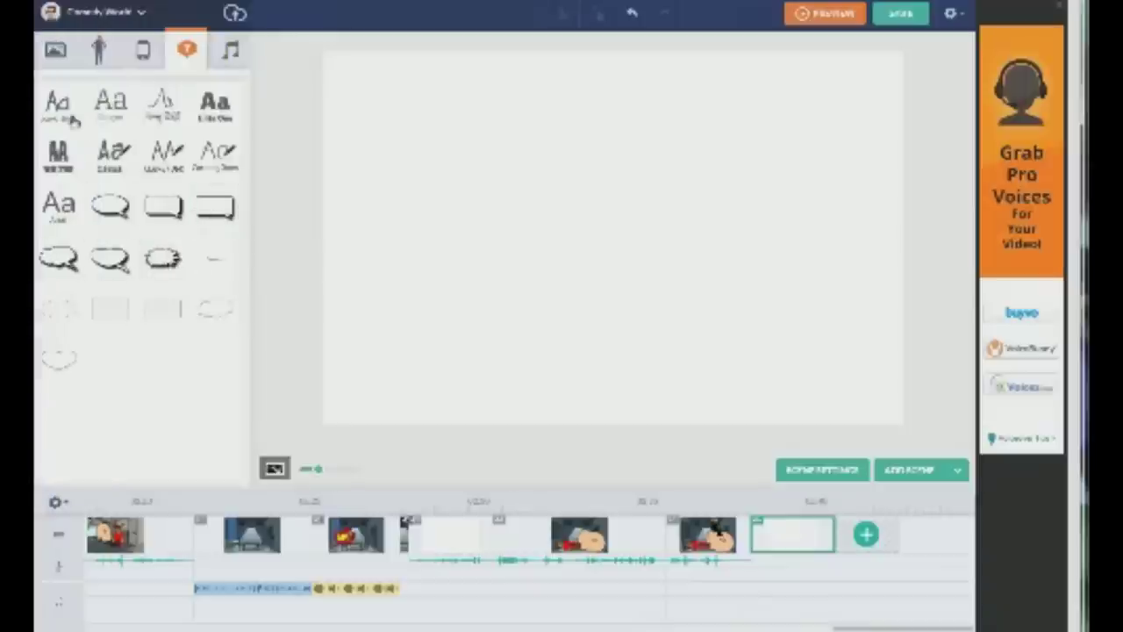
click(439, 228)
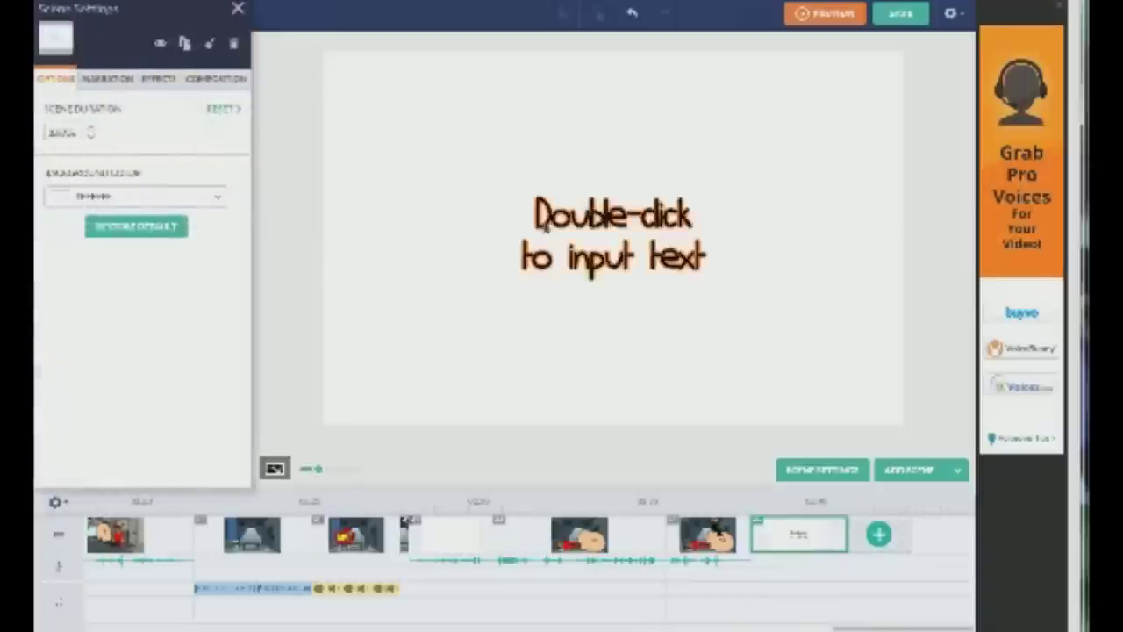
double_click(592, 223)
text(A moi)
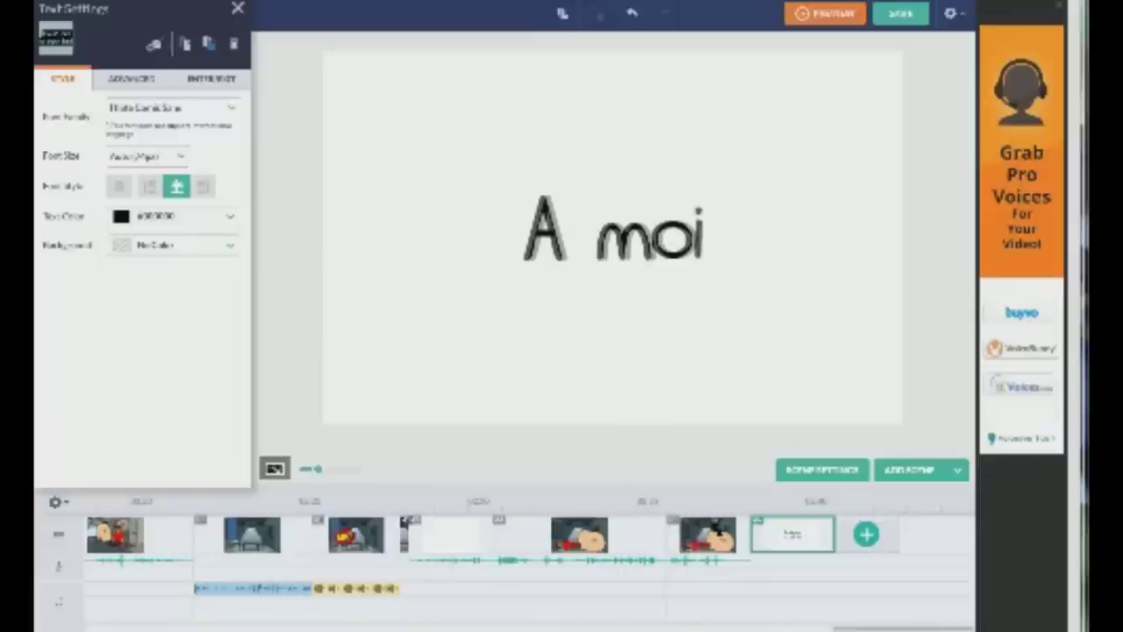
key(BackSpace)
text(vie by)
key(ctrl+a)
key(BackSpace)
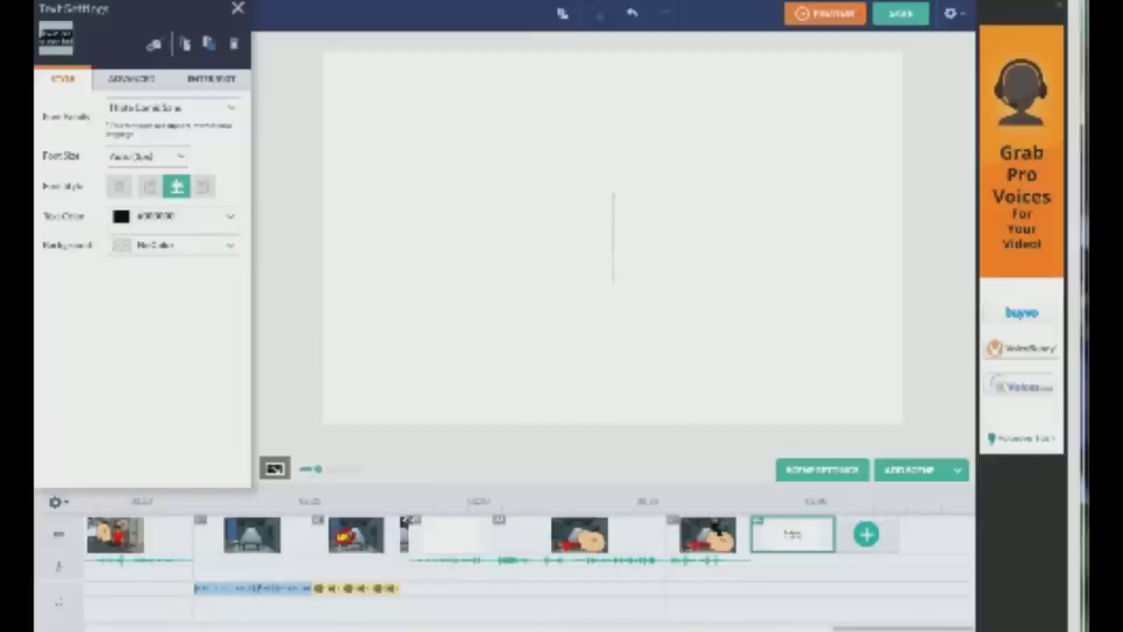
Enter "A movie by:" and "Movie" on two lines in the text box and shorten the credits scene's duration
text(A movie by:)
key(Return)
text(Movie)
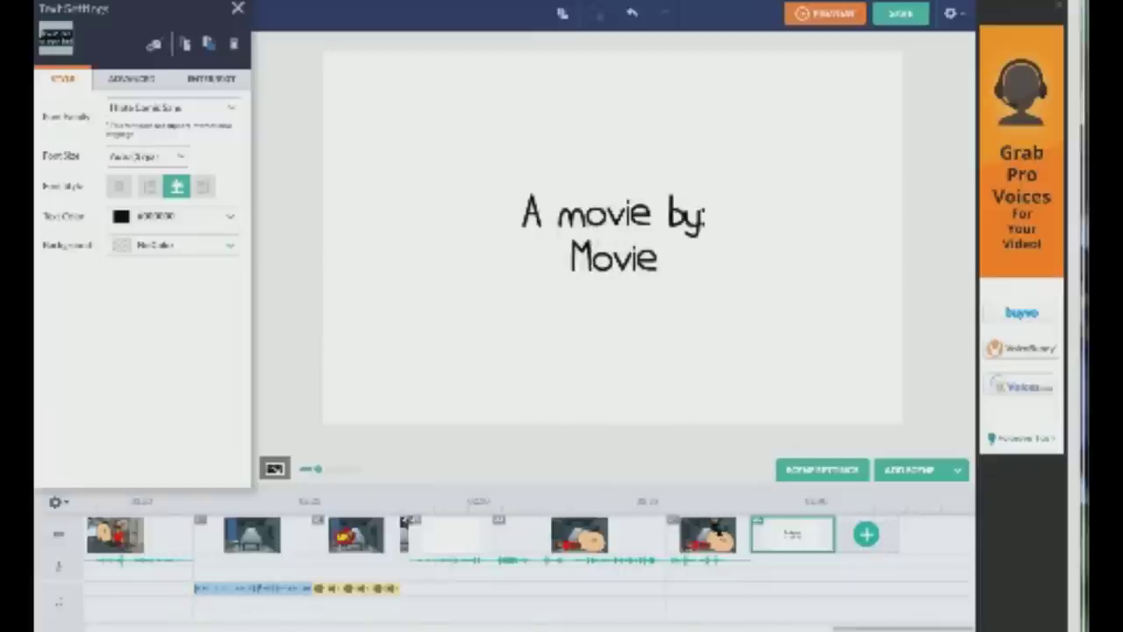
click(552, 379)
click(552, 381)
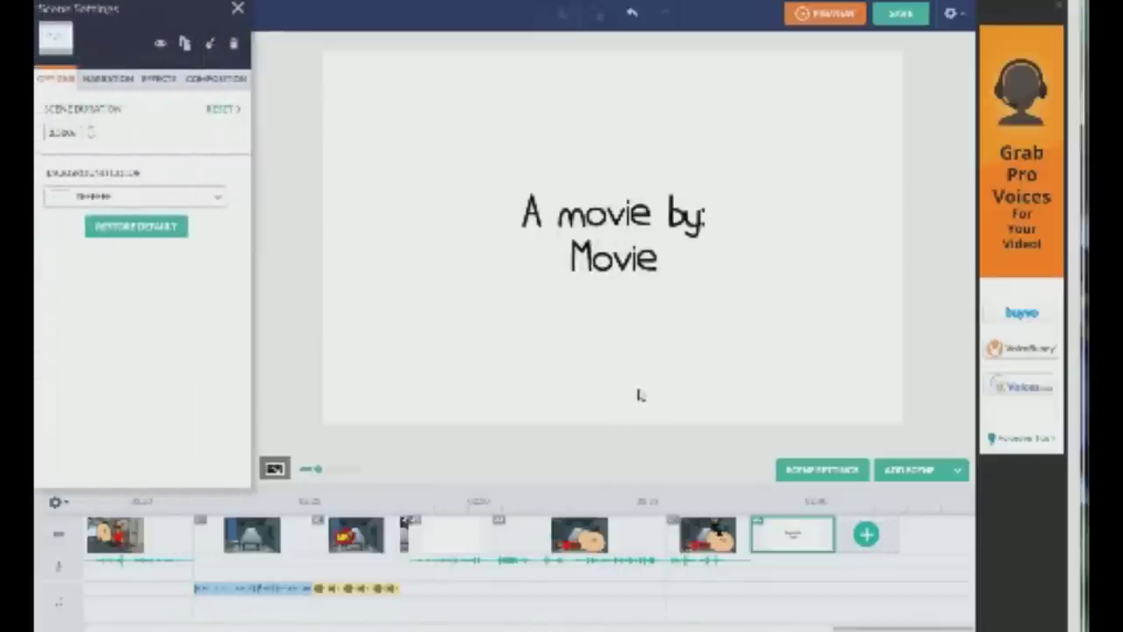
drag(832, 537, 798, 540)
right_click(797, 542)
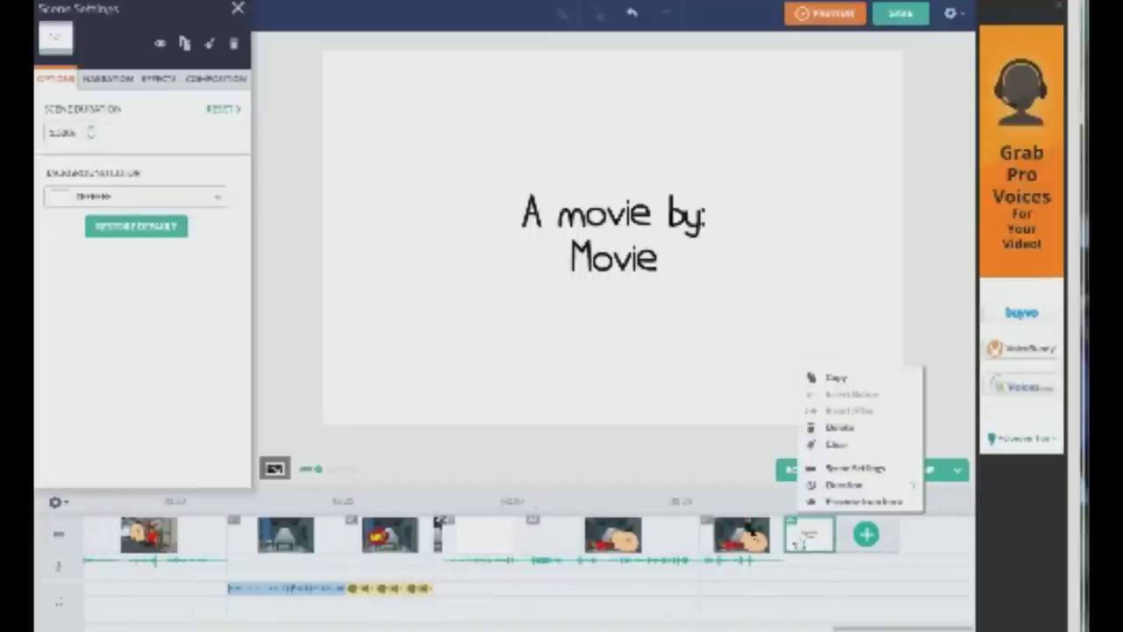
Add a further scene after the credits scene and delete the carried-over text from it
click(840, 544)
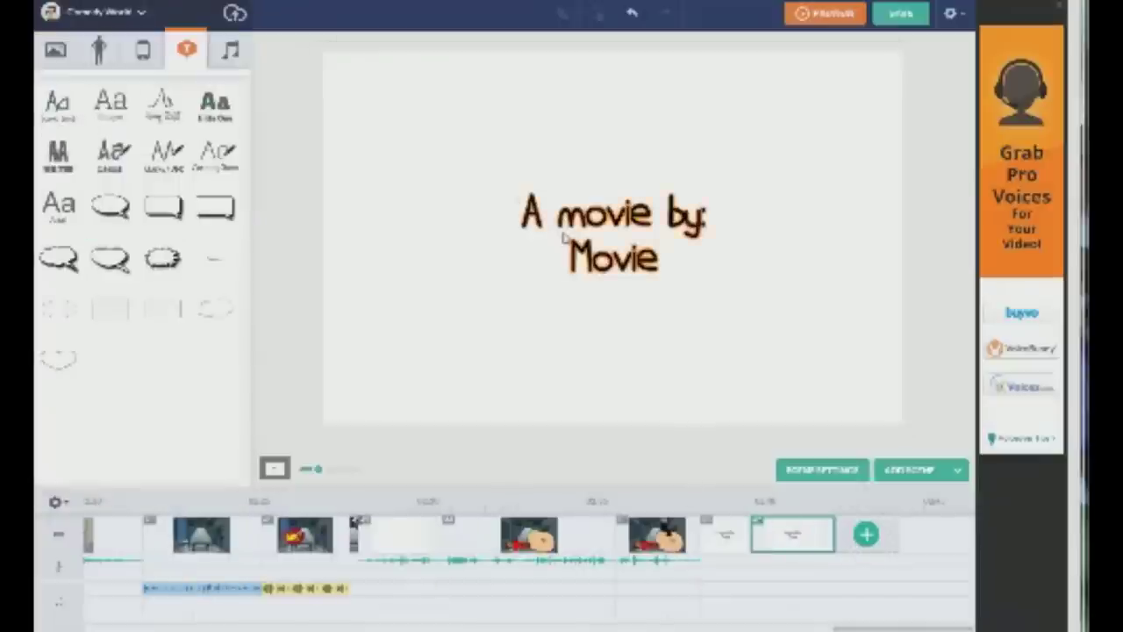
click(564, 237)
click(237, 9)
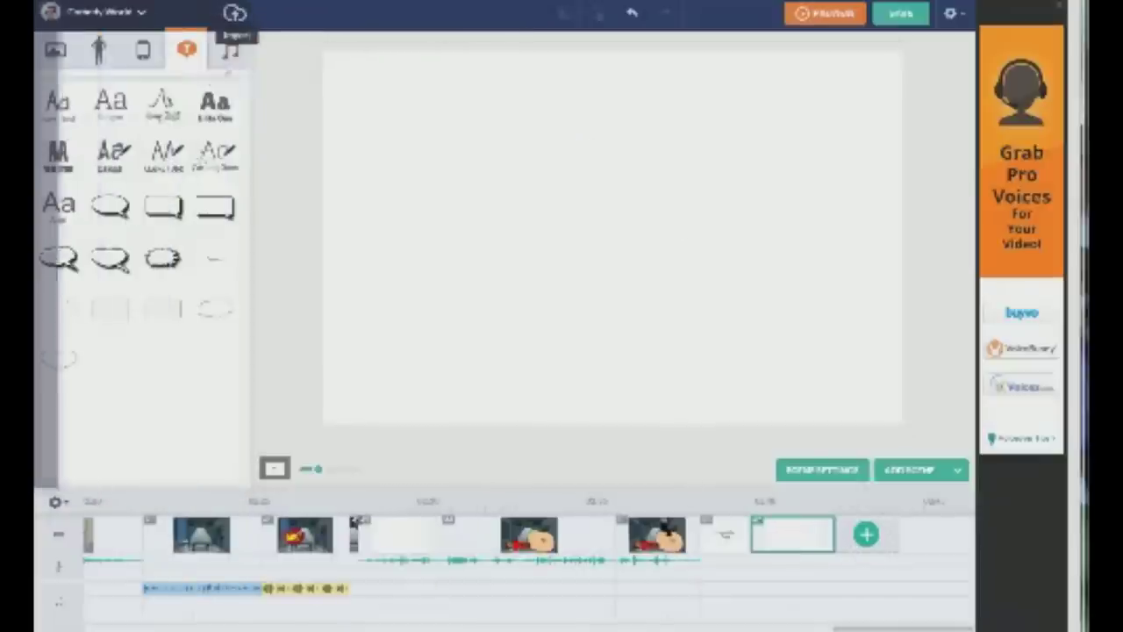
Add the antlered character in red and the black-bearded character in the camouflage hat side by side to the empty scene
click(98, 50)
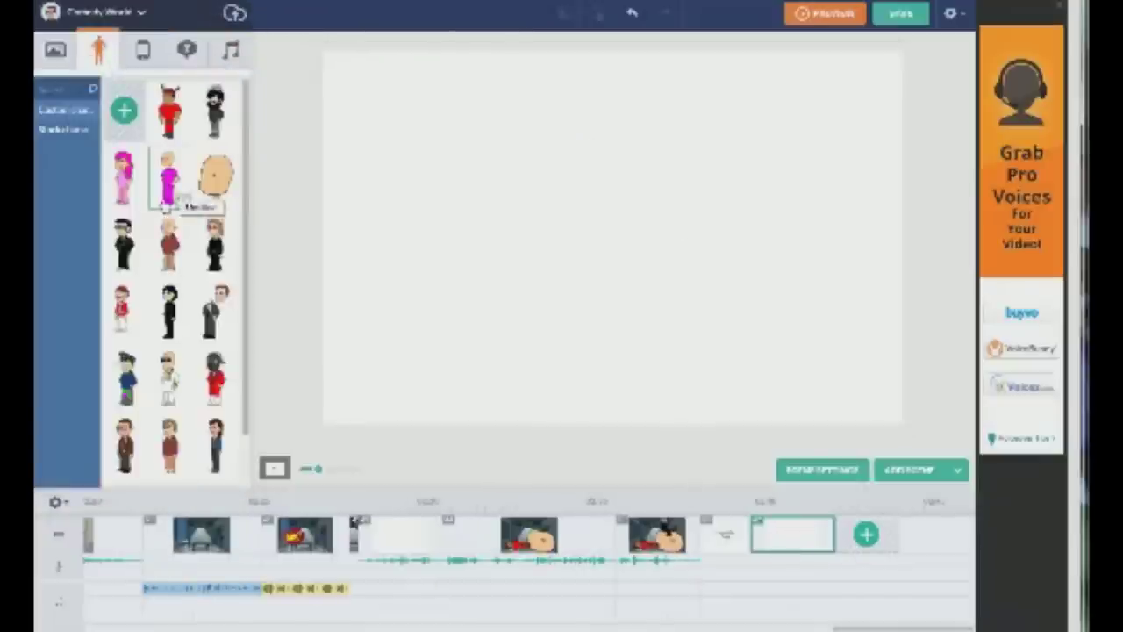
scroll(223, 386, down, 1)
scroll(220, 388, up, 1)
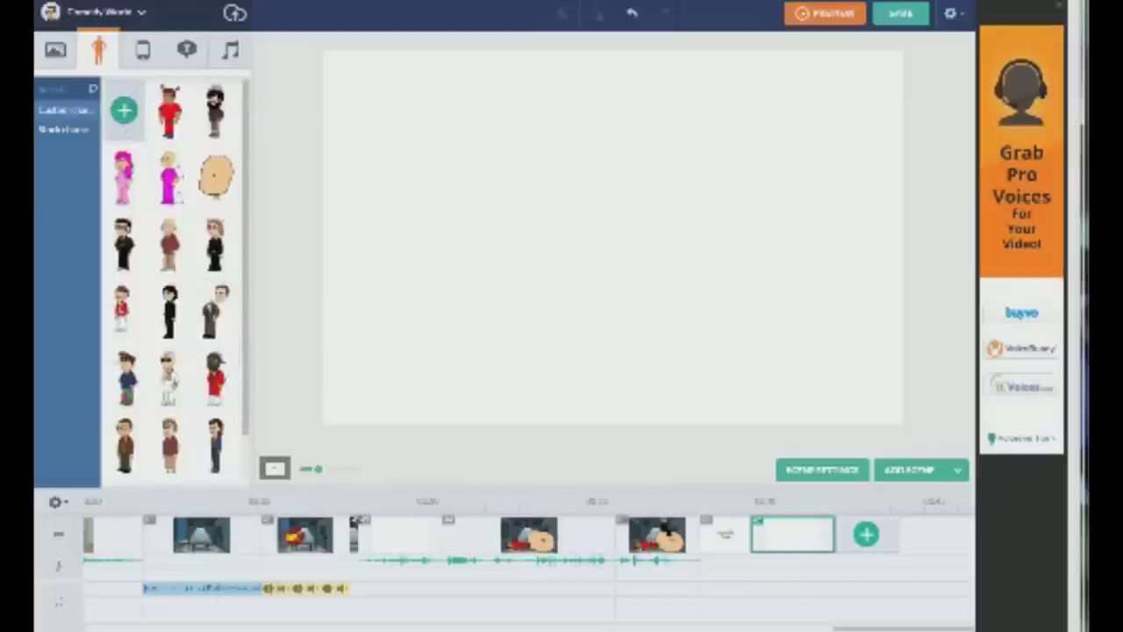
click(171, 112)
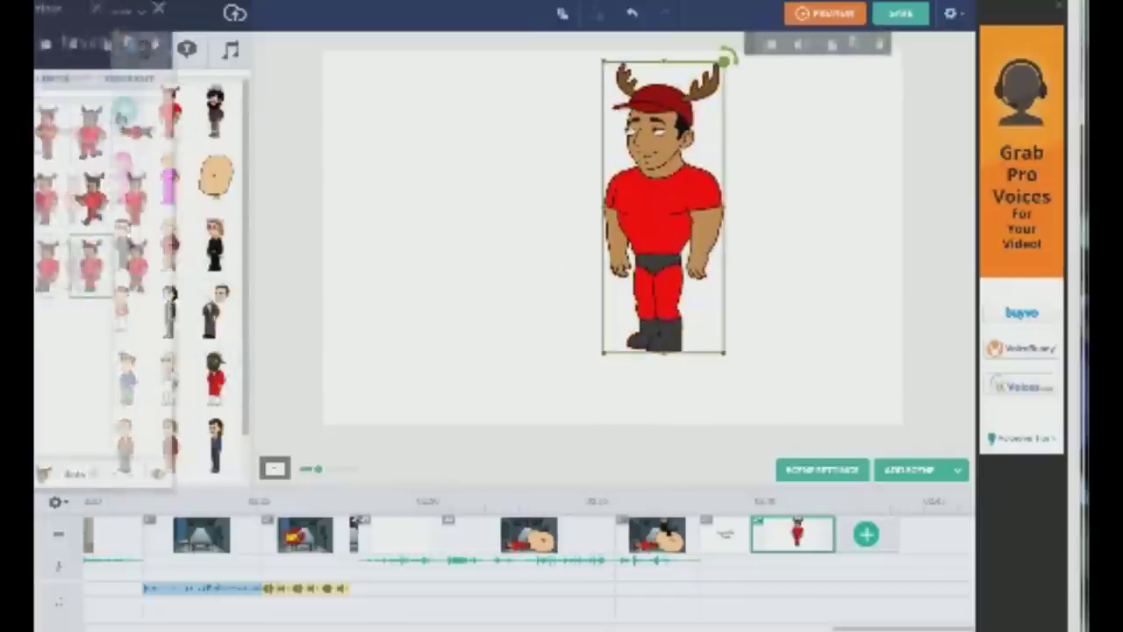
click(418, 158)
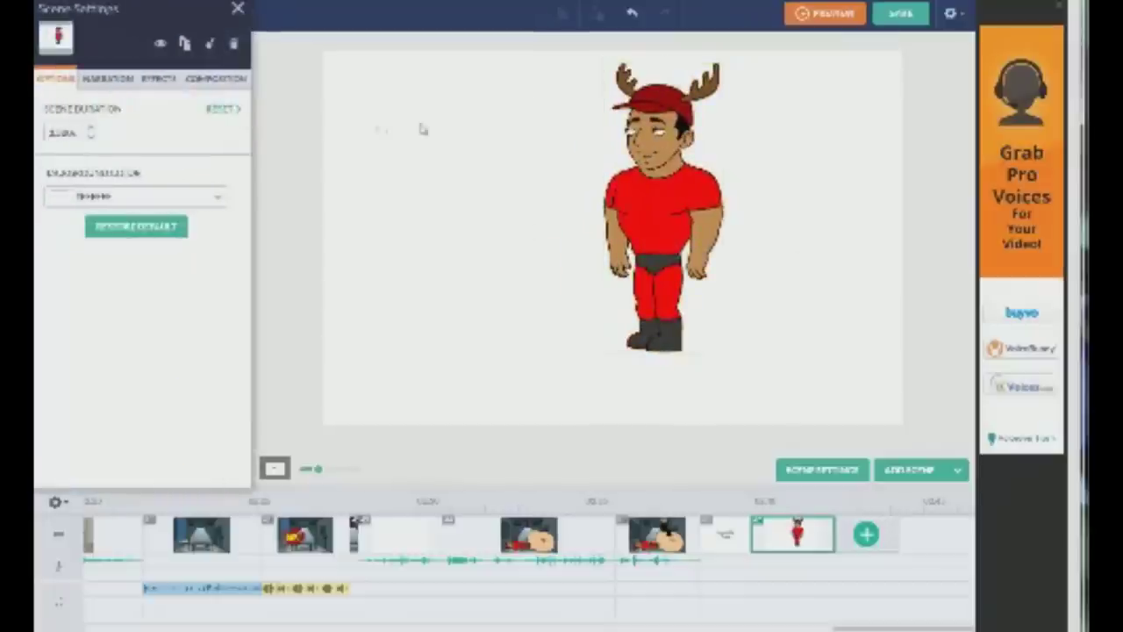
click(239, 9)
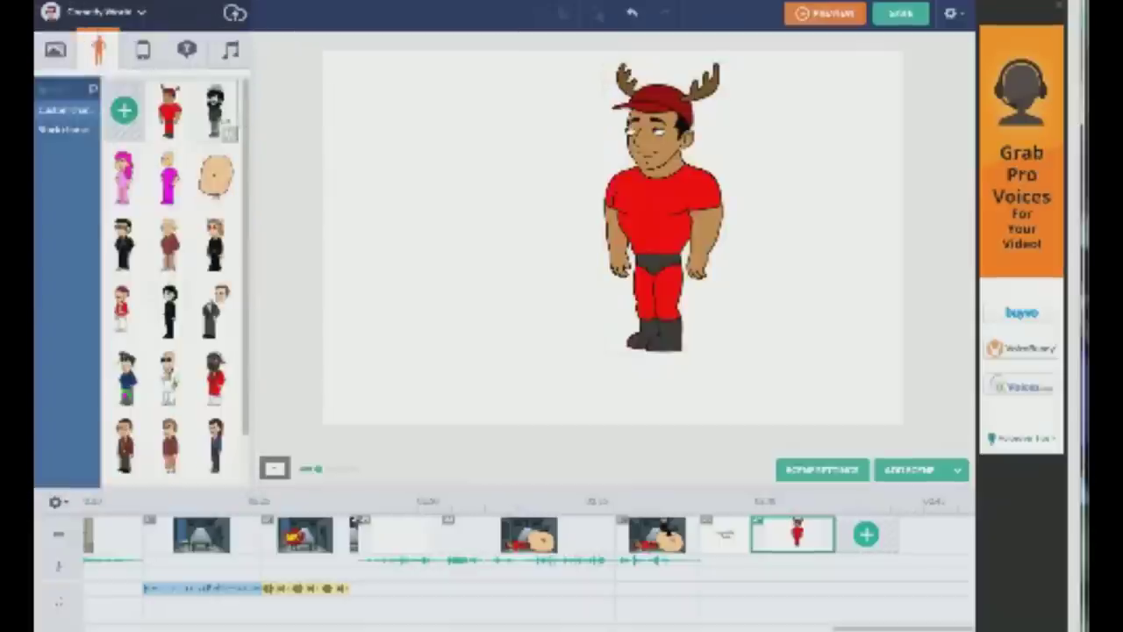
click(217, 111)
drag(601, 203, 699, 204)
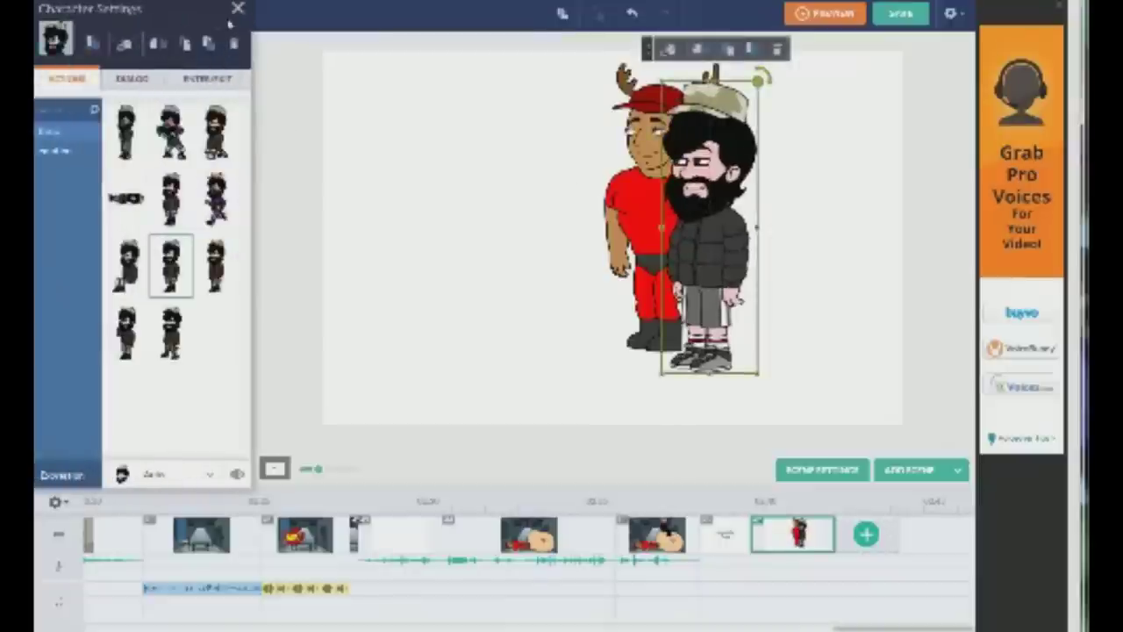
click(238, 9)
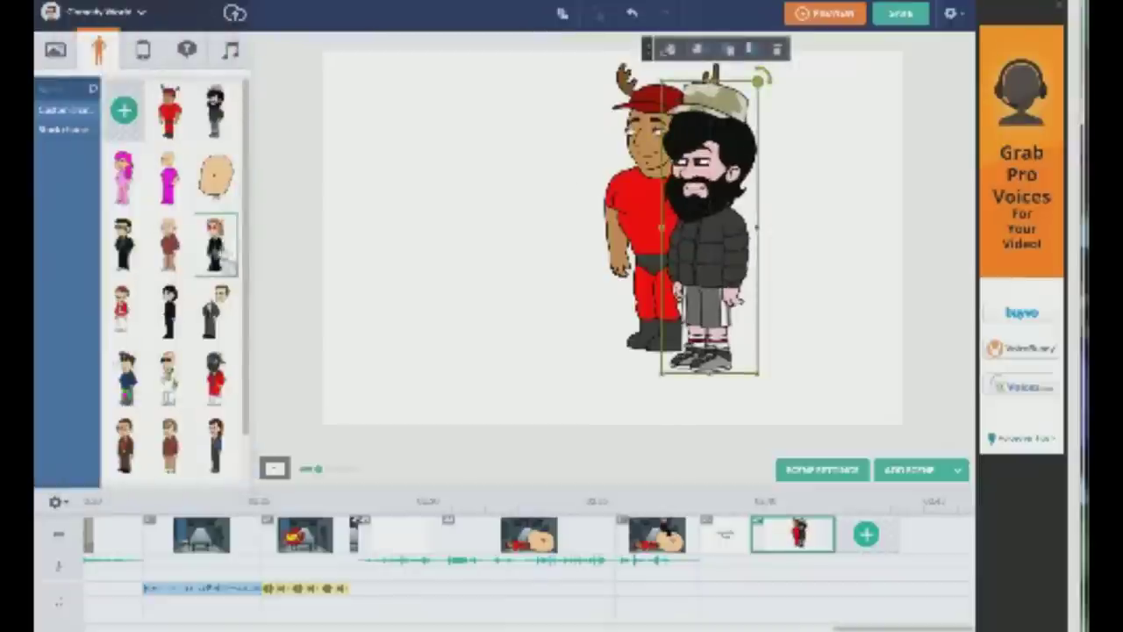
Add the pink-haired character and the bald character in magenta, continuing the row beside the bearded character
click(123, 177)
drag(614, 245, 745, 246)
click(244, 14)
click(177, 188)
drag(619, 237, 772, 254)
click(237, 9)
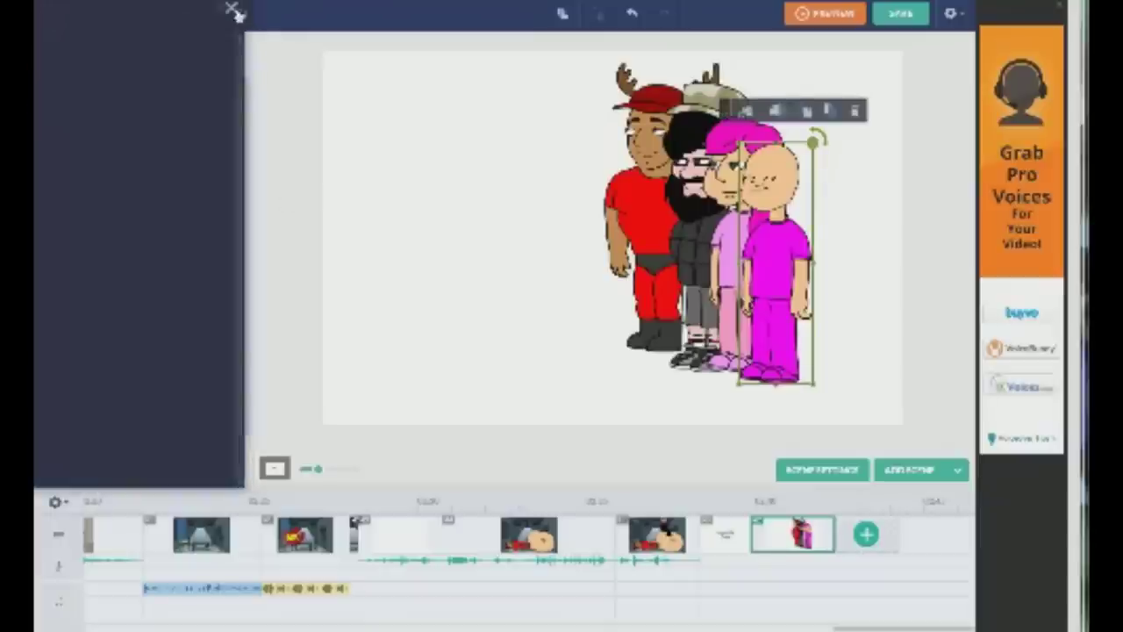
Add the potato-shaped character, send it behind all the others and place it beside the antlered character
click(216, 176)
drag(662, 282, 858, 165)
right_click(849, 117)
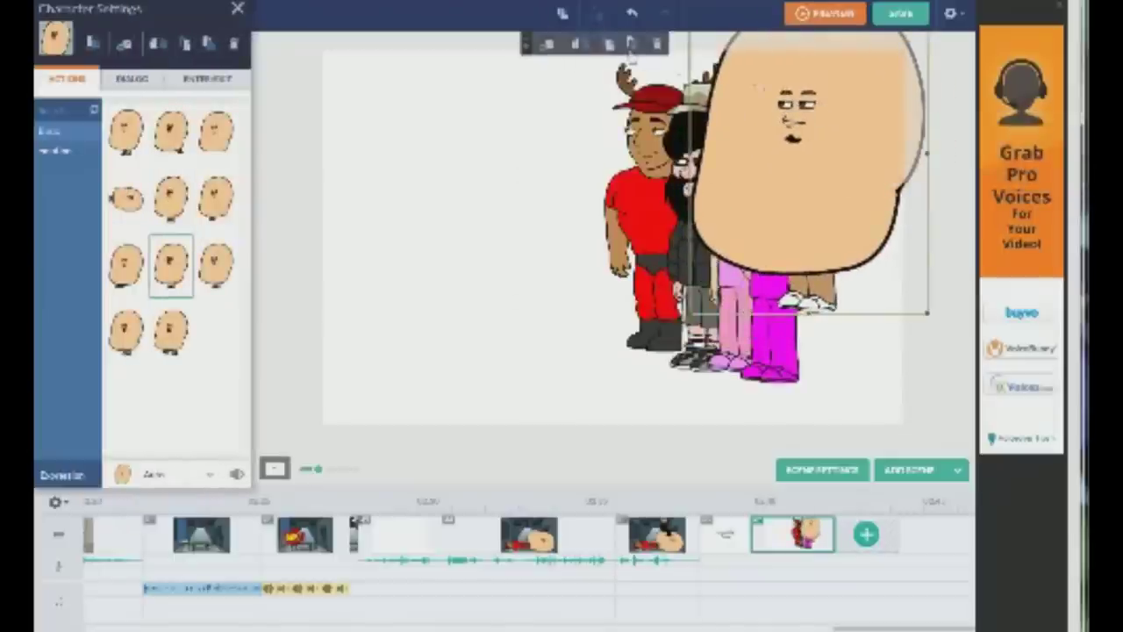
click(630, 44)
click(631, 45)
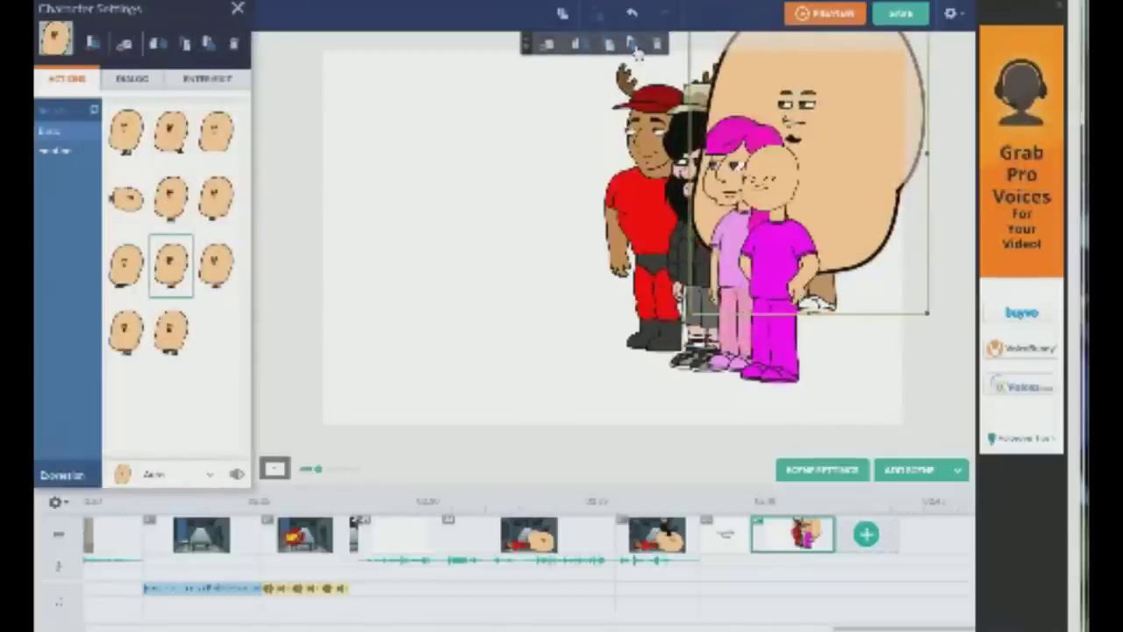
click(632, 47)
drag(867, 138, 674, 161)
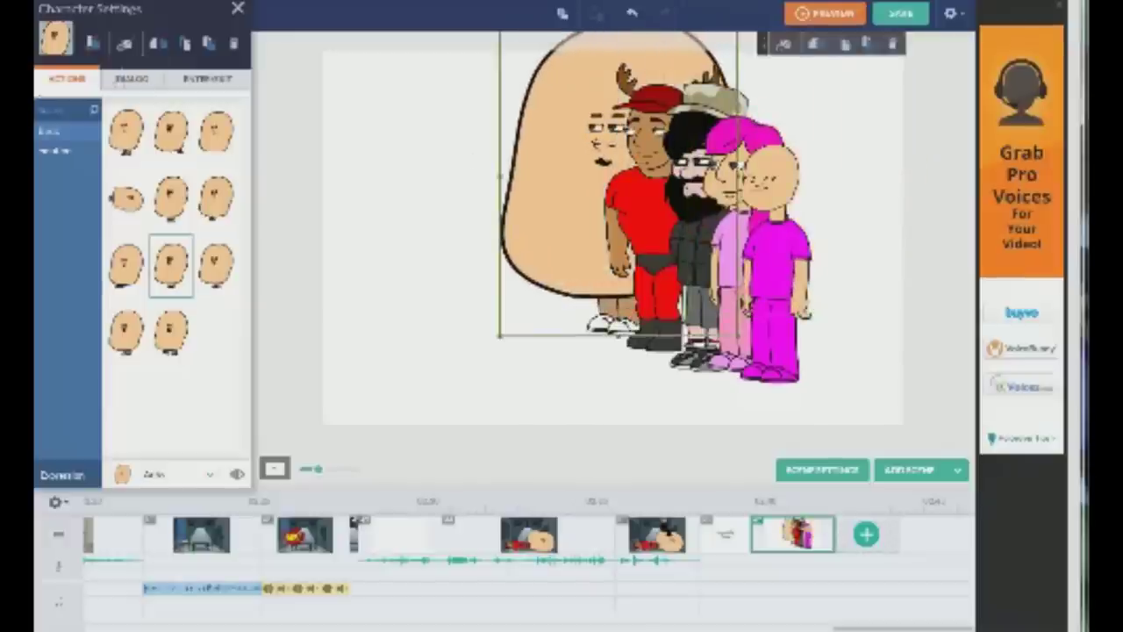
click(235, 10)
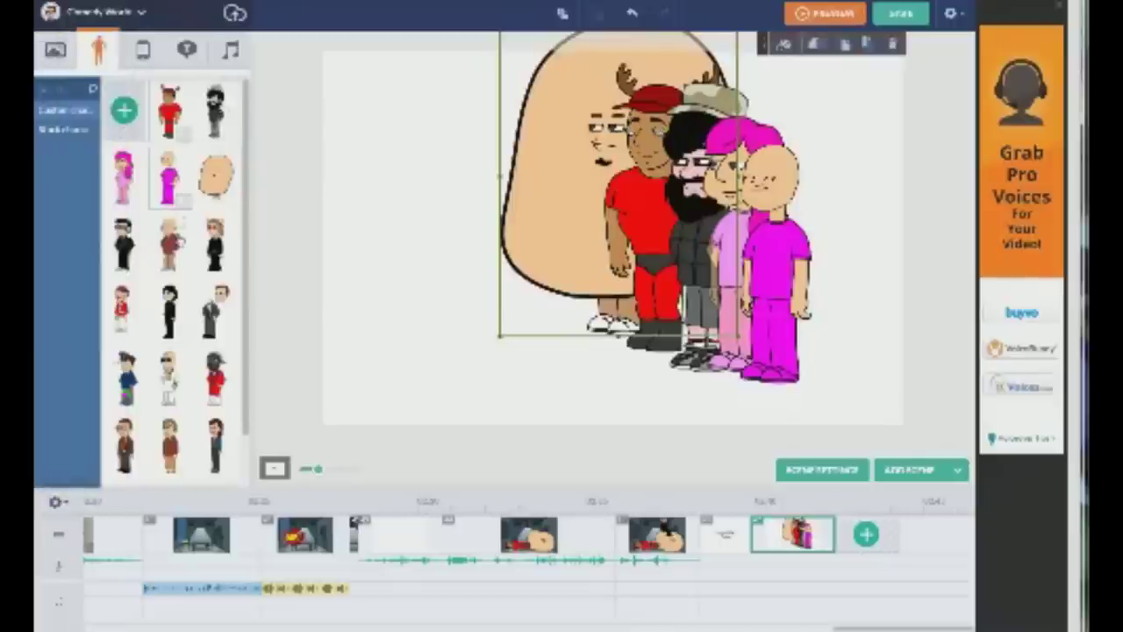
Add the character with sunglasses and headphones and the bald character in the brown hoodie to the front of the row
click(125, 246)
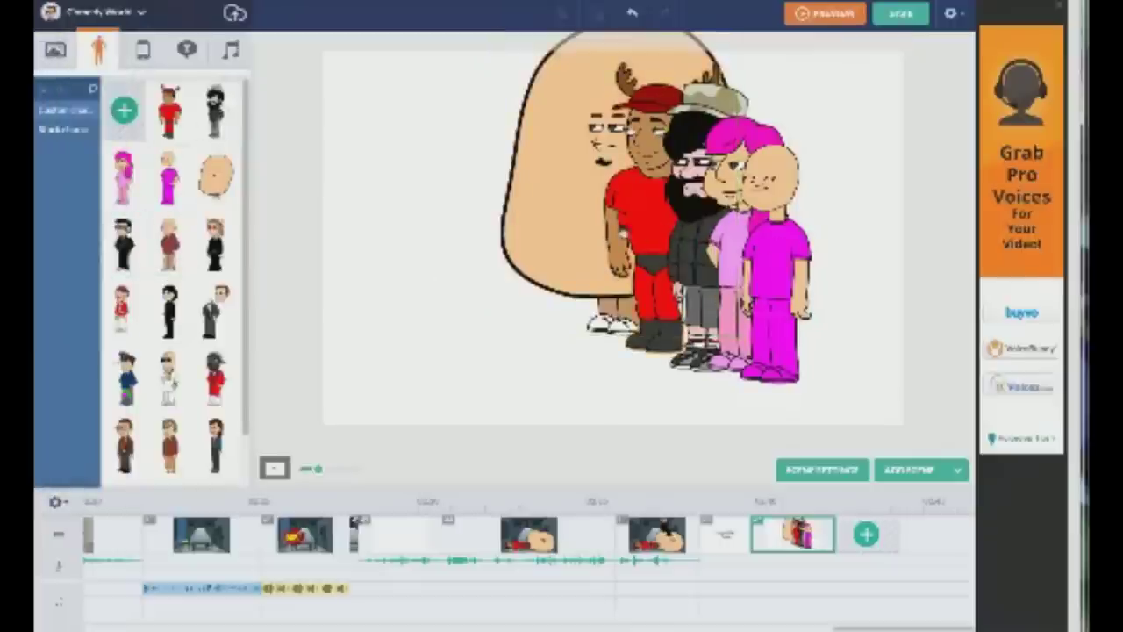
drag(616, 238, 803, 267)
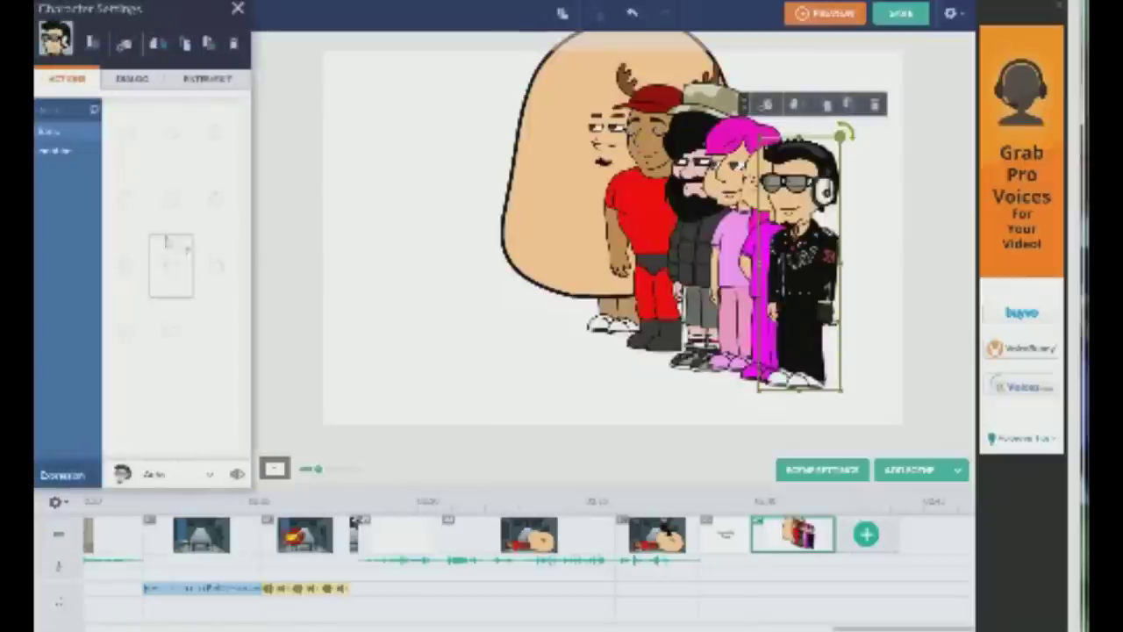
click(237, 9)
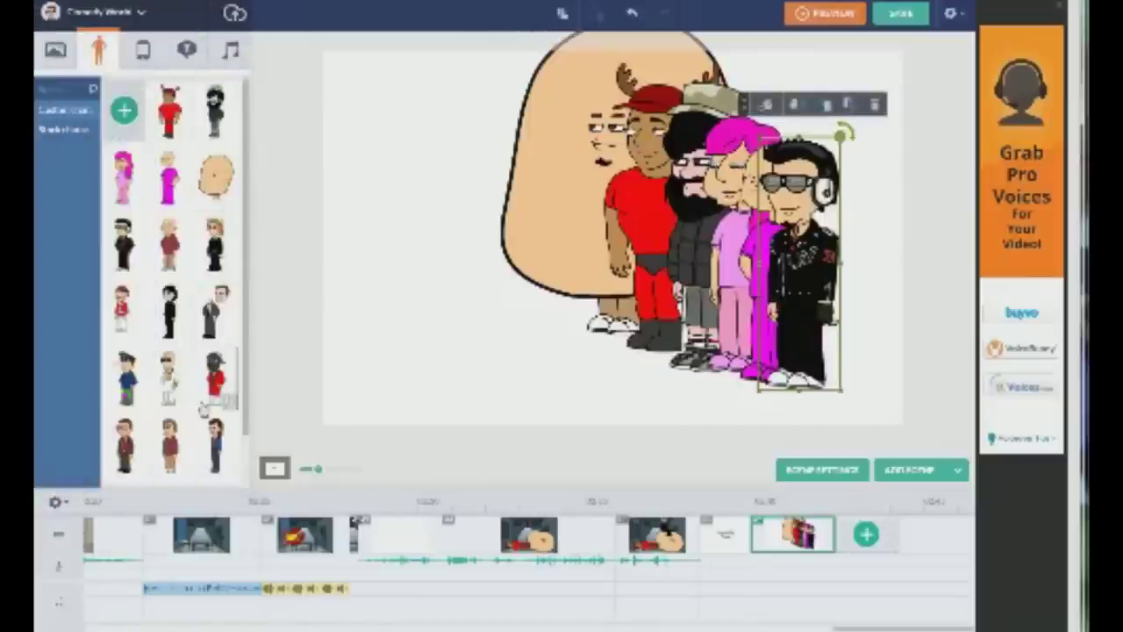
click(165, 271)
drag(646, 234, 850, 283)
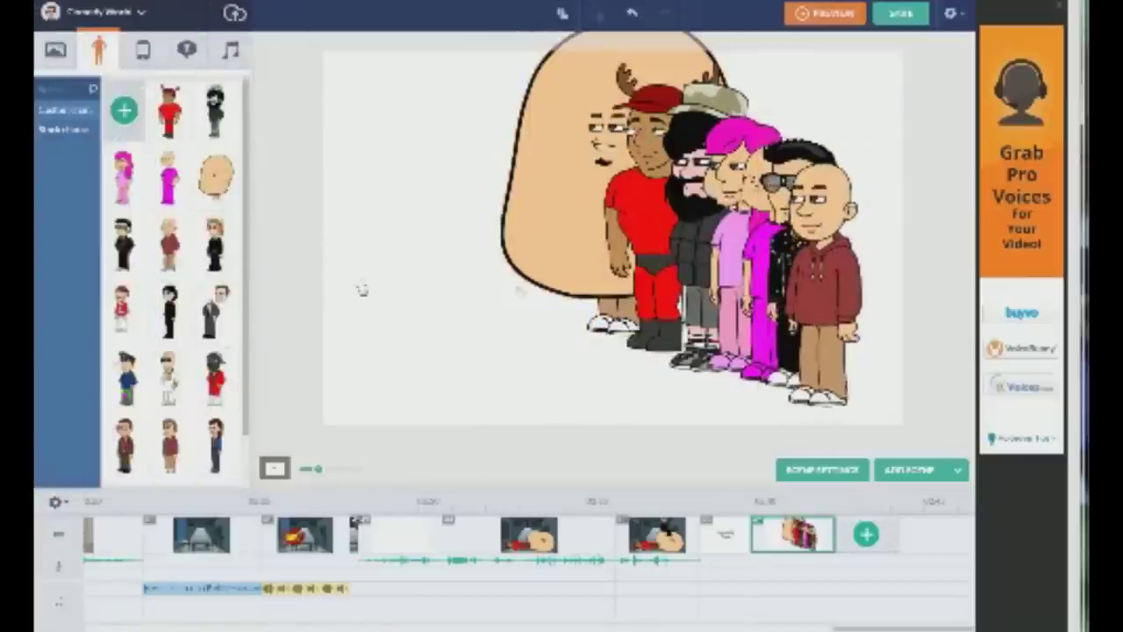
click(238, 8)
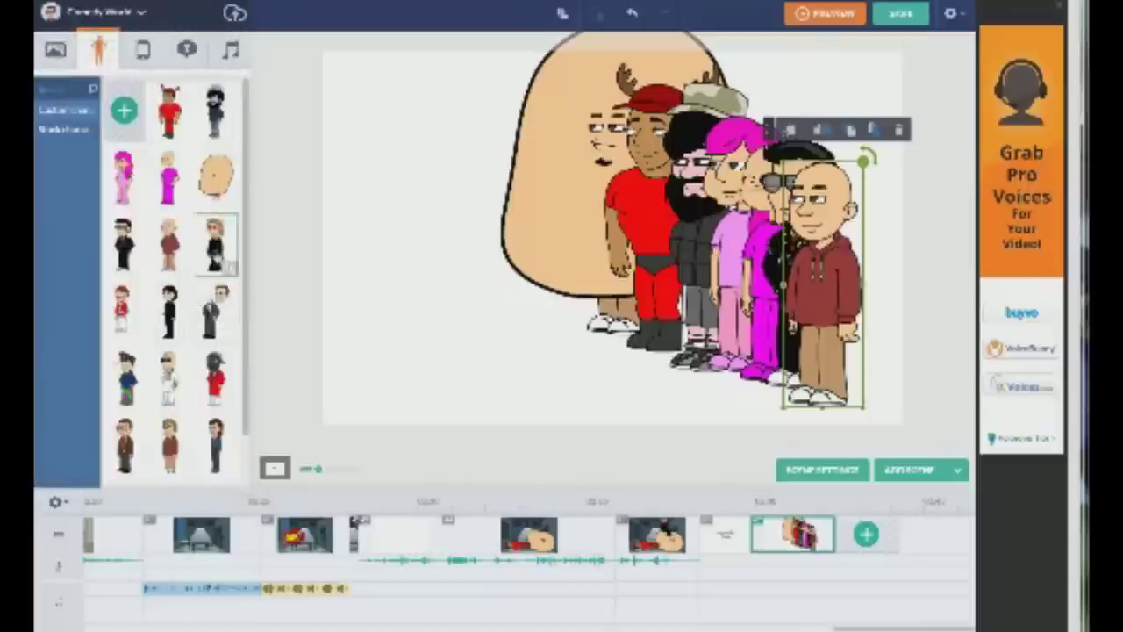
Add the cat-eared character in black and the moustached character in the red jacket to the front end of the row
click(216, 246)
drag(631, 228, 865, 289)
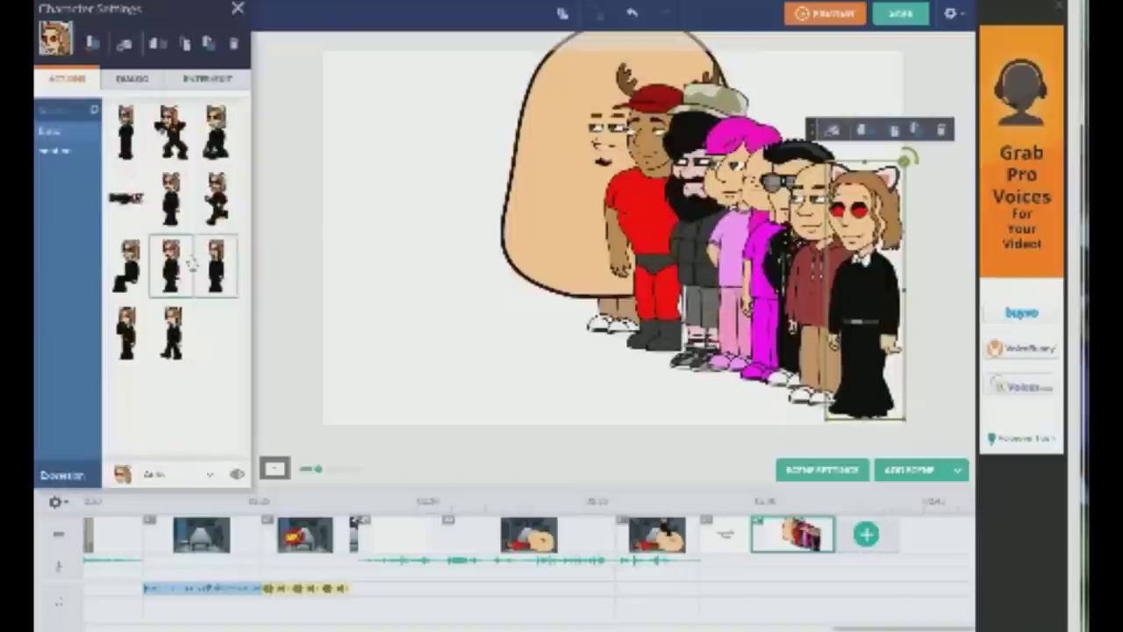
click(240, 10)
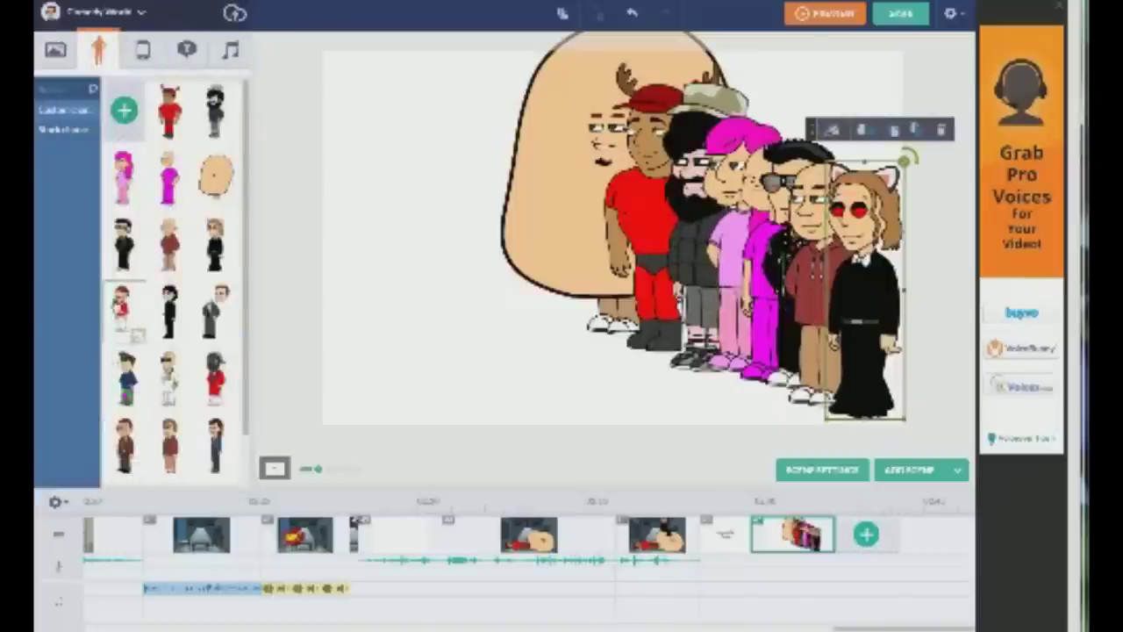
click(121, 309)
drag(604, 257, 895, 325)
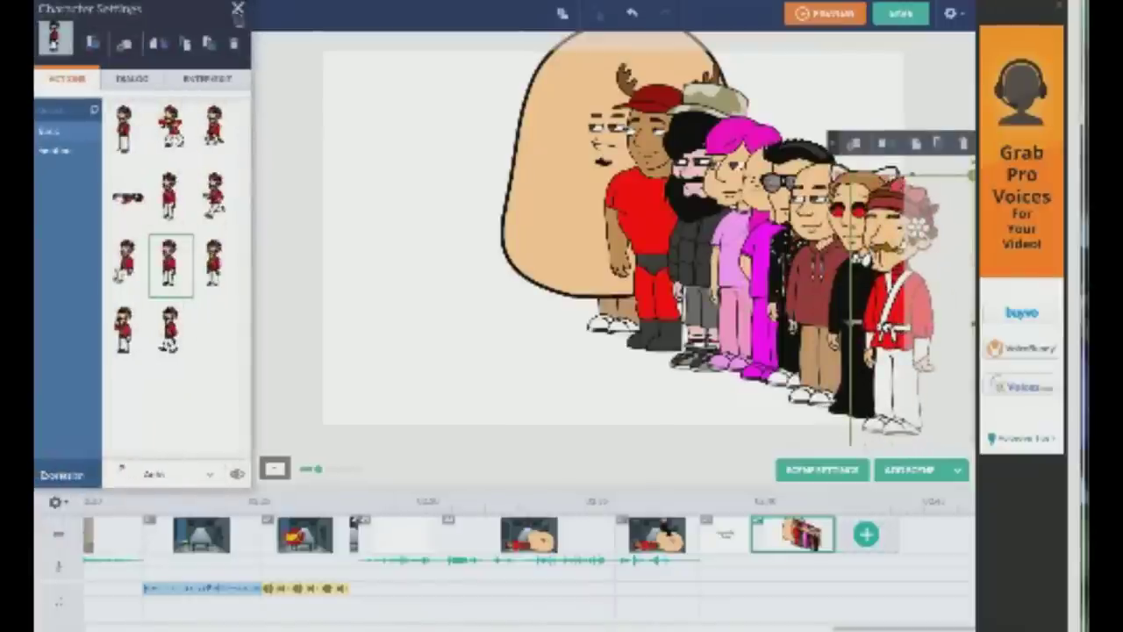
click(237, 10)
Add the black-haired character dressed in black and stand it in front of the potato-shaped character's outer edge
drag(248, 316, 248, 395)
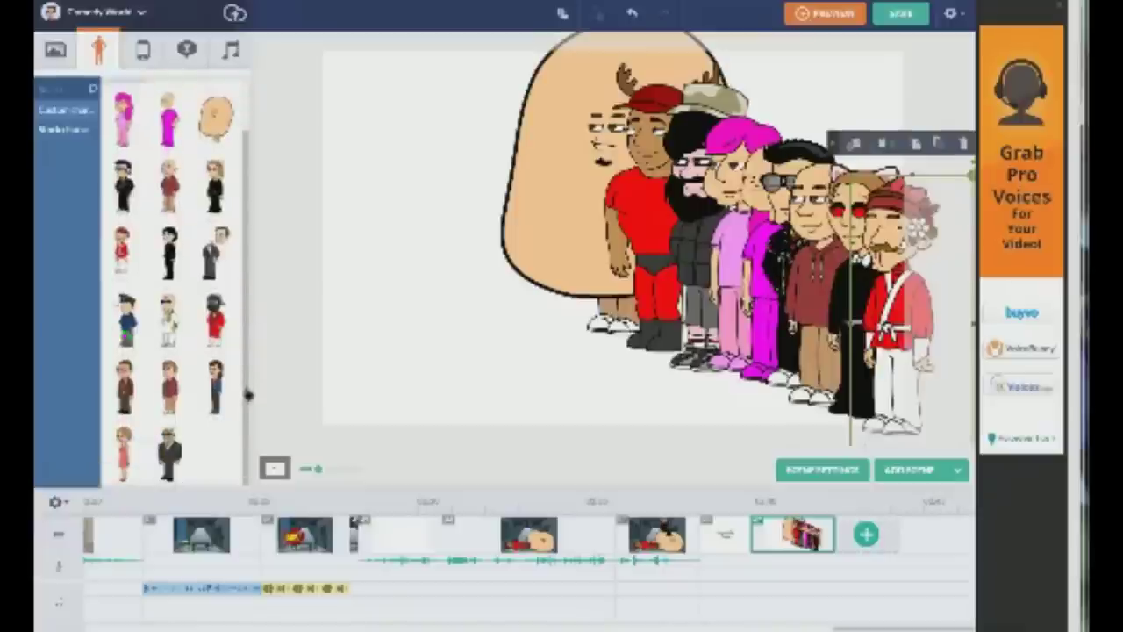
drag(170, 252, 586, 244)
drag(541, 281, 540, 280)
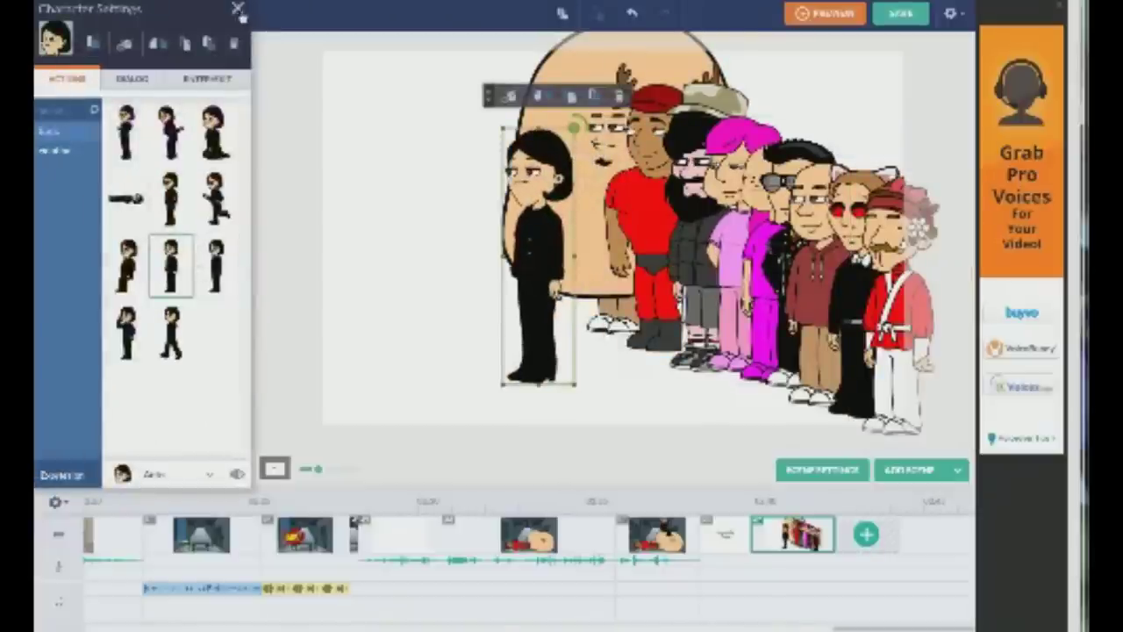
click(238, 9)
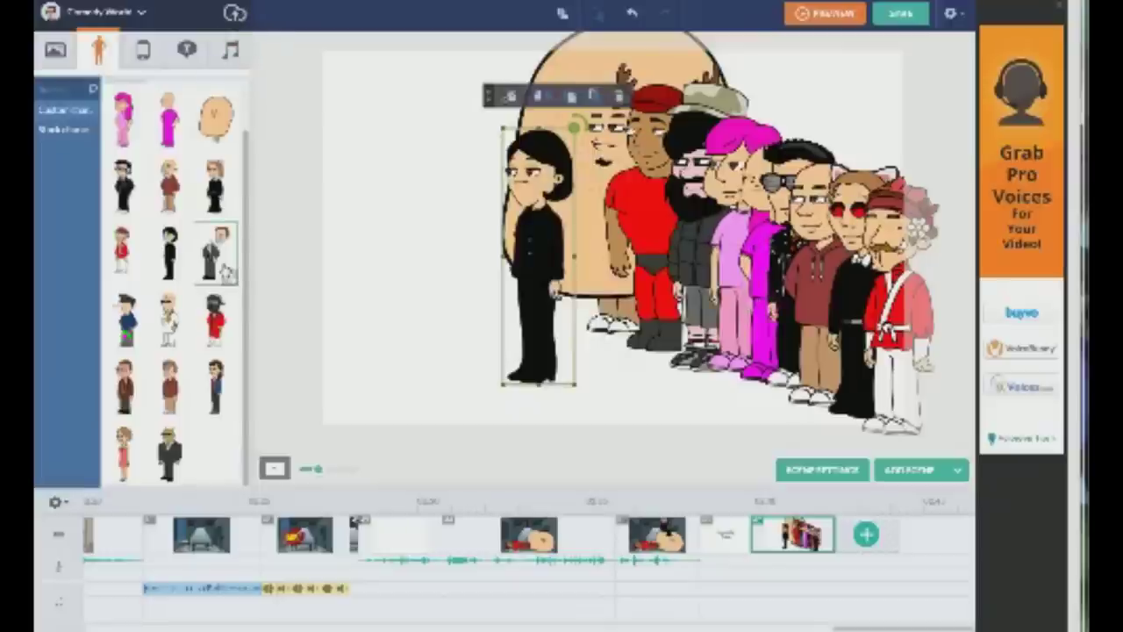
Add the suited character with the detached head, send it backward and tuck its head behind the potato-shaped character
drag(224, 274, 450, 224)
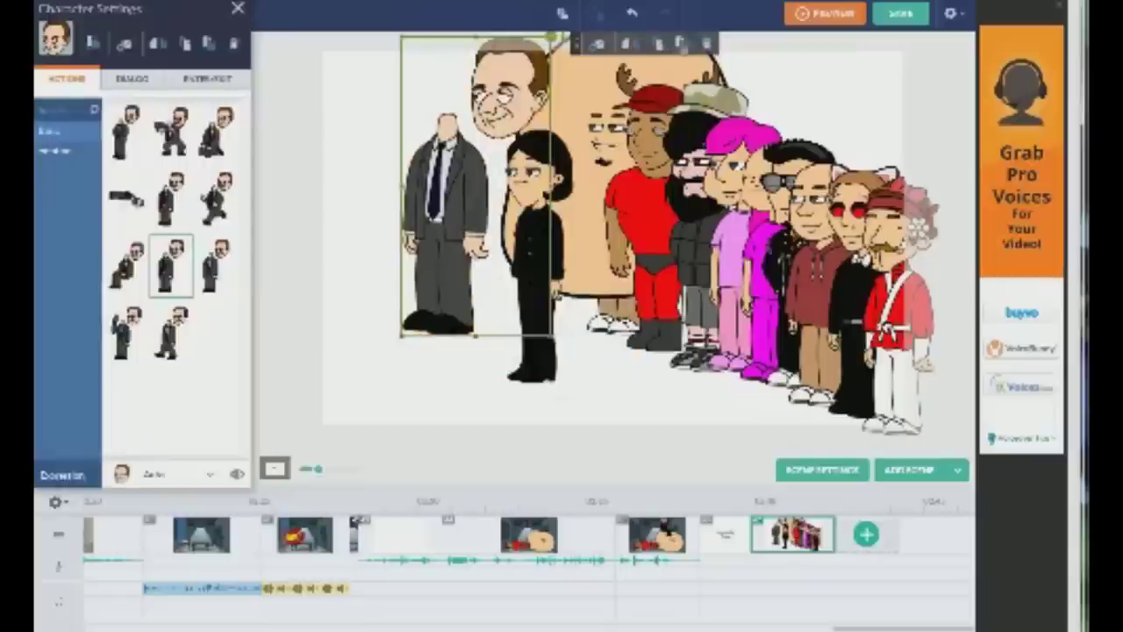
click(684, 49)
drag(460, 225, 488, 224)
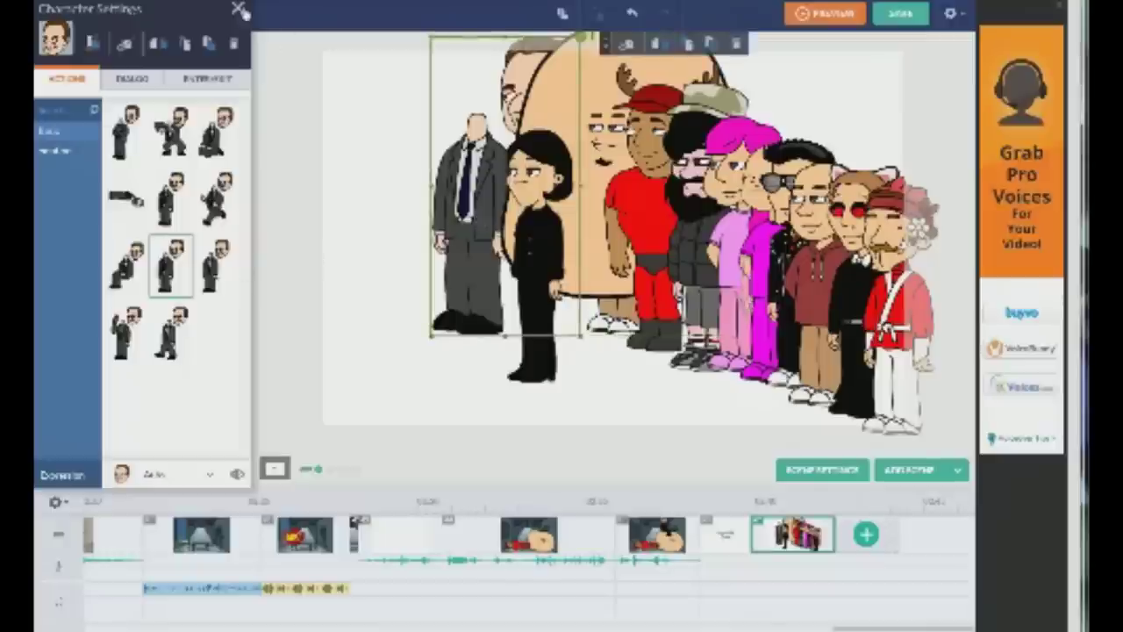
click(239, 9)
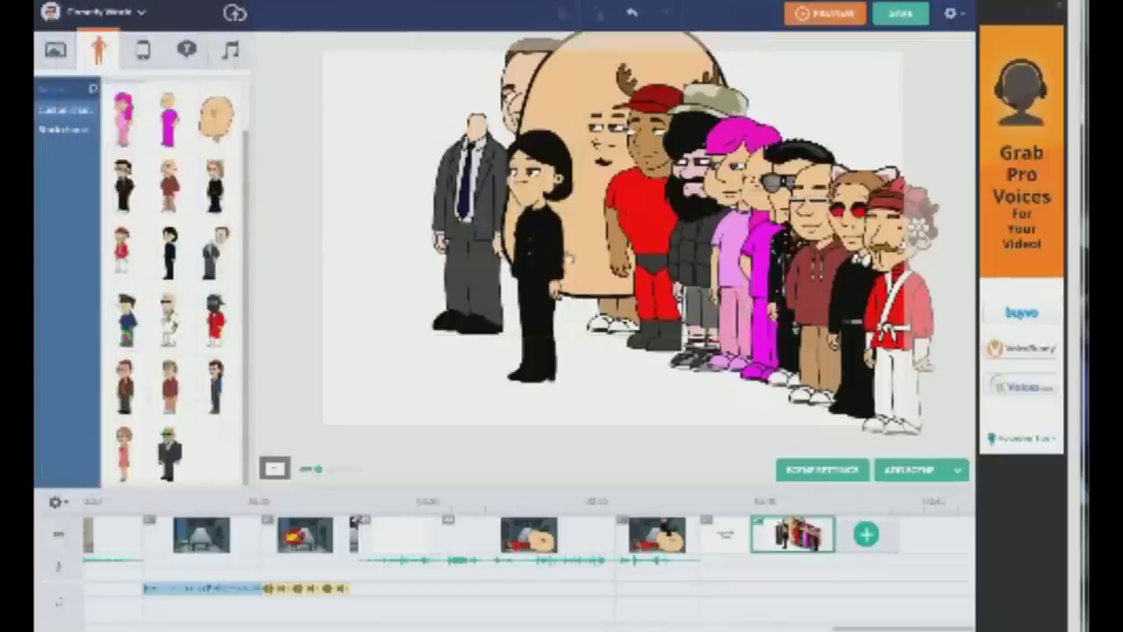
Add the character in the police cap and blue hoodie above the row and send it behind the other characters
drag(612, 256, 792, 196)
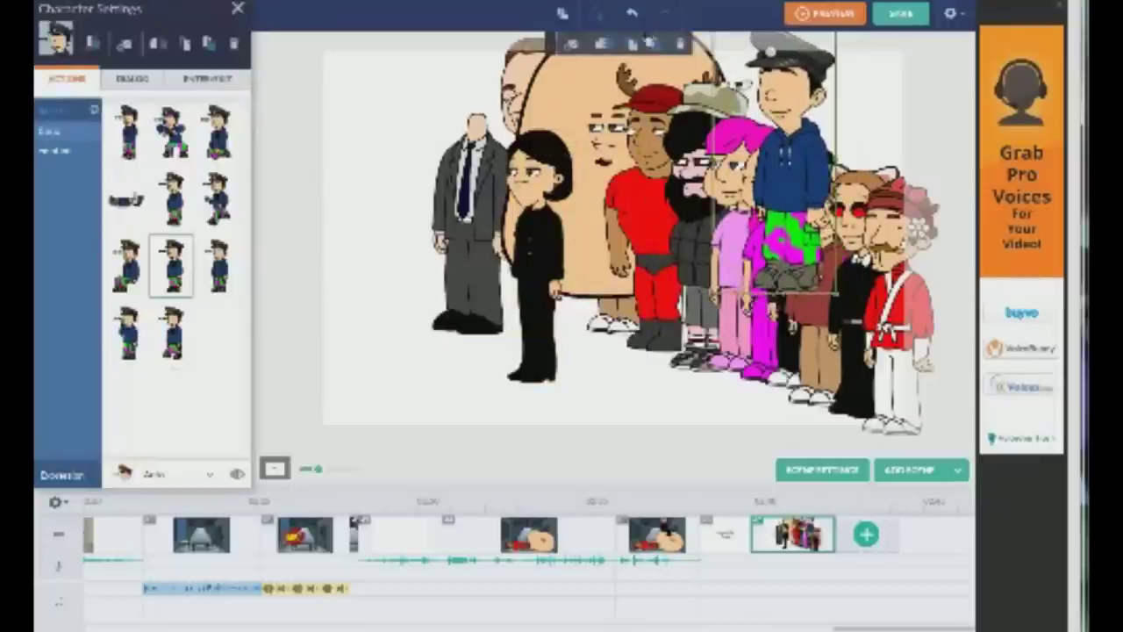
click(655, 43)
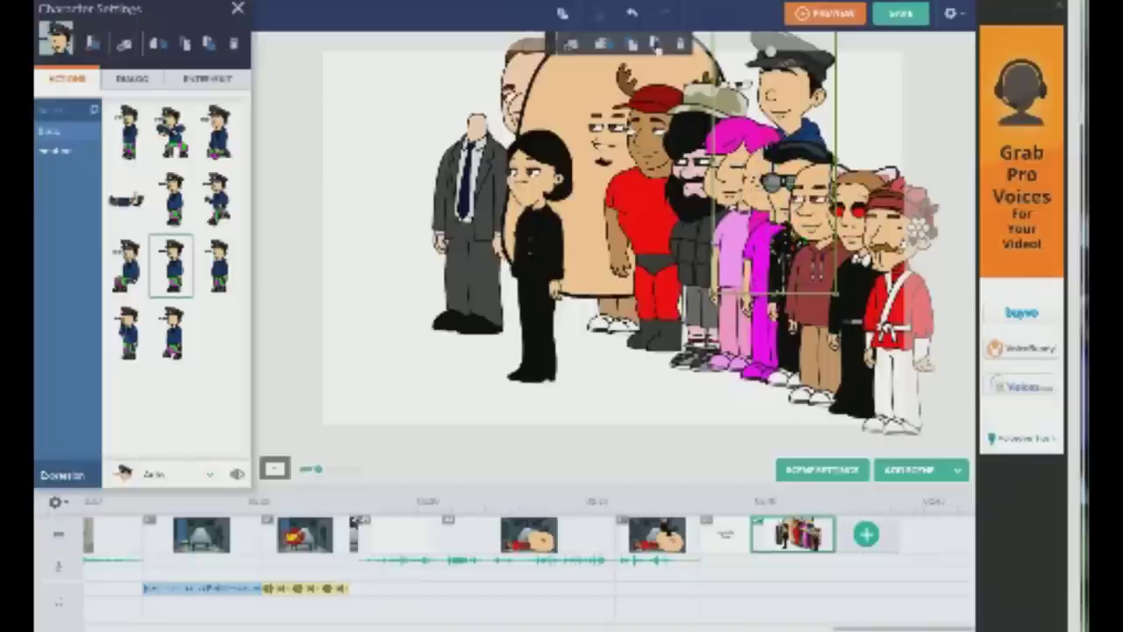
click(238, 9)
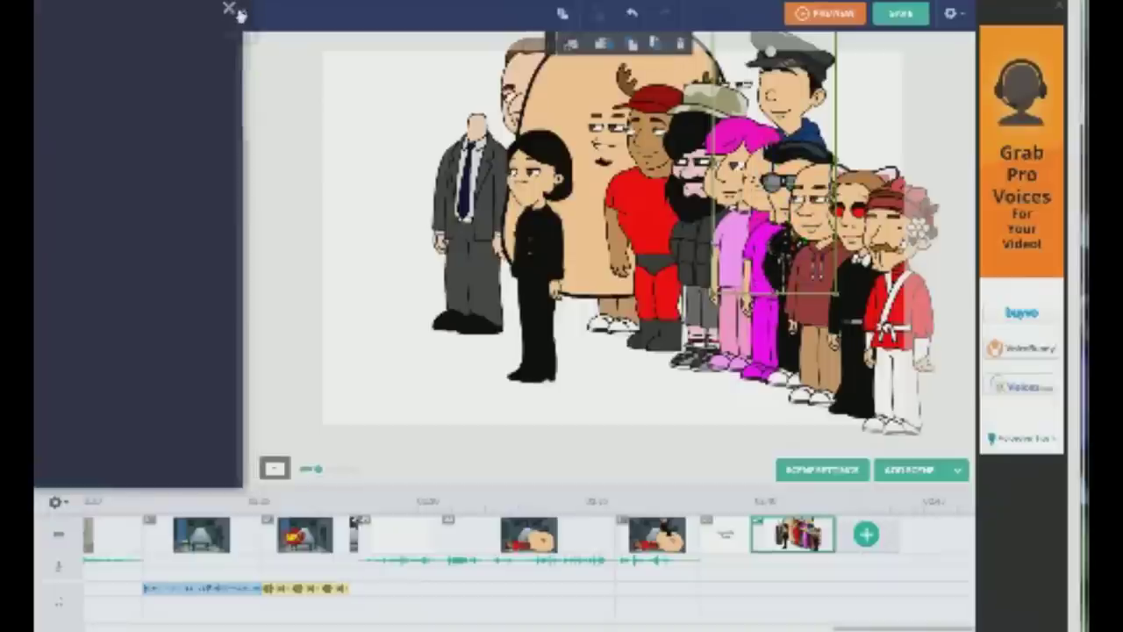
Add the bald character in sunglasses and white clothes beside the police-capped character and send him behind the front row
click(169, 320)
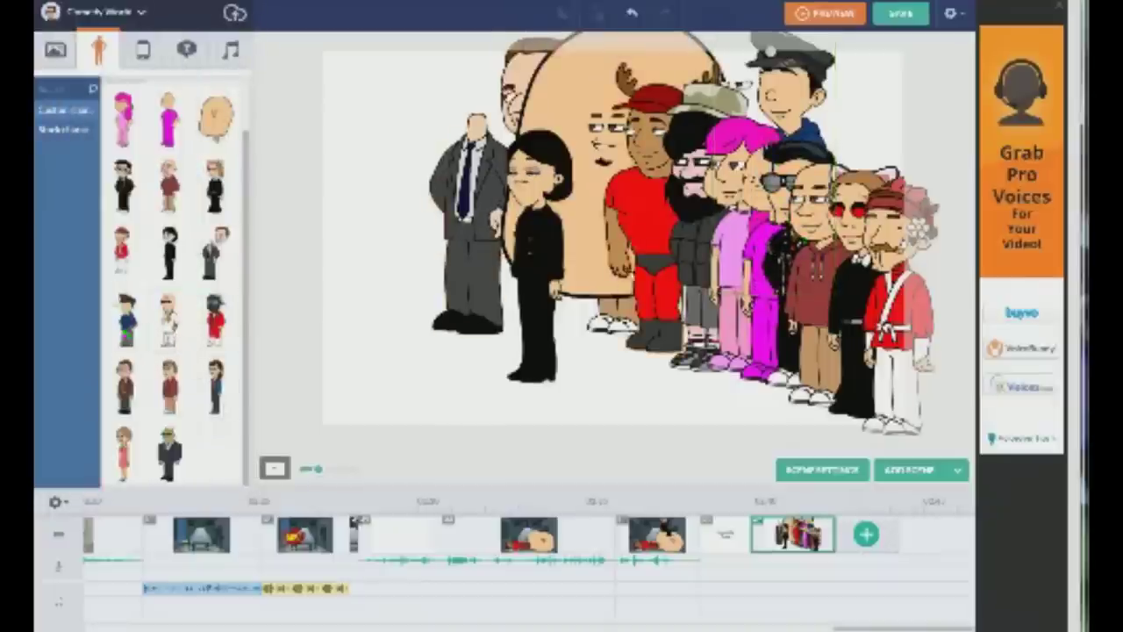
drag(619, 233, 828, 216)
click(747, 45)
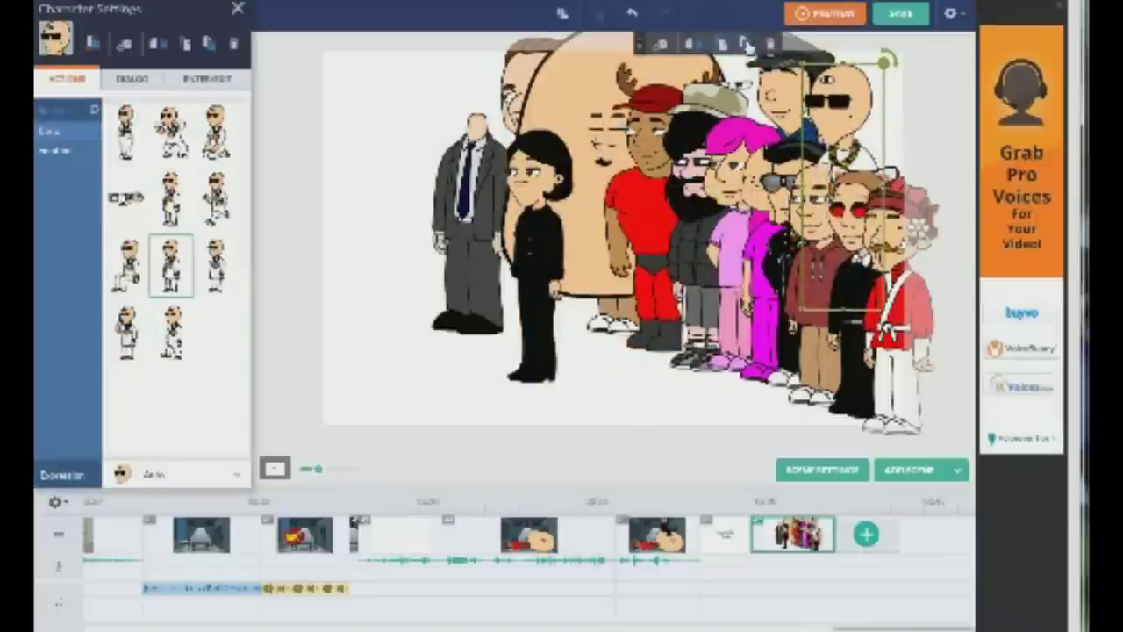
click(238, 9)
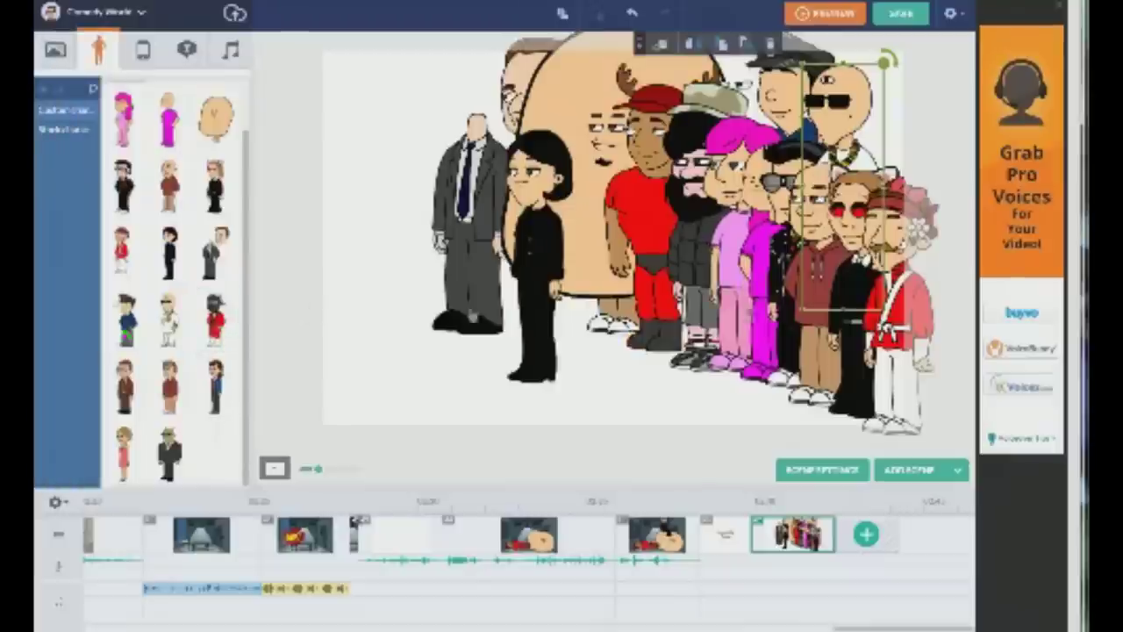
Add the gas-mask character in the red outfit and stand it in front, just beside the black-haired character in black
click(215, 320)
drag(603, 238, 586, 271)
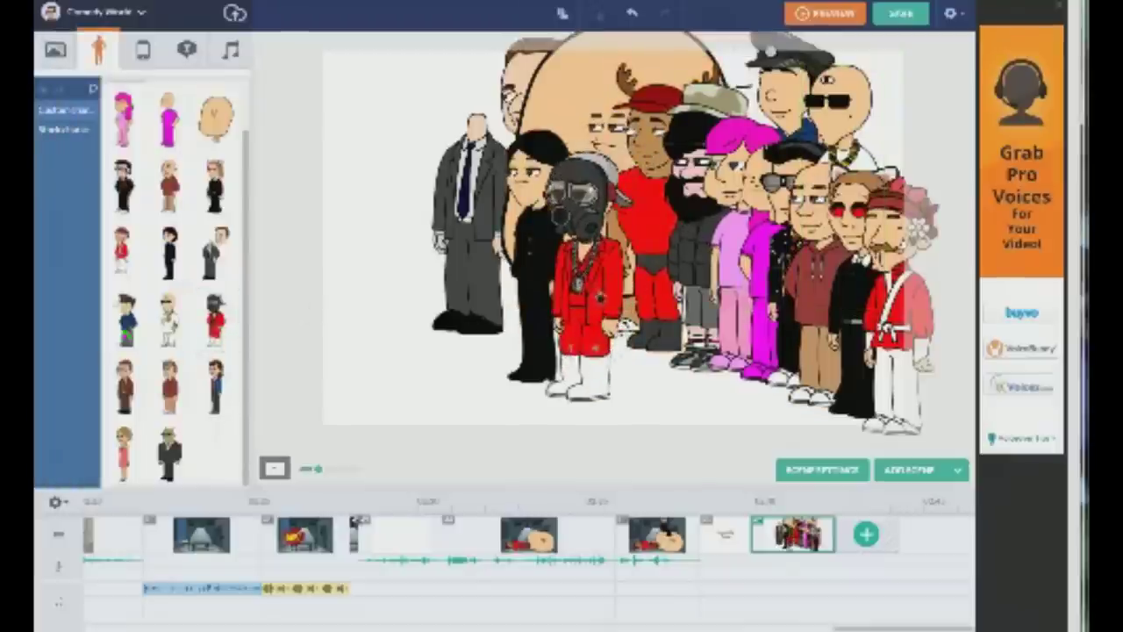
click(599, 279)
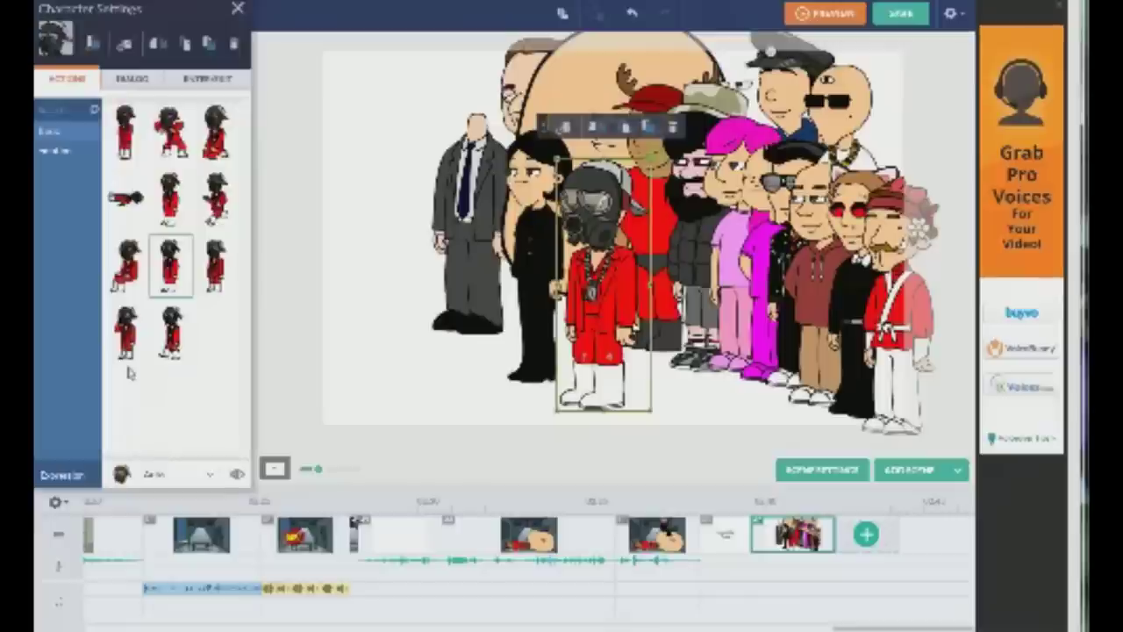
click(237, 11)
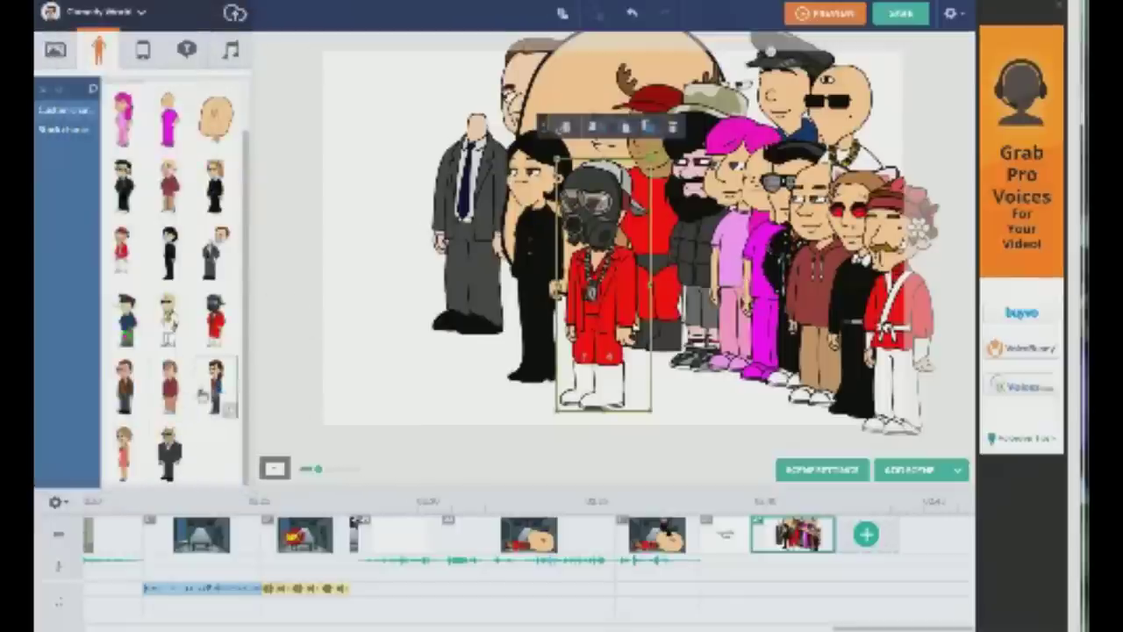
scroll(149, 342, up, 2)
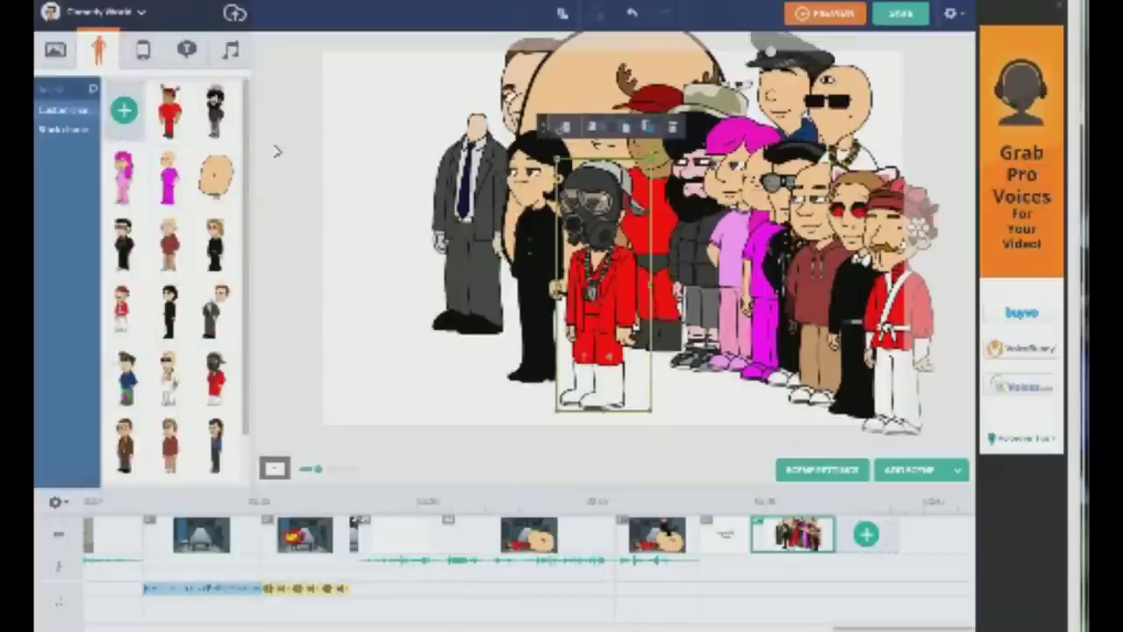
click(143, 49)
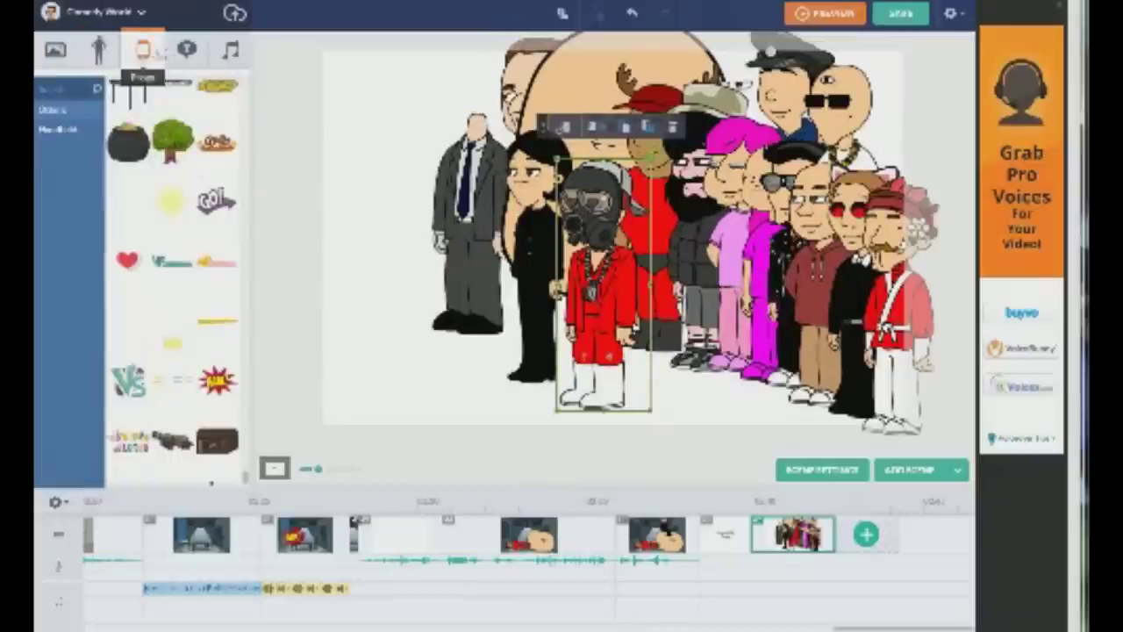
click(63, 51)
click(143, 50)
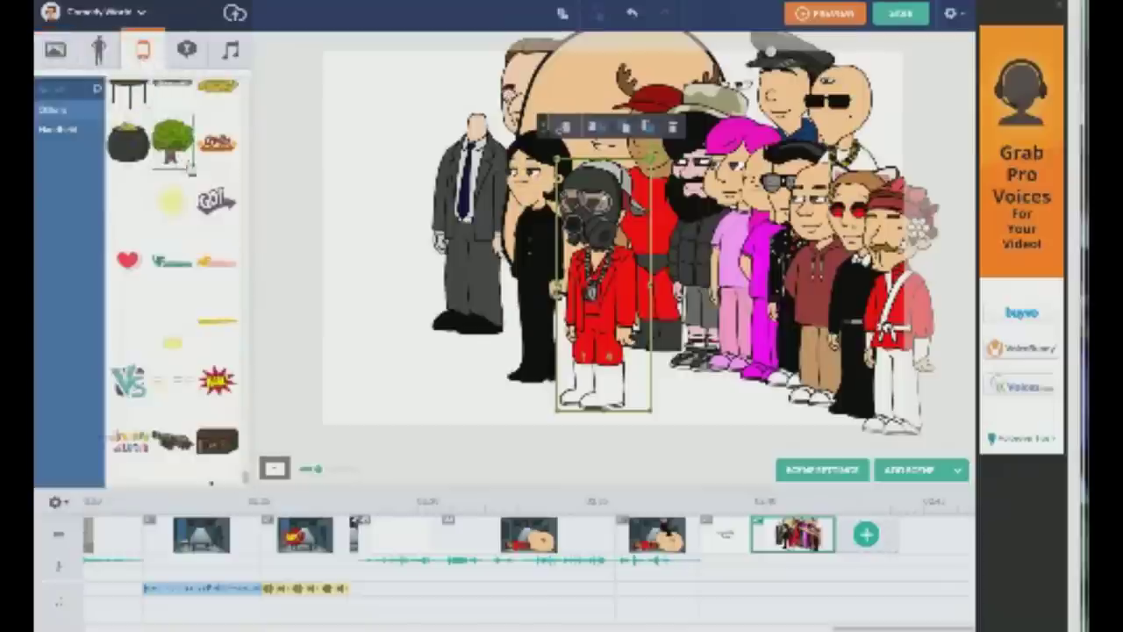
click(58, 53)
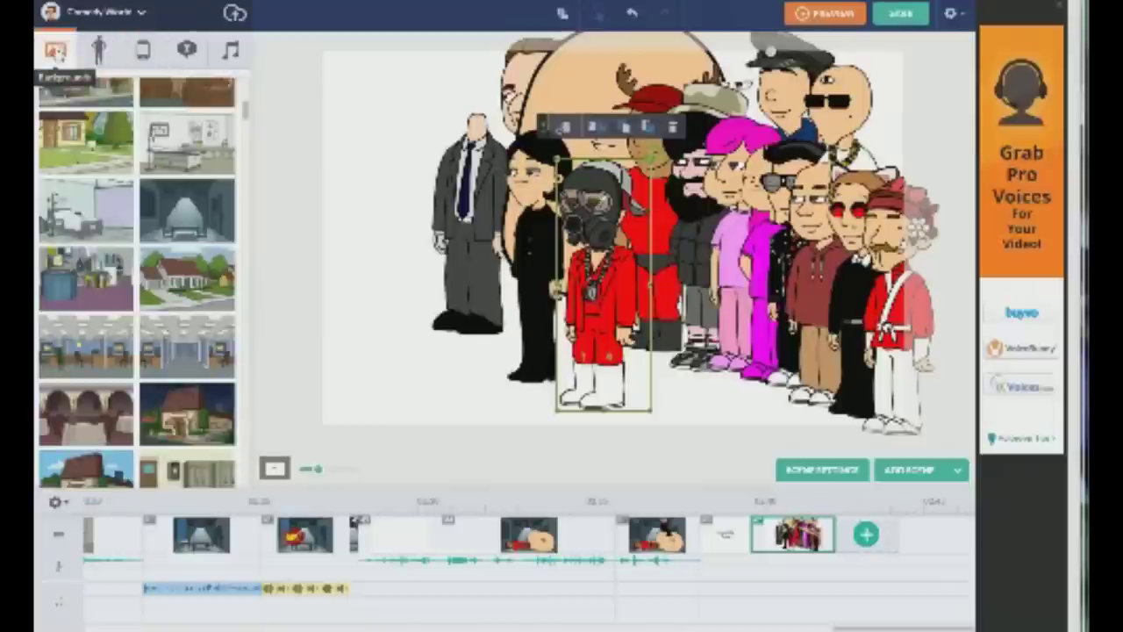
click(98, 49)
click(143, 50)
click(186, 49)
click(143, 49)
click(200, 56)
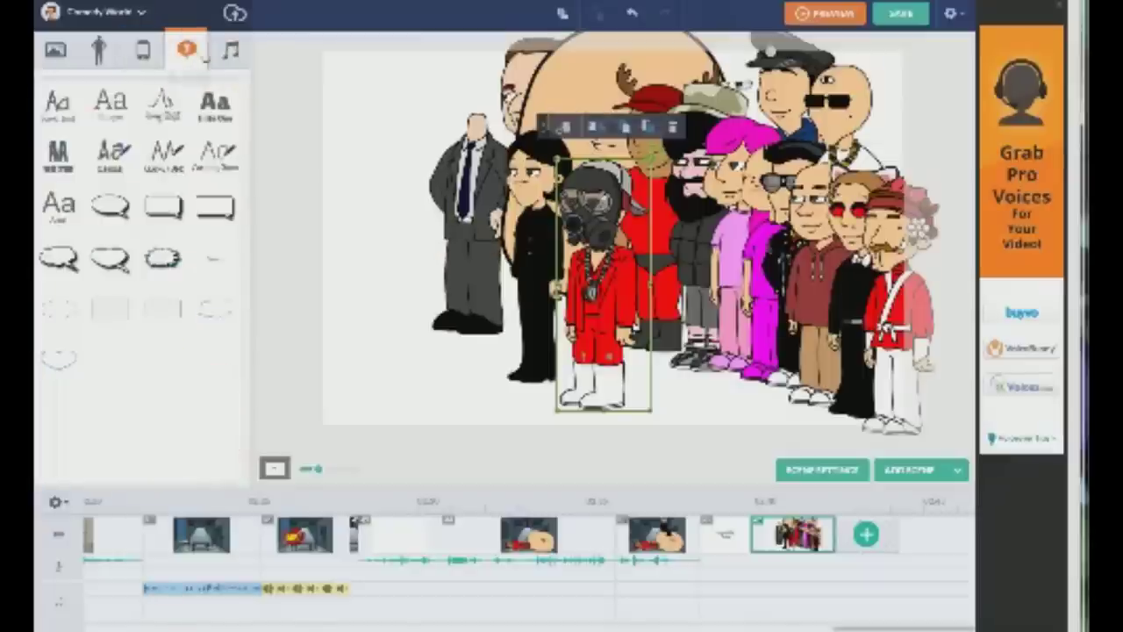
click(143, 49)
click(98, 49)
click(56, 53)
click(98, 50)
Add the grey-haired stock character in a suit and red tie beyond the headless suited body and flip him to face the group
click(62, 141)
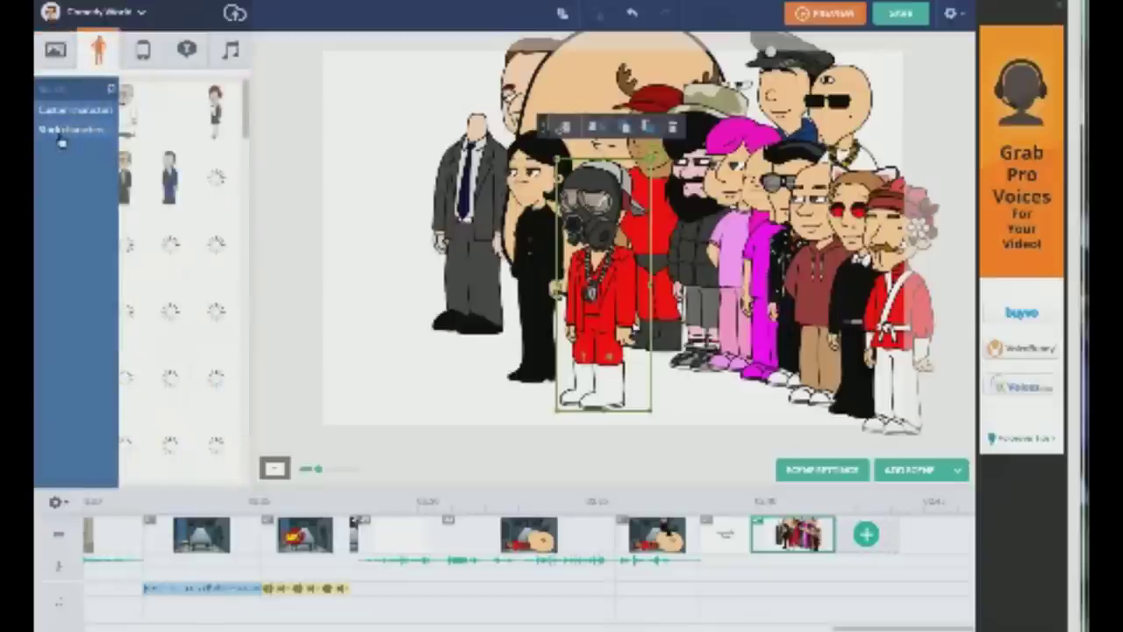
drag(250, 112, 226, 436)
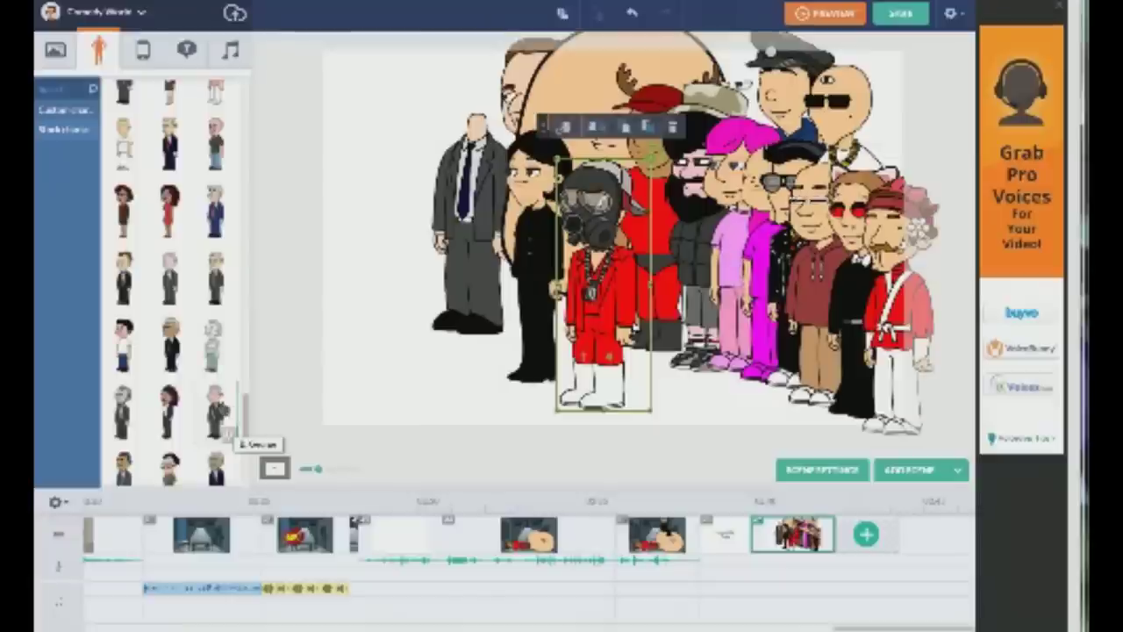
click(373, 296)
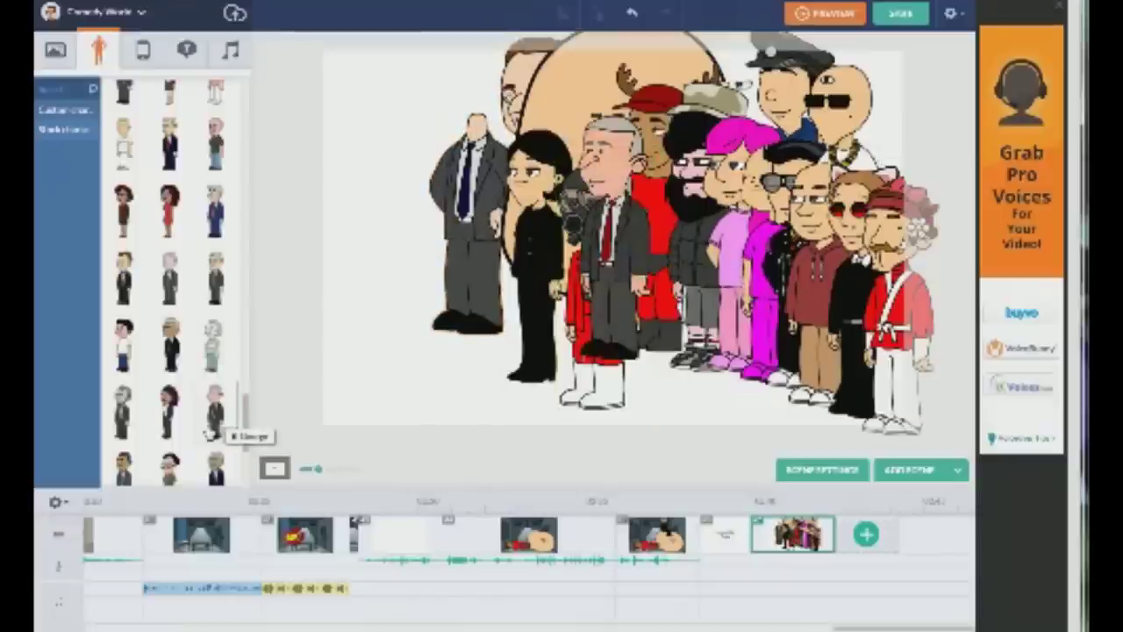
drag(614, 263, 396, 269)
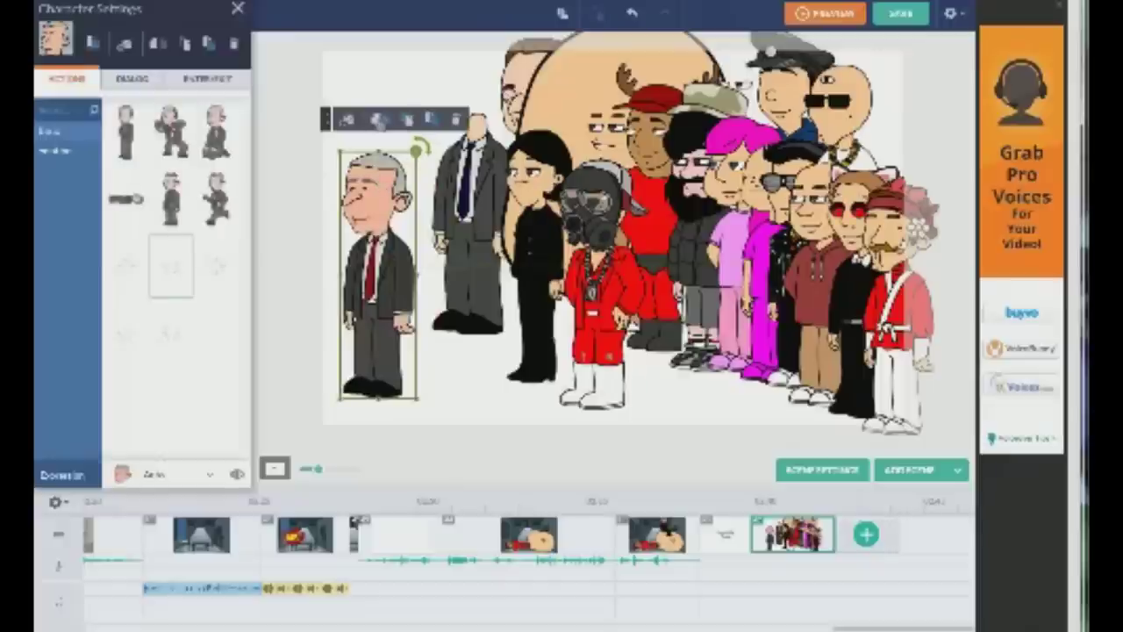
click(468, 396)
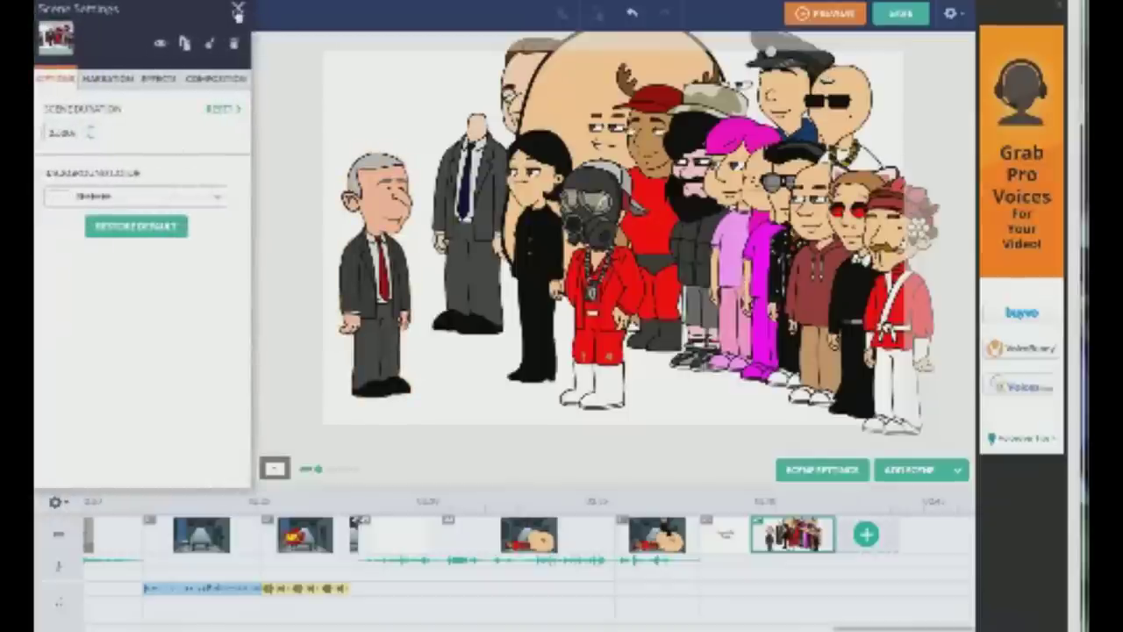
click(237, 11)
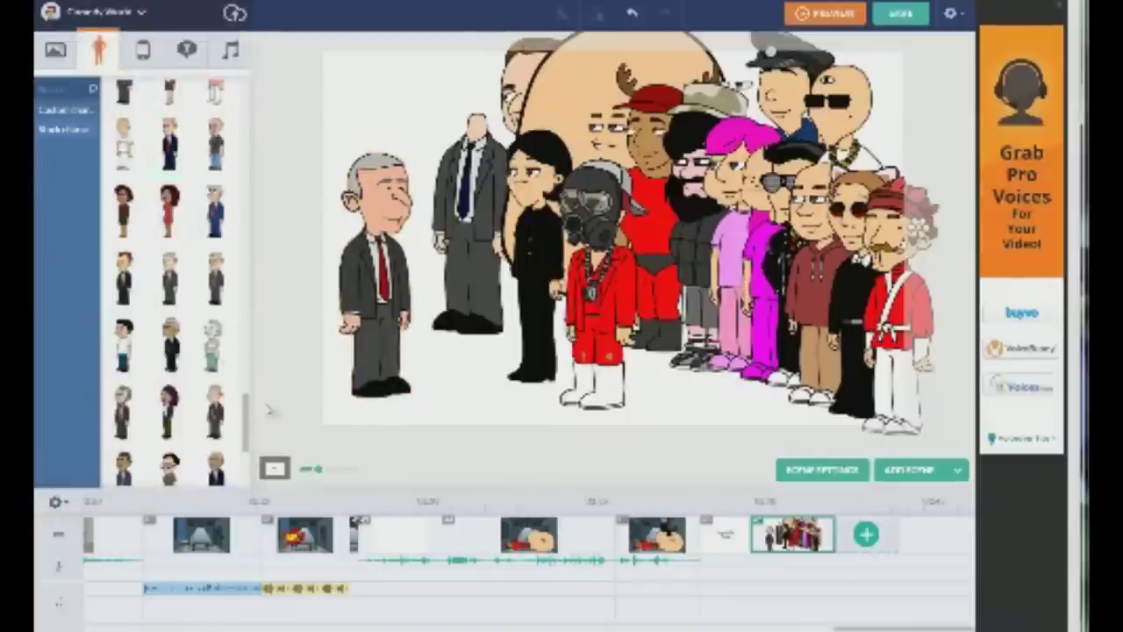
Look through the handheld props for an item to add to the group scene
drag(247, 430, 241, 70)
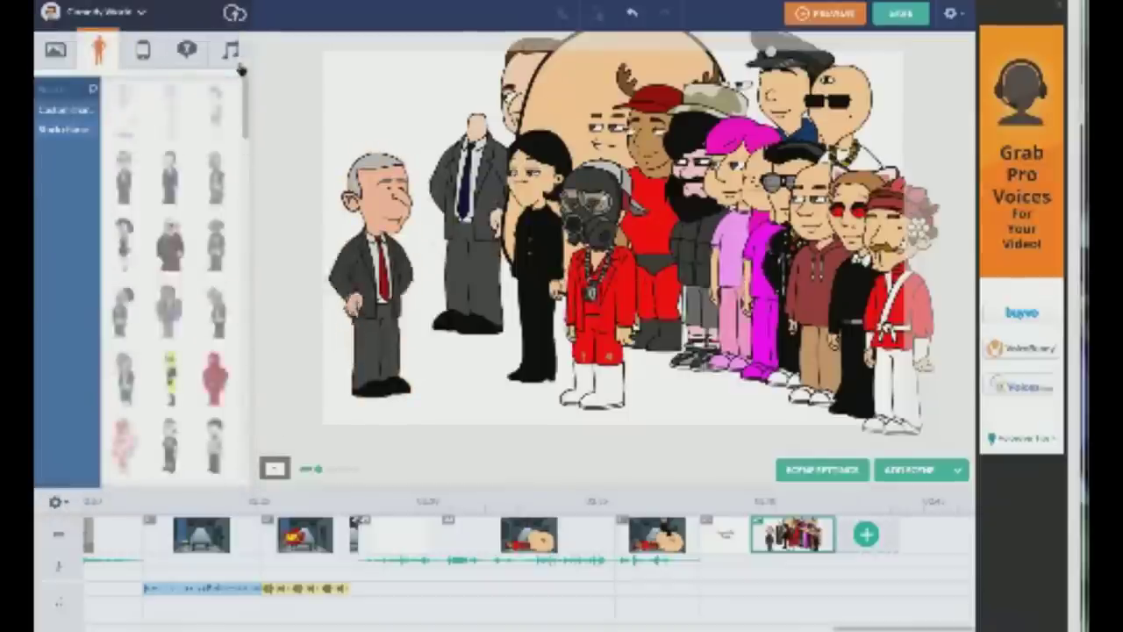
click(142, 49)
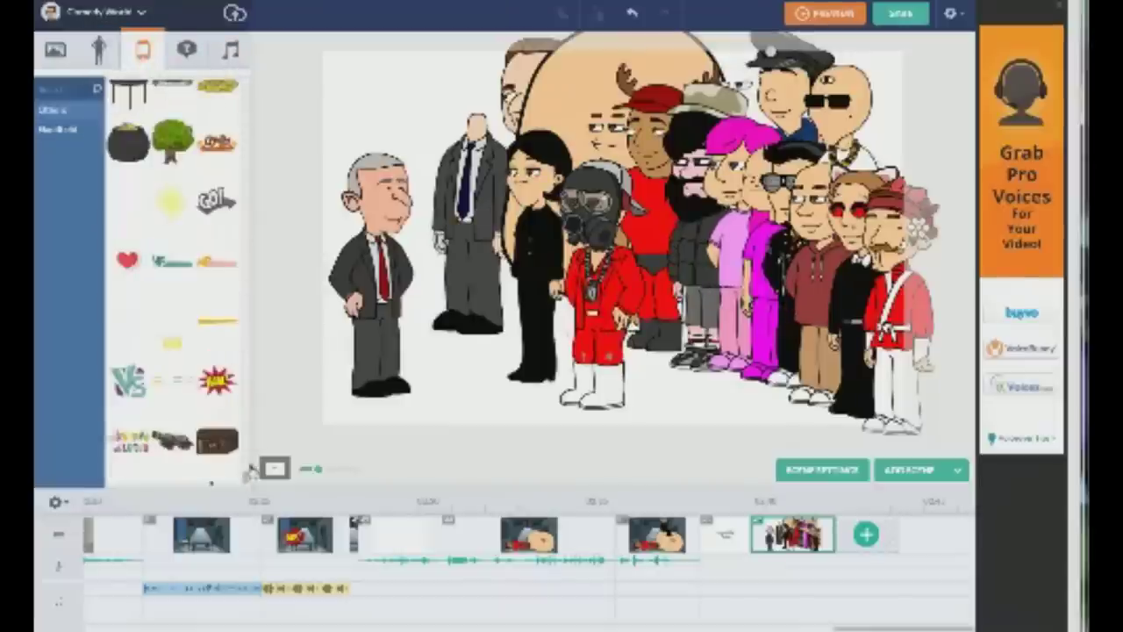
click(62, 130)
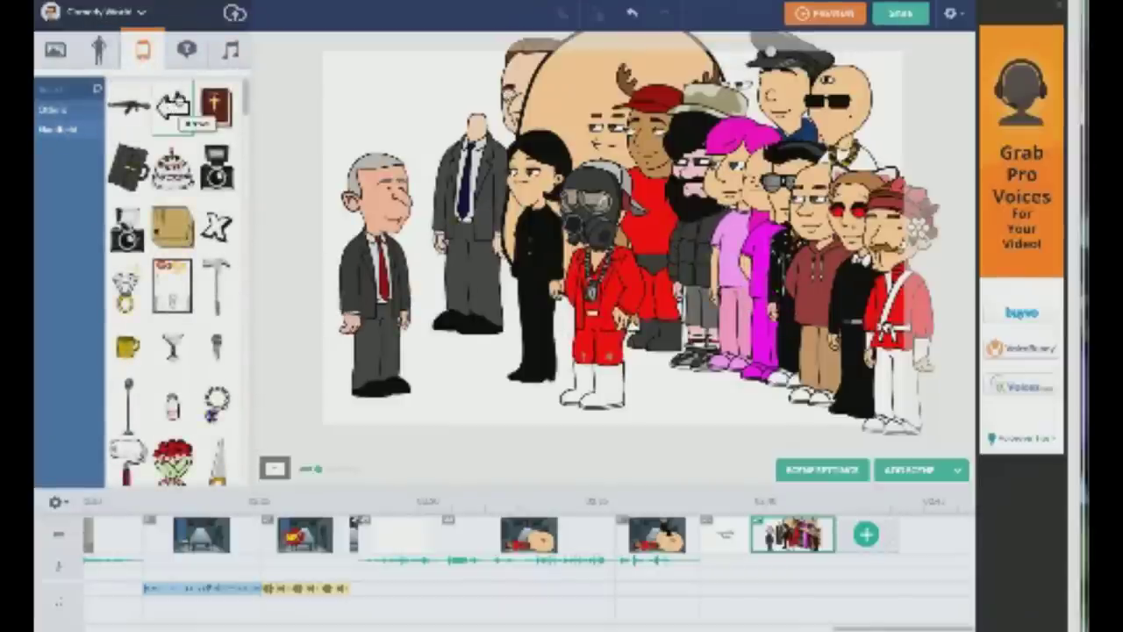
drag(246, 101, 235, 458)
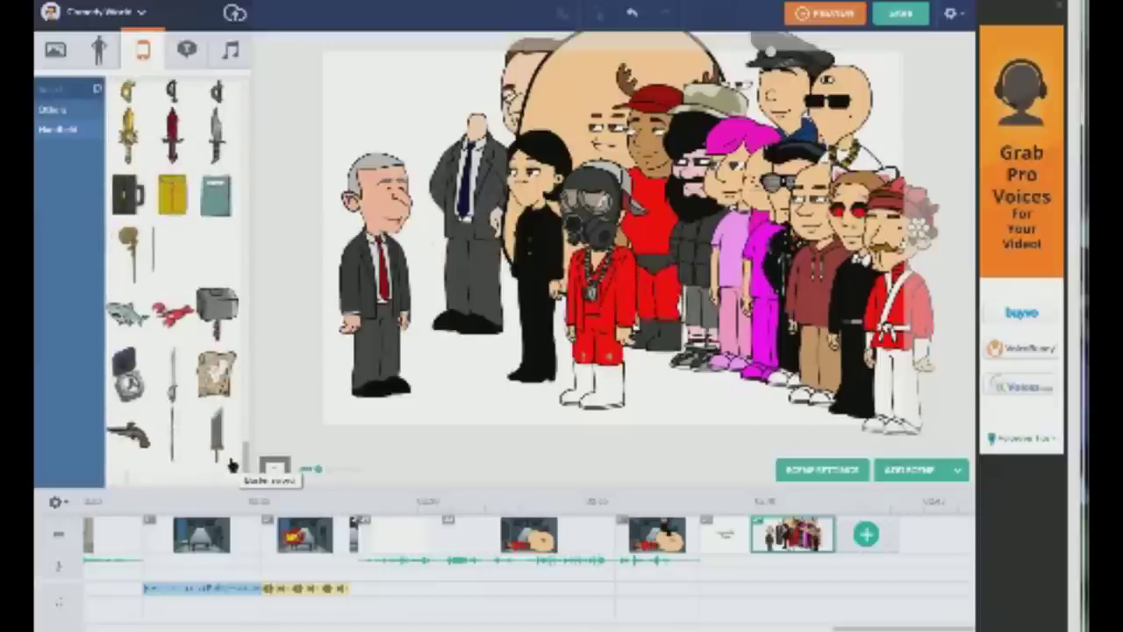
scroll(233, 465, down, 2)
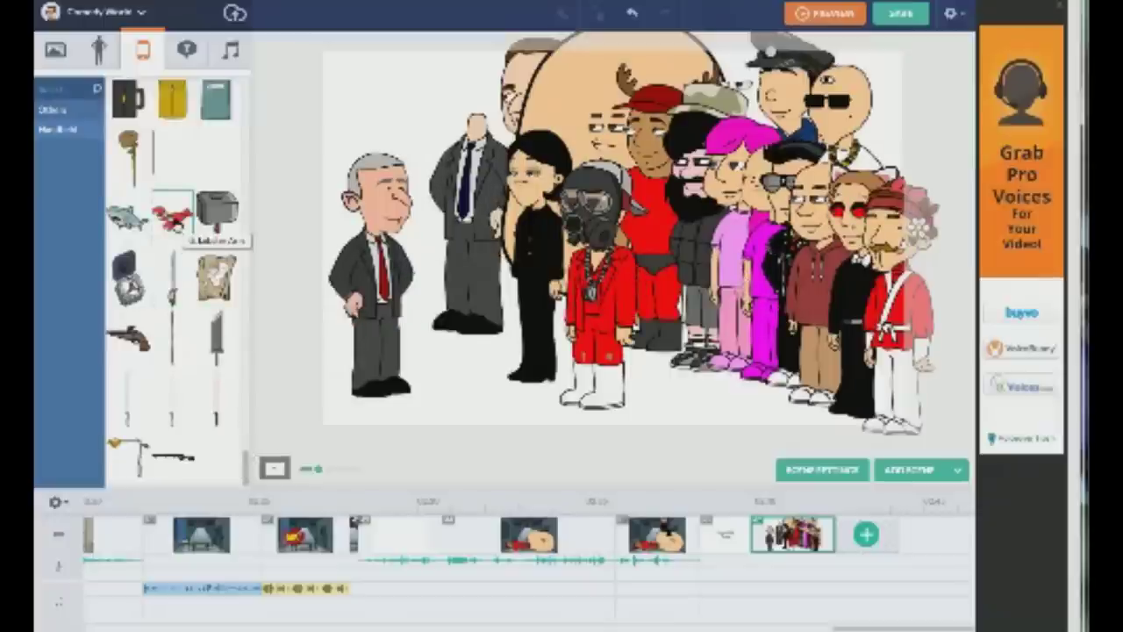
scroll(173, 223, down, 10)
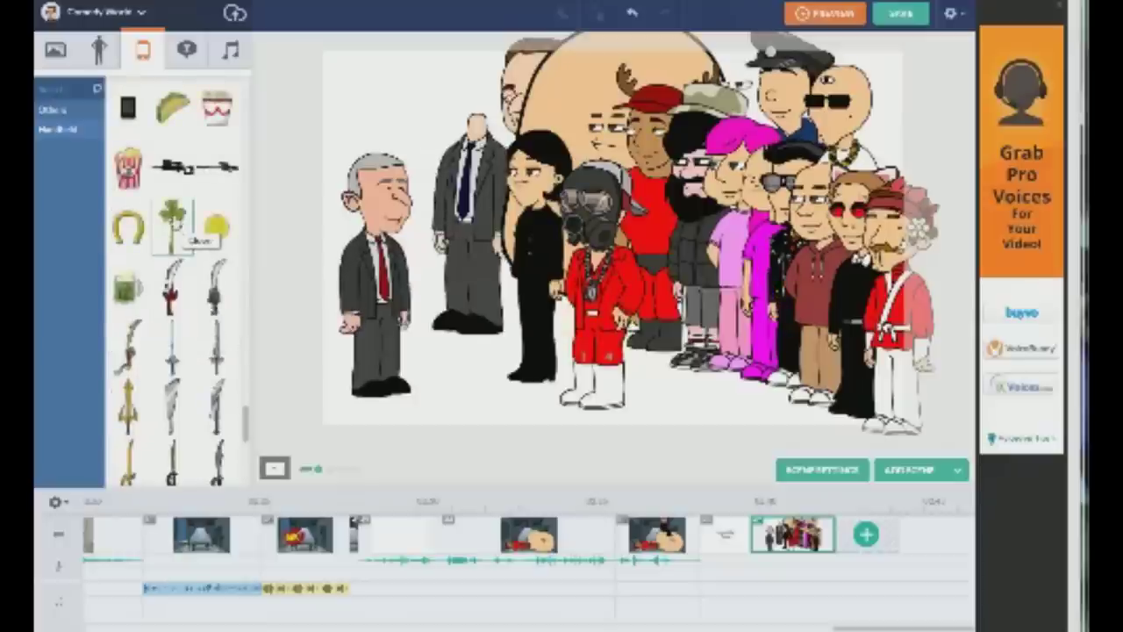
scroll(200, 235, up, 3)
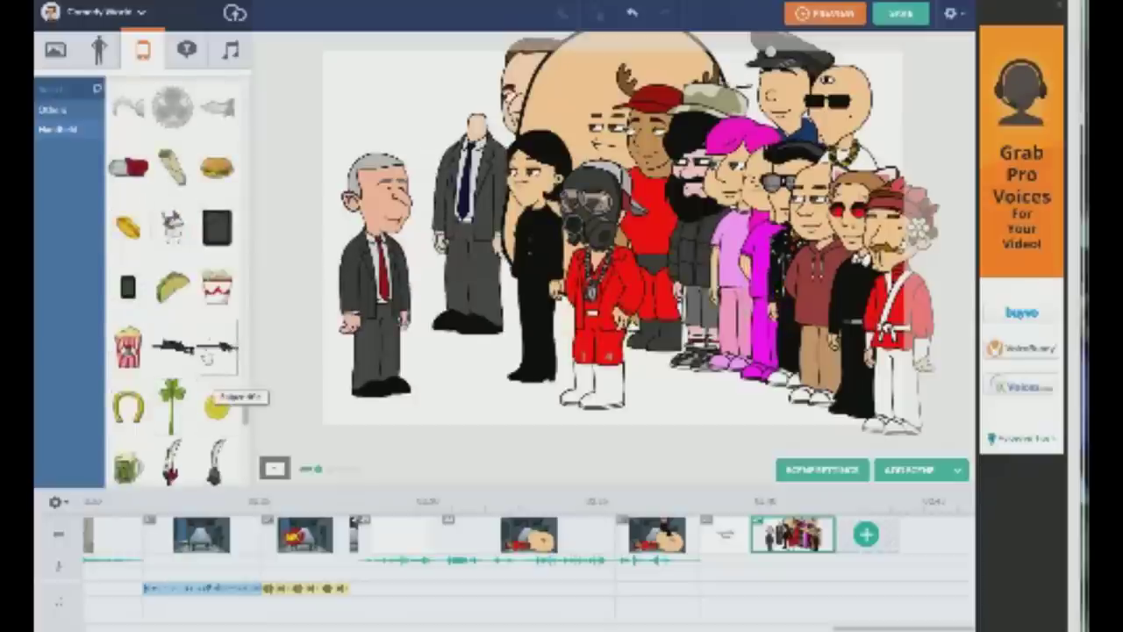
scroll(213, 330, up, 3)
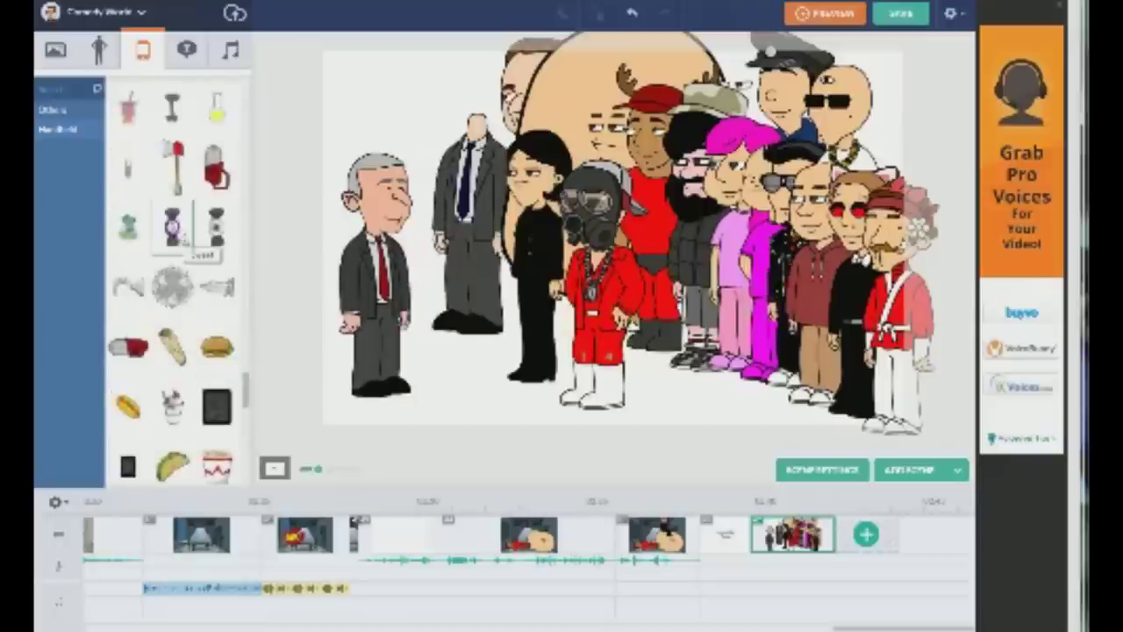
scroll(203, 244, up, 6)
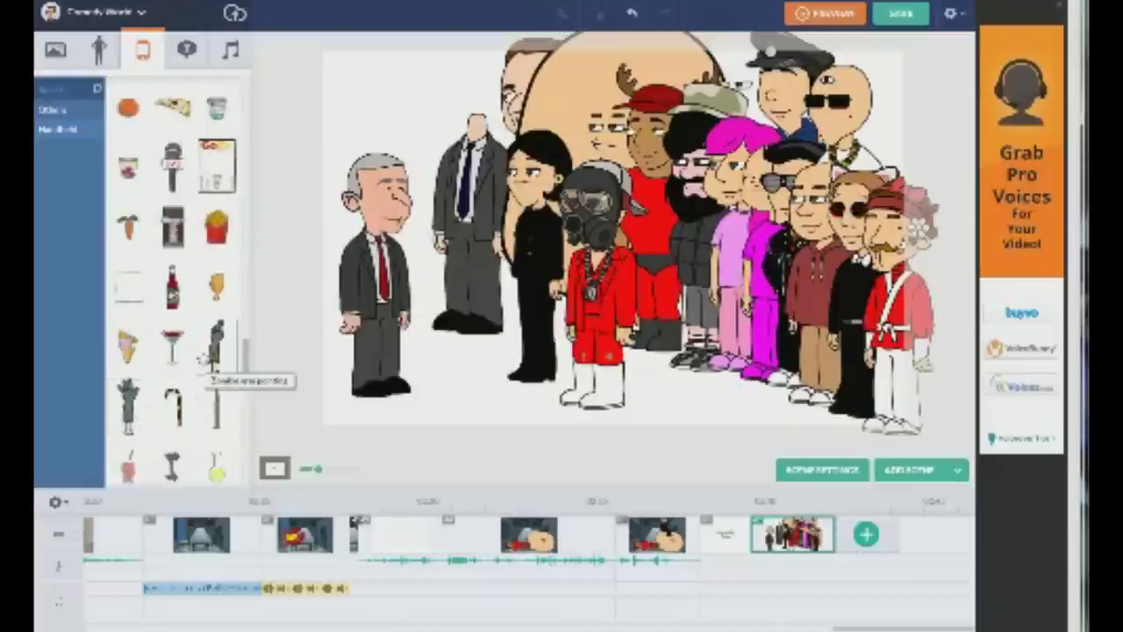
Try the chocolate bar prop on the floor between the grey-haired suited character and the black-haired character
double_click(172, 226)
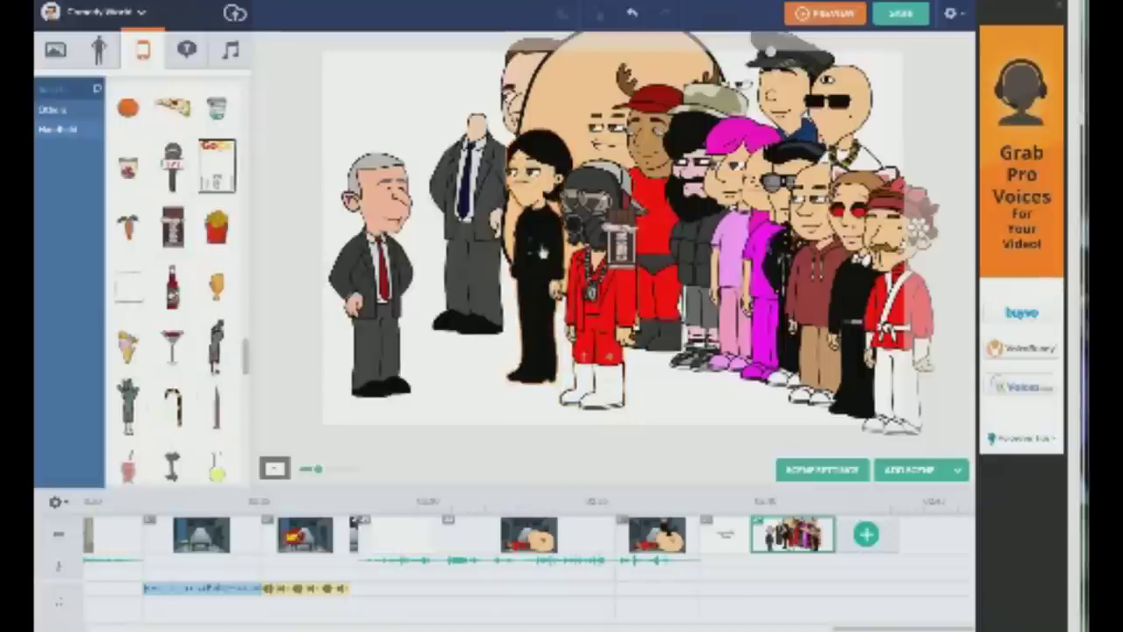
drag(623, 242, 476, 373)
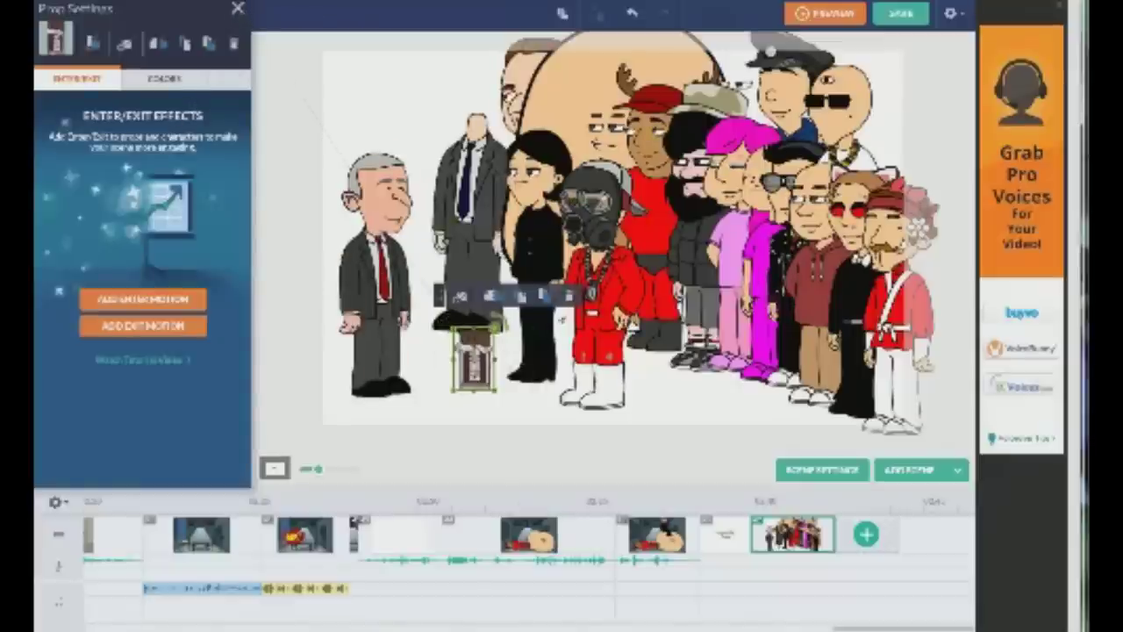
click(237, 9)
Upload an image from the Pictures library and import it as a prop into the personal library
click(233, 12)
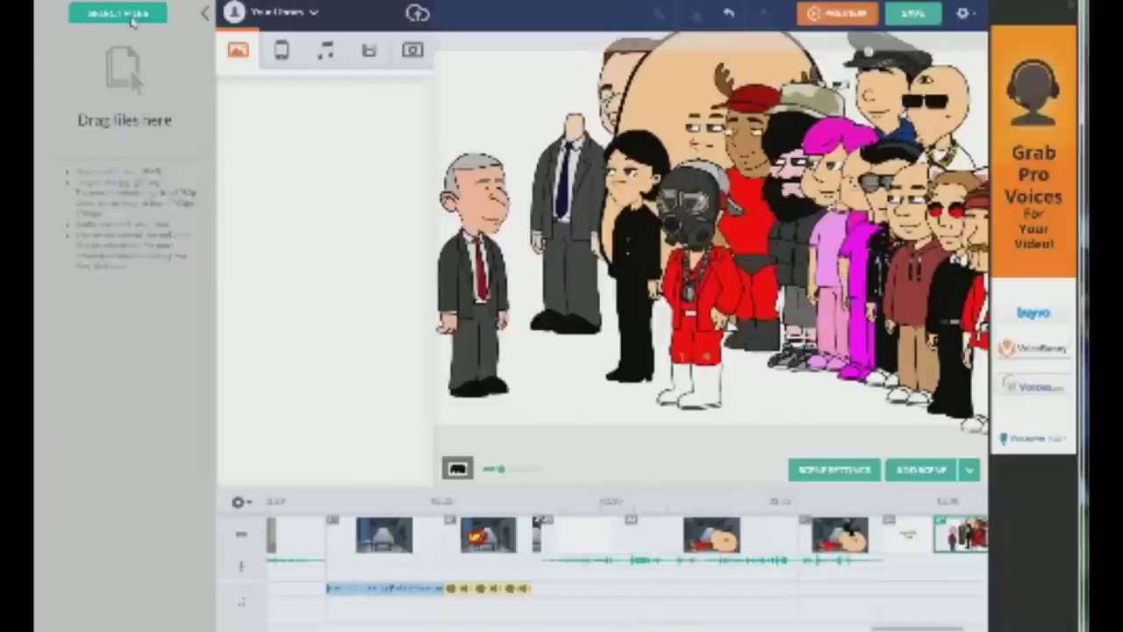
click(131, 19)
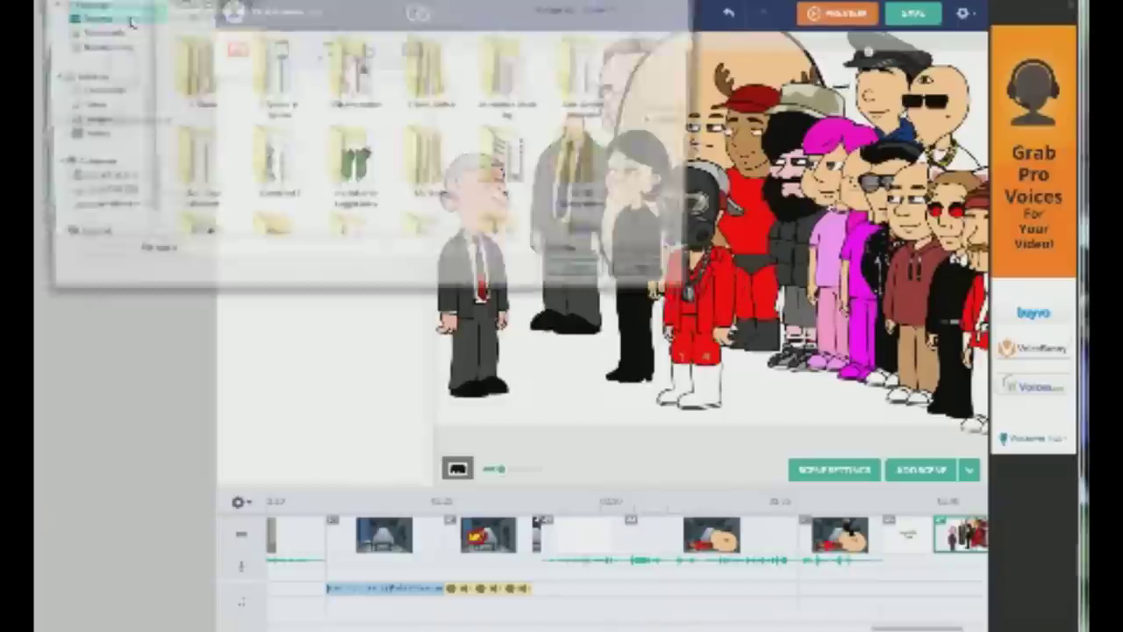
drag(644, 44, 646, 96)
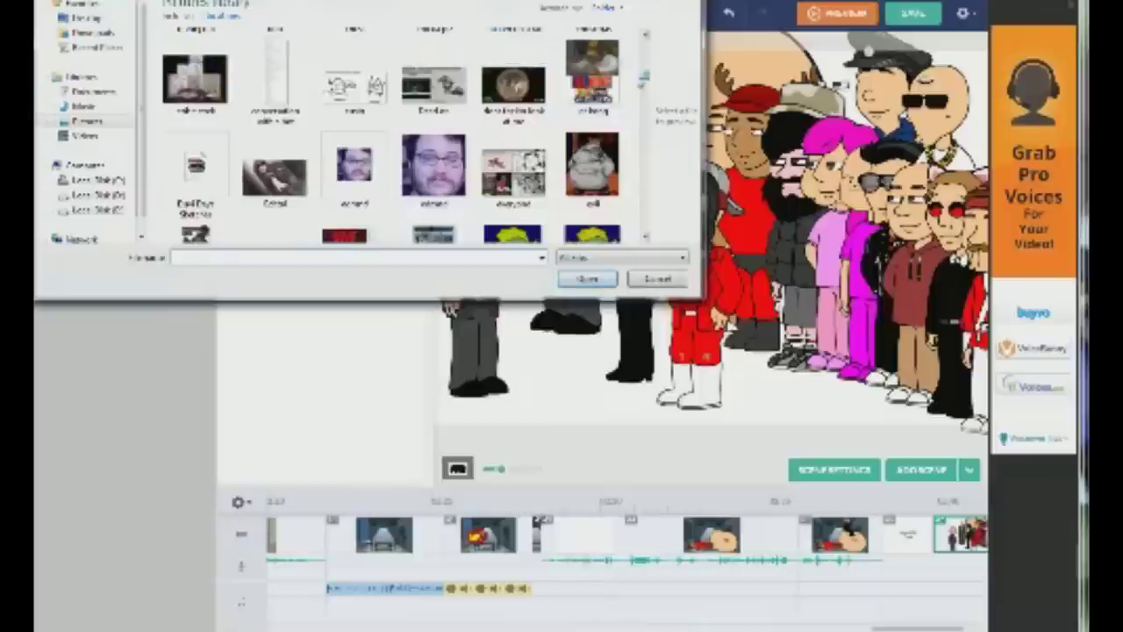
drag(591, 66, 677, 114)
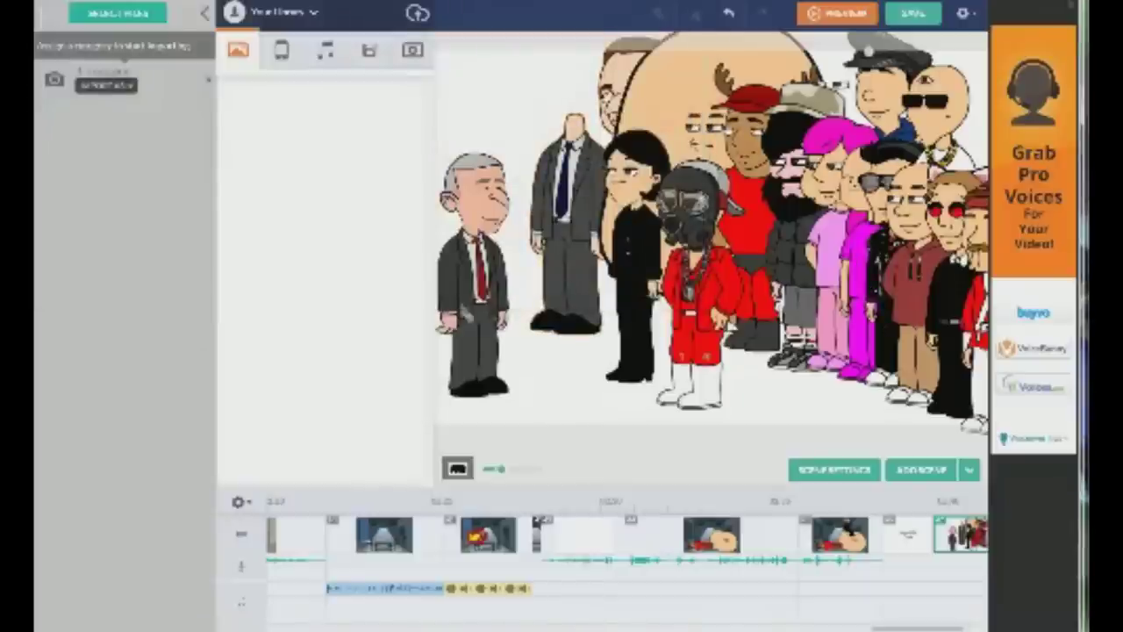
click(111, 87)
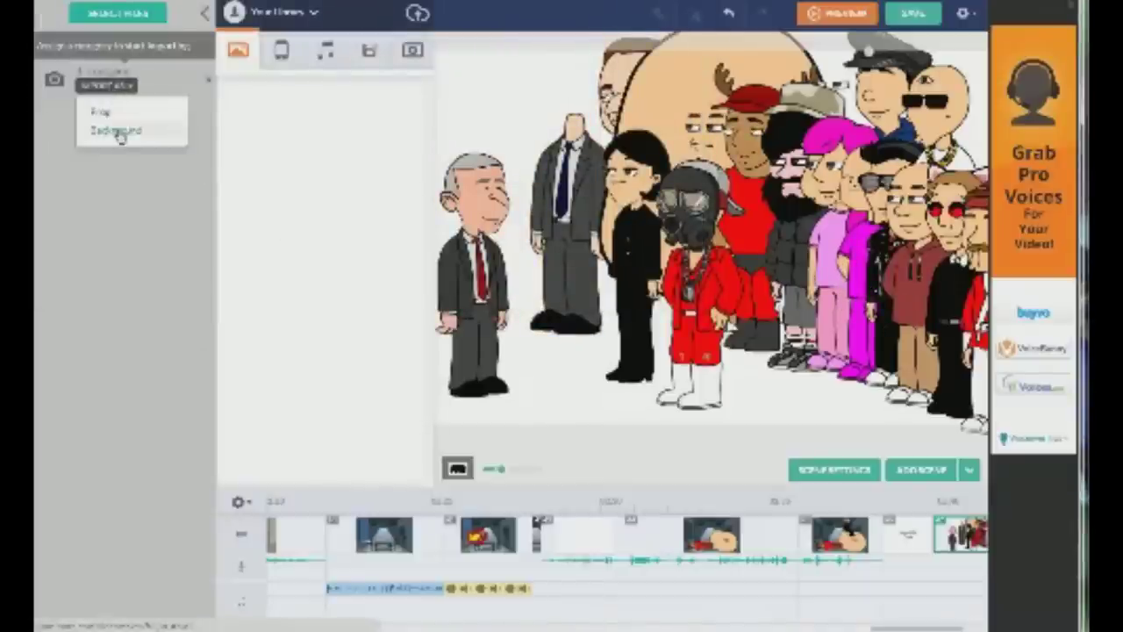
click(121, 112)
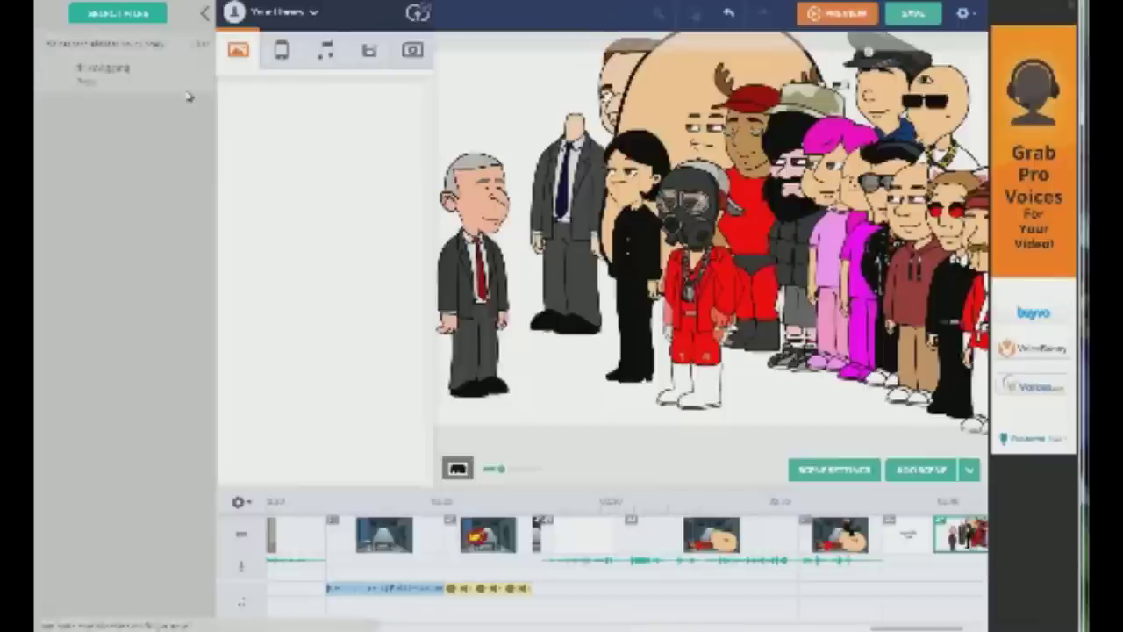
click(202, 16)
click(140, 49)
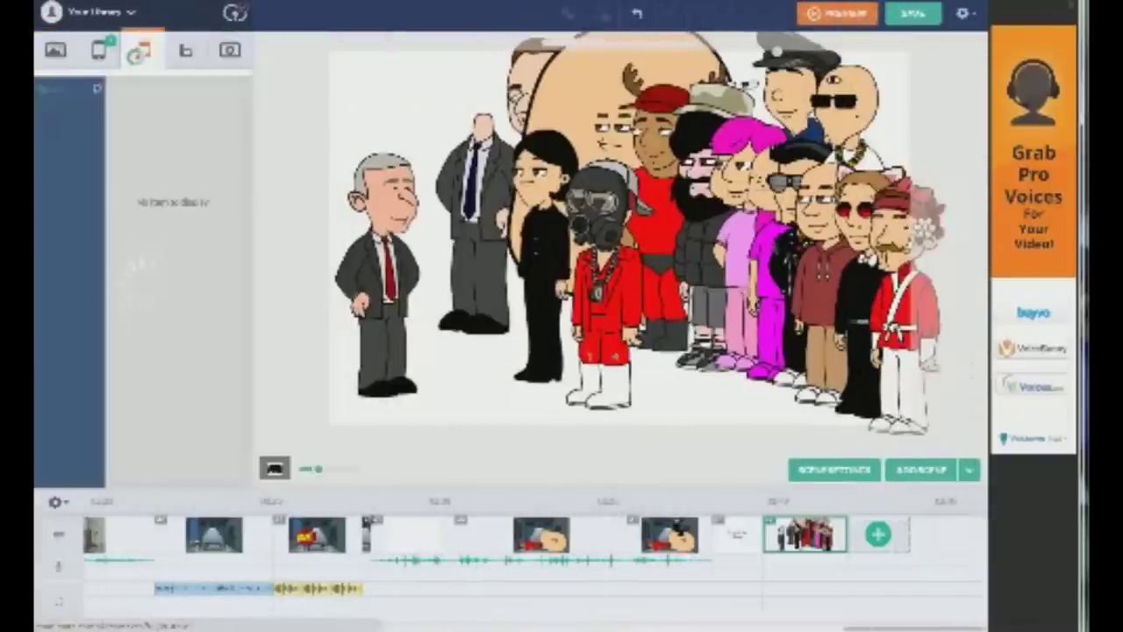
Add the imported Dr. Kong image prop to the group scene, flip it horizontally and scale it down
click(110, 56)
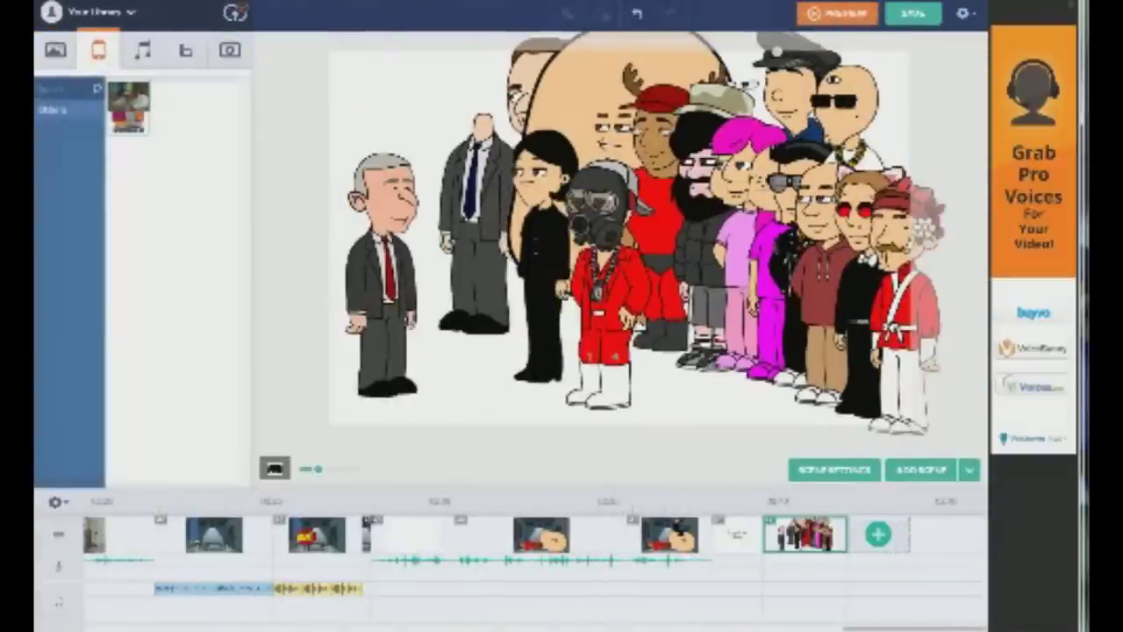
click(132, 108)
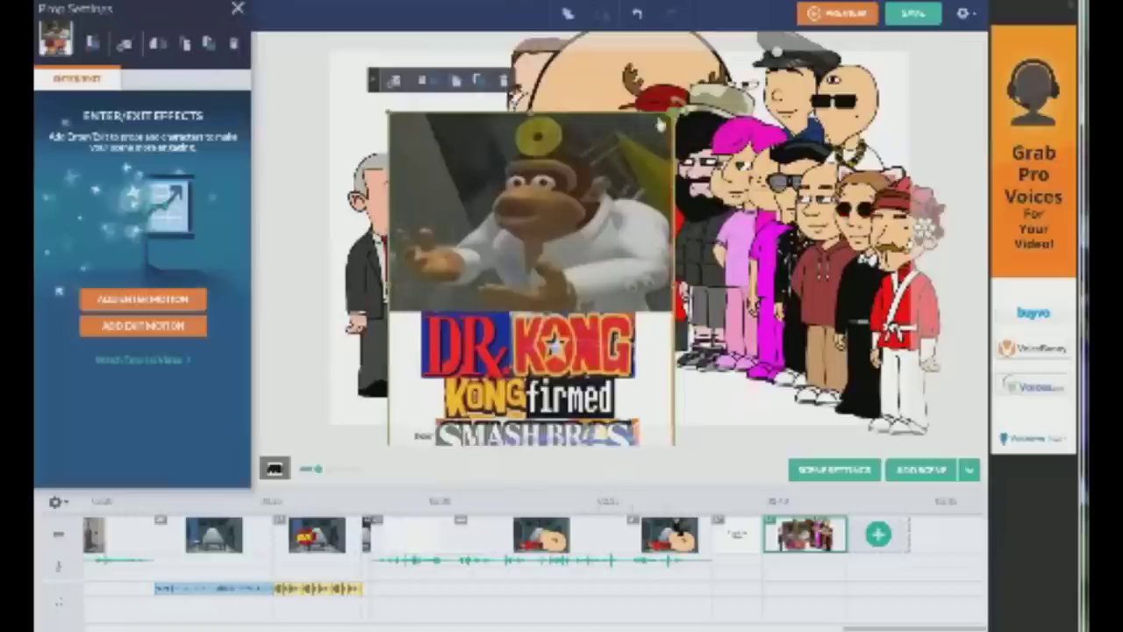
click(422, 80)
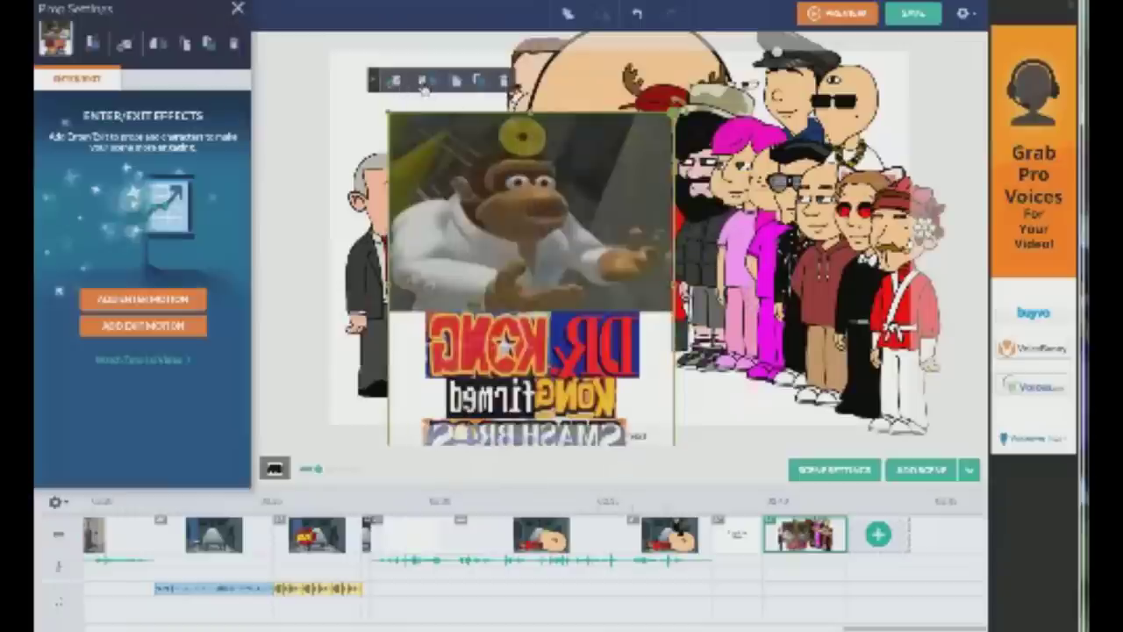
drag(635, 147, 618, 179)
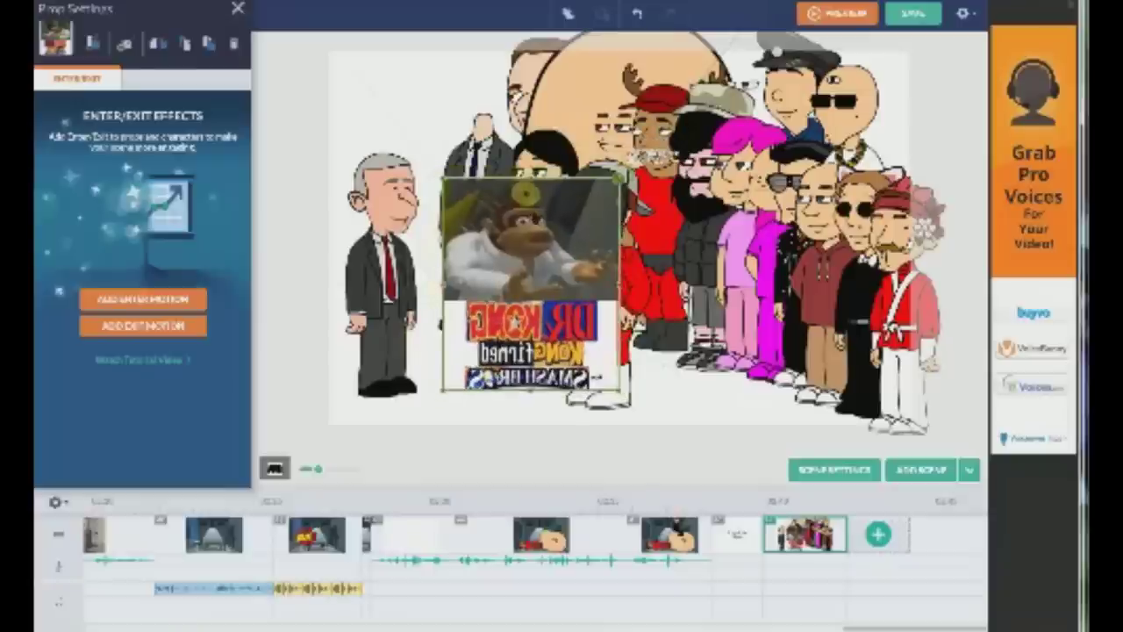
Move the Dr. Kong image to the scene's upper-left corner, over the grey-haired suited character's head
drag(561, 249, 496, 214)
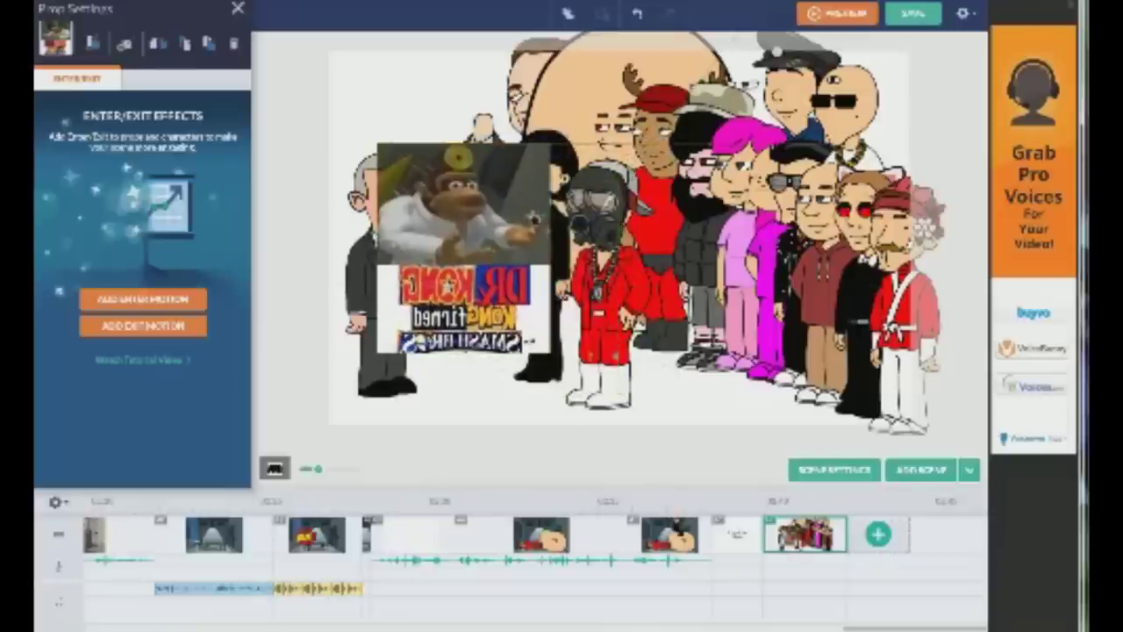
drag(539, 145, 538, 147)
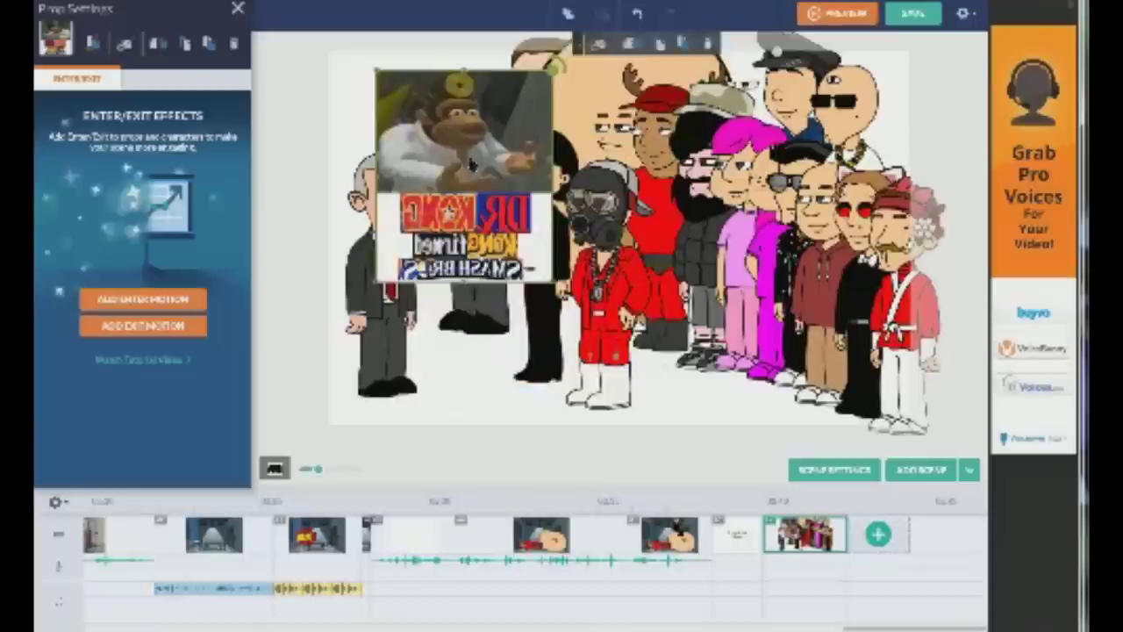
click(571, 99)
key(Left)
click(691, 62)
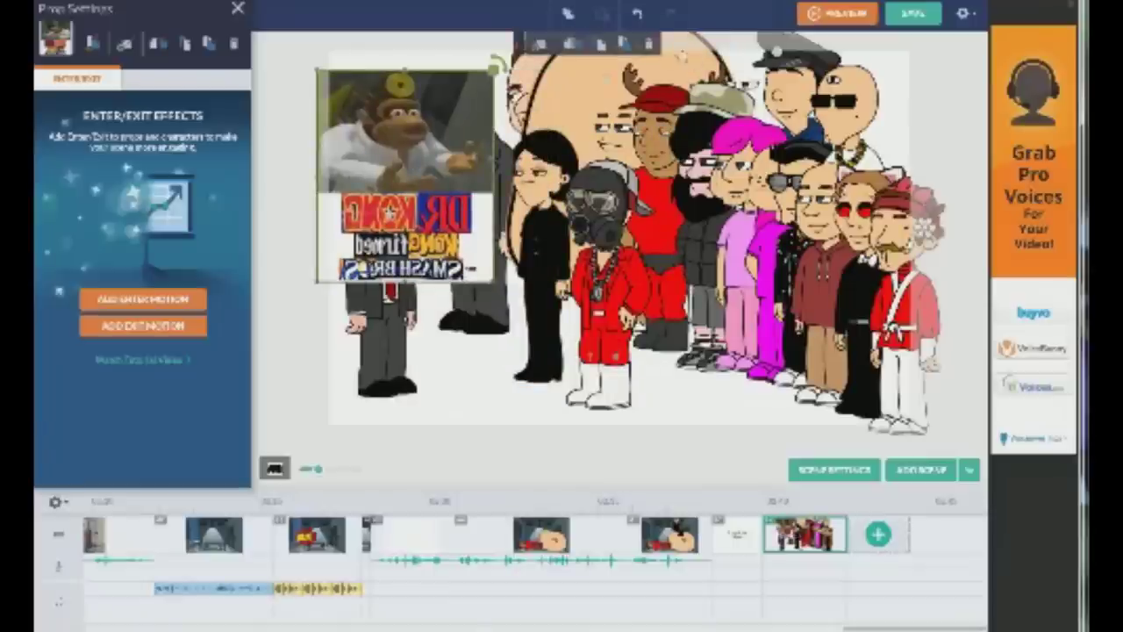
Send the Dr. Kong image behind the grey-haired character and the headless suited body, and shift it slightly up toward the scene's corner
click(628, 46)
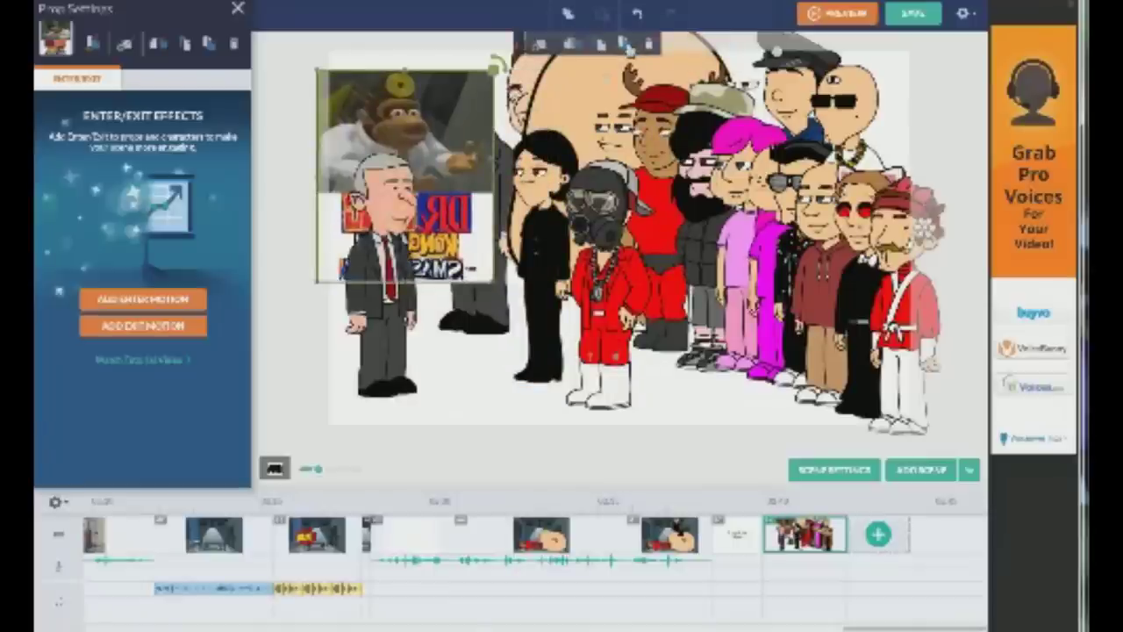
click(629, 47)
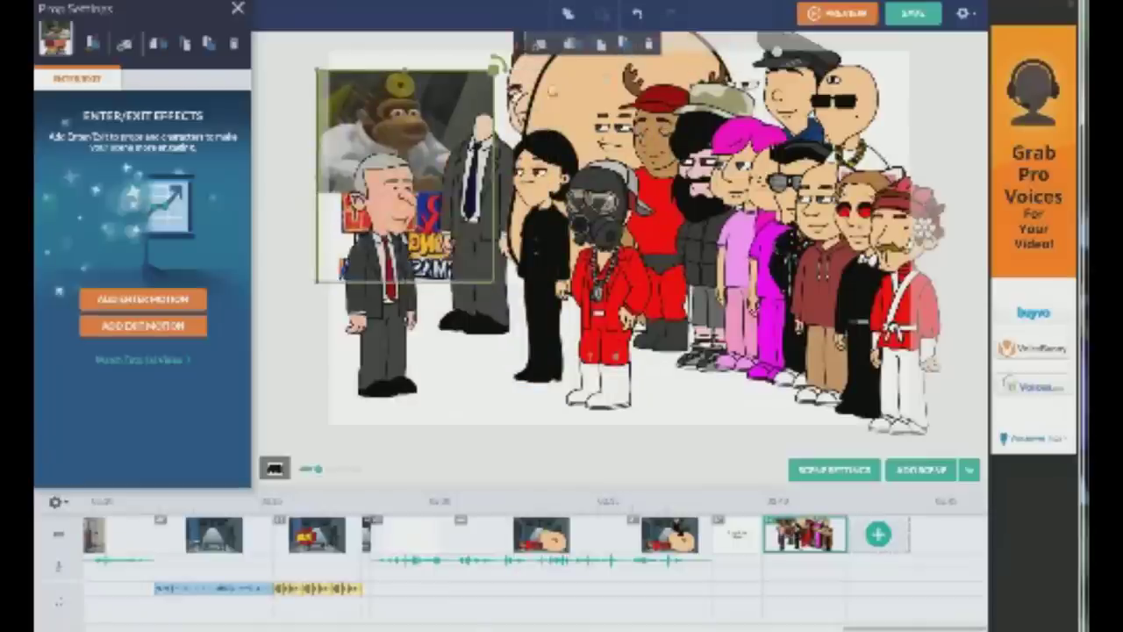
drag(426, 112, 421, 104)
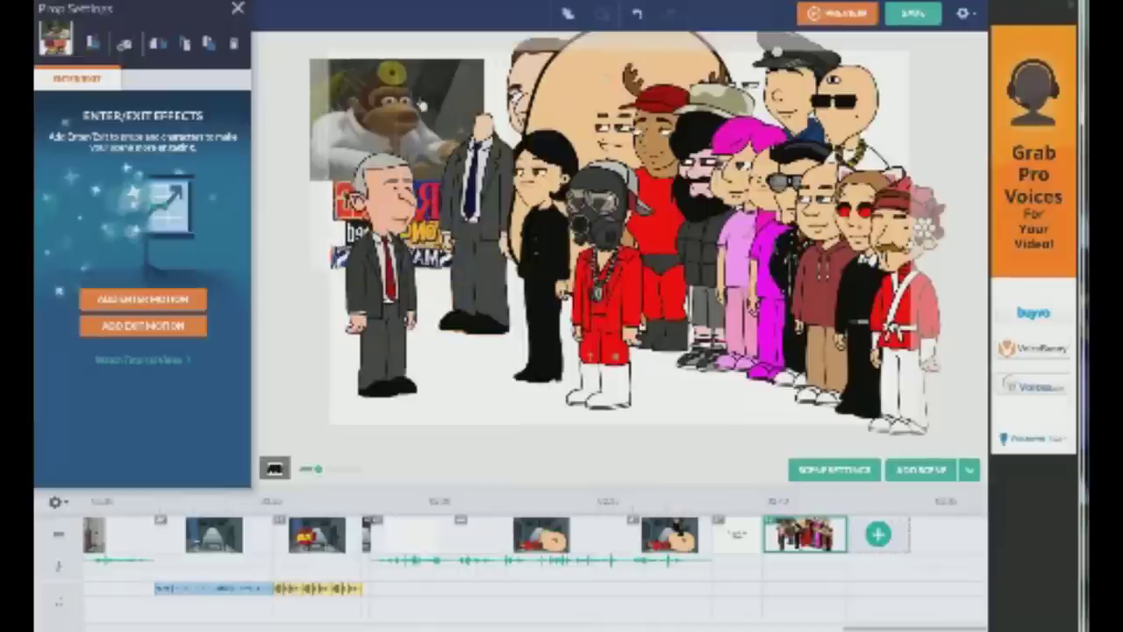
click(422, 106)
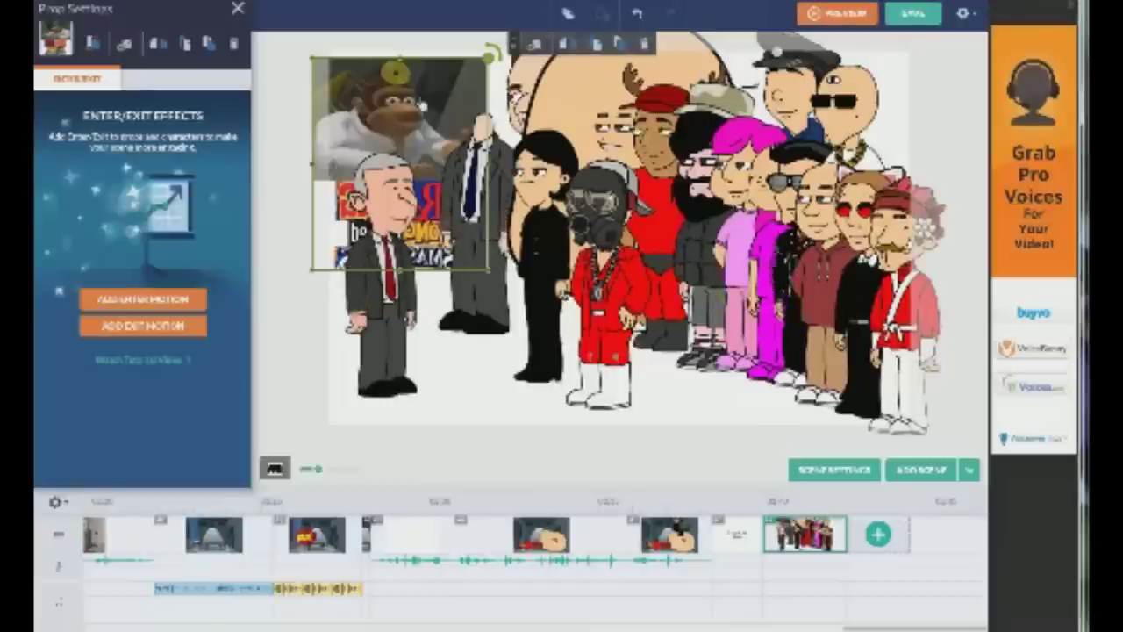
click(483, 367)
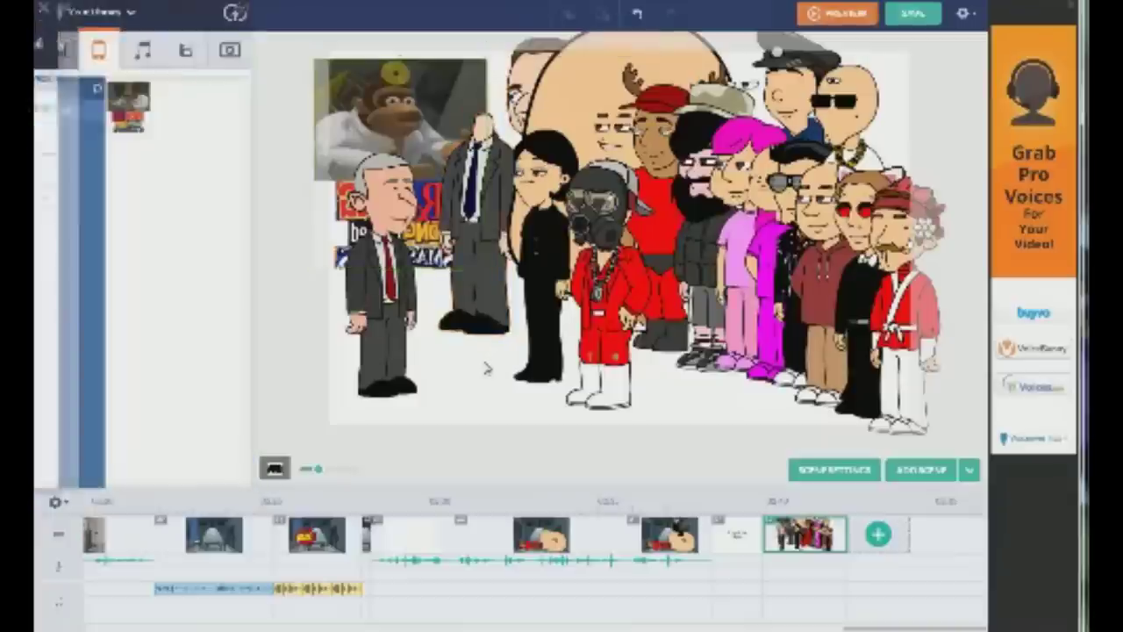
Open a new text-to-speech voice for the gray-haired man in the dark suit and red tie
click(395, 316)
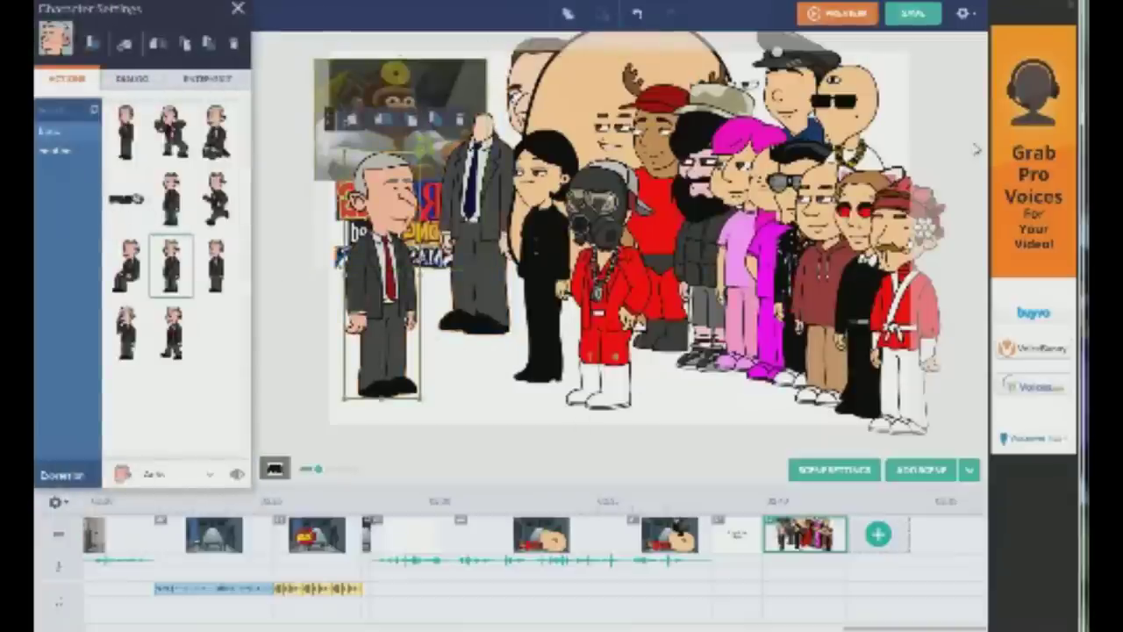
click(371, 321)
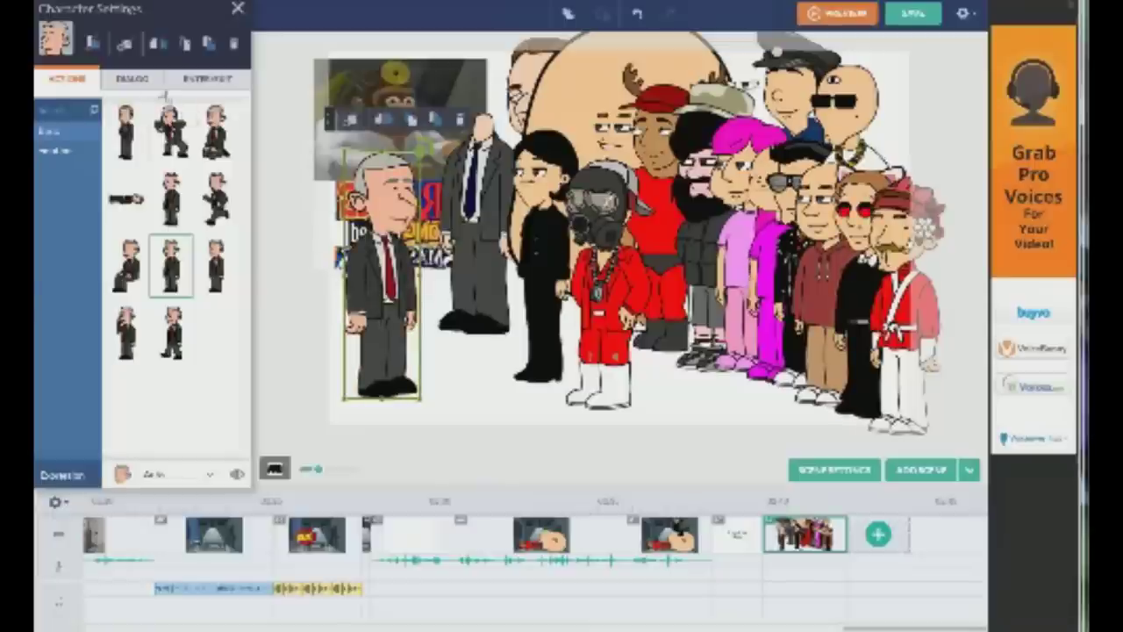
click(132, 78)
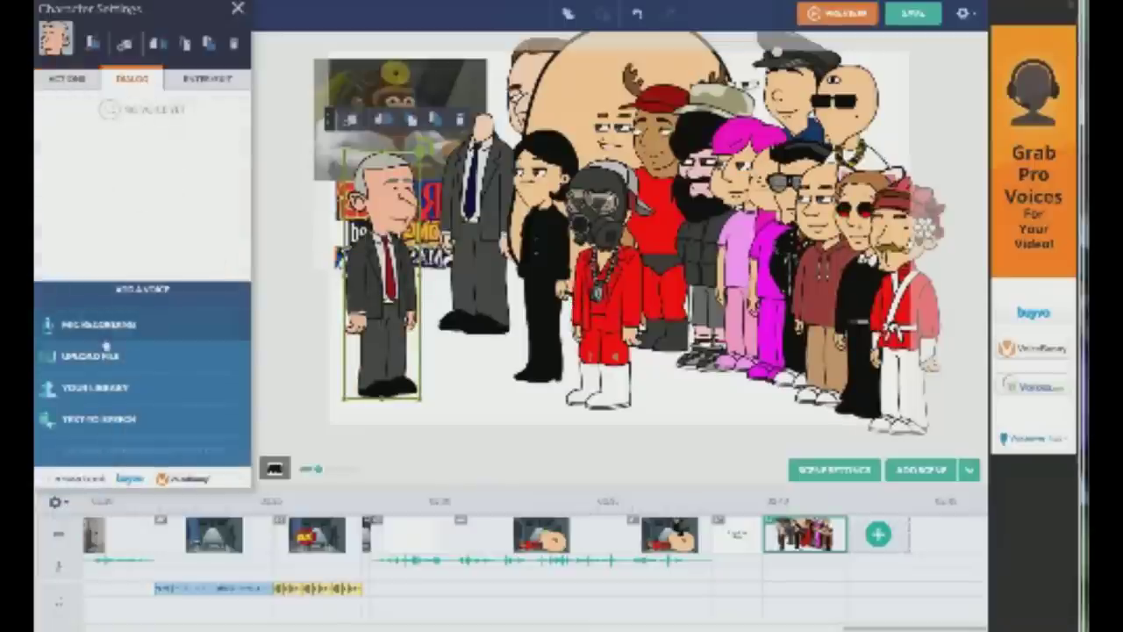
click(98, 420)
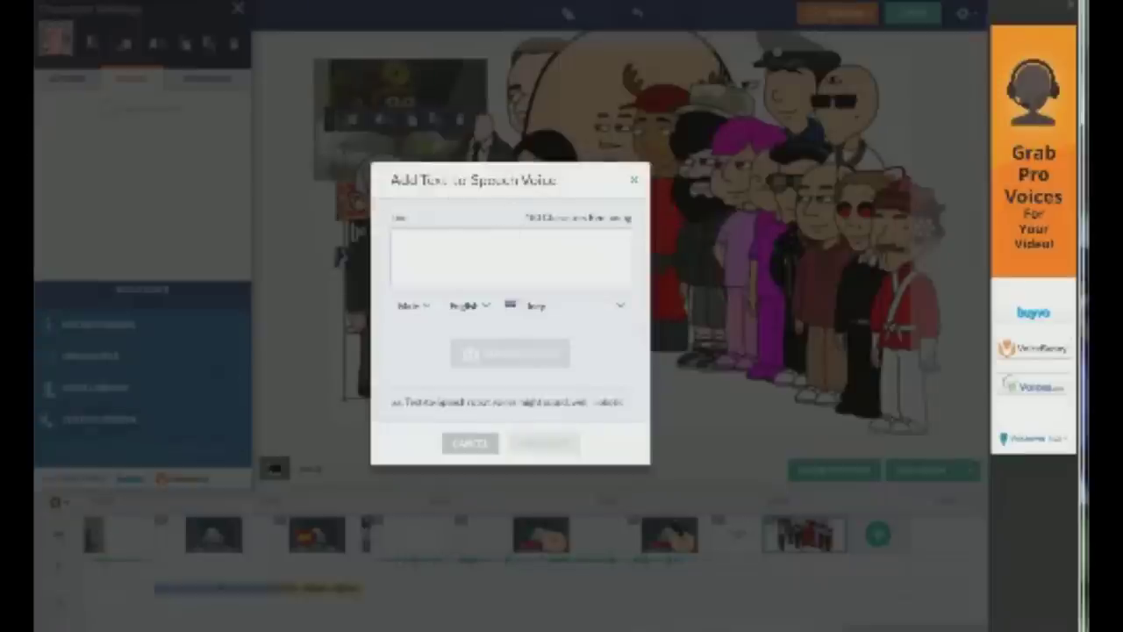
Begin the spoken line with "George Bush, Mega Satan, Mariobama, Jon Tron,"
text(Goo)
text(rge Burn Me)
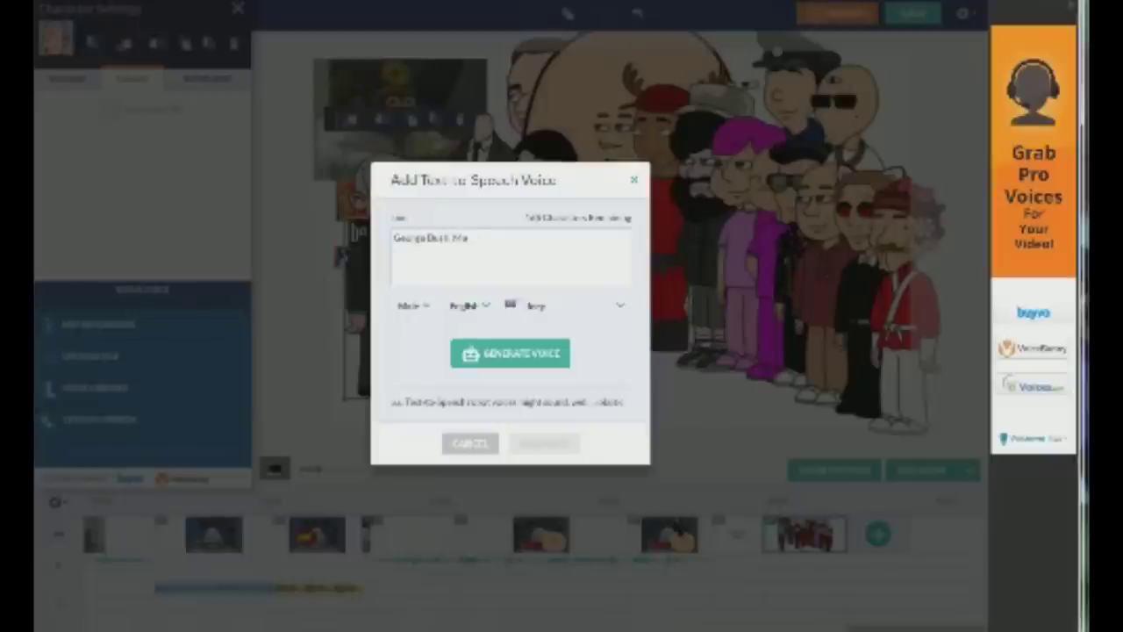
text(,)
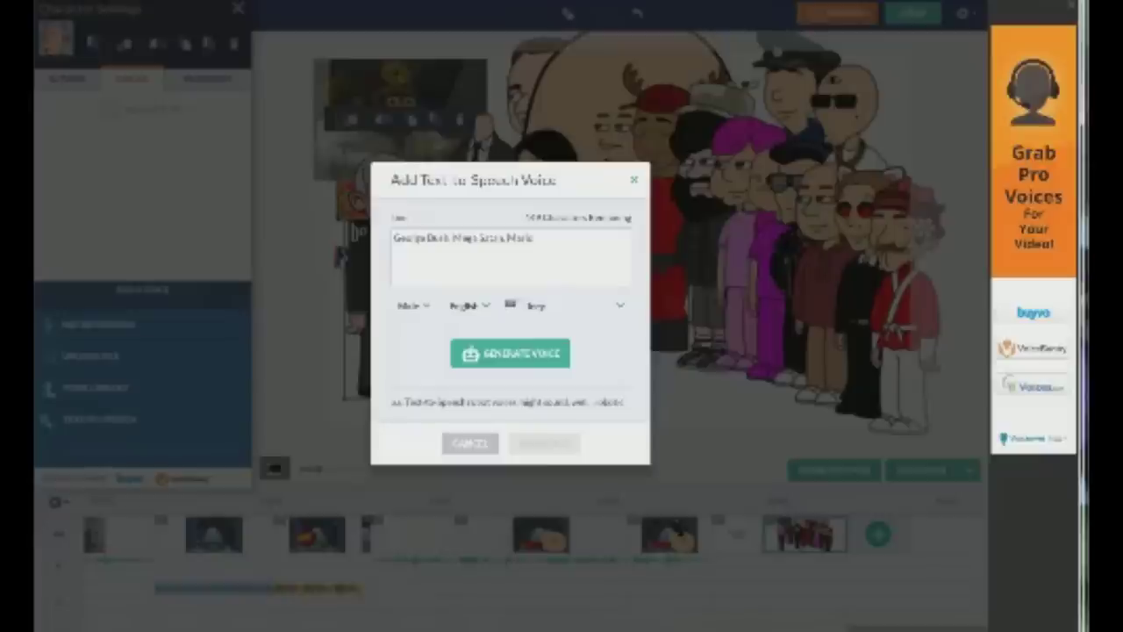
text(,)
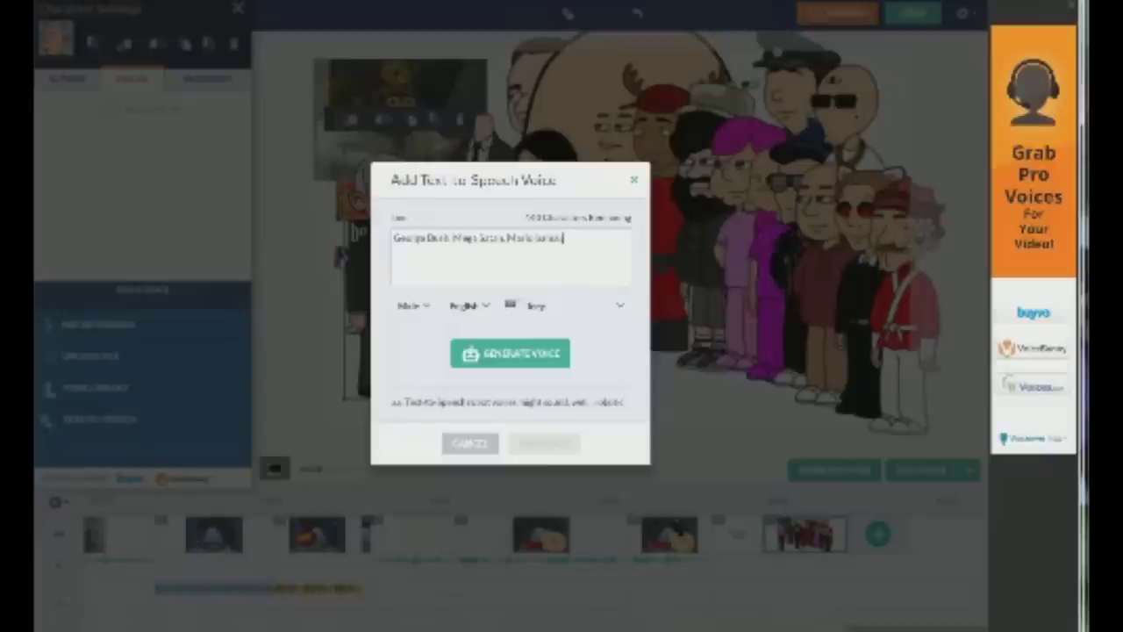
text(.)
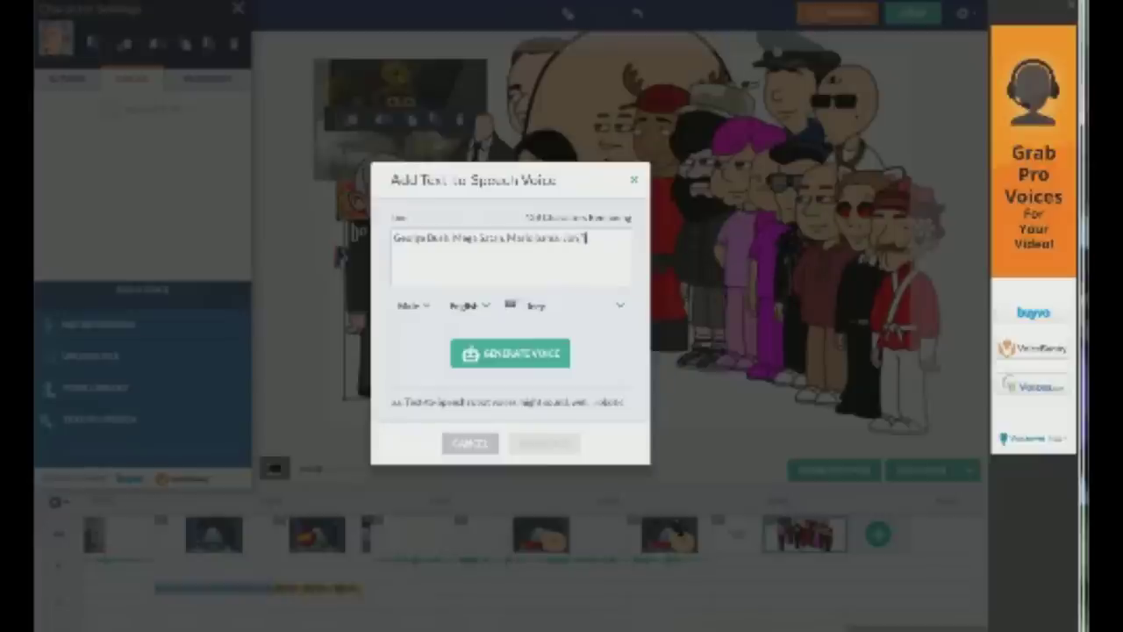
text(ron,)
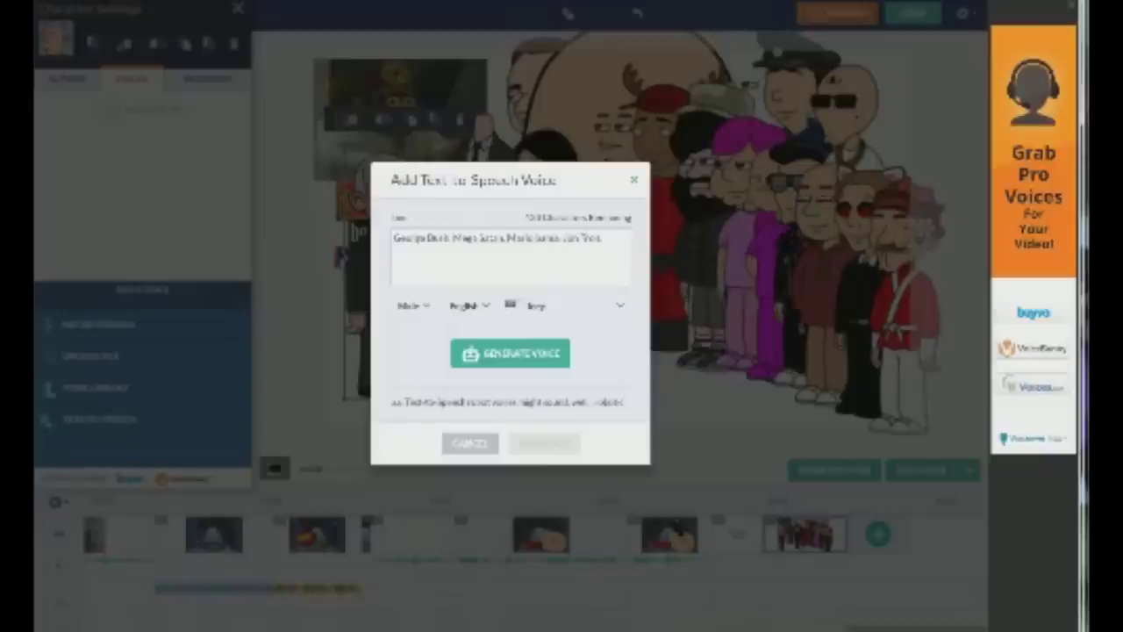
Continue the spoken list with "Crazy Face, Lenny Face, Shrapnel, Nothern Lion"
text( Crend)
text(rog)
text( Jam)
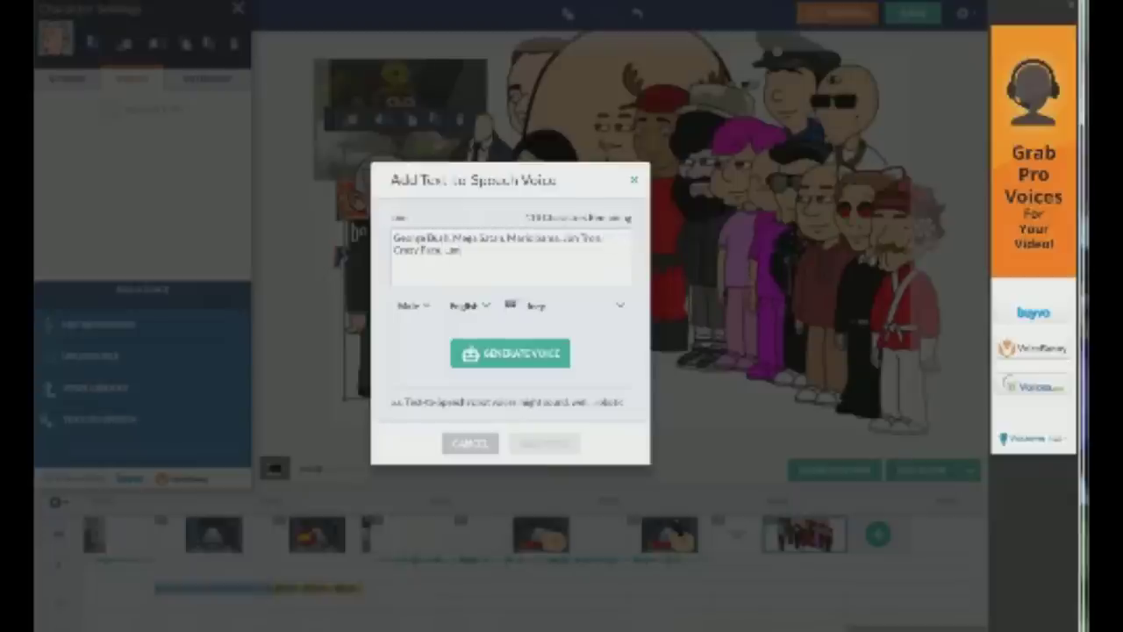
text(ny Face,)
key(BackSpace)
key(BackSpace)
text(Shreddel, Nathan)
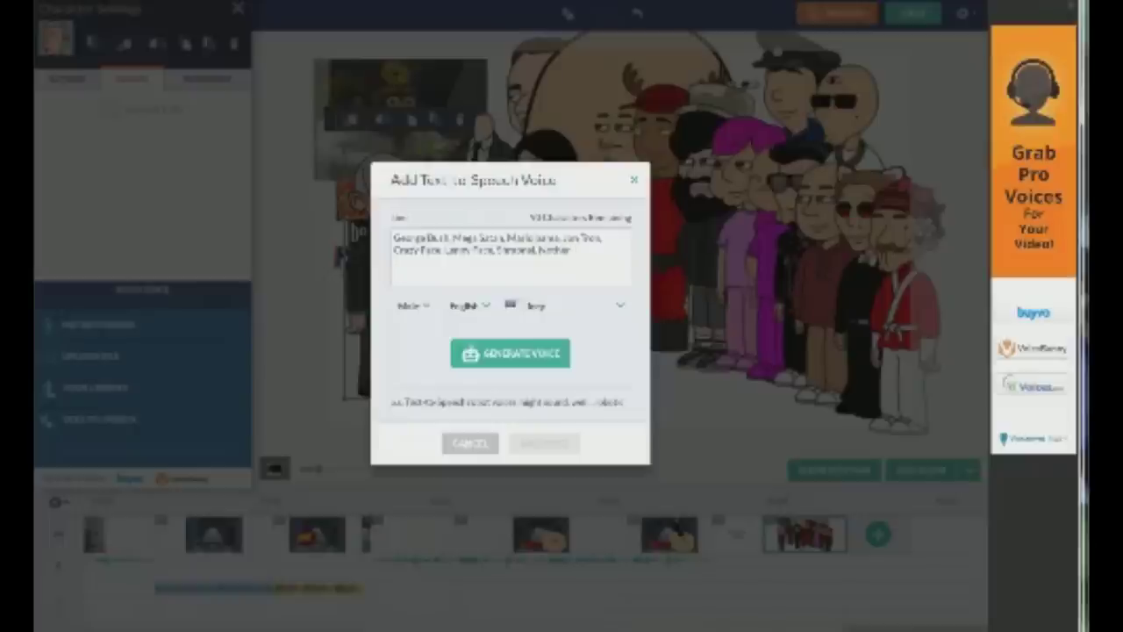
text(, Lion)
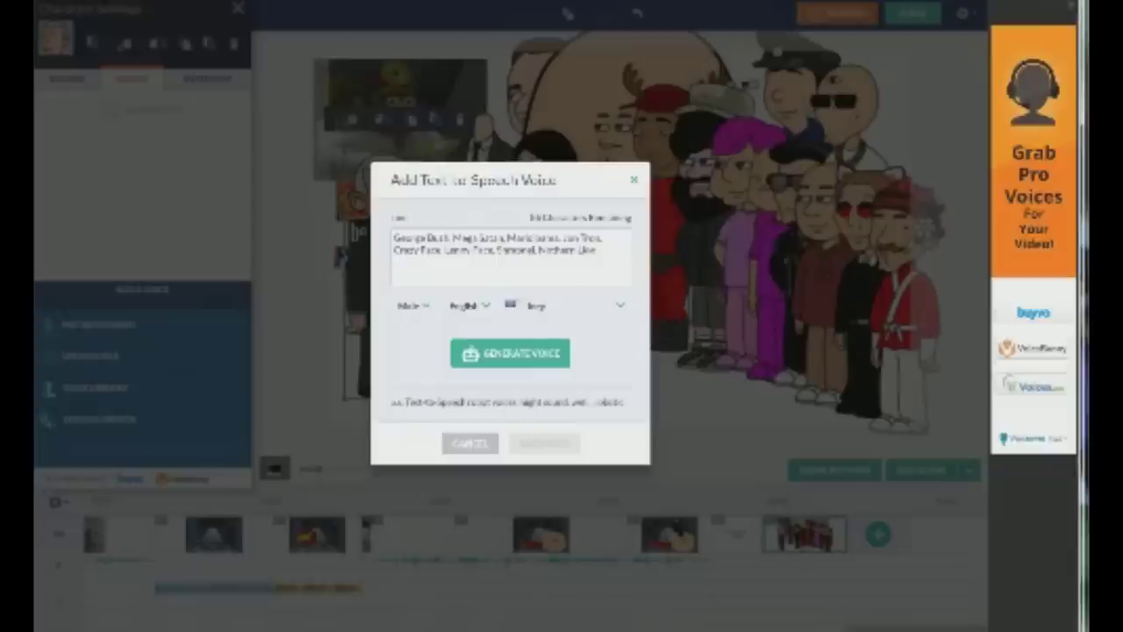
Add Harvey and Samson to the spoken list and deny the Flash Player local storage request
text(, Harvey)
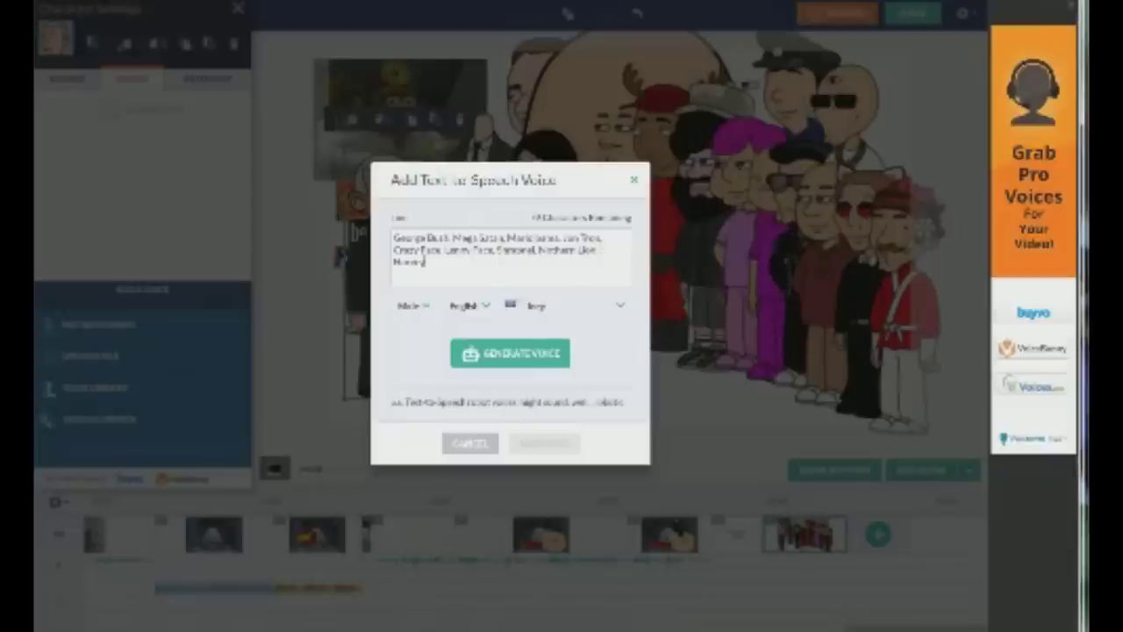
text(, Sara)
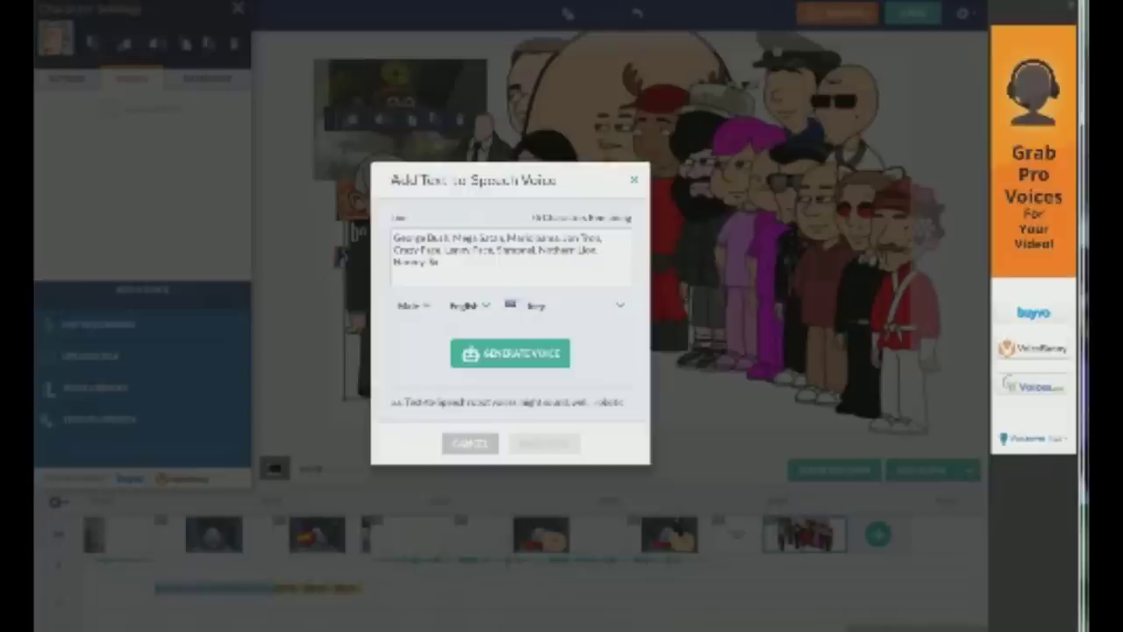
text(h)
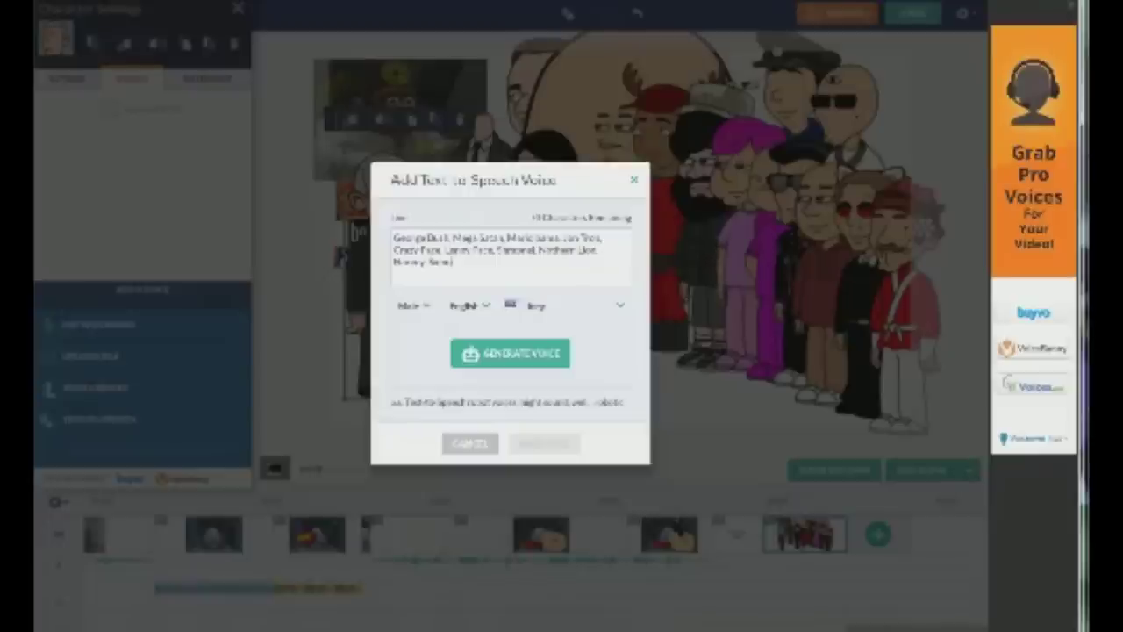
text(son)
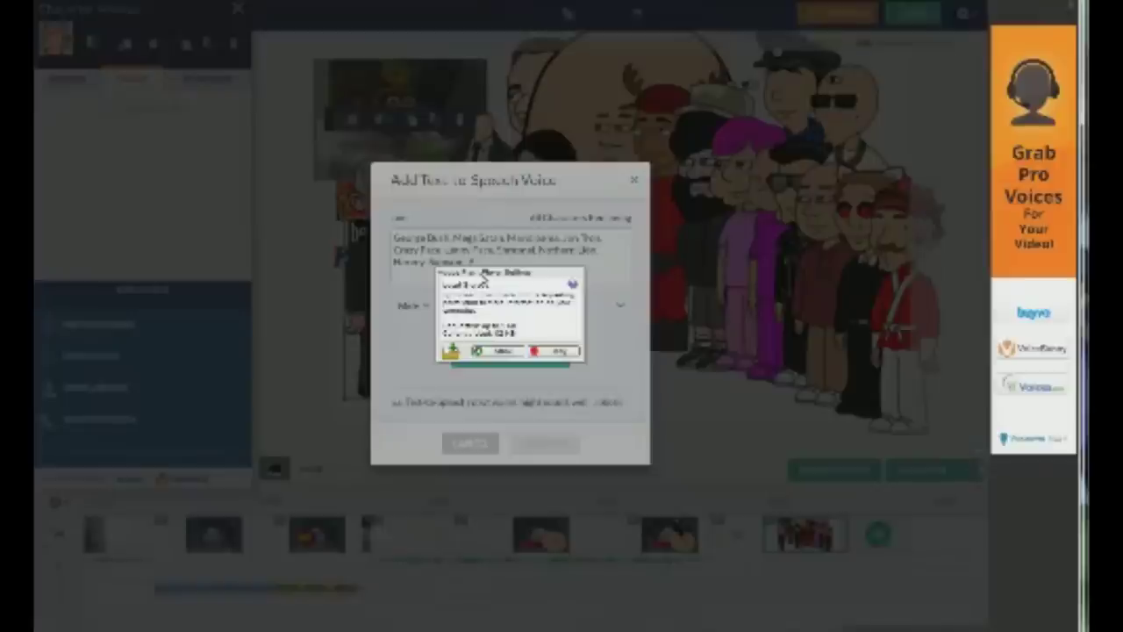
click(561, 353)
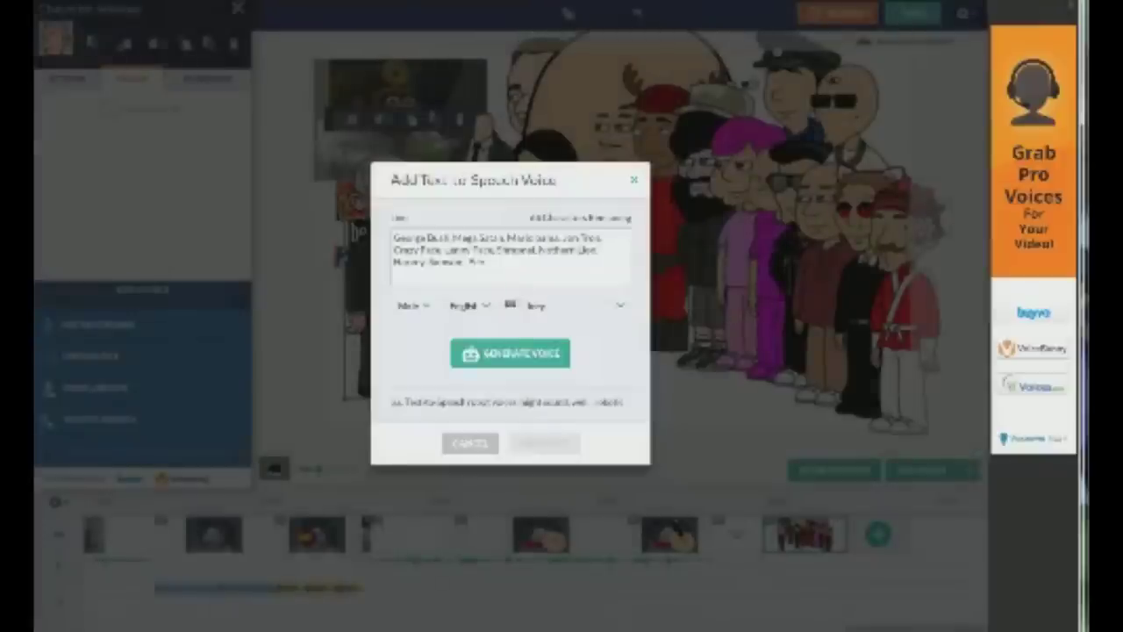
Complete the spoken list, ending it with "Yung Venuz, and Fire starter" written with a space between Fire and starter
text(di)
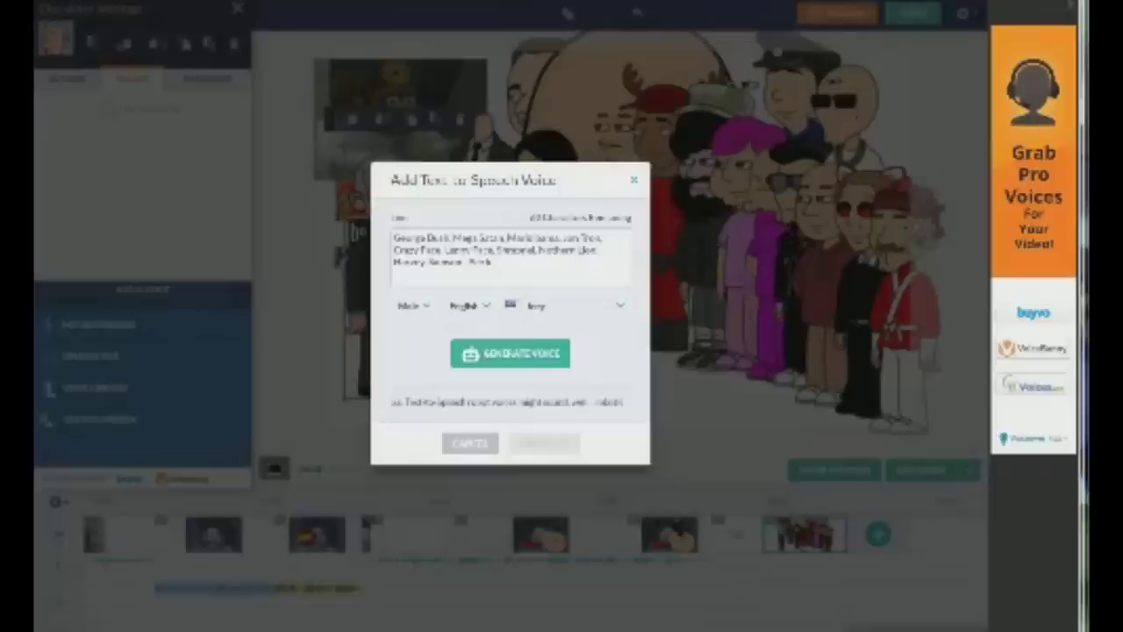
text(ther,)
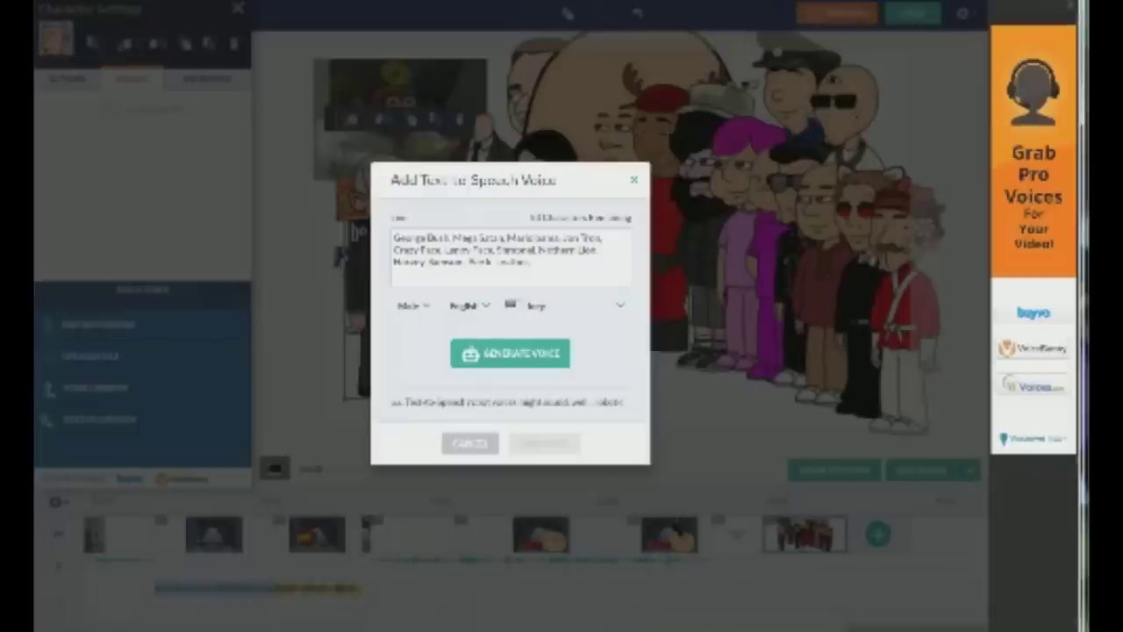
text( Yung Venuz,)
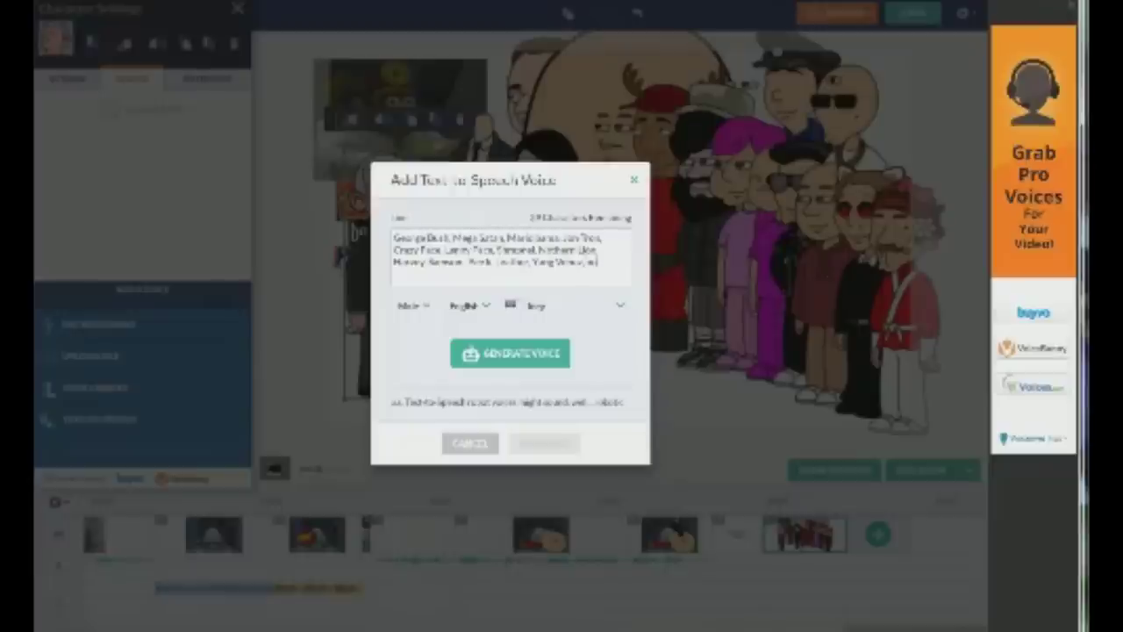
text( and Firestarter)
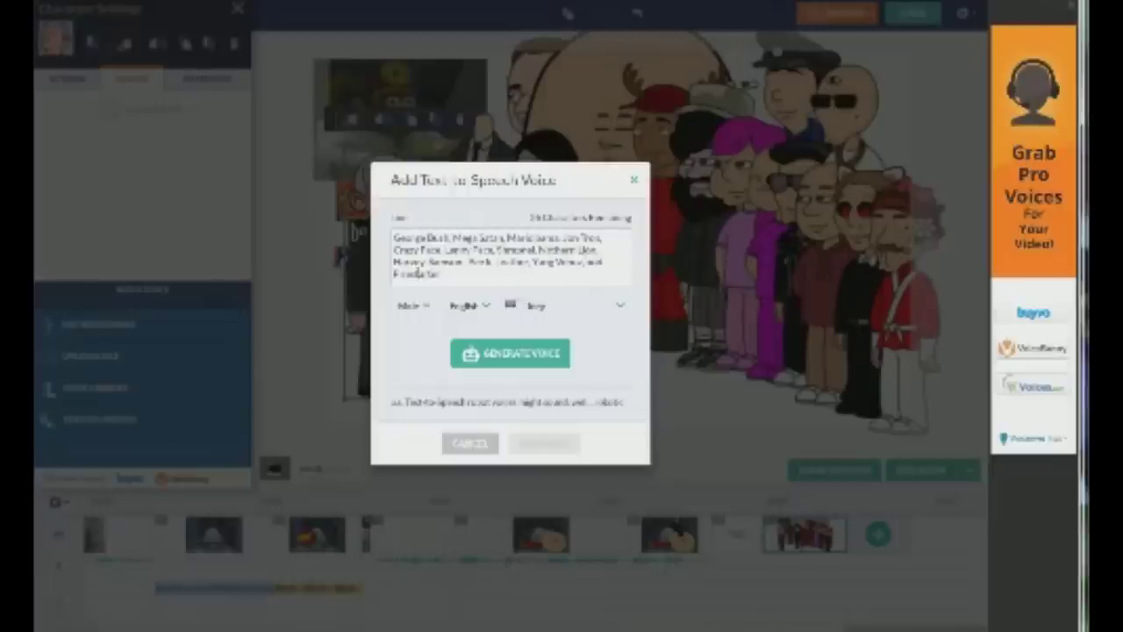
click(402, 274)
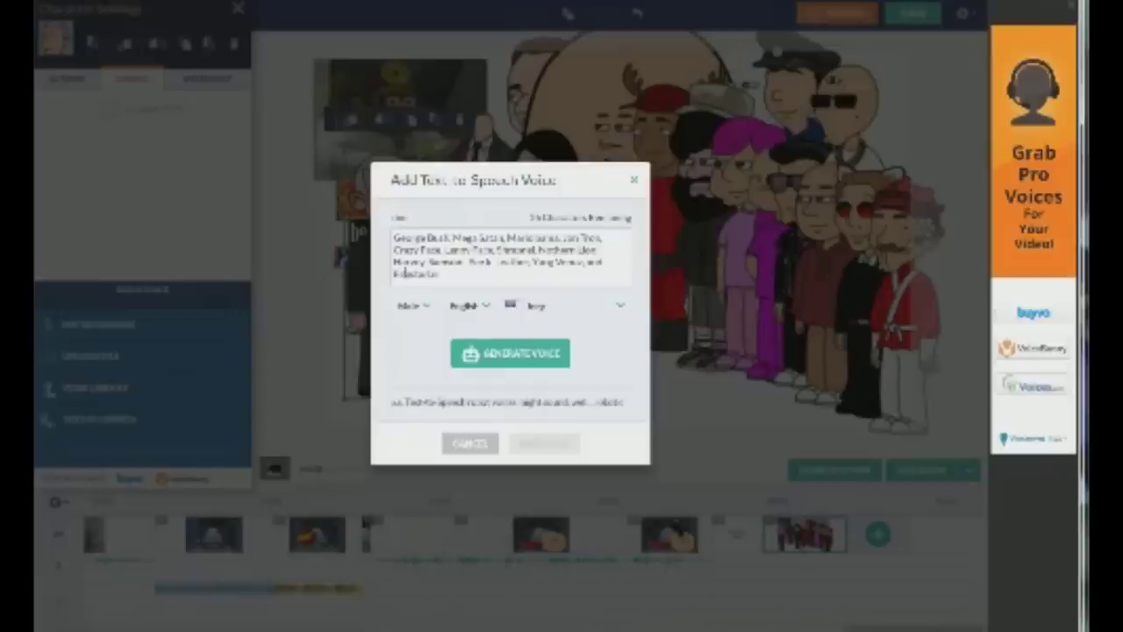
Choose the Zack voice and generate the speech for the list of names
click(567, 309)
scroll(573, 395, down, 3)
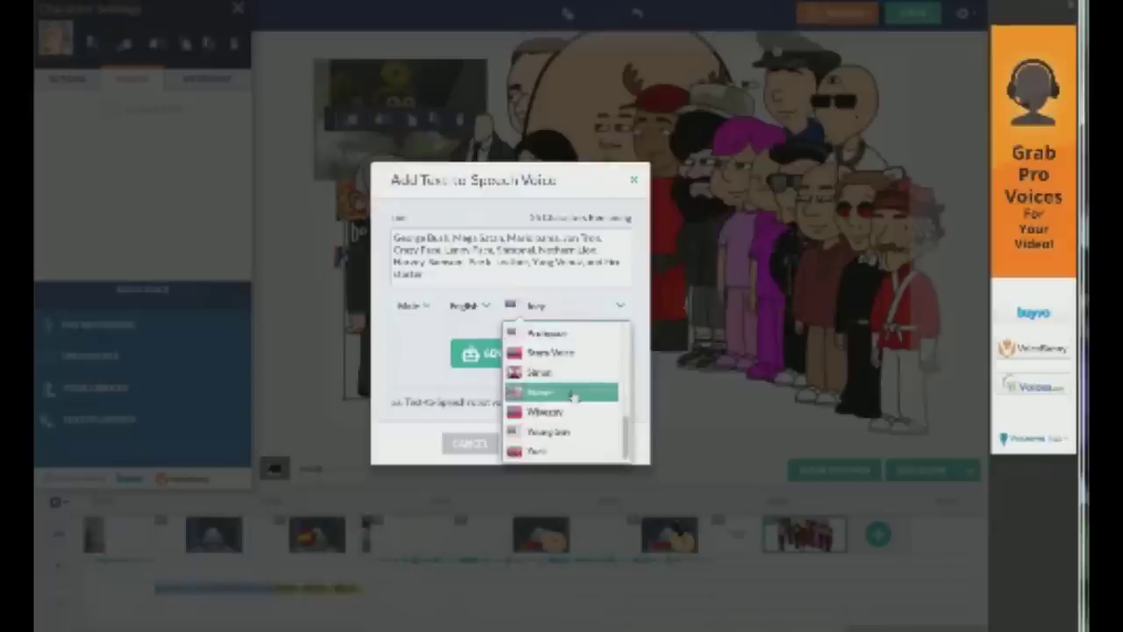
click(563, 453)
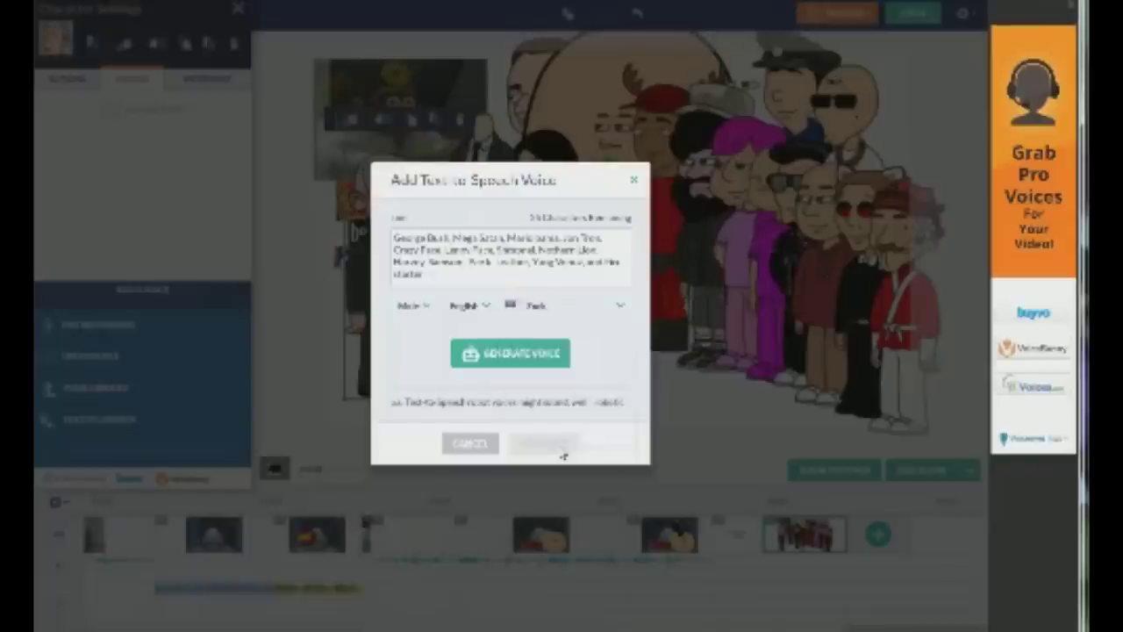
click(555, 360)
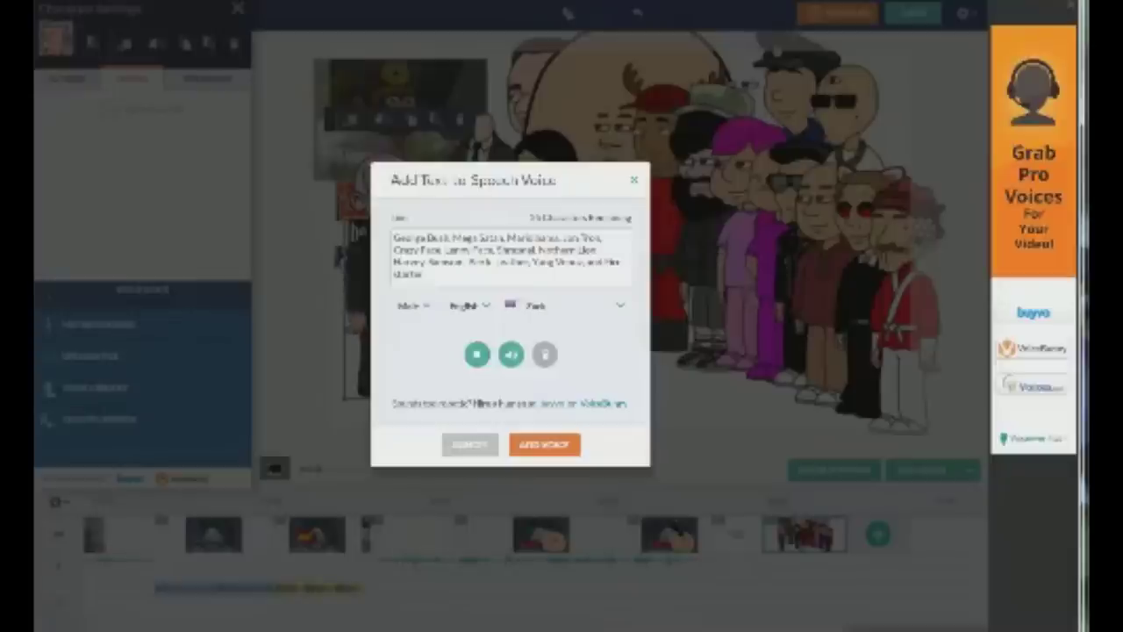
Regenerate the voice with the spelling corrected to "Northern Lion" and add it to the character, adjusting the scene duration to fit
click(472, 359)
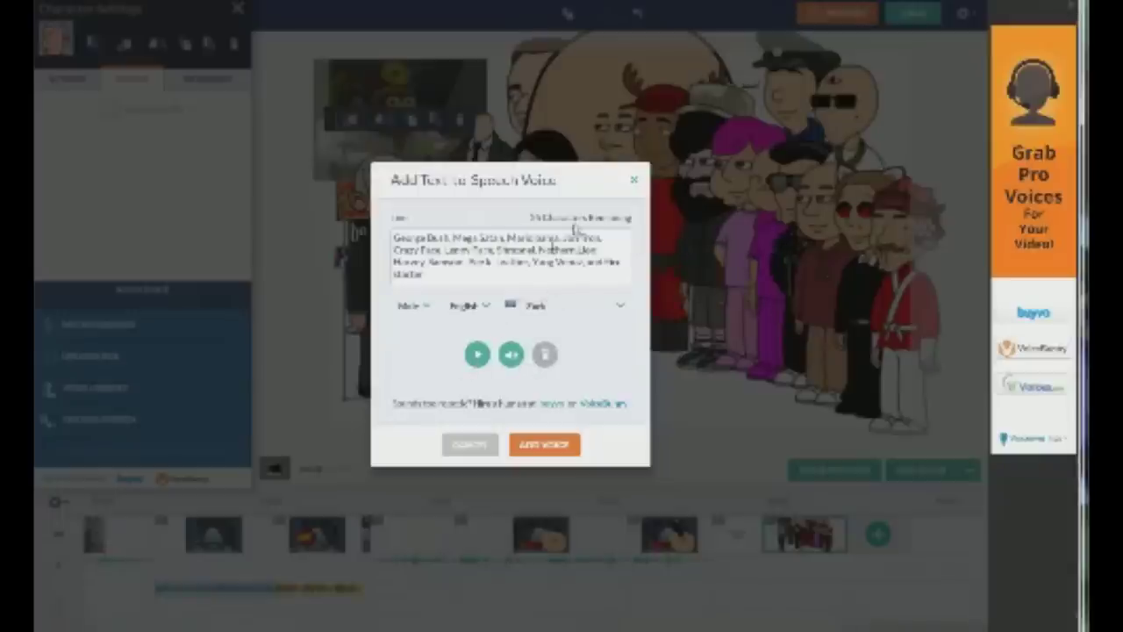
click(534, 361)
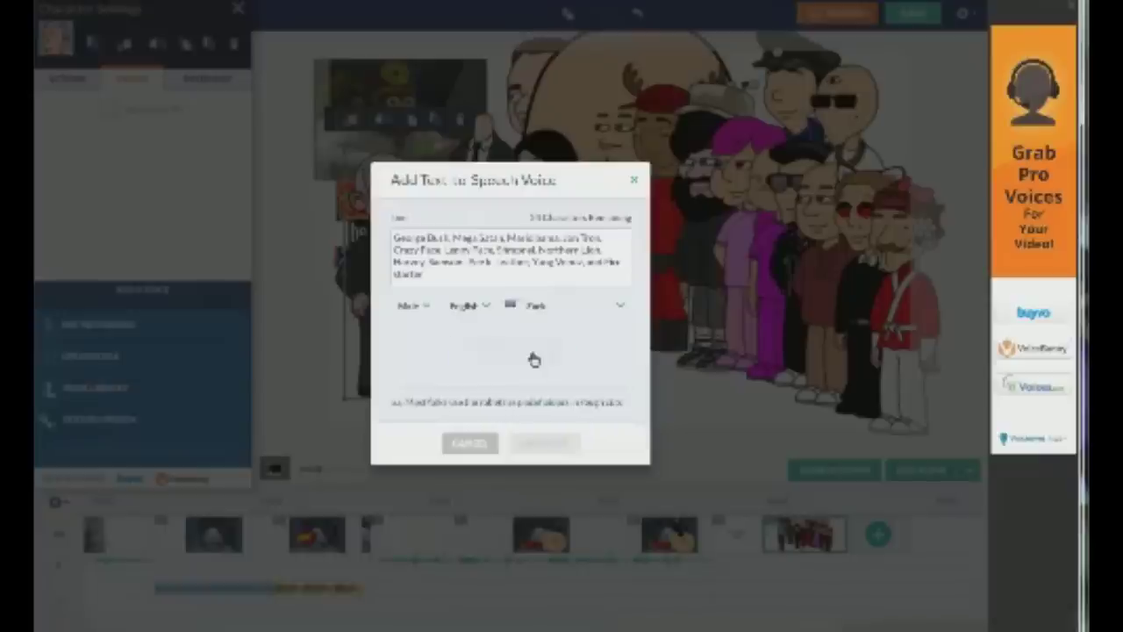
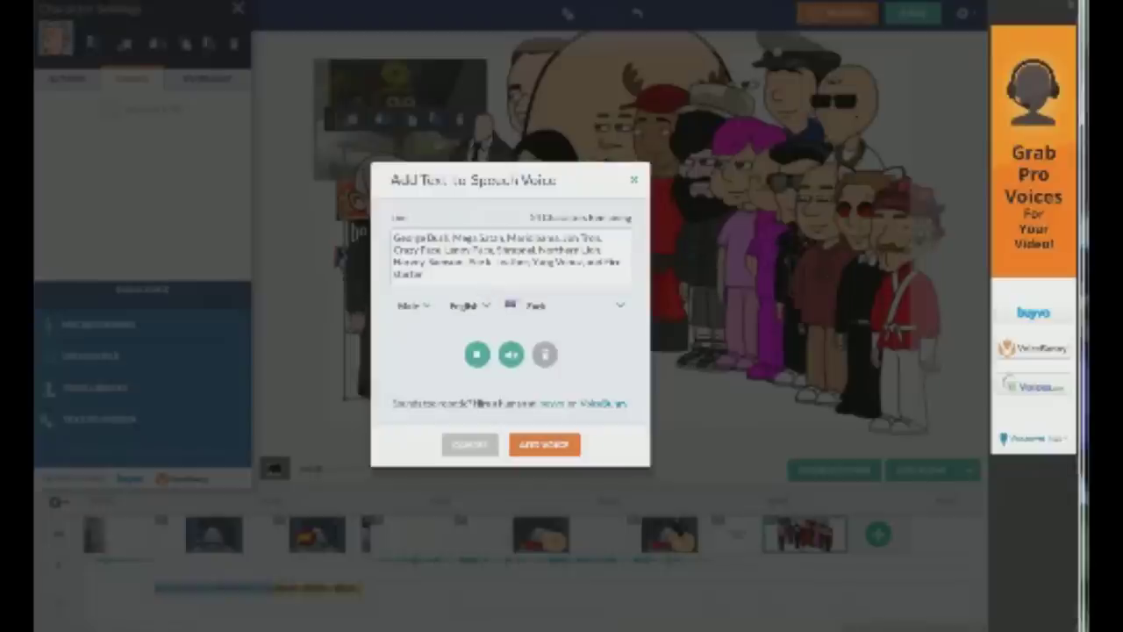
click(544, 444)
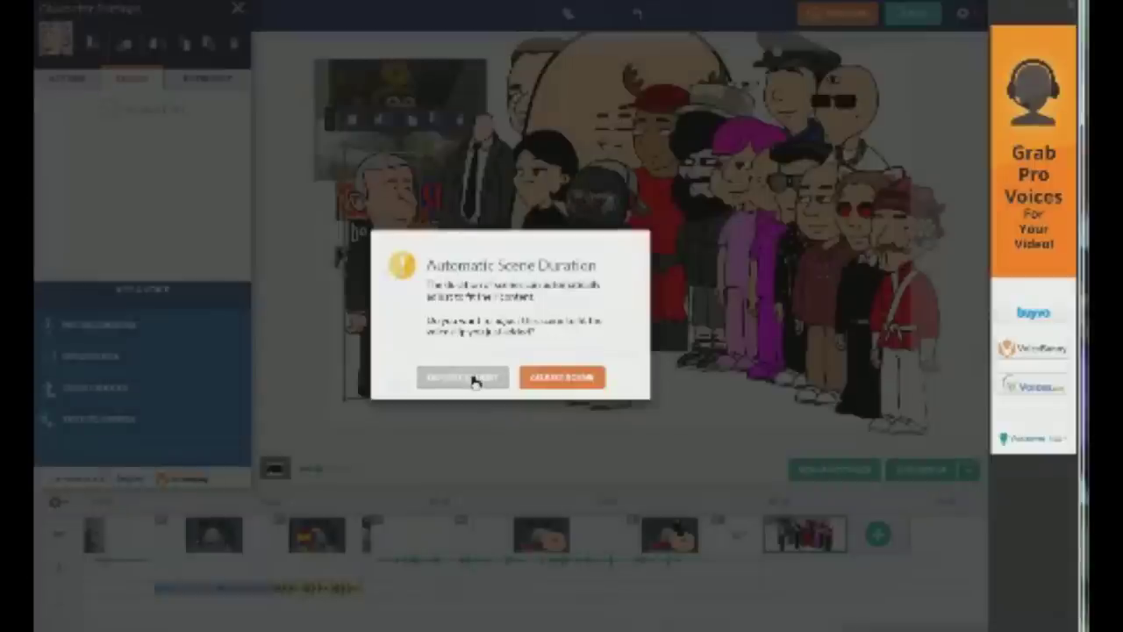
click(549, 382)
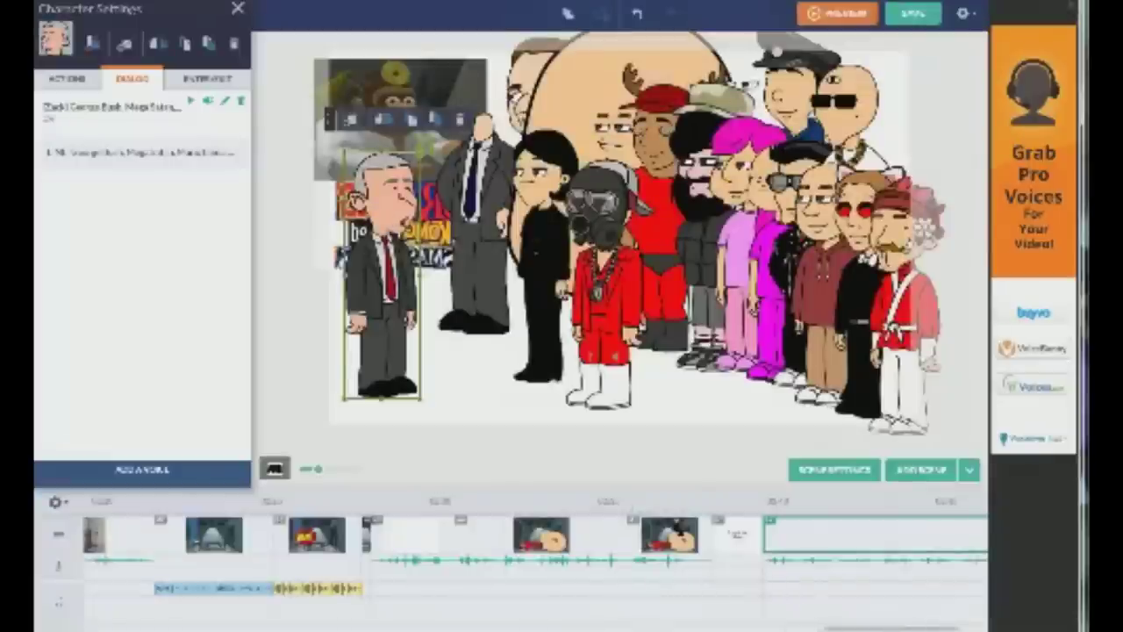
Give the gray-haired man the fighting action with clenched fists in the name-list scene and set his expression to Asleep
click(859, 546)
right_click(654, 539)
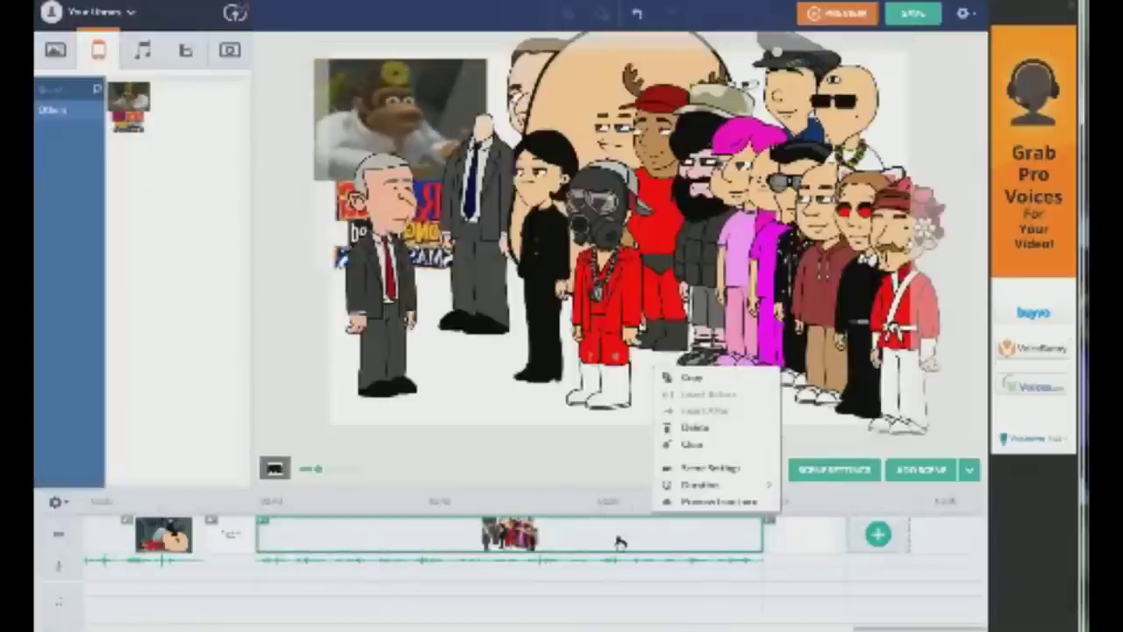
click(427, 296)
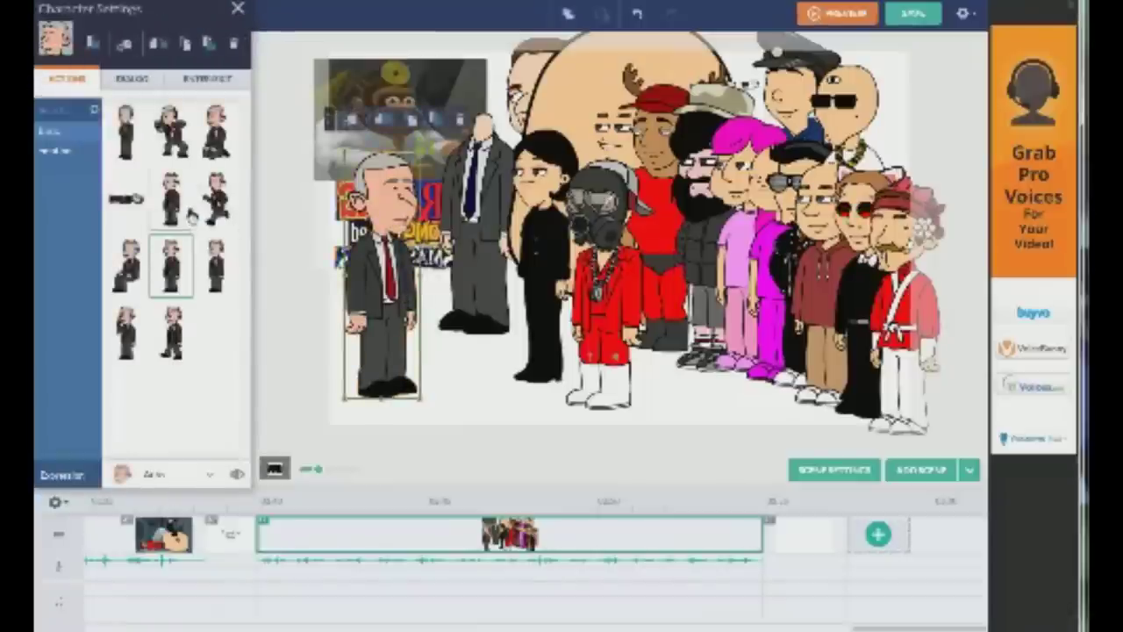
click(190, 143)
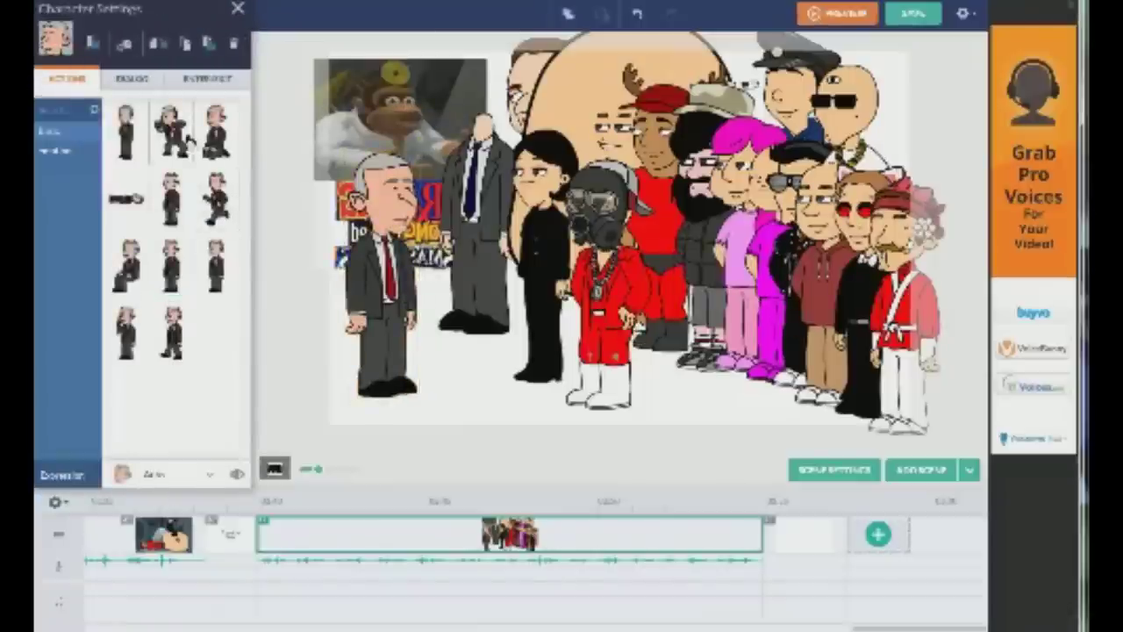
click(215, 200)
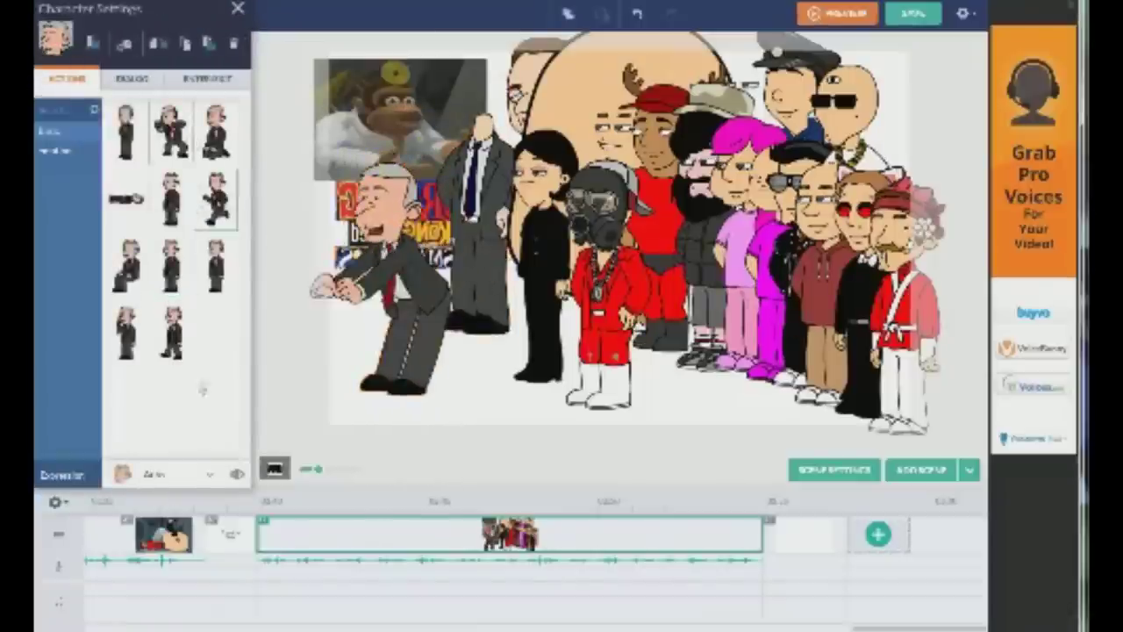
click(188, 474)
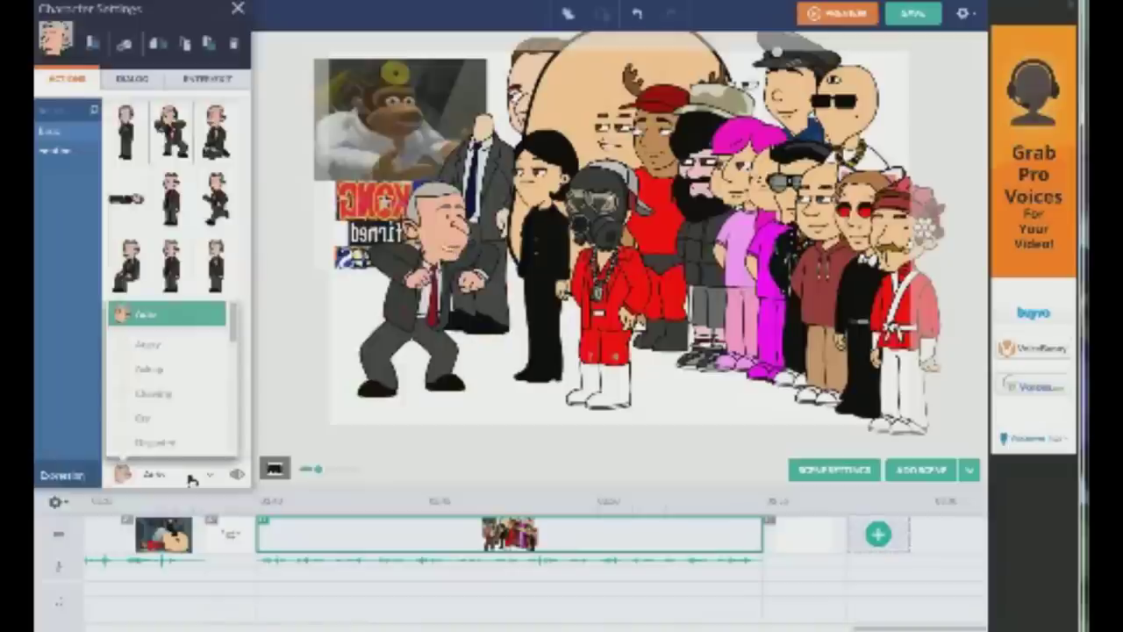
click(169, 369)
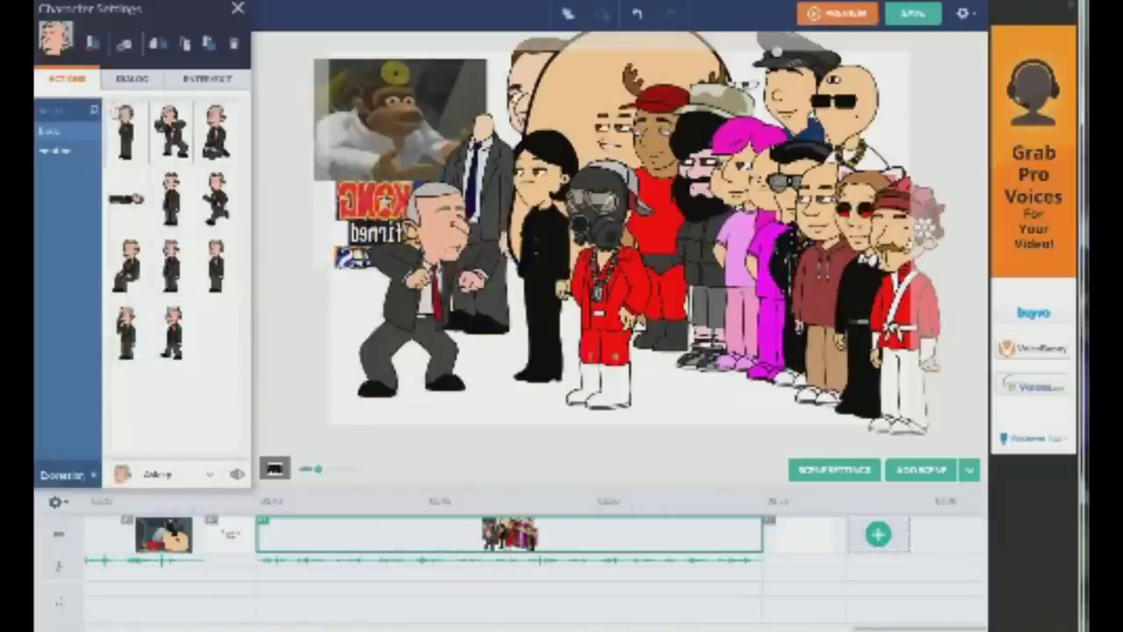
click(238, 8)
click(55, 50)
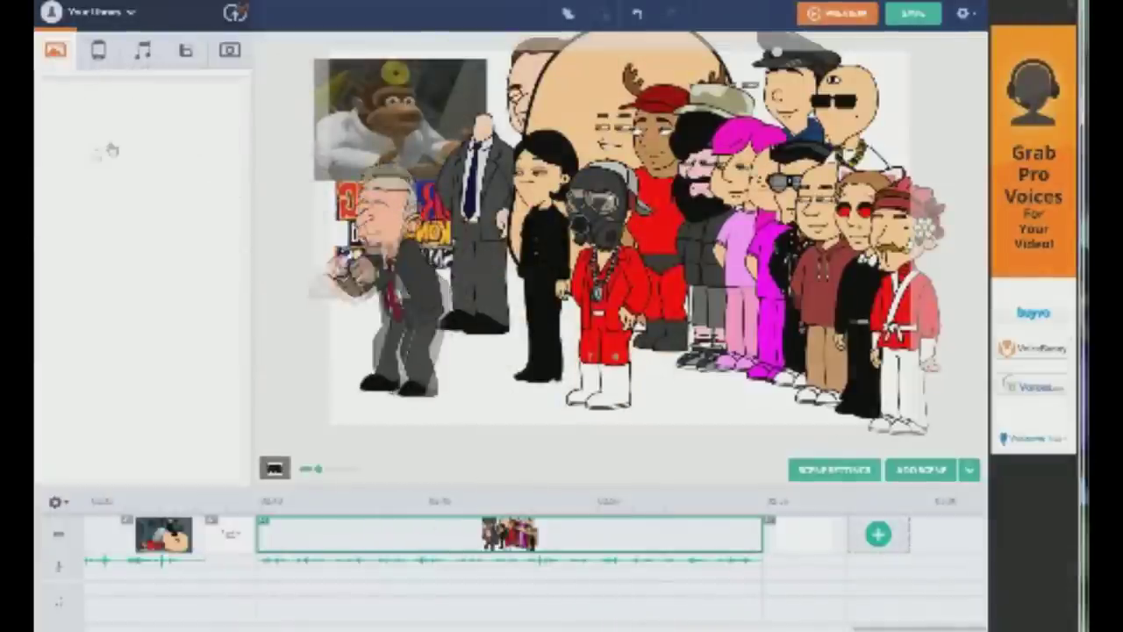
In the last scene, set the gray-haired man's expression to Angry and give him the emotion action with both fists raised
right_click(805, 544)
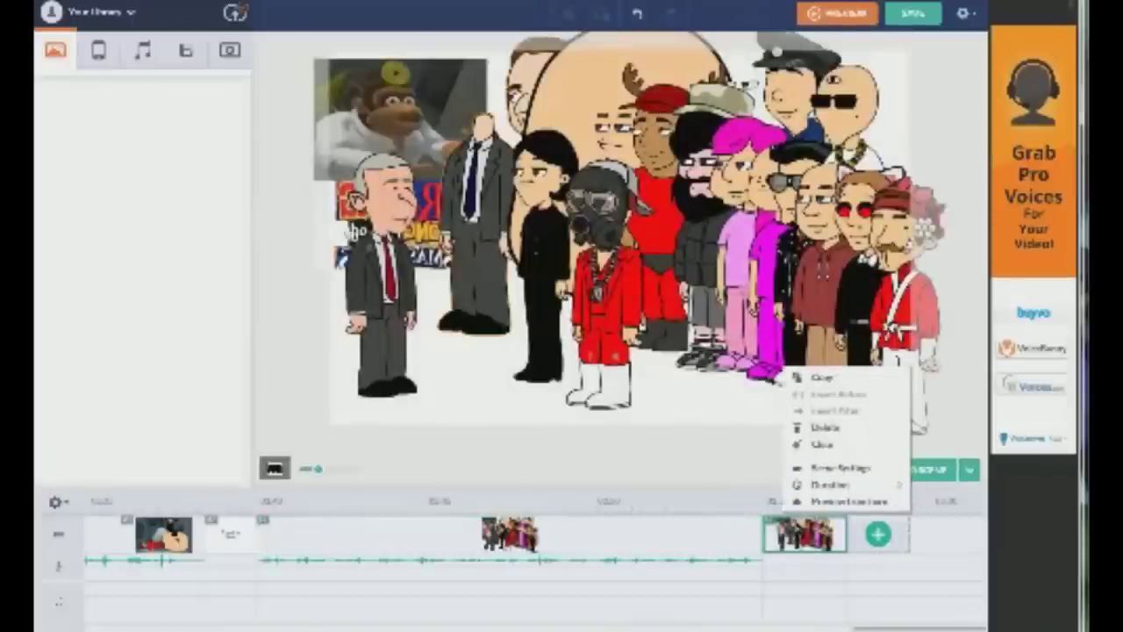
click(399, 252)
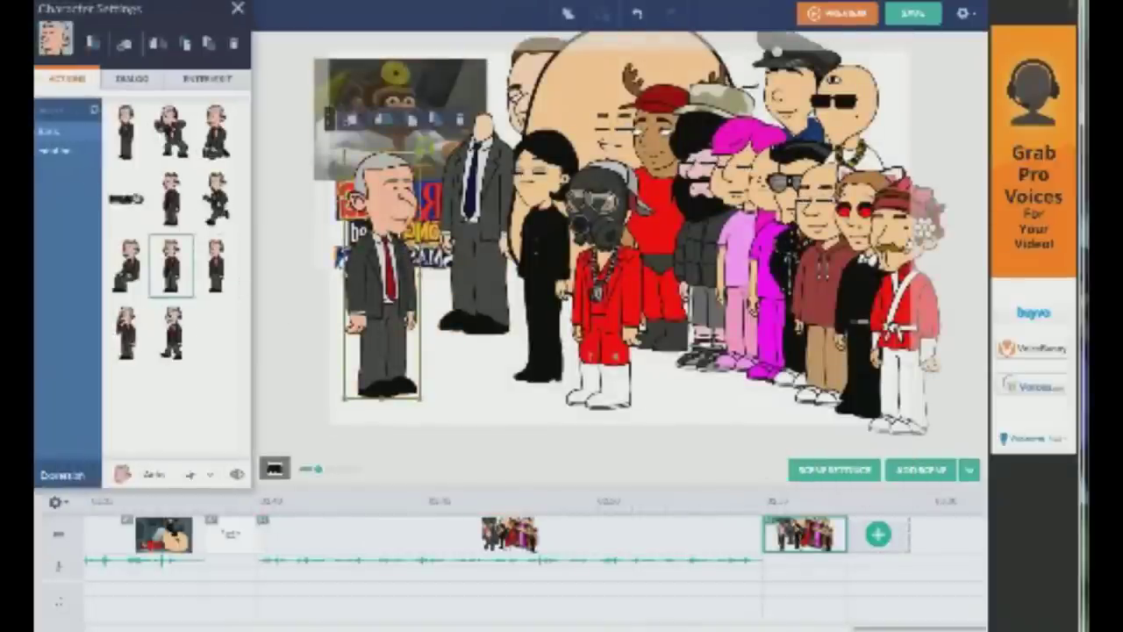
click(166, 473)
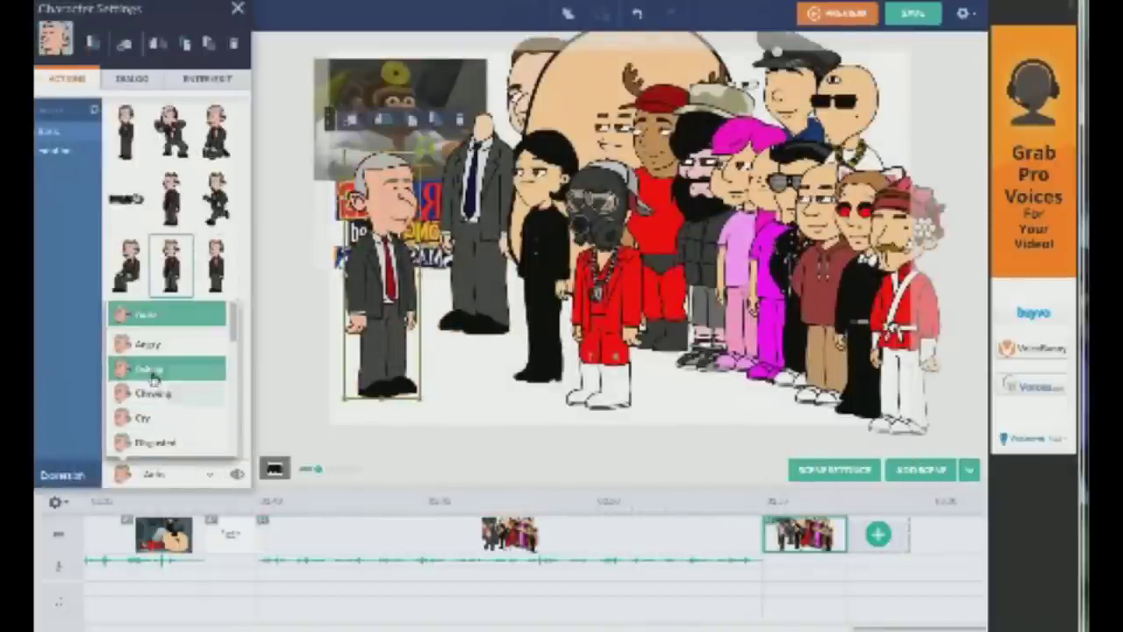
click(153, 345)
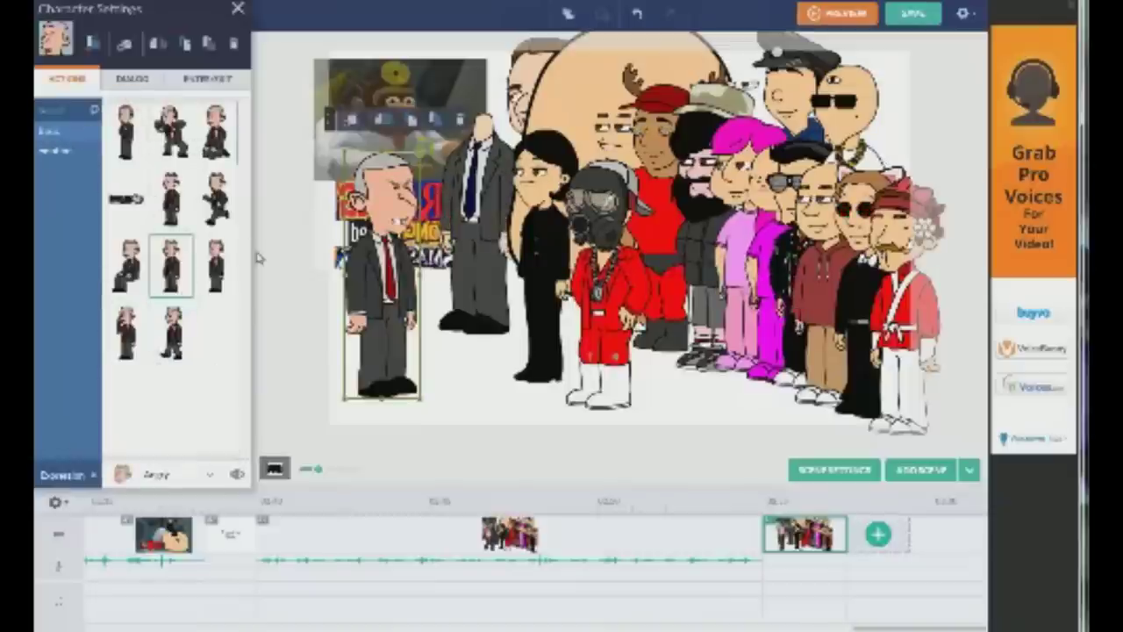
click(60, 152)
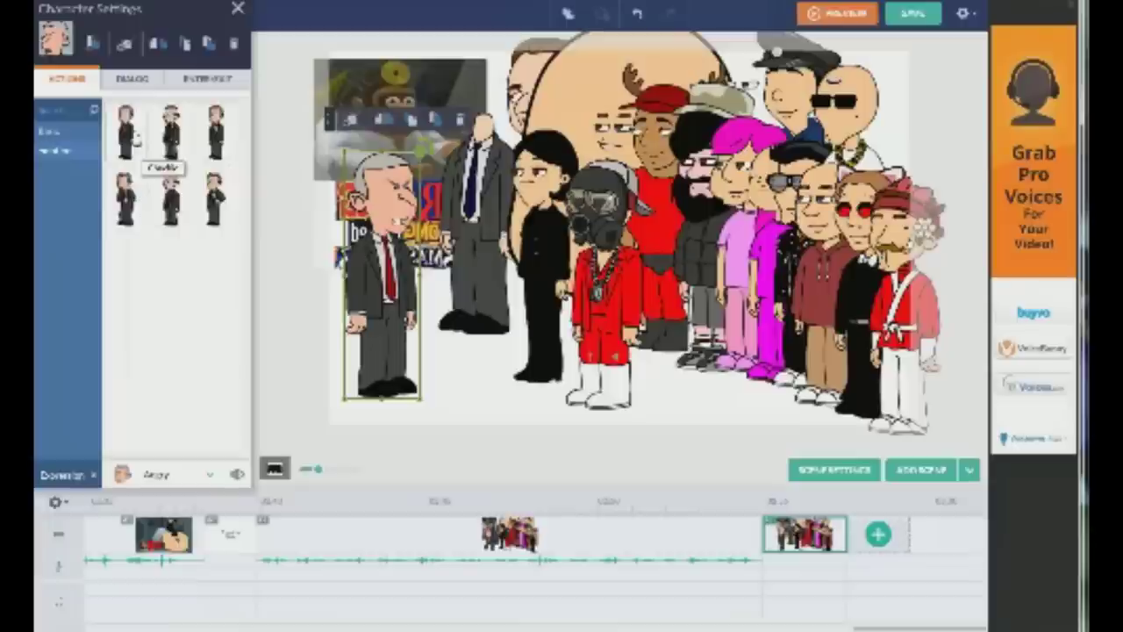
click(170, 133)
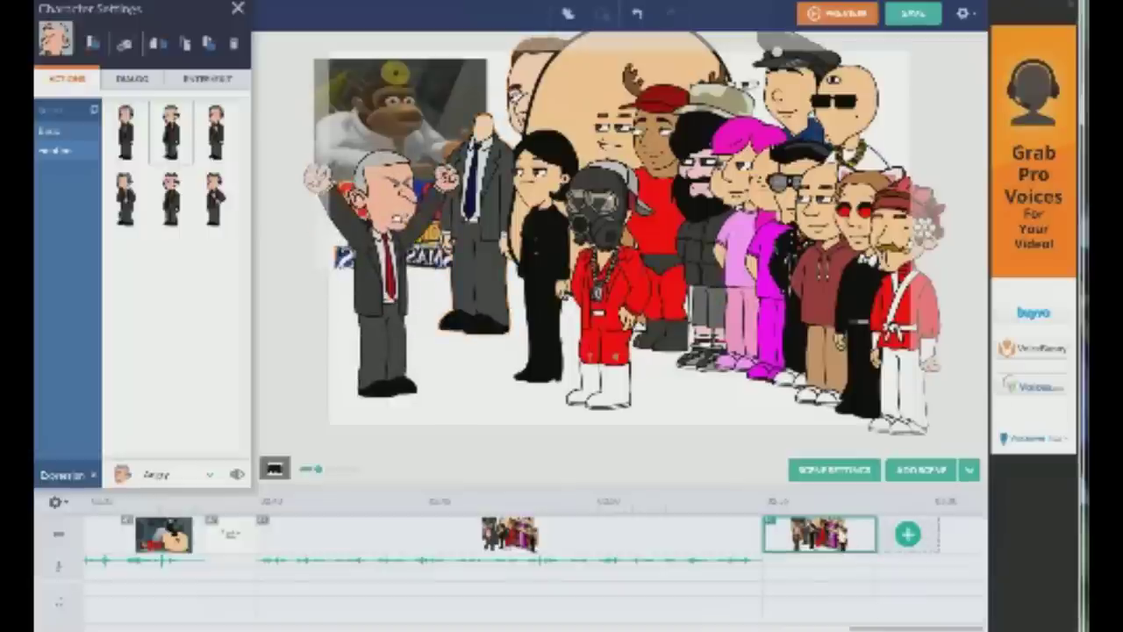
Start a text-to-speech line for him: 'I can't believe you were all in a thing that exists, that's it, you are all grounded'
click(130, 80)
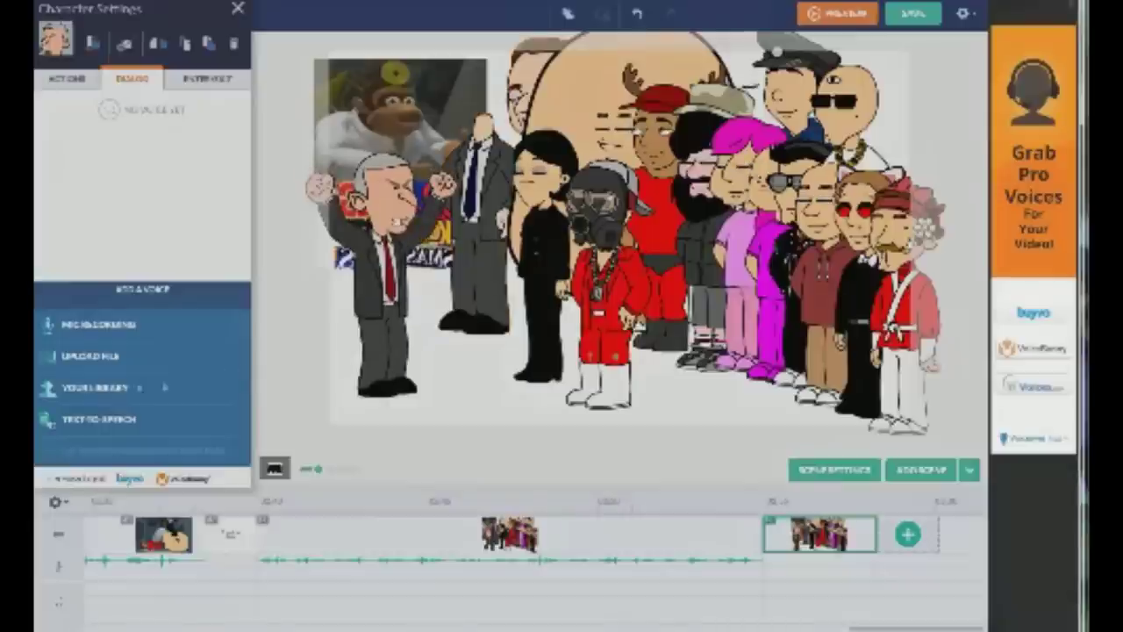
click(98, 420)
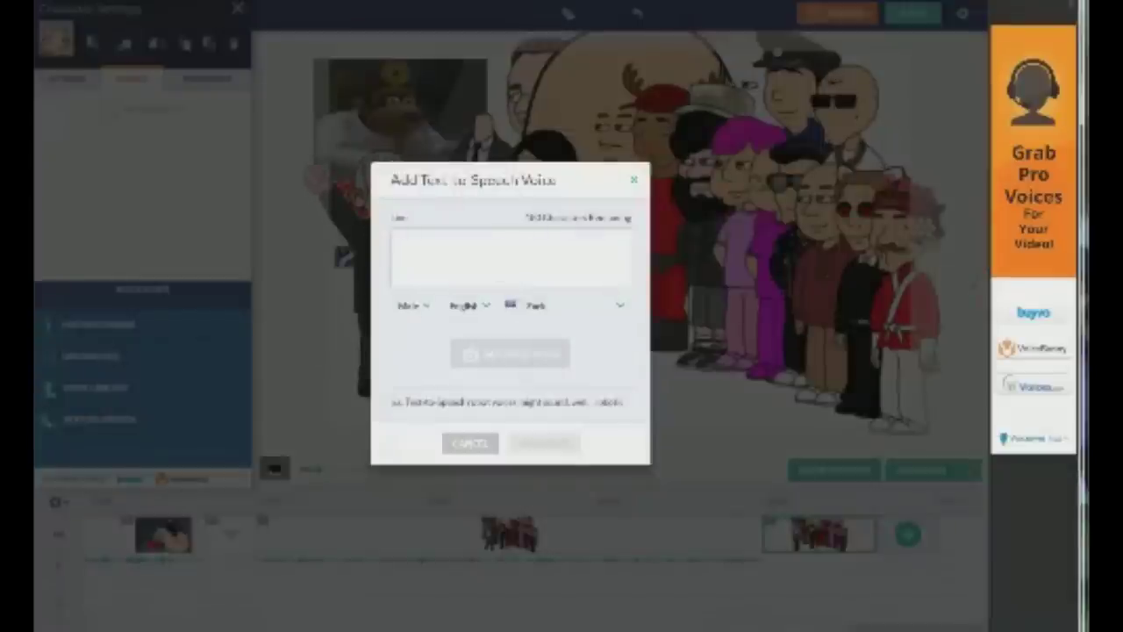
text(I can't)
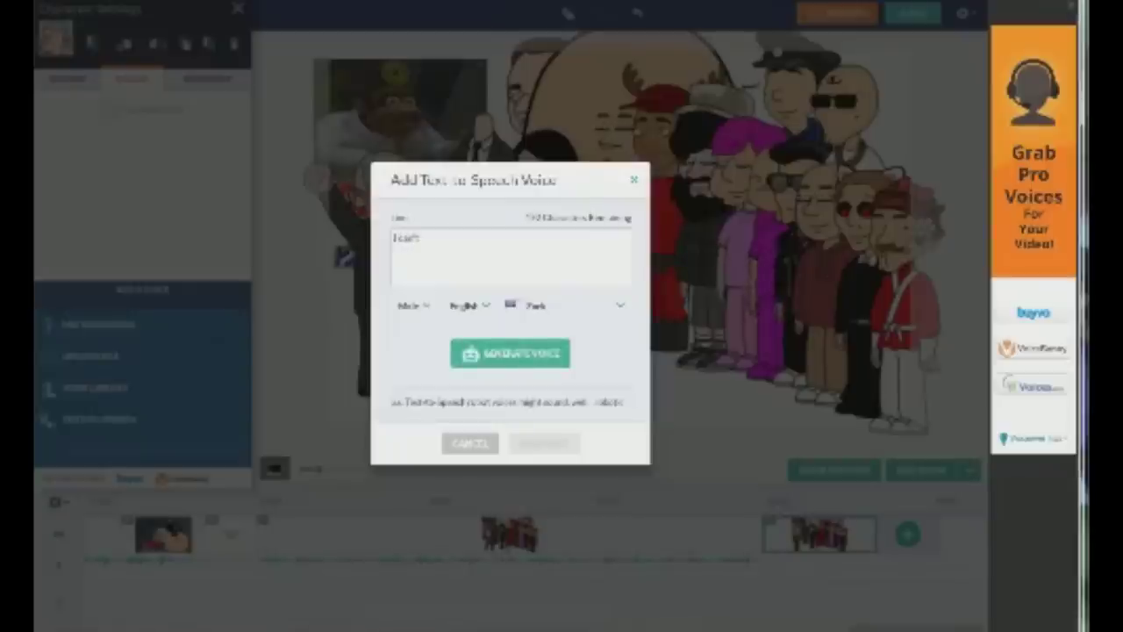
text( believe you are)
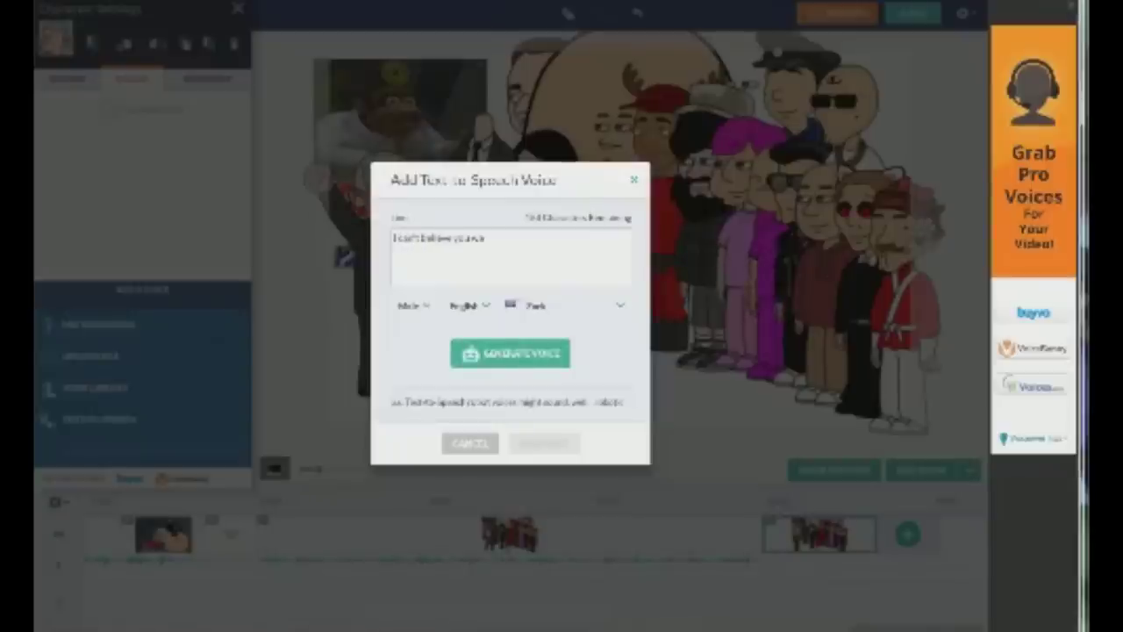
text( all in a thing that exists that)
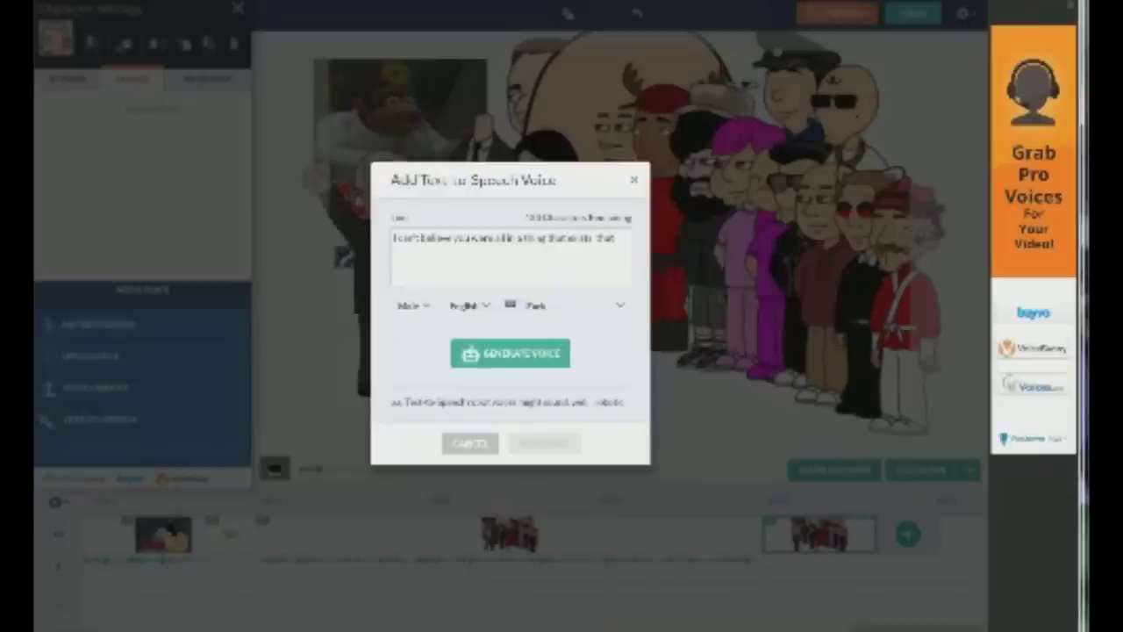
text(, that's it, you all)
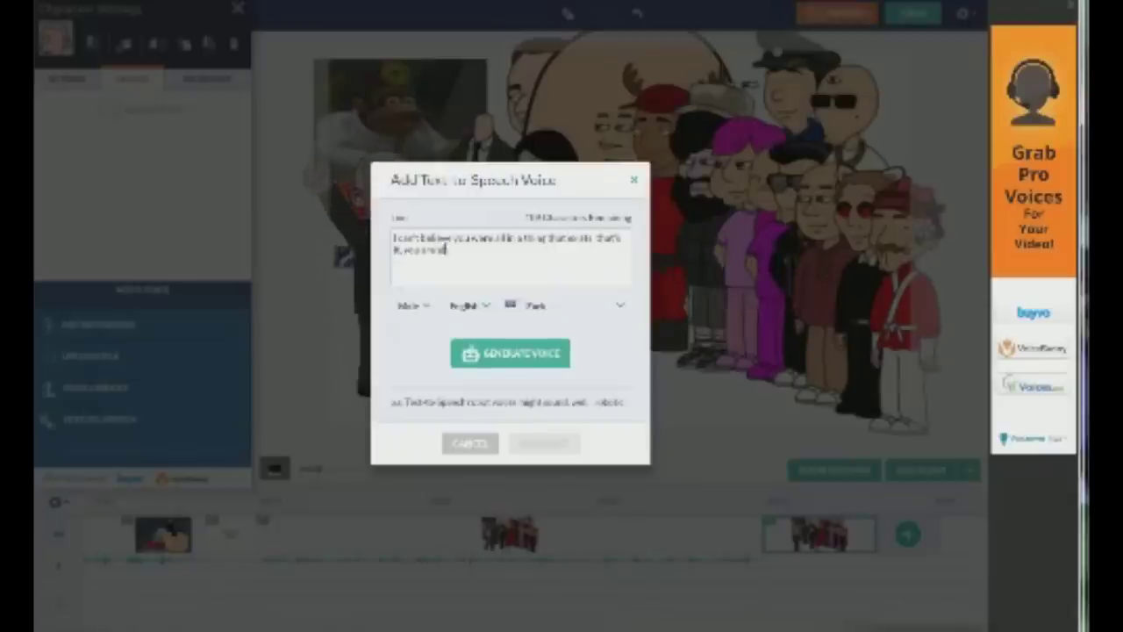
text( grounded.)
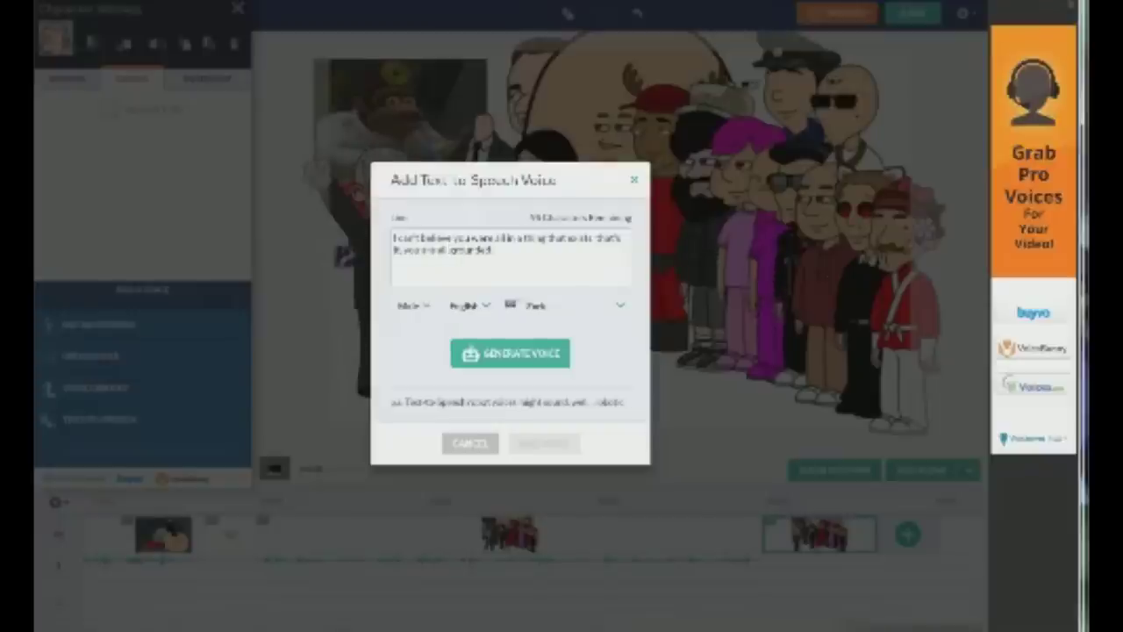
Extend the line with repeated 'grounded', a punishment length in seconds, and the ending 'go to your rooms now'
text(n for)
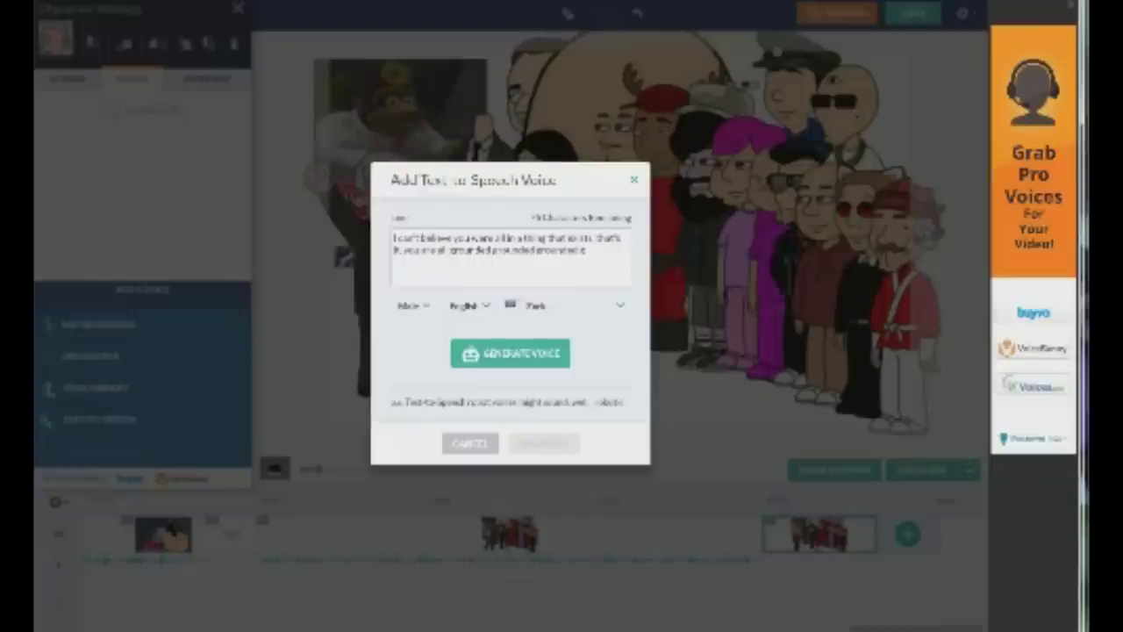
text(o)
text(ded grounded)
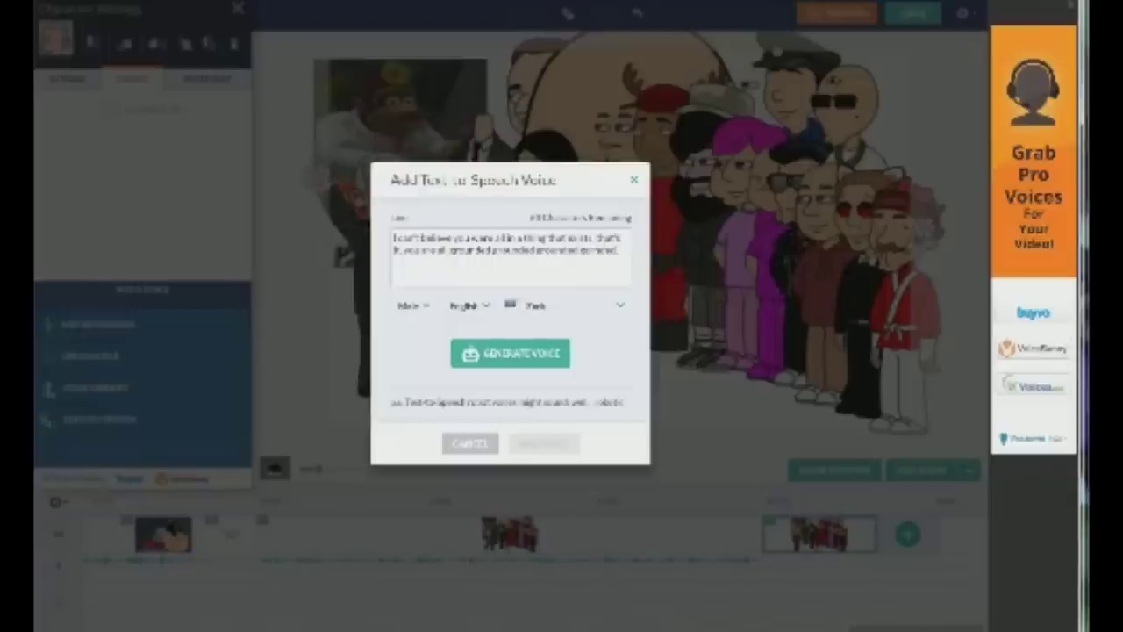
text(eted)
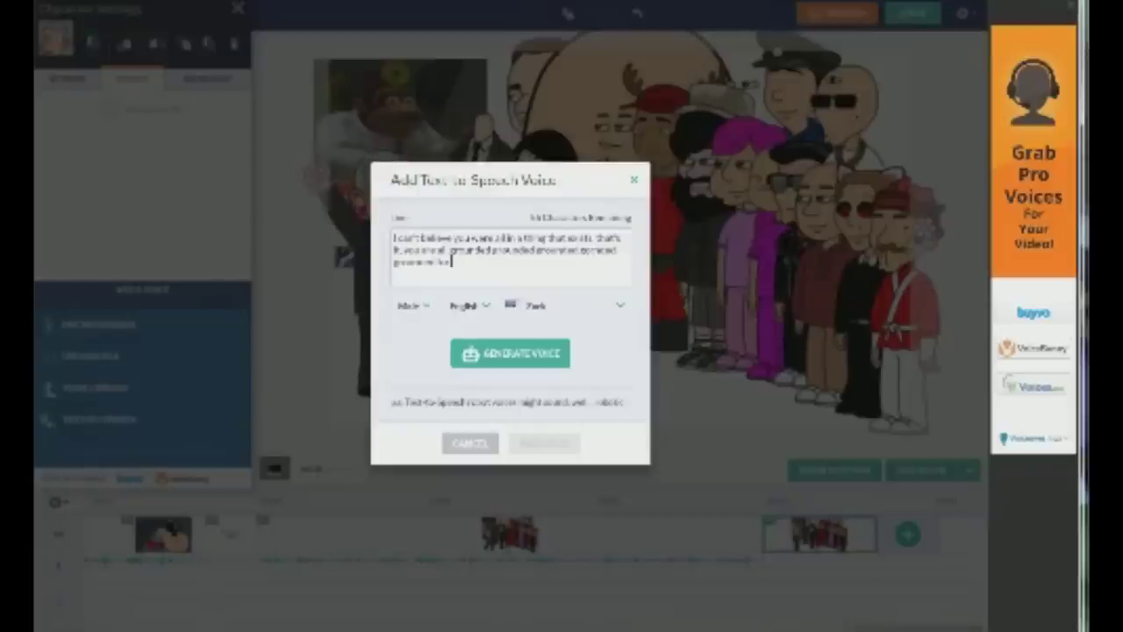
text(seconds)
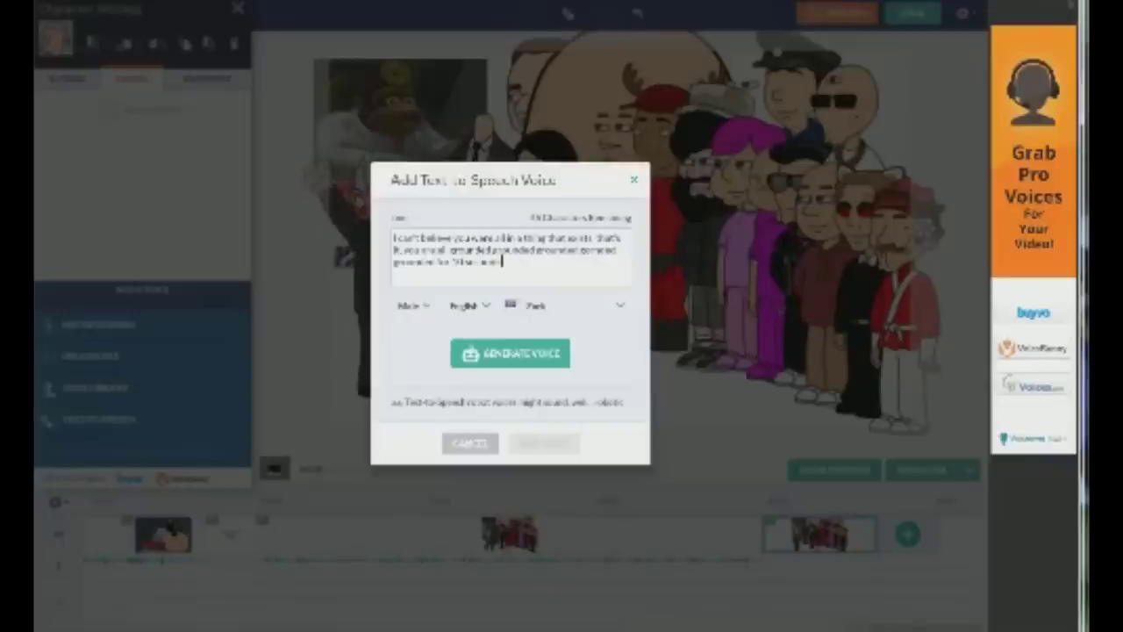
text(  to your rooms)
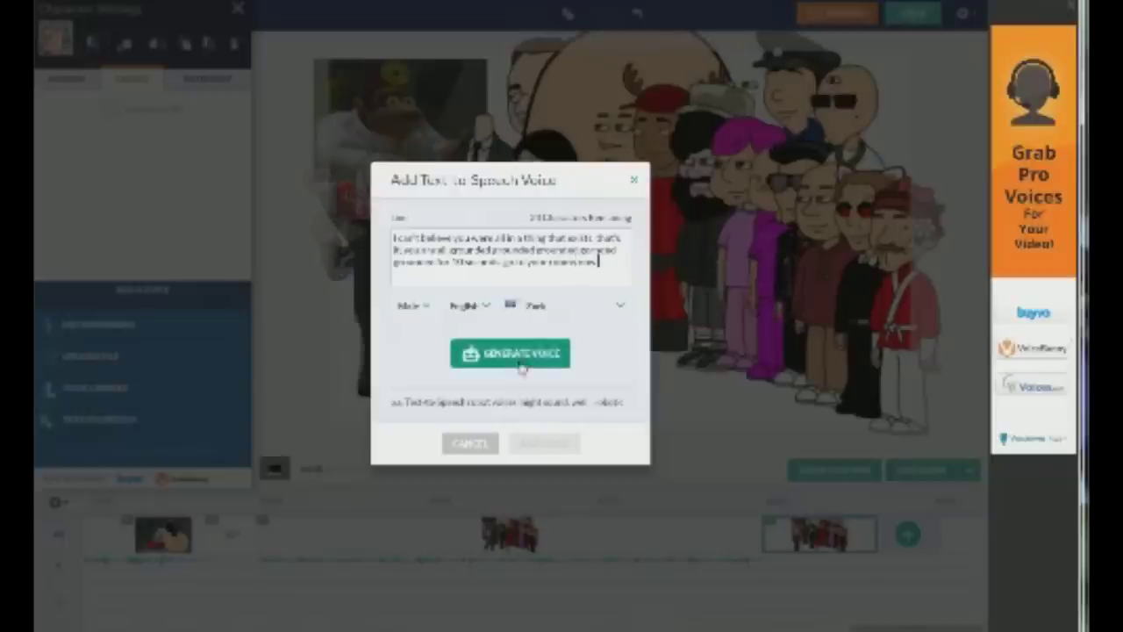
Choose the Zack voice, generate the scolding speech and add it to the gray-haired man
click(549, 309)
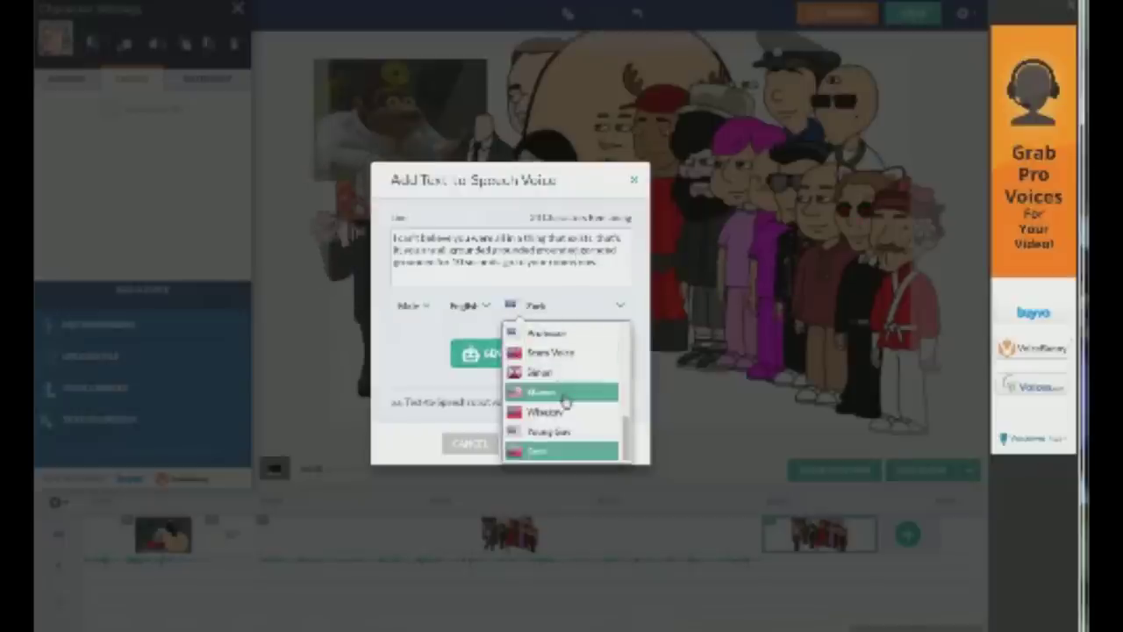
click(556, 453)
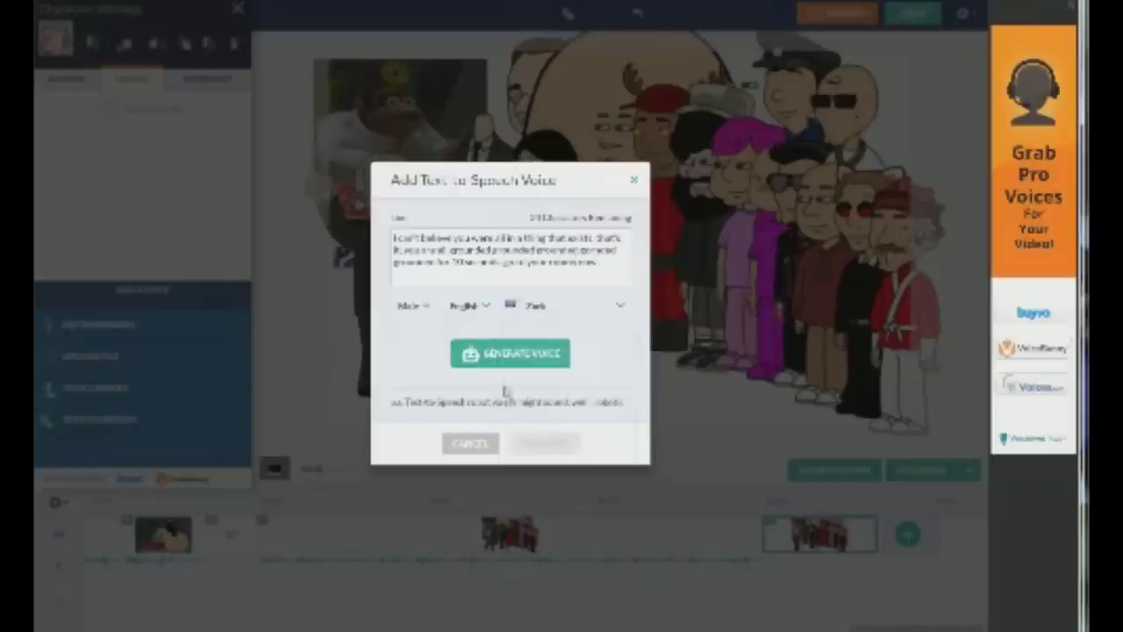
click(507, 358)
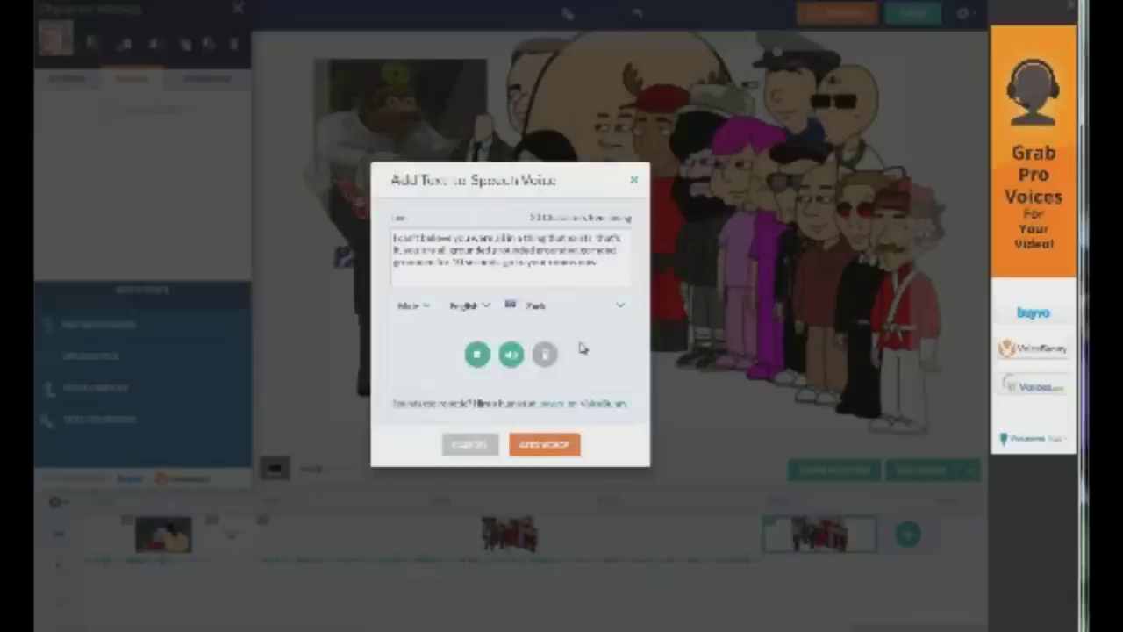
click(546, 446)
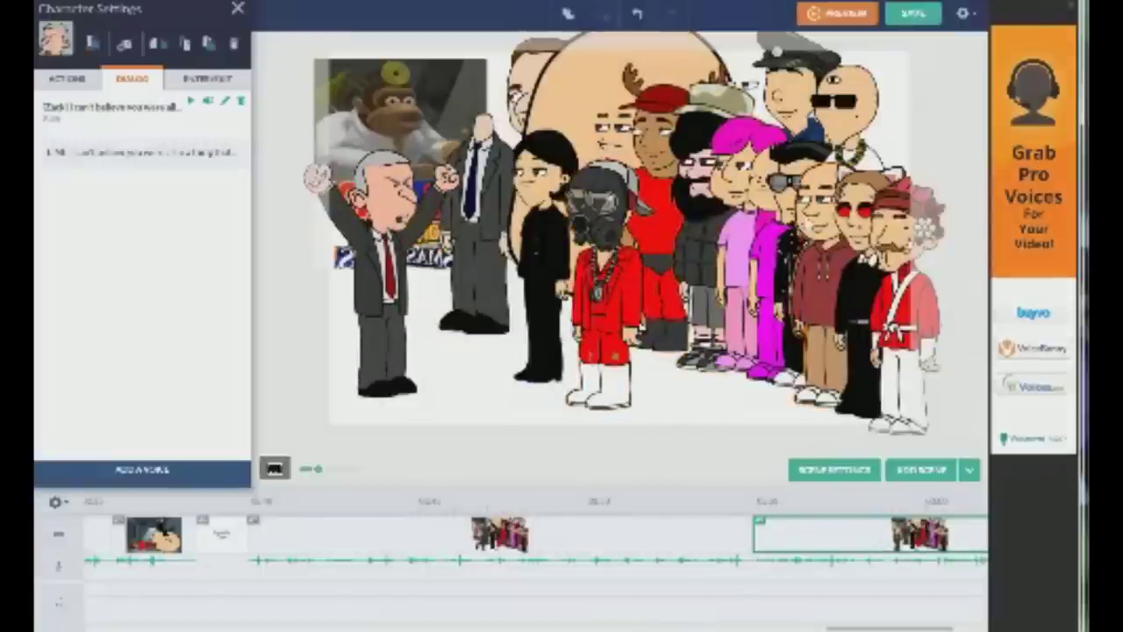
Add a new scene at the end of the timeline, after the gray-haired man's scolding scene
click(819, 263)
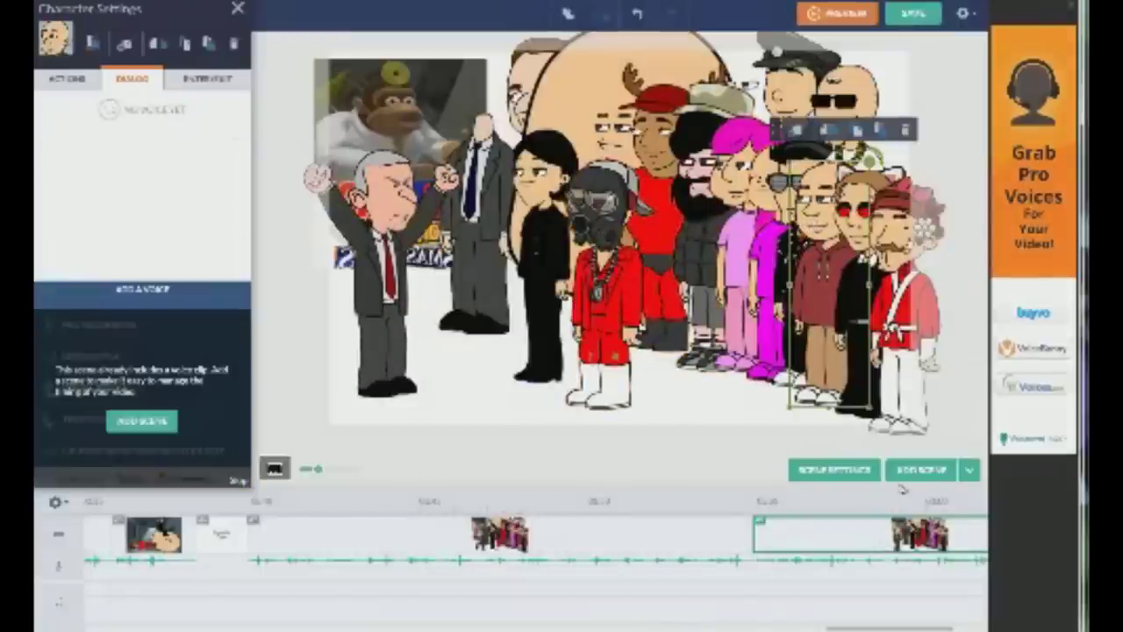
drag(842, 628, 880, 628)
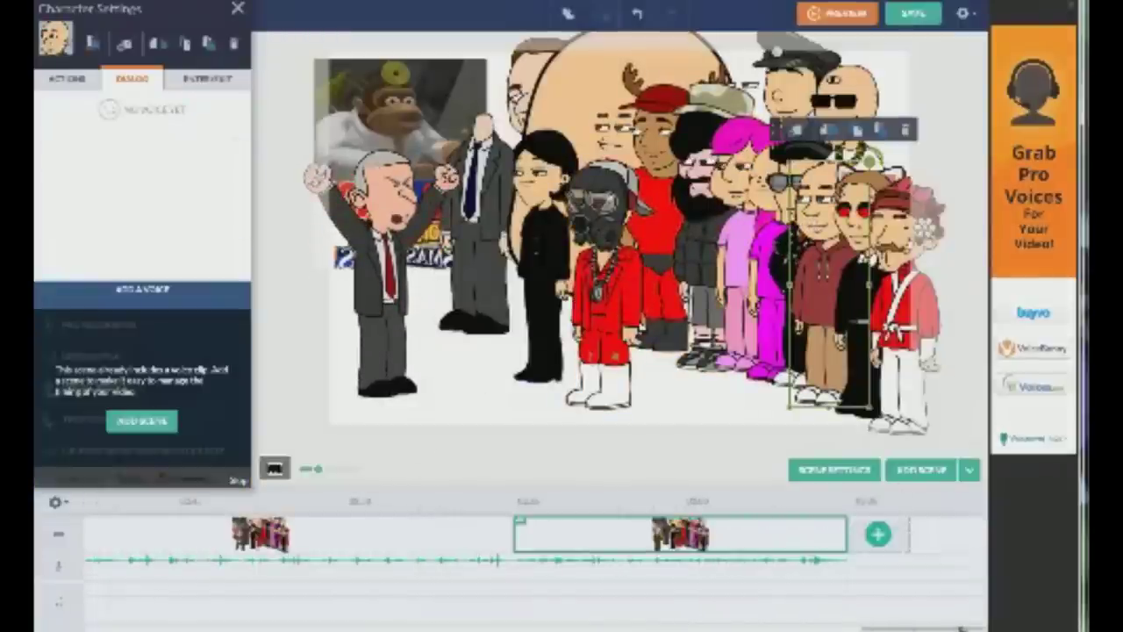
click(872, 544)
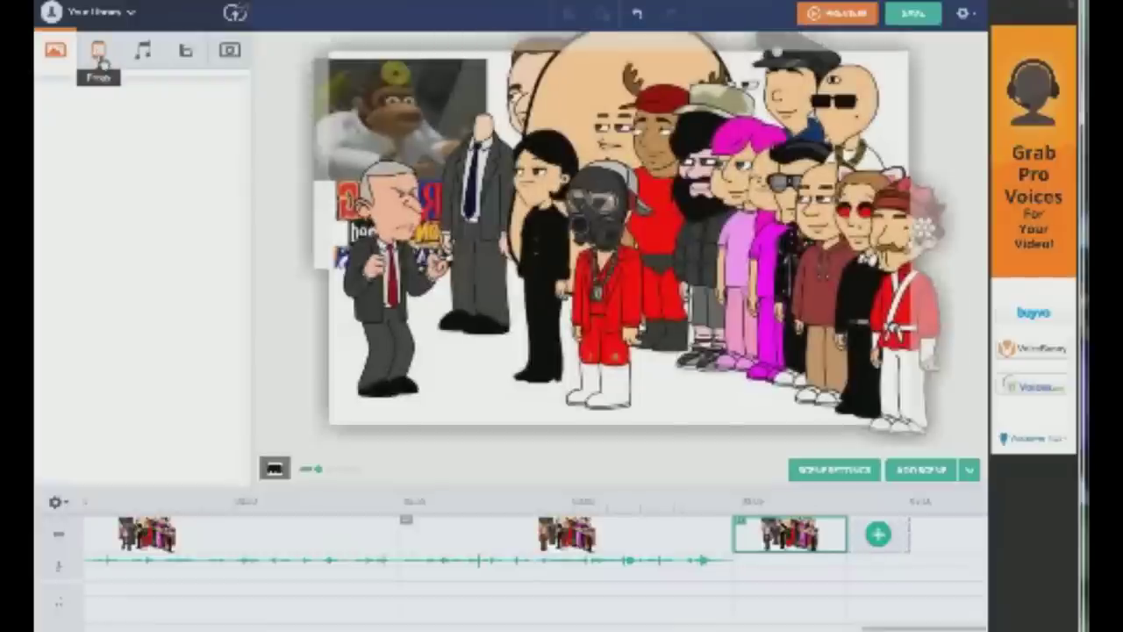
Generate a text-to-speech line 'okay' with the preselected male English voice and add it to the bald man in the hoodie
click(818, 272)
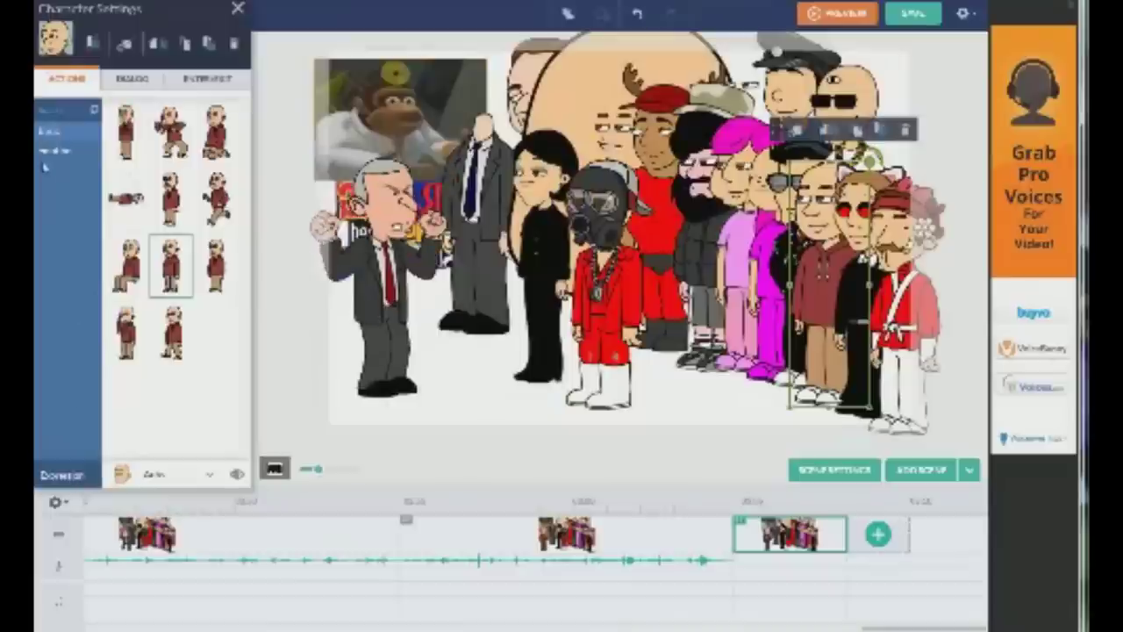
click(138, 79)
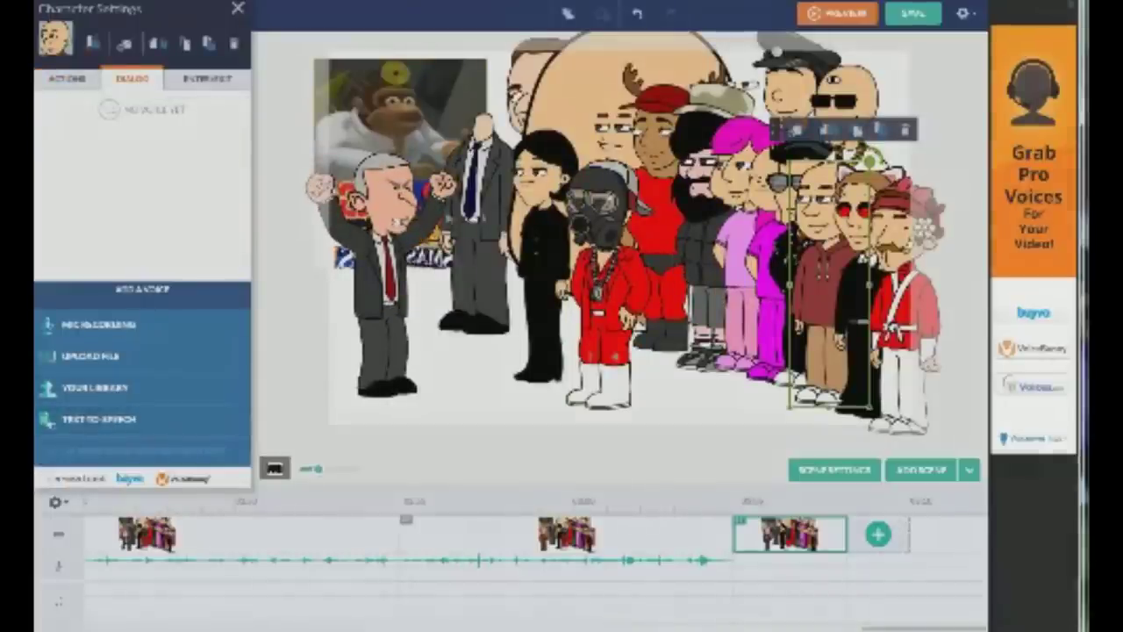
click(99, 419)
text(okay)
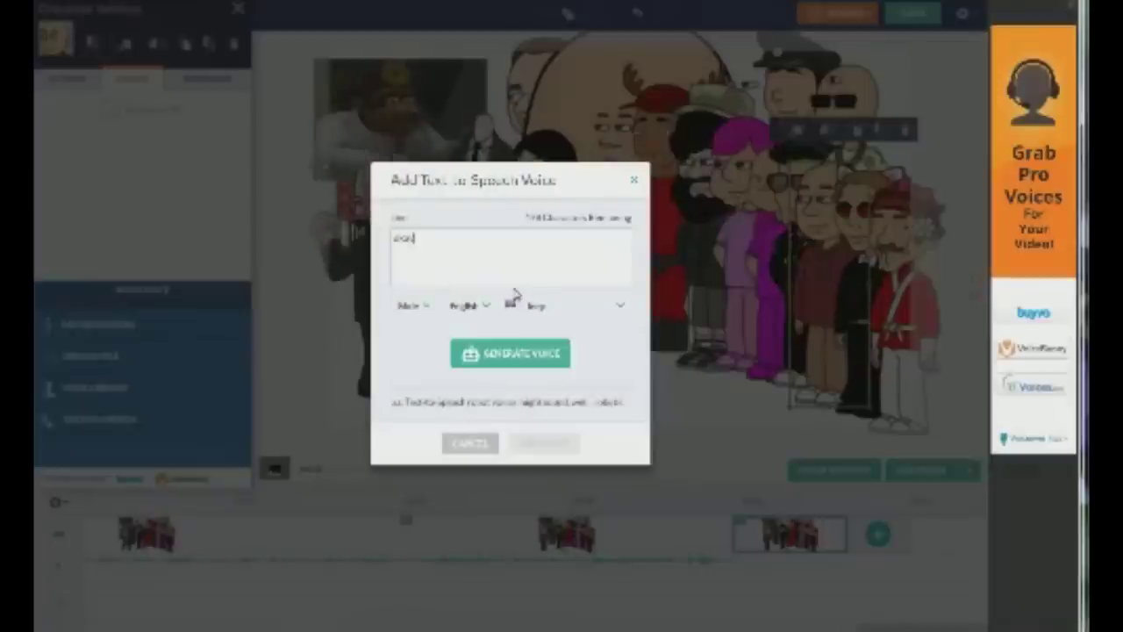
click(529, 354)
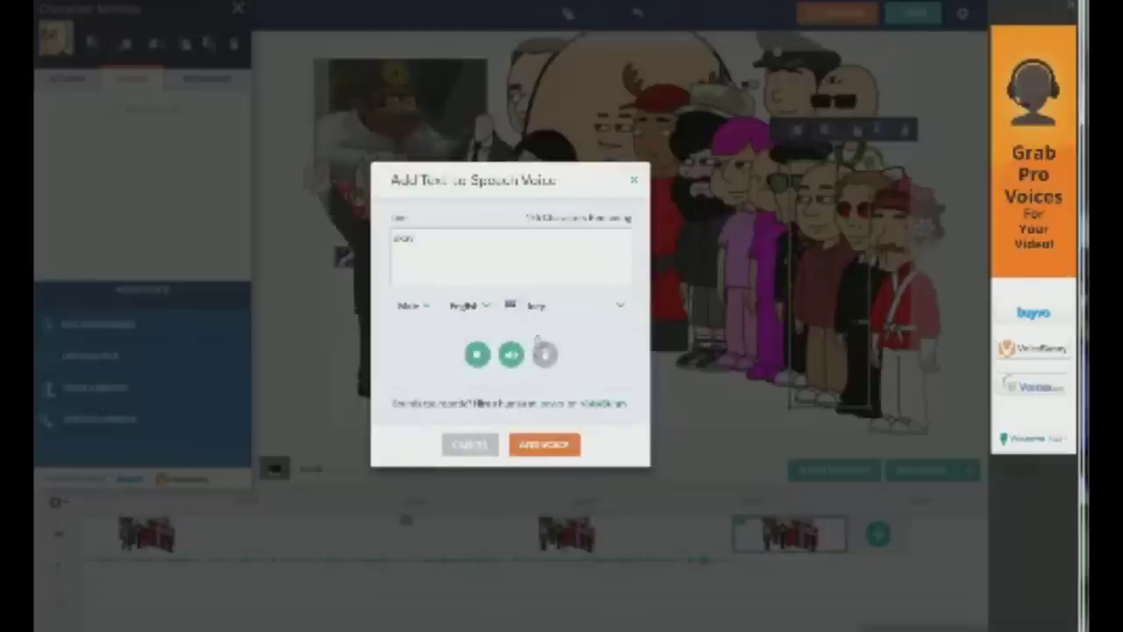
click(537, 445)
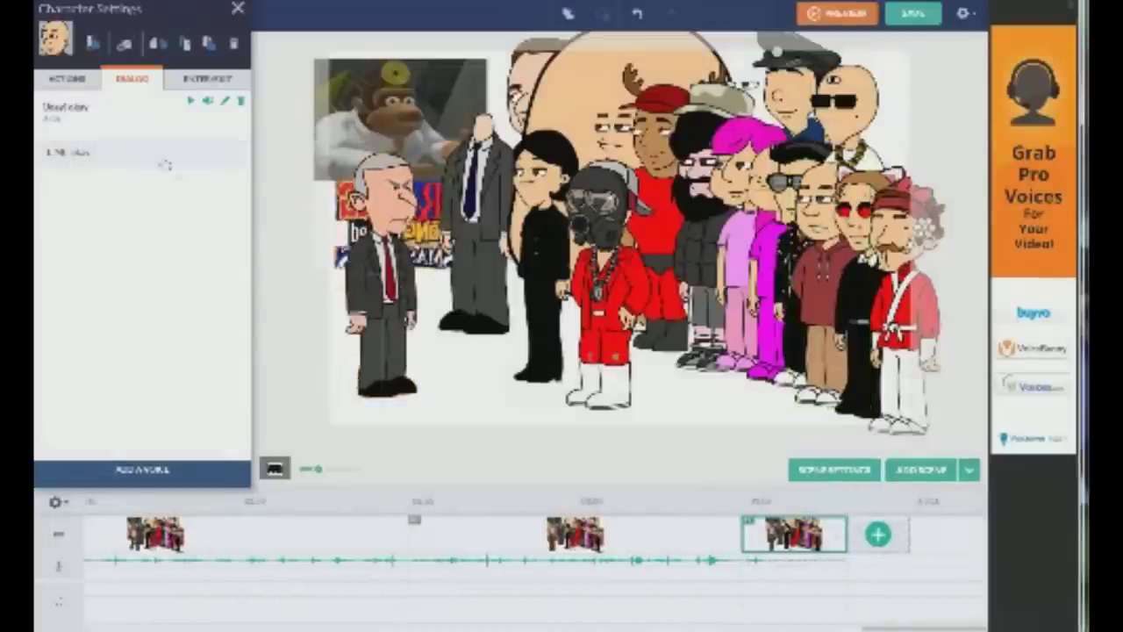
Give the gray-haired man in the suit the running action from the basic actions
click(381, 279)
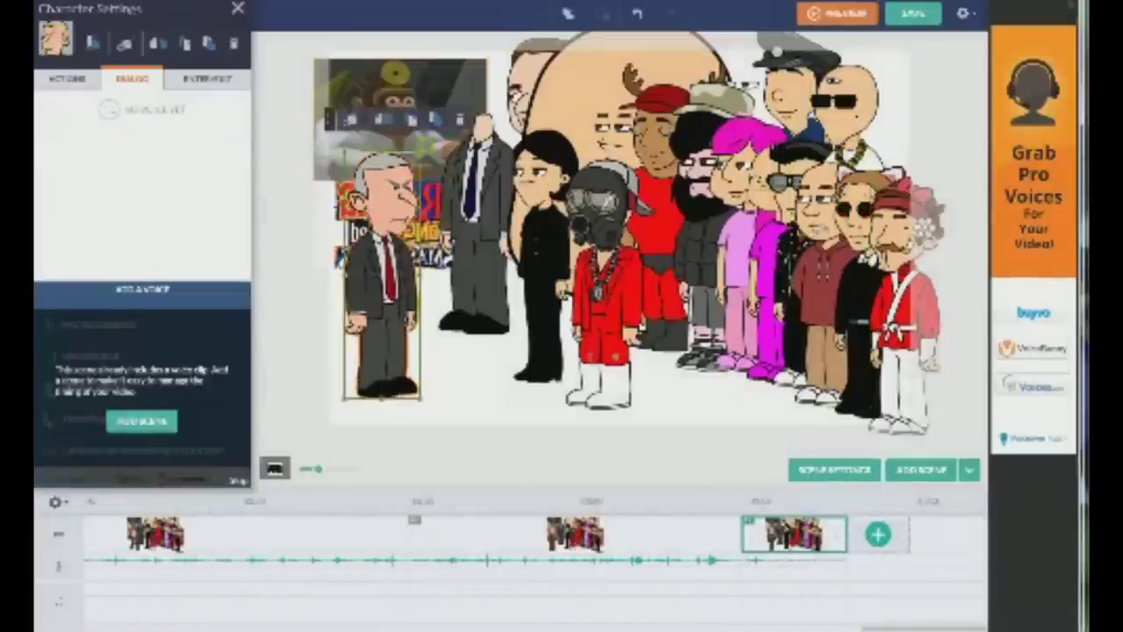
click(84, 84)
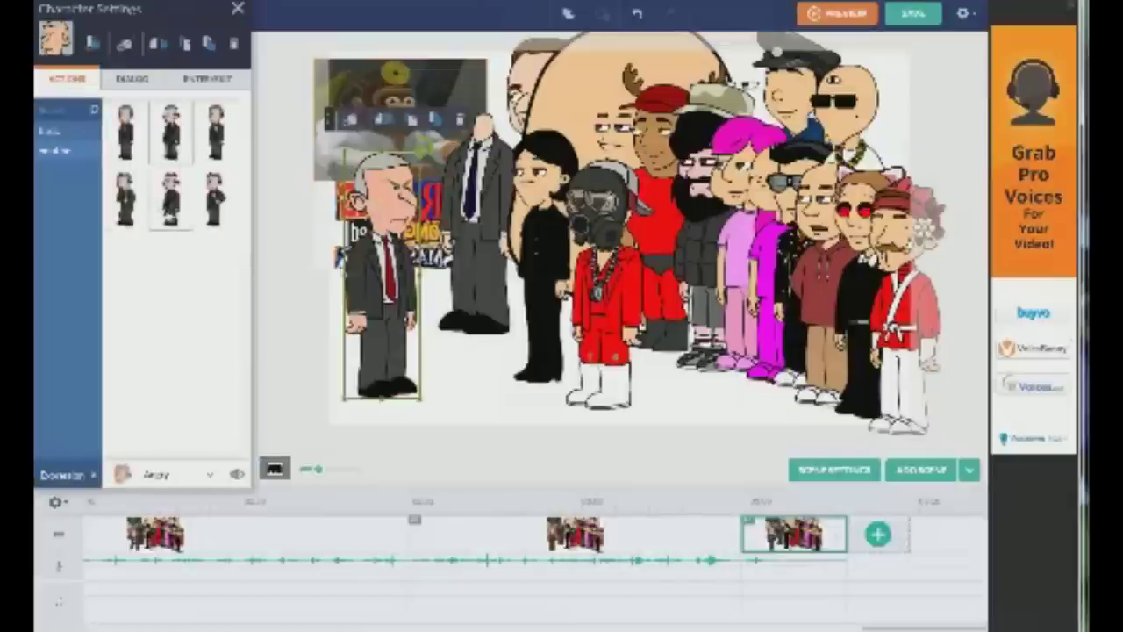
click(172, 200)
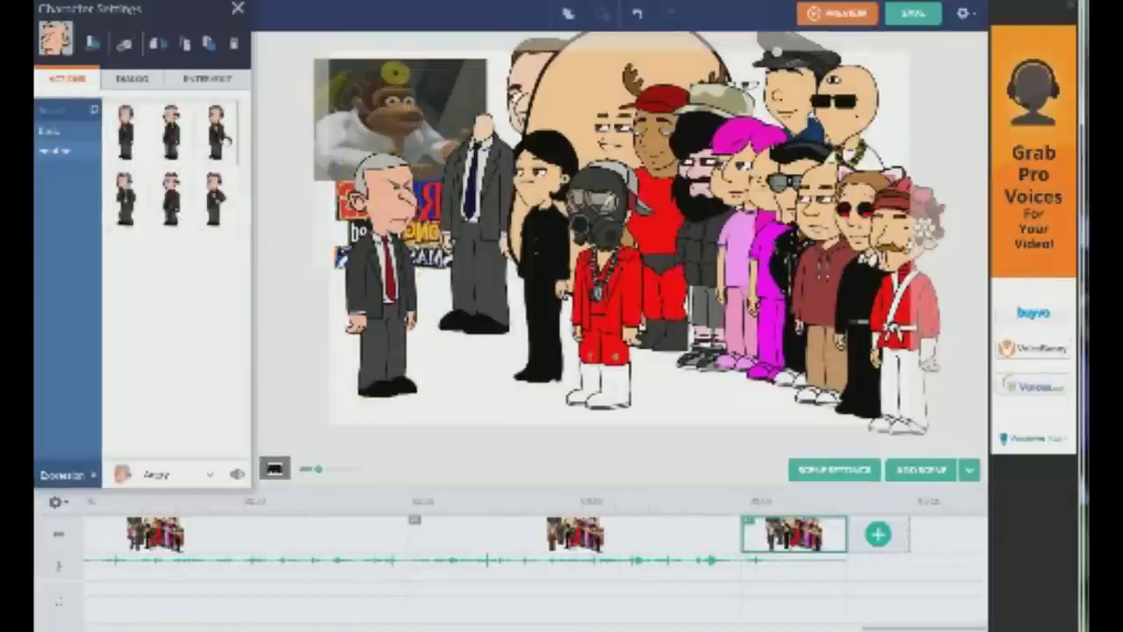
click(74, 132)
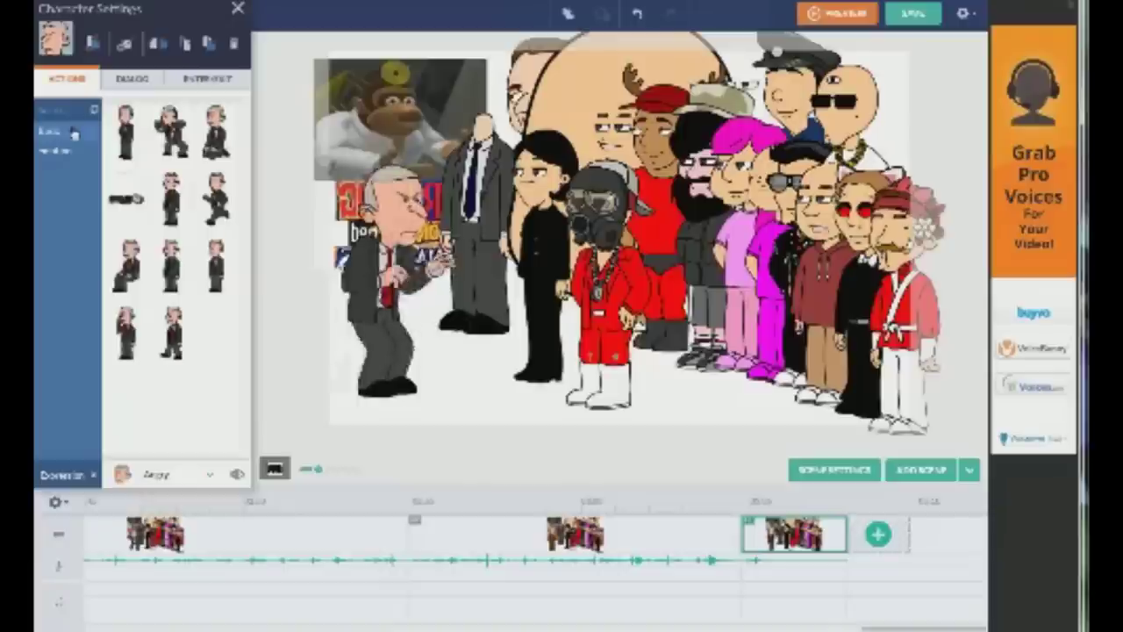
click(216, 203)
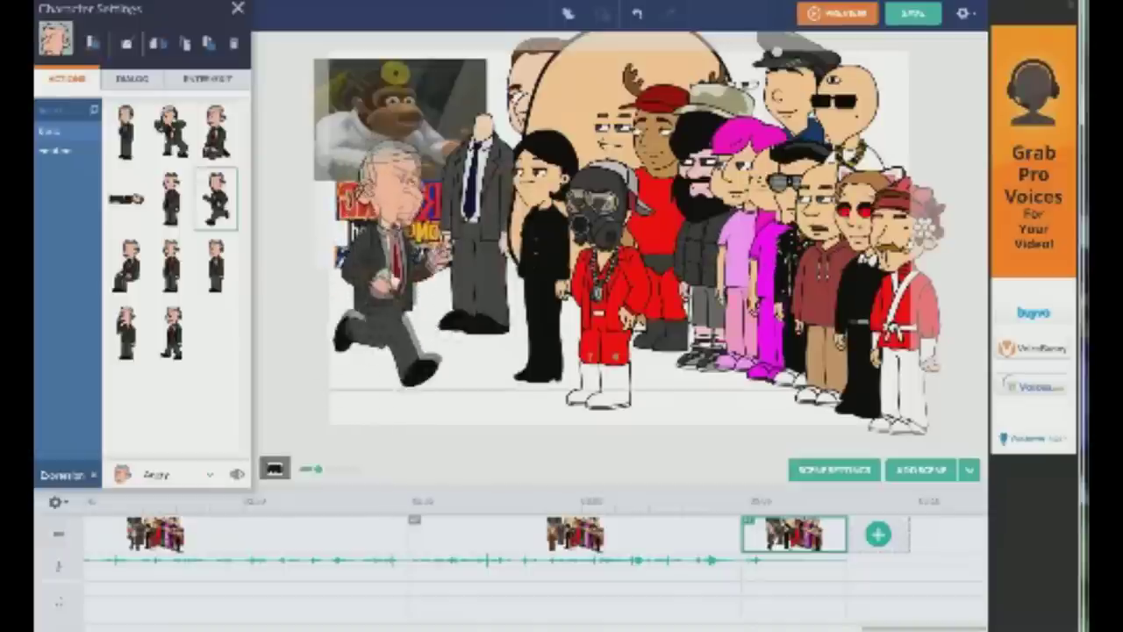
Add another scene at the end and start a text-to-speech voice for the bearded man in the hat
click(880, 535)
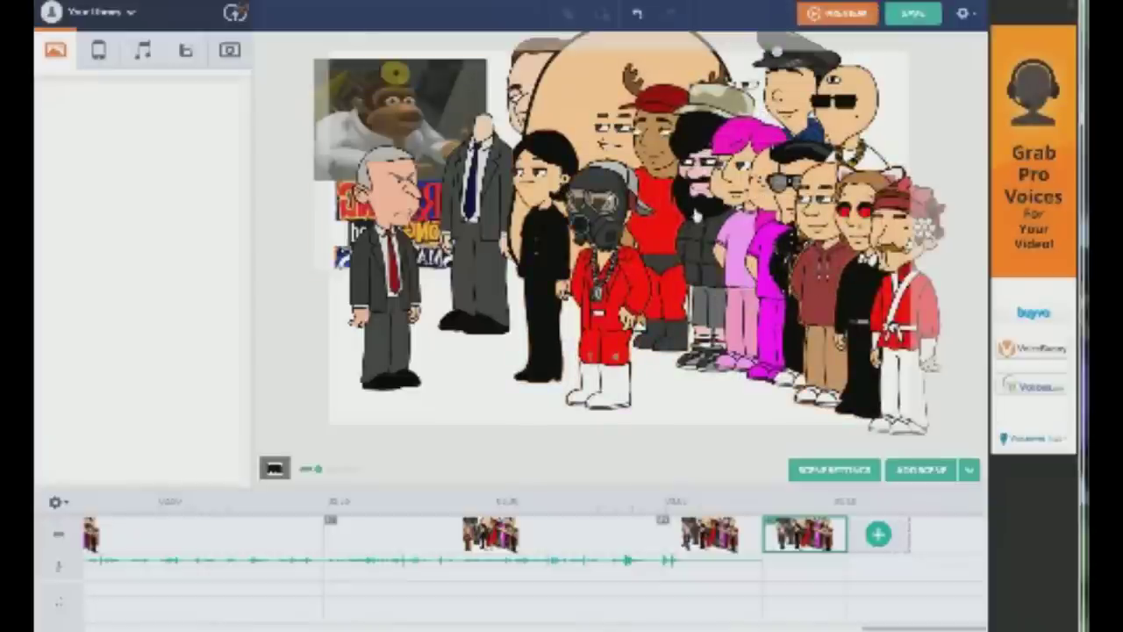
click(705, 299)
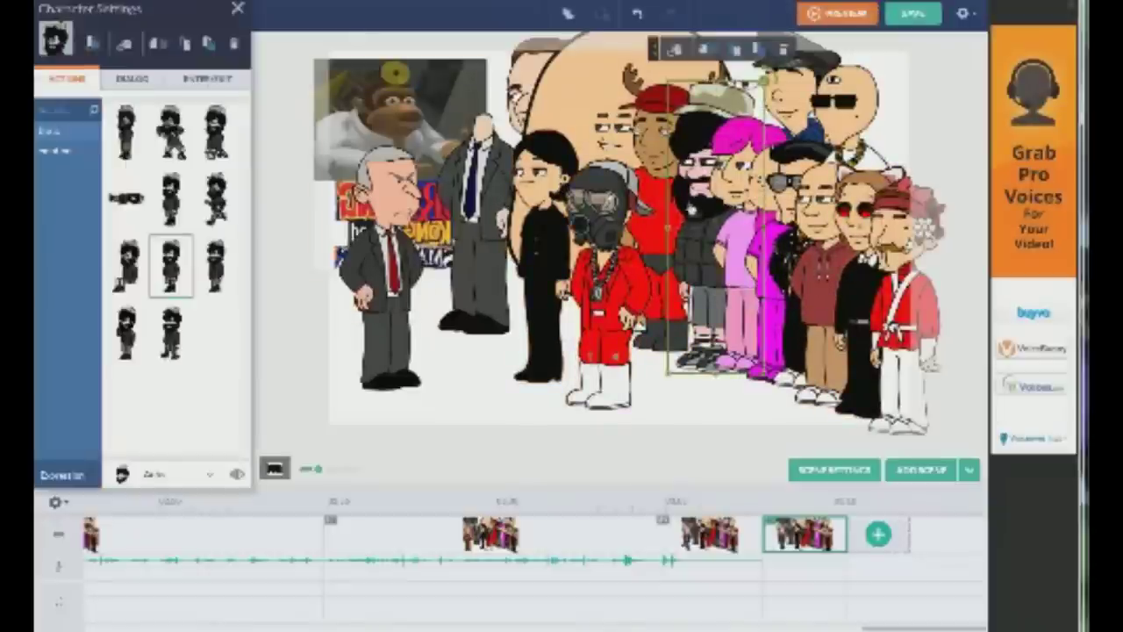
click(172, 268)
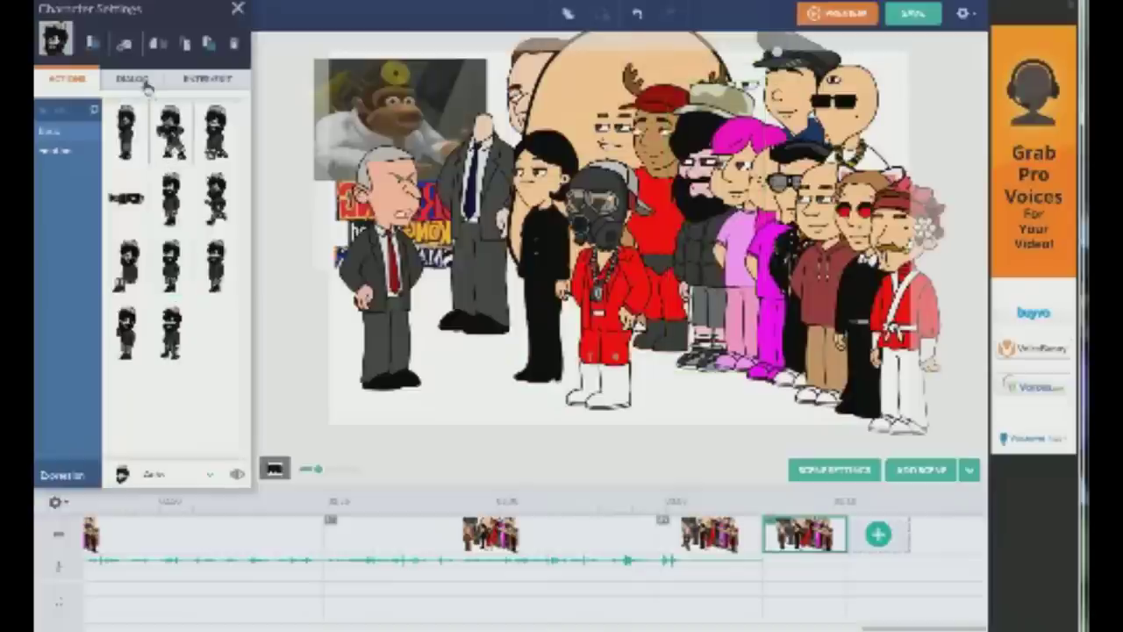
click(140, 80)
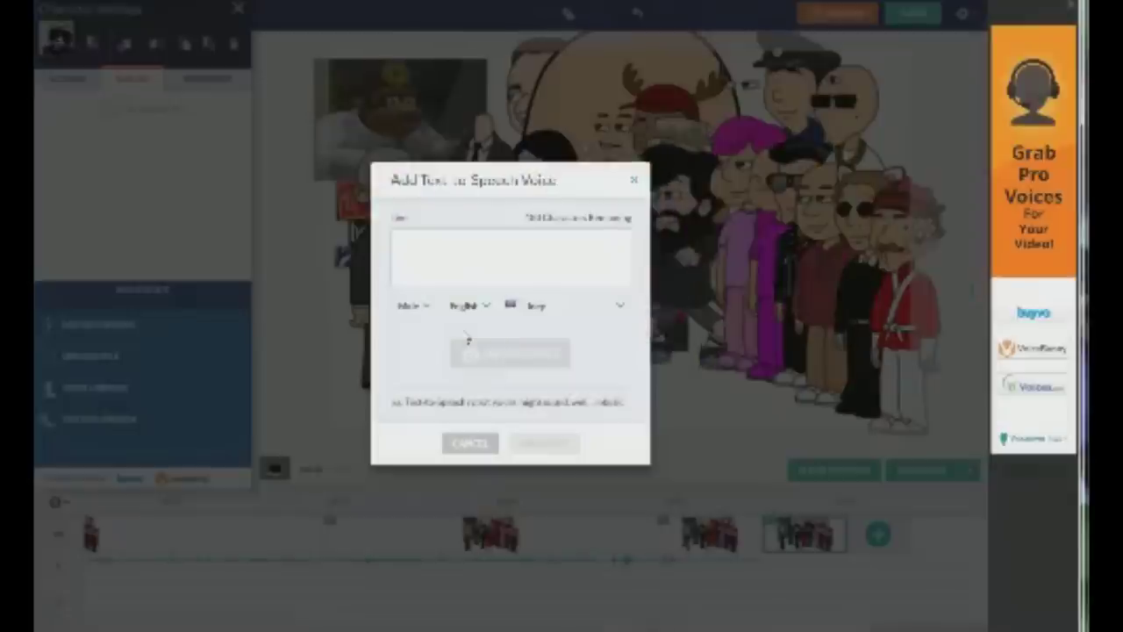
text(so this iscene about)
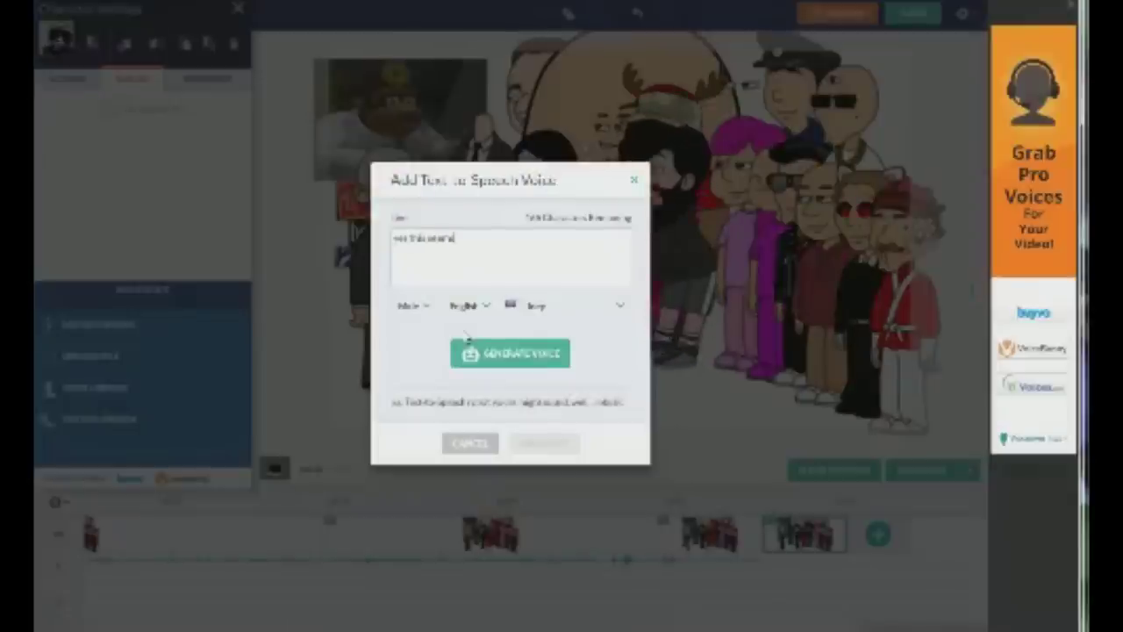
key(BackSpace)
key(BackSpace)
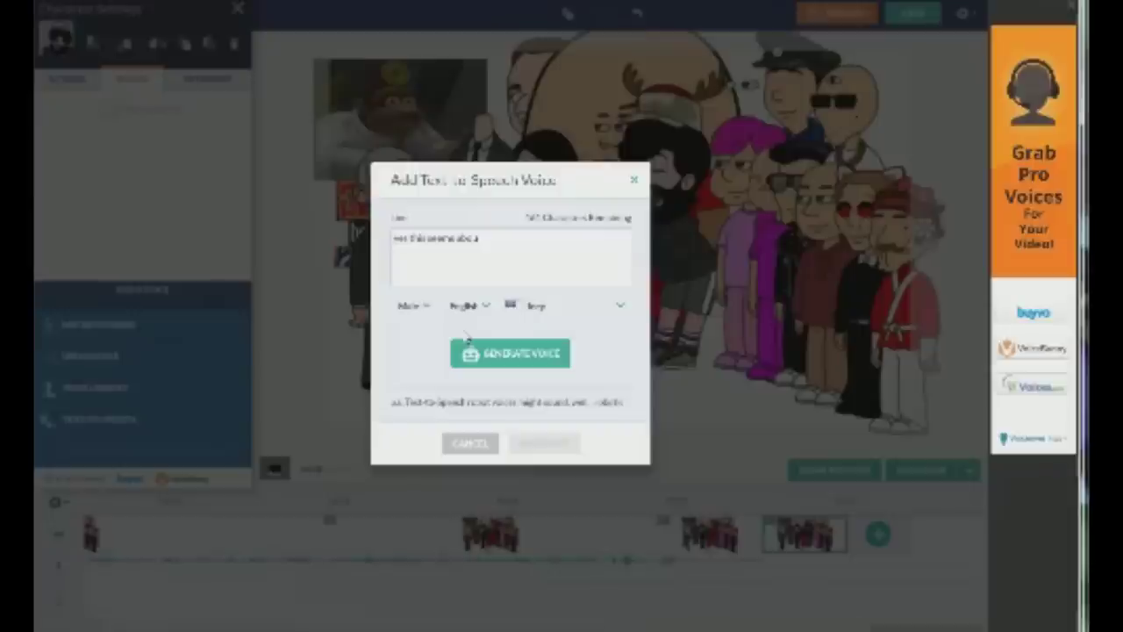
Replace the bearded man's draft line with 'yeah that sounds about right, good work, now go away'
drag(473, 237, 383, 243)
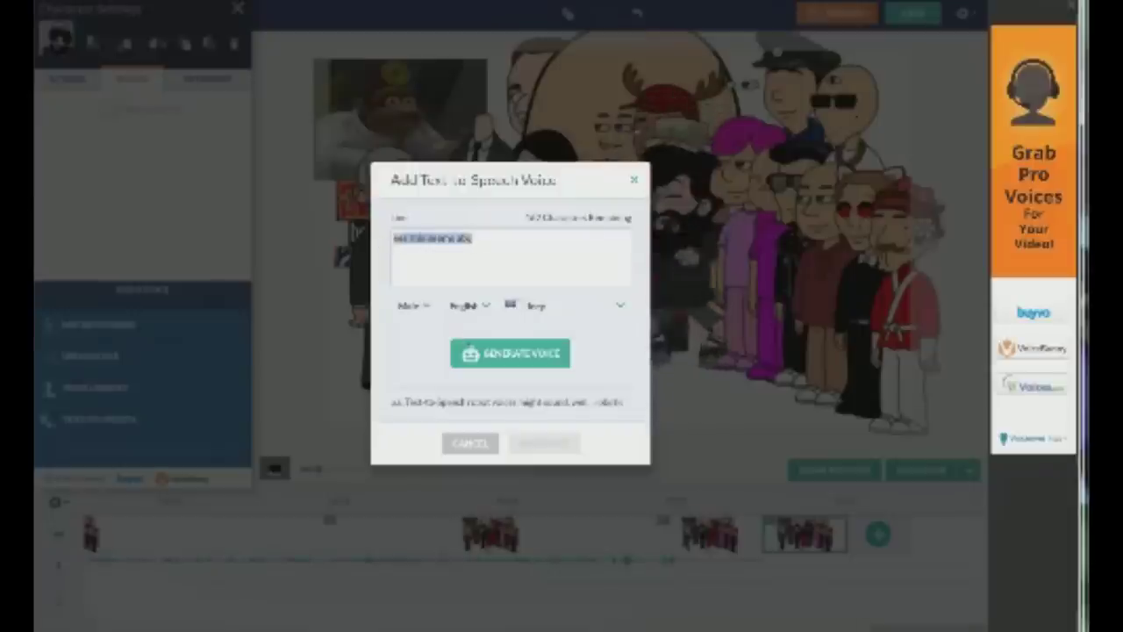
text(yeah)
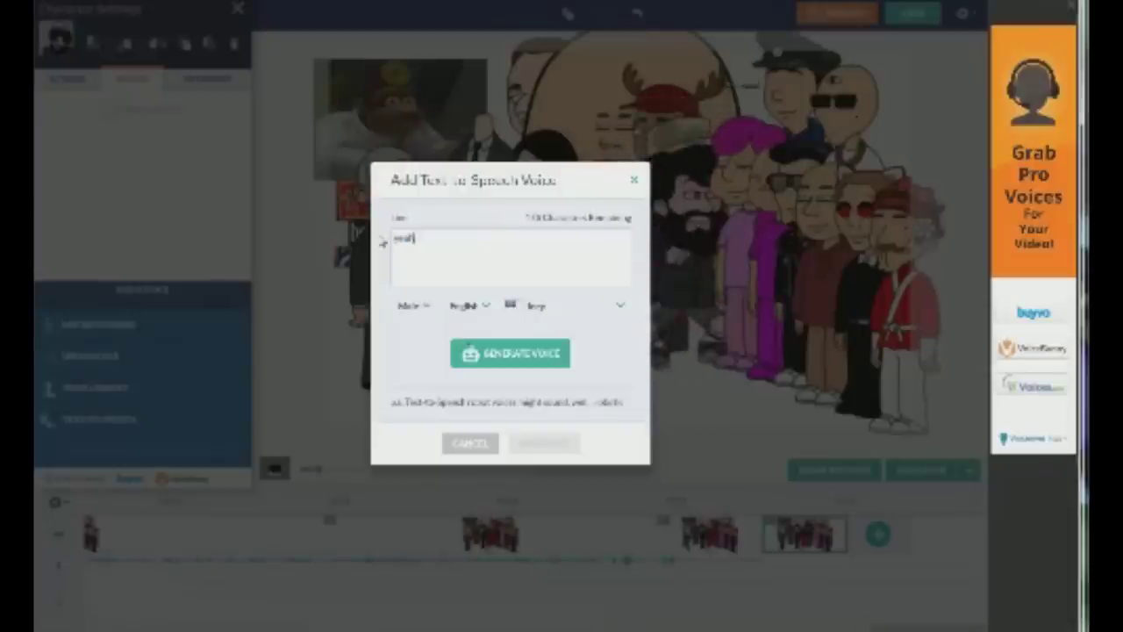
text( that sounds alot bright, g)
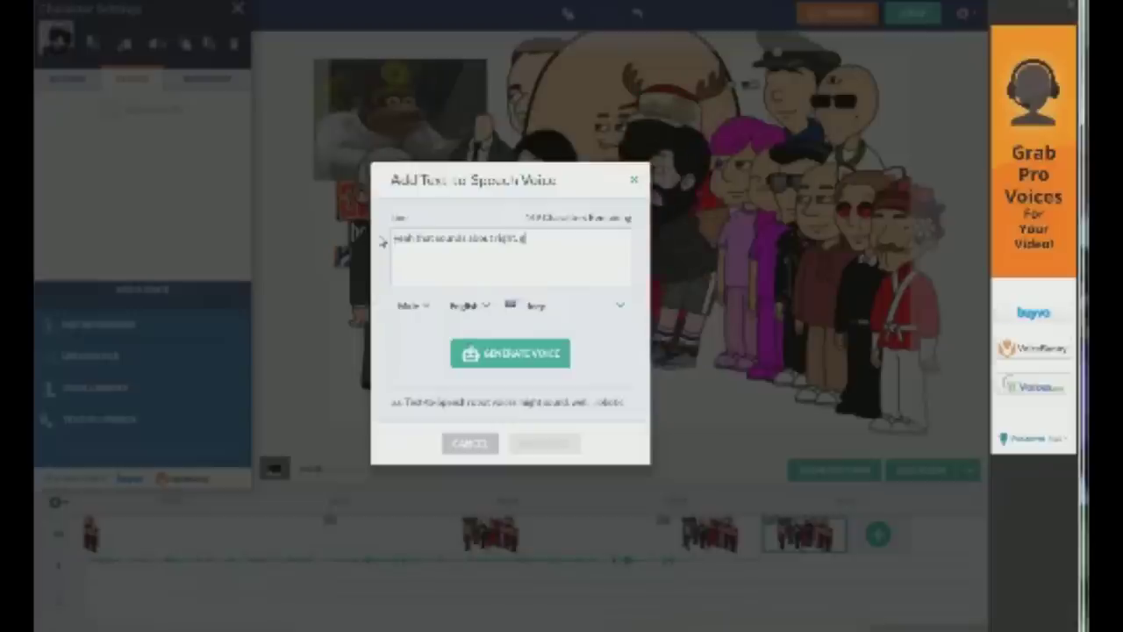
text(ood work)
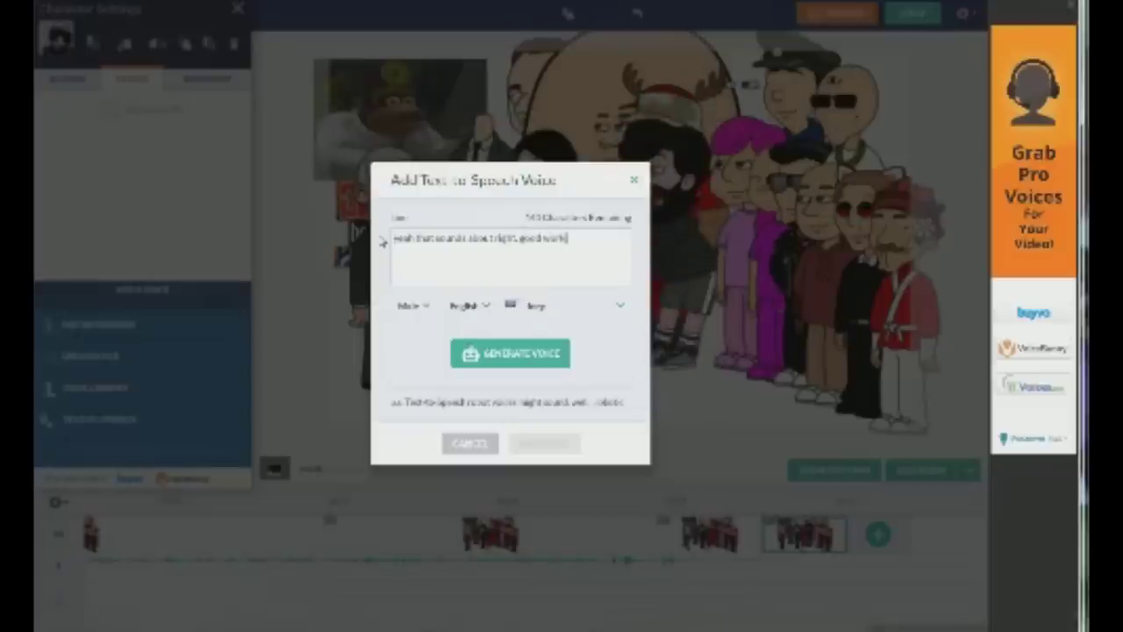
text( now)
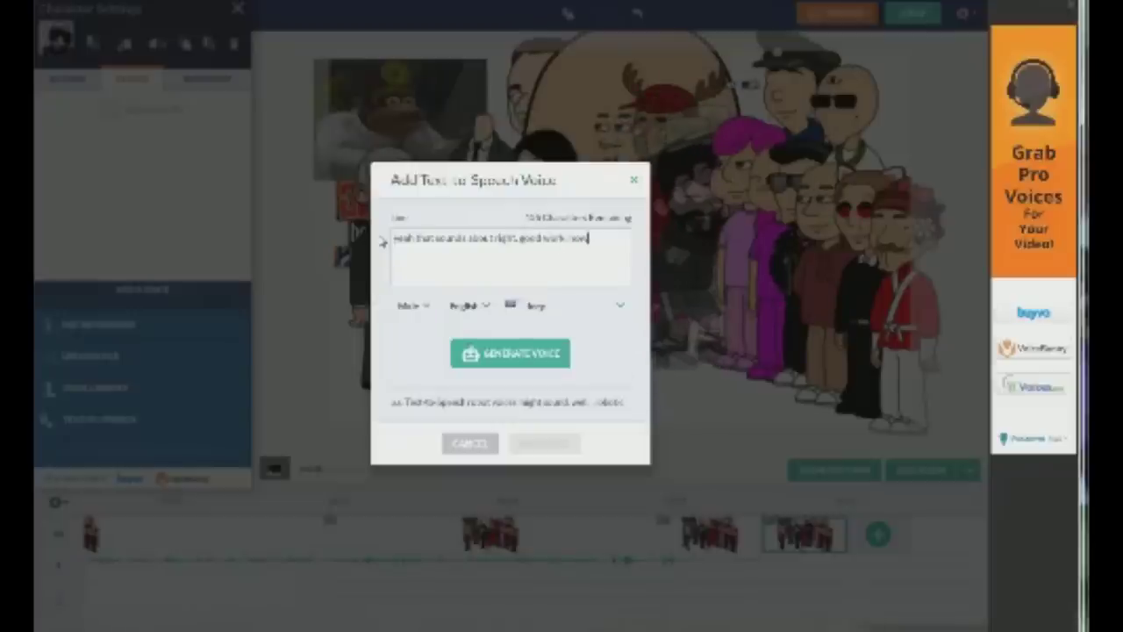
text( go over)
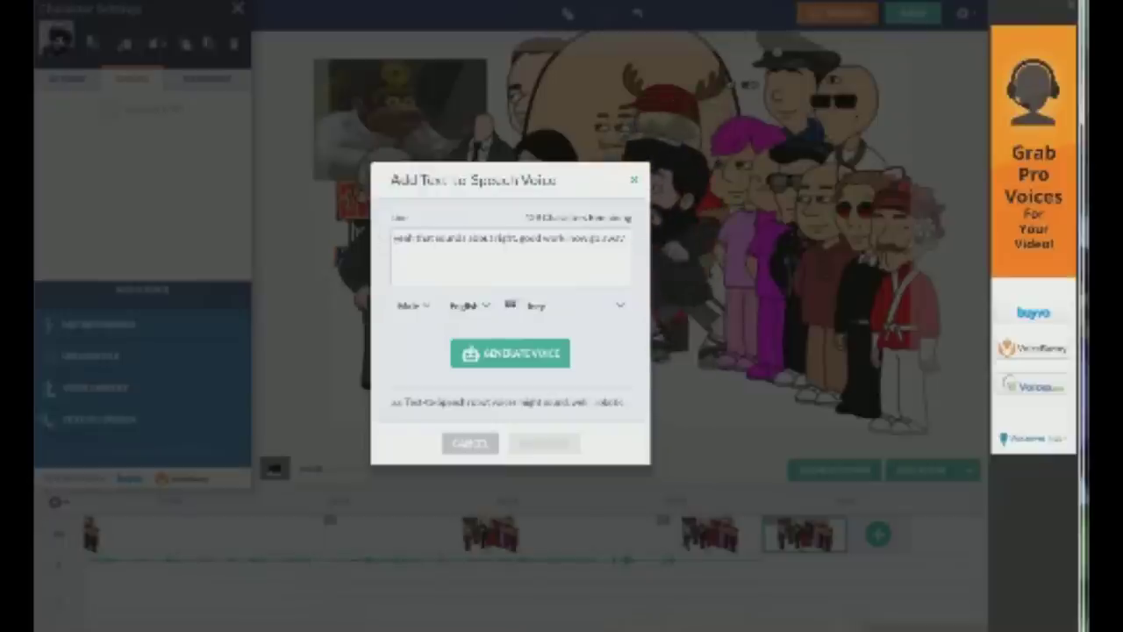
Choose the Wiseguy voice for the bearded man's line and generate the speech
click(575, 305)
scroll(569, 389, down, 3)
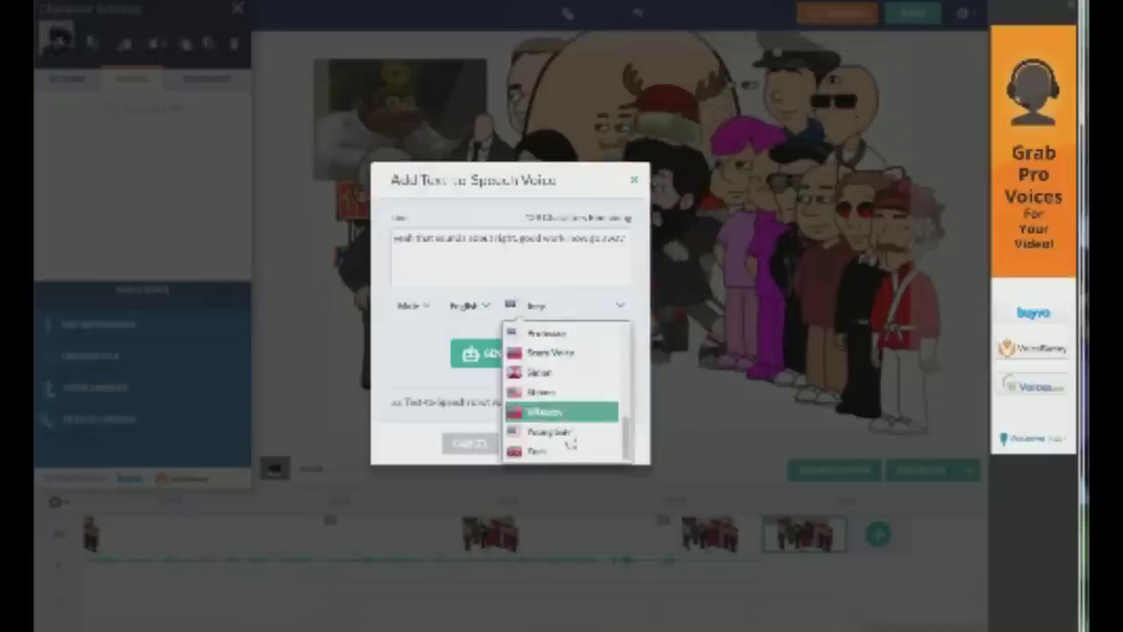
click(554, 412)
click(517, 363)
click(512, 363)
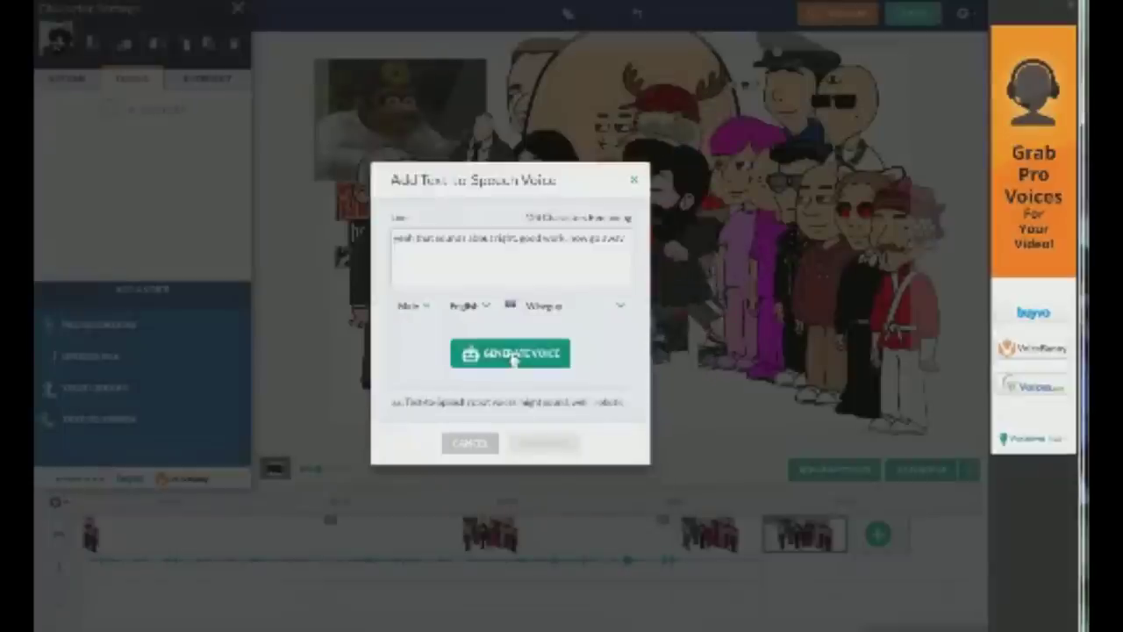
click(513, 355)
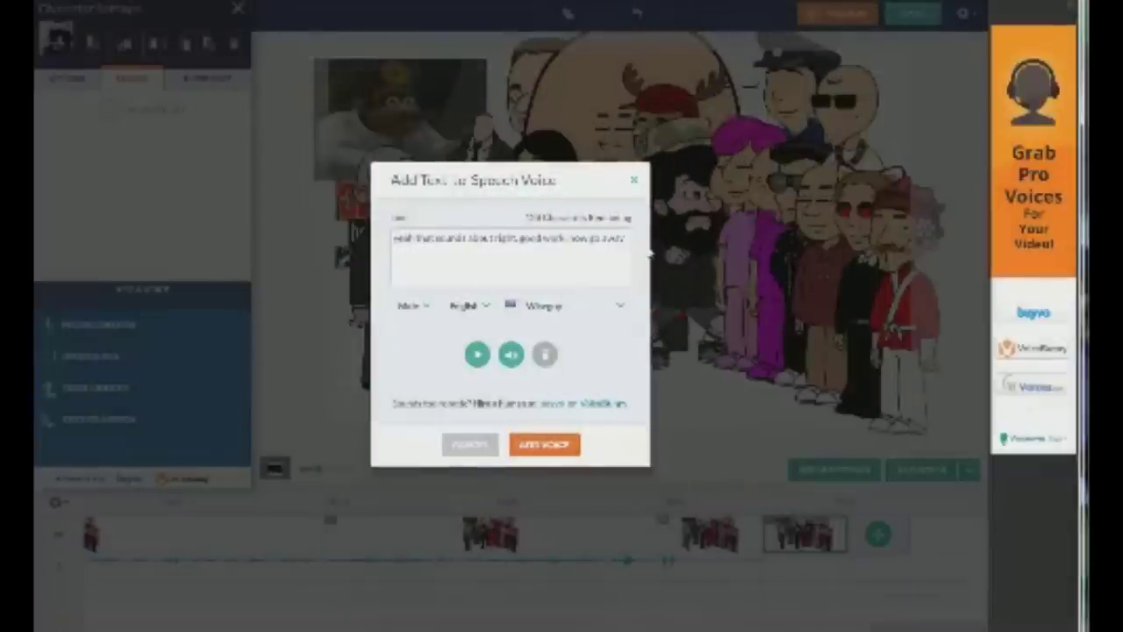
Try appending random letters to the bearded man's line and generate the voice again
text(asndufhsdcoansmndsiufhsakdjsl)
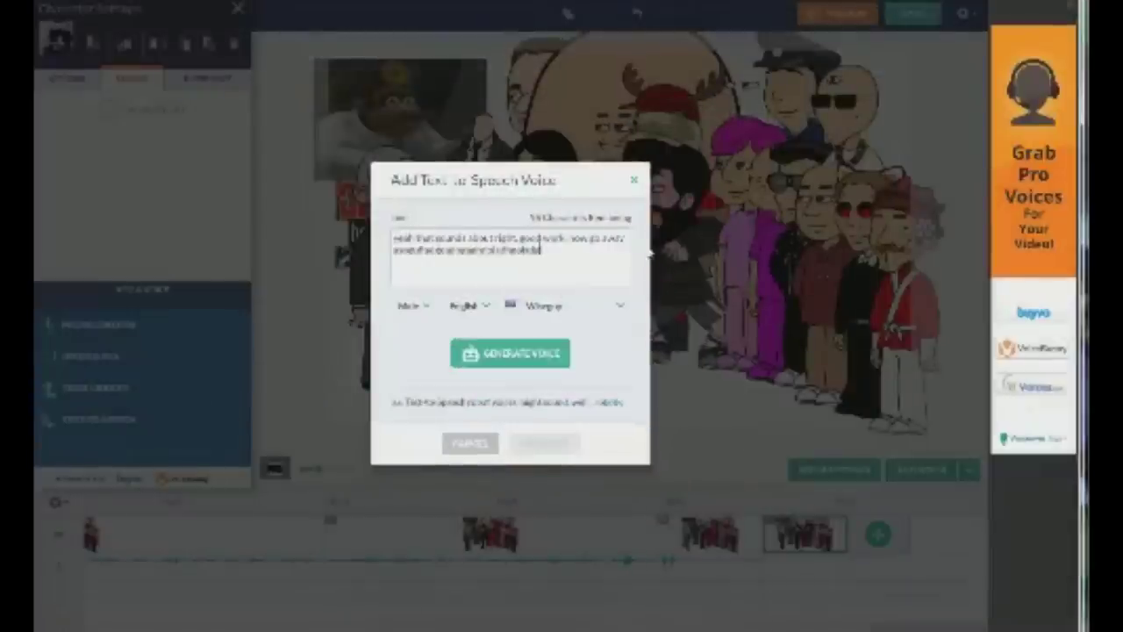
click(509, 369)
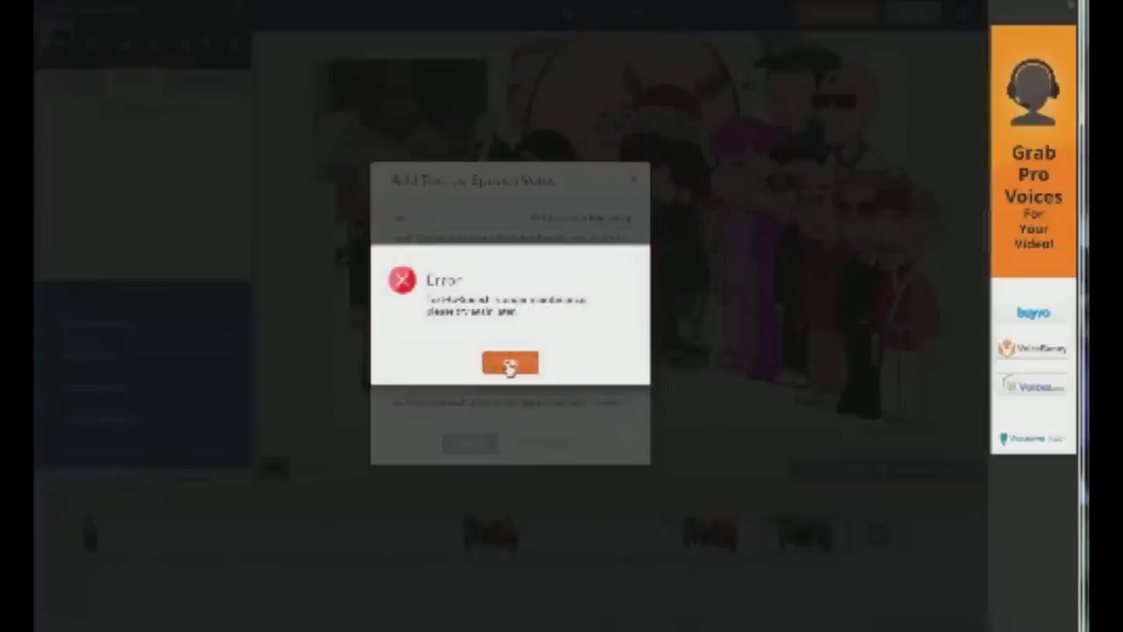
click(509, 363)
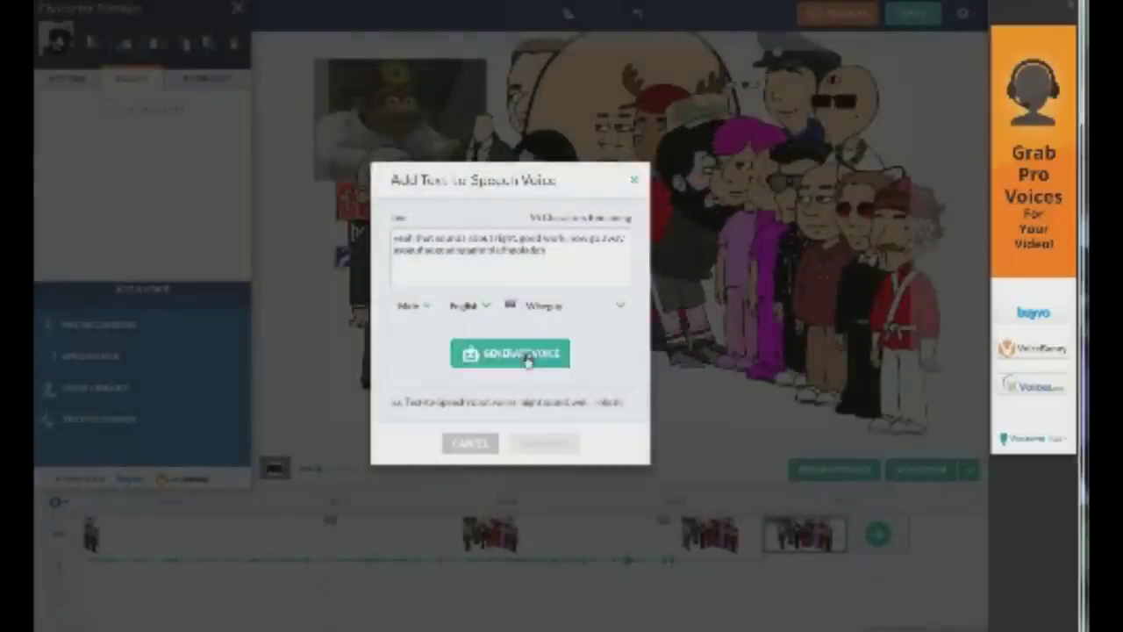
click(527, 357)
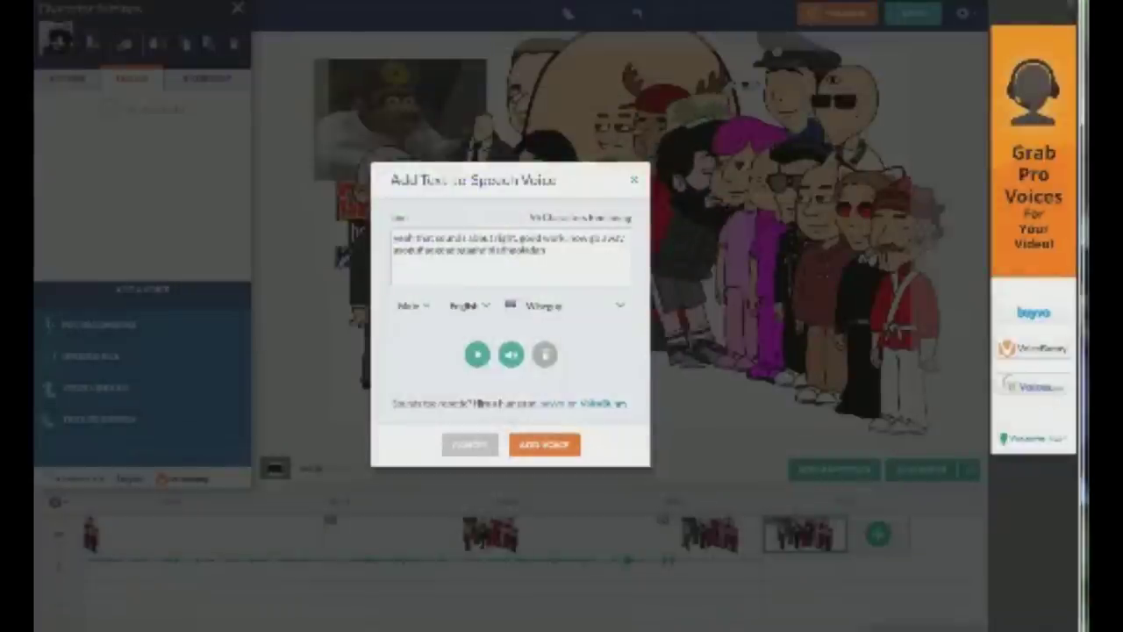
Replace the random letters at the end of the line with 'nonononono' and regenerate the Wiseguy speech
drag(545, 250, 394, 251)
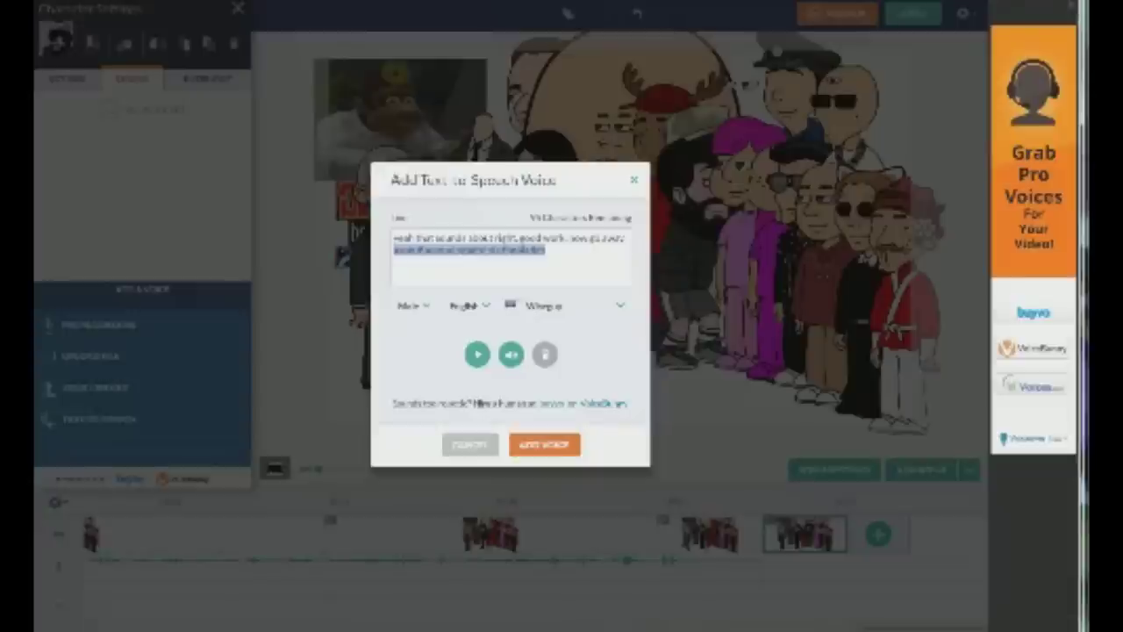
text(nonononono)
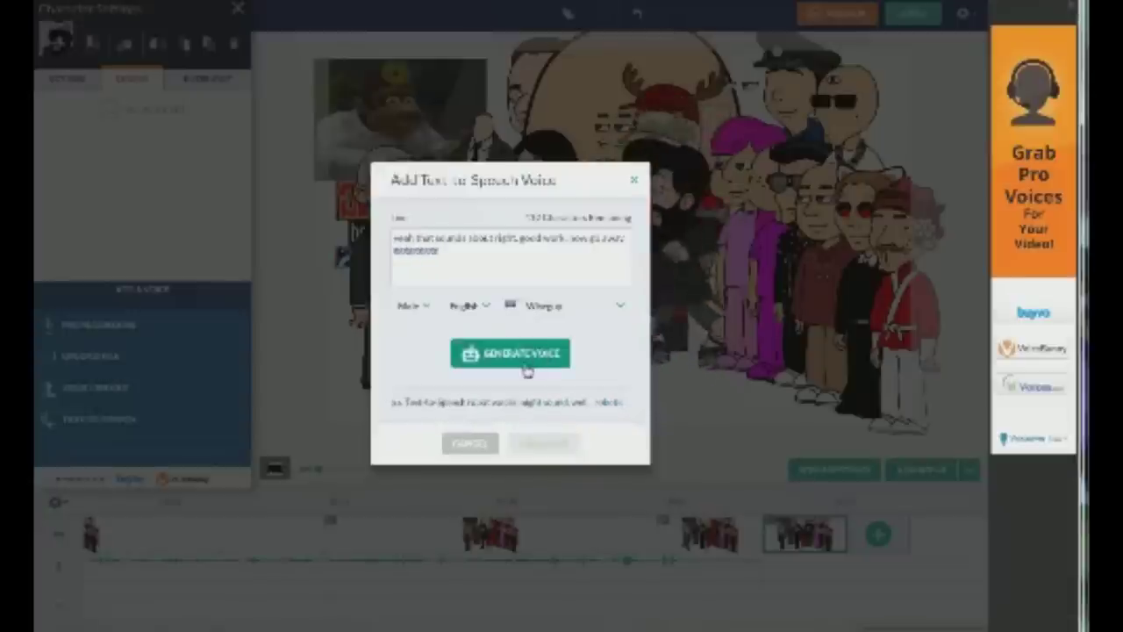
click(527, 367)
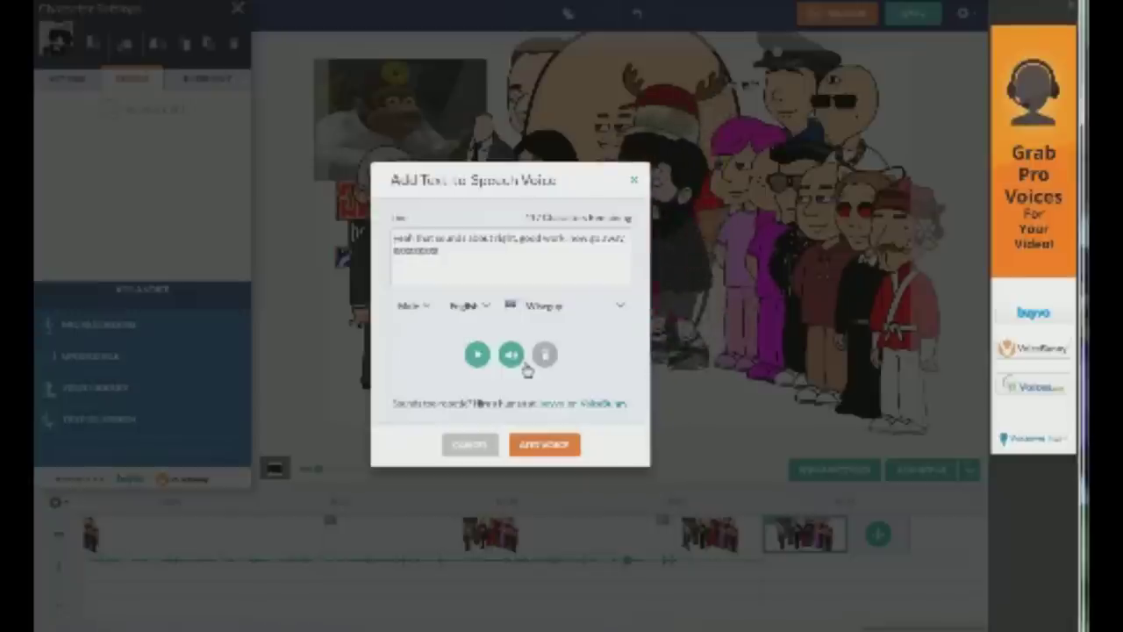
Add the generated Wiseguy speech to the bearded man's dialogue
click(543, 446)
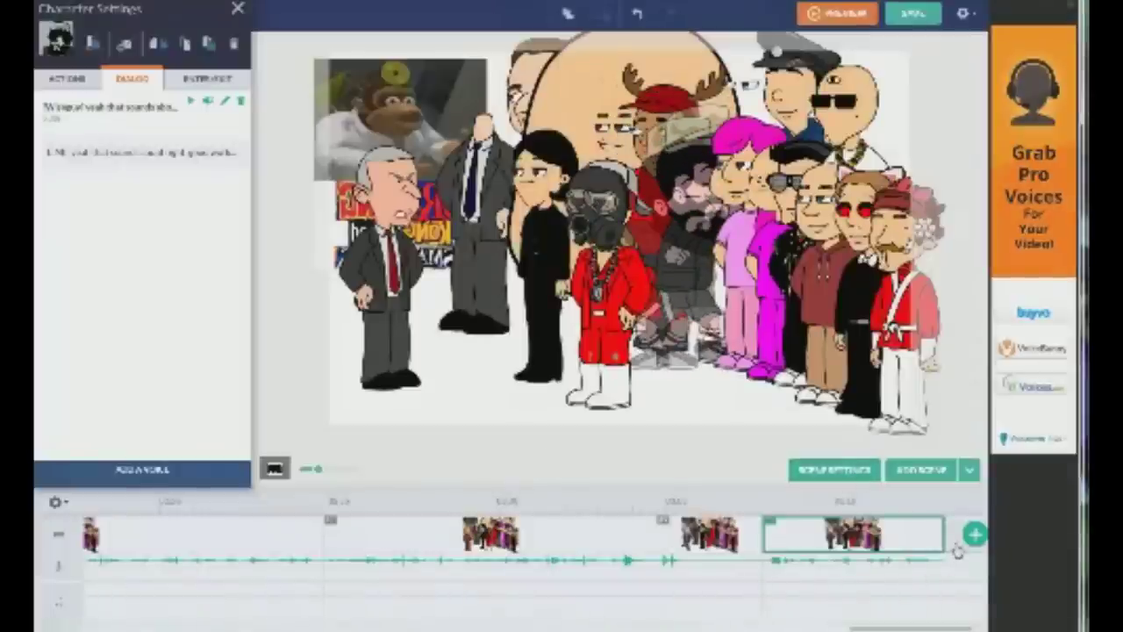
Save the video as Private under a title ending in 'gets Grounded', filling in tags and description, and deny the local storage request
click(914, 15)
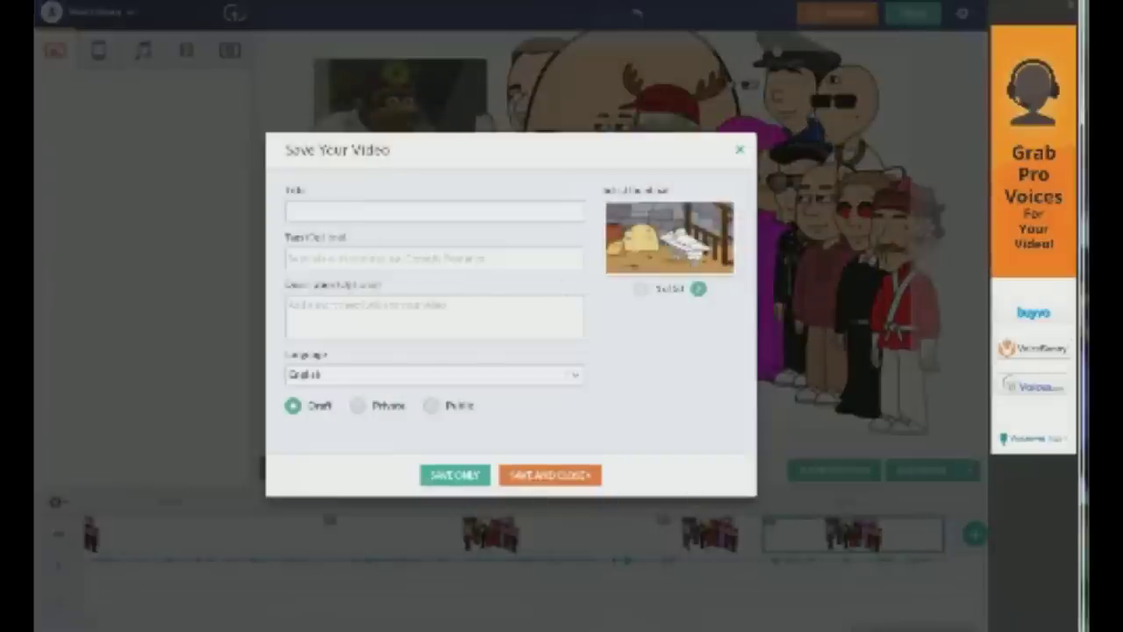
text(Ryan gets Grounded)
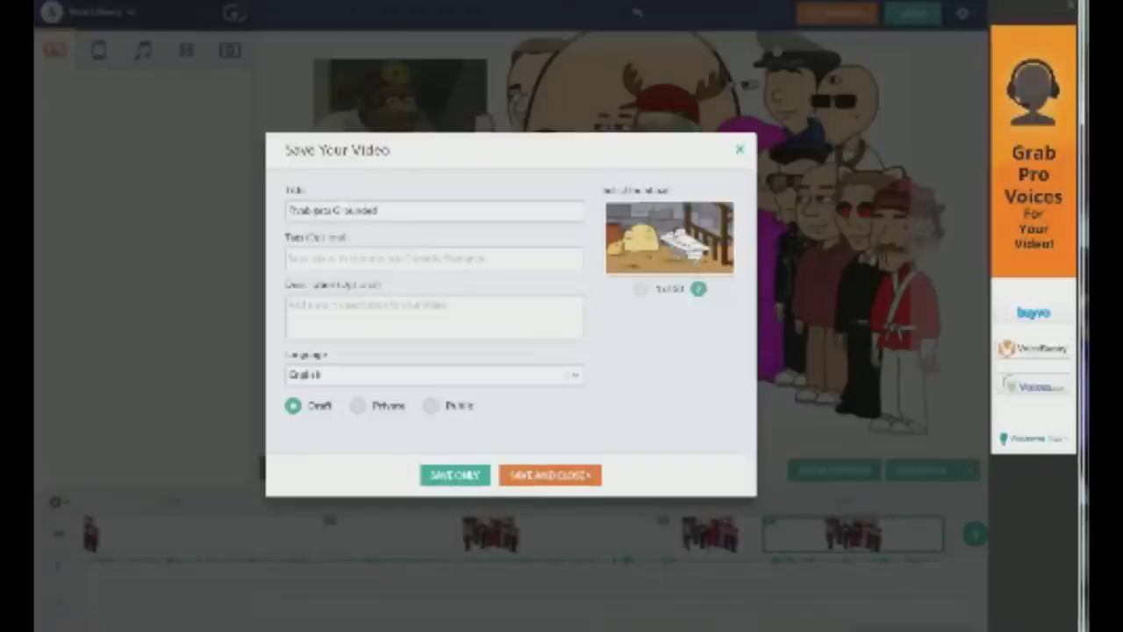
click(291, 258)
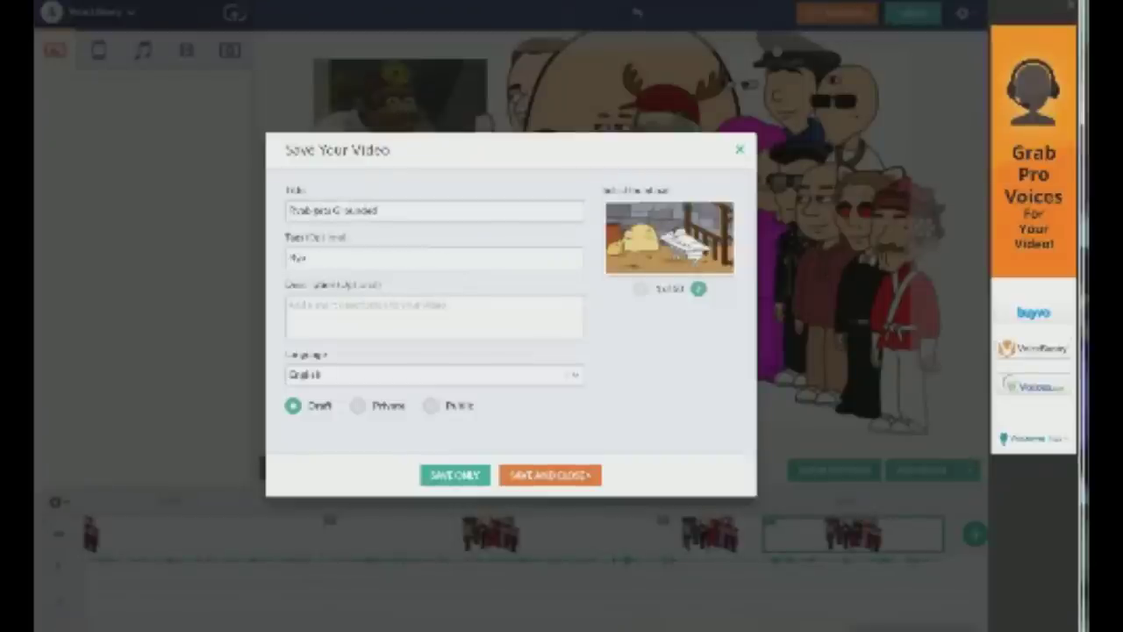
click(290, 305)
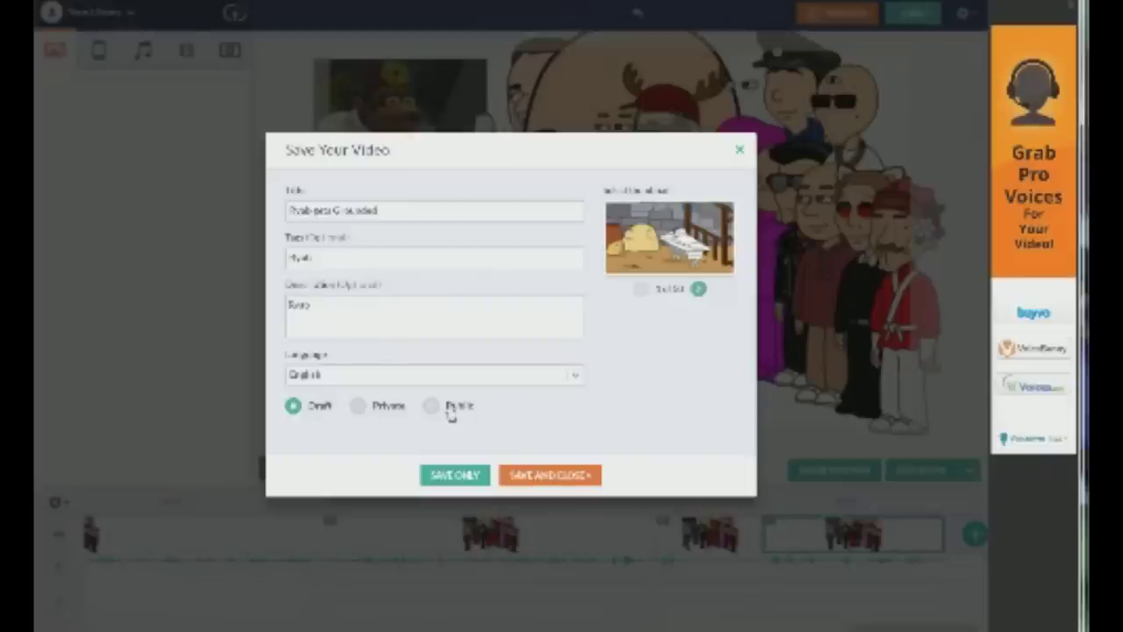
click(358, 407)
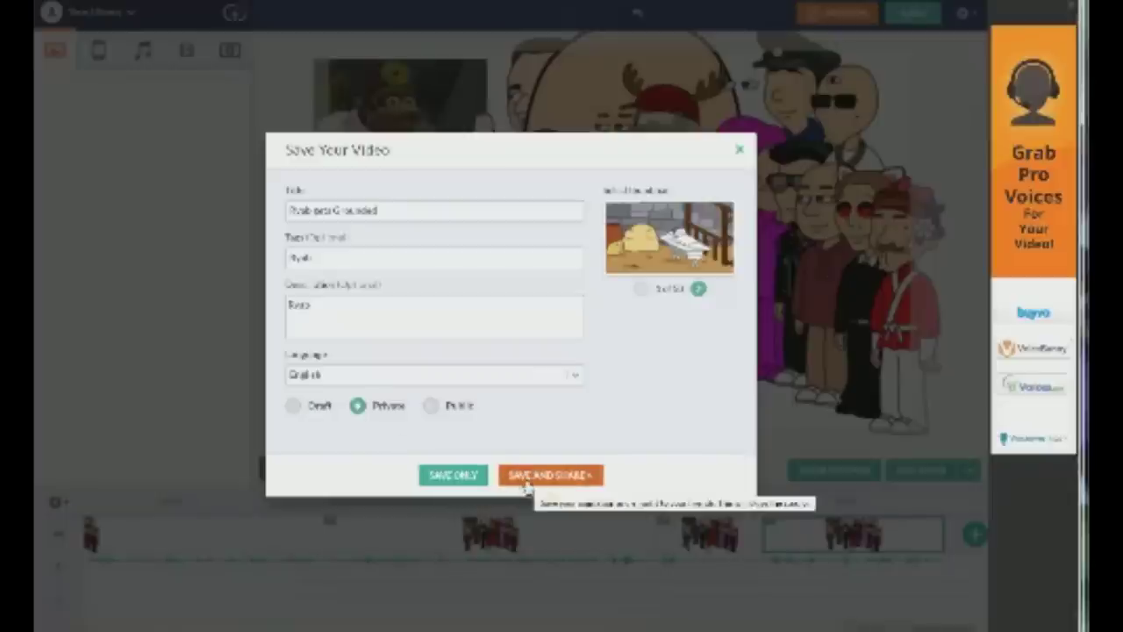
click(449, 476)
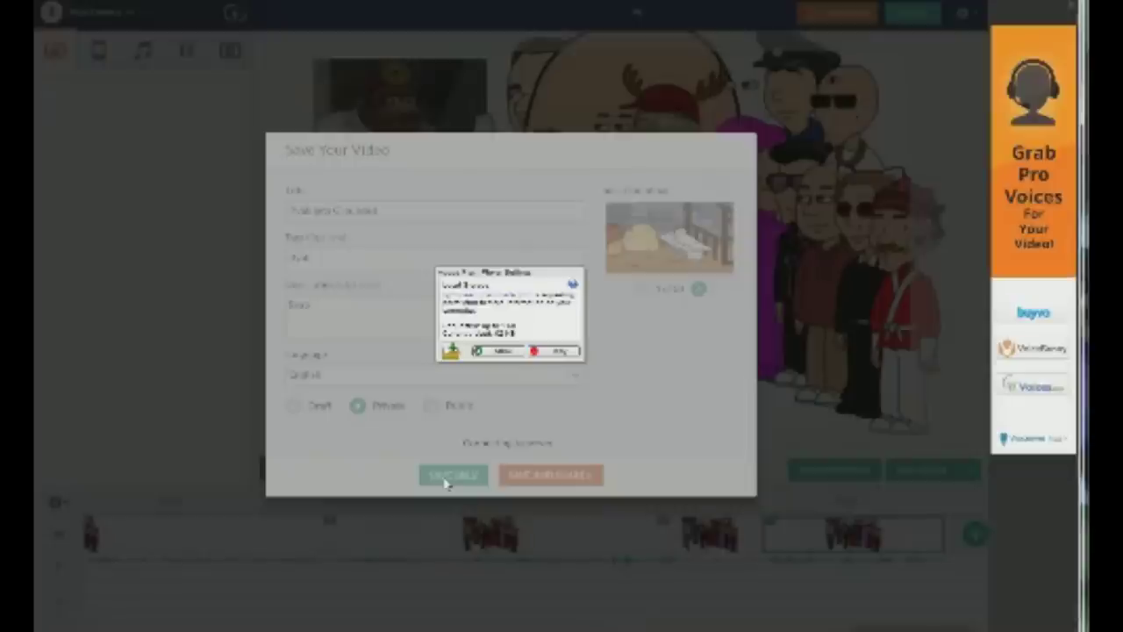
click(556, 351)
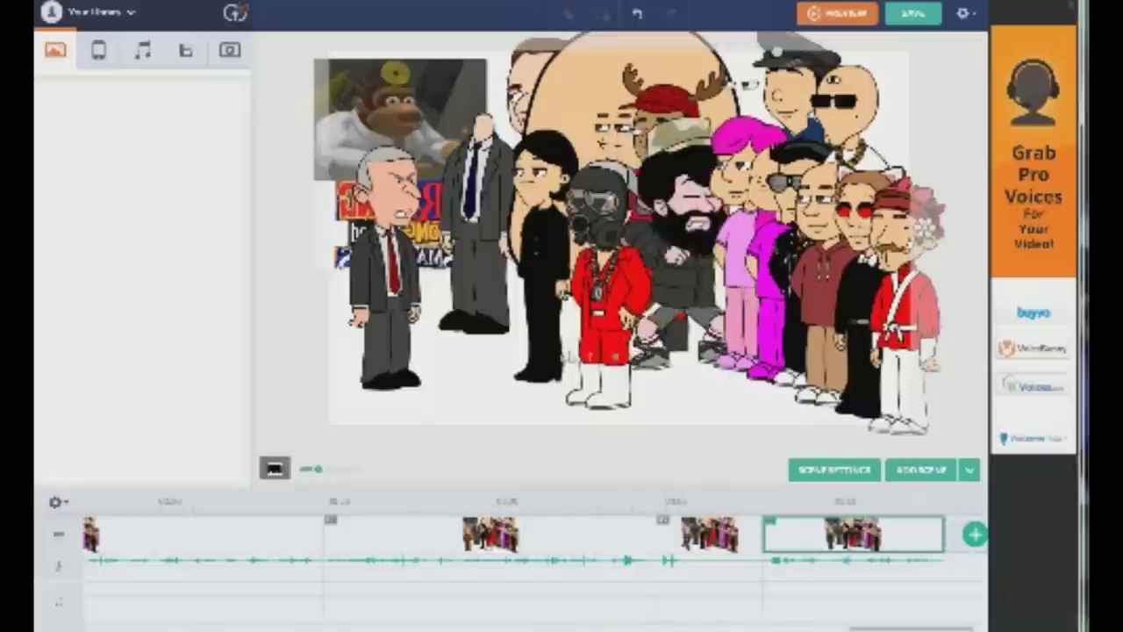
Preview the group scenes of the video, then return to editing
click(839, 18)
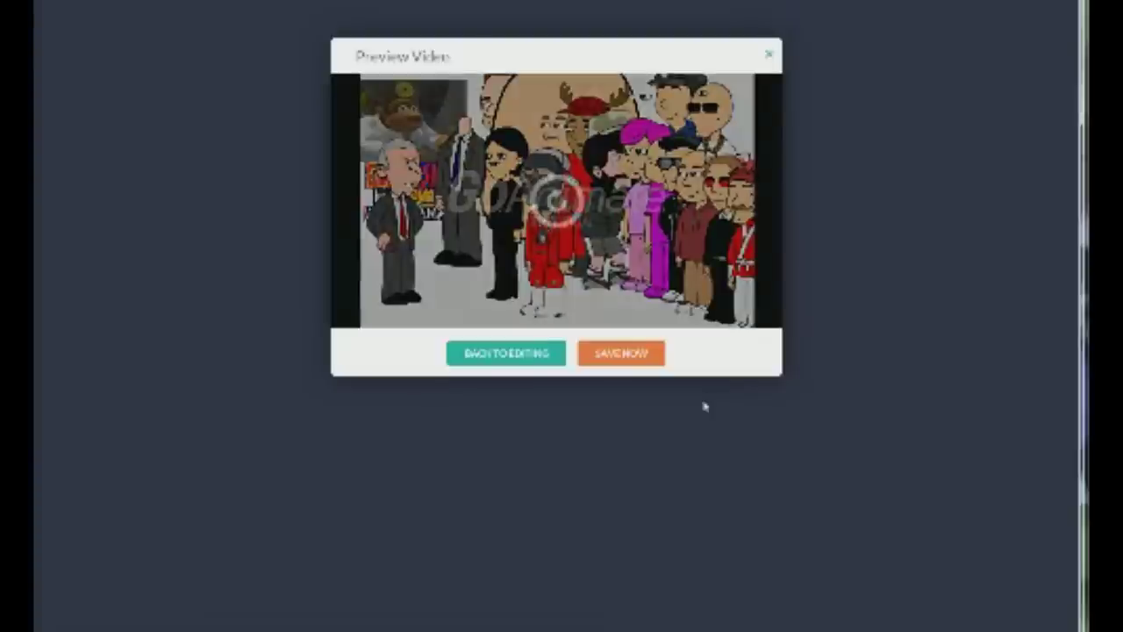
click(522, 360)
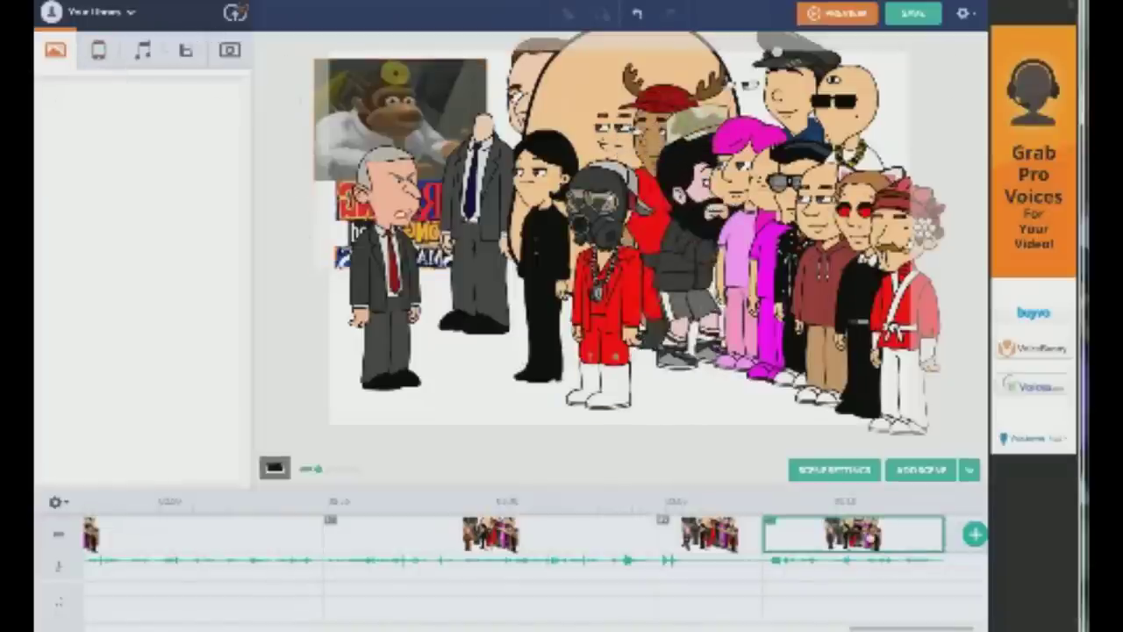
Add a new scene after the last one and delete all its characters and the gorilla doctor picture
click(965, 544)
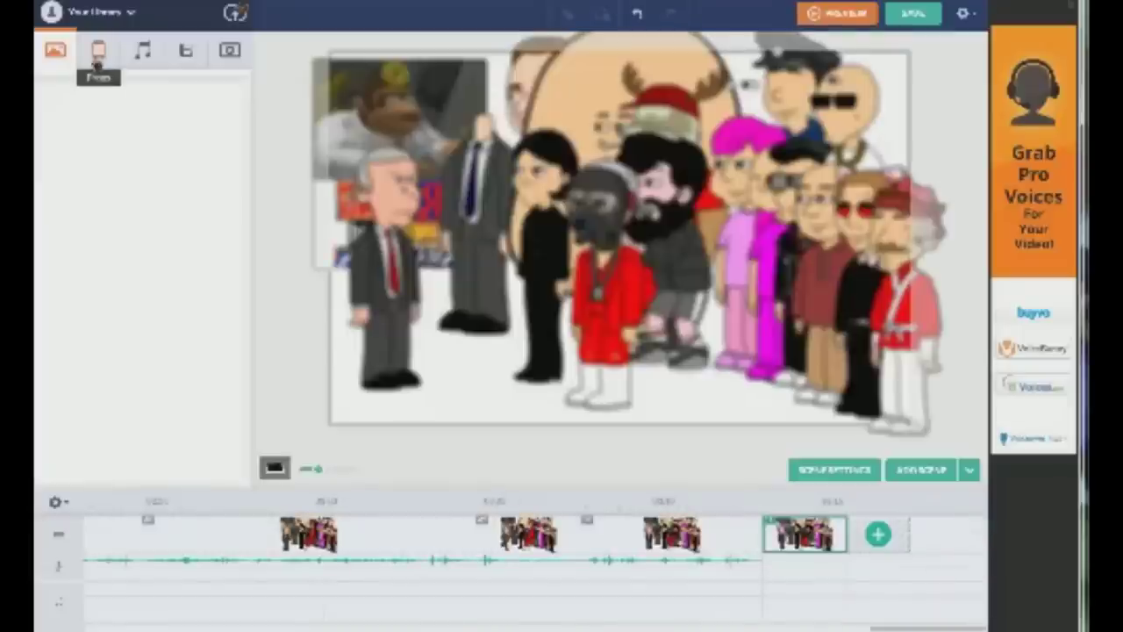
click(98, 50)
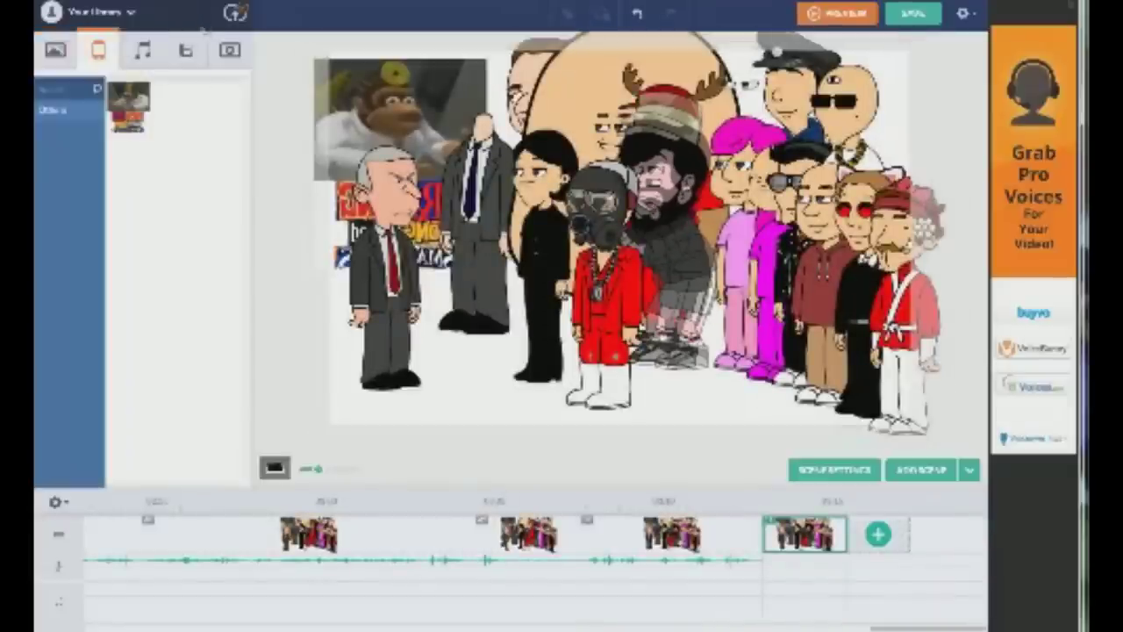
click(143, 55)
click(99, 58)
click(57, 53)
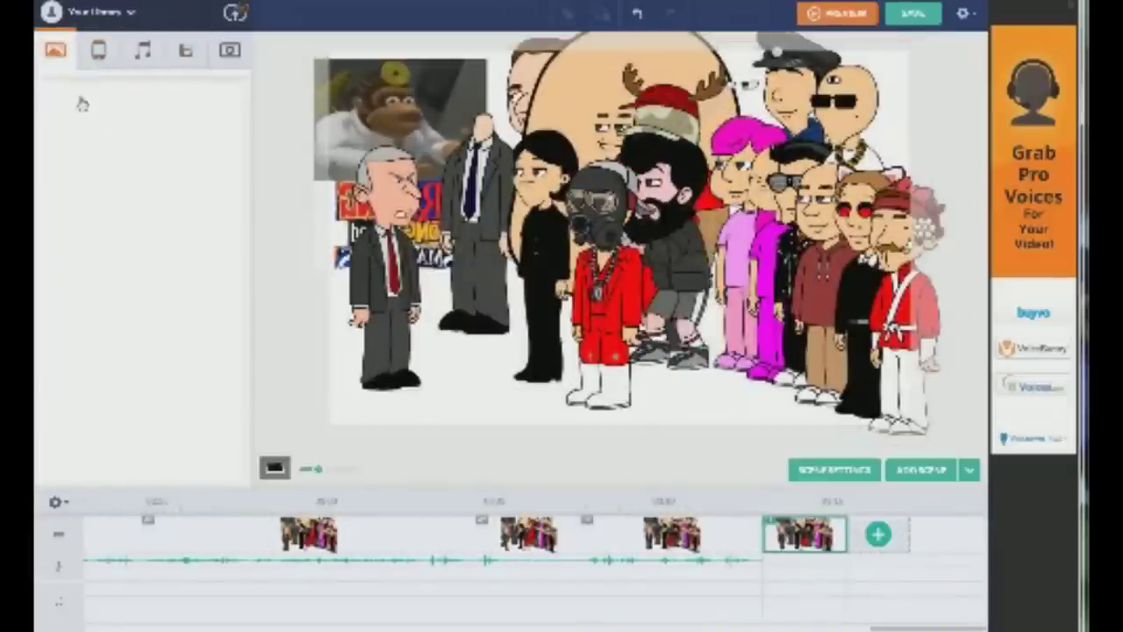
click(98, 50)
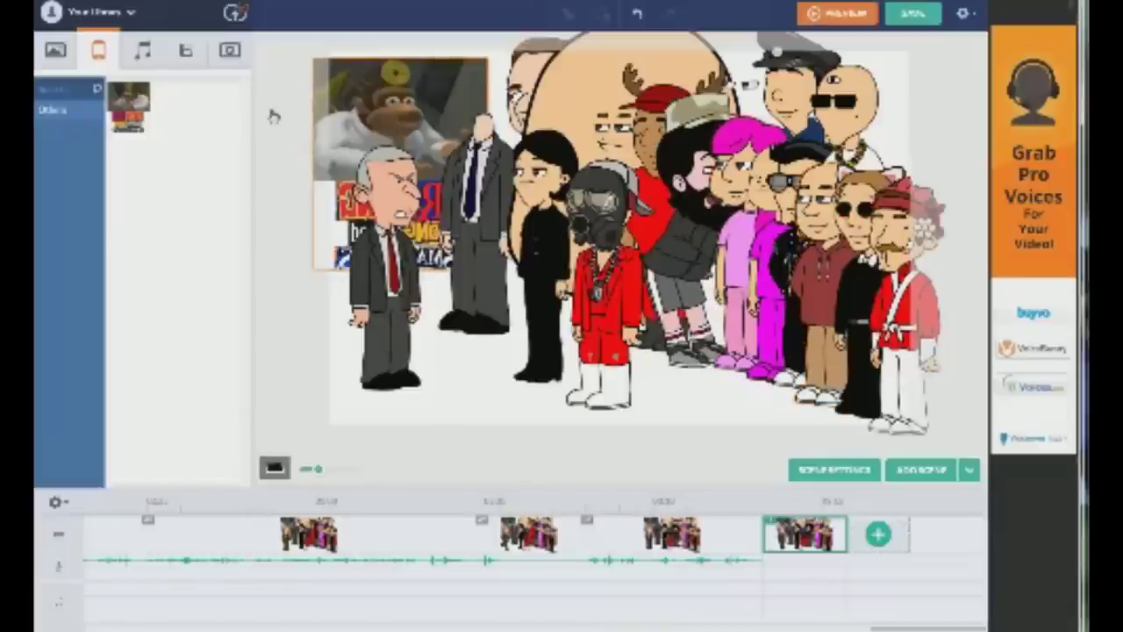
drag(265, 109, 908, 359)
key(Delete)
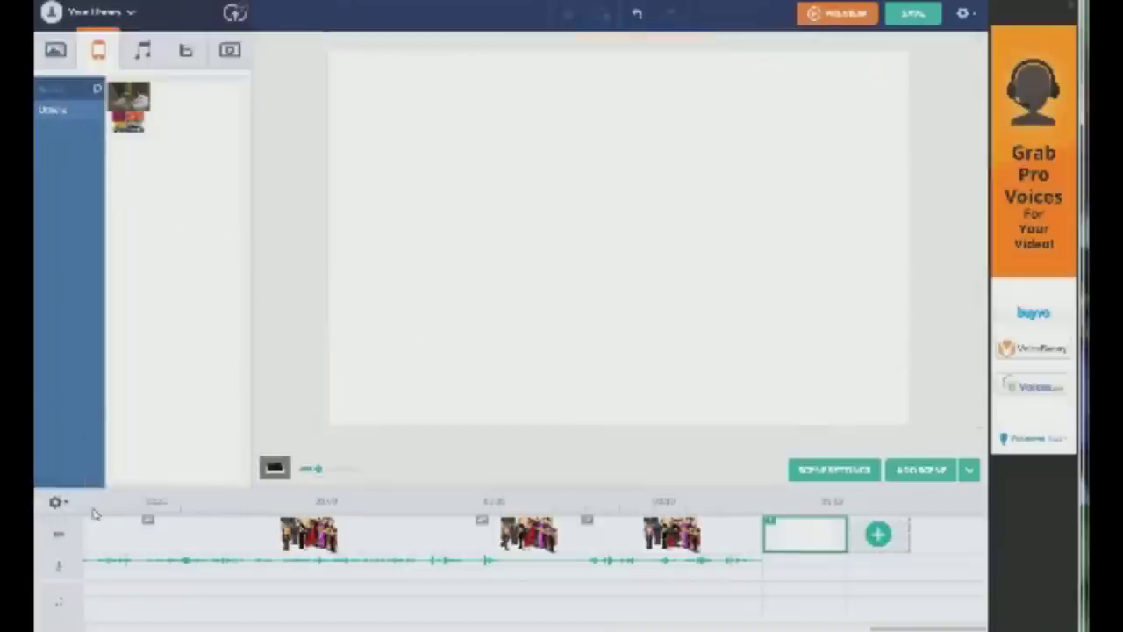
Switch the asset library to the White Housers theme and browse its props
click(59, 504)
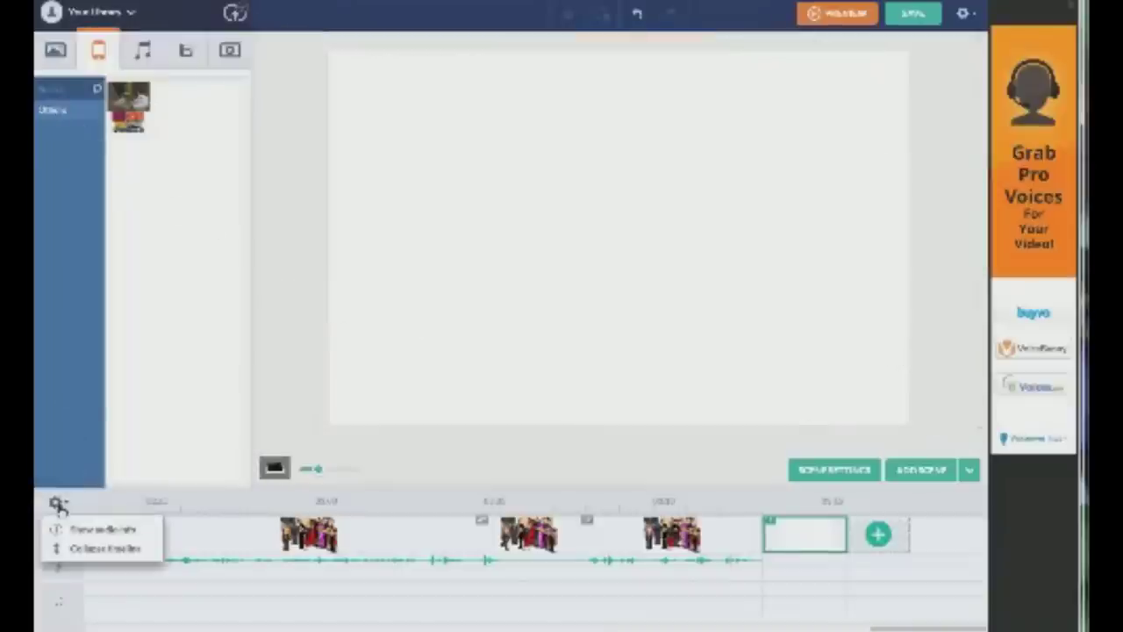
click(186, 50)
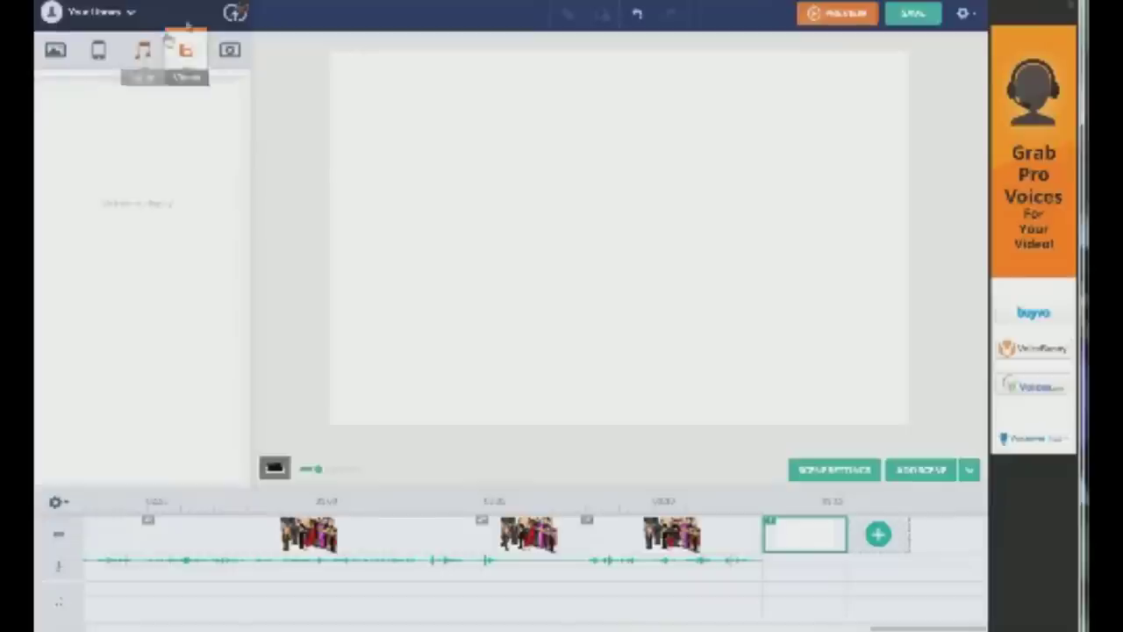
click(130, 14)
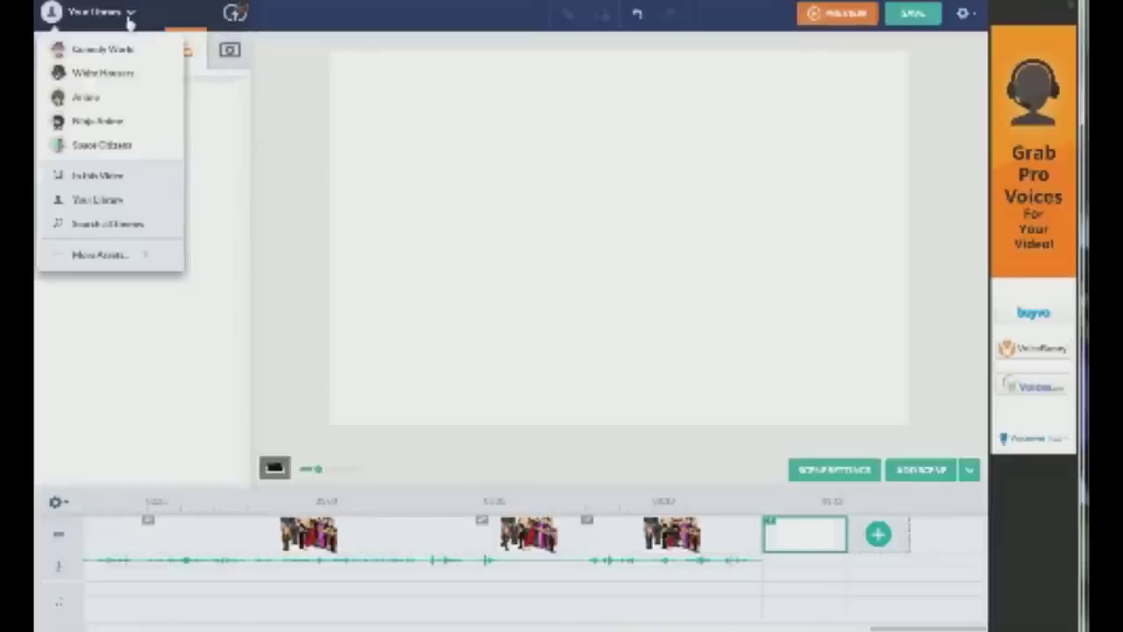
click(101, 72)
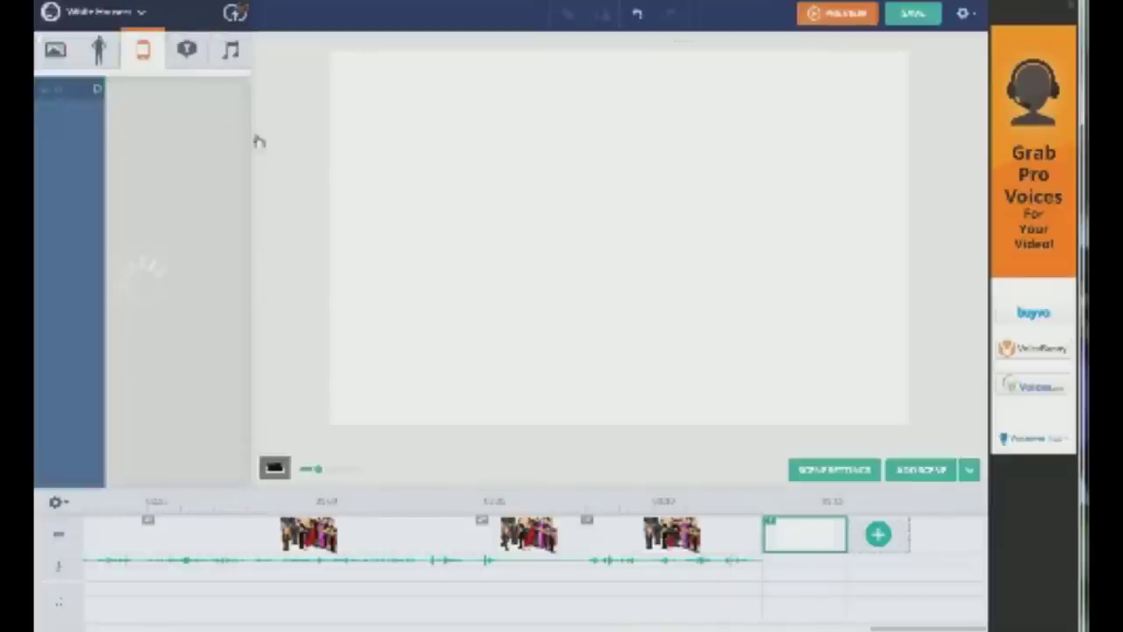
scroll(180, 175, down, 5)
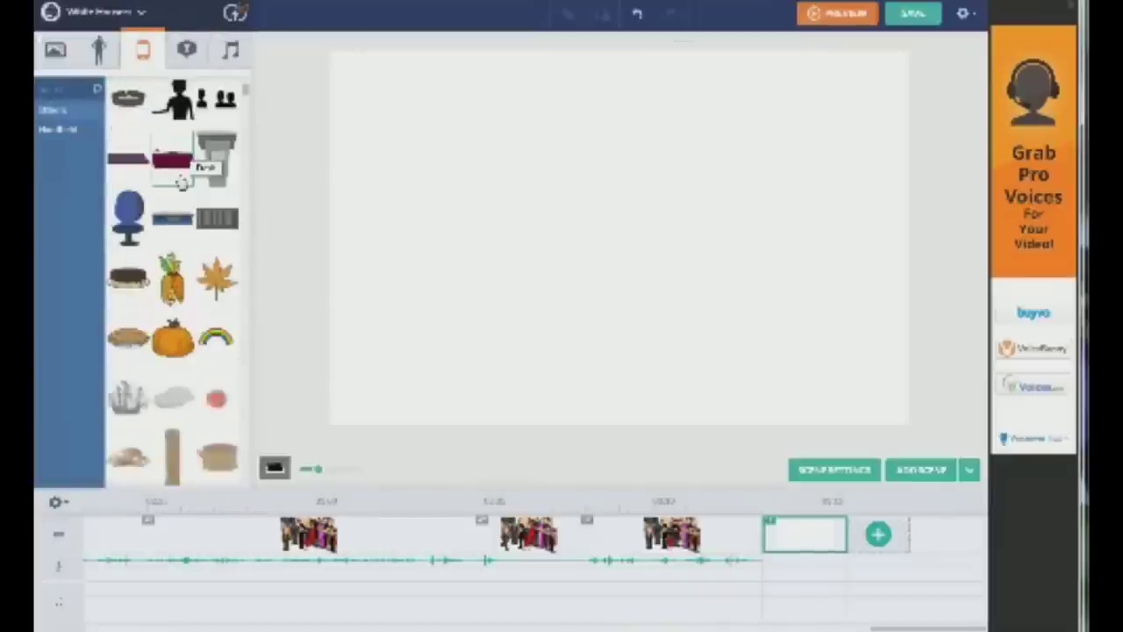
scroll(186, 183, down, 2)
scroll(187, 182, up, 2)
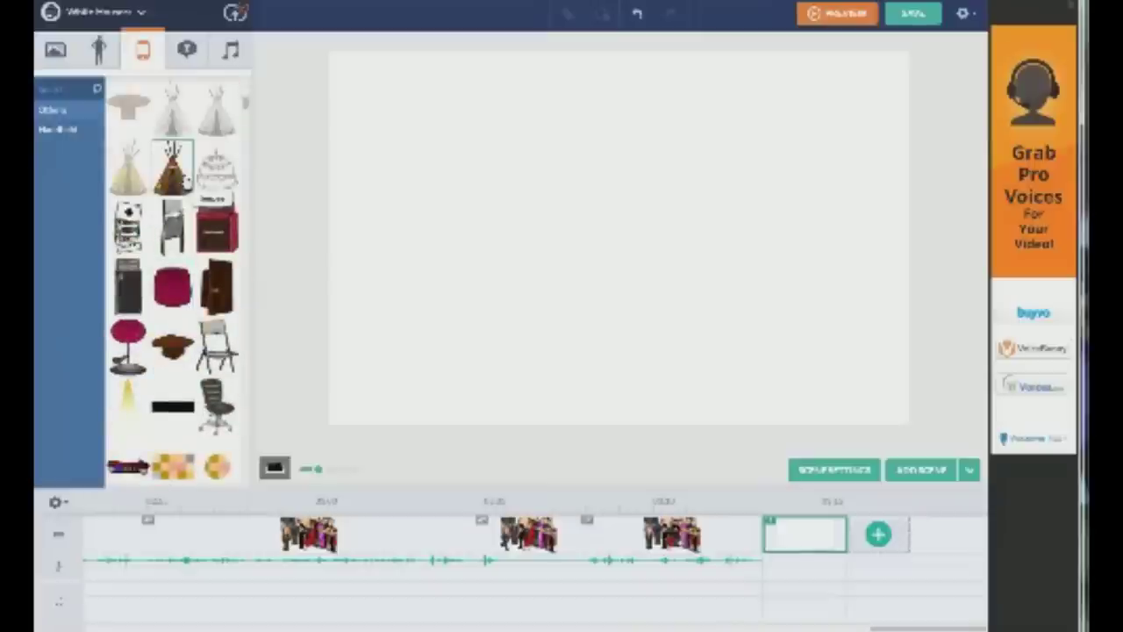
scroll(180, 180, down, 5)
Add the smiling stock character in a dark suit and red tie to the empty scene
click(98, 50)
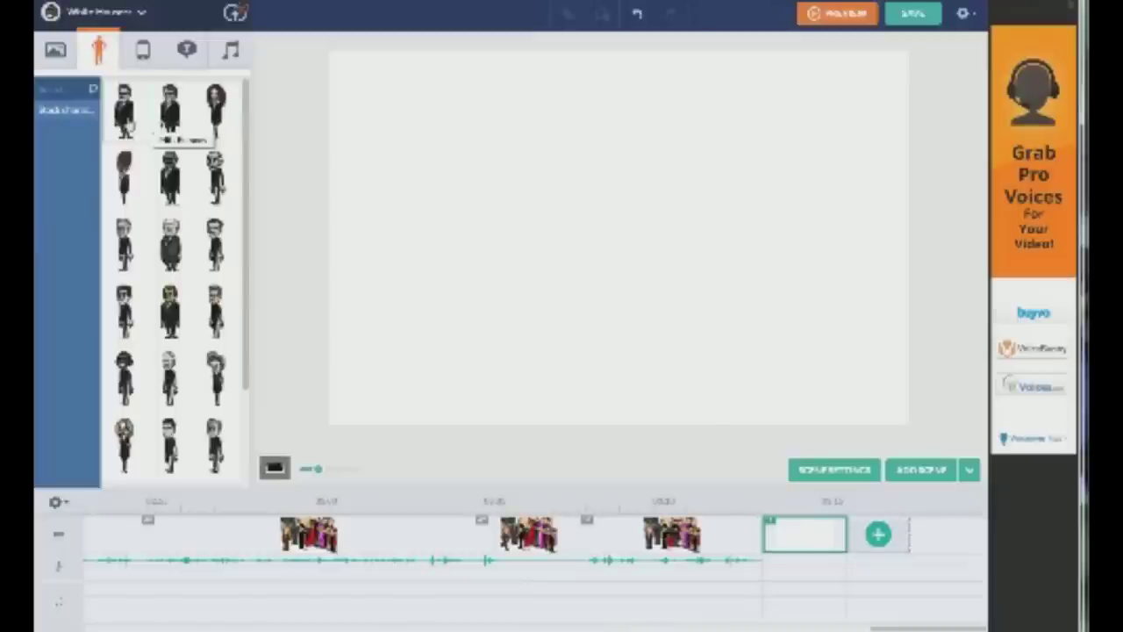
scroll(167, 321, down, 3)
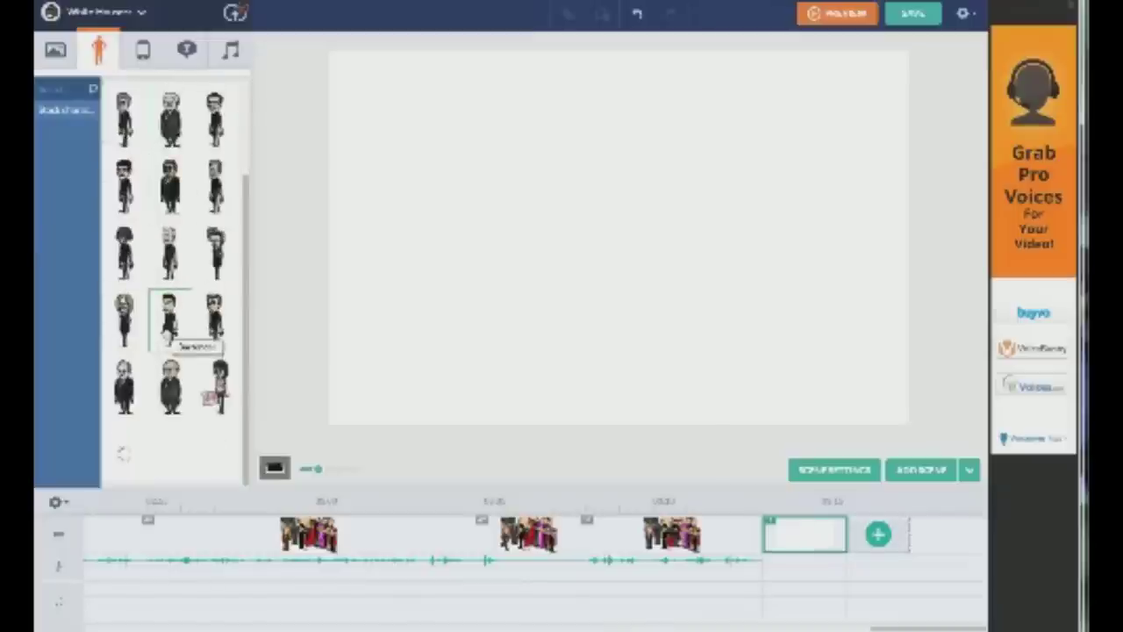
scroll(143, 427, up, 2)
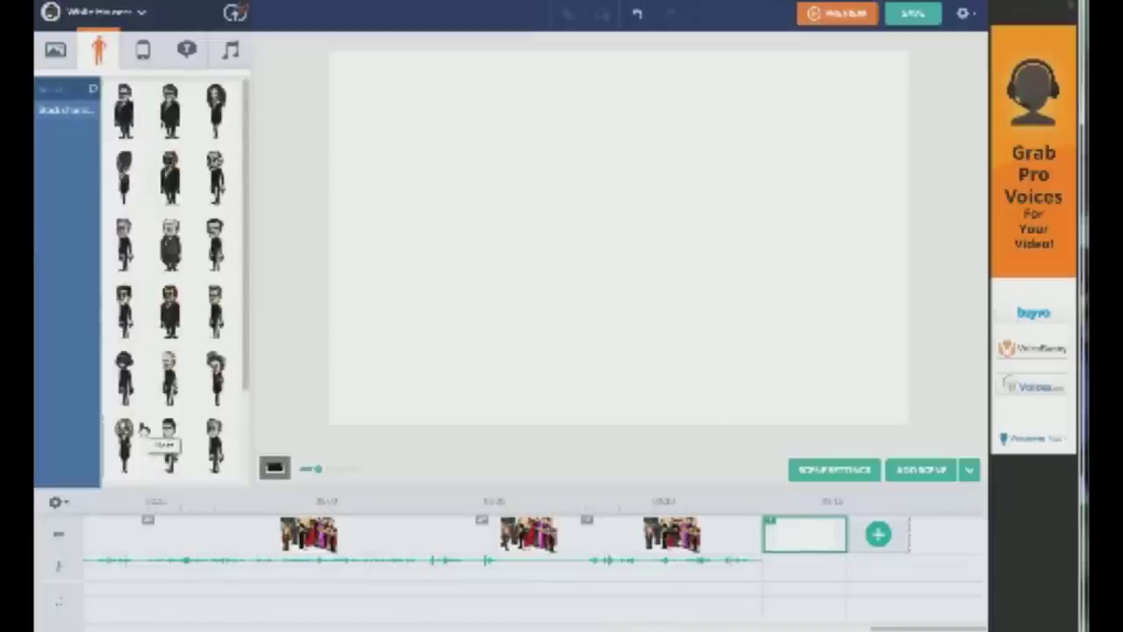
scroll(186, 386, down, 3)
click(171, 386)
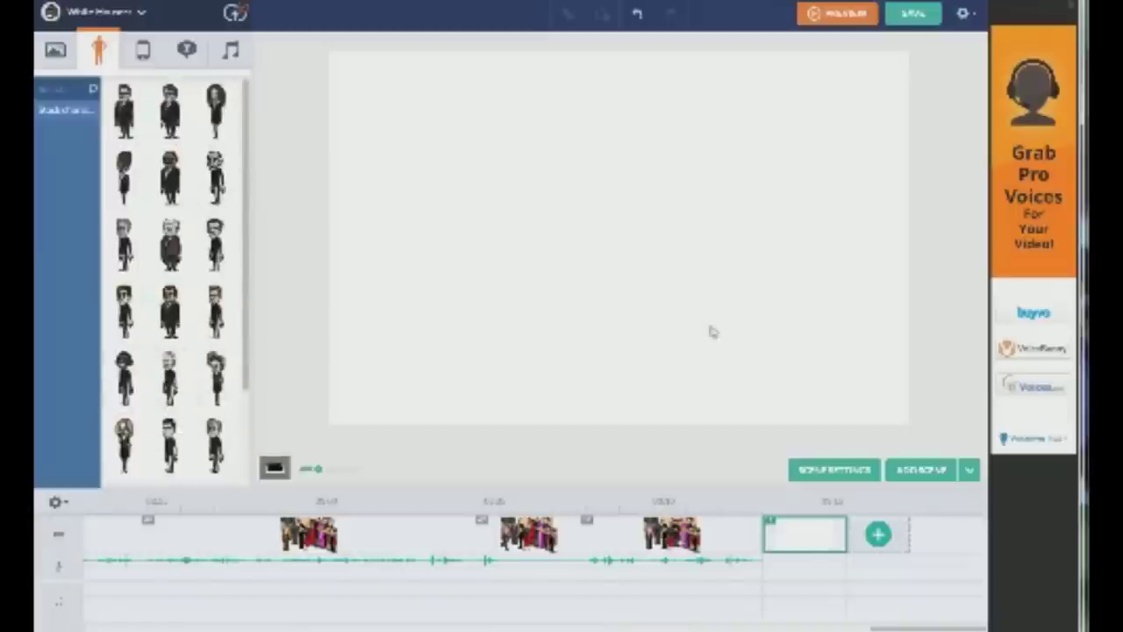
Set the dark debate stage with the blue floor and red carpet as the scene's background
click(54, 50)
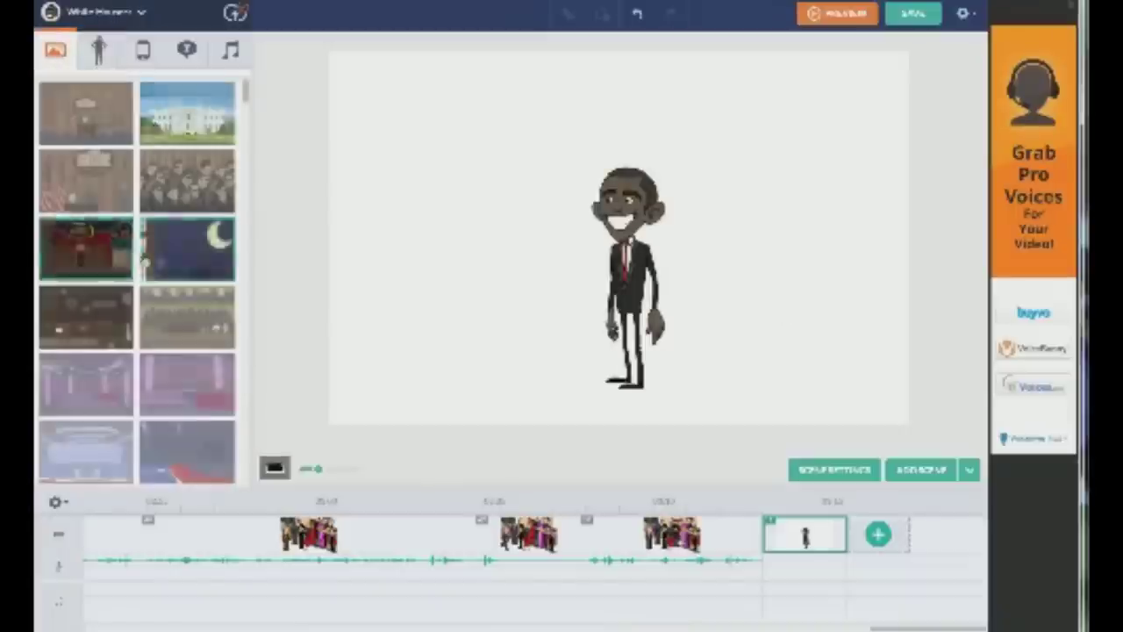
scroll(160, 261, down, 3)
scroll(161, 261, down, 10)
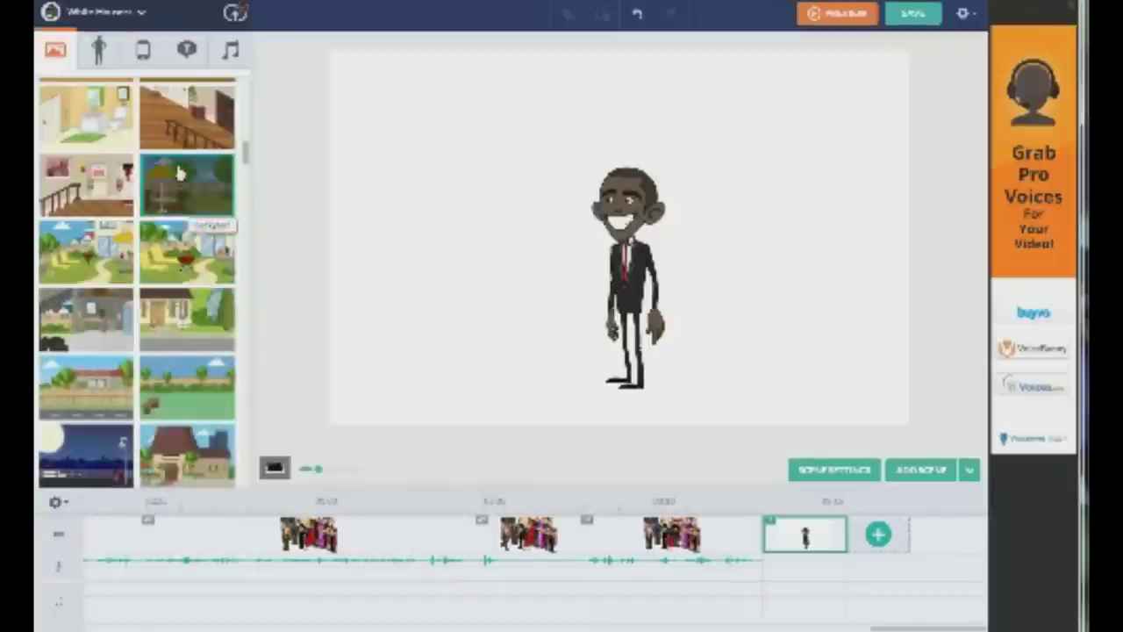
scroll(171, 250, down, 3)
scroll(184, 244, up, 3)
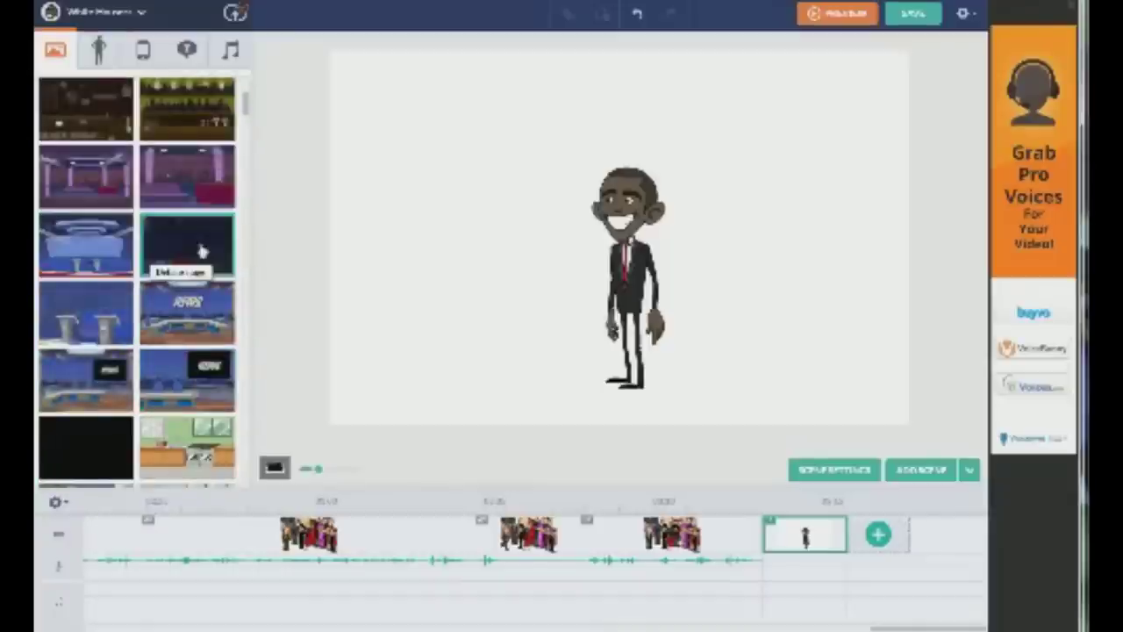
click(175, 259)
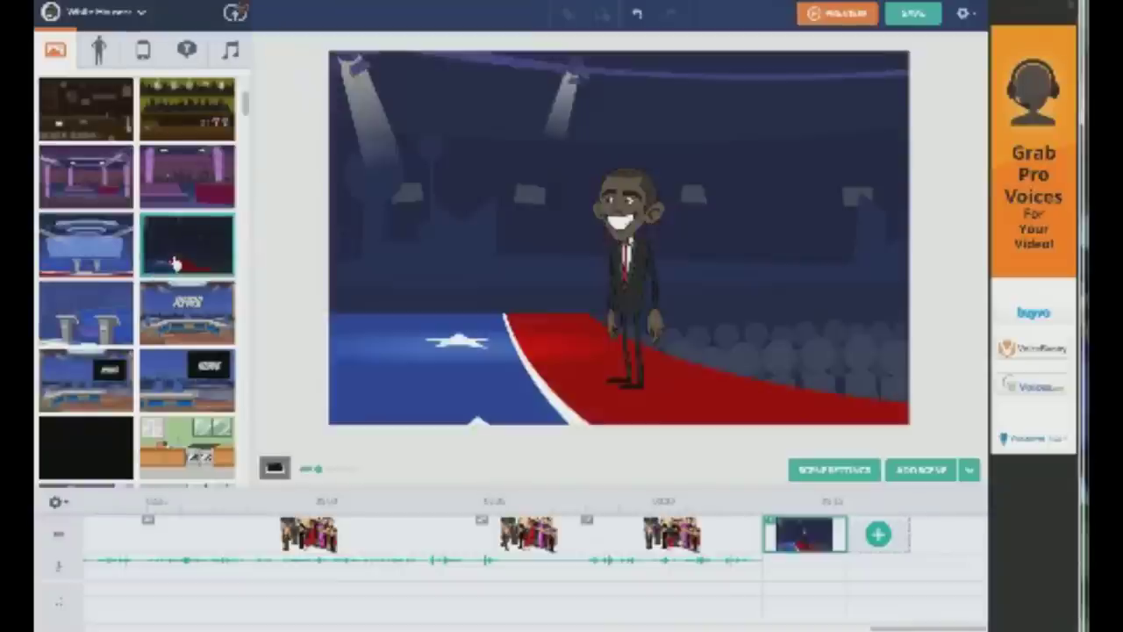
Move the suited man to the red carpet near the stage's right edge and change his action to another standing pose
drag(625, 295, 711, 295)
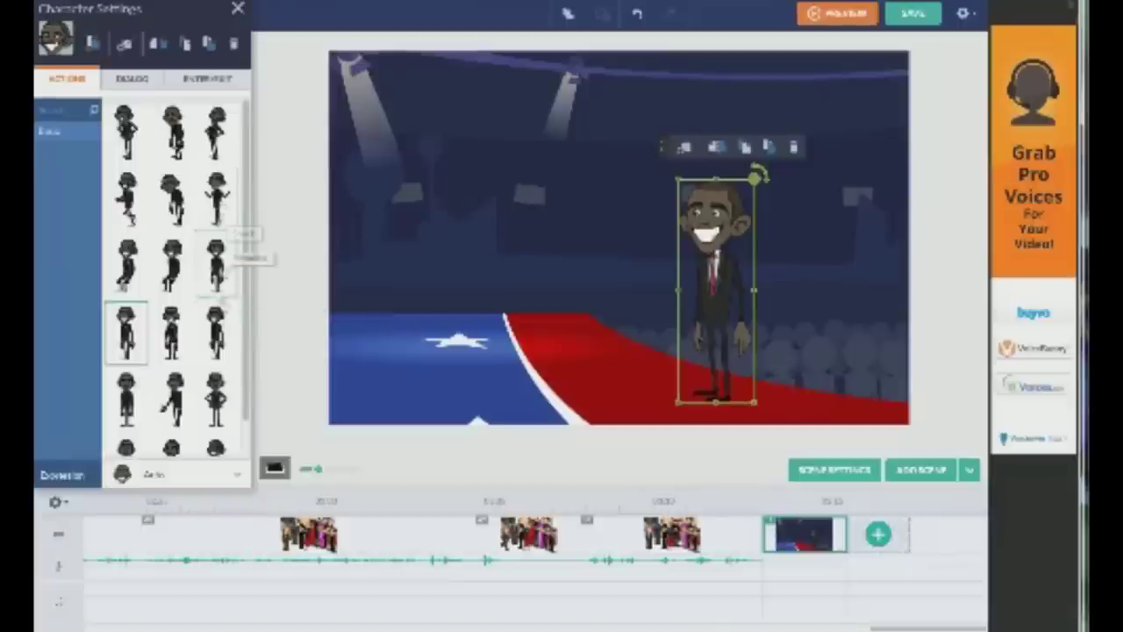
click(227, 337)
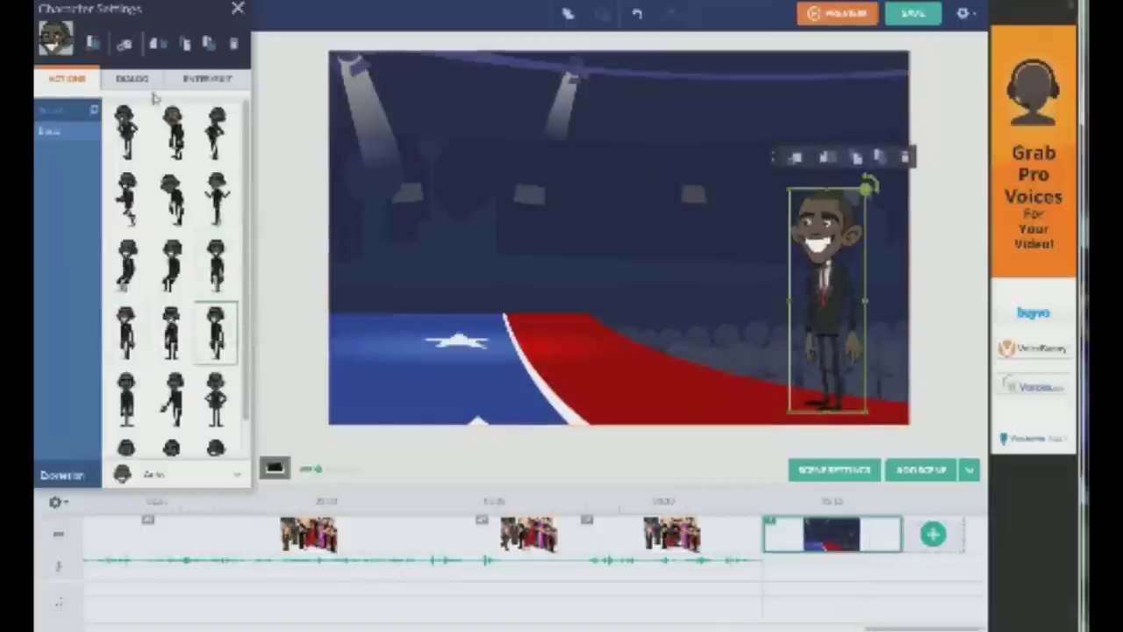
Give the suited man a Movement motion path ending as a much smaller figure near the spotlight in the scene's upper left
click(188, 80)
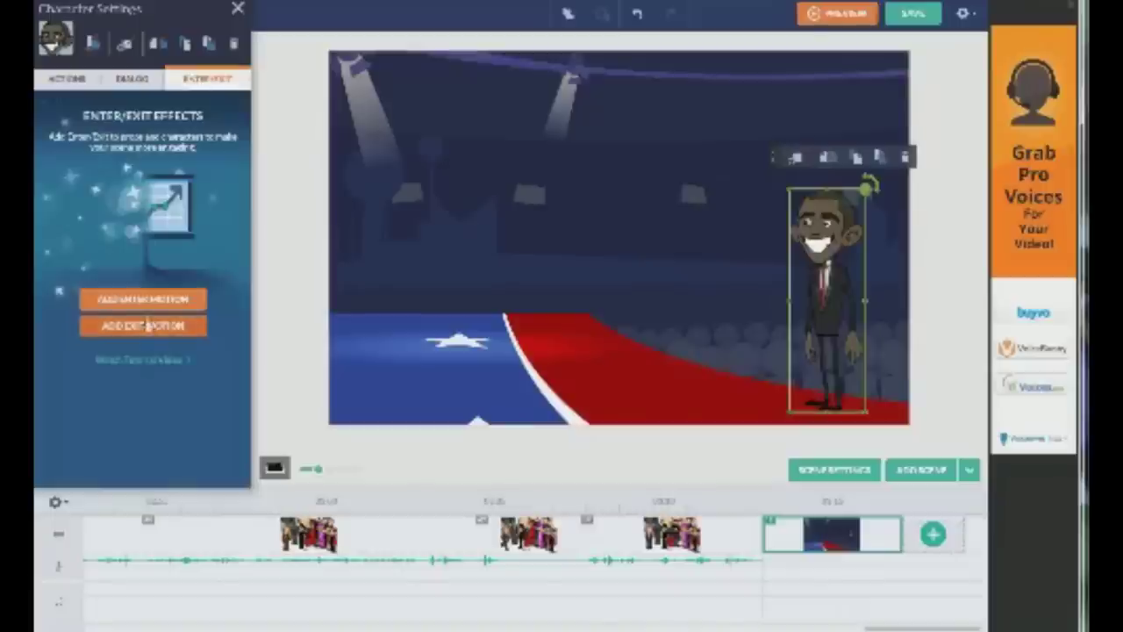
click(143, 299)
click(132, 114)
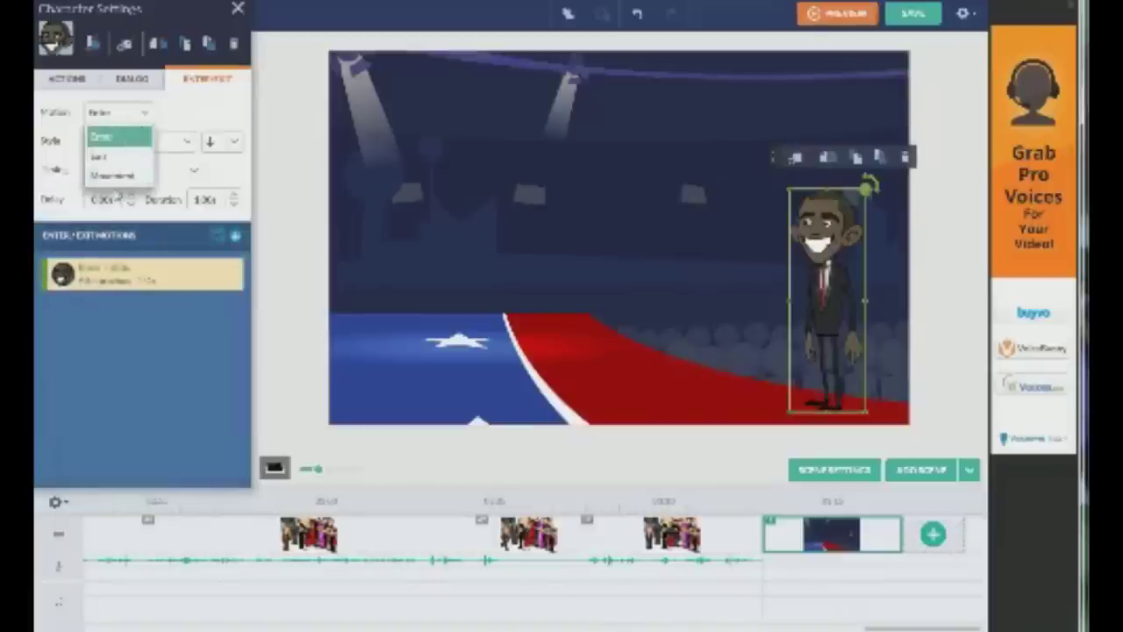
click(101, 173)
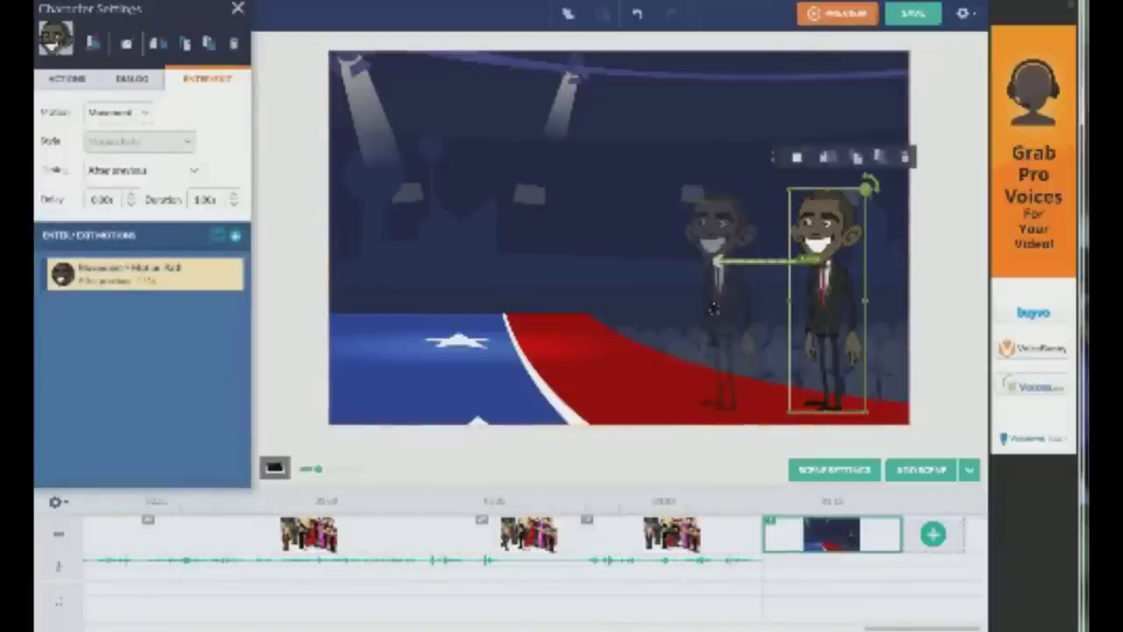
drag(725, 307, 572, 254)
drag(605, 135, 413, 182)
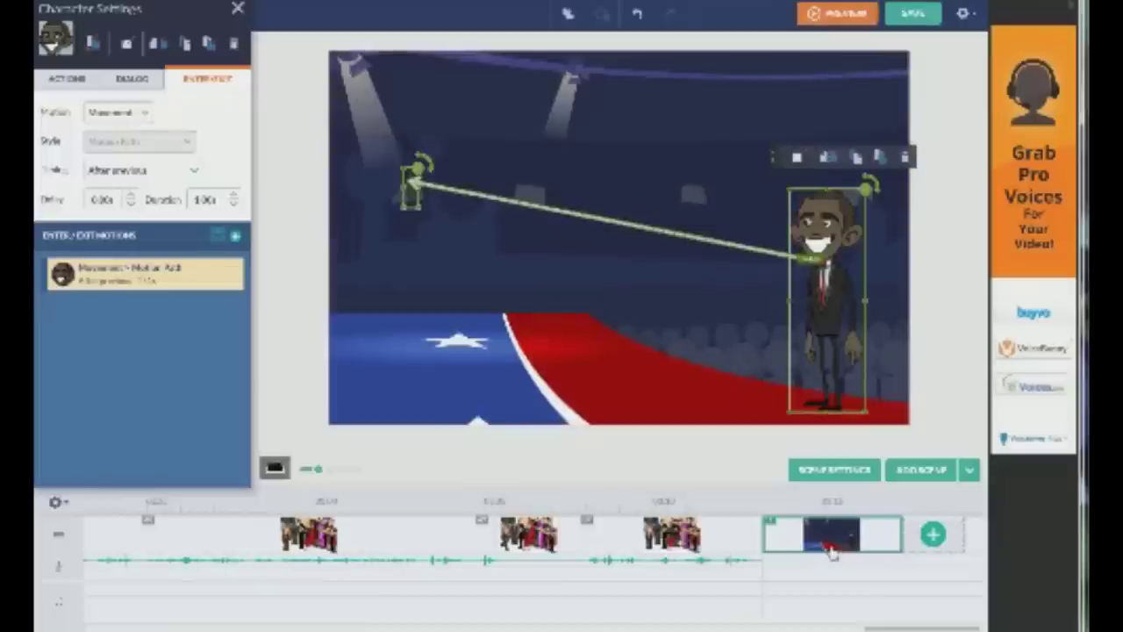
Add a stock music track from the library's afternoon-to-carol entries to the debate stage scene
click(237, 9)
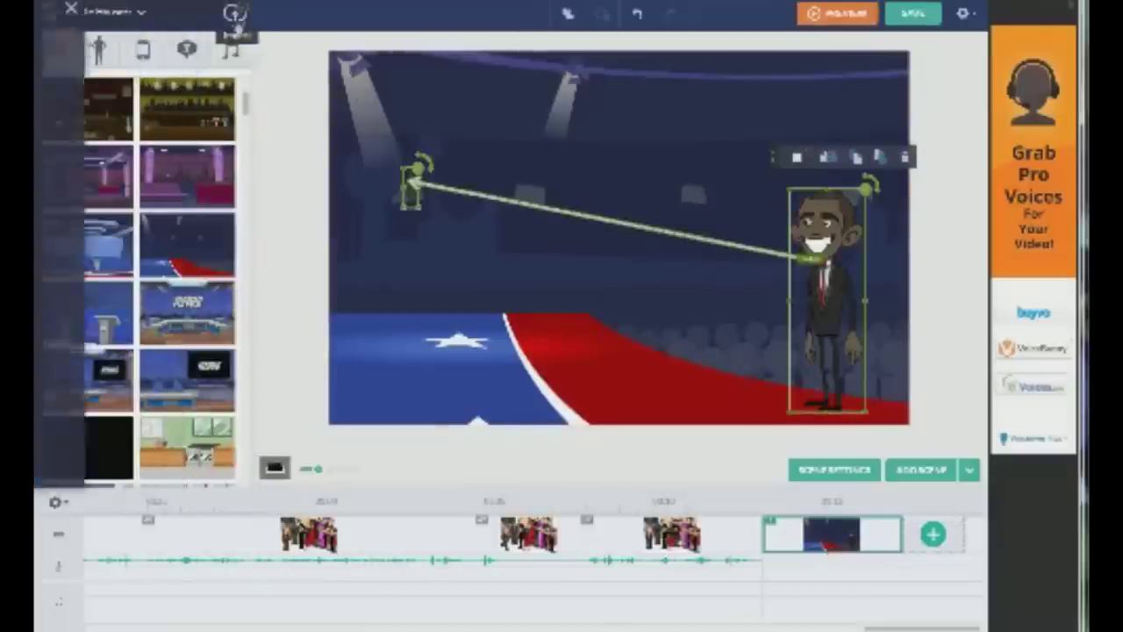
click(231, 50)
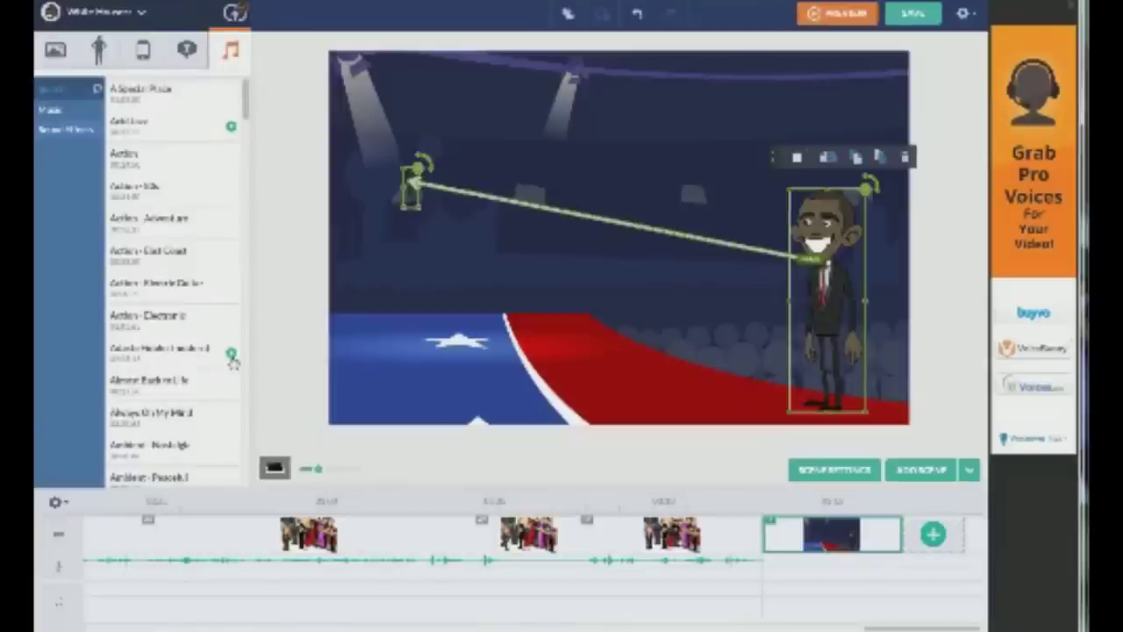
scroll(226, 367, down, 5)
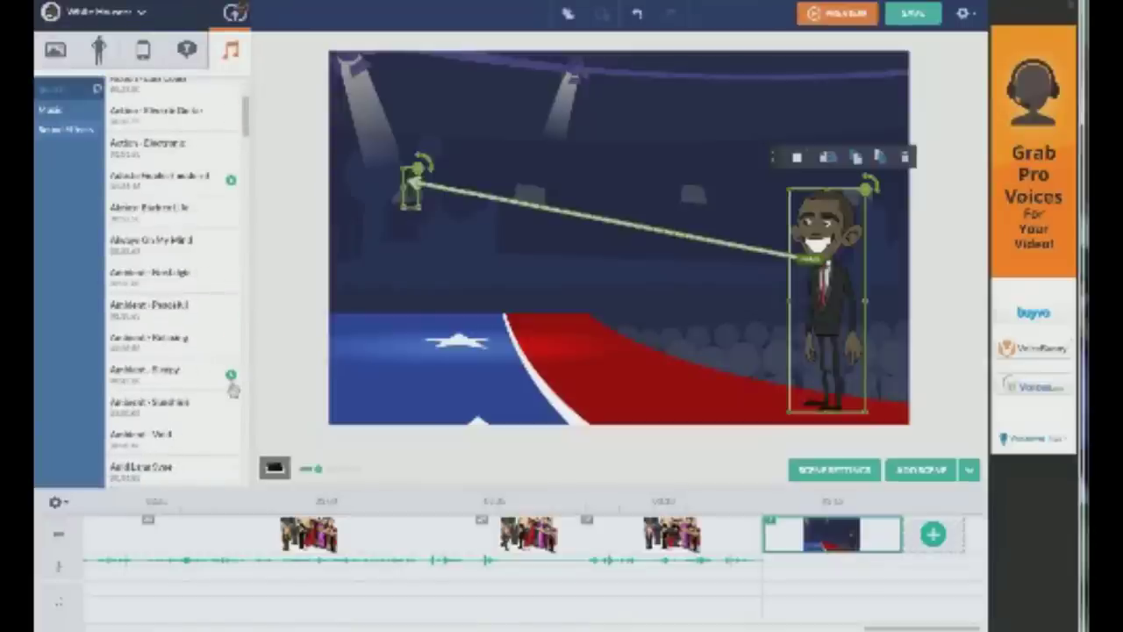
scroll(232, 372, down, 6)
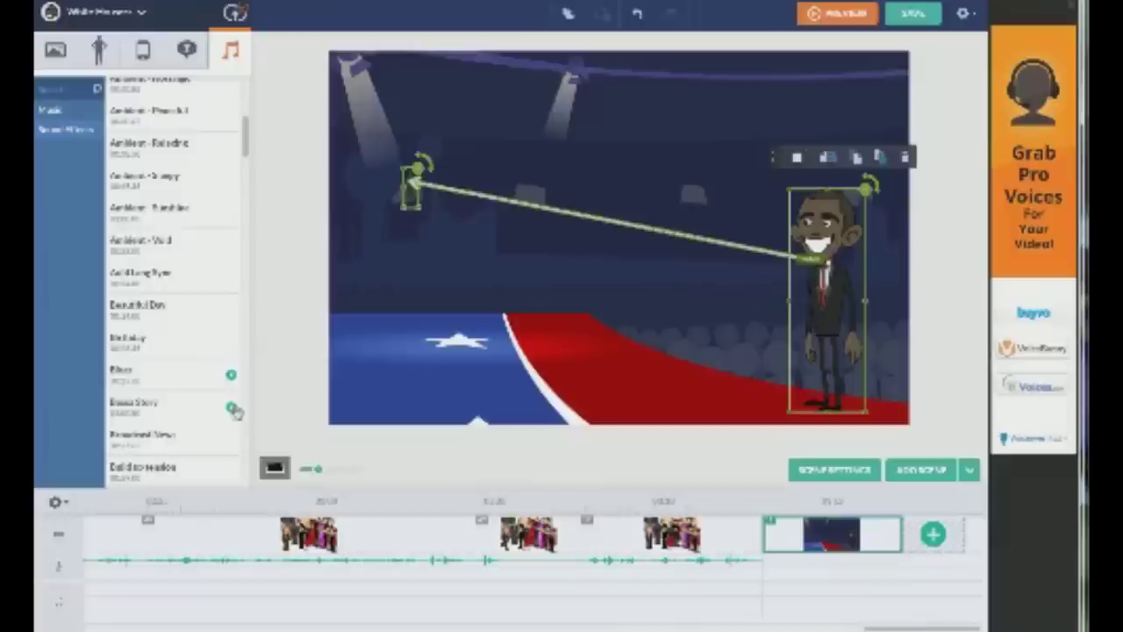
scroll(228, 377, down, 4)
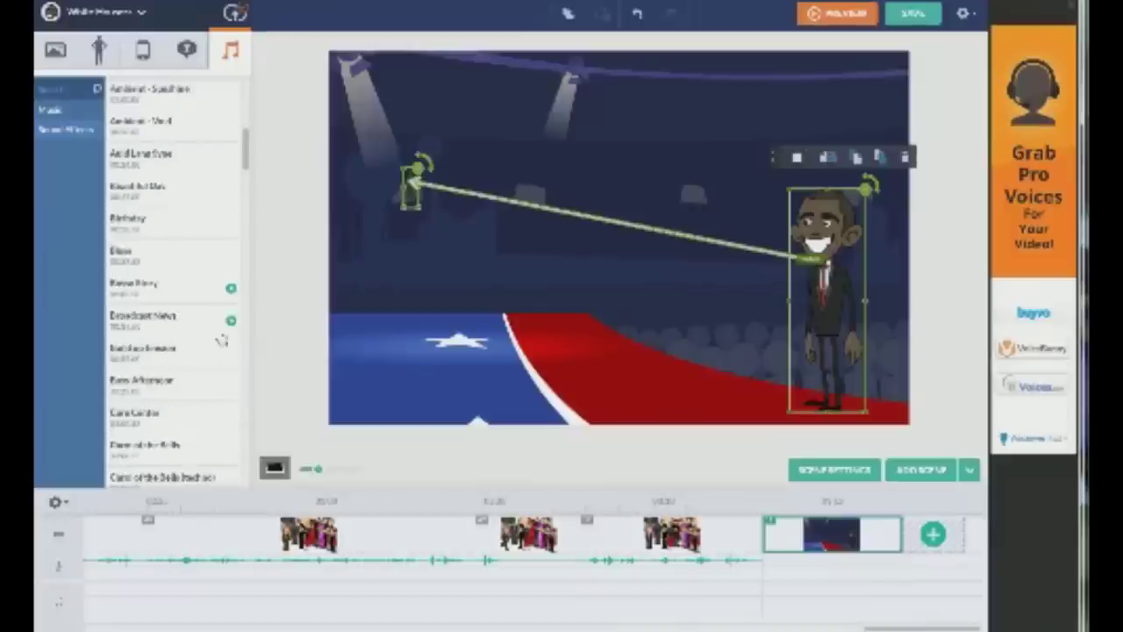
scroll(232, 390, down, 10)
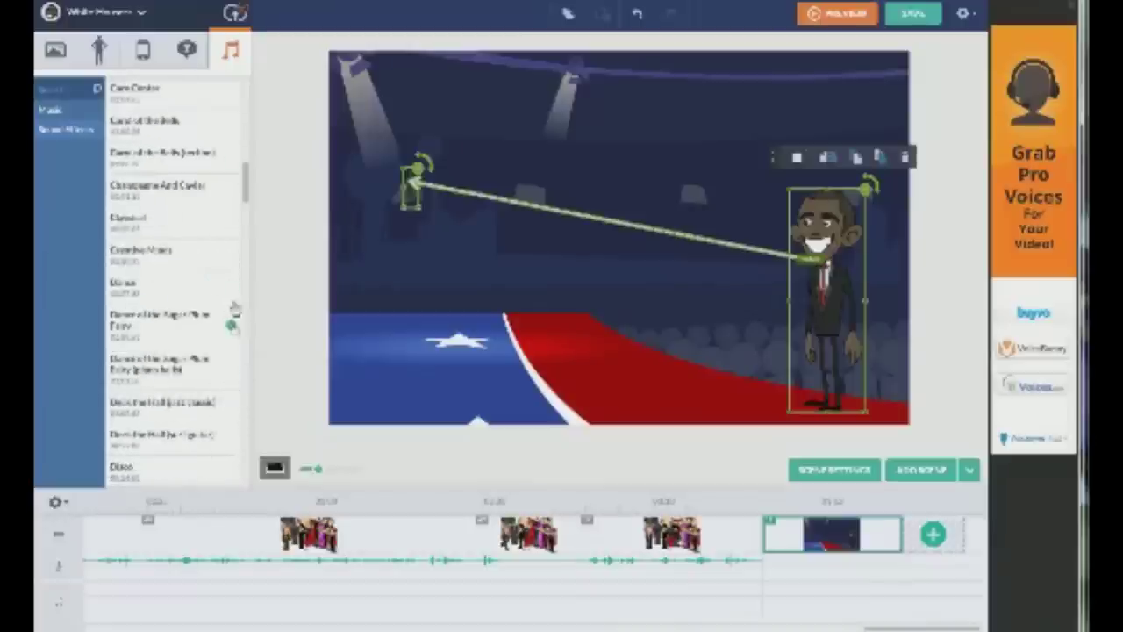
scroll(229, 188, up, 2)
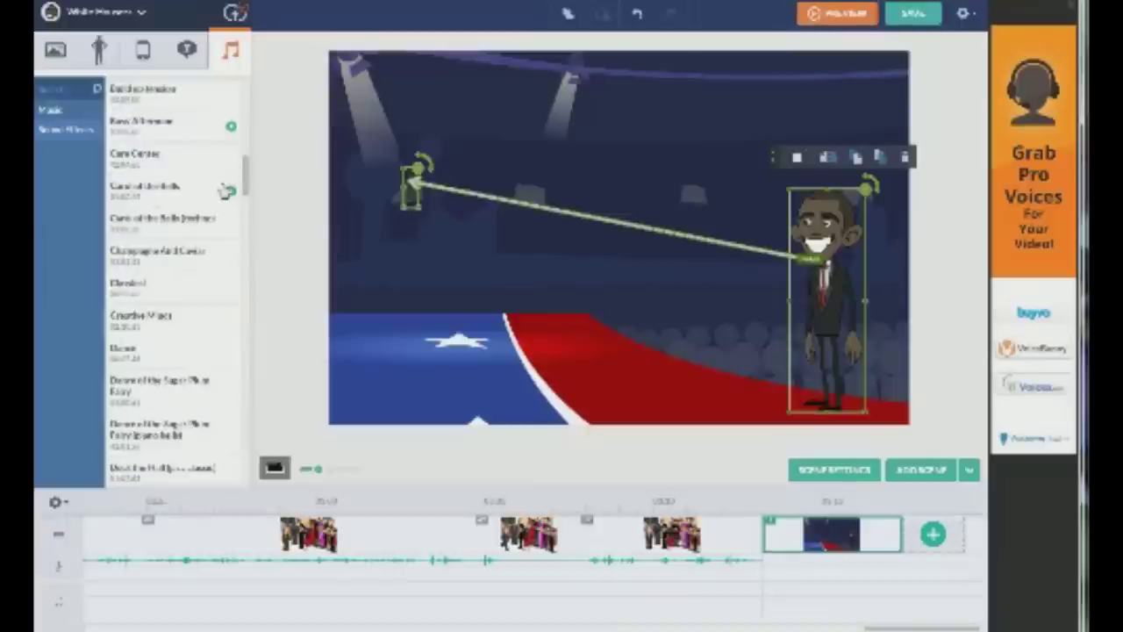
click(194, 132)
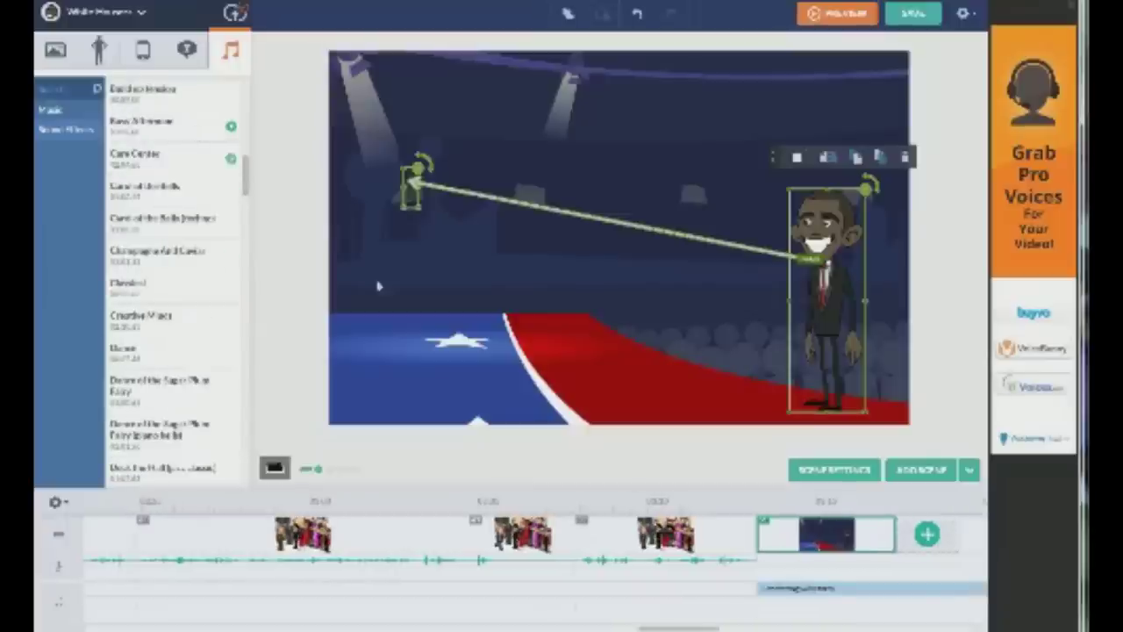
Trim the music clip so that it ends together with the debate stage scene
drag(699, 629, 52, 572)
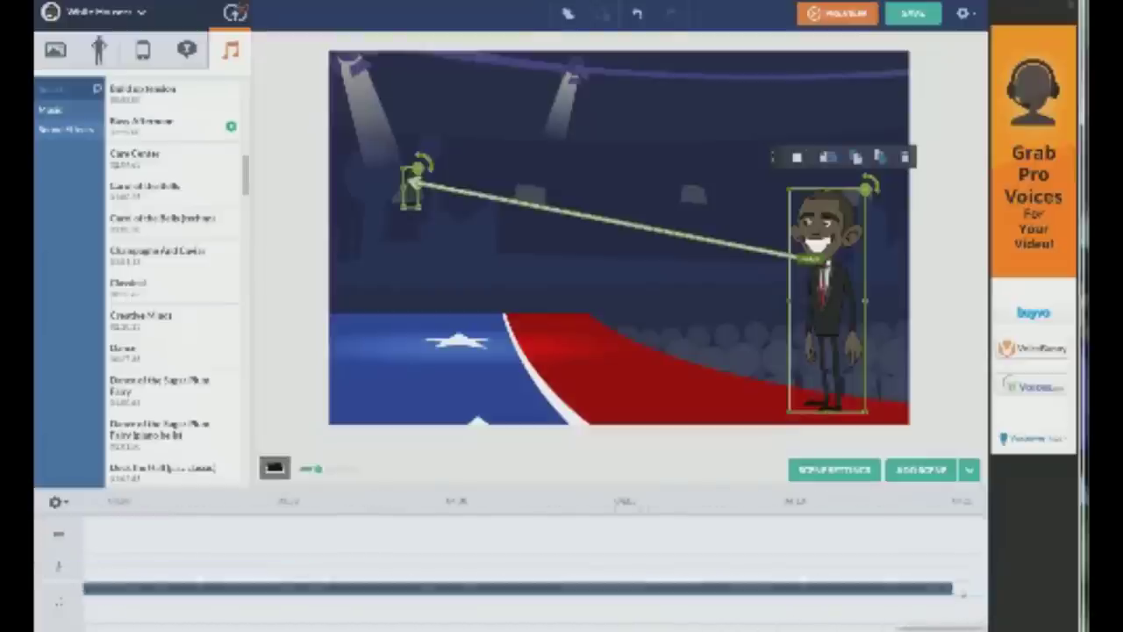
drag(950, 589, 66, 590)
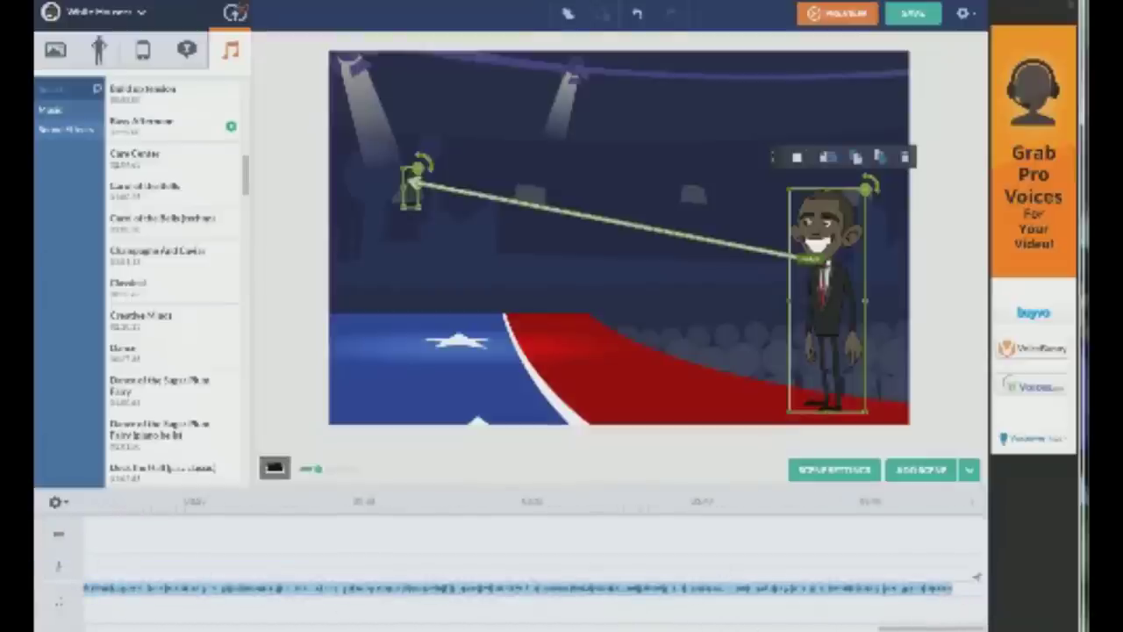
drag(953, 589, 44, 571)
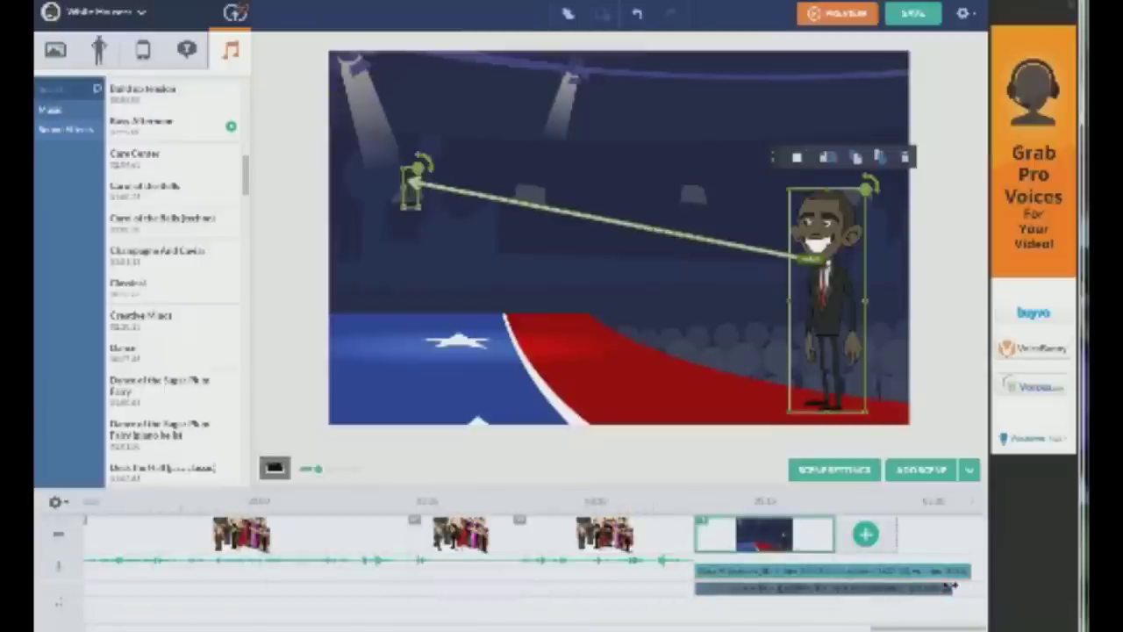
drag(950, 587, 909, 588)
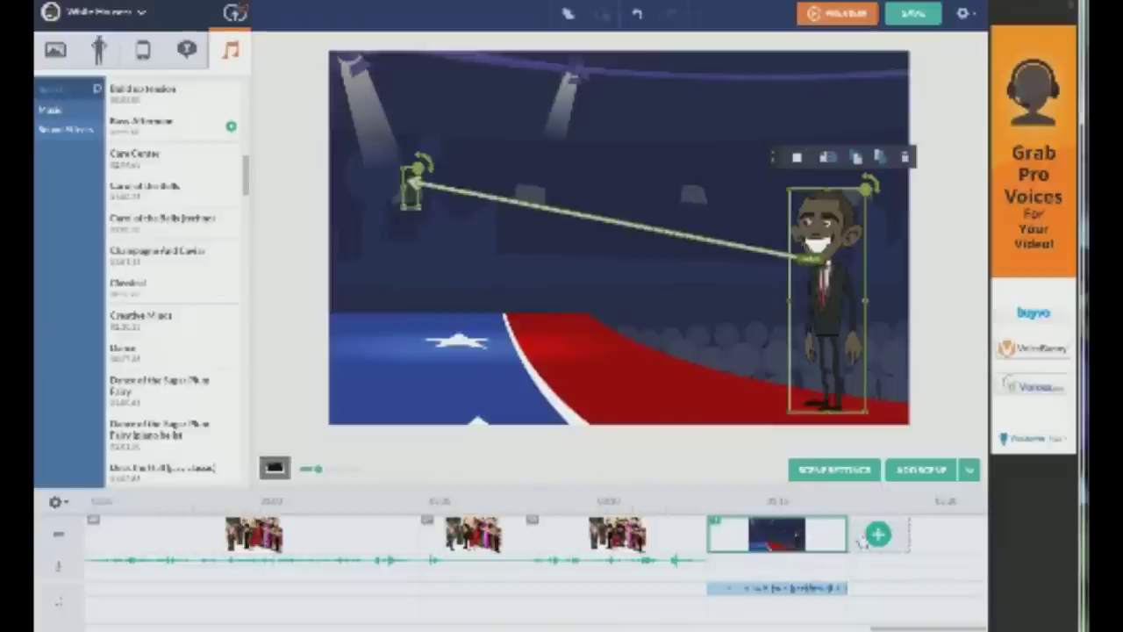
Add a new scene after the debate stage and set its background to the red-walled dining room with a laid table
click(877, 534)
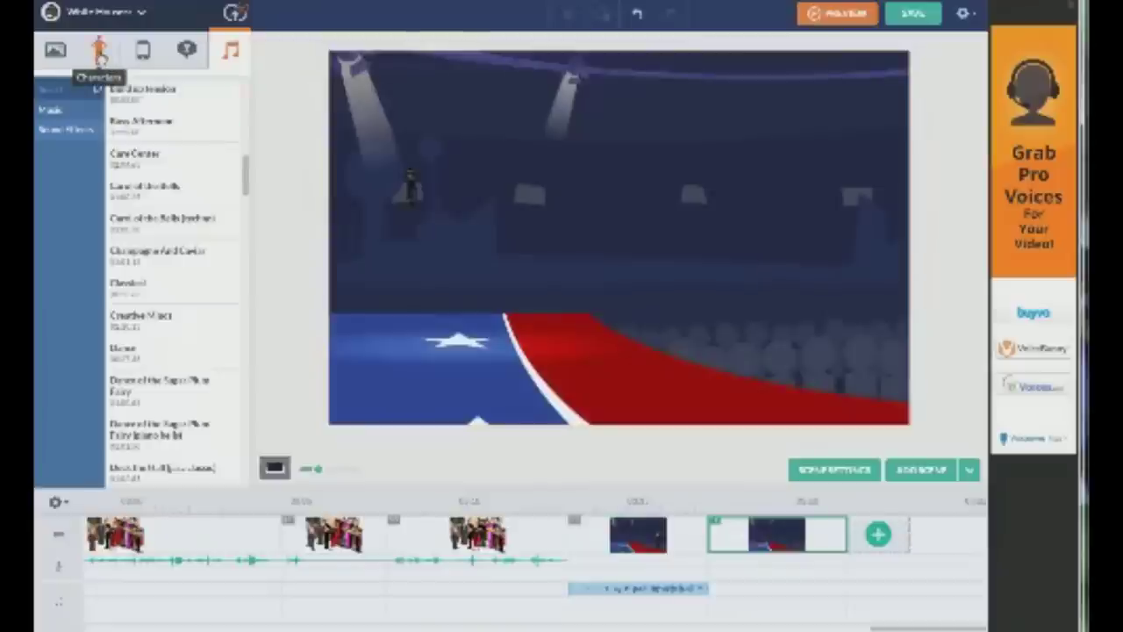
click(56, 50)
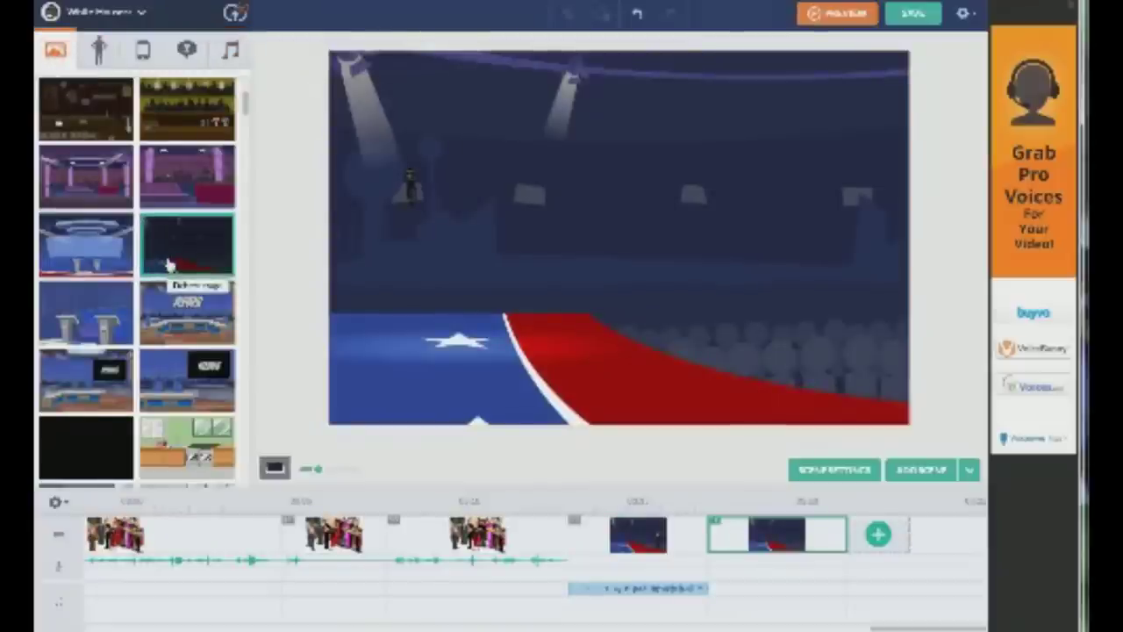
scroll(171, 264, down, 10)
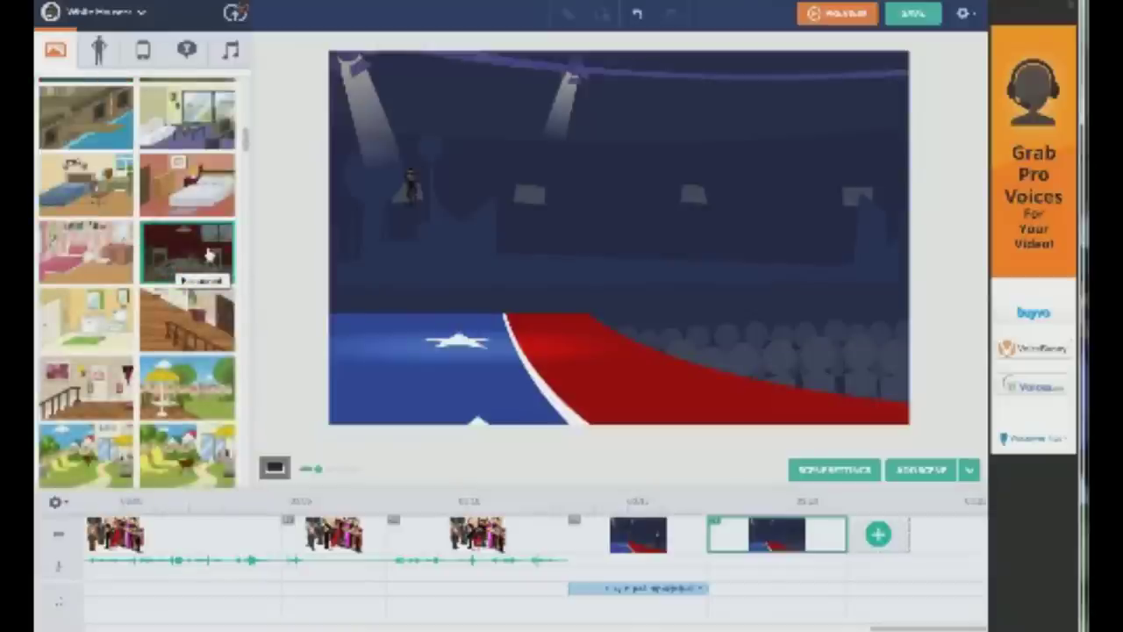
click(209, 254)
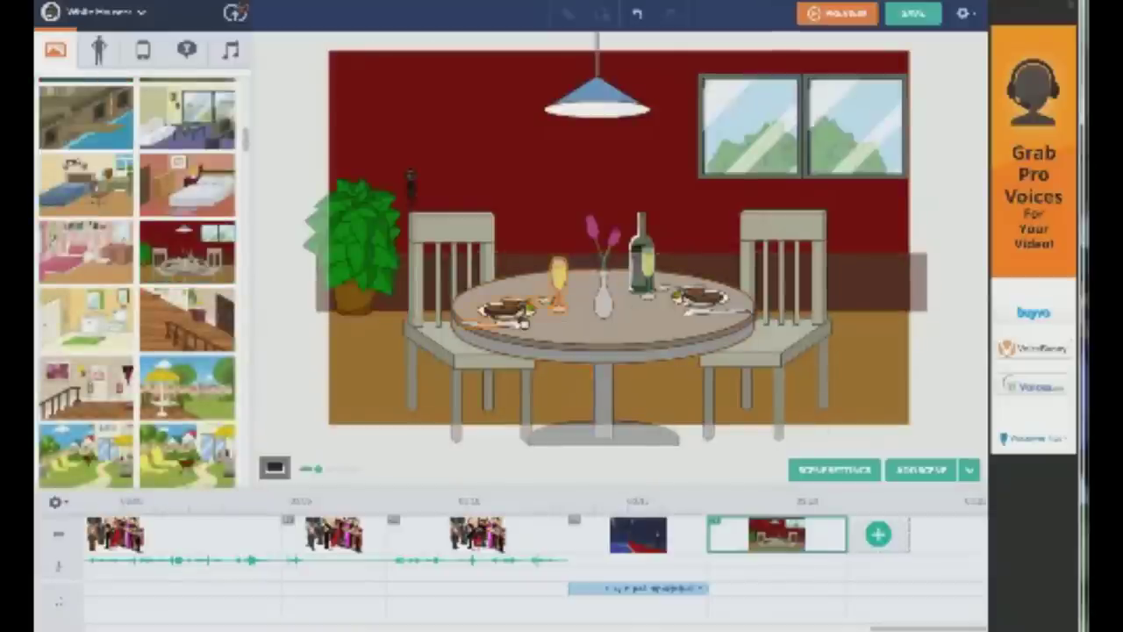
Move the tiny suited man to the lower-right corner of the dining room scene
click(408, 186)
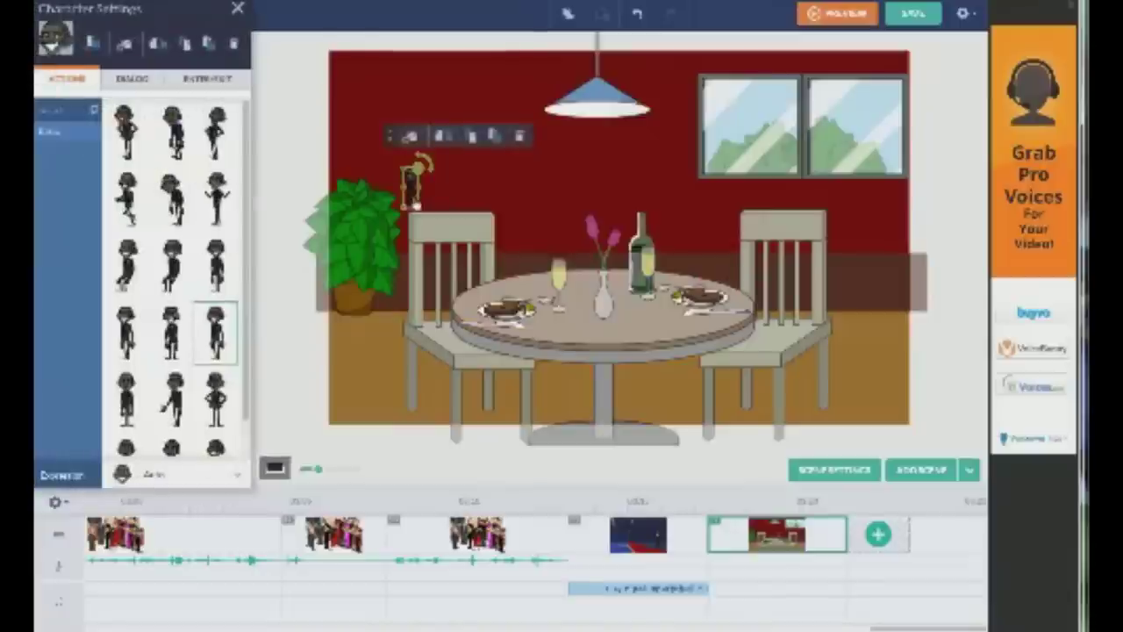
drag(555, 107, 825, 269)
drag(867, 169, 895, 428)
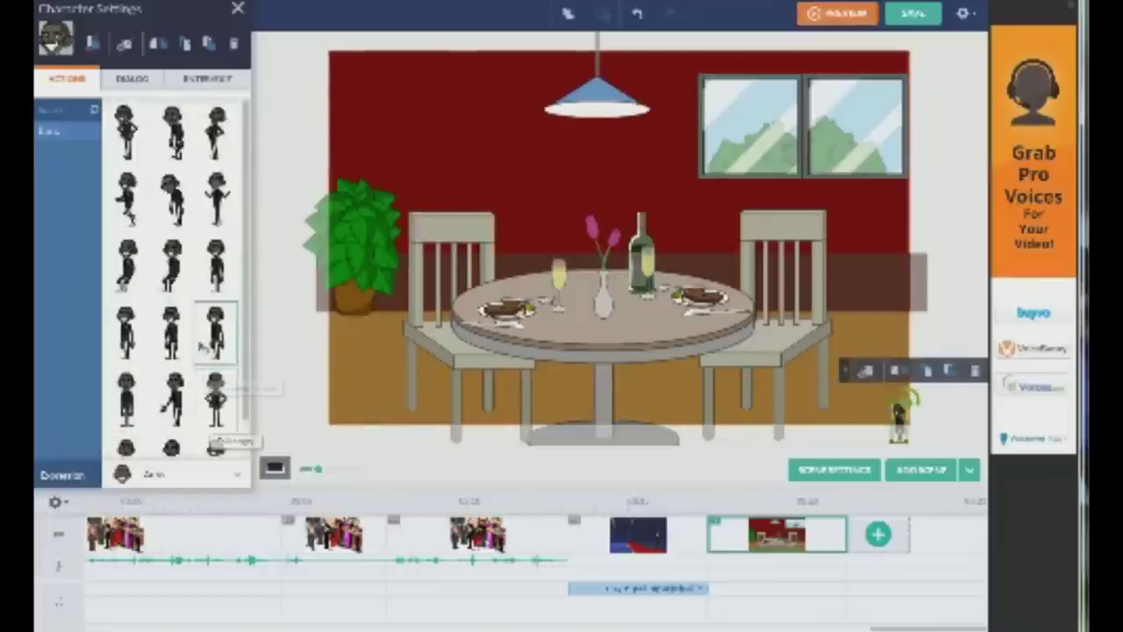
click(237, 11)
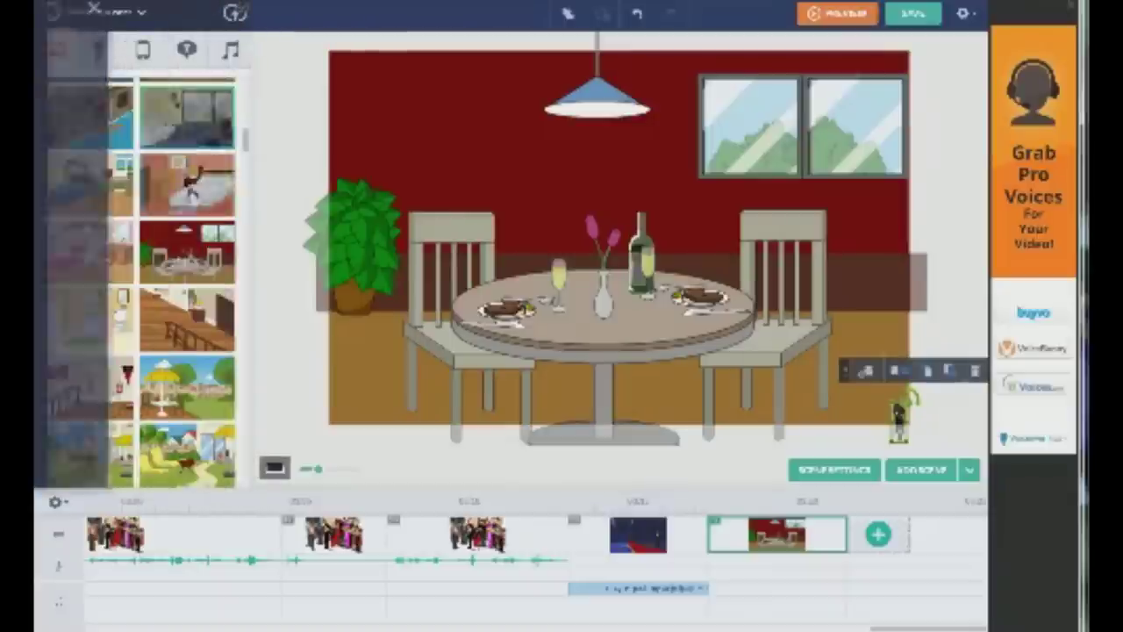
Switch the library to the Anime theme and place the blonde schoolgirl by the chair on the table's right side
click(139, 13)
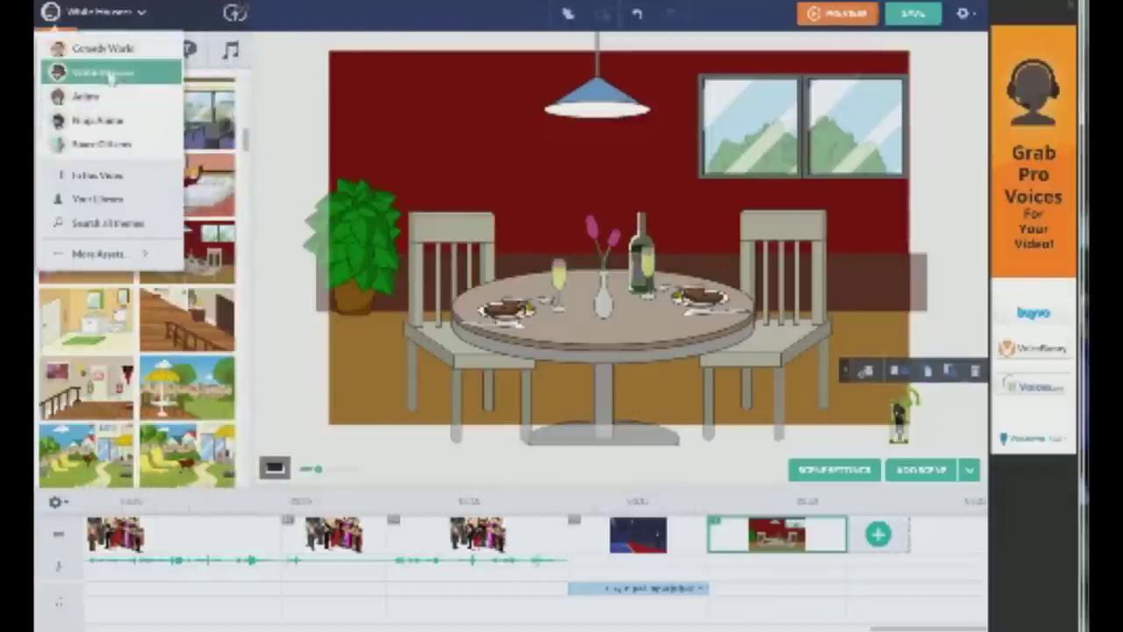
click(86, 96)
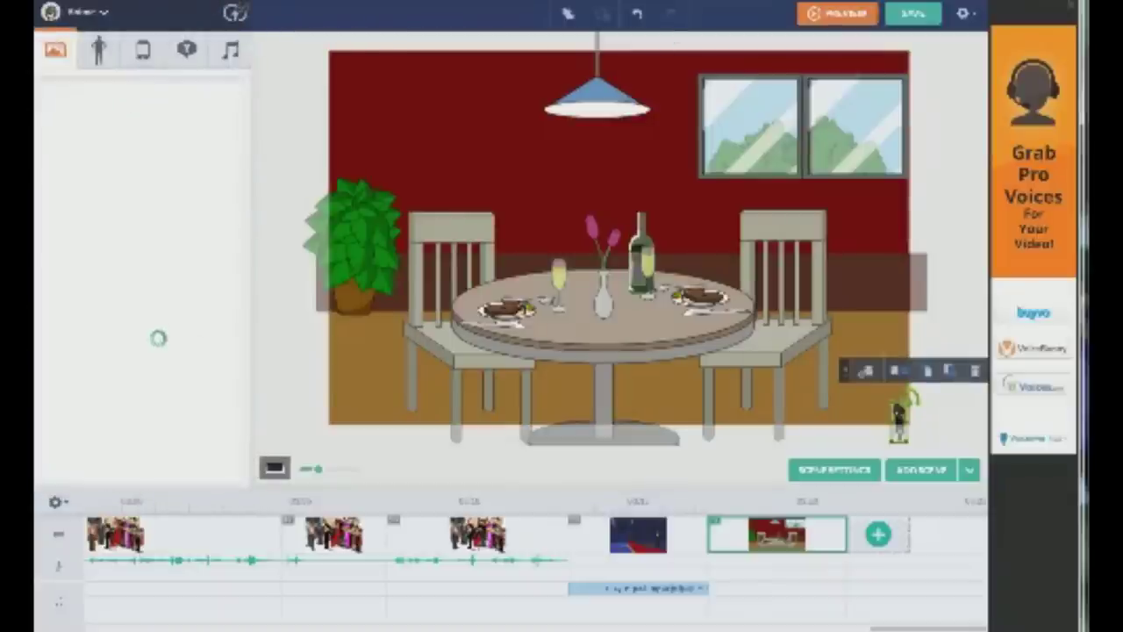
click(98, 50)
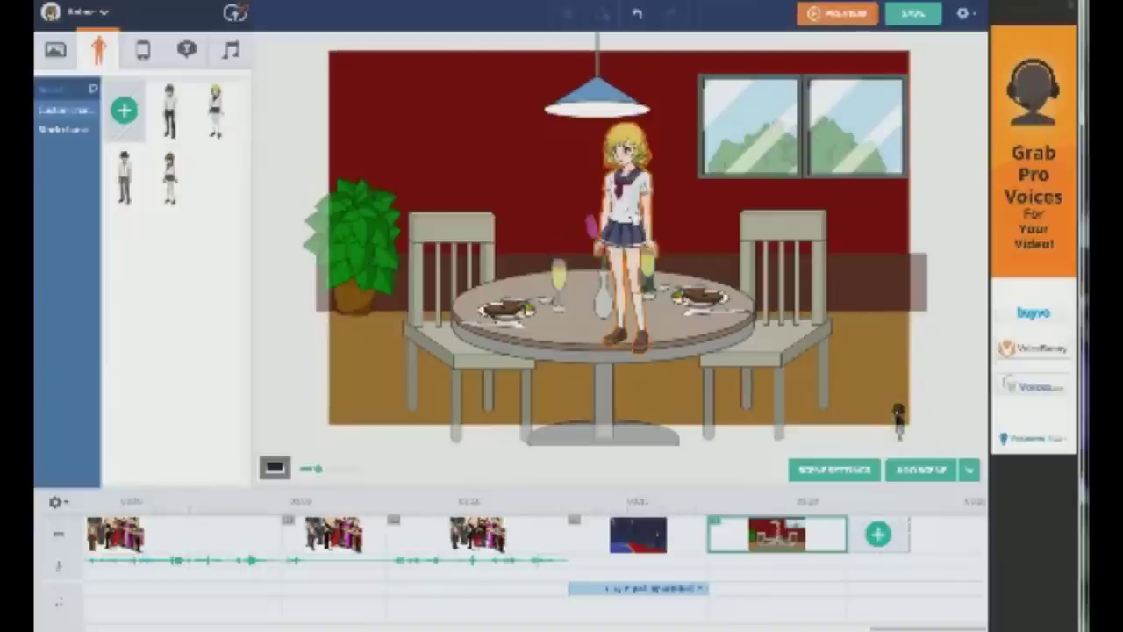
drag(633, 217, 791, 213)
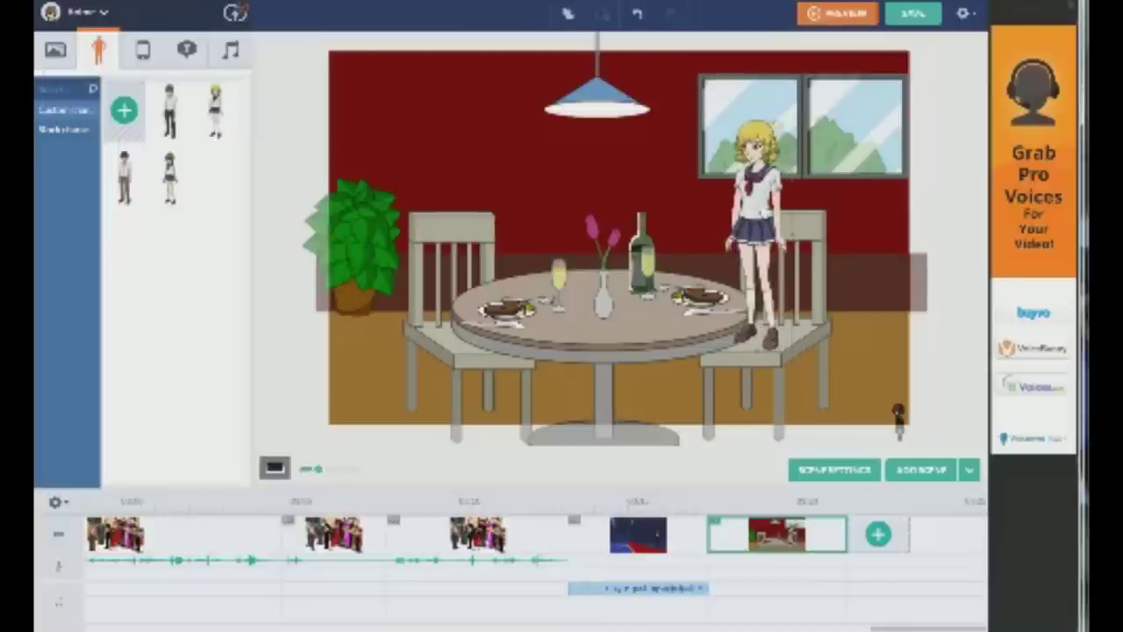
click(763, 212)
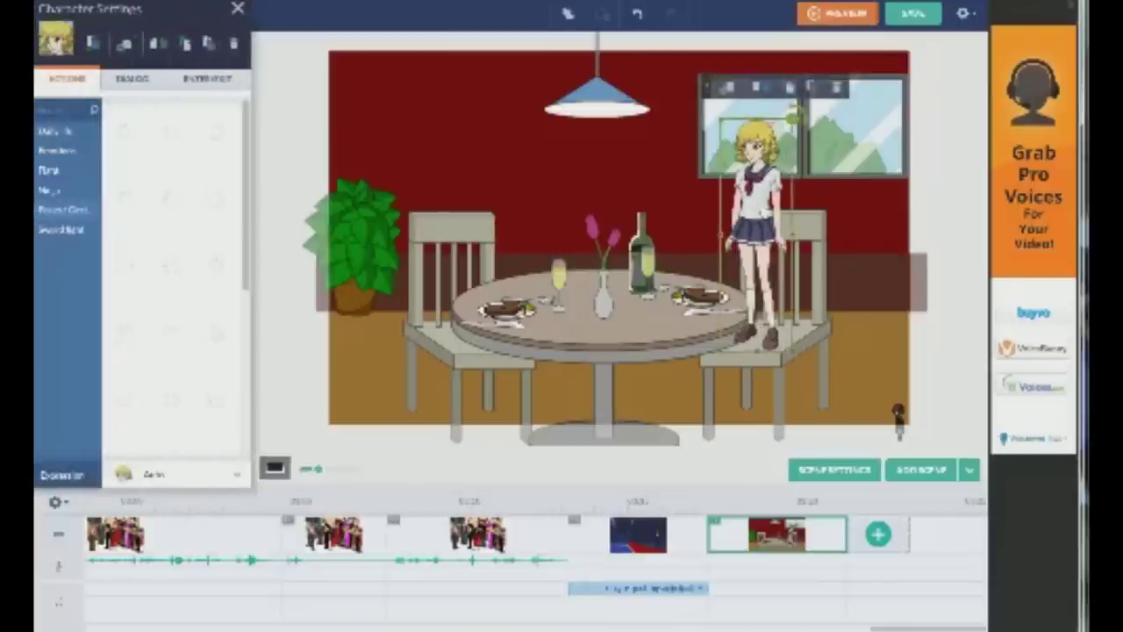
click(239, 9)
click(693, 248)
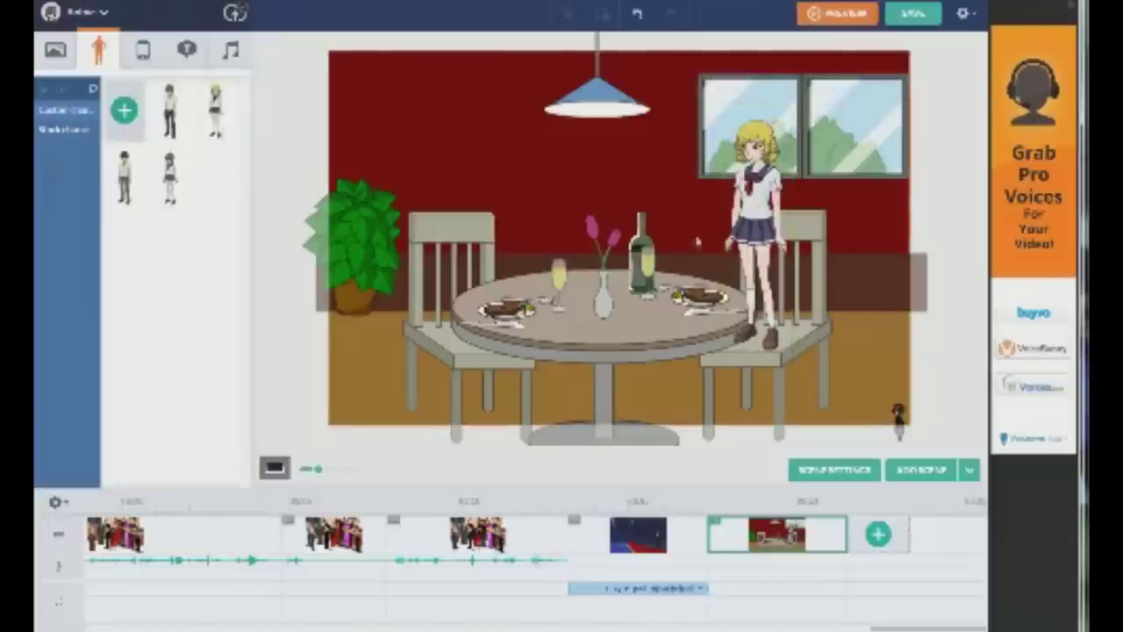
Add three more copies of the blonde schoolgirl, forming a diagonal row from the table down to the scene's lower right
drag(631, 220, 724, 183)
click(217, 41)
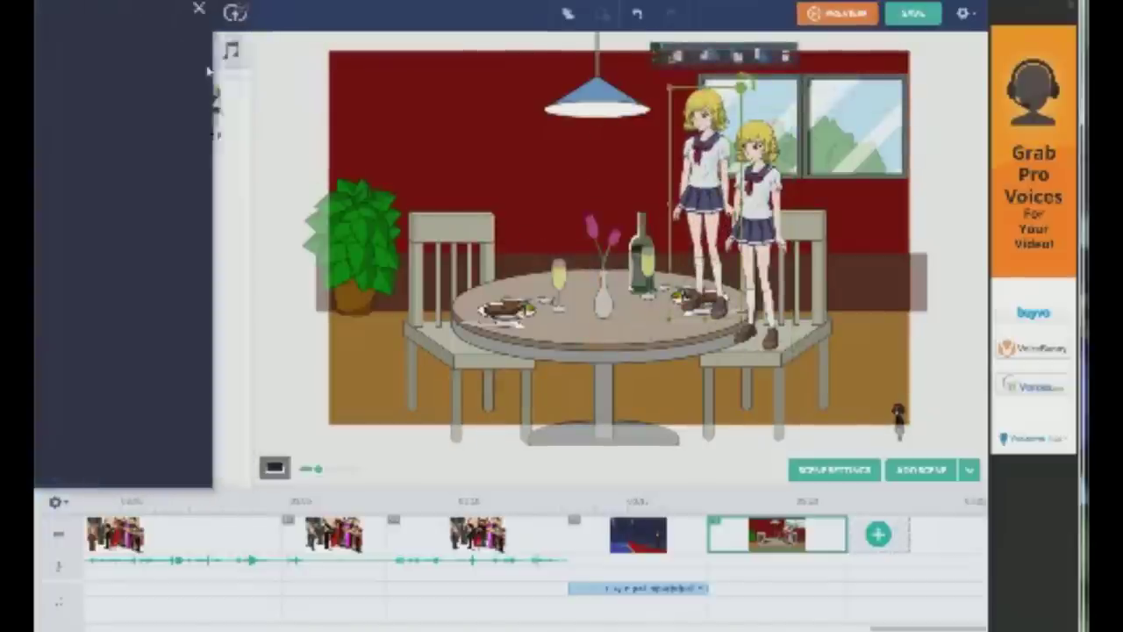
click(215, 109)
drag(618, 202, 809, 210)
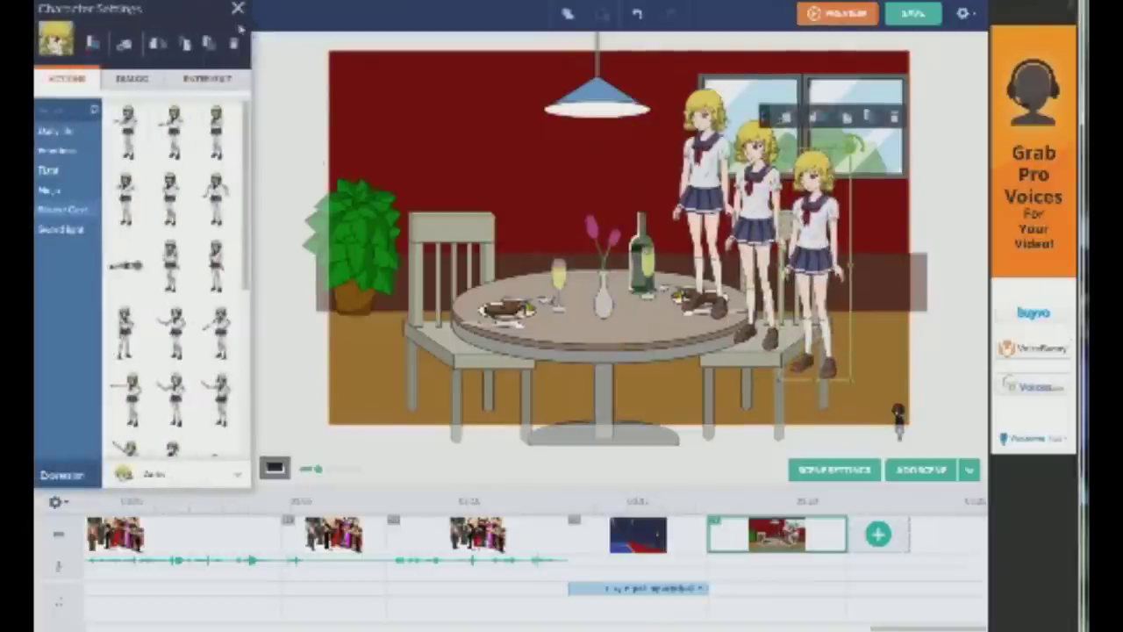
click(237, 10)
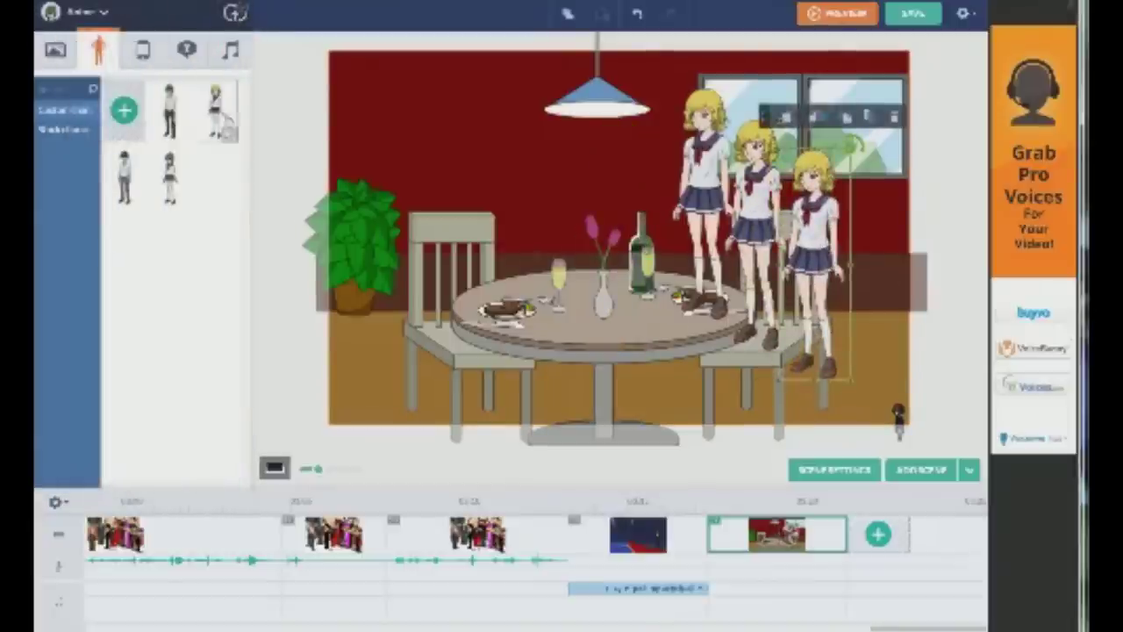
click(221, 123)
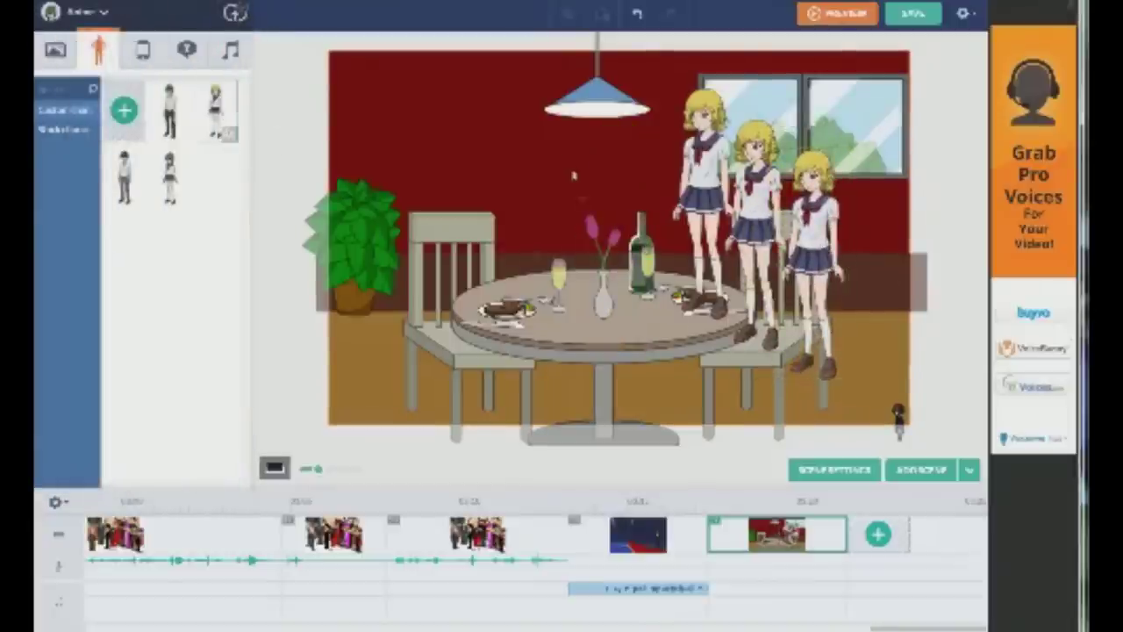
drag(625, 206, 864, 268)
click(235, 12)
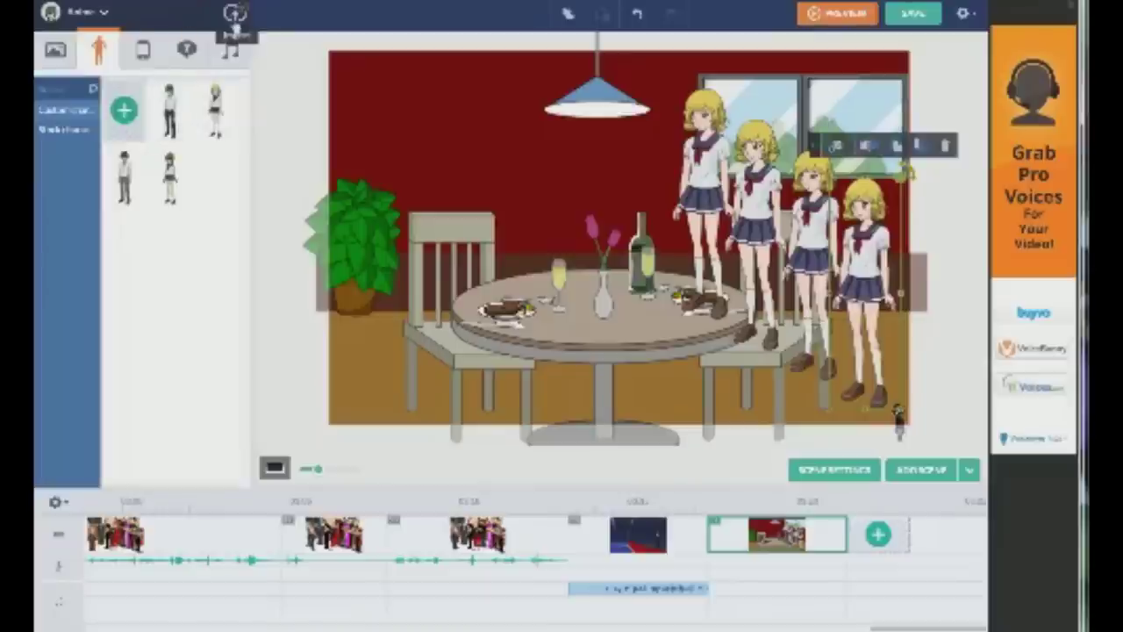
Switch the library to the Ninja Anime theme and place the grey-haired character in the orange outfit at the scene's right edge
click(103, 14)
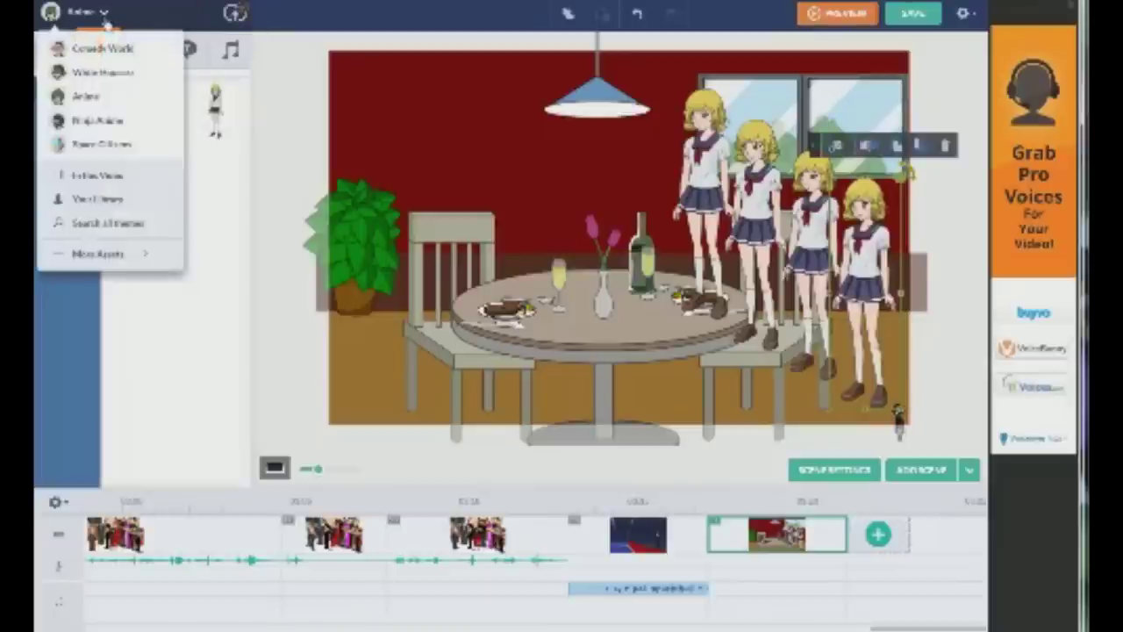
click(122, 123)
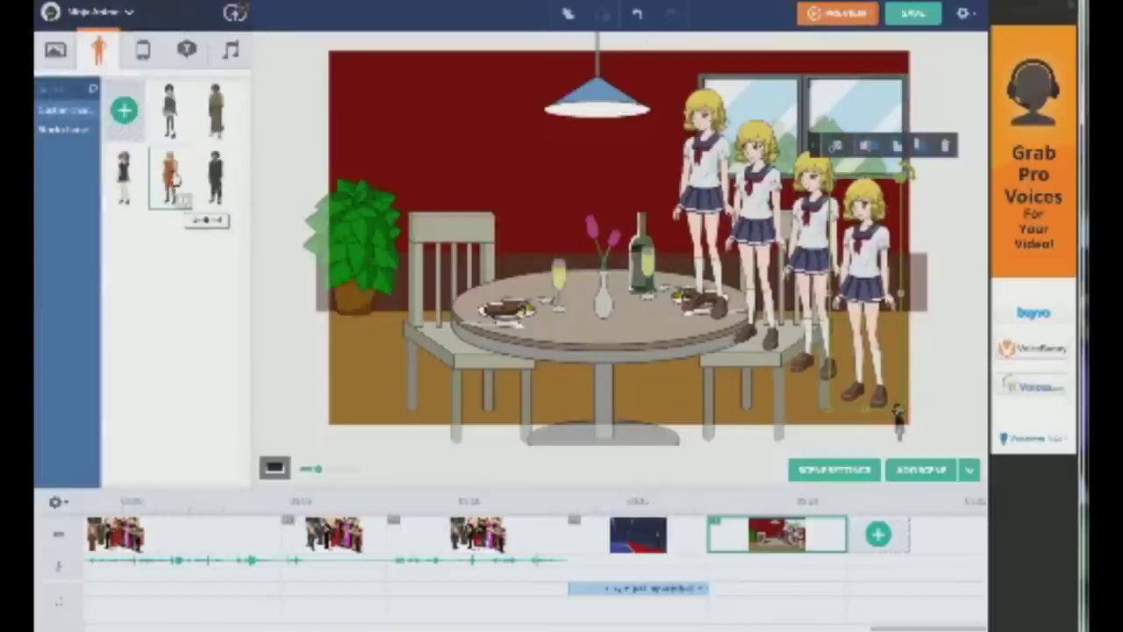
click(669, 276)
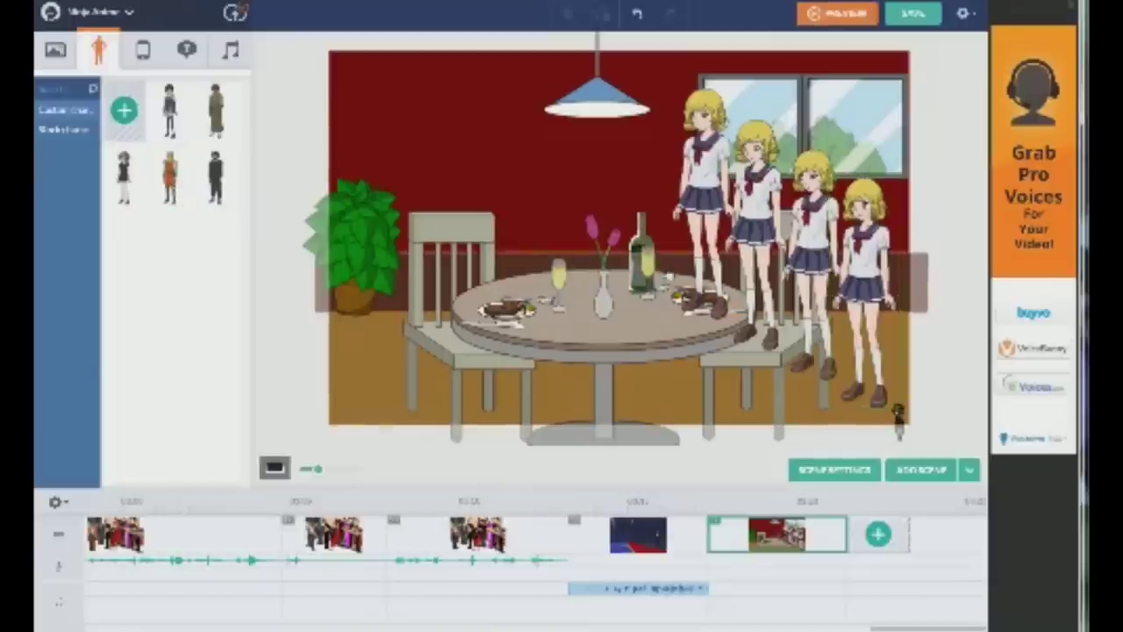
click(169, 178)
drag(619, 207, 924, 290)
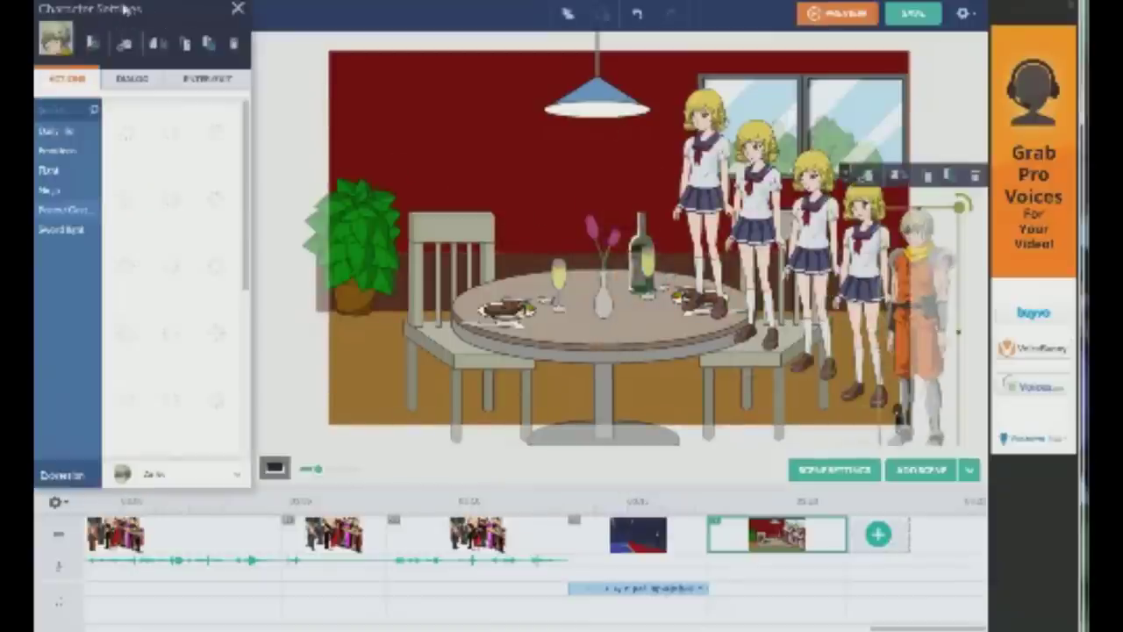
click(238, 8)
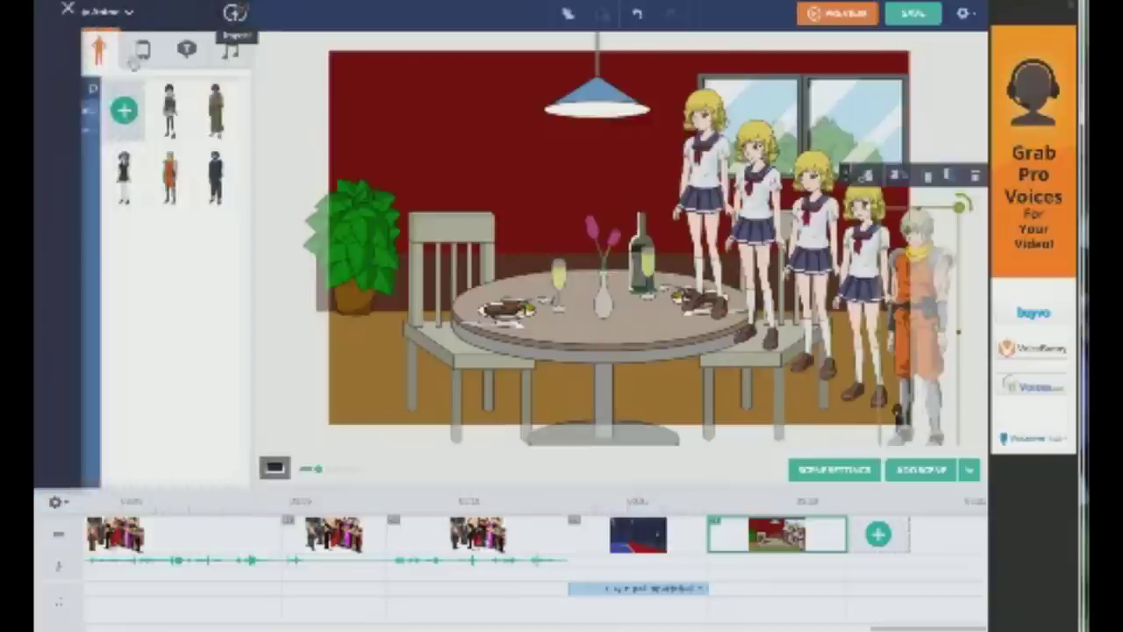
Switch the library to the Comedy World theme and place the bearded man in the cap and dark jacket left of the dining table
click(129, 11)
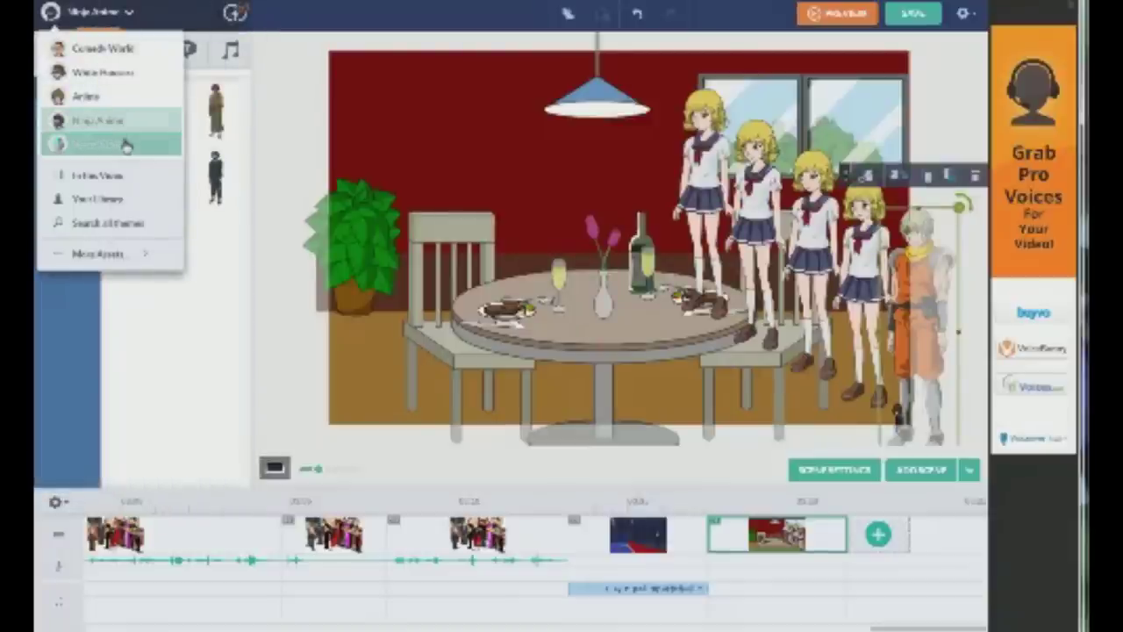
click(100, 50)
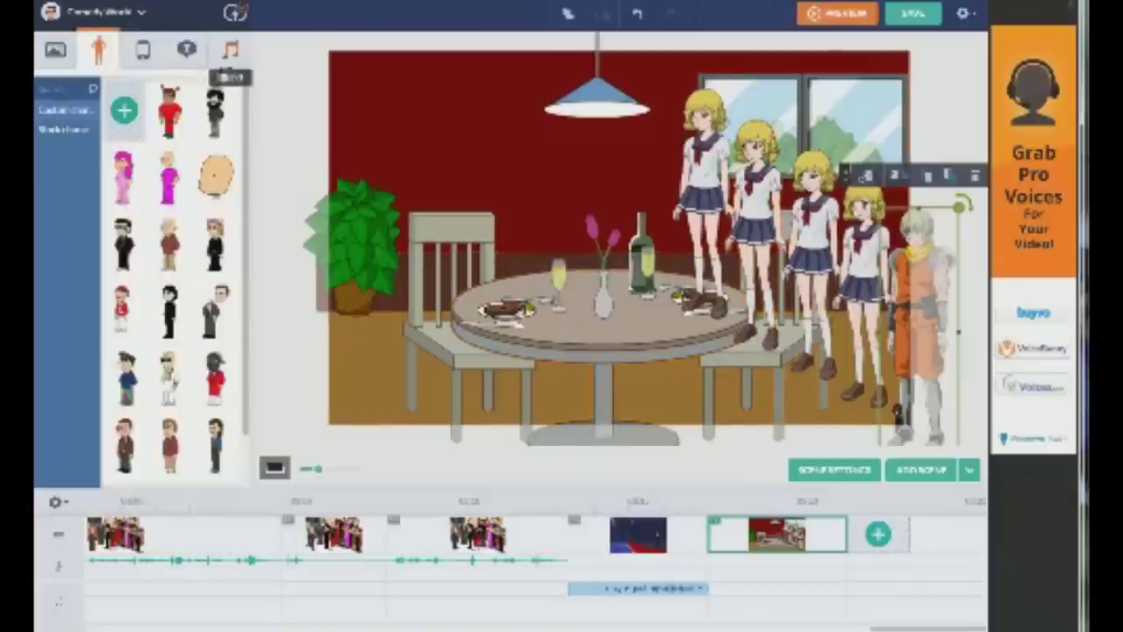
scroll(219, 193, down, 1)
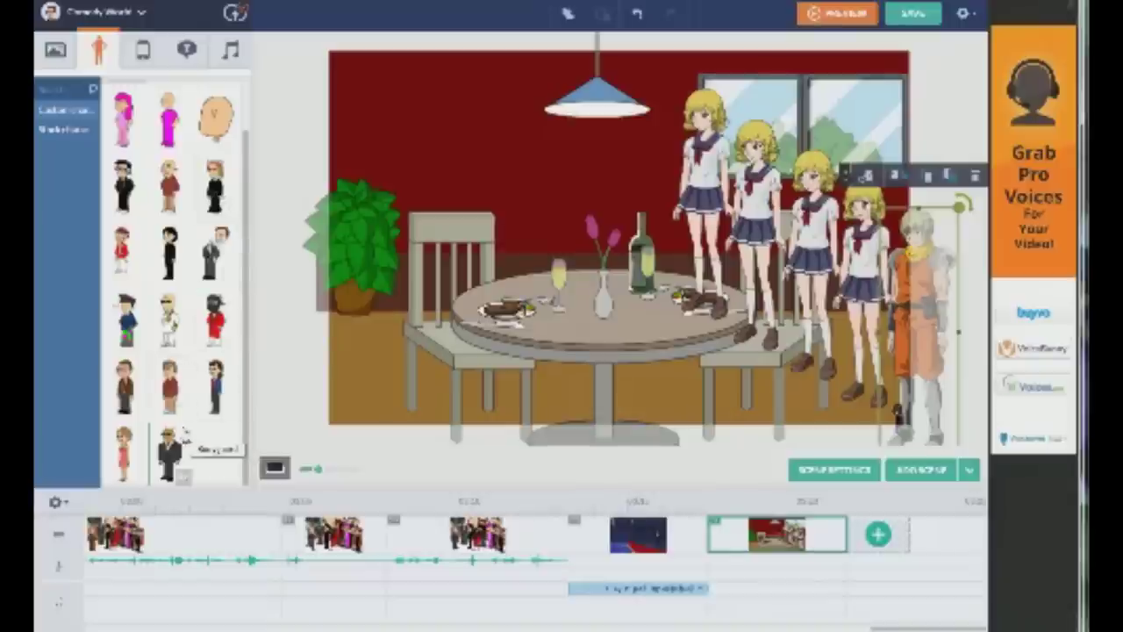
scroll(175, 447, up, 1)
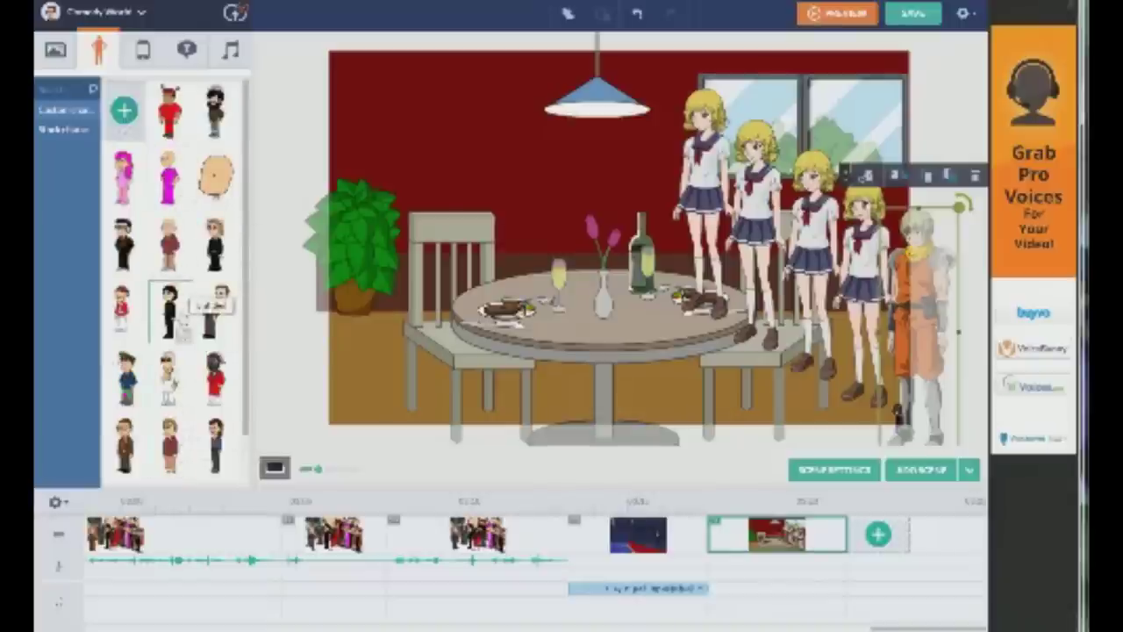
click(215, 176)
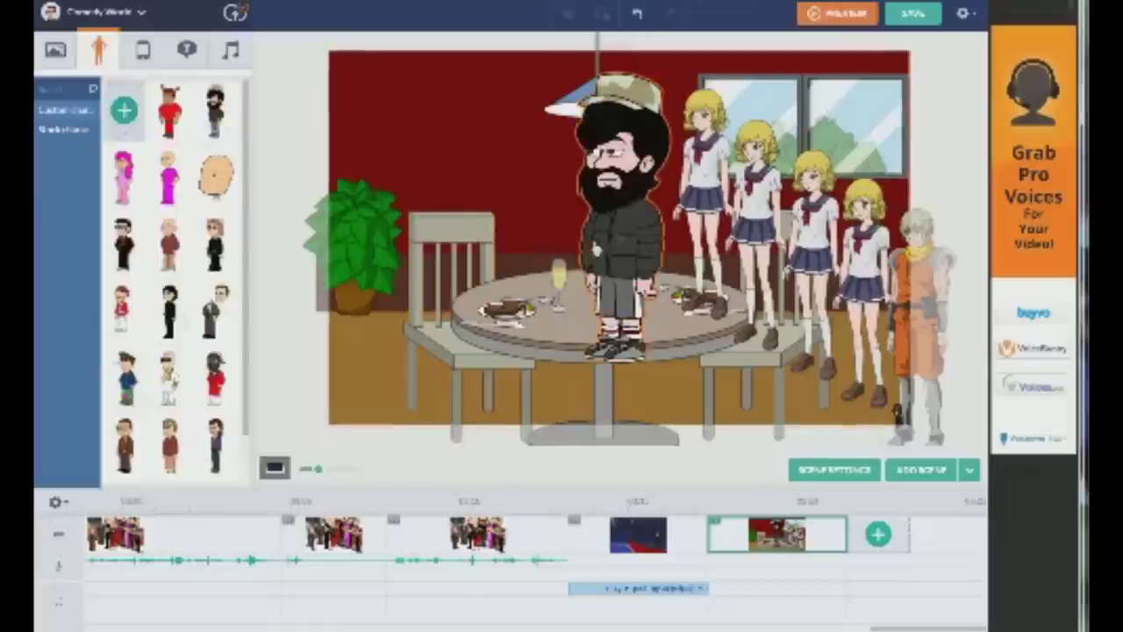
drag(591, 231, 490, 238)
Give the bearded man the sitting action and seat him on the left part of the dining table, facing the schoolgirls
double_click(490, 228)
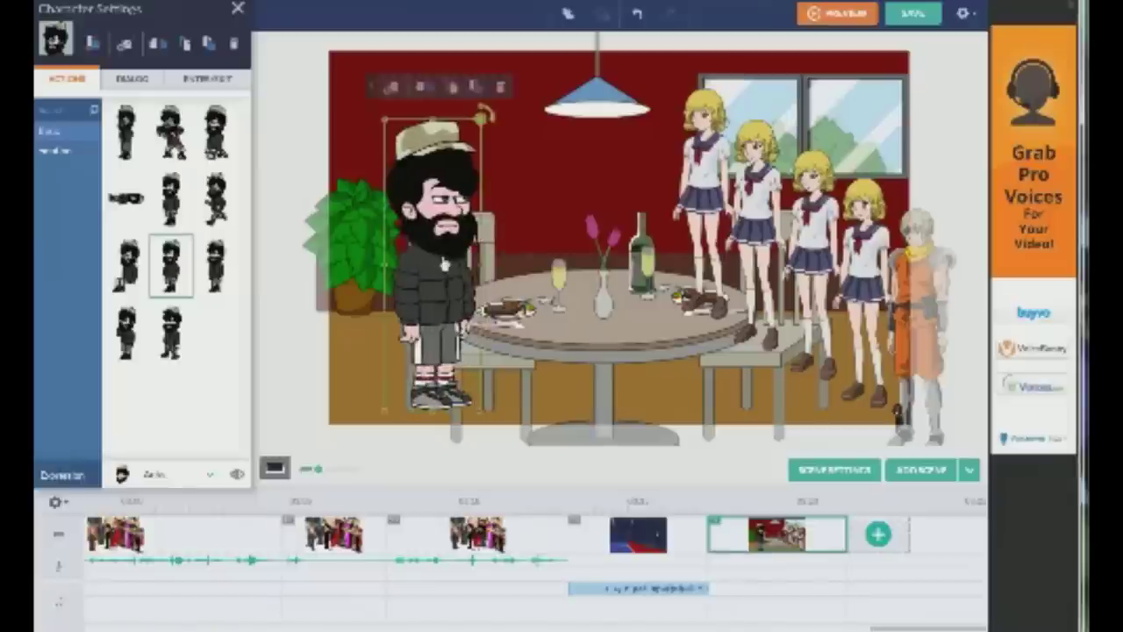
click(238, 9)
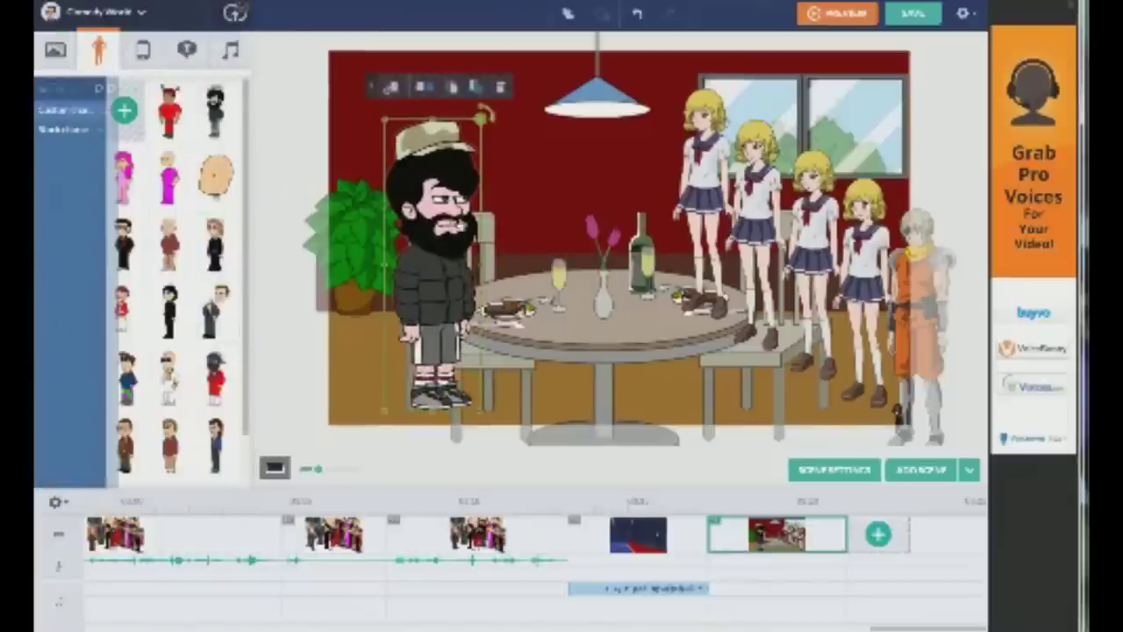
click(427, 338)
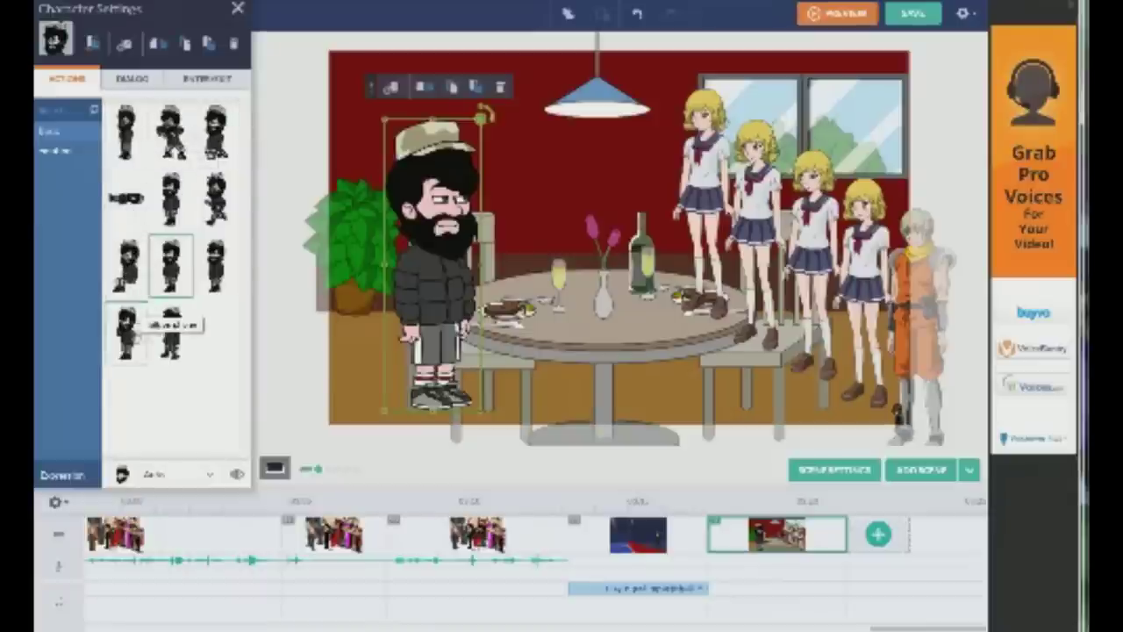
click(128, 263)
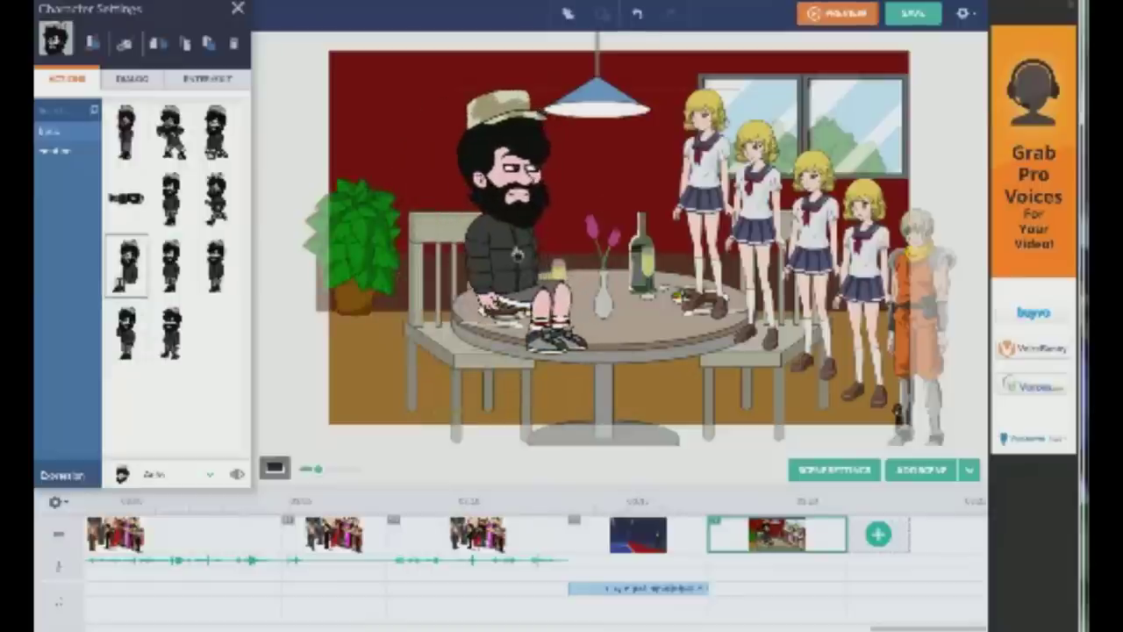
Write the bearded man's text-to-speech line: "so, are all of you just hybrids of the same species, or are you seperate things"
click(129, 80)
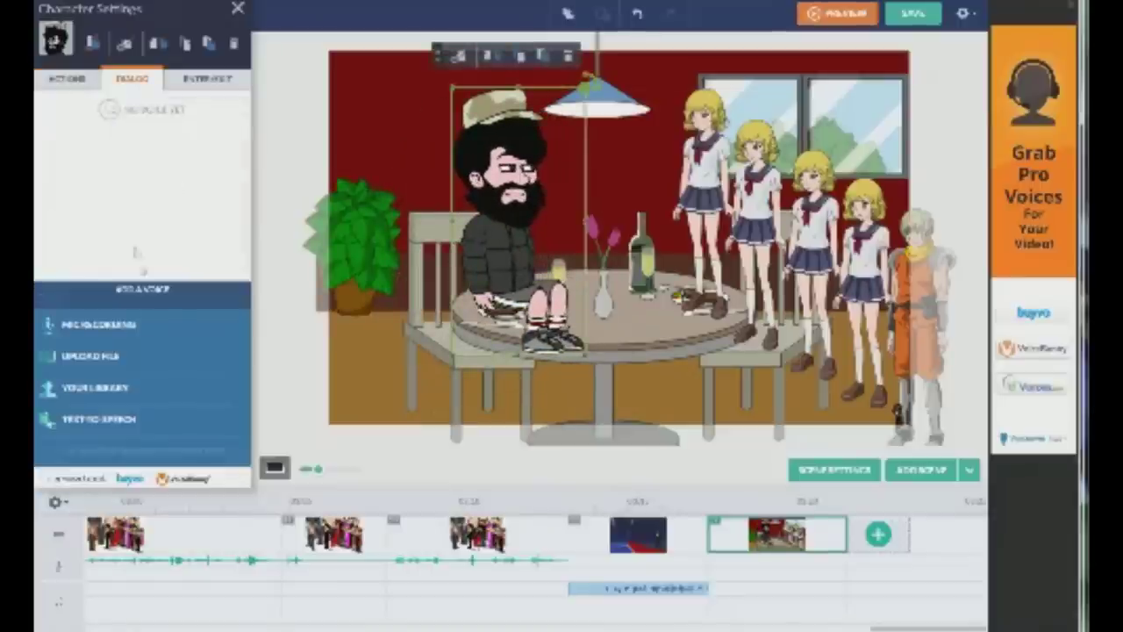
click(114, 420)
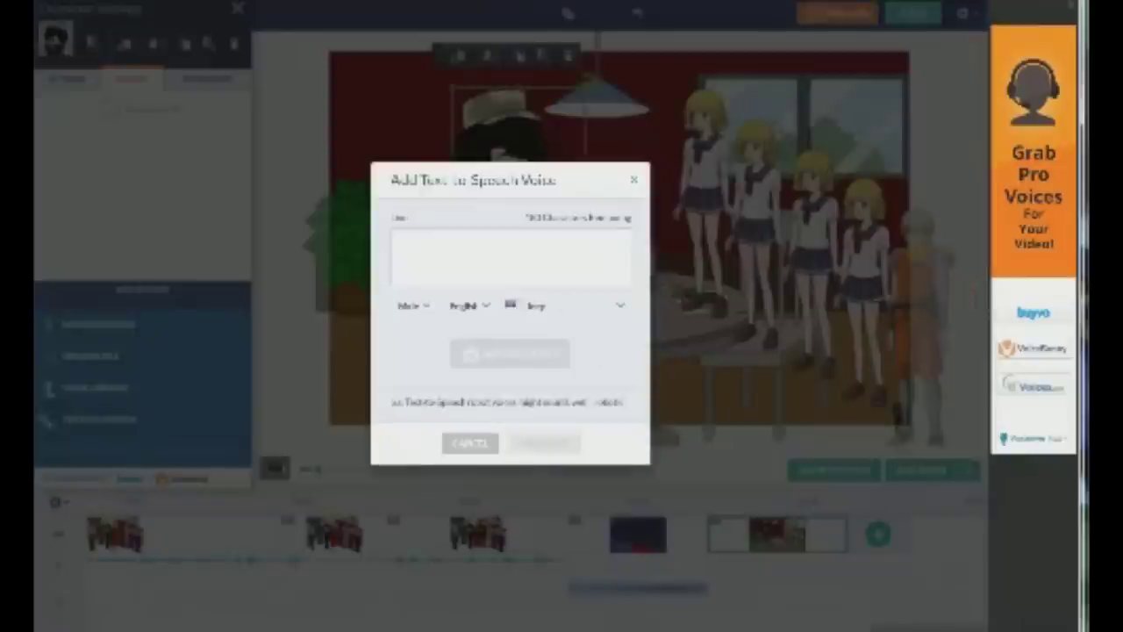
text(Hi,)
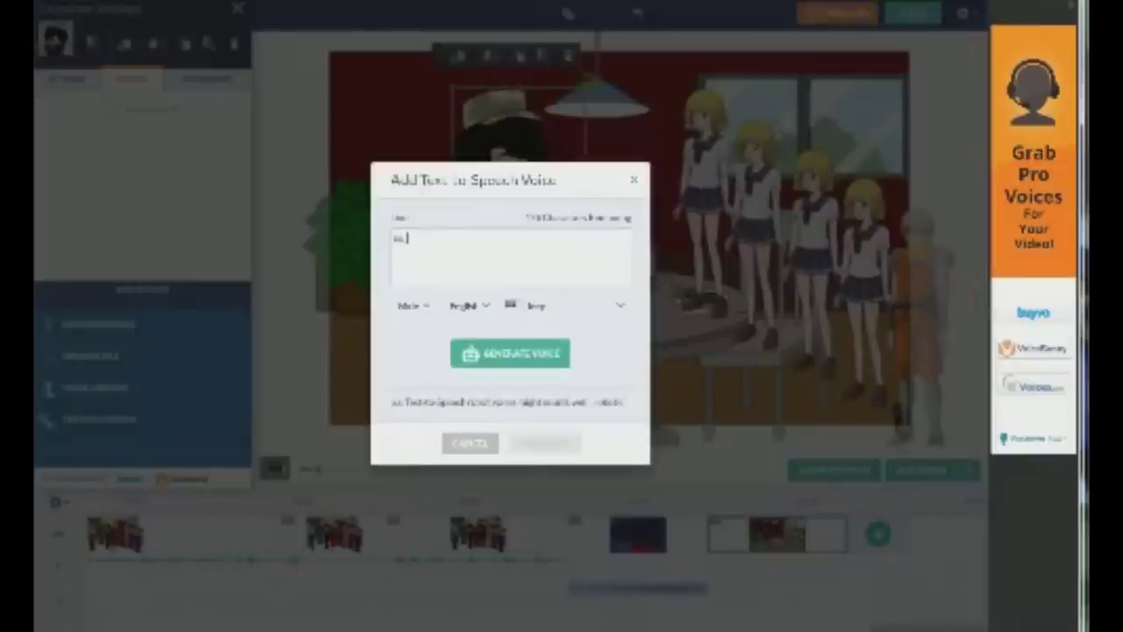
text( of you)
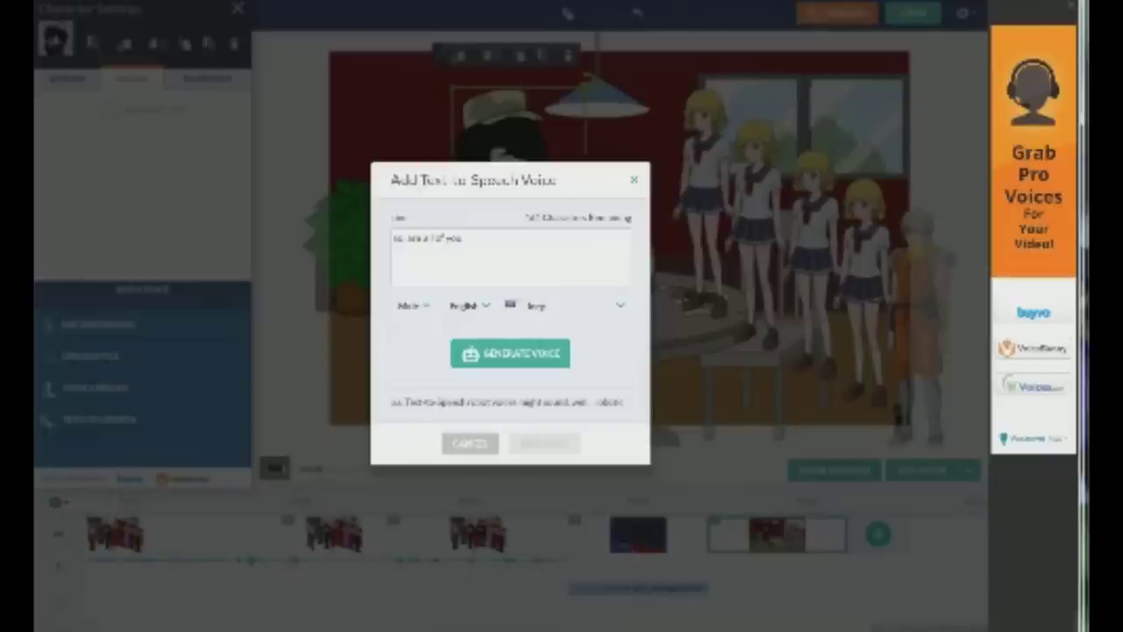
text(ck of the camera)
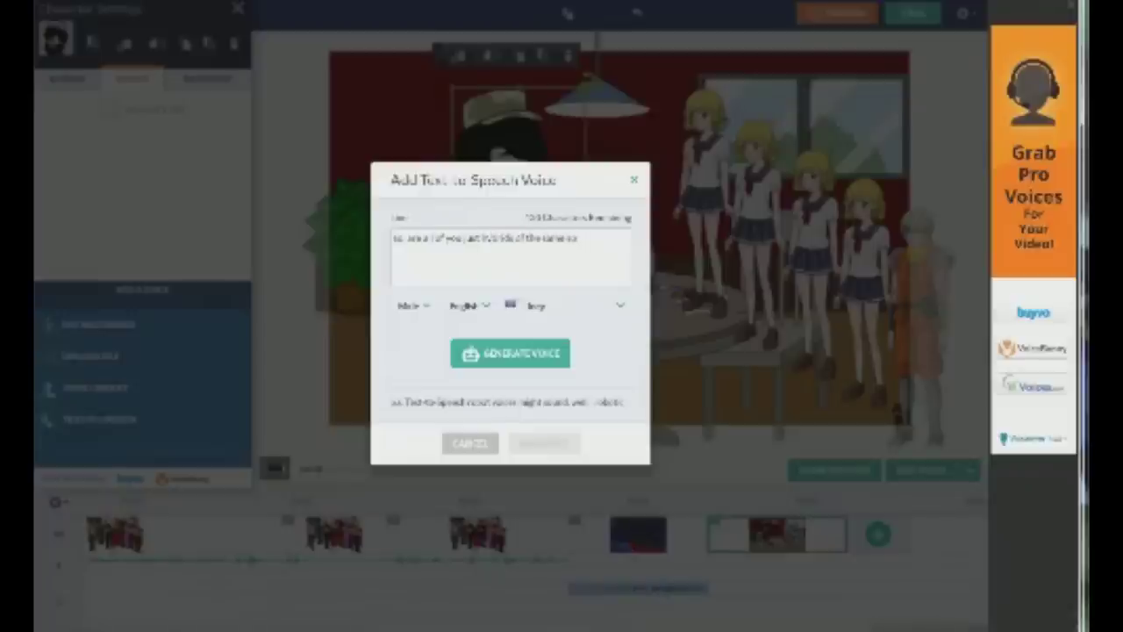
text(!re )
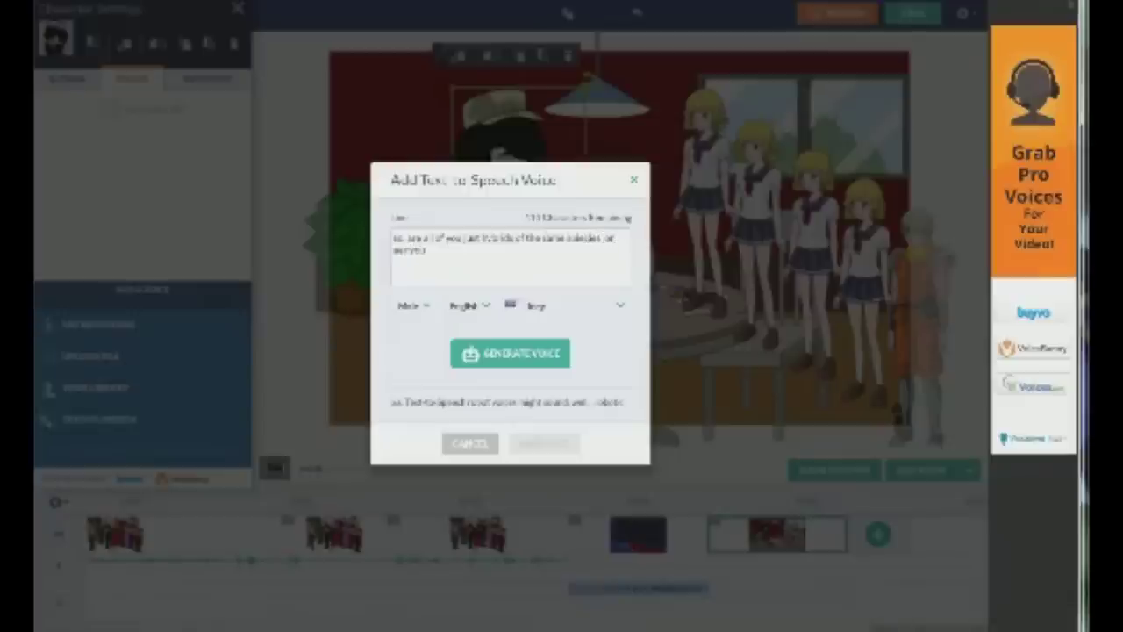
text(you seperate things!)
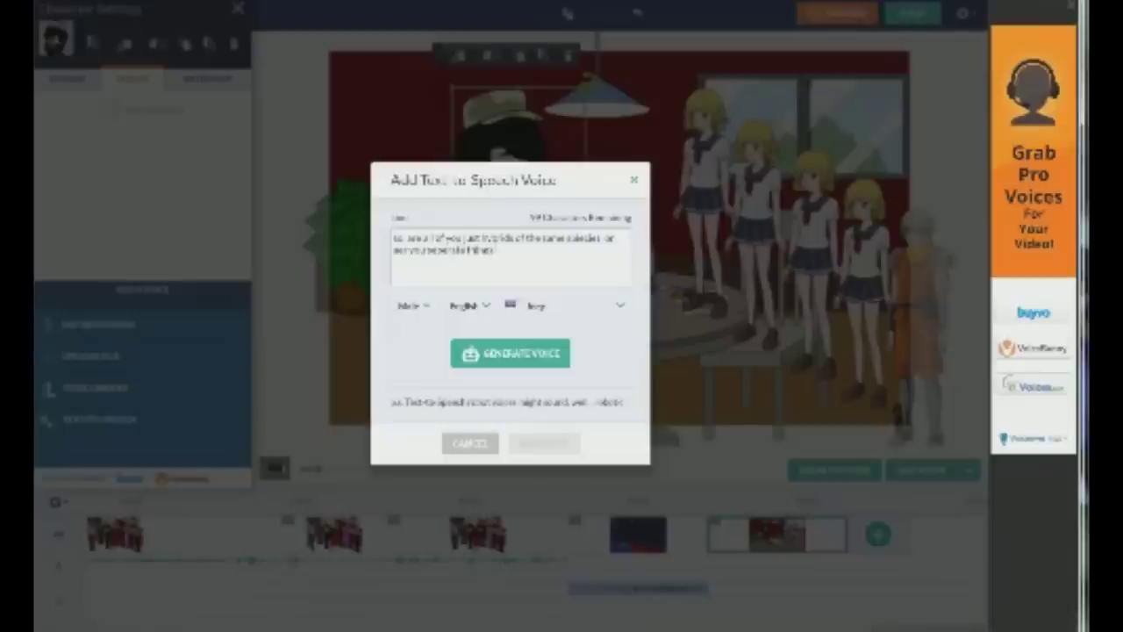
Generate the bearded man's line with the Wiseguy voice and add it to his dialog
click(591, 306)
scroll(579, 430, down, 3)
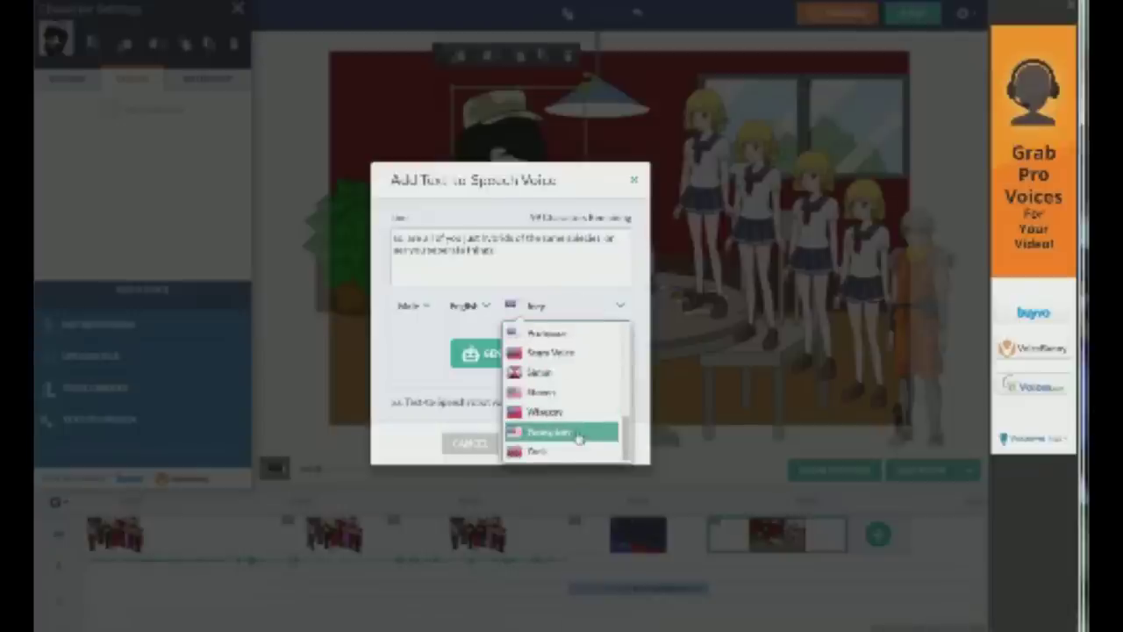
click(579, 413)
click(516, 355)
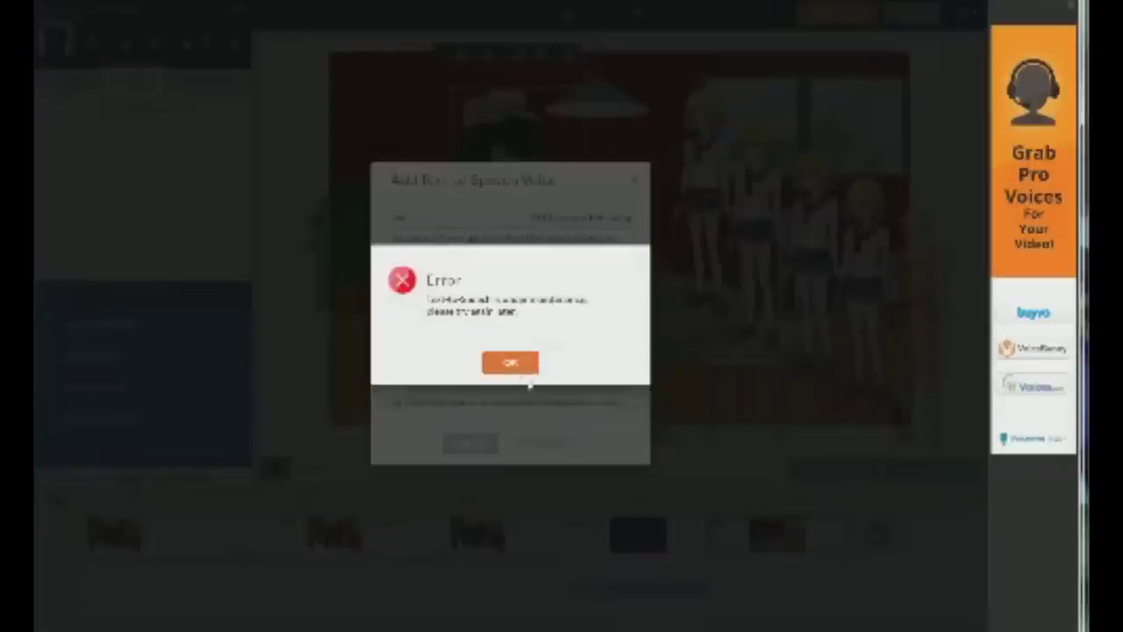
click(507, 362)
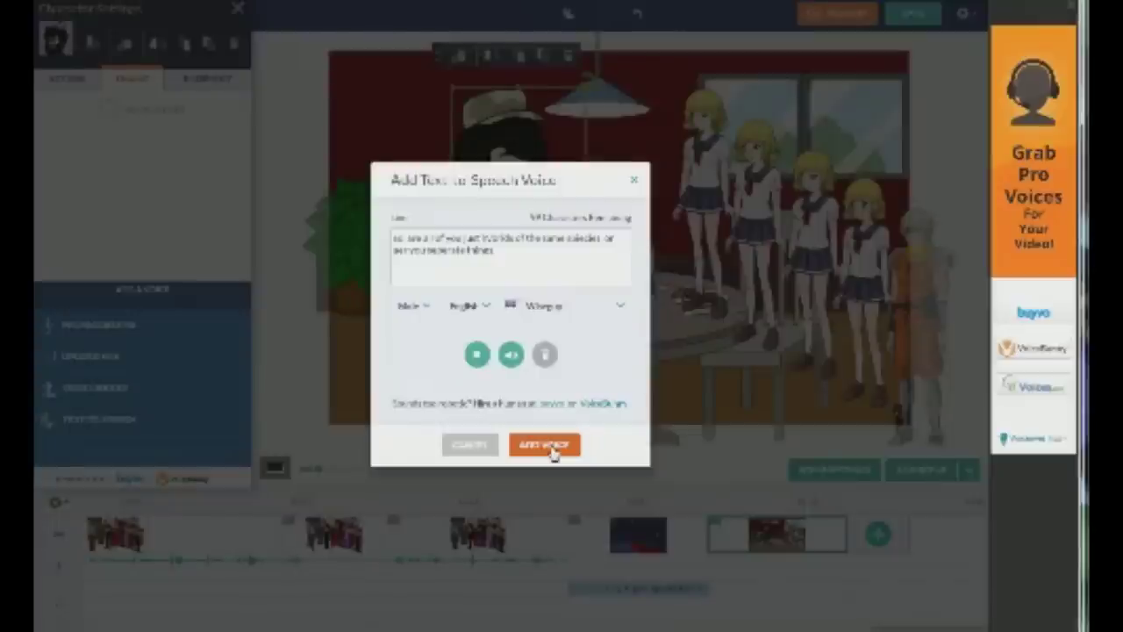
click(550, 449)
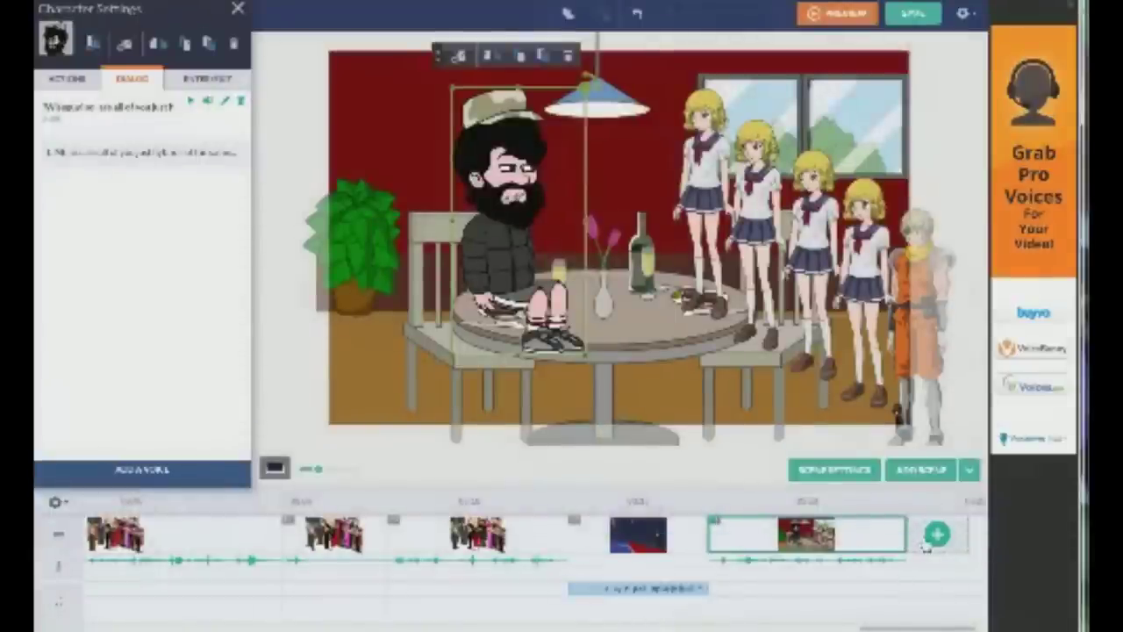
Save the video without sharing it and deny the Flash Player local storage request
click(909, 13)
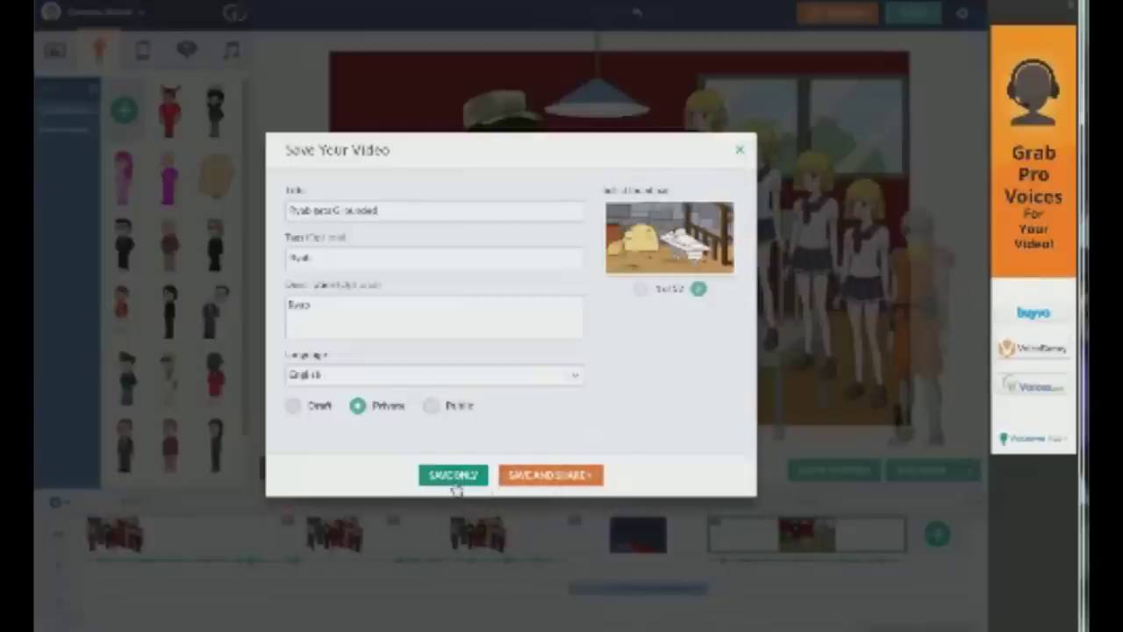
click(454, 476)
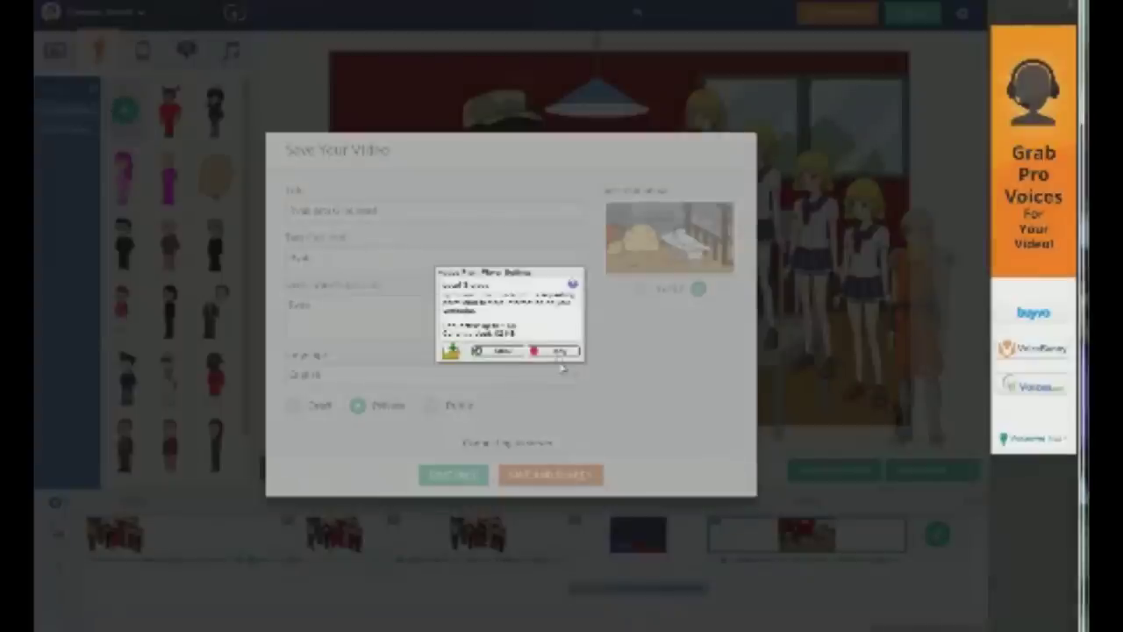
click(559, 352)
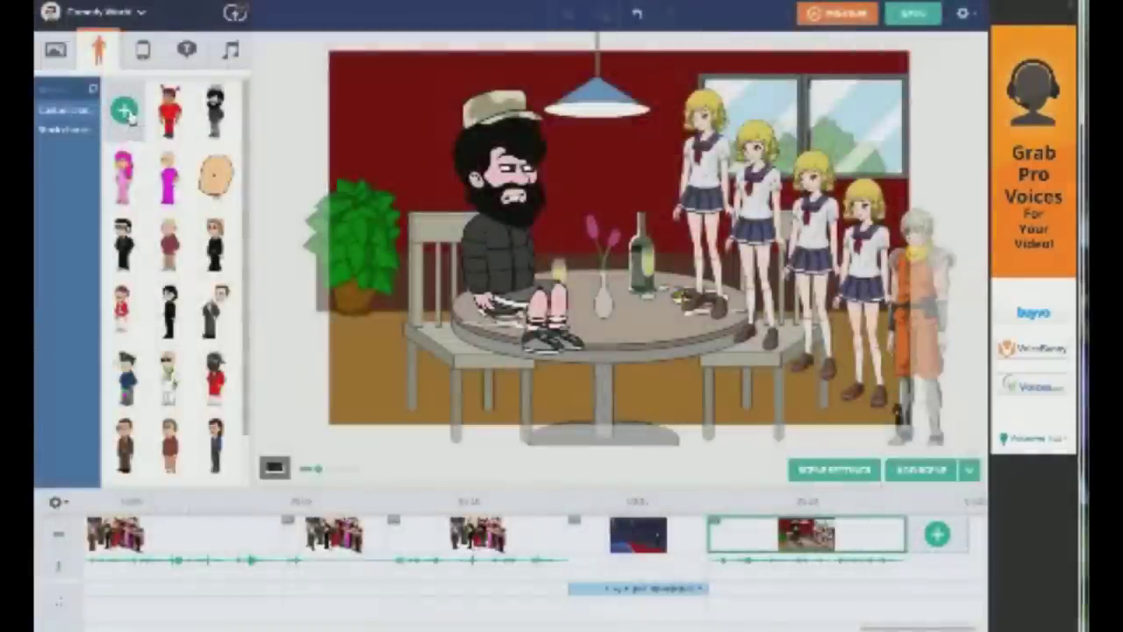
Open the Comedy World character creator and start a new custom character from the first body type
click(128, 113)
click(544, 372)
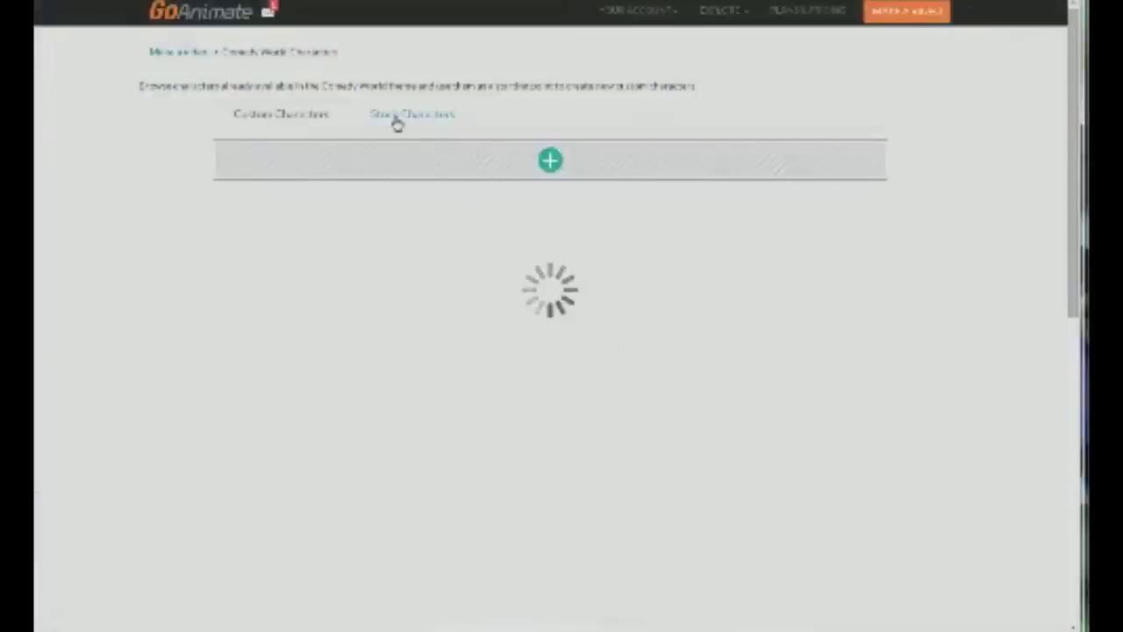
mouse_move(421, 193)
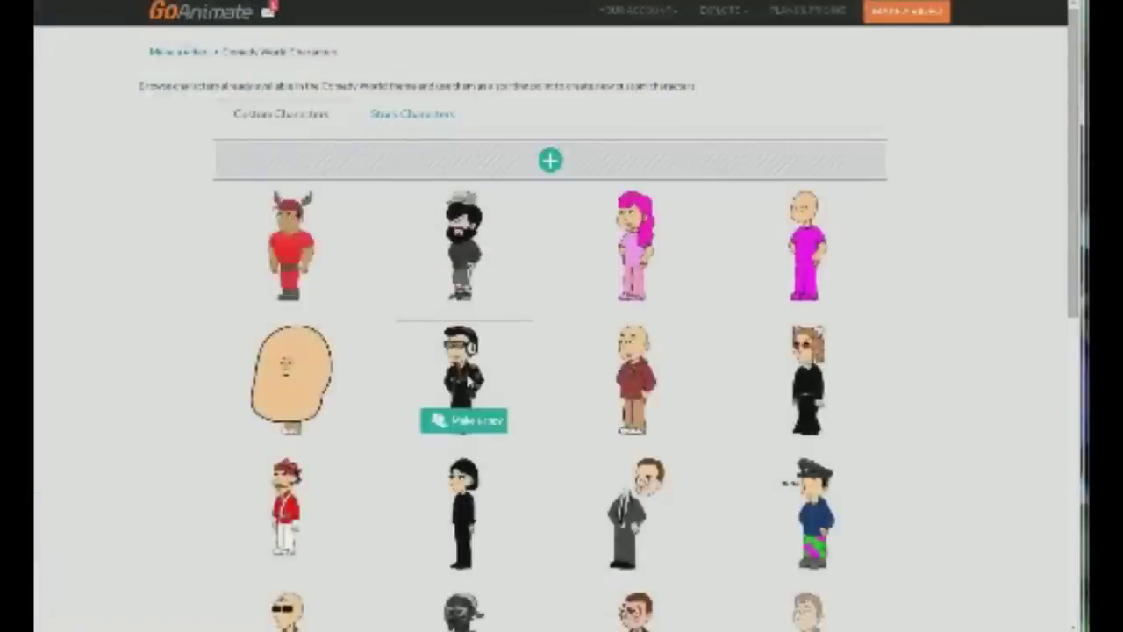
click(550, 165)
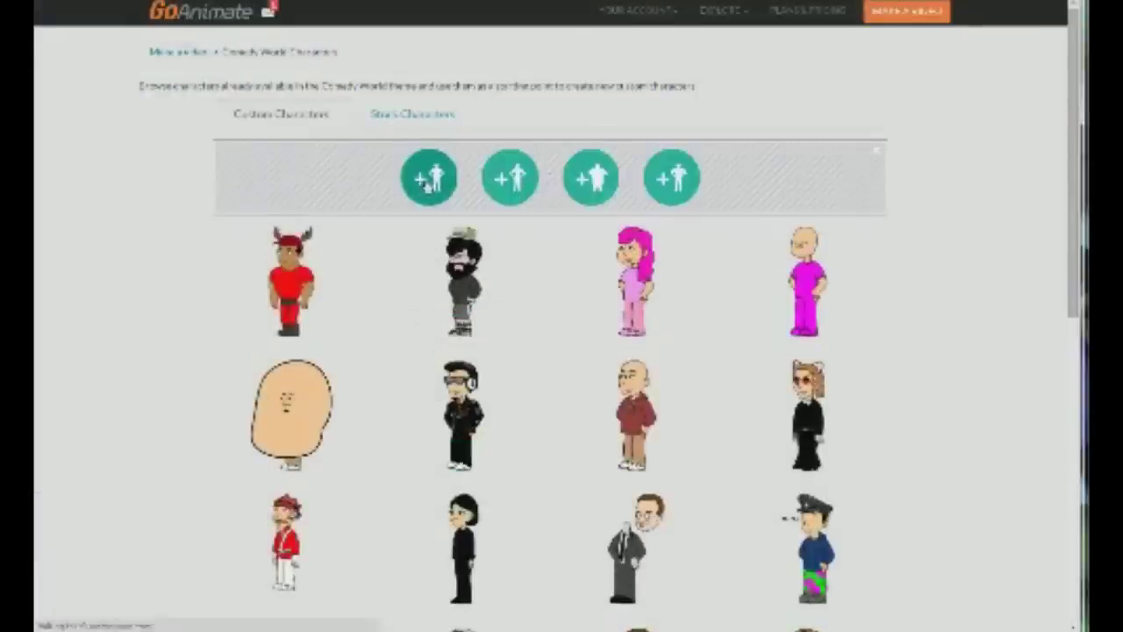
click(426, 182)
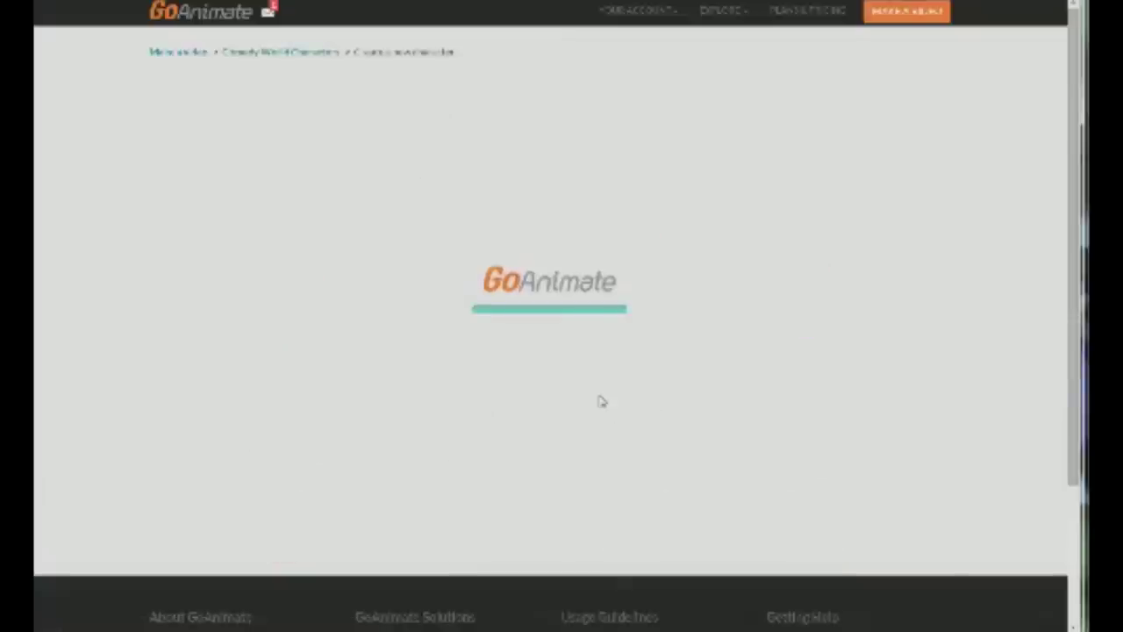
Browse the tops for the new character and dress him in the suit jacket with shirt and tie
scroll(386, 342, down, 2)
scroll(387, 339, up, 2)
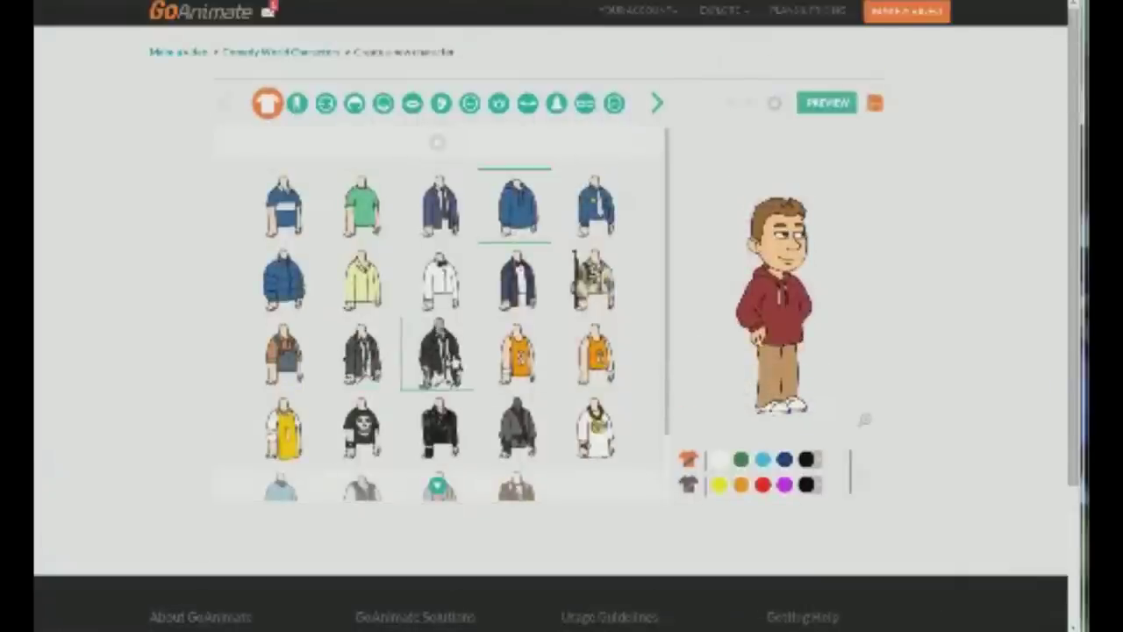
click(386, 351)
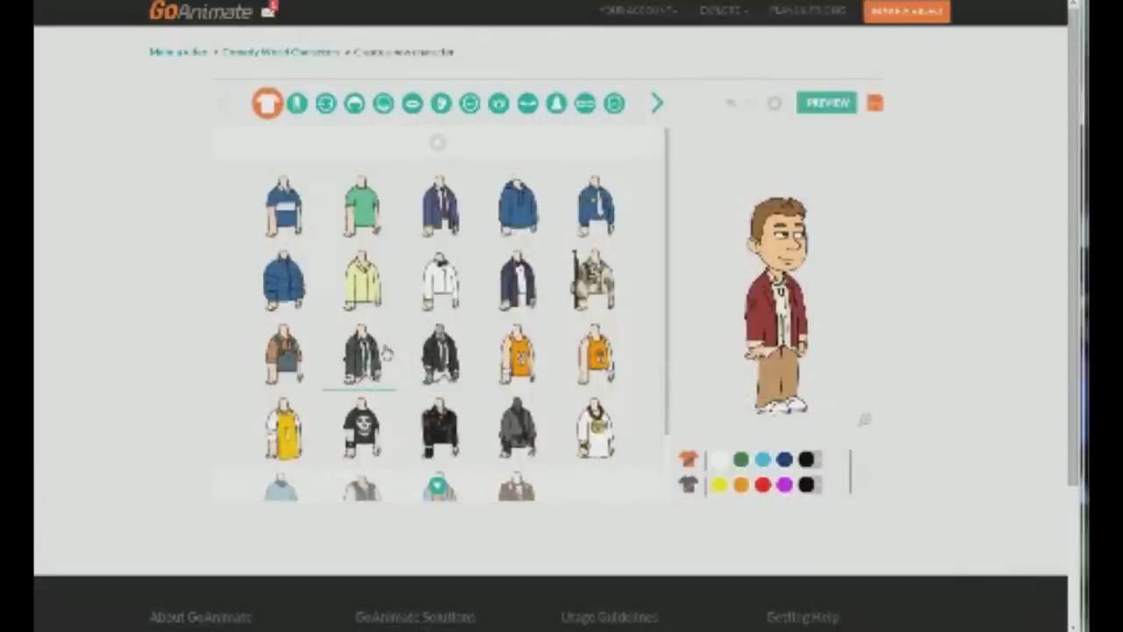
drag(666, 201, 659, 268)
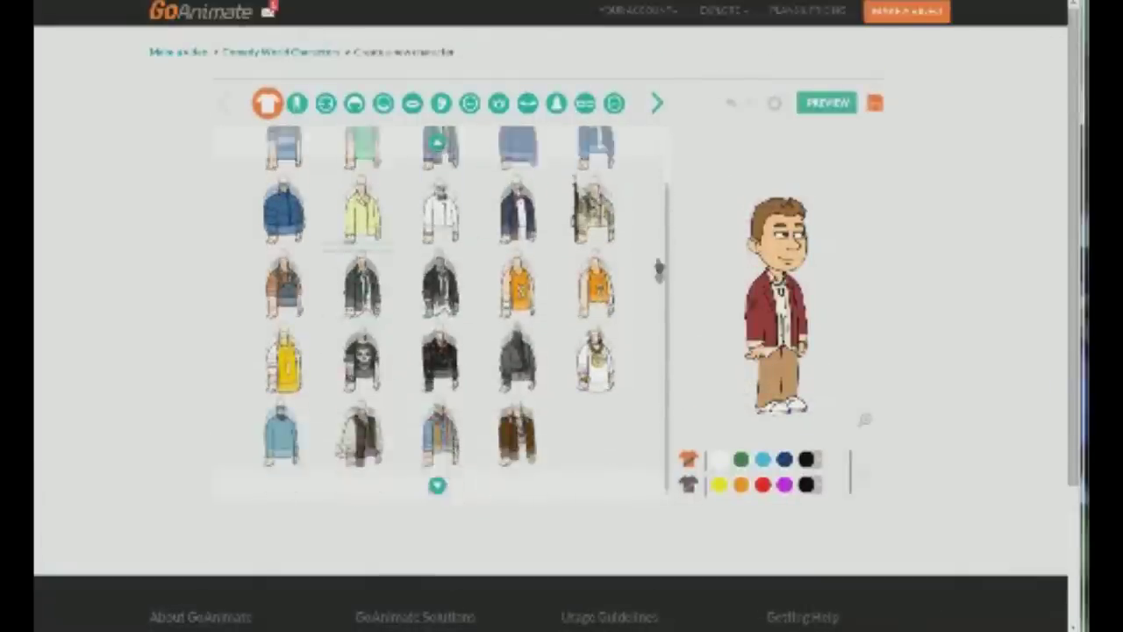
drag(646, 326, 633, 364)
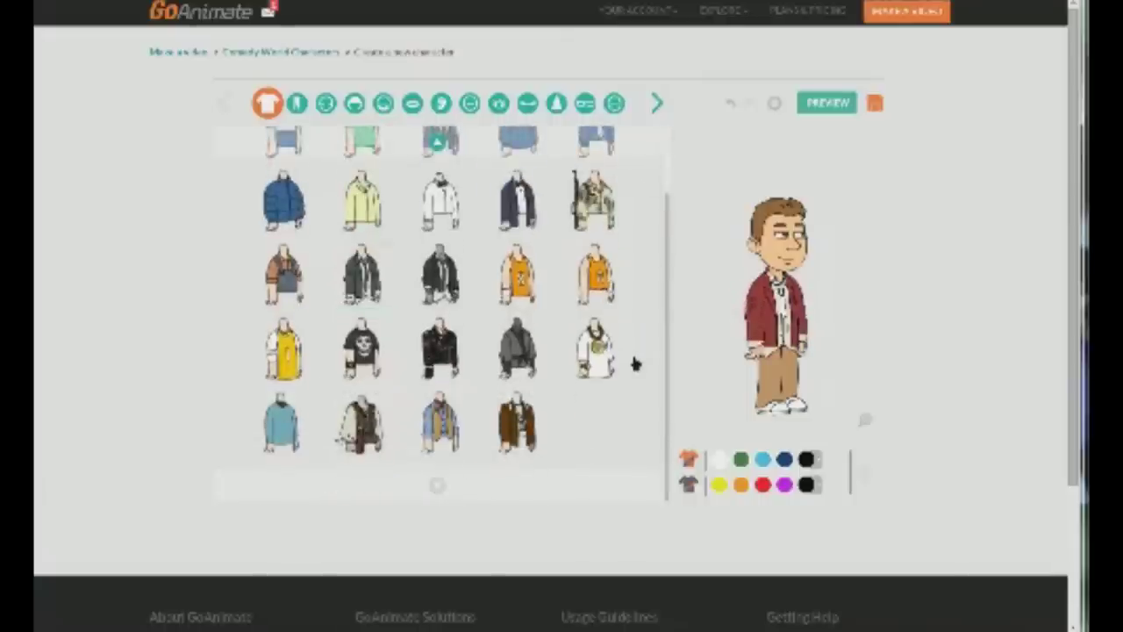
scroll(627, 263, up, 3)
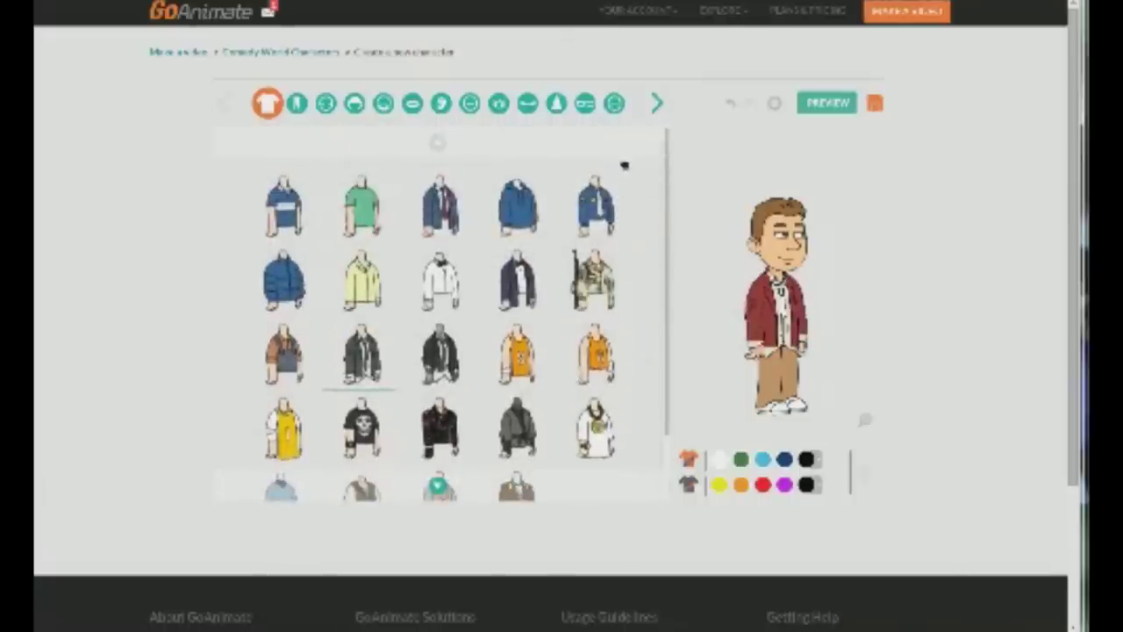
click(439, 204)
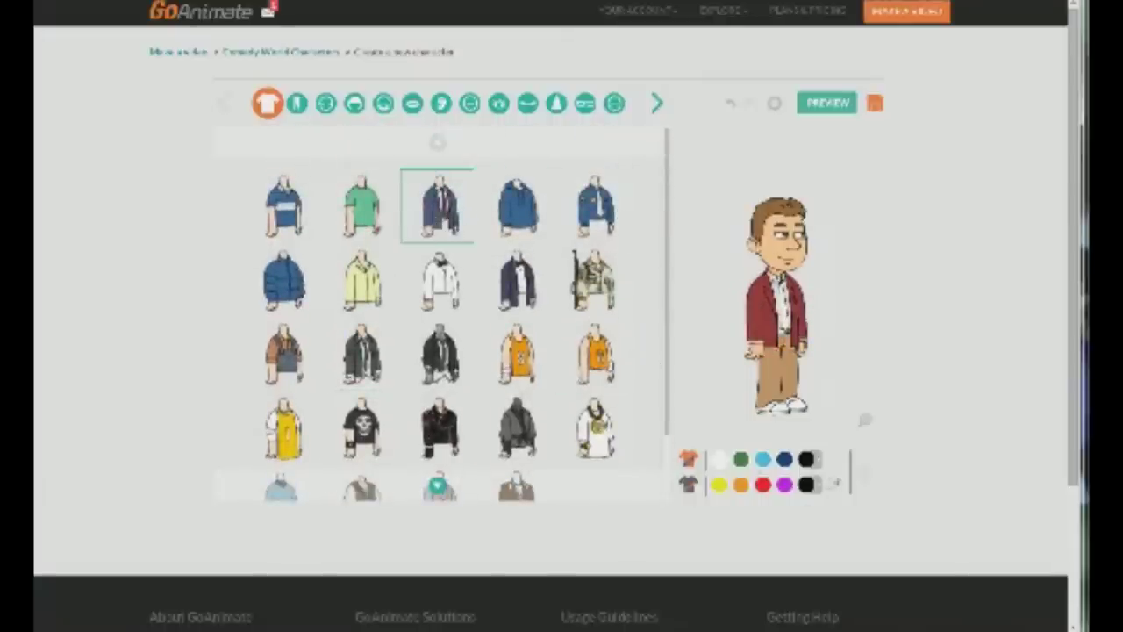
Color the new character's suit jacket black and his tie red
click(819, 468)
click(736, 352)
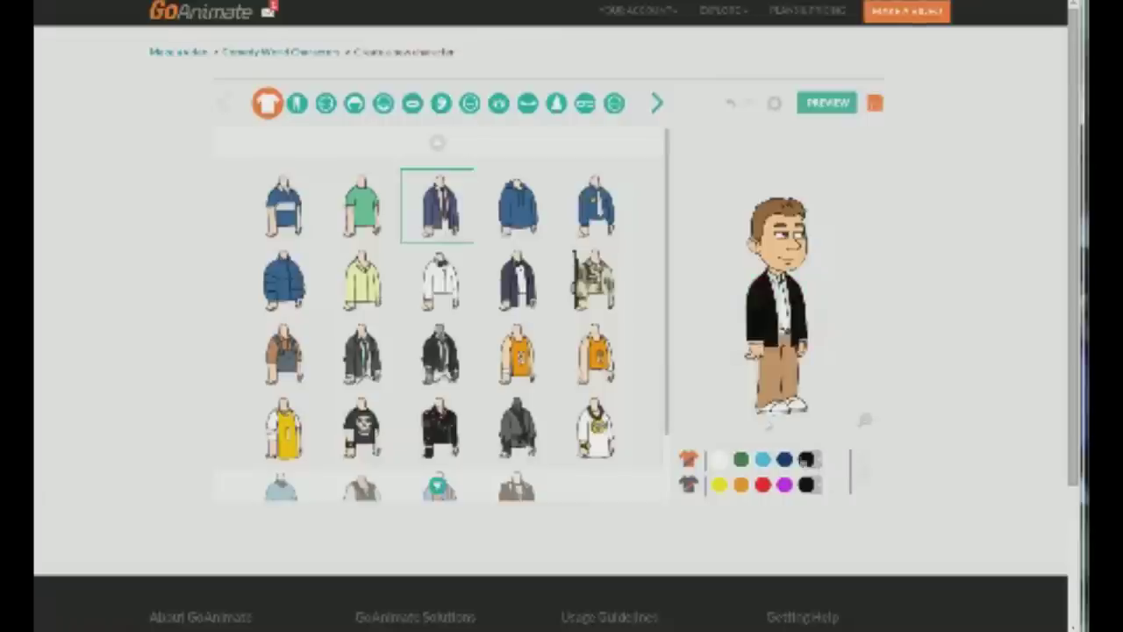
click(820, 491)
click(820, 491)
click(763, 486)
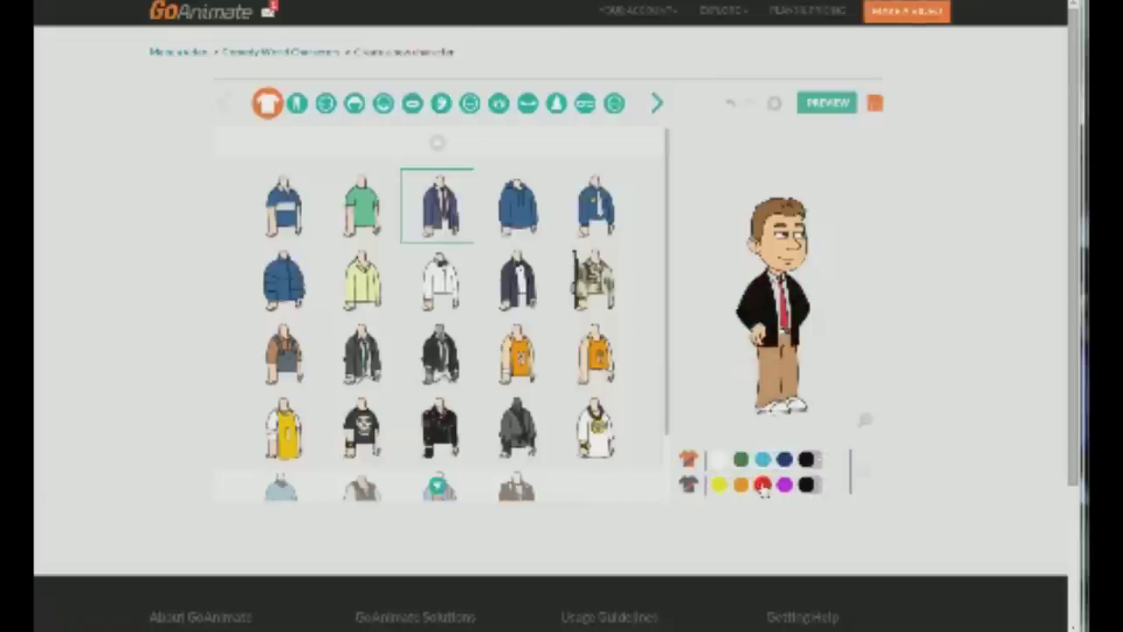
Dress the character in the trousers with tall boots, coloring the trousers black and the boots dark gray
click(296, 103)
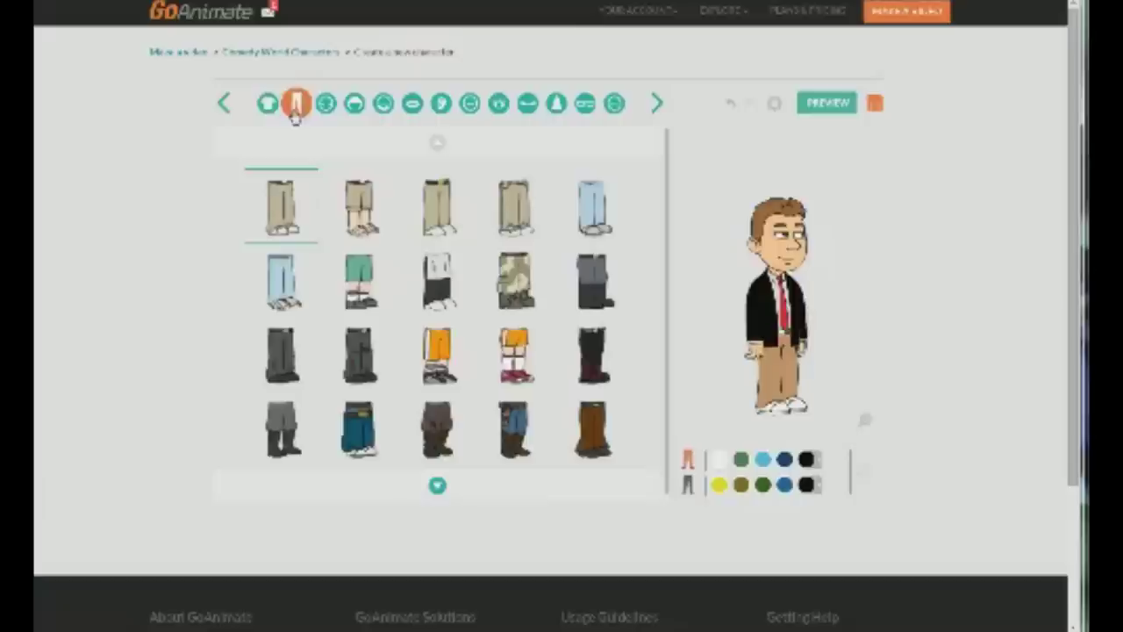
click(592, 355)
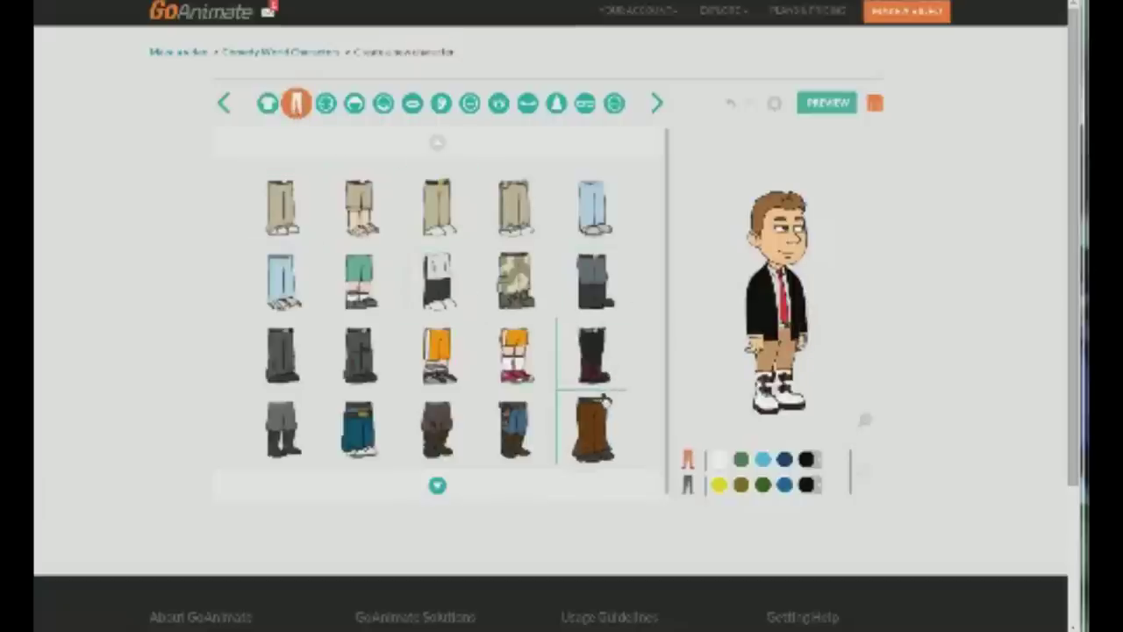
click(820, 459)
click(743, 353)
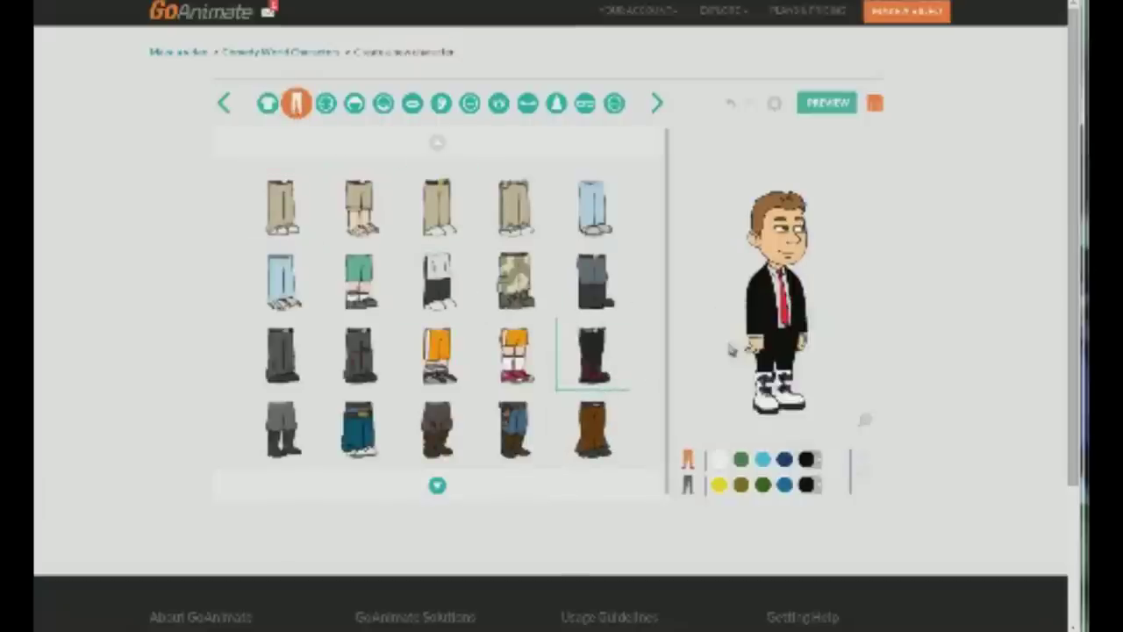
click(819, 485)
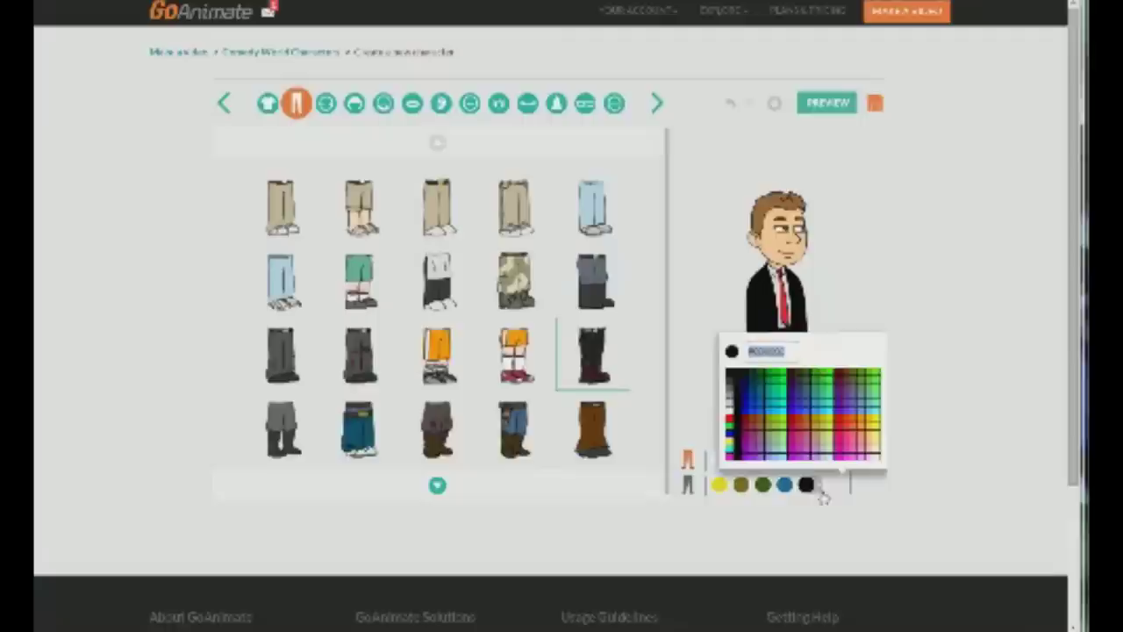
click(728, 384)
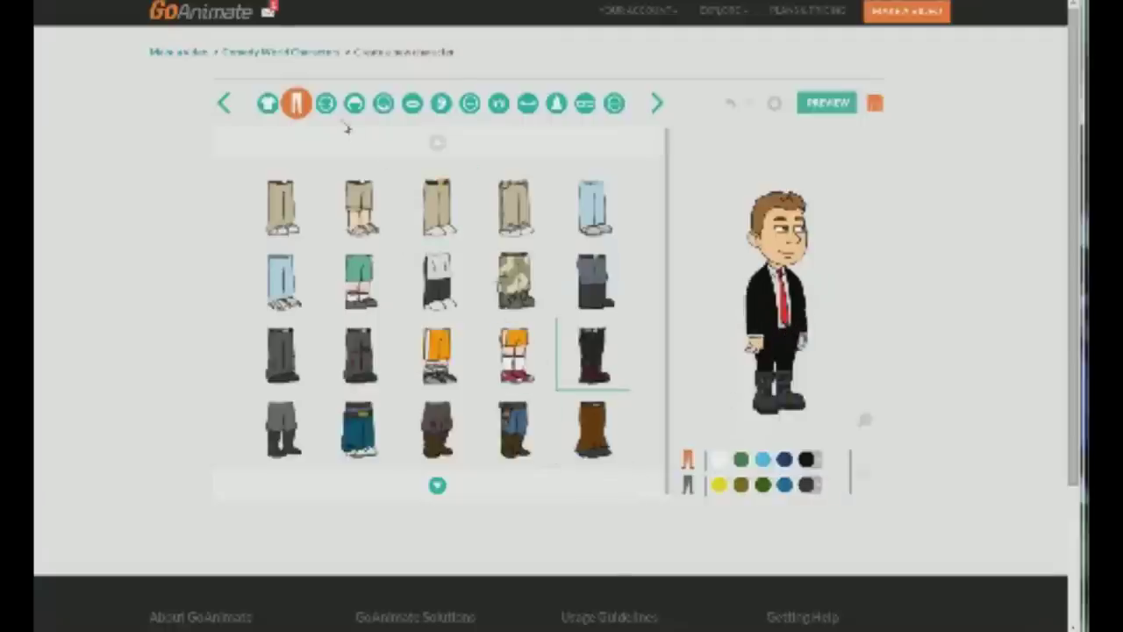
Give the character the two-tone split face shape and color the skin lime green
click(326, 103)
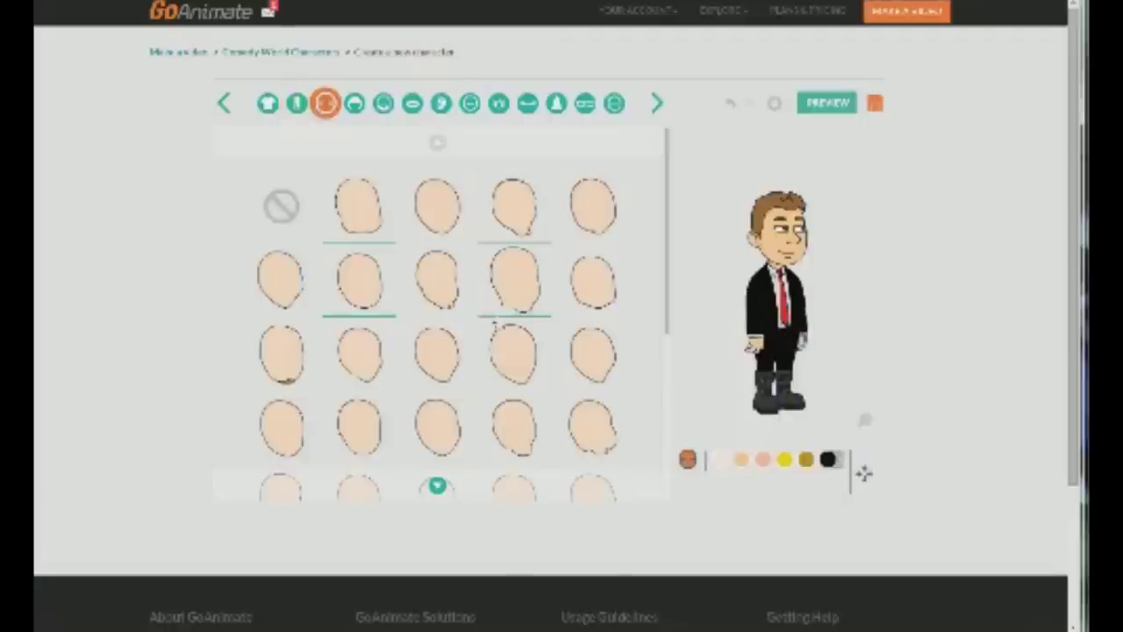
scroll(518, 304, down, 2)
scroll(518, 304, up, 2)
drag(669, 297, 654, 459)
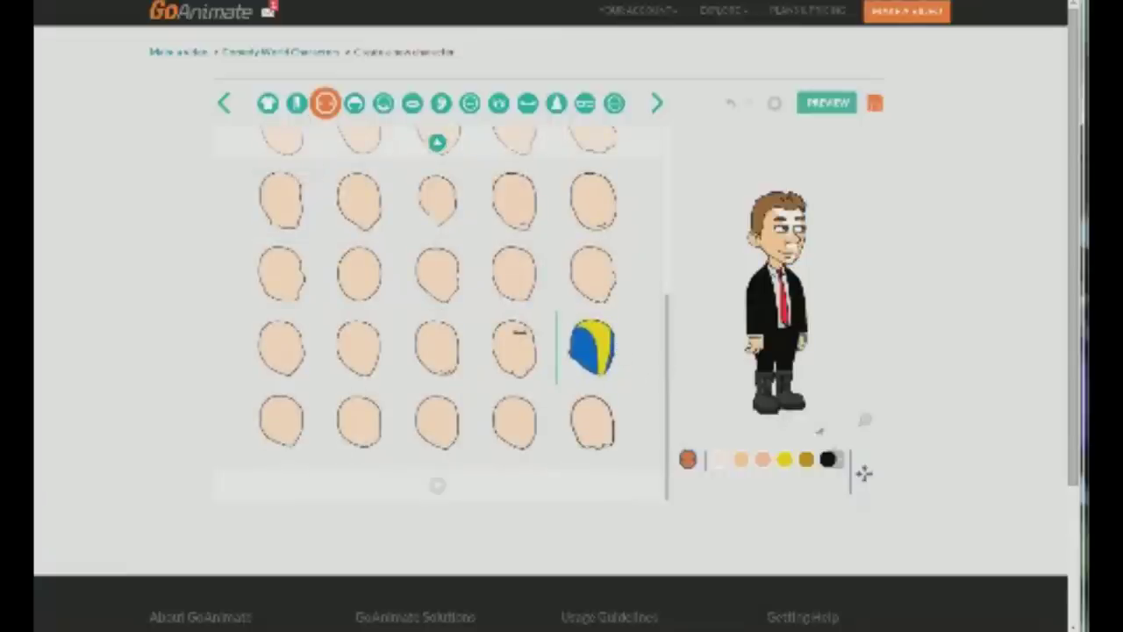
click(833, 459)
click(780, 396)
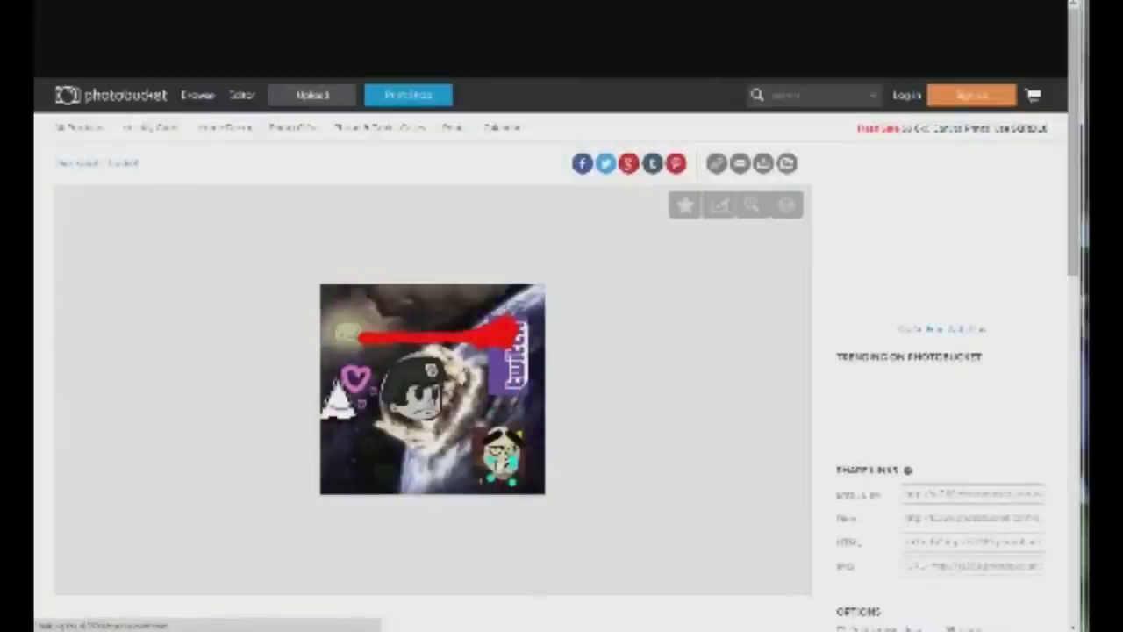
scroll(446, 418, down, 3)
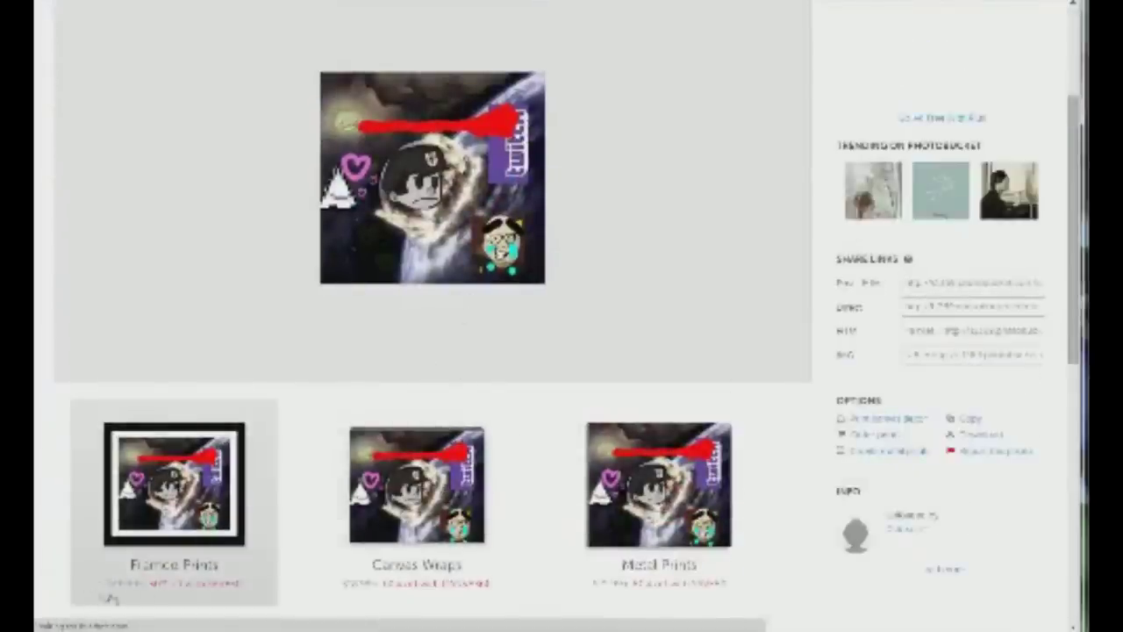
scroll(281, 583, down, 1)
scroll(151, 523, up, 3)
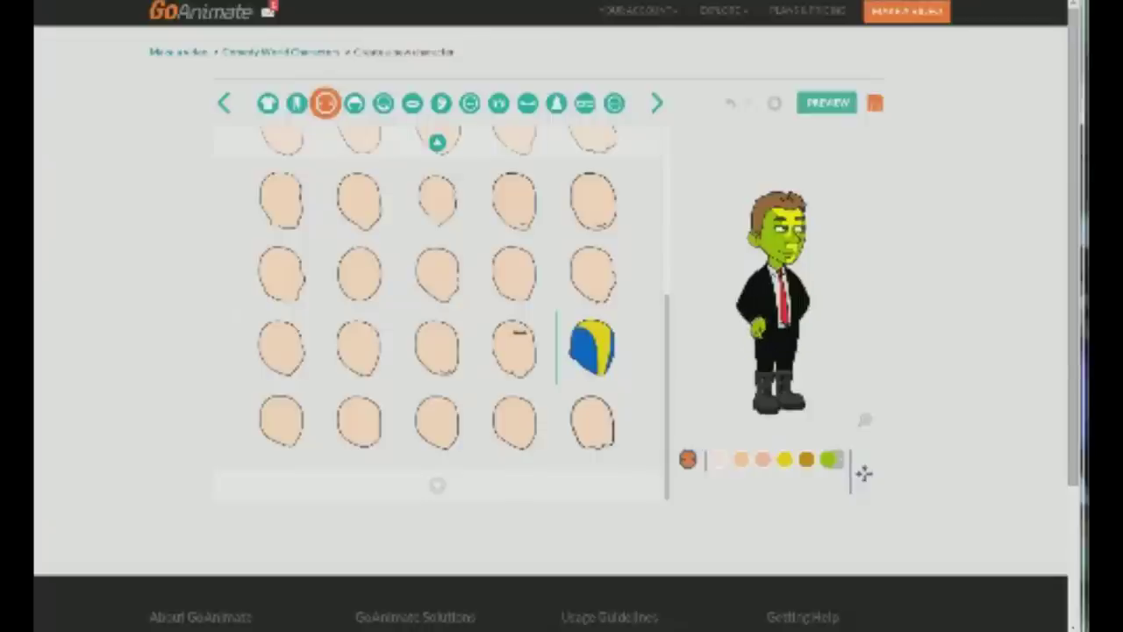
Look through the hairstyles and headwear, and put the small gray top hat with the pink flower on the character
click(354, 102)
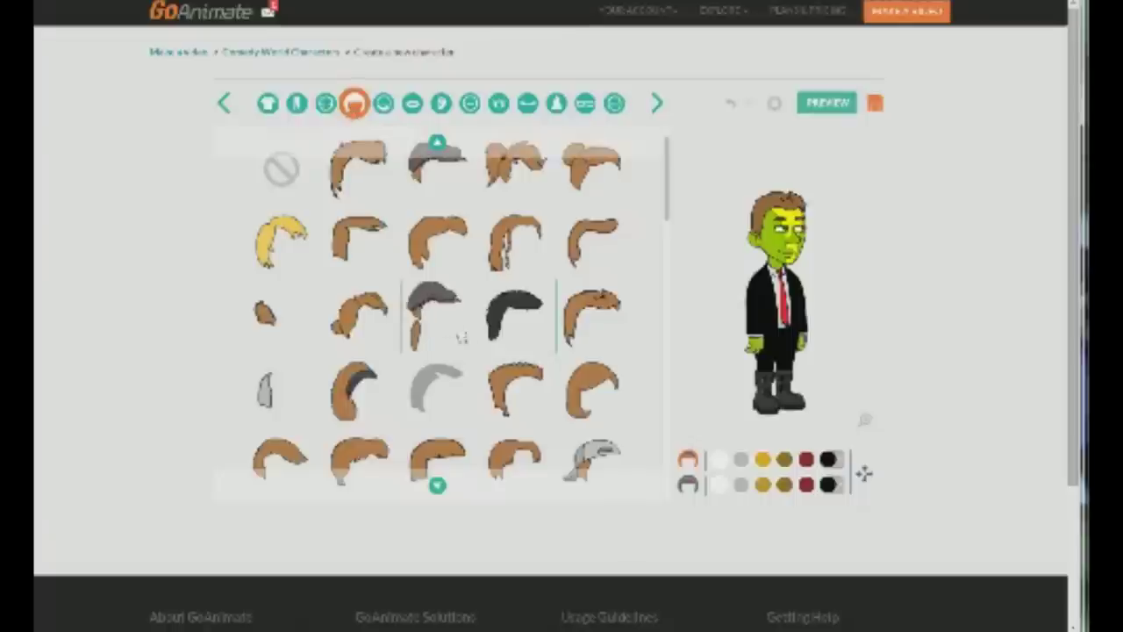
drag(666, 205, 607, 263)
click(616, 103)
scroll(439, 380, down, 1)
click(513, 381)
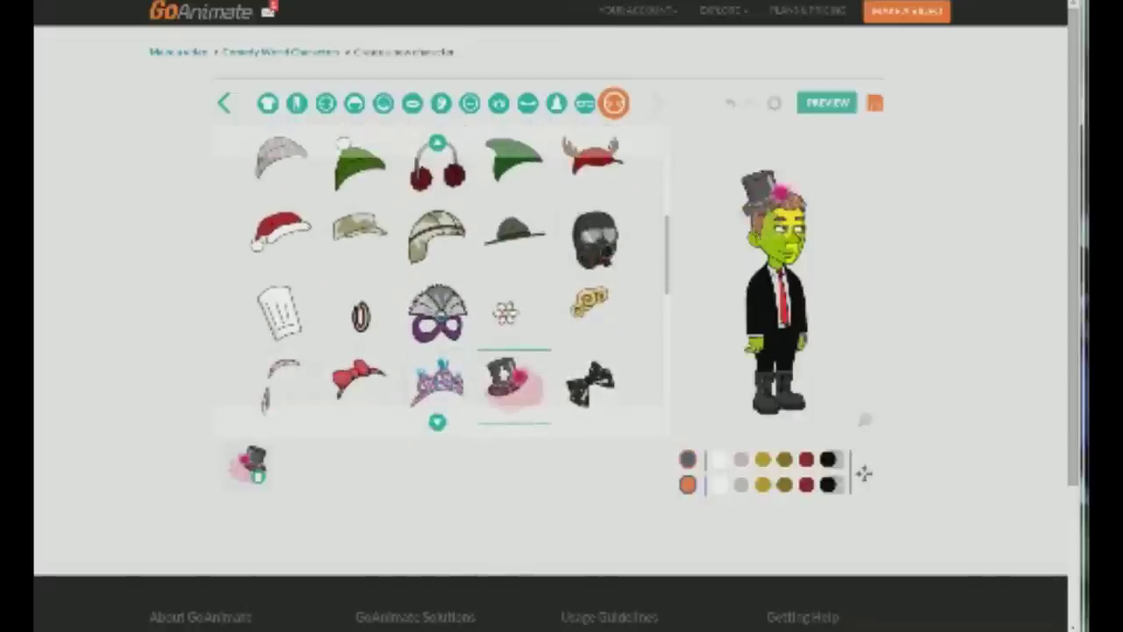
Browse the facial features, give the character the narrow flat eyes from the second row, and space the eyes farther apart
click(584, 102)
click(556, 103)
click(527, 102)
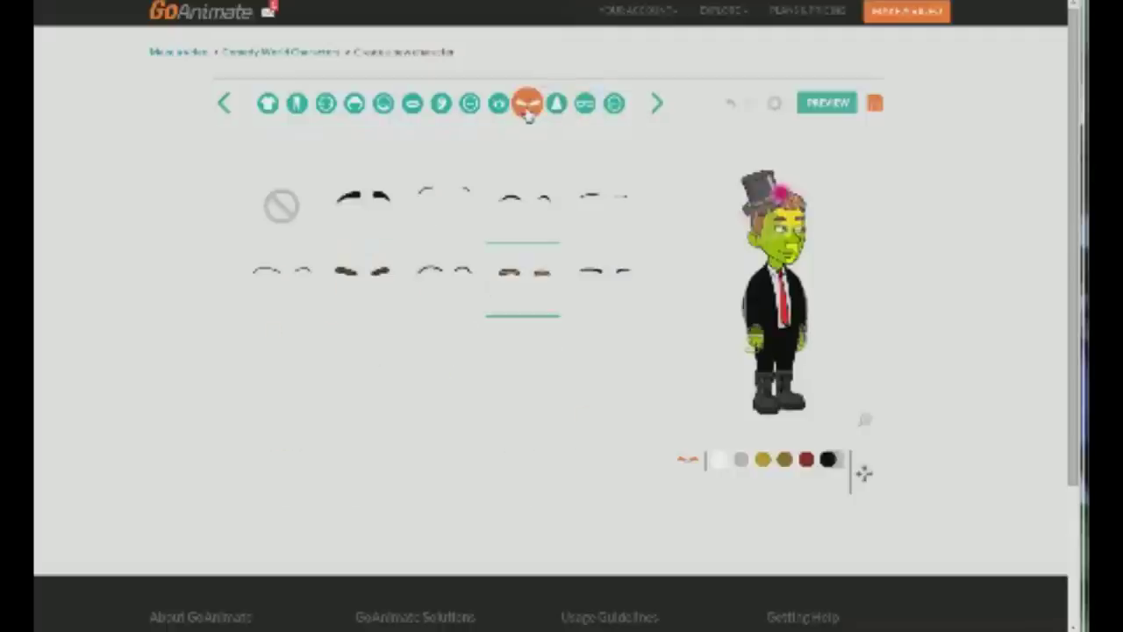
click(498, 102)
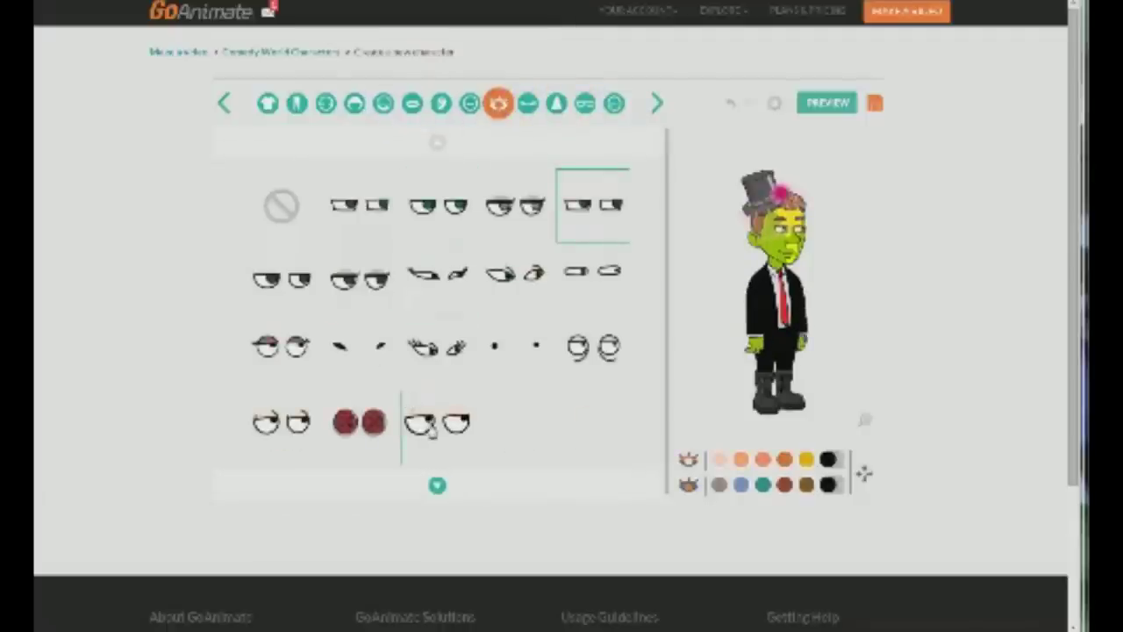
click(535, 352)
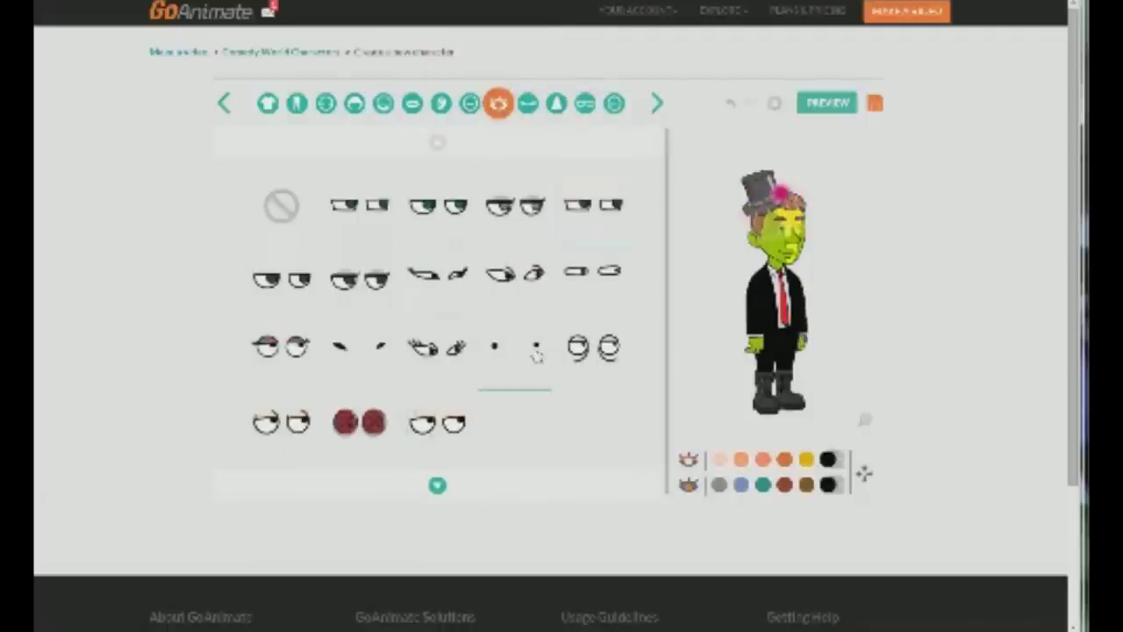
click(864, 474)
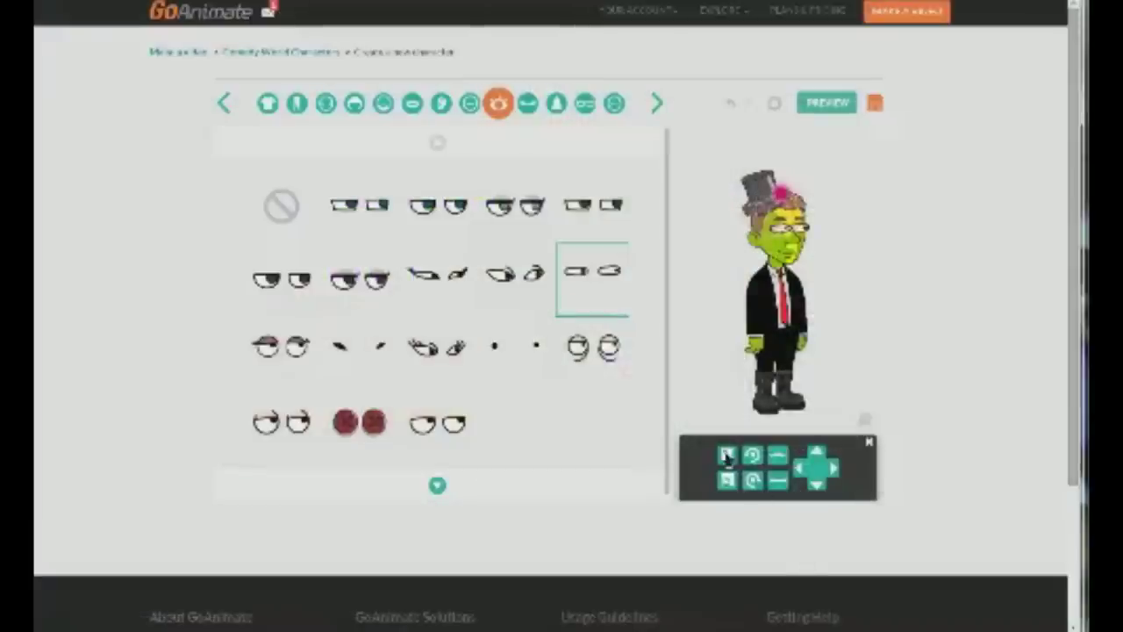
click(777, 456)
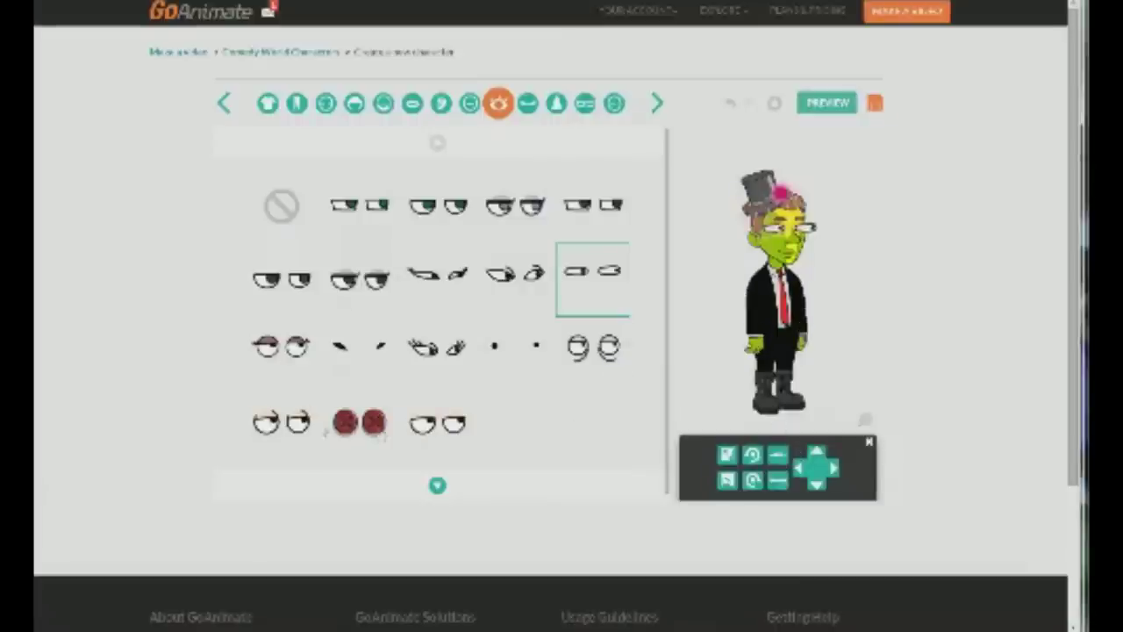
click(614, 264)
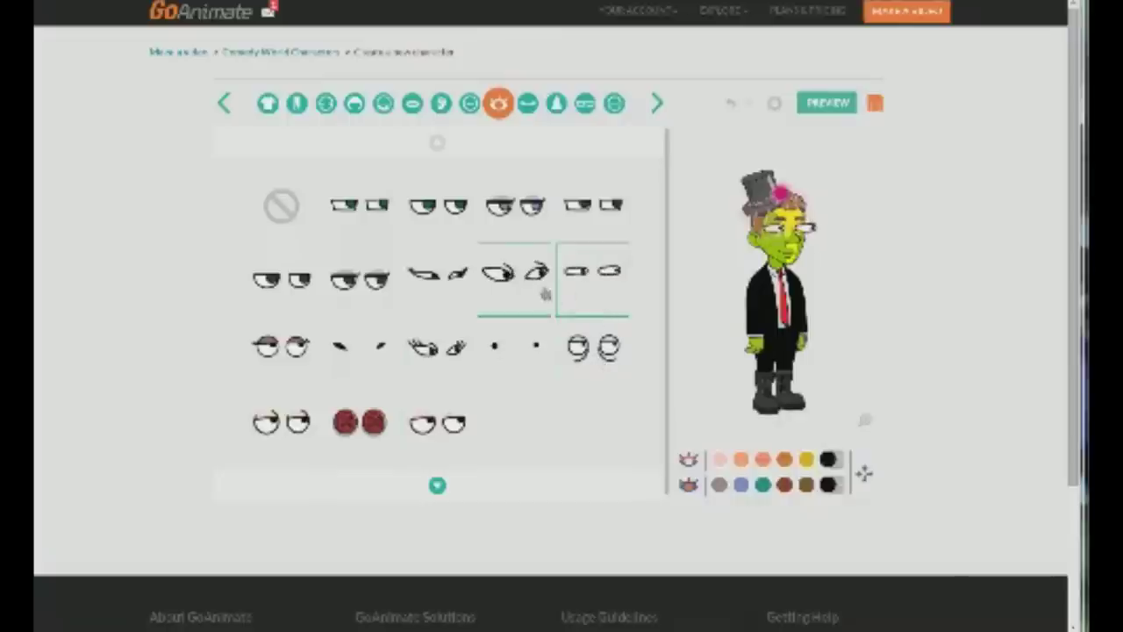
click(441, 217)
click(434, 487)
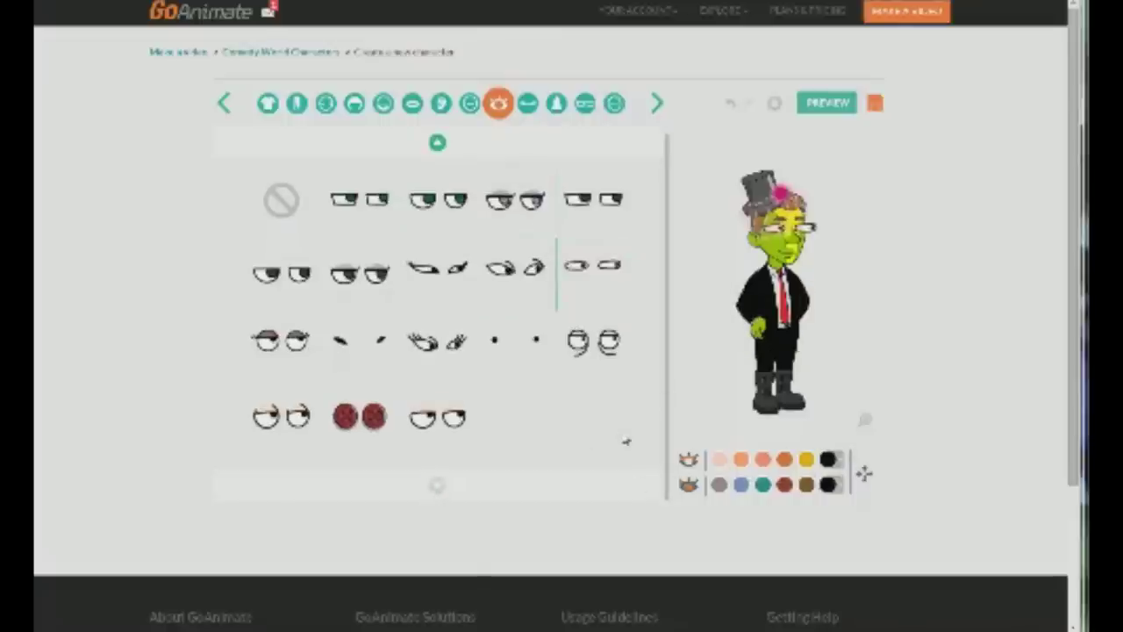
drag(667, 268, 670, 240)
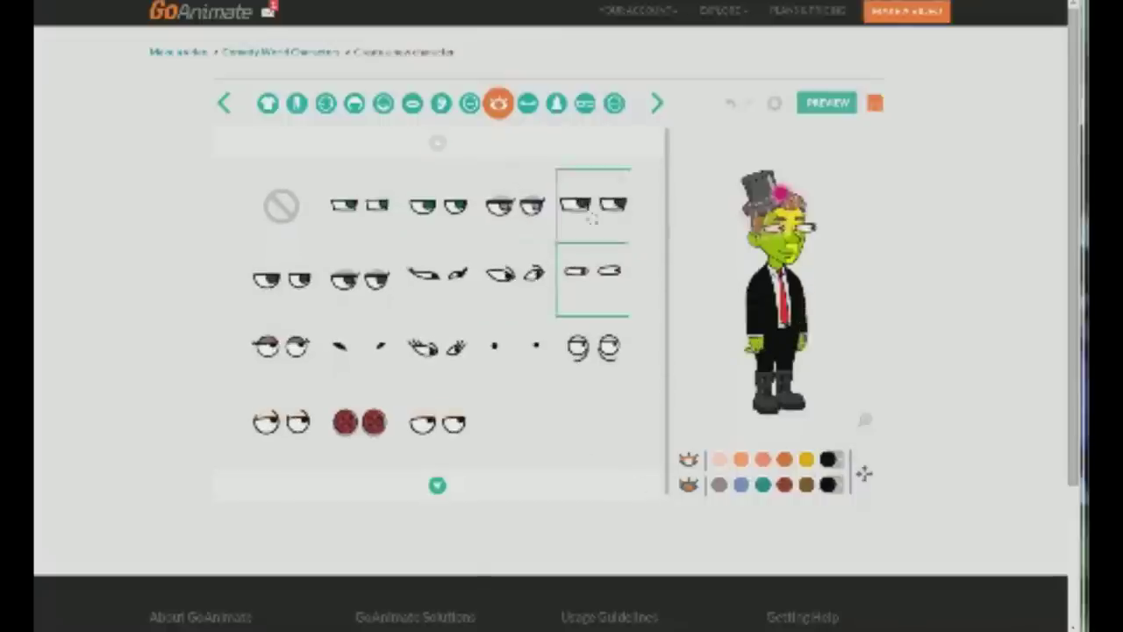
Remove the character's nose and mouth by choosing the empty option for each
click(555, 103)
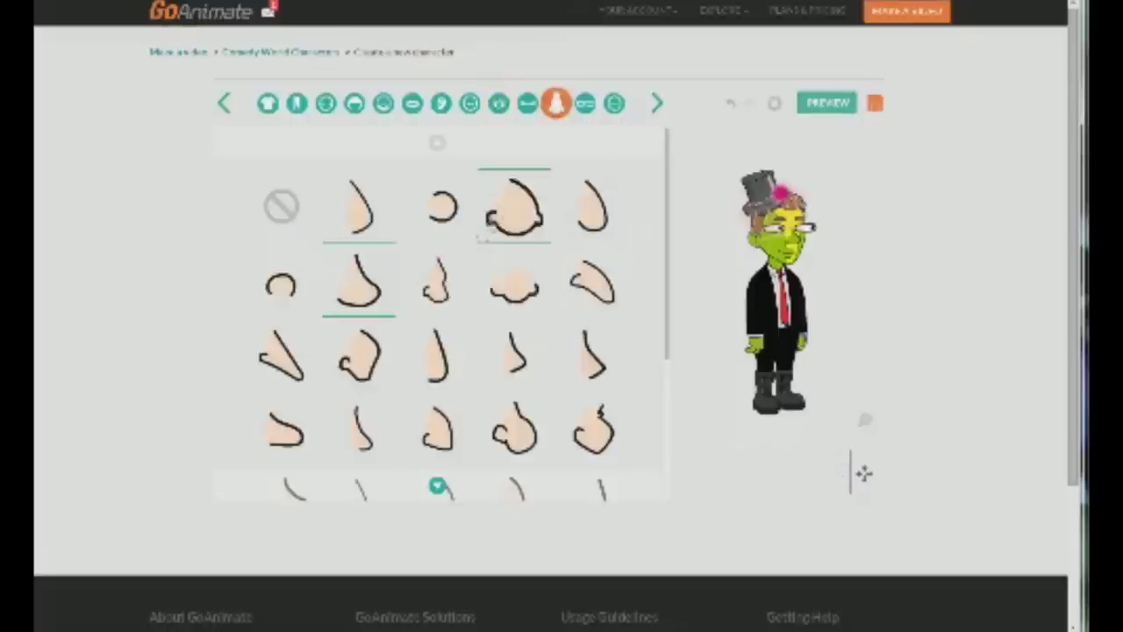
click(294, 217)
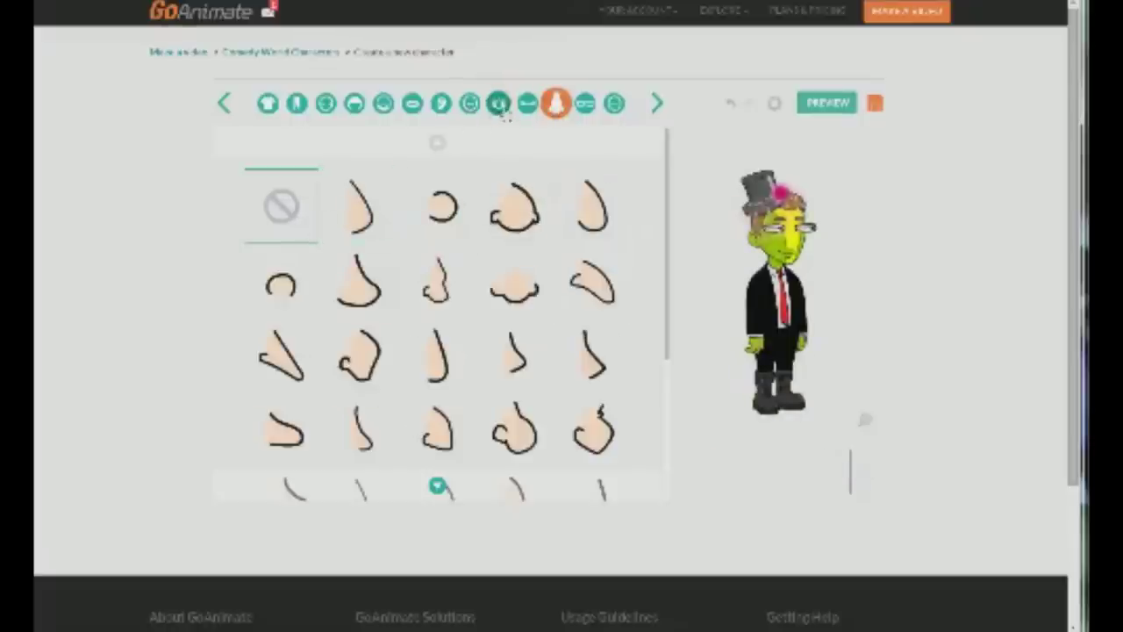
click(411, 103)
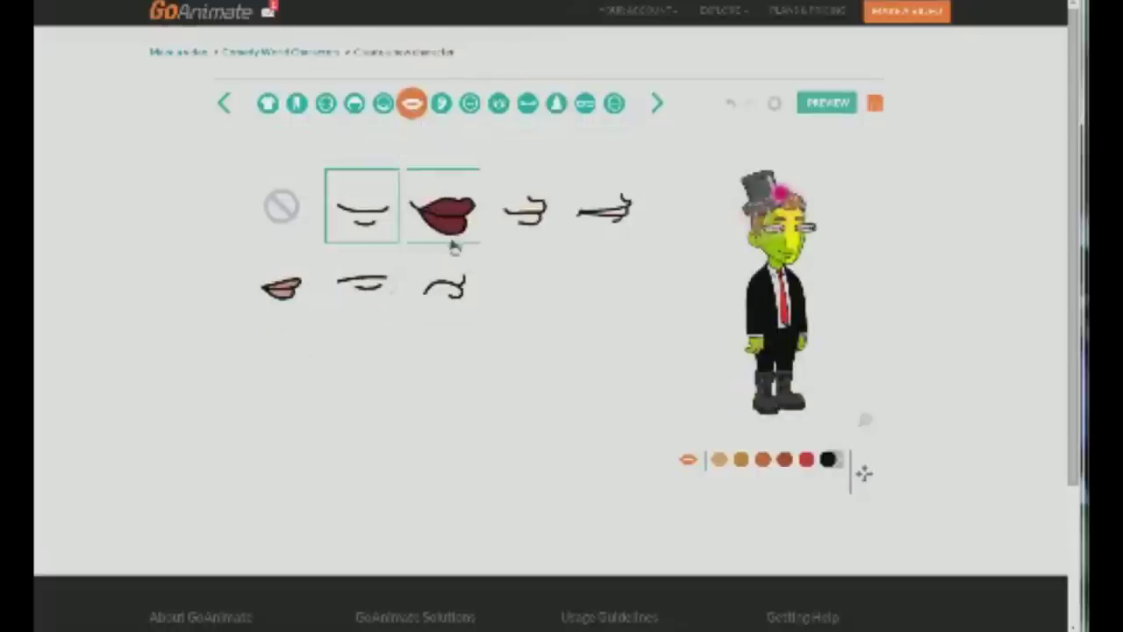
click(282, 211)
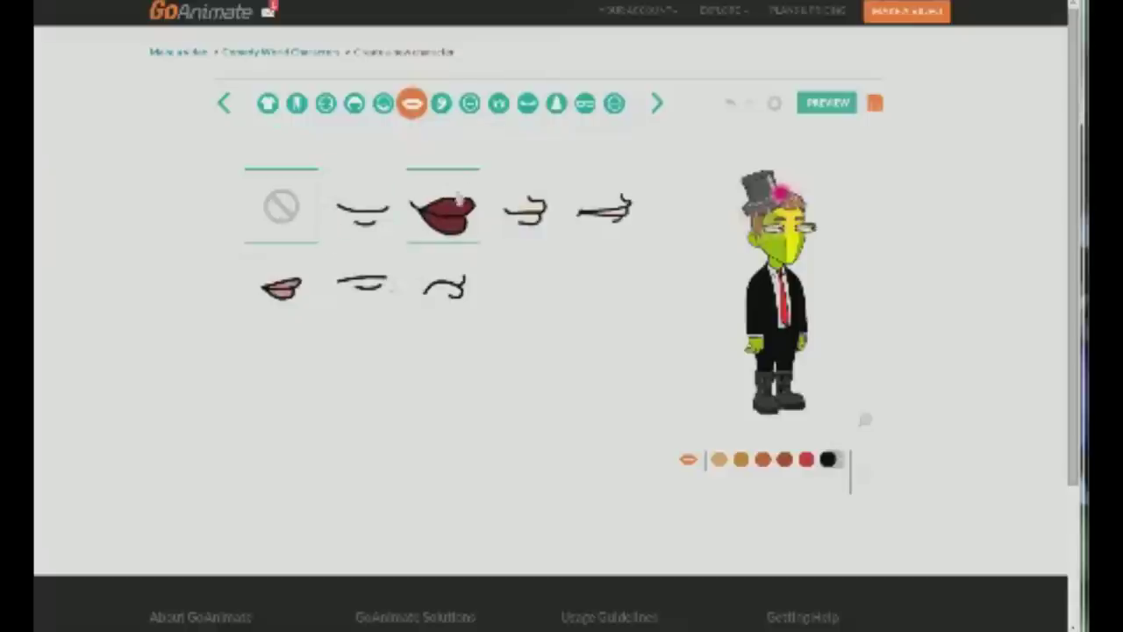
Enlarge the character's eyes in several increments and save the finished custom character
click(497, 107)
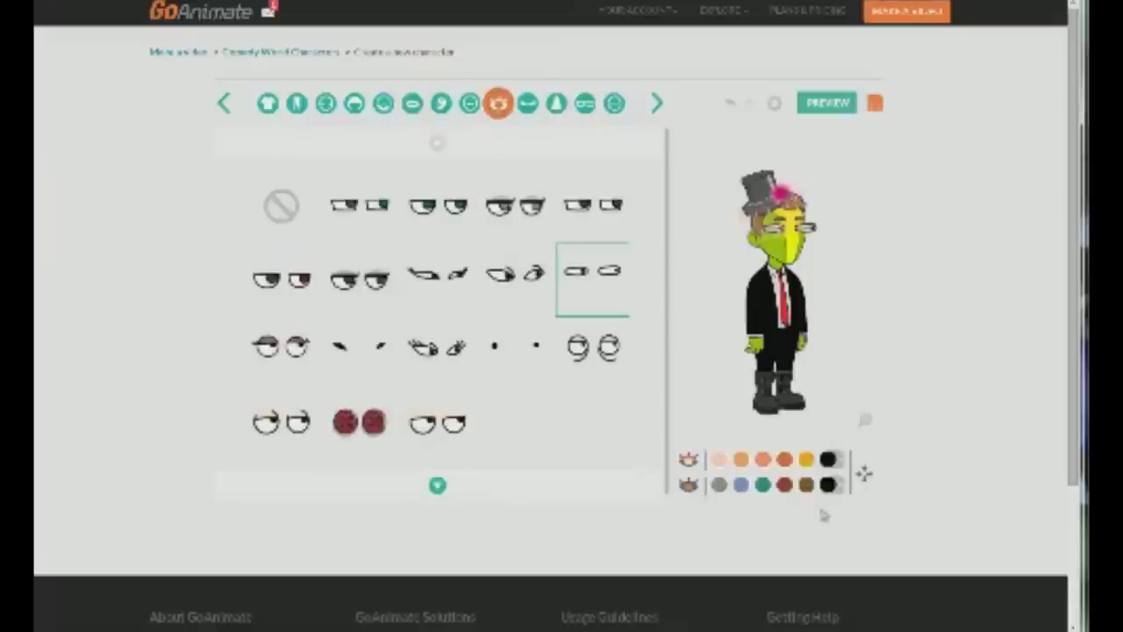
click(864, 472)
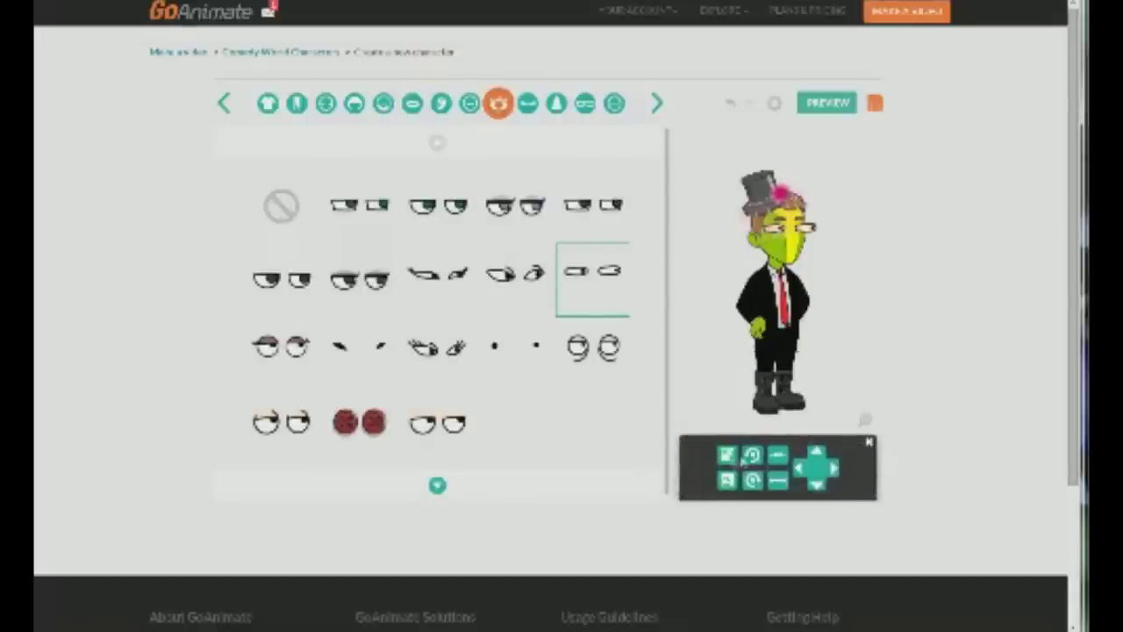
click(728, 456)
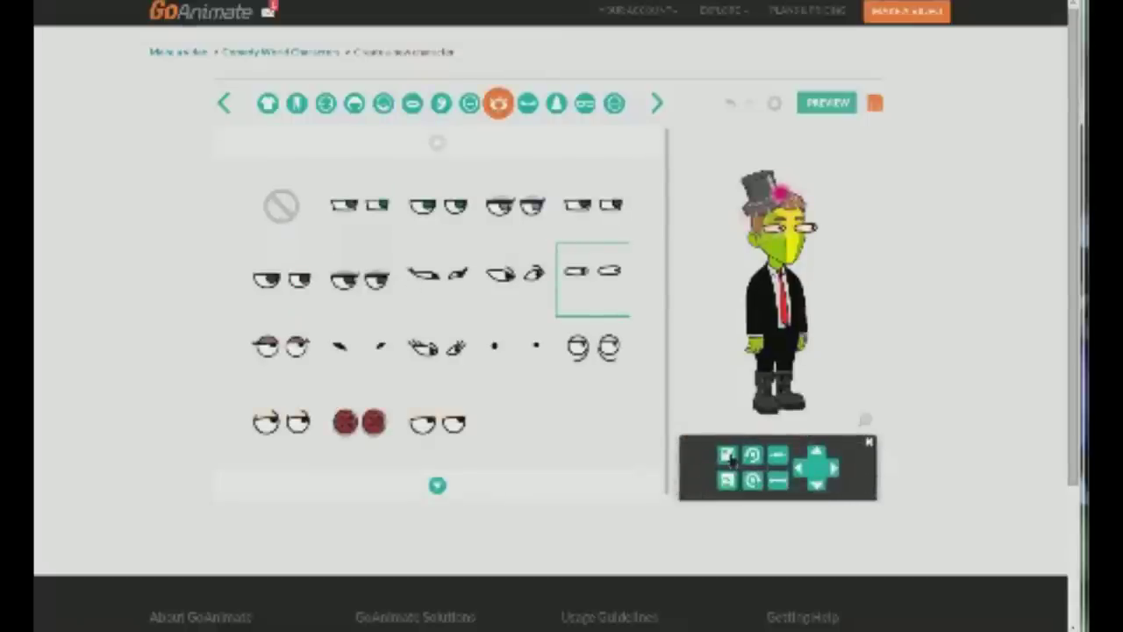
click(732, 458)
click(730, 456)
click(730, 456)
click(876, 103)
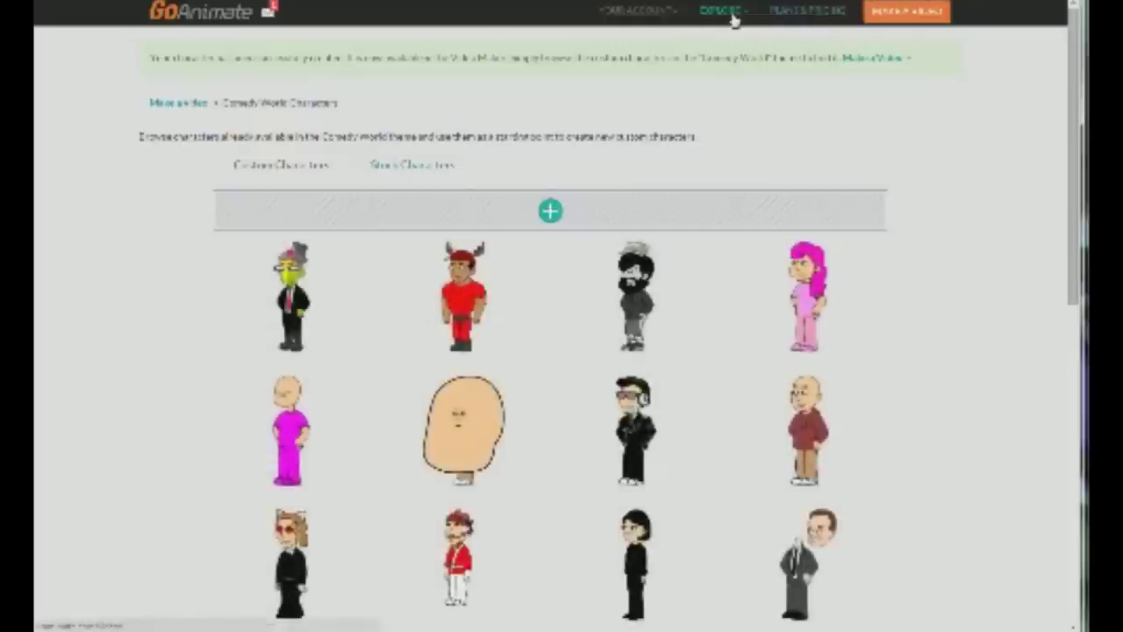
Open the saved grounding video from the account's video list for editing, leaving its video settings as they are
click(668, 21)
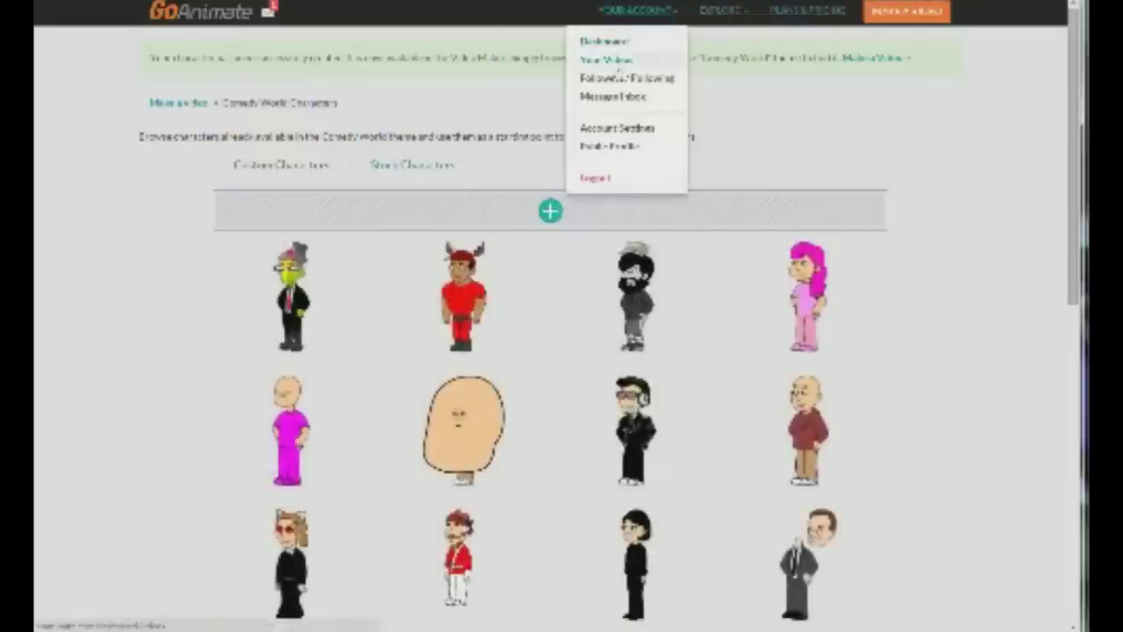
click(625, 60)
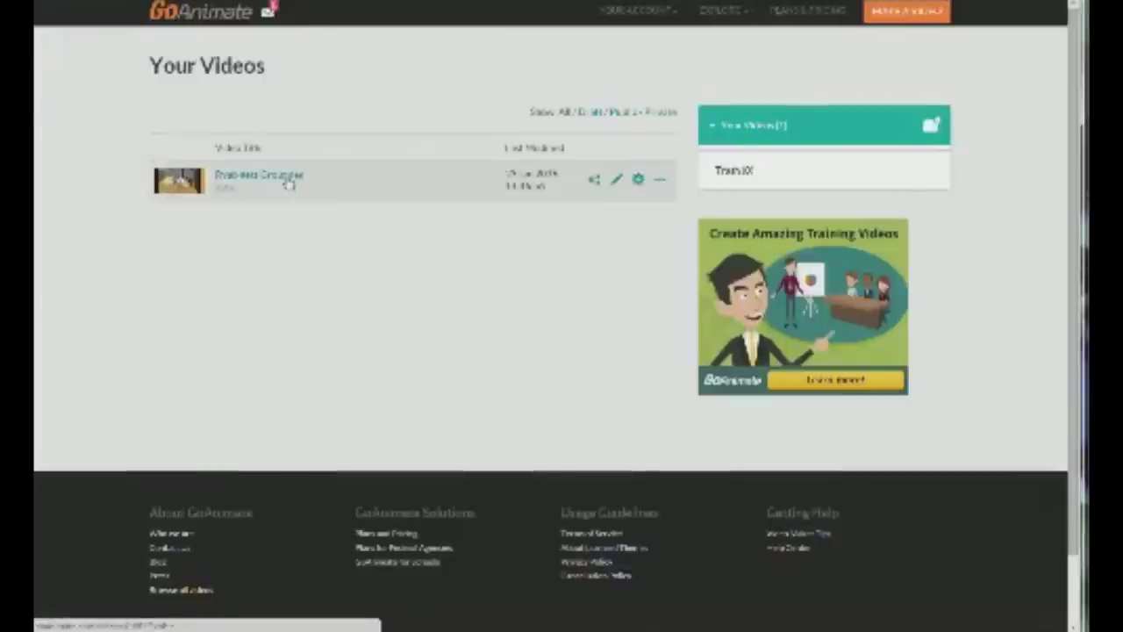
click(638, 179)
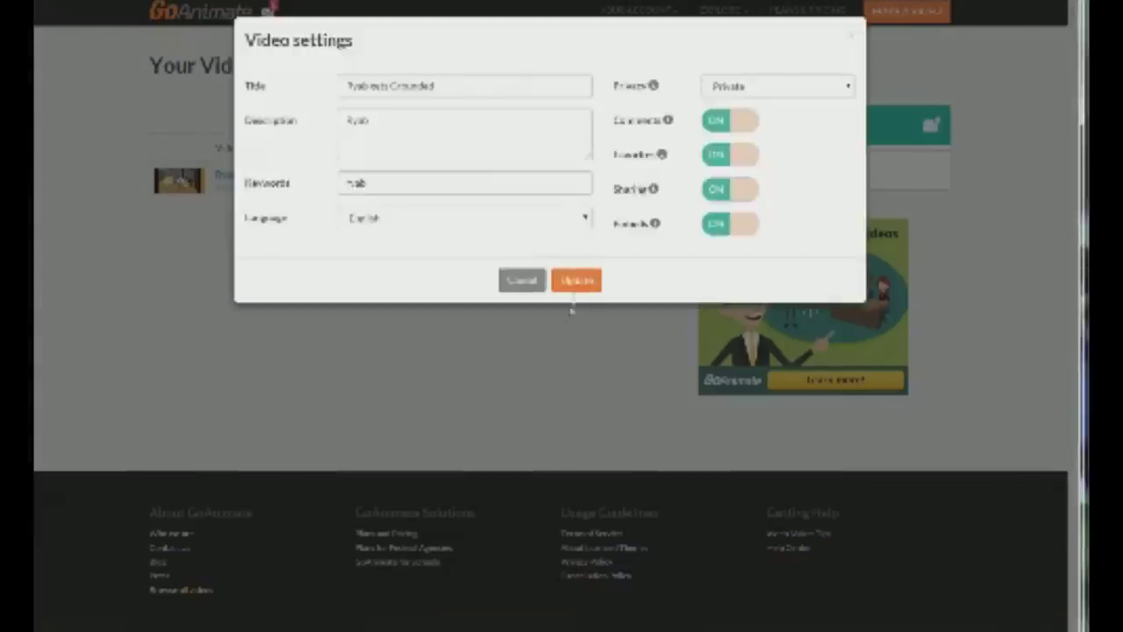
click(526, 286)
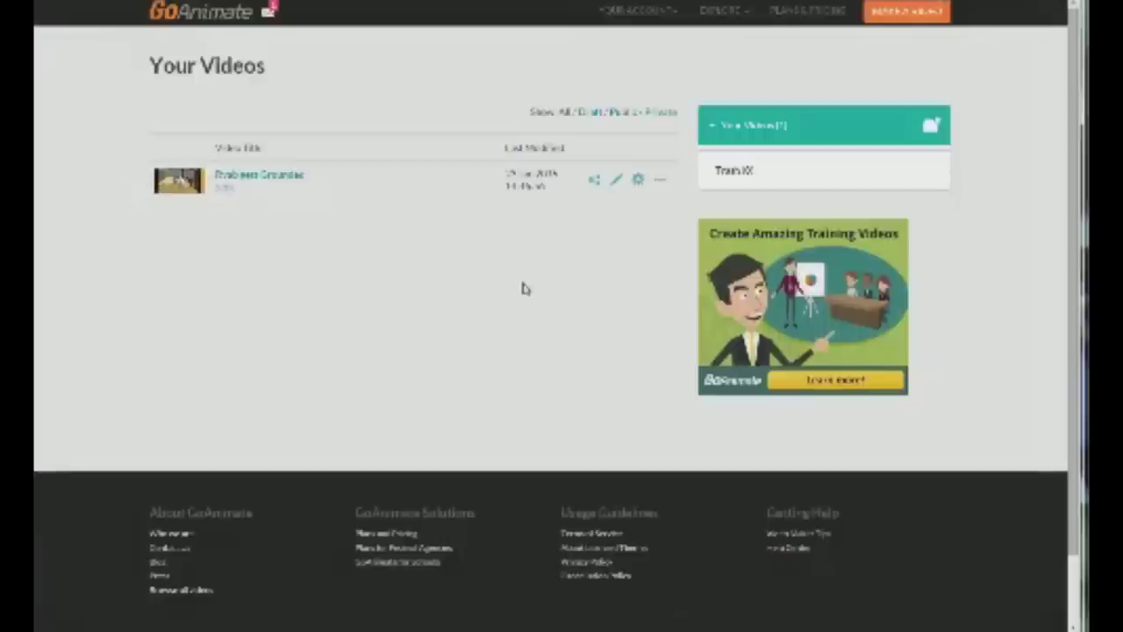
click(616, 179)
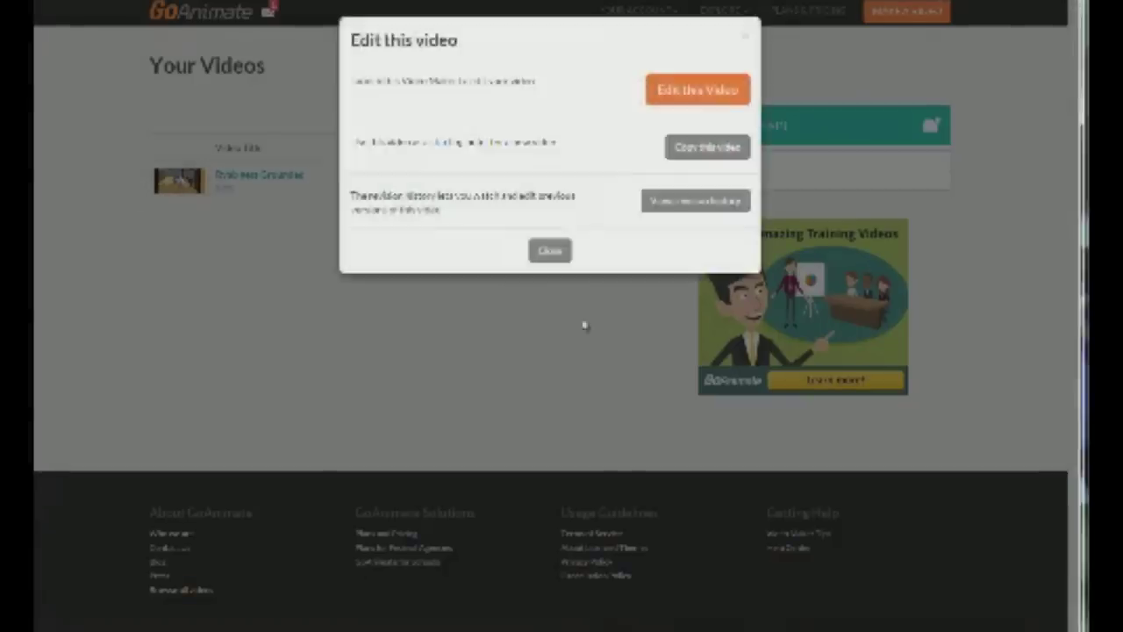
click(700, 95)
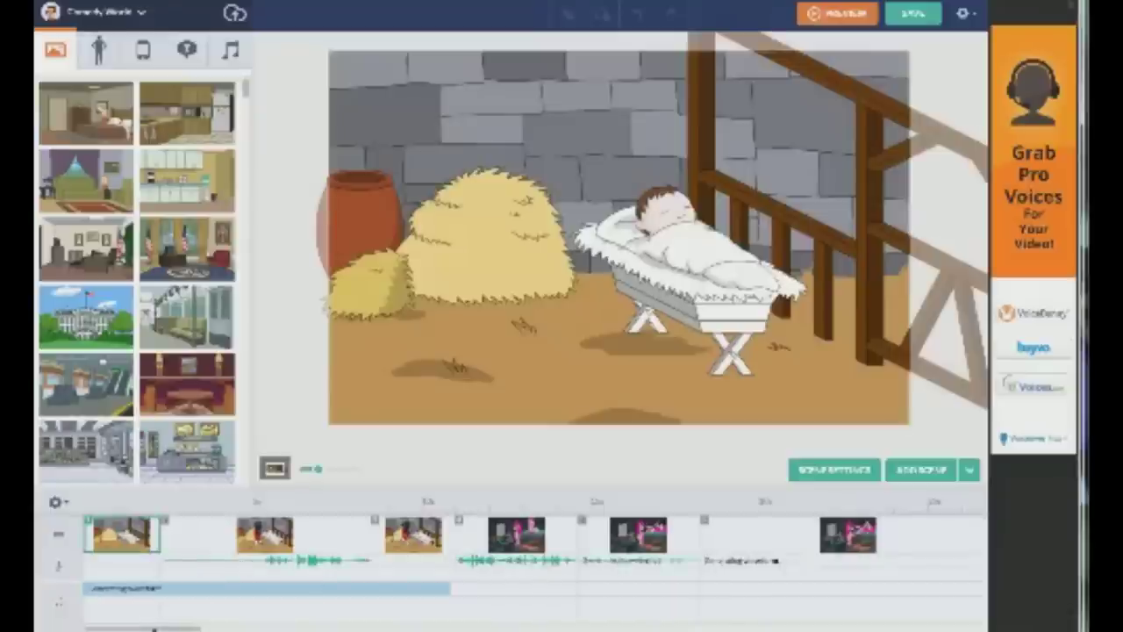
Add a new scene after the final dining room scene and place the green-faced top-hat character beside the bearded man
drag(149, 629, 940, 617)
right_click(765, 541)
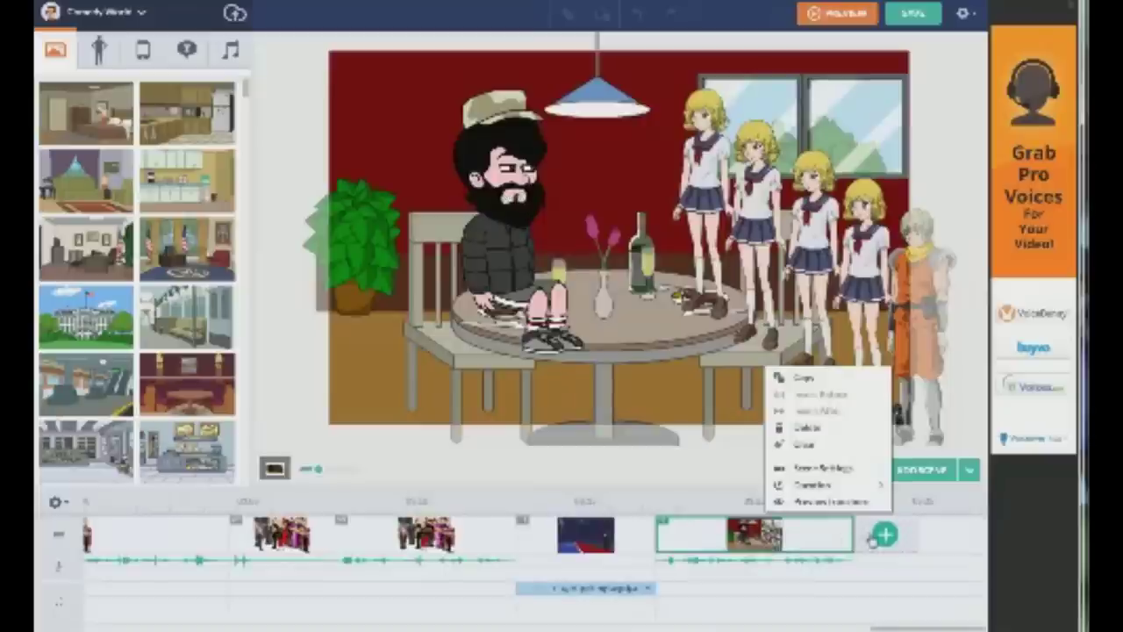
click(876, 537)
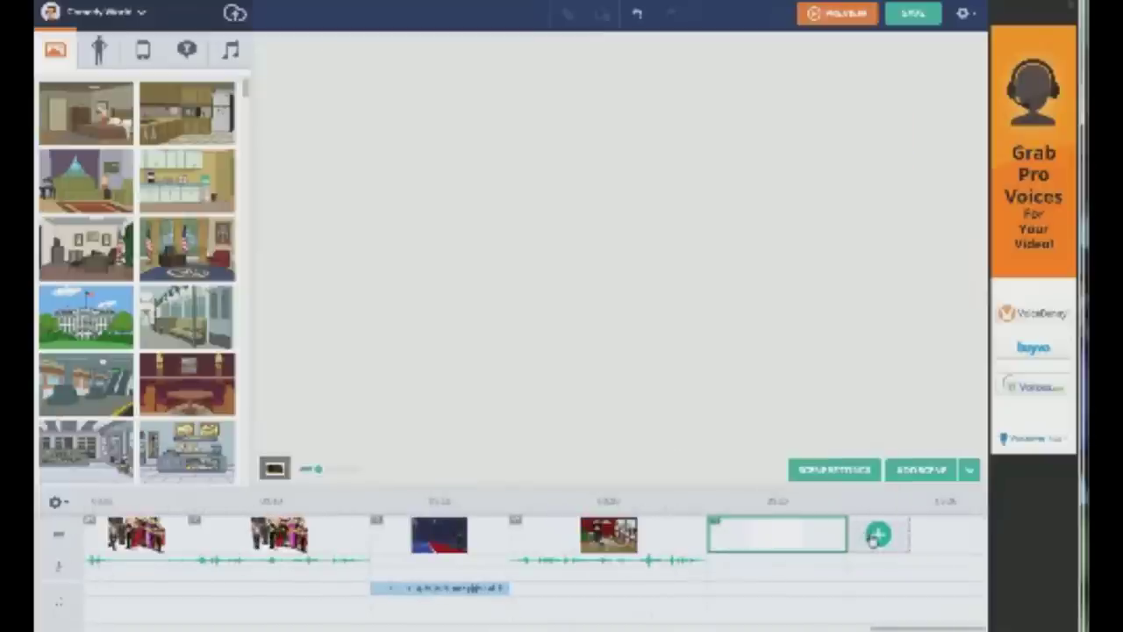
click(98, 49)
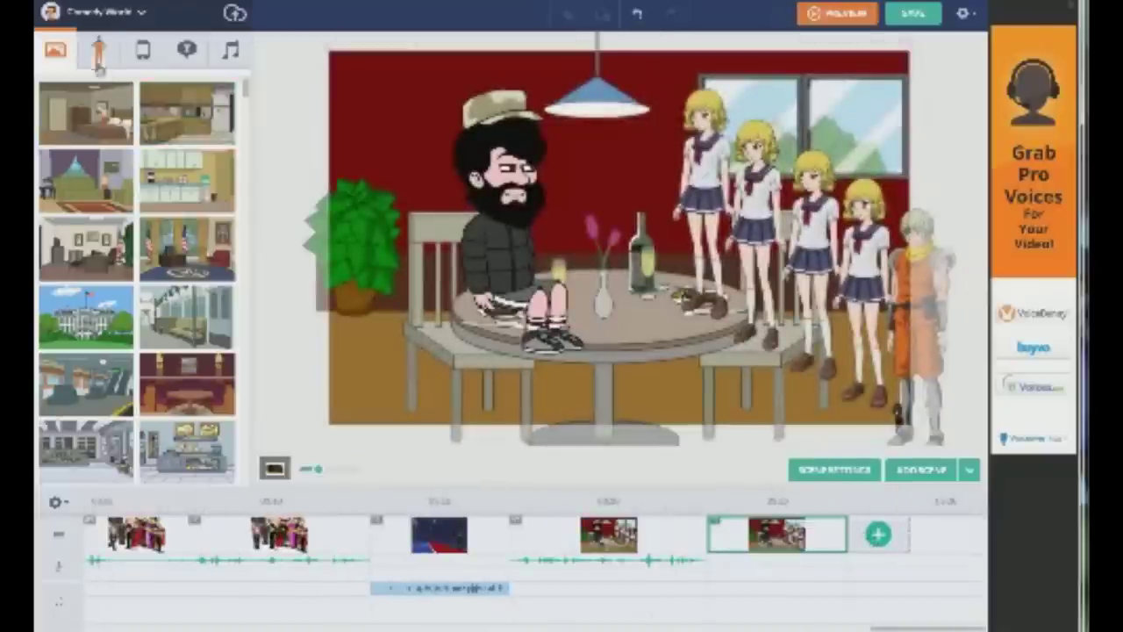
click(172, 118)
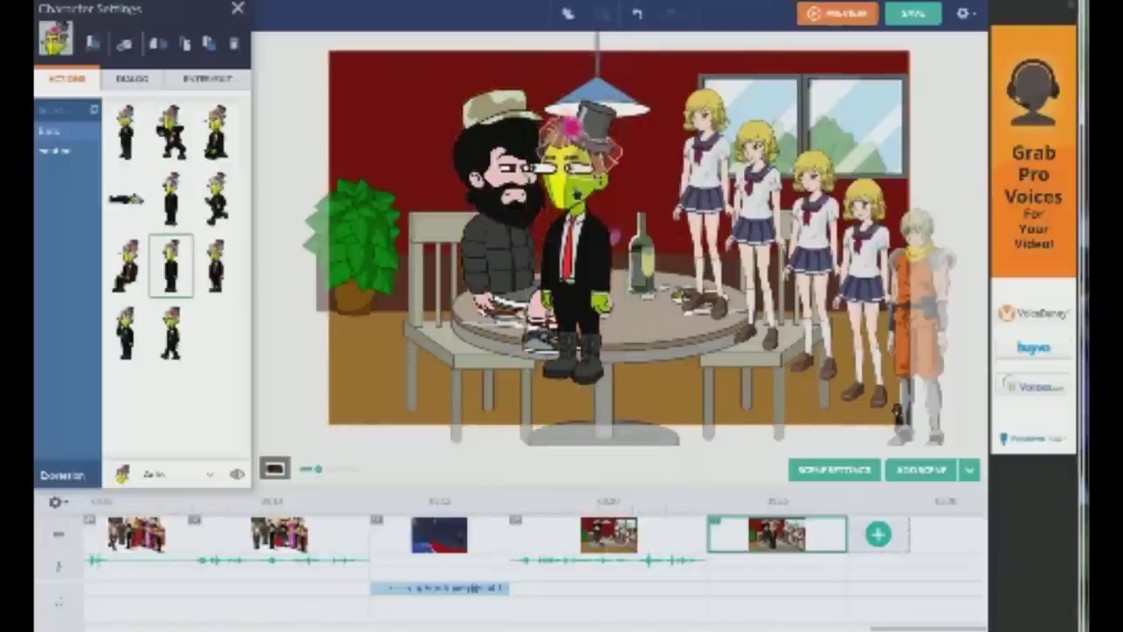
Give the green-faced character the text-to-speech line "hey man hows it goin" in the male English voice Paul
click(127, 79)
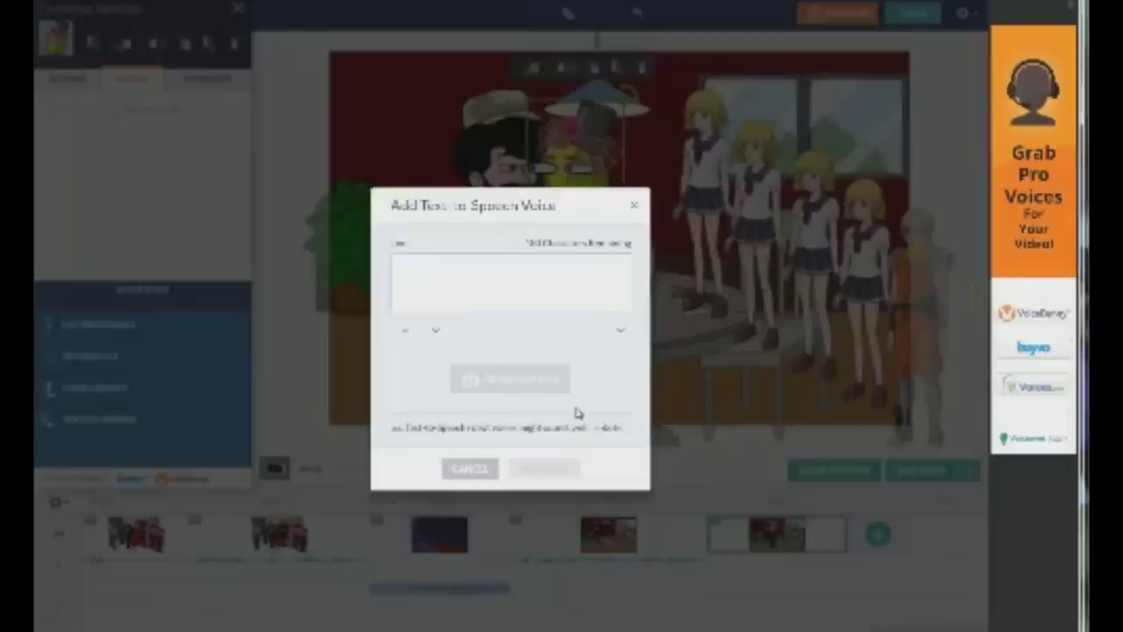
text(Hello)
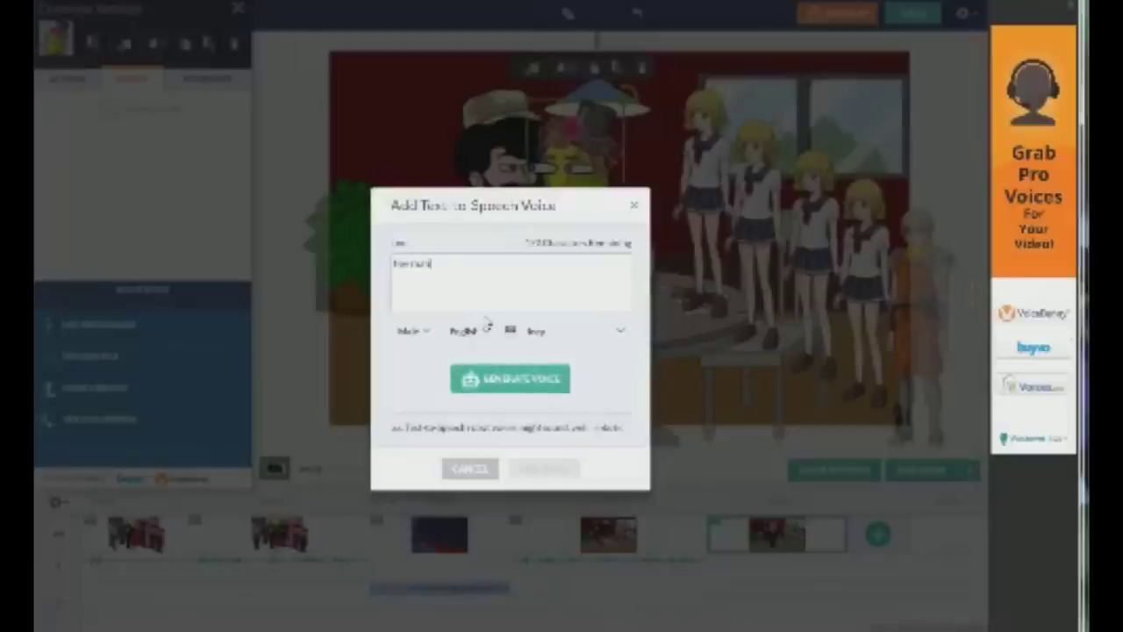
text( man hows it goin)
click(597, 331)
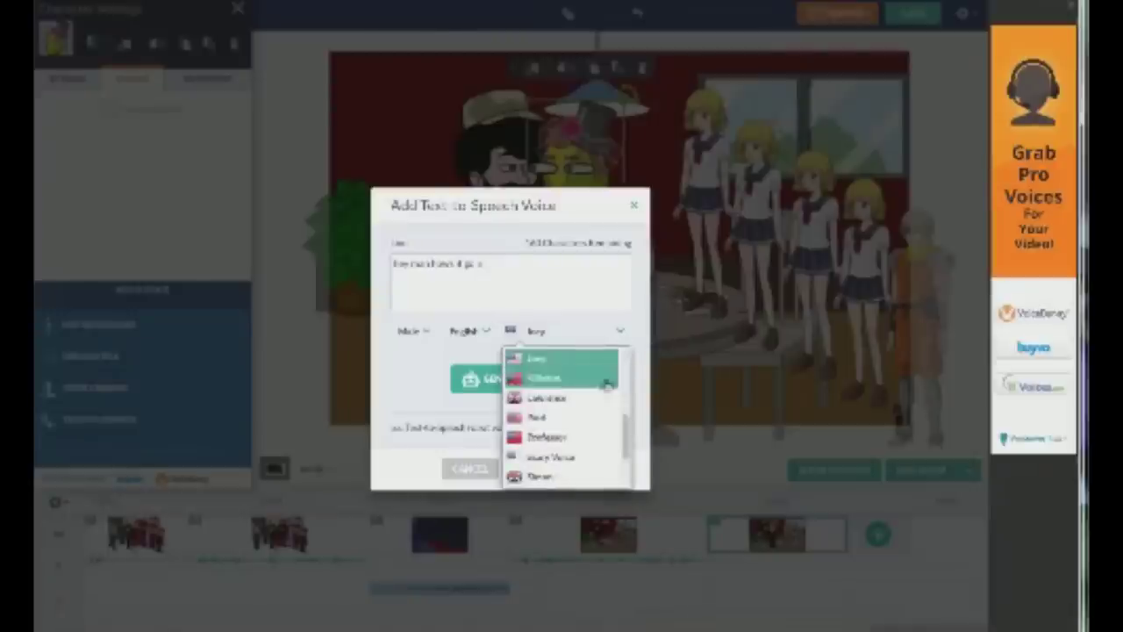
click(562, 419)
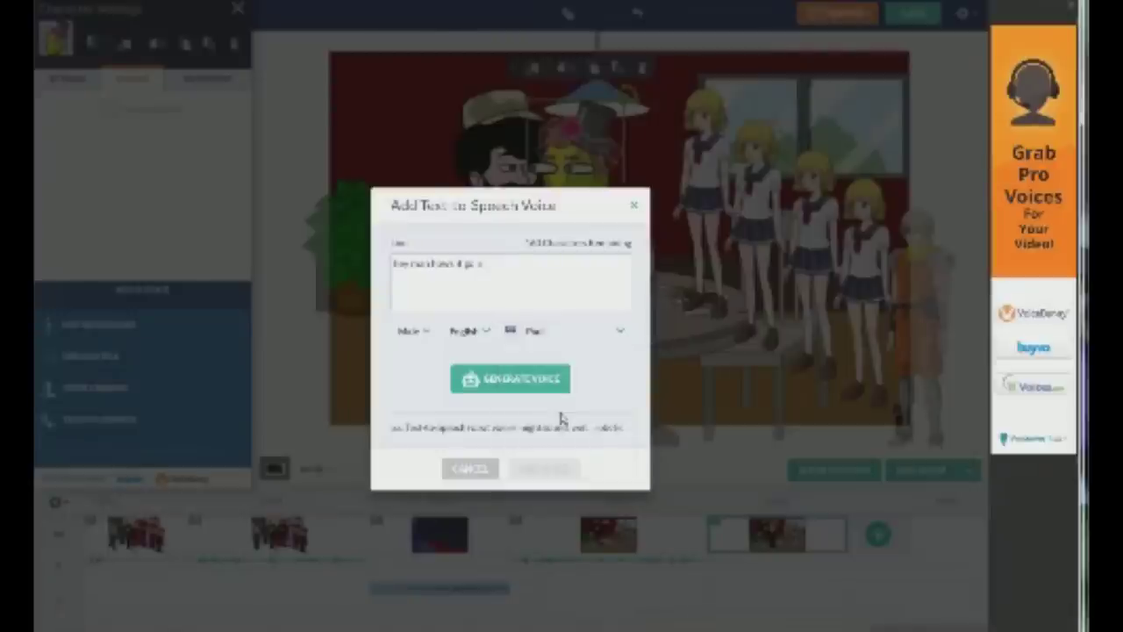
click(524, 386)
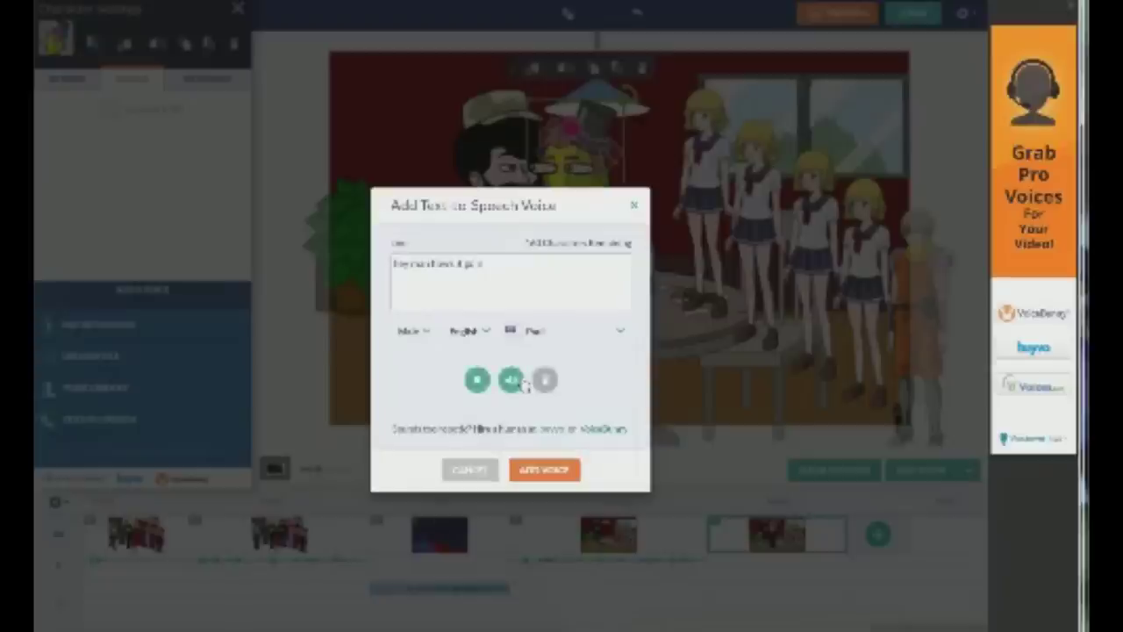
click(537, 471)
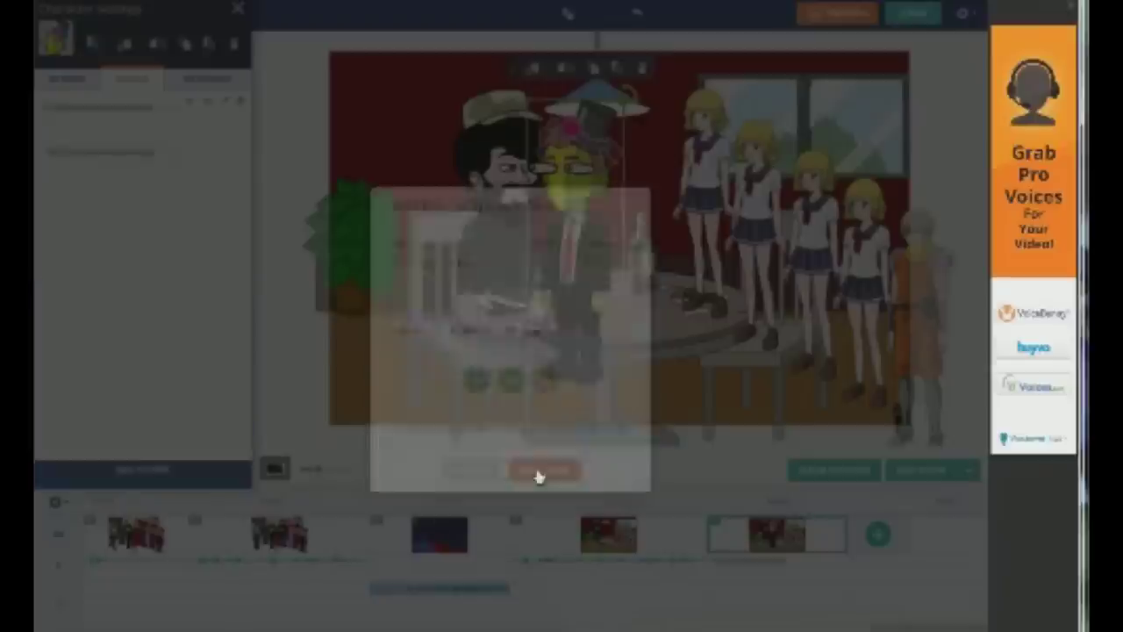
Add another dining room scene and give the bearded man a text-to-speech line of long repeated "ECH" in the Wiseguy voice
click(867, 550)
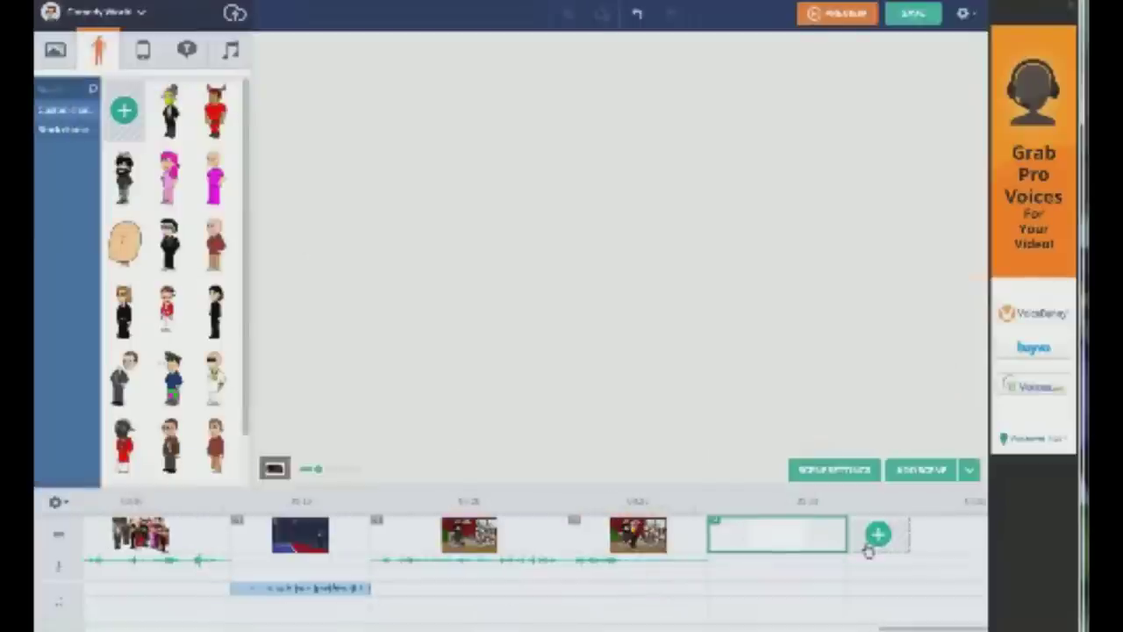
click(512, 214)
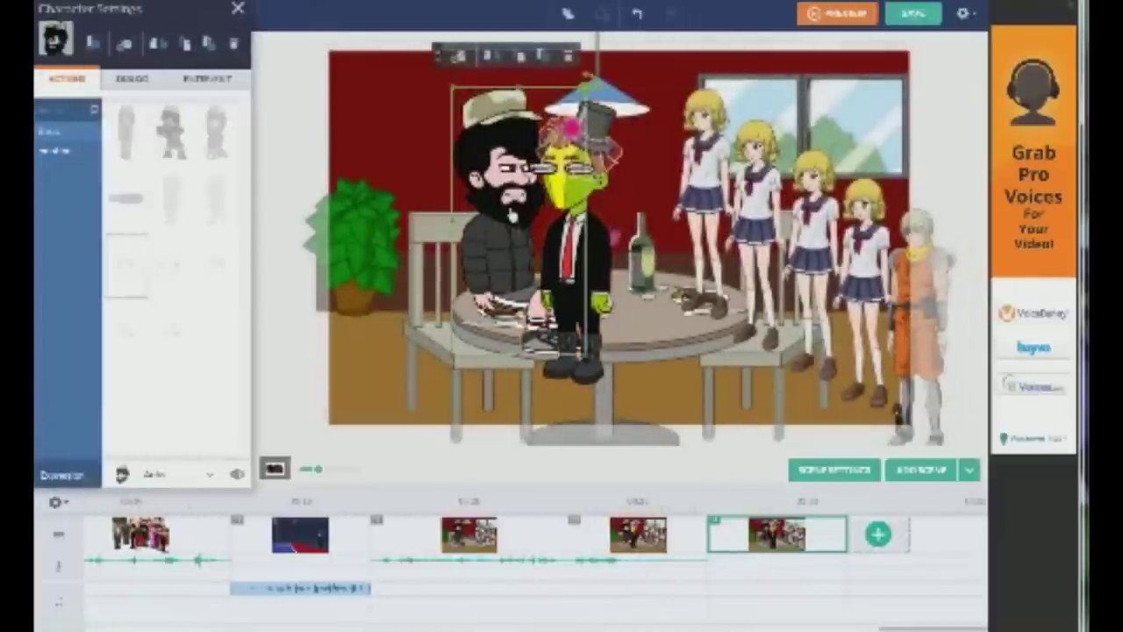
click(130, 79)
click(101, 420)
text(Ech)
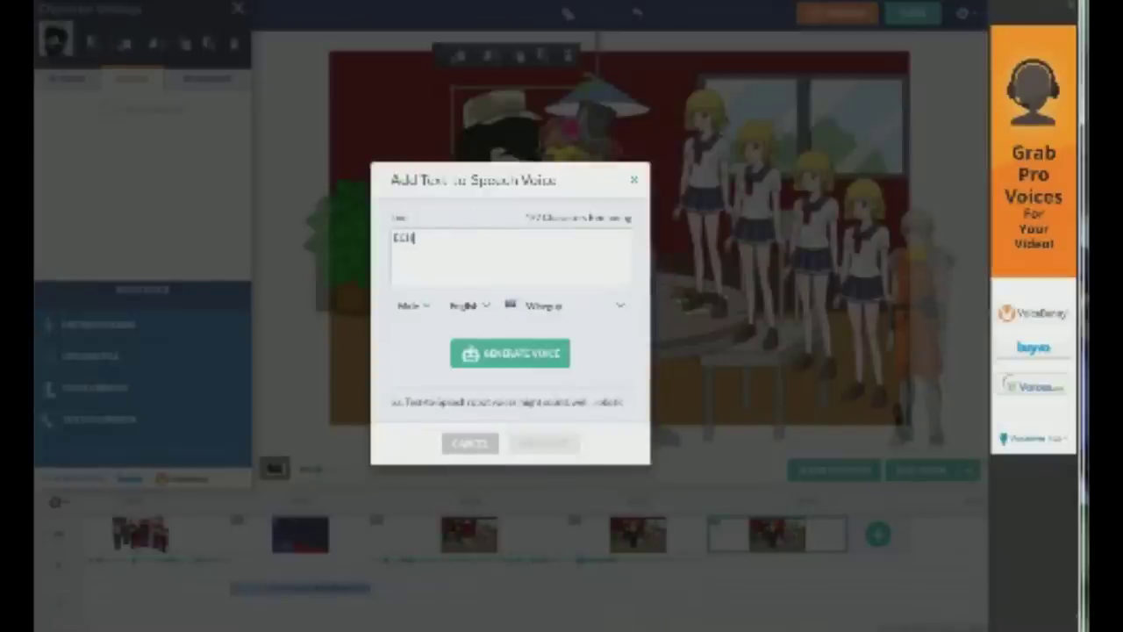
key(ctrl+v)
key(ctrl+v)
key(ctrl+v)
key(ctrl+v)
key(ctrl+v)
key(ctrl+v)
key(ctrl+v)
key(ctrl+v)
key(ctrl+v)
key(ctrl+v)
key(ctrl+v)
key(ctrl+v)
key(ctrl+v)
key(ctrl+v)
key(ctrl+v)
key(ctrl+v)
key(ctrl+v)
key(ctrl+v)
key(ctrl+v)
key(ctrl+v)
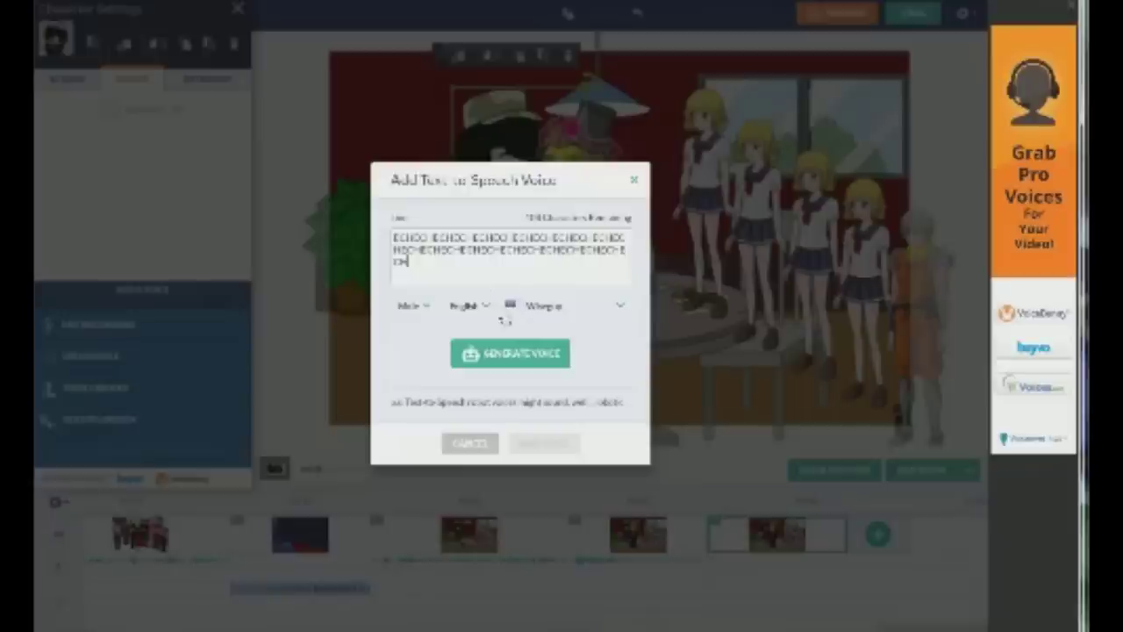
text(OECHOECHOECH)
click(523, 354)
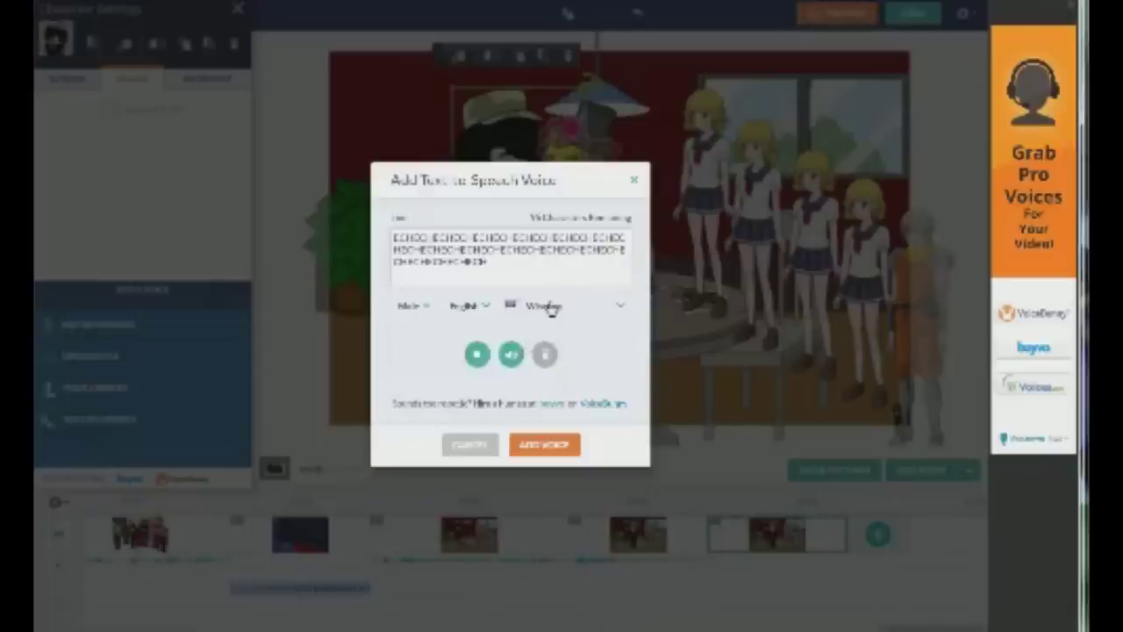
click(548, 444)
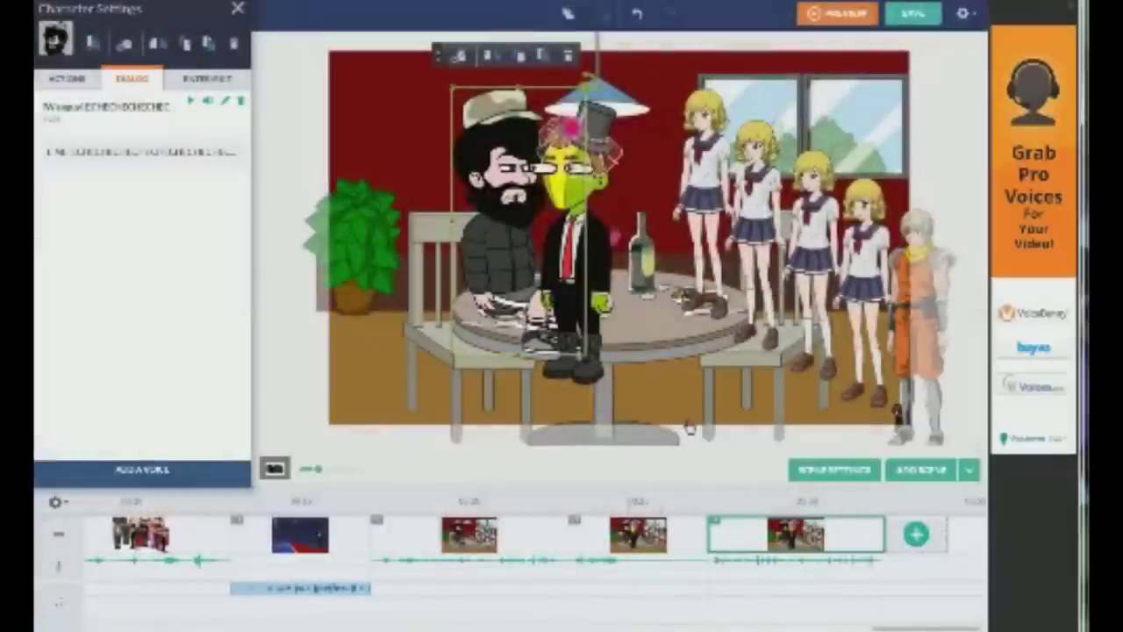
Give the bearded man the crouched fighting action and add a further scene that continues from it
click(79, 79)
click(173, 136)
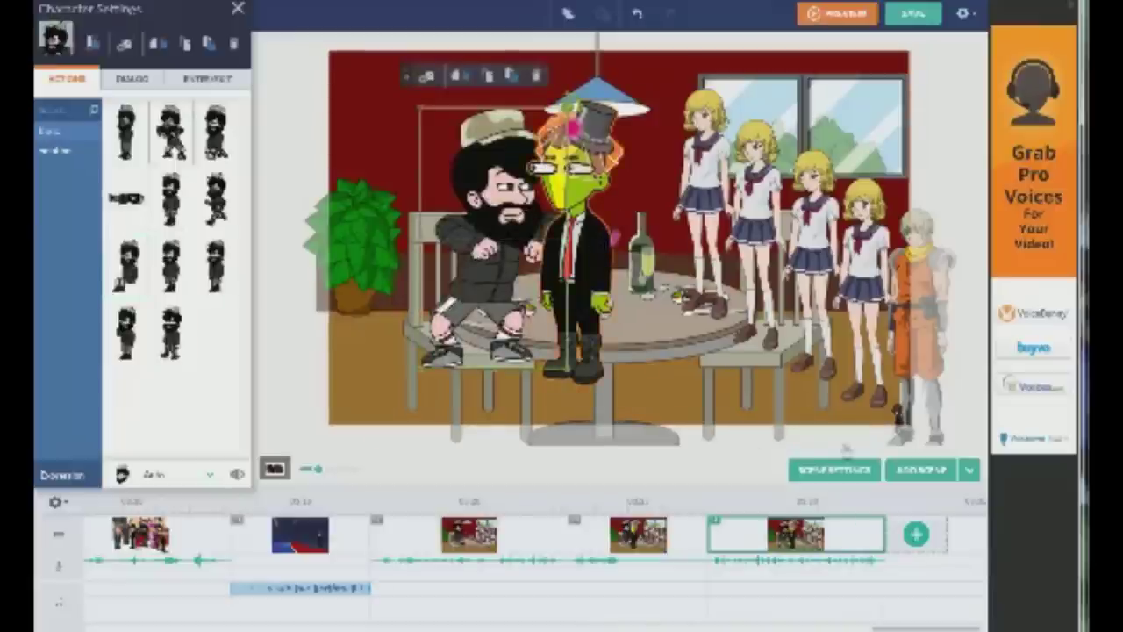
click(929, 539)
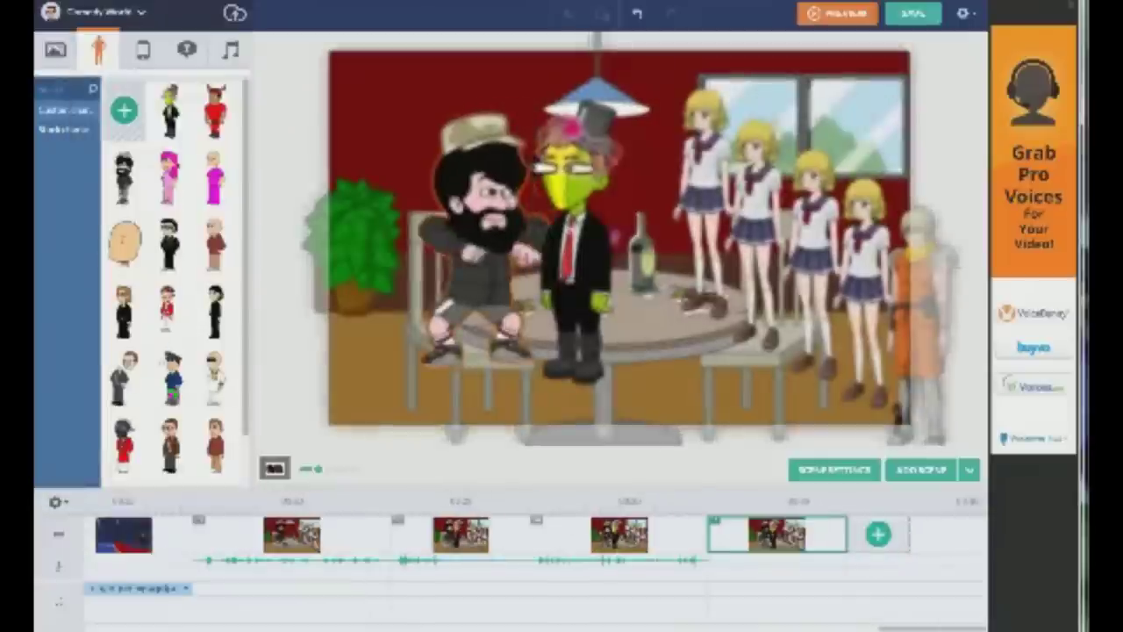
Give the green-faced character the text-to-speech line "no please, i dont want any of what you are selling" in the Paul voice
click(527, 255)
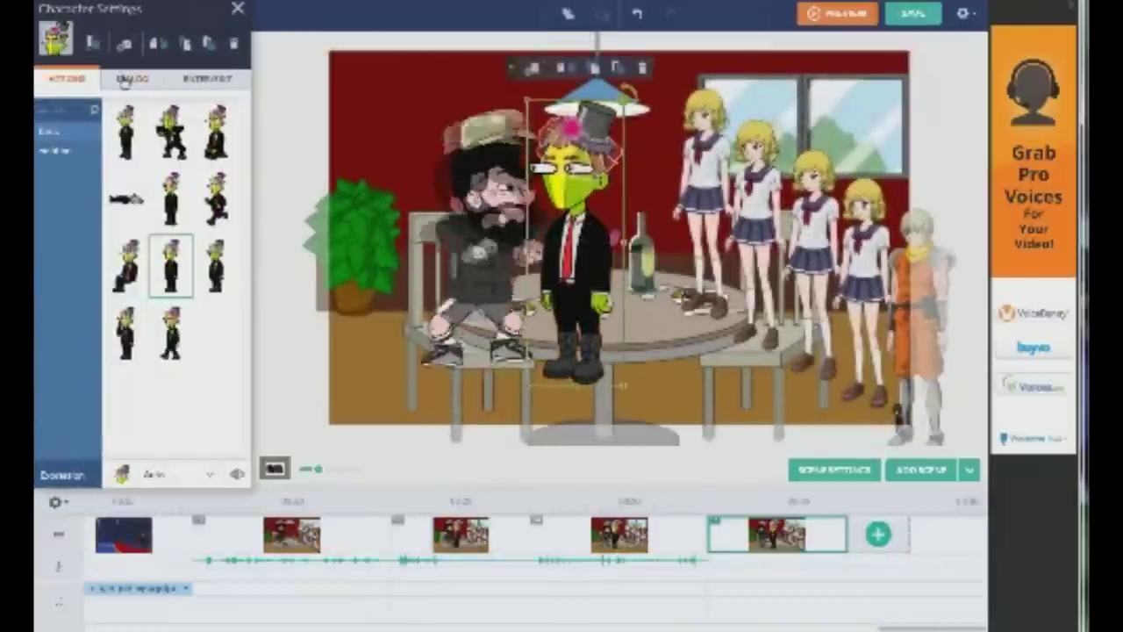
click(130, 78)
click(99, 419)
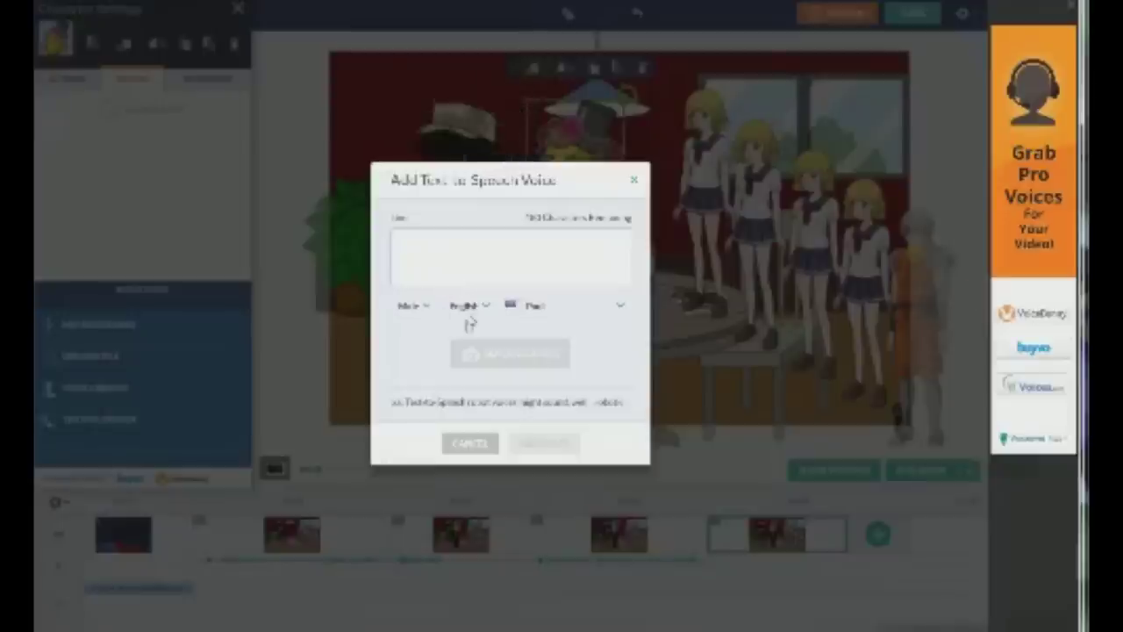
text(oops, i)
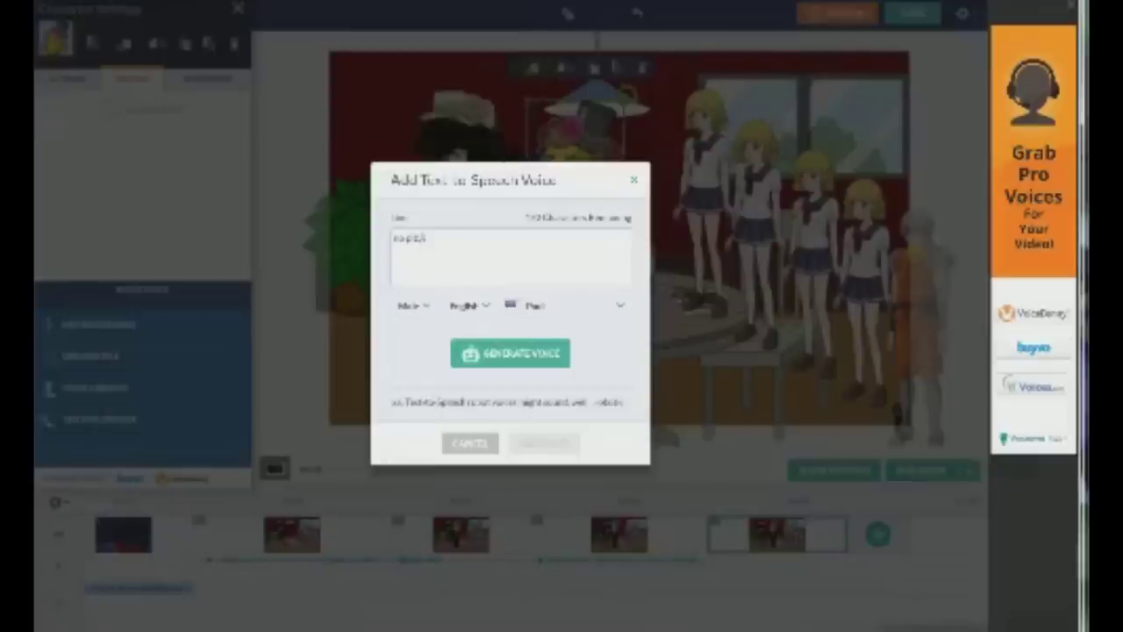
text(ny of what you are selling)
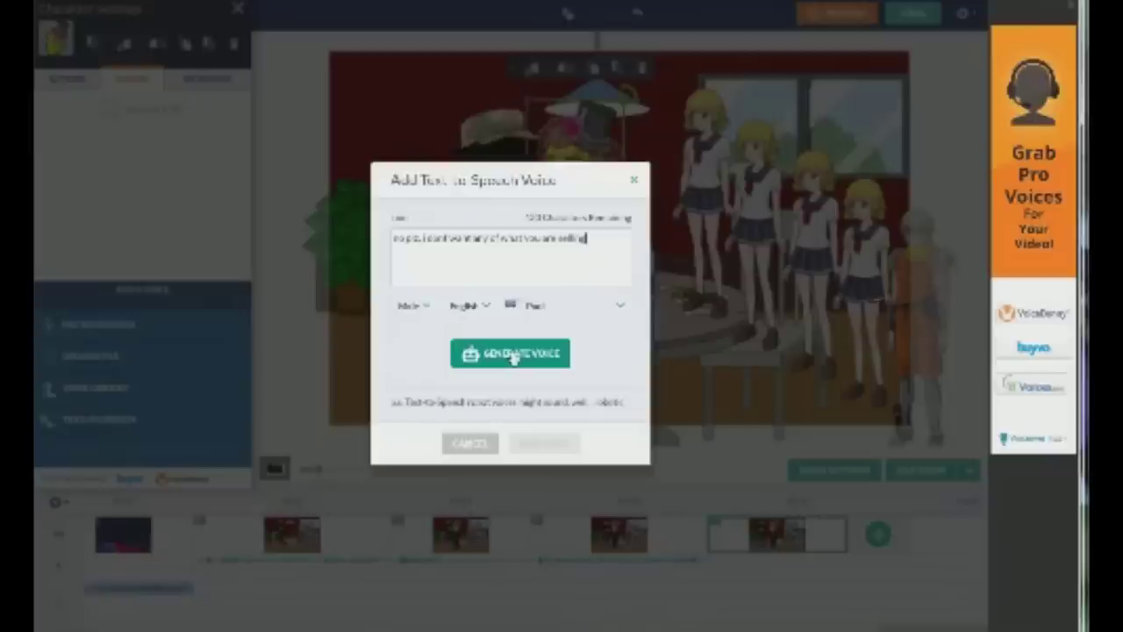
click(514, 354)
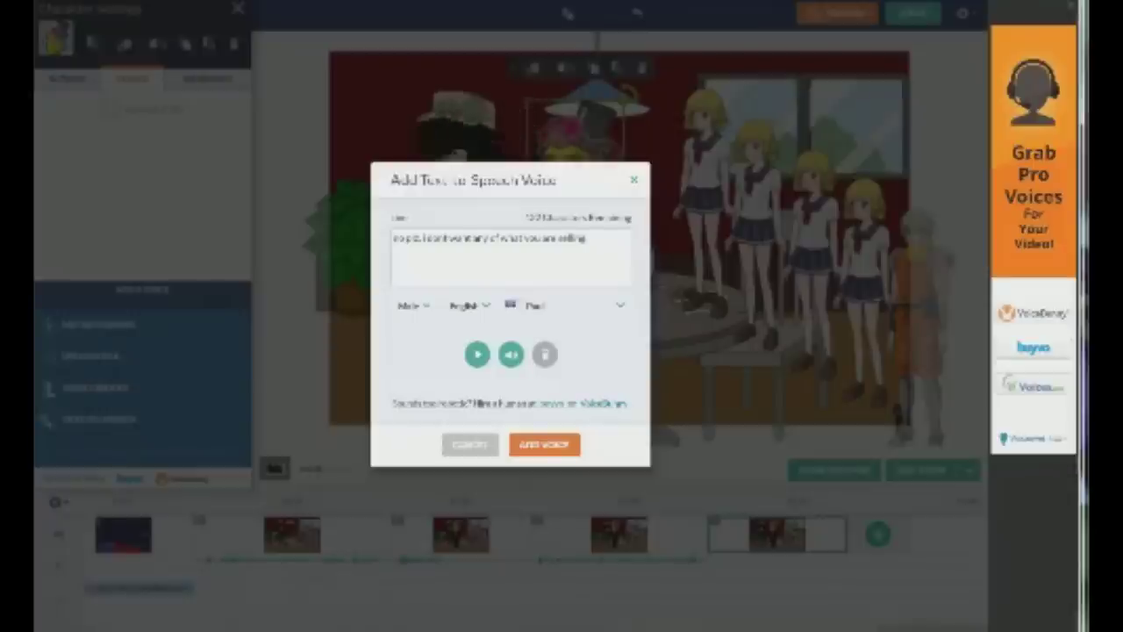
click(526, 362)
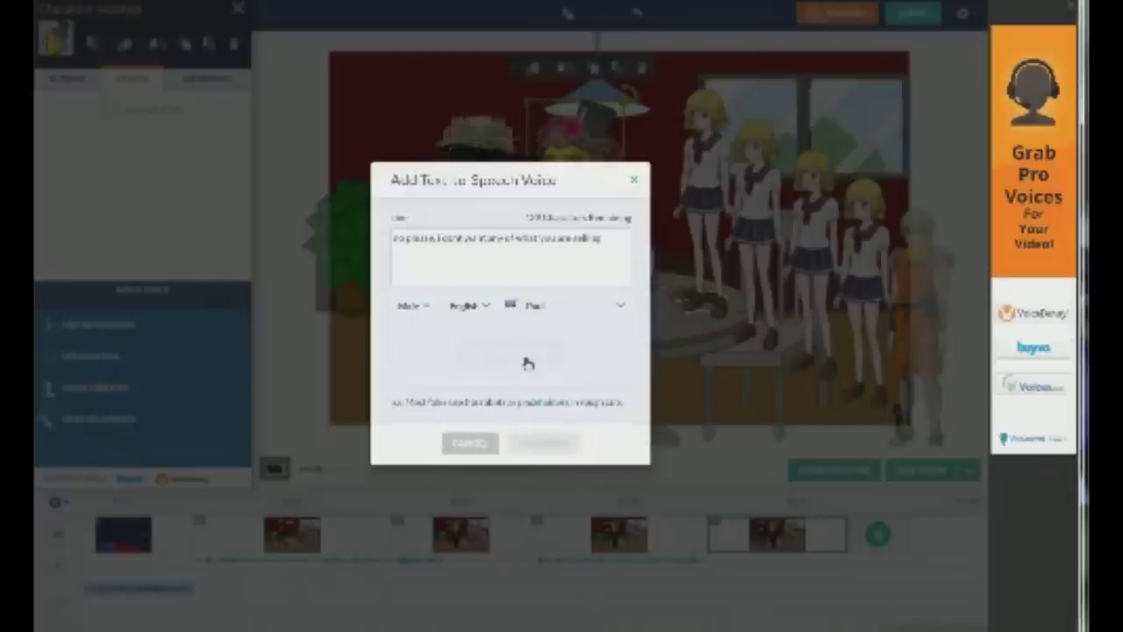
click(528, 452)
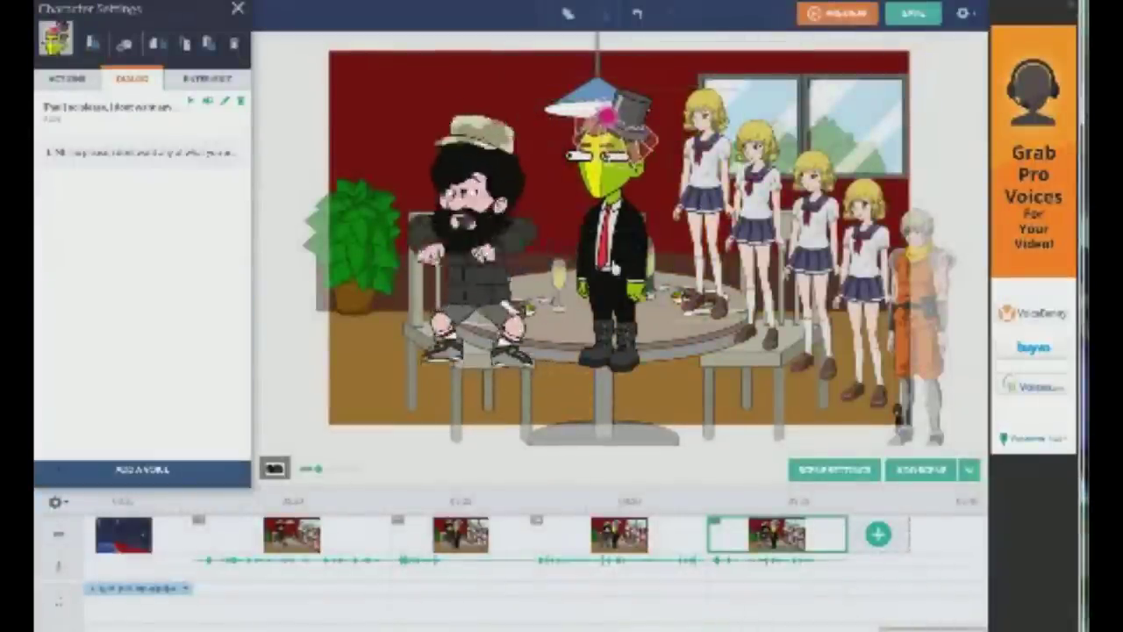
Switch the green-faced character to the fighting action in the newest scene
click(71, 79)
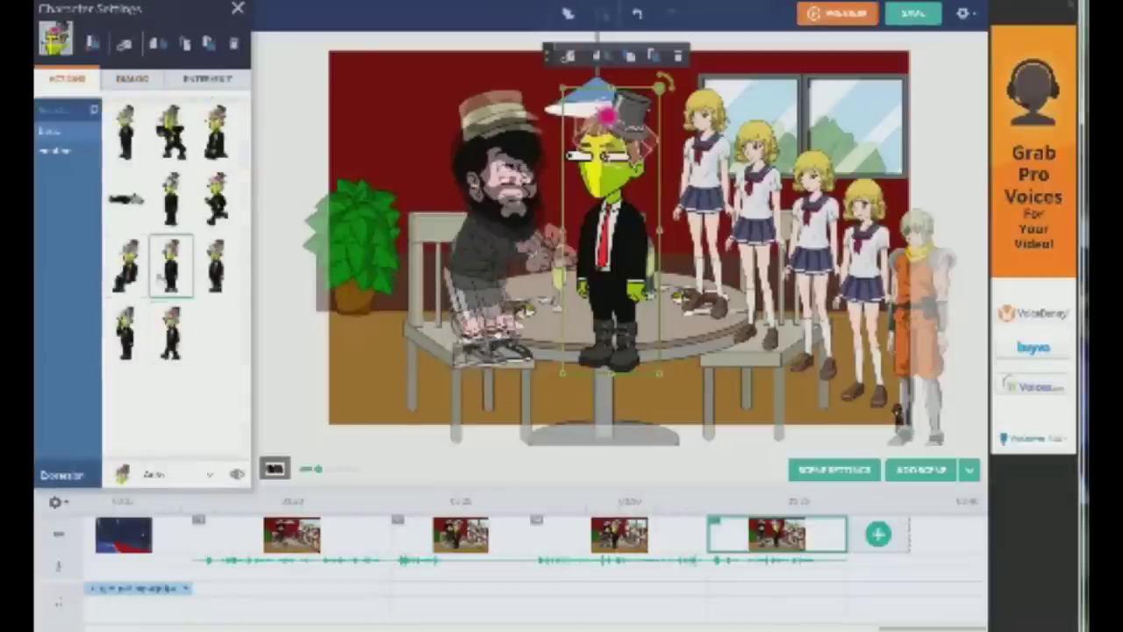
click(175, 152)
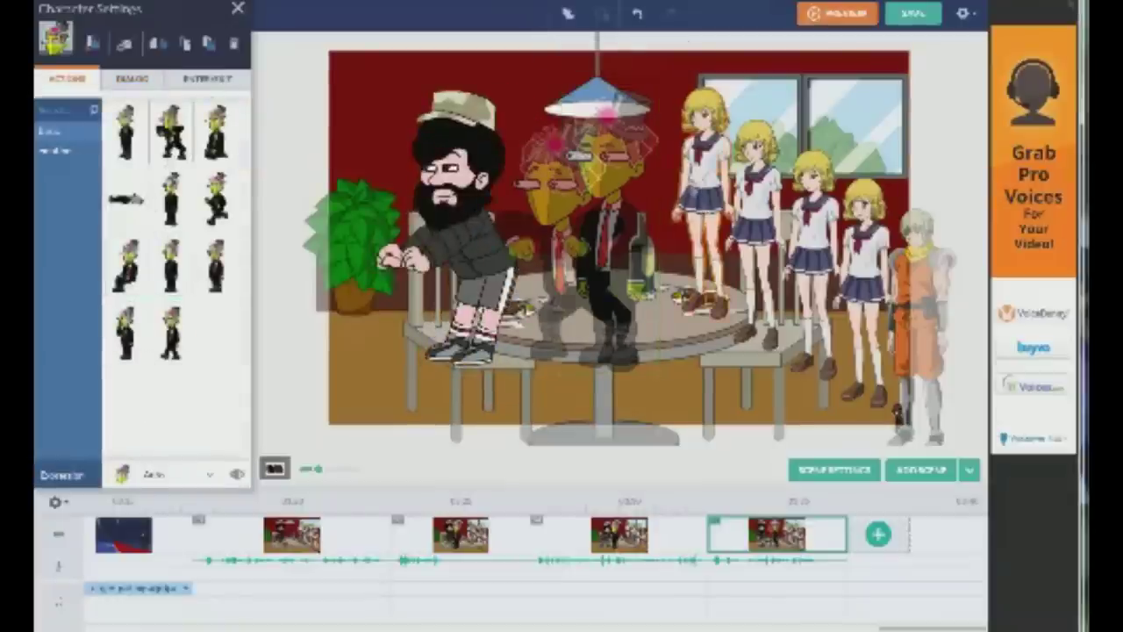
Try pointing, sword-fight and Desperate actions on the tallest-standing blonde schoolgirl, then give her a raised-fist action from the emotion set
click(701, 183)
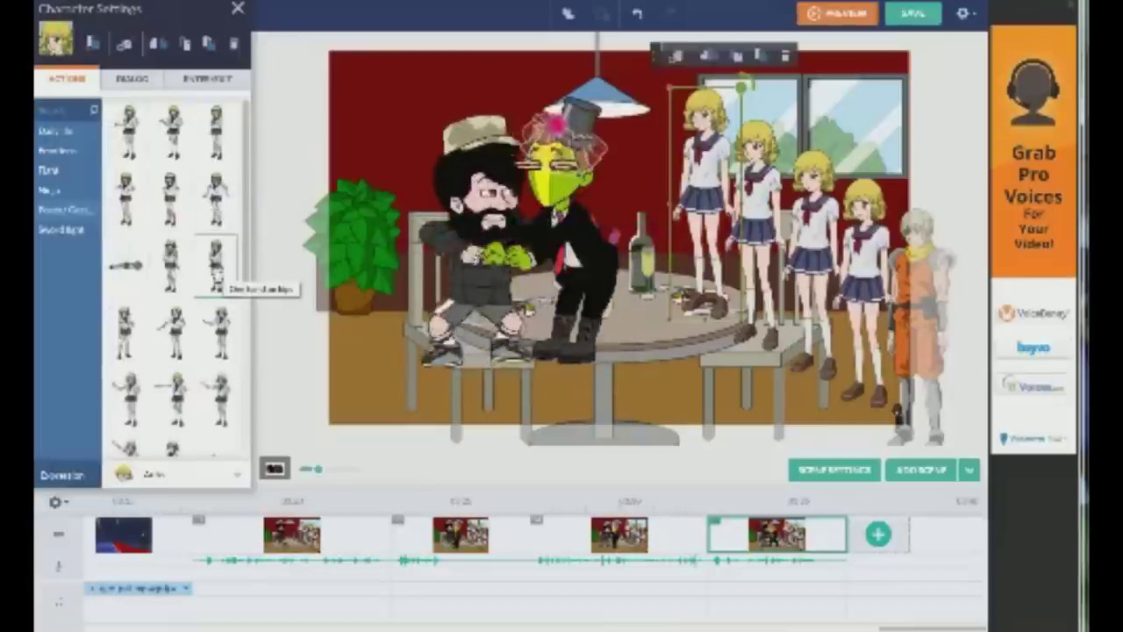
click(219, 331)
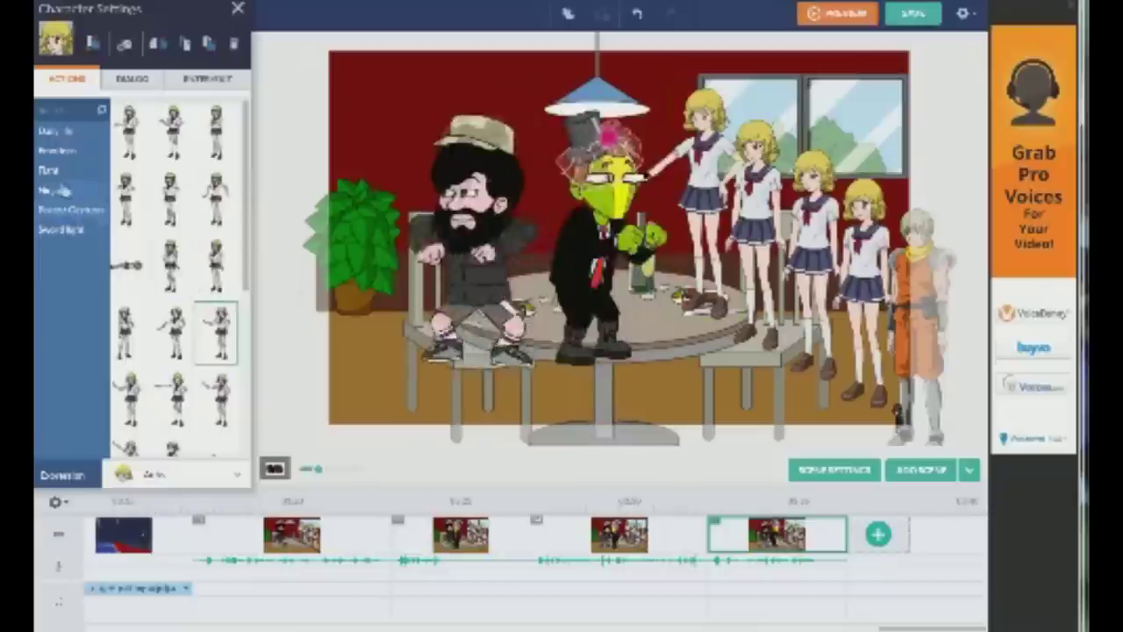
click(75, 235)
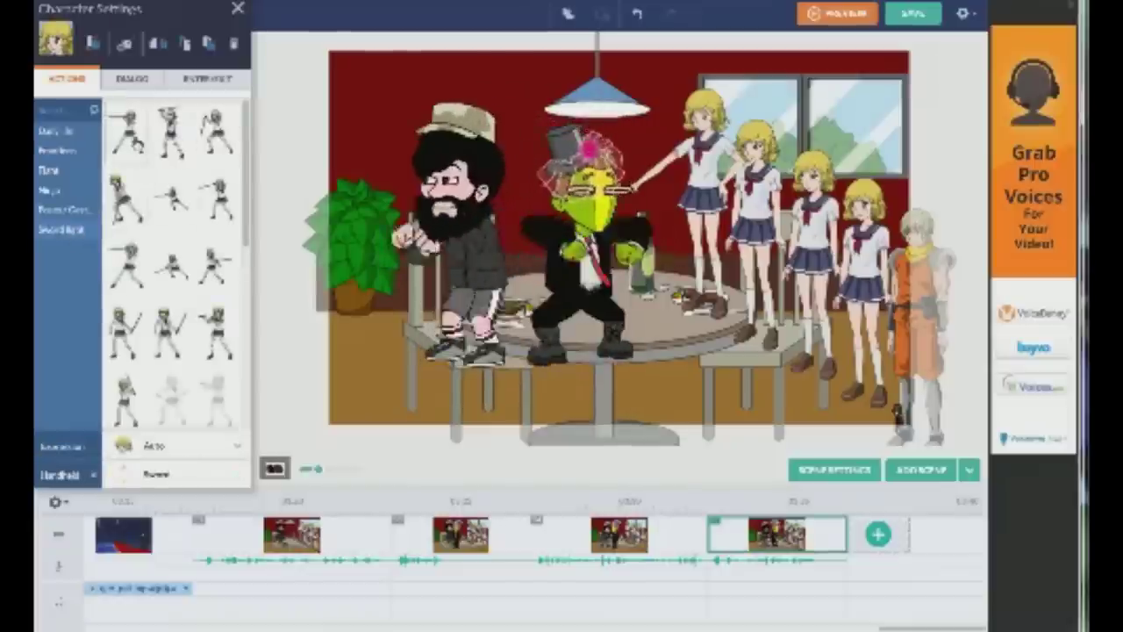
click(58, 173)
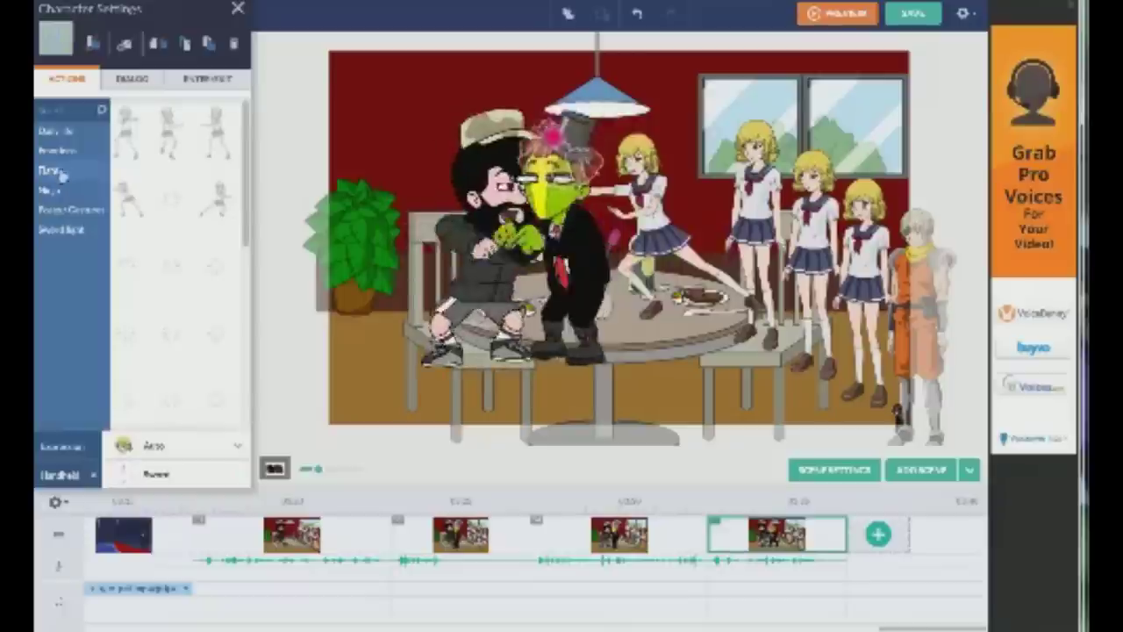
click(83, 158)
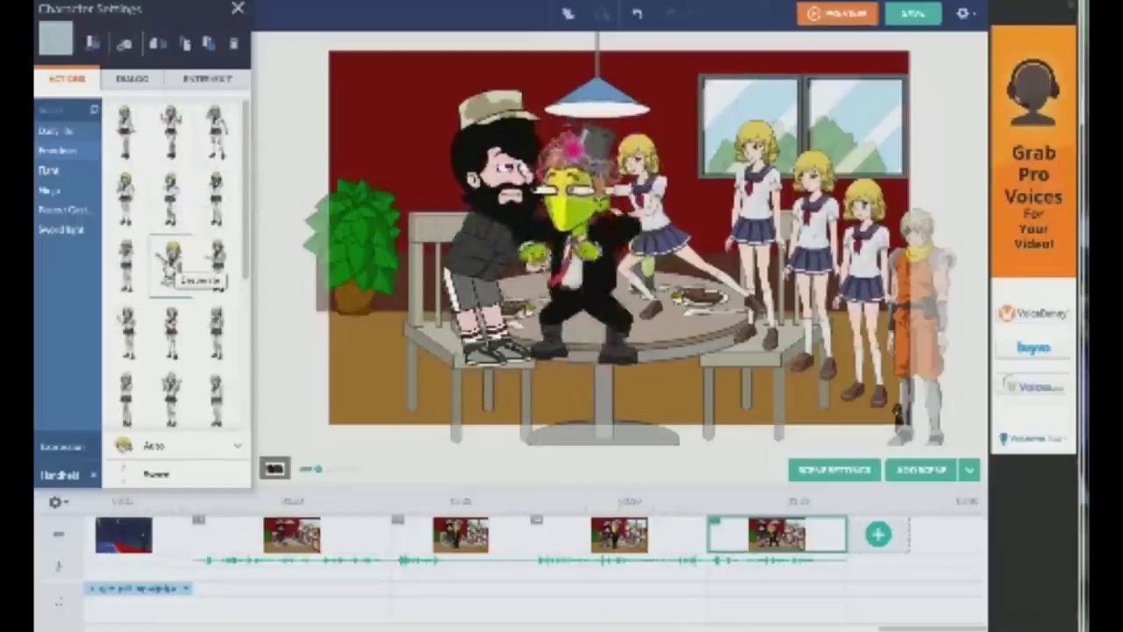
click(184, 266)
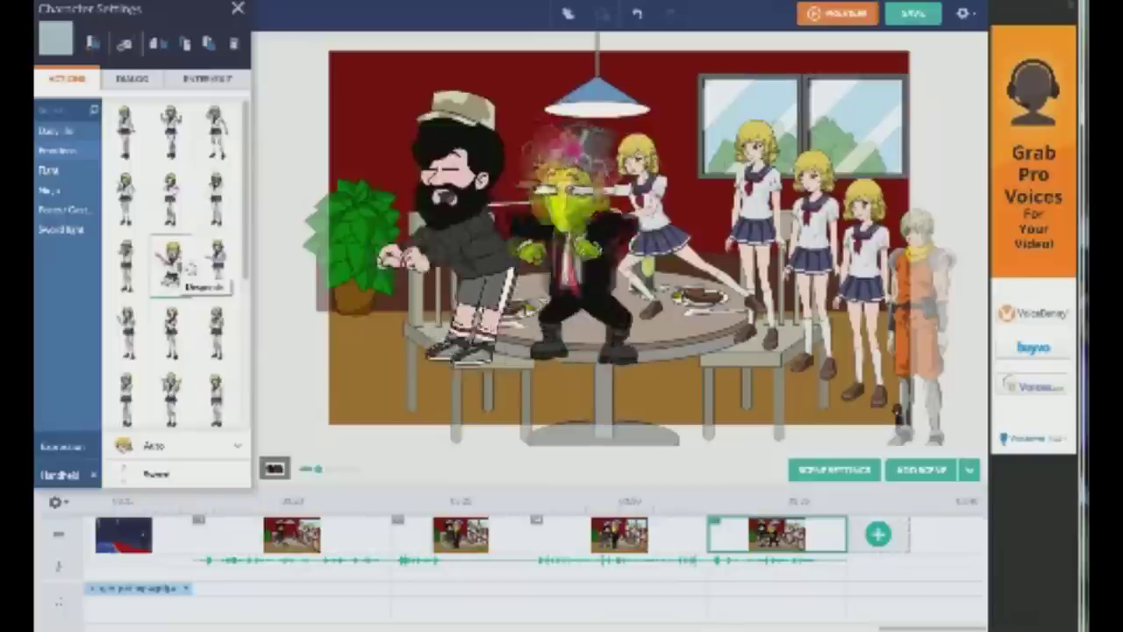
click(190, 267)
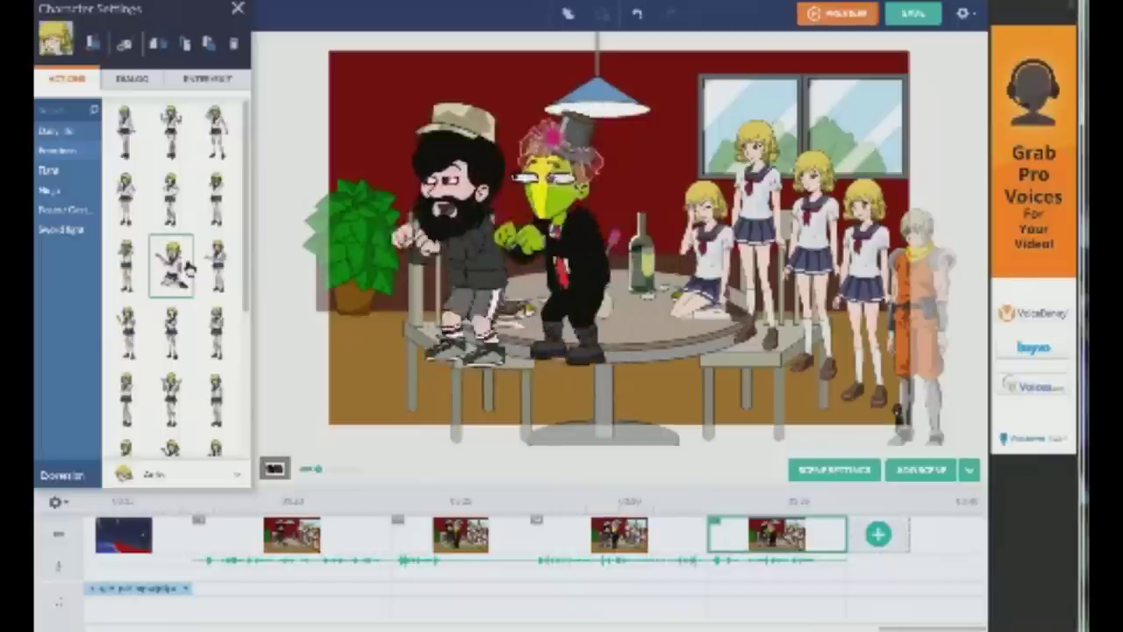
scroll(187, 268, down, 5)
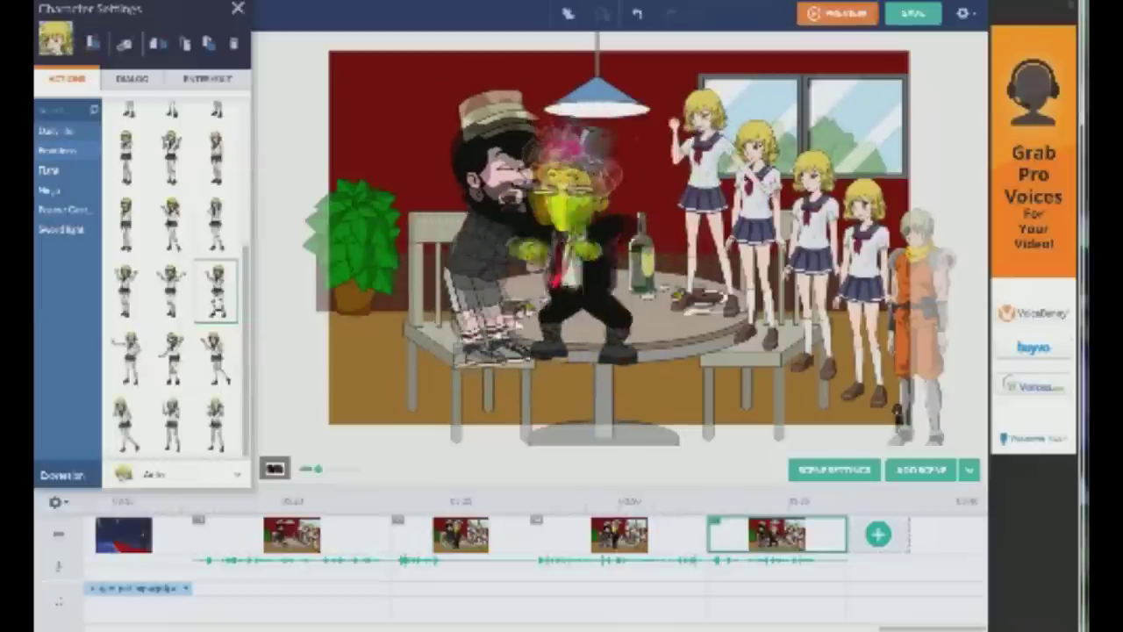
Put the four blonde schoolgirls on bicycles using the cycling action from the daily life set
click(231, 420)
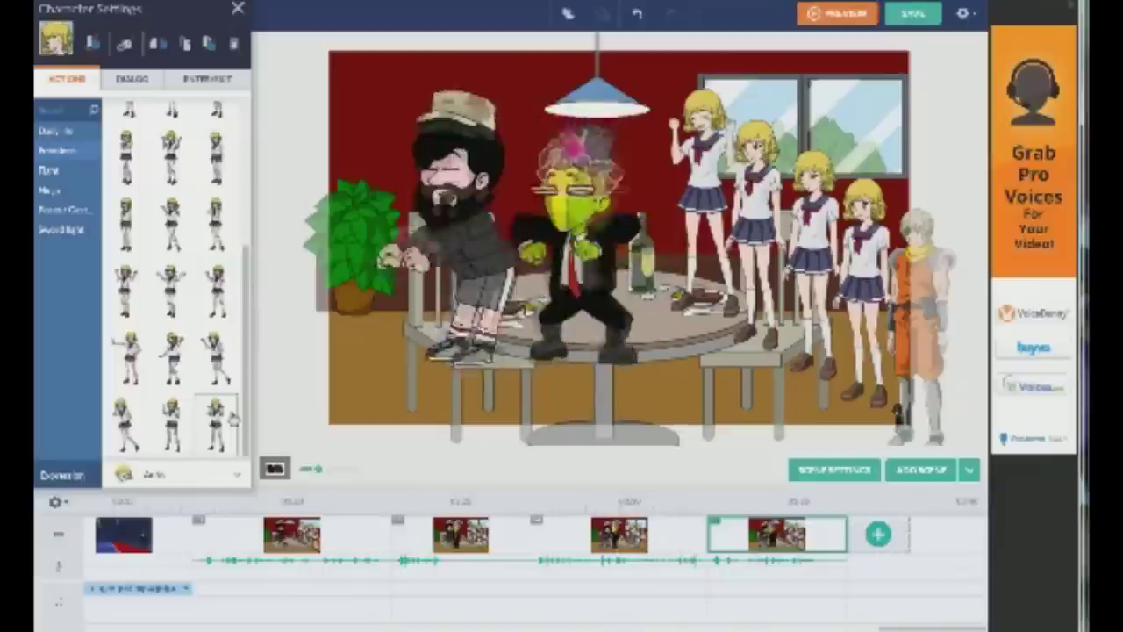
scroll(231, 419, up, 5)
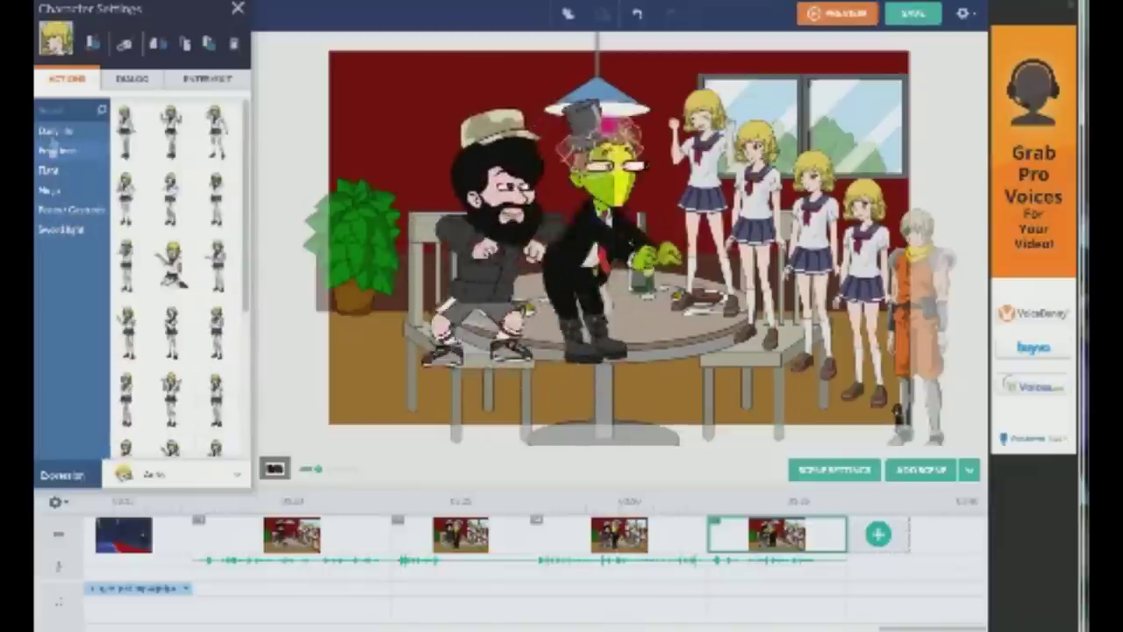
click(54, 136)
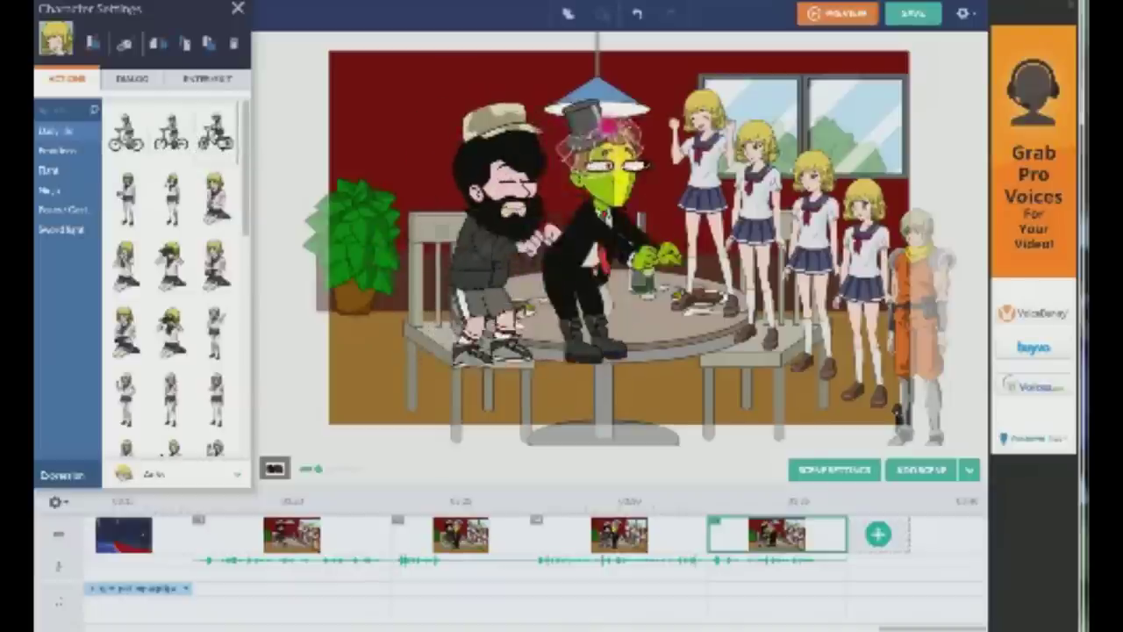
click(223, 139)
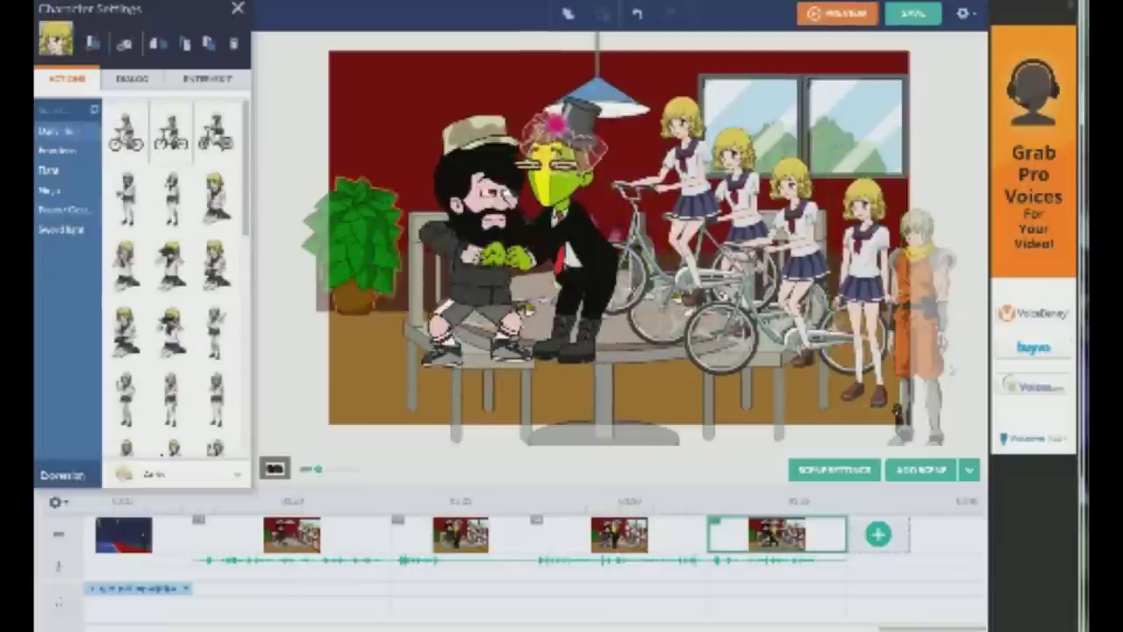
click(171, 131)
click(291, 158)
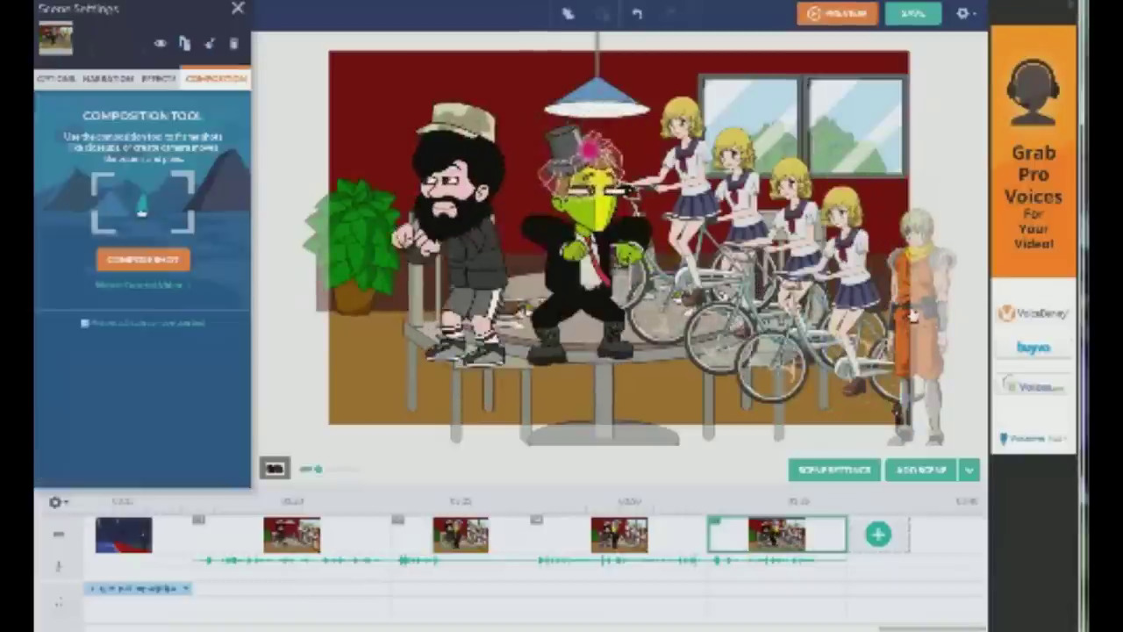
Give the grey-haired character in orange the matching cycling action from the daily life set
click(901, 309)
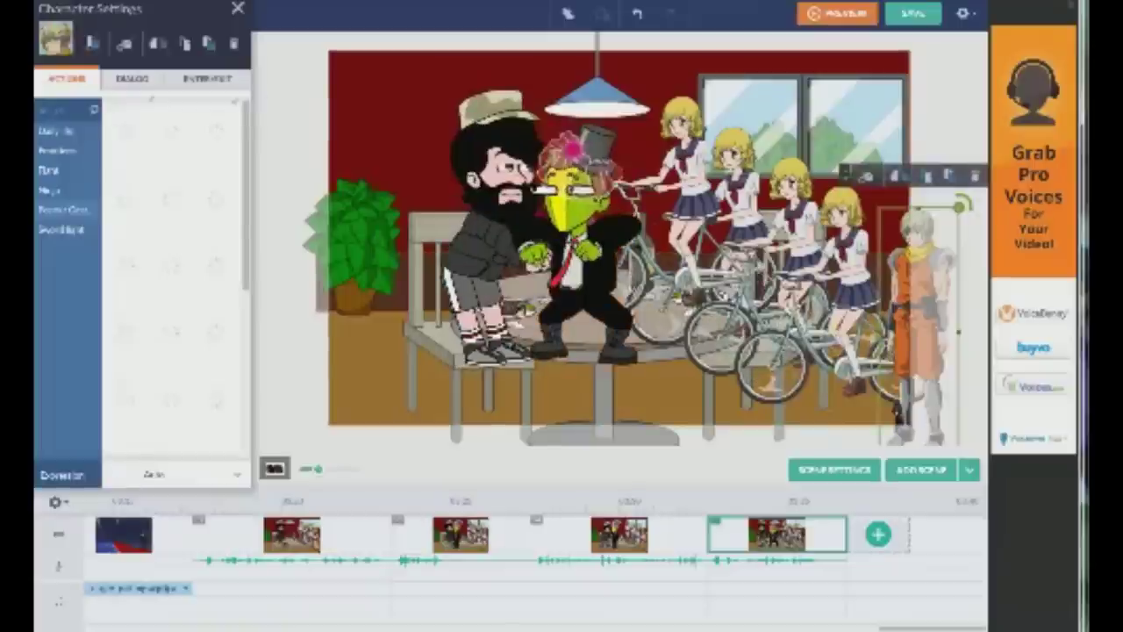
click(72, 136)
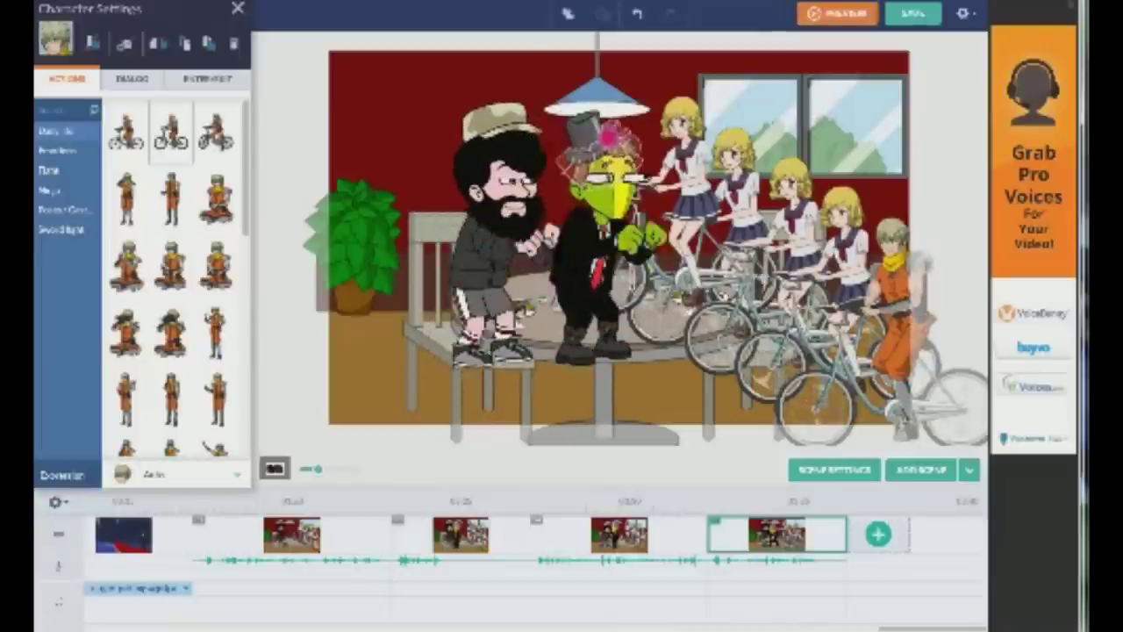
click(688, 137)
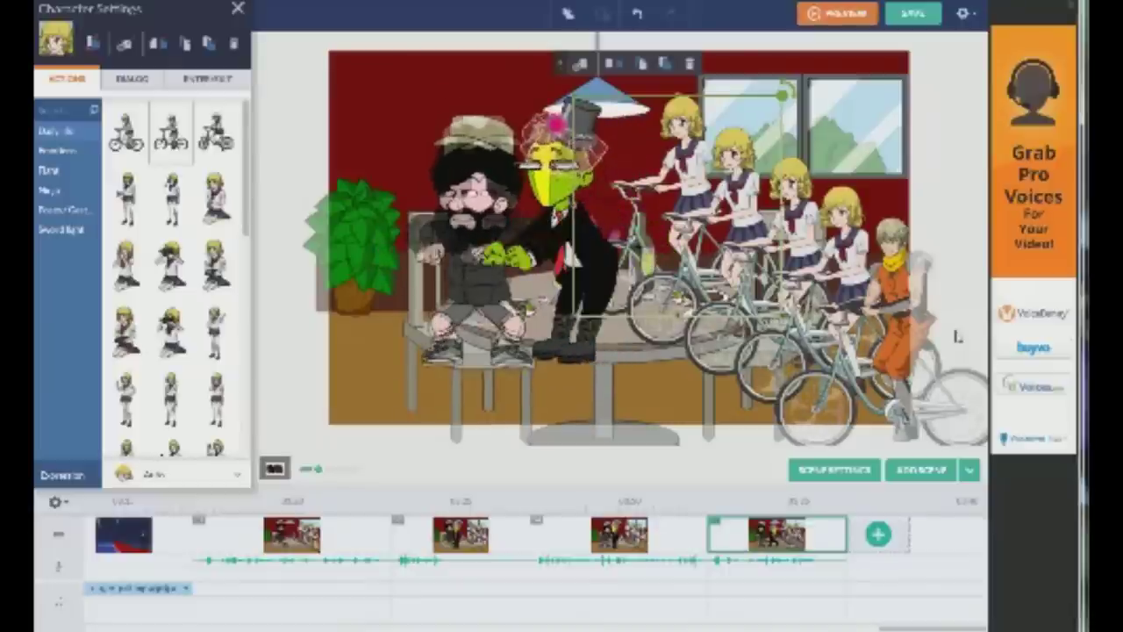
Add a new scene after the bicycle scene and delete all its characters, props and the red-and-brown background
click(902, 548)
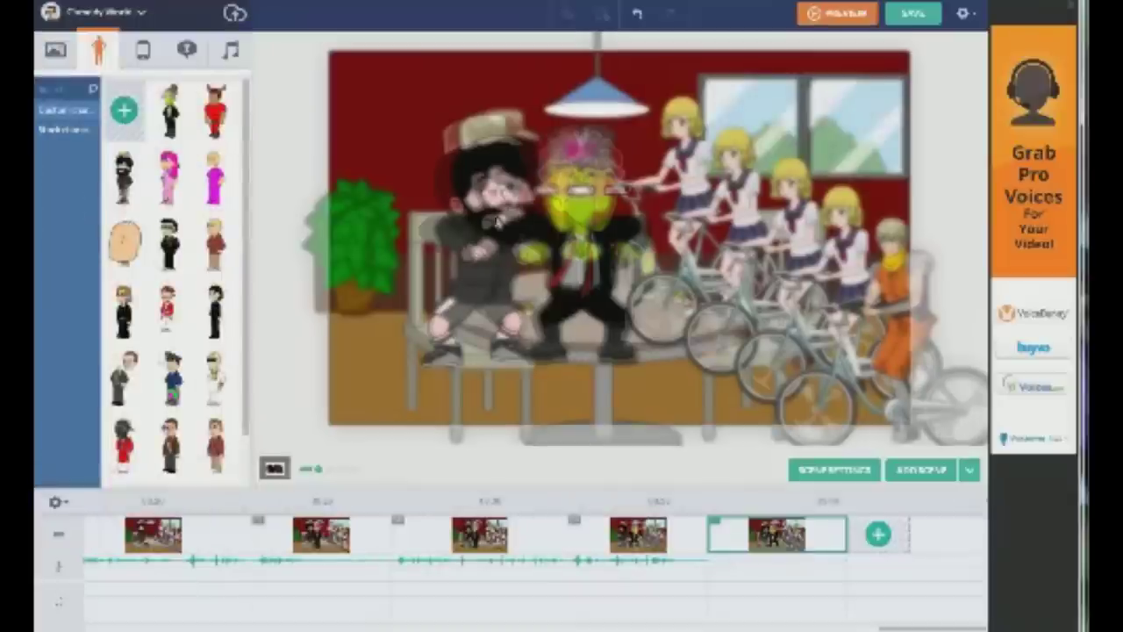
drag(279, 73, 978, 414)
key(Delete)
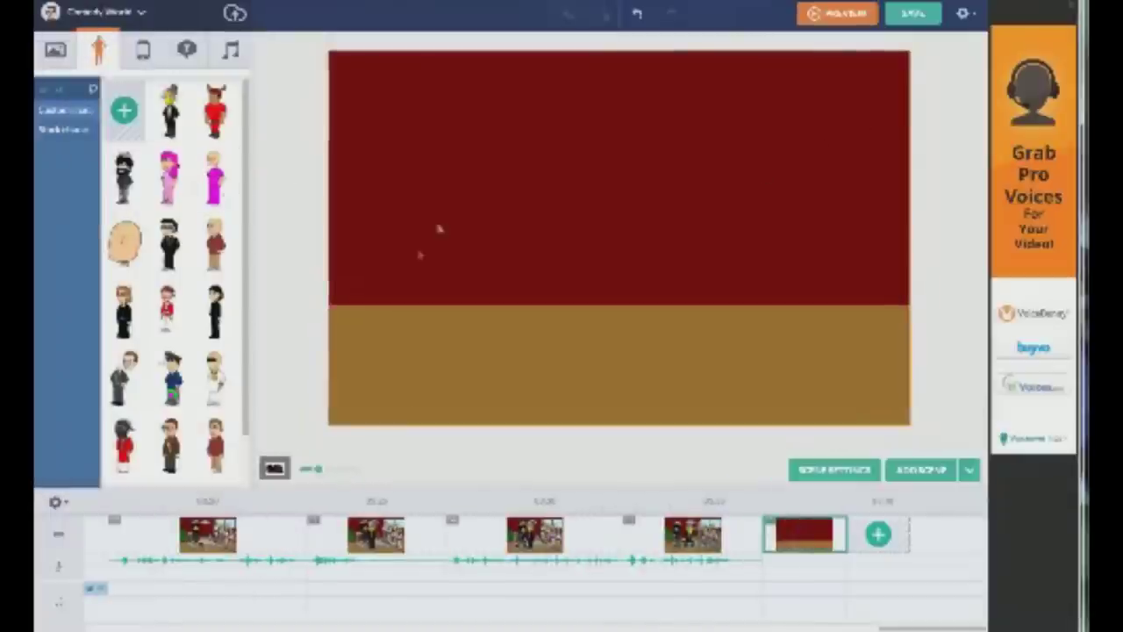
click(383, 276)
key(Delete)
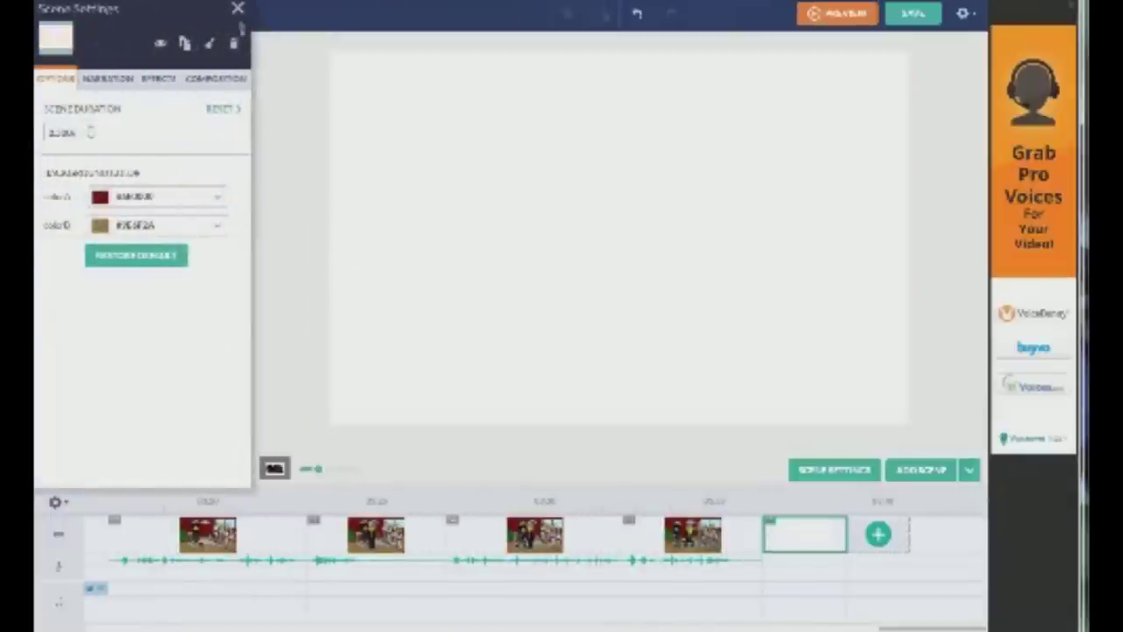
click(238, 10)
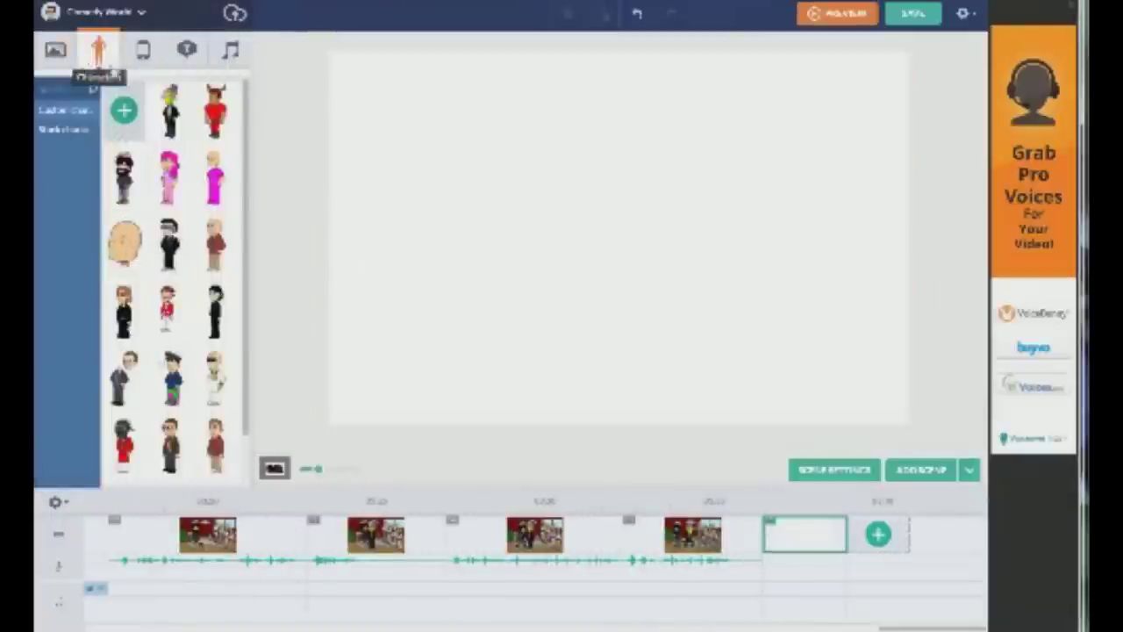
Add a plain handwritten-style text element to the blank scene
click(186, 50)
click(79, 114)
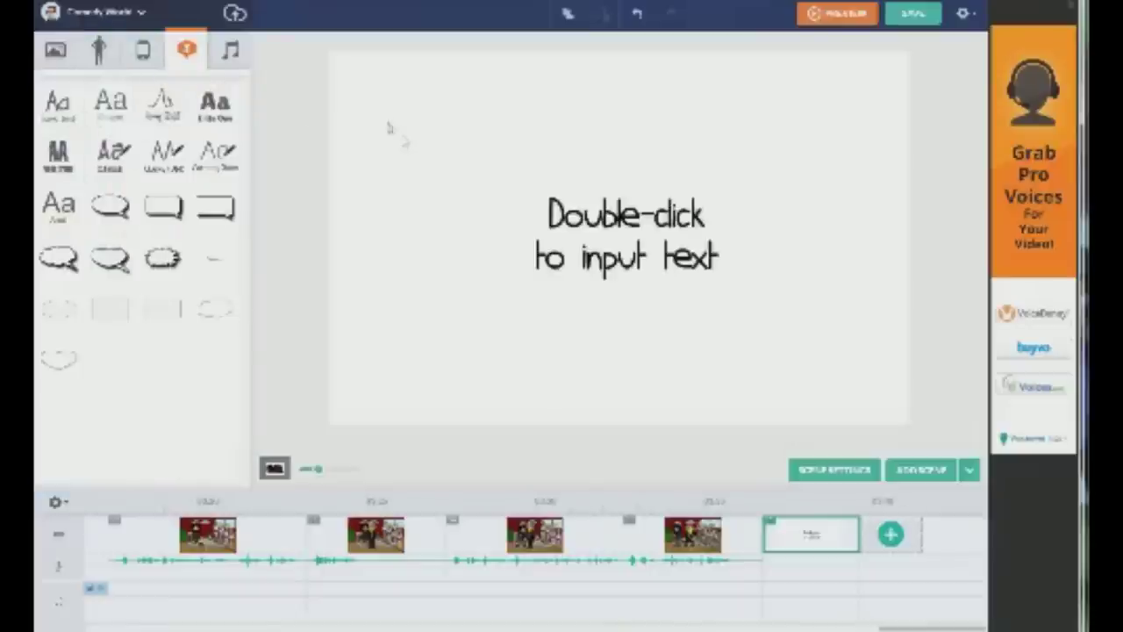
click(614, 229)
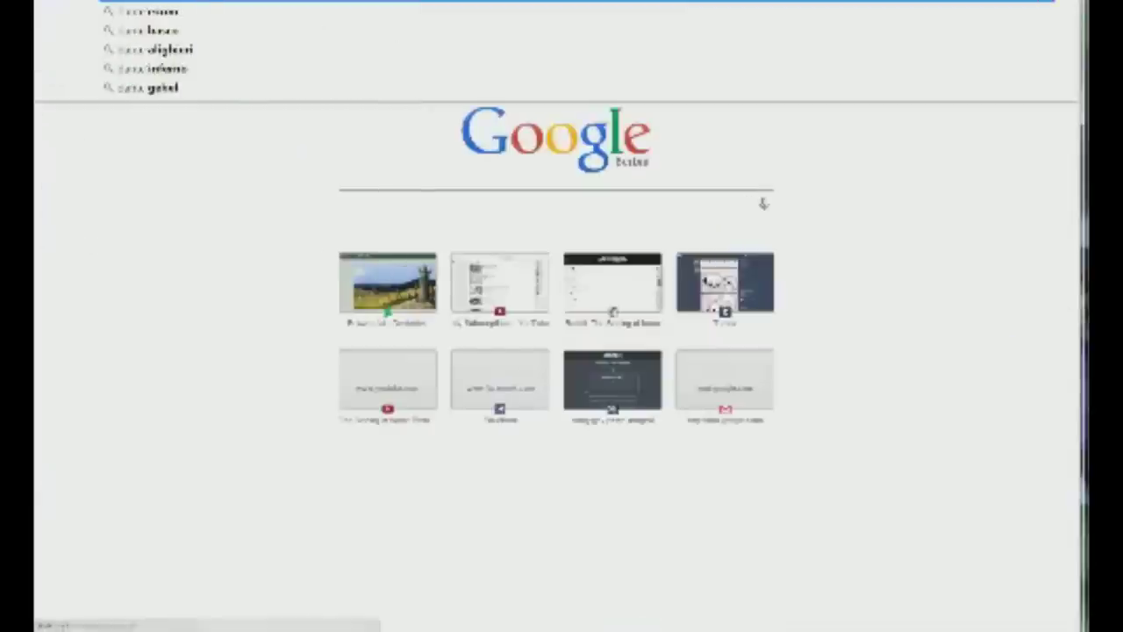
Switch to the browser's Google page, search for "dante inferno quotes" and open the Goodreads Inferno Quotes result
key(Down)
key(Down)
key(Down)
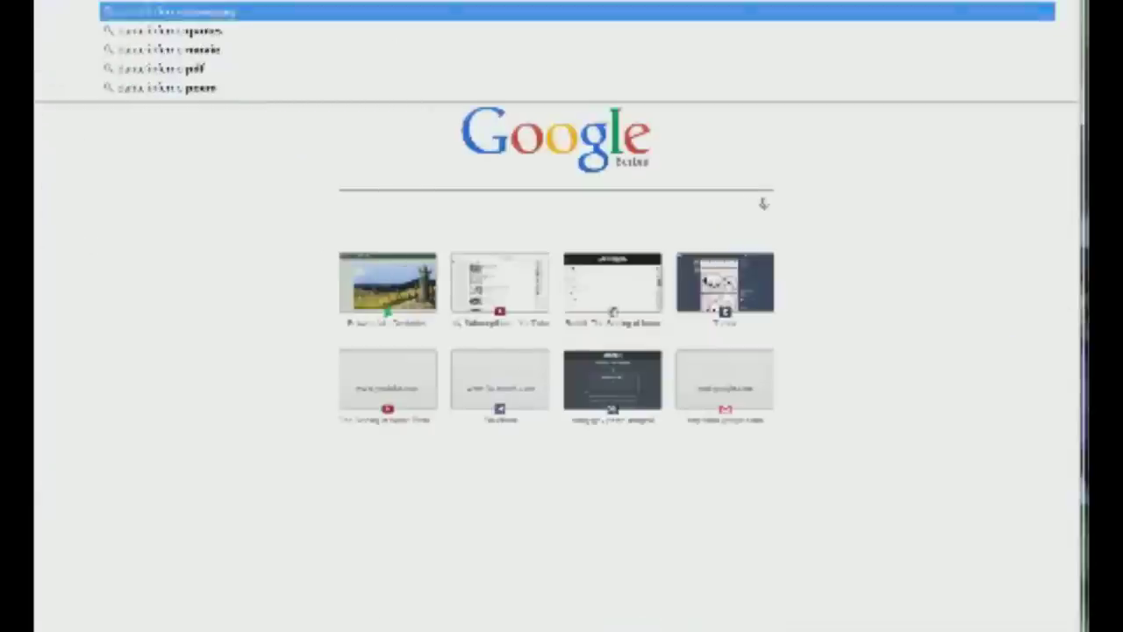
key(Return)
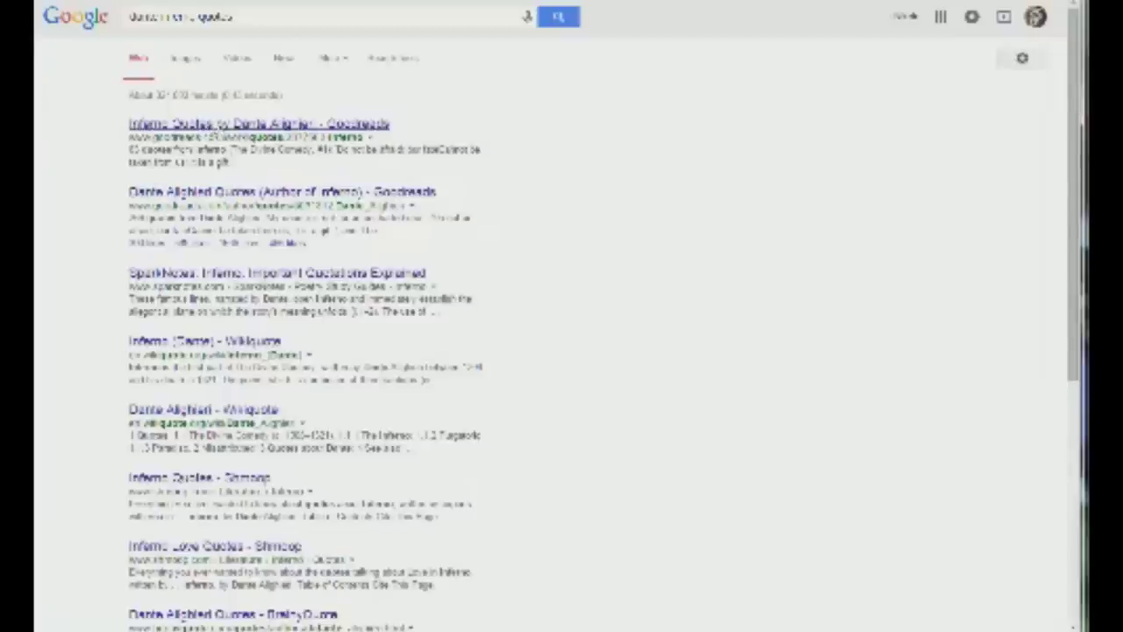
click(221, 130)
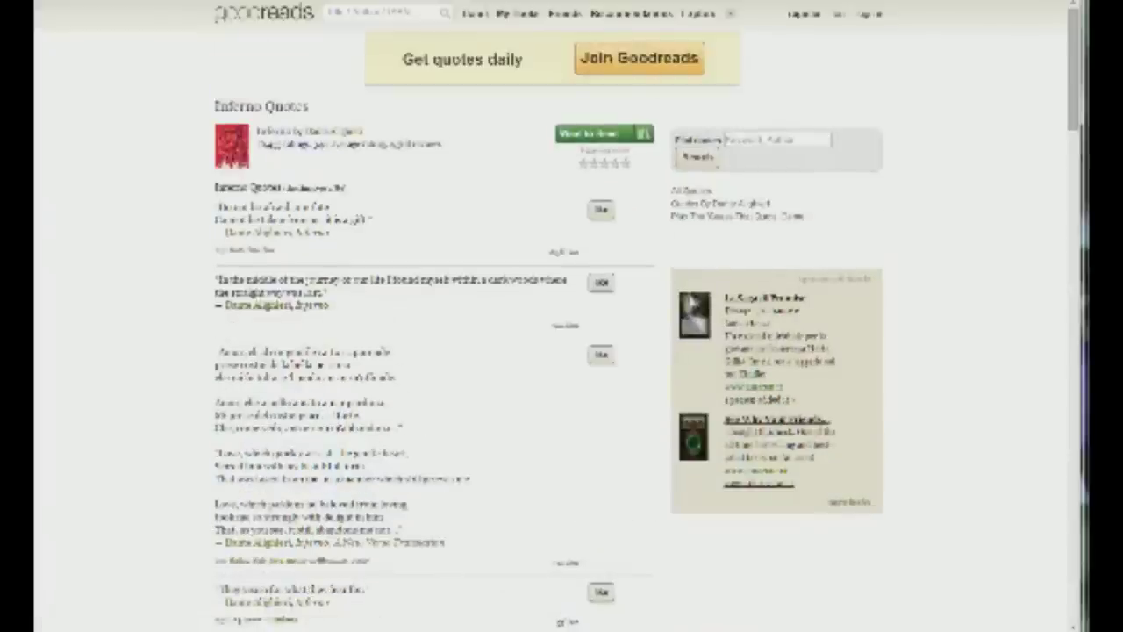
Find and copy the quote "There is no greater sorrow then to recall our times of joy in wretchedness." on the Goodreads page
scroll(375, 233, down, 2)
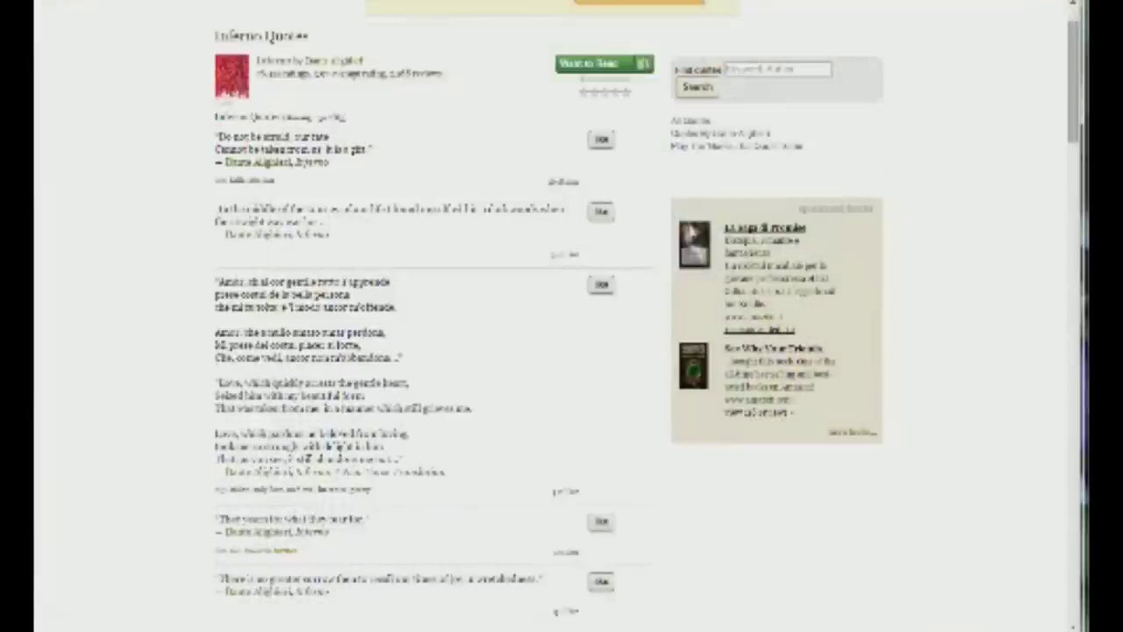
drag(218, 209, 329, 223)
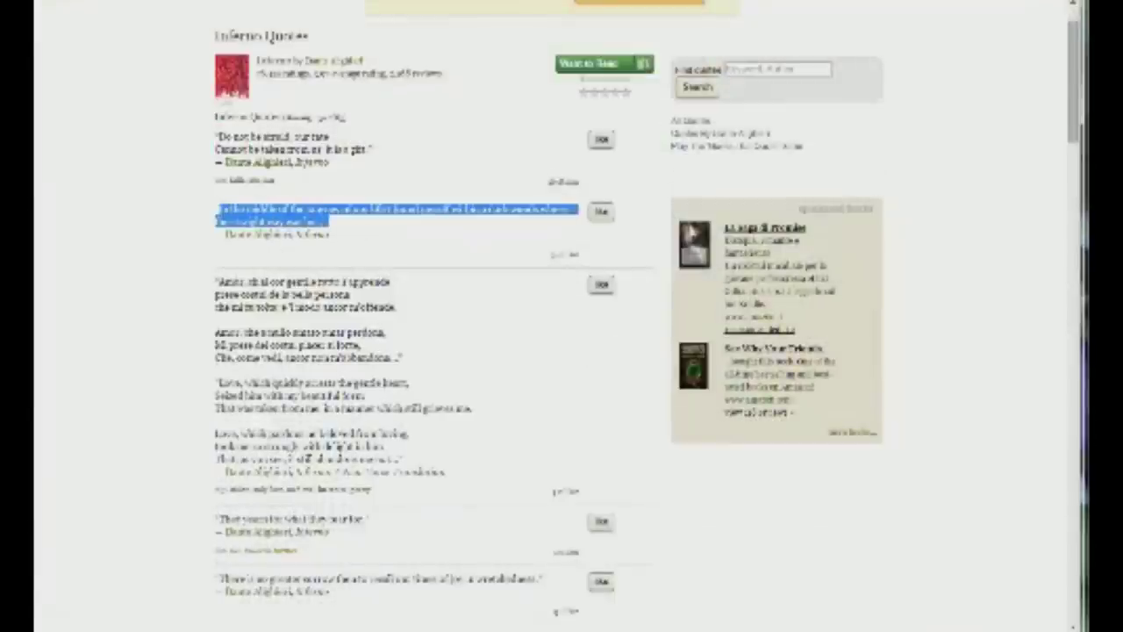
click(407, 232)
scroll(408, 230, down, 10)
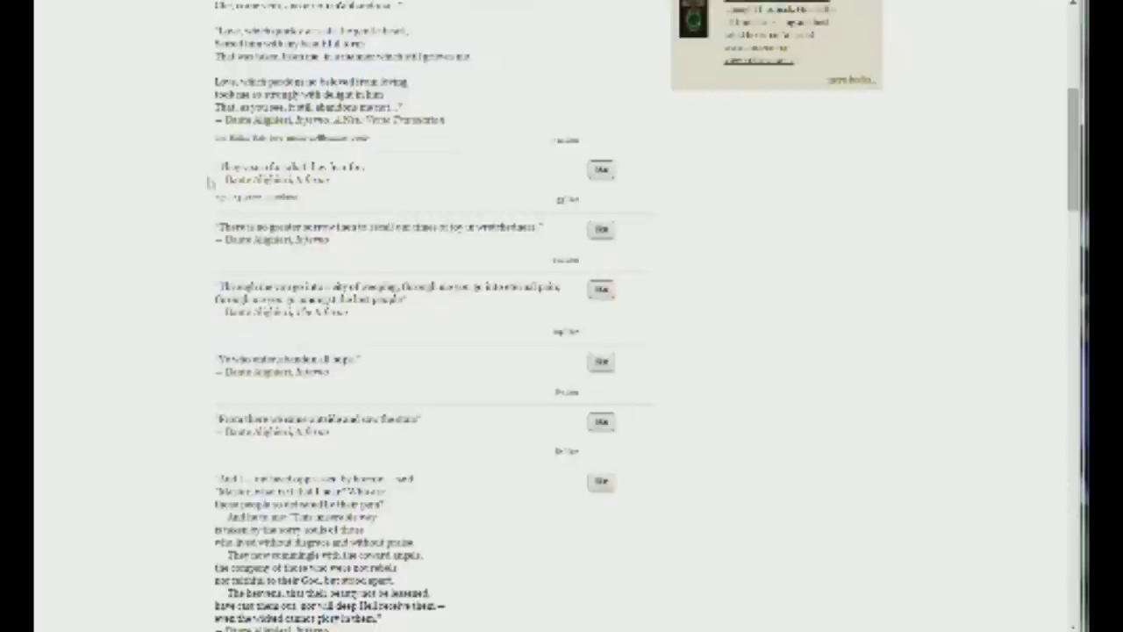
scroll(211, 287, down, 2)
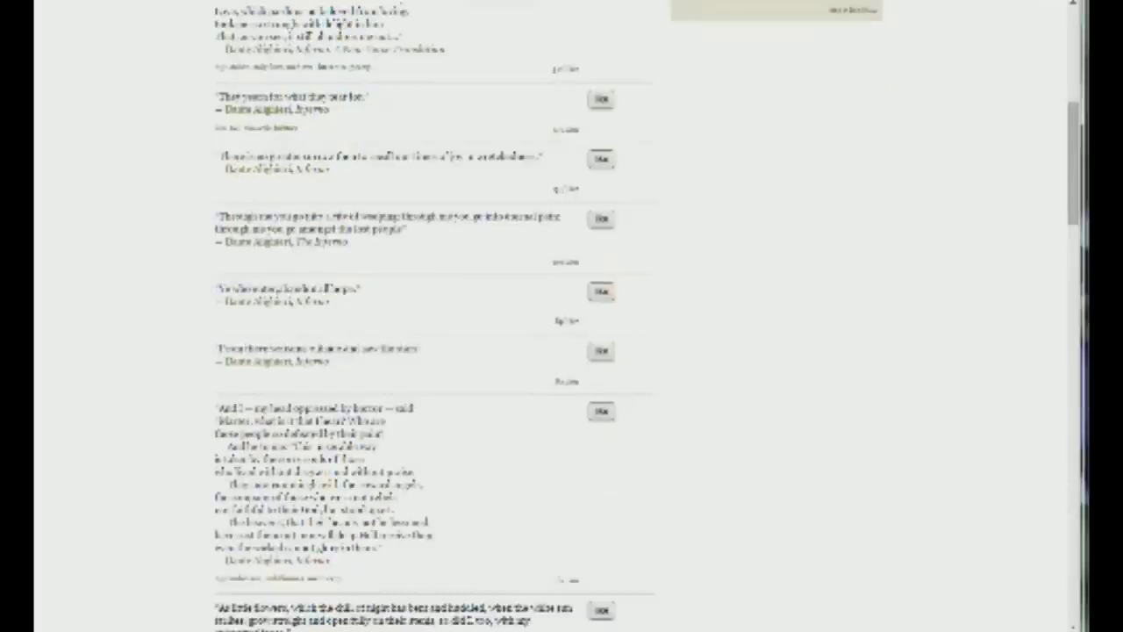
drag(538, 156, 215, 156)
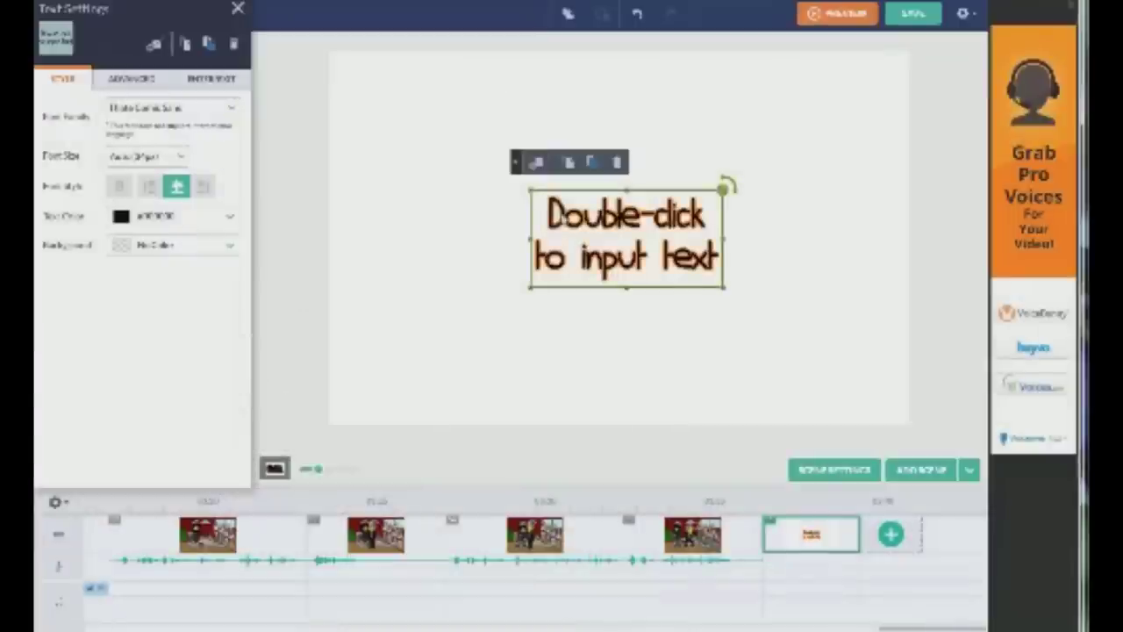
Replace the placeholder text with the copied quote about sorrow and set its font size to 32 px
double_click(670, 250)
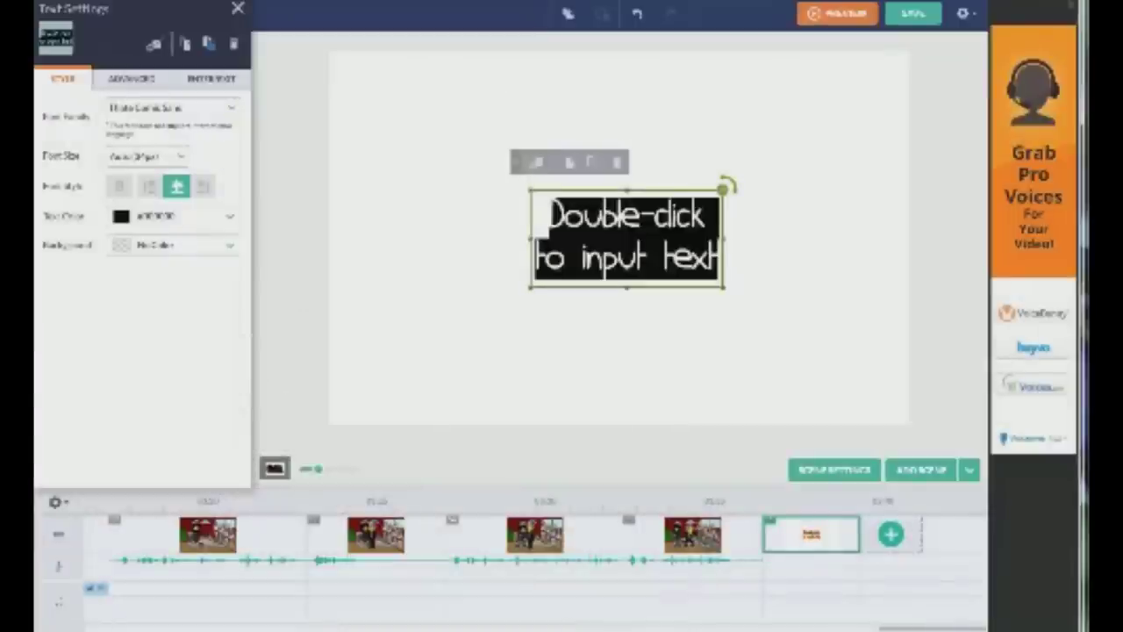
text(There is no greater sorrow then to recall our times of joy in wretchedness.)
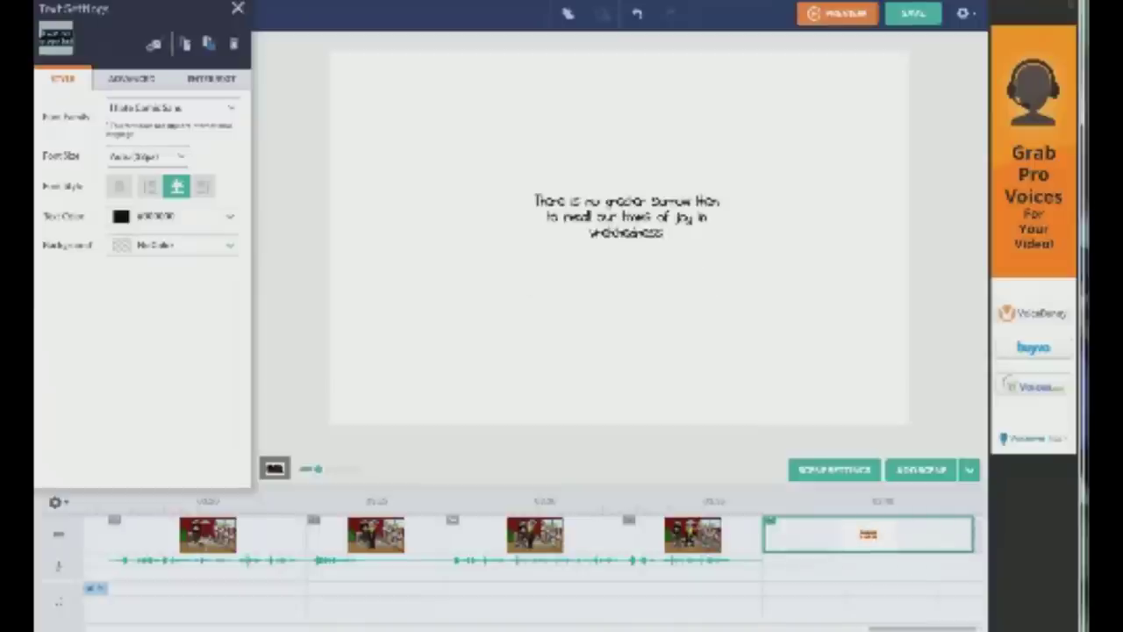
drag(669, 234, 538, 203)
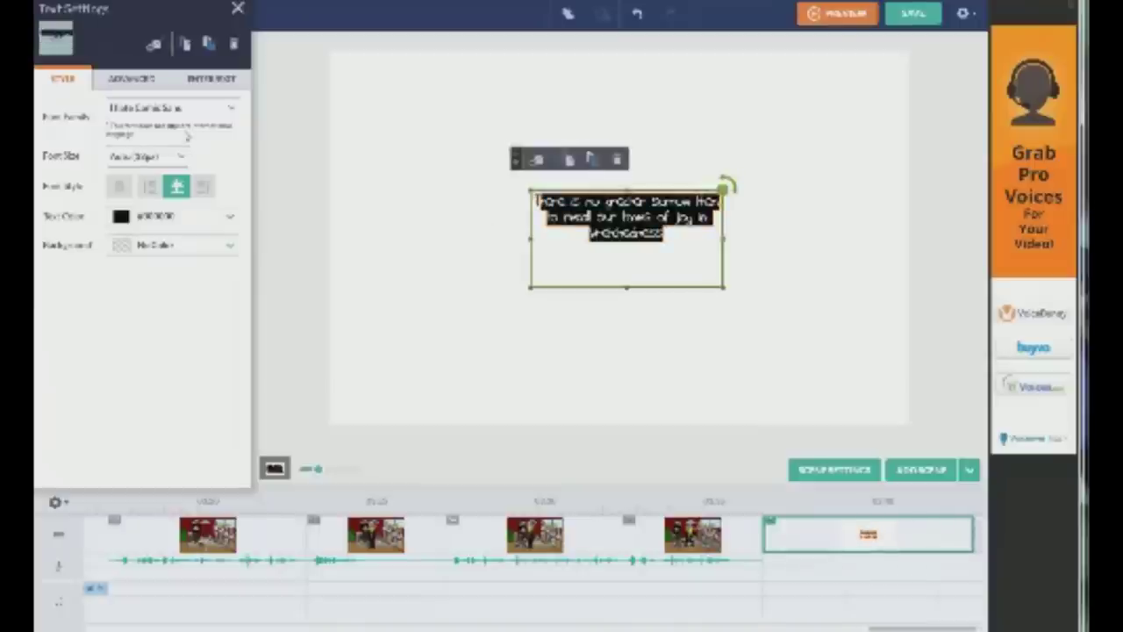
click(182, 157)
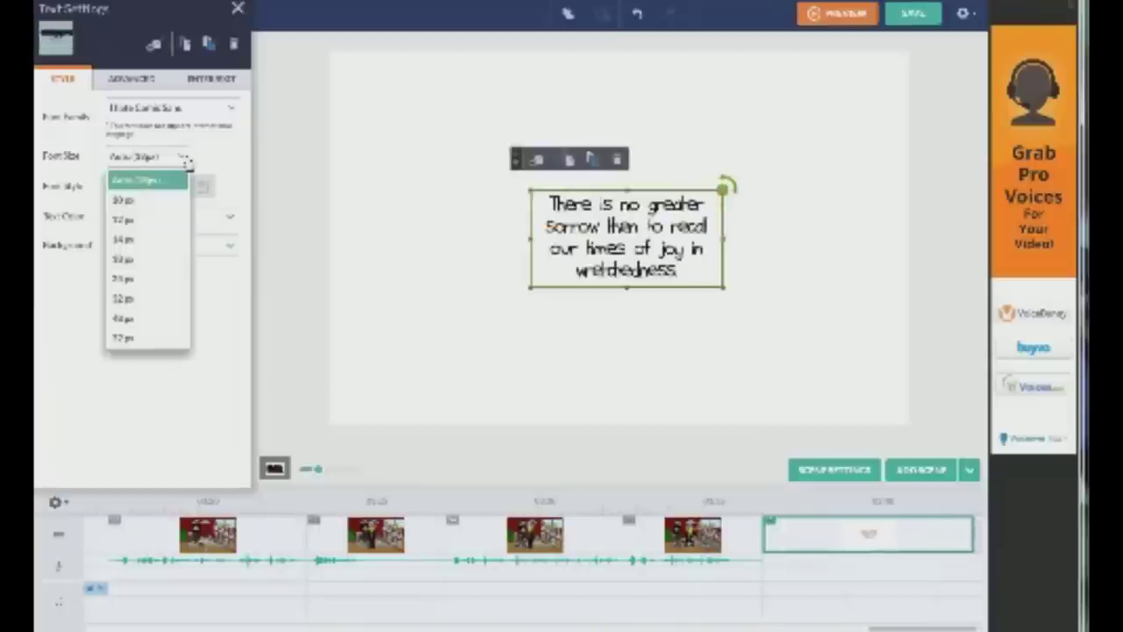
click(150, 303)
Move the quote up and widen its text box to span the full width of the scene
drag(644, 332, 645, 255)
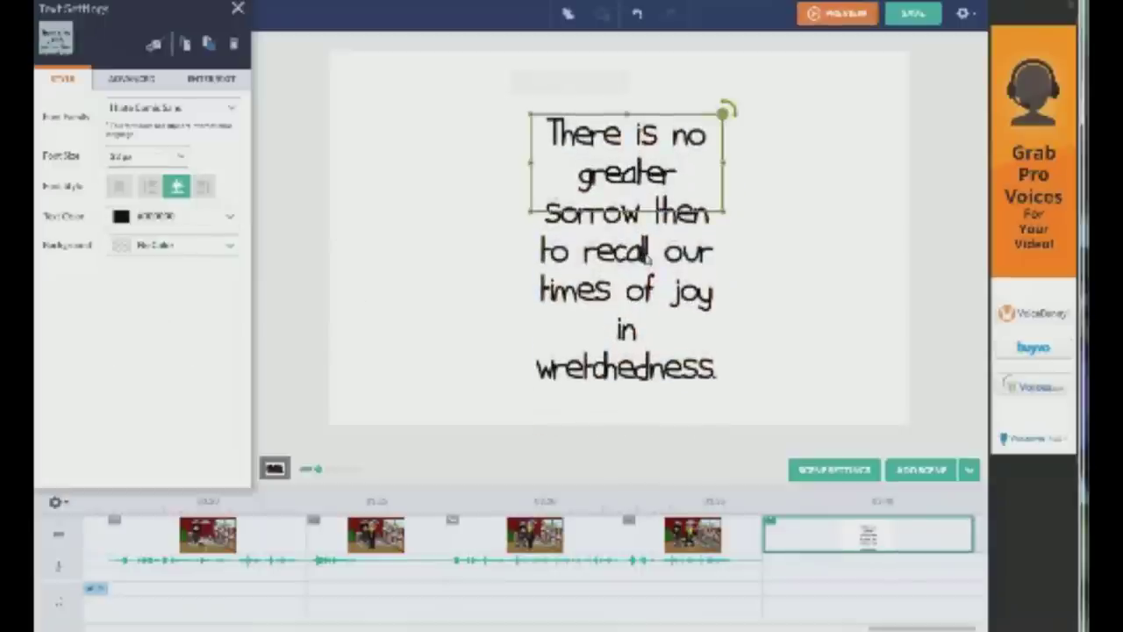
drag(531, 164, 299, 163)
drag(692, 154, 684, 154)
Try a 72 px font size on the quote with a taller text box, then set the size to 48 px
click(180, 165)
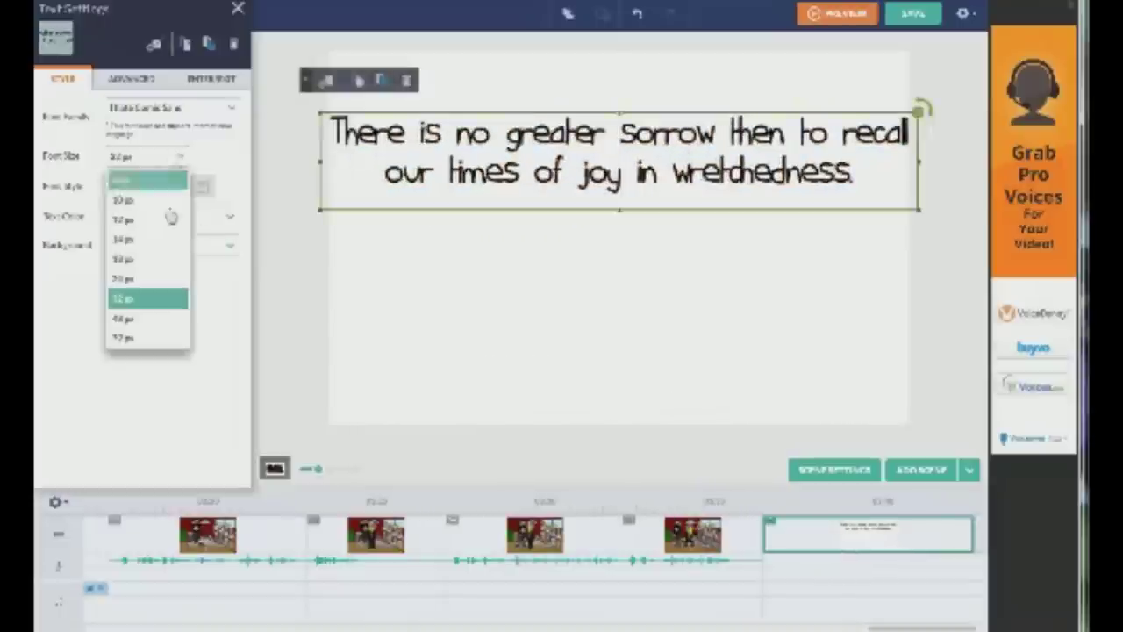
click(138, 338)
mouse_move(614, 213)
mouse_down()
mouse_move(614, 294)
mouse_move(621, 232)
mouse_up()
click(180, 157)
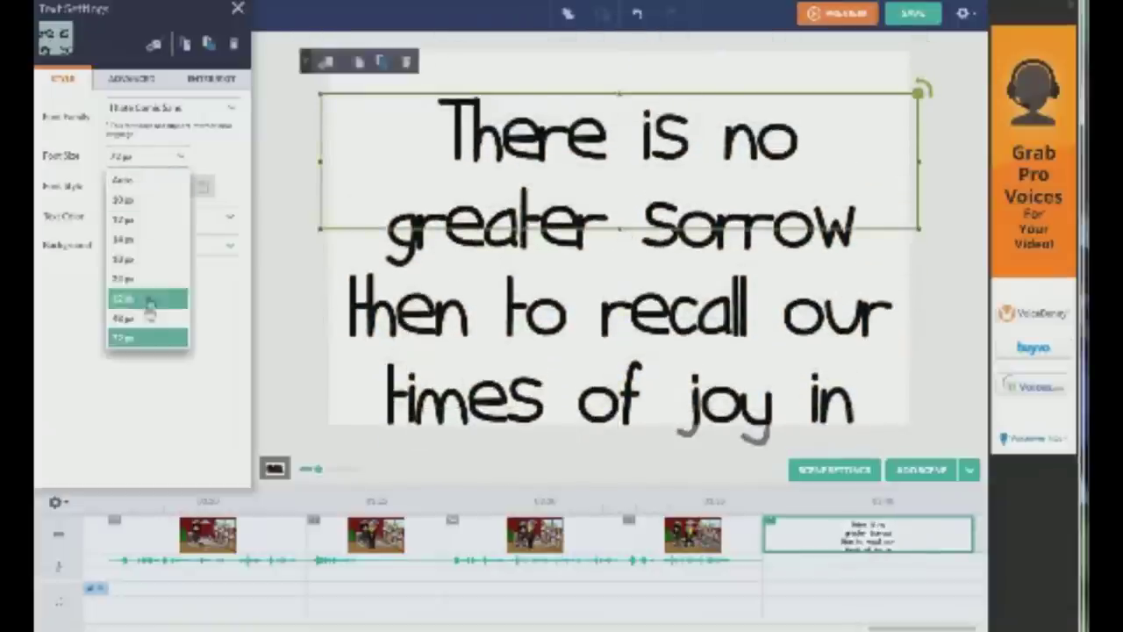
click(150, 305)
Enlarge the quote's text box vertically and position the text around the middle of the scene
drag(619, 230, 619, 316)
drag(647, 180, 650, 271)
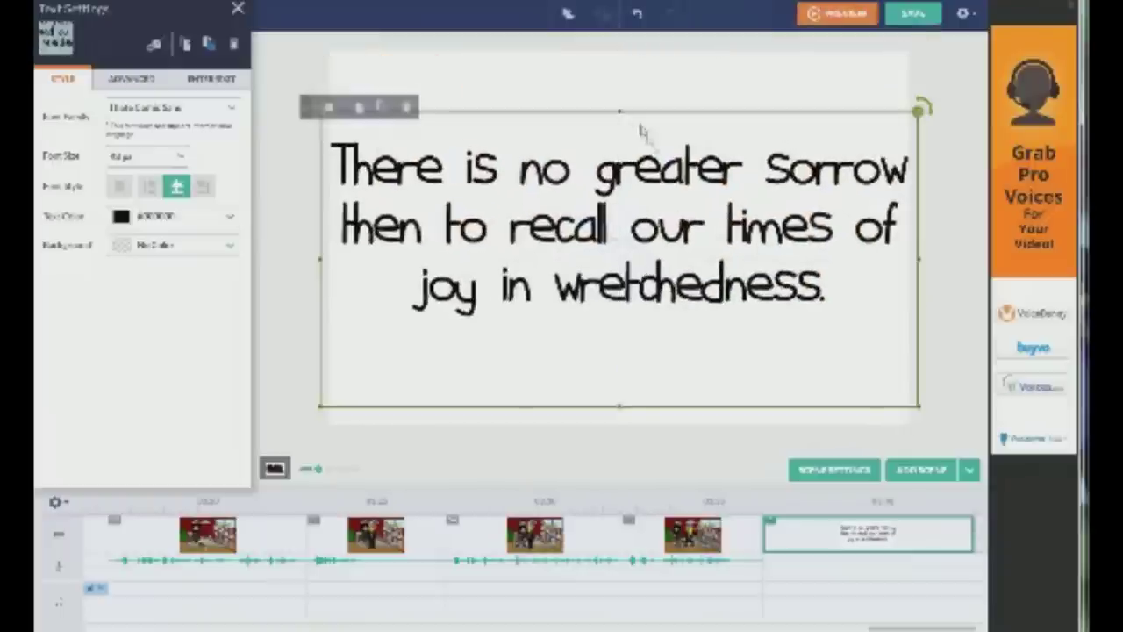
drag(620, 113, 621, 75)
drag(639, 174, 640, 193)
drag(622, 88, 622, 105)
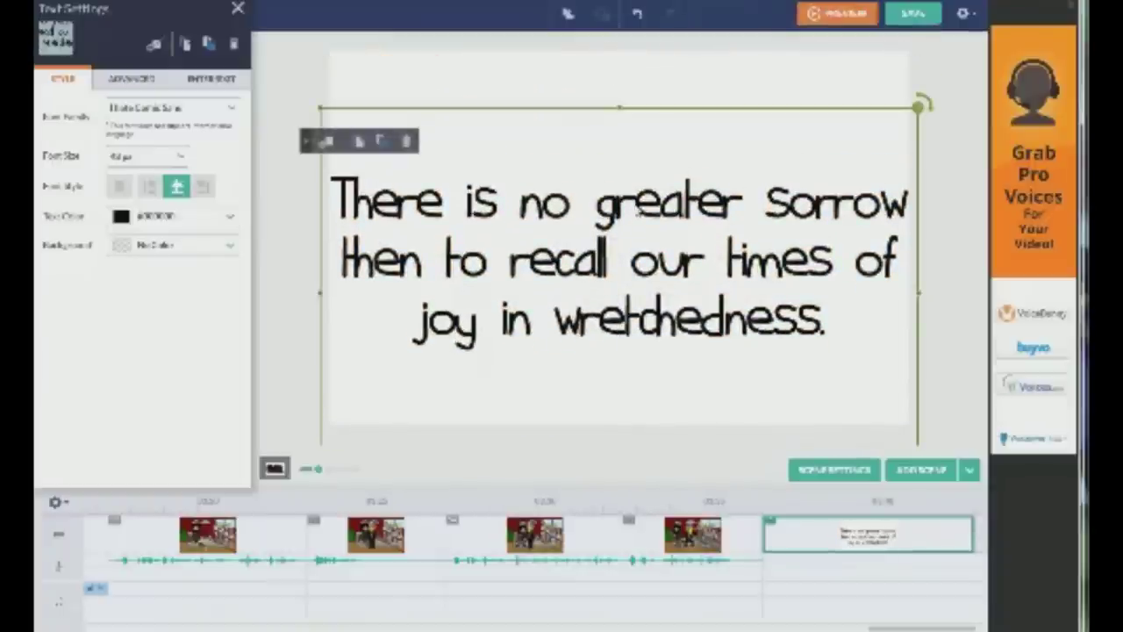
drag(614, 378, 614, 371)
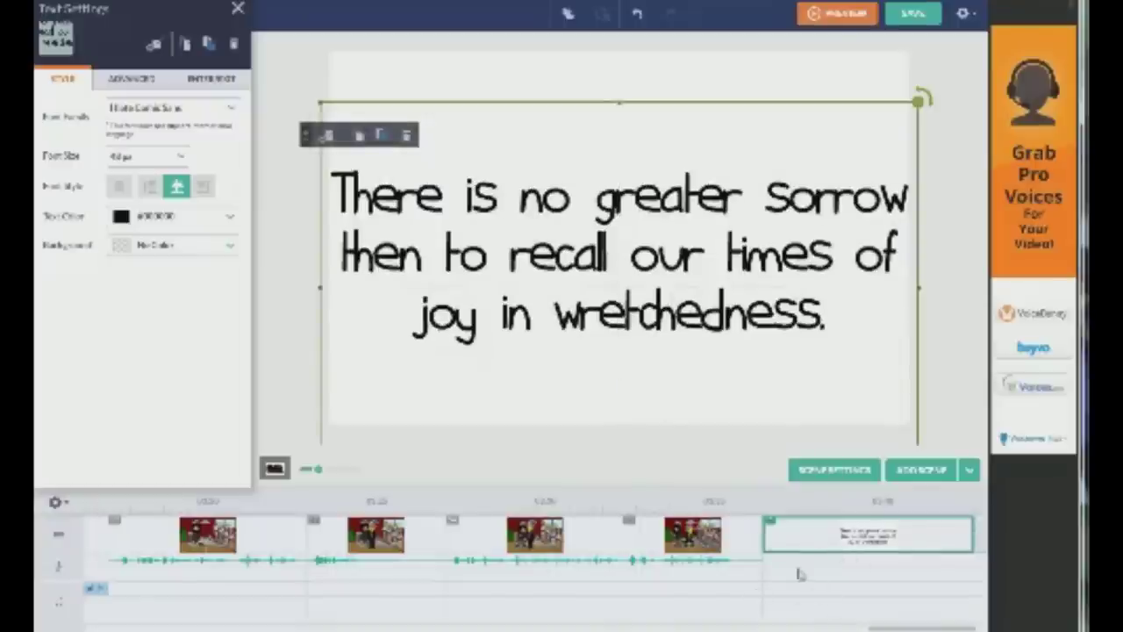
Add the "Action - Electric Guitar" music under the quote scene and trim the track to the scene's length
click(238, 9)
click(227, 55)
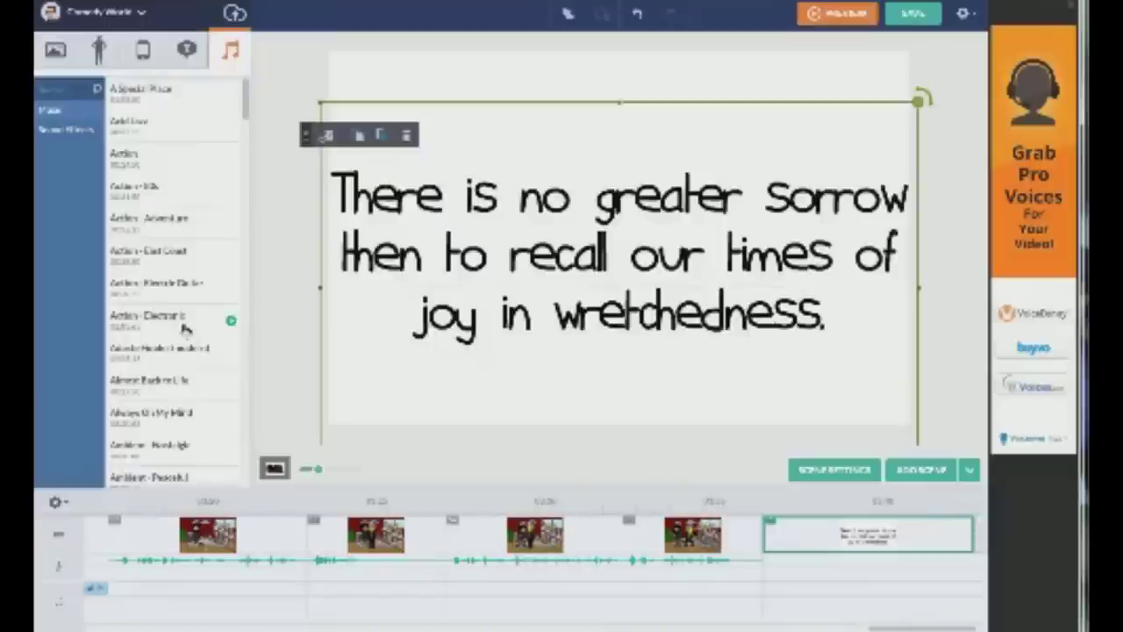
drag(169, 293, 772, 581)
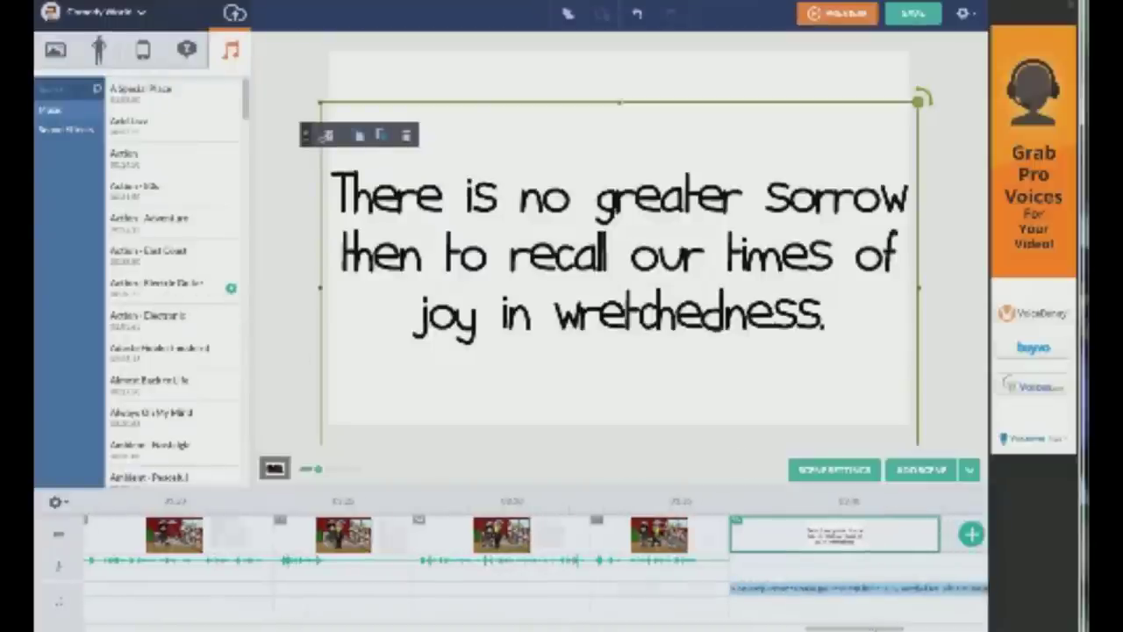
drag(965, 600, 137, 582)
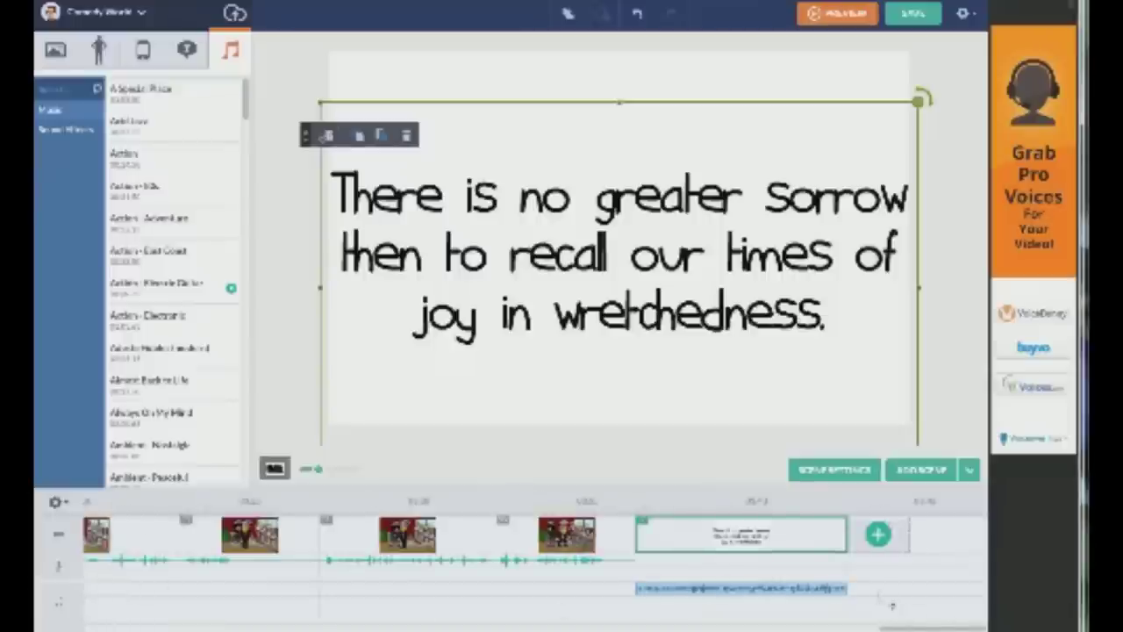
Add a new scene after the sorrow quote scene and delete the copied quote from it
click(878, 533)
click(568, 198)
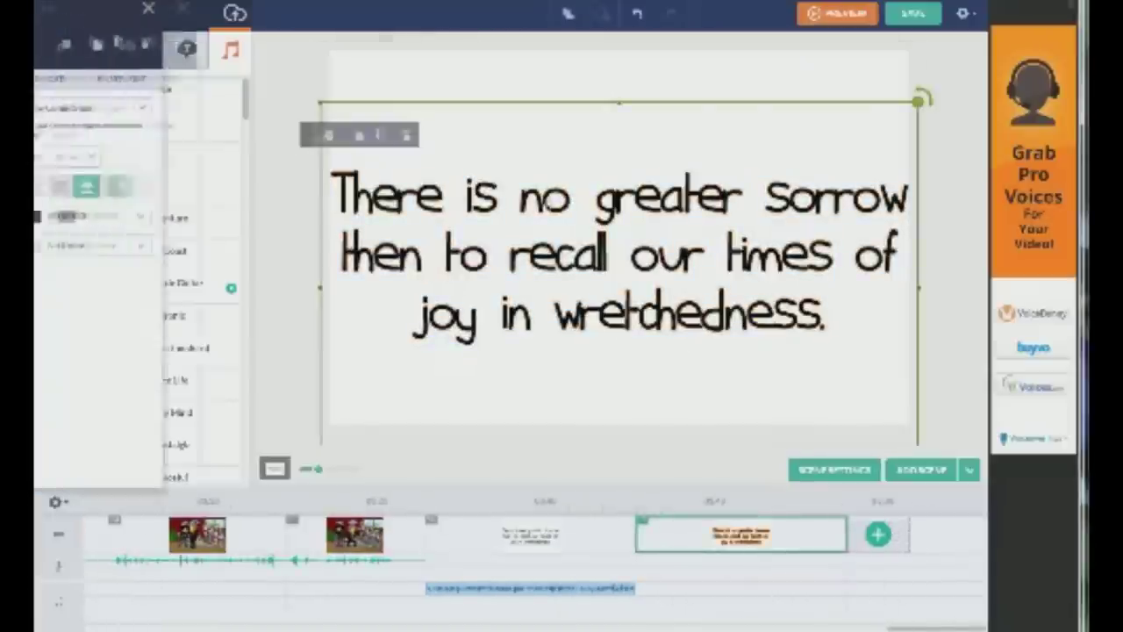
key(Delete)
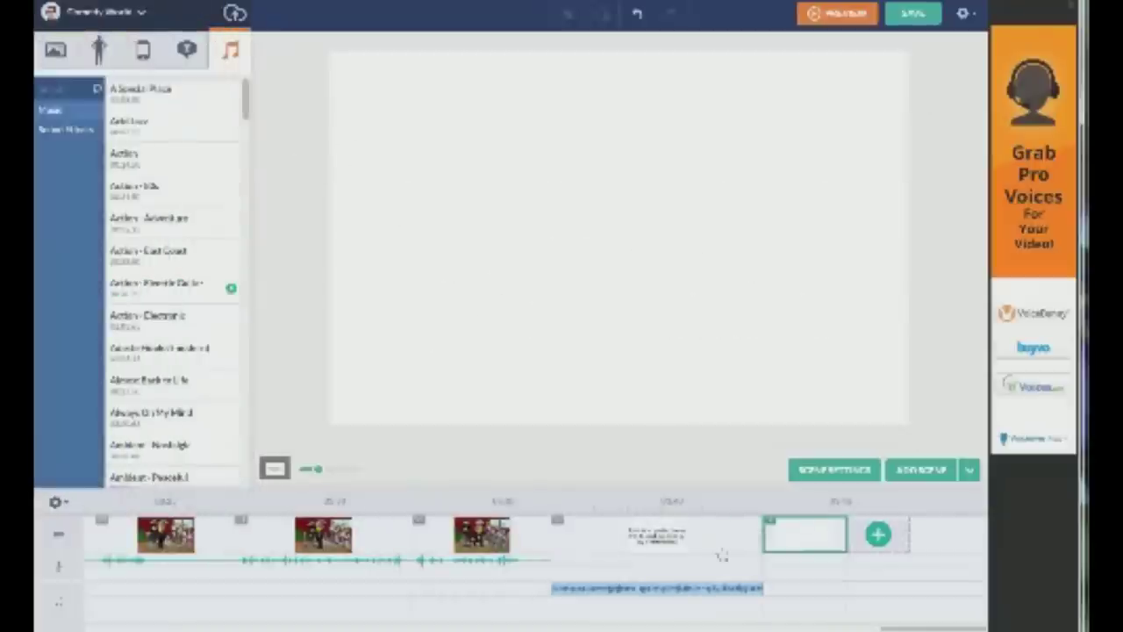
click(231, 292)
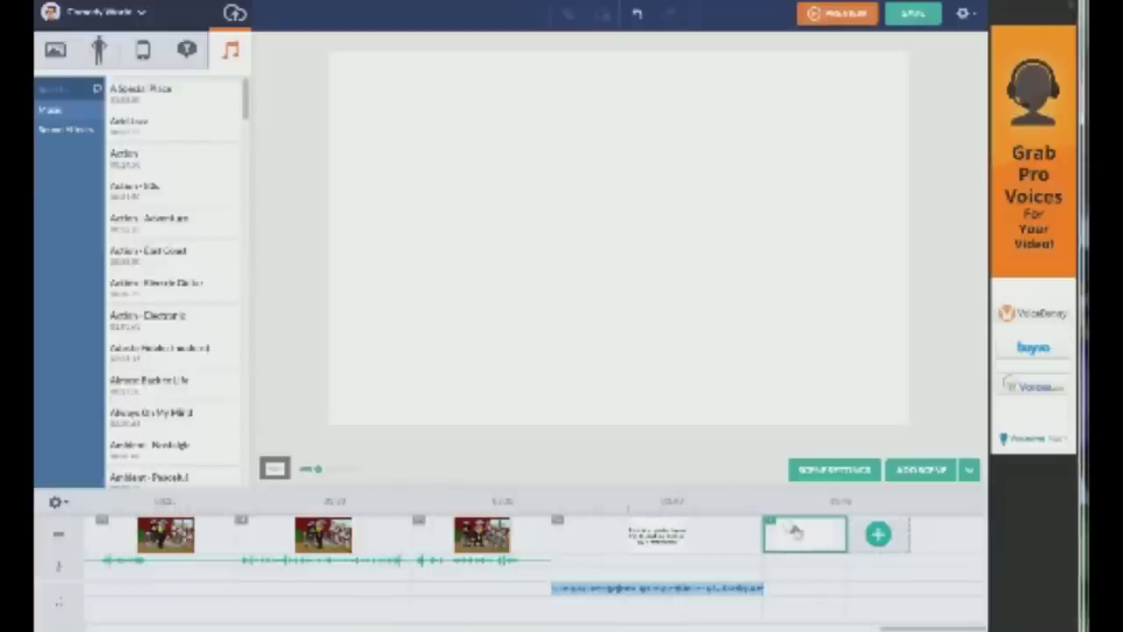
Add a text box to the middle of the blank scene and clear its placeholder text
click(186, 49)
click(96, 104)
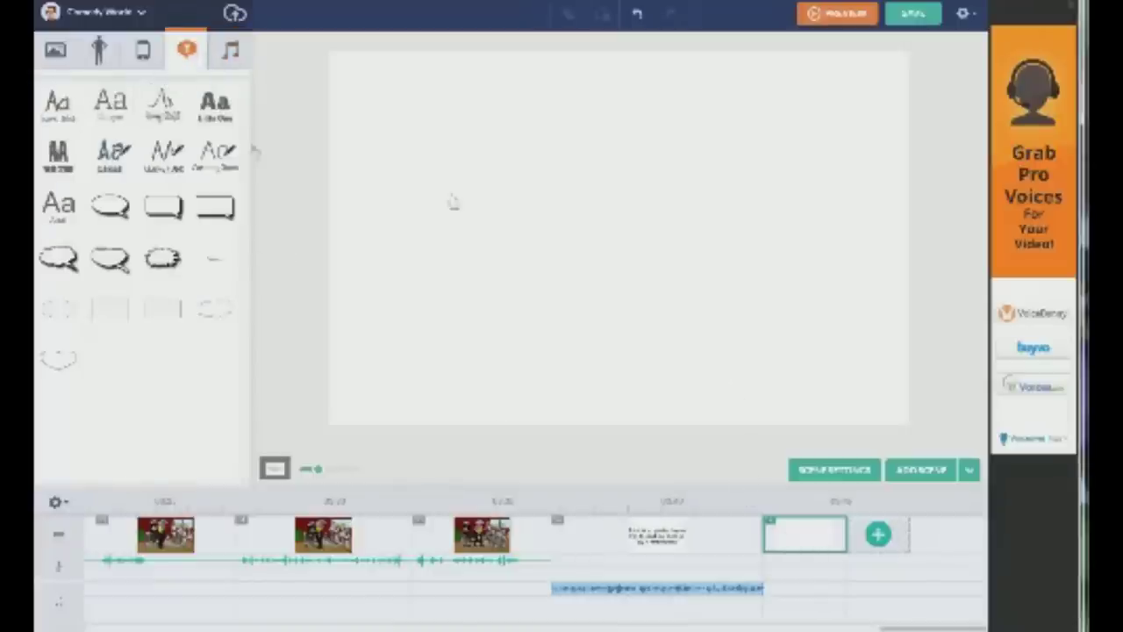
click(553, 235)
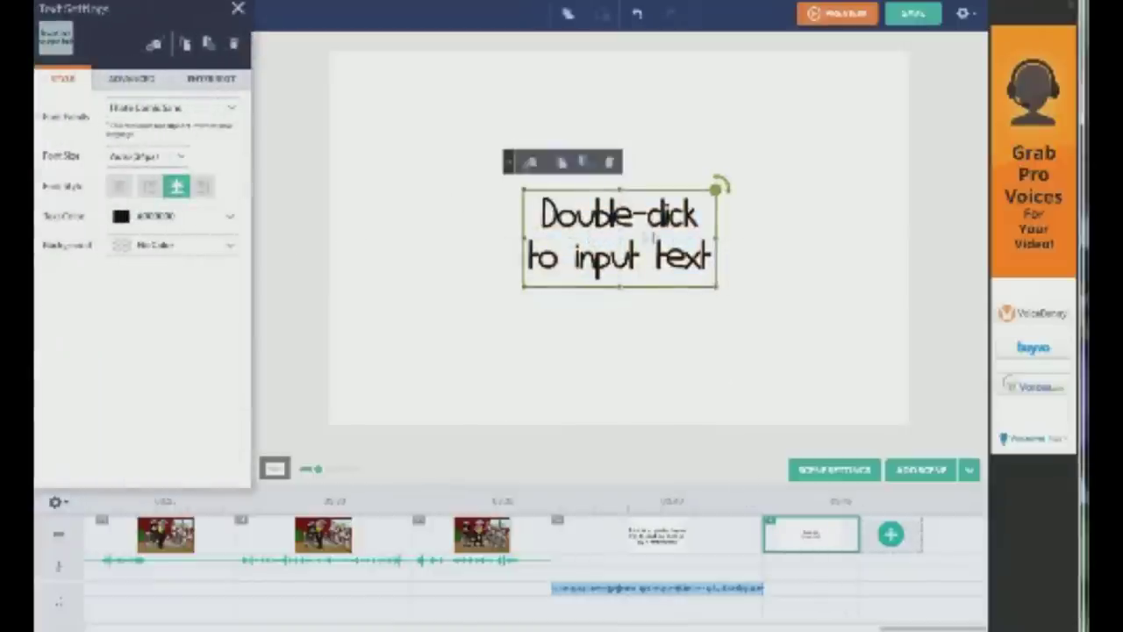
double_click(618, 236)
key(BackSpace)
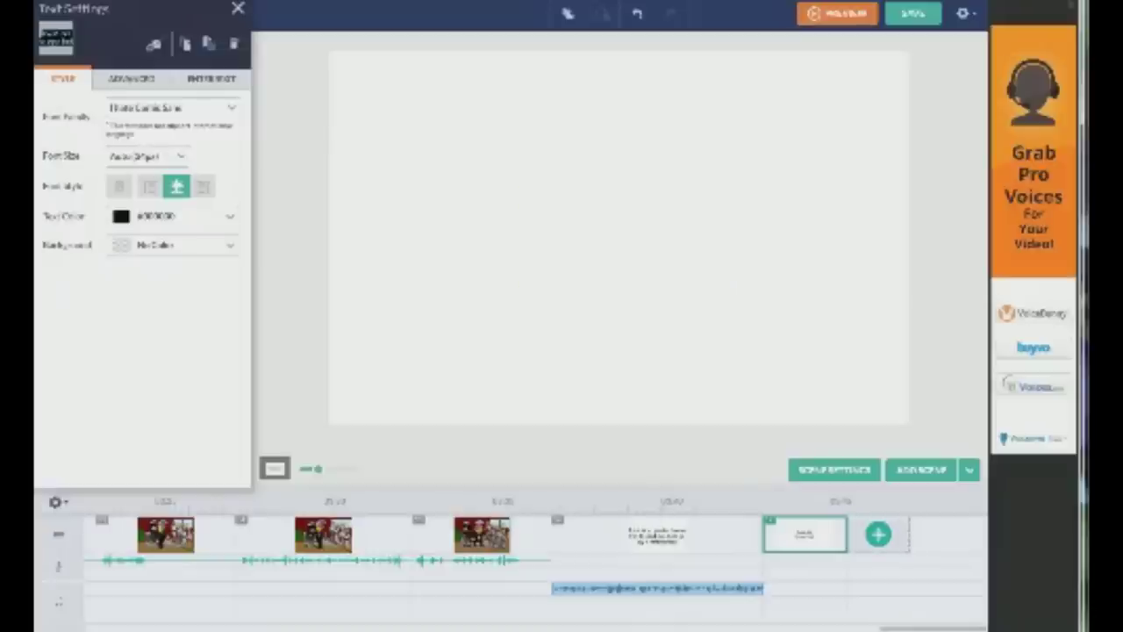
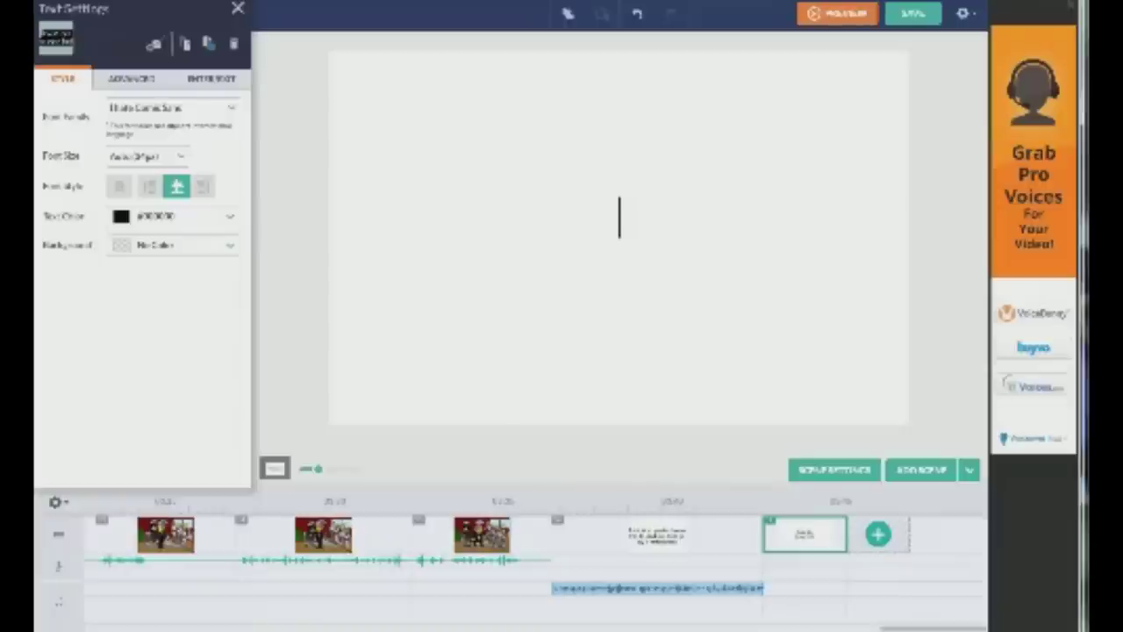
Enter "fart fart life or death?" as the text, enclosed in quotation marks
text(fart d)
key(BackSpace)
key(BackSpace)
text(fart li)
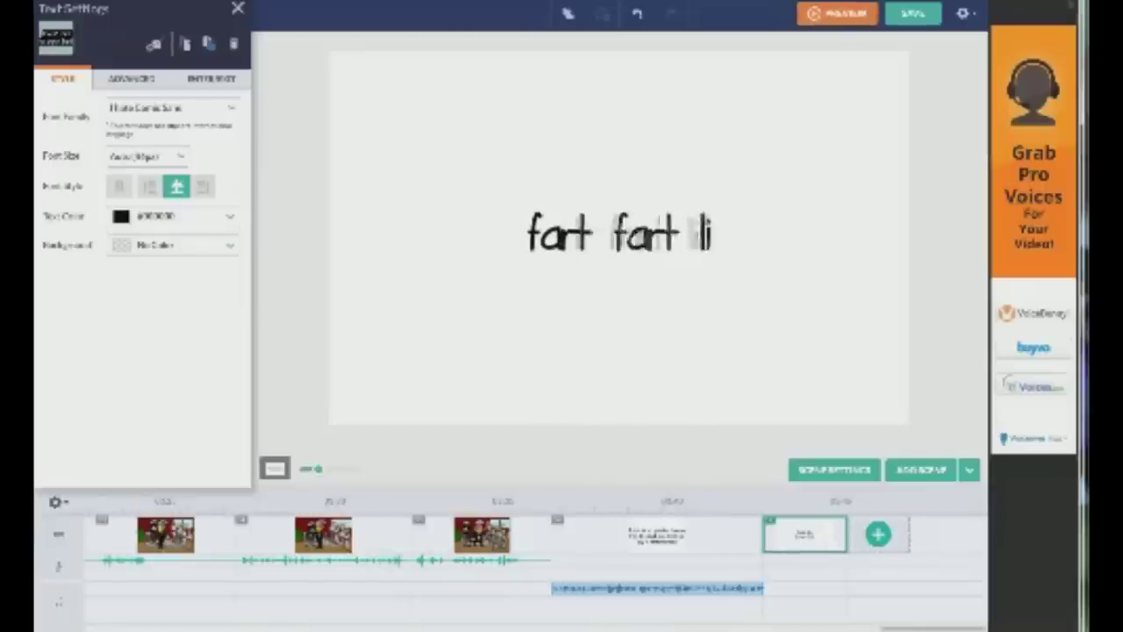
text(fe or death?")
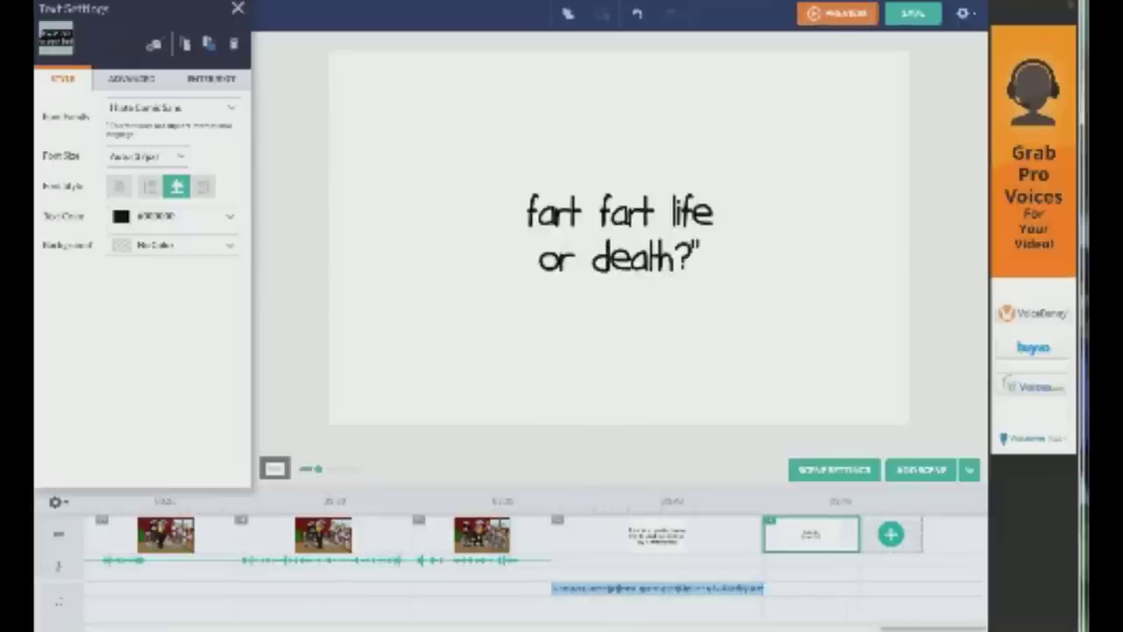
key(Left)
key(Left)
key(Left)
key(Left)
text(")
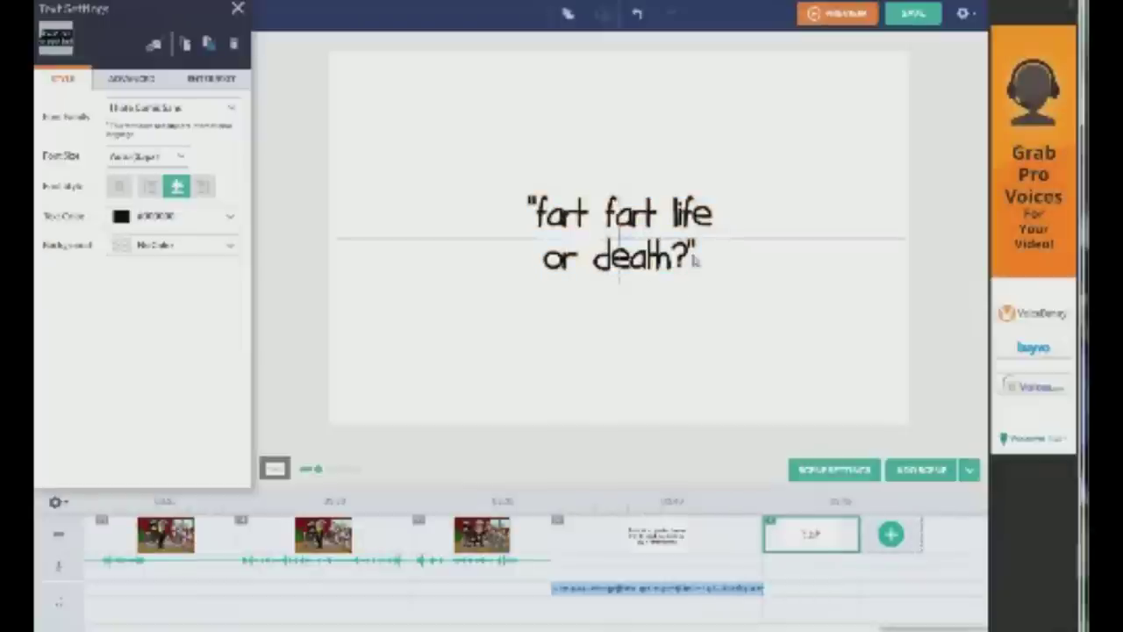
Add the attribution "-Serbian Hamlet" on a new line below the quote
click(697, 254)
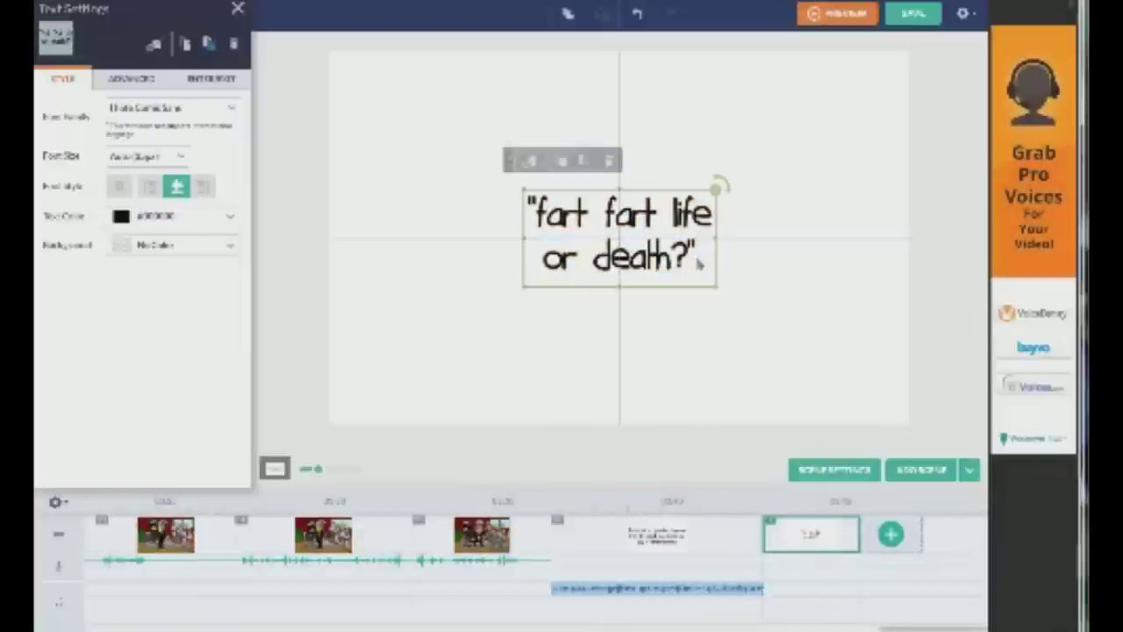
double_click(697, 263)
click(696, 263)
key(Return)
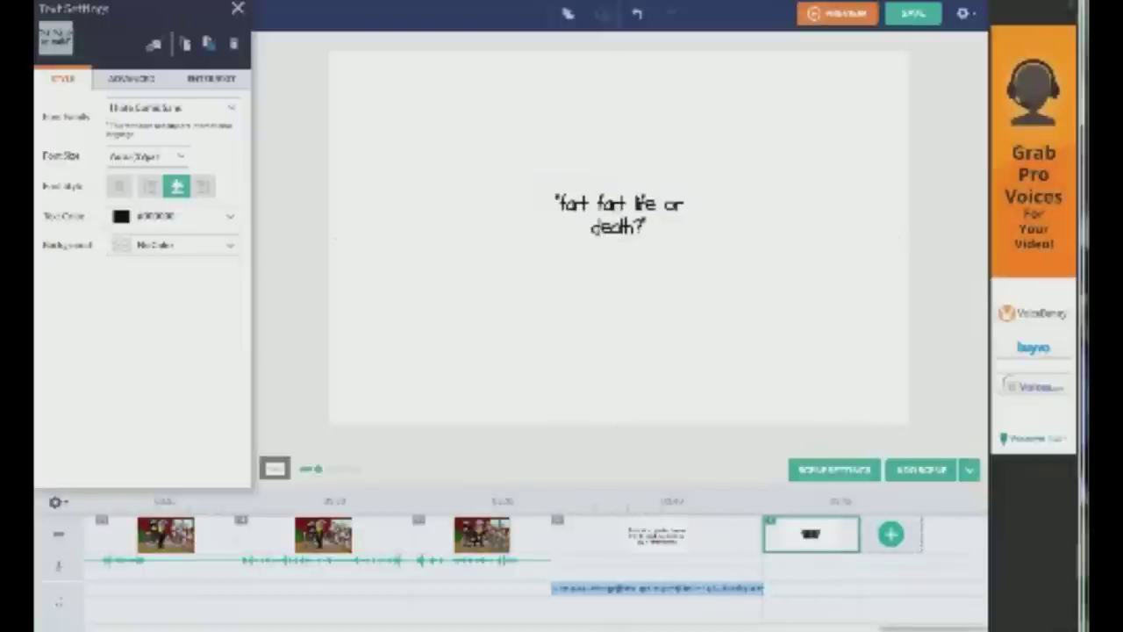
text(-Hamlet)
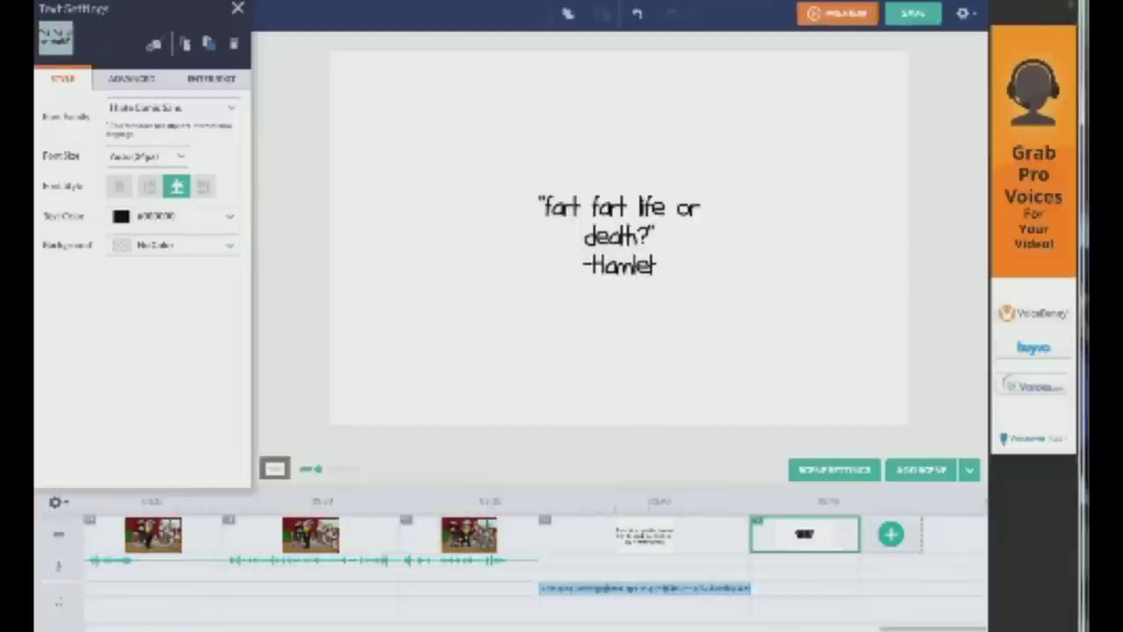
text(Serbian)
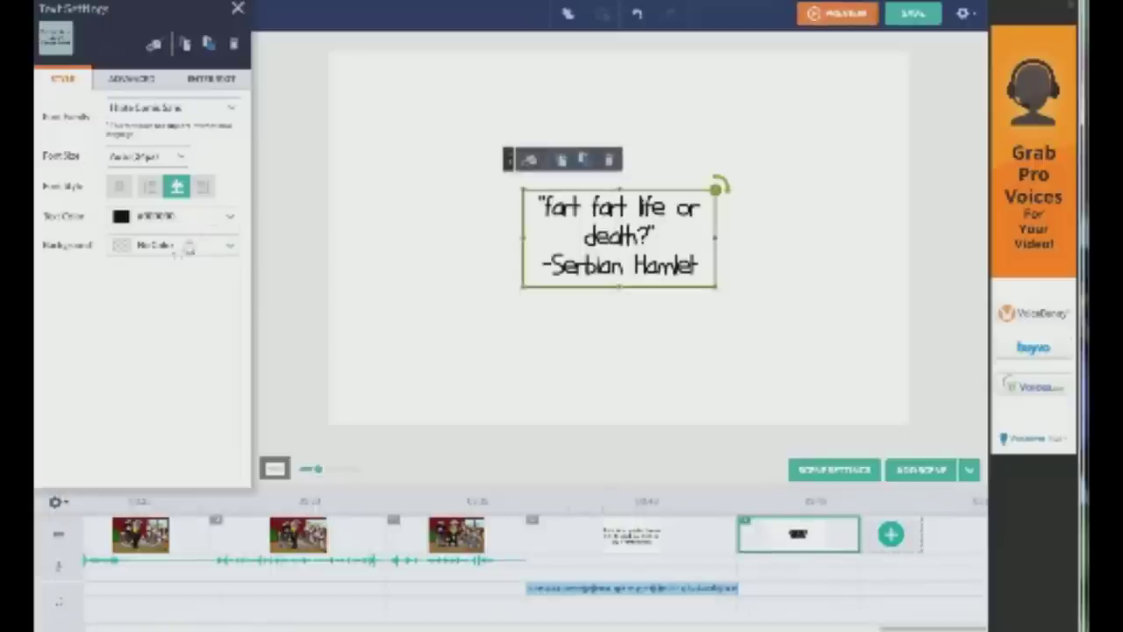
Set the Hamlet quote's font size to 32 px and widen its text box to nearly the scene's width
click(179, 157)
click(143, 298)
drag(523, 243, 339, 243)
drag(638, 207, 623, 224)
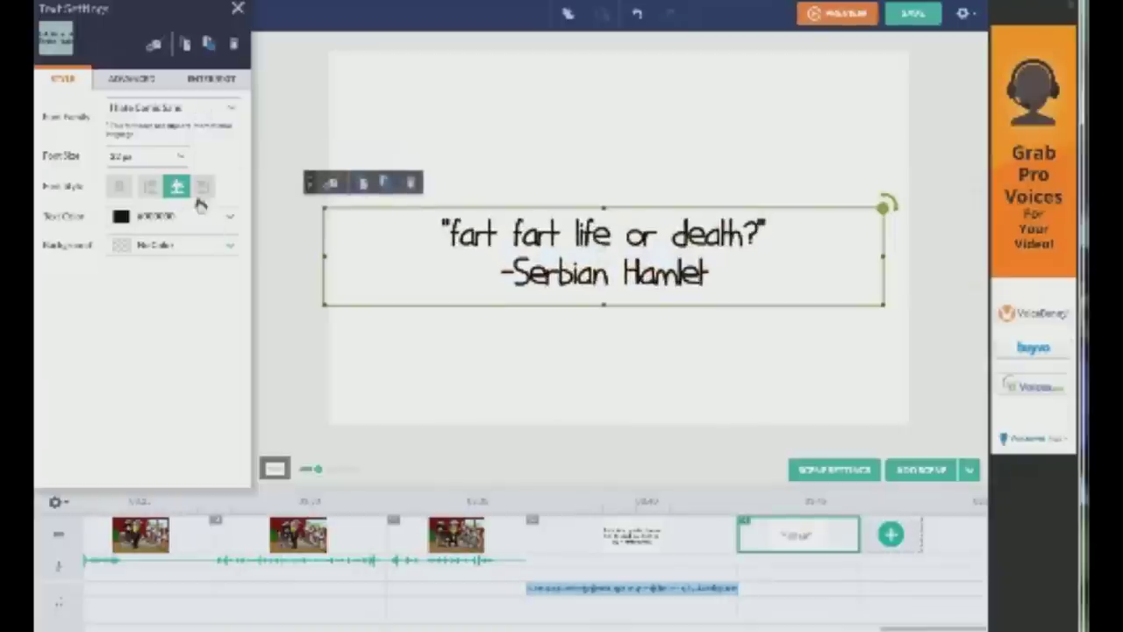
Left-align the Hamlet quote and shift its text box so the lines sit around the middle of the scene
click(149, 186)
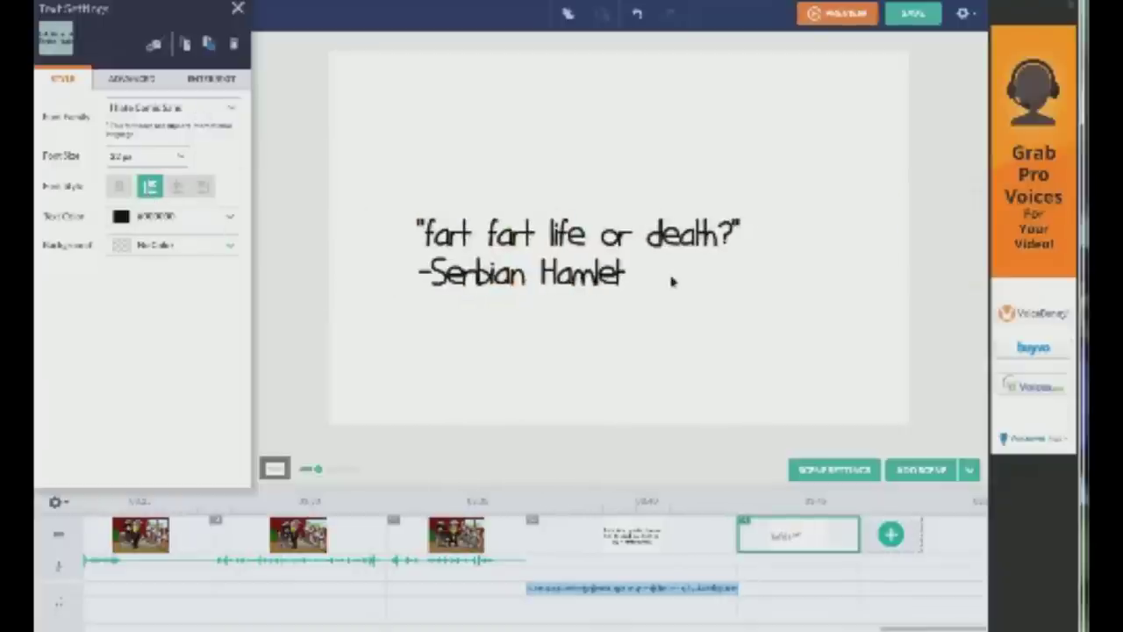
click(619, 360)
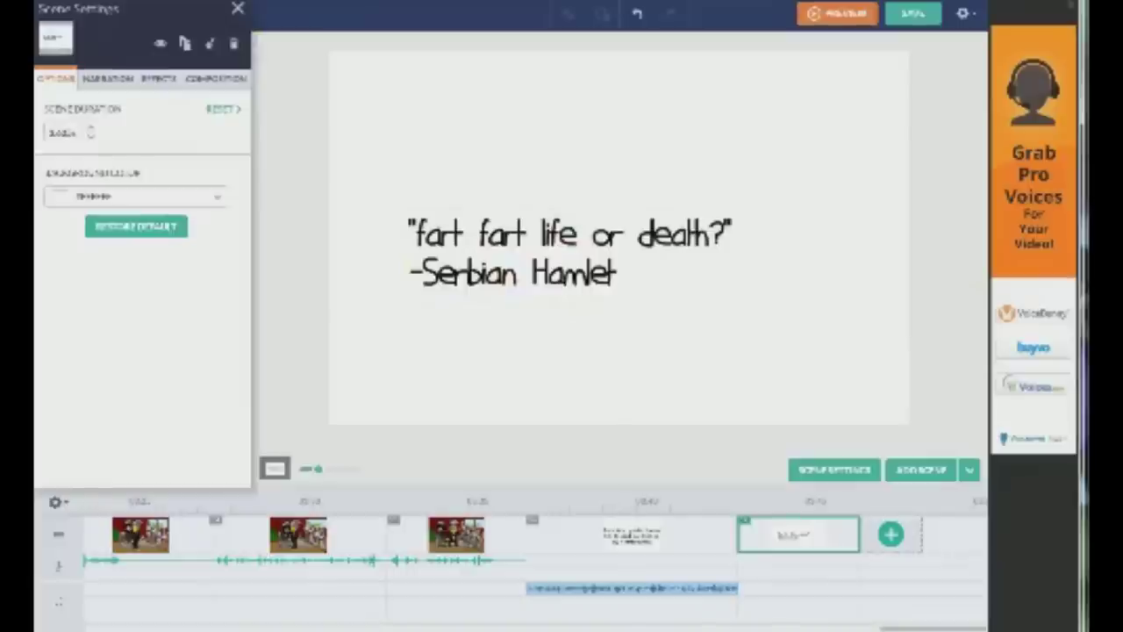
click(238, 13)
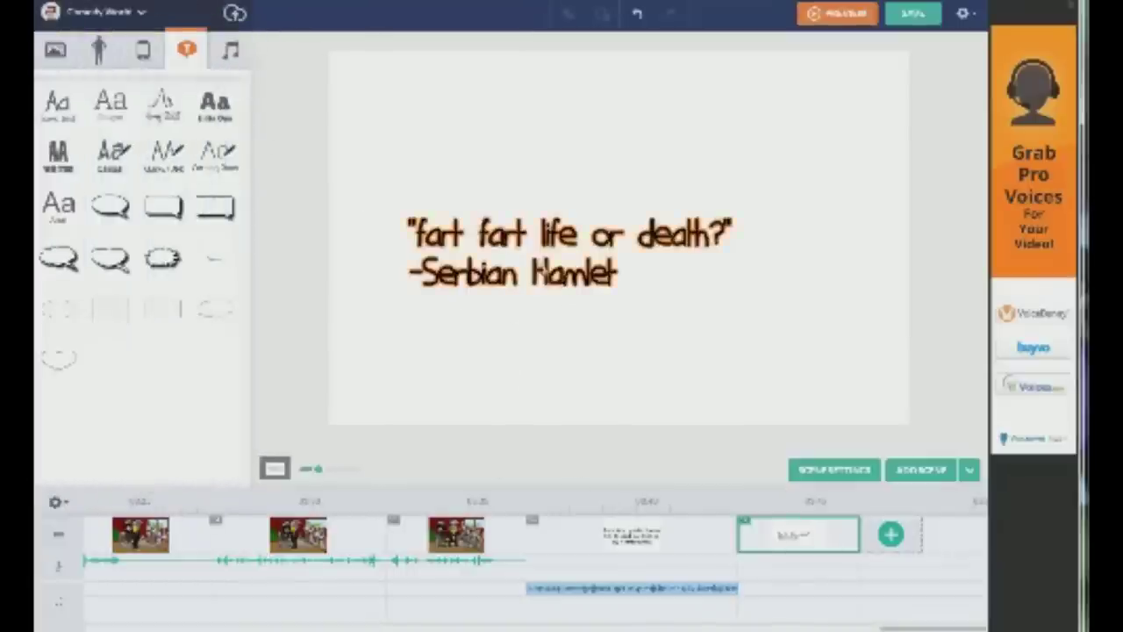
Insert a comma after the second "fart" so the quote reads "fart fart, life or death?"
click(526, 237)
triple_click(528, 240)
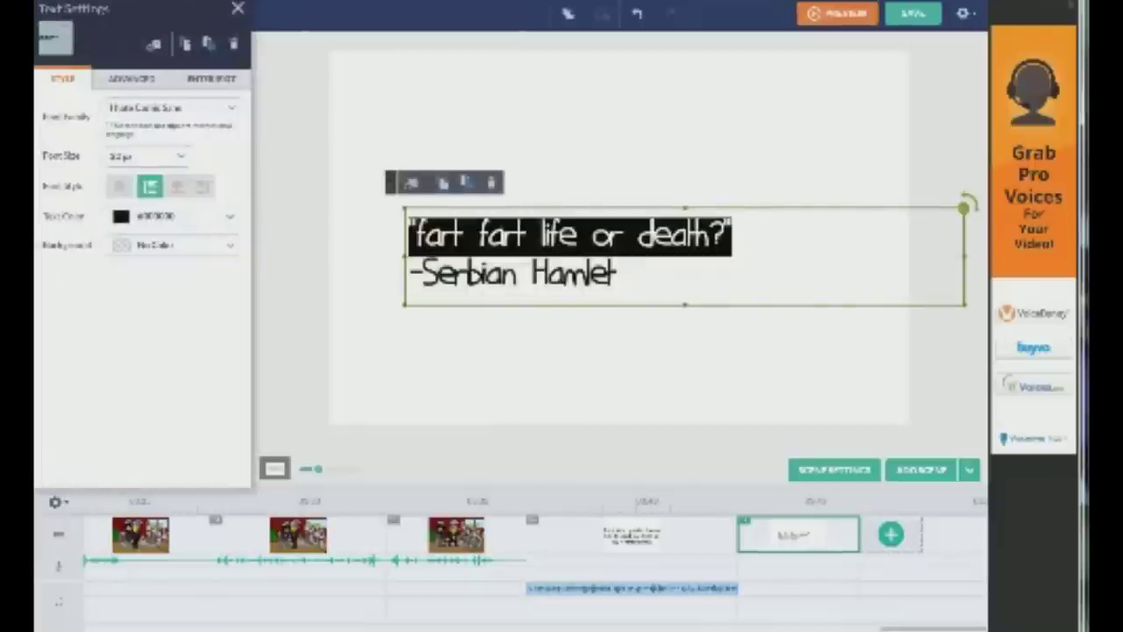
click(542, 239)
text(,)
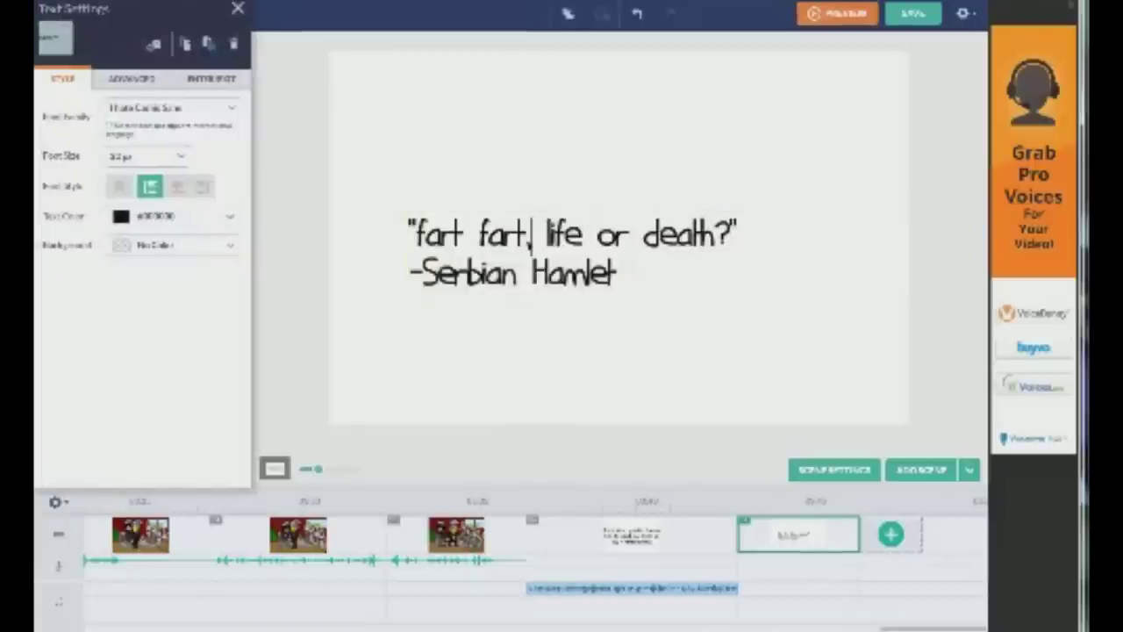
click(617, 353)
Shorten both quote scenes on the timeline so the music track spans the two of them
mouse_move(853, 537)
mouse_down()
mouse_move(794, 548)
mouse_move(717, 541)
mouse_move(866, 528)
mouse_up()
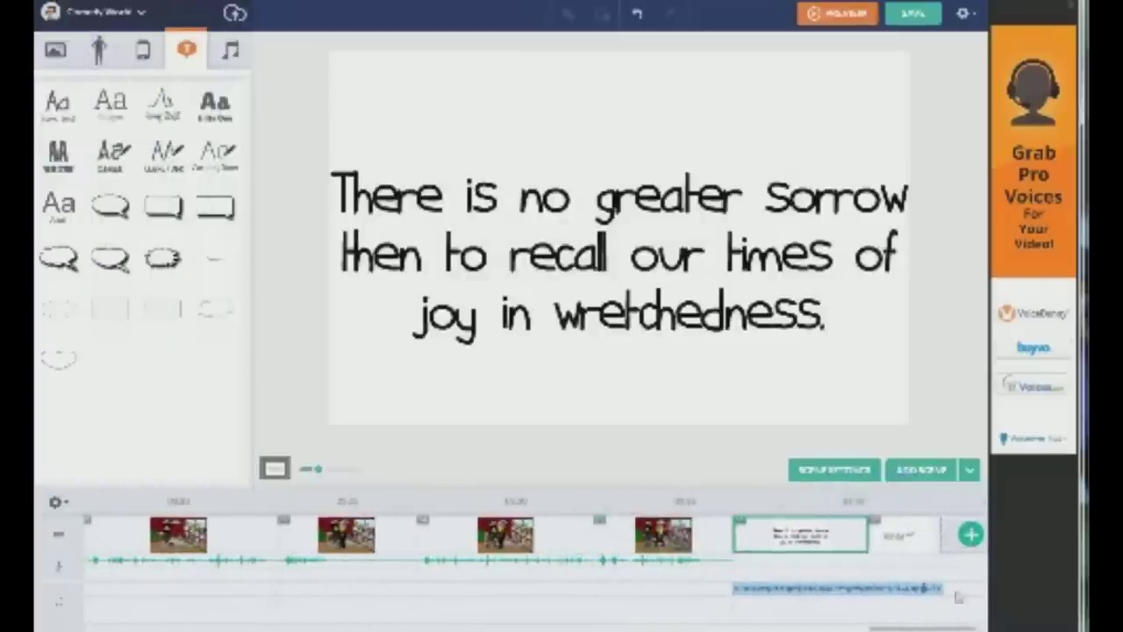
right_click(948, 591)
click(947, 593)
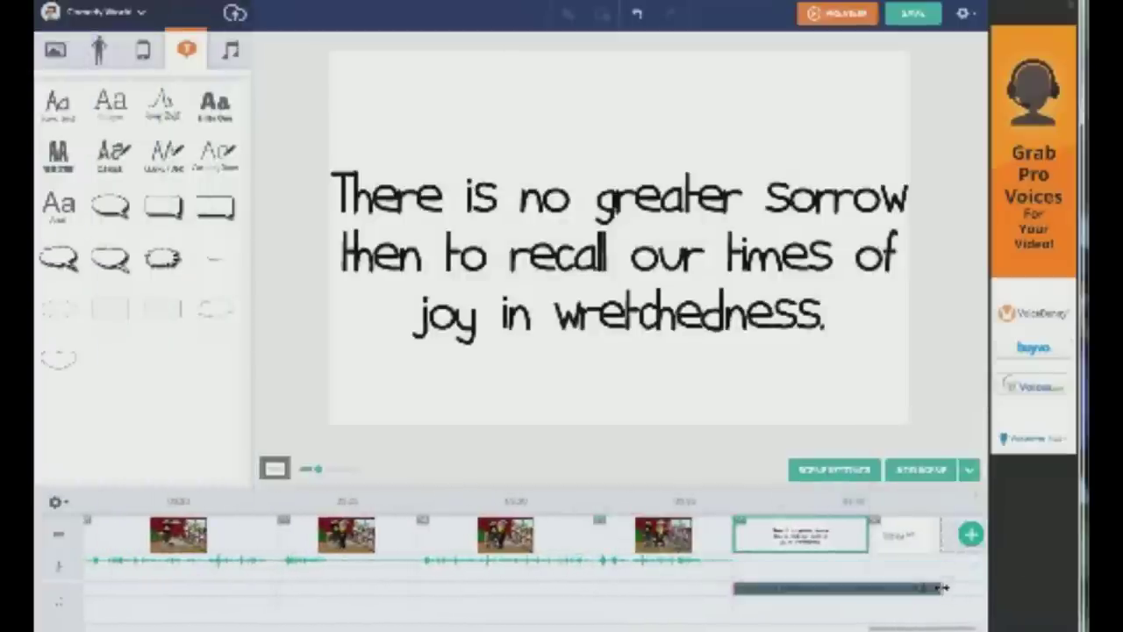
Add a new scene after the Hamlet quote scene and delete the copied Hamlet text from it
click(965, 536)
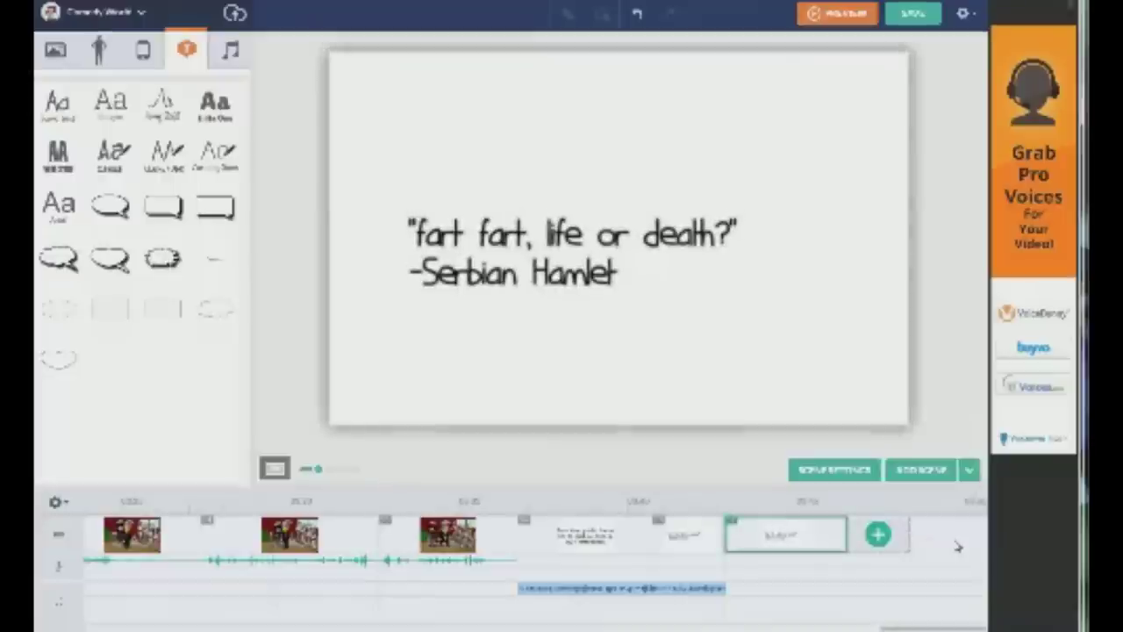
click(760, 537)
click(534, 254)
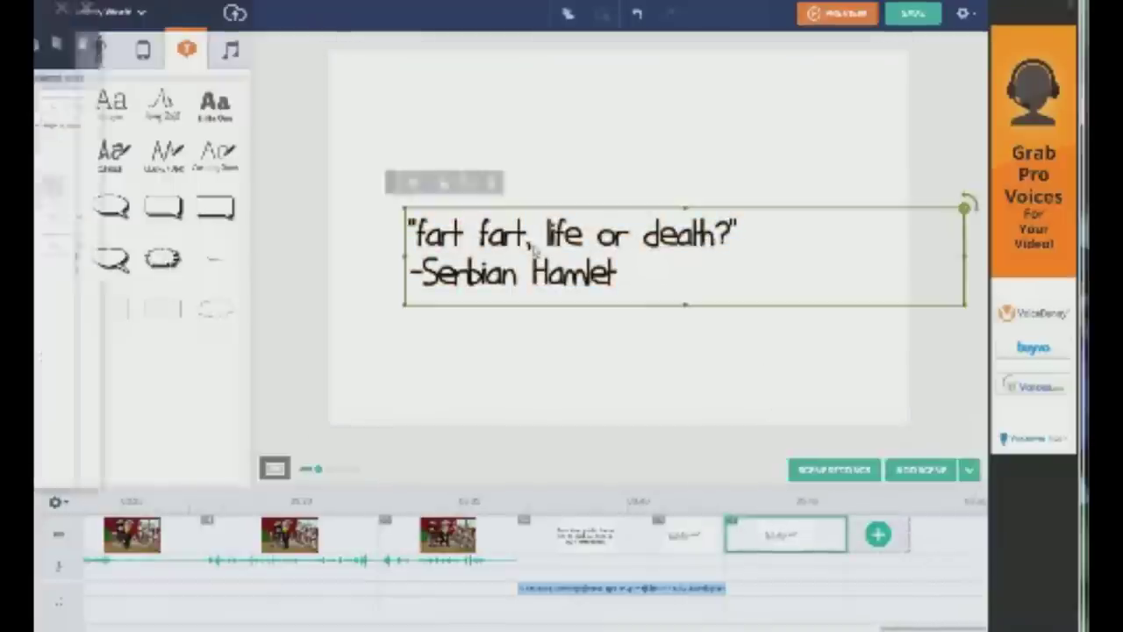
key(Delete)
Look through the background library for a setting for the new blank scene
click(56, 50)
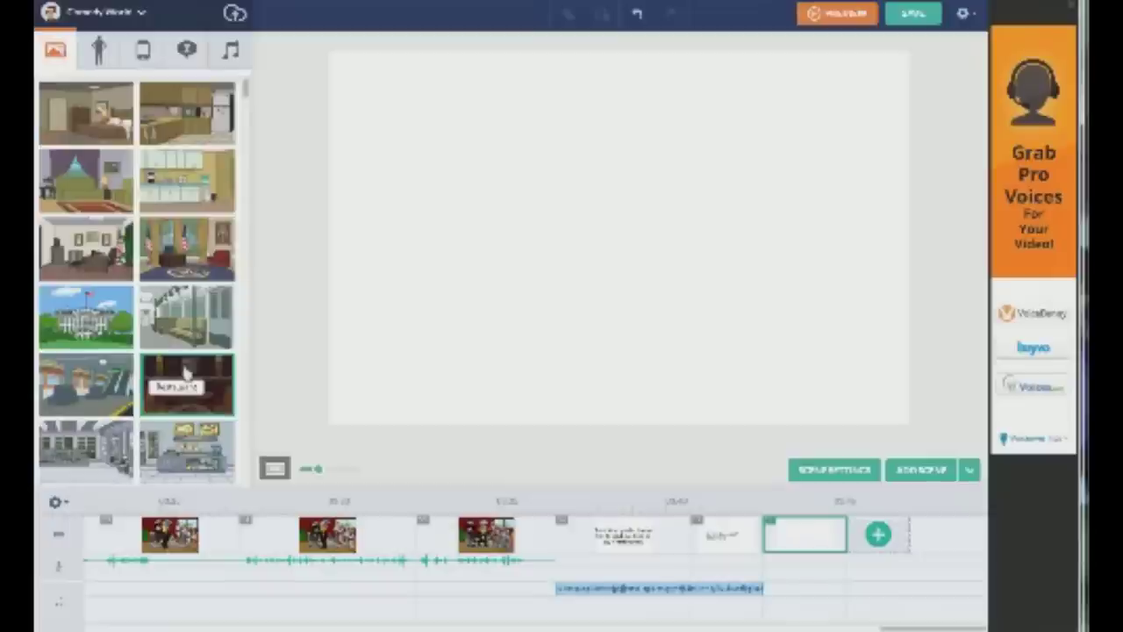
scroll(183, 372, down, 3)
scroll(185, 351, up, 3)
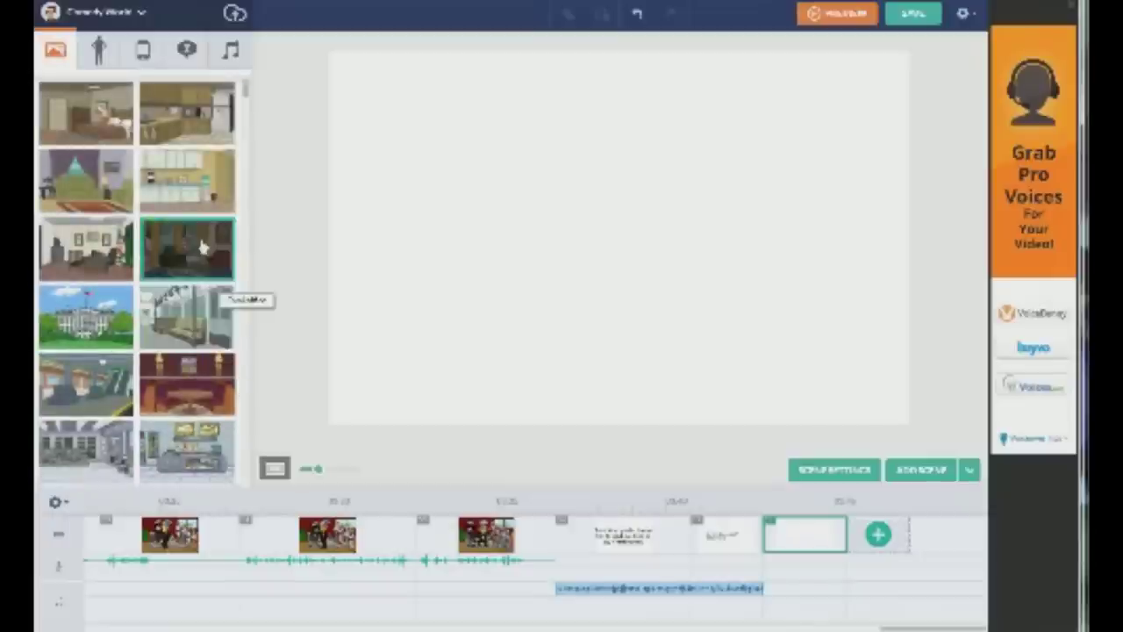
scroll(202, 249, down, 3)
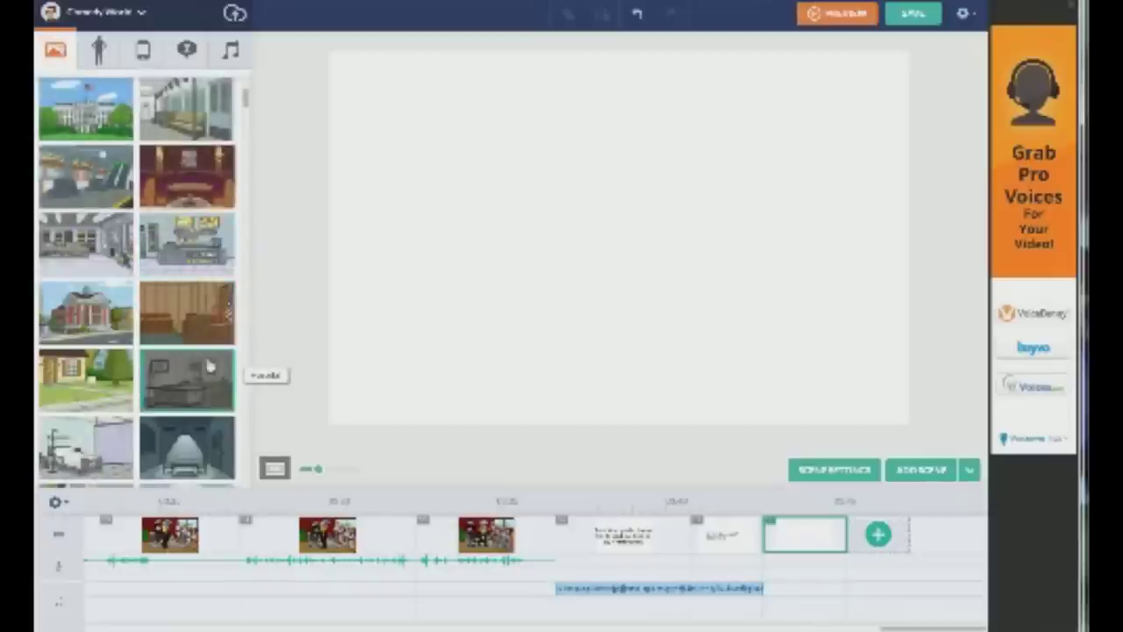
scroll(209, 366, down, 8)
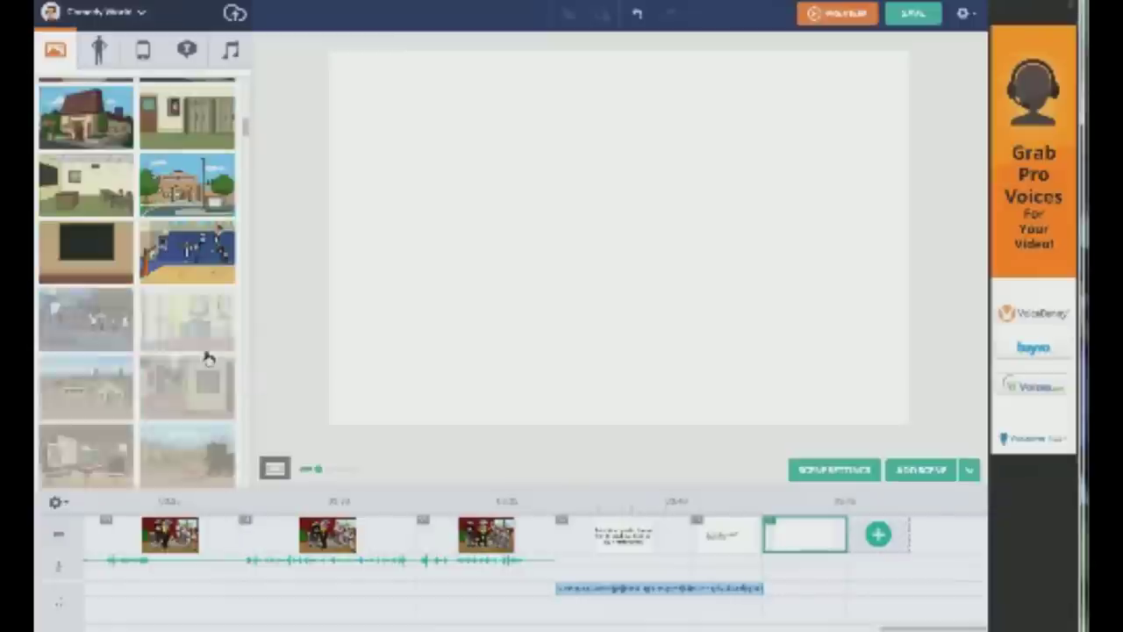
Set the empty scene's background to the blue boy's bedroom with the bed, guitar and computer desk
scroll(208, 357, down, 6)
scroll(208, 357, down, 3)
scroll(208, 355, up, 3)
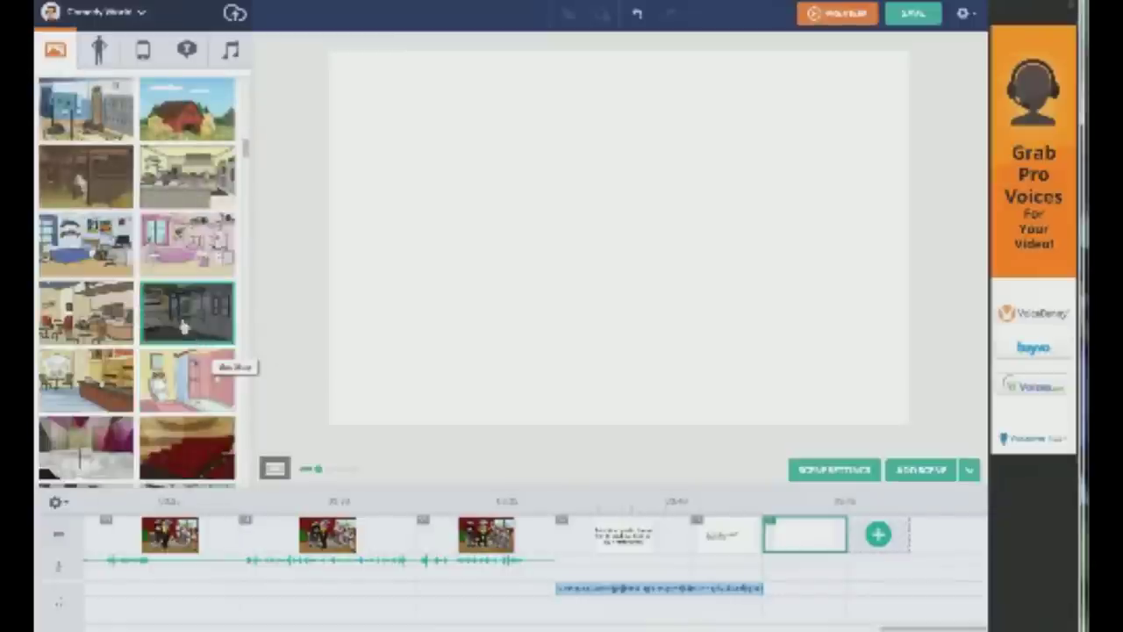
click(85, 244)
Add the brown-haired character in the red hoodie to the middle of the bedroom and give him the Scheming expression
click(98, 50)
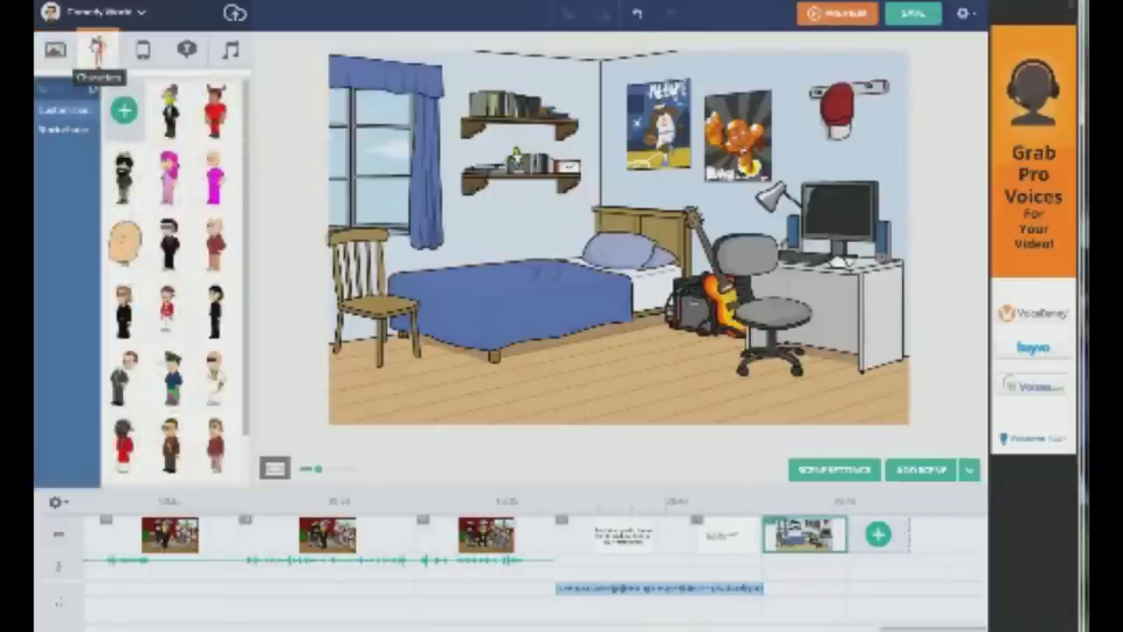
scroll(215, 193, down, 1)
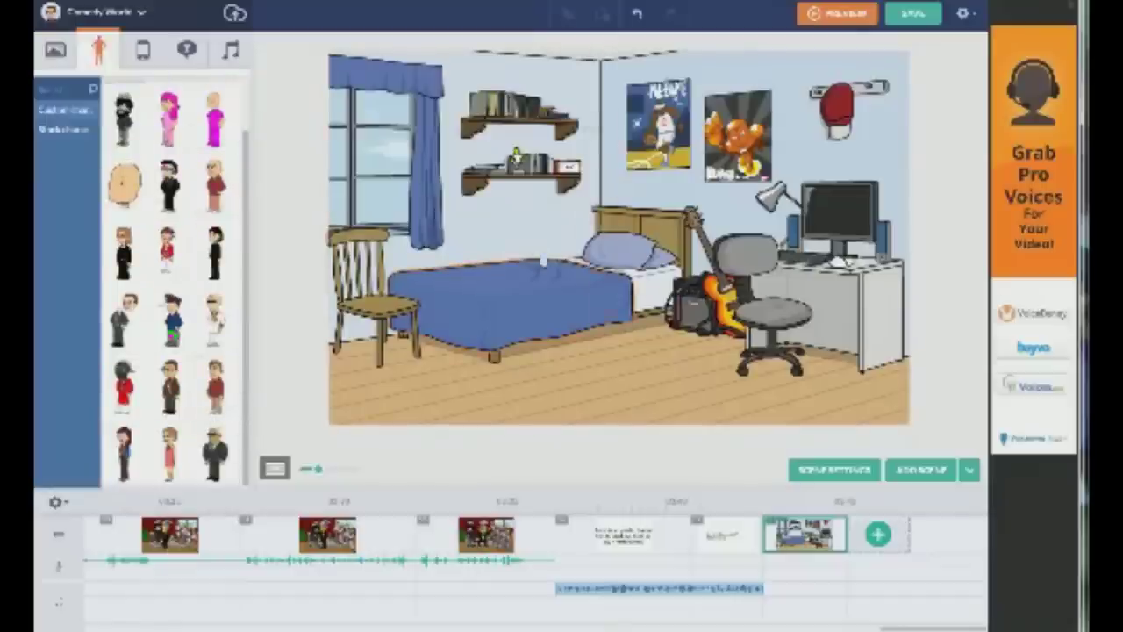
click(597, 230)
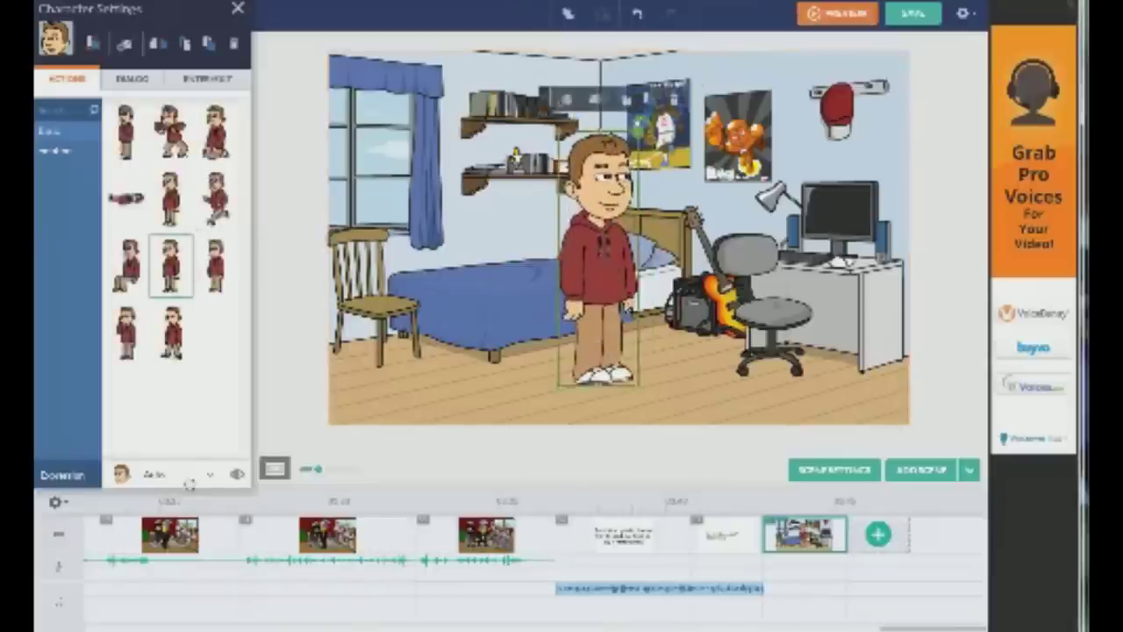
click(188, 478)
scroll(182, 400, down, 1)
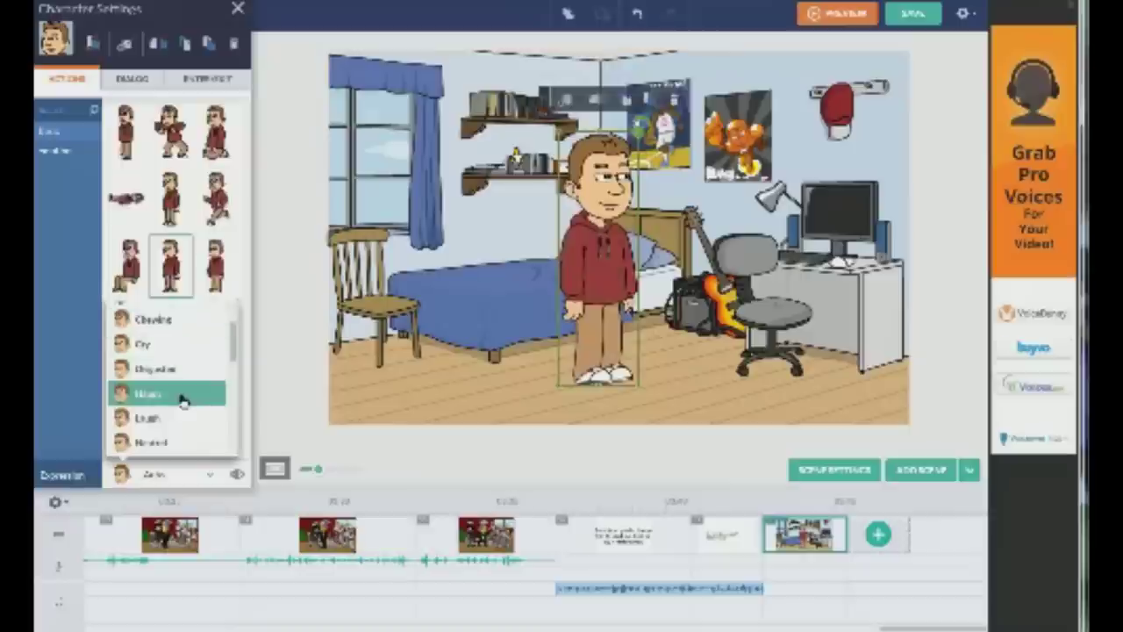
scroll(182, 399, down, 1)
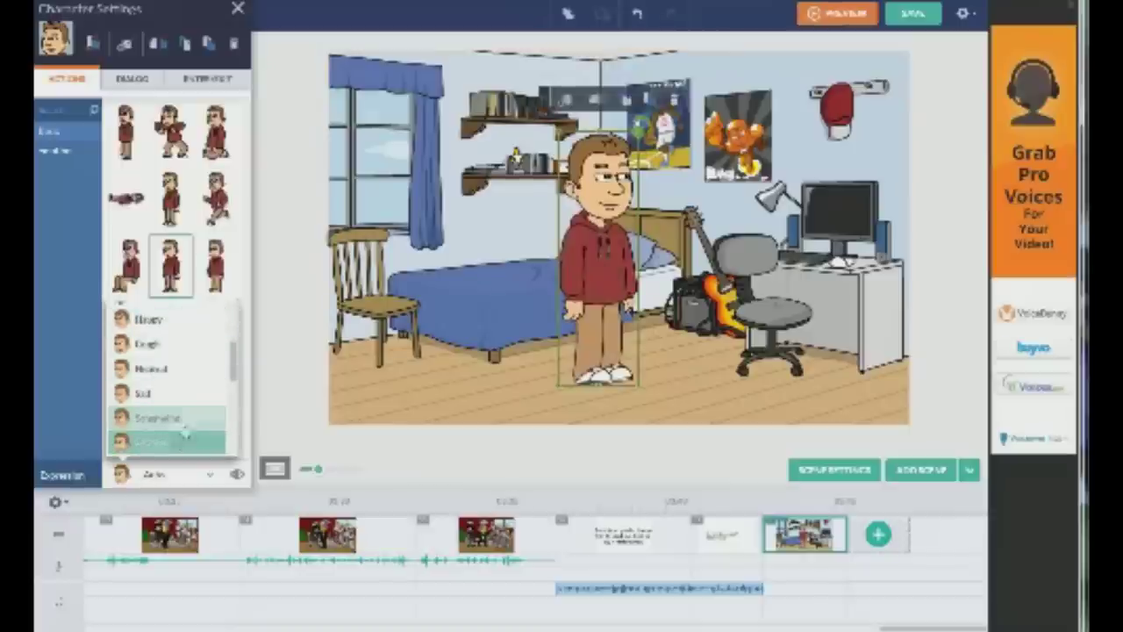
click(184, 419)
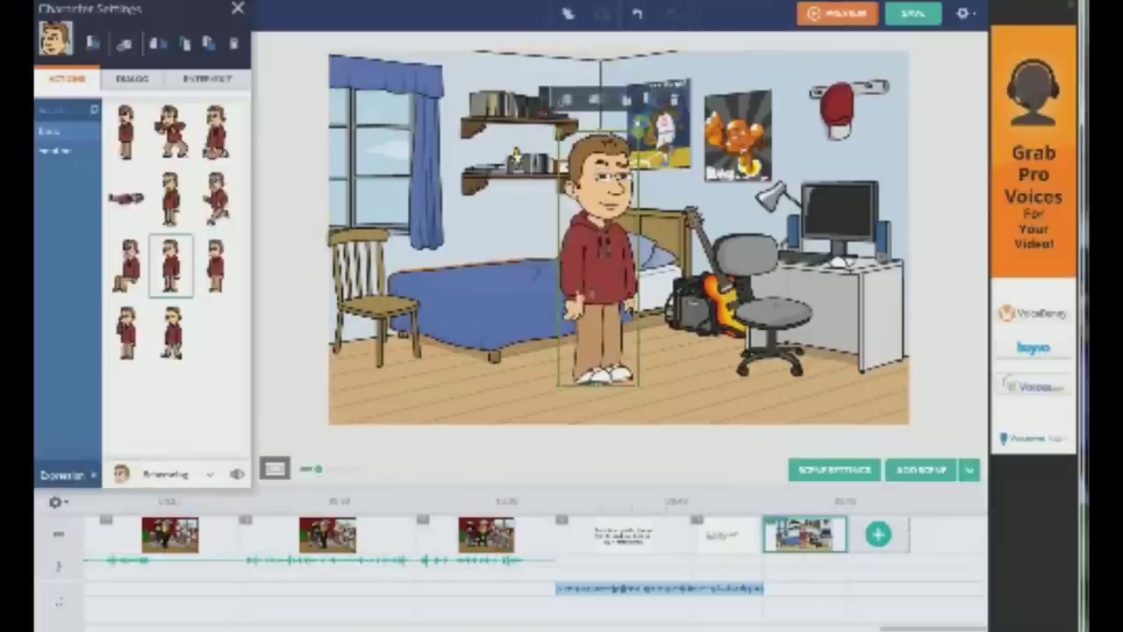
Generate a text-to-speech line for the character reading "I'm going to go watch Sonic X on DVDs for blue ray"
click(131, 78)
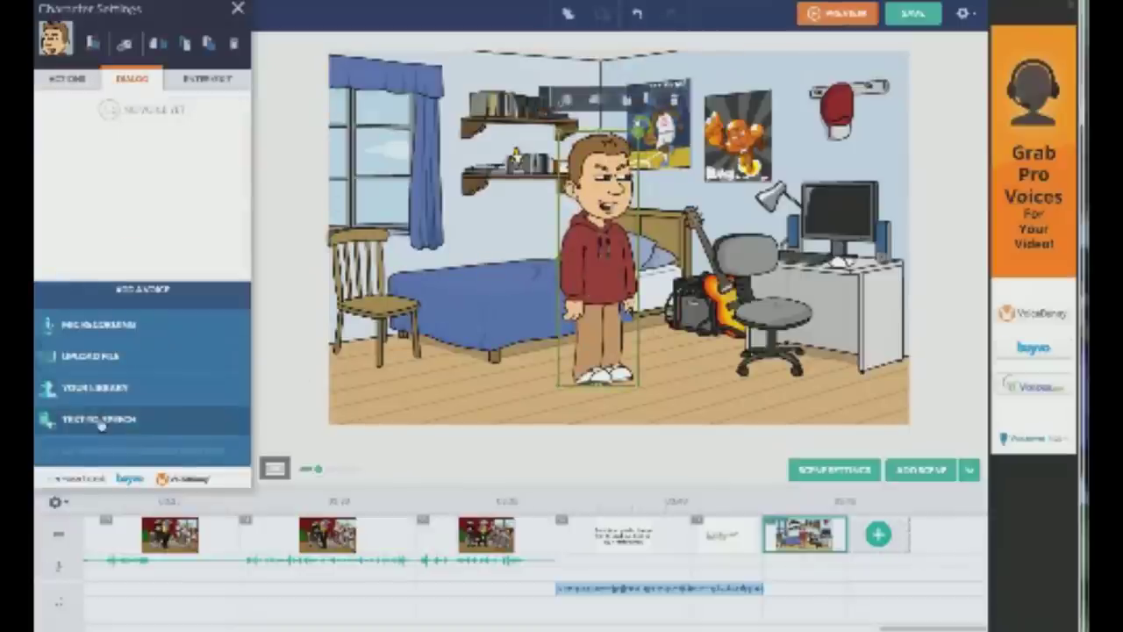
click(99, 418)
text(I'm going to go watch DVDs of S)
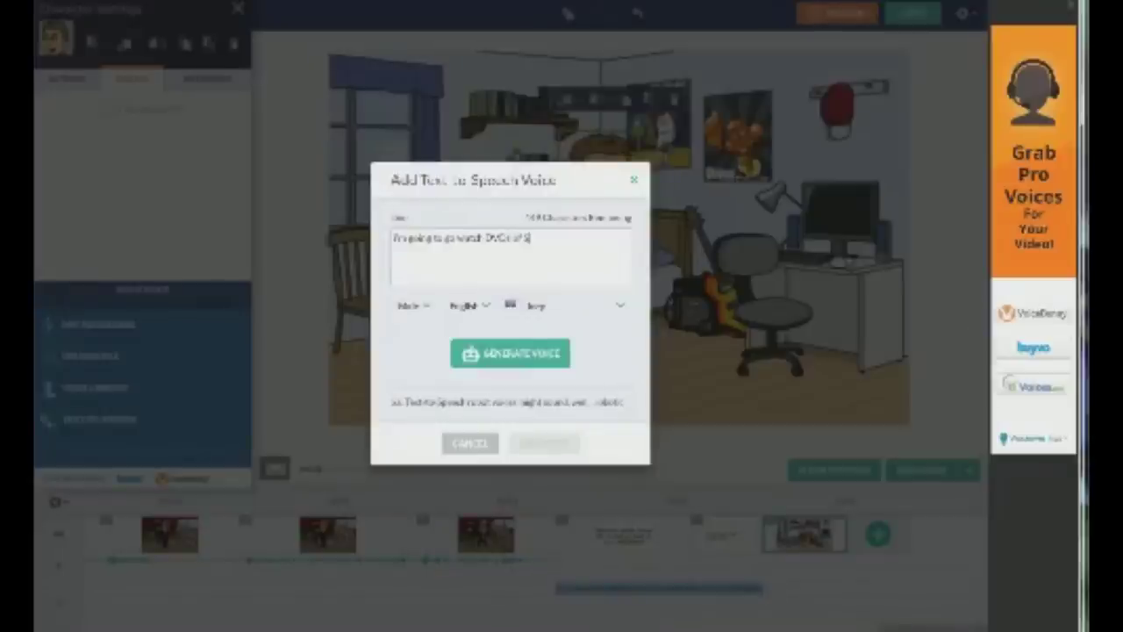
text(r)
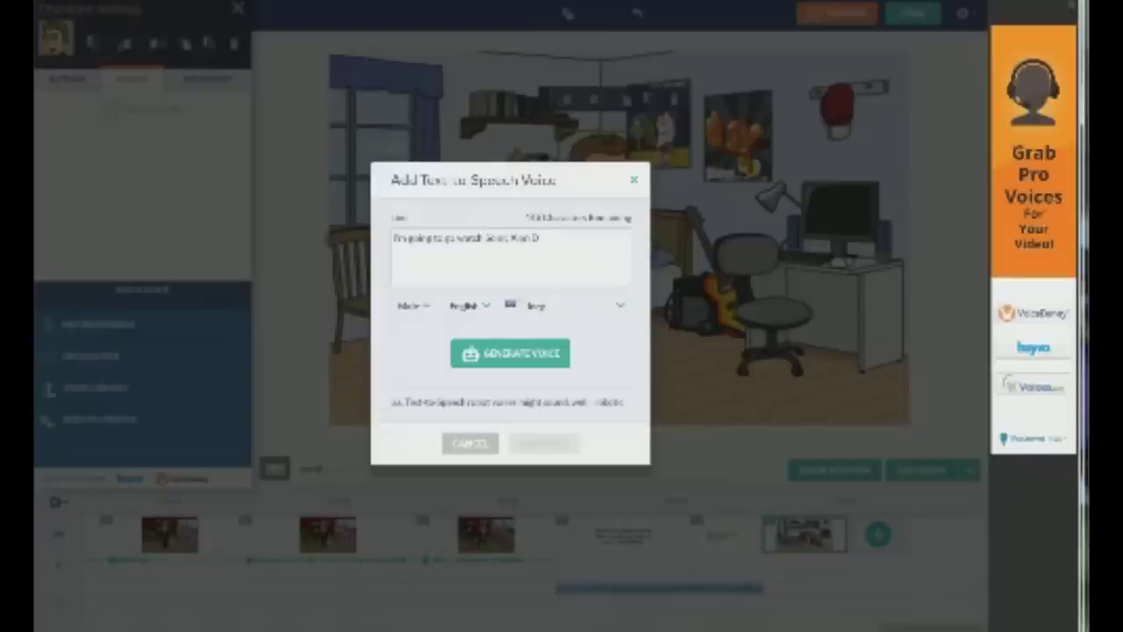
text(r that day)
click(500, 355)
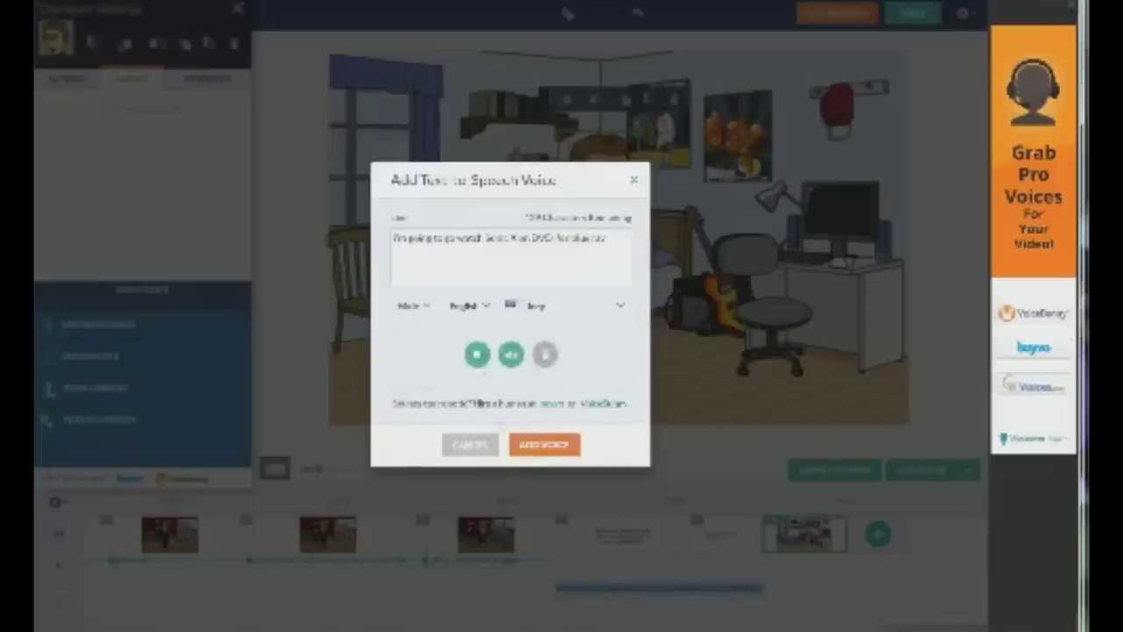
Change the line's voice to Evil Genius and generate the speech again
click(601, 314)
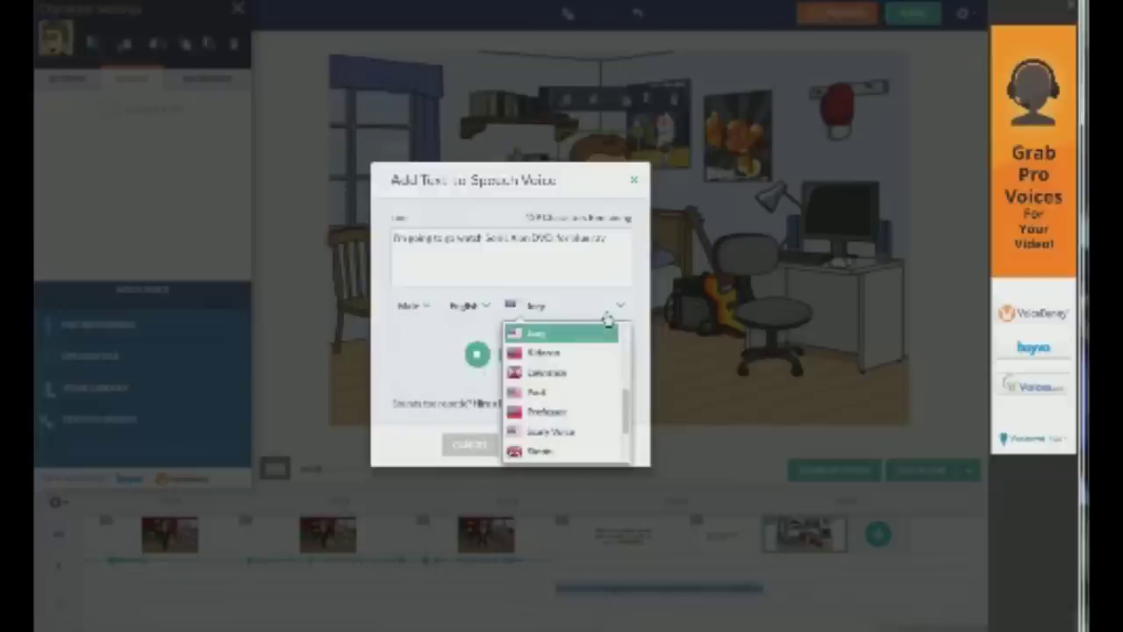
scroll(579, 411, down, 5)
scroll(581, 410, up, 5)
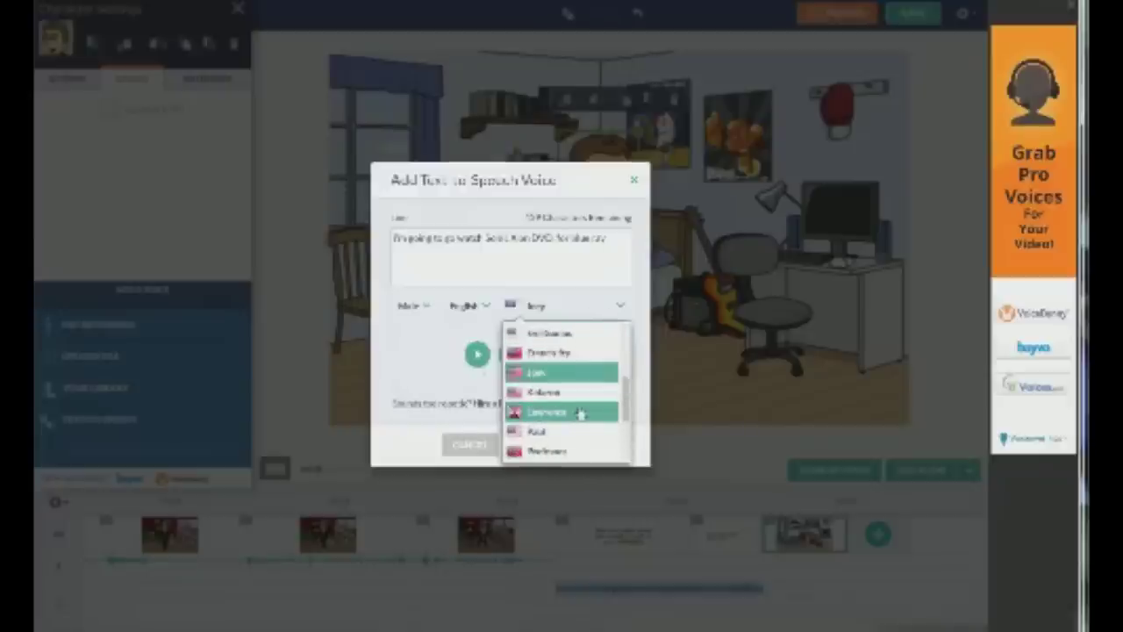
click(581, 412)
click(529, 353)
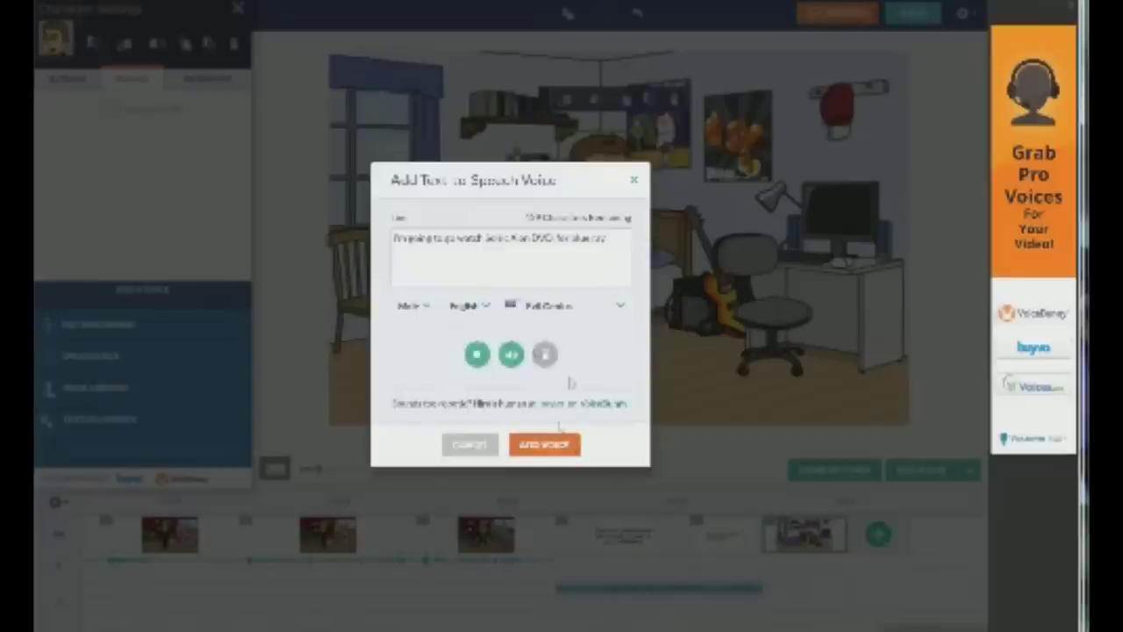
Extend the line with "while grounded since nobody's home", regenerate the speech and add the voice to the character
text(with fri)
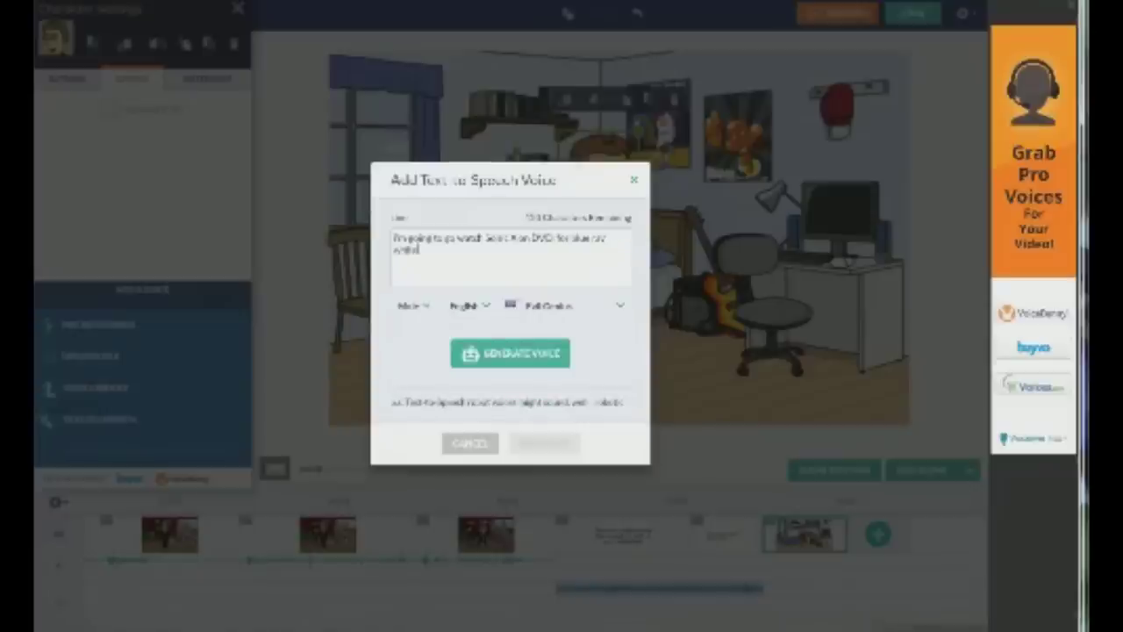
text(ends since nob)
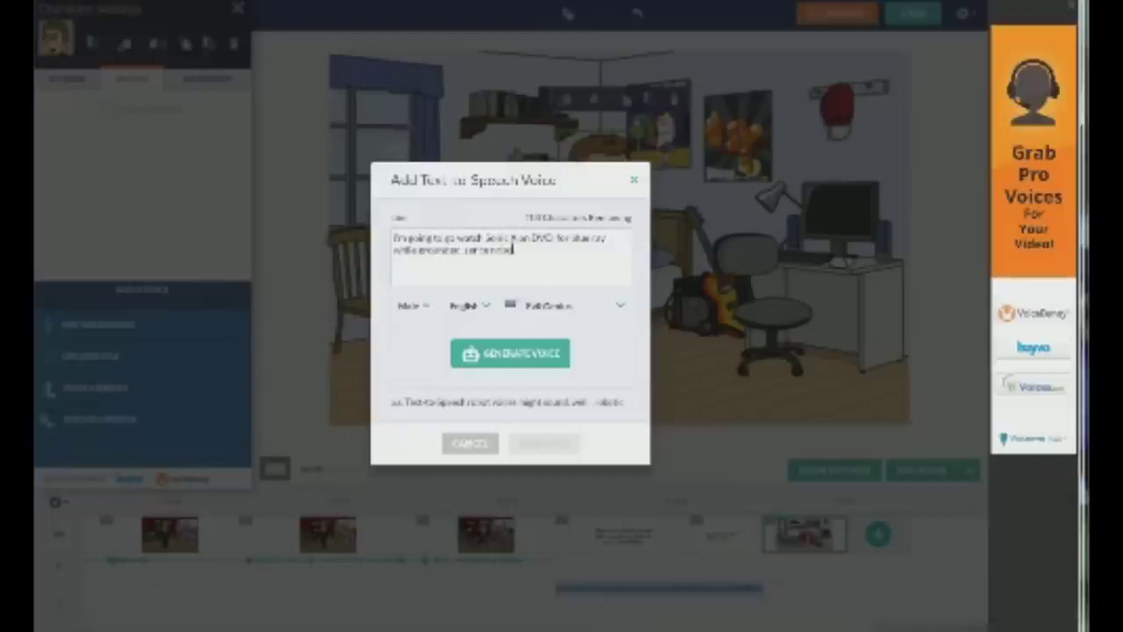
text(ome)
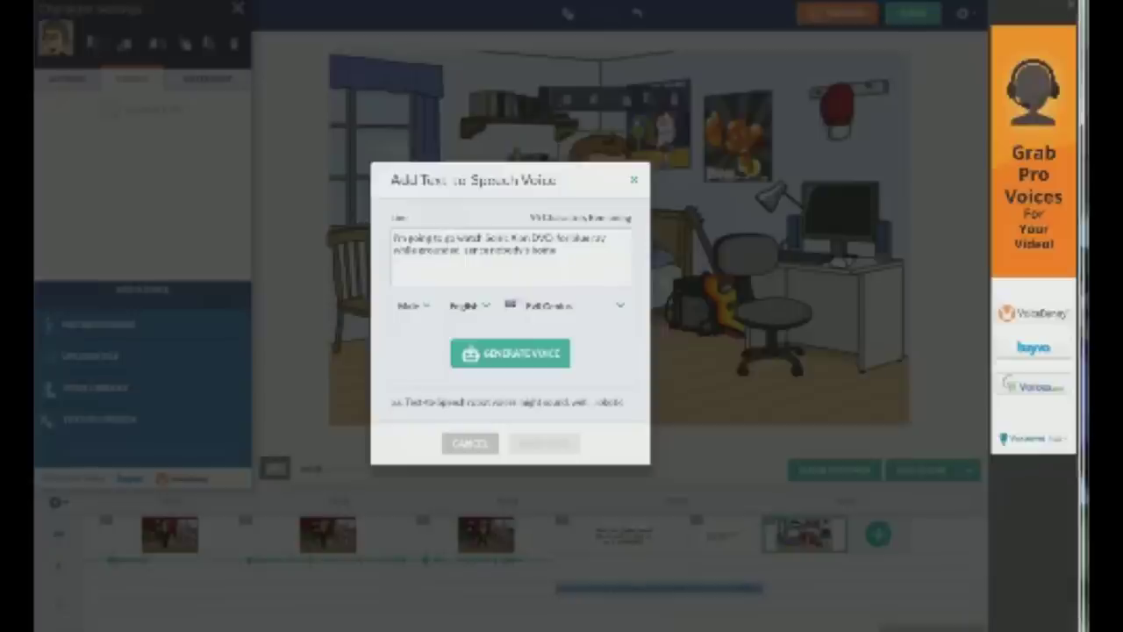
click(494, 355)
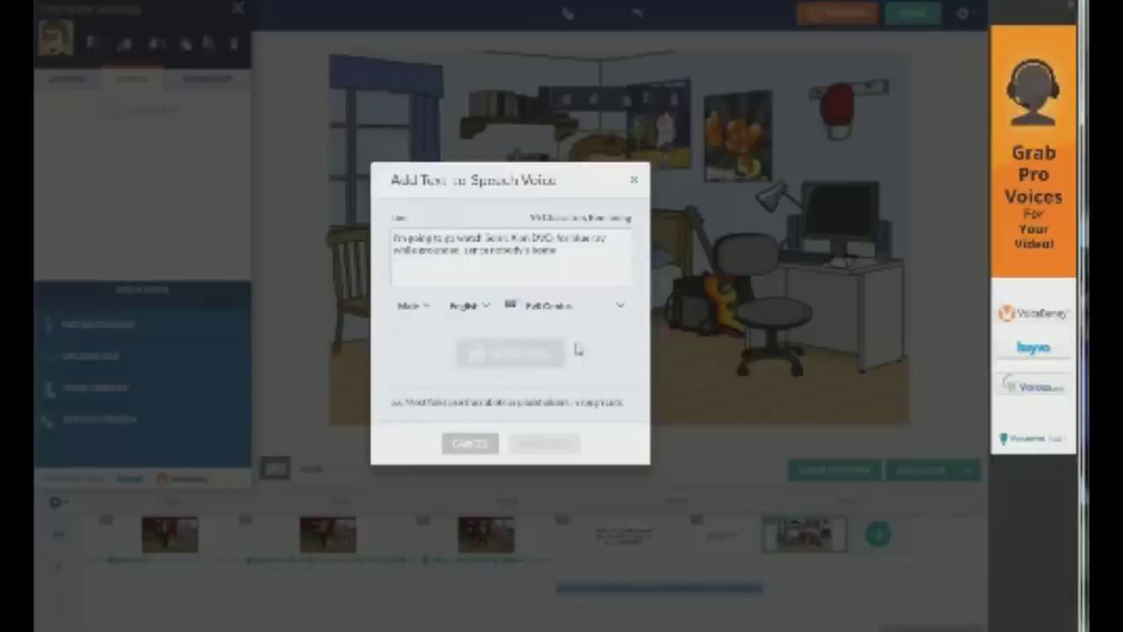
click(554, 446)
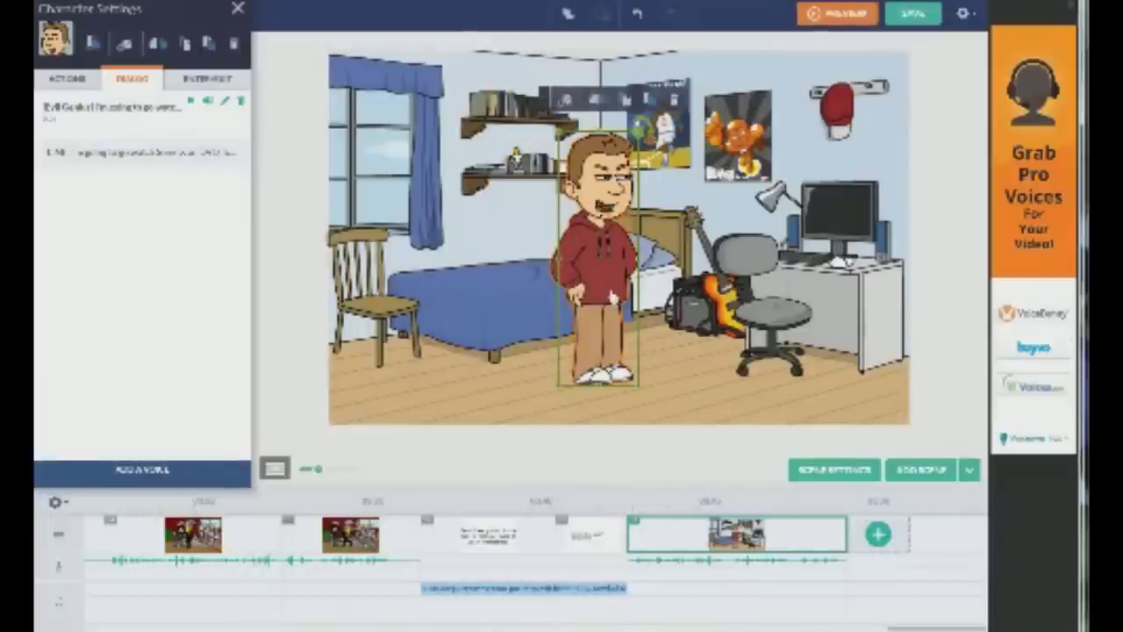
Add a new bedroom scene in which the character uses the running action along a motion path to the computer desk
click(878, 534)
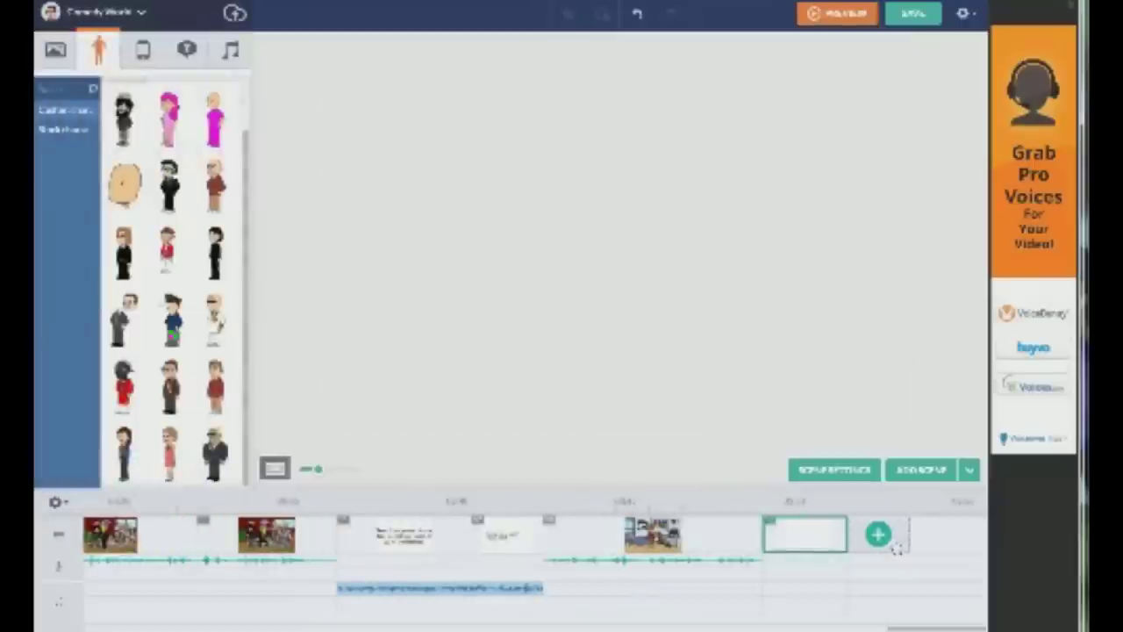
click(598, 263)
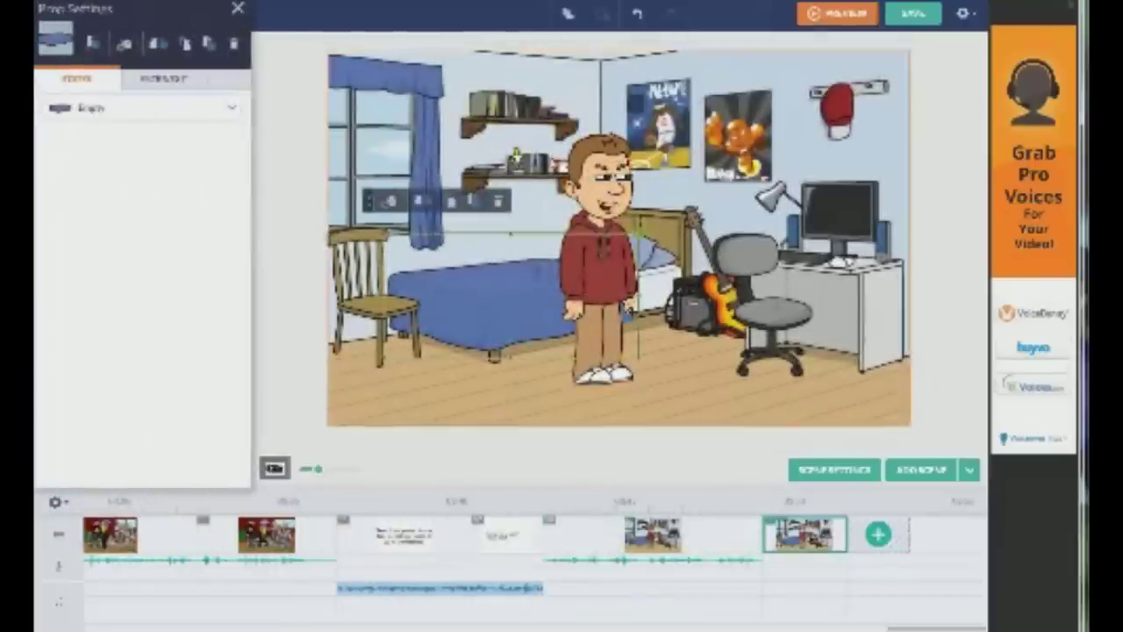
click(216, 197)
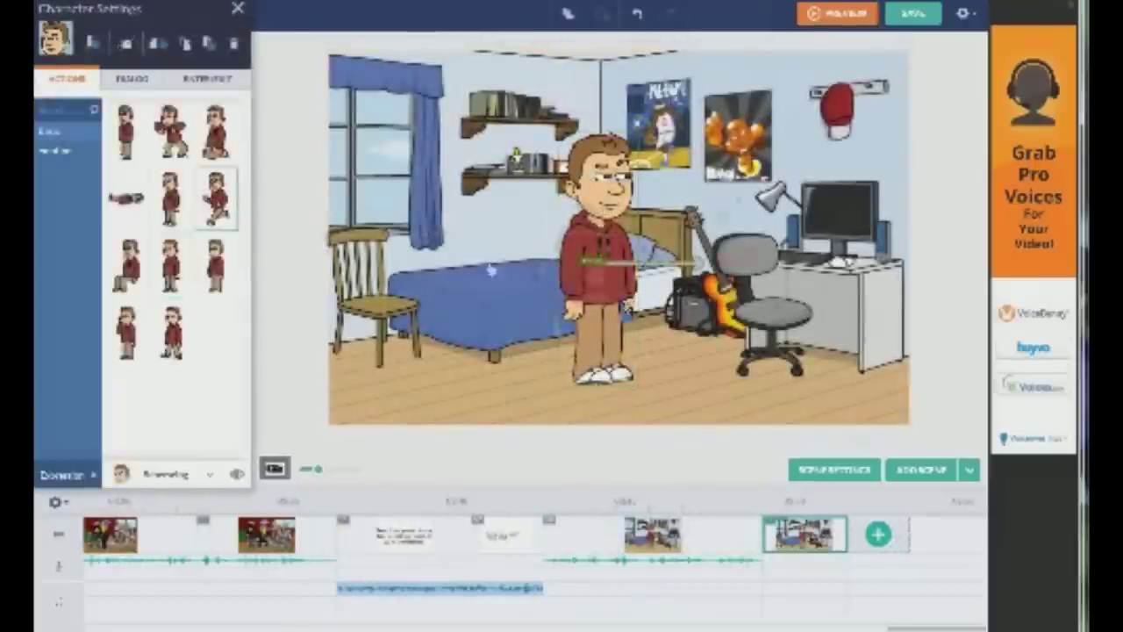
drag(715, 255, 882, 283)
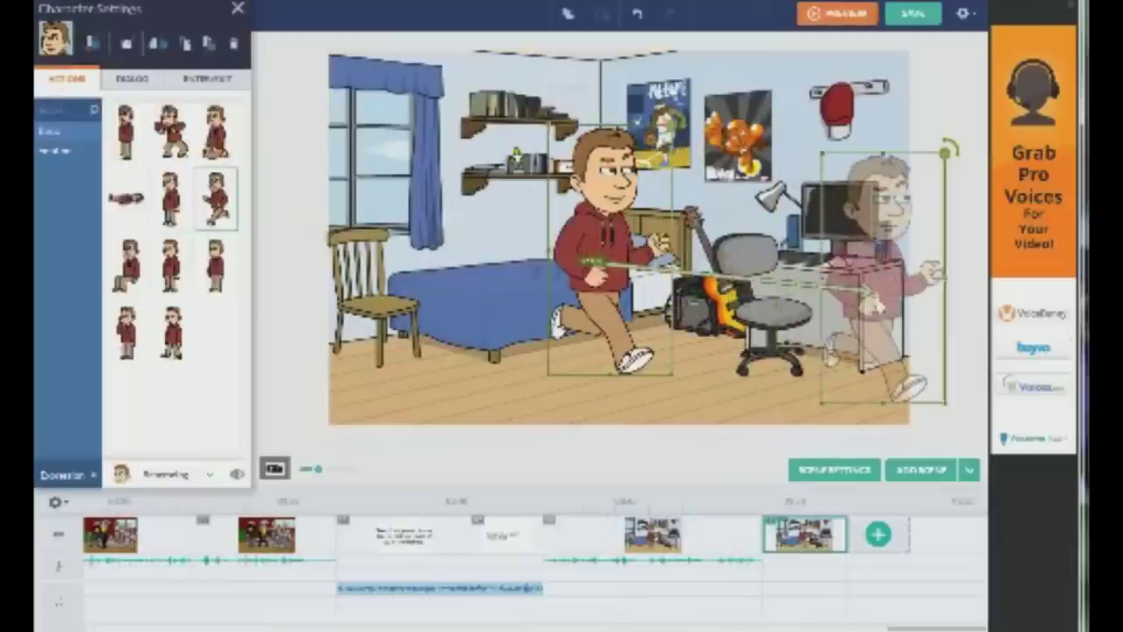
Add another scene after the running one and shorten the running scene's duration on the timeline
click(879, 544)
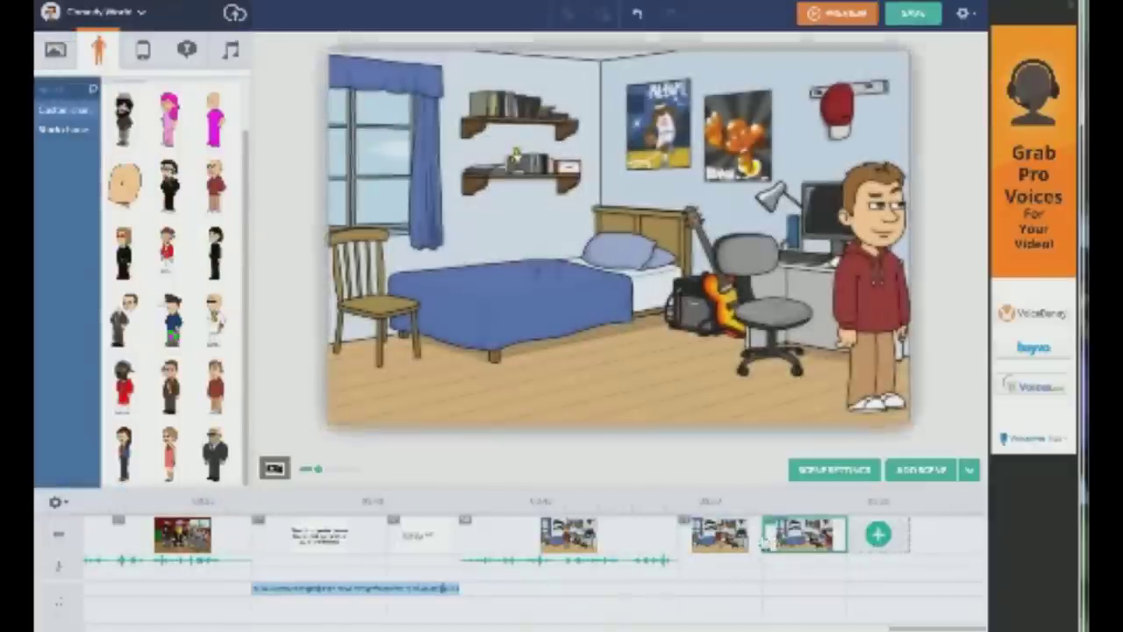
drag(760, 535, 707, 533)
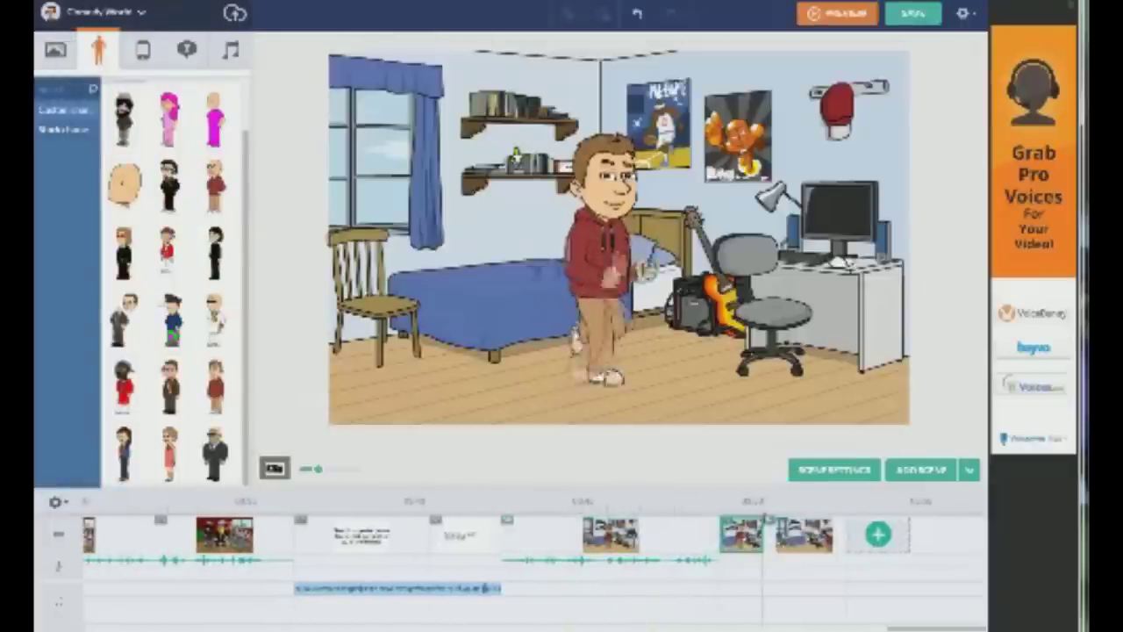
right_click(737, 543)
click(756, 557)
right_click(752, 550)
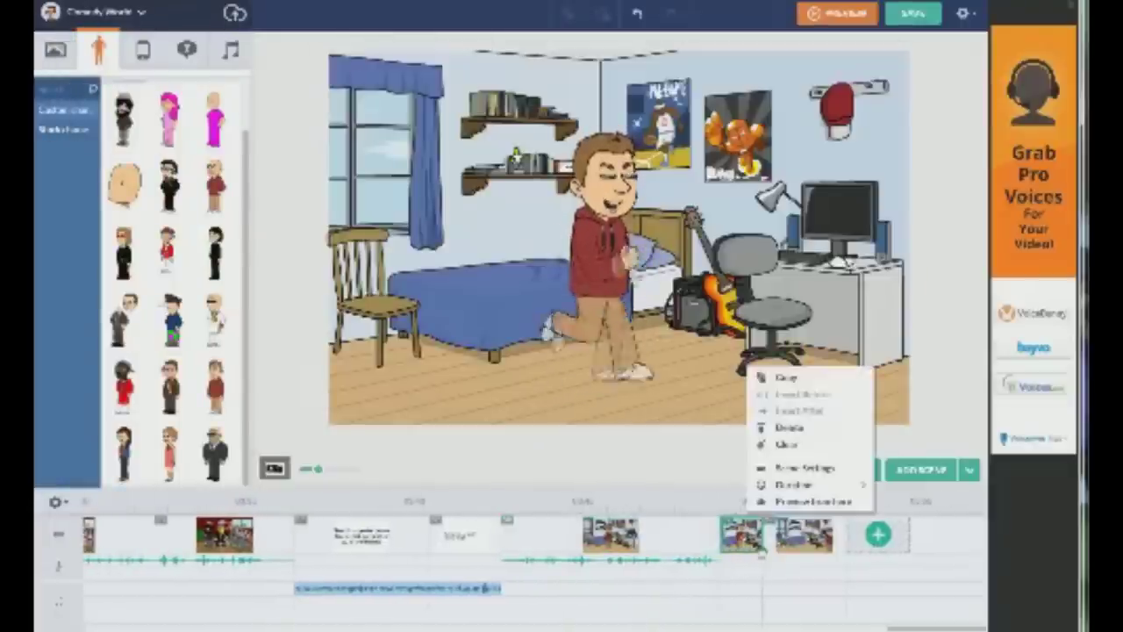
In the last scene, move the character to the middle and replace the bedroom background with the shop Counter
right_click(796, 550)
drag(870, 296, 586, 294)
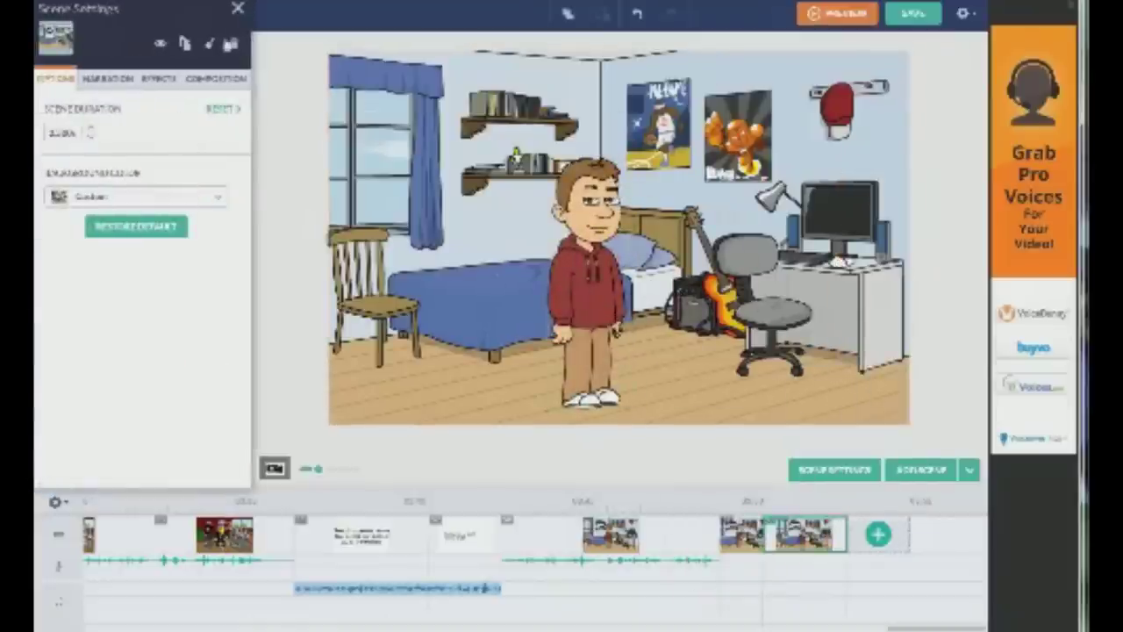
click(239, 12)
click(64, 53)
scroll(230, 346, down, 10)
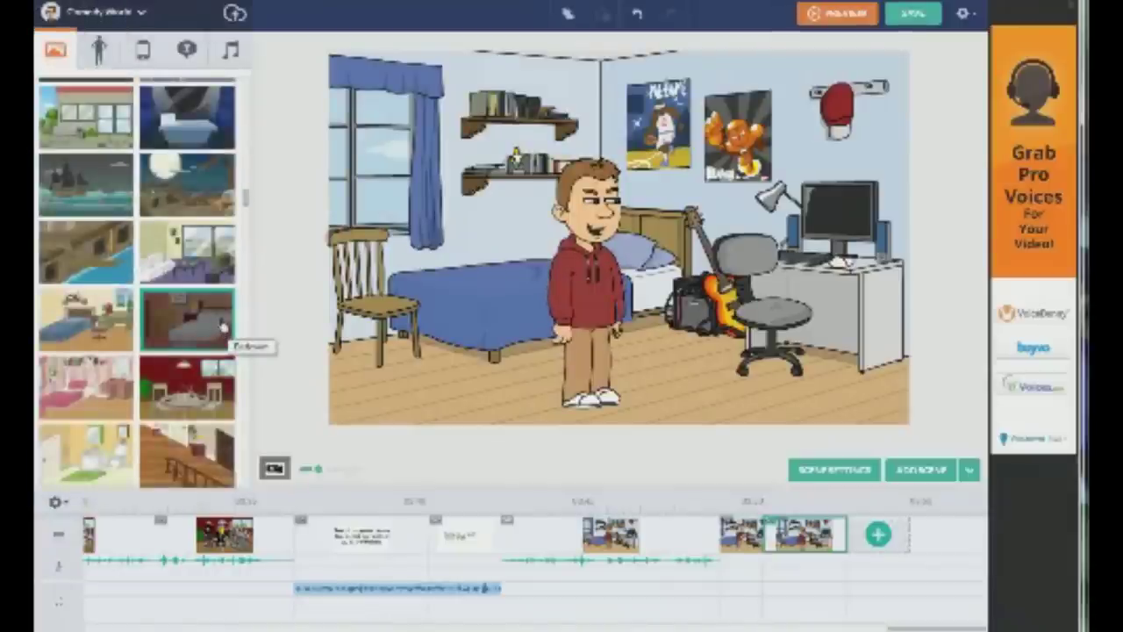
scroll(224, 329, down, 3)
scroll(220, 298, down, 3)
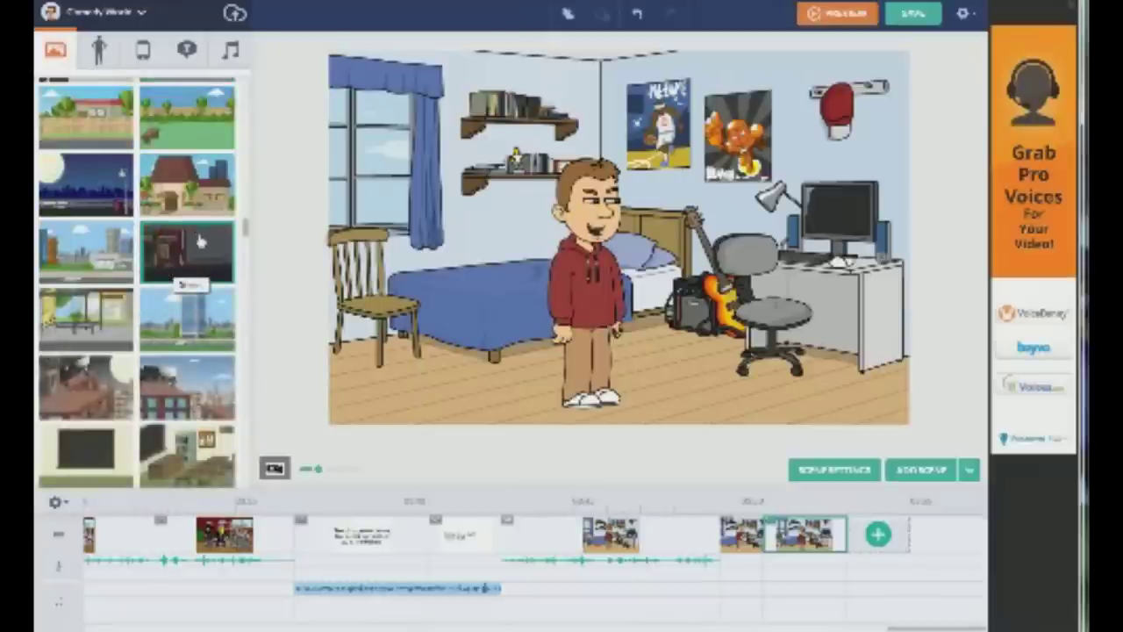
scroll(204, 238, down, 3)
scroll(212, 246, down, 3)
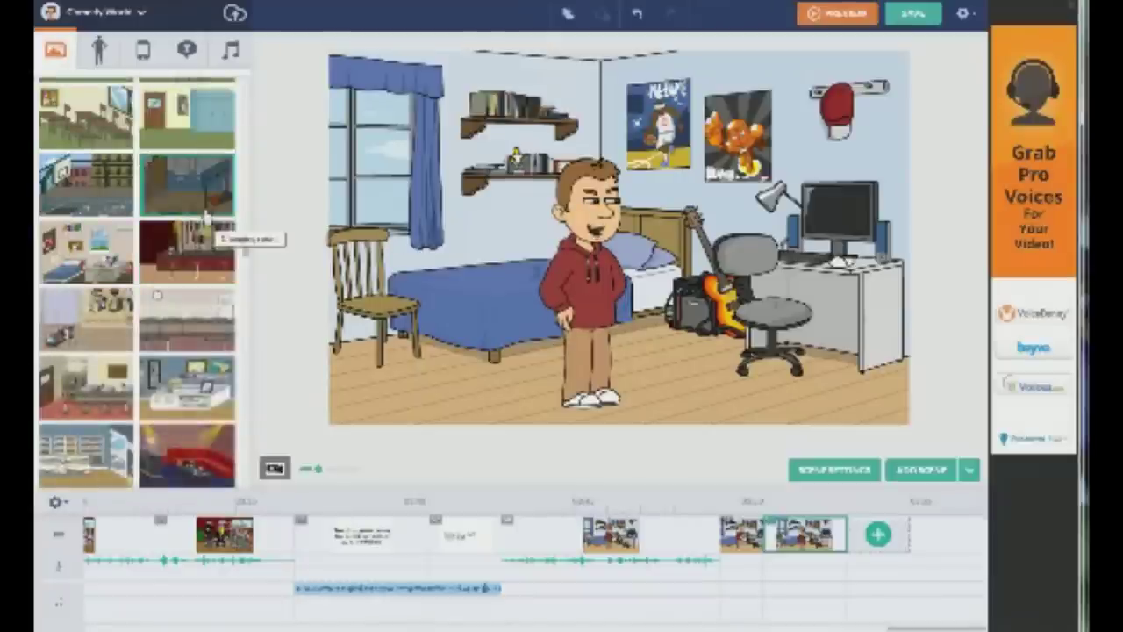
scroll(206, 218, down, 3)
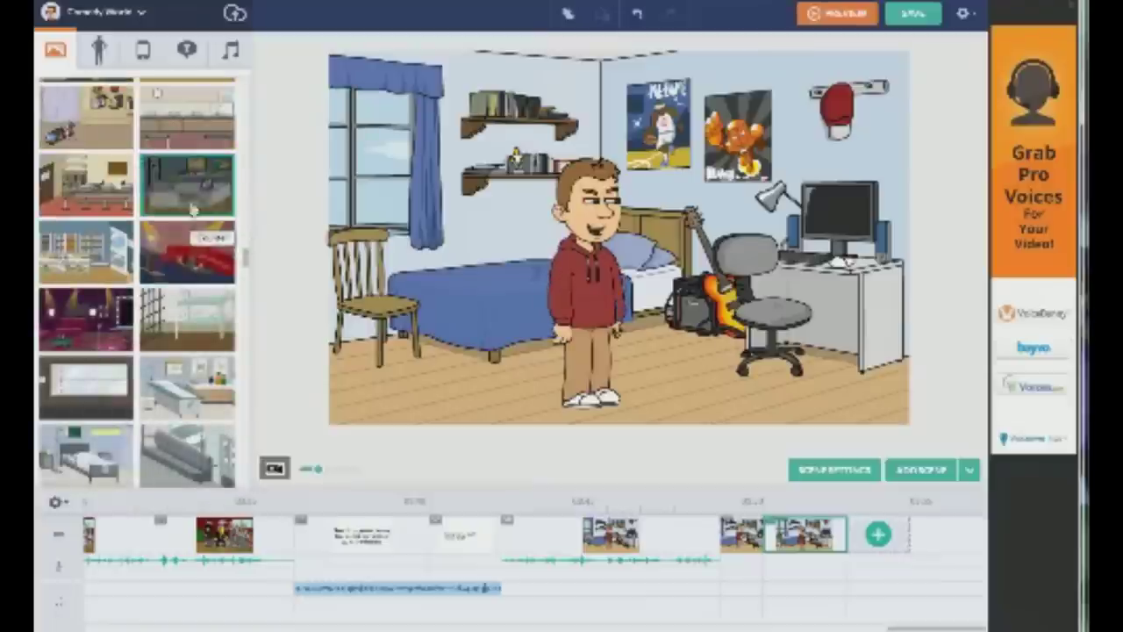
click(193, 202)
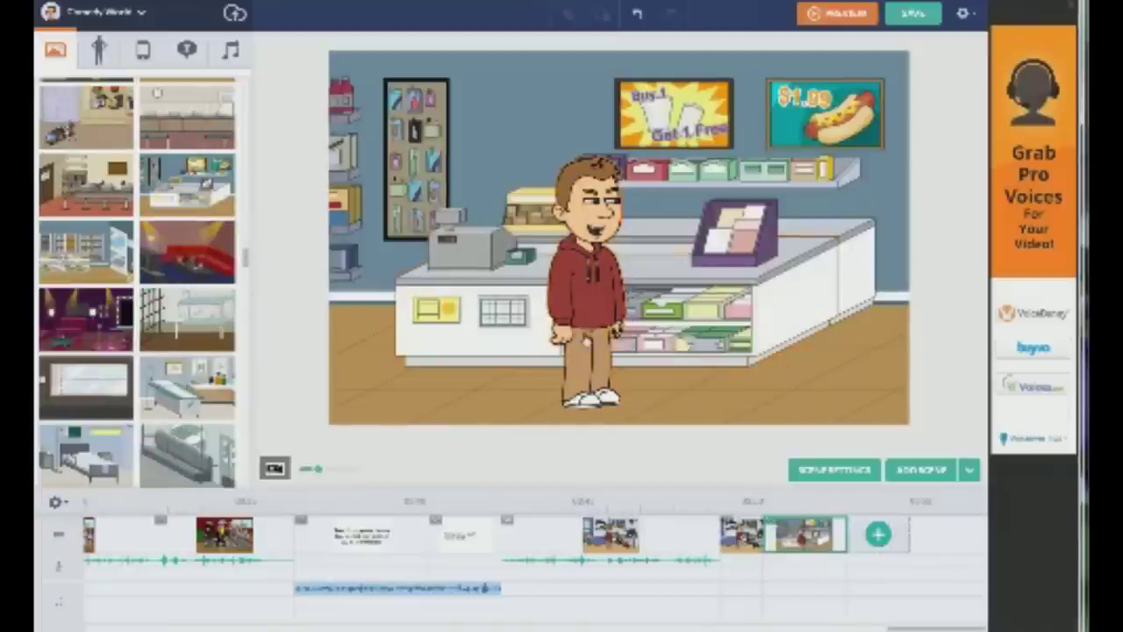
Move the character to the cash register end of the shop counter and deny the Flash Player local storage request
drag(535, 332, 404, 334)
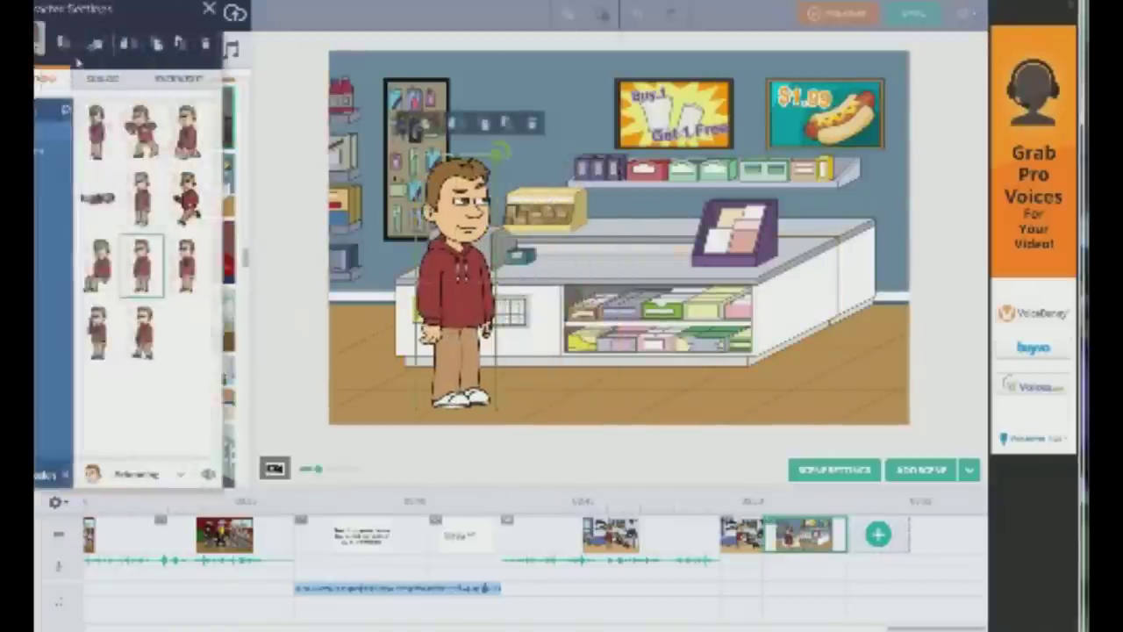
click(237, 10)
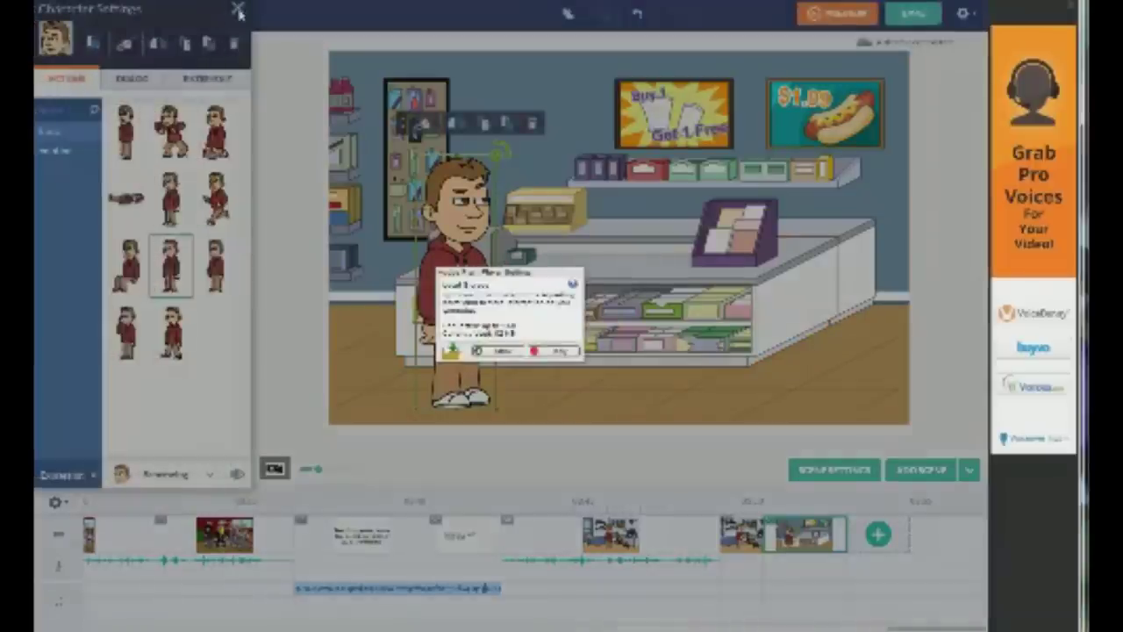
click(558, 351)
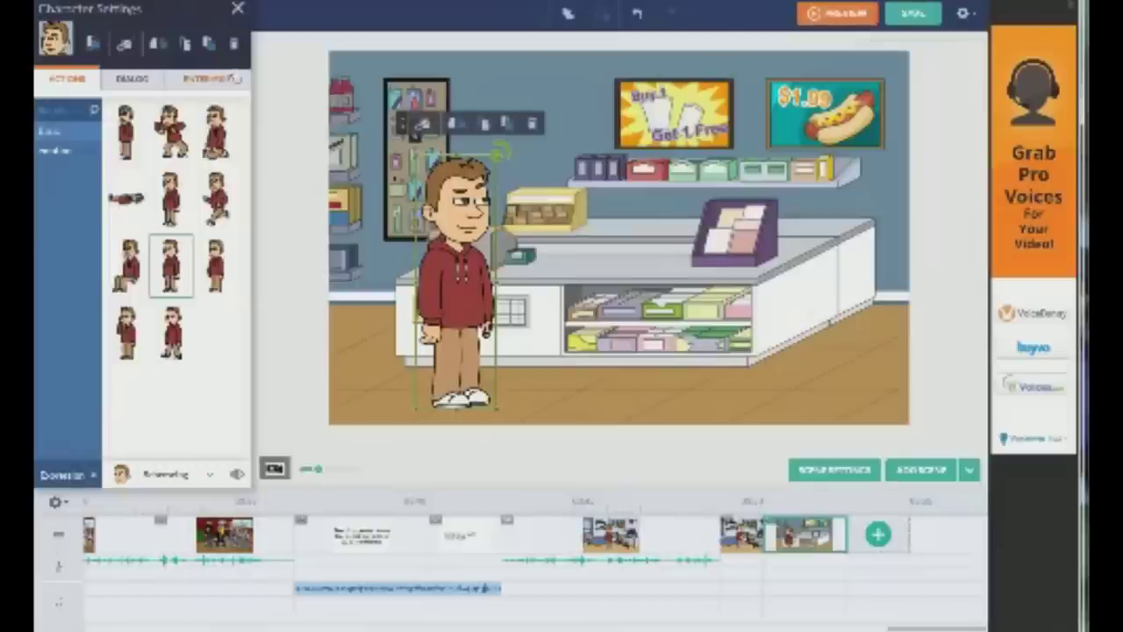
Add the bald character in the red hoodie to the shop scene and place him behind the counter
click(239, 12)
click(98, 50)
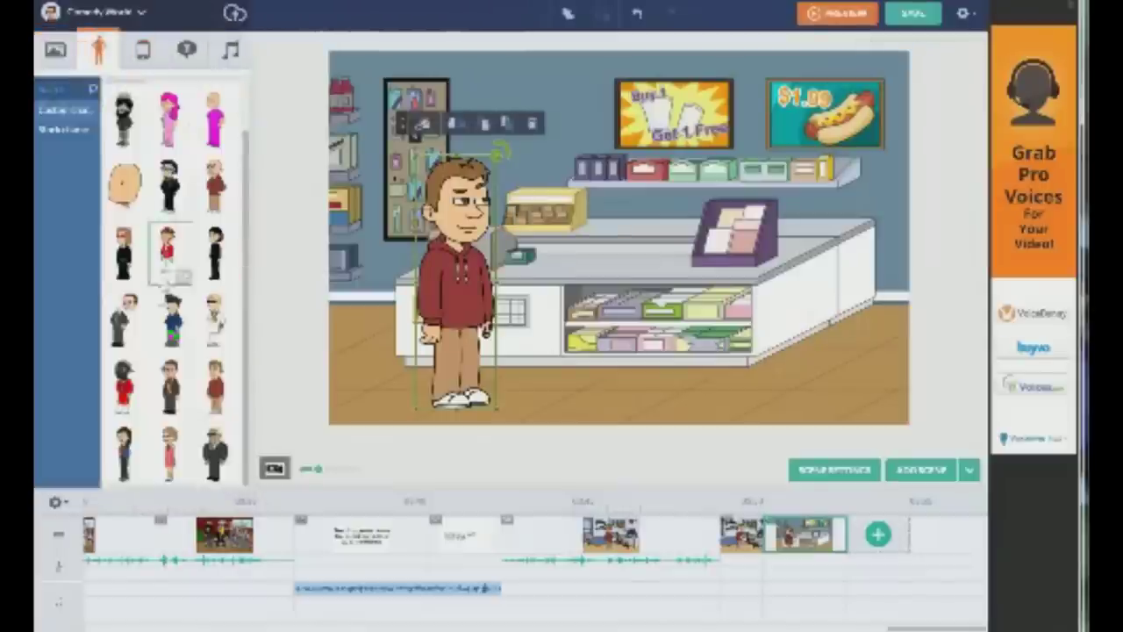
scroll(180, 407, up, 1)
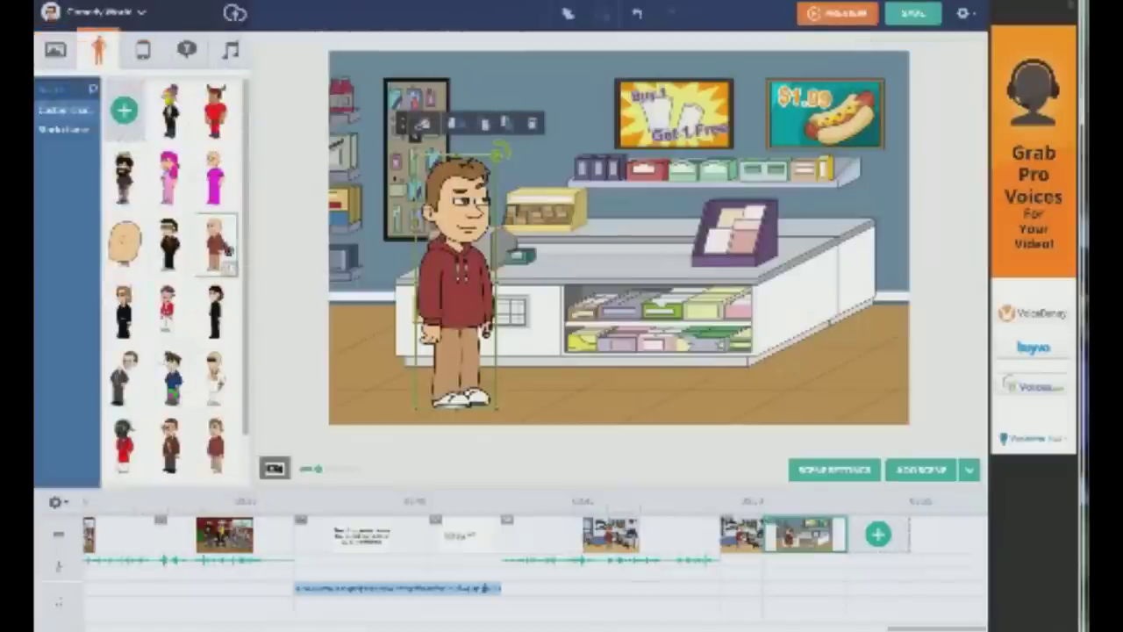
click(219, 248)
drag(627, 259, 654, 260)
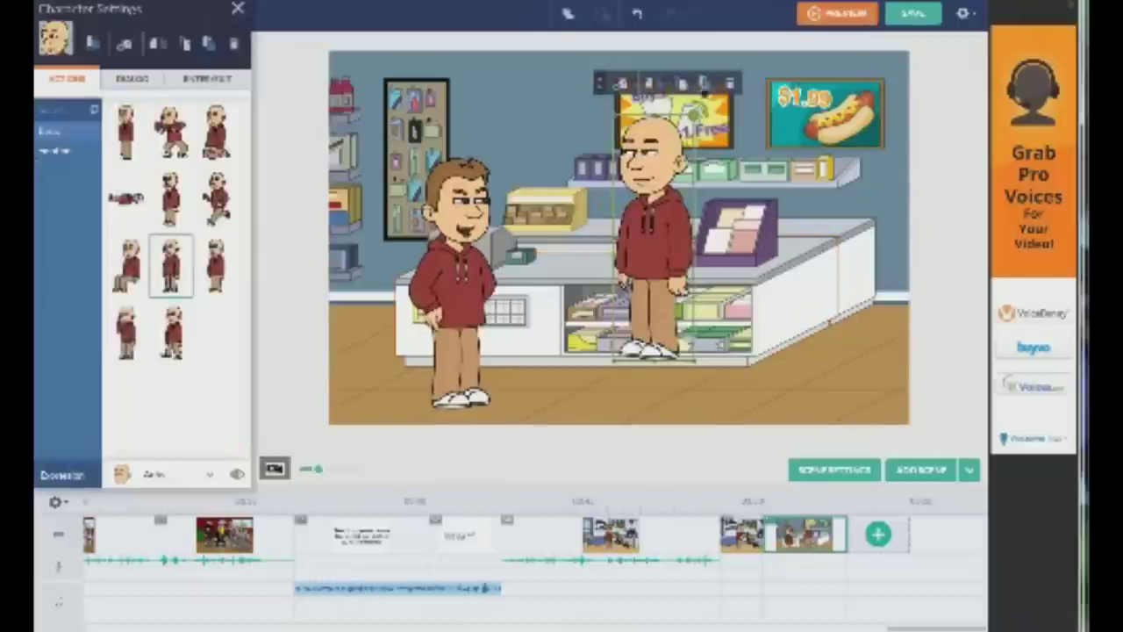
click(704, 88)
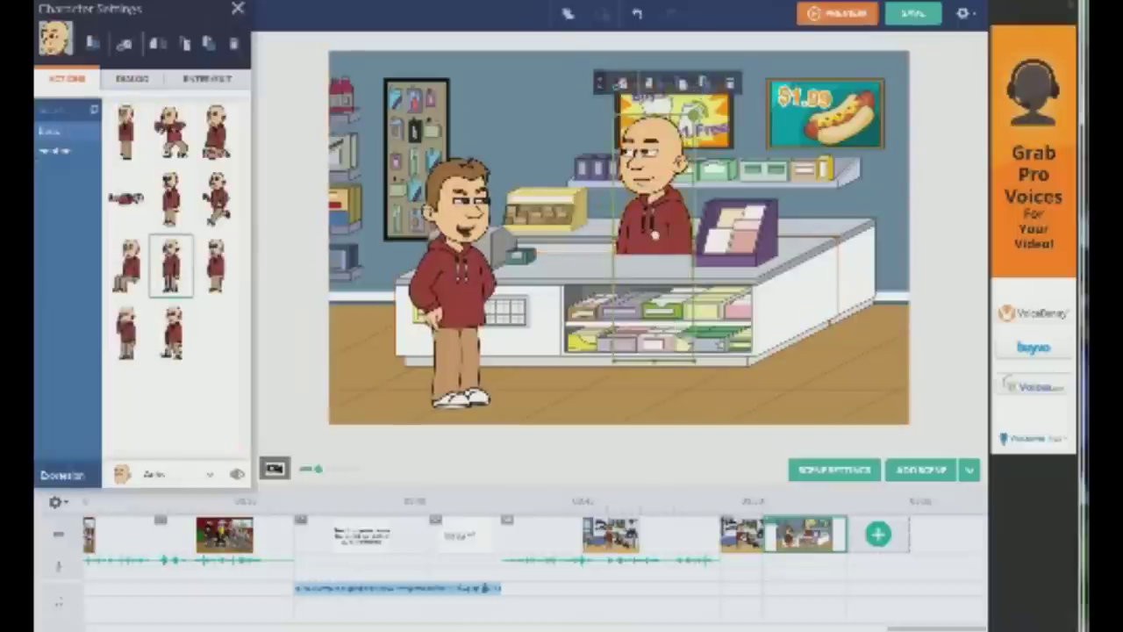
Shift the brown-haired boy slightly towards the counter and set his facial expression to Talk happy
click(452, 279)
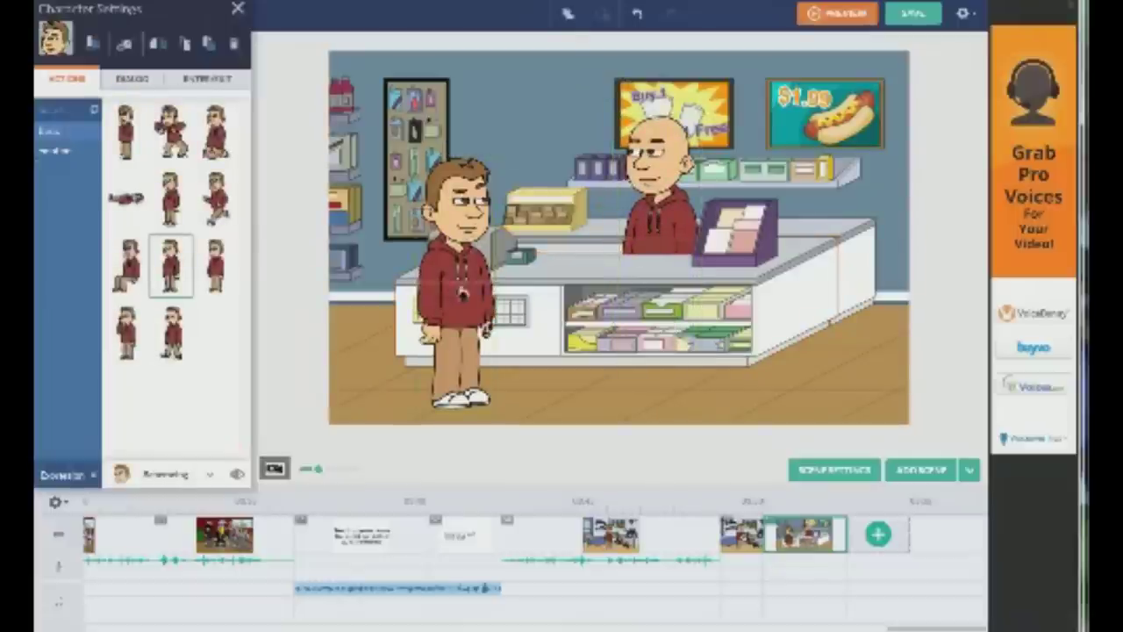
click(175, 473)
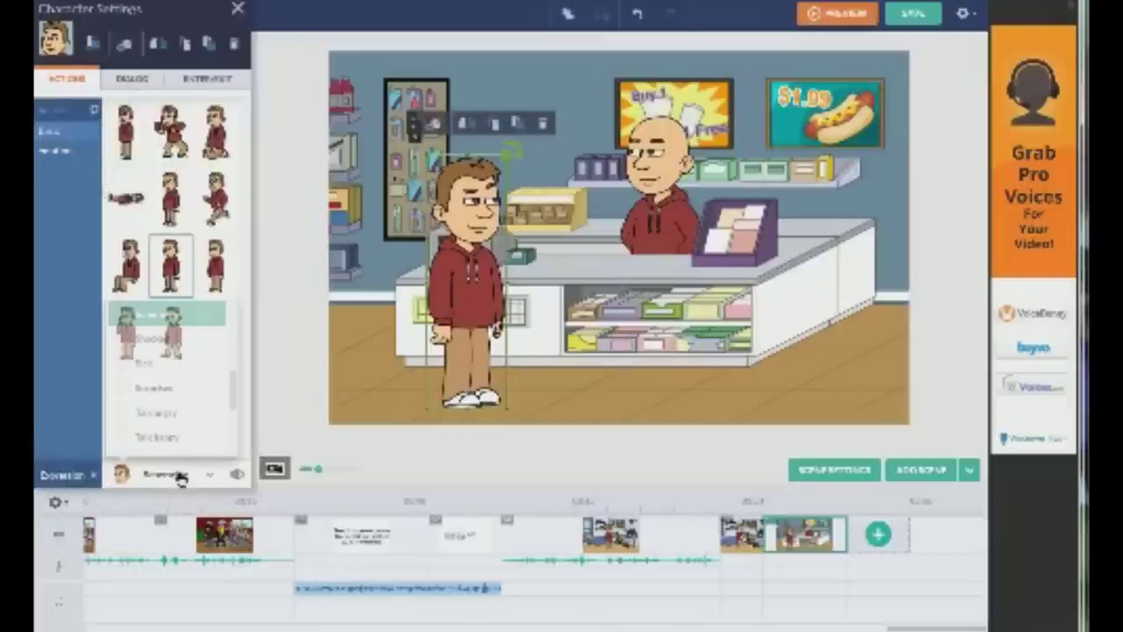
scroll(176, 391, down, 3)
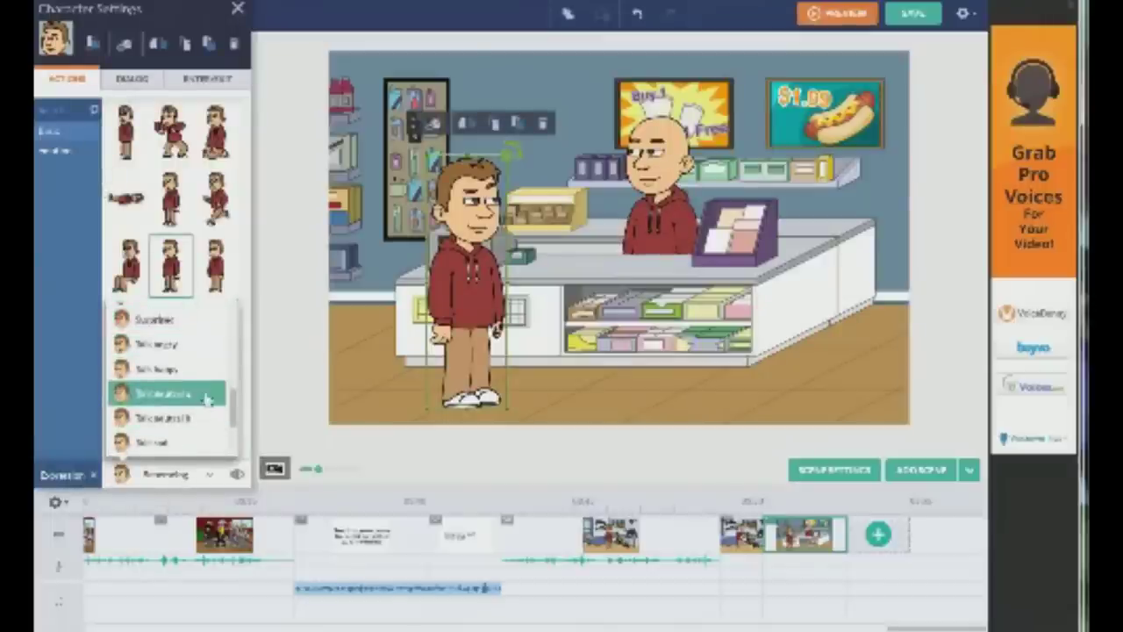
click(193, 418)
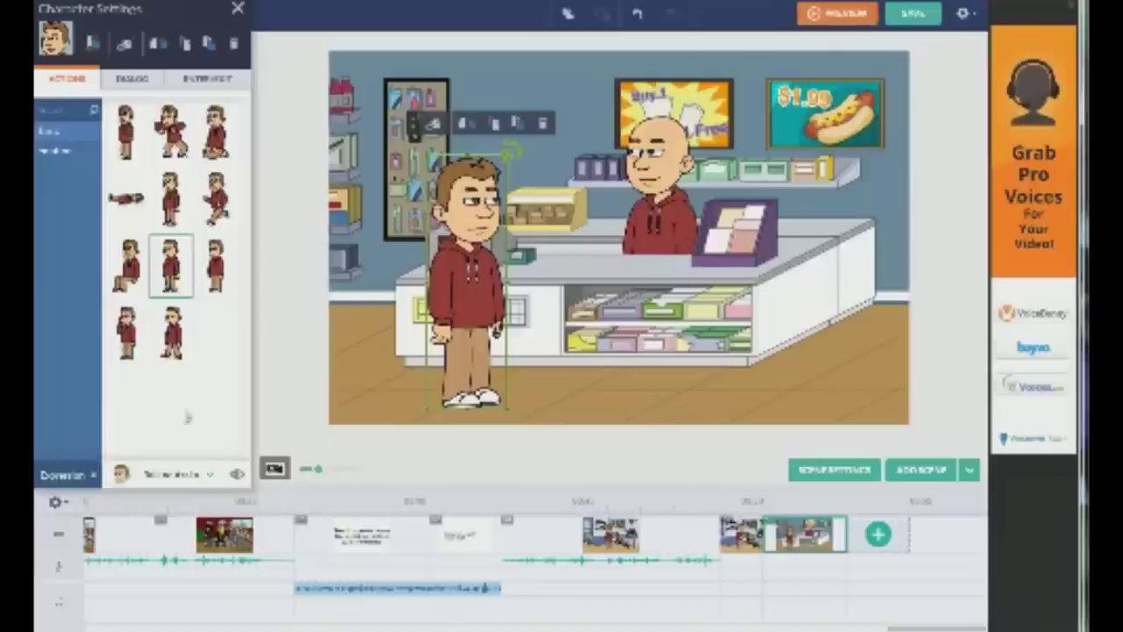
click(180, 478)
click(181, 389)
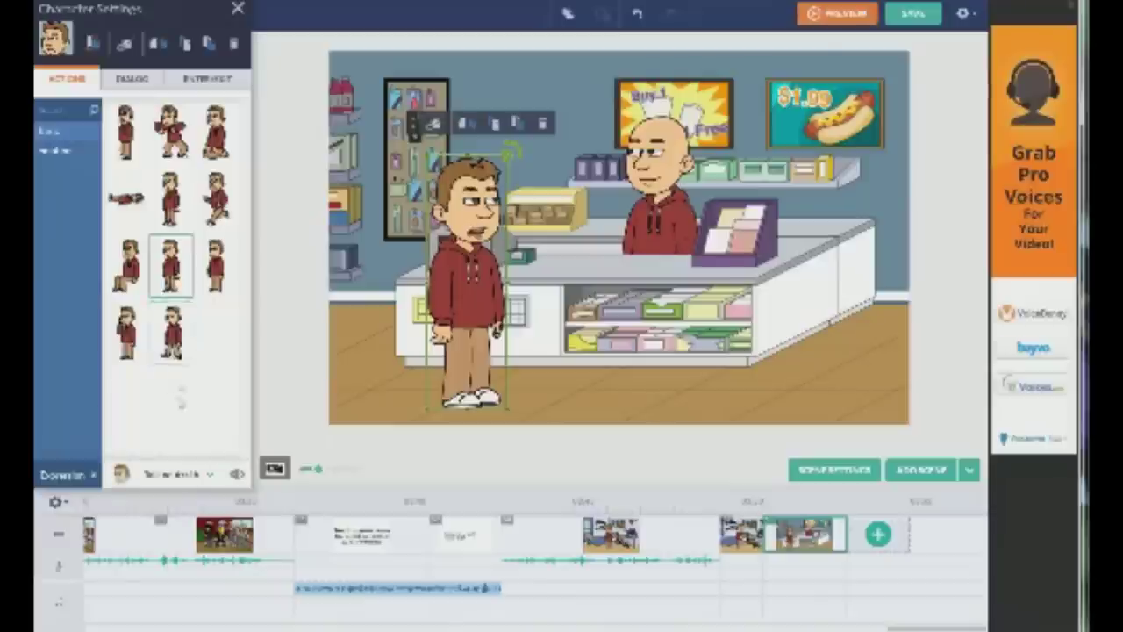
click(183, 476)
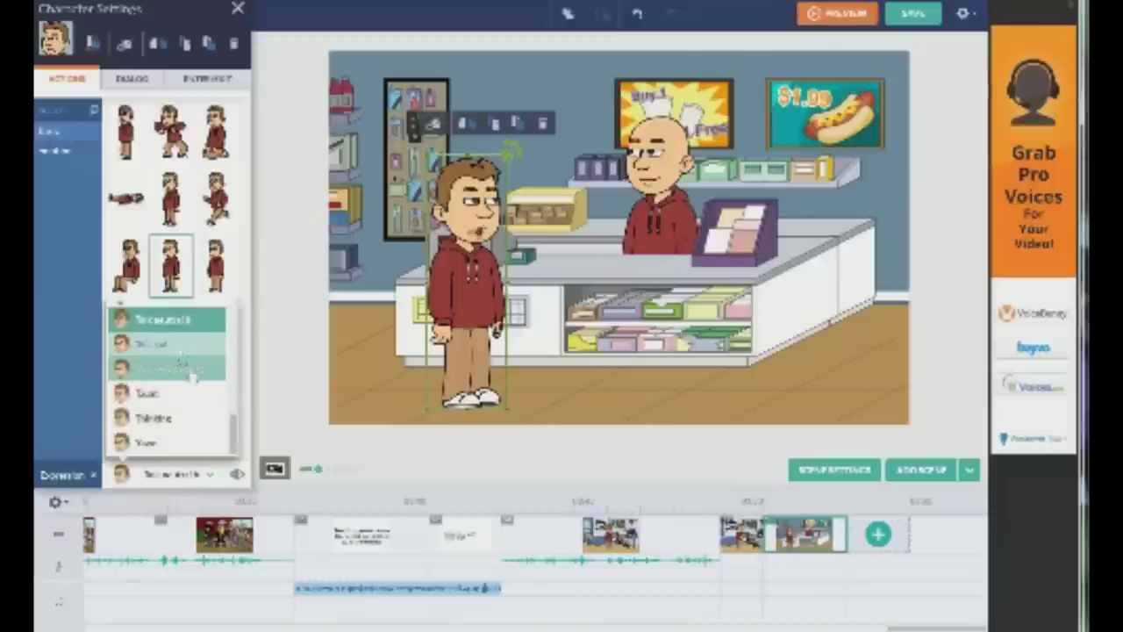
click(198, 397)
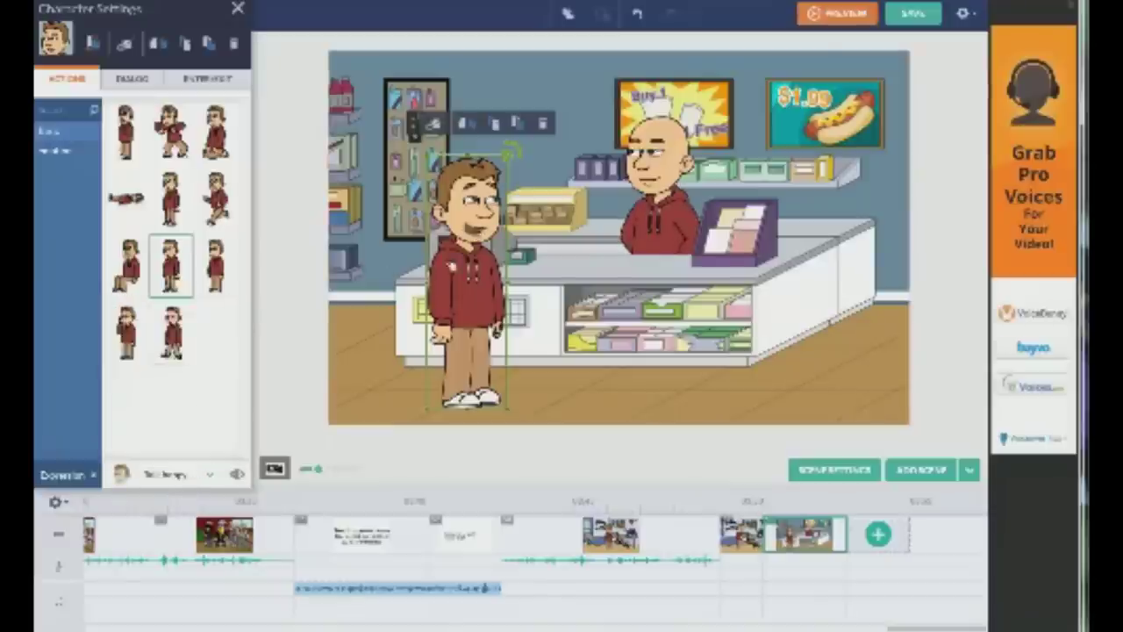
Give the boy a text-to-speech line in the Evil Genius voice: "I would like to buy Sonic X on DVD or Blue ray please"
click(146, 83)
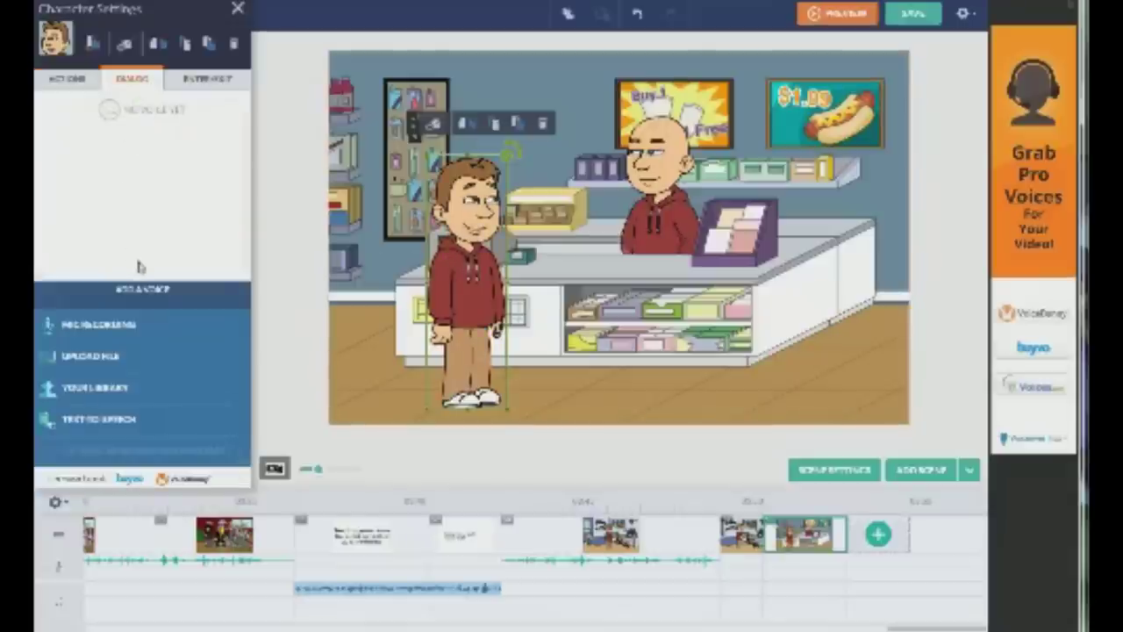
click(98, 418)
text(Hey)
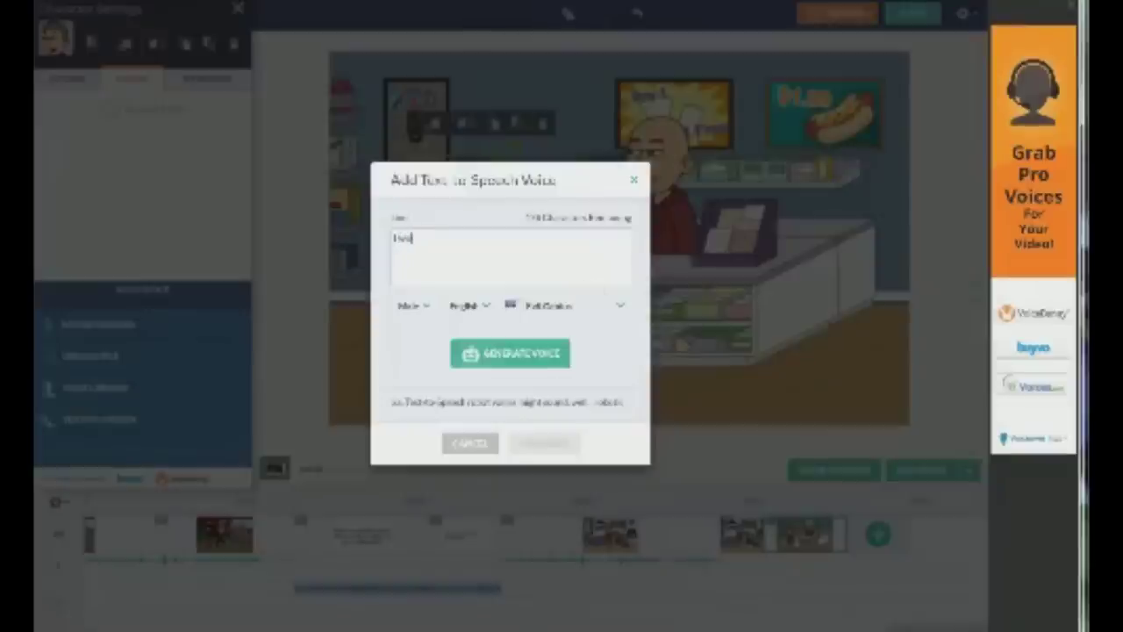
text(ould like to buy Sonic 4)
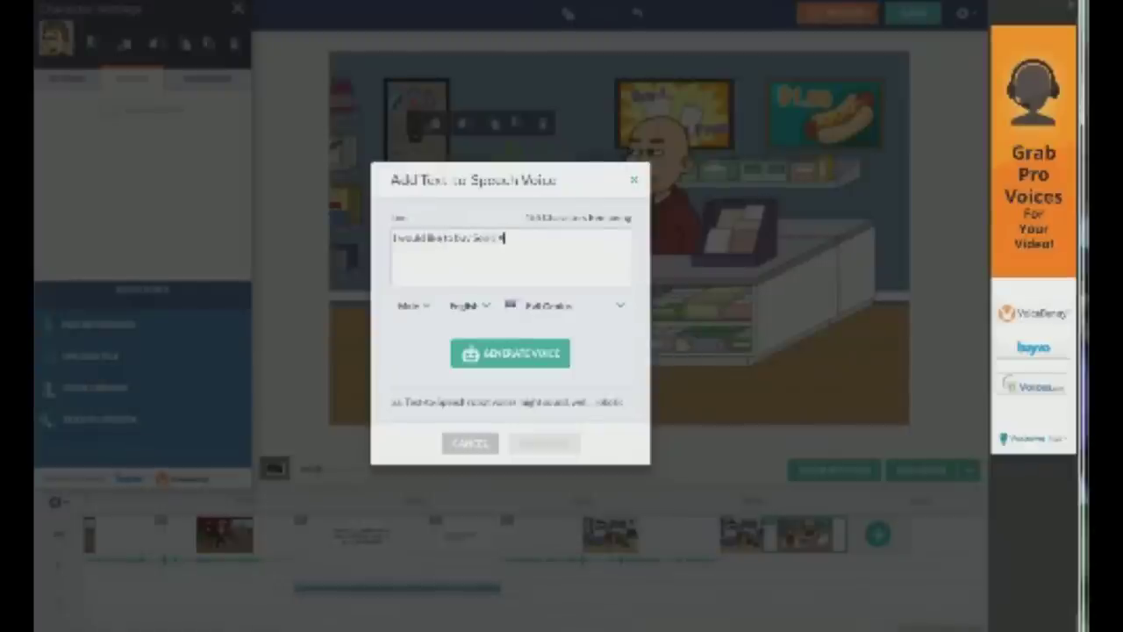
text(DVD or Blu-ray please)
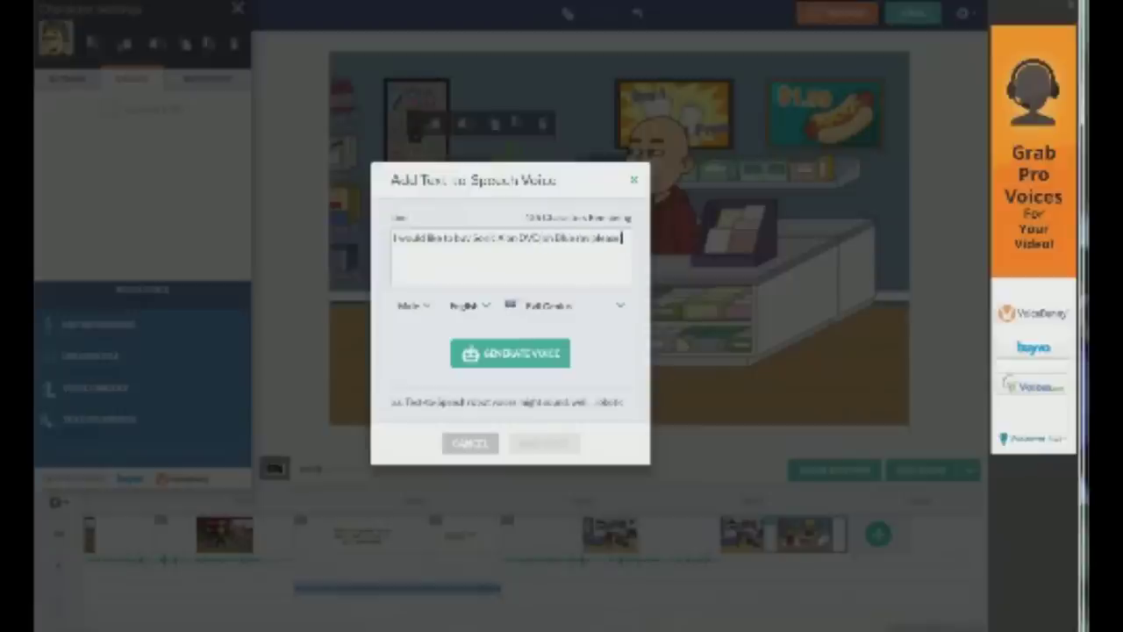
click(516, 353)
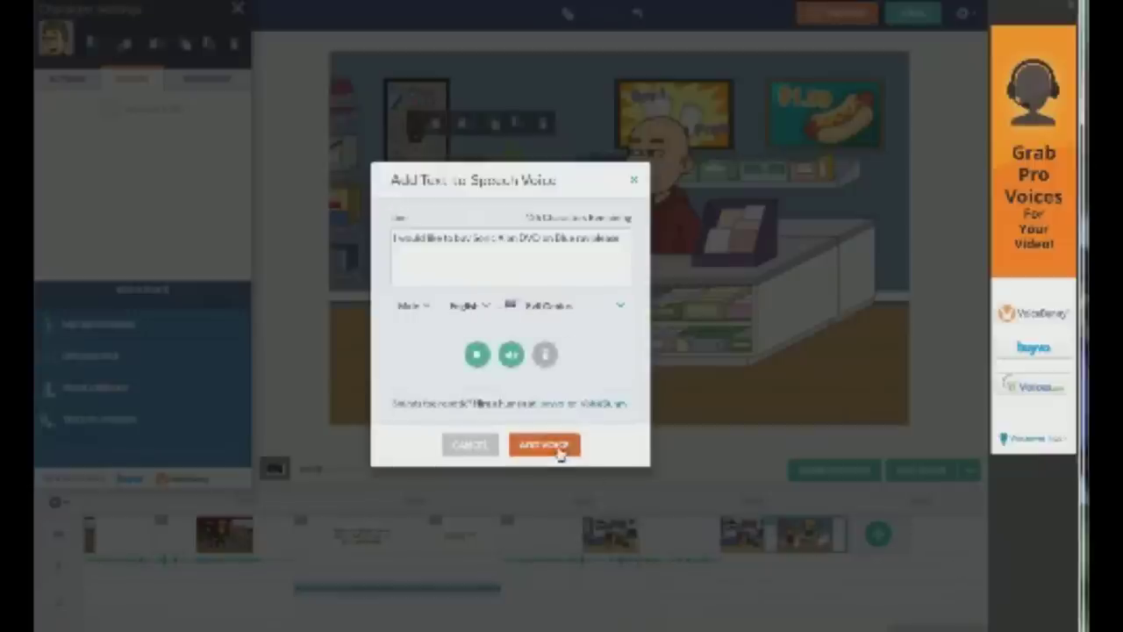
click(544, 445)
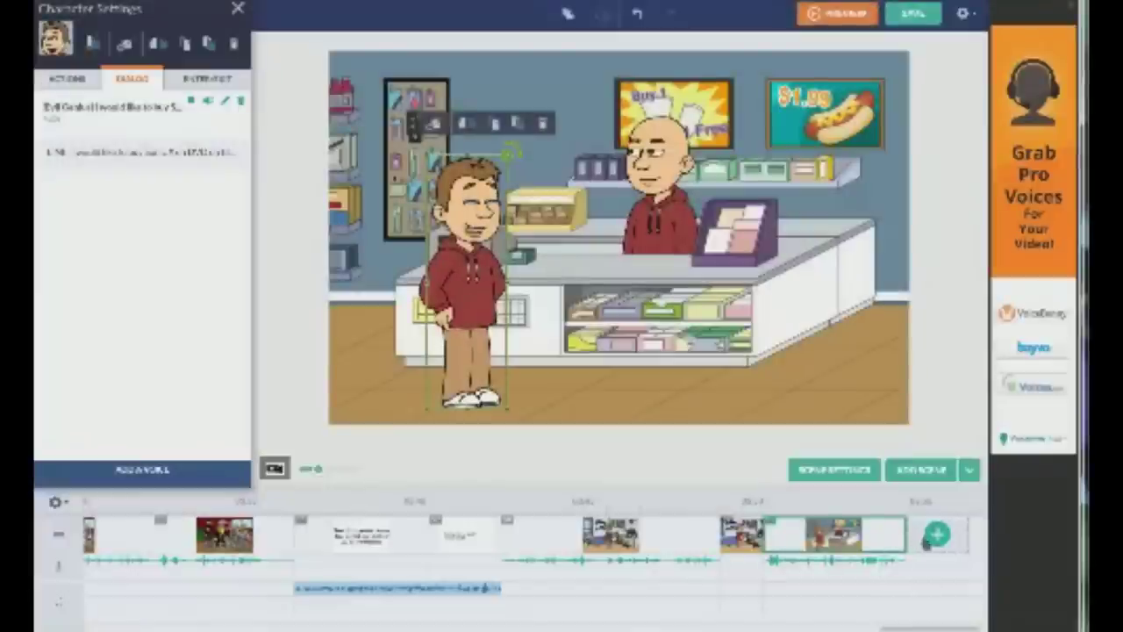
Add another shop counter scene and set the brown-haired boy's facial expression to Auto in it
click(935, 534)
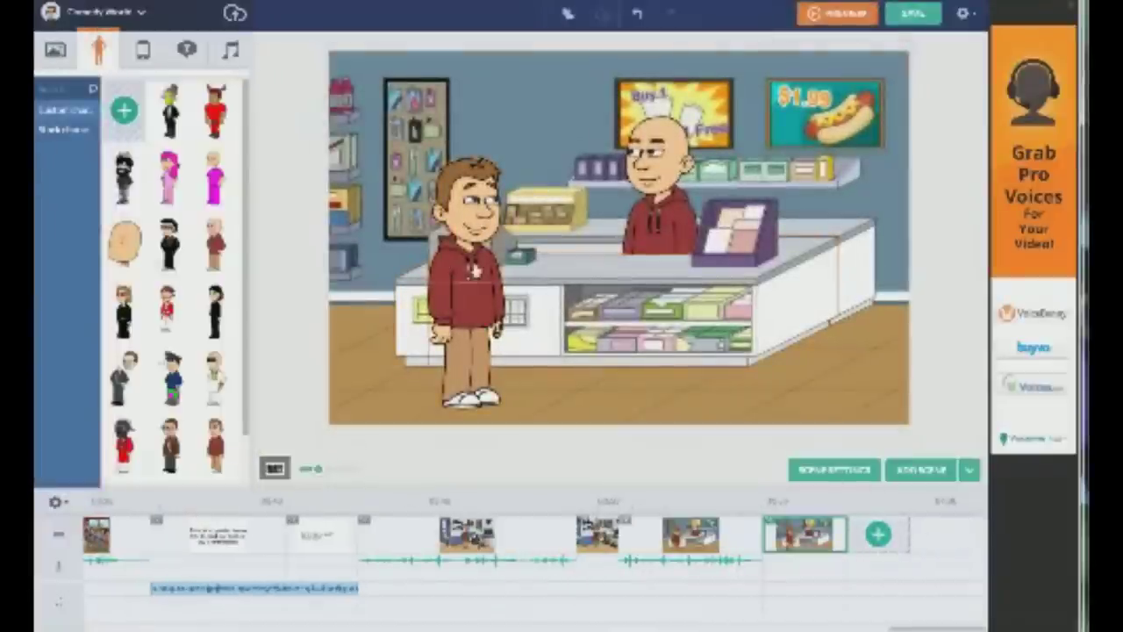
click(471, 285)
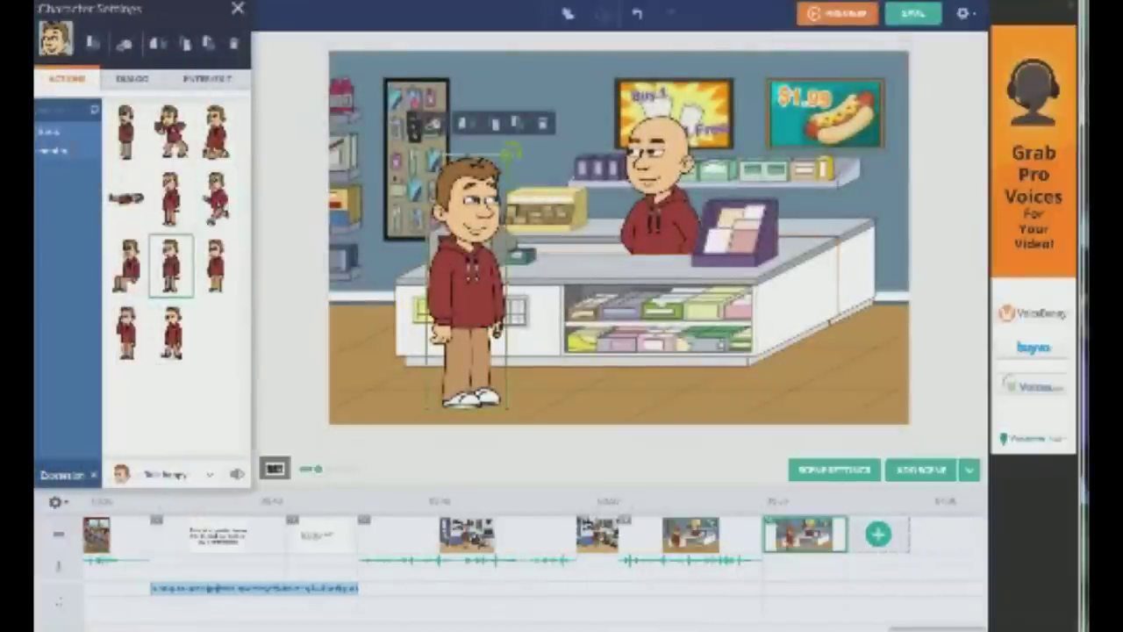
click(71, 151)
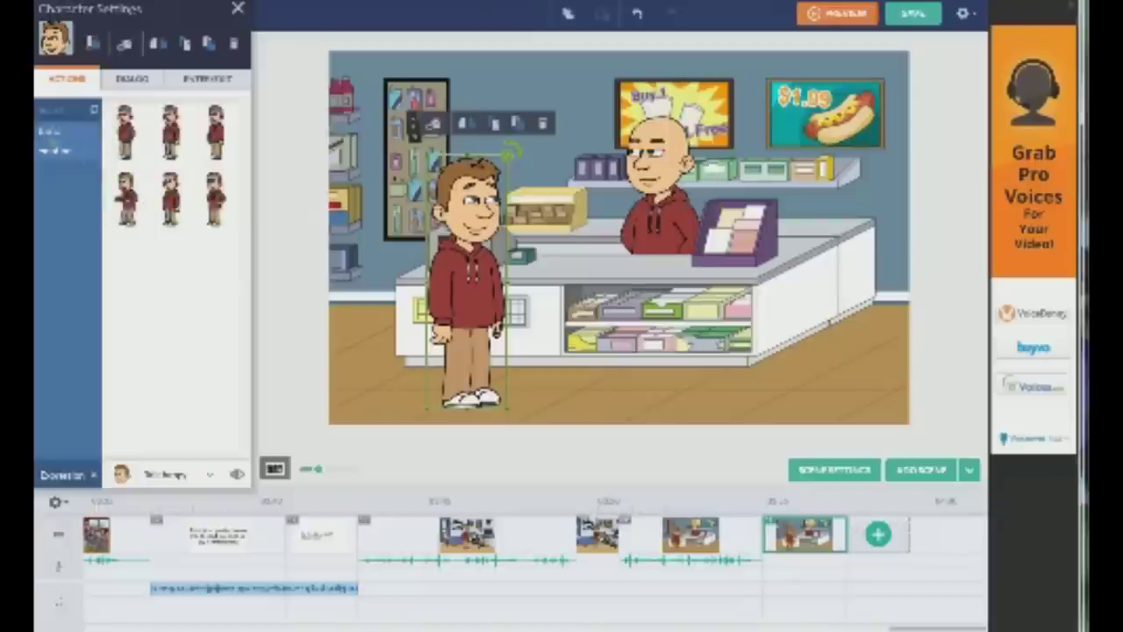
click(176, 474)
scroll(167, 386, up, 3)
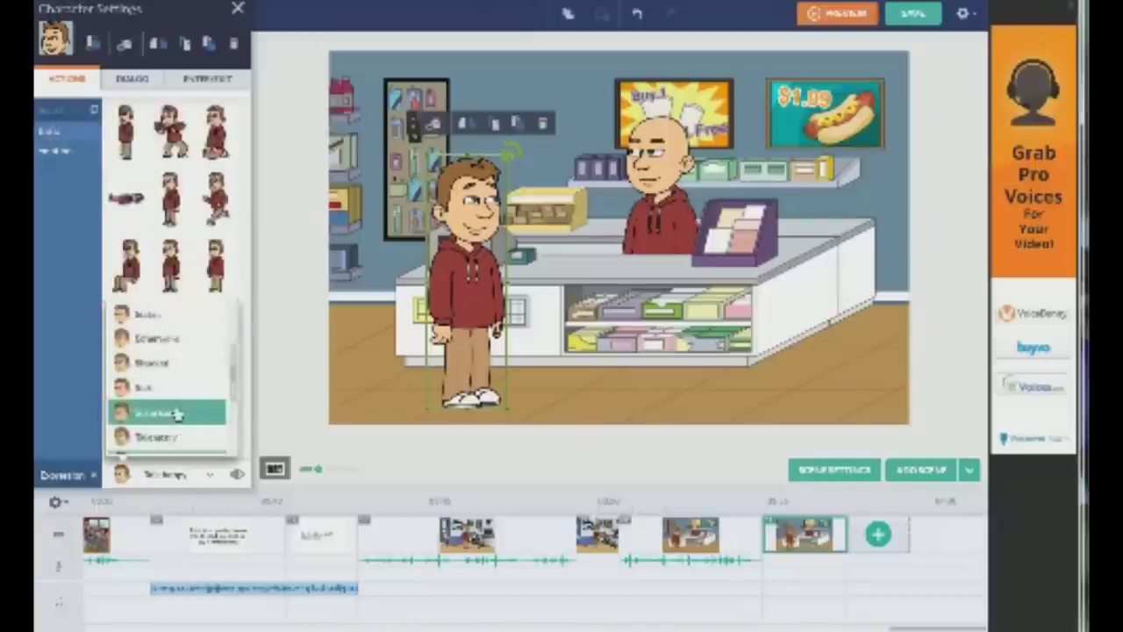
scroll(168, 369, up, 3)
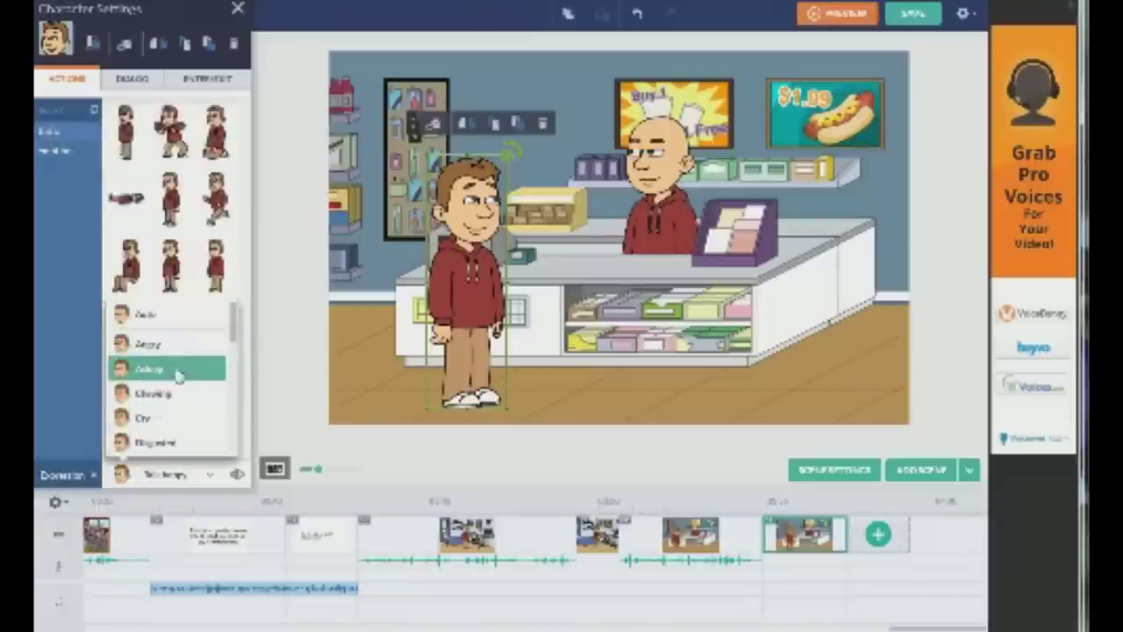
click(154, 314)
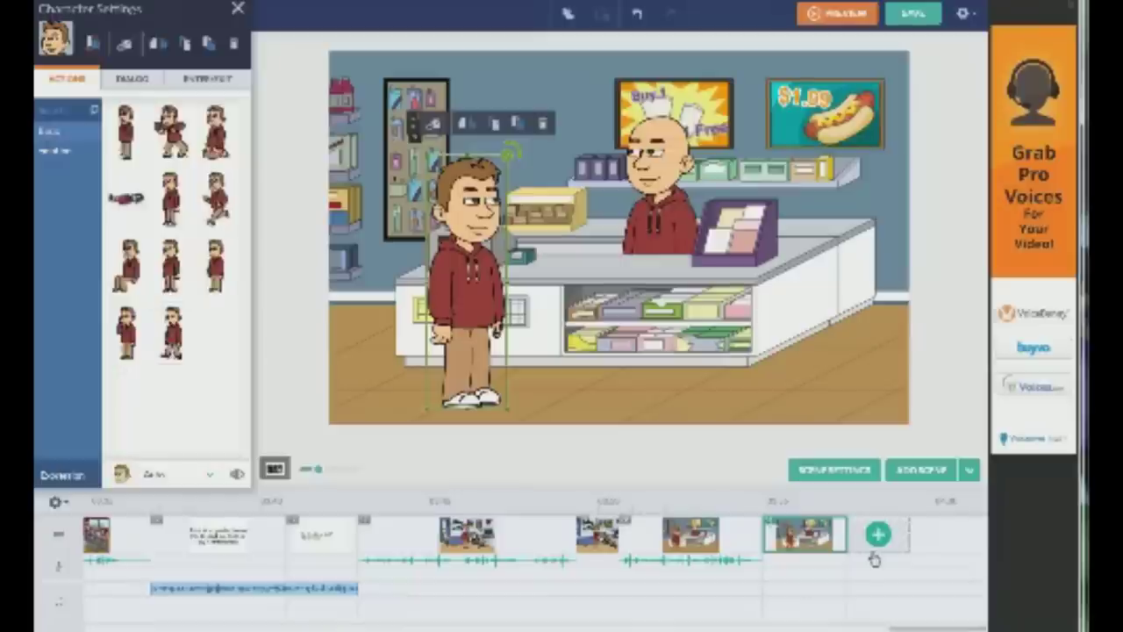
Give the bald clerk a text-to-speech line in the Joey voice: "nah dawg, get Bob's Brain, it's an okay item"
click(653, 219)
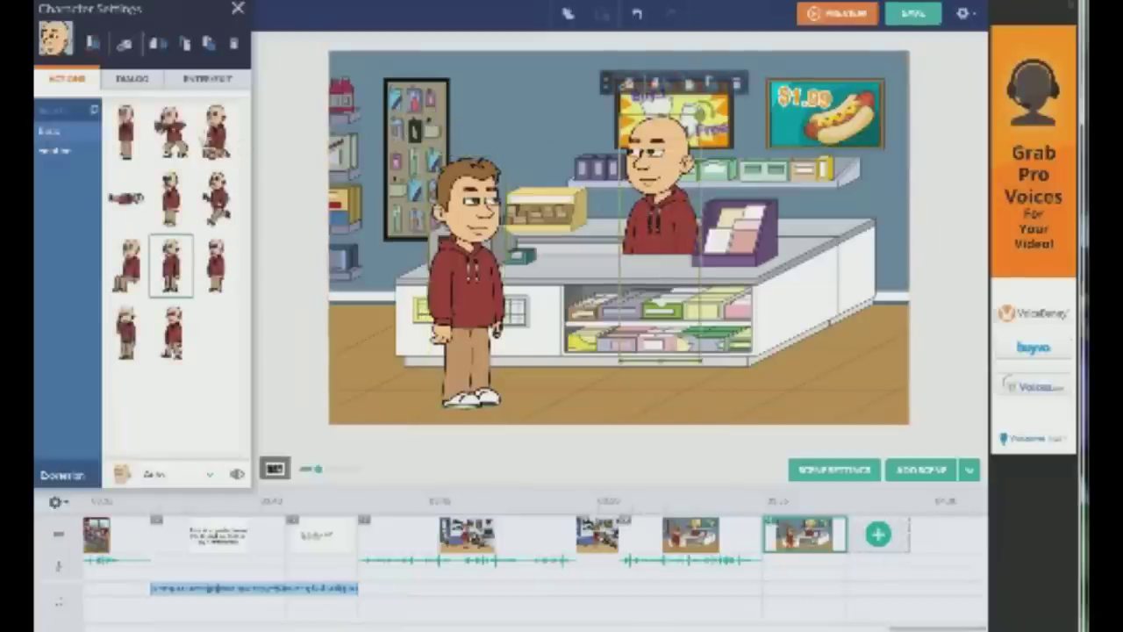
click(143, 79)
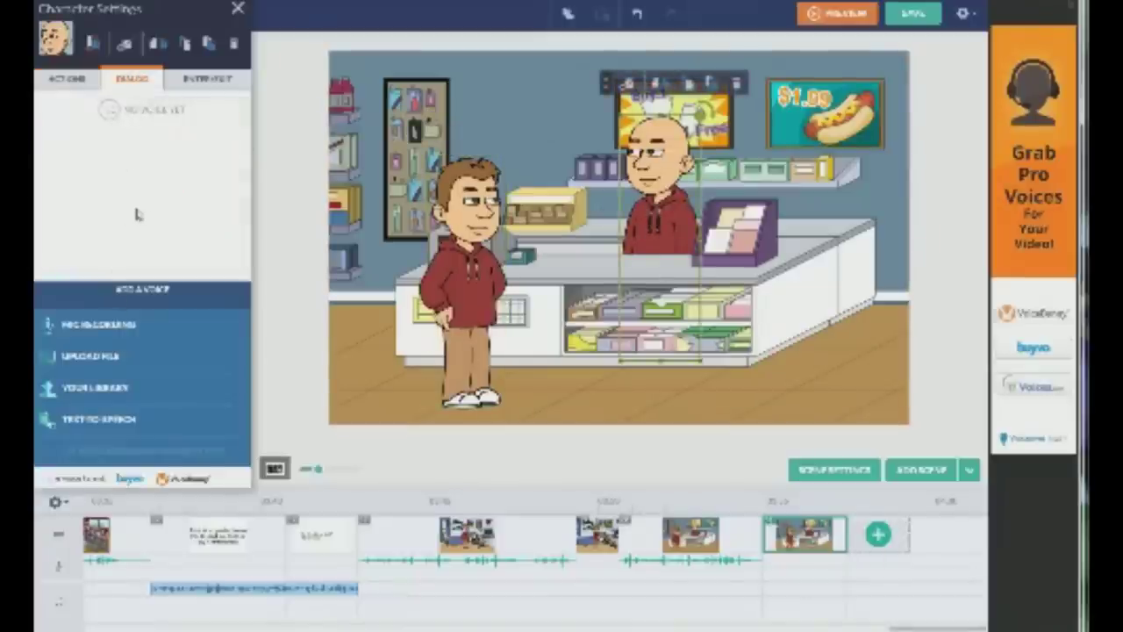
click(101, 419)
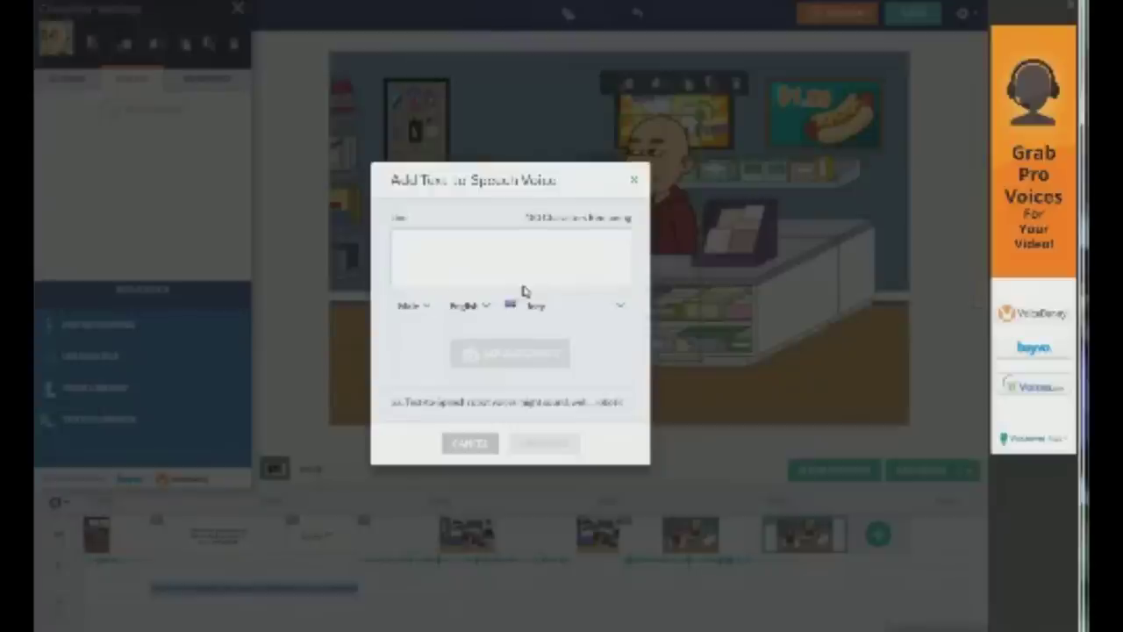
text(so now get the ants too)
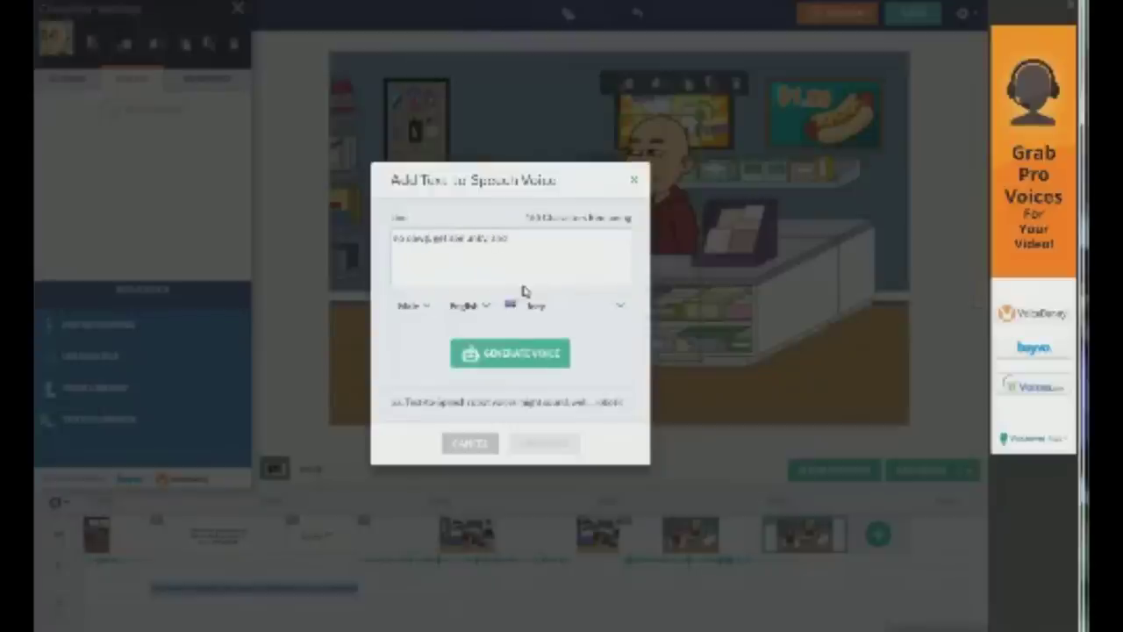
key(BackSpace)
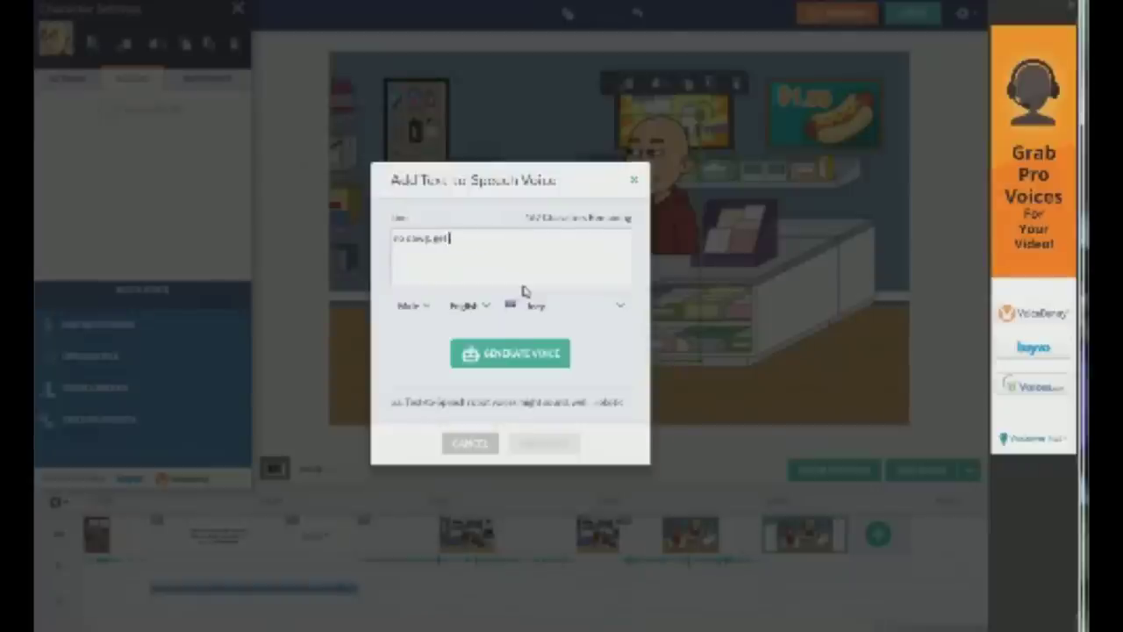
text(t can skip them)
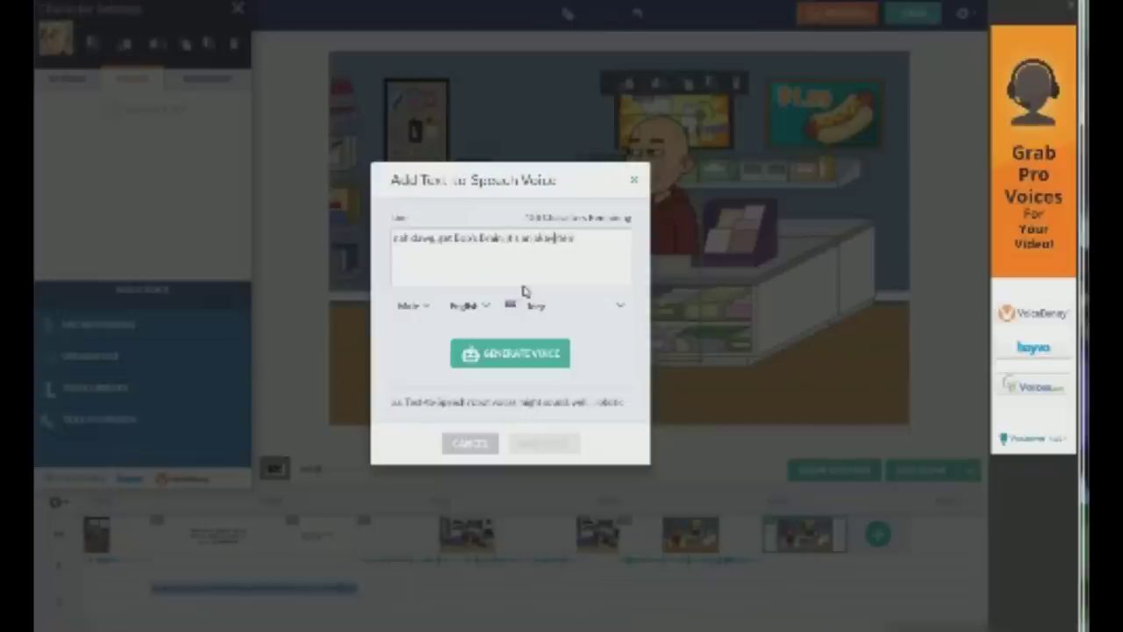
click(540, 352)
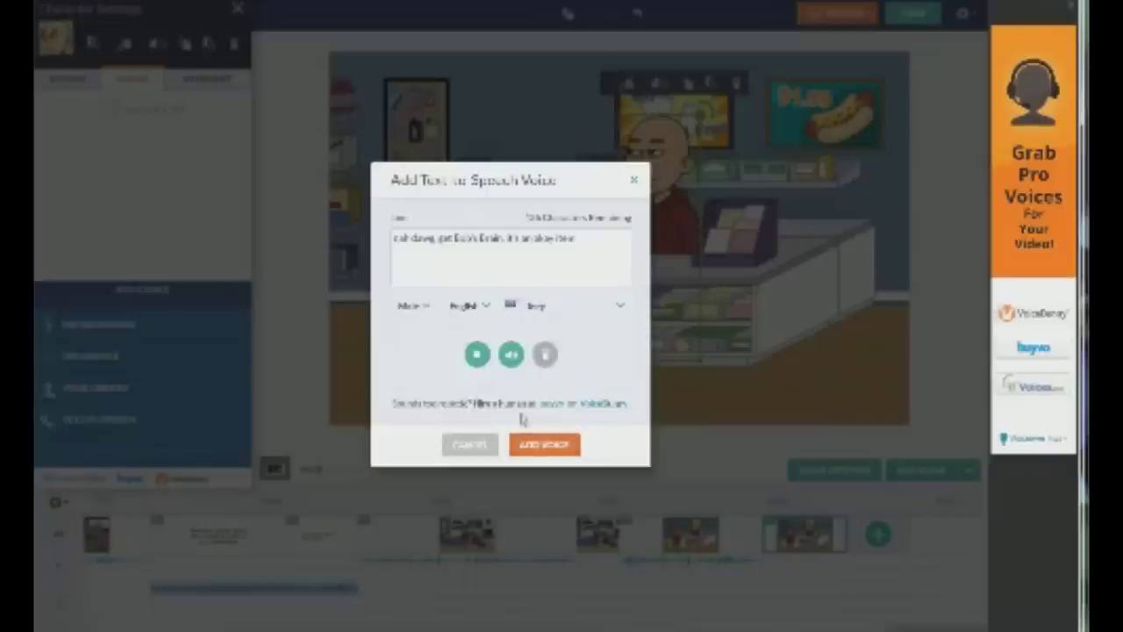
click(552, 445)
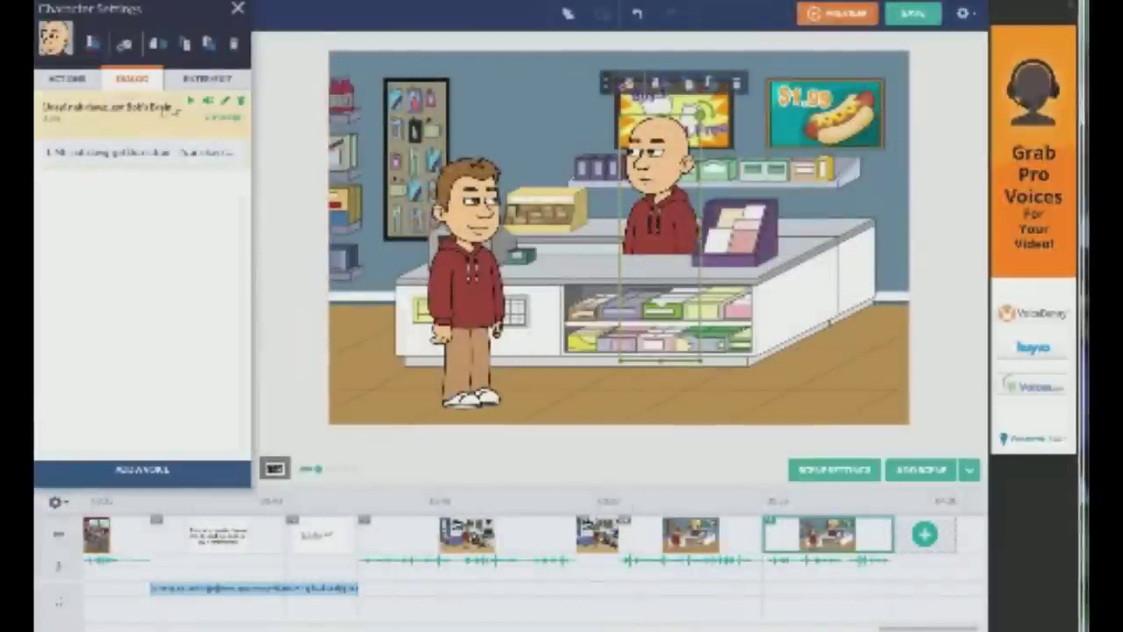
Reopen the clerk's "nah dawg, get Bob's Brain" line and try generating it in the Steven voice
click(224, 102)
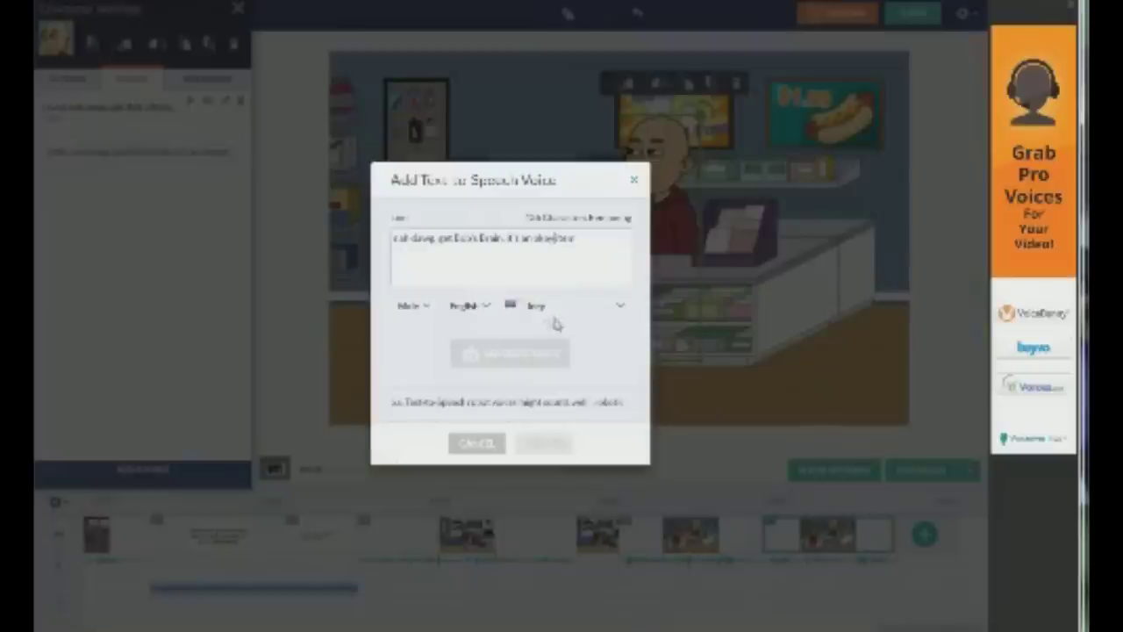
click(579, 309)
scroll(583, 399, down, 3)
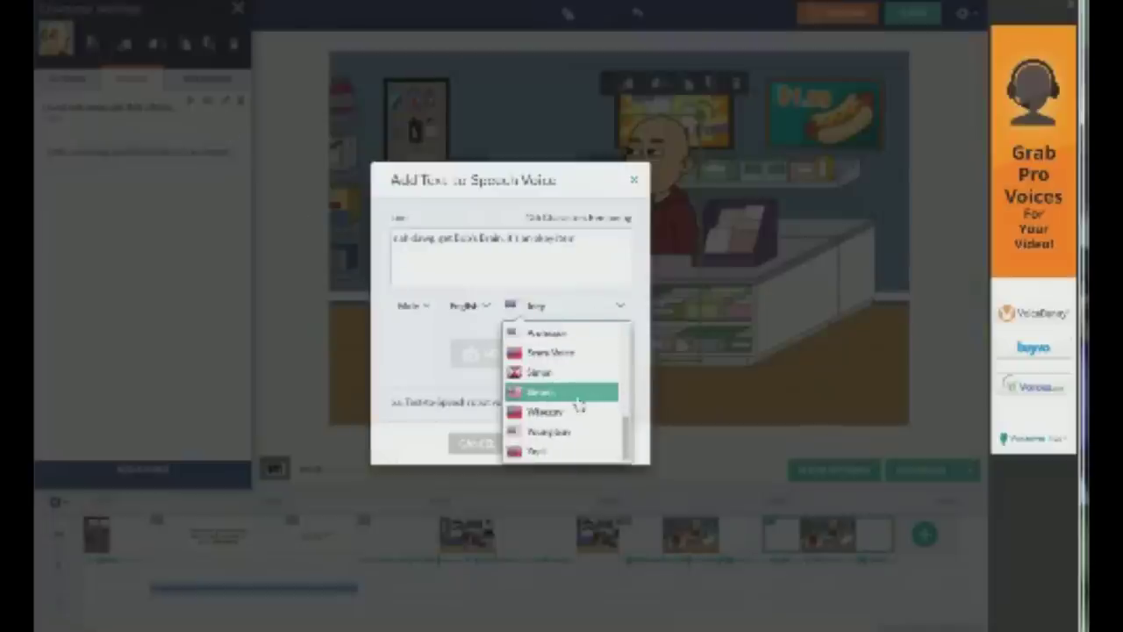
click(561, 397)
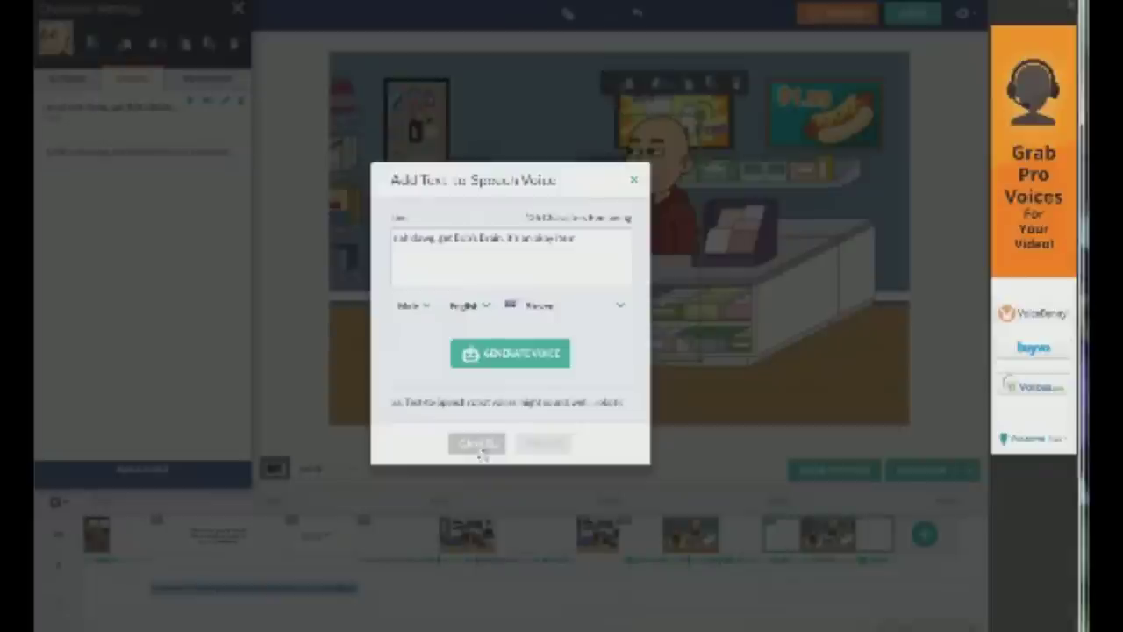
click(511, 355)
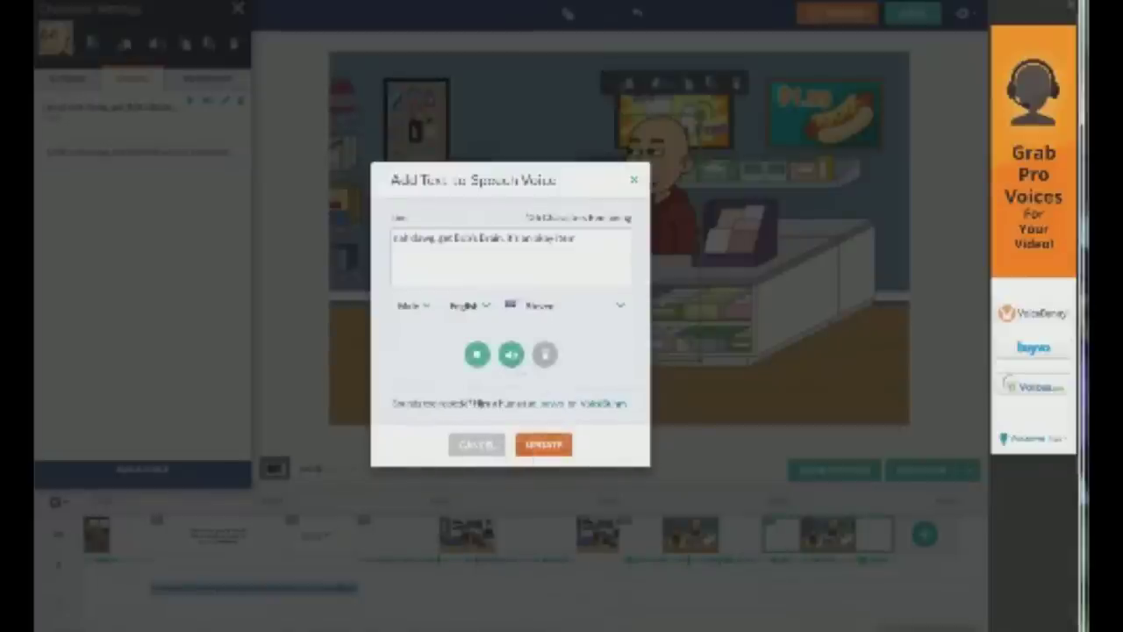
Try regenerating the clerk's Bob's Brain line in the Joey voice
click(561, 309)
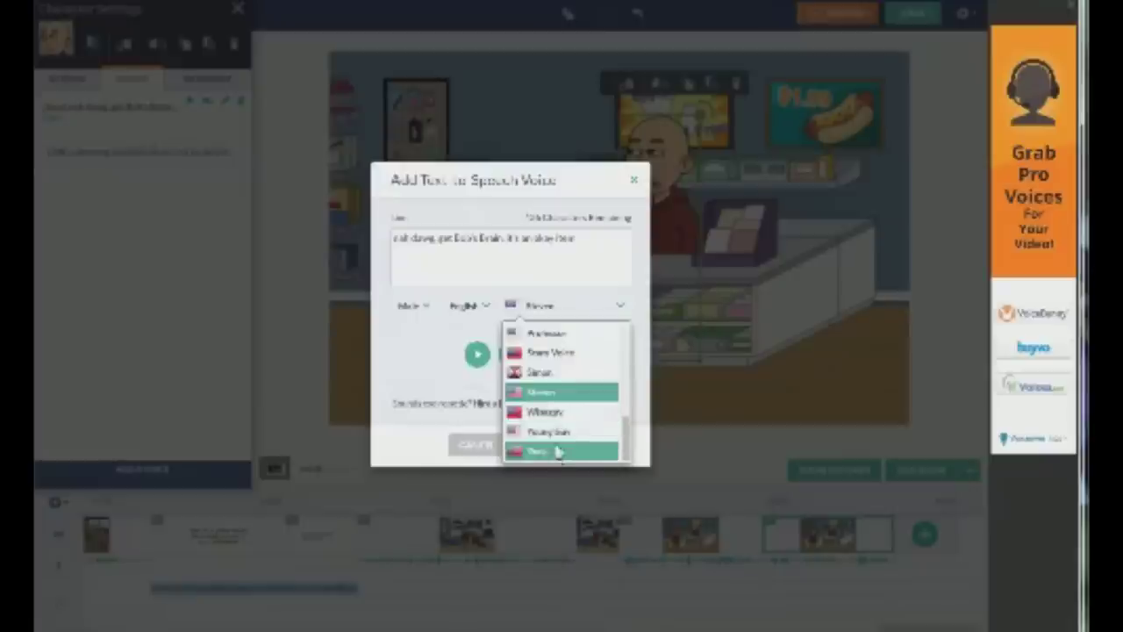
scroll(561, 438, up, 2)
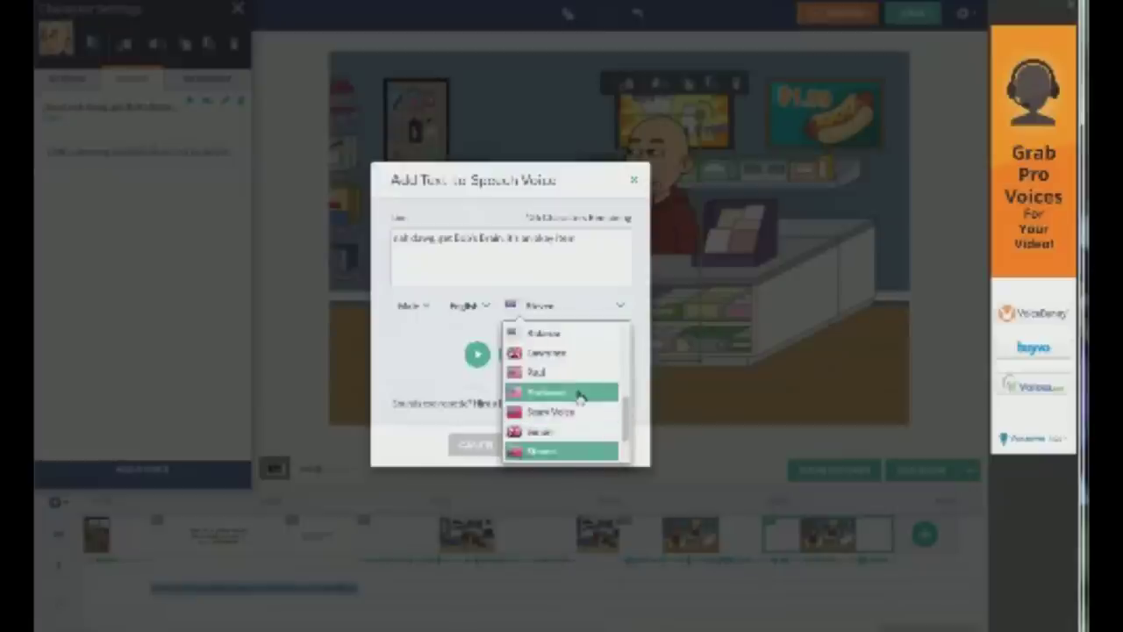
scroll(577, 398, up, 2)
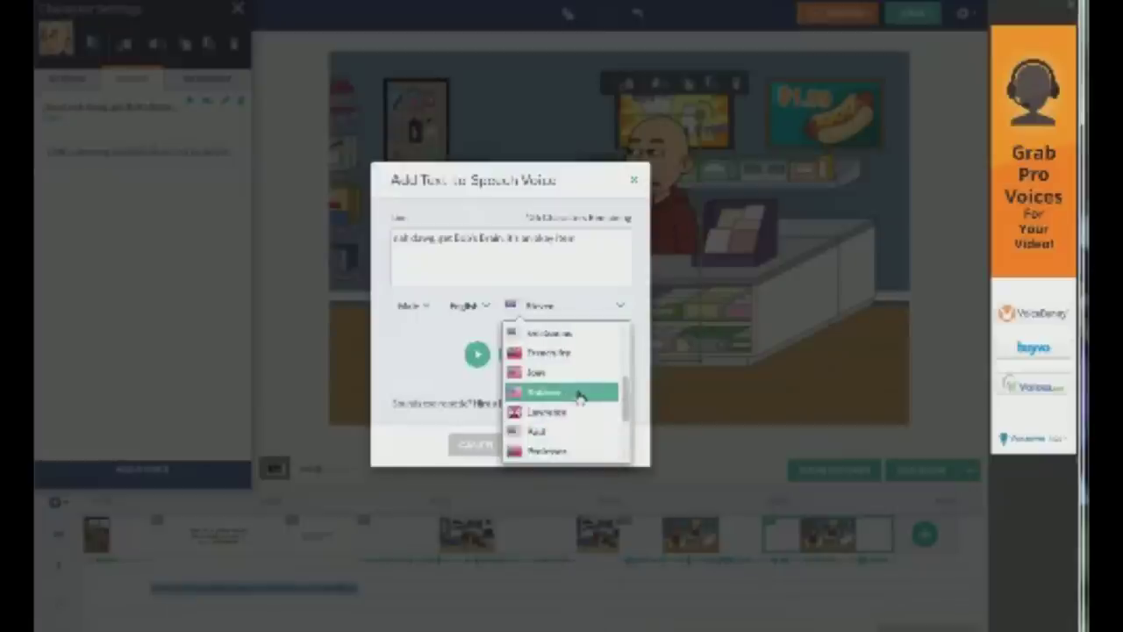
click(556, 354)
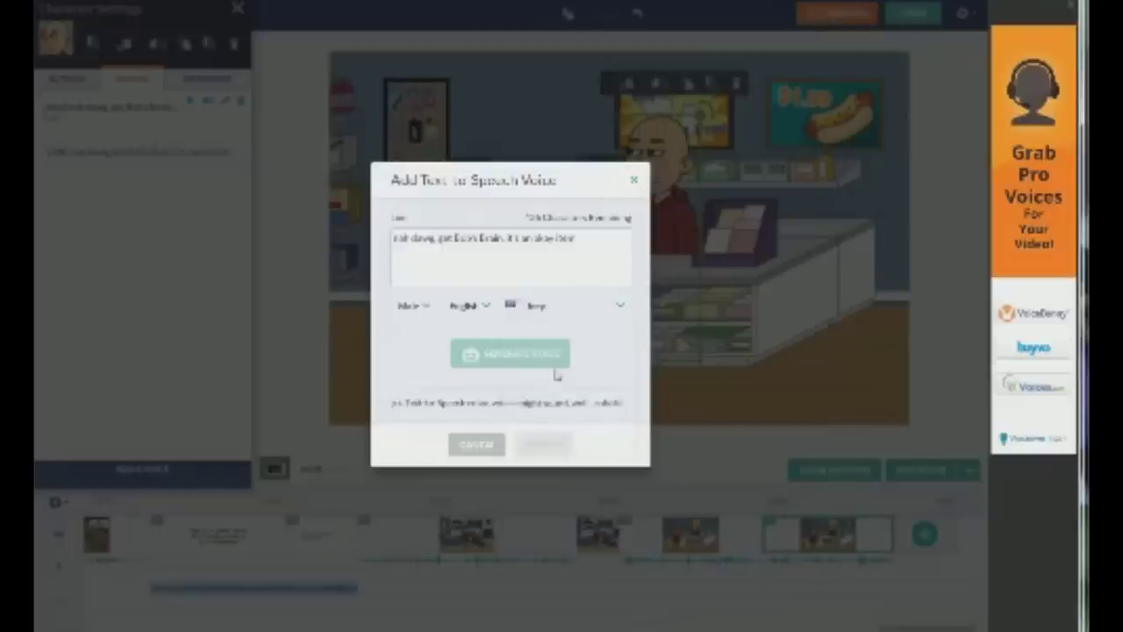
click(522, 364)
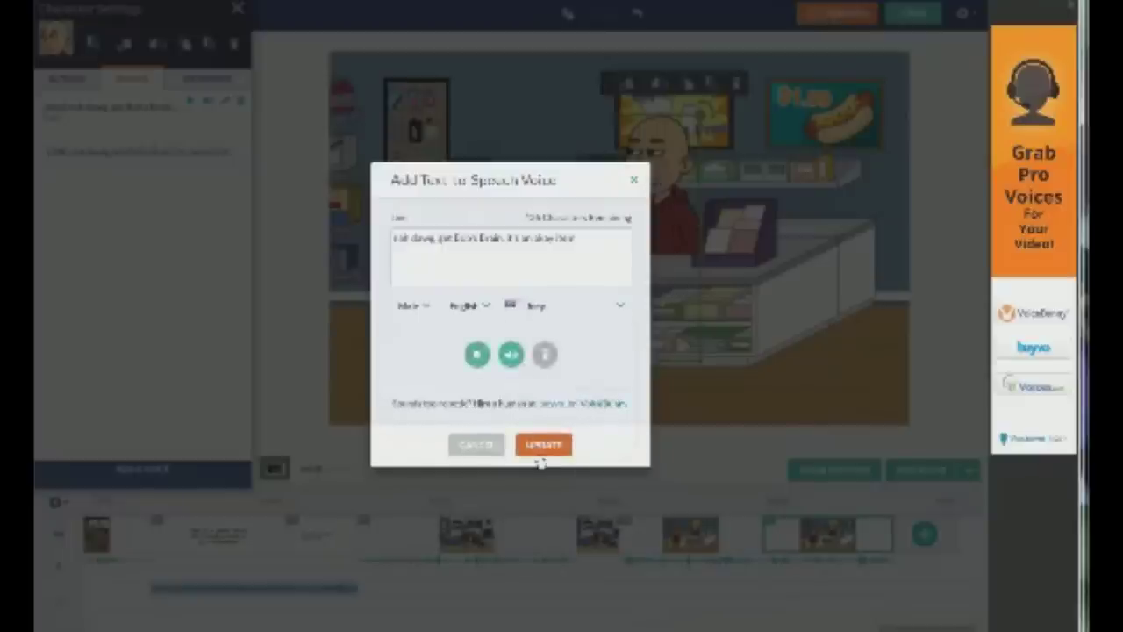
Set the clerk's line to the David voice, replace "dawg" with "dog", and update the generated speech
click(570, 307)
scroll(576, 357, up, 3)
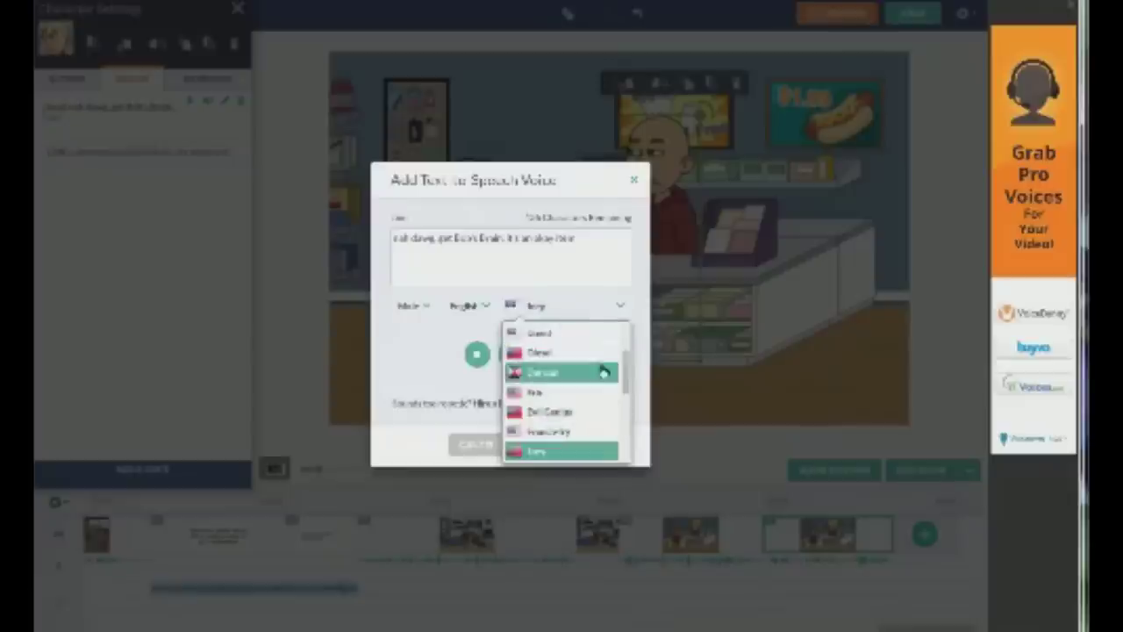
scroll(599, 373, up, 3)
scroll(600, 373, down, 3)
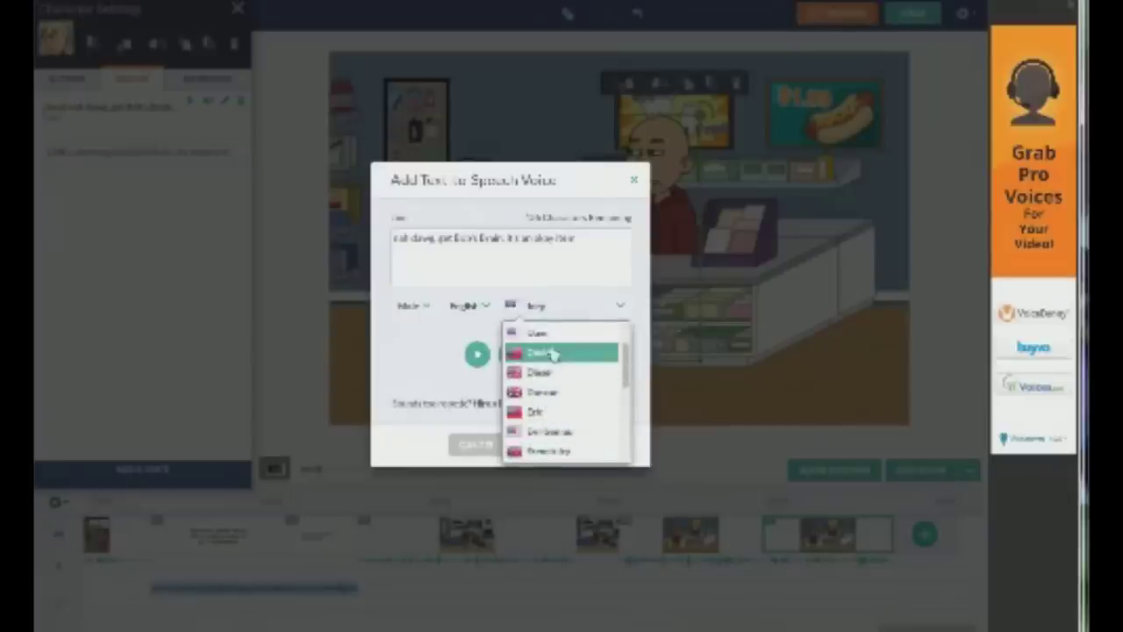
click(553, 352)
click(541, 308)
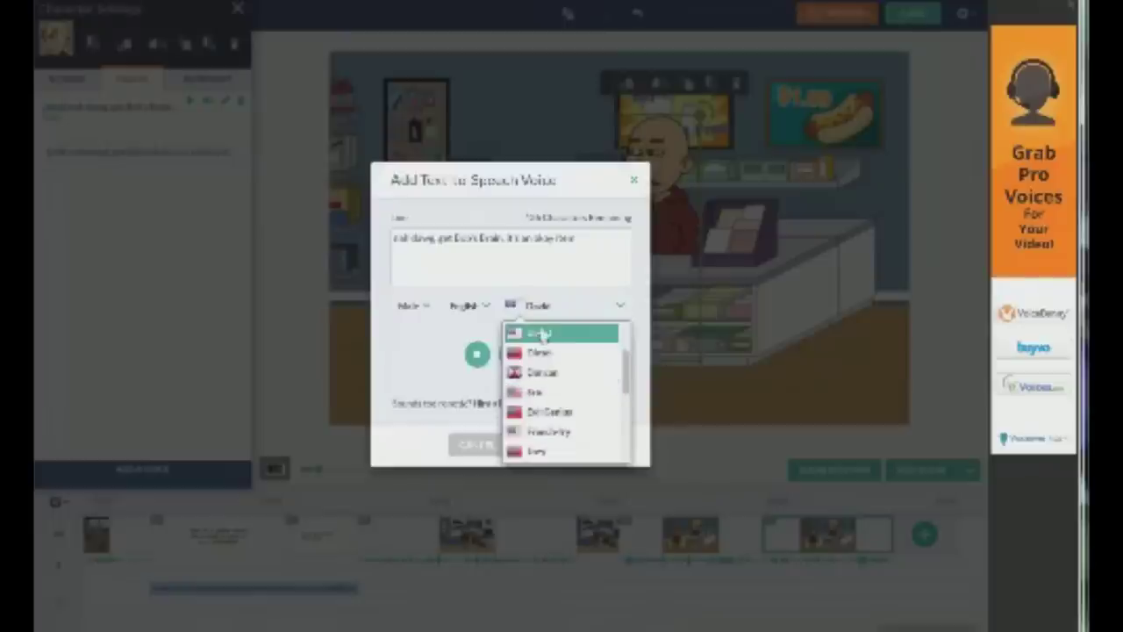
click(548, 352)
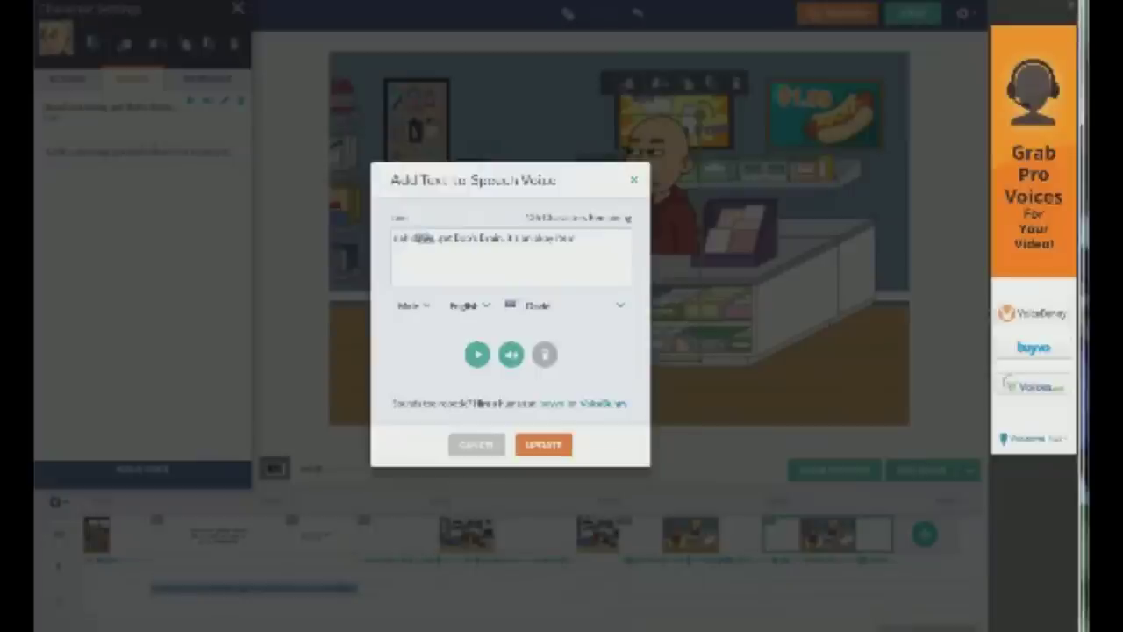
text(og)
click(509, 353)
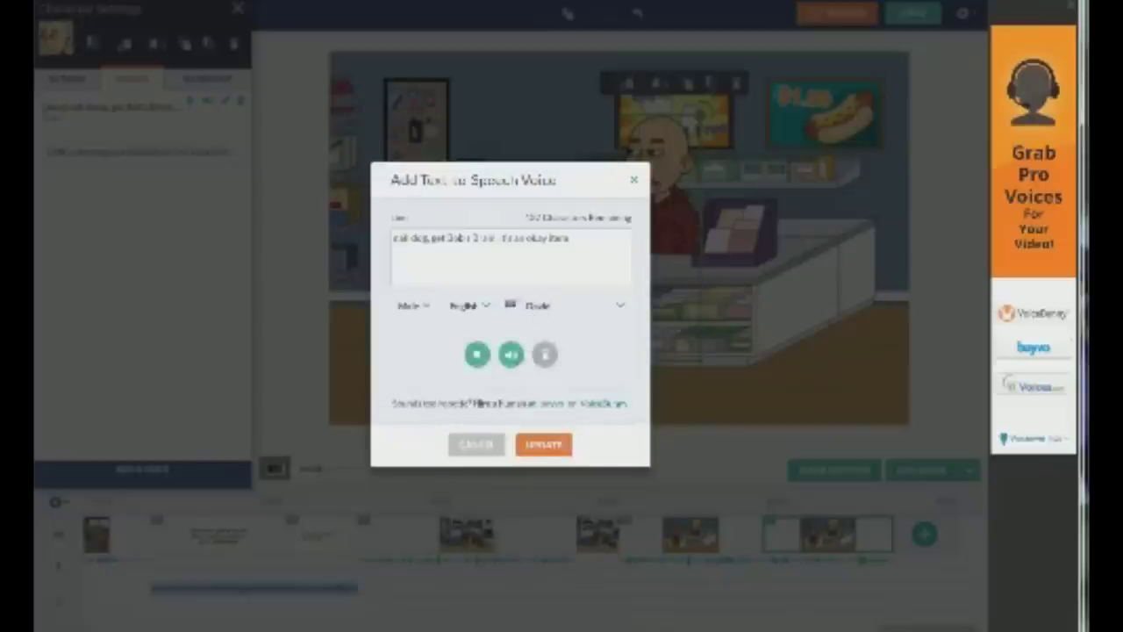
click(557, 445)
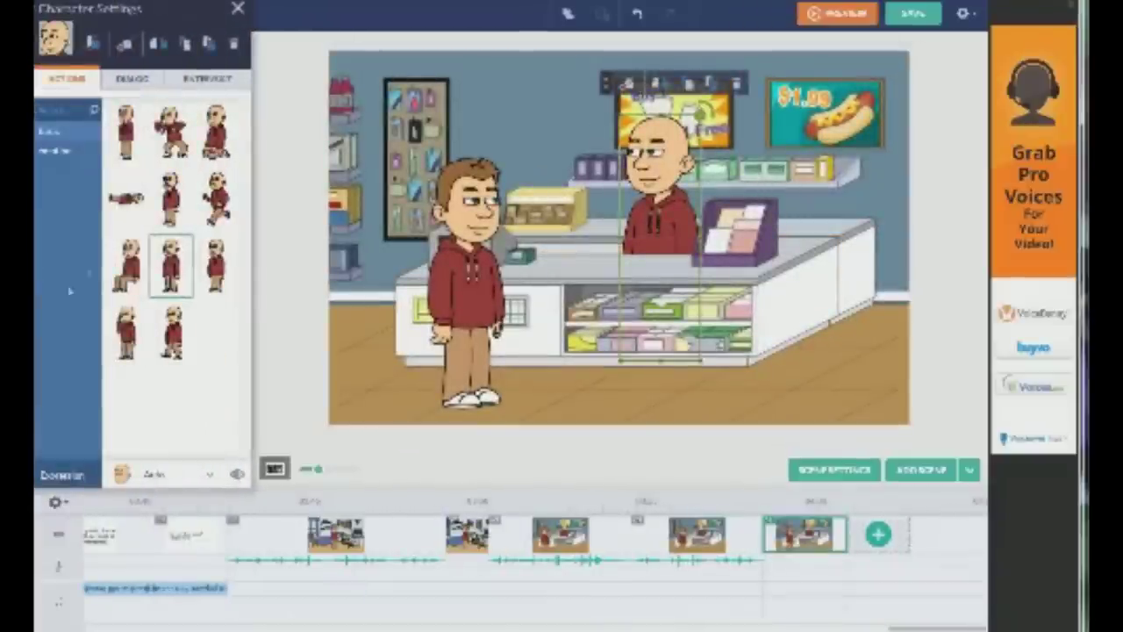
In the new shop counter scene, give the bald clerk the David-voiced line "here you go you scrub lord"
click(132, 78)
click(122, 421)
text(hey)
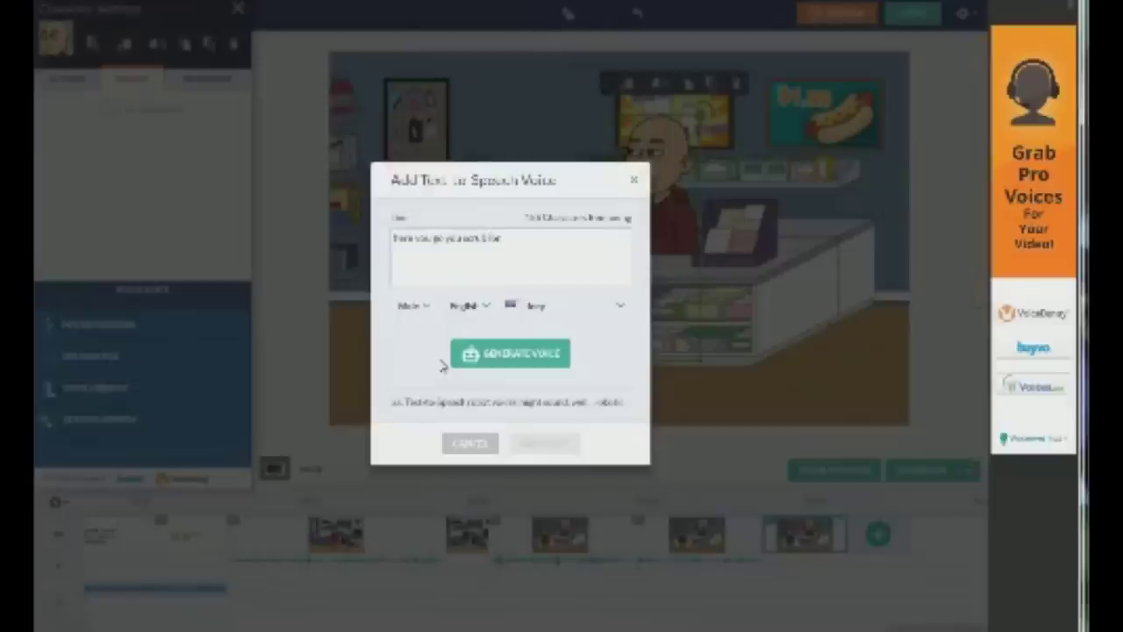
click(556, 307)
scroll(566, 386, up, 5)
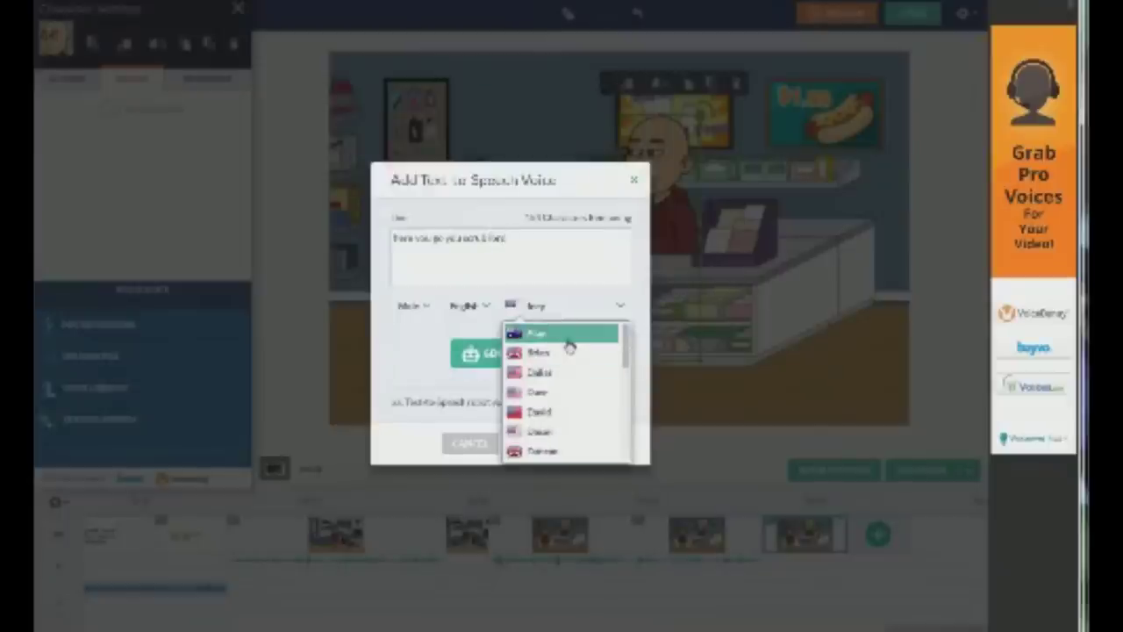
click(566, 407)
click(530, 363)
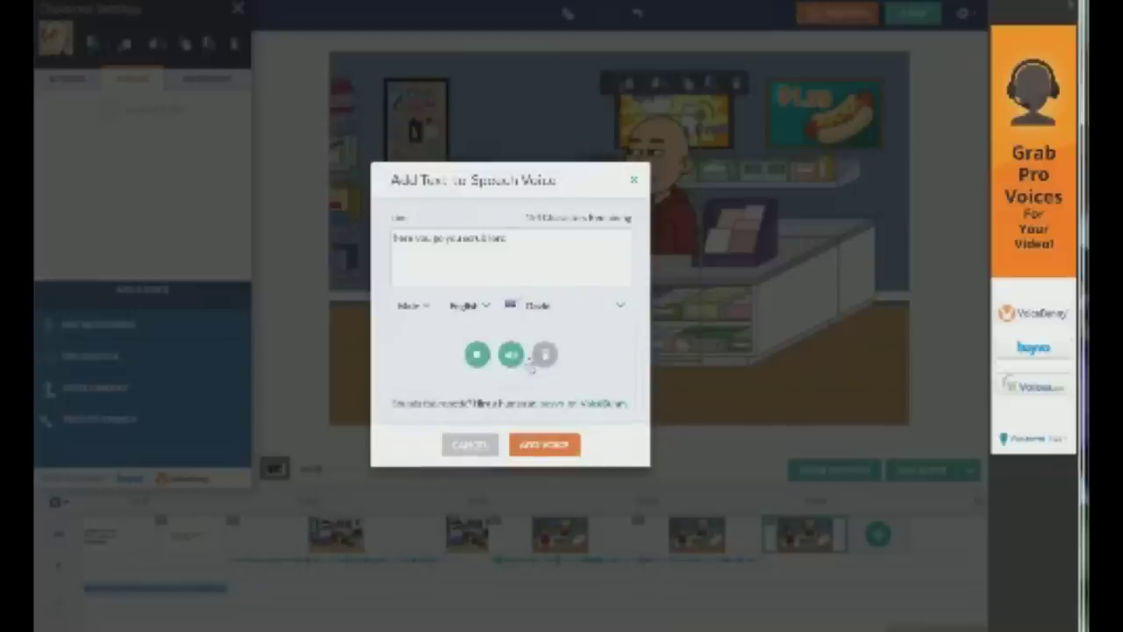
click(544, 446)
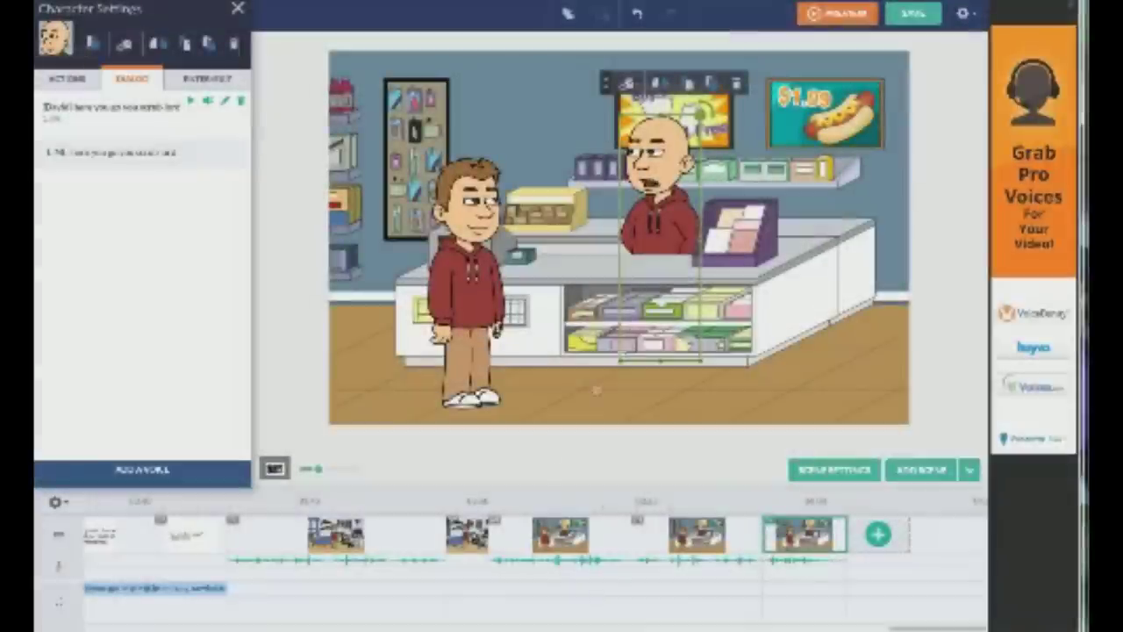
click(238, 11)
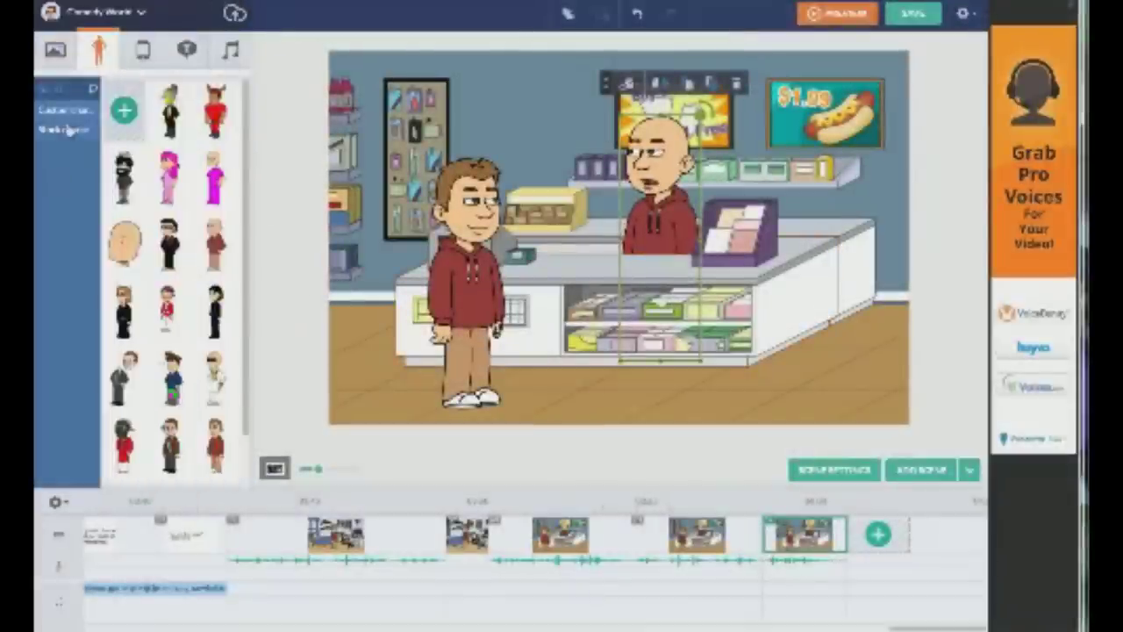
click(142, 49)
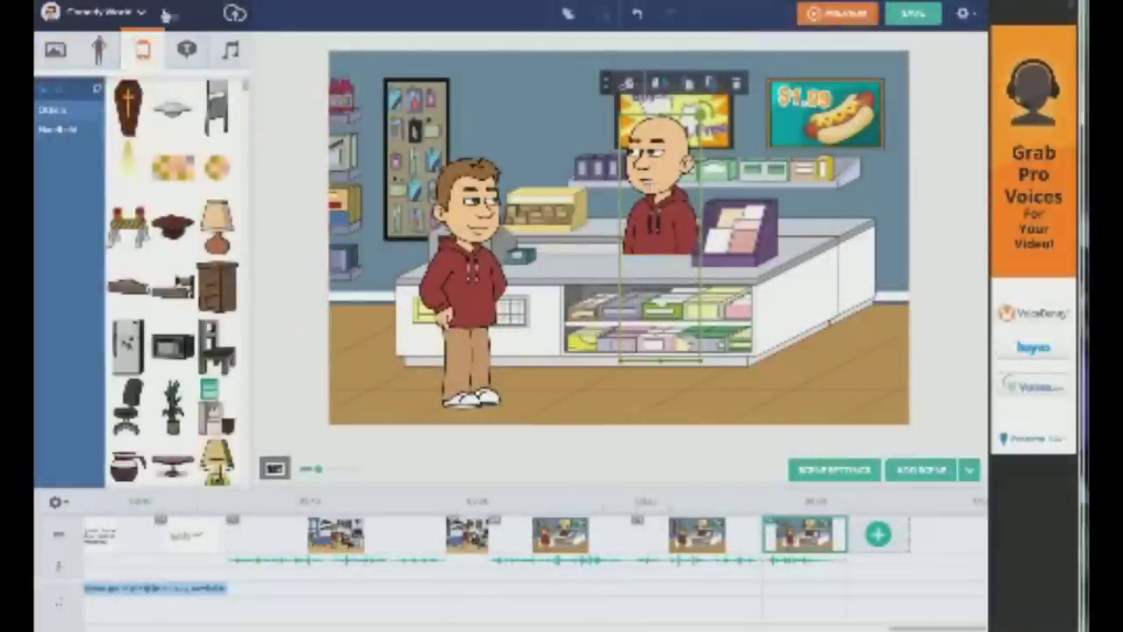
click(141, 14)
mouse_move(114, 257)
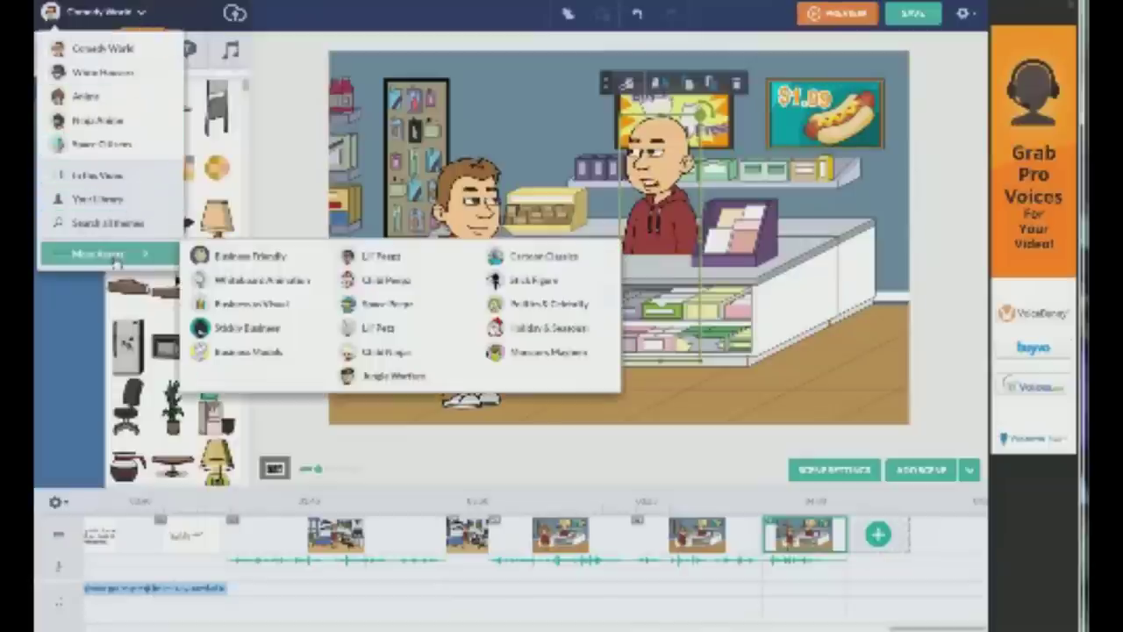
click(209, 16)
Switch to Google in a new browser tab and search for images of "bobs brain"
key(ctrl+t)
text(bobs brain)
key(Return)
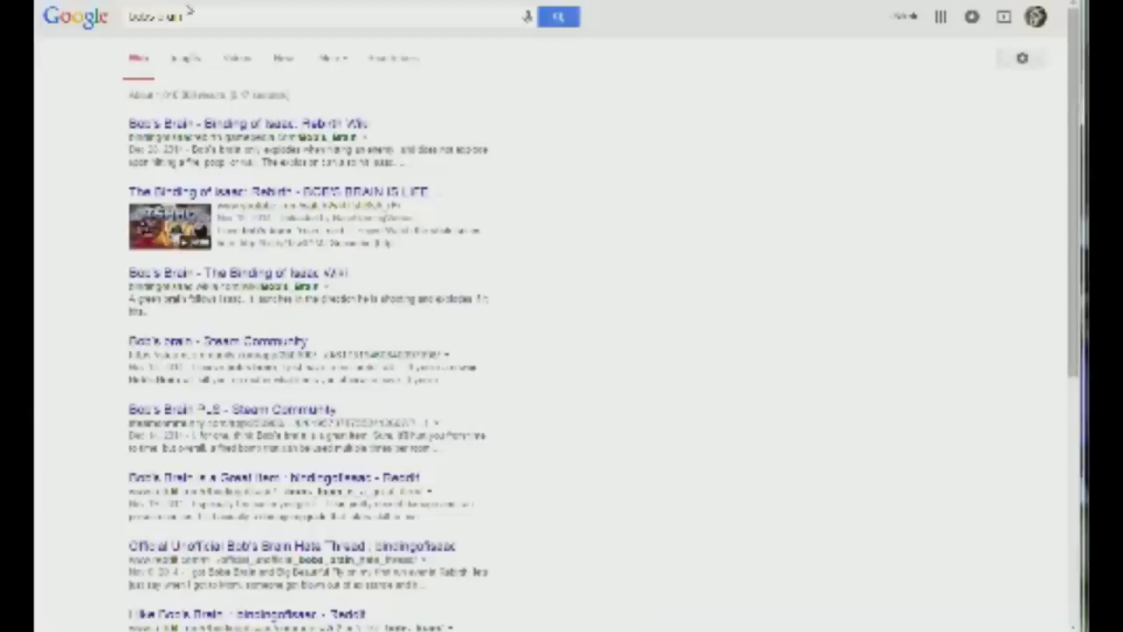
click(191, 59)
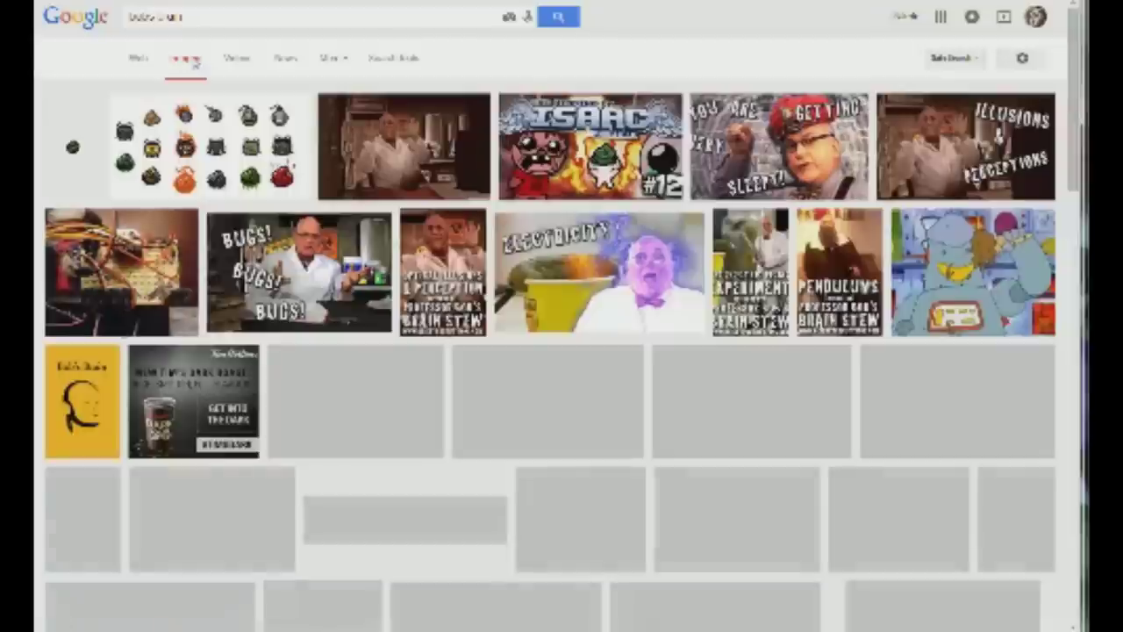
Save the green Bob's Brain picture from the Binding of Isaac: Rebirth Wiki result as "bobs brain"
click(73, 150)
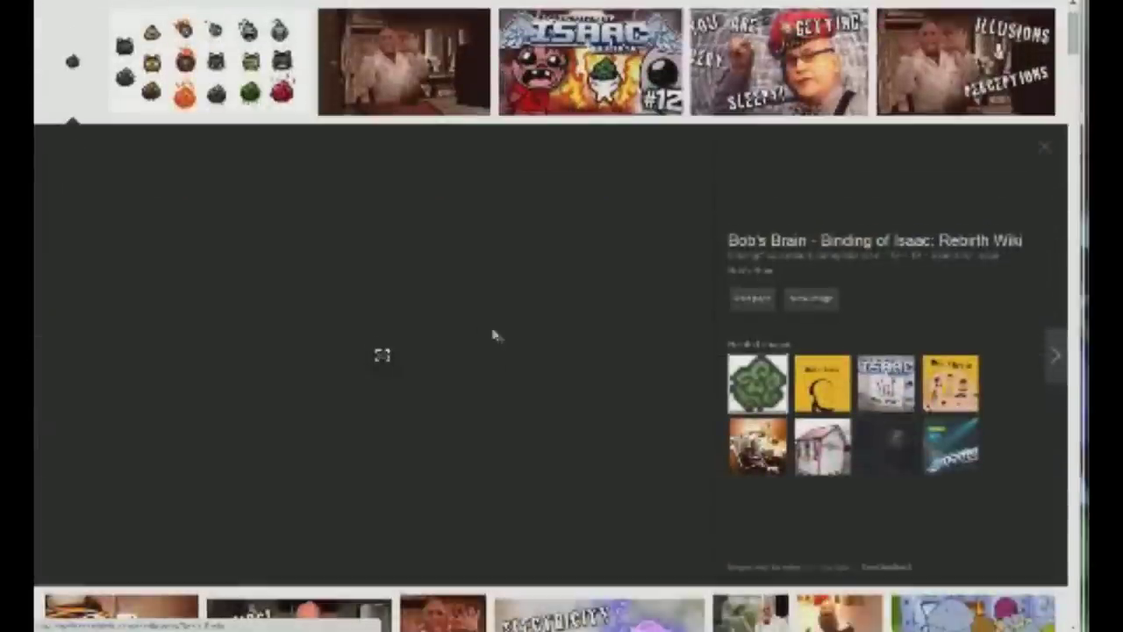
right_click(382, 355)
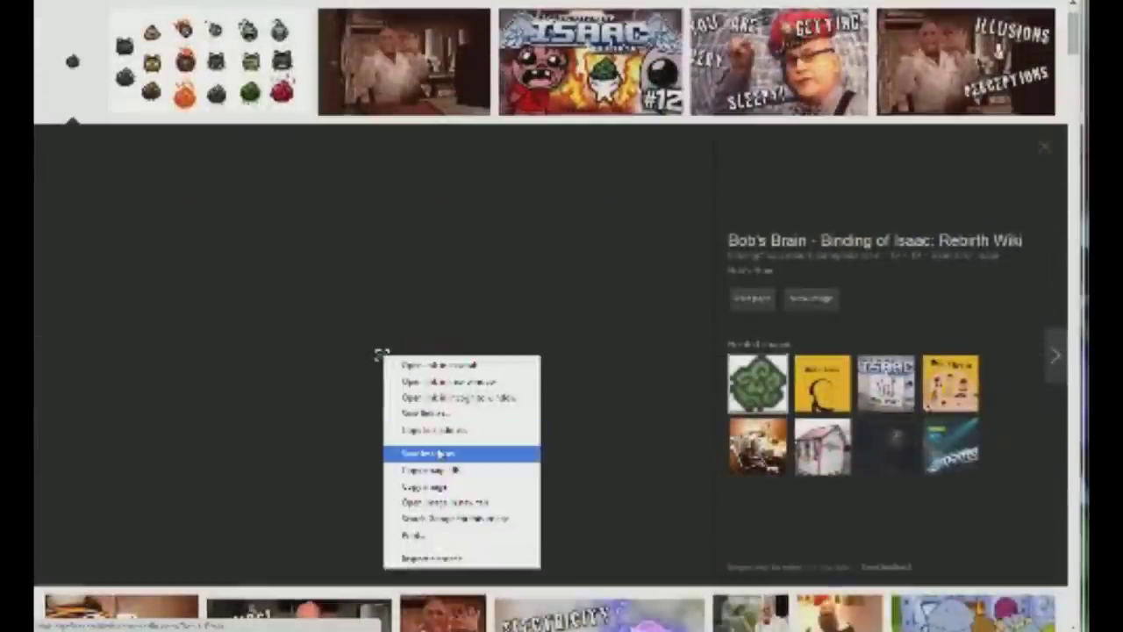
click(438, 453)
text(bobs brain)
key(Return)
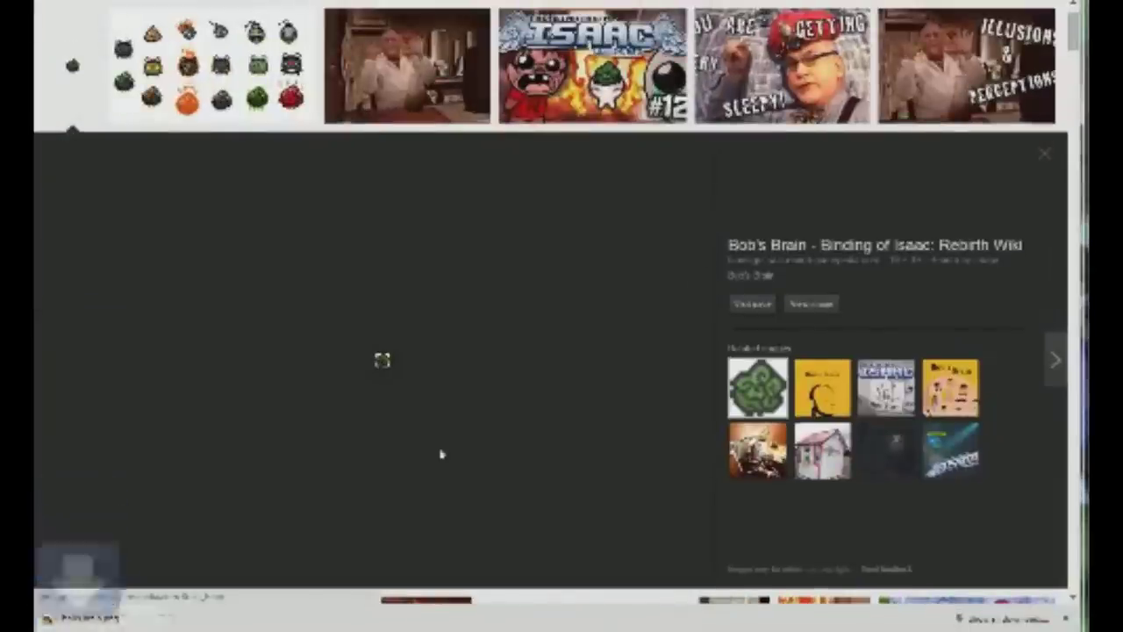
Return to the video maker and upload the bobs brain.png file to the library as a prop
click(193, 2)
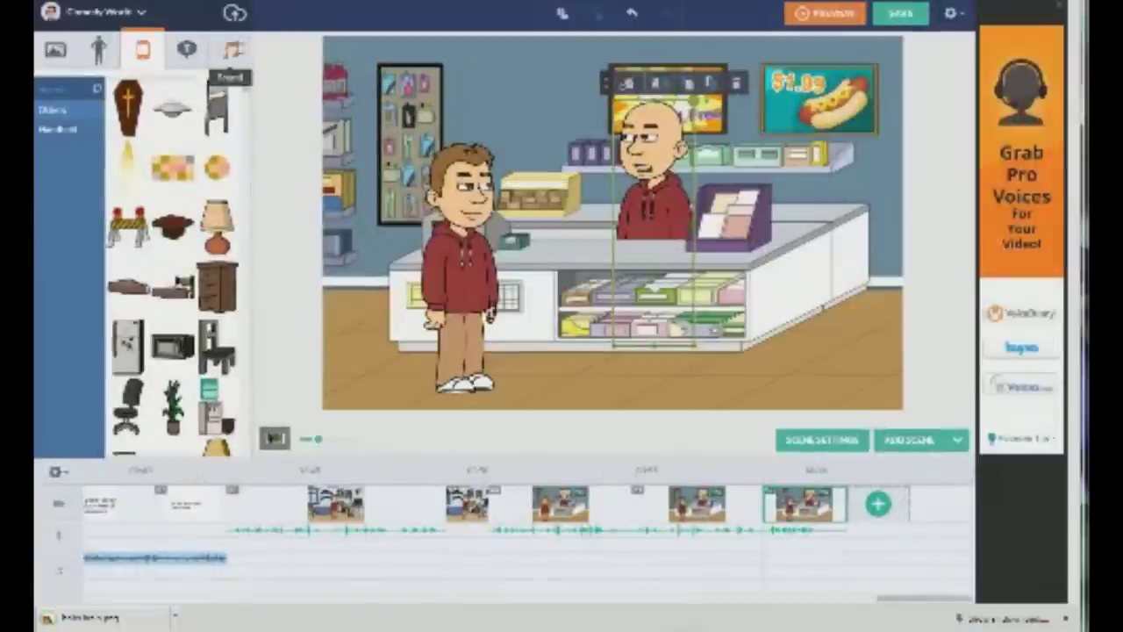
click(234, 15)
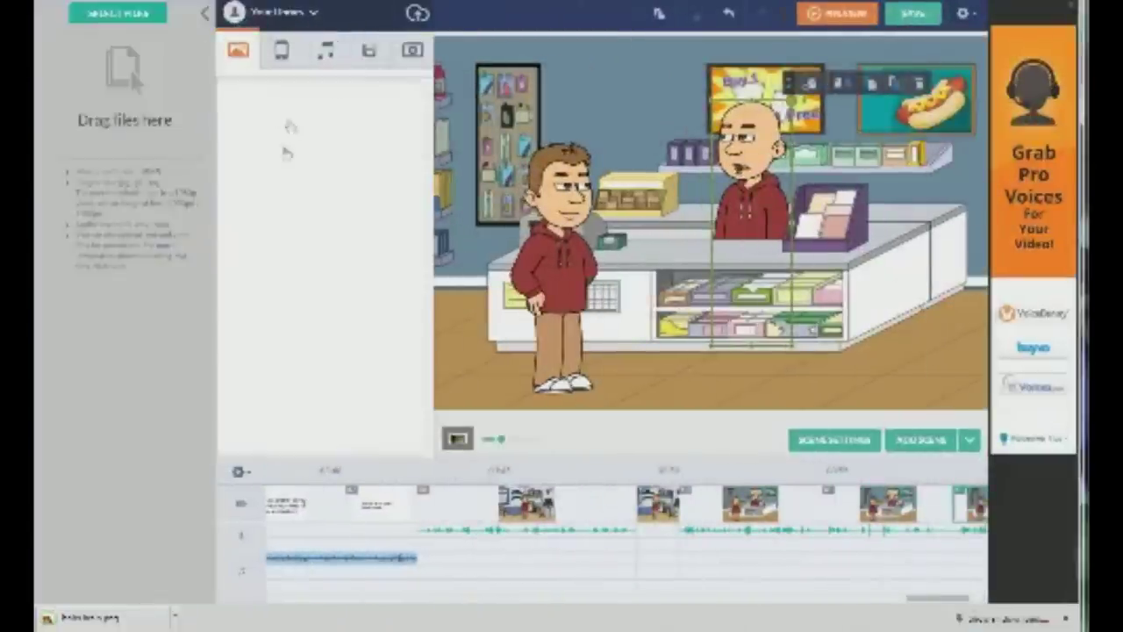
click(129, 20)
text(b)
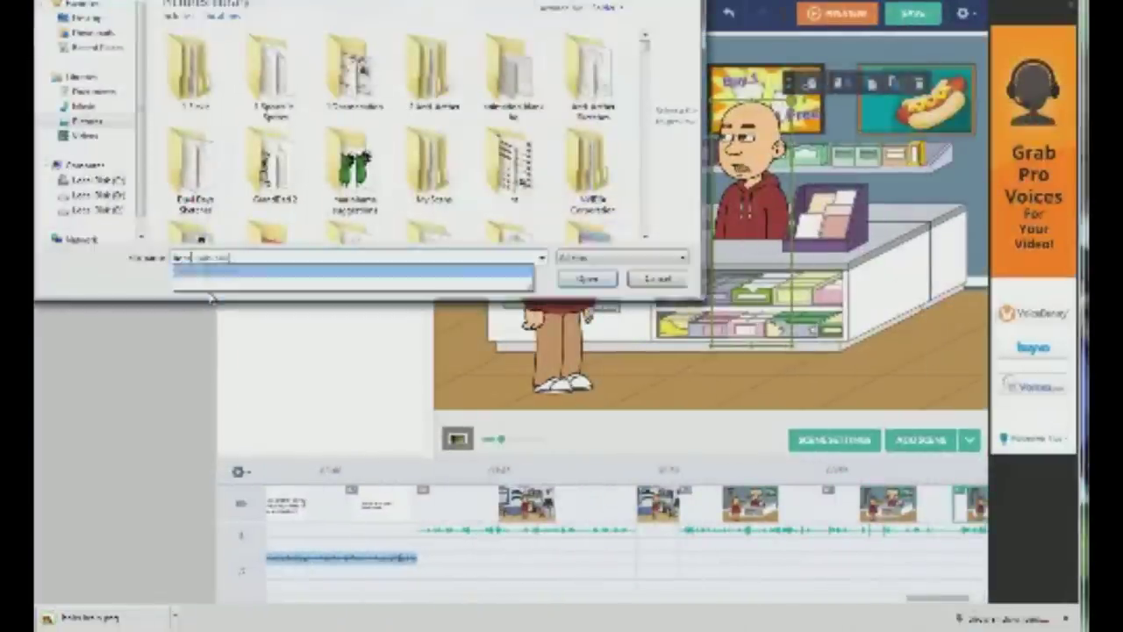
key(Return)
click(105, 85)
click(103, 113)
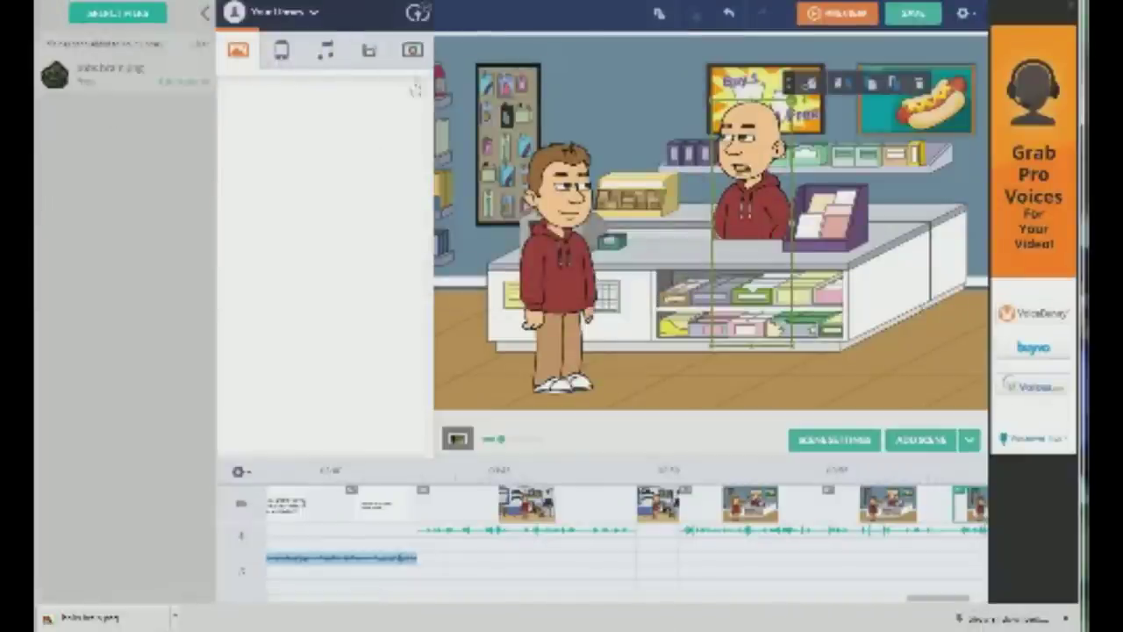
Place the uploaded Bob's Brain prop on the counter between the boy and the clerk, and switch the asset library back to Comedy World
click(301, 60)
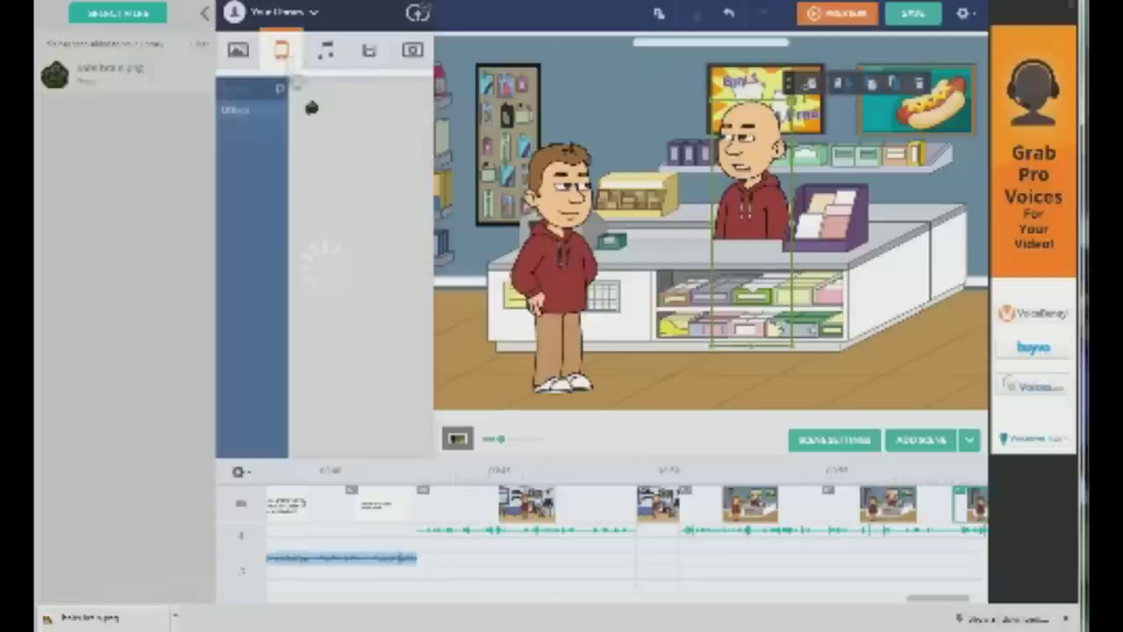
drag(702, 225, 676, 230)
click(420, 9)
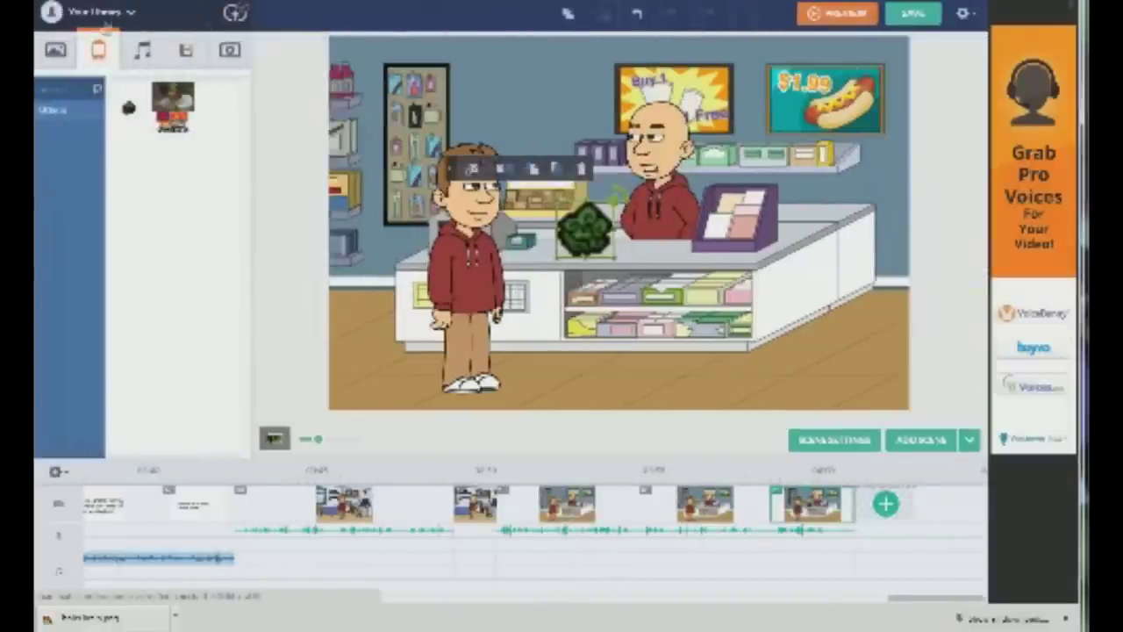
click(99, 12)
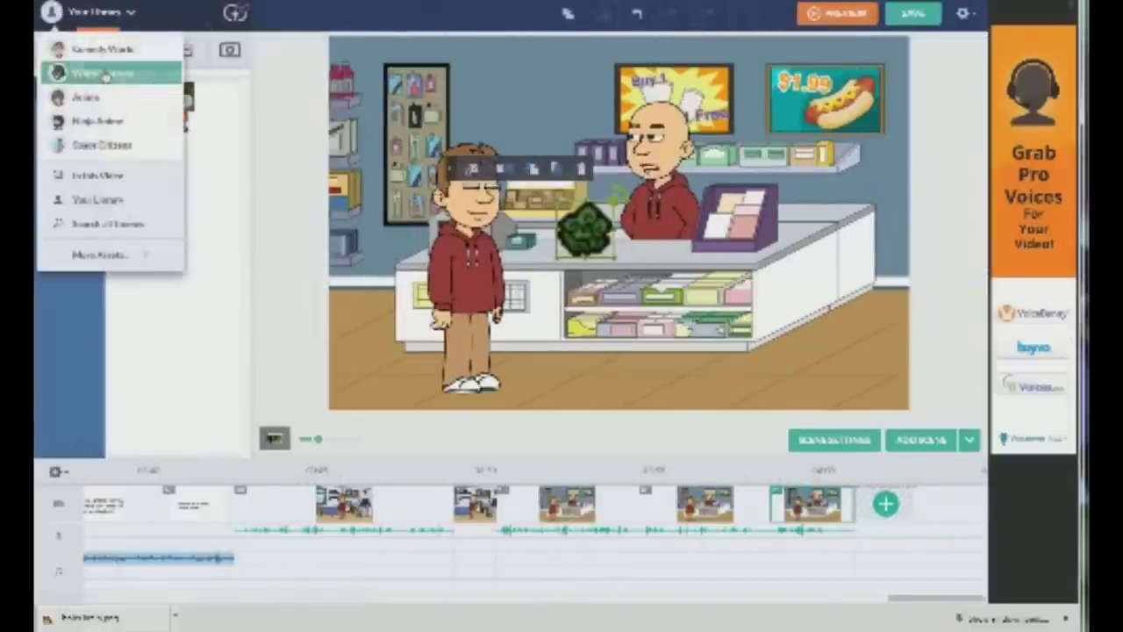
click(96, 46)
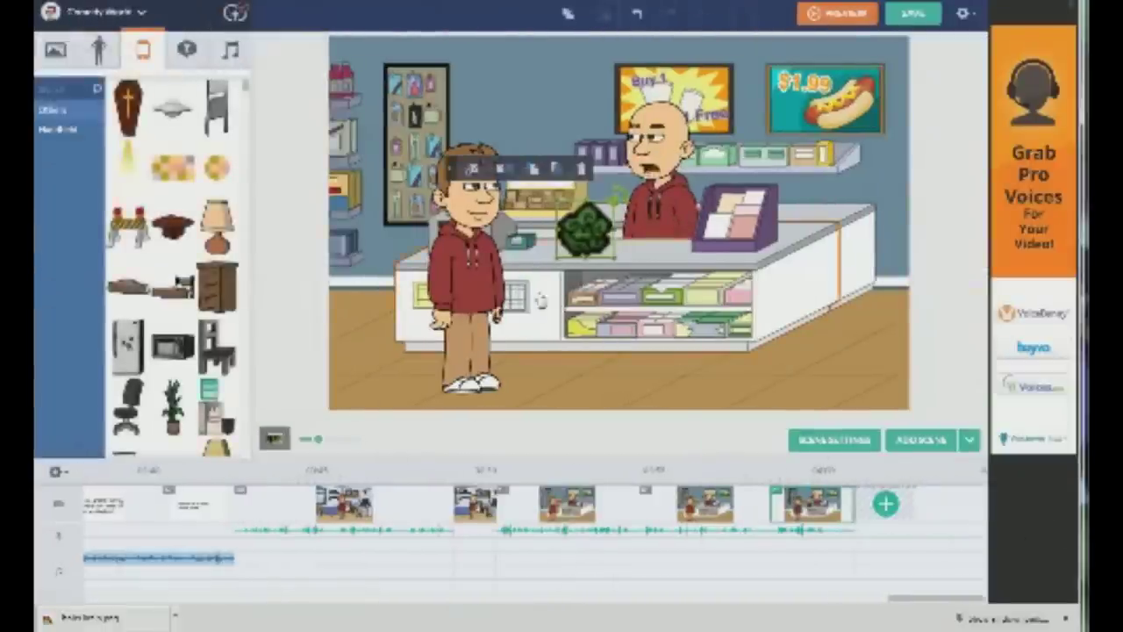
Add a scene after the clerk's line and give the boy a furious pose with the Angry expression
click(884, 506)
click(465, 263)
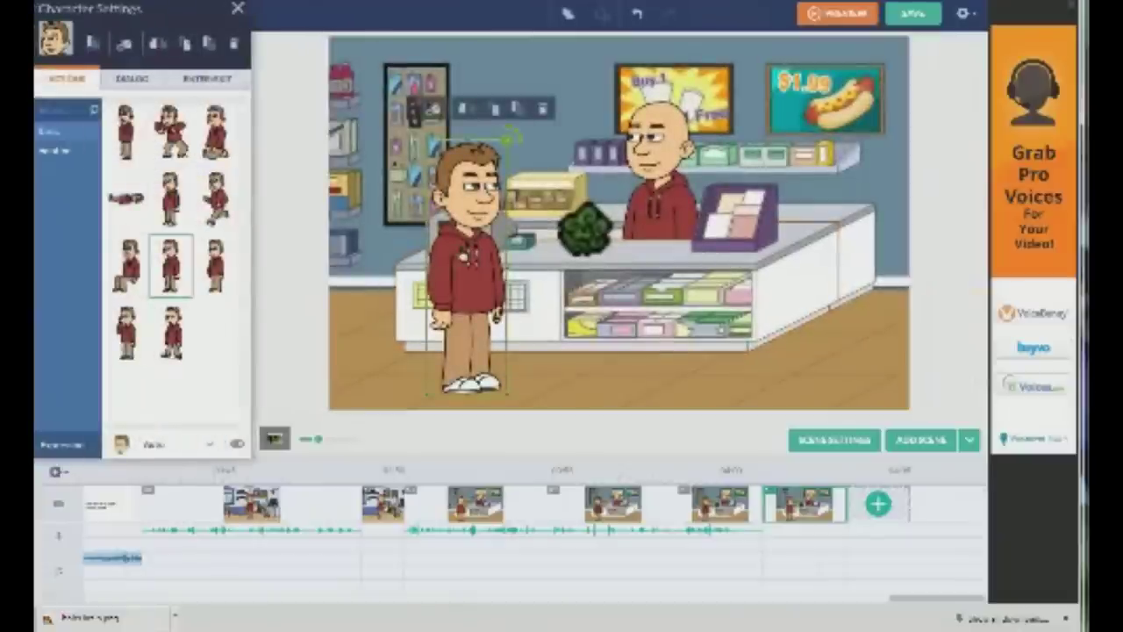
click(175, 149)
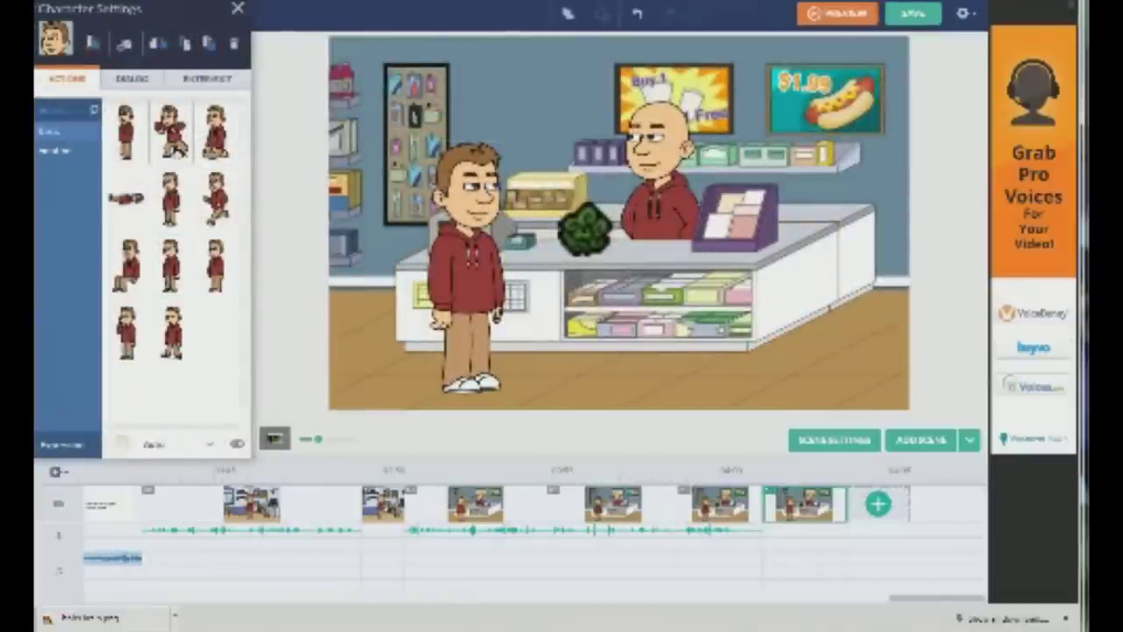
click(194, 443)
click(148, 314)
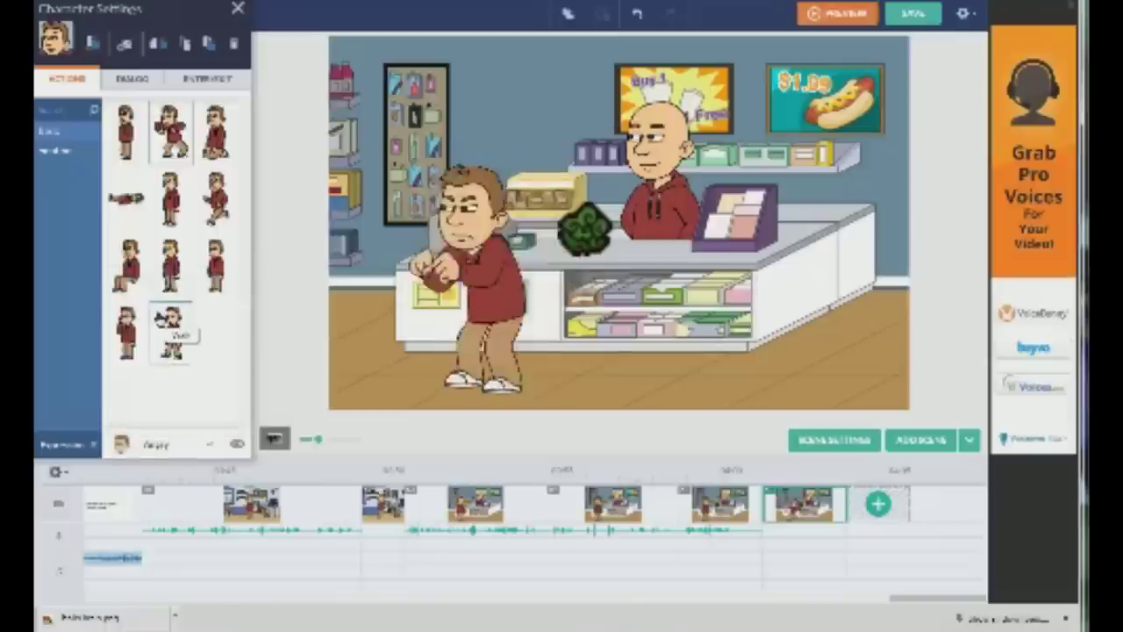
Start a text-to-speech line for the boy with the Evil Genius voice and enter "NONONO" as its text
click(132, 79)
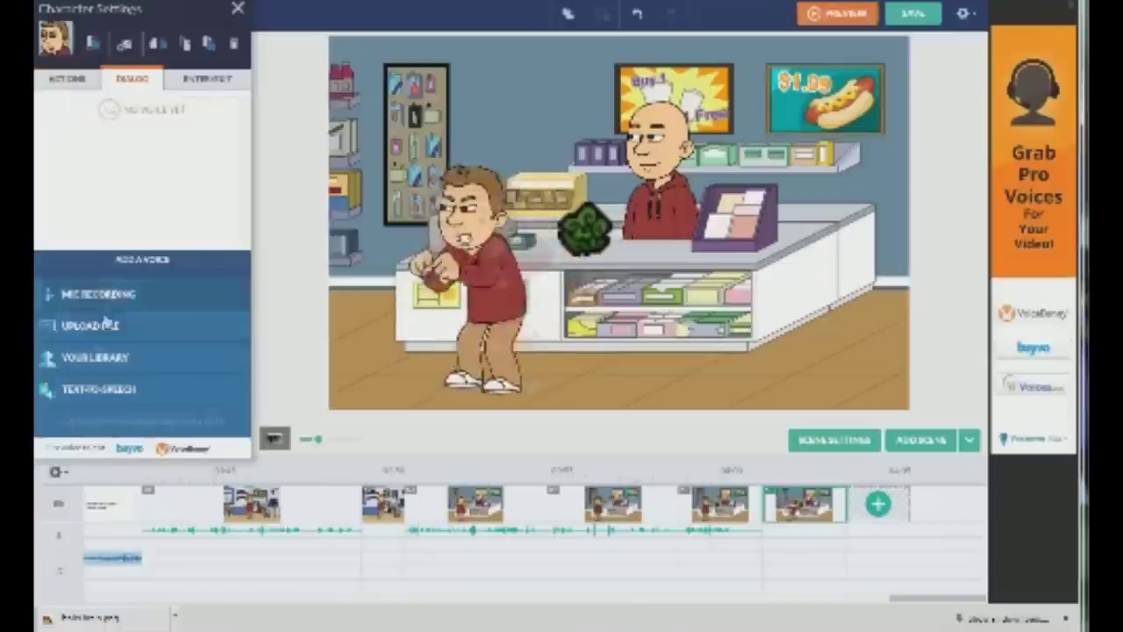
click(110, 393)
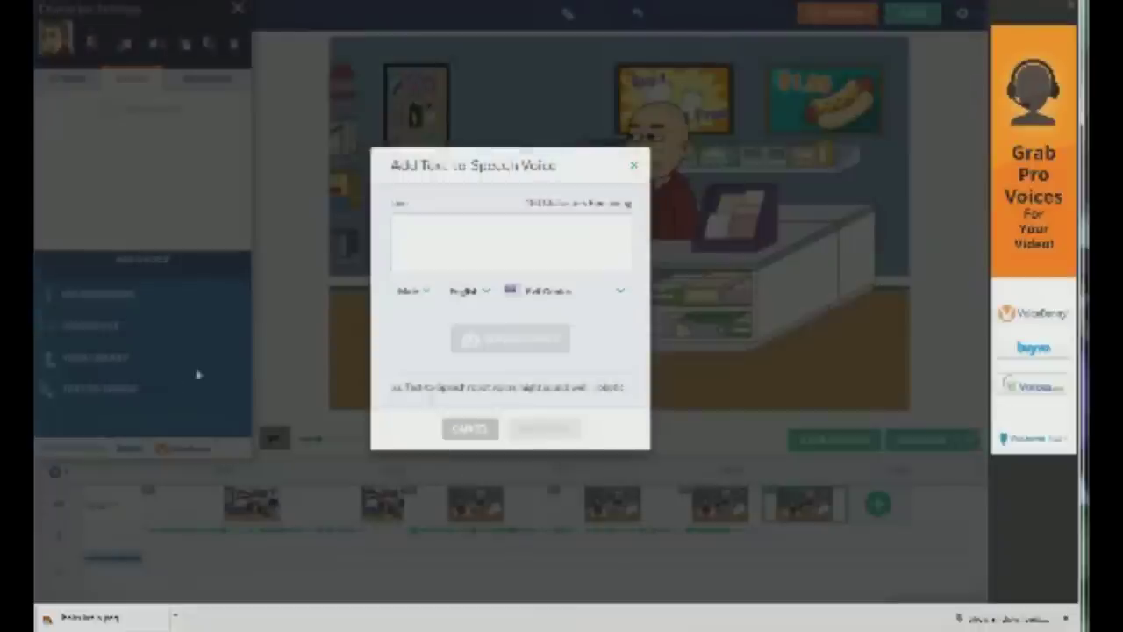
text(nononononononononono)
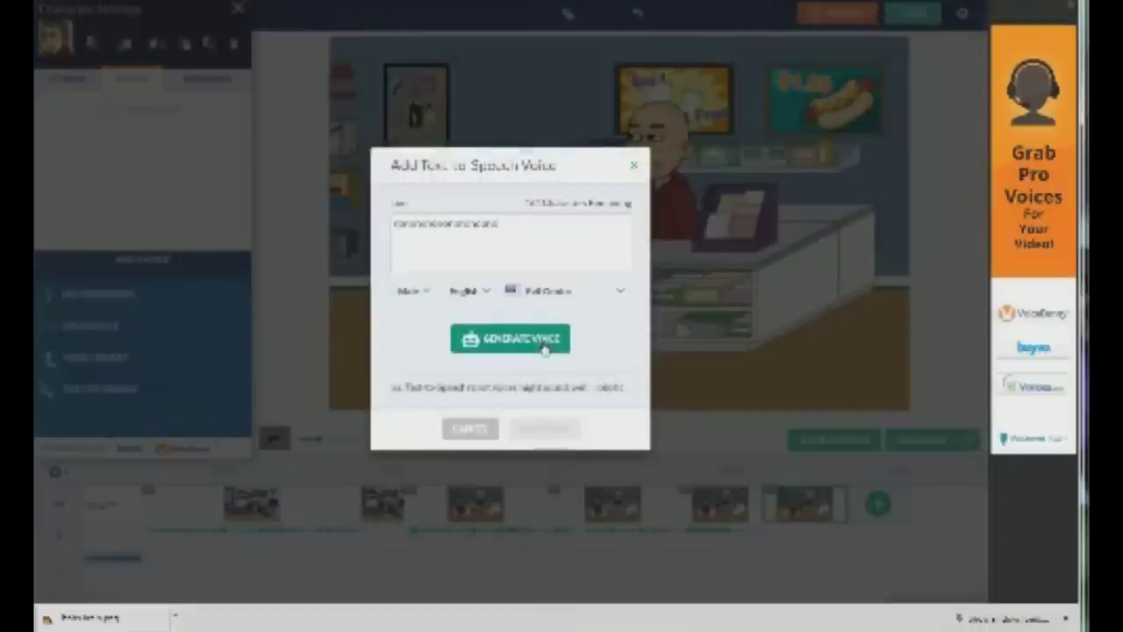
drag(508, 228, 448, 182)
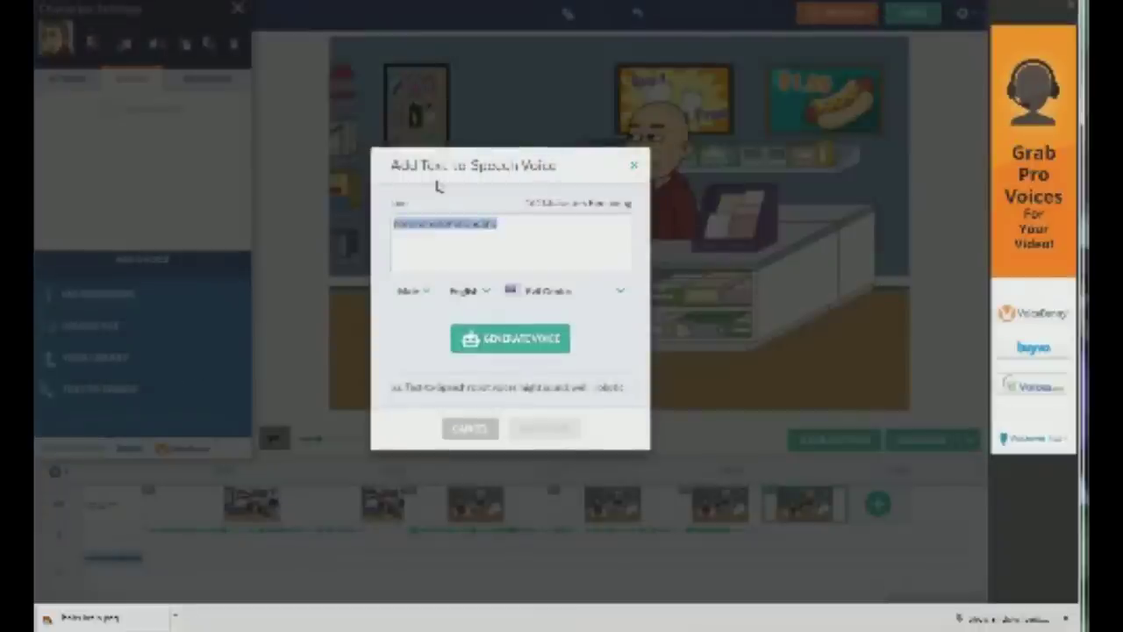
text(N)
key(BackSpace)
text(NONONO)
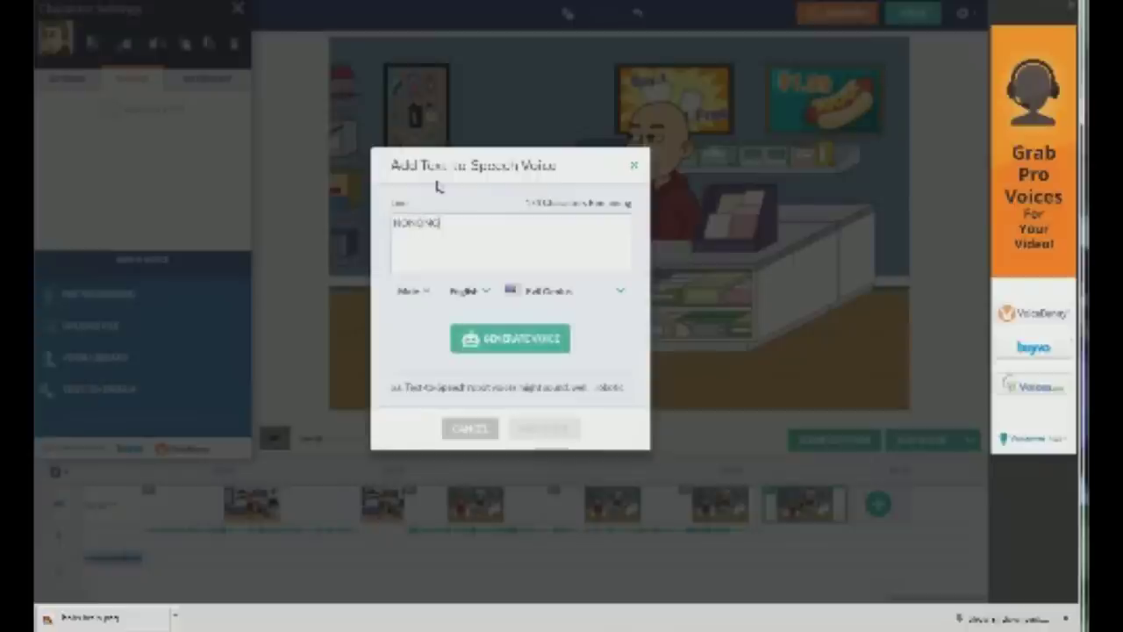
Repeat "NONONO" across two lines, add "Bobs brain sucks, it kills you every time" and generate the voice
key(ctrl+a)
key(ctrl+c)
key(ctrl+v)
key(ctrl+v)
key(ctrl+v)
key(ctrl+v)
key(ctrl+v)
key(ctrl+v)
key(ctrl+v)
key(ctrl+v)
key(ctrl+v)
key(ctrl+v)
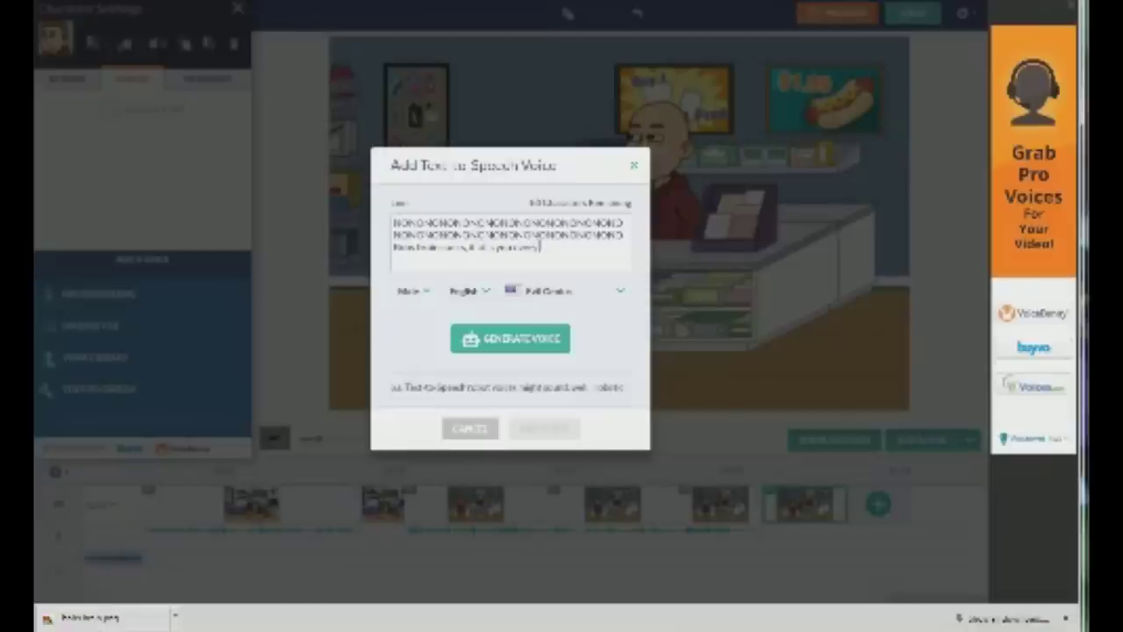
click(531, 337)
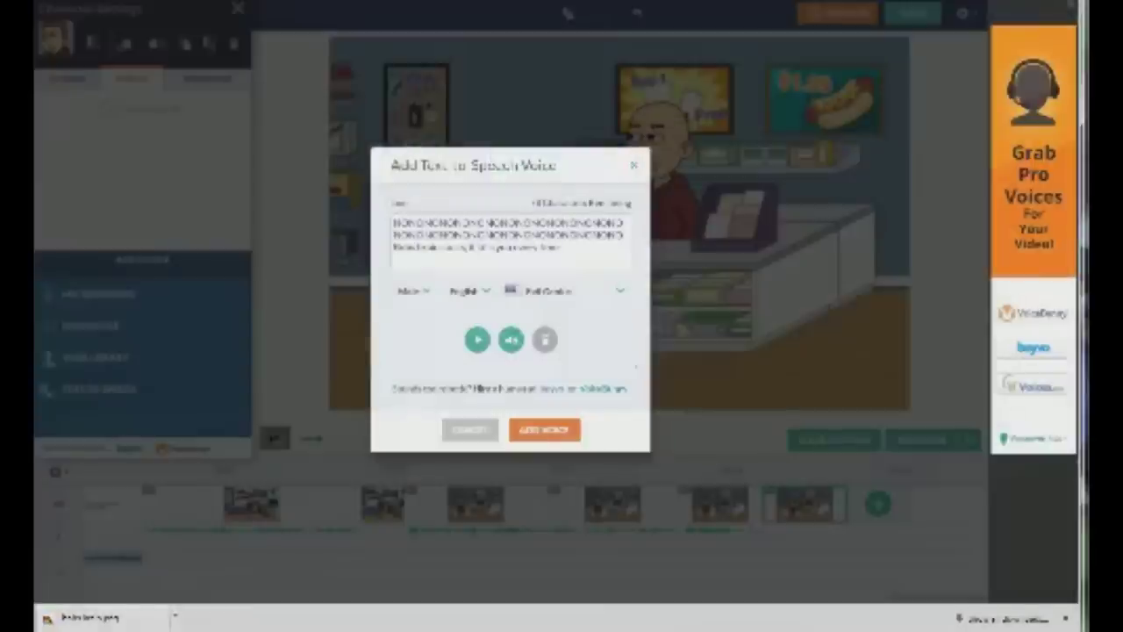
Replace the repeated "NONONO" with one long drawn-out "NNNN…OOOO" before the Bobs brain sentence
drag(623, 235, 393, 223)
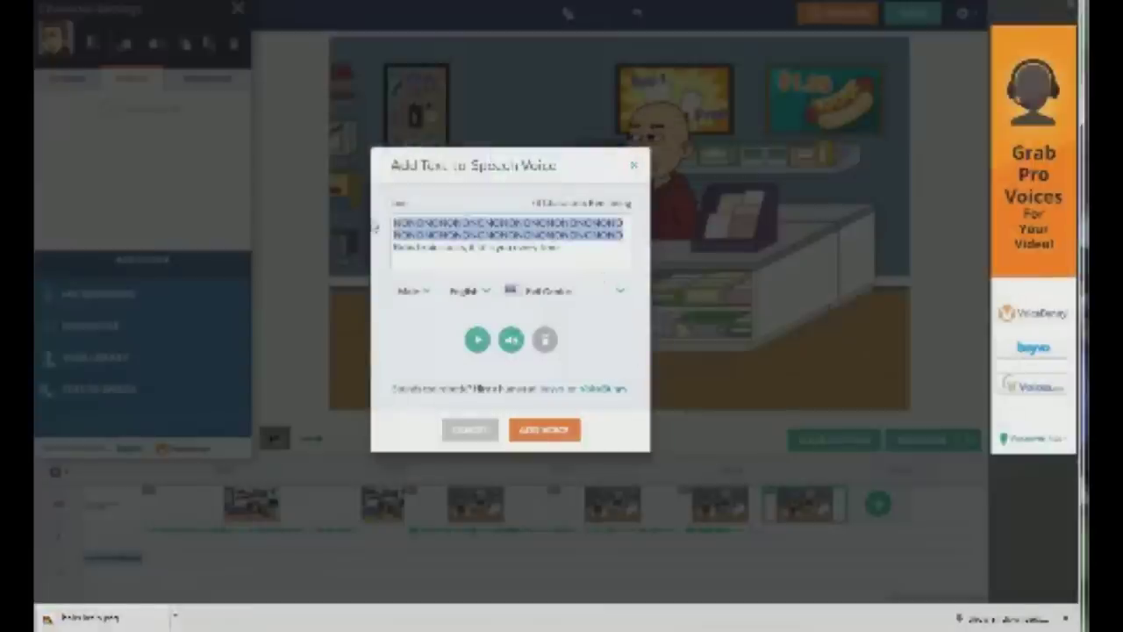
key(super)
click(484, 234)
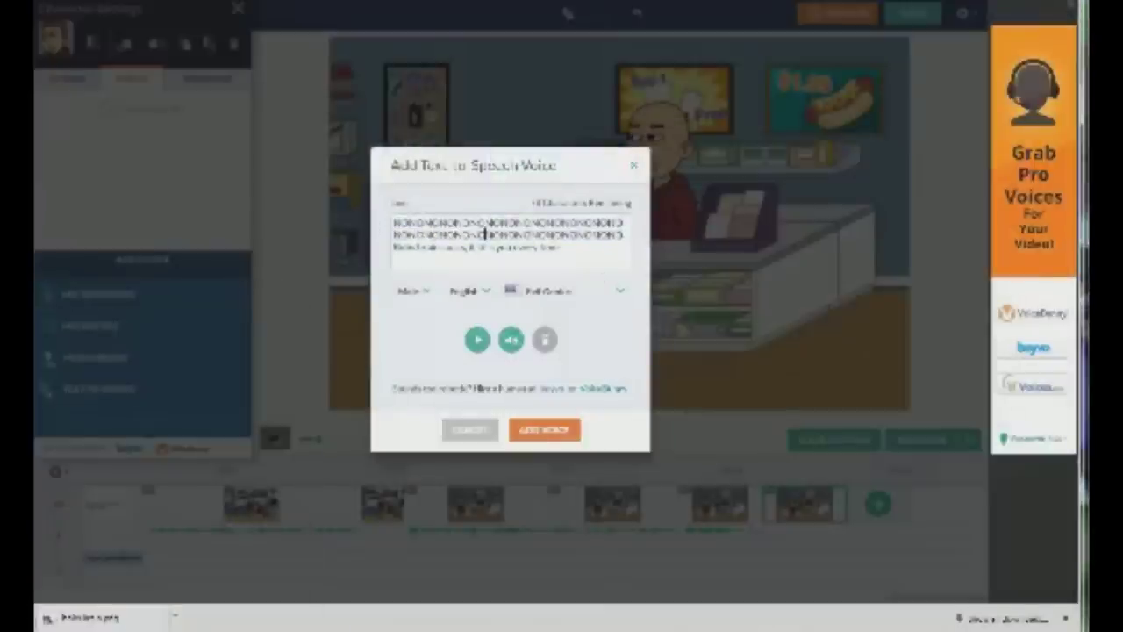
double_click(484, 234)
text(NNNNNNNNNNNNNNNNNNNNNNNNNNO)
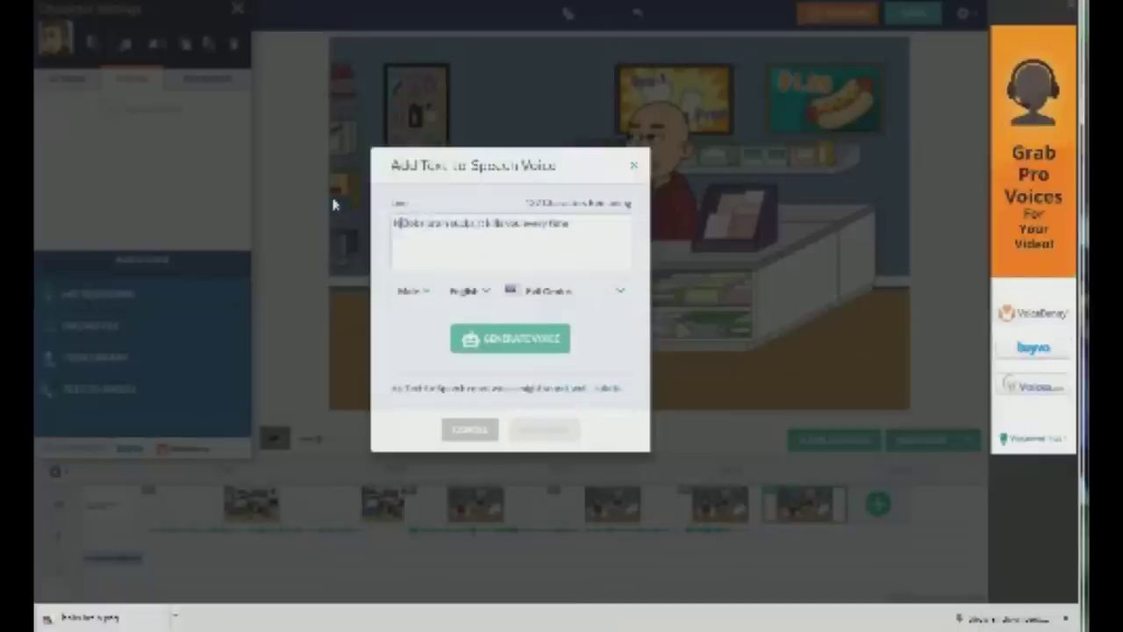
text(OOOOOOOOOOOOOOOOOOOOOOOOOOOOOOOO)
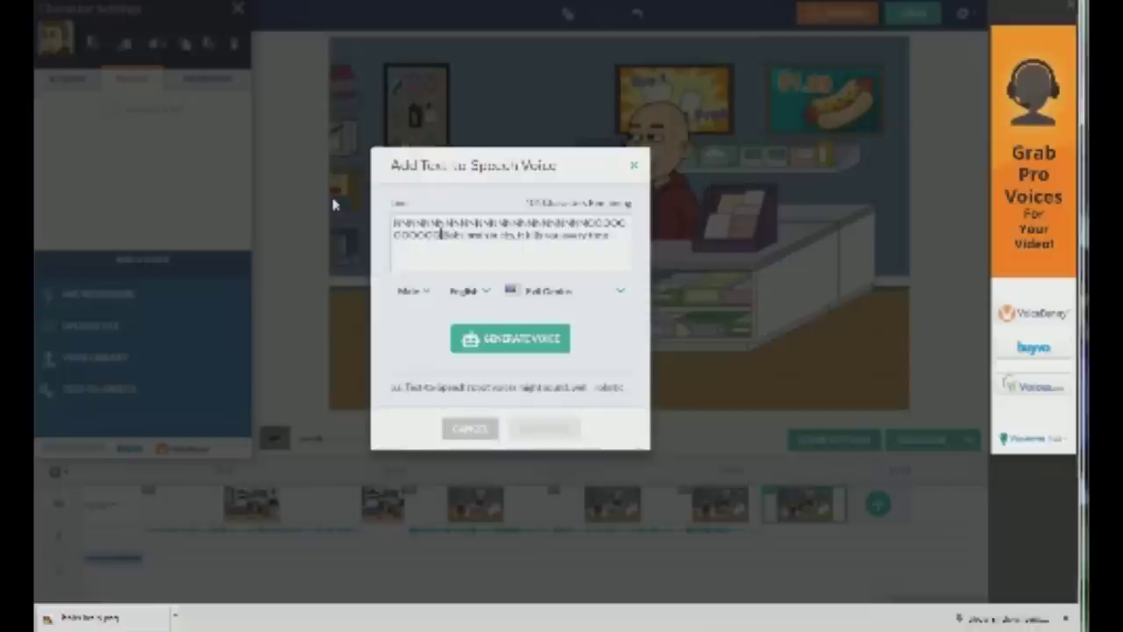
text(OO)
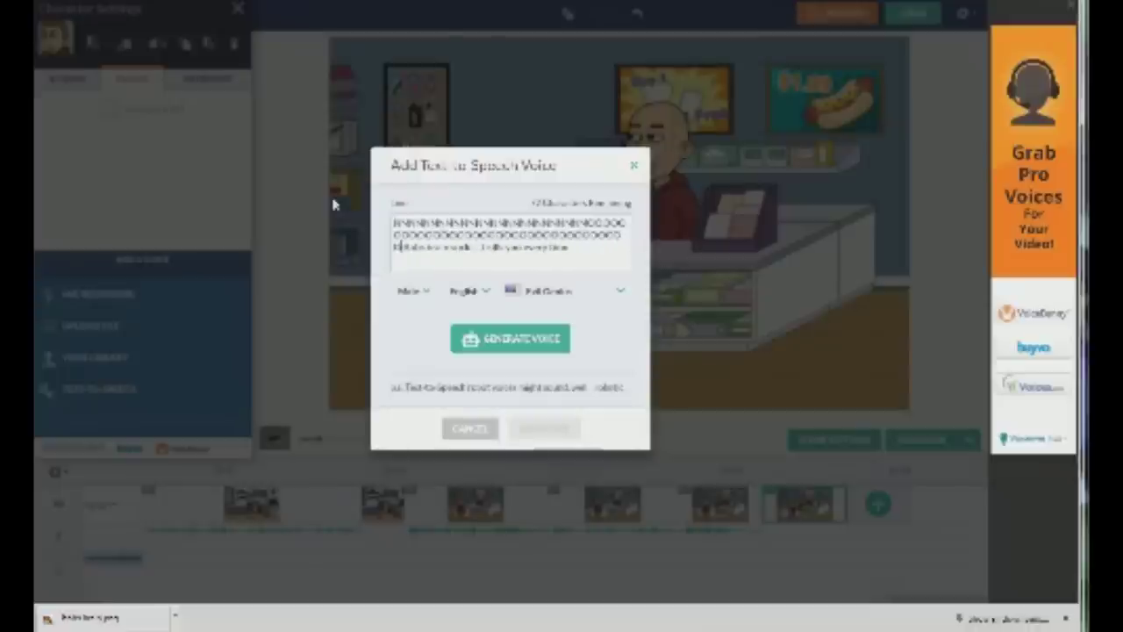
key(BackSpace)
Generate the boy's revised line, add it to the scene and adjust the scene duration to fit it
click(514, 345)
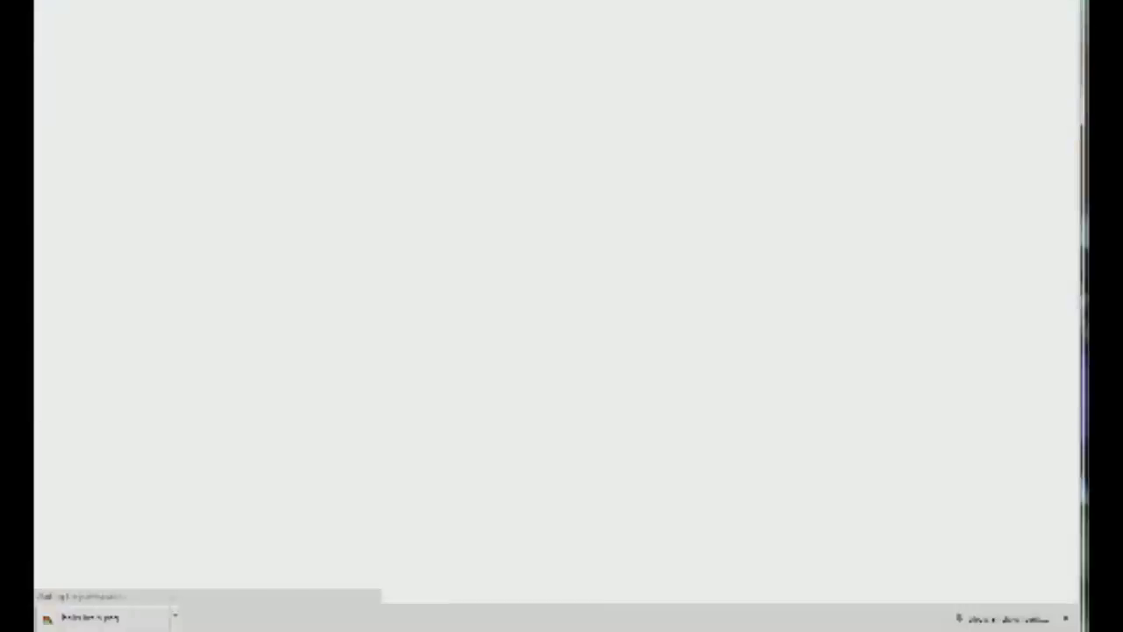
scroll(430, 321, down, 3)
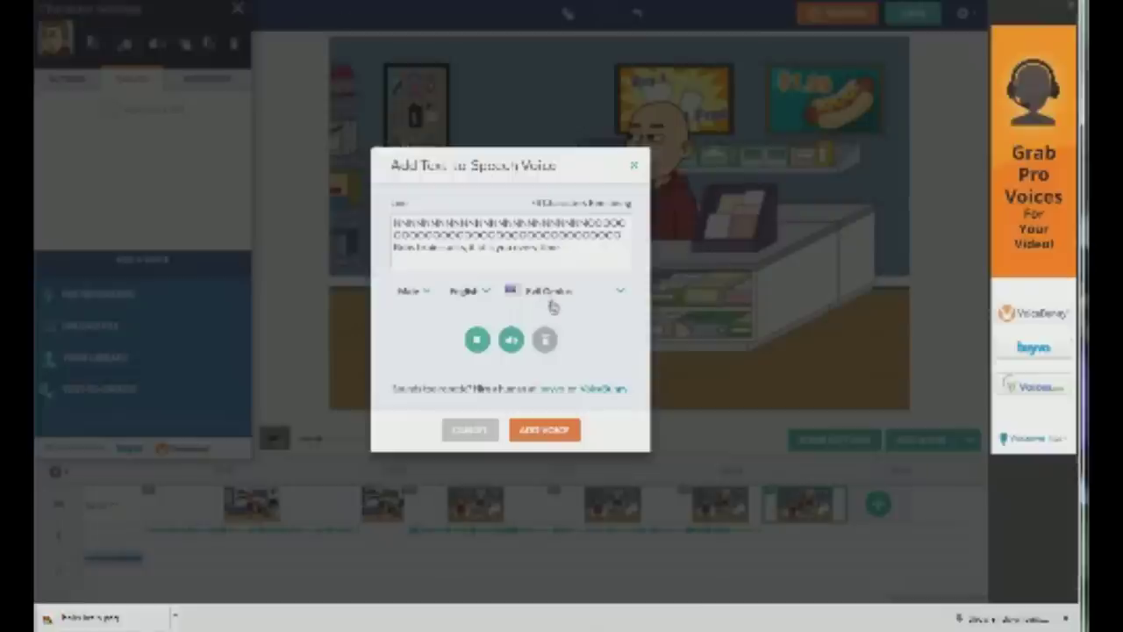
click(561, 429)
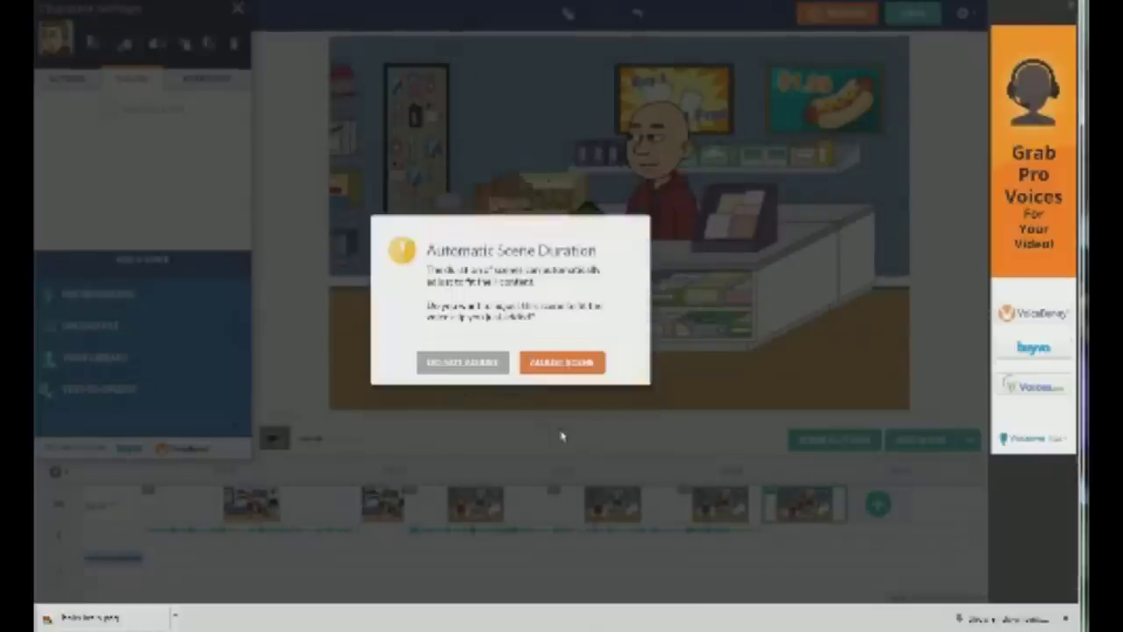
click(566, 366)
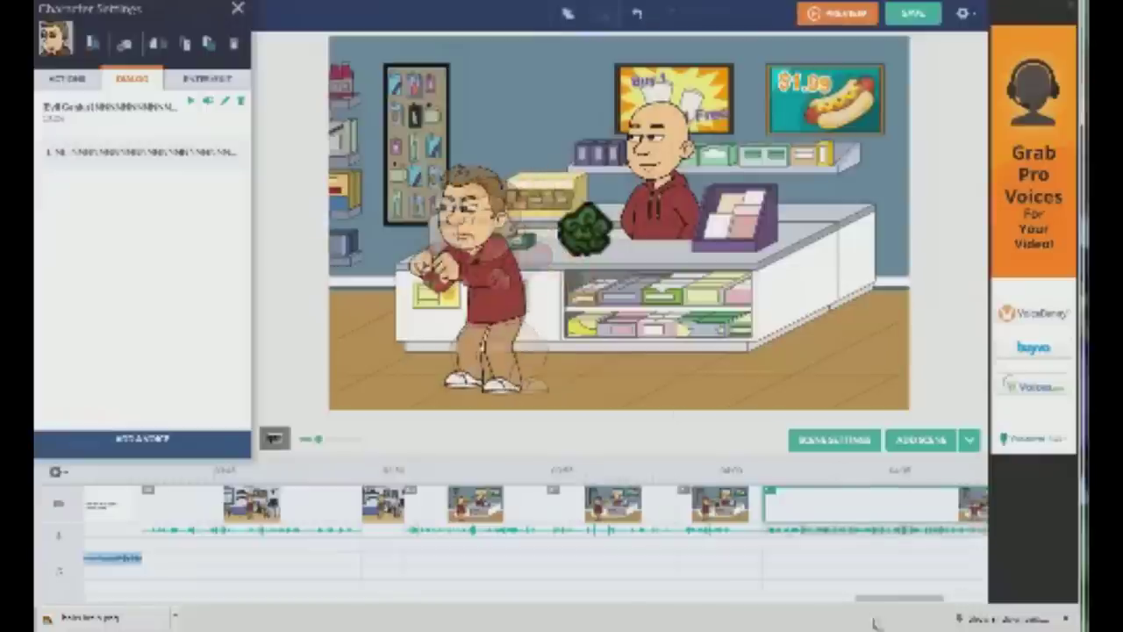
In a new scene after the boy's outburst, add a David text-to-speech line for the clerk: "Why you gotta be so rude."
drag(880, 600, 929, 616)
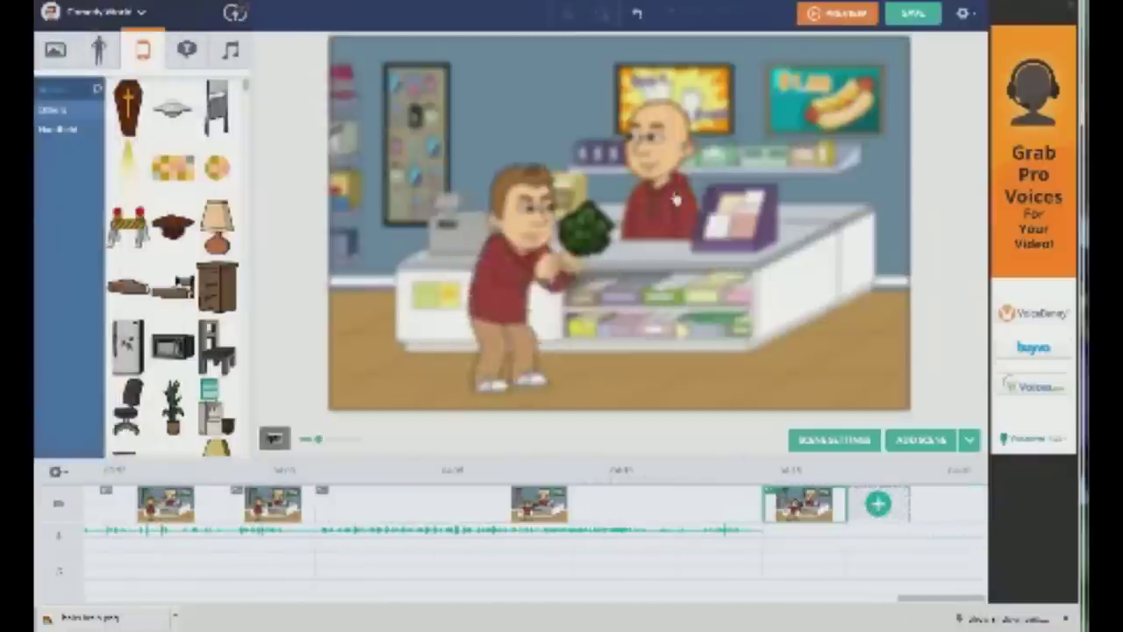
click(634, 206)
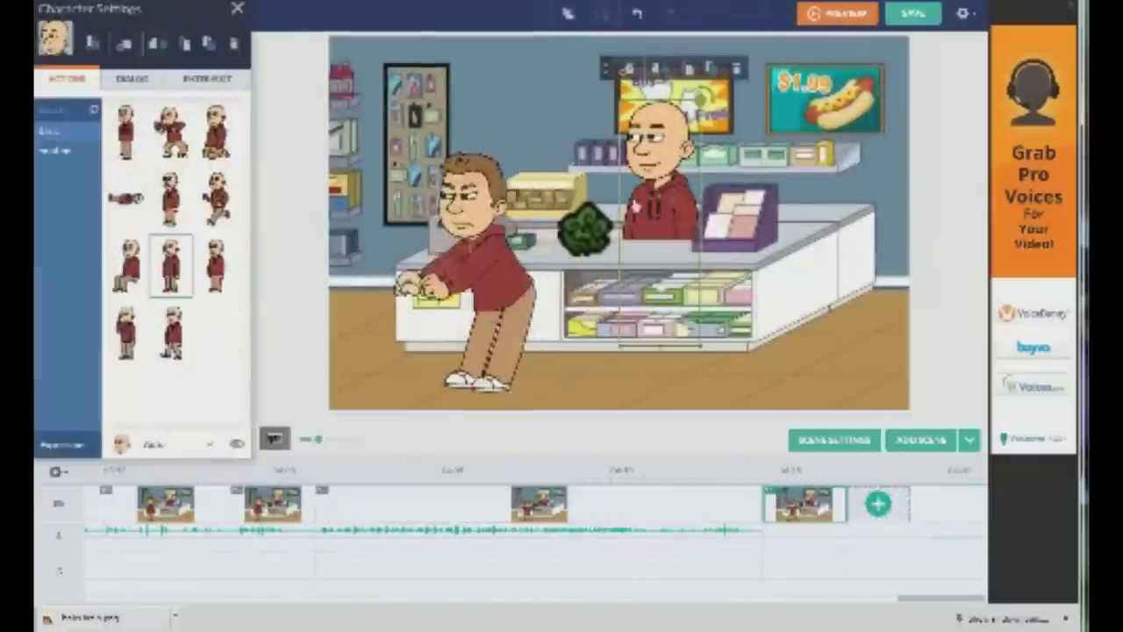
click(132, 79)
click(87, 389)
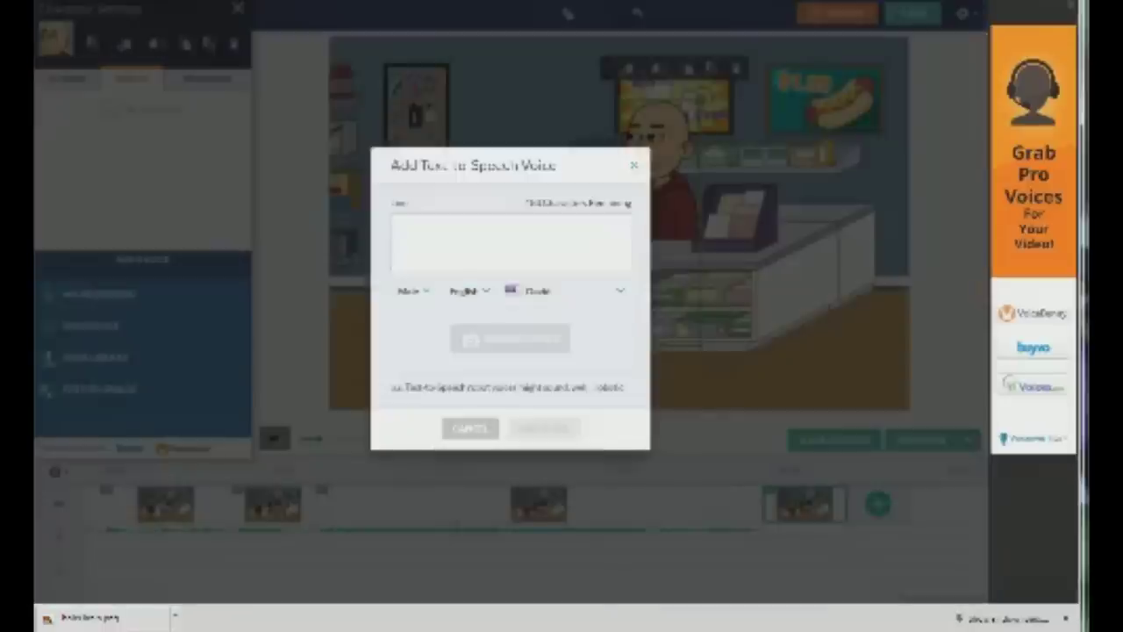
text(ok)
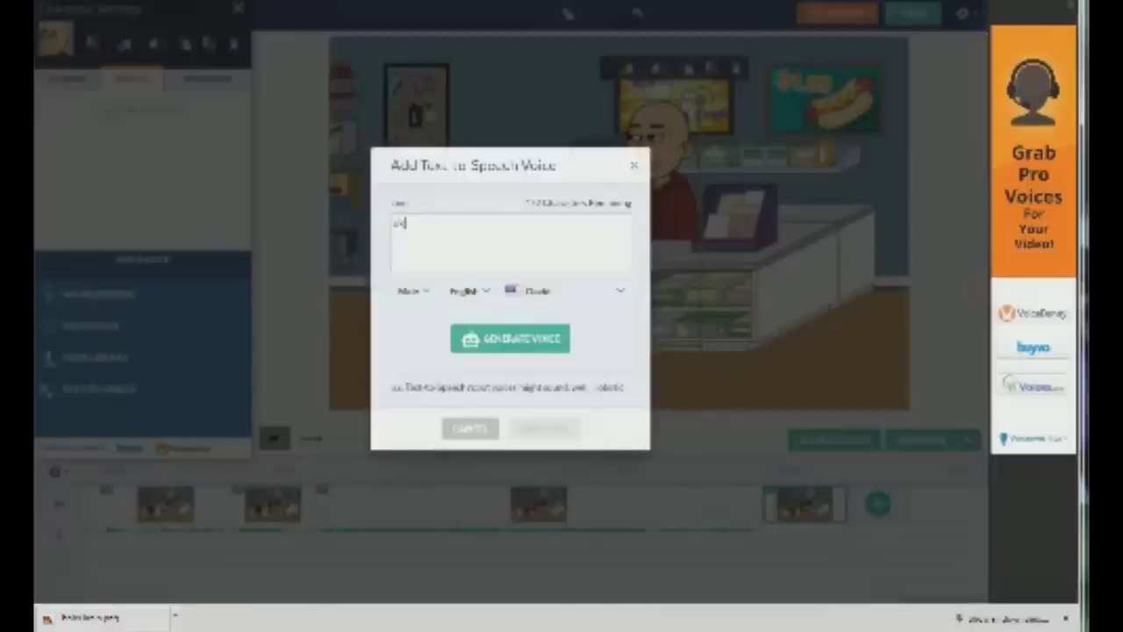
text( then)
text( be sure de.)
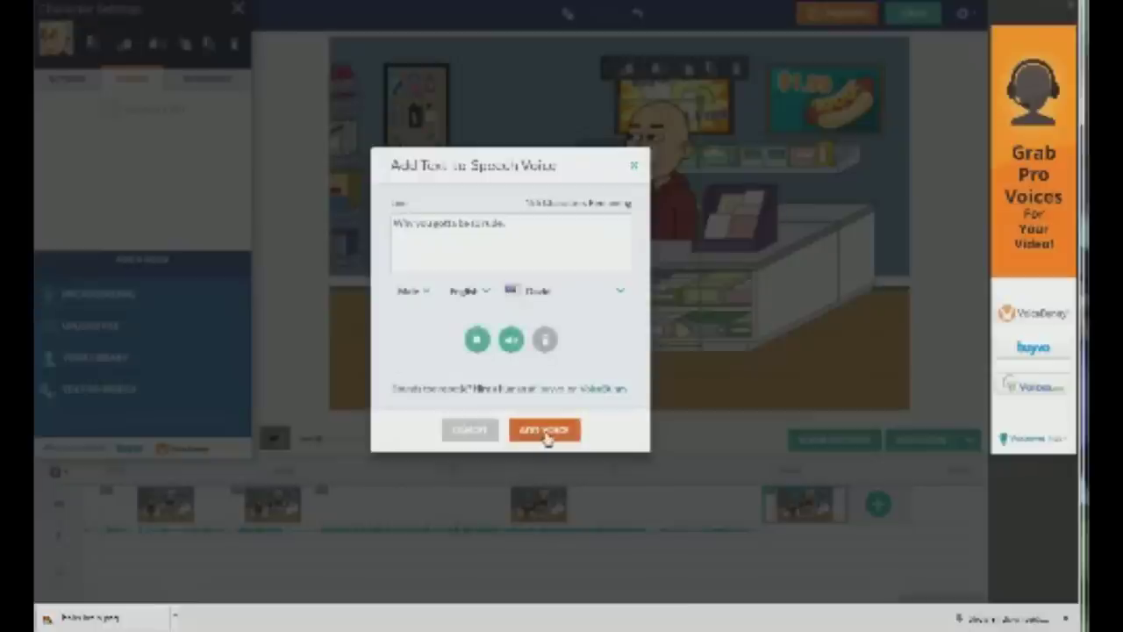
click(544, 430)
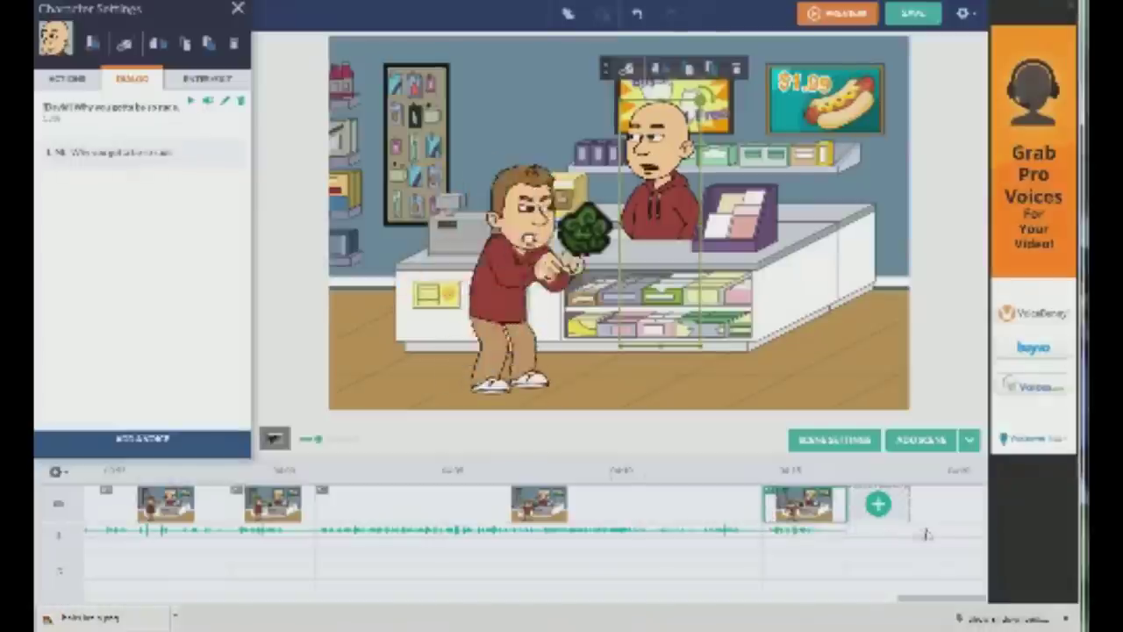
Add another scene and place the custom gas-mask character in the red suit beside the far end of the counter
click(878, 505)
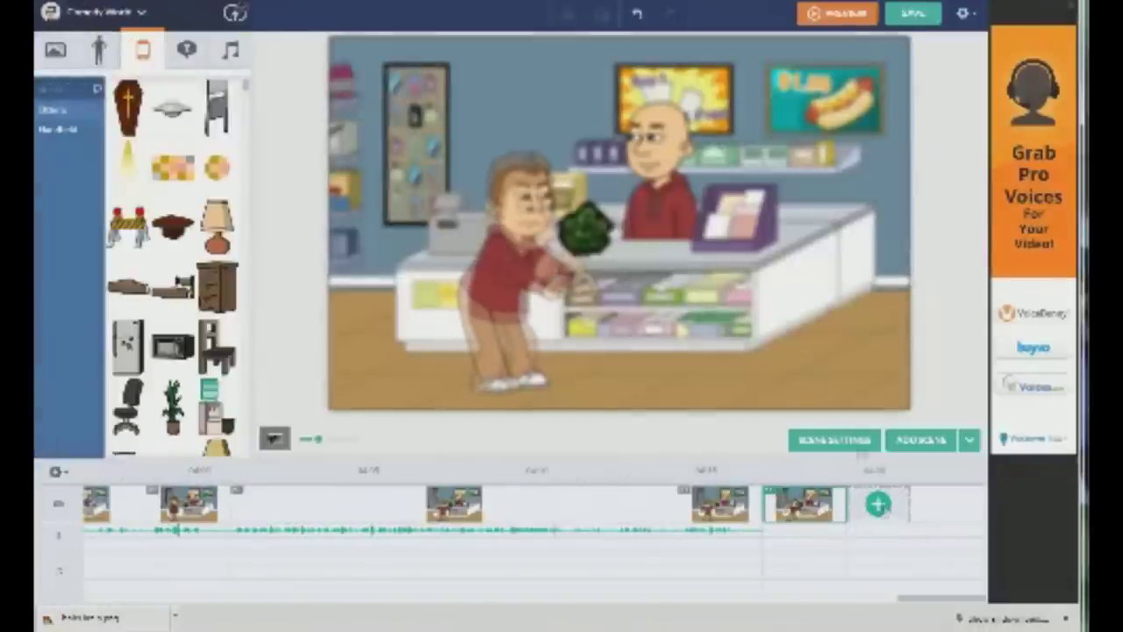
click(98, 50)
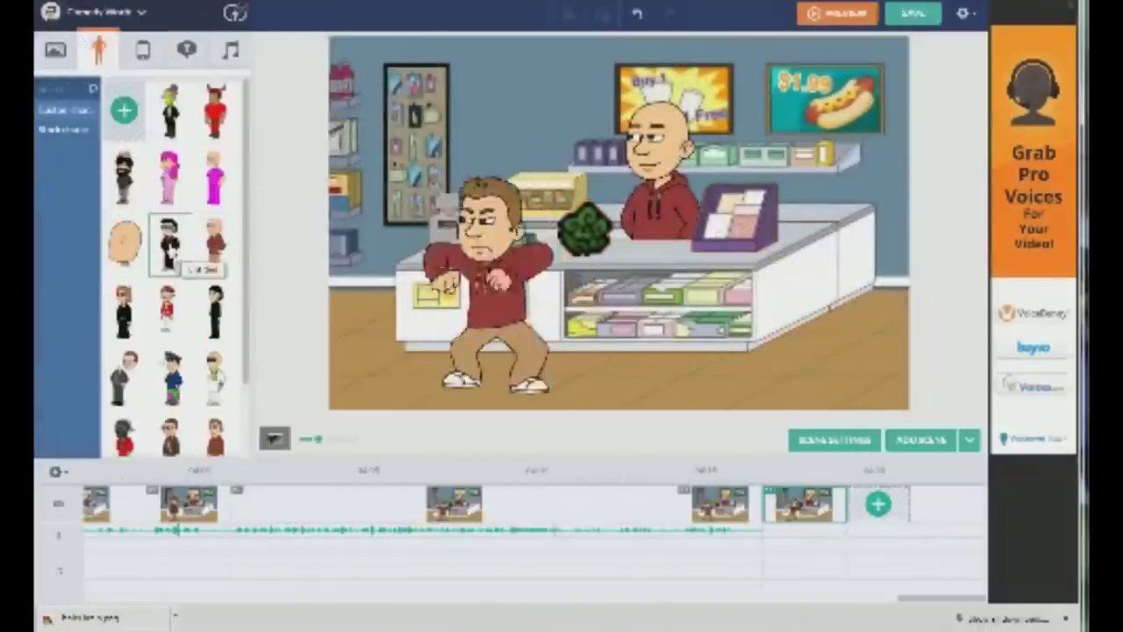
scroll(179, 244, down, 1)
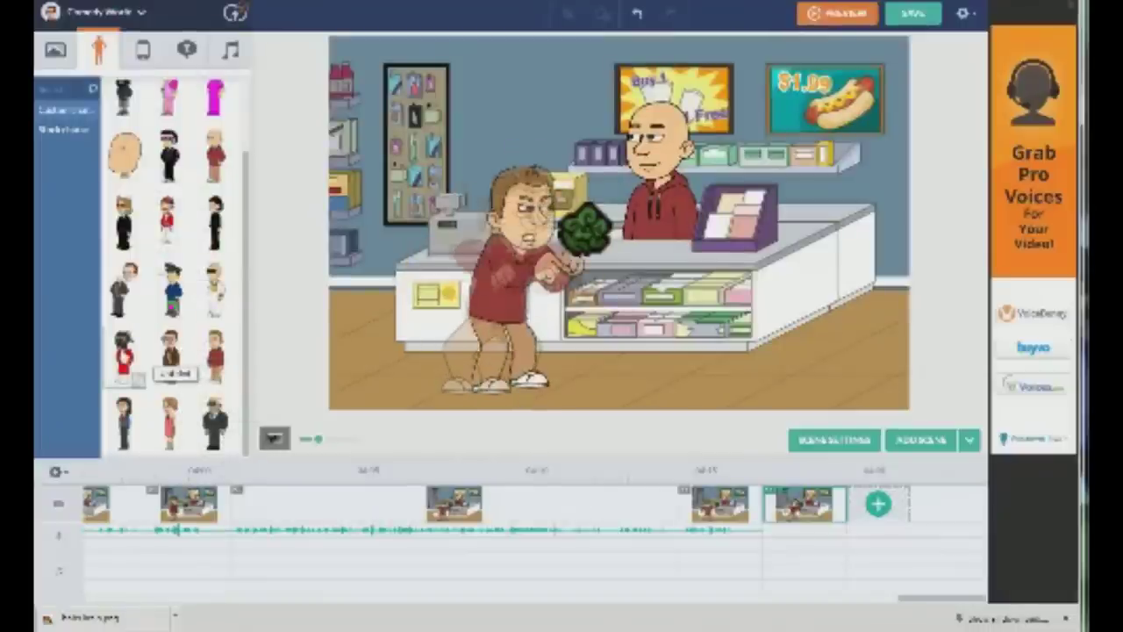
drag(123, 355, 807, 263)
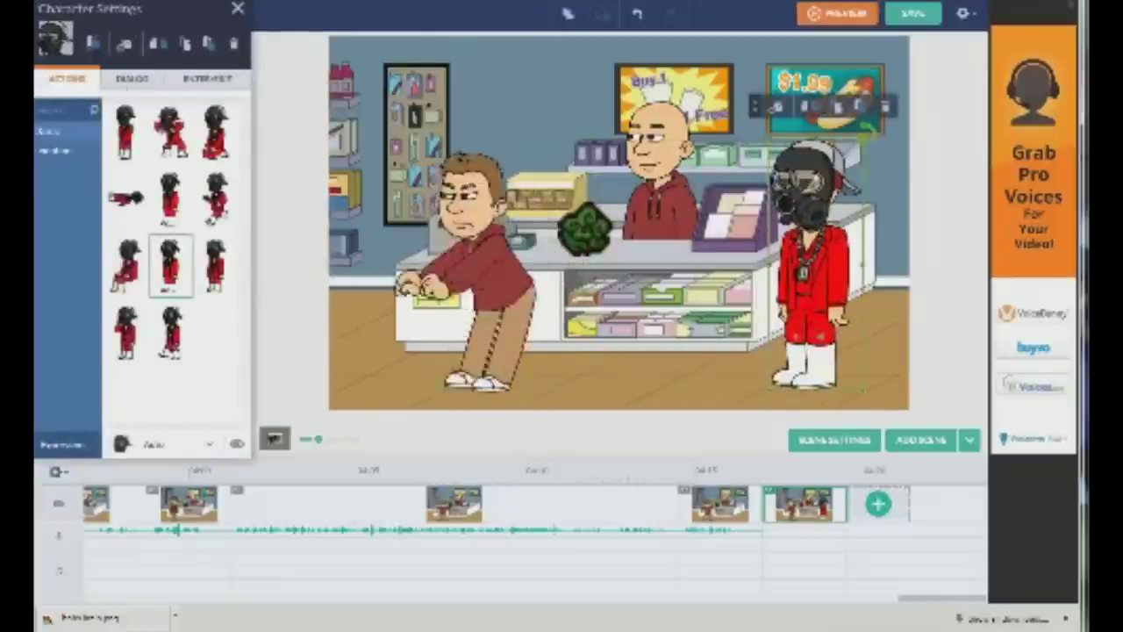
Give the gas-mask character a Joey text-to-speech line saying "there is no fire"
click(131, 78)
click(95, 391)
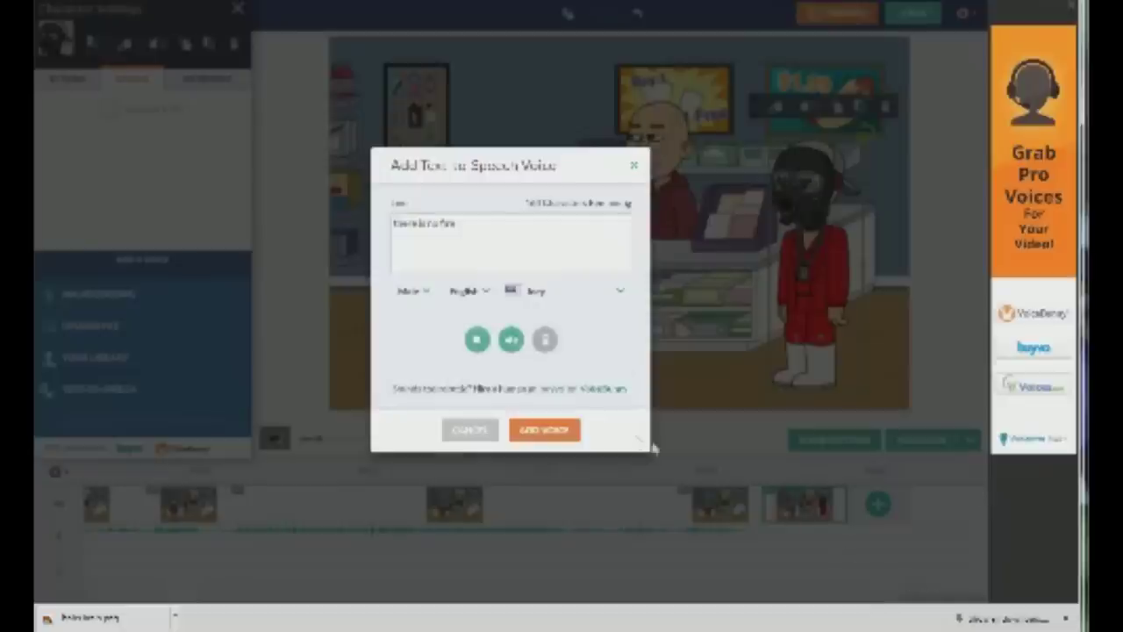
click(544, 431)
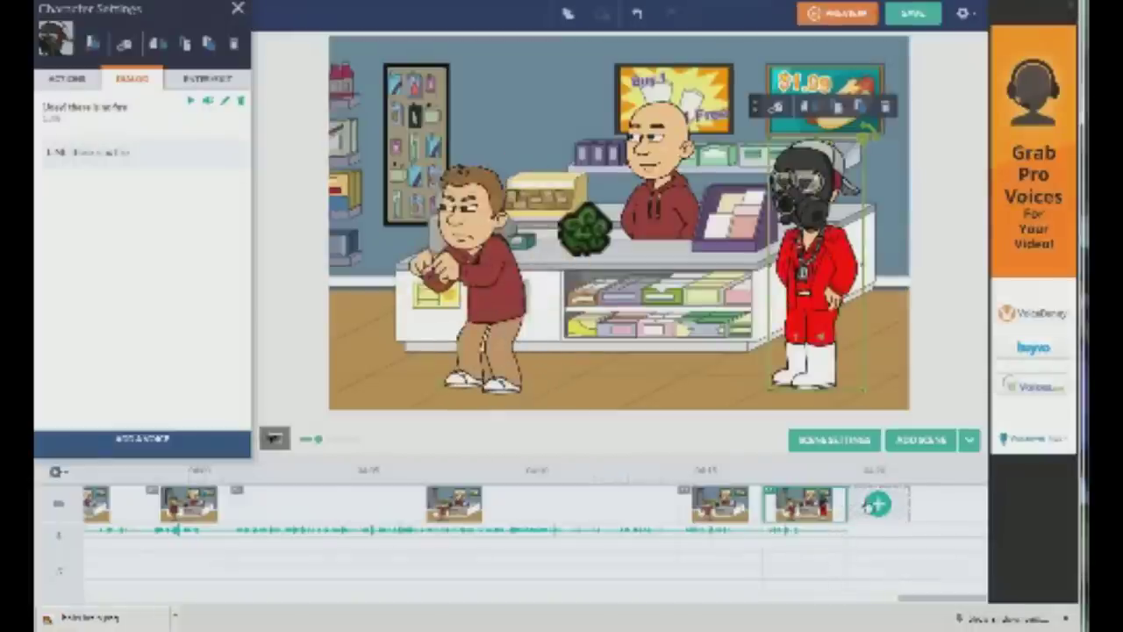
Add a new scene, search the props for "fire" and place the flame prop in front of the boy
click(877, 503)
click(143, 50)
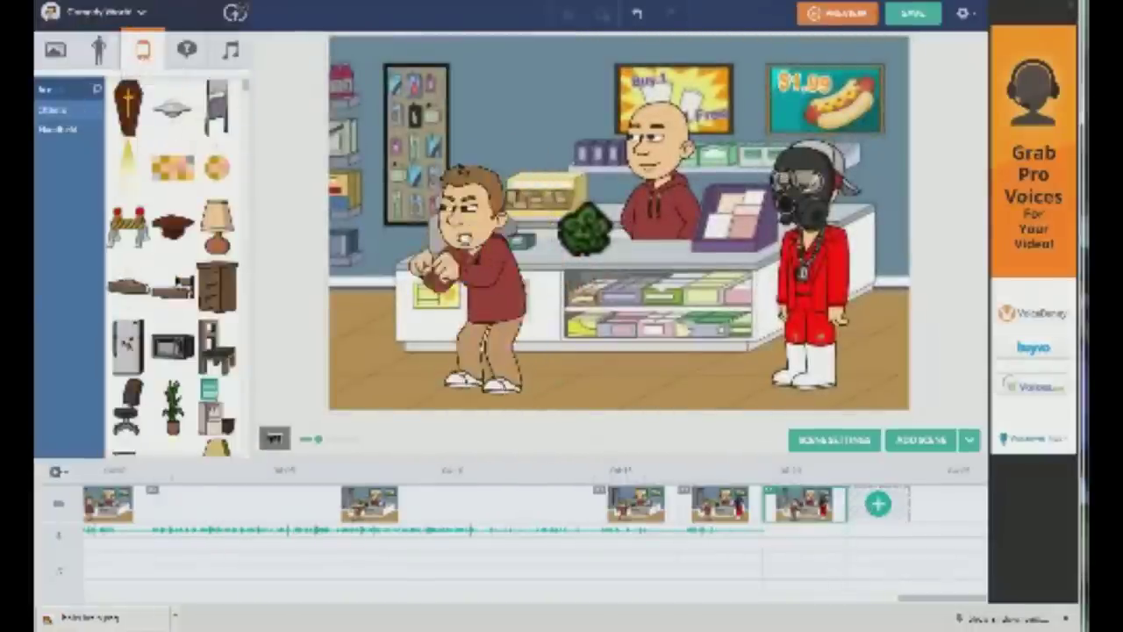
click(98, 90)
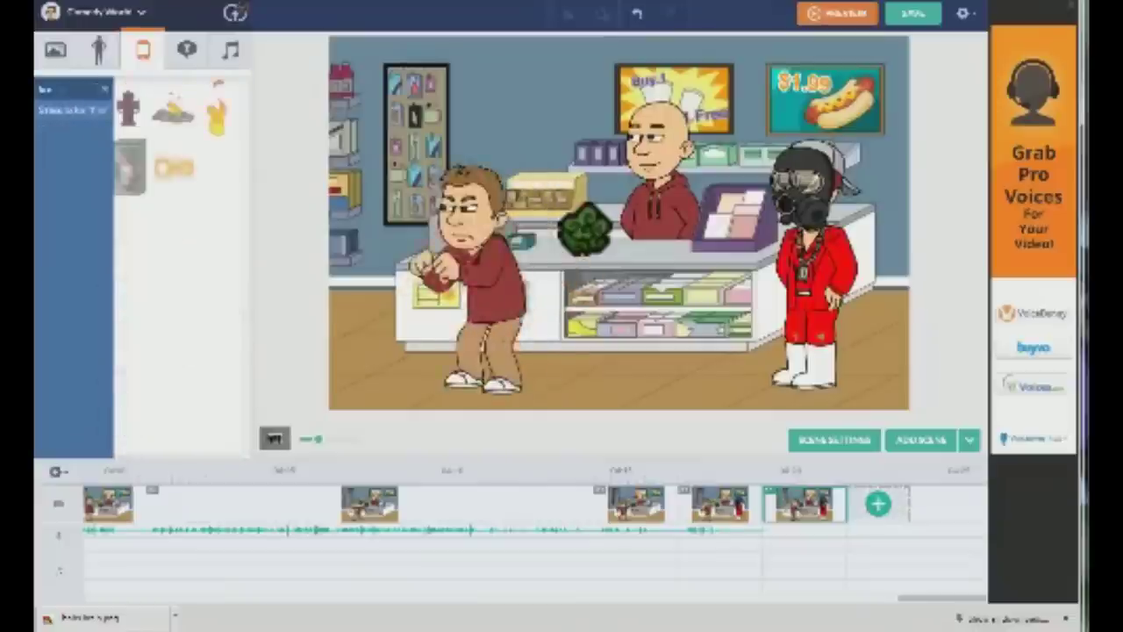
click(217, 114)
drag(629, 251, 529, 297)
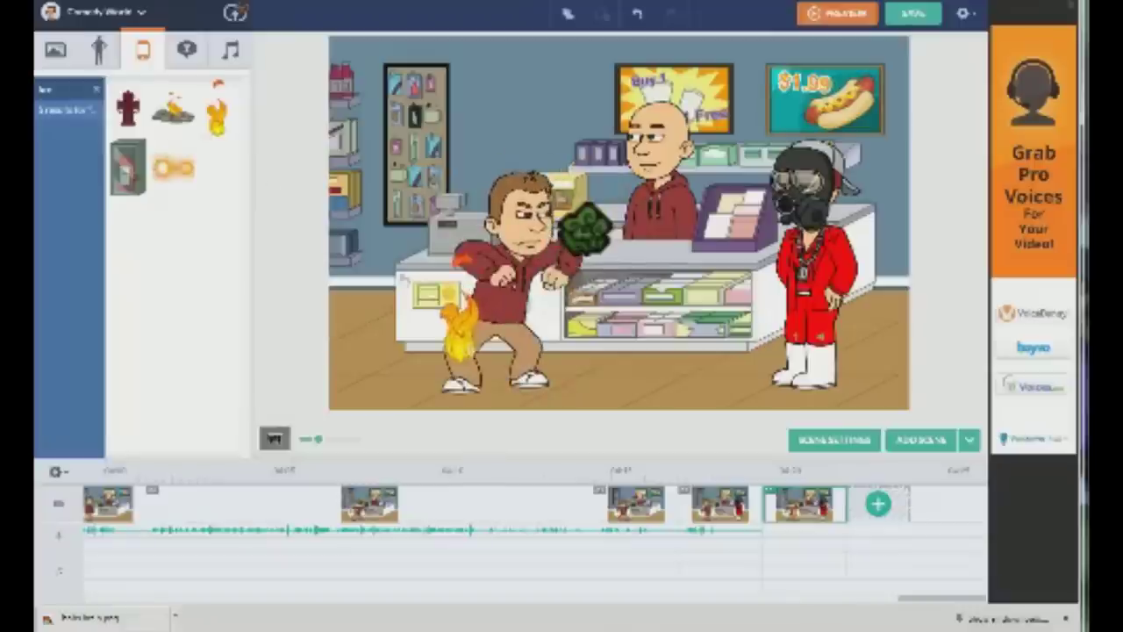
Examine the states available for the flame prop beside the boy
click(481, 336)
click(221, 107)
click(233, 108)
click(105, 119)
click(79, 142)
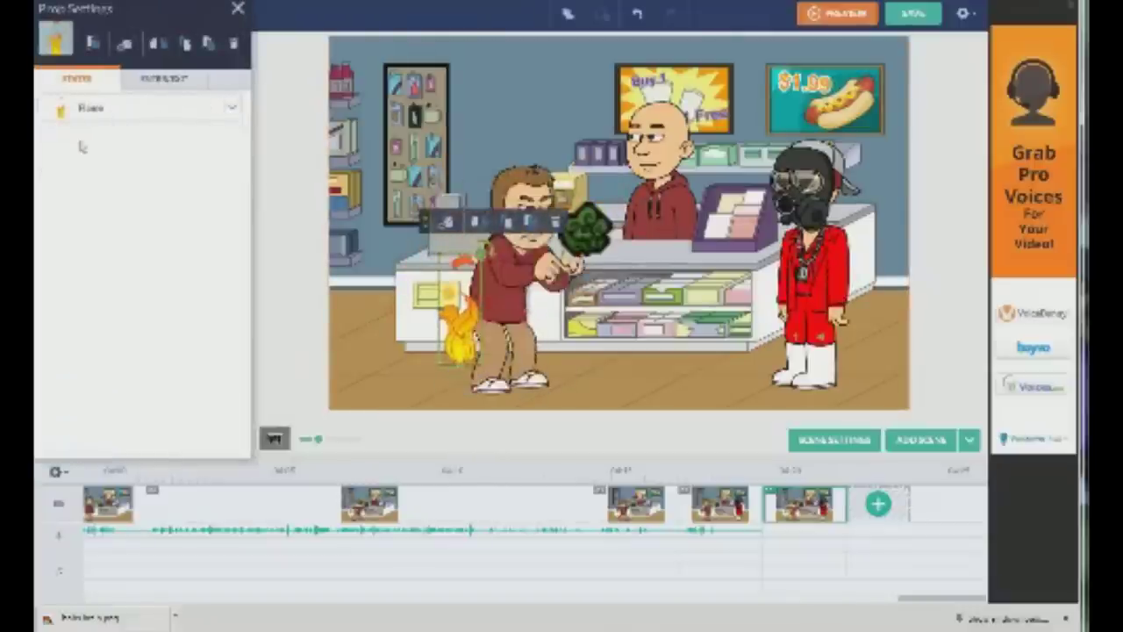
Duplicate the flame prop several times and spread the copies across the boy's legs so that he appears on fire
click(515, 345)
click(466, 340)
key(ctrl+v)
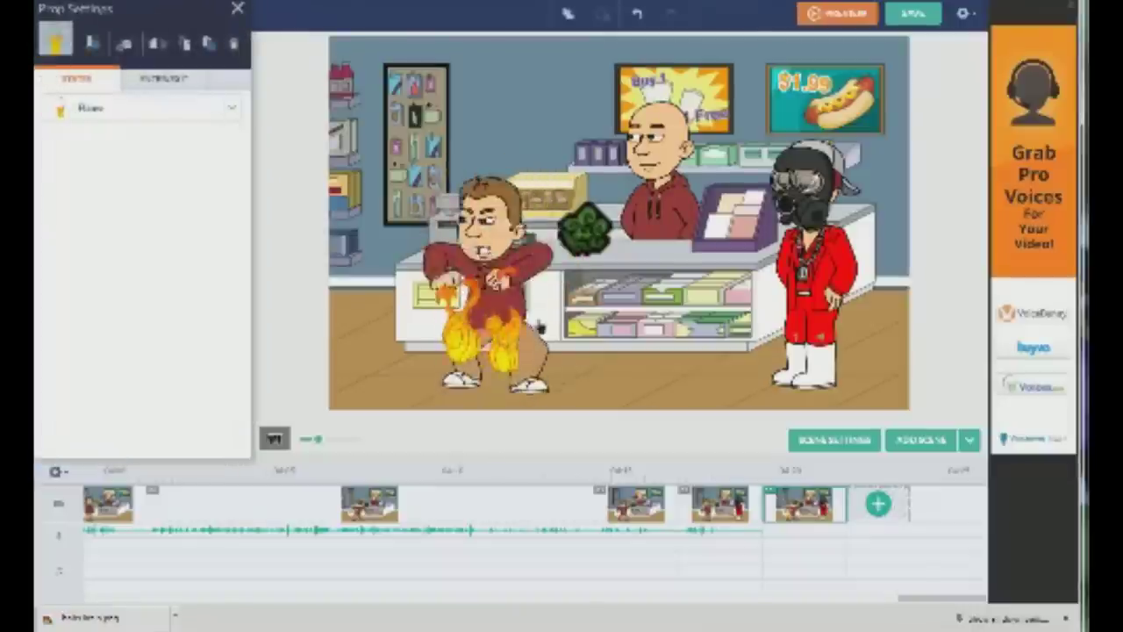
key(ctrl+v)
drag(514, 342, 549, 345)
key(ctrl+v)
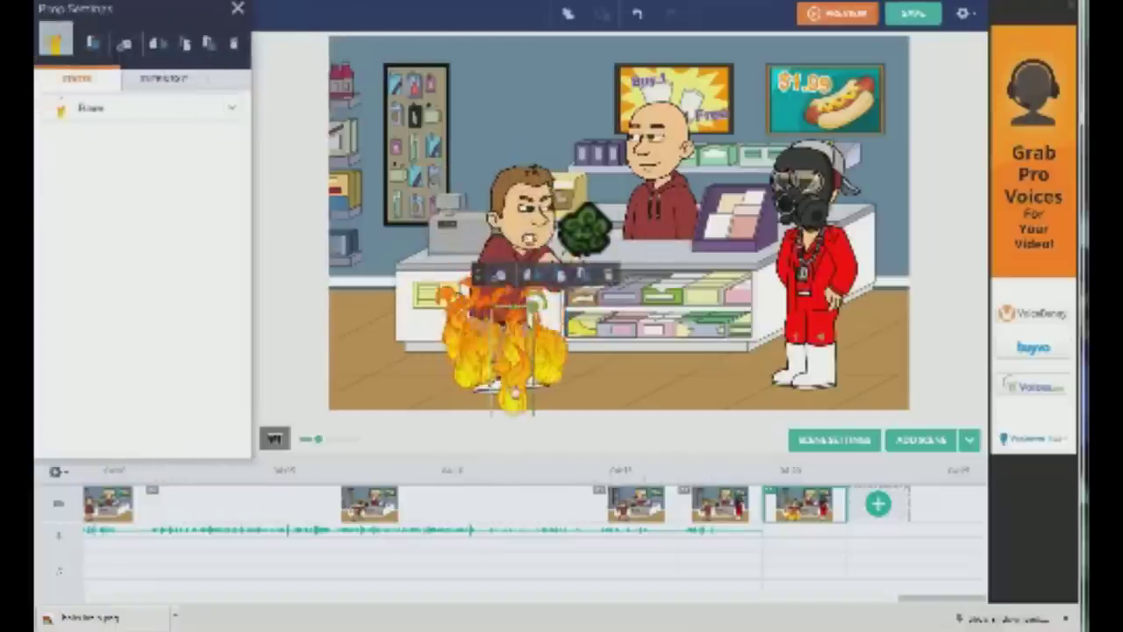
click(238, 9)
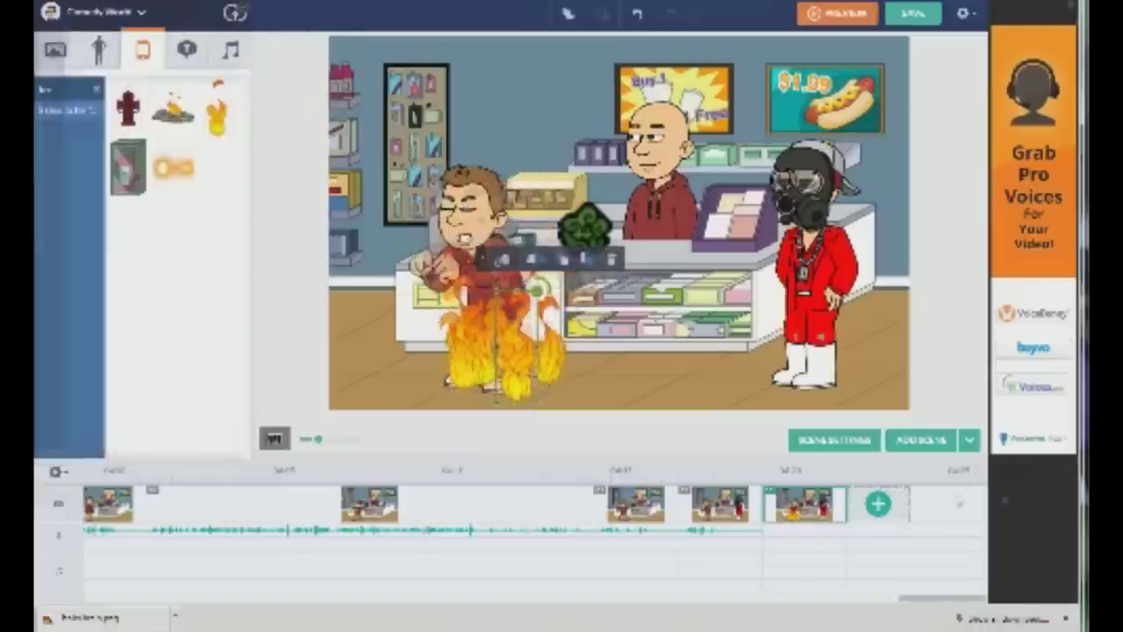
Add the first listed sound effect beneath the fire scene and shorten the scene to match the sound's length
click(230, 52)
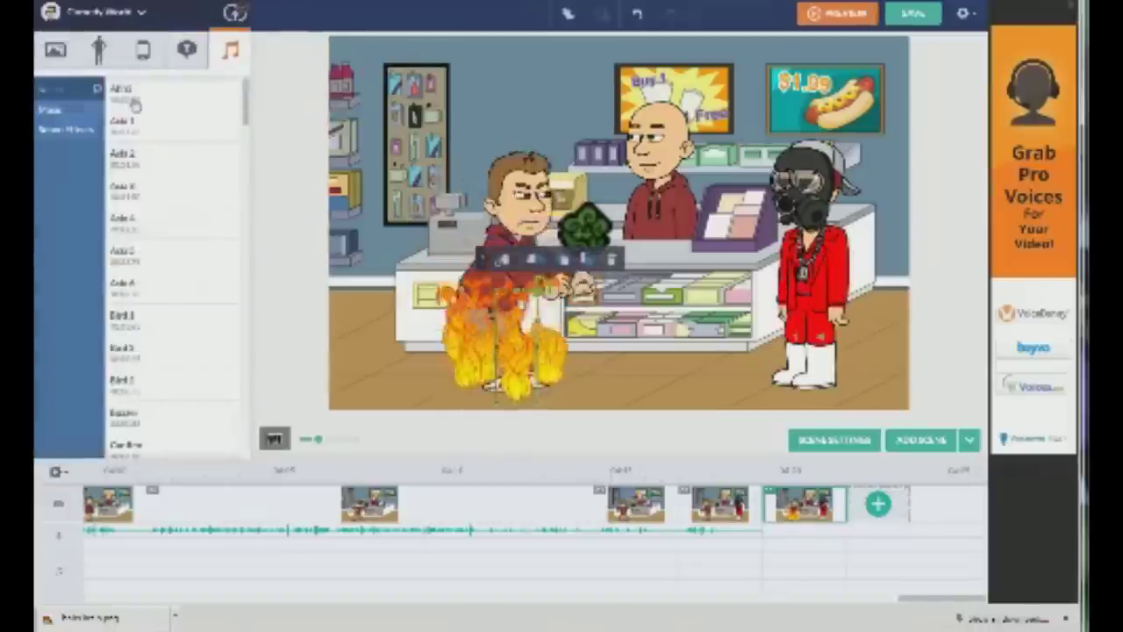
drag(143, 103, 790, 558)
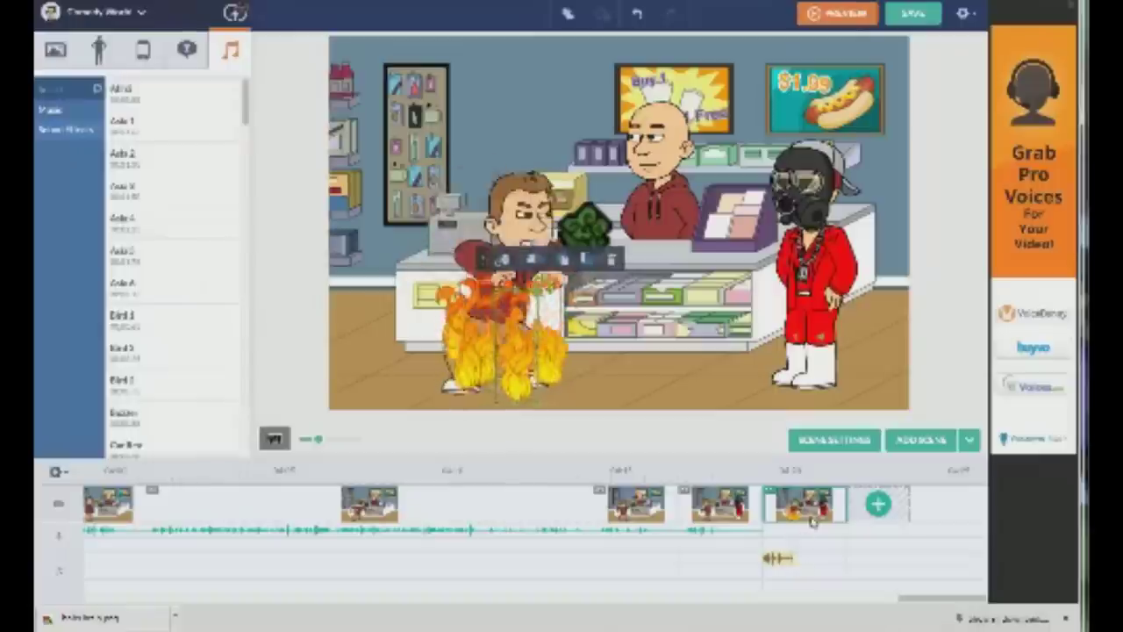
drag(847, 506, 843, 489)
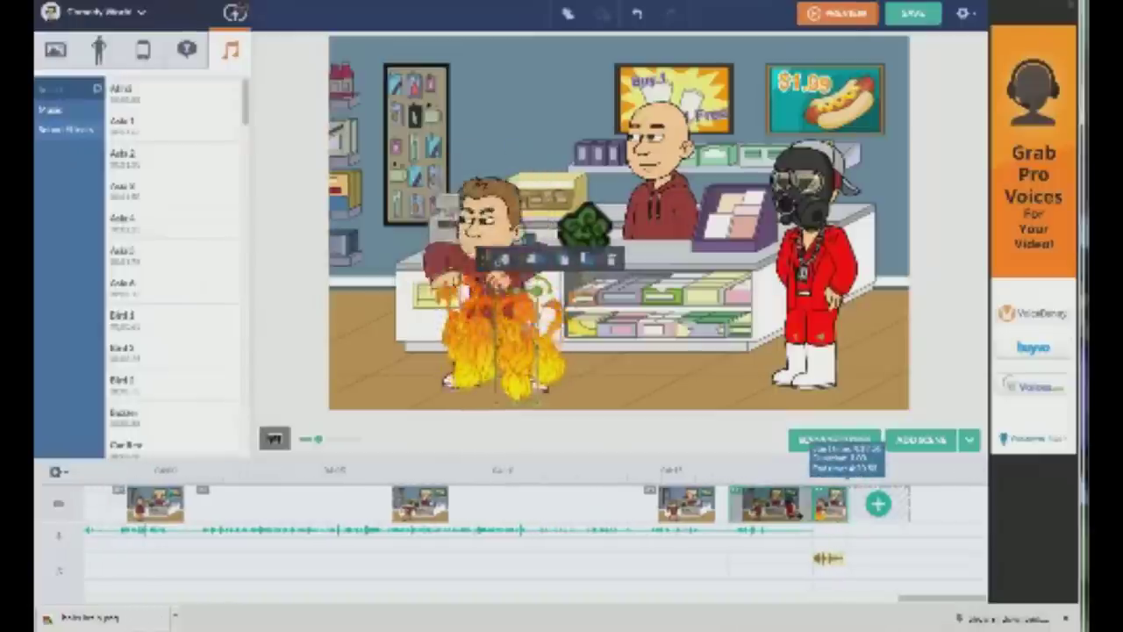
Add a new scene with a Joey text-to-speech line "thats better" for the gas-mask character, and trim the scene to the line
click(878, 504)
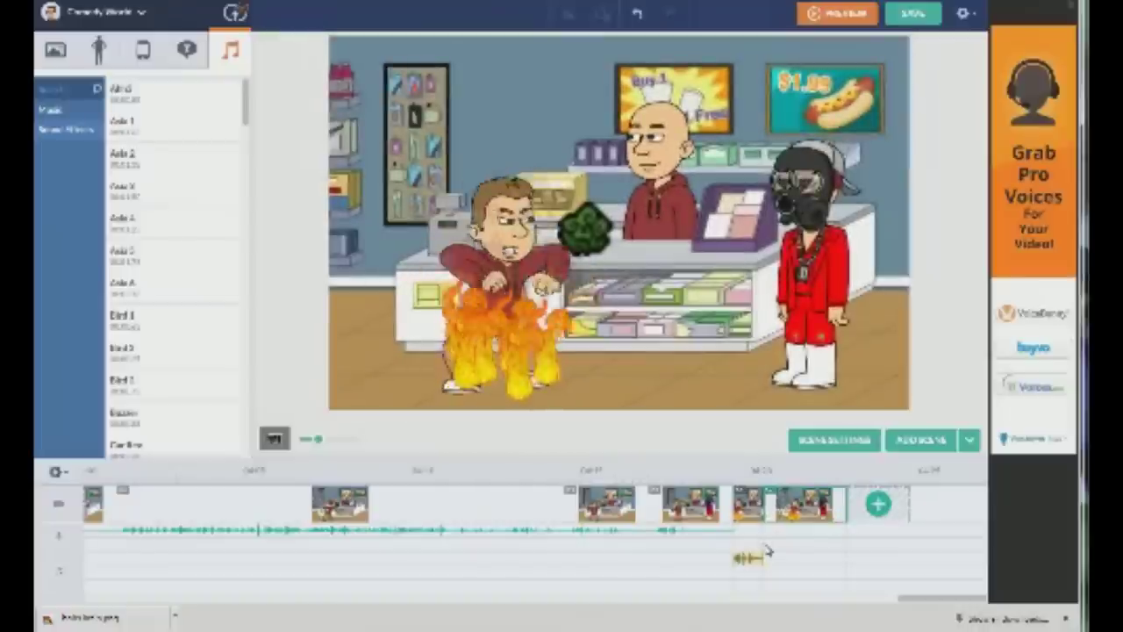
click(802, 254)
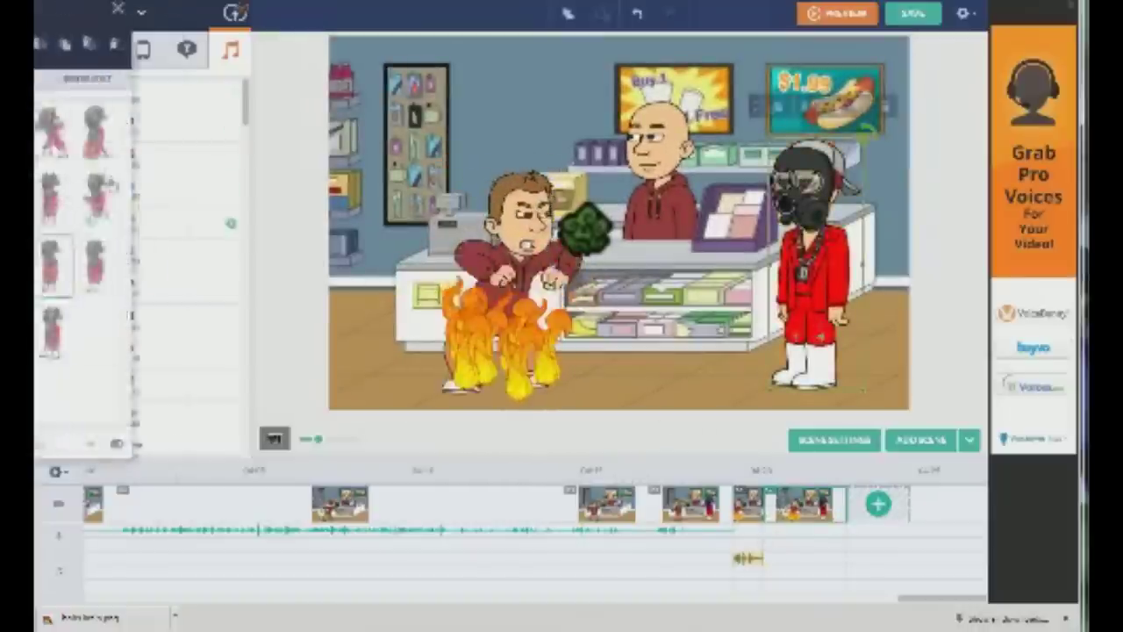
click(132, 78)
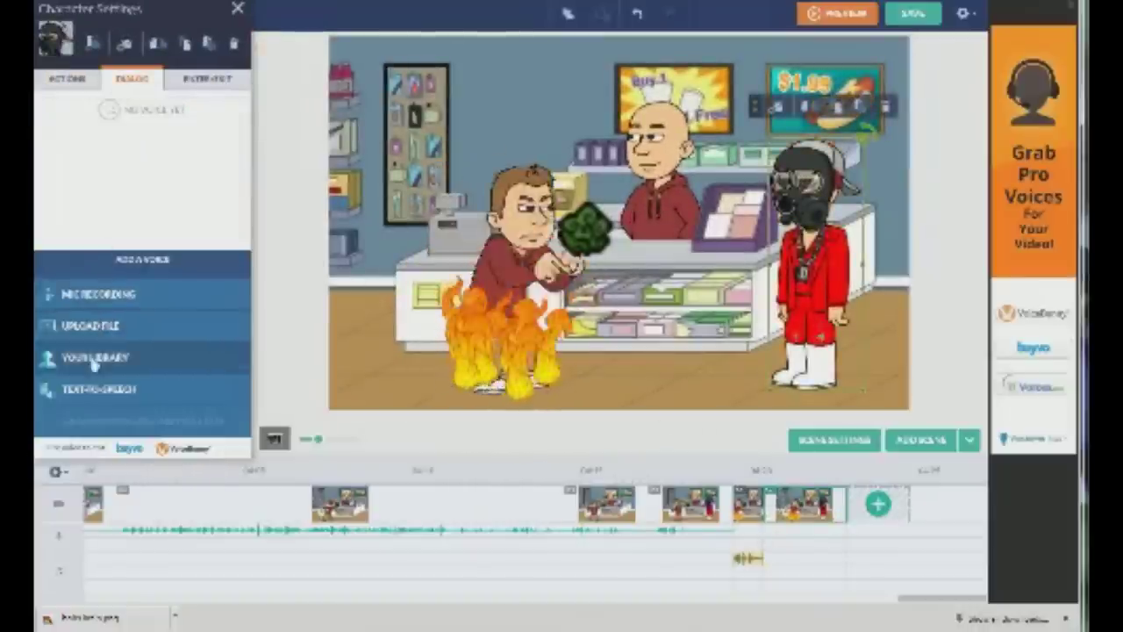
click(98, 388)
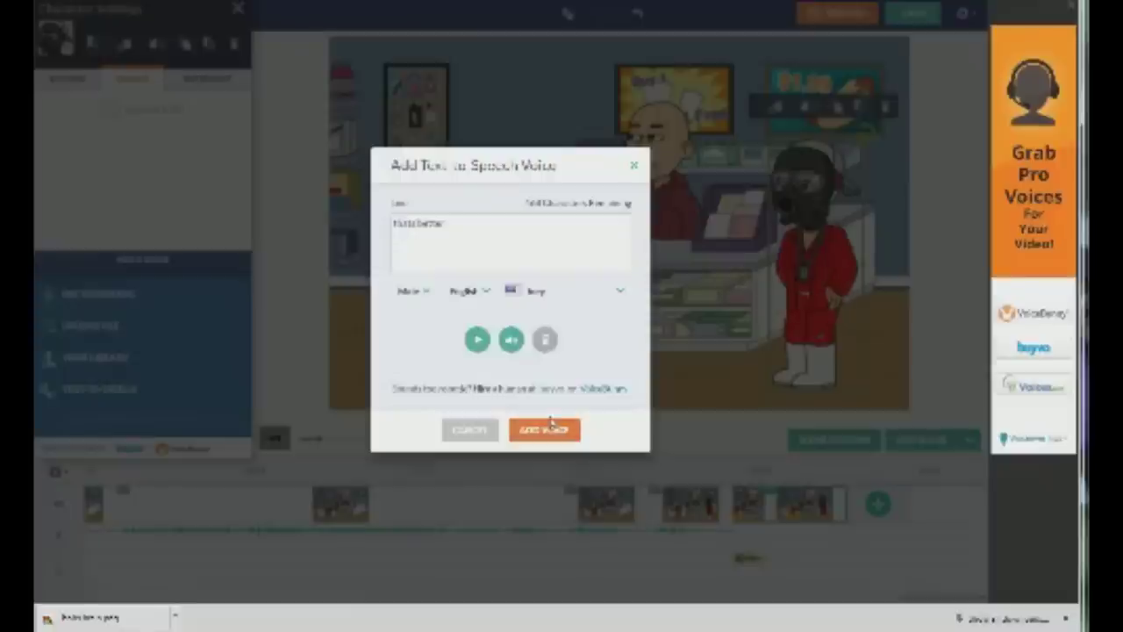
click(568, 437)
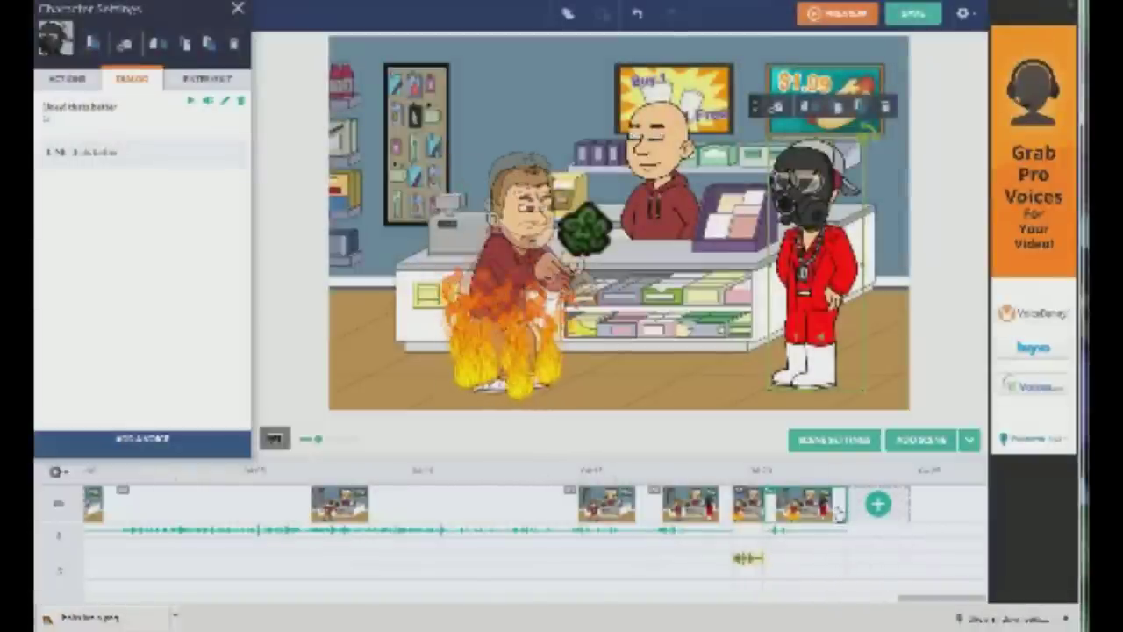
drag(844, 507, 798, 517)
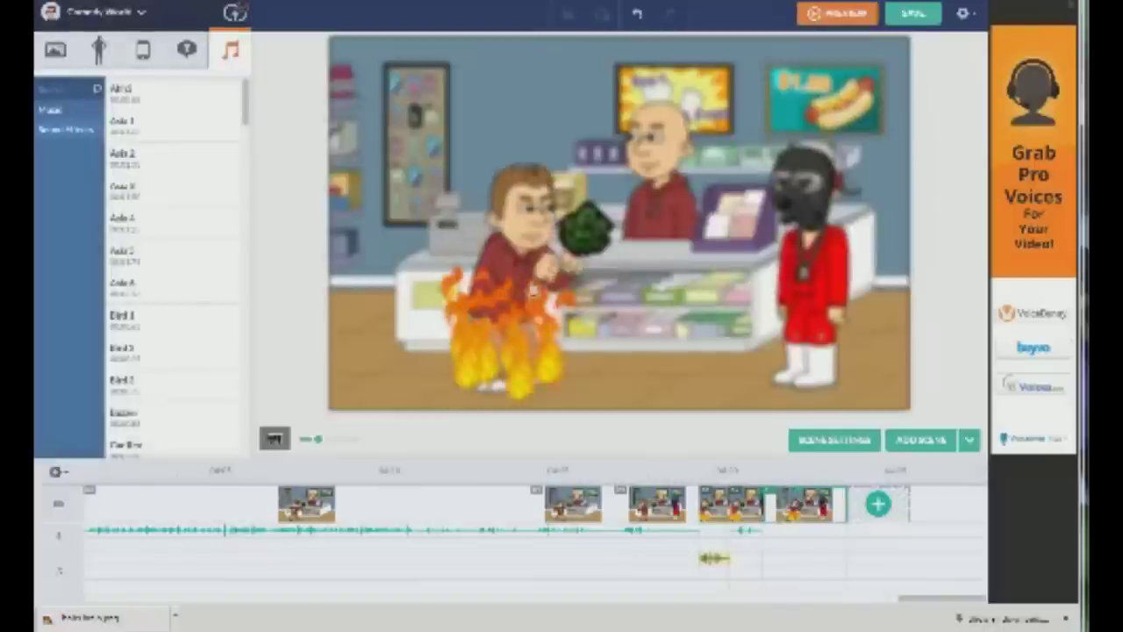
Write the boy's Evil Genius text-to-speech line: "oh no, i am on fire, and fat, what else can possibly happen today"
click(503, 260)
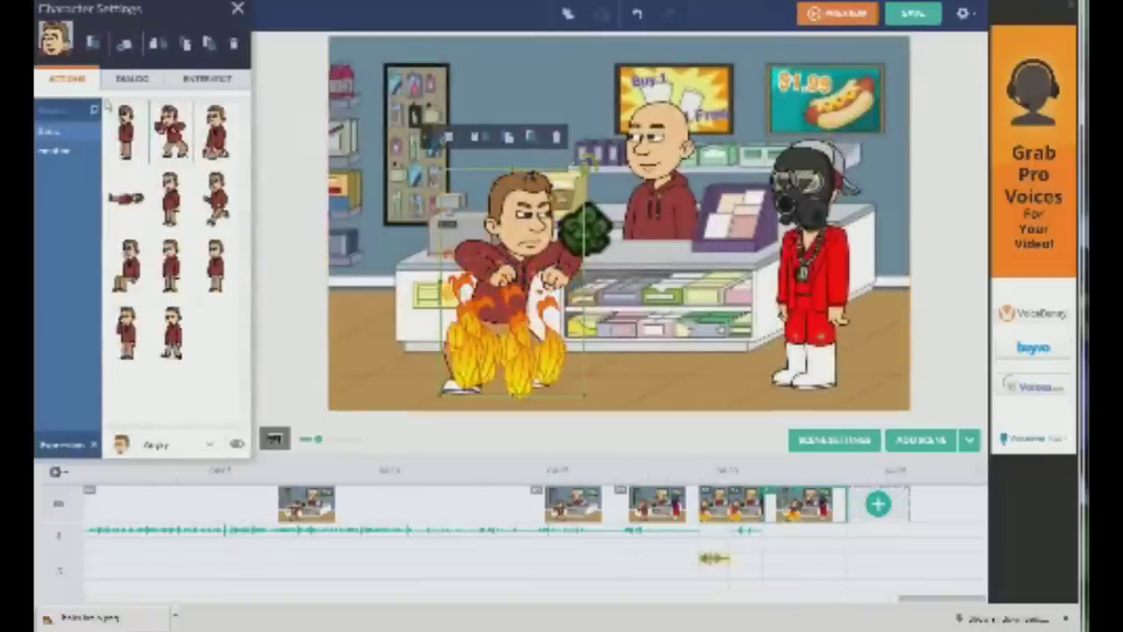
click(130, 79)
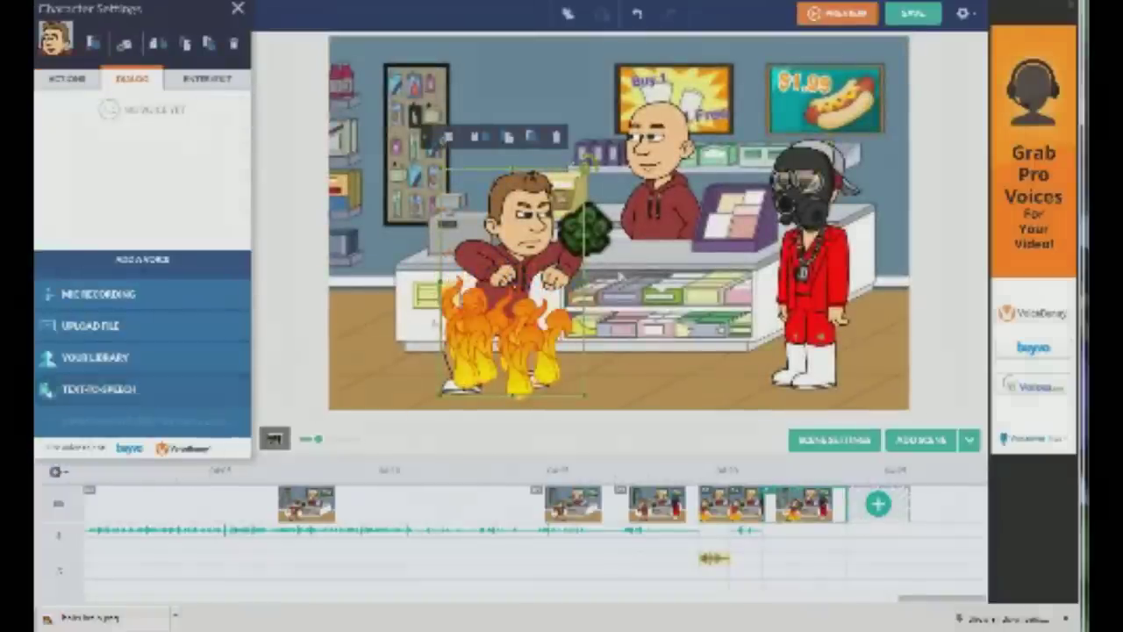
click(114, 390)
text(oh no, i am)
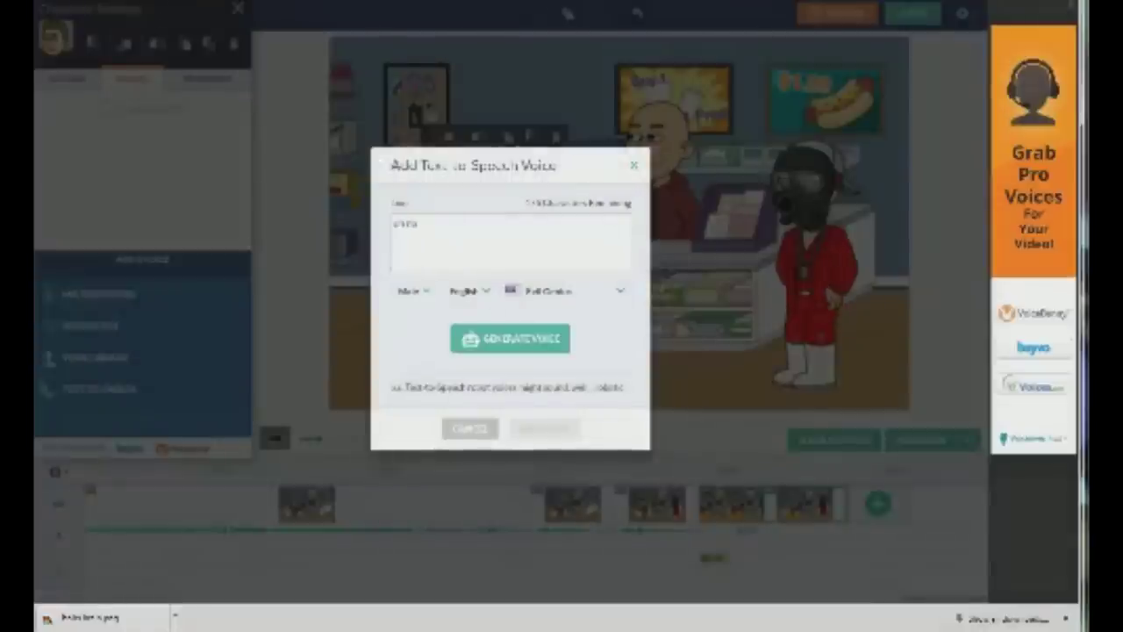
text( on fir)
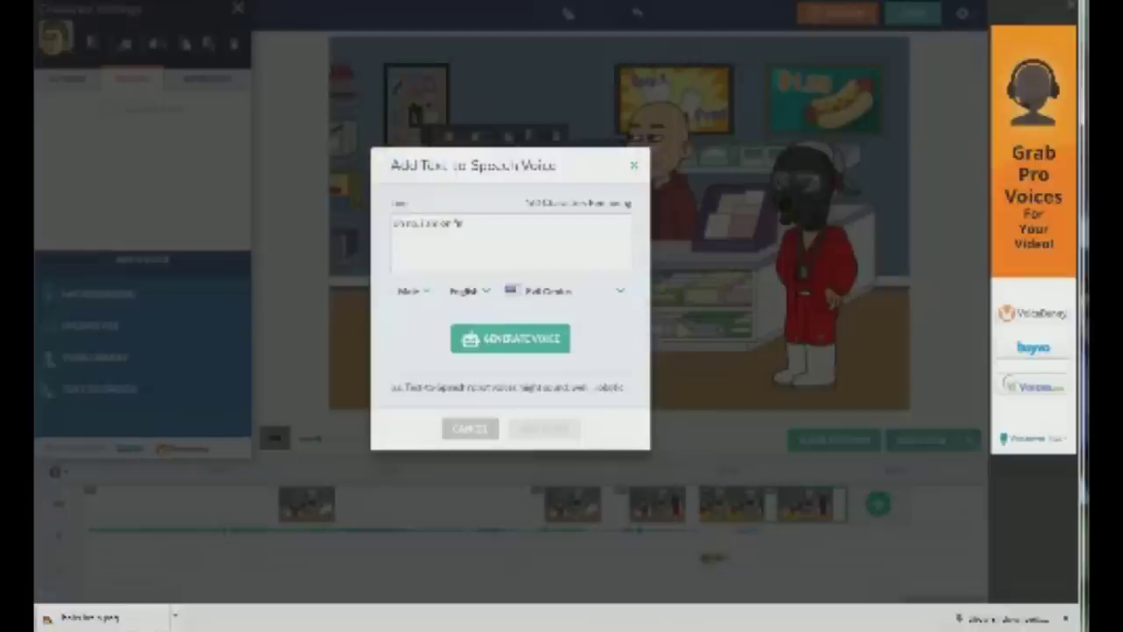
text(e, sod get, what)
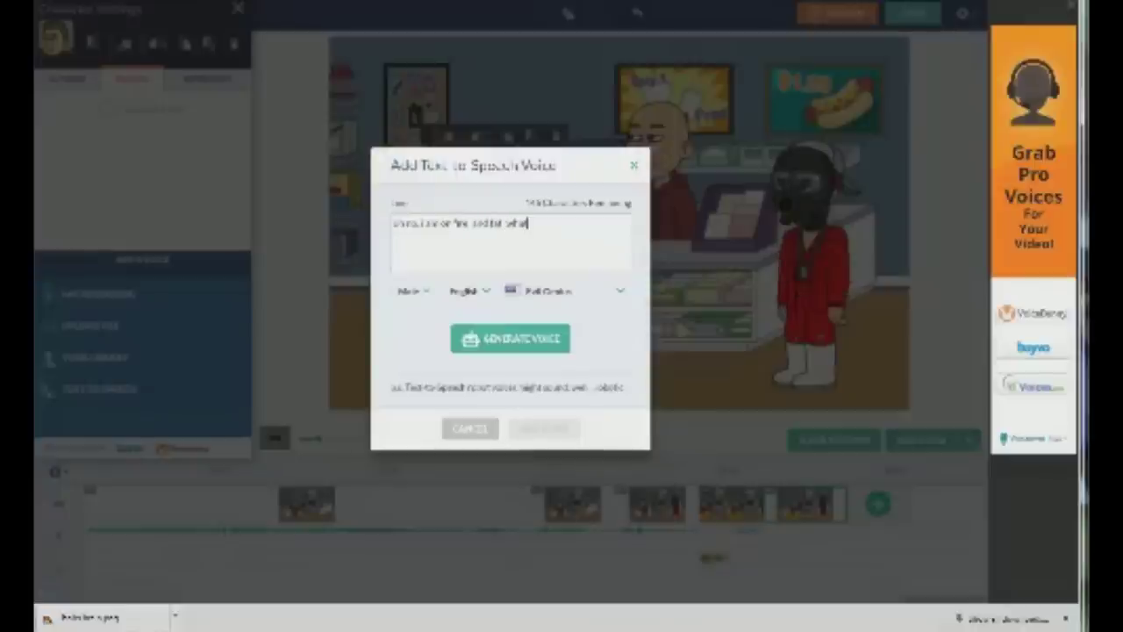
text( can)
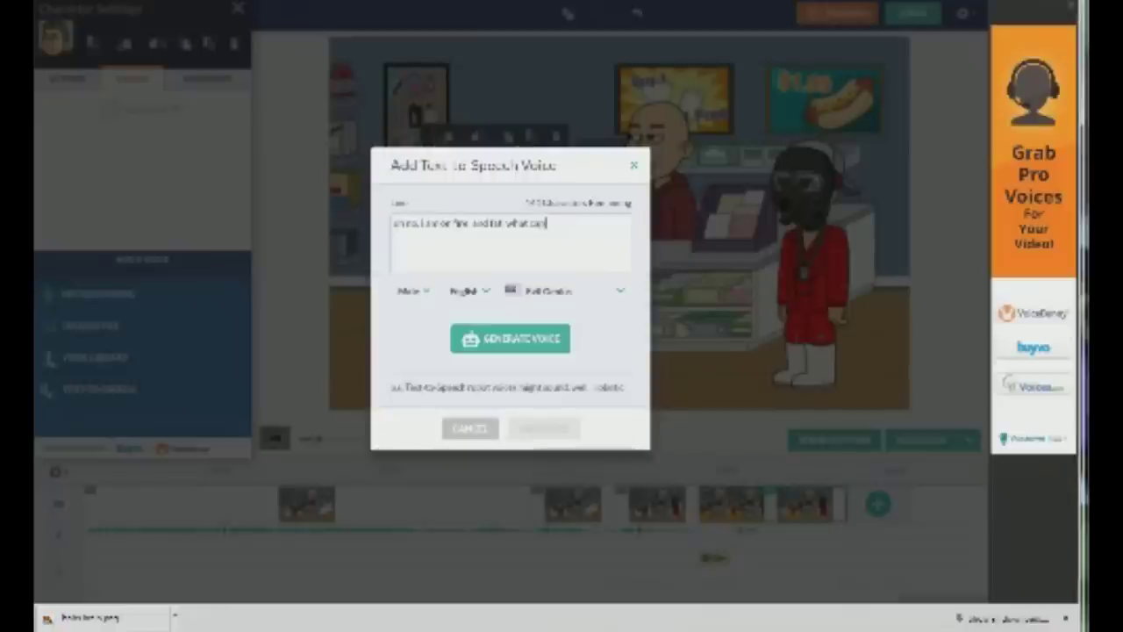
text( possib)
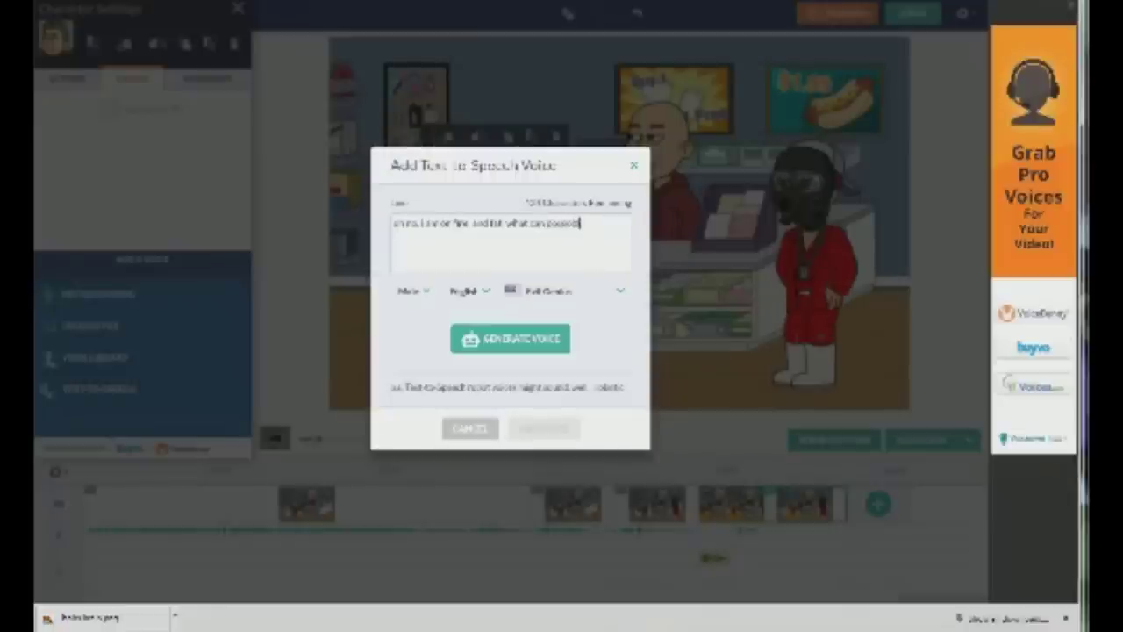
key(BackSpace)
key(BackSpace)
key(BackSpace)
key(BackSpace)
key(BackSpace)
key(BackSpace)
key(BackSpace)
key(BackSpace)
key(BackSpace)
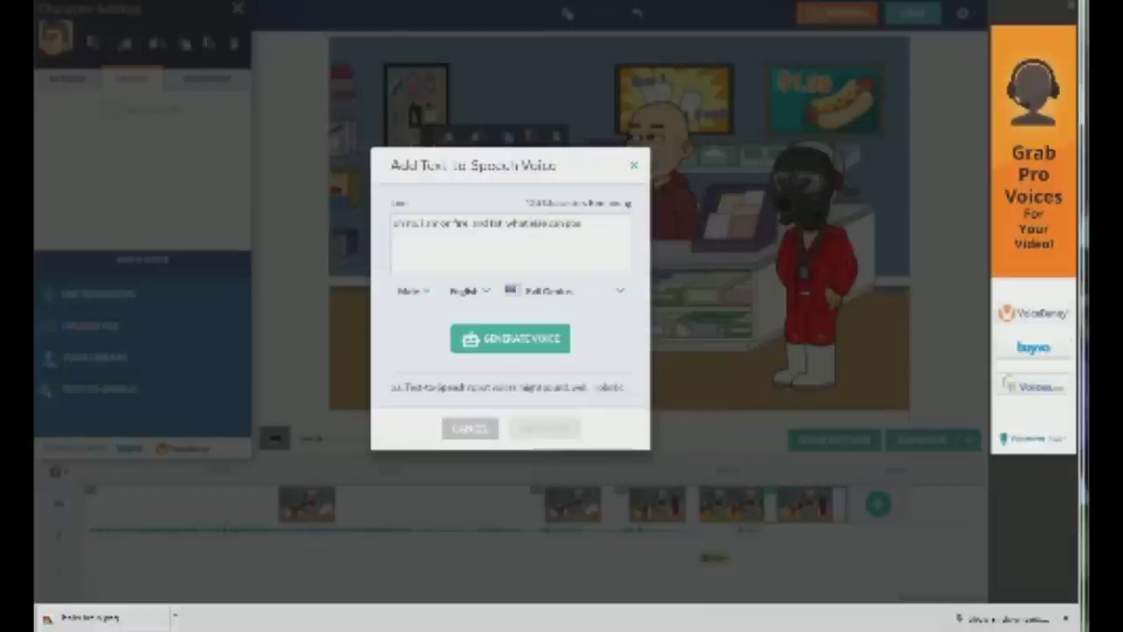
text(s)
text(ibly hap)
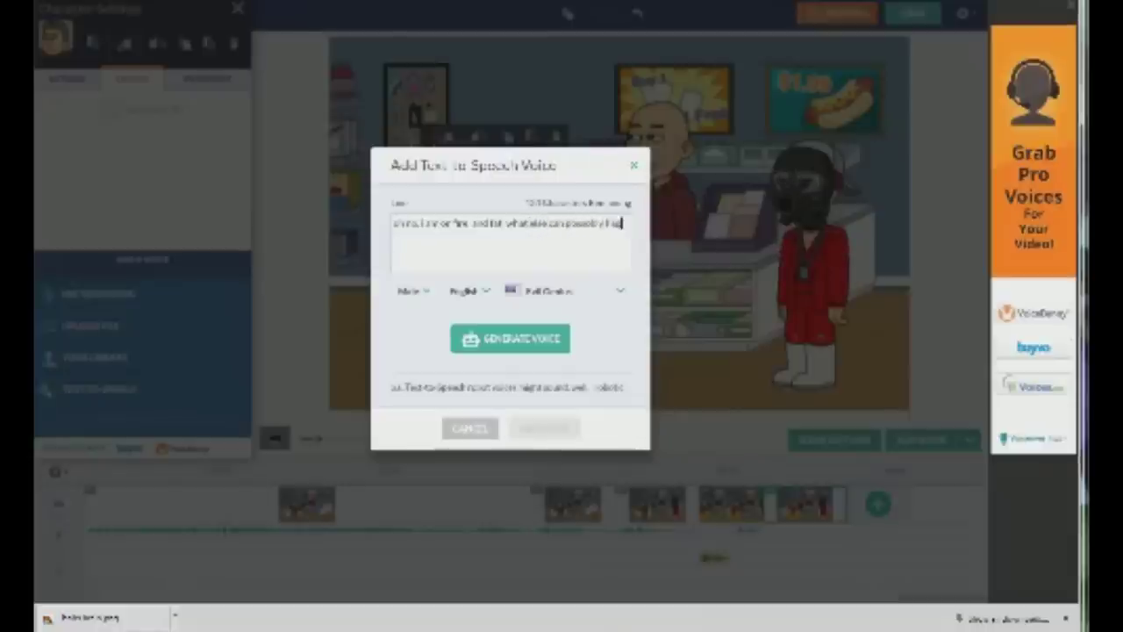
text(pen today)
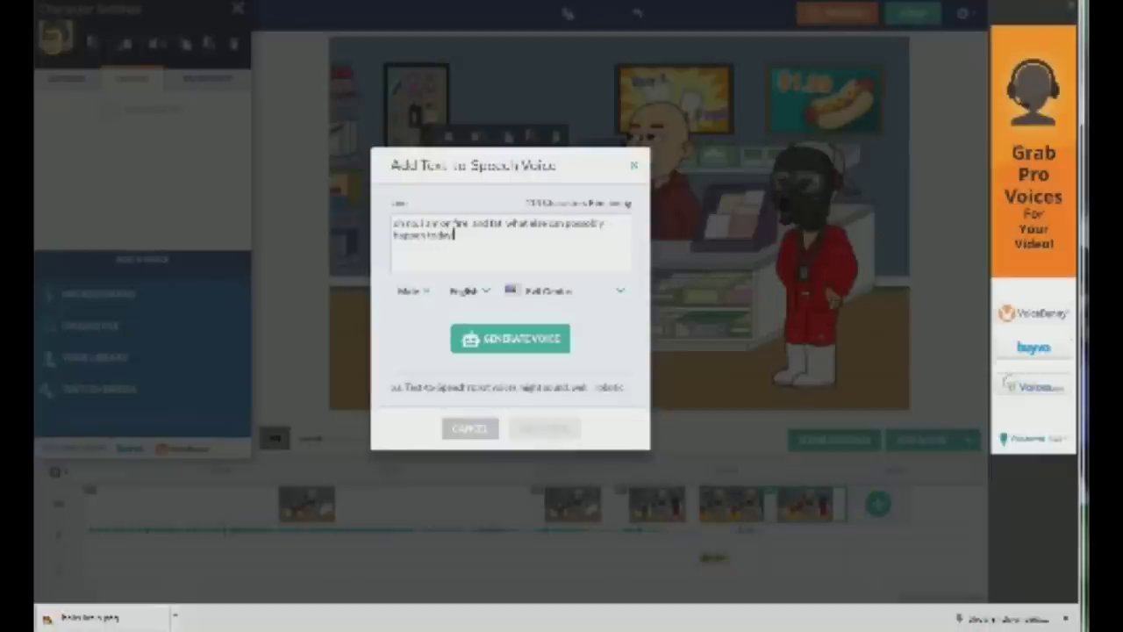
Generate the Evil Genius voice for the boy's line, retrying if needed, and add it to the scene
click(524, 338)
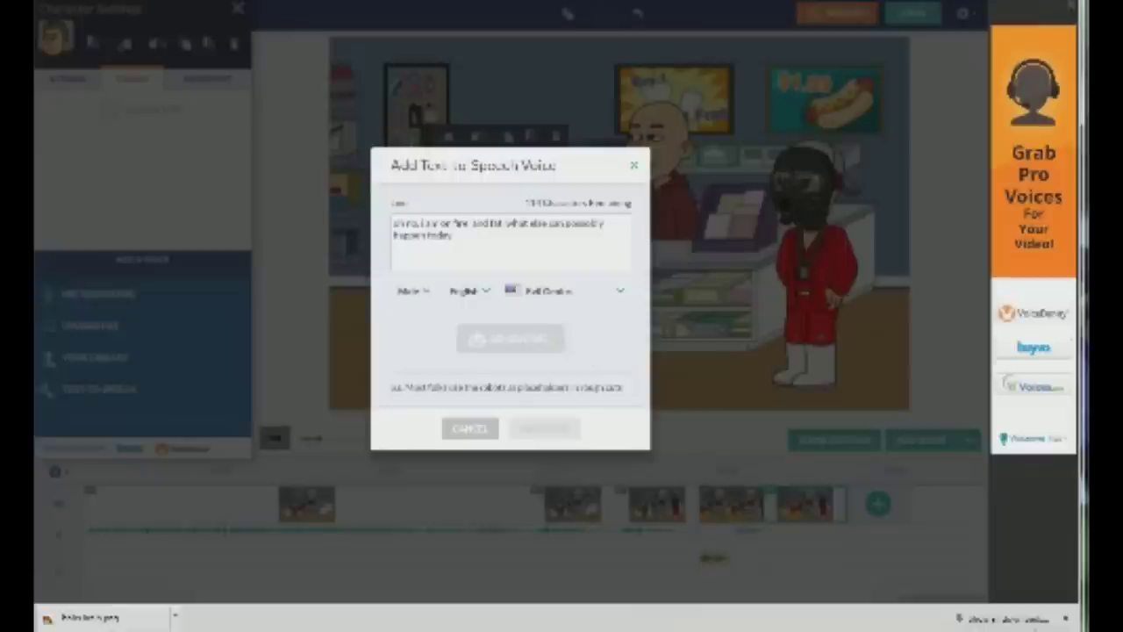
click(1066, 619)
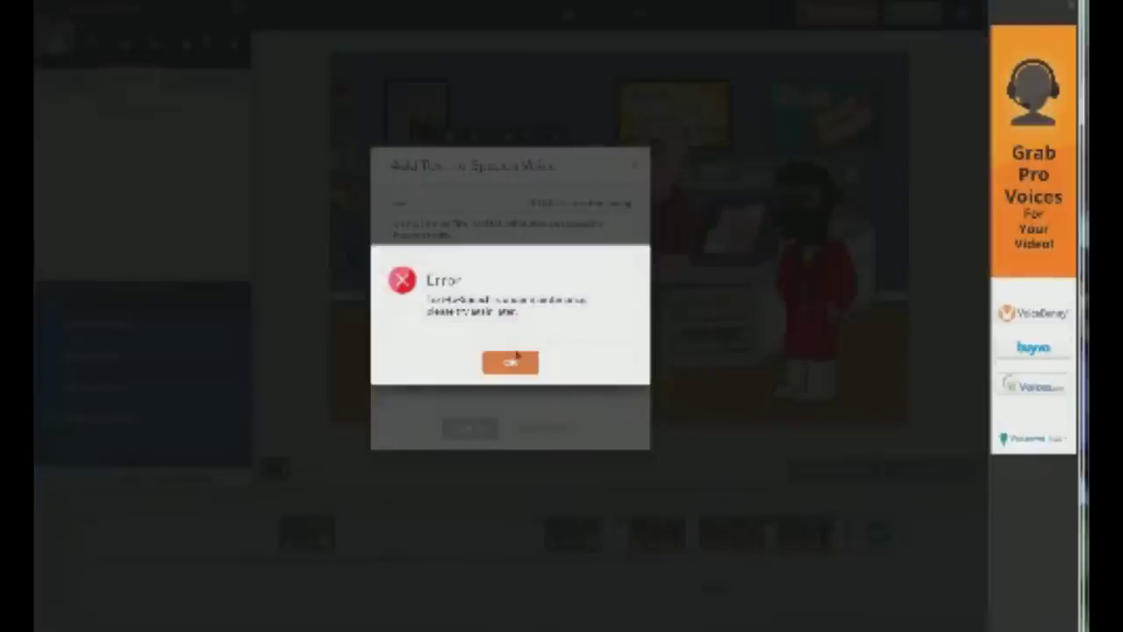
click(508, 361)
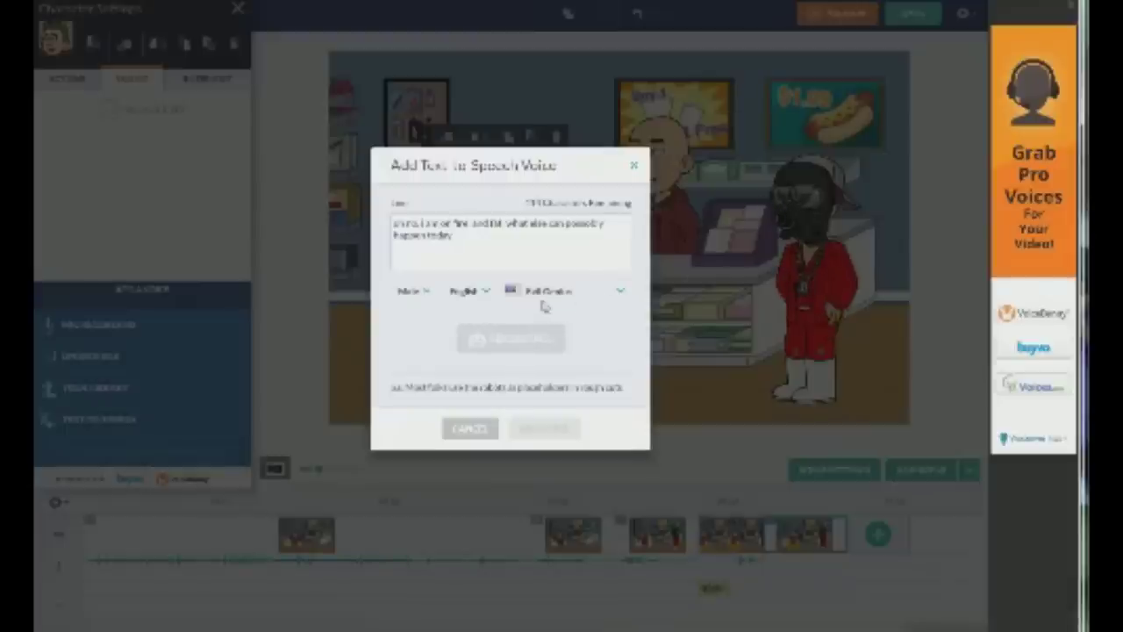
click(514, 337)
click(508, 358)
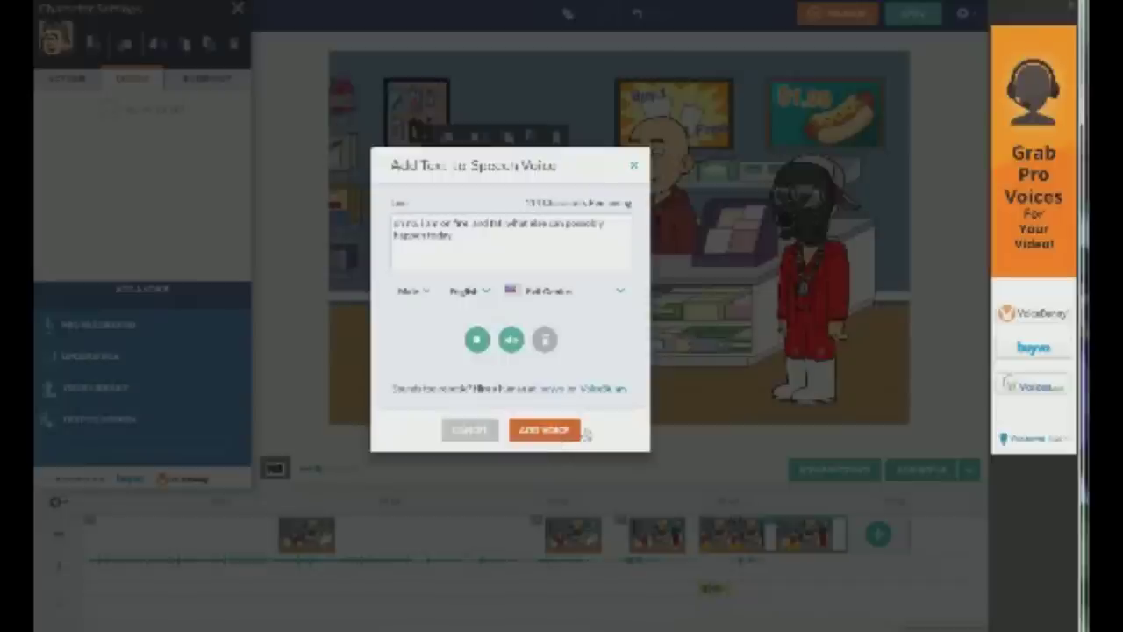
click(553, 431)
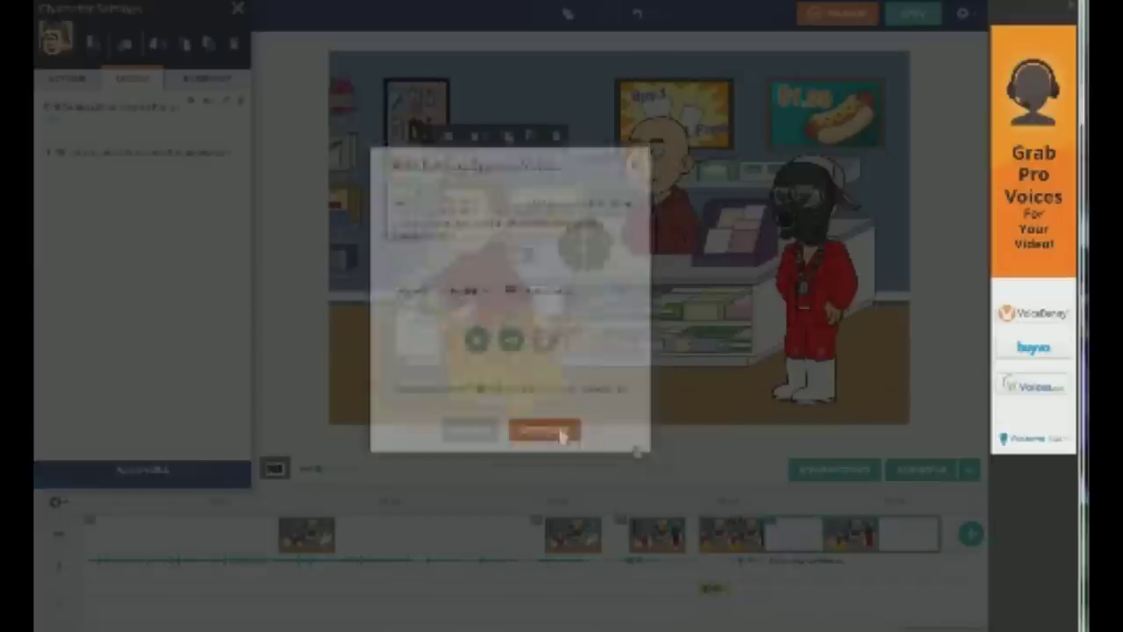
Add a new scene after the boy's line and place a background track from the Music library beneath it
click(965, 535)
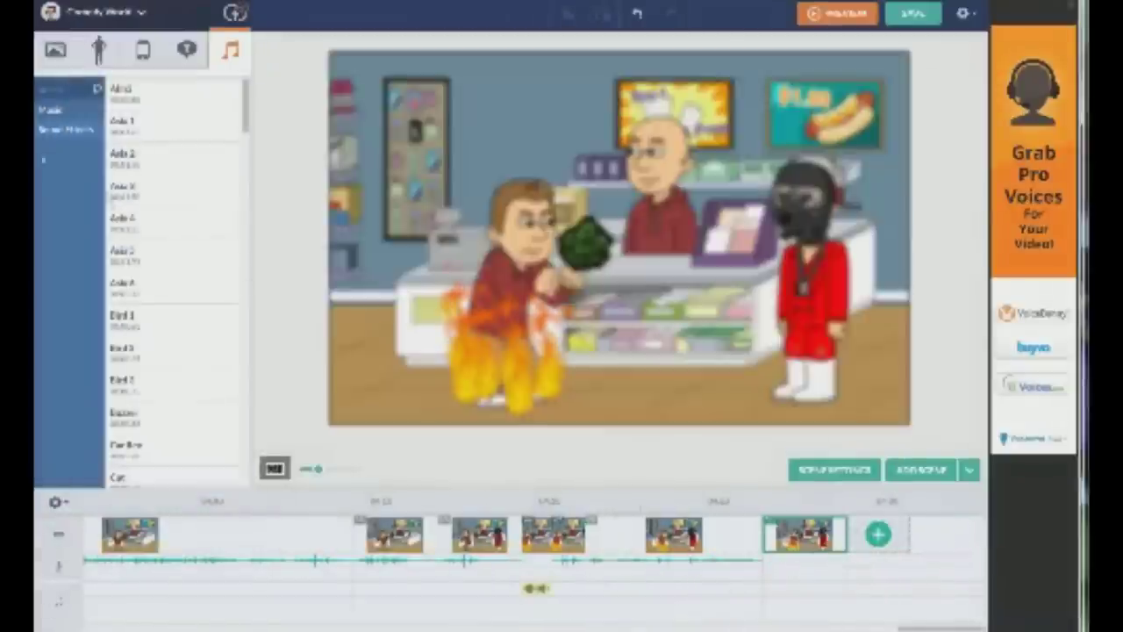
click(61, 111)
scroll(218, 296, down, 6)
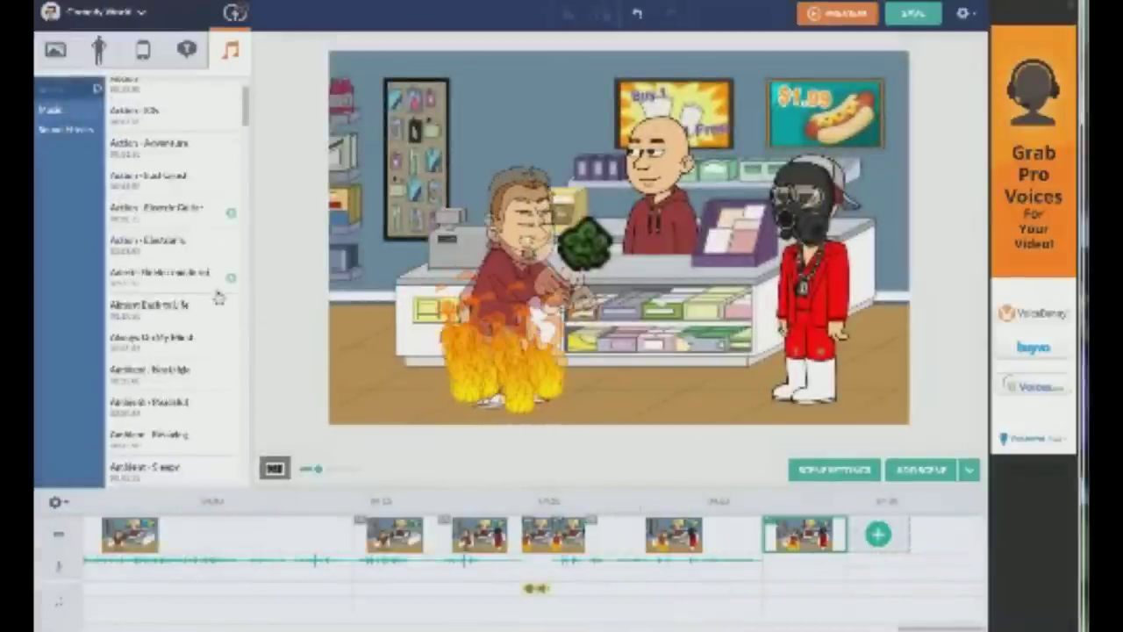
scroll(210, 296, down, 5)
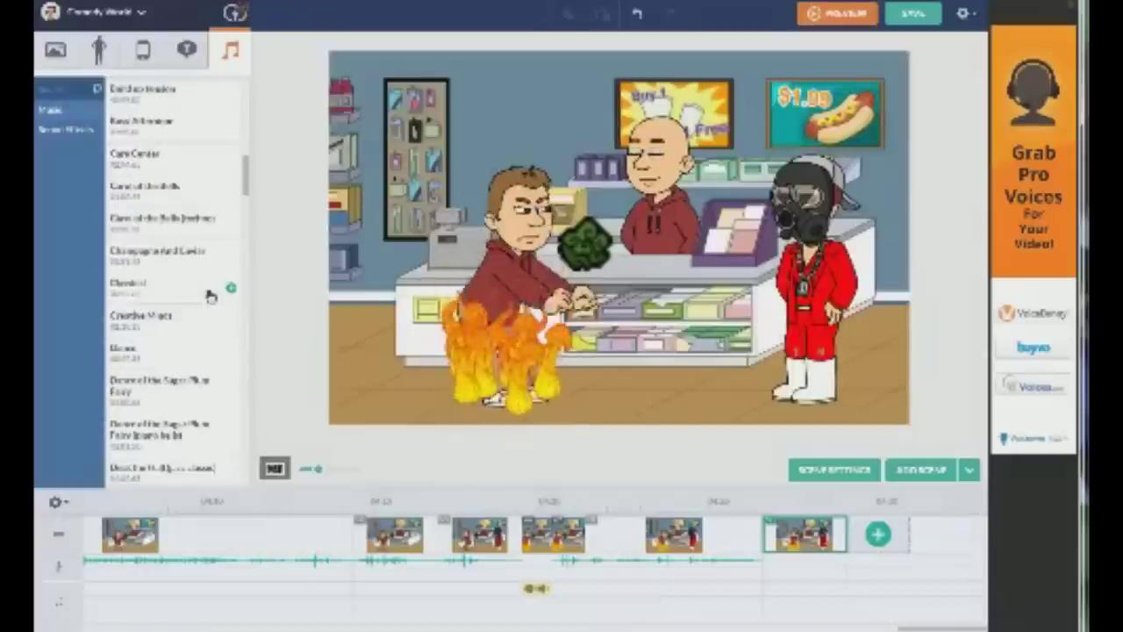
scroll(184, 360, down, 5)
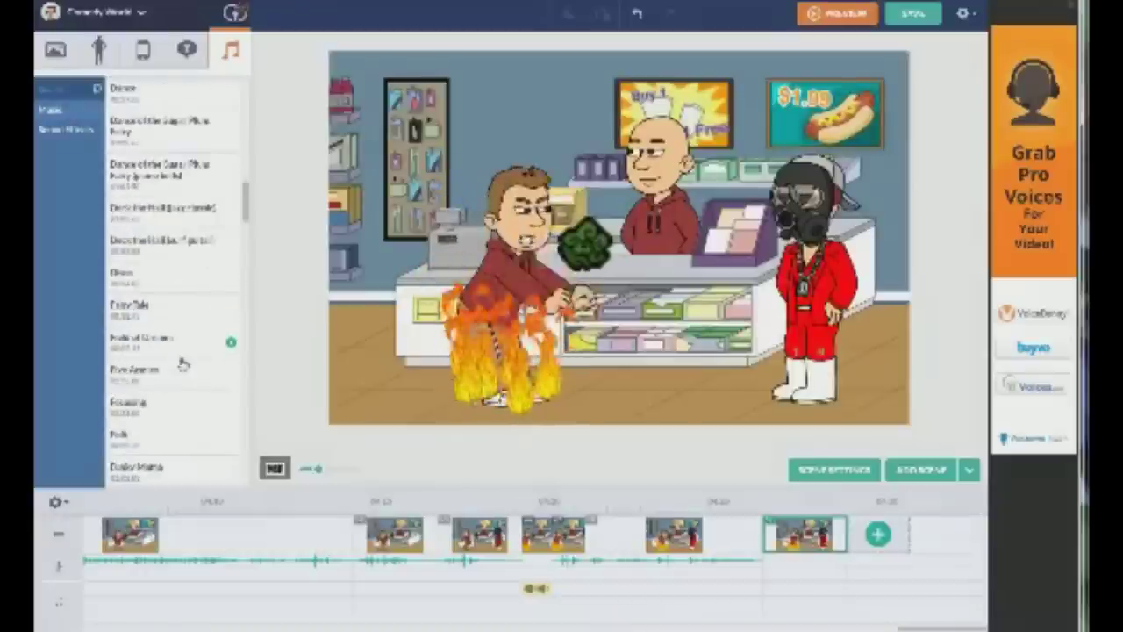
scroll(181, 364, down, 3)
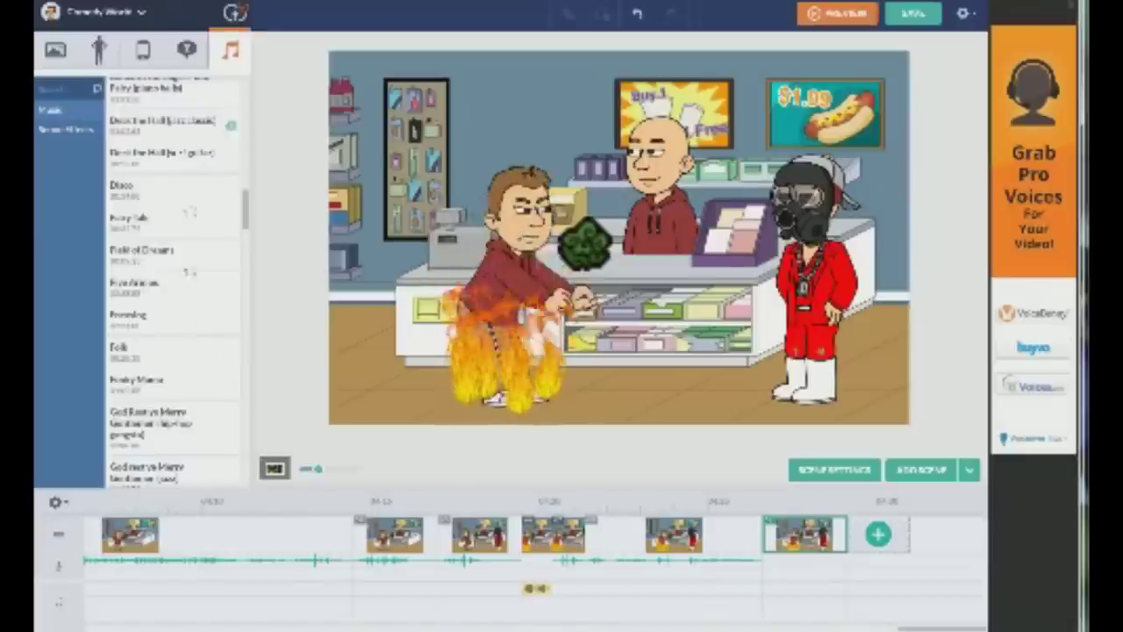
scroll(188, 324, down, 3)
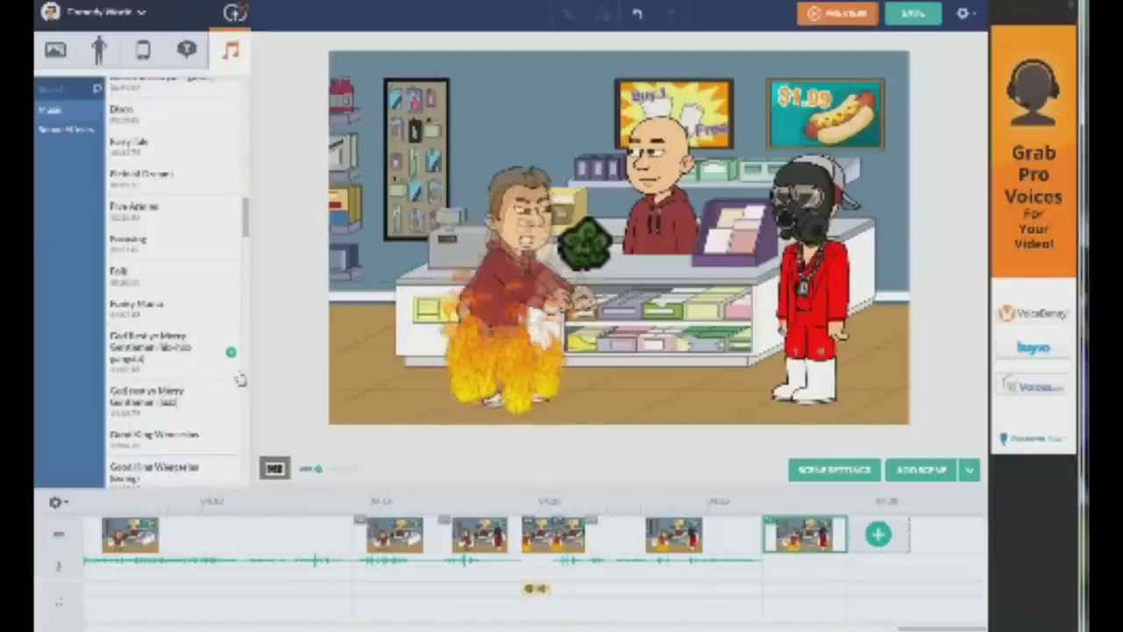
scroll(227, 413, down, 6)
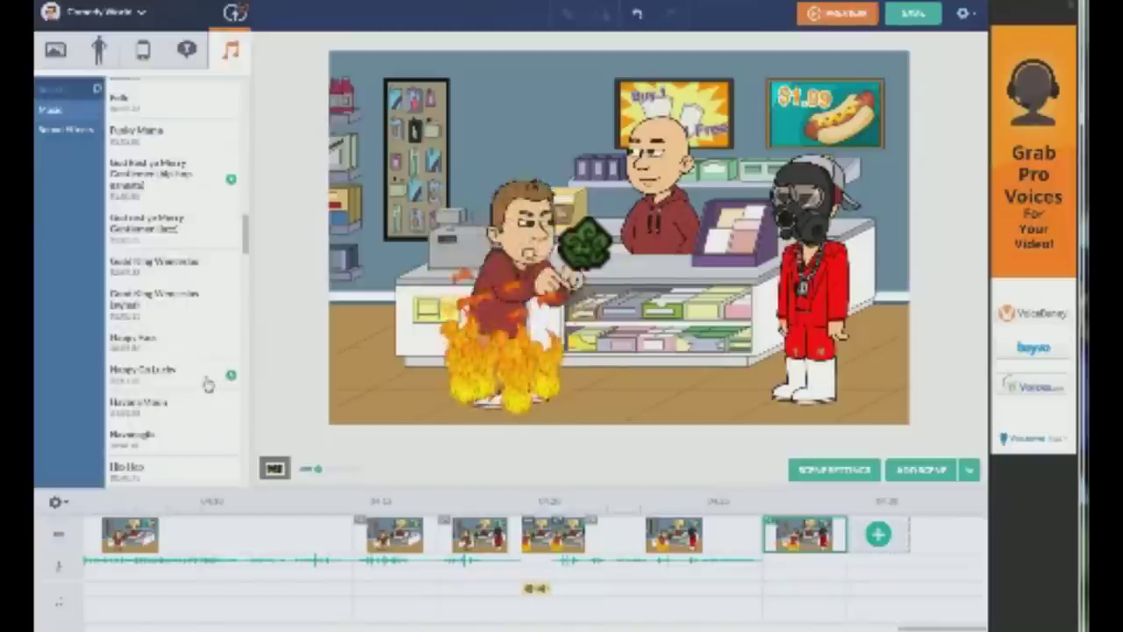
scroll(223, 349, down, 3)
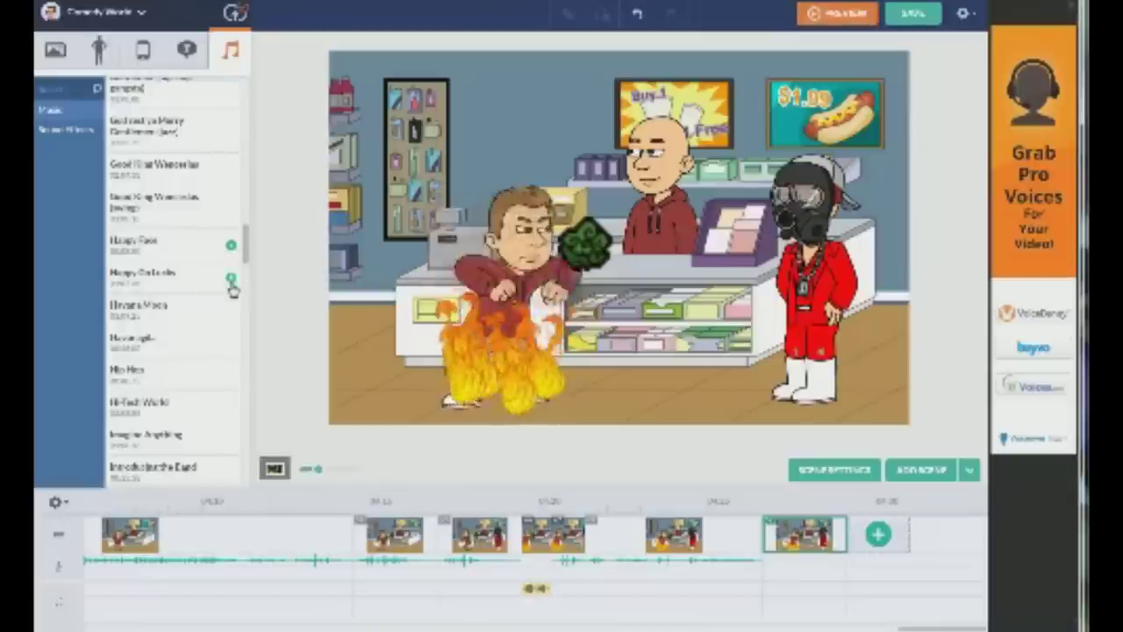
click(230, 315)
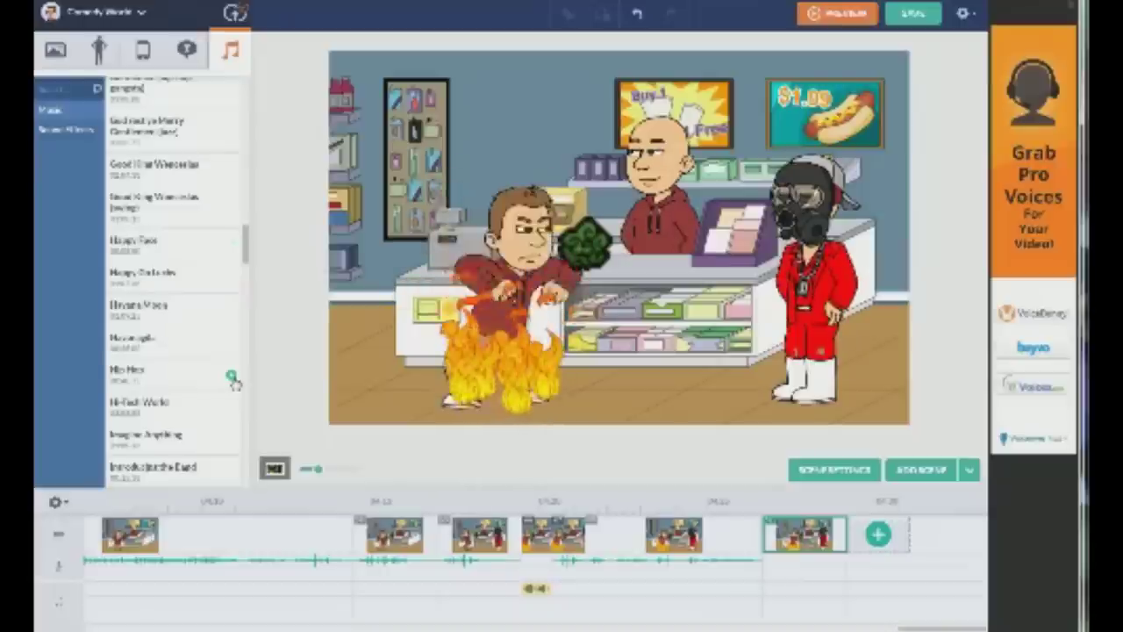
scroll(231, 378, down, 3)
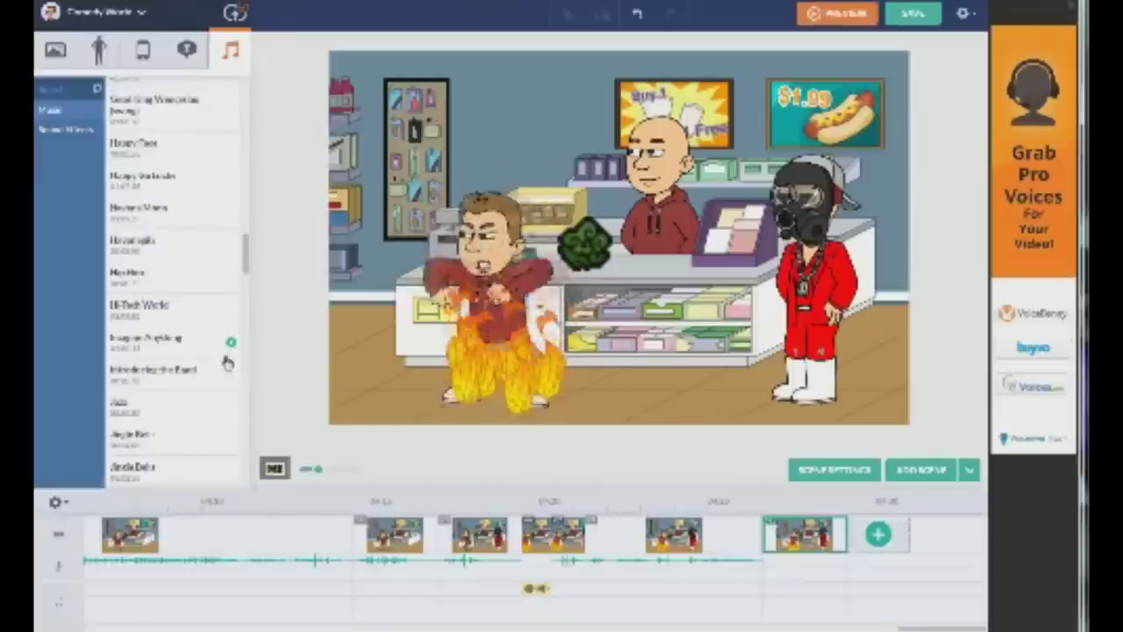
scroll(230, 358, down, 3)
click(177, 246)
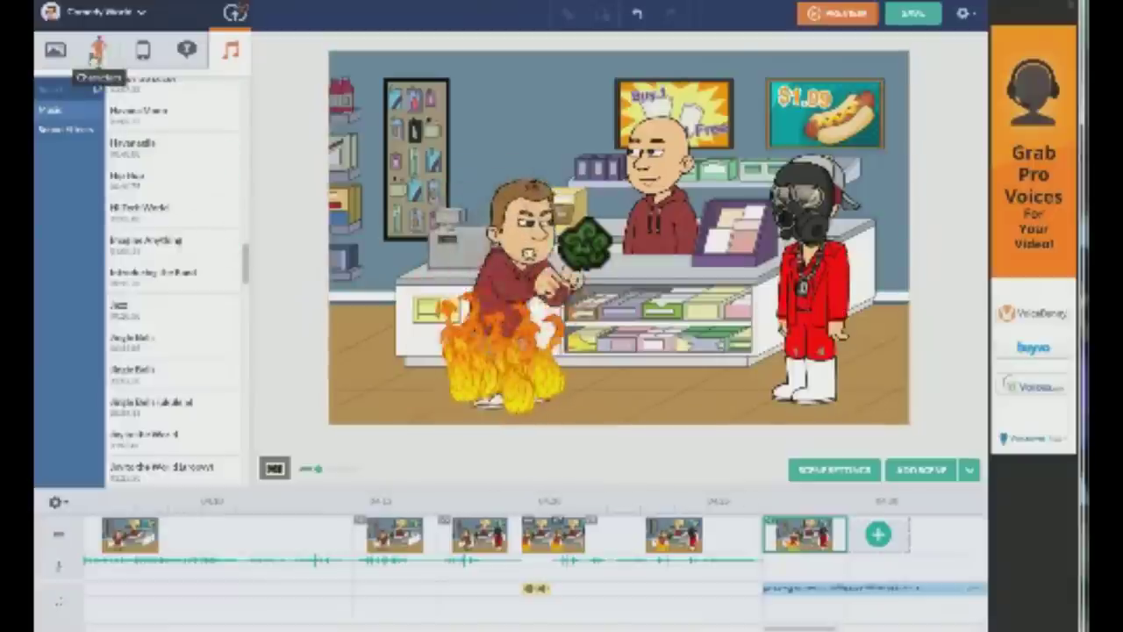
Clear the earlier fire search in the props library so the full collection is listed
click(96, 50)
click(140, 50)
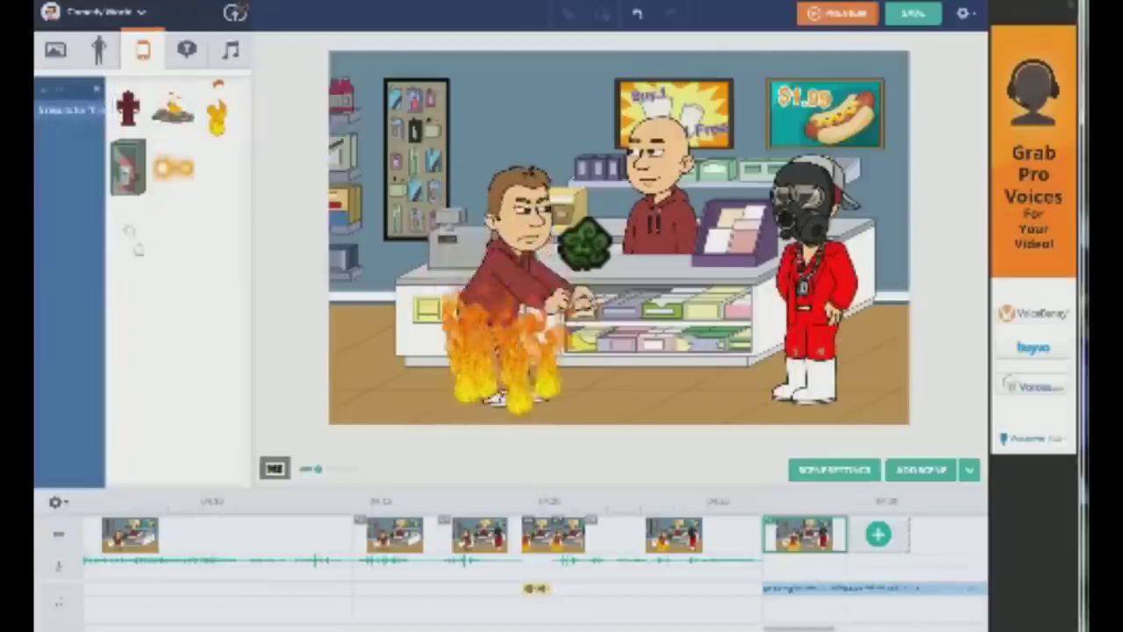
click(100, 90)
click(173, 285)
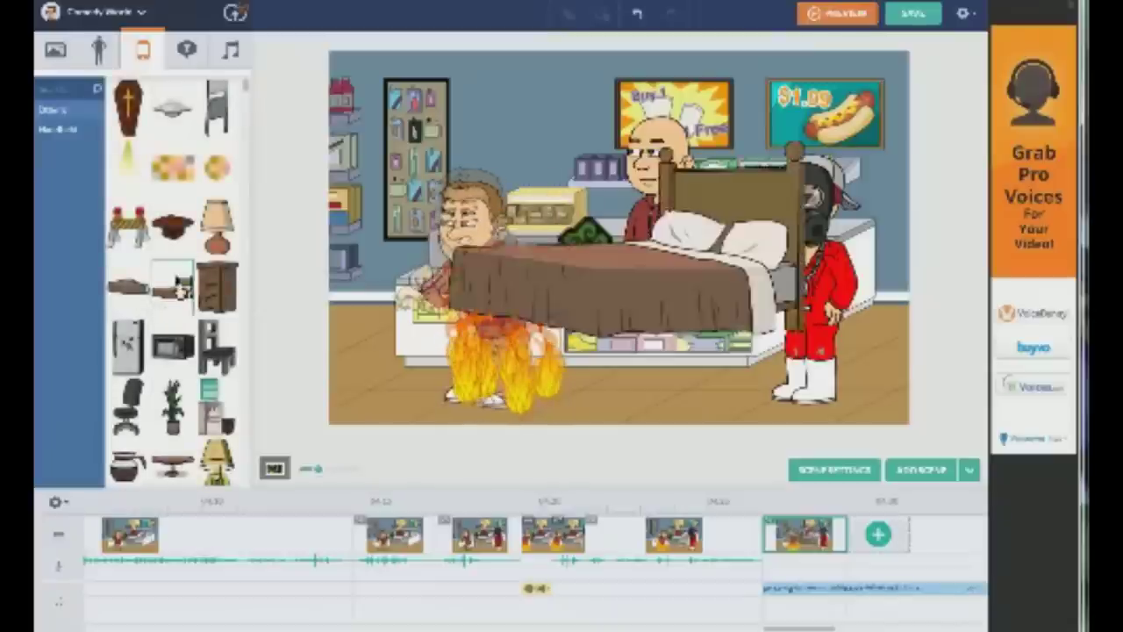
click(682, 308)
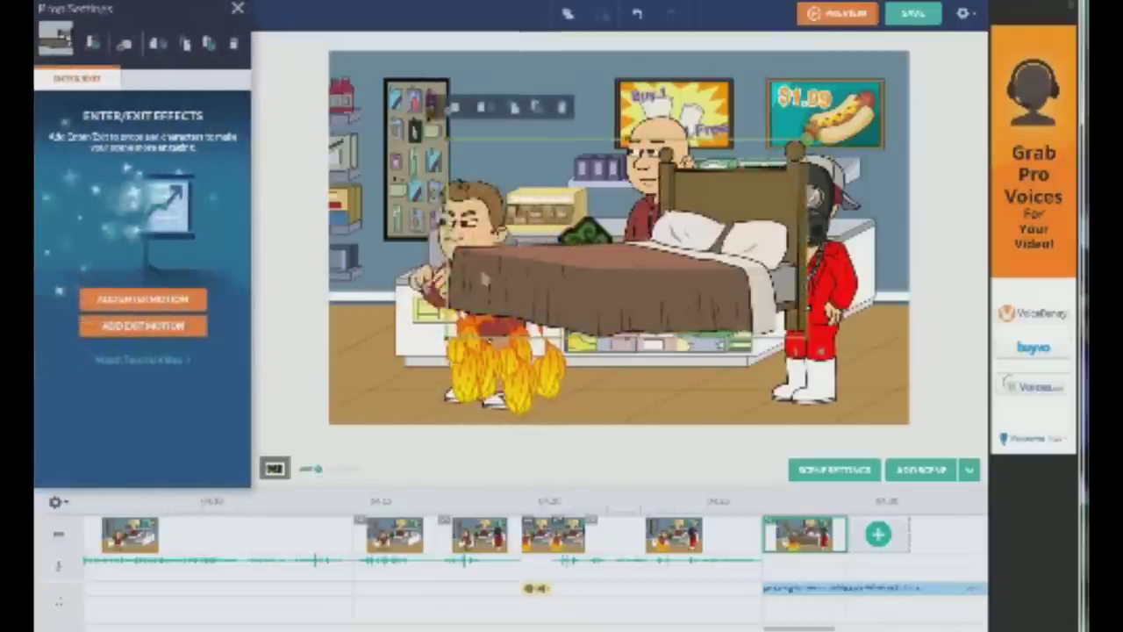
key(Delete)
Add the red and white rocket prop, enlarge it, tilt it toward the burning boy, and park it at the scene's upper-right corner
drag(246, 94, 226, 195)
scroll(227, 195, down, 5)
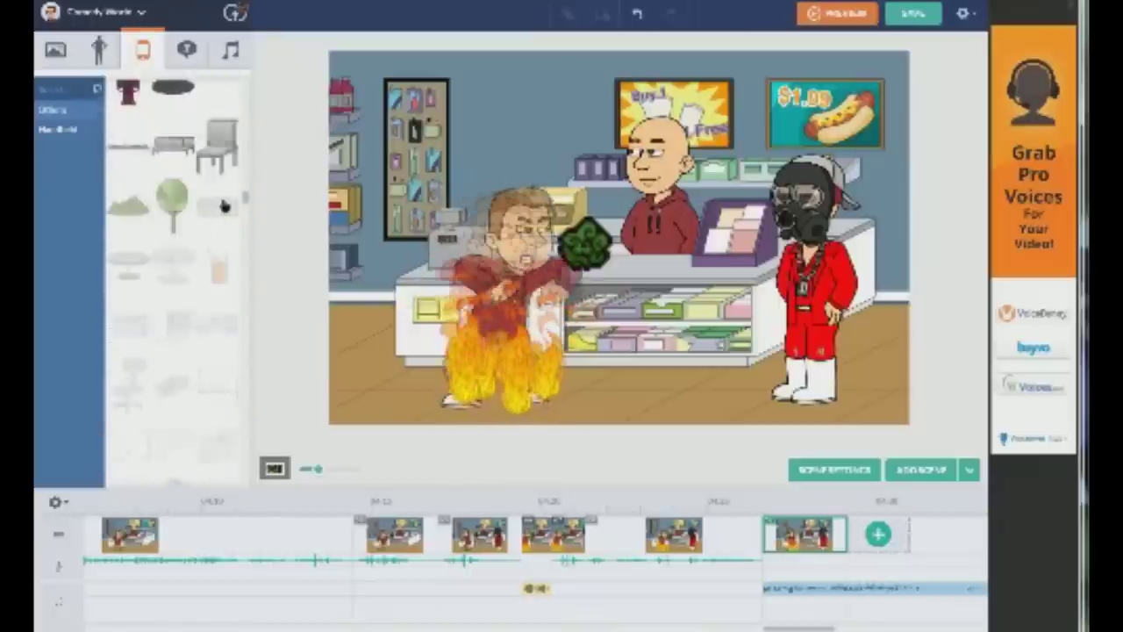
scroll(218, 224, down, 10)
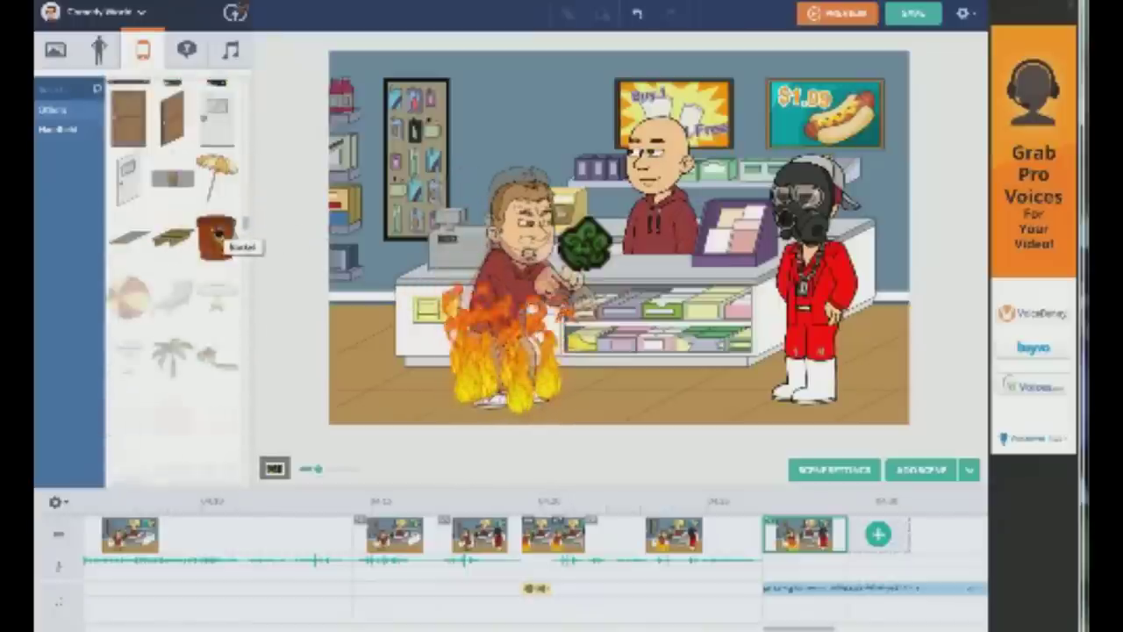
scroll(226, 256, down, 10)
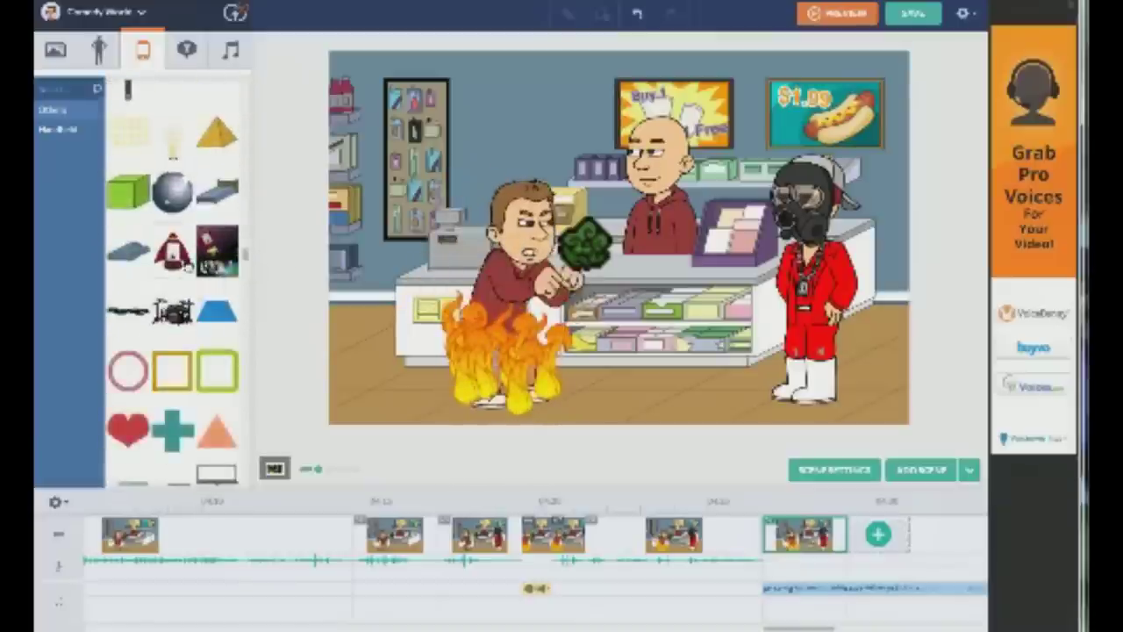
click(174, 253)
click(616, 248)
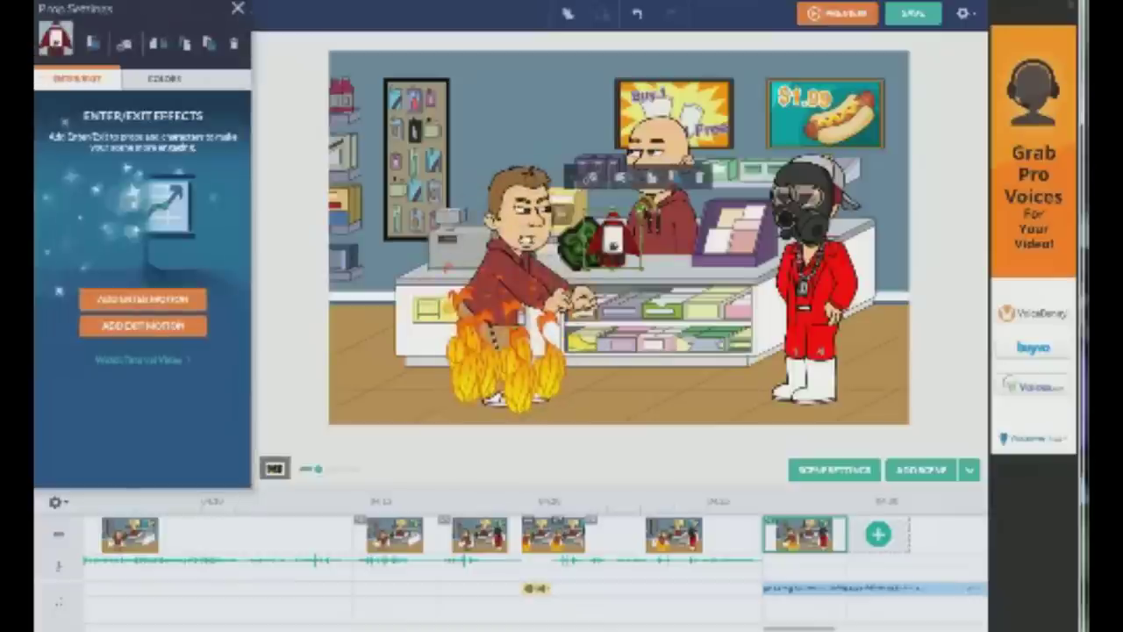
drag(696, 156, 509, 207)
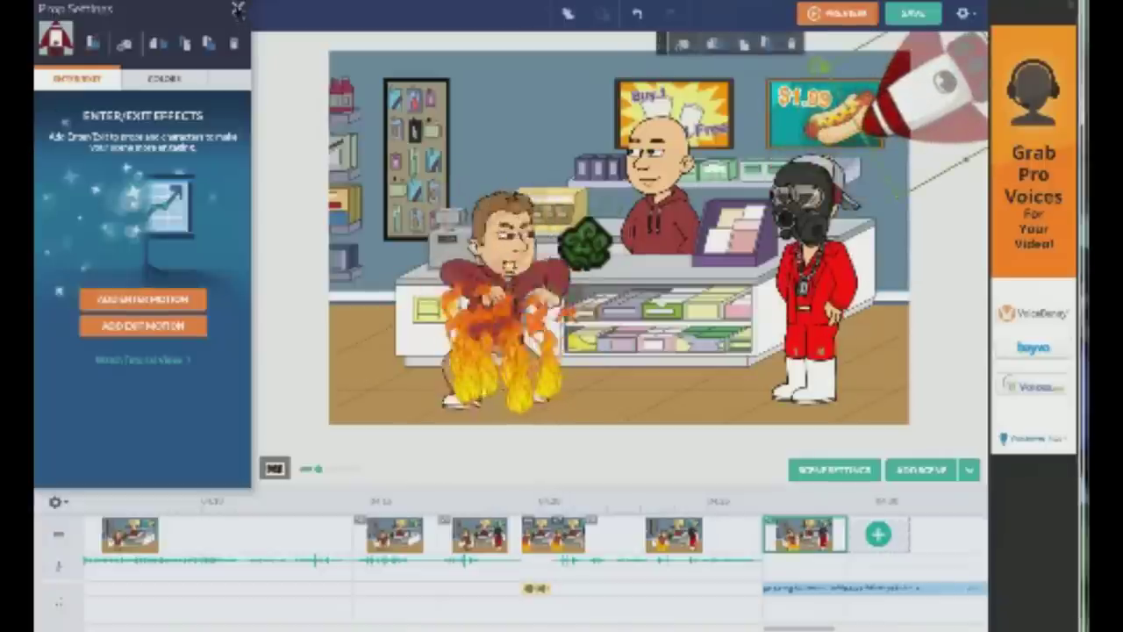
Give the rocket a motion effect and set its type to Movement so it follows a motion path
click(237, 10)
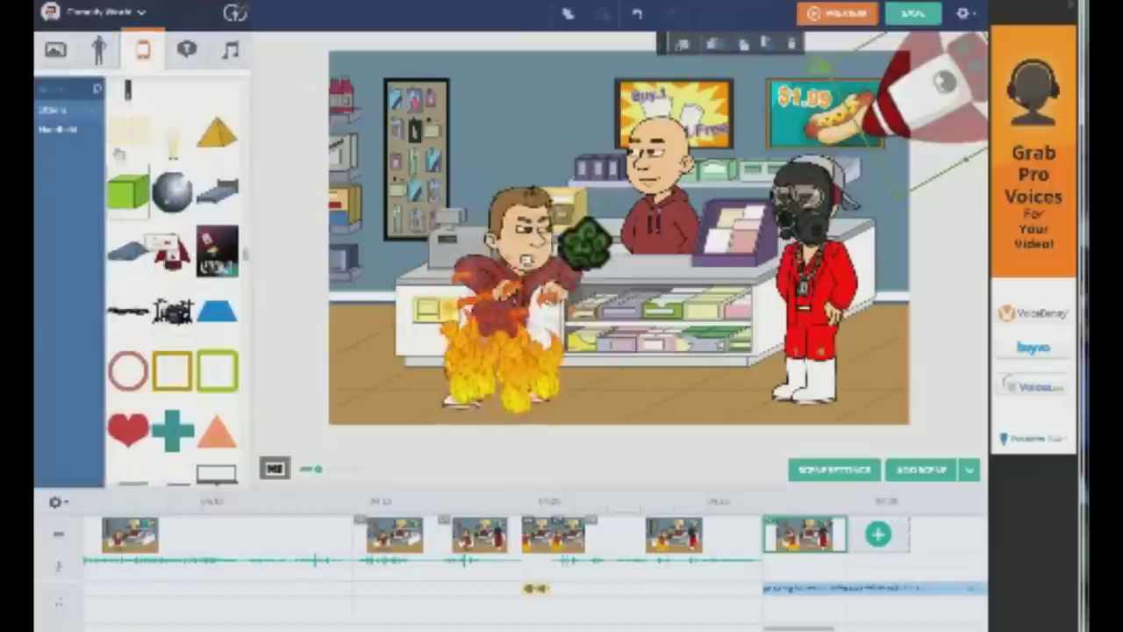
click(866, 80)
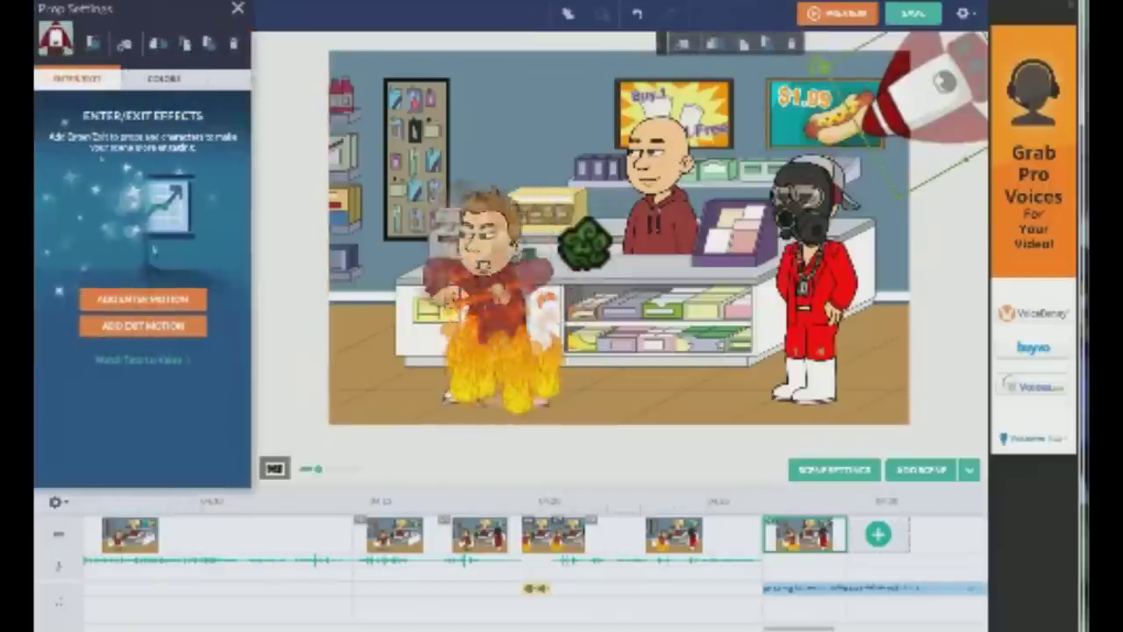
click(159, 301)
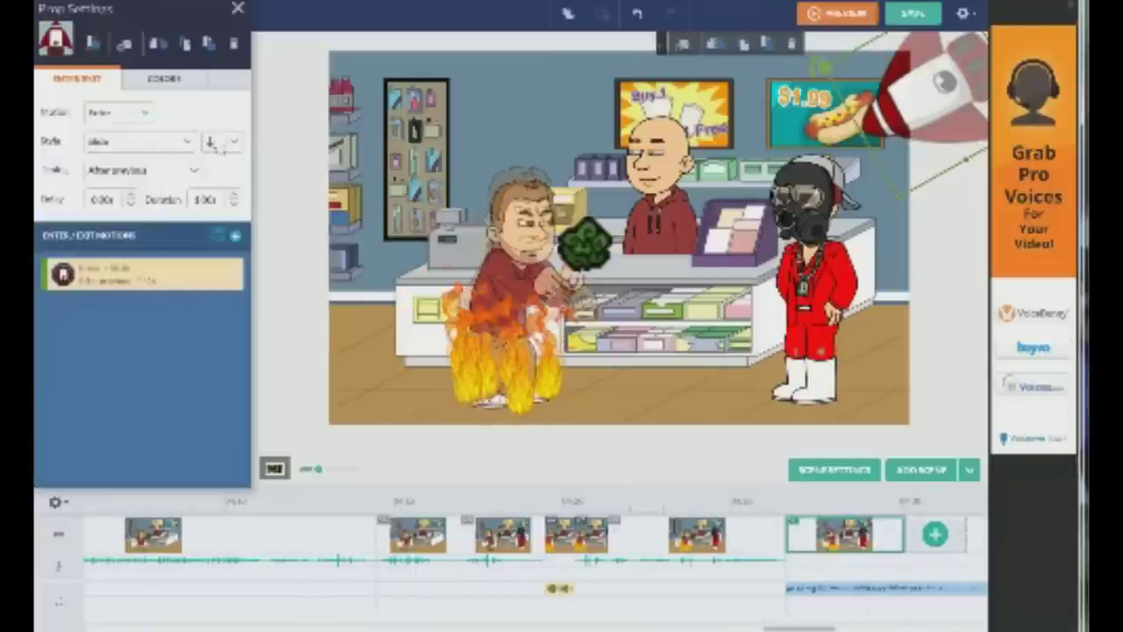
click(144, 115)
click(143, 114)
click(143, 115)
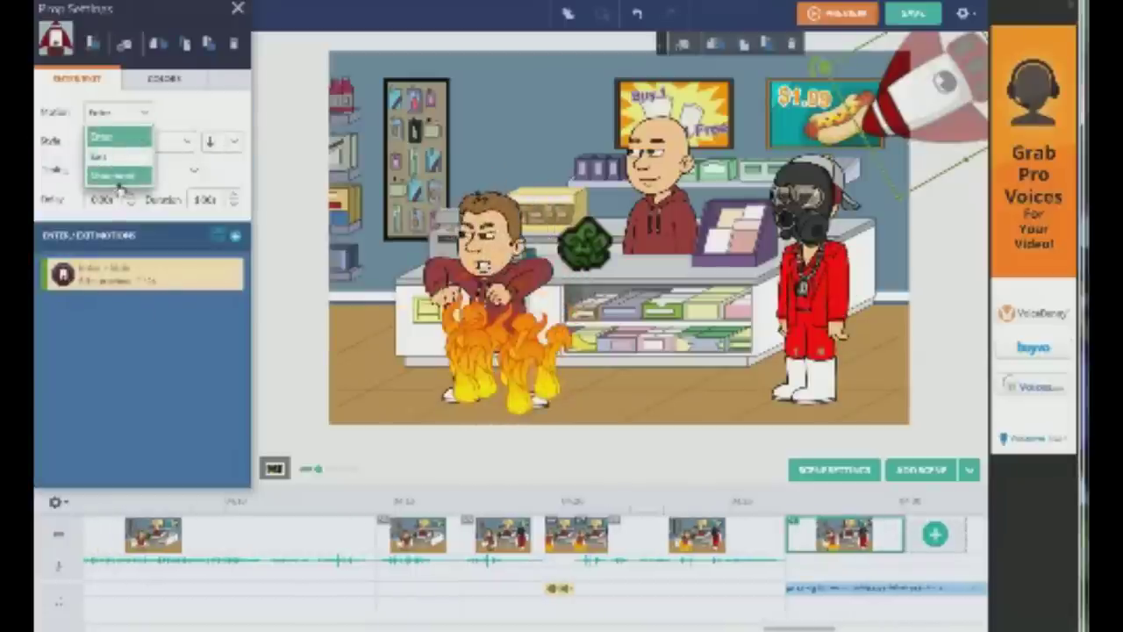
click(119, 179)
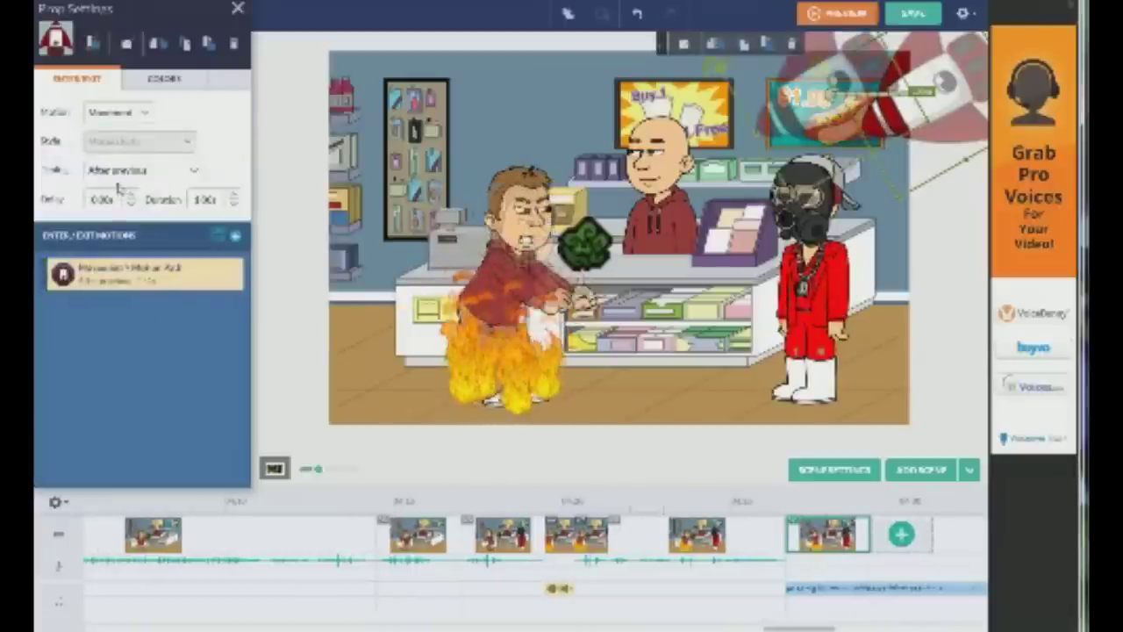
Set the rocket's movement duration to 2 seconds and end its motion path at the burning boy
click(232, 196)
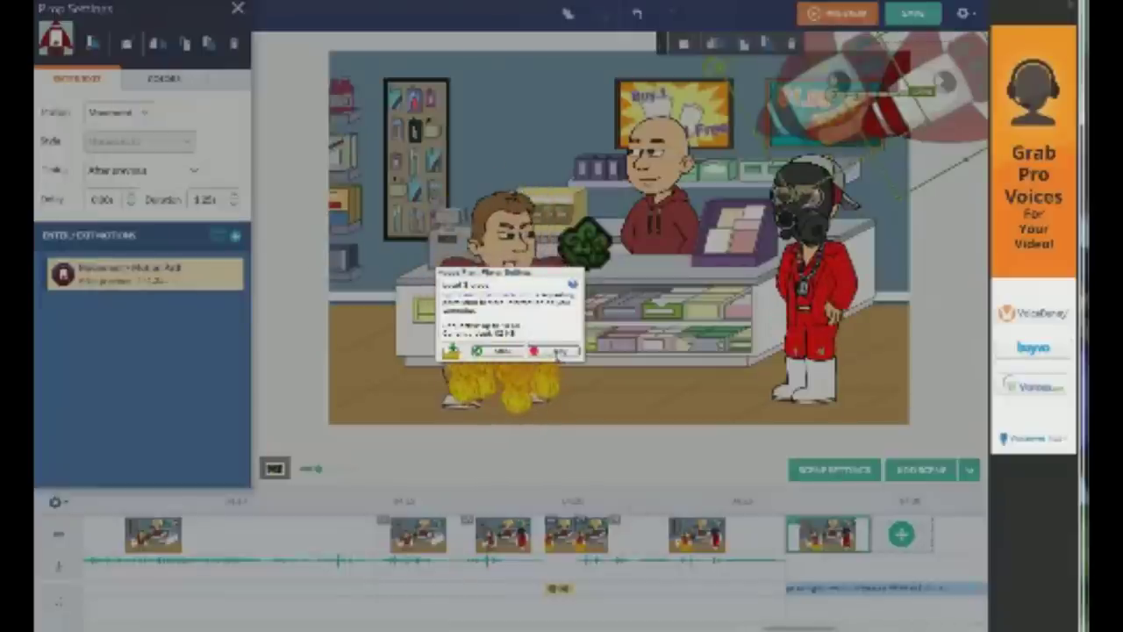
click(557, 352)
click(234, 196)
click(234, 196)
click(234, 196)
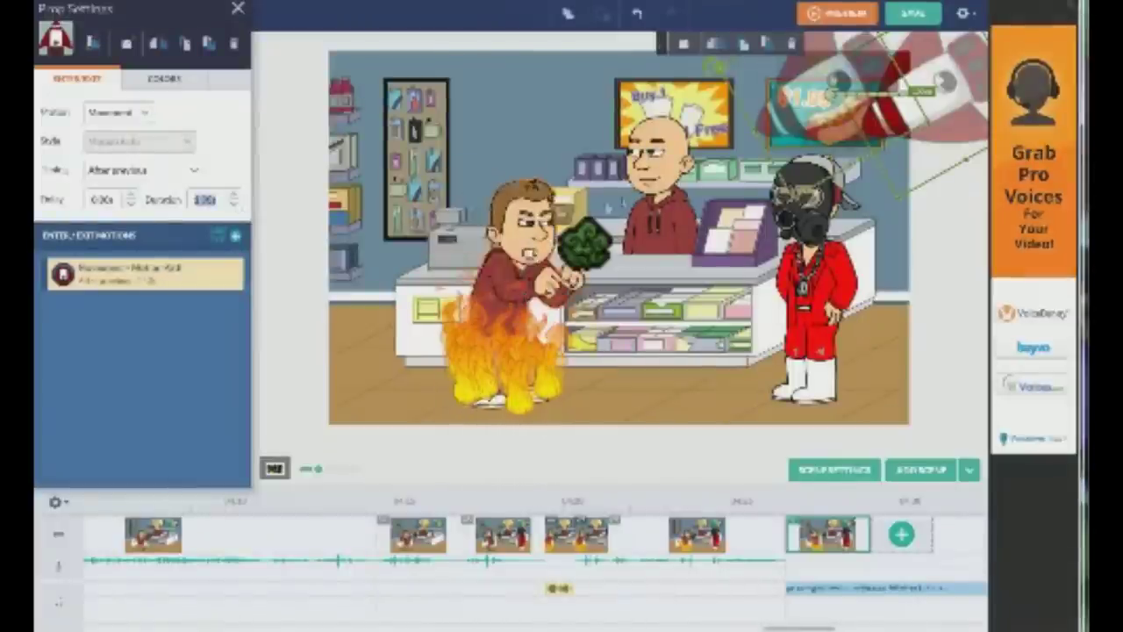
drag(833, 95, 617, 212)
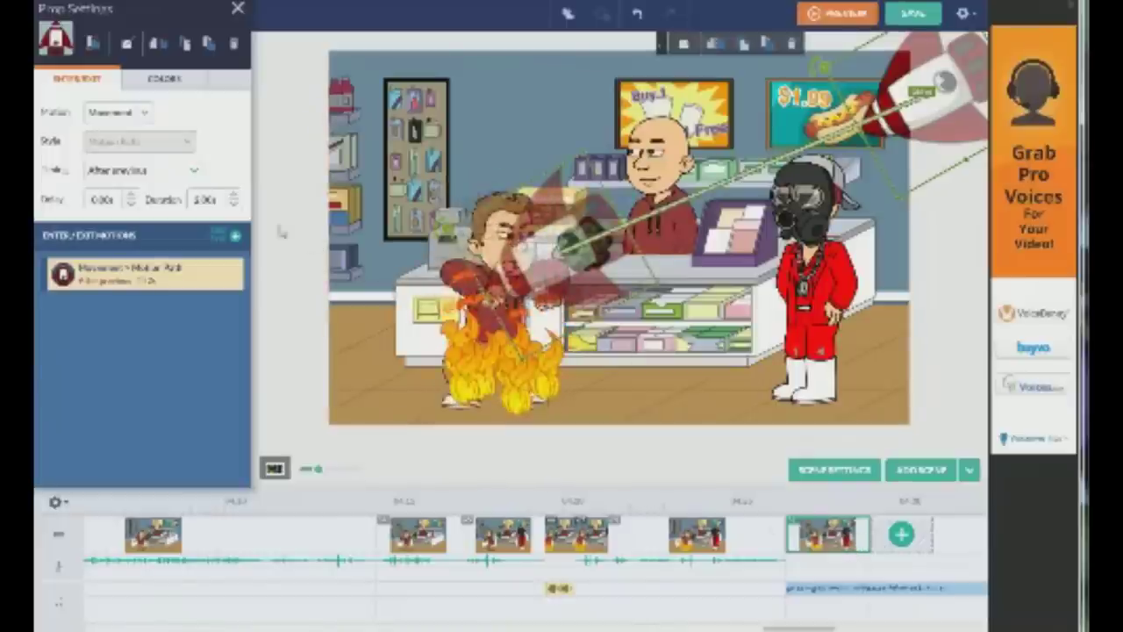
Lengthen the rocket's movement duration to 10 seconds
click(237, 201)
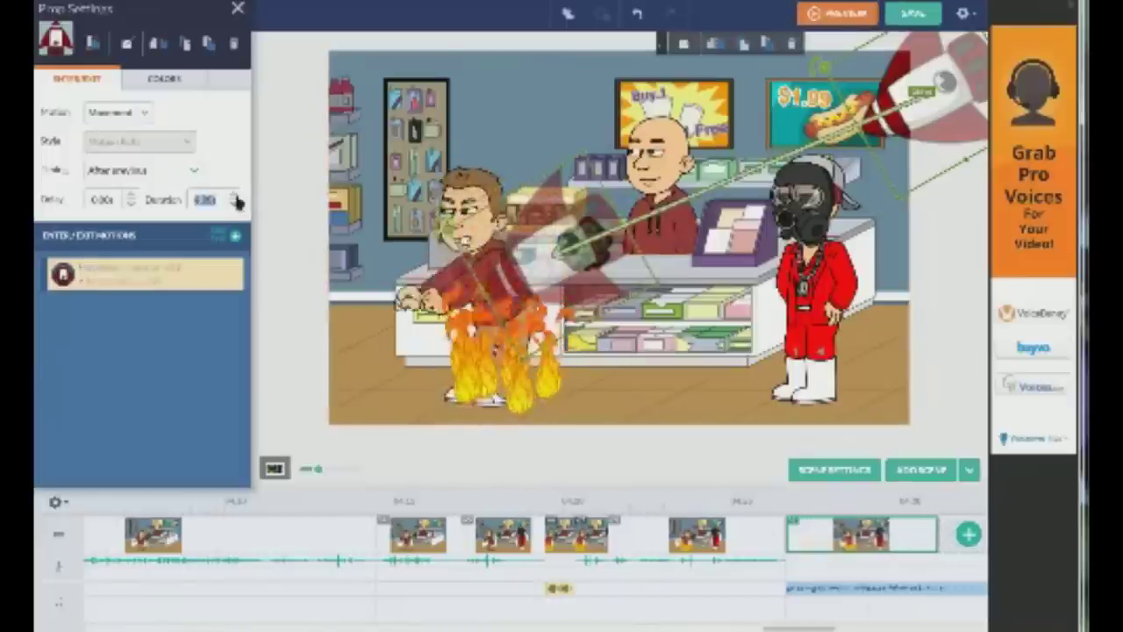
click(237, 201)
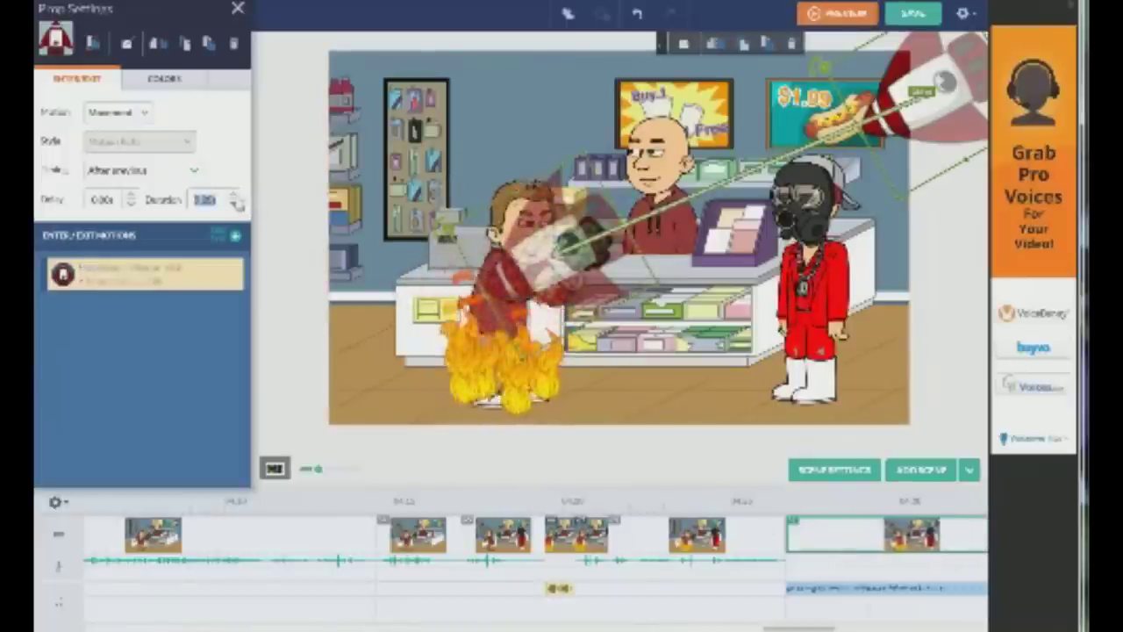
drag(237, 200, 237, 200)
drag(812, 628, 839, 628)
Add a Joey text-to-speech line "yup legit" for the gas-mask character
click(776, 320)
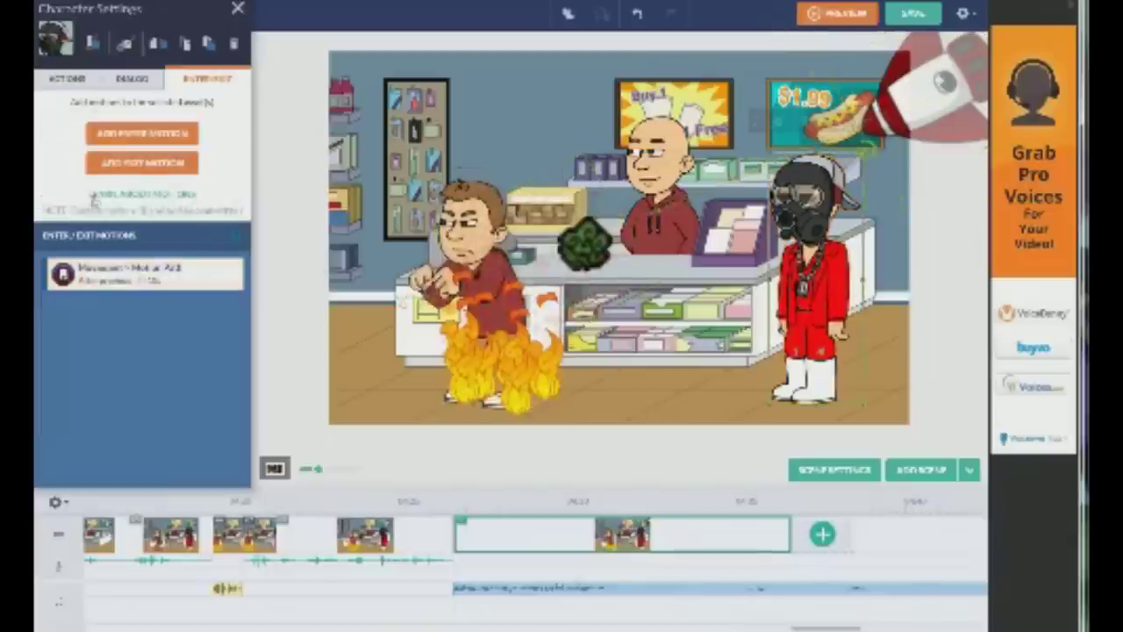
click(127, 79)
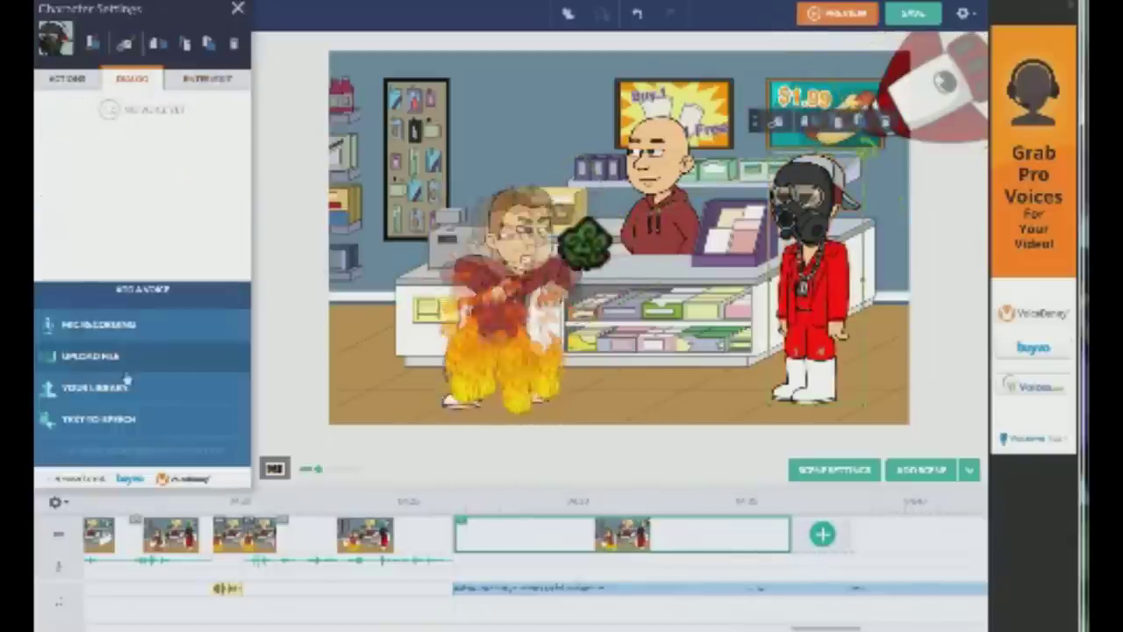
click(99, 418)
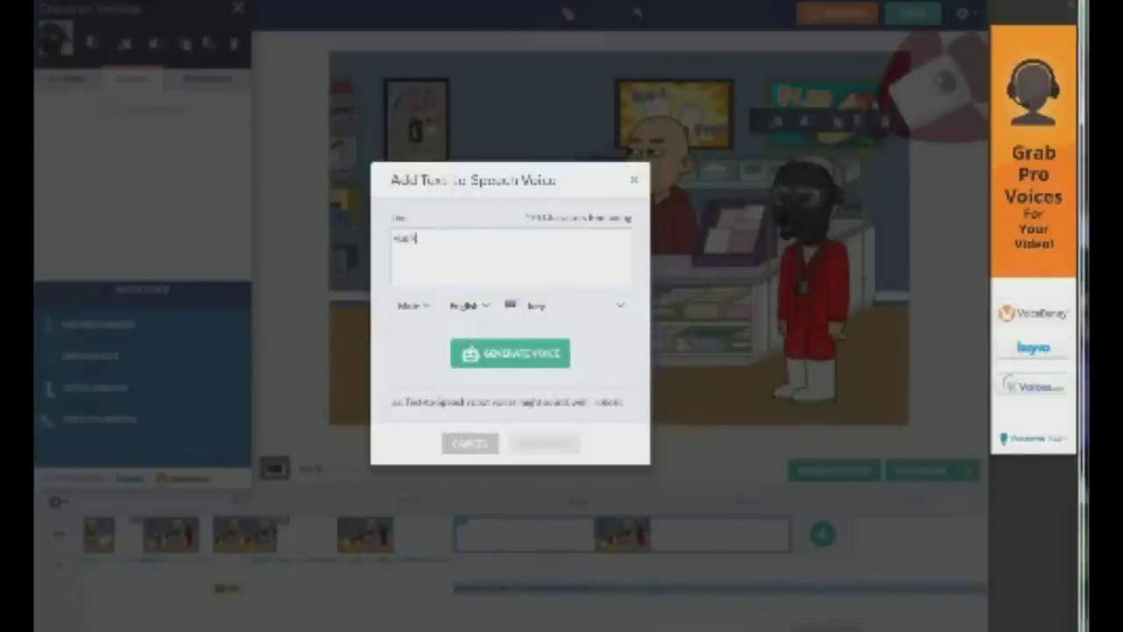
text(yup legit)
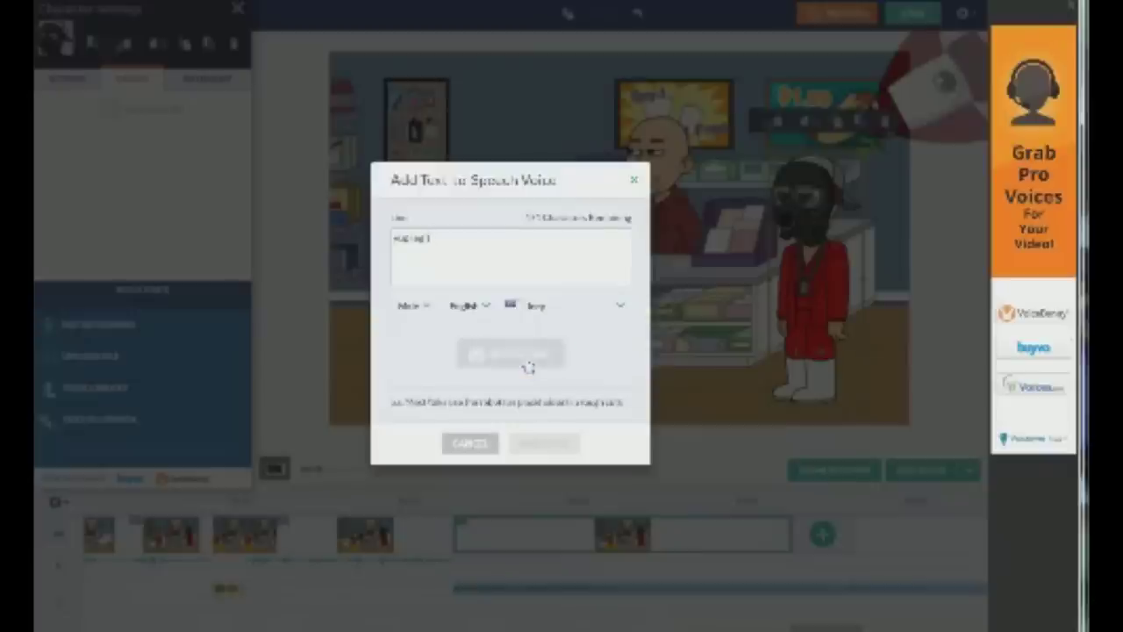
click(563, 447)
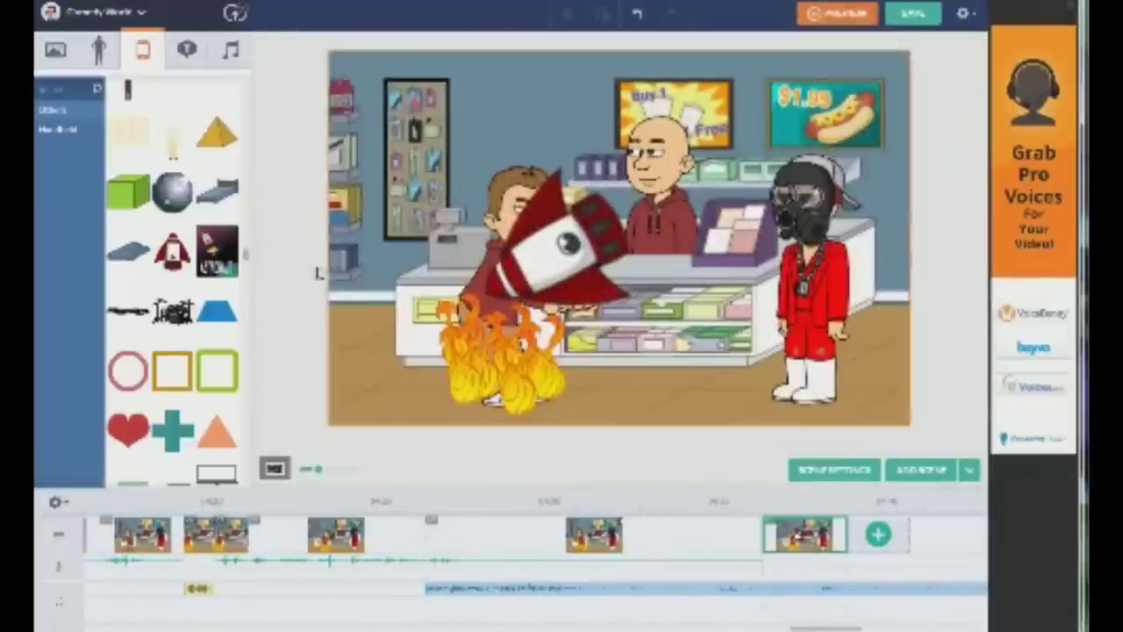
Clear all characters and props from the last scene and add a heart-shaped thought bubble reading "then they all fucking died."
drag(286, 88, 943, 380)
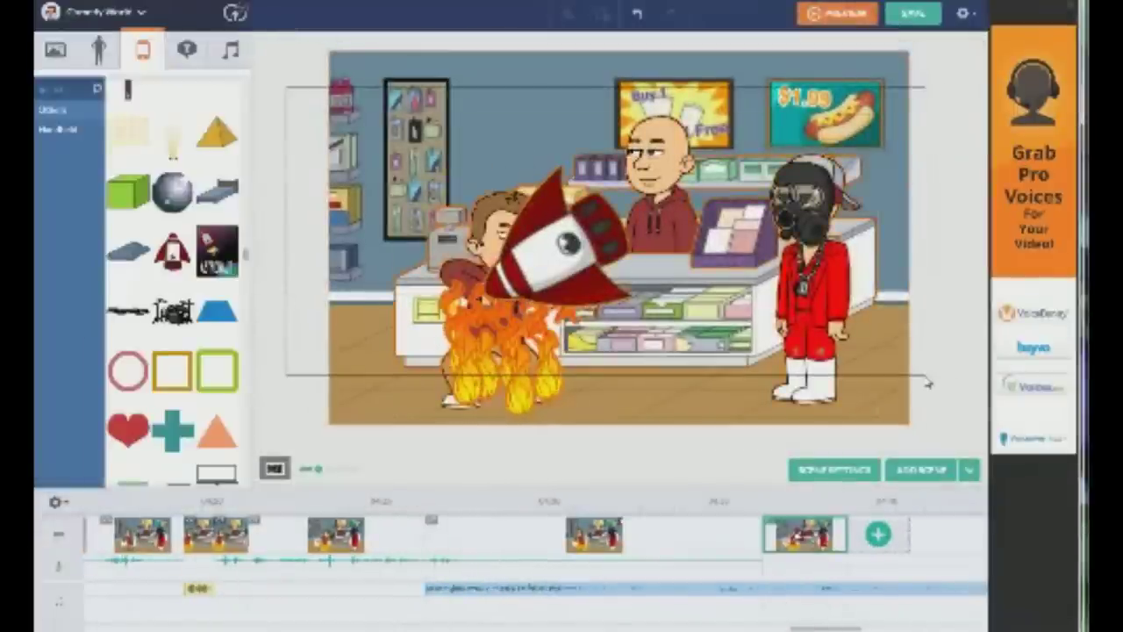
key(Delete)
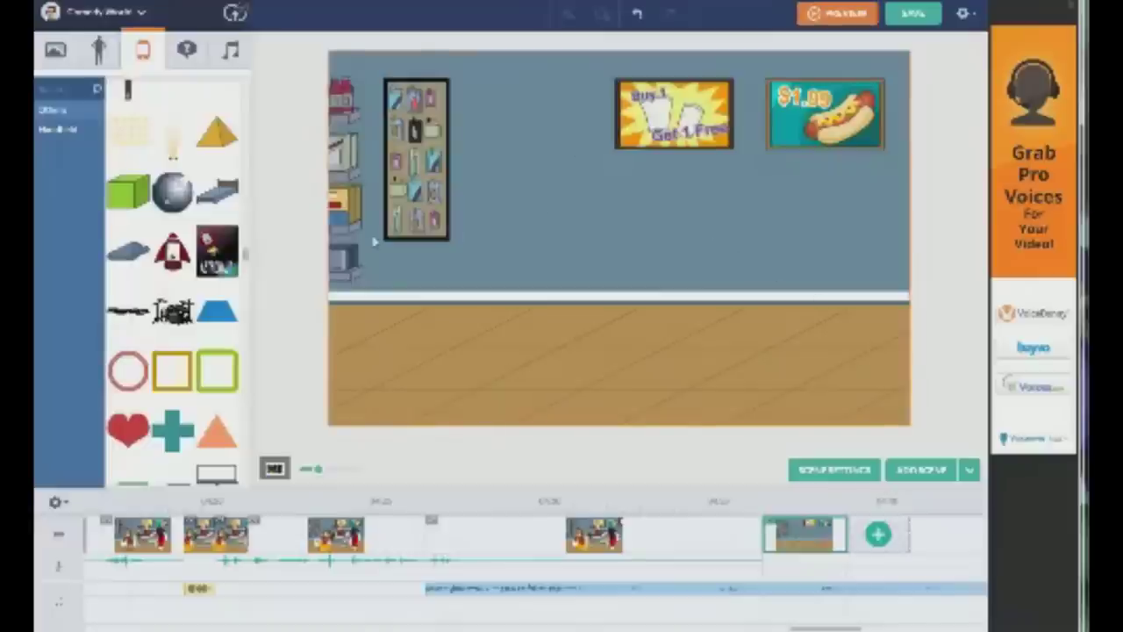
click(230, 49)
click(186, 49)
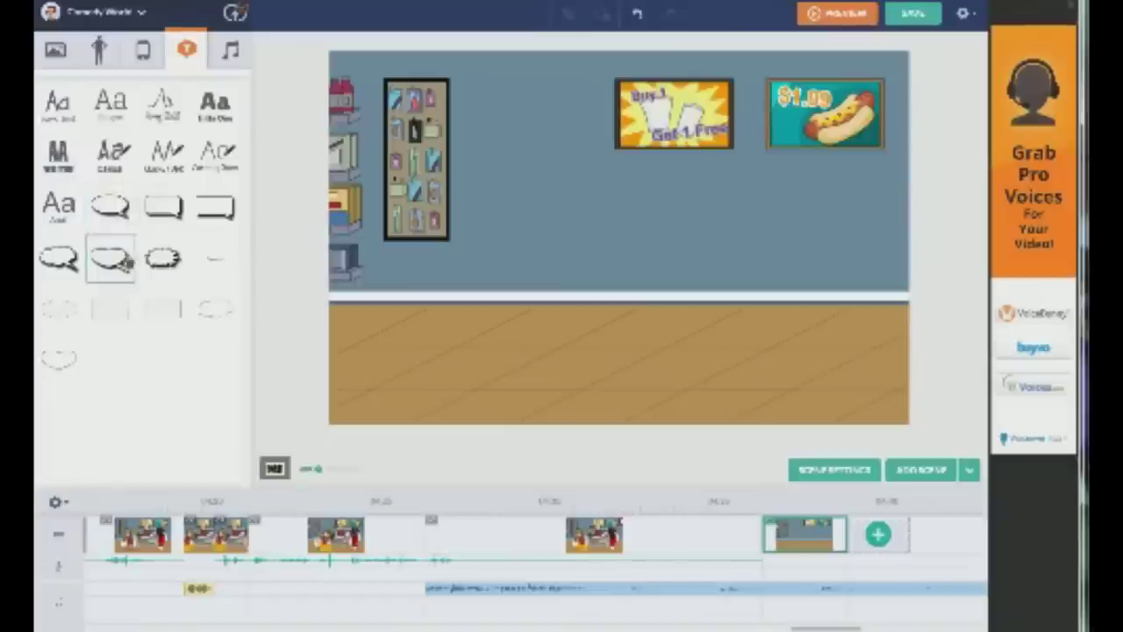
click(123, 260)
double_click(619, 224)
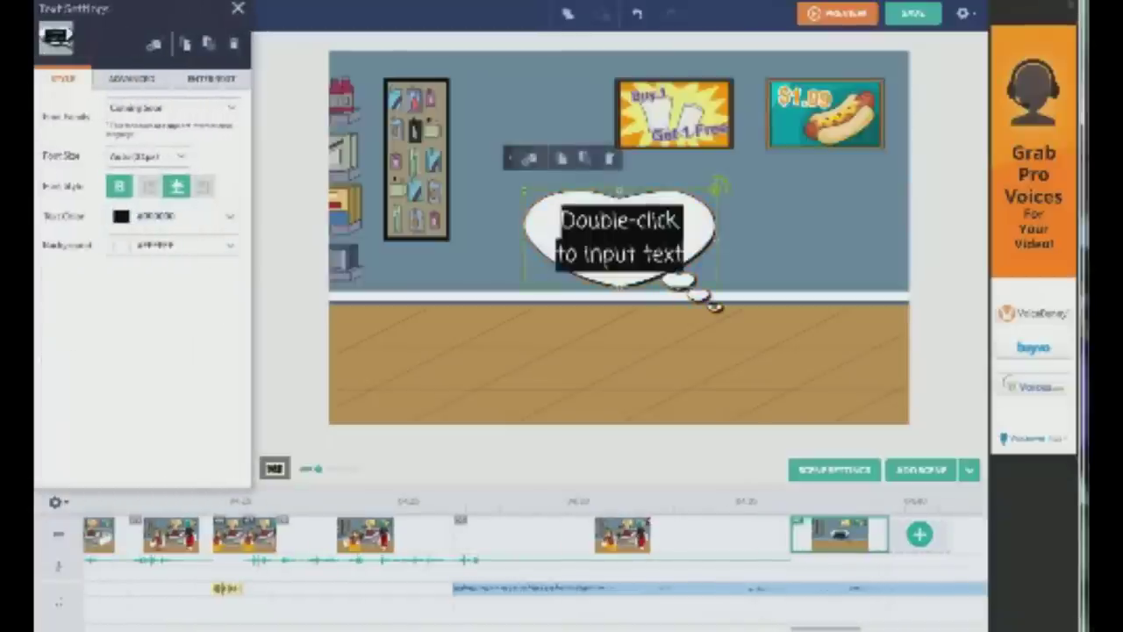
text(then they all)
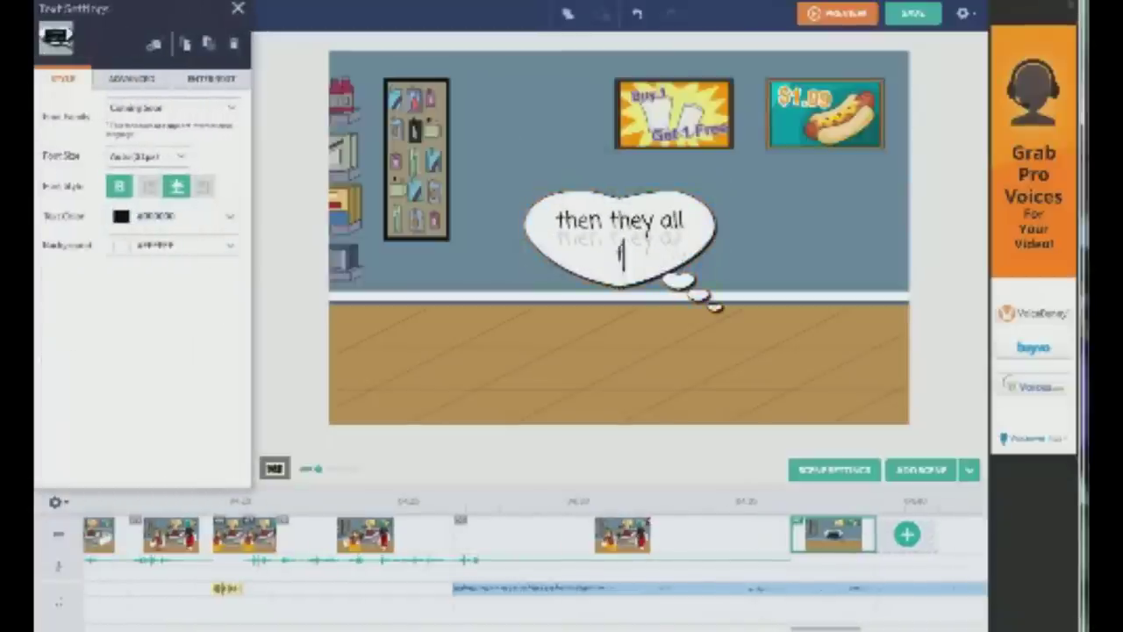
text( fucking died)
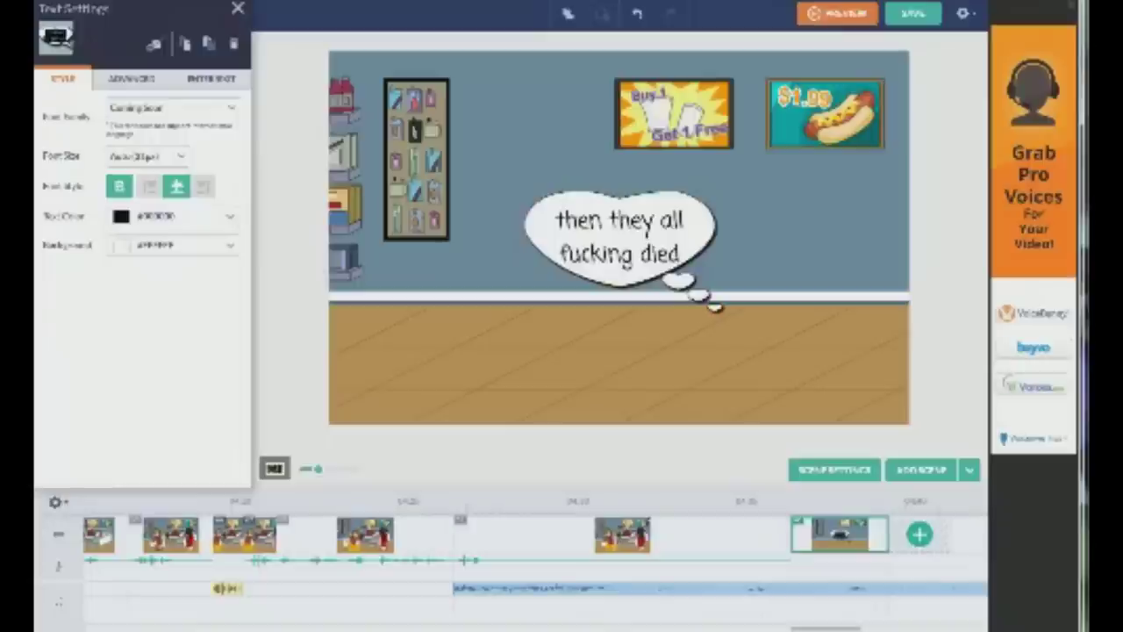
text(.)
Enlarge the thought bubble to fill most of the scene, centre it, and pull its tail down toward the floor
click(704, 192)
click(699, 229)
drag(718, 187, 812, 132)
drag(713, 307, 748, 353)
drag(633, 273, 665, 282)
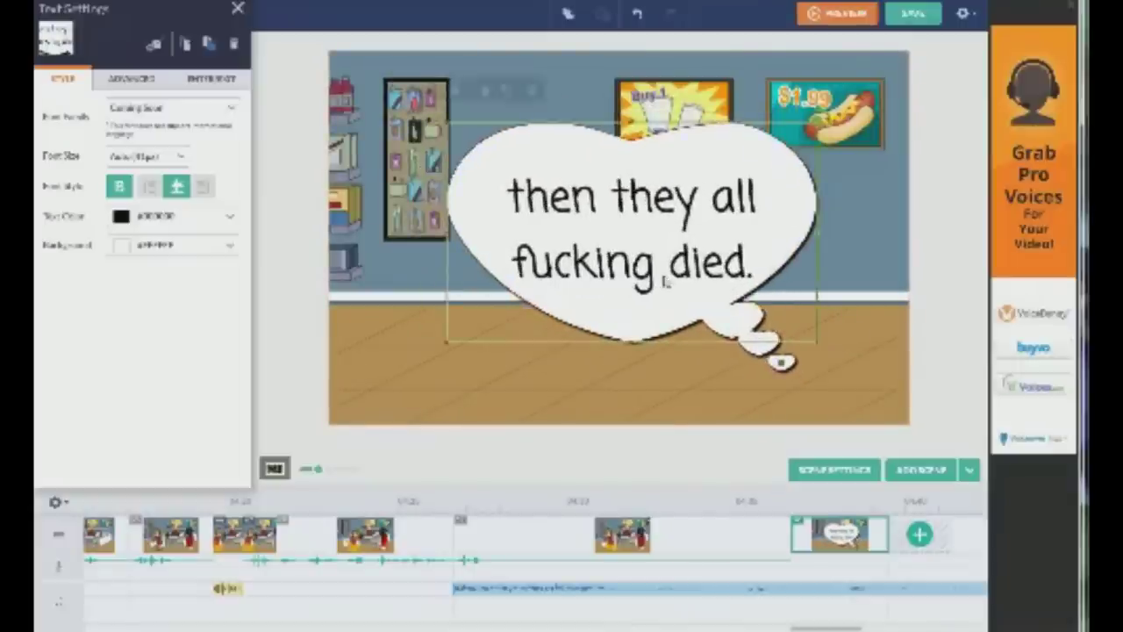
drag(816, 341, 857, 361)
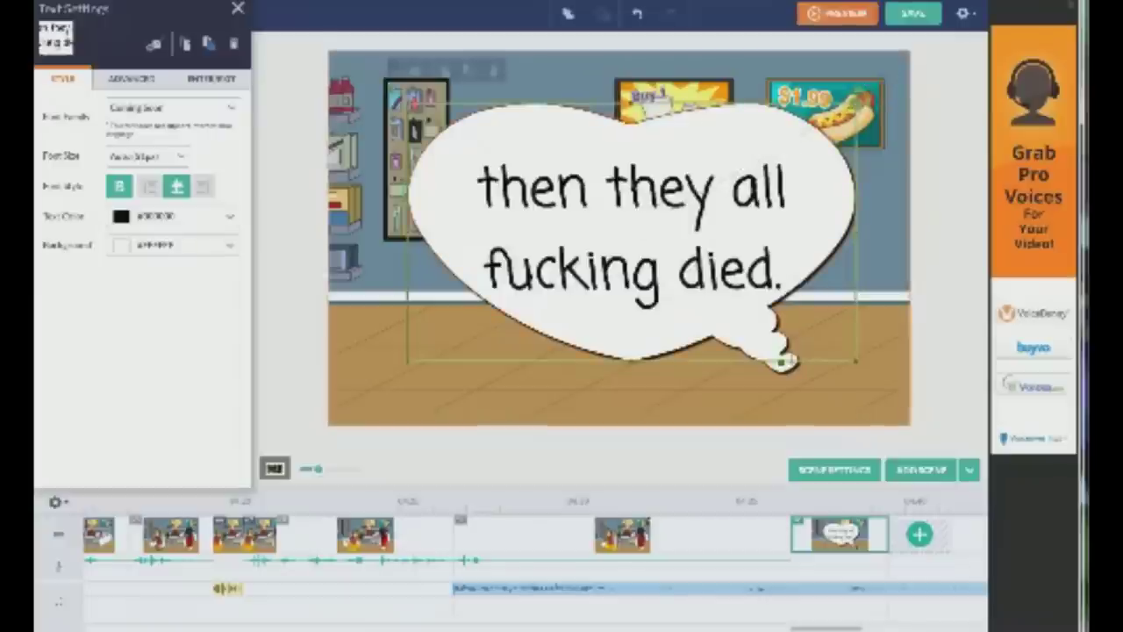
drag(782, 364, 800, 370)
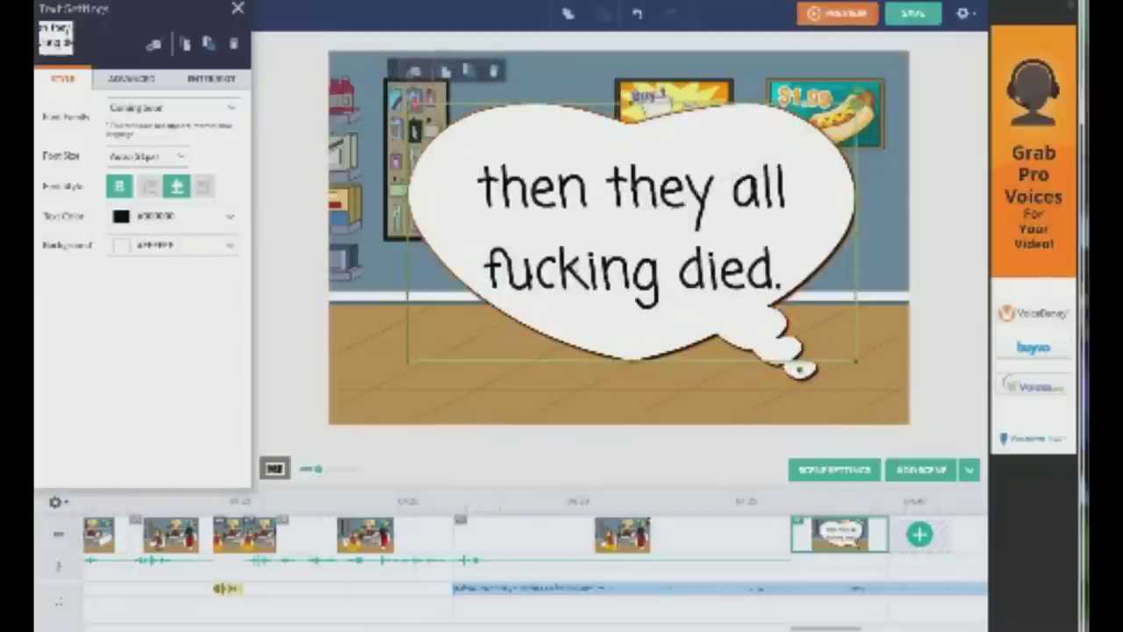
drag(693, 281, 686, 282)
click(789, 370)
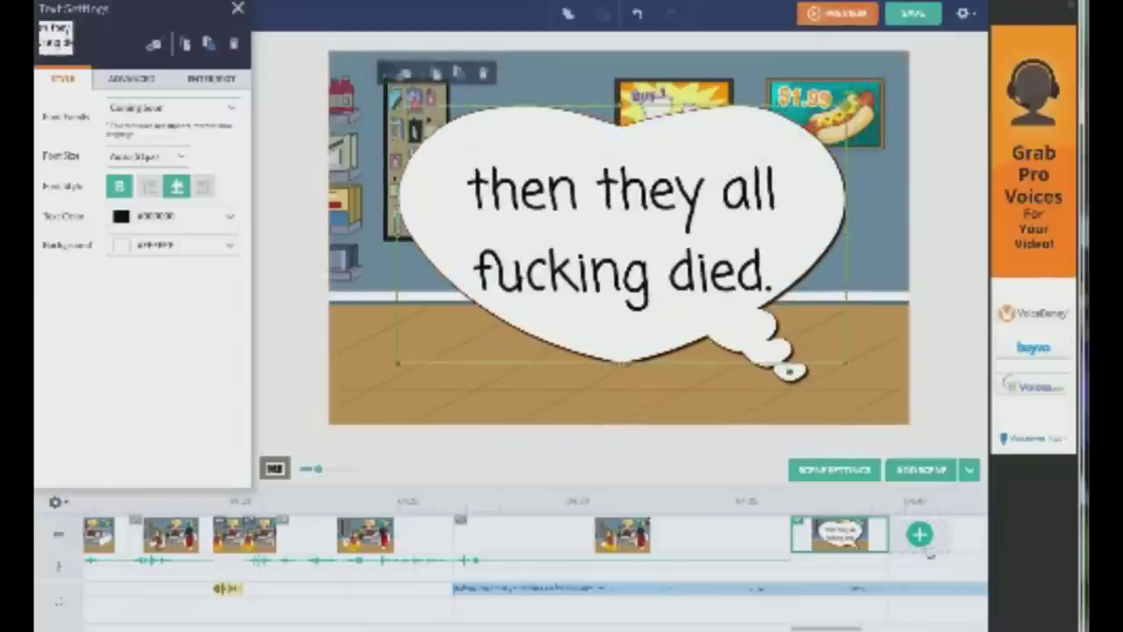
Add a scene after the thought bubble scene and set its background to the Oval Office
mouse_move(827, 629)
mouse_down()
mouse_move(965, 628)
mouse_move(840, 628)
mouse_up()
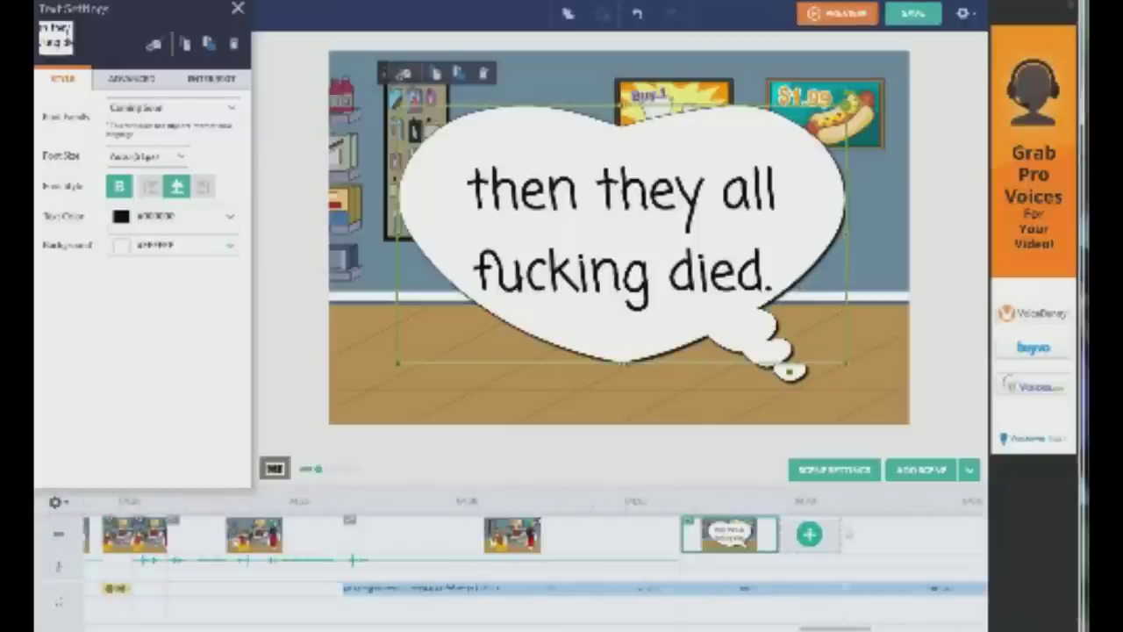
click(788, 549)
click(54, 58)
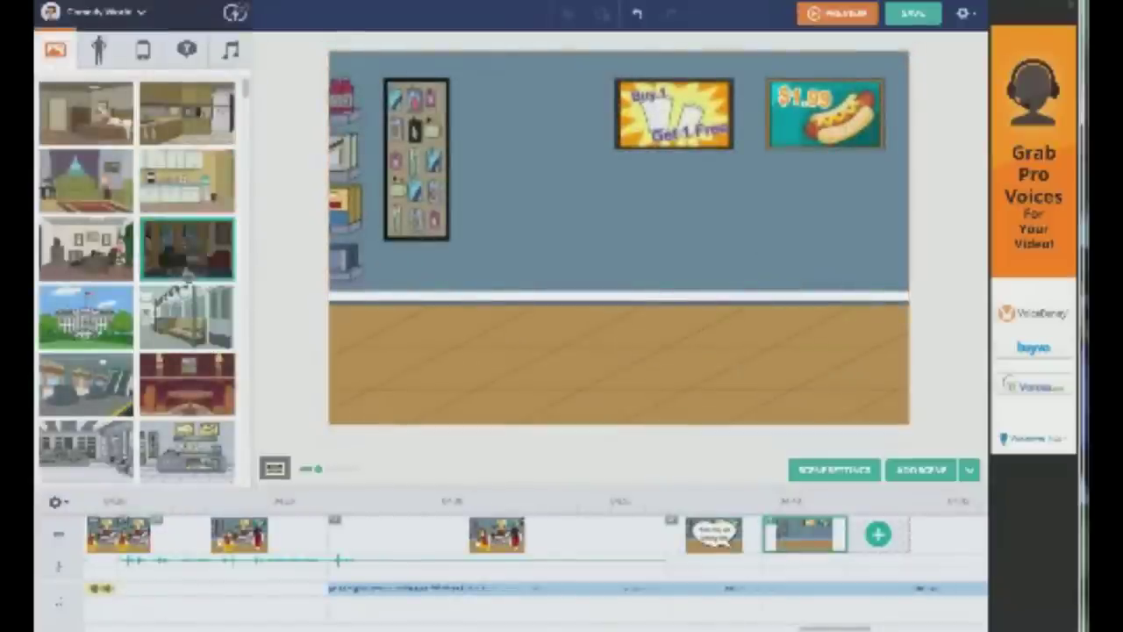
click(187, 254)
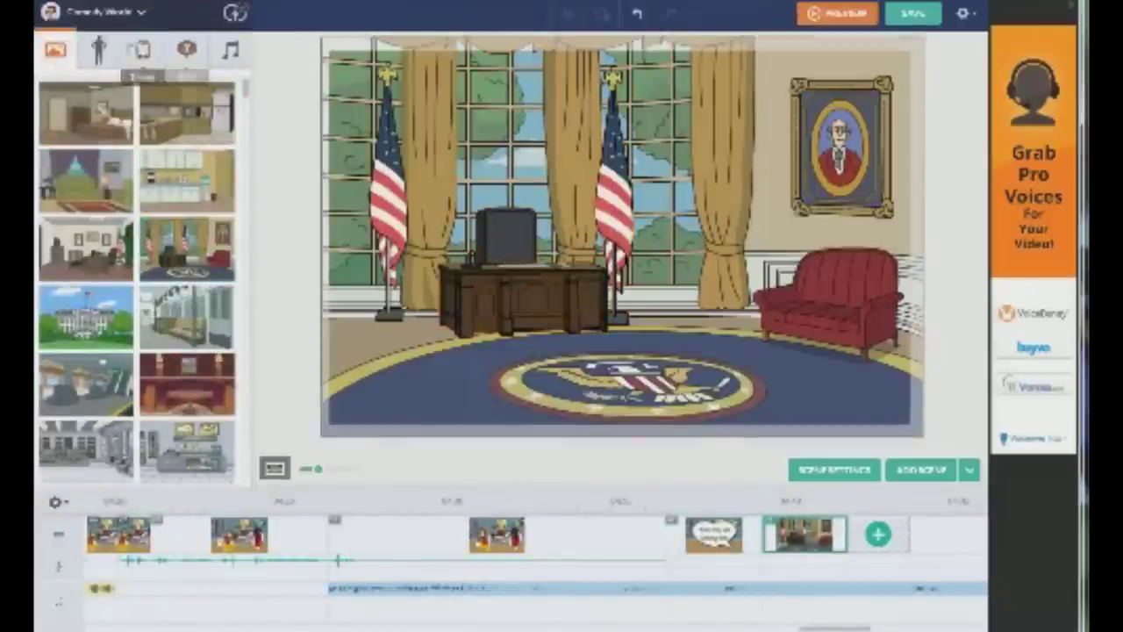
Add the antlered character in red to the Oval Office, shrink him slightly, and stand him in front of the desk
click(98, 50)
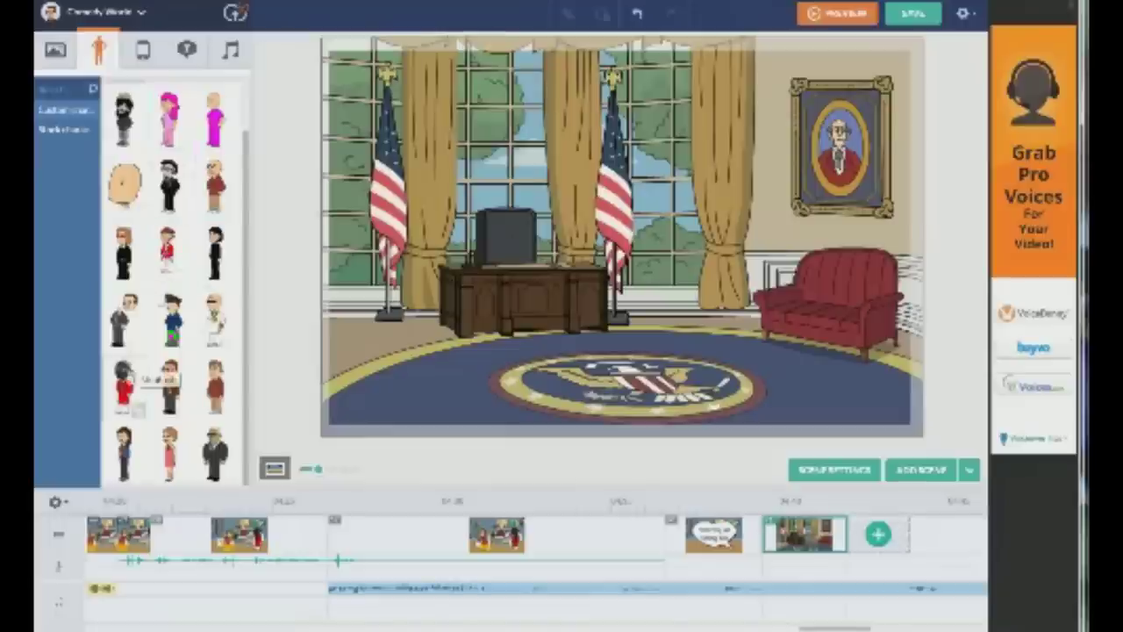
scroll(242, 187, up, 1)
scroll(242, 187, up, 1)
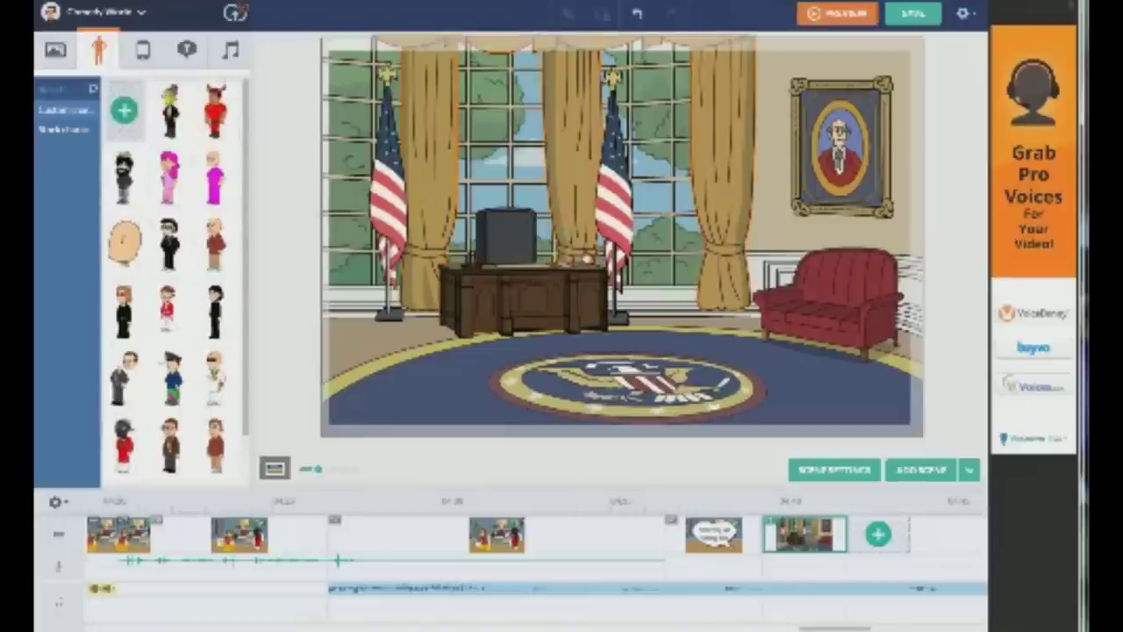
click(215, 112)
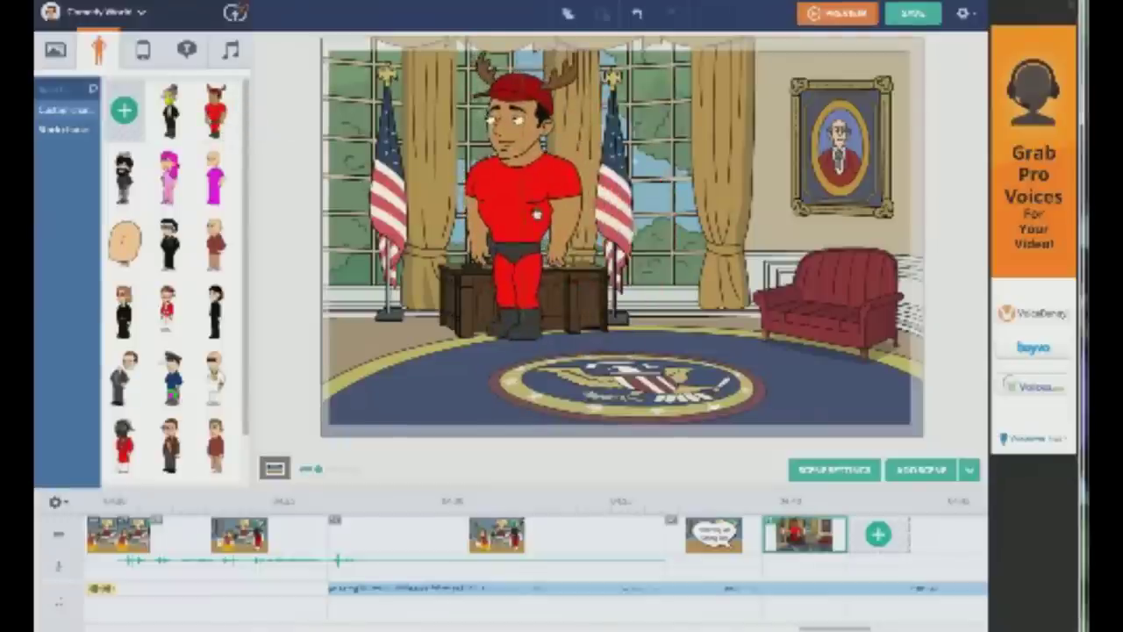
click(537, 213)
drag(581, 55, 559, 100)
drag(529, 195, 529, 217)
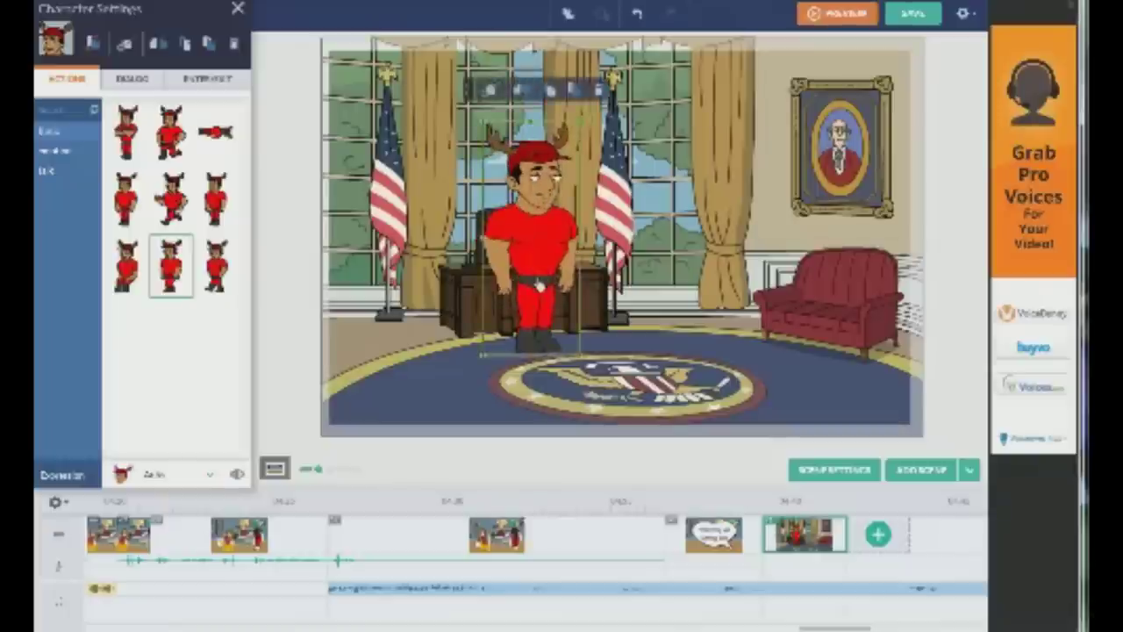
Give the antlered character the text-to-speech line "i like the part where i am the president" in the Evil Genius voice
click(134, 79)
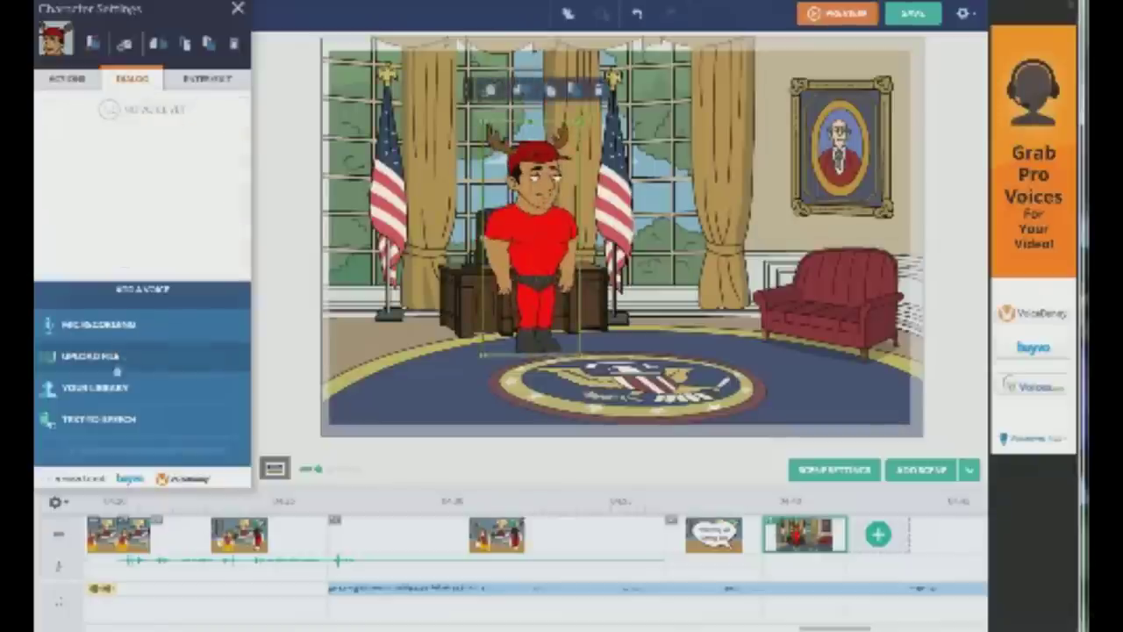
click(103, 421)
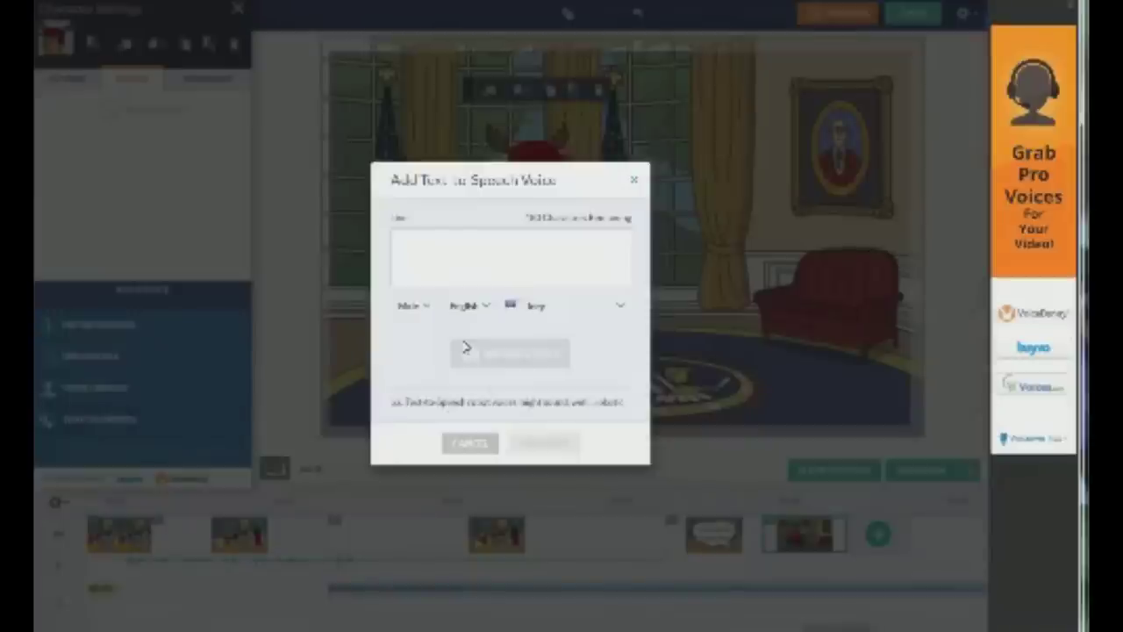
text(Hi)
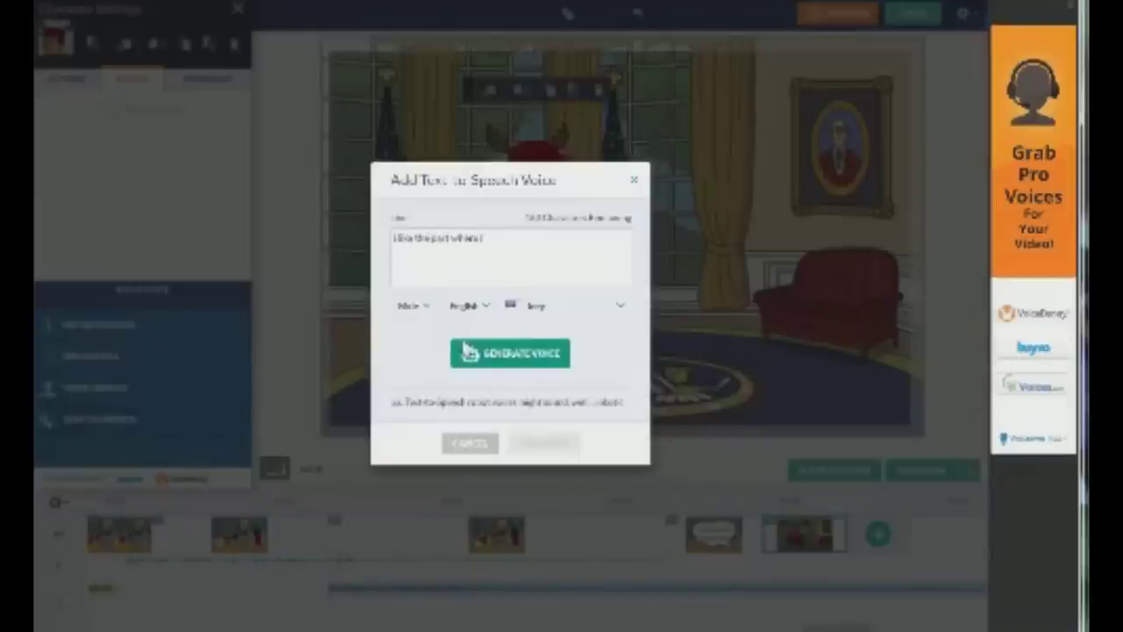
text(d)
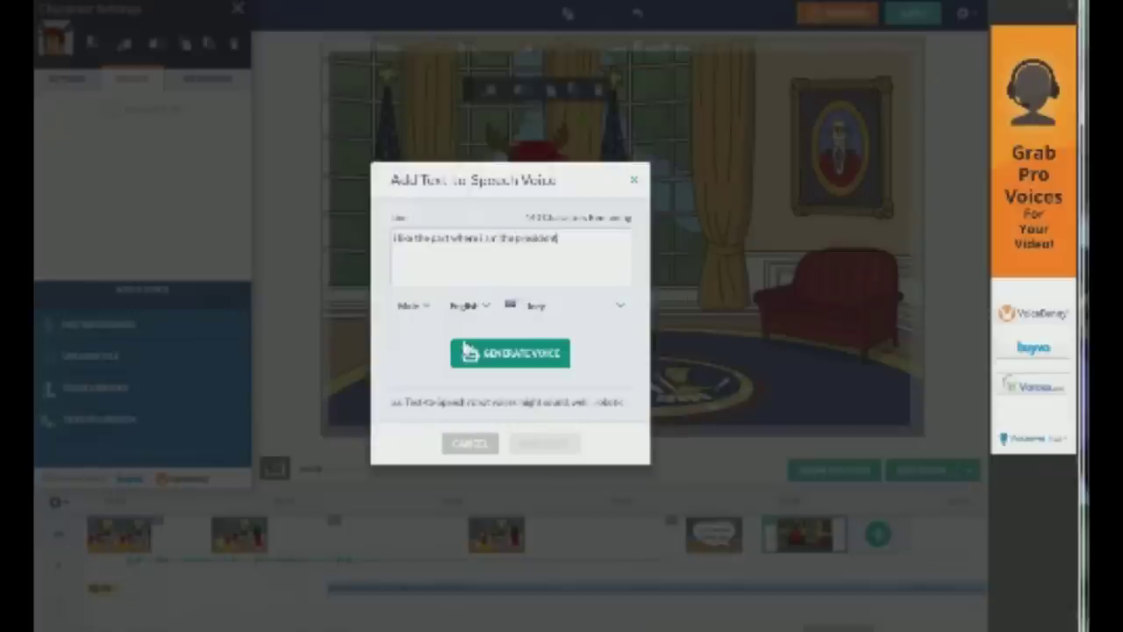
click(574, 314)
scroll(570, 430, up, 5)
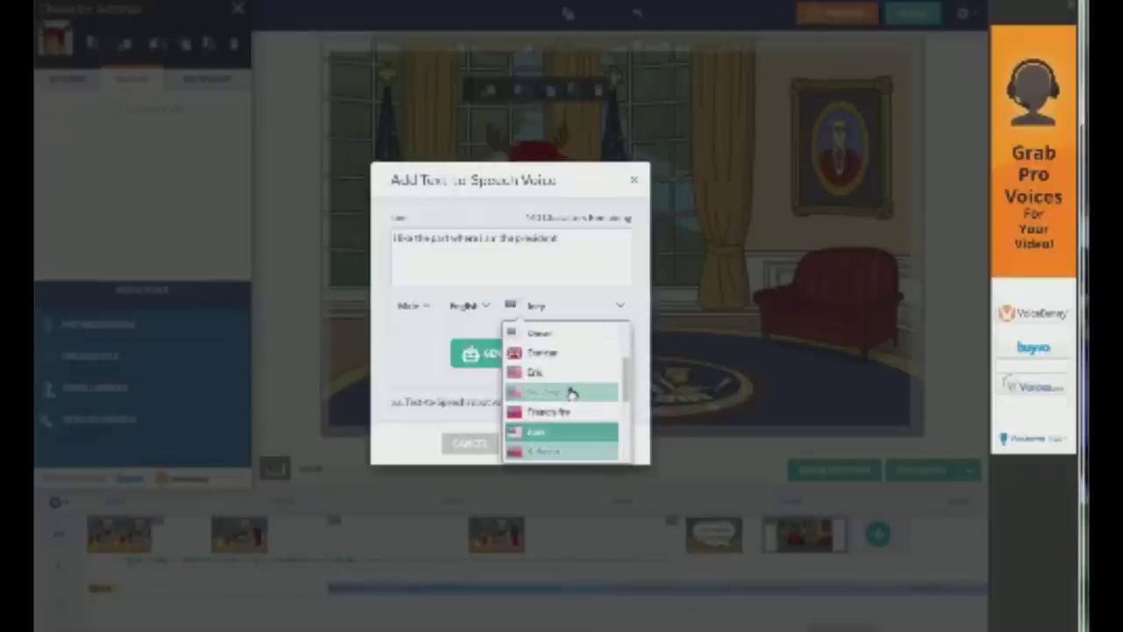
click(570, 398)
click(555, 367)
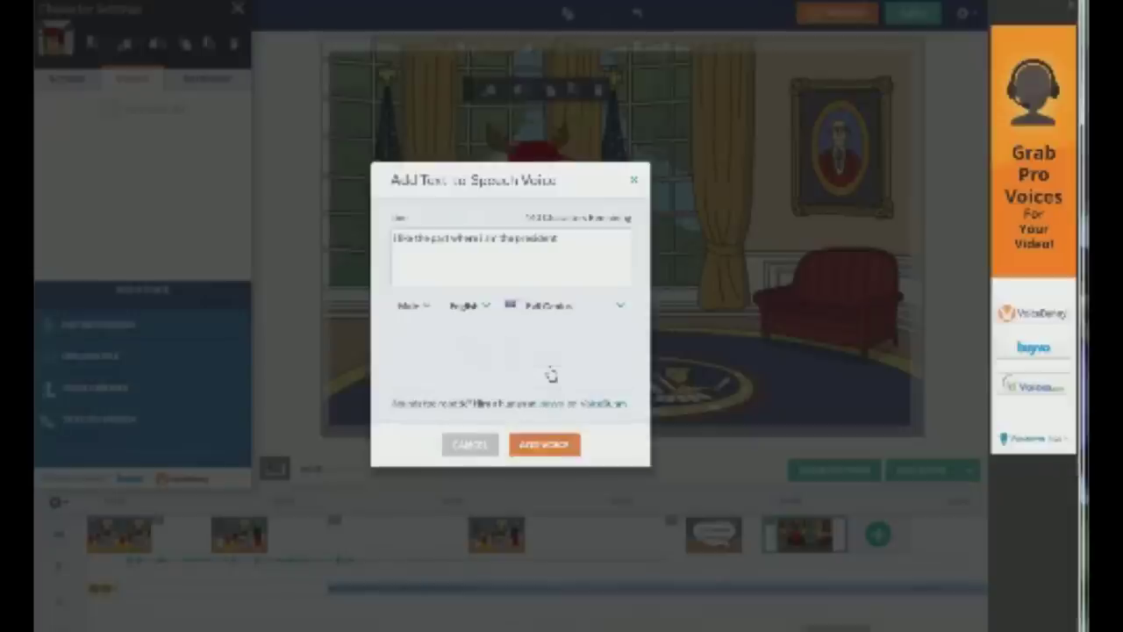
click(541, 445)
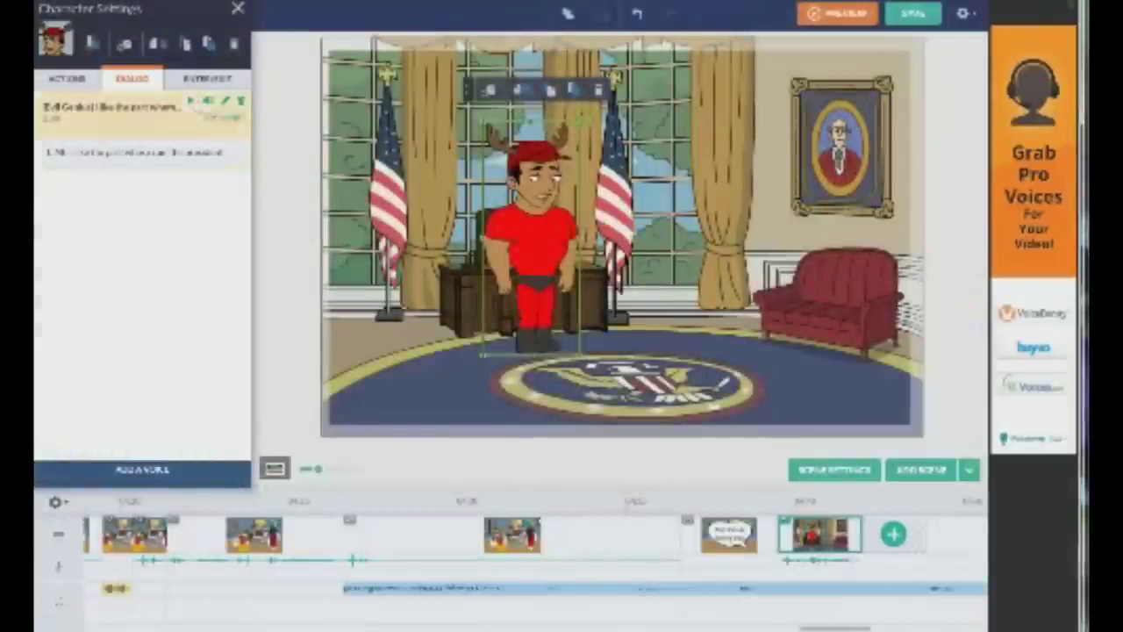
click(69, 79)
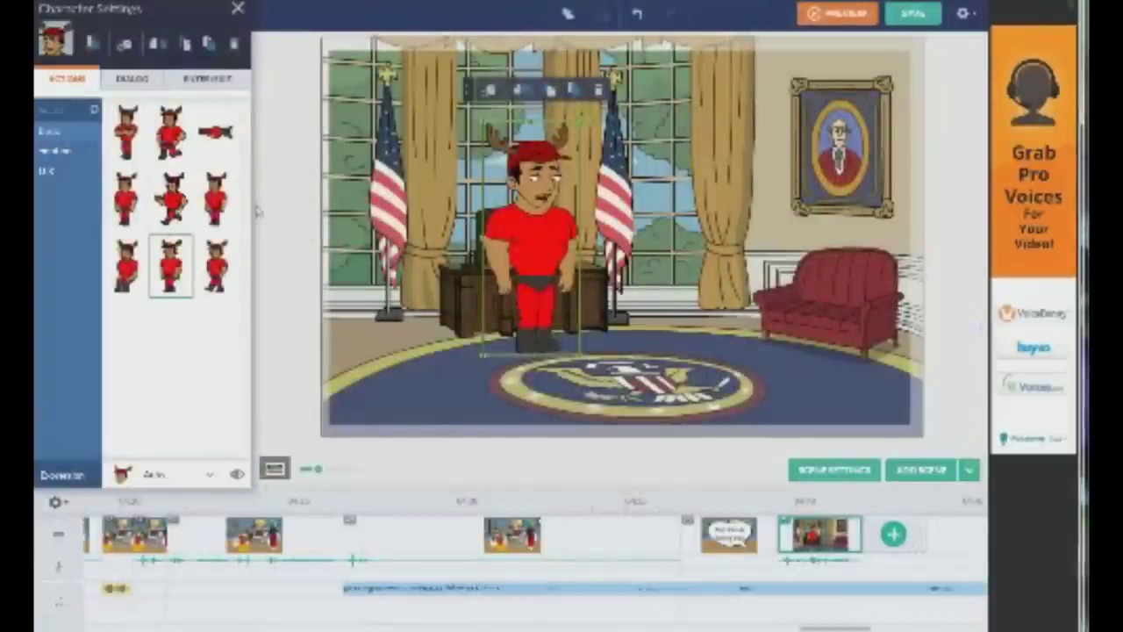
click(238, 8)
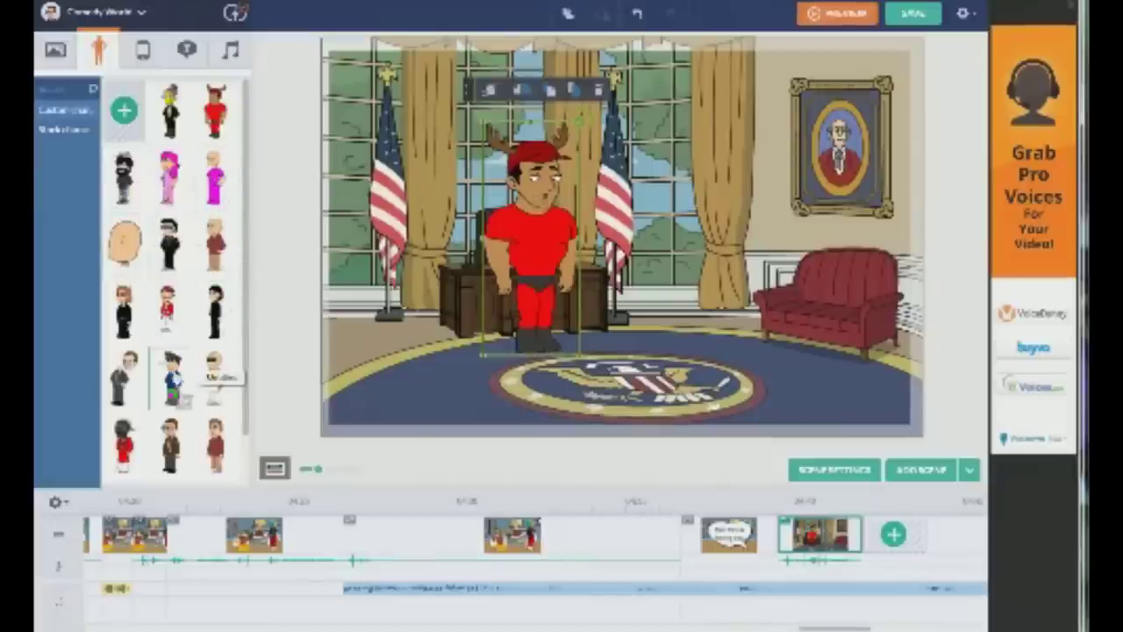
Place the red-coated, mustached character just outside the scene beside the sofa and set his expression to Angry
drag(164, 312, 981, 315)
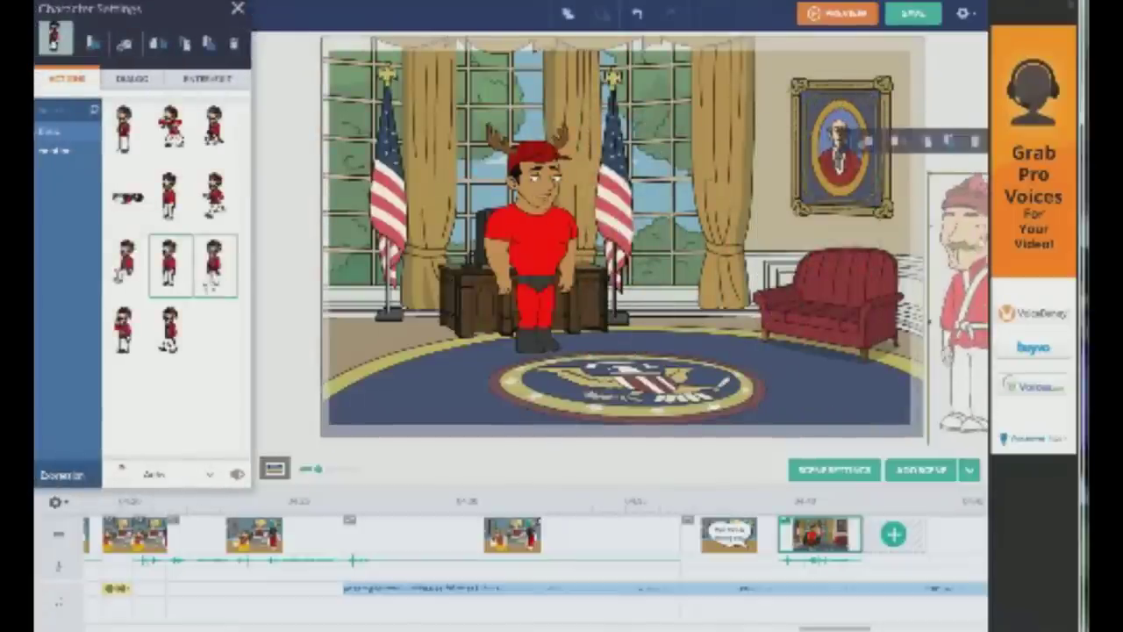
click(180, 478)
click(163, 364)
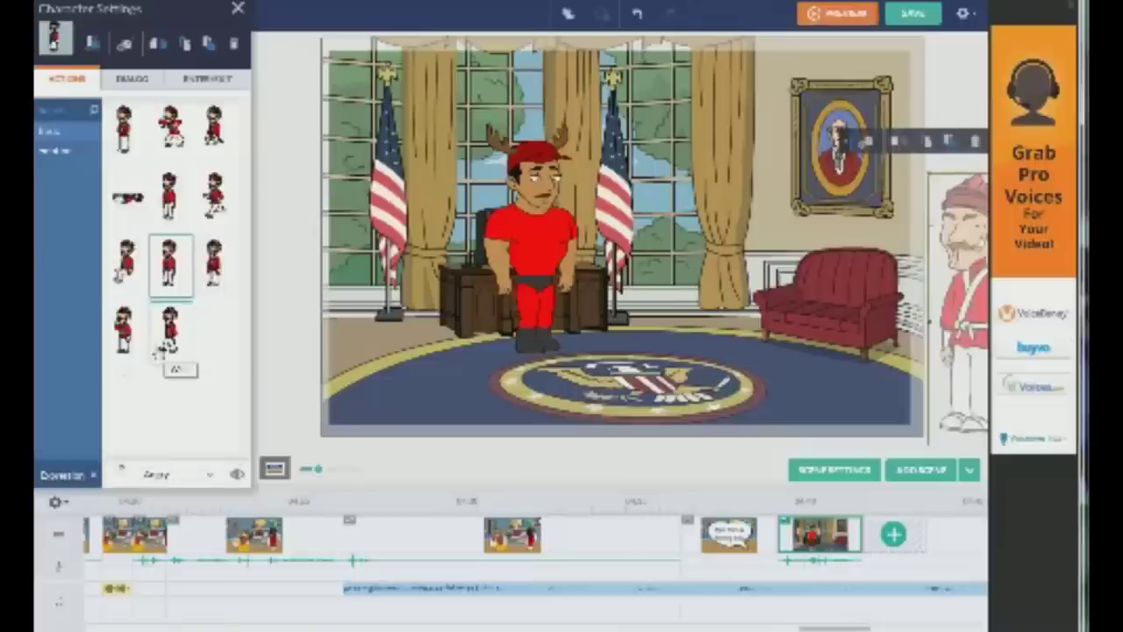
Add another Oval Office scene and give the red-coated character a motion effect of type Movement
click(130, 81)
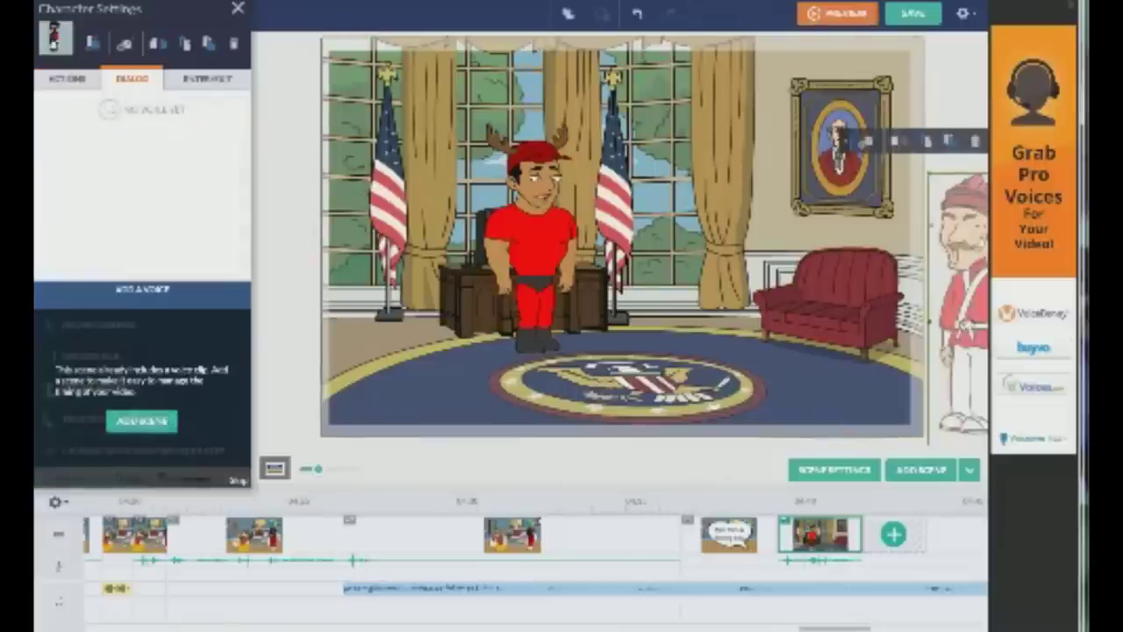
click(893, 535)
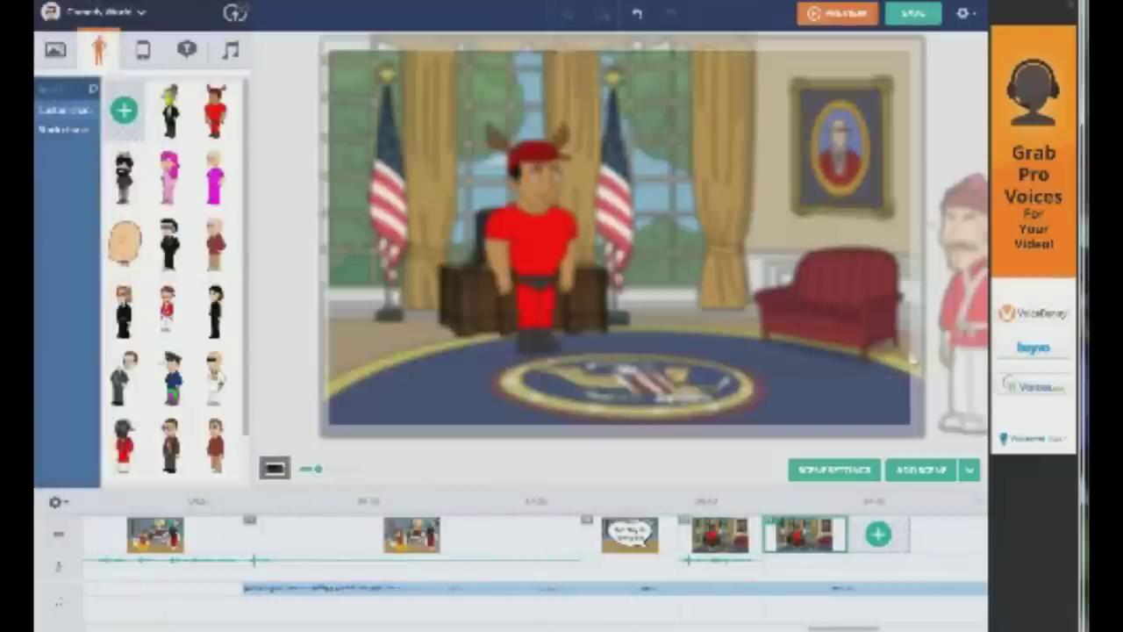
click(186, 83)
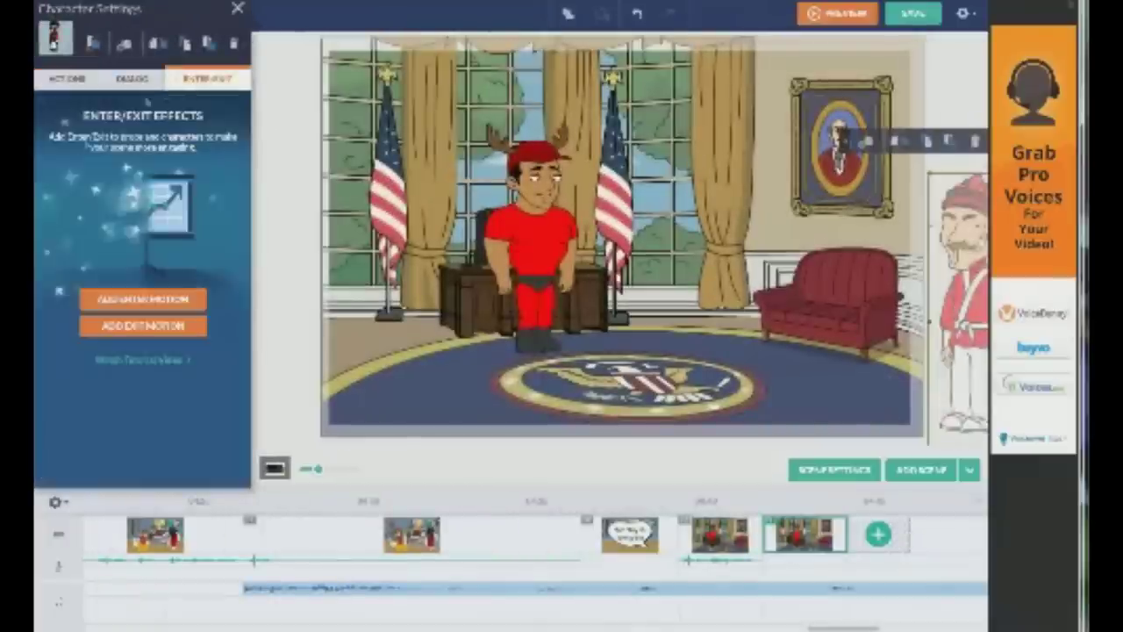
click(144, 327)
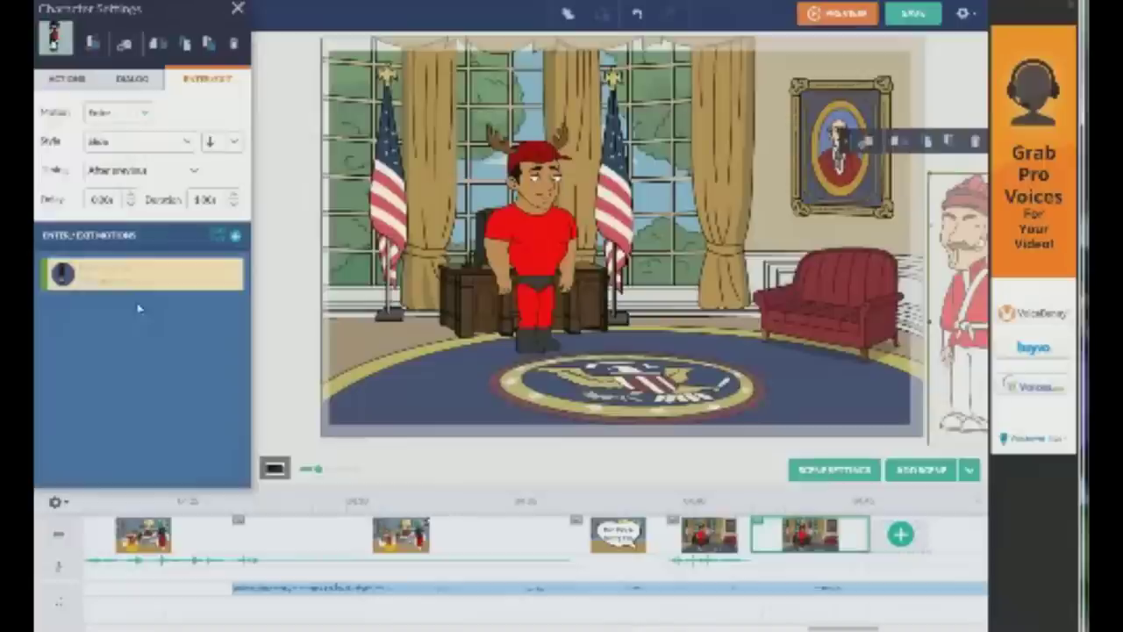
click(153, 144)
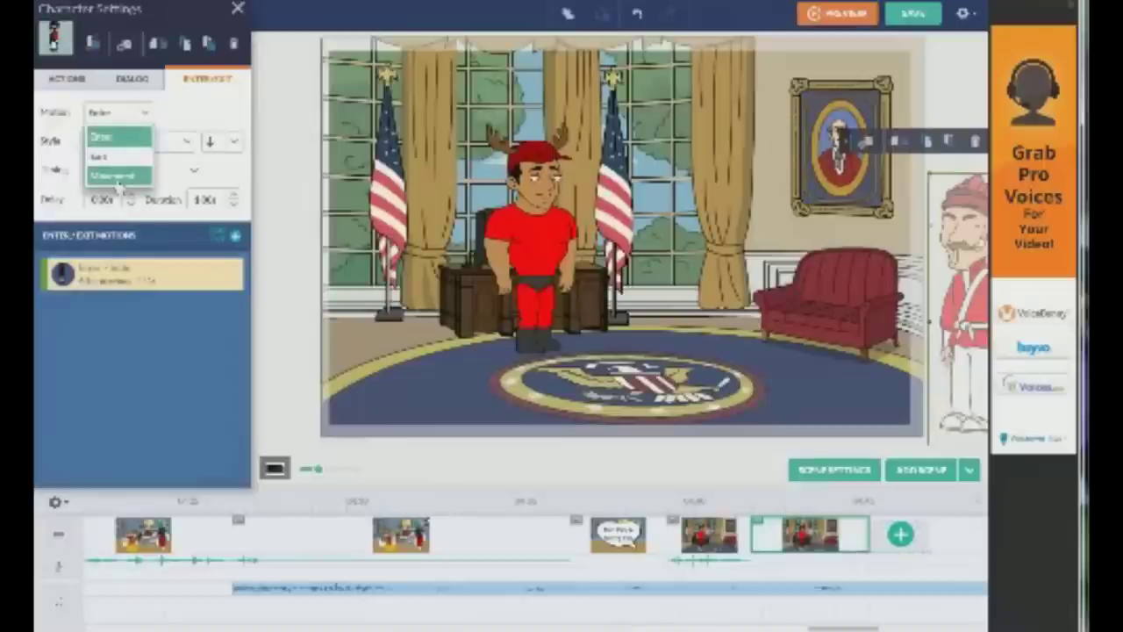
click(119, 177)
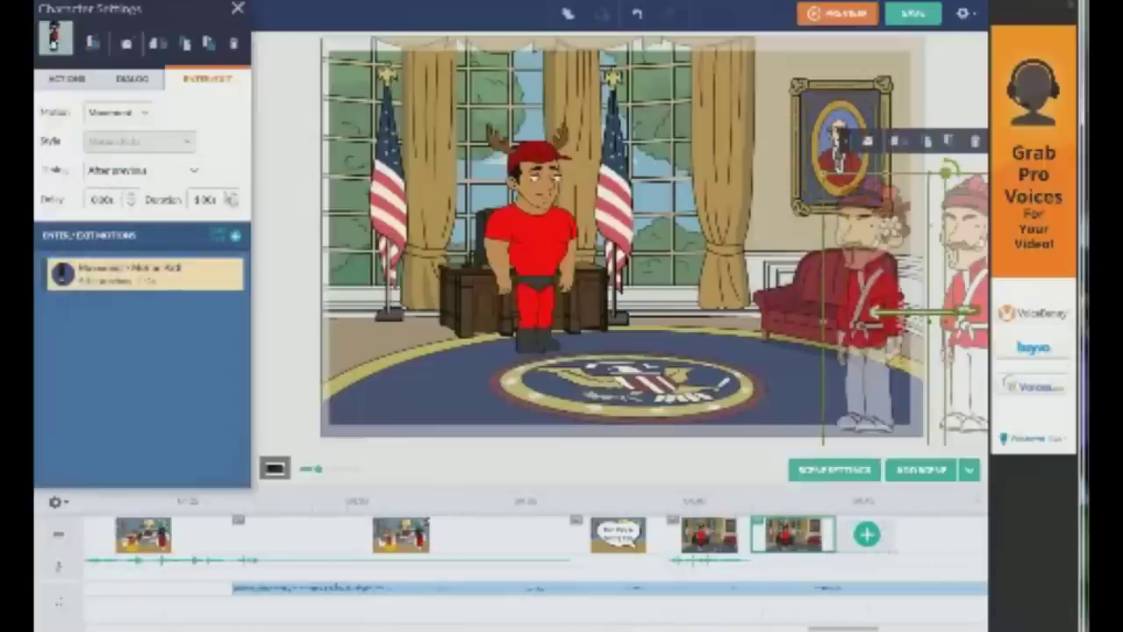
Set the red-coated character's movement duration to 6 seconds
click(233, 197)
click(234, 198)
click(234, 198)
click(234, 197)
click(235, 198)
click(234, 198)
click(234, 197)
click(234, 198)
click(234, 198)
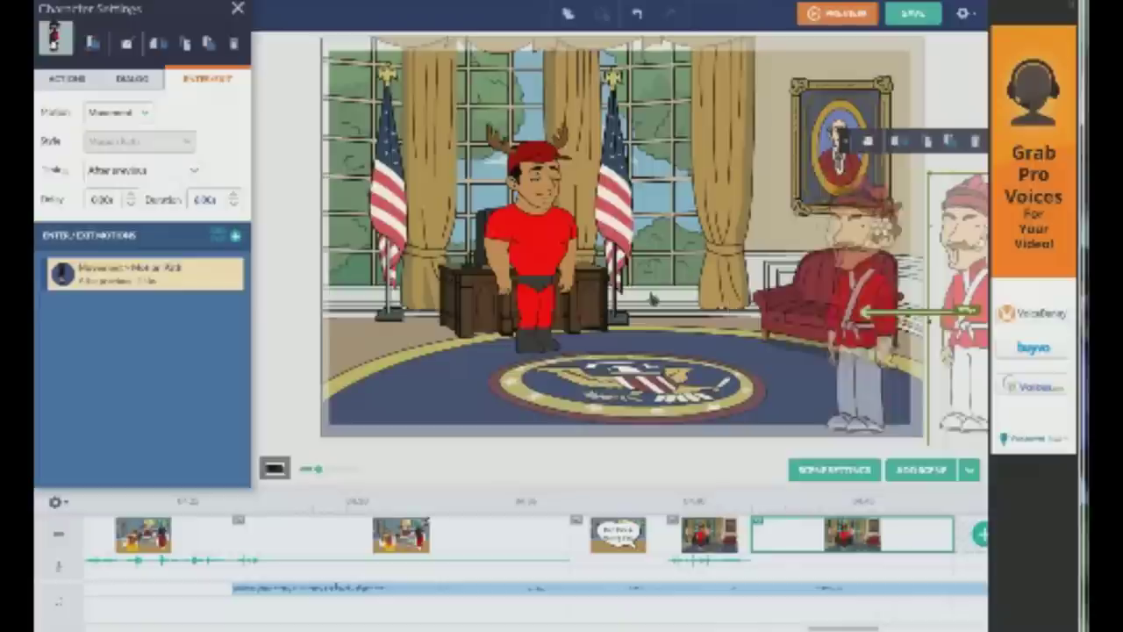
End the red-coated character's motion path beside the antlered character and give him the raised-fist emotion action
drag(588, 285, 586, 282)
drag(653, 119, 642, 131)
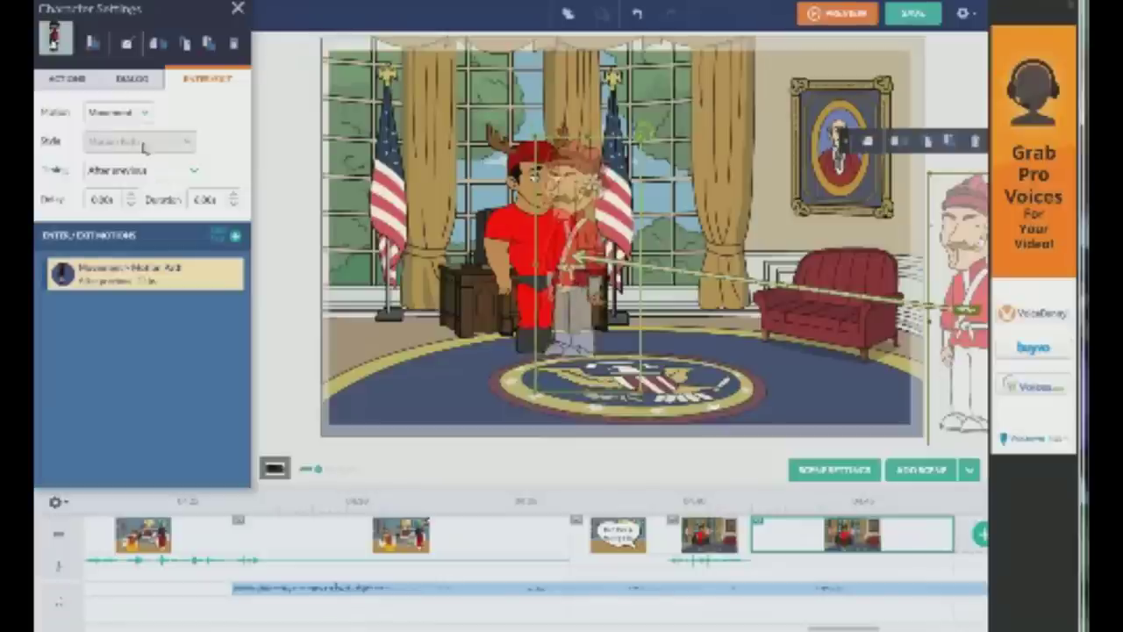
click(67, 80)
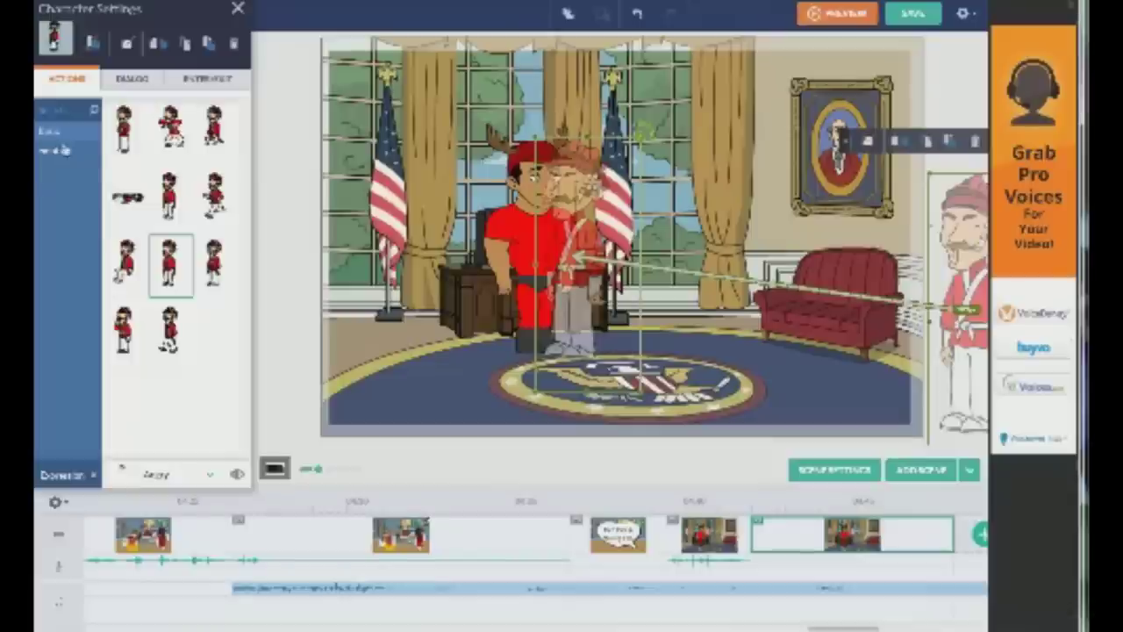
click(78, 159)
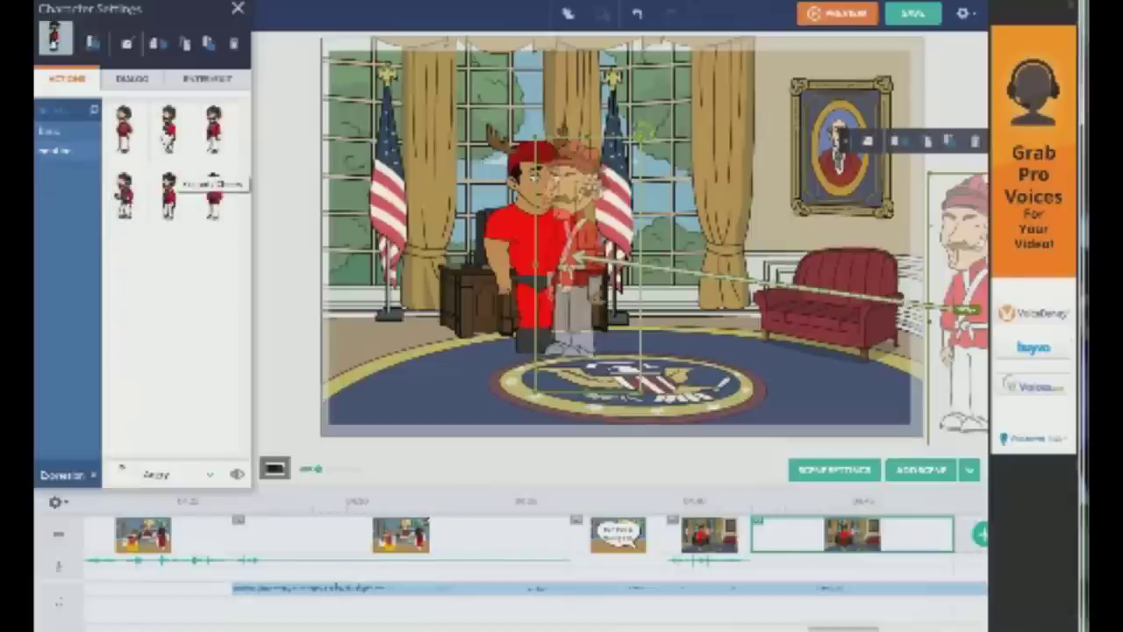
click(213, 132)
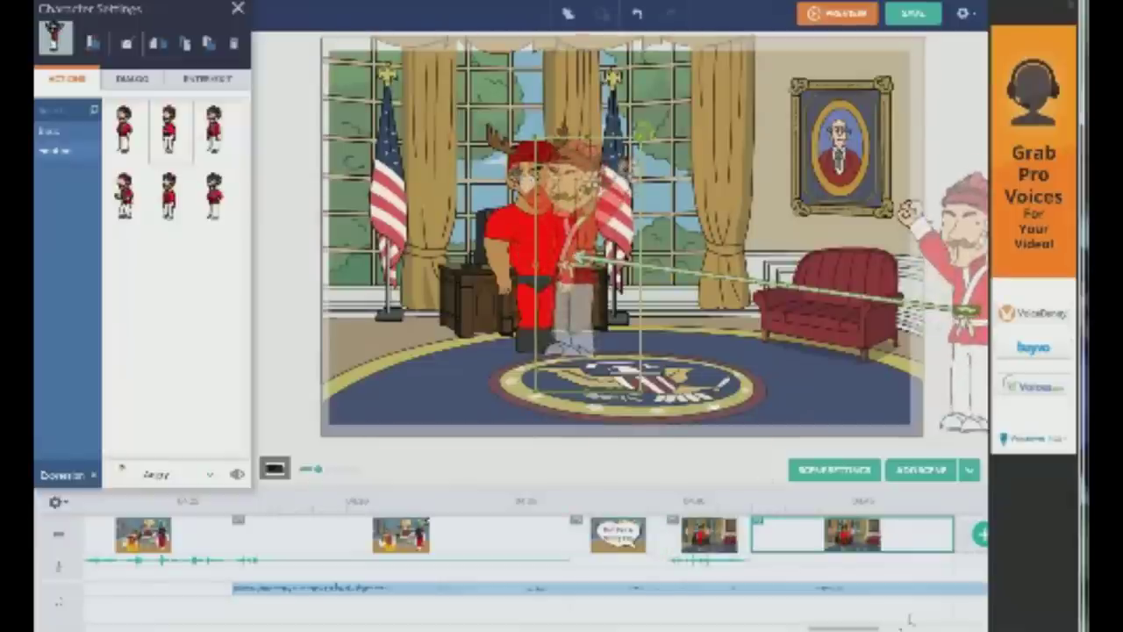
right_click(765, 546)
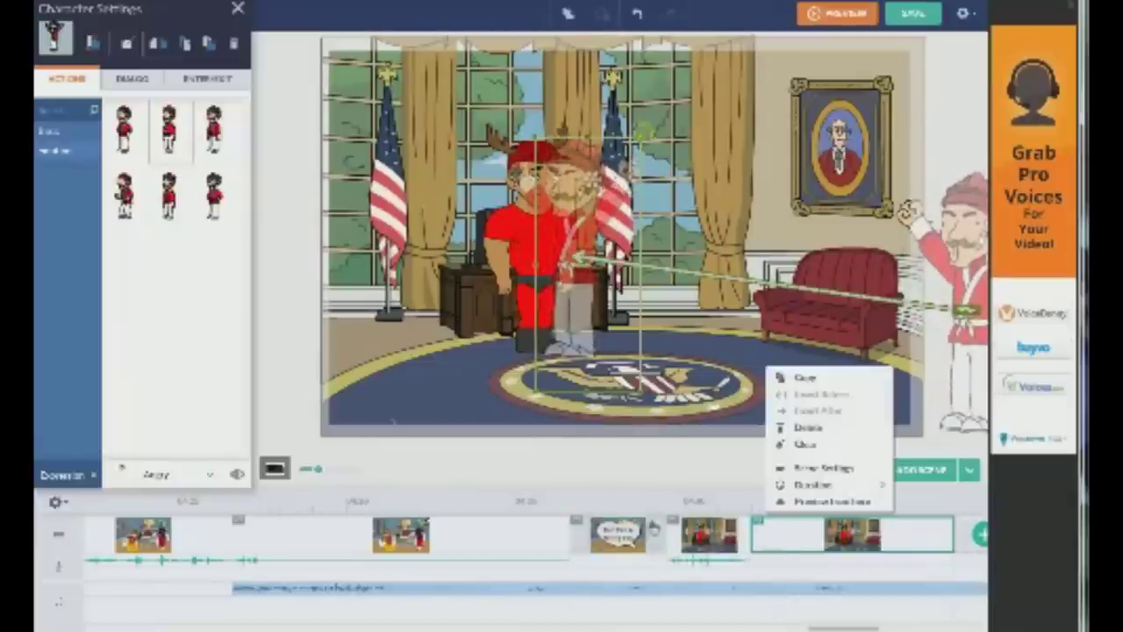
Write a text-to-speech line for the red-coated character announcing a theft and saying his parents won't ground him
click(132, 86)
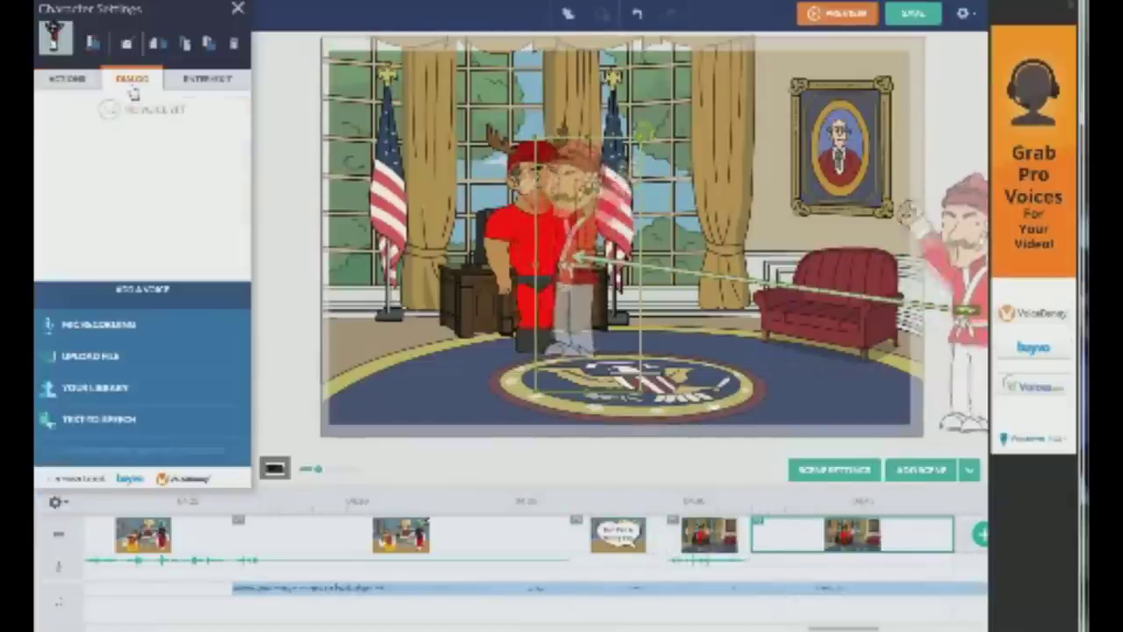
click(117, 420)
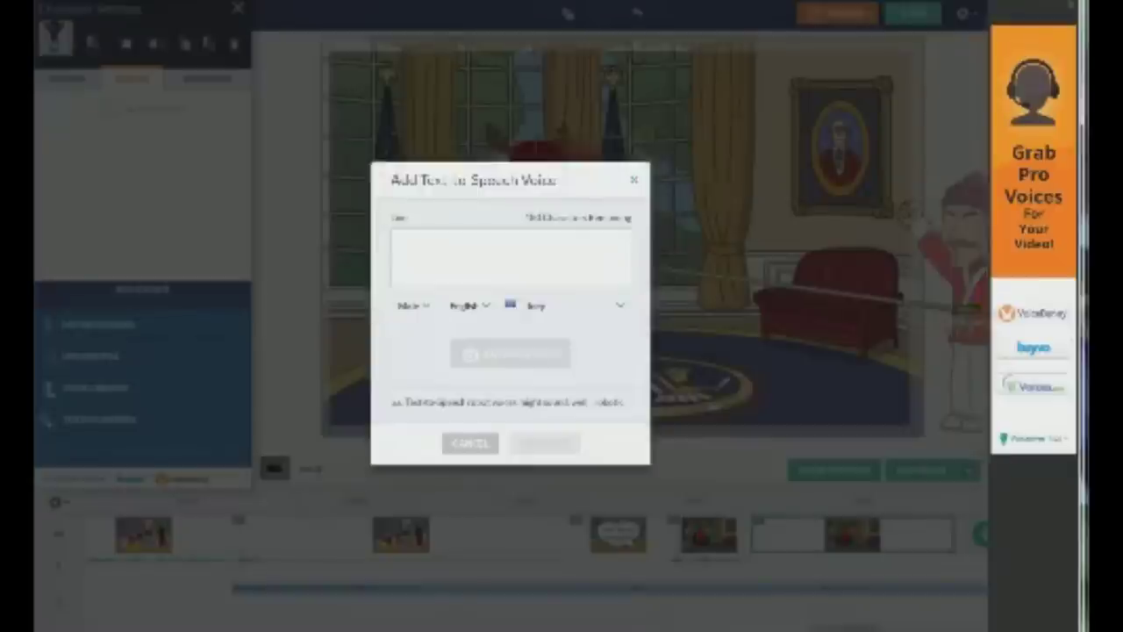
text(d)
key(BackSpace)
text(take it)
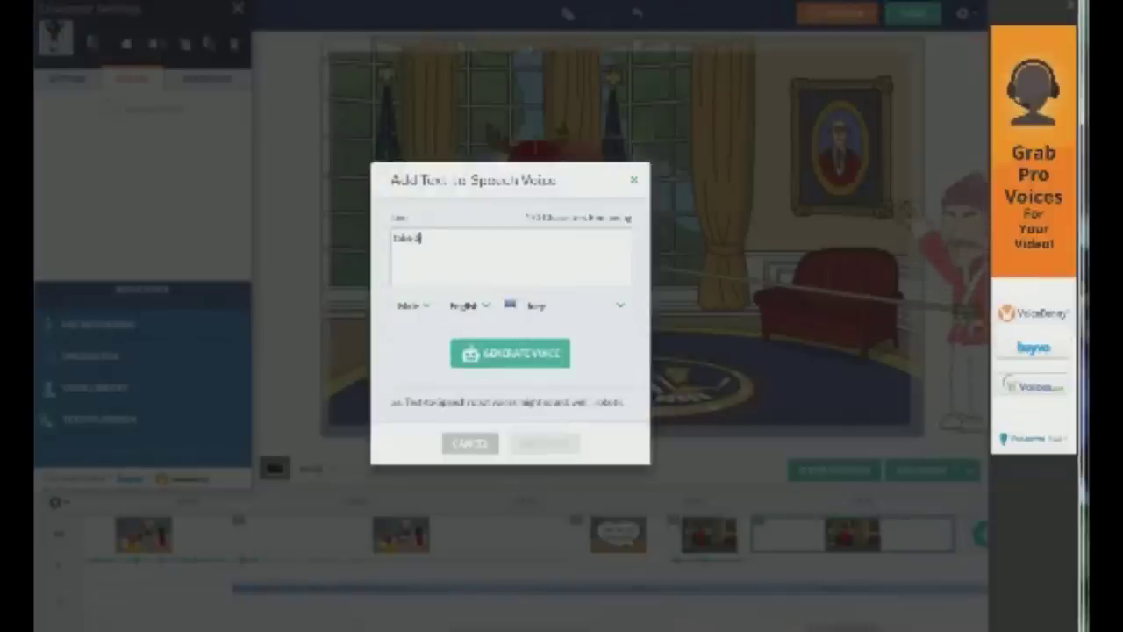
key(BackSpace)
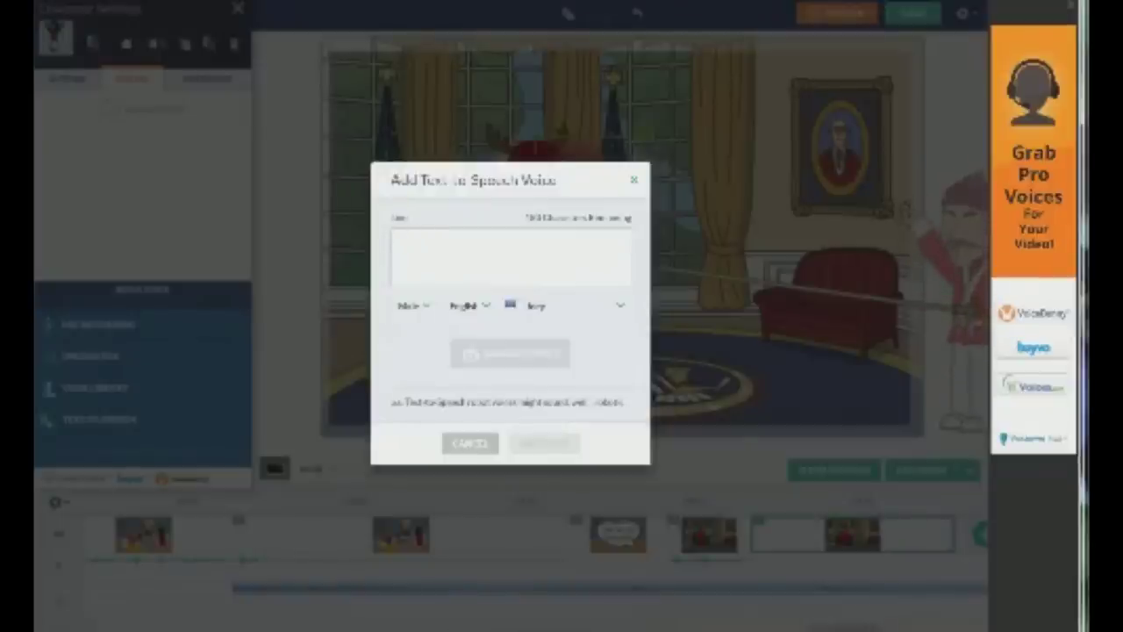
text(Lara)
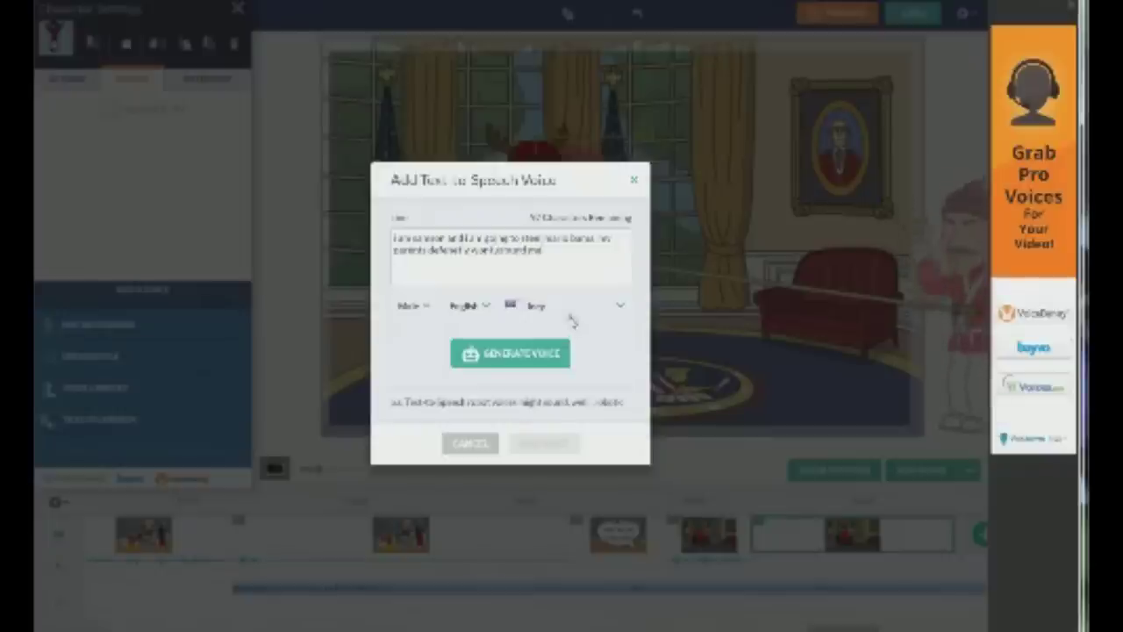
Try to generate the red-coated character's line in the Zack voice
click(571, 318)
scroll(570, 382, down, 3)
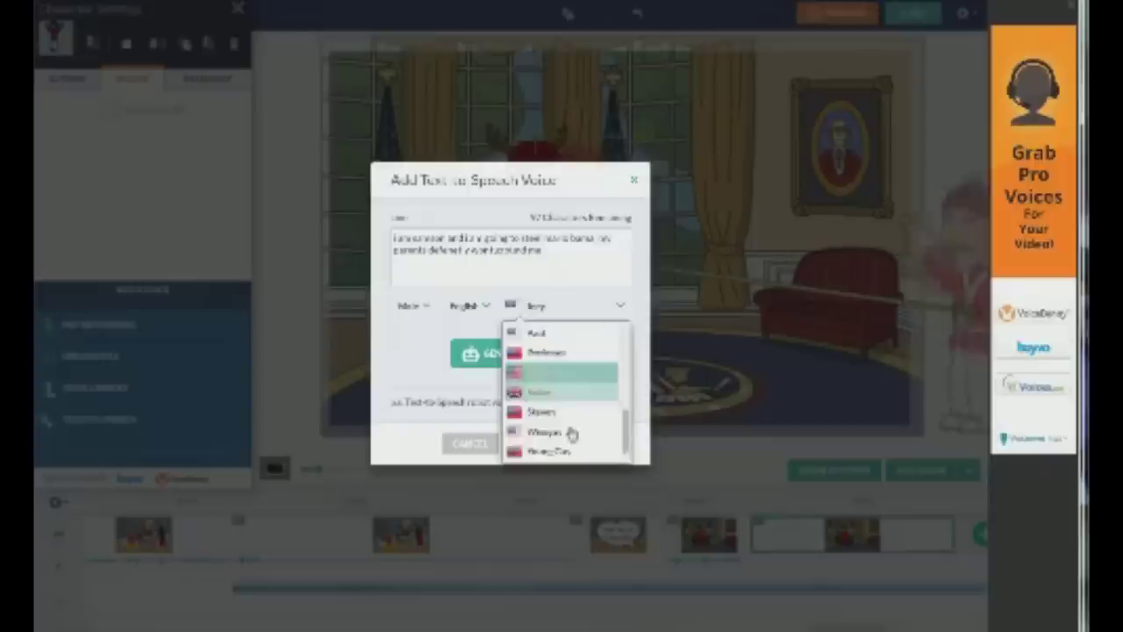
scroll(571, 434, down, 1)
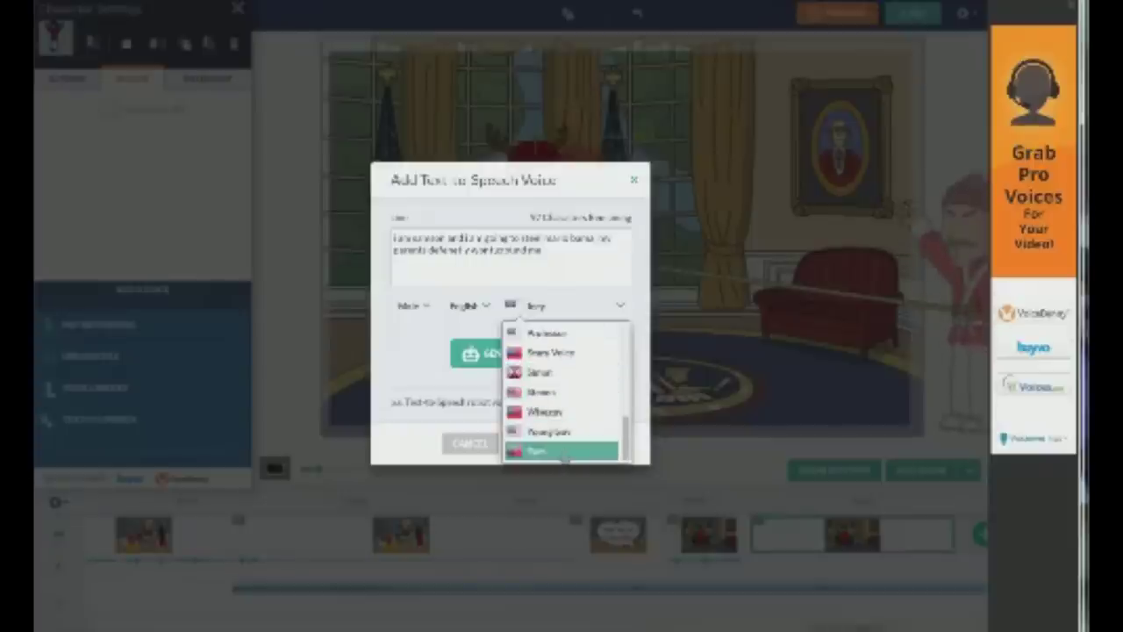
click(564, 452)
click(518, 367)
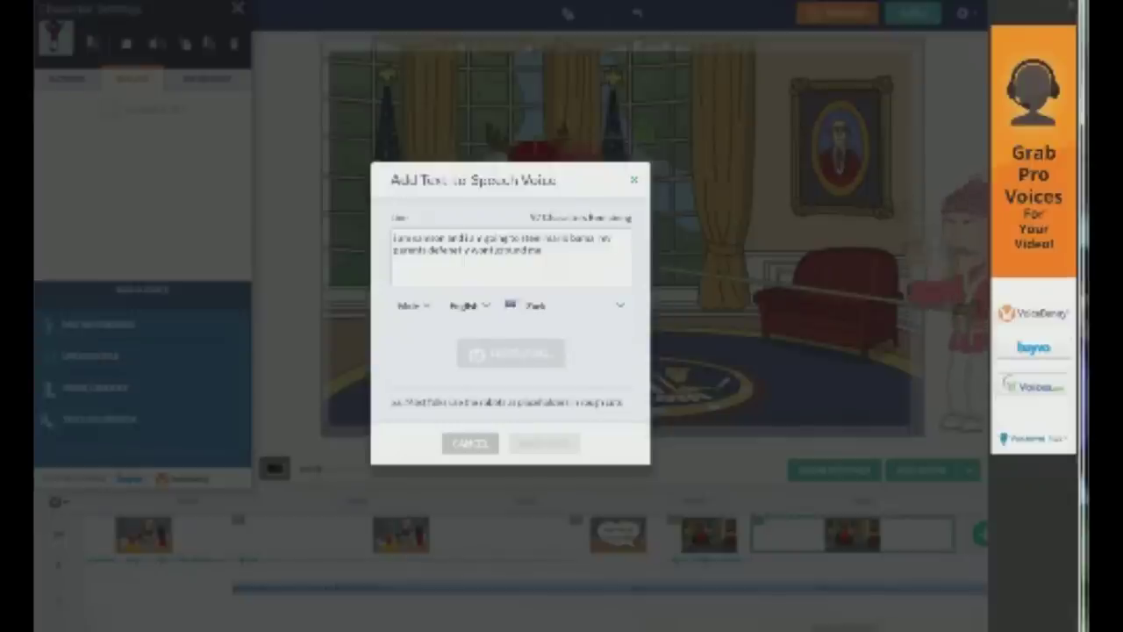
click(524, 358)
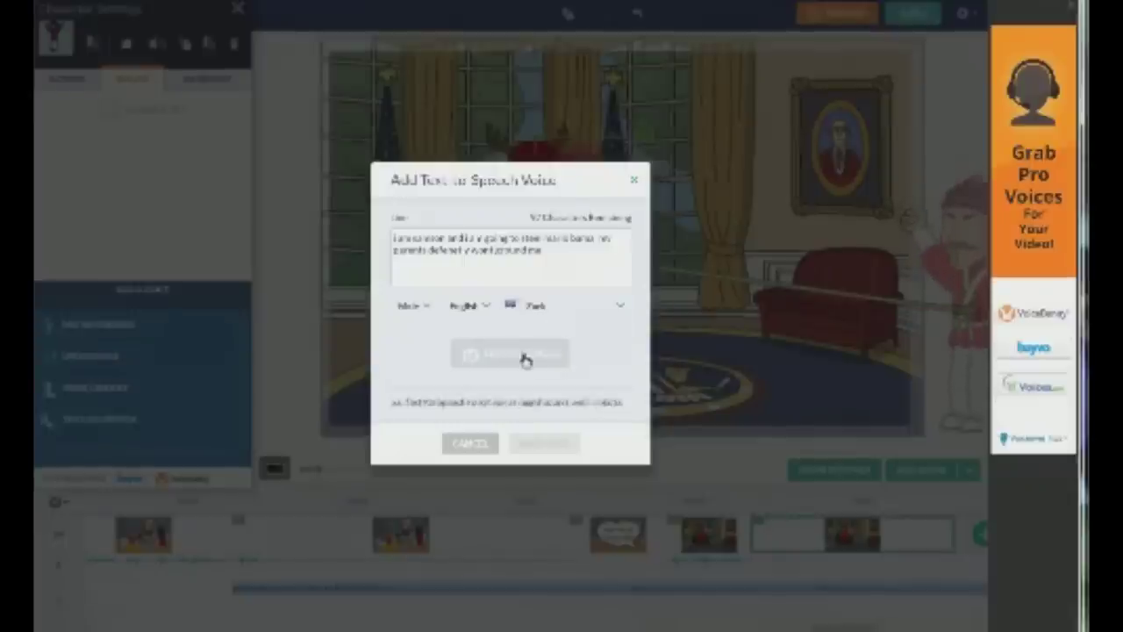
click(524, 362)
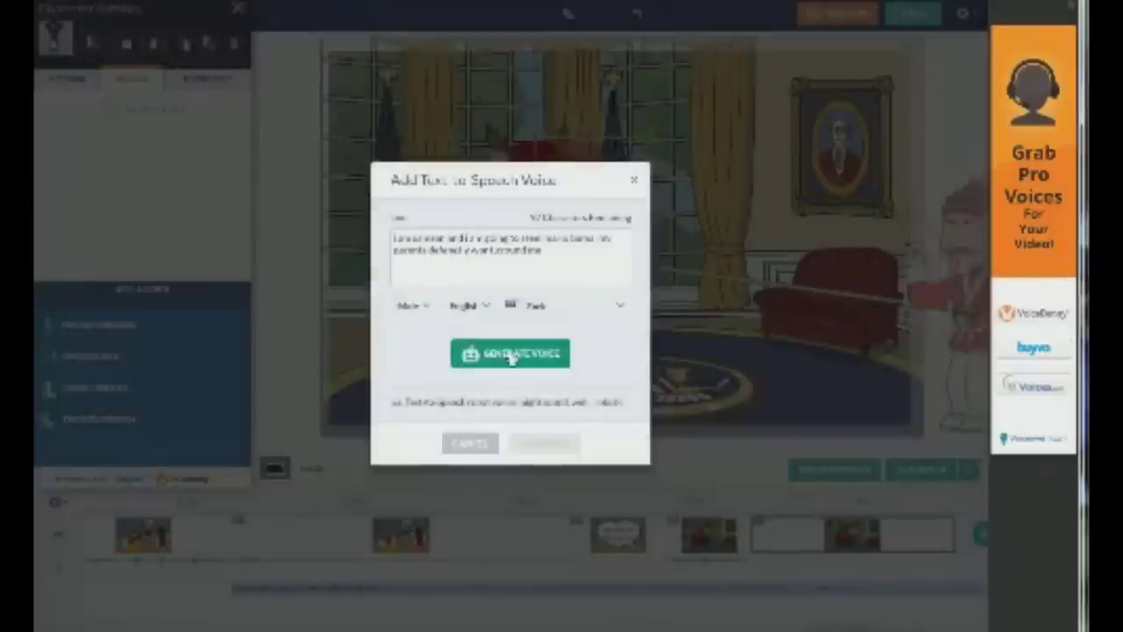
click(513, 355)
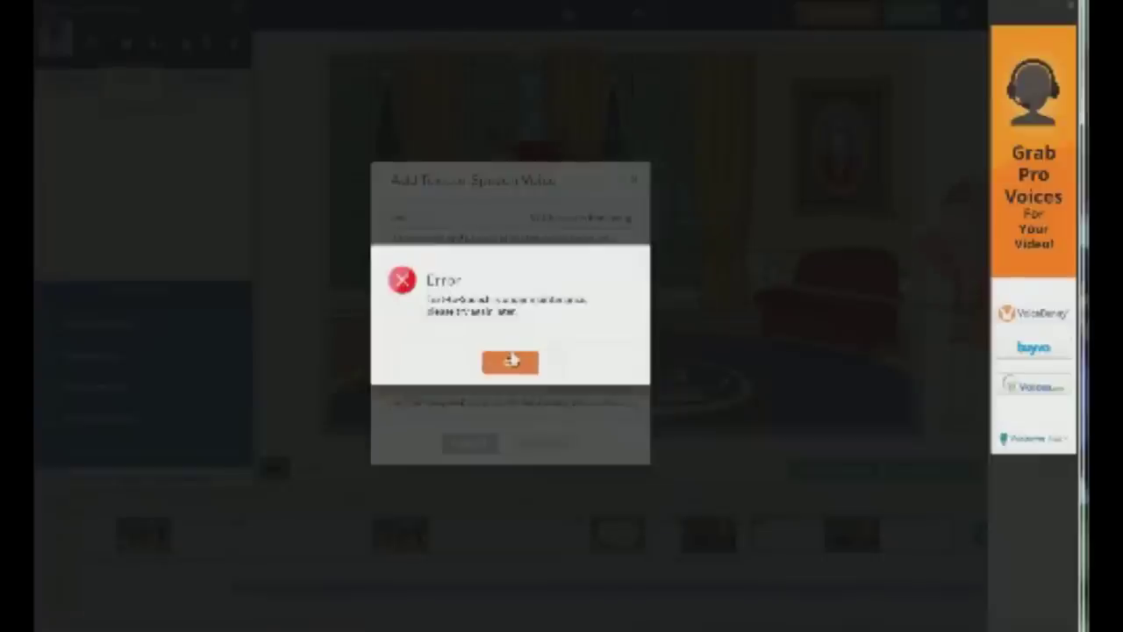
click(511, 361)
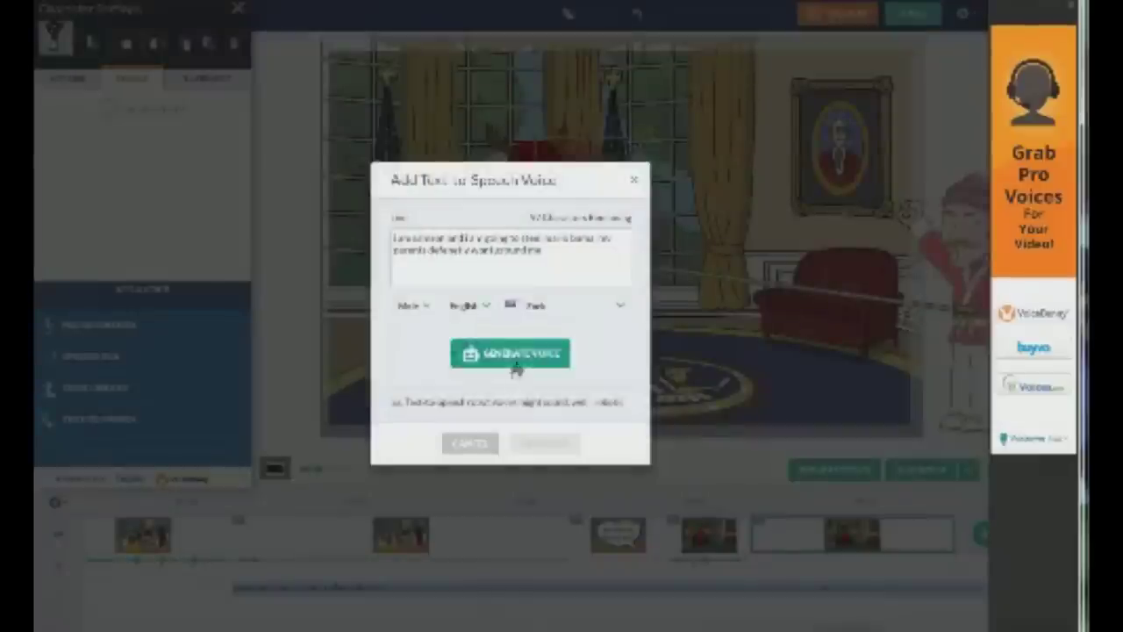
click(514, 356)
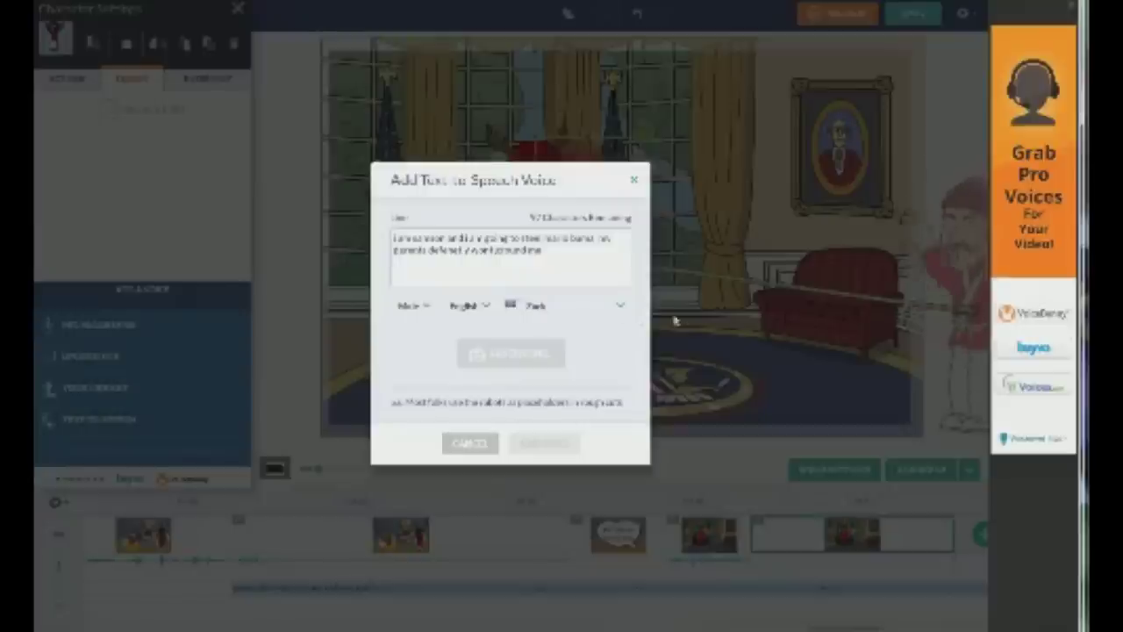
Generate the line in the Steven voice and add it to the red-coated character
click(611, 305)
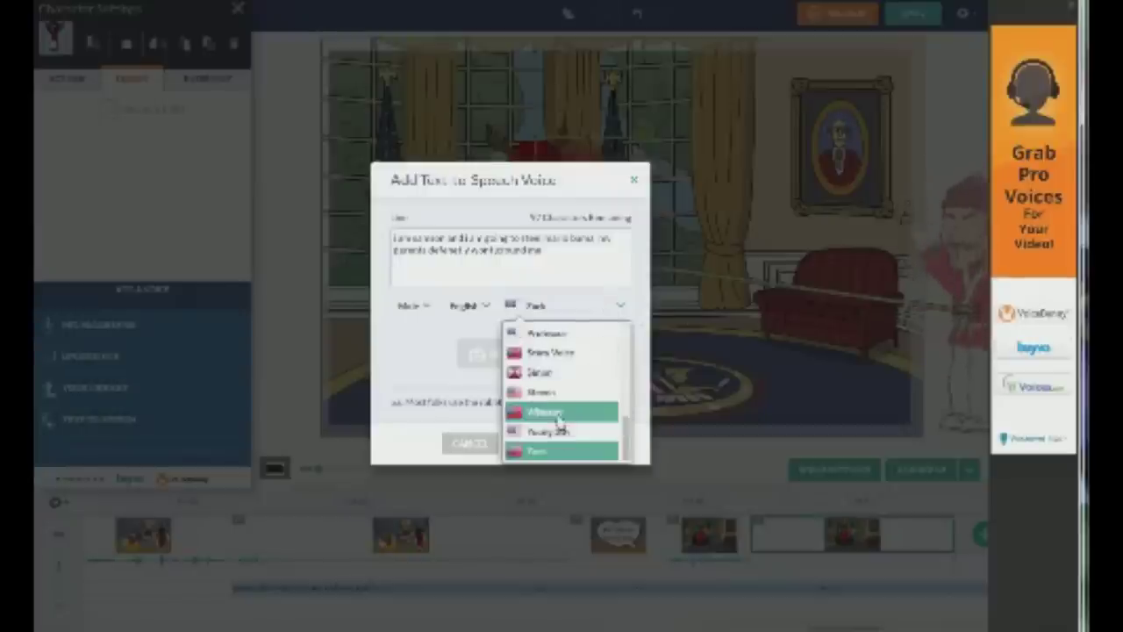
click(554, 392)
click(498, 354)
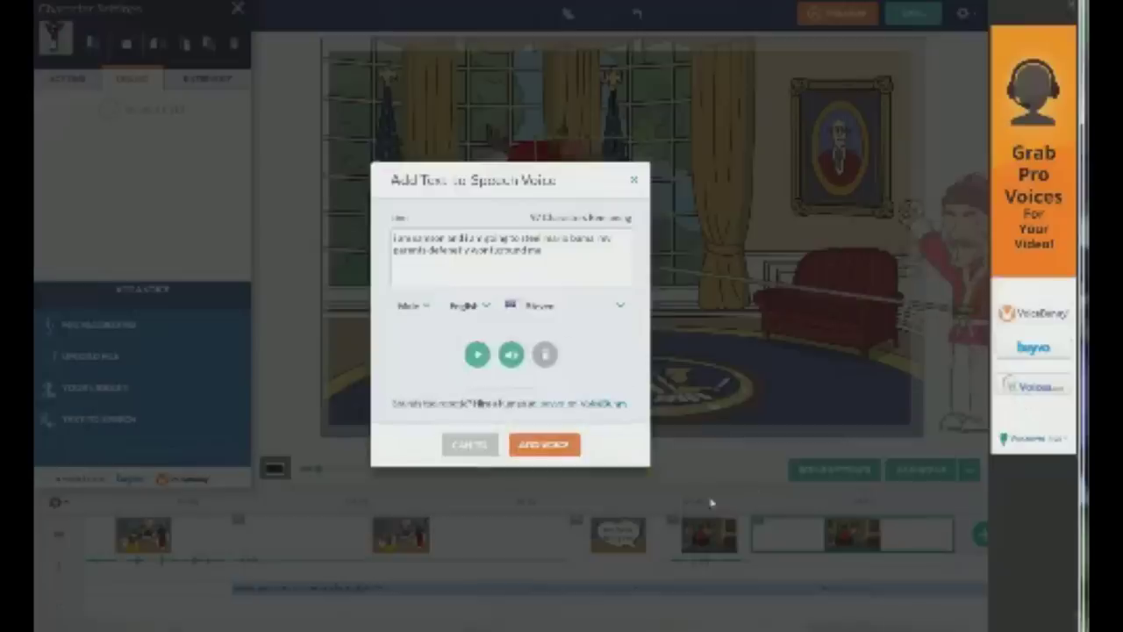
click(542, 443)
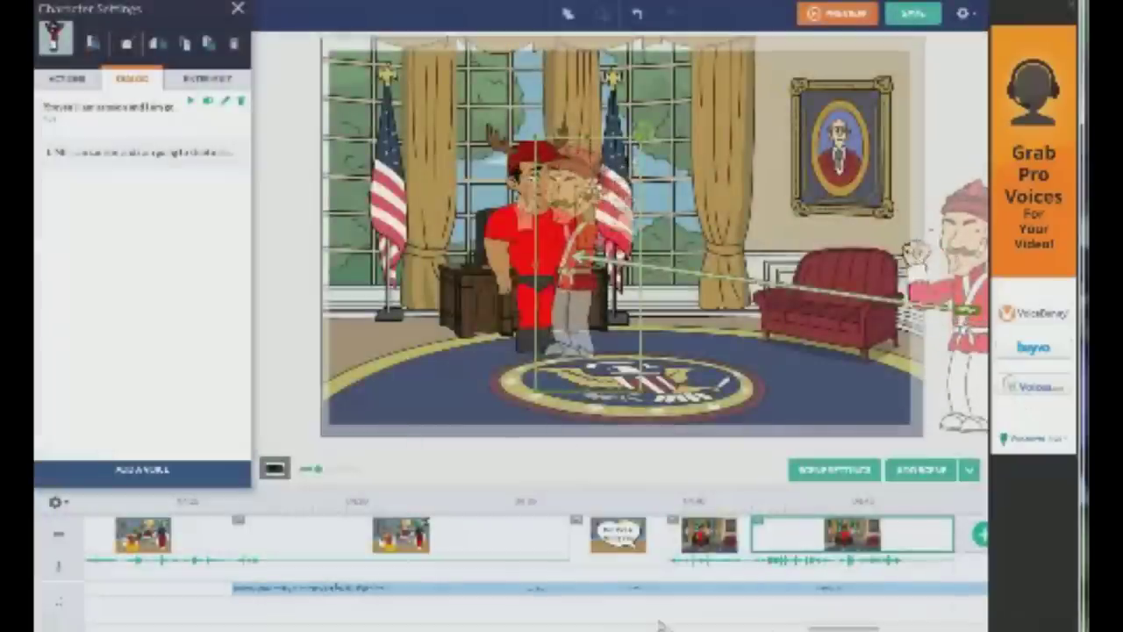
Add another Oval Office scene and make the red-coated character run out of it past the sofa
scroll(603, 556, right, 4)
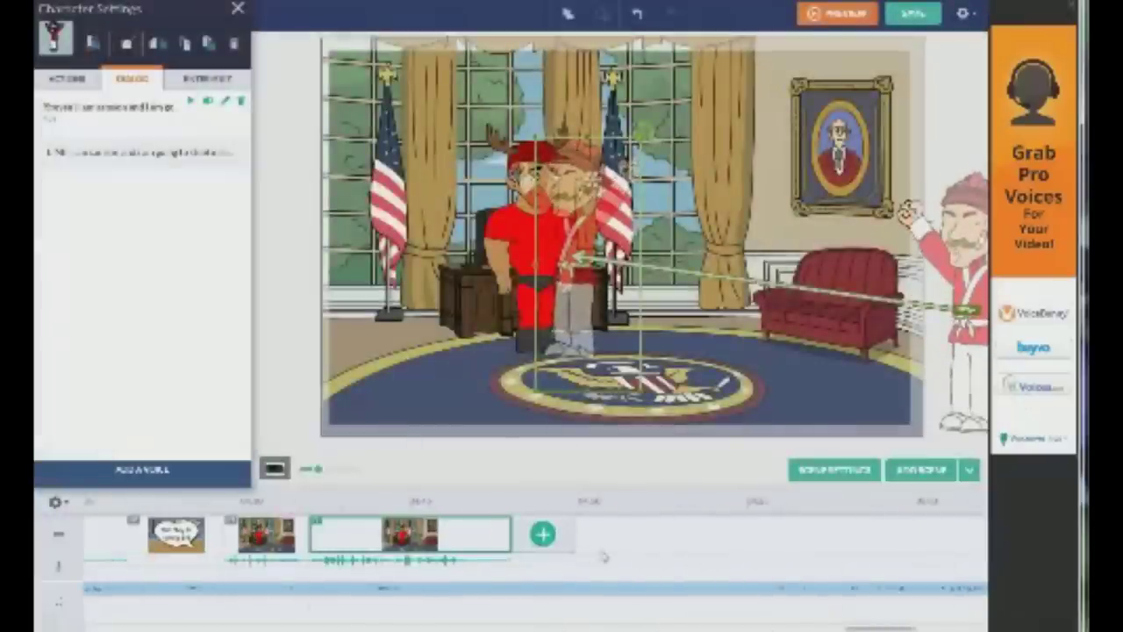
click(542, 534)
click(772, 539)
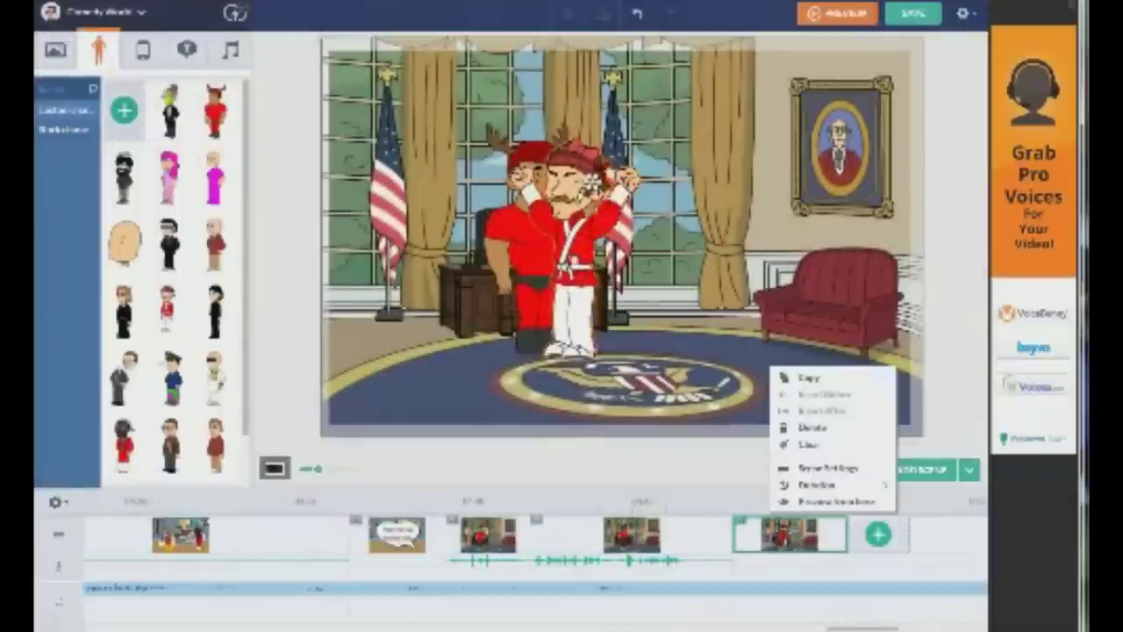
click(565, 245)
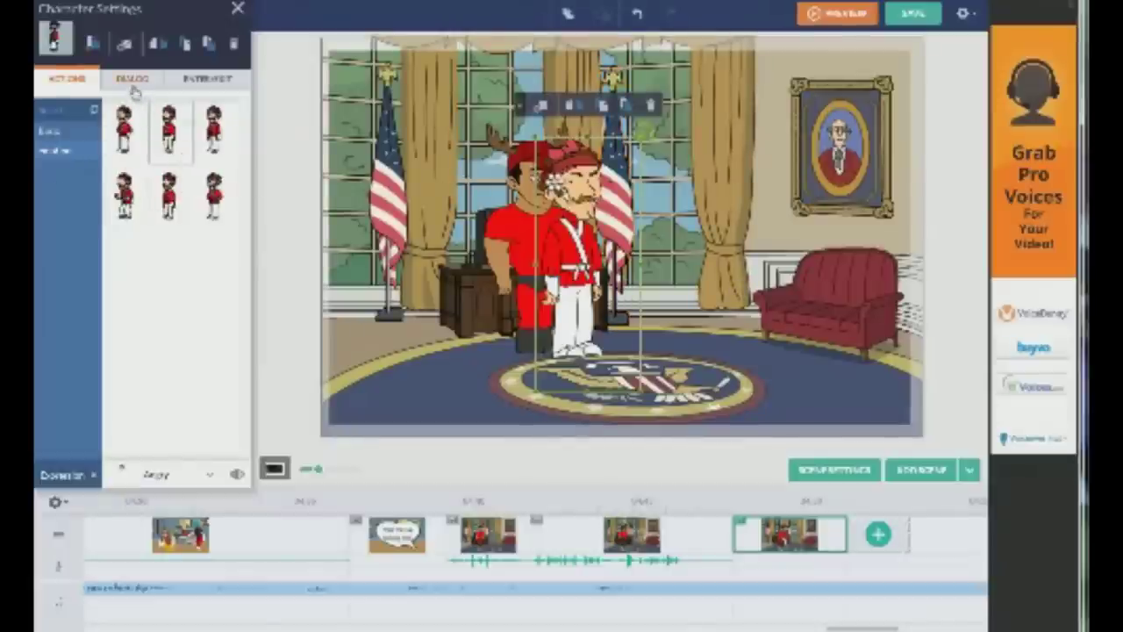
click(84, 135)
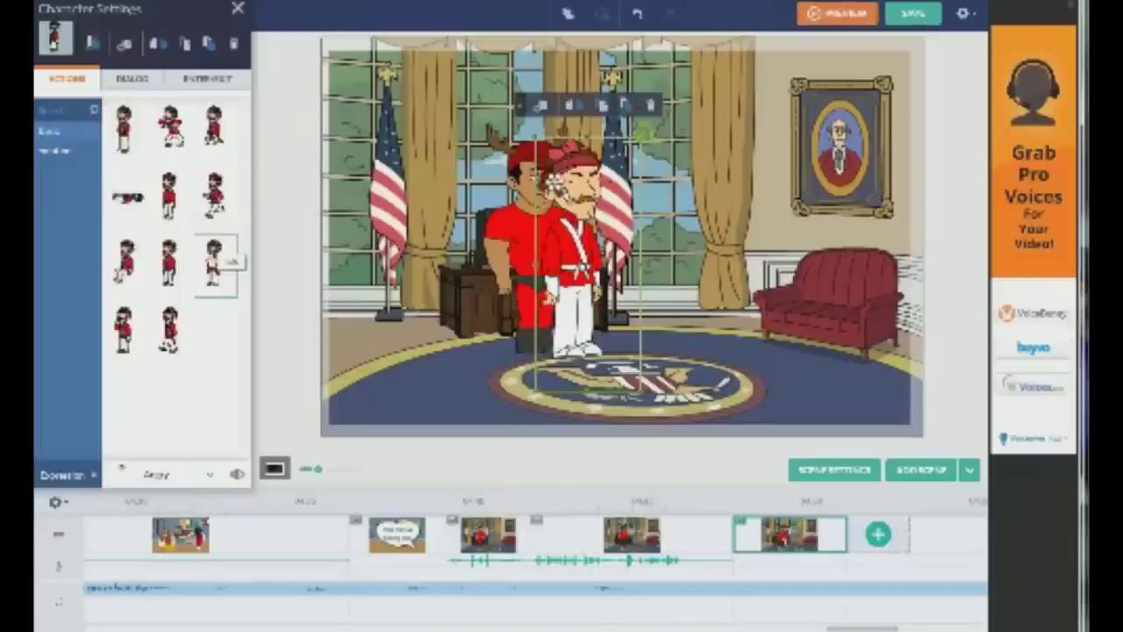
click(215, 193)
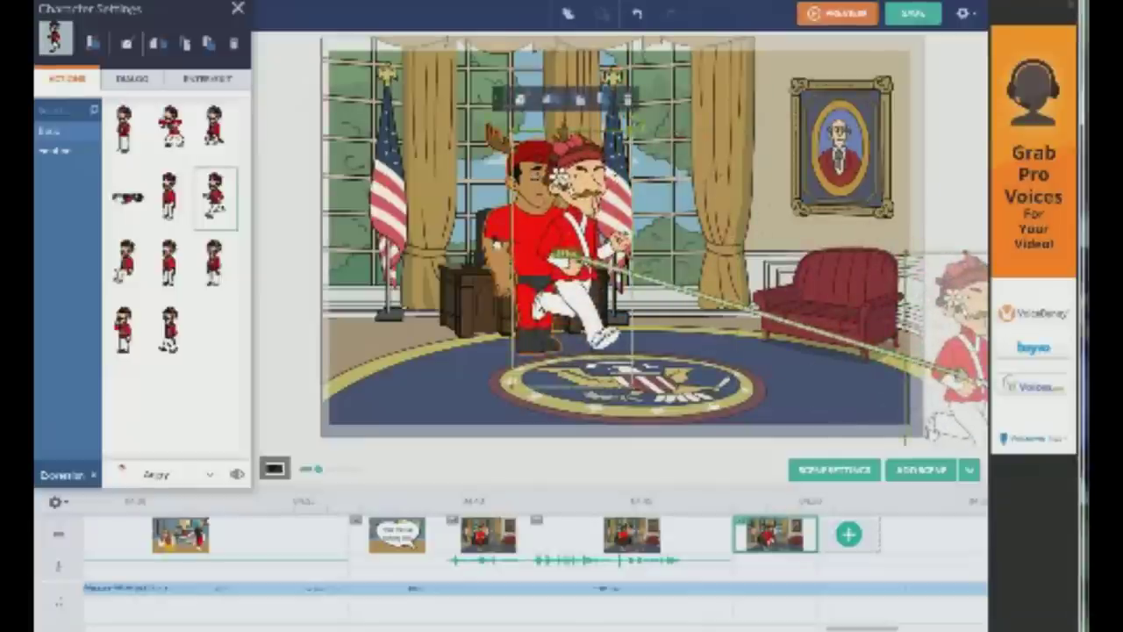
Lay the antlered character down above the red-coated character's head and give him a motion effect of type Movement
click(519, 237)
click(215, 134)
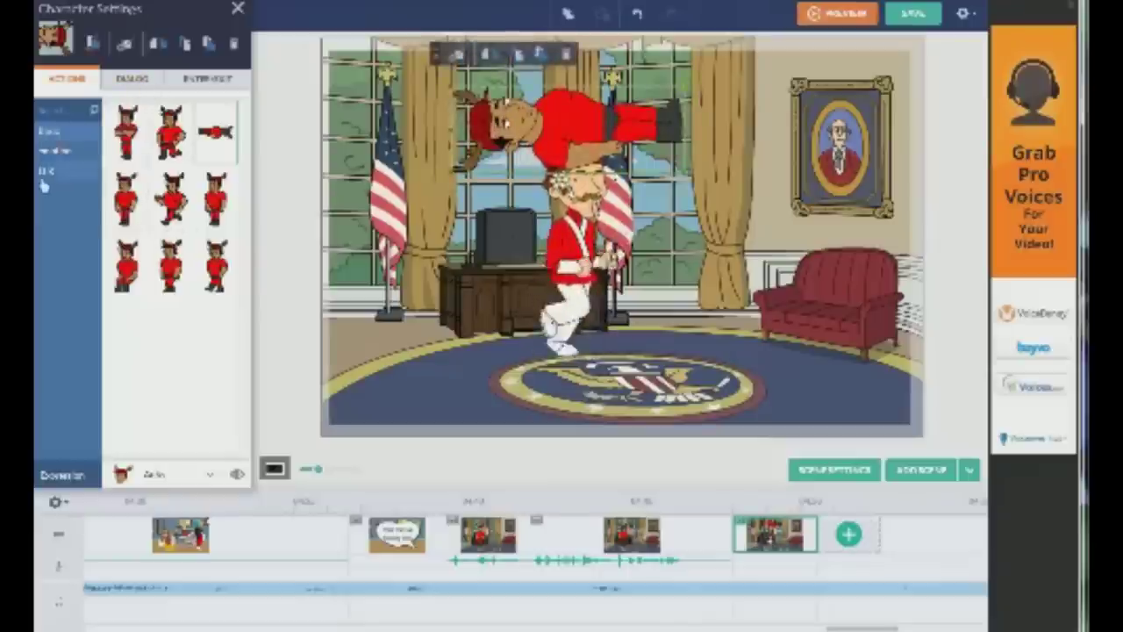
click(207, 78)
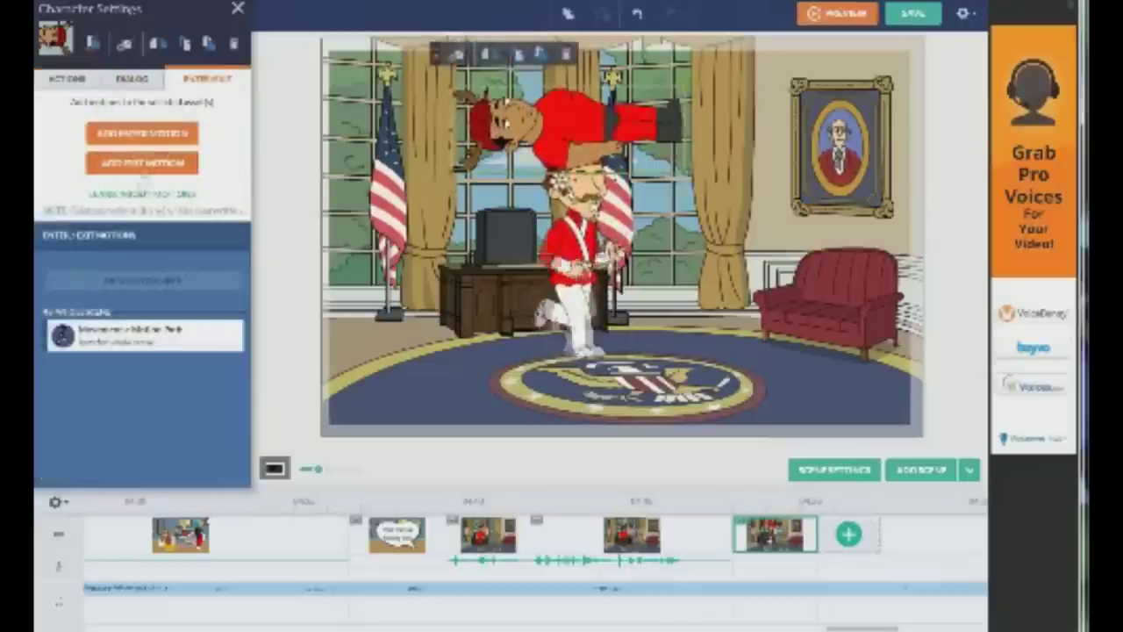
click(155, 136)
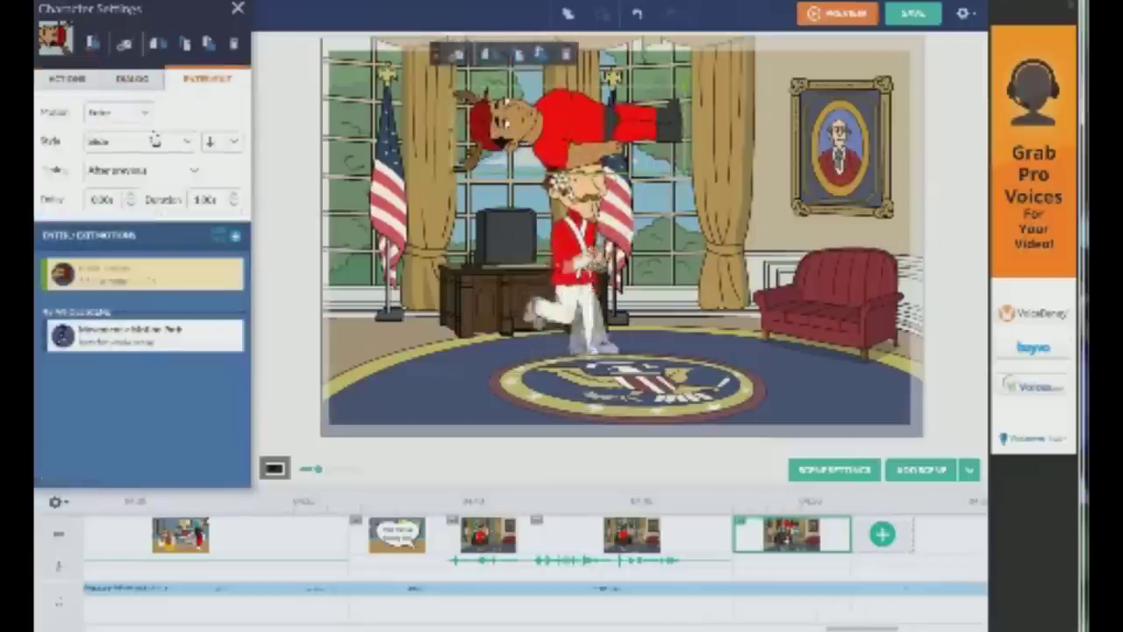
click(170, 143)
click(162, 142)
click(138, 119)
click(120, 175)
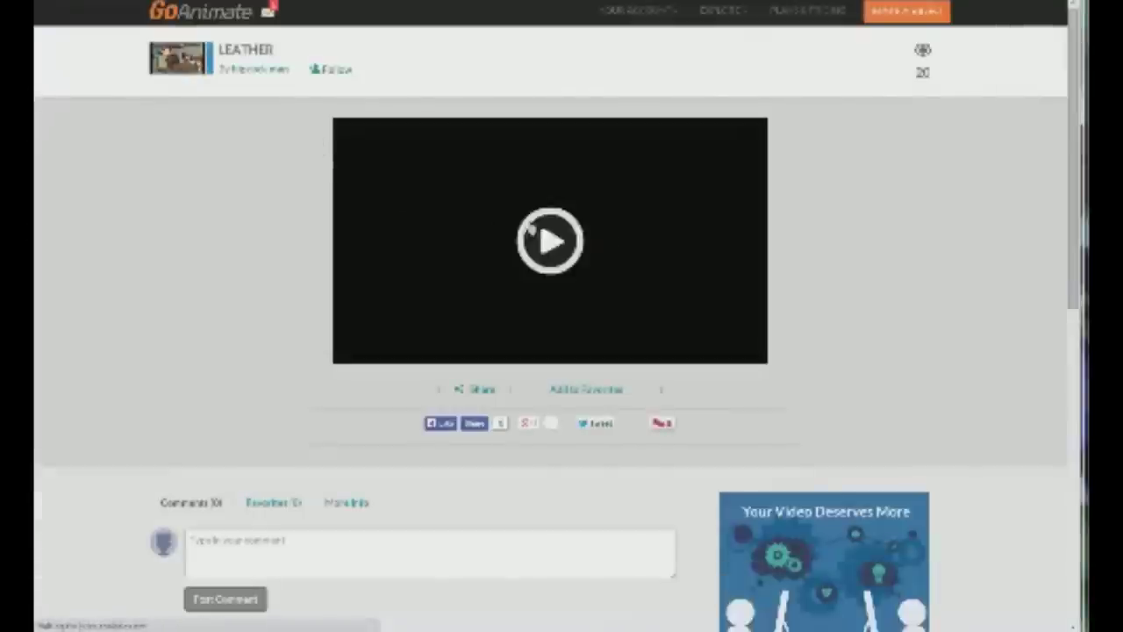
Switch to the GoAnimate video page LEATHER, play the video and replay it from an earlier moment
click(551, 239)
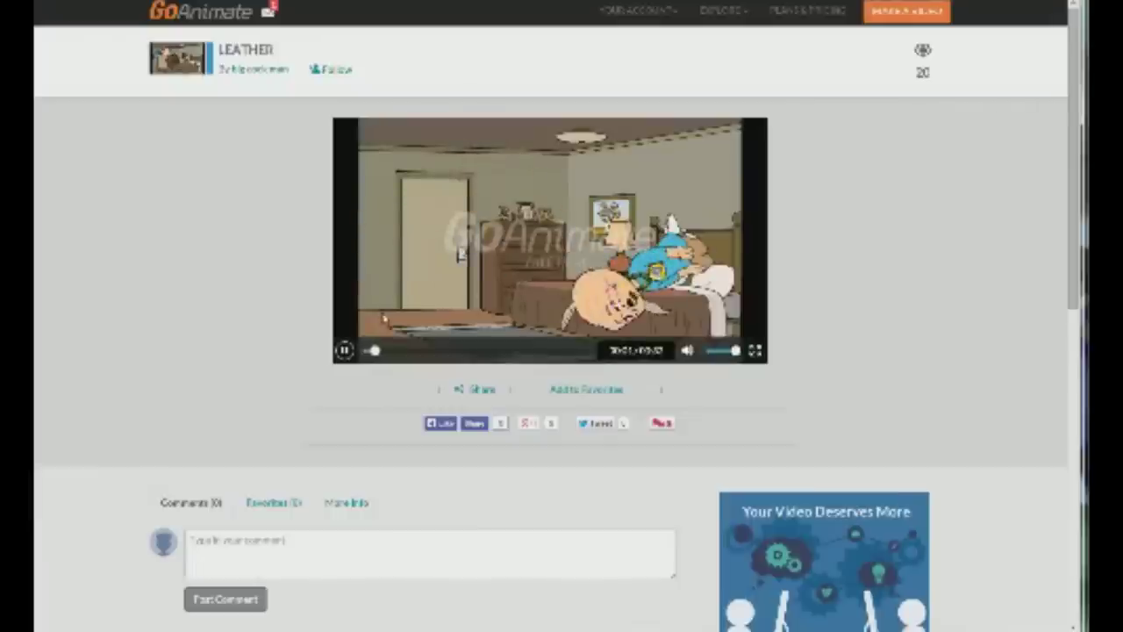
click(344, 351)
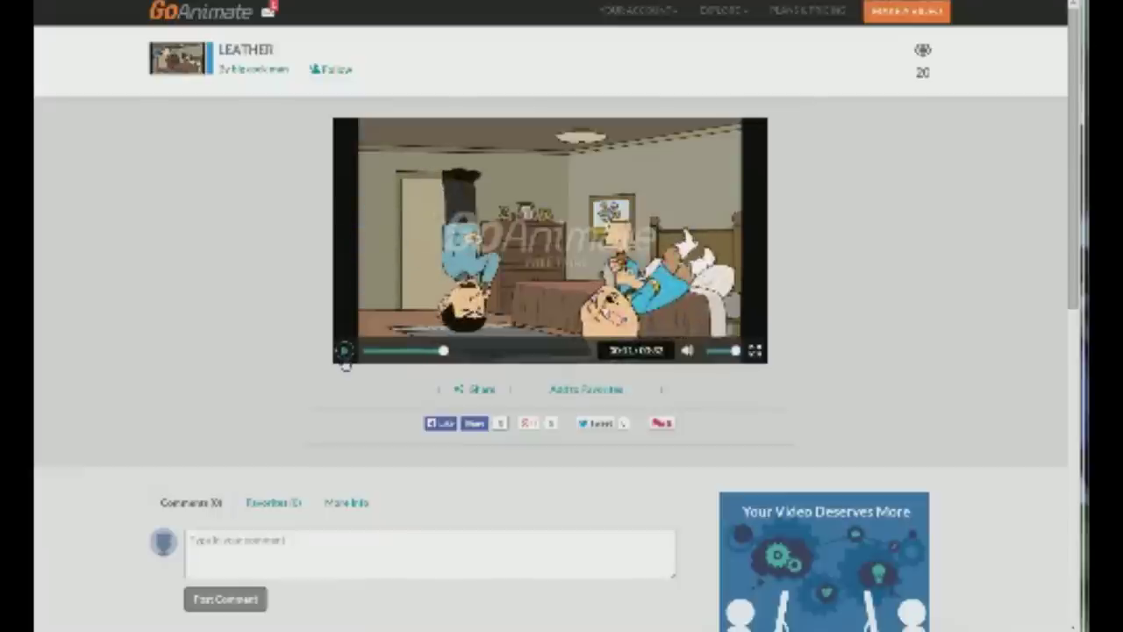
click(344, 352)
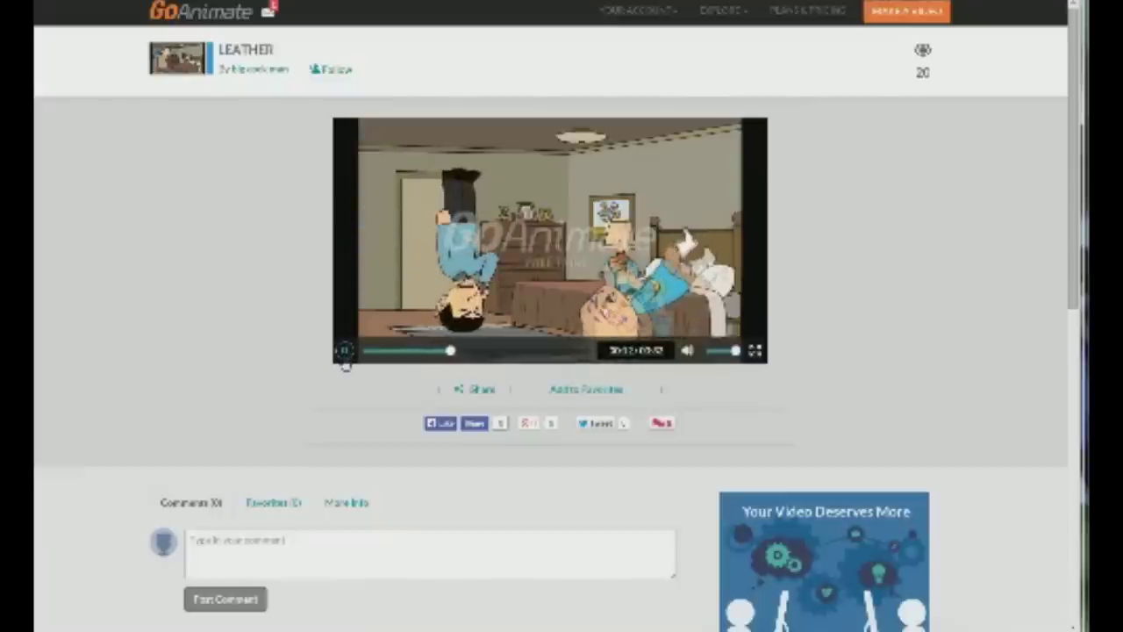
click(401, 351)
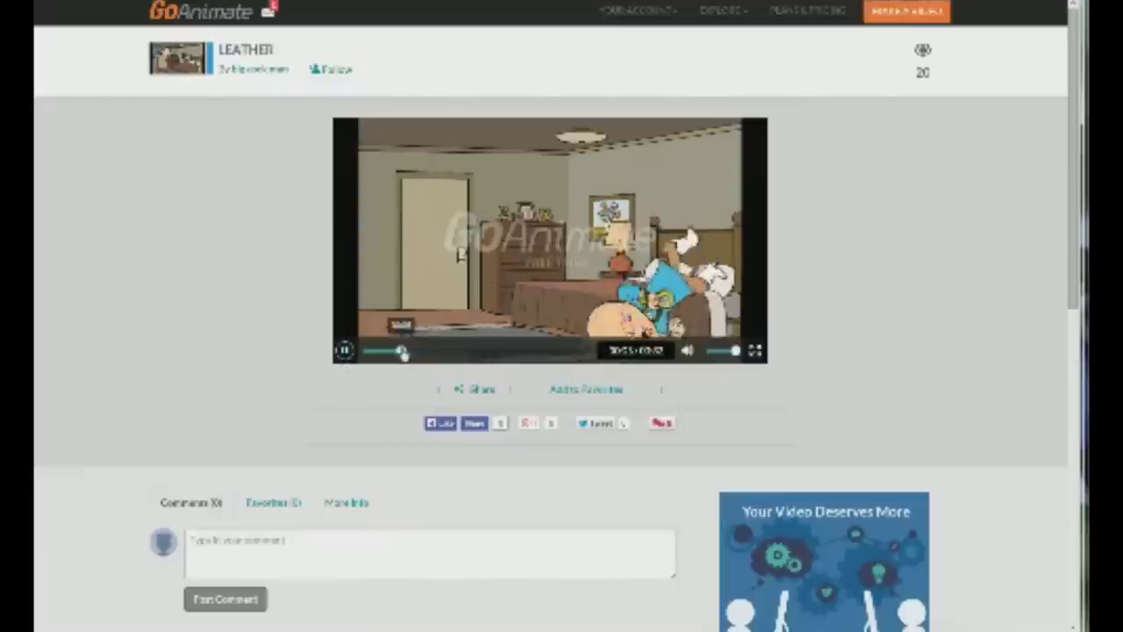
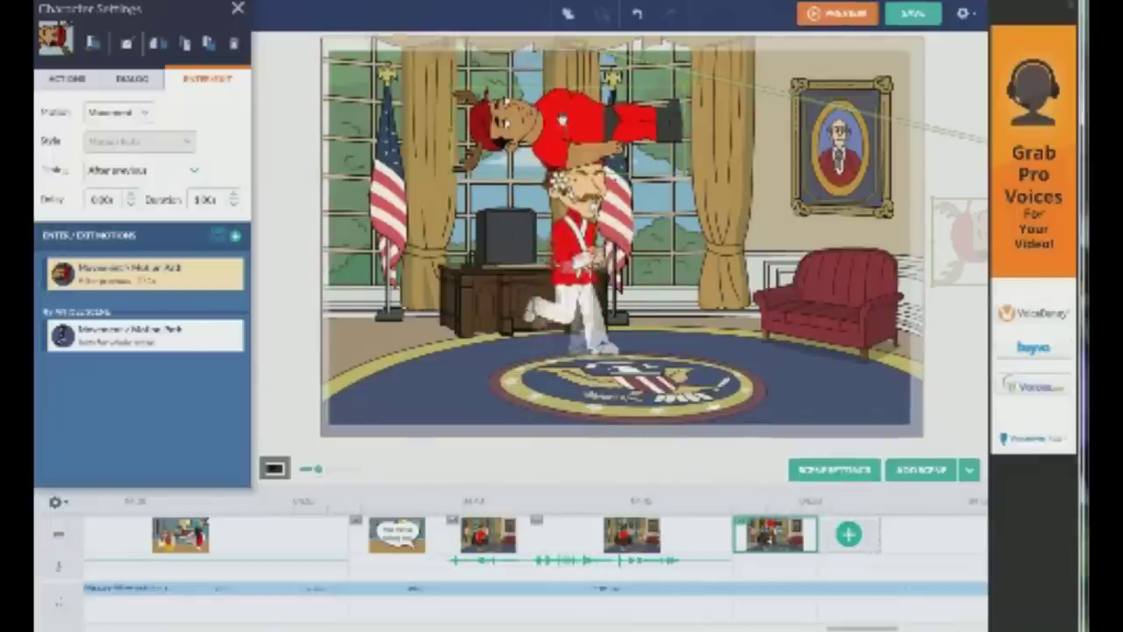
Generate the line "why must life torment me so" in the Evil Genius voice and add it to the antlered character
click(127, 80)
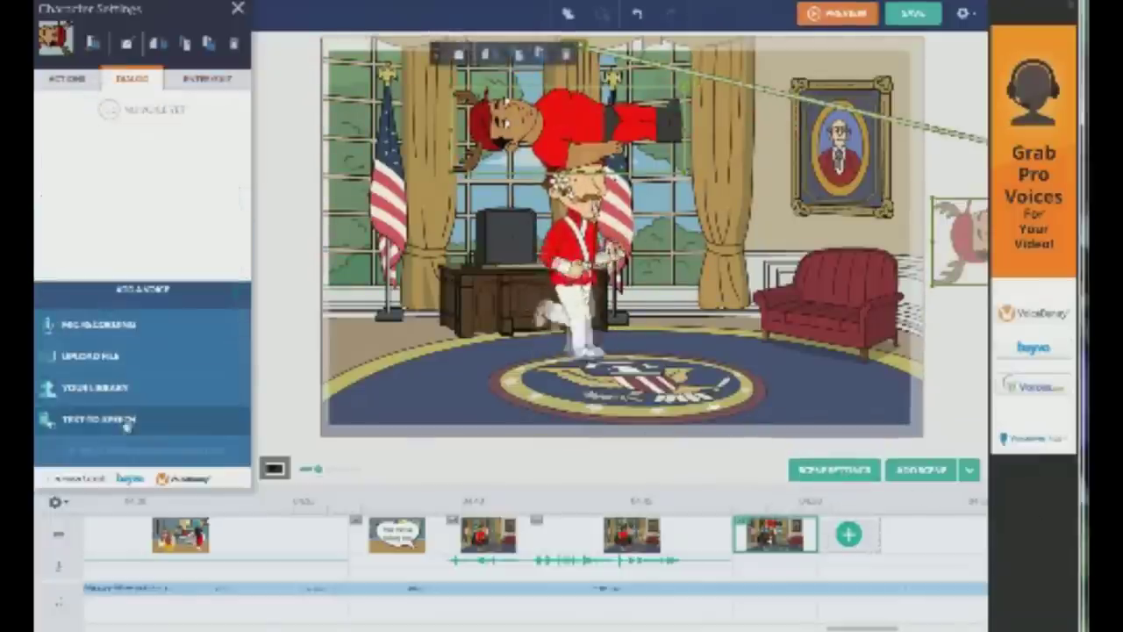
click(98, 418)
text(where)
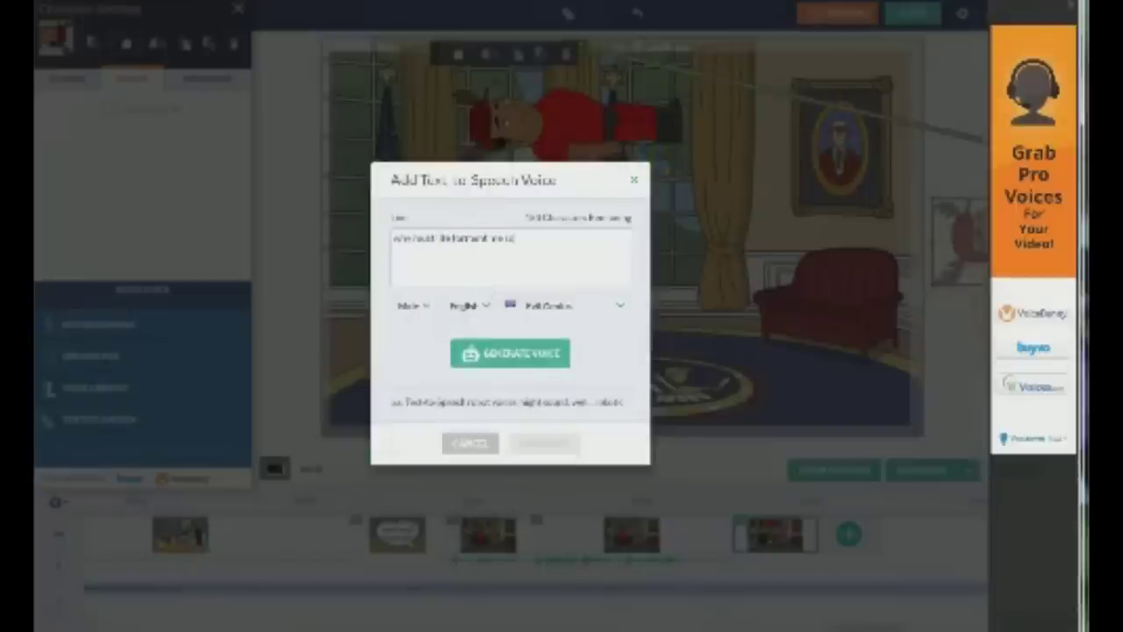
click(526, 355)
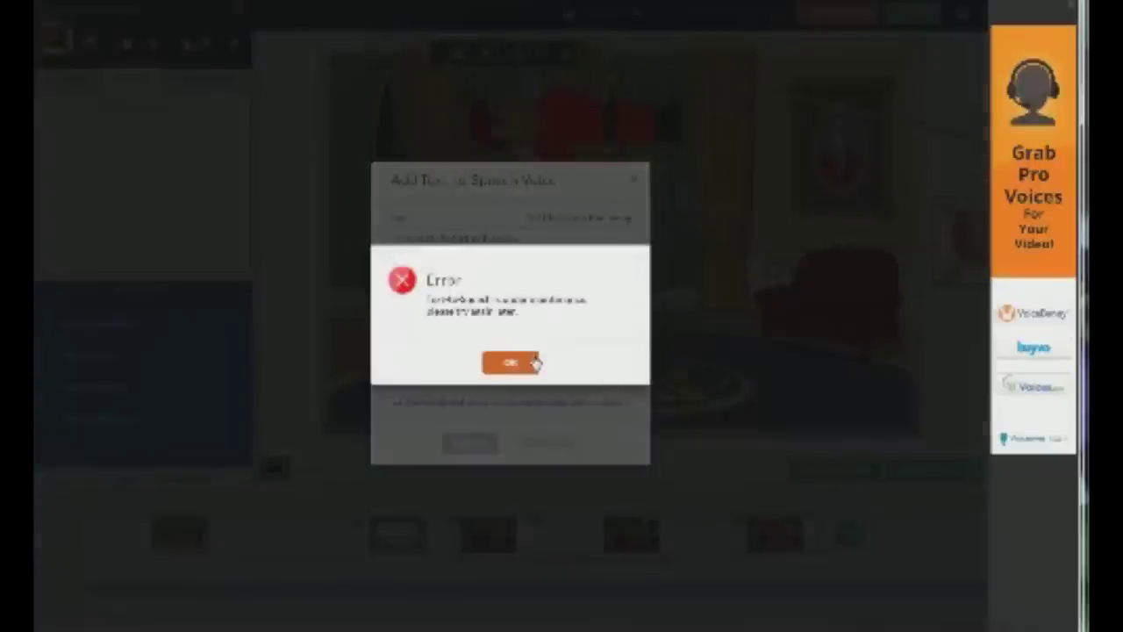
click(534, 363)
click(508, 360)
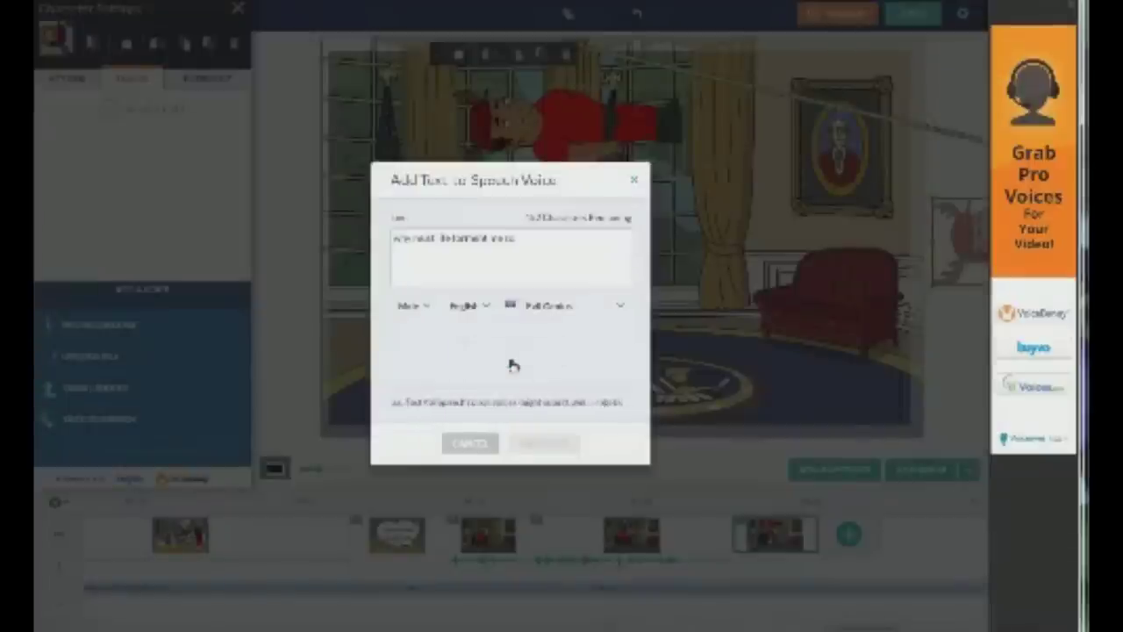
click(511, 364)
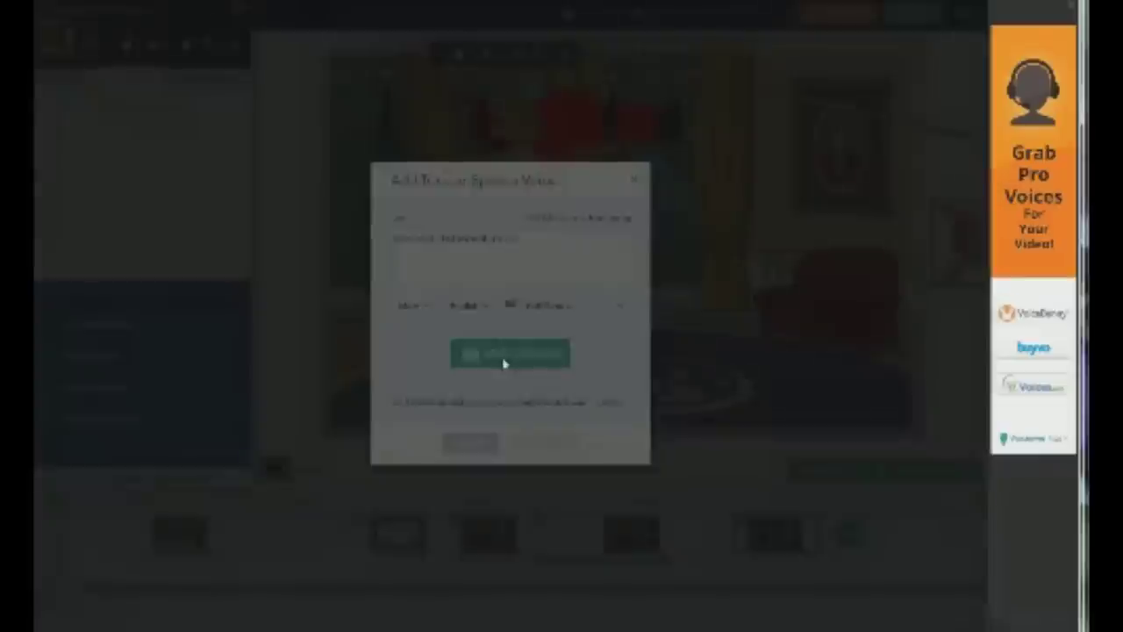
click(498, 359)
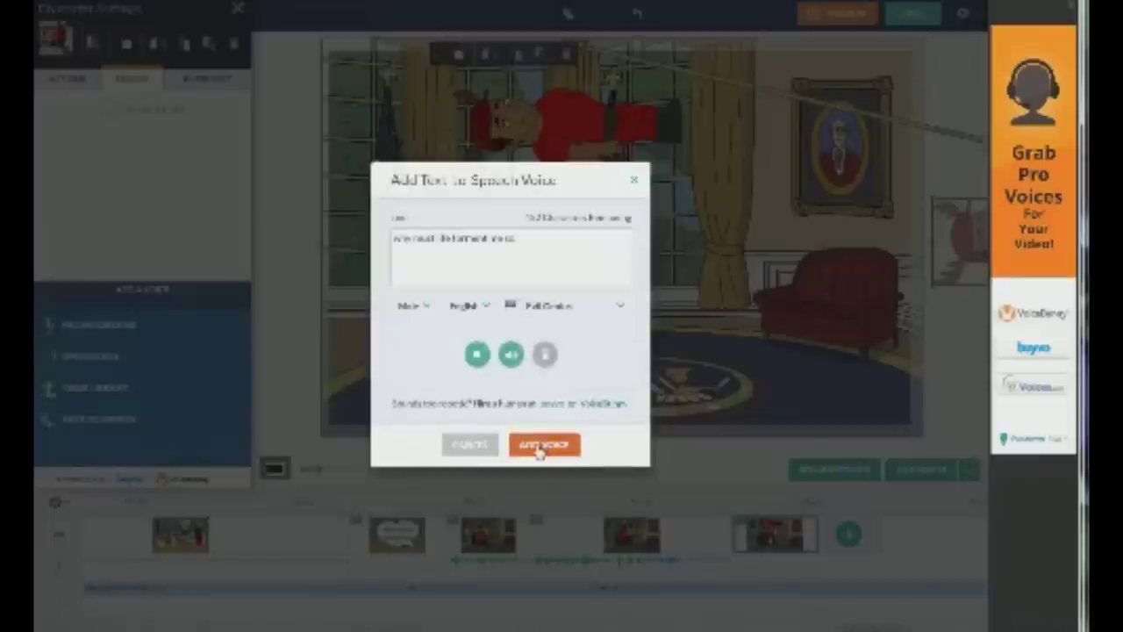
click(542, 445)
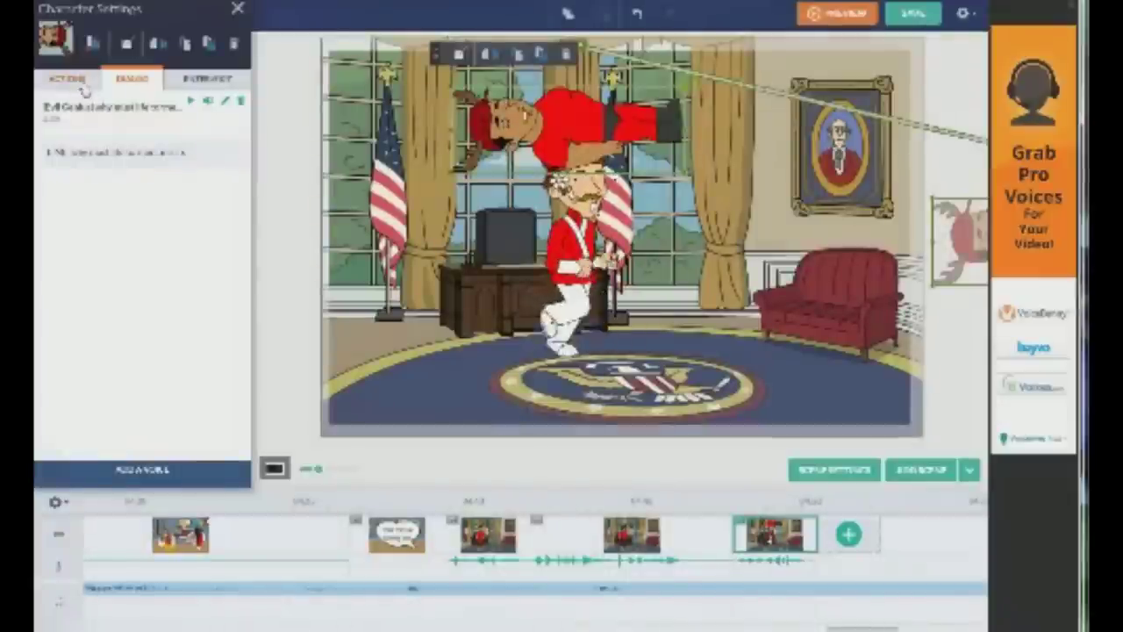
Set the antlered character's facial expression to Cry
click(68, 78)
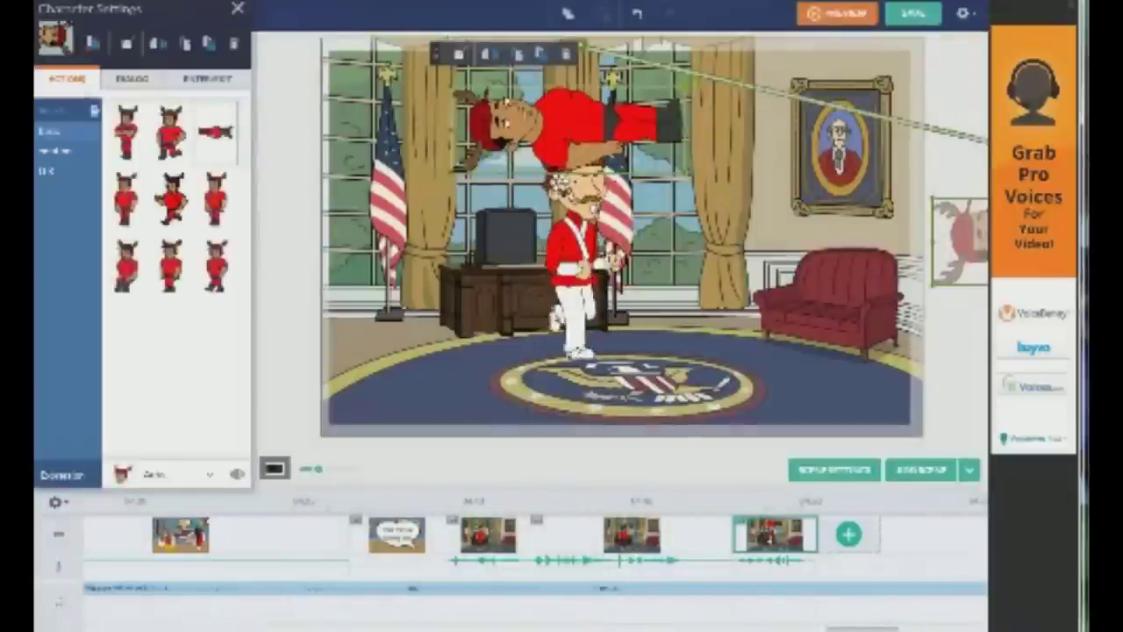
click(177, 482)
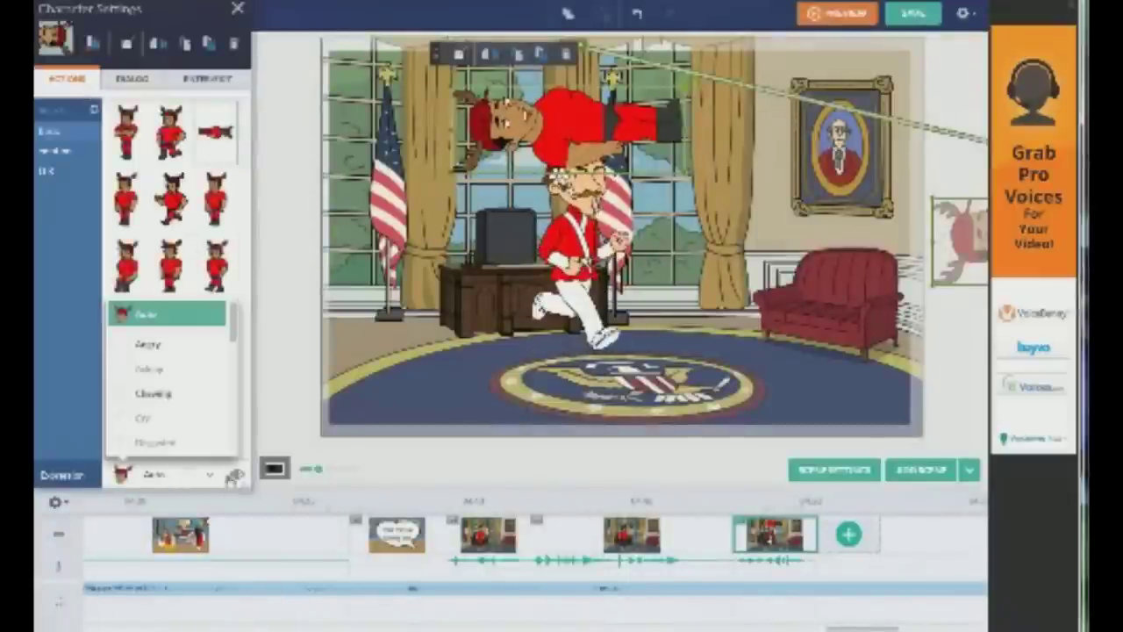
click(169, 430)
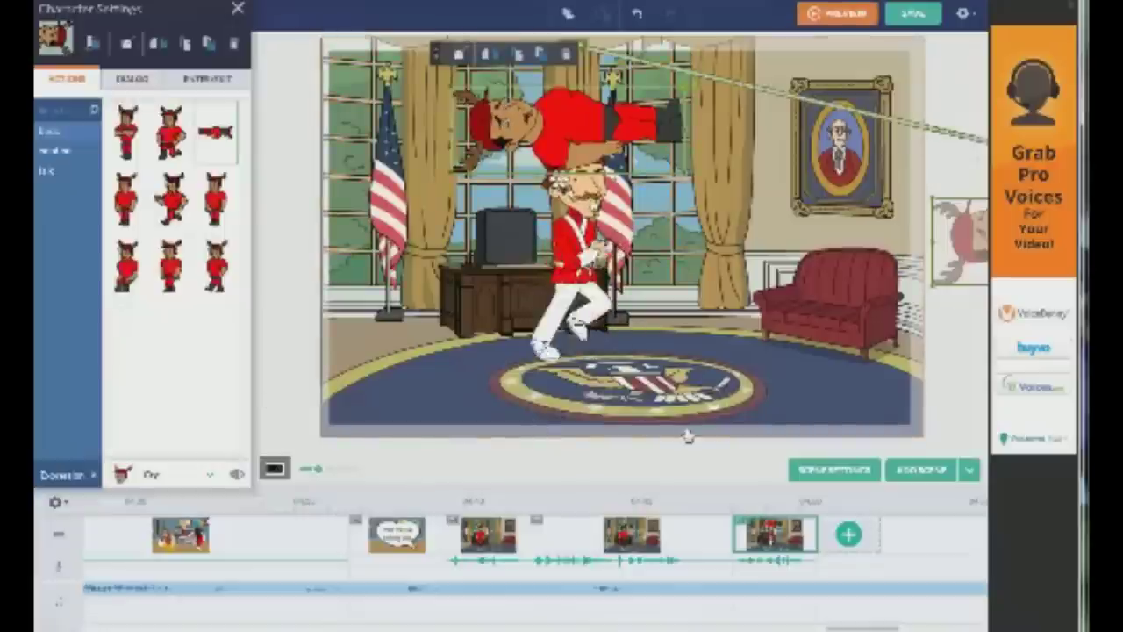
Add a new scene after the kidnapping and change its background to the dark green and purple swirl
click(848, 534)
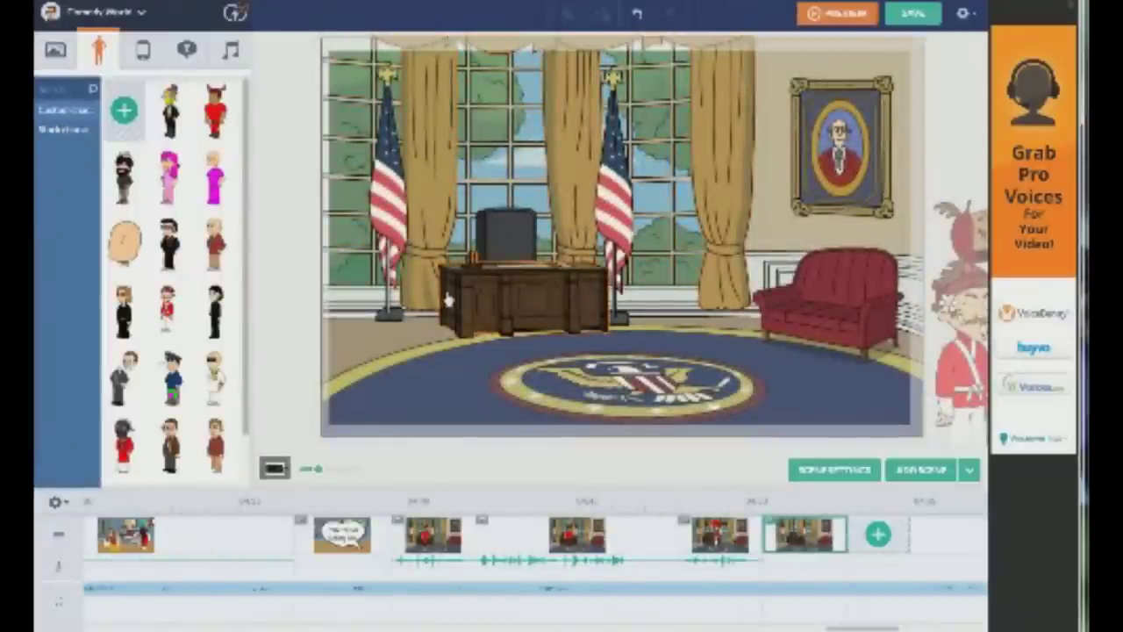
click(56, 50)
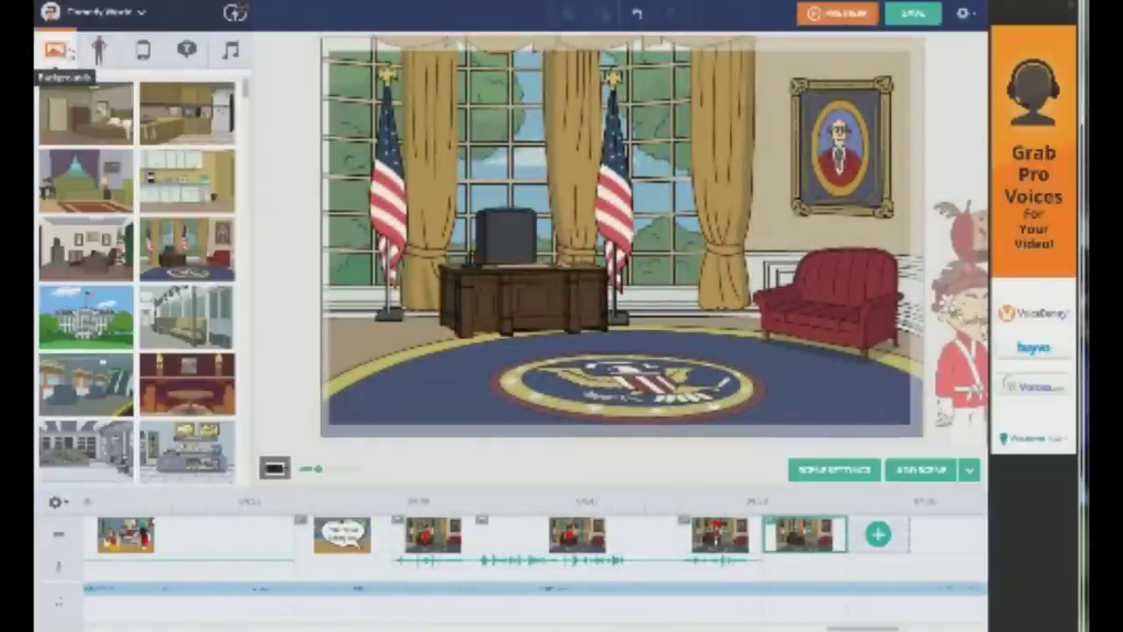
drag(248, 96, 244, 482)
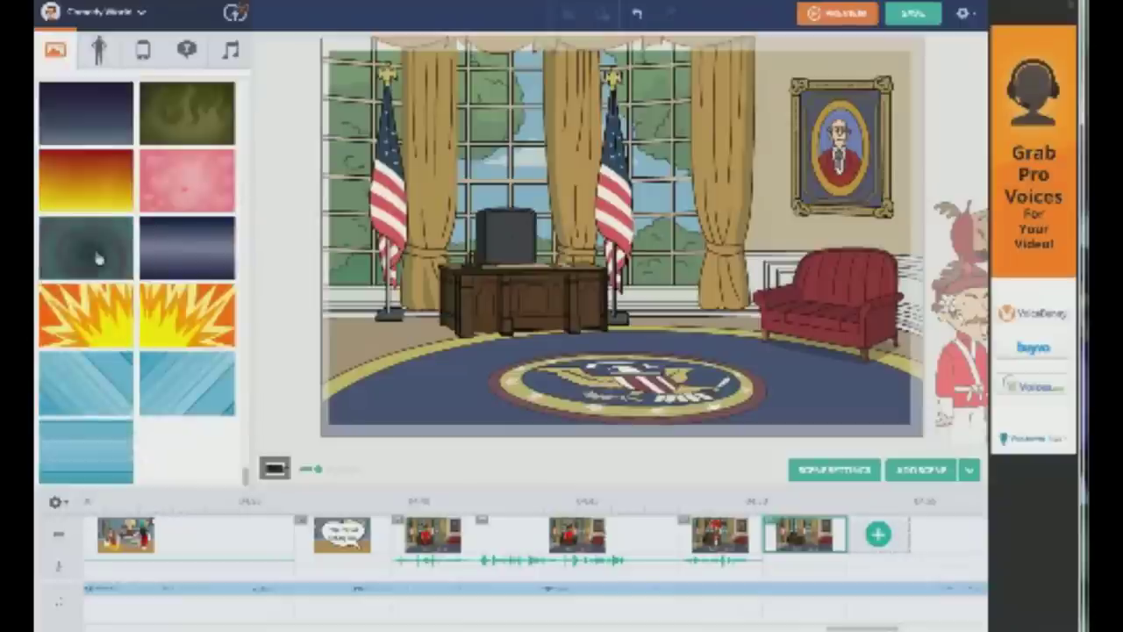
click(94, 247)
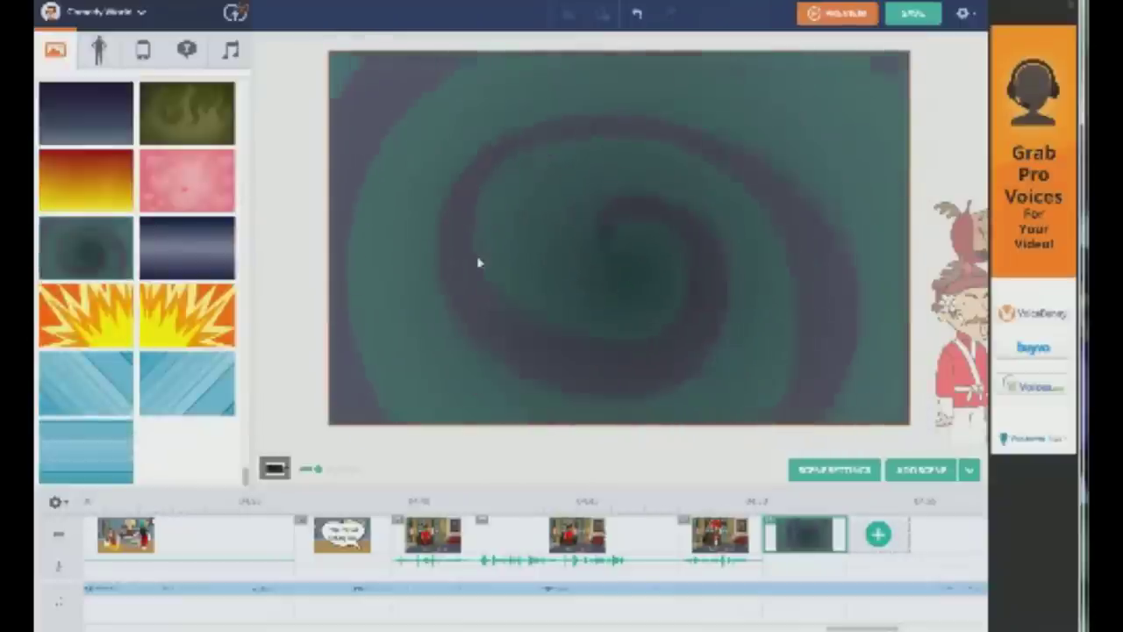
Add a text caption reading "the edn" in the middle of the swirl scene, using the first text style
click(186, 49)
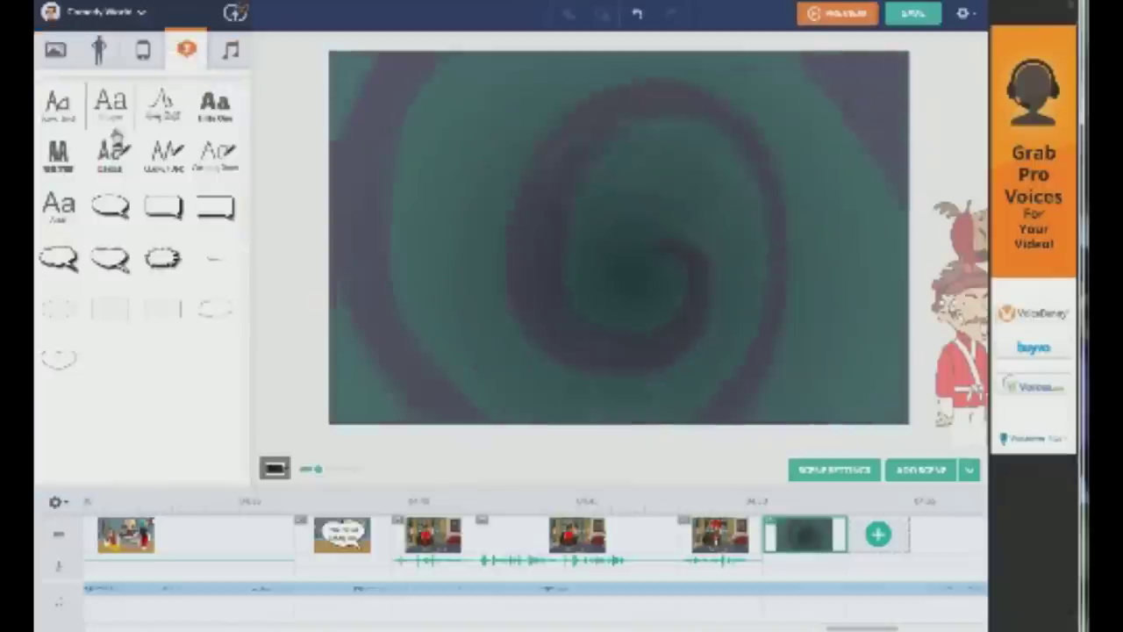
click(444, 191)
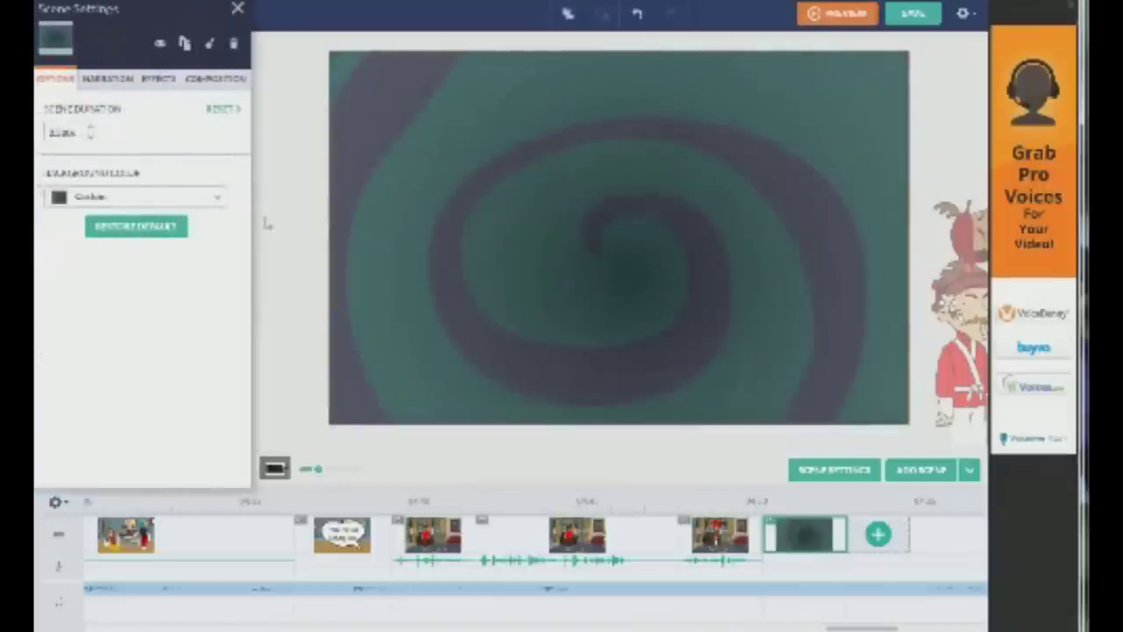
click(237, 10)
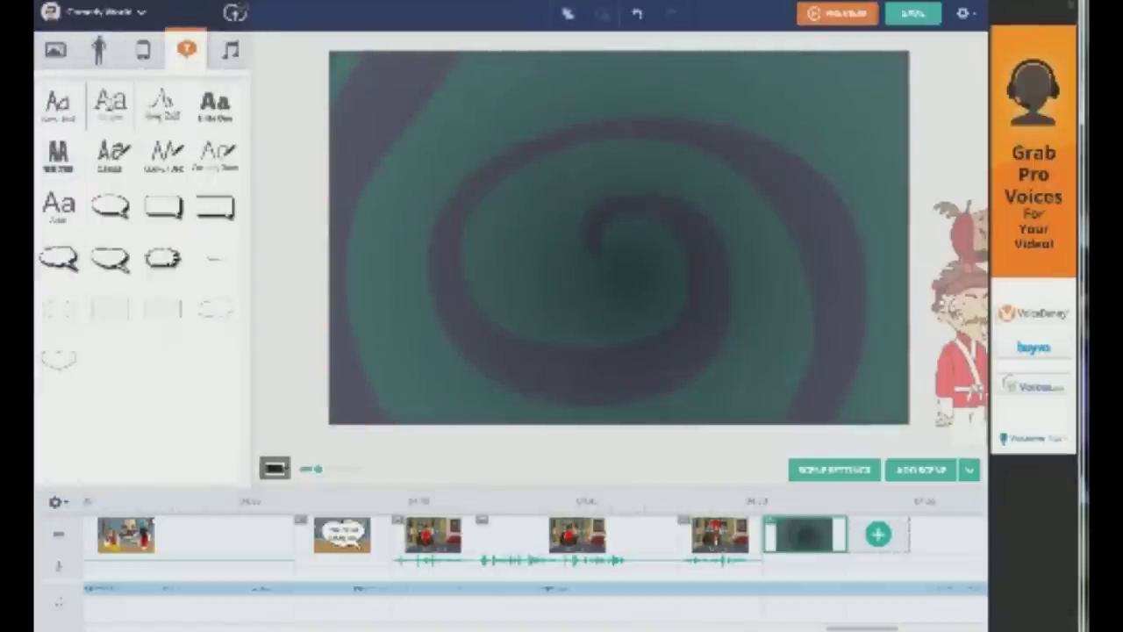
click(58, 107)
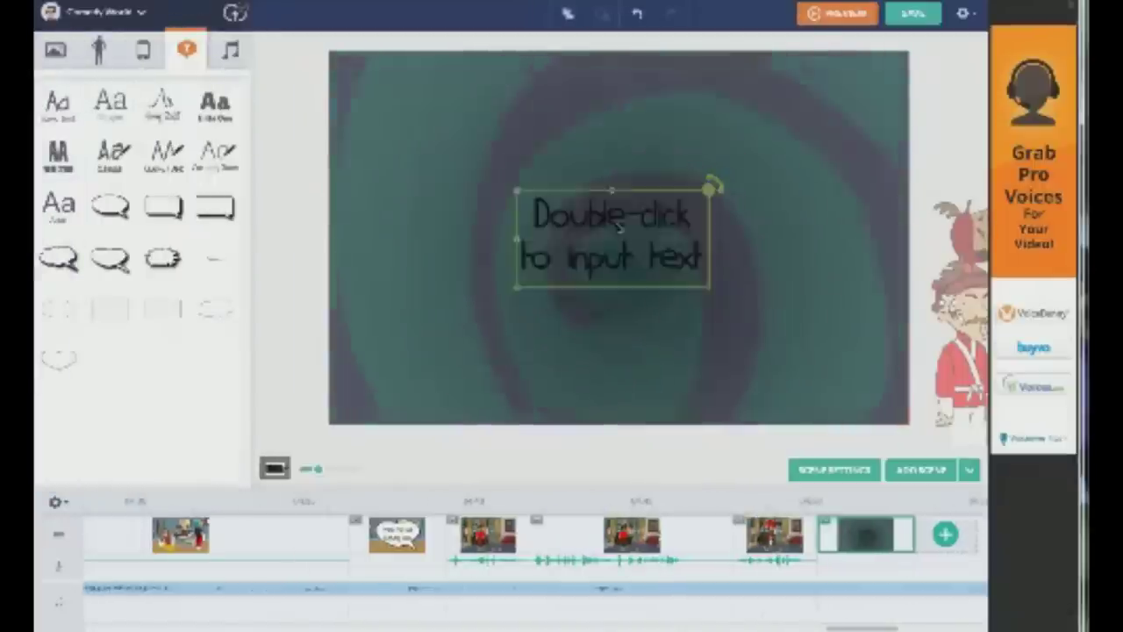
double_click(596, 229)
text(the end)
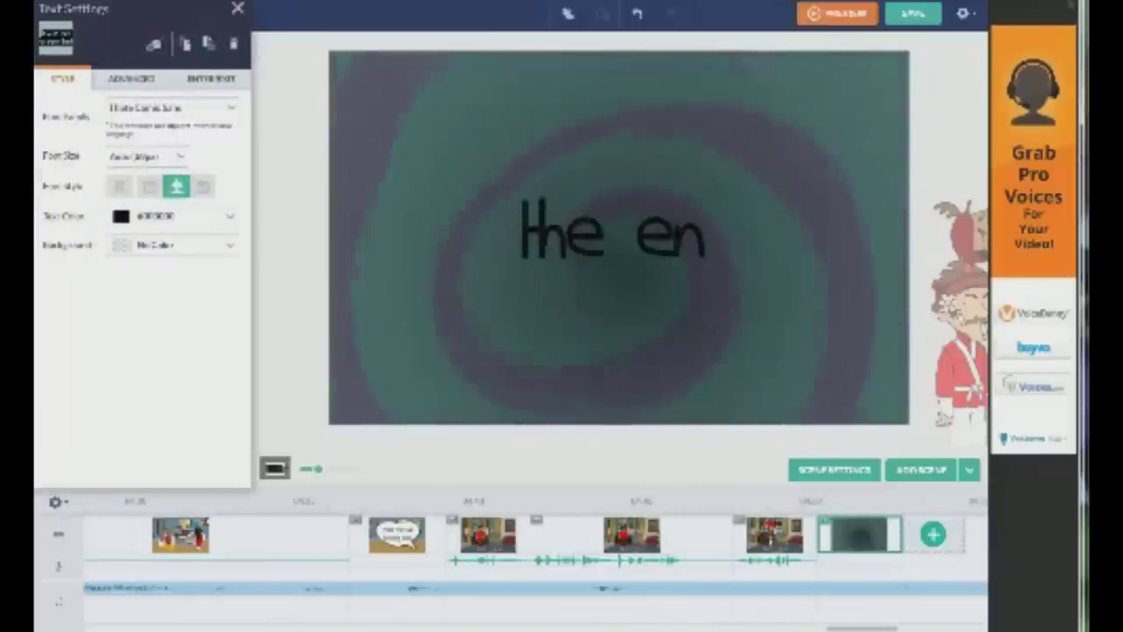
key(BackSpace)
key(BackSpace)
text(dn)
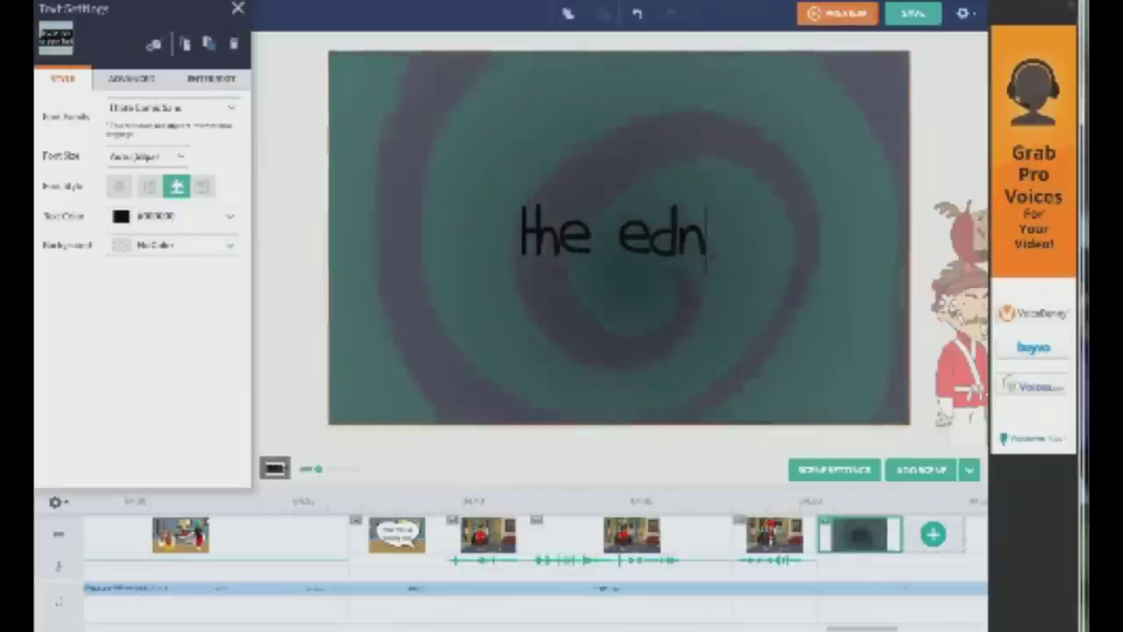
click(470, 226)
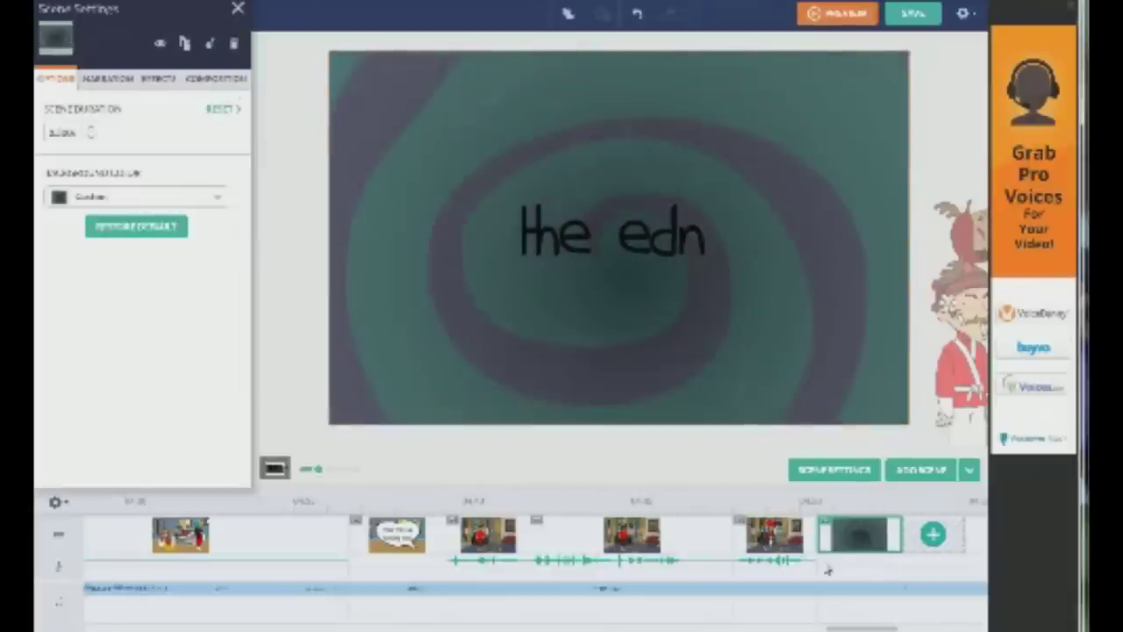
click(238, 10)
Try the Joyful - Royal music track on the swirl ending scene, and remove it again
click(230, 50)
scroll(239, 281, down, 5)
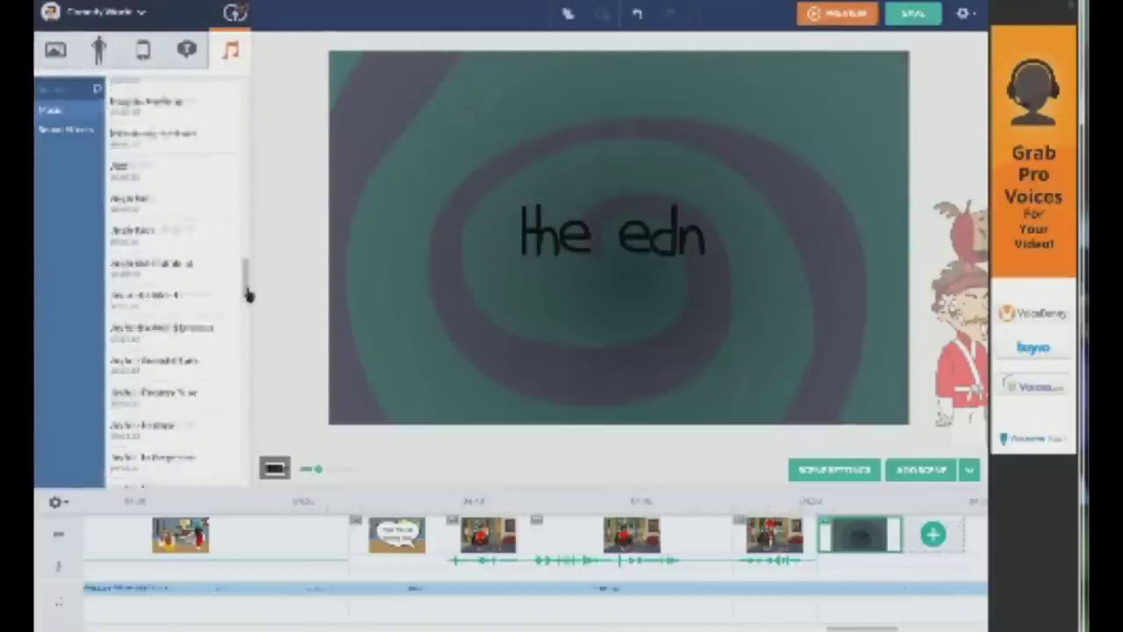
click(154, 368)
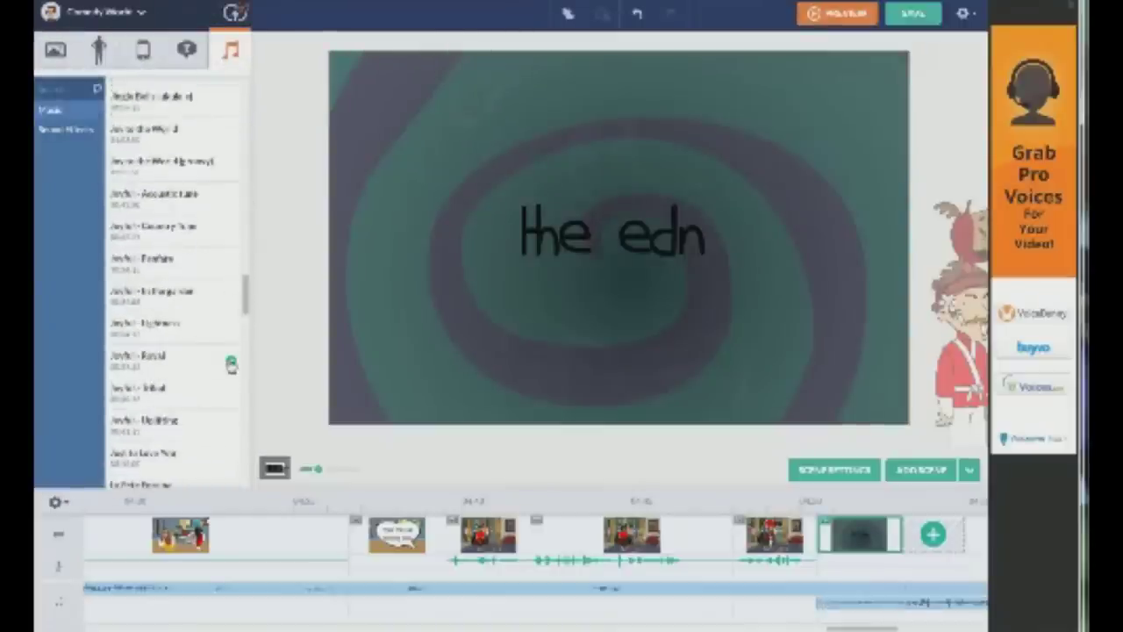
right_click(824, 604)
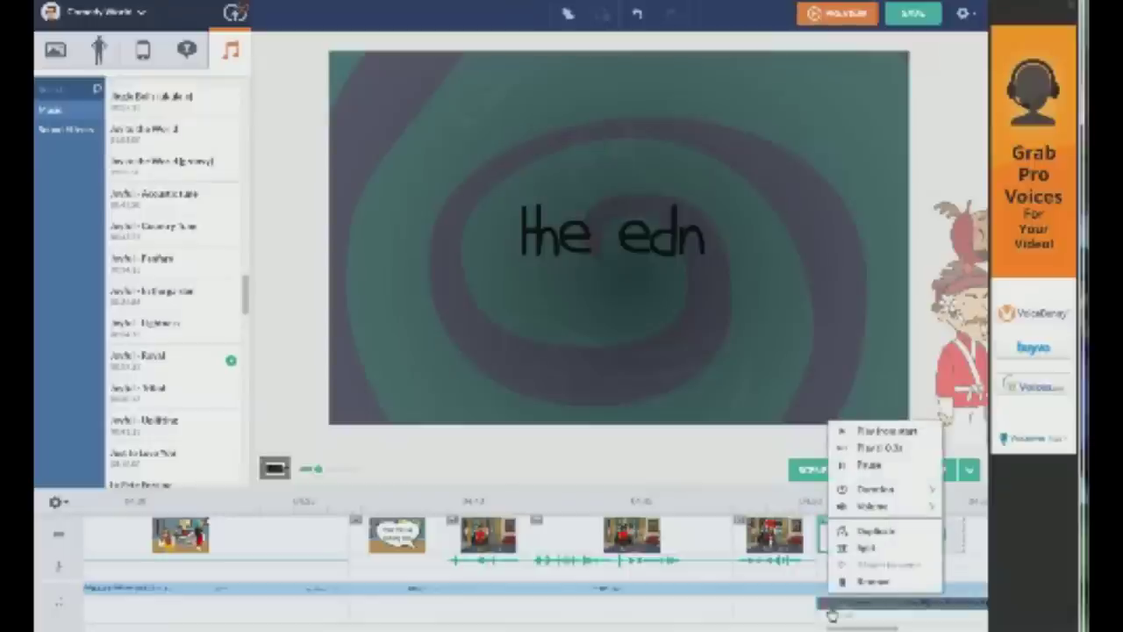
click(842, 583)
Browse further through the music library and add the Romance track at the swirl ending scene
scroll(244, 324, down, 6)
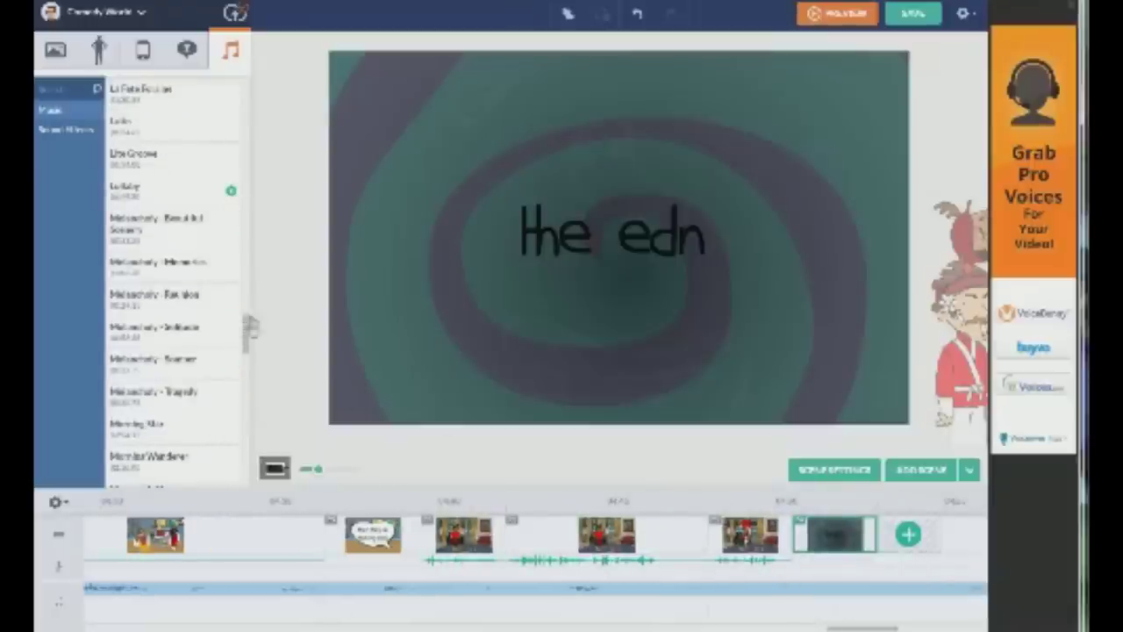
scroll(245, 343, down, 1)
drag(247, 347, 245, 366)
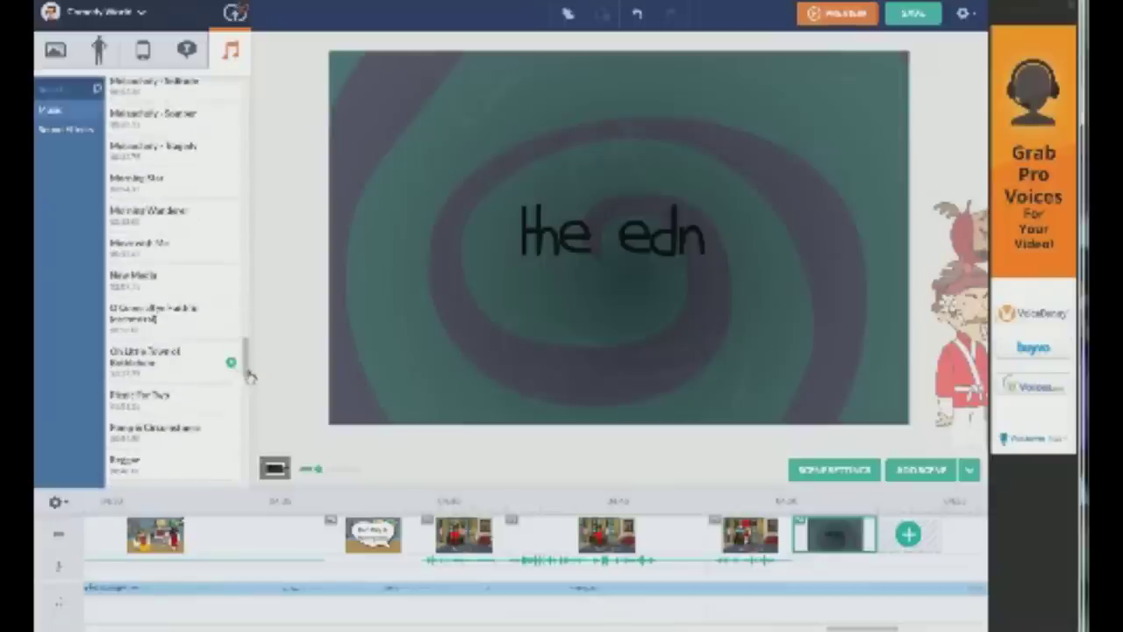
drag(249, 375, 248, 400)
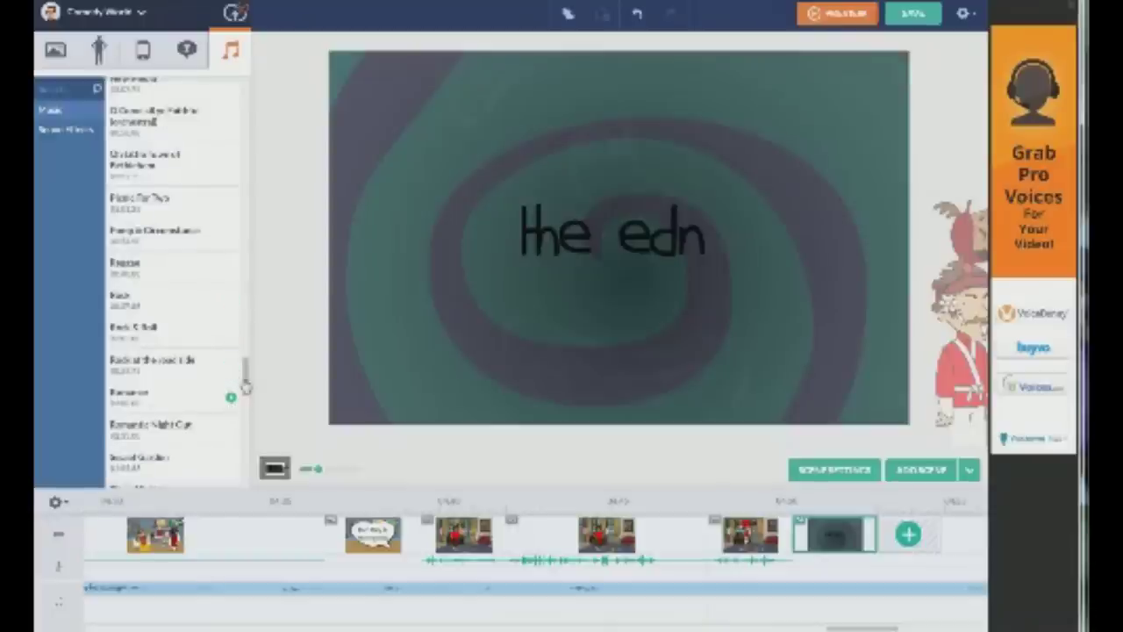
drag(247, 385, 249, 407)
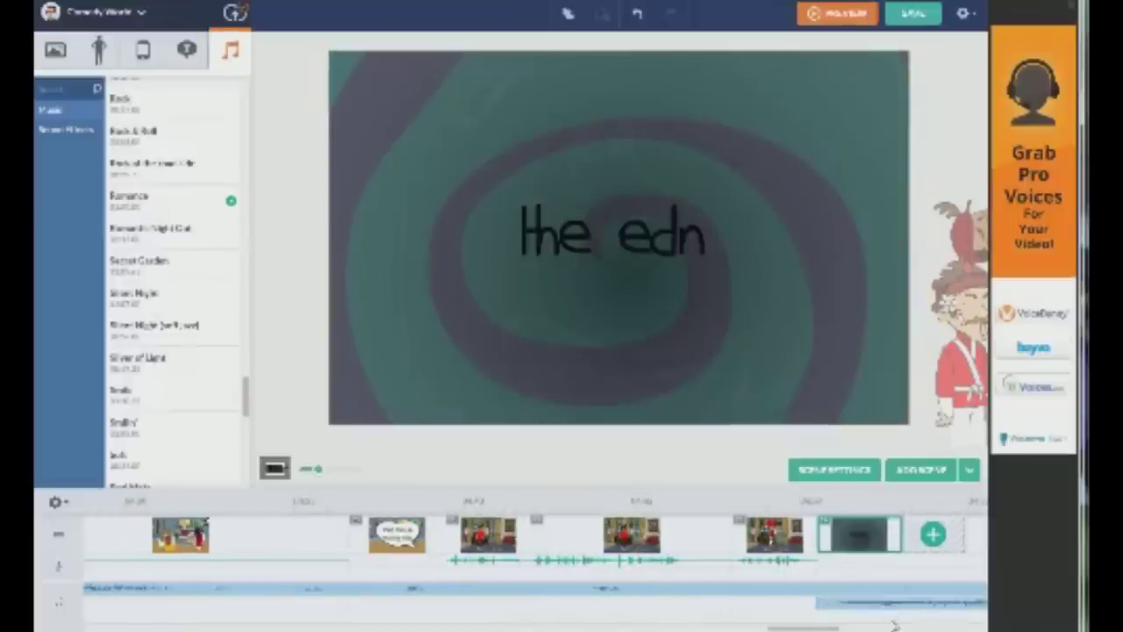
Trim the end of the Romance clip back towards the ending scene on the timeline
click(768, 590)
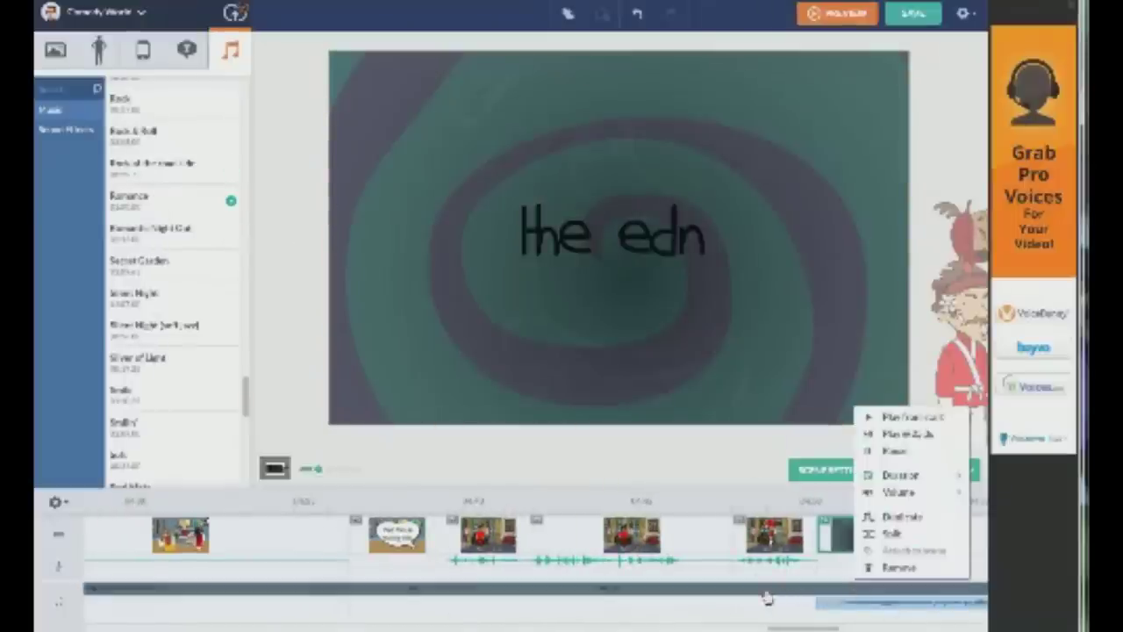
click(786, 626)
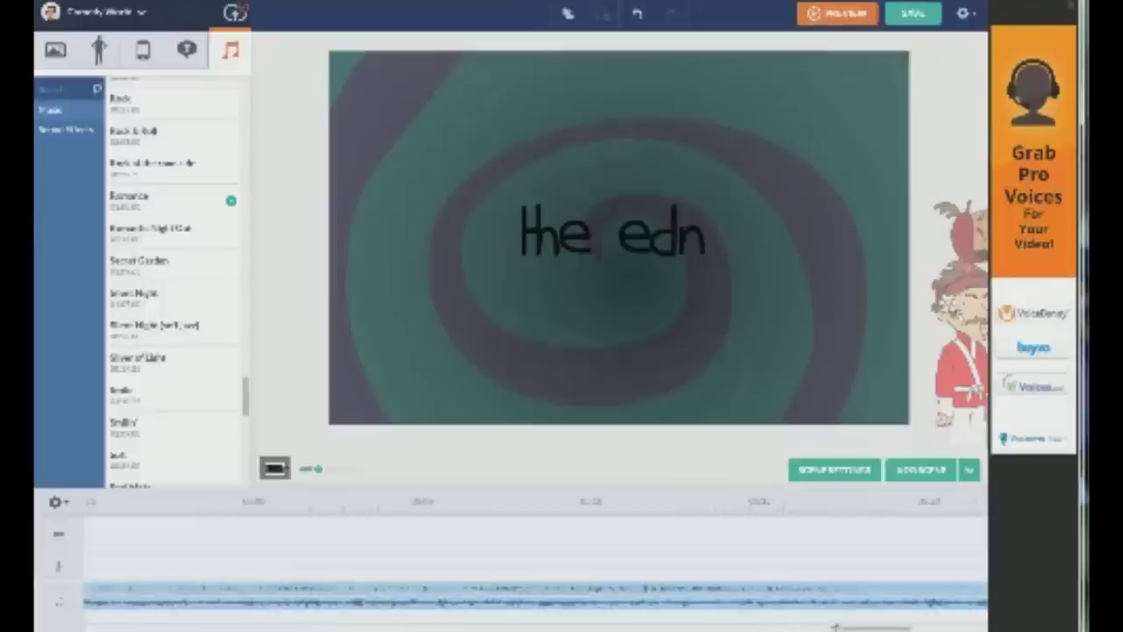
scroll(842, 627, down, 3)
drag(948, 628, 33, 606)
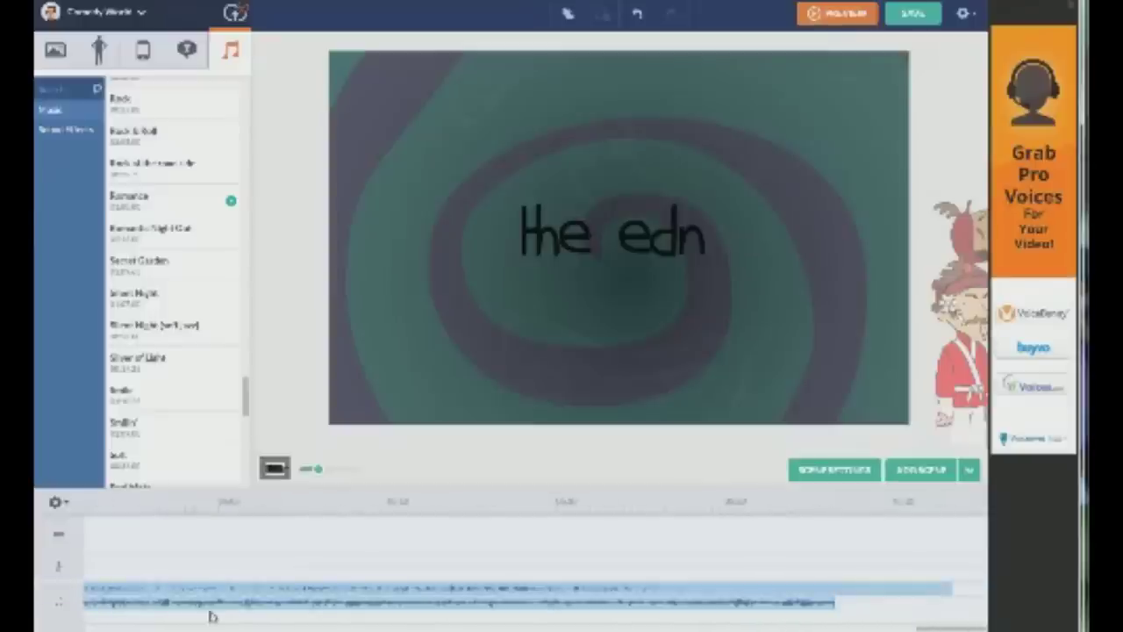
drag(835, 603, 35, 532)
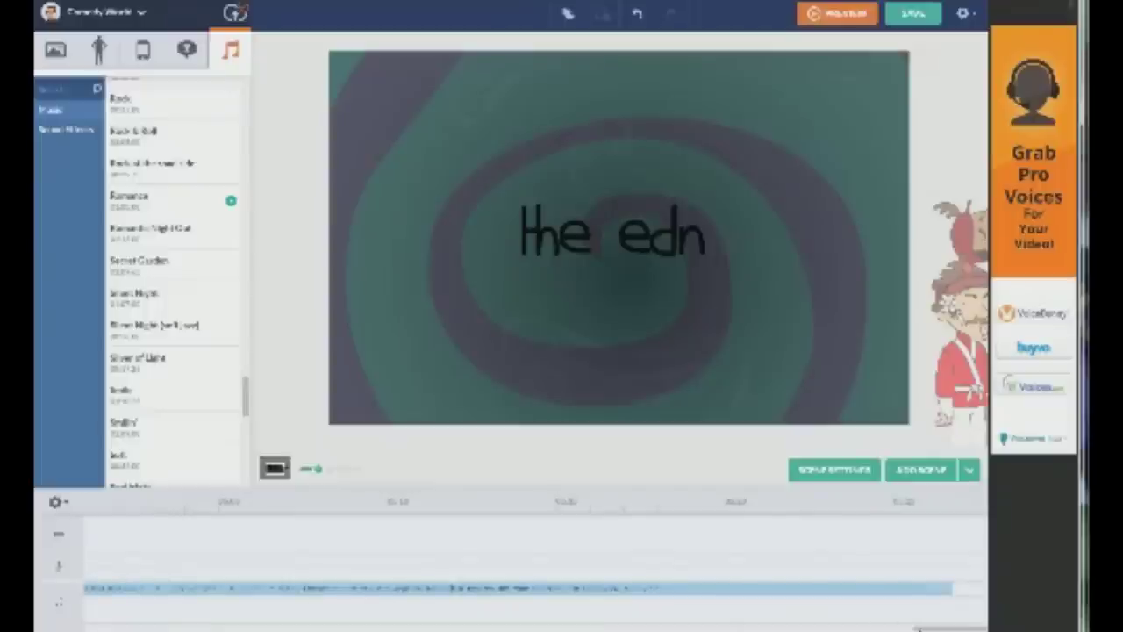
drag(930, 629, 869, 628)
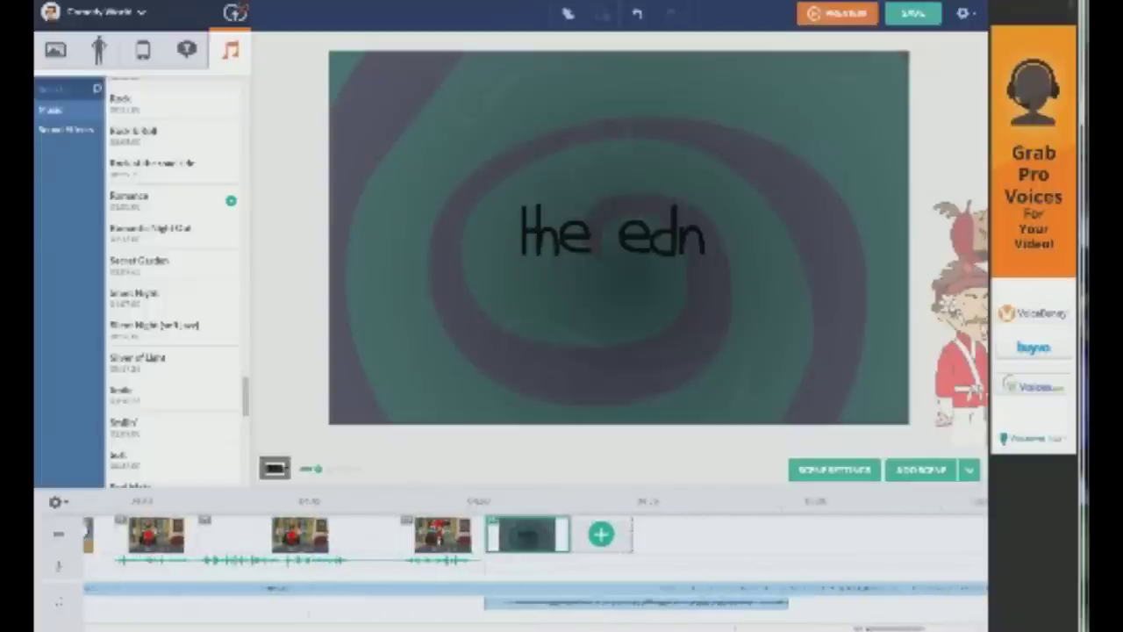
Lengthen the swirl ending scene to about 8 seconds and trim the Romance clip to end with it
drag(786, 606, 667, 603)
drag(568, 540, 745, 541)
drag(669, 604, 742, 604)
Shorten the long background music clip so that it ends before the speech-bubble scene
drag(864, 628, 884, 593)
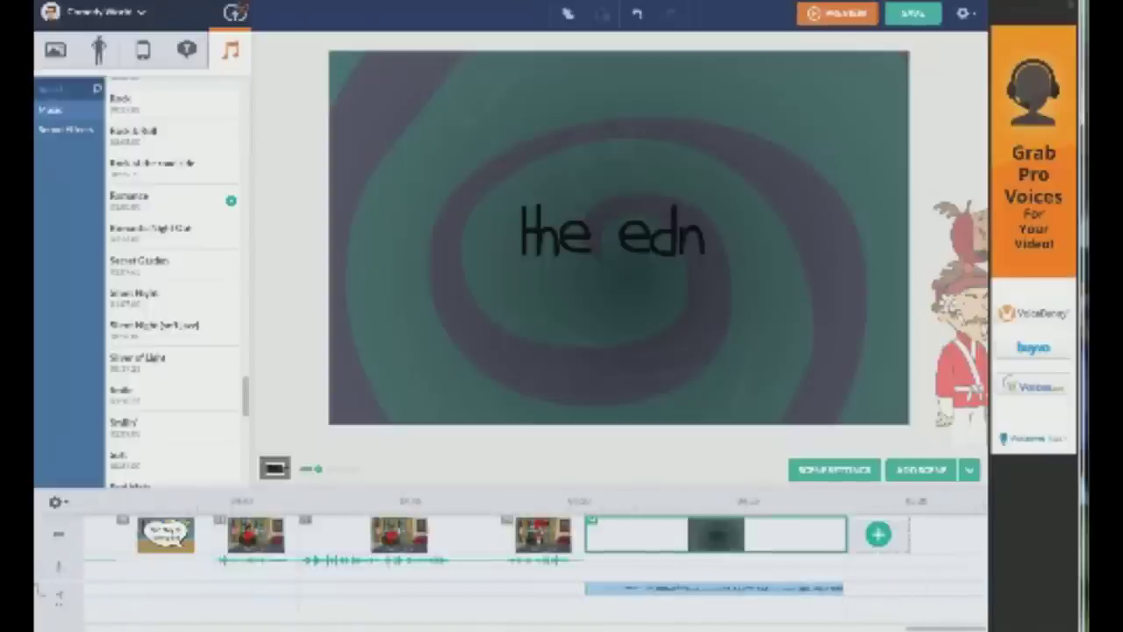
drag(958, 628, 900, 629)
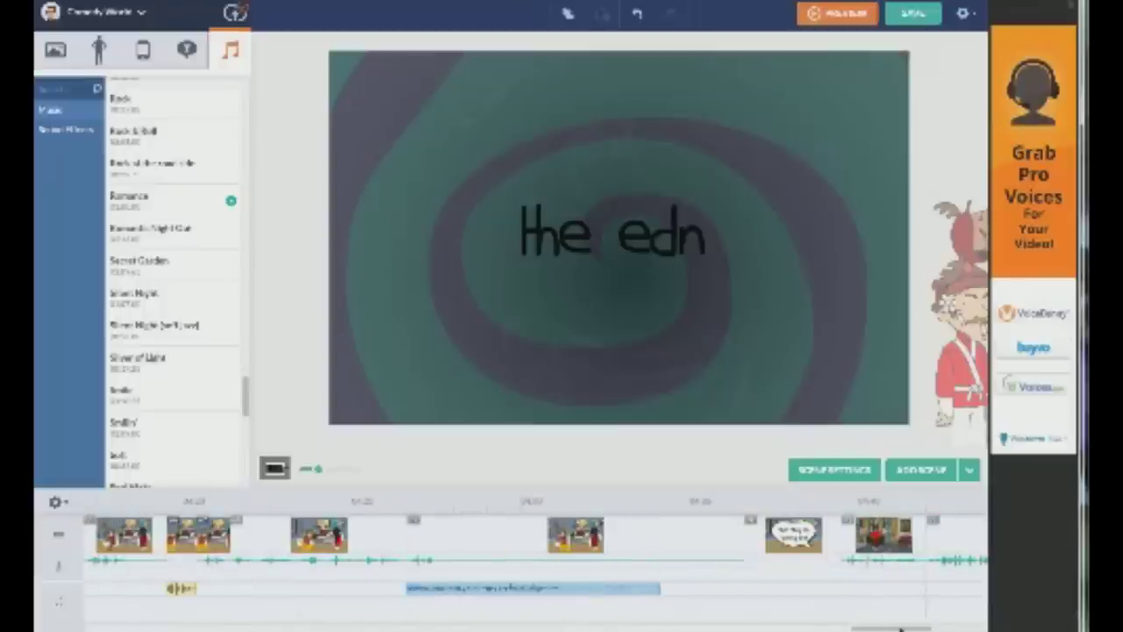
Extend the end of the background music clip up to the end of the scene before the speech-bubble scene
drag(659, 589, 745, 599)
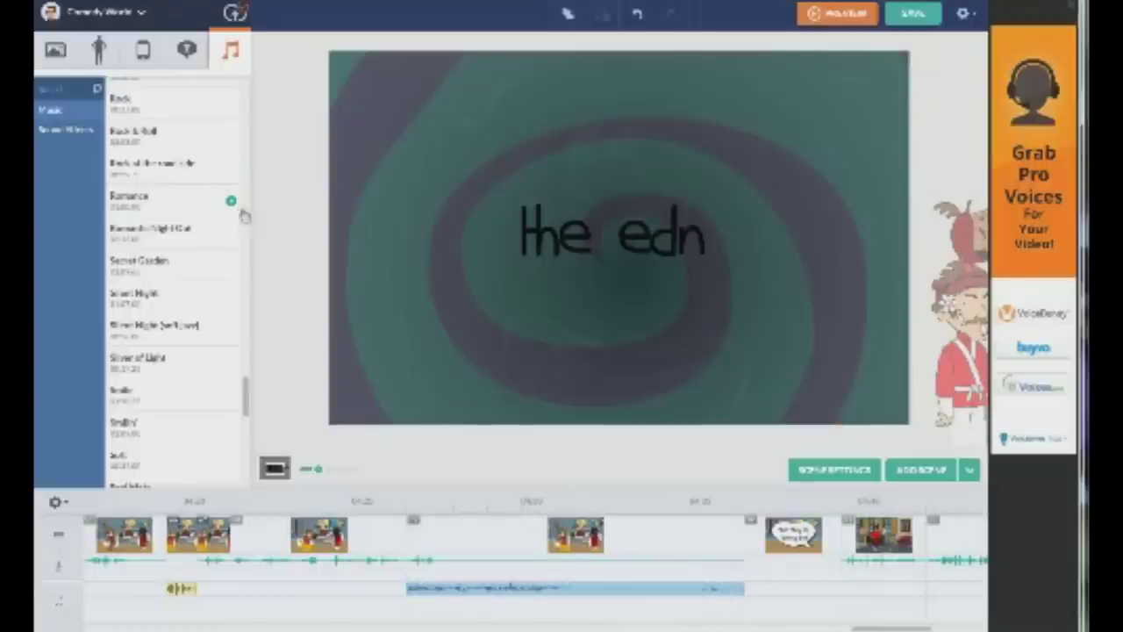
Lengthen the swirl ending scene to about 9.6 seconds and extend the Romance clip to end with it
drag(849, 628, 901, 628)
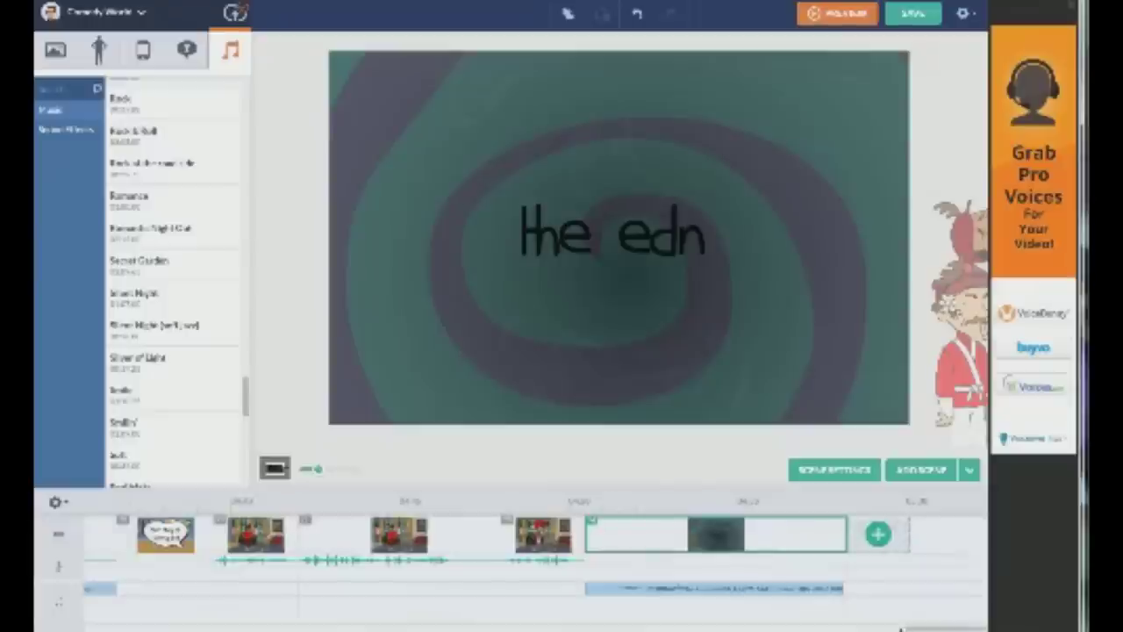
right_click(798, 554)
click(849, 600)
drag(847, 542, 886, 539)
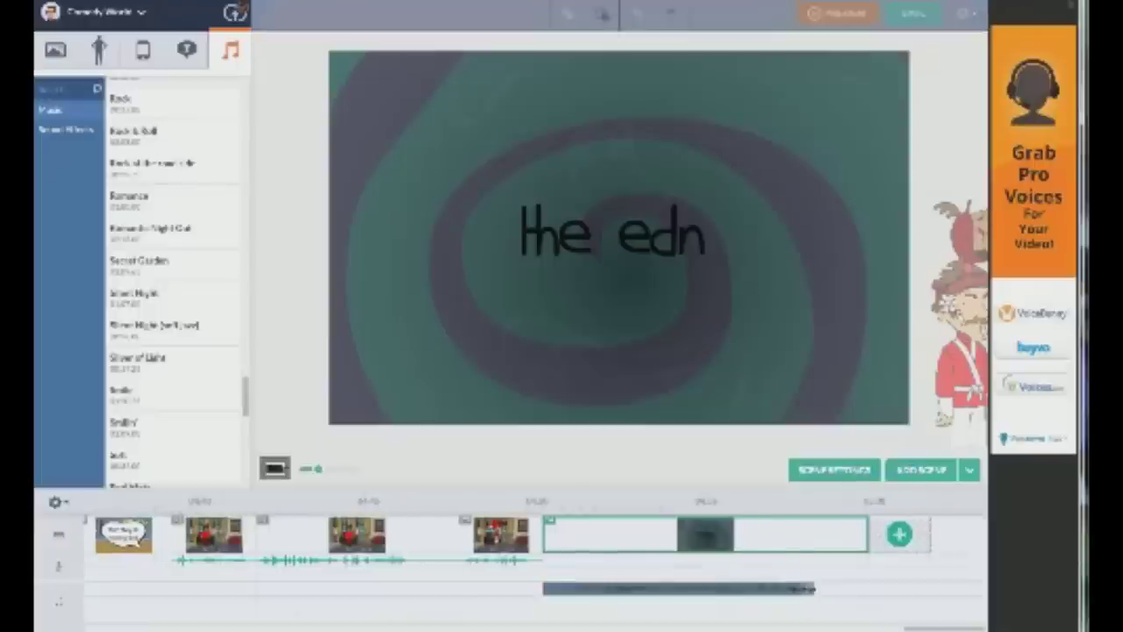
drag(816, 588, 885, 590)
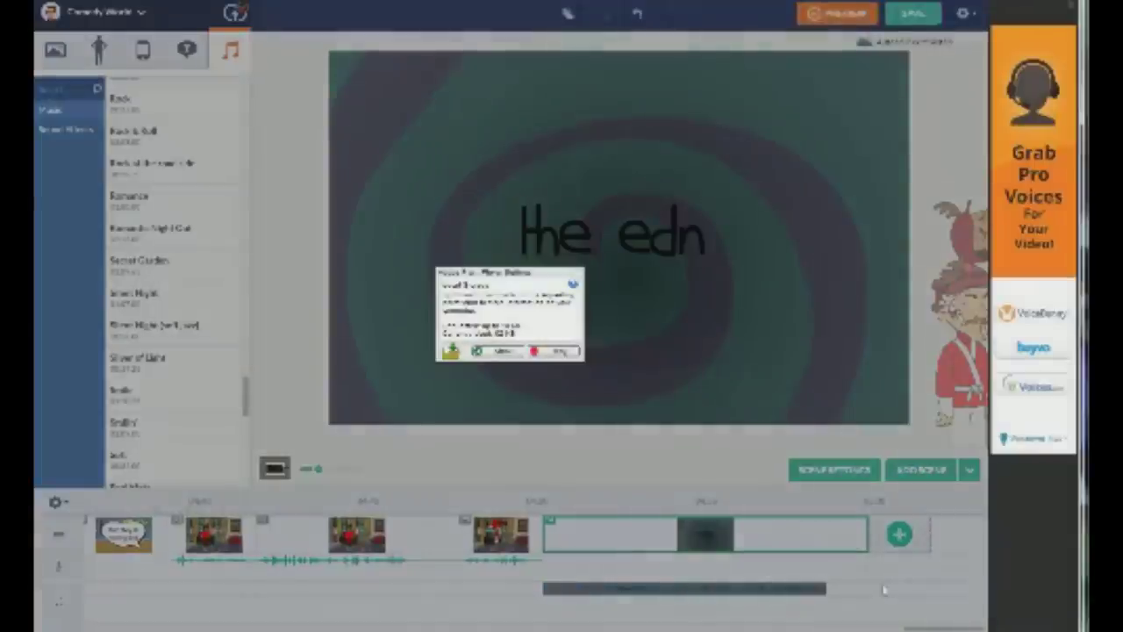
click(564, 352)
drag(825, 588, 868, 589)
Add the line "please never come back" below "the edn" on the end card and set the font size to 48 px
right_click(832, 539)
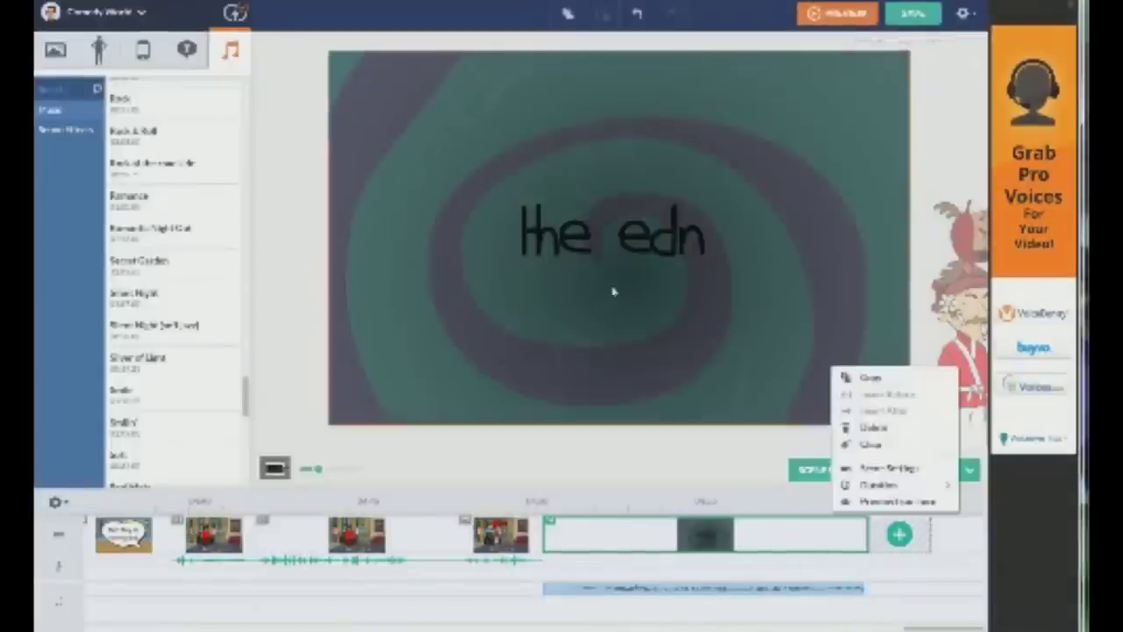
click(634, 241)
click(634, 241)
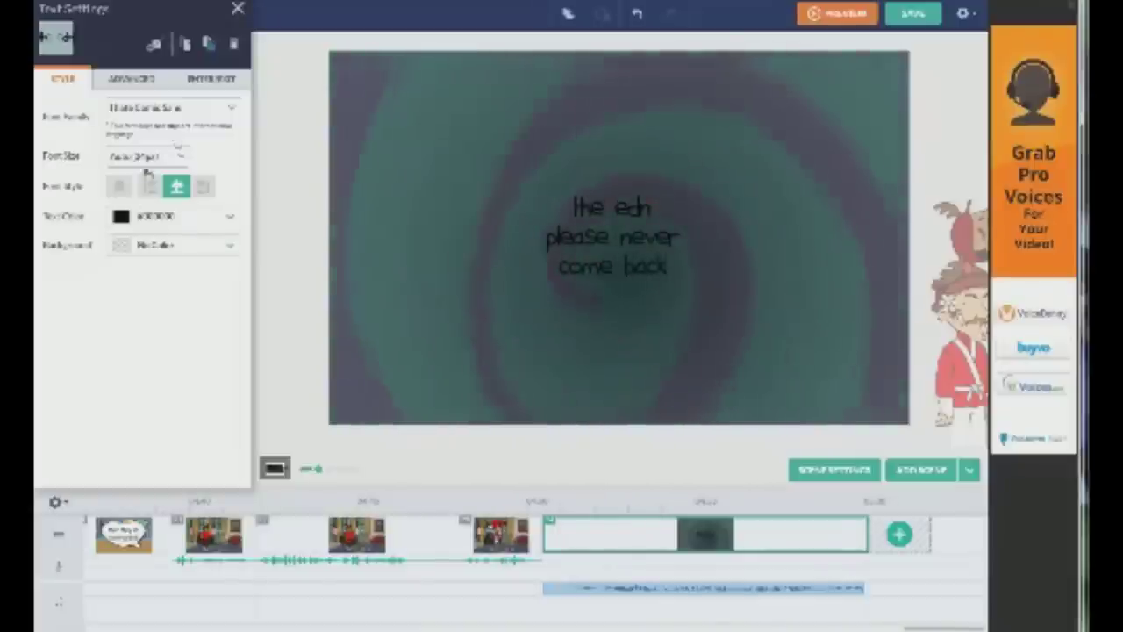
click(183, 158)
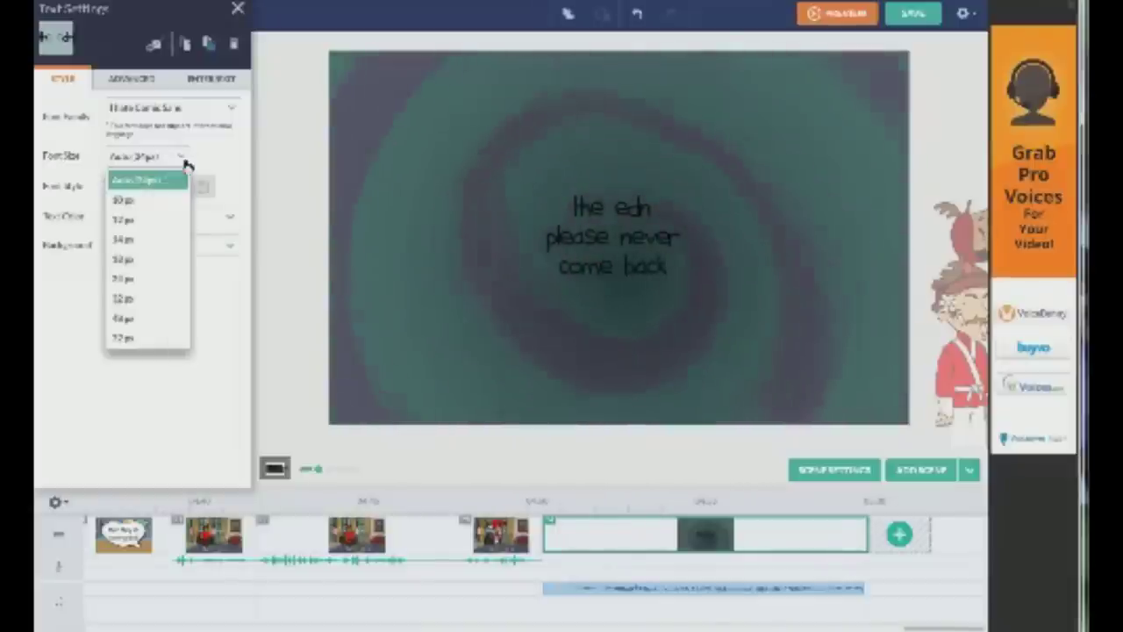
click(155, 261)
click(166, 156)
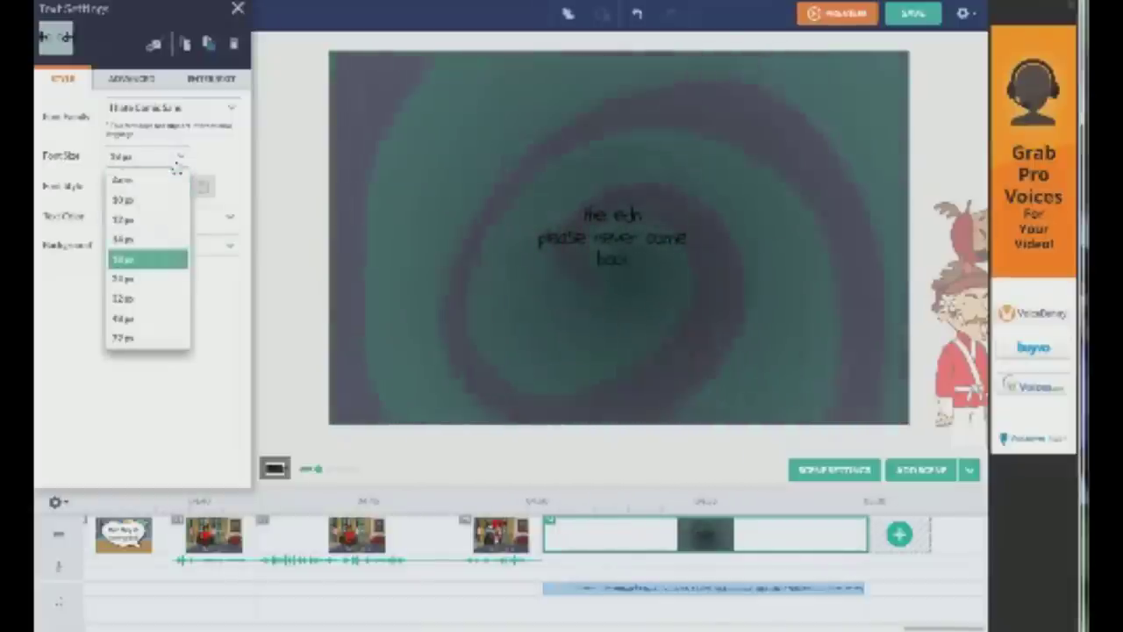
click(133, 321)
Widen the end card's text box so "please never come back" fits on one line, and move it down towards the swirl's centre
click(561, 219)
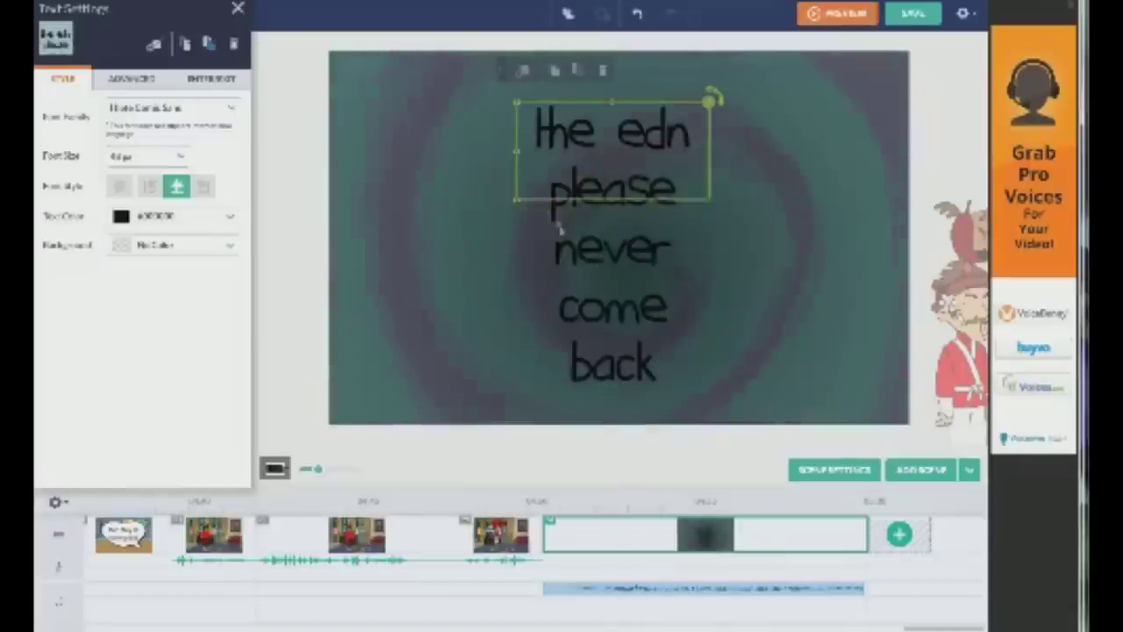
drag(517, 158, 369, 148)
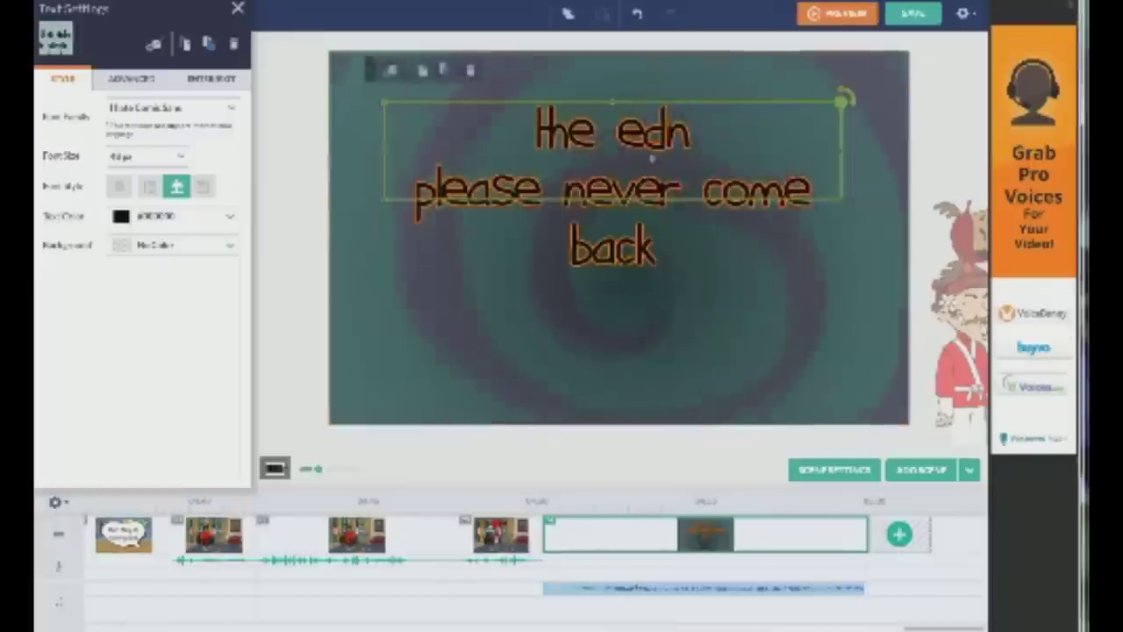
drag(842, 202, 881, 206)
drag(752, 214, 760, 248)
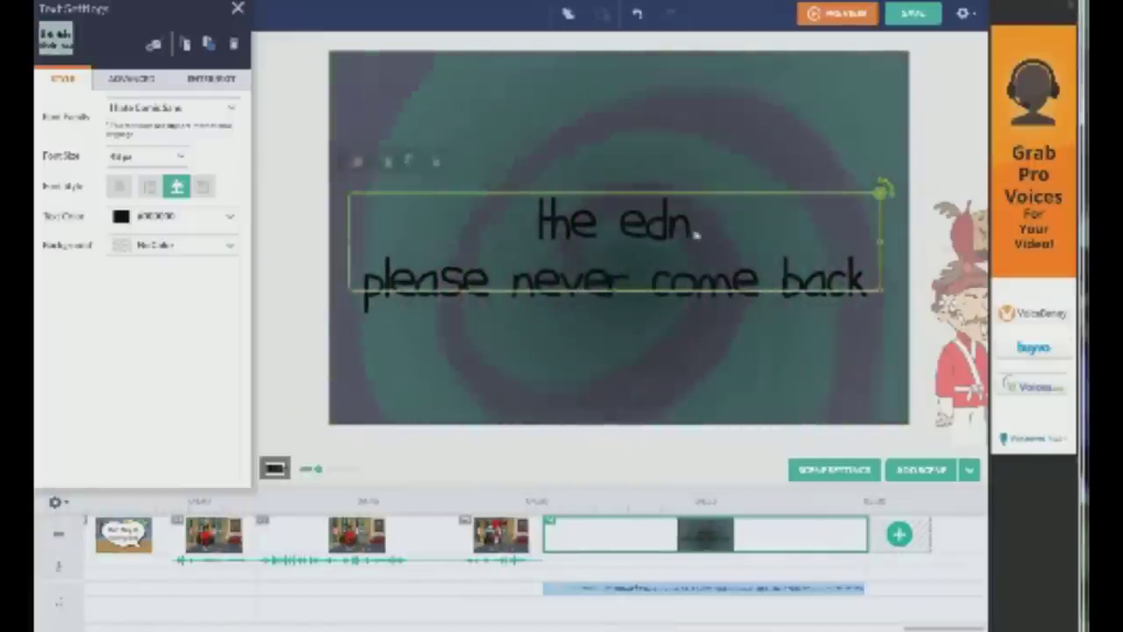
Retype the first line of the end card text in capitals as "THE EDN"
double_click(697, 235)
click(694, 230)
drag(695, 230, 536, 228)
text(THE EDN)
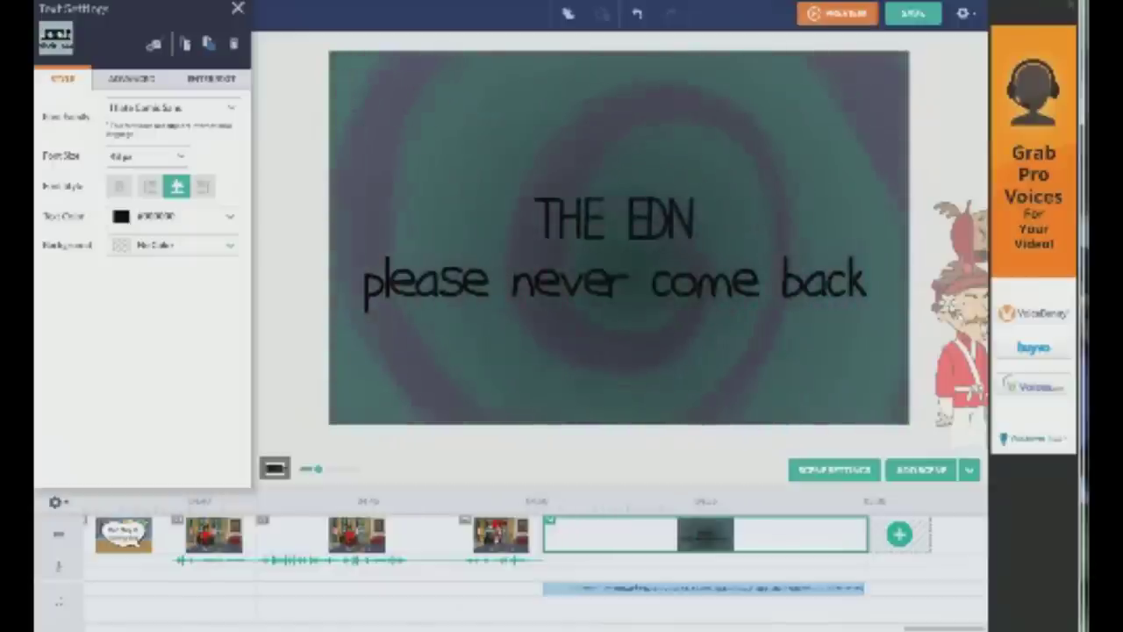
click(522, 344)
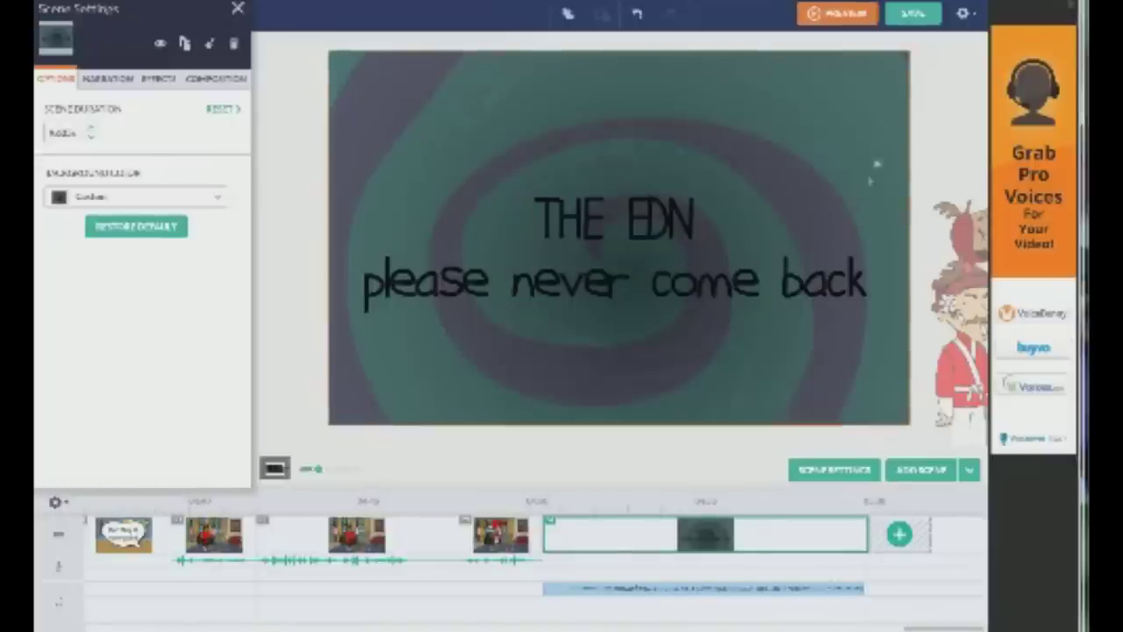
Save the video as Public with sharing, and deny the Flash Player local storage request
click(912, 13)
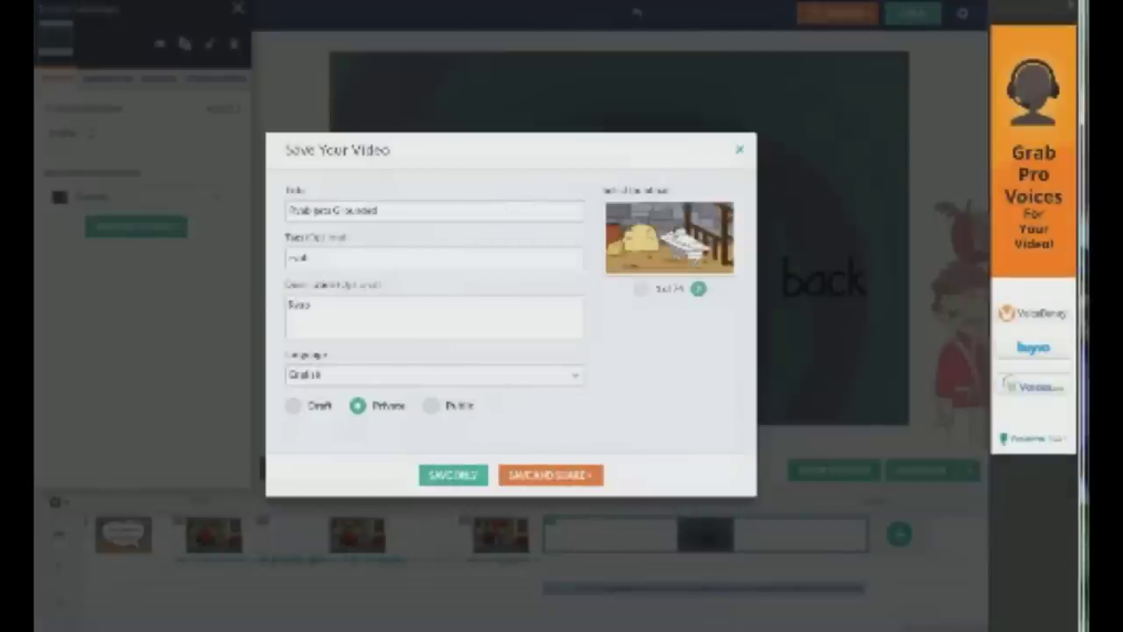
click(430, 406)
click(564, 474)
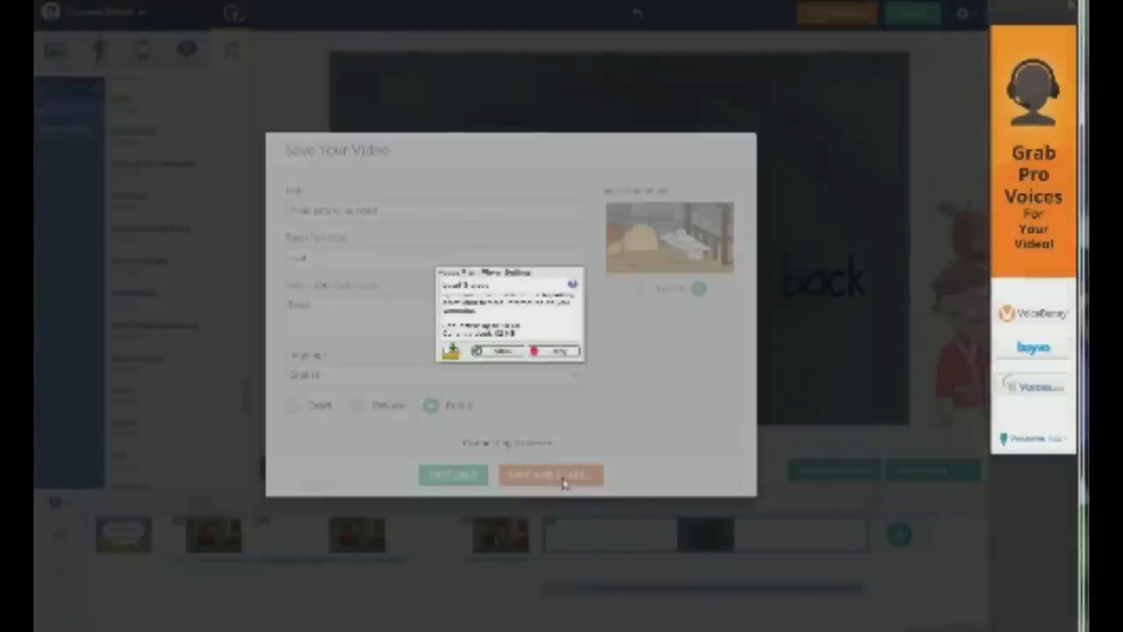
click(560, 351)
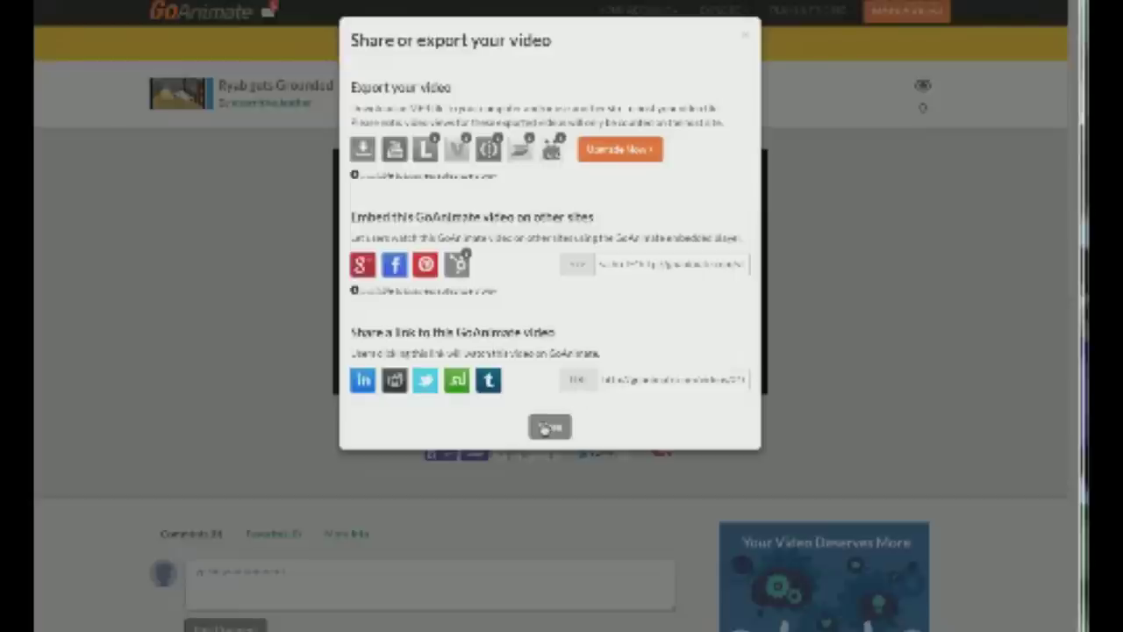
Select the video's shareable link URL and close the sharing options
click(607, 377)
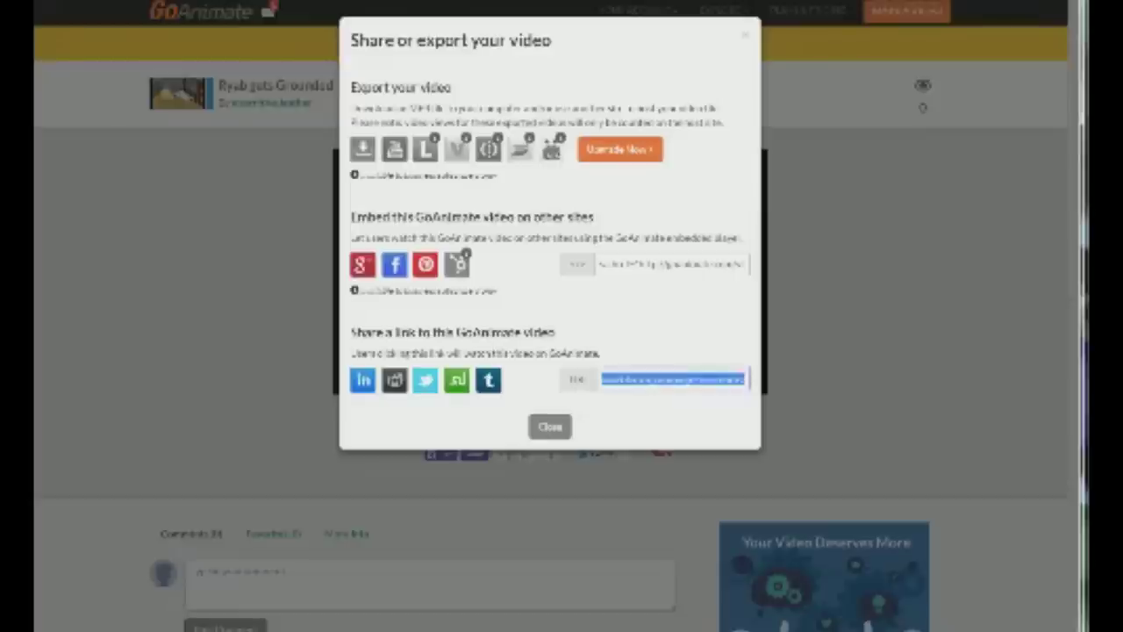
click(550, 426)
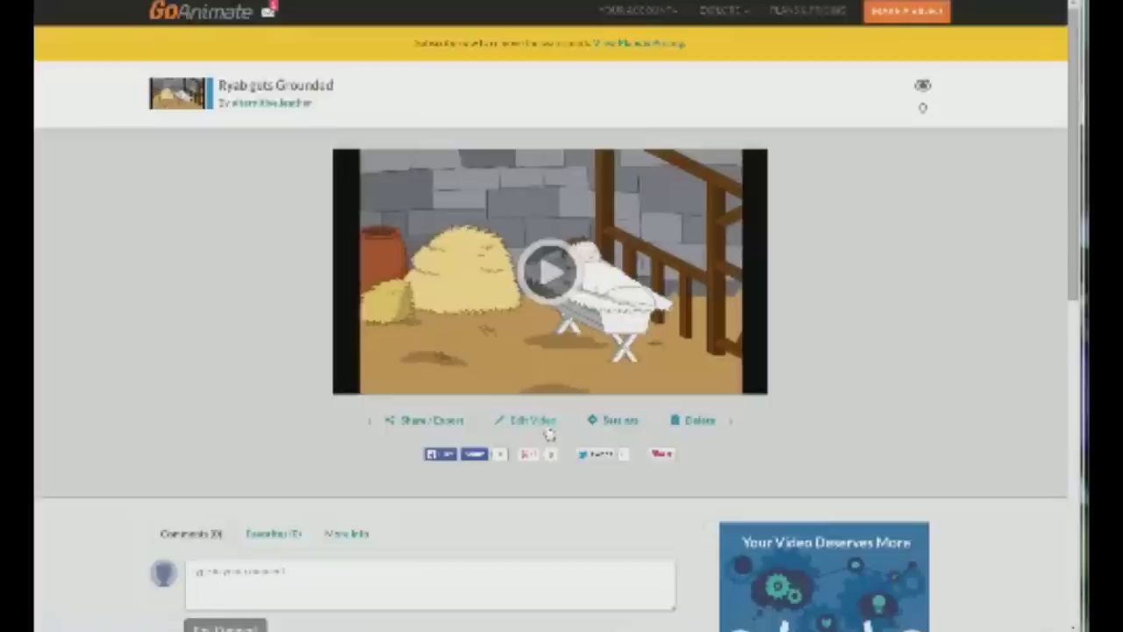
Start playing the saved video and examine its share and export options while it loads
click(531, 262)
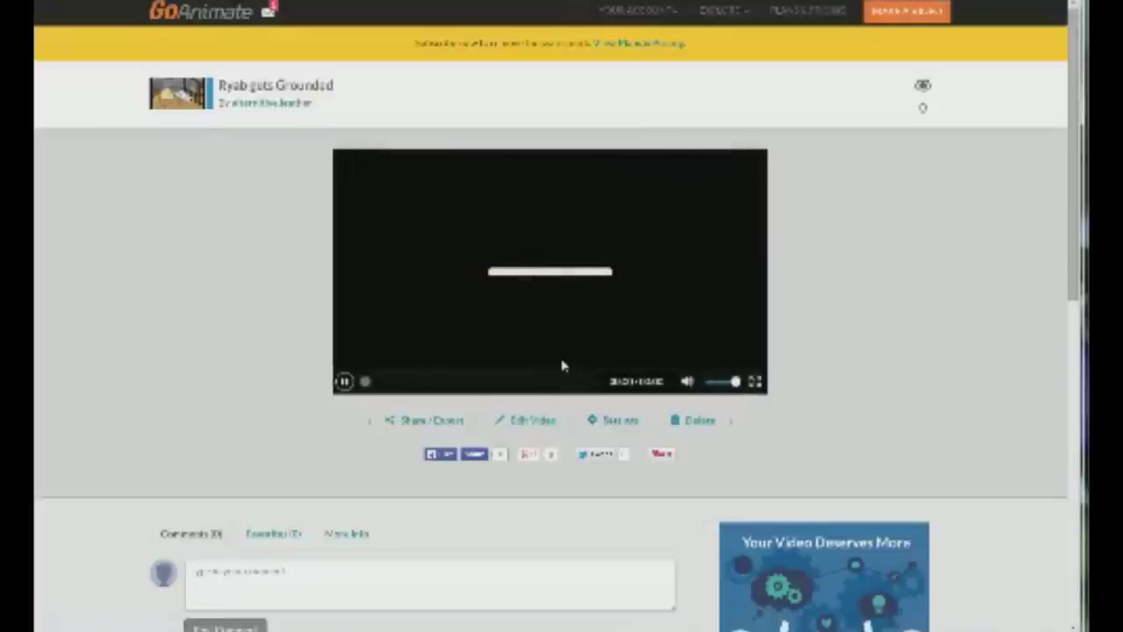
scroll(482, 271, down, 3)
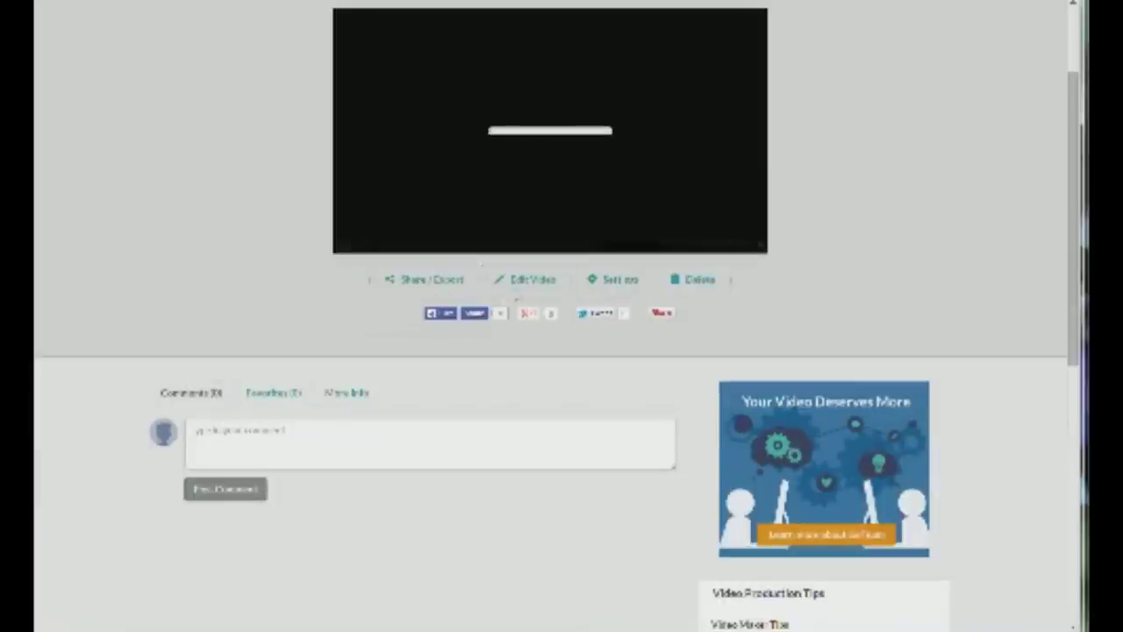
click(443, 283)
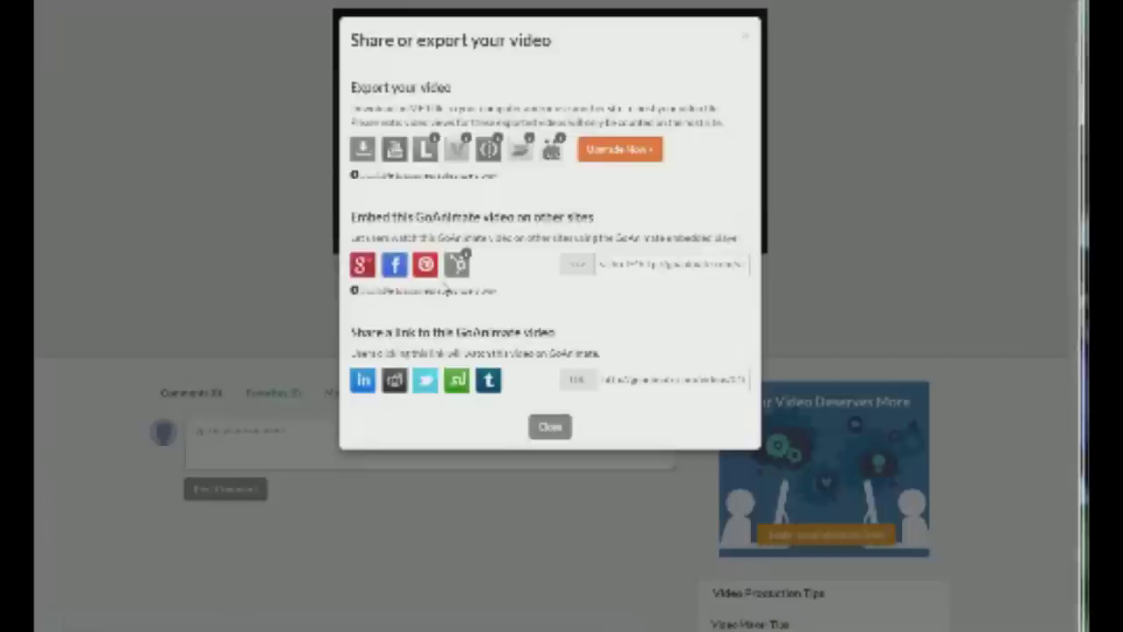
scroll(562, 299, down, 2)
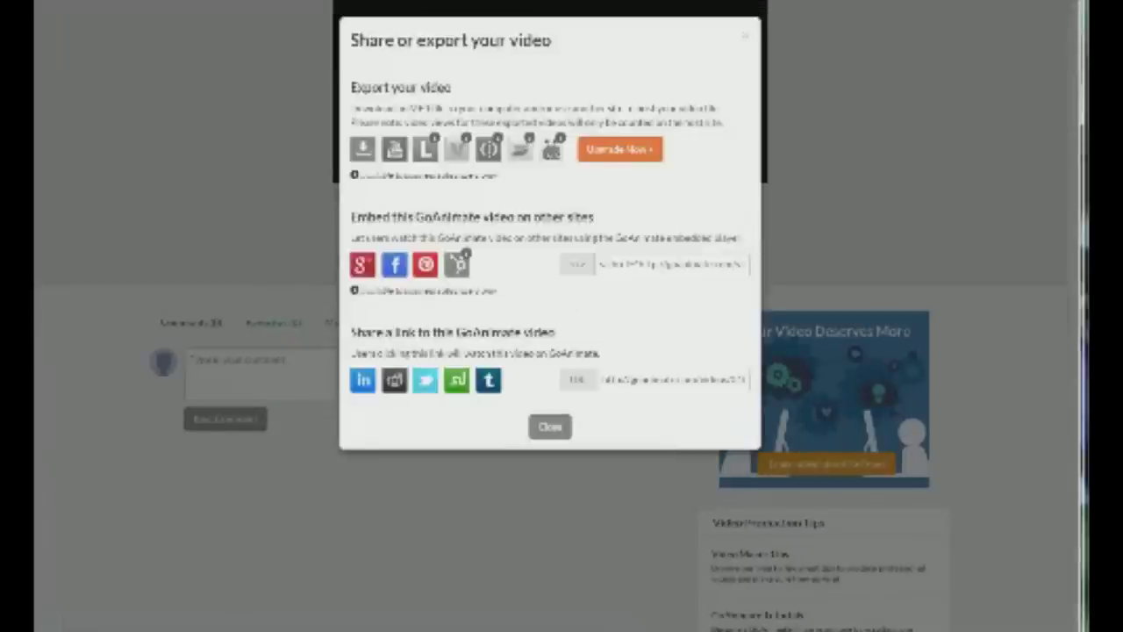
scroll(451, 325, up, 3)
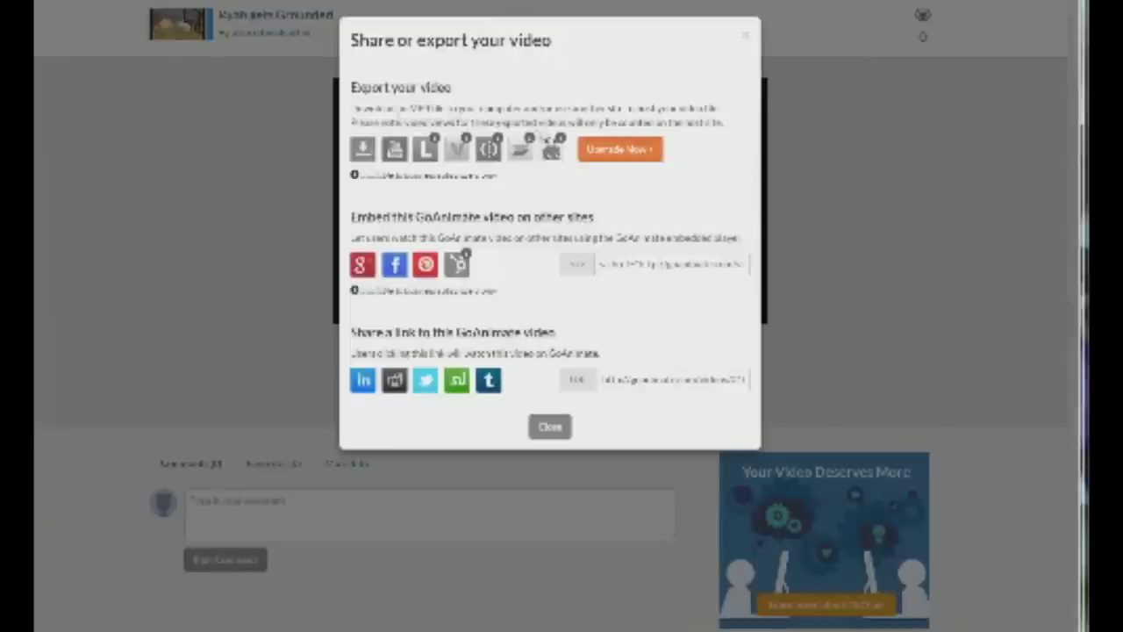
click(750, 31)
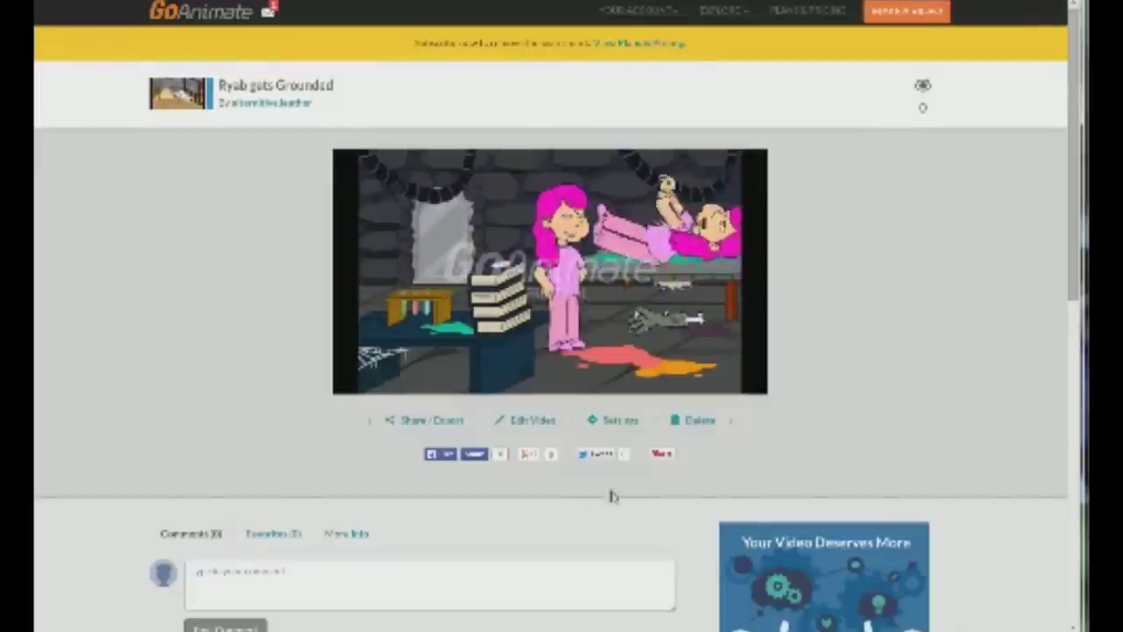
Check the saved video's export options and the upgrade offer once more, and close them
mouse_move(489, 353)
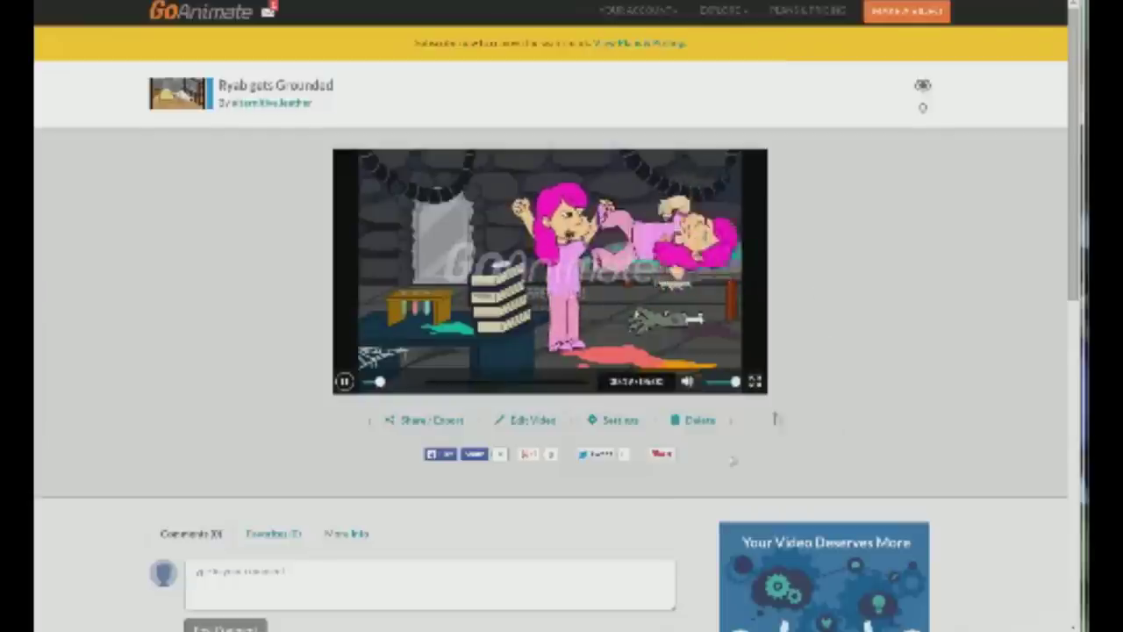
click(437, 423)
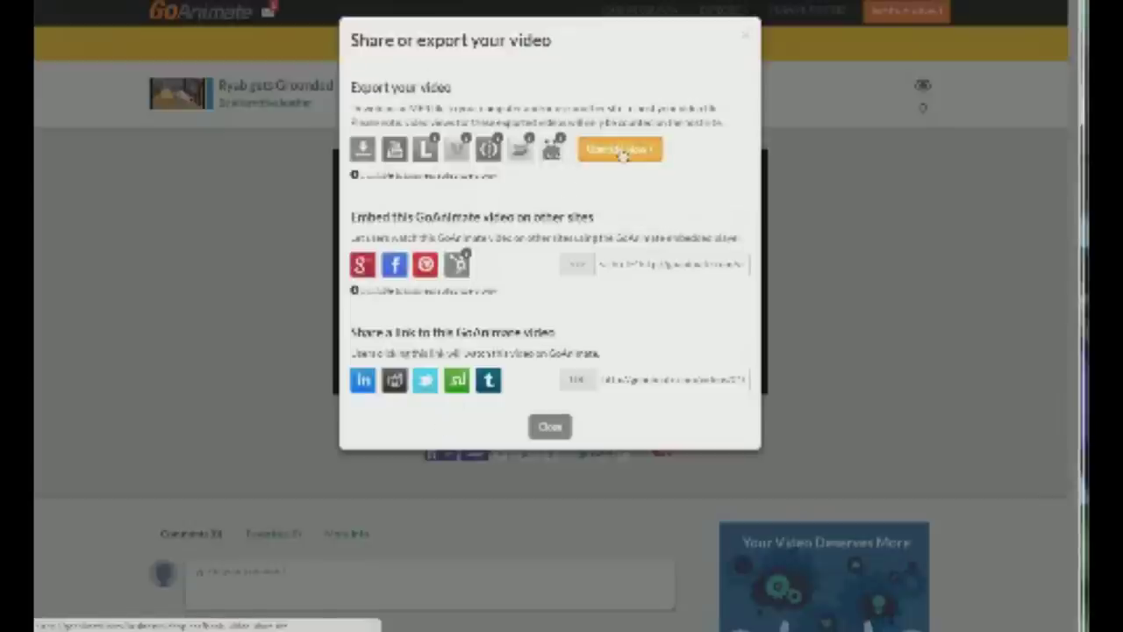
click(746, 35)
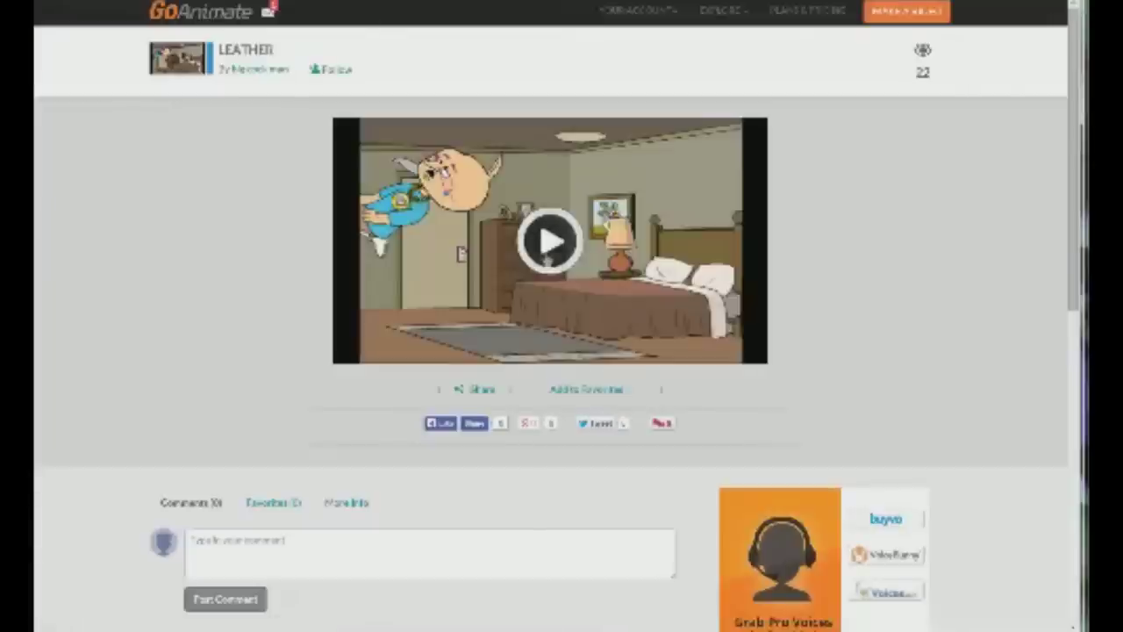
Play the LEATHER video from its page
click(547, 250)
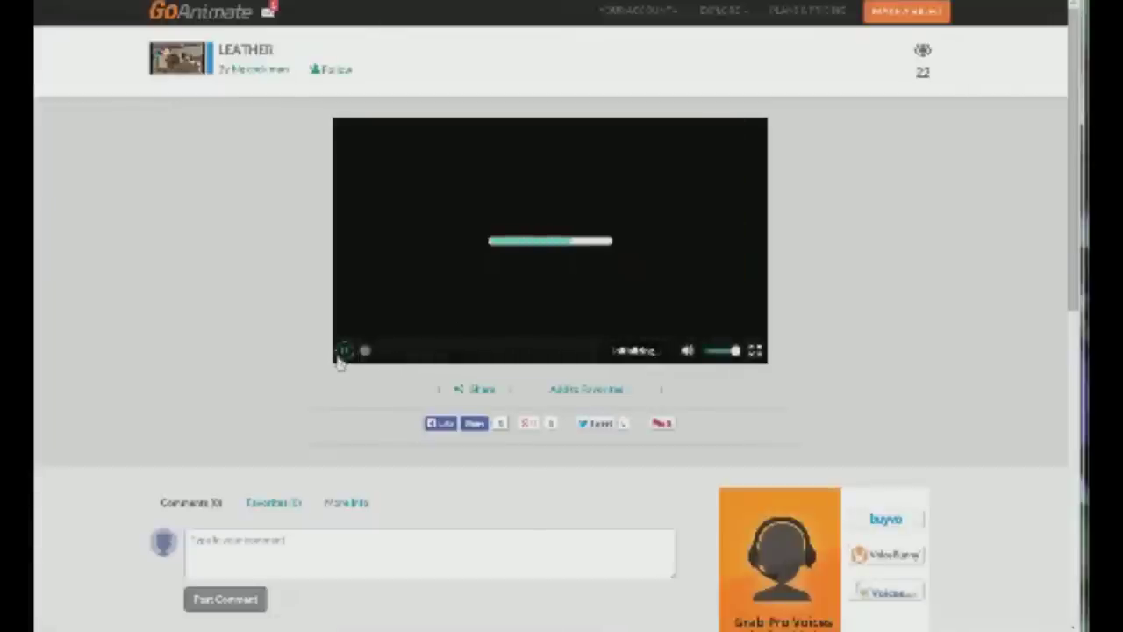